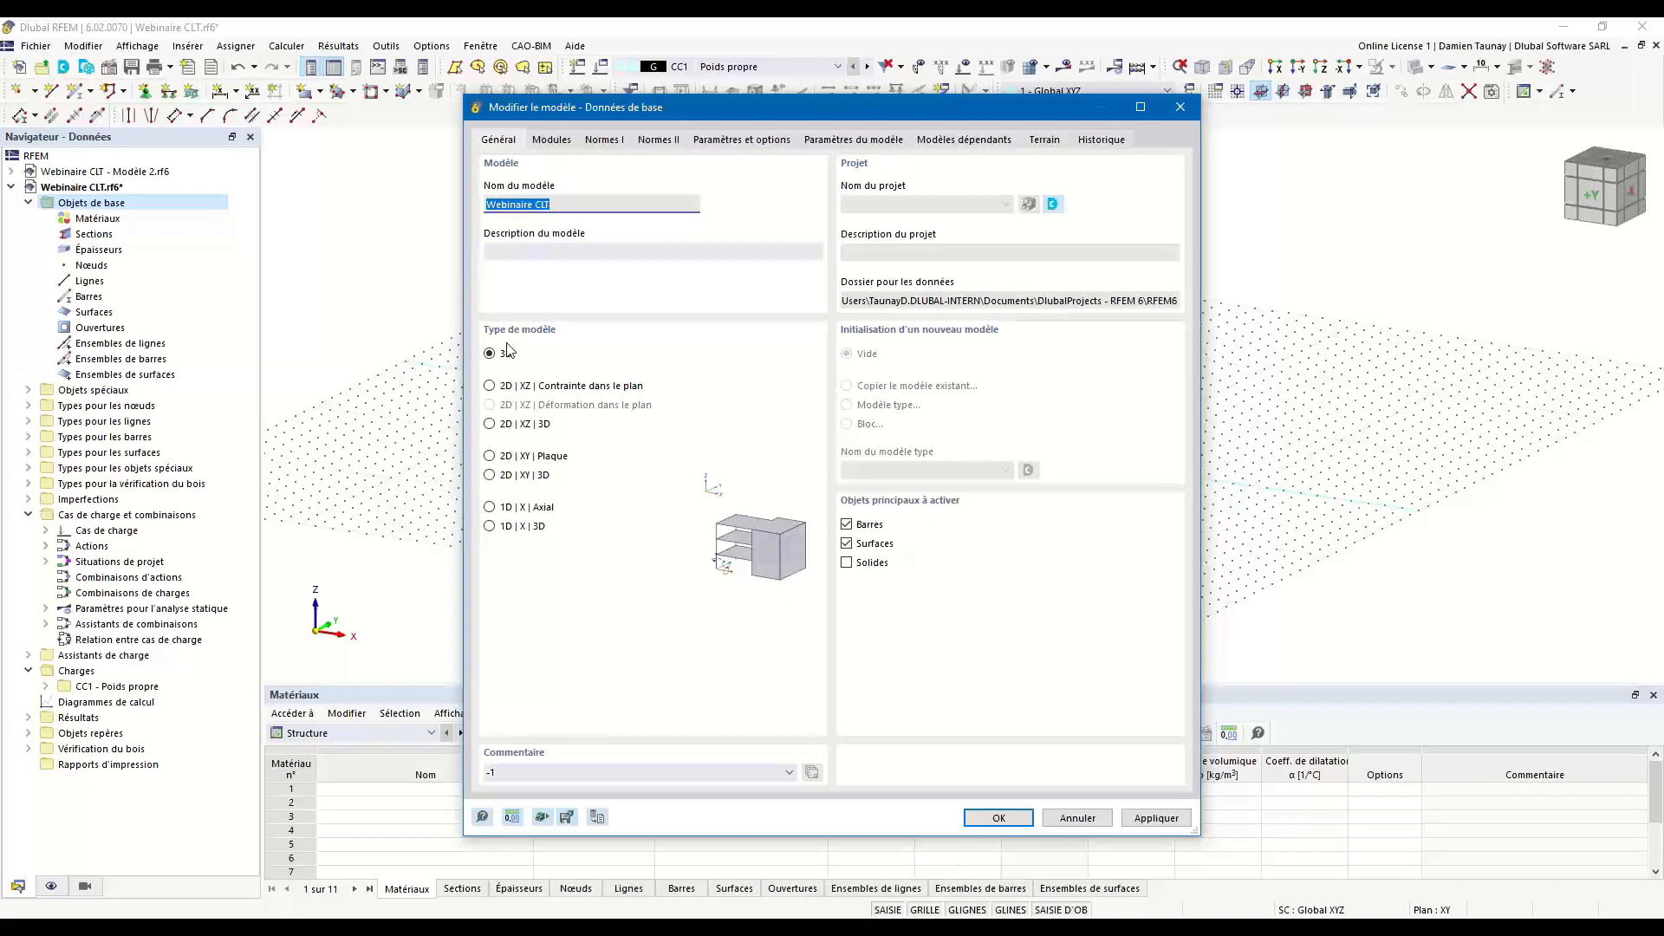
Choose the EN 1990 | Bois standard group with the French NF | 2011-12 annex for load case classification and combinations.
click(546, 143)
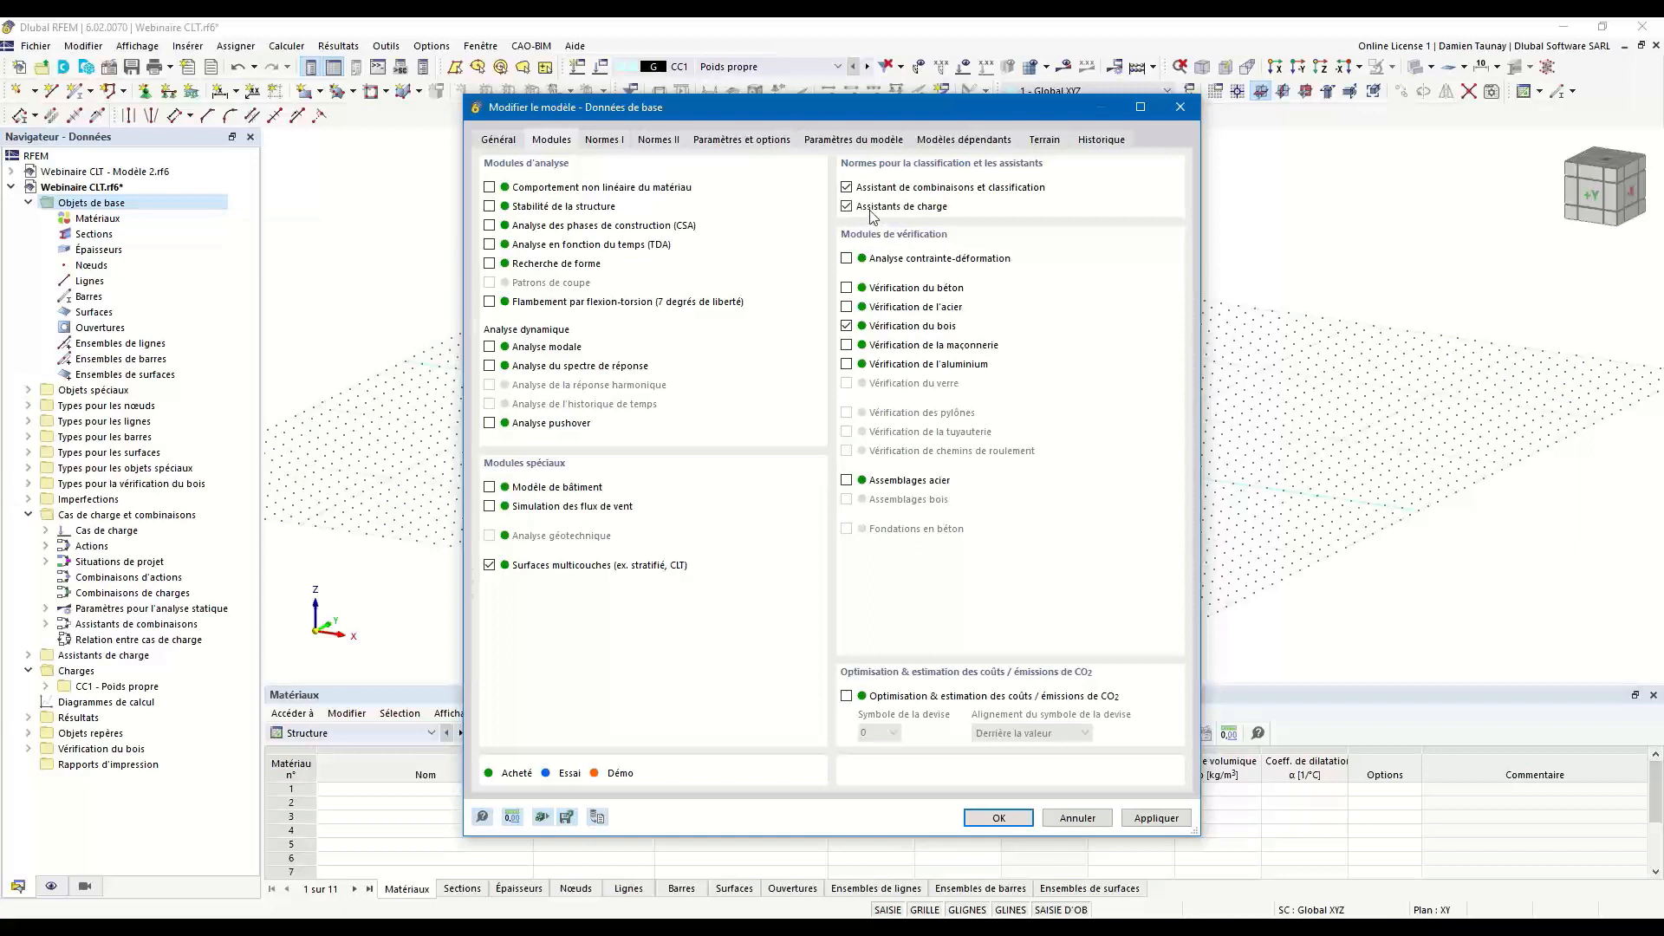
click(605, 140)
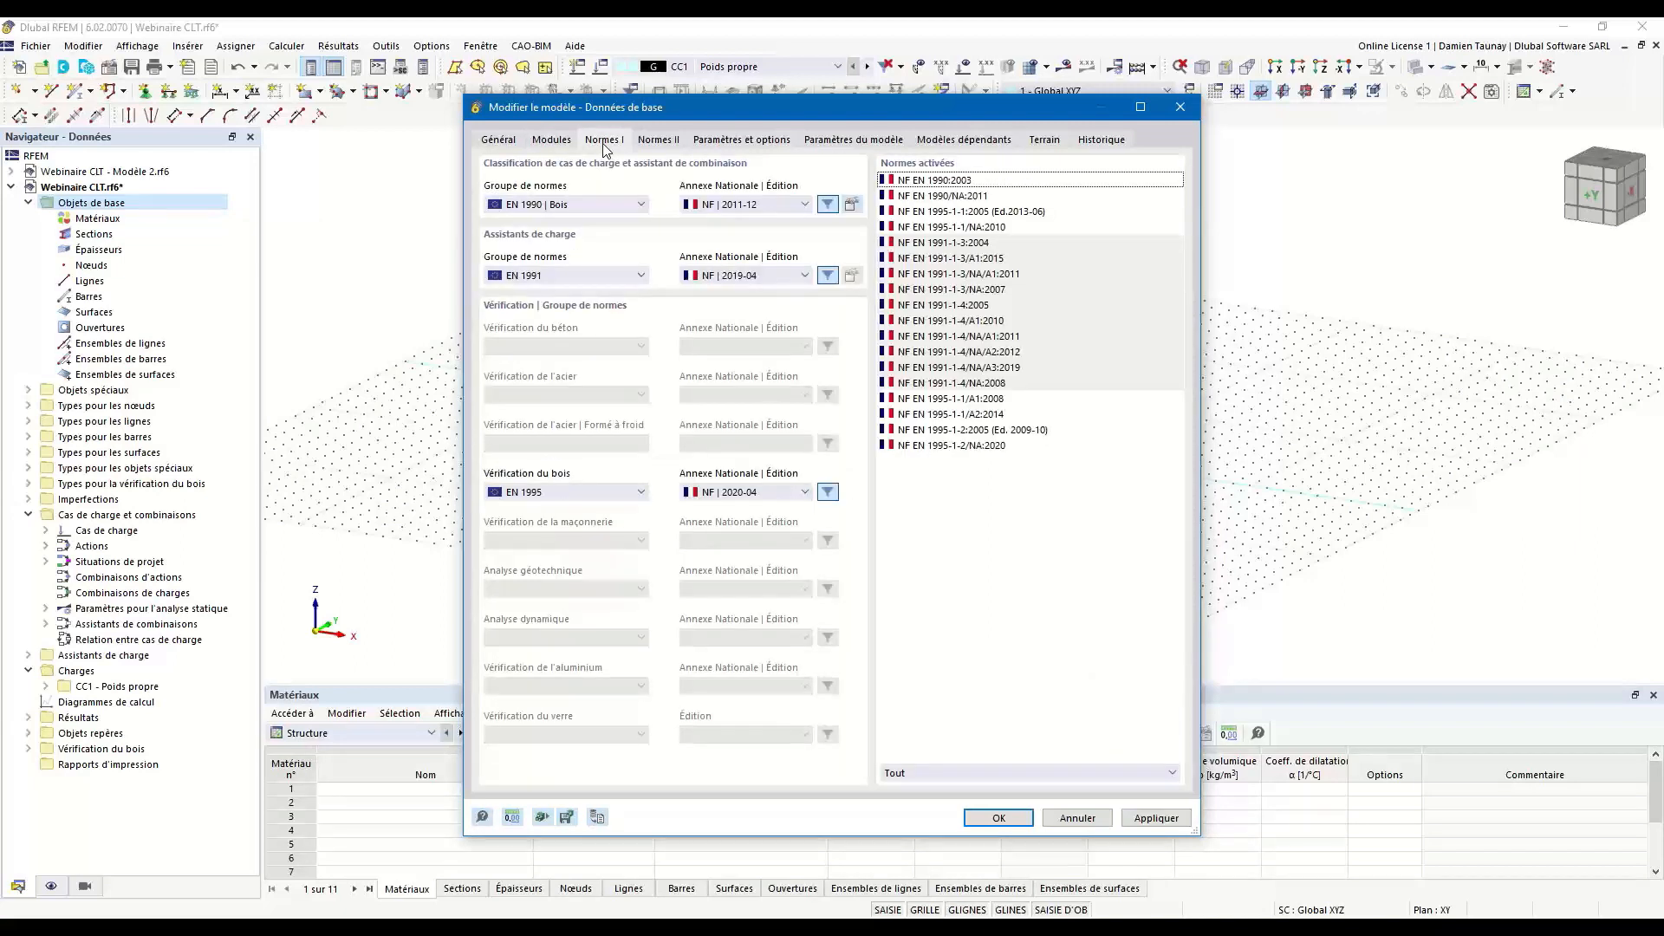
click(604, 206)
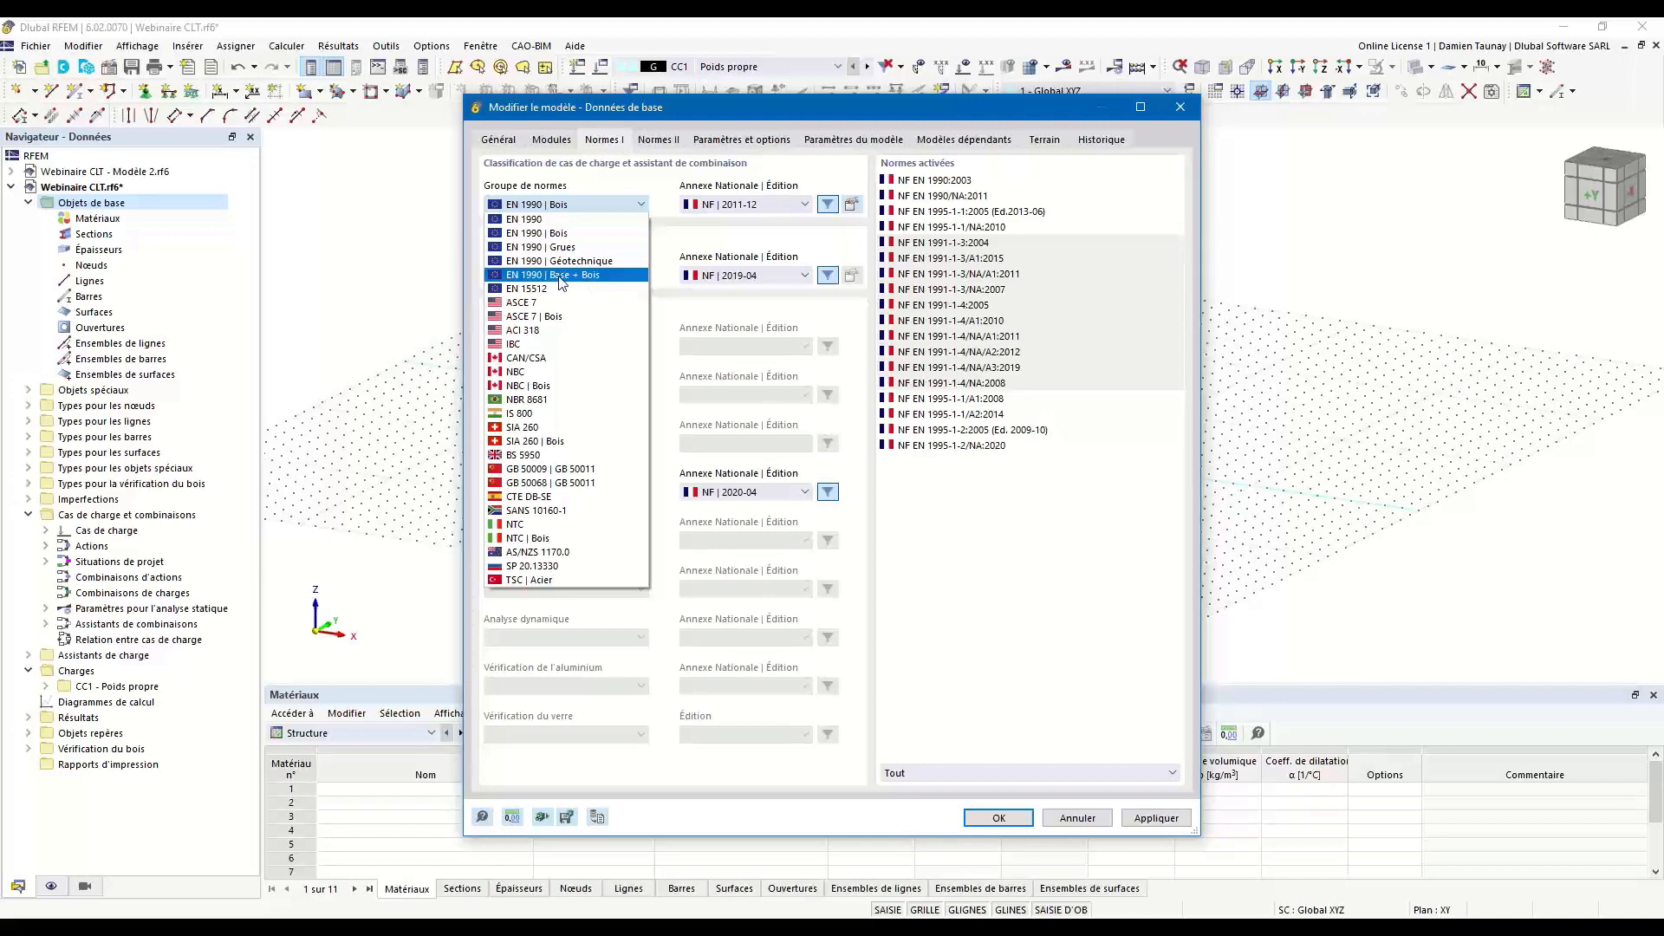
click(617, 206)
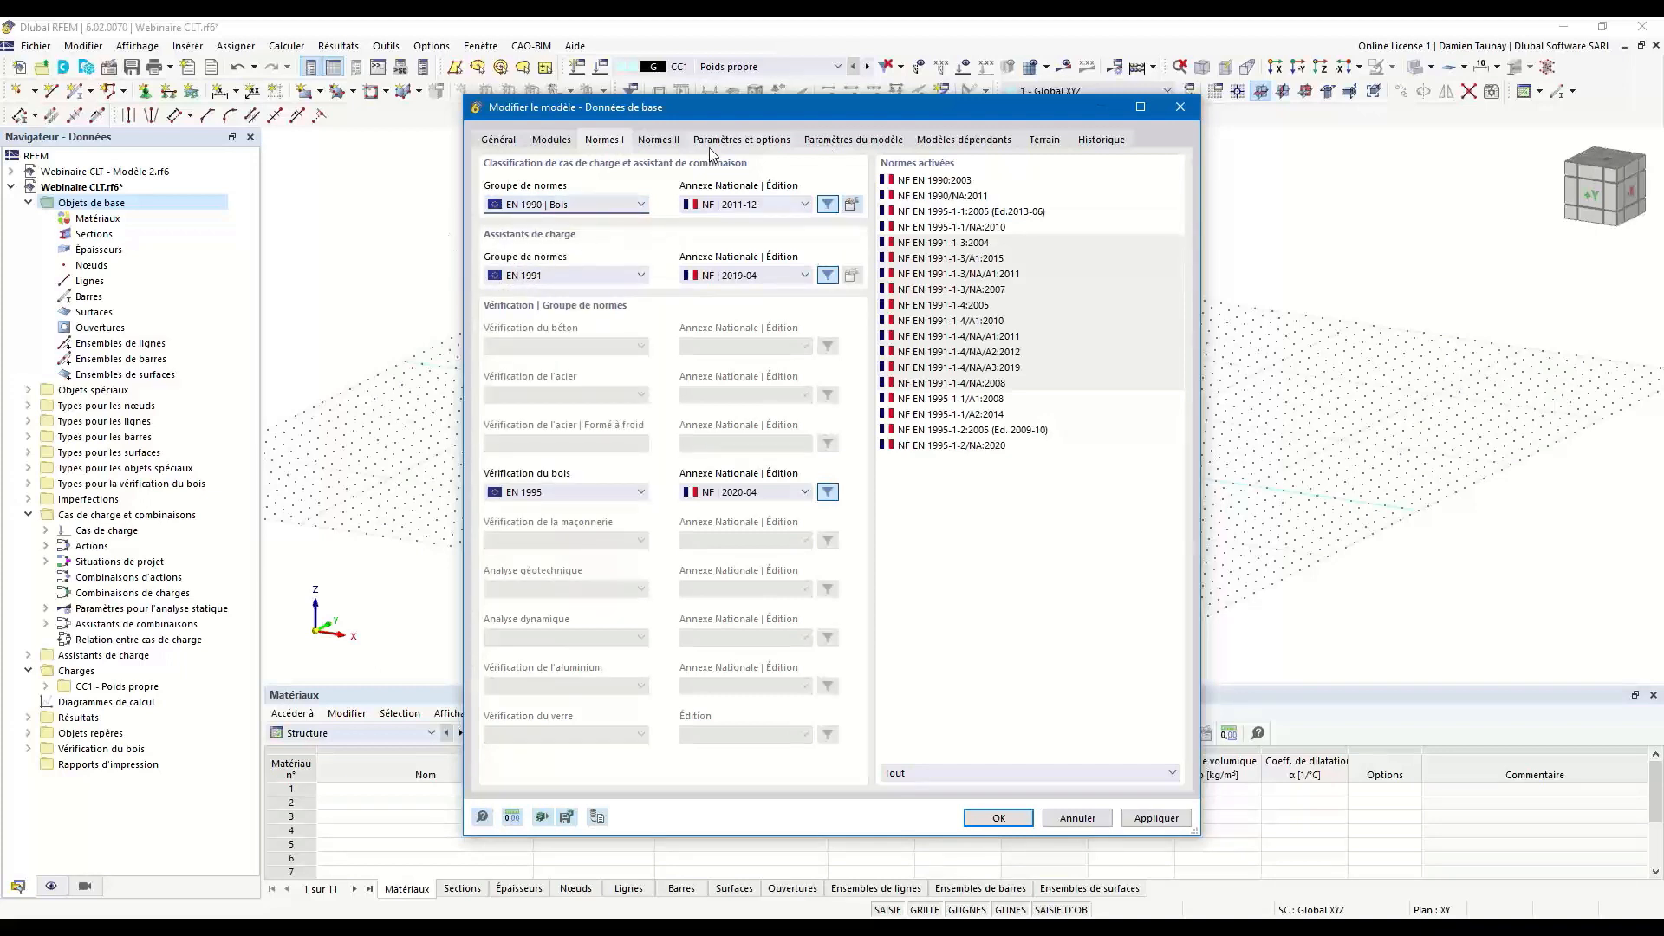
click(748, 209)
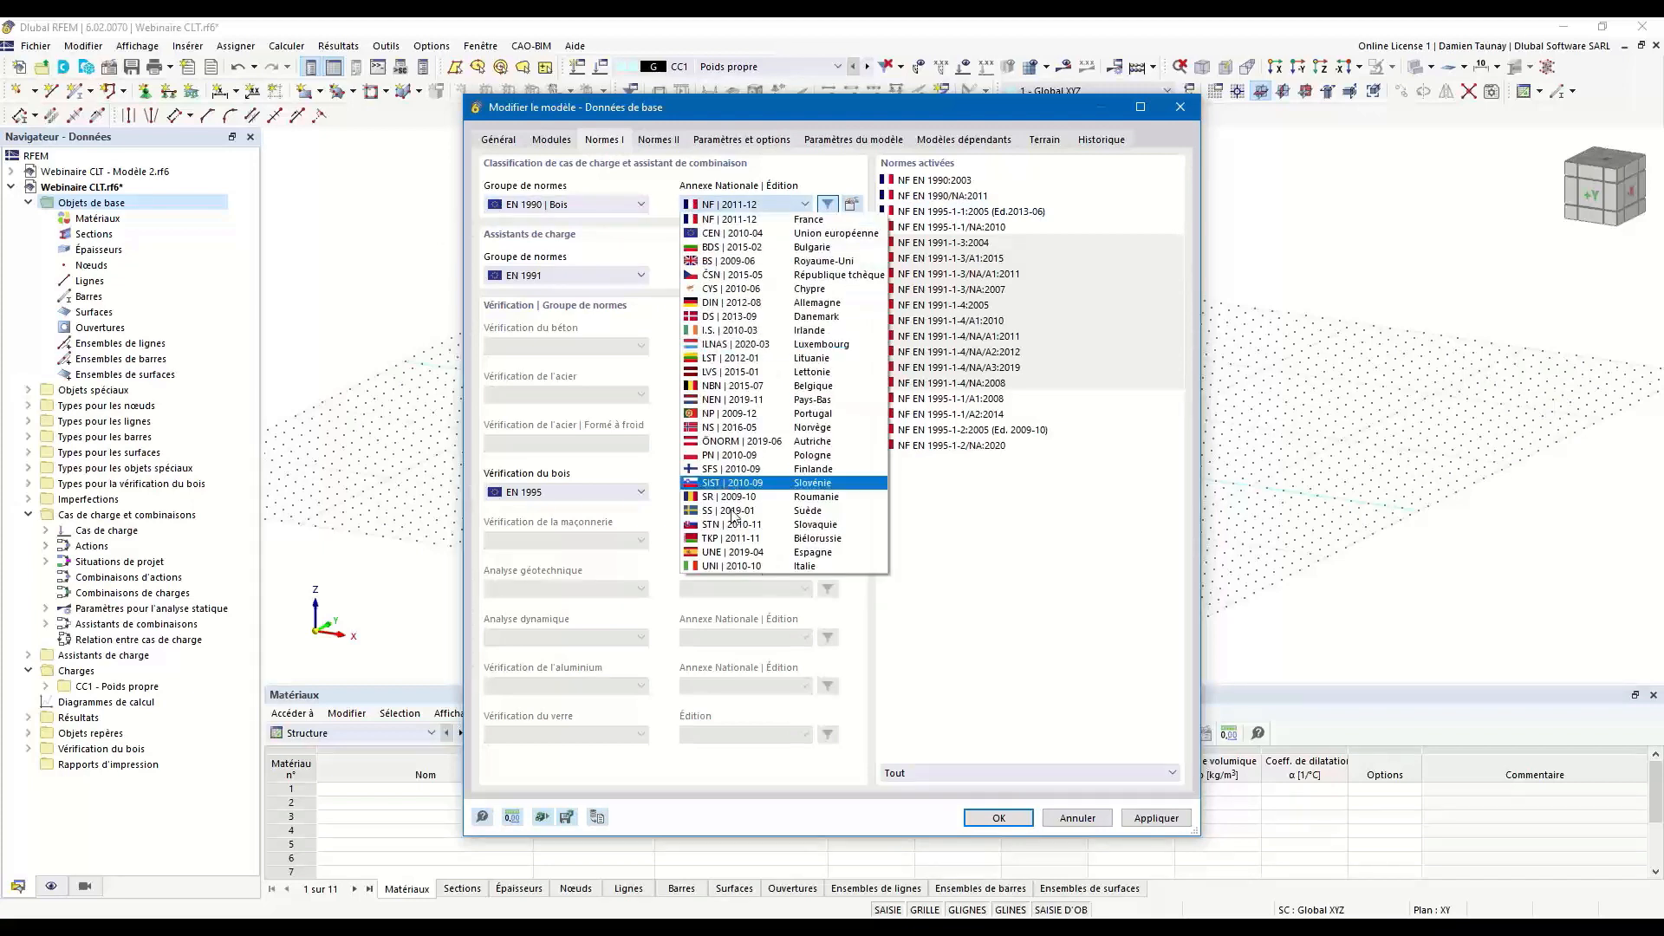
click(729, 219)
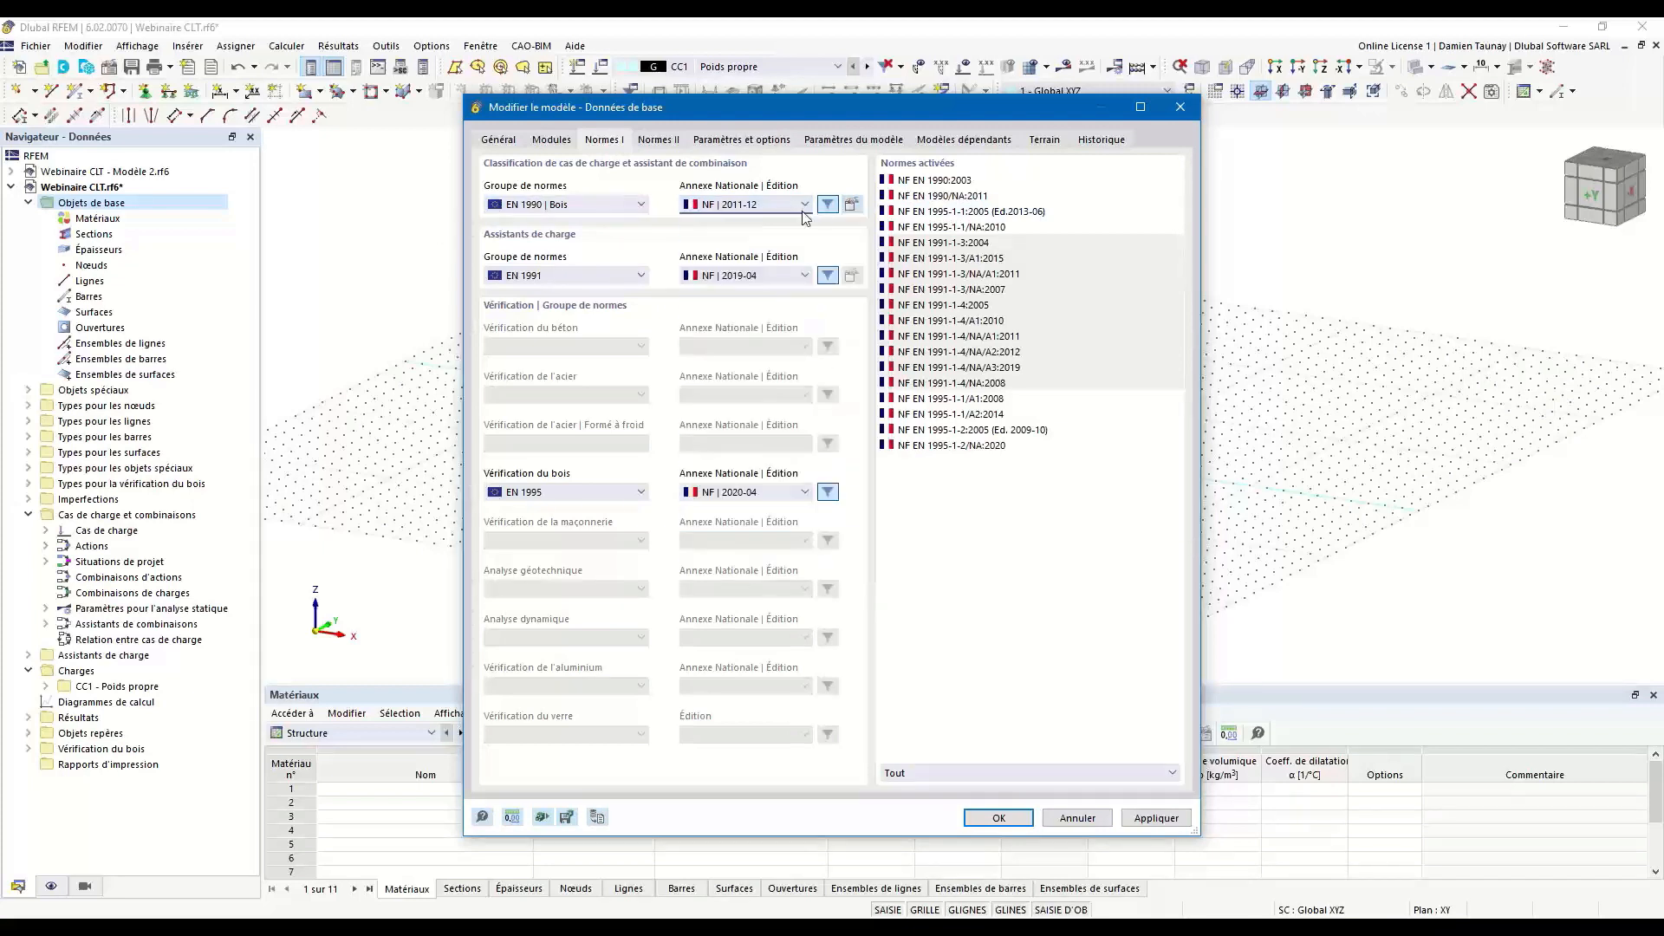
Examine the partial coefficients and the combination factors of the EN 1990 timber standard.
click(856, 208)
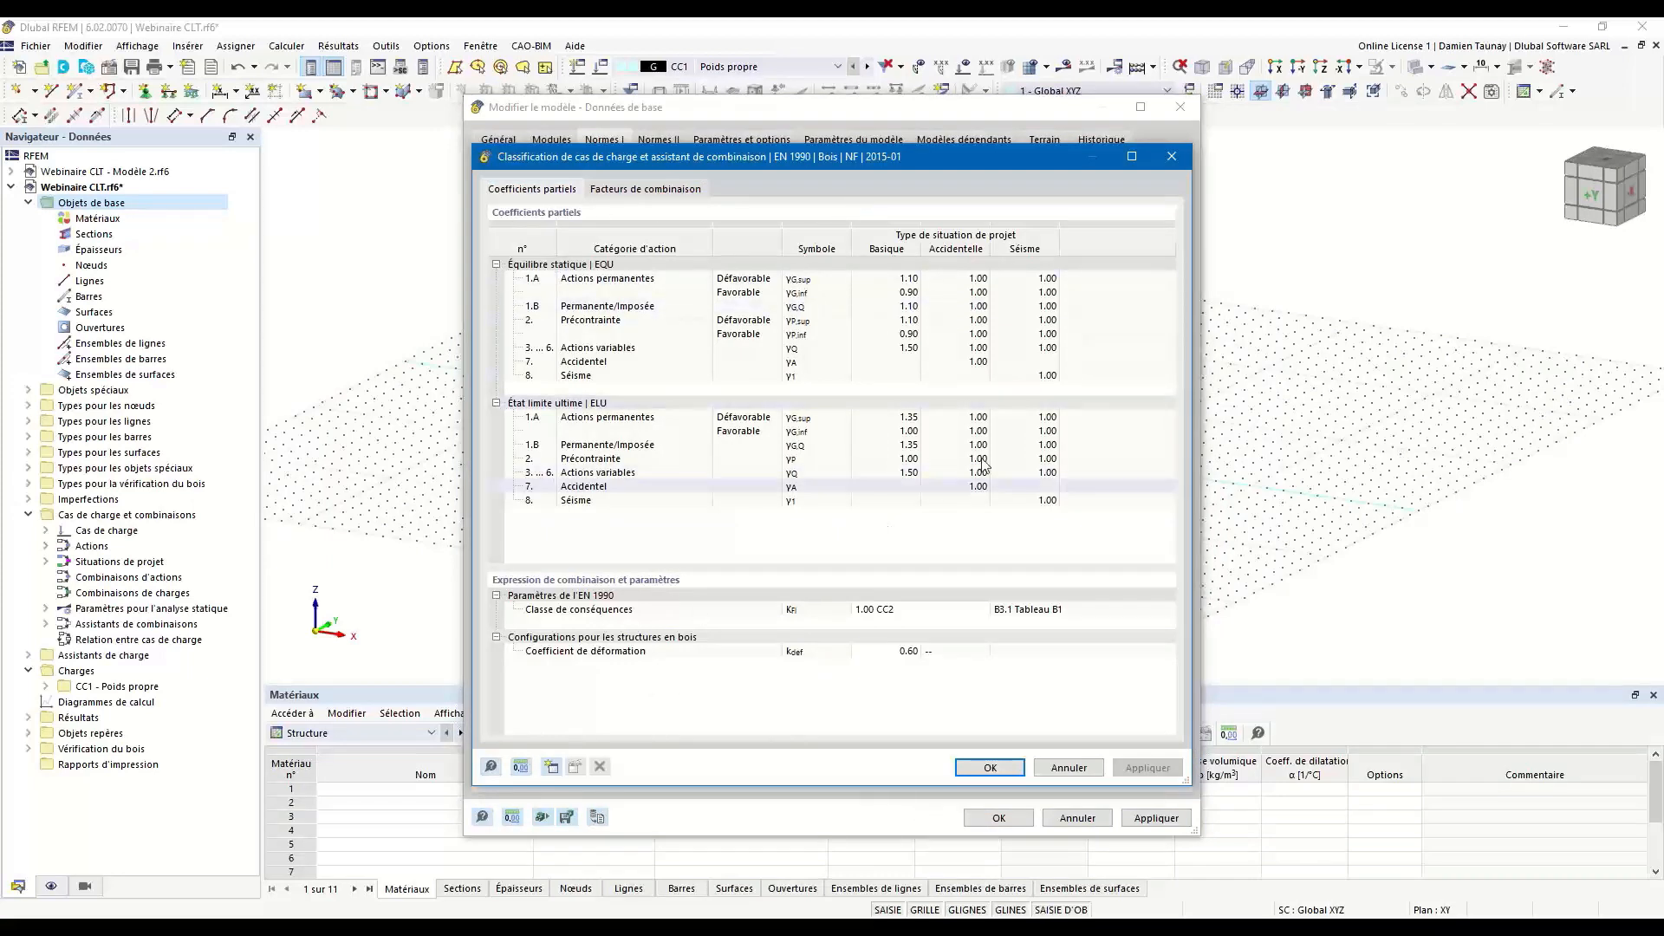
click(640, 193)
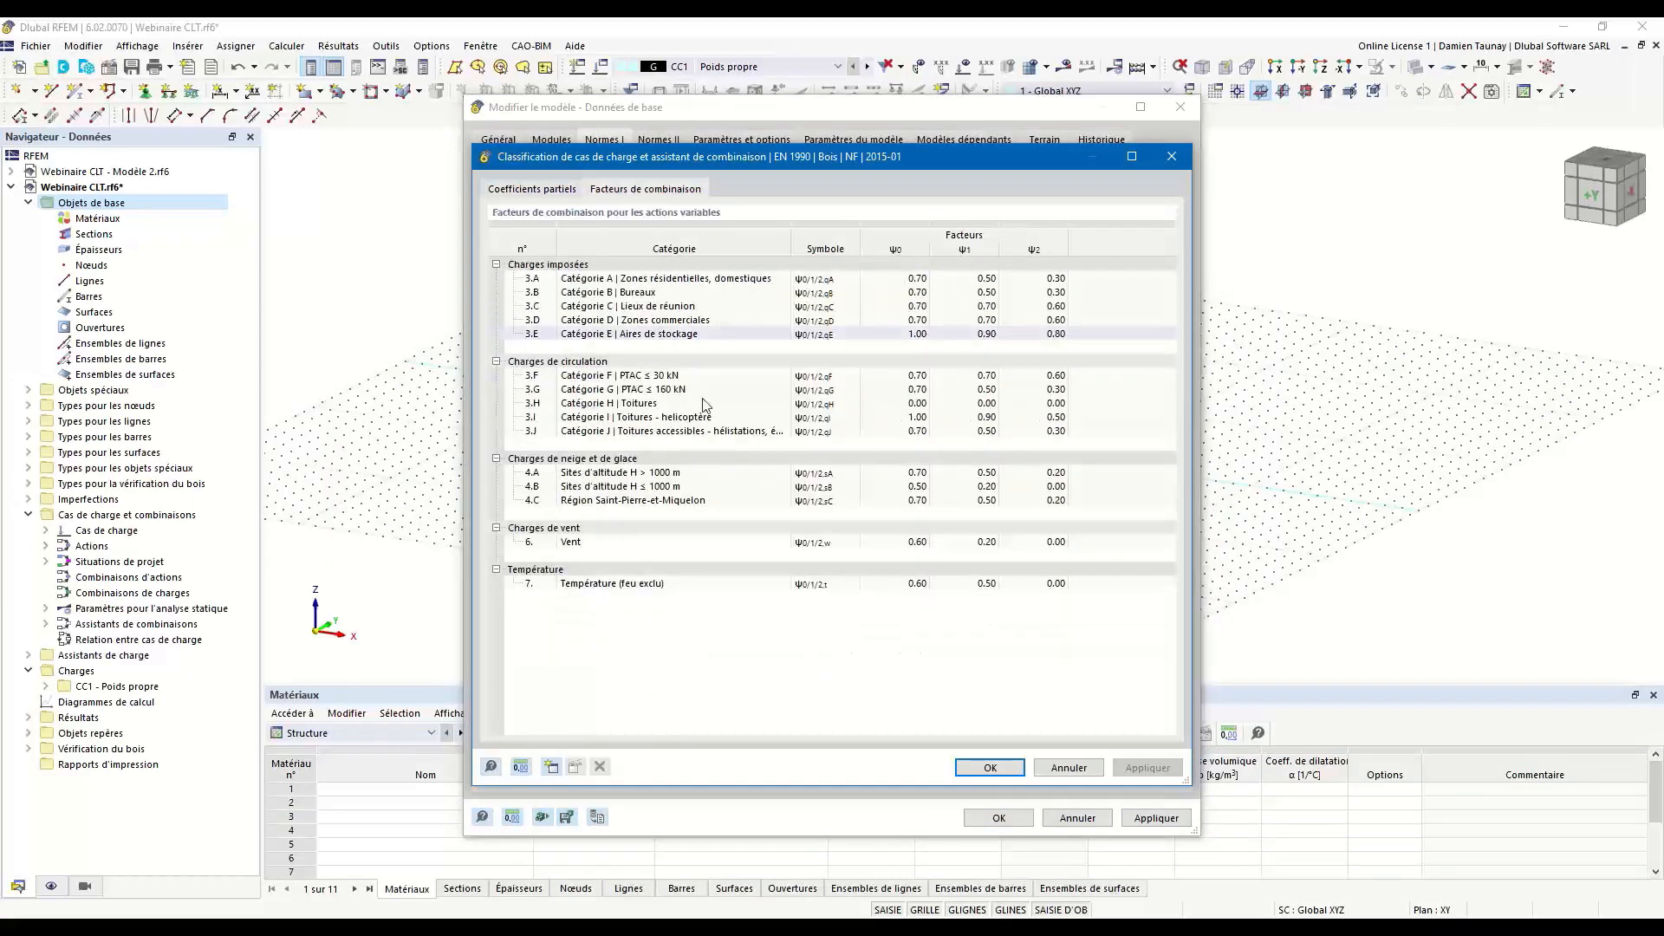
click(527, 191)
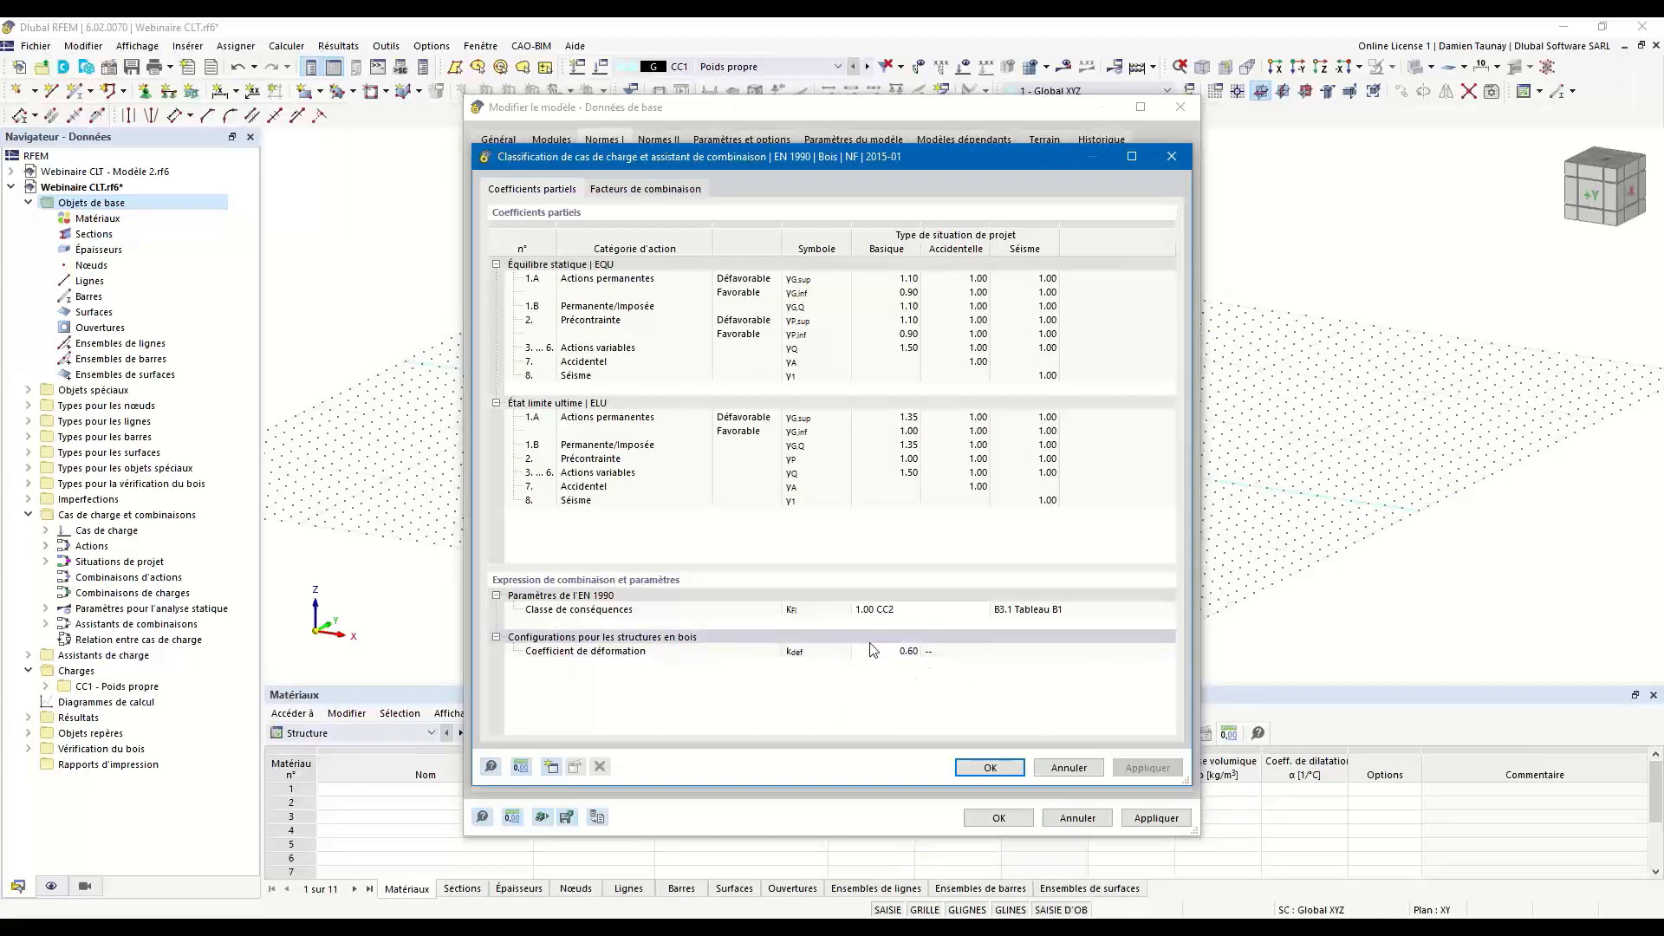
Set the deformation coefficient kdef for timber structures to 0.5.
click(902, 652)
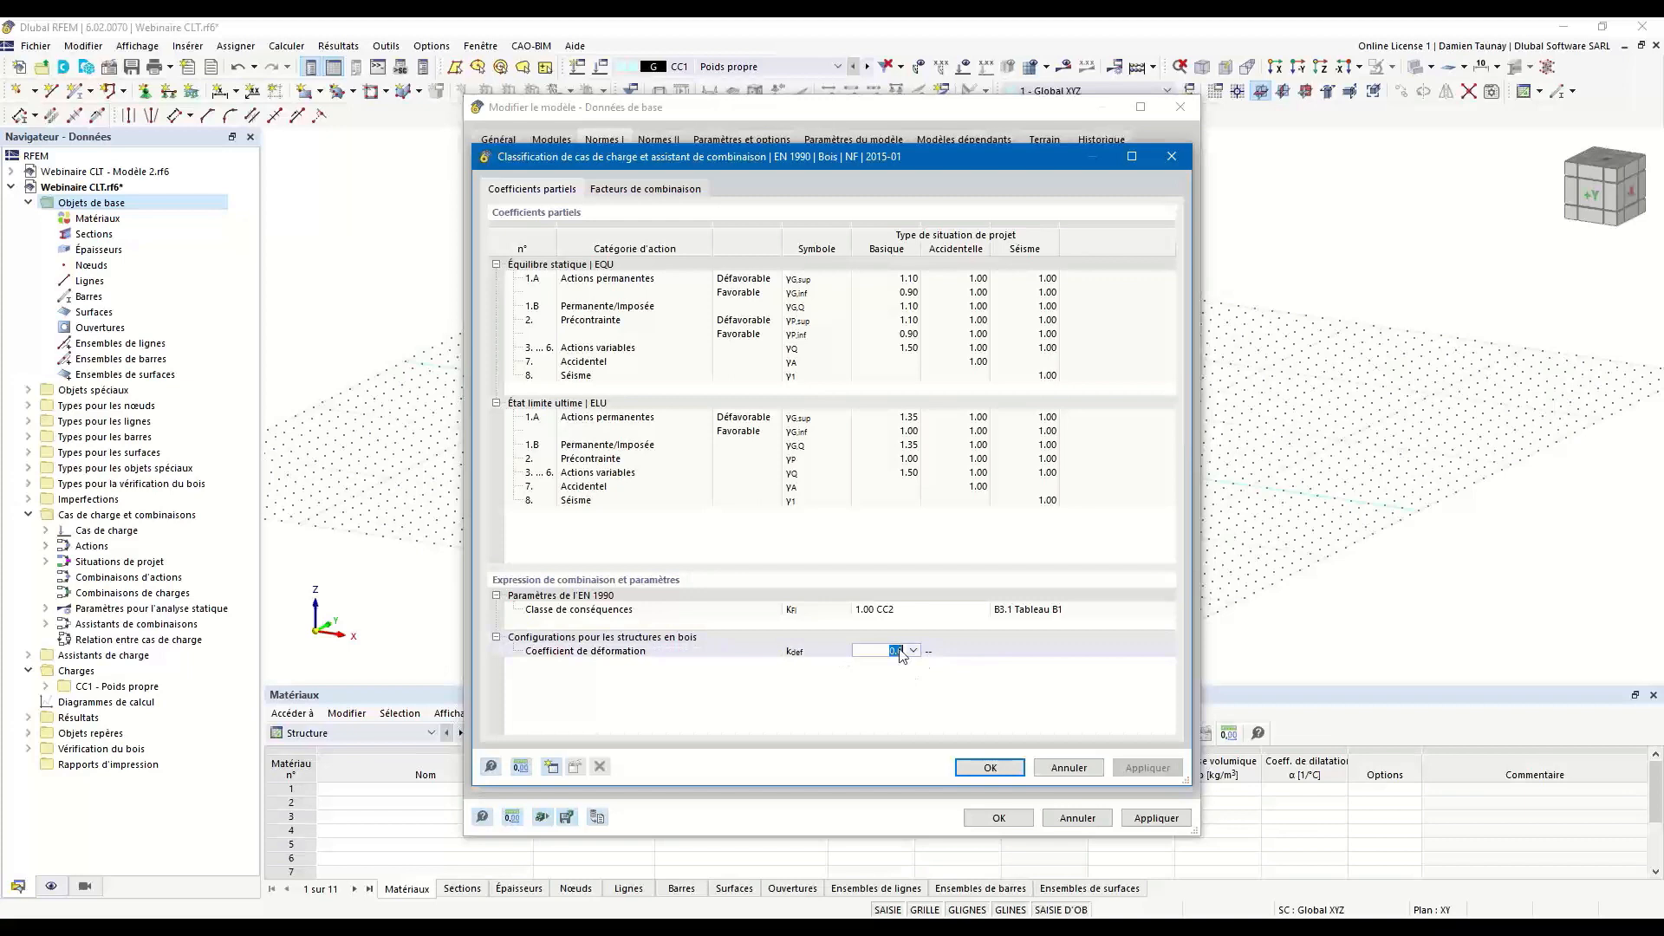
click(915, 652)
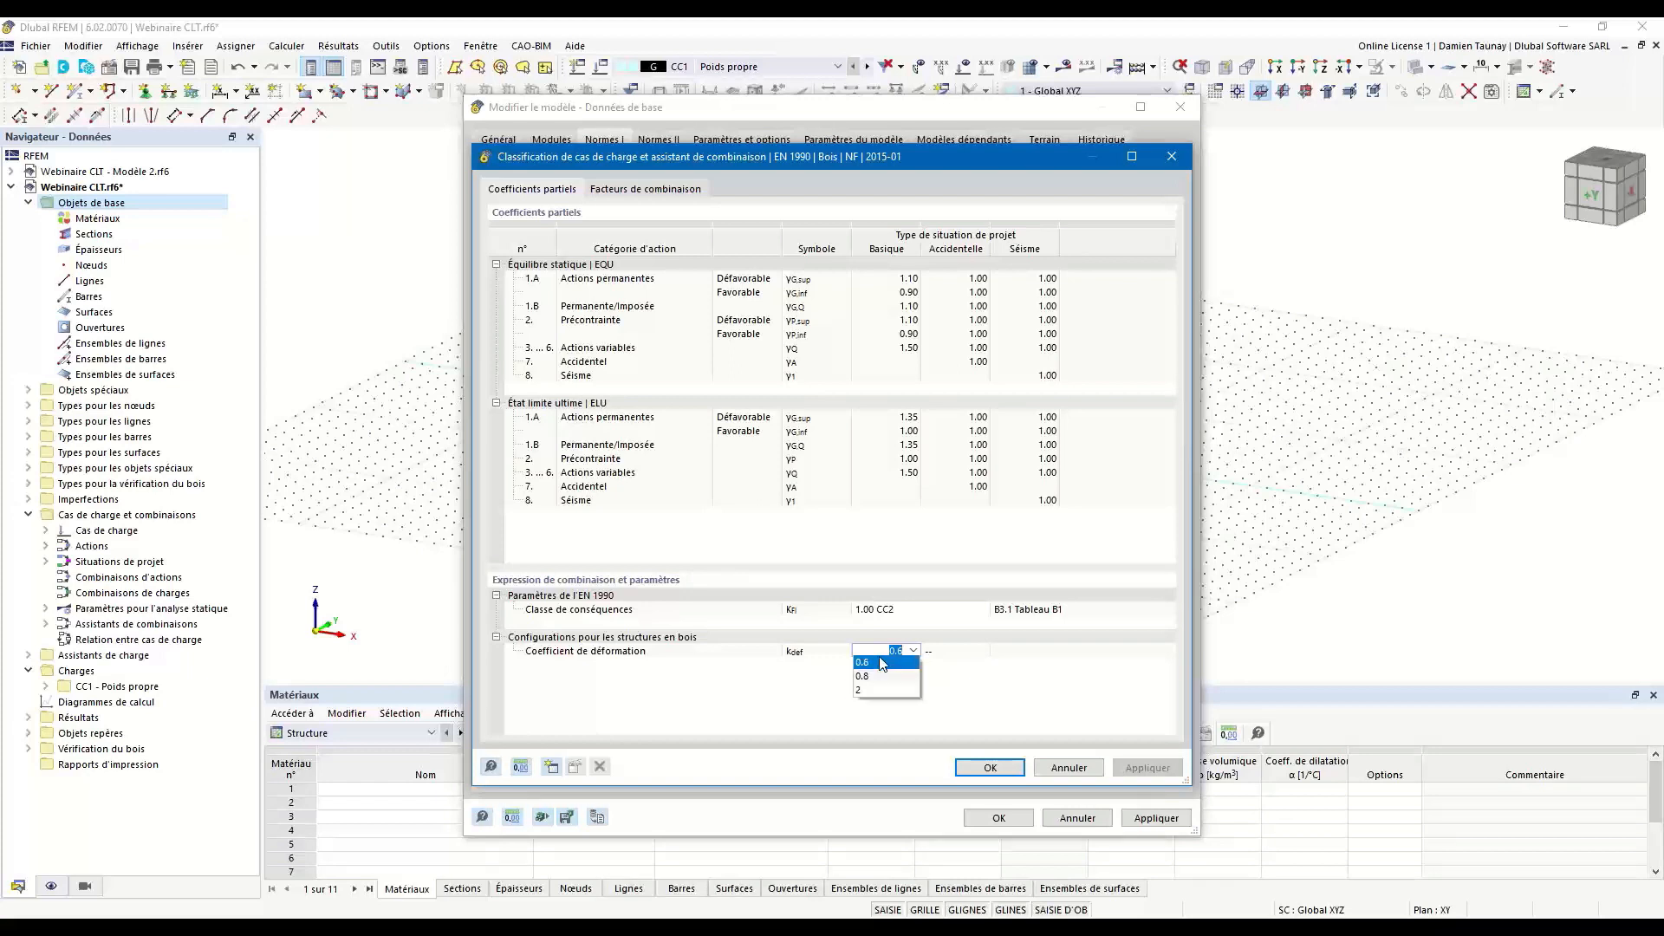
click(888, 662)
double_click(893, 654)
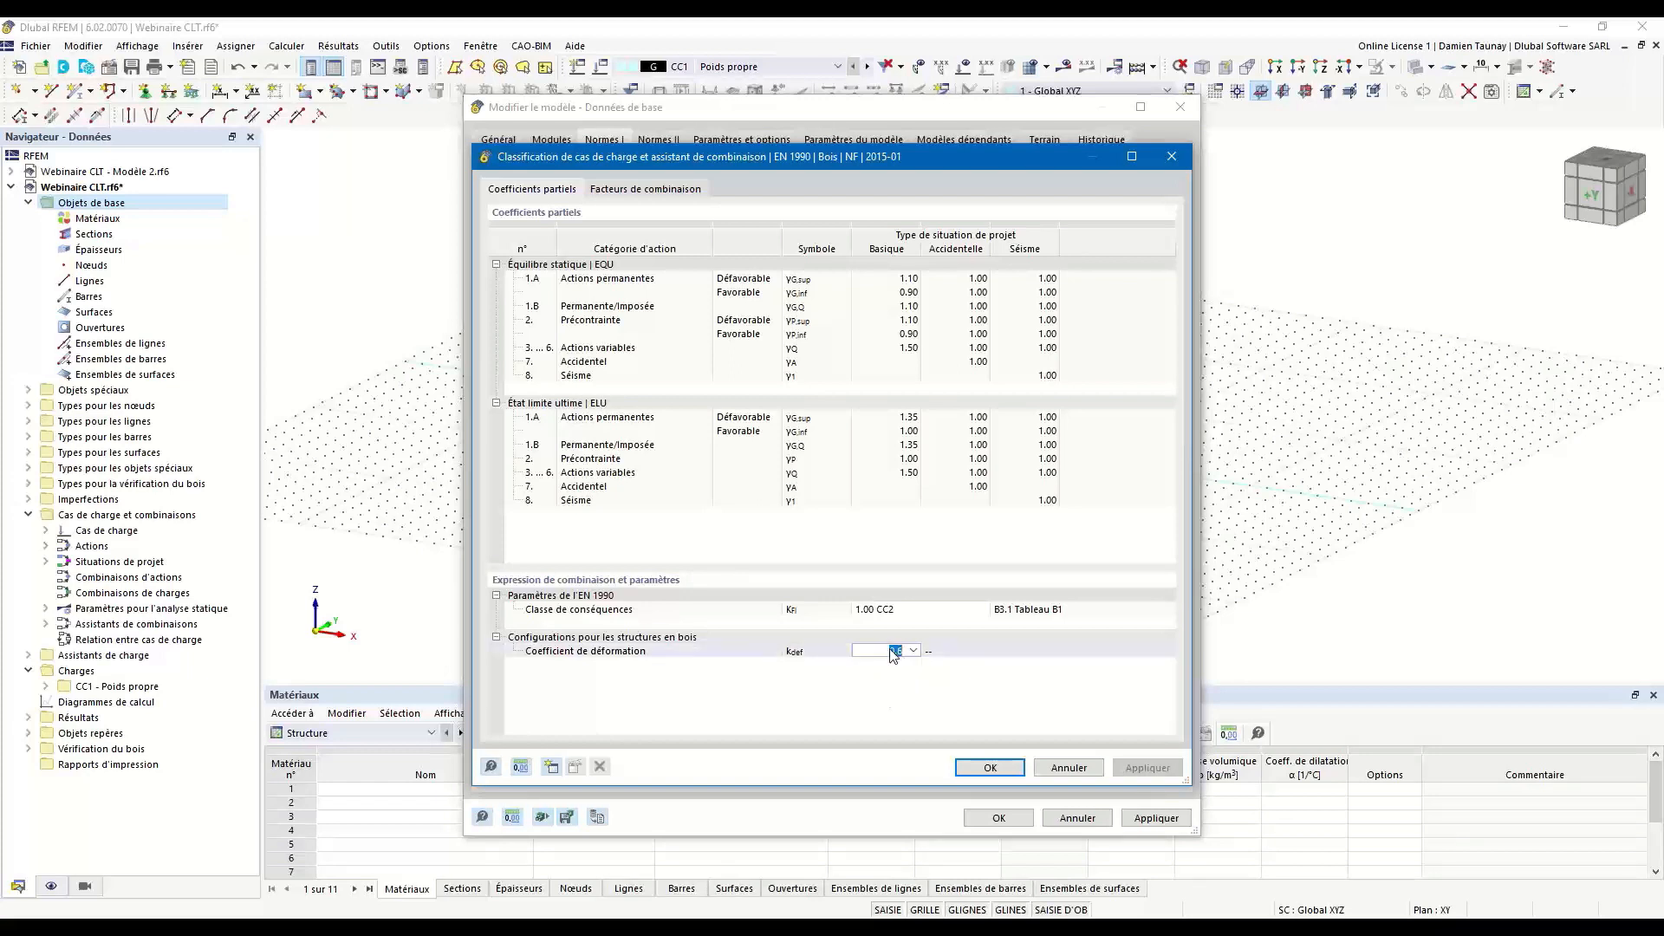
text(0.5)
click(928, 674)
Set the timber deformation coefficient kdef to 0.6 and accept the combination settings.
click(909, 653)
click(913, 652)
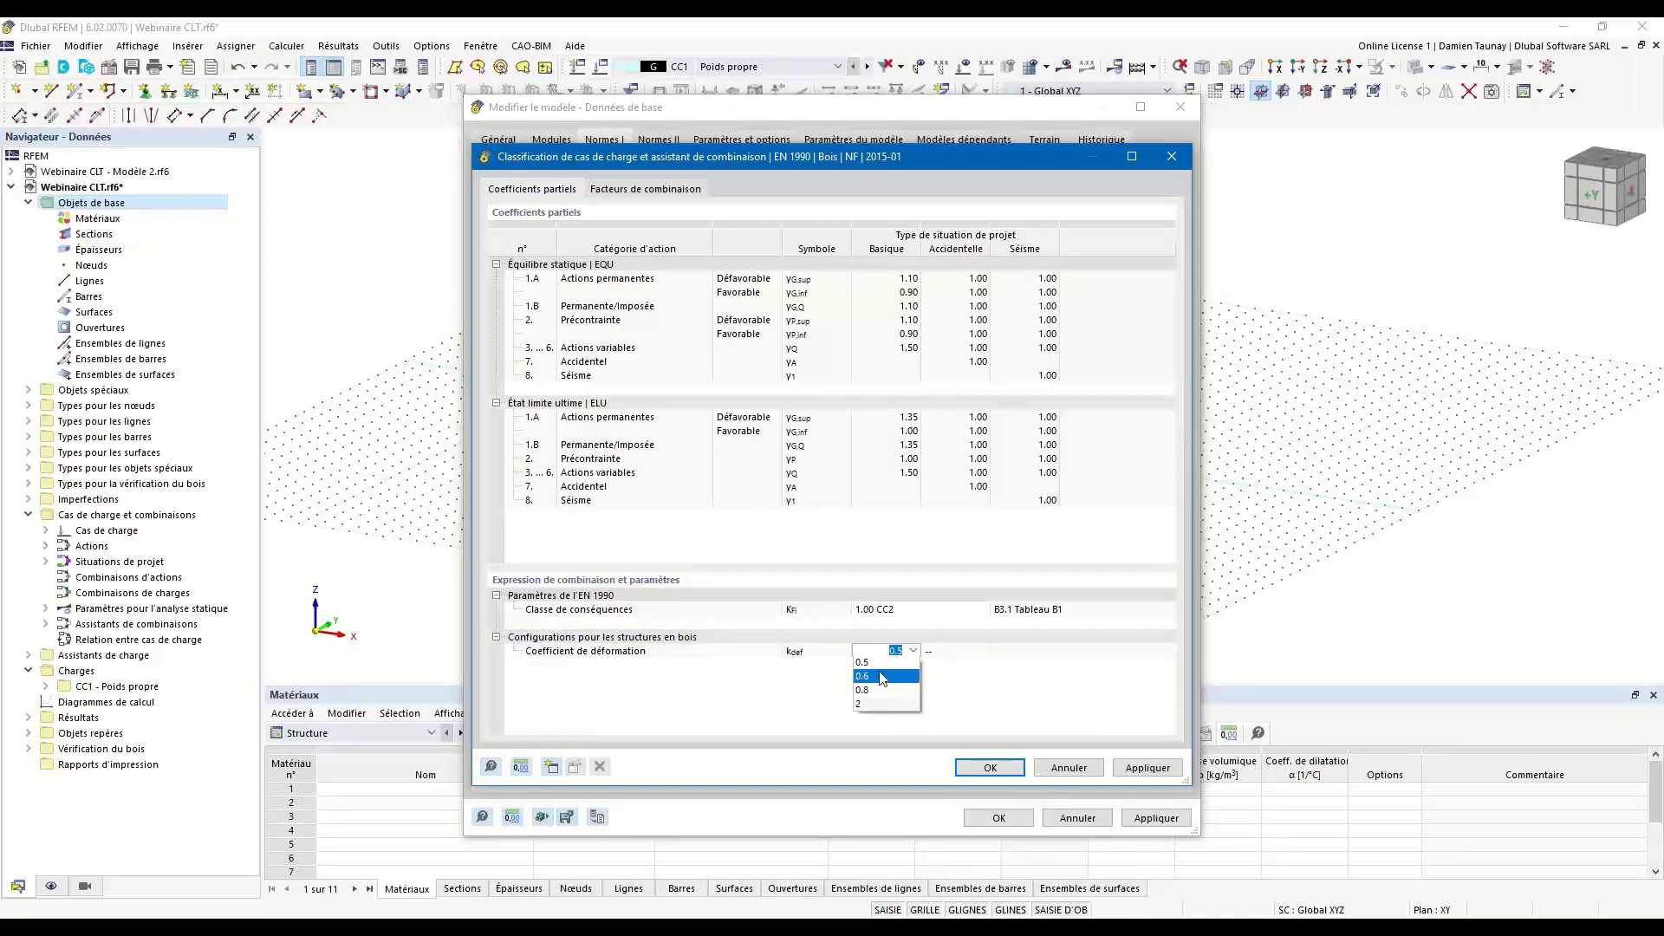
click(879, 678)
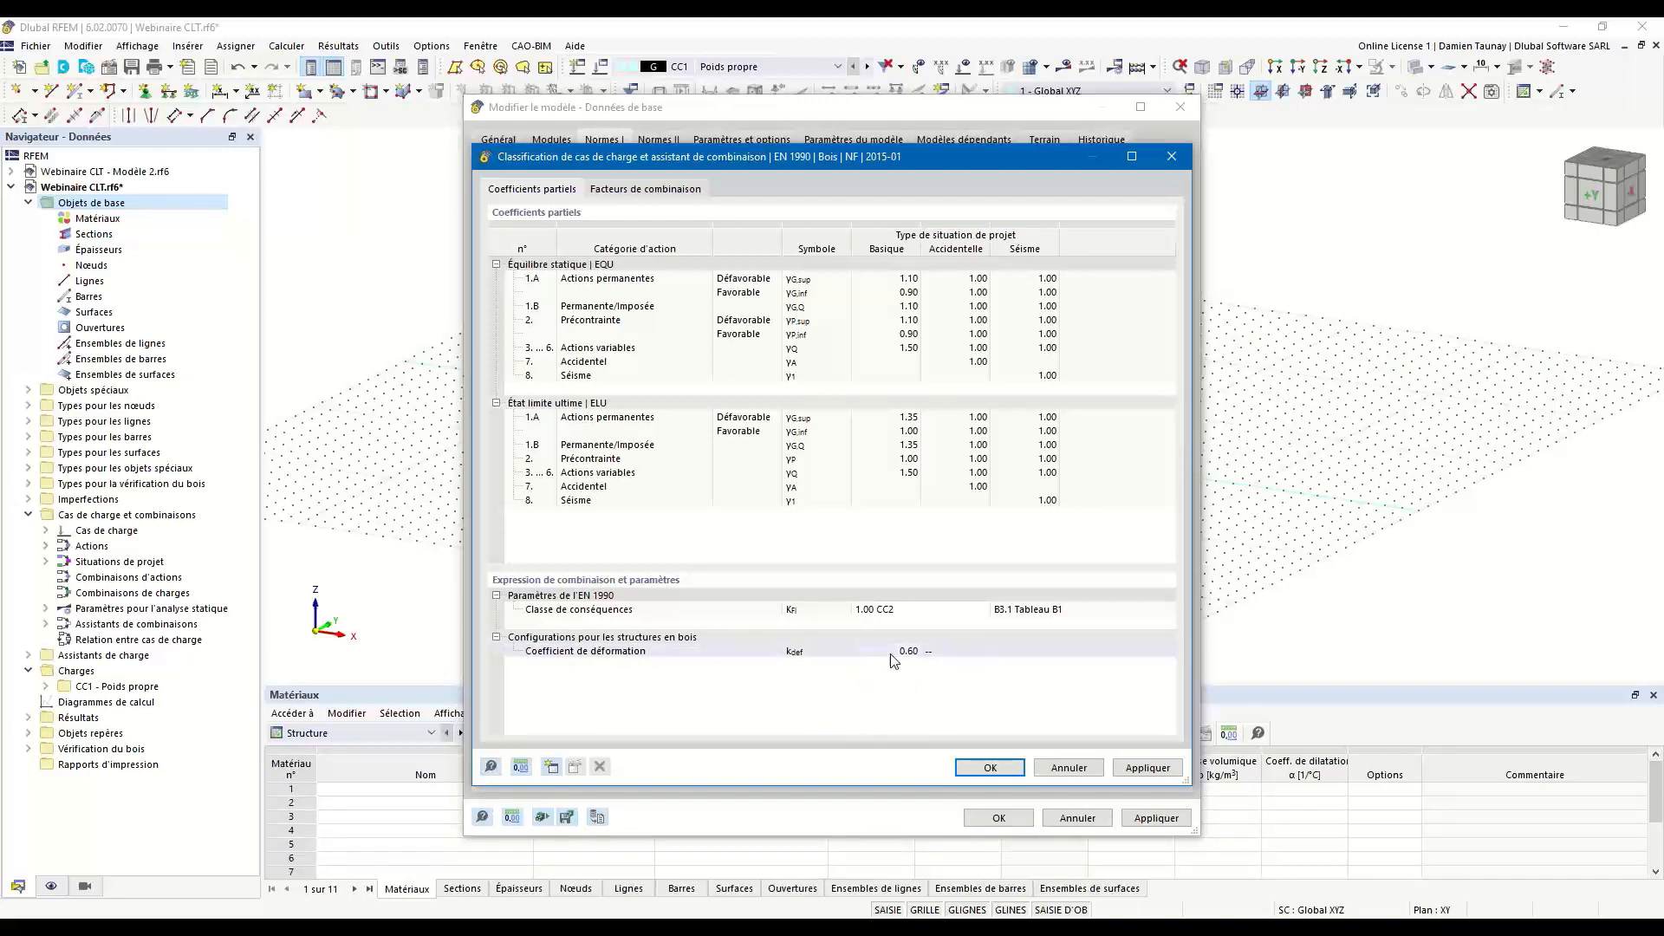
click(989, 768)
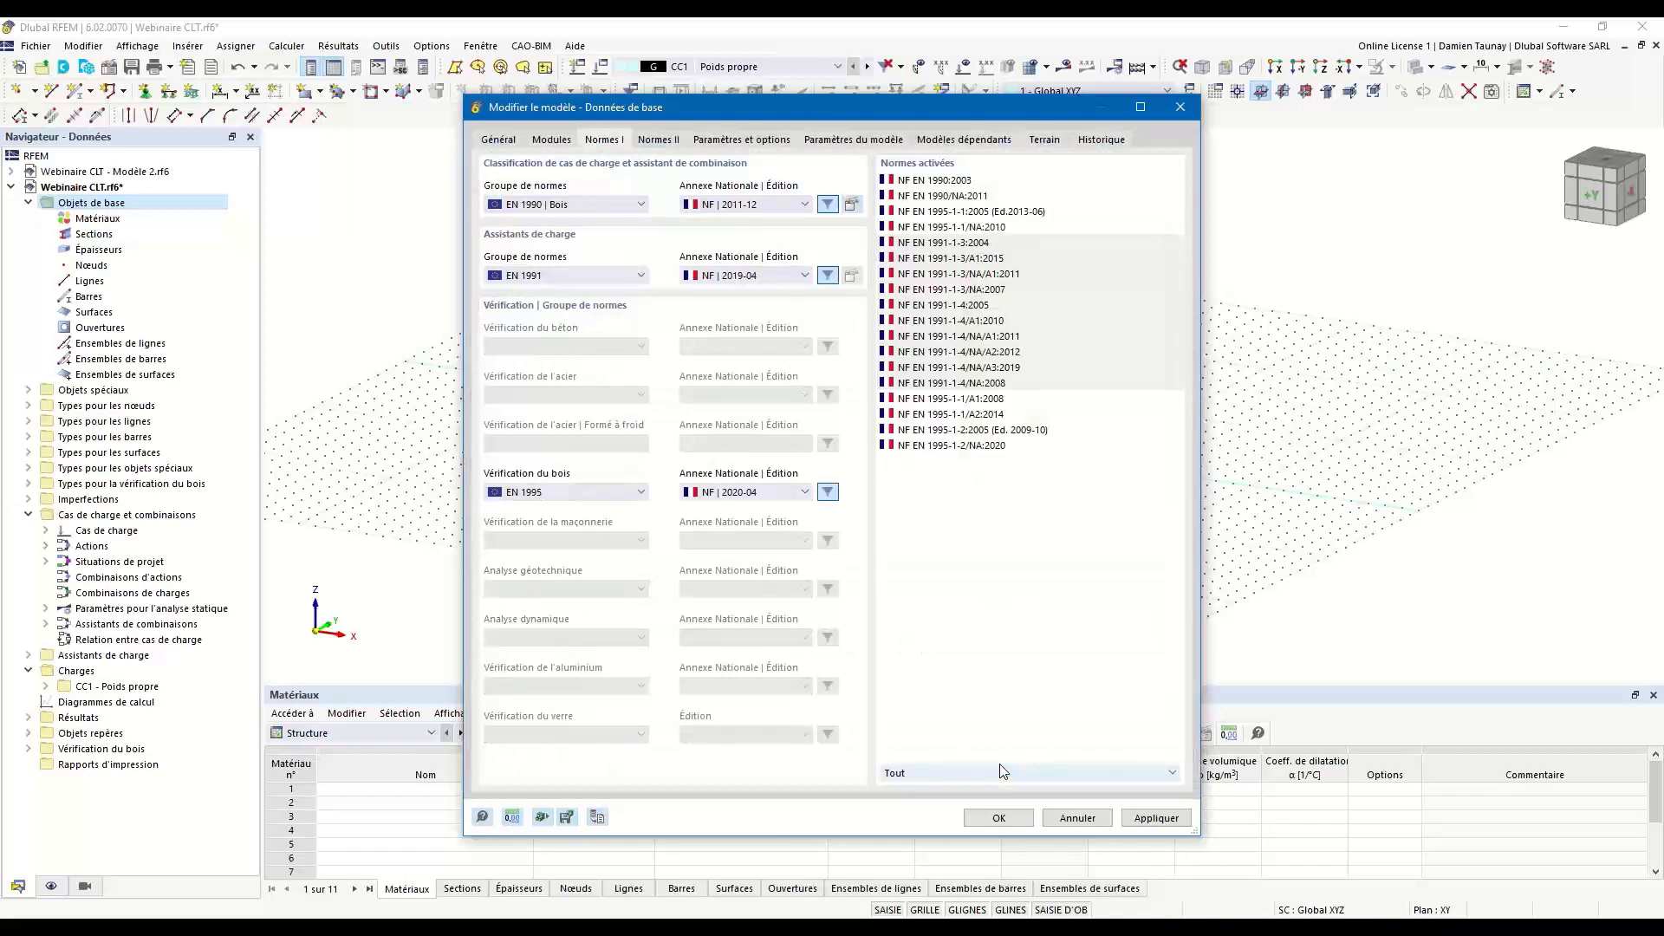
Choose EN 1991 with the French NF | 2019-04 annex for the load wizards.
click(574, 277)
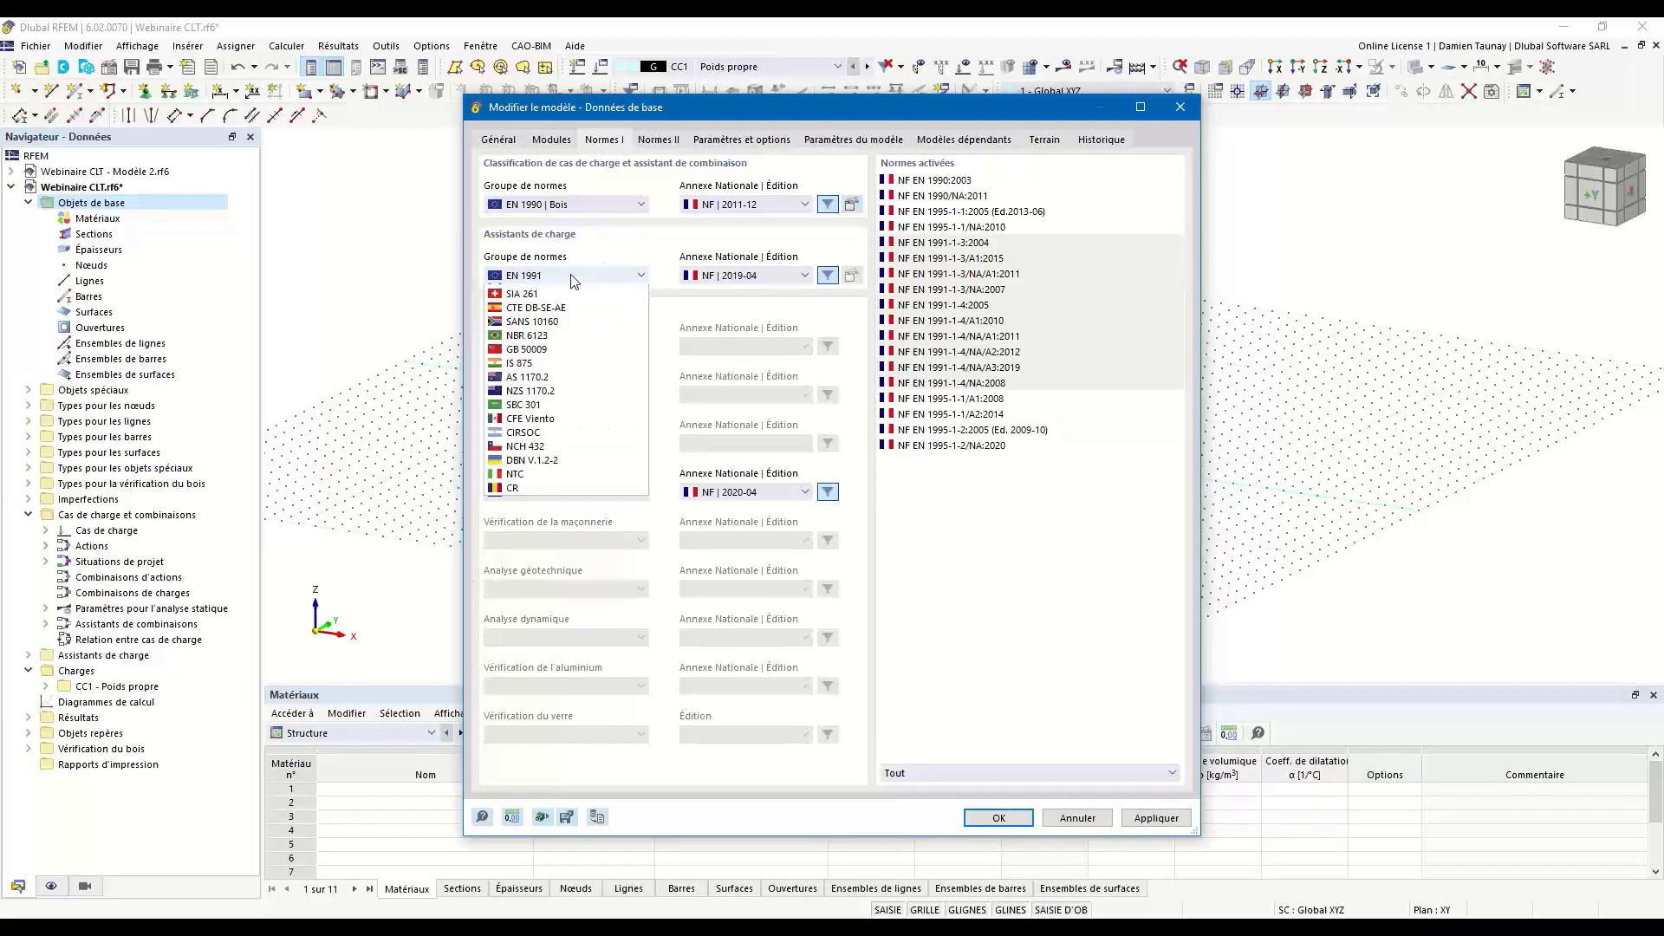
click(539, 291)
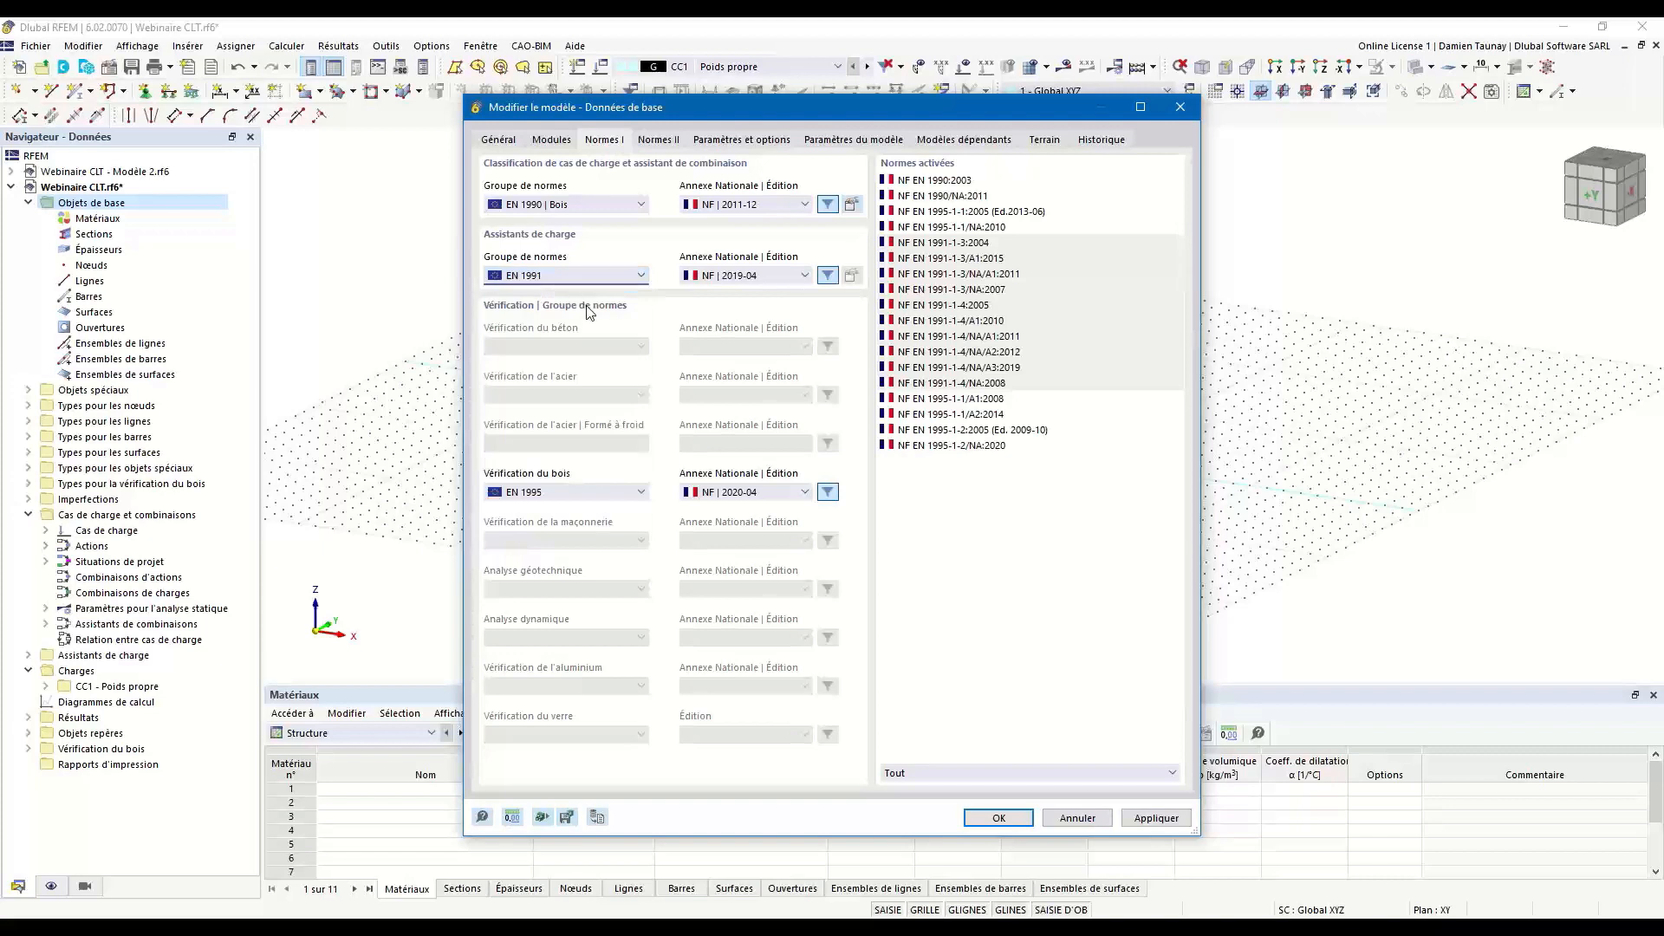
click(588, 277)
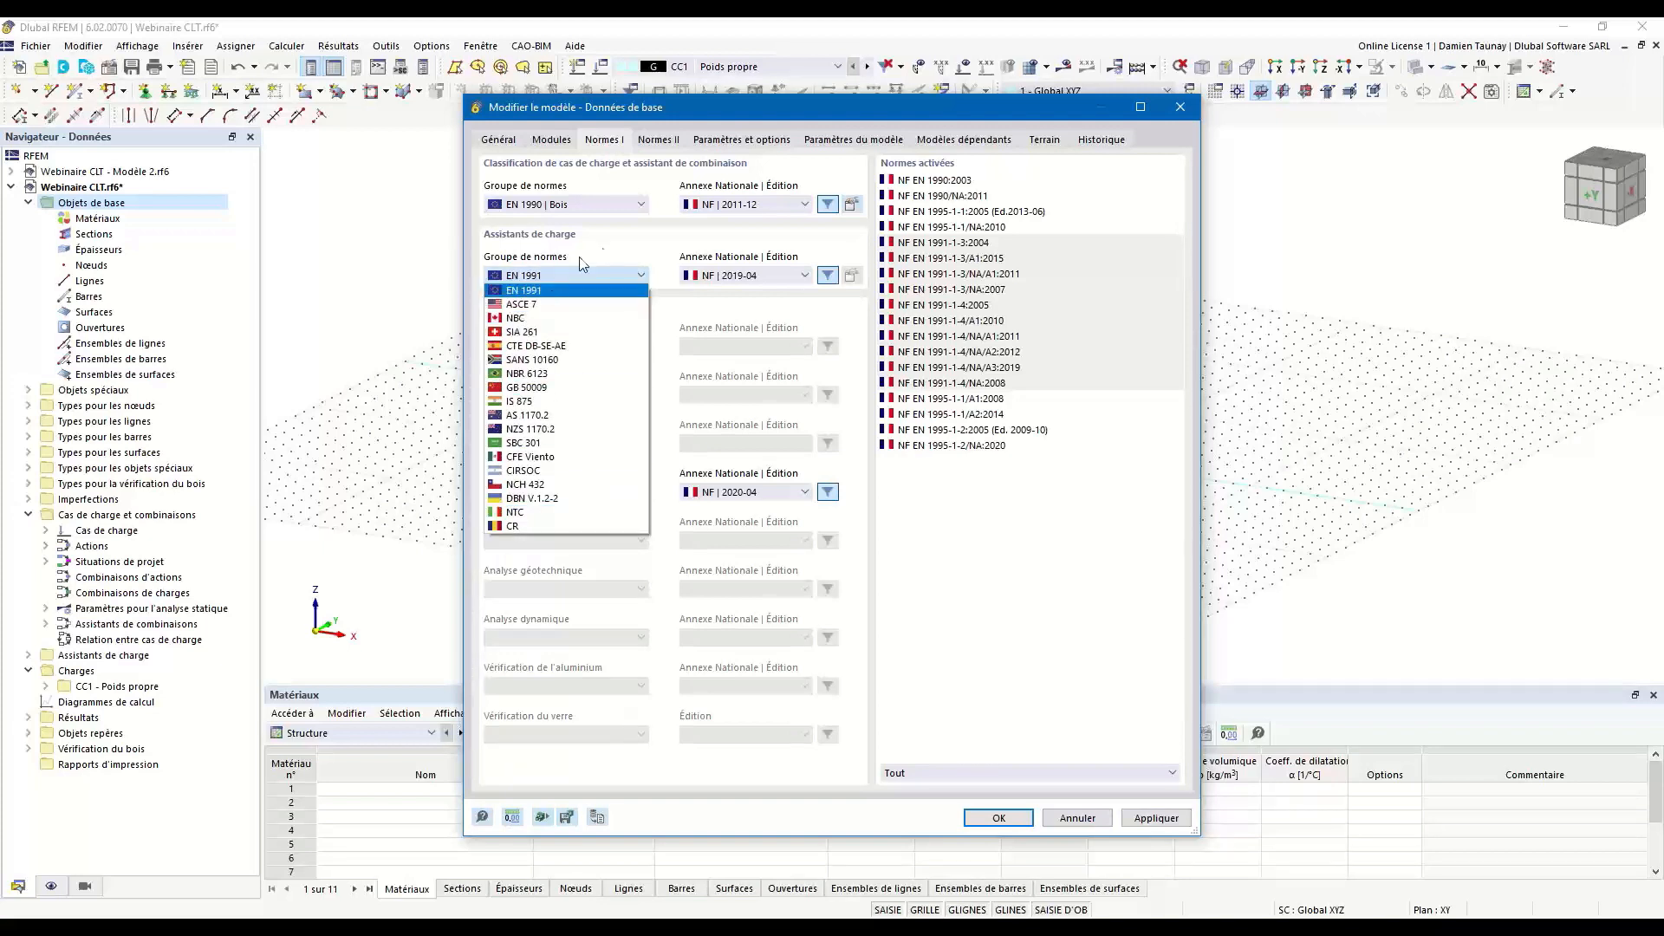
click(537, 291)
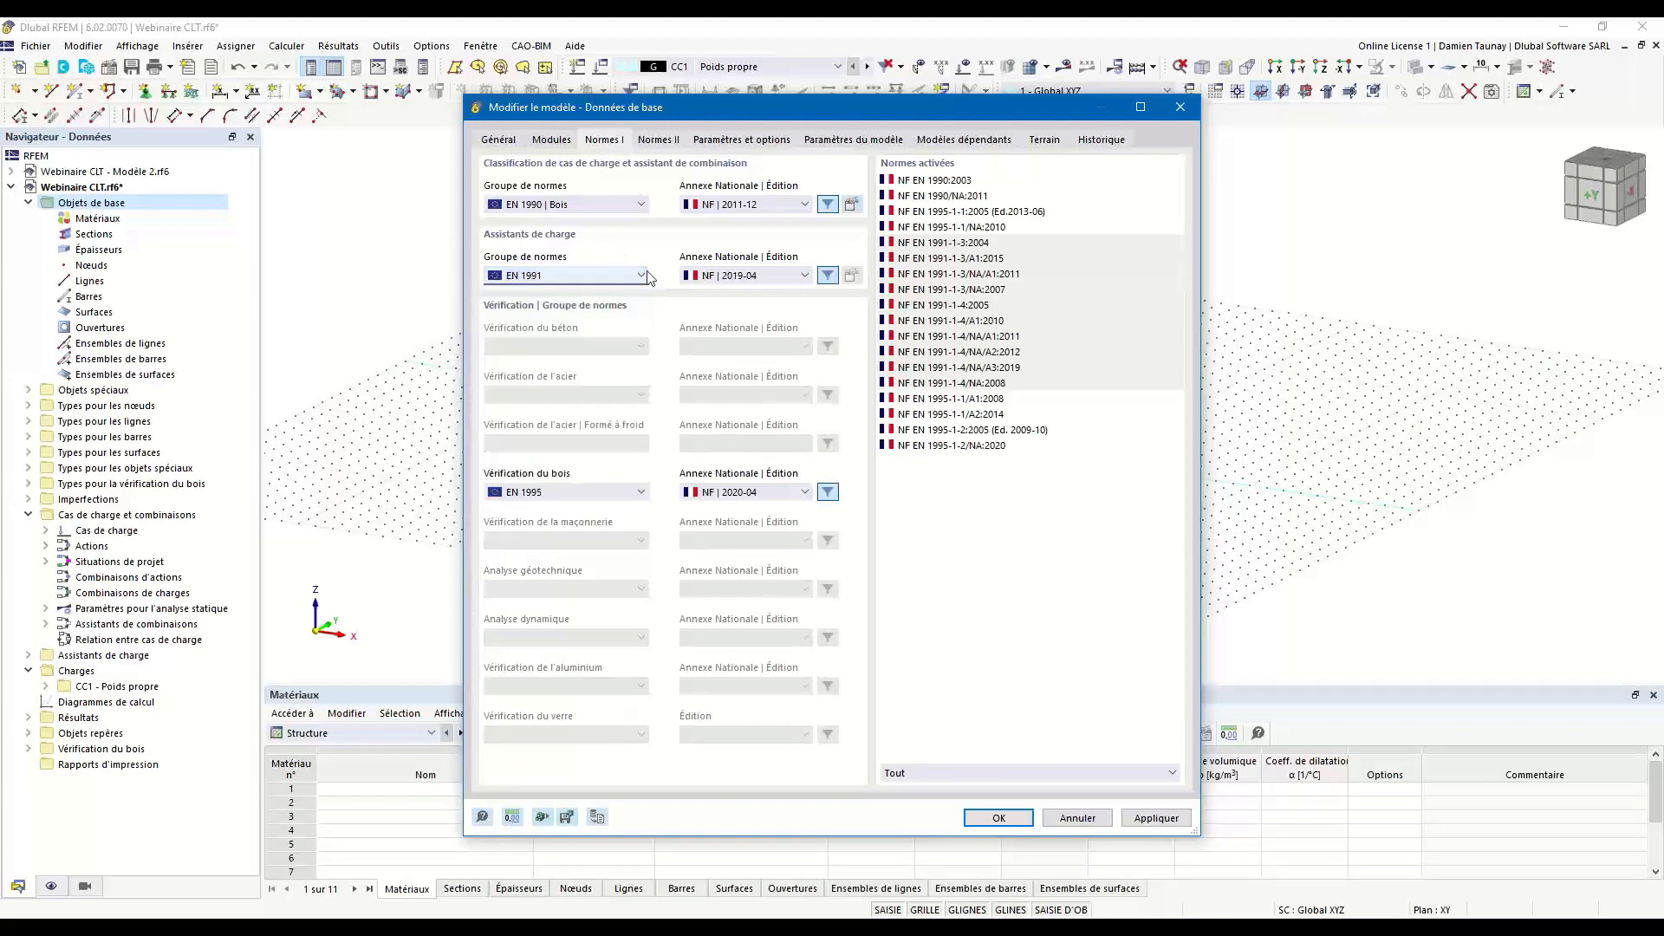
click(763, 273)
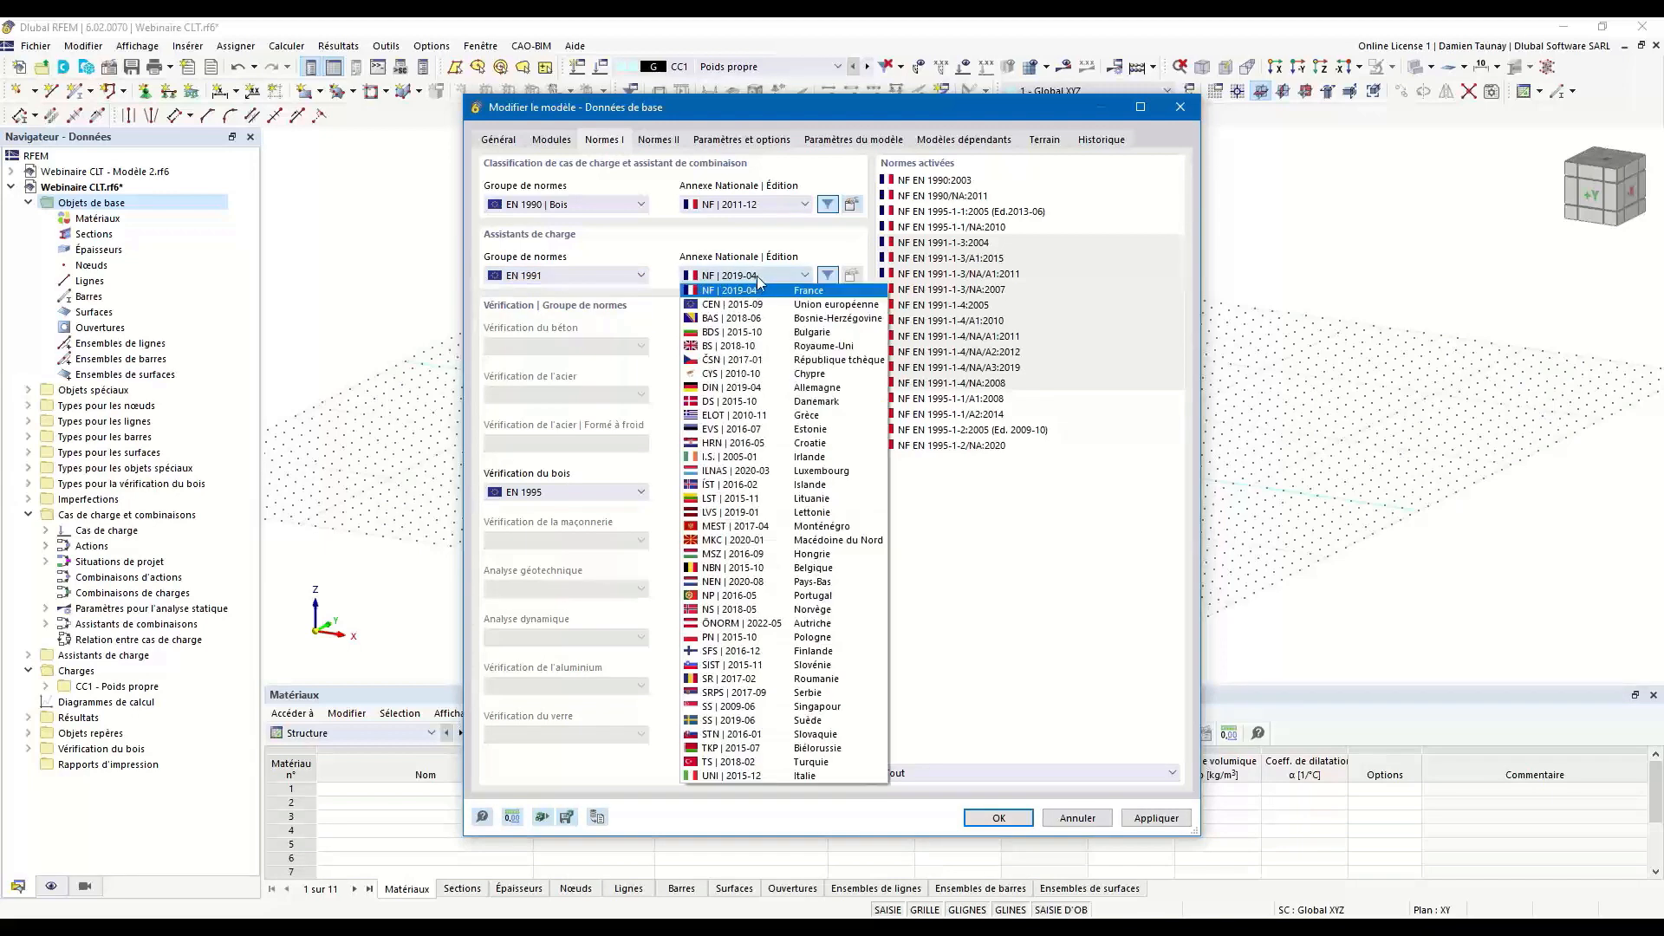
click(757, 275)
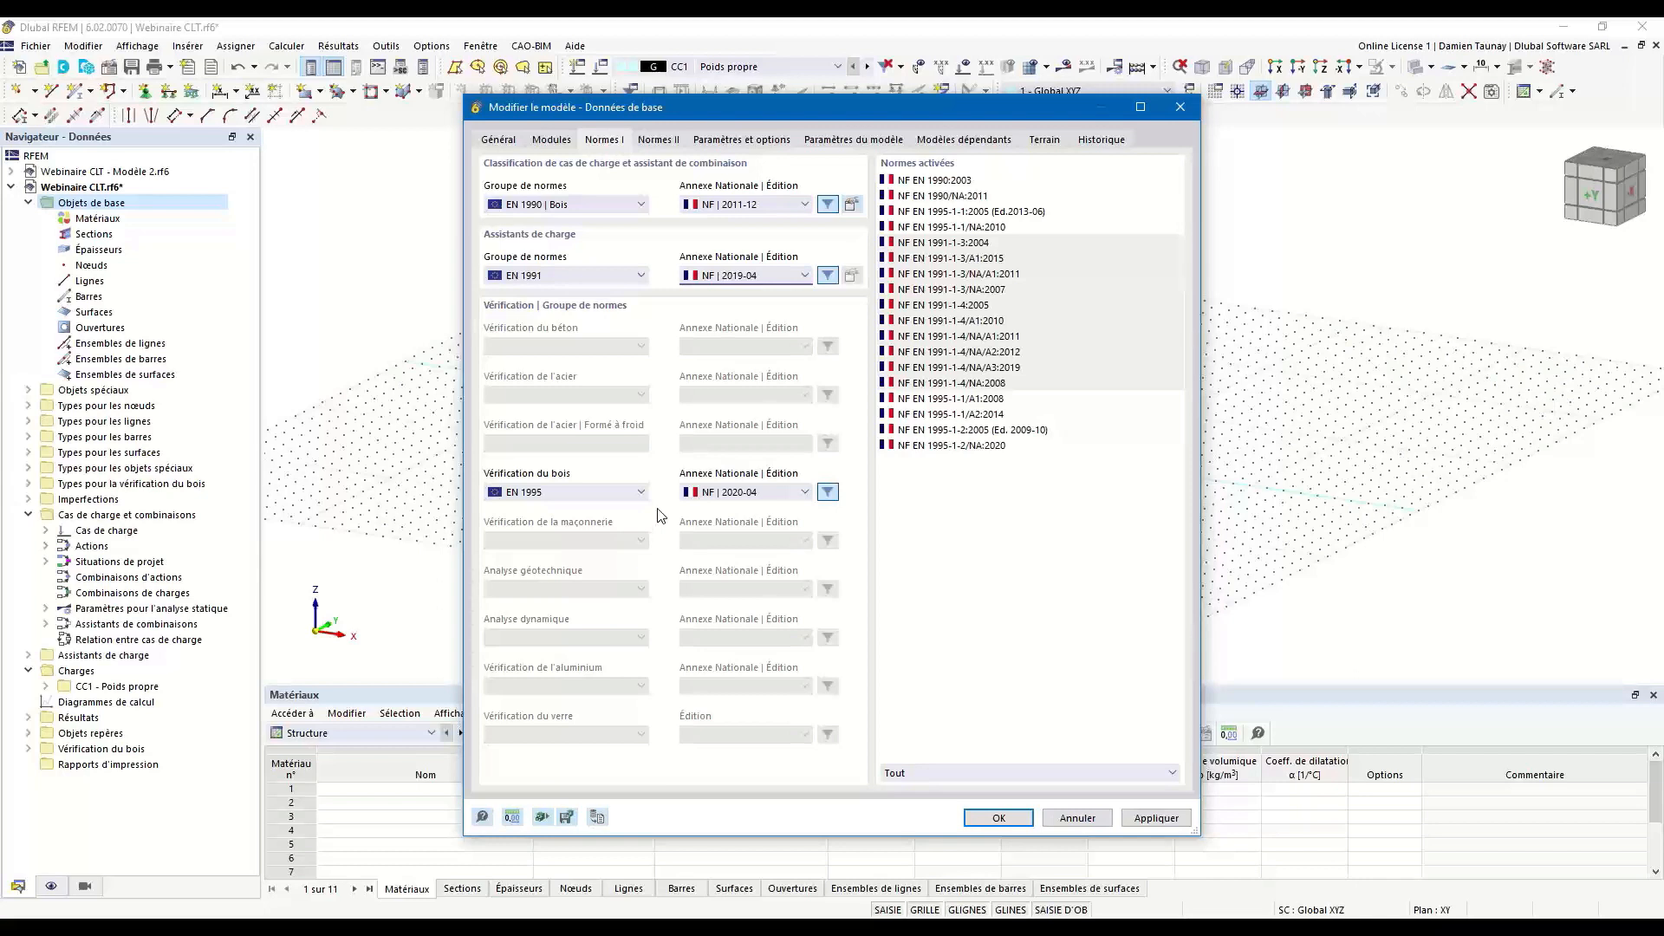
Choose EN 1995 as the timber design standard, keeping the French NF | 2020-04 annex.
click(559, 494)
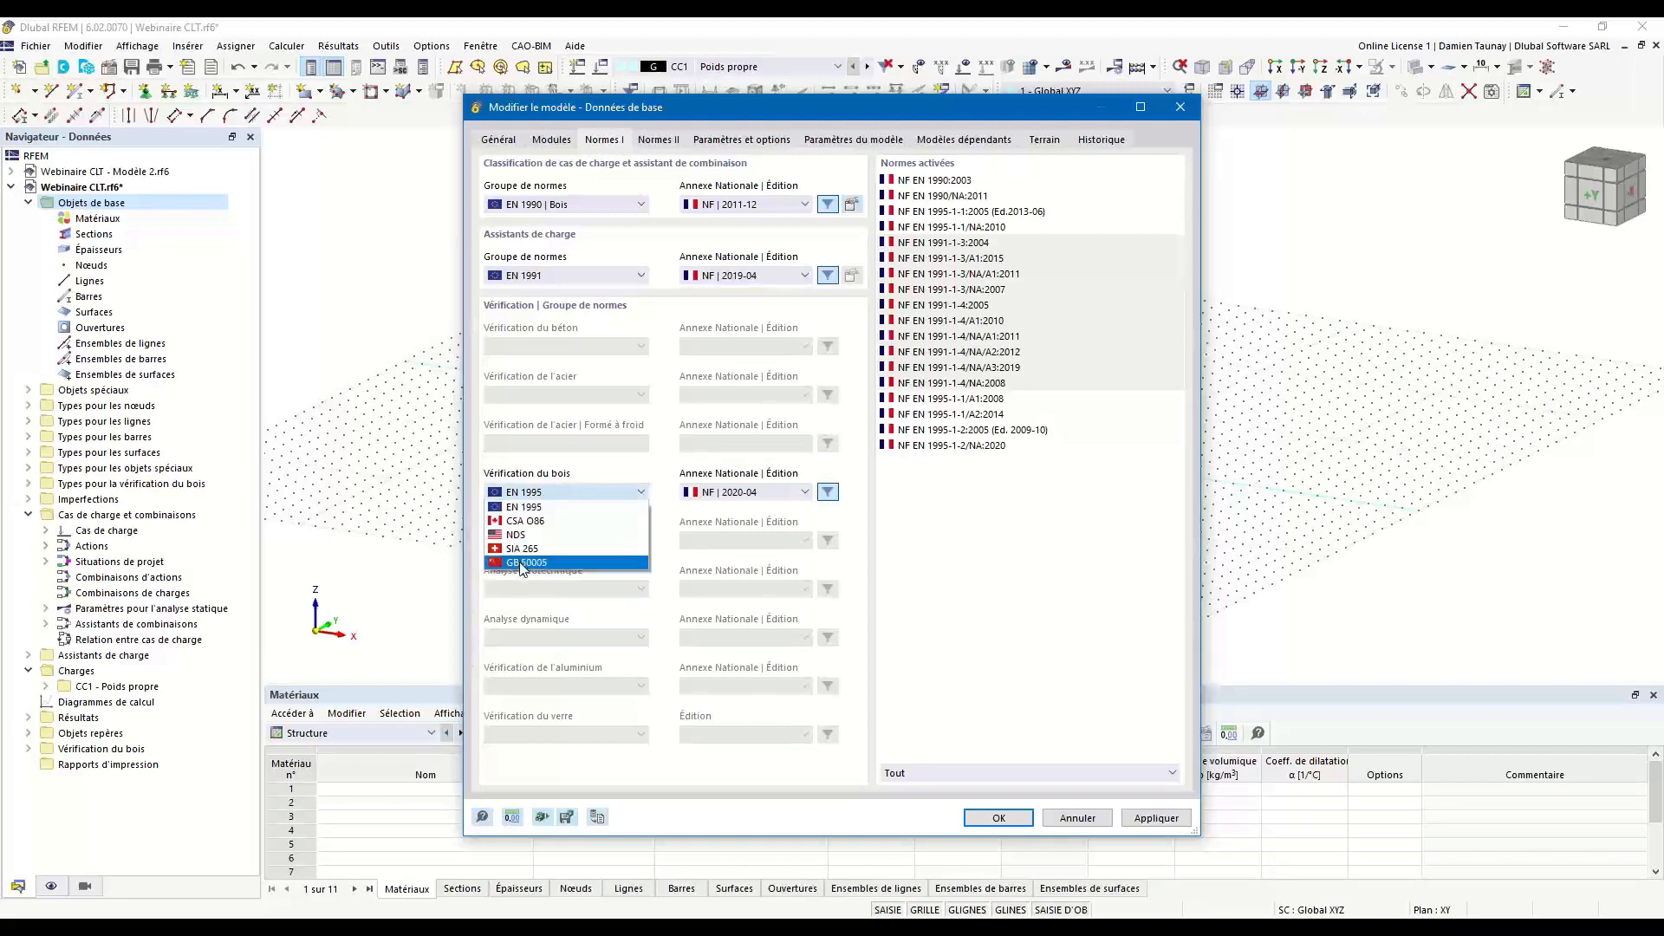
click(554, 507)
click(747, 493)
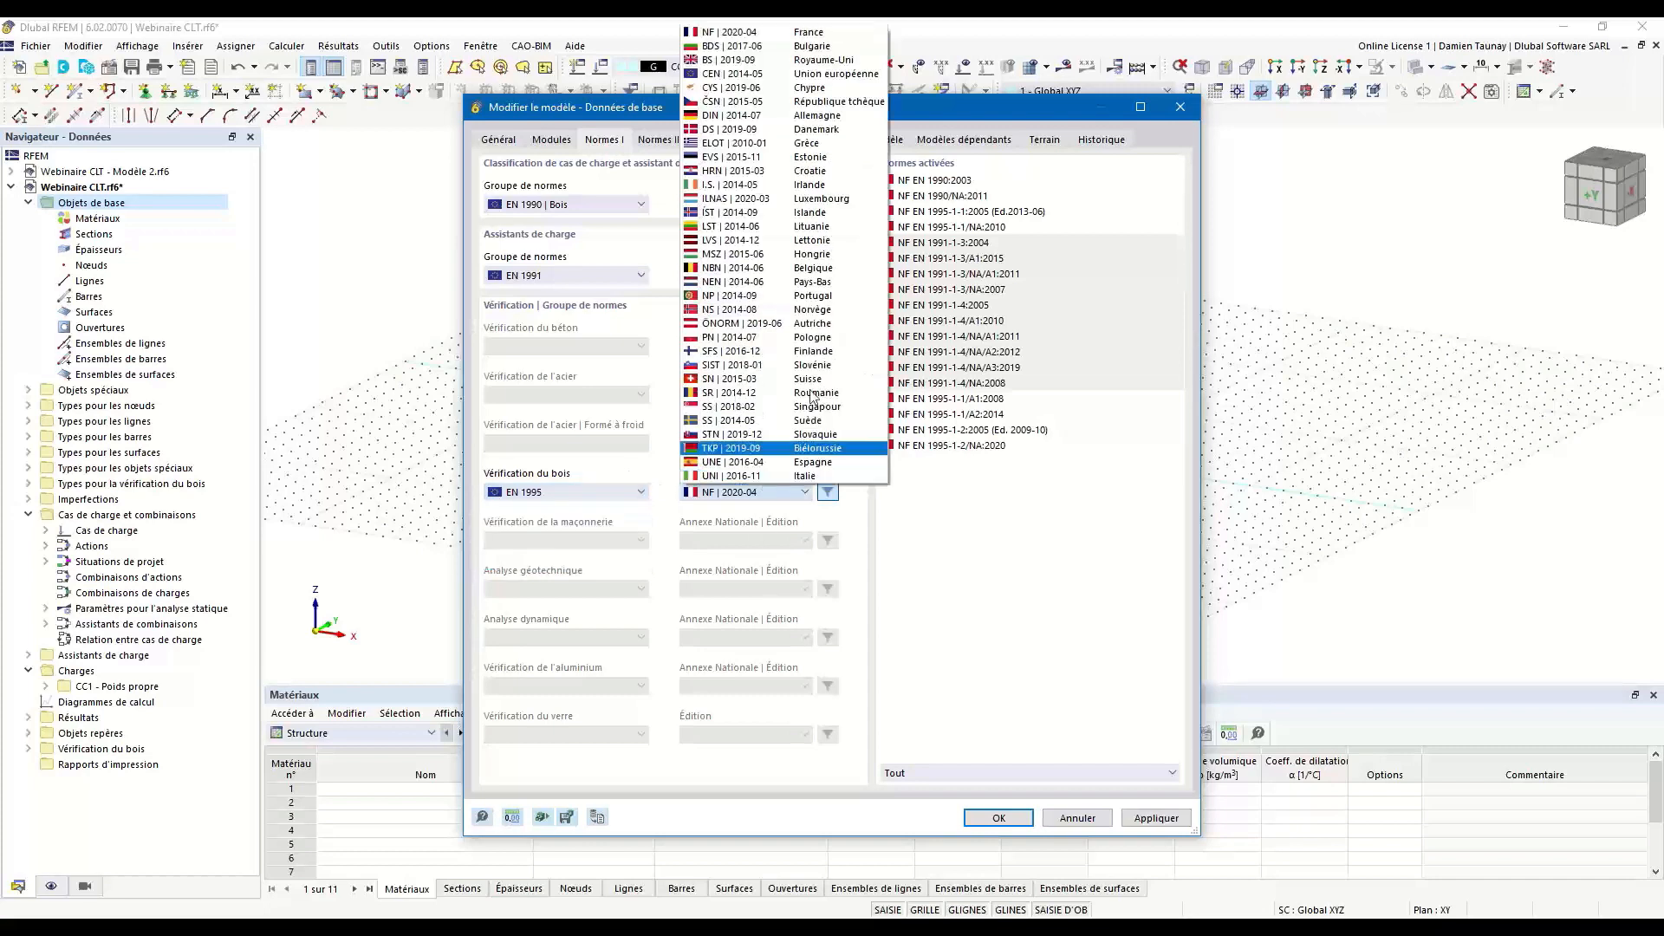
click(975, 587)
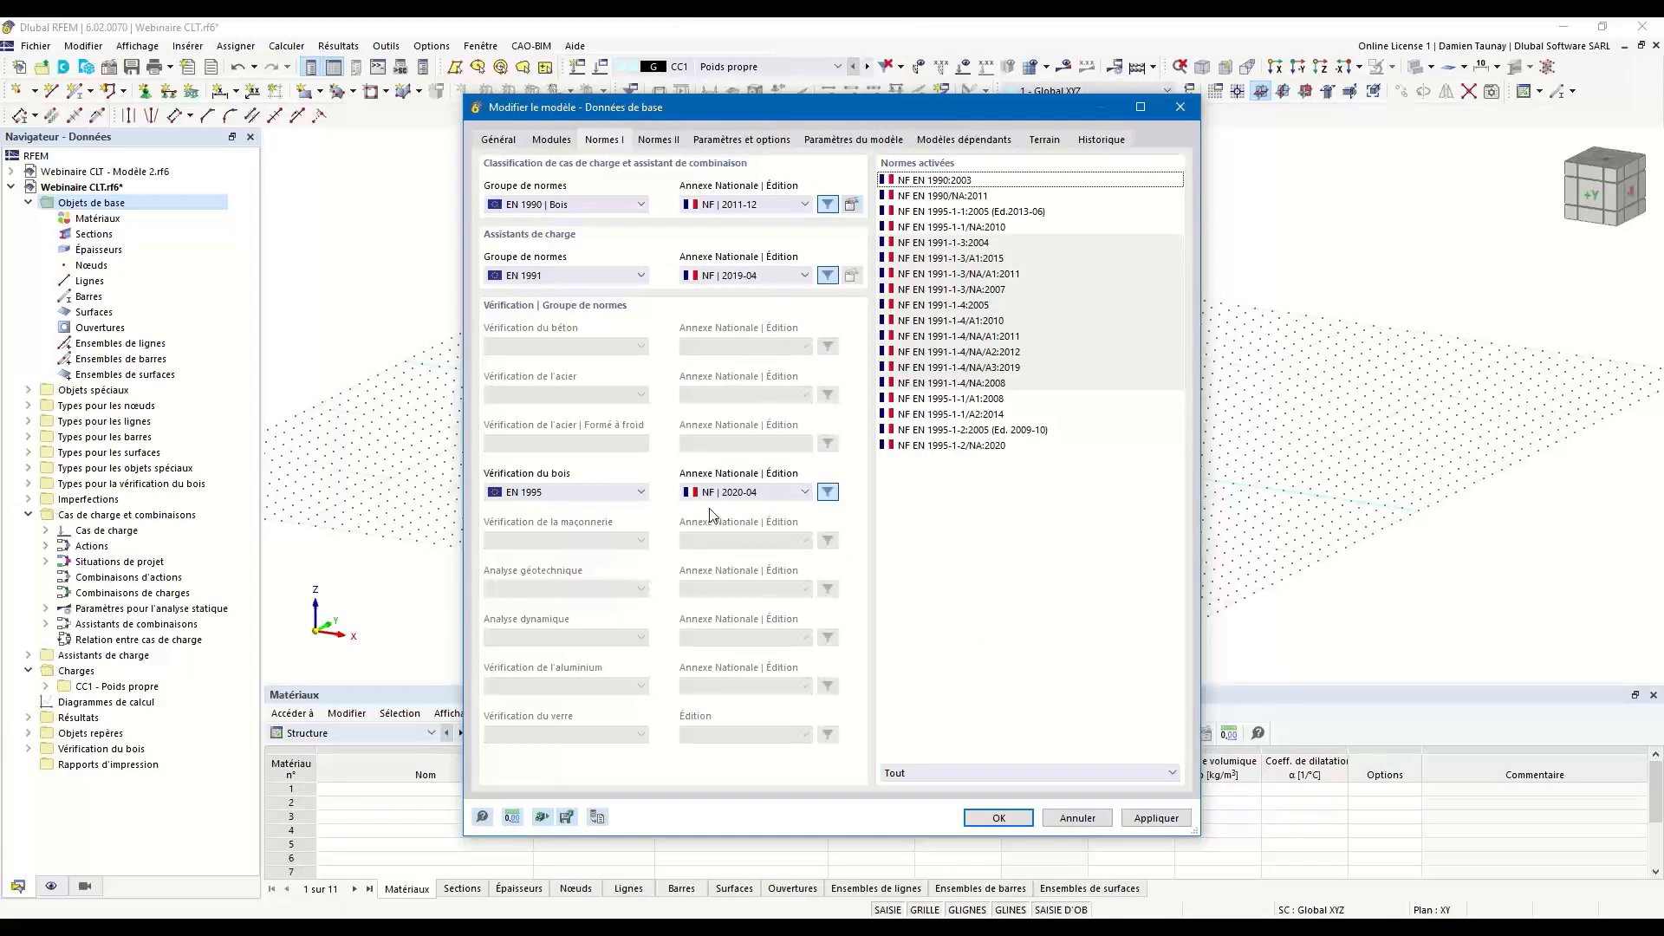
Examine the special design standards, the gravity, tolerance and axis settings, and the model location parameters.
click(667, 143)
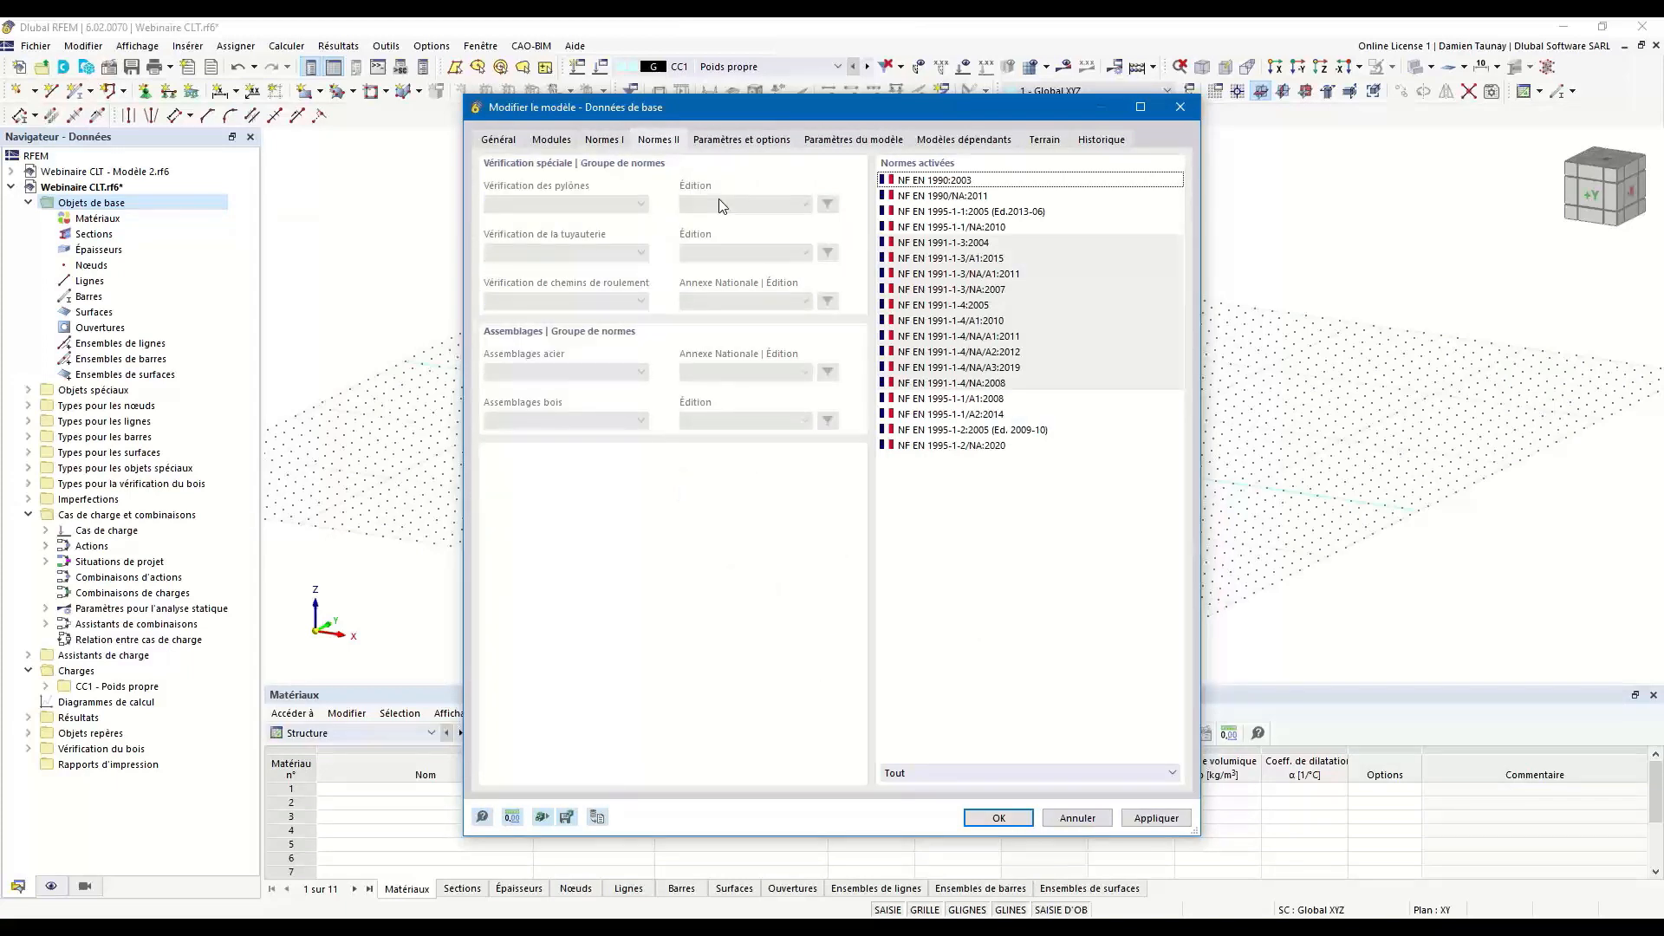
click(736, 141)
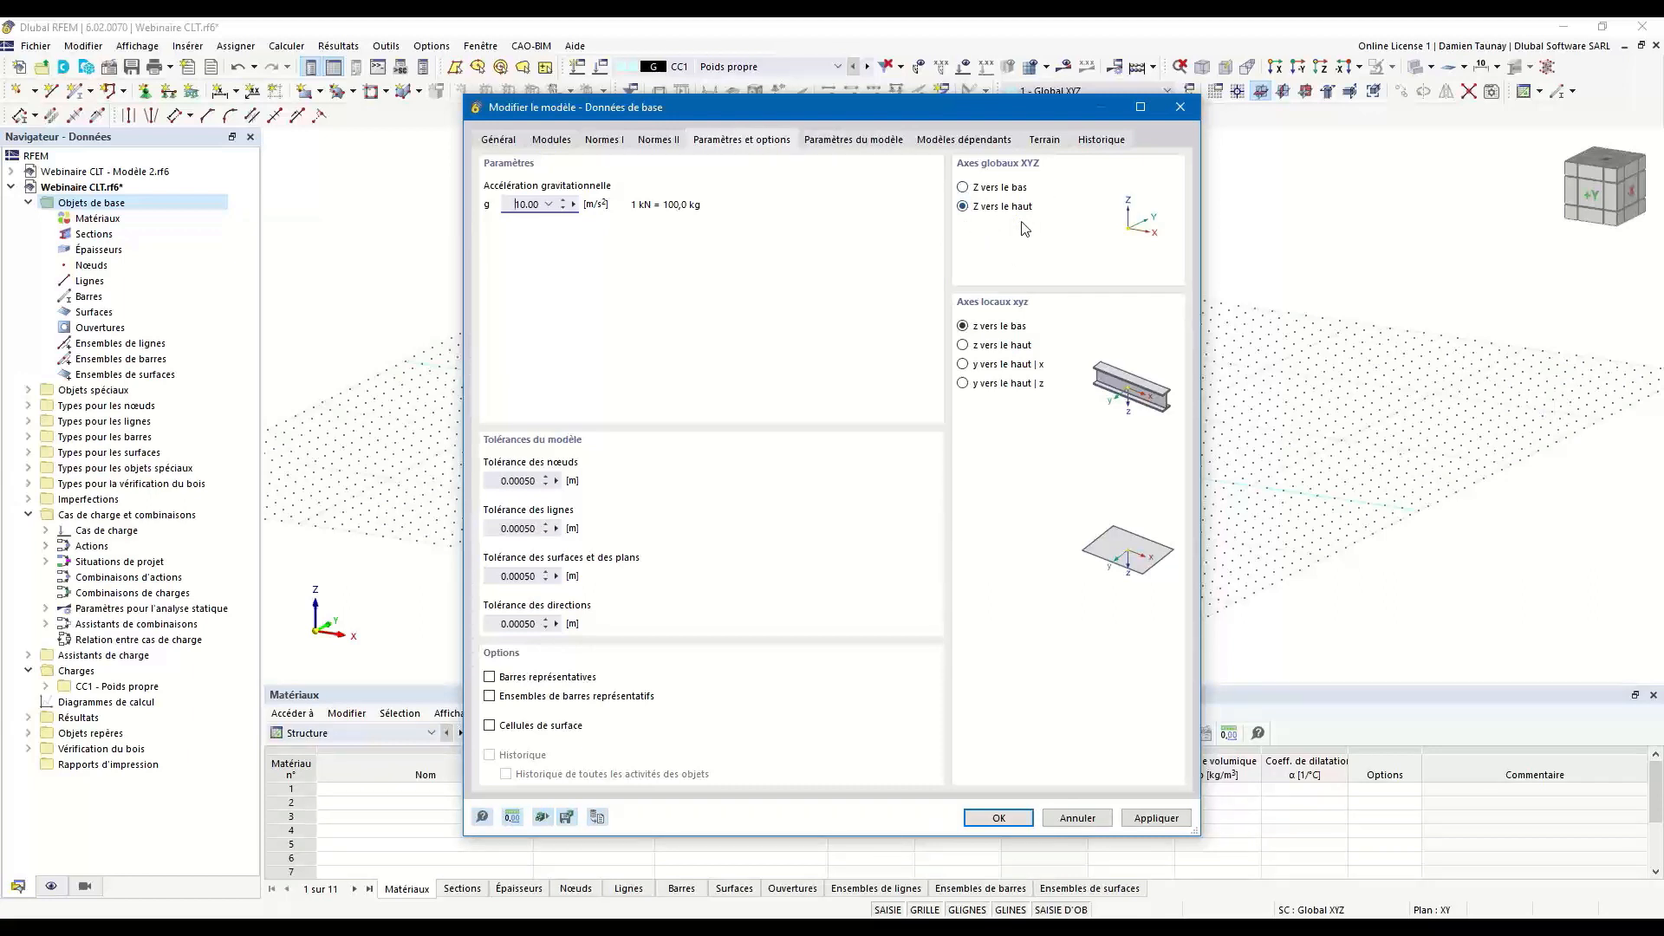
click(844, 147)
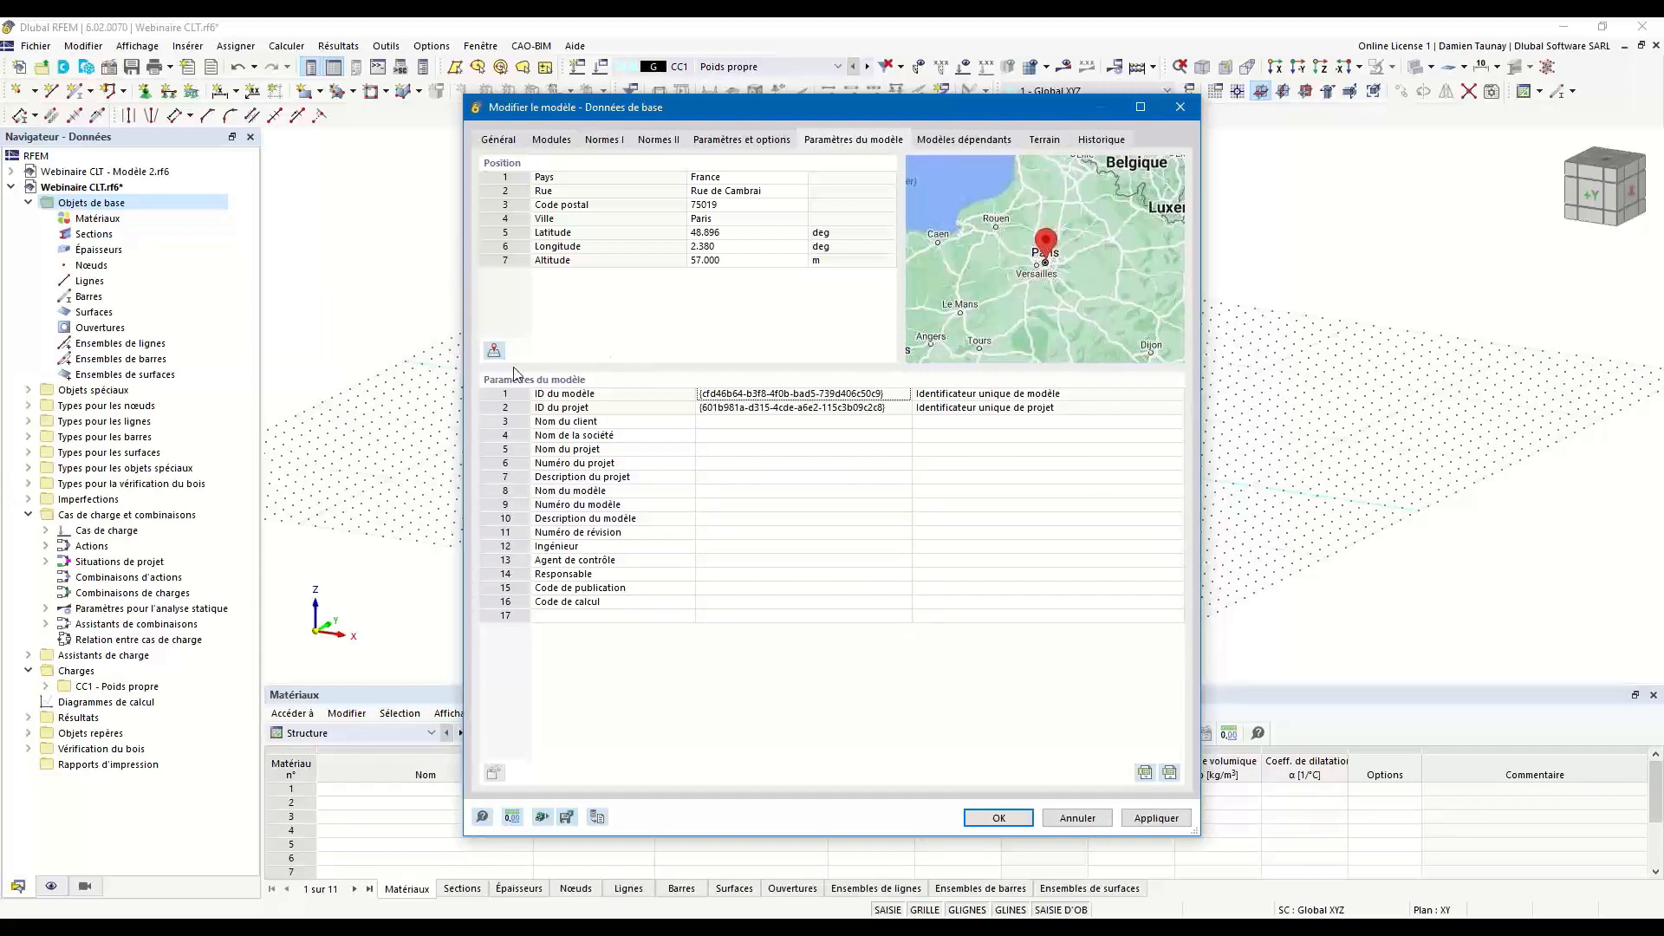
Check the snow, wind and seismic zone maps for the project location and accept the location.
click(494, 352)
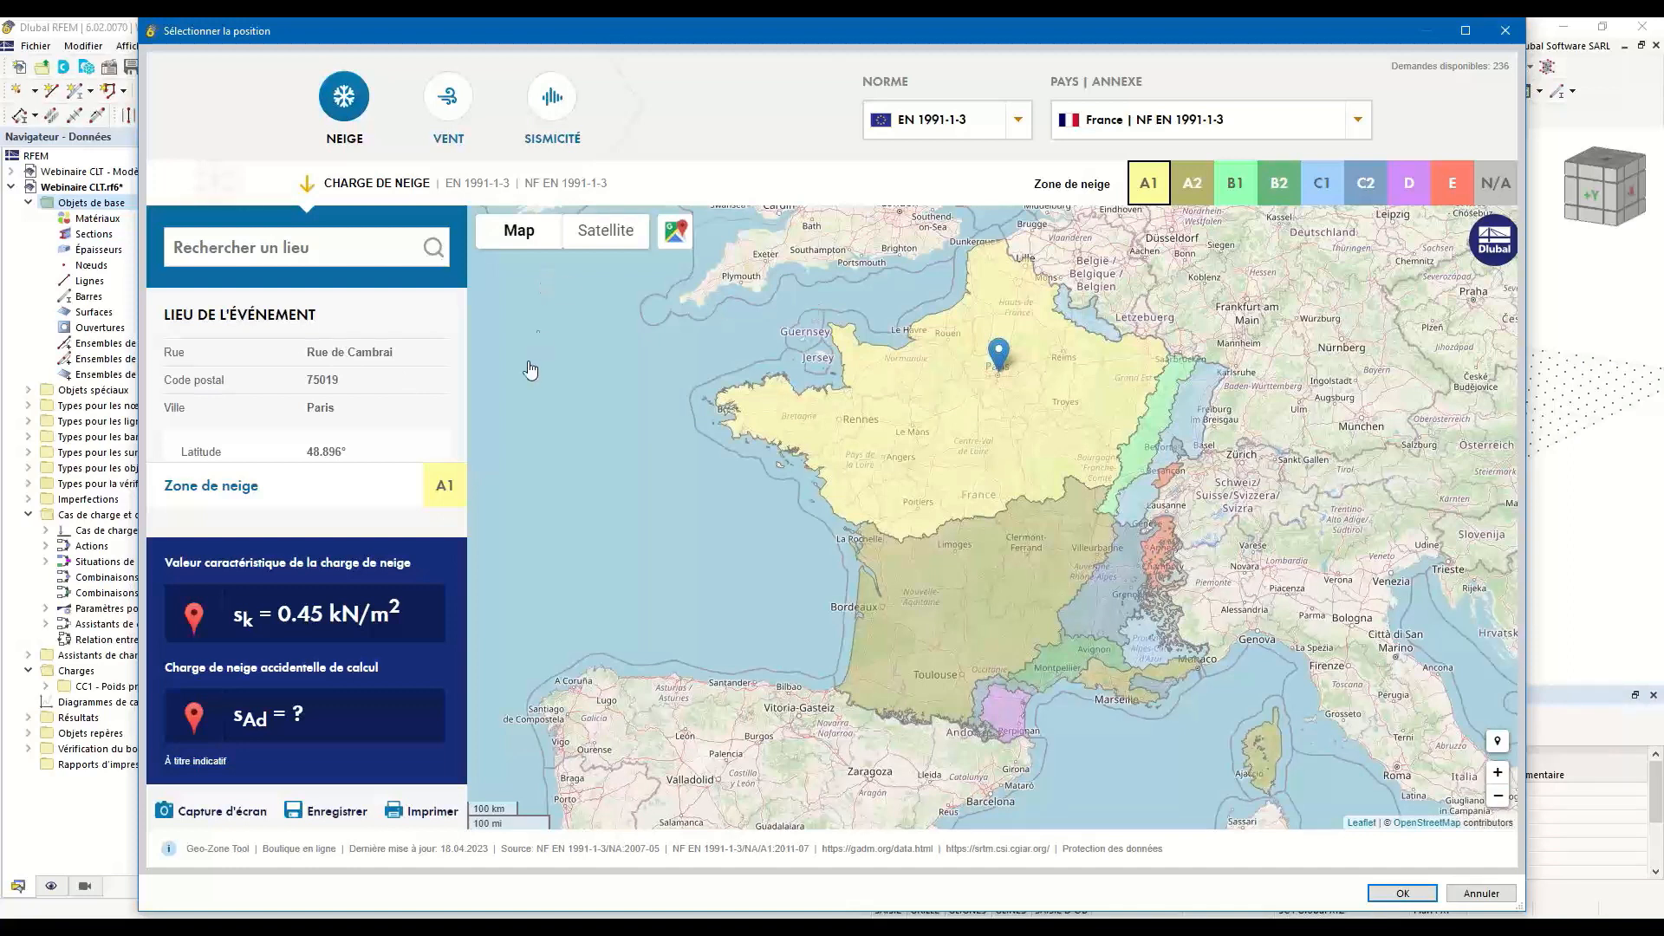
click(451, 113)
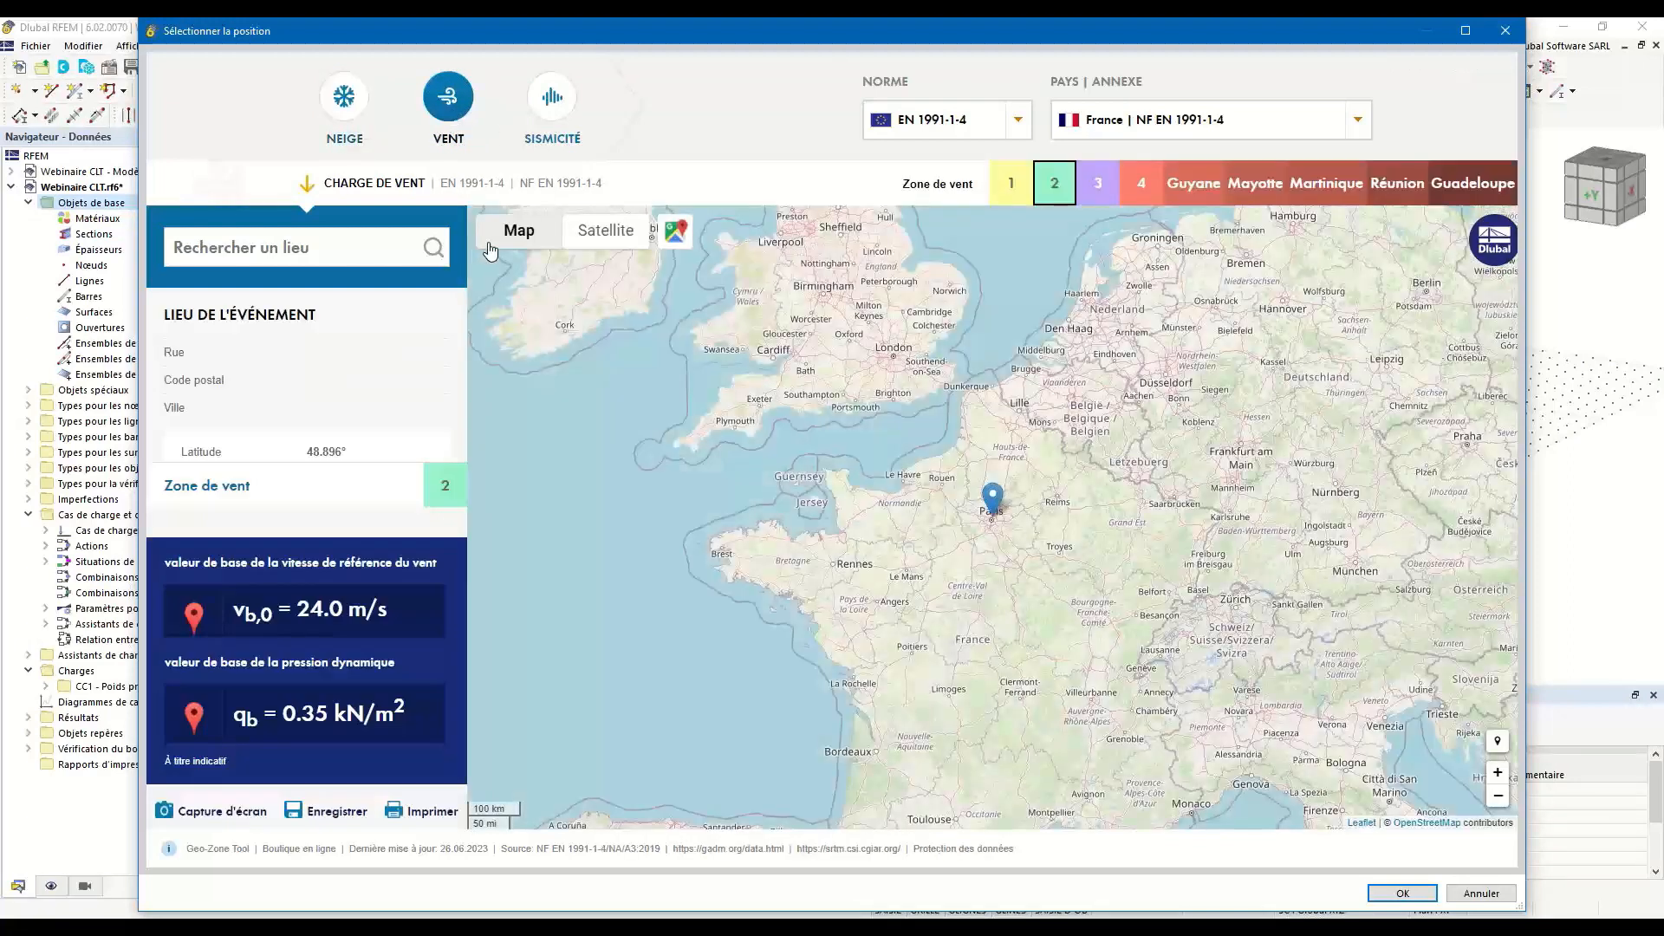
click(552, 97)
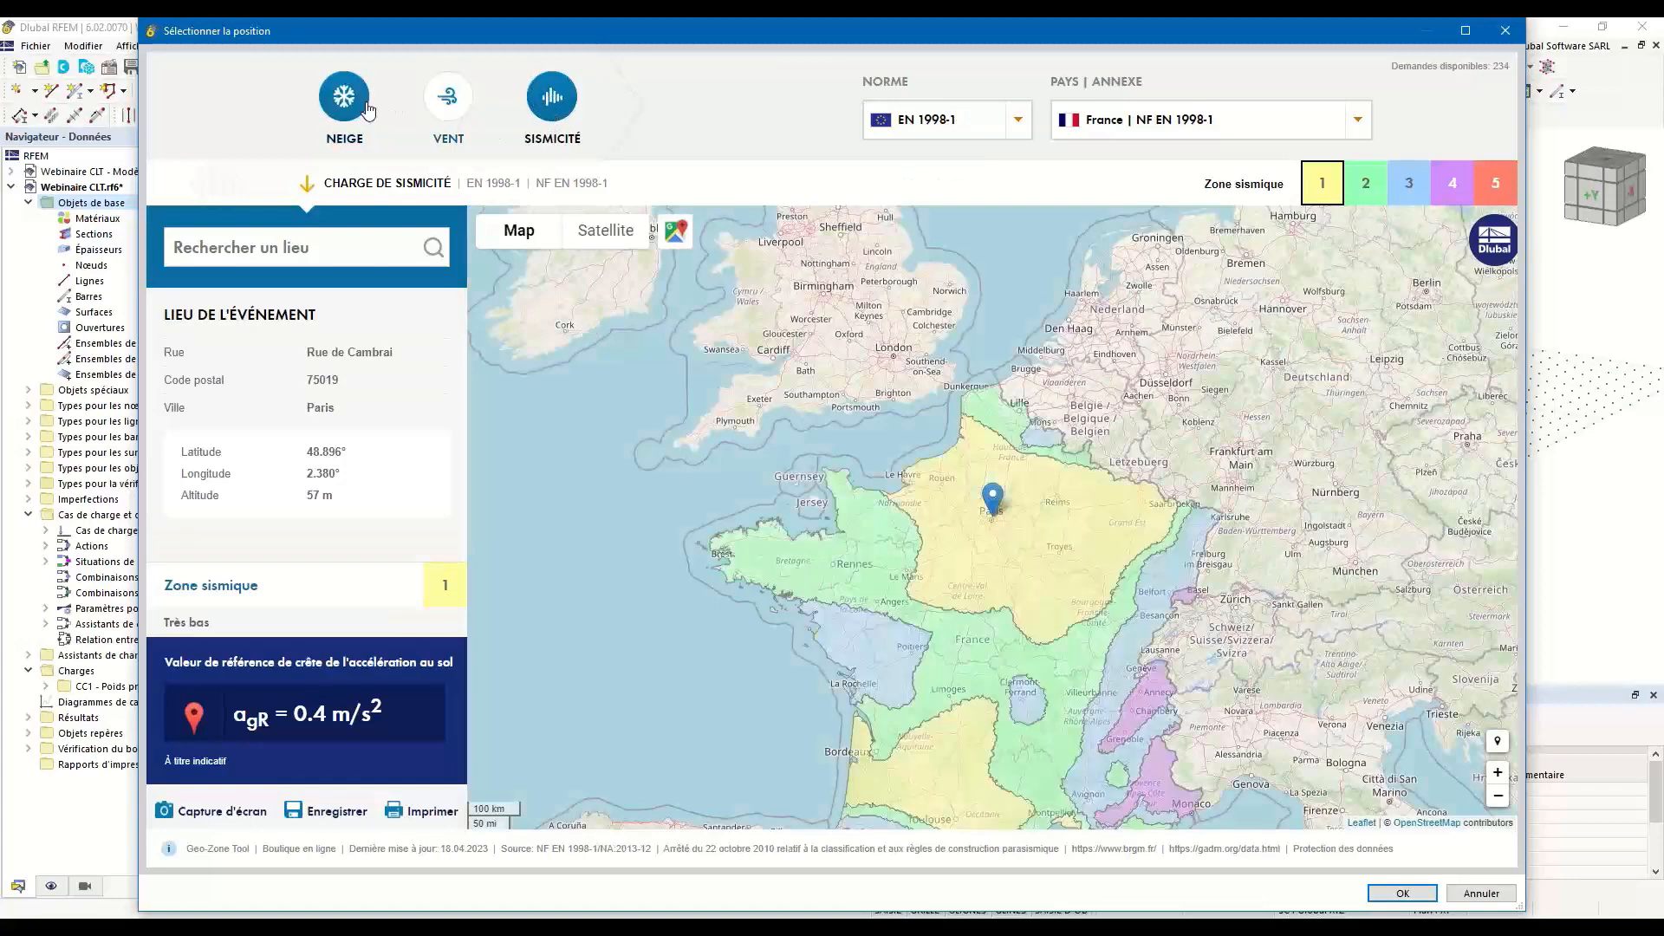
click(365, 105)
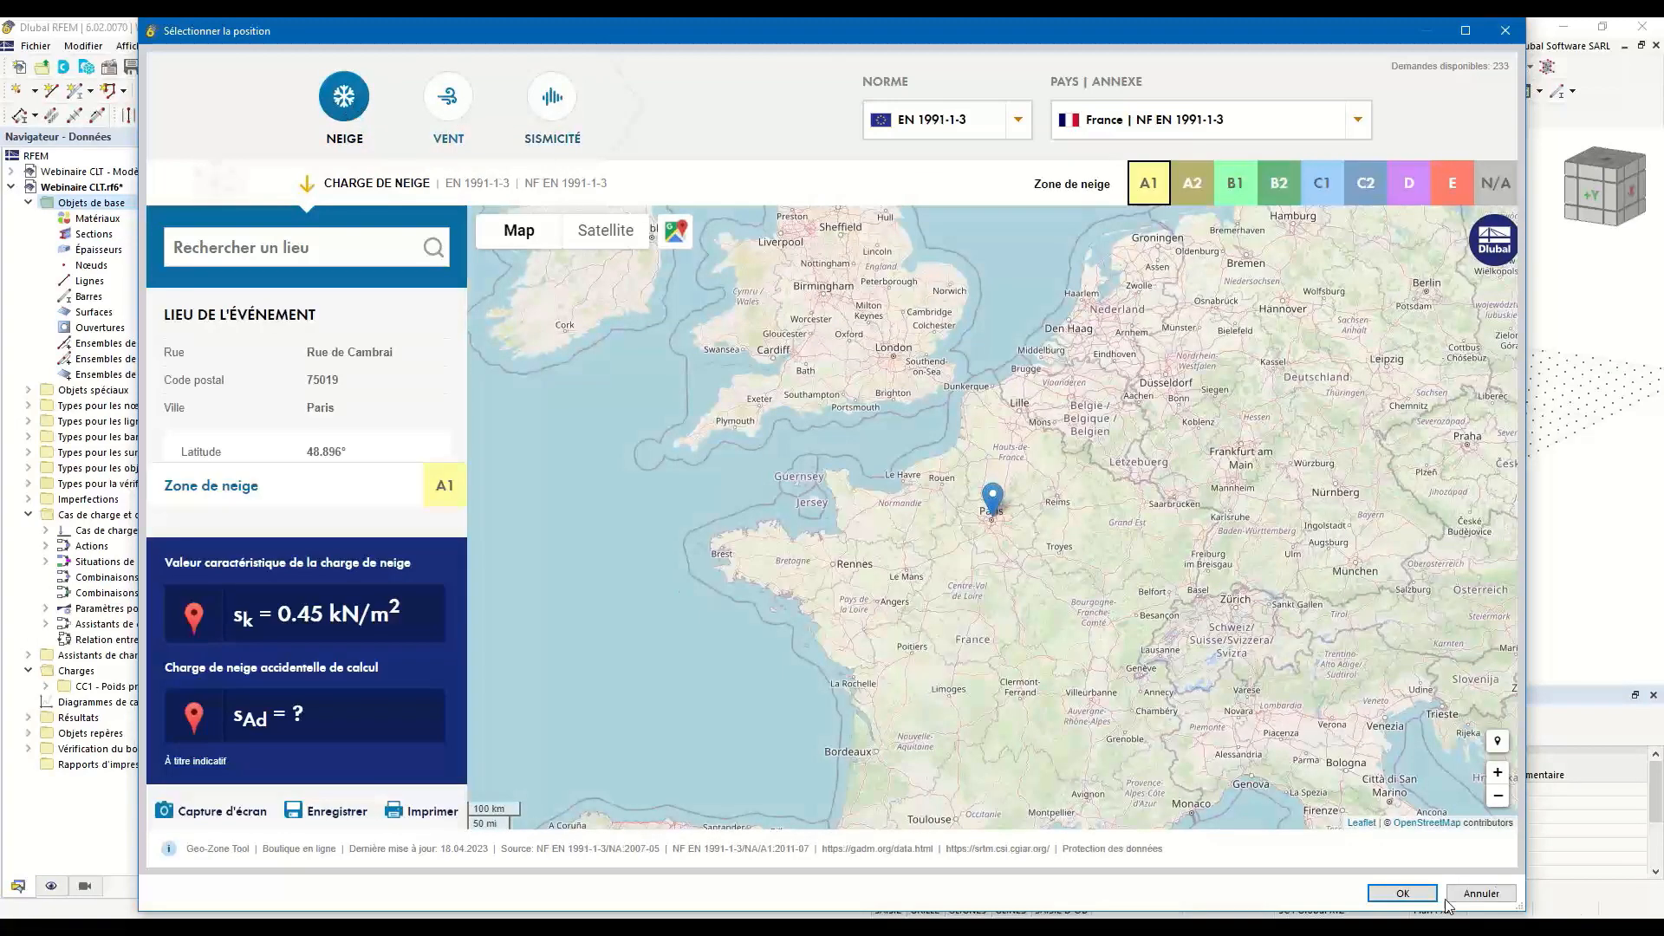
click(1412, 894)
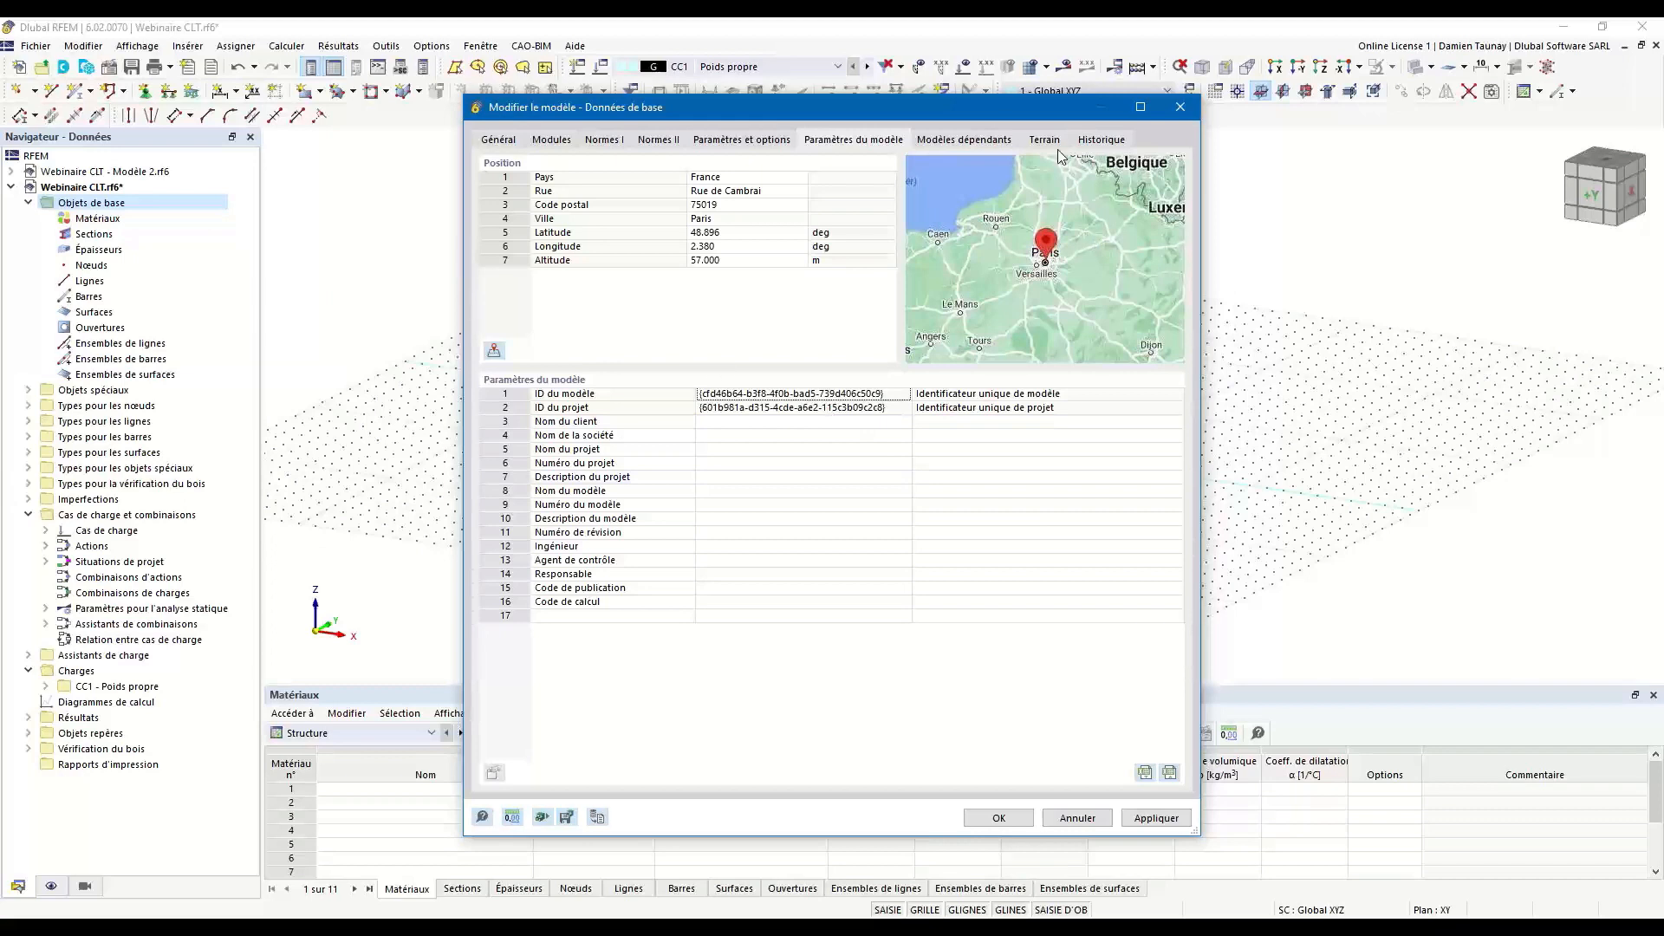
Review the dependent models, terrain and history data, and confirm the model's base data.
click(964, 141)
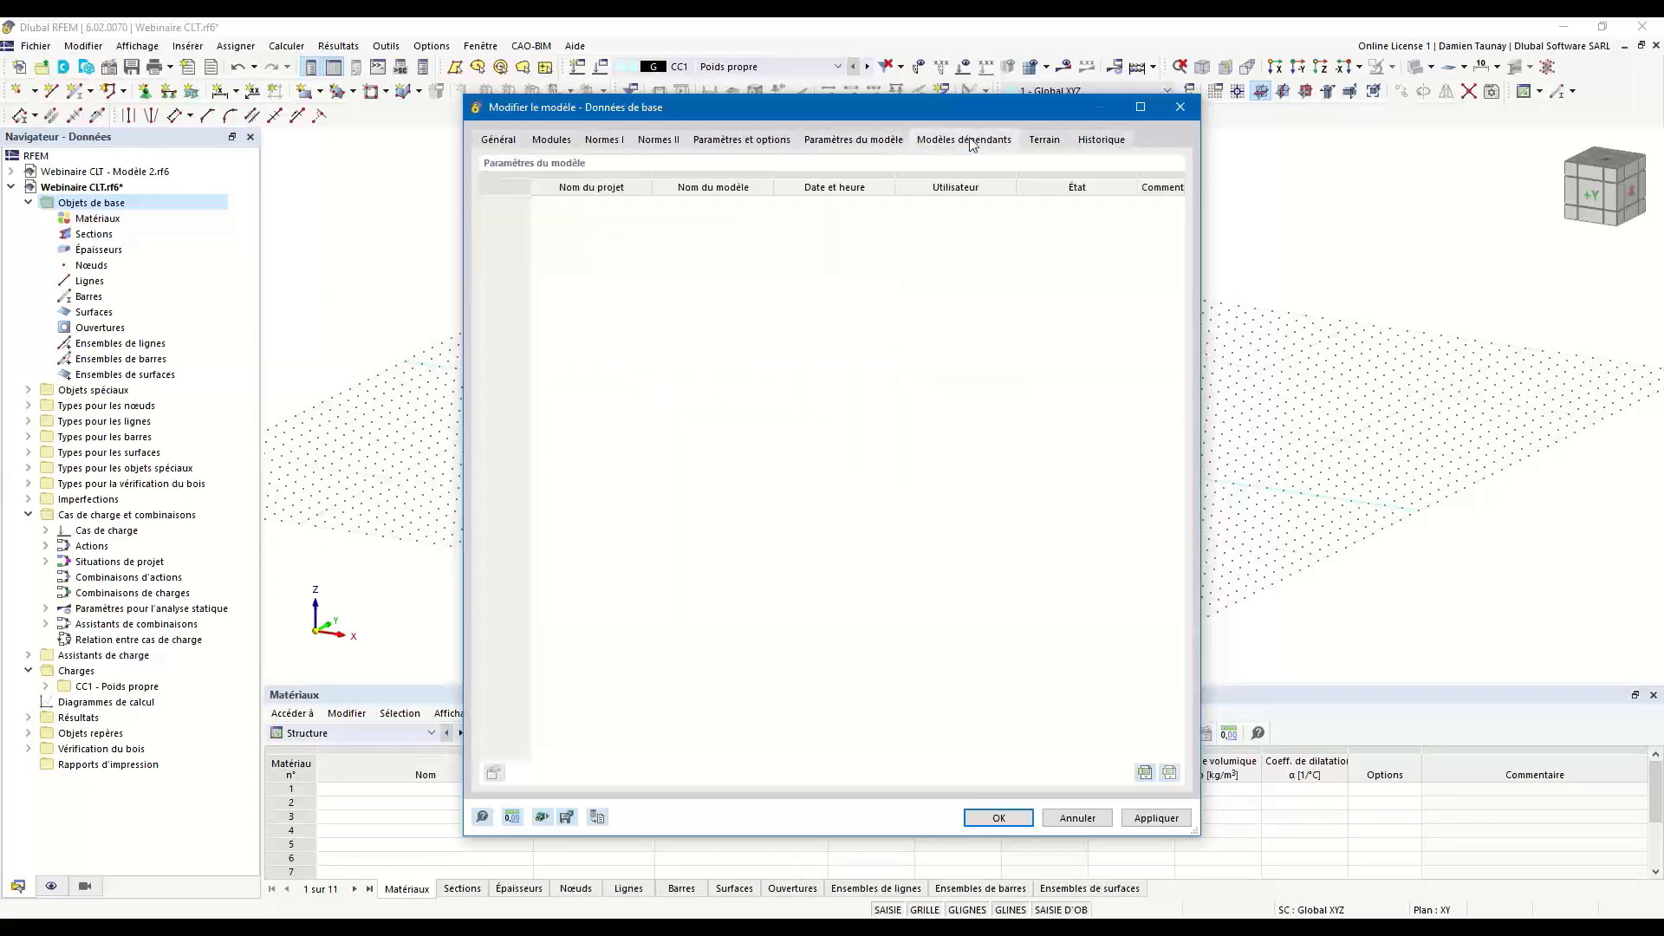
click(1045, 141)
click(1103, 141)
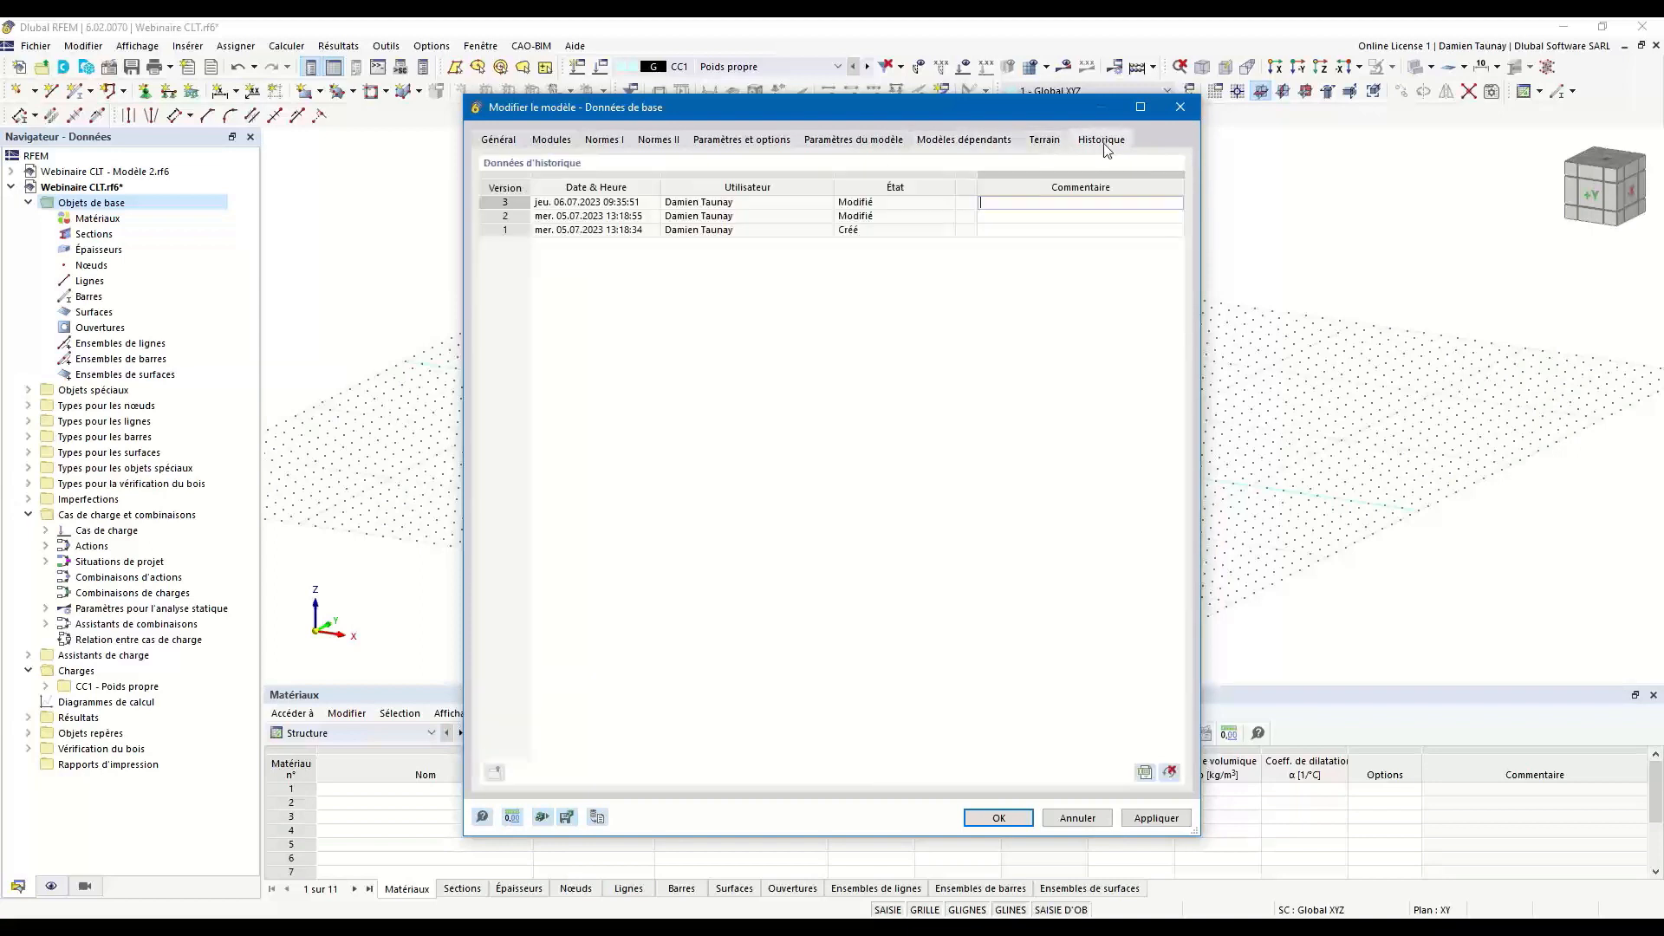
click(999, 818)
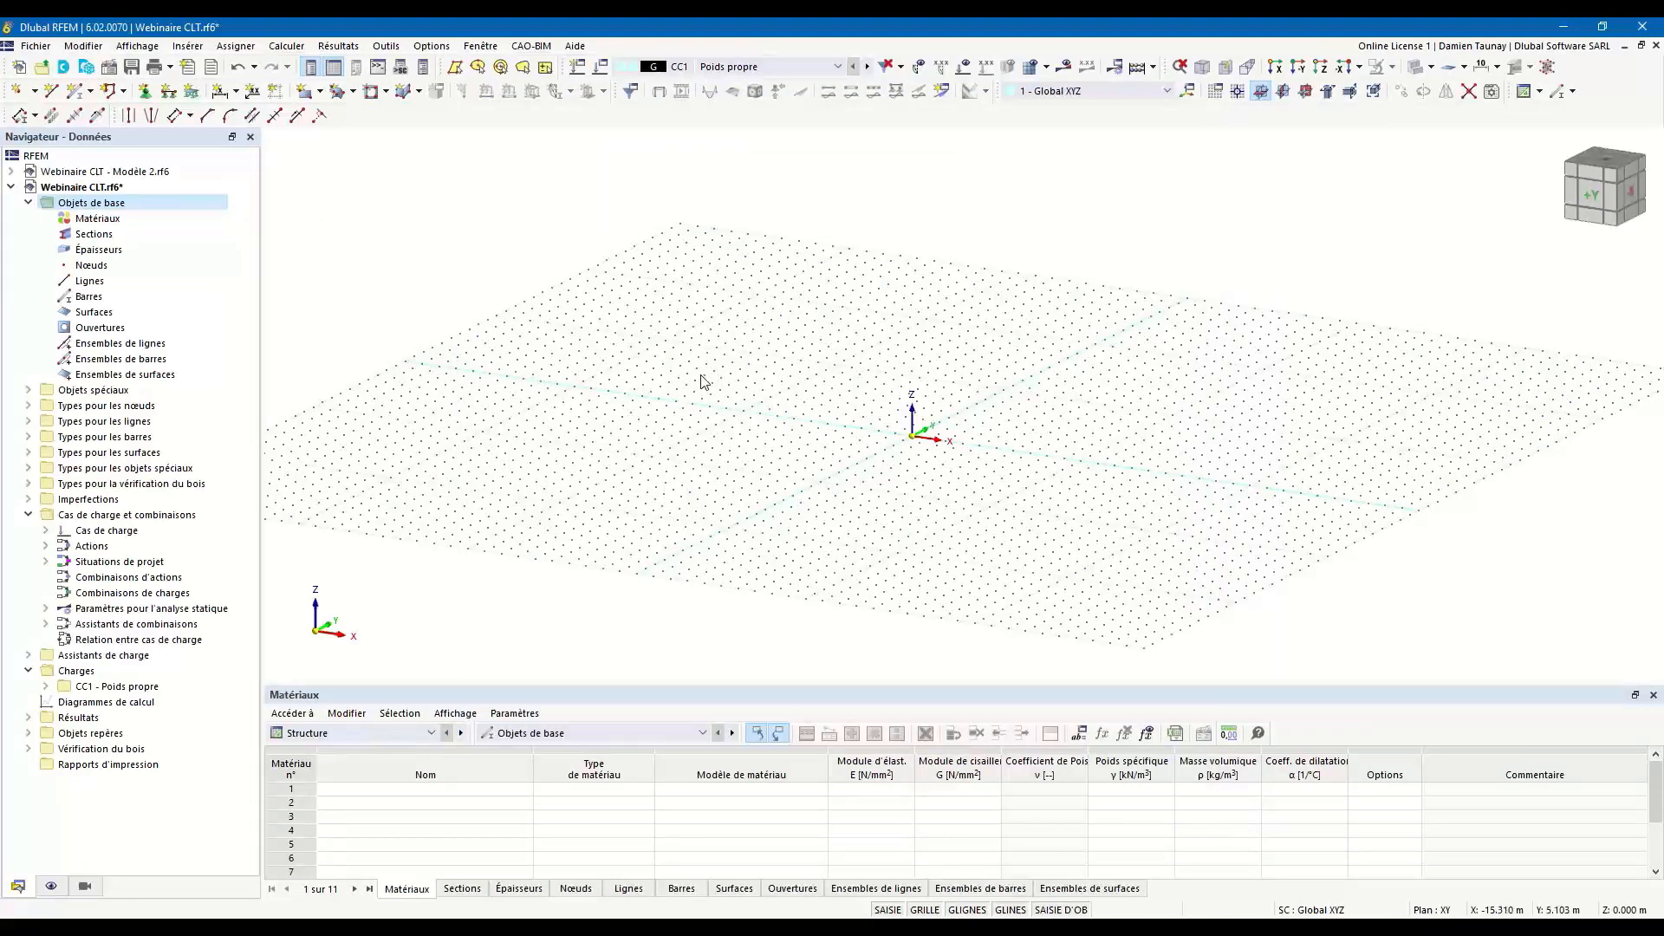
Create a new thickness and set its thickness type to Couches.
ctrl+middle_drag(695, 505, 801, 512)
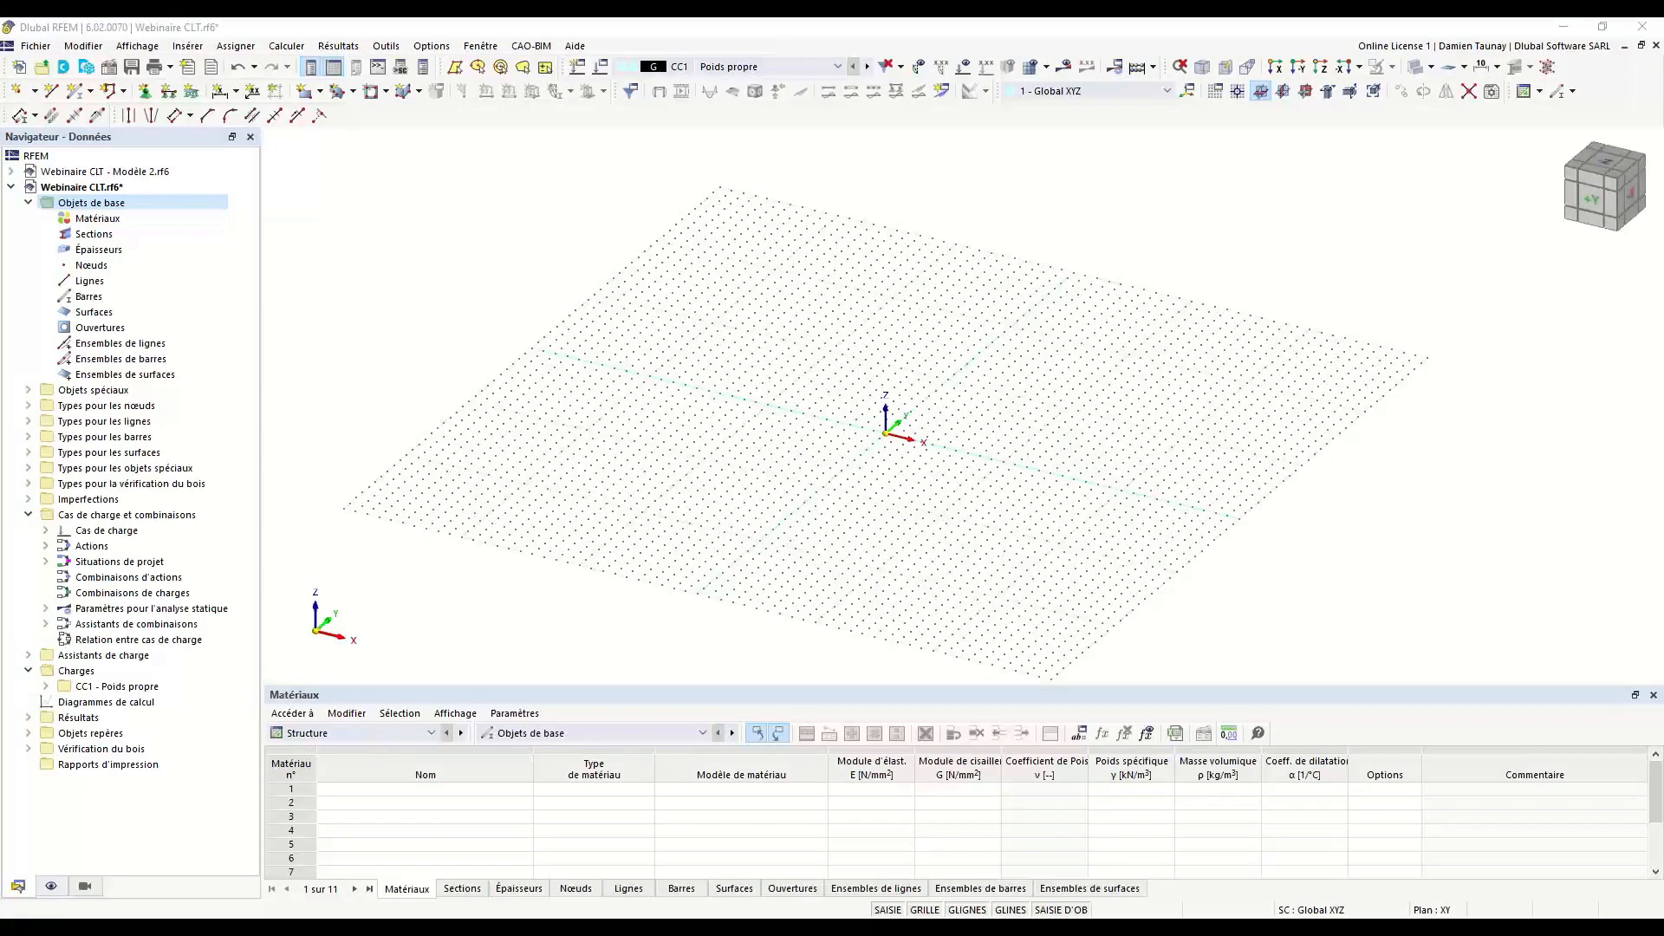
click(114, 252)
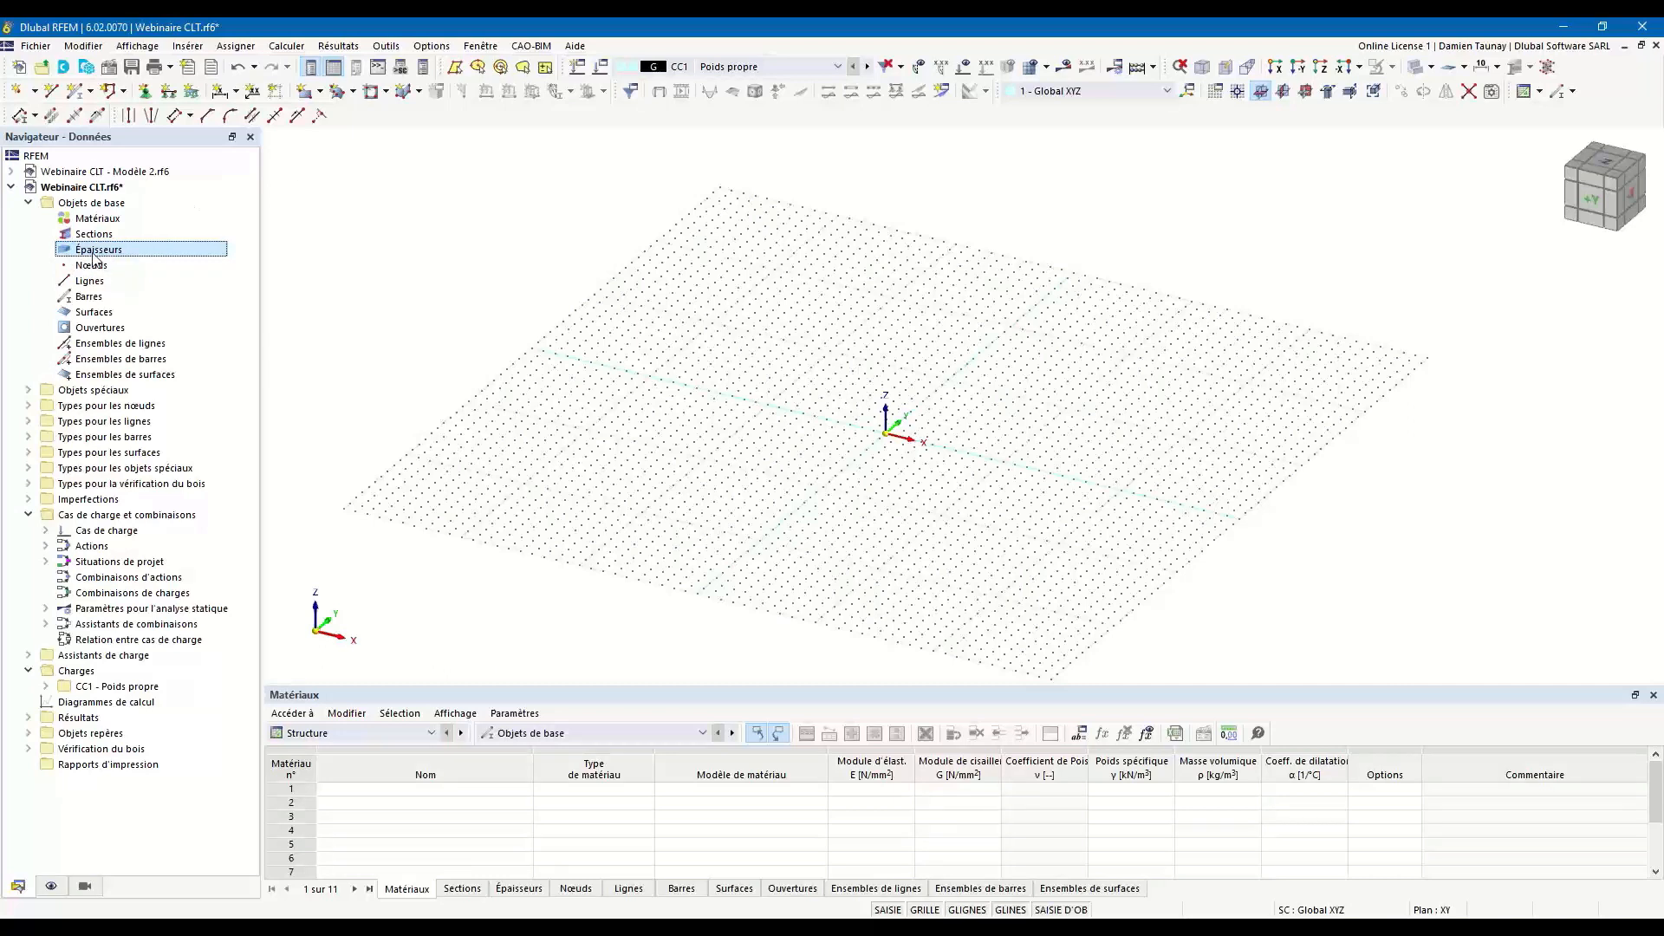
double_click(87, 250)
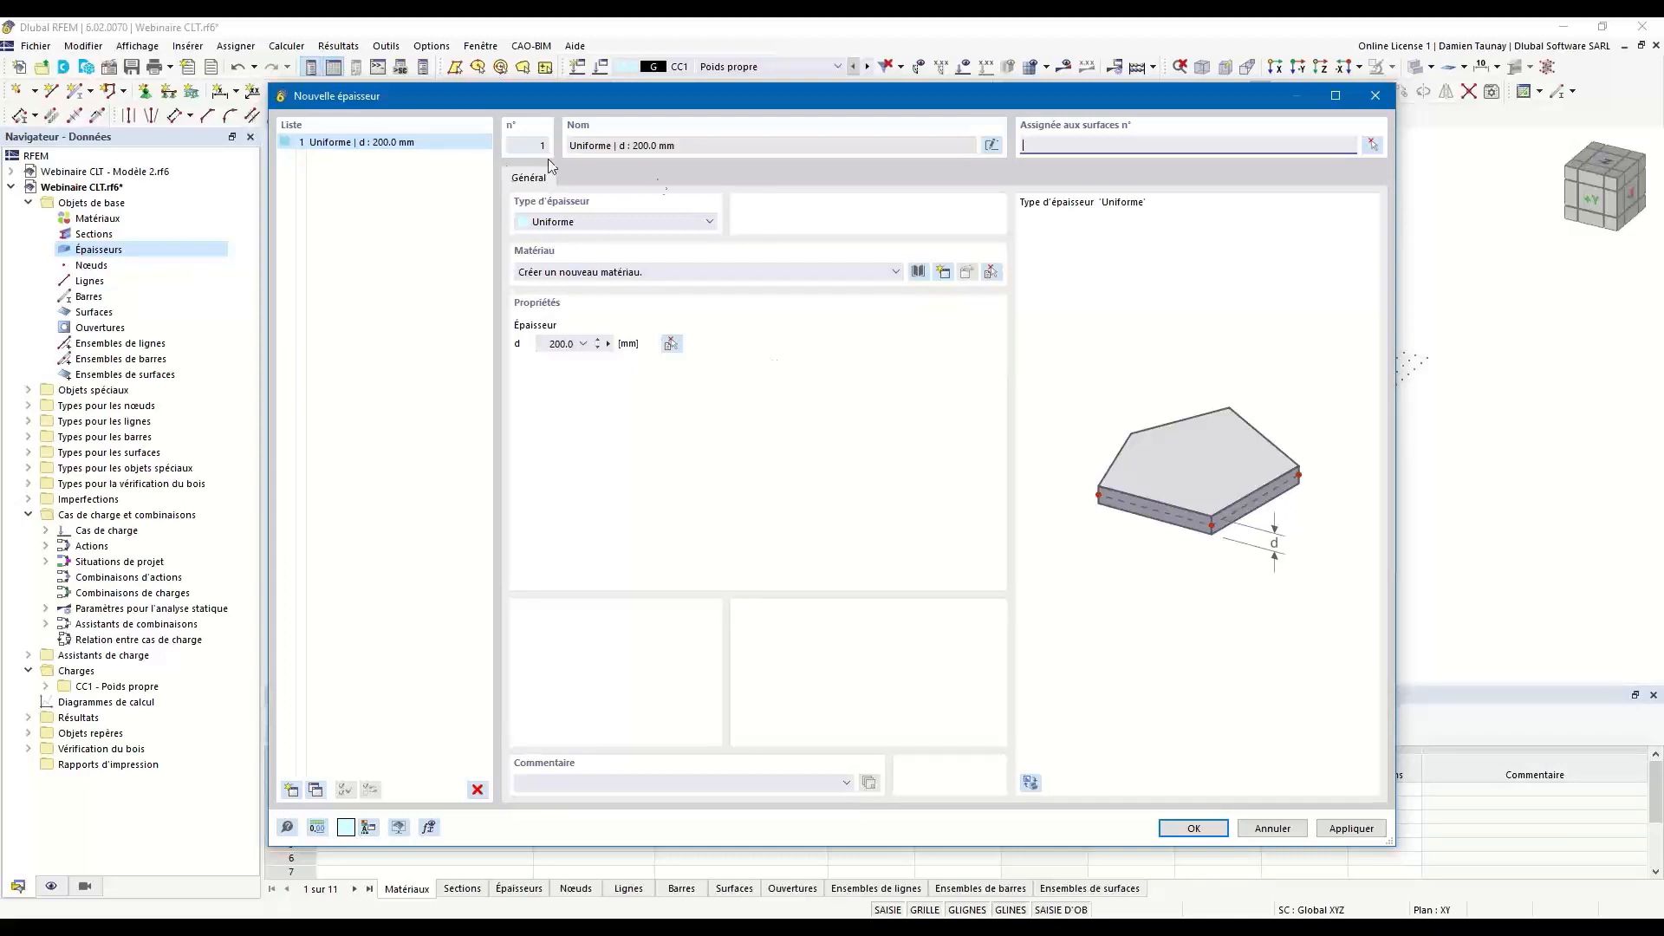
click(710, 221)
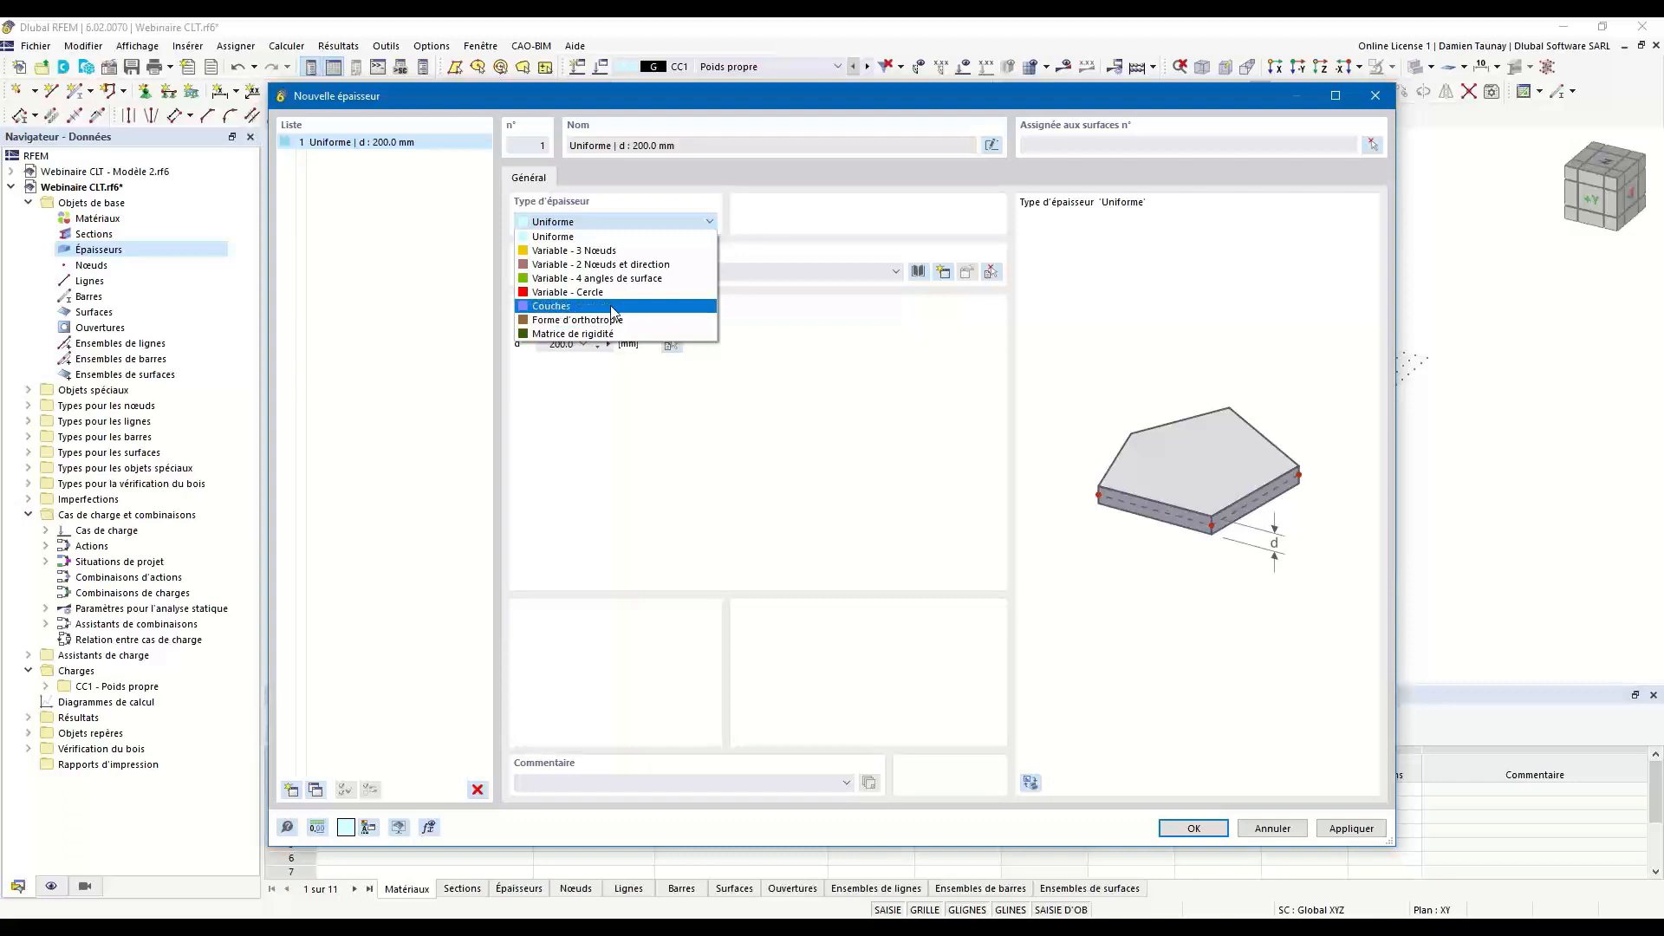
click(861, 343)
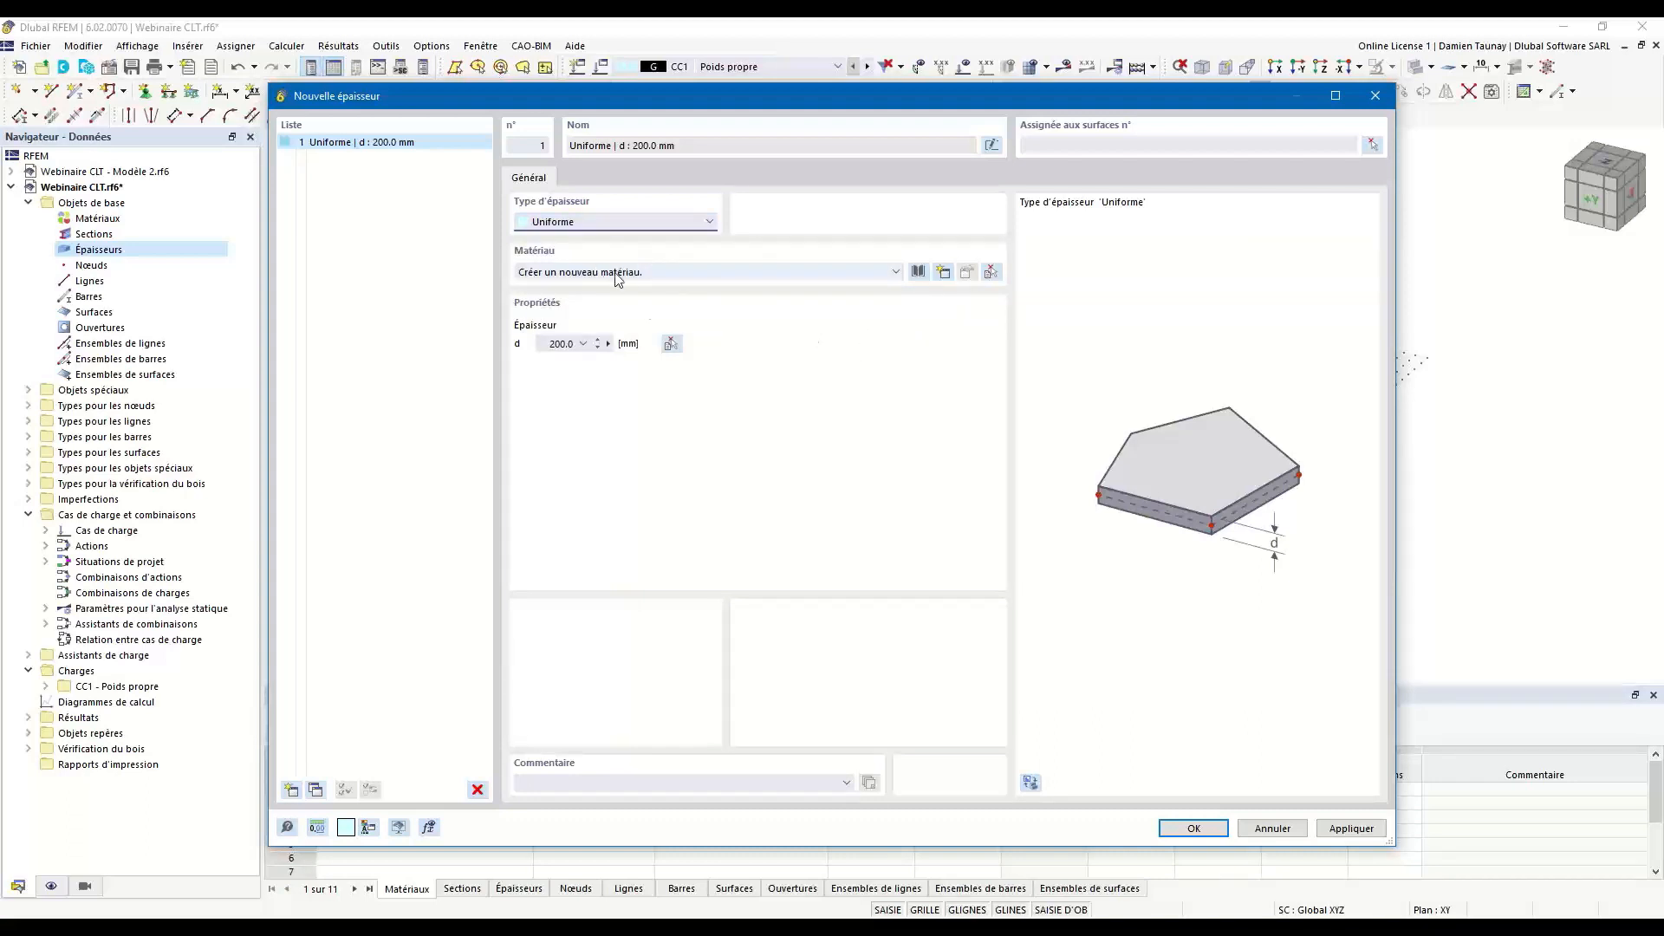
click(586, 221)
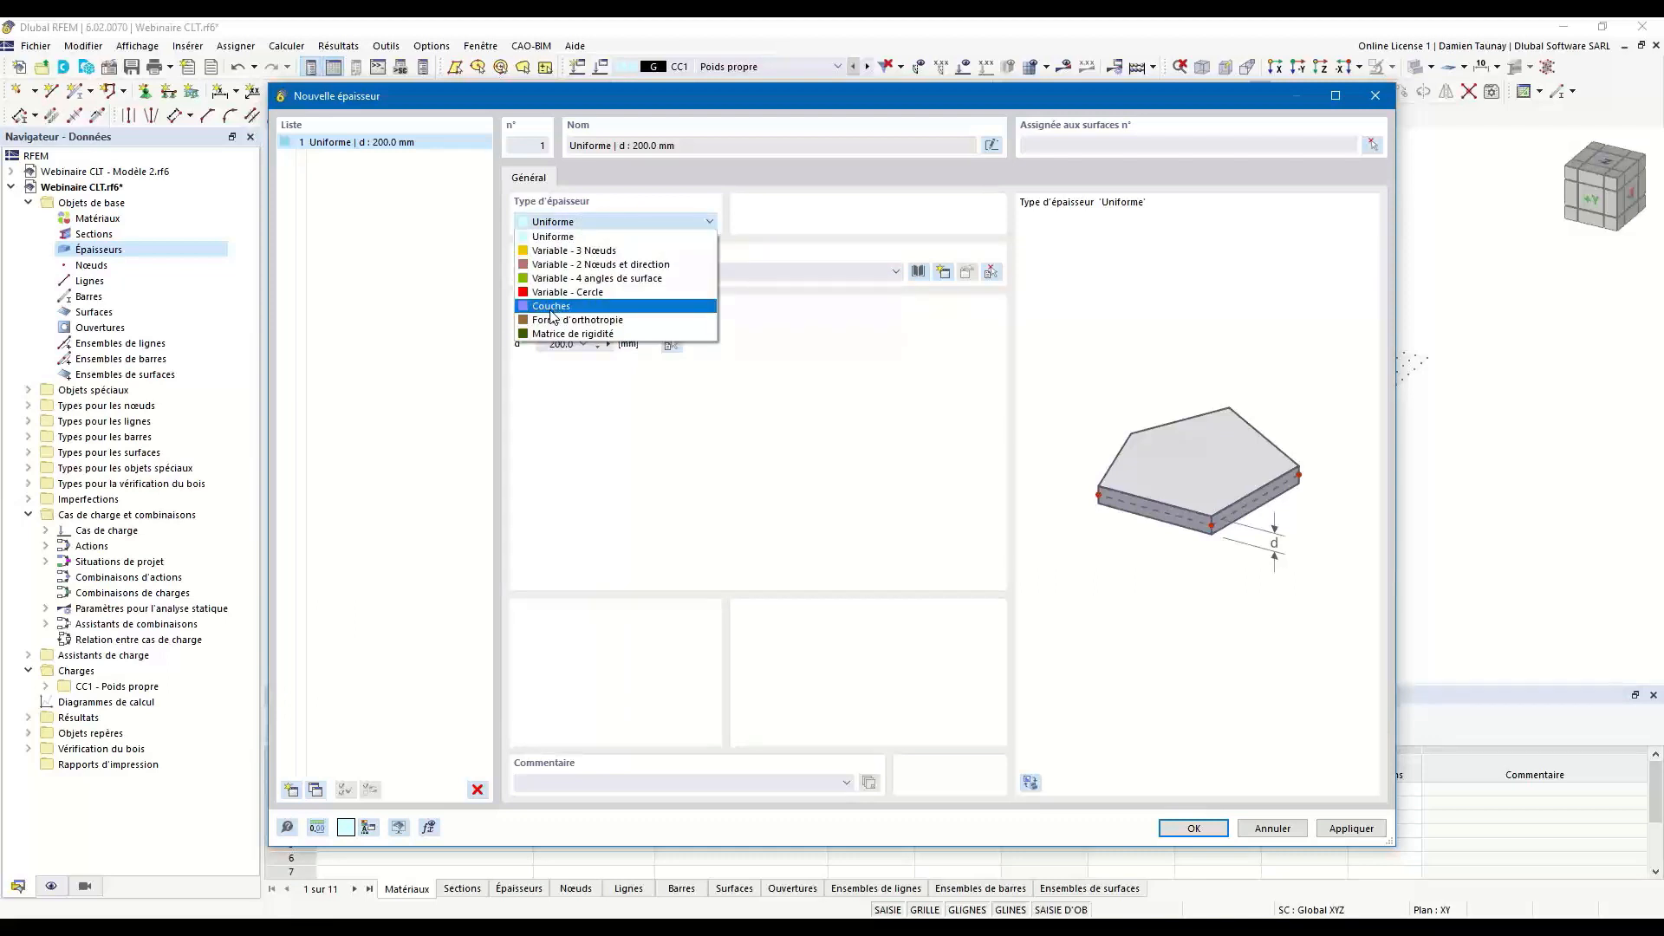
click(552, 314)
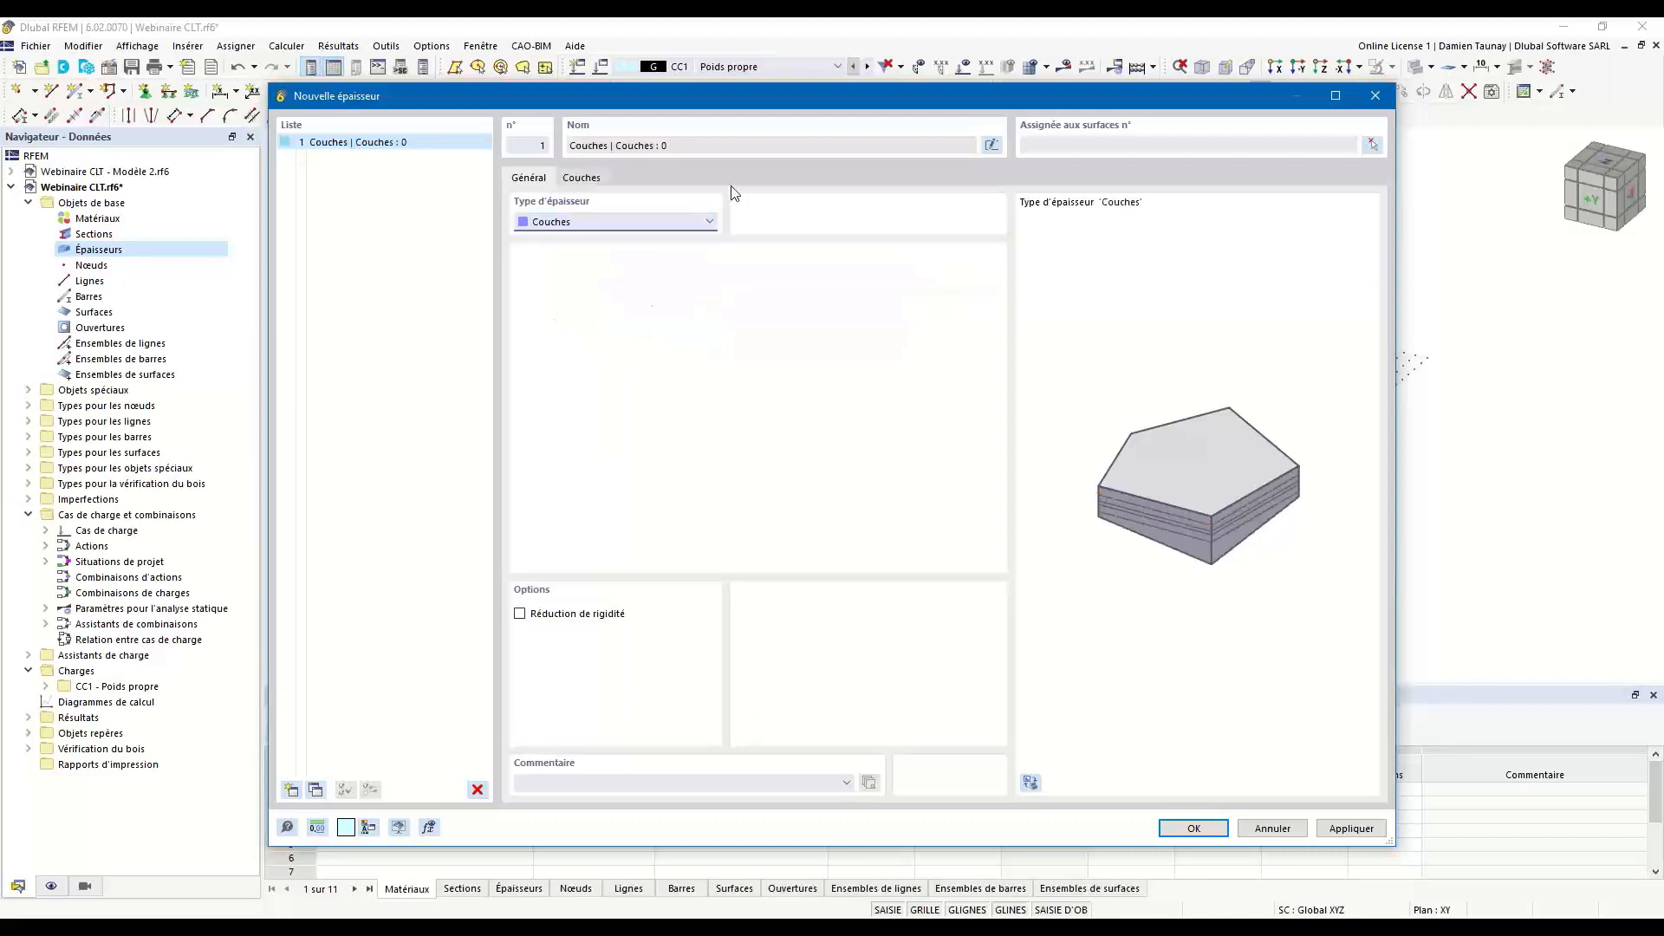
Add the first layer to the layered thickness, with its thickness defined as Directement.
click(579, 179)
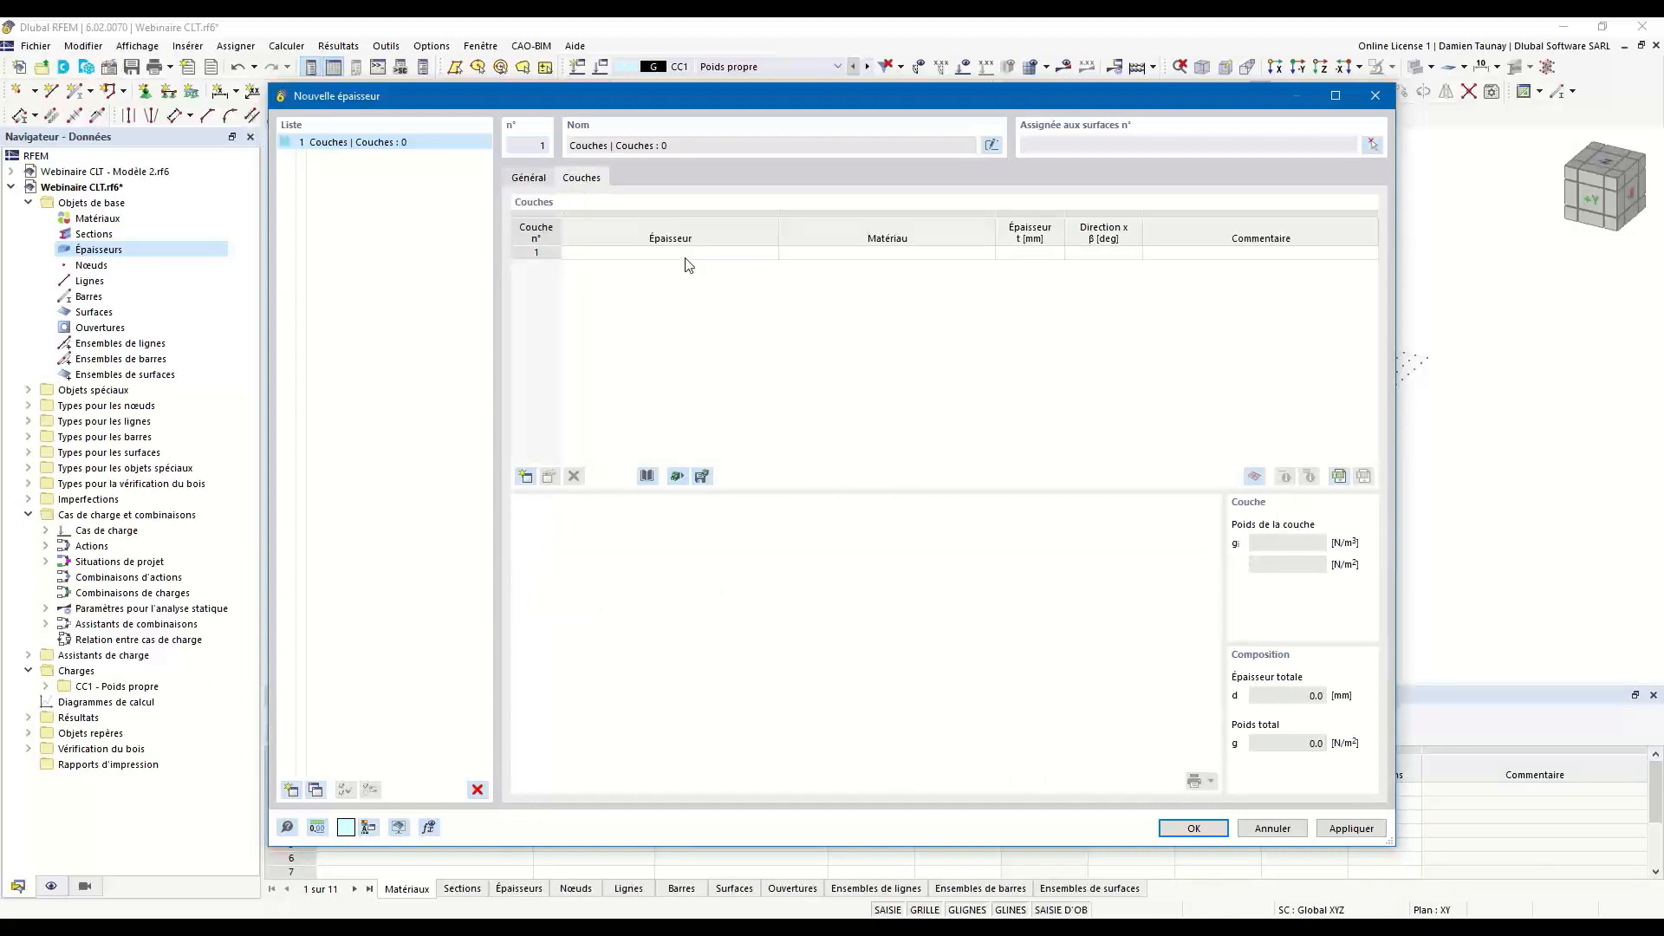
click(661, 253)
click(769, 252)
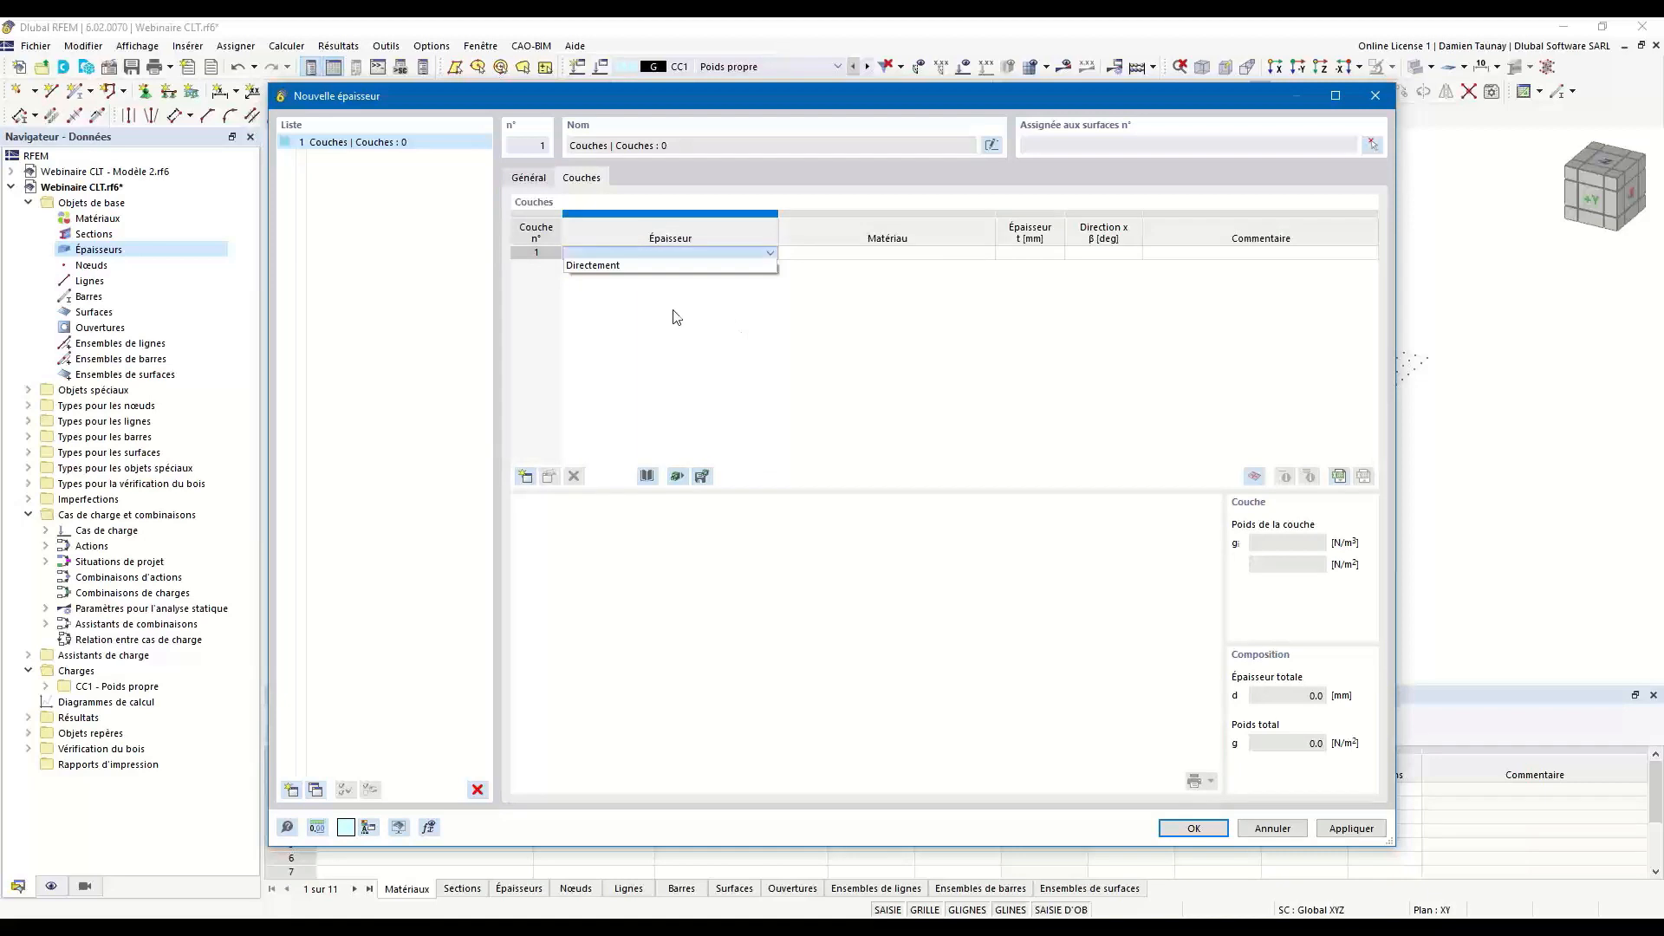
click(641, 264)
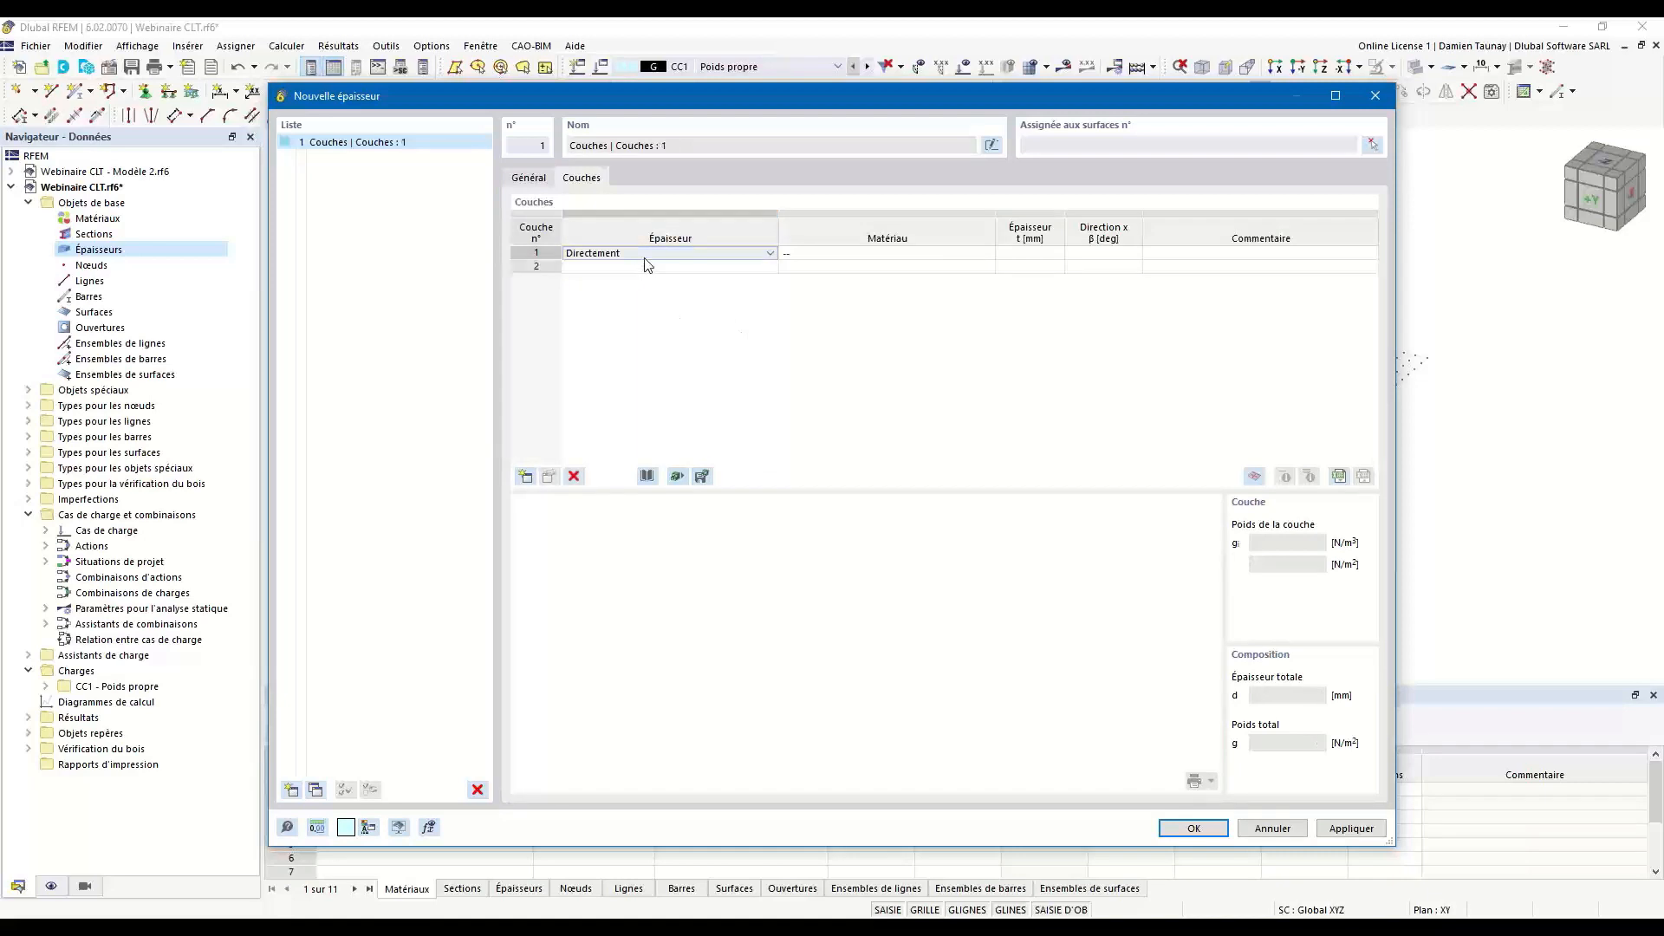
Start a new material for layer 1 and filter the European timber library to the subtype Bois lamellé-croisé (CLT).
click(897, 254)
click(986, 253)
click(870, 267)
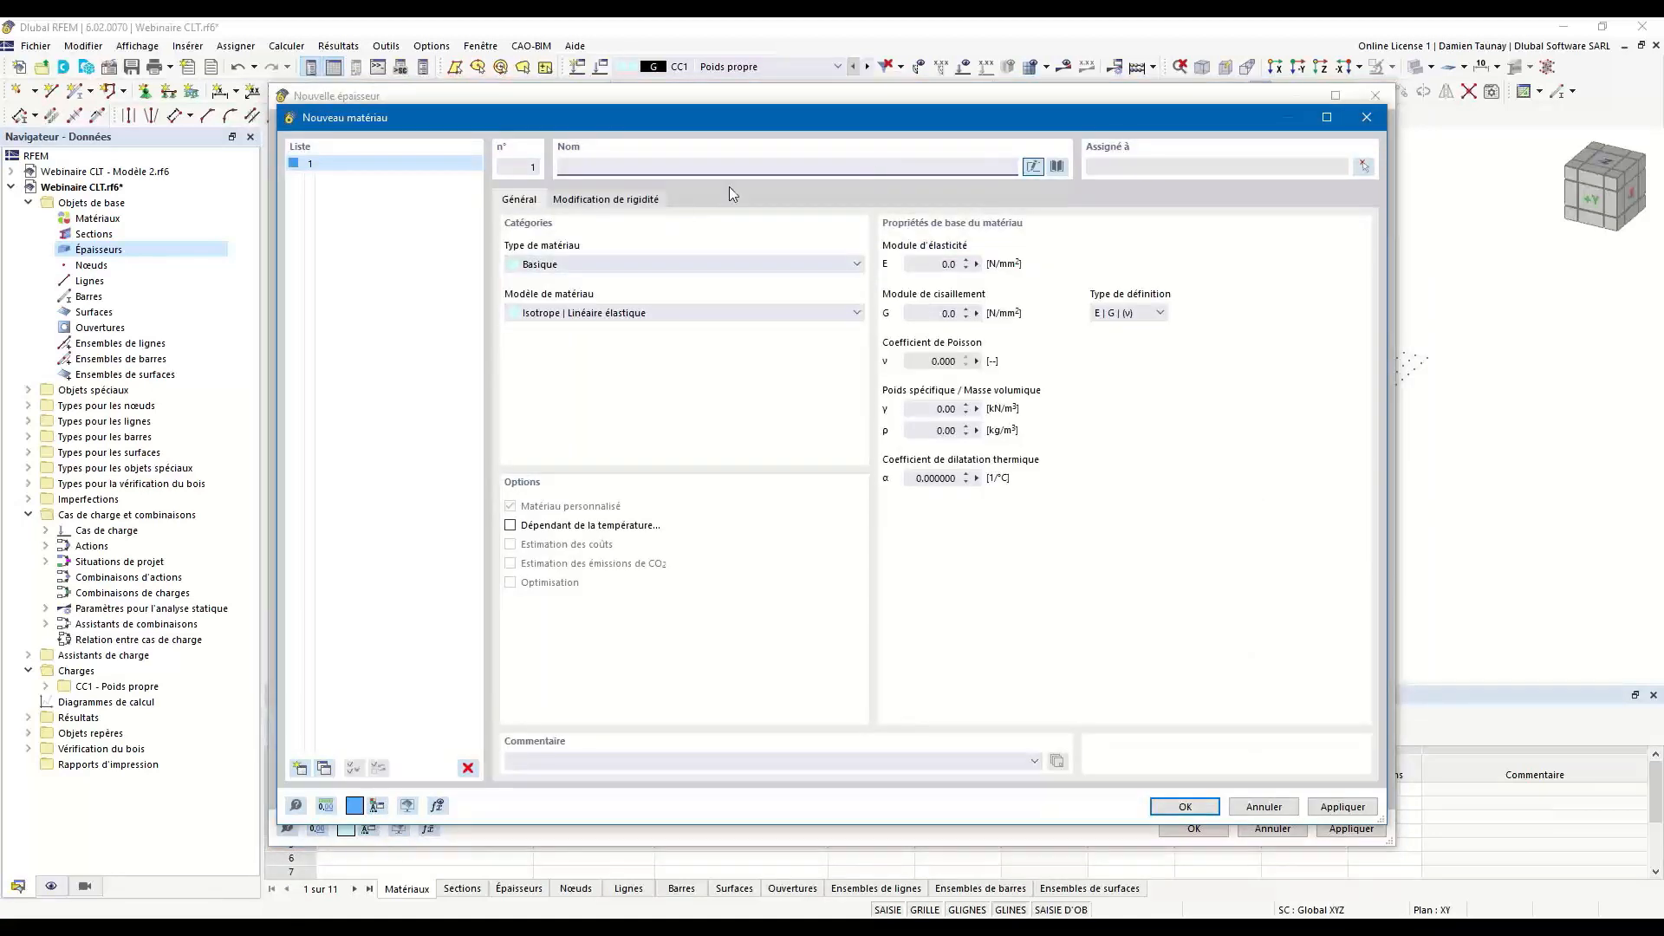
click(1059, 169)
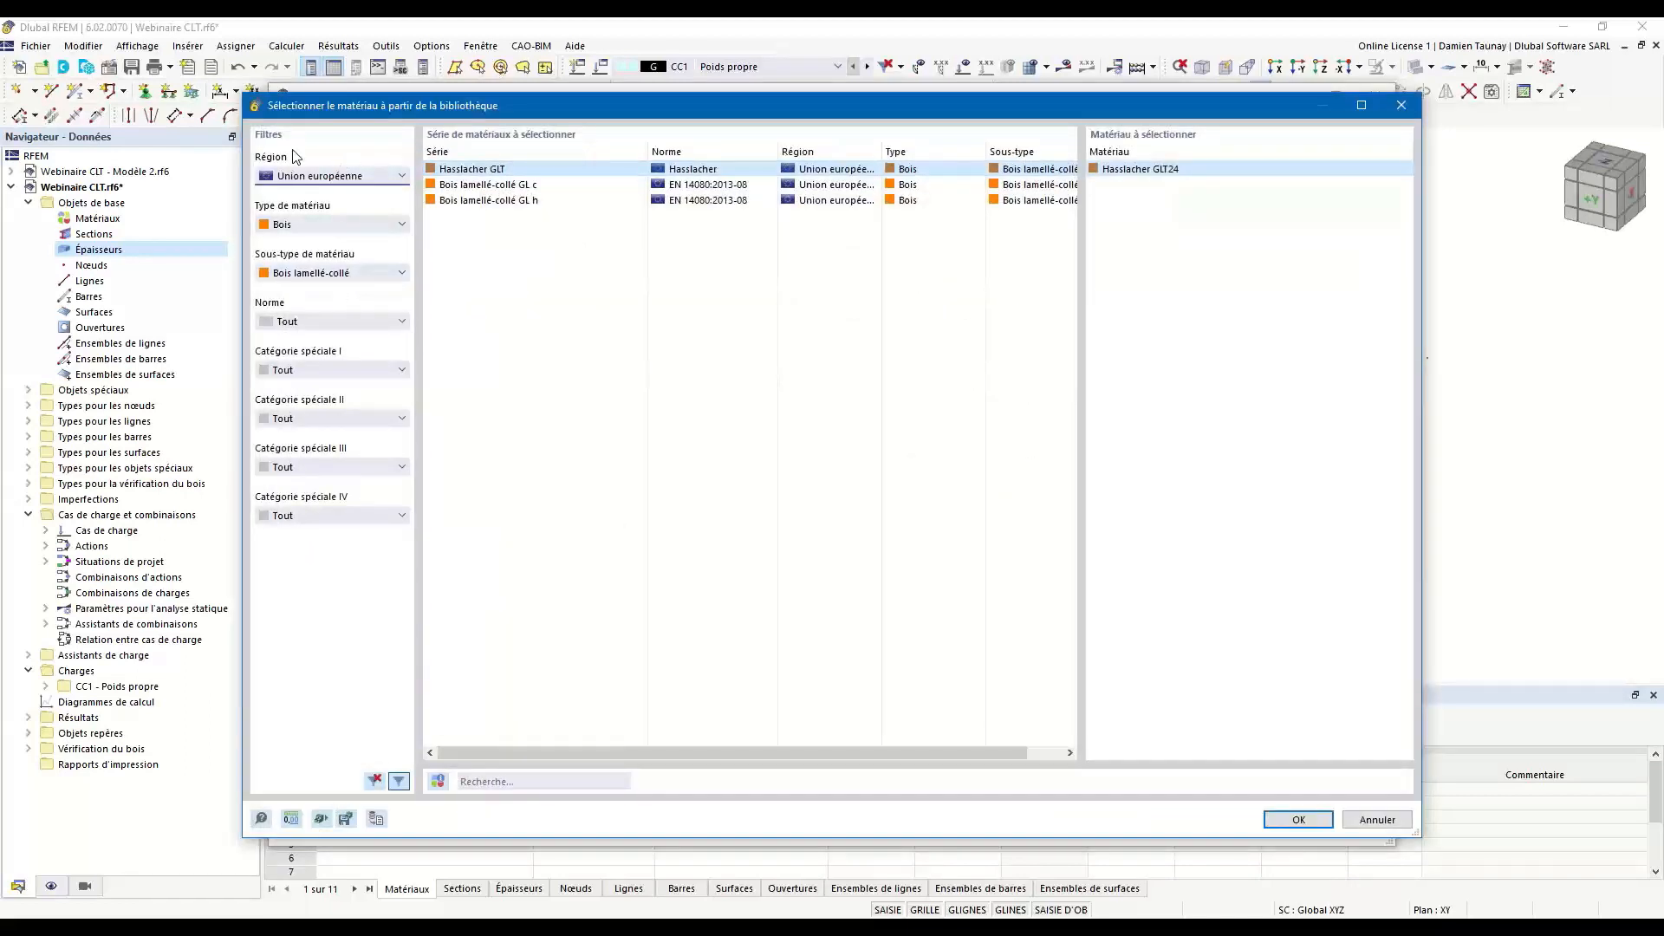
click(326, 177)
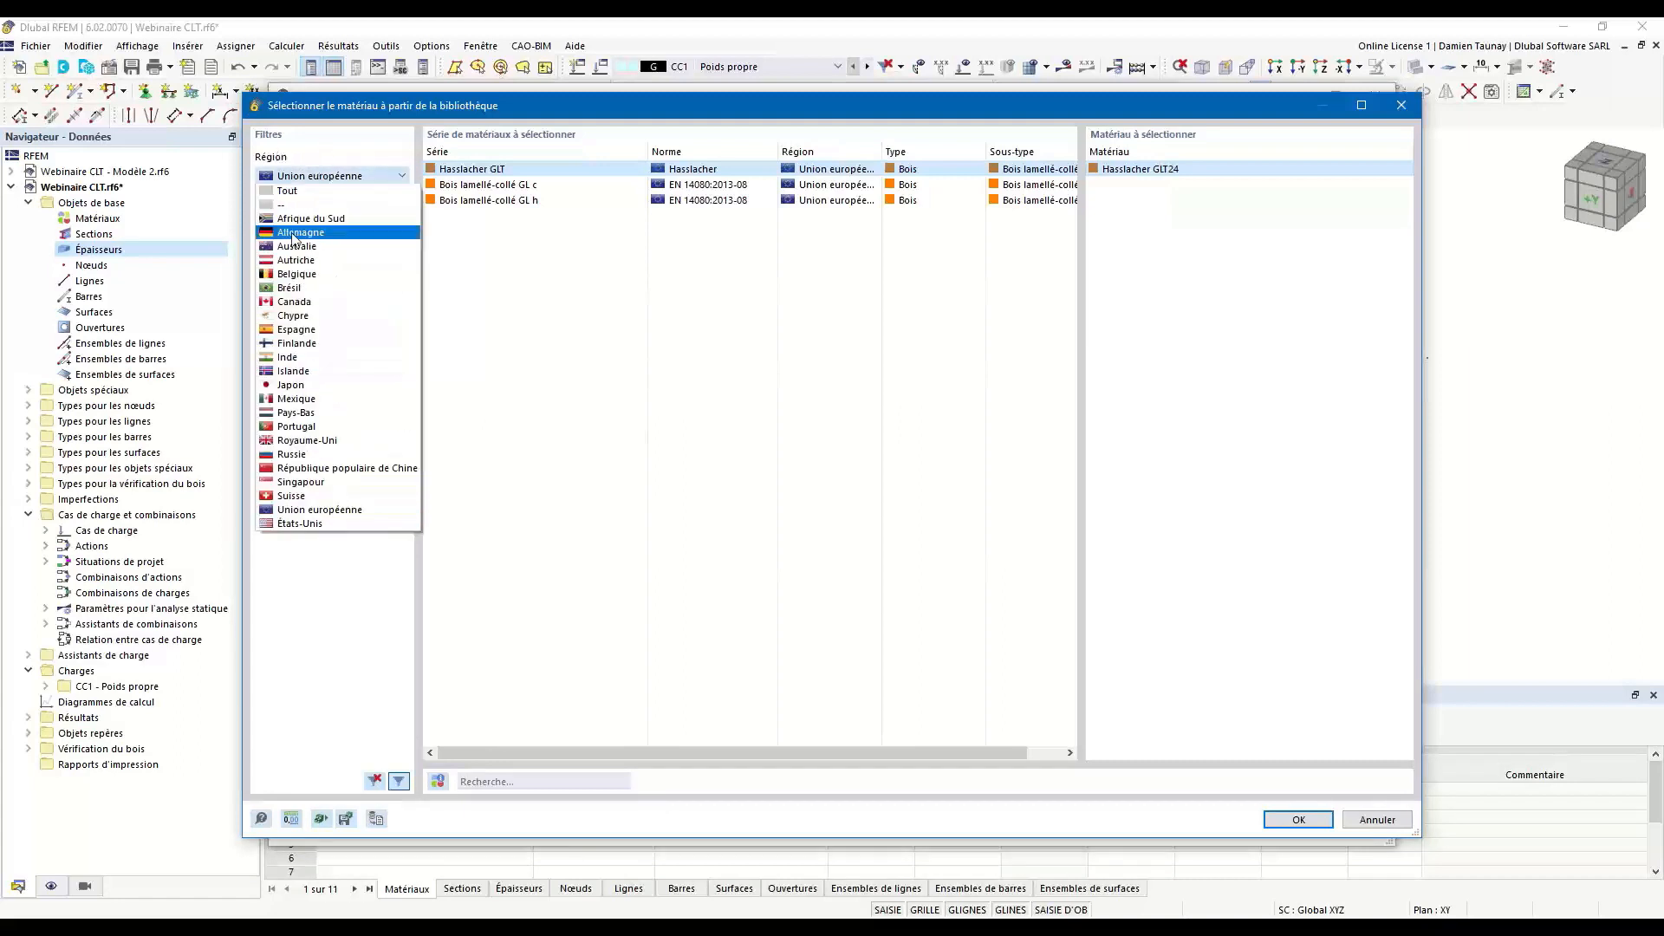
click(328, 141)
click(346, 227)
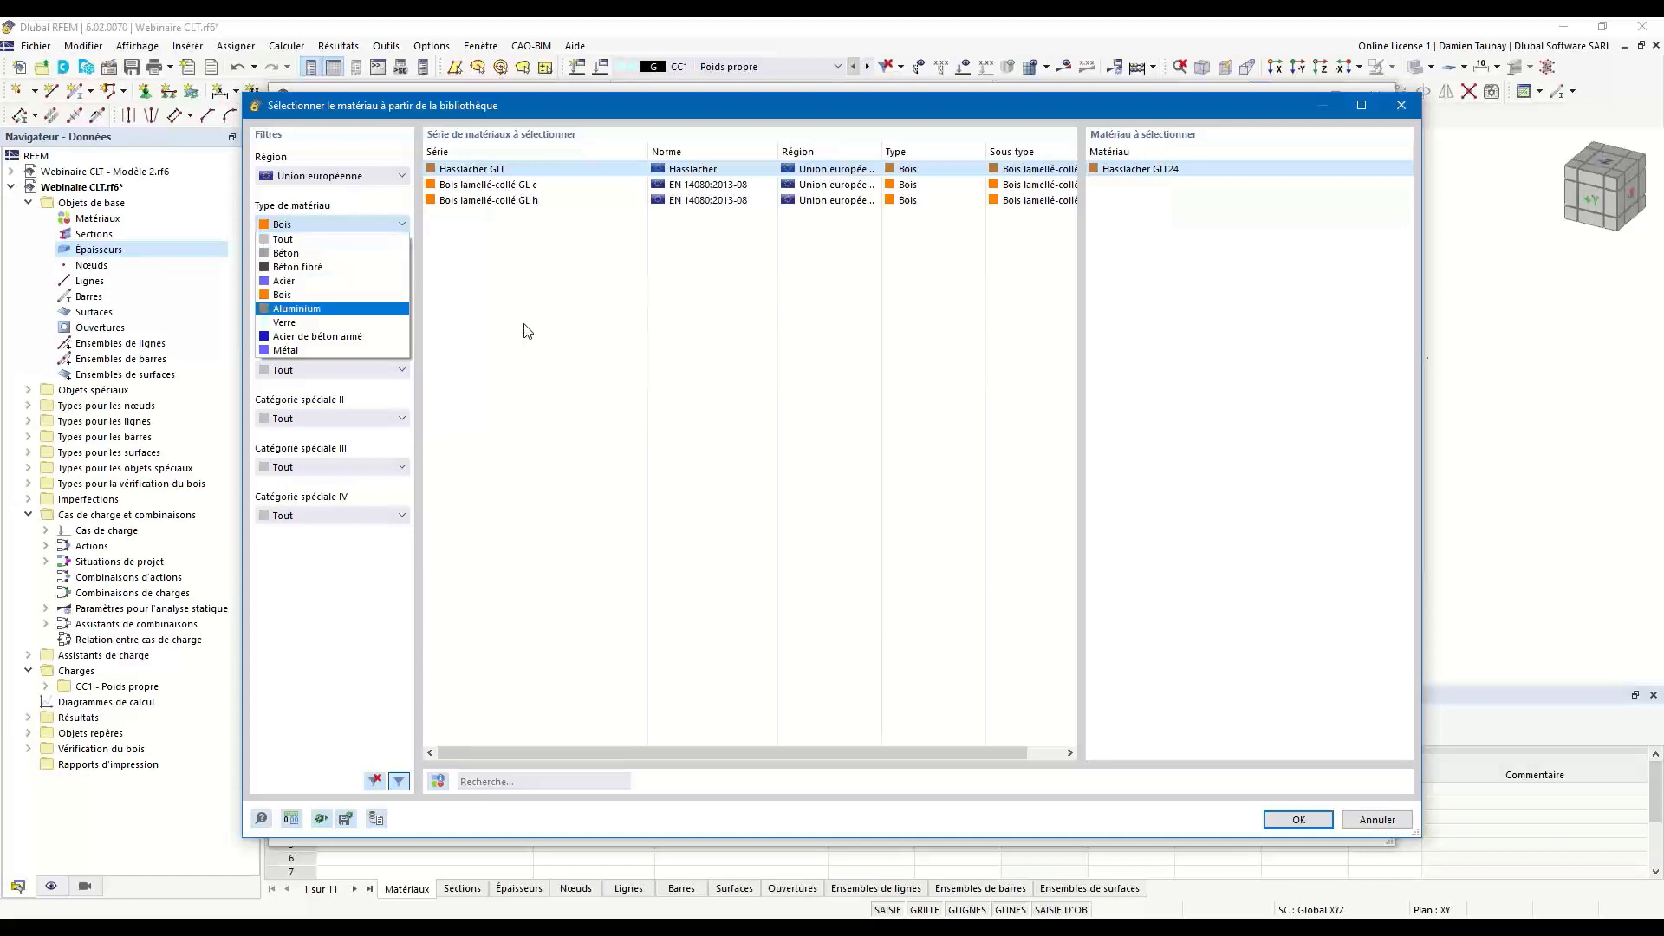
click(695, 352)
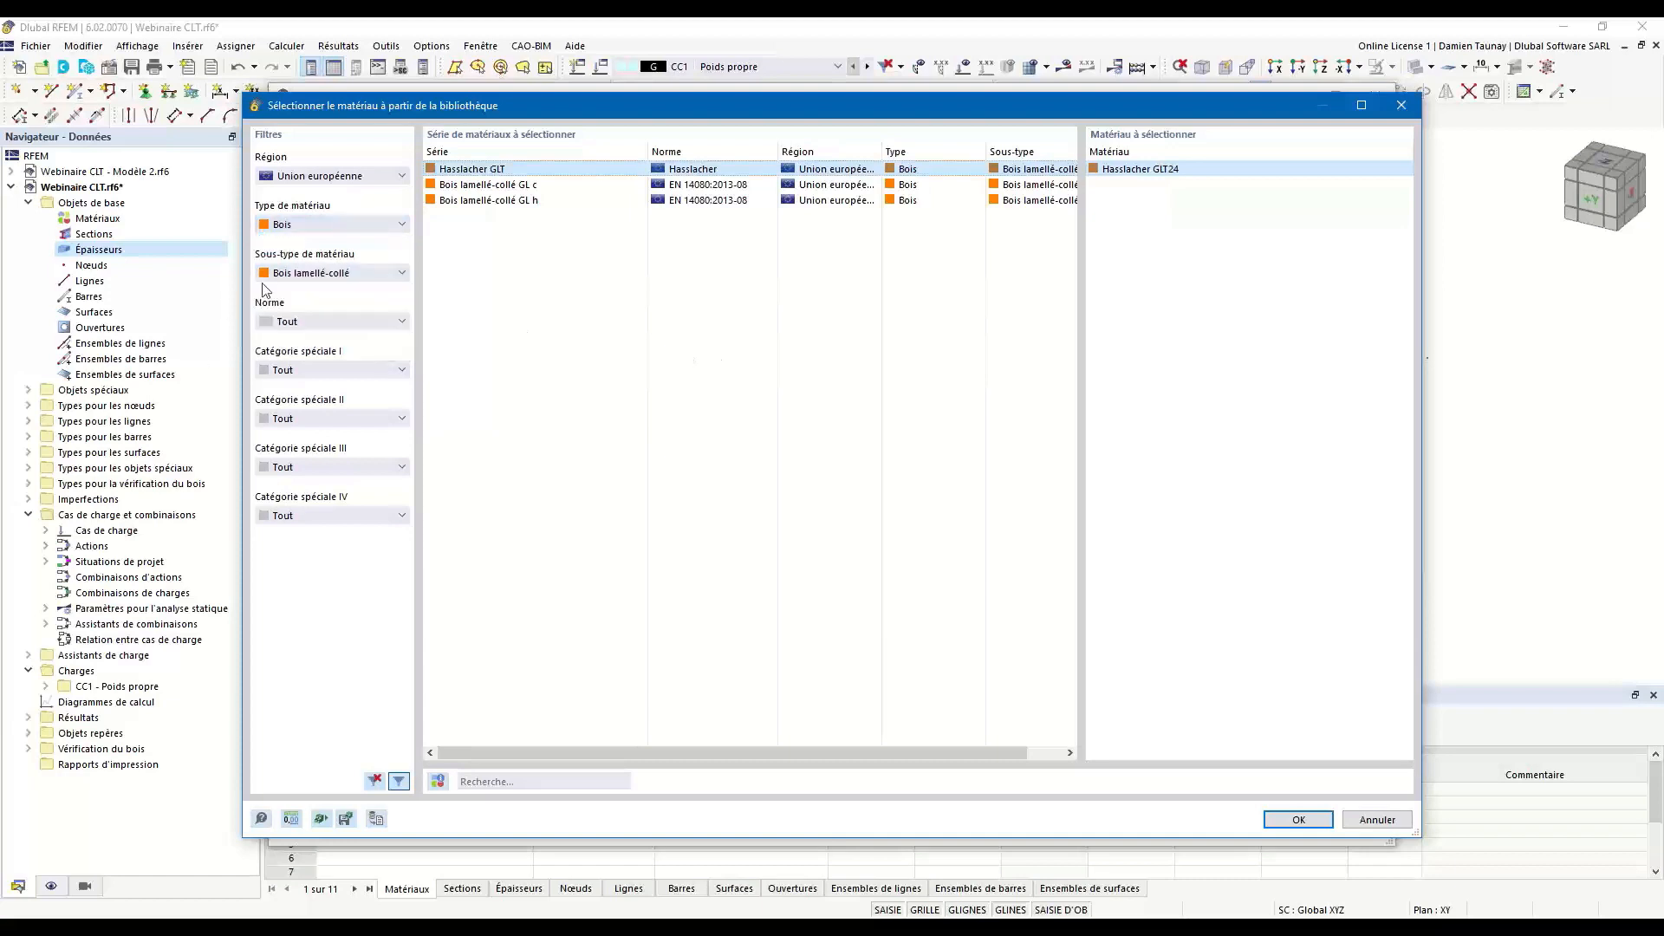
click(373, 274)
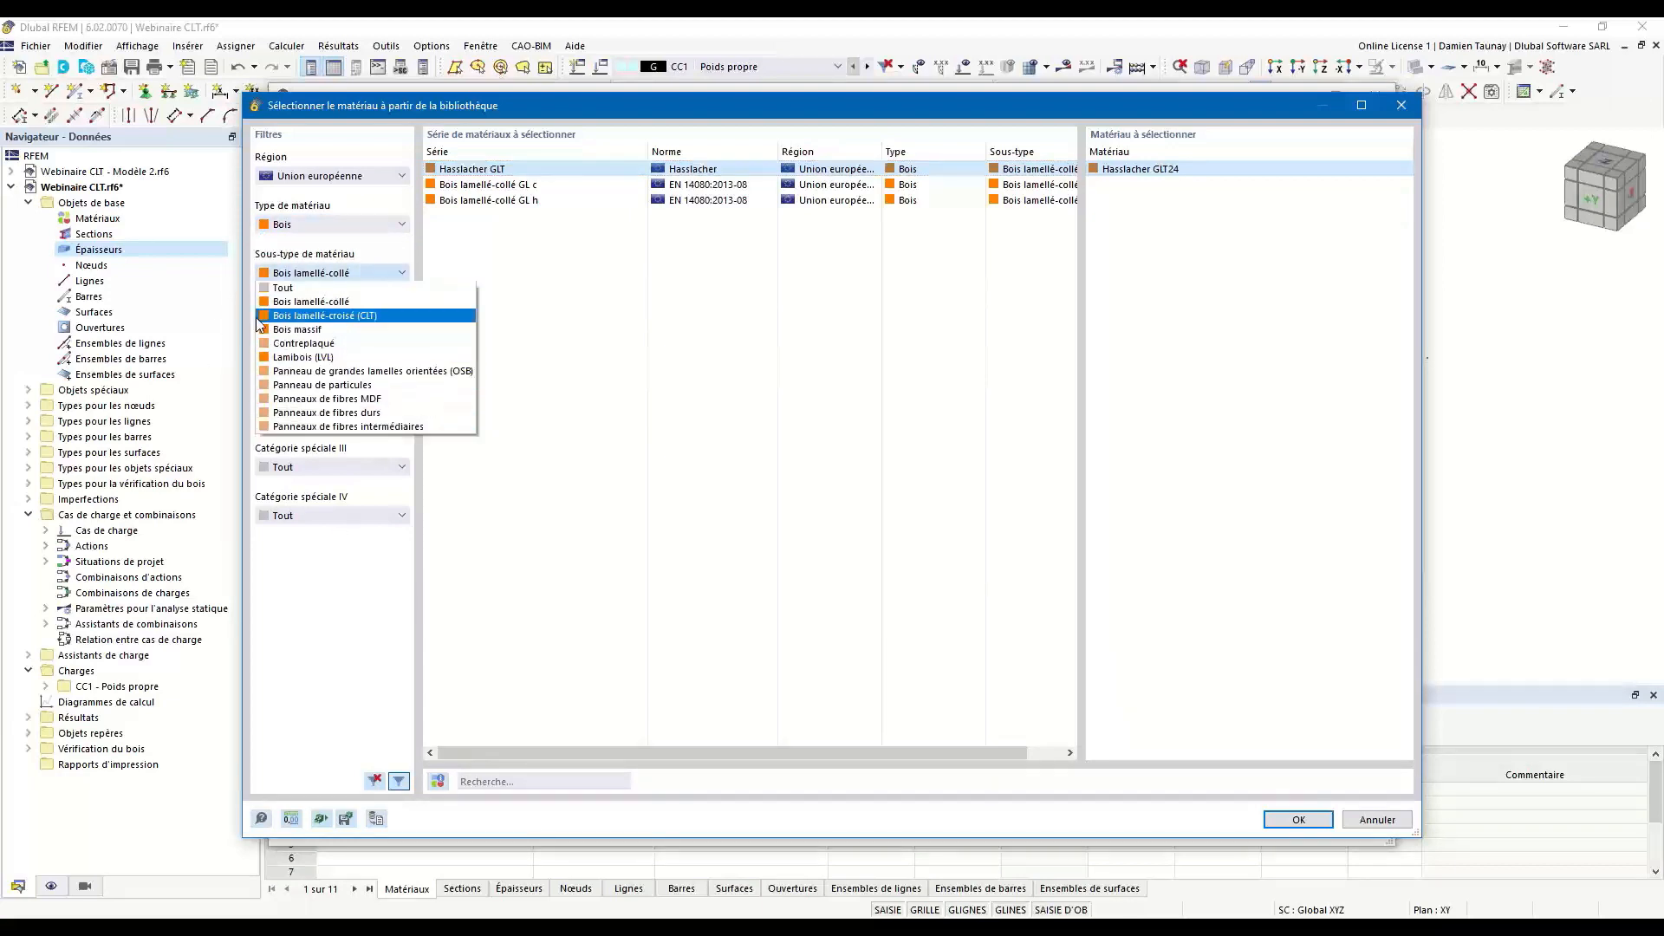
click(370, 317)
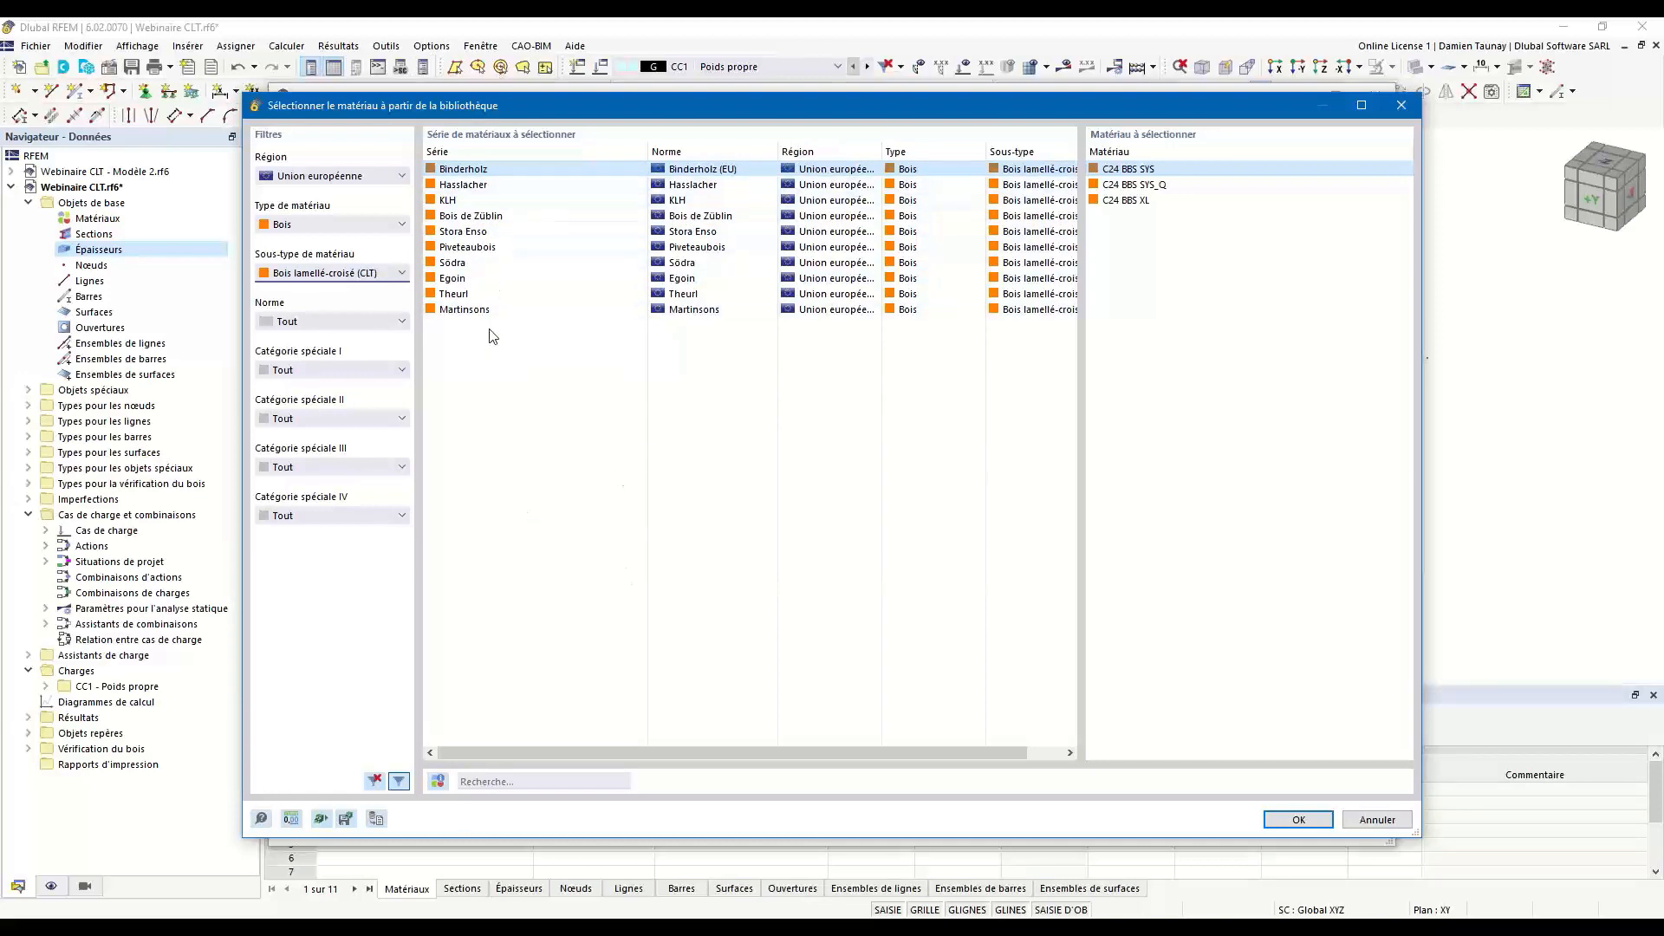
Browse the CLT manufacturers and examine the base data, strengths and moduli of the Stora Enso (20 mm) material.
click(478, 186)
click(469, 230)
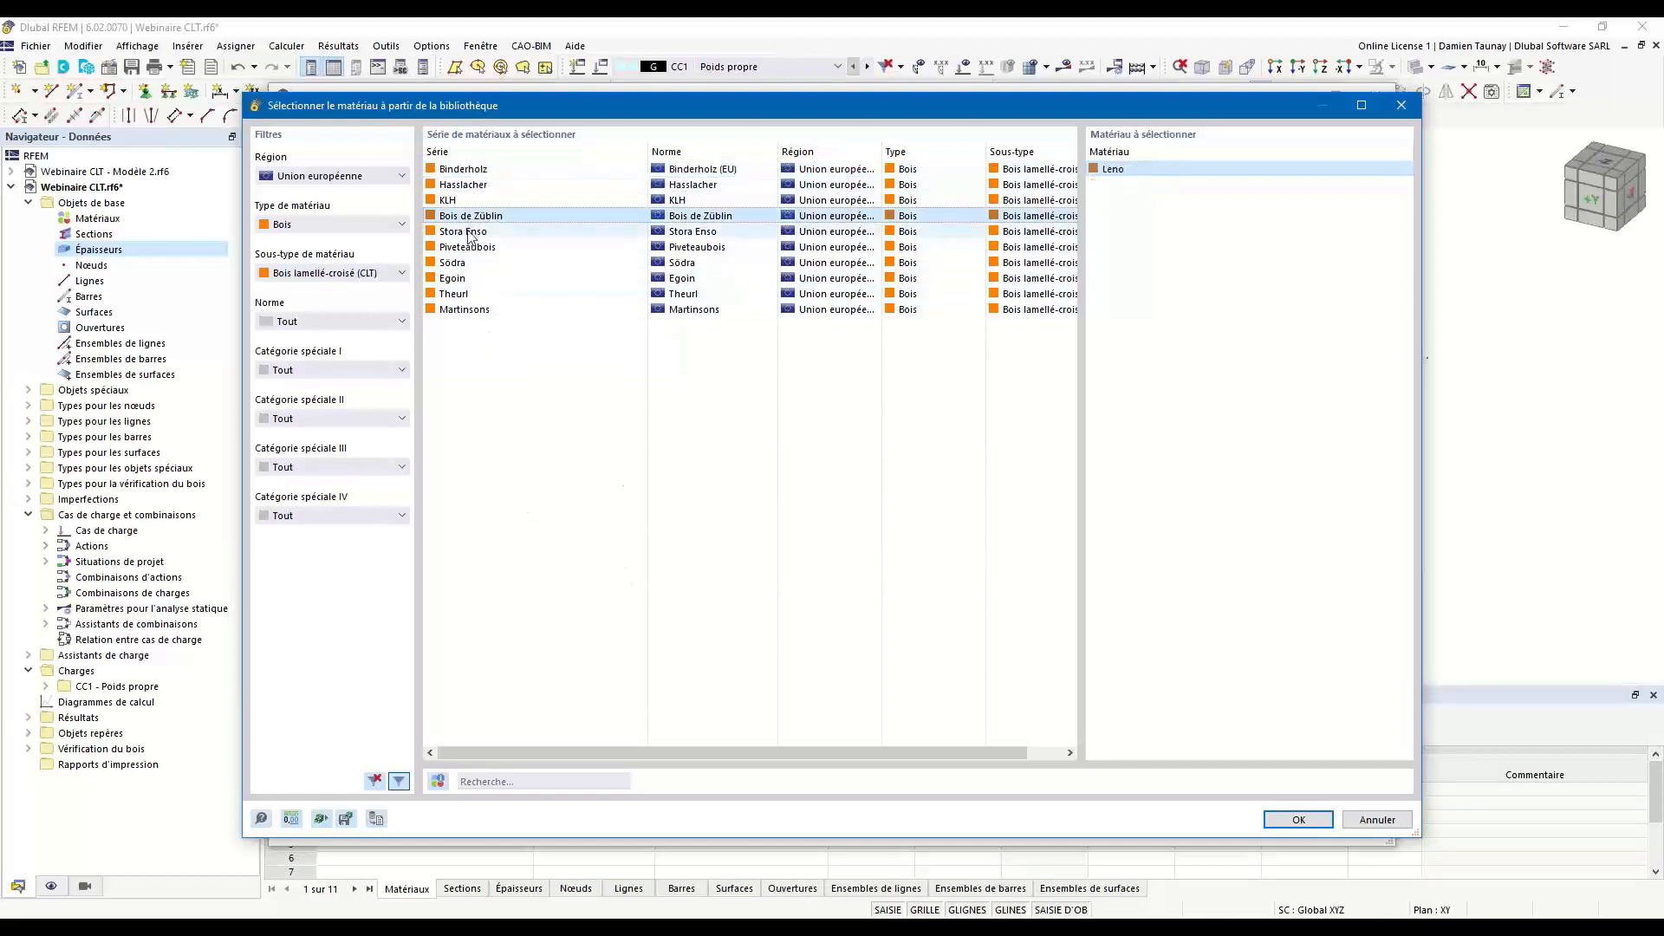
click(438, 782)
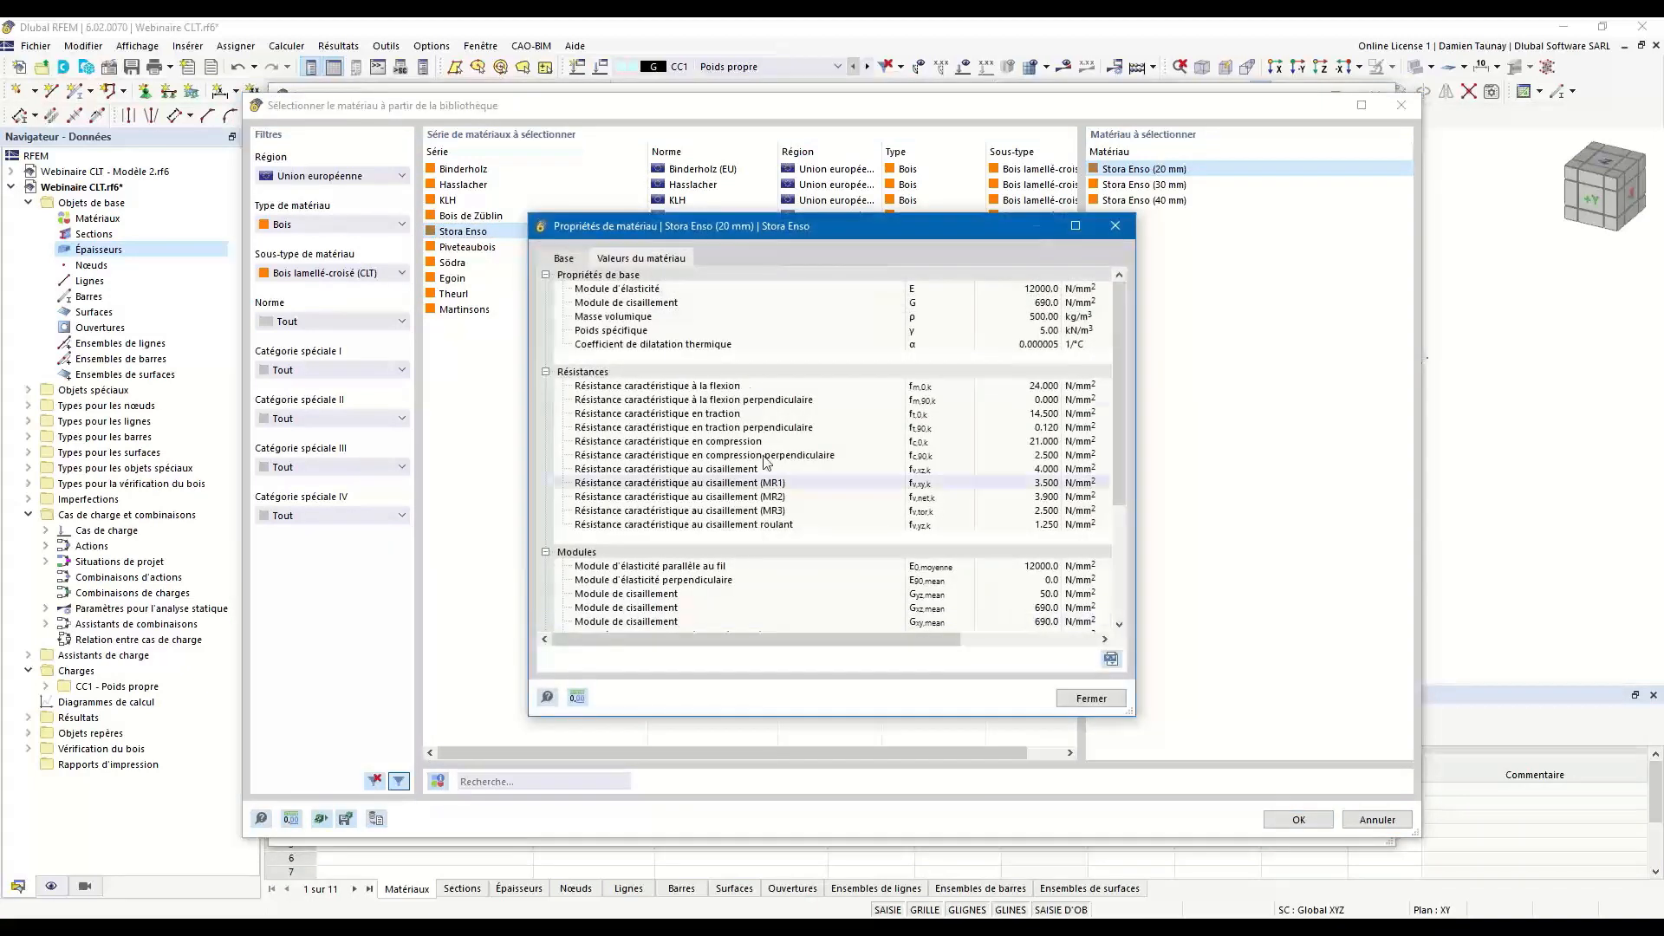
click(563, 259)
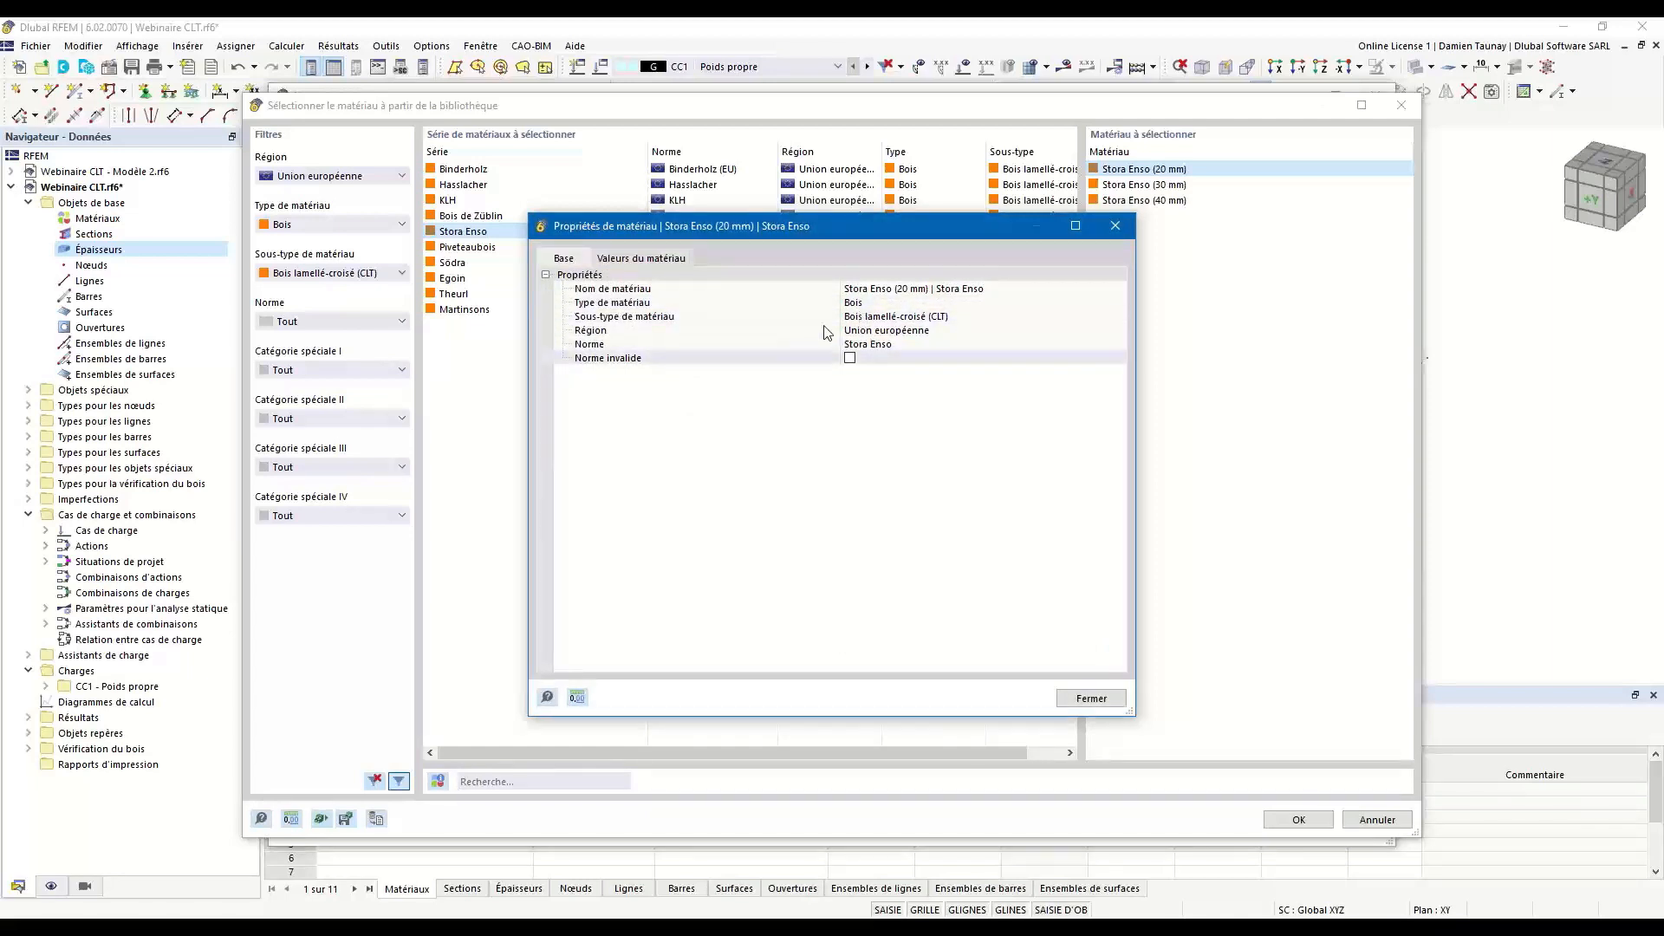
click(641, 259)
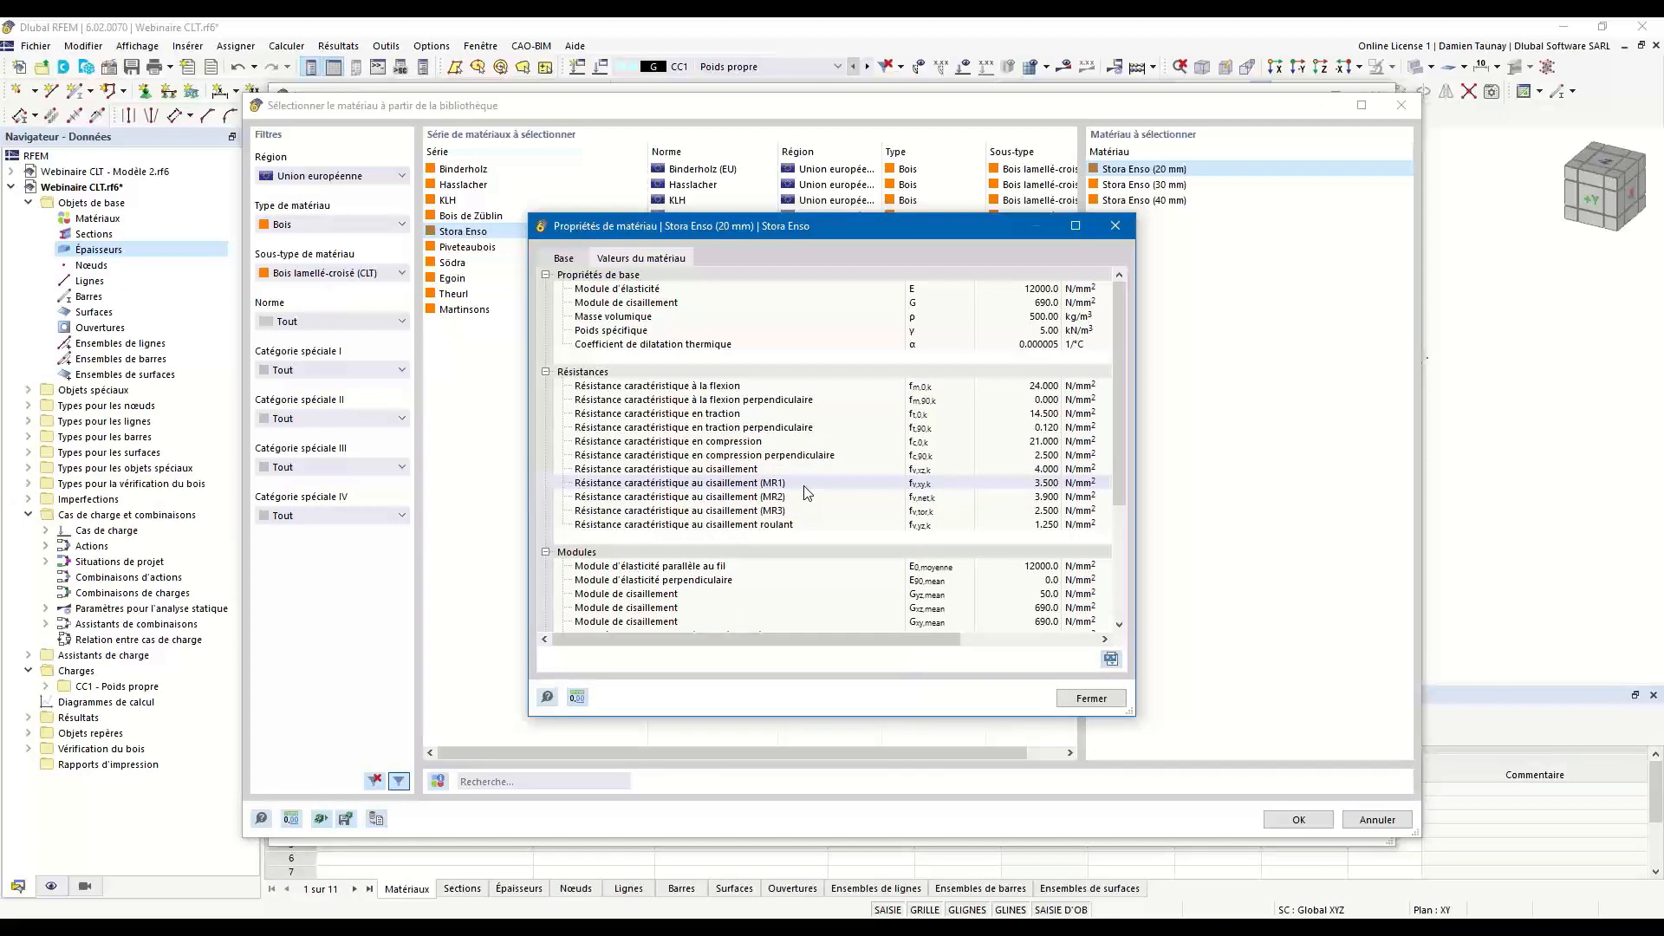
scroll(804, 490, down, 1)
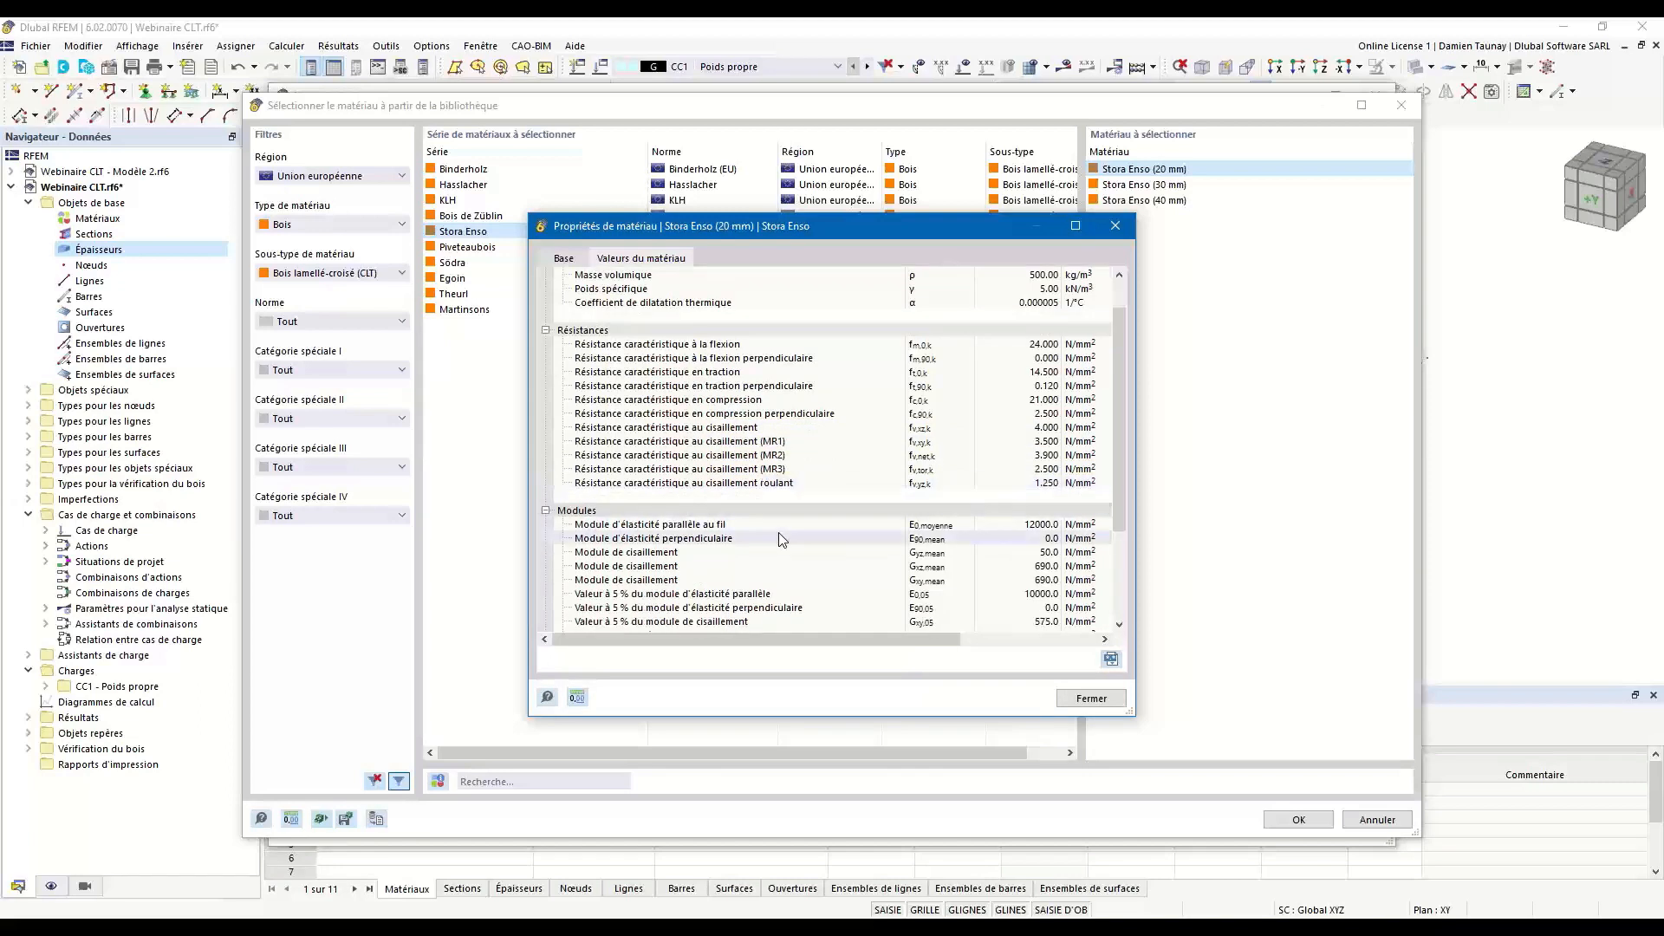
scroll(778, 534, down, 1)
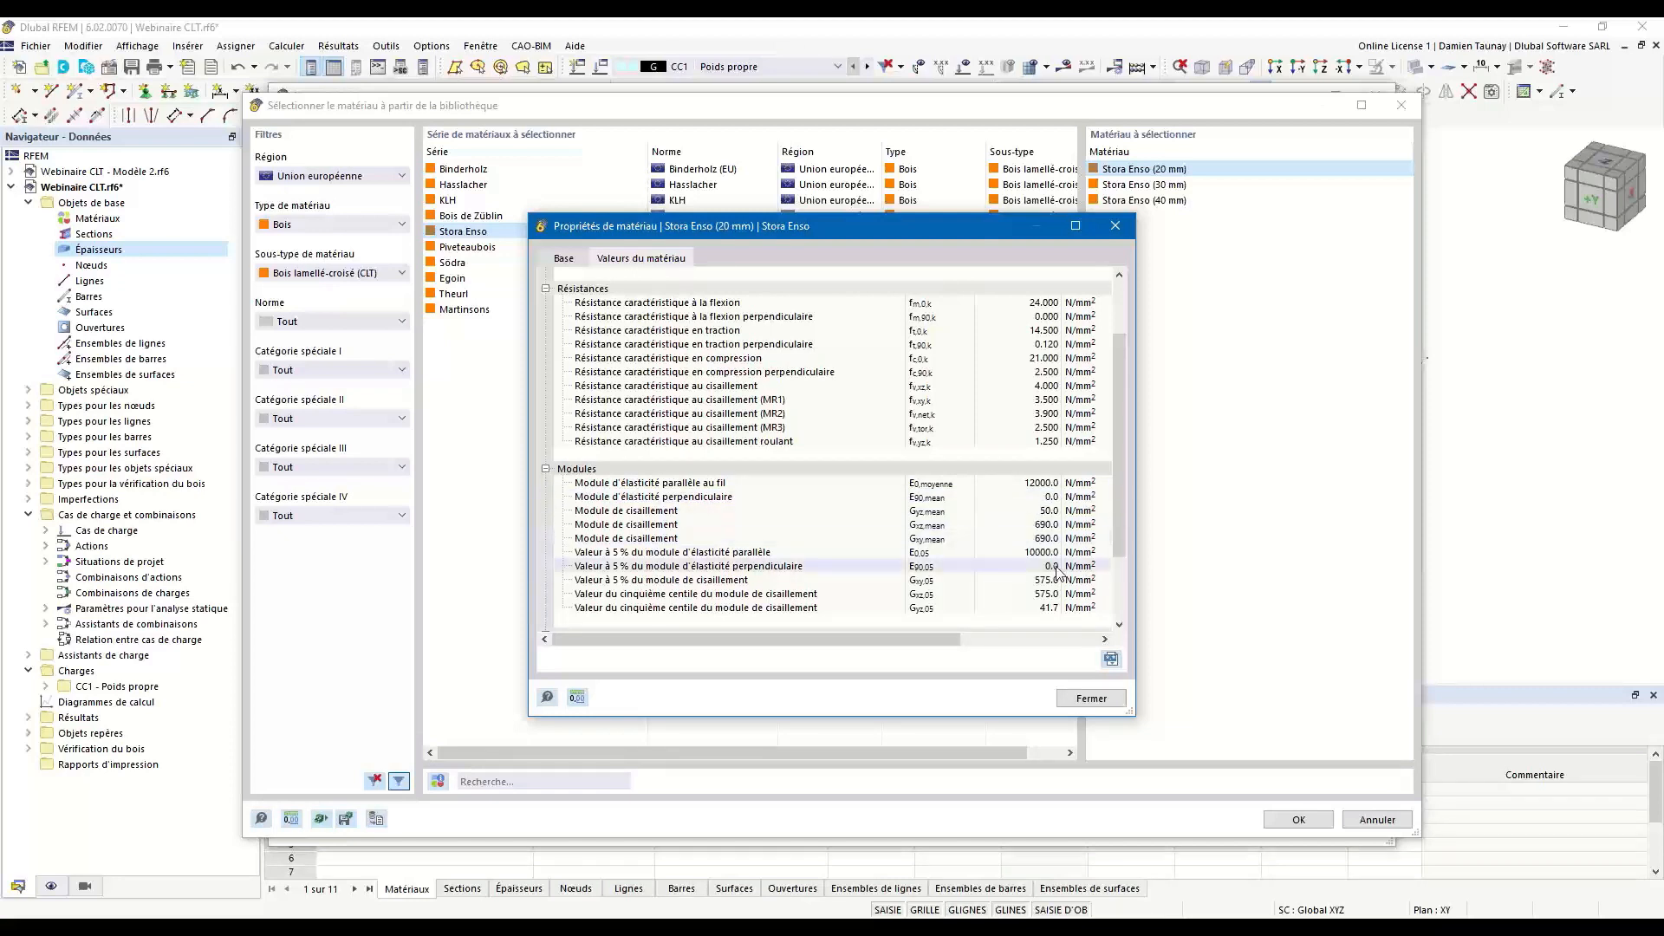
scroll(949, 580, up, 2)
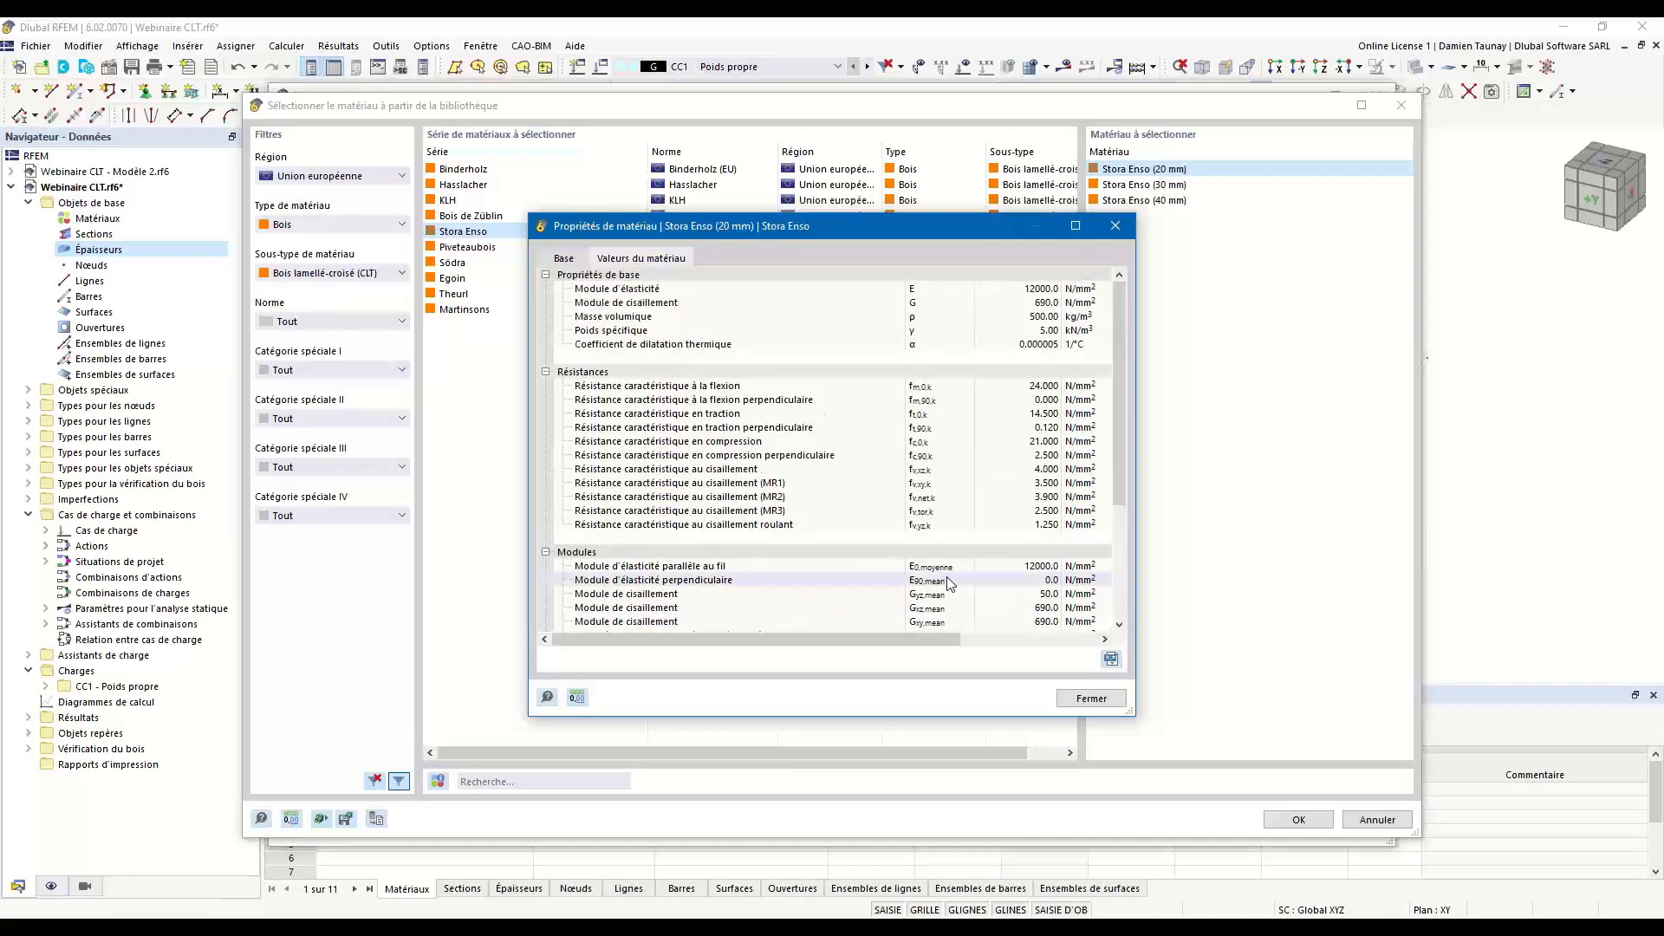
click(1105, 700)
Choose the Piveteaubois C24 douglas material and set its material model to Orthotrope | Linéaire élastique (surfaces).
click(472, 249)
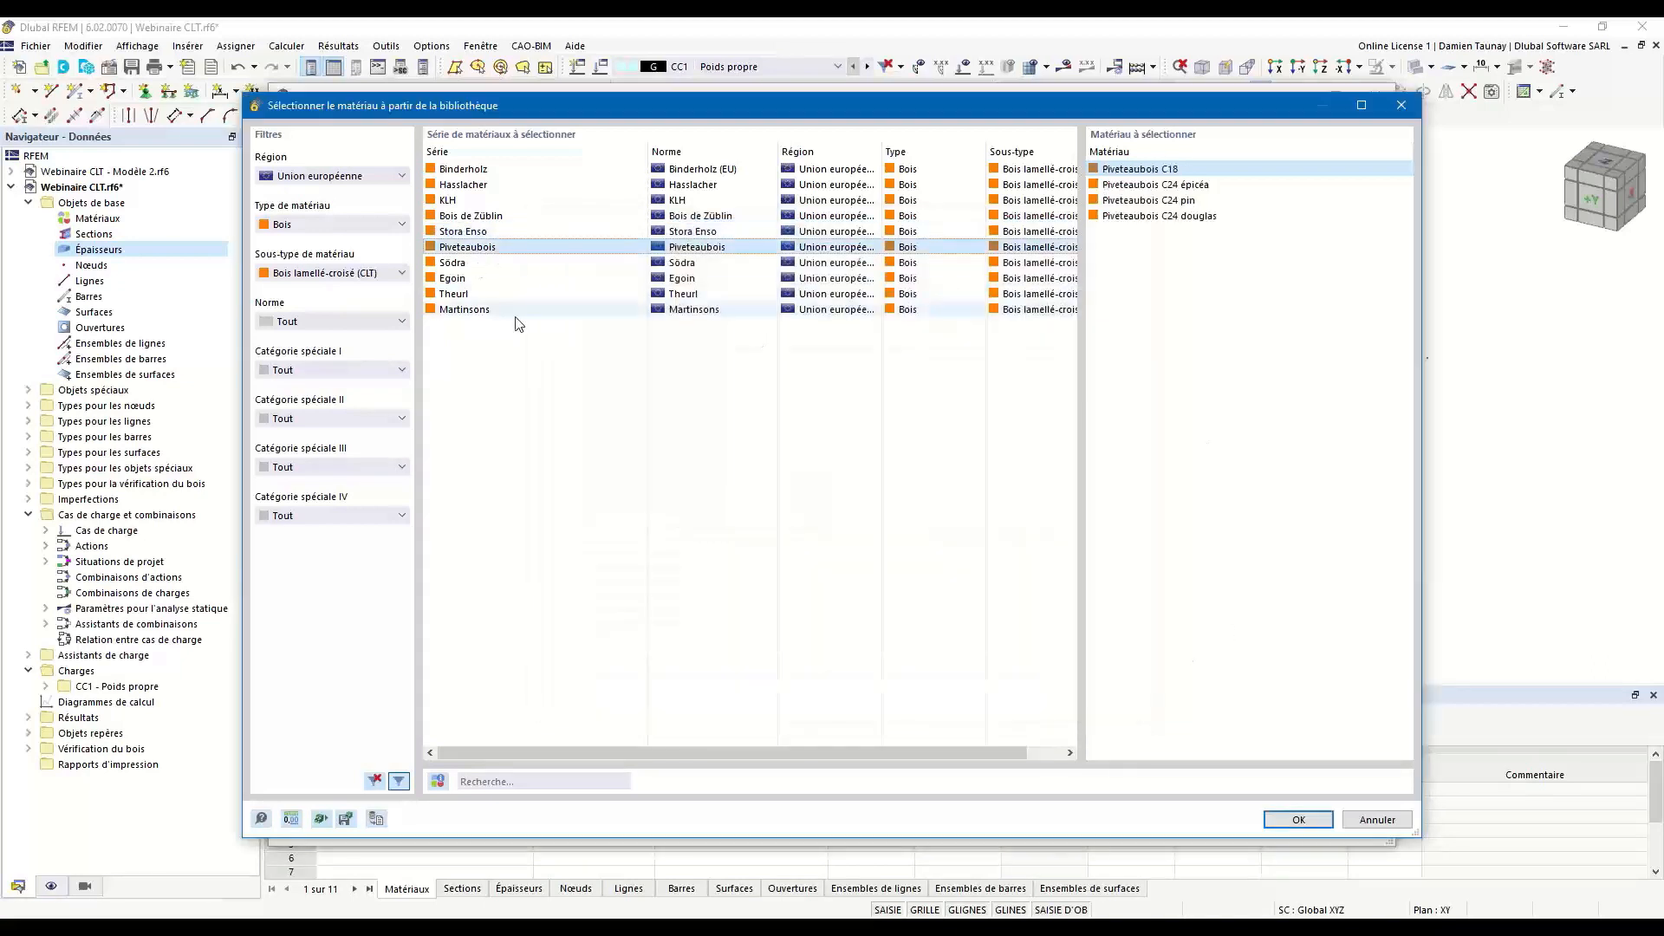
click(1123, 219)
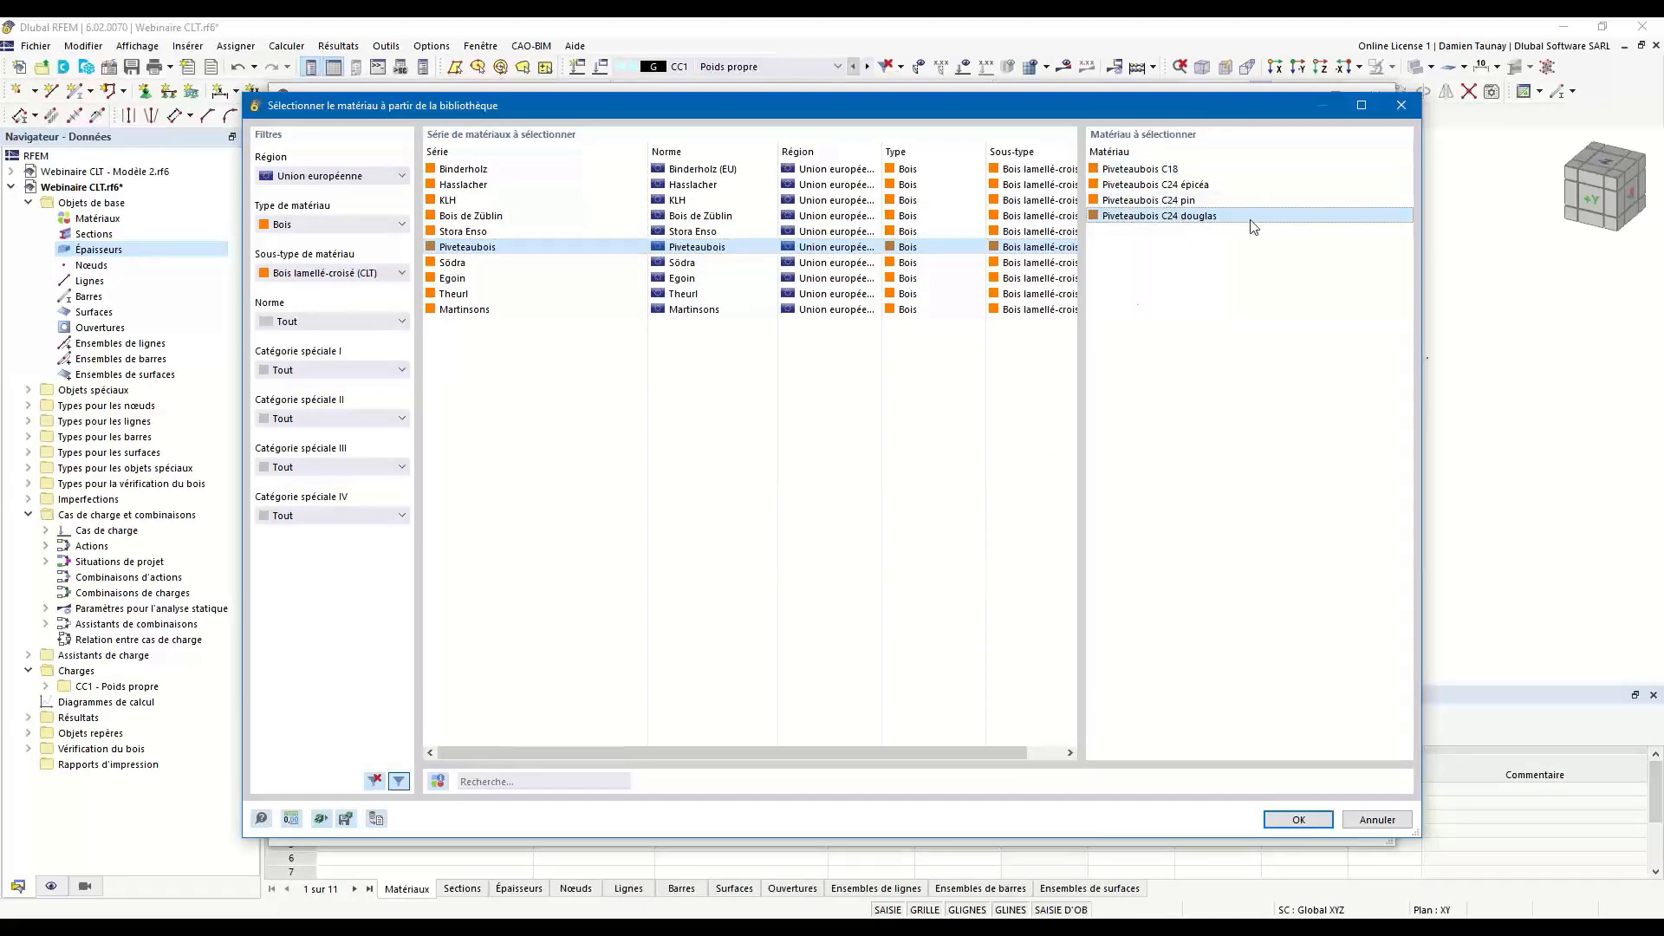
click(1305, 819)
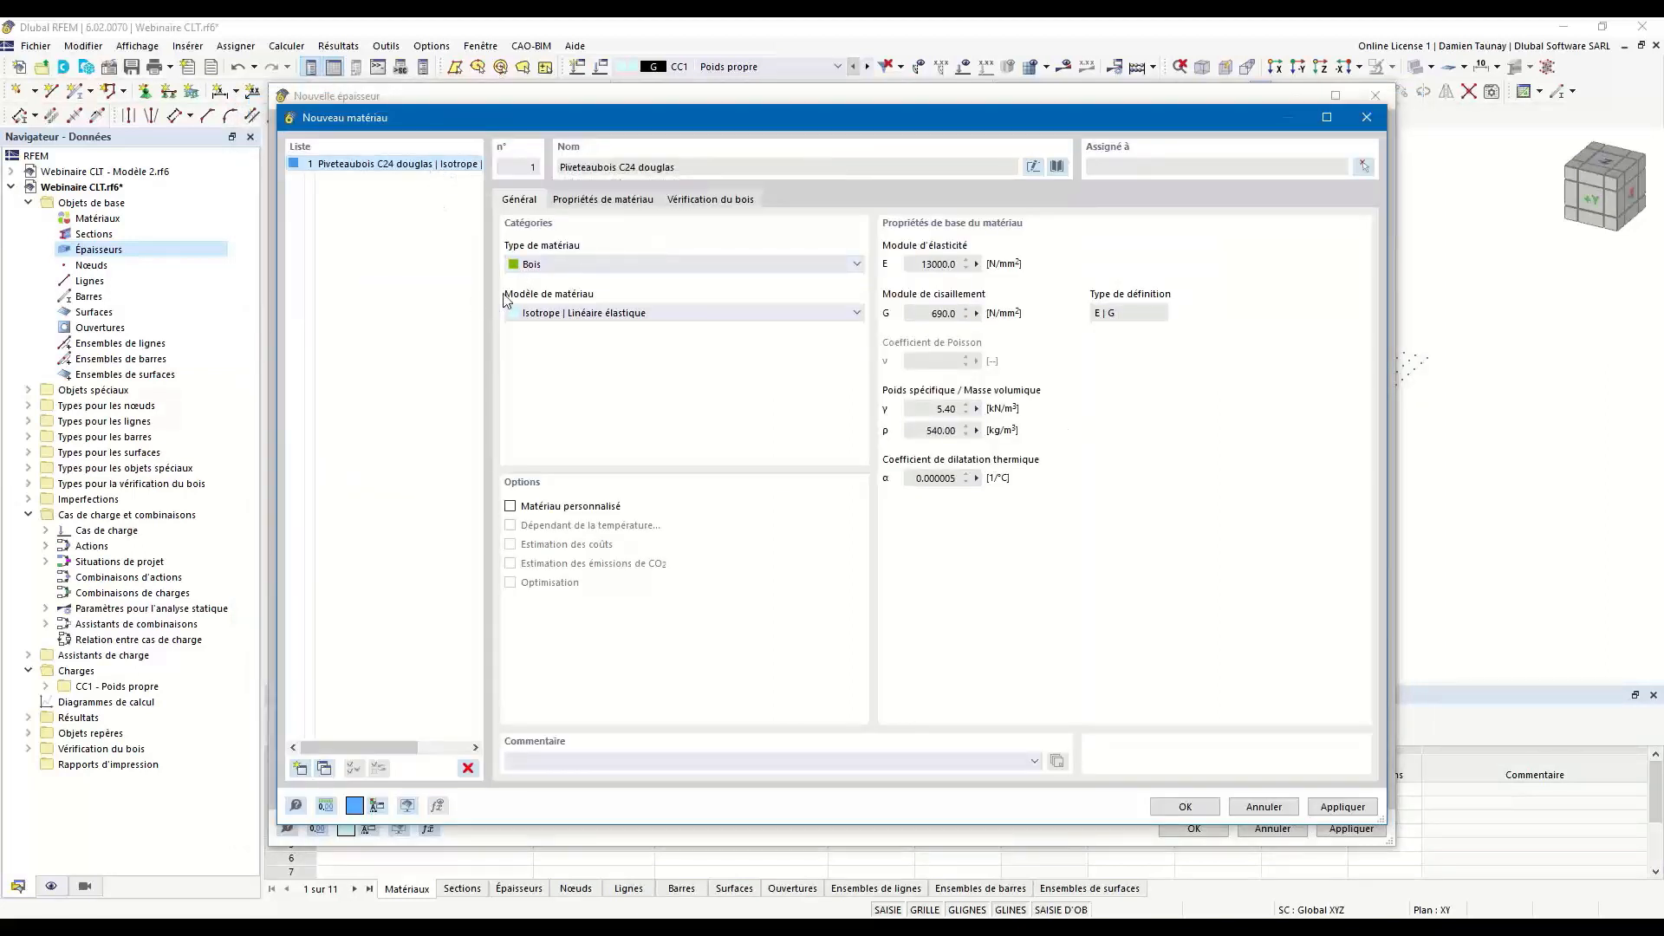
click(622, 315)
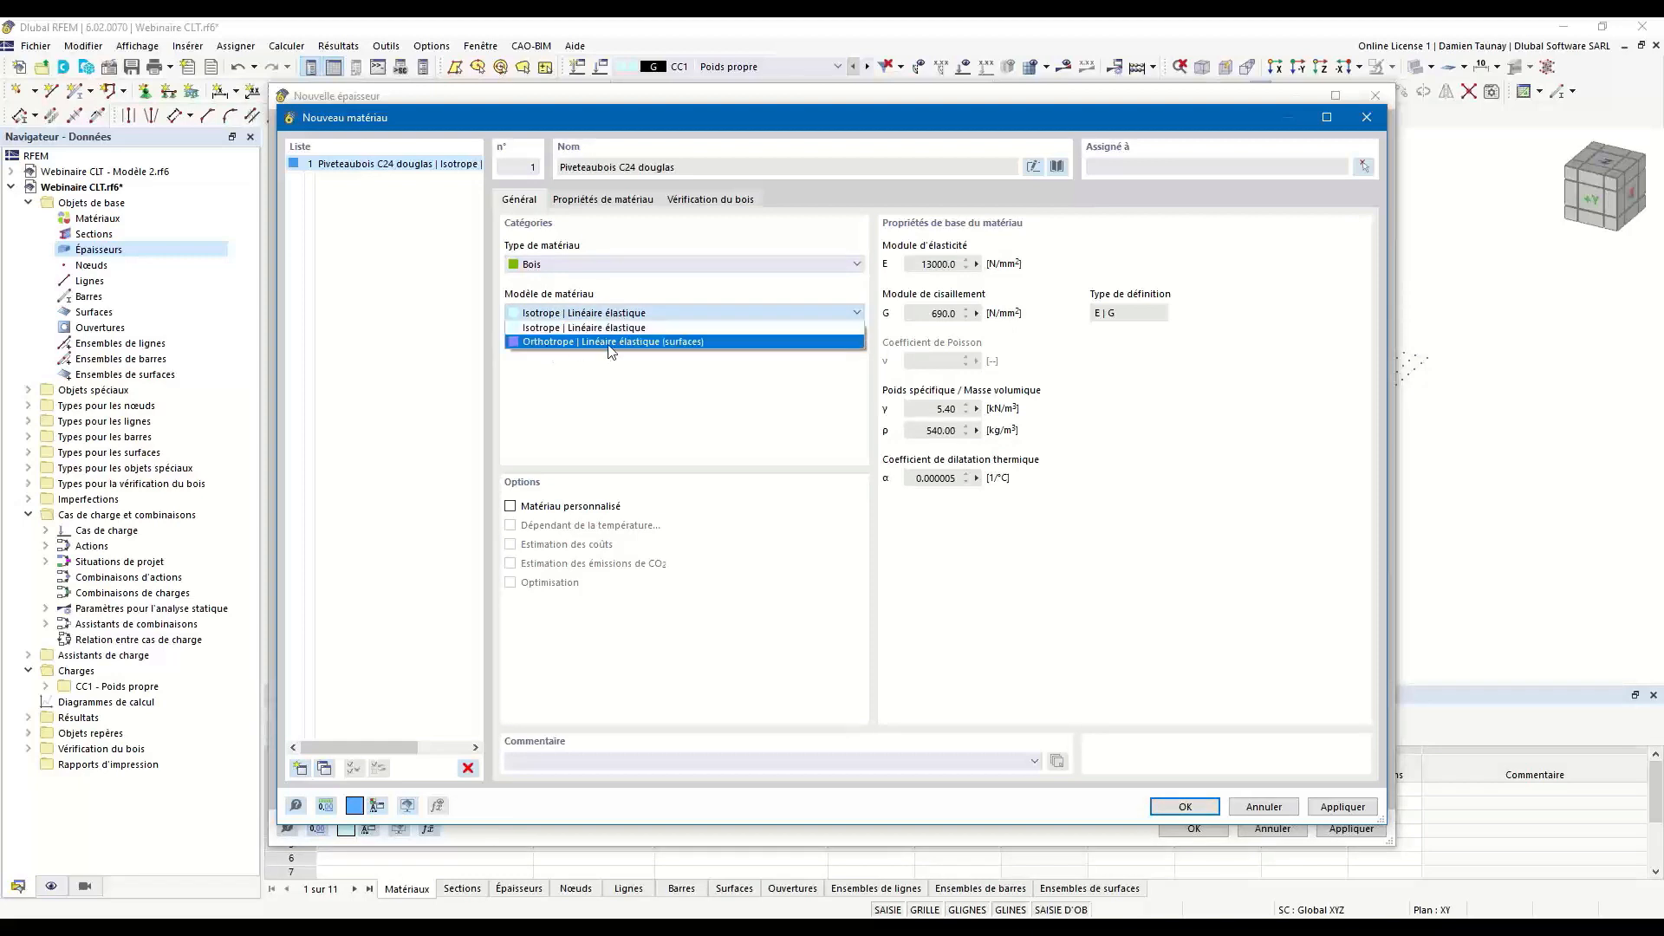
click(609, 343)
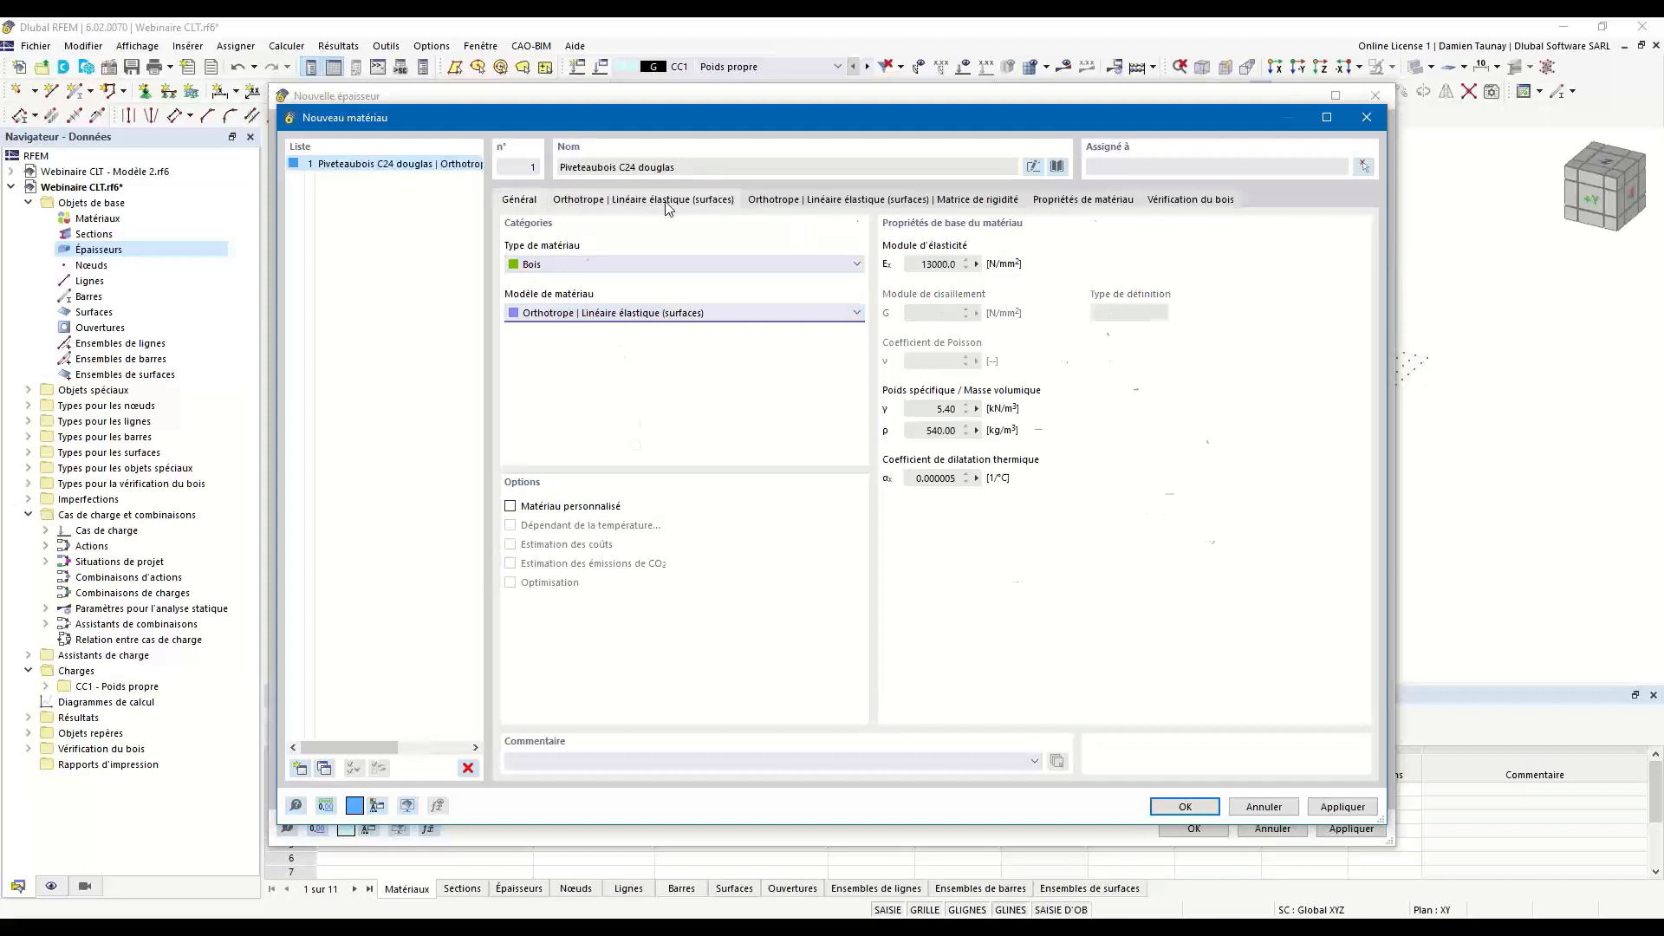
Review the material's orthotropic parameters, stiffness matrix, properties and timber design data, and accept the material for layer 1.
click(666, 201)
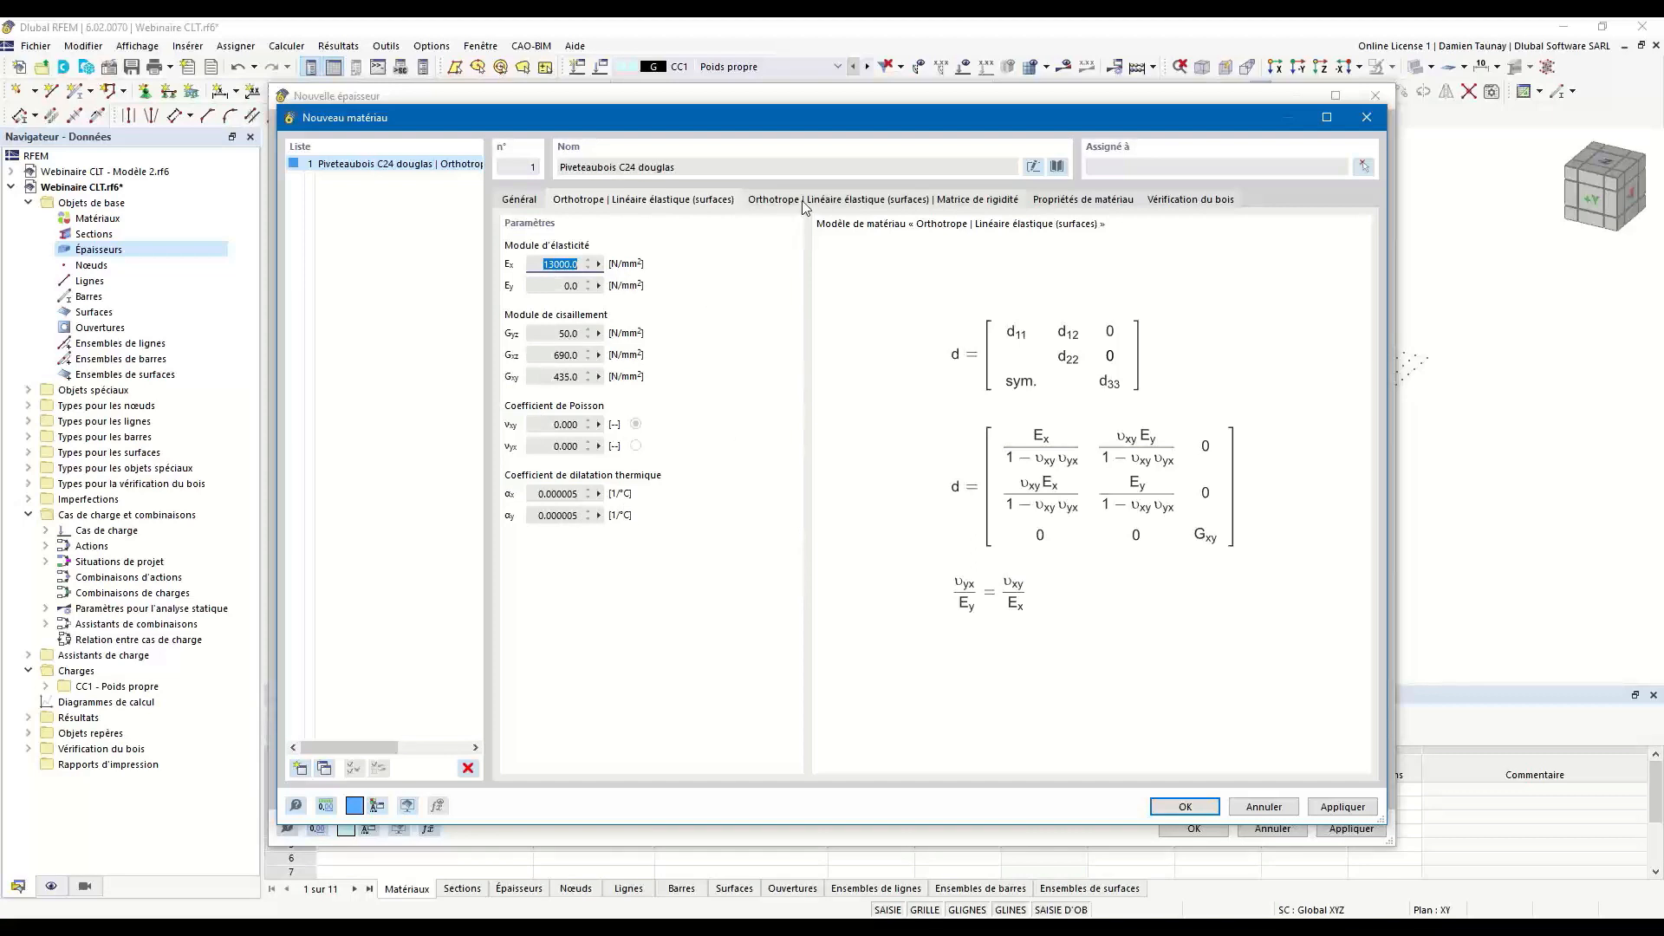
click(866, 200)
click(1084, 201)
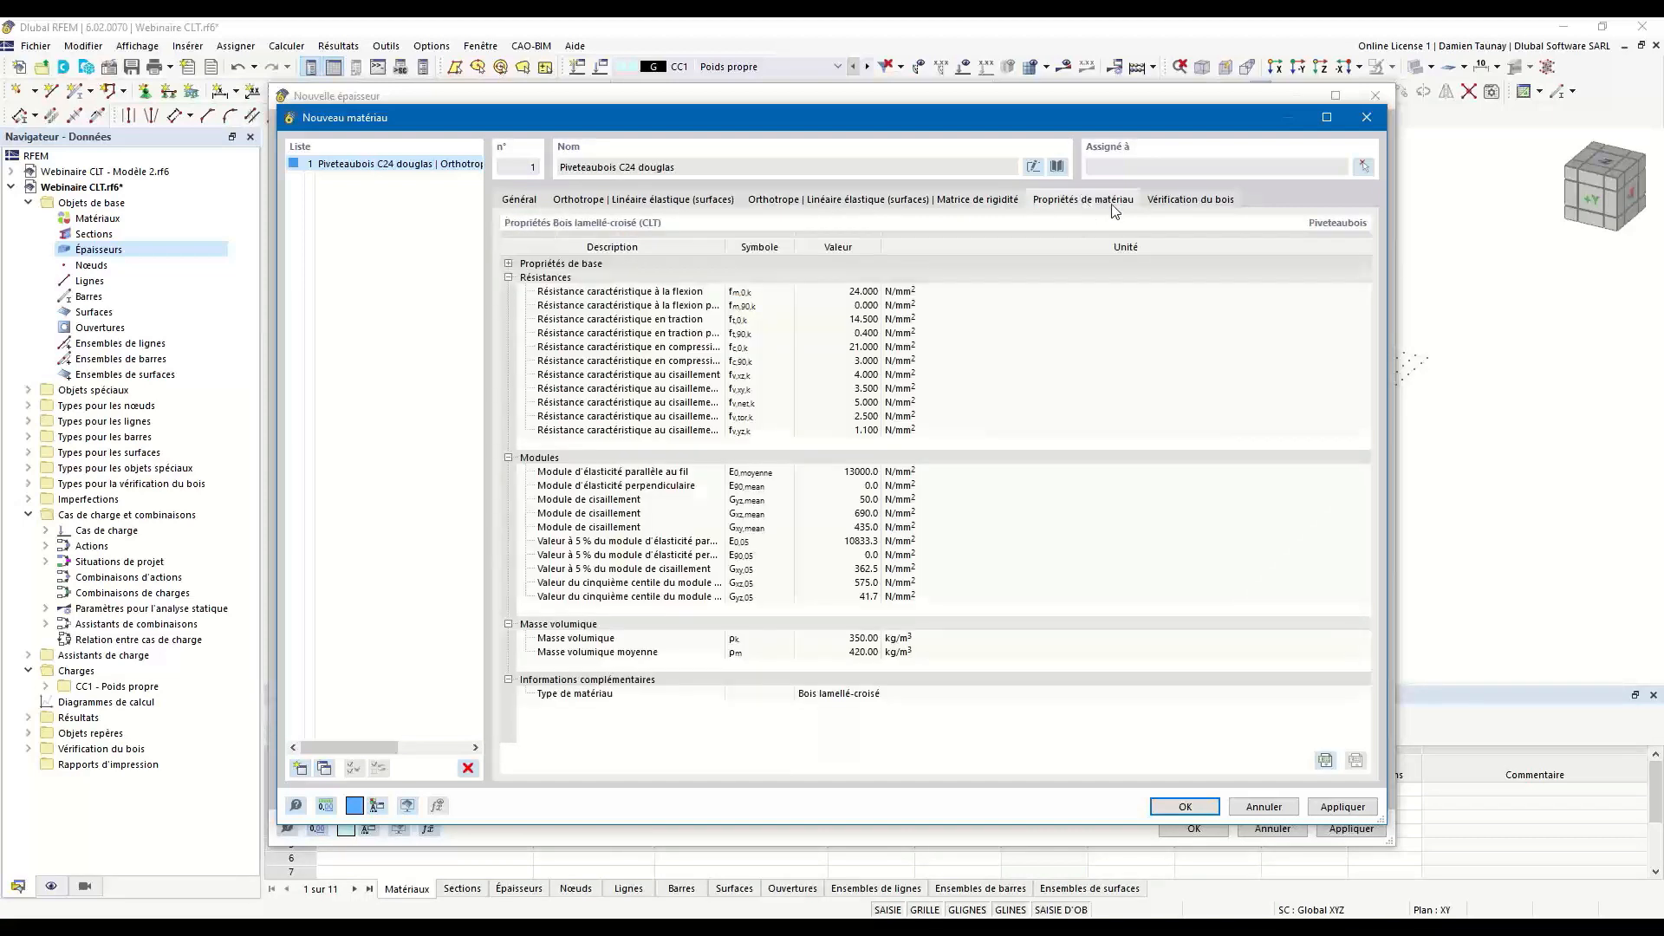
click(1184, 200)
click(519, 201)
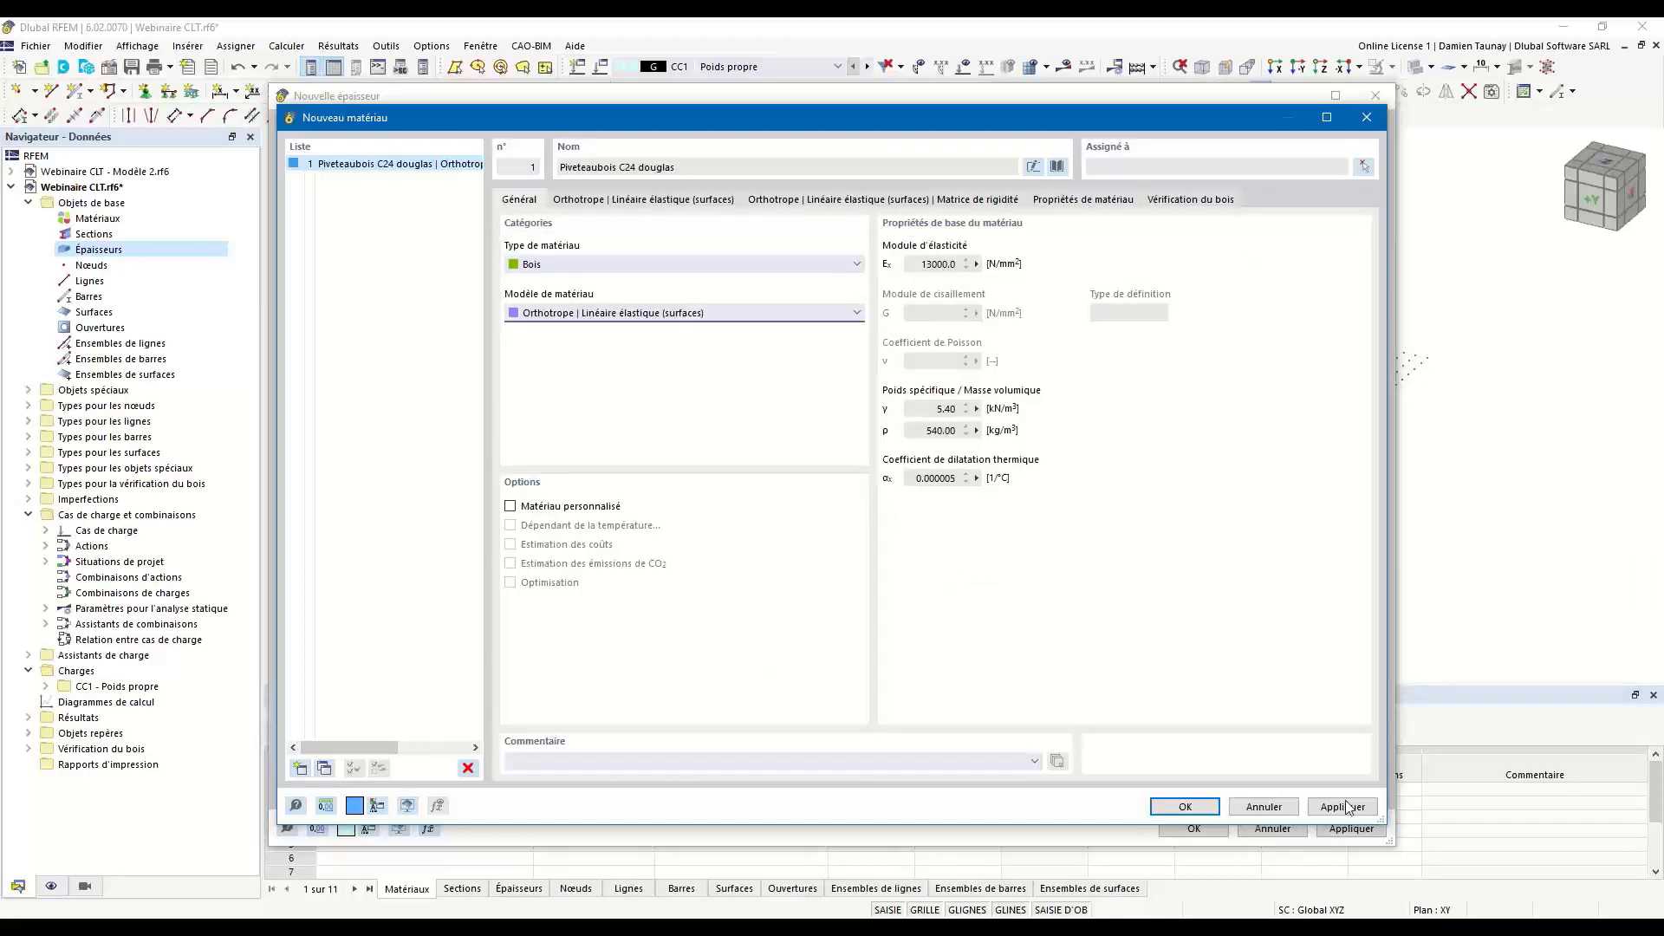
click(1184, 807)
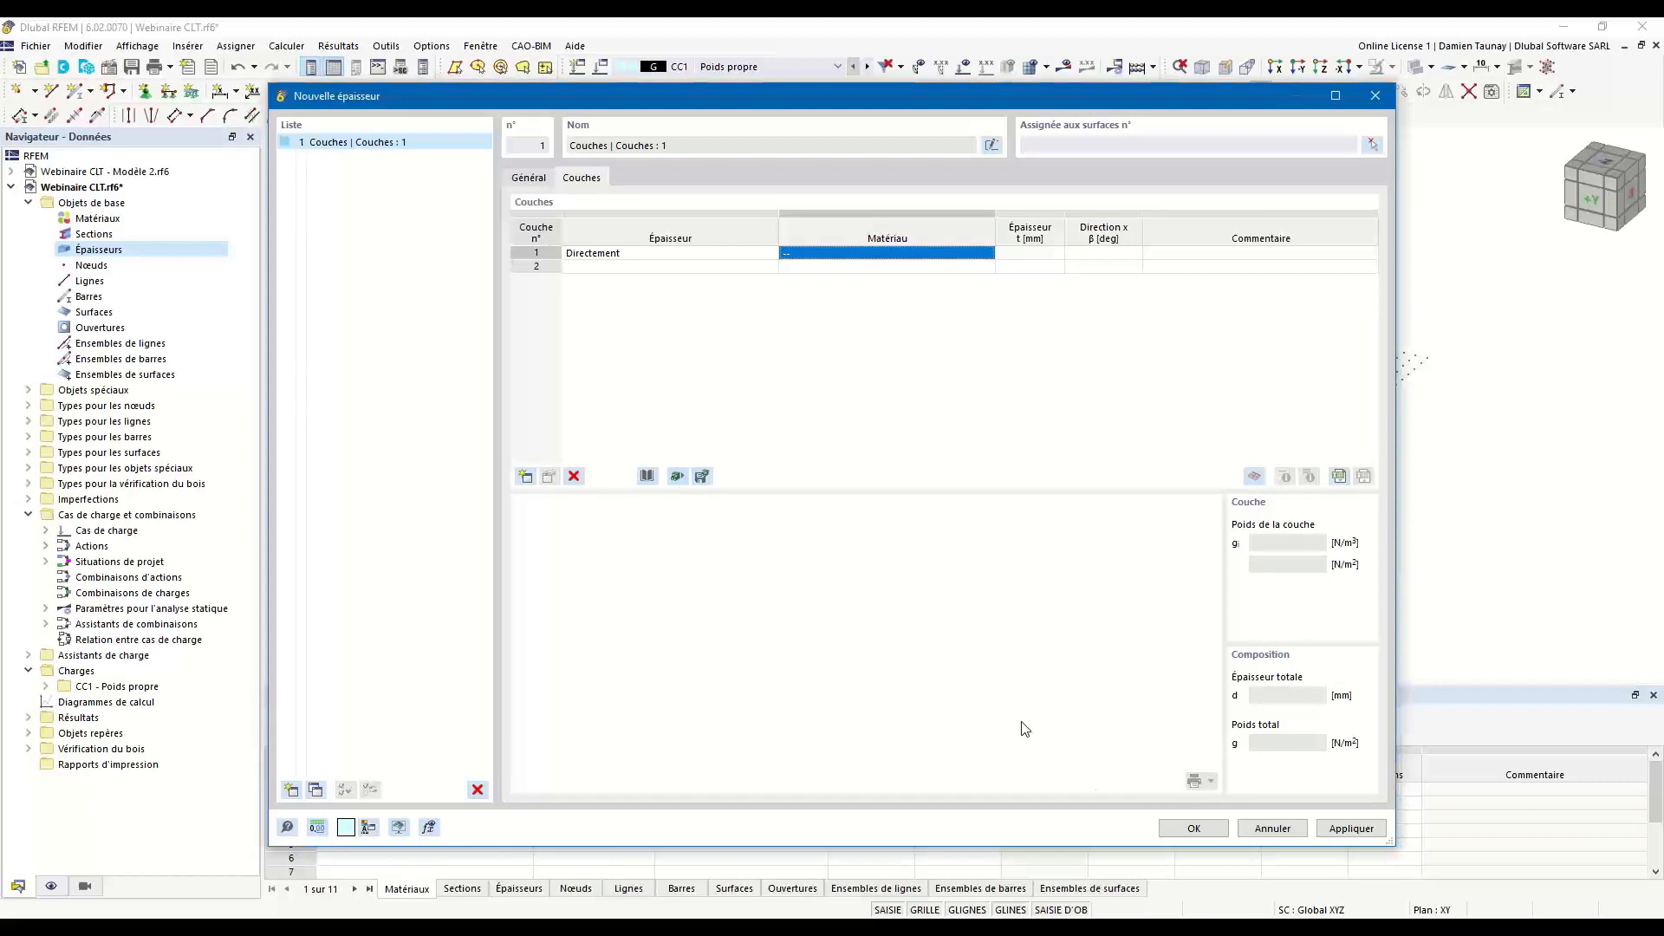
Set the thickness of layer 1 to 20 mm.
click(1021, 254)
click(1021, 254)
text(20)
key(Return)
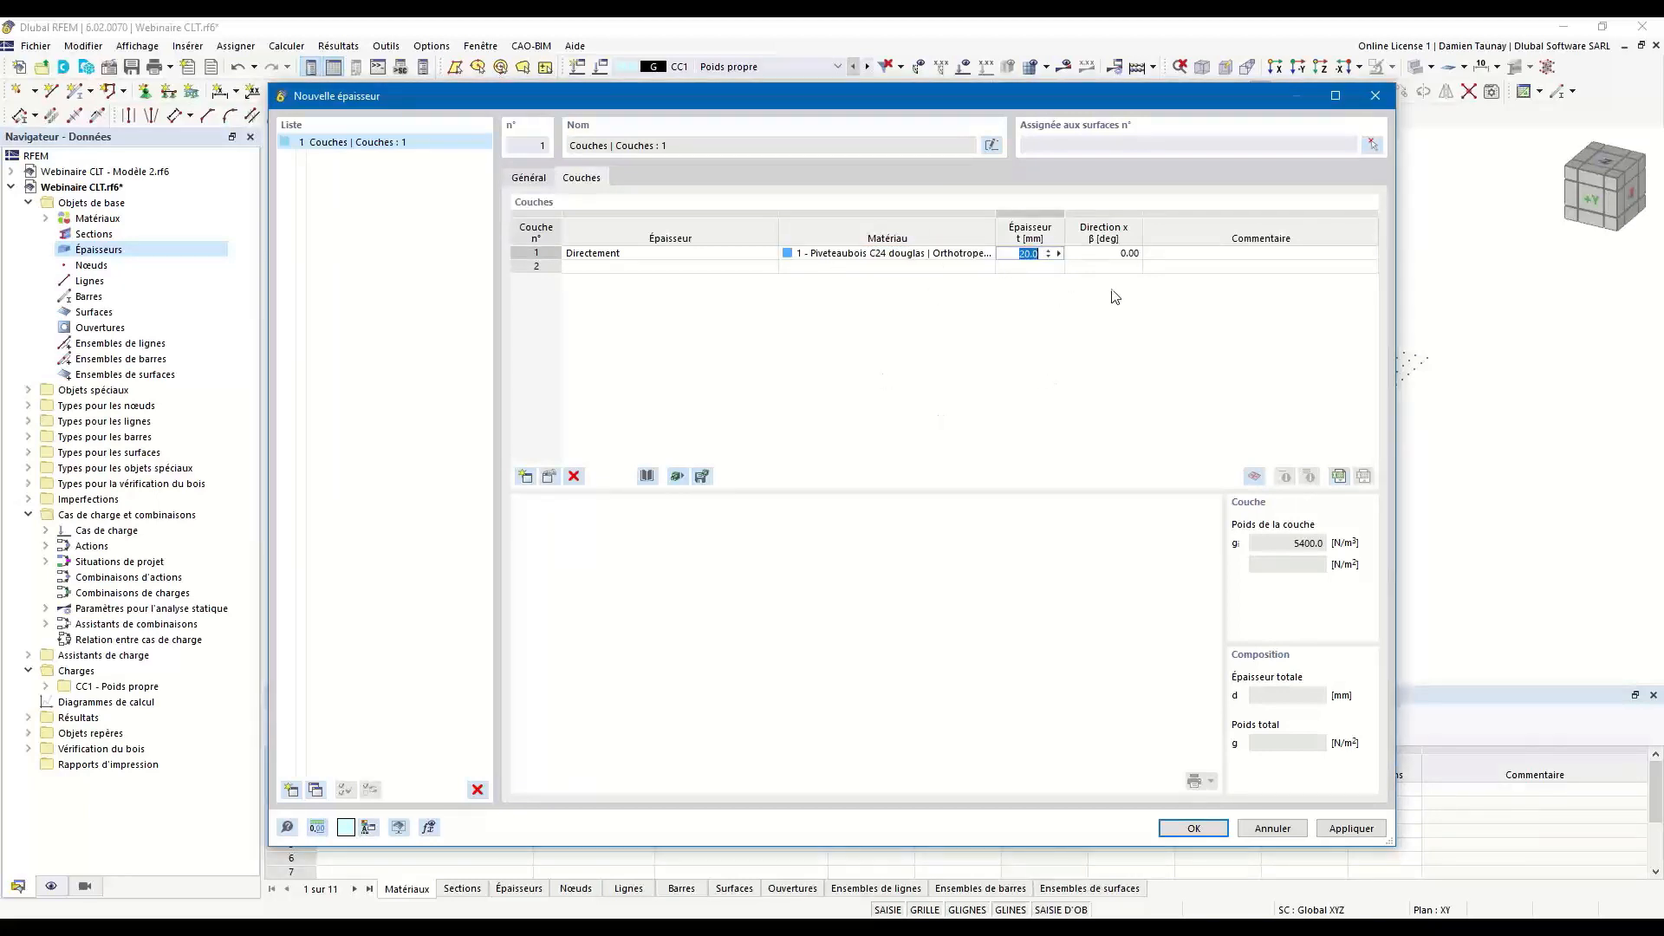
click(646, 267)
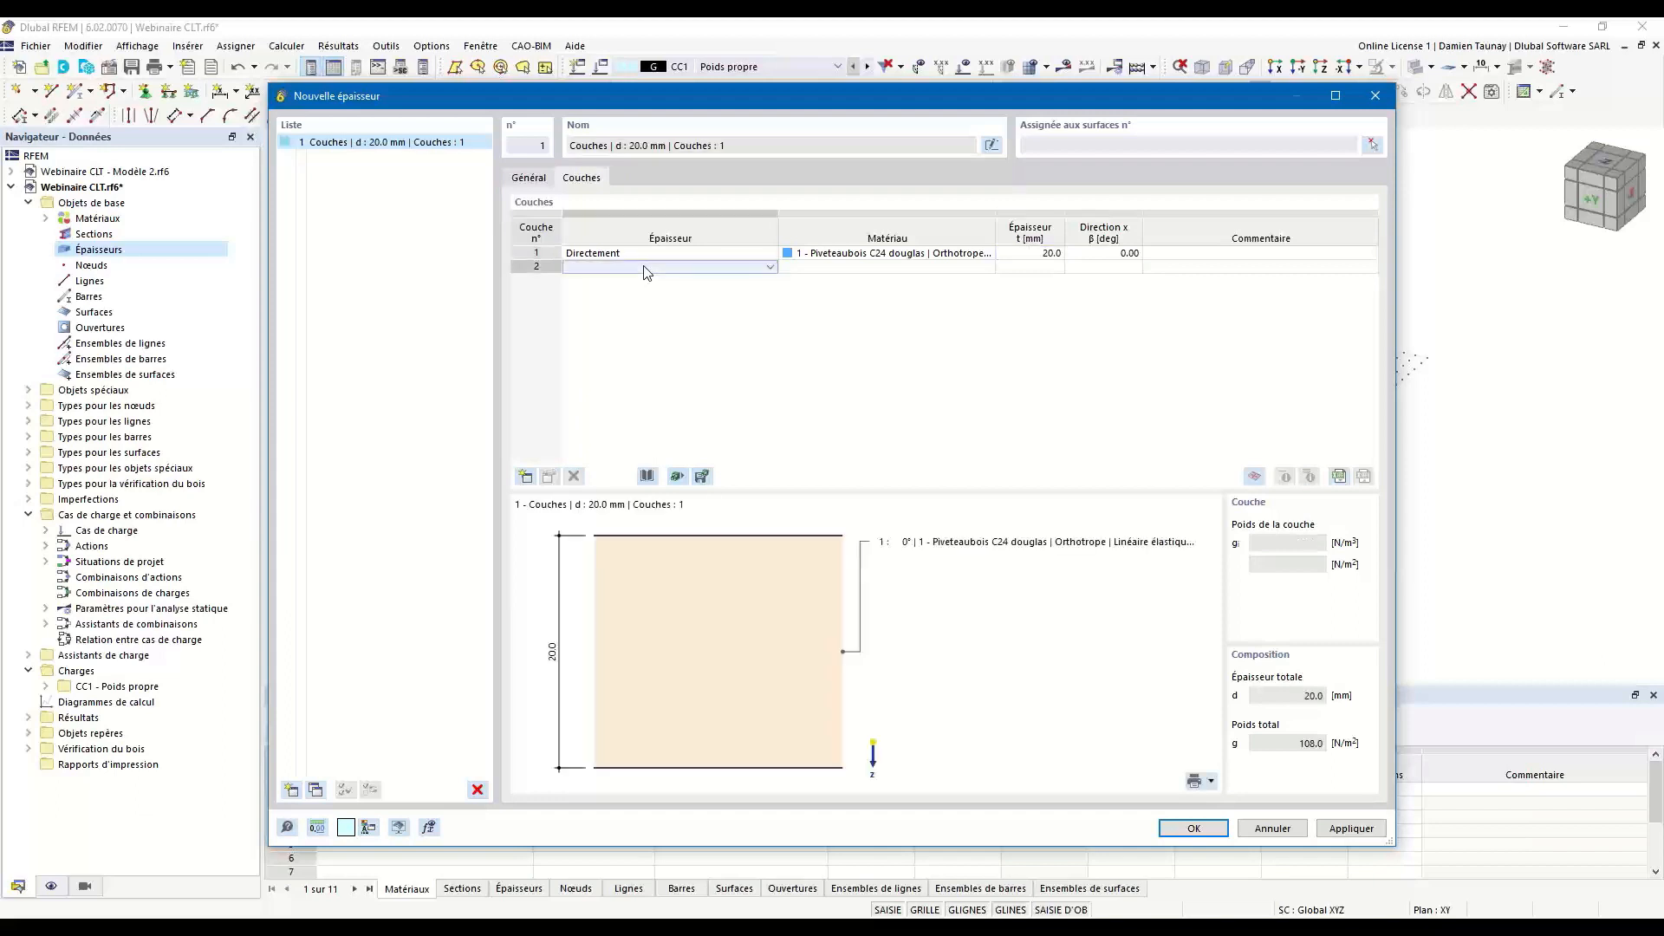
Add layers 2 and 3, each defined directly with the Piveteaubois C24 douglas material and a 20 mm thickness.
key(Return)
click(818, 270)
key(Return)
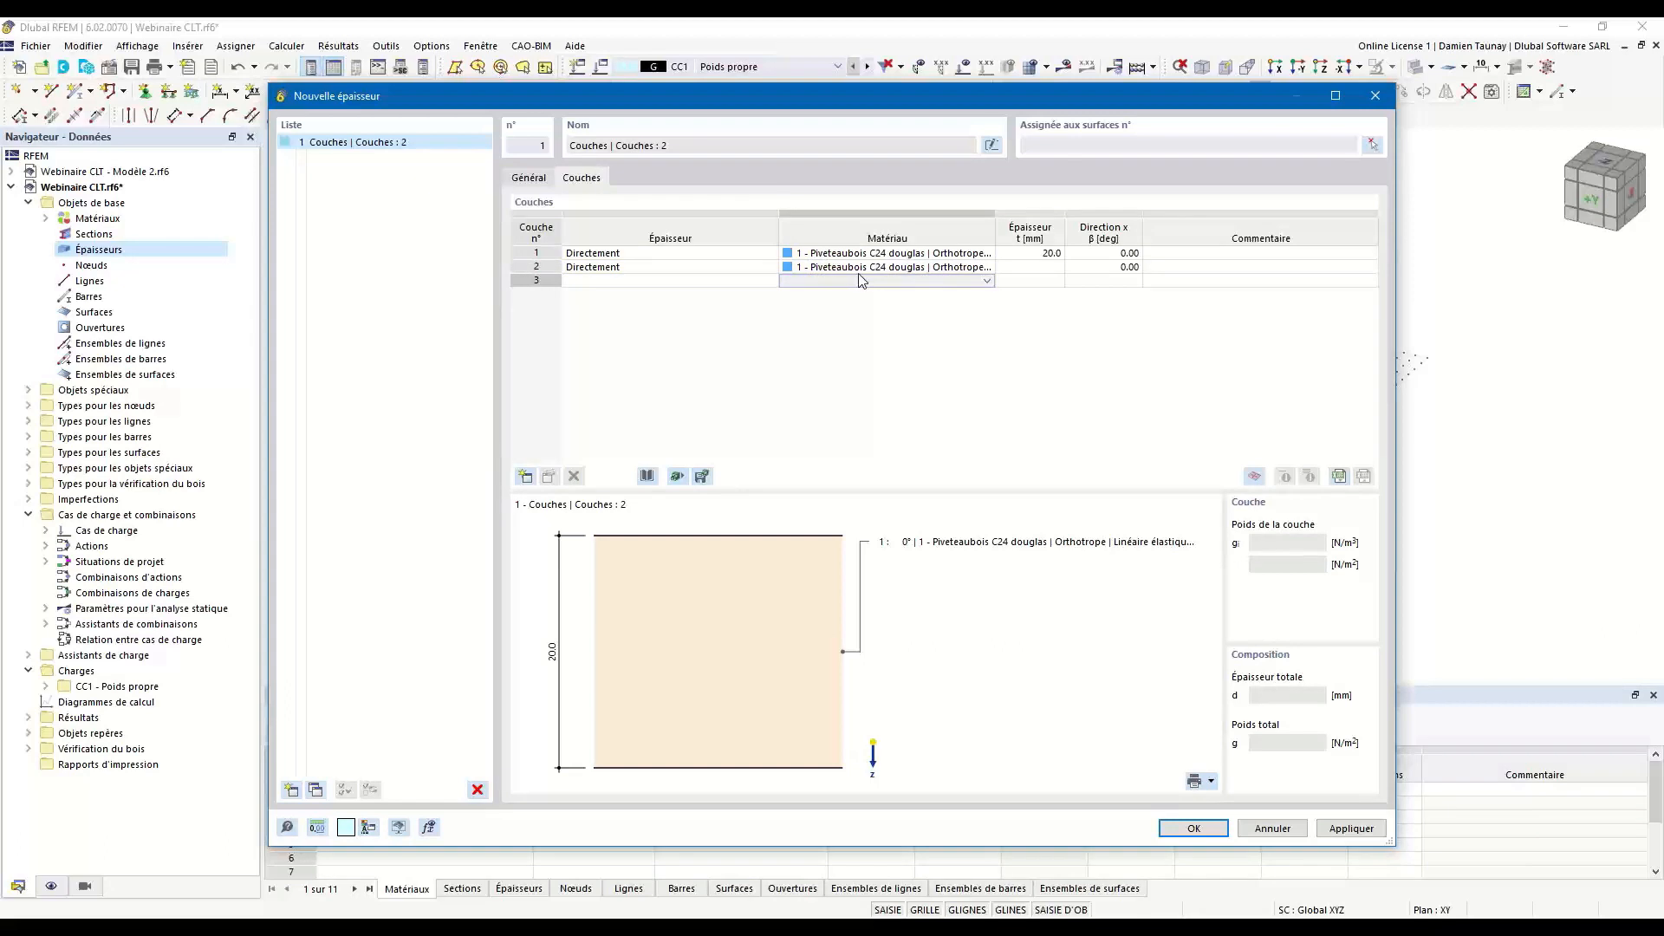
click(1033, 267)
key(Return)
click(612, 281)
key(Return)
click(828, 281)
key(Return)
click(1045, 281)
key(Return)
Set the direction of layer 2 to 90°.
click(1113, 267)
click(1113, 267)
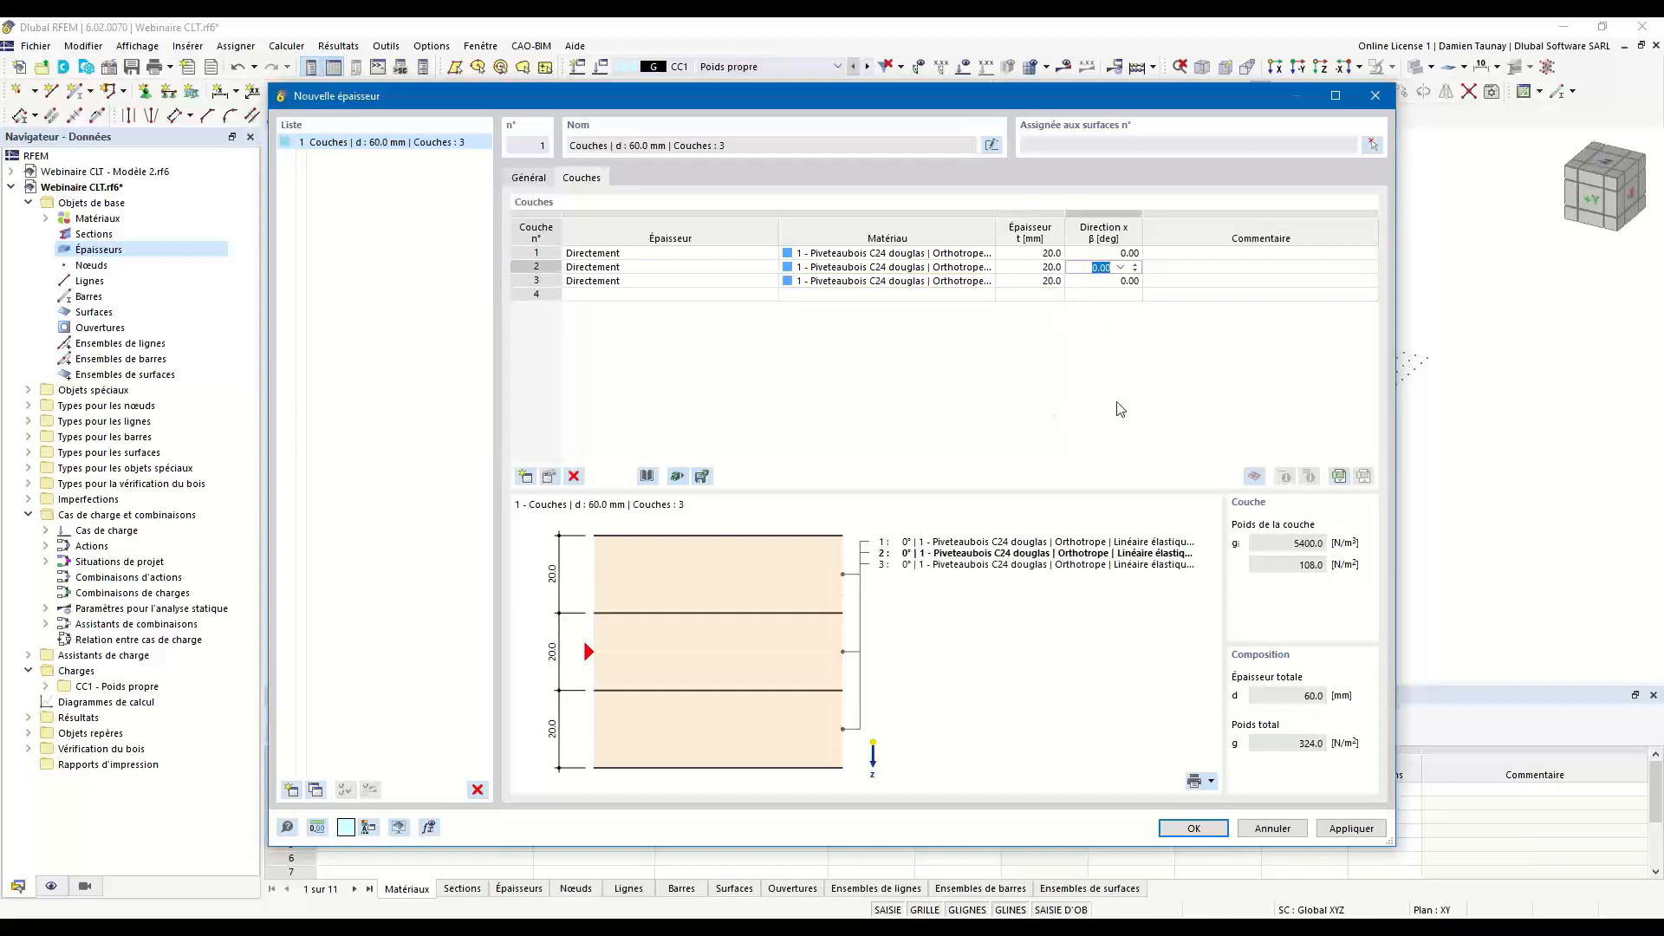
text(90)
key(Return)
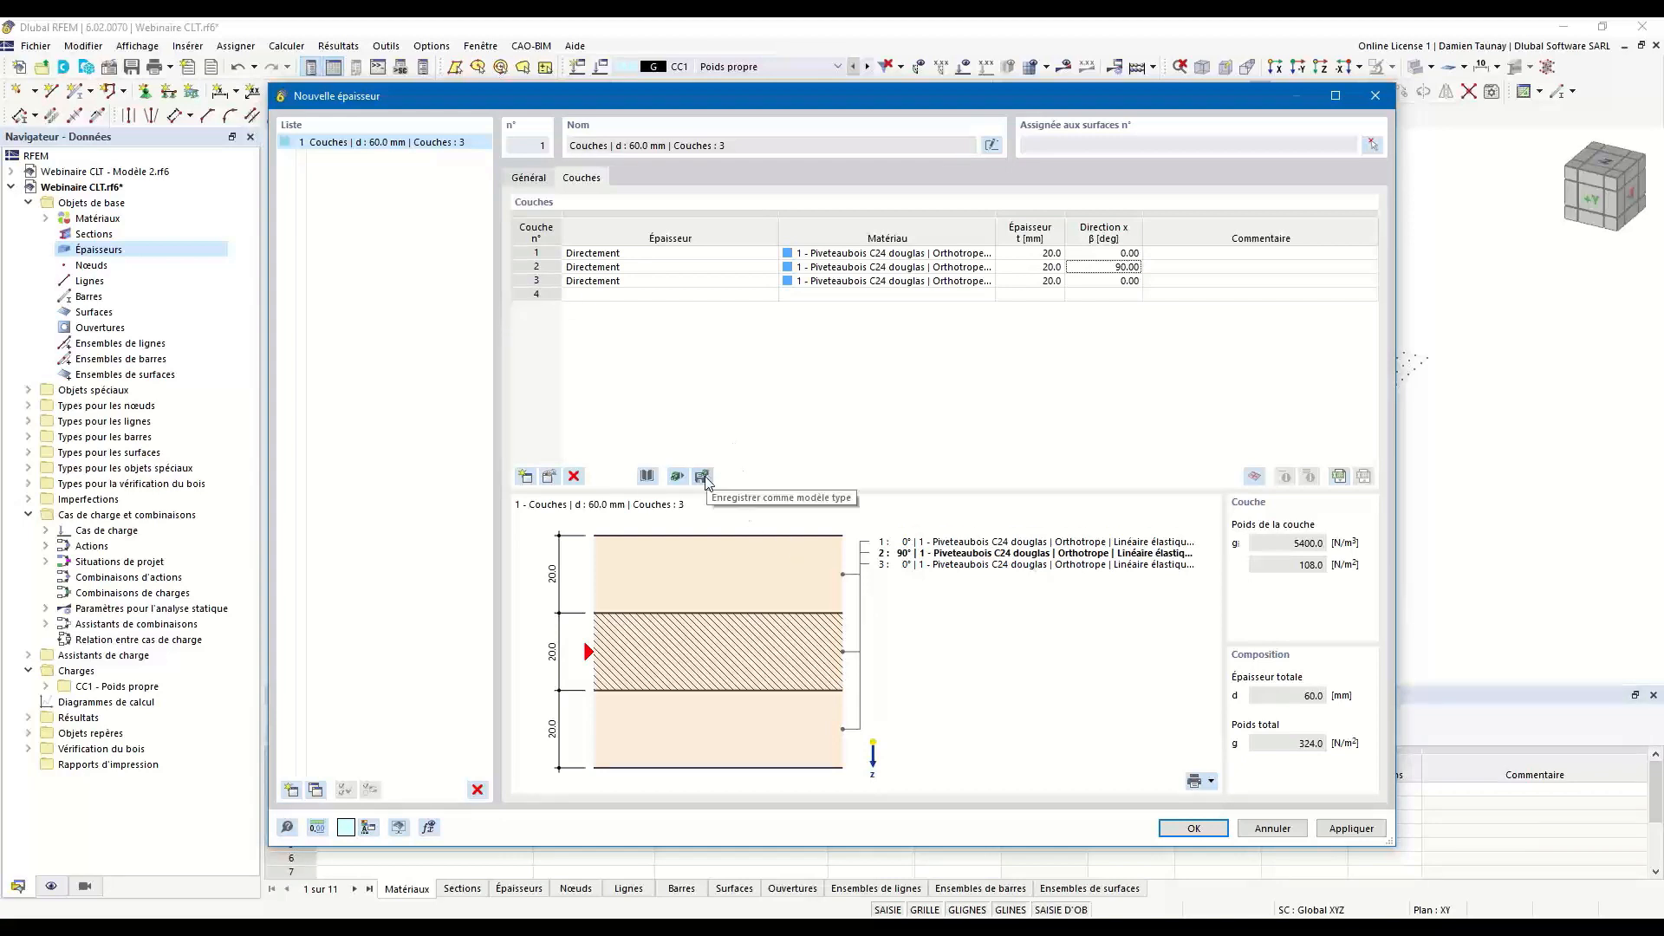
Open the layer composition library, look through its manufacturers and regions, and keep the filter on Union européenne and Piveteaubois.
click(649, 474)
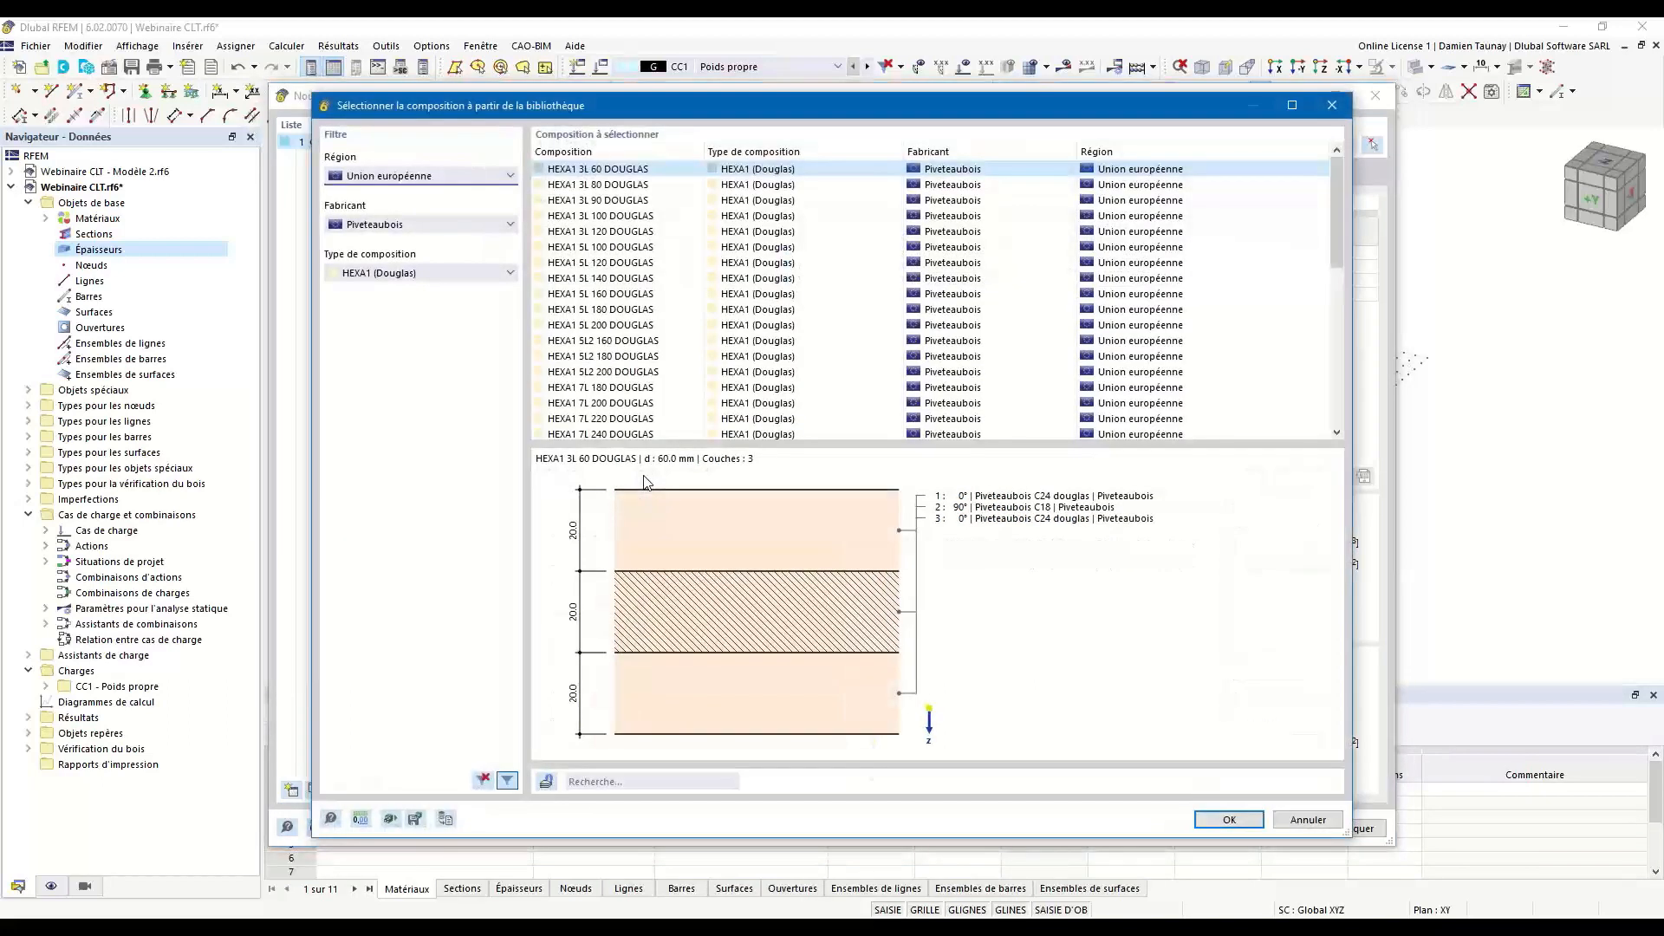
click(475, 225)
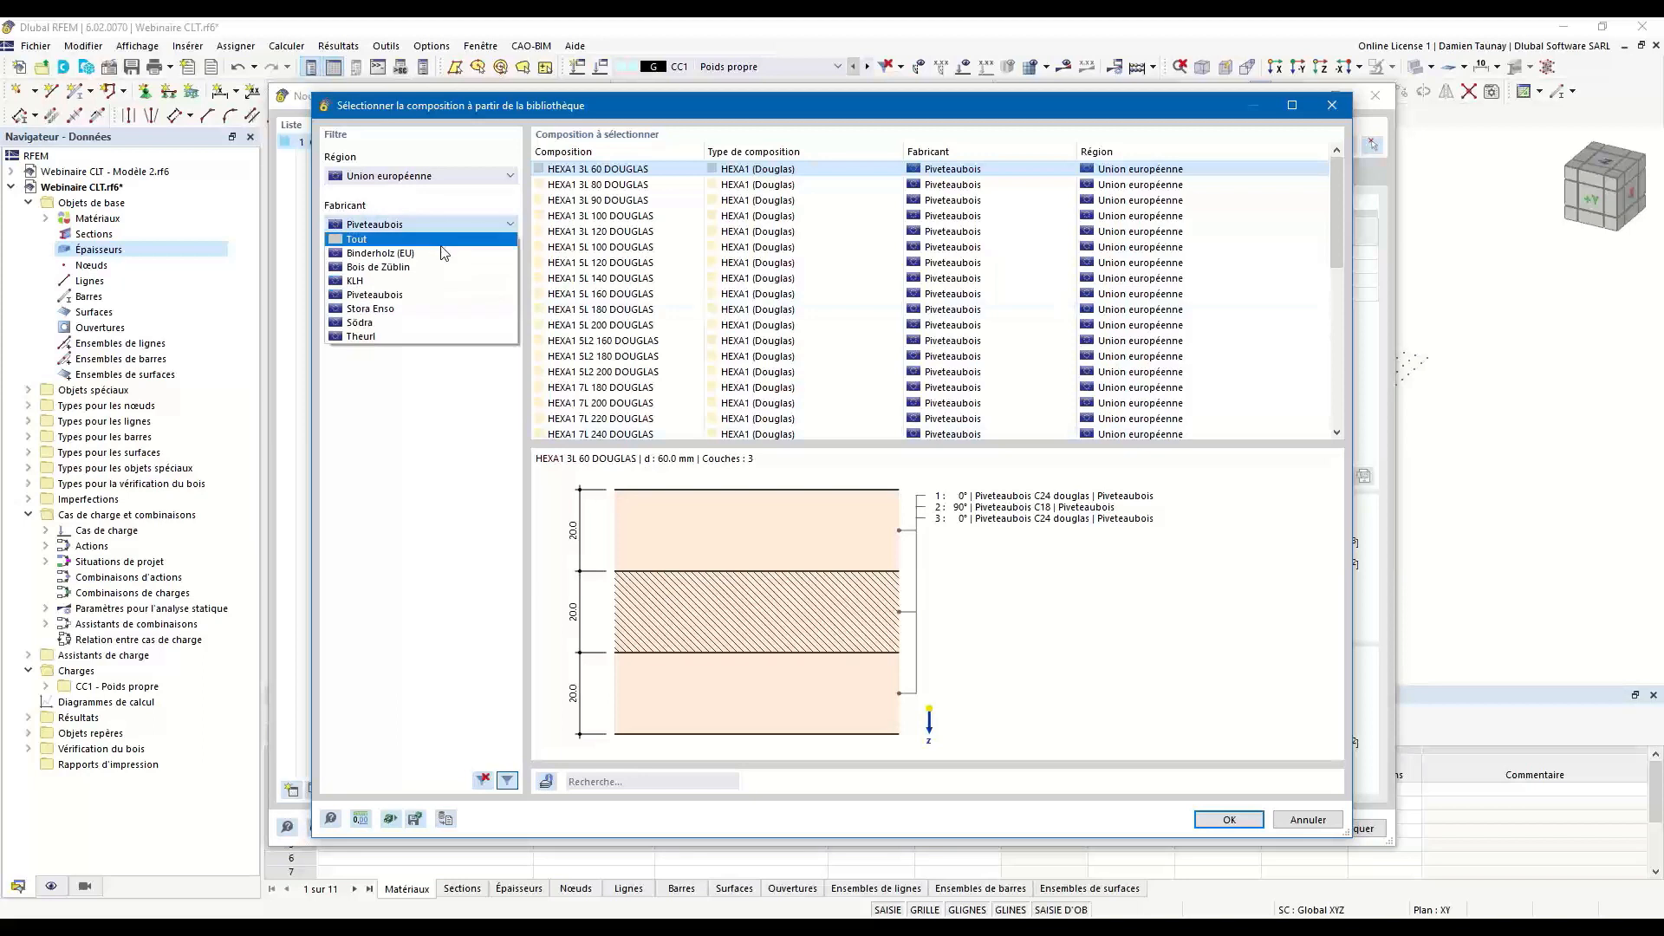
click(408, 177)
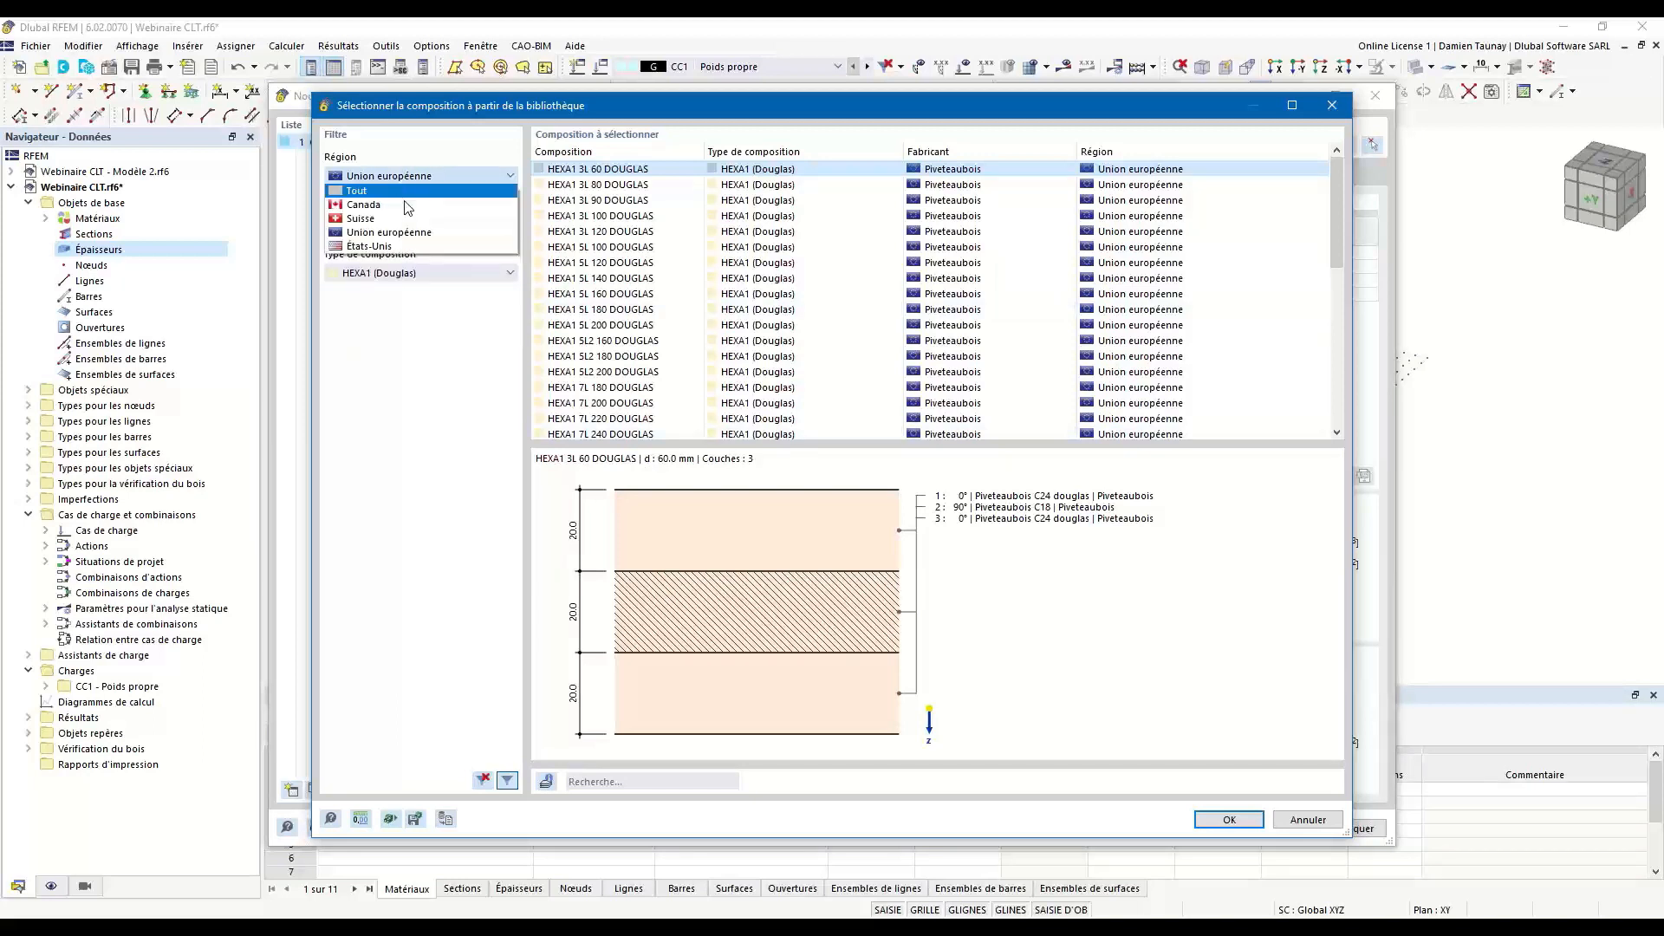
click(391, 180)
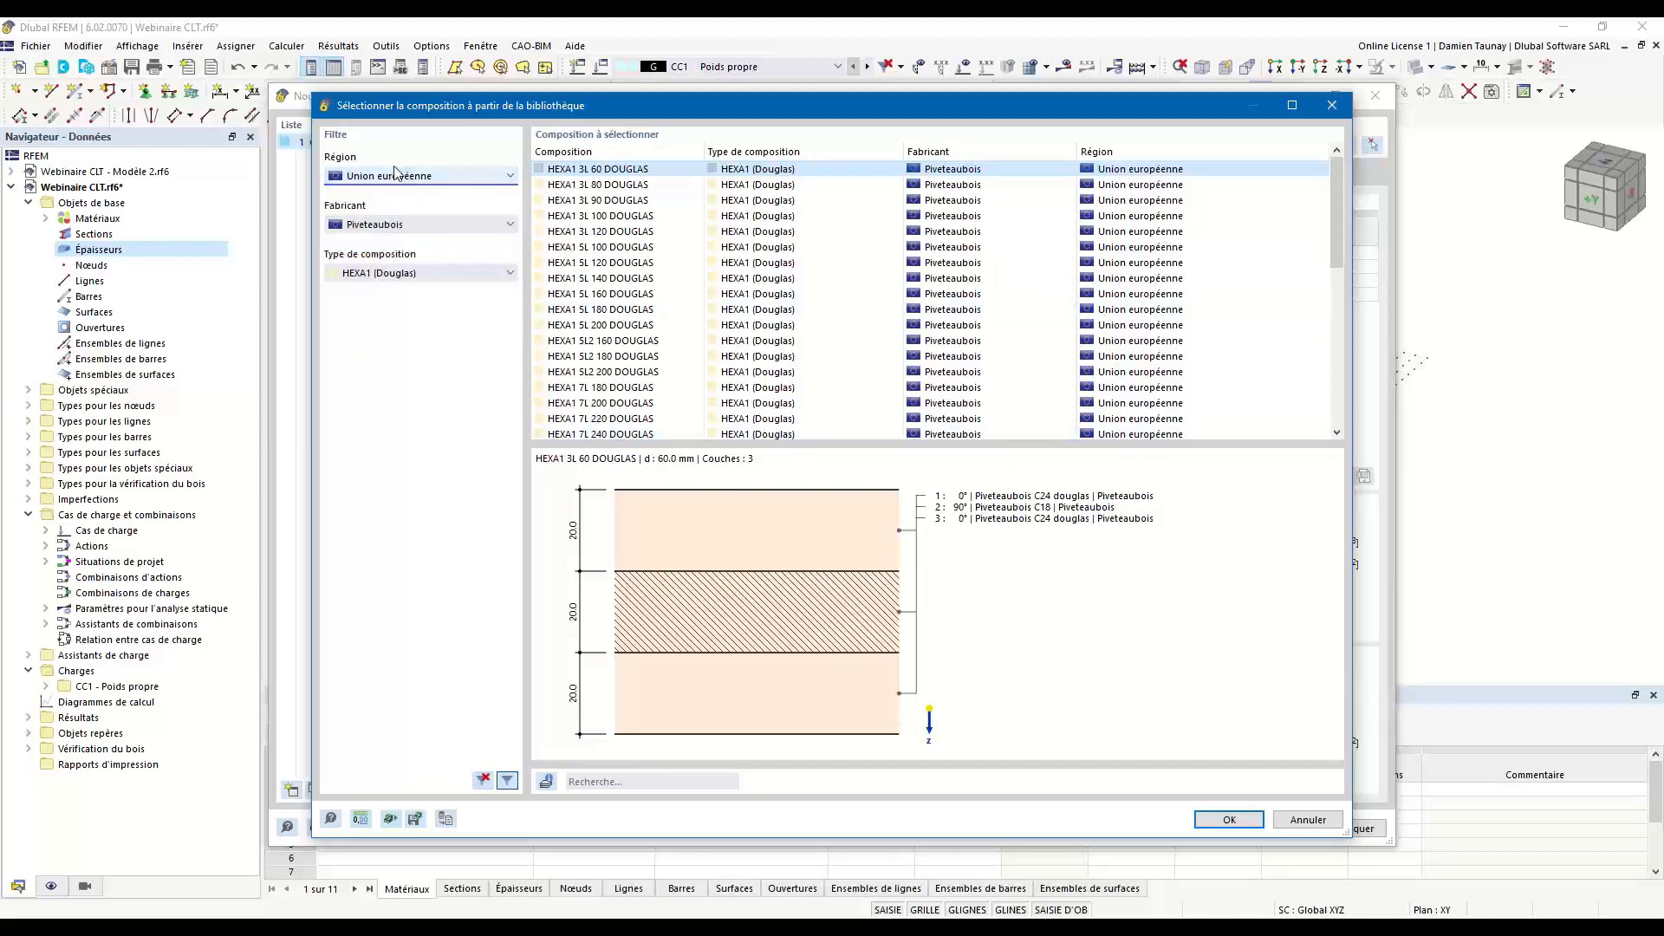
click(401, 227)
click(387, 302)
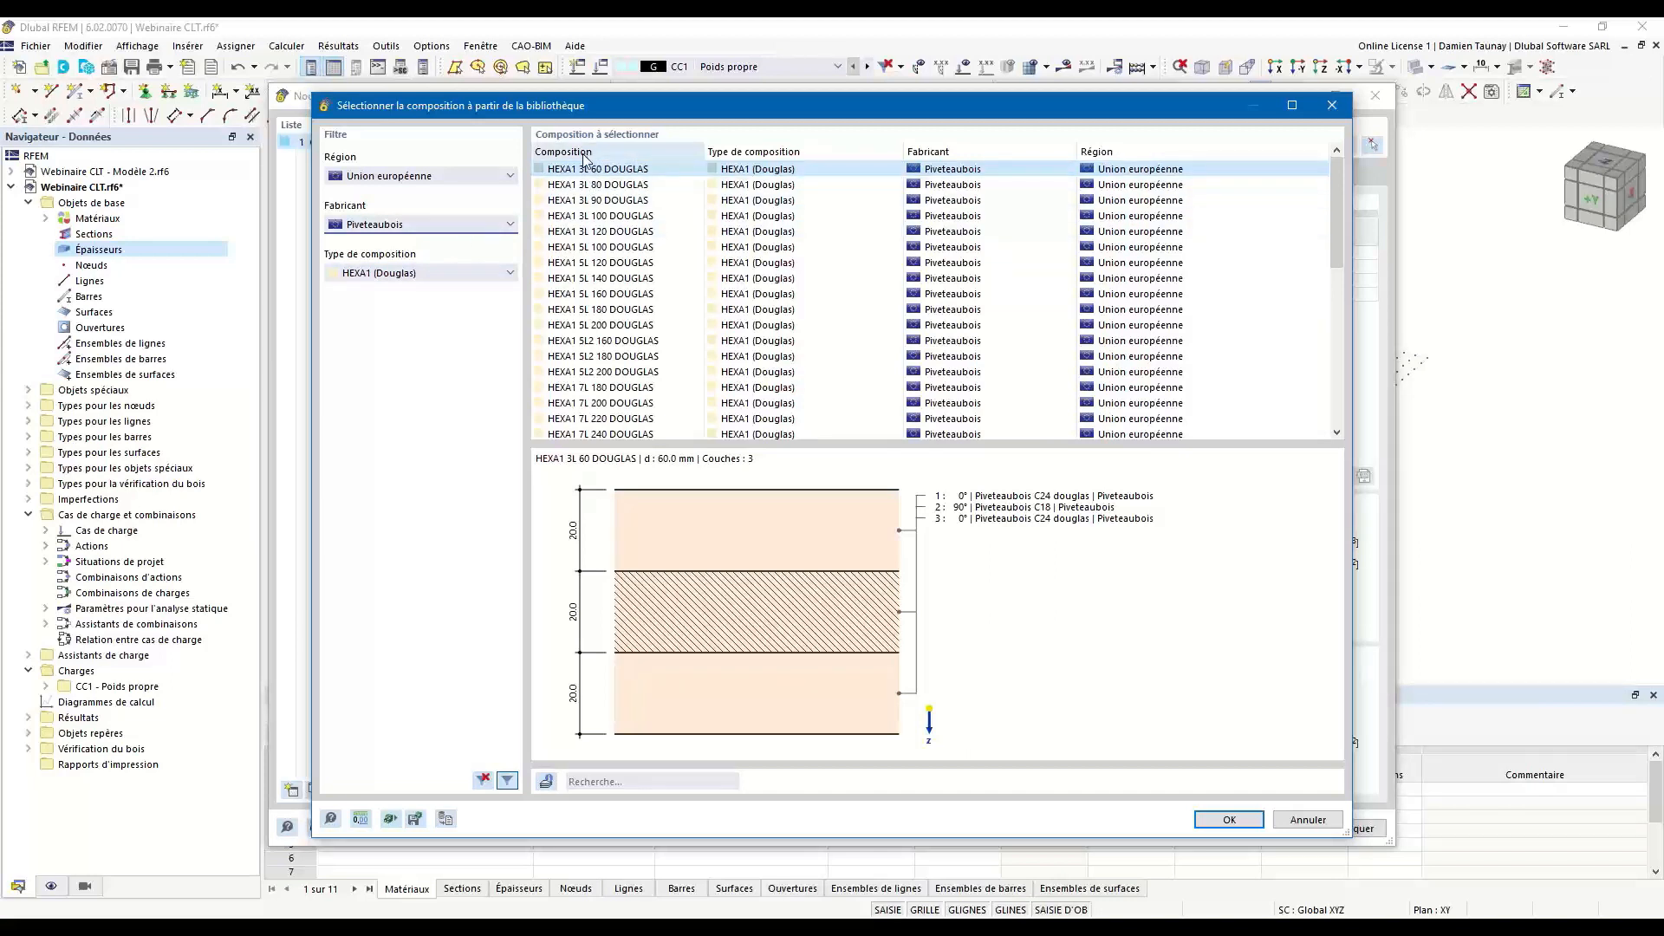
Select the HEXA1 3L 120 DOUGLAS composition, review its composition values and base properties, and import it into the thickness.
click(572, 233)
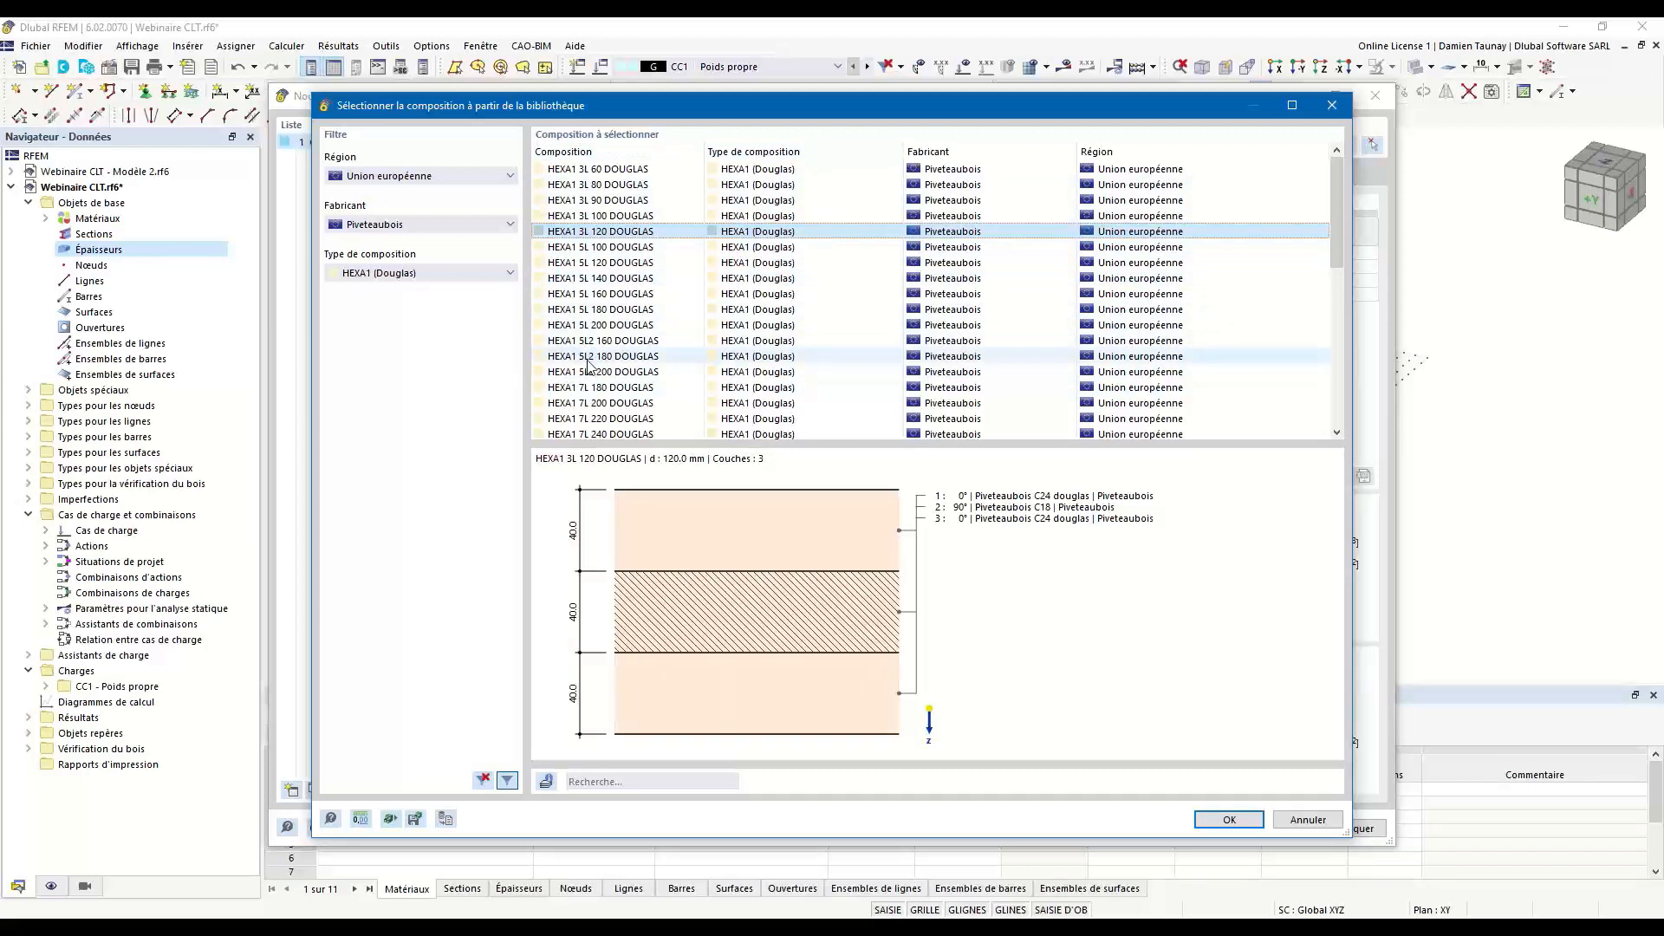
click(546, 783)
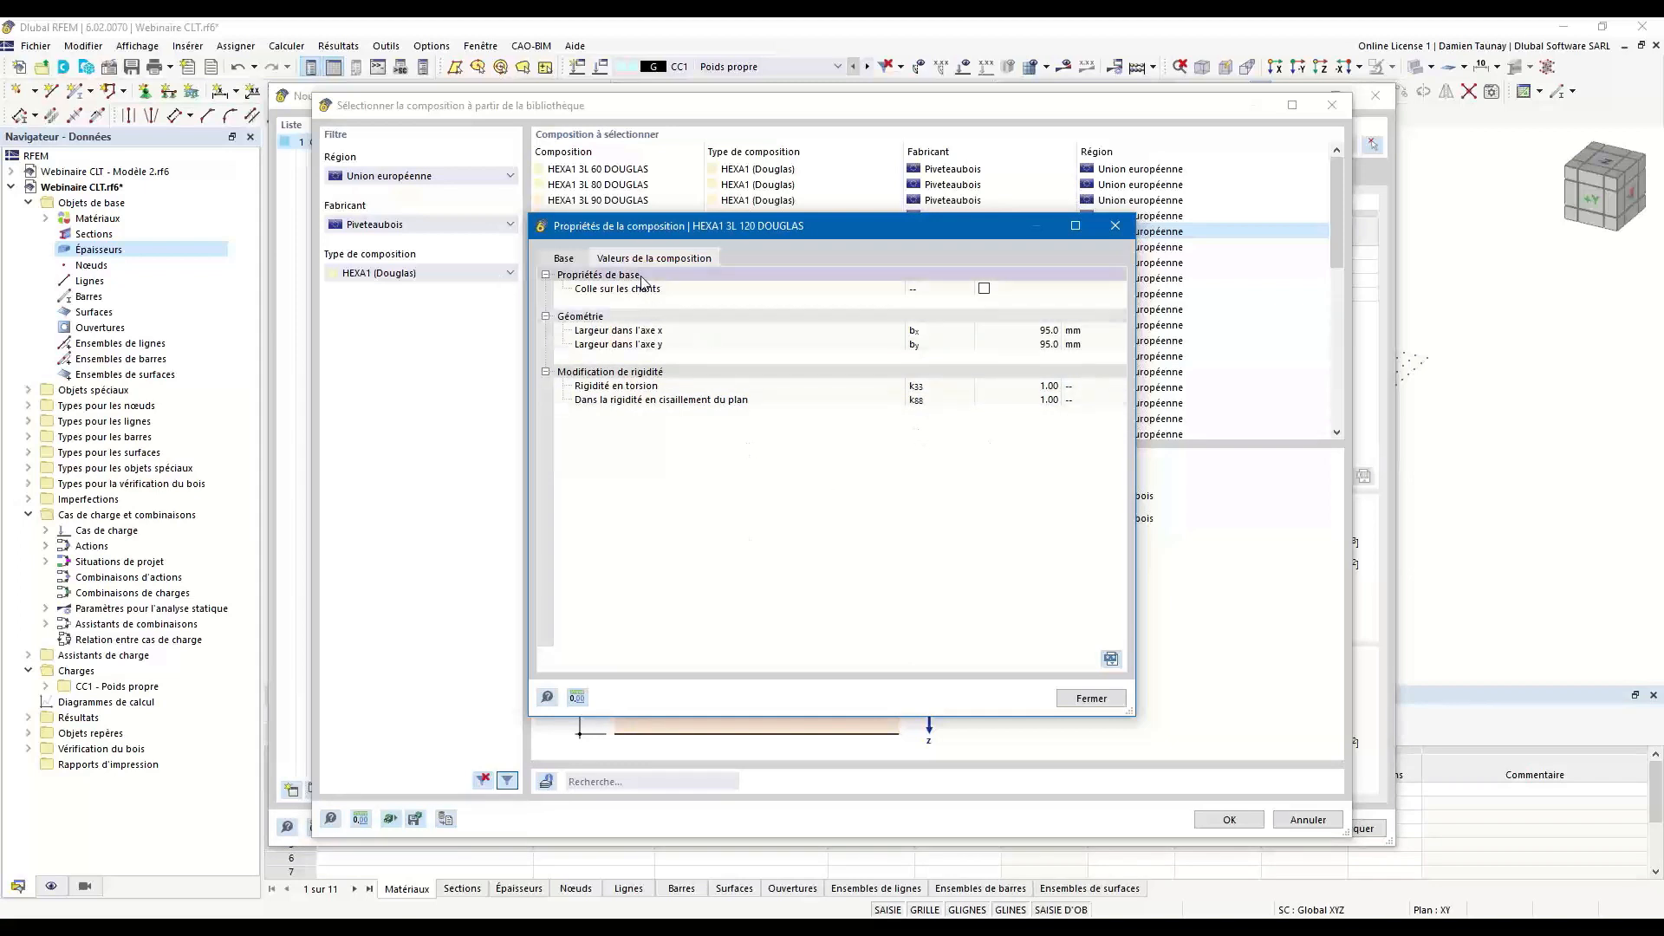
click(561, 260)
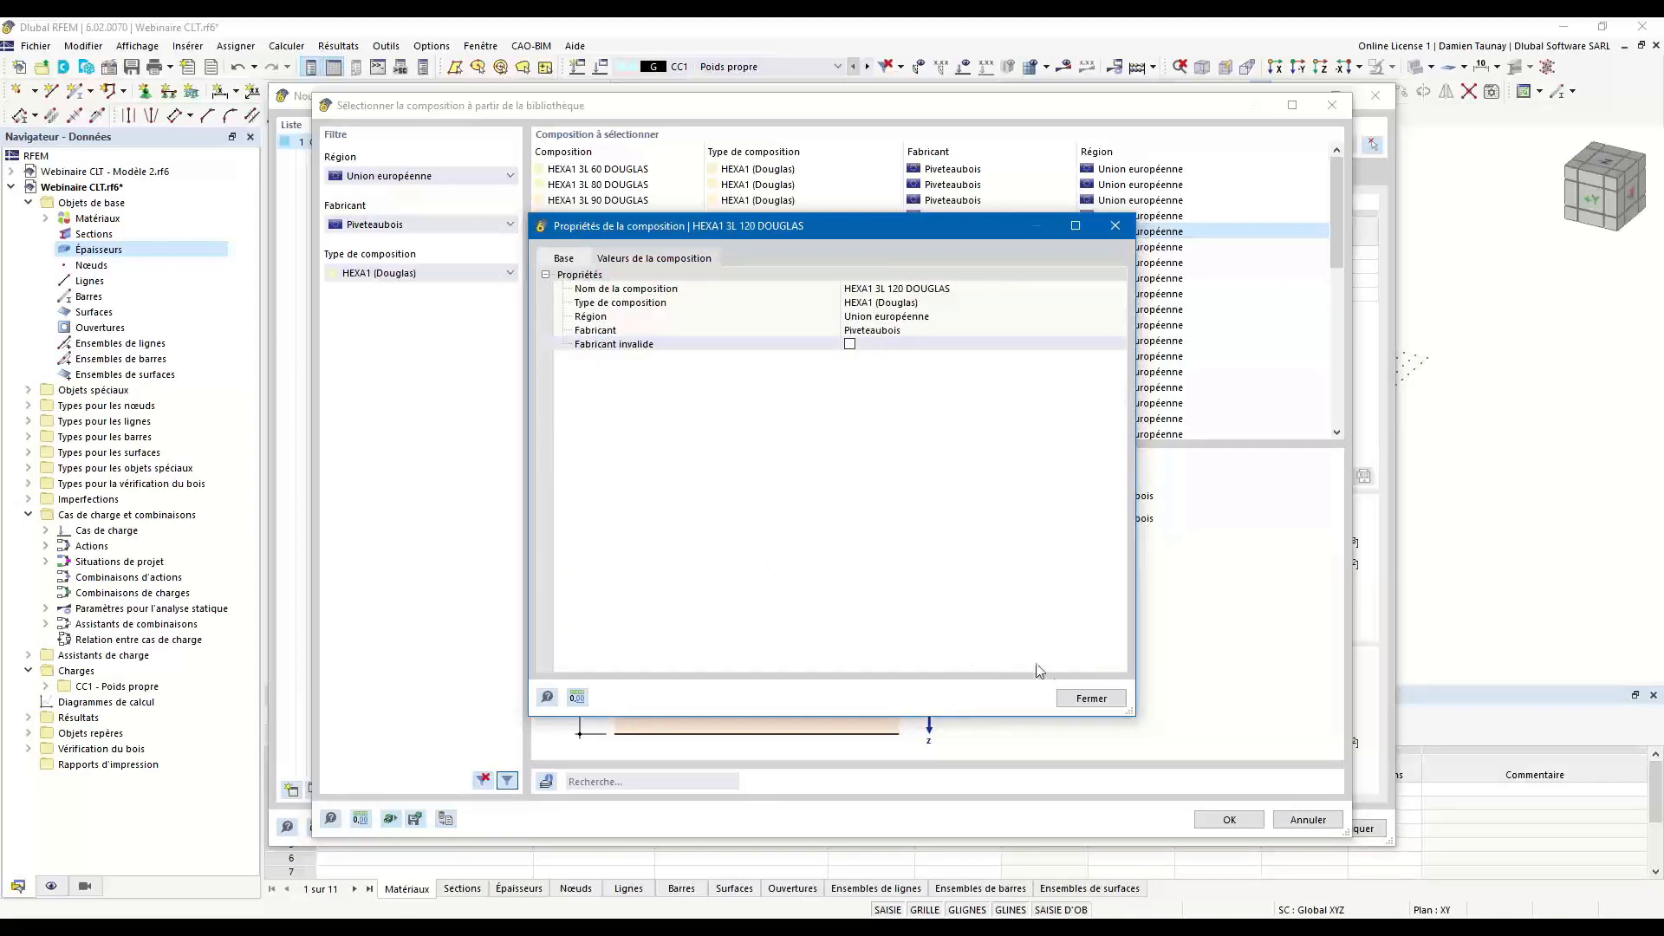
click(1089, 697)
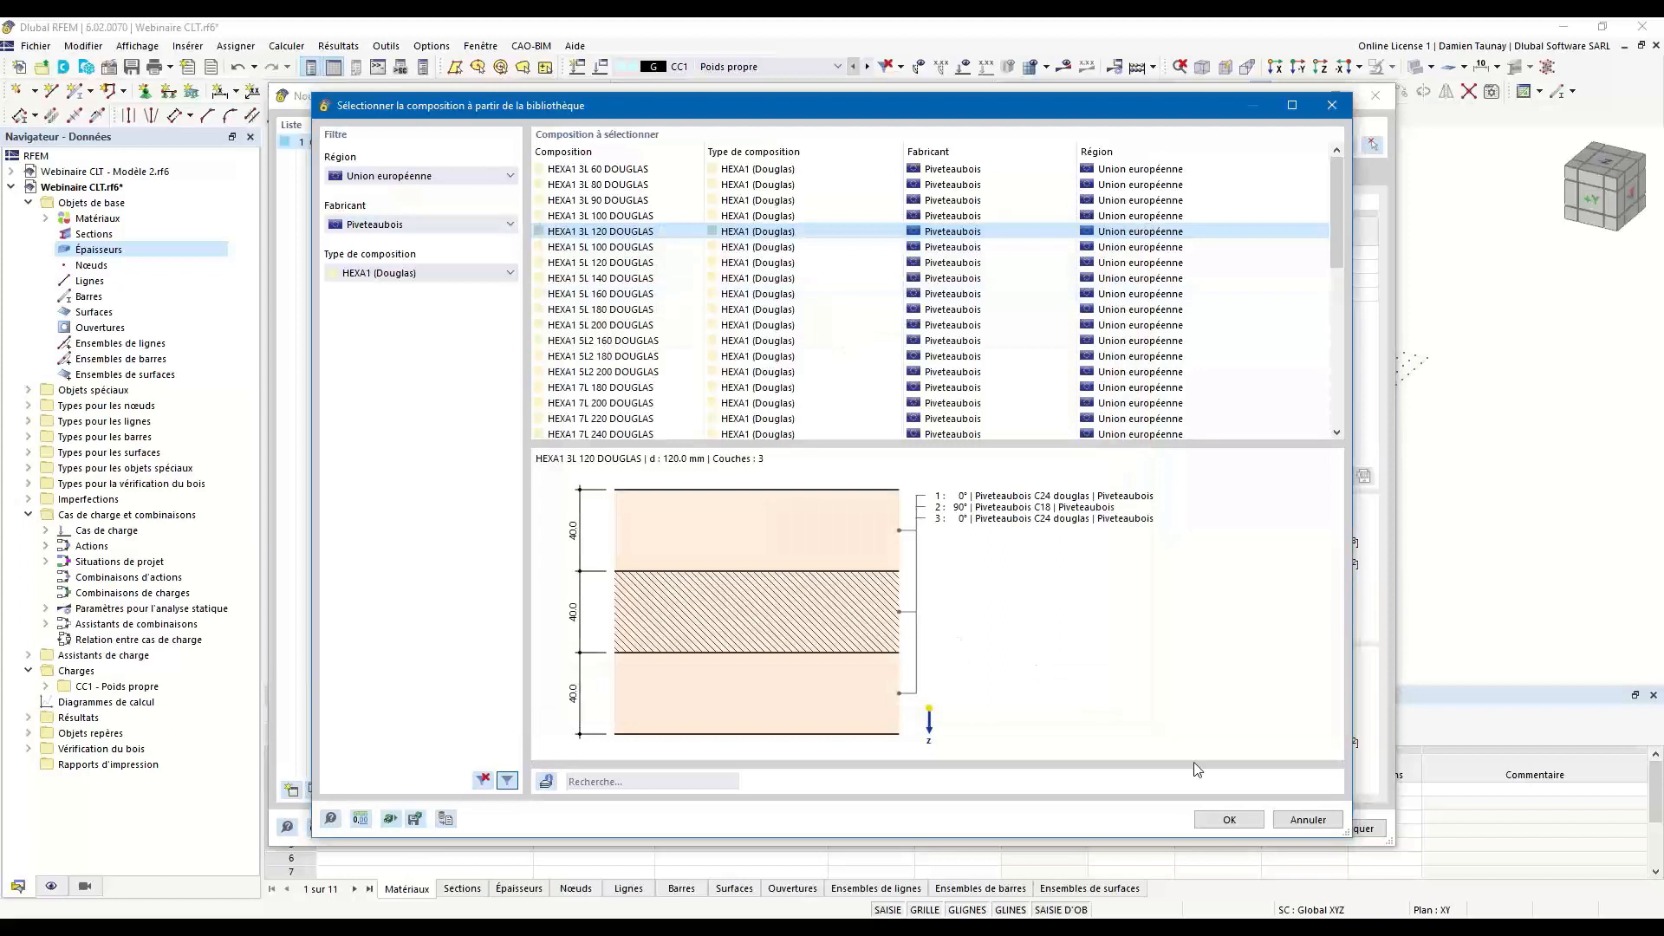
click(1232, 821)
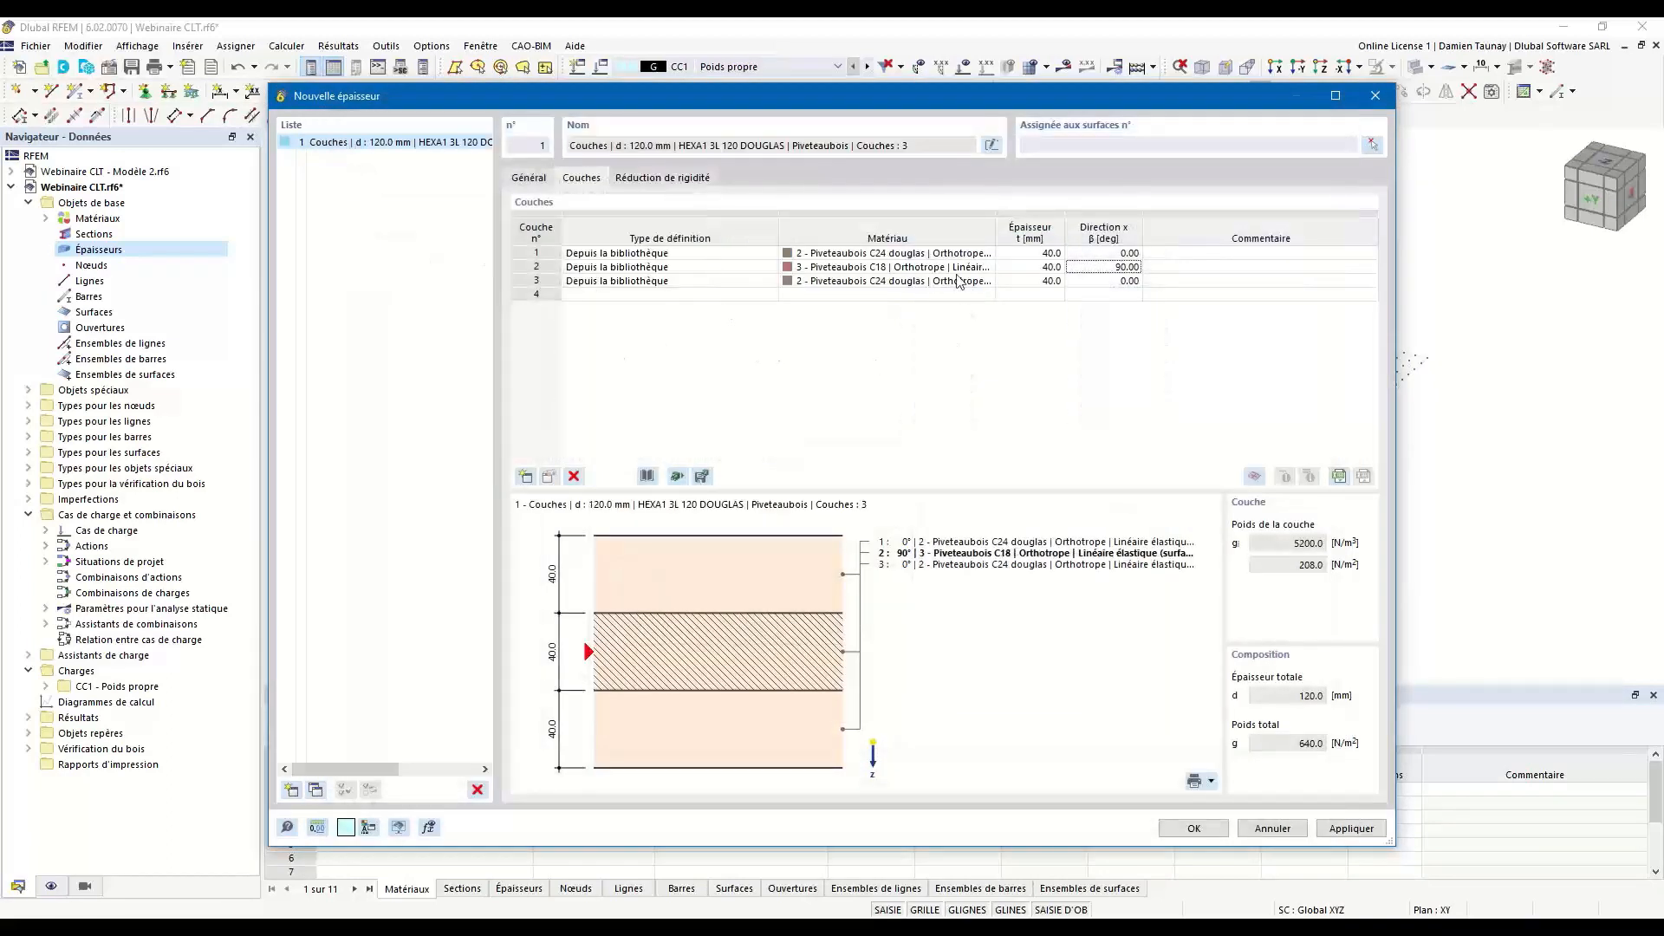
Enter the comment "Murs" for thickness 1 and return to its layers.
click(530, 179)
click(611, 781)
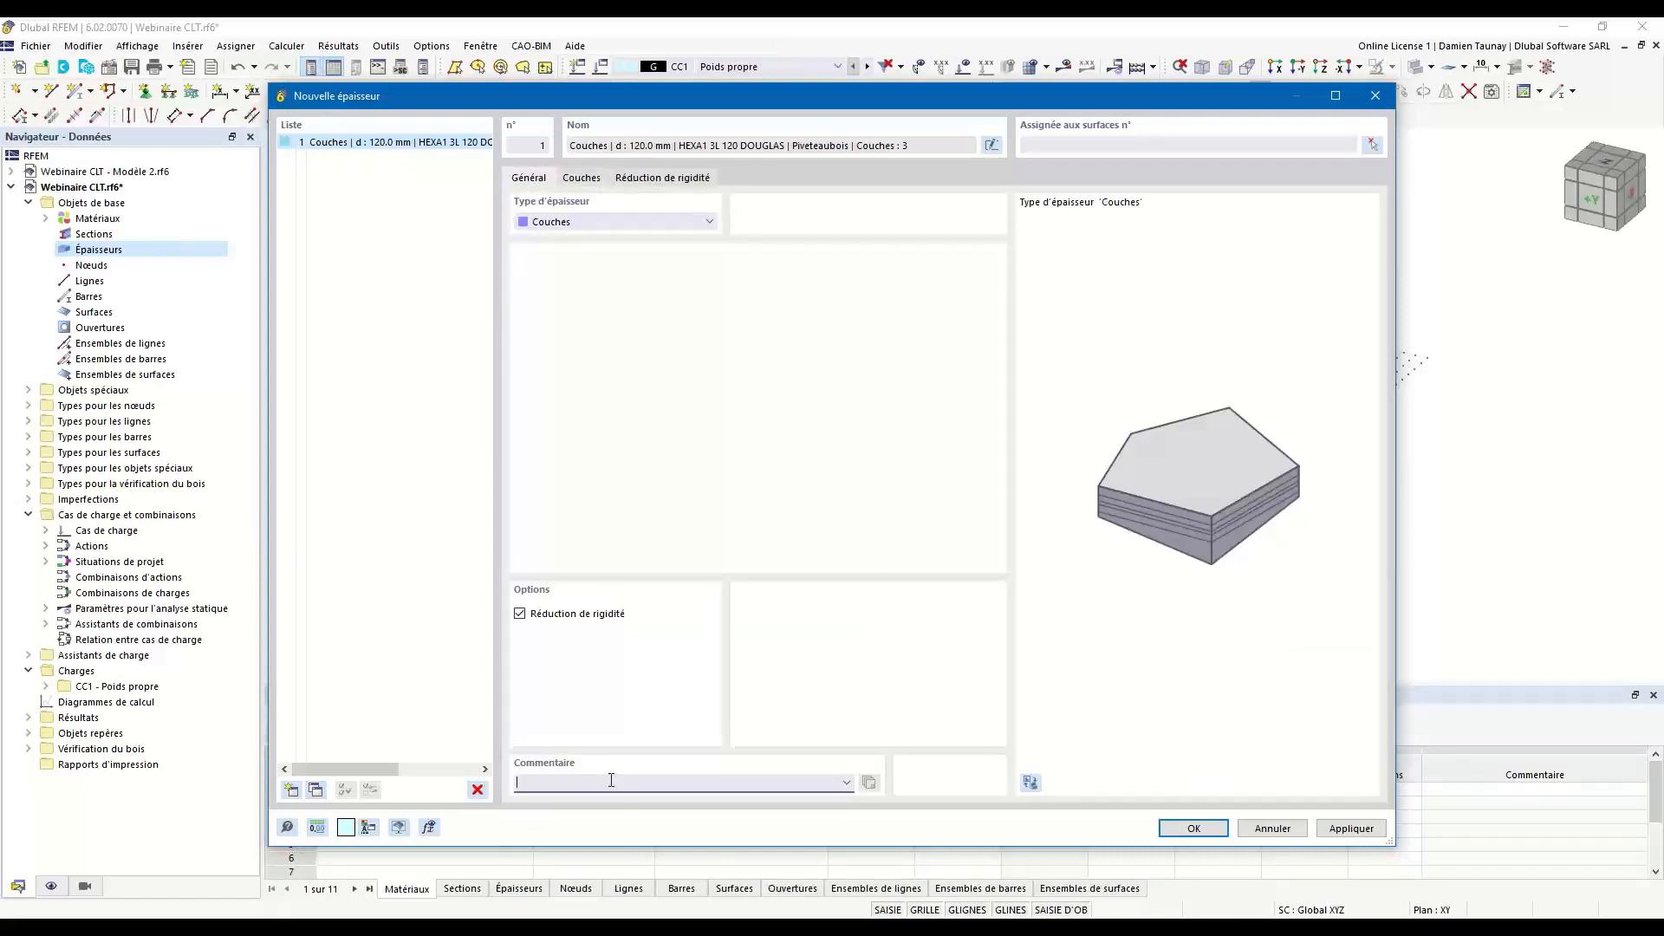
text(Murs)
click(592, 182)
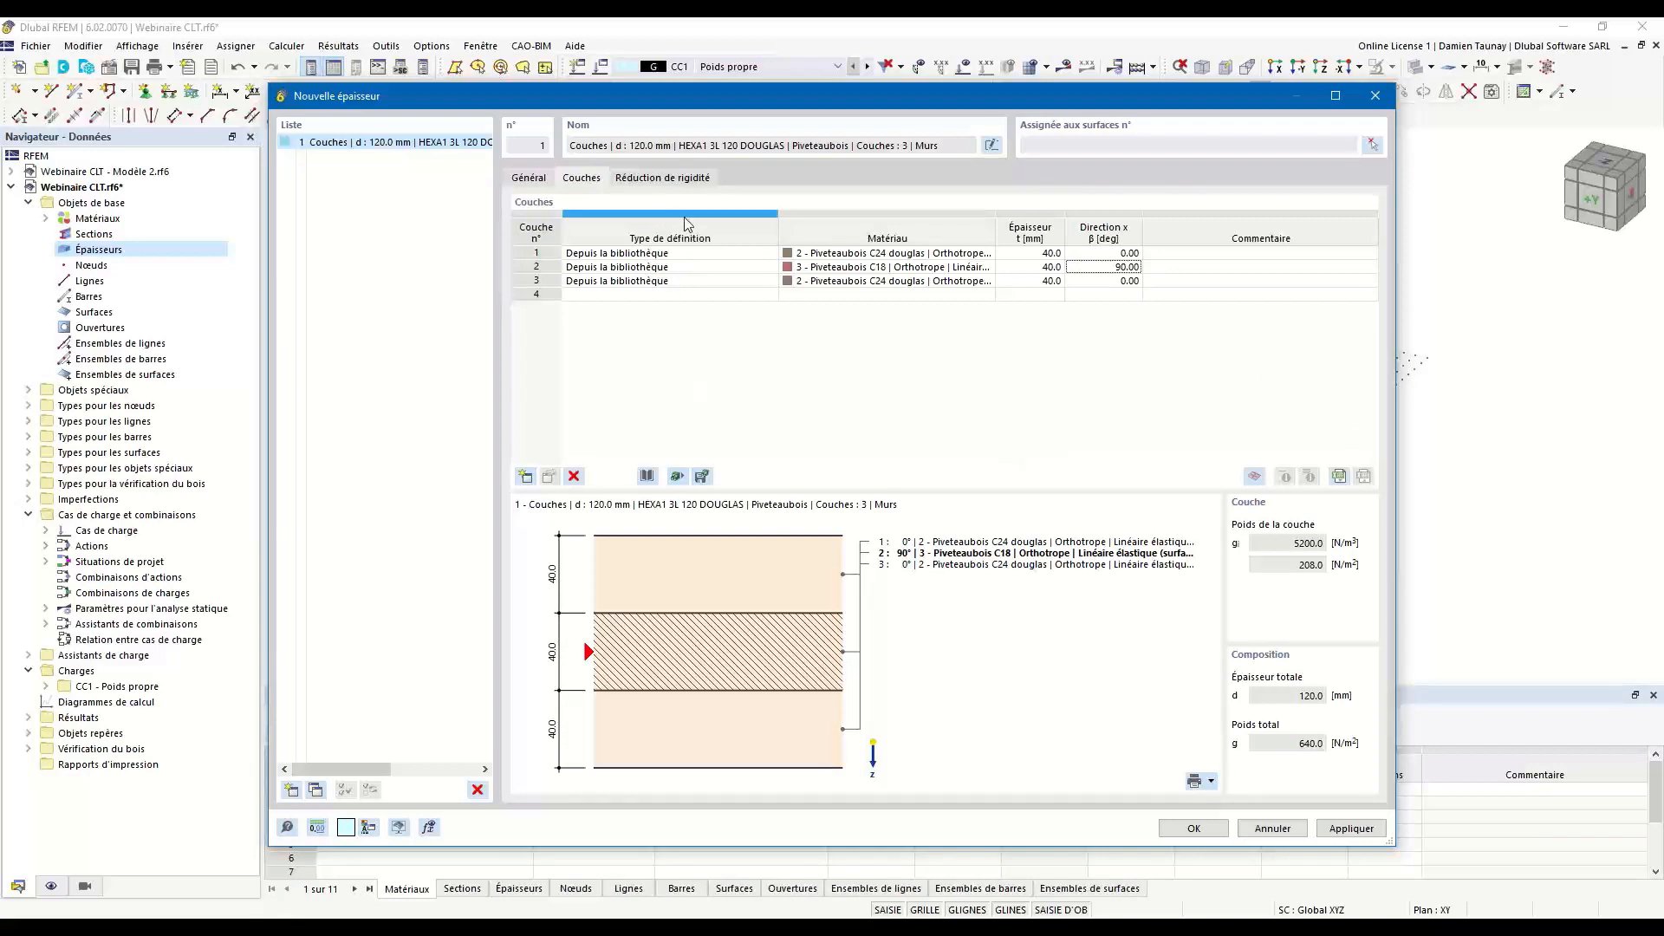
Examine the stiffness reduction multipliers and CLT options, and read Dlubal FAQ 004119 on factors k33 and k88 in the browser.
click(676, 179)
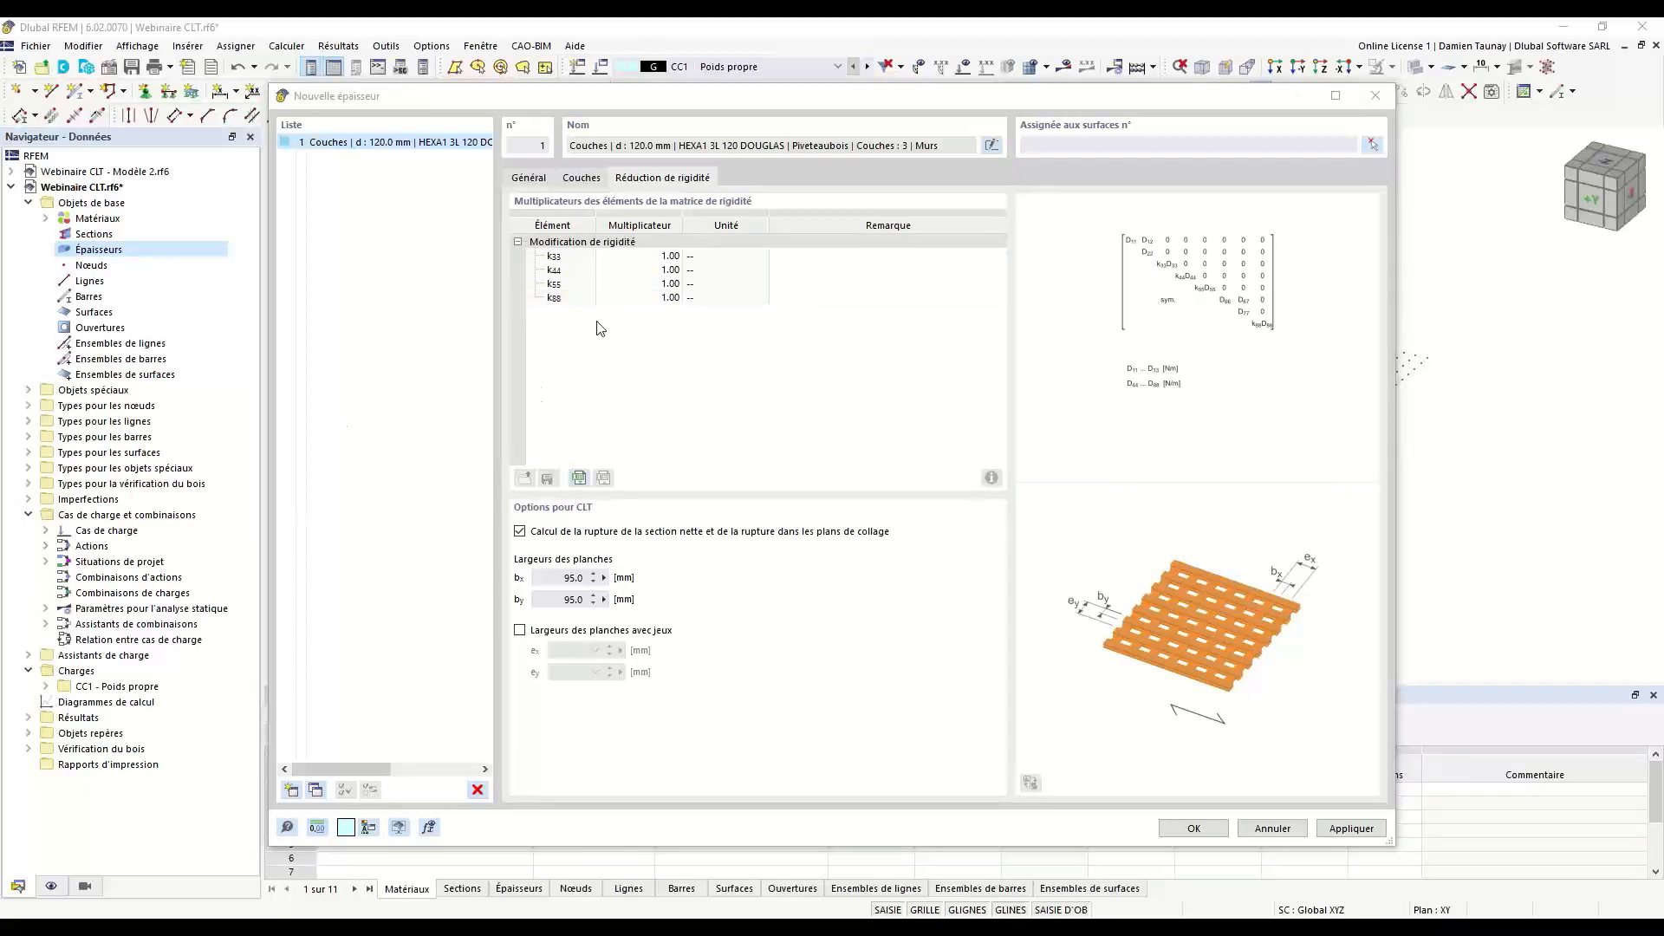
click(646, 298)
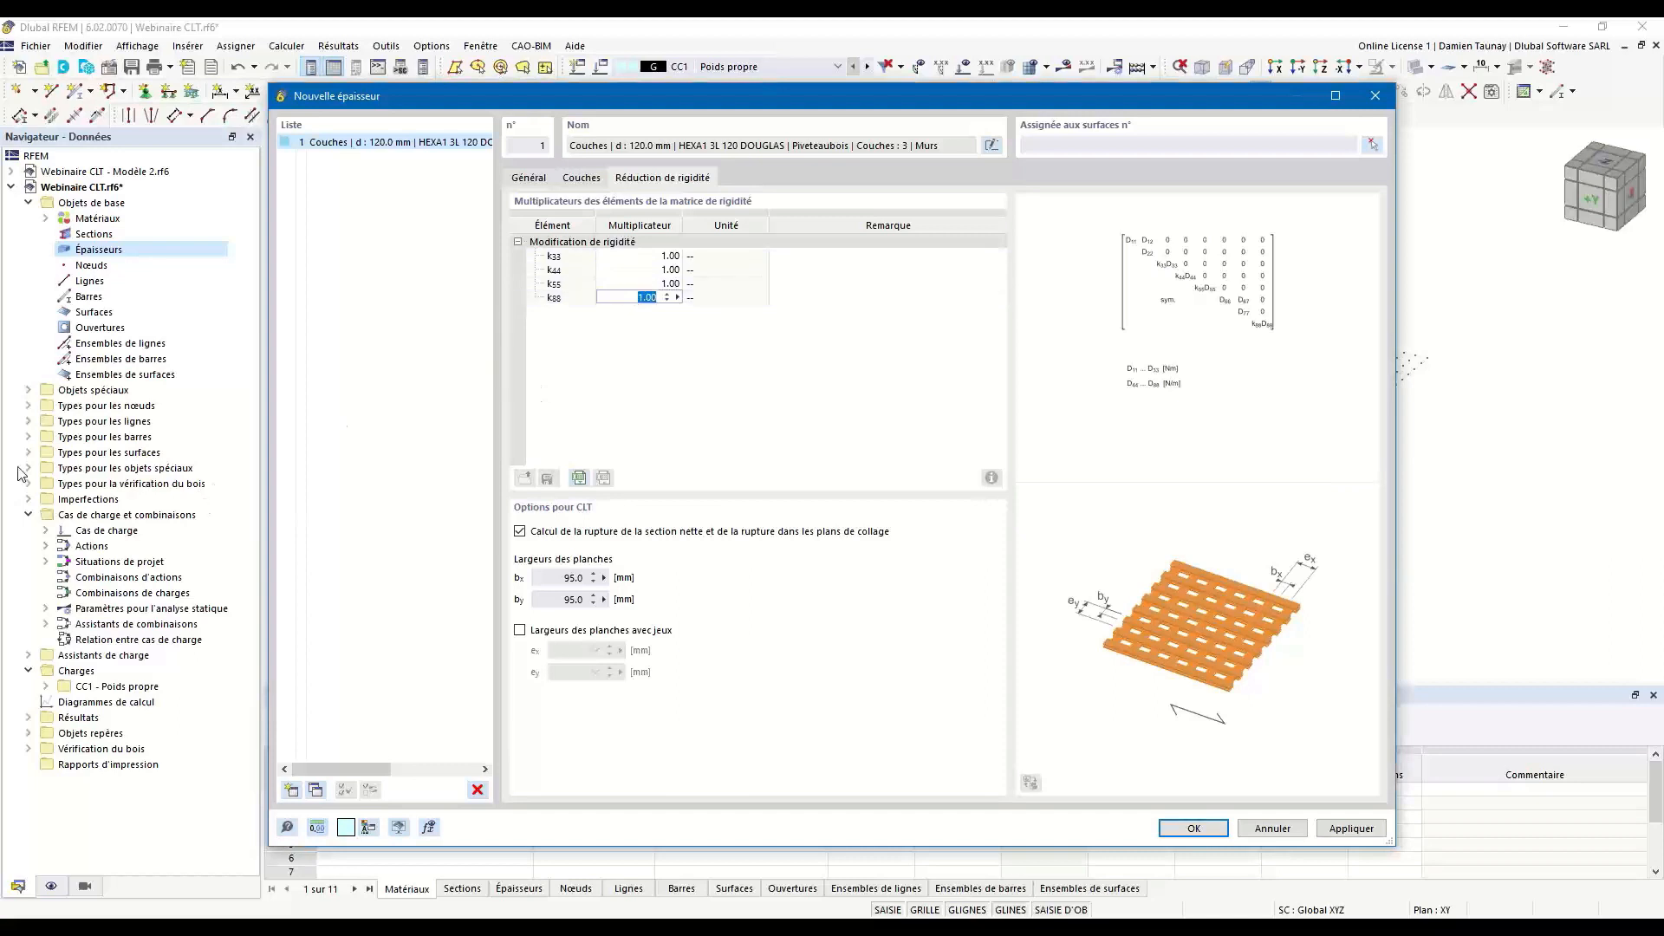
drag(0, 217, 560, 138)
scroll(990, 604, up, 2)
scroll(990, 604, up, 2)
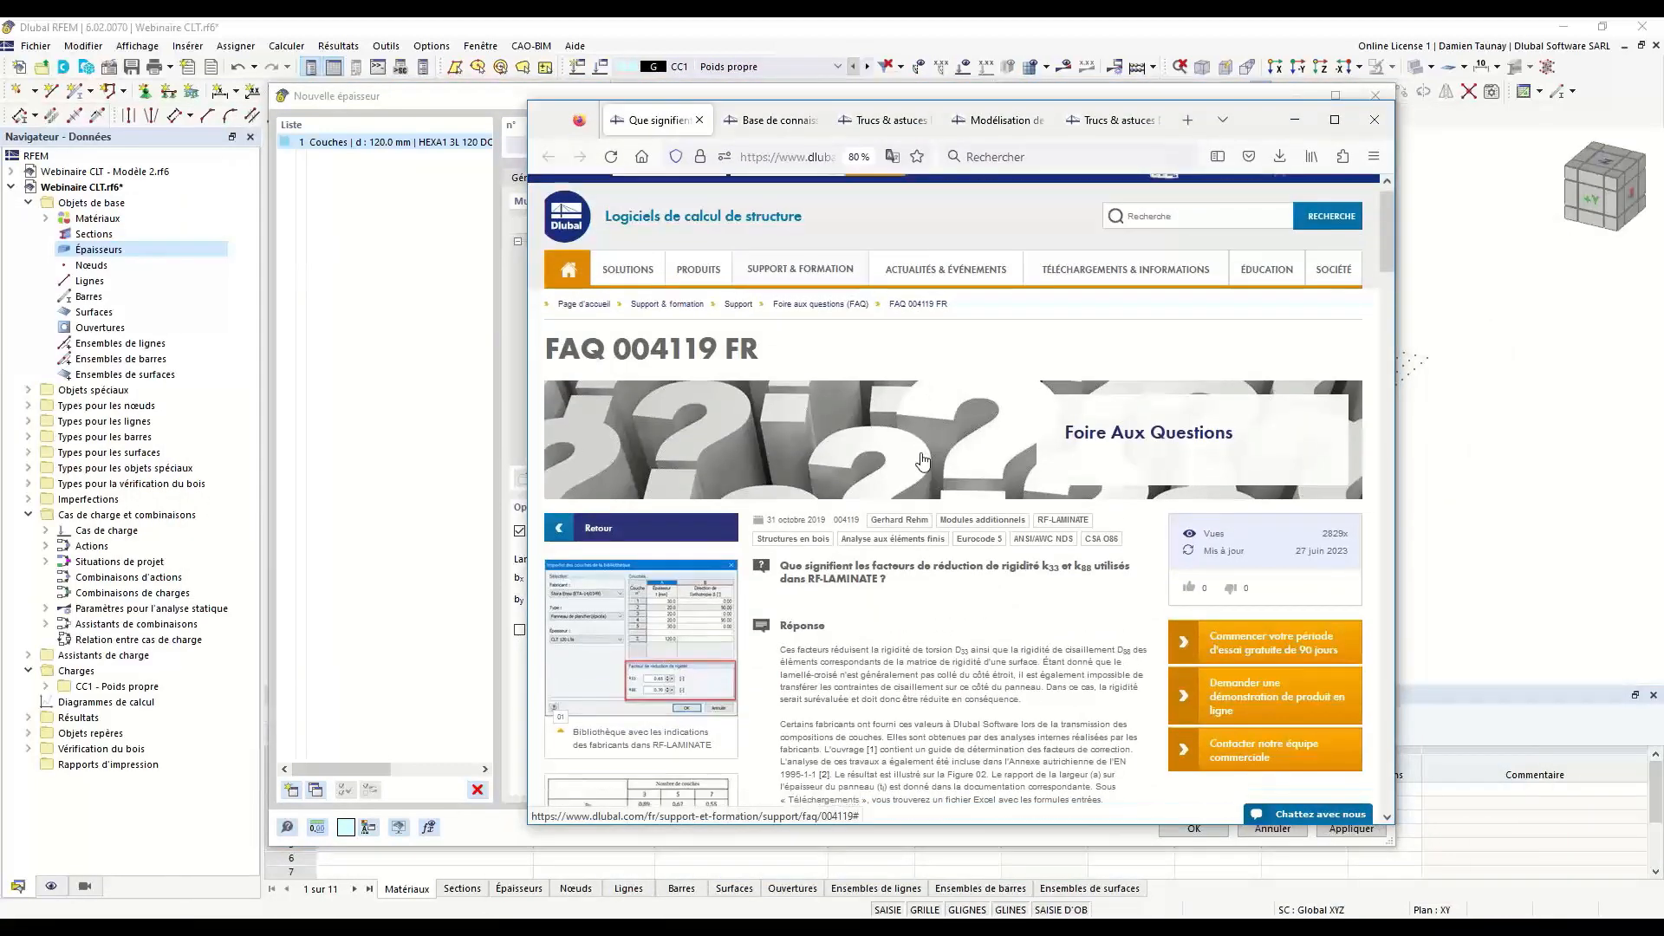
scroll(861, 727, down, 3)
scroll(860, 726, down, 2)
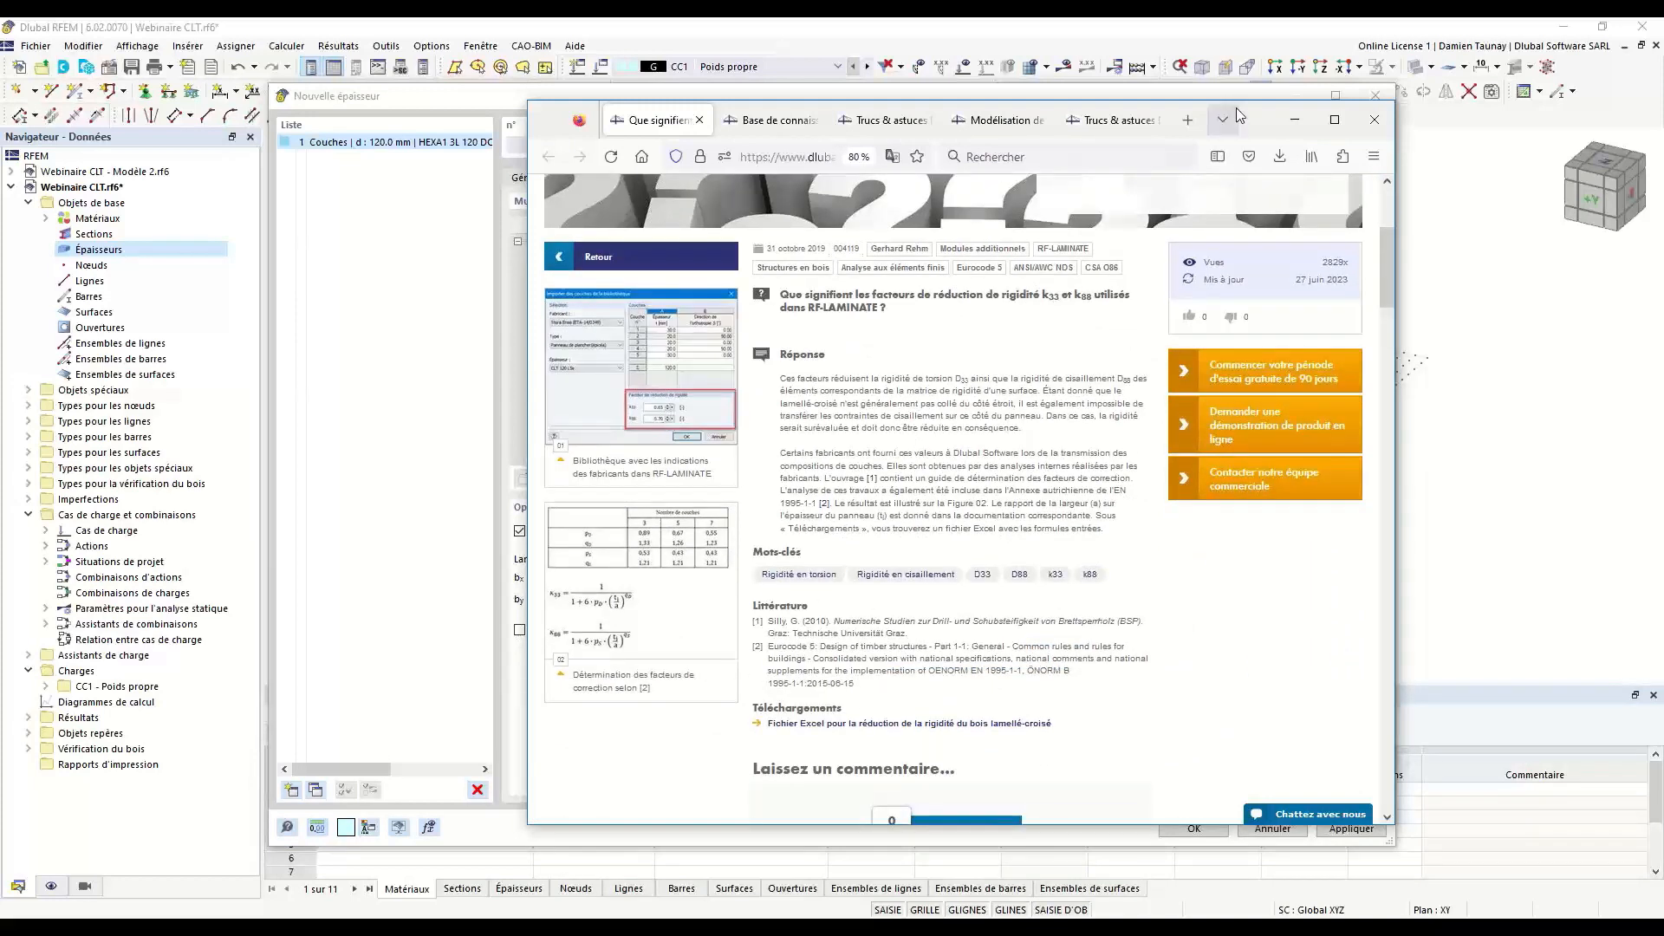
click(1294, 120)
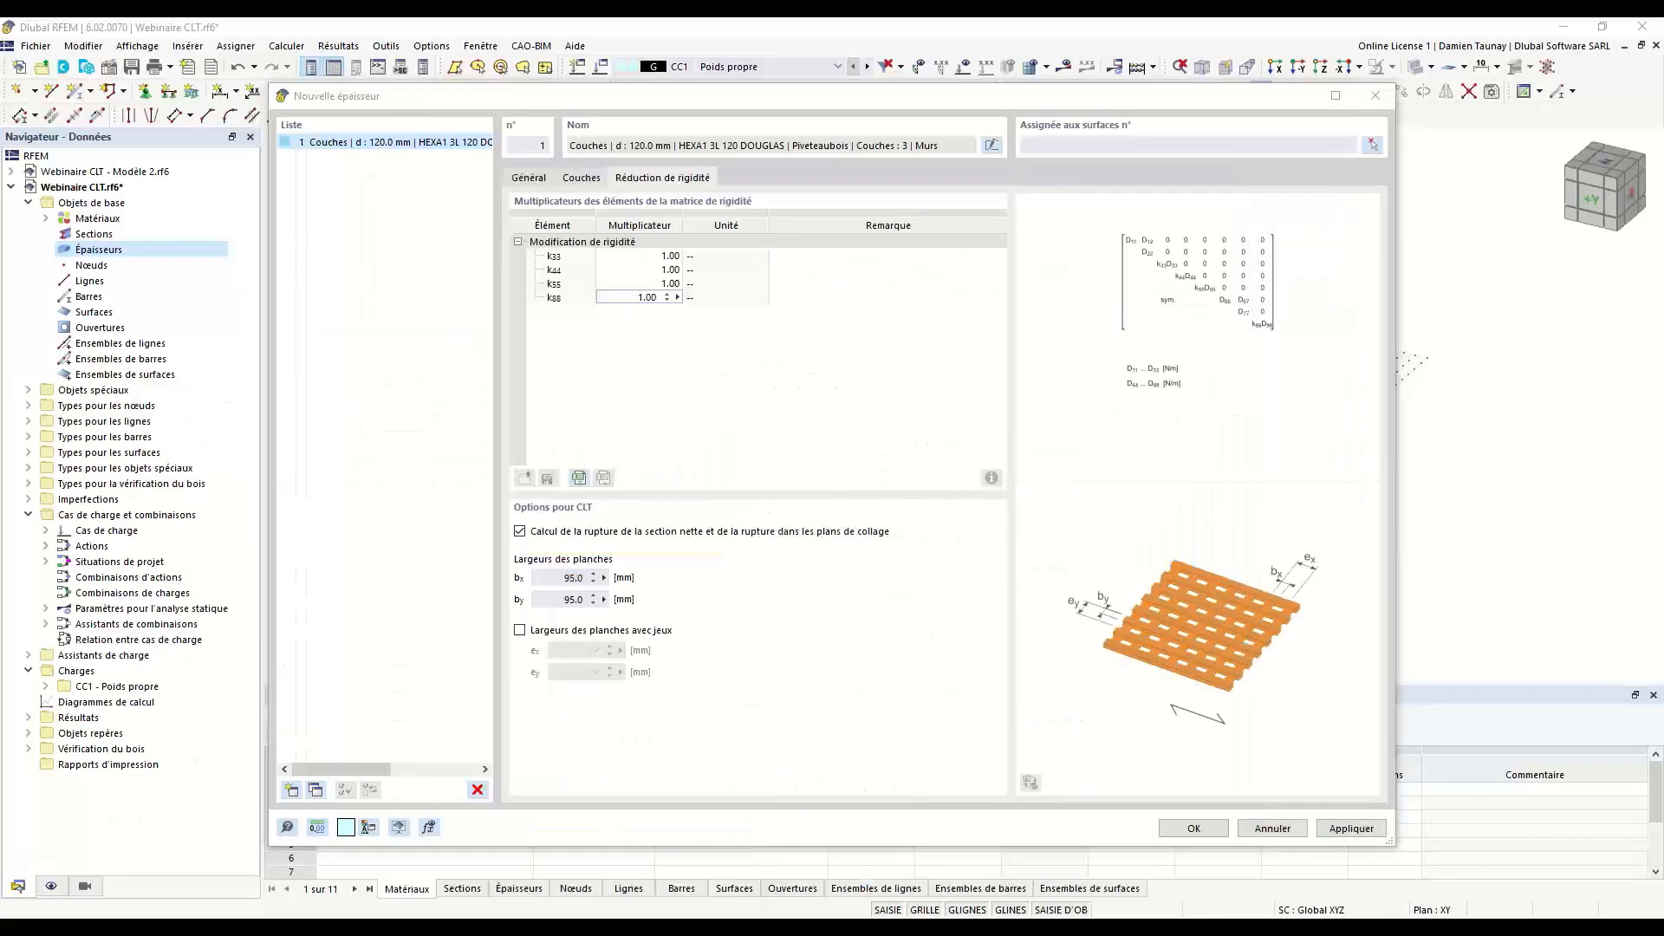
click(702, 400)
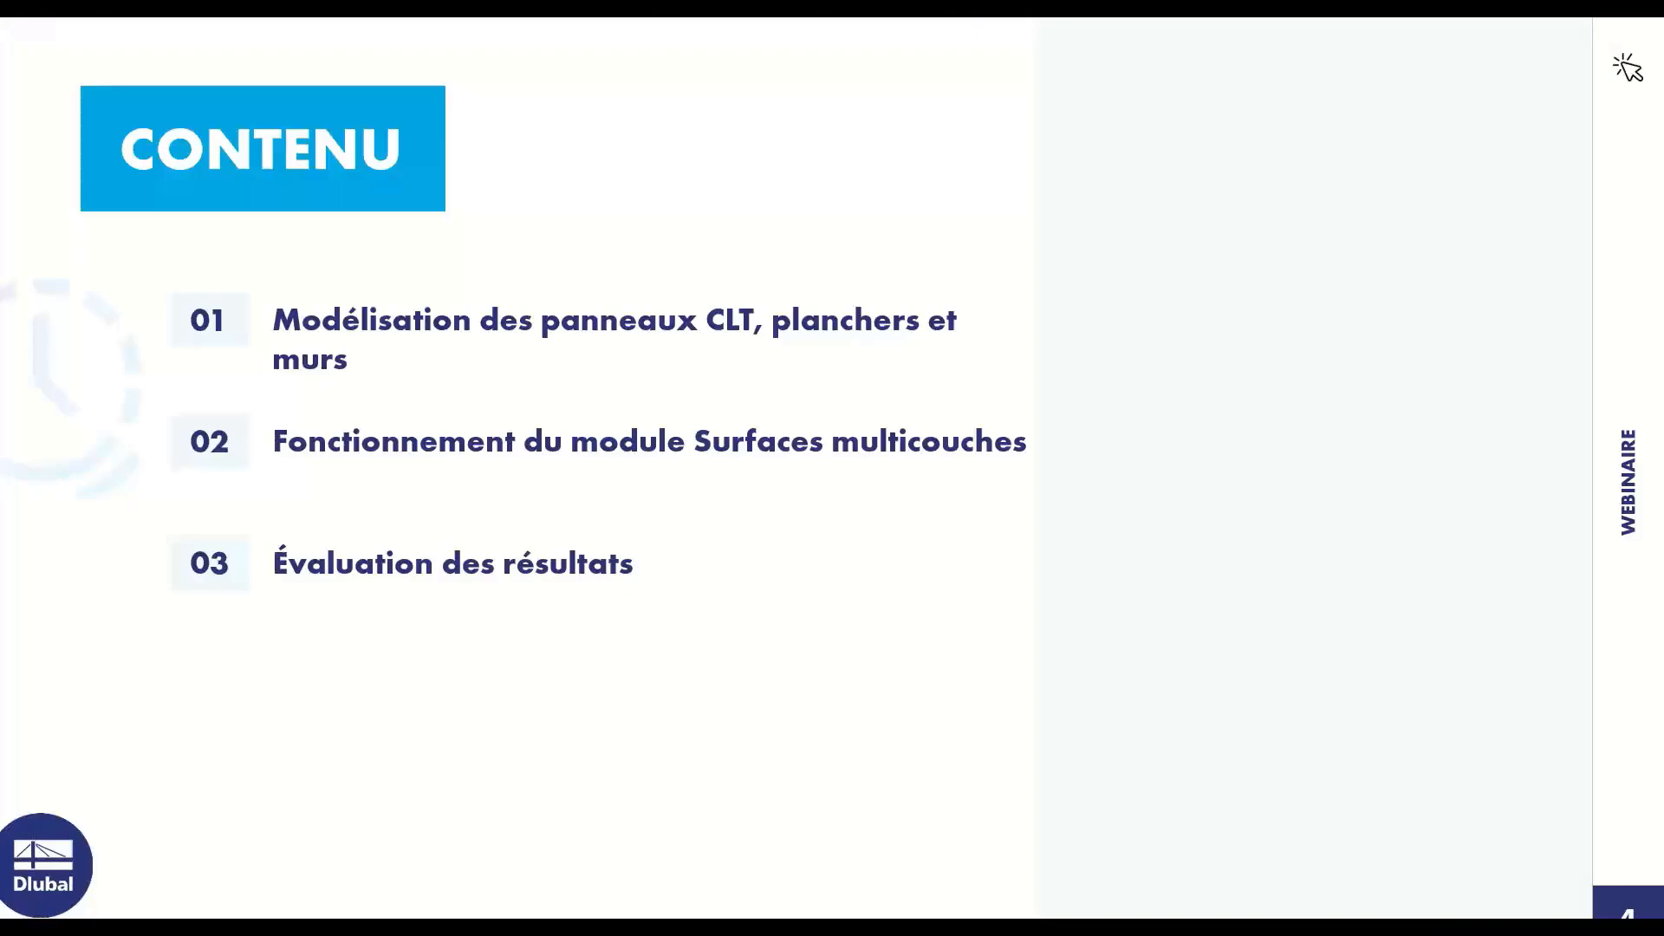
click(551, 532)
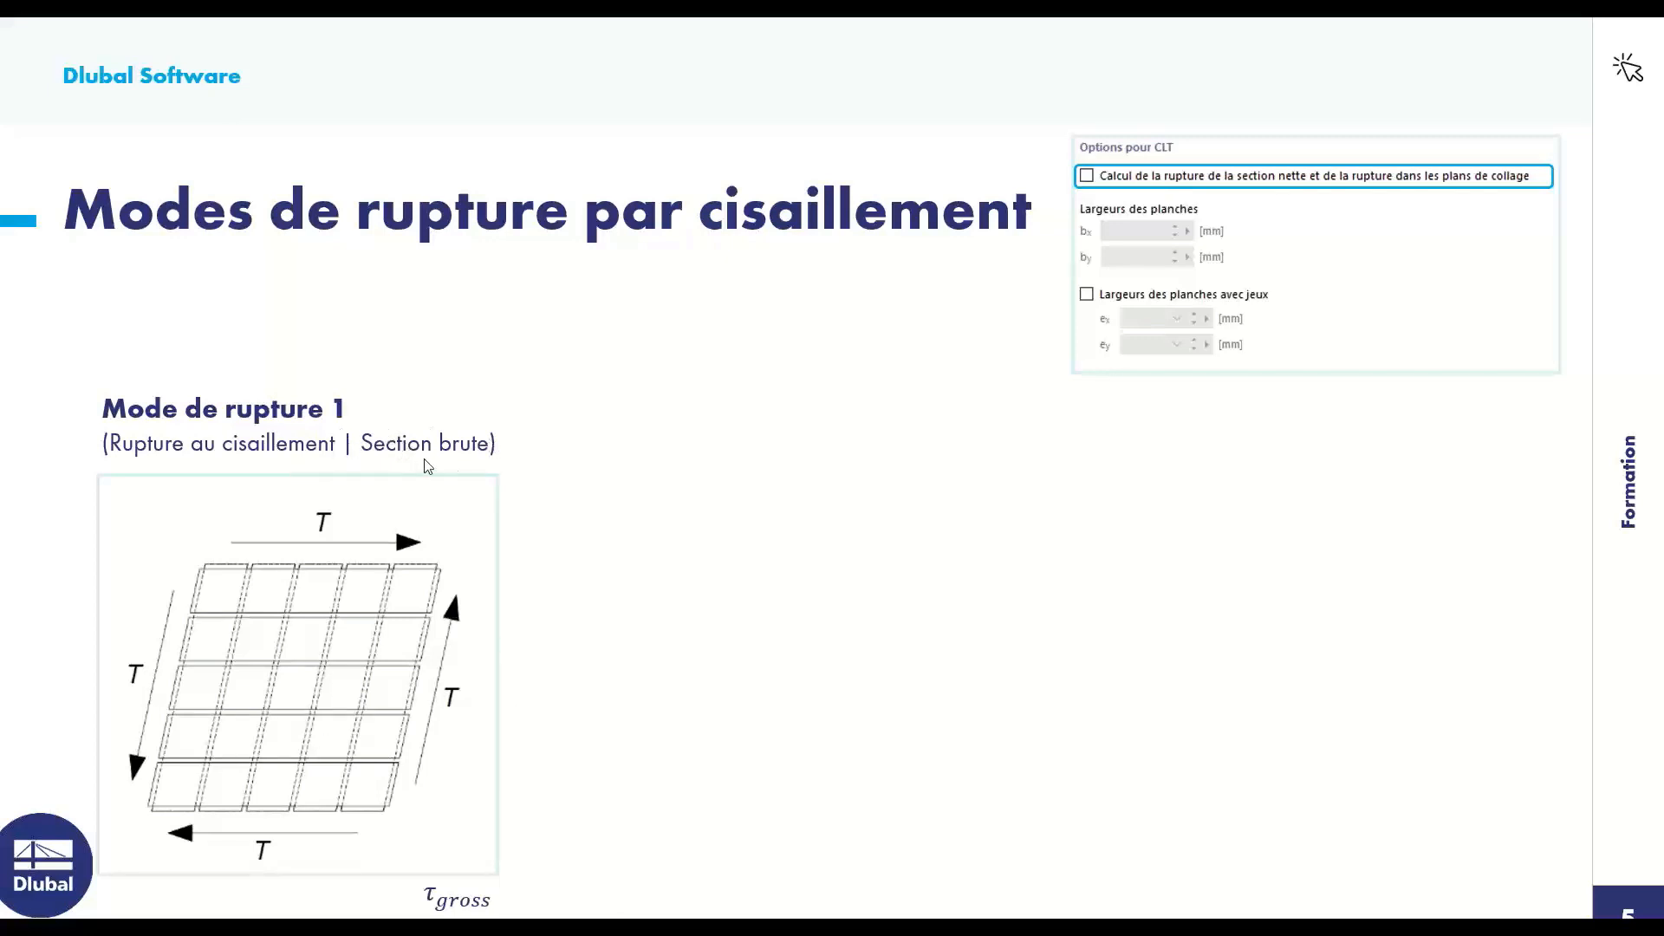
click(720, 548)
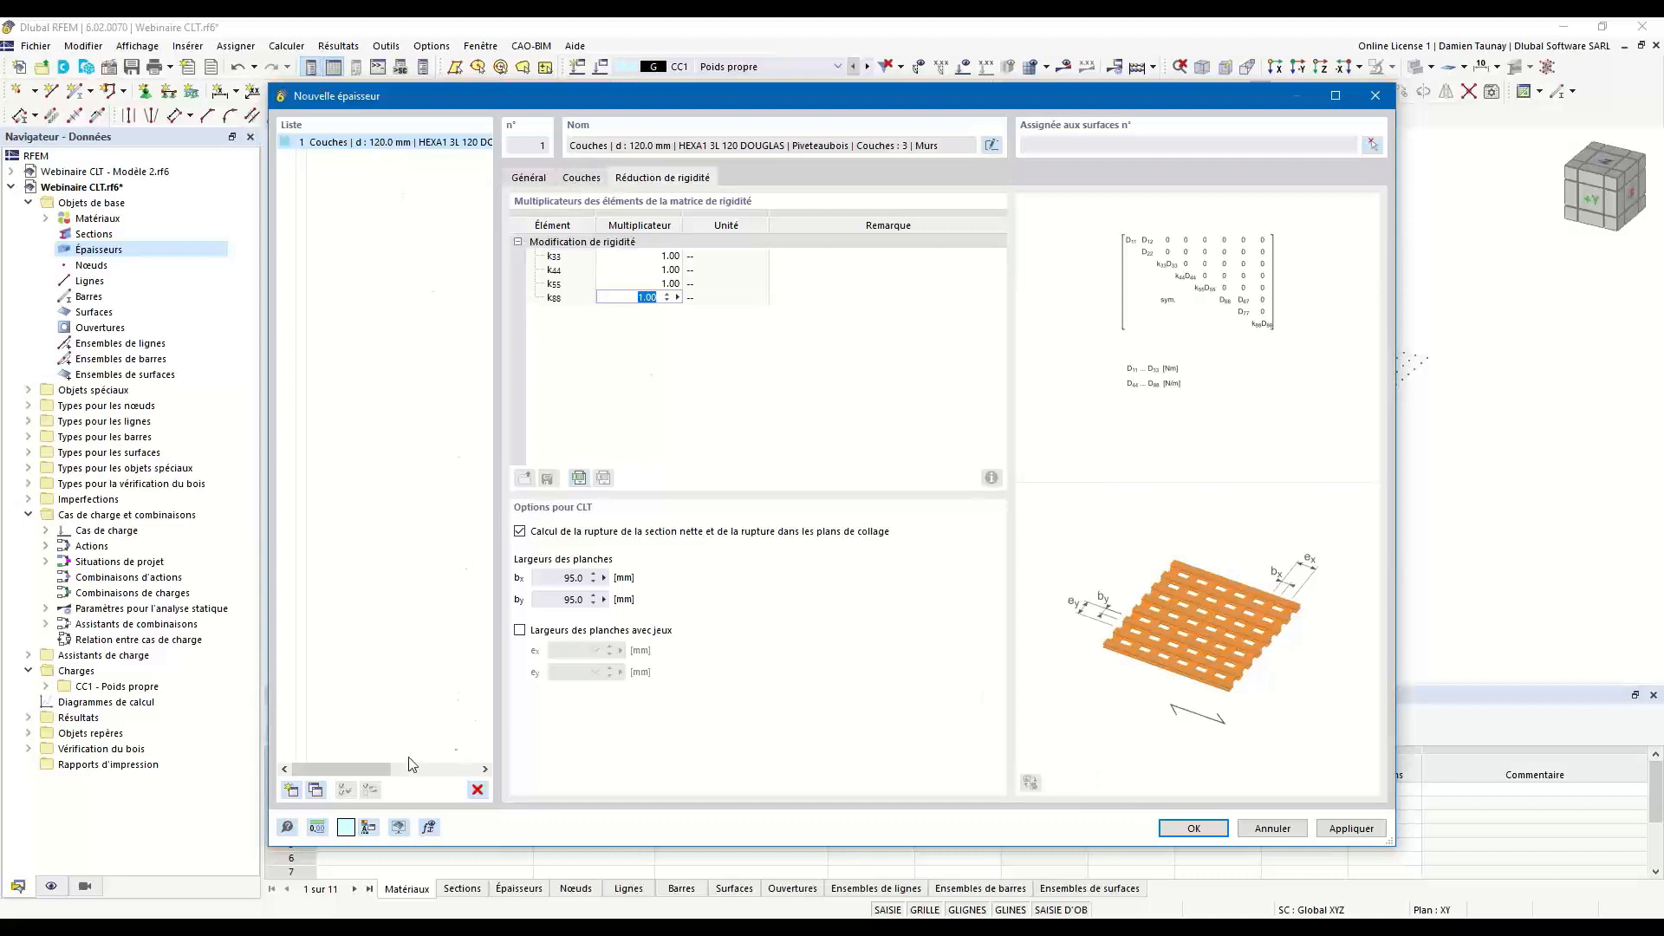
Duplicate thickness 1 and change the copy's comment to "Planchers".
click(318, 790)
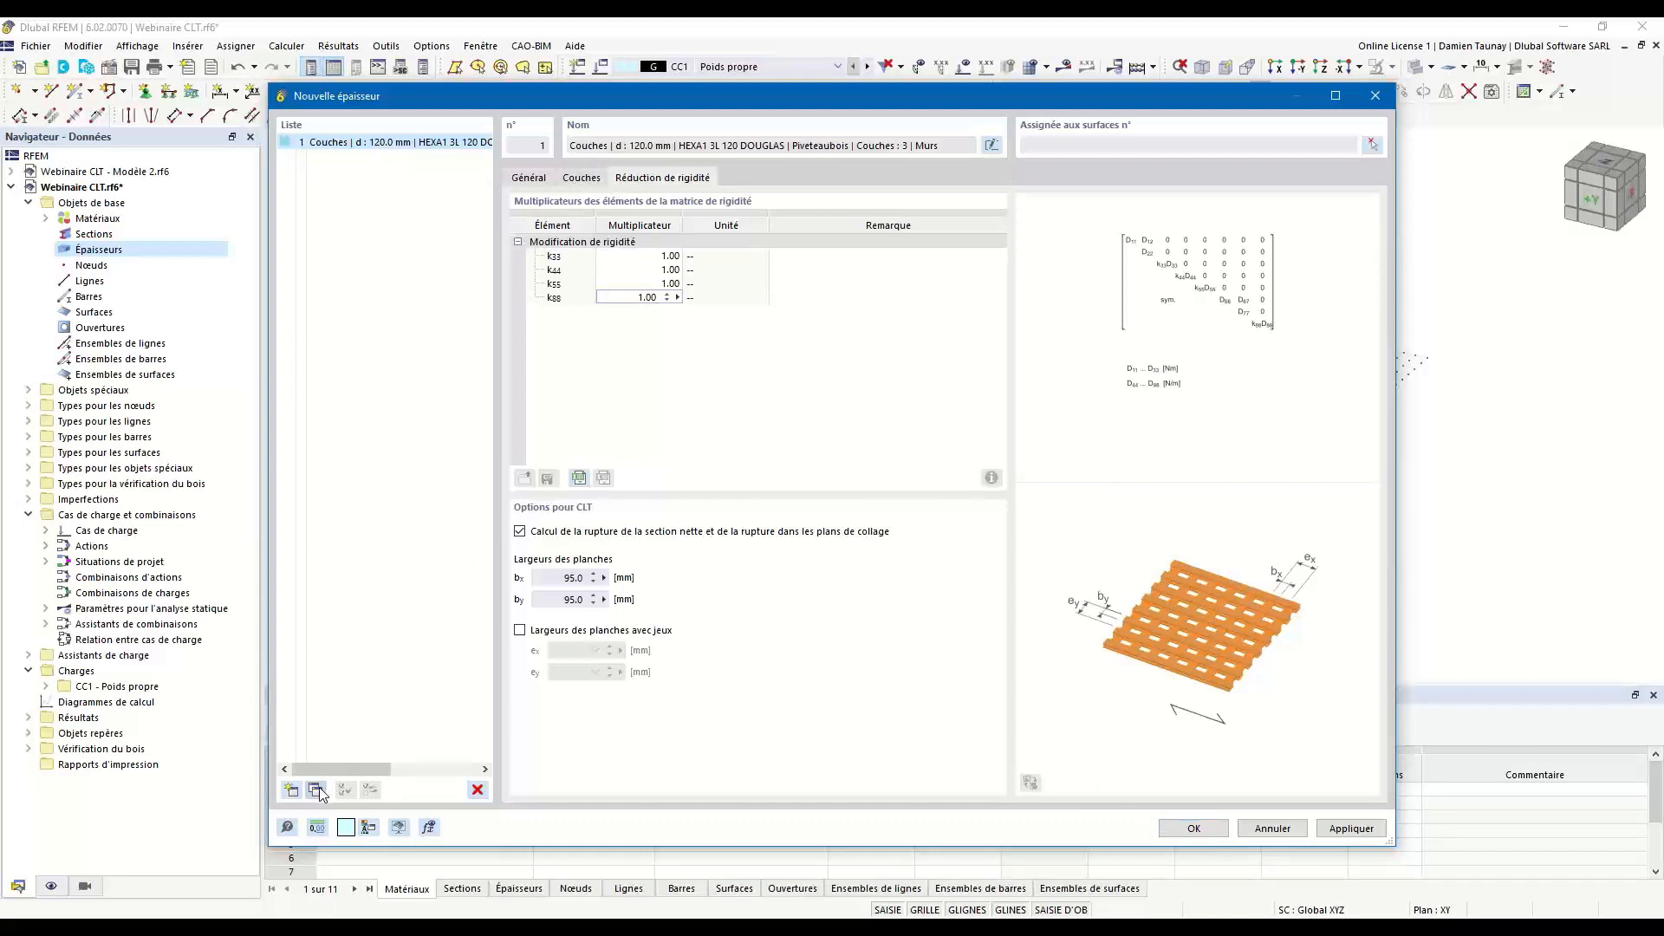
click(540, 180)
drag(560, 785, 382, 682)
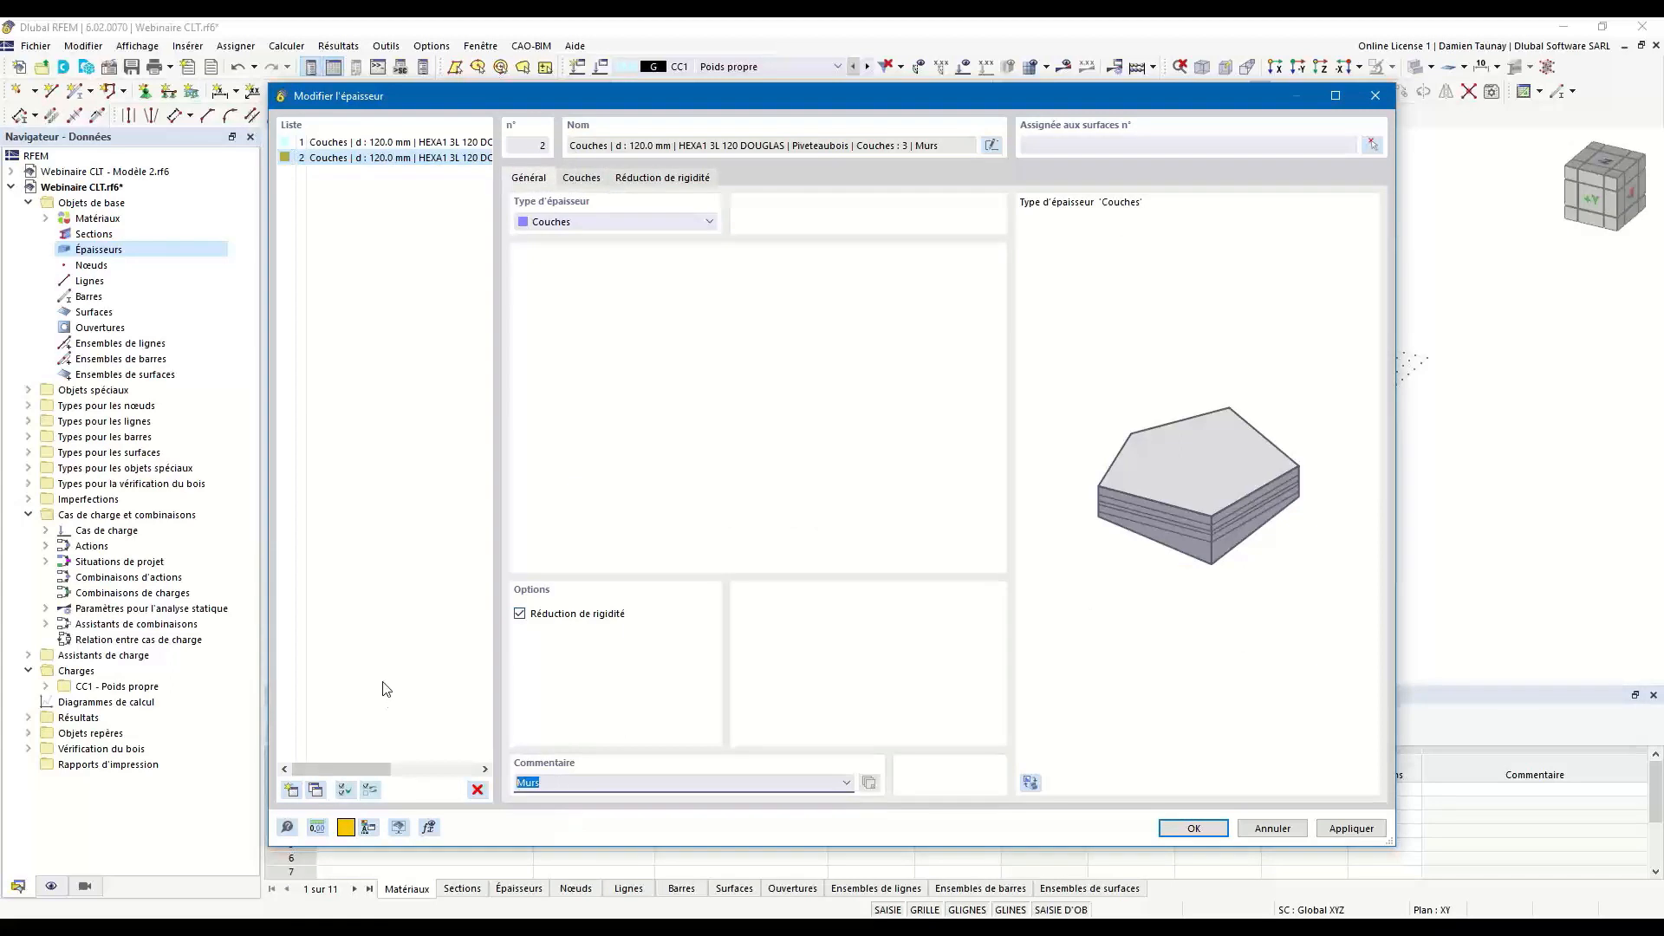
text(Planchers)
Replace the layers of the Planchers thickness with the HEXA1 5L 160 DOUGLAS composition from the library.
click(595, 180)
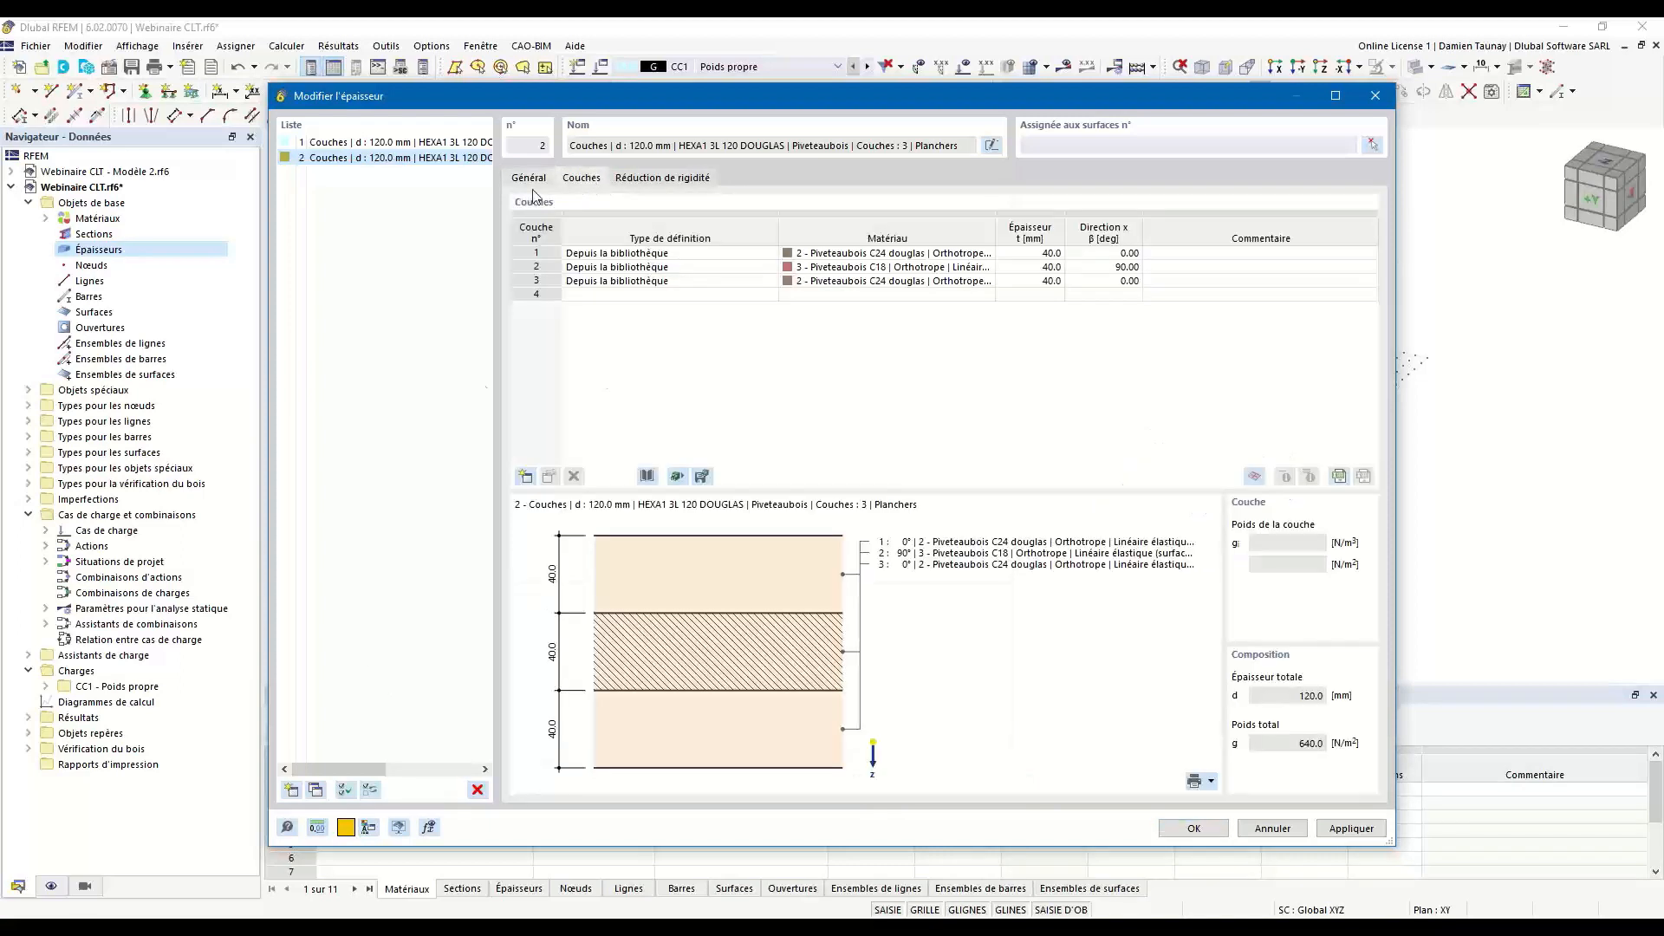
click(647, 476)
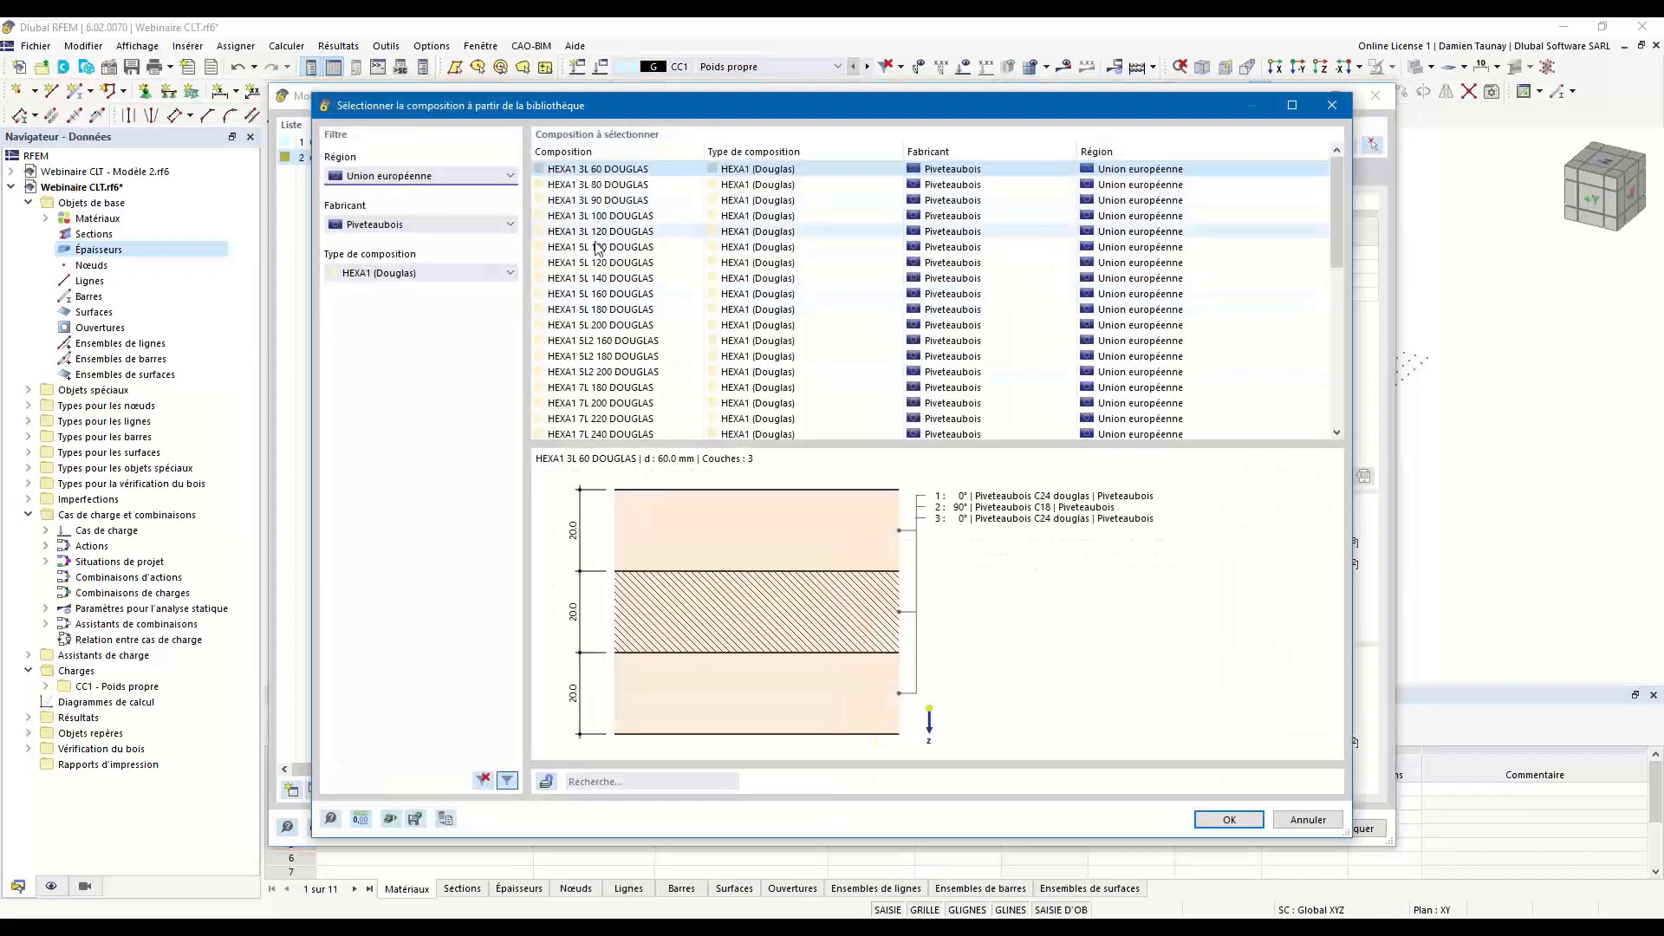
click(622, 297)
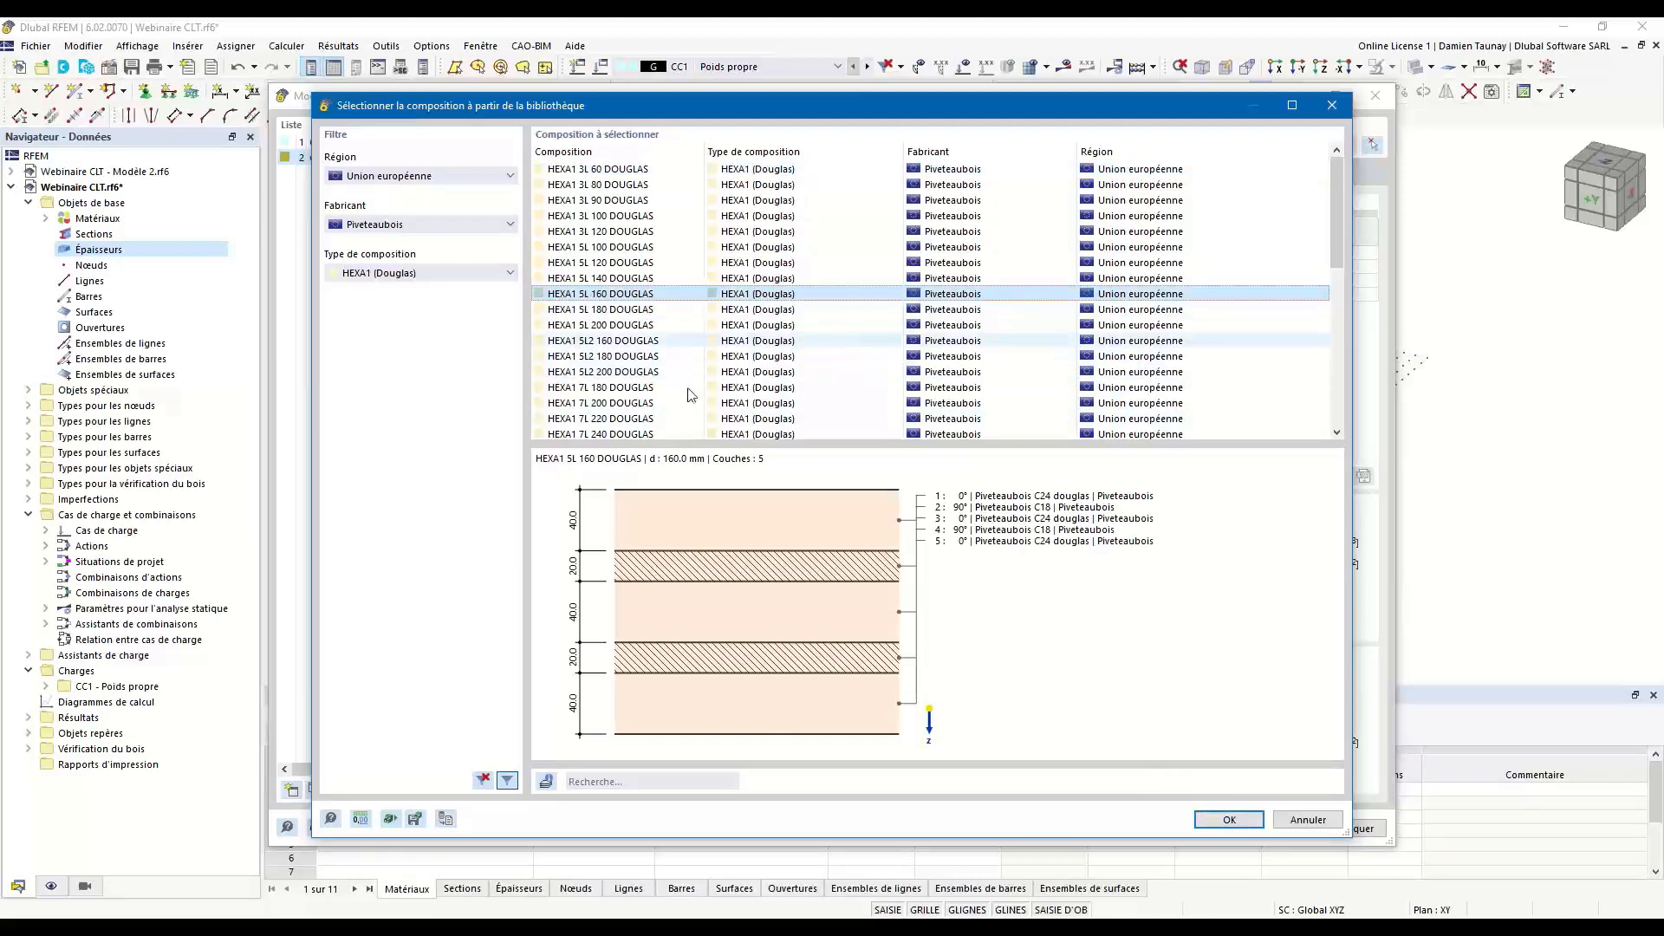
click(1241, 824)
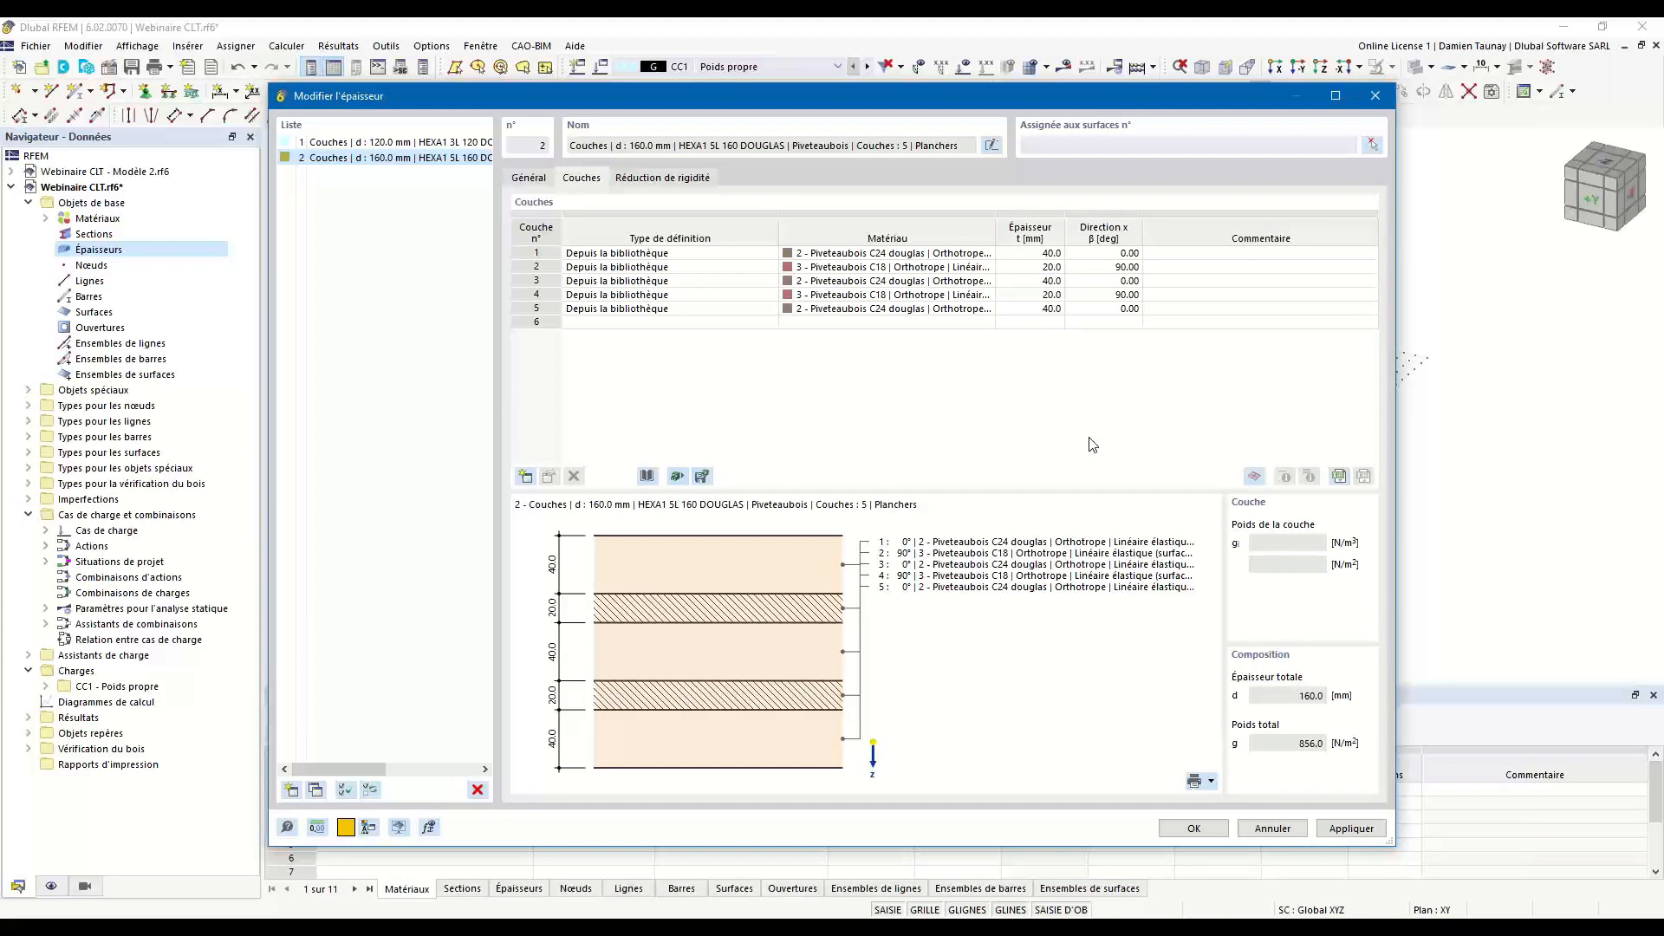
Disable the net section and glued-plane failure calculation for the Planchers thickness and accept the thicknesses.
click(676, 185)
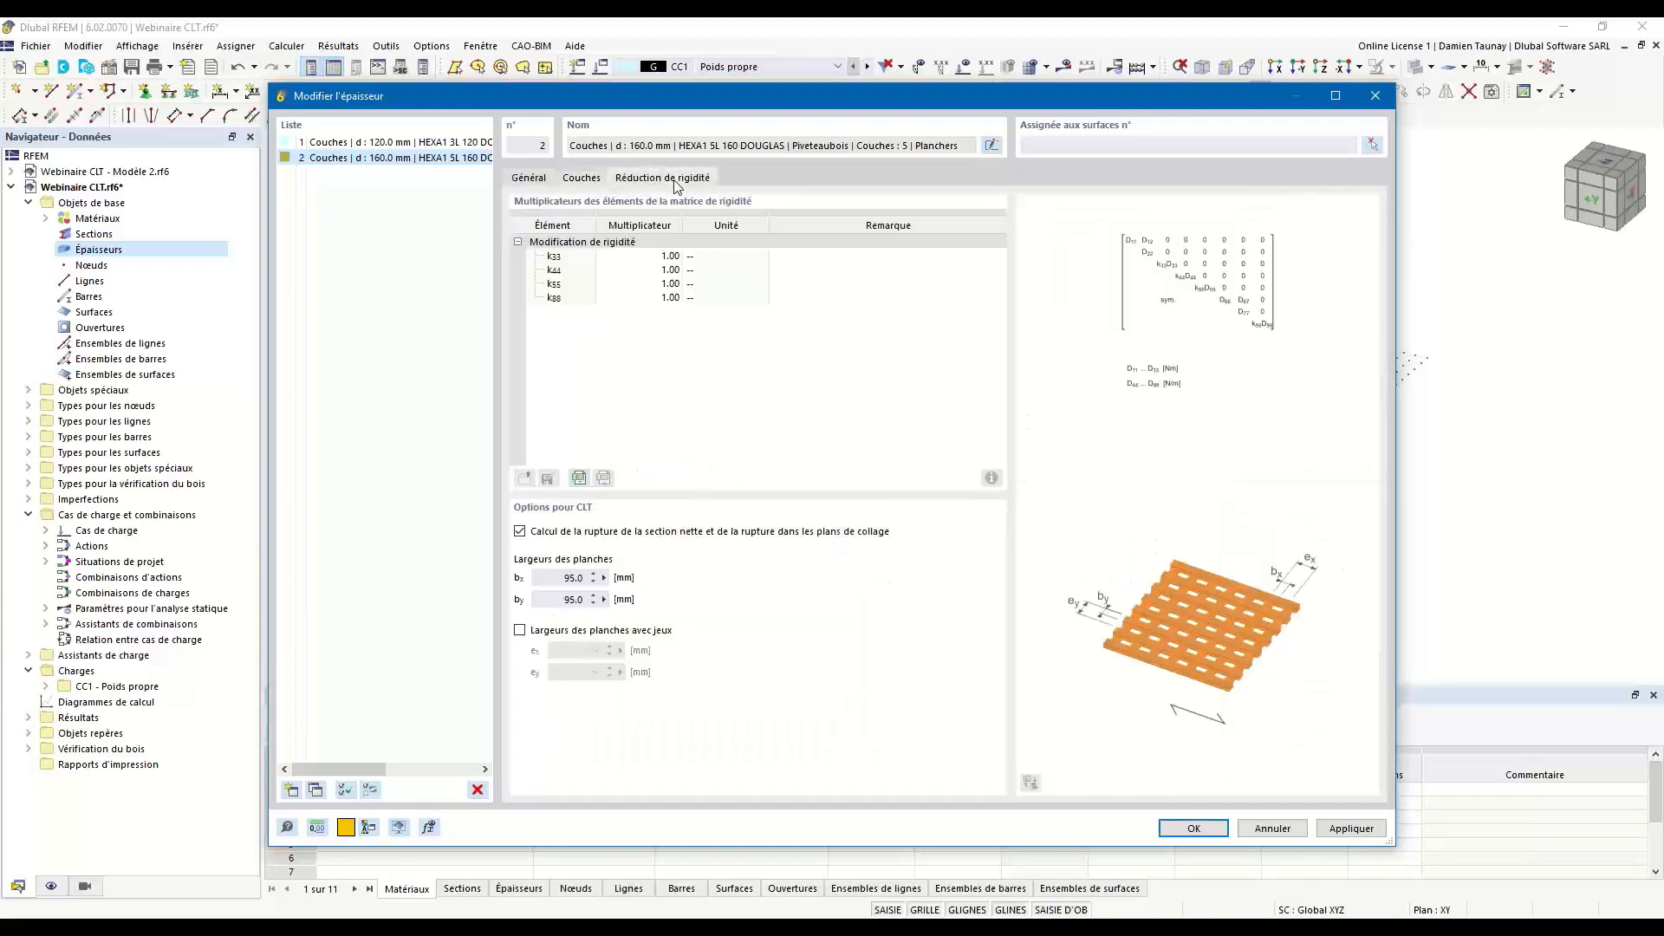
click(520, 531)
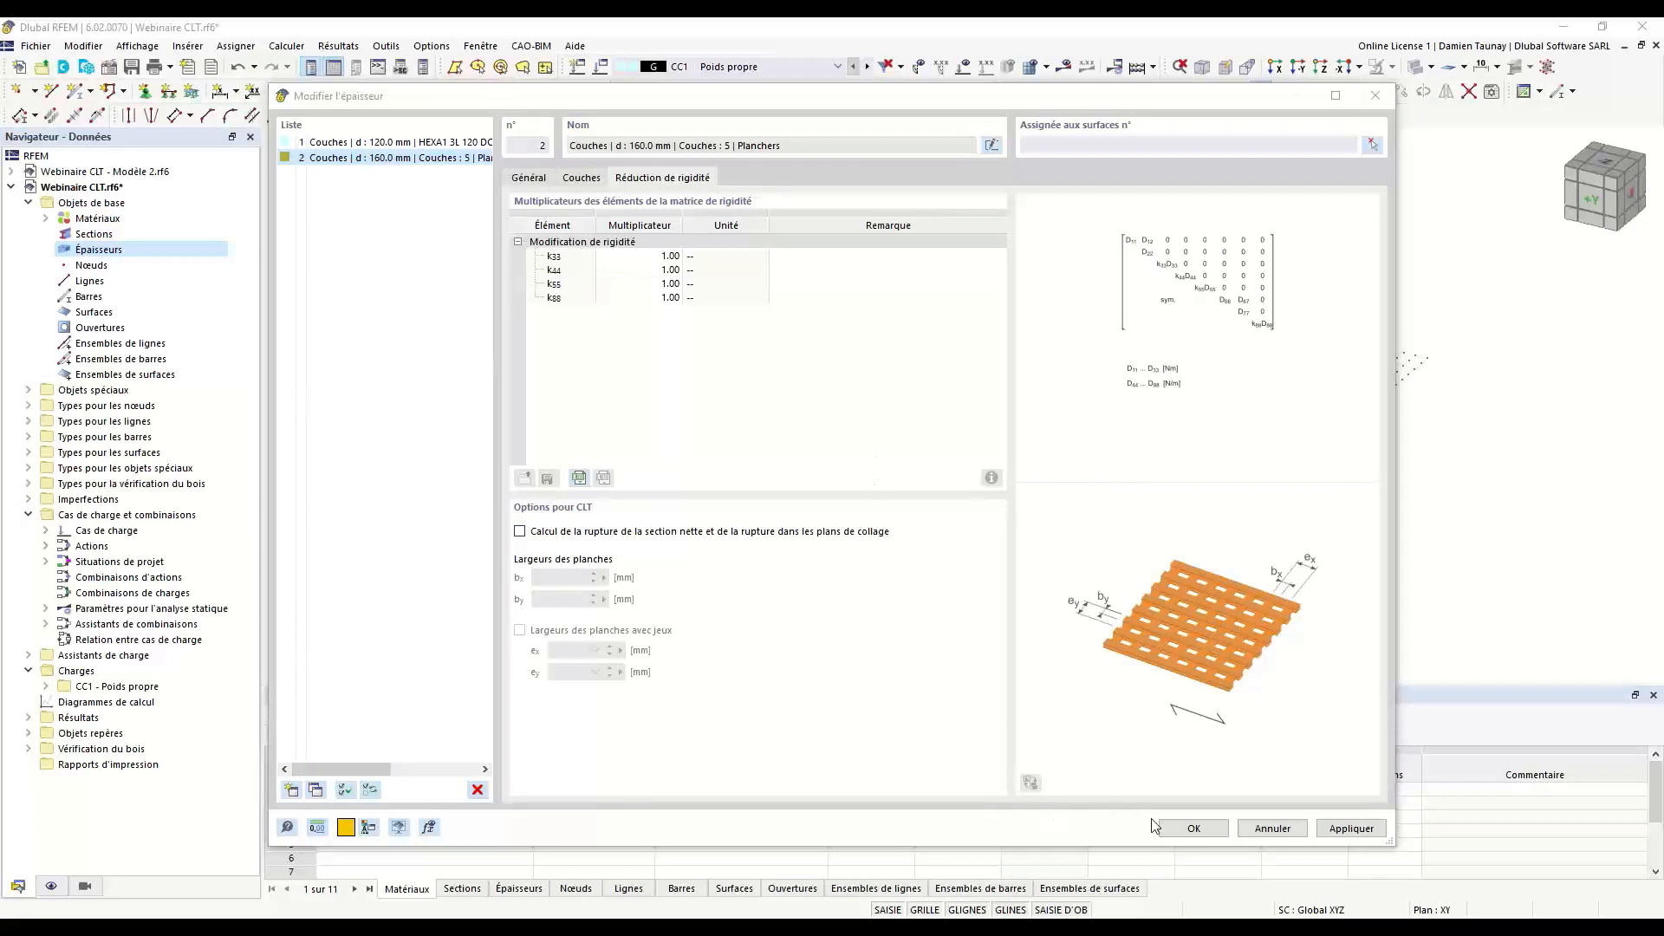
click(1200, 831)
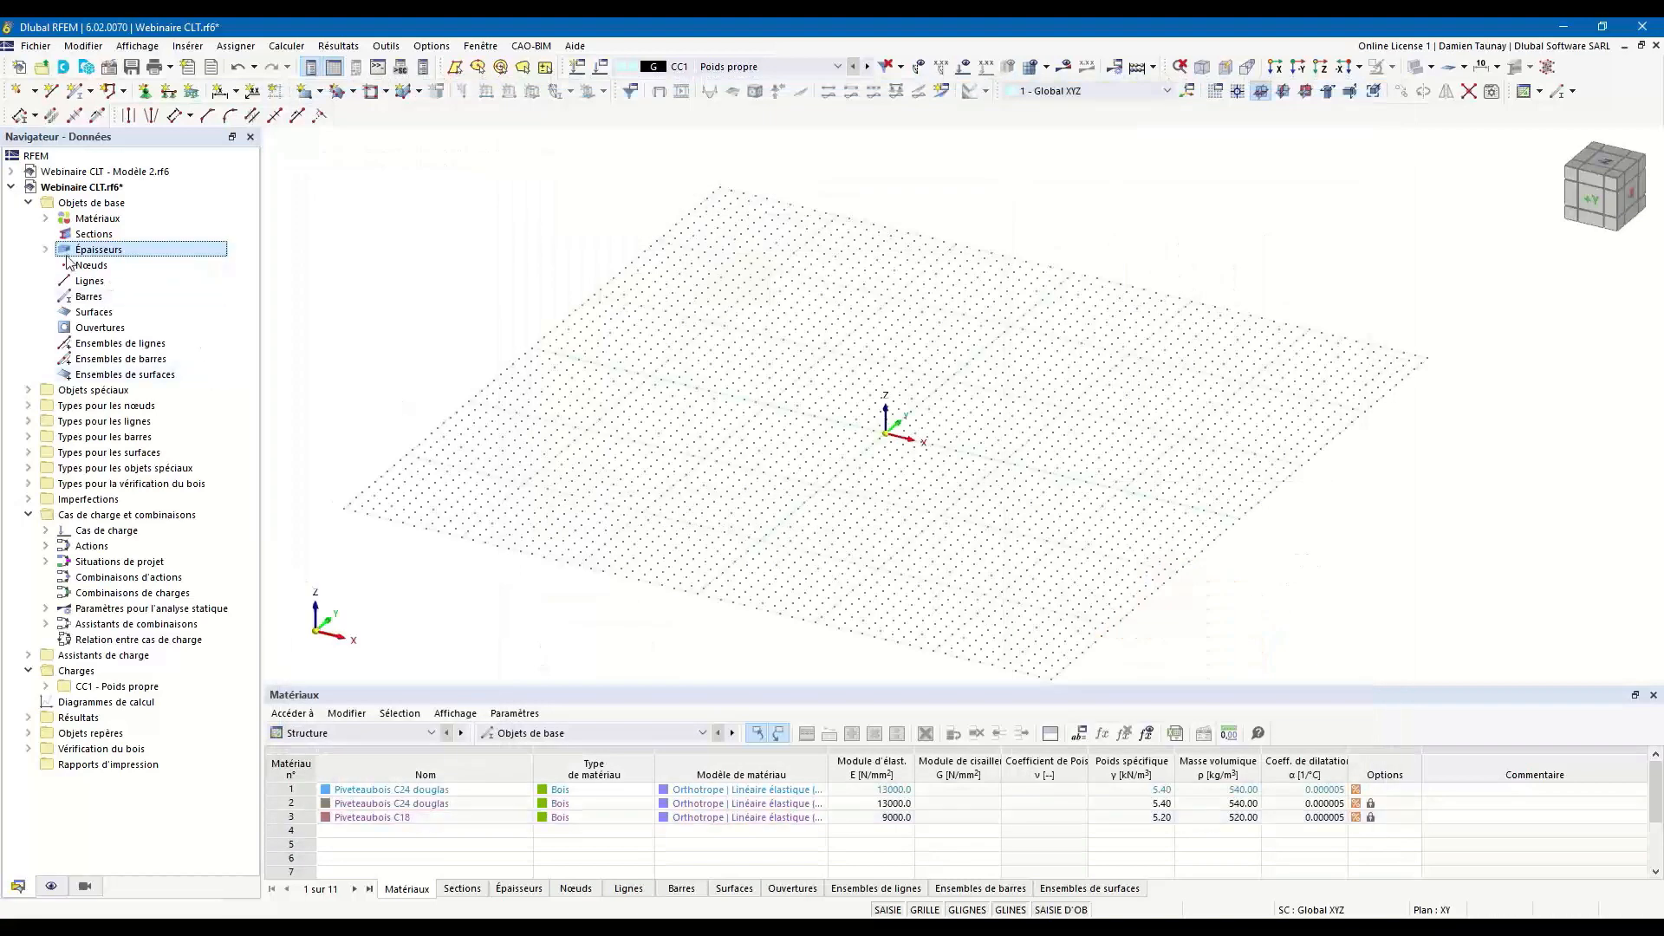
Expand the thicknesses and materials in the model's data tree and widen the tree to review the defined entries.
double_click(70, 251)
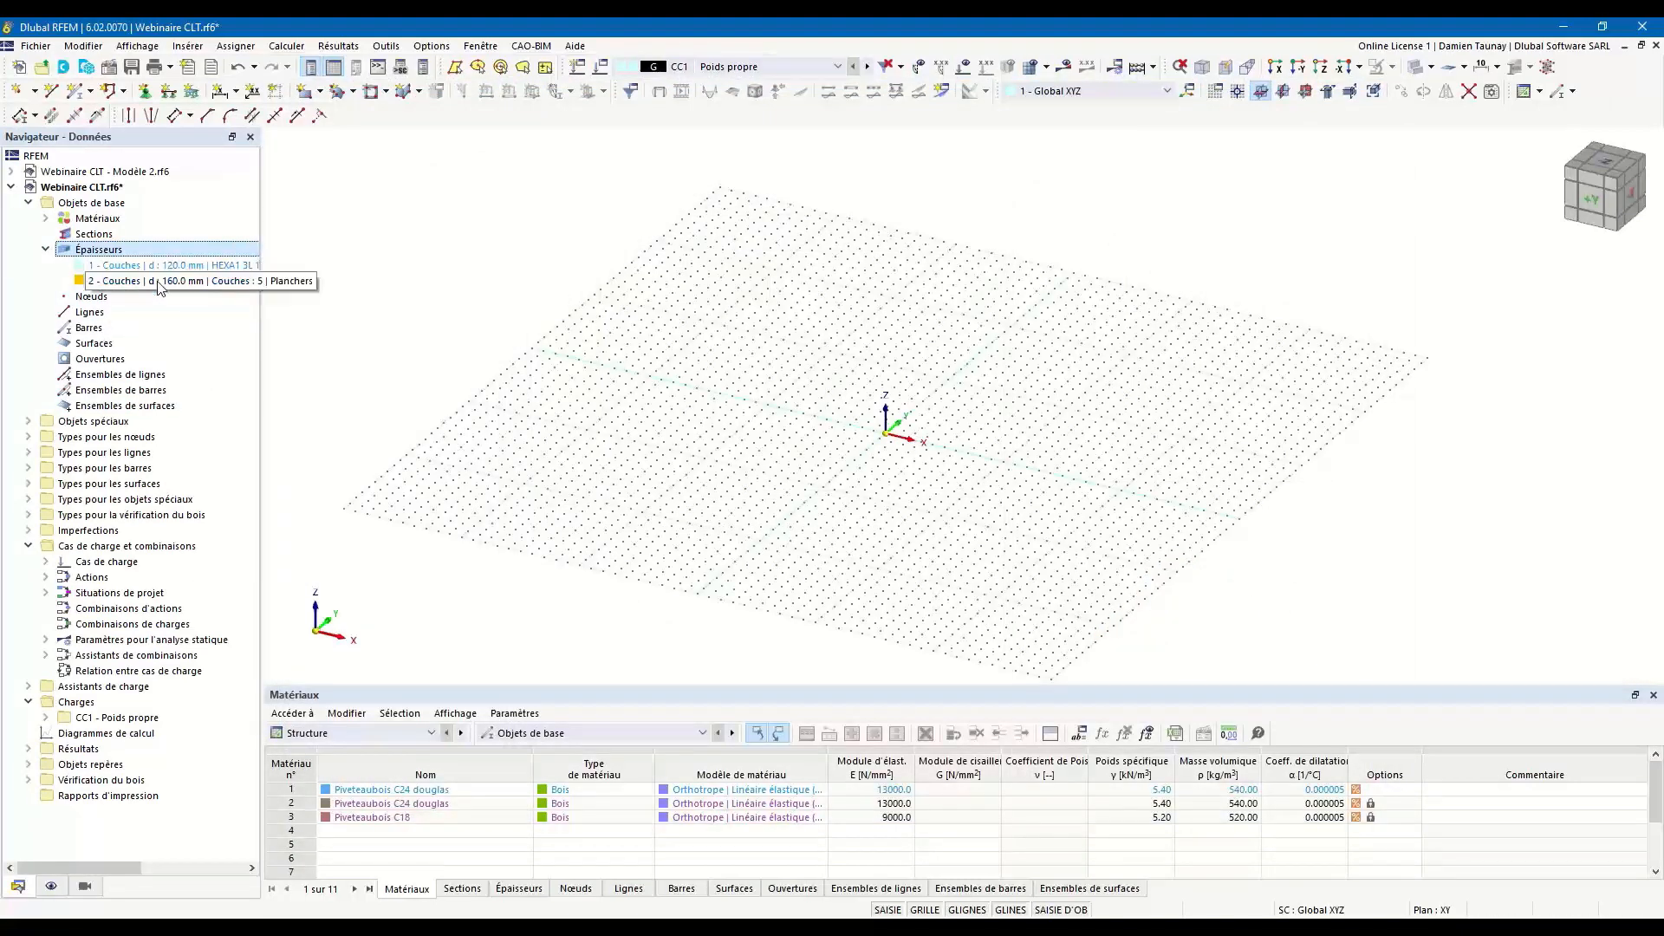
click(46, 220)
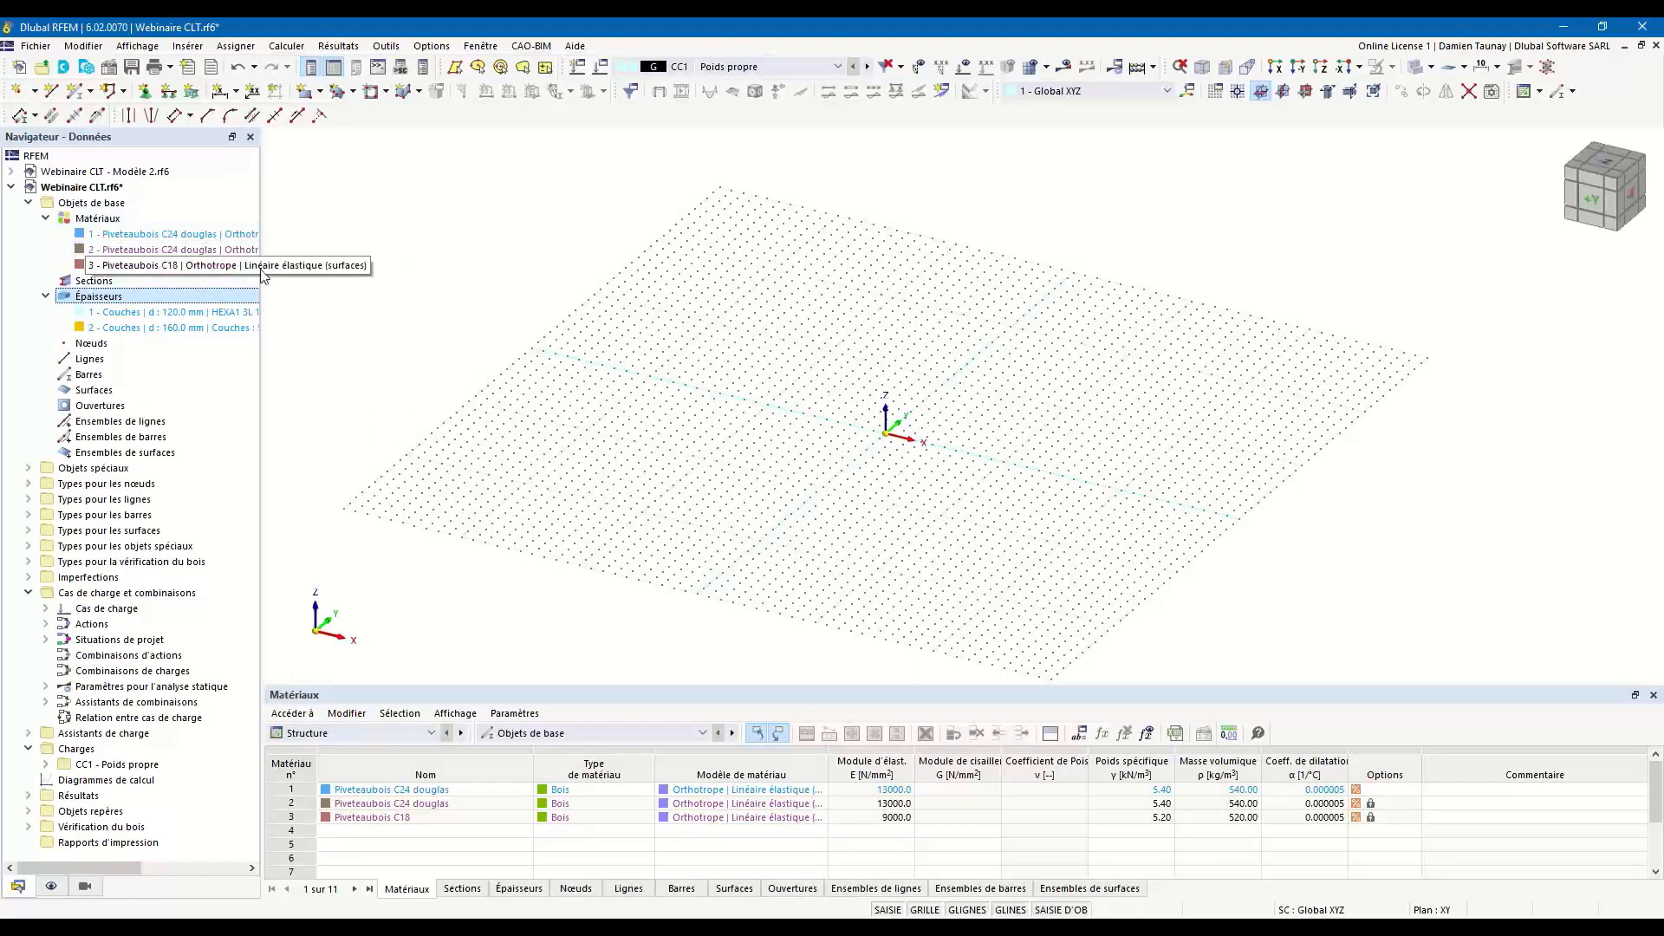
drag(263, 252, 310, 253)
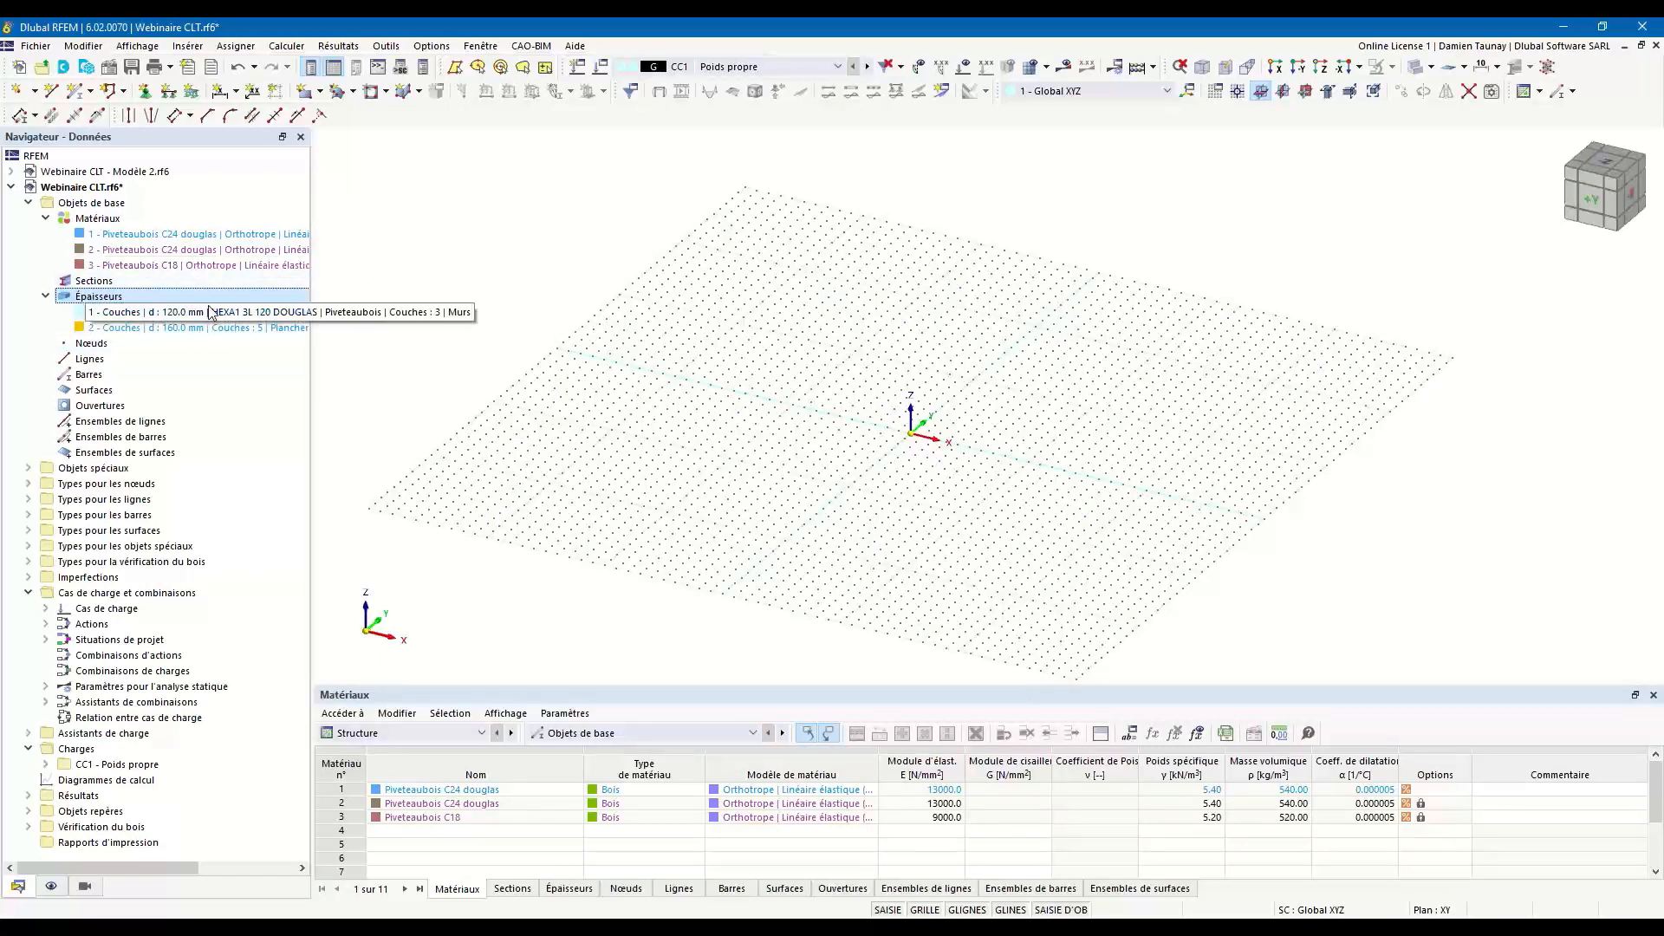
Change the material model of material 1, Piveteaubois C24 douglas, to isotropic linear elastic.
double_click(158, 242)
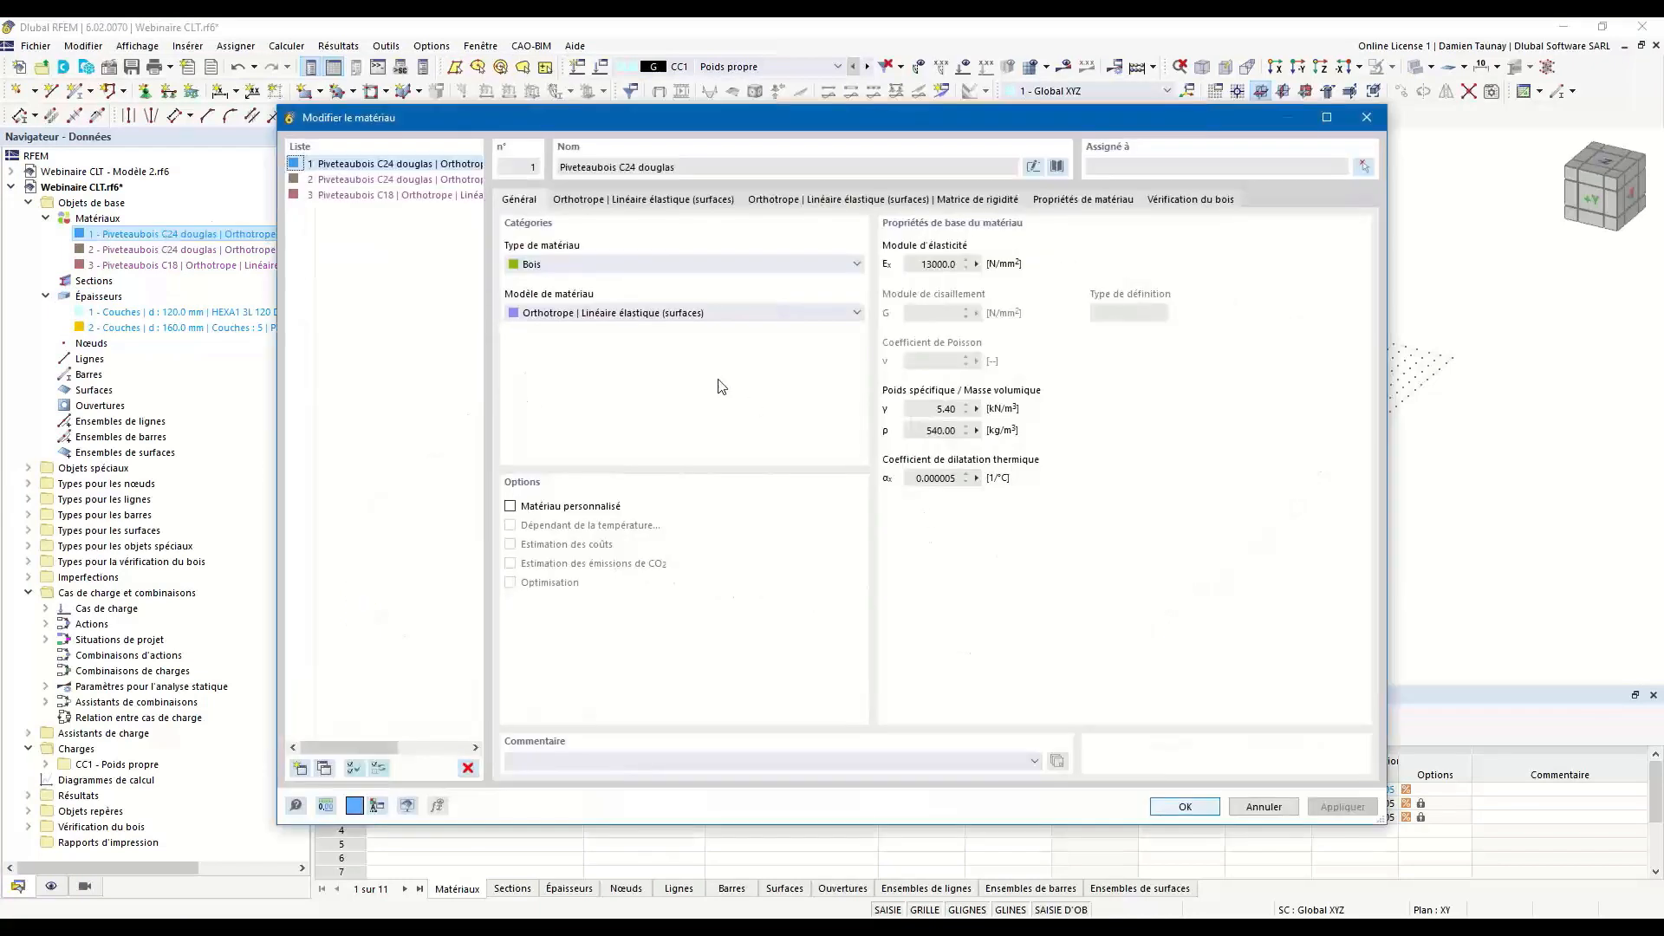
click(617, 314)
click(607, 327)
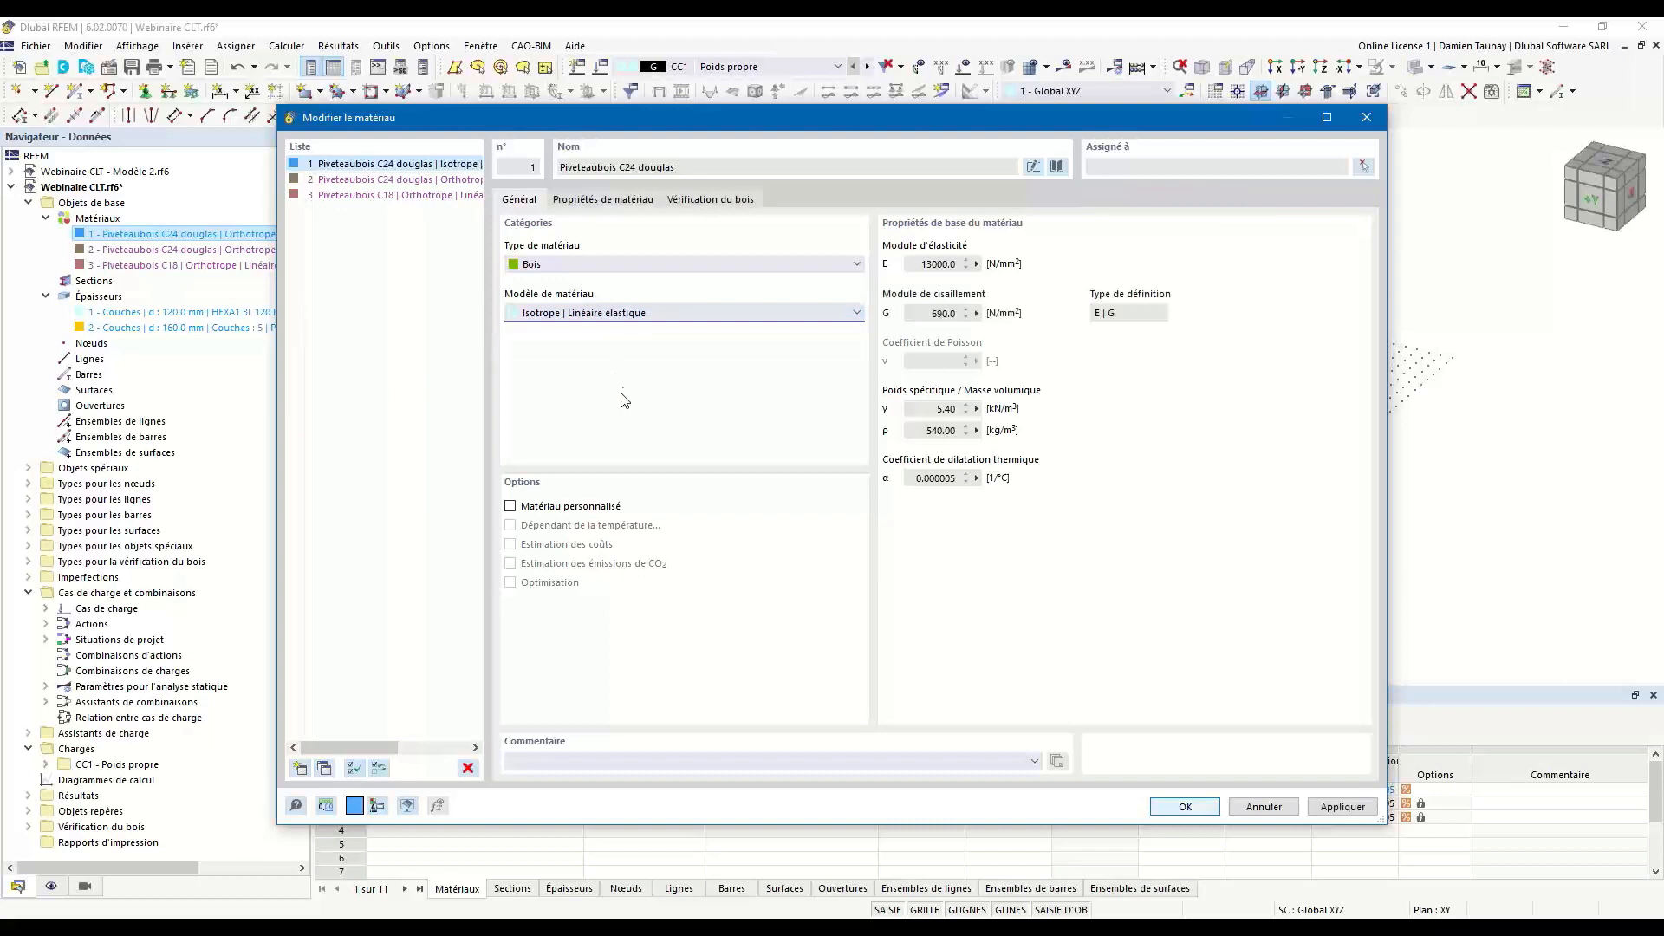
Replace material 1 with glued-laminated timber GL24h from the EN 14080:2013-08 GL h series in the library and accept it.
click(1058, 166)
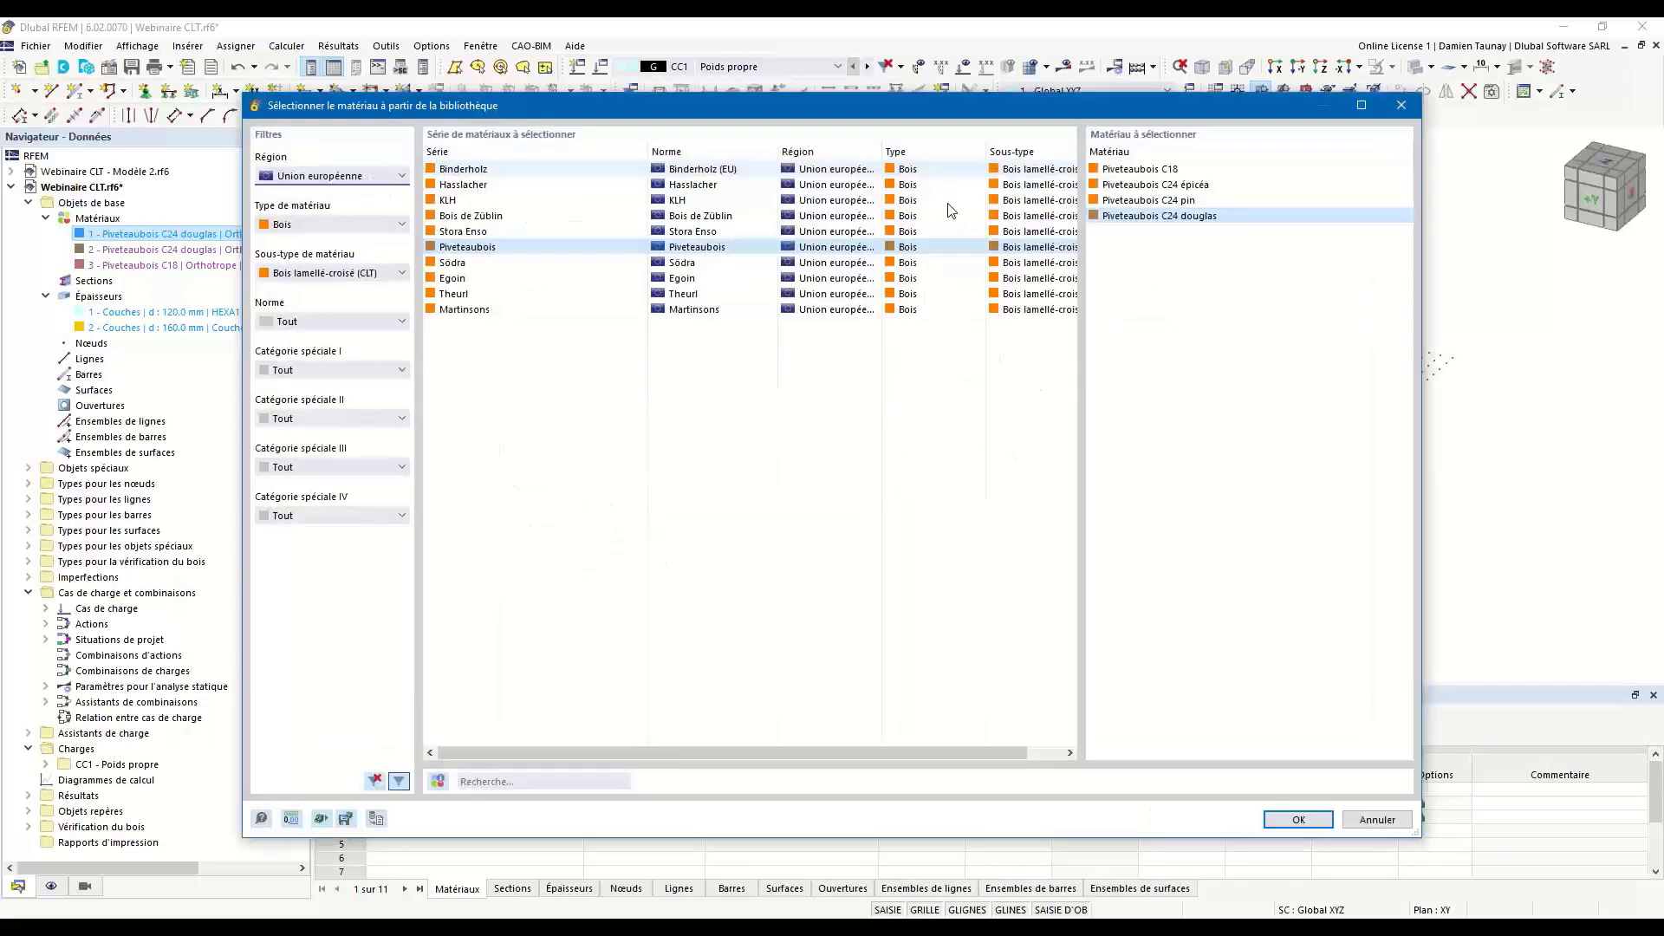
click(329, 273)
click(297, 317)
click(297, 275)
click(297, 302)
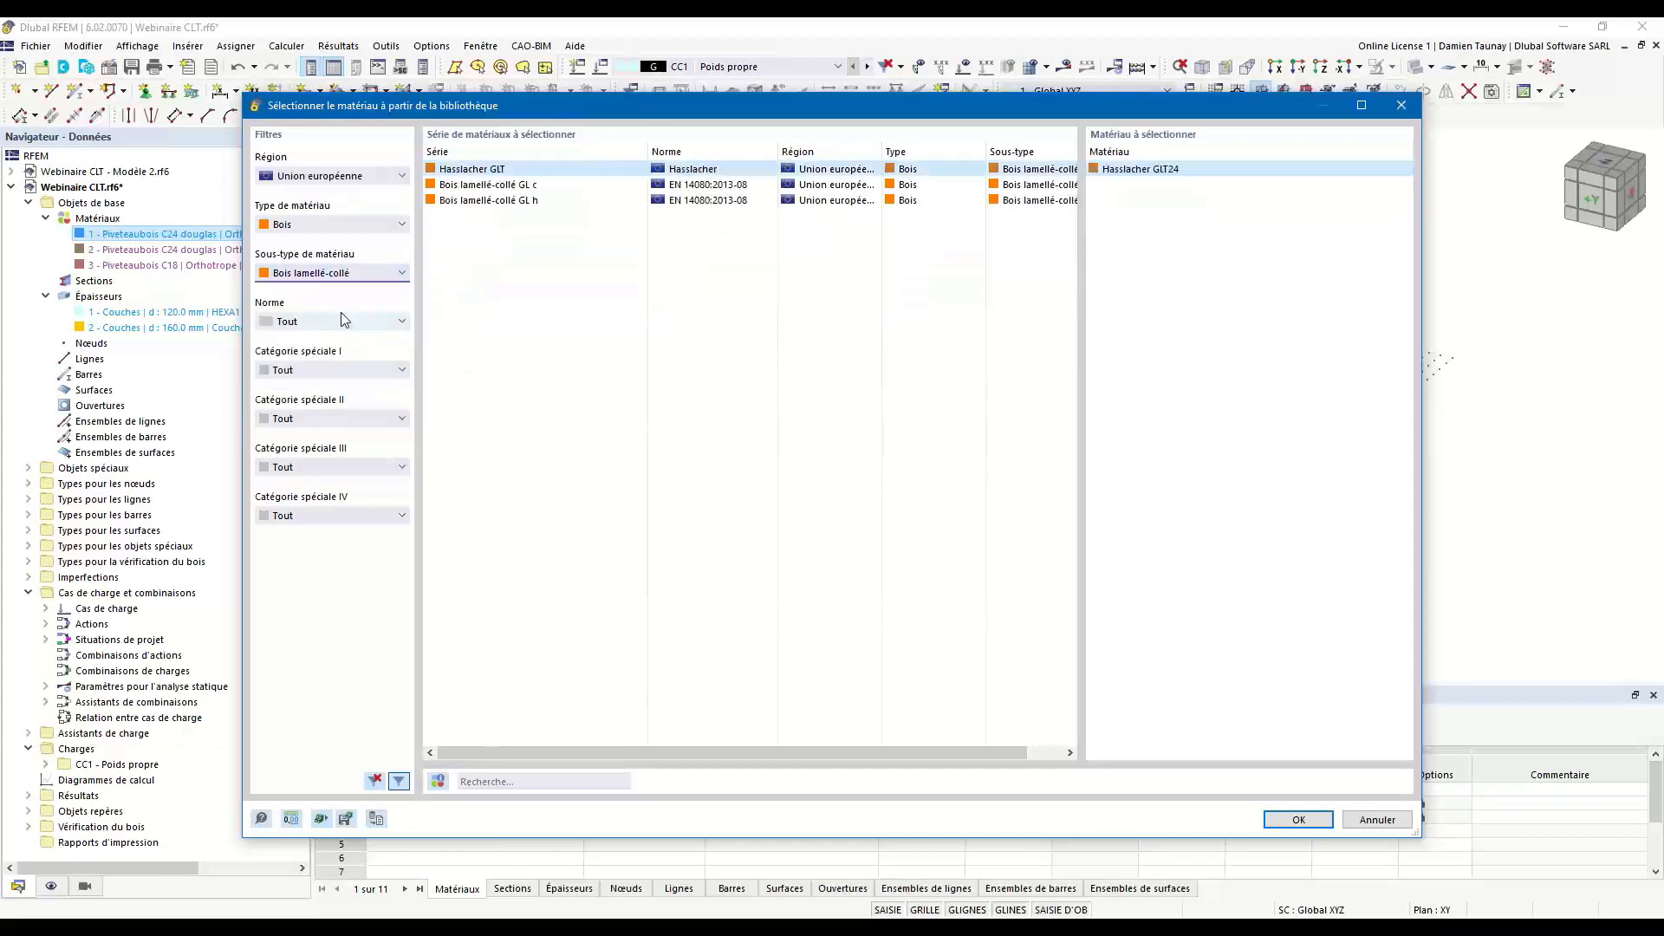
click(491, 200)
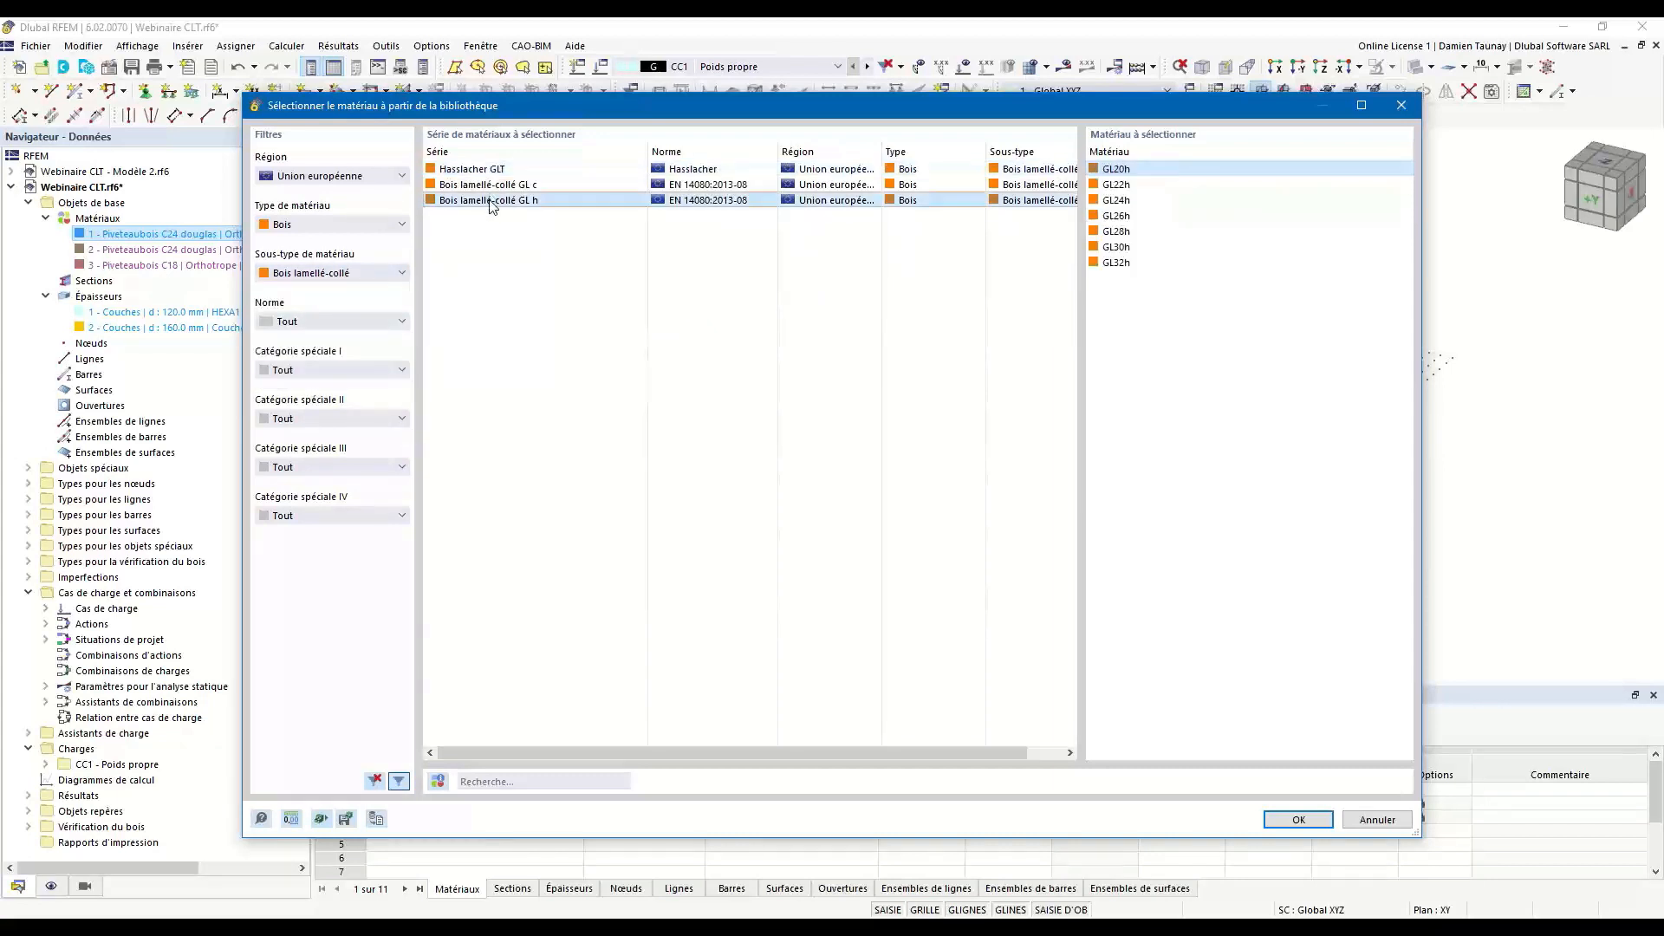
click(1123, 200)
click(1295, 819)
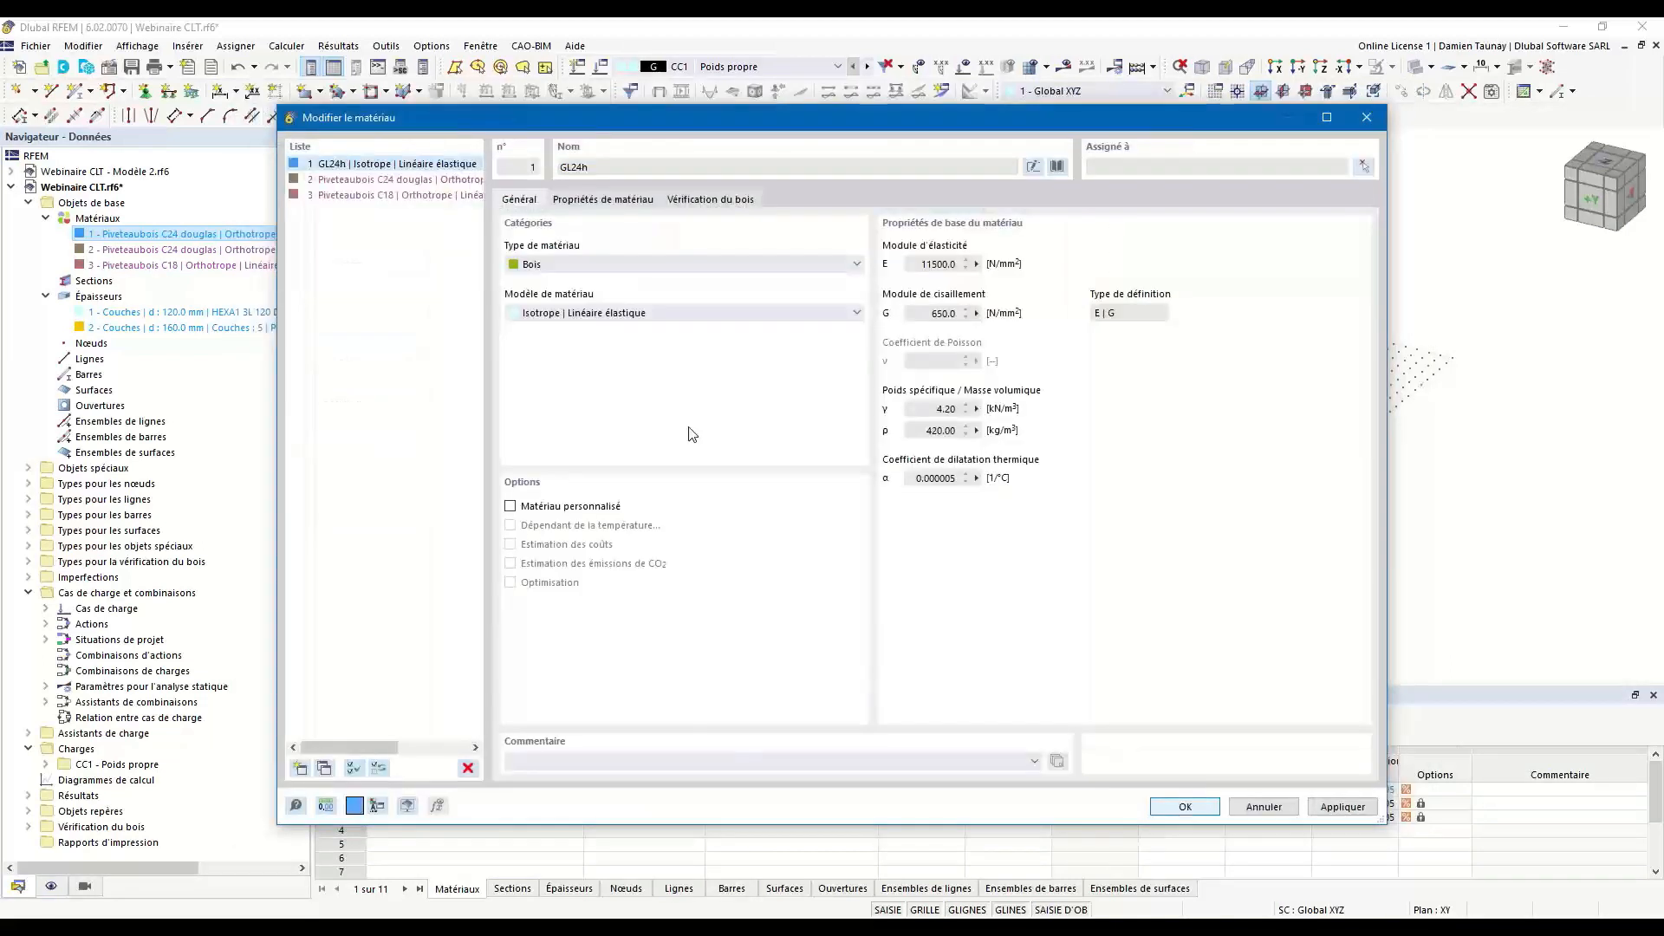
click(1185, 807)
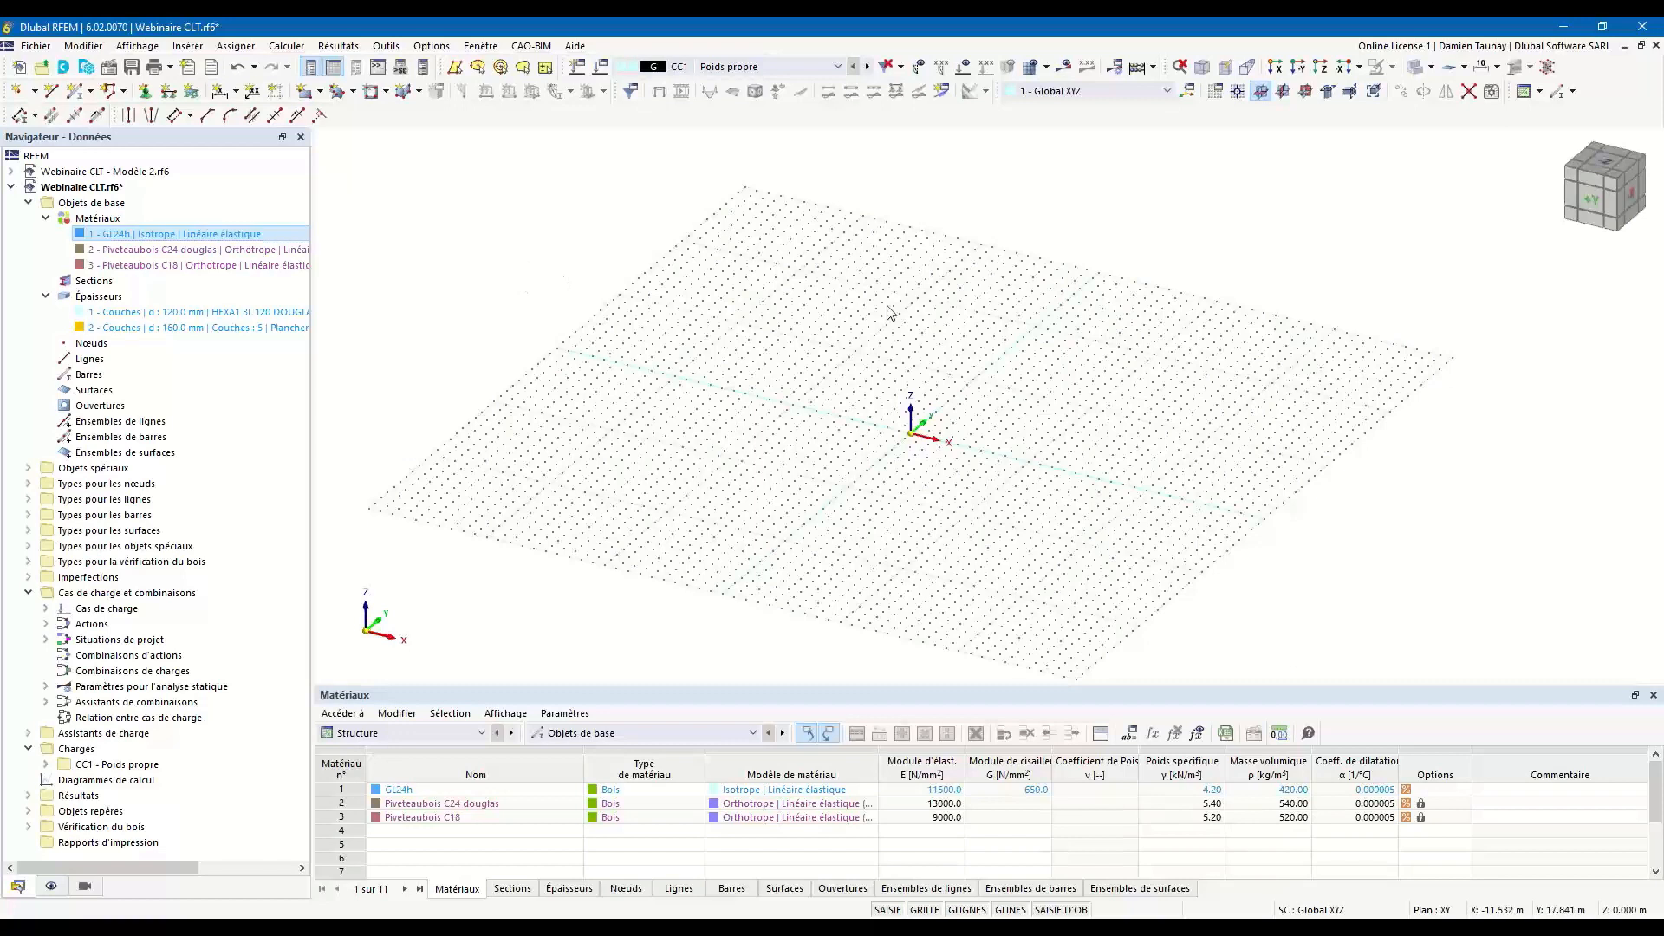
Create a rectangular solid section R_M1 150/150 in GL24h.
click(90, 284)
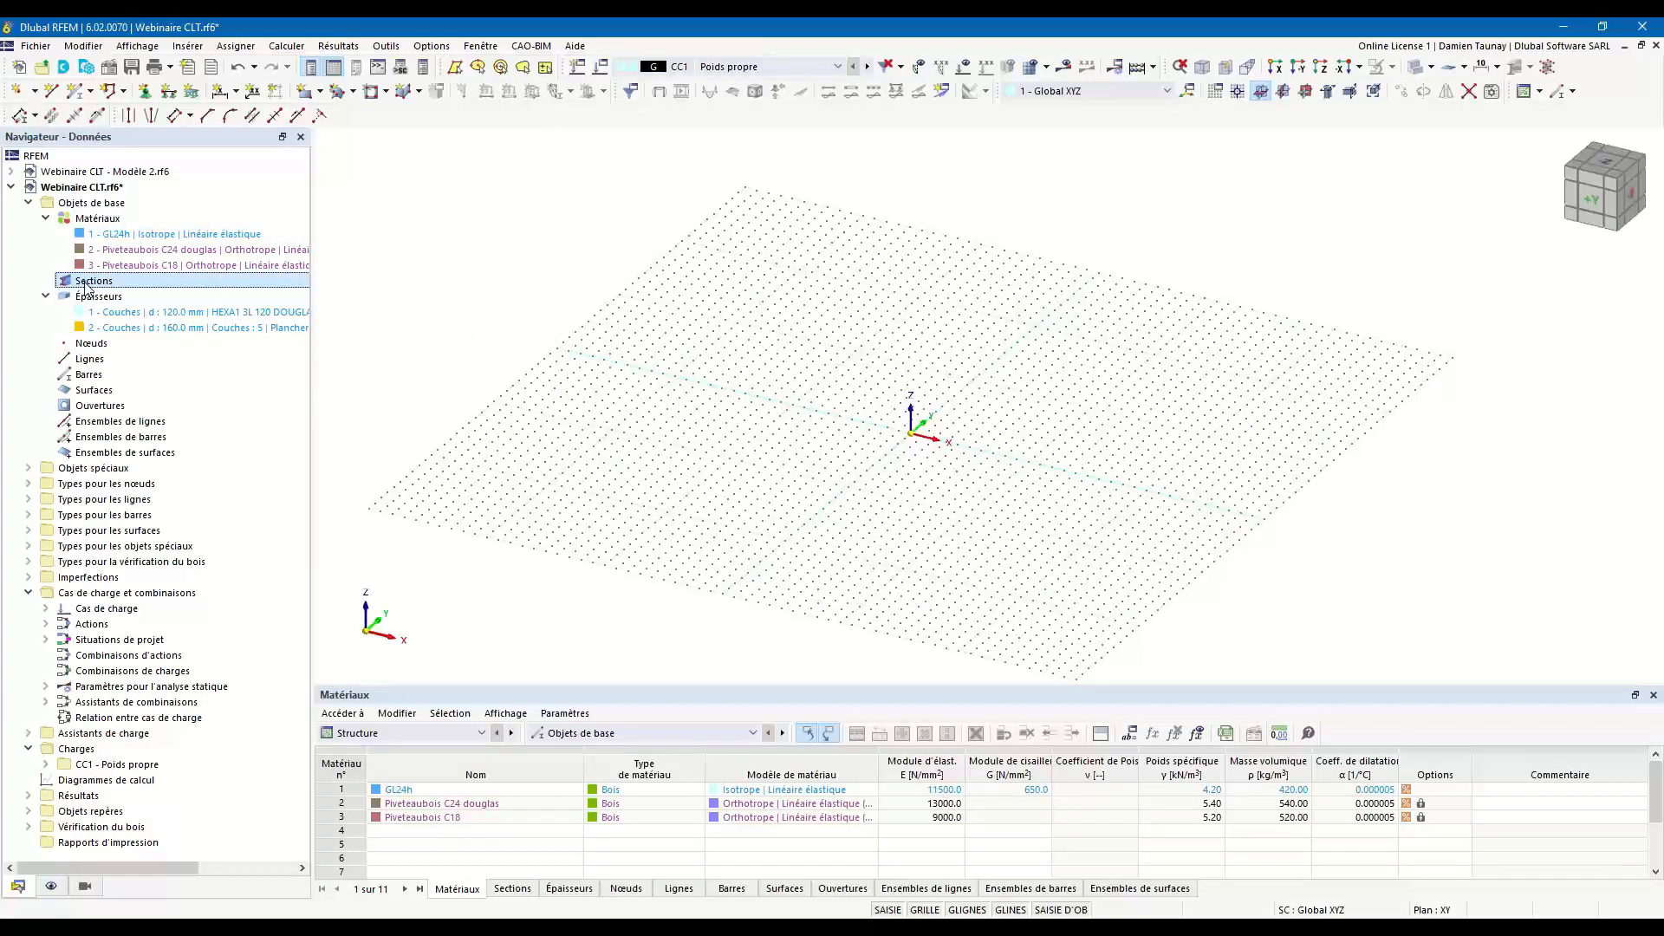
double_click(87, 284)
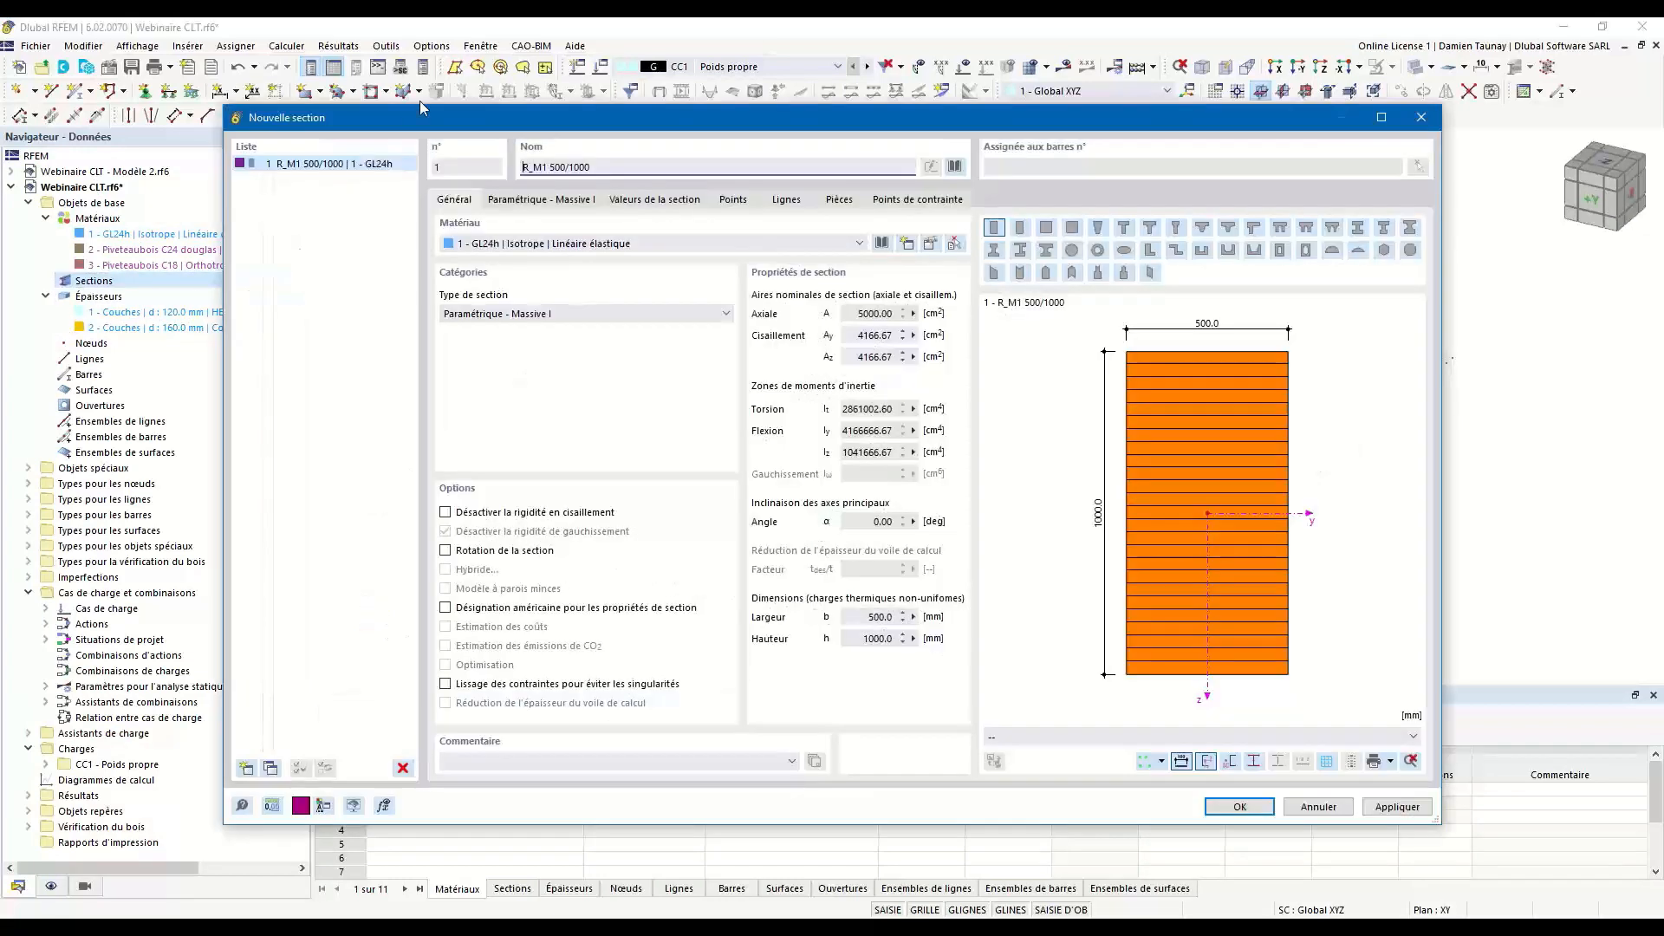
click(953, 167)
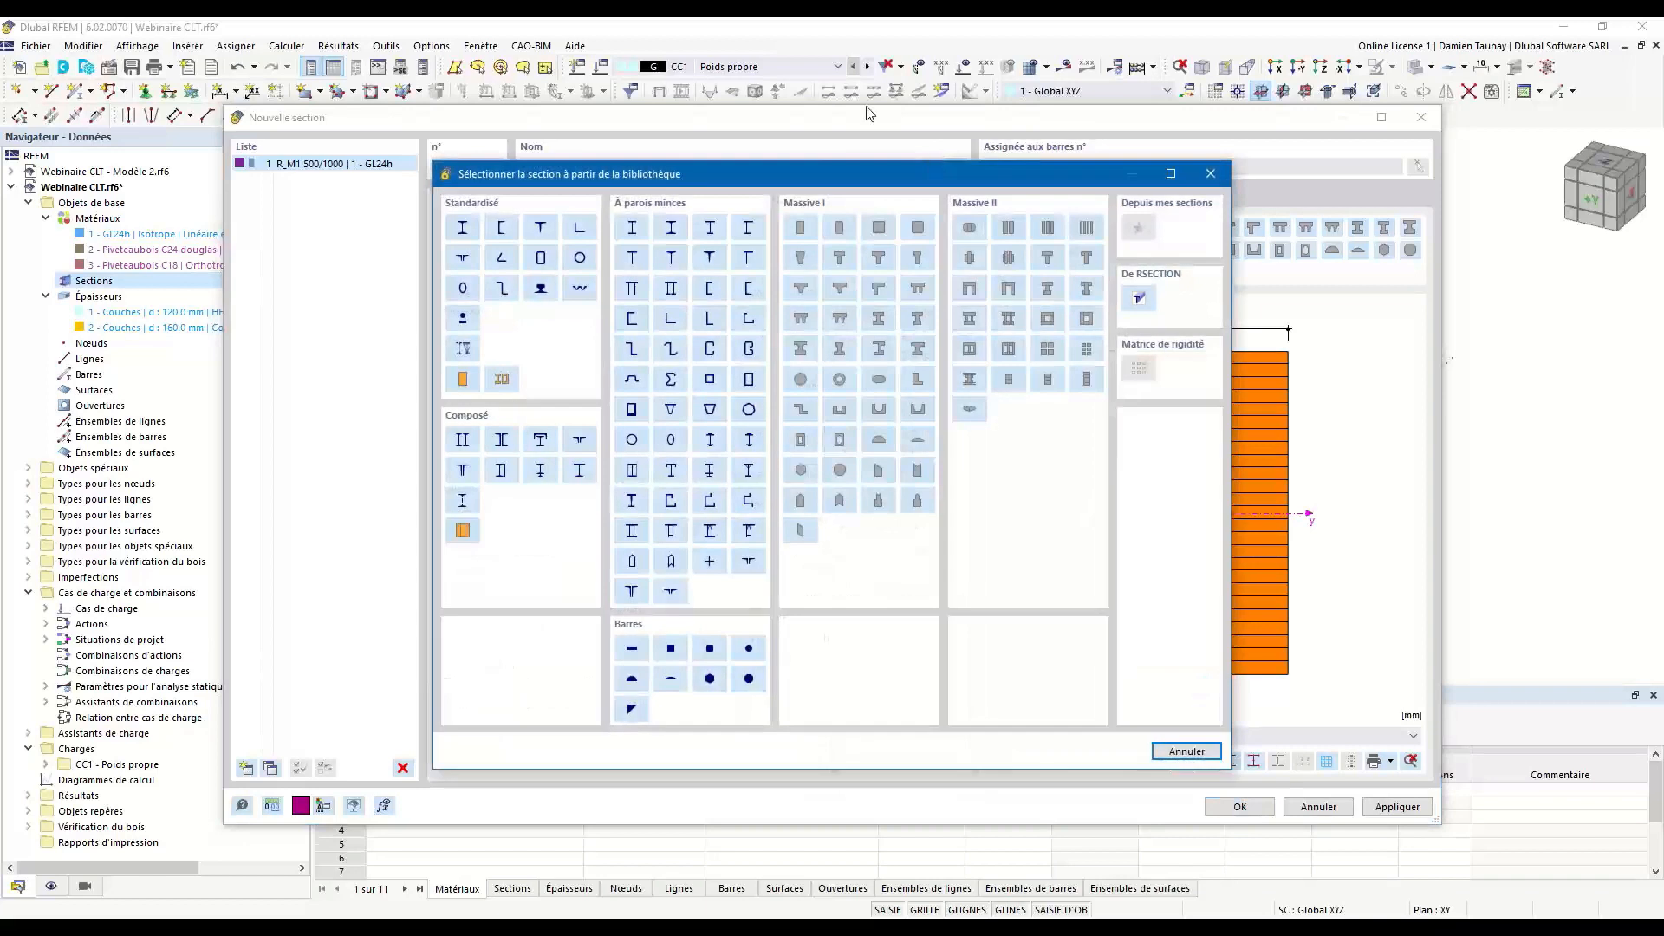
click(1211, 173)
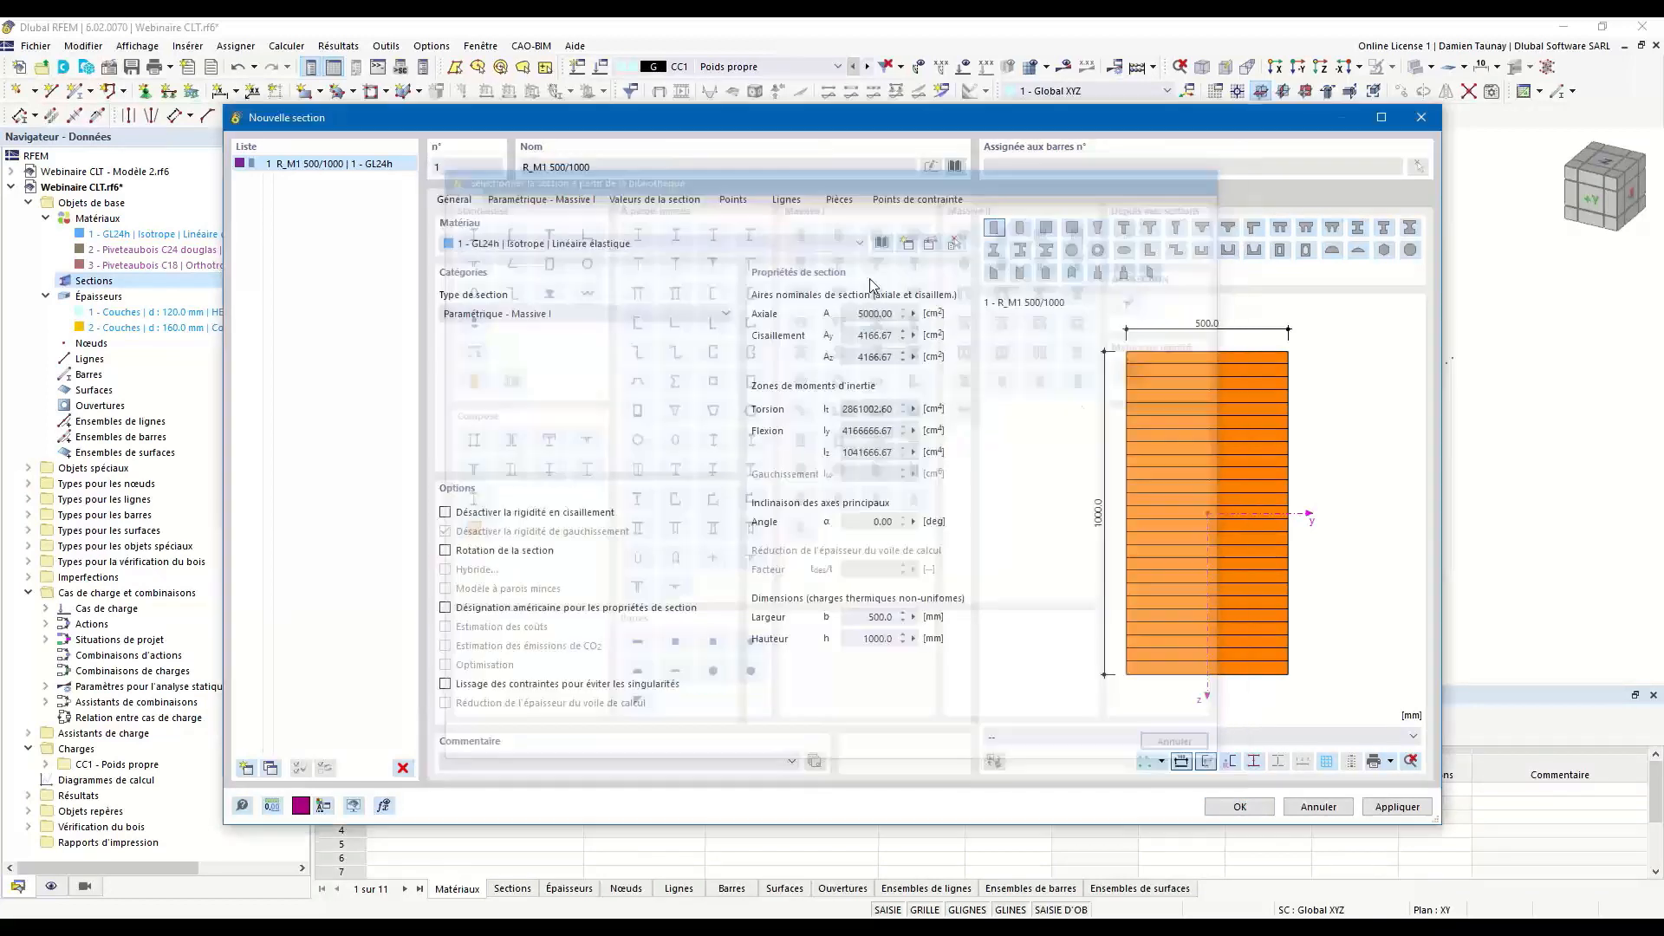
drag(600, 168, 549, 167)
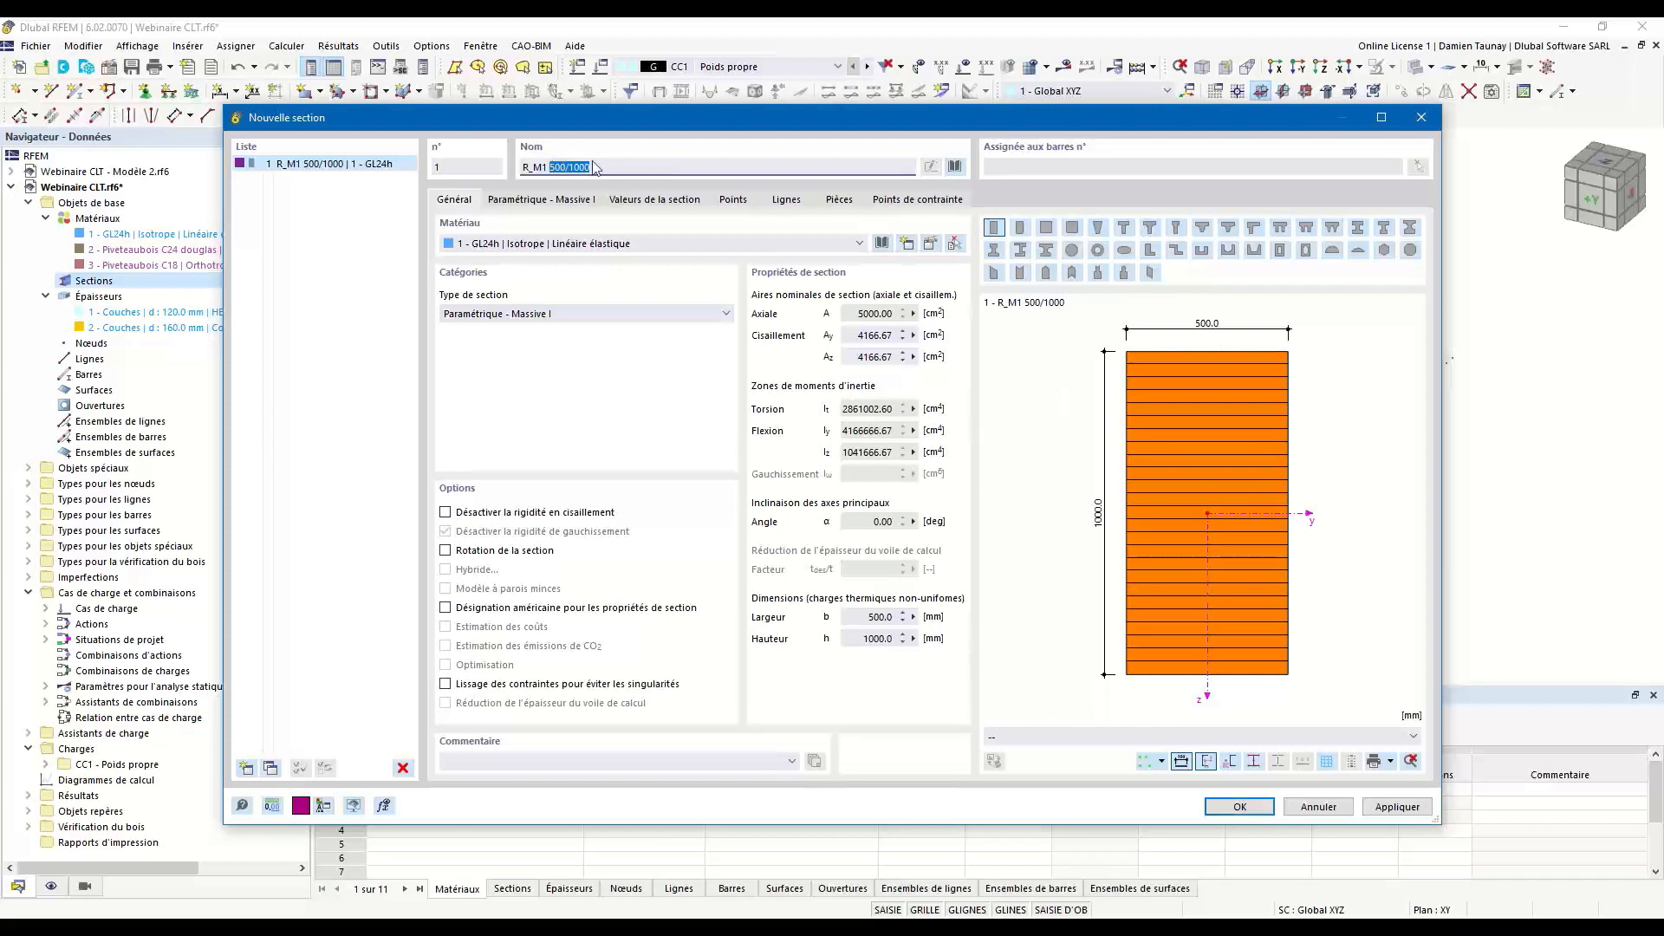
double_click(553, 167)
key(BackSpace)
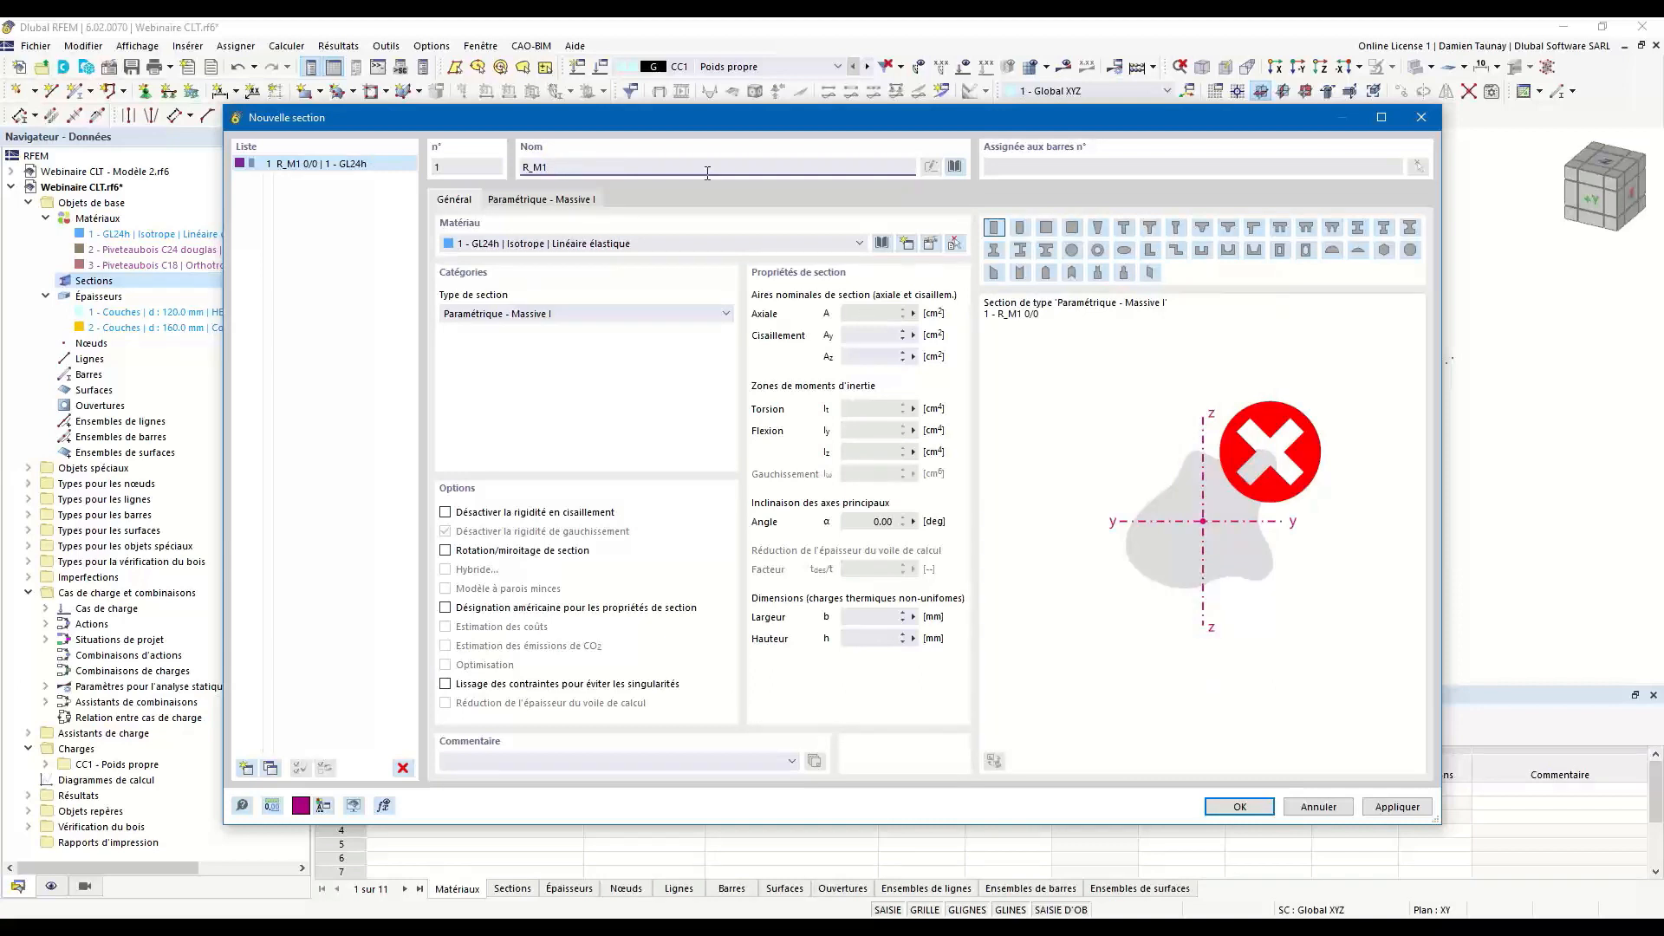
text(150/150)
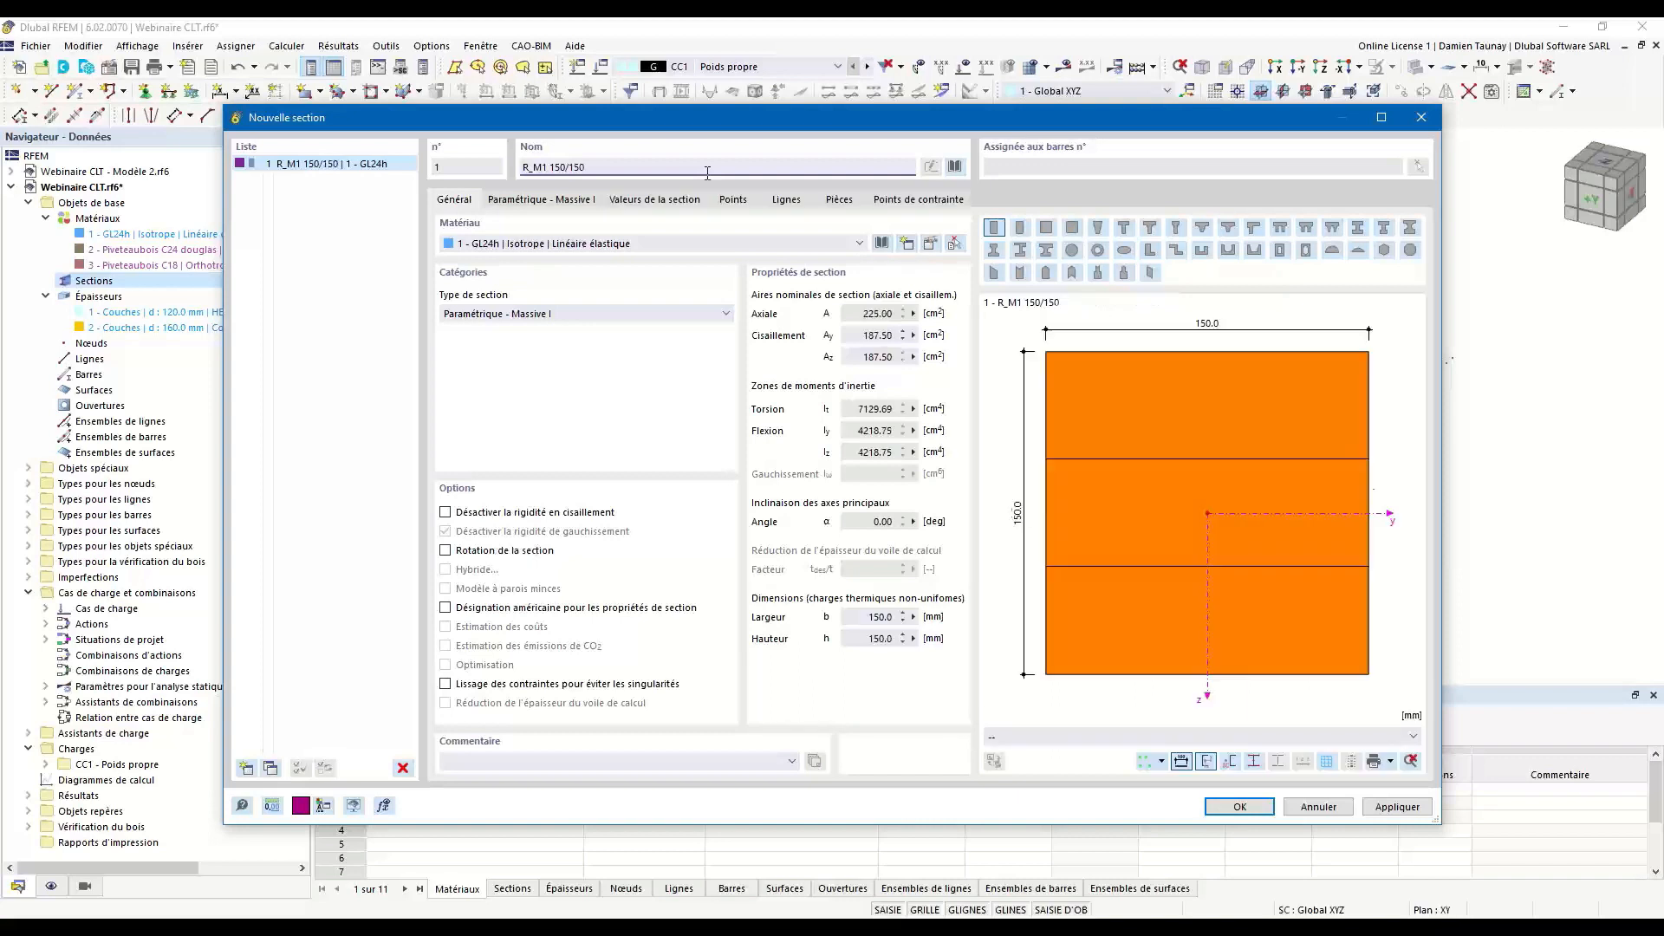
Copy the 150/150 section and rename the copy as R_M1 100/150.
click(272, 769)
click(558, 170)
key(BackSpace)
text(0)
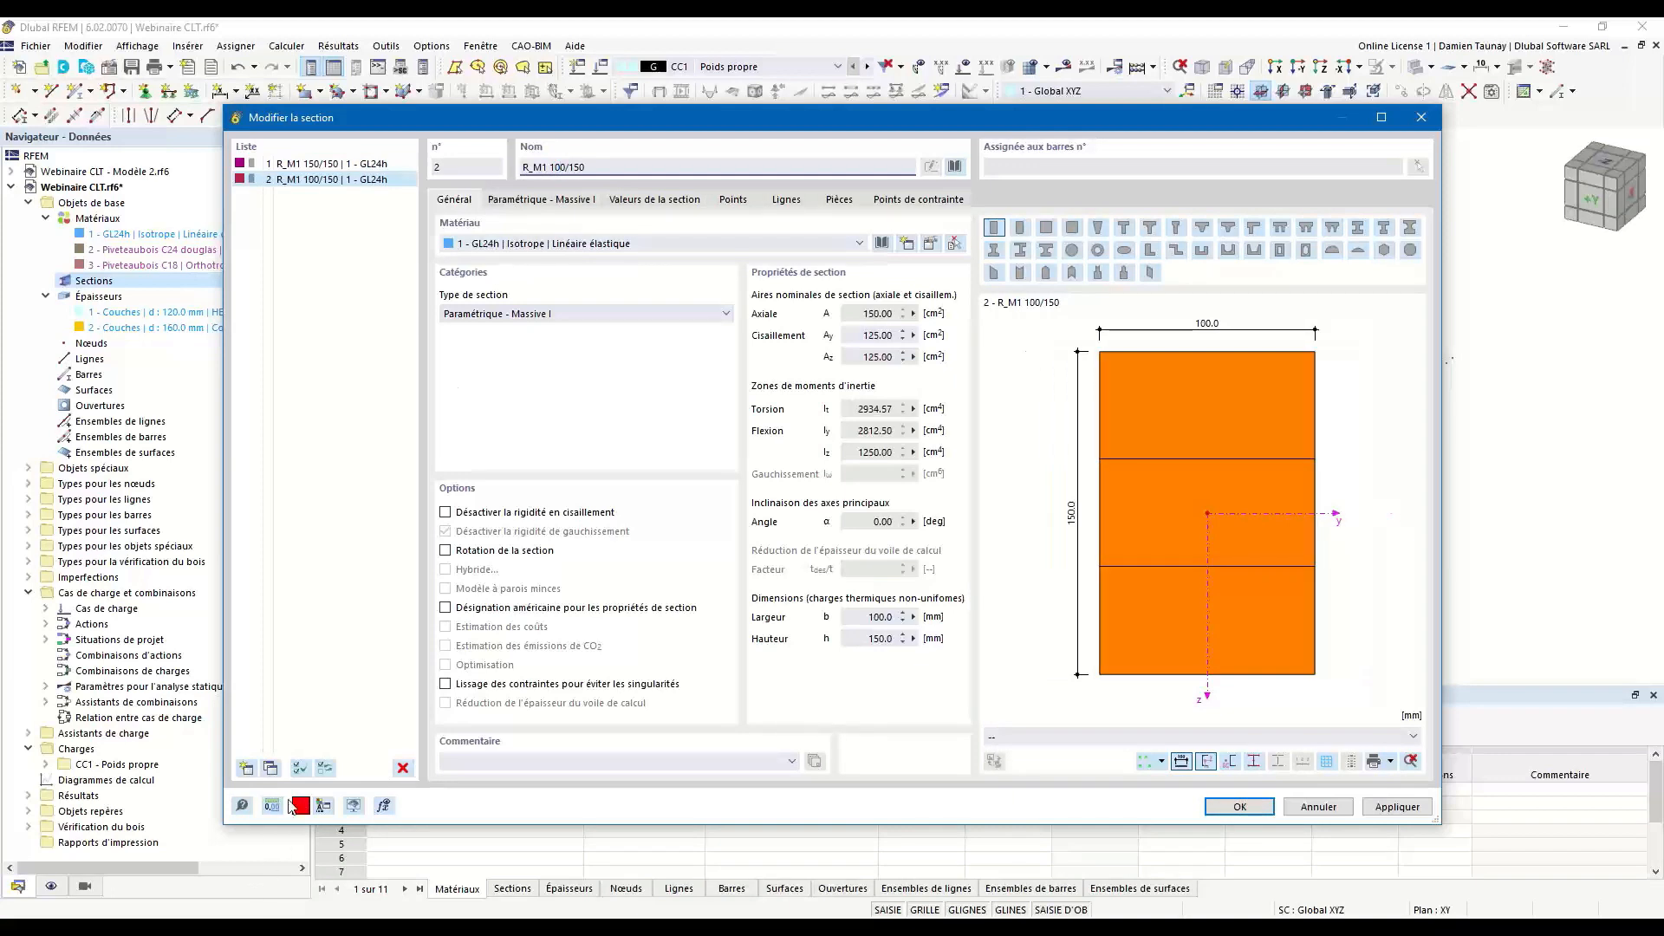
Copy the 100/150 section as R_M1 100/100, check its parametric dimensions, and accept the sections.
click(271, 768)
drag(596, 158, 574, 163)
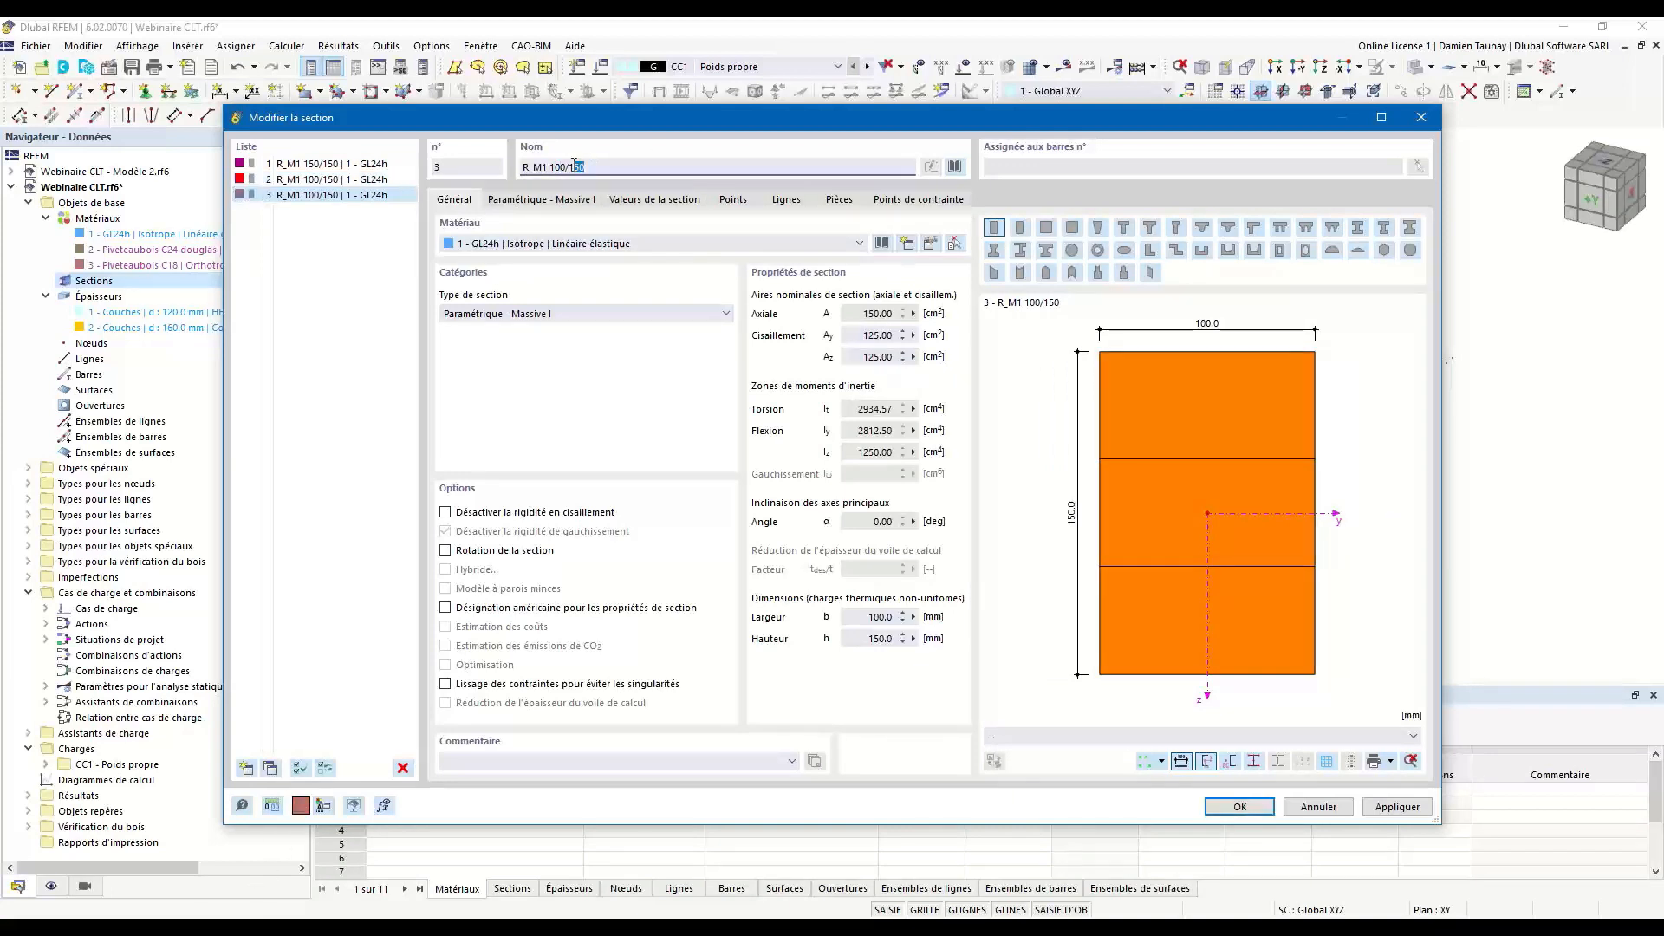
text(00)
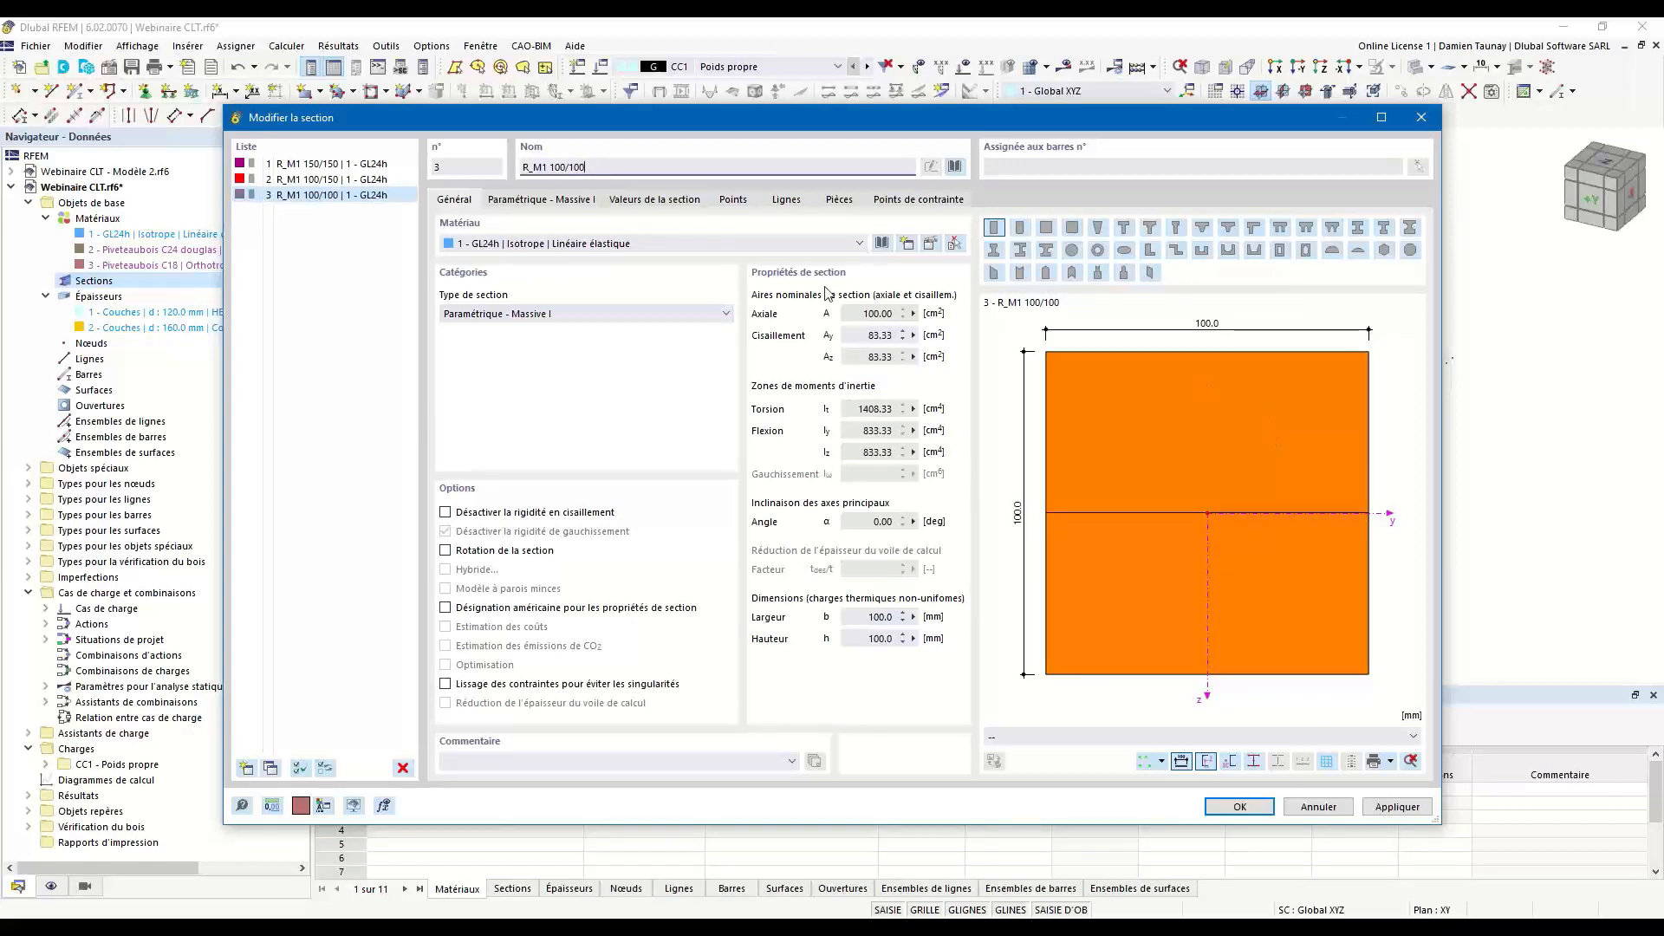
drag(608, 169, 450, 163)
click(546, 202)
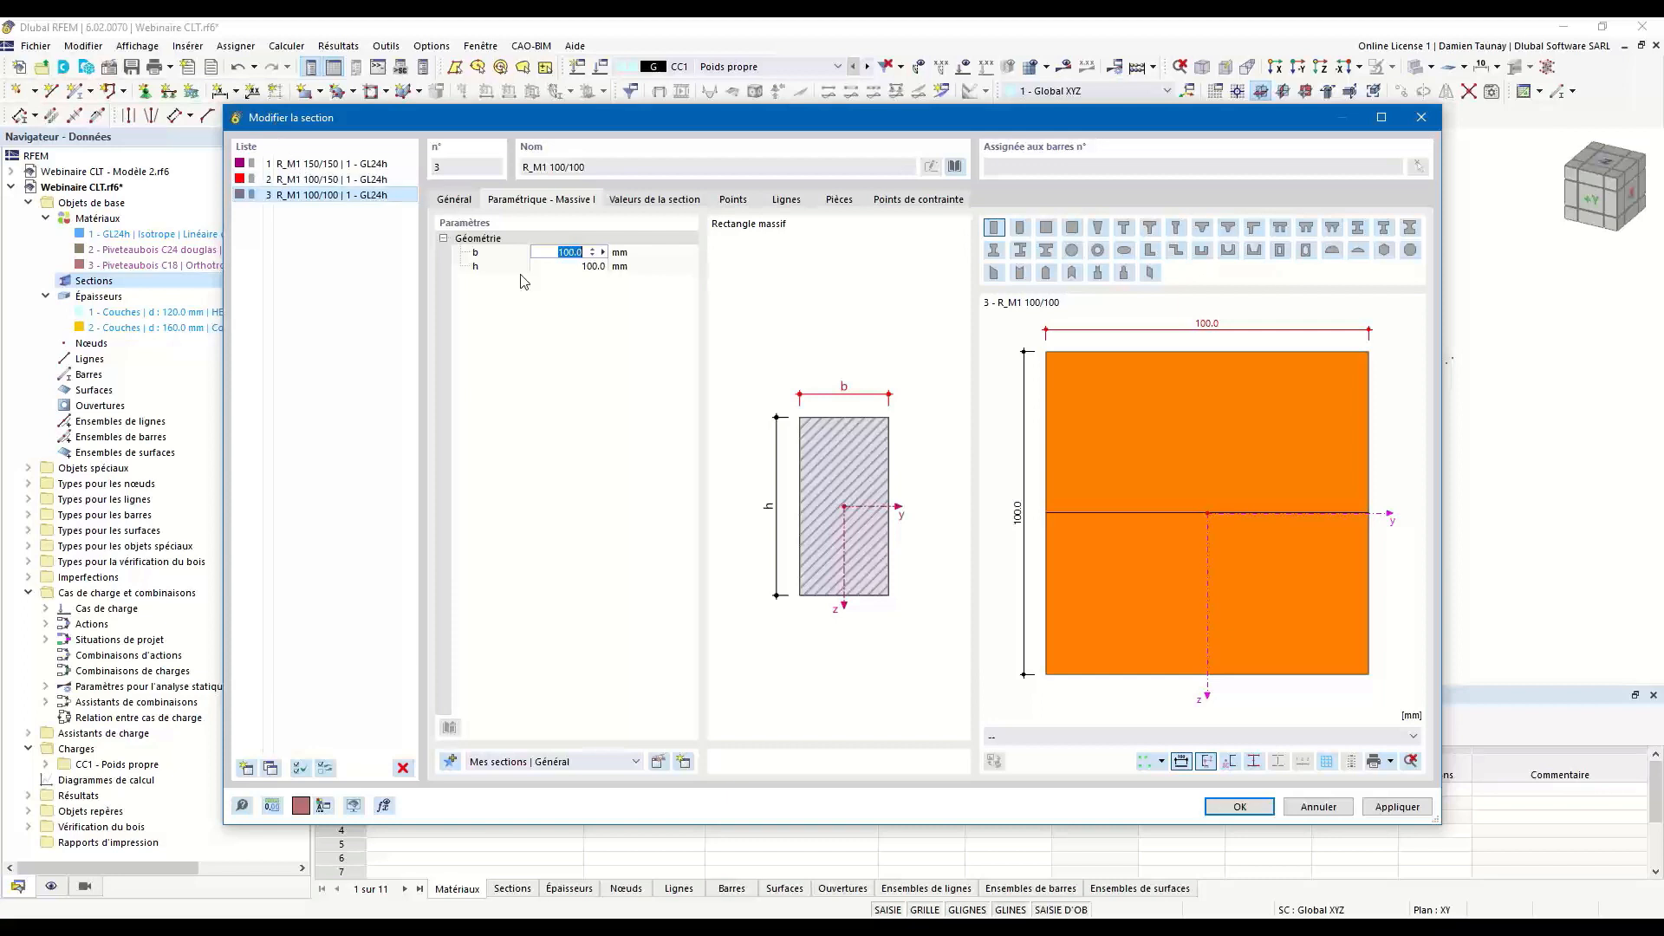
click(1253, 813)
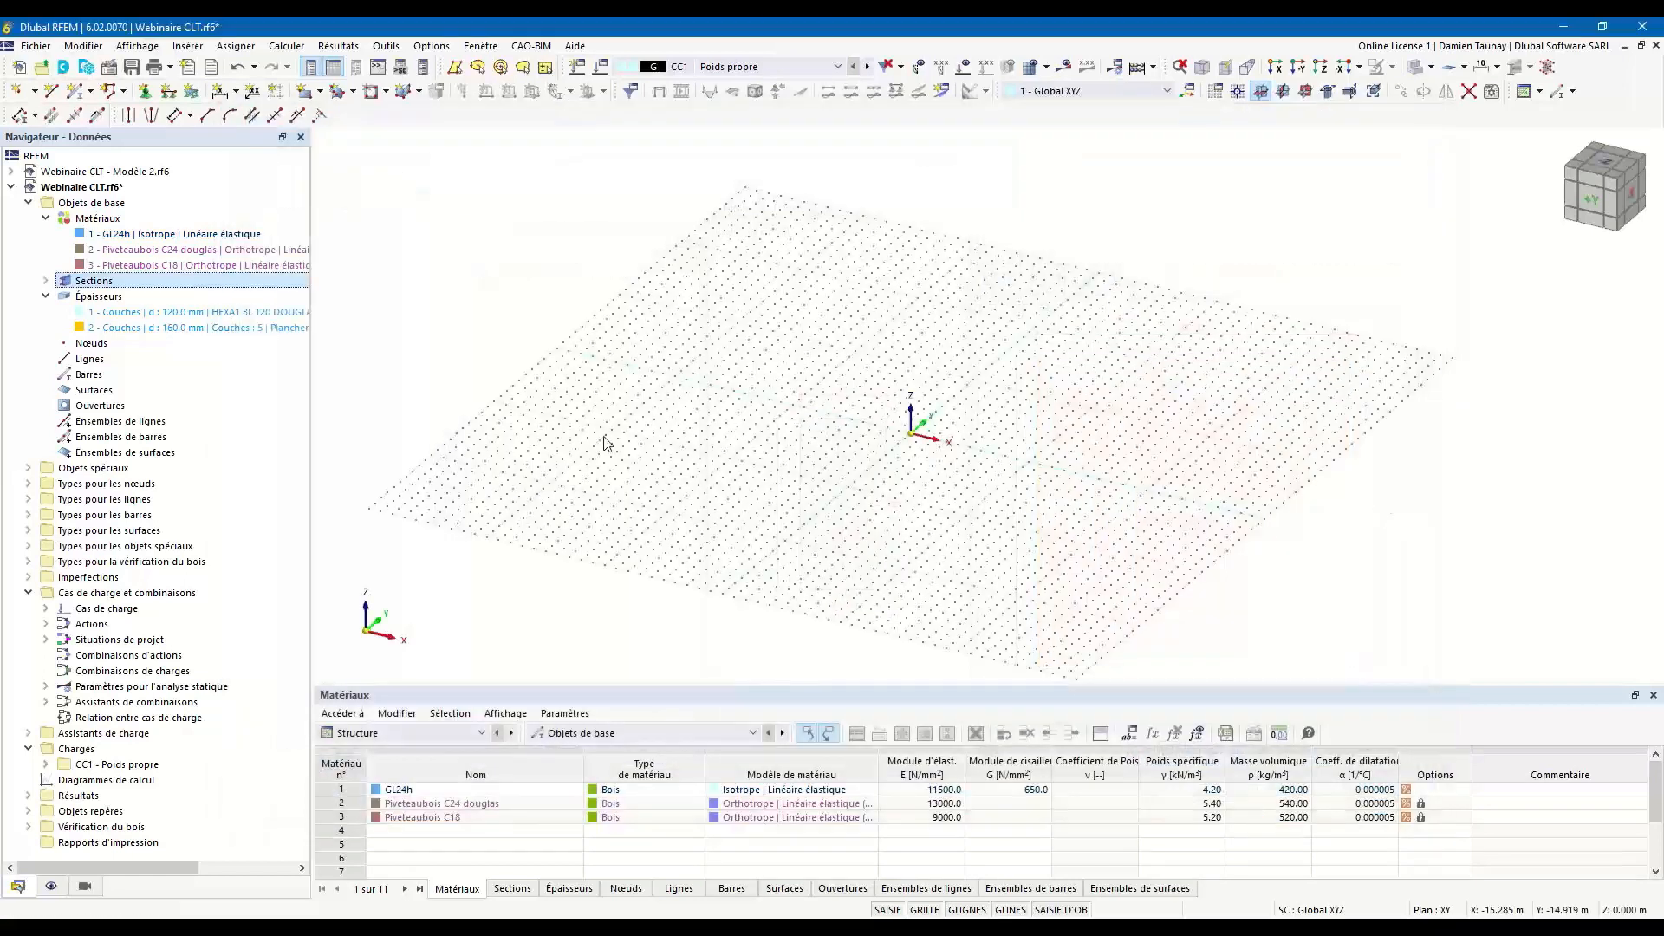
Draw a simple line 10 m long from the origin along the Y axis in the XY plane.
click(45, 280)
middle_drag(1114, 349, 912, 393)
ctrl+middle_drag(815, 348, 808, 397)
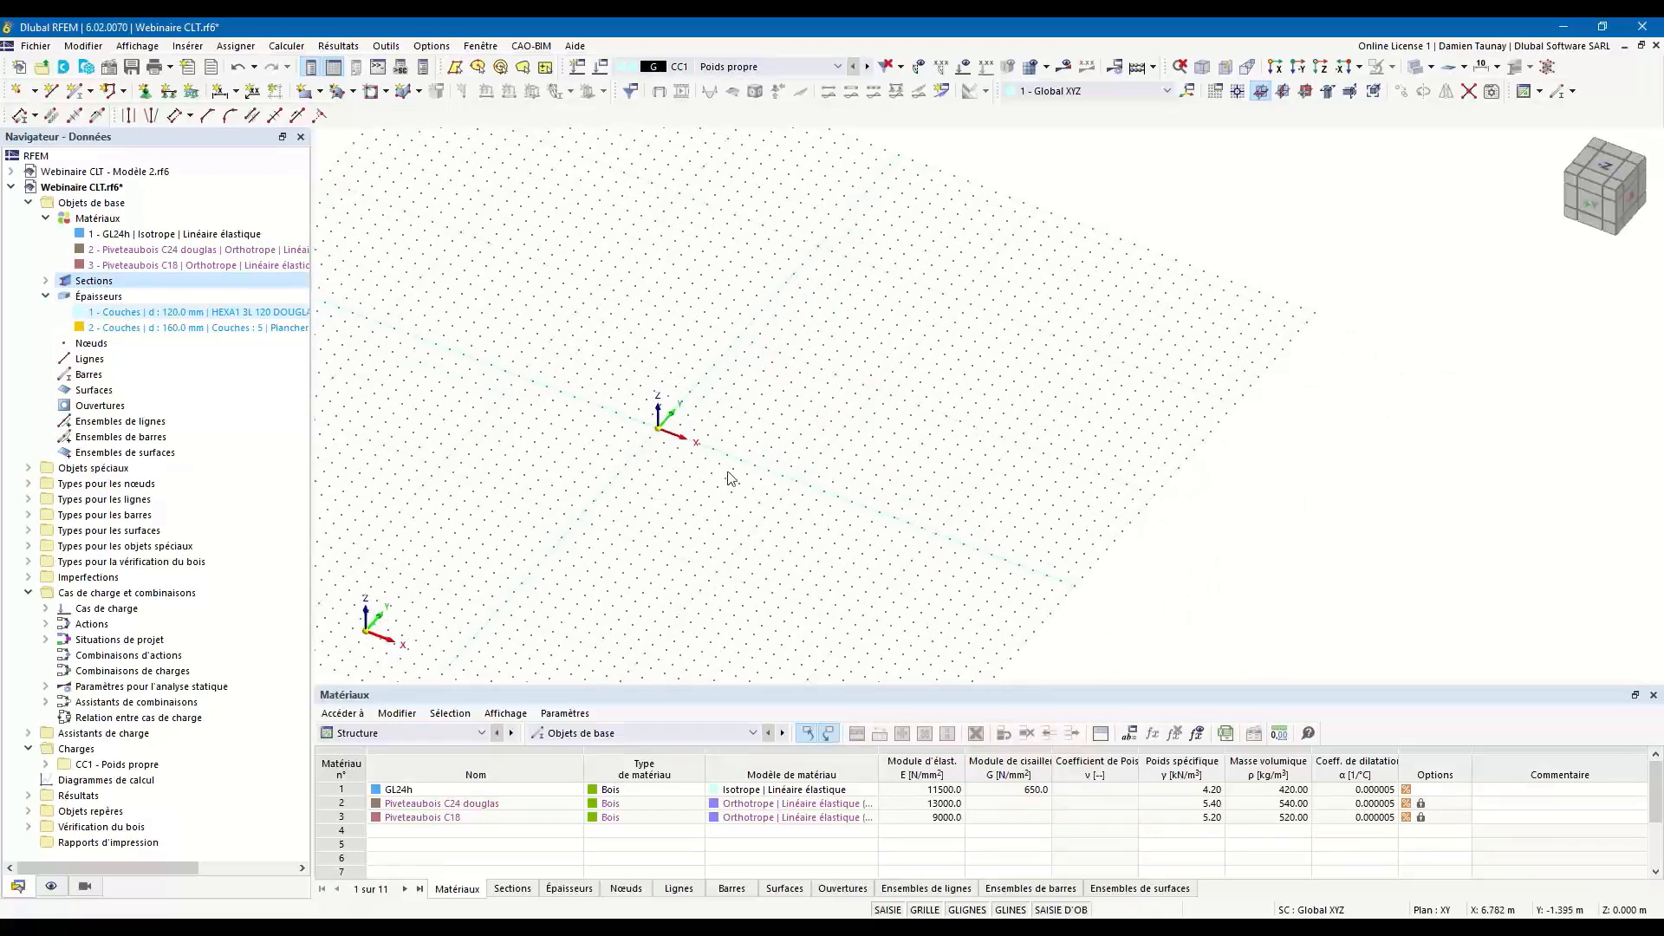
middle_drag(720, 323, 717, 349)
ctrl+middle_drag(703, 412, 690, 376)
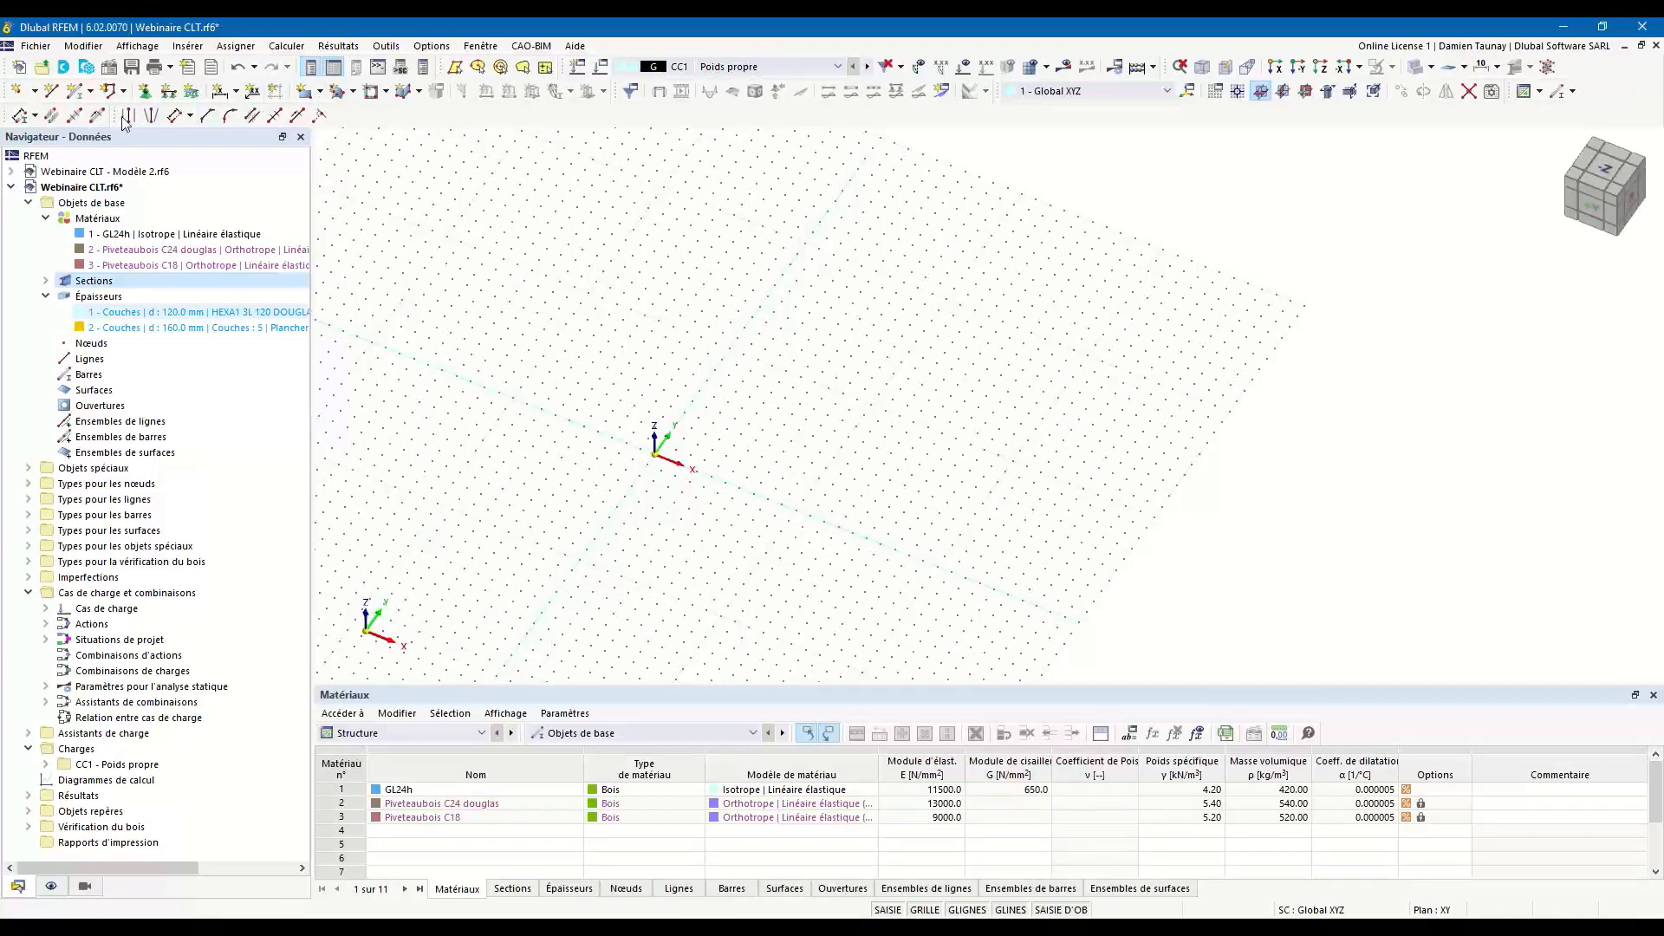
click(51, 90)
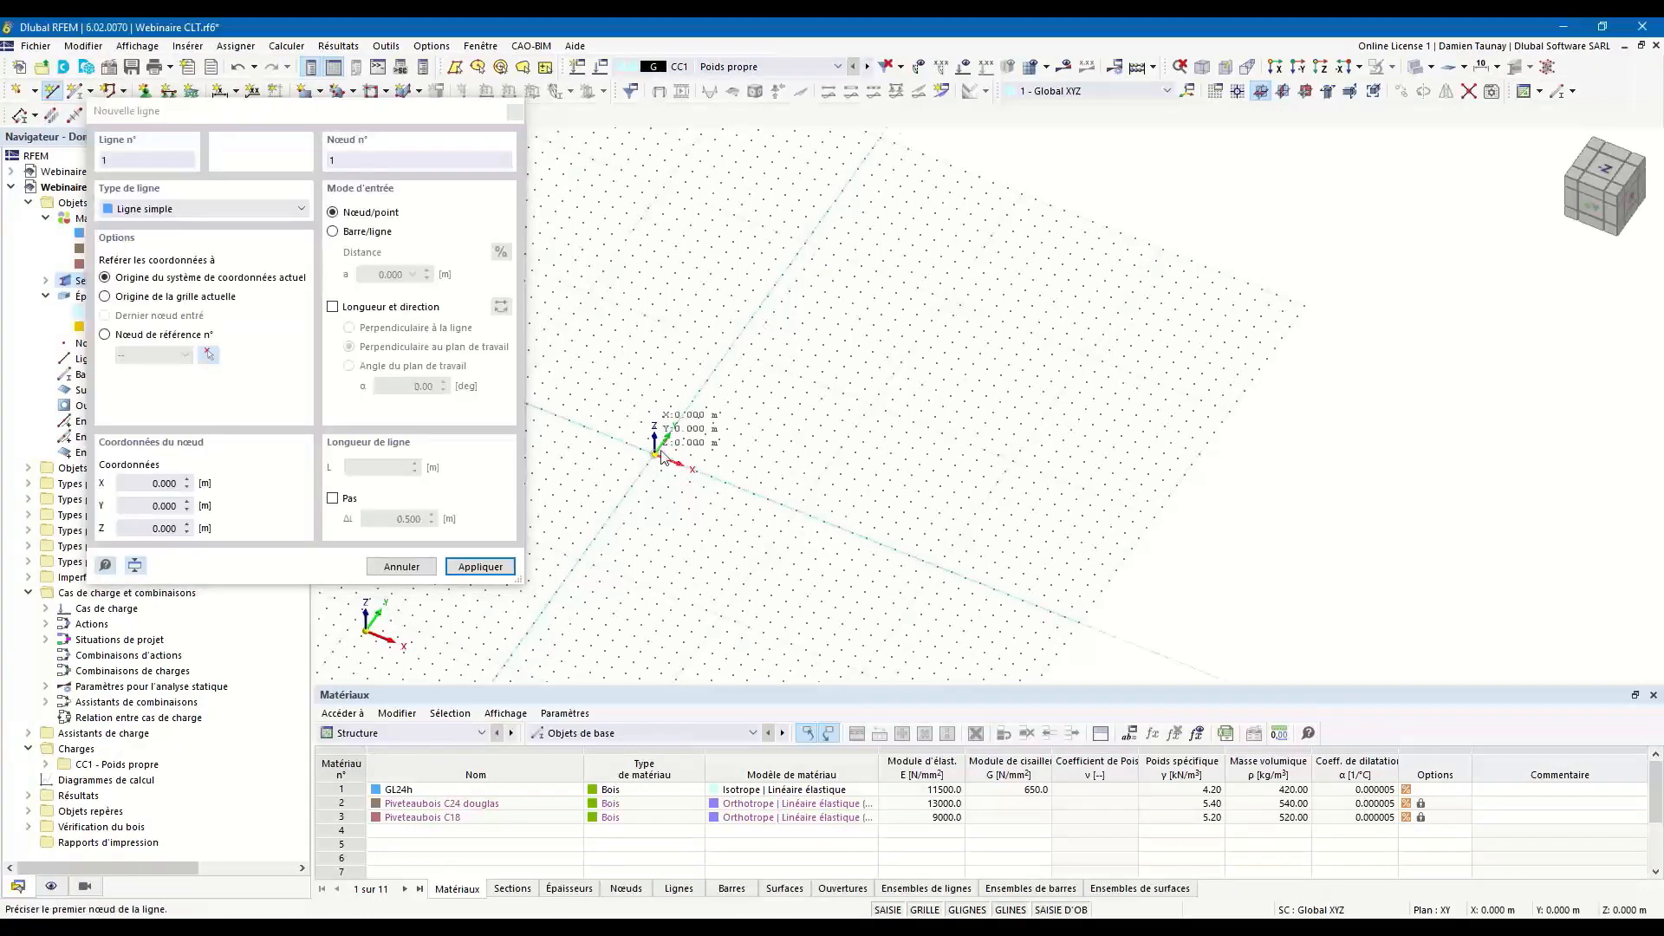
click(730, 349)
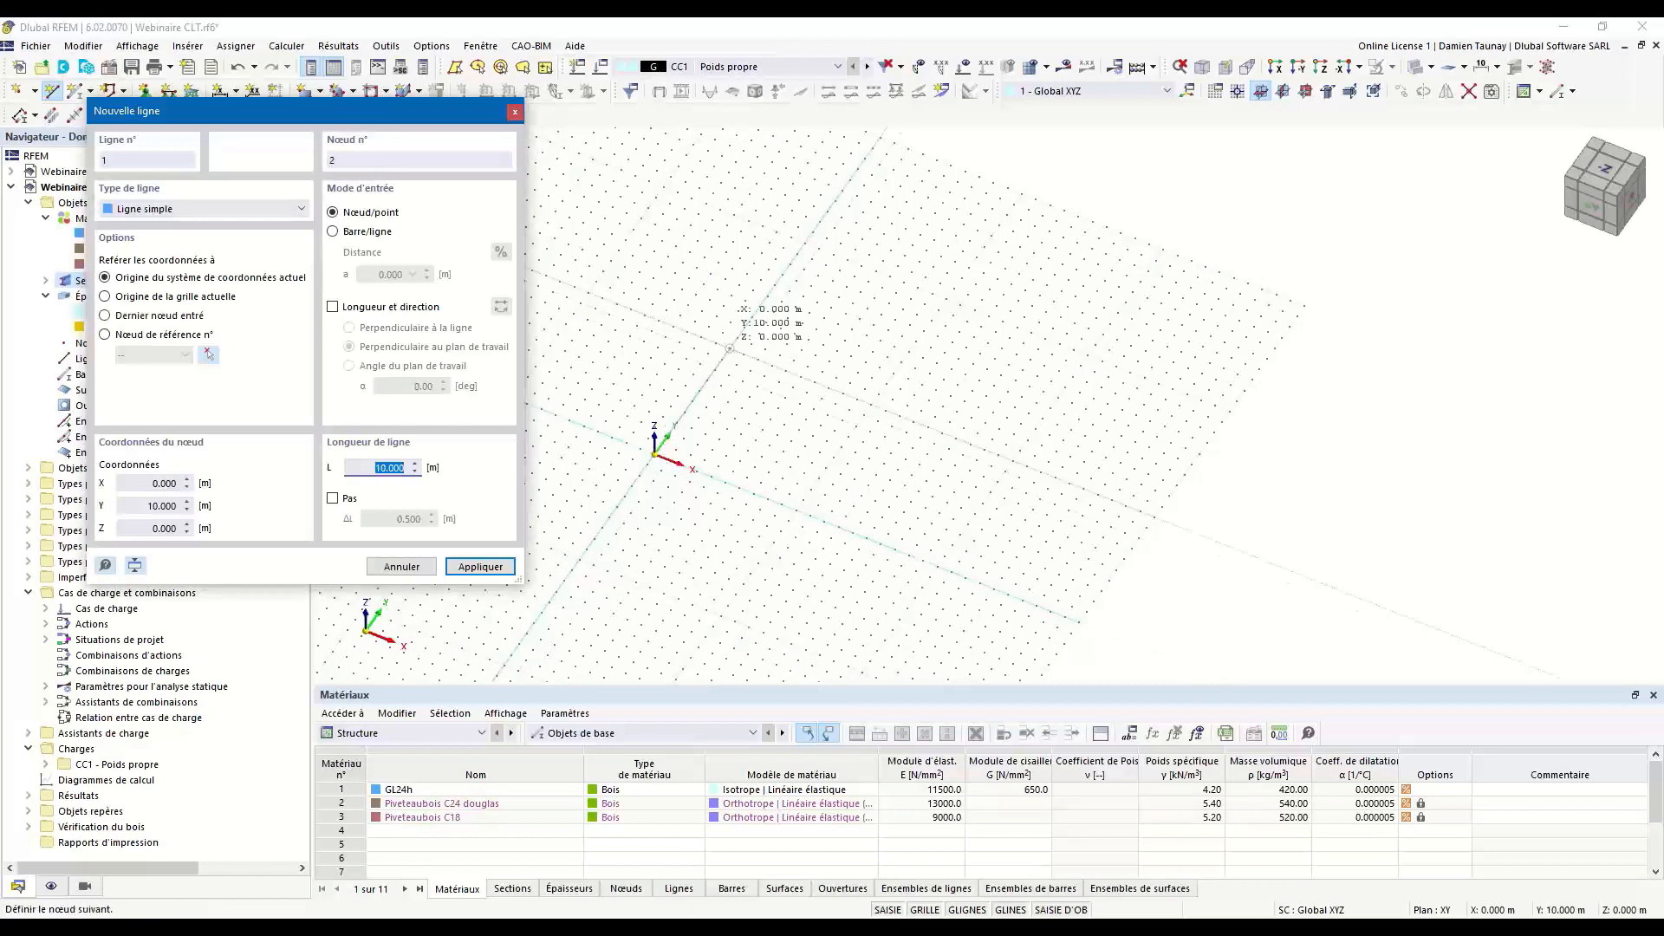
click(730, 348)
Continue the lines through (3, 10, 0) and (5, 0, 0) and close the four-sided outline at the origin.
click(742, 365)
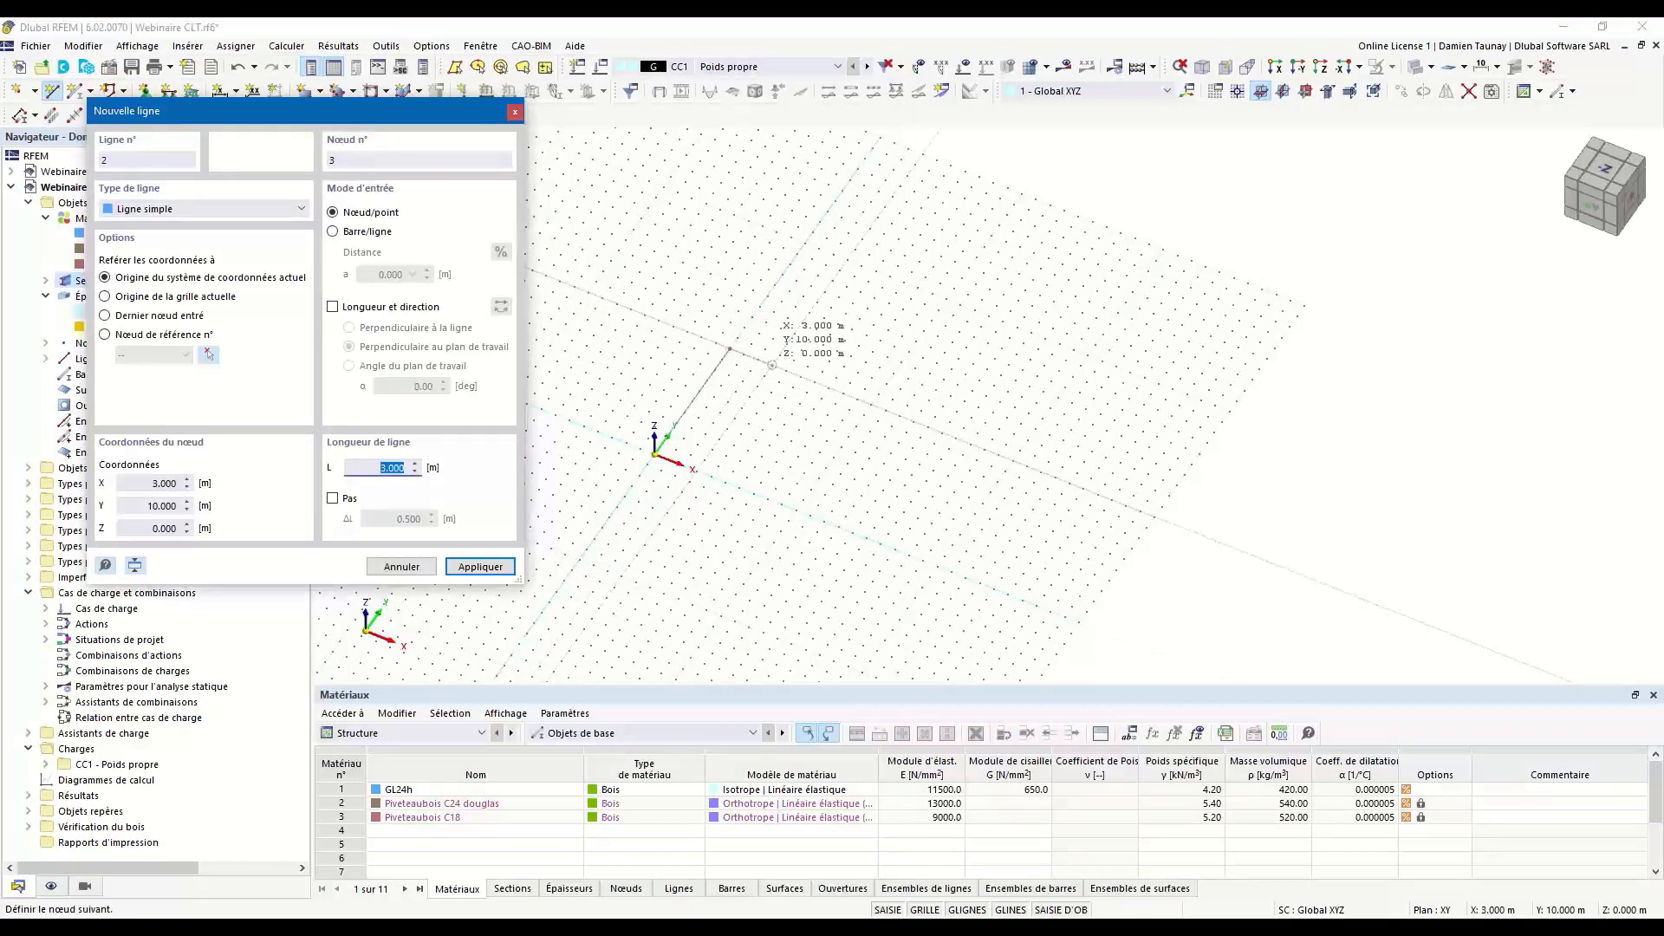
scroll(772, 365, up, 2)
click(772, 365)
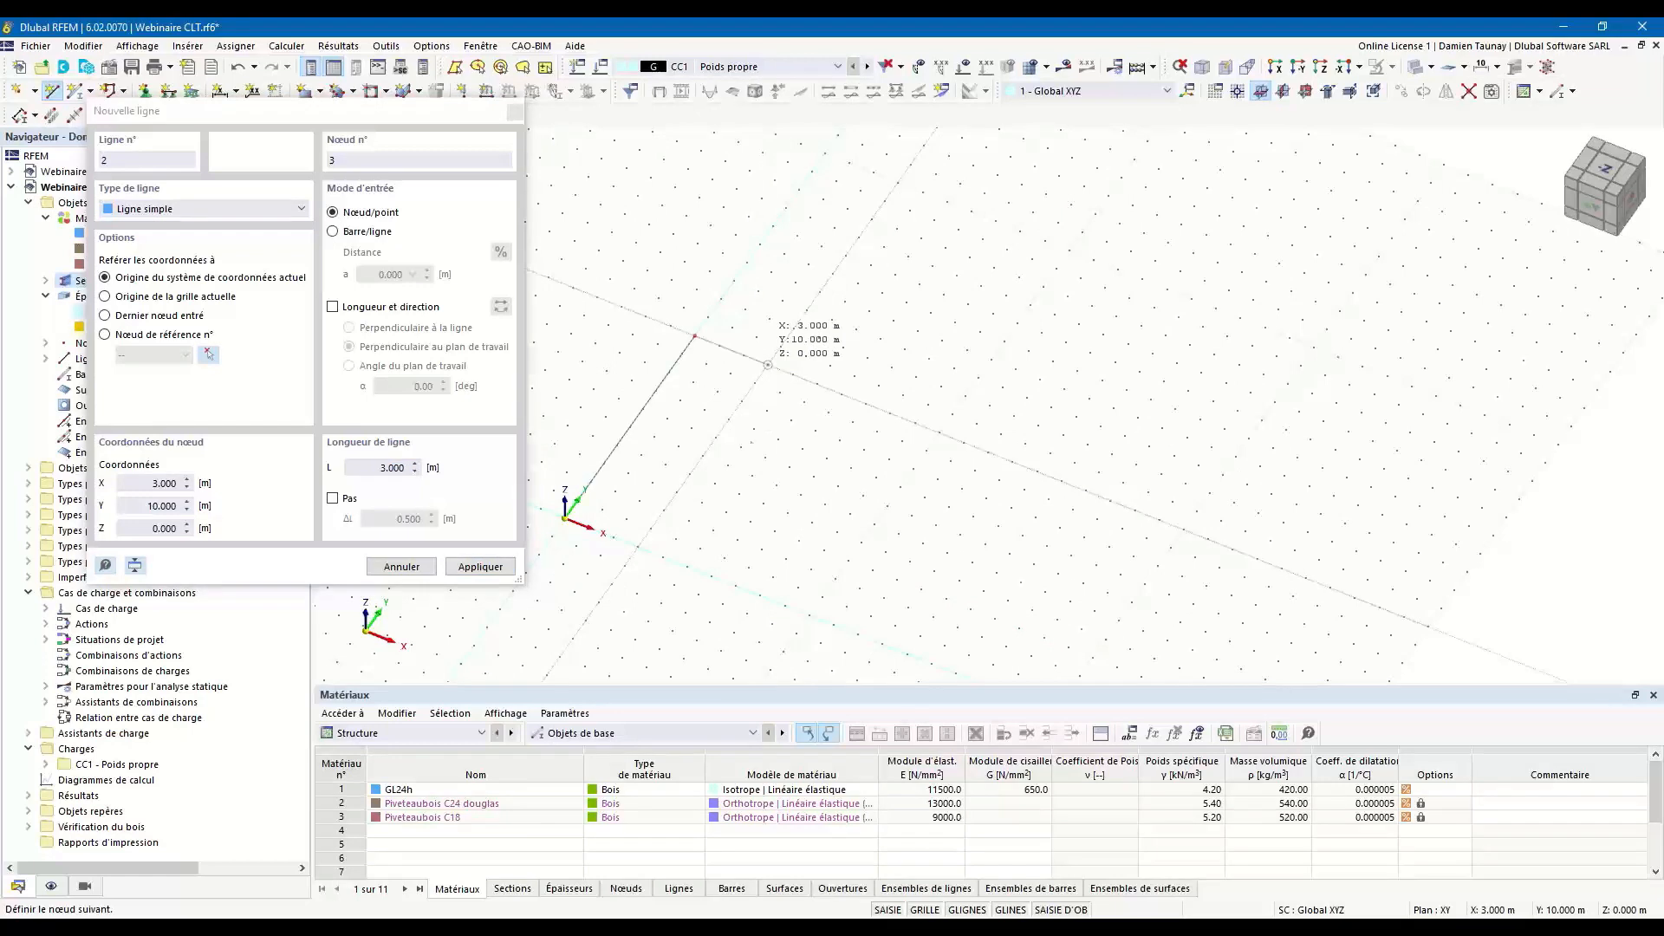
click(687, 566)
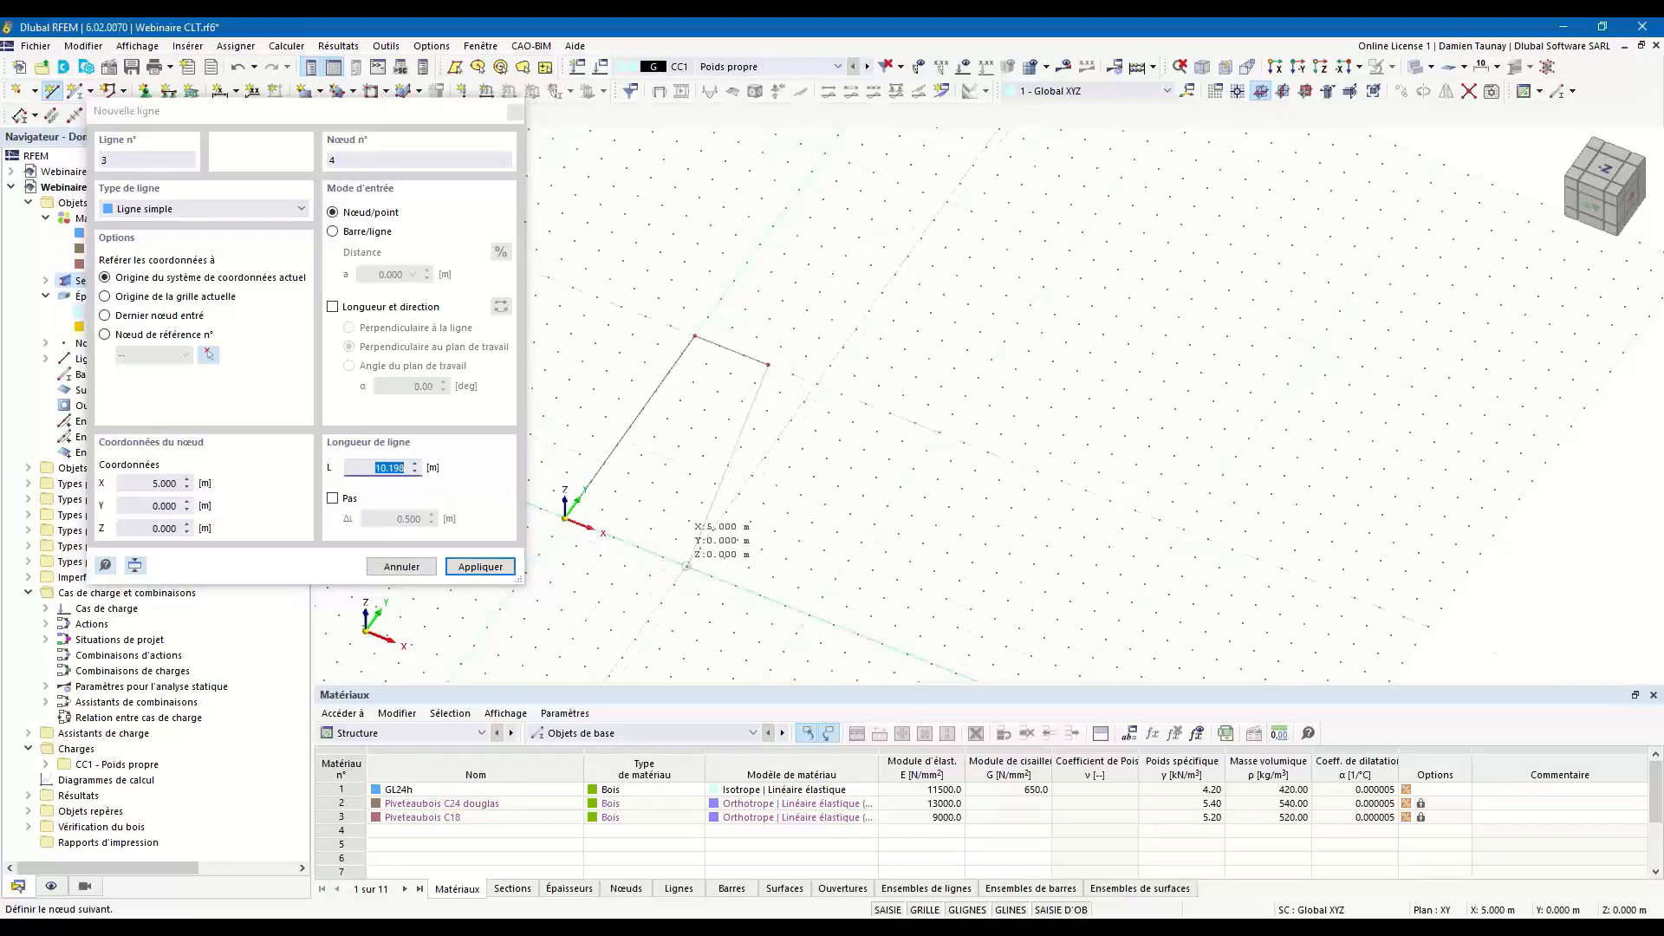
click(565, 518)
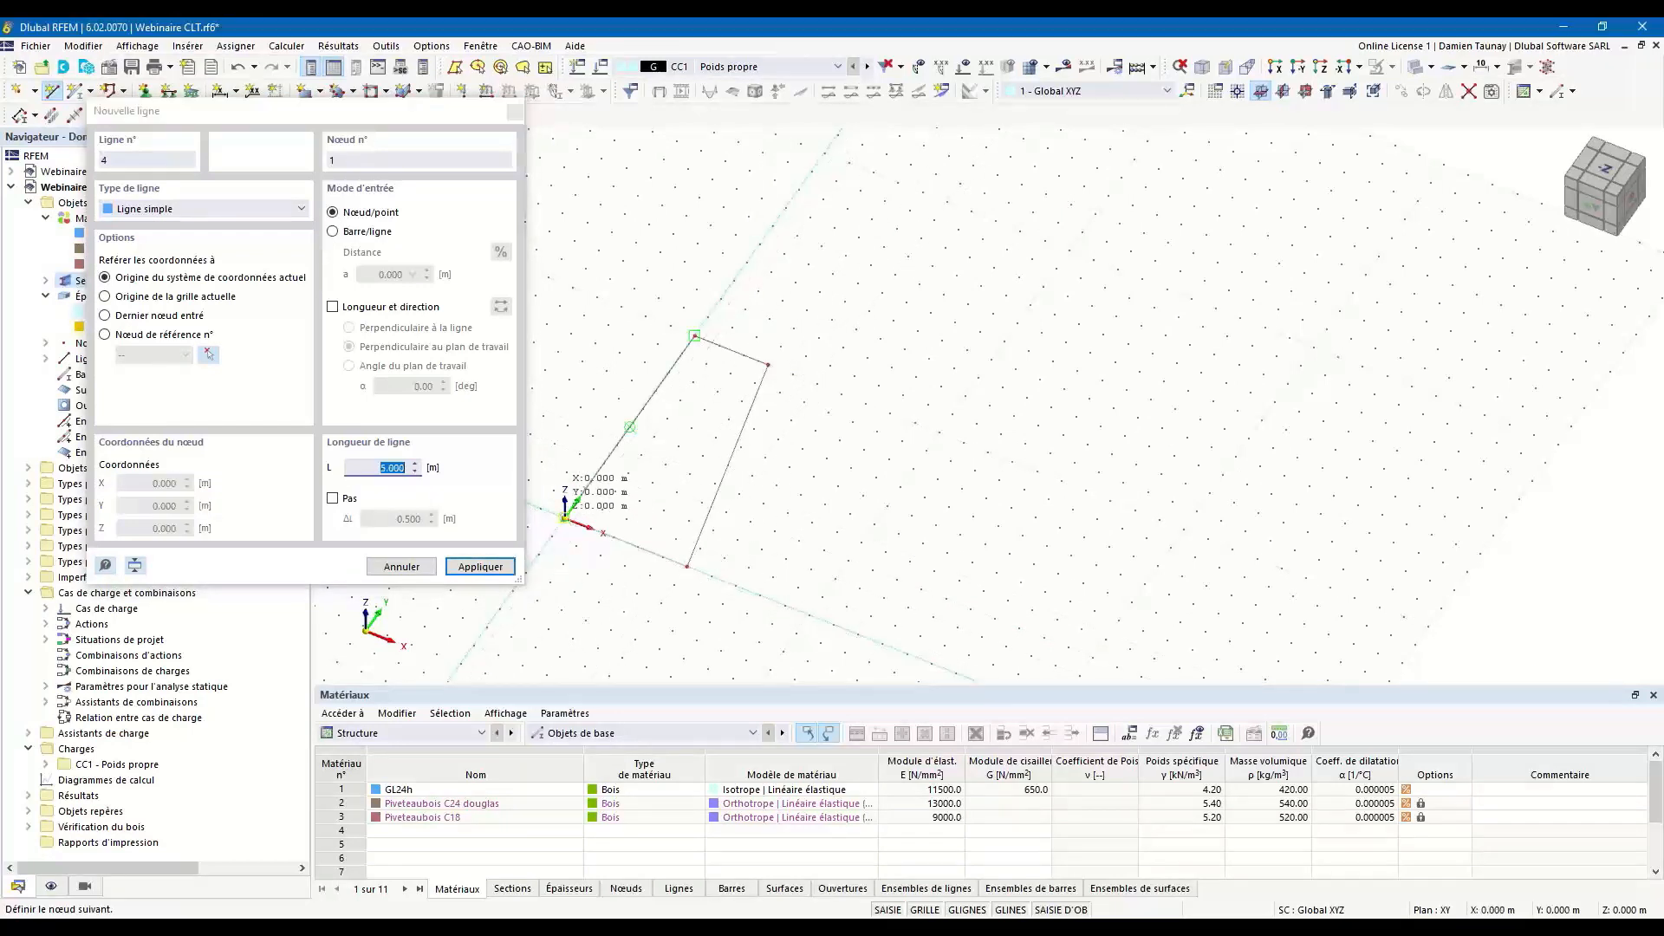
right_click(637, 590)
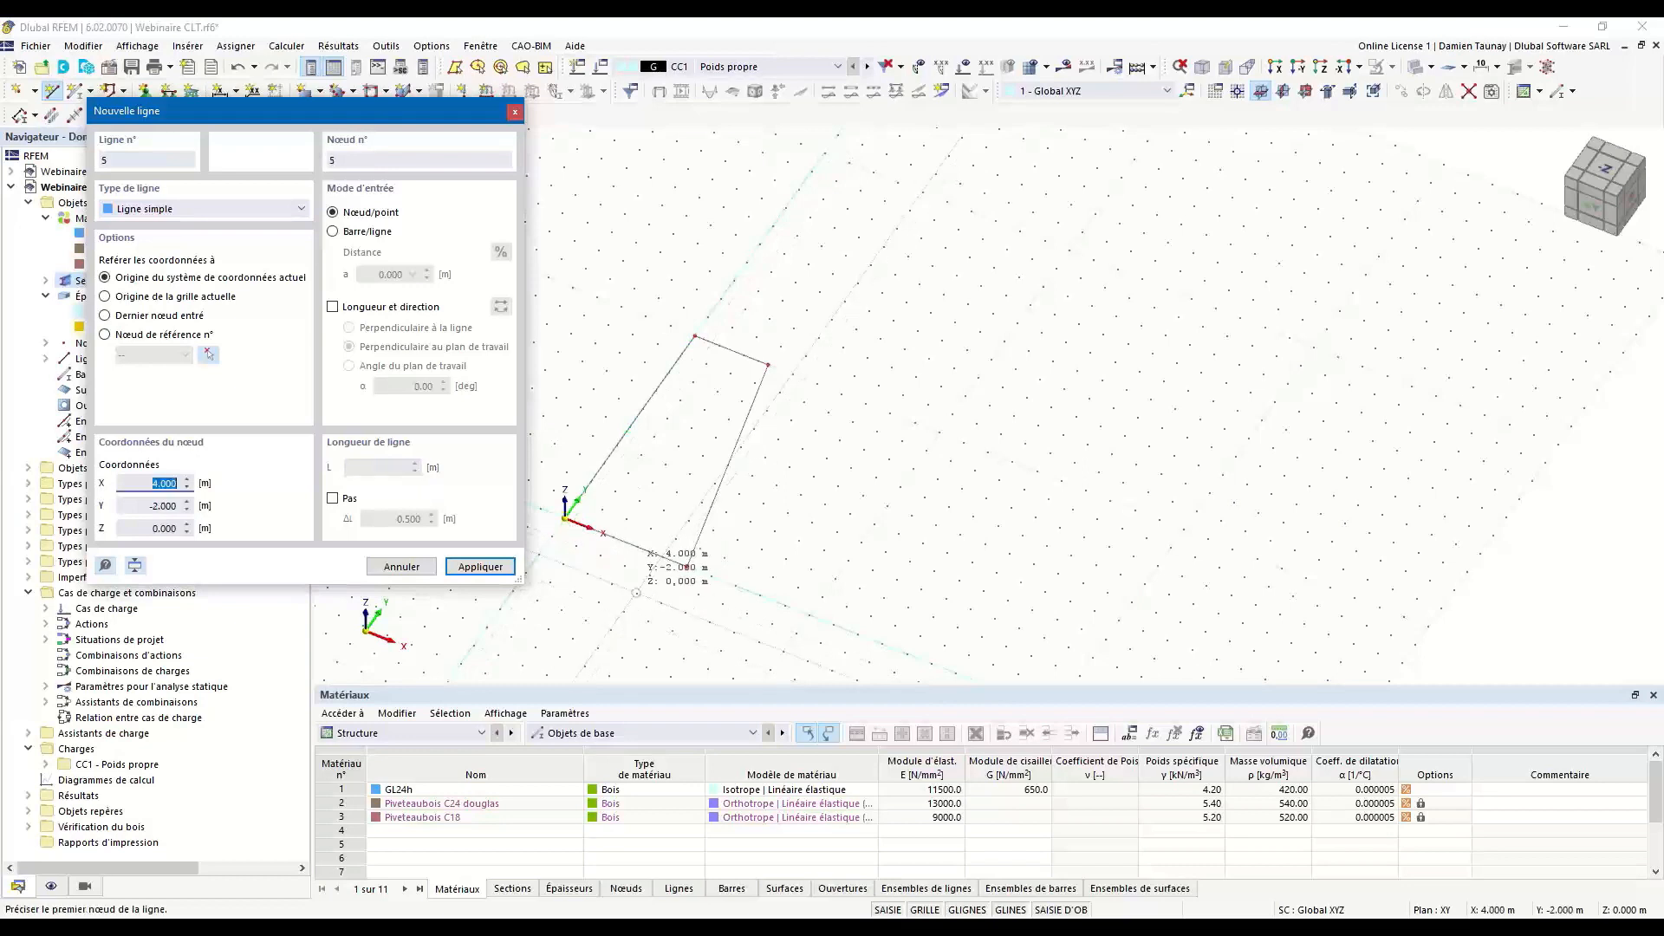
right_click(636, 591)
Divide the 5 m outline line on the X axis with one intermediate node.
scroll(732, 561, up, 5)
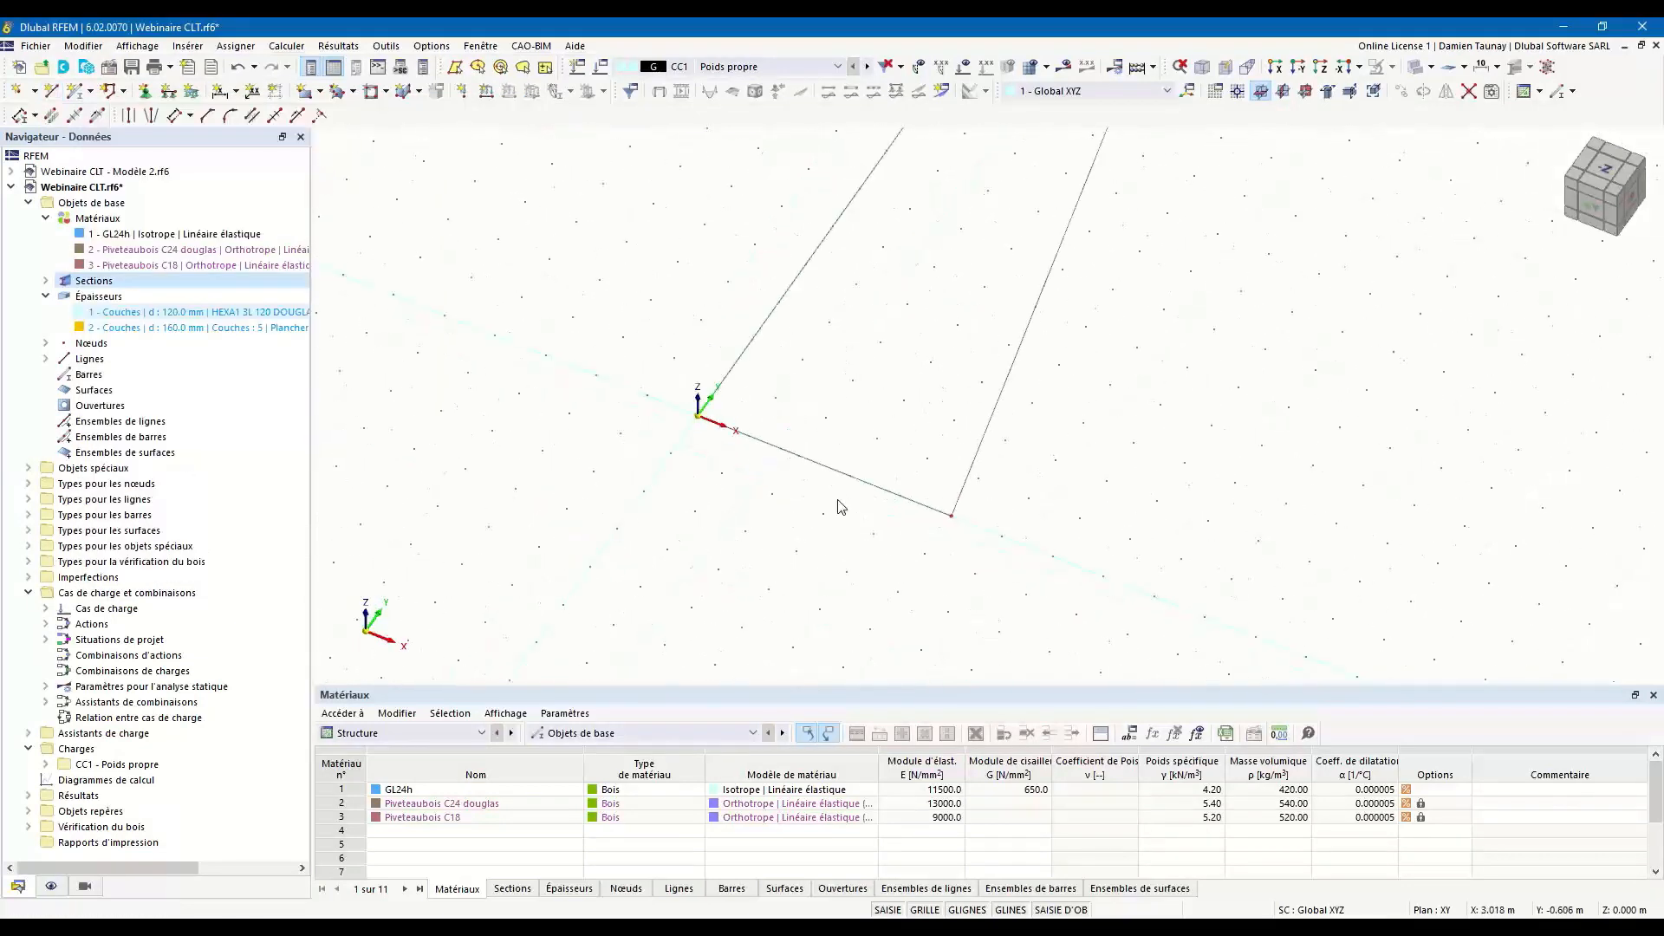
scroll(849, 496, down, 3)
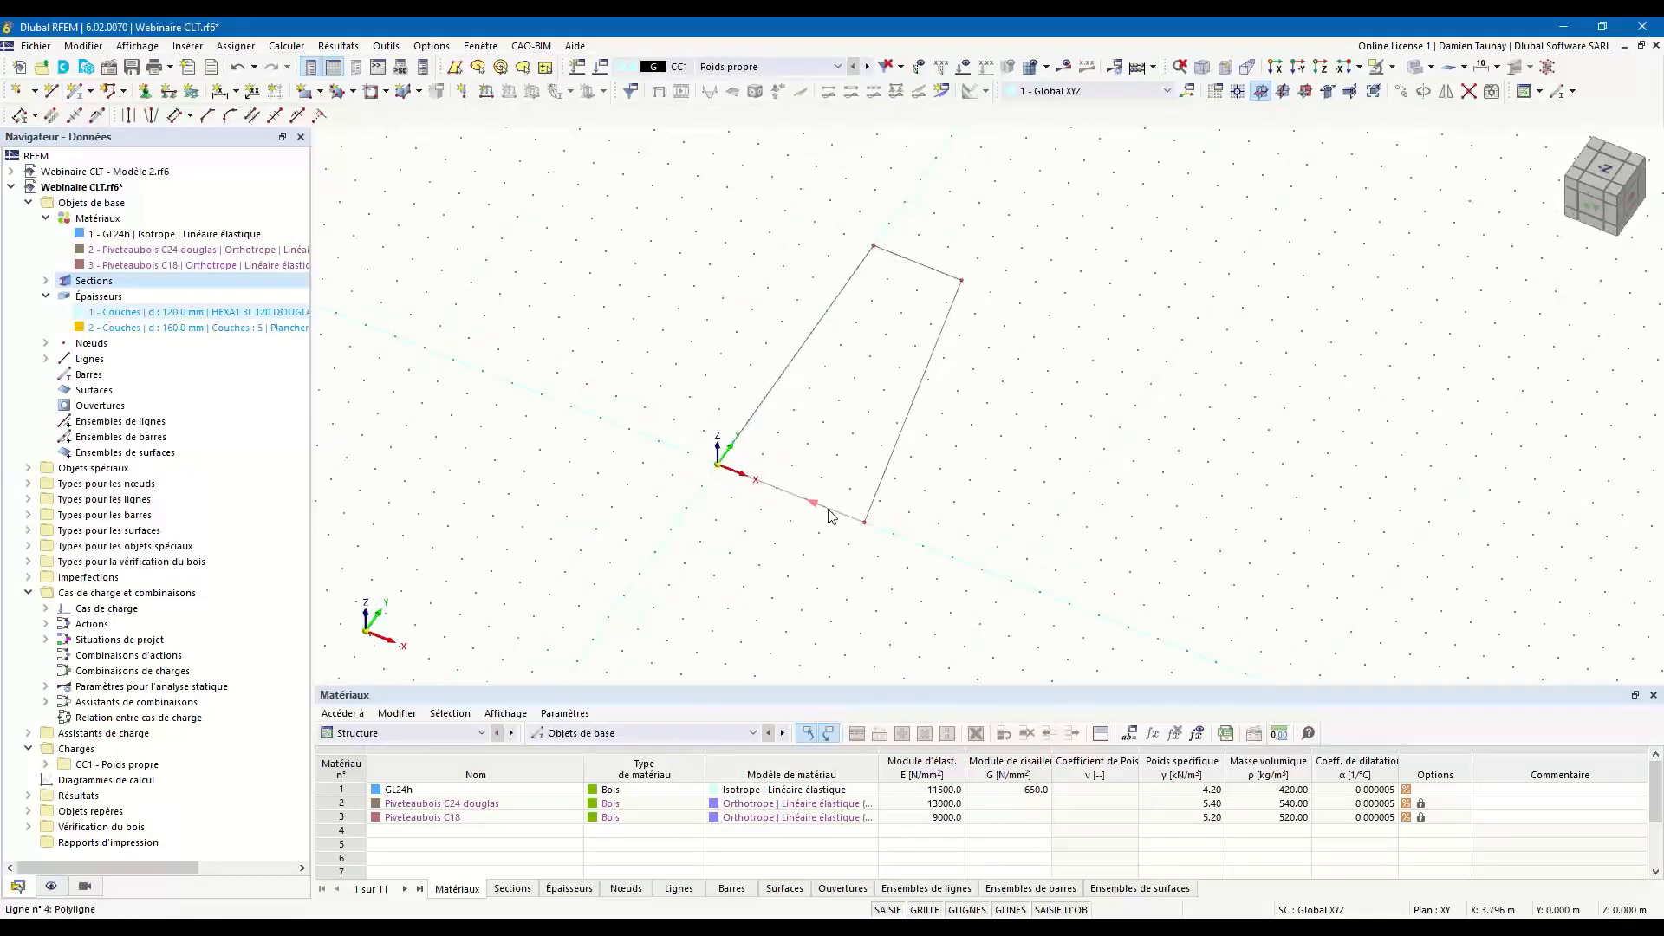
right_click(829, 511)
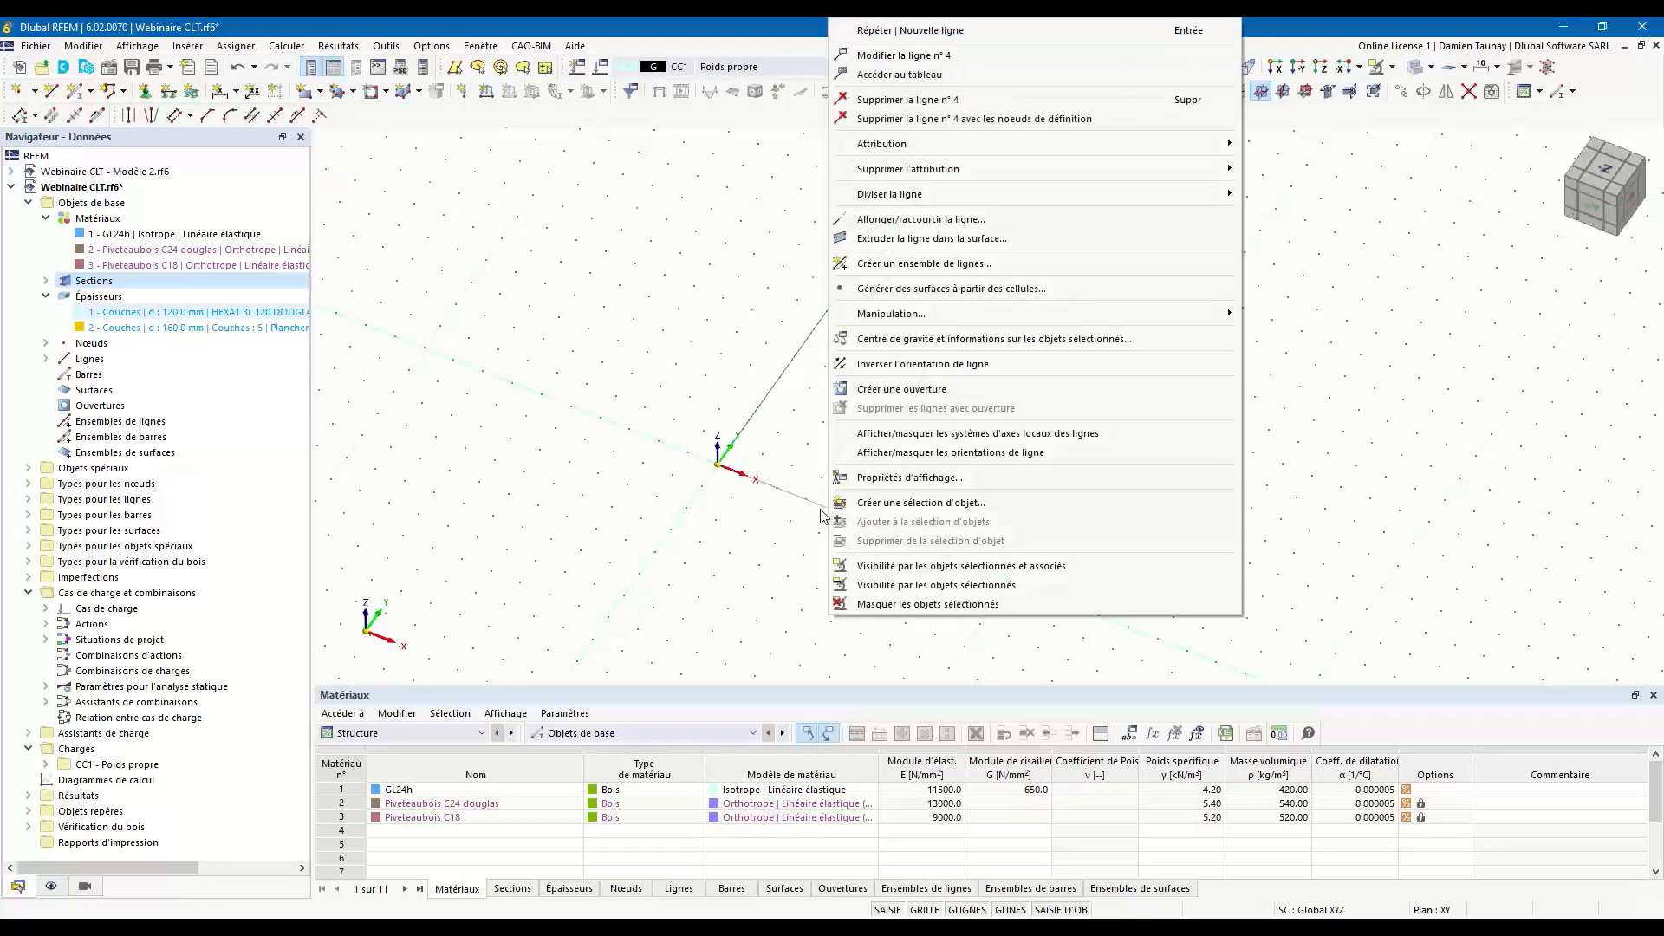
click(782, 466)
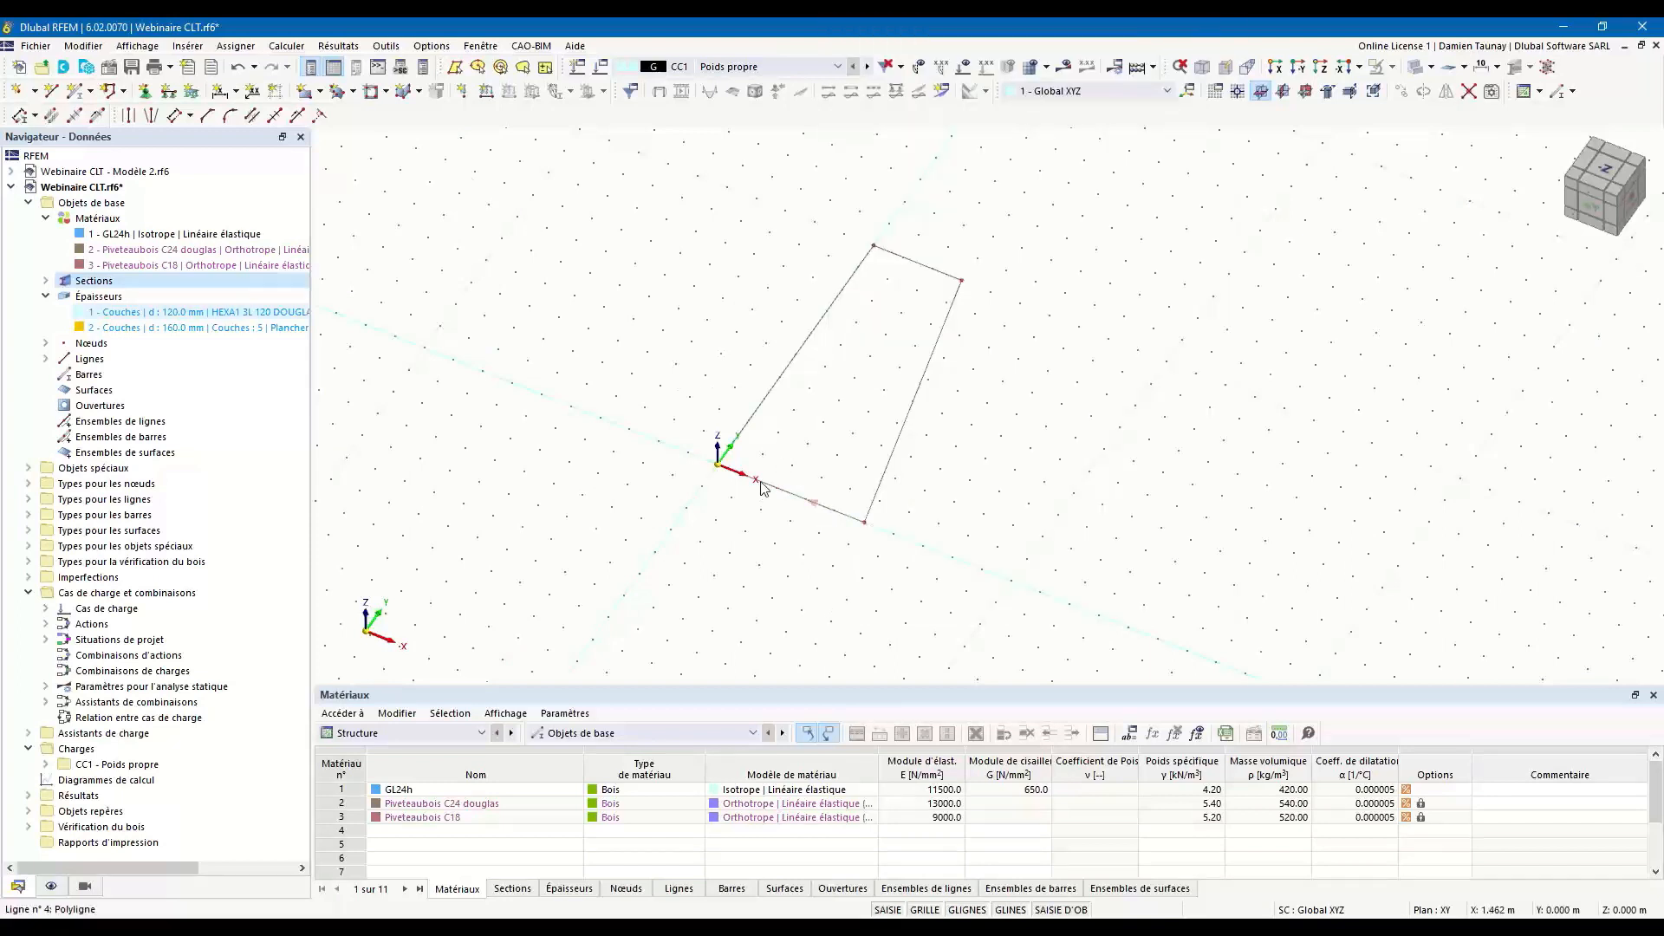
click(275, 117)
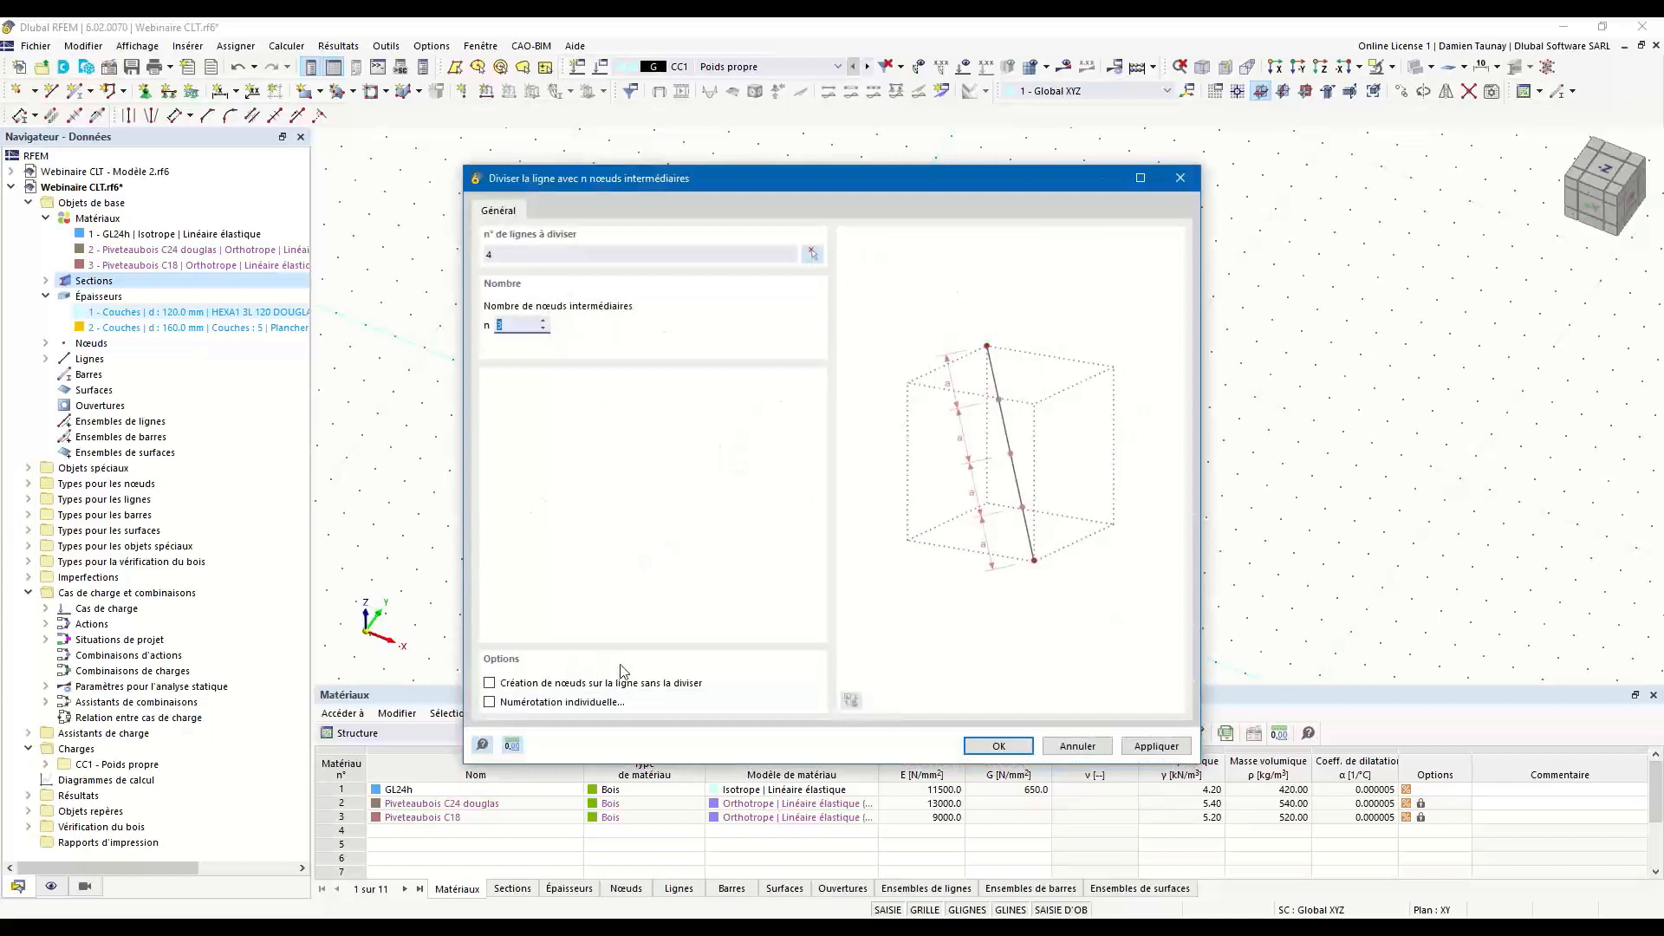
click(997, 747)
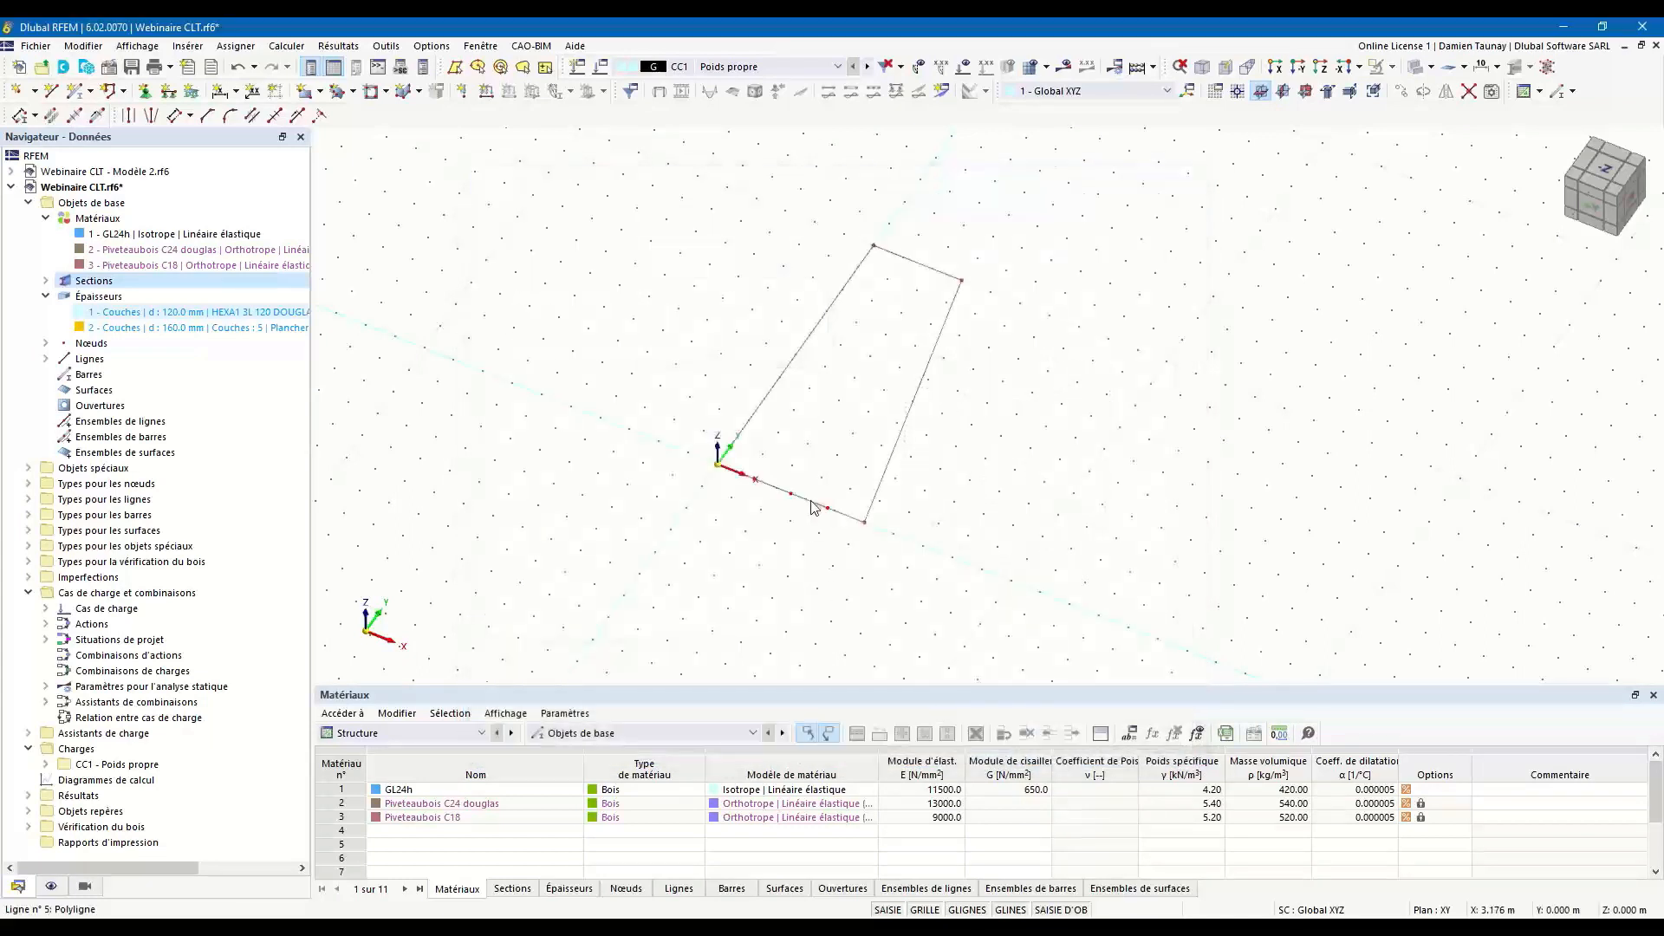
Delete the divided outline line along the X axis together with its middle node, keeping the two other intermediate nodes.
scroll(790, 539, up, 2)
ctrl+middle_drag(830, 562, 823, 492)
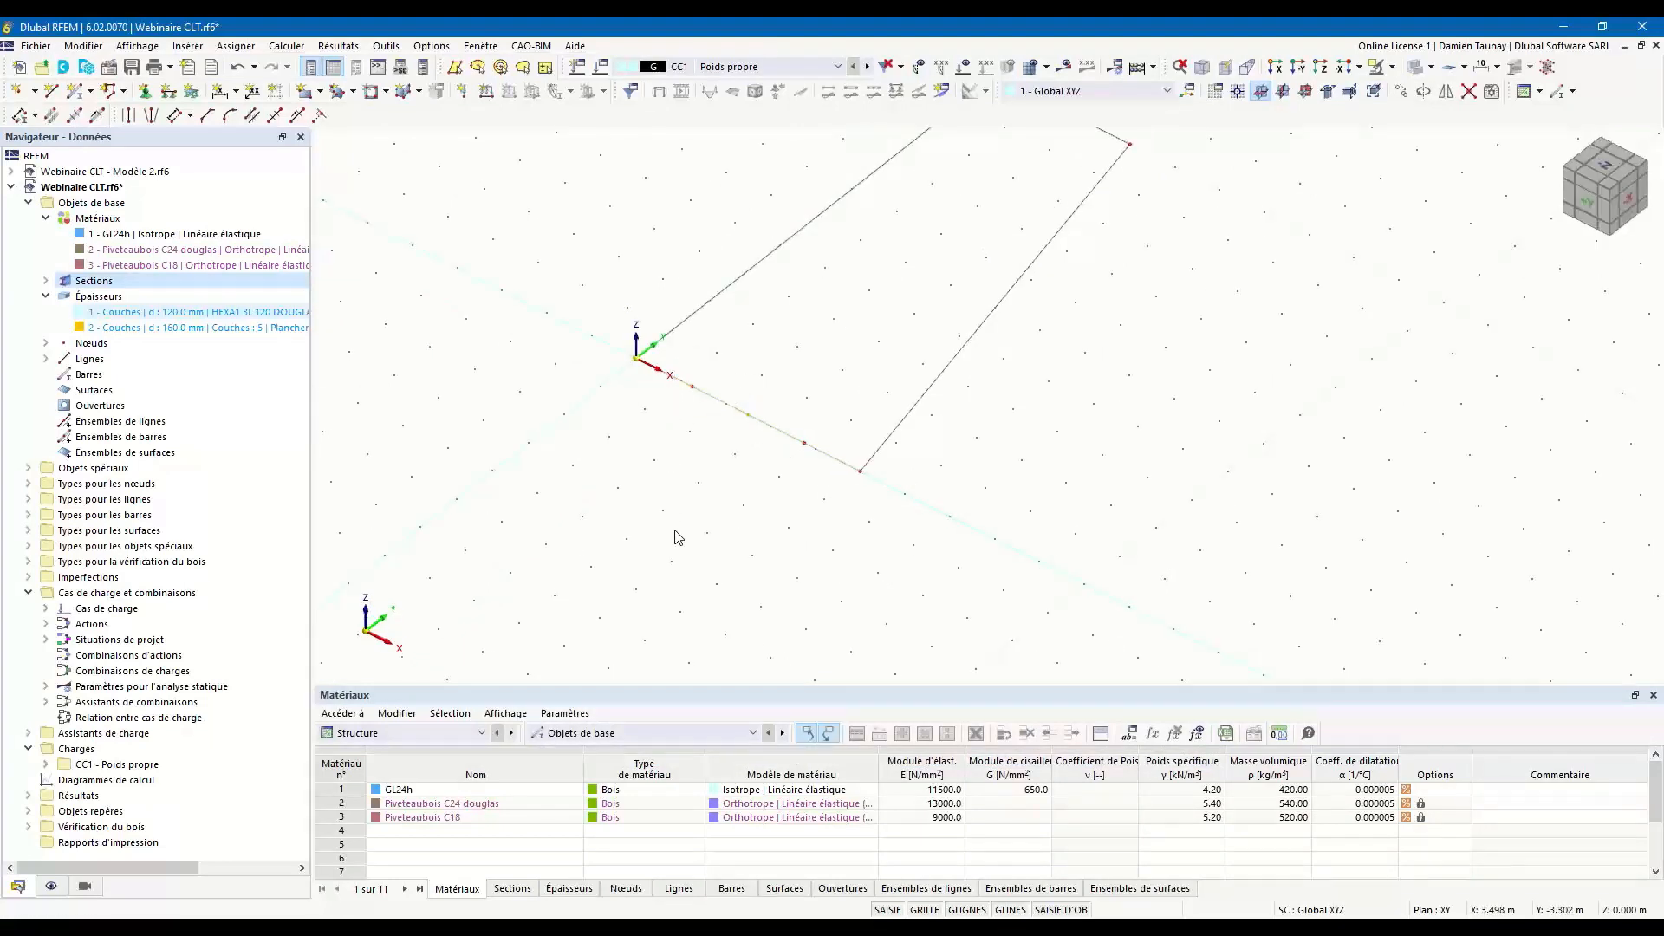
middle_drag(792, 537, 731, 617)
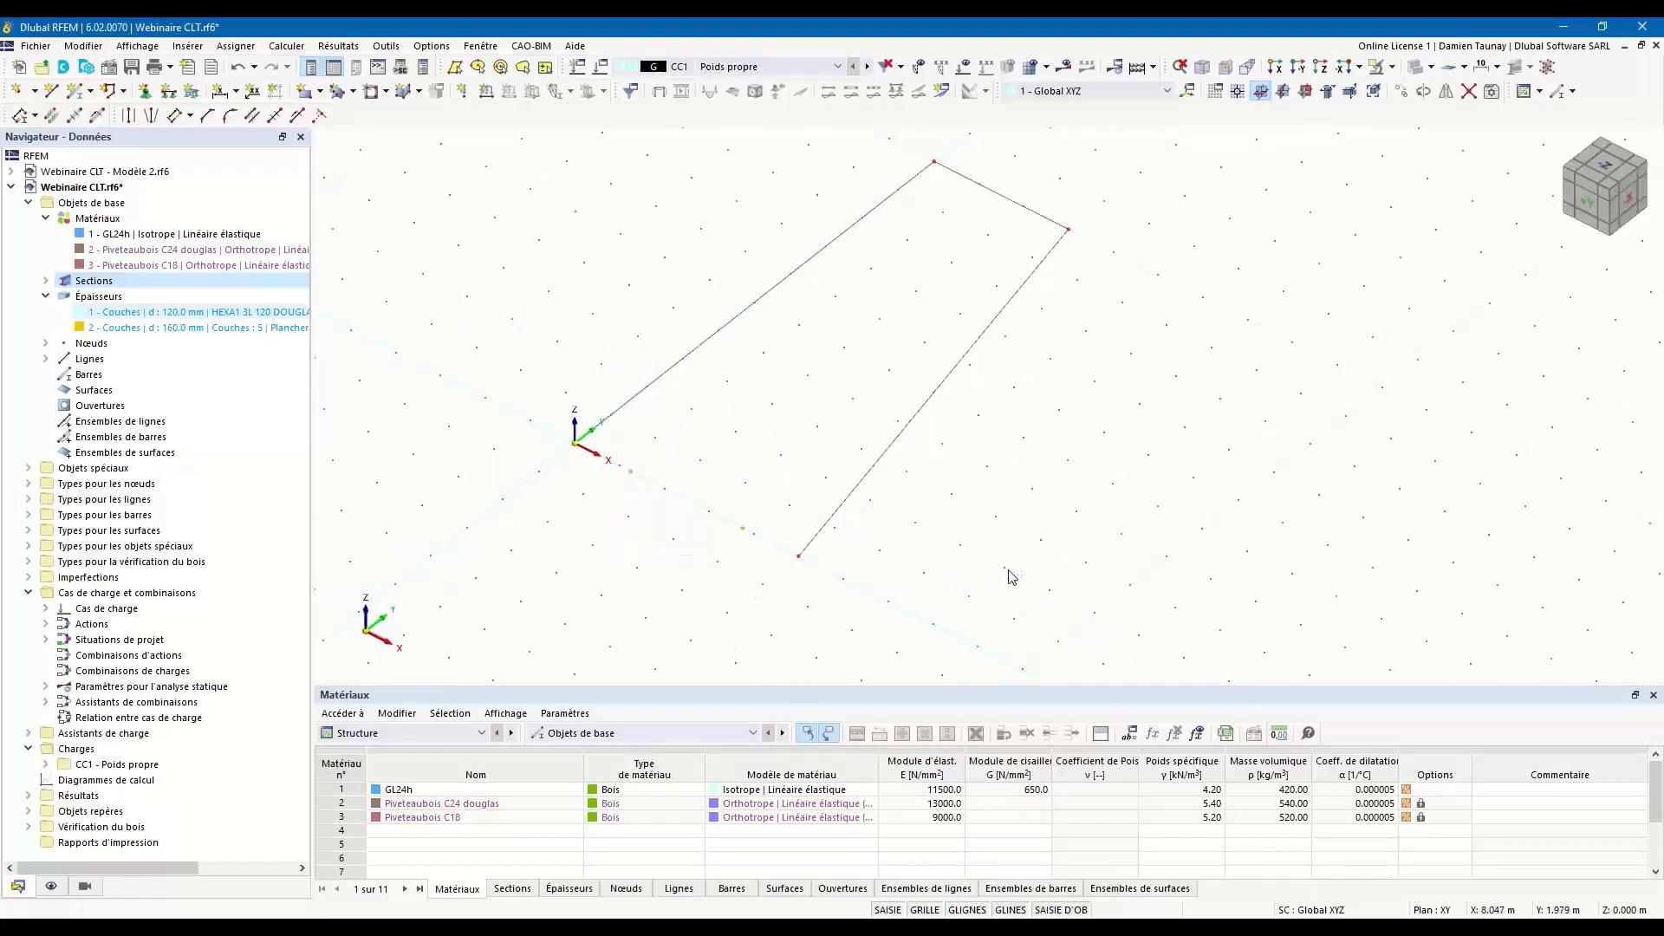
ctrl+middle_drag(1012, 578, 976, 568)
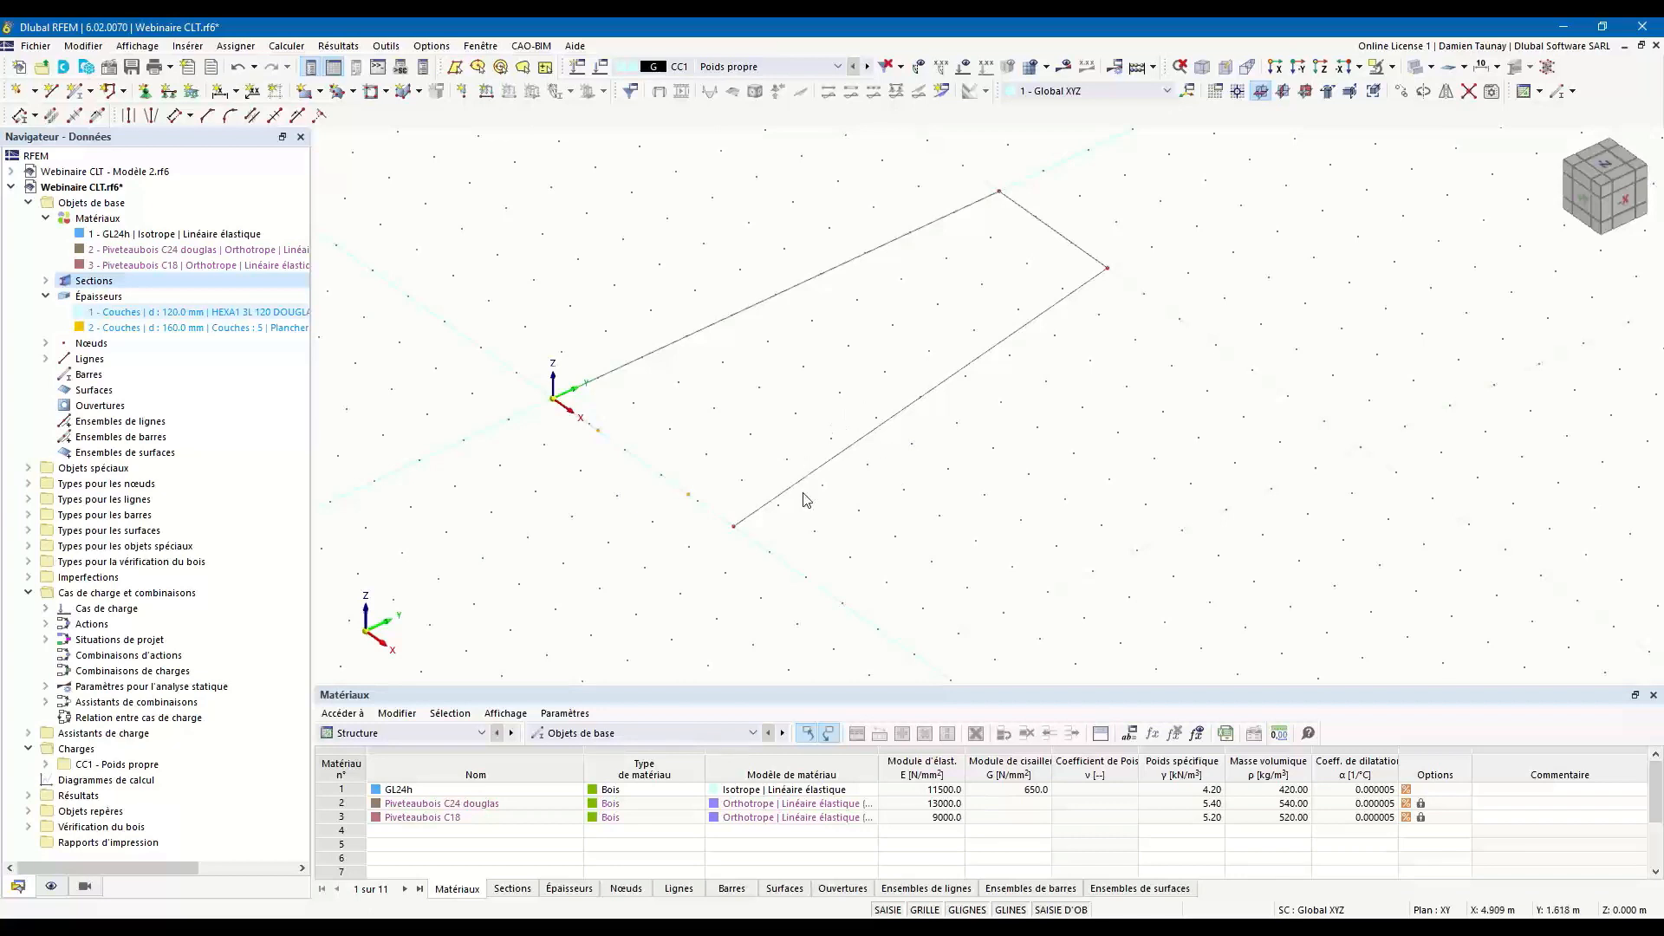
middle_drag(821, 566, 798, 657)
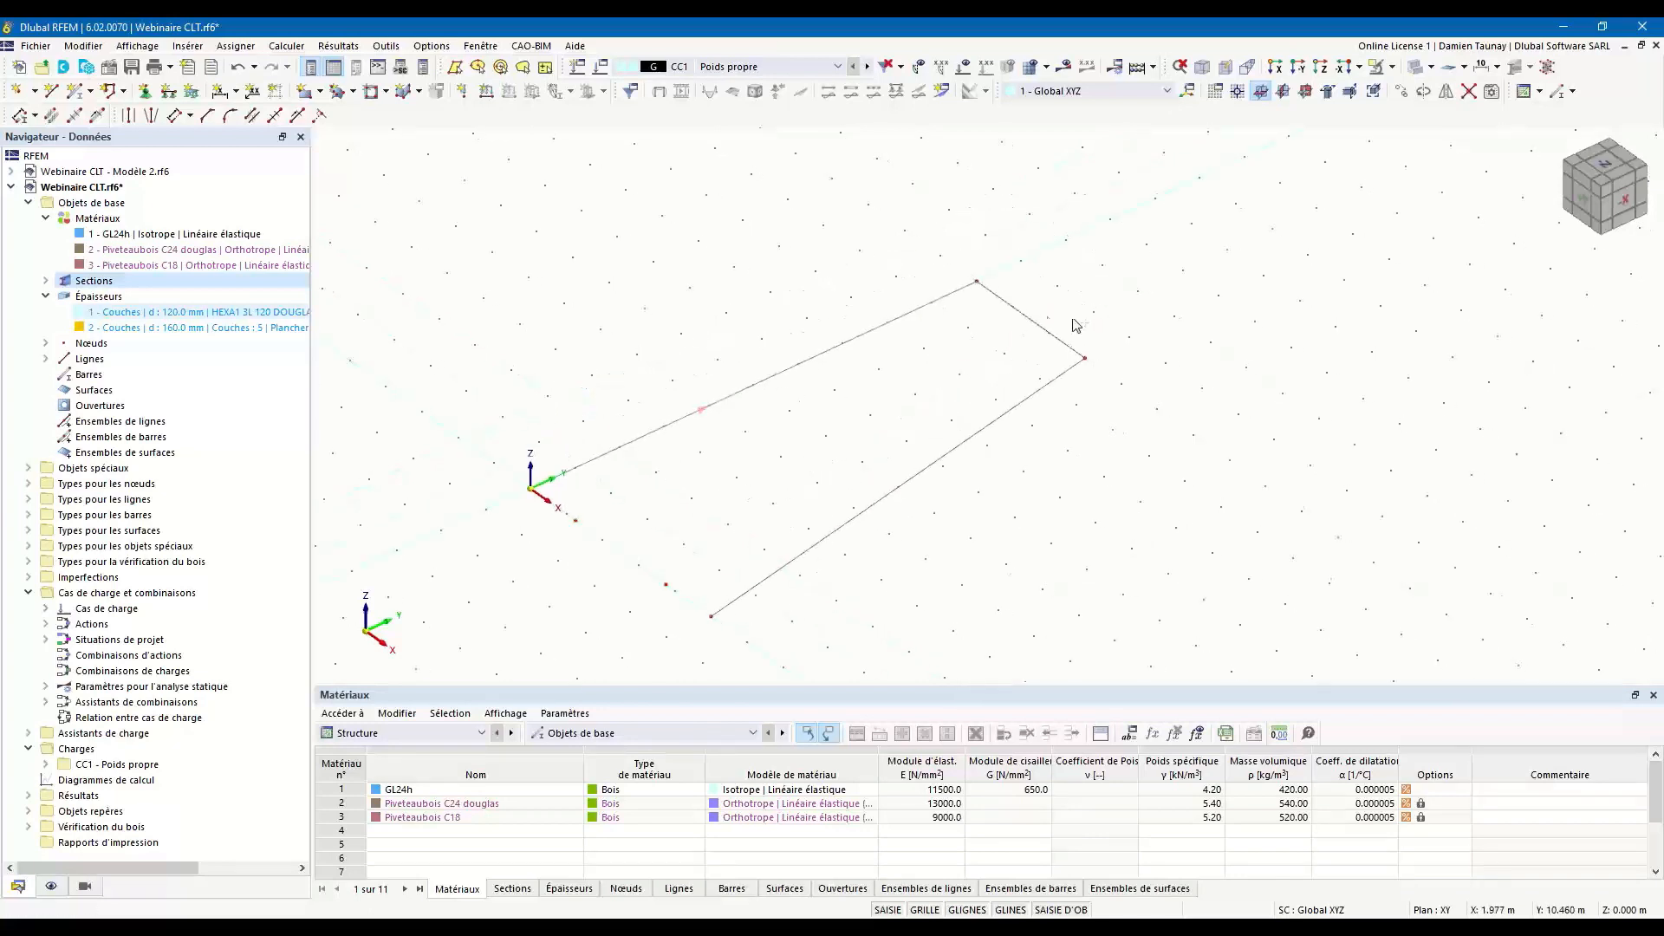
Set up a copy of the two free nodes and the remaining outline lines 3 m along Z, with step linking enabled.
drag(550, 510, 690, 608)
click(1402, 92)
click(547, 323)
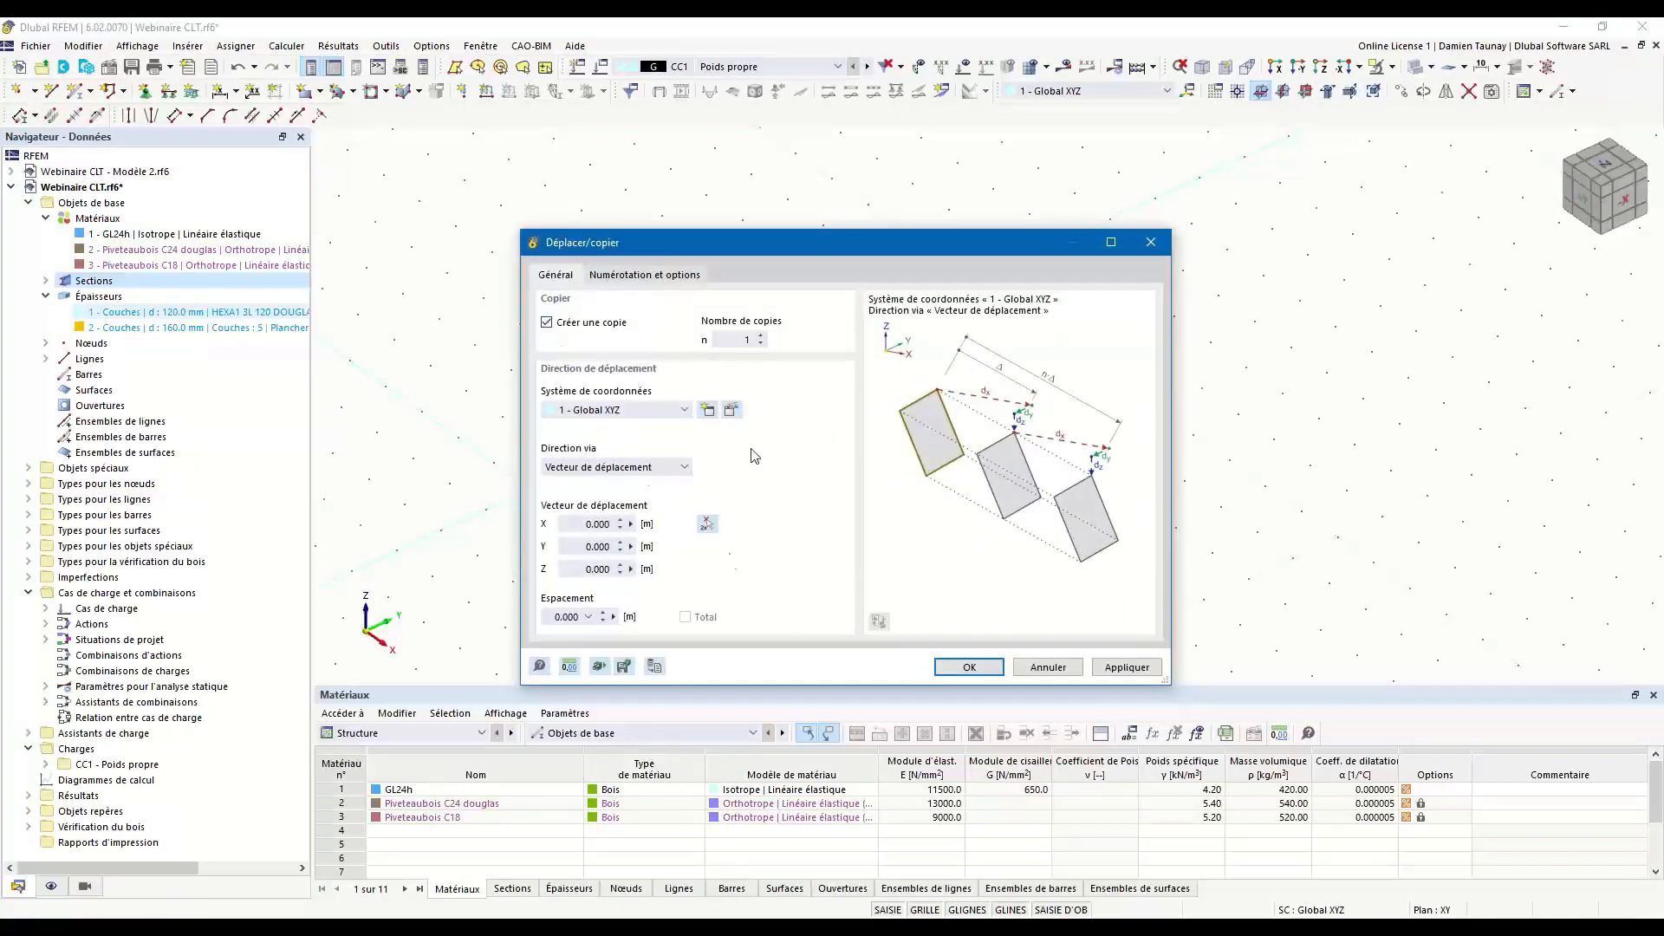
click(598, 570)
text(30)
click(645, 278)
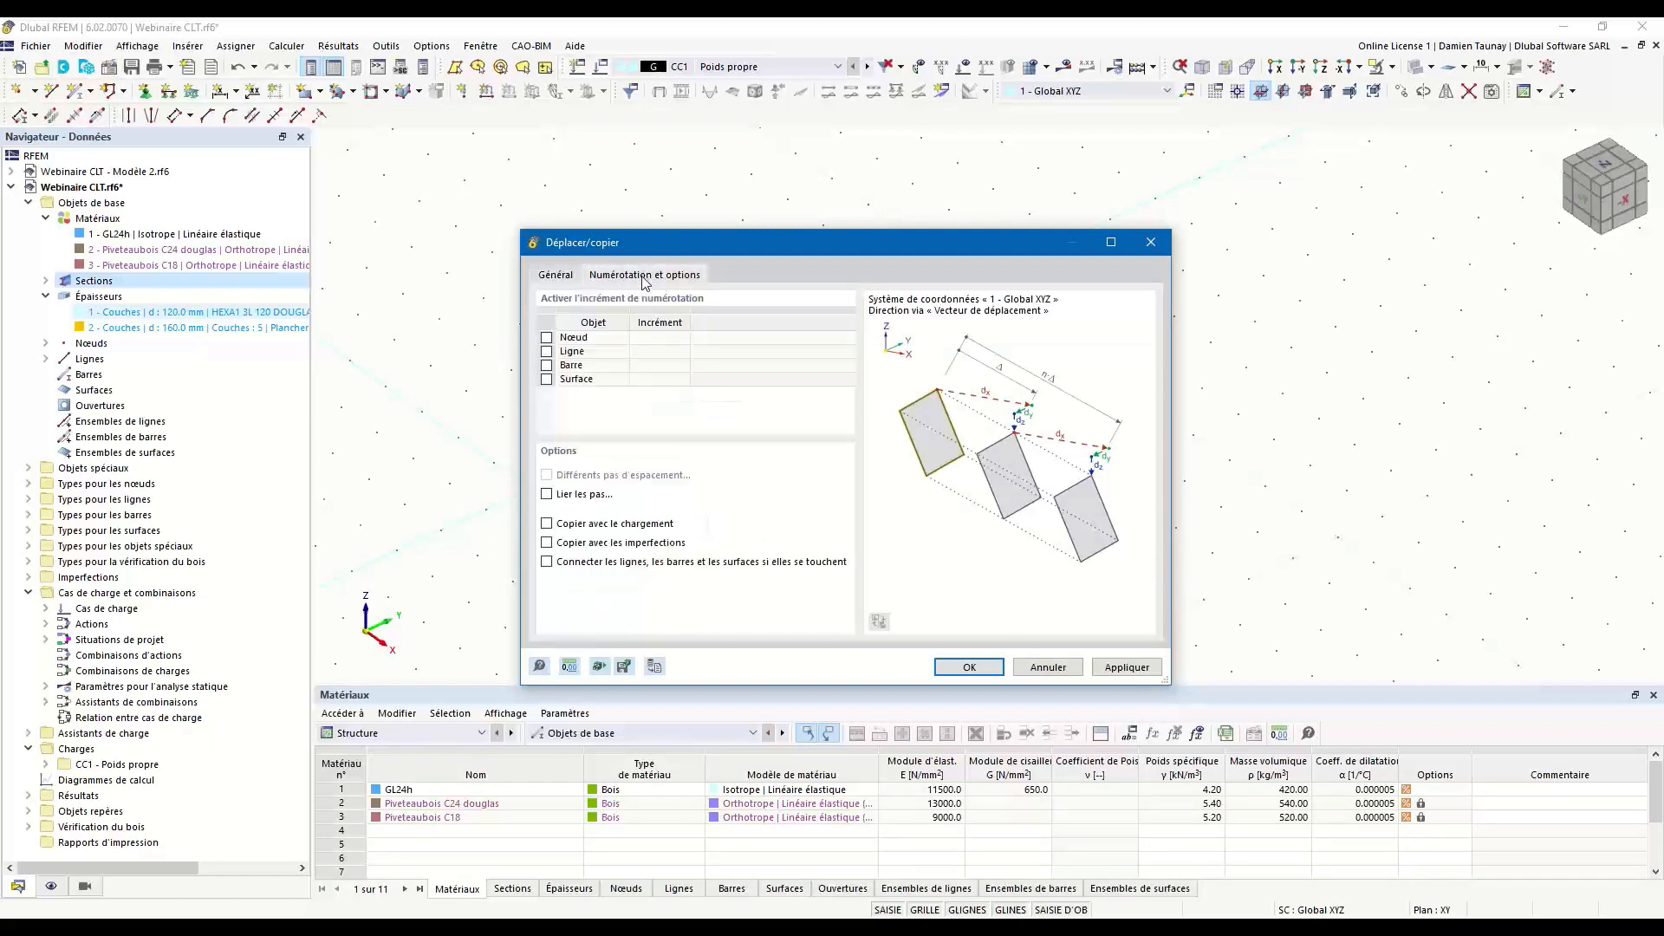
click(547, 495)
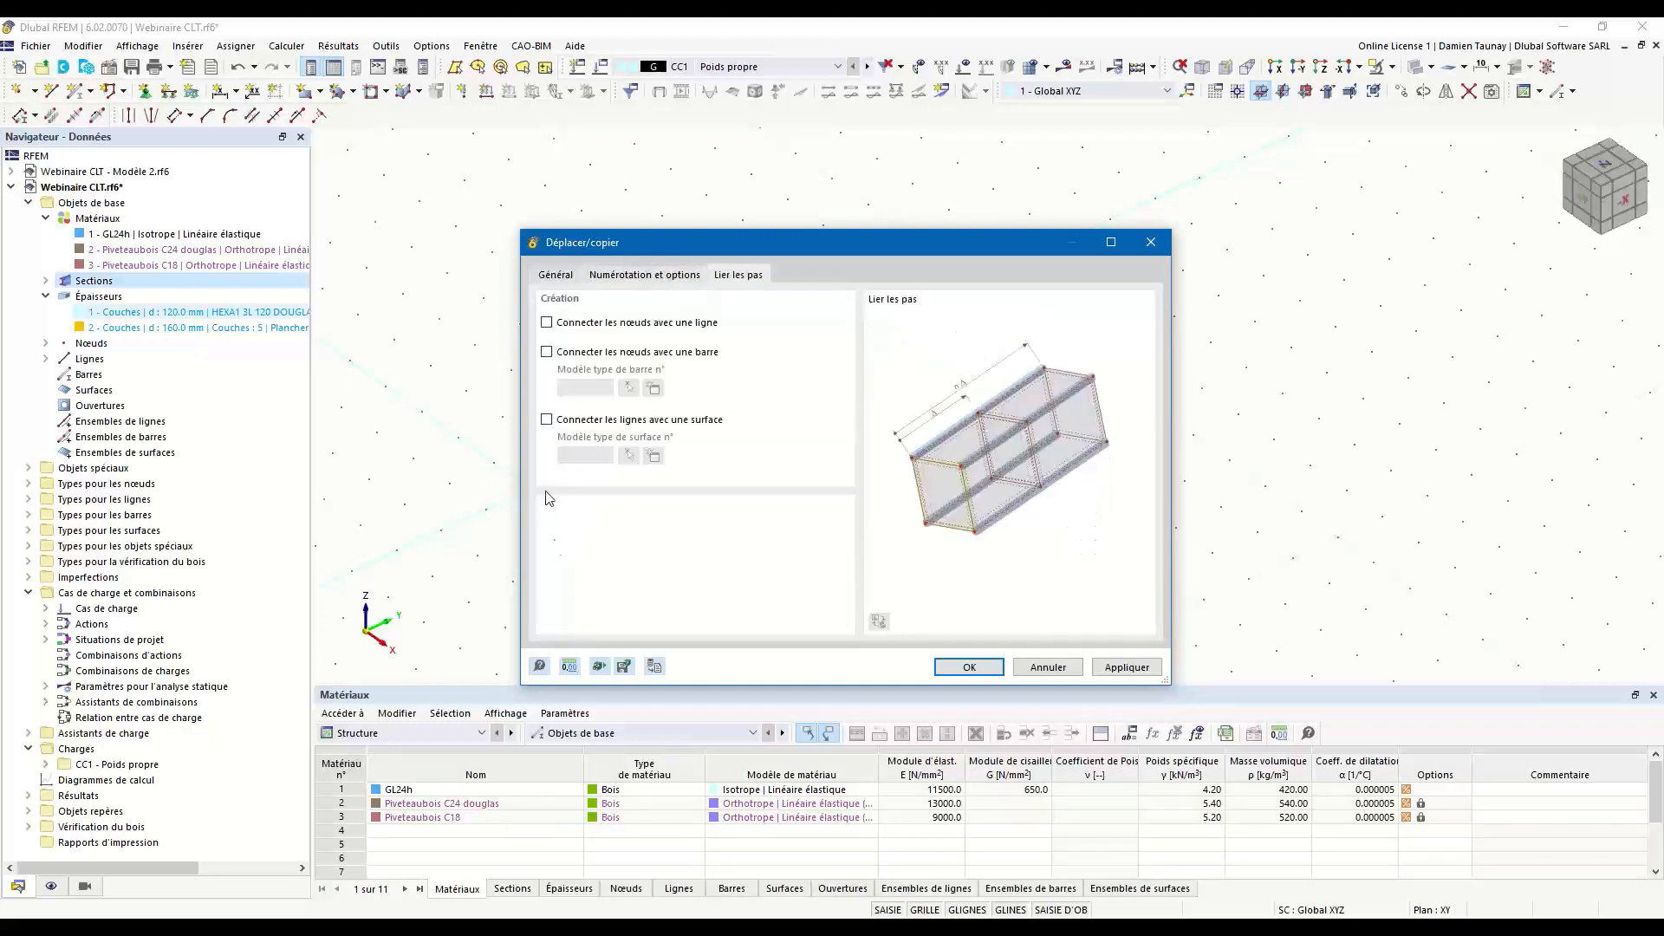
Connect the copied nodes with beam members using the constant R_M1 150/150 section in GL24h.
click(546, 352)
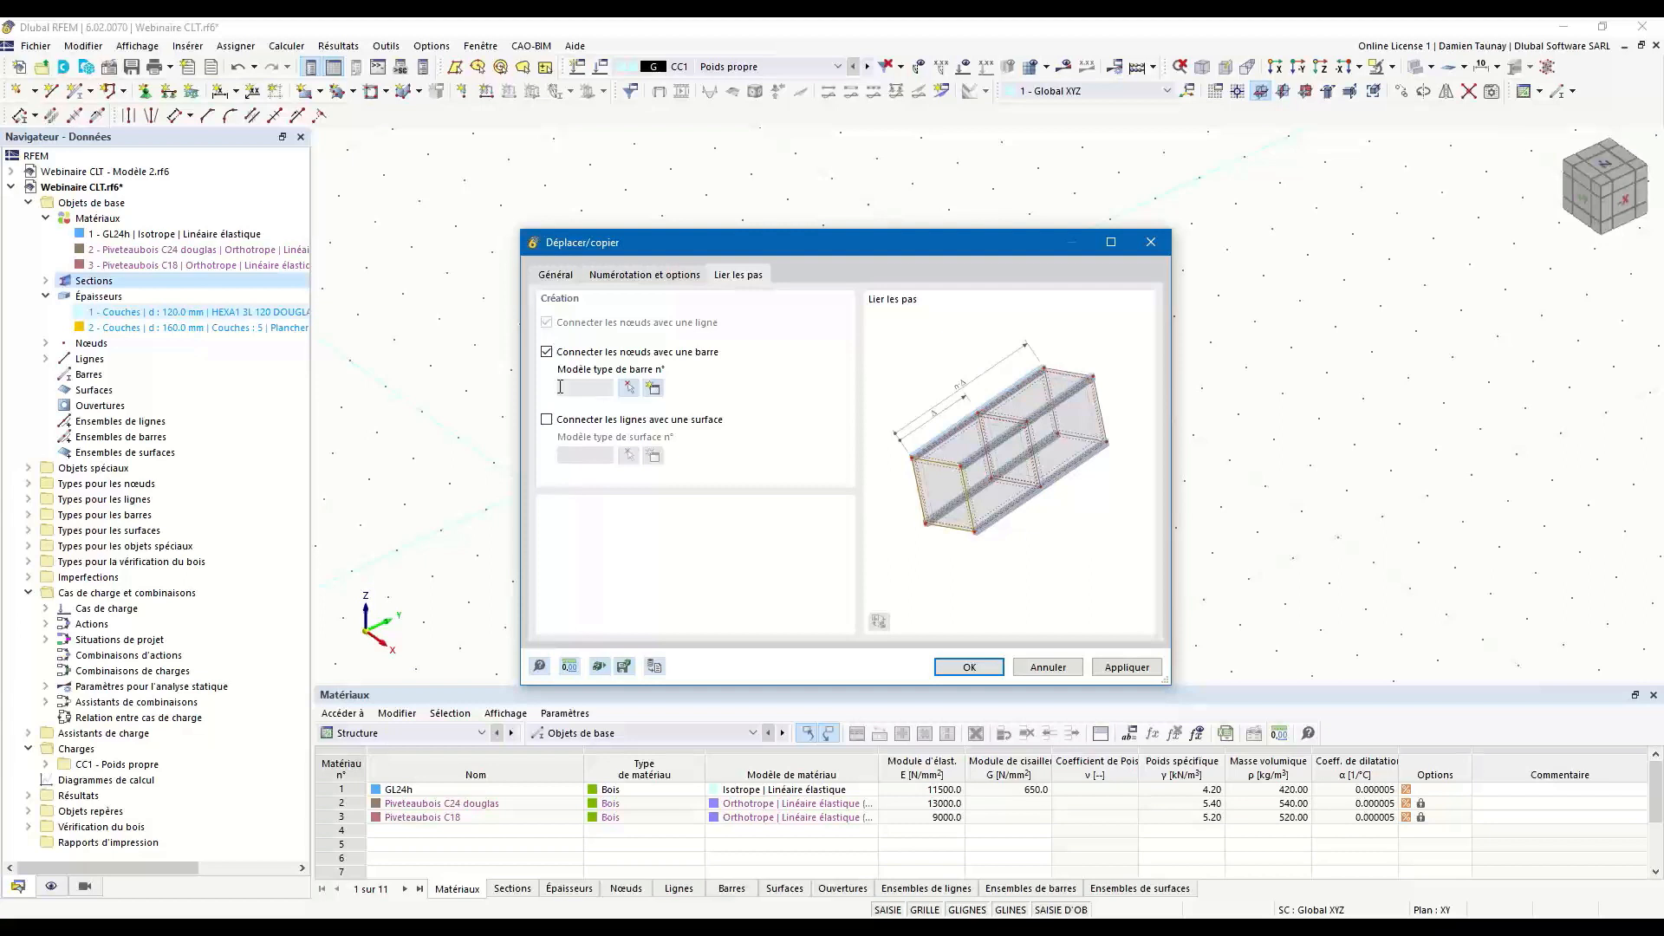
click(659, 391)
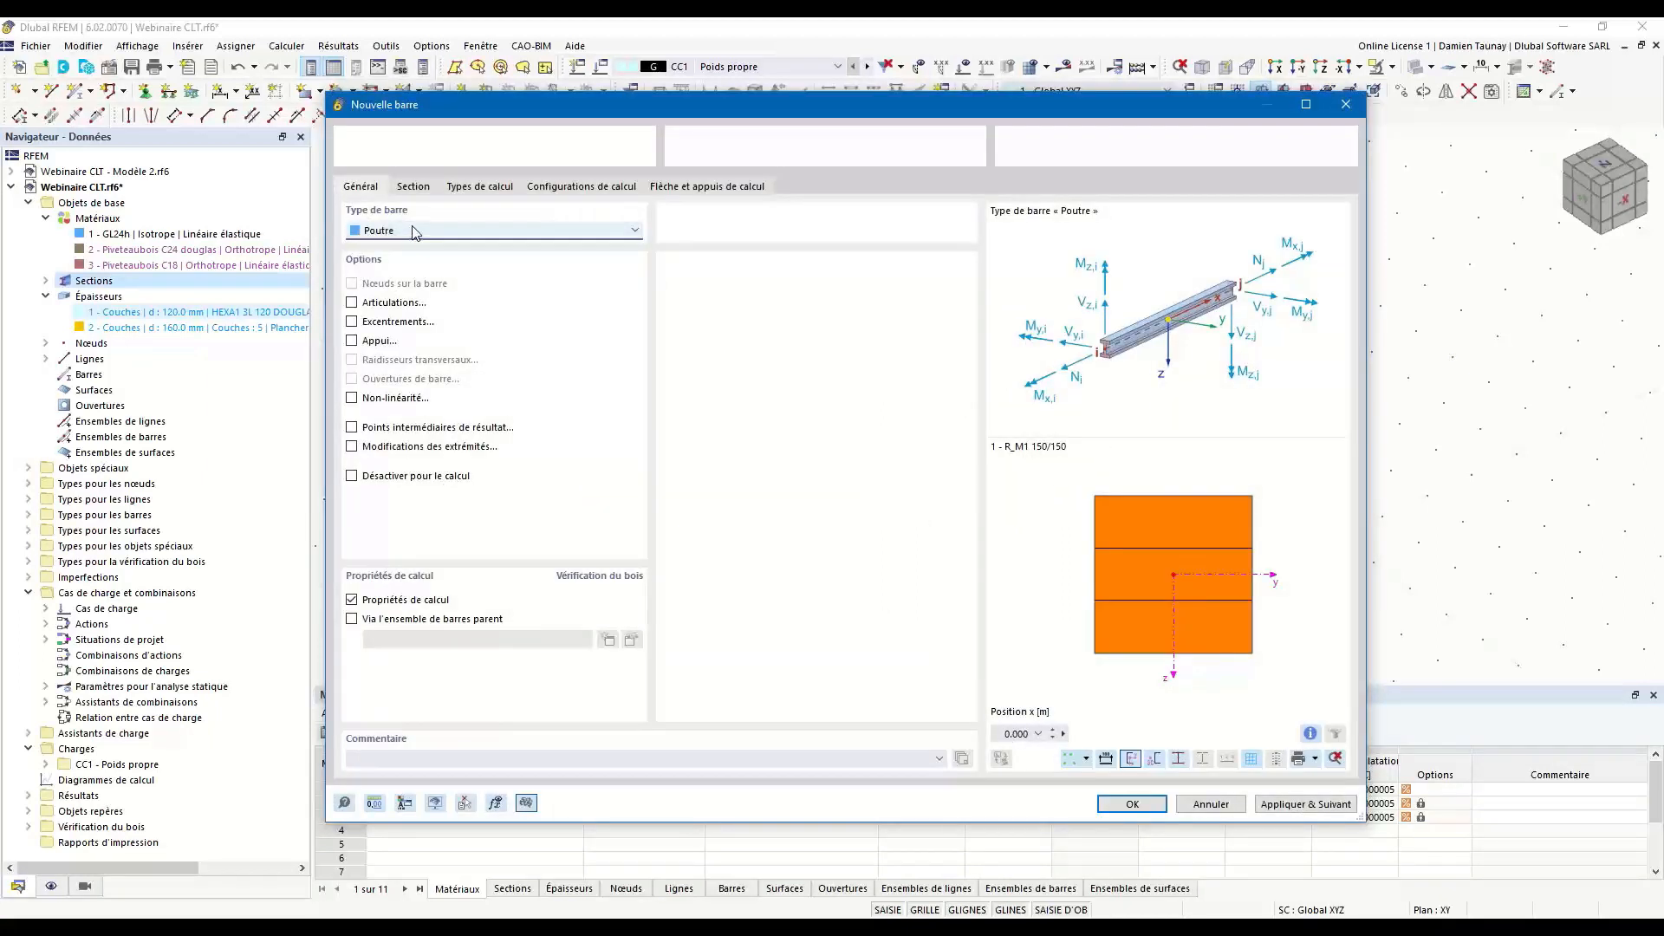
click(409, 234)
click(404, 227)
click(415, 189)
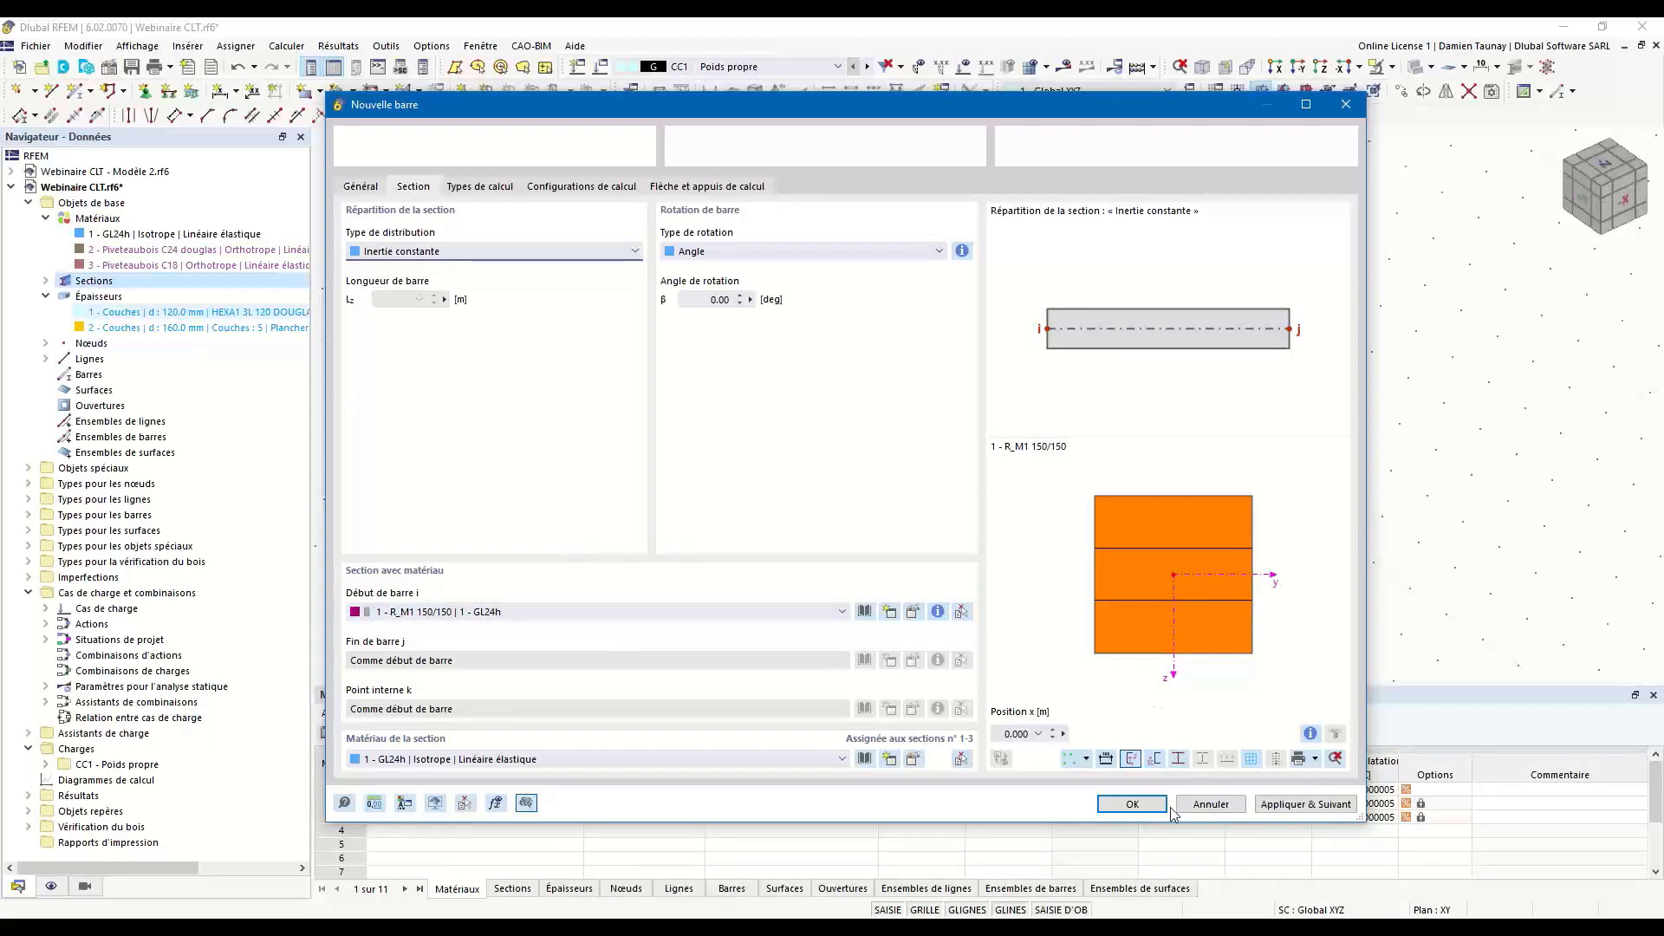
click(1135, 804)
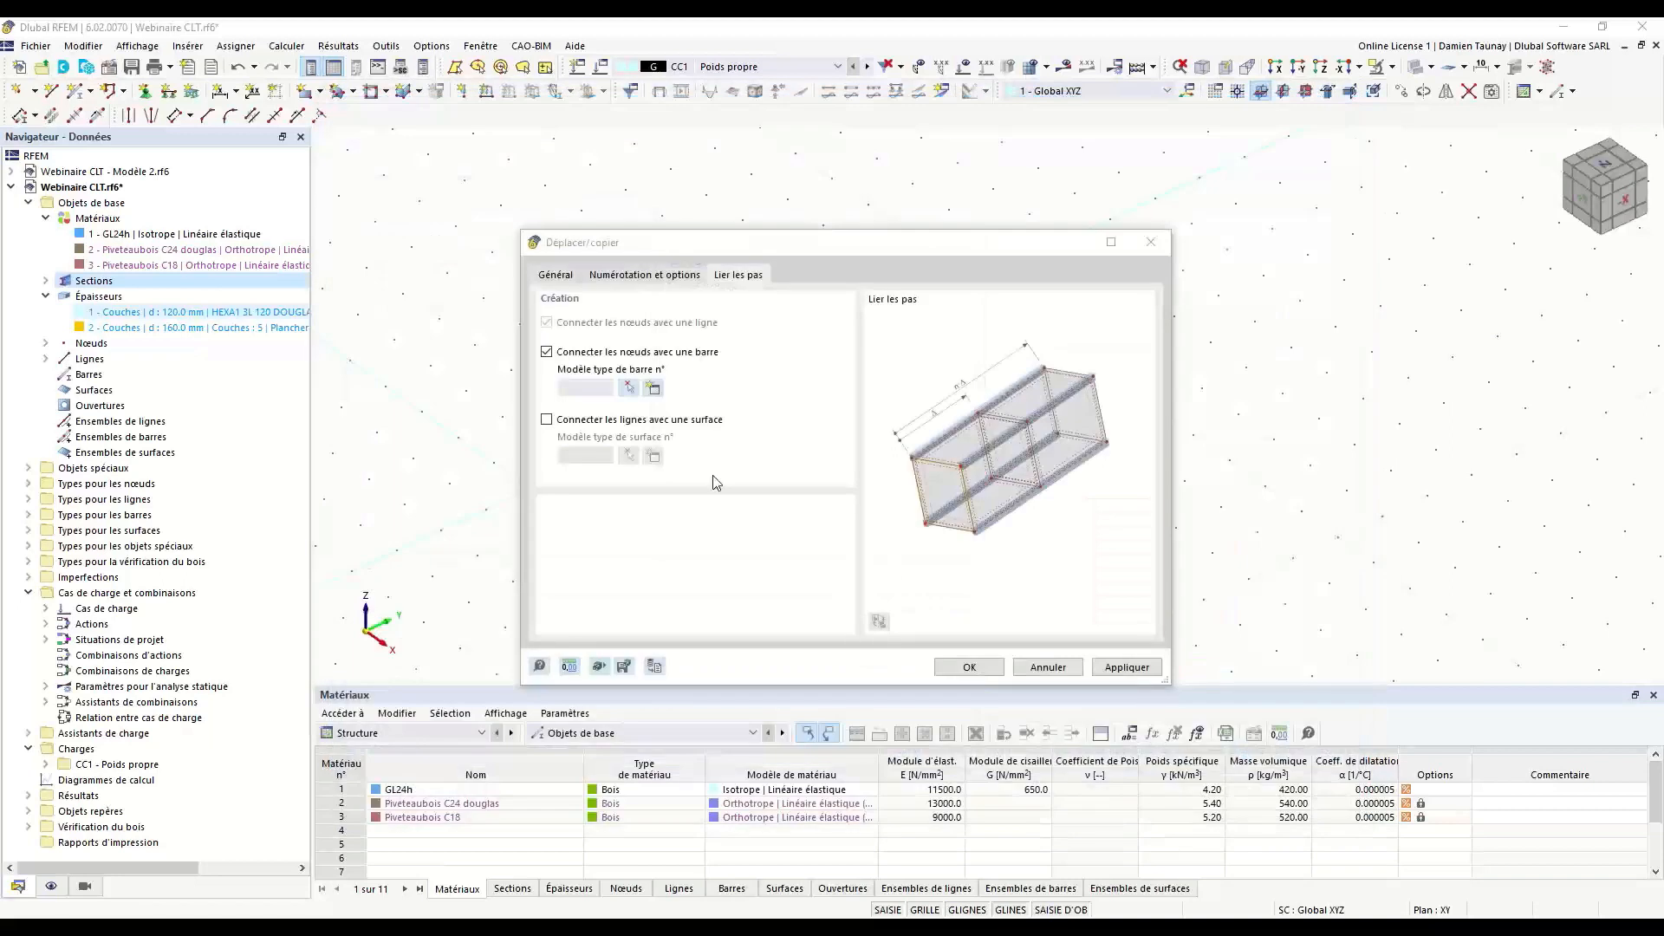
Connect the copied lines with standard surfaces of the 120 mm HEXA1 3L 120 DOUGLAS wall thickness and create the copy.
click(547, 421)
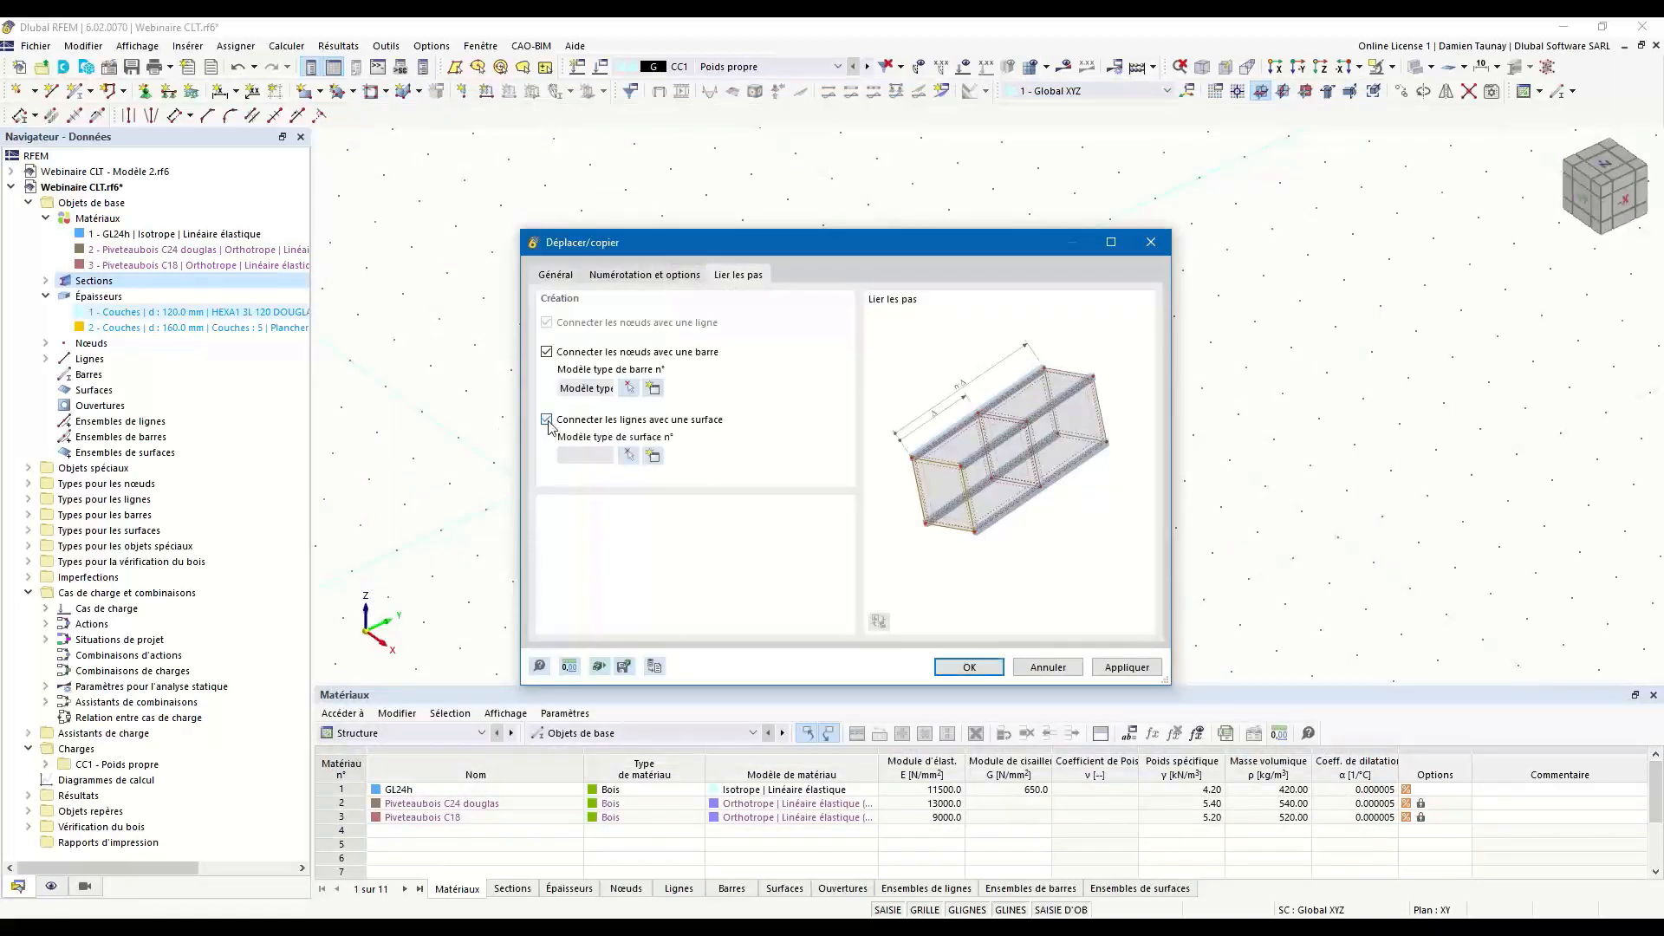
click(655, 457)
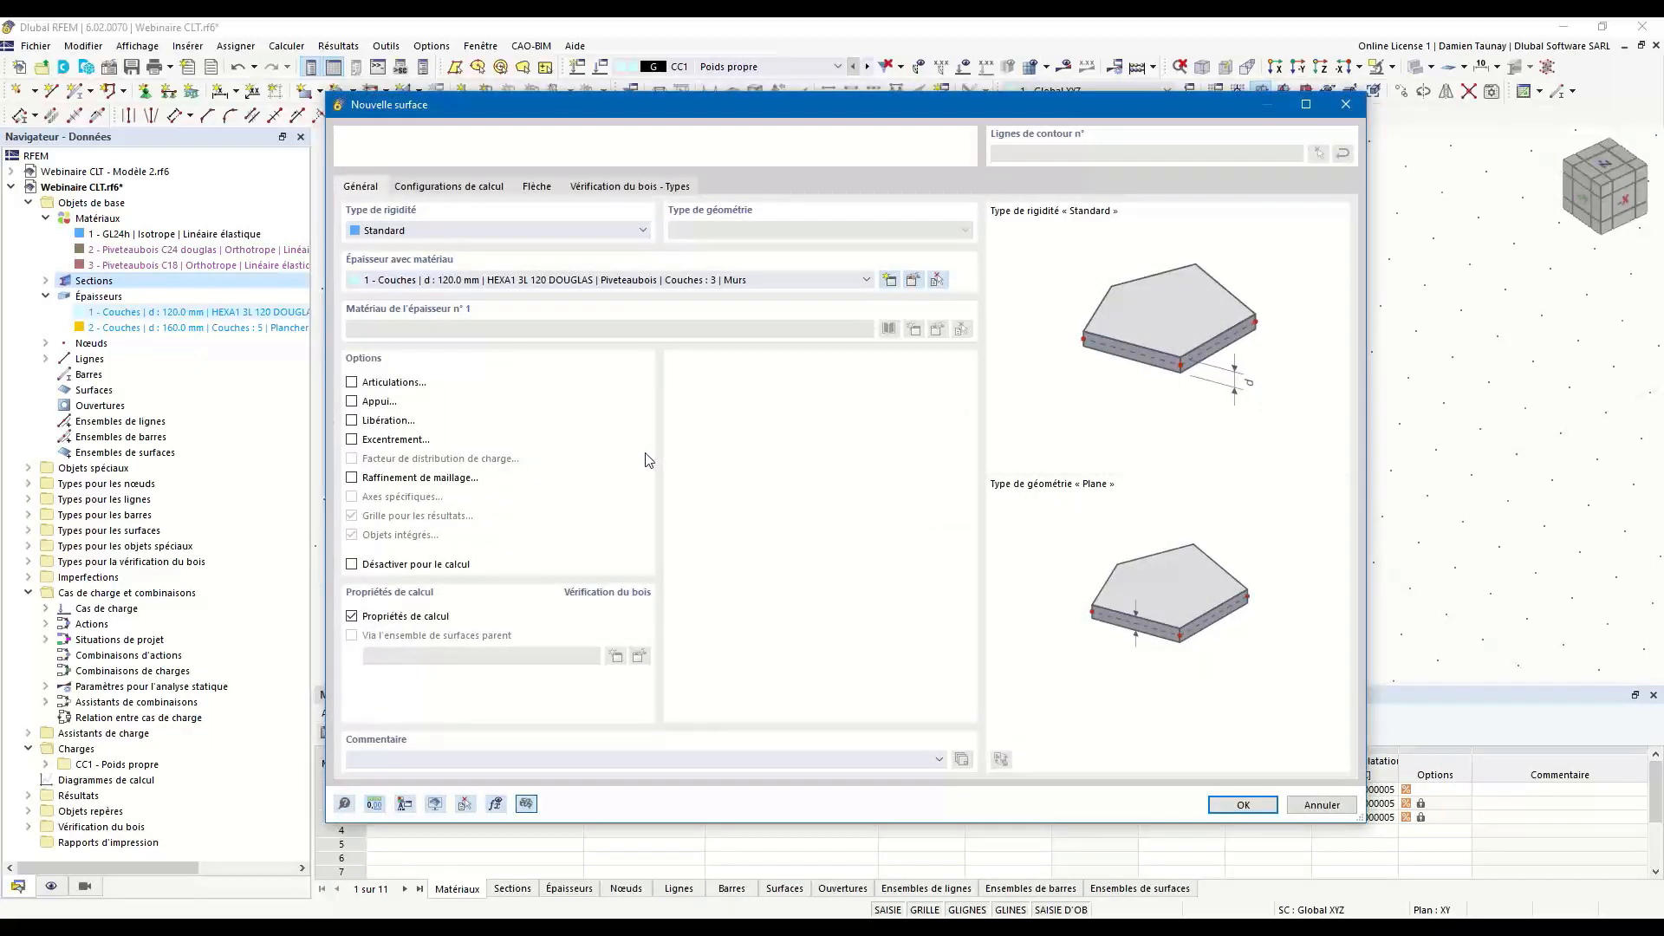
click(409, 288)
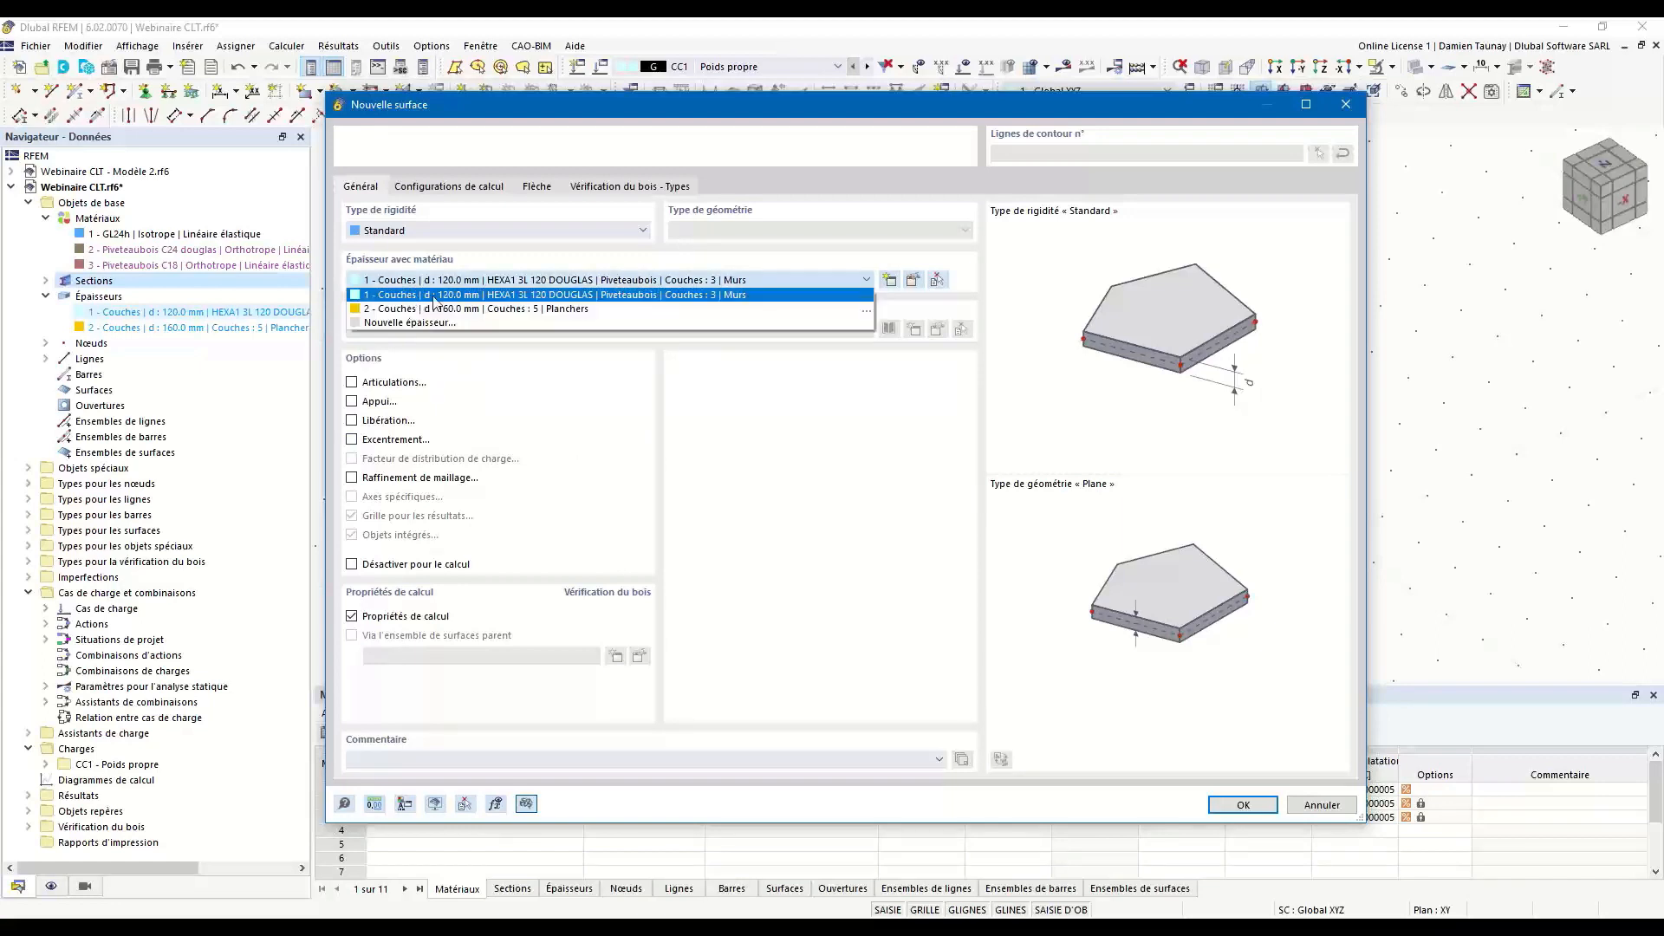
click(426, 295)
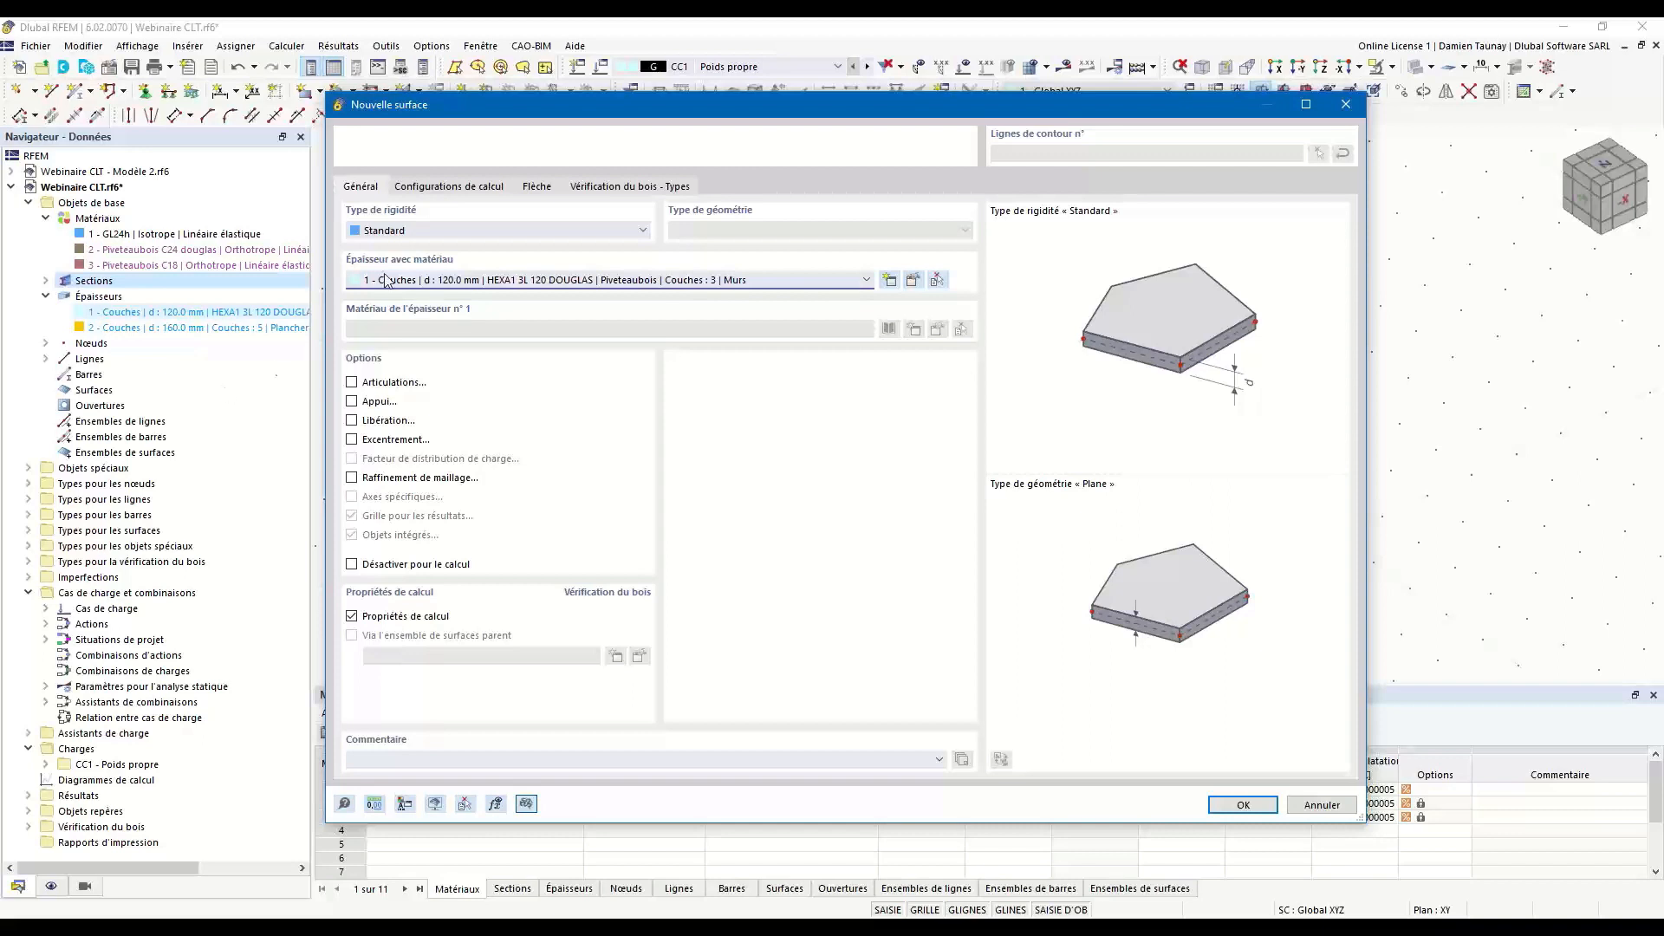
click(405, 232)
click(404, 242)
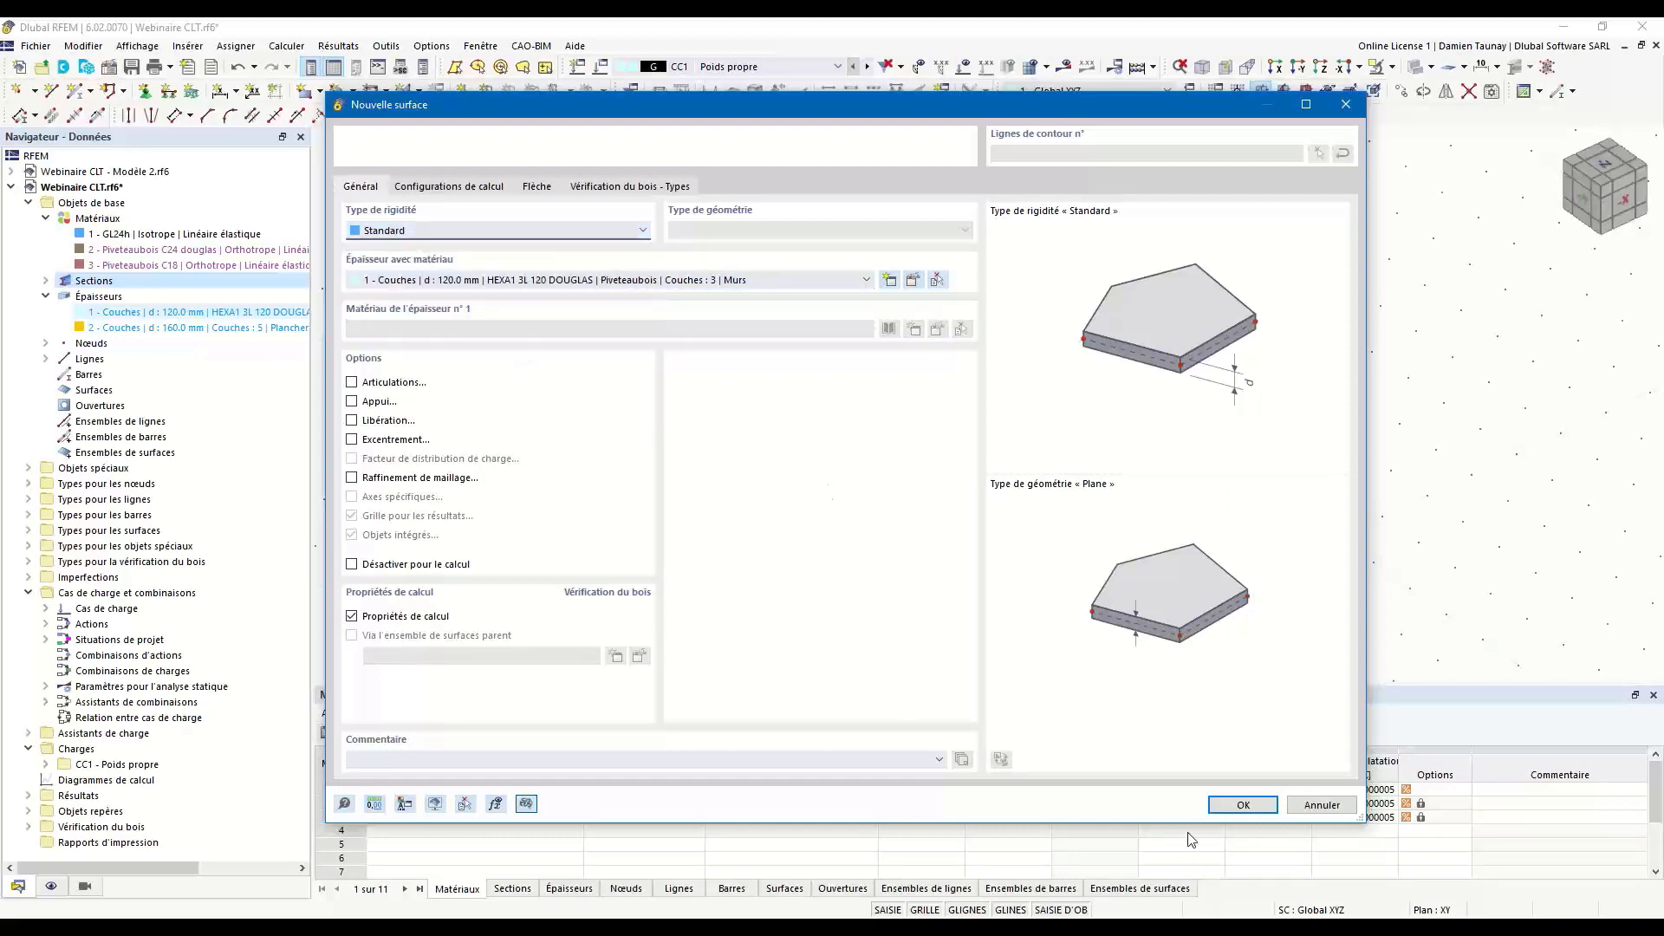
click(1243, 804)
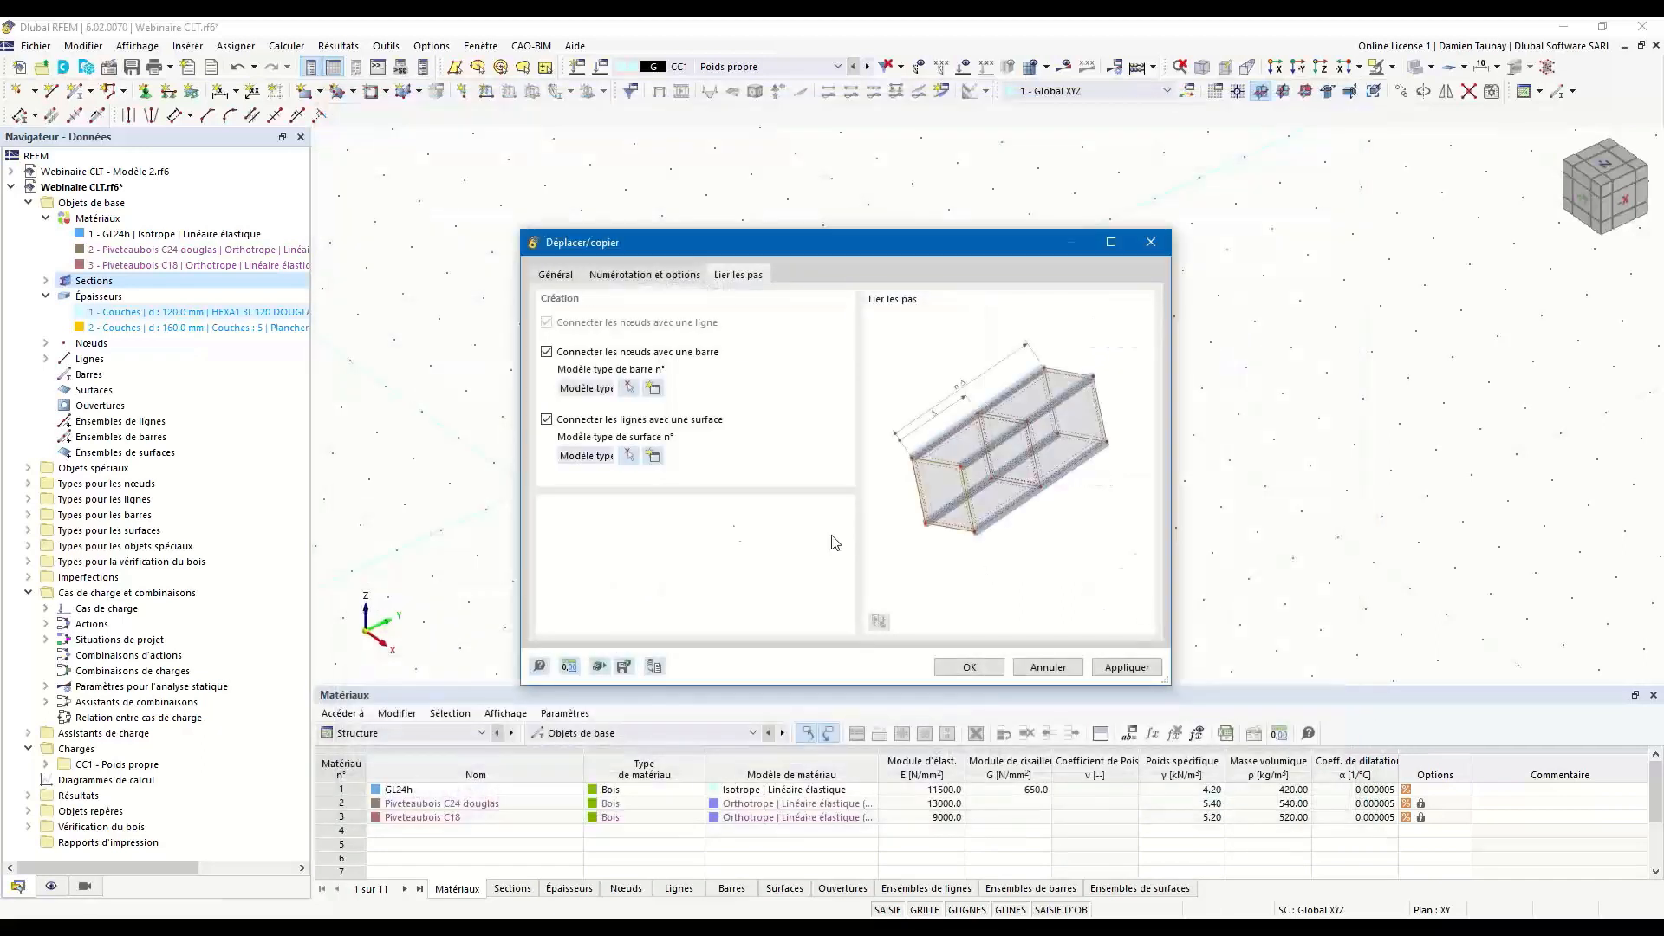
click(997, 663)
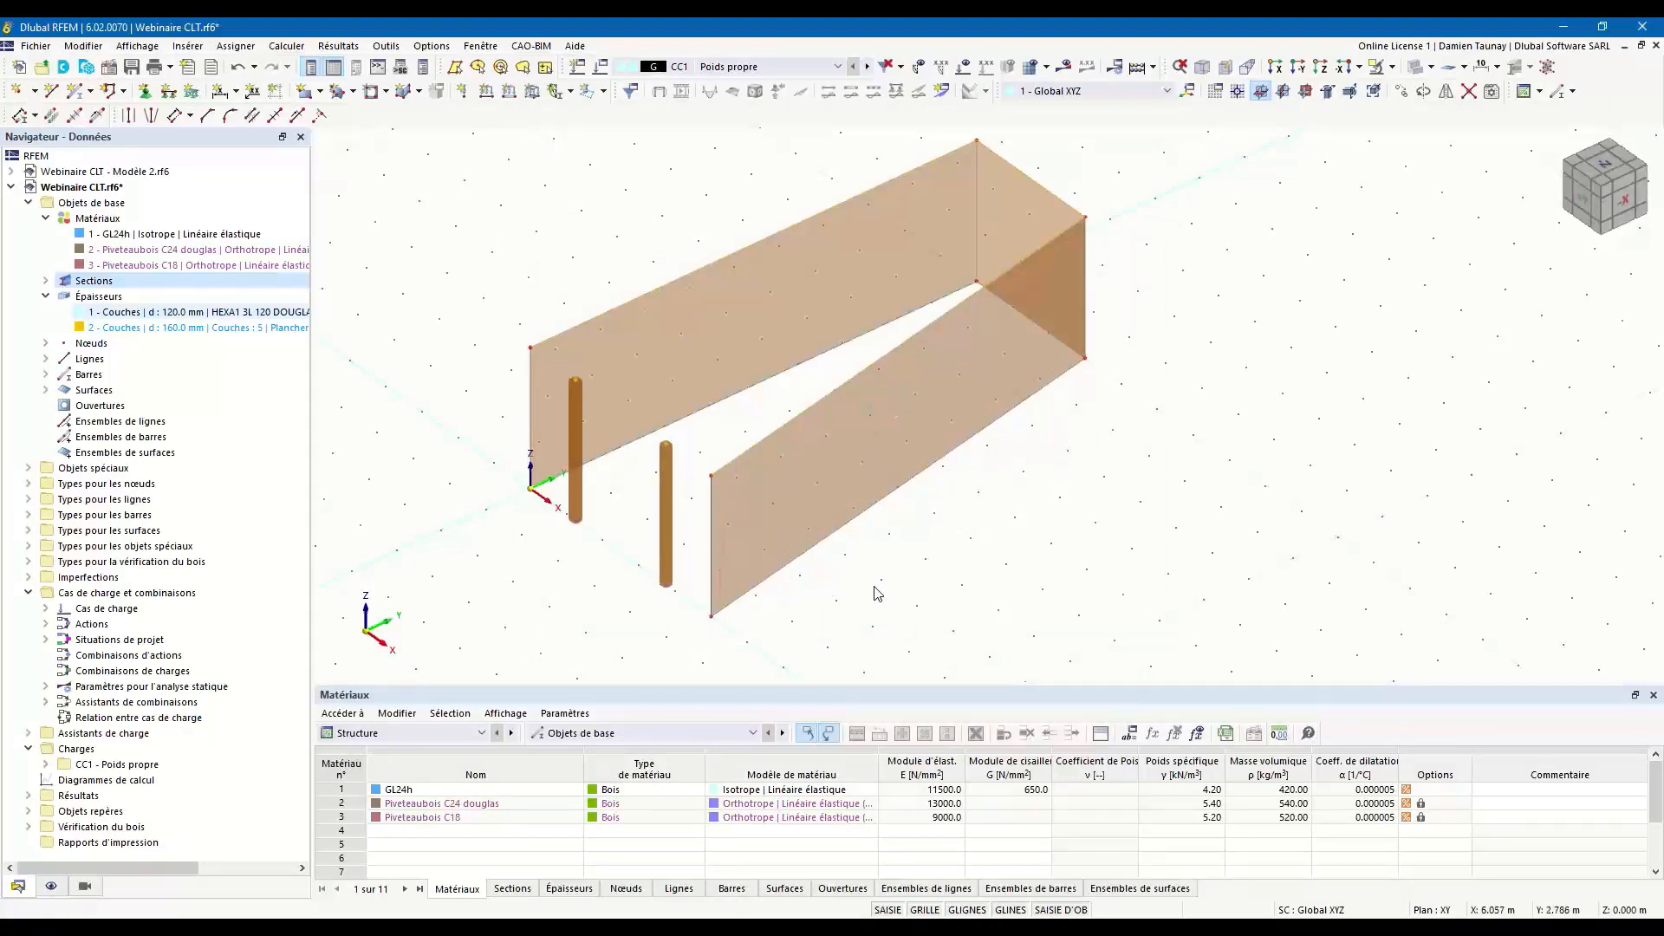
Draw a simple line across the open front between the upper corners of the two long walls.
ctrl+middle_drag(890, 594, 912, 564)
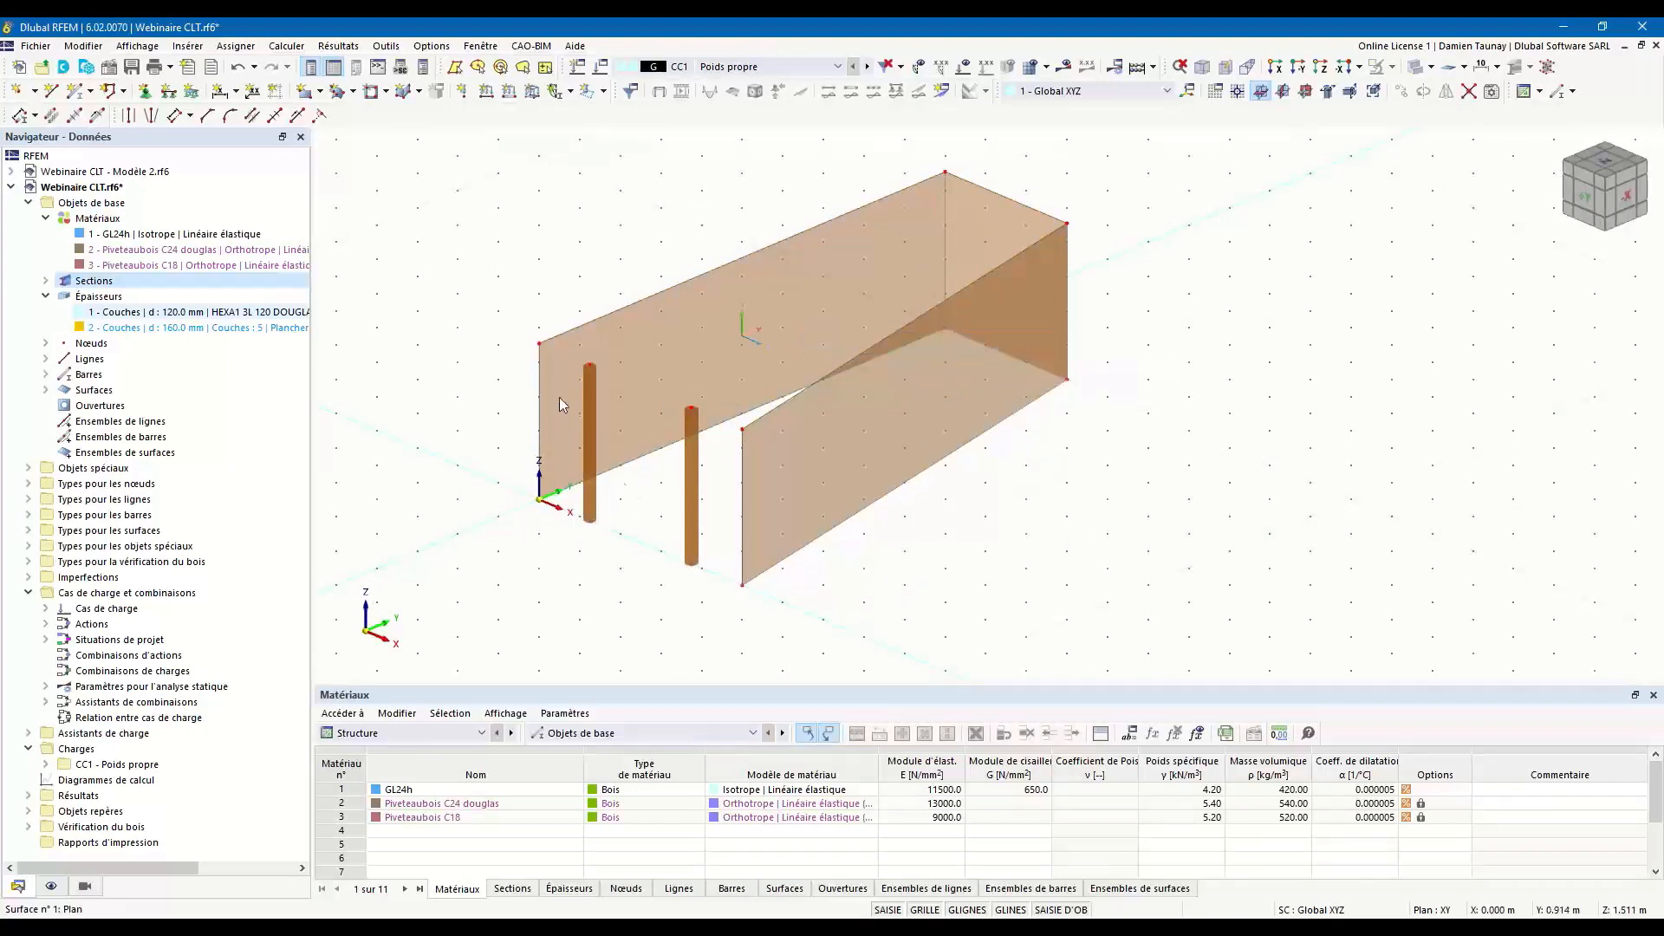
ctrl+middle_drag(637, 599, 637, 603)
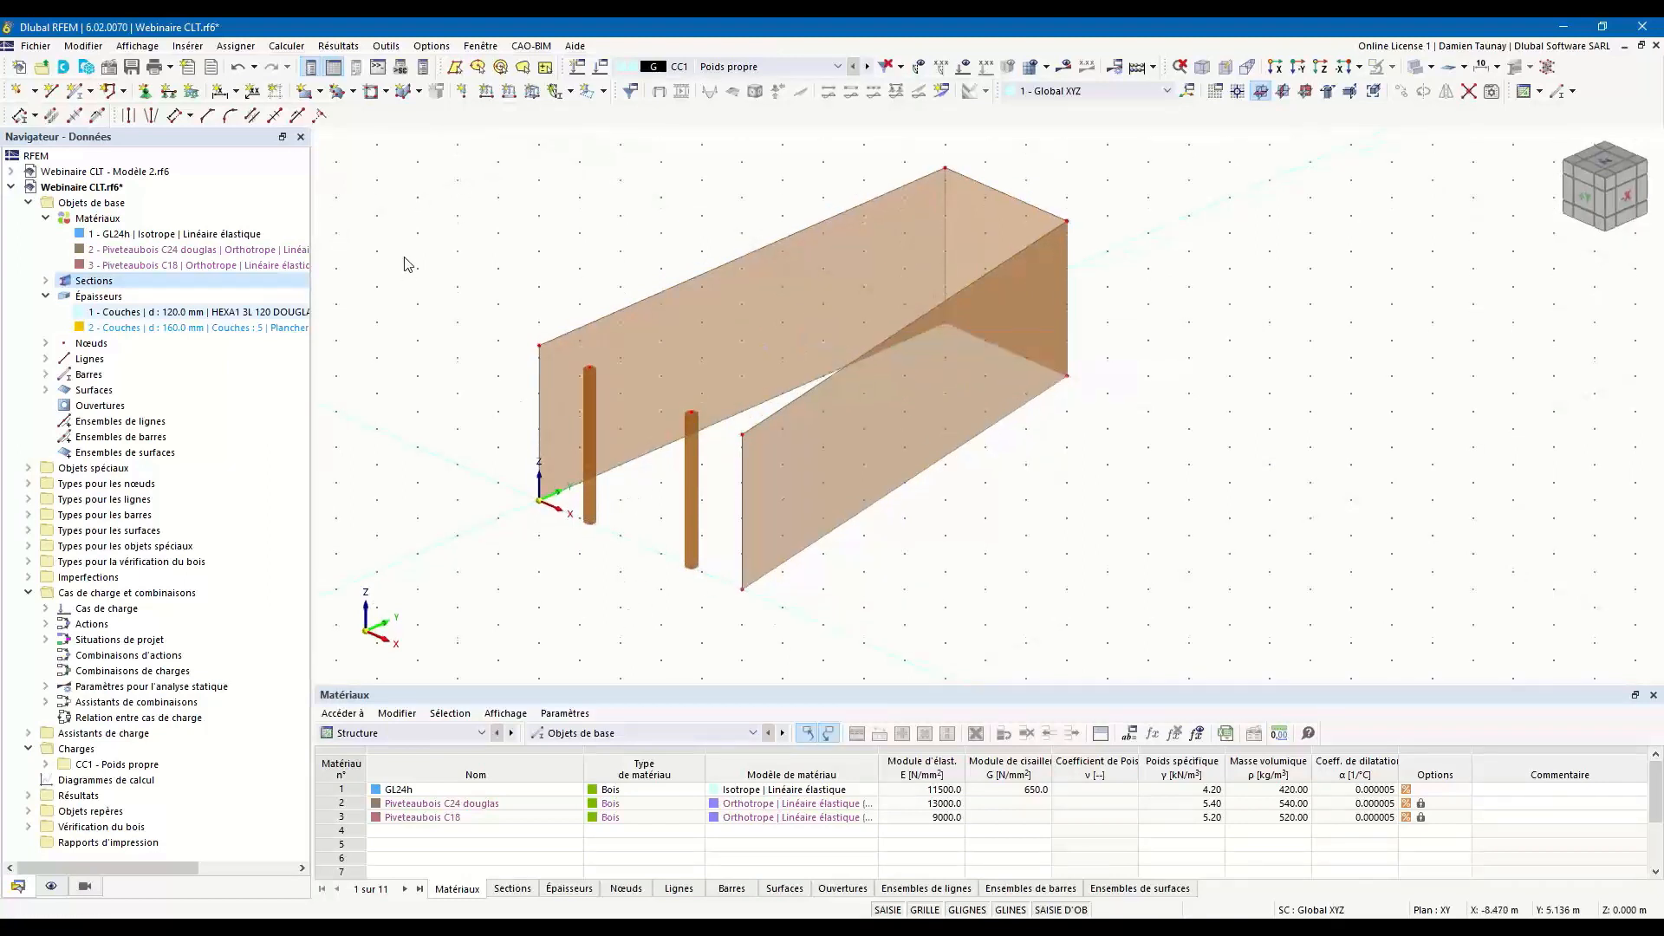
click(51, 90)
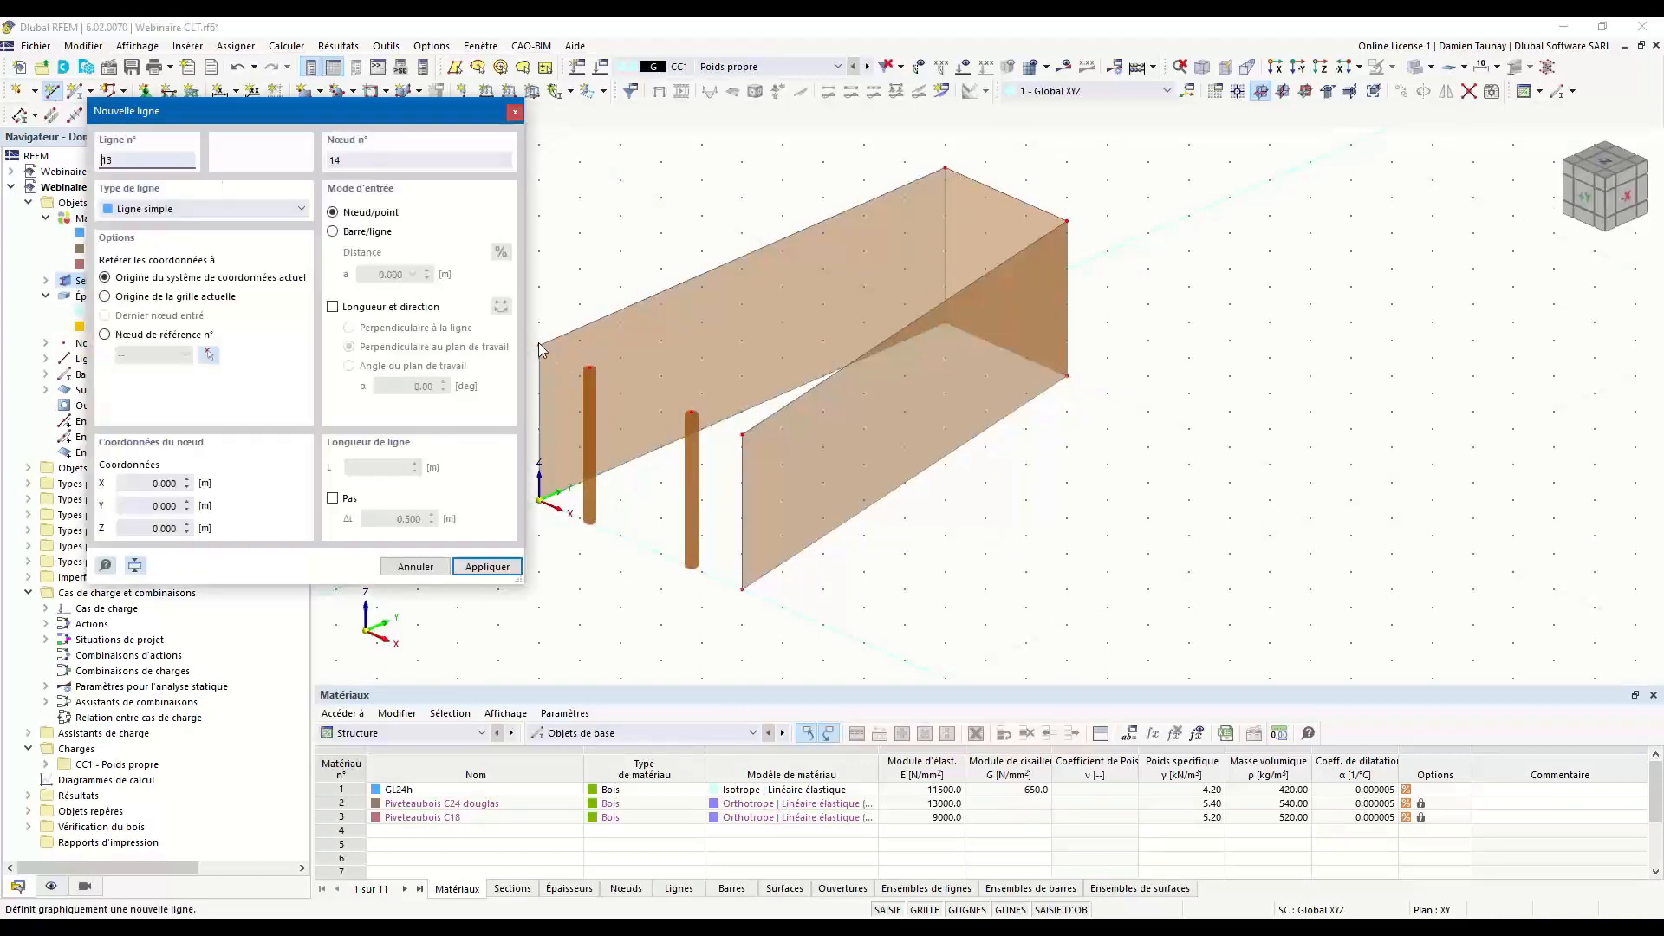
click(539, 342)
click(743, 433)
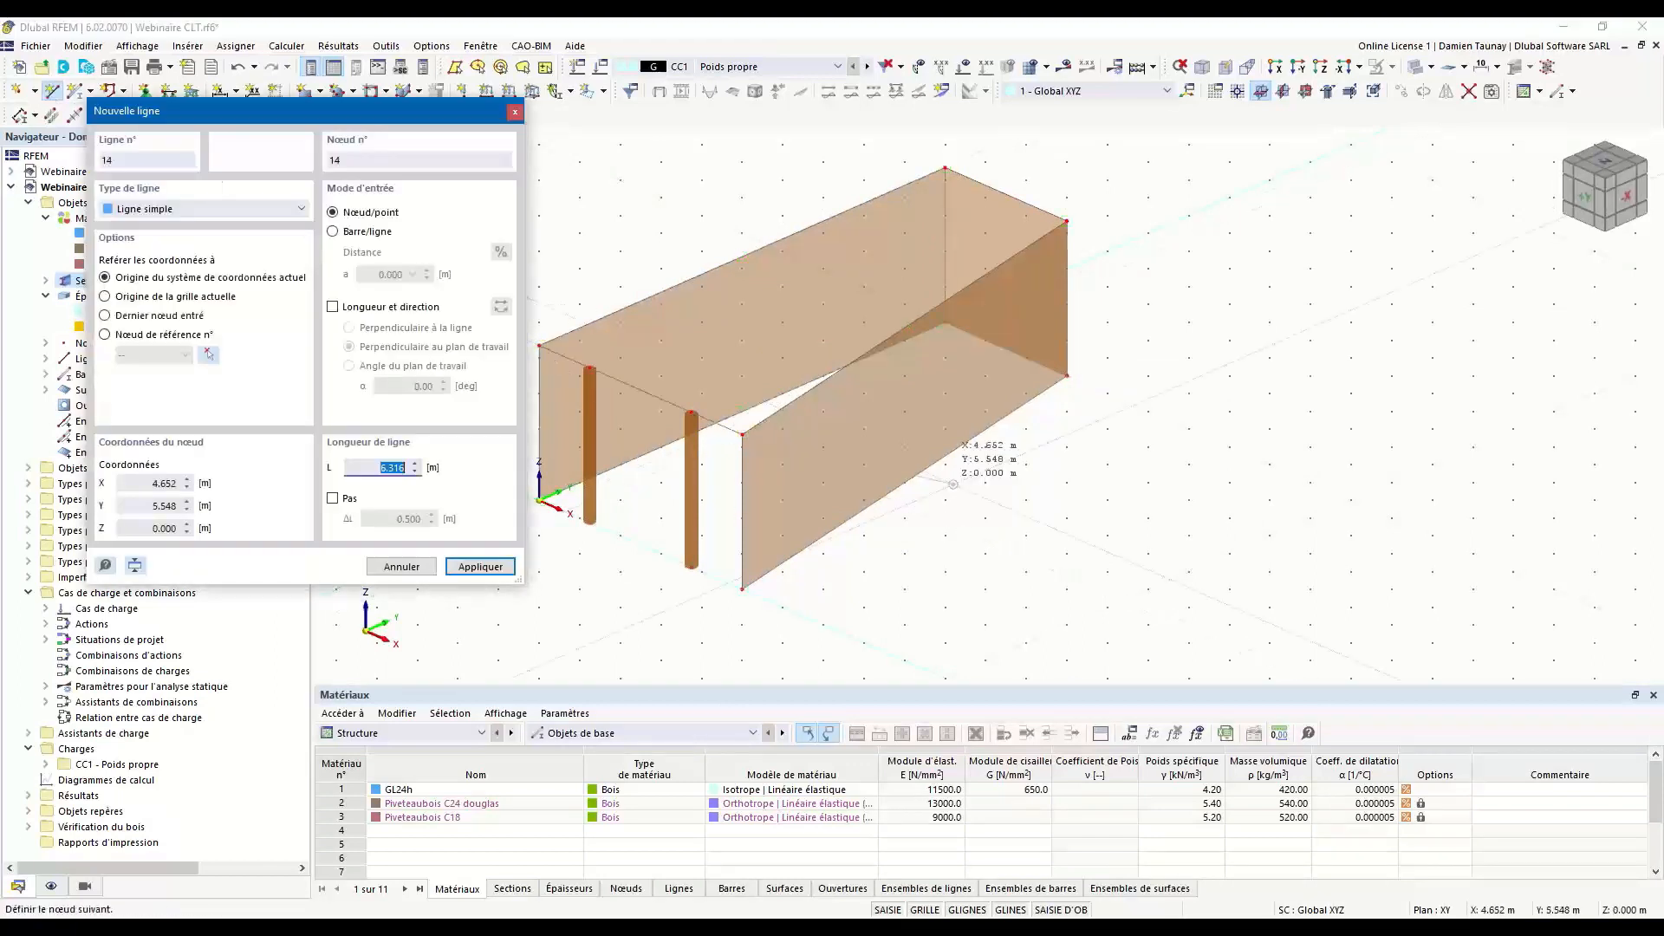
key(Escape)
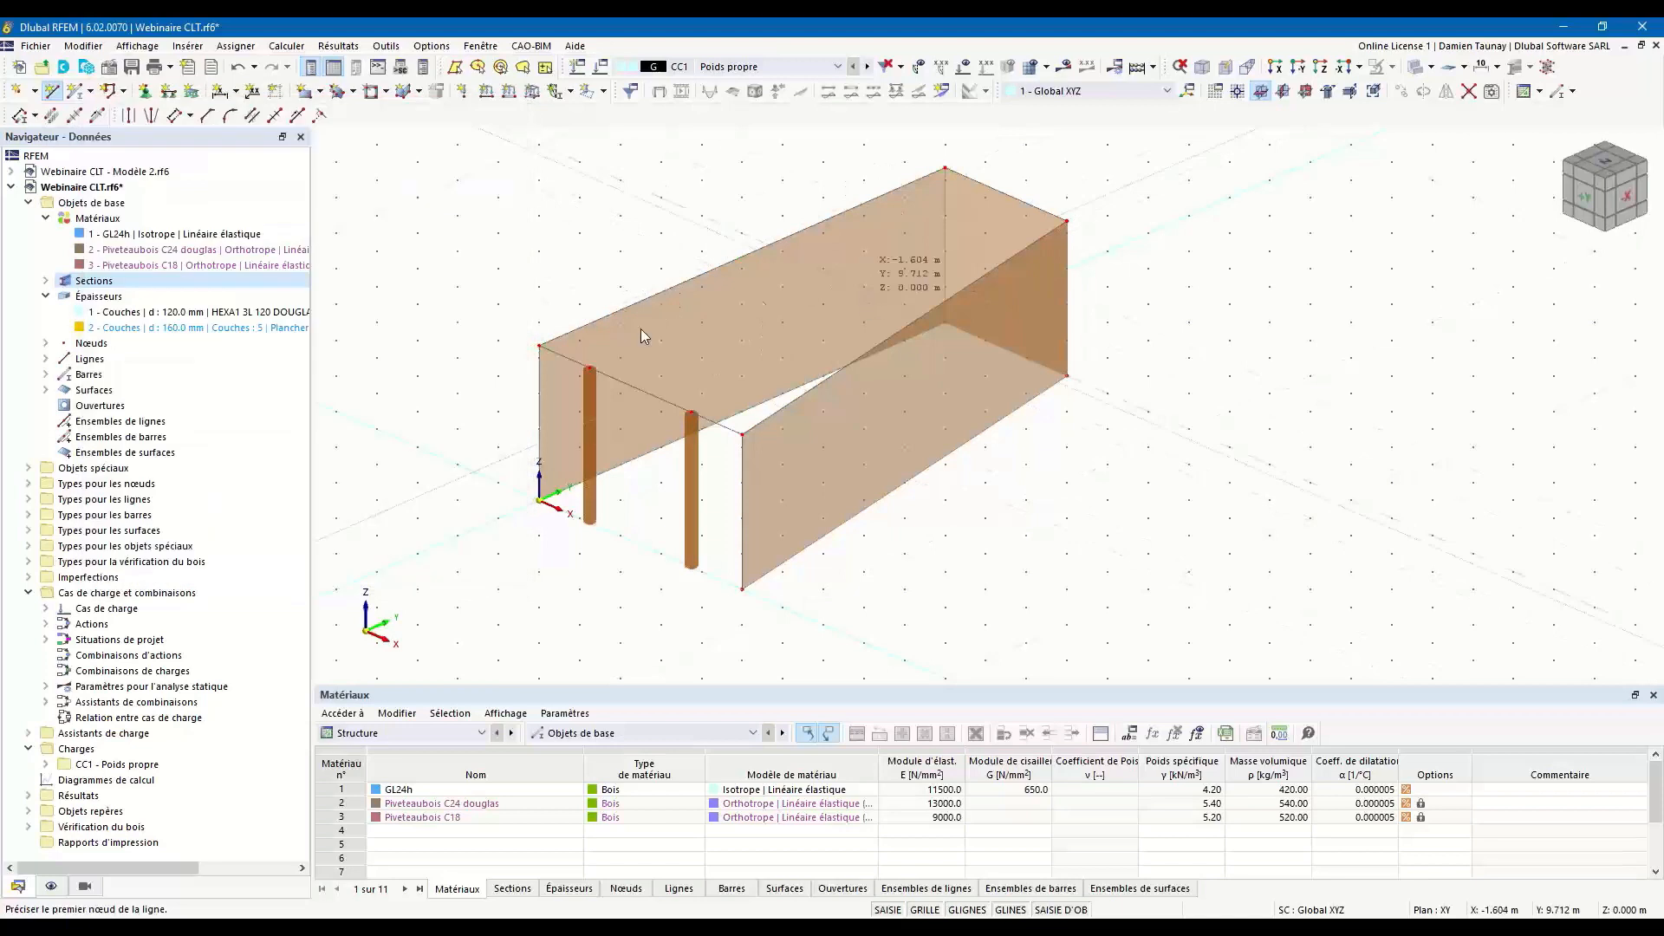
Create a floor surface with the 160 mm five-layer Planchers thickness from the upper contour lines of the walls.
click(320, 92)
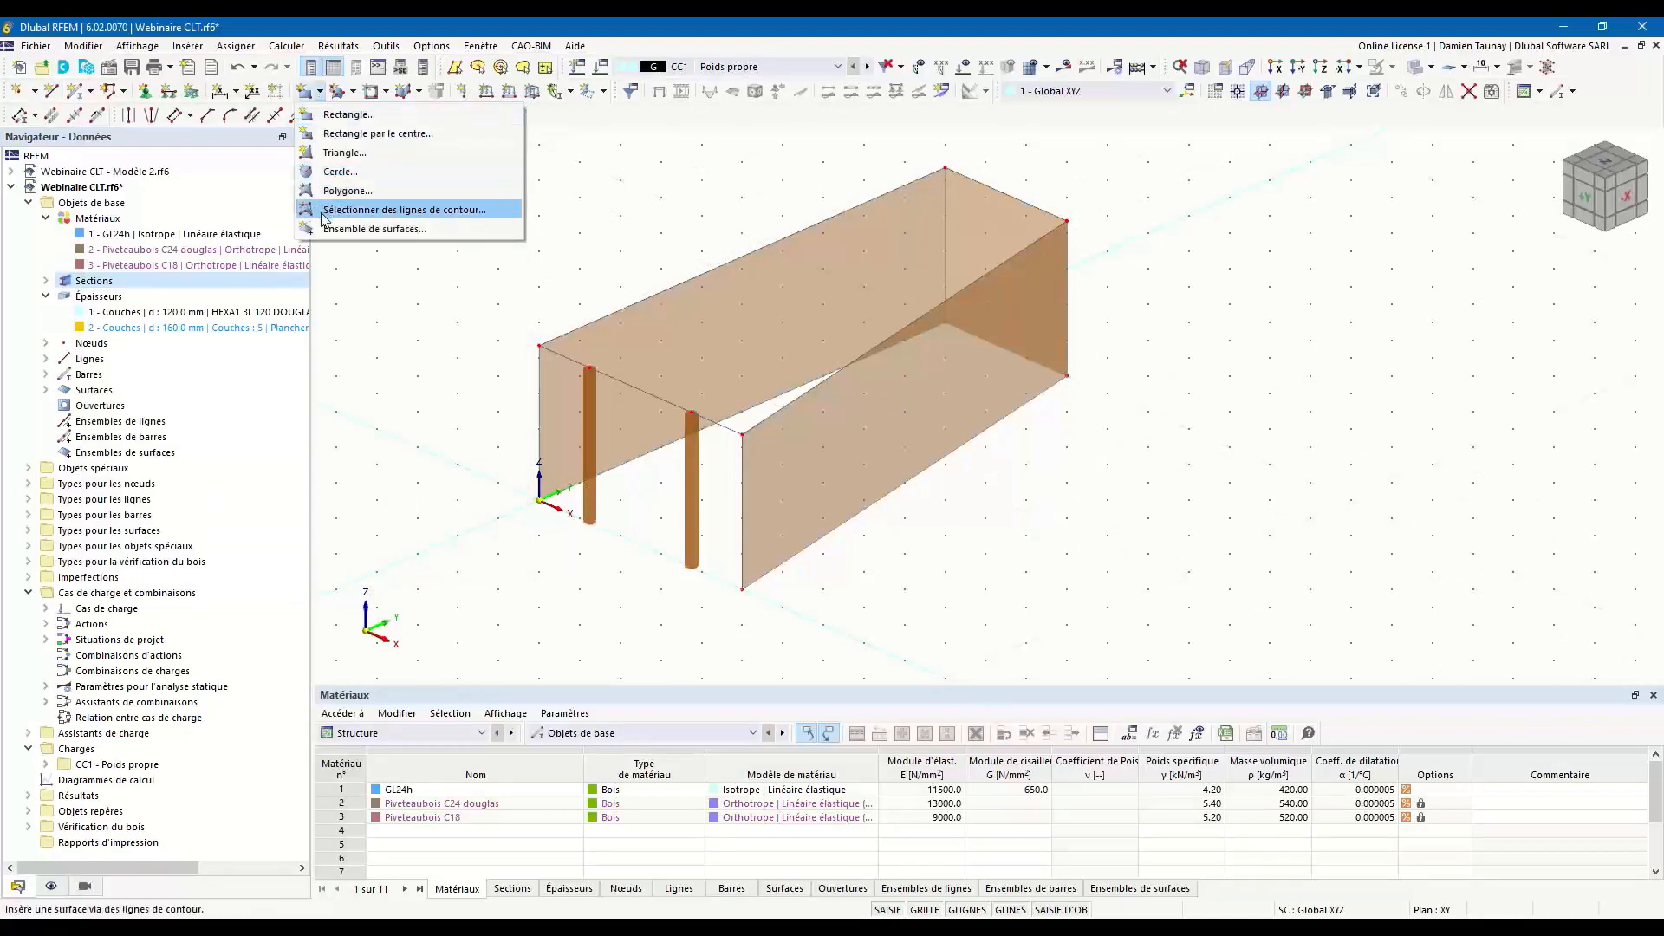
click(337, 217)
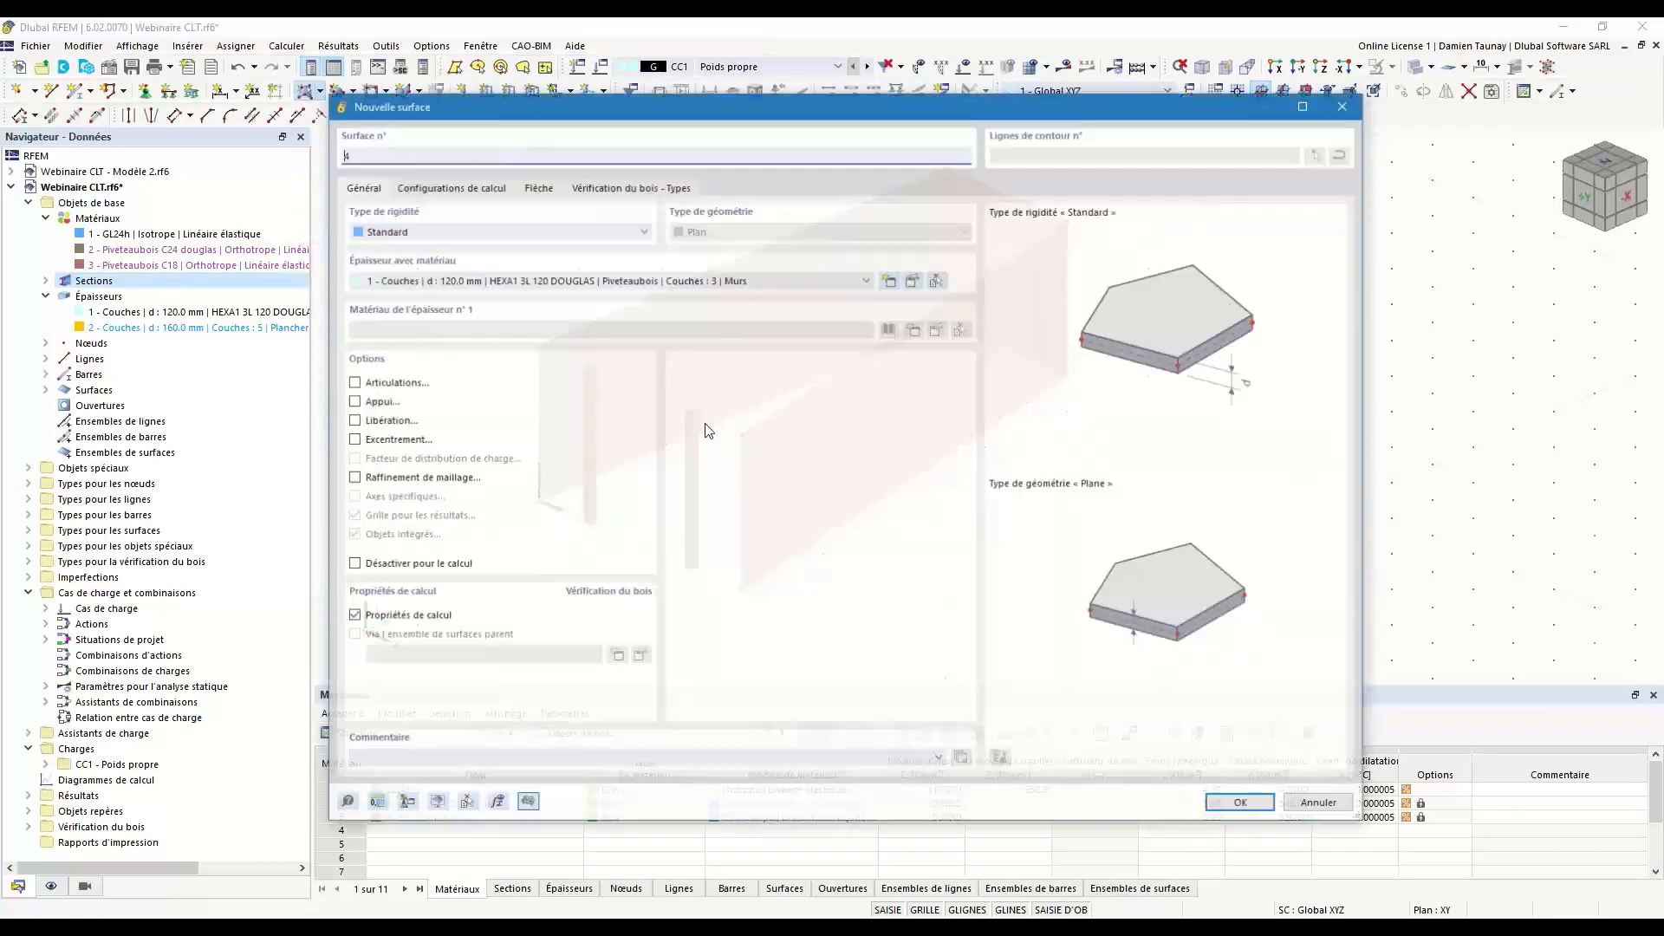
click(520, 280)
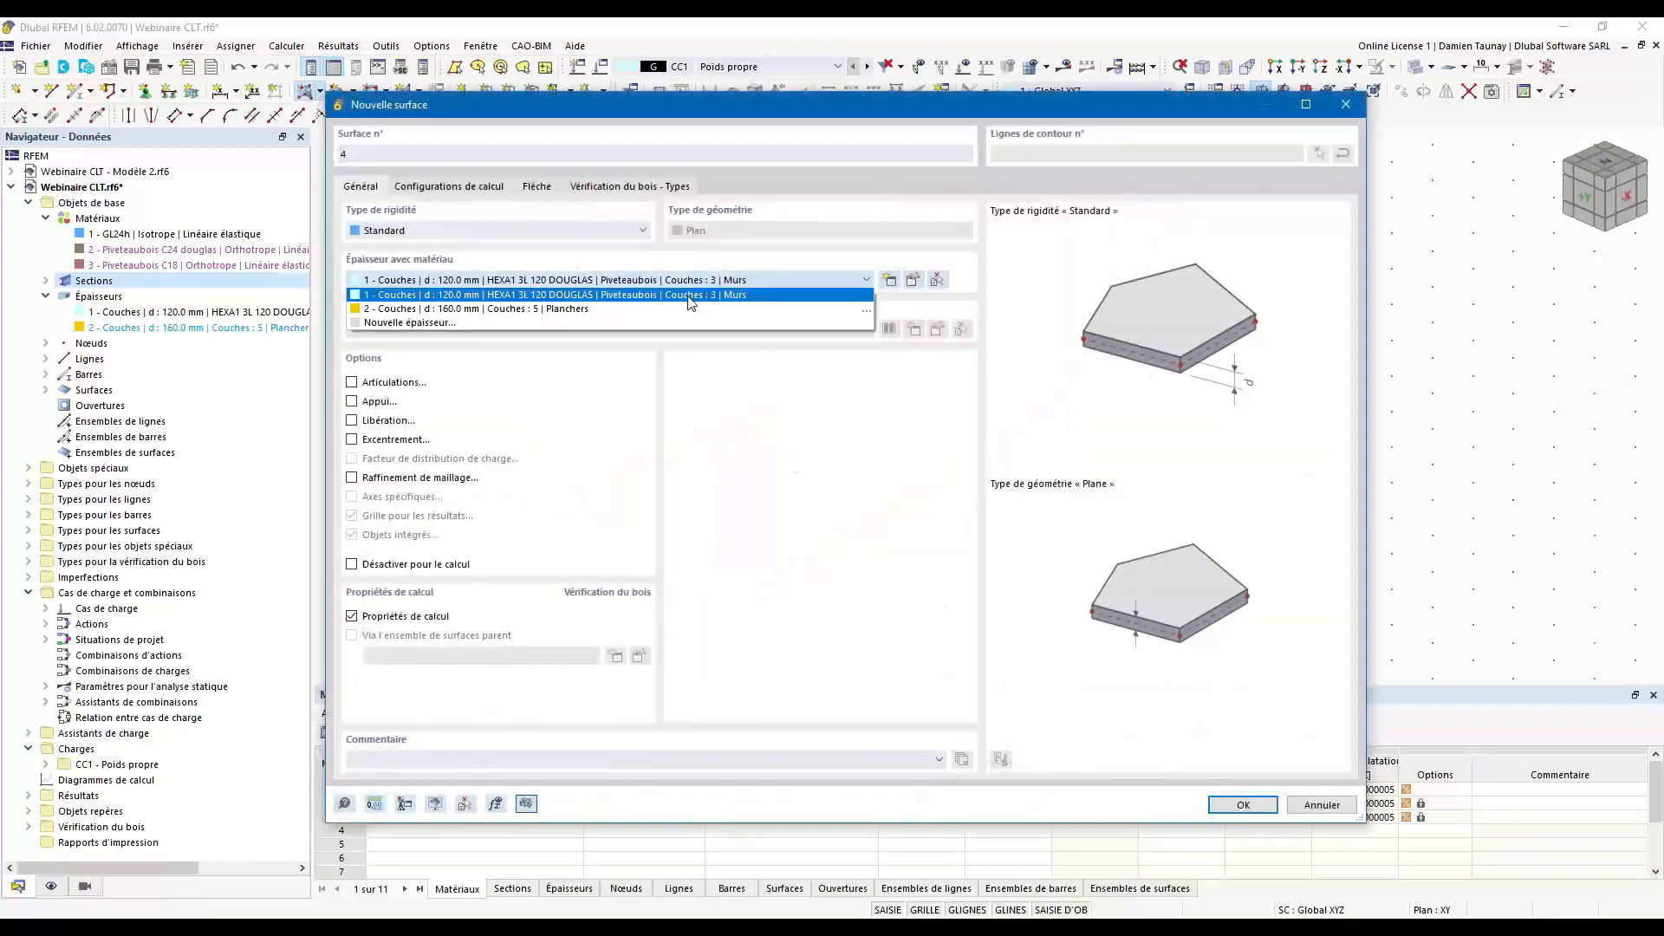
click(520, 295)
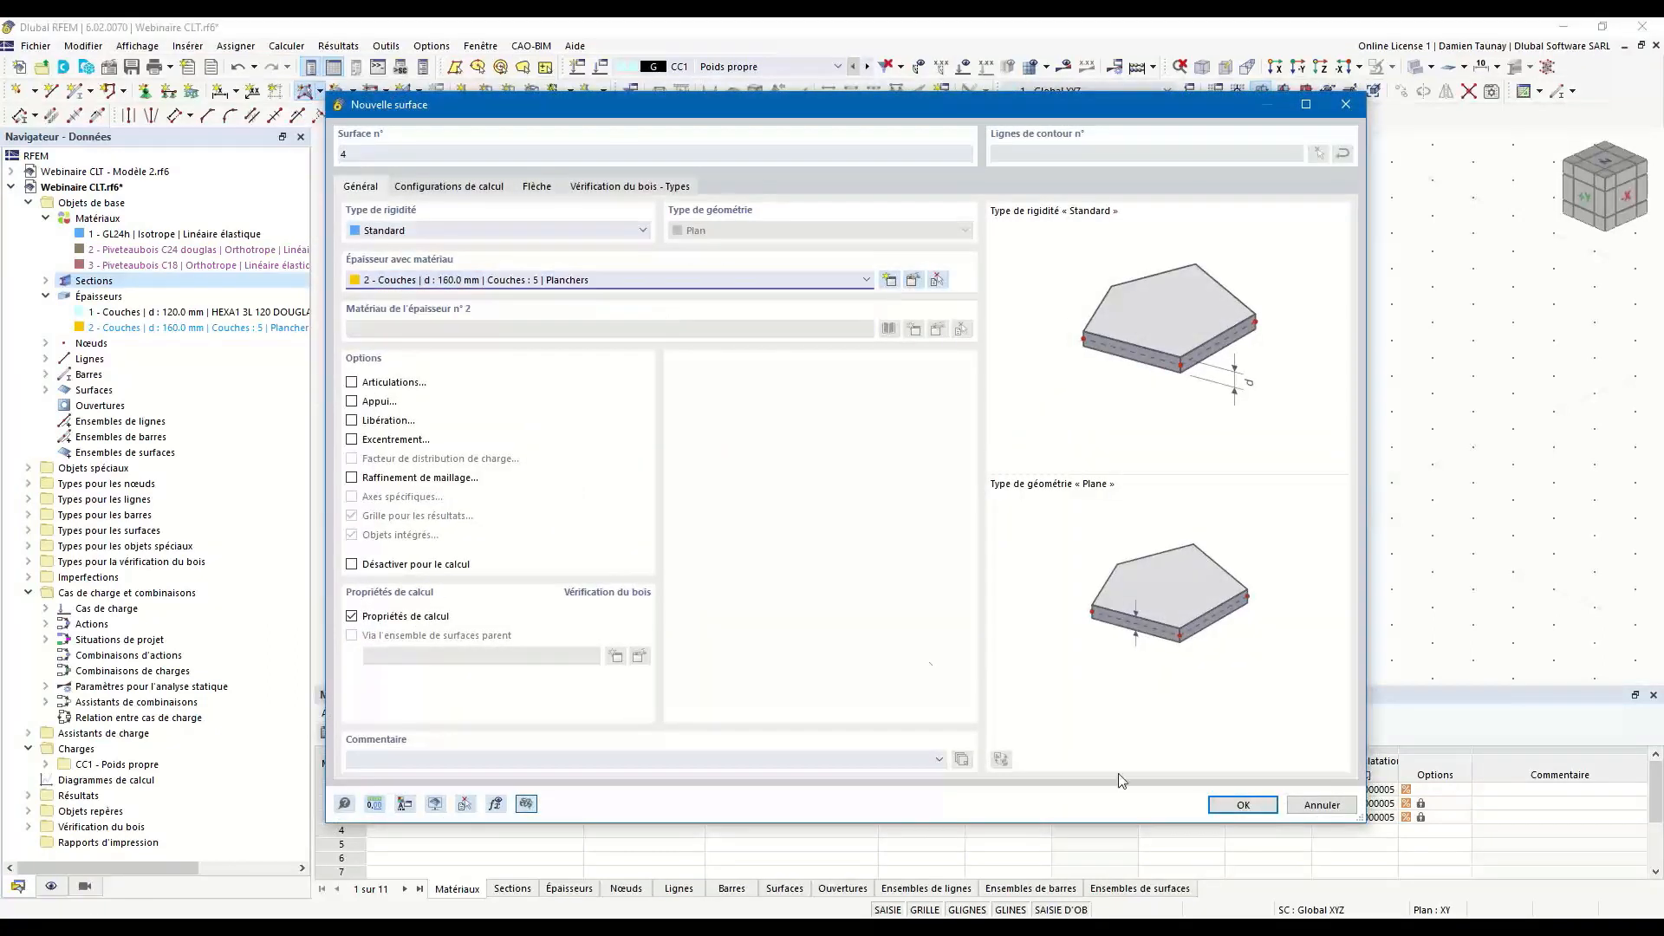
click(1245, 805)
click(621, 378)
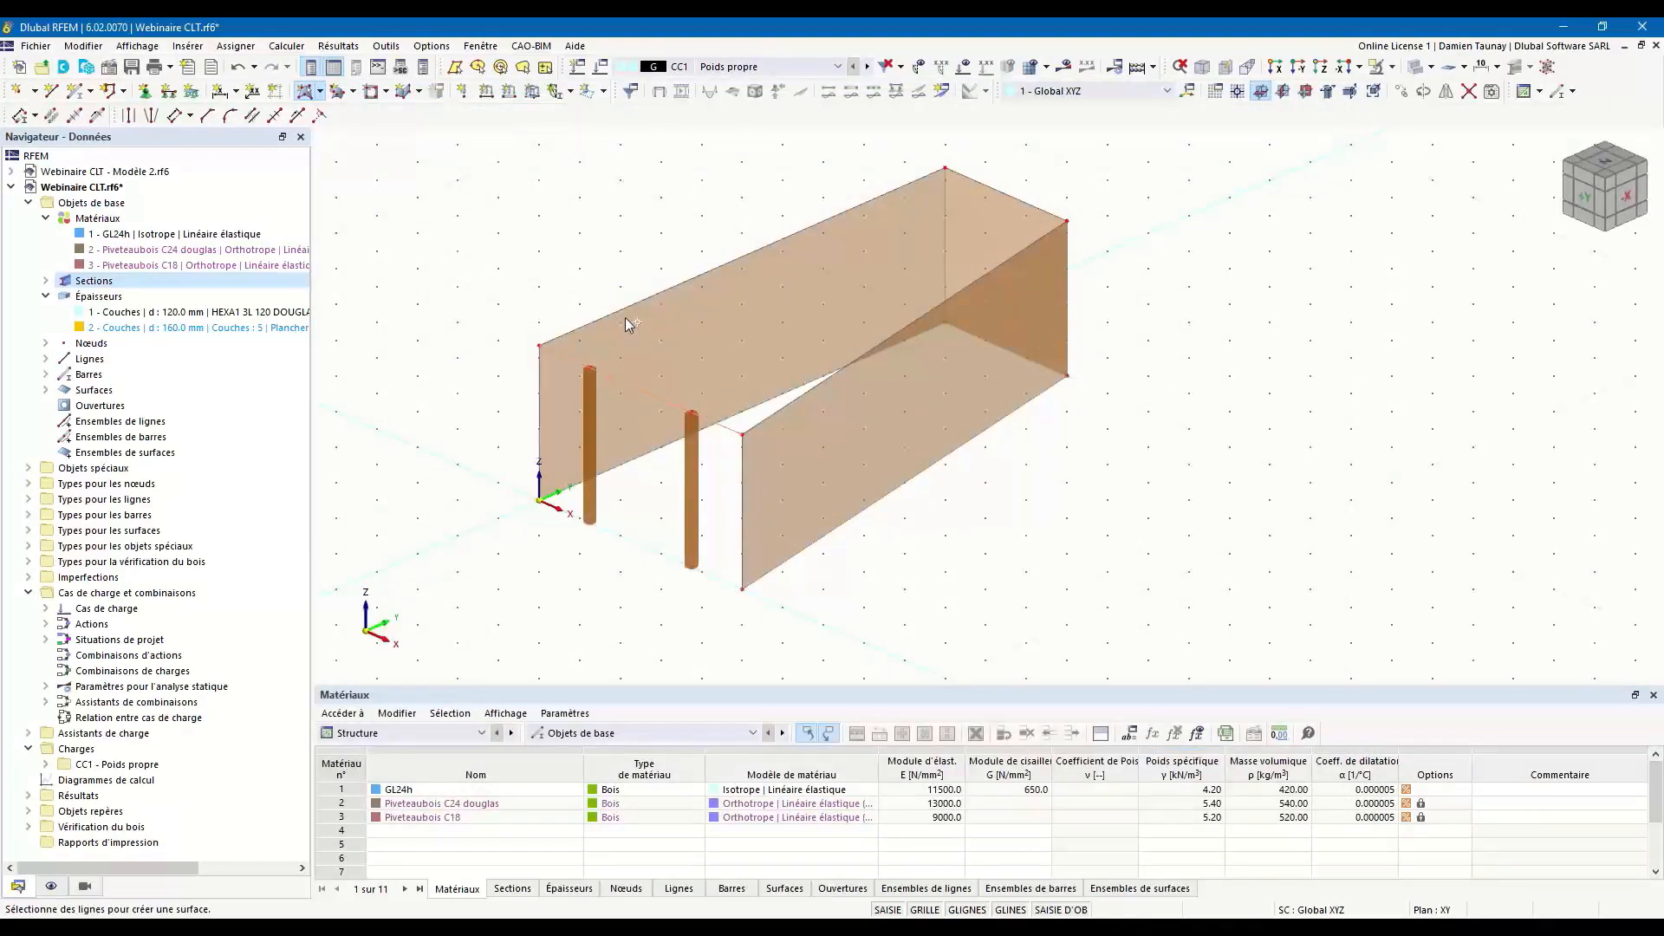
click(1000, 266)
ctrl+middle_drag(579, 573, 677, 552)
key(Escape)
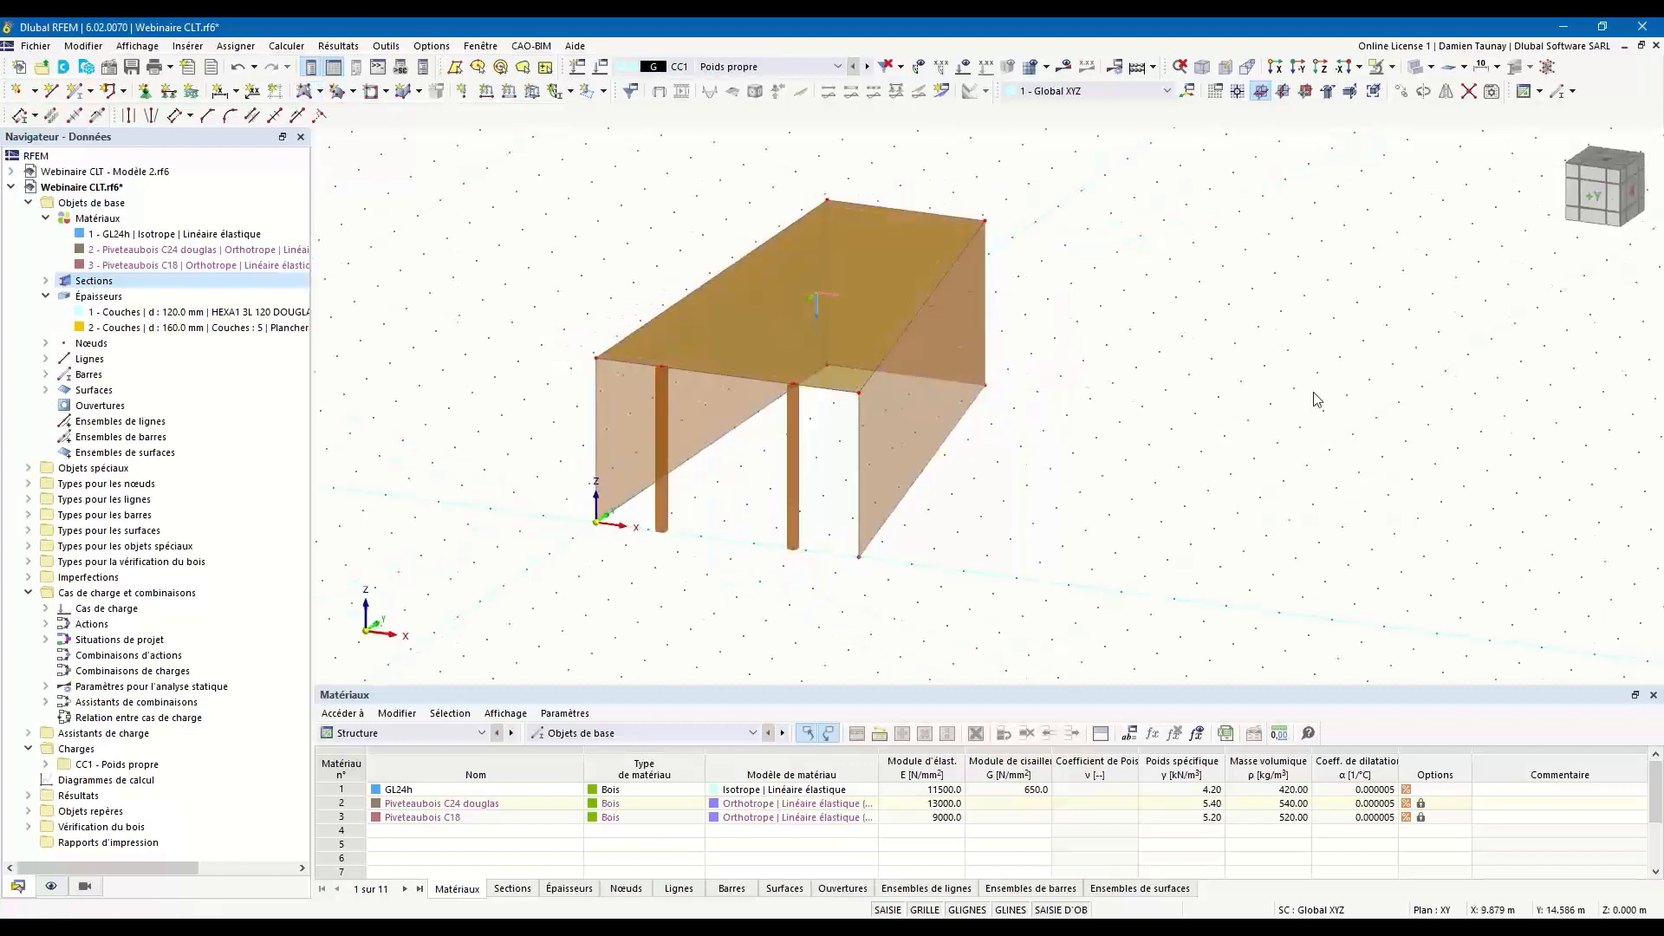
Set up three copies of the upper front line with a displacement of 2.5 m in Y and 0 in Z.
ctrl+middle_drag(1126, 459, 1005, 515)
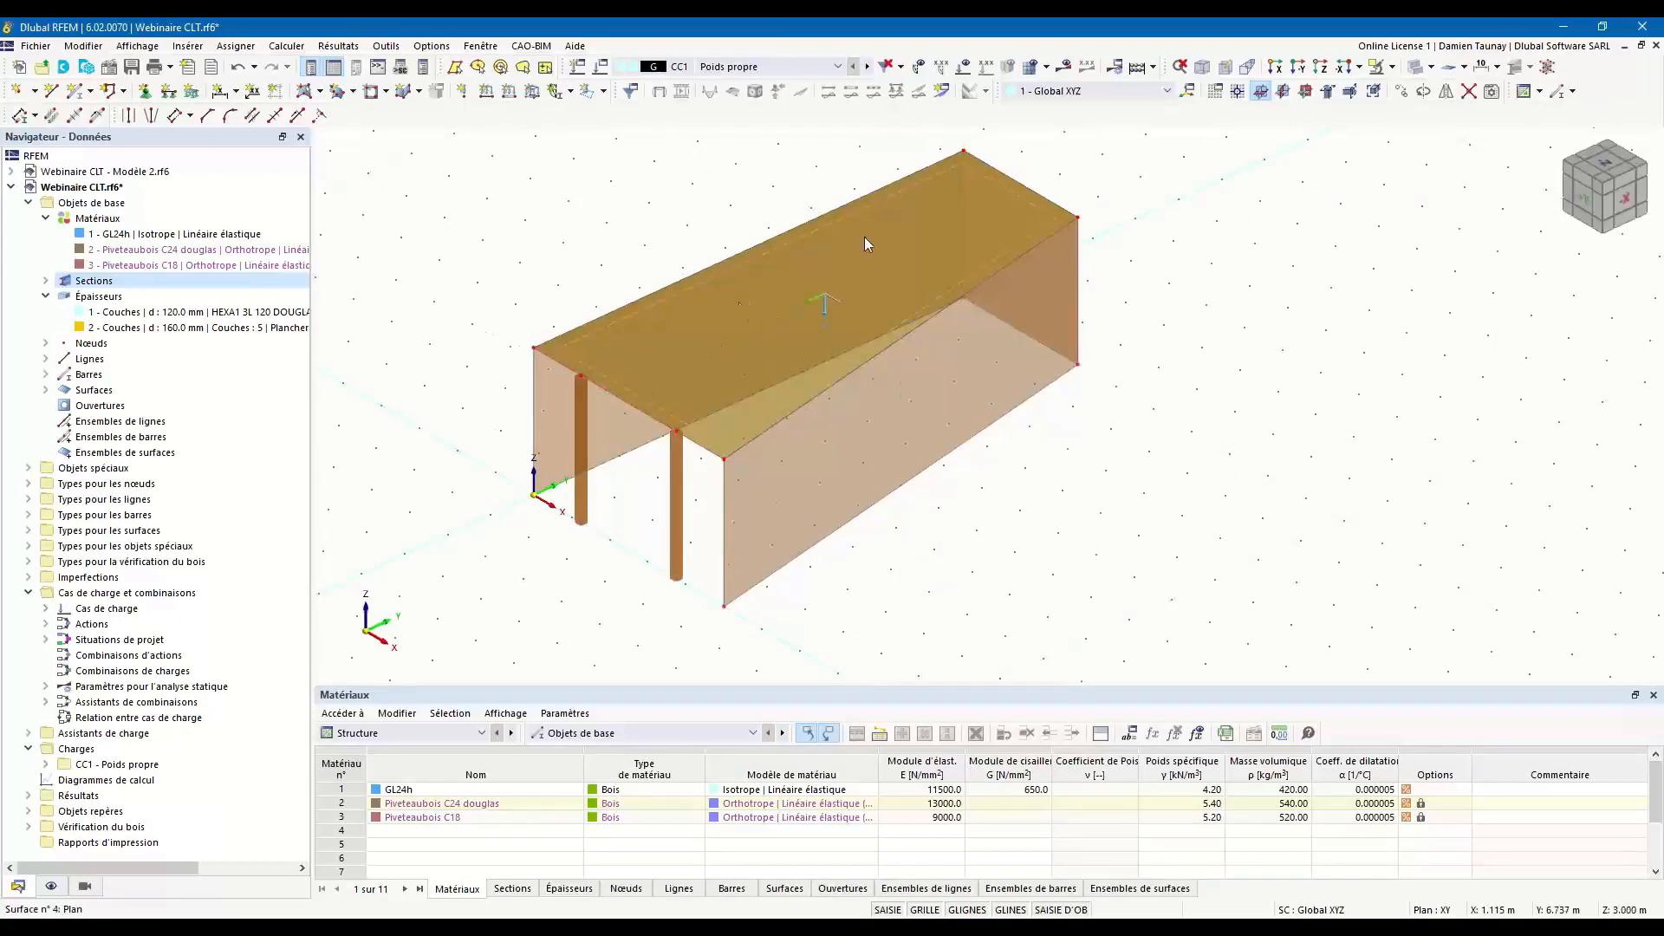
ctrl+middle_drag(899, 494, 903, 192)
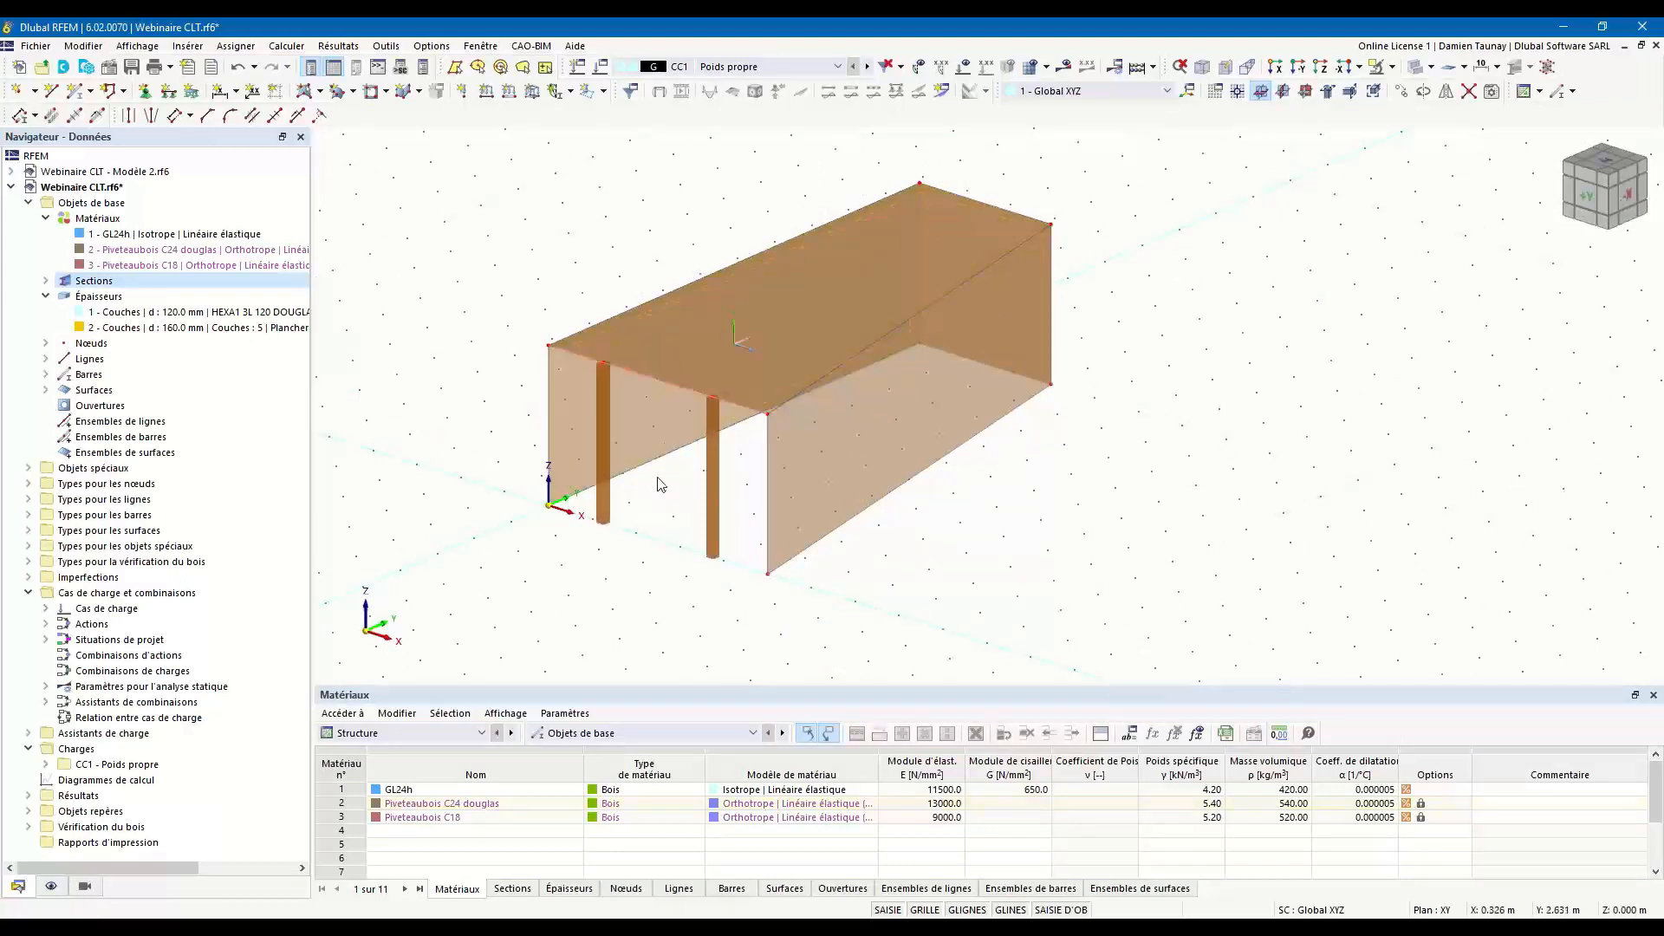
click(1403, 92)
double_click(761, 337)
click(589, 546)
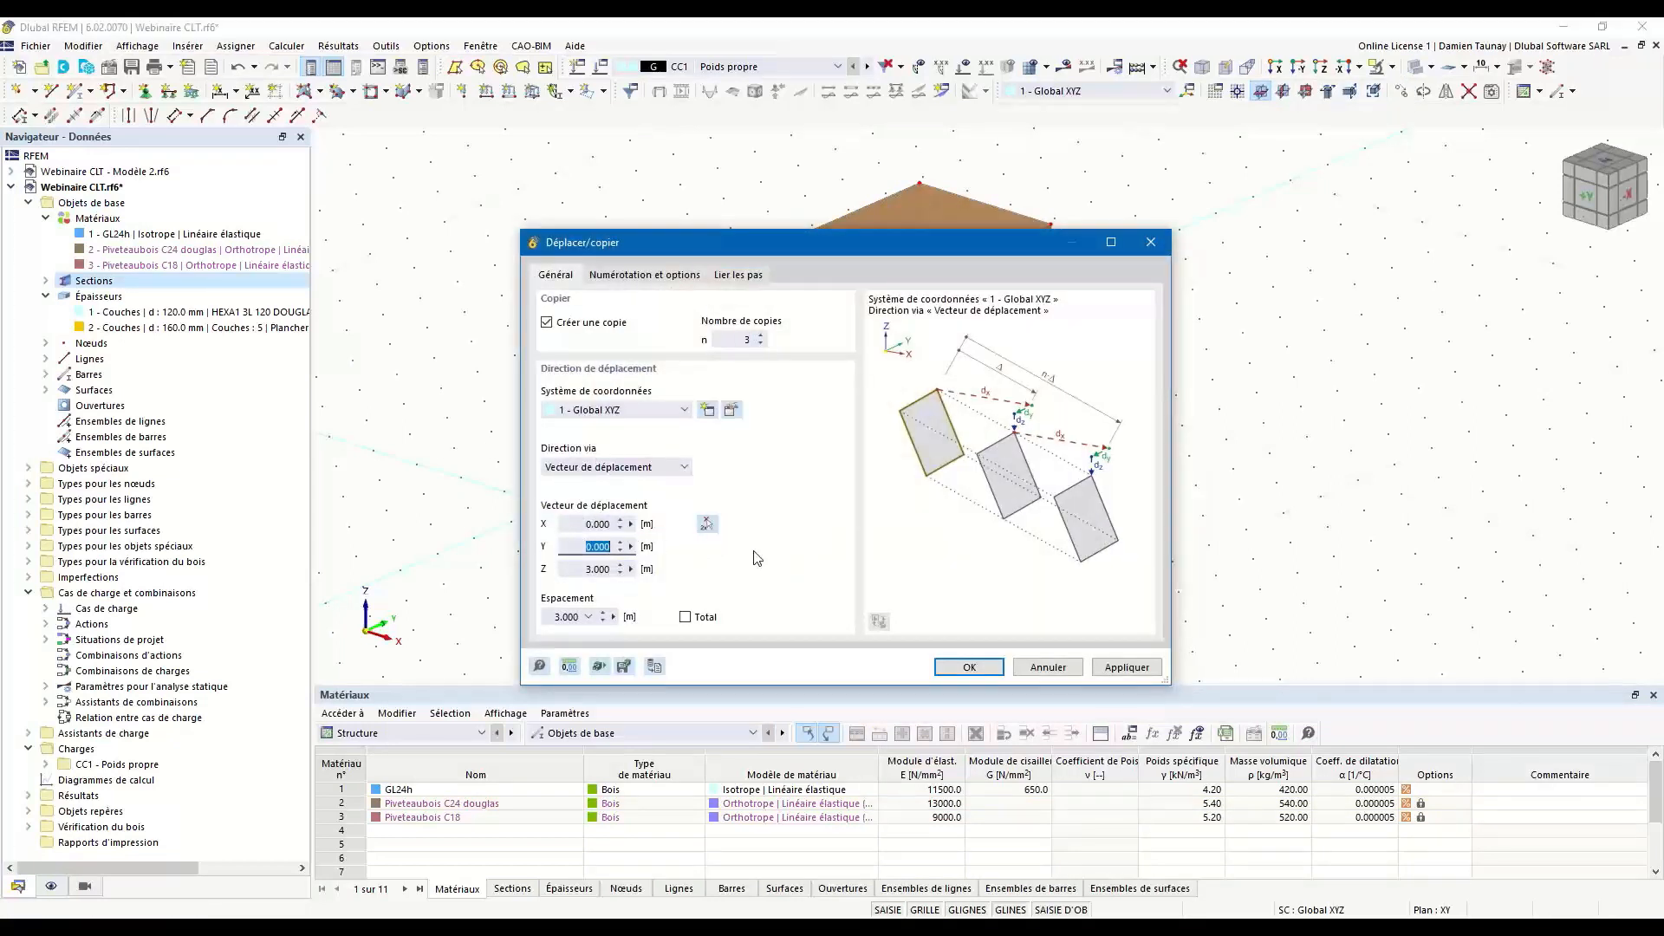
text(2.5)
key(Tab)
text(0)
Turn off the member and surface connections and the step linking, and create the line copies across the floor.
click(627, 276)
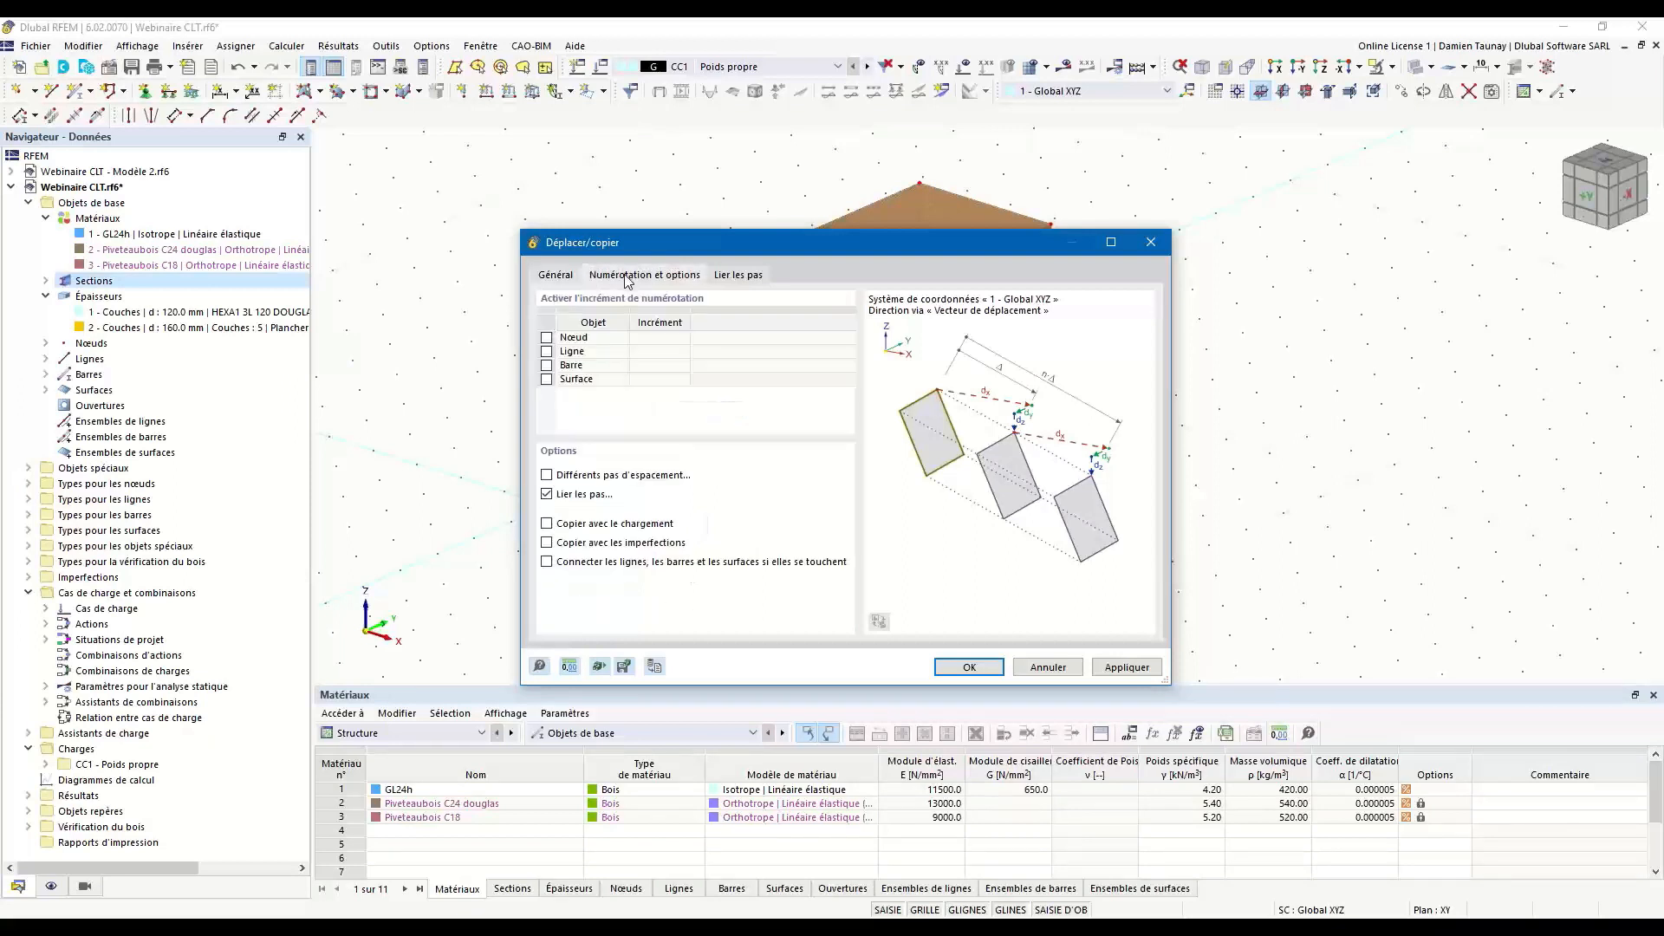
click(755, 275)
click(547, 421)
click(547, 352)
click(546, 494)
click(551, 278)
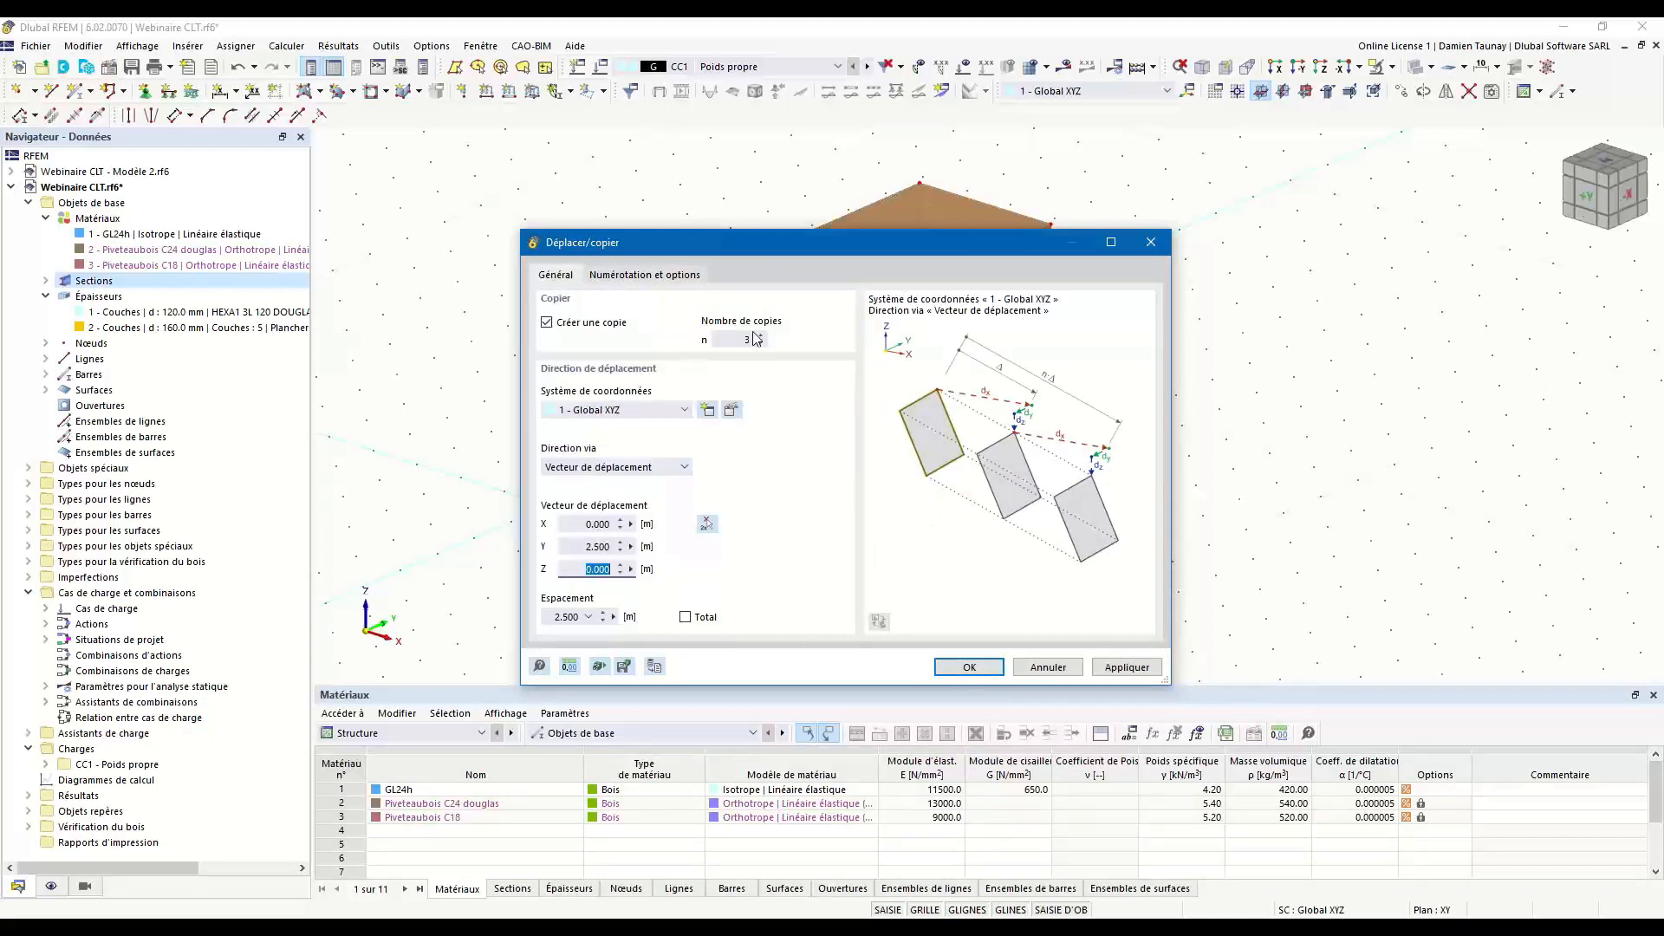
click(986, 671)
scroll(928, 538, up, 2)
ctrl+middle_drag(928, 538, 945, 577)
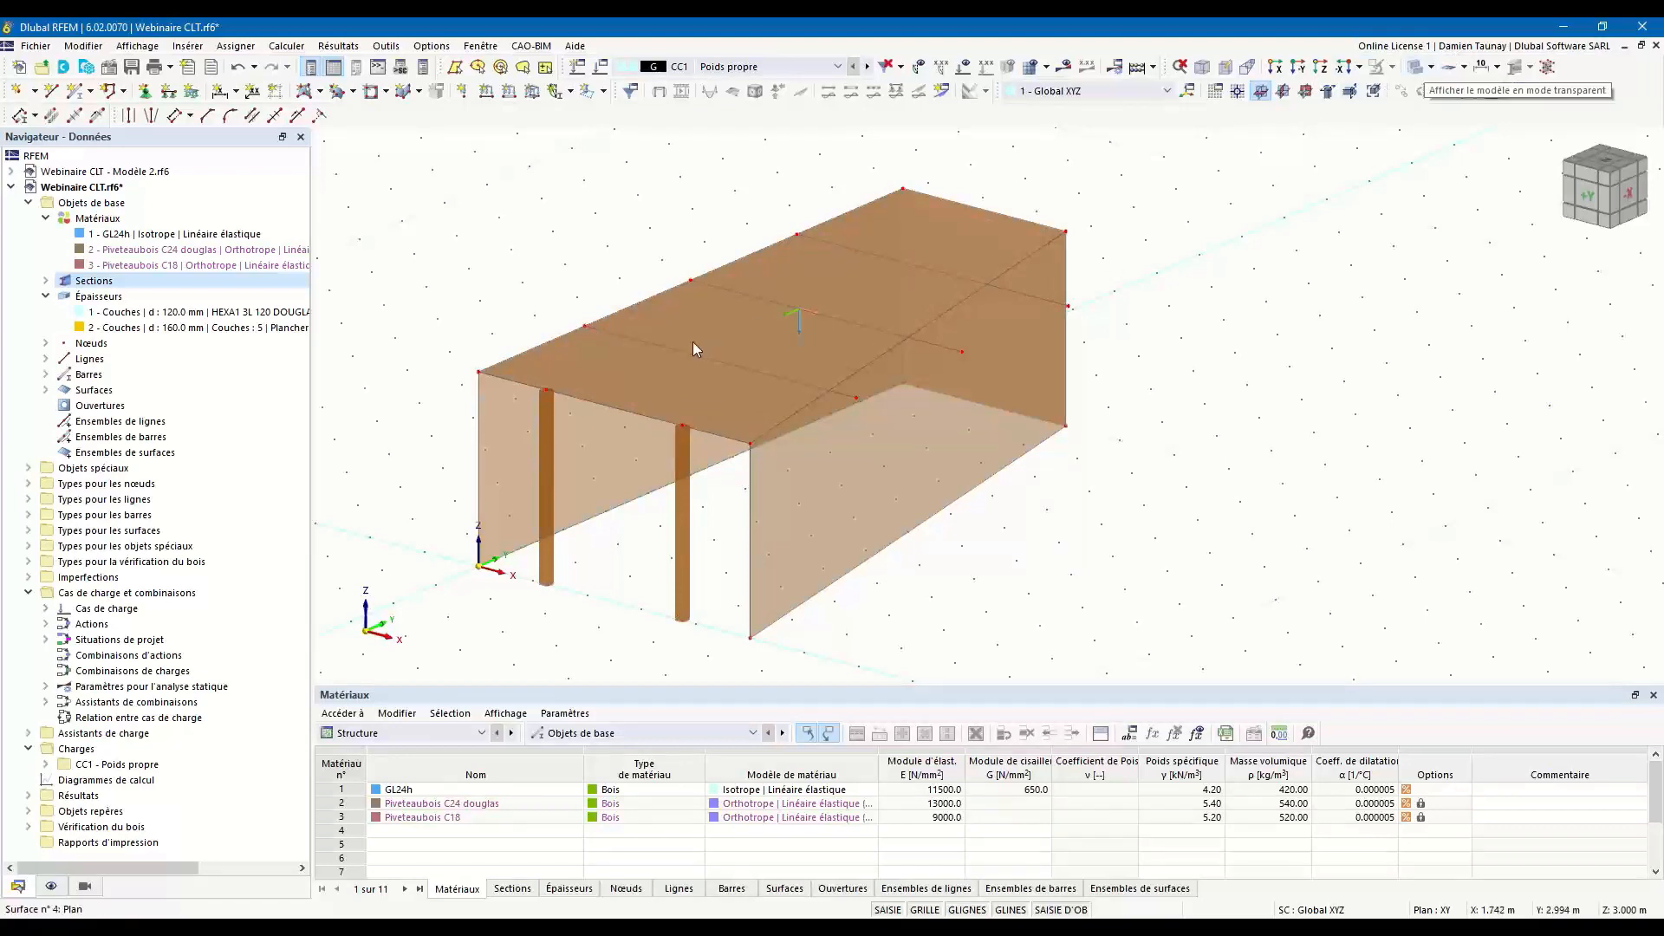
Divide the floor surface along its crossing lines and delete the line ends that overhang the long wall.
right_click(616, 397)
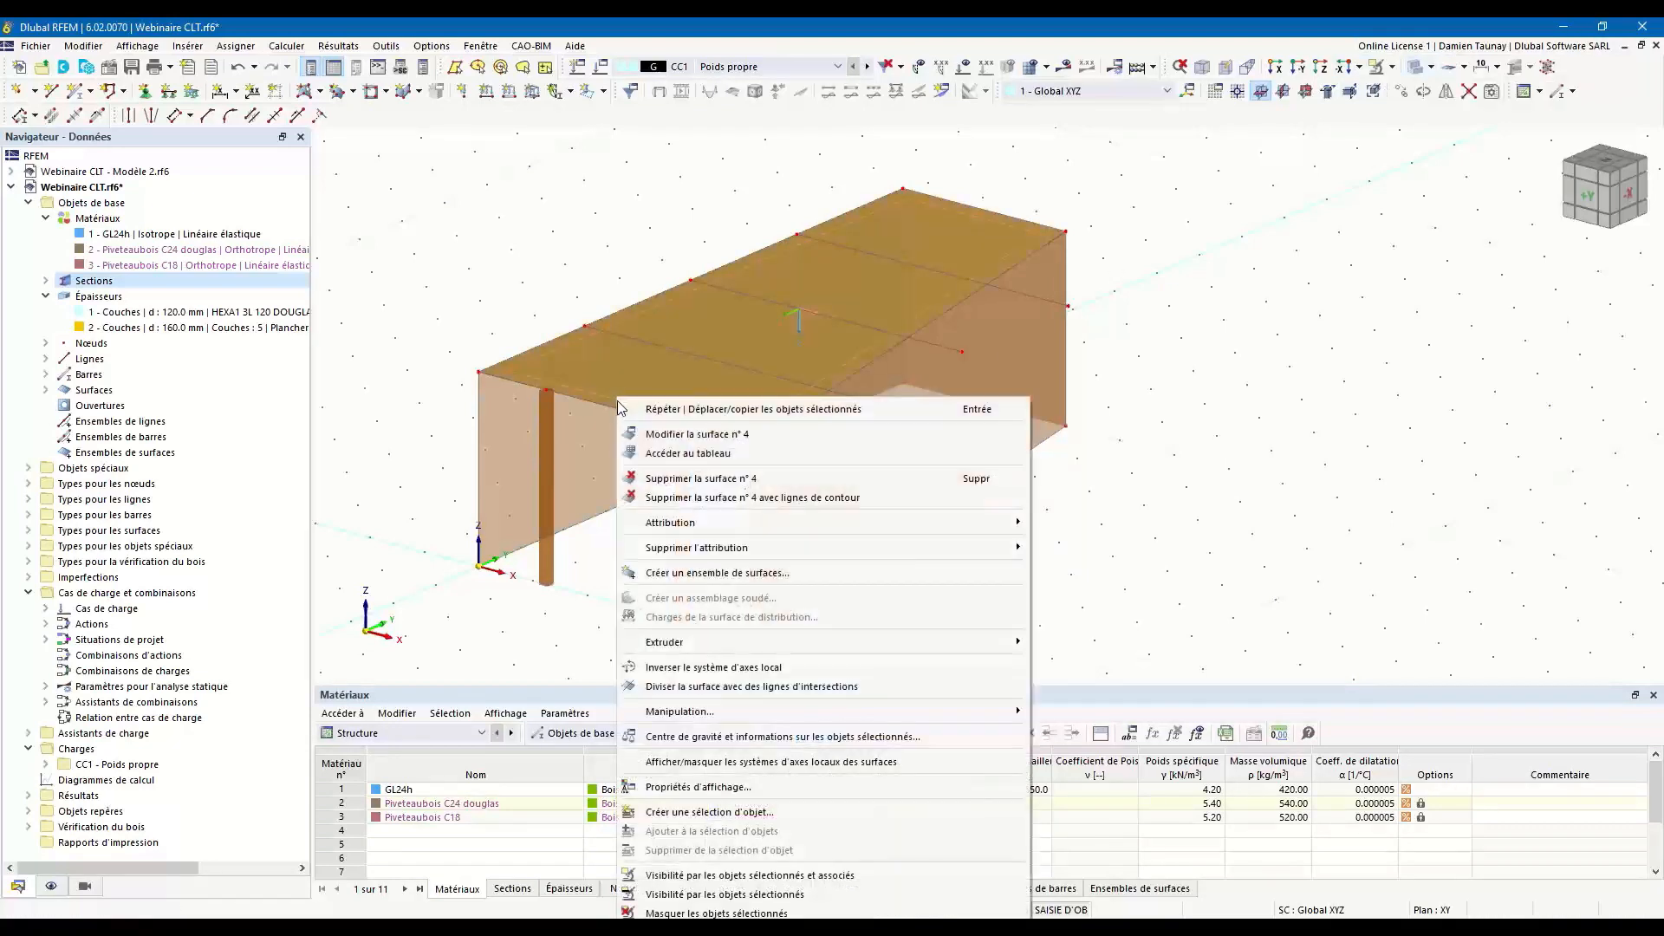
click(674, 688)
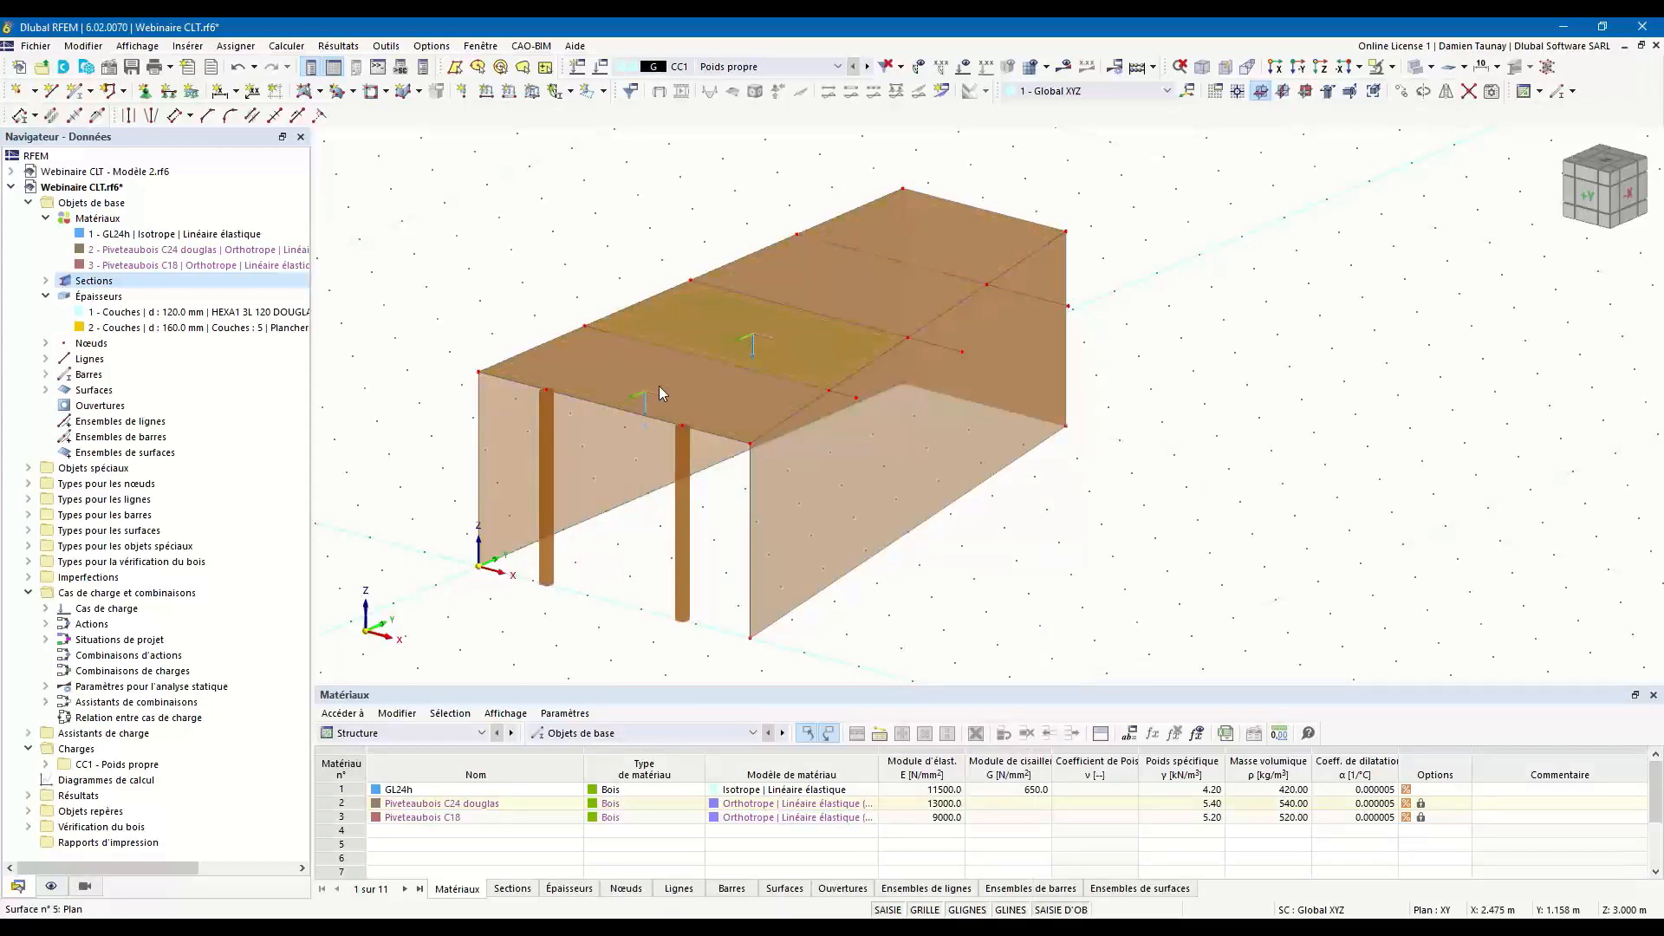
ctrl+middle_drag(835, 523, 983, 445)
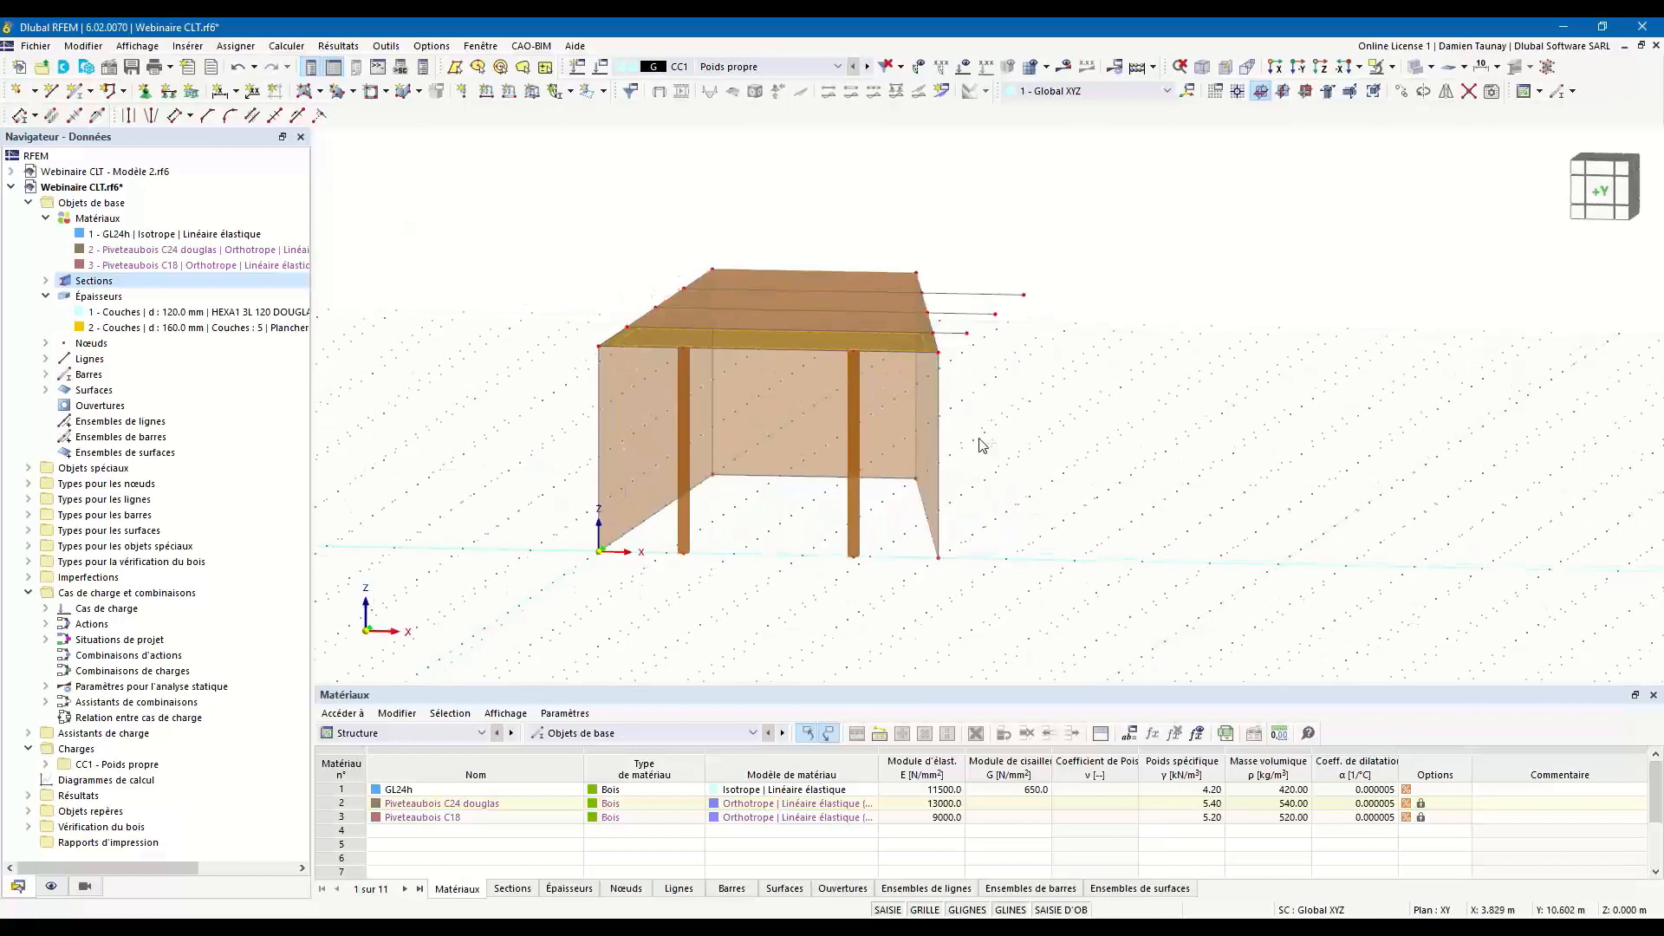
drag(1144, 396, 968, 260)
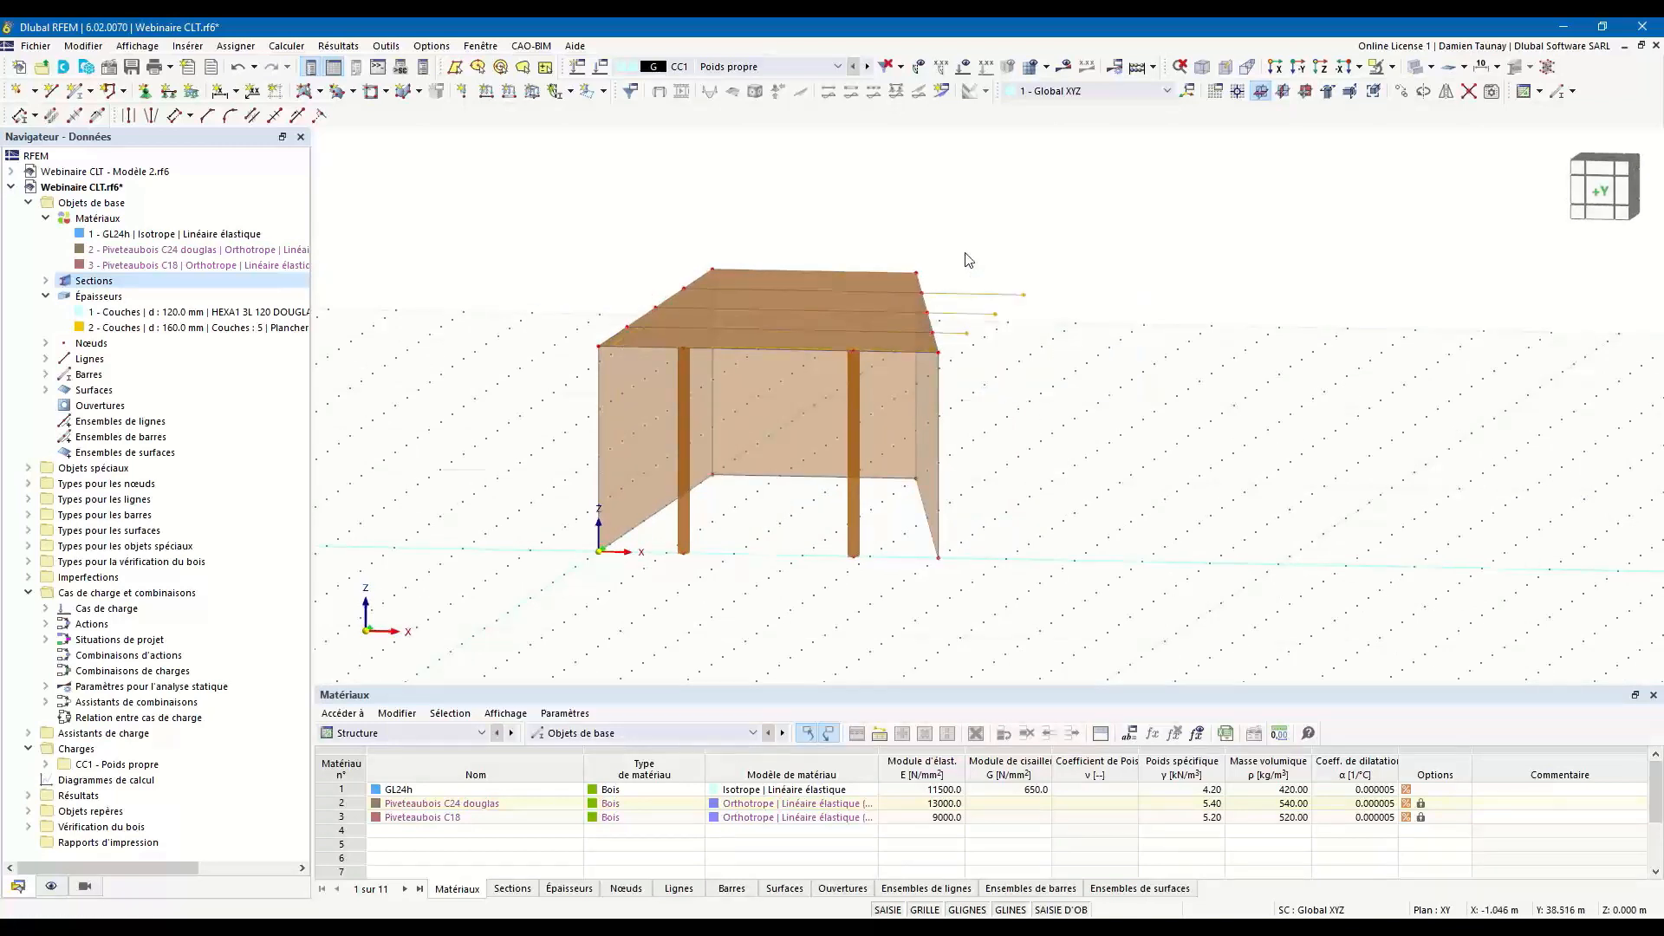
key(Delete)
ctrl+middle_drag(1067, 338, 964, 522)
ctrl+middle_drag(792, 617, 910, 633)
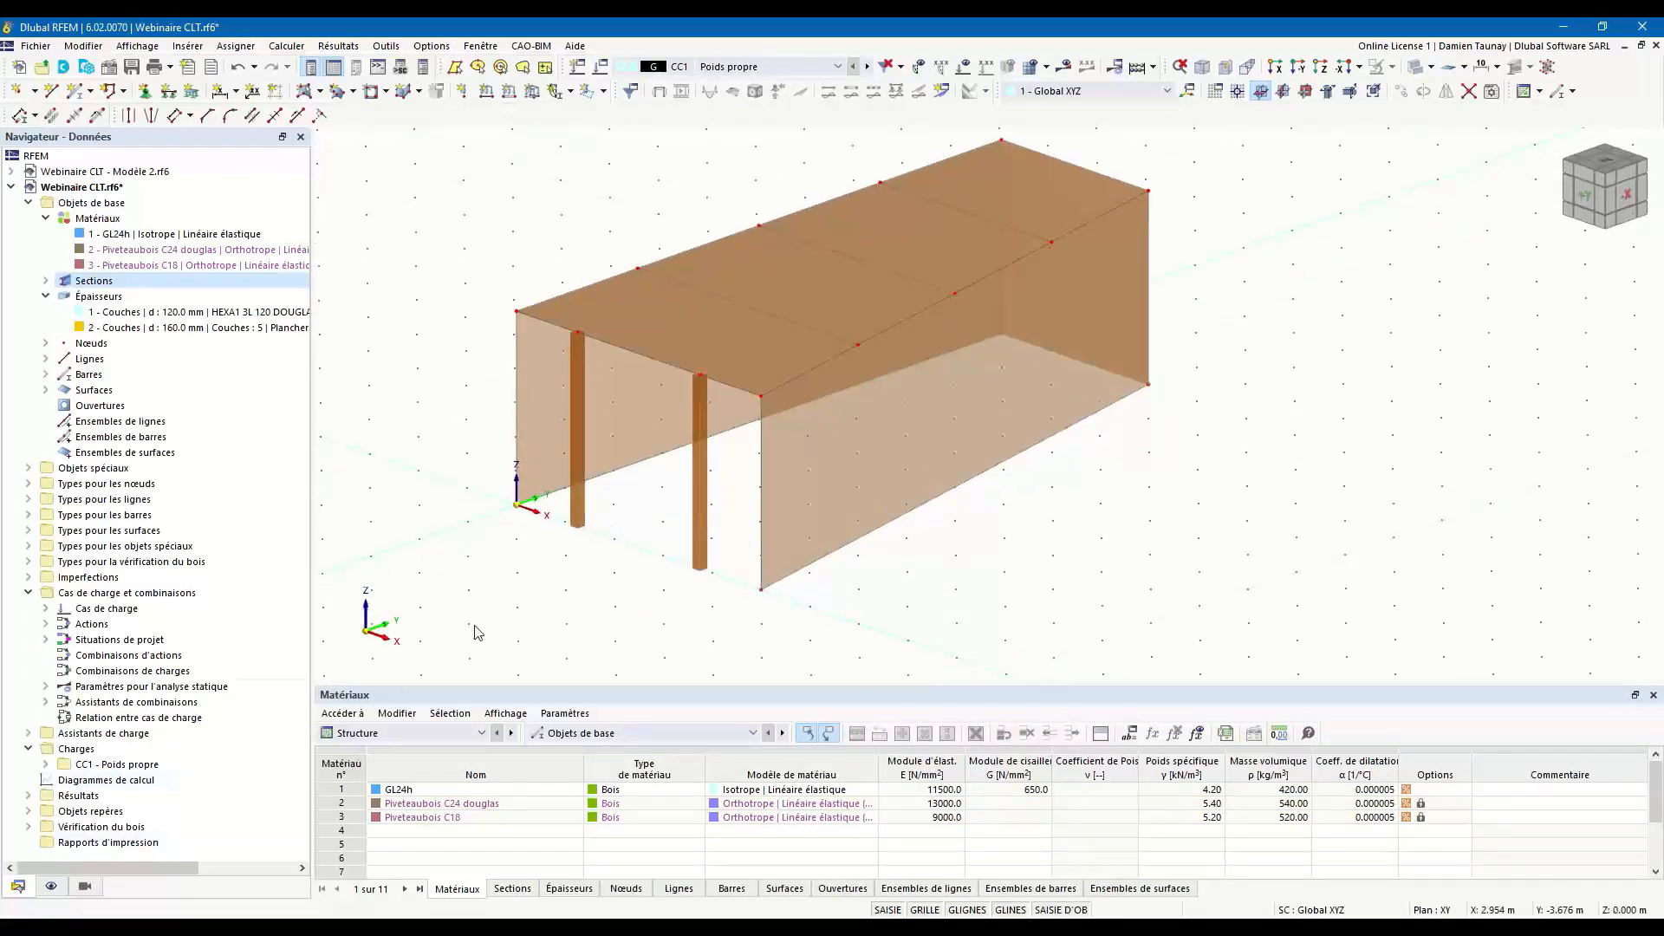
Set the display colours of the surfaces to be represented by thickness (Épaisseur) instead of material.
click(51, 885)
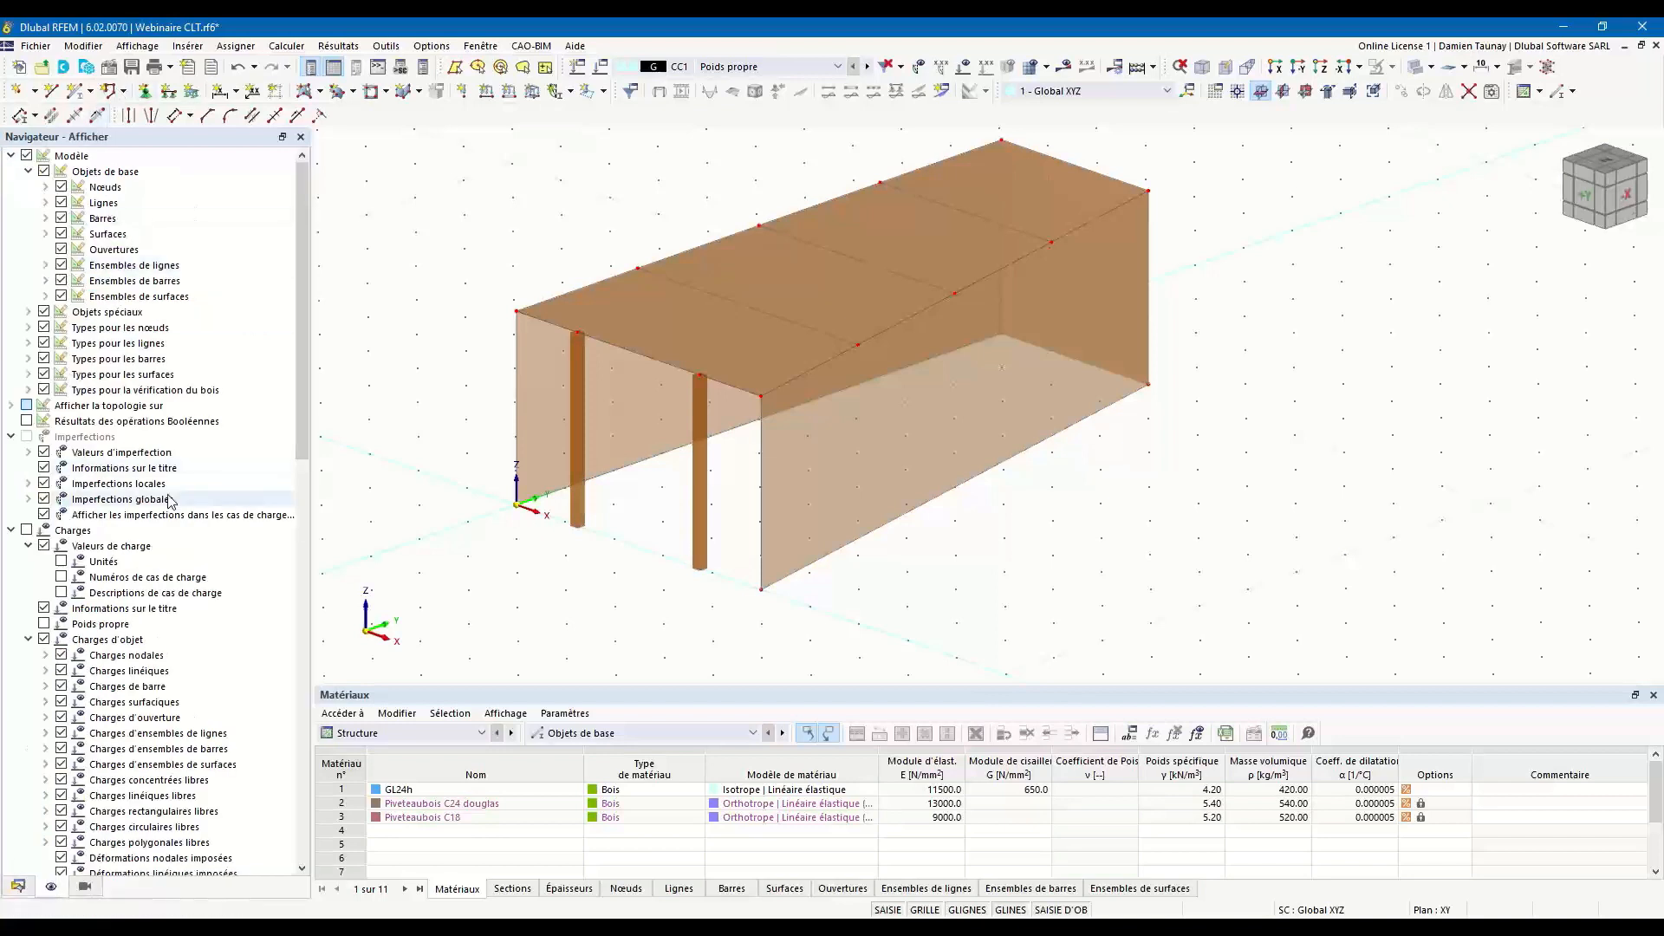
scroll(139, 317, down, 13)
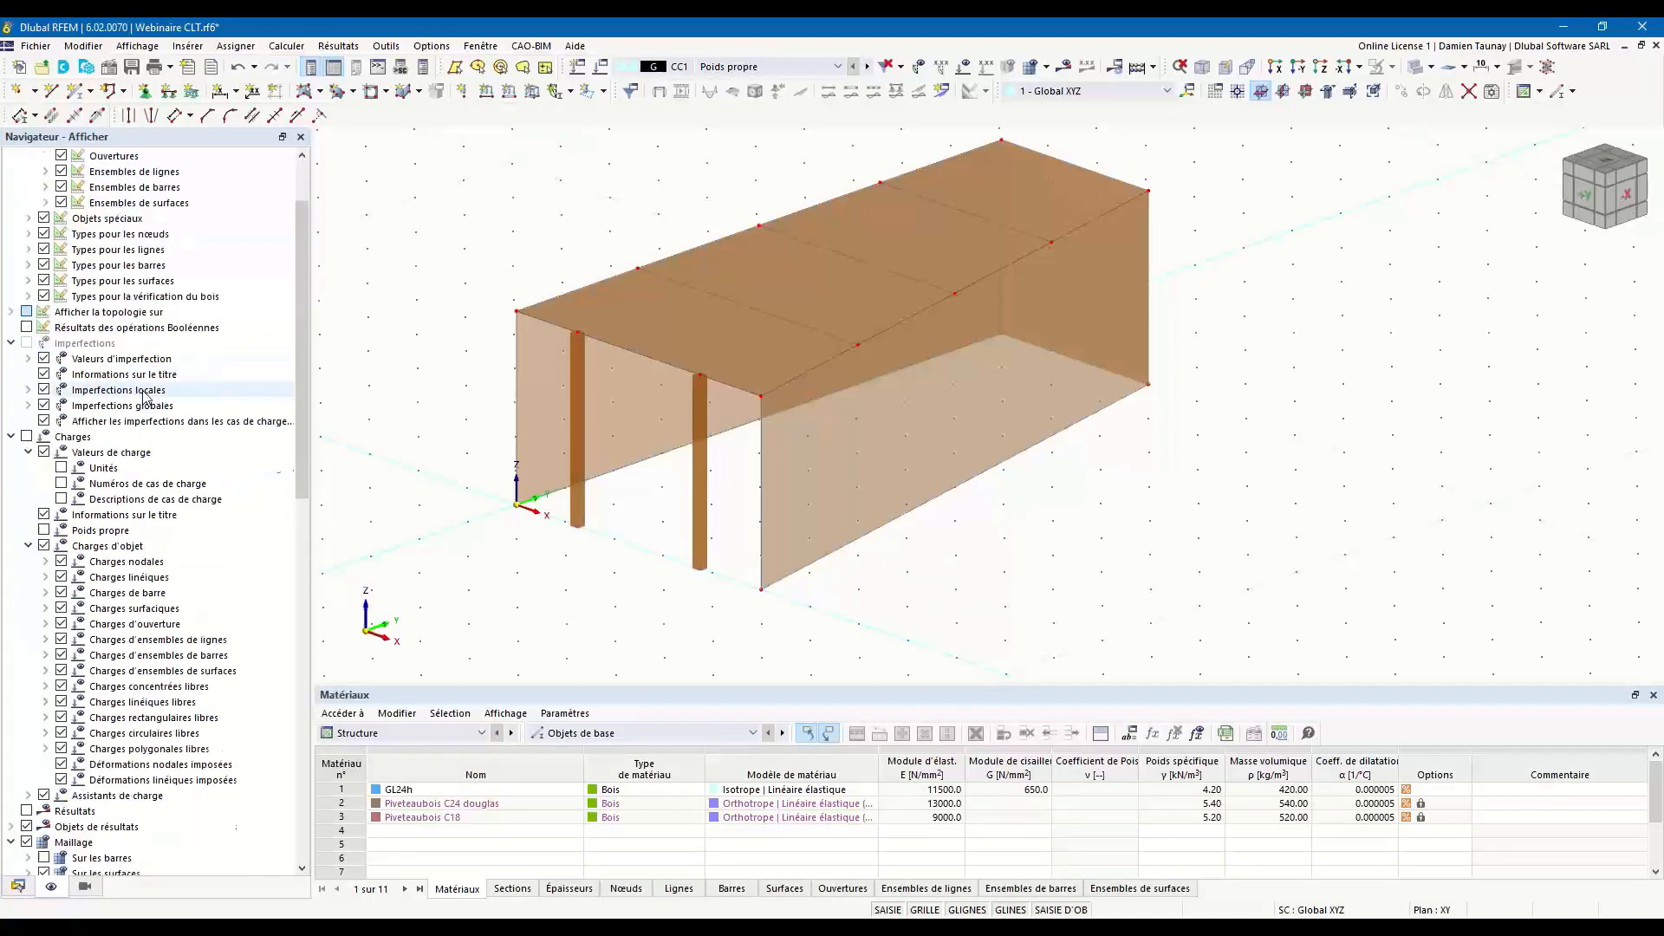
scroll(146, 397, down, 8)
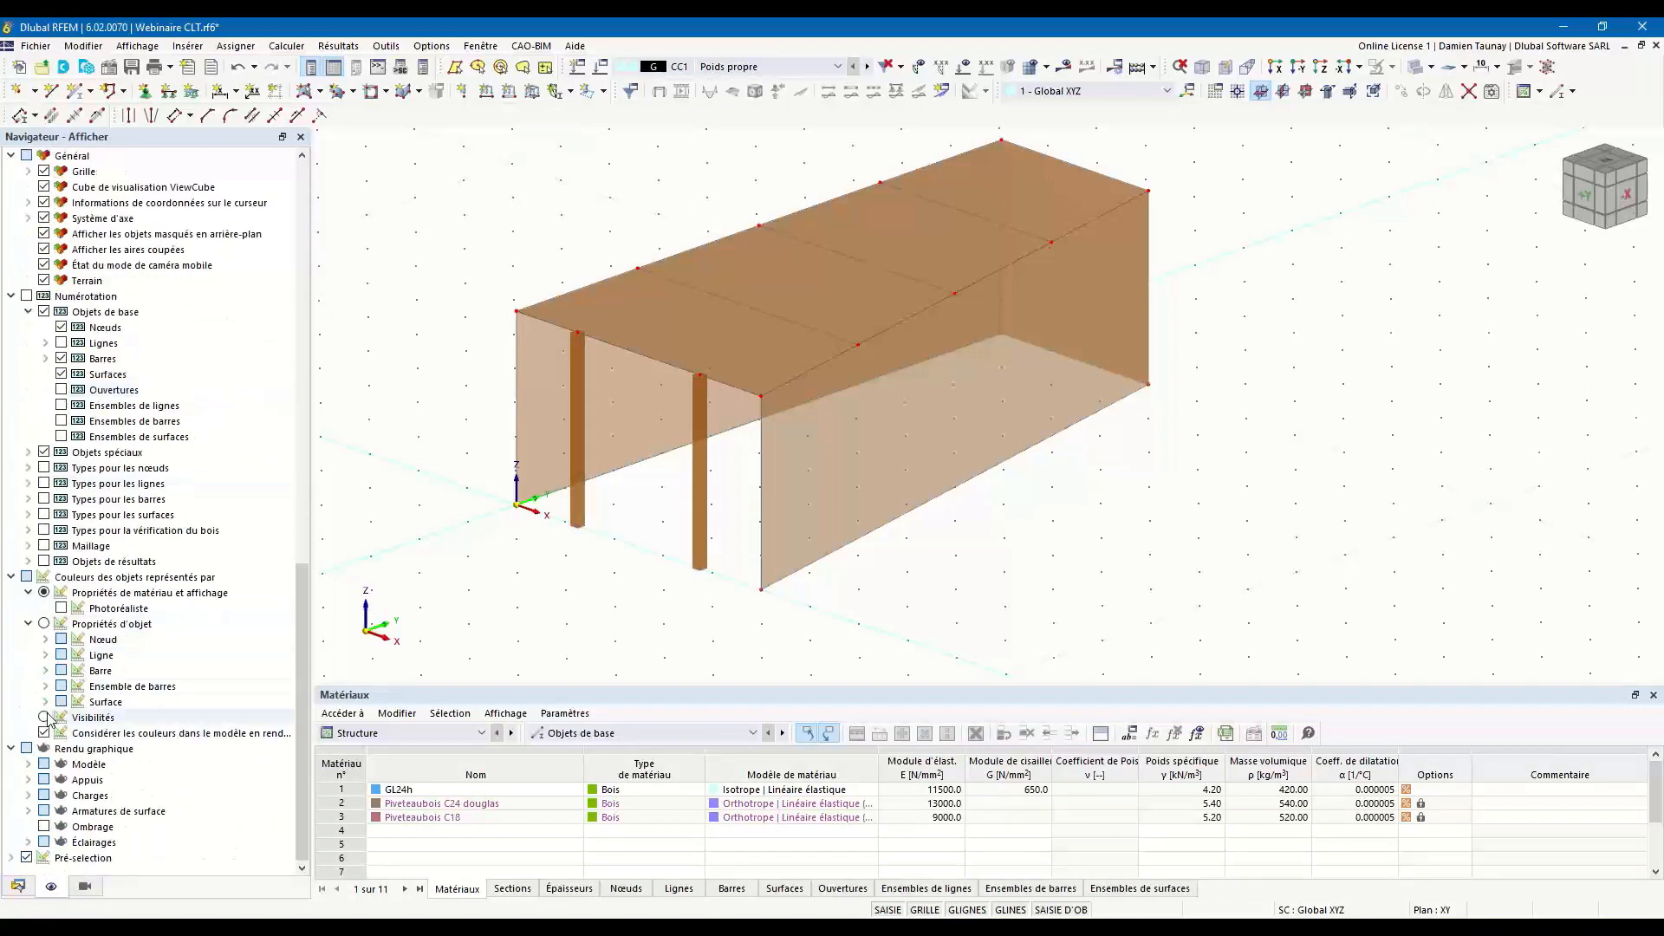
click(45, 702)
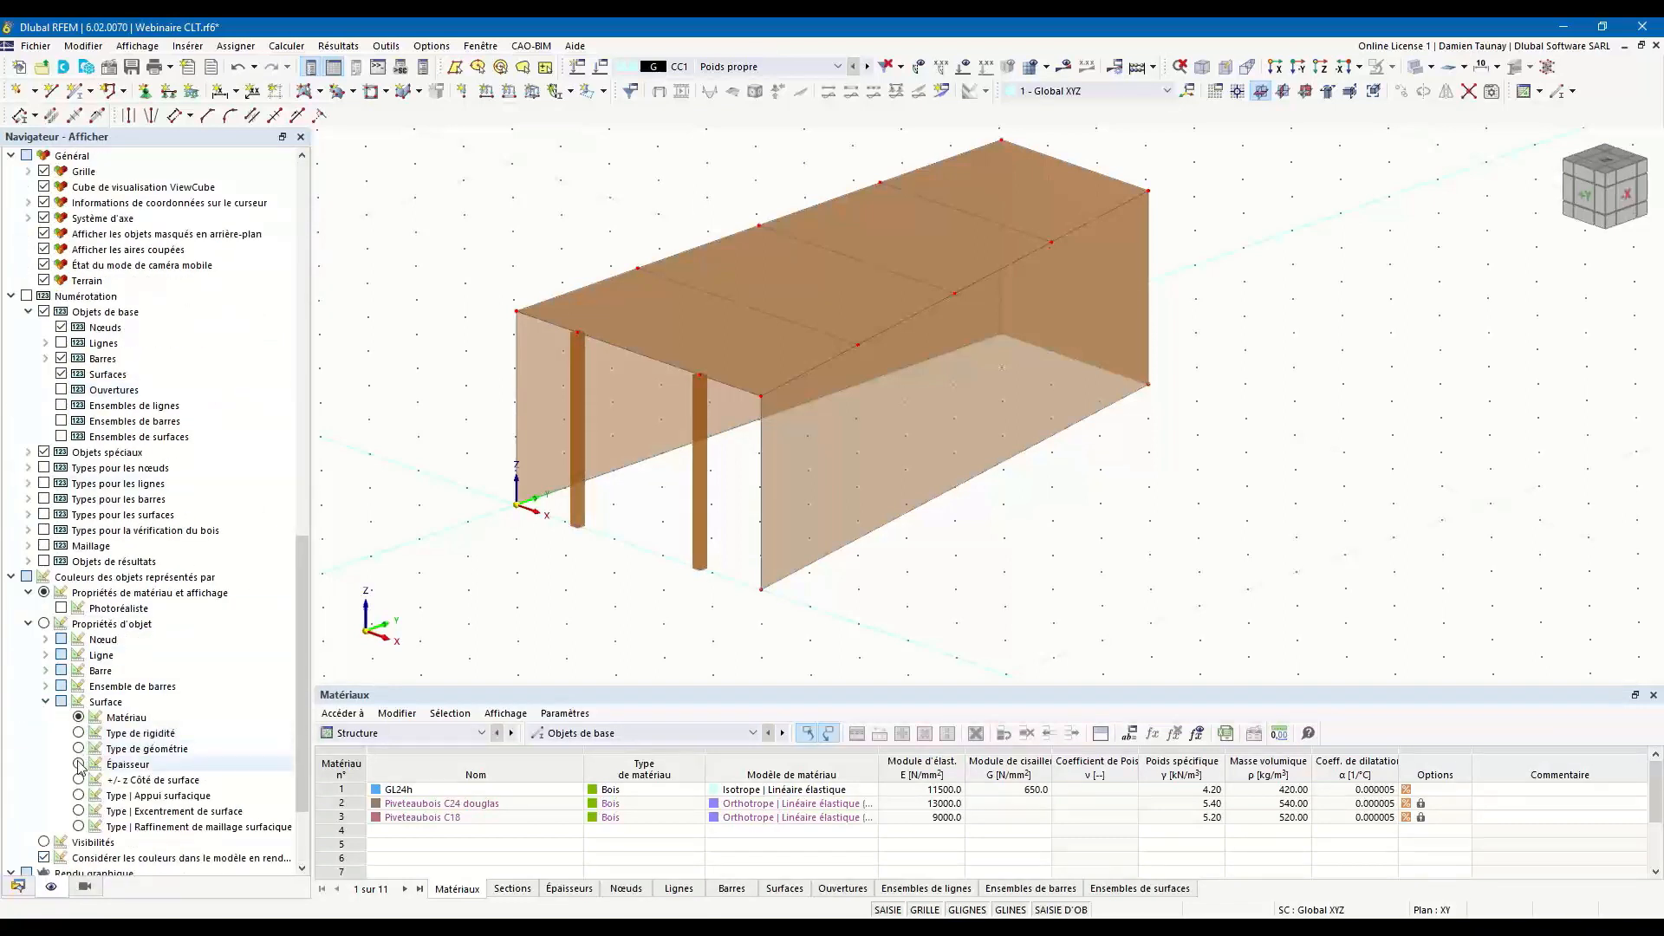
click(79, 764)
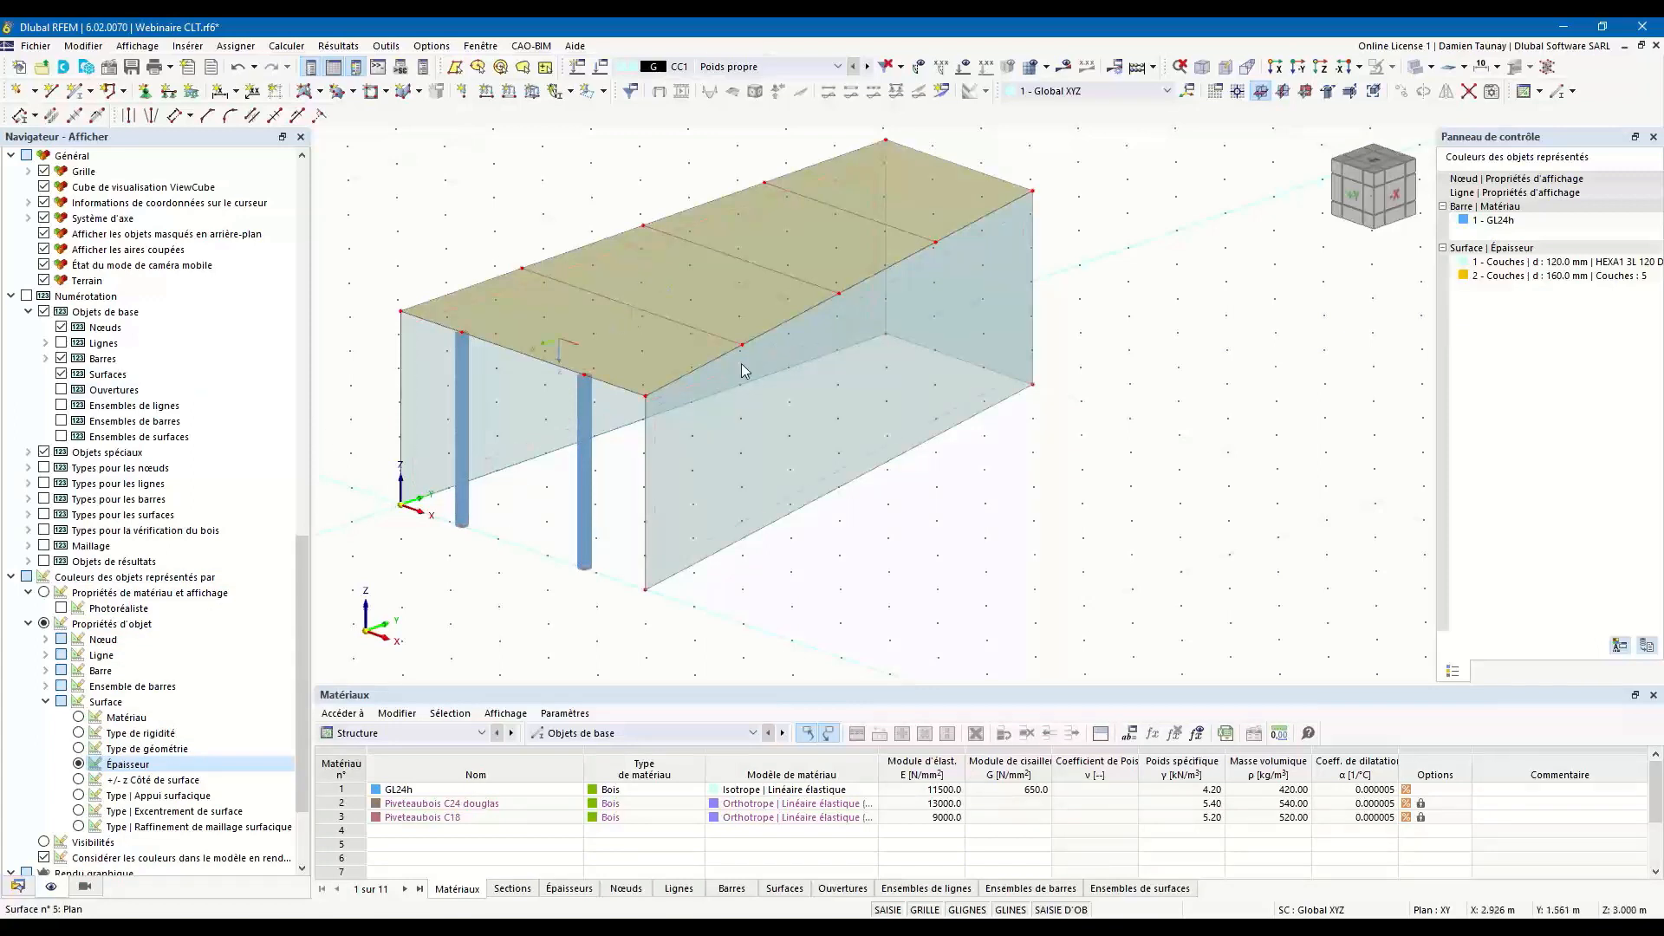
Inspect the thickness colours on the walls and floor in solid display mode, and return to transparent display.
middle_drag(962, 425, 989, 447)
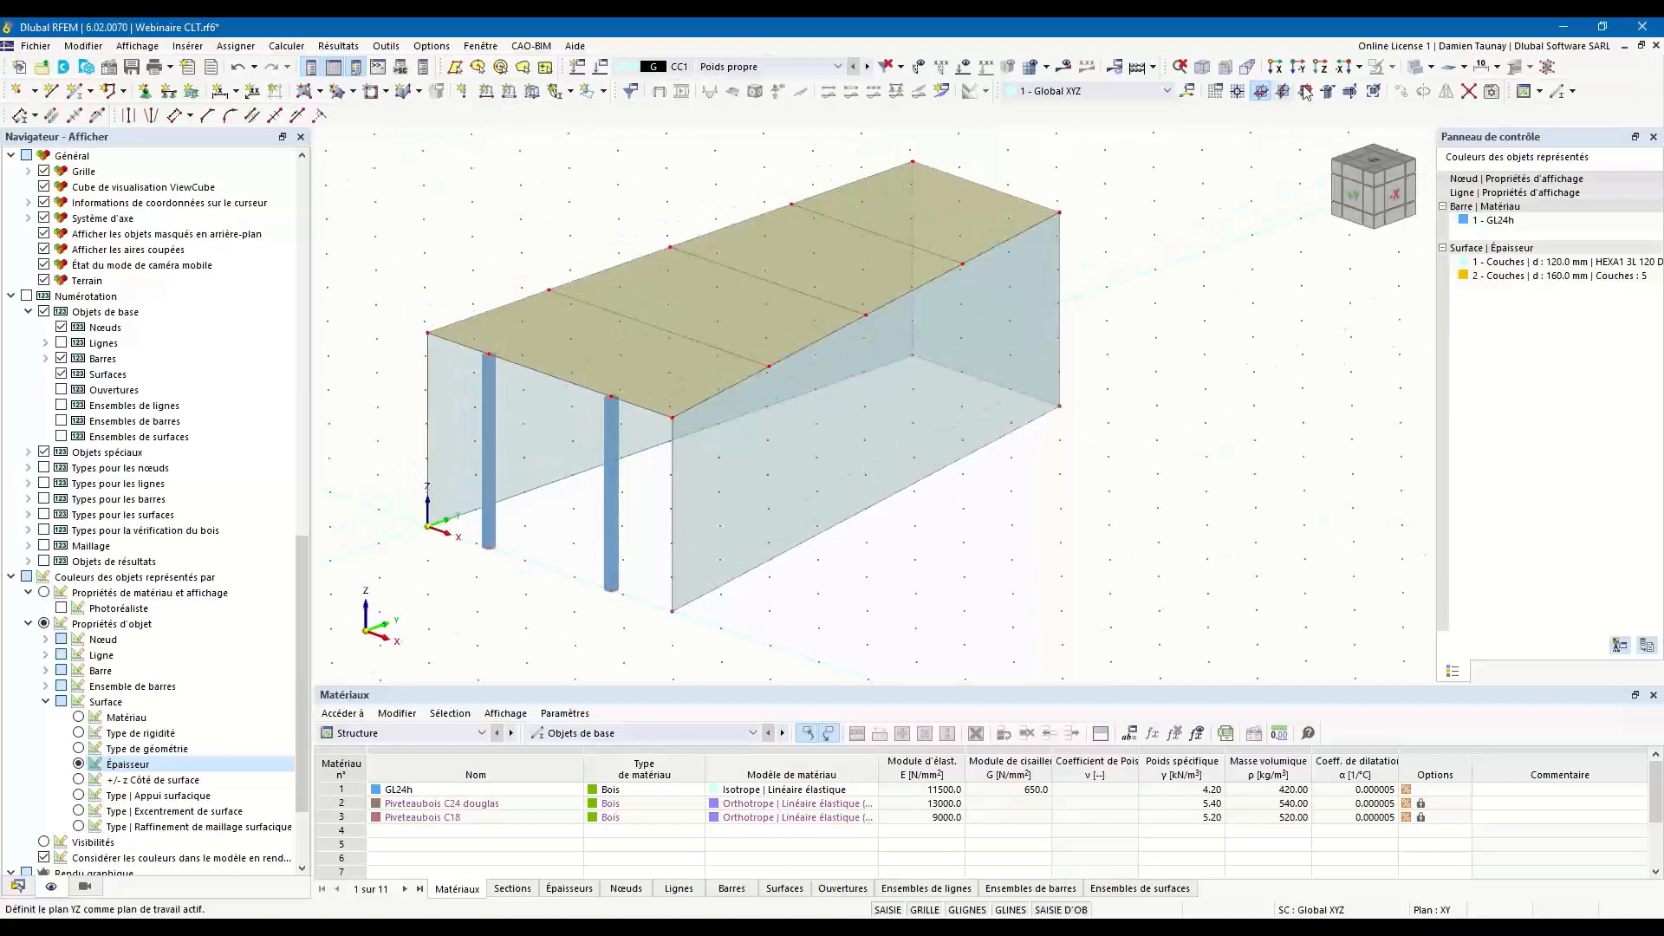
click(1420, 74)
click(1420, 74)
ctrl+middle_drag(881, 621, 1022, 476)
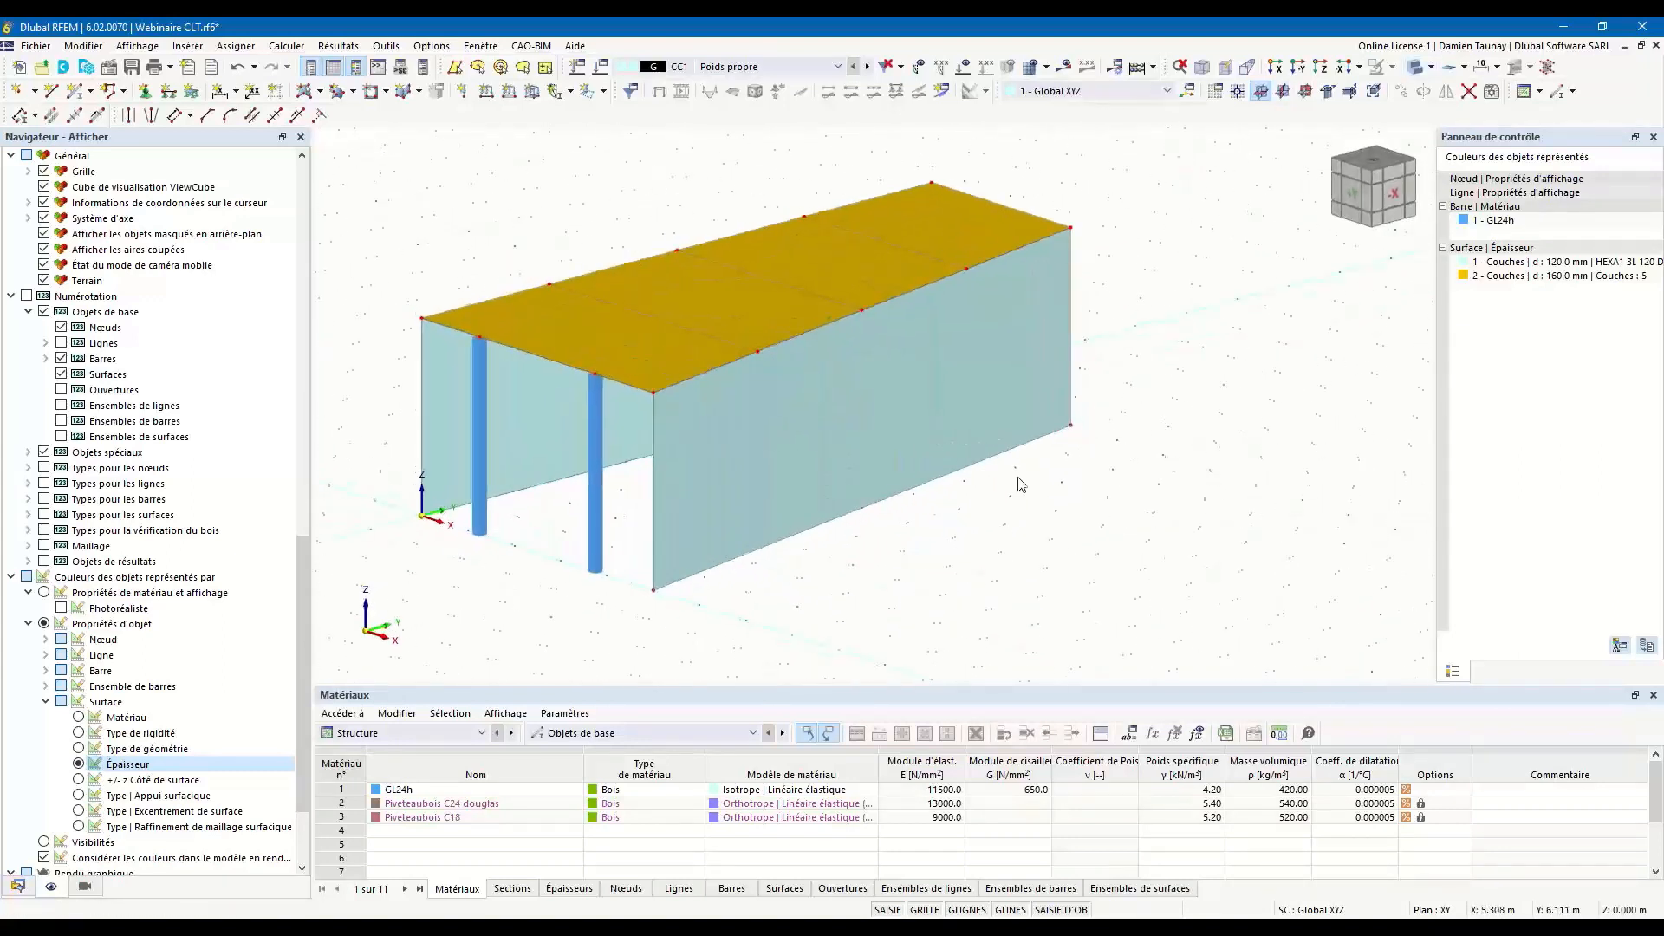
click(1414, 73)
middle_drag(743, 565, 852, 573)
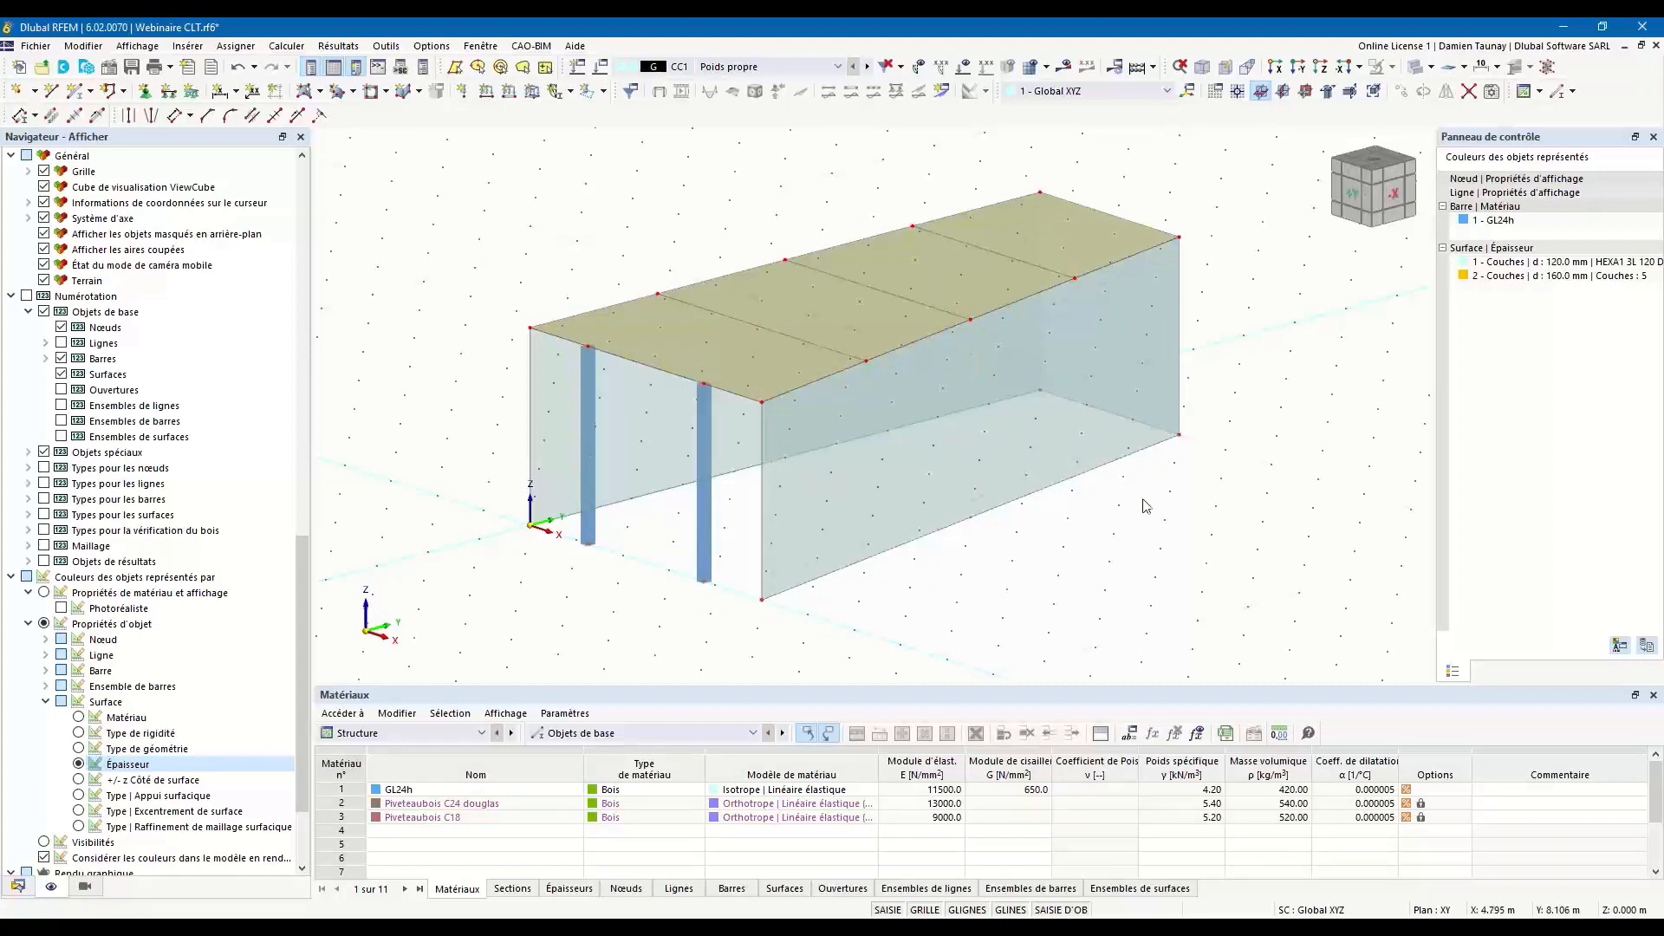
Assign a new beam (Poutre) to the three upper front lines with section 2 - R_M1 100/150 in GL24h.
middle_drag(1108, 574, 1006, 578)
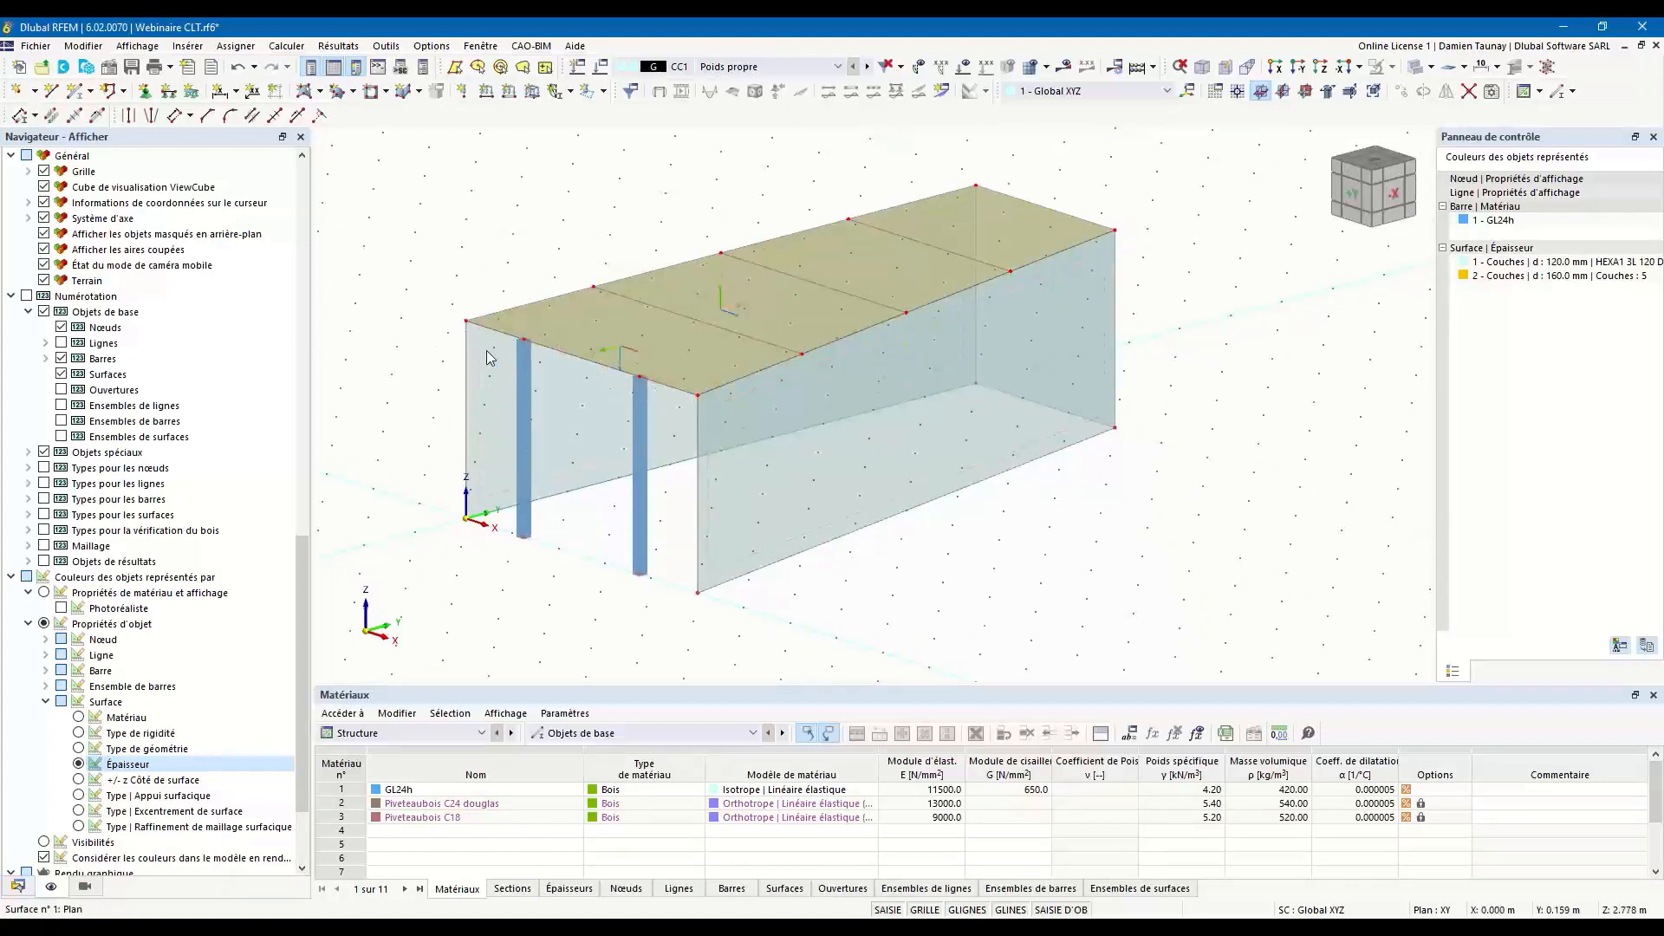
ctrl+middle_drag(677, 492, 681, 542)
ctrl+middle_drag(849, 599, 959, 572)
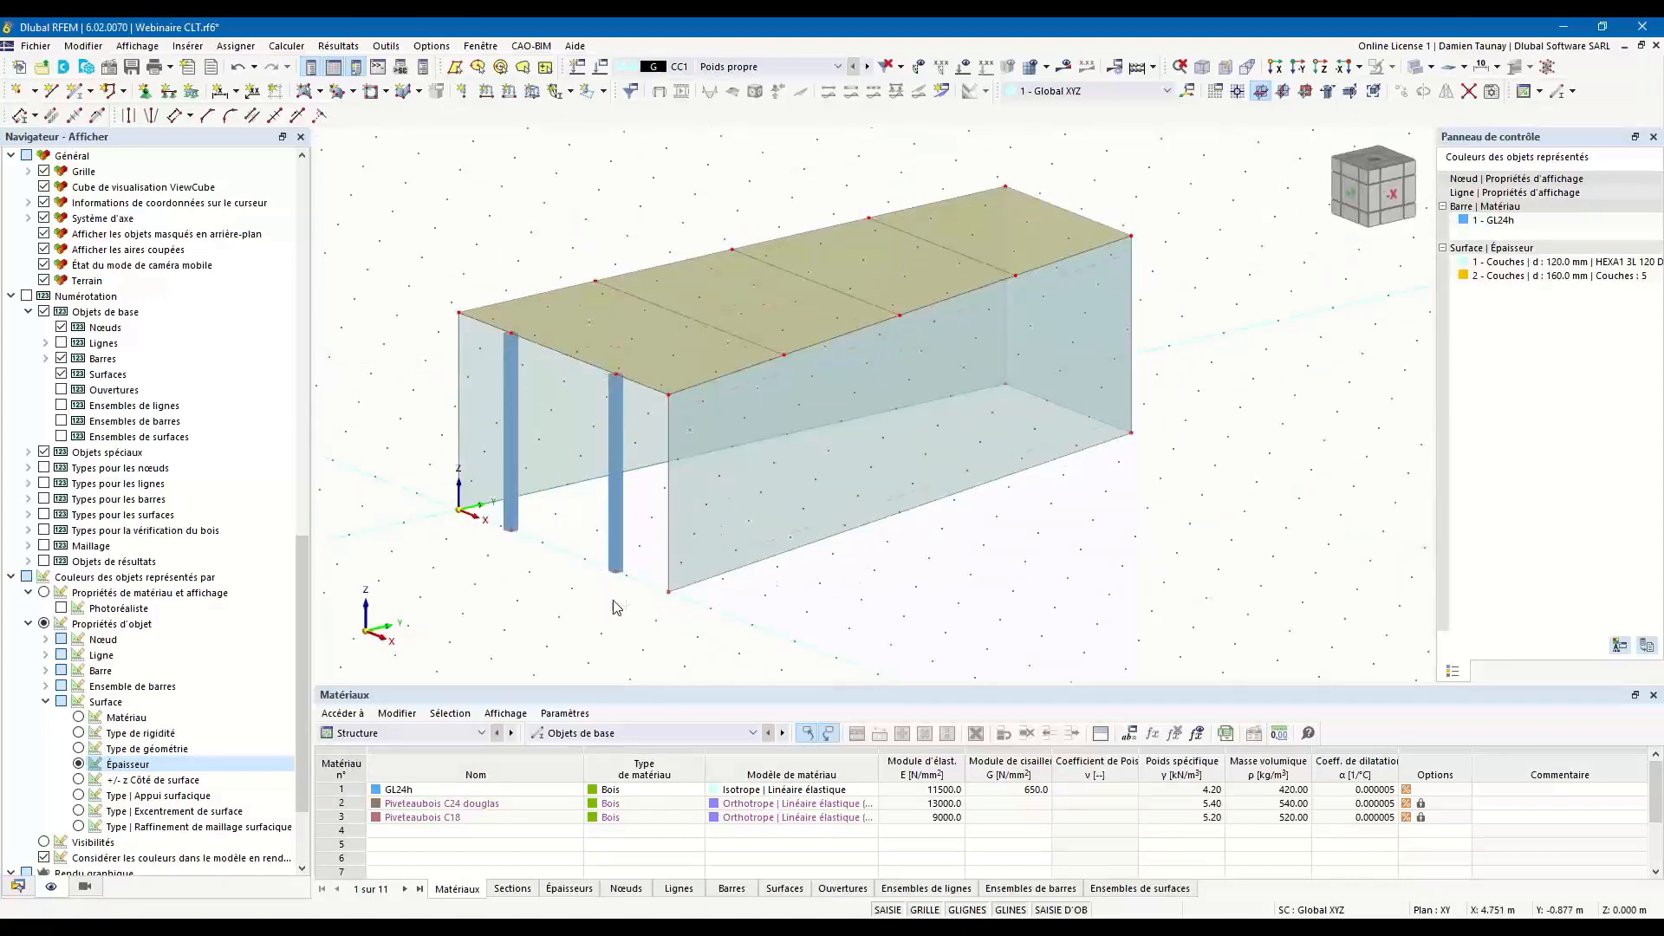
ctrl+middle_drag(616, 607, 640, 618)
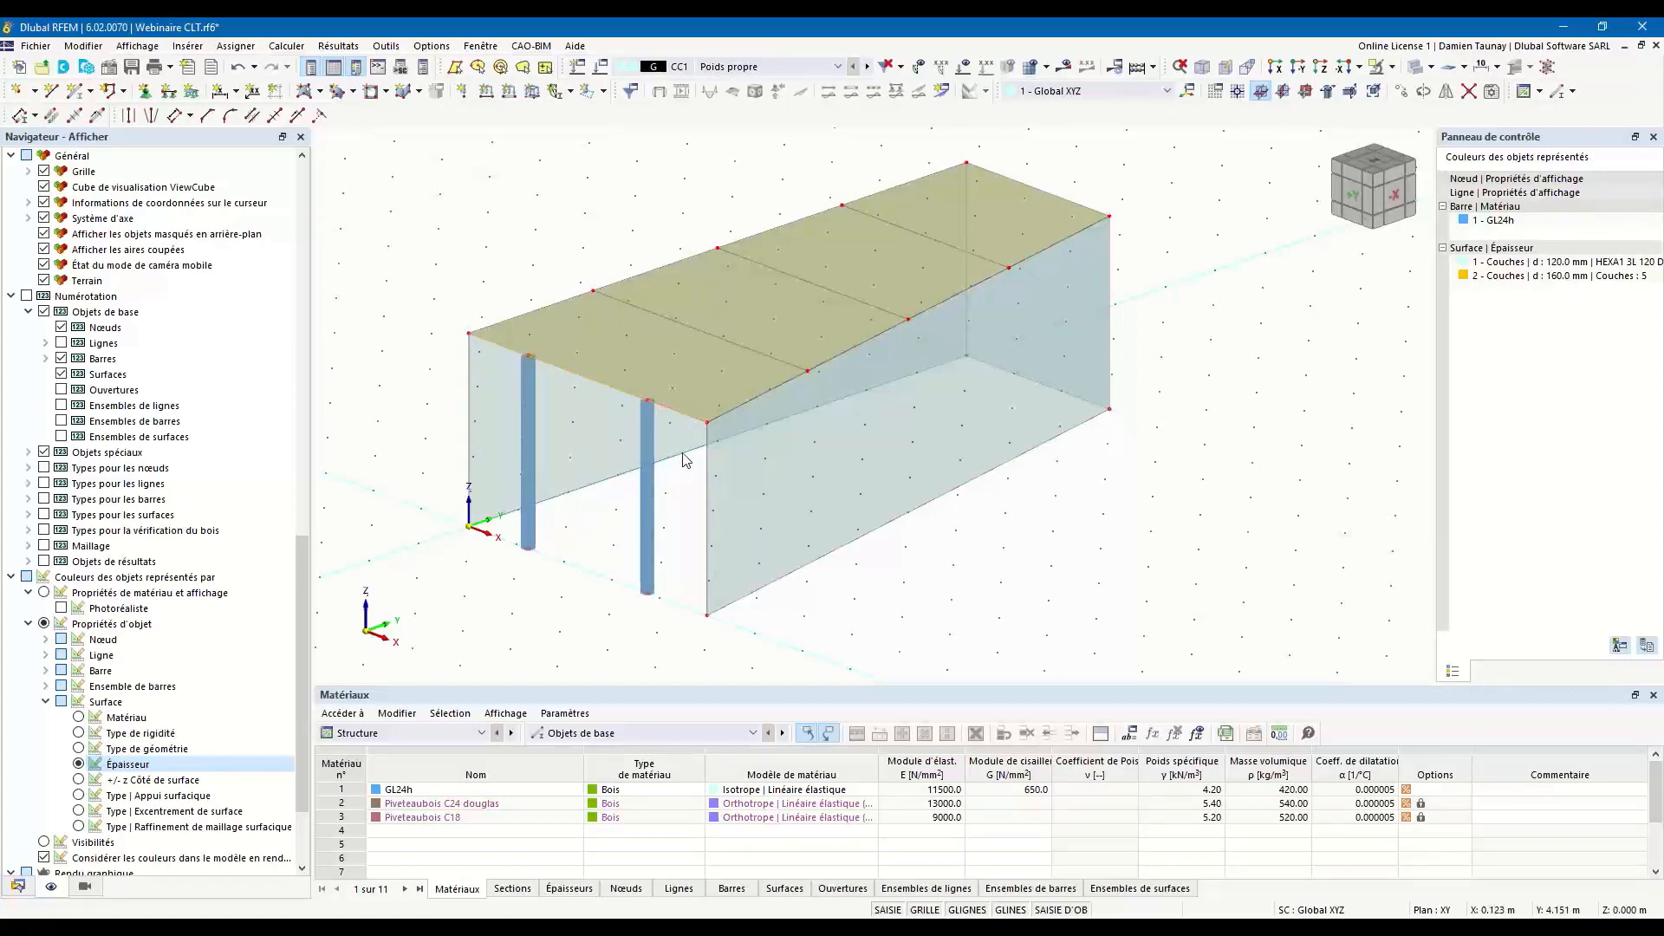
double_click(678, 409)
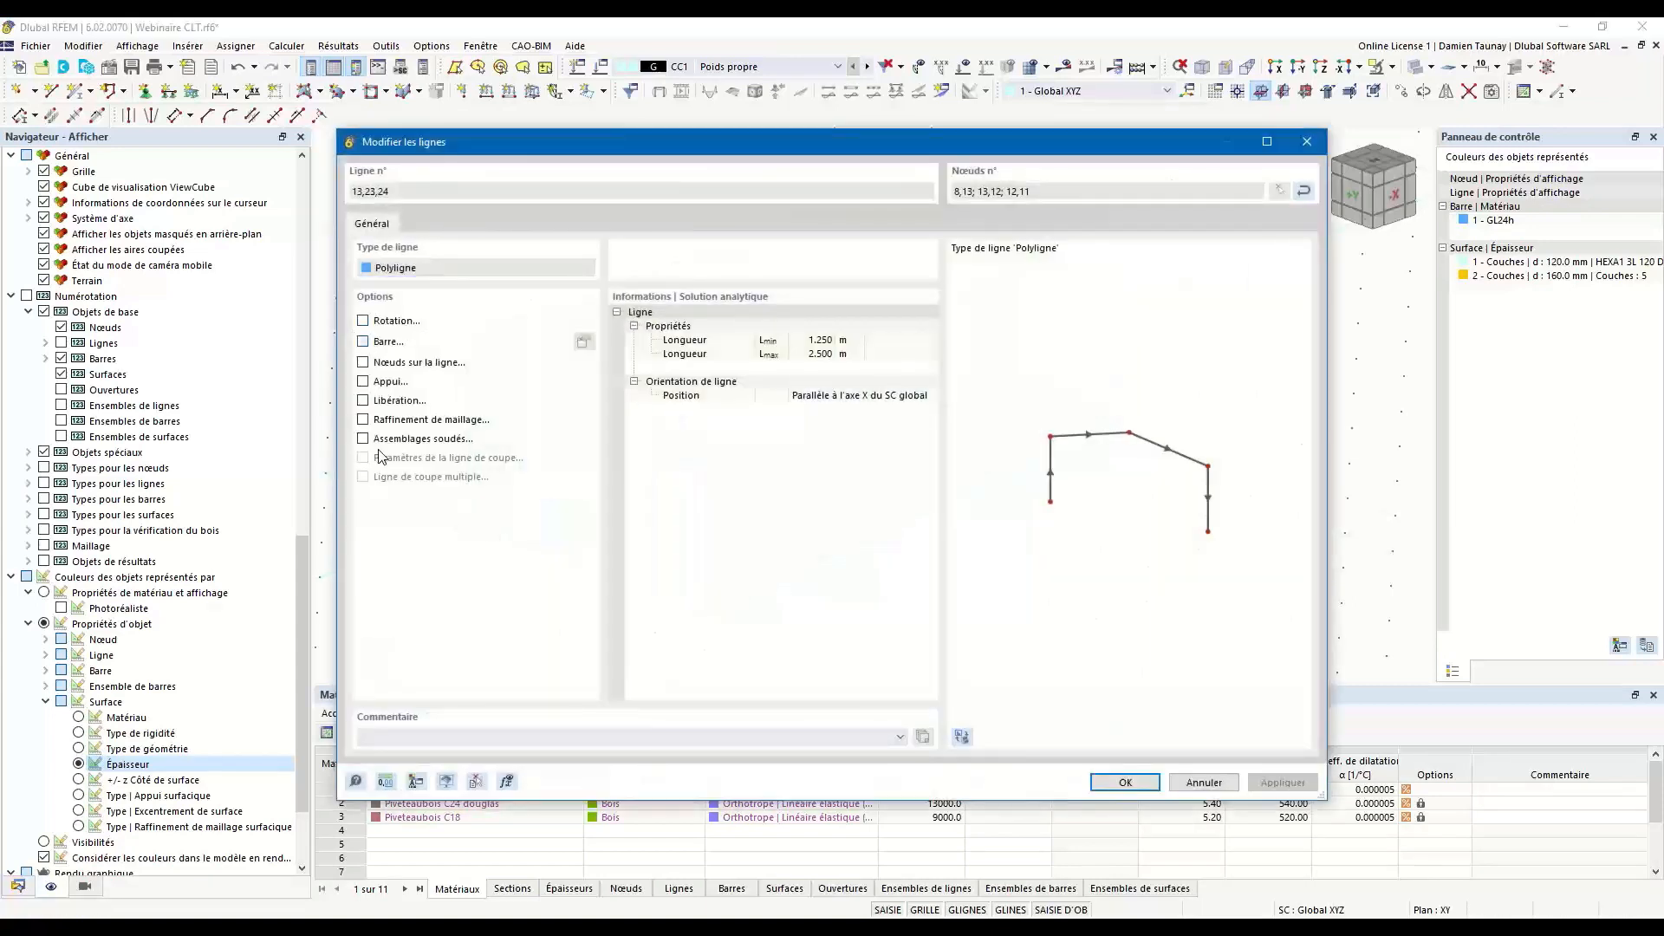
click(364, 342)
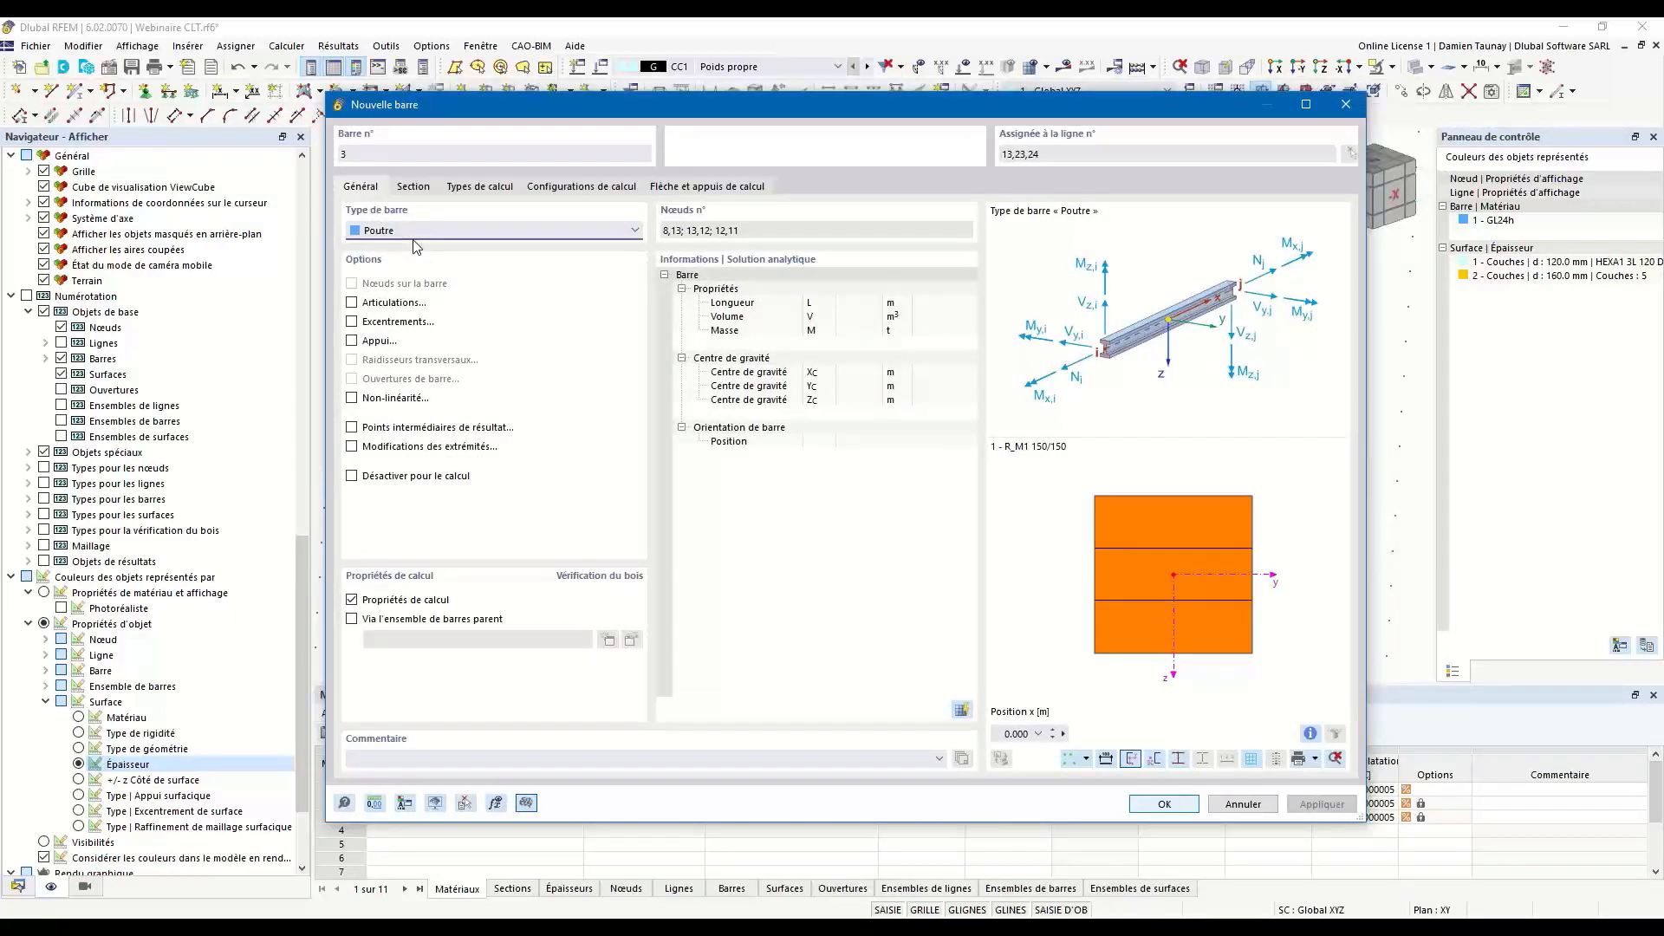
click(413, 188)
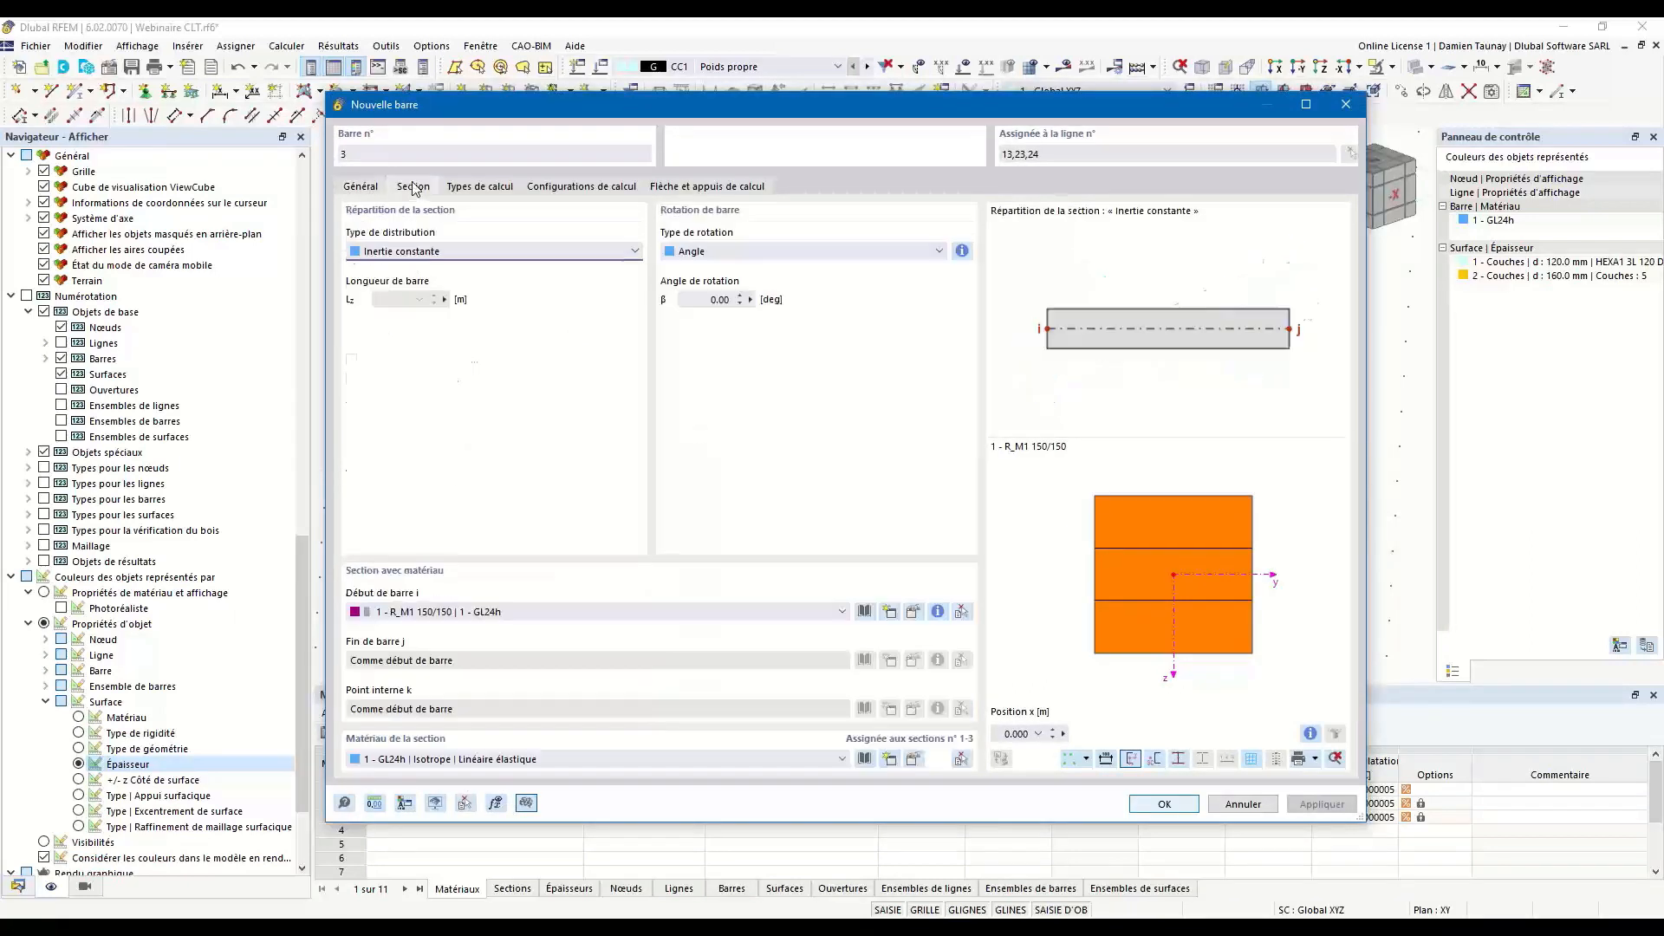
click(538, 614)
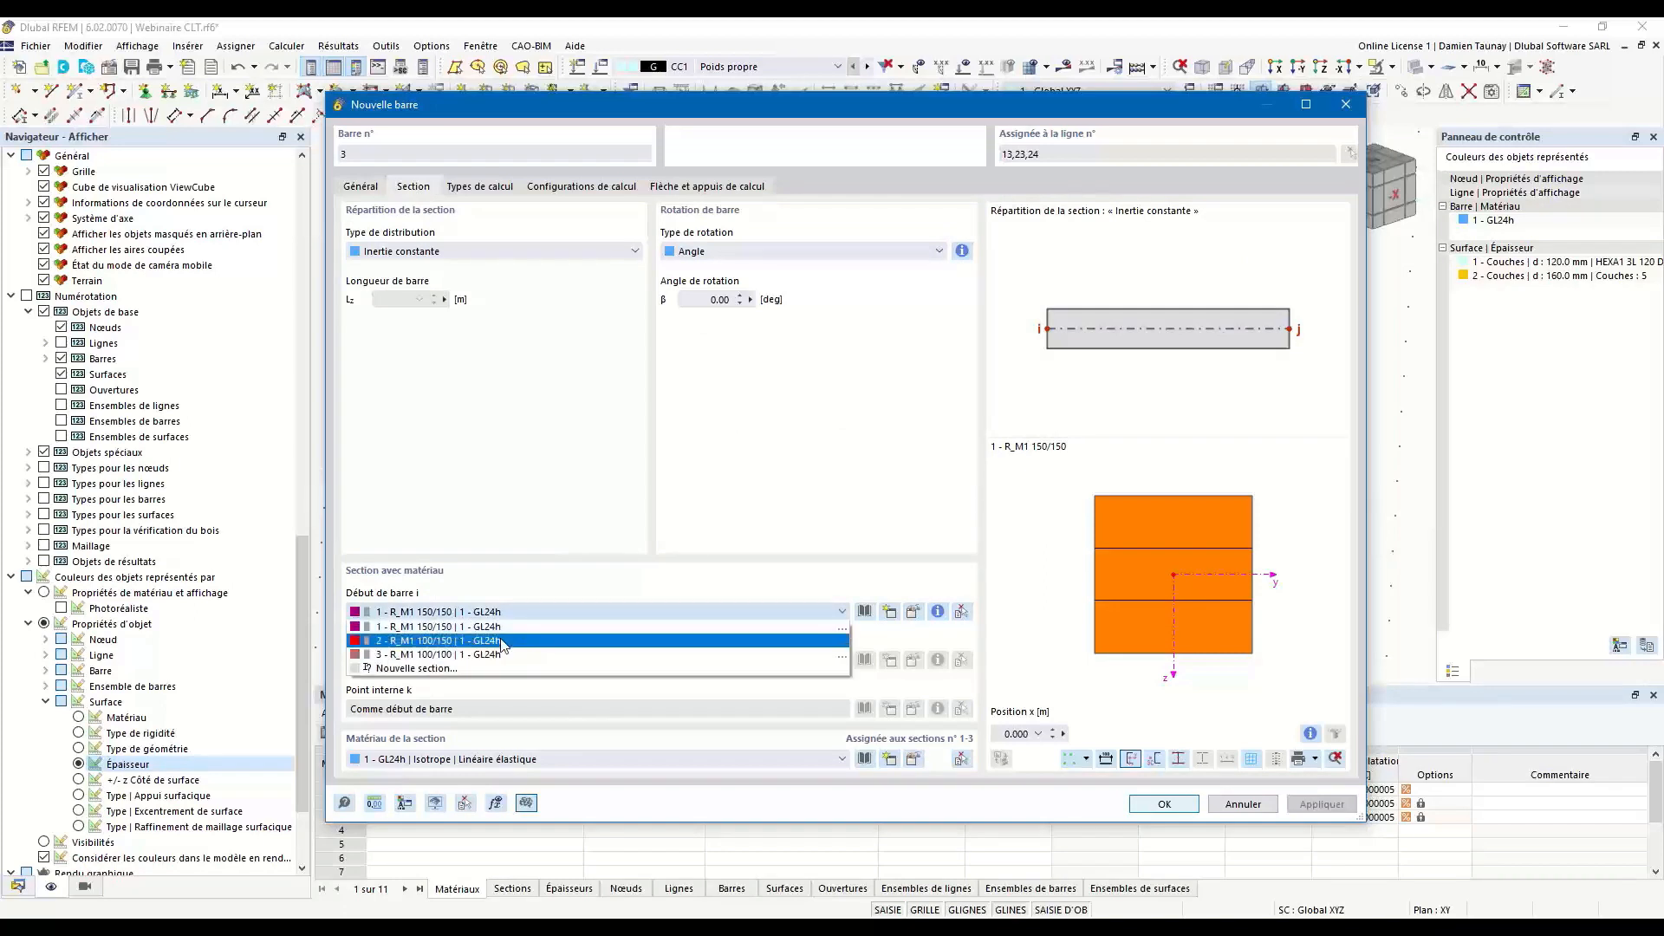
click(502, 640)
Define a Local xyz member hinge with φy and φz released, assign it to the front beams' ends, and create the beams.
click(362, 189)
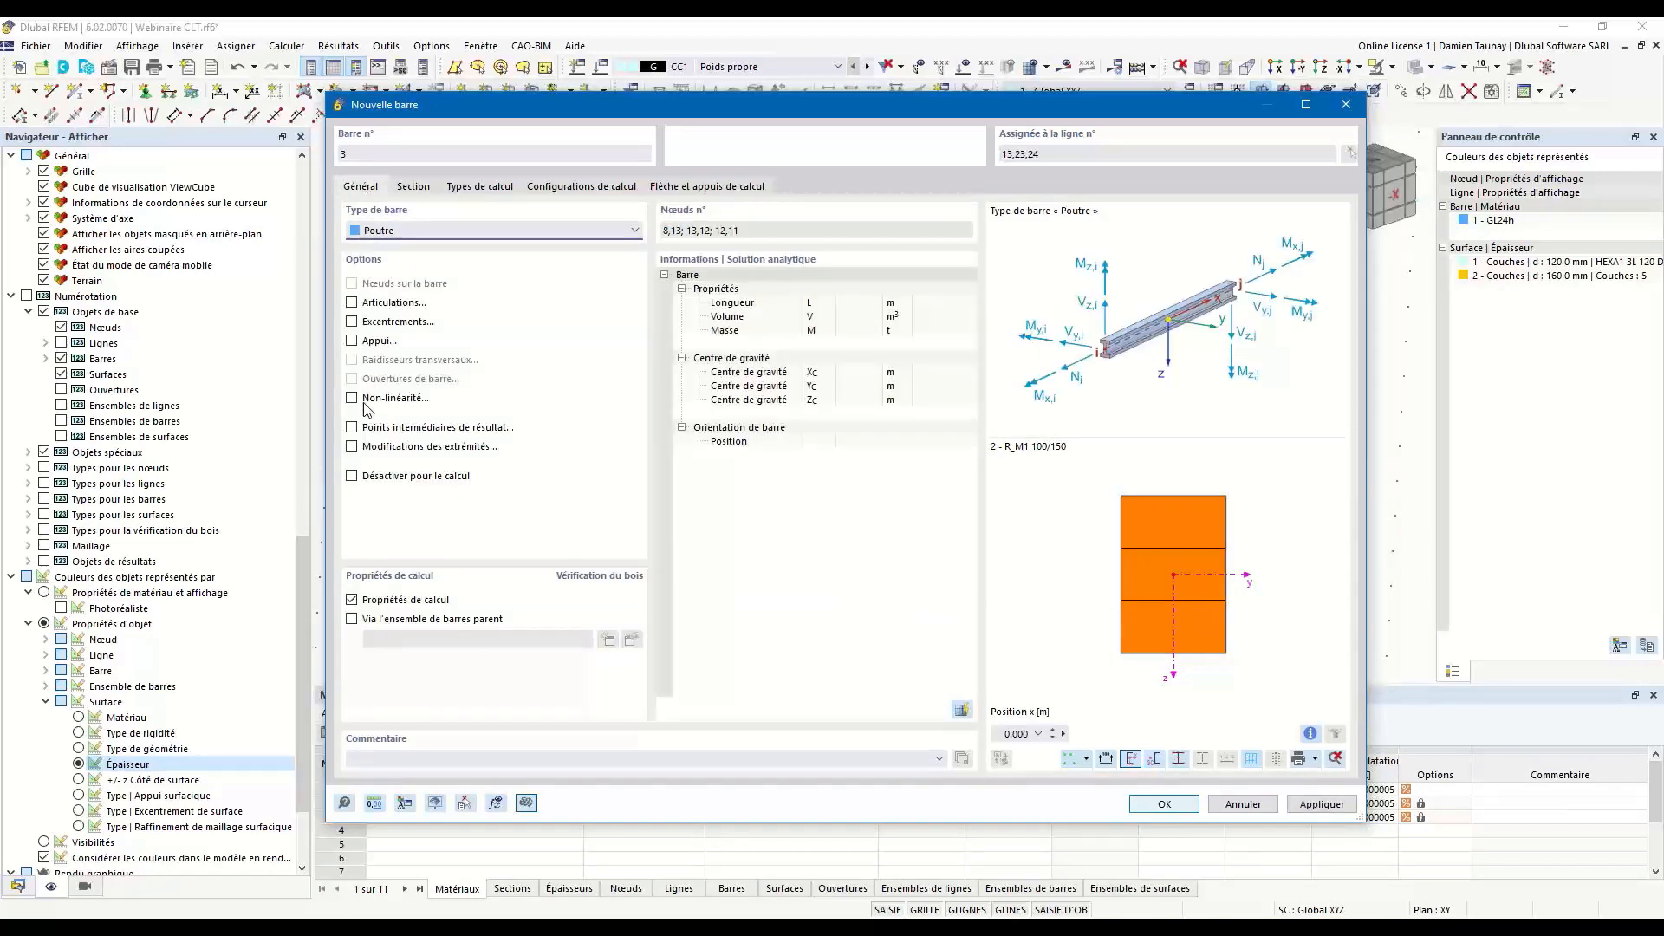
click(352, 302)
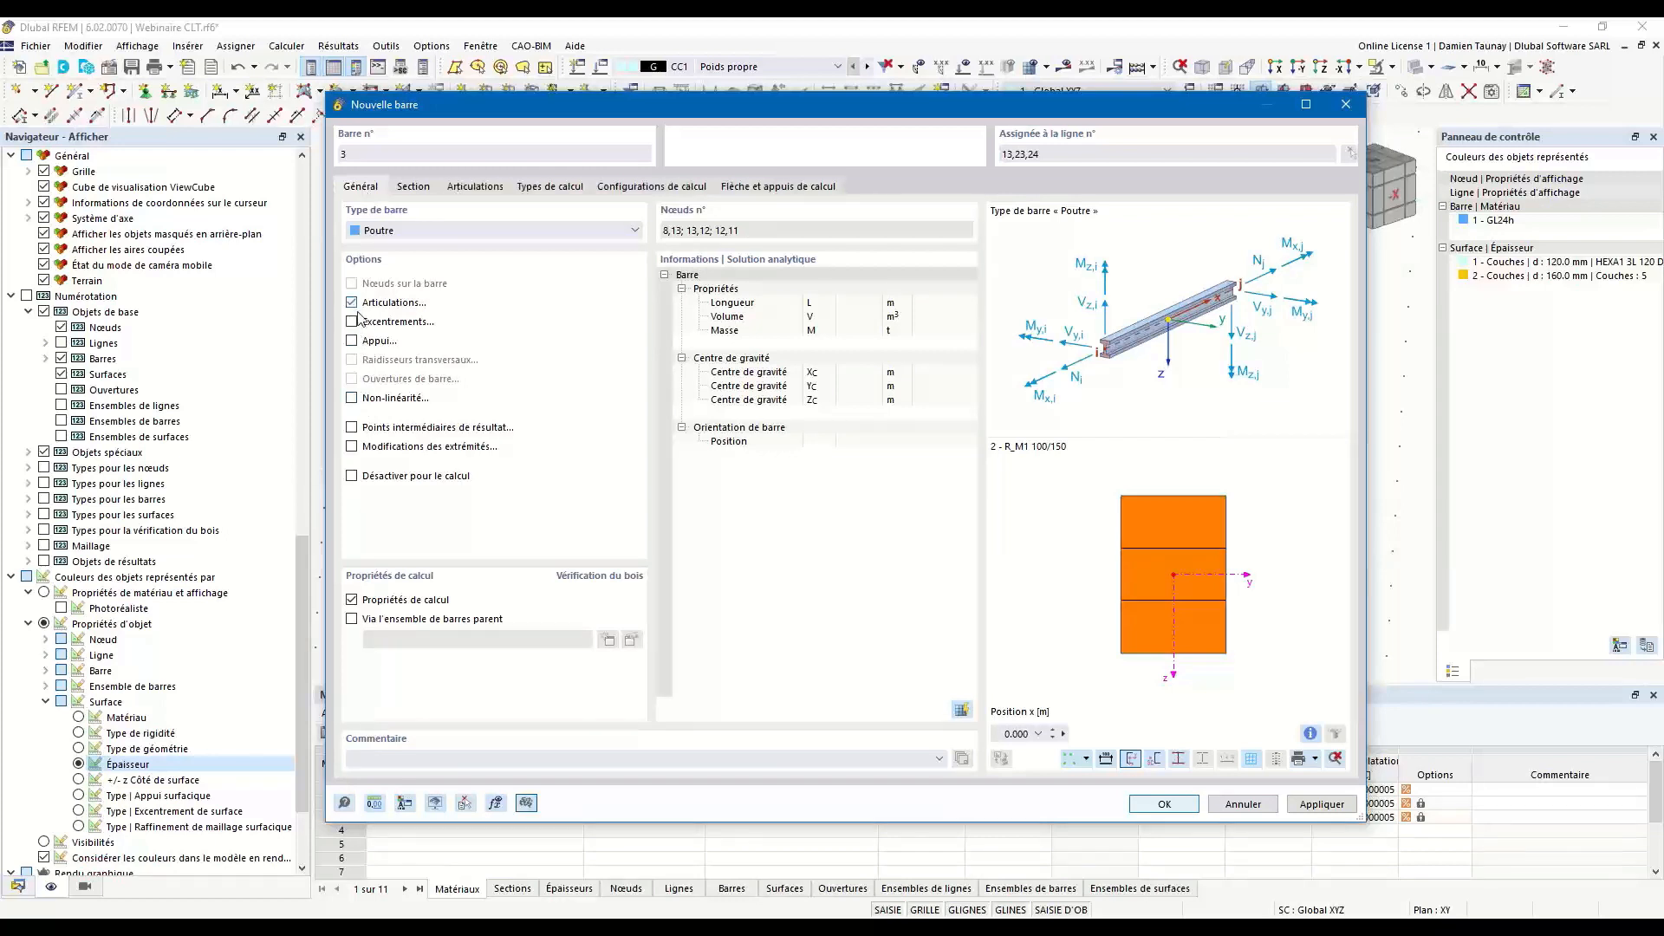
click(476, 188)
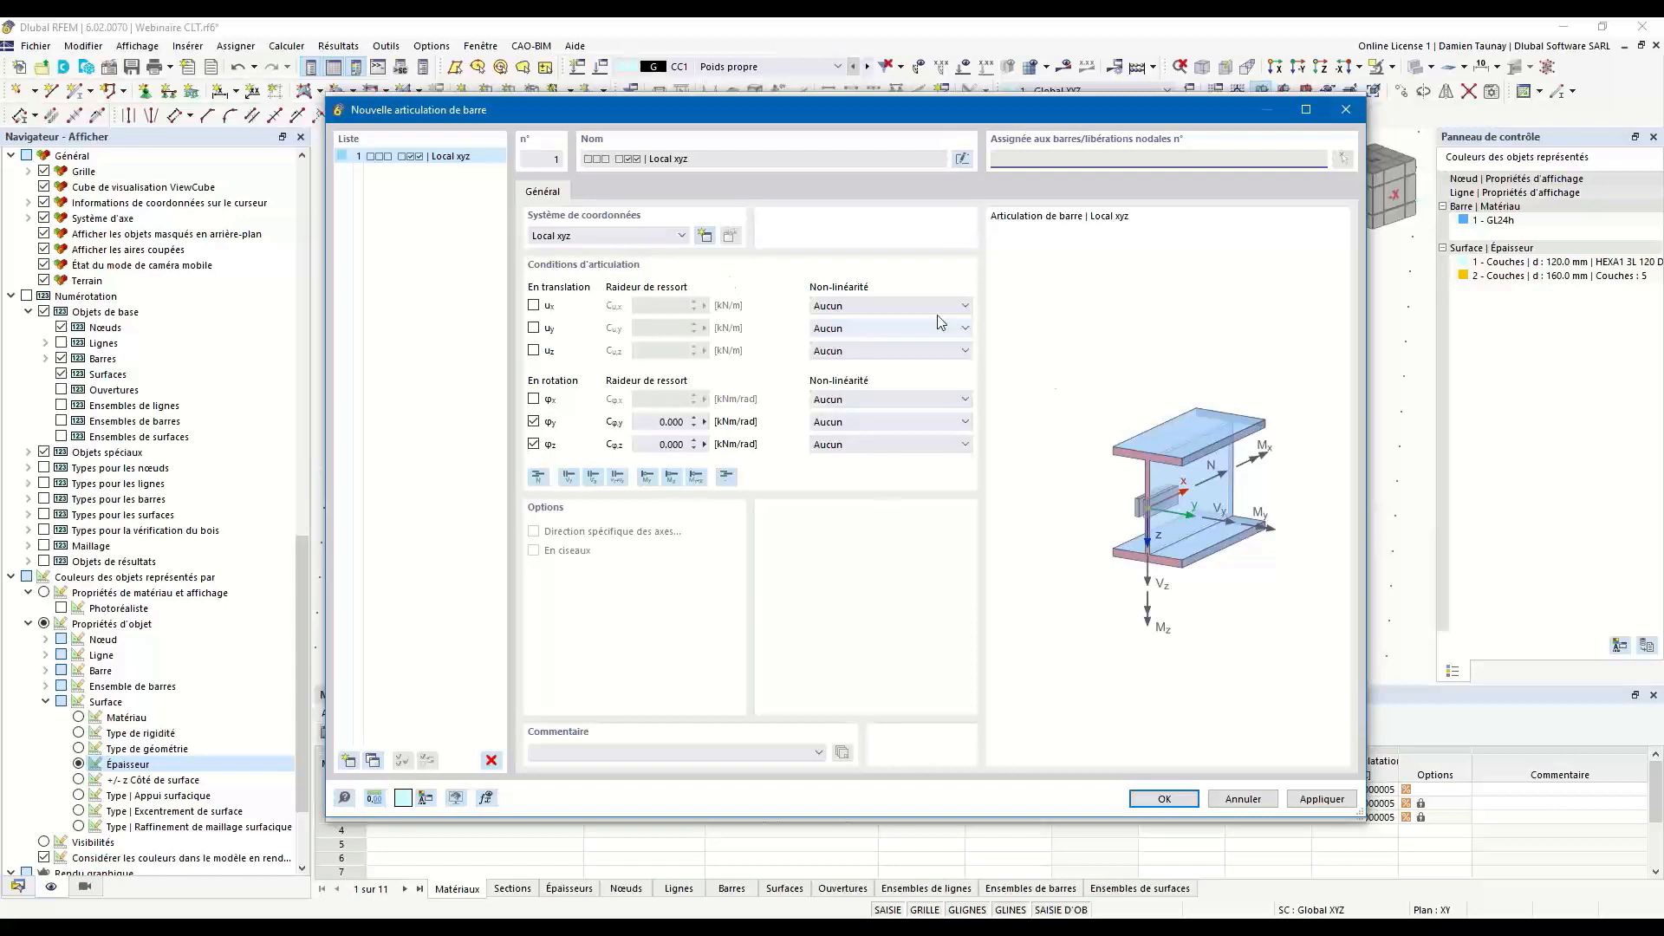
click(1161, 799)
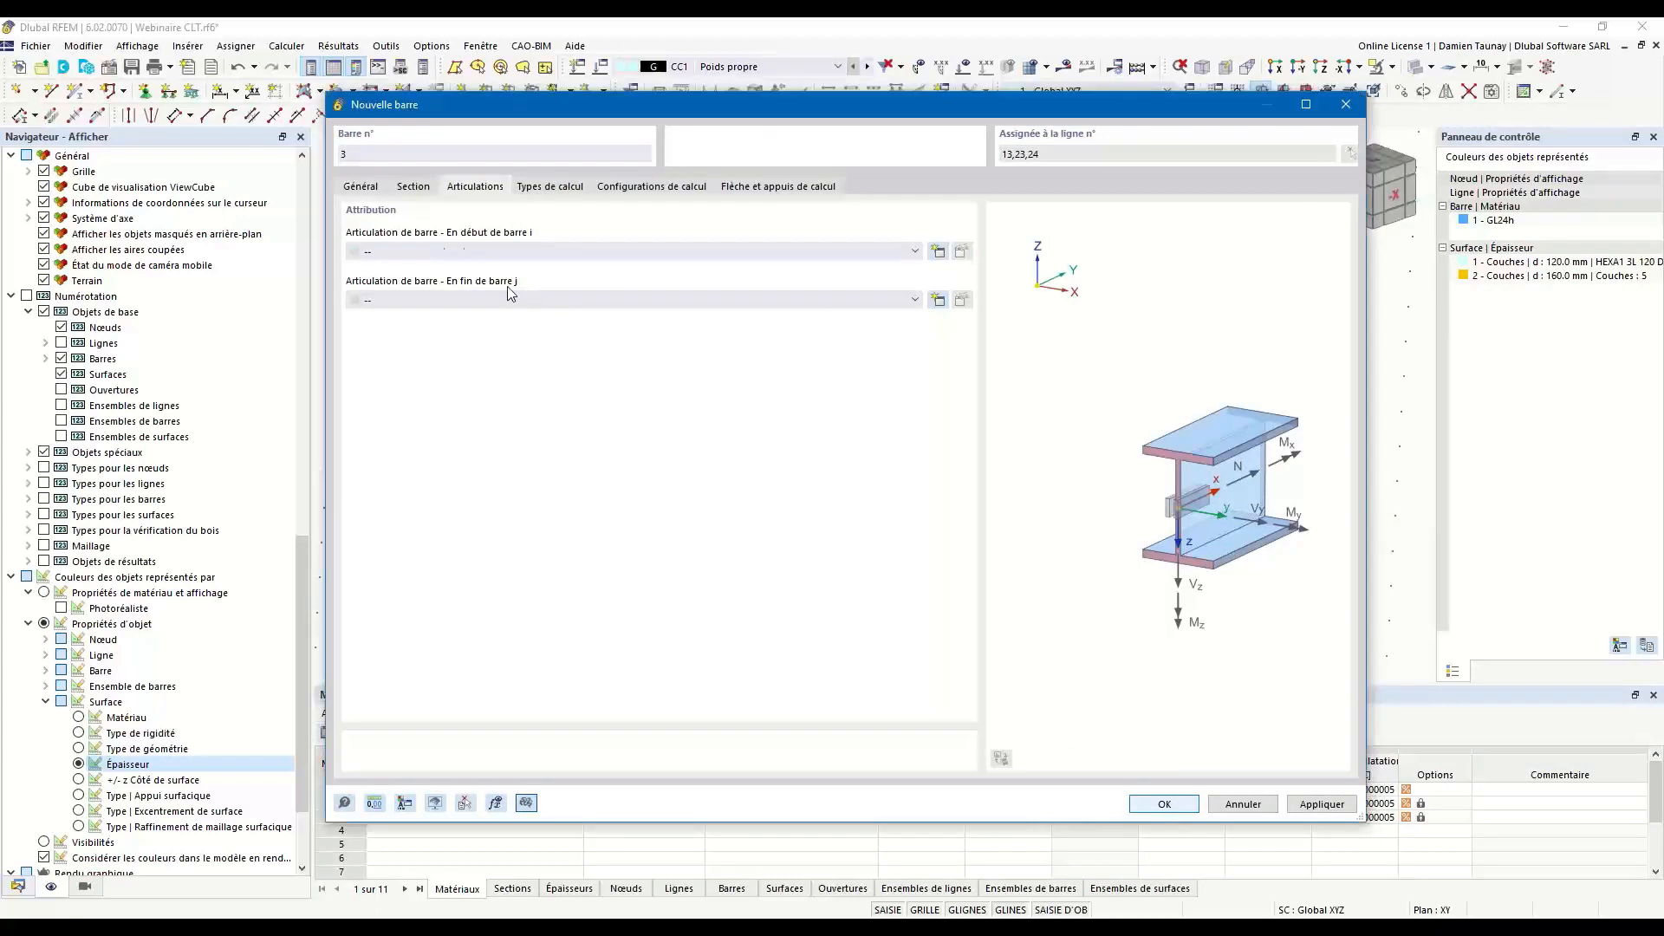
click(447, 304)
click(451, 320)
click(1164, 803)
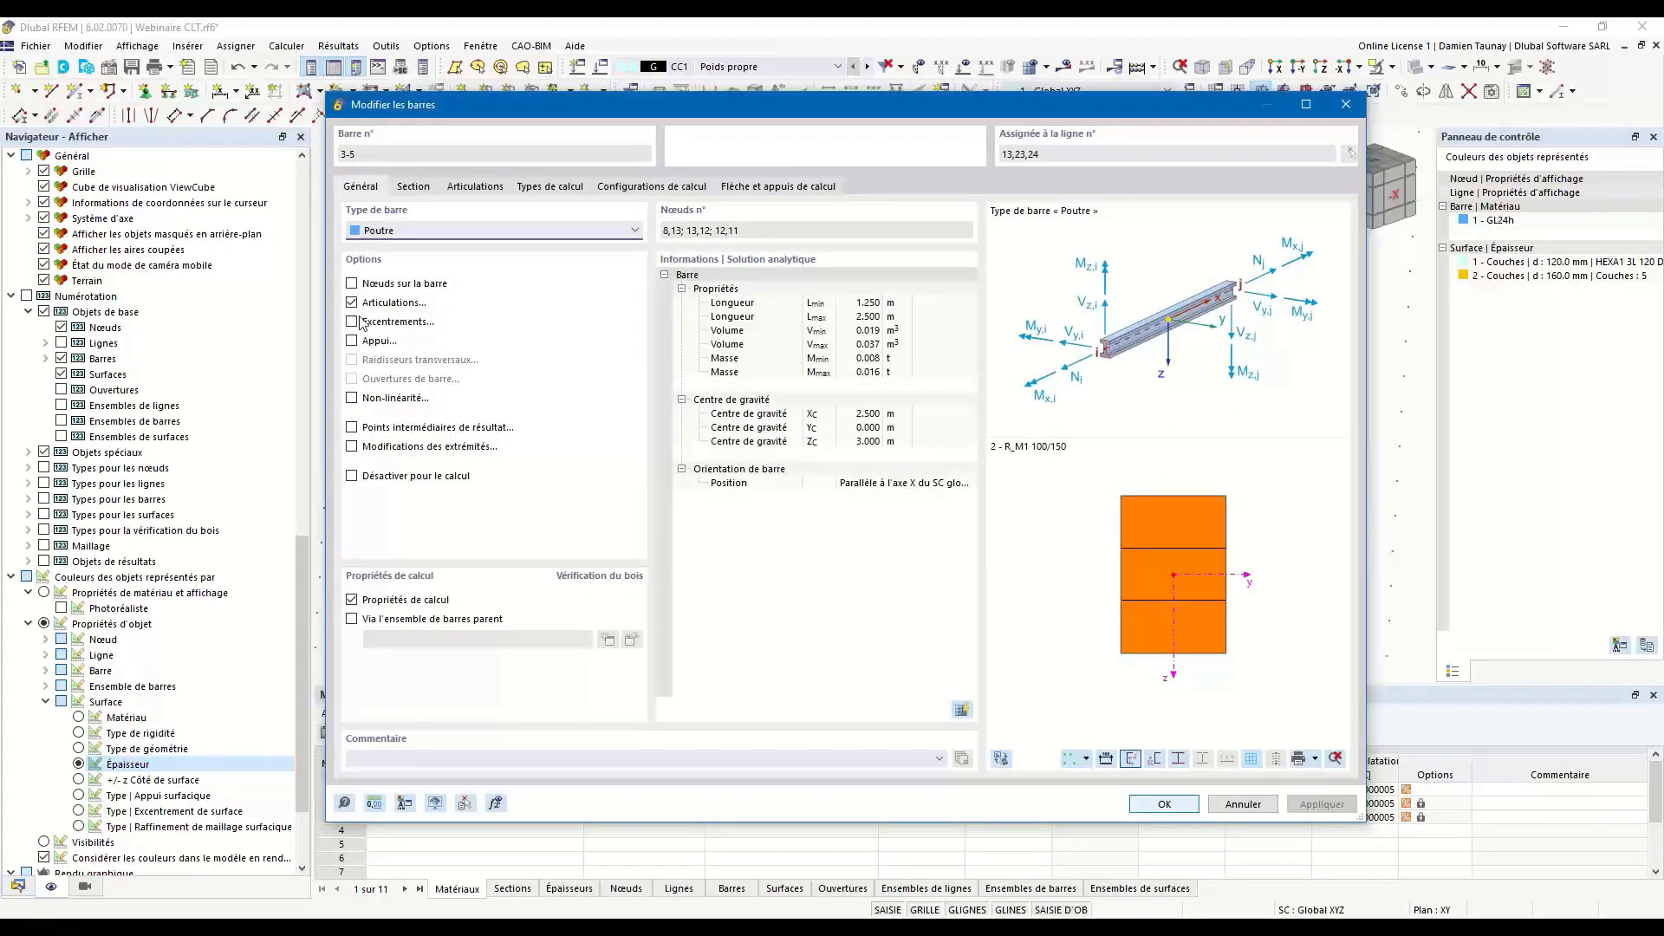
Enable eccentricities on the front beams and start a member-start eccentricity relative to the section with top-centre alignment.
click(351, 322)
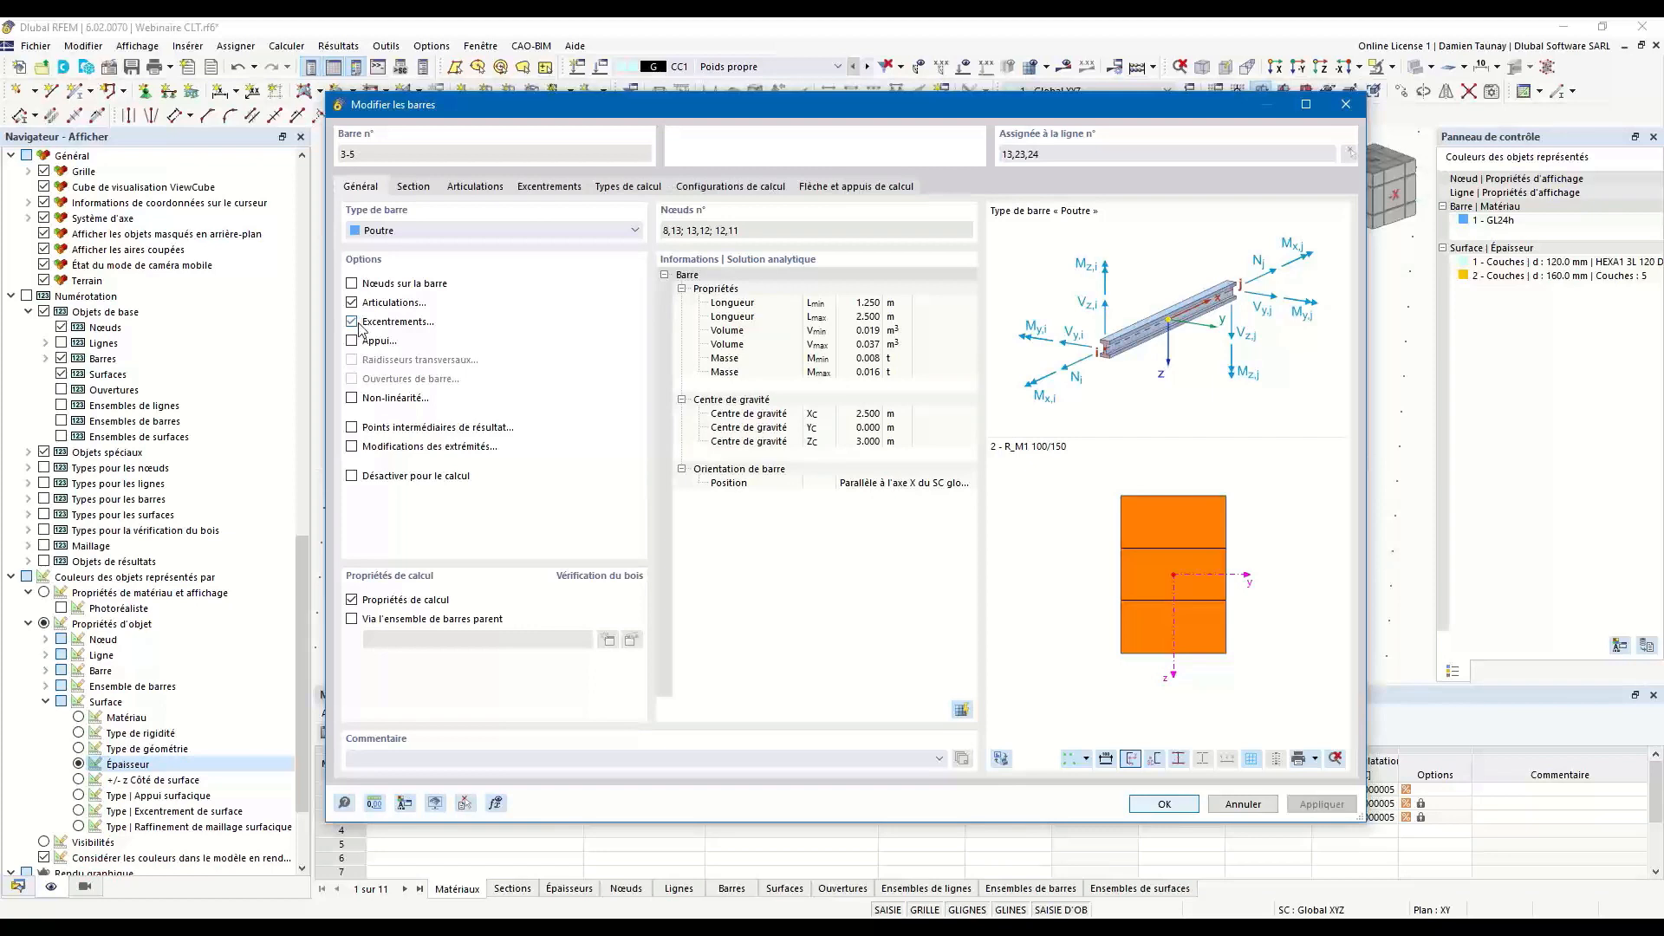
click(545, 189)
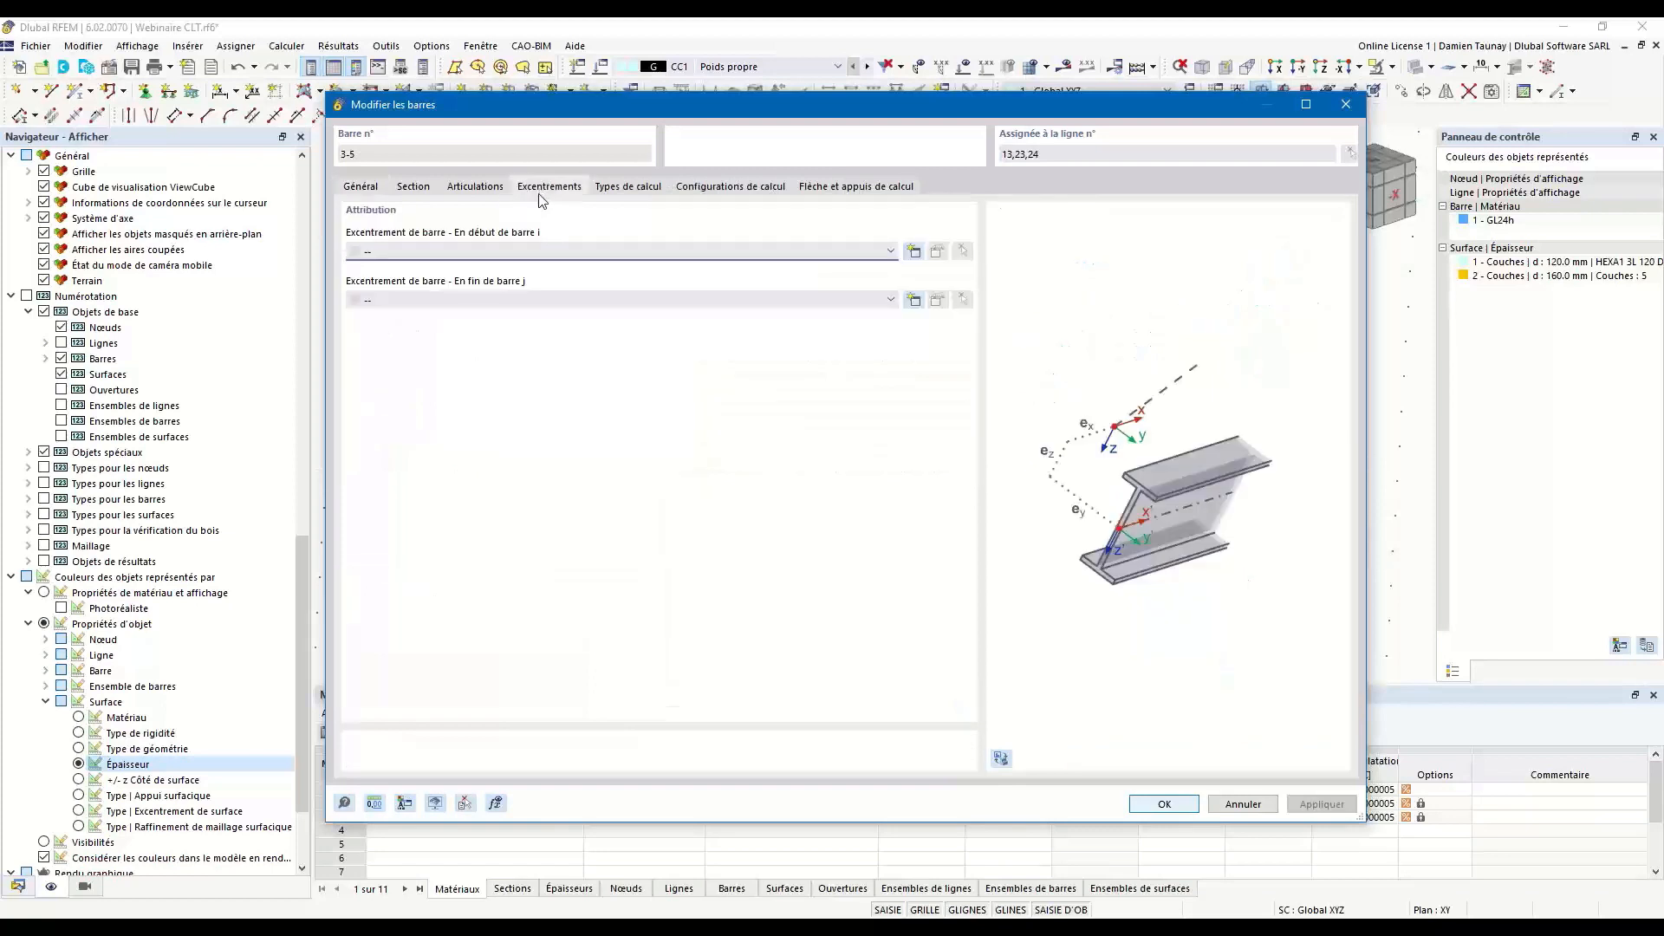
click(914, 252)
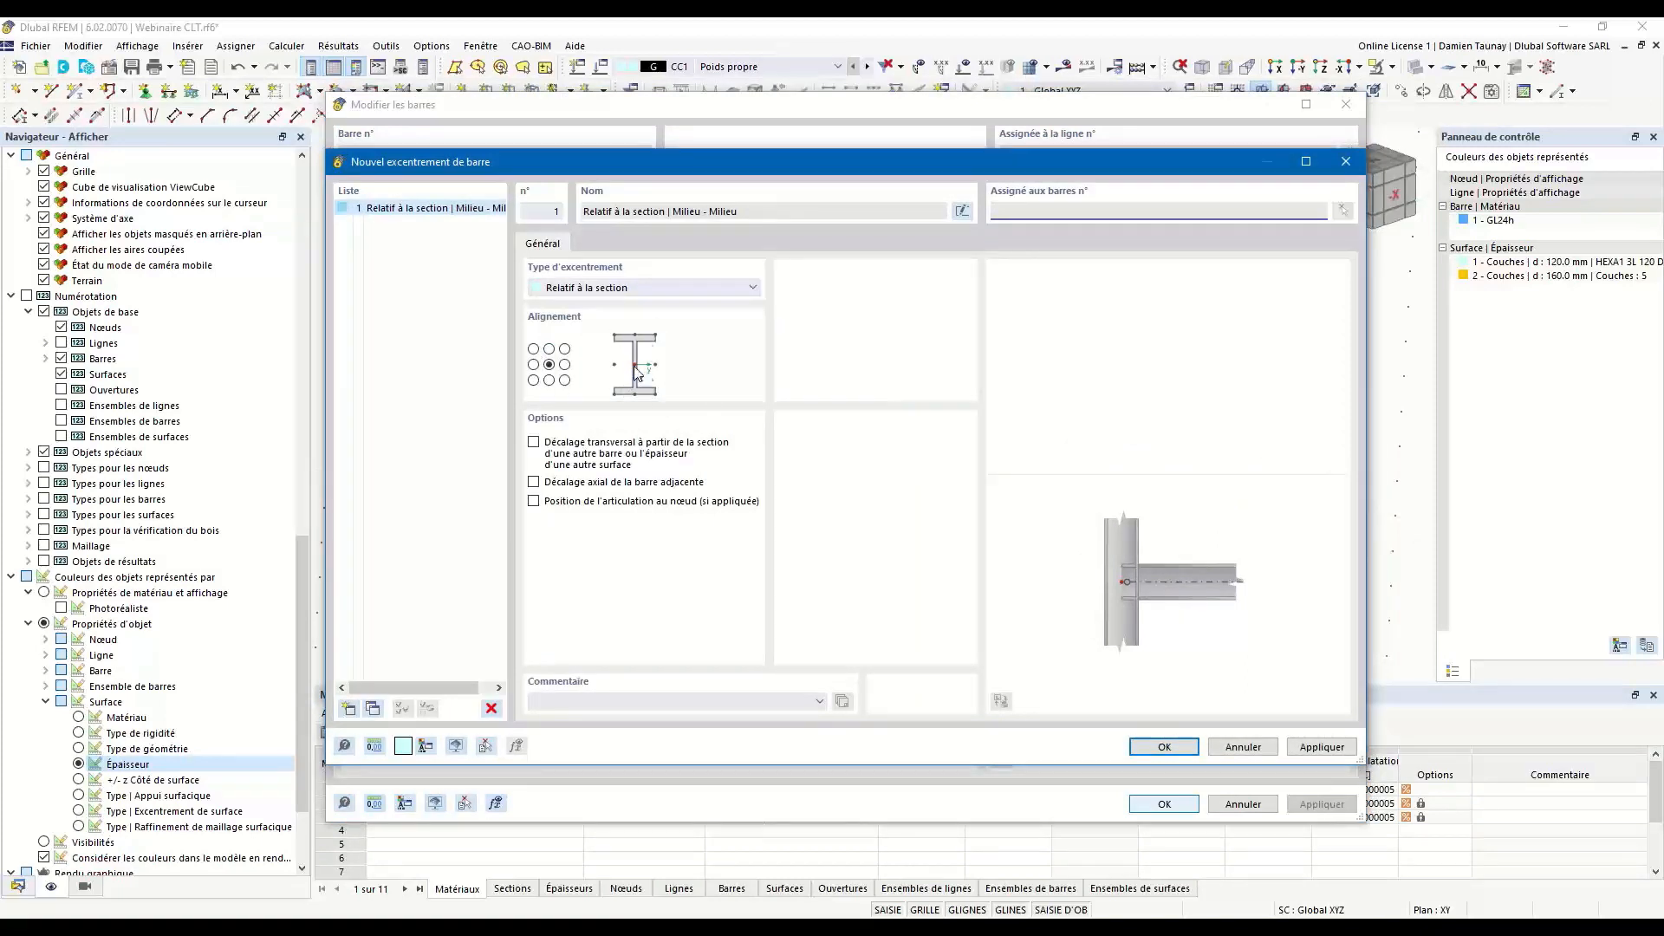
click(549, 349)
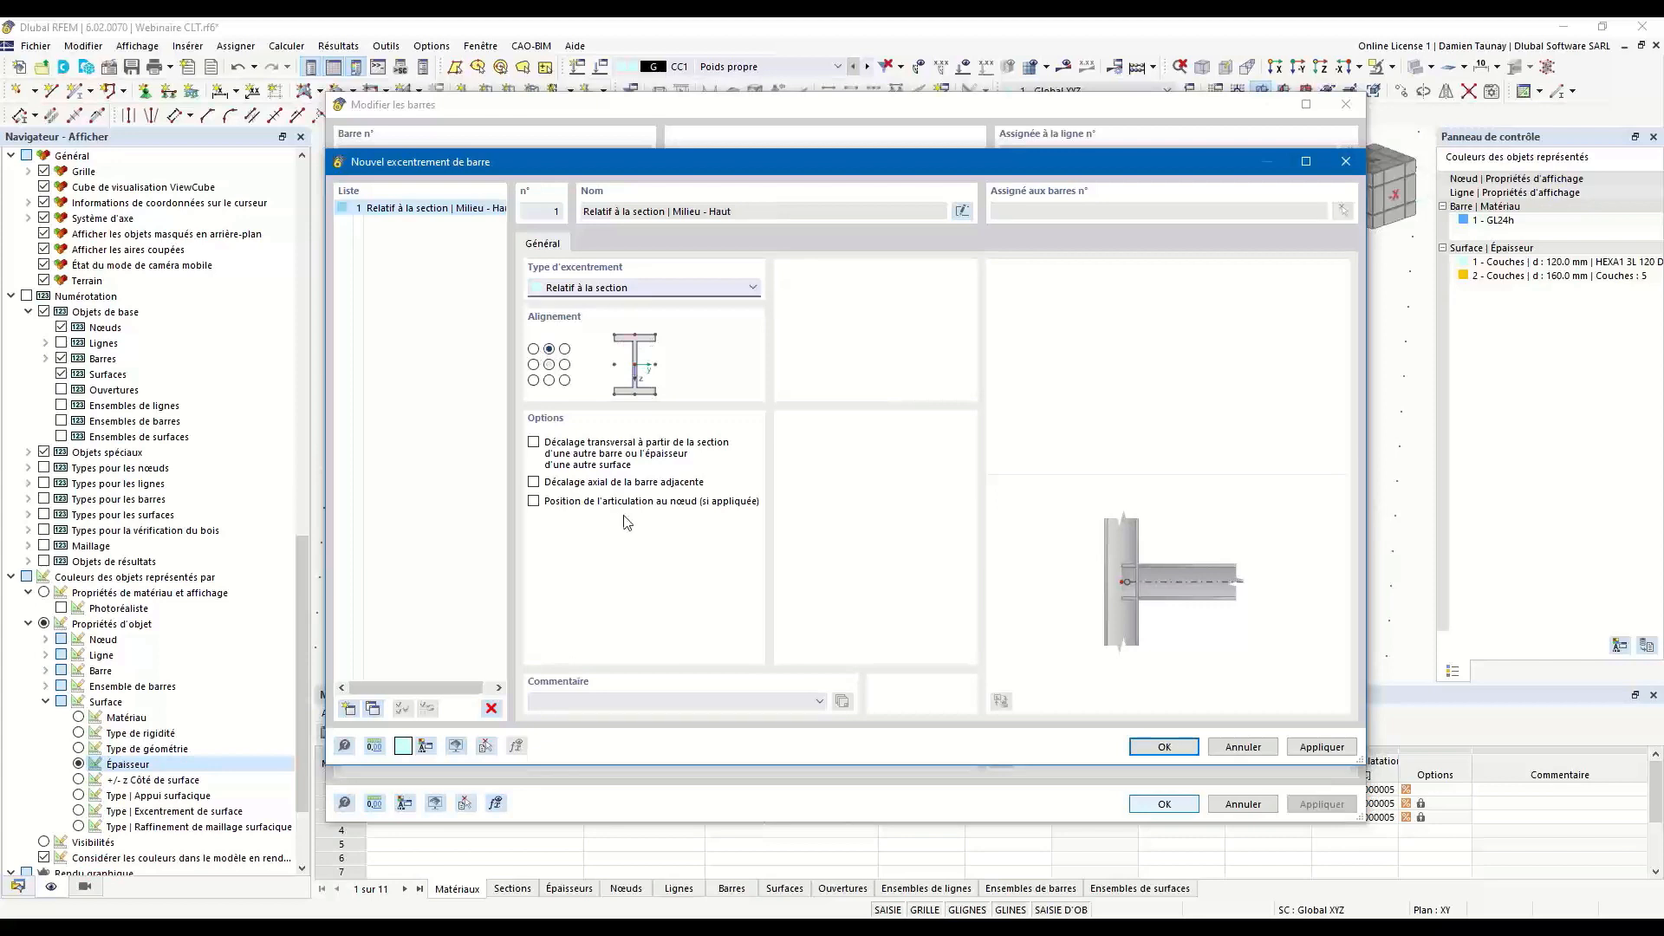
Add a transverse offset to the eccentricity, taken from the thickness of the front floor surface no. 5 at its bottom face.
click(535, 443)
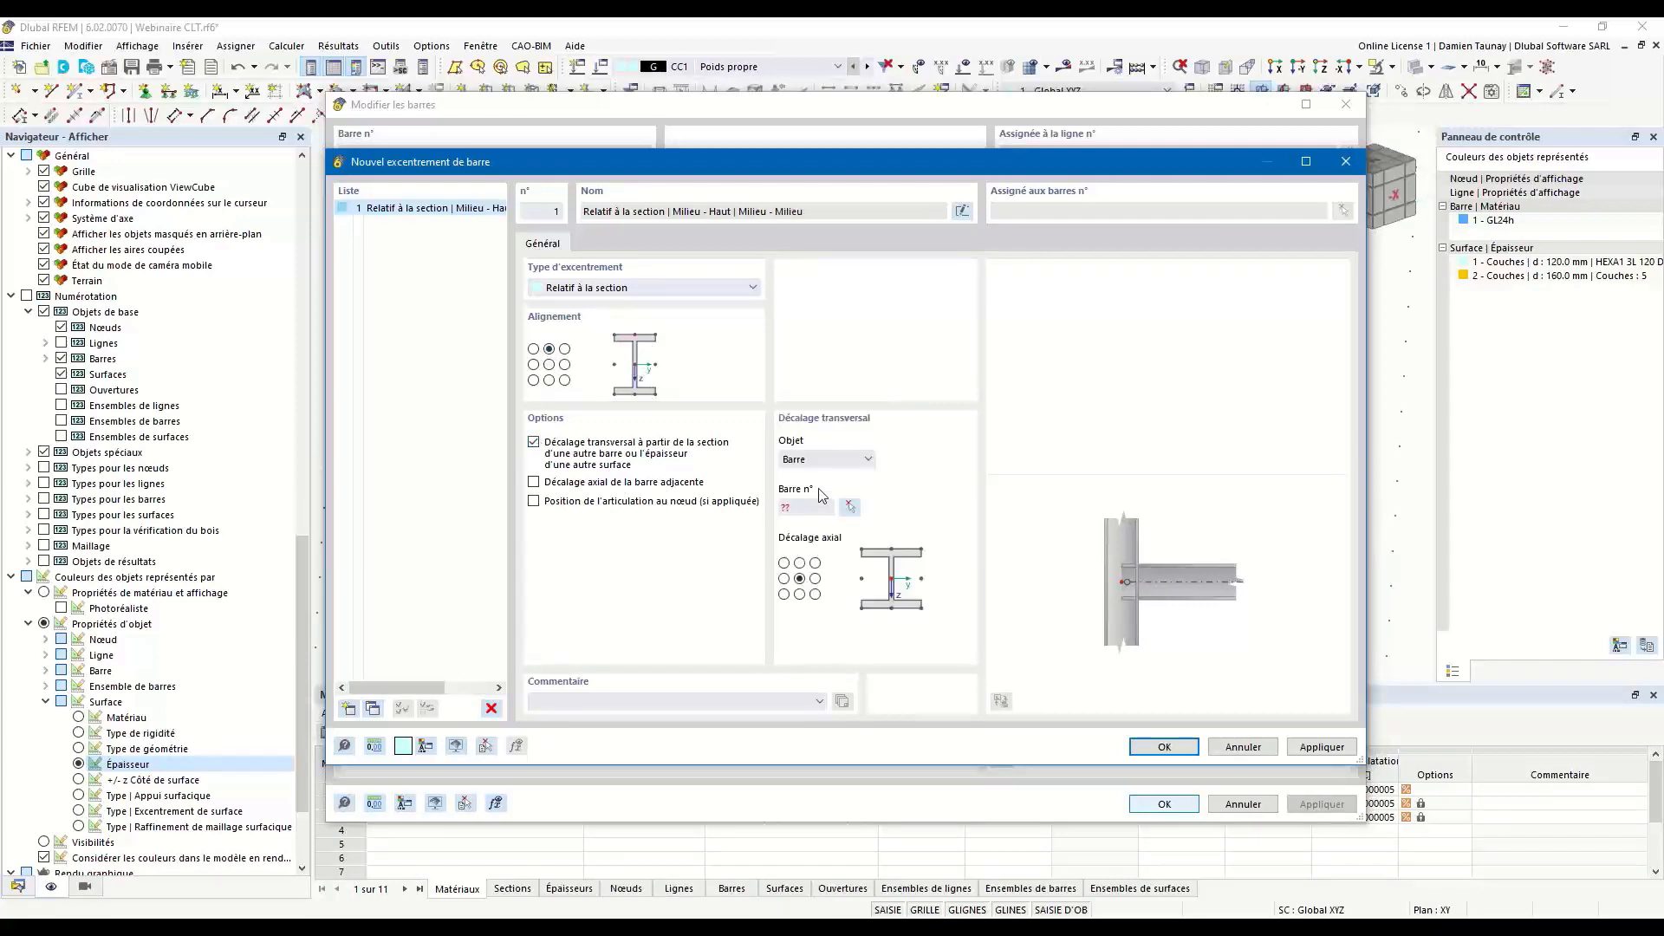
click(868, 459)
click(841, 487)
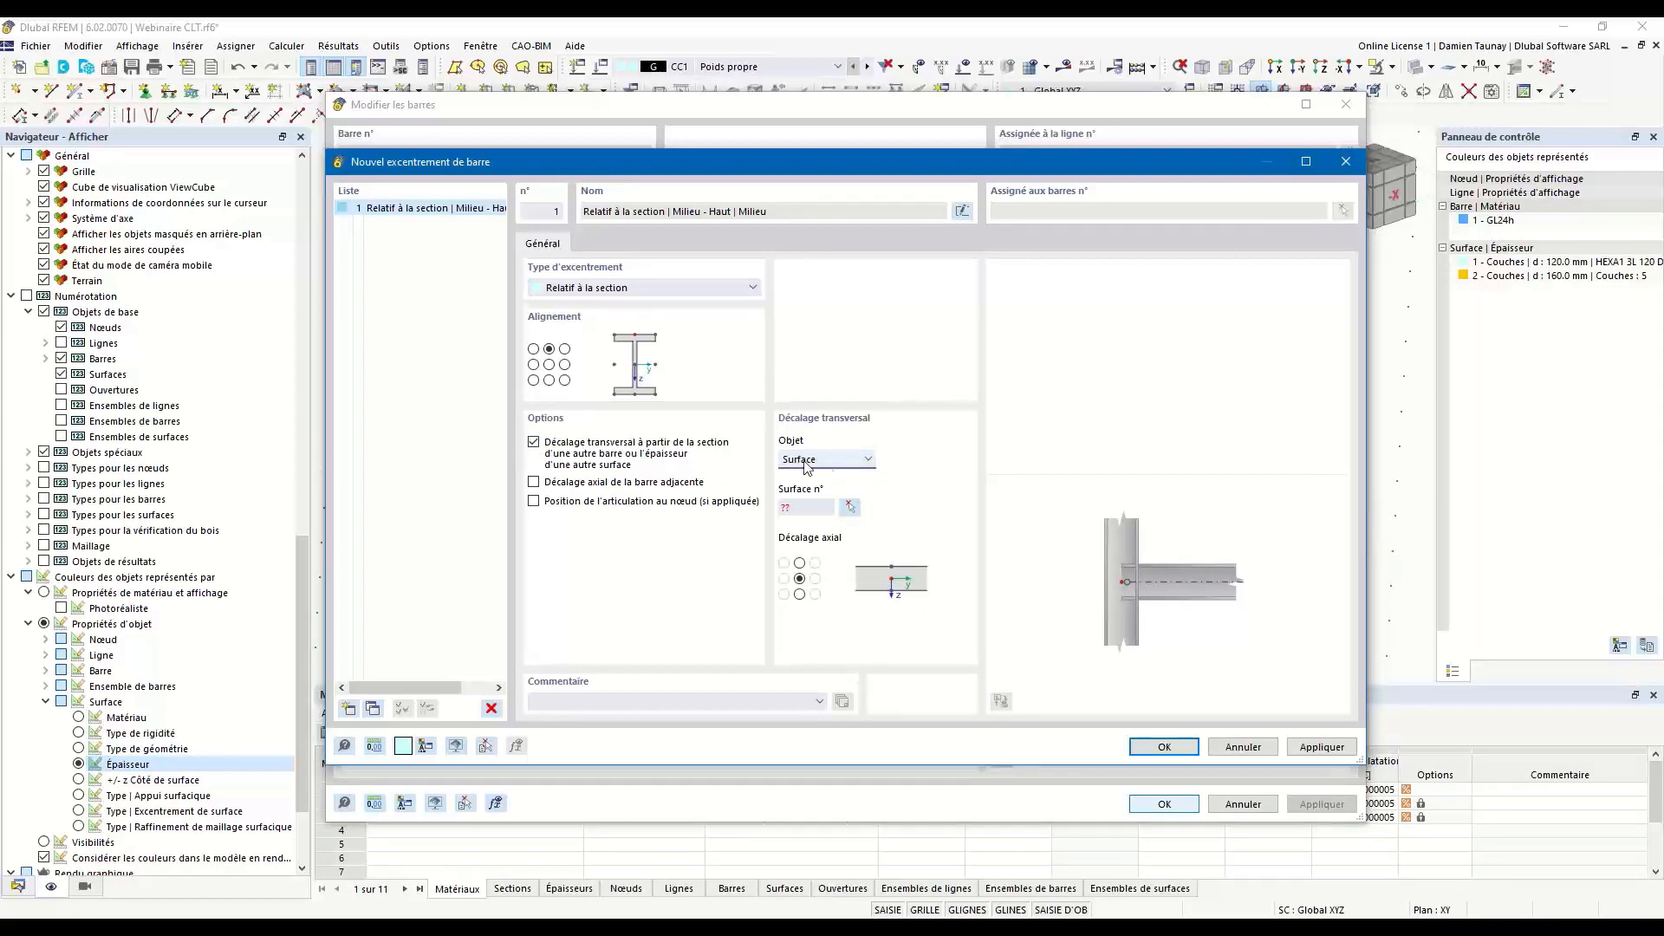
click(849, 507)
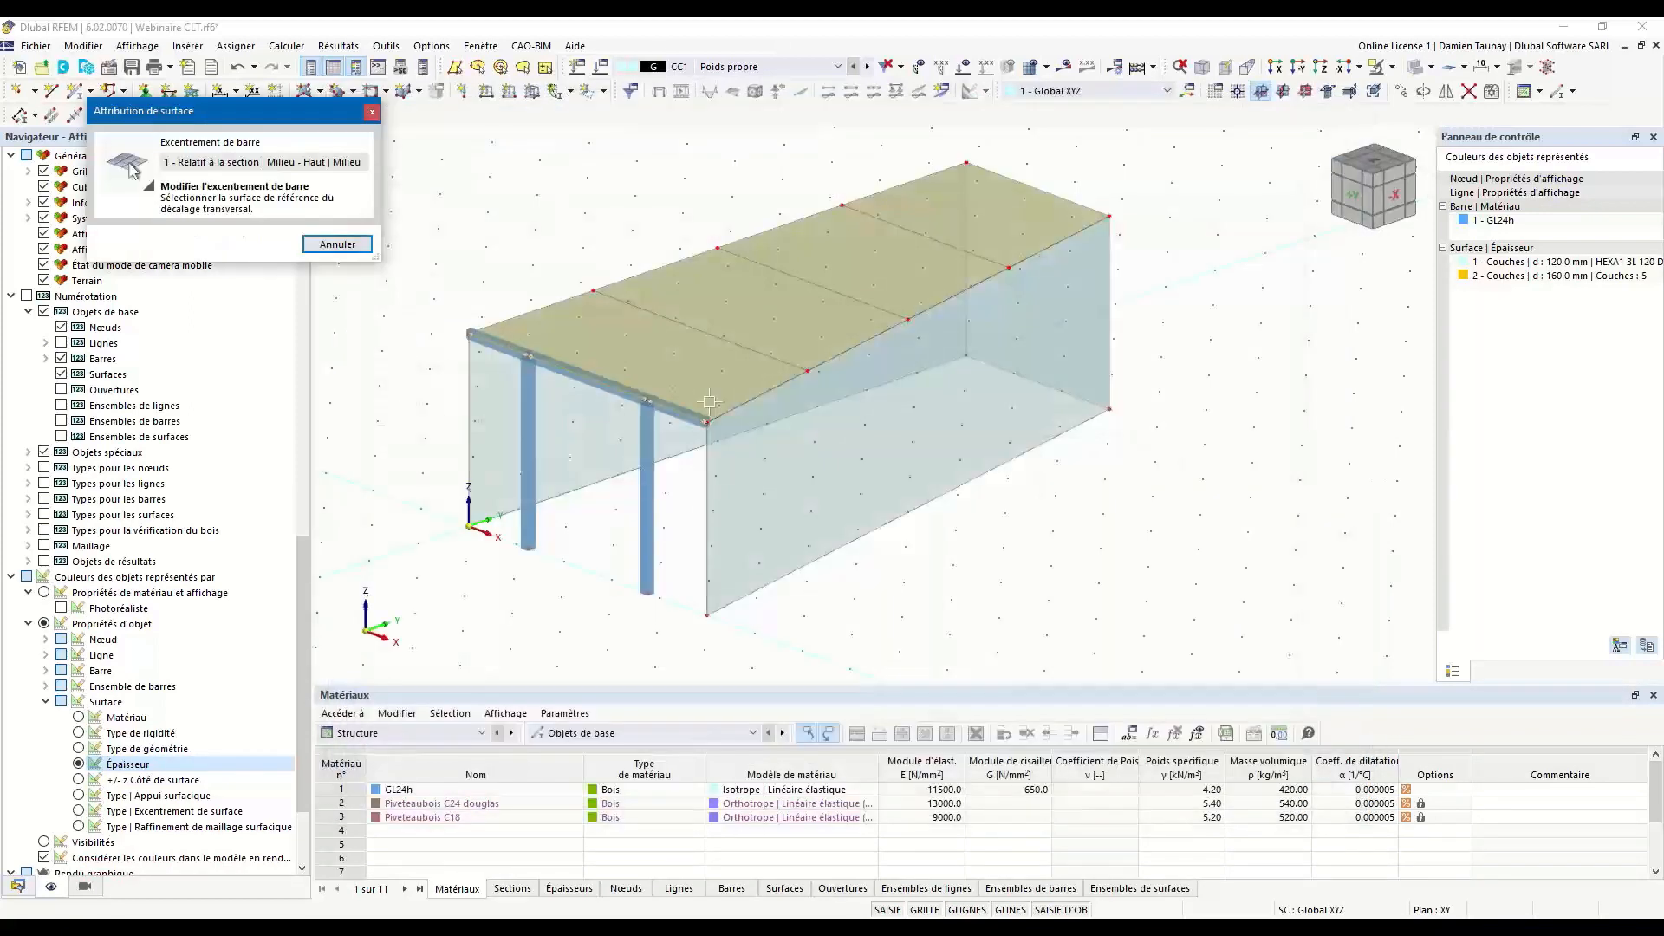
click(647, 351)
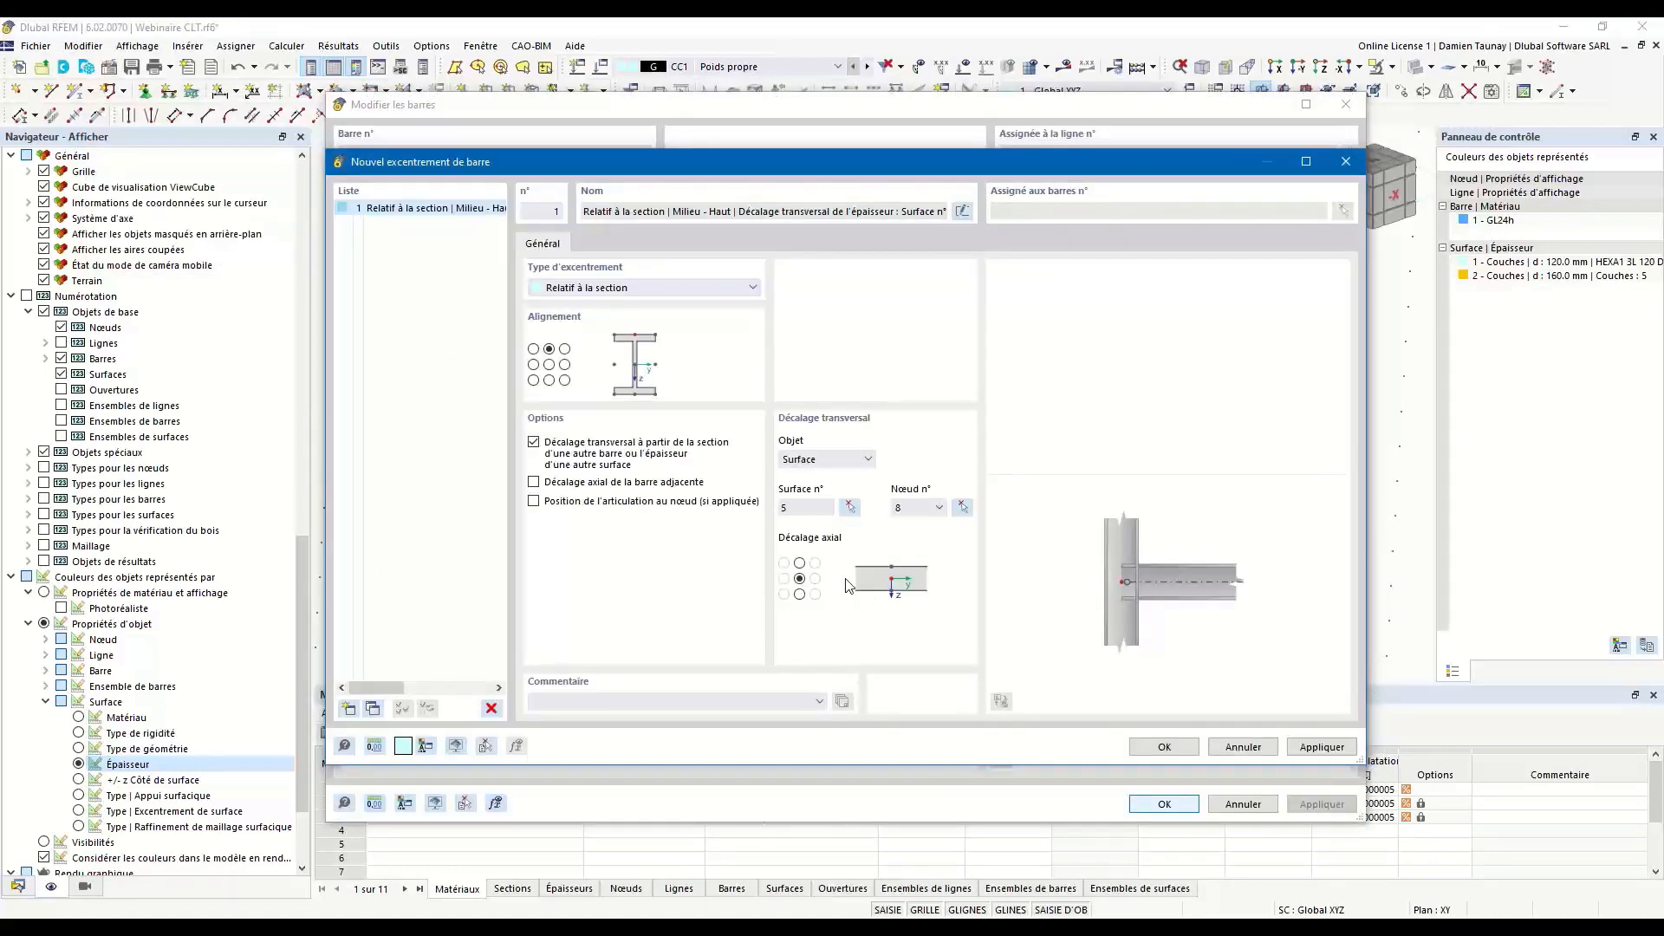
click(800, 594)
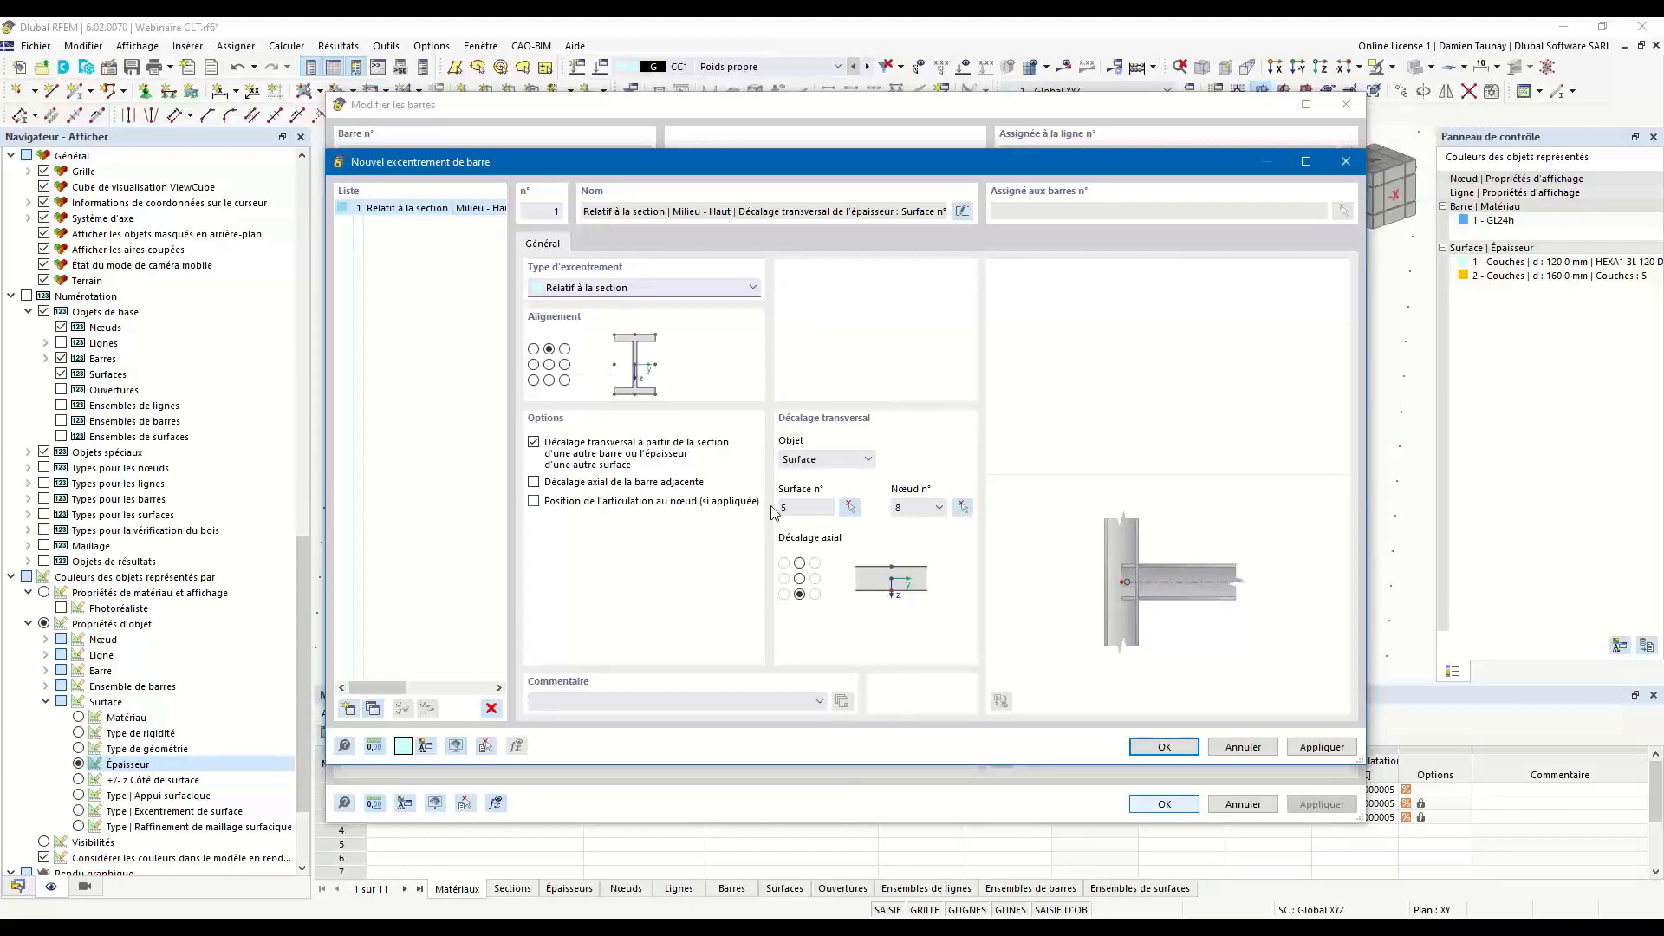
Turn on the eccentricity's axial offset from the adjacent member.
click(534, 483)
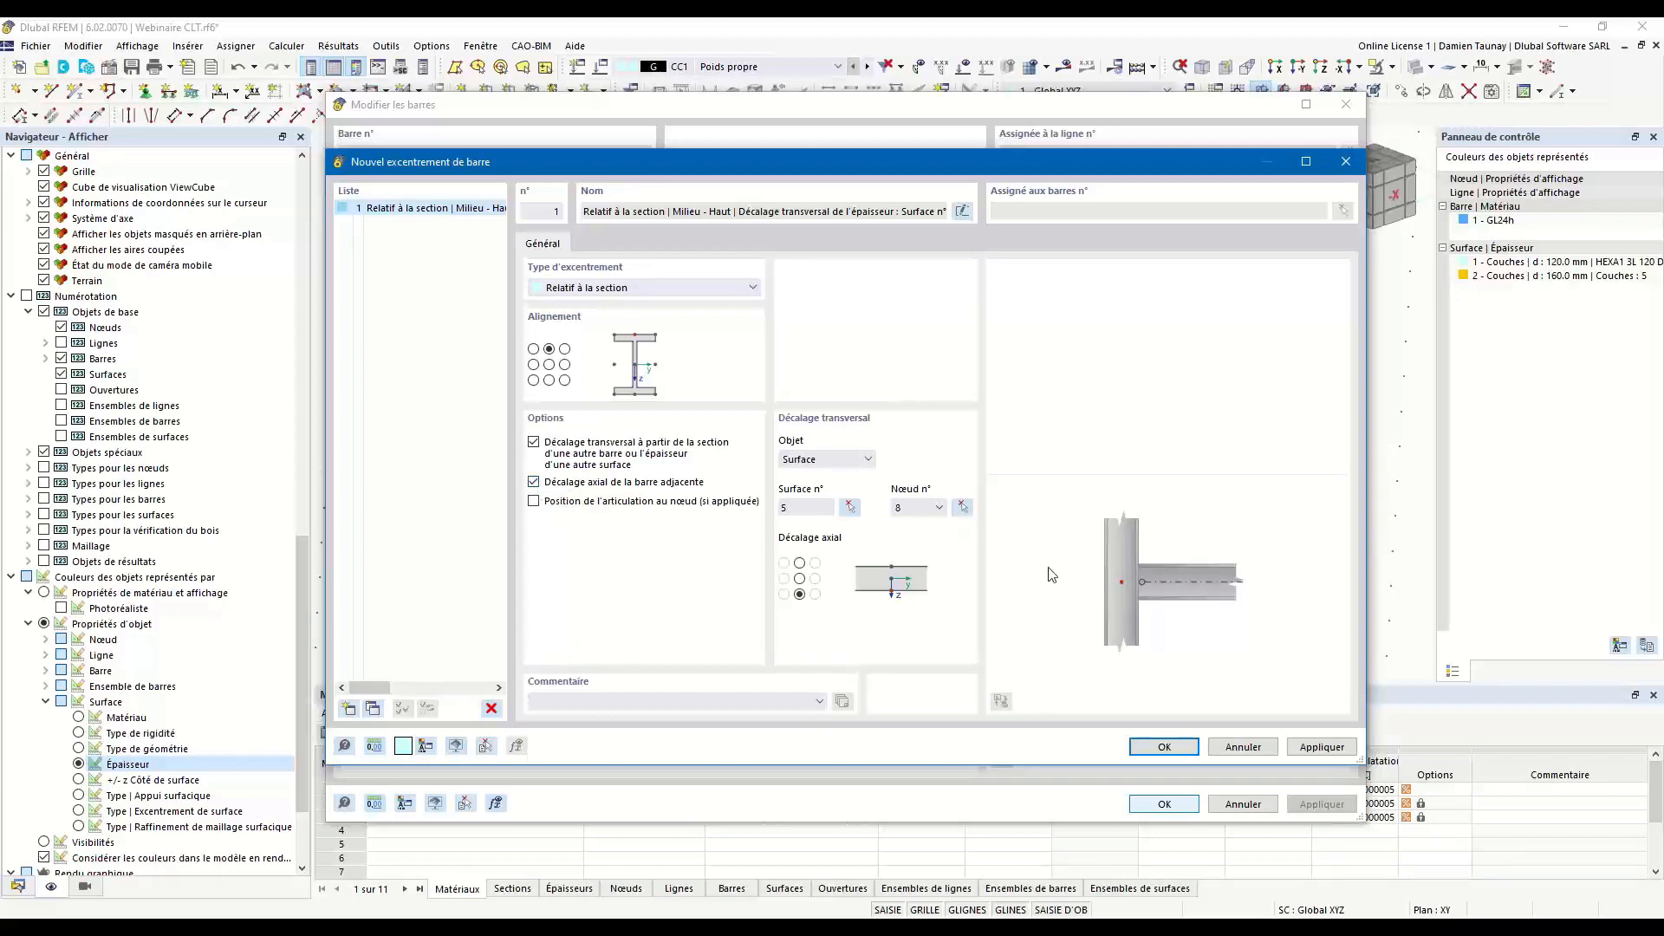
click(534, 482)
click(534, 483)
click(293, 308)
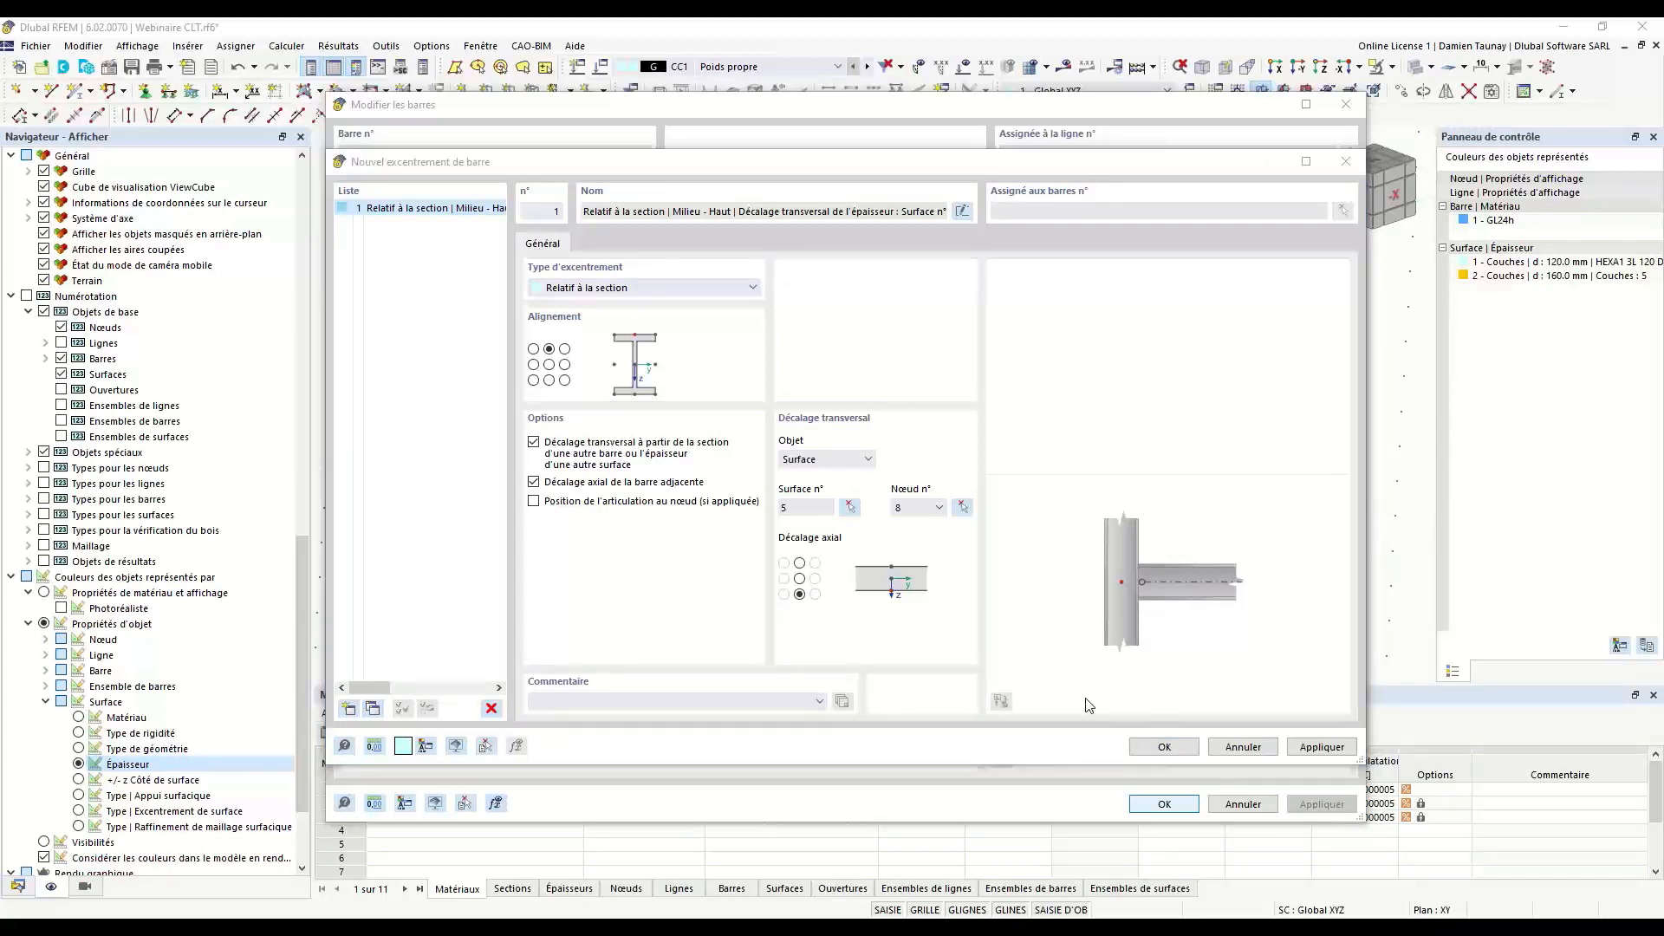
Save the member-start eccentricity, assign the same eccentricity to the front beams' member ends, and apply the beam and line changes.
click(1181, 751)
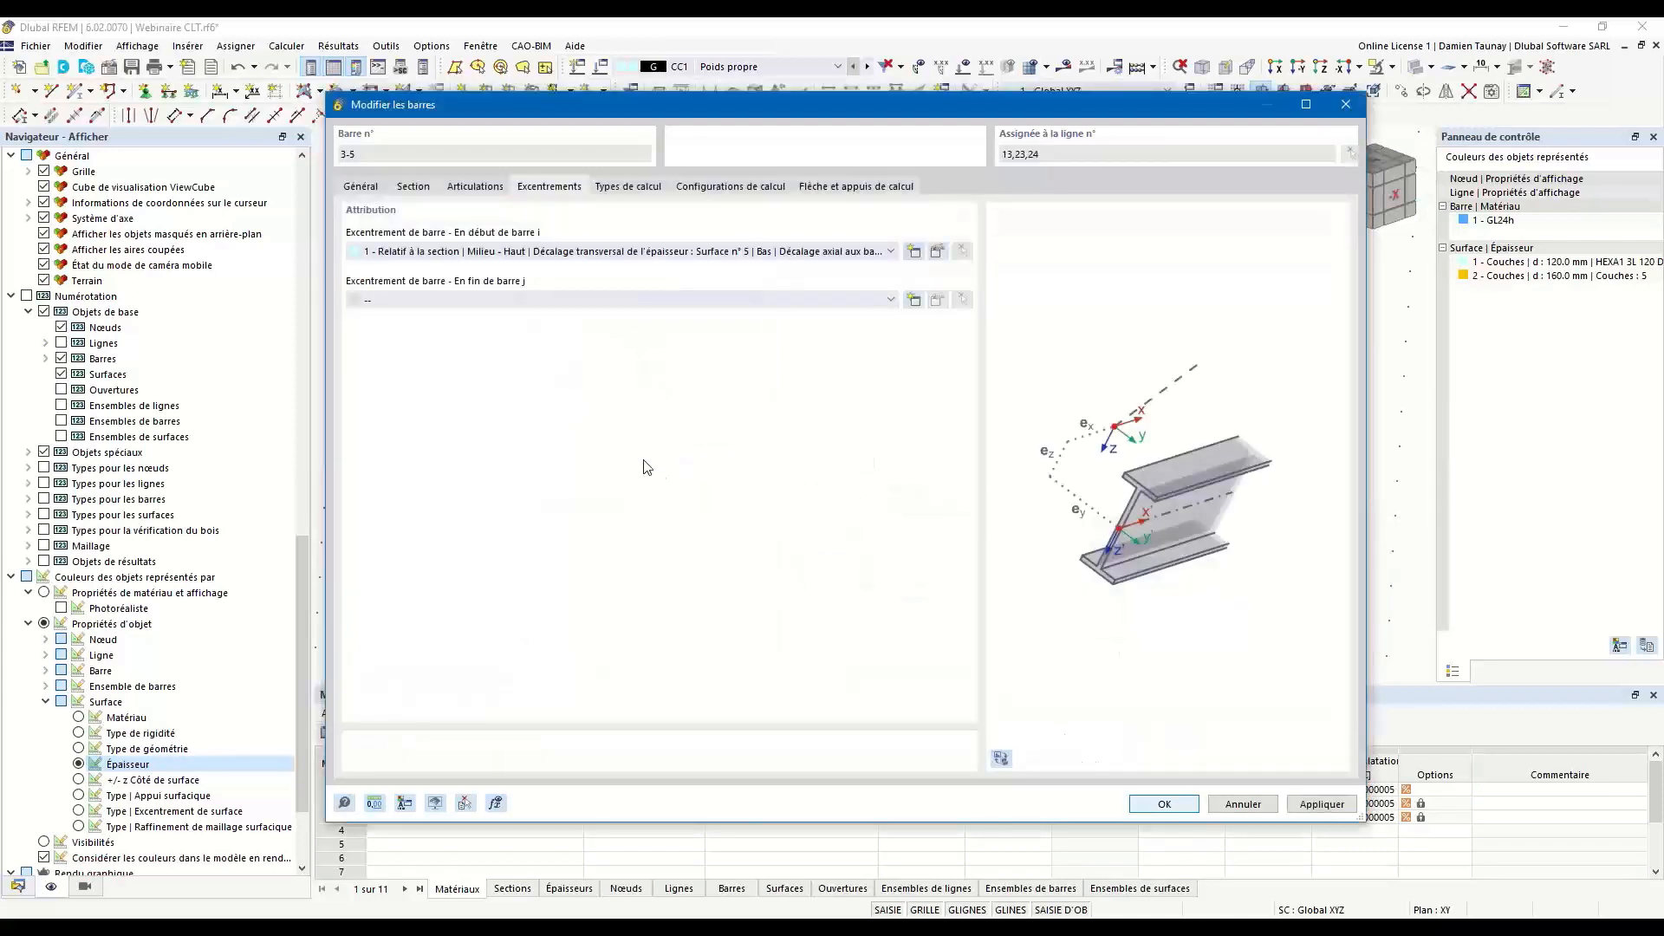
click(662, 298)
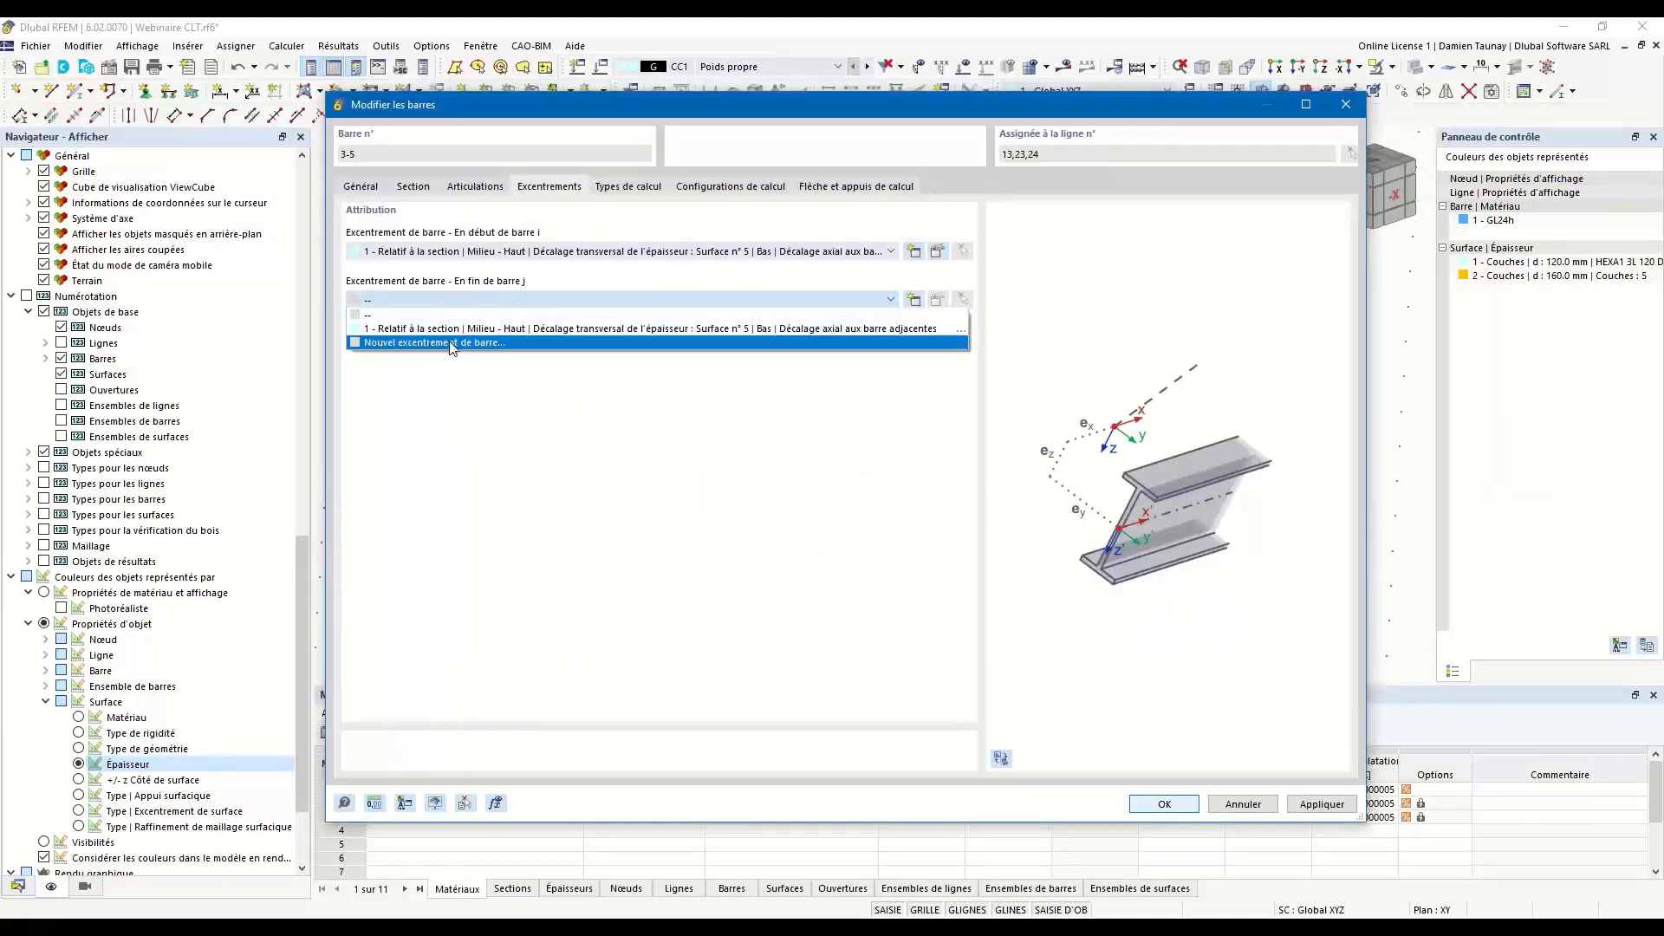
click(405, 329)
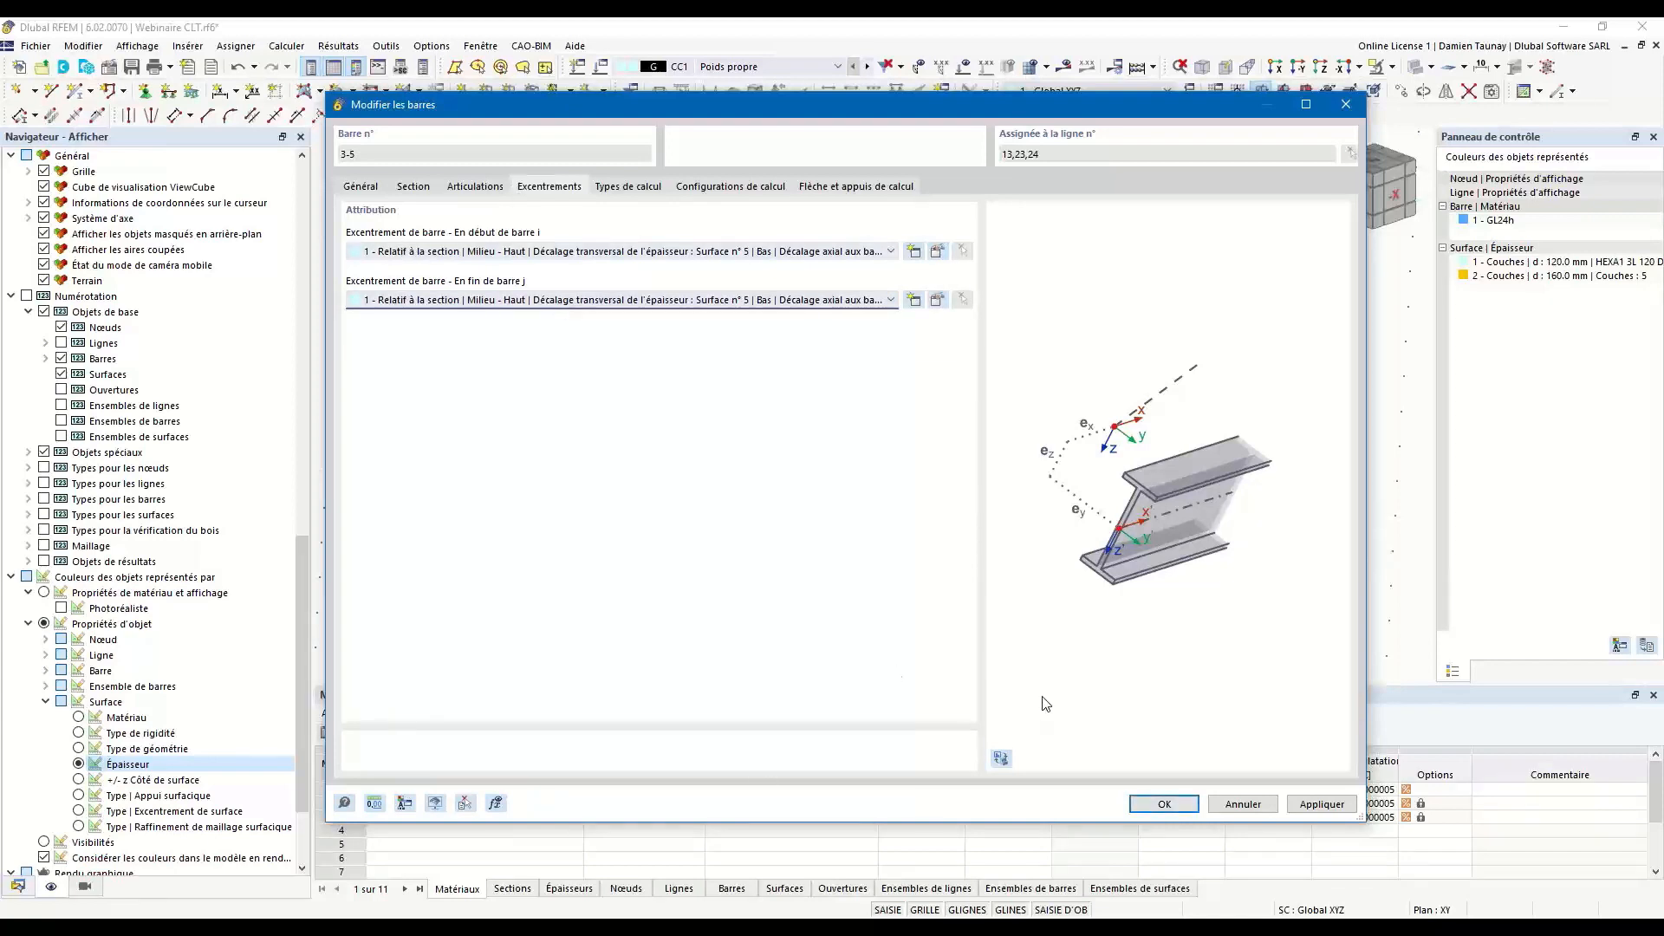
click(1181, 808)
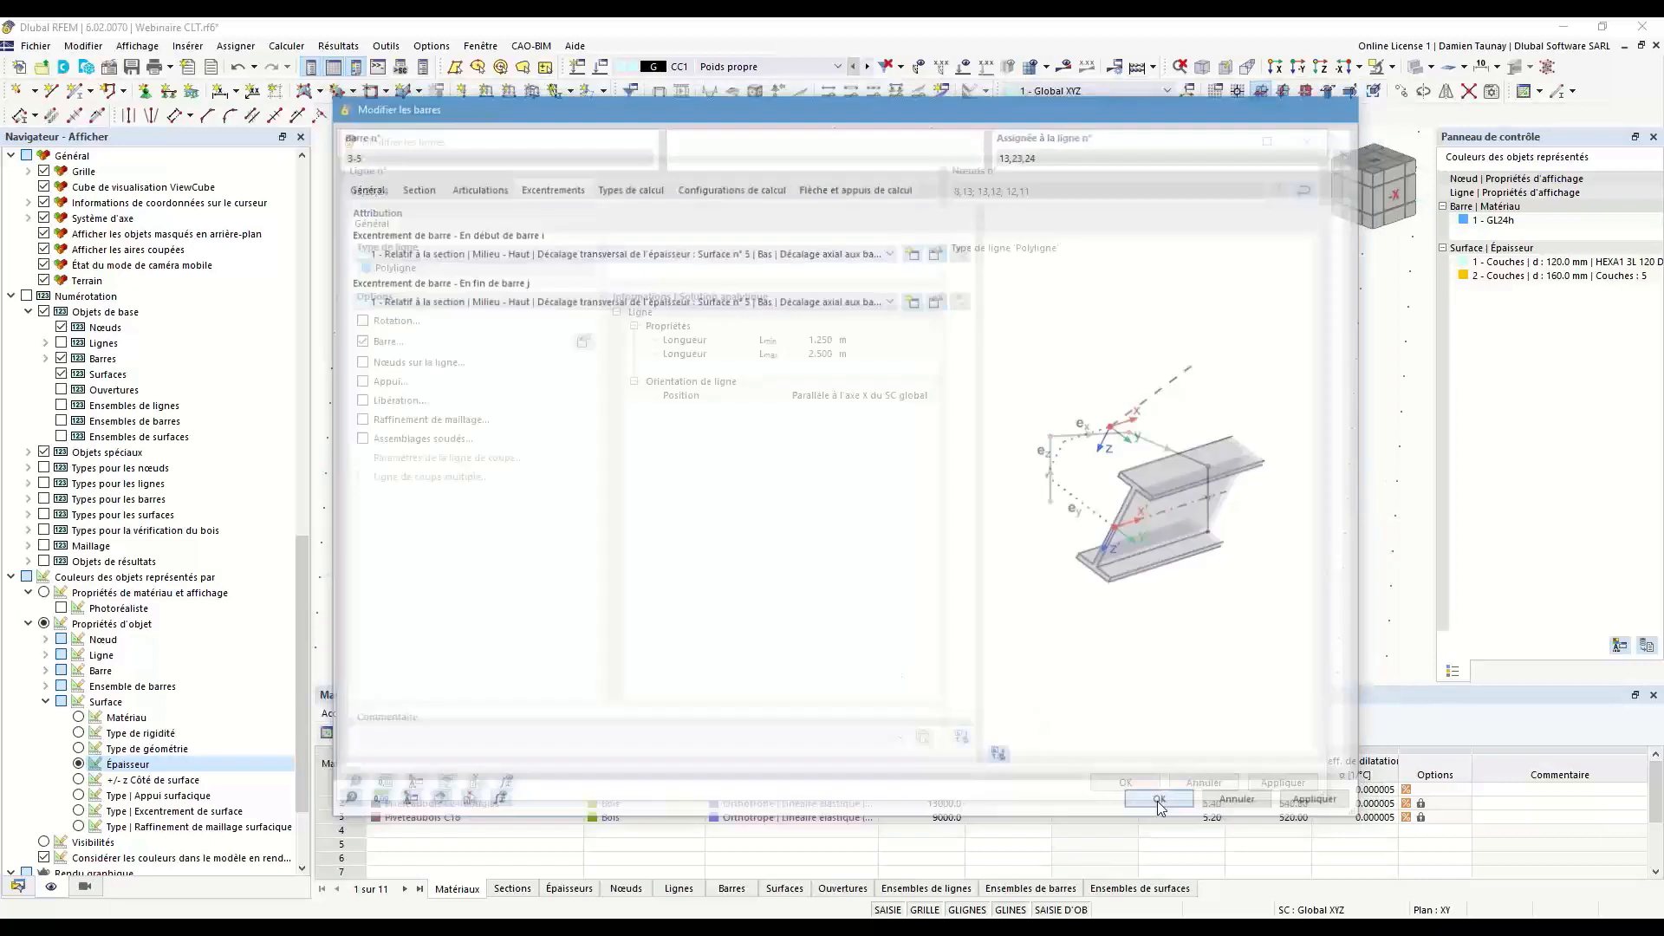
click(1146, 784)
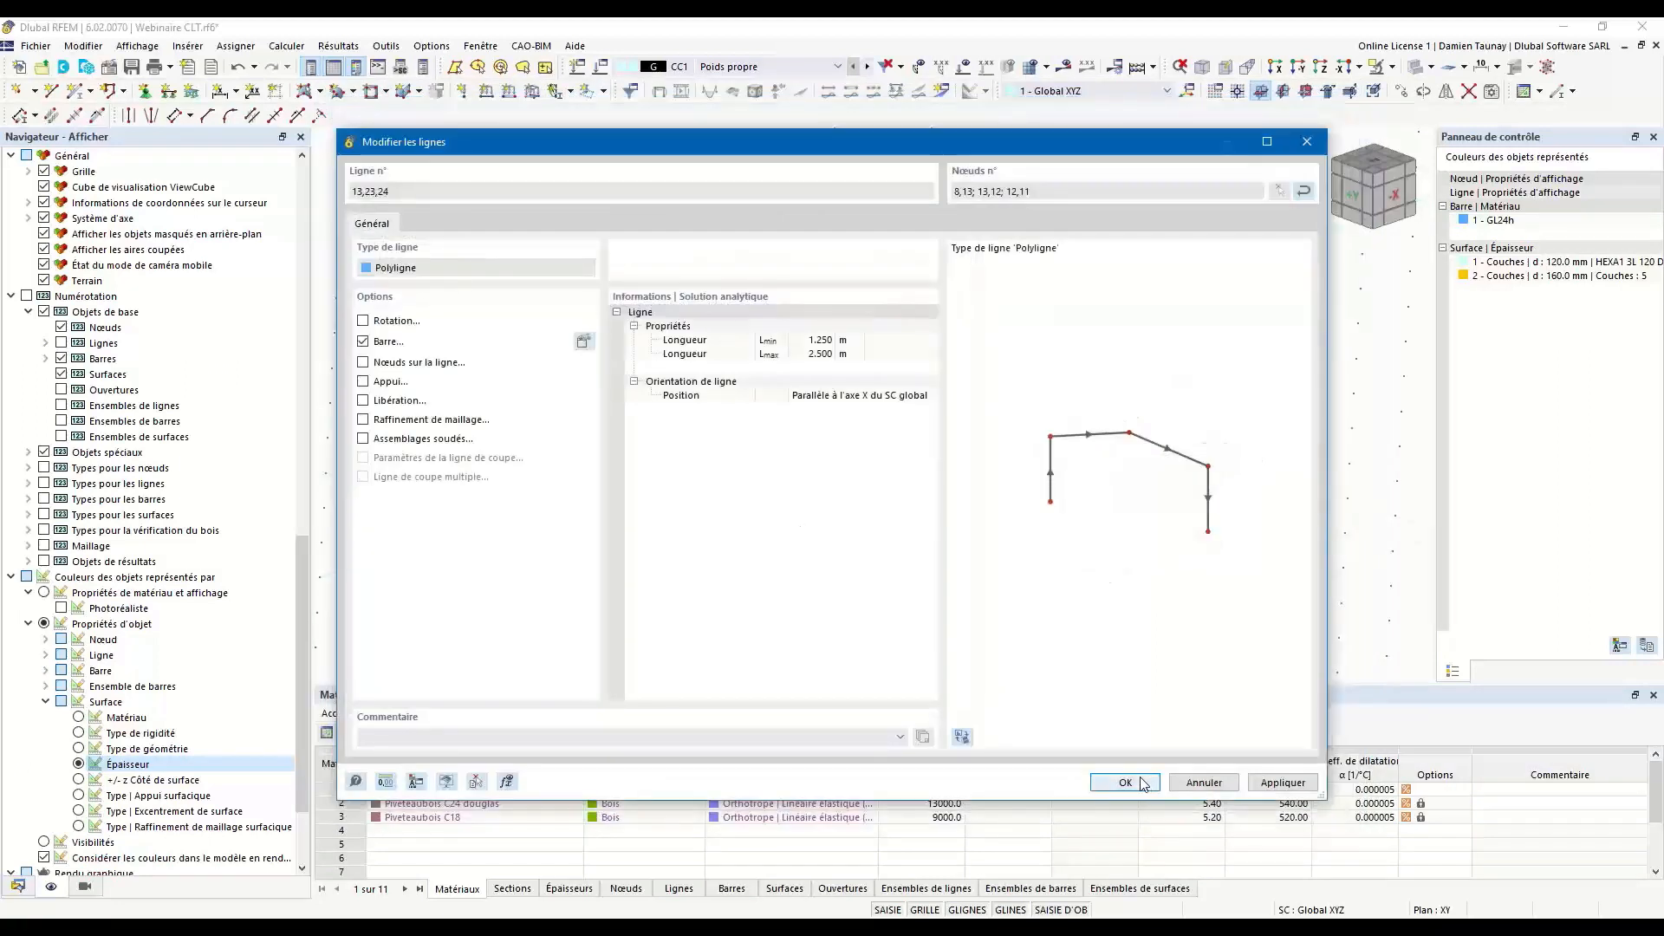
Examine the front beams' offset below the floor and beside the posts in wireframe and solid display.
ctrl+middle_drag(538, 569, 683, 564)
scroll(676, 410, up, 4)
ctrl+middle_drag(676, 409, 652, 423)
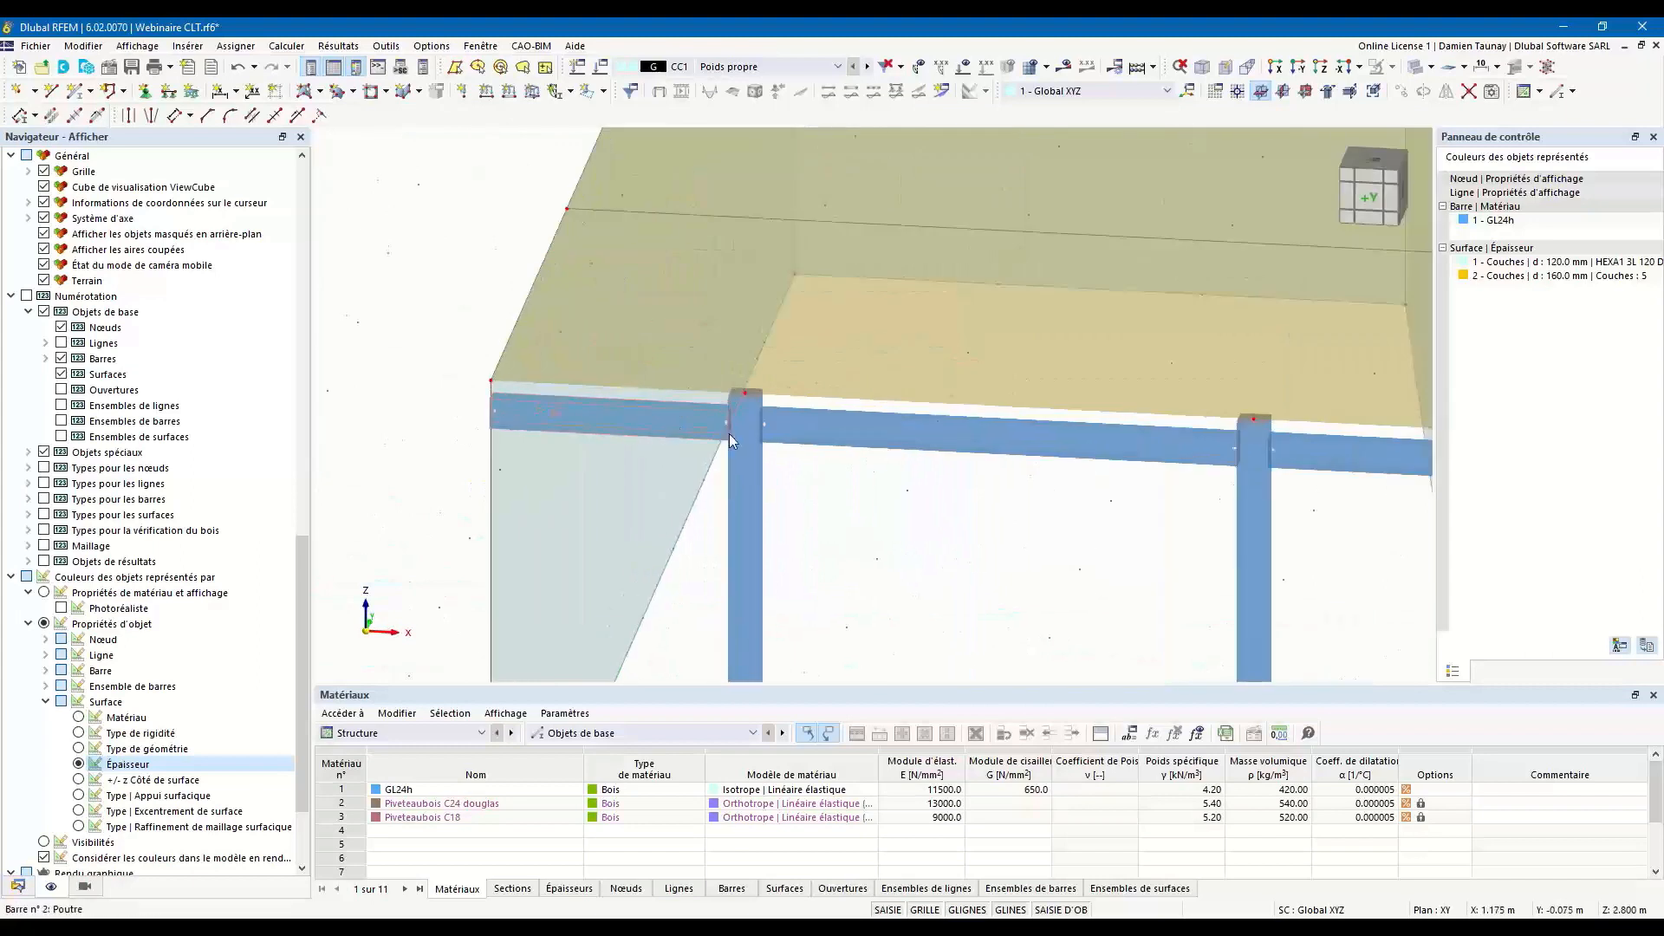
scroll(943, 527, up, 2)
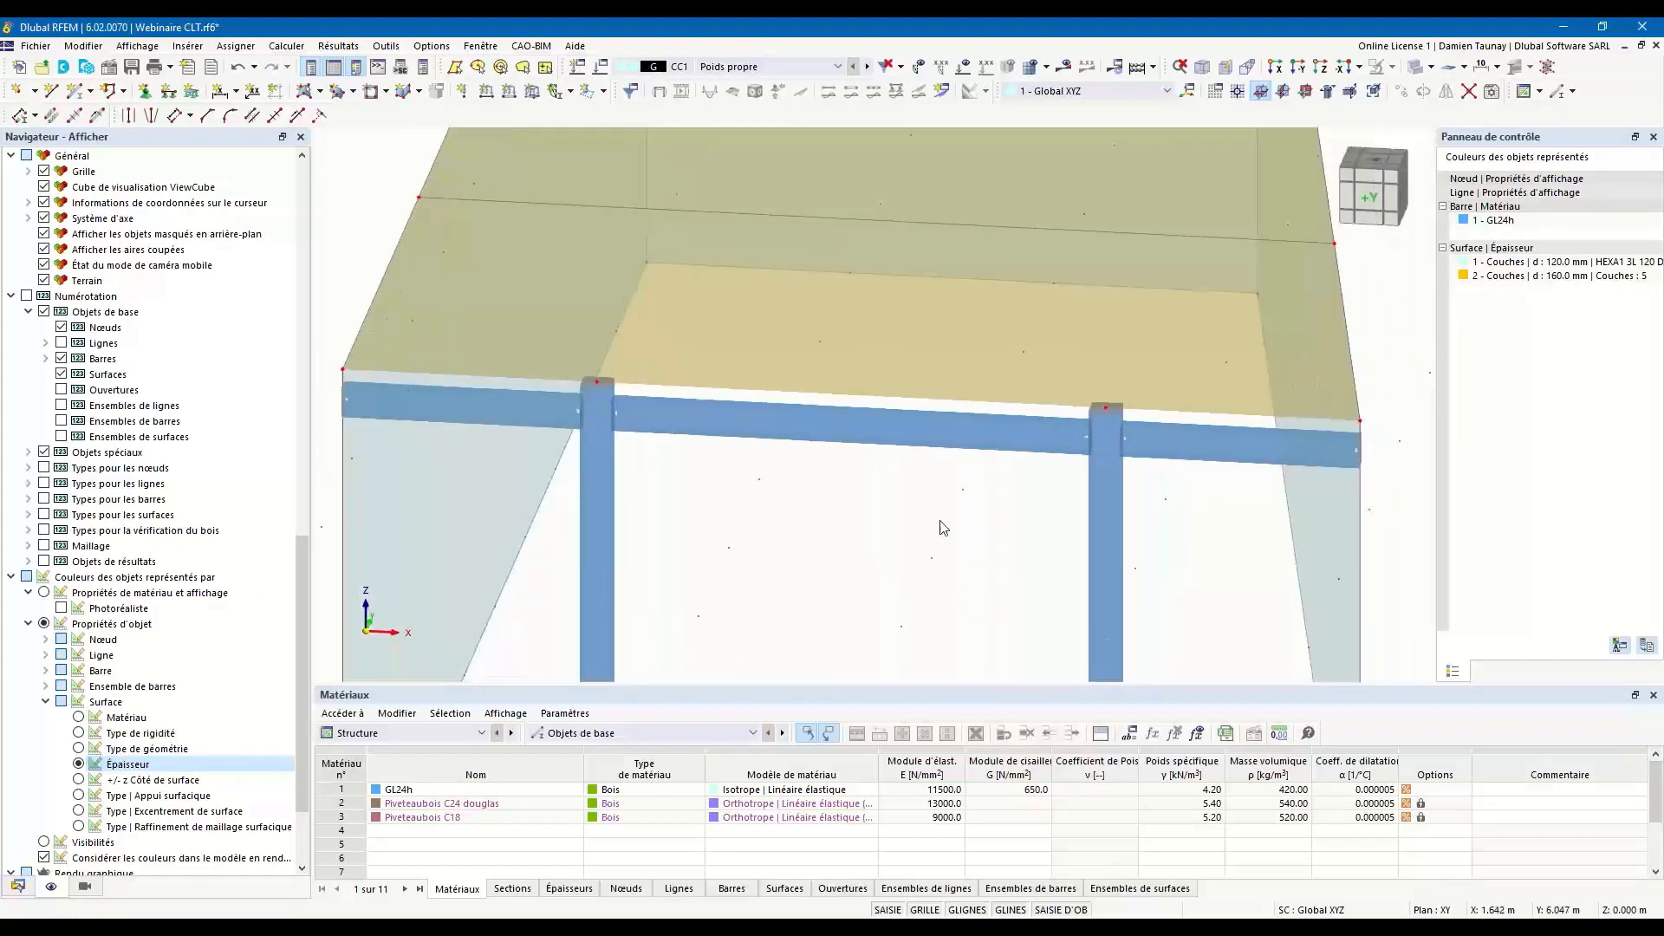
click(1419, 67)
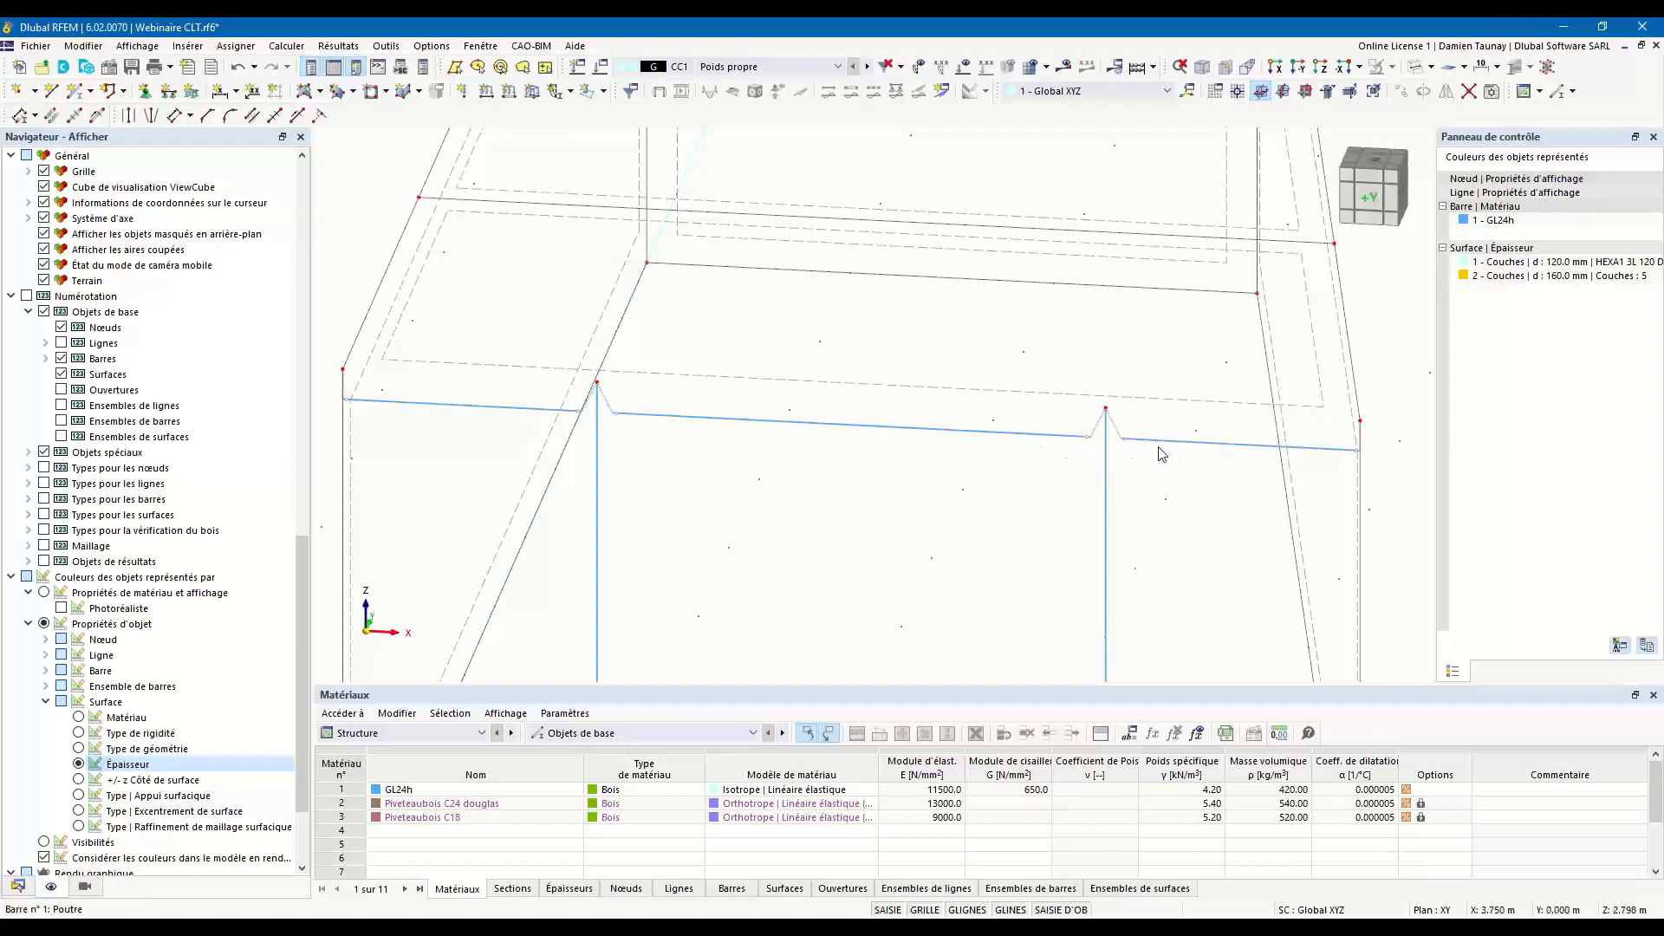
click(1419, 74)
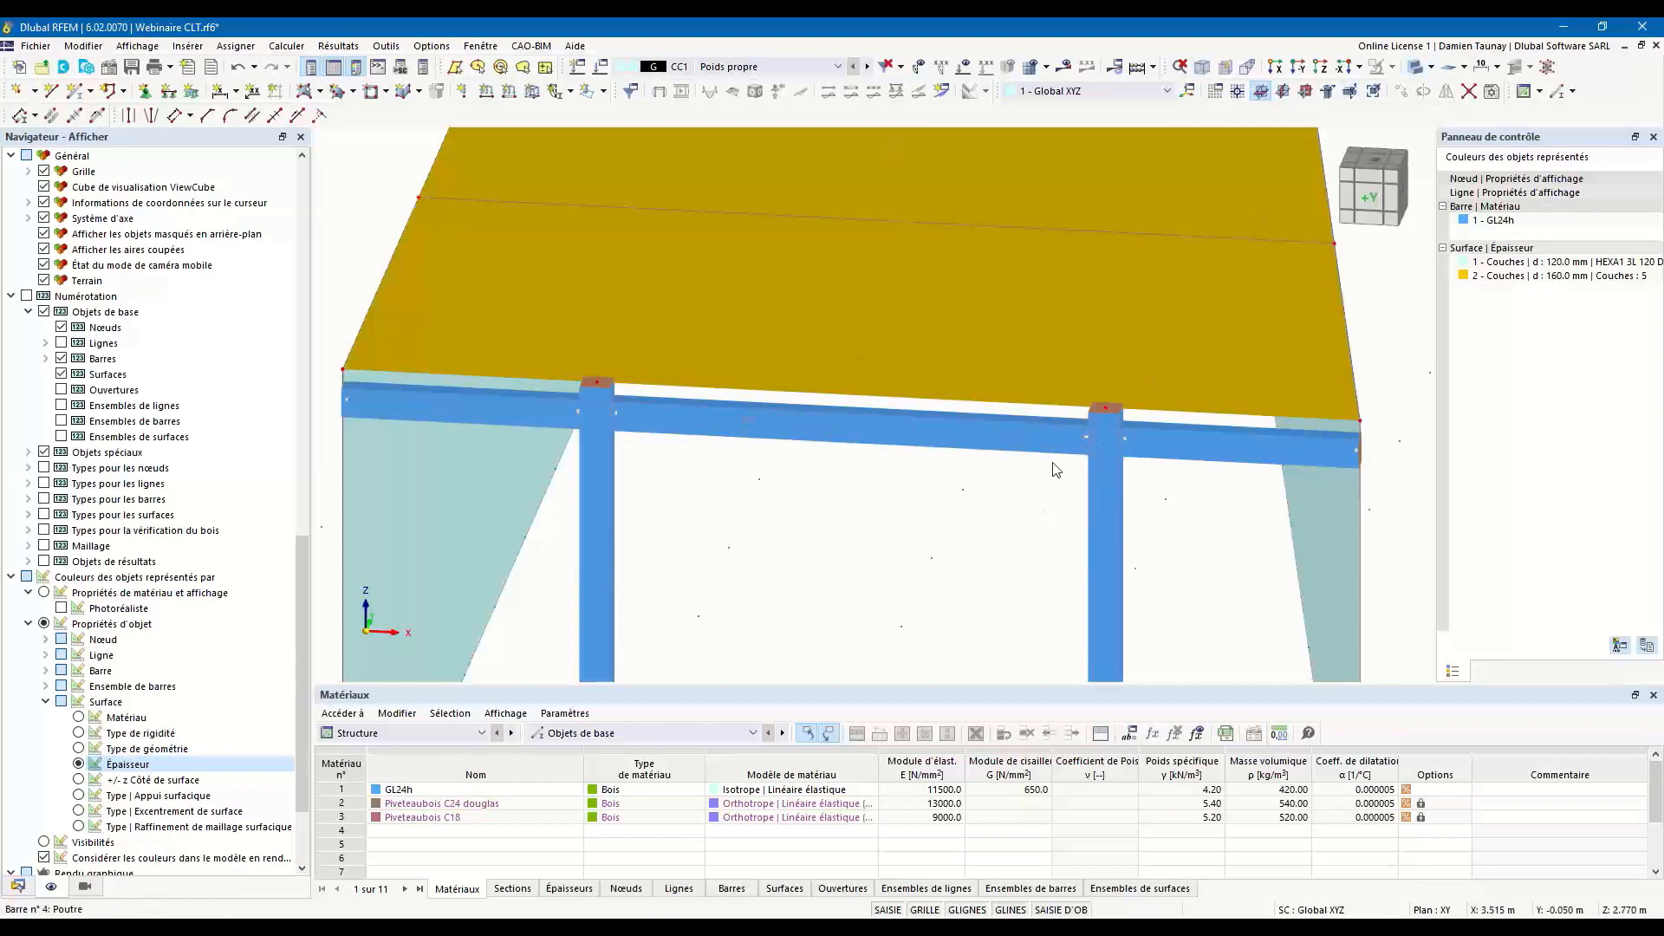
scroll(1053, 463, down, 6)
ctrl+middle_drag(1098, 486, 974, 480)
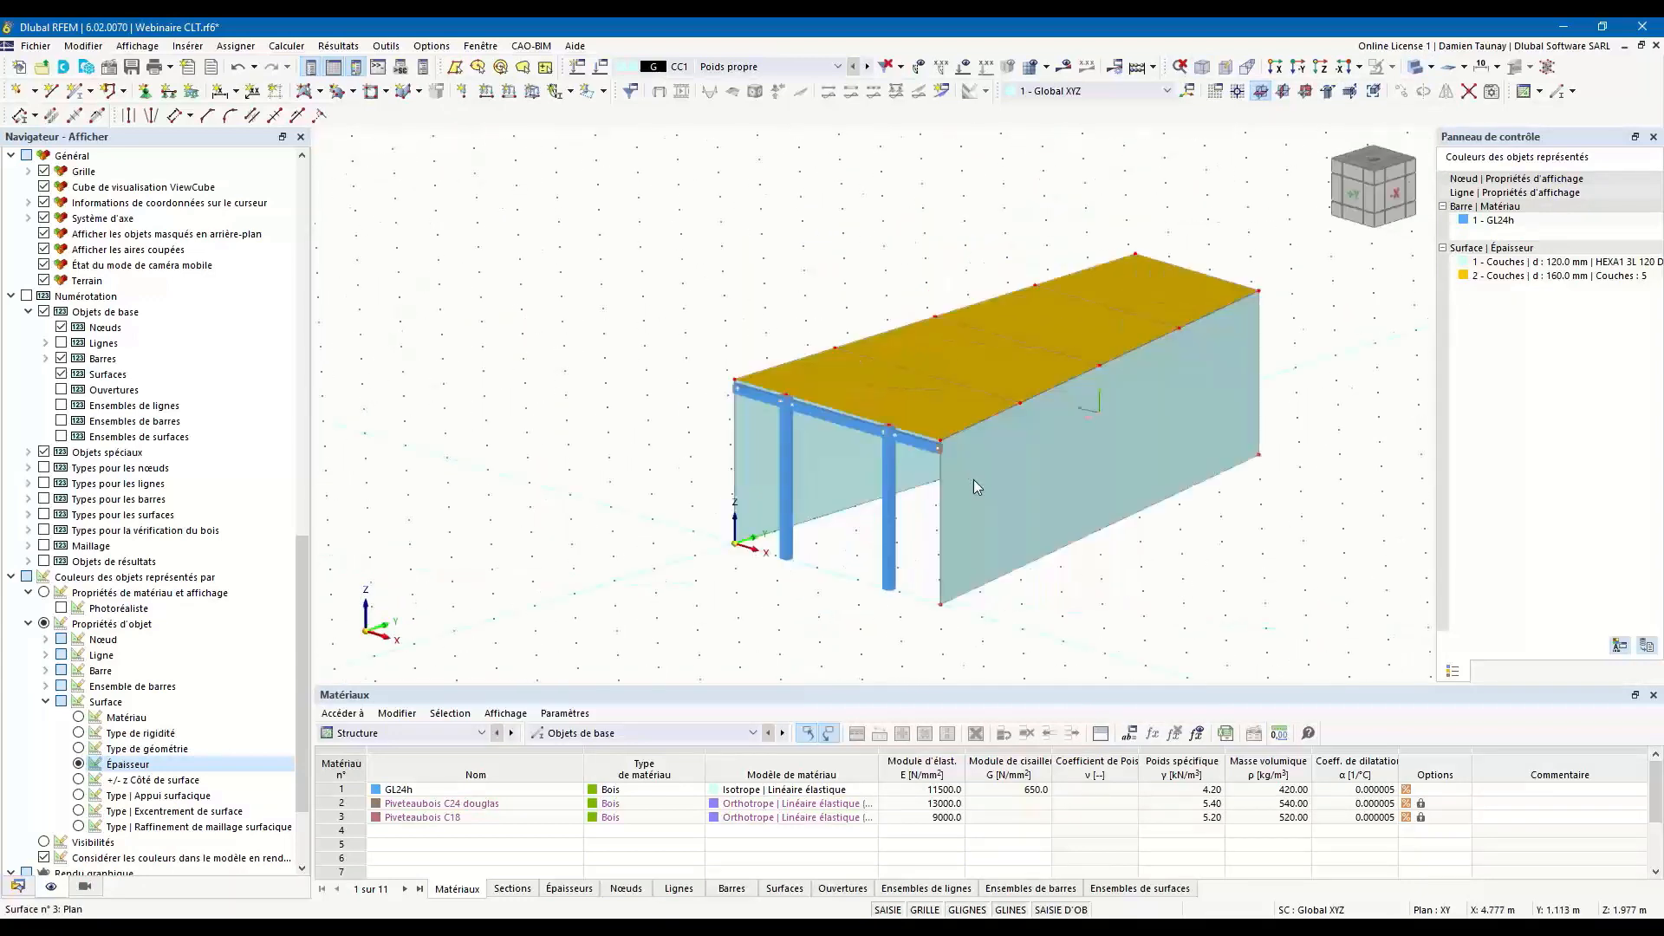
ctrl+middle_drag(788, 488, 774, 462)
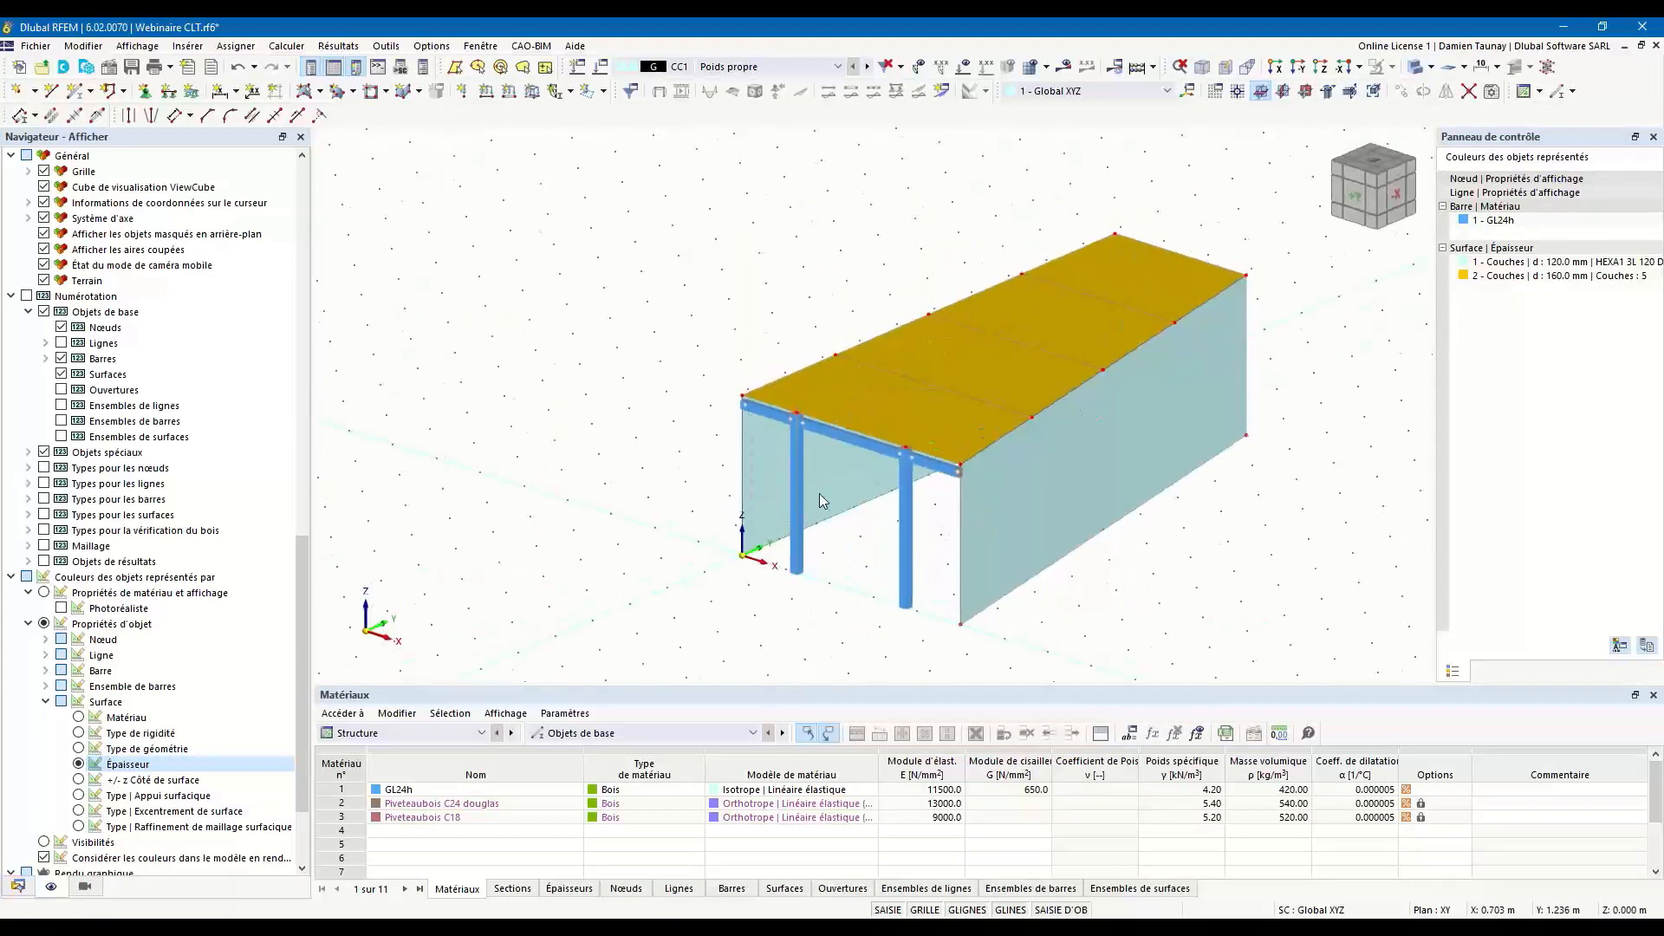
Copy the front post nearest the global origin into a diagonal brace from its base to the upper front wall corner at X = 0 m.
scroll(819, 482, up, 5)
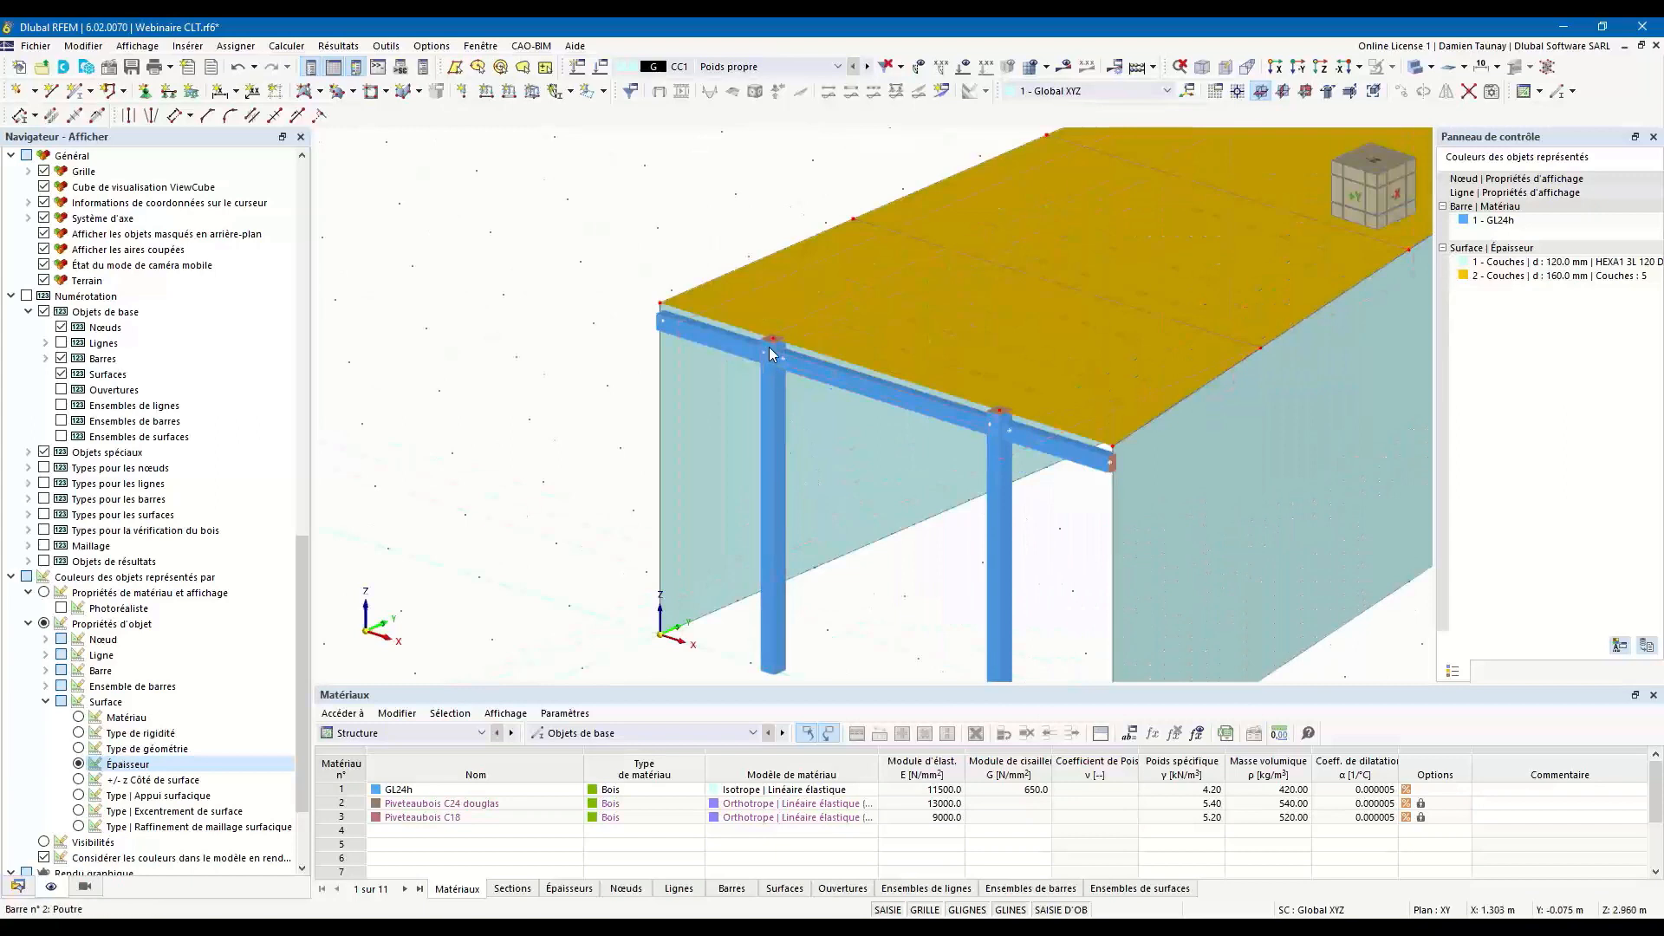
click(771, 364)
ctrl+middle_drag(895, 507, 915, 508)
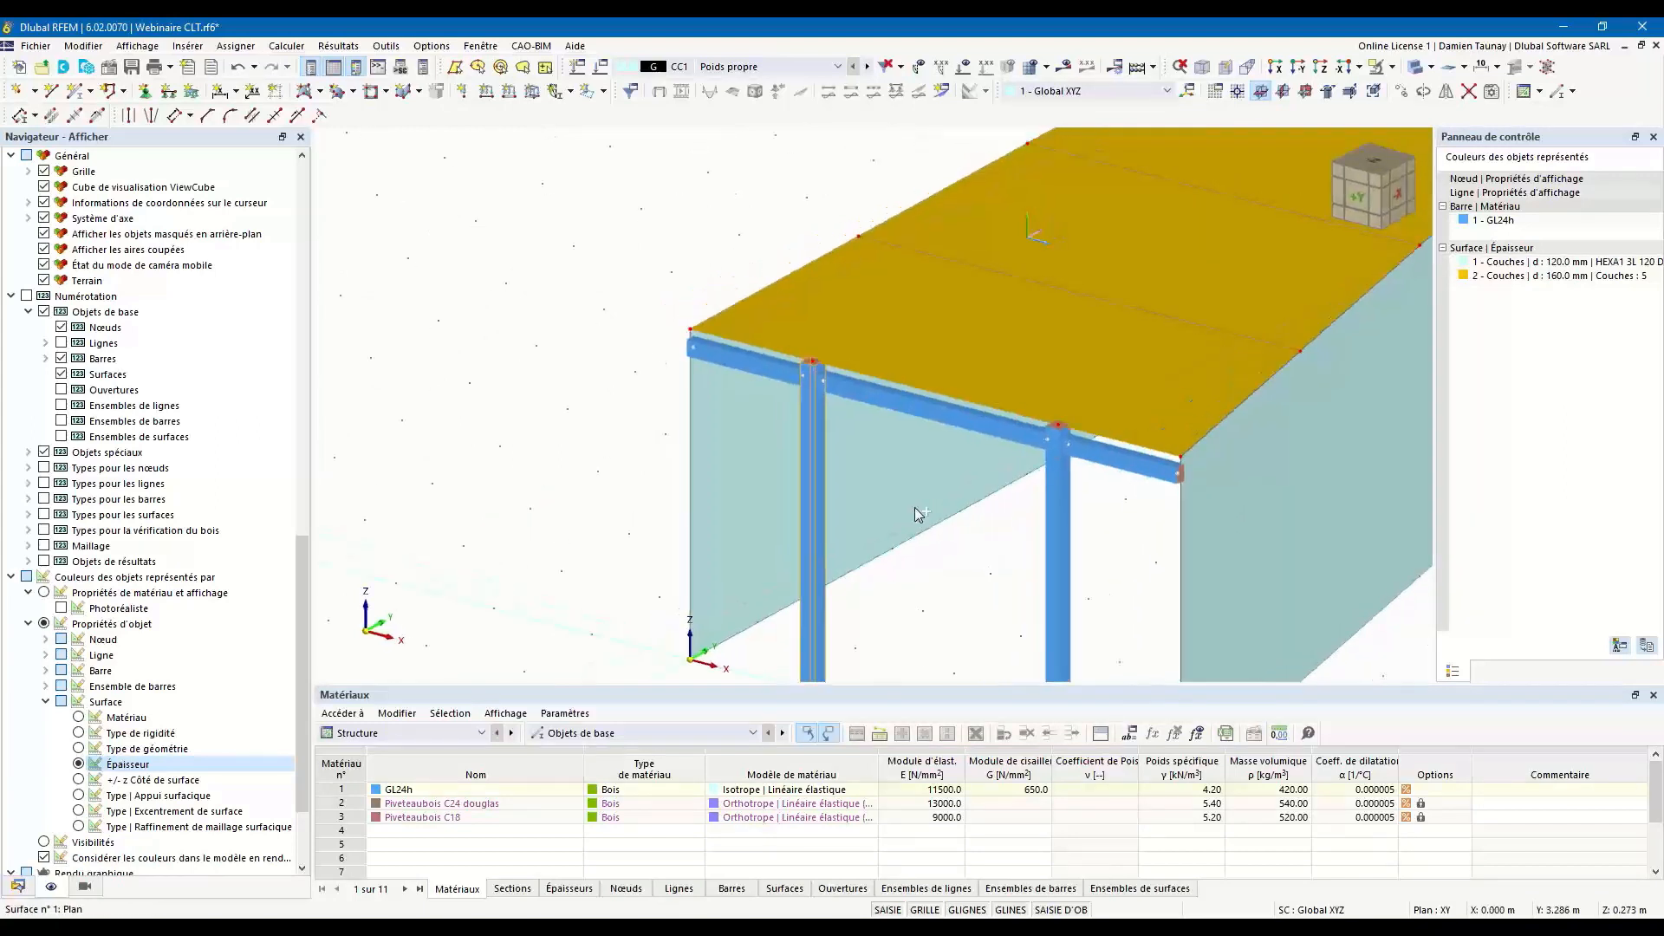
click(928, 532)
ctrl+drag(808, 376, 689, 328)
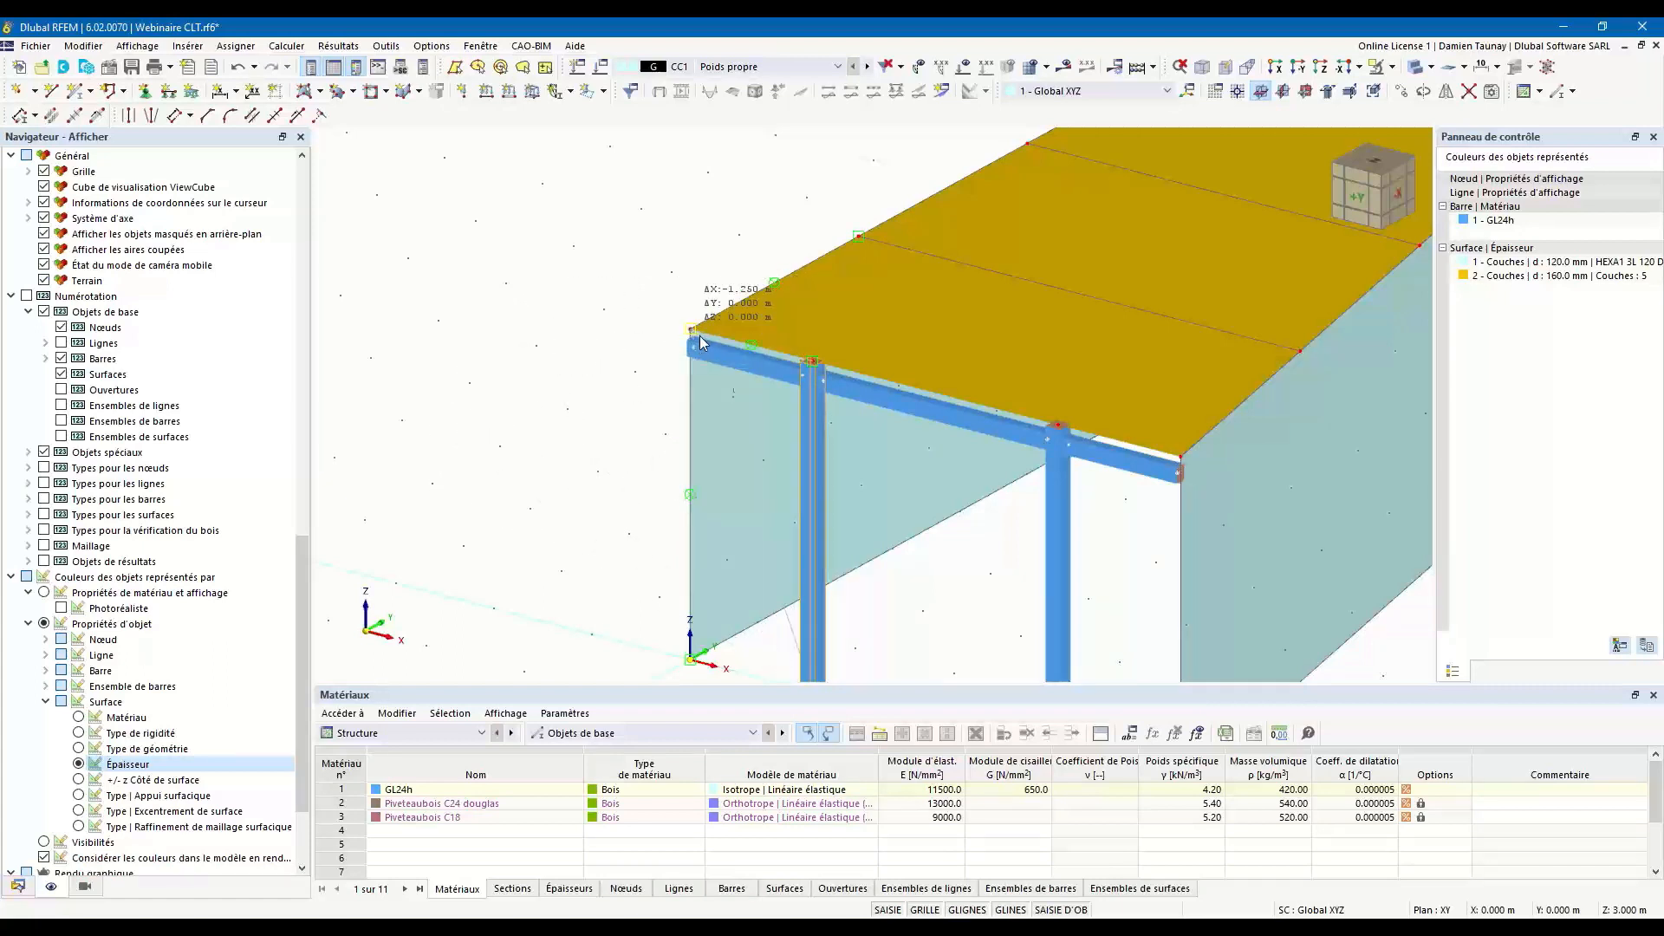
middle_drag(925, 638, 687, 501)
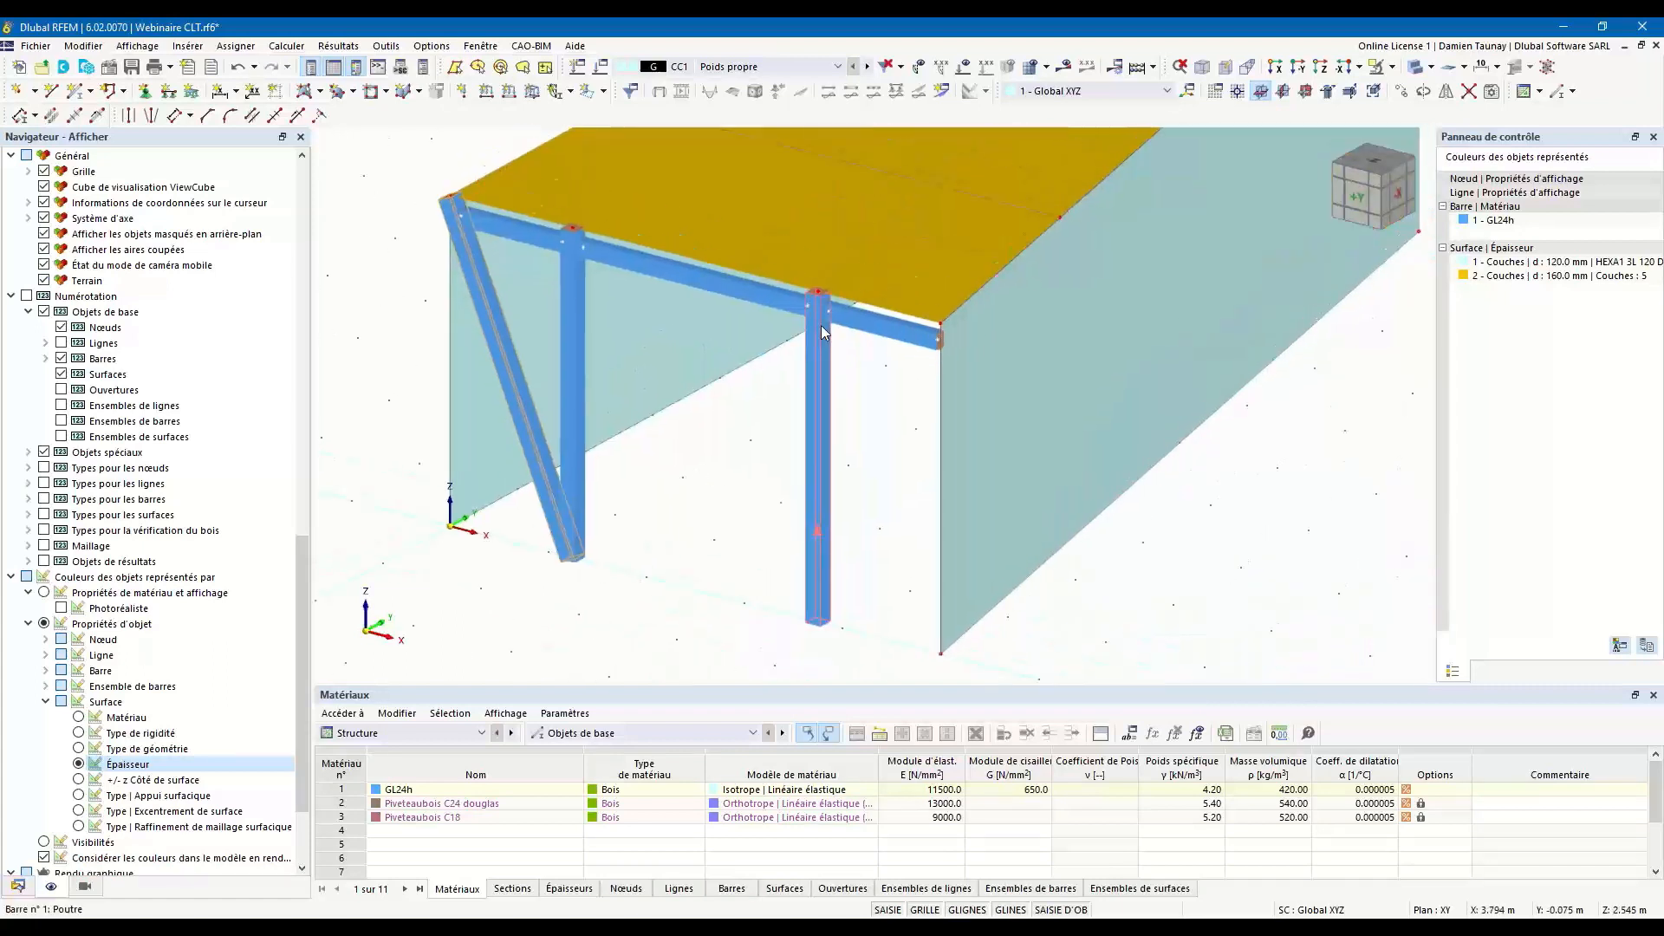
Copy the other front post into a diagonal brace from its base to the upper front wall corner at X = 5 m.
ctrl+drag(815, 297, 919, 352)
key(Escape)
click(839, 355)
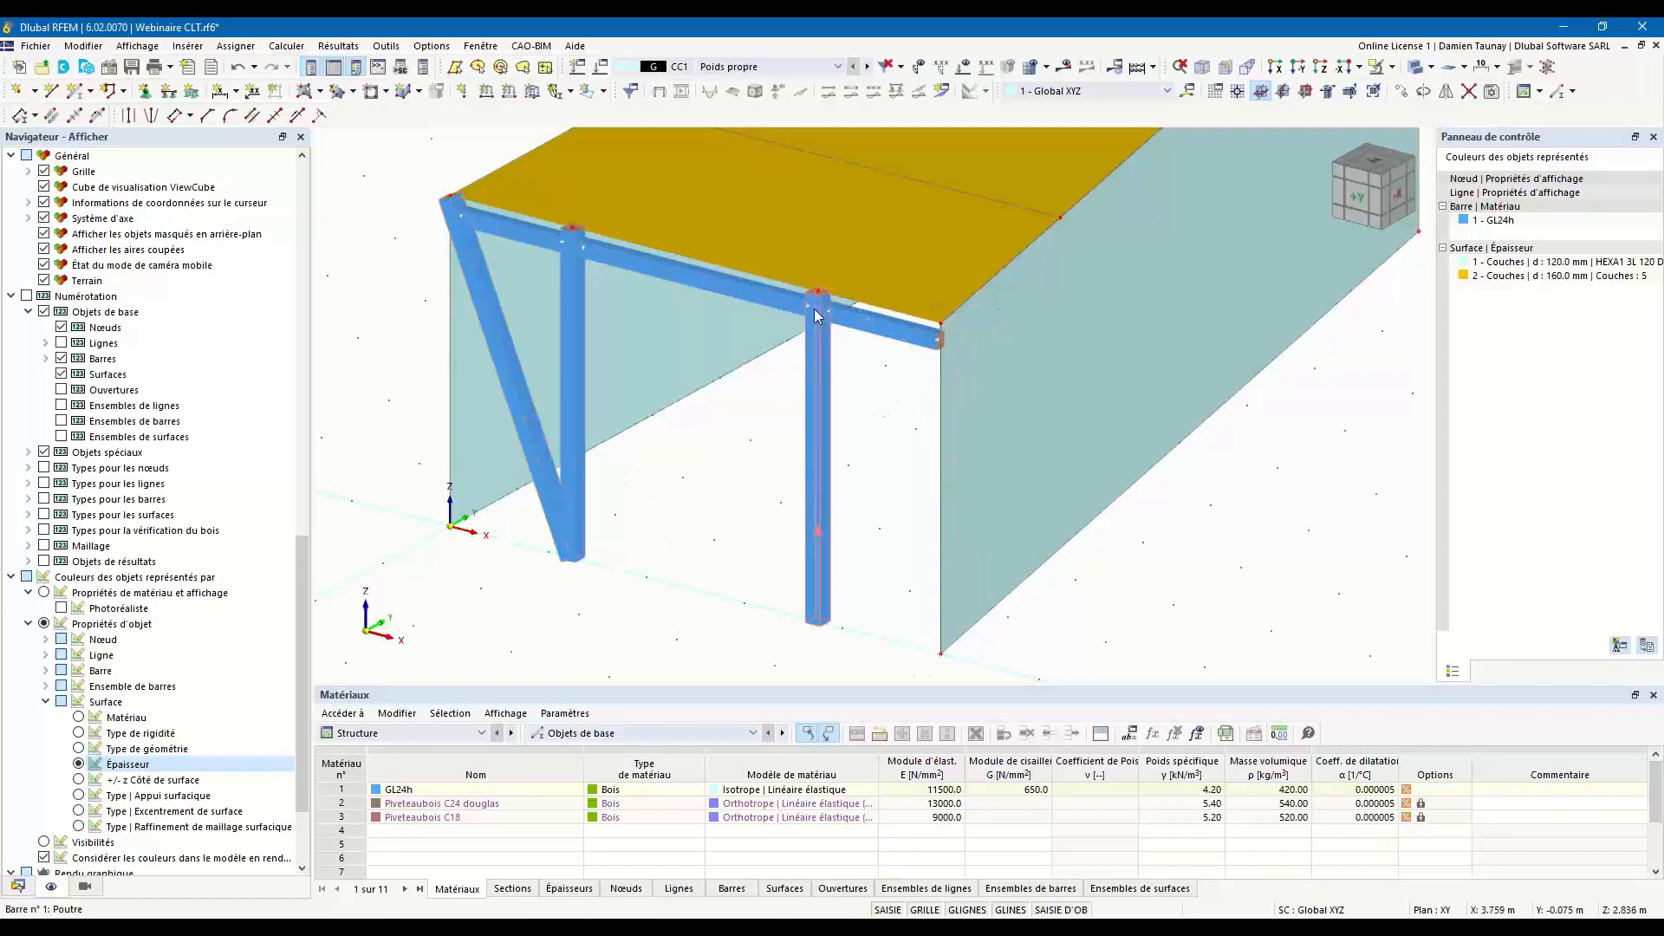
ctrl+drag(818, 304, 942, 331)
scroll(846, 409, down, 3)
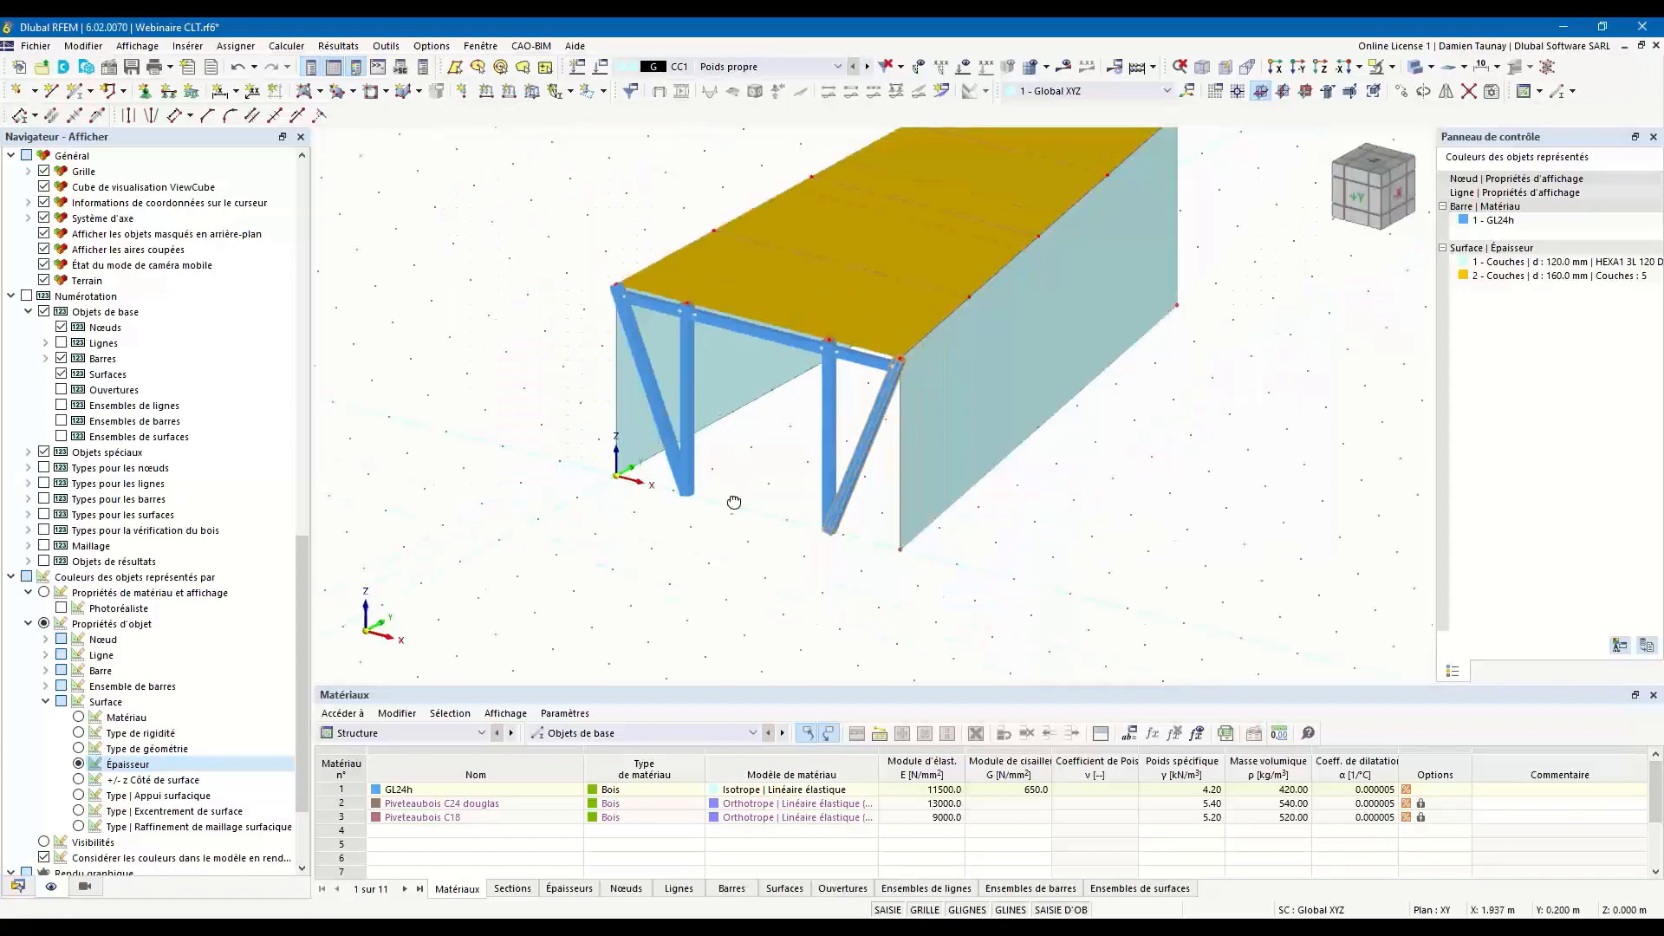
Keep the two diagonal braces as beam members and assign them section 3 - R_M1 100/100 in GL24h.
ctrl+middle_drag(734, 502, 752, 495)
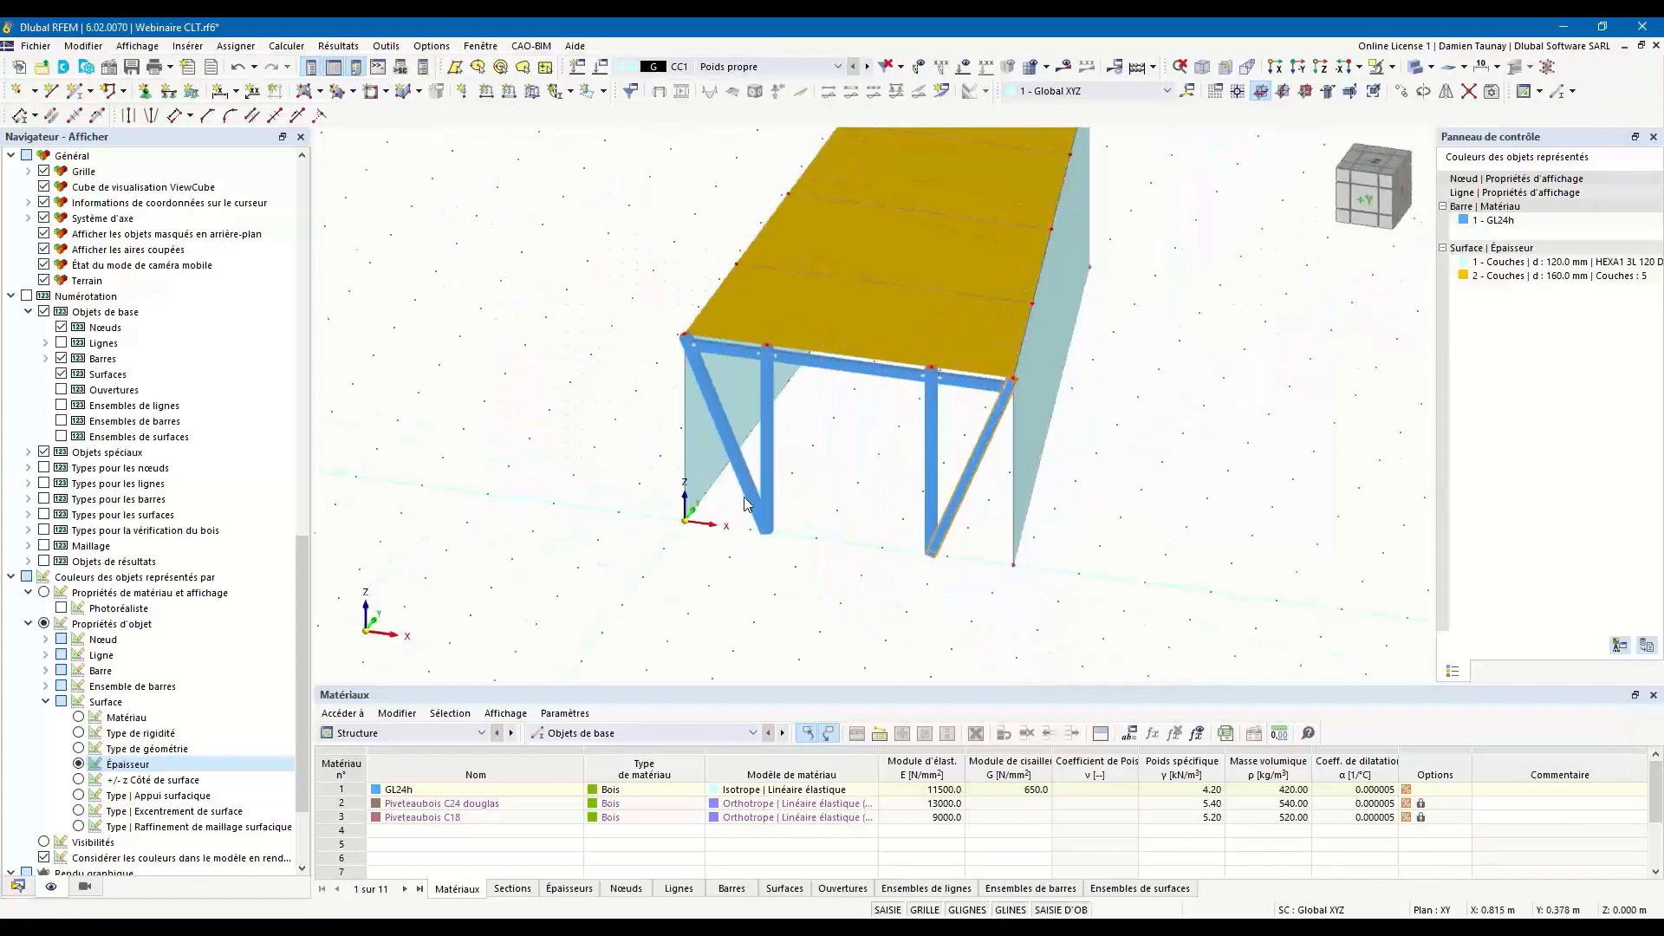
double_click(972, 475)
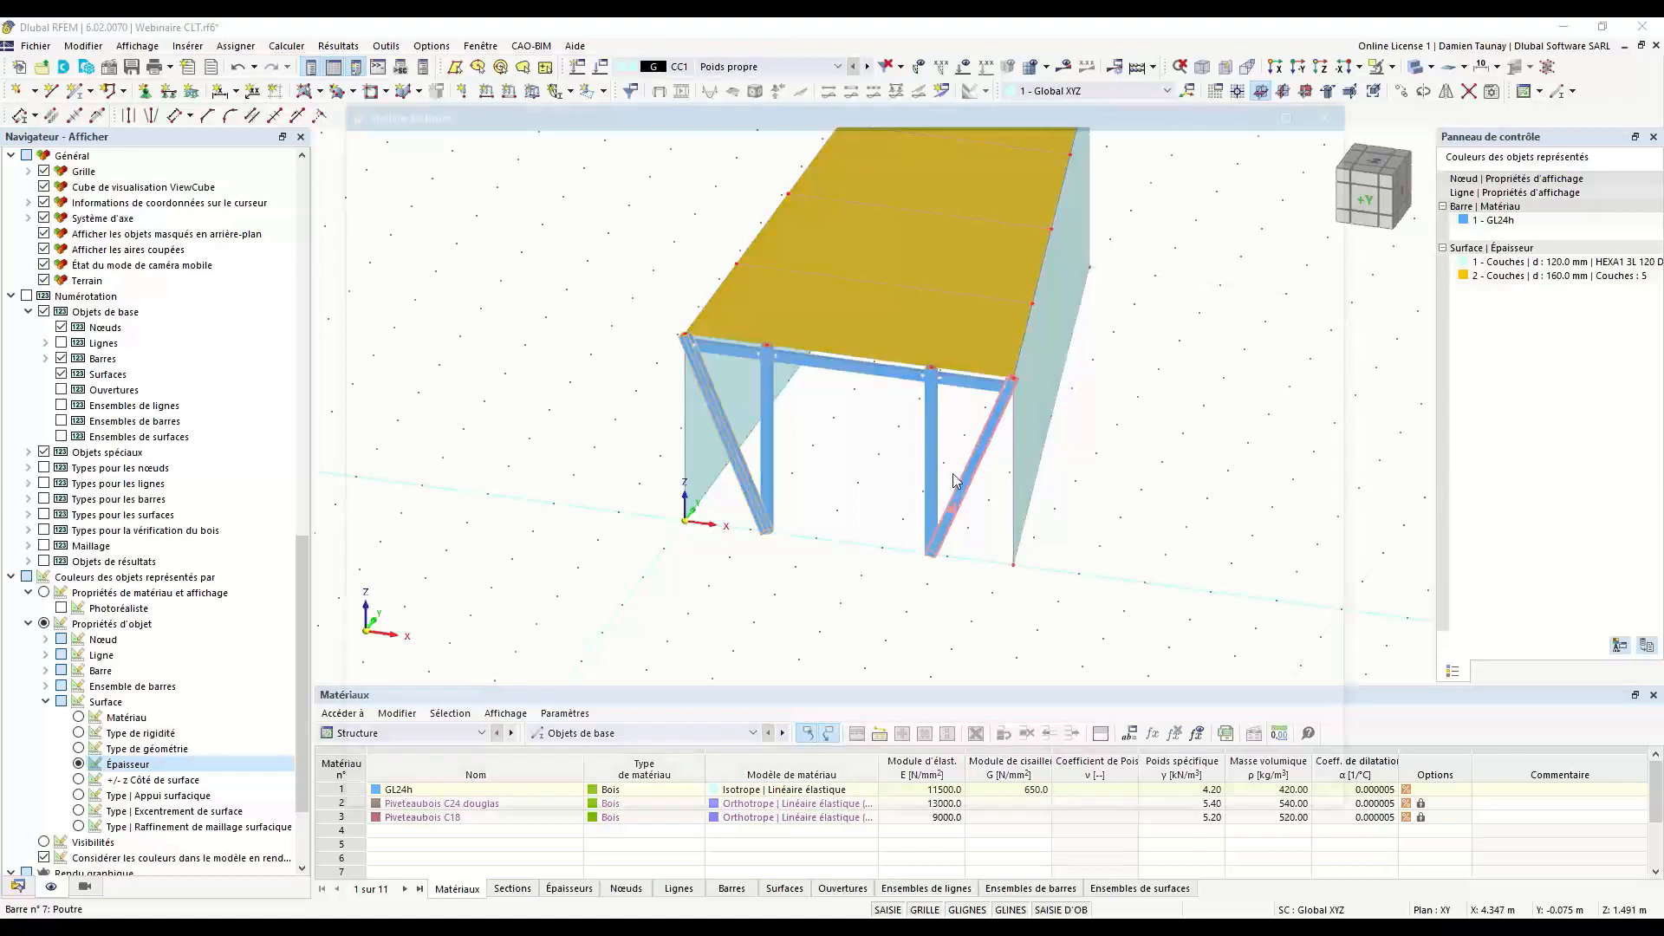
click(400, 231)
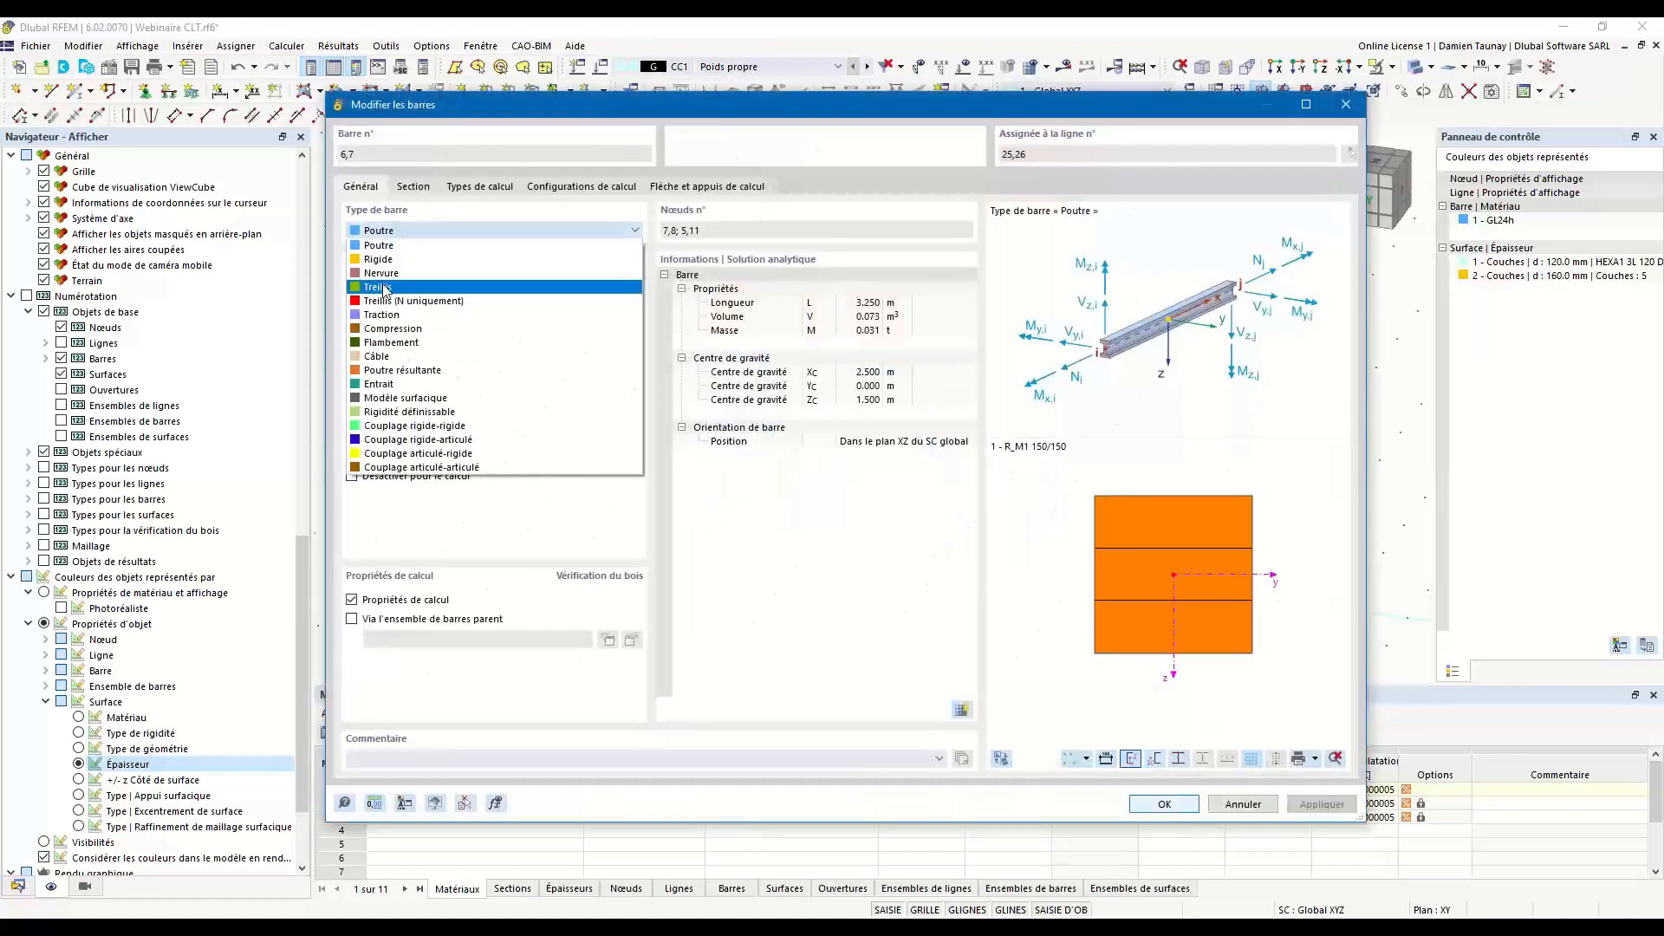
click(401, 243)
click(414, 186)
click(505, 612)
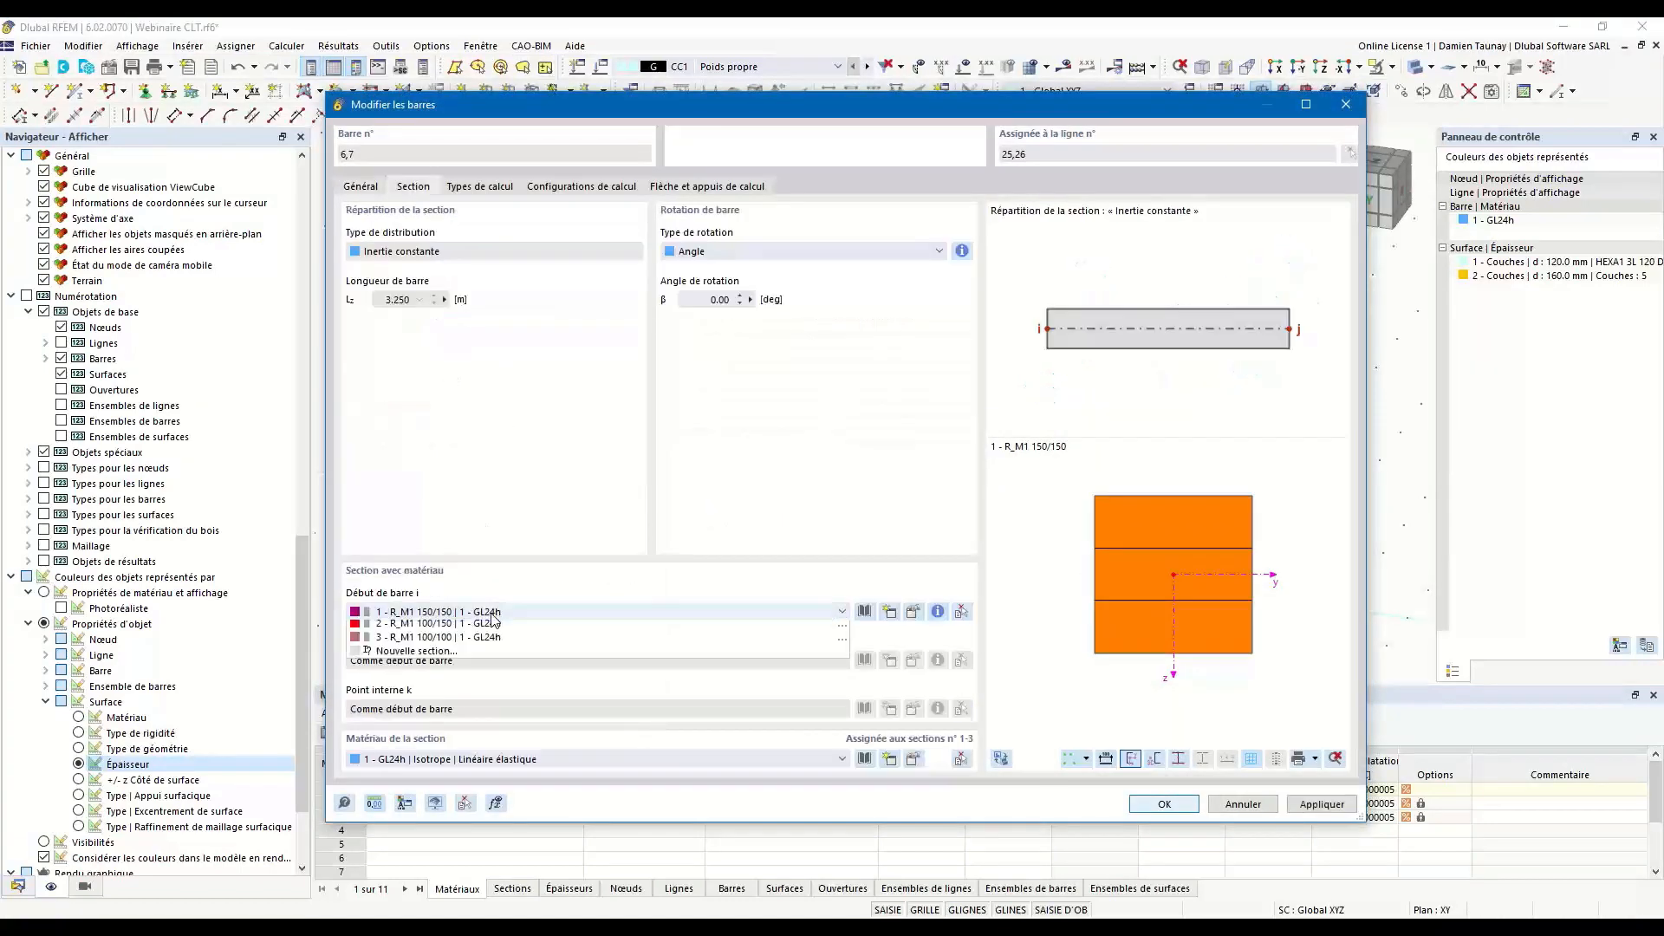
click(492, 656)
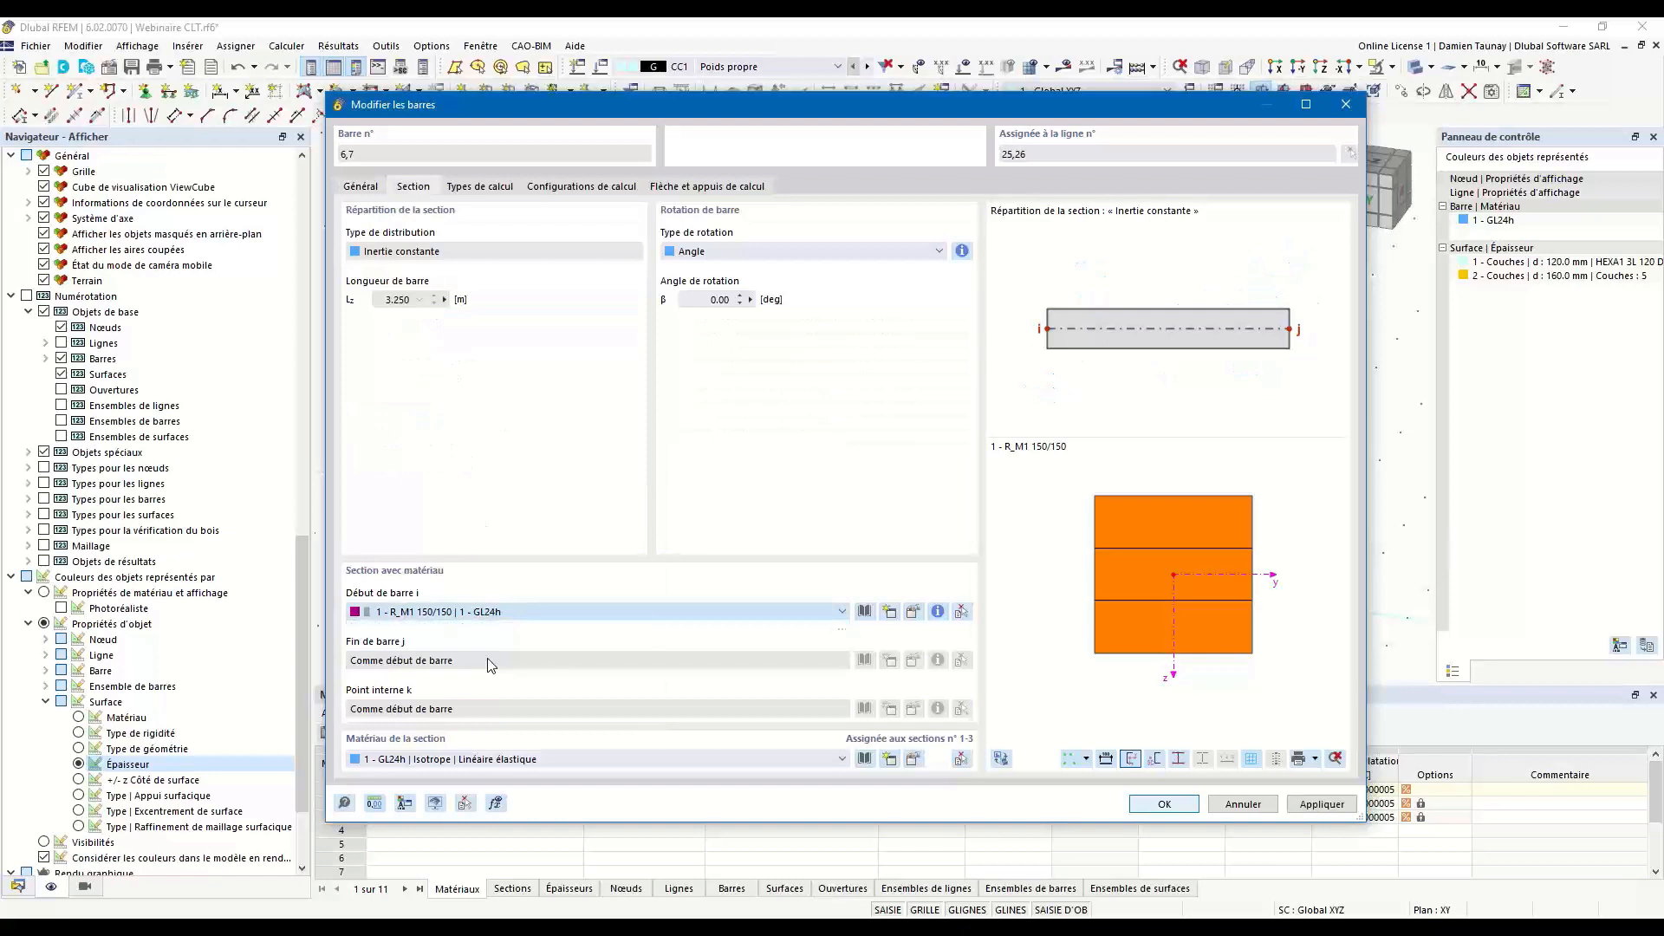
click(1164, 804)
click(858, 457)
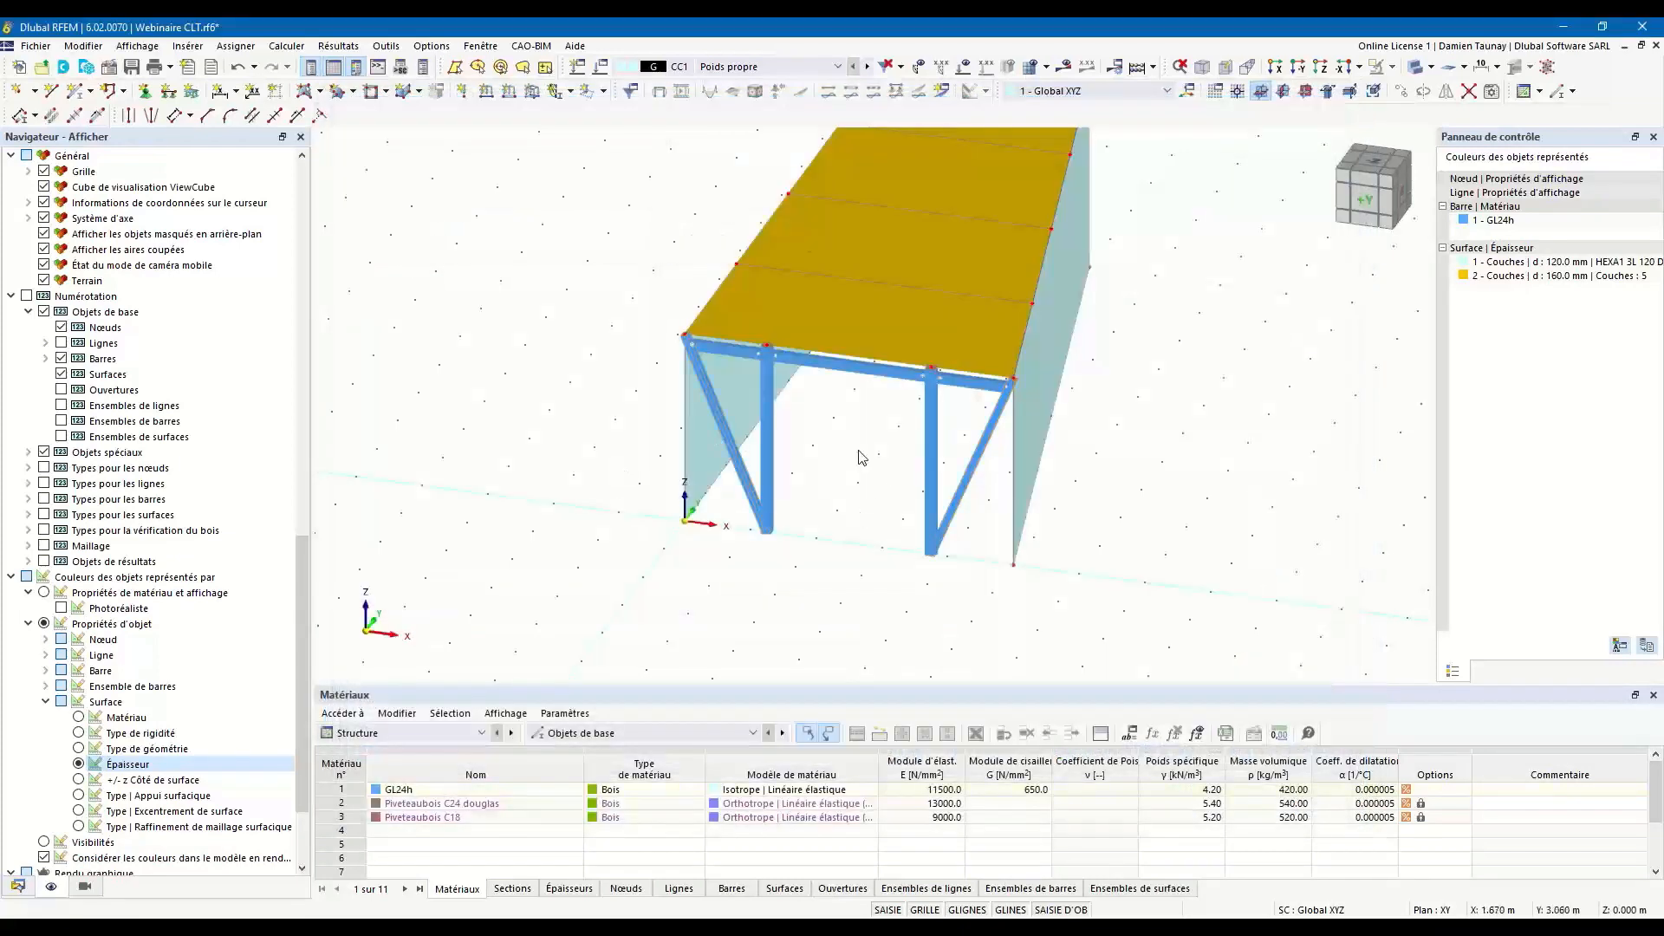
Create and activate a 3-point coordinate system with origin (5, 0, 0), +U axis point (3, 10, 0) and +UW plane point (5, 0, 3) m.
scroll(866, 479, down, 1)
ctrl+middle_drag(1155, 547, 990, 544)
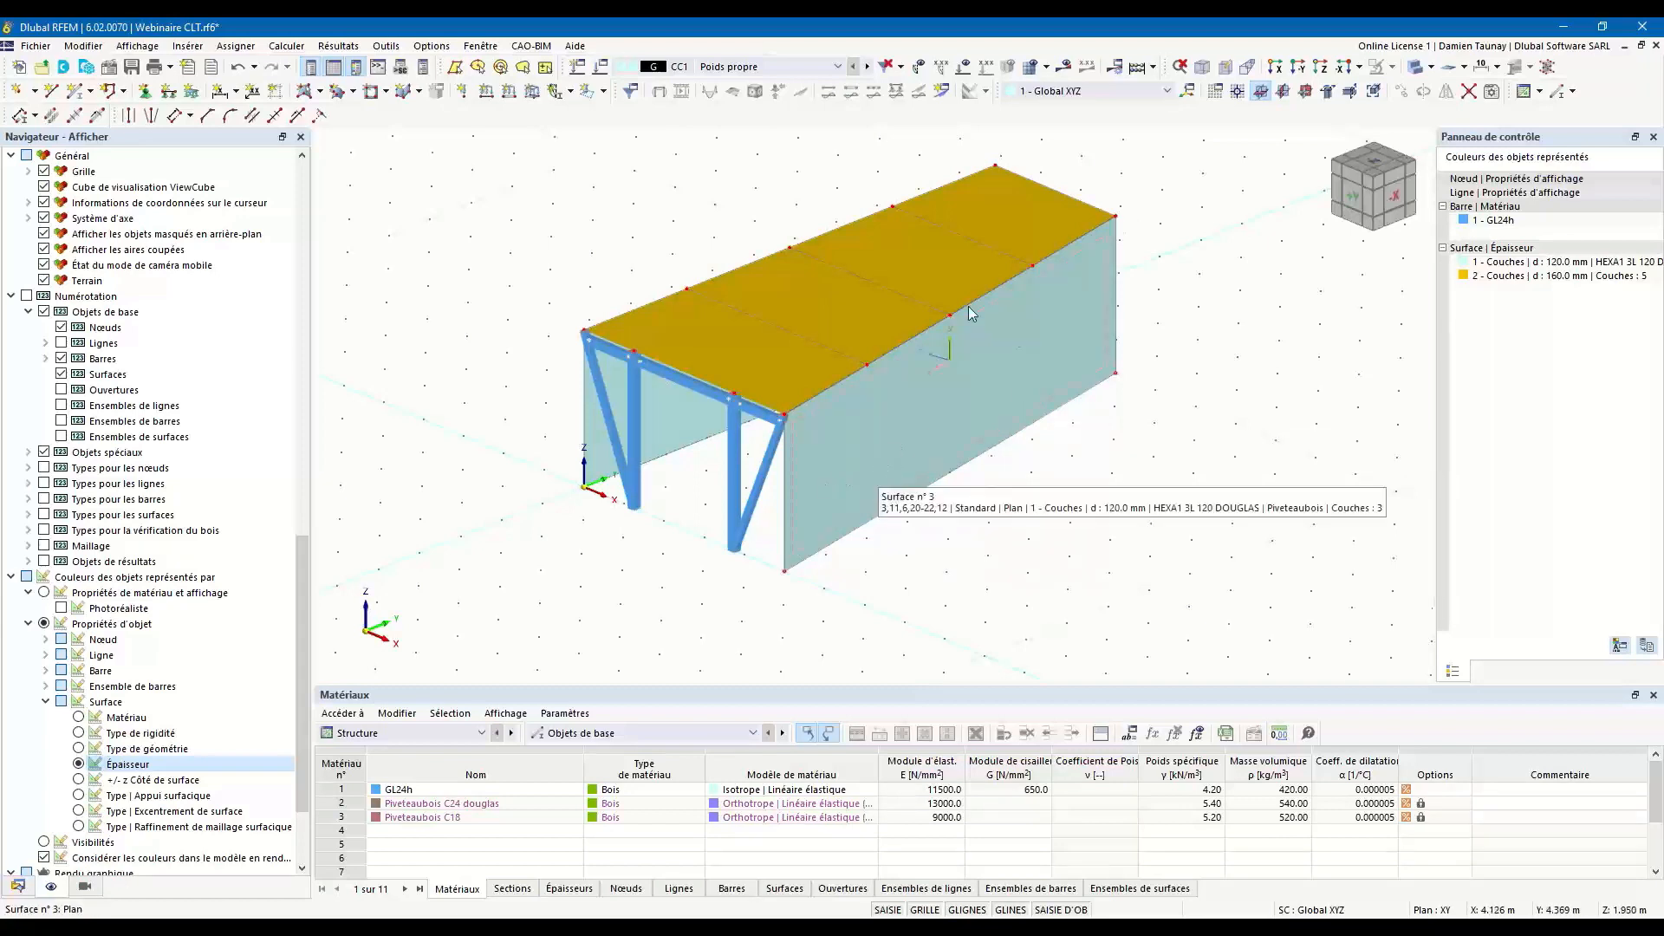
click(1189, 91)
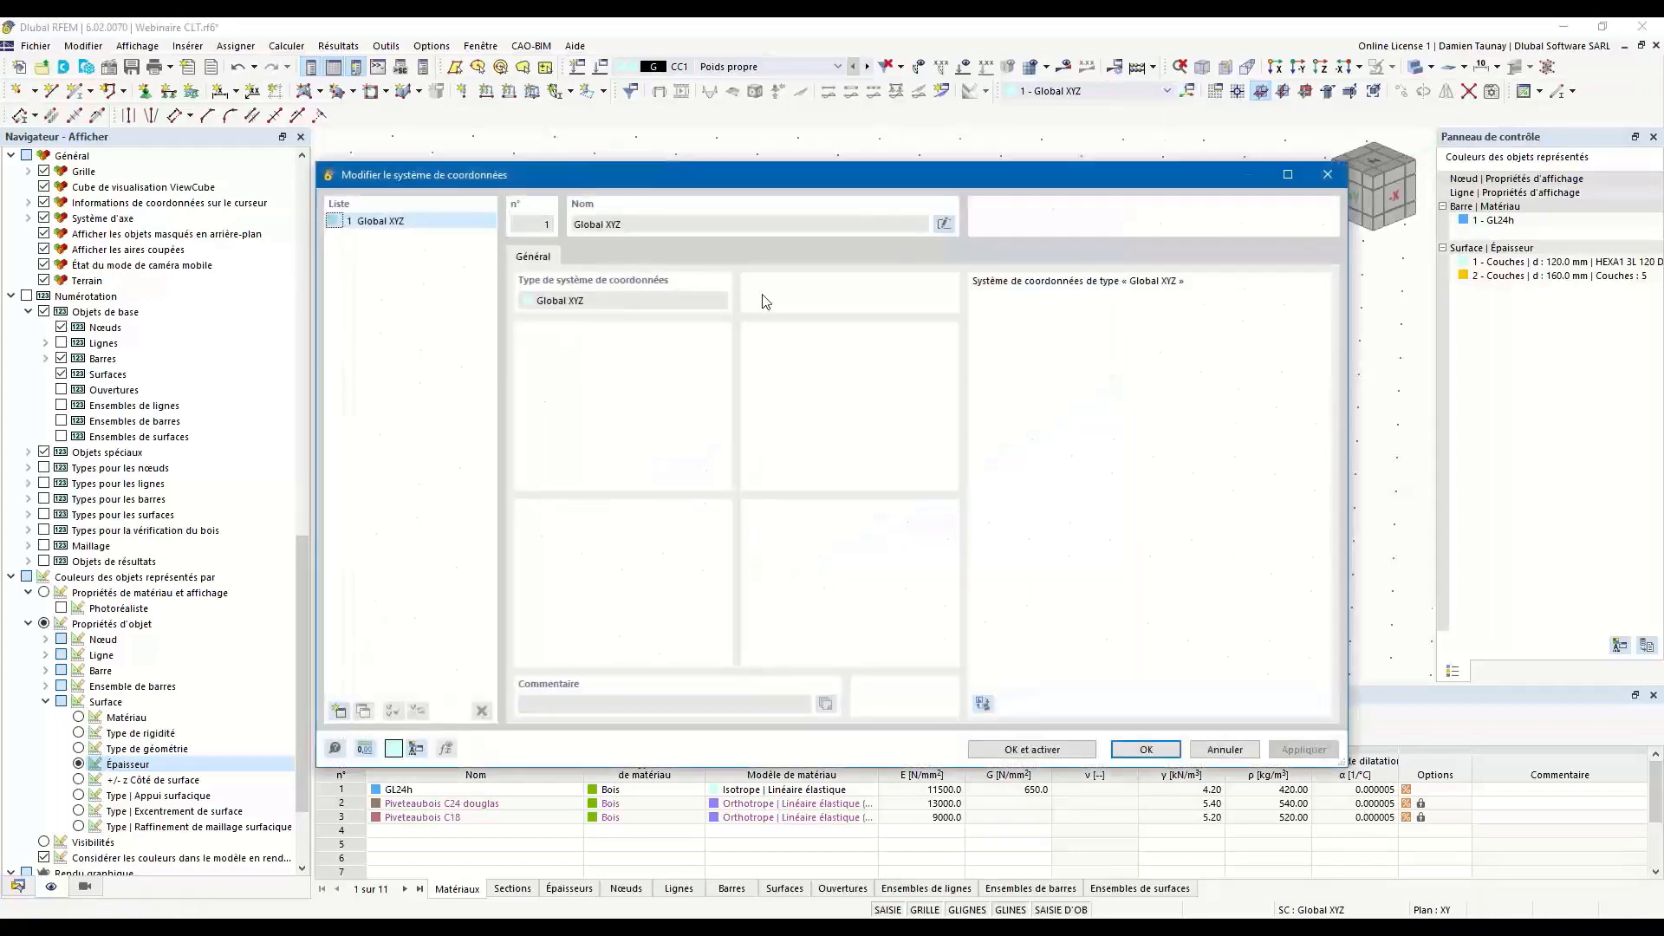
click(339, 711)
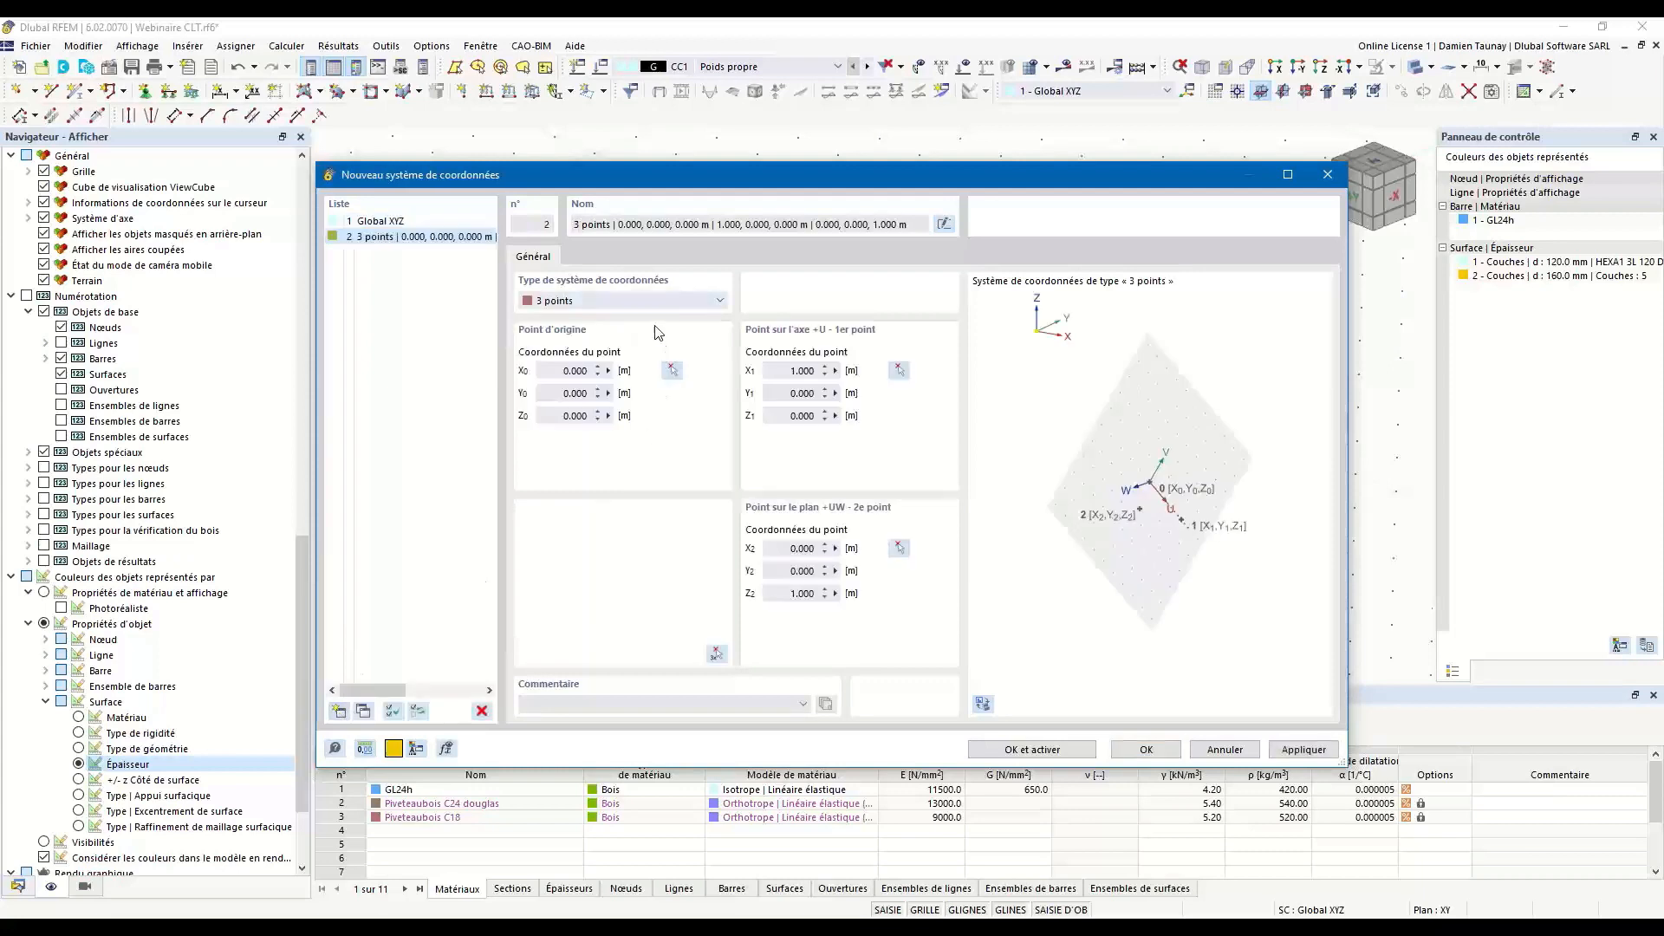
drag(694, 179, 634, 191)
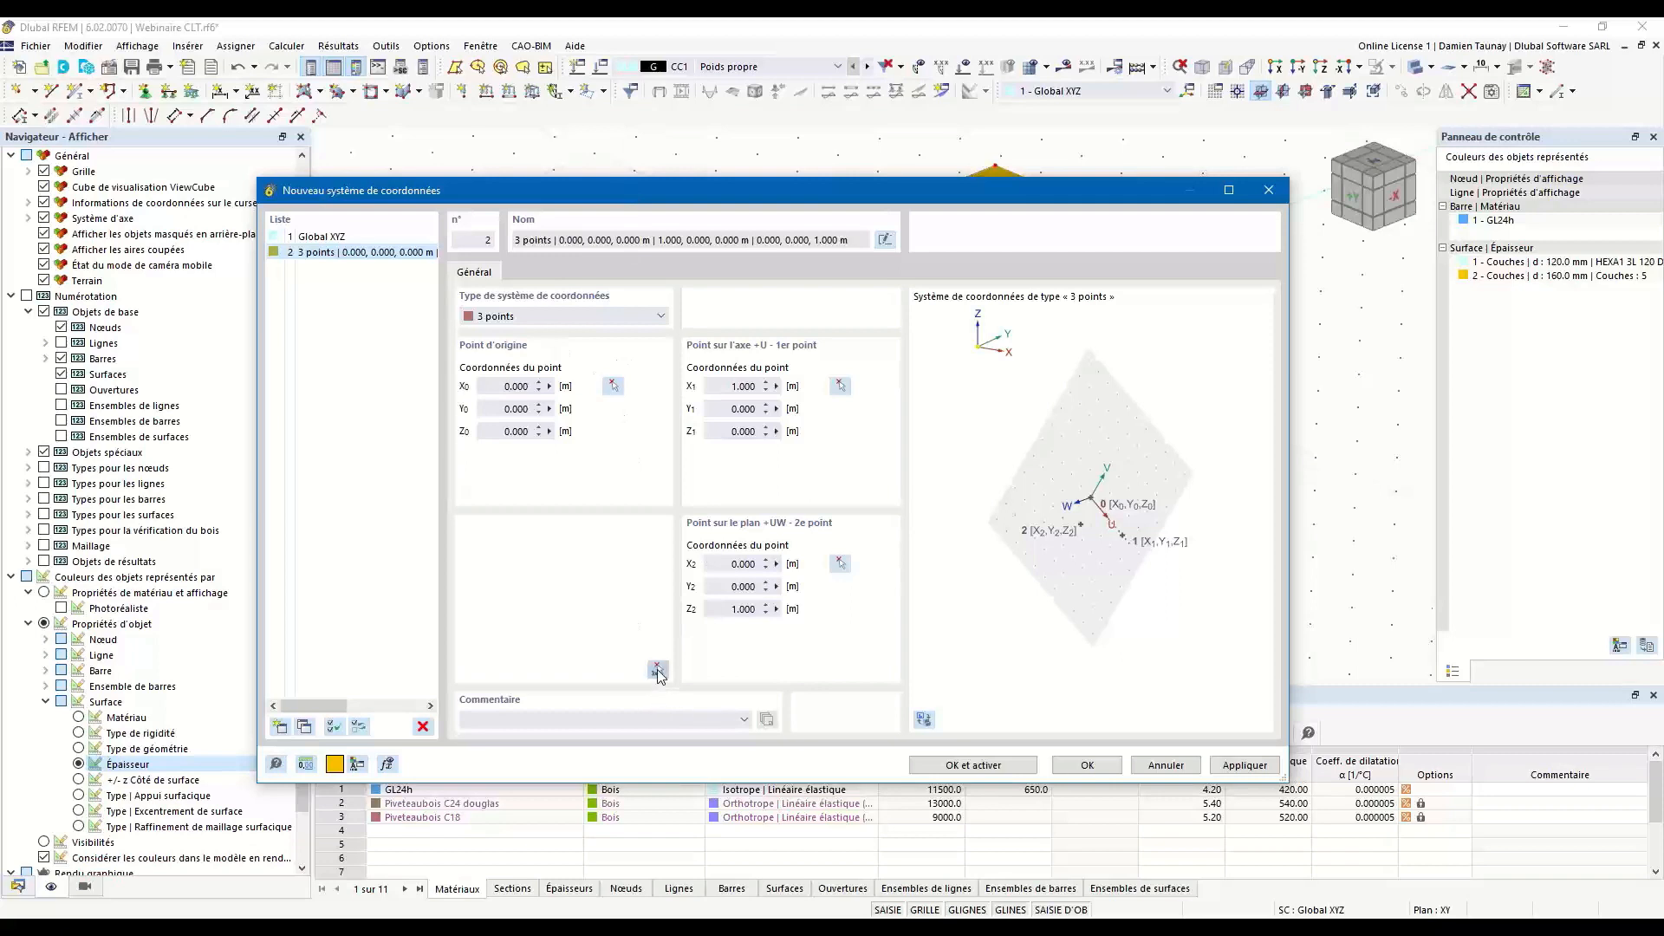
click(657, 670)
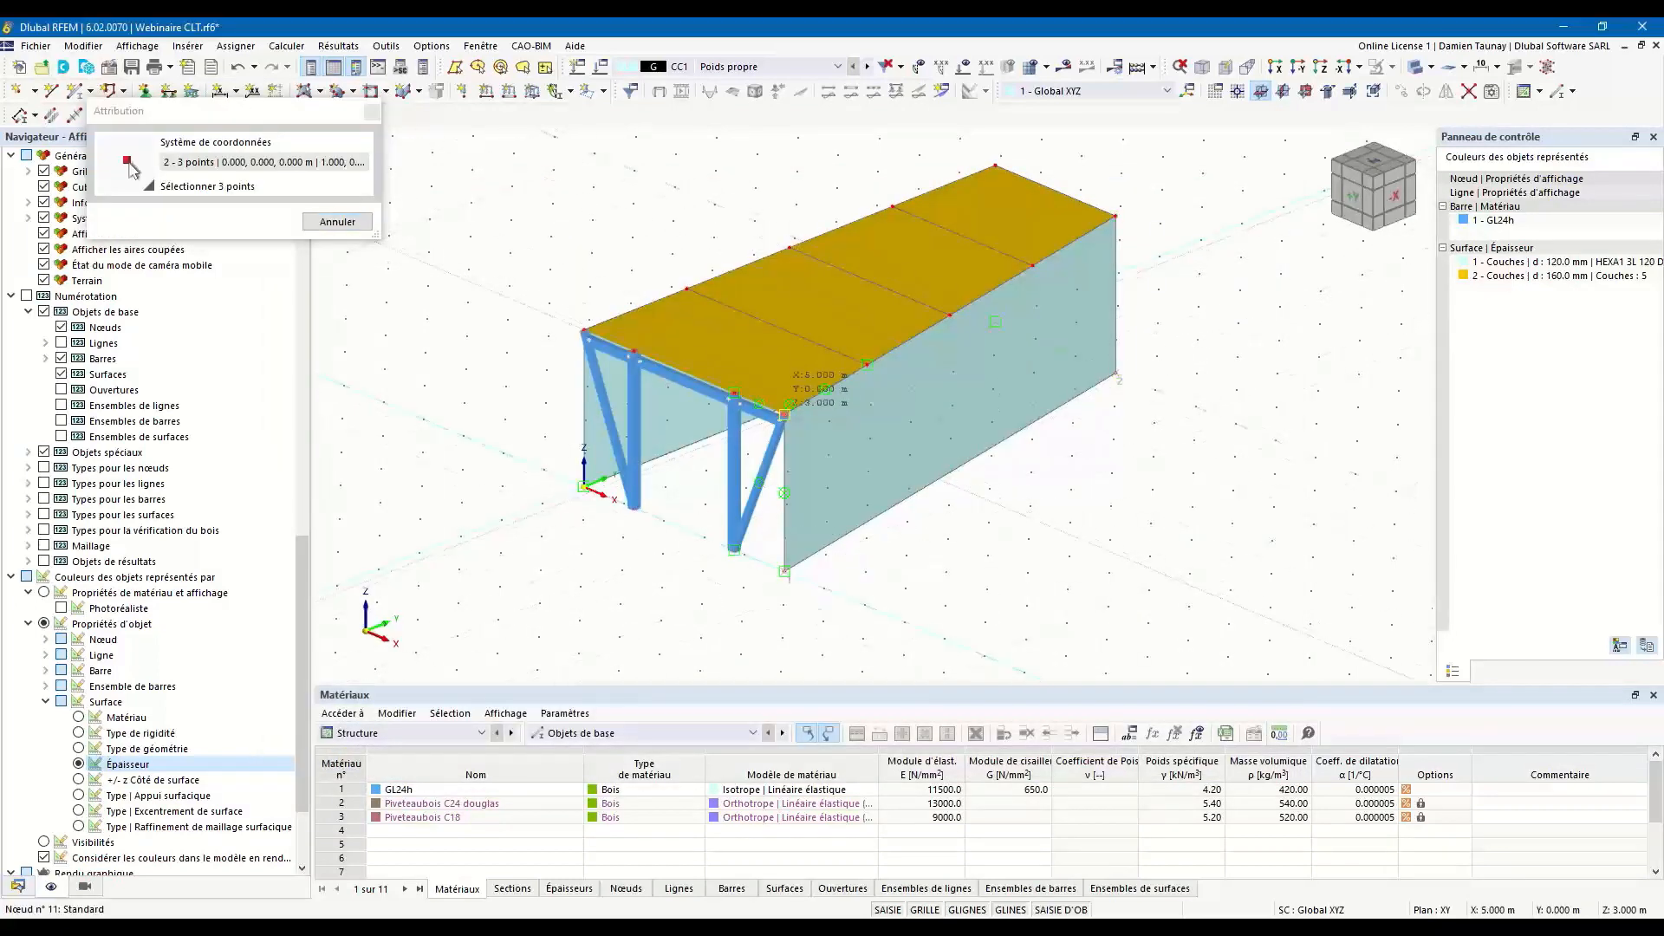
click(785, 414)
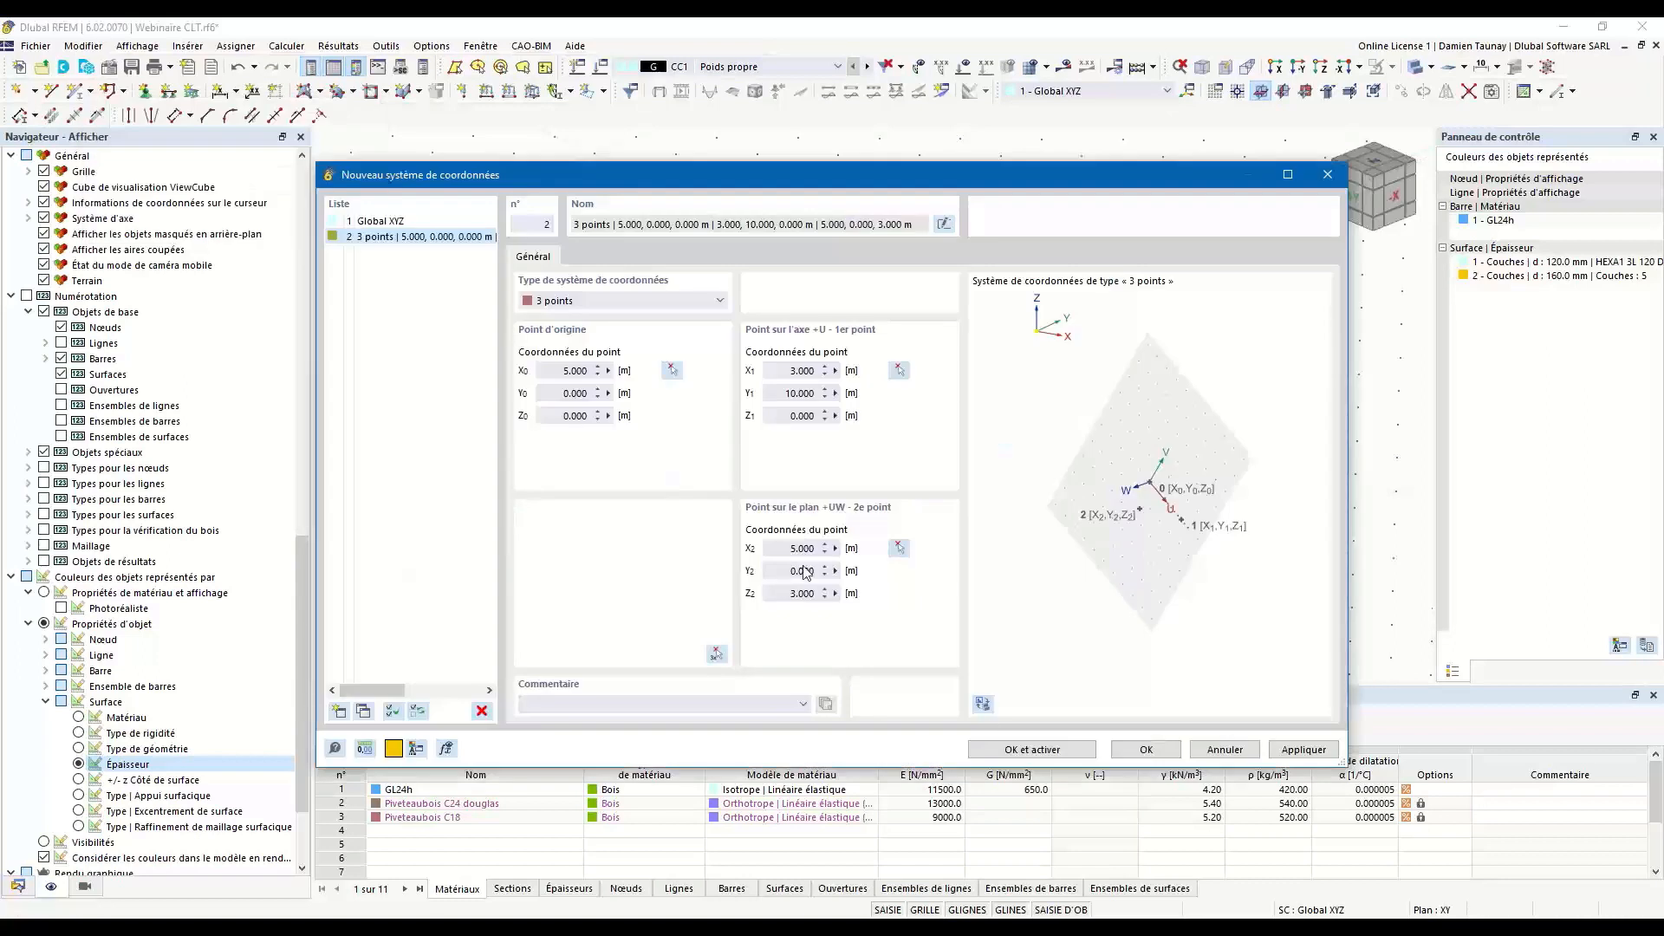
click(1031, 750)
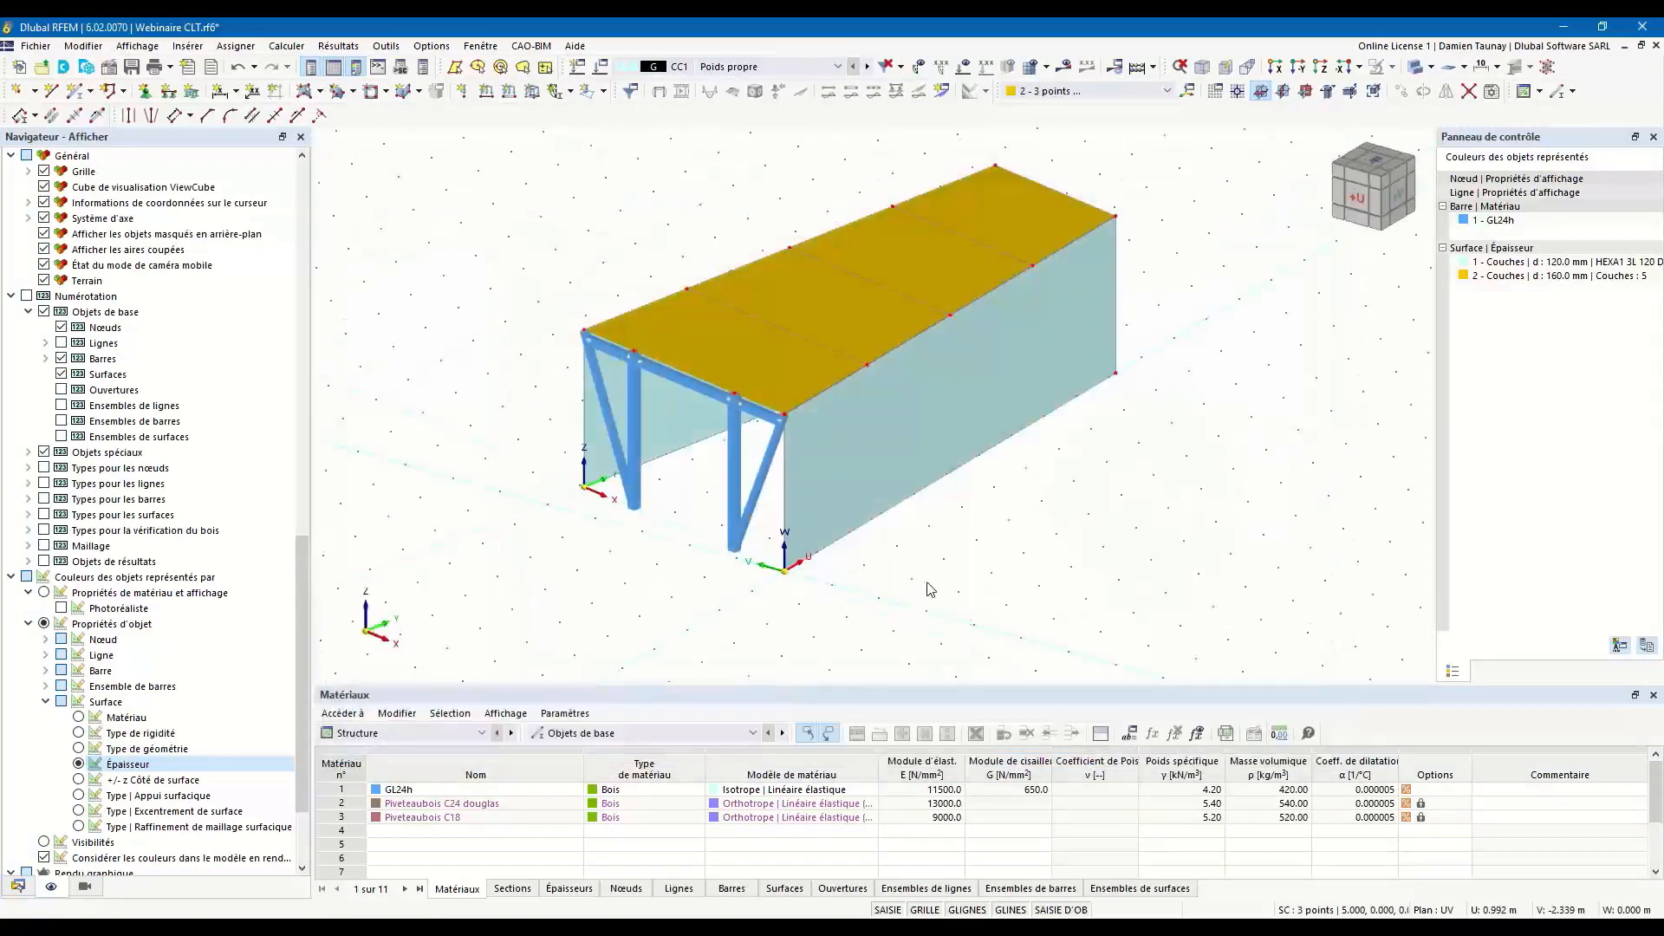
Make the UW plane of the 3-point coordinate system the active work plane, along the tapered side wall.
scroll(911, 585, down, 5)
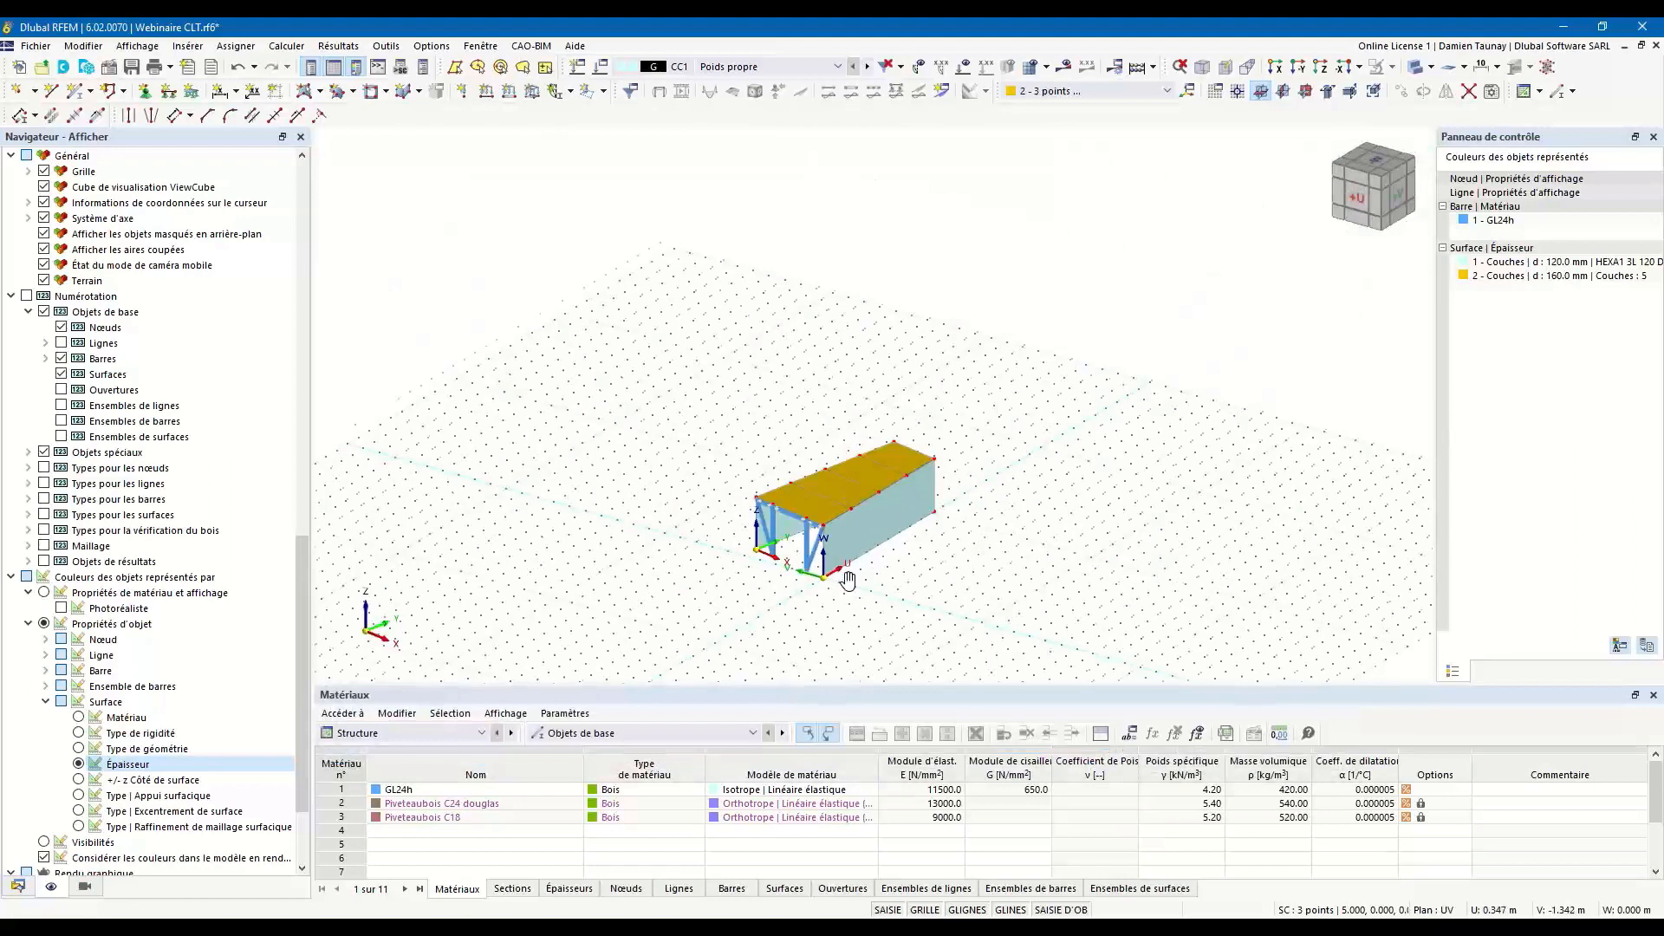
middle_drag(733, 459, 555, 460)
scroll(564, 545, up, 4)
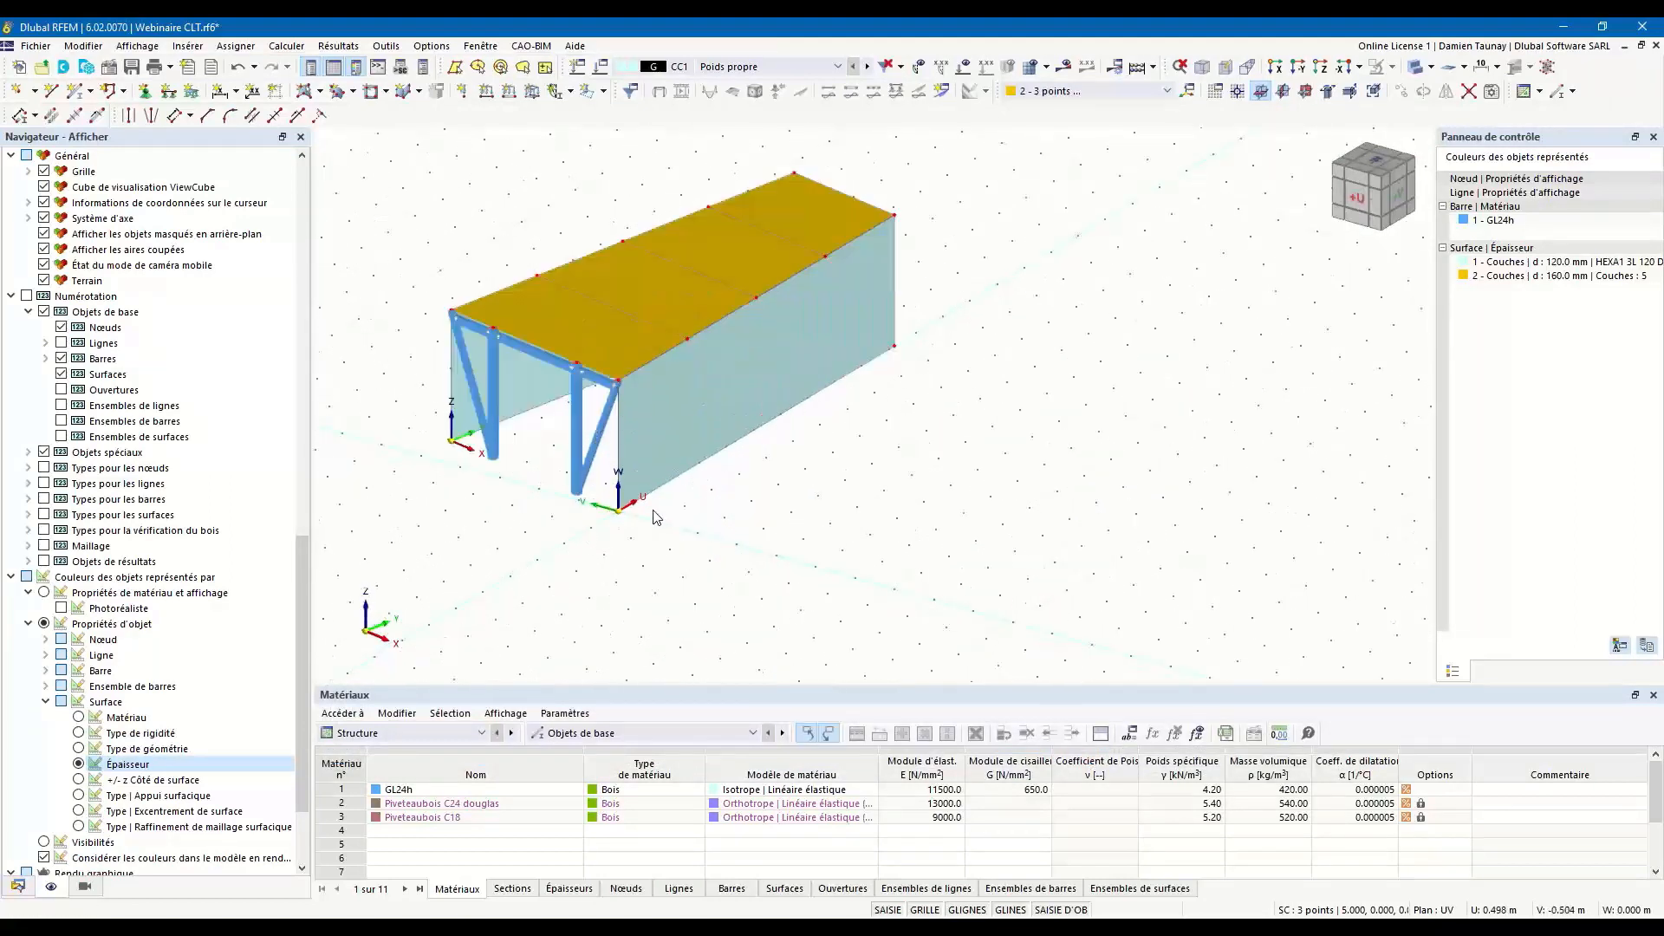
click(1283, 91)
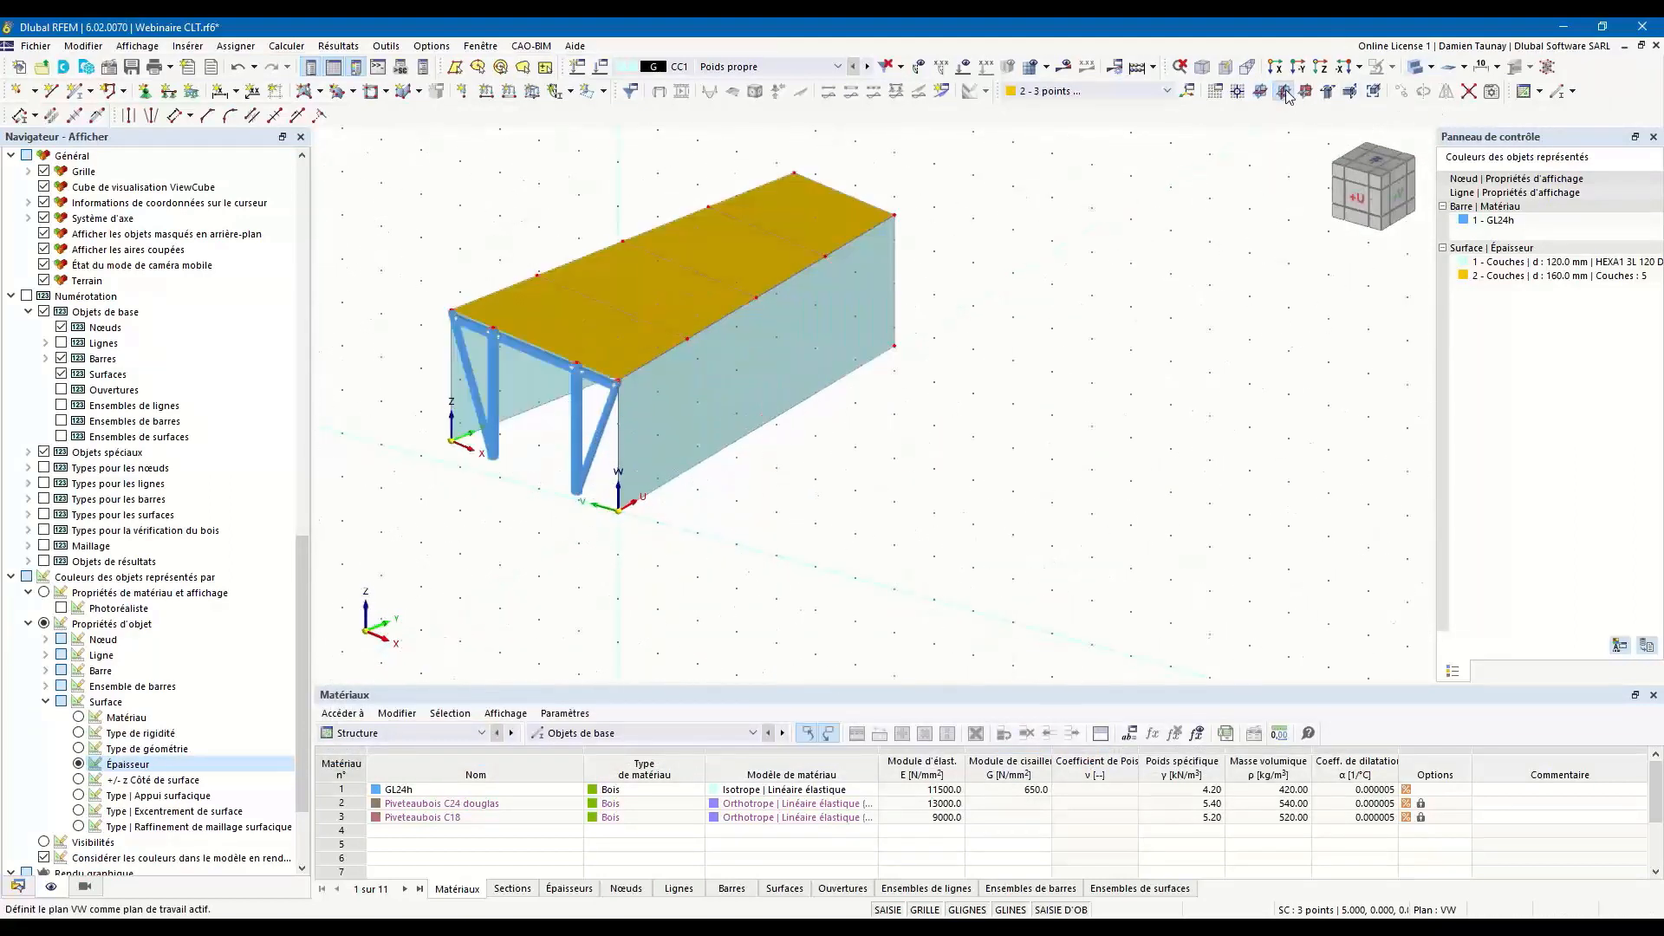
click(1306, 92)
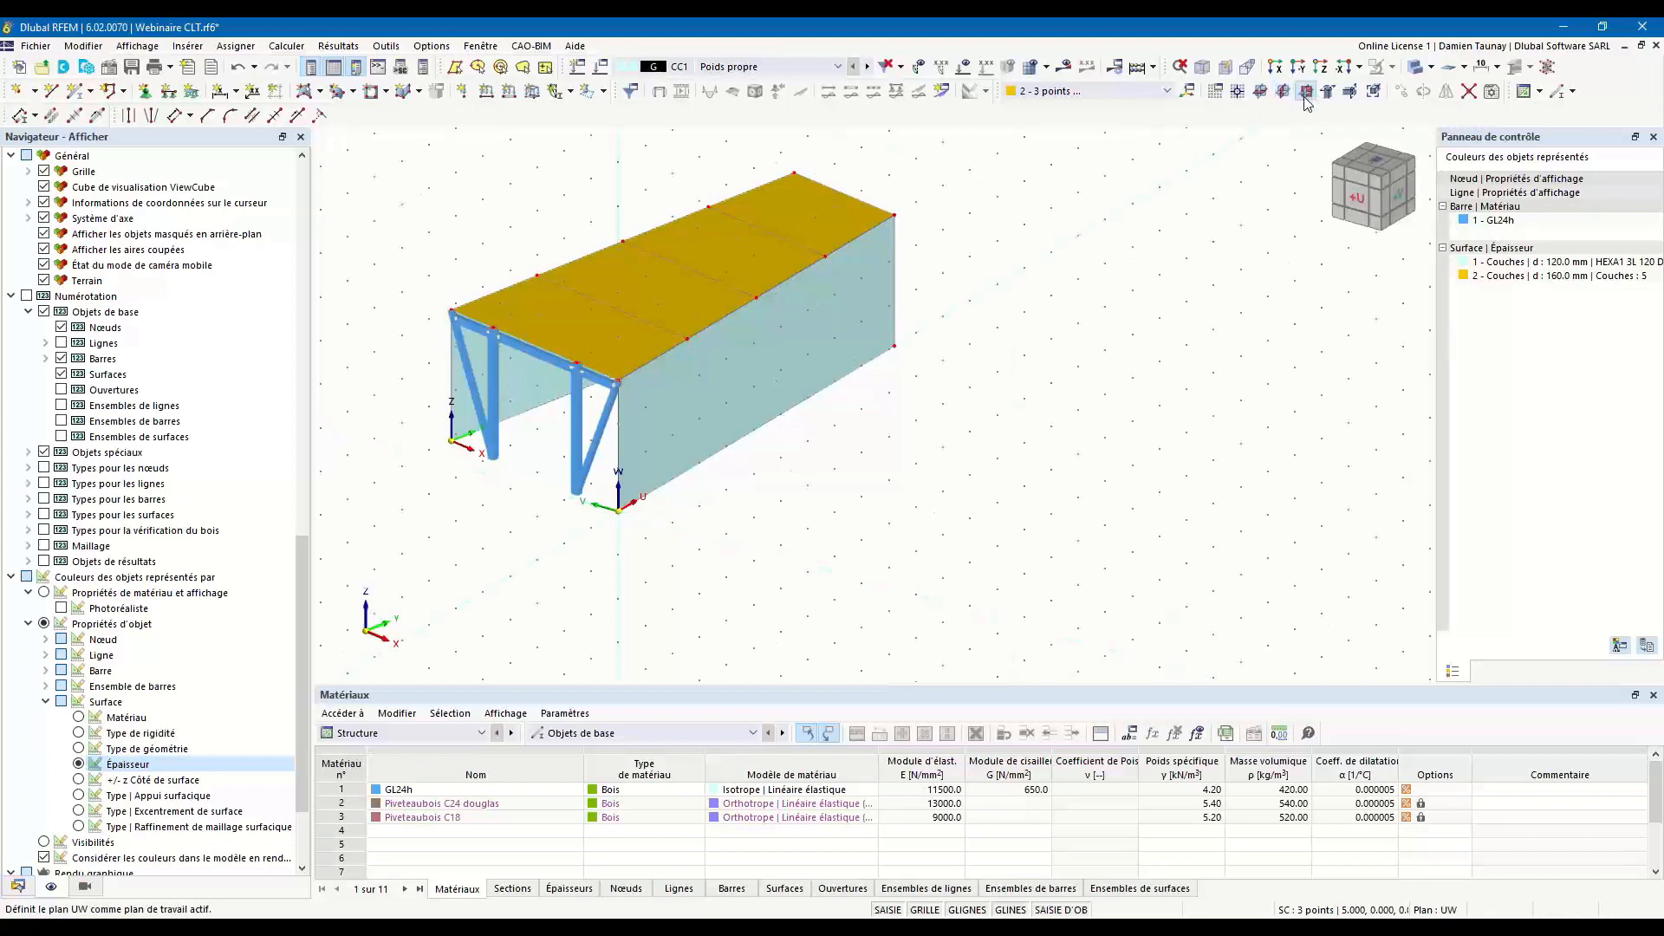
ctrl+middle_drag(875, 491, 687, 512)
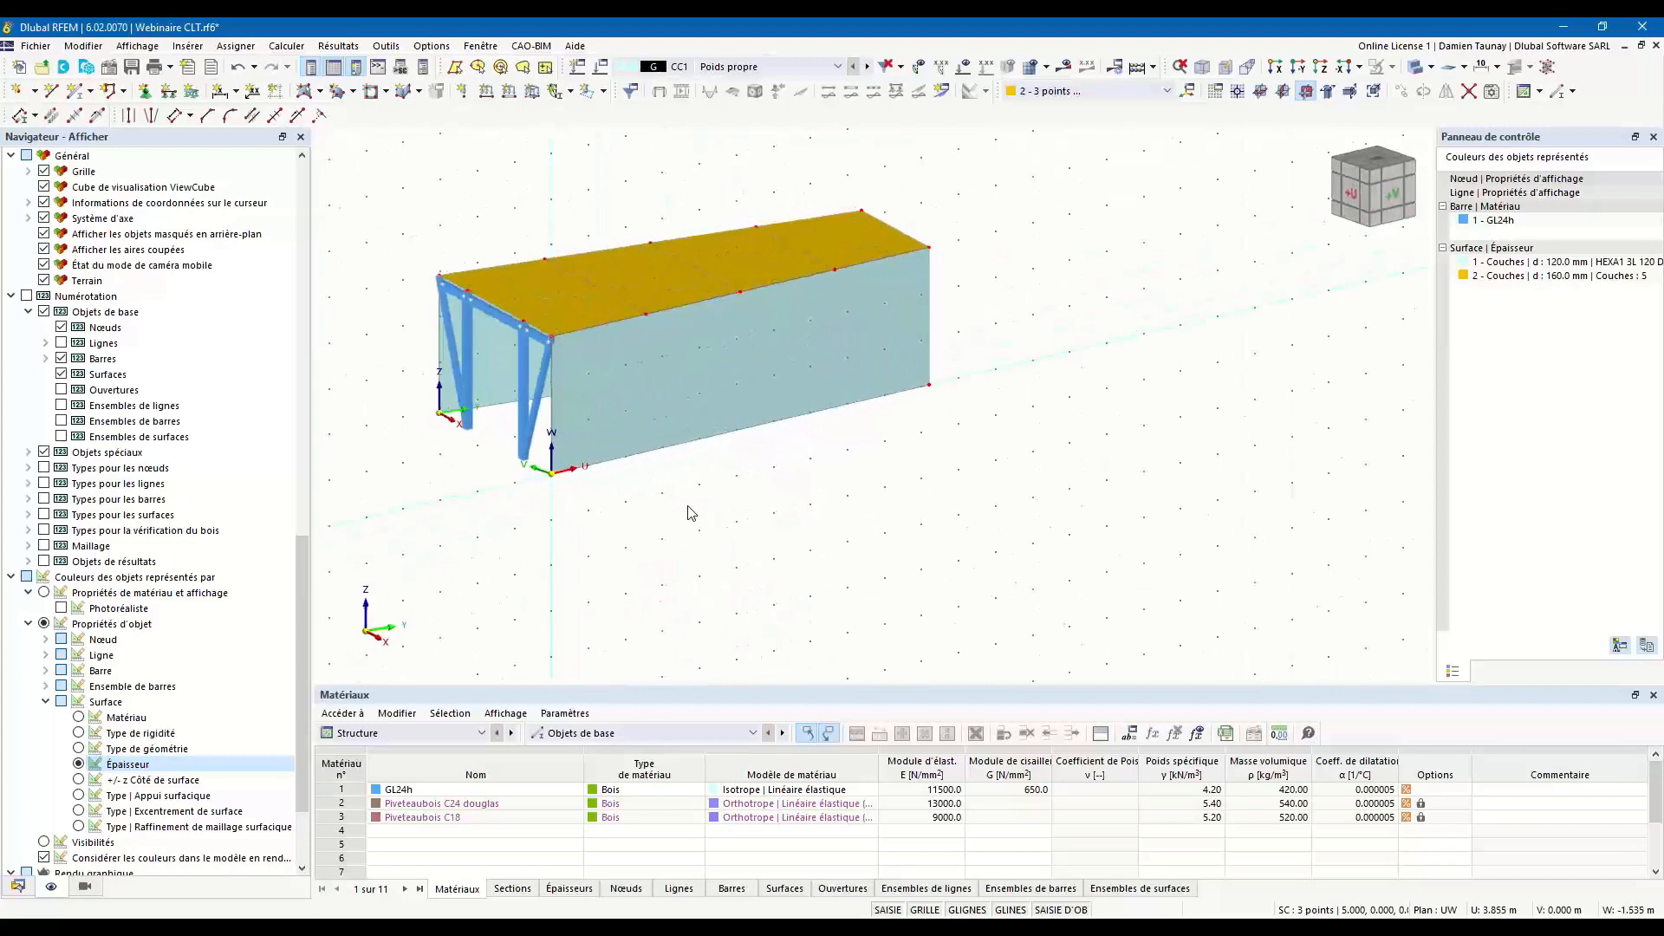
Create two square openings in the tapered side wall, one ending at U = W = 2 m, the other starting at U = 3 m, W = 1 m.
click(376, 91)
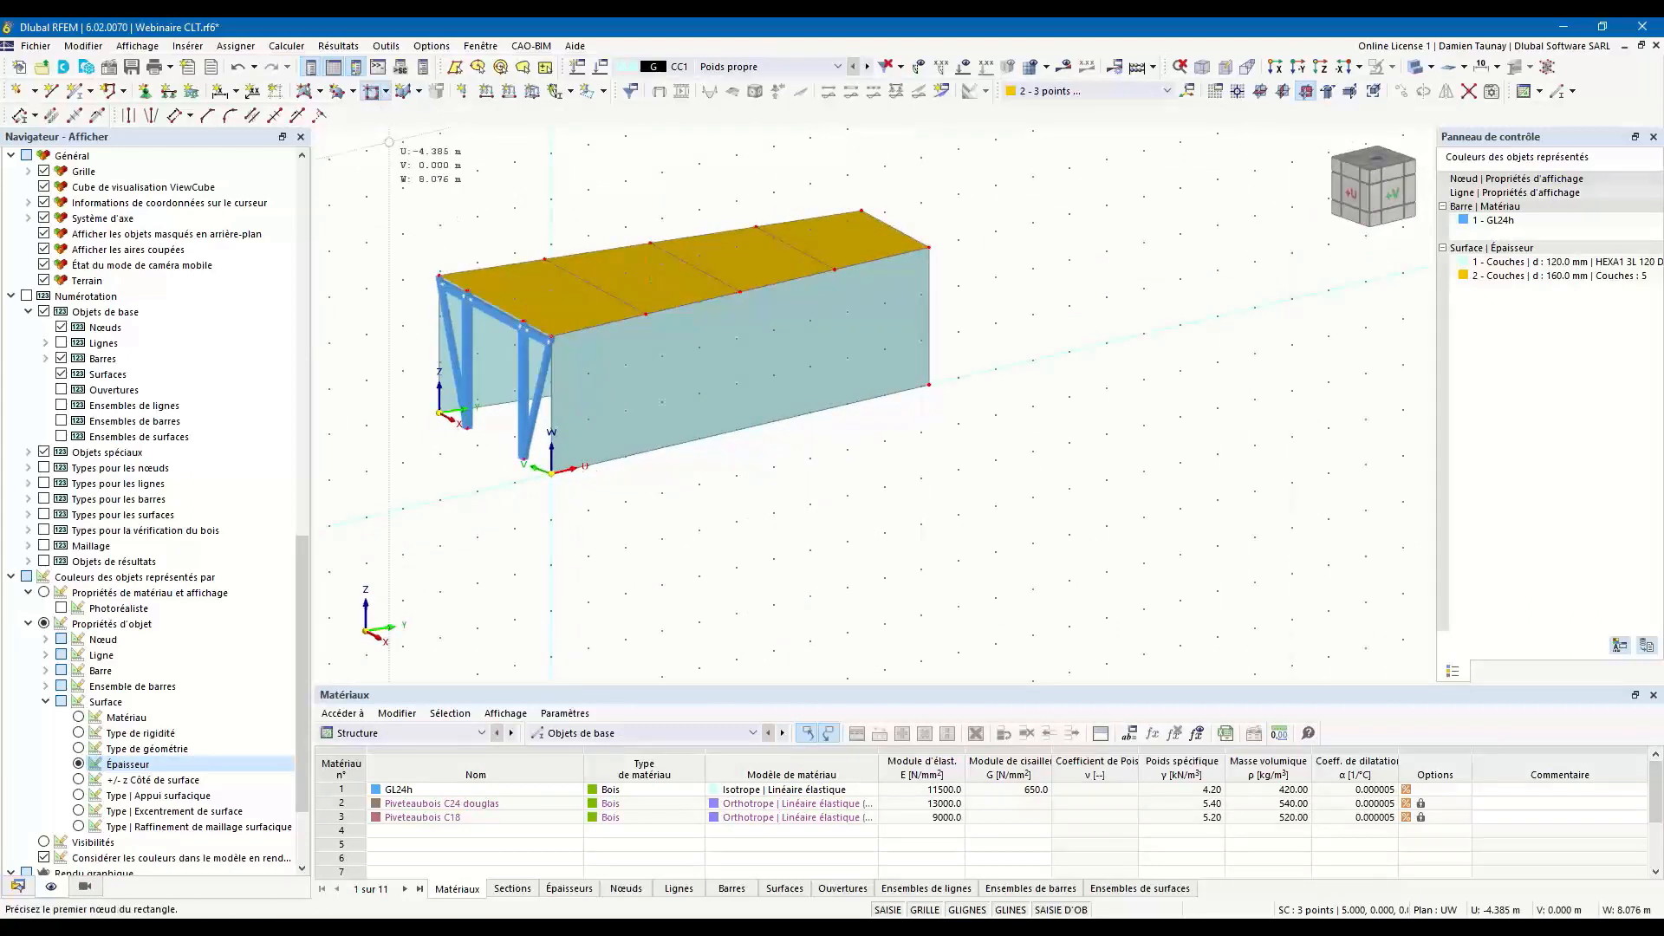
click(385, 91)
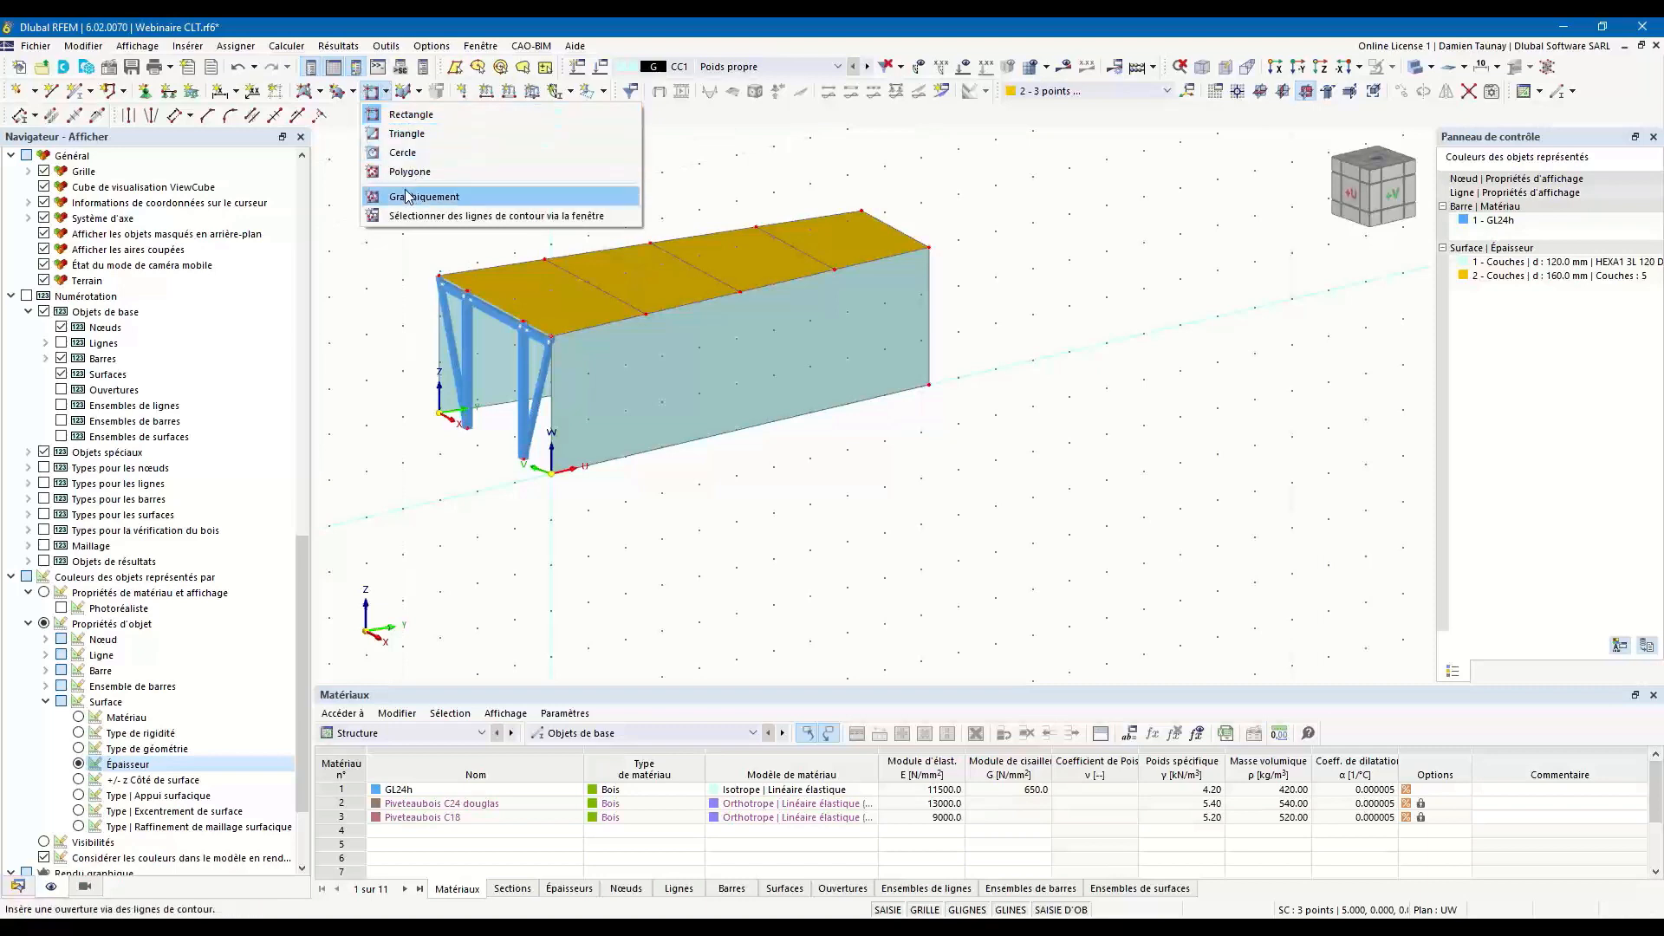
click(409, 114)
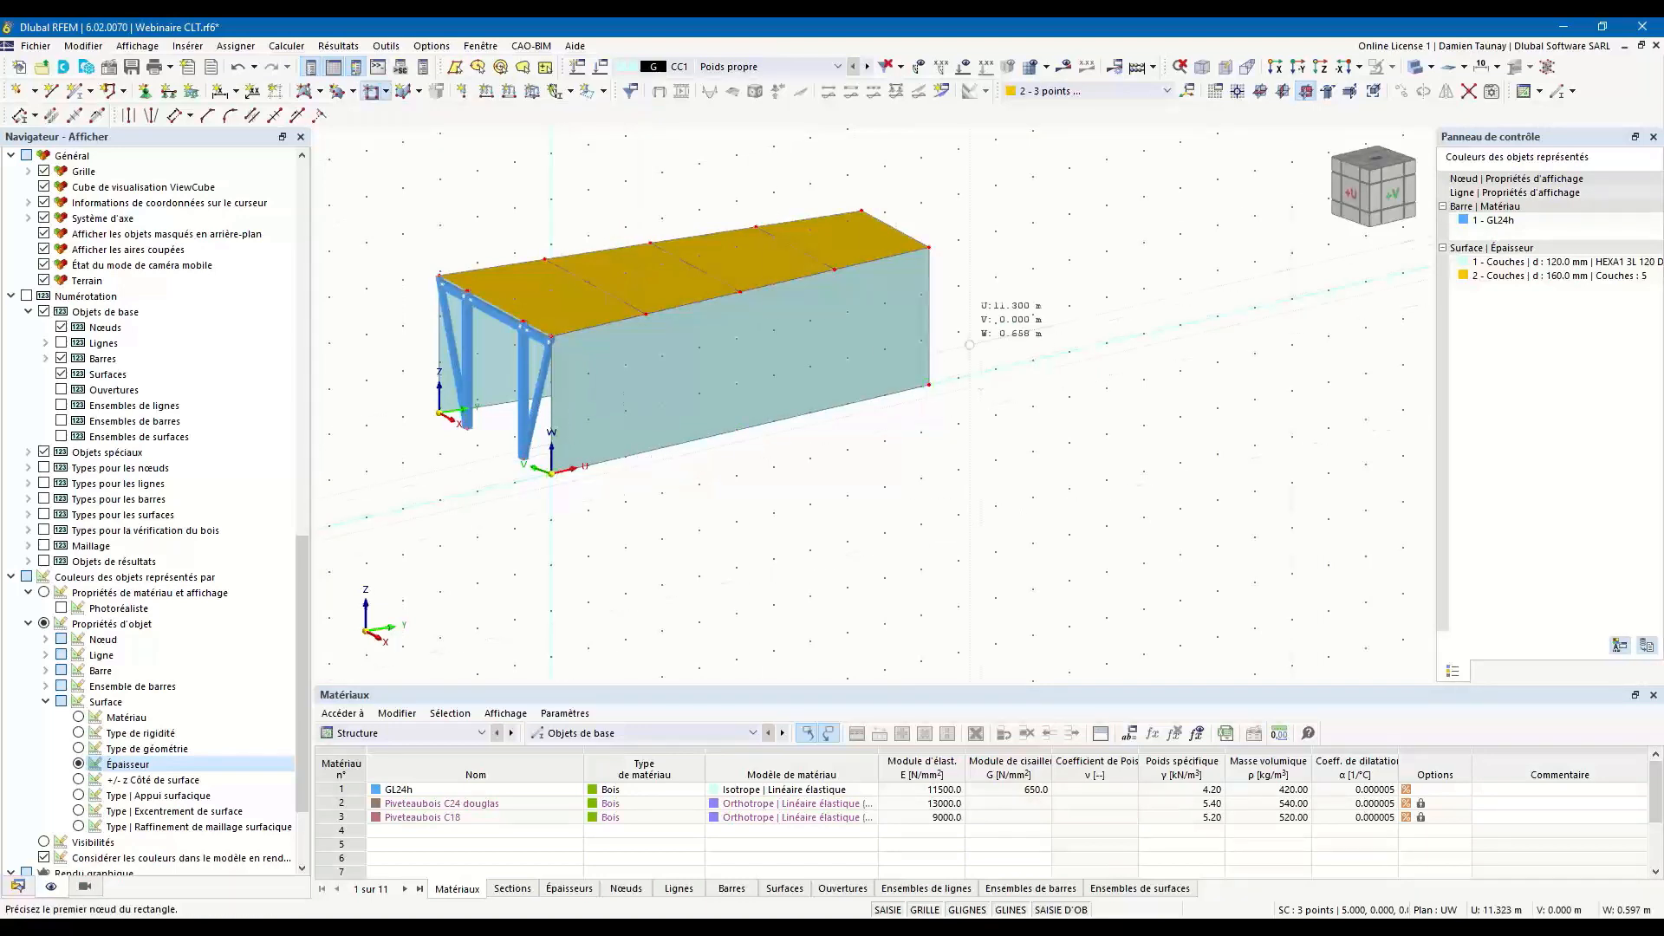
scroll(704, 398, down, 3)
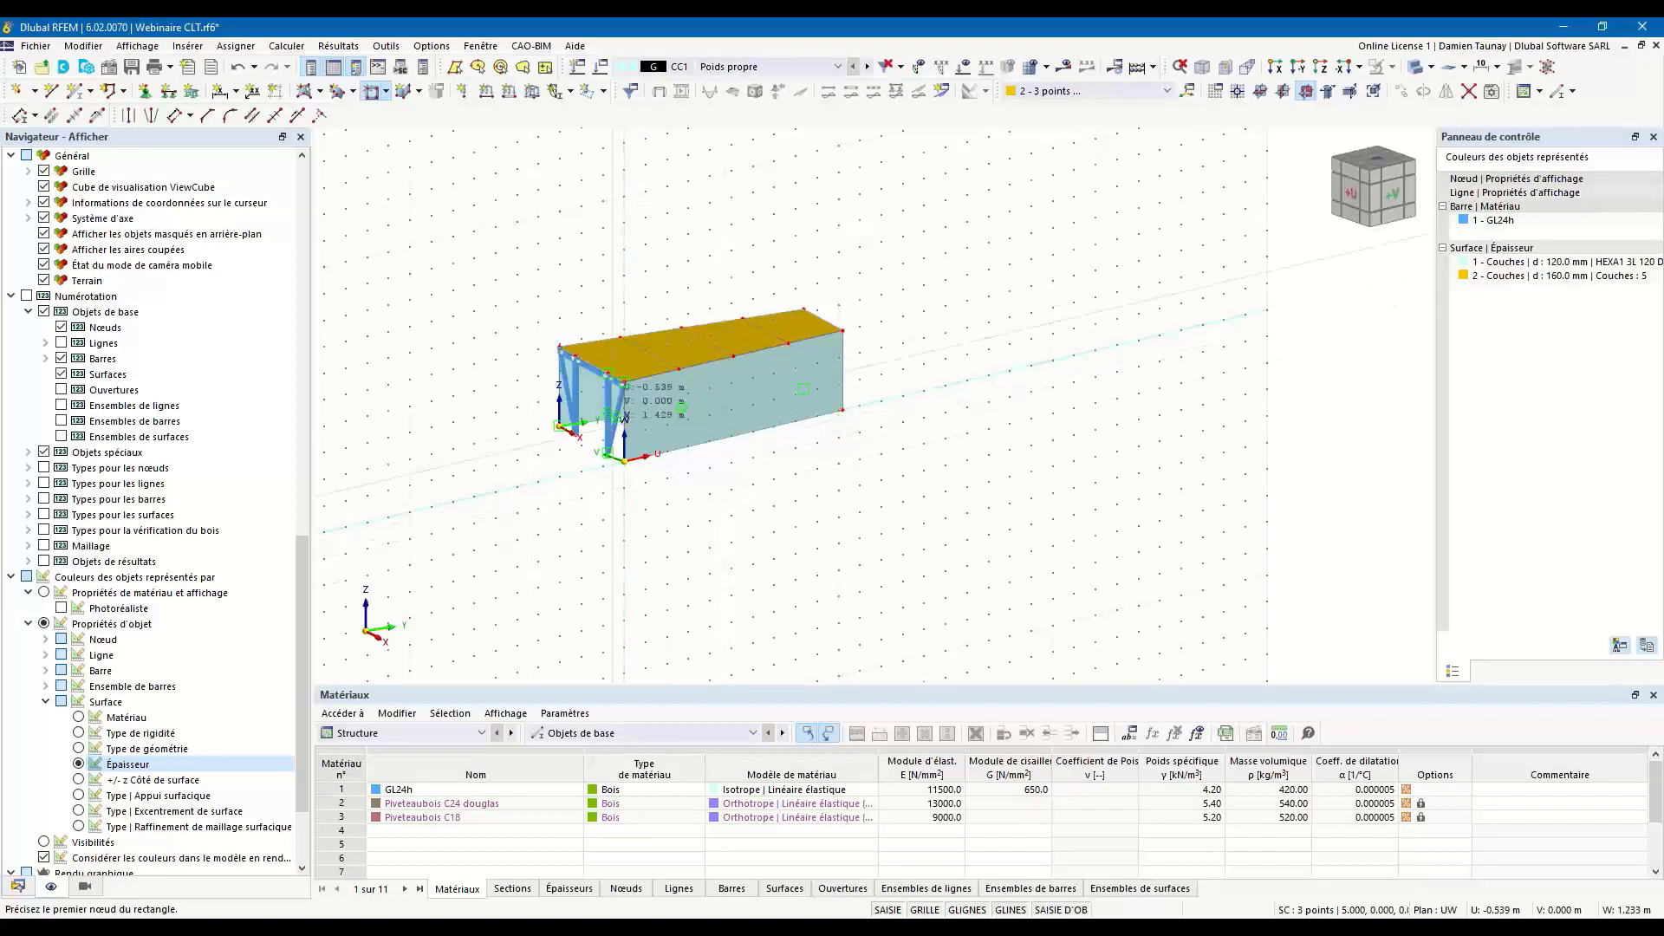
scroll(628, 419, up, 3)
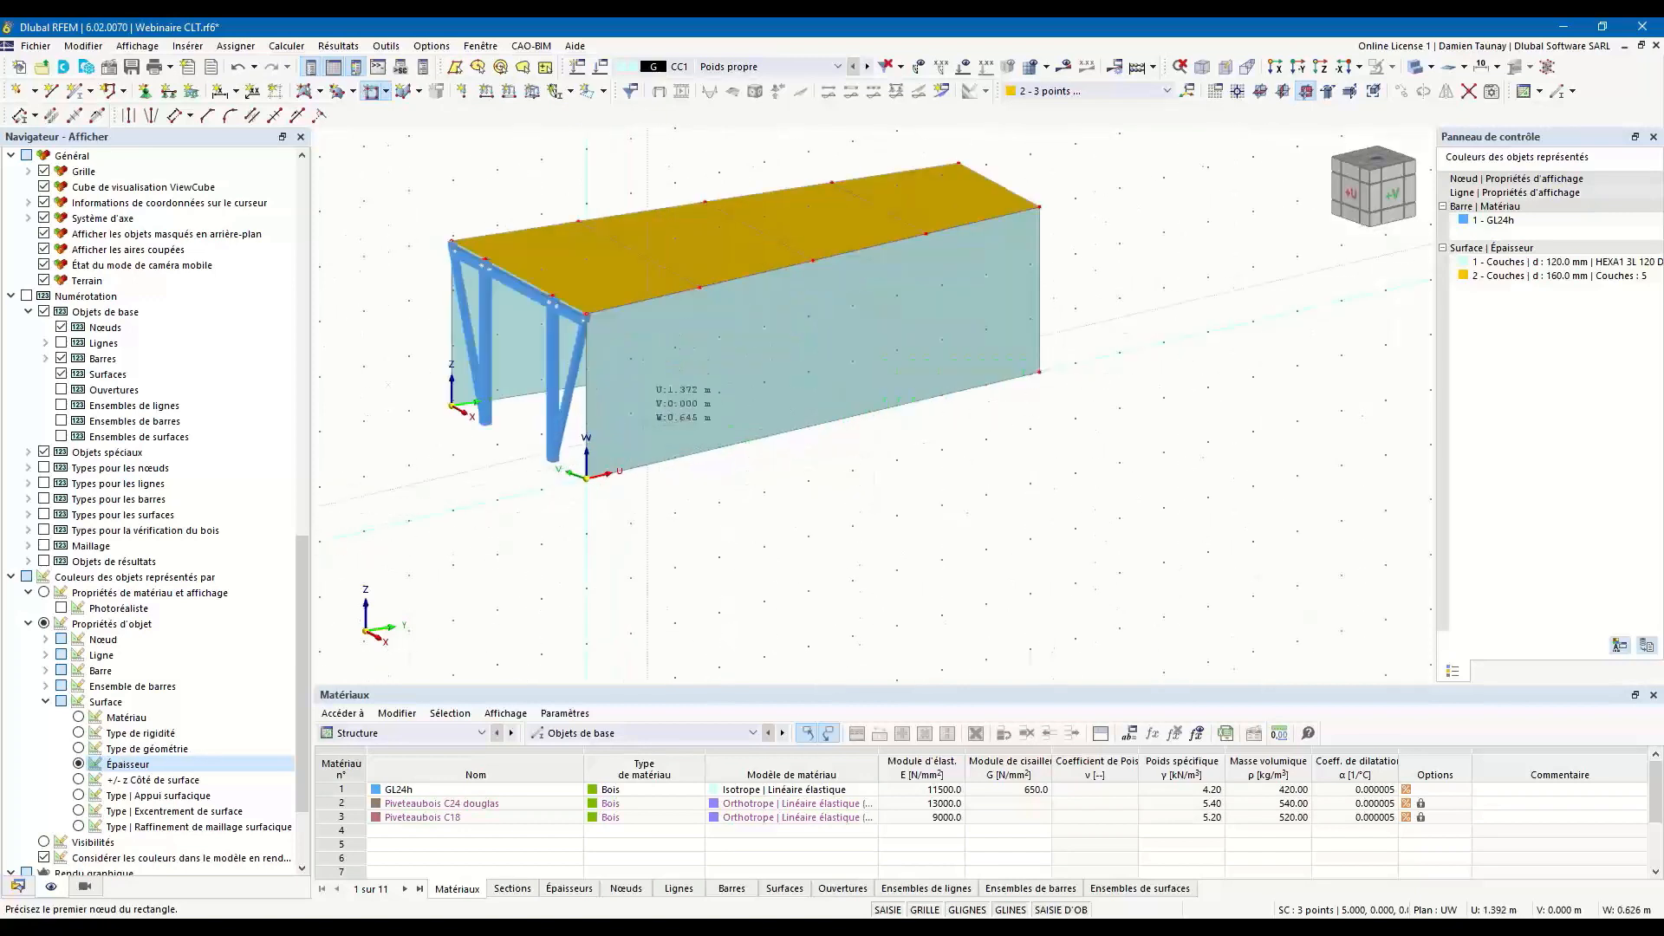
click(637, 416)
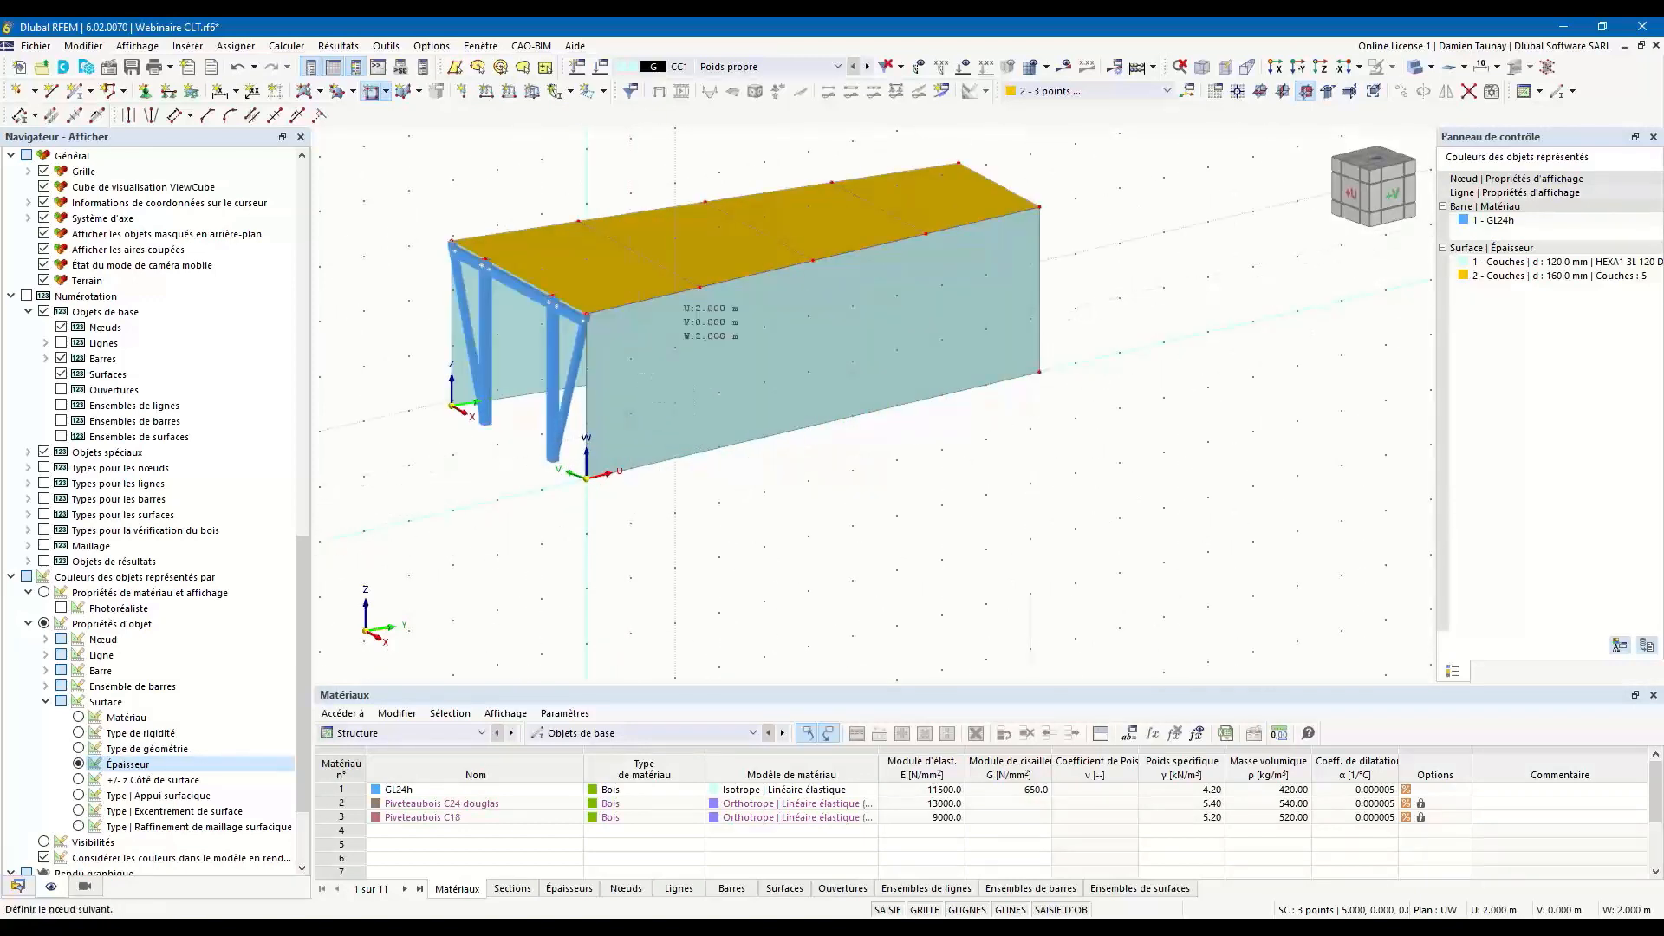
click(676, 347)
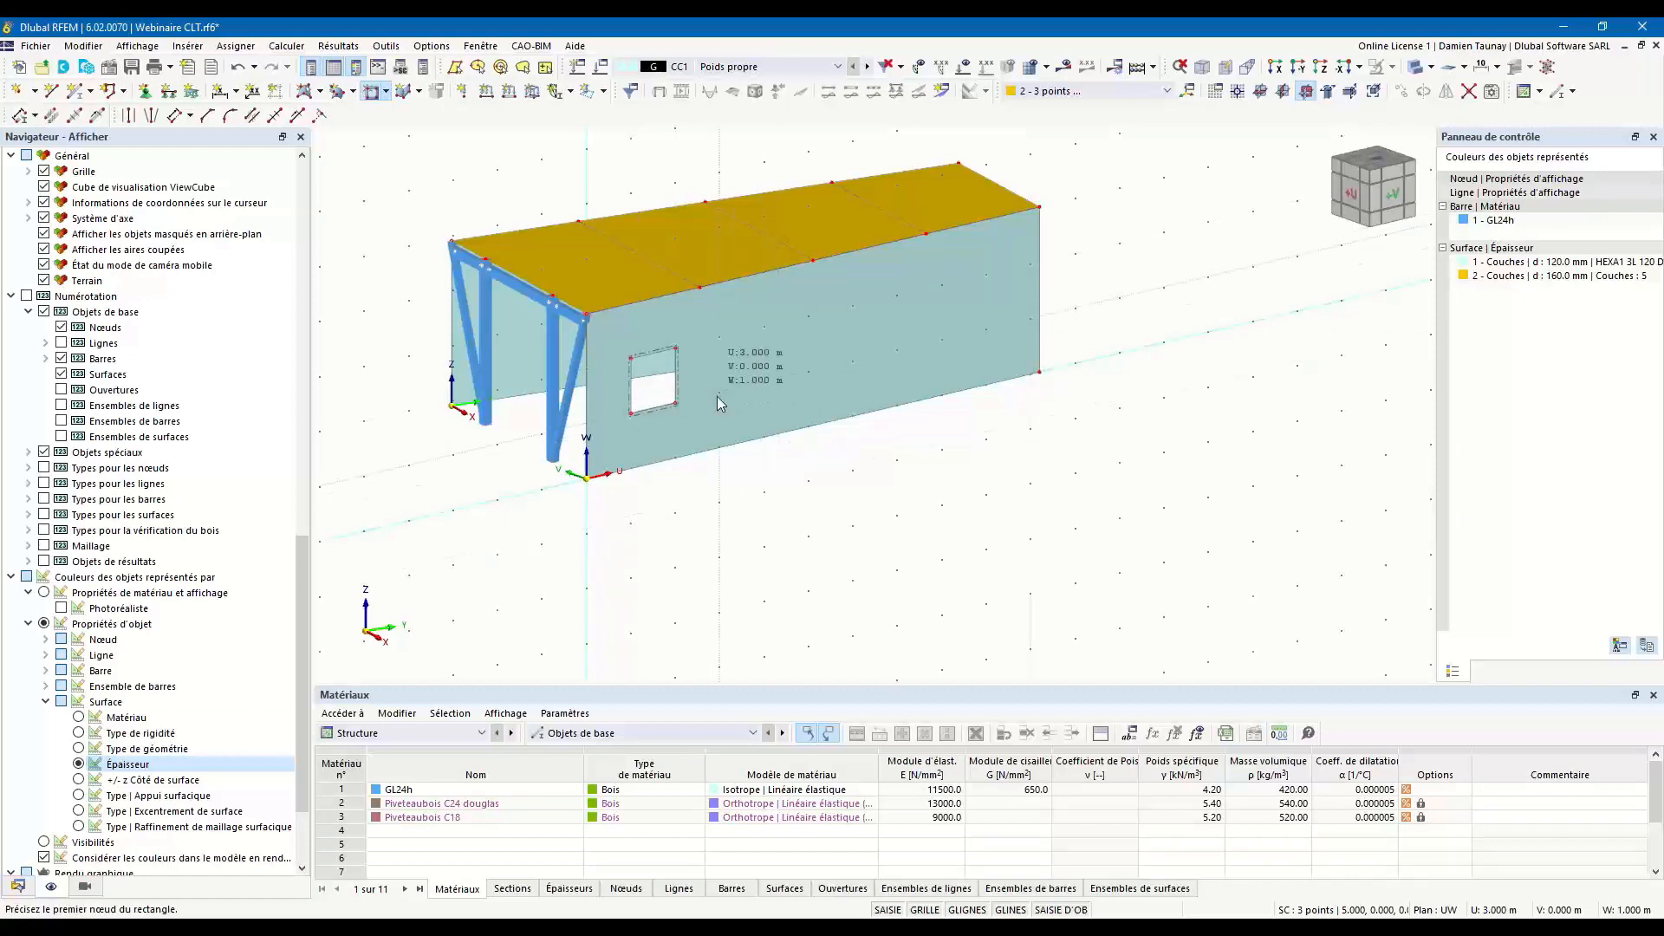
click(763, 327)
key(Escape)
Copy the two window openings together along the tapered side wall towards its rear end.
ctrl+middle_drag(961, 473, 876, 509)
scroll(621, 423, up, 2)
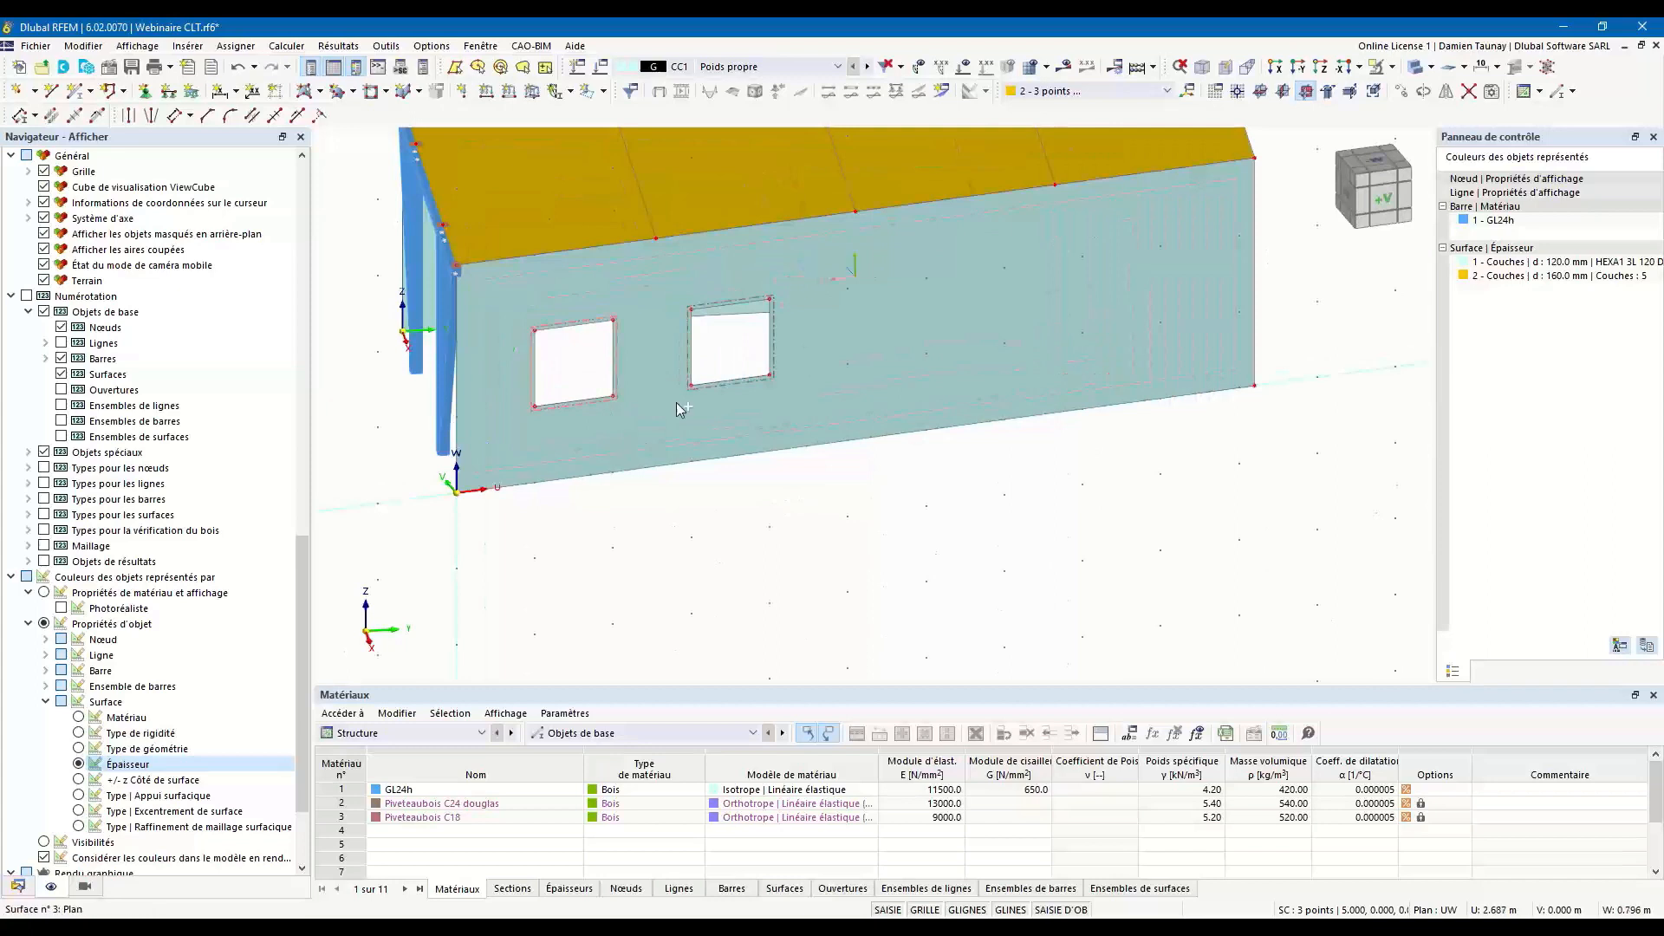
ctrl+middle_drag(872, 493, 879, 513)
ctrl+drag(558, 384, 939, 343)
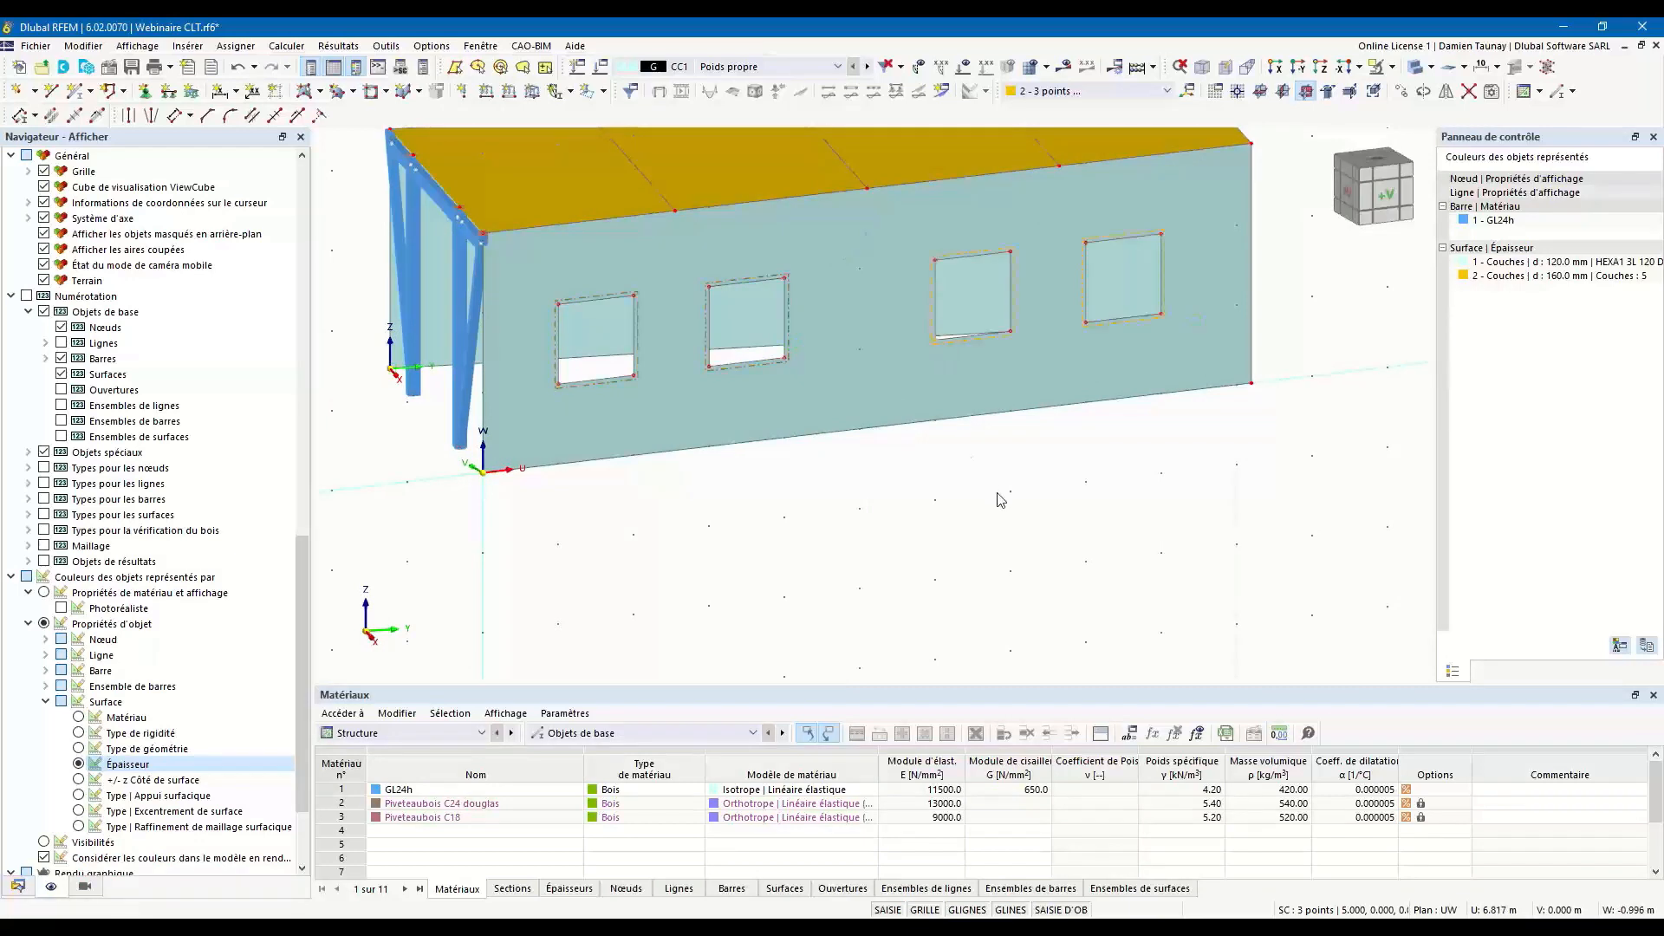
ctrl+middle_drag(820, 526, 891, 580)
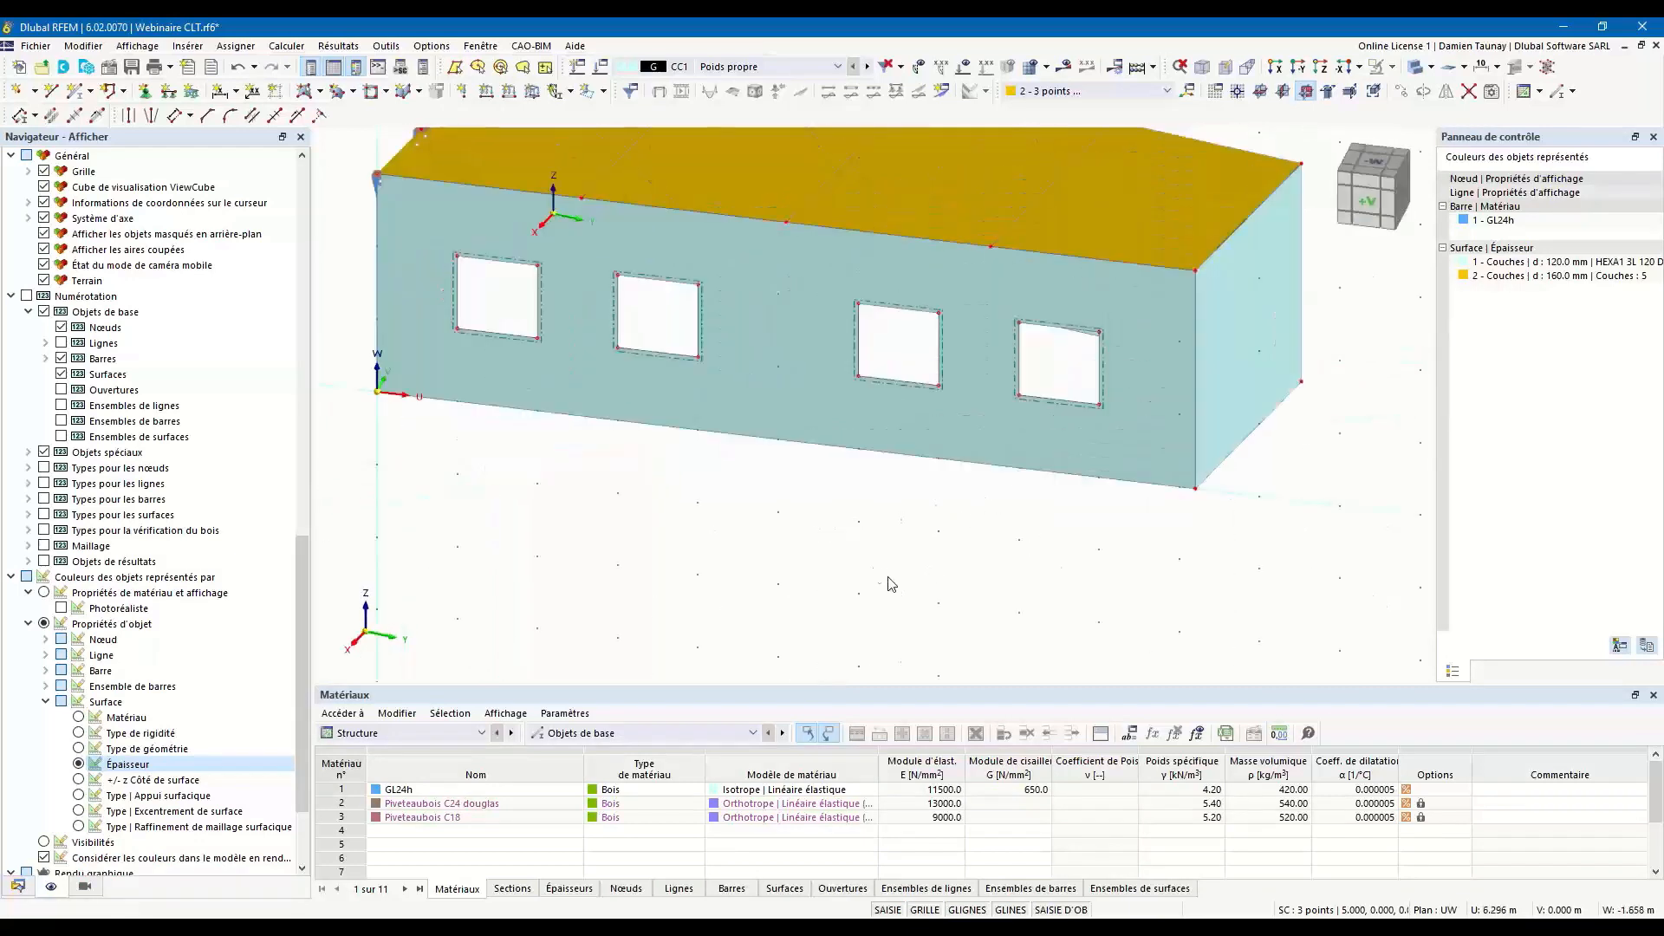
Activate the Global XYZ coordinate system and set the XZ work plane's origin at the rear wall's base corner (3, 10, 0) m.
scroll(869, 566, down, 4)
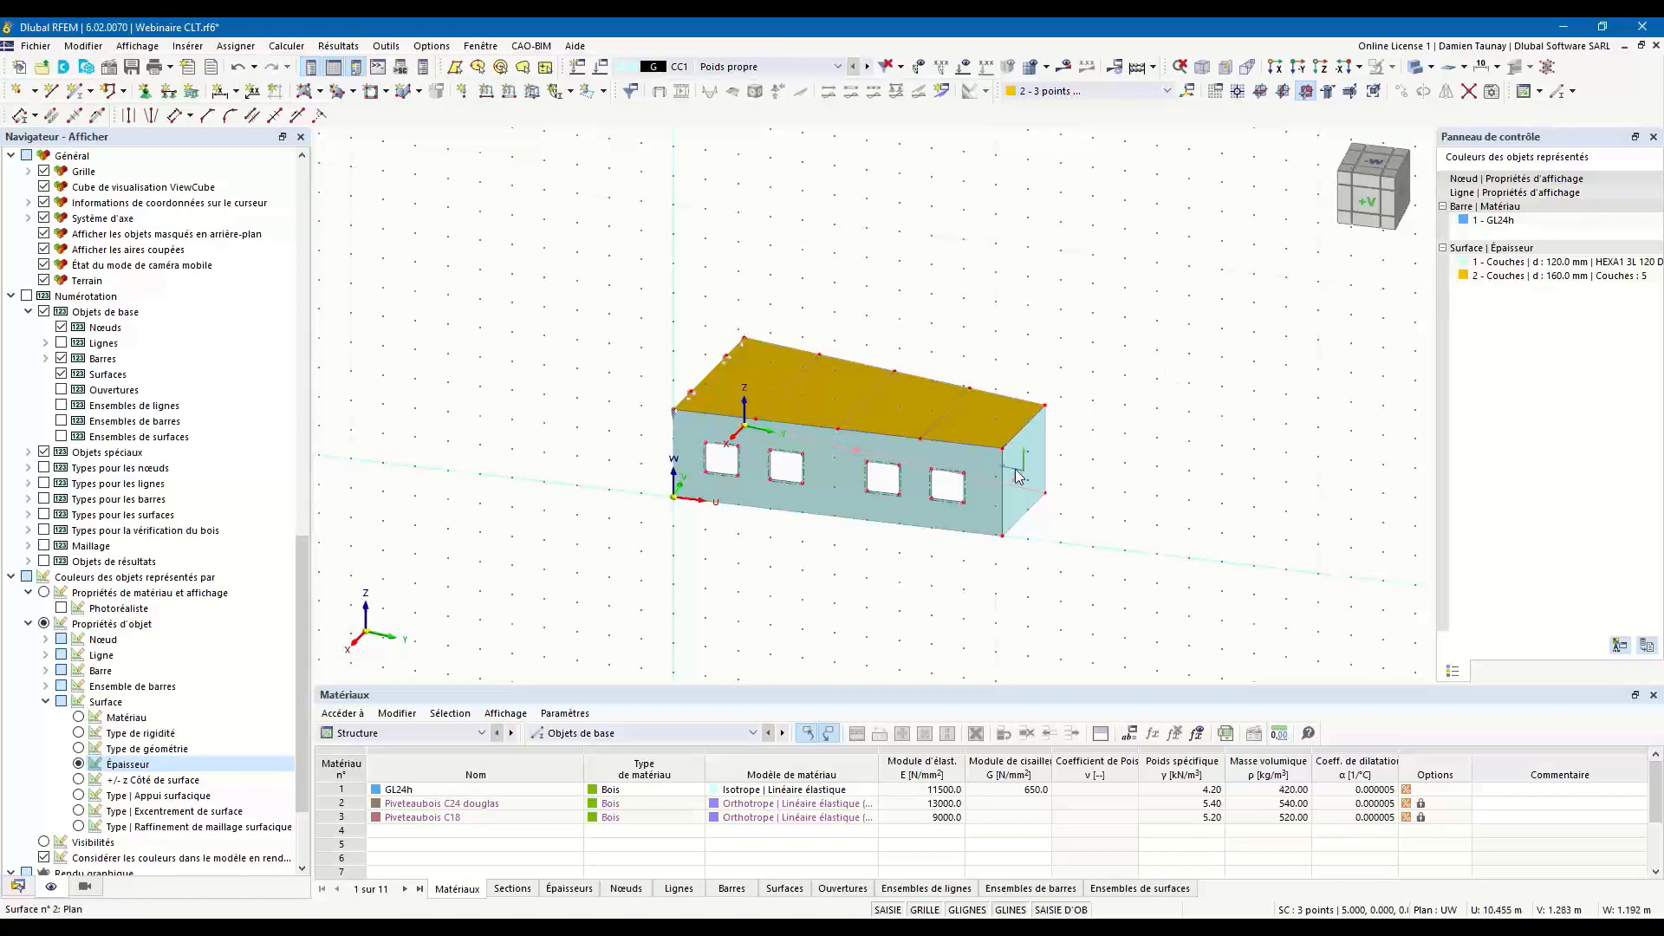
ctrl+middle_drag(1084, 522, 1018, 527)
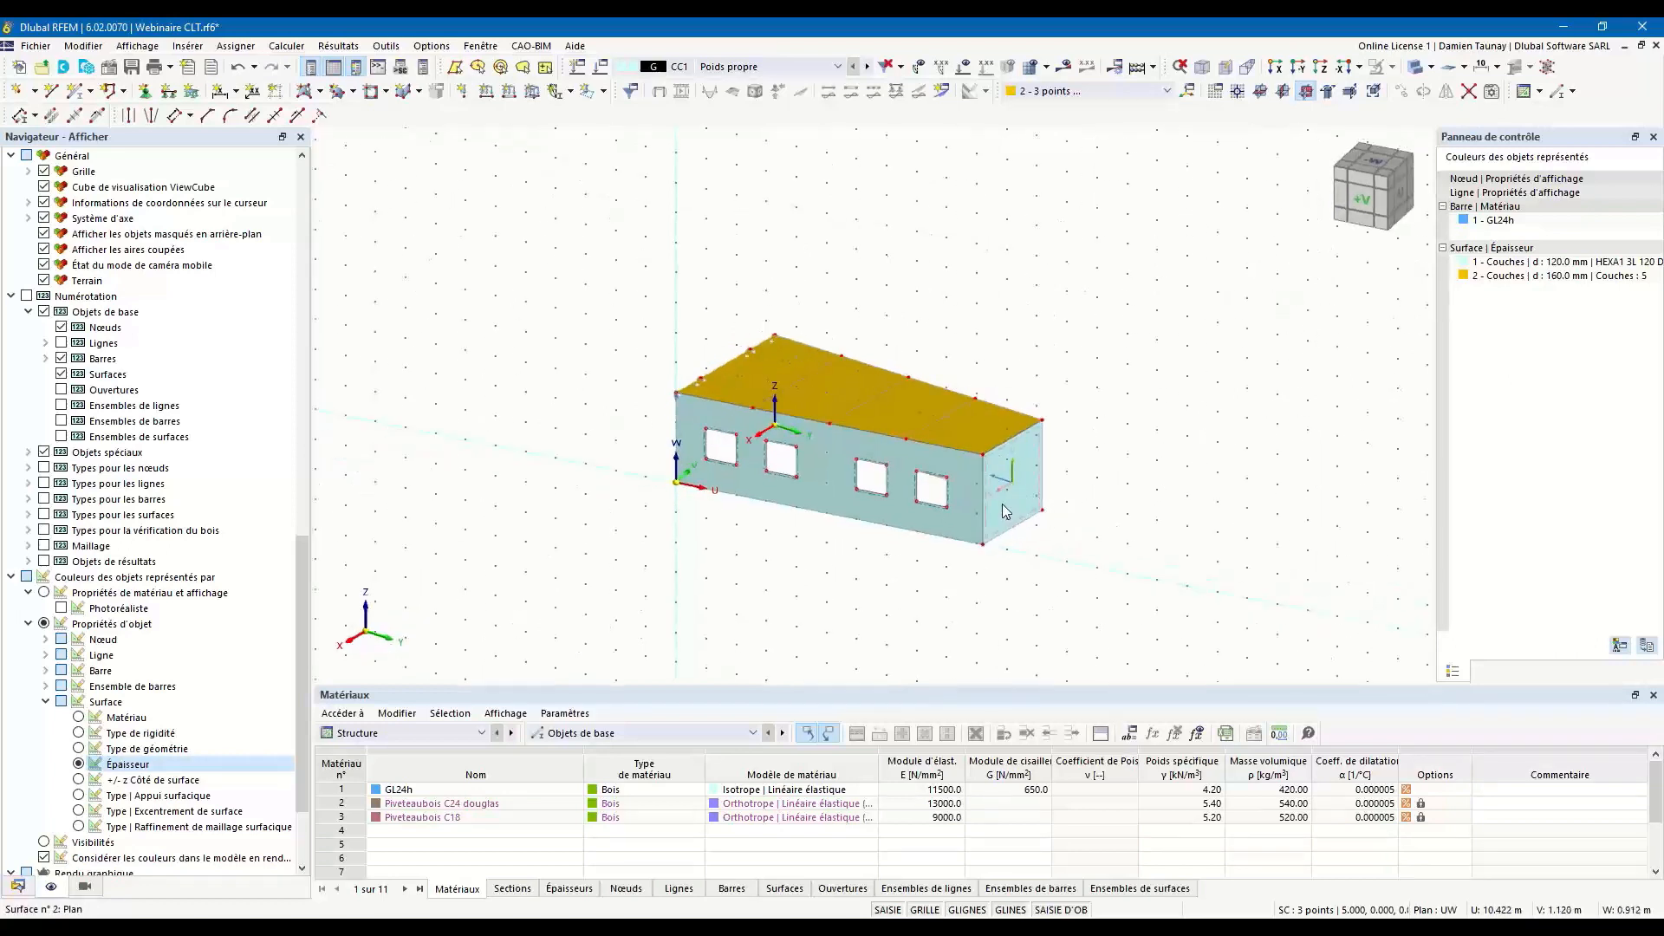
click(1151, 92)
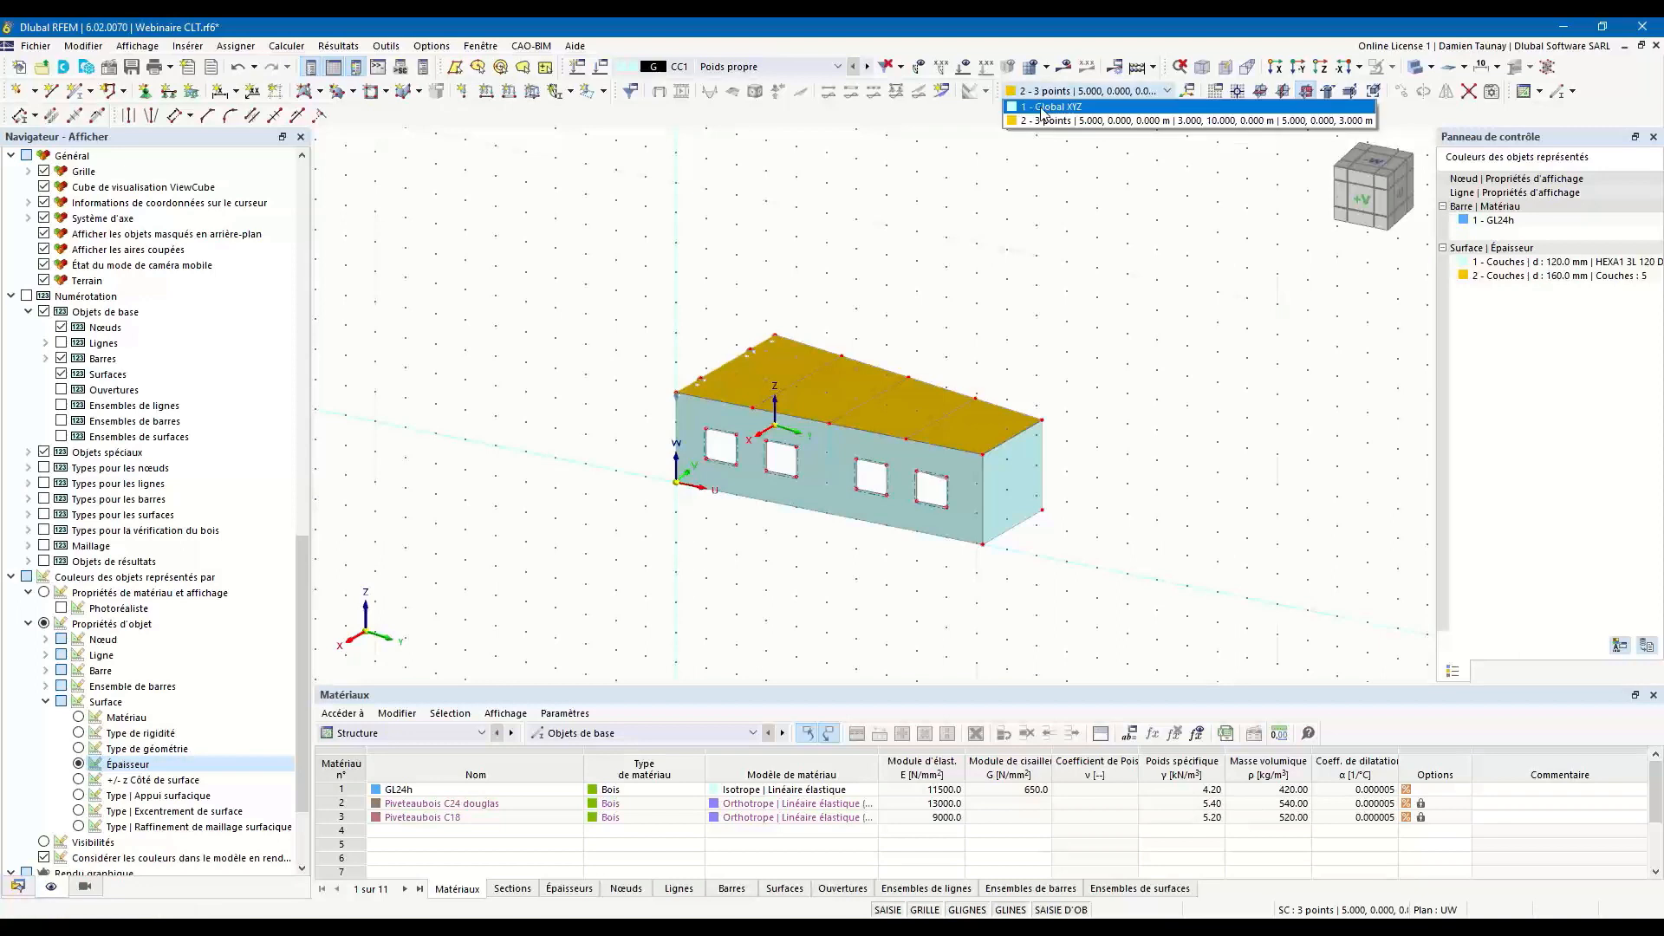
click(1043, 107)
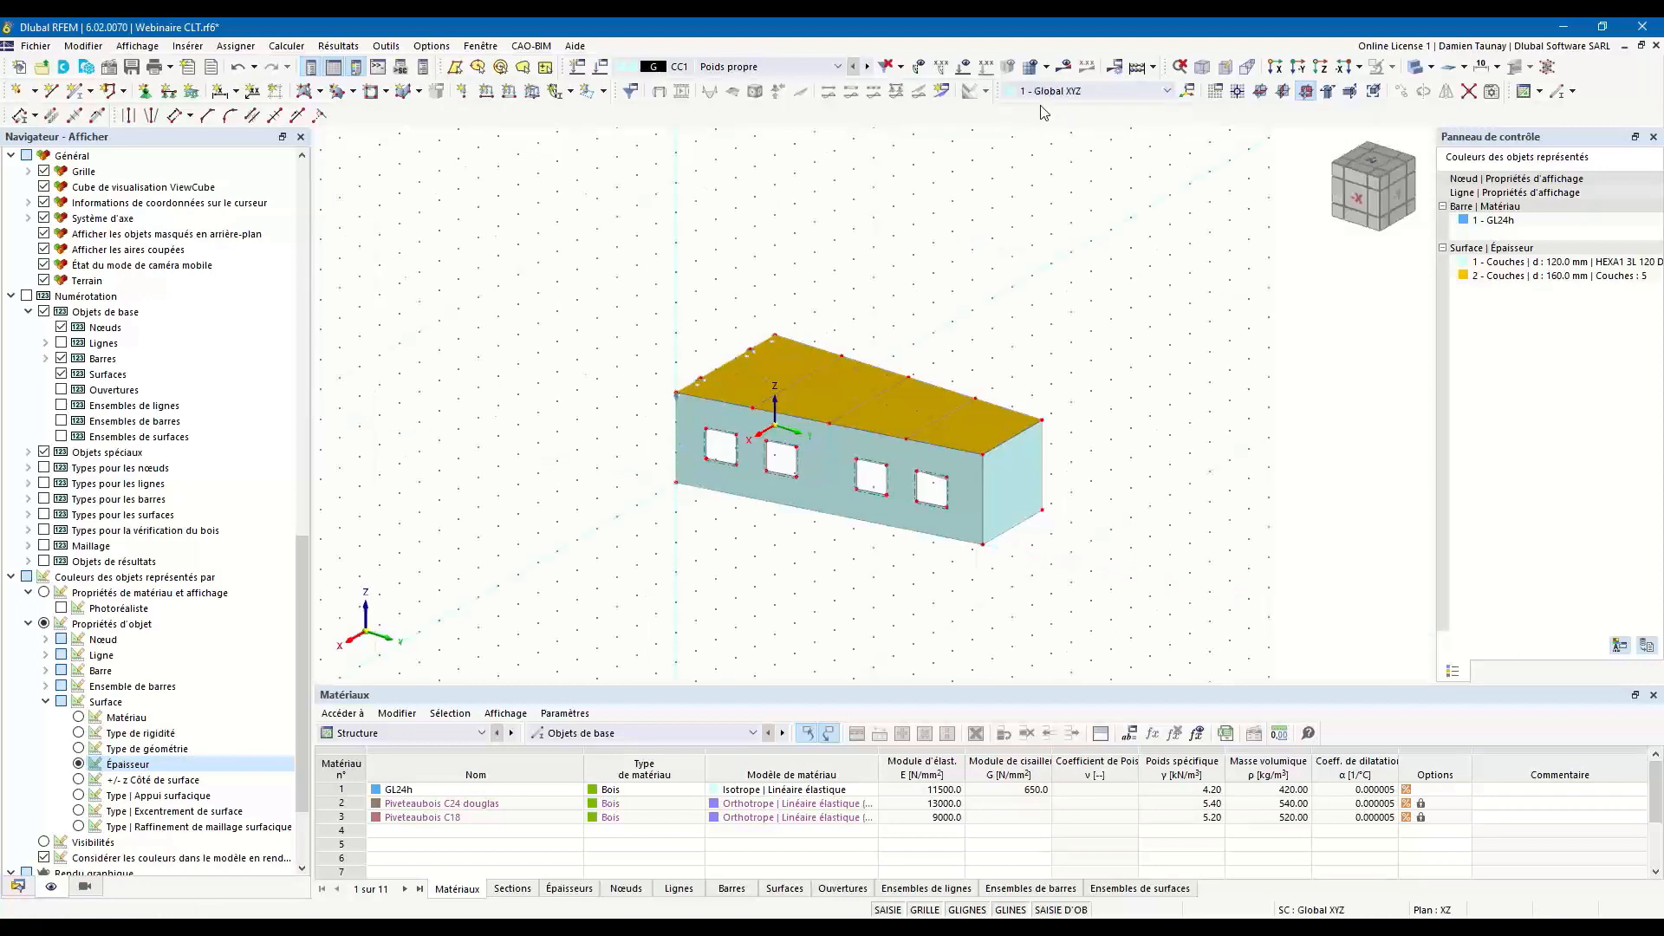
click(1237, 90)
click(982, 544)
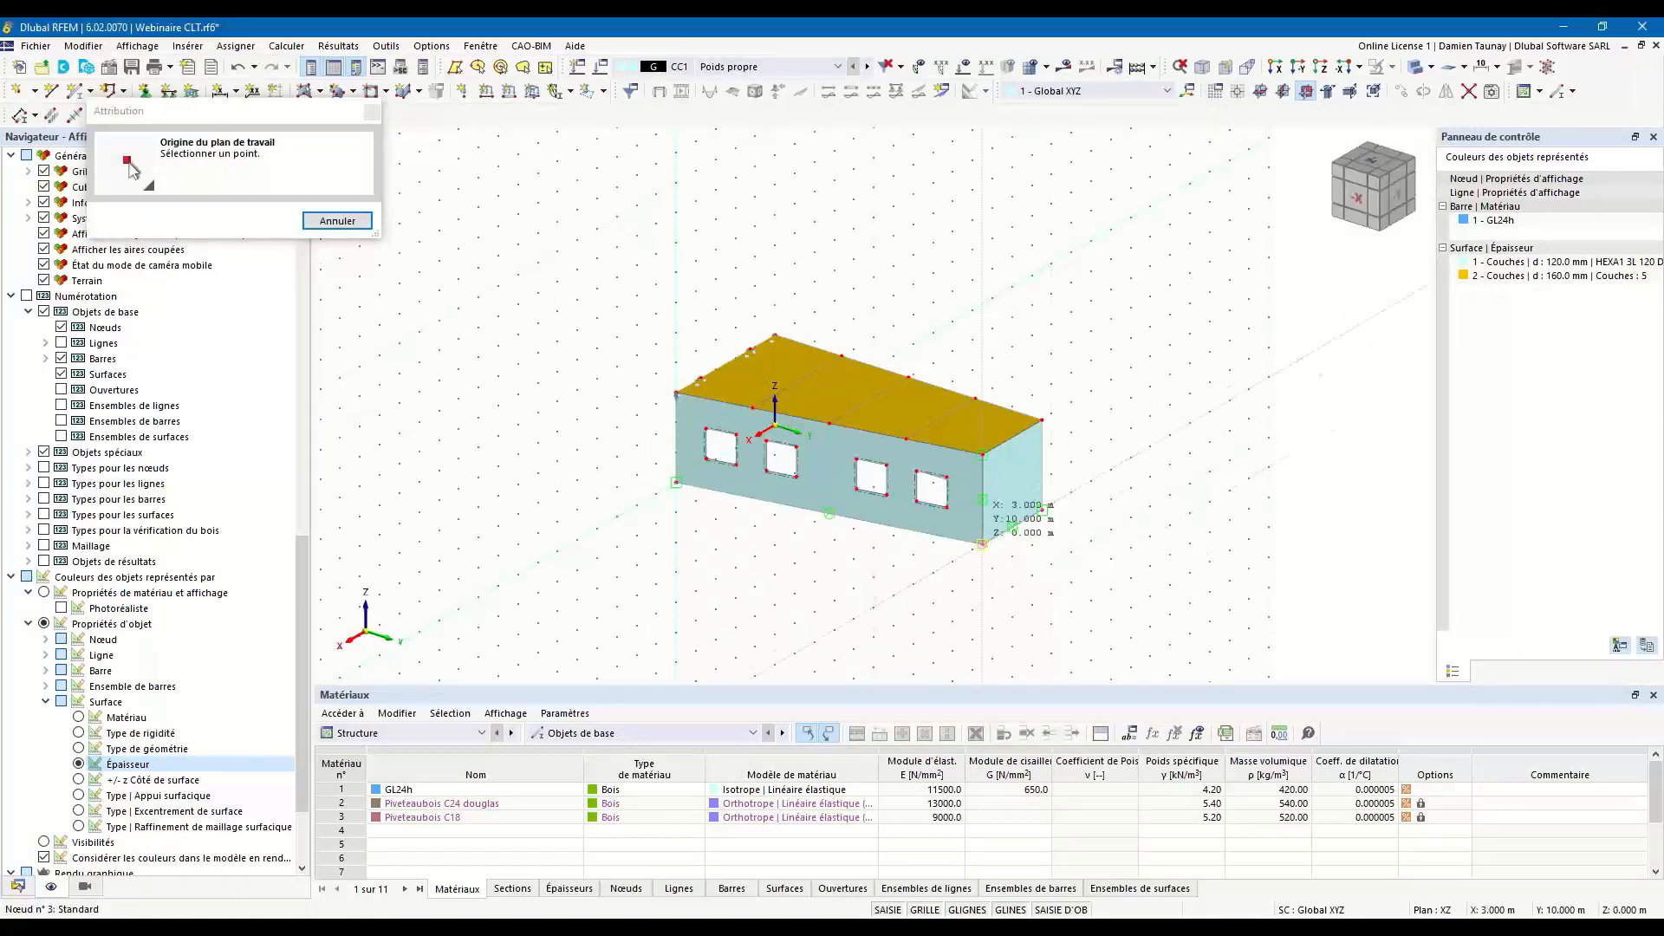
Create a rectangular opening in the rear end wall with its finishing corner at X = 1 m, Y = 10 m, Z = 2 m.
ctrl+middle_drag(1080, 544, 1006, 547)
scroll(991, 535, up, 2)
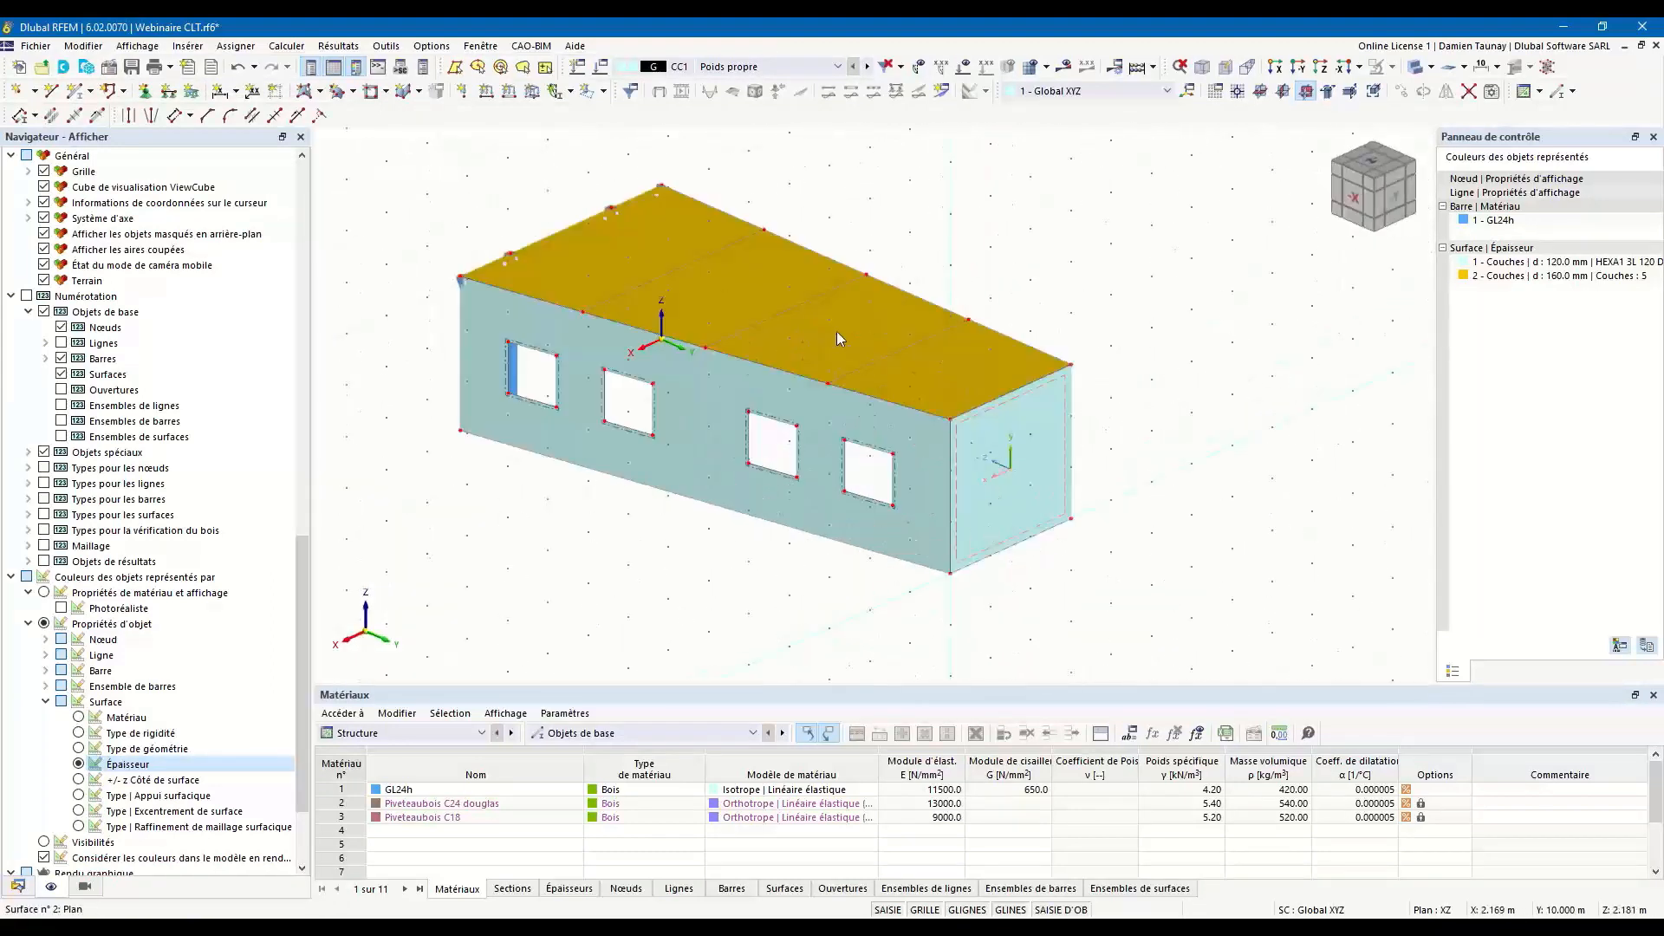
click(376, 94)
click(1018, 457)
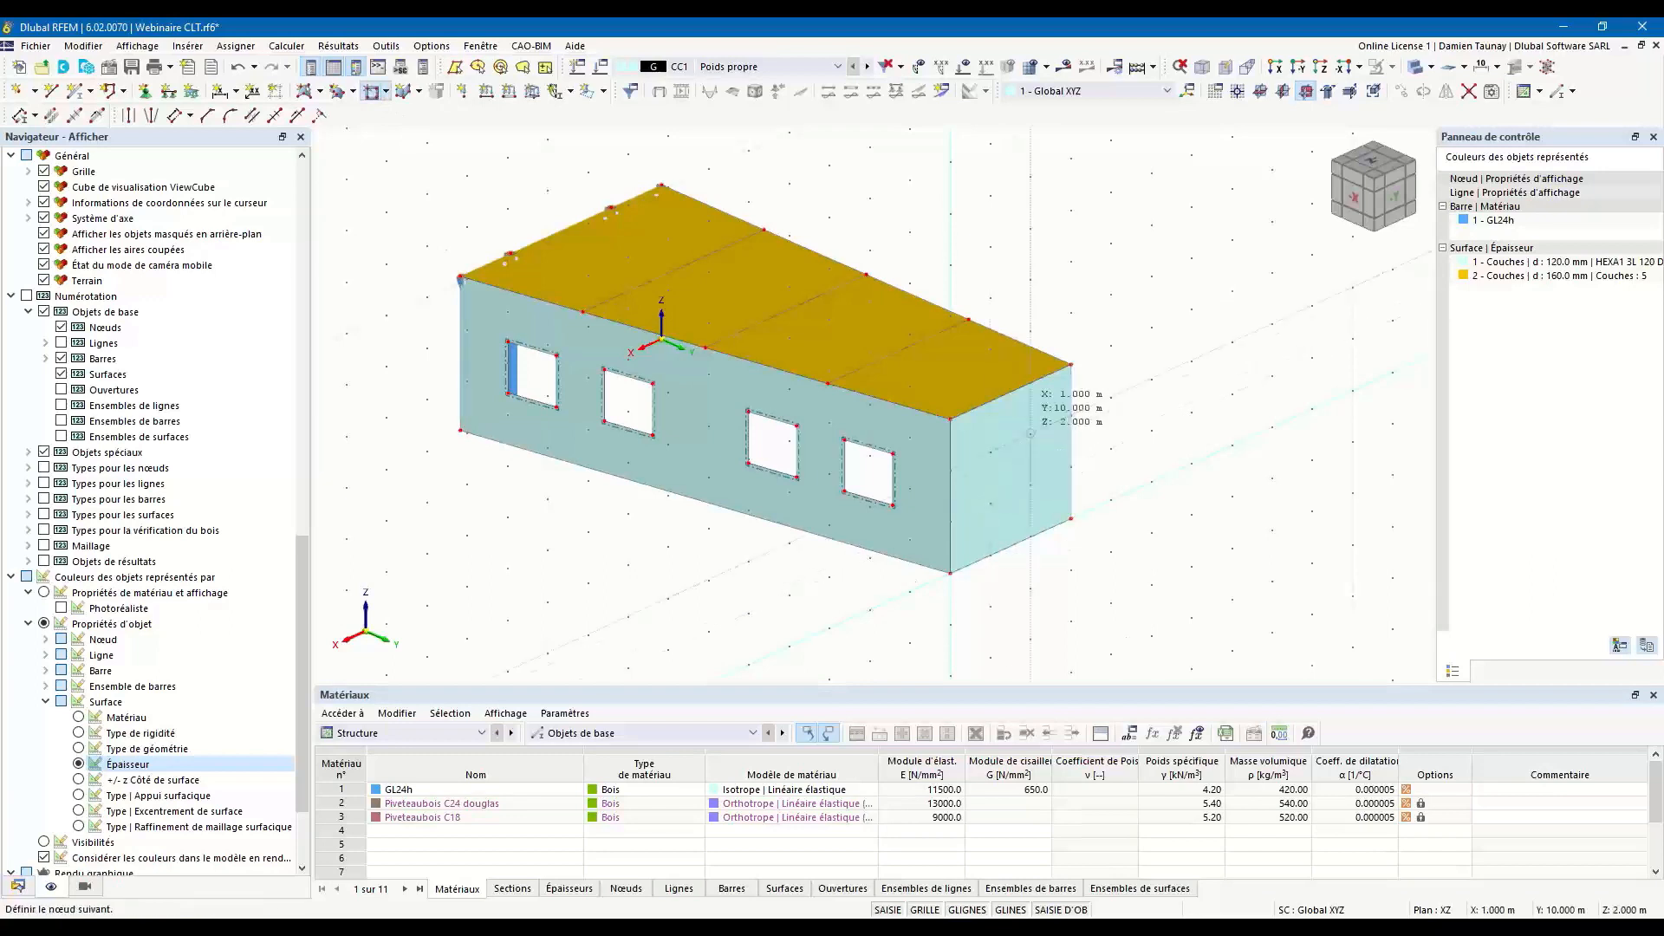
click(1118, 503)
key(Escape)
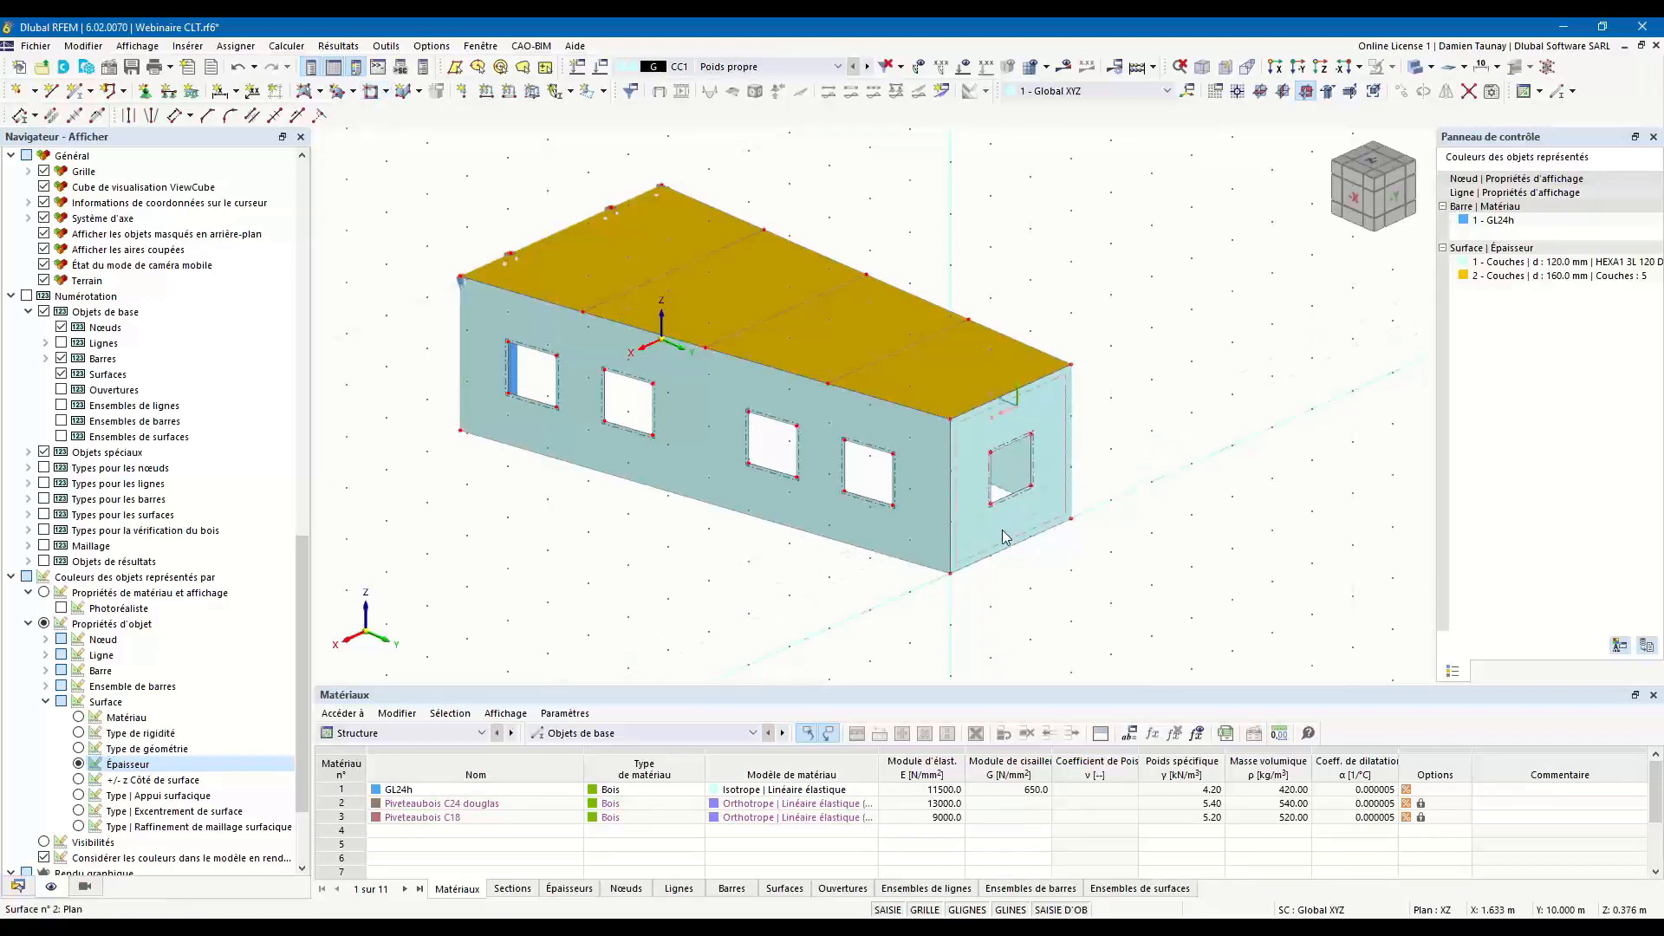
Raise the upper corner nodes of all side and rear wall openings together through their W coordinate.
ctrl+middle_drag(807, 610, 624, 525)
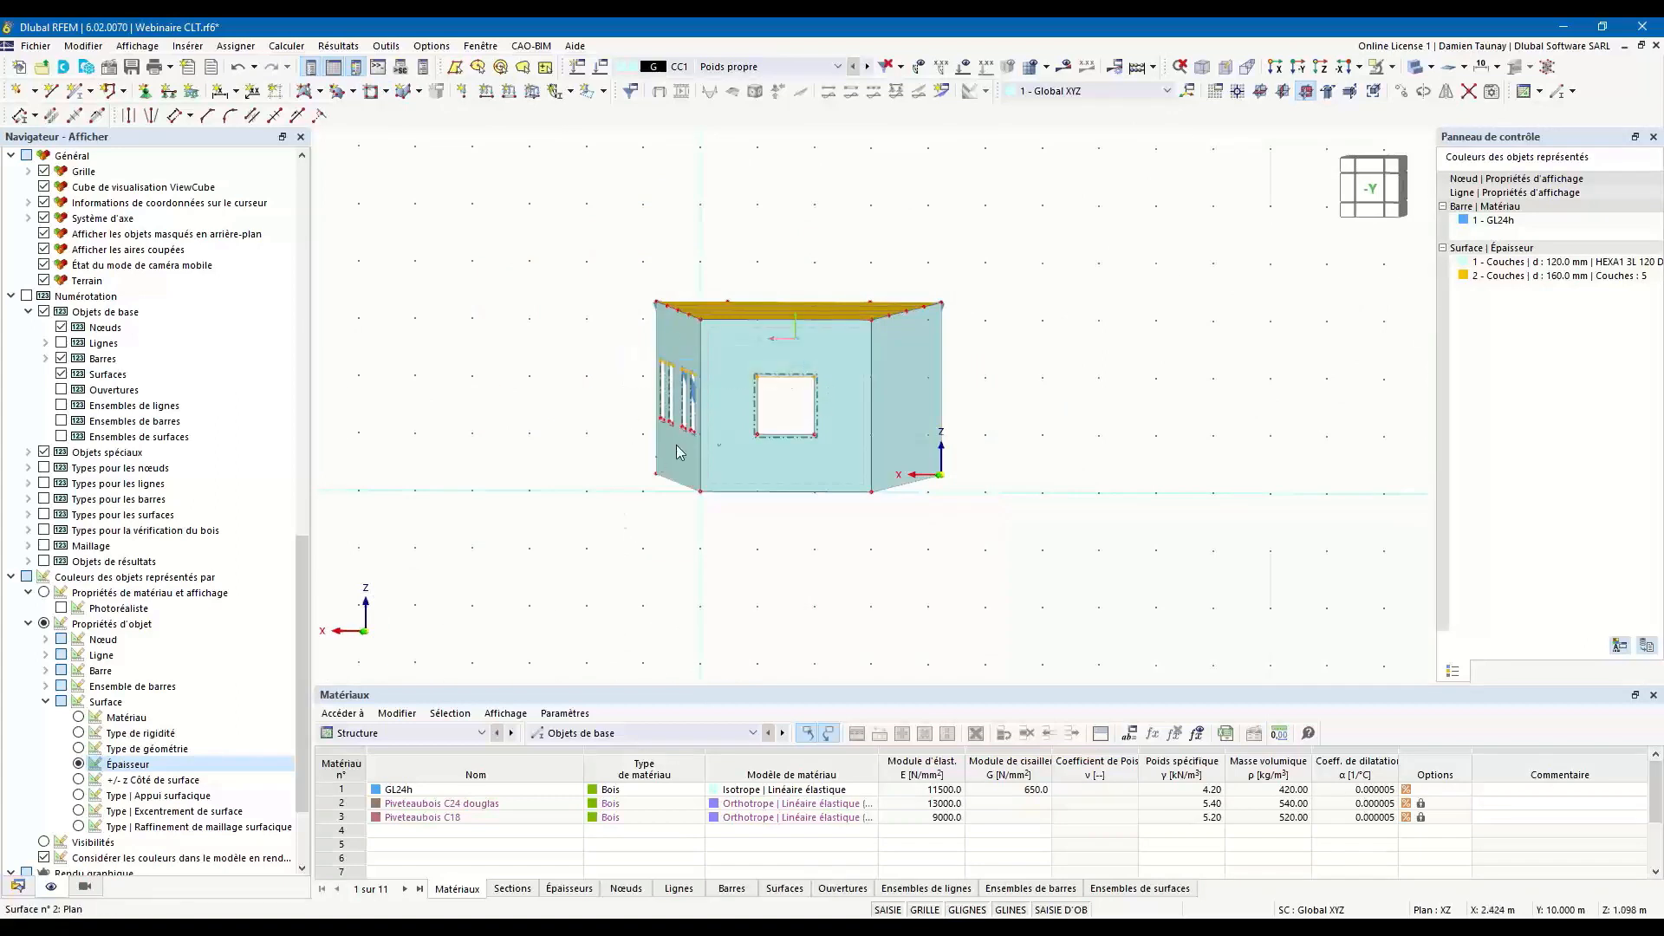
ctrl+middle_drag(780, 464, 851, 452)
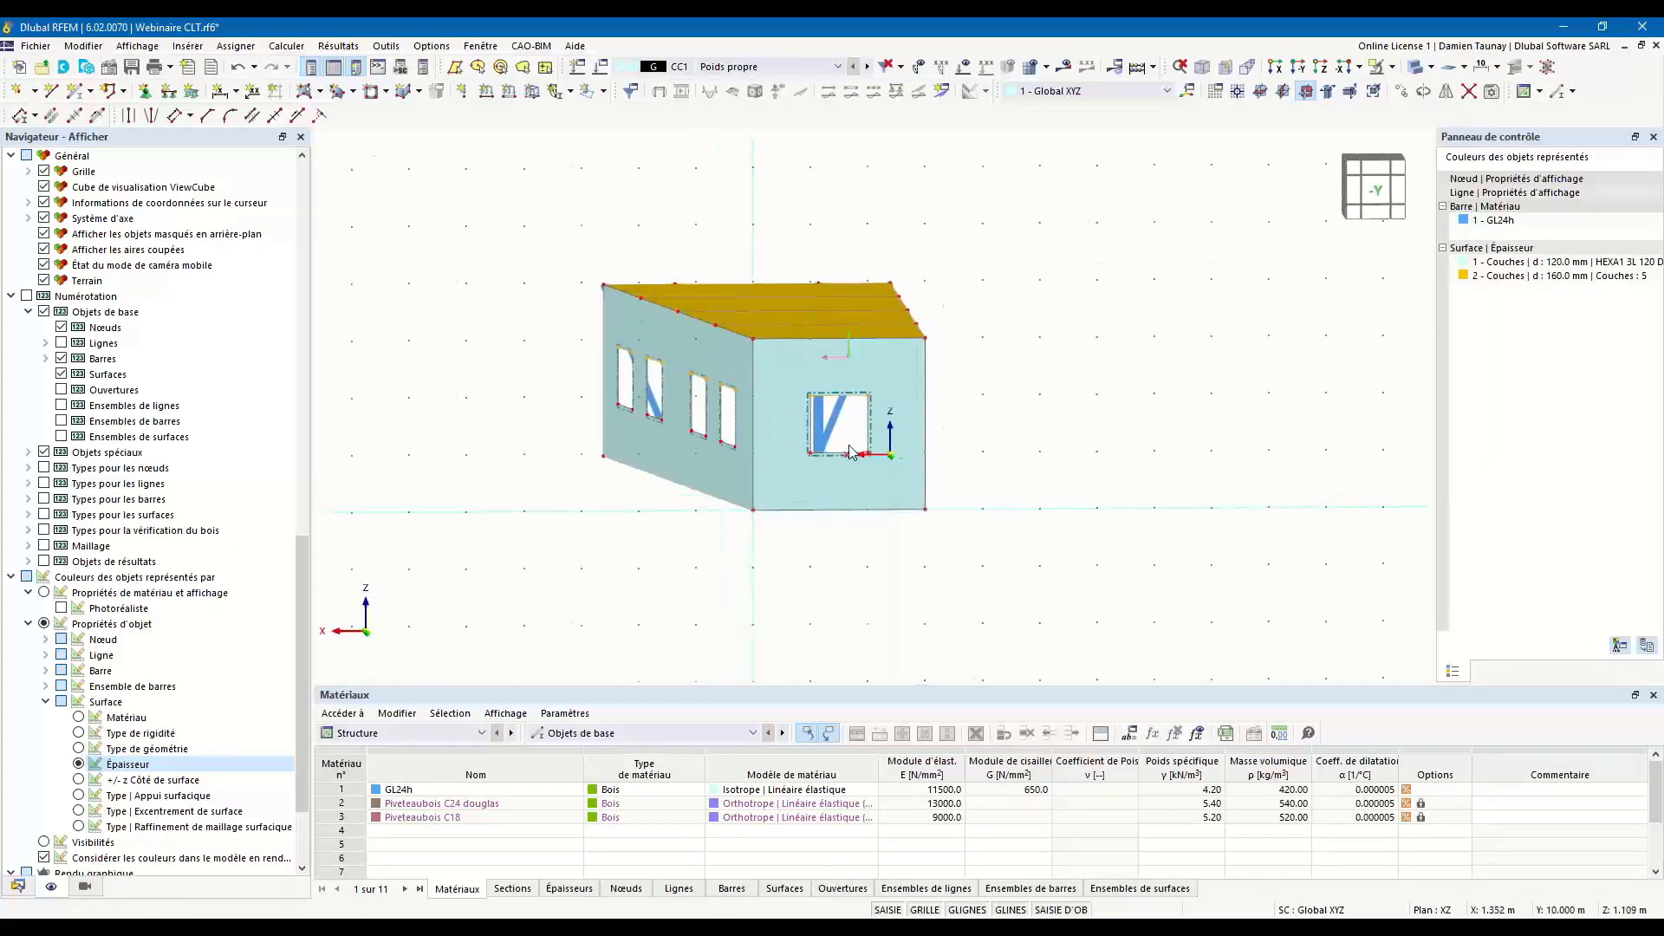
double_click(869, 397)
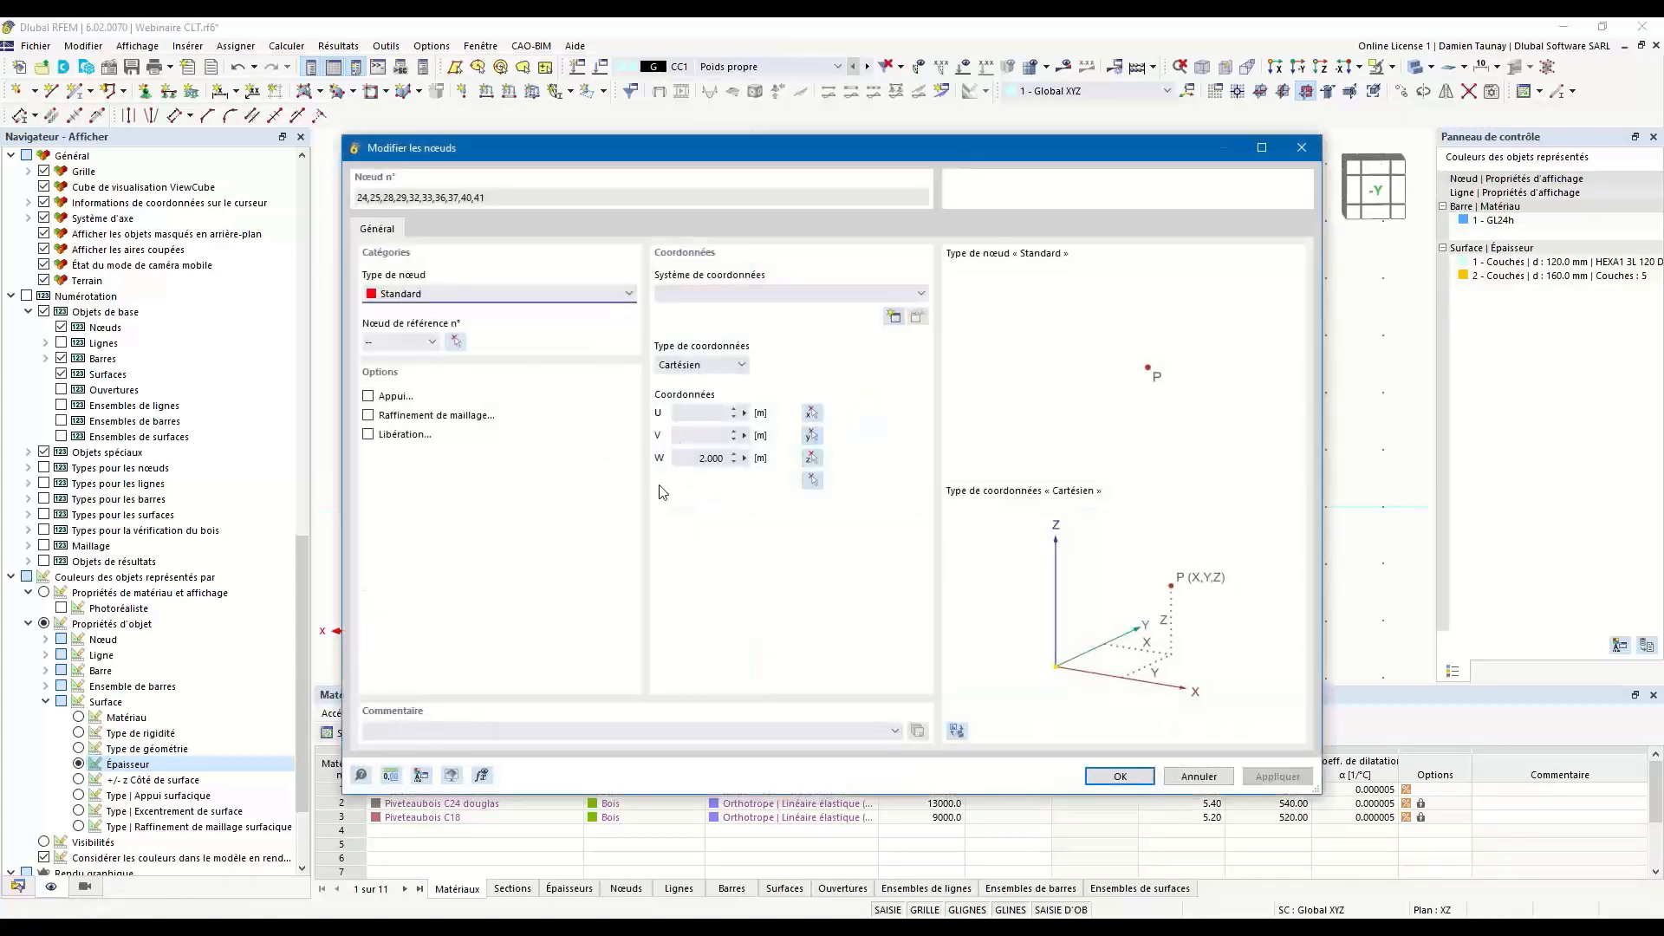
double_click(701, 462)
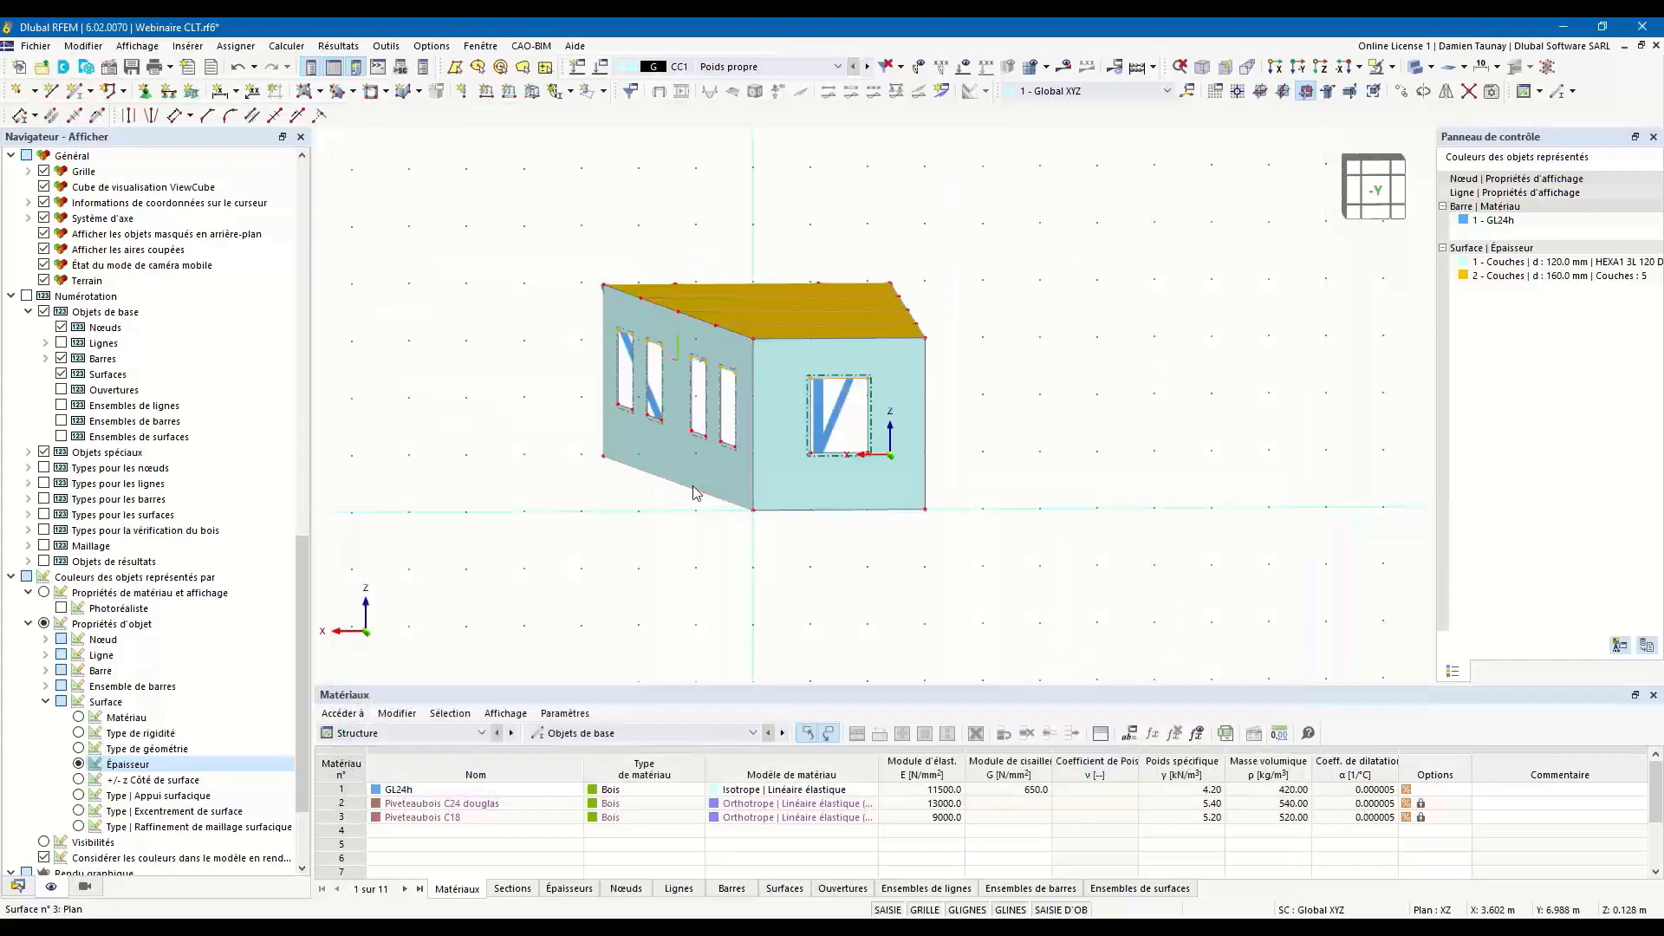
Display the whole building as a transparent solid model and hide the work plane grid.
ctrl+middle_drag(824, 520, 942, 565)
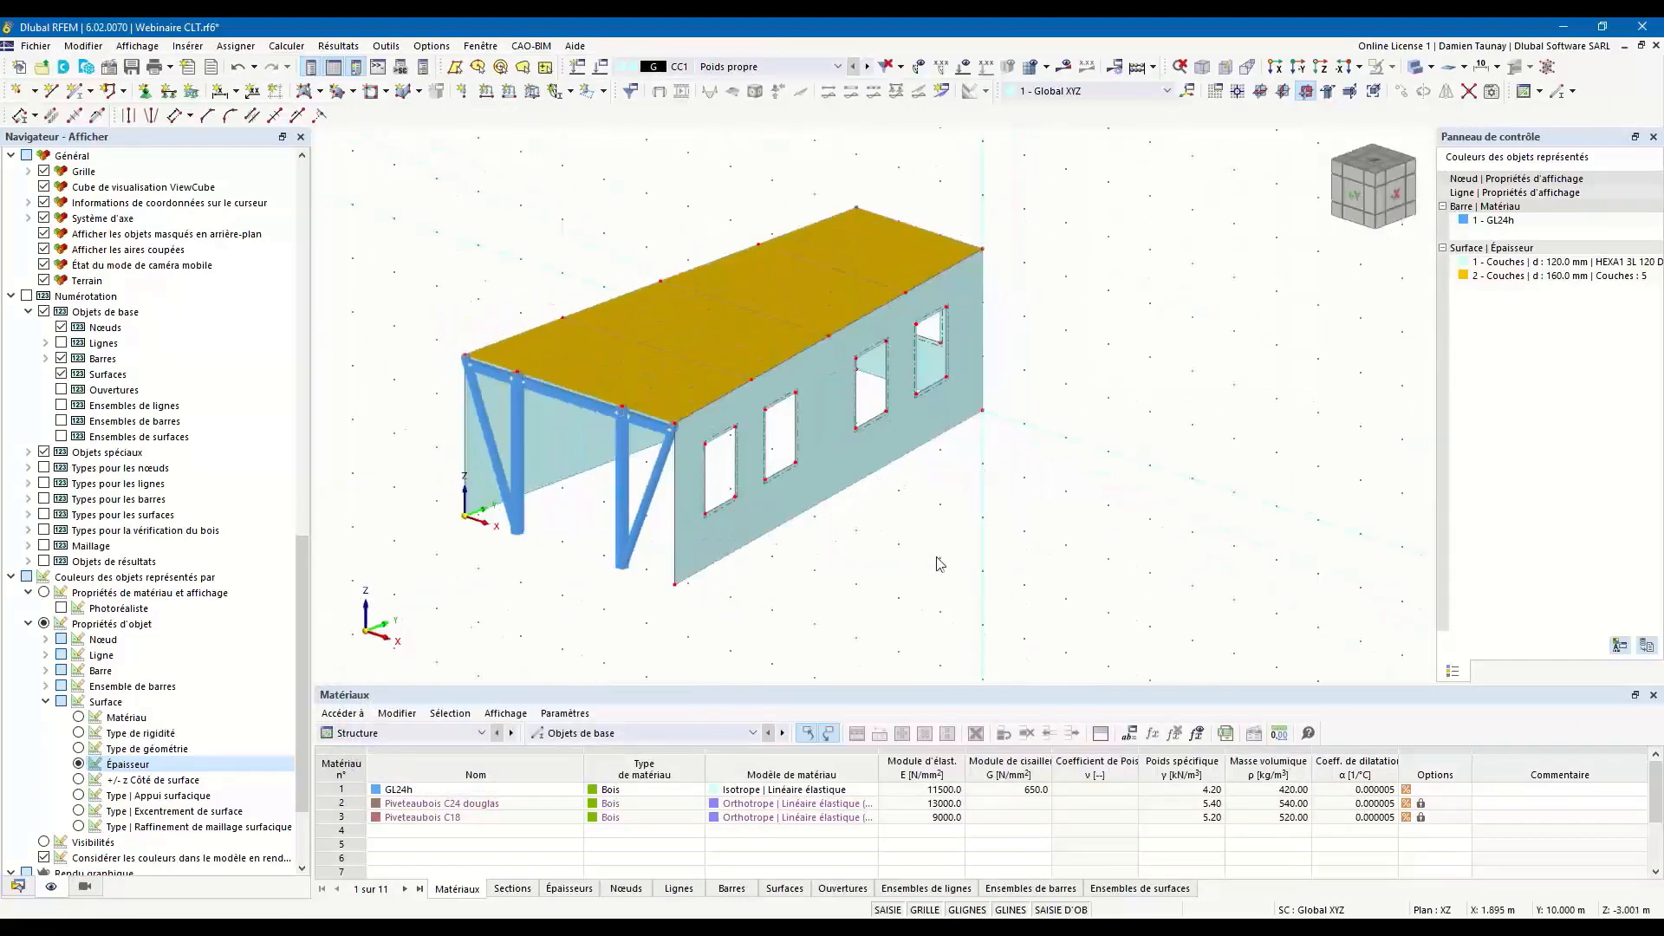
click(1416, 68)
ctrl+middle_drag(913, 554, 698, 568)
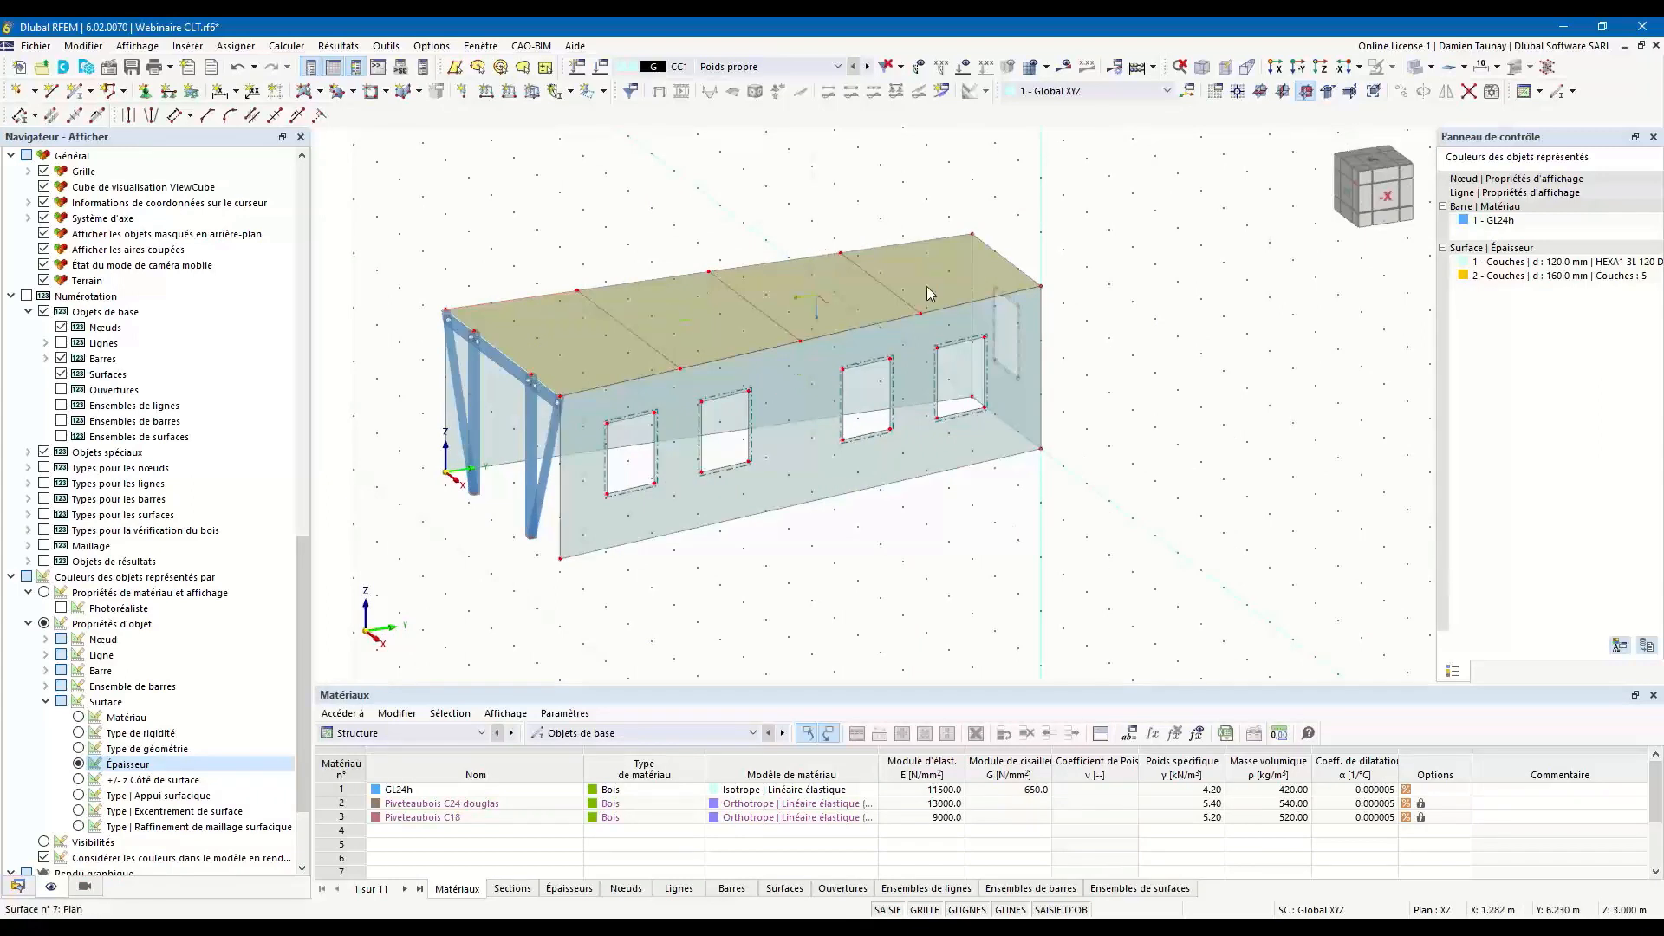
ctrl+middle_drag(725, 631, 751, 647)
middle_drag(554, 614, 669, 606)
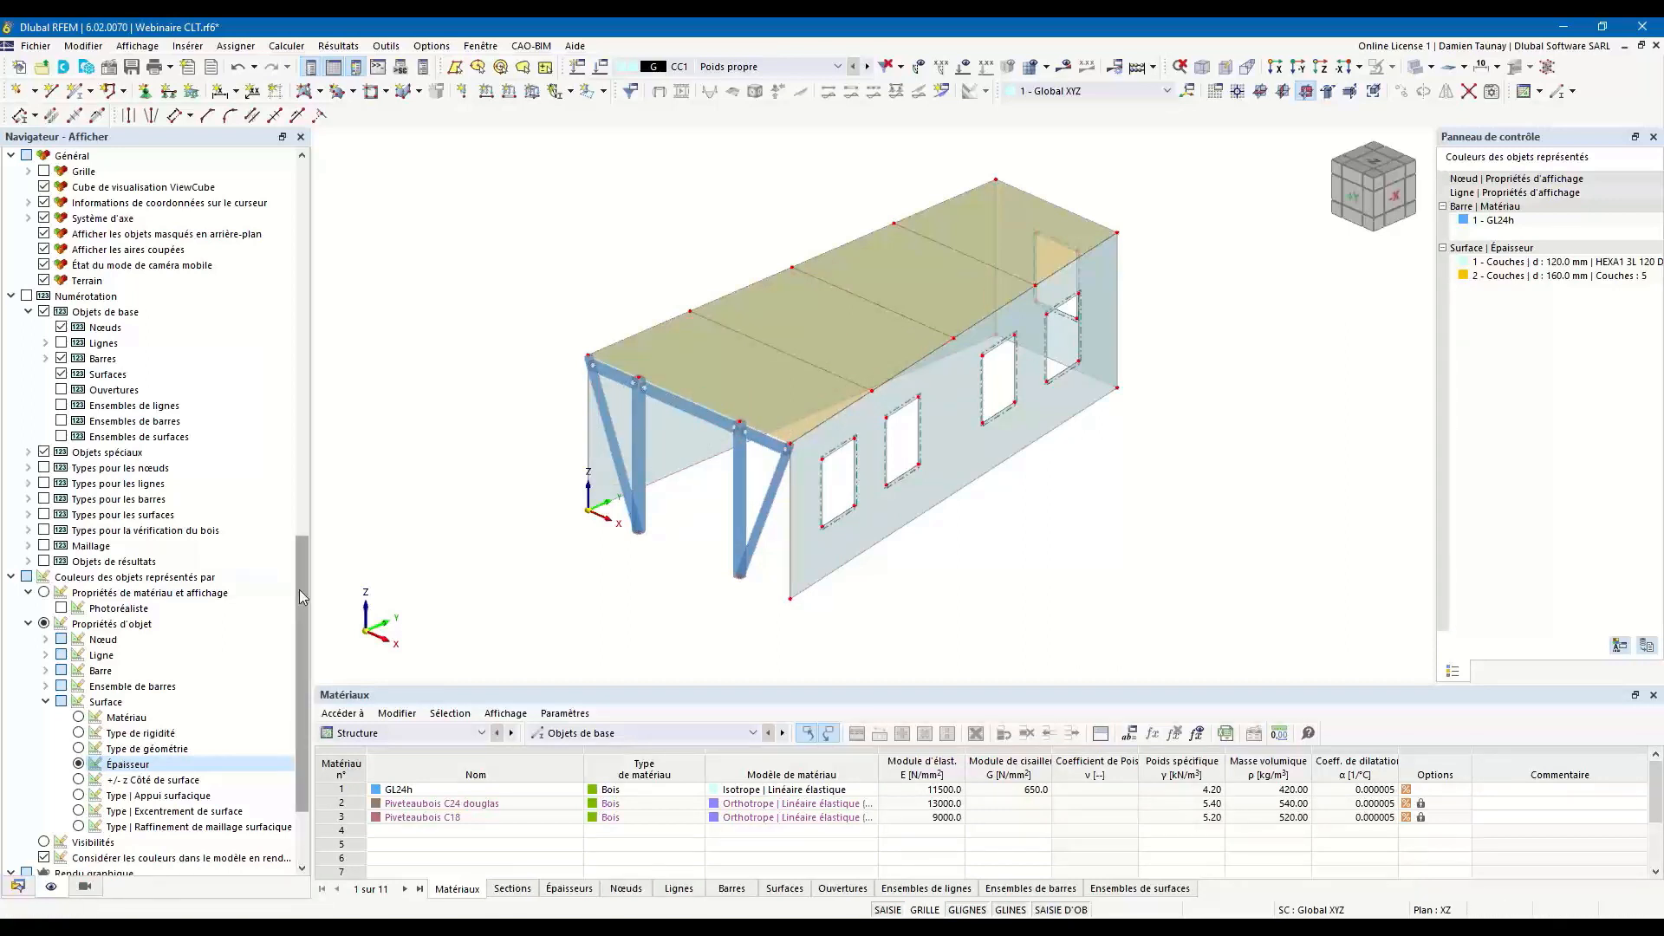
Open a new line hinge definition from the model's line types.
scroll(161, 780, down, 15)
scroll(161, 780, up, 2)
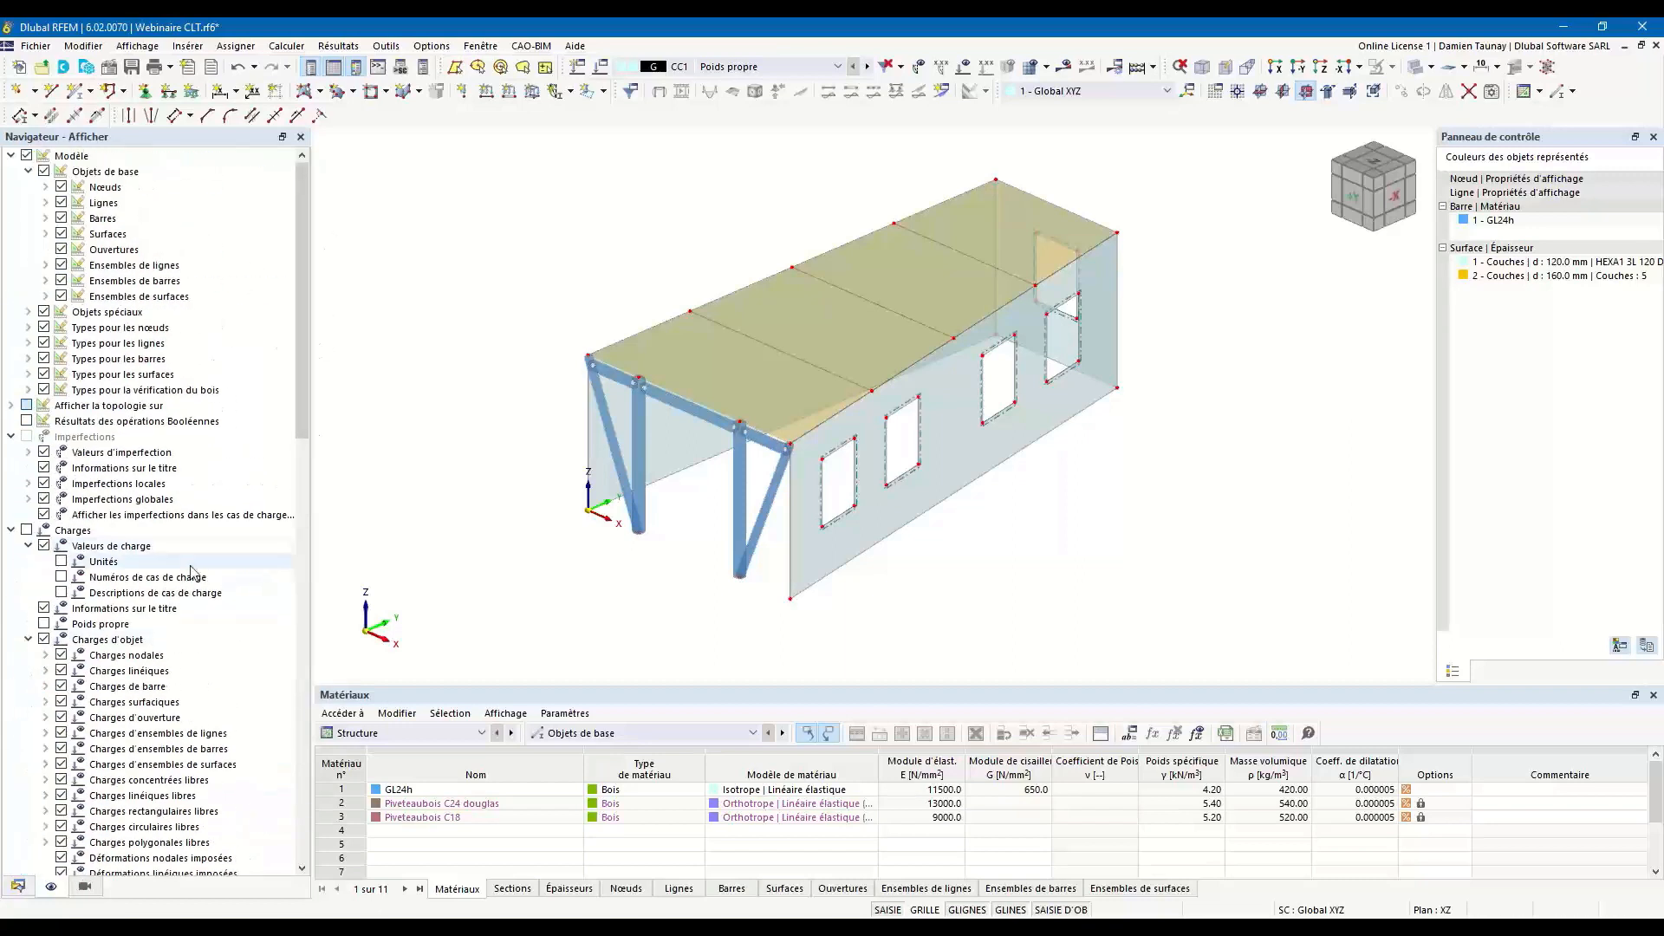
click(17, 886)
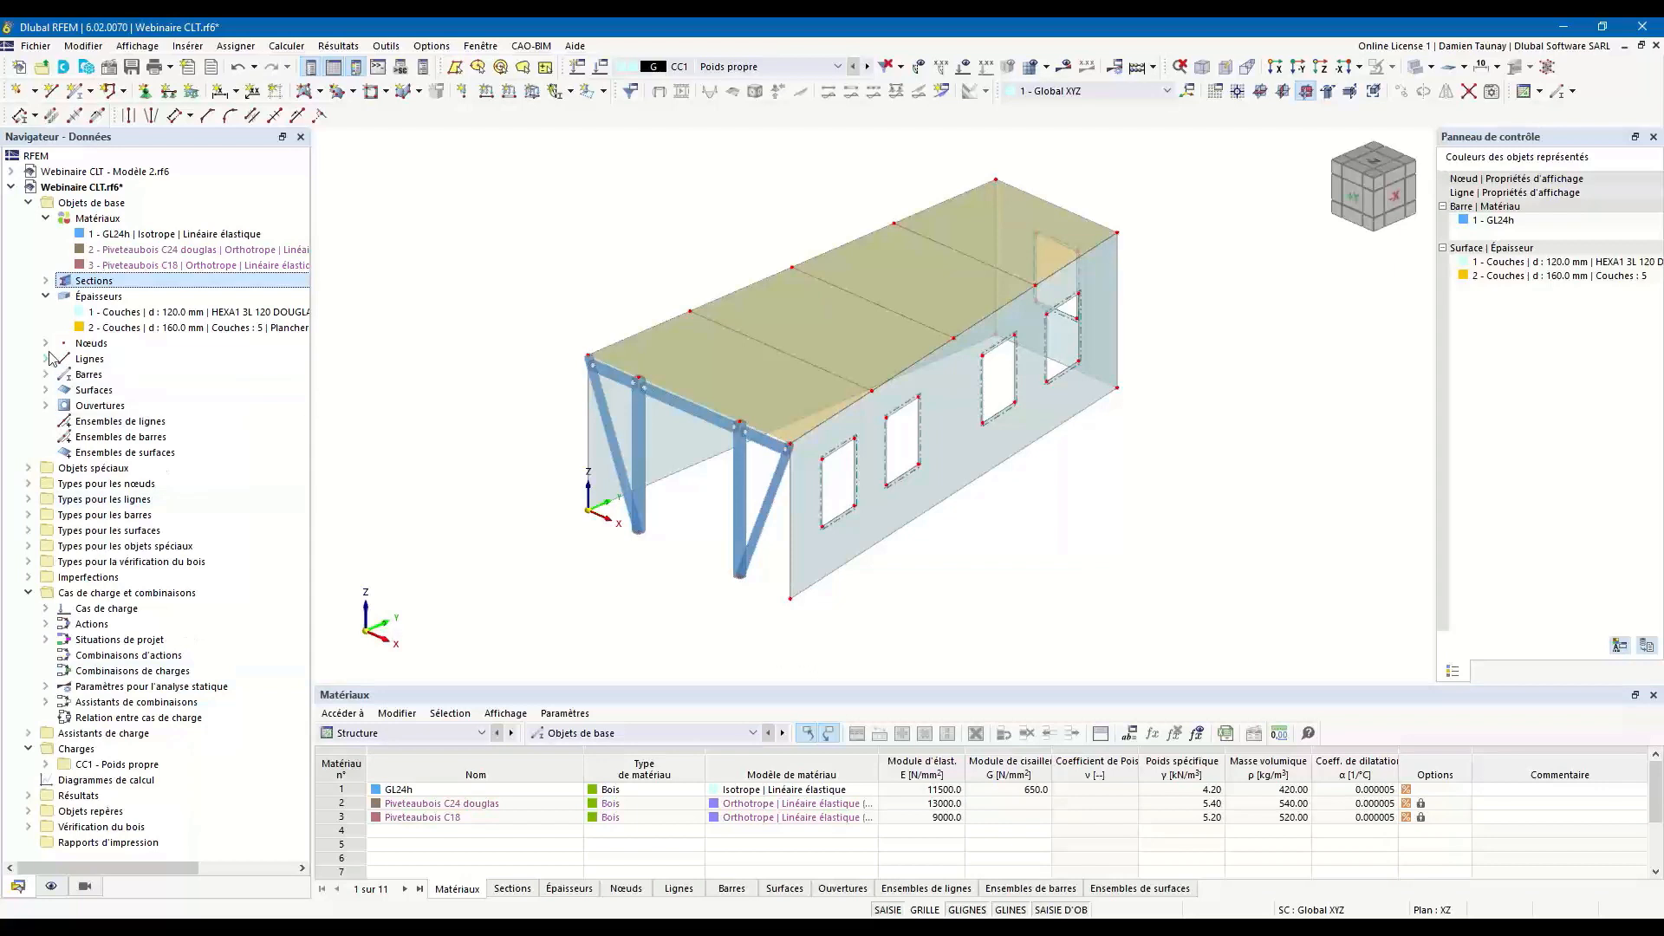
click(29, 500)
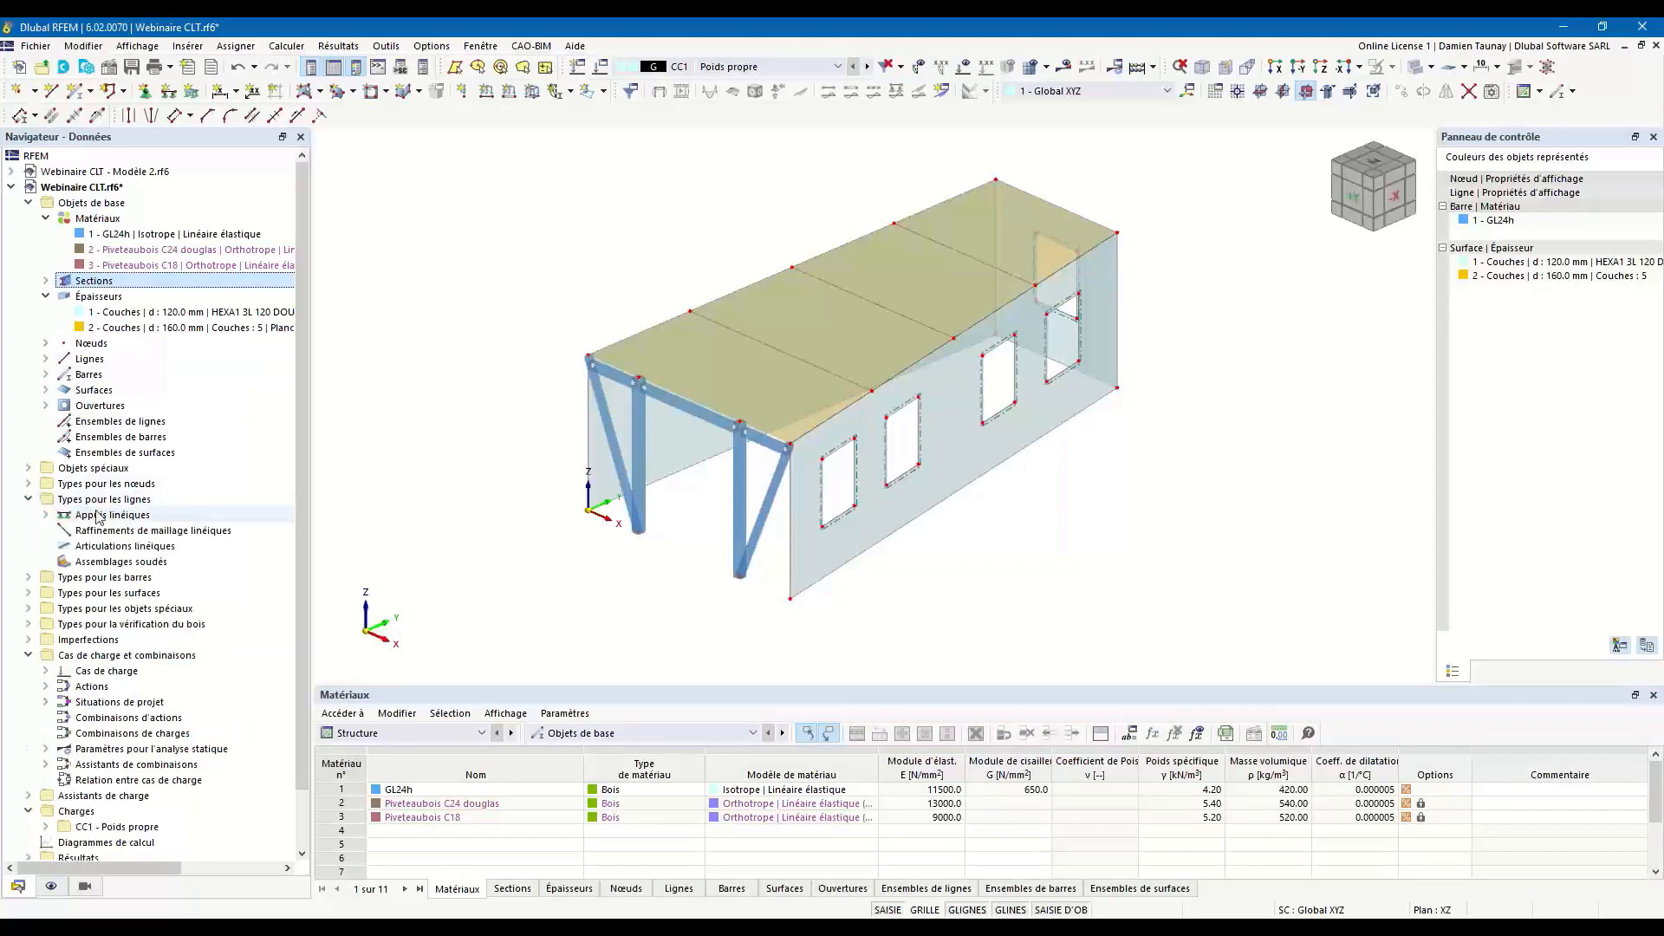
click(134, 551)
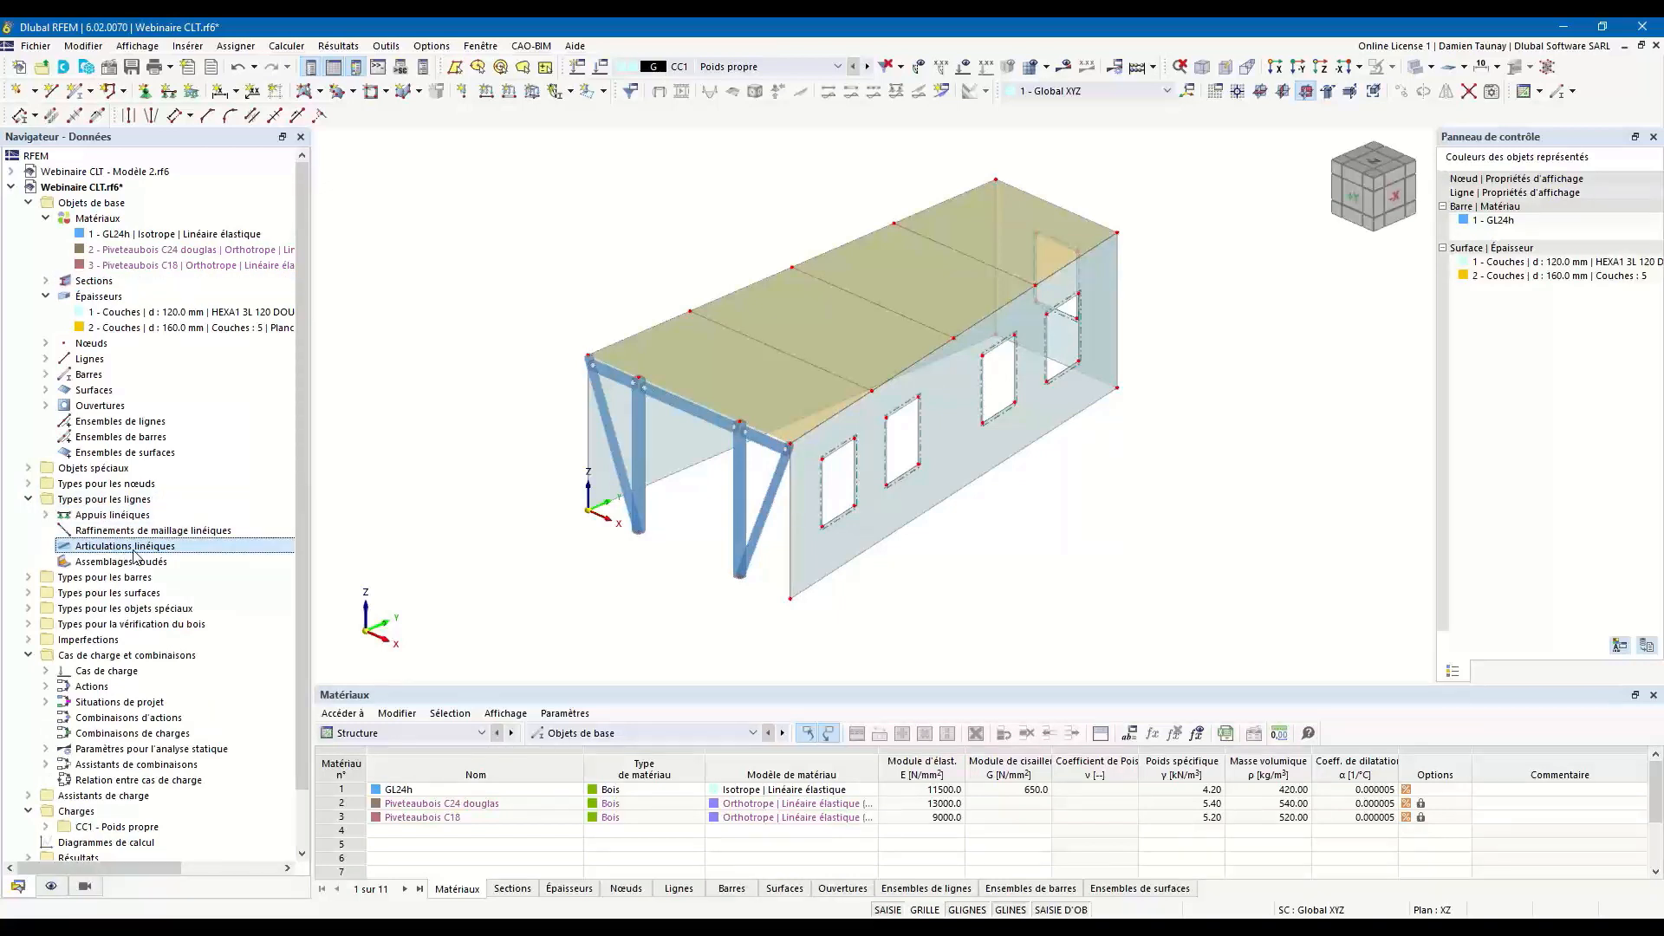
double_click(134, 553)
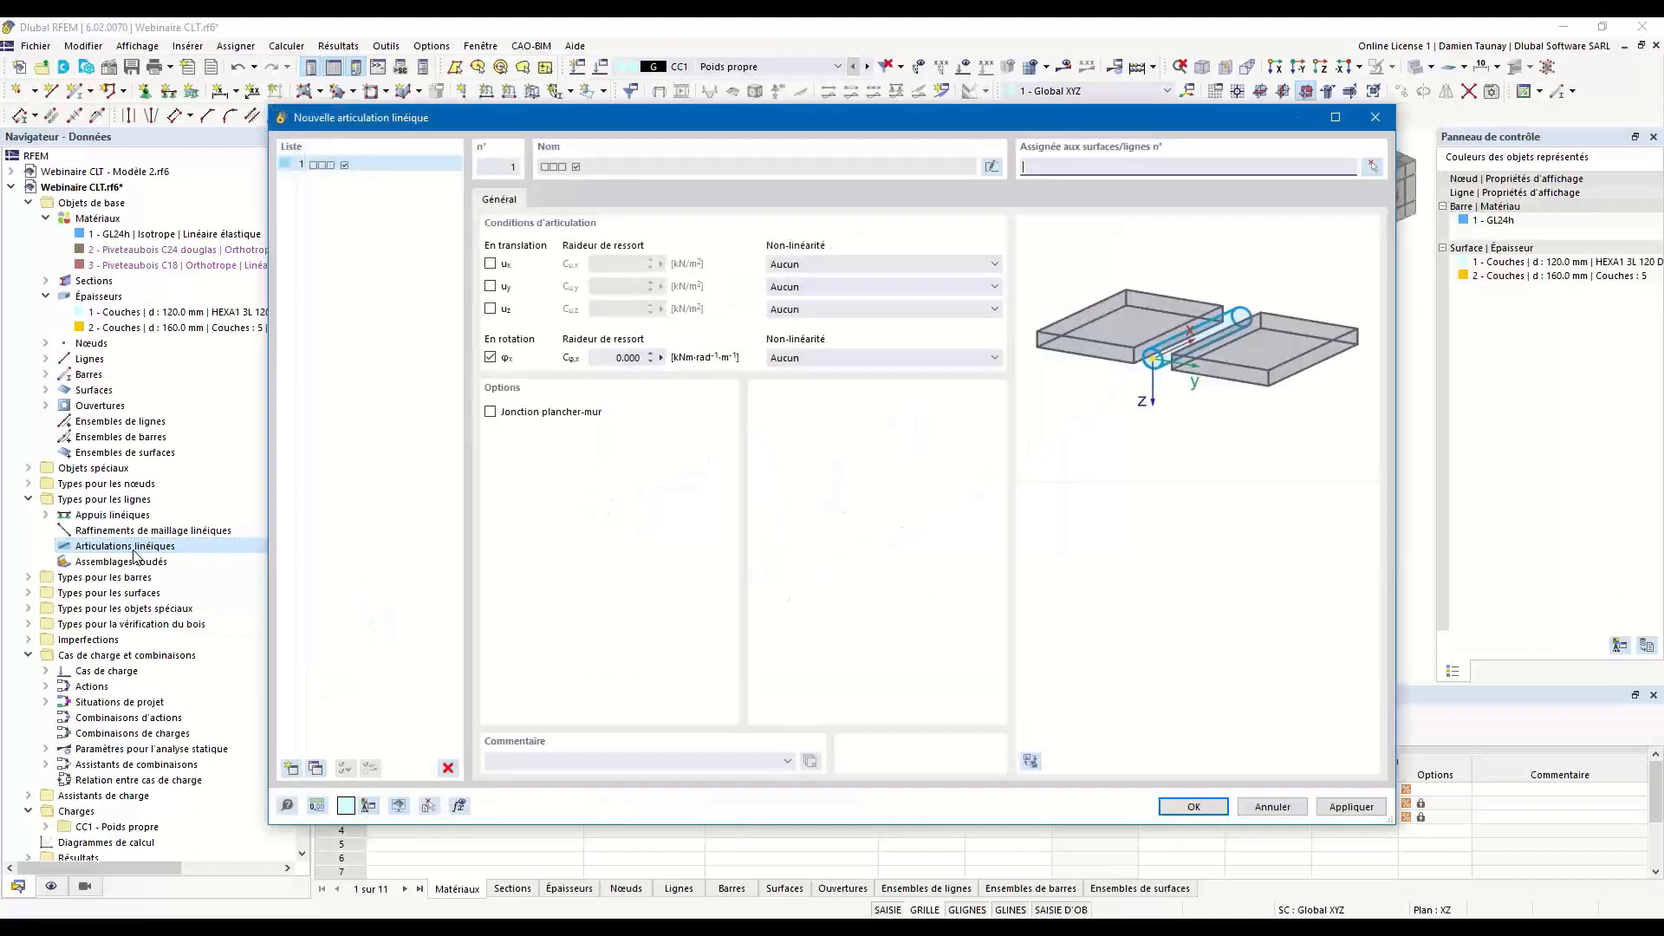
mouse_move(850, 124)
mouse_down()
mouse_move(870, 241)
mouse_move(840, 141)
mouse_up()
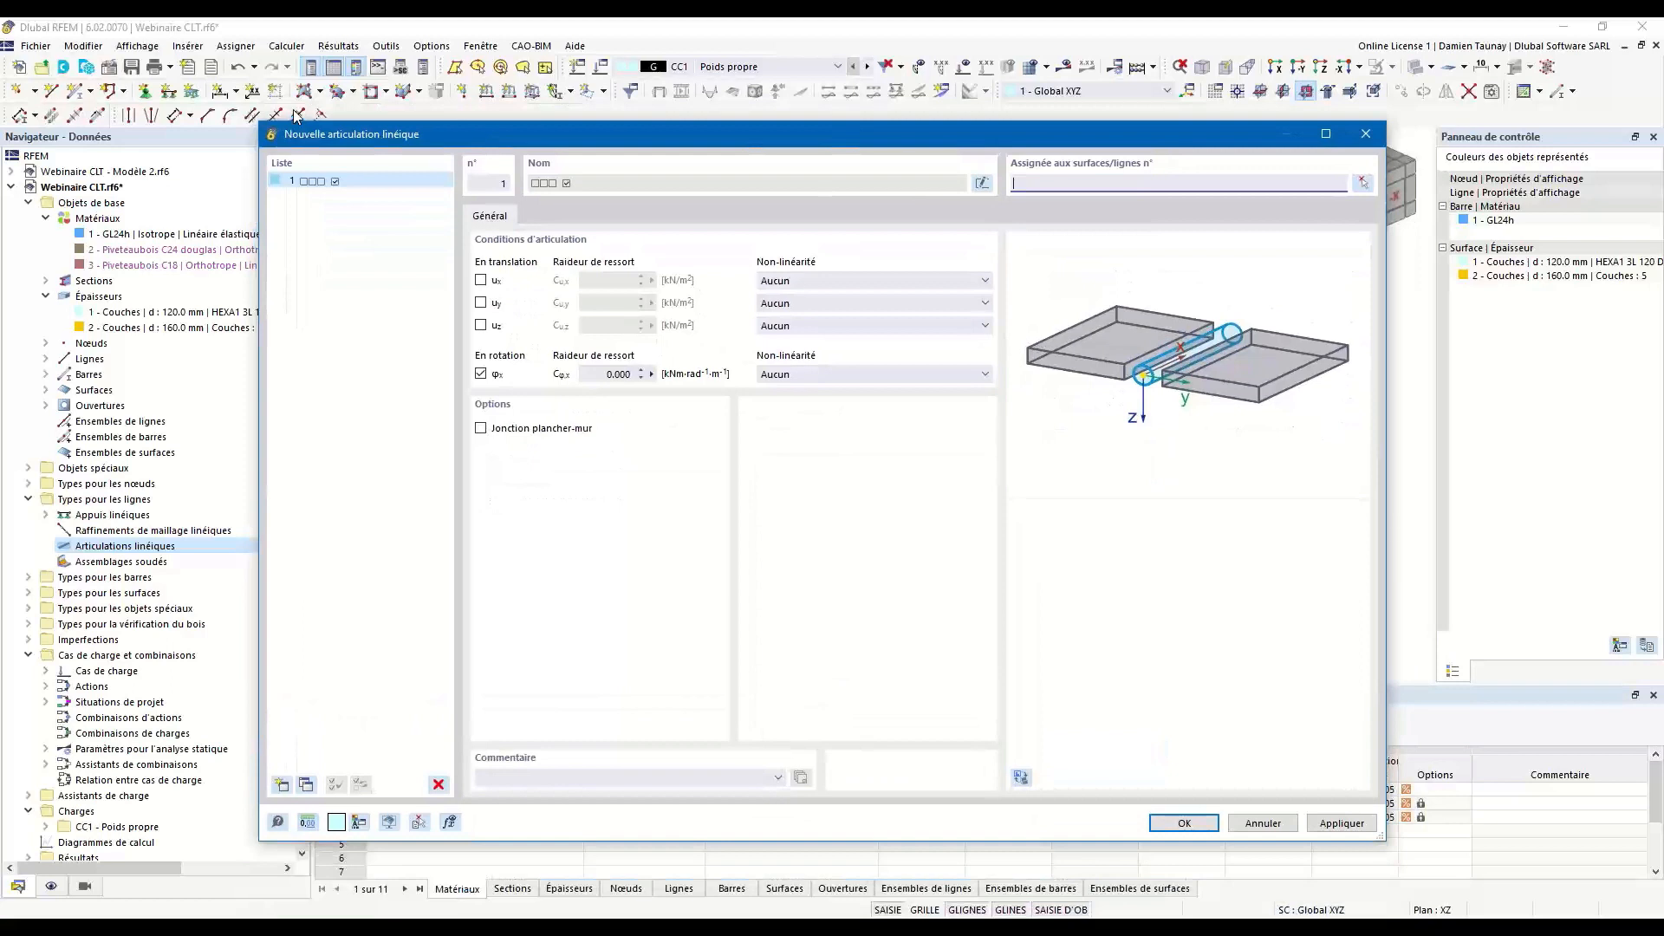
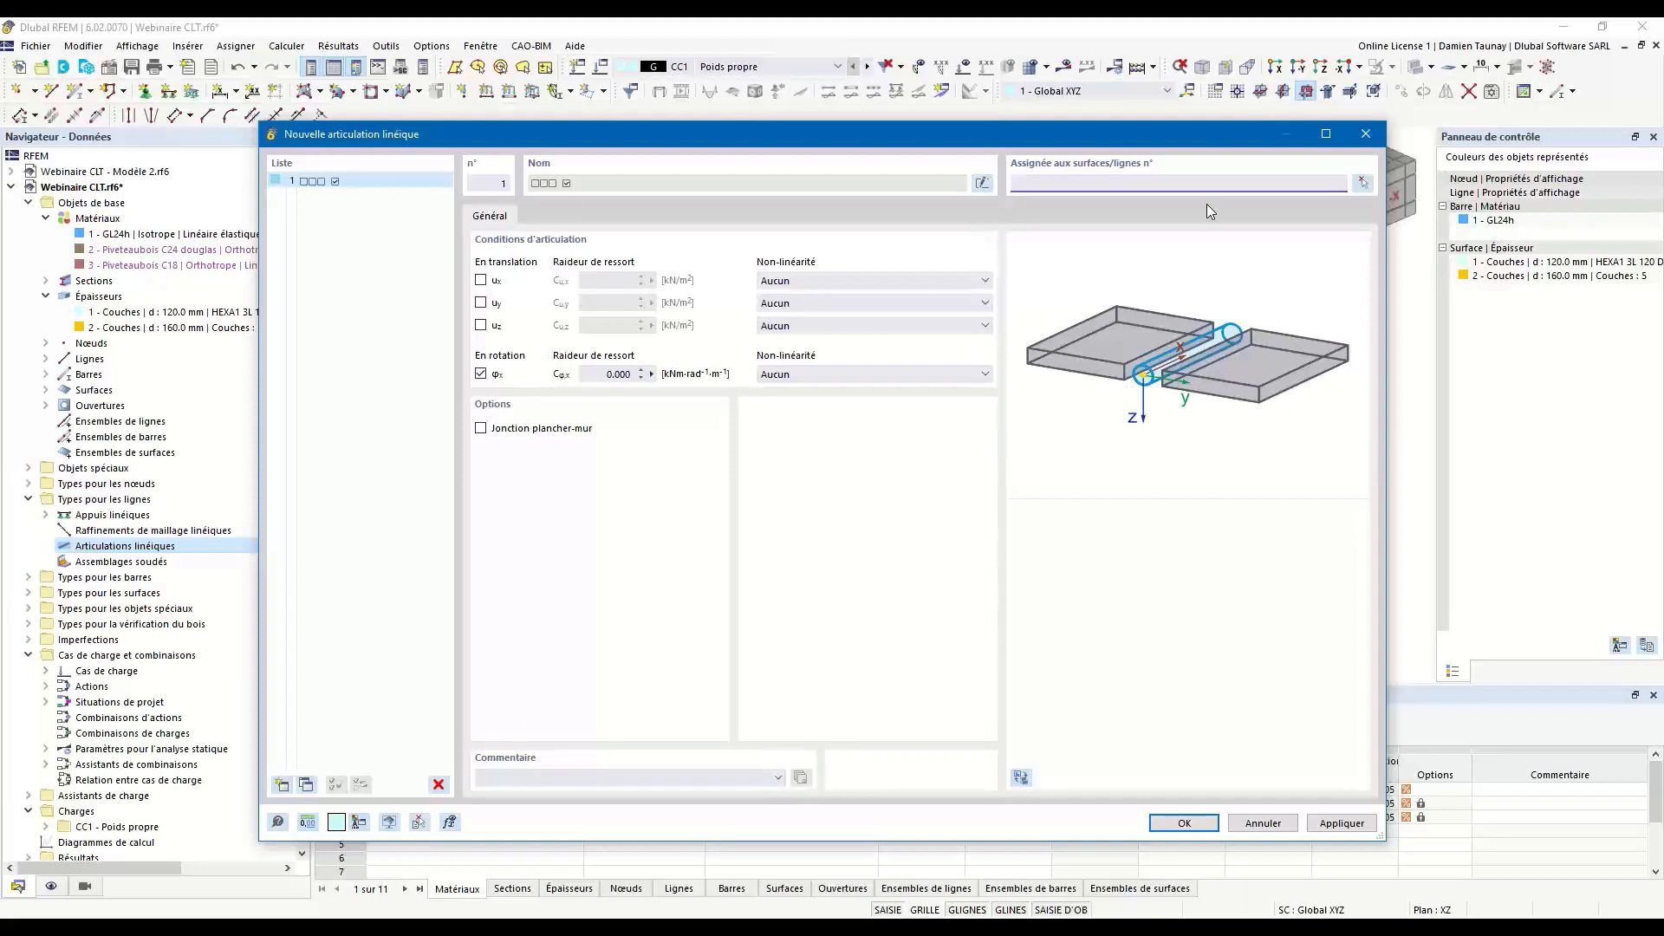
click(481, 280)
click(481, 302)
click(481, 325)
click(481, 325)
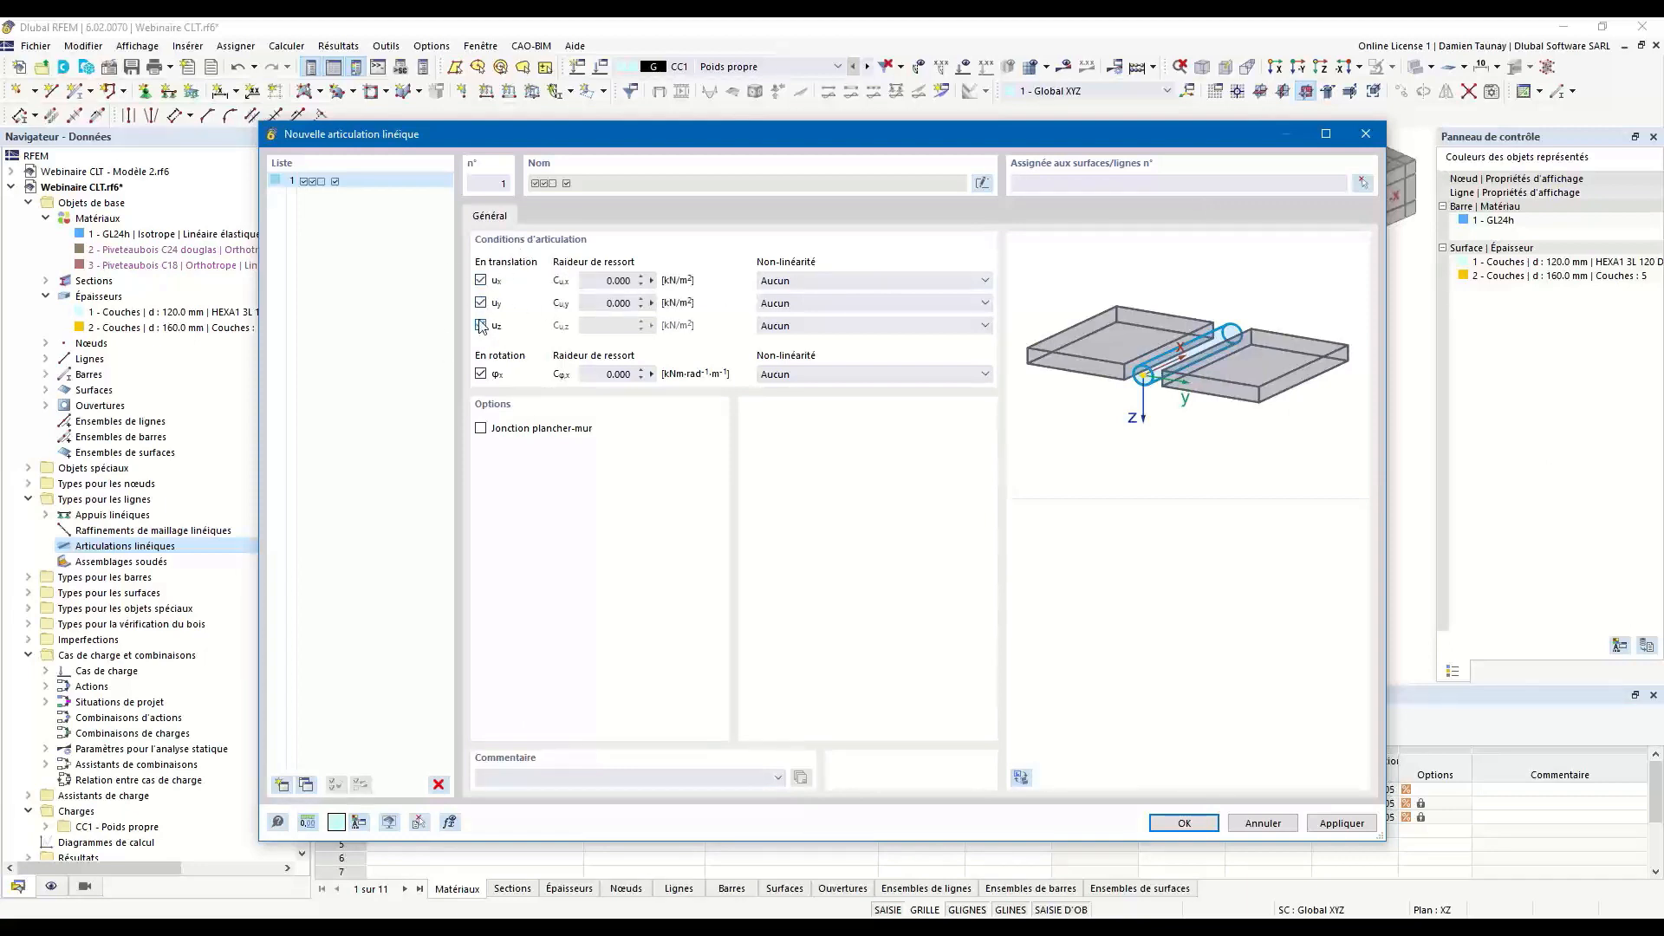
click(481, 303)
click(481, 302)
click(614, 281)
click(651, 280)
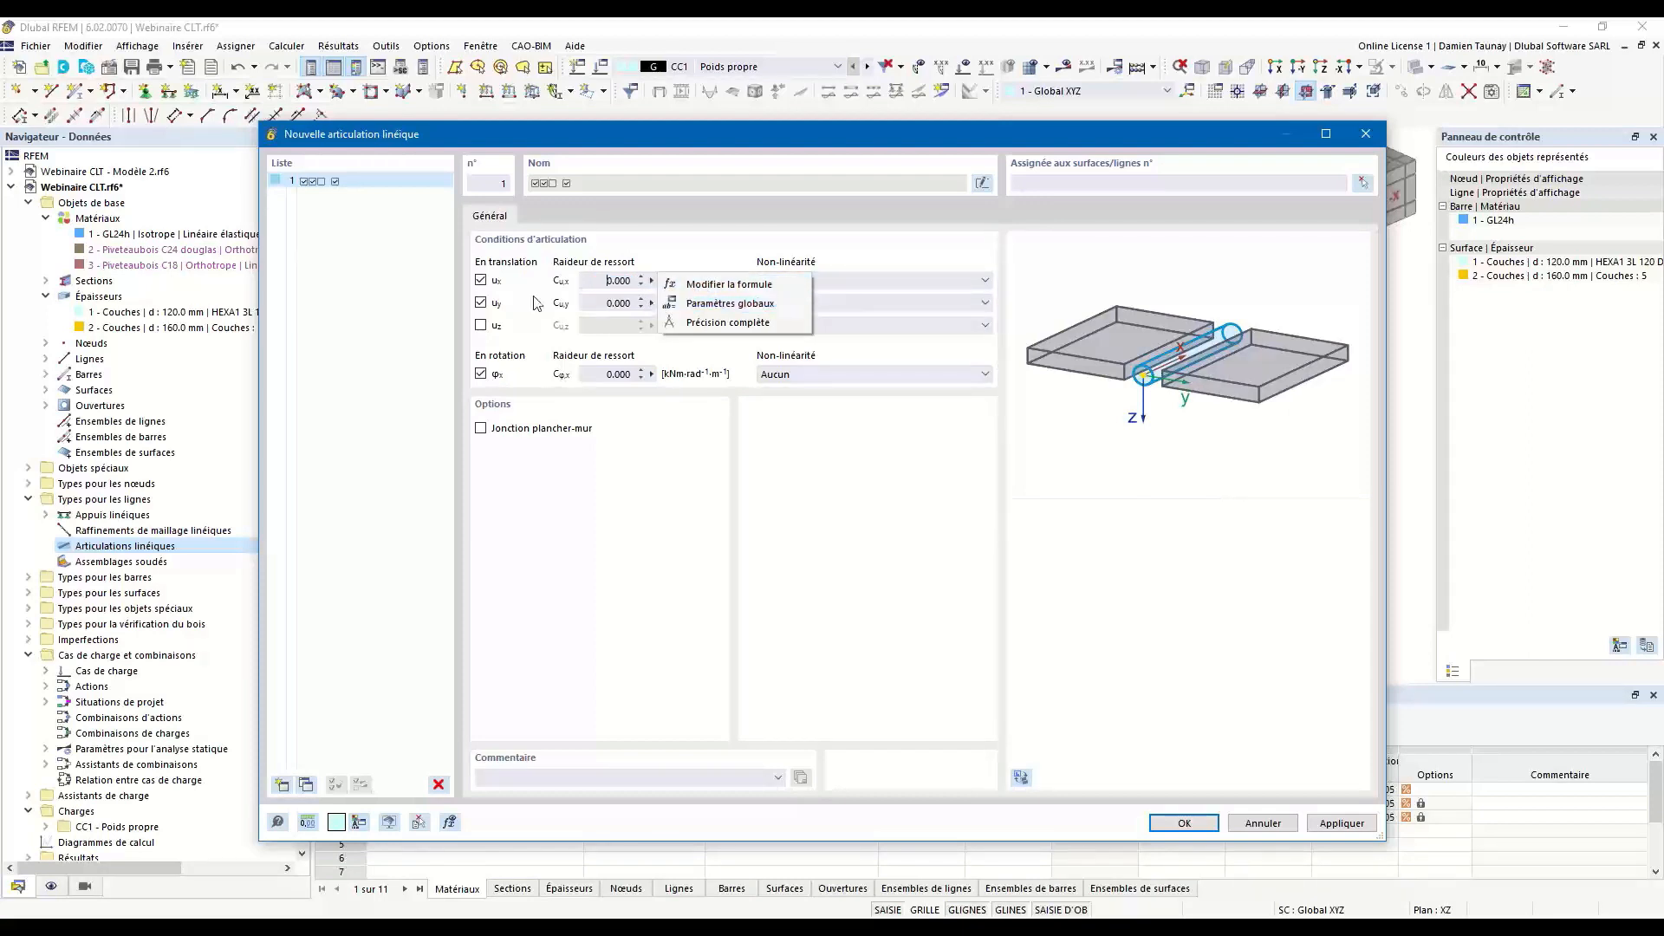
click(481, 280)
click(482, 304)
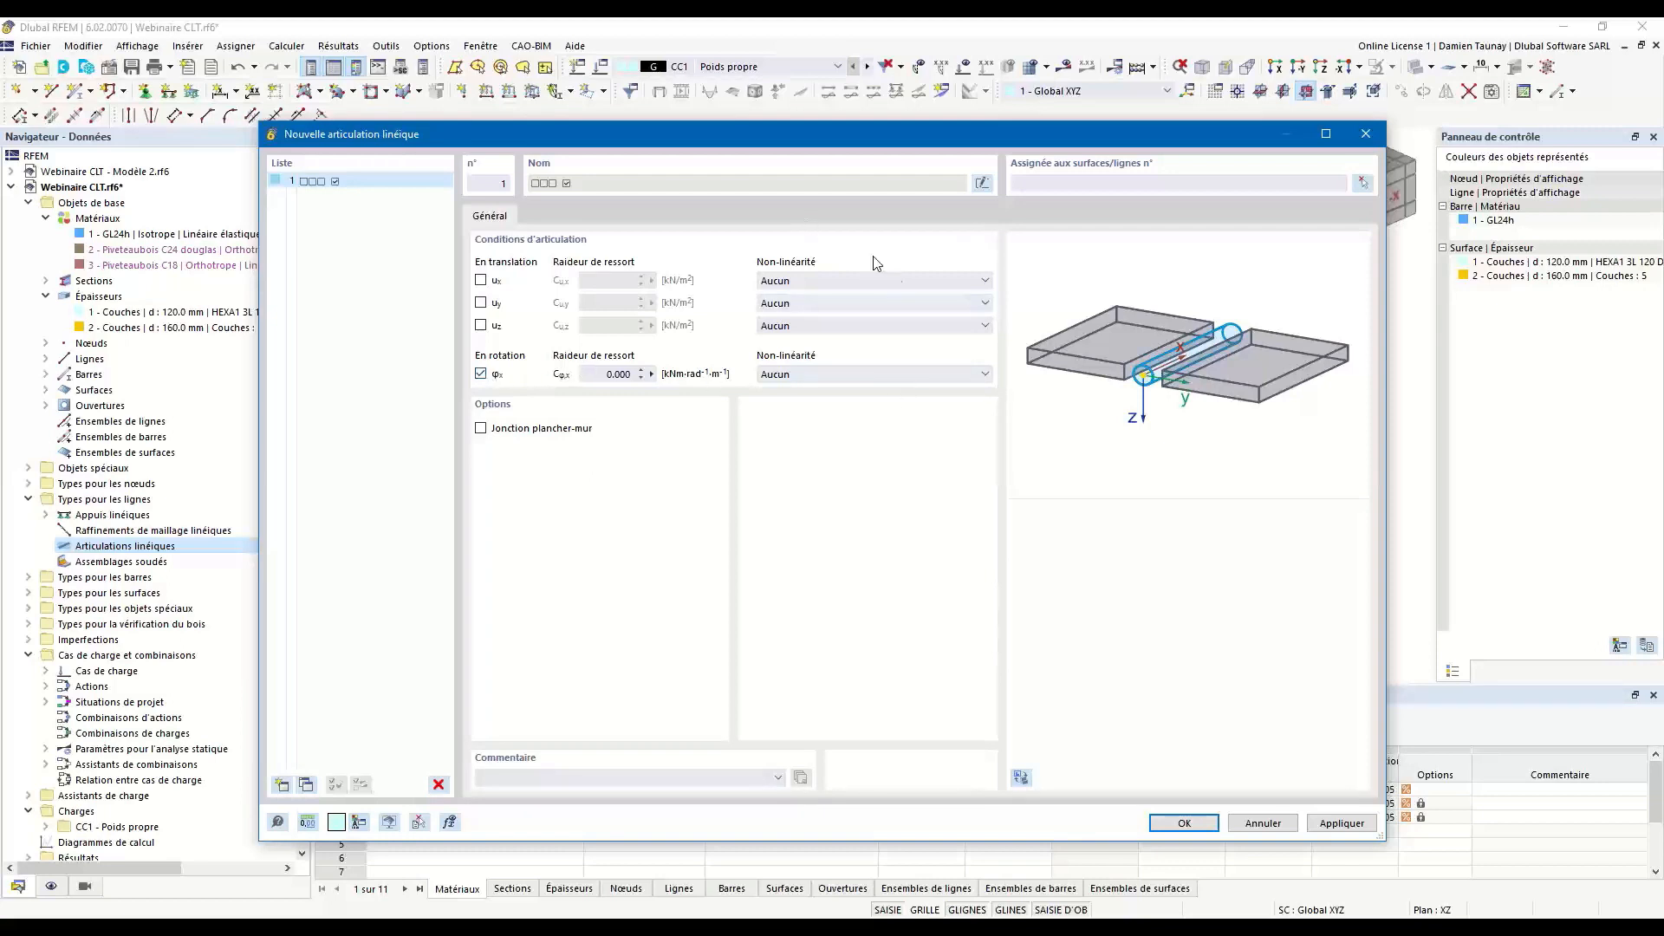
click(823, 283)
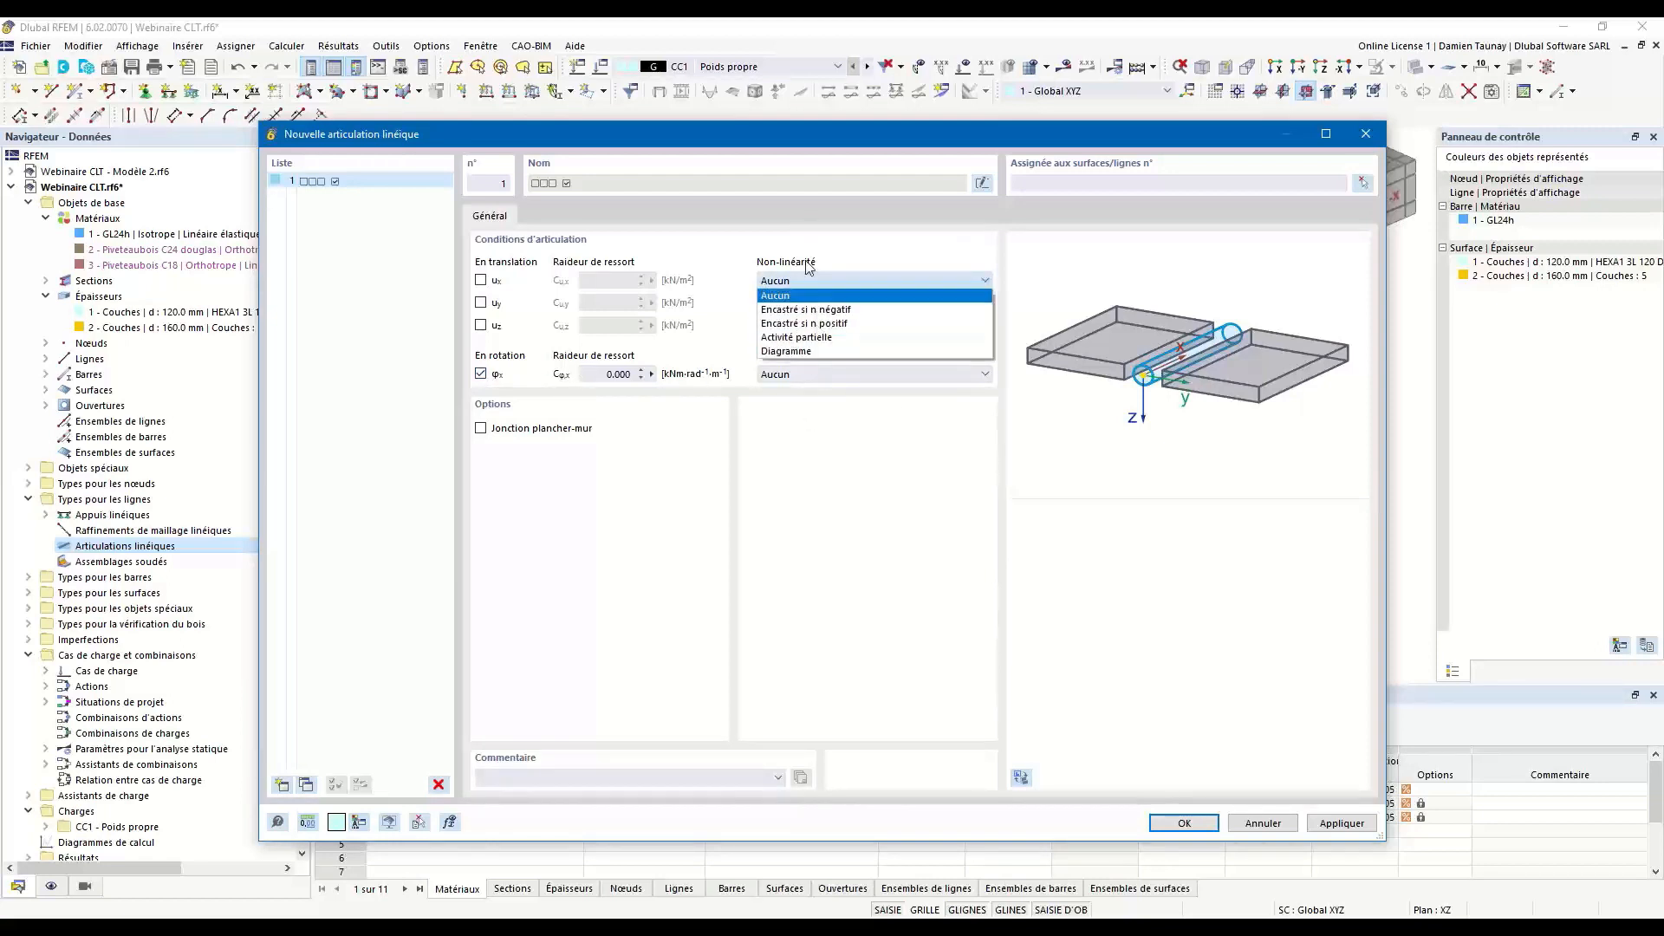
click(822, 282)
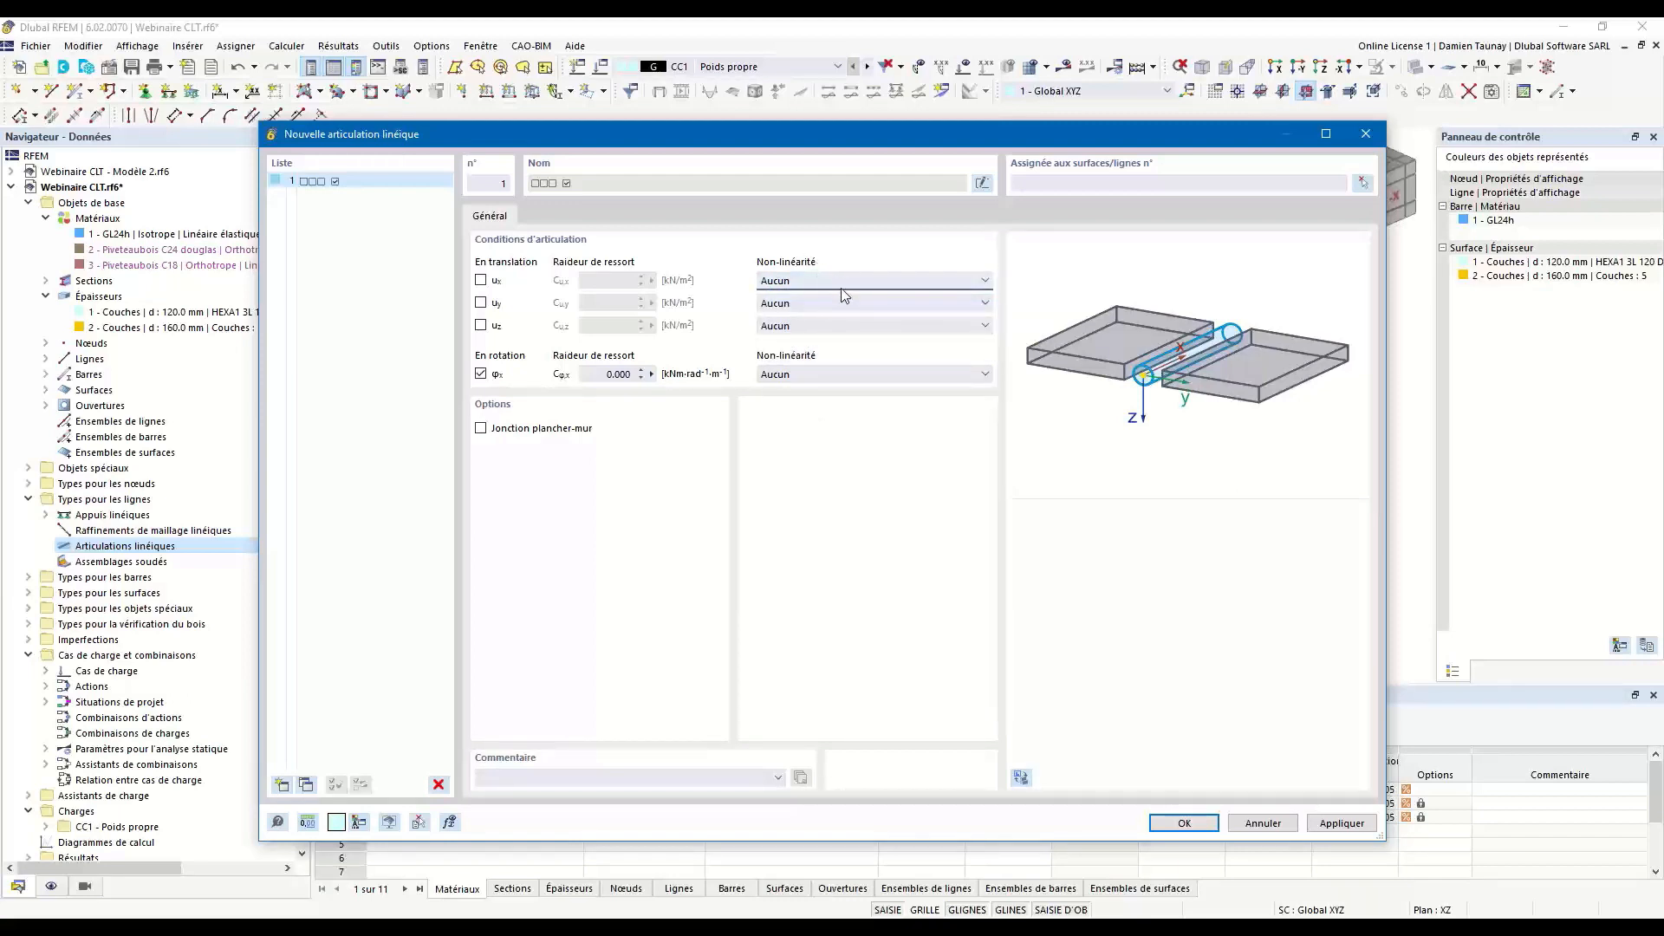
click(841, 288)
click(844, 507)
Comment the line hinge as Planchers and assign it to lines 4, 13, 14 and 22-24 of the front floor panel, surface 5.
text(anchers)
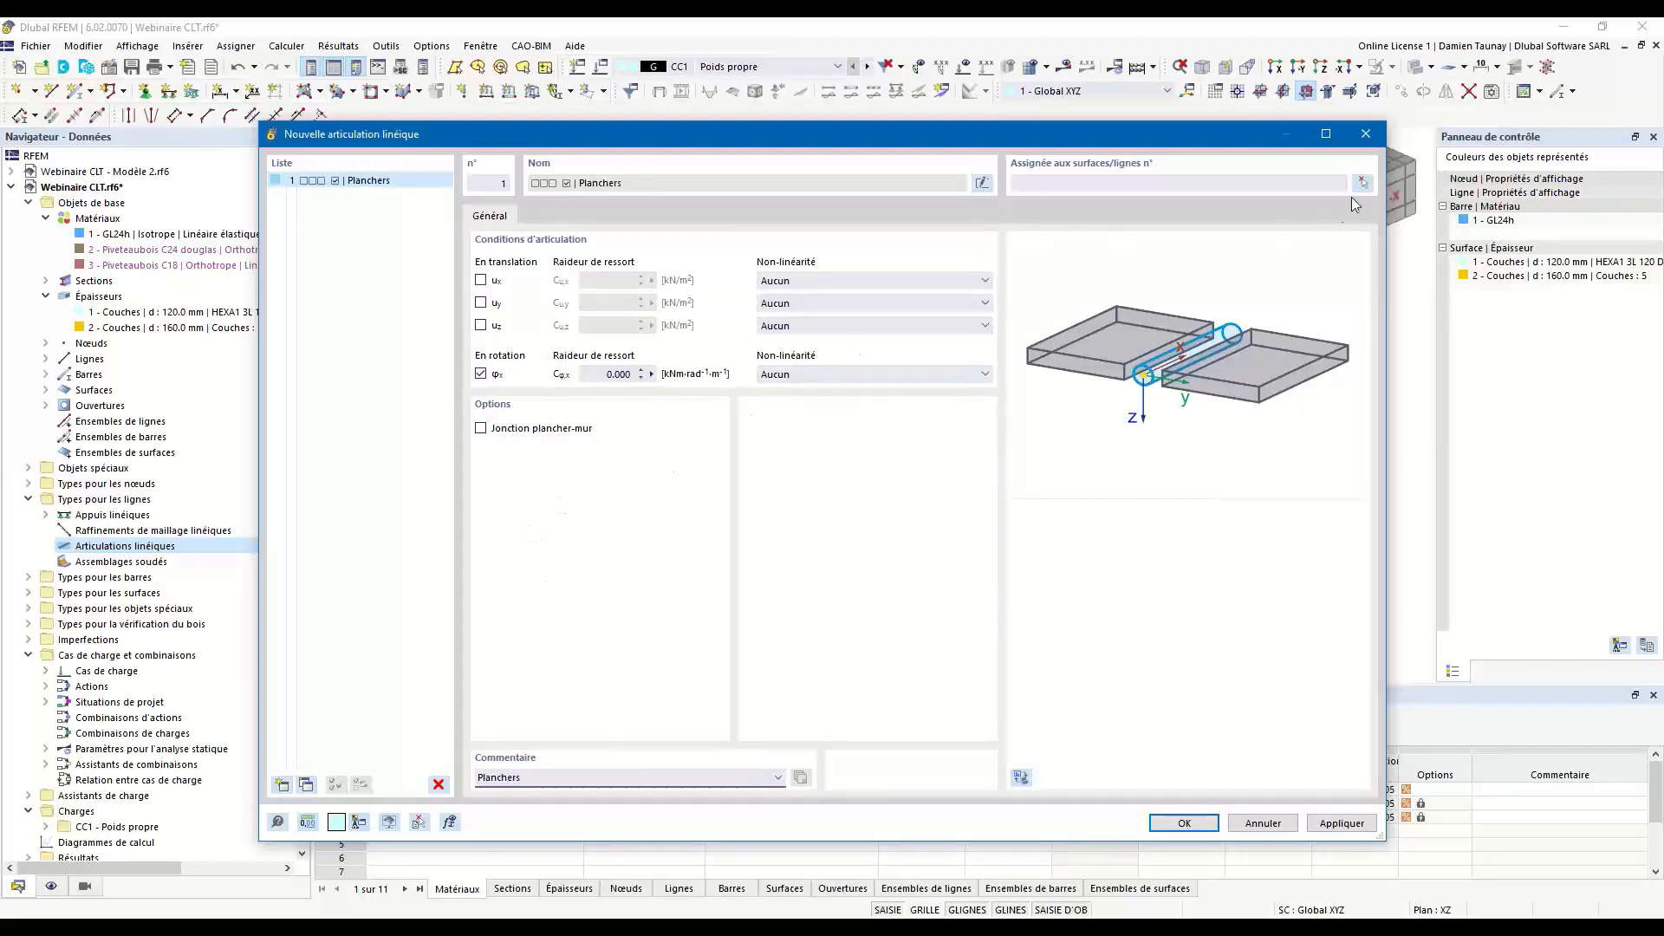
click(1362, 184)
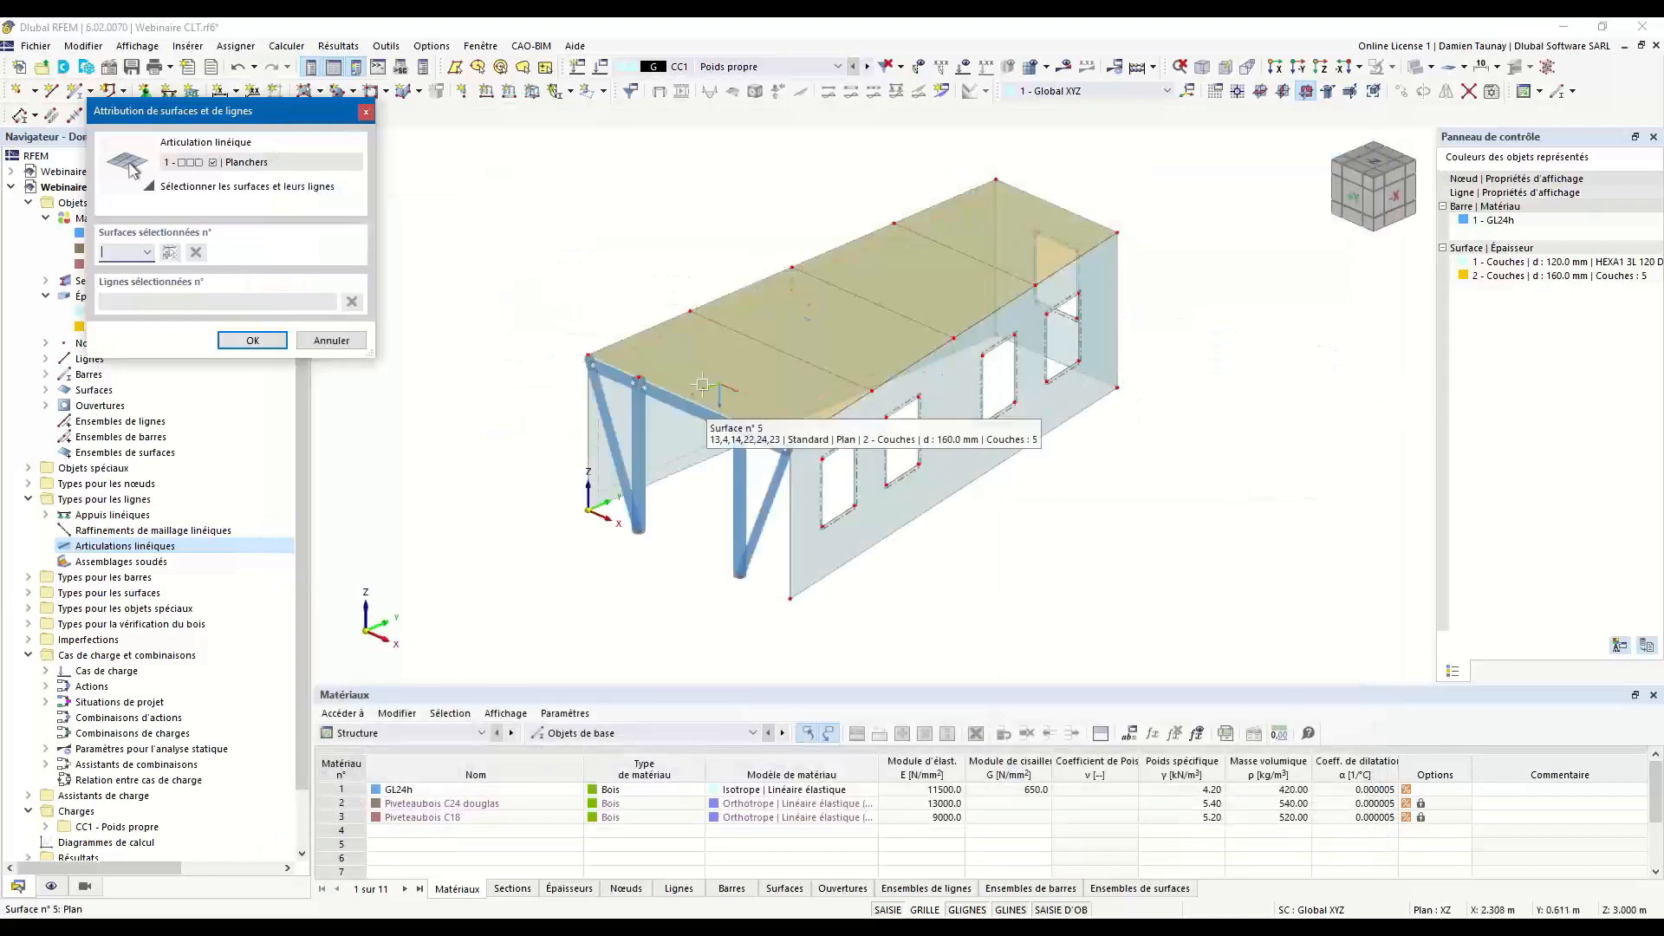
click(705, 380)
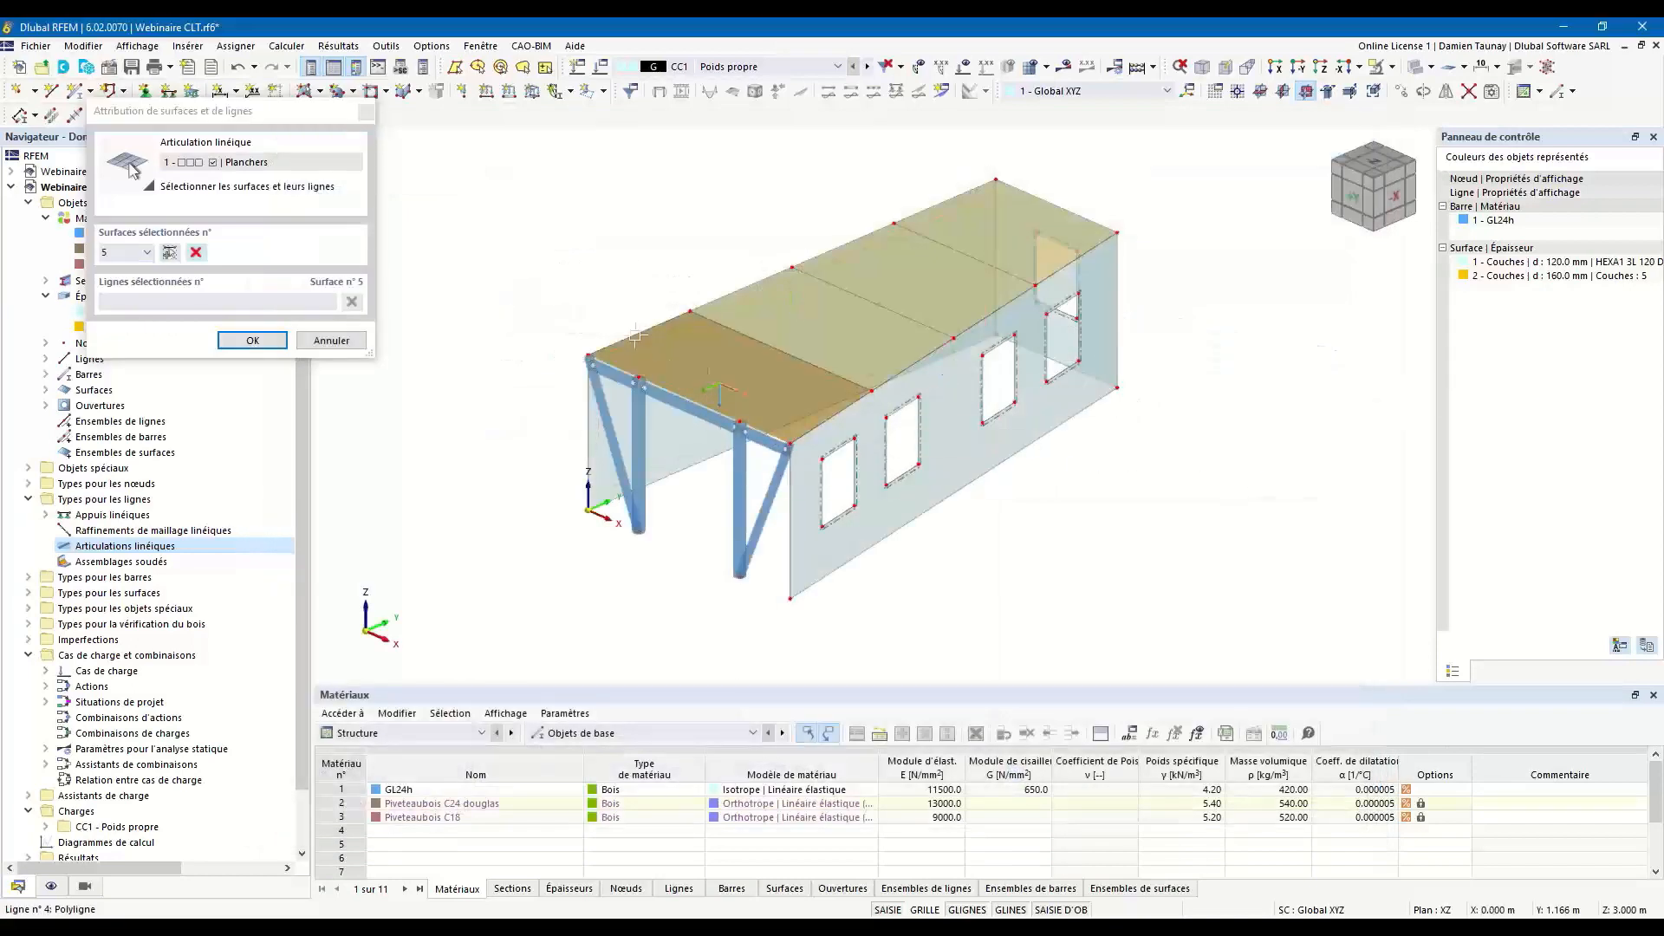
click(617, 368)
click(675, 396)
click(750, 425)
click(833, 413)
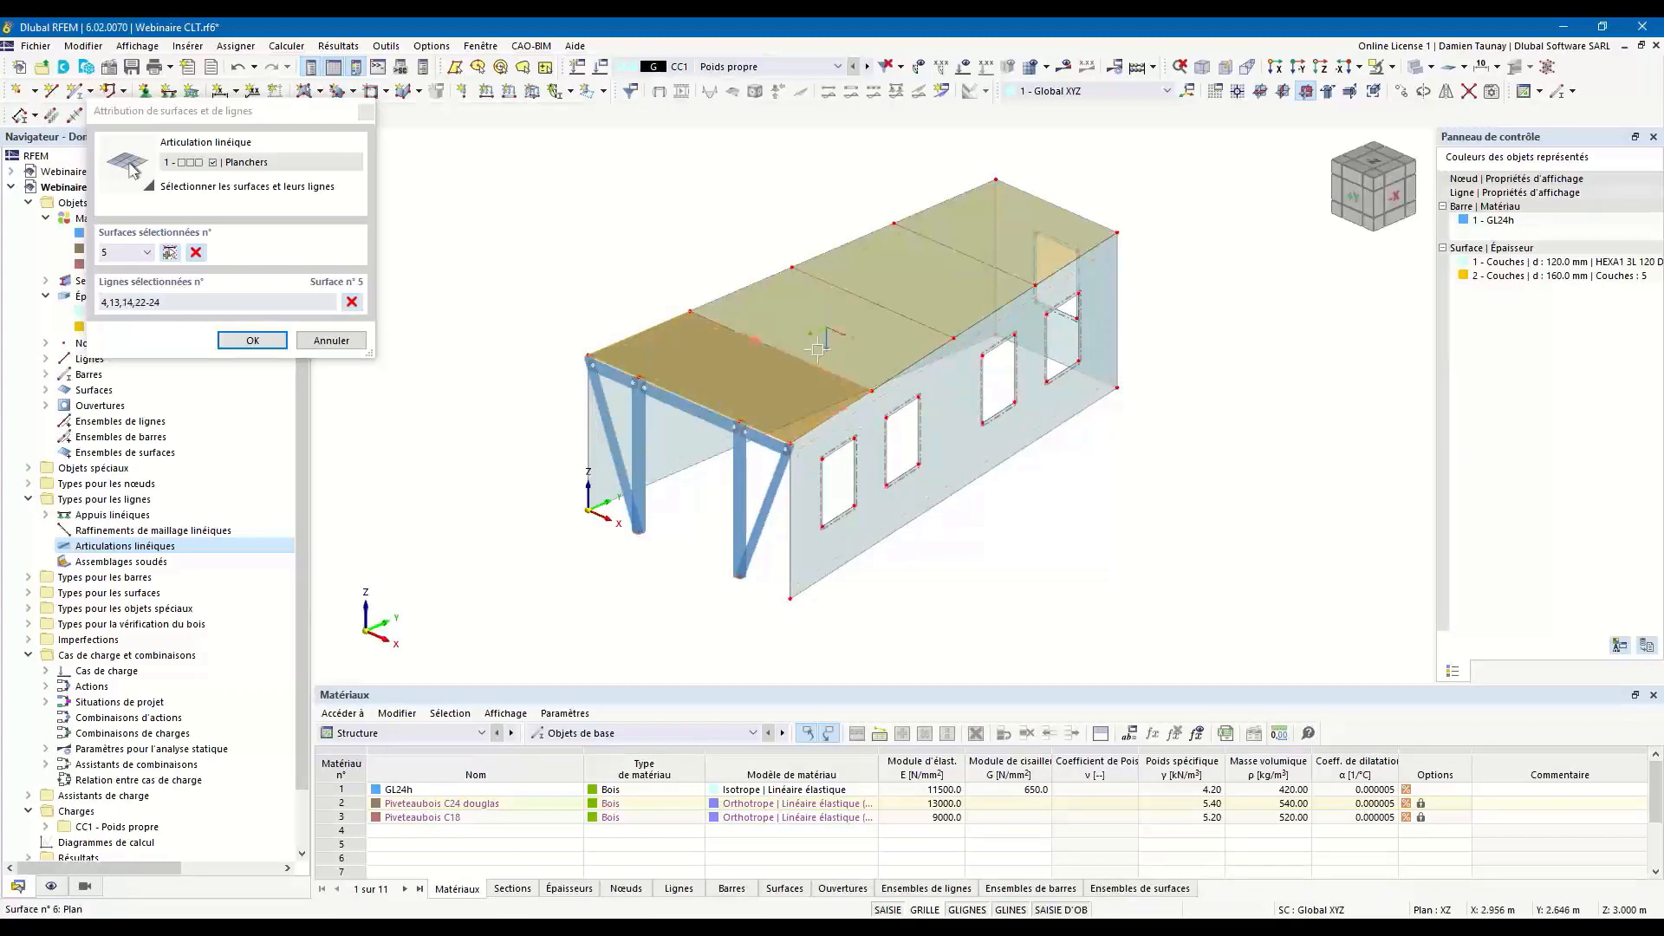
Assign the Planchers hinge to lines 15, 17 and 21 of surface 6 and to lines 16, 18 and 20 of surface 7.
click(823, 328)
click(744, 288)
click(832, 285)
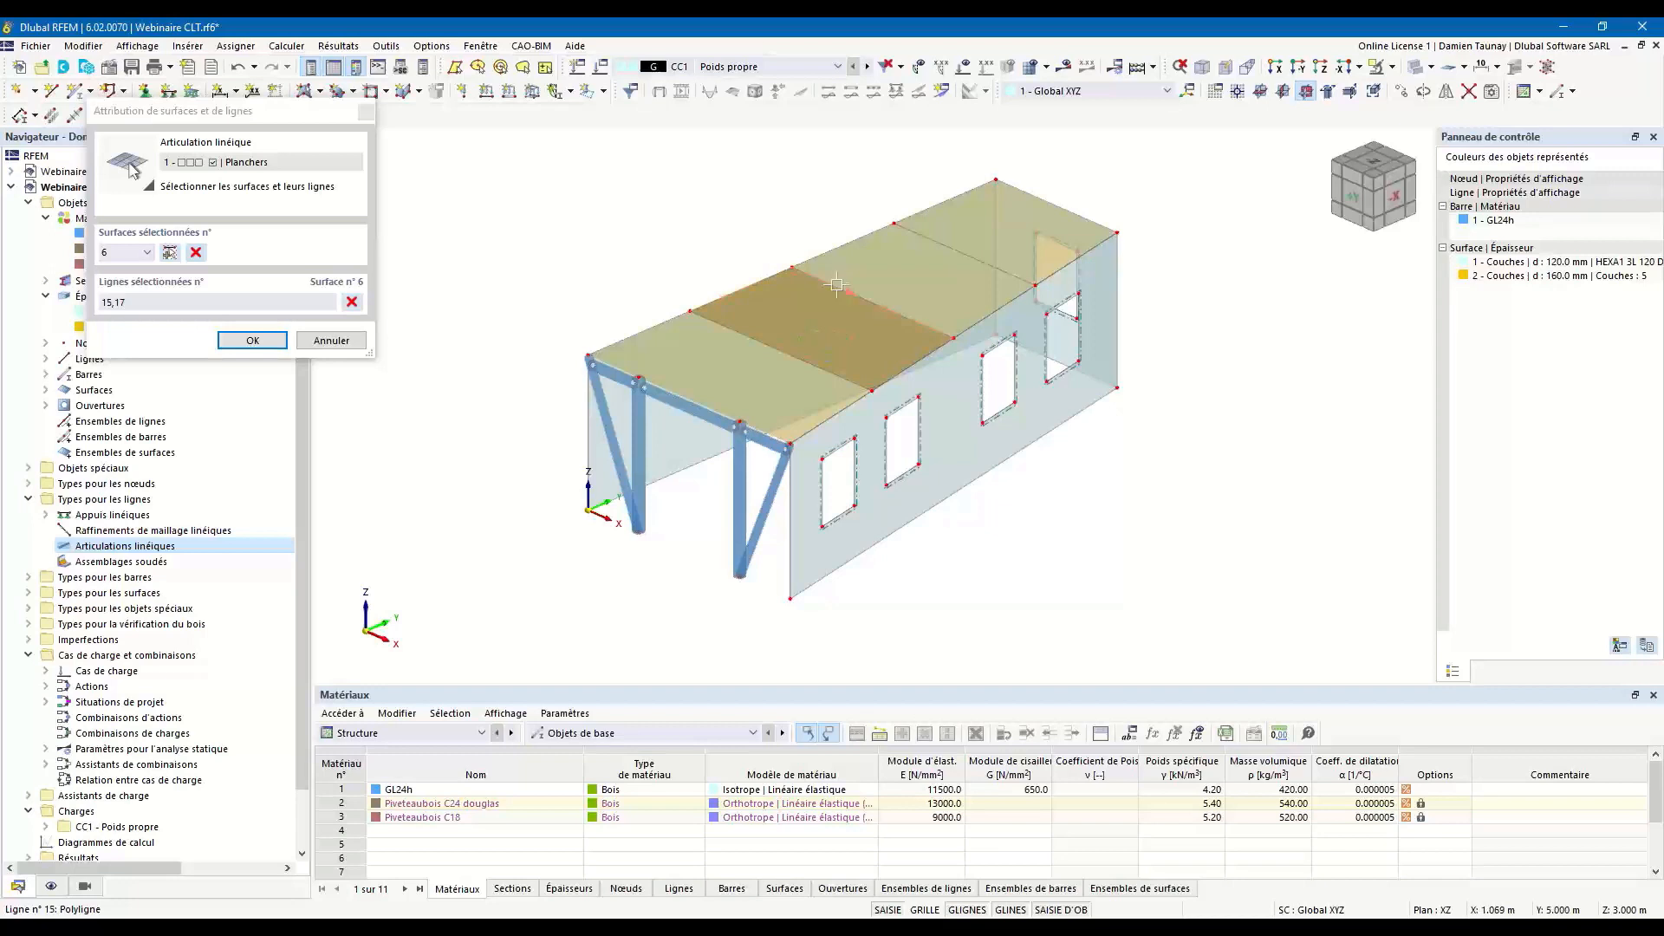
click(917, 299)
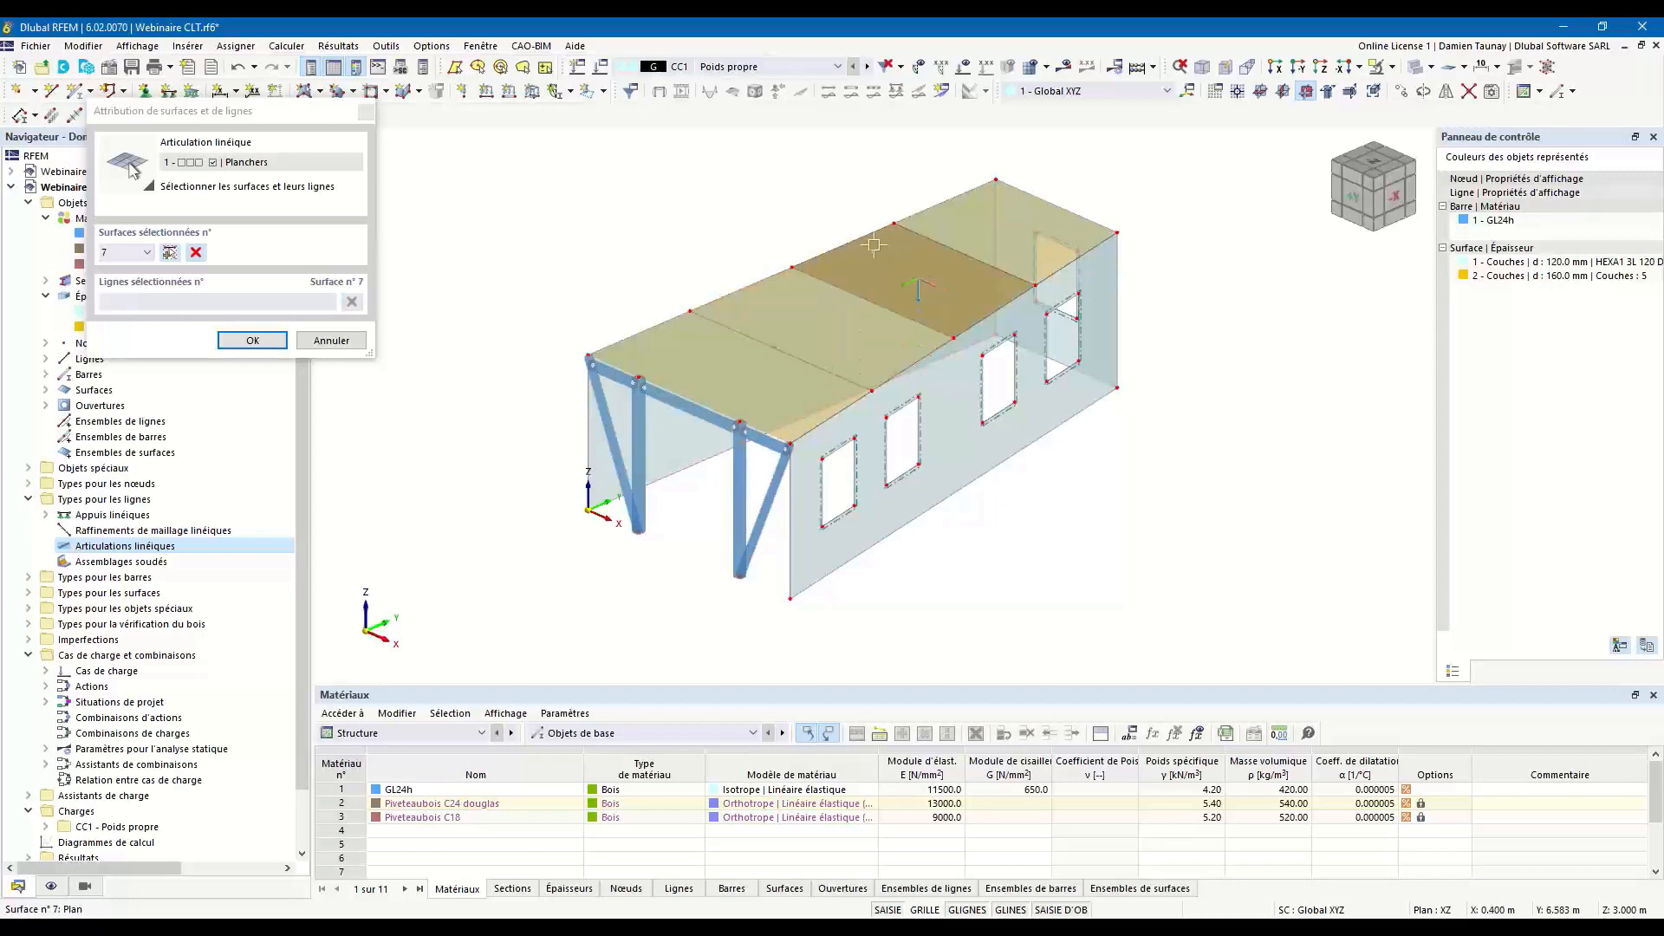
click(869, 236)
click(917, 235)
Assign the Planchers hinge to lines 5, 6 and 19 of the rear floor panel, surface 8, and accept the assignment.
click(1010, 235)
click(954, 198)
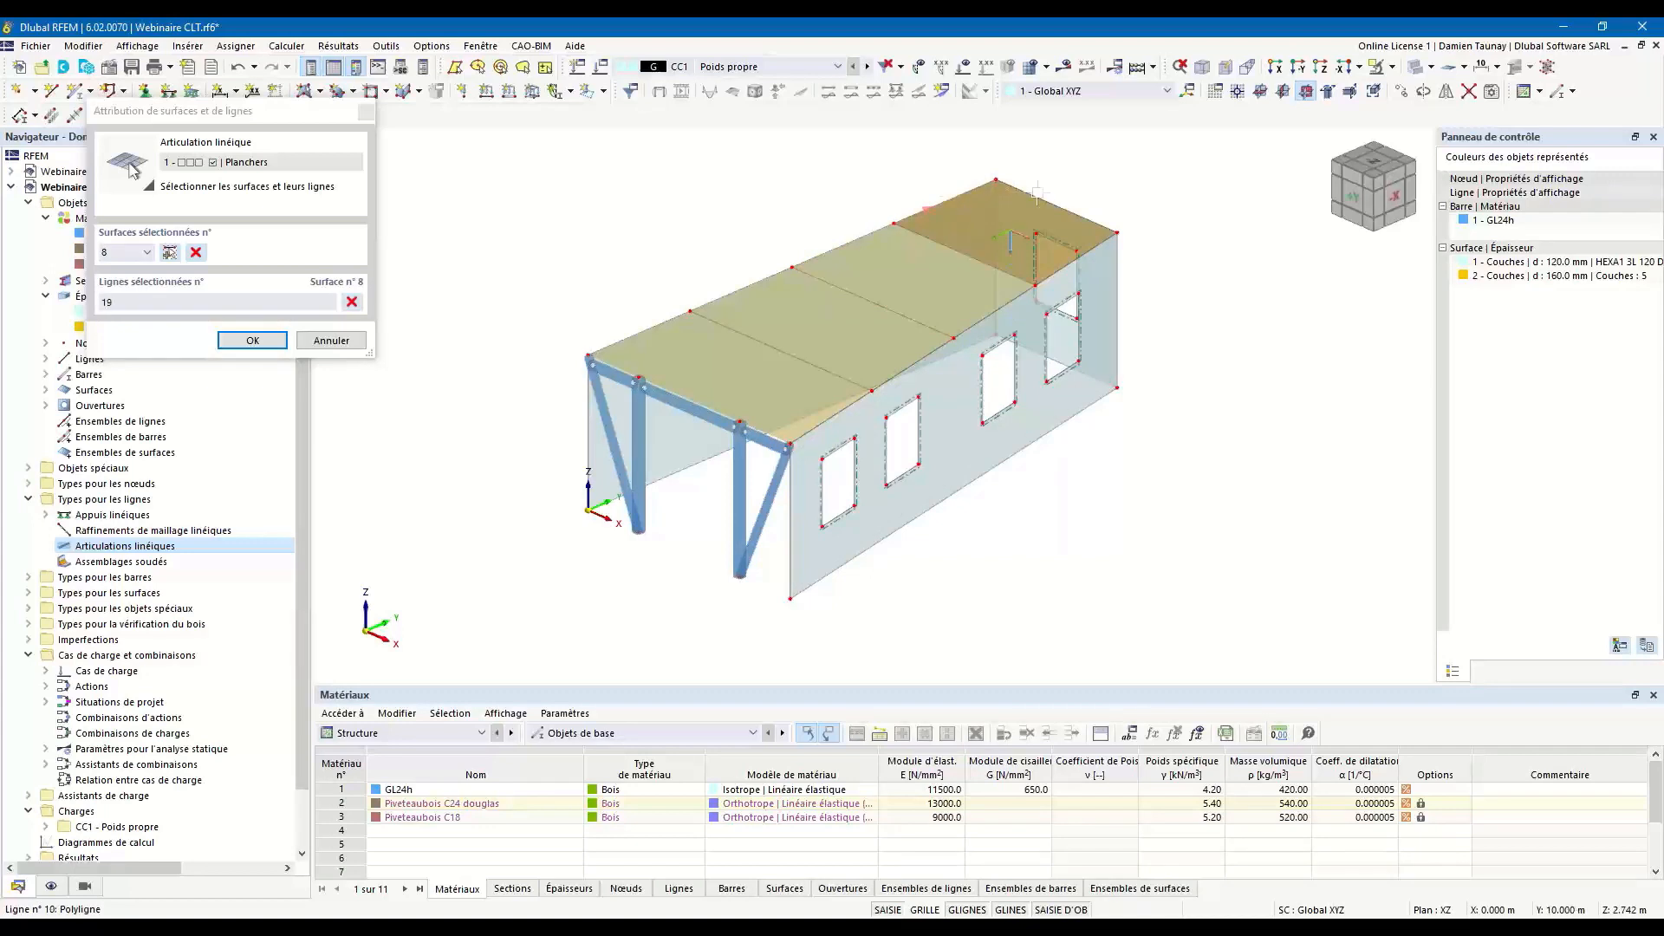
click(1042, 198)
click(1066, 265)
click(252, 340)
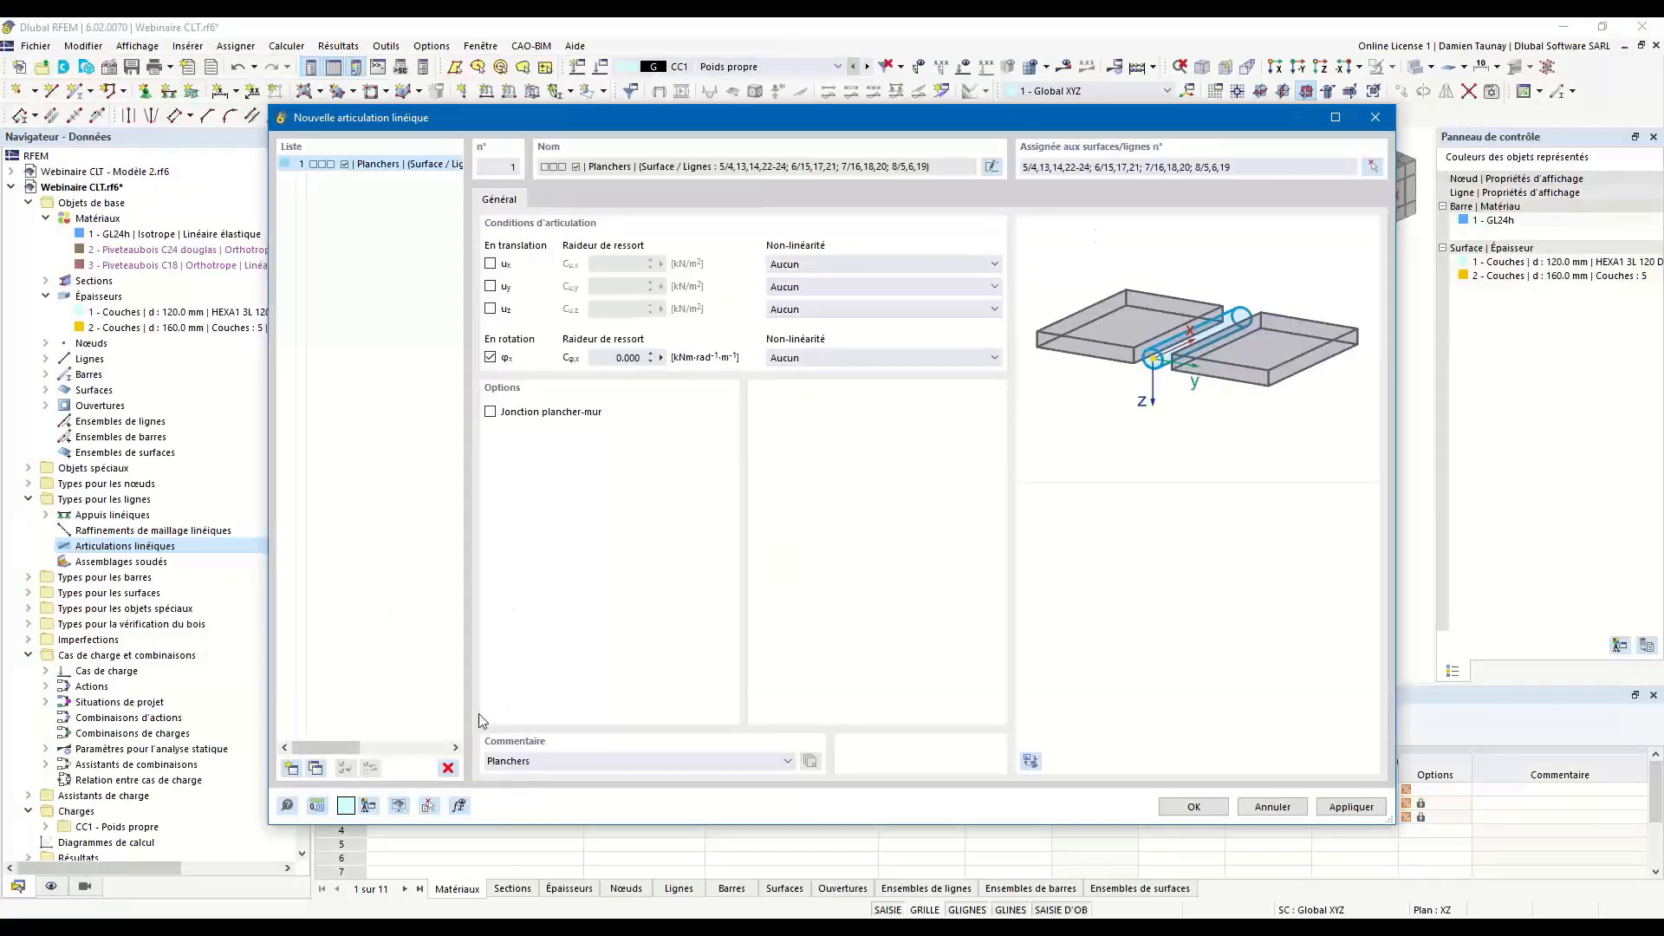
Create a second line hinge commented Murs and assign it to line 3 along the base of side wall surface 3.
click(292, 769)
click(546, 762)
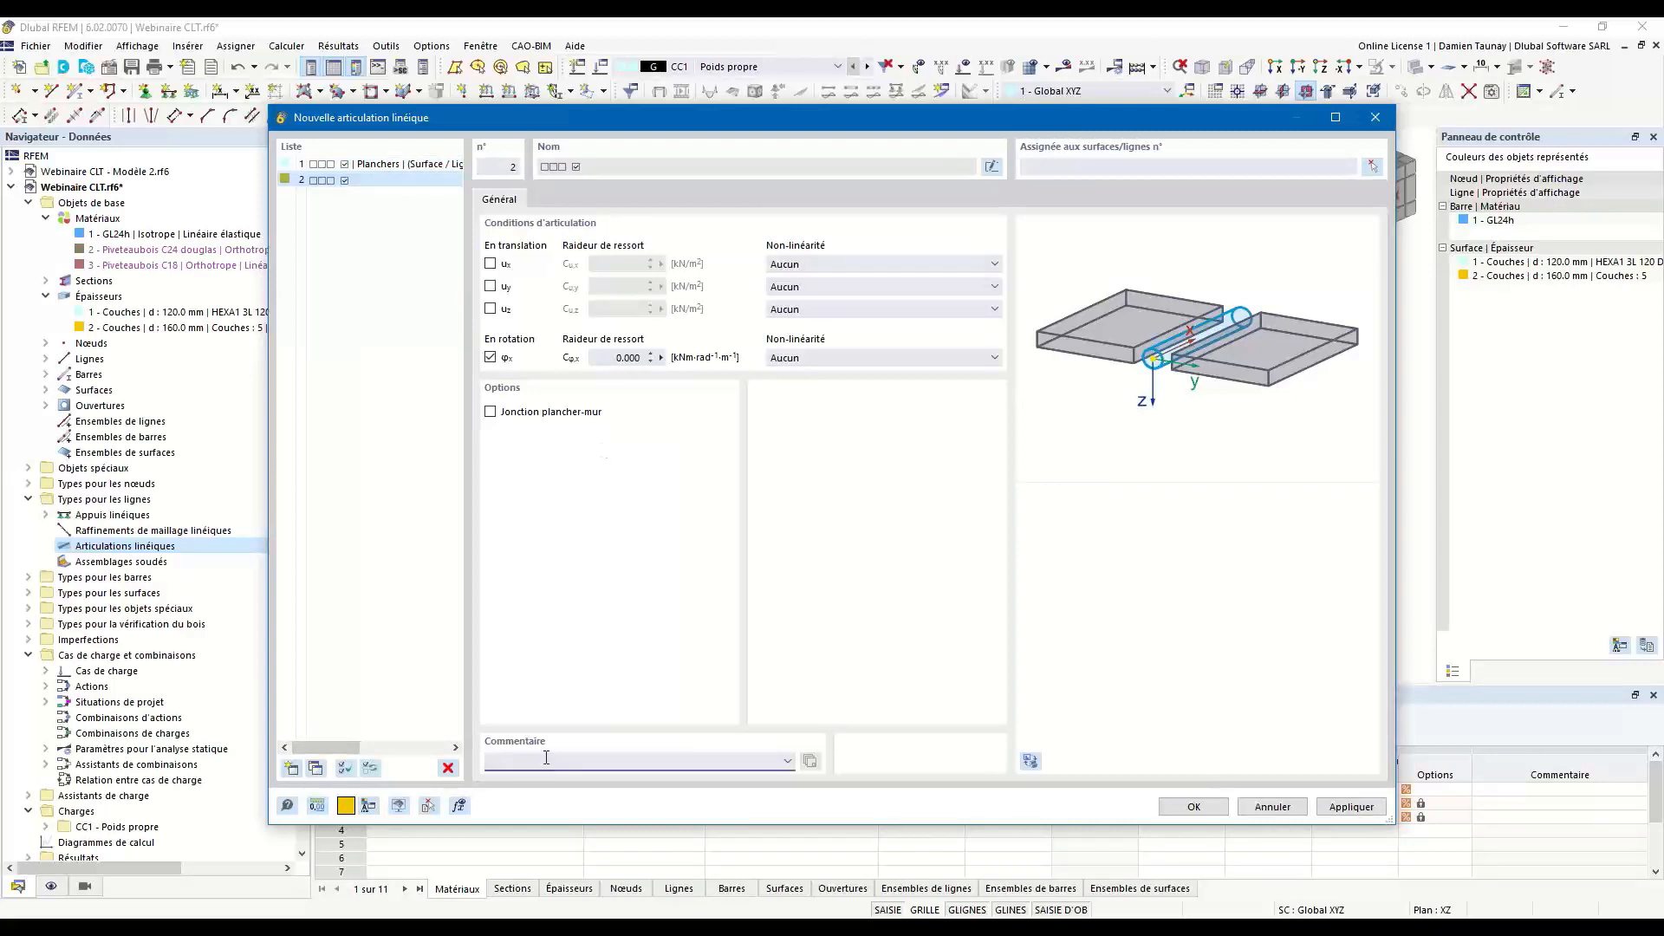
text(Murs)
click(1374, 170)
ctrl+middle_drag(974, 428, 868, 525)
click(905, 482)
click(858, 517)
Assign the Murs hinge to base line 2 and vertical edge lines 10 and 11 of the rear end wall, surface 2.
ctrl+middle_drag(1178, 538, 1041, 576)
click(1055, 584)
click(1055, 585)
click(1024, 538)
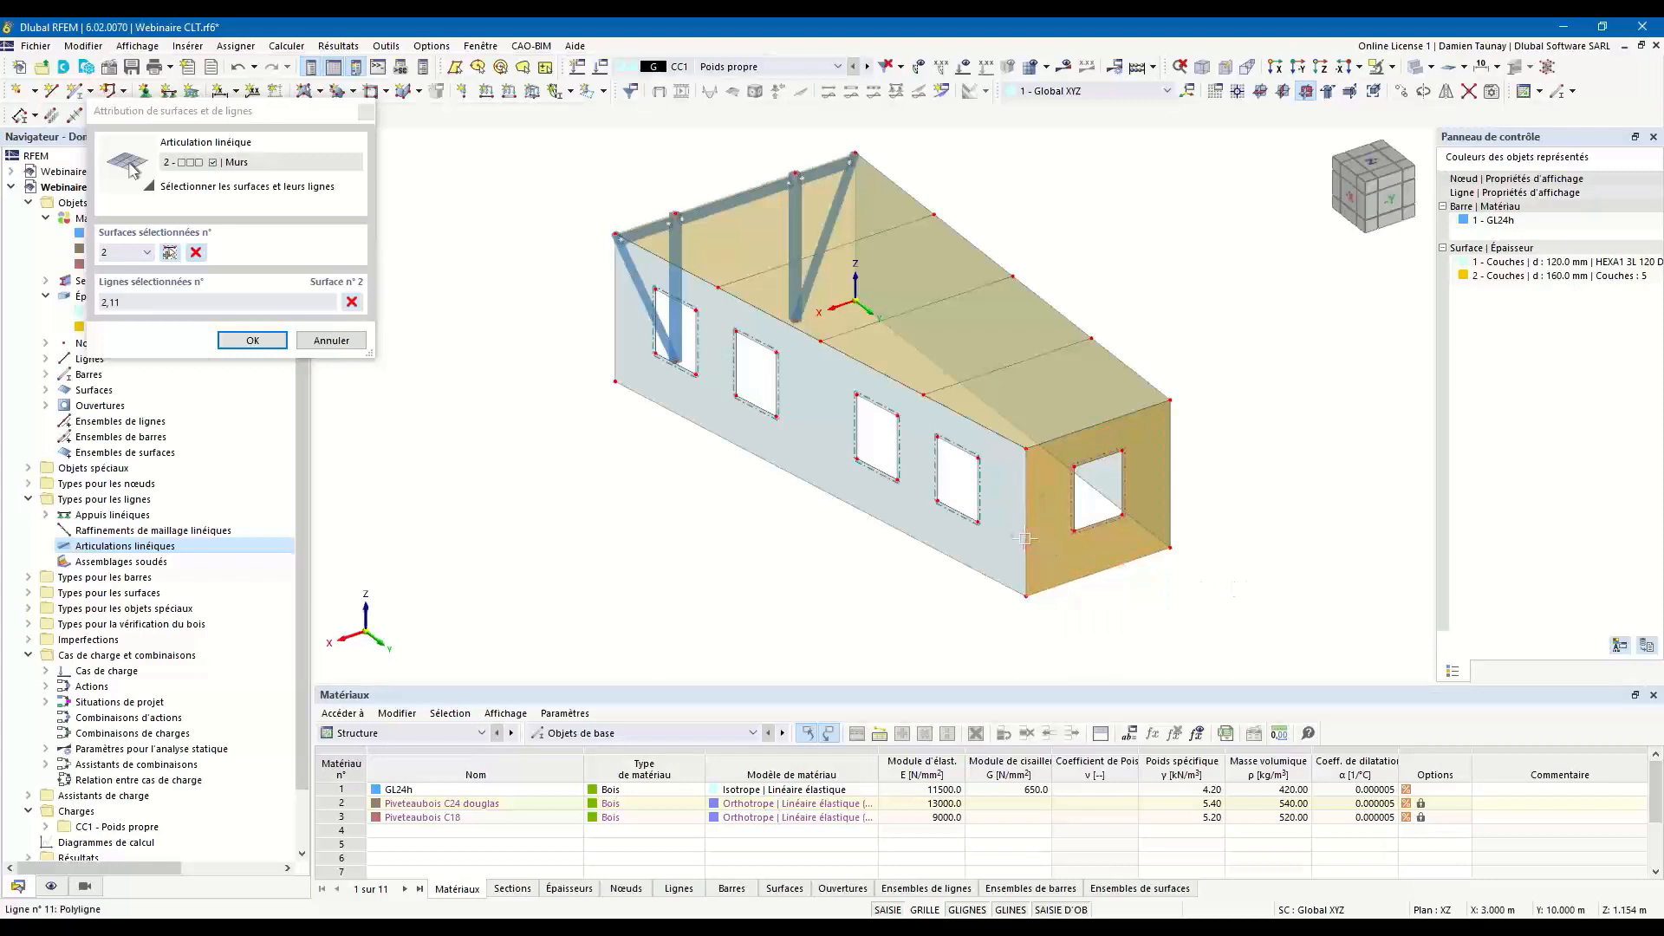
click(1172, 500)
Assign the Murs hinge to base line 1 of the opposite side wall, surface 1, and save both line hinges.
ctrl+middle_drag(1241, 579, 922, 576)
click(924, 534)
click(935, 565)
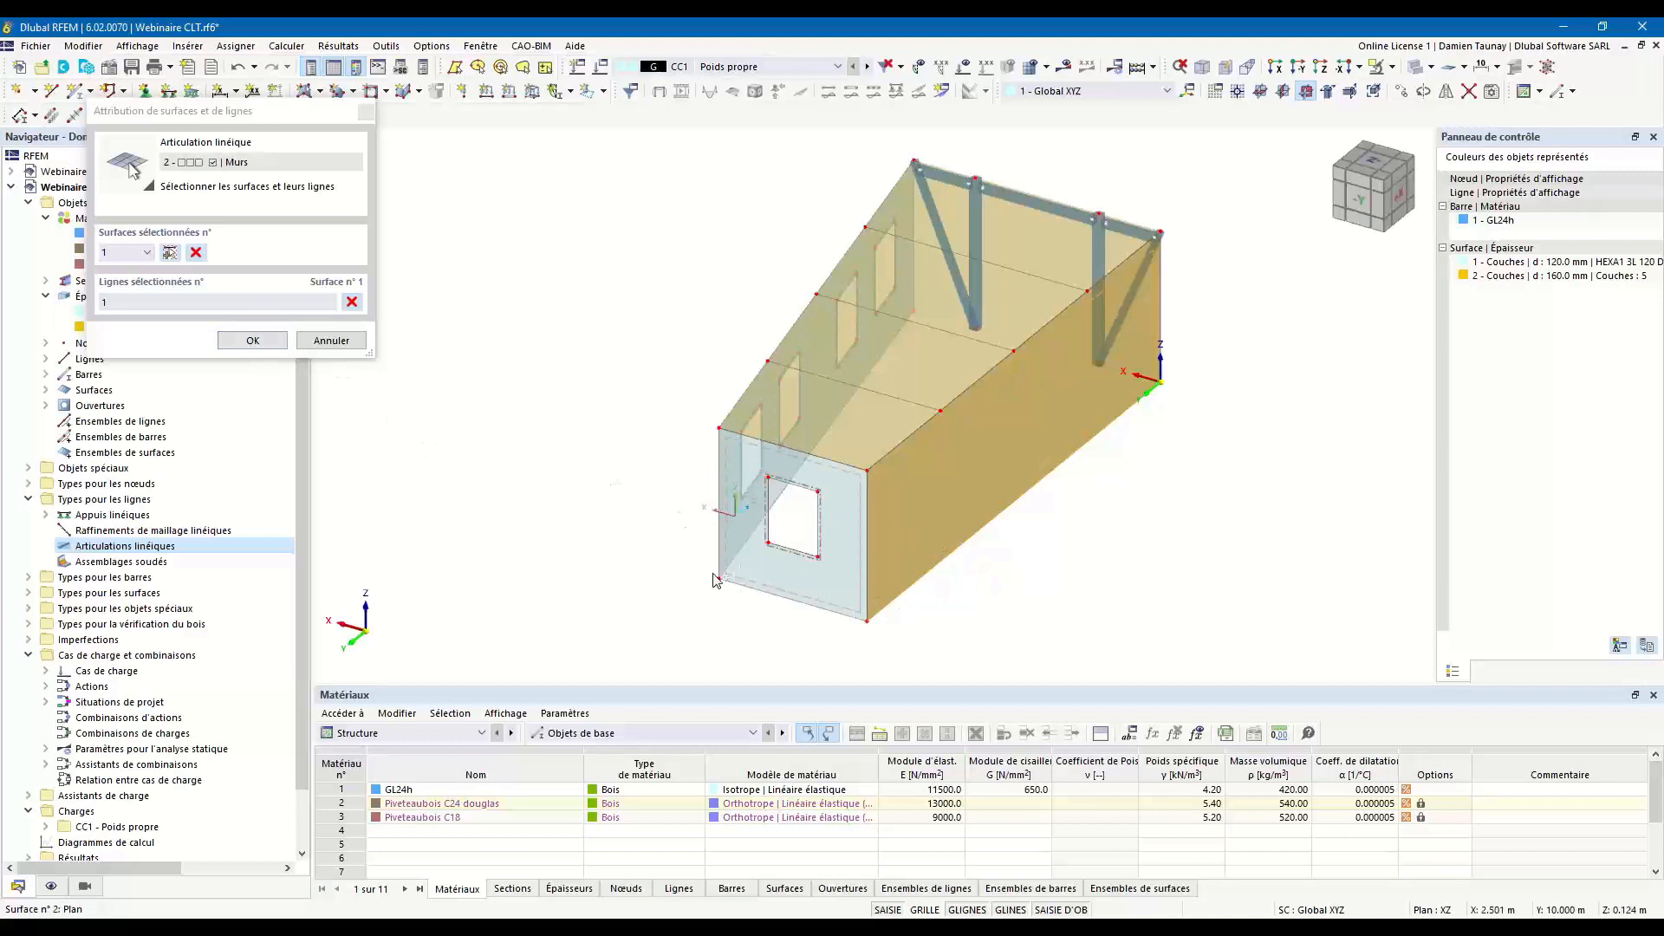
click(251, 340)
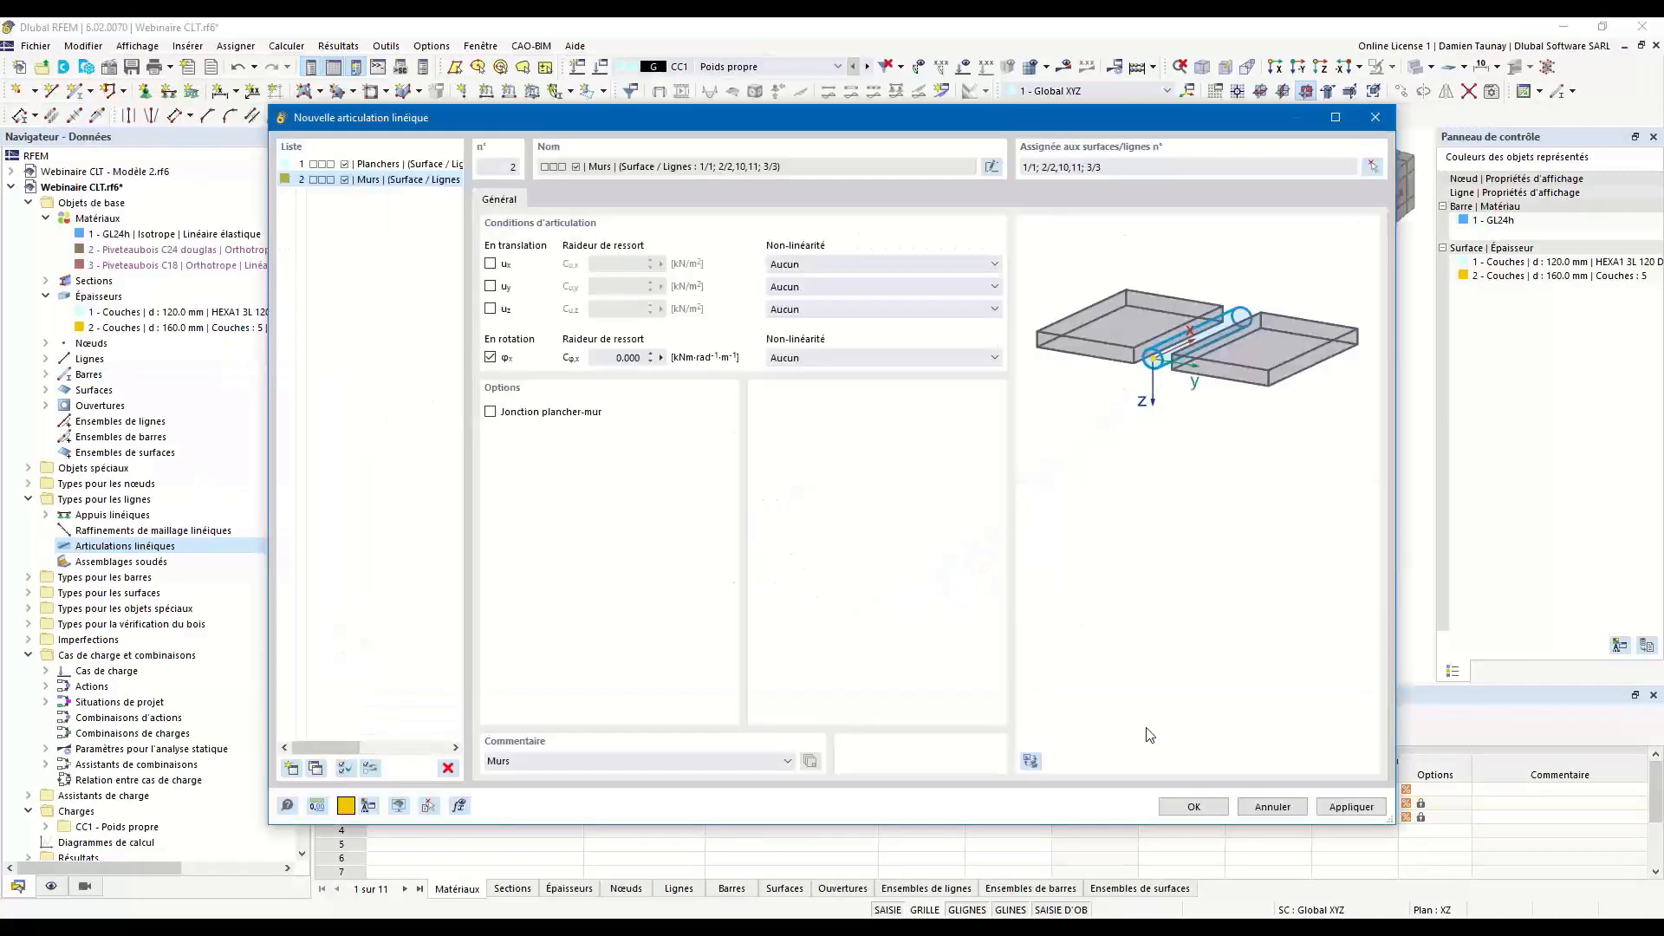
click(1204, 803)
Examine the line hinges along the wall bases, the rear wall corners and the edges of the floor panels.
ctrl+middle_drag(676, 483, 1082, 491)
scroll(879, 513, up, 5)
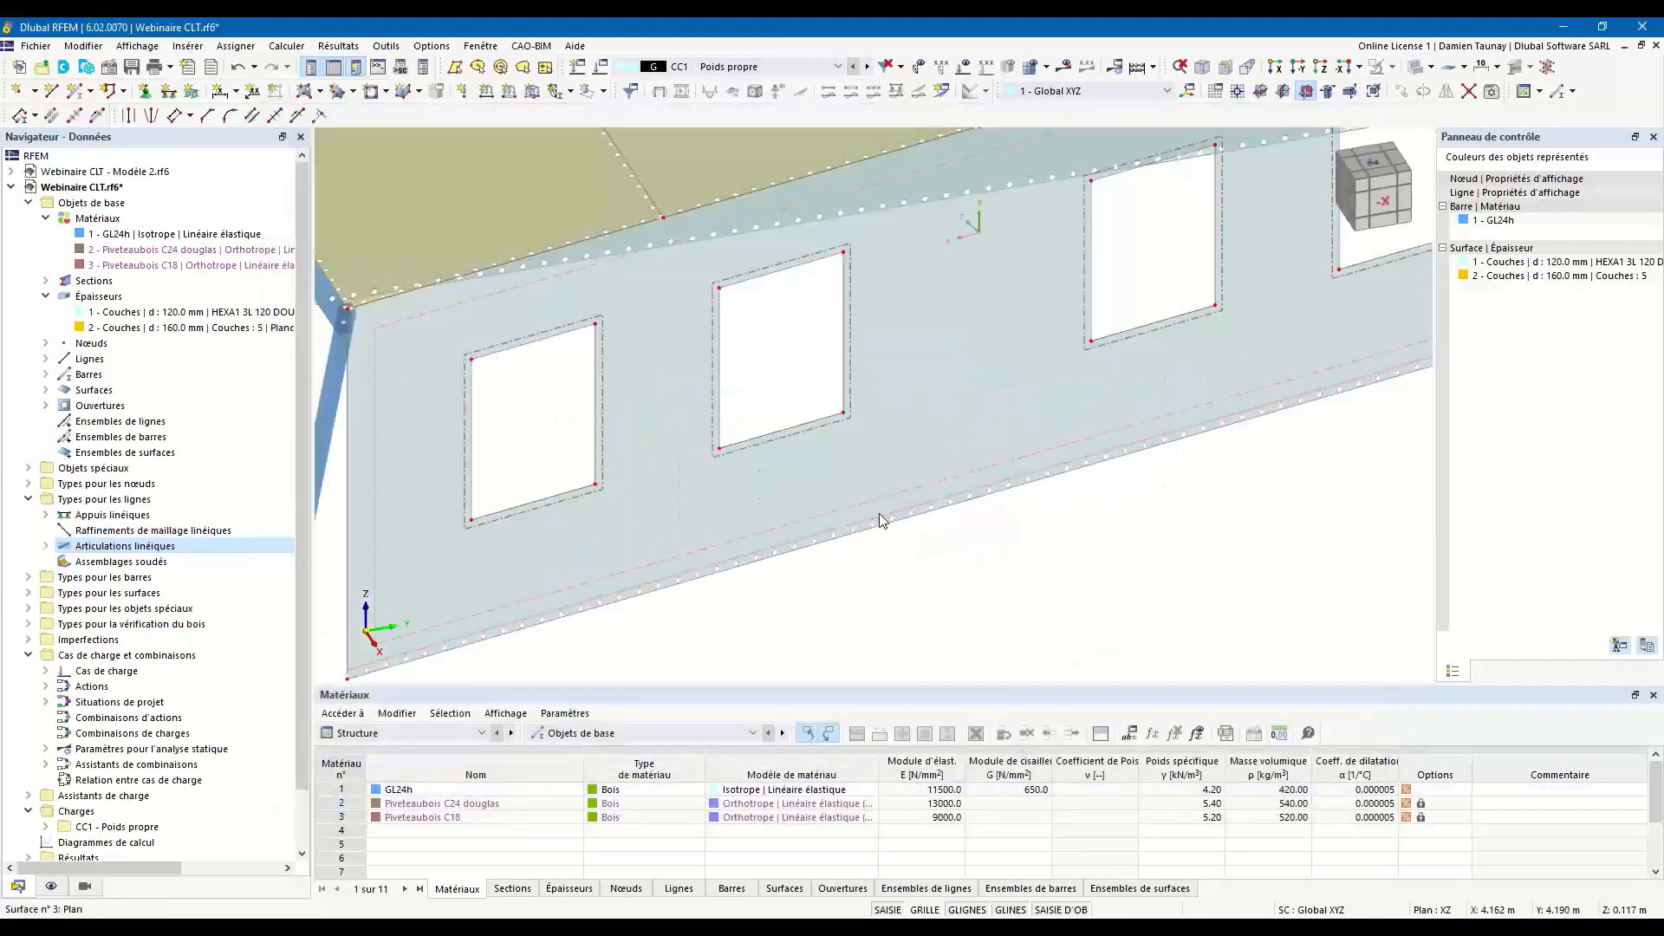
scroll(792, 585, up, 1)
middle_drag(637, 479, 762, 590)
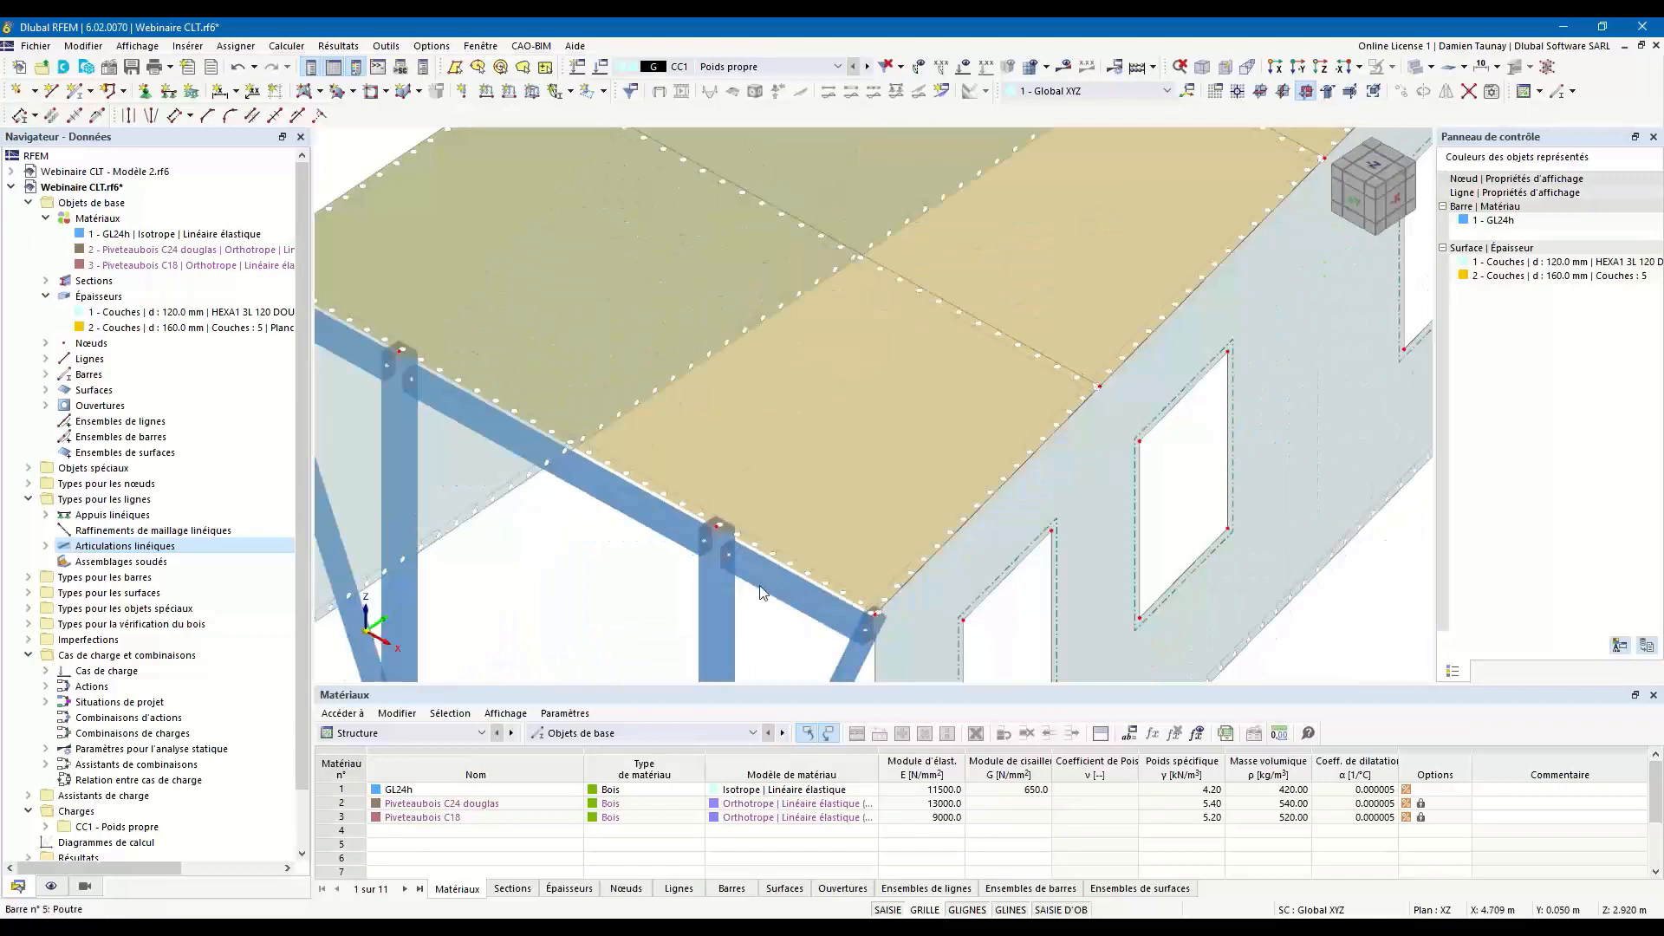
scroll(763, 588, down, 3)
middle_drag(856, 432, 664, 547)
scroll(820, 191, up, 5)
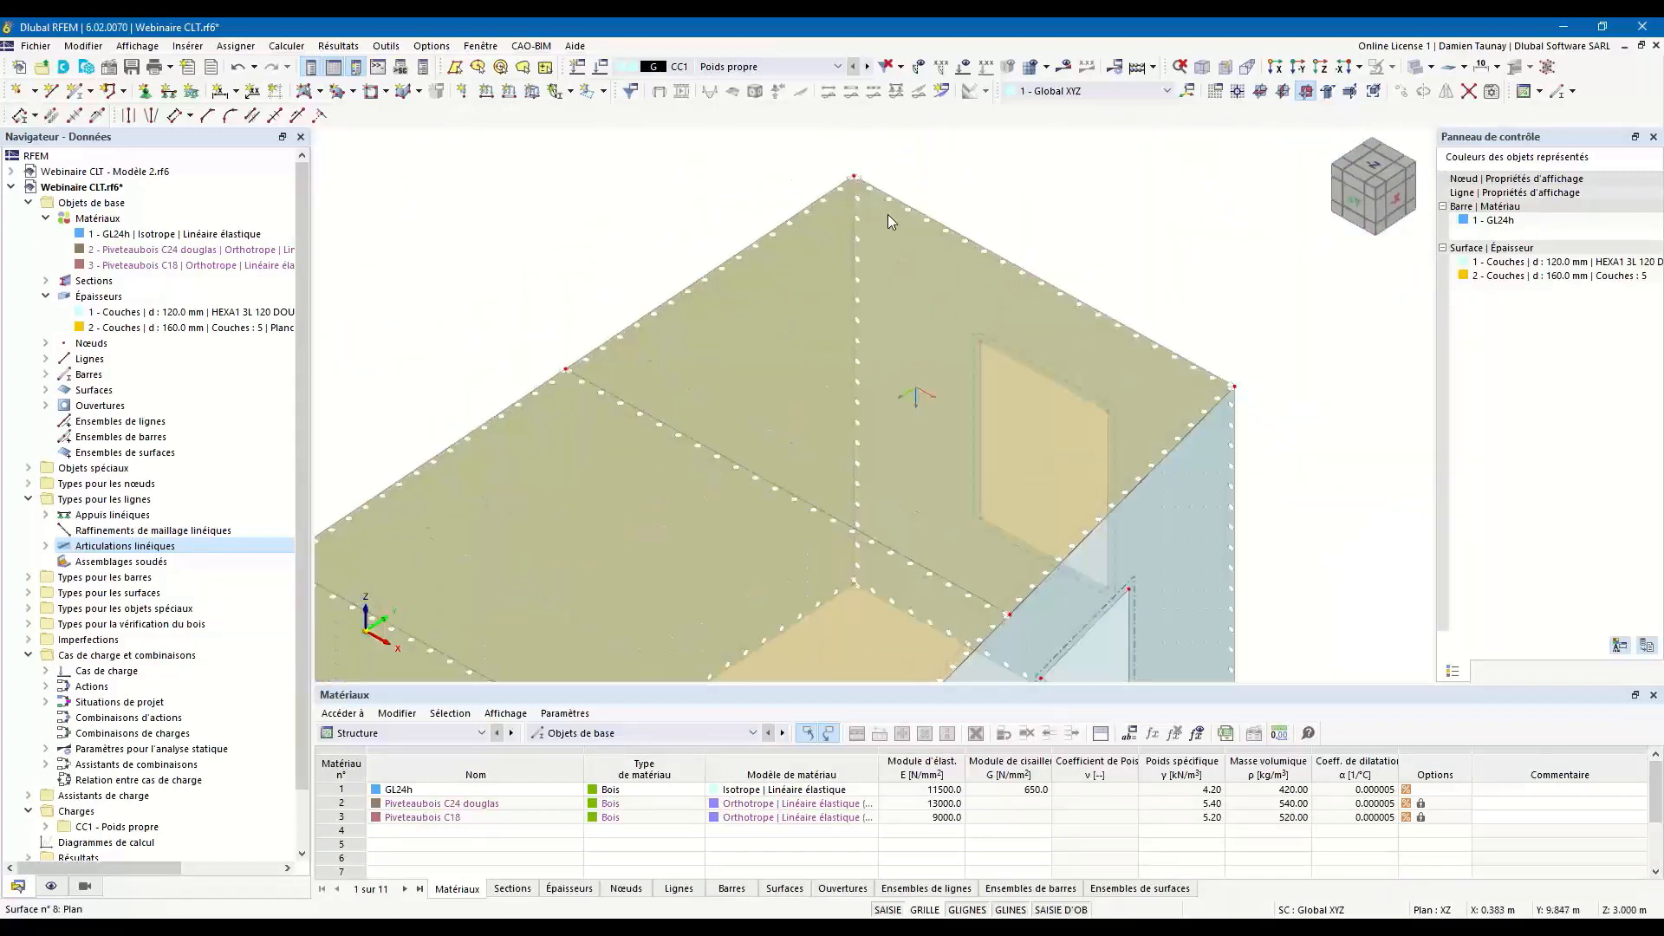
scroll(901, 334, down, 4)
scroll(889, 433, down, 4)
middle_drag(832, 650, 739, 478)
scroll(737, 460, up, 5)
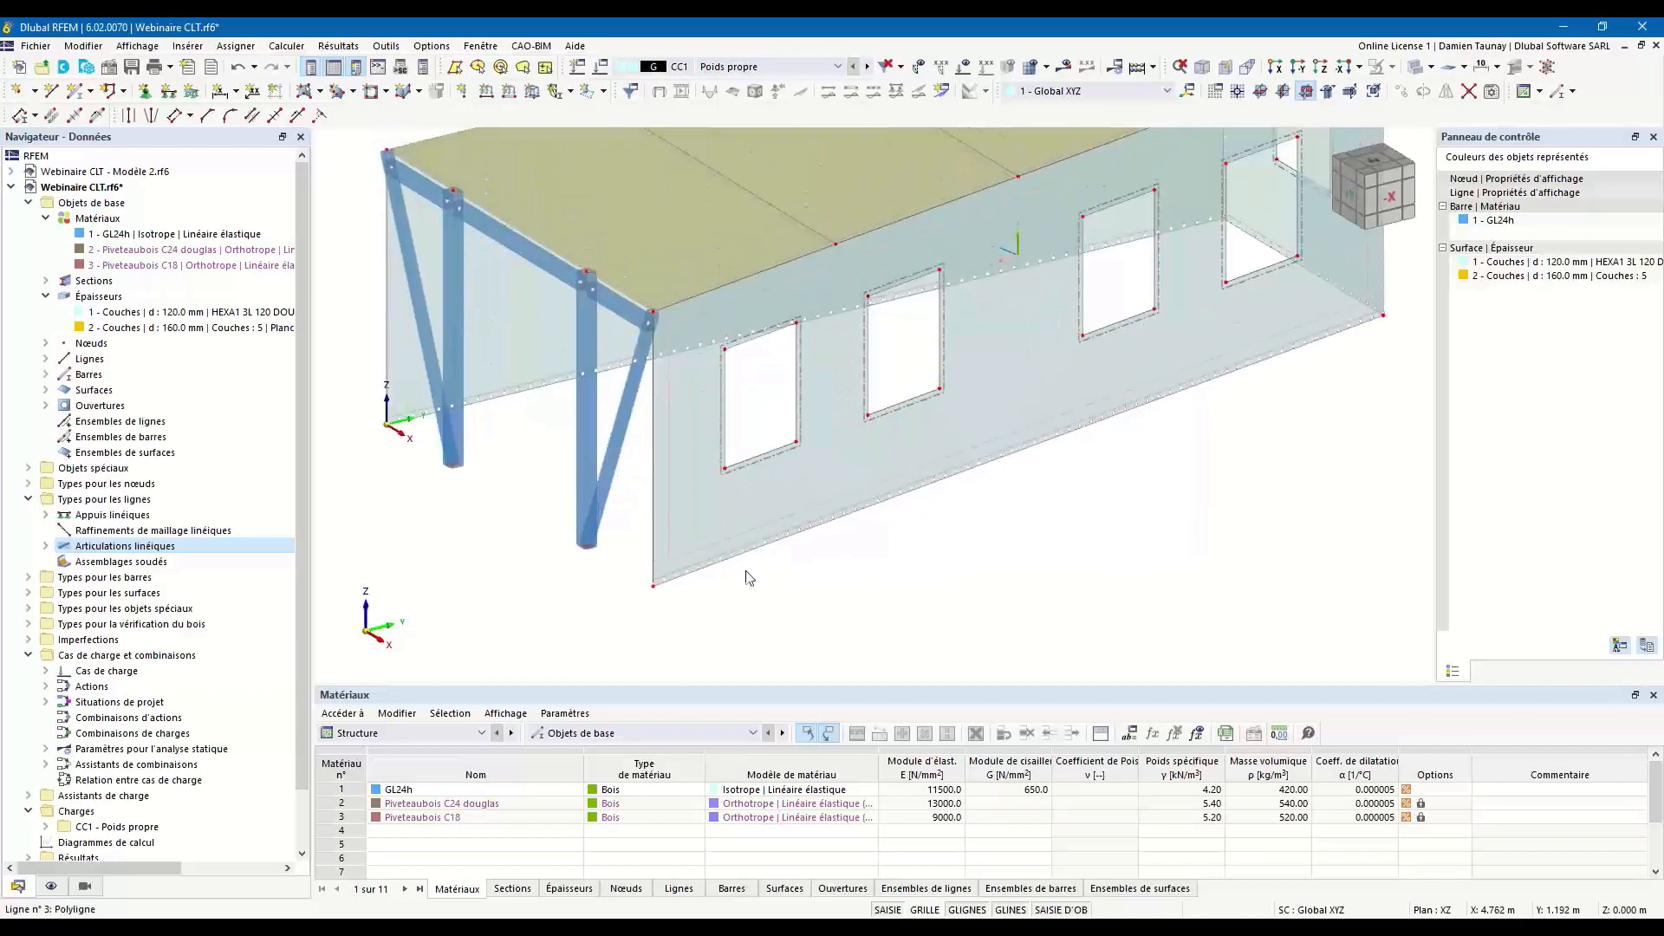
Adjust the display spacing and size of the line hinge symbols from the hinge on the side wall's base.
right_click(745, 544)
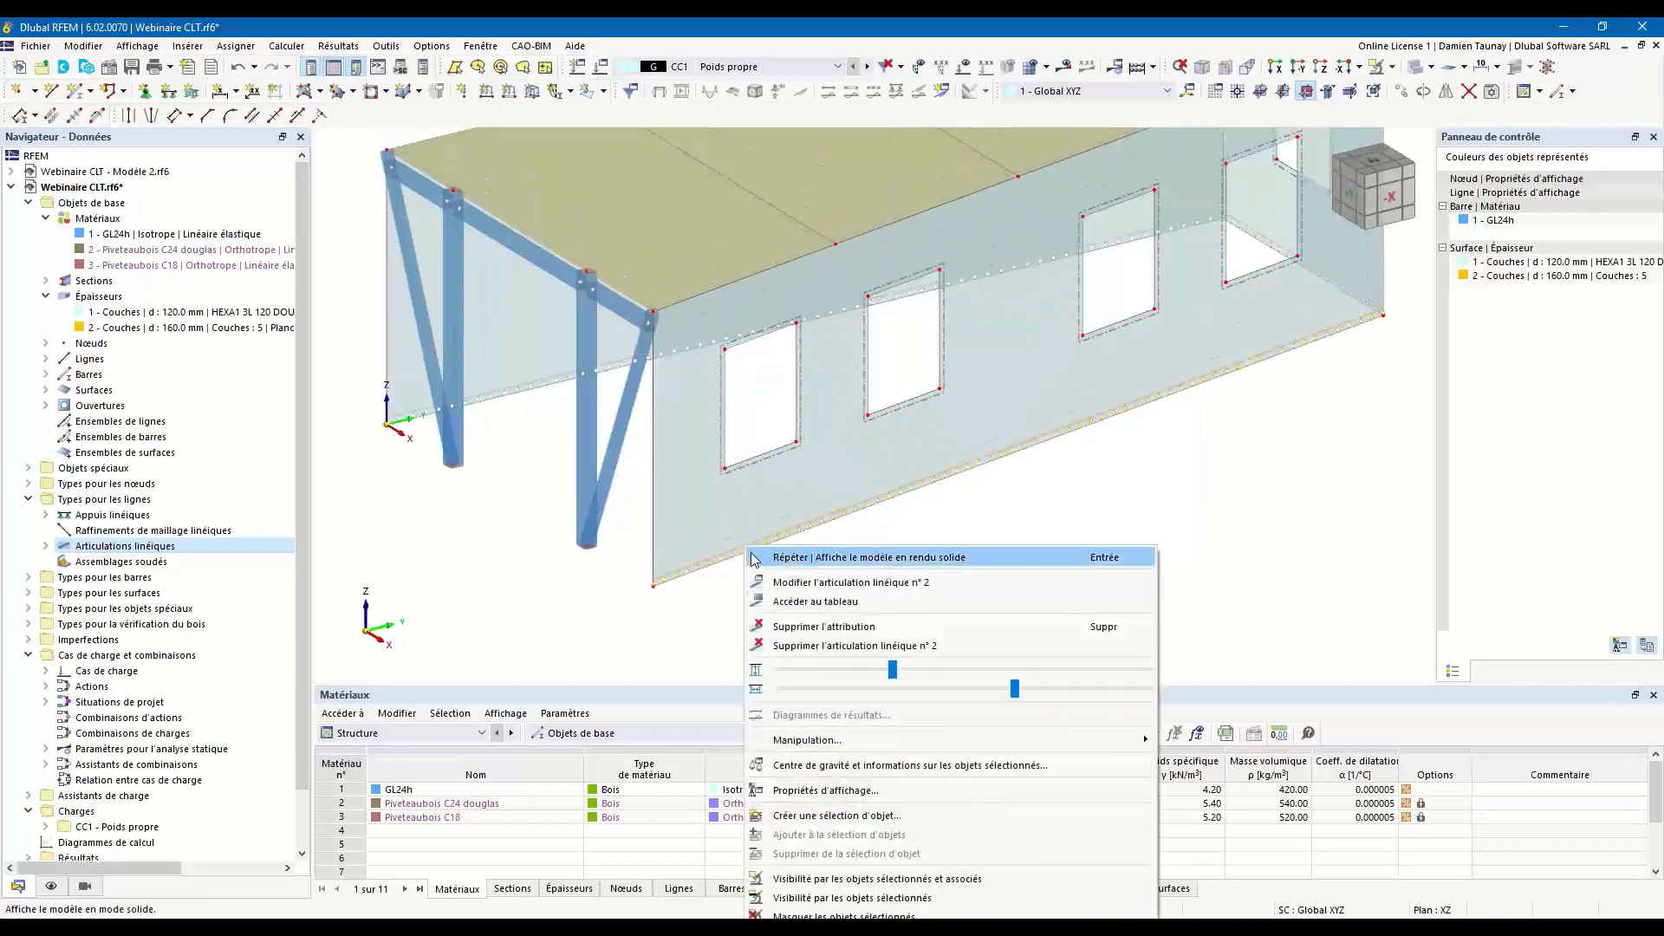
drag(942, 672, 1073, 711)
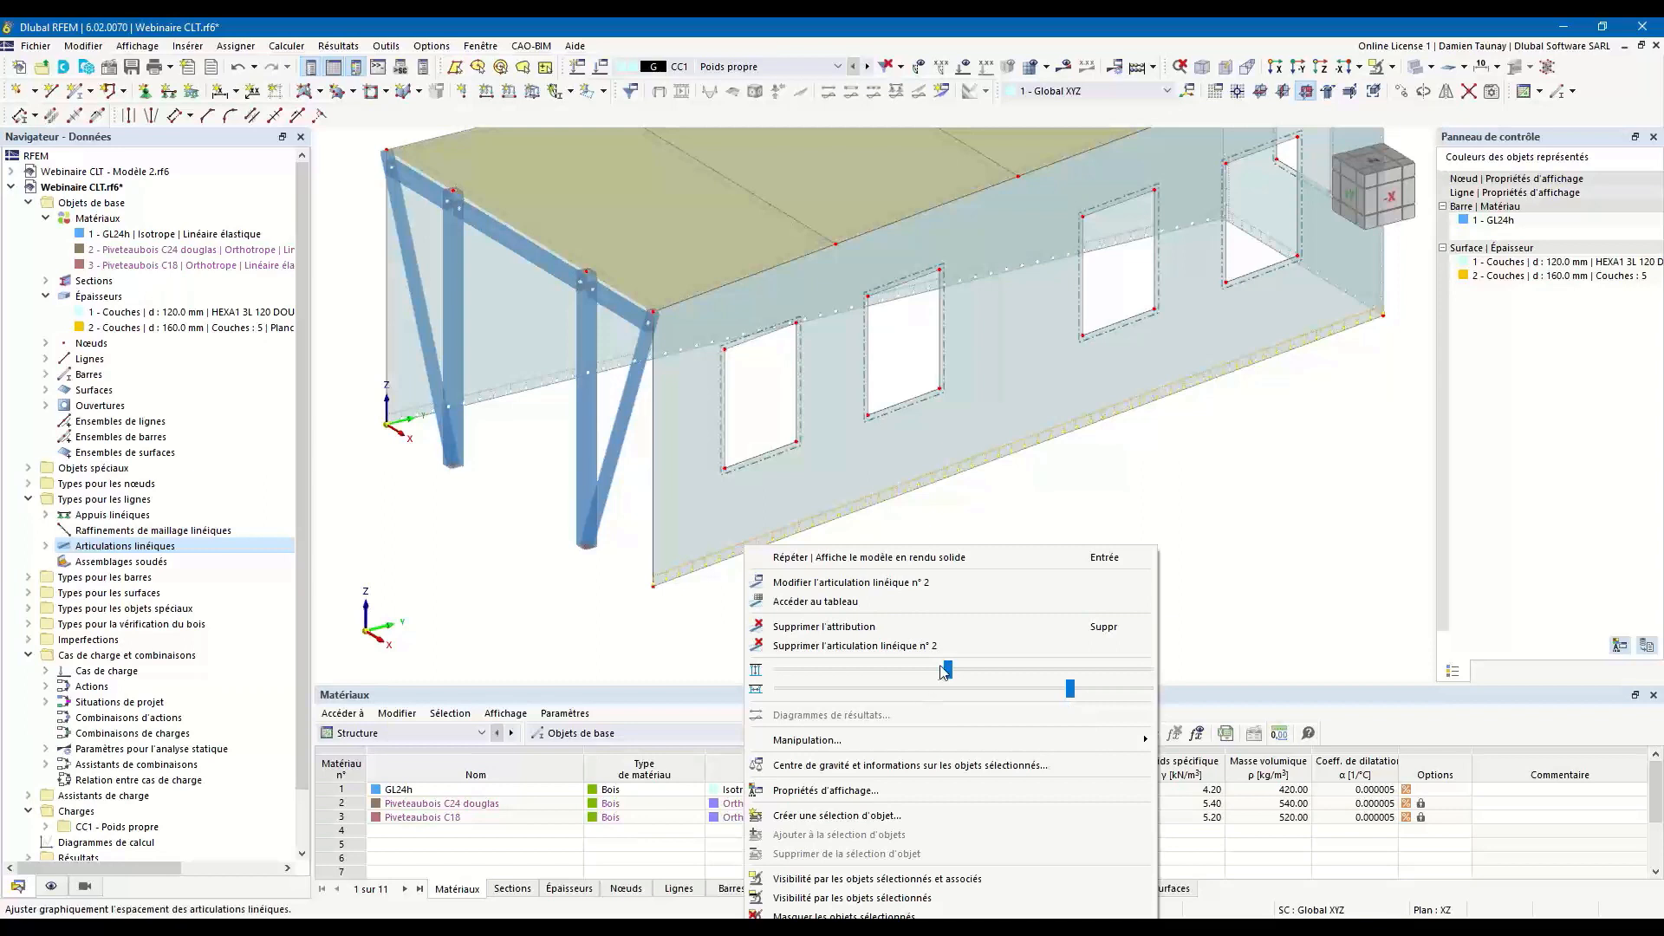
click(1072, 470)
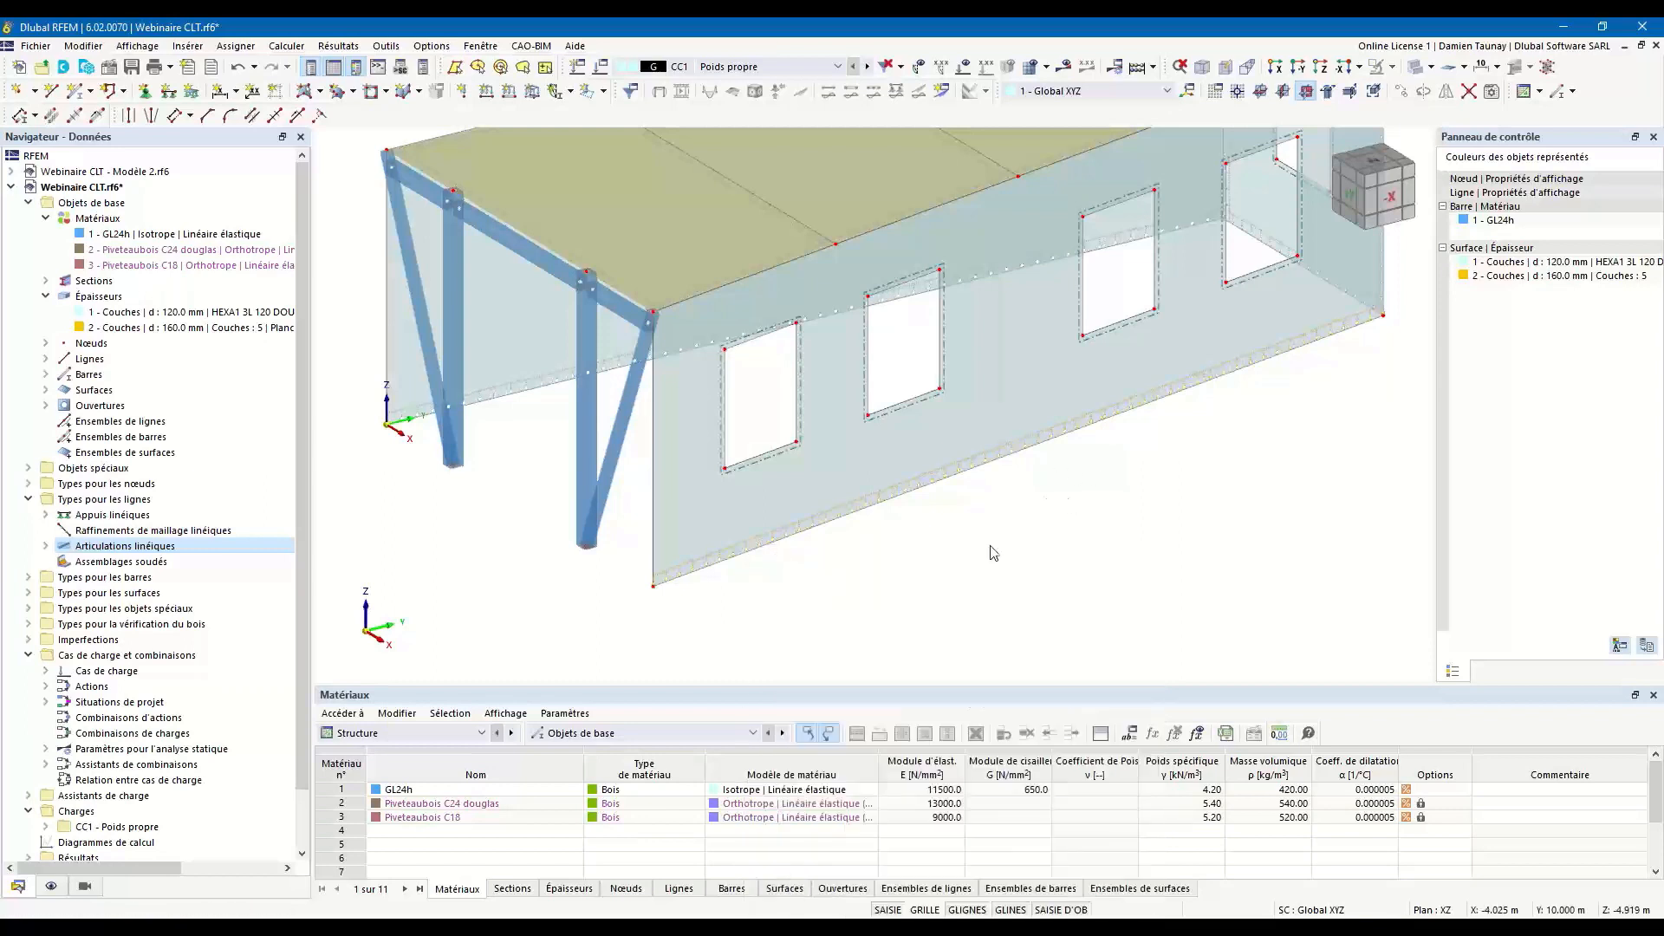
Copy the whole storey 3 m upward, from the rear wall corner's base node to its node at Z = 3 m.
scroll(990, 550, down, 3)
scroll(1027, 420, up, 3)
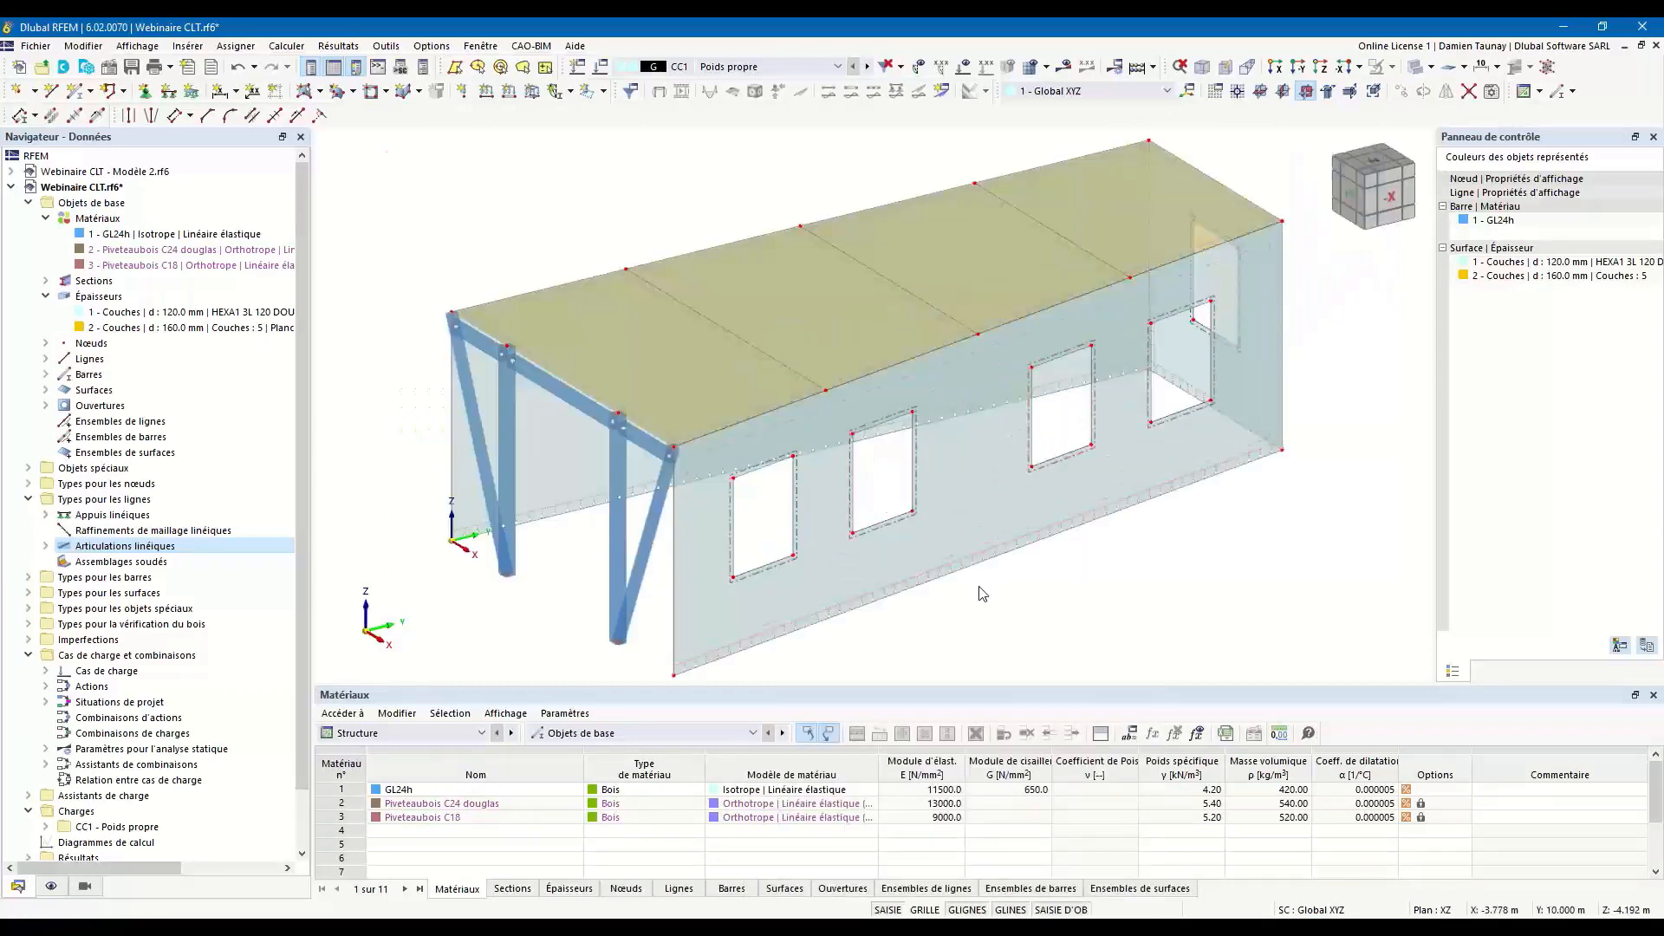
ctrl+middle_drag(1011, 643, 1065, 609)
scroll(1060, 611, down, 1)
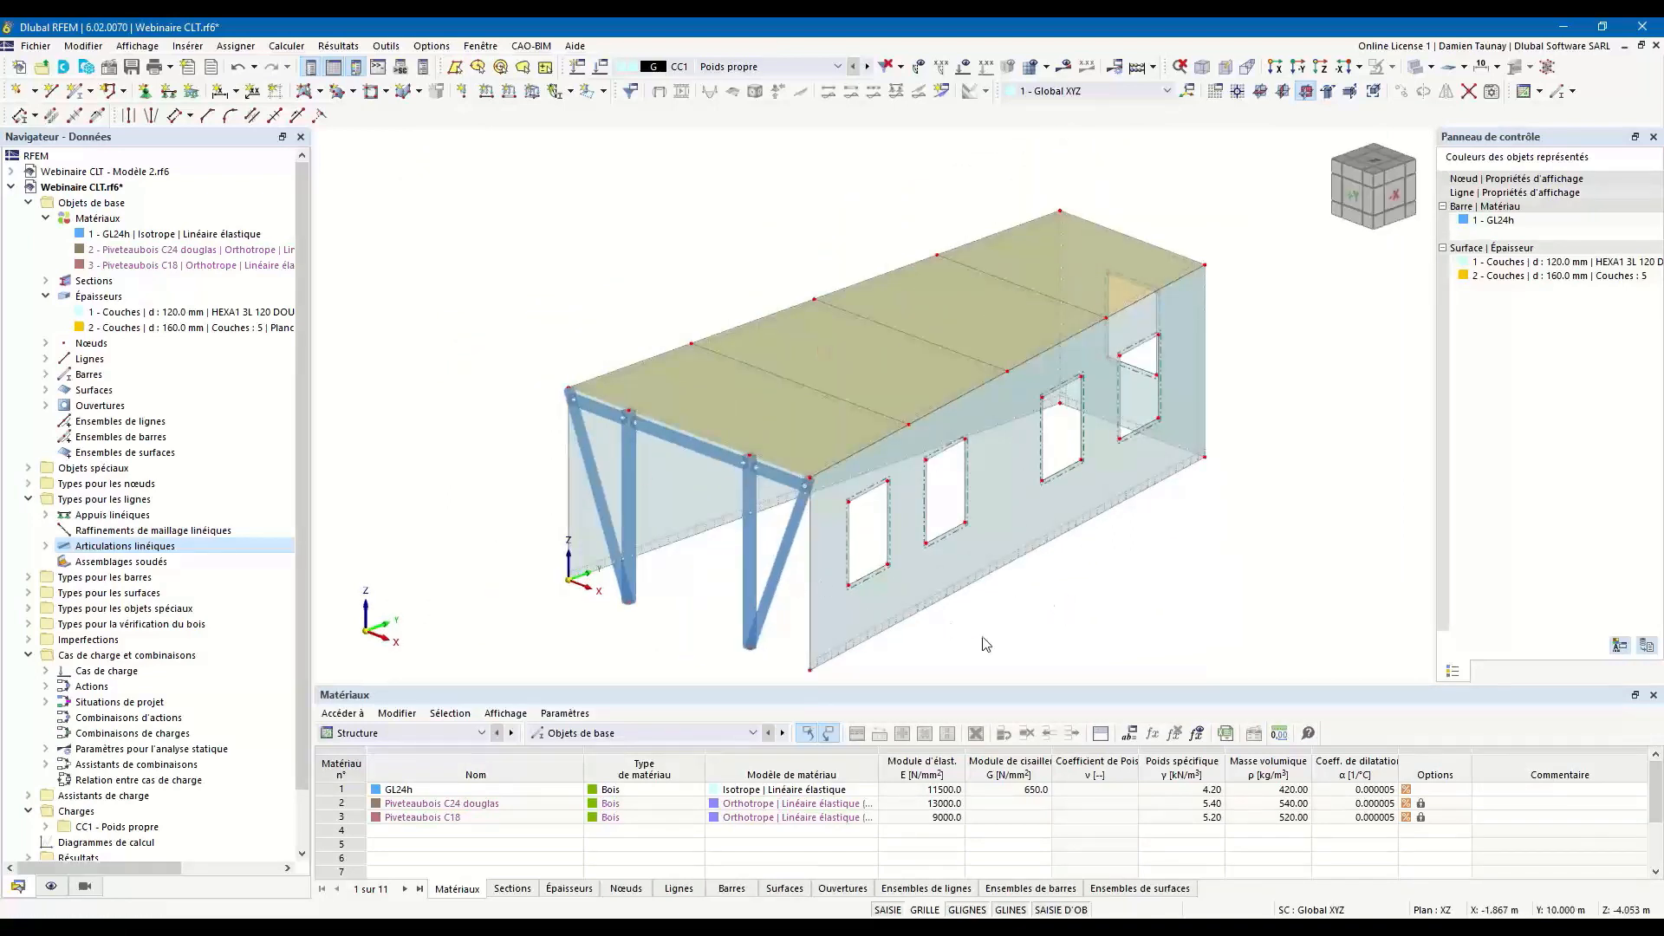
mouse_move(984, 475)
ctrl+middle_down()
mouse_move(981, 501)
mouse_move(1028, 512)
mouse_move(977, 473)
ctrl+middle_up()
drag(610, 233, 1301, 600)
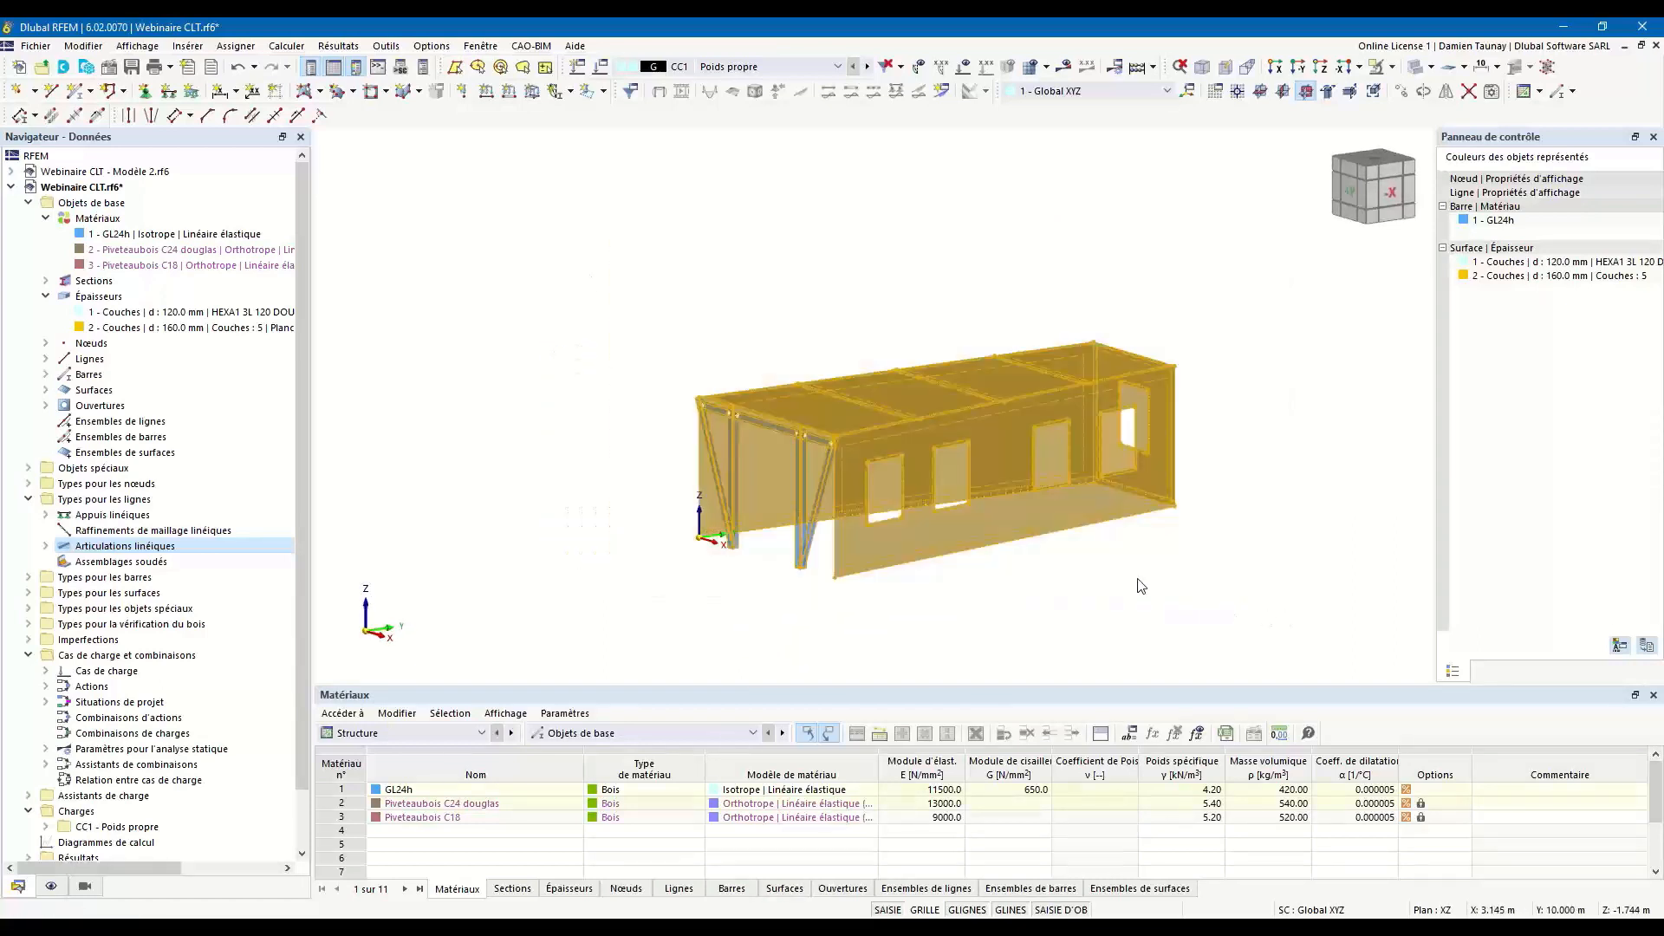
middle_drag(1030, 577, 903, 580)
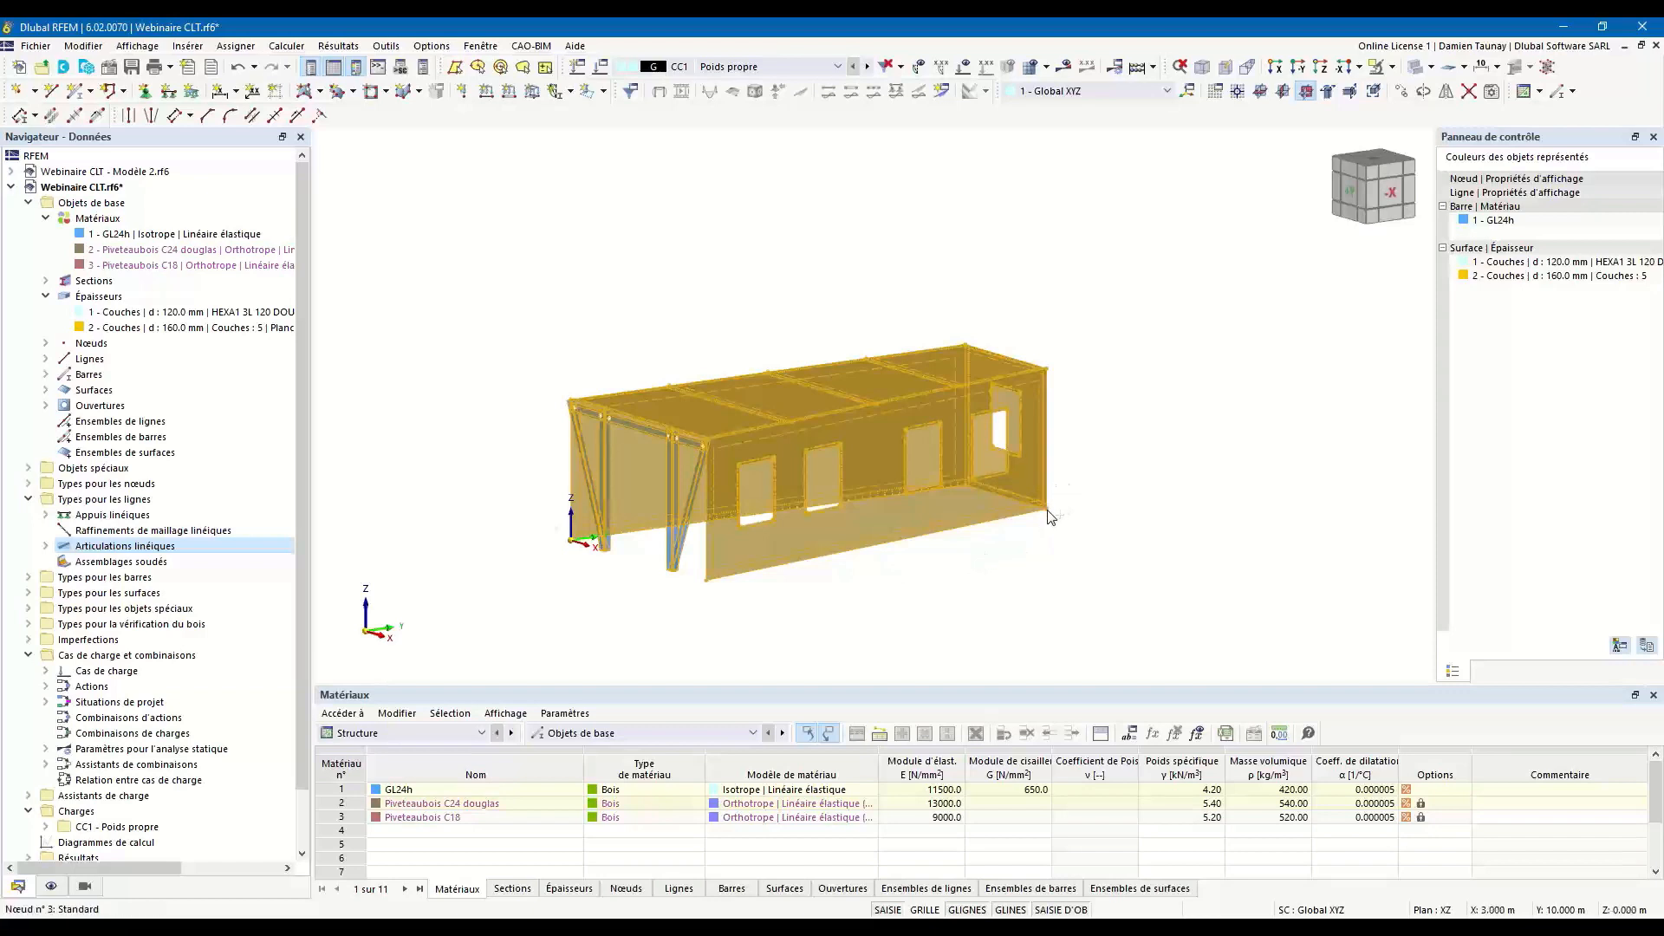
drag(1048, 515, 1043, 367)
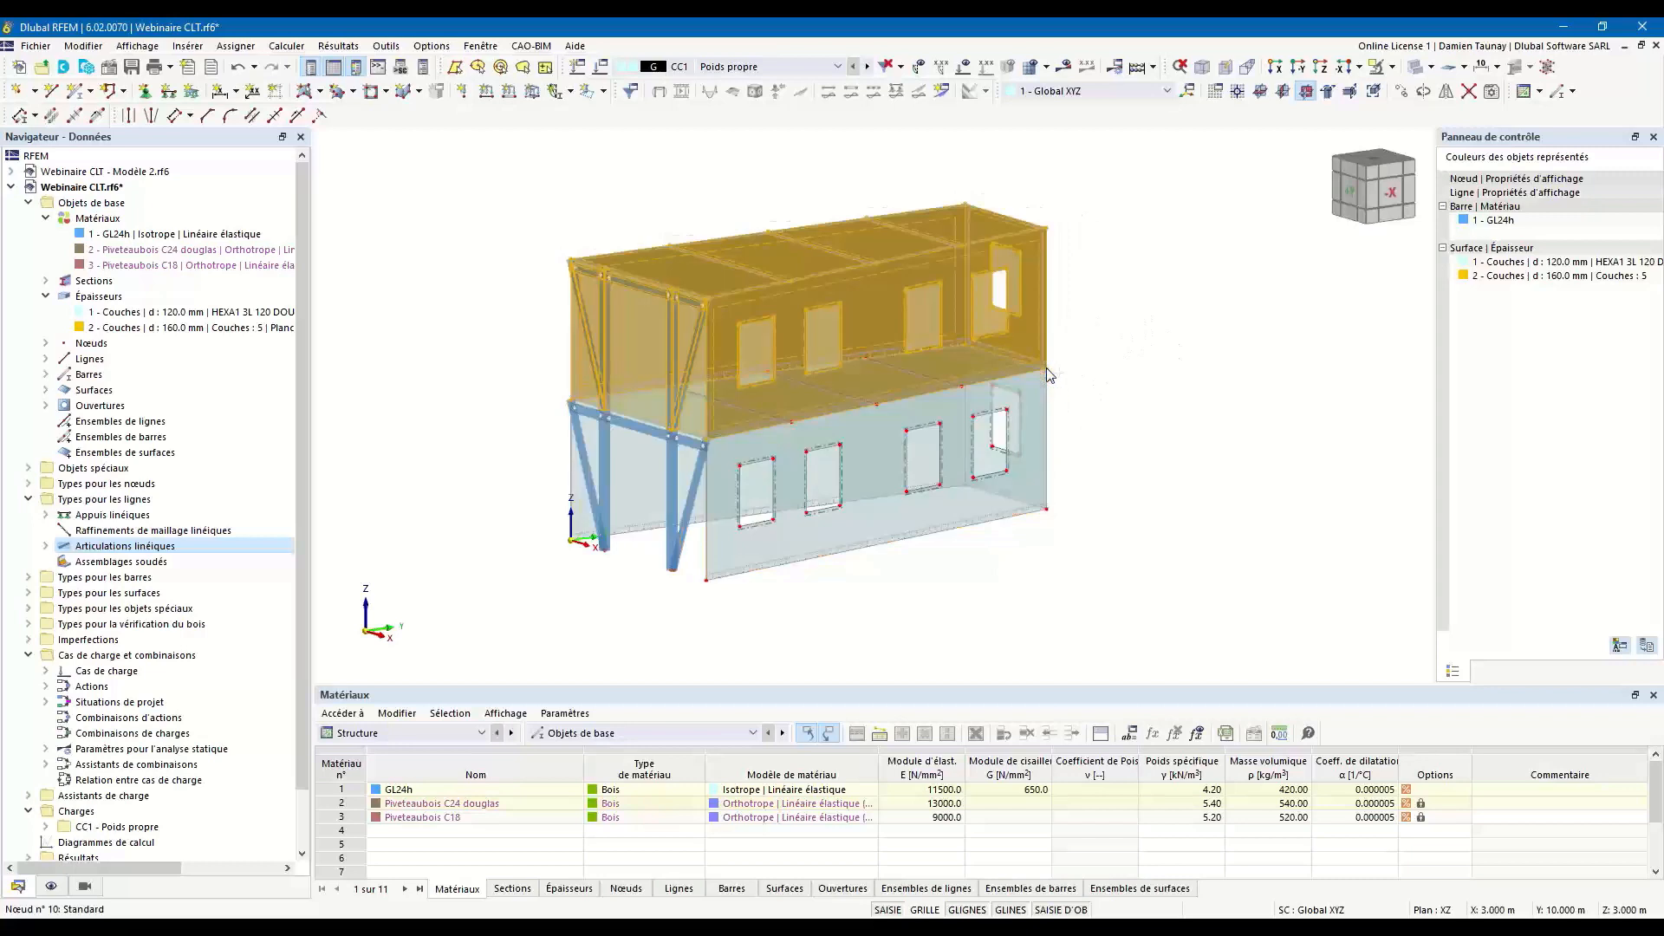
Copy the second storey up by one more storey height to form a third storey, and clear the selection.
drag(1048, 228, 1056, 232)
scroll(872, 341, down, 3)
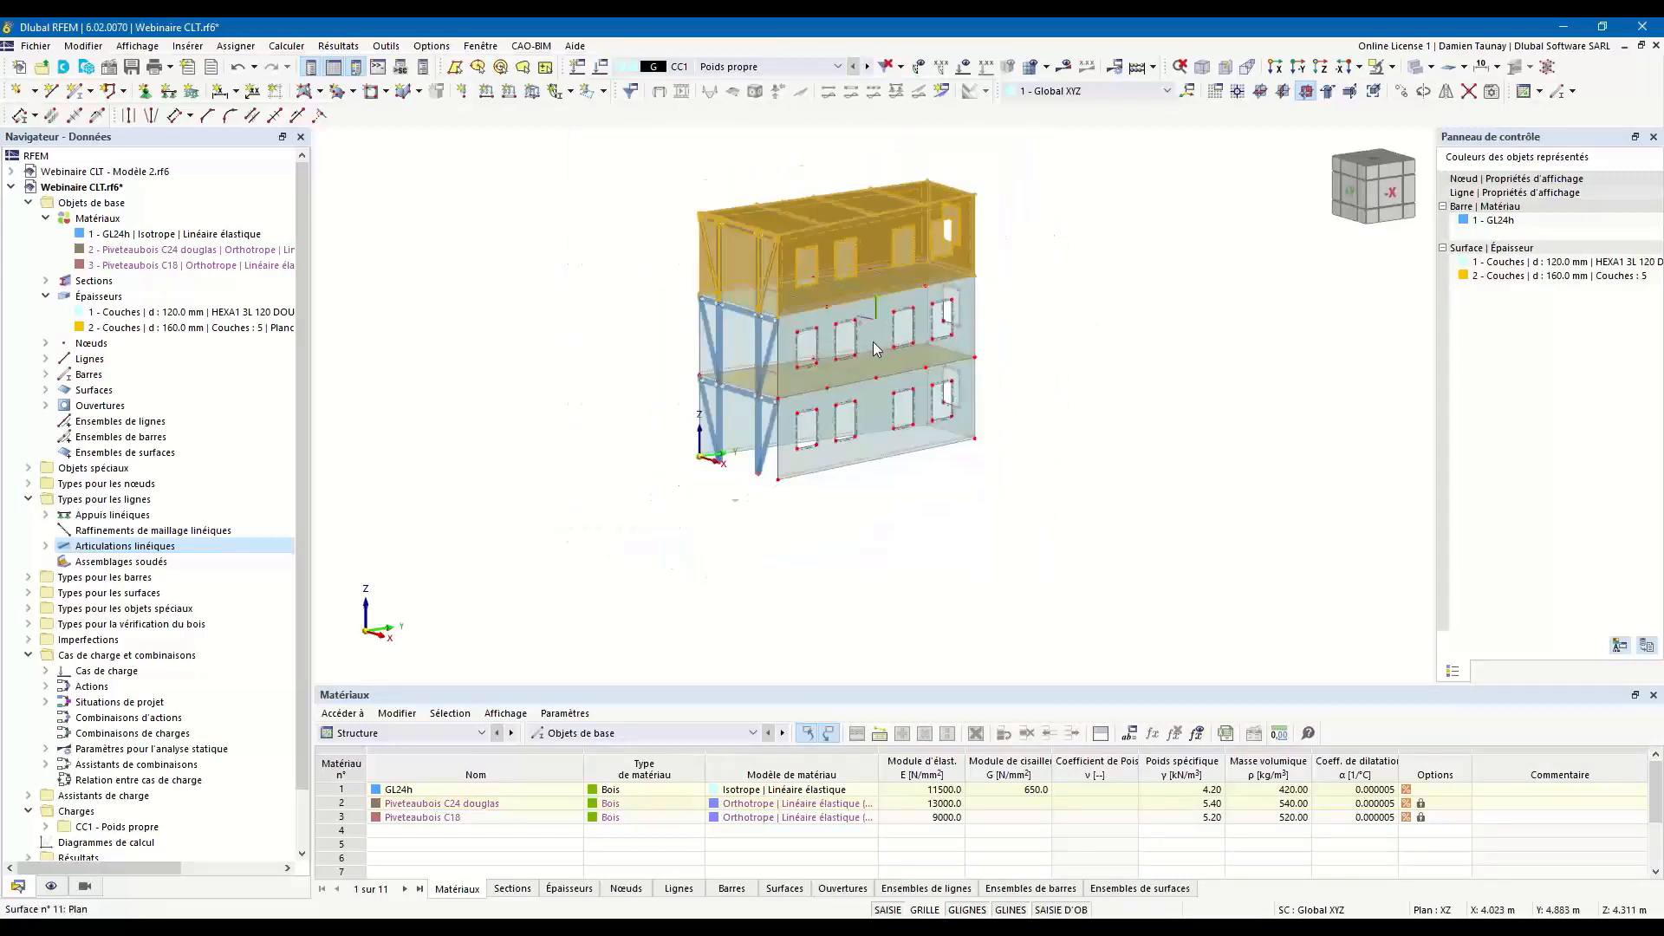
scroll(837, 297, up, 3)
ctrl+middle_drag(1079, 414, 1107, 372)
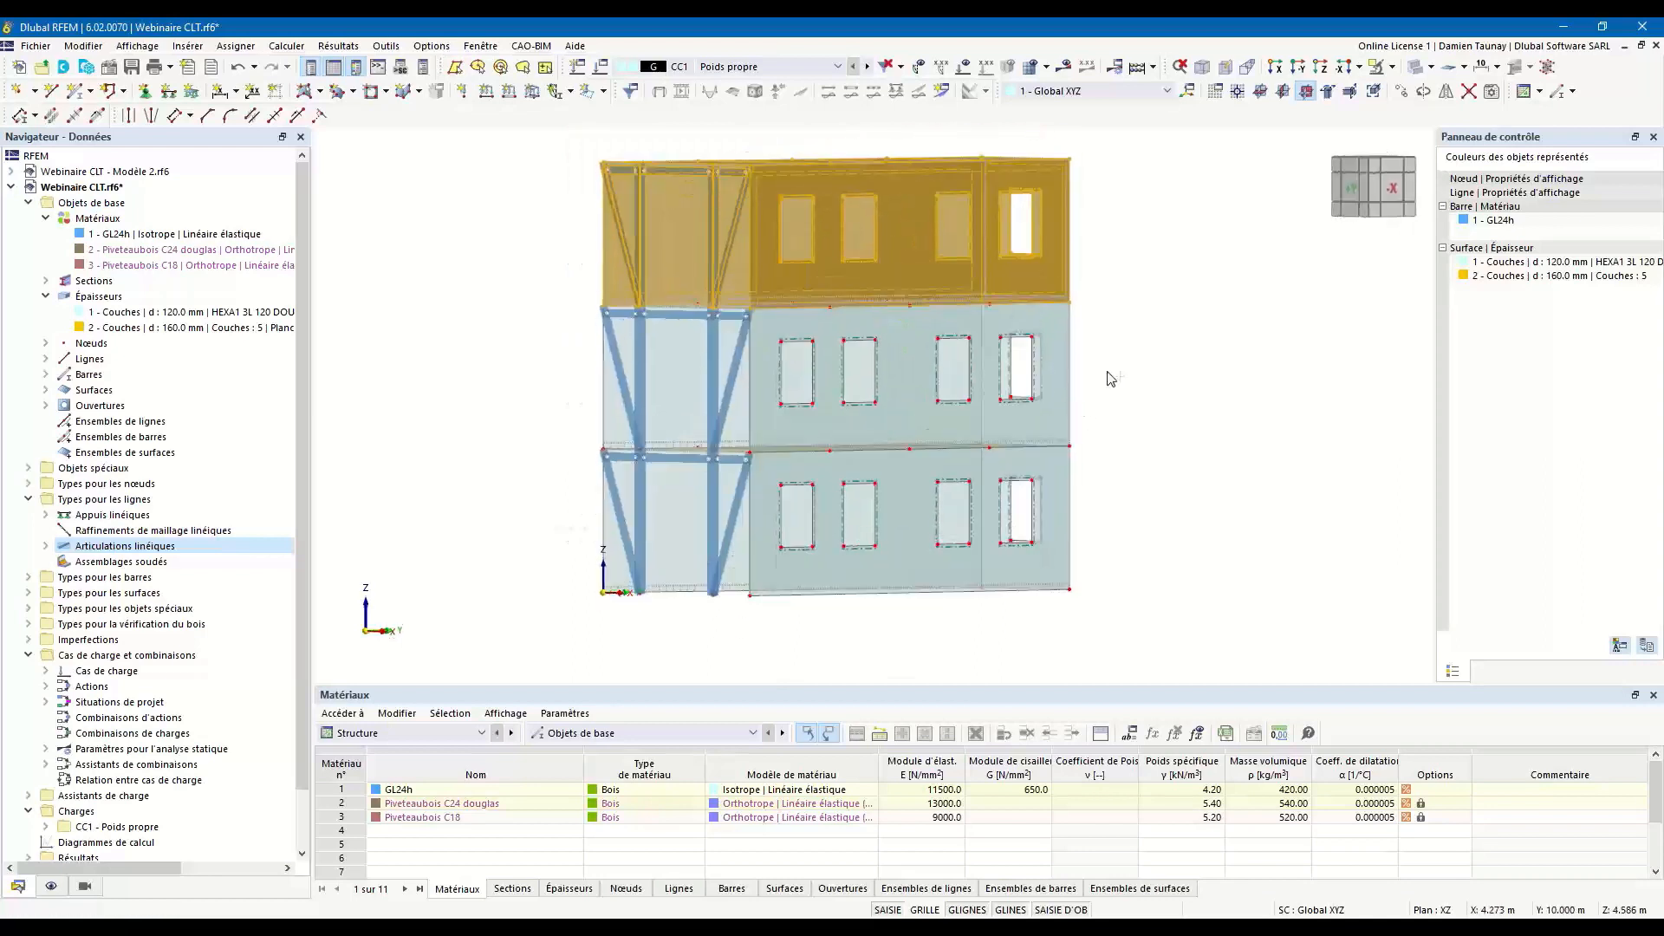
click(1144, 321)
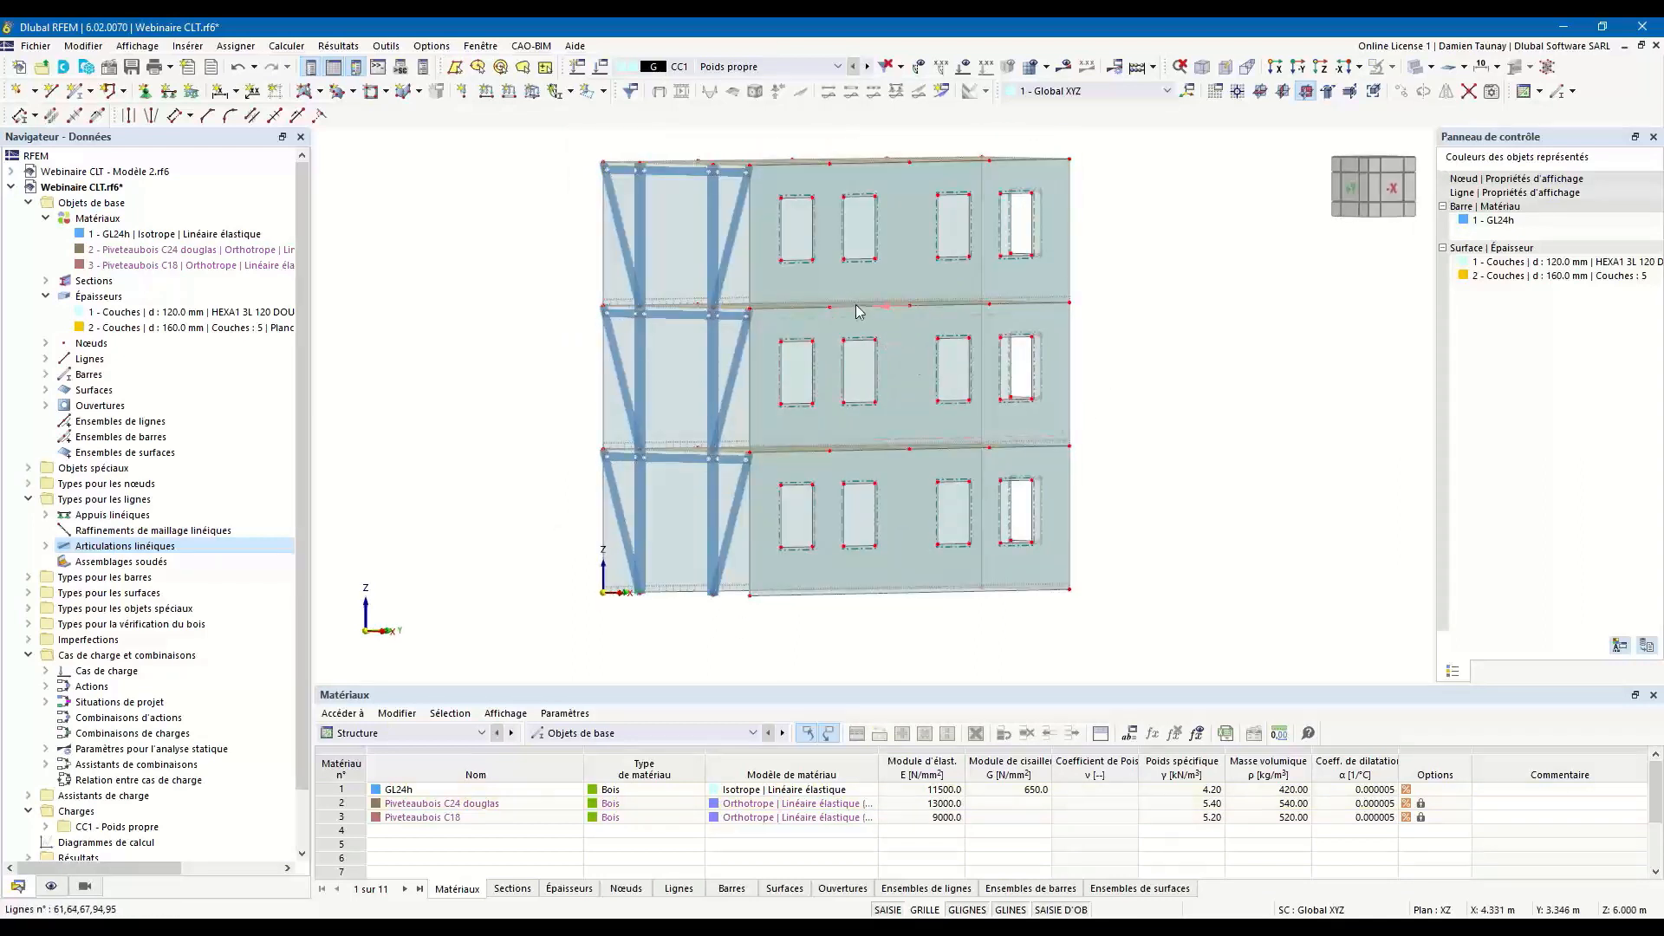
Divide the lines, members and surfaces at their intersections around the two levels where the storeys meet.
click(857, 306)
click(1012, 338)
ctrl+middle_drag(836, 475, 837, 525)
ctrl+middle_drag(1114, 404, 1118, 368)
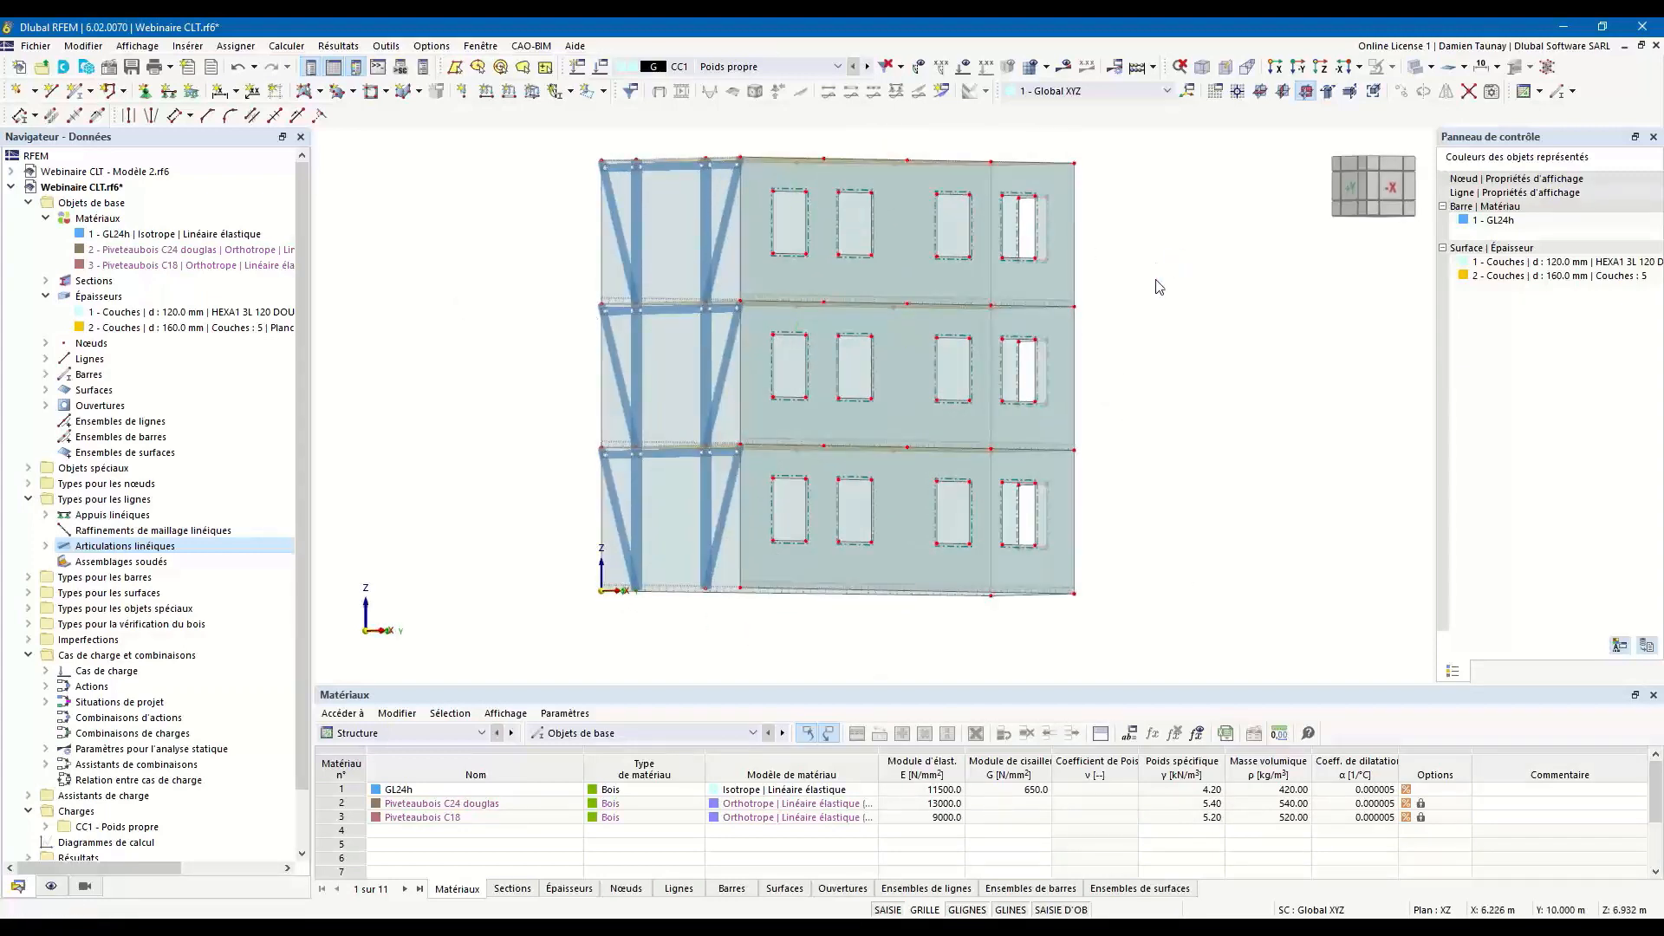
ctrl+middle_drag(1159, 287, 1160, 282)
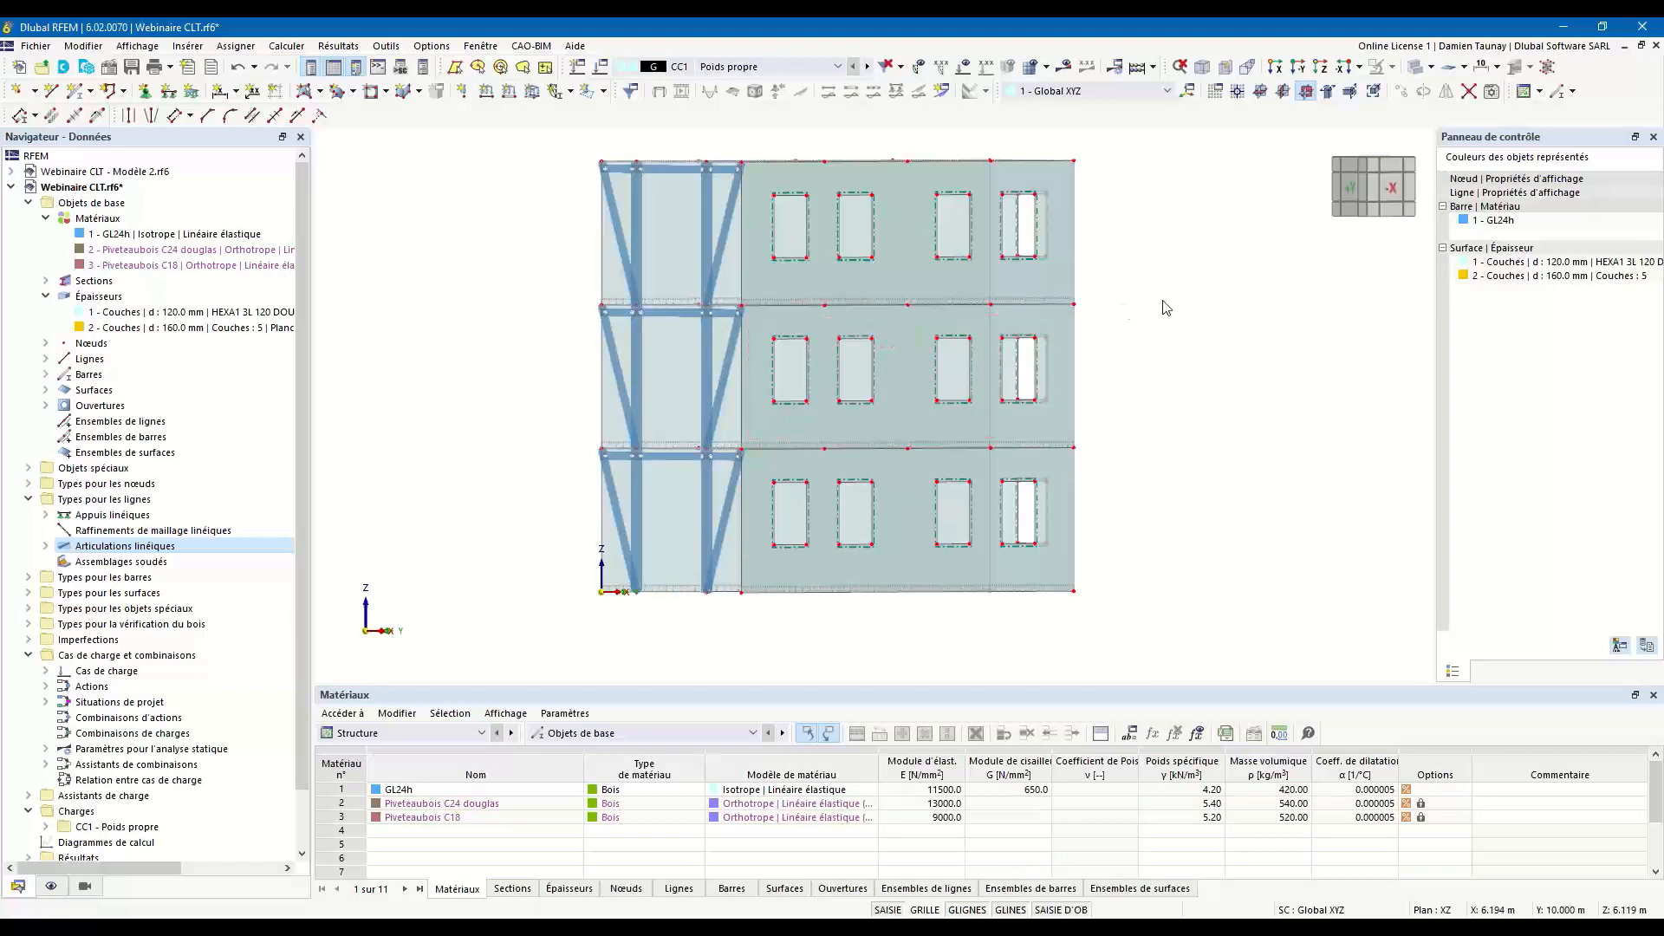
click(1468, 96)
drag(547, 275, 1153, 319)
drag(563, 435, 1151, 478)
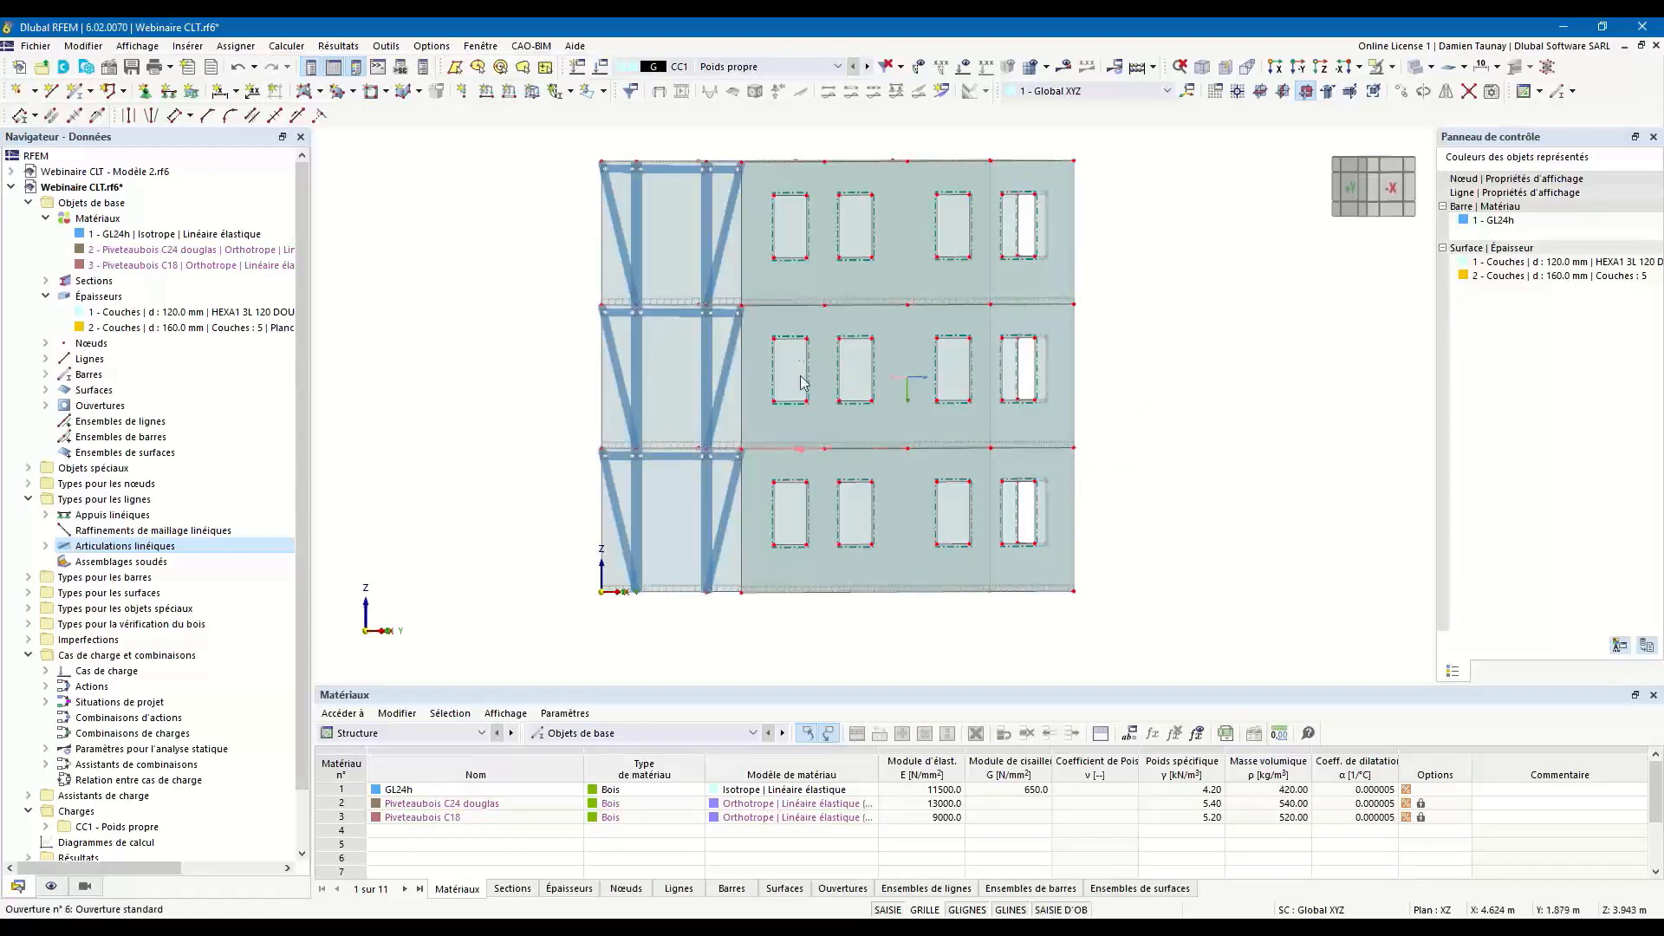
Copy the roof corner node above the origin 1 m upward in Z, with no offset in X or Y.
ctrl+middle_drag(1216, 395, 1252, 422)
ctrl+middle_drag(1115, 520, 1092, 546)
scroll(1129, 506, down, 2)
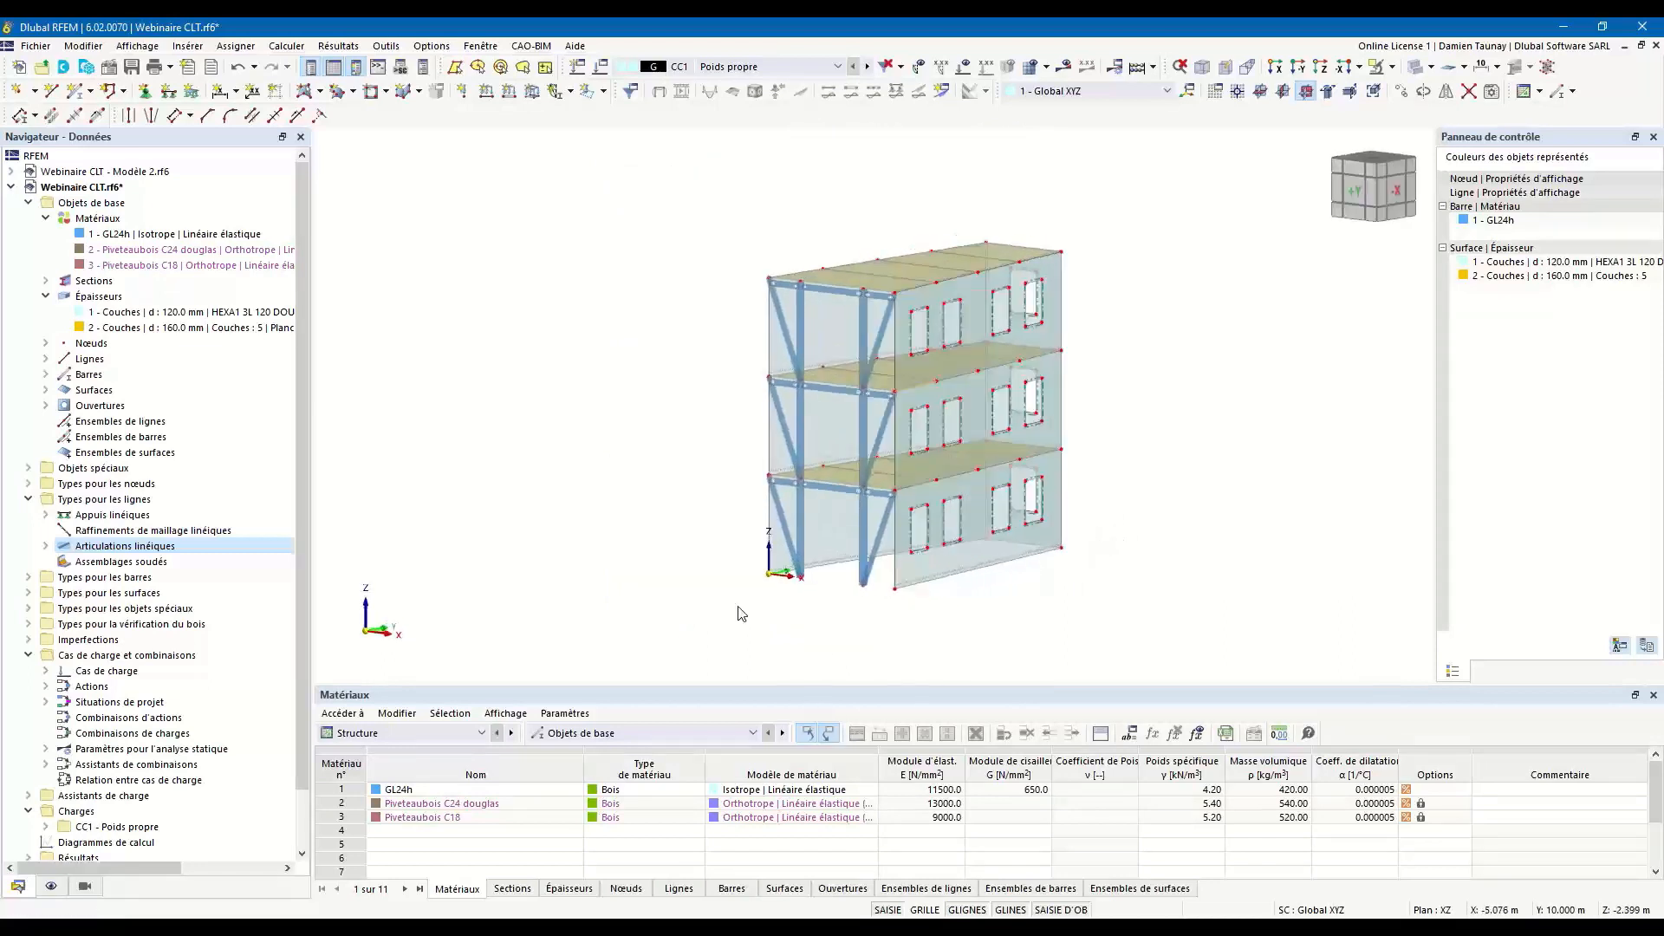
ctrl+middle_drag(786, 594, 794, 596)
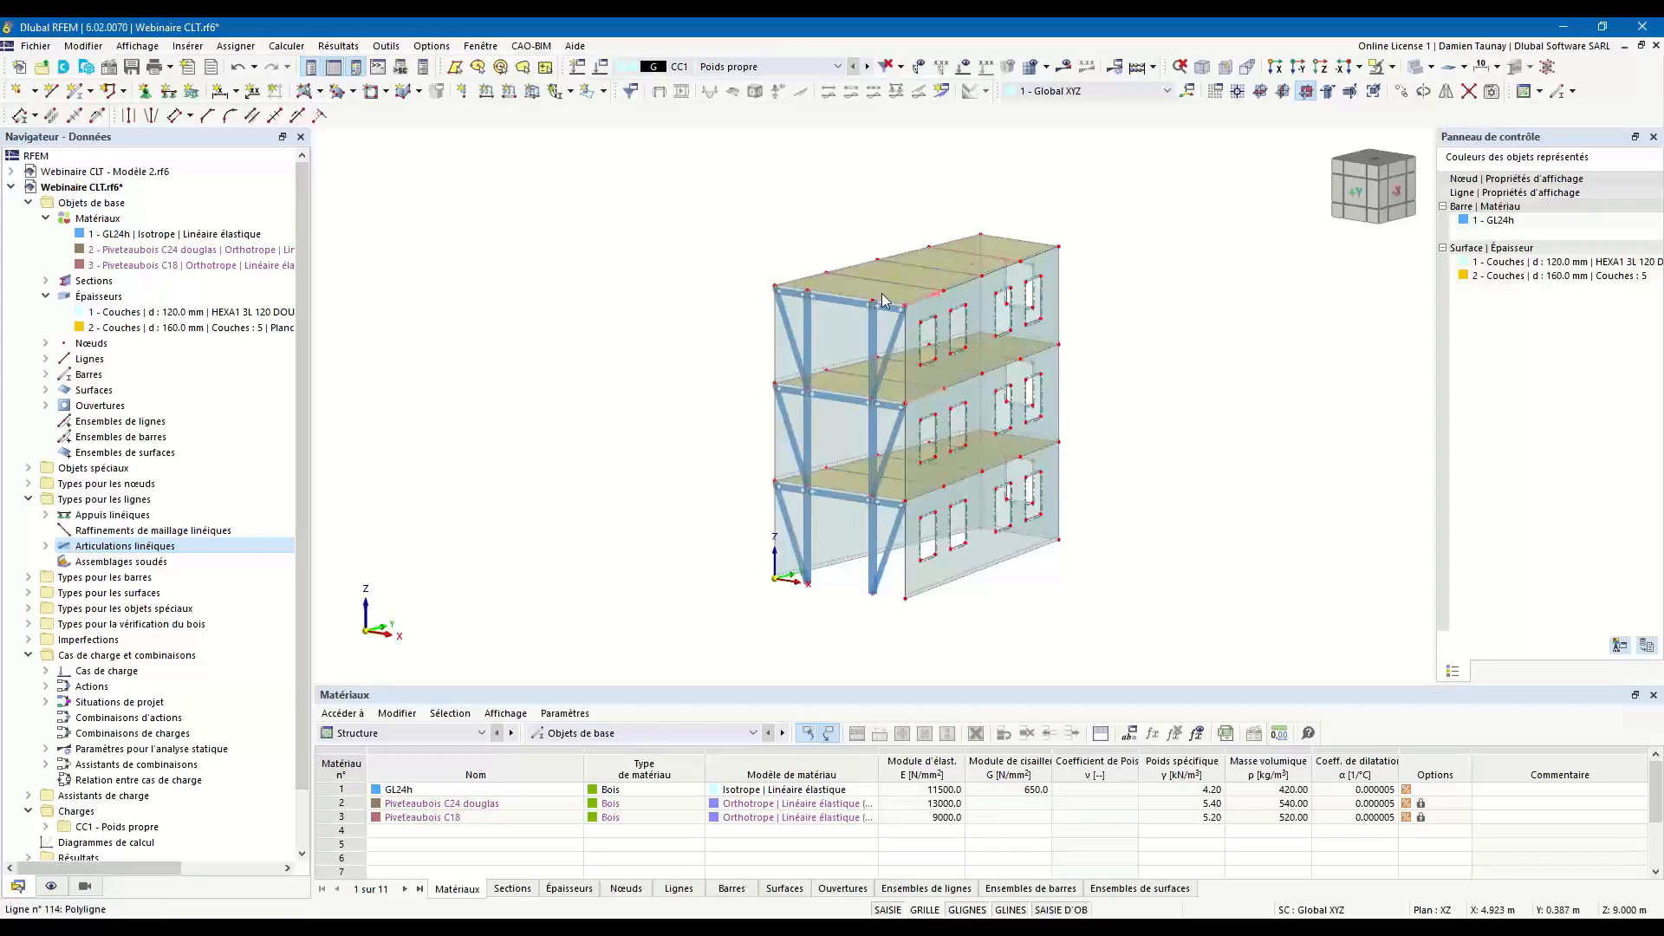
mouse_move(823, 284)
ctrl+middle_down()
mouse_move(926, 297)
mouse_move(846, 269)
ctrl+middle_up()
scroll(846, 269, up, 3)
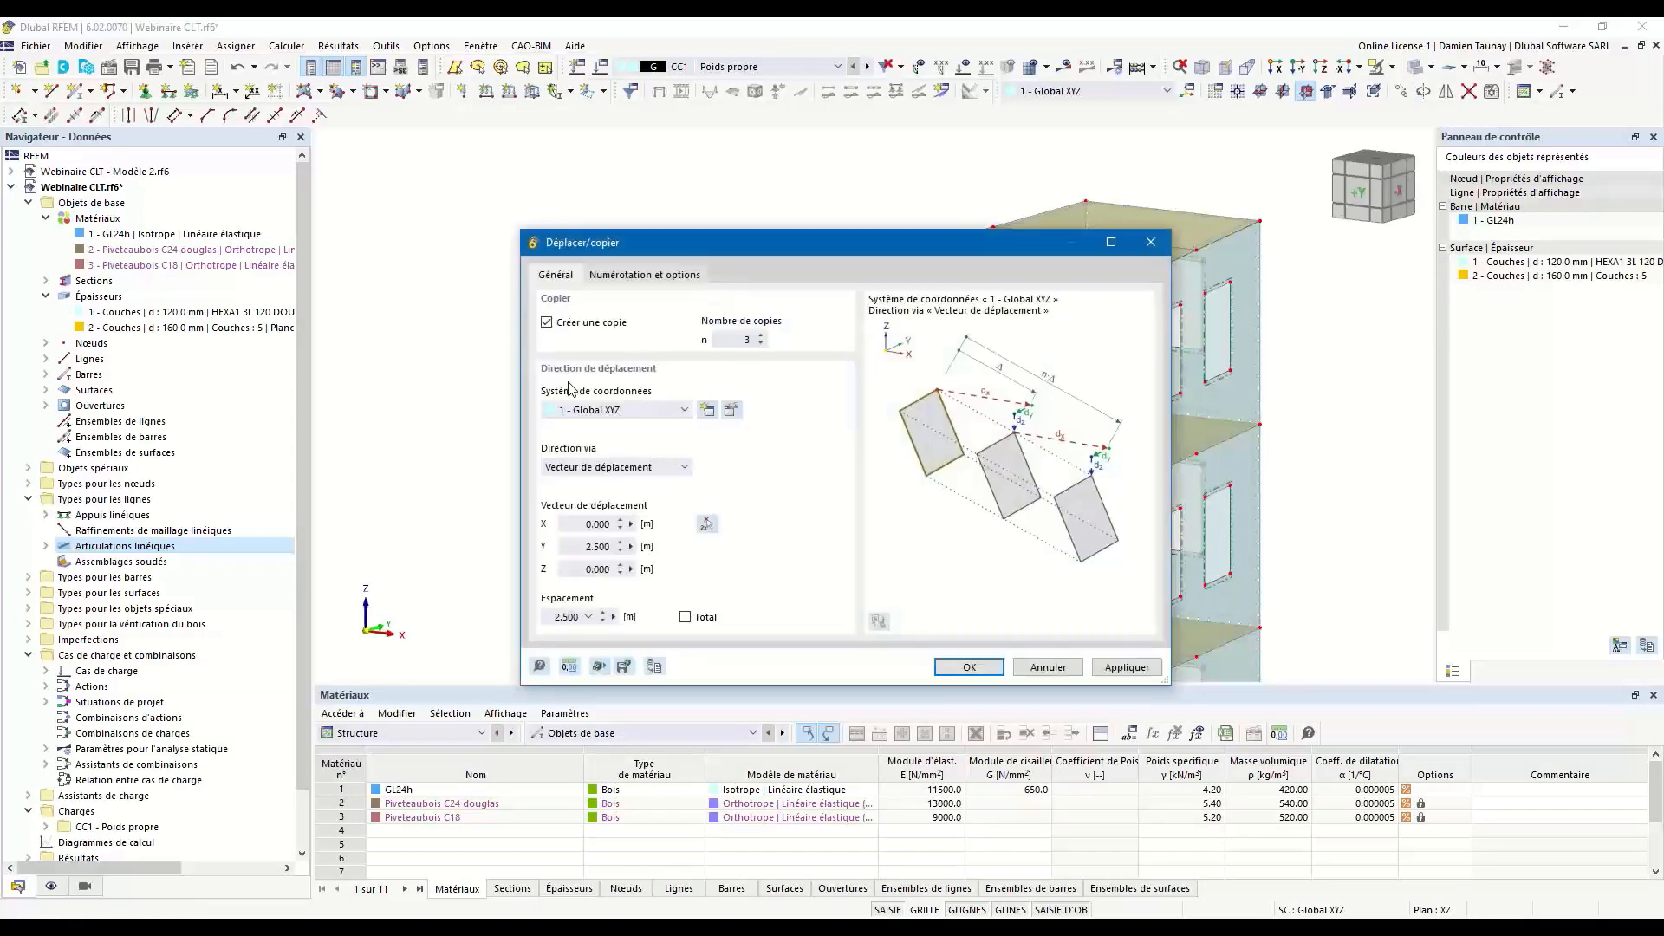
click(586, 570)
text(1)
click(584, 546)
click(985, 673)
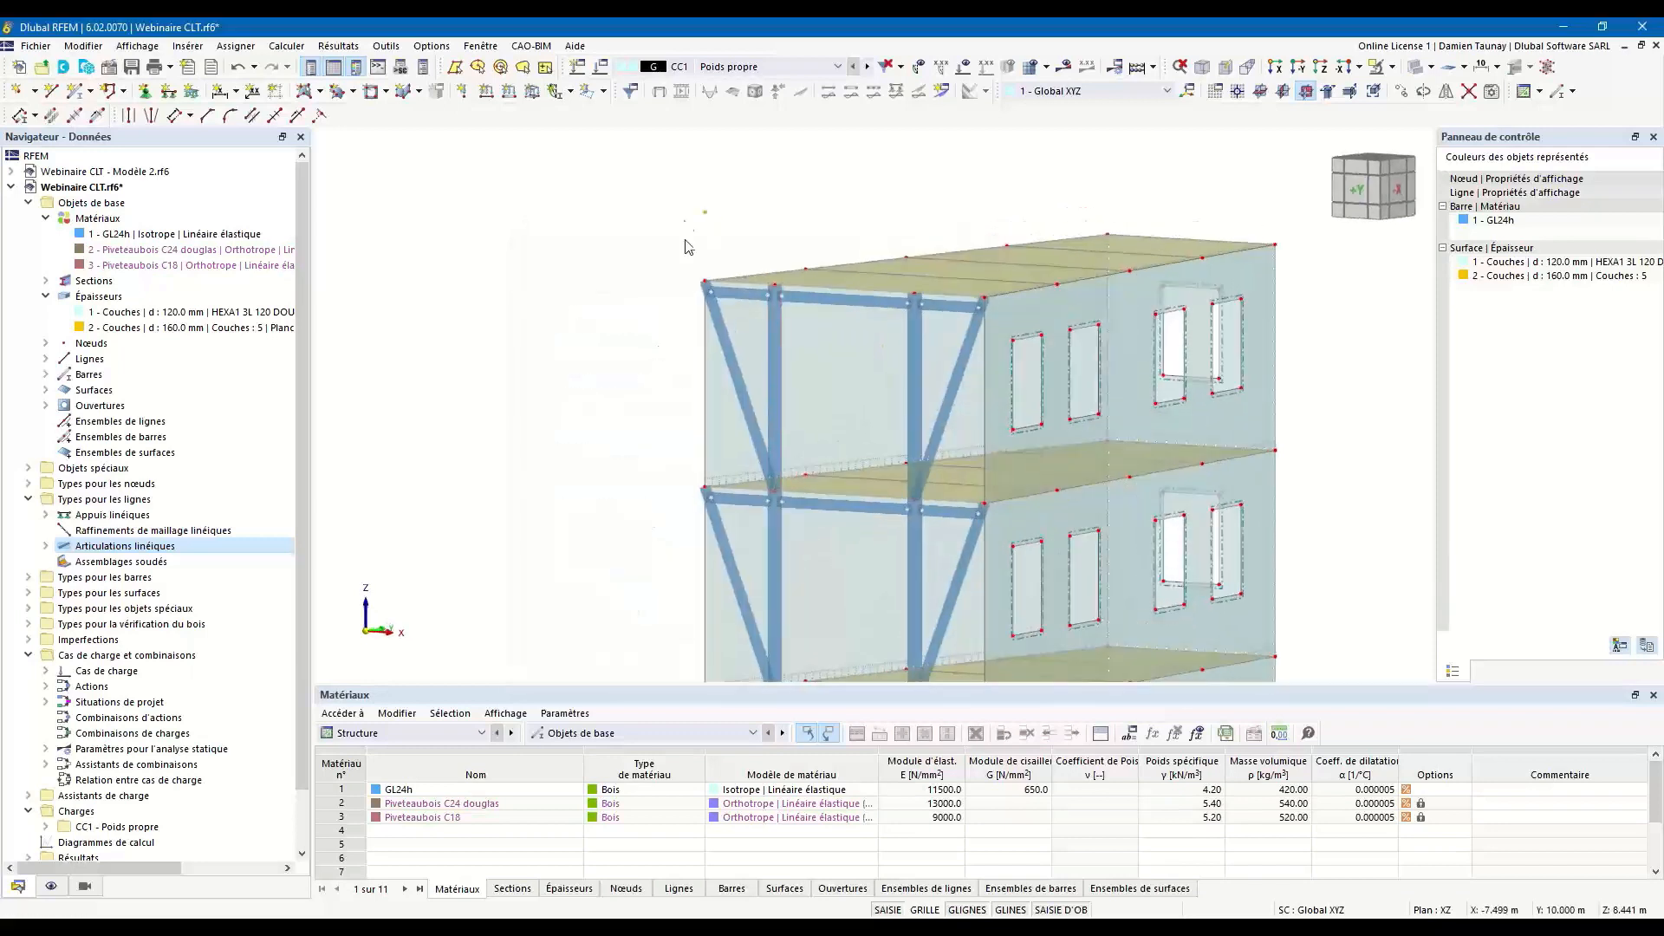
Try to move the roof's long edge on the X = 0 side 1 m upward in Z without creating a copy.
scroll(702, 214, down, 3)
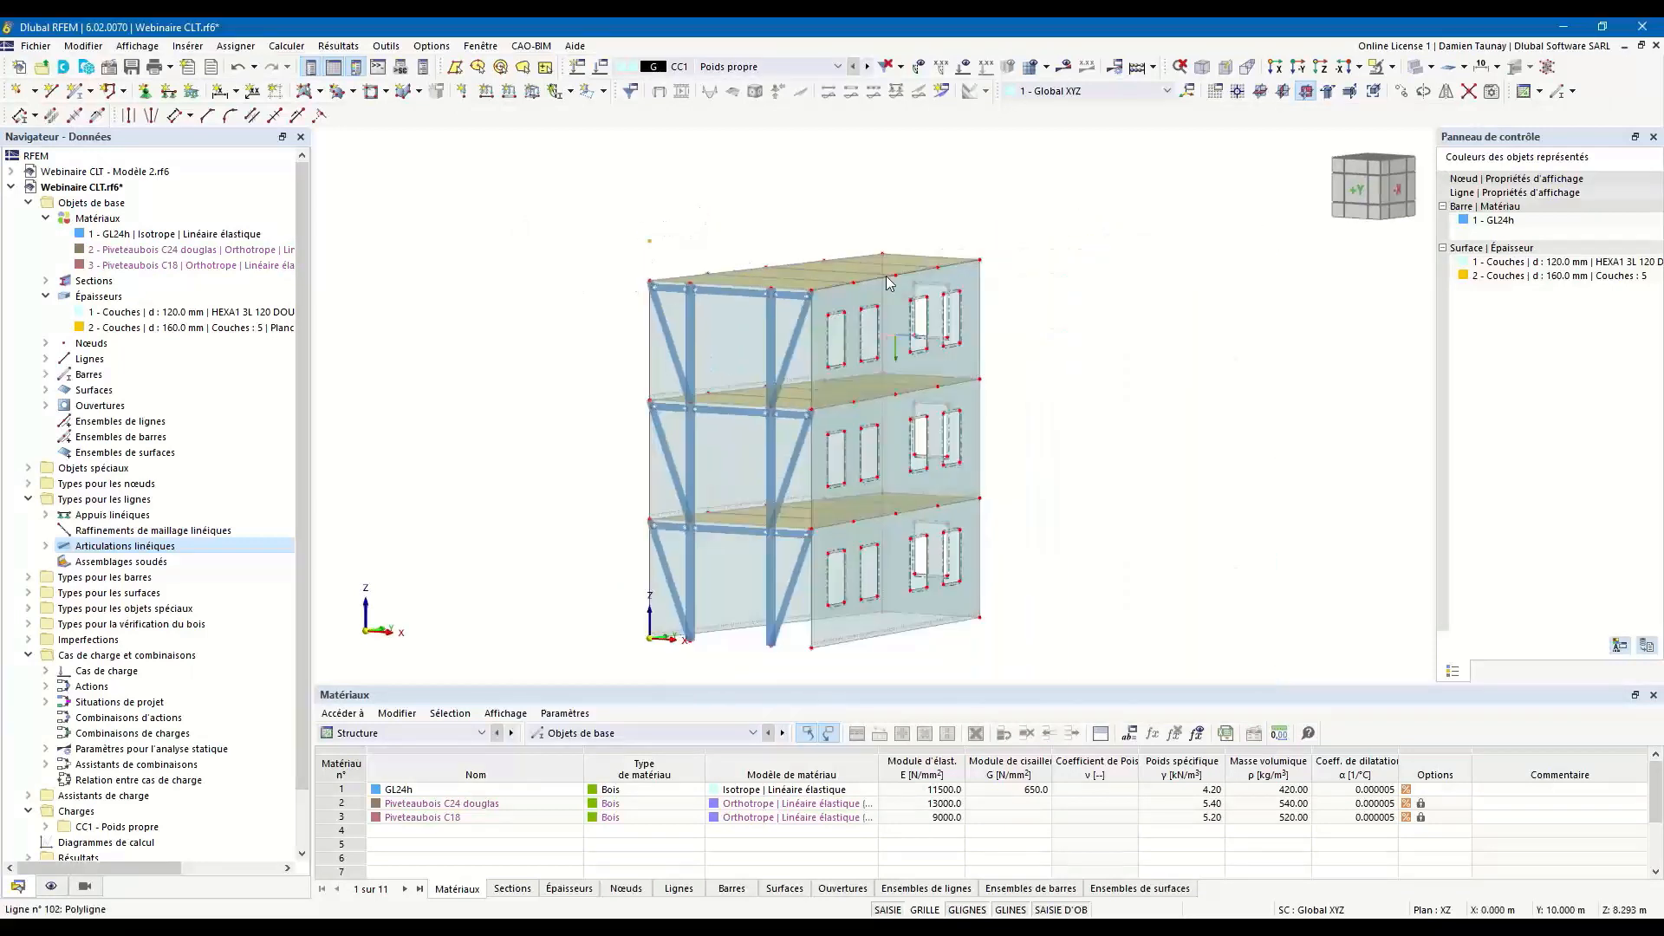
ctrl+middle_drag(707, 231, 711, 251)
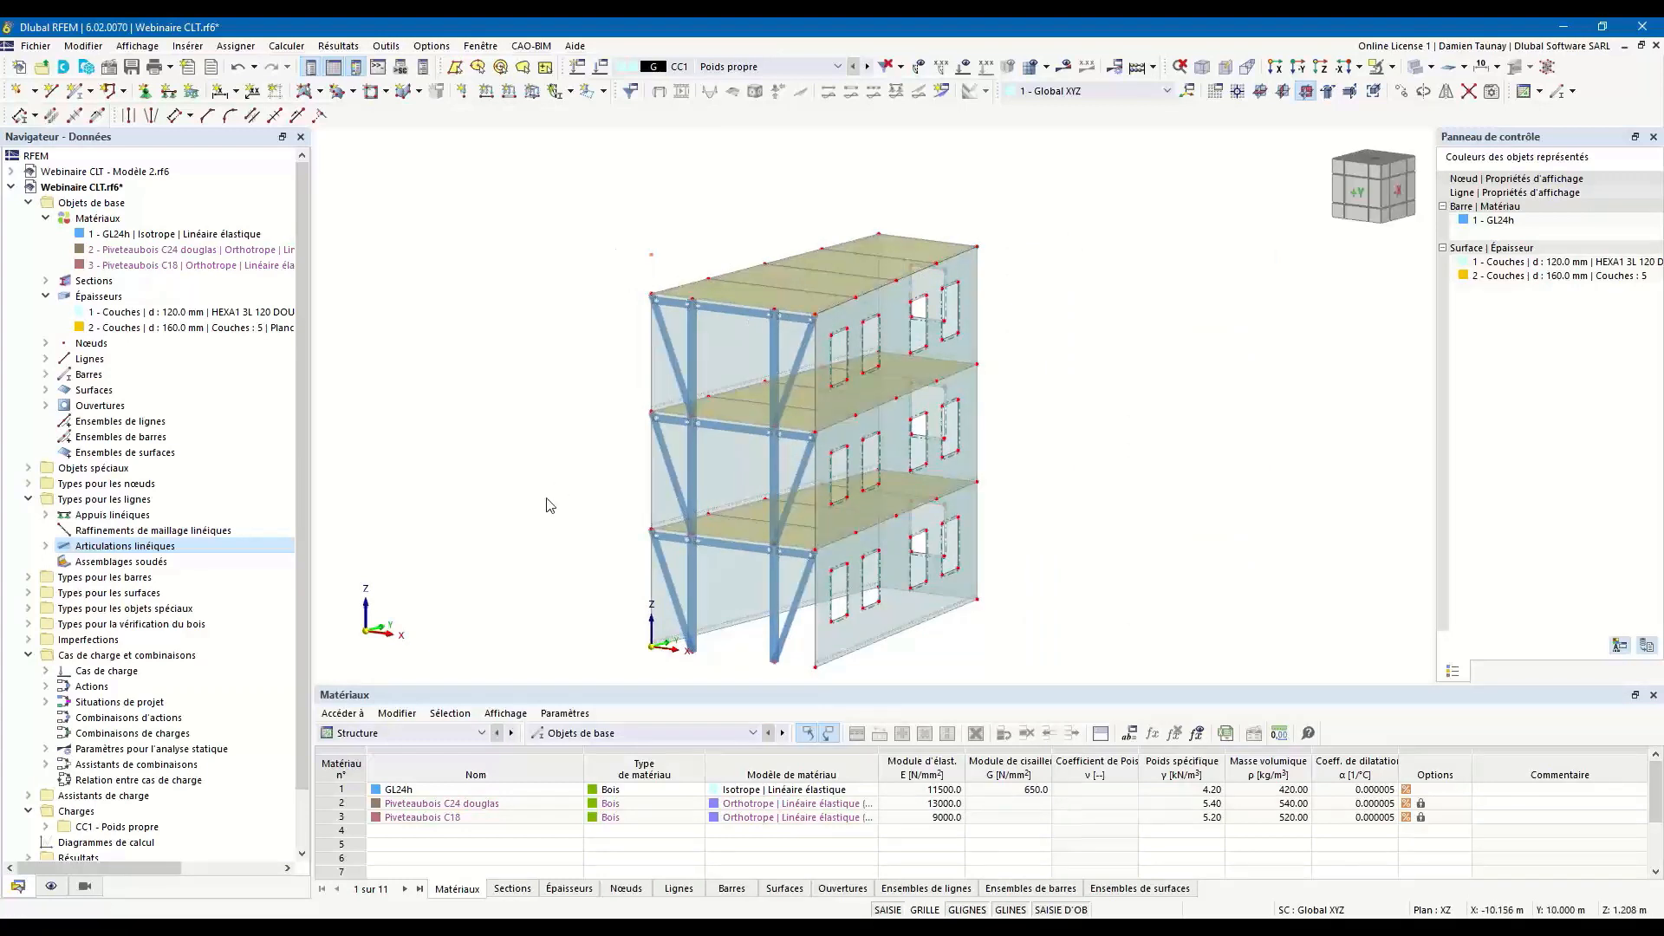
ctrl+middle_drag(539, 512, 594, 490)
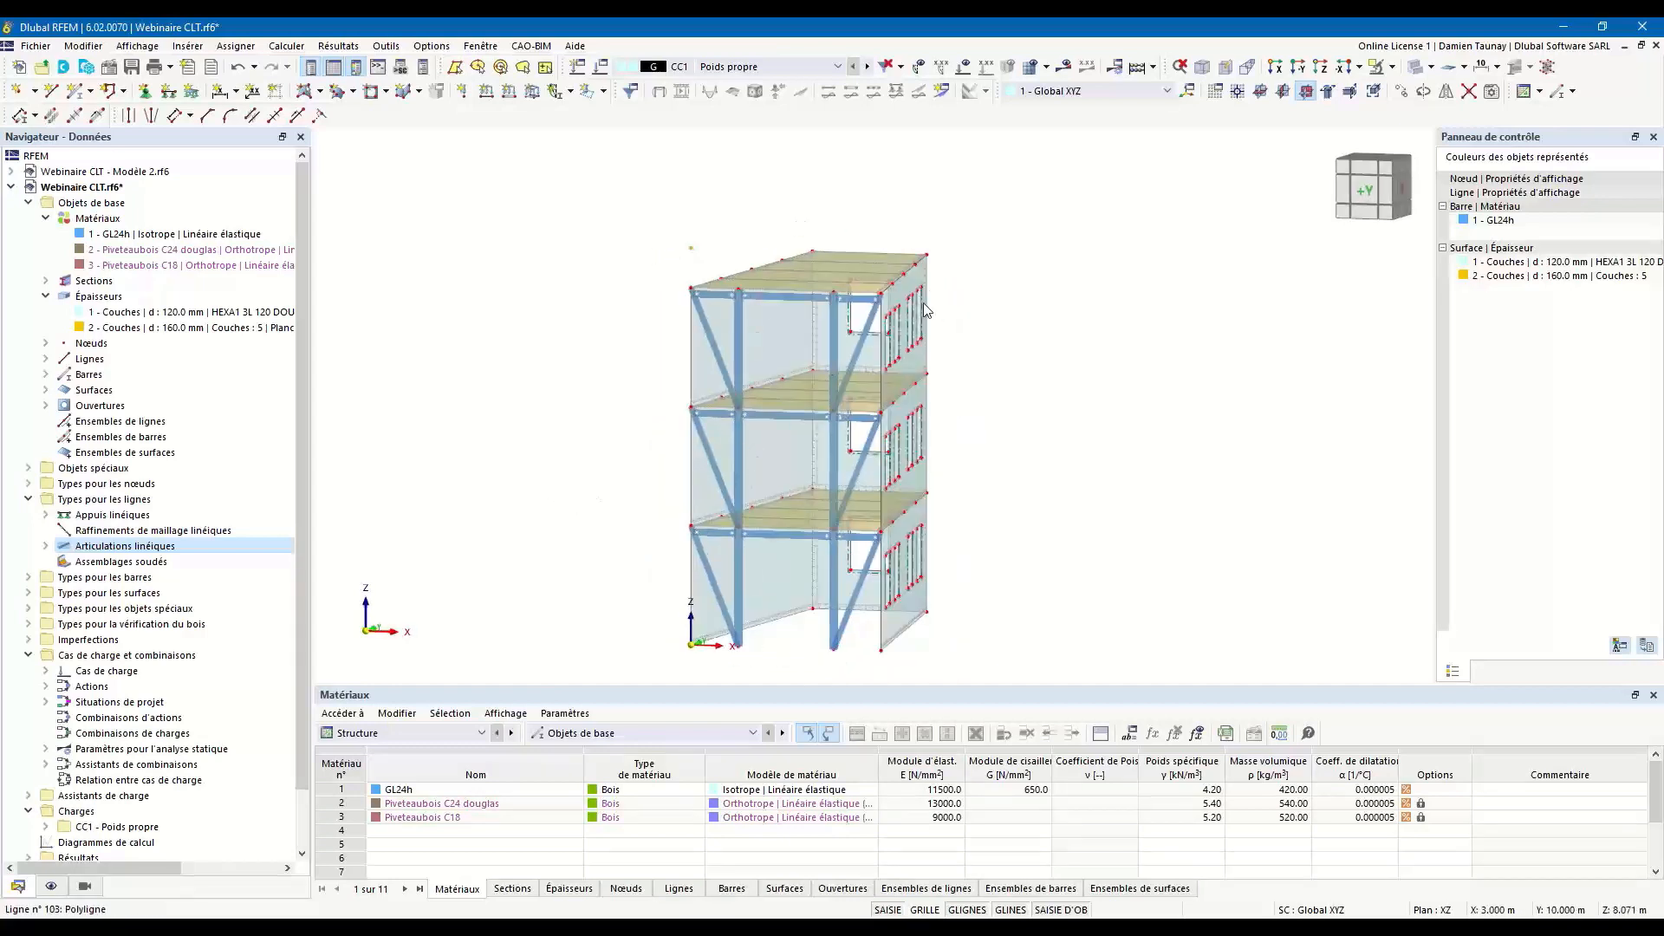
ctrl+middle_drag(1020, 392, 1068, 390)
scroll(711, 276, up, 4)
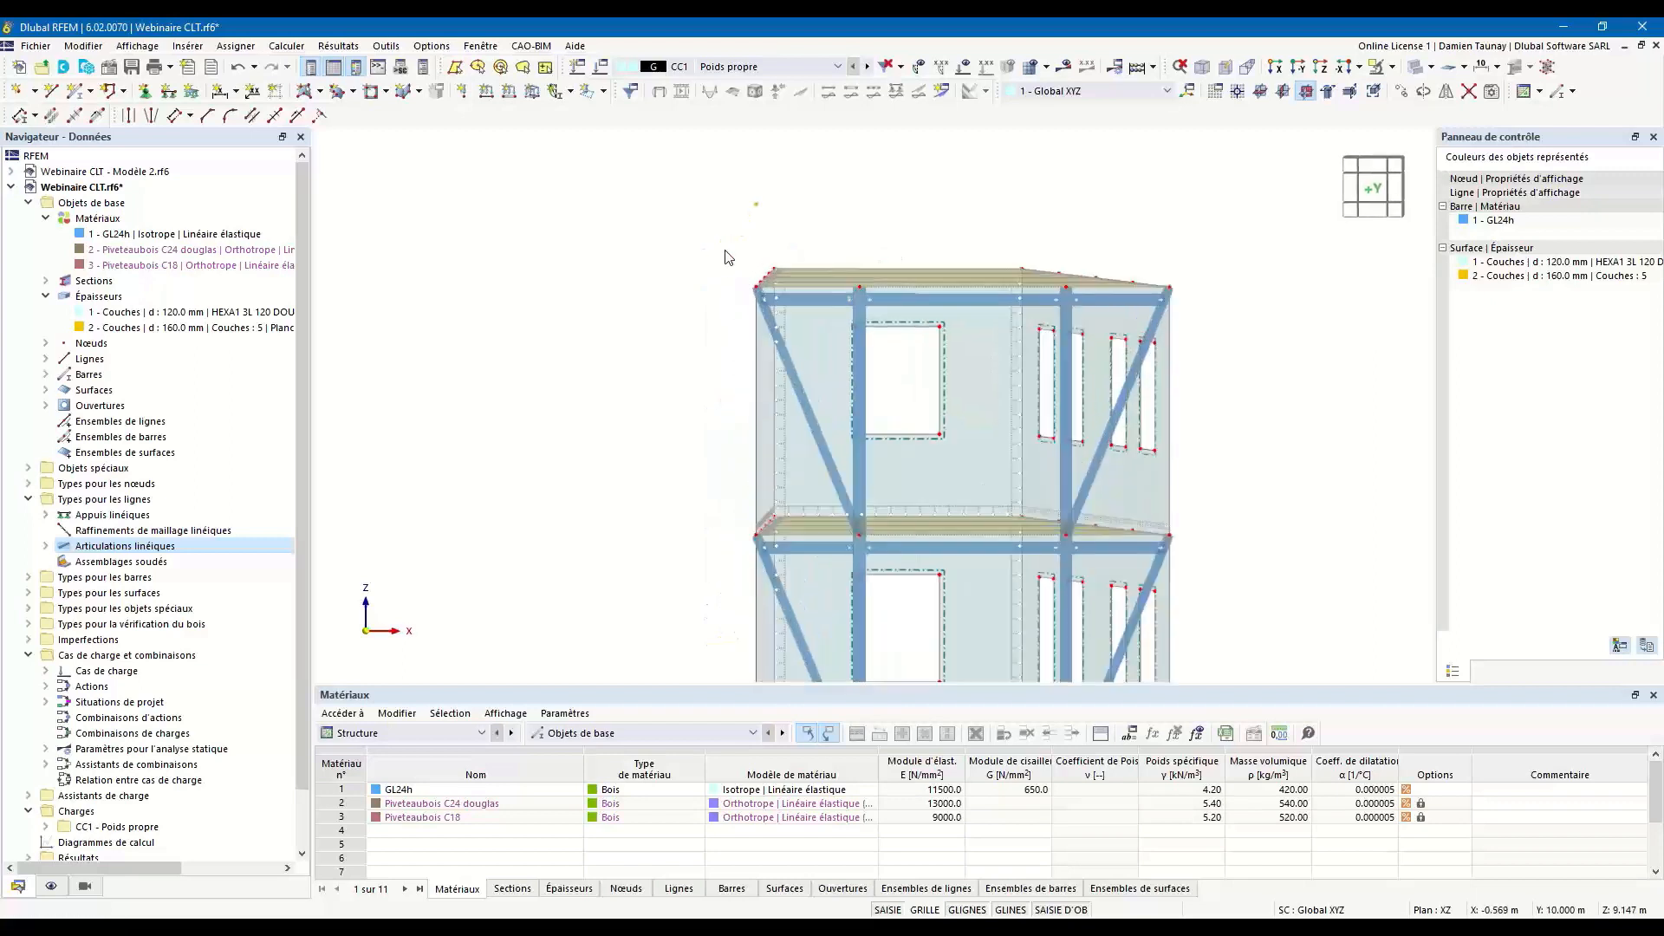
ctrl+middle_drag(987, 392, 876, 411)
click(1396, 67)
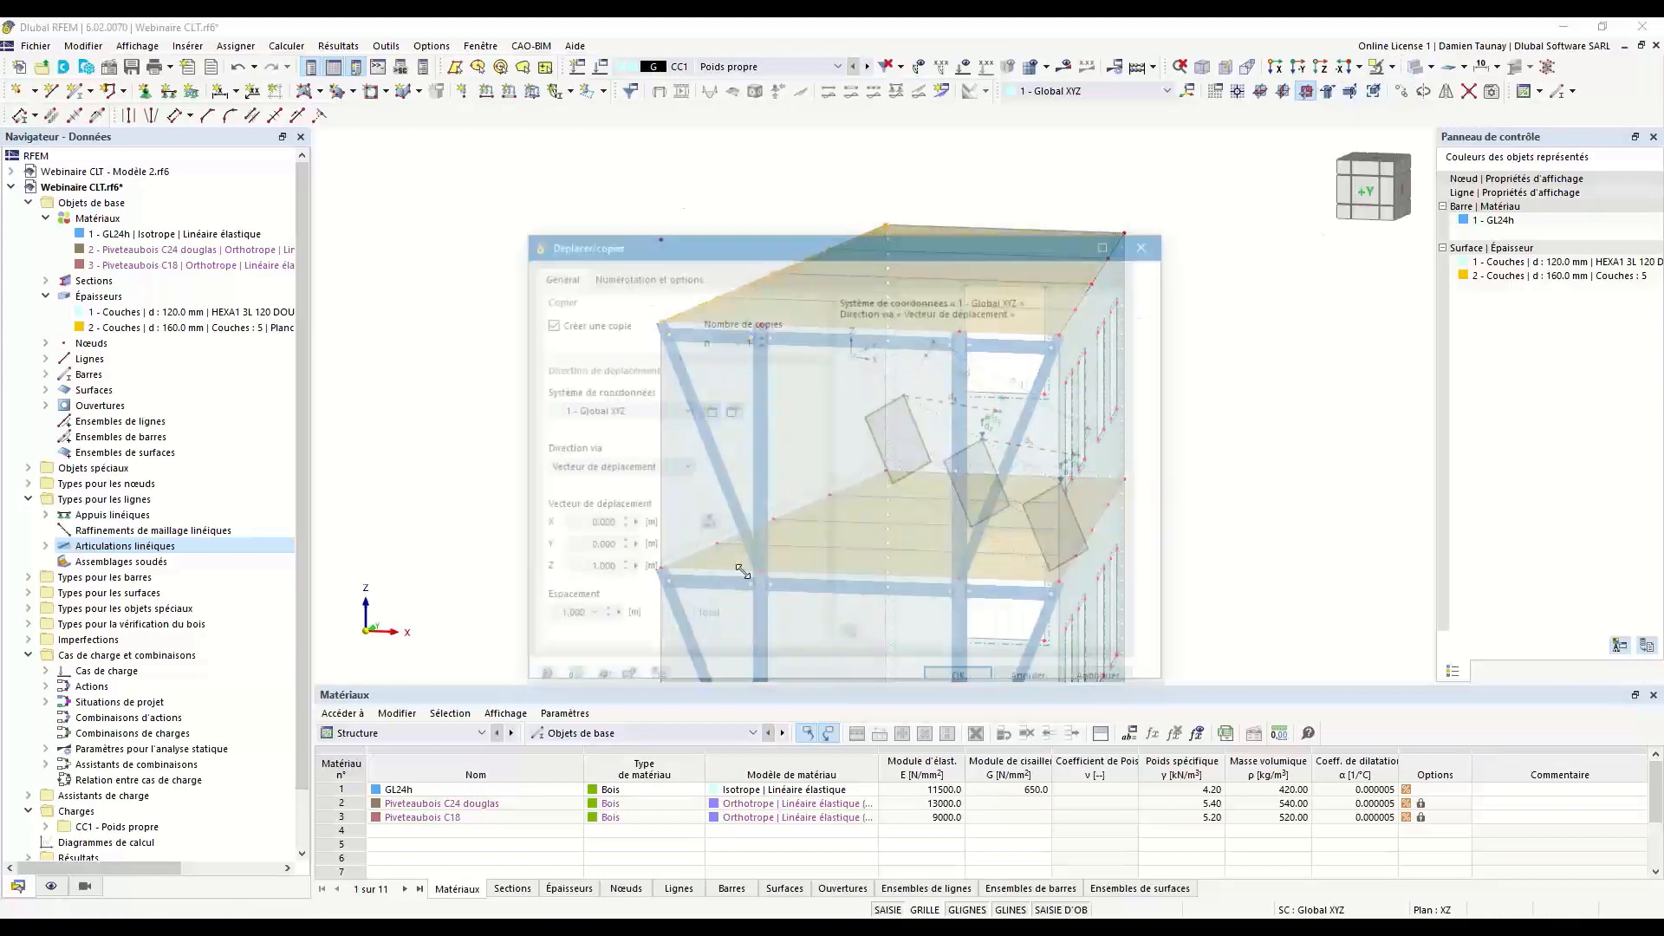
click(548, 322)
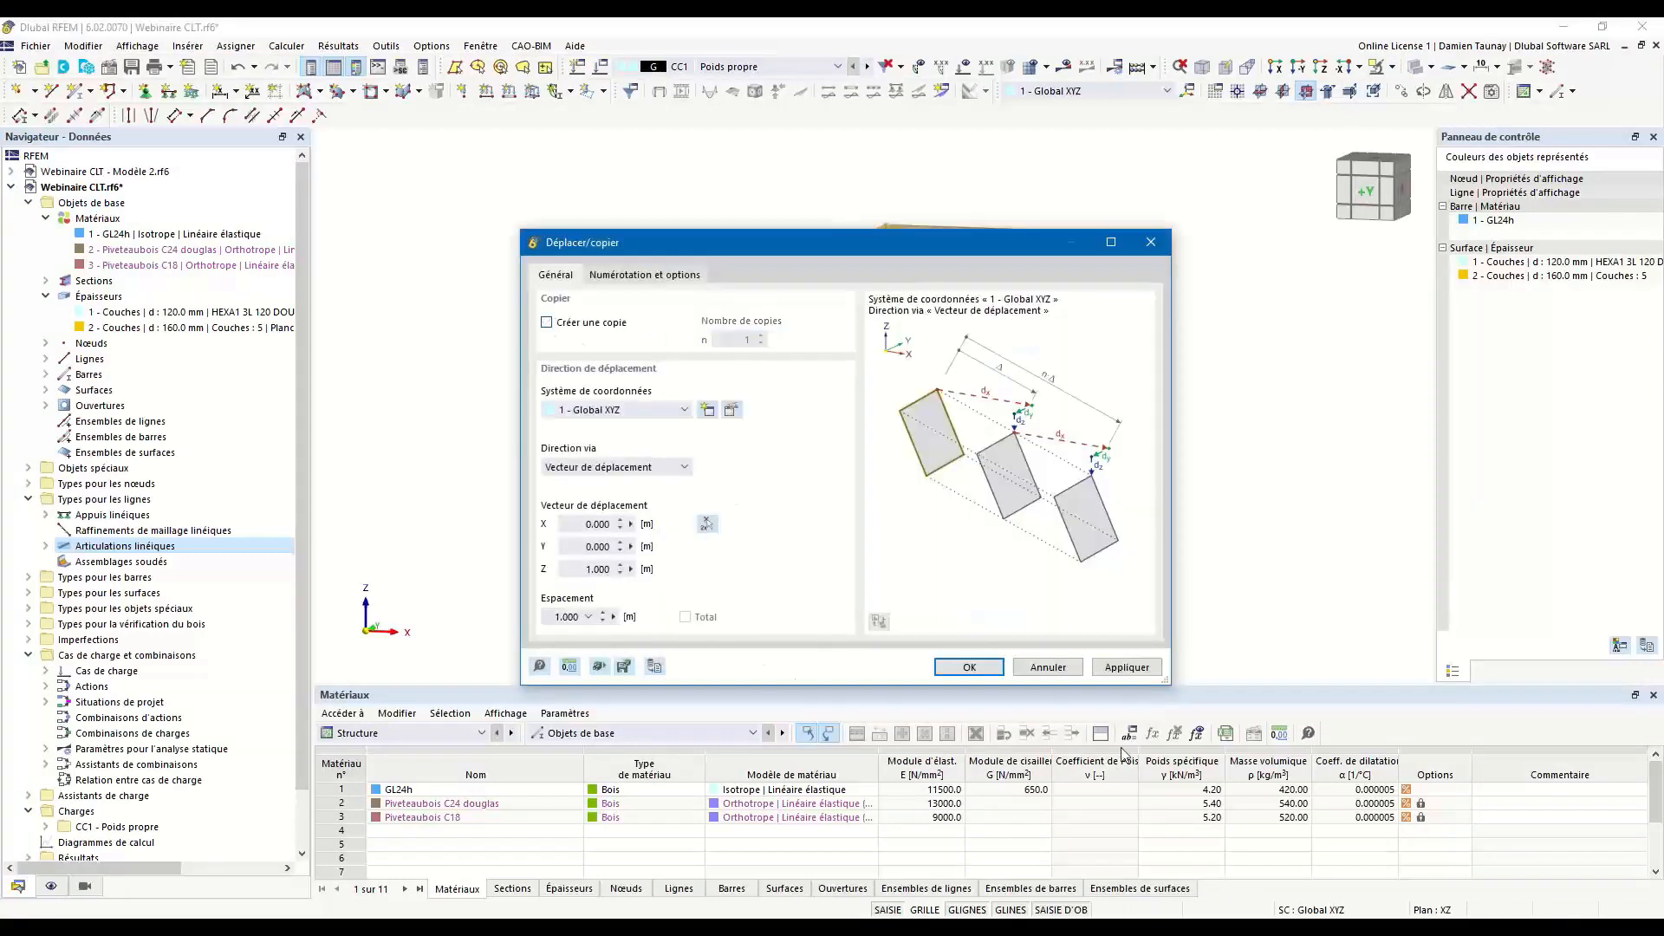
key(Return)
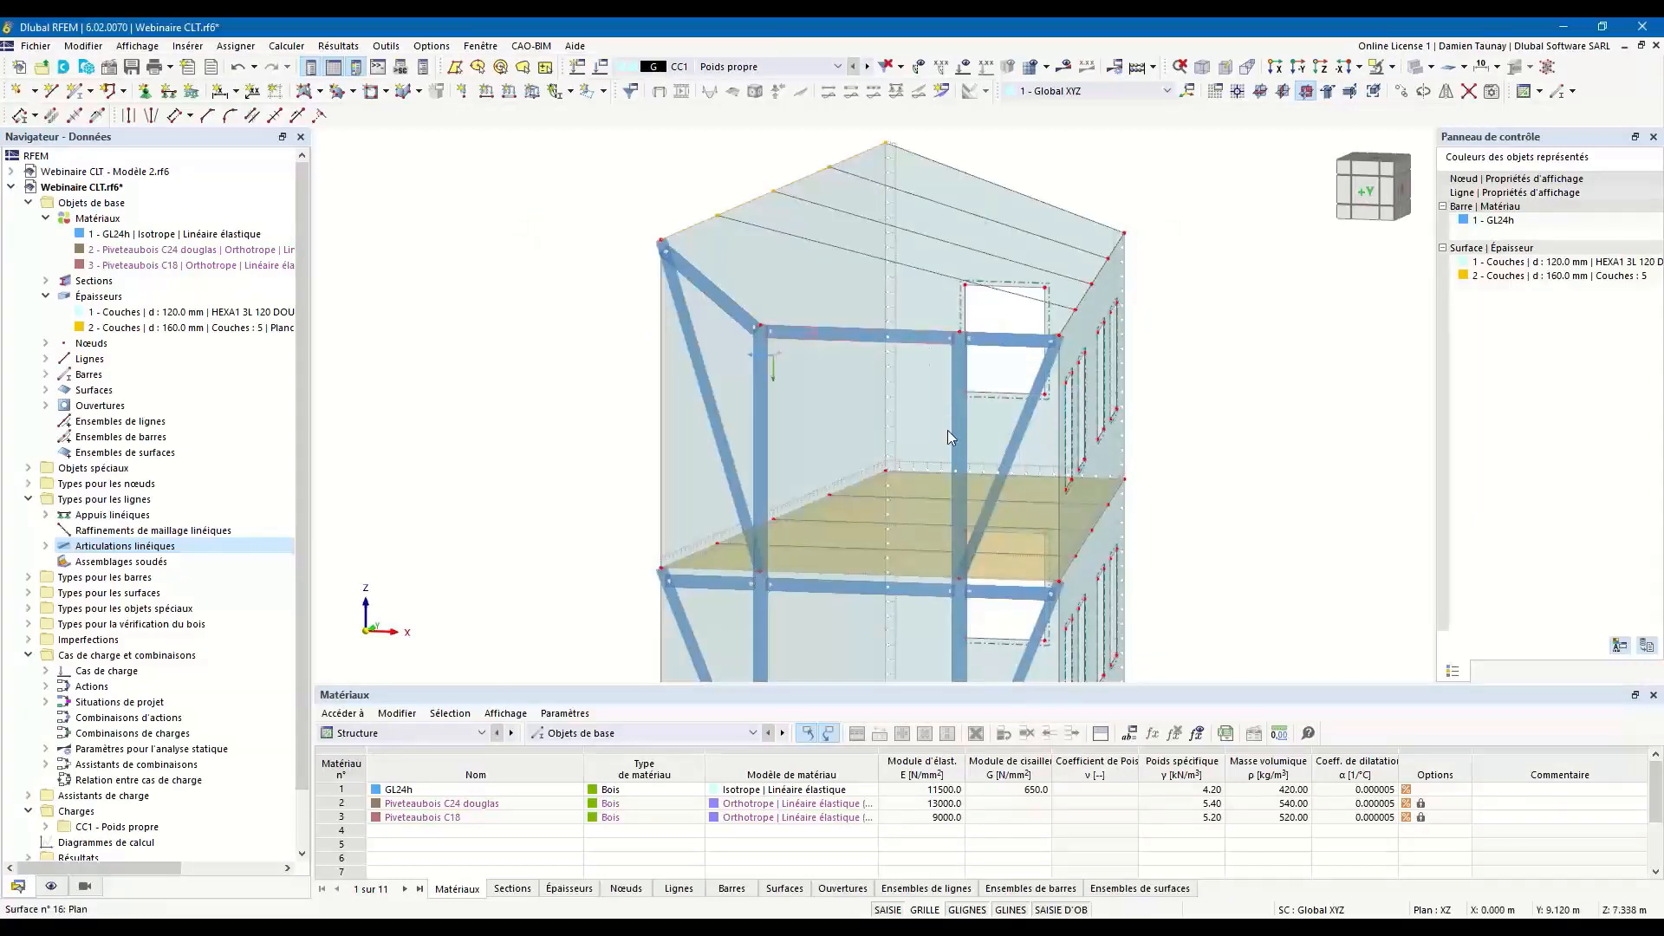
Undo the upward move of the roof's long edge.
scroll(962, 408, up, 2)
ctrl+middle_drag(1179, 490, 1197, 462)
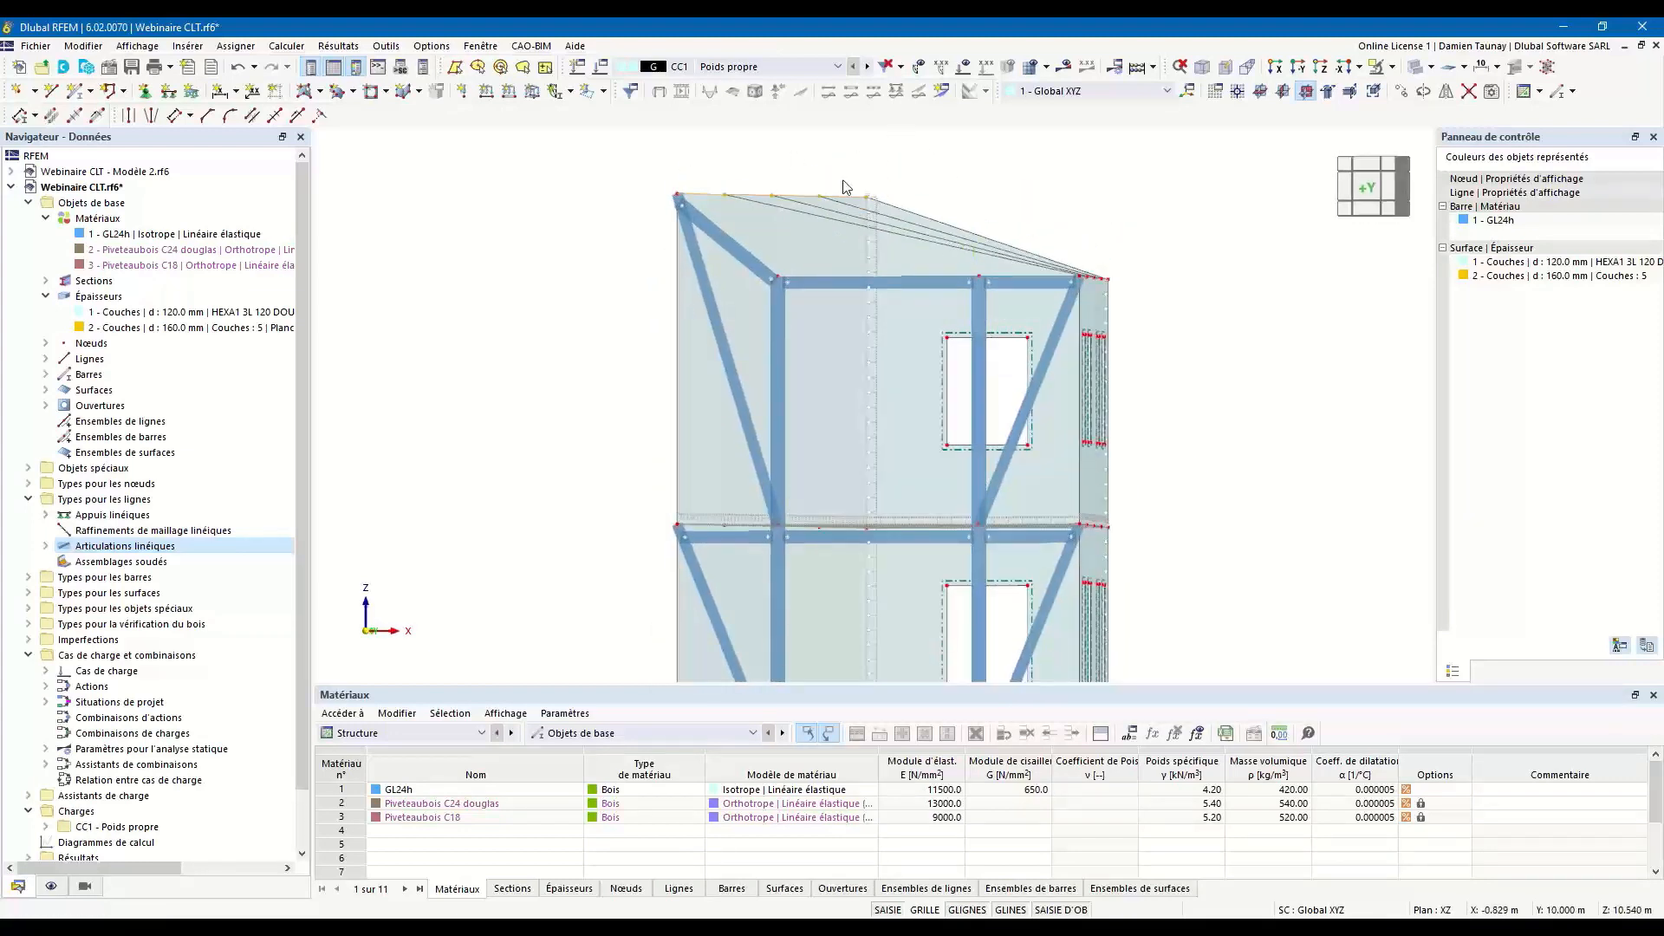
ctrl+middle_drag(912, 227, 925, 249)
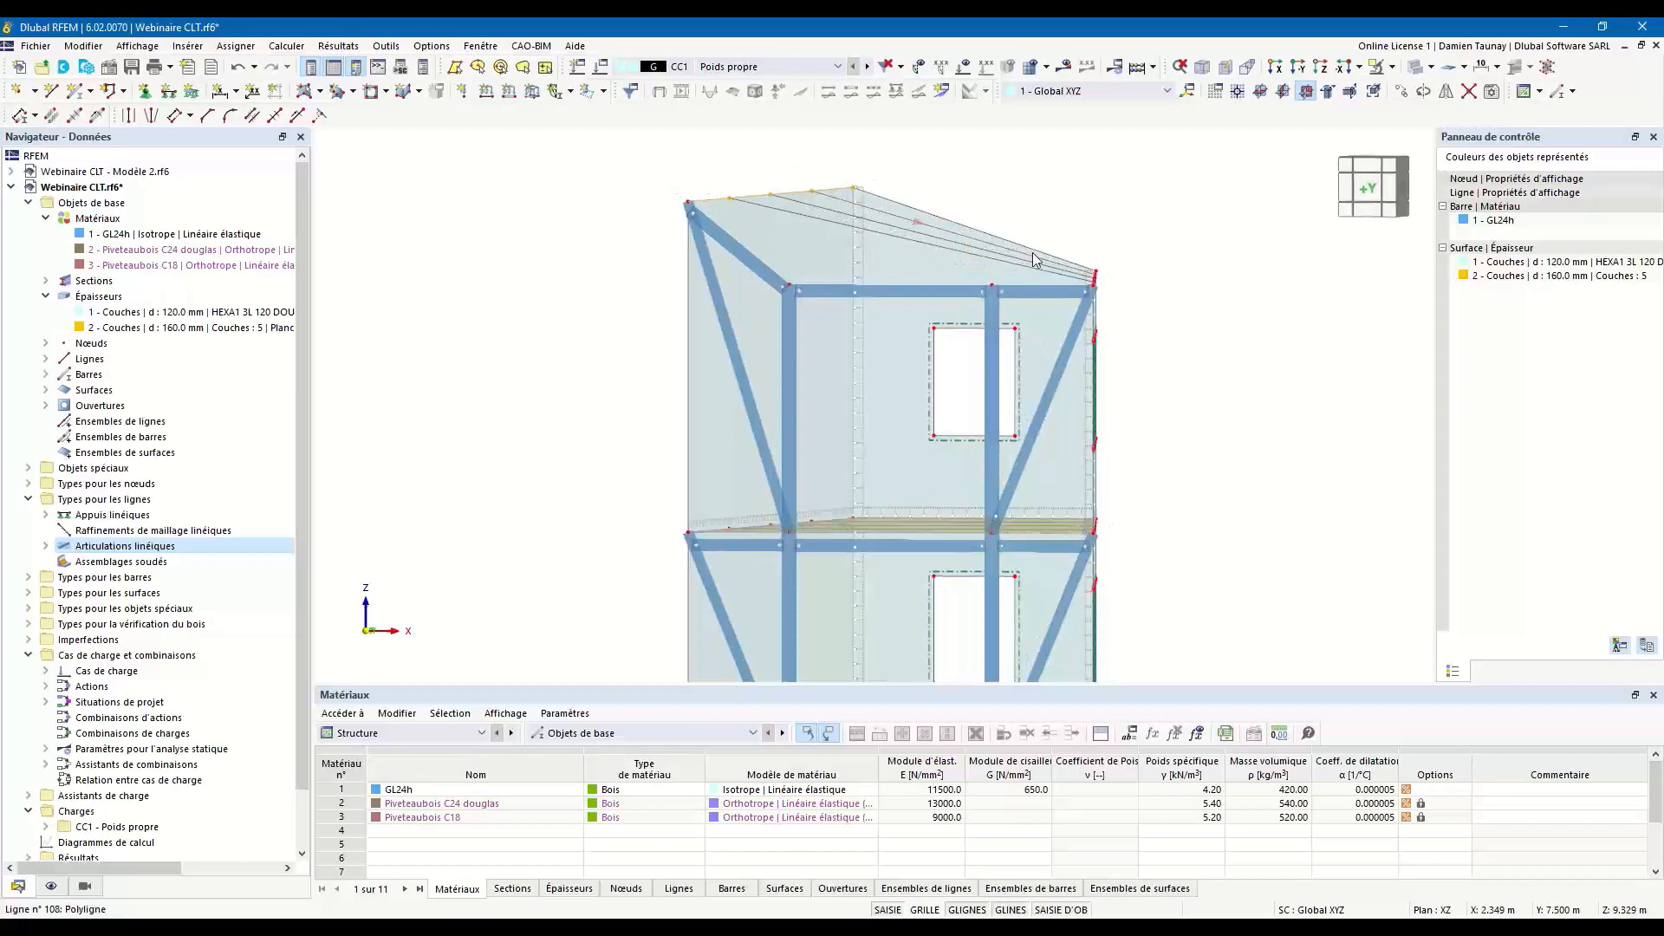
ctrl+middle_drag(1024, 274, 1006, 236)
ctrl+middle_drag(1160, 208, 1144, 258)
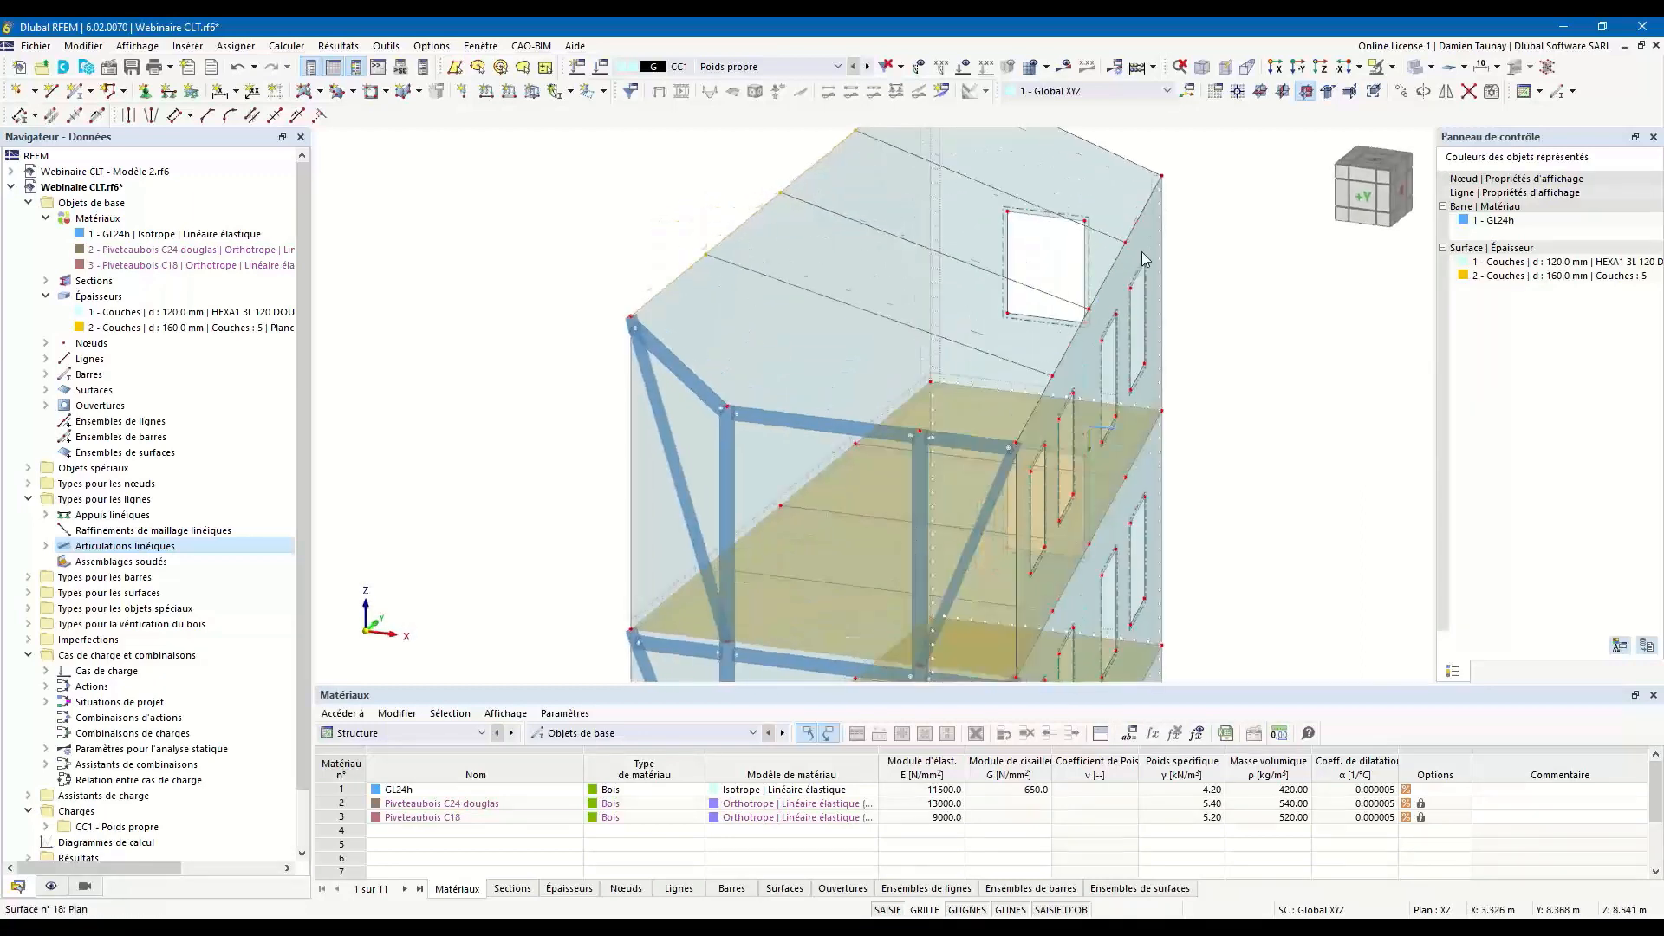
scroll(747, 503, down, 3)
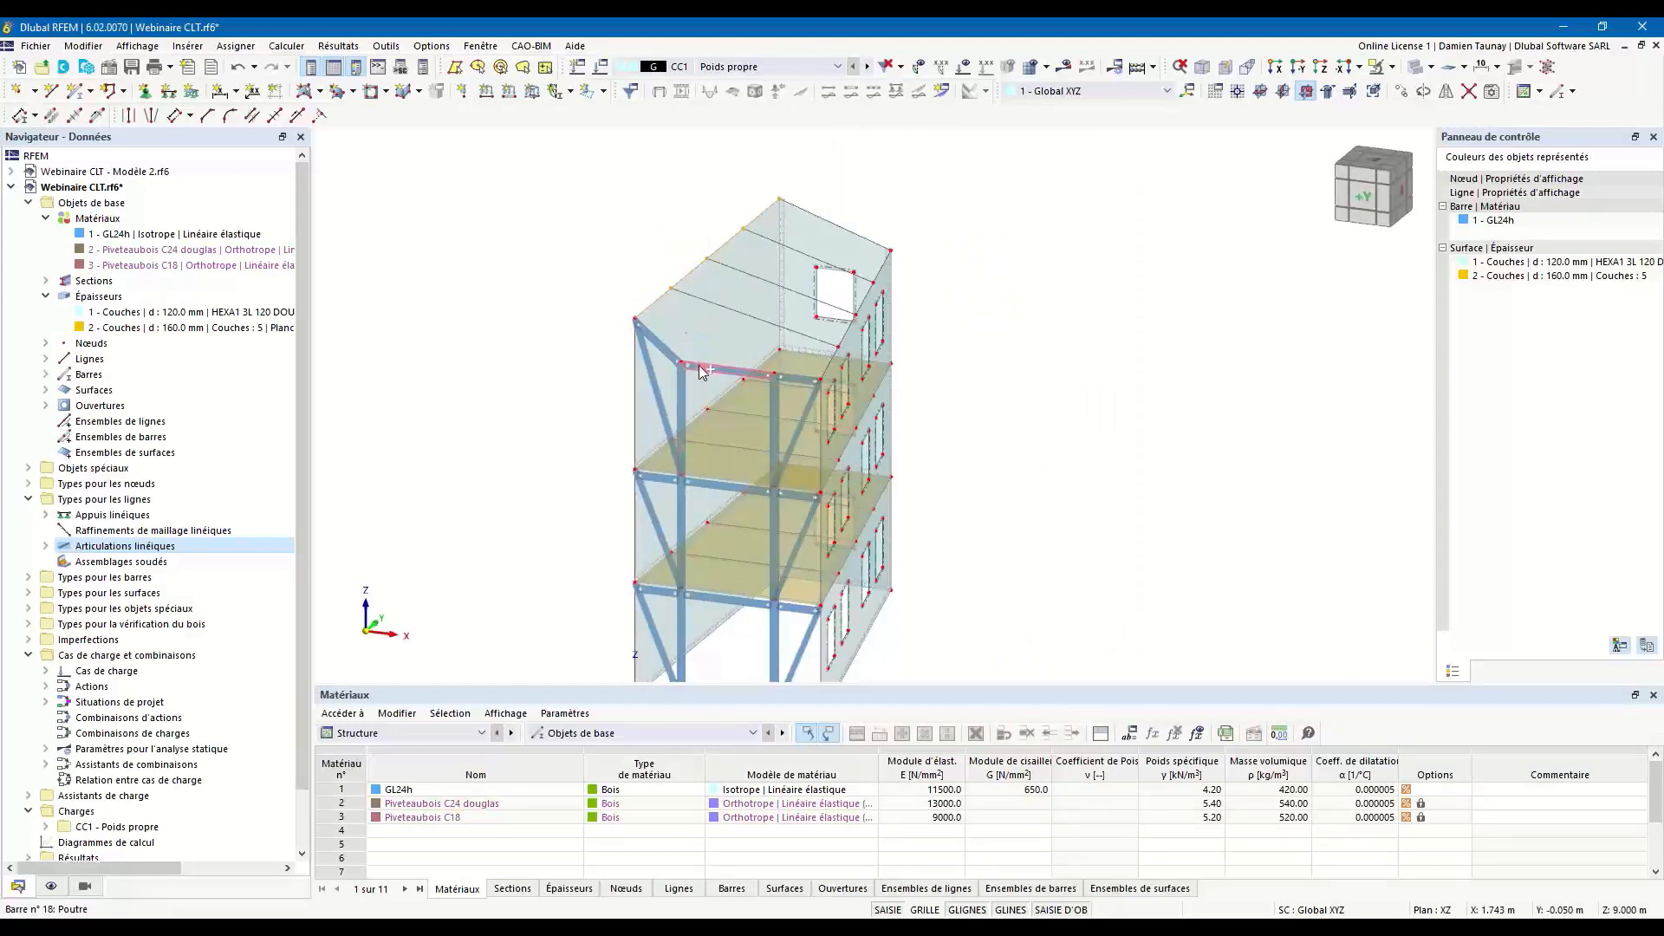
key(ctrl+z)
Set up a projection in Z of the nodes and lines on the roof's X = 0 and front edges, with a target plane through 3 points.
ctrl+middle_drag(1040, 544, 1049, 486)
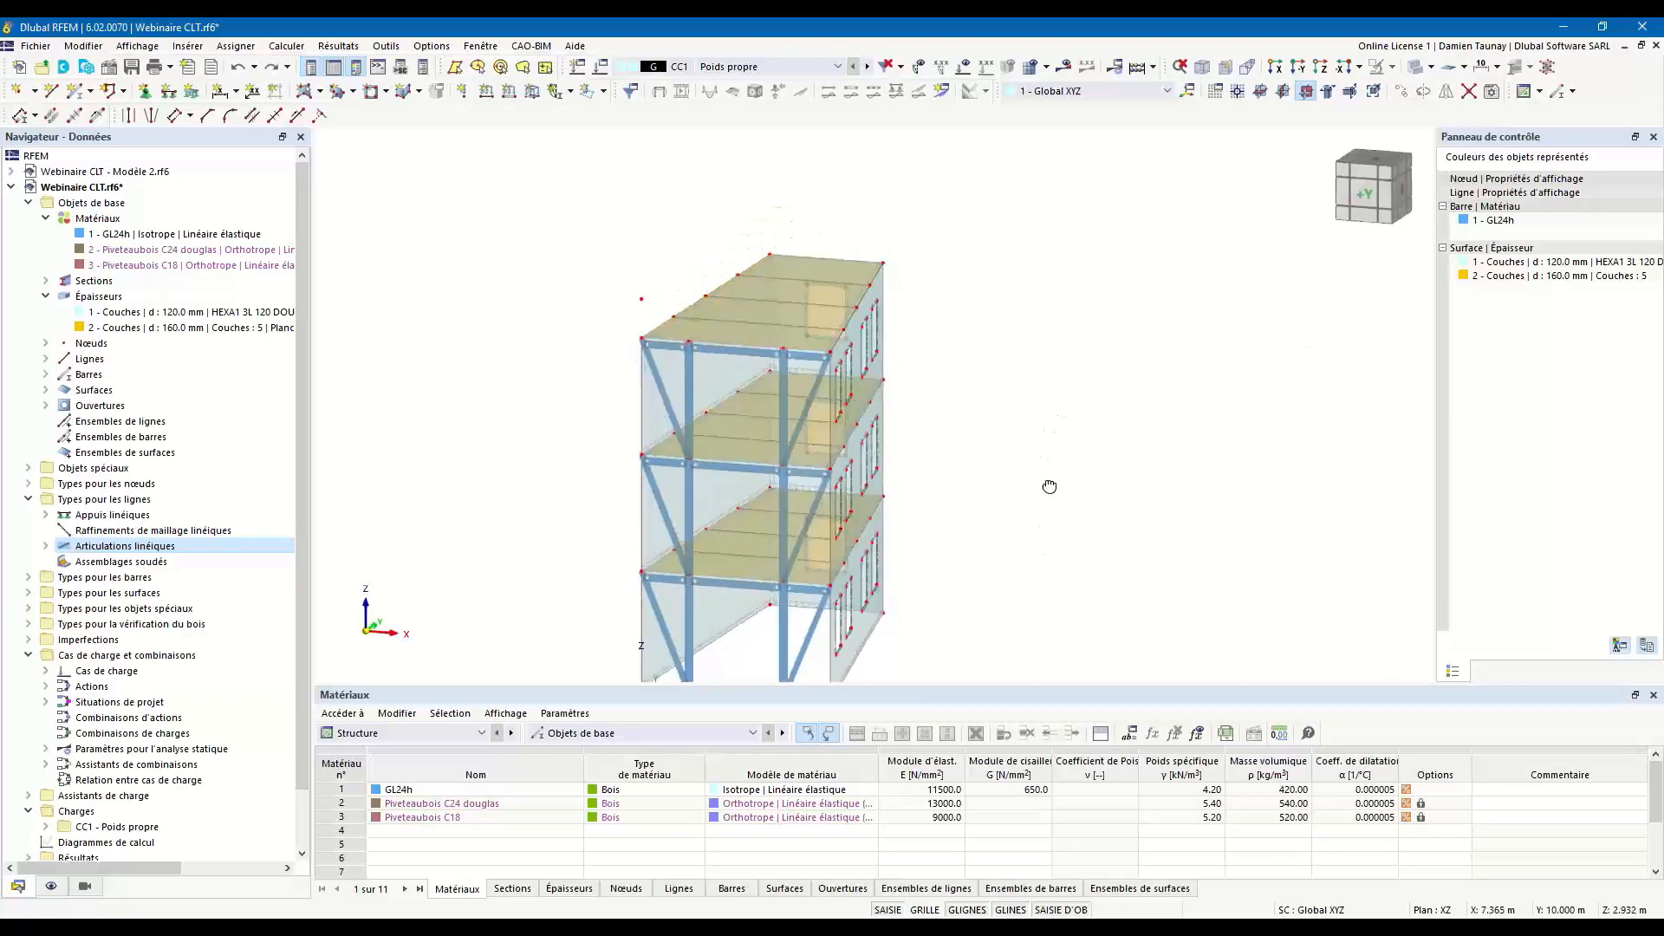
scroll(604, 302, up, 1)
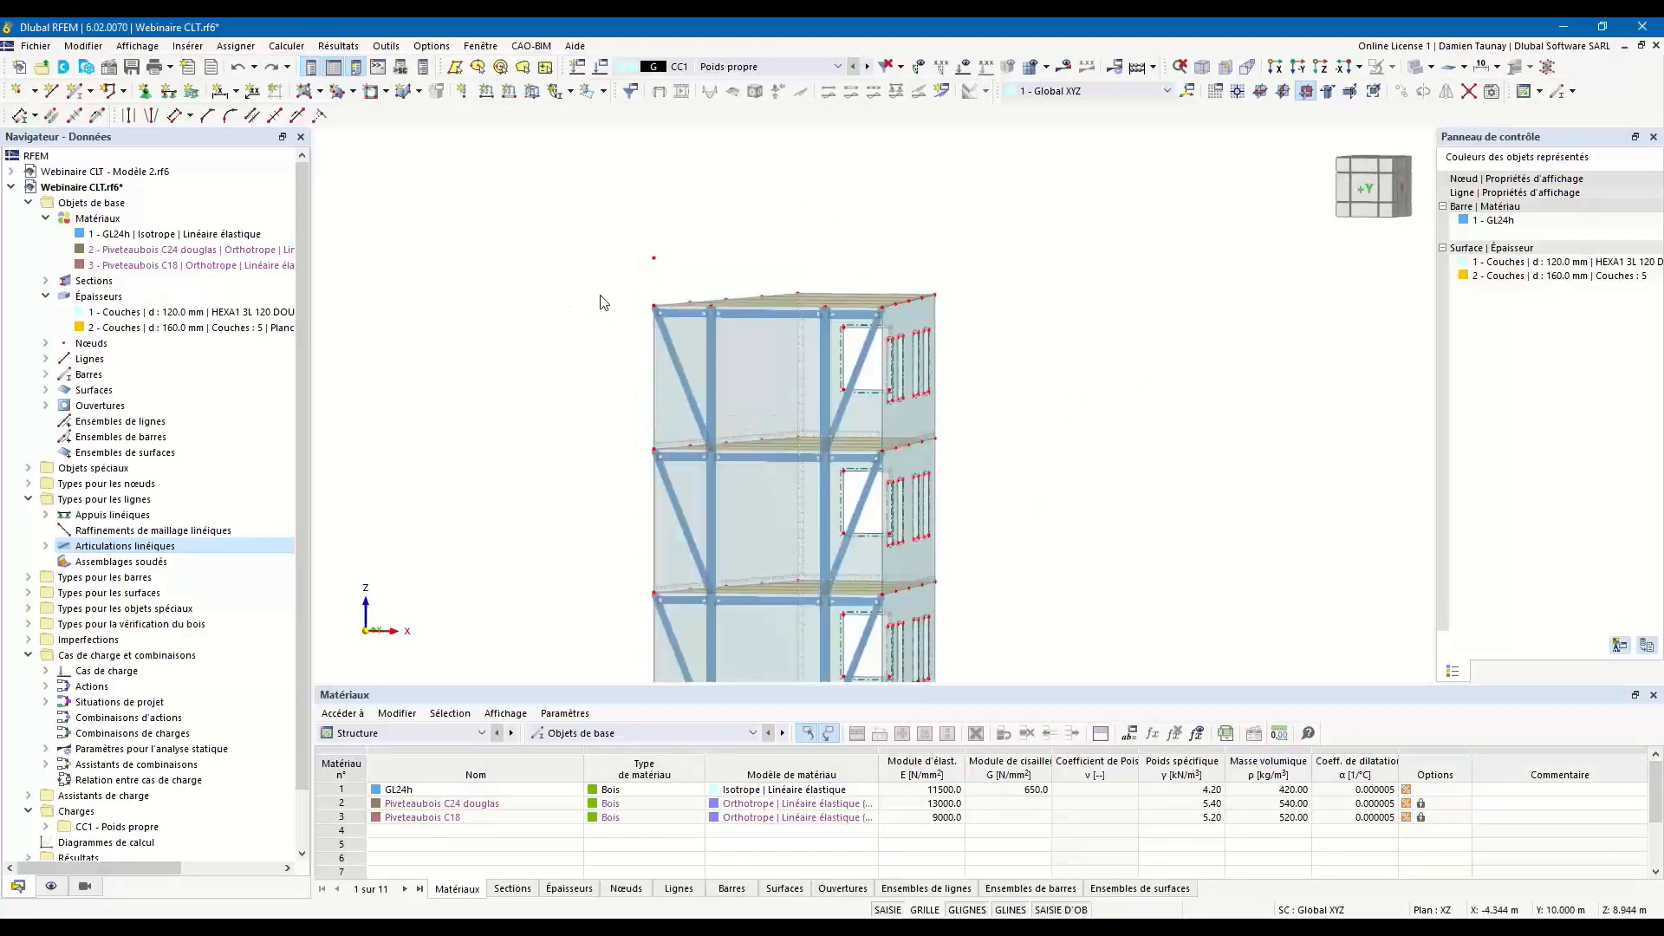
ctrl+middle_drag(627, 345, 618, 348)
drag(633, 276, 852, 316)
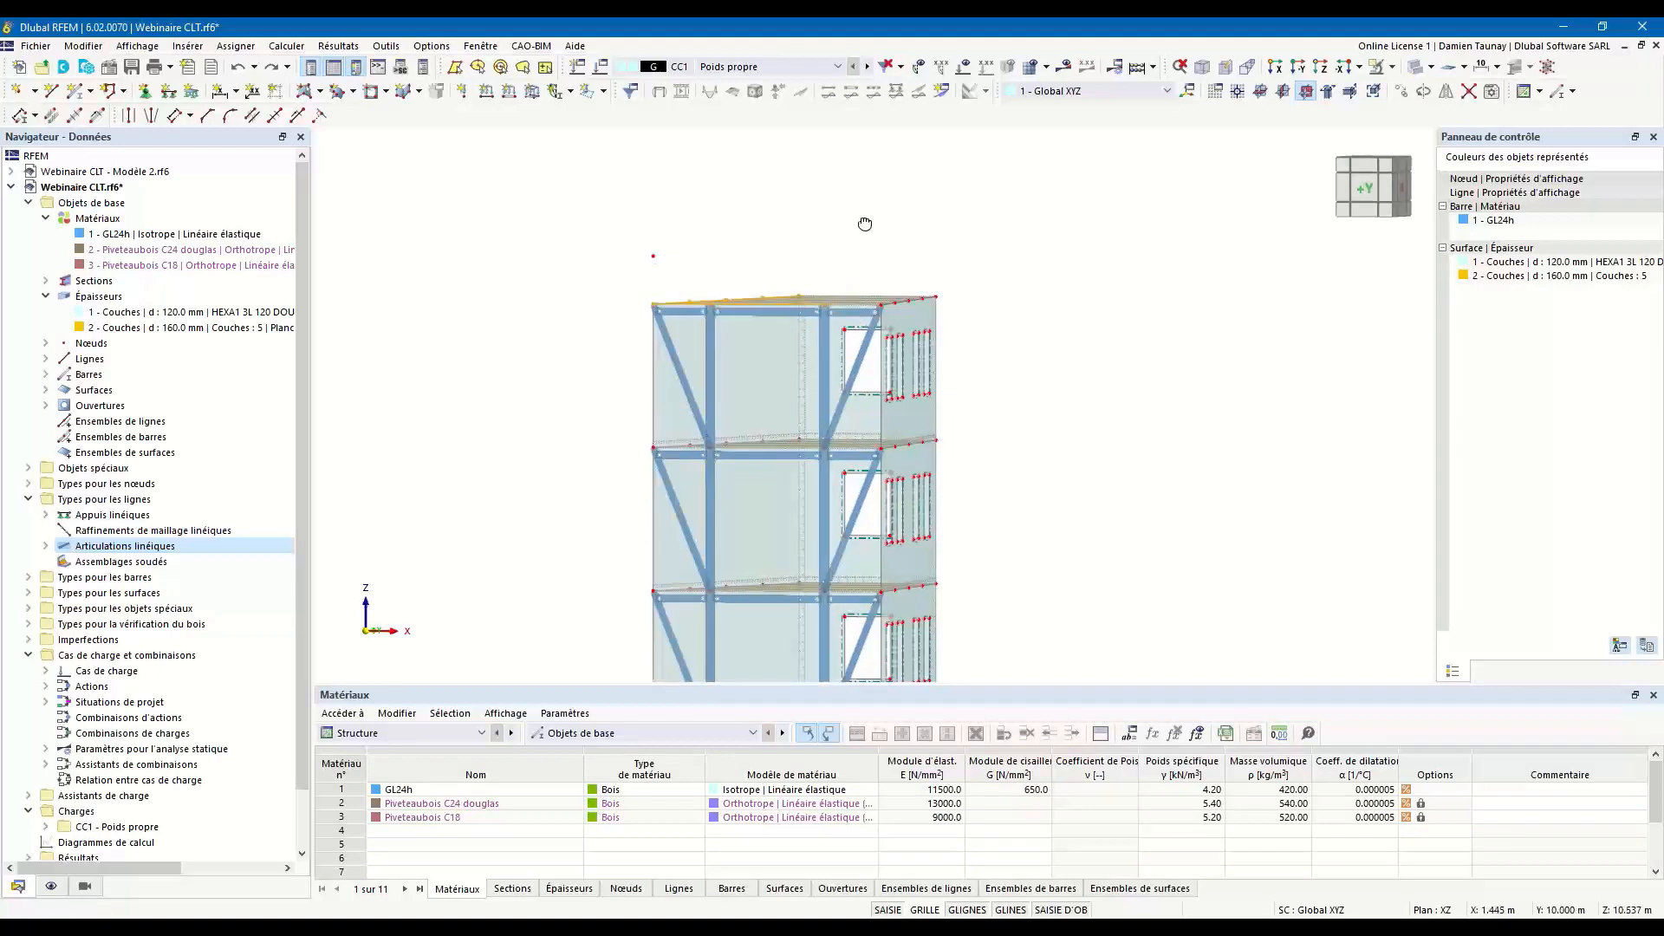
ctrl+middle_drag(868, 227, 877, 256)
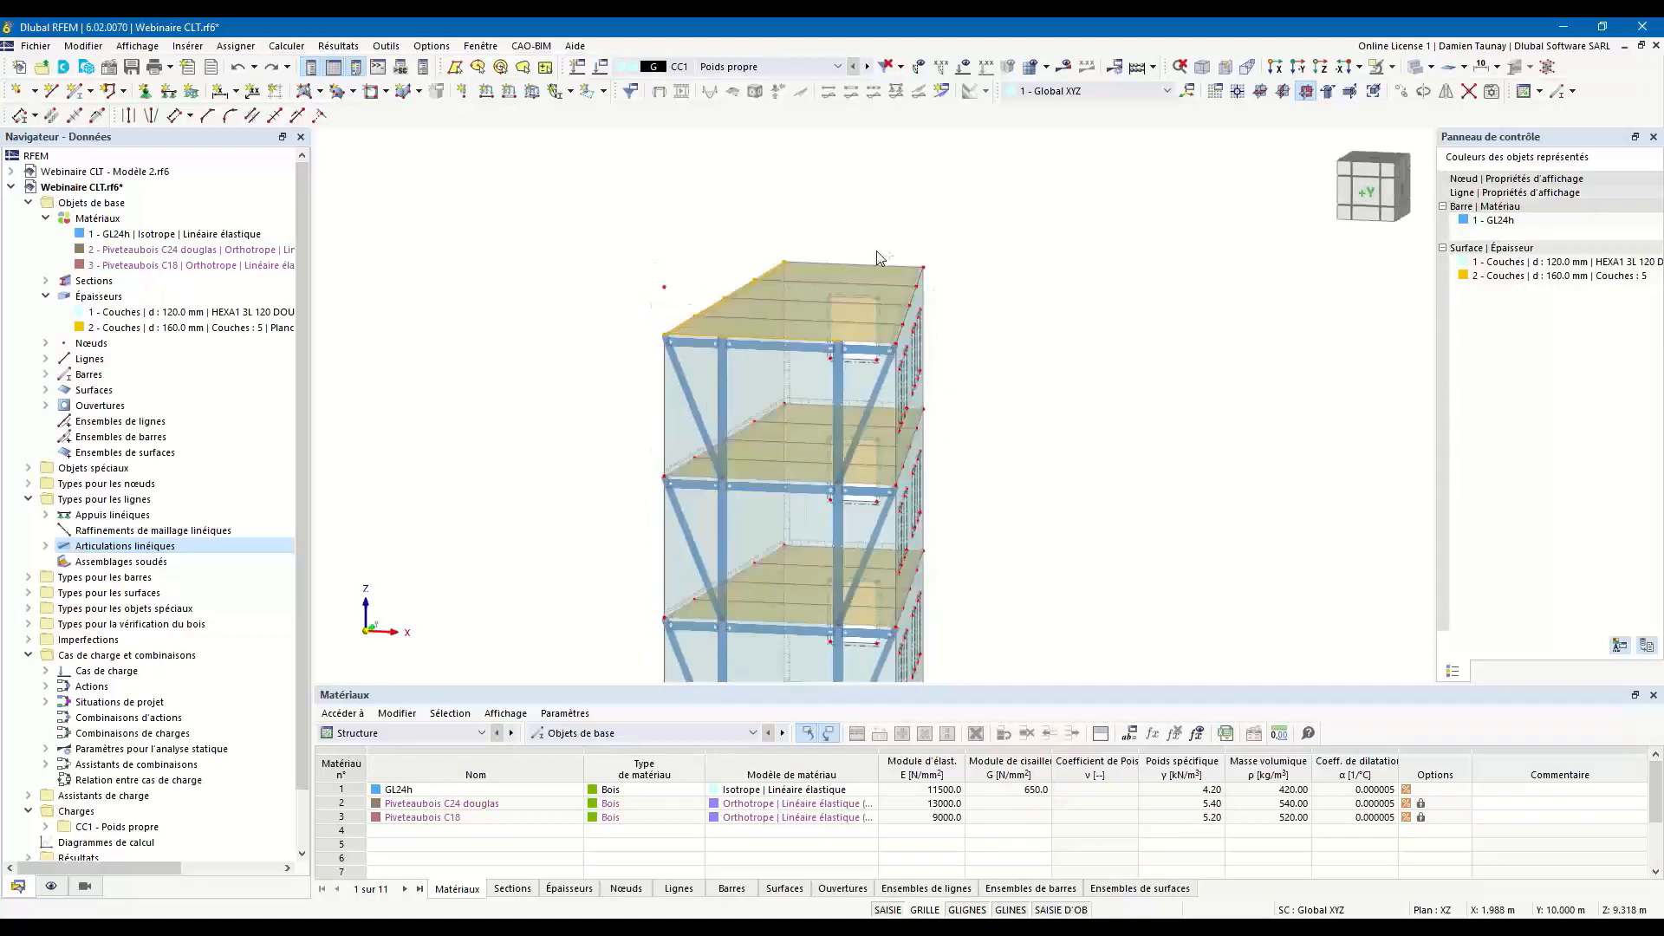
right_click(750, 280)
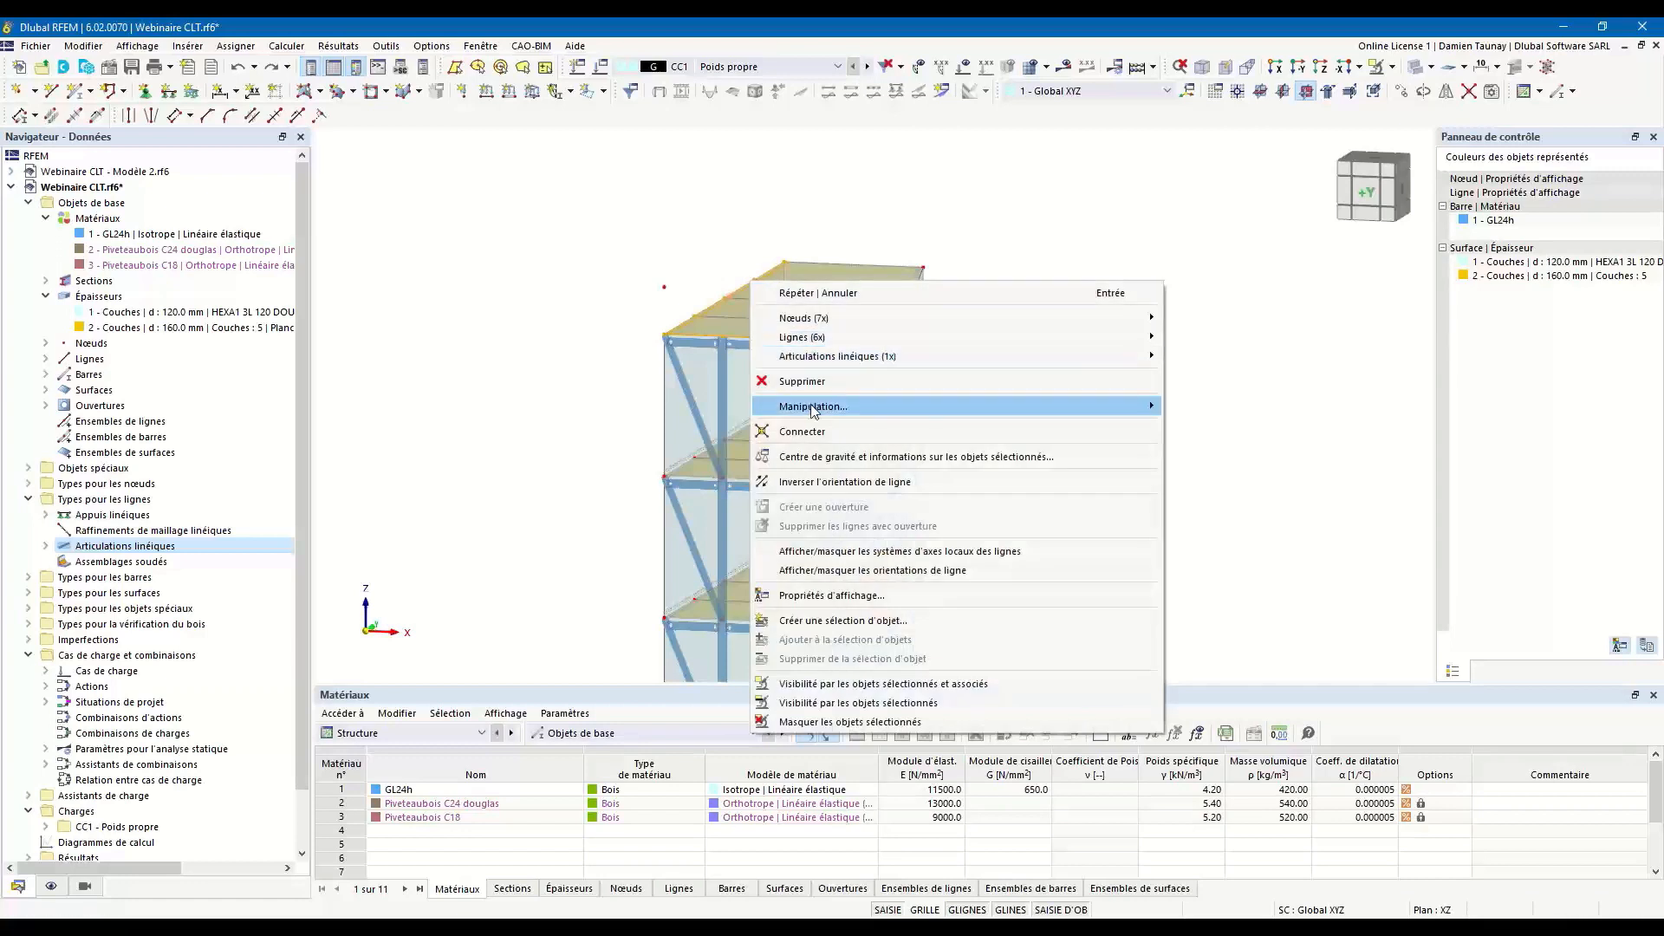
mouse_move(815, 410)
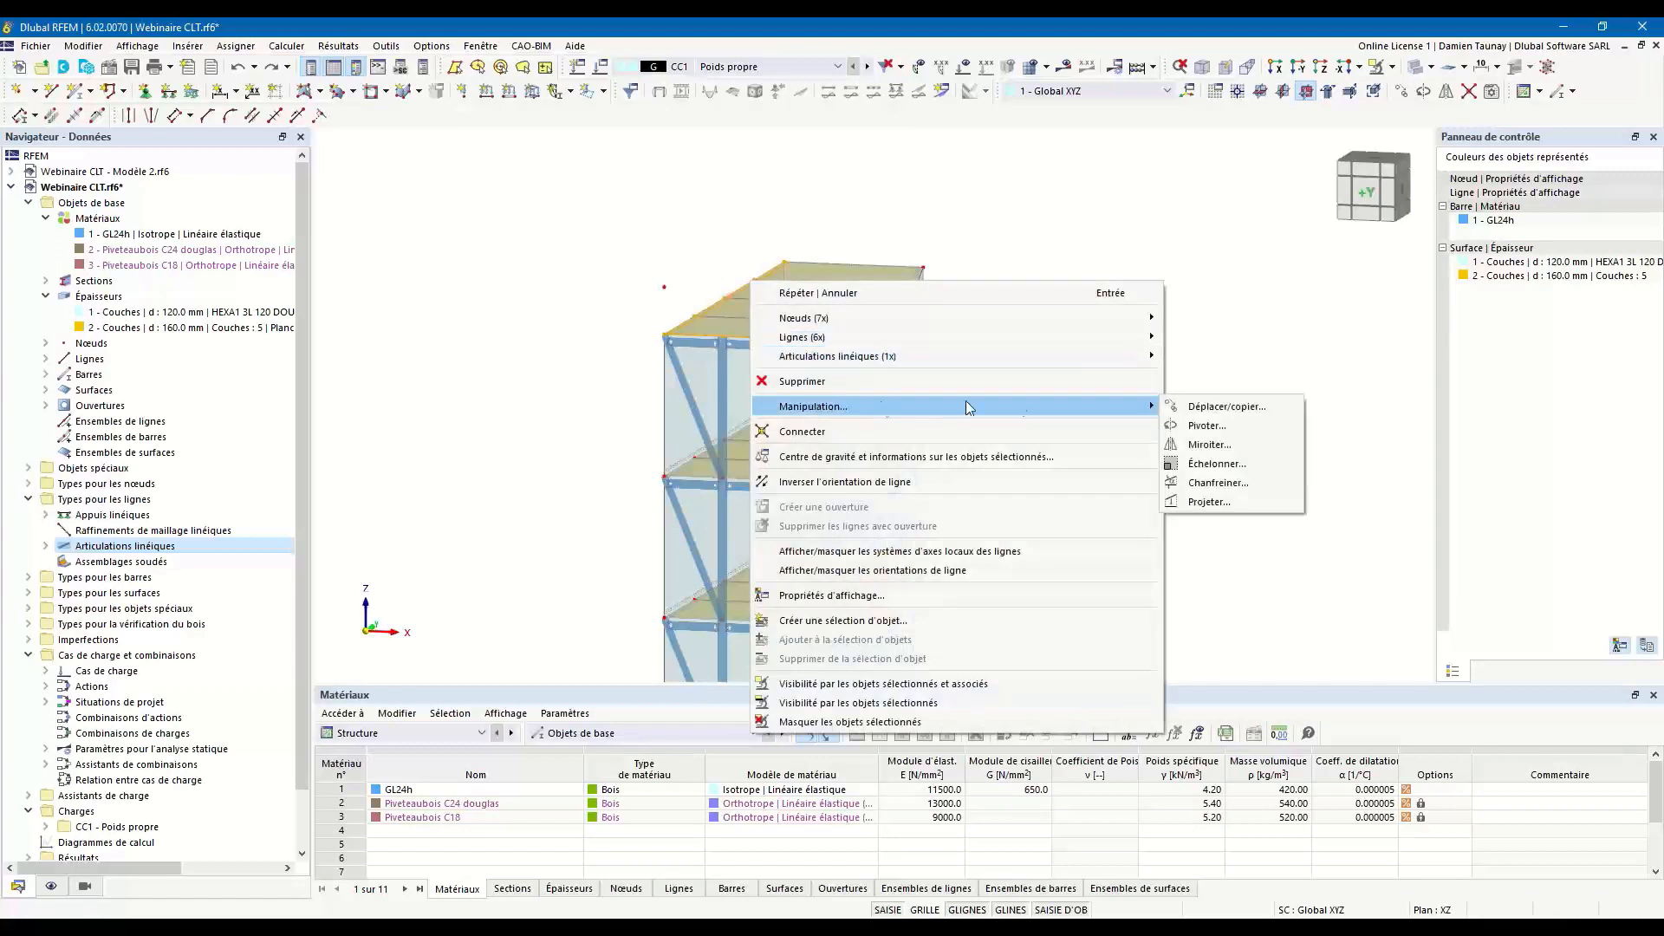
click(1209, 501)
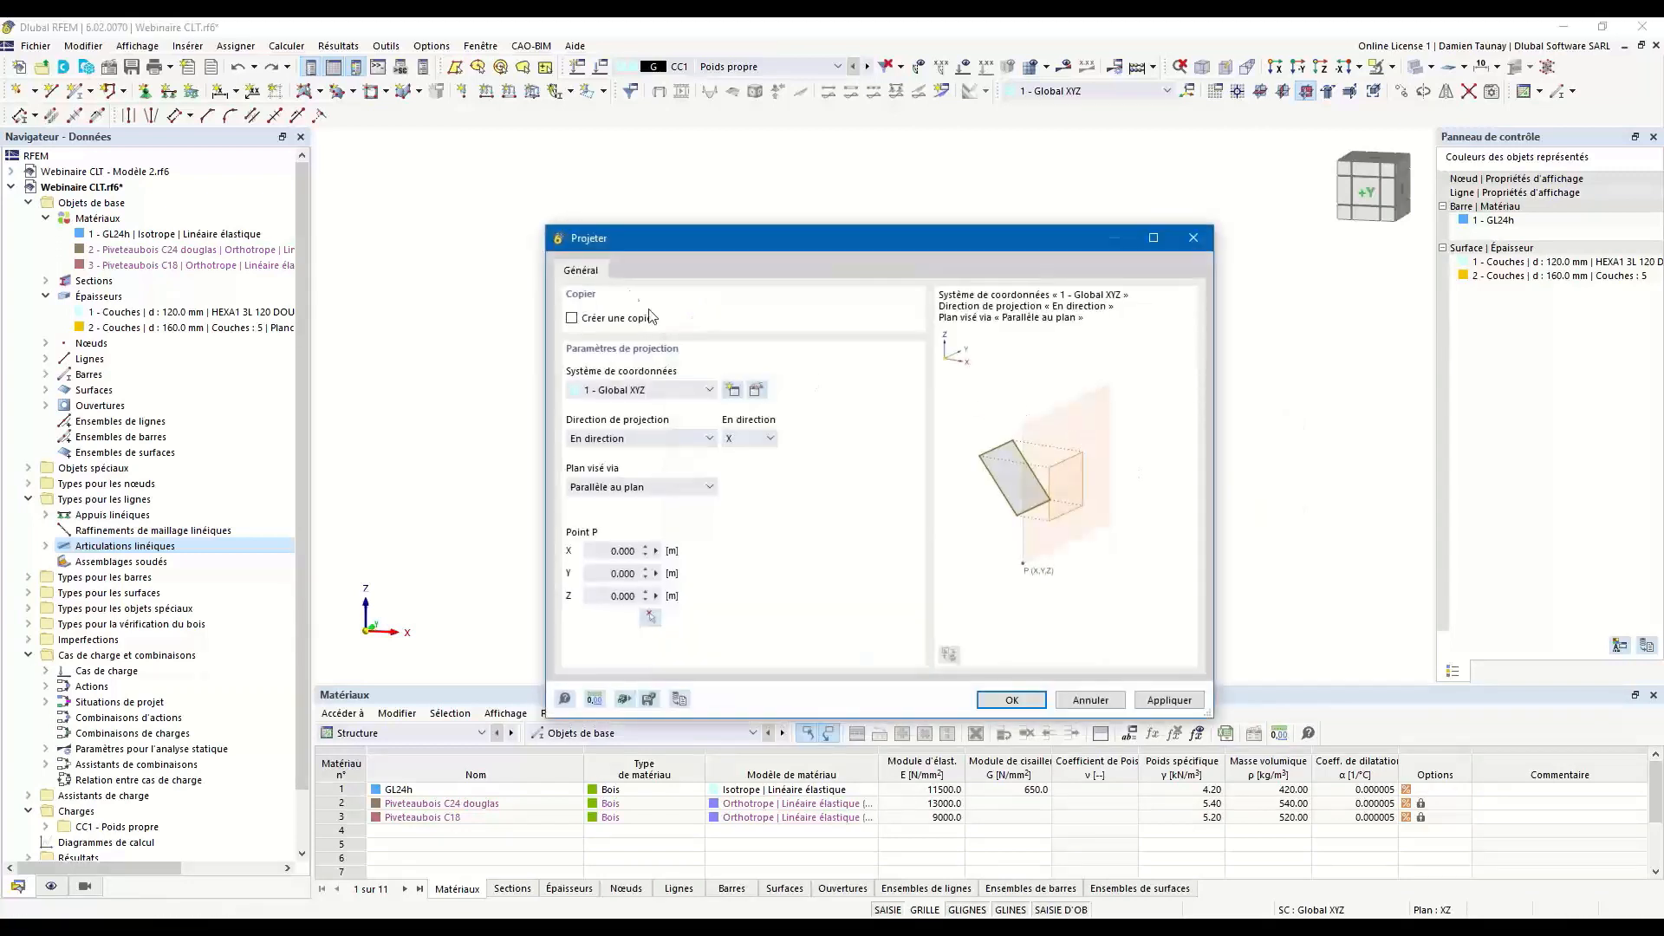
click(770, 439)
click(766, 485)
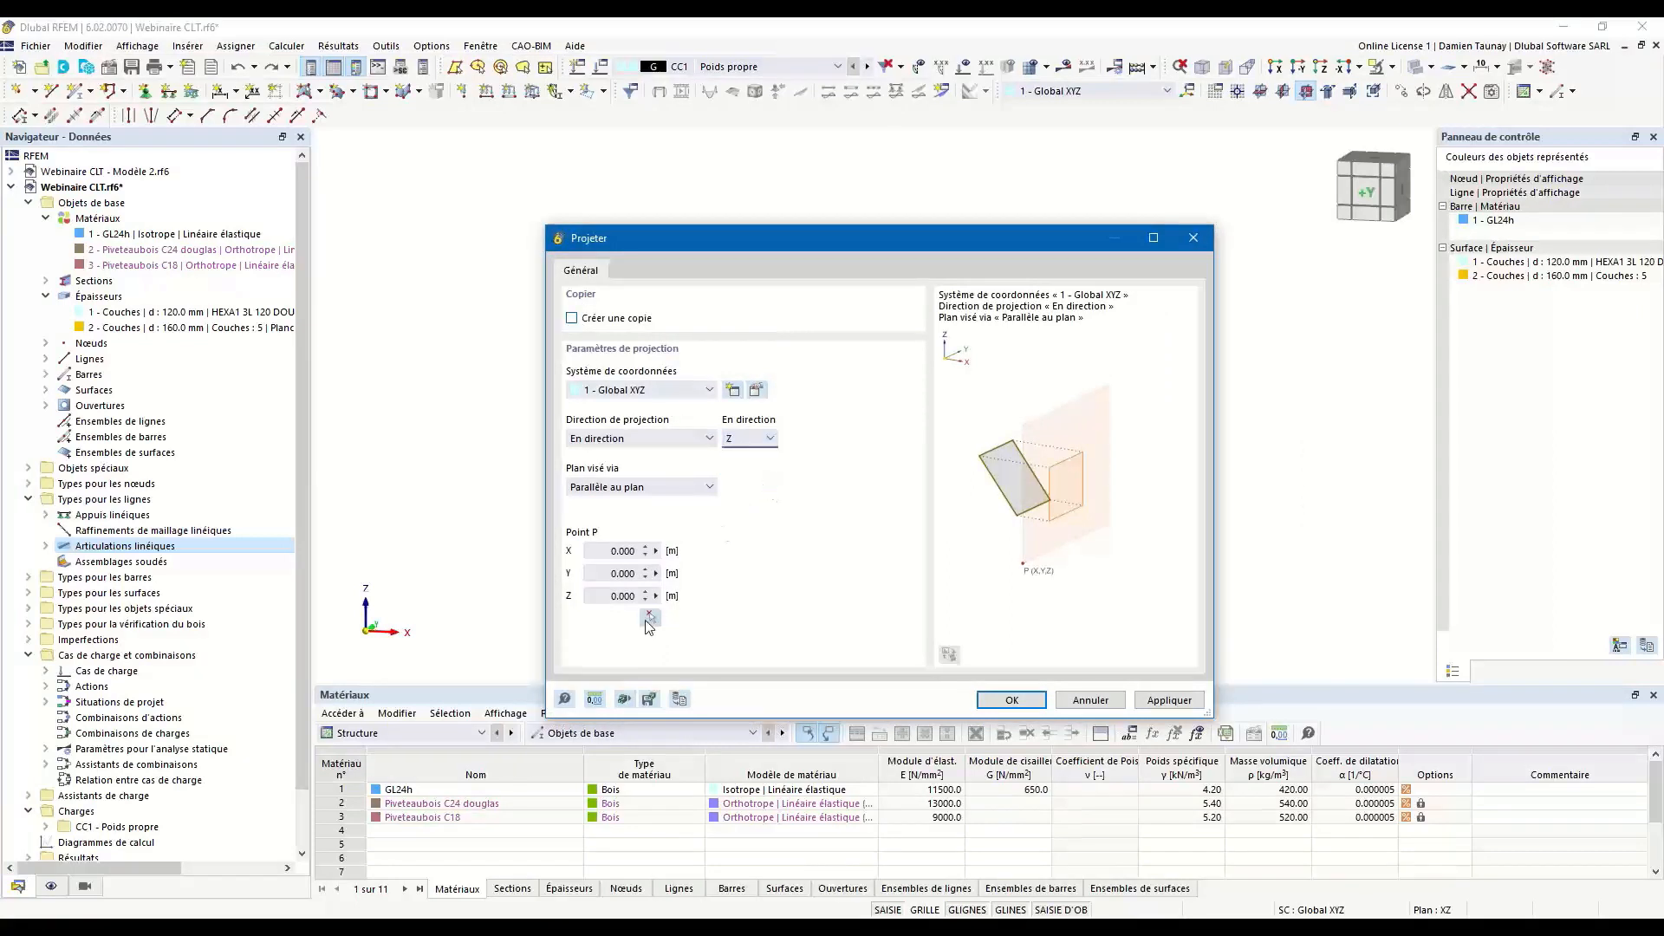
click(669, 487)
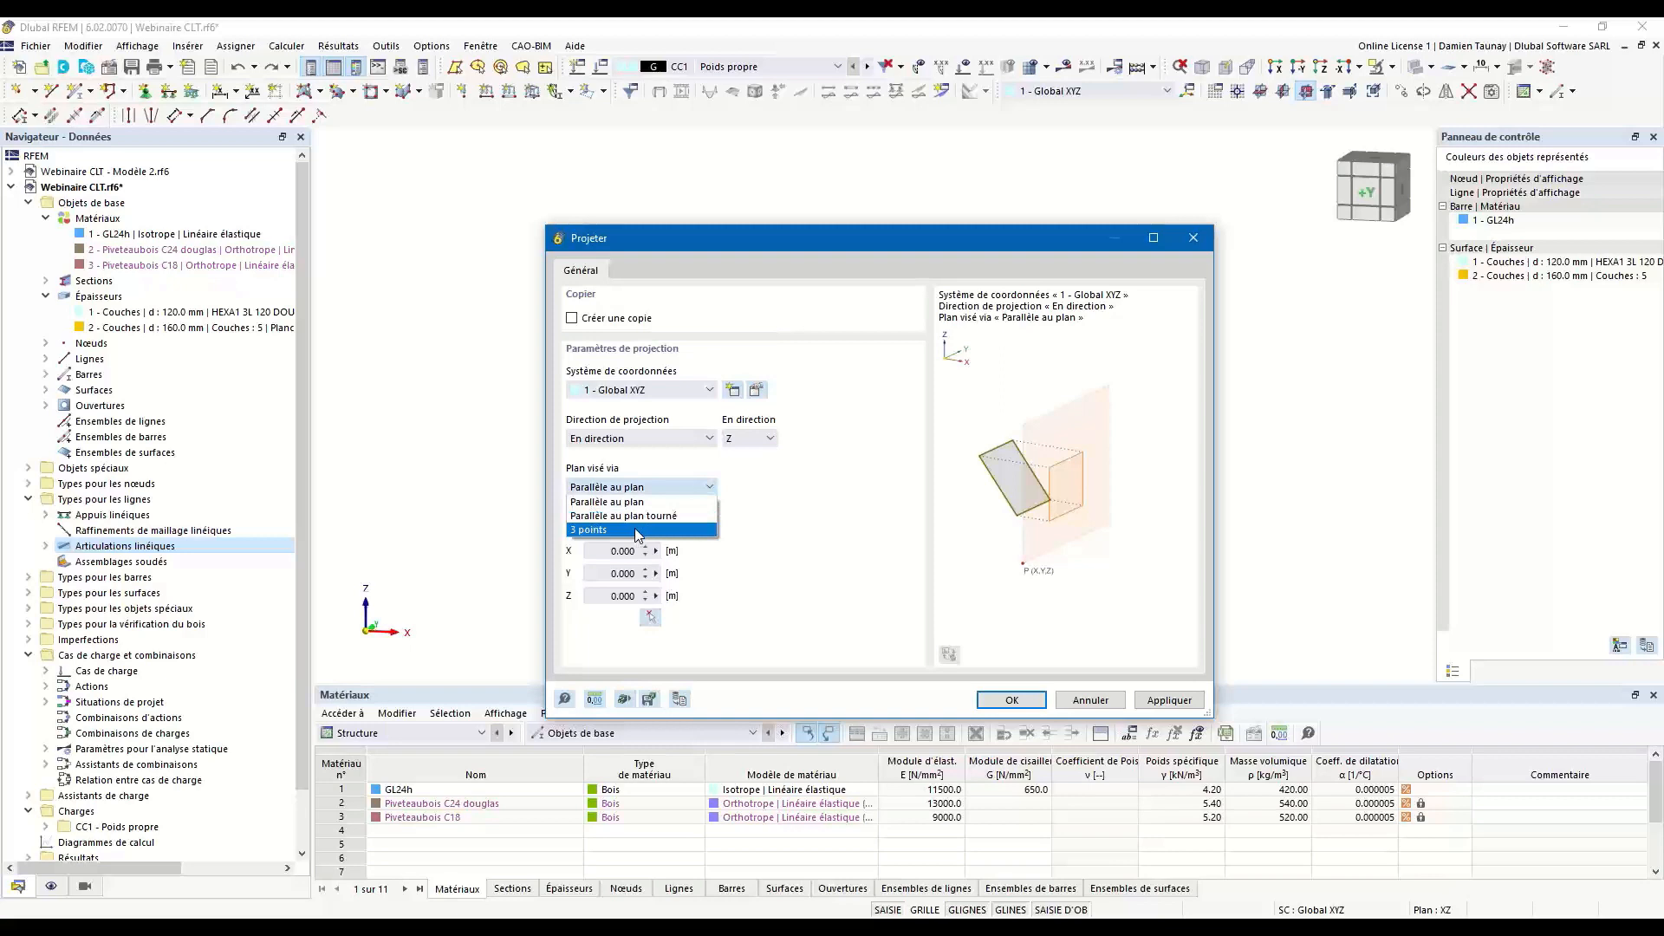
click(637, 531)
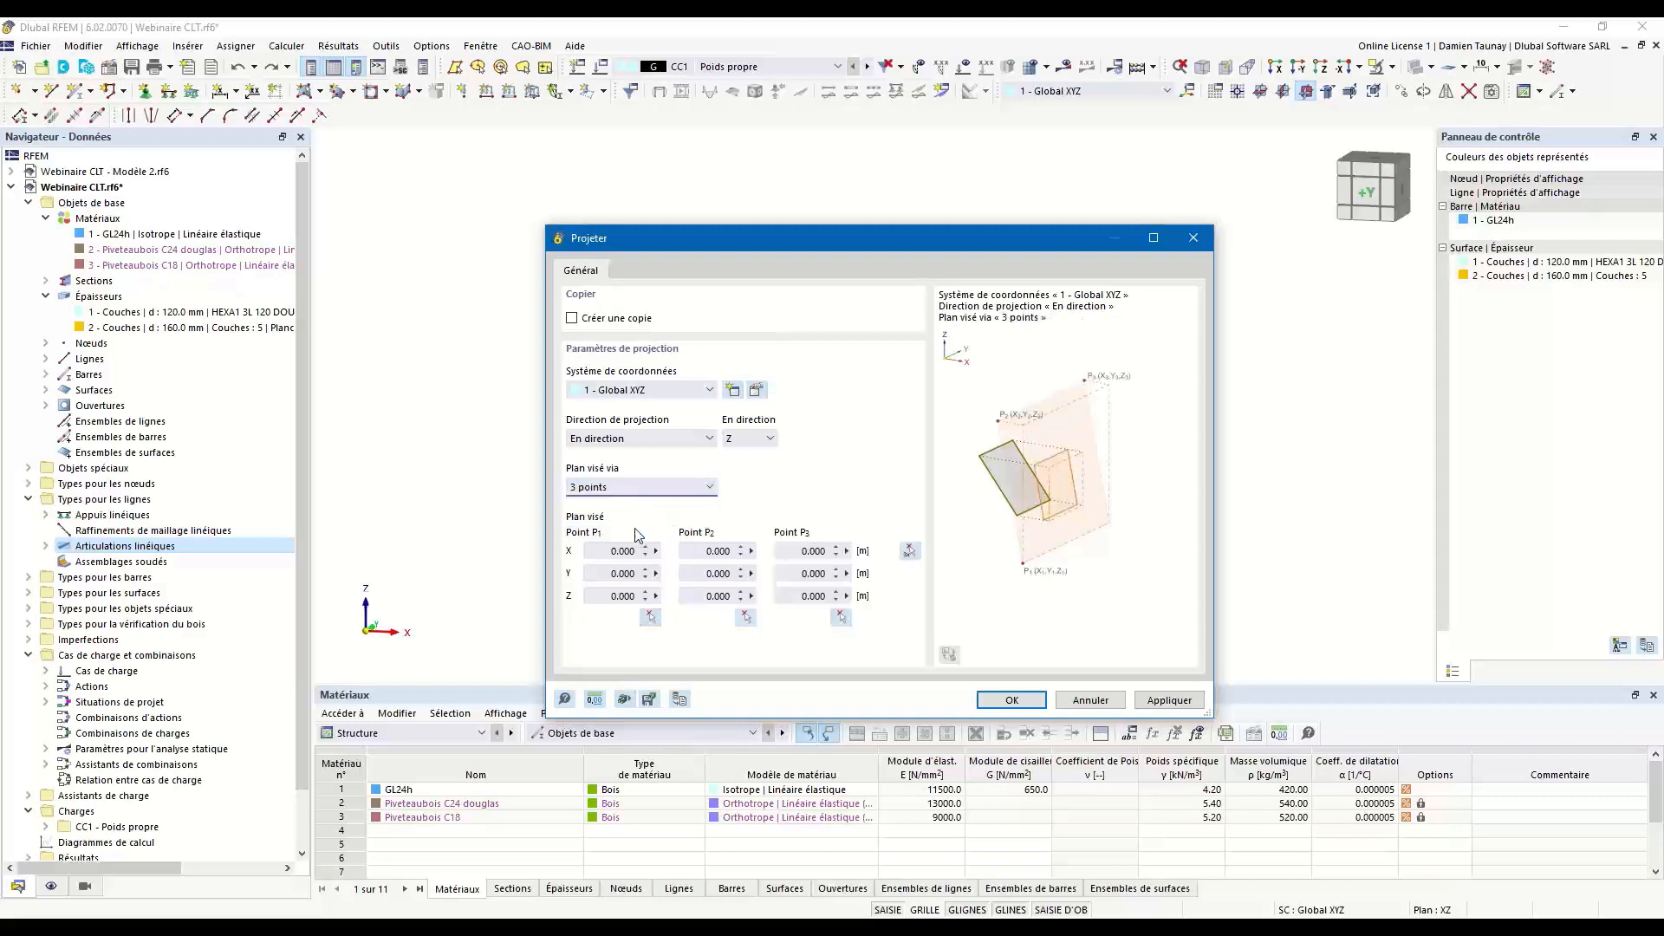
Pick the target plane's points at (0, 0, 10), (5, 0, 9) and (3, 10, 9) m and apply the projection to slope the roof.
click(910, 552)
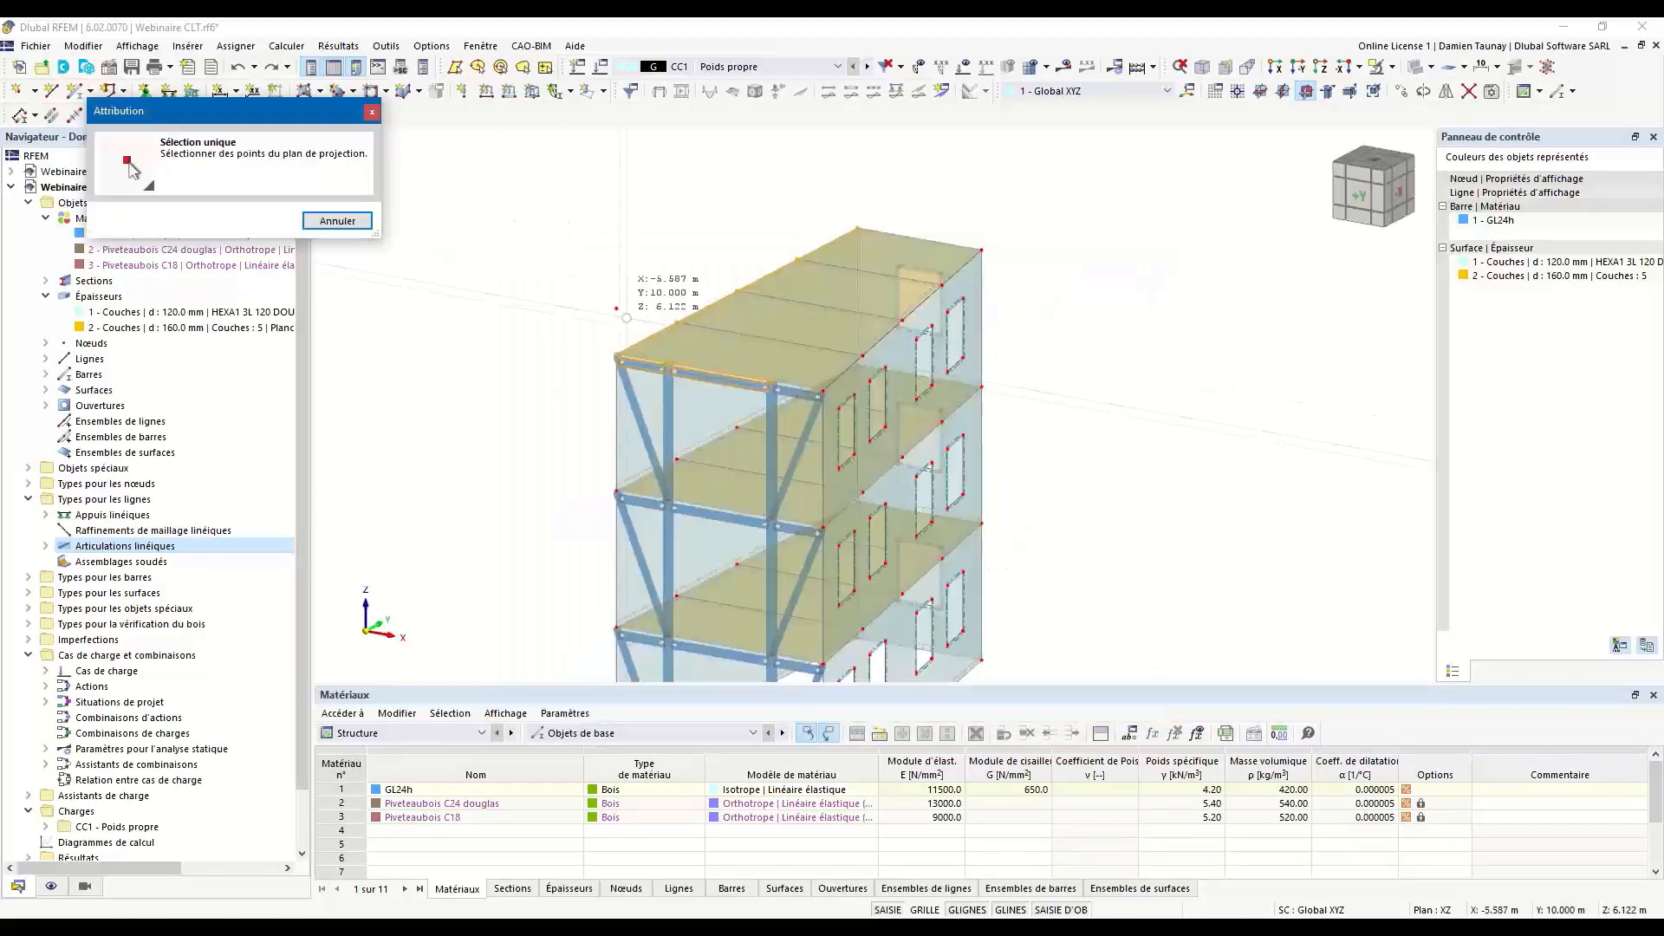
click(618, 310)
ctrl+middle_drag(995, 415, 928, 423)
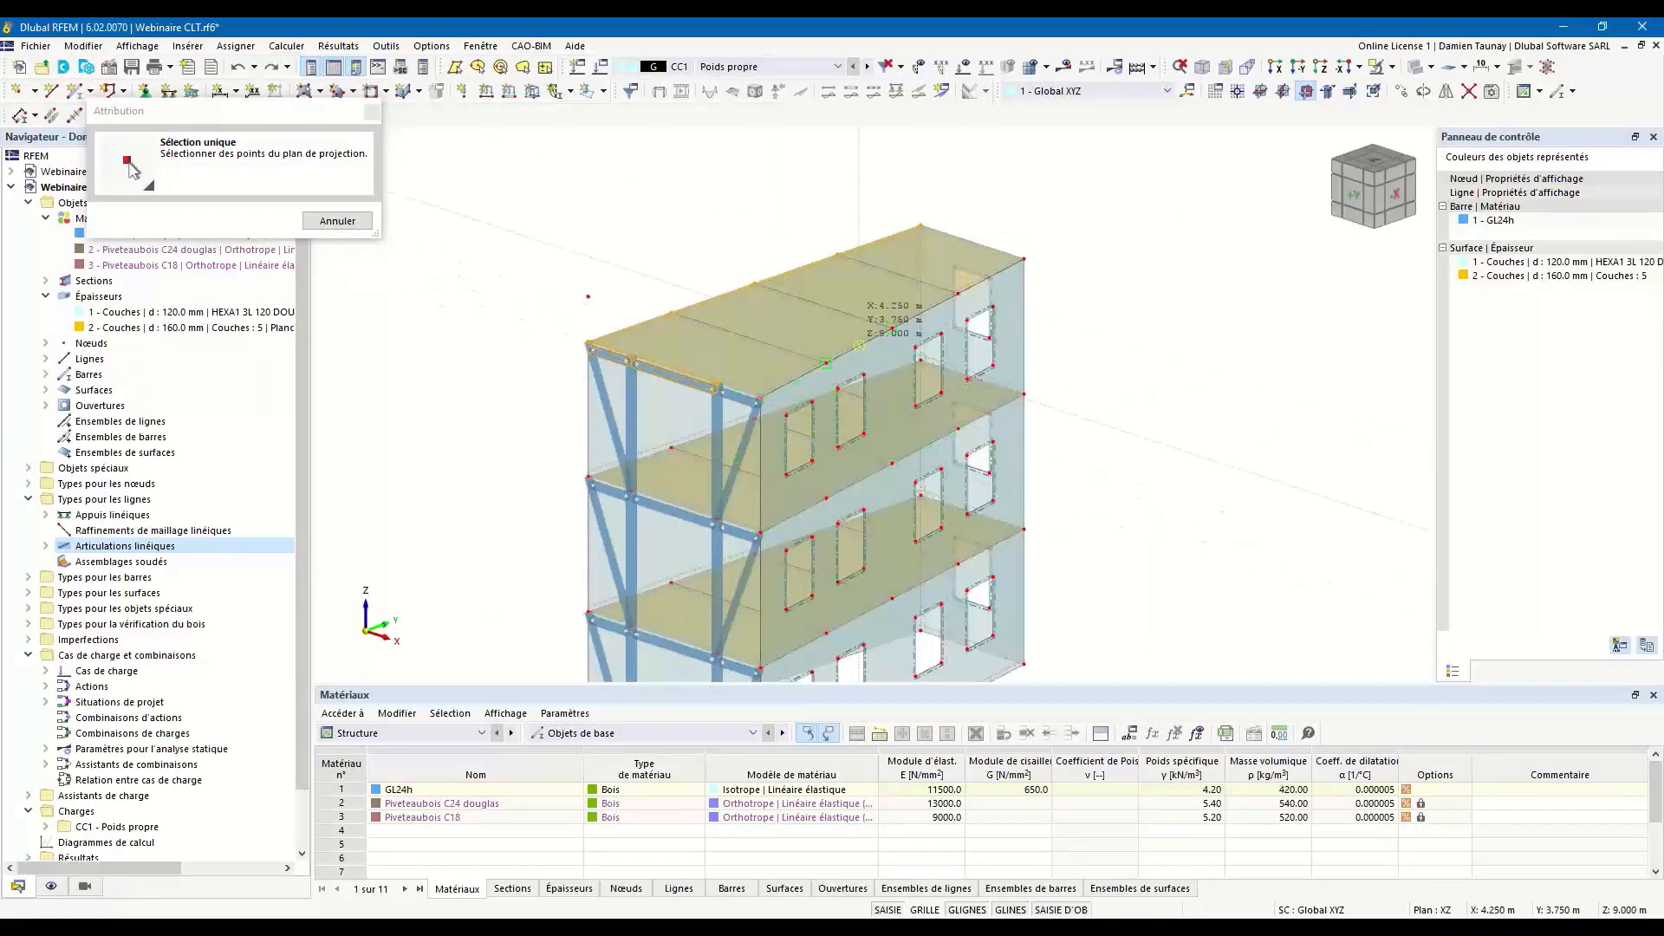
click(1026, 260)
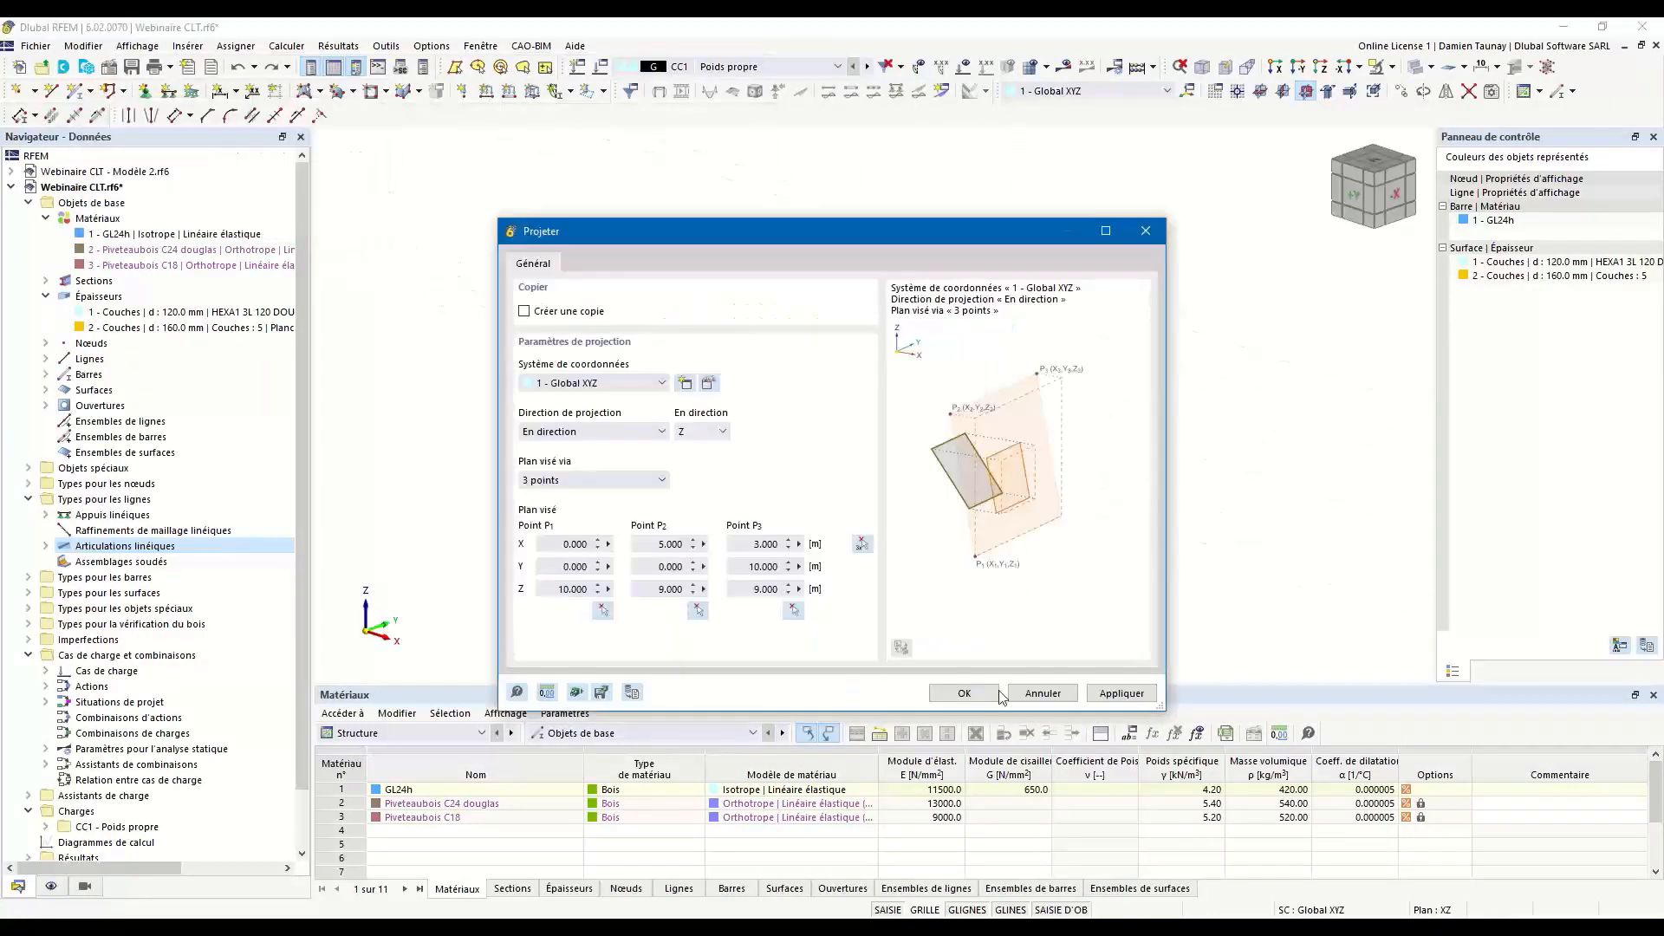
click(960, 686)
ctrl+middle_drag(1133, 483, 1205, 452)
scroll(847, 260, up, 3)
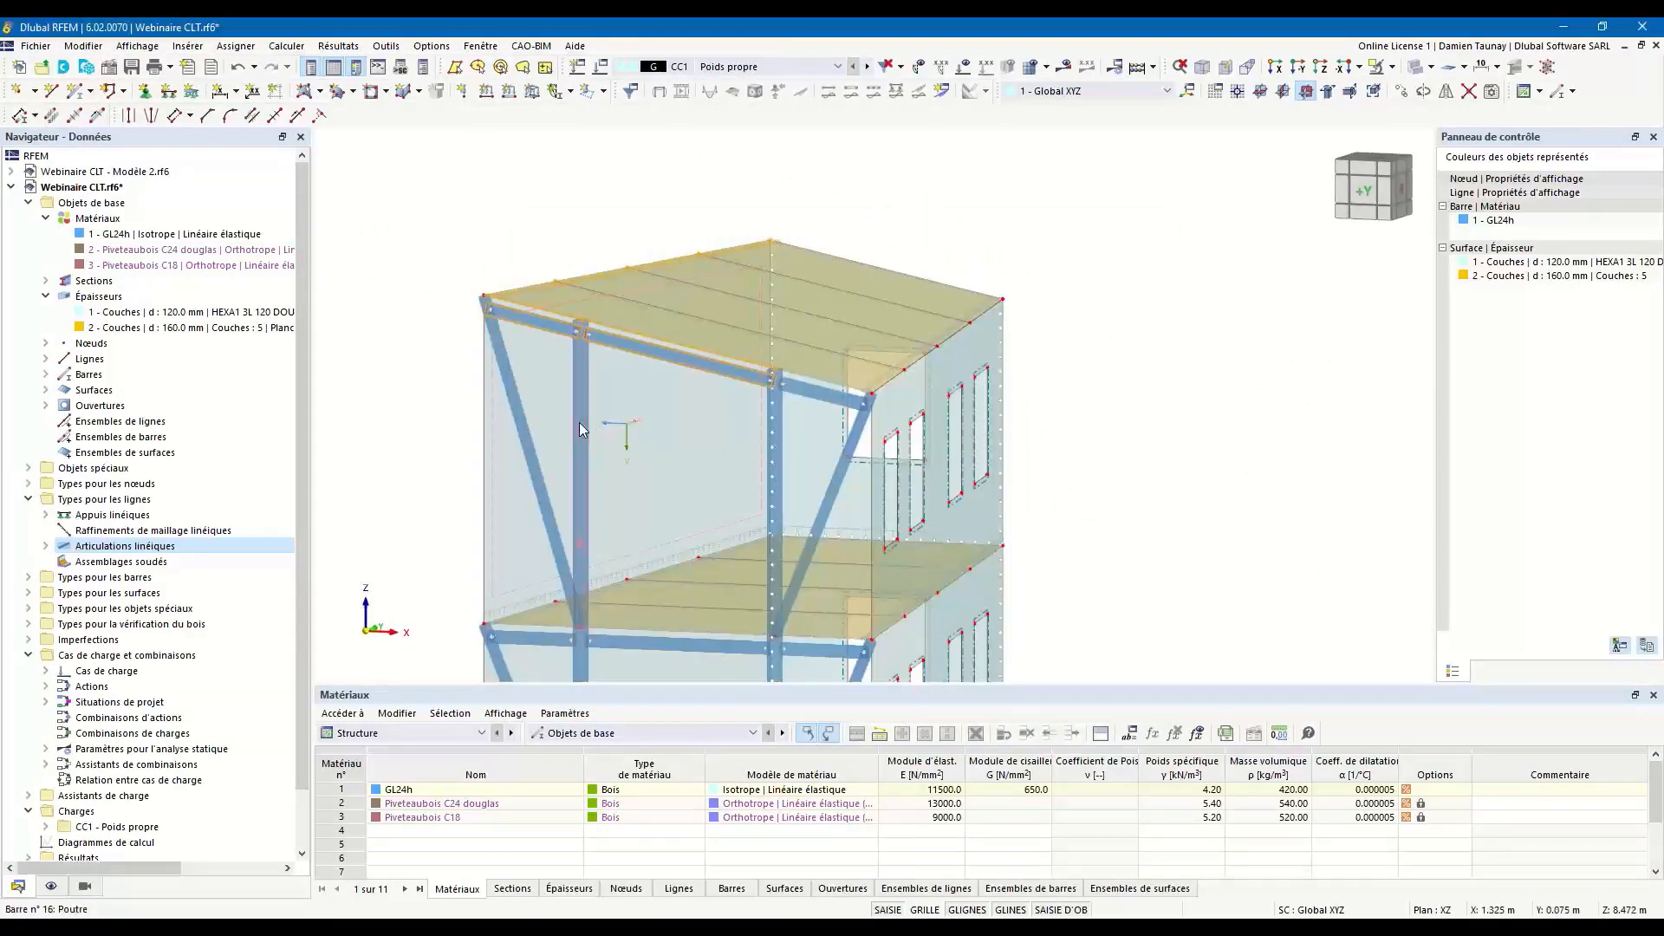
ctrl+middle_drag(392, 445, 444, 440)
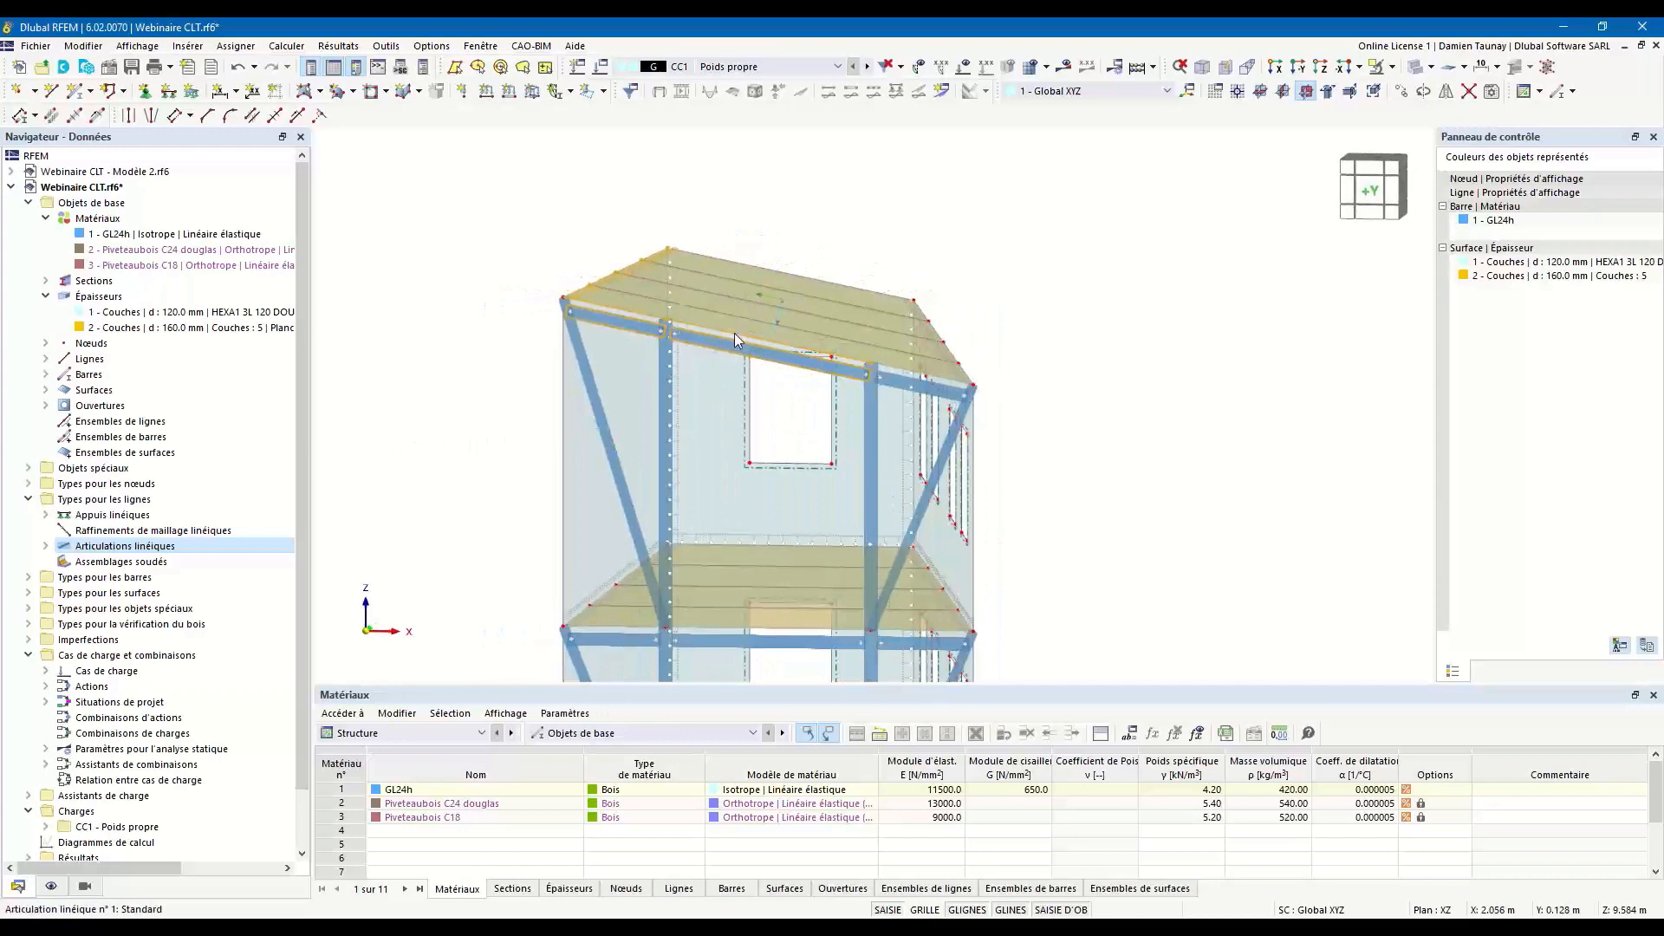
ctrl+middle_drag(1051, 284, 675, 389)
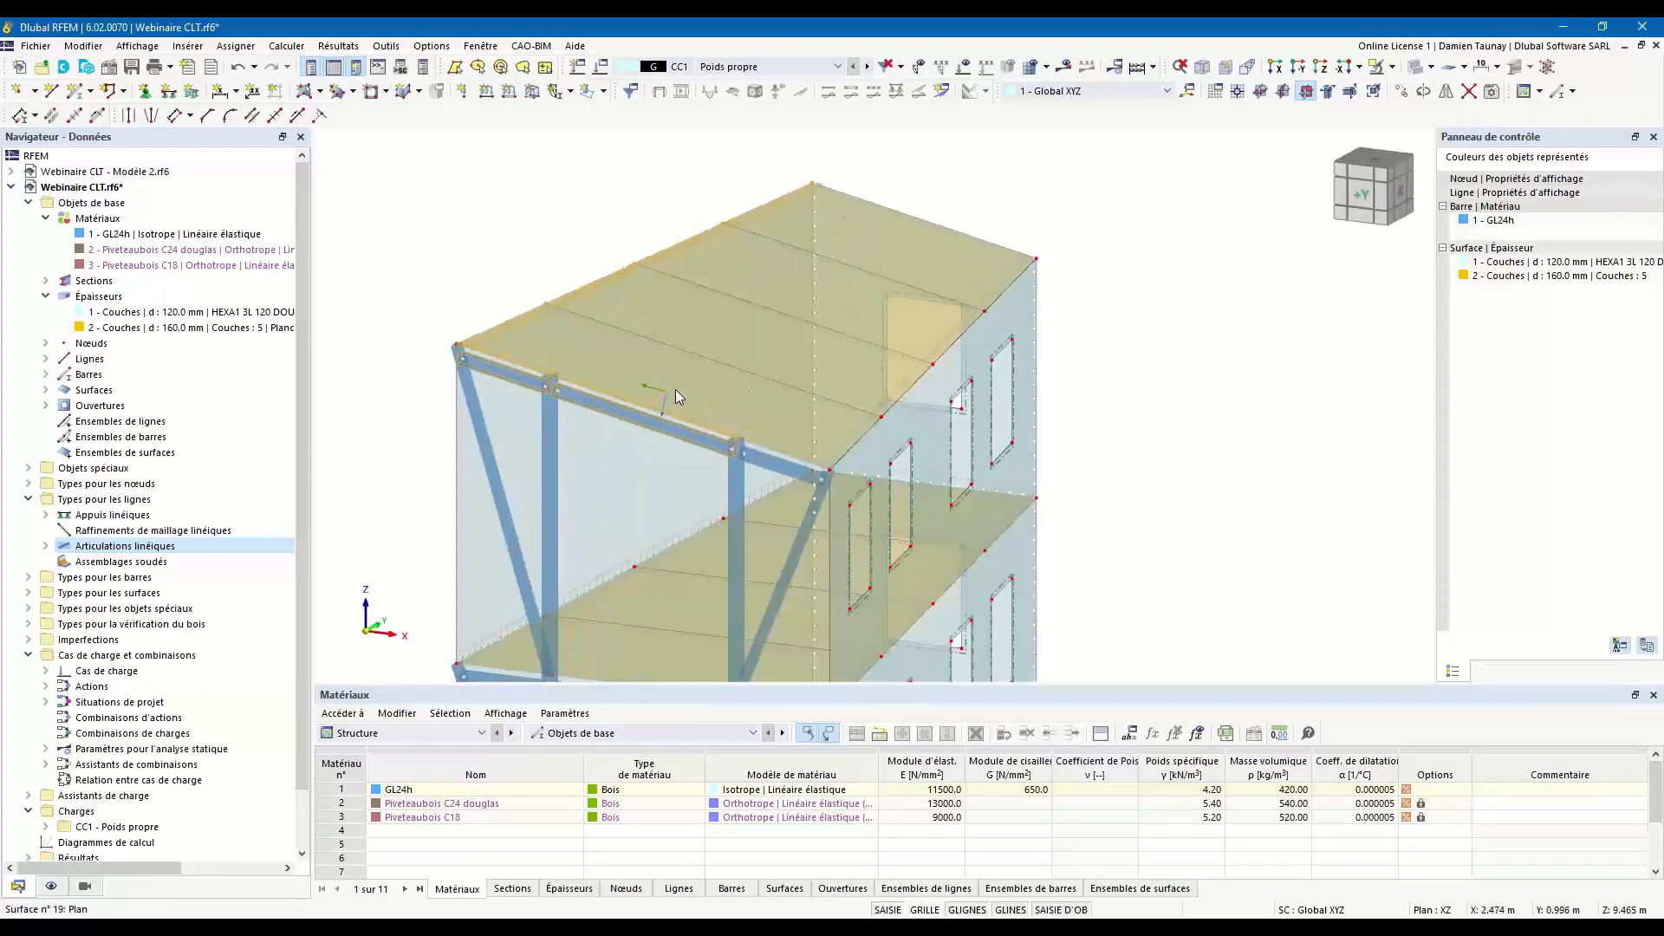
Remove the line hinge assignment from the three bottom edge lines of the ground-floor walls.
ctrl+middle_drag(828, 286, 898, 295)
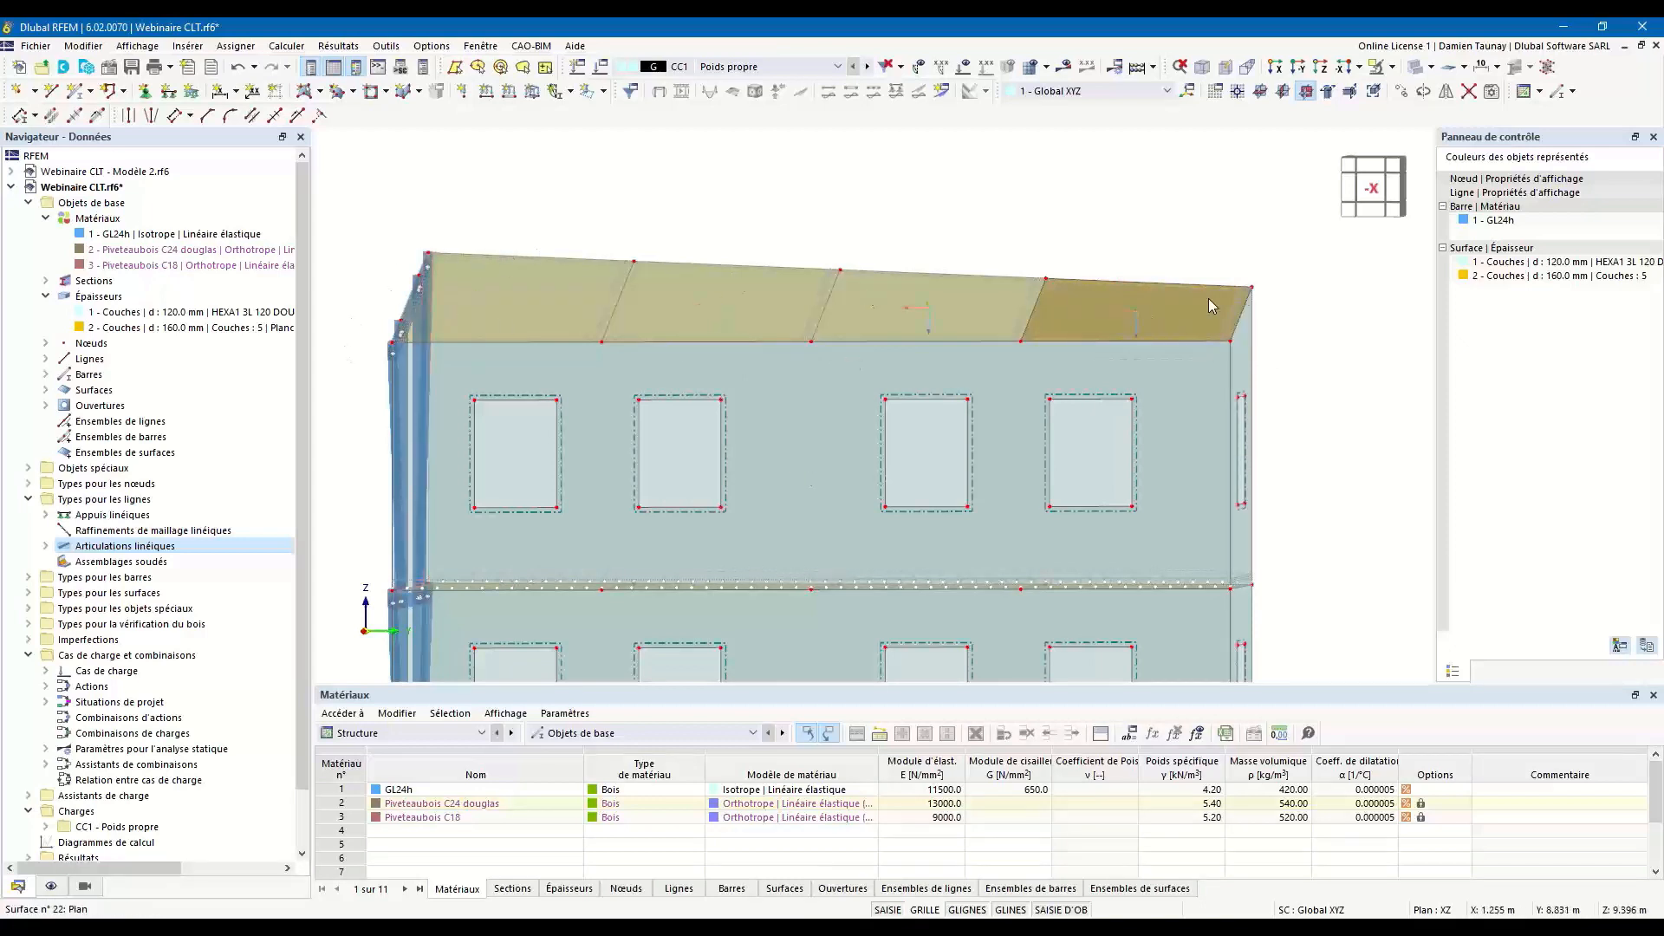
ctrl+middle_drag(428, 249, 486, 329)
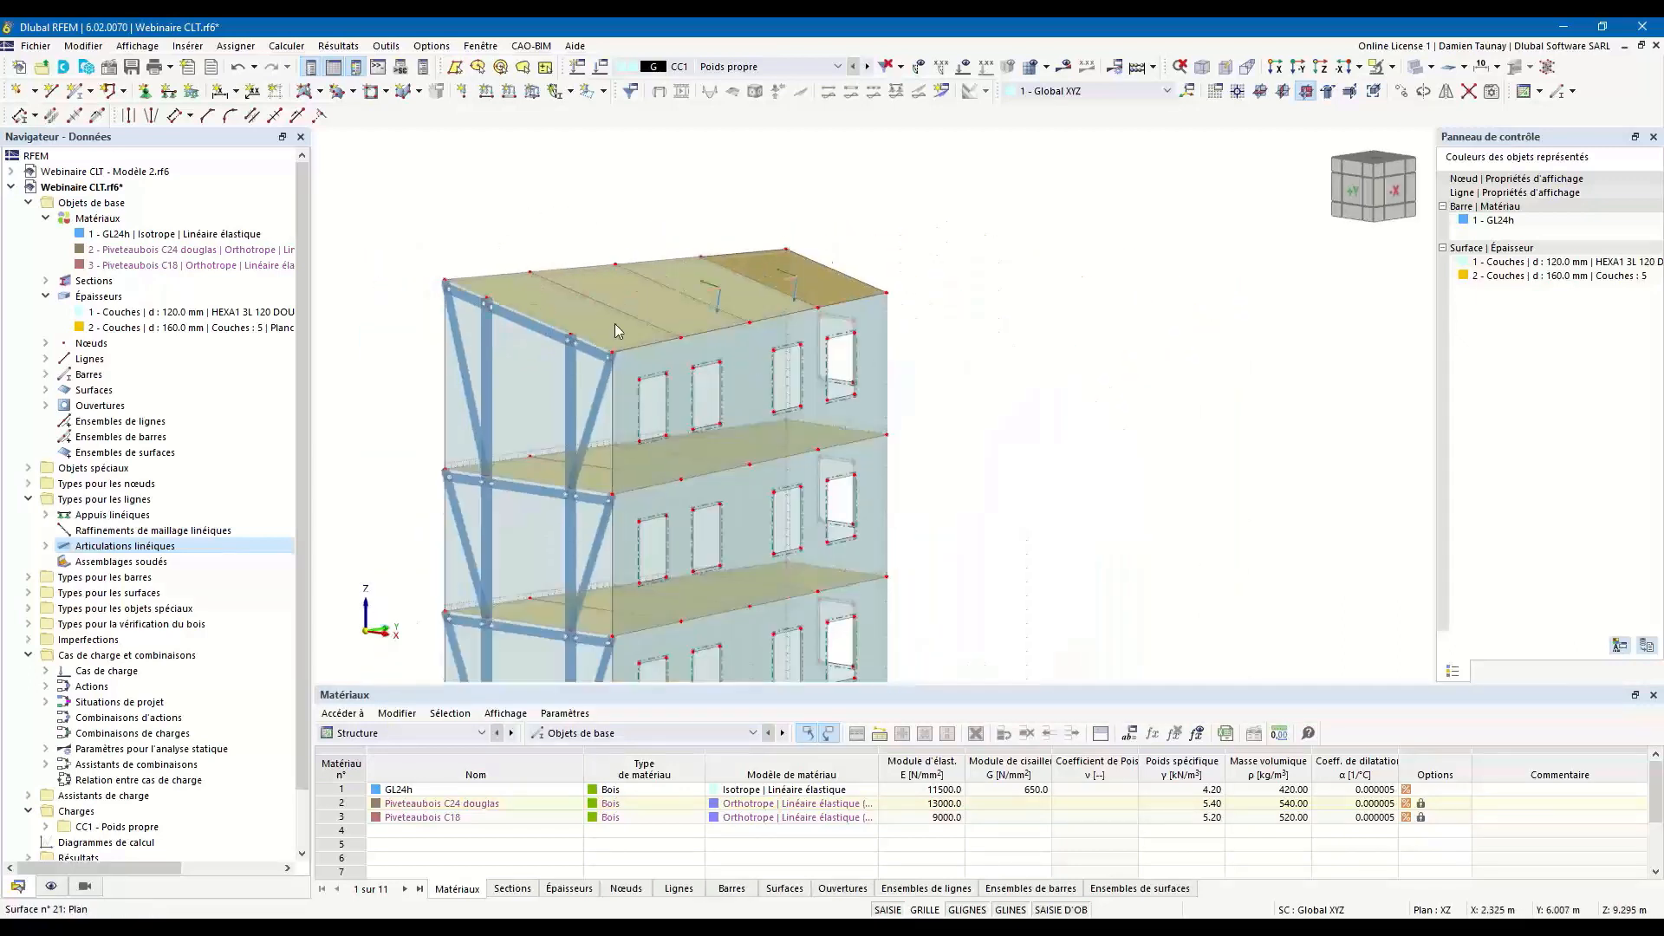
scroll(966, 347, down, 1)
ctrl+middle_drag(1006, 433, 1071, 485)
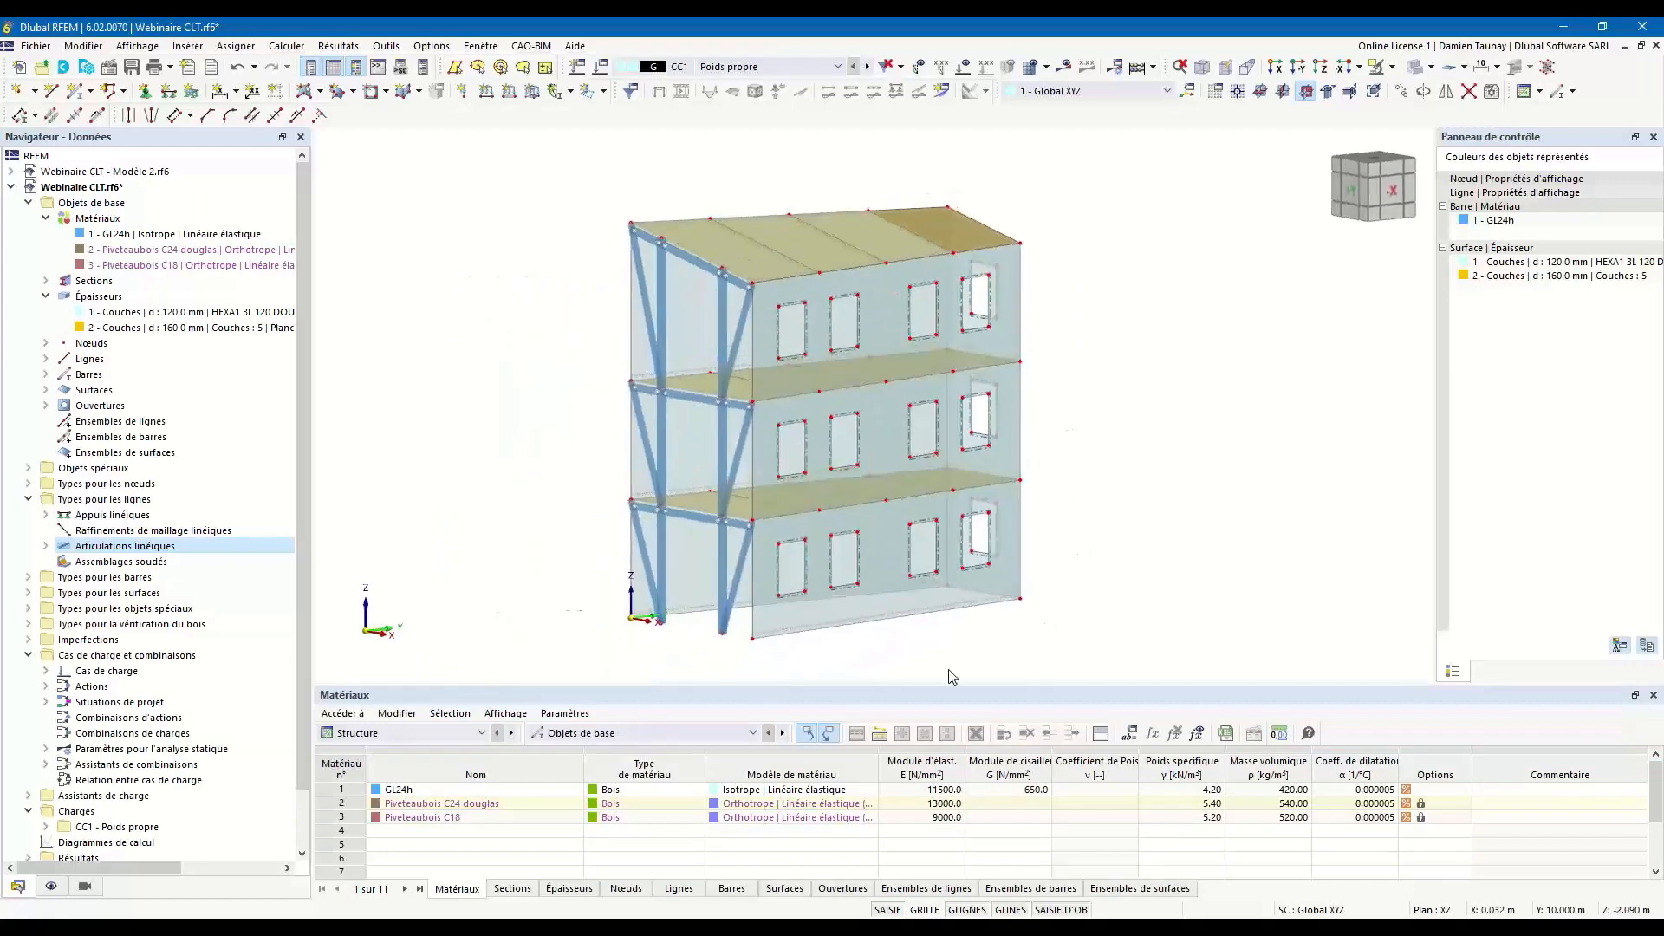
scroll(945, 672, up, 3)
ctrl+middle_drag(941, 667, 538, 564)
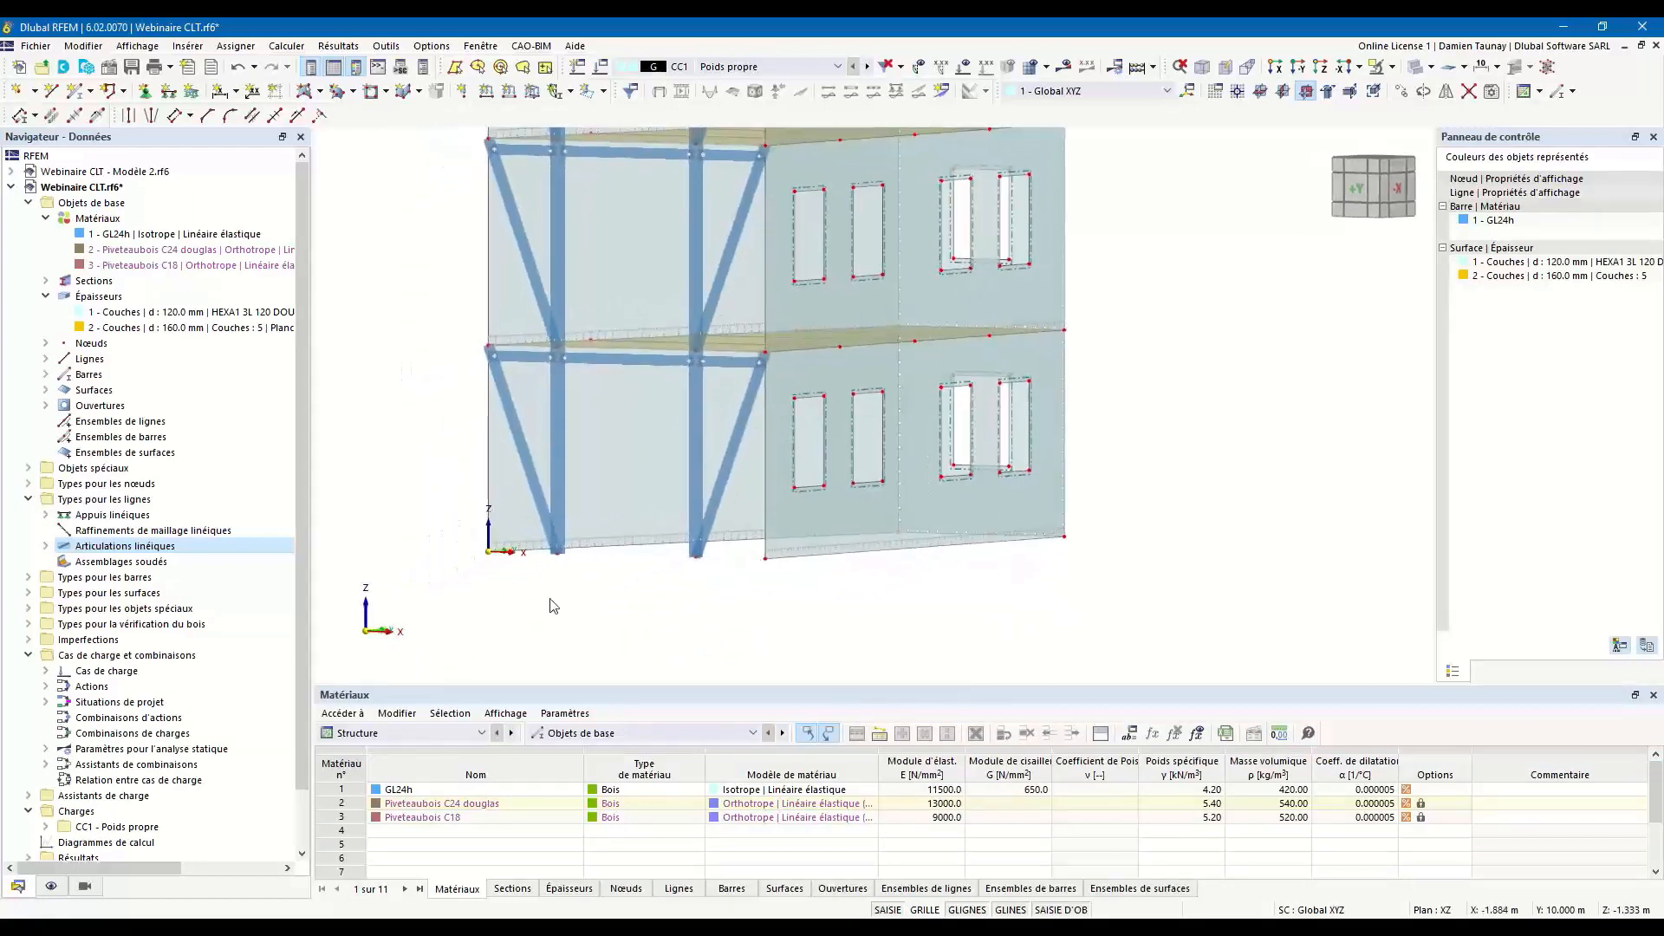
drag(436, 526, 1071, 599)
right_click(889, 544)
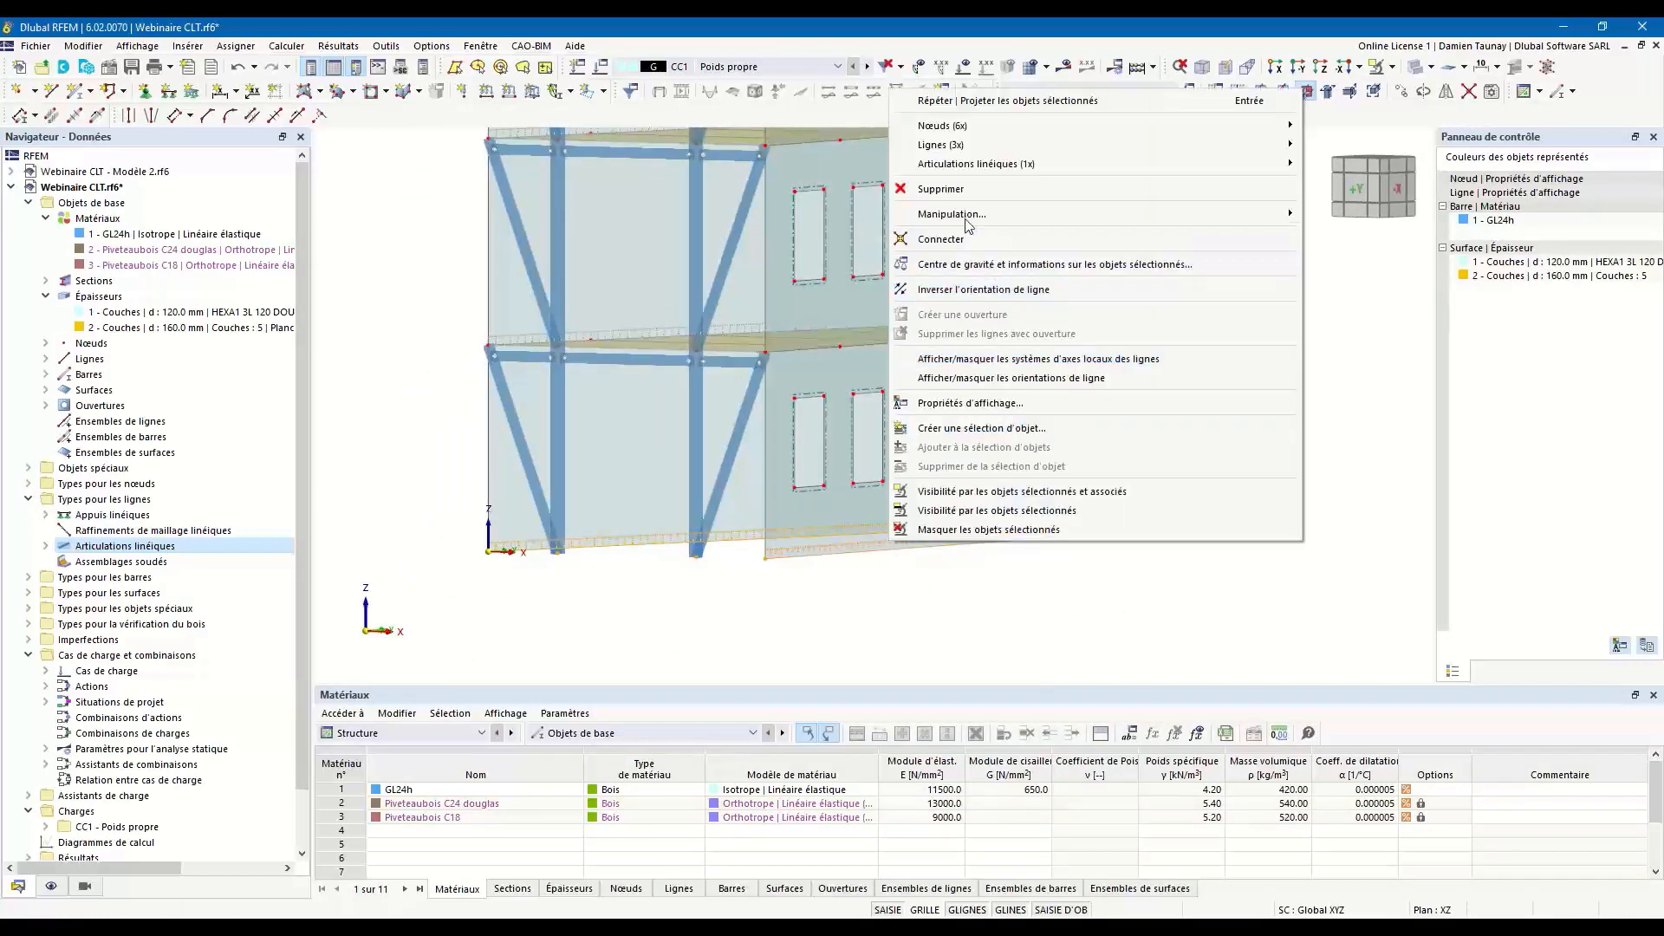
mouse_move(979, 164)
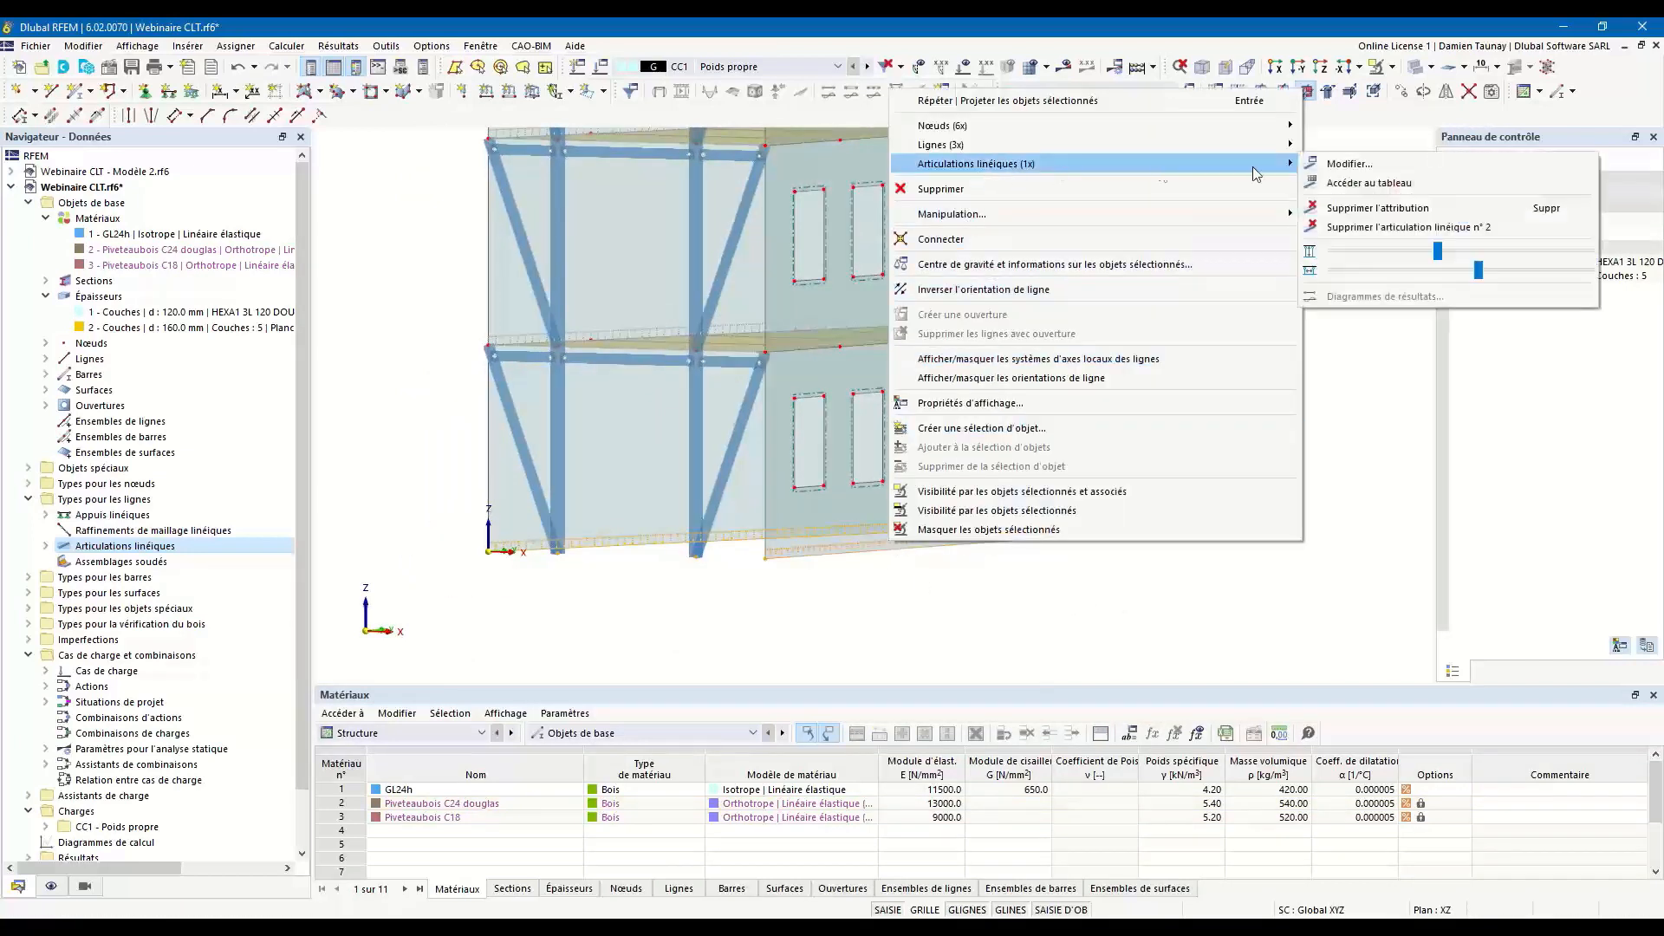
click(1352, 205)
Assign the Articulé line support to the ground-floor walls' bottom edges (lines 1-3), checking its restraint conditions.
middle_drag(702, 630, 850, 630)
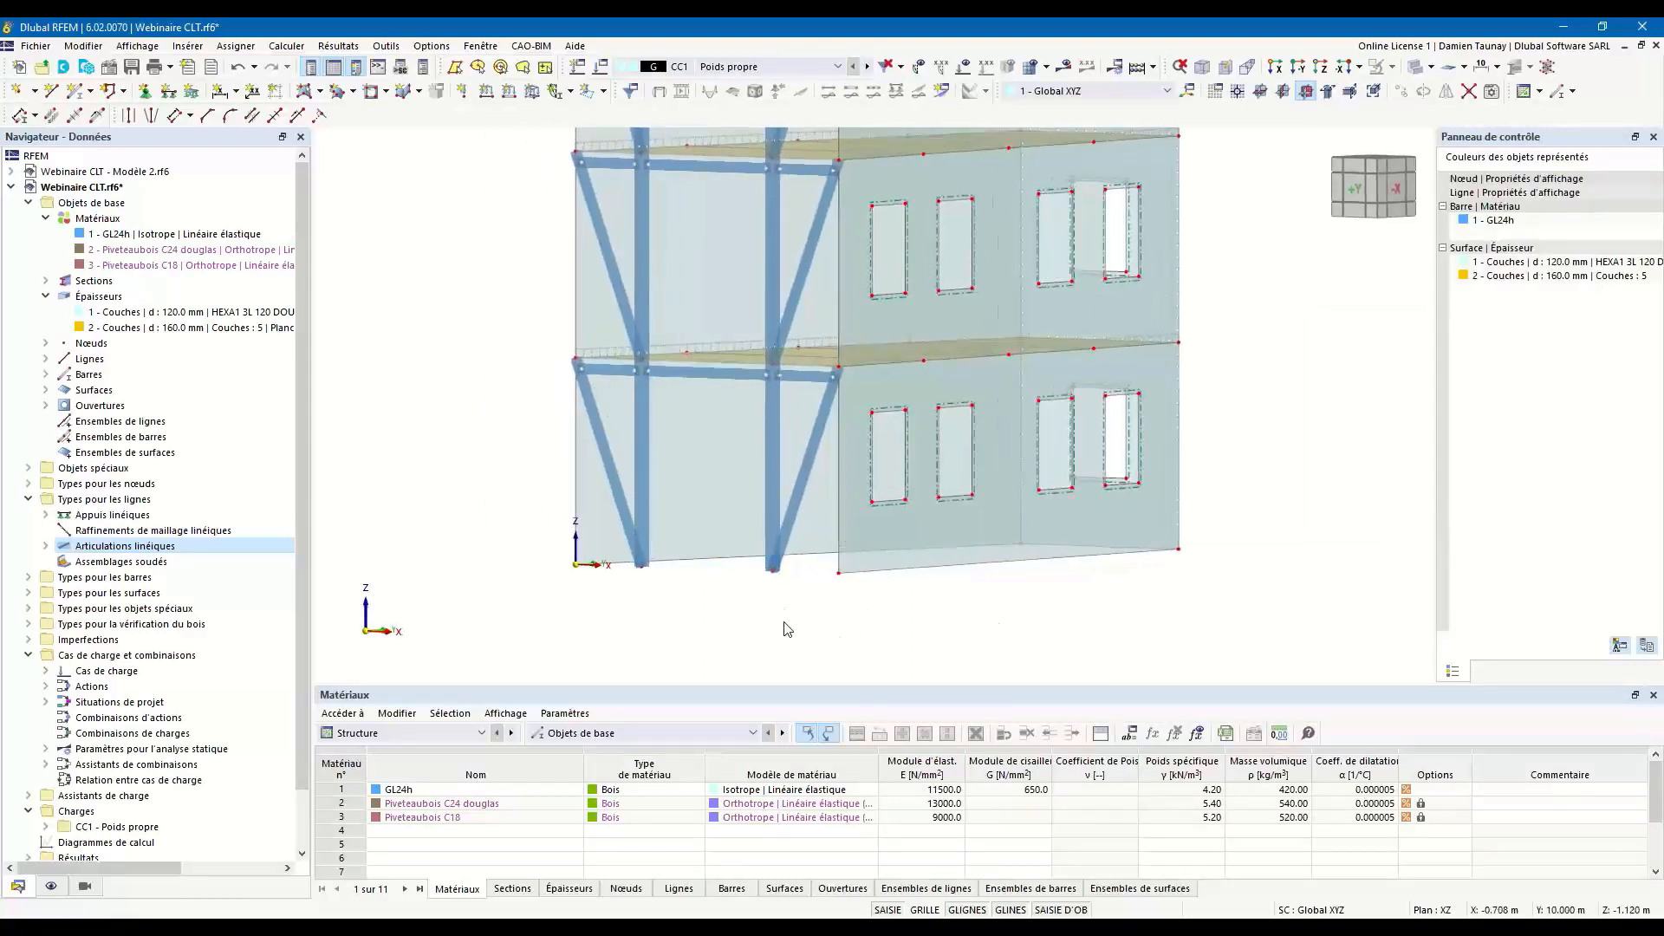
drag(524, 547, 1279, 655)
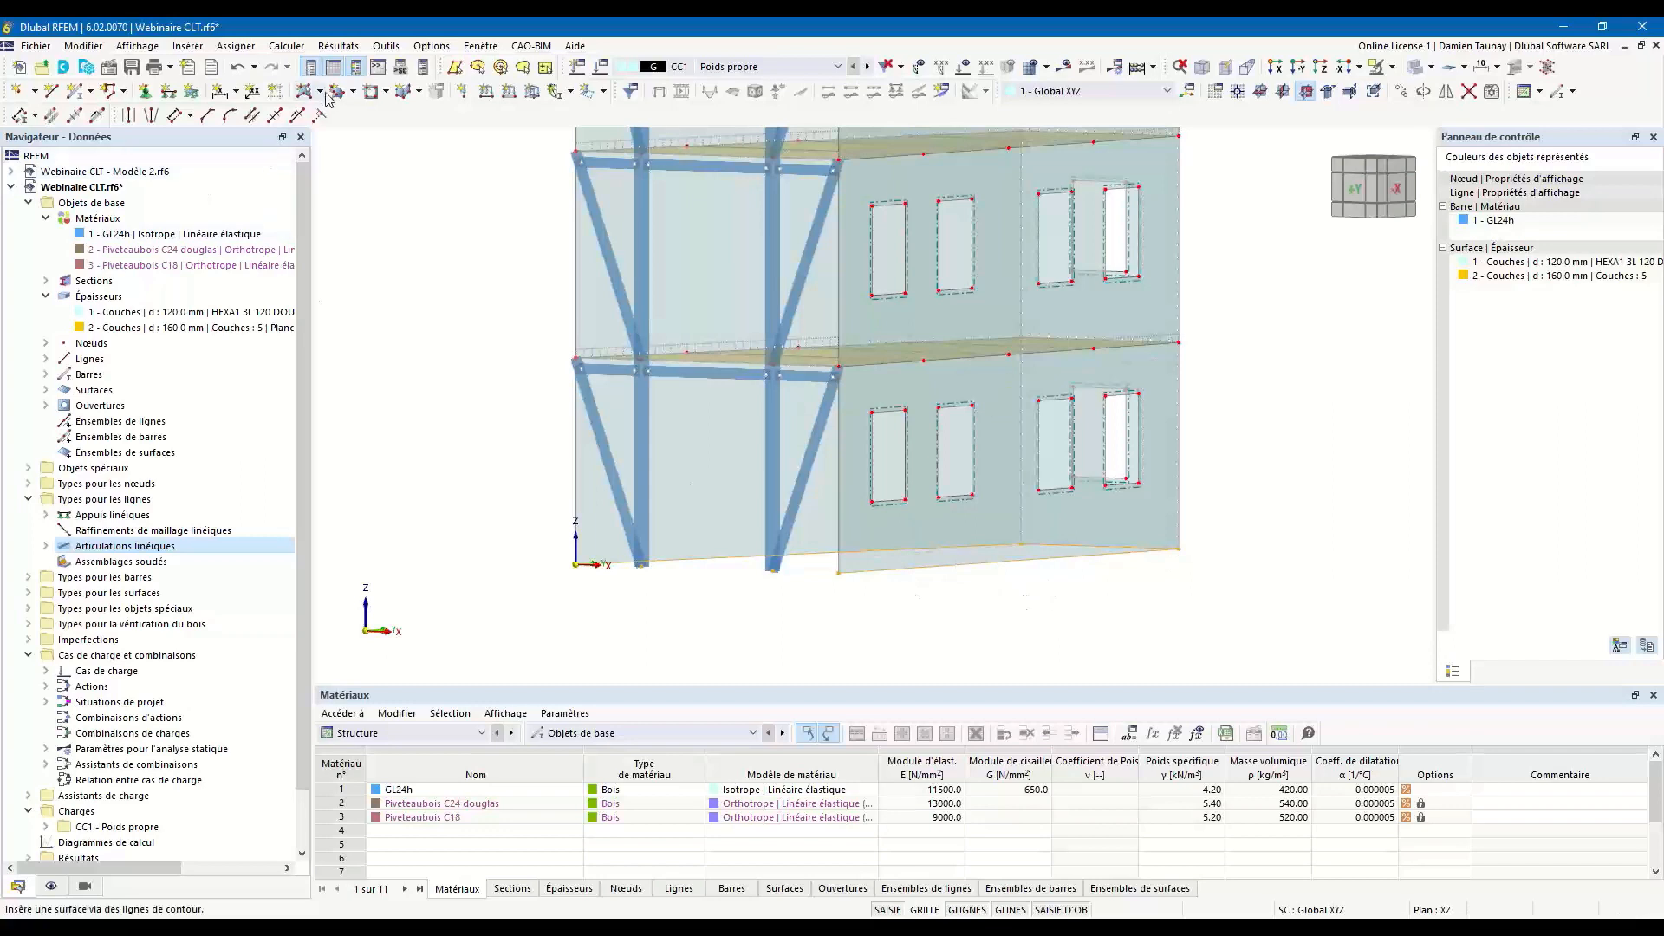
click(168, 94)
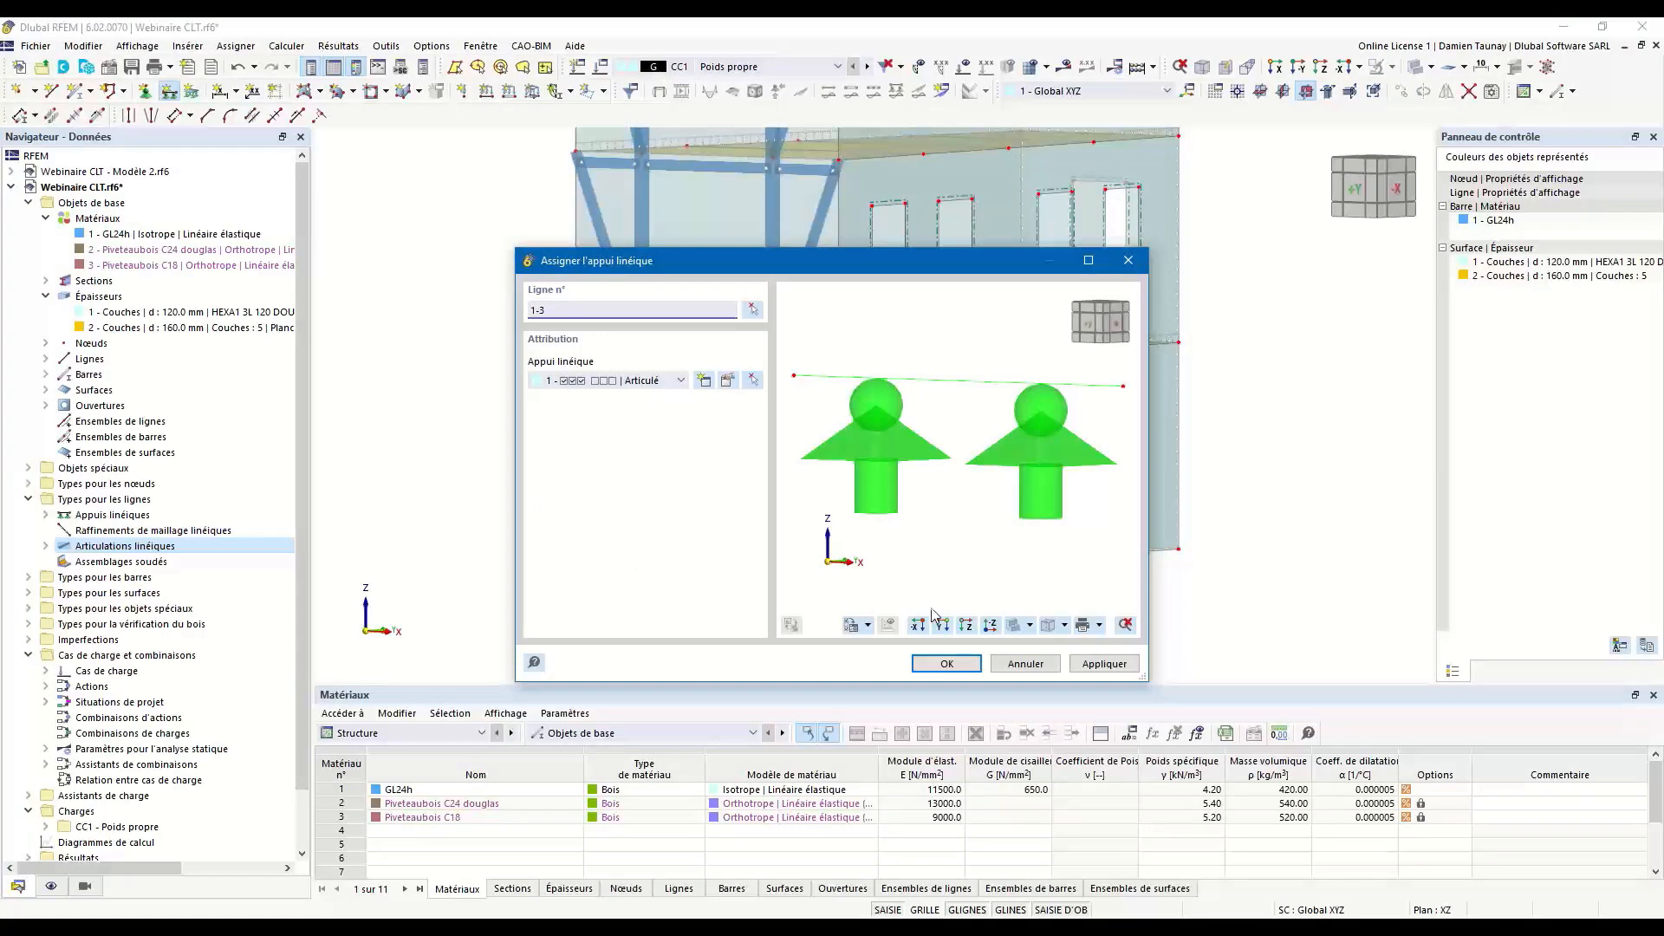
click(727, 382)
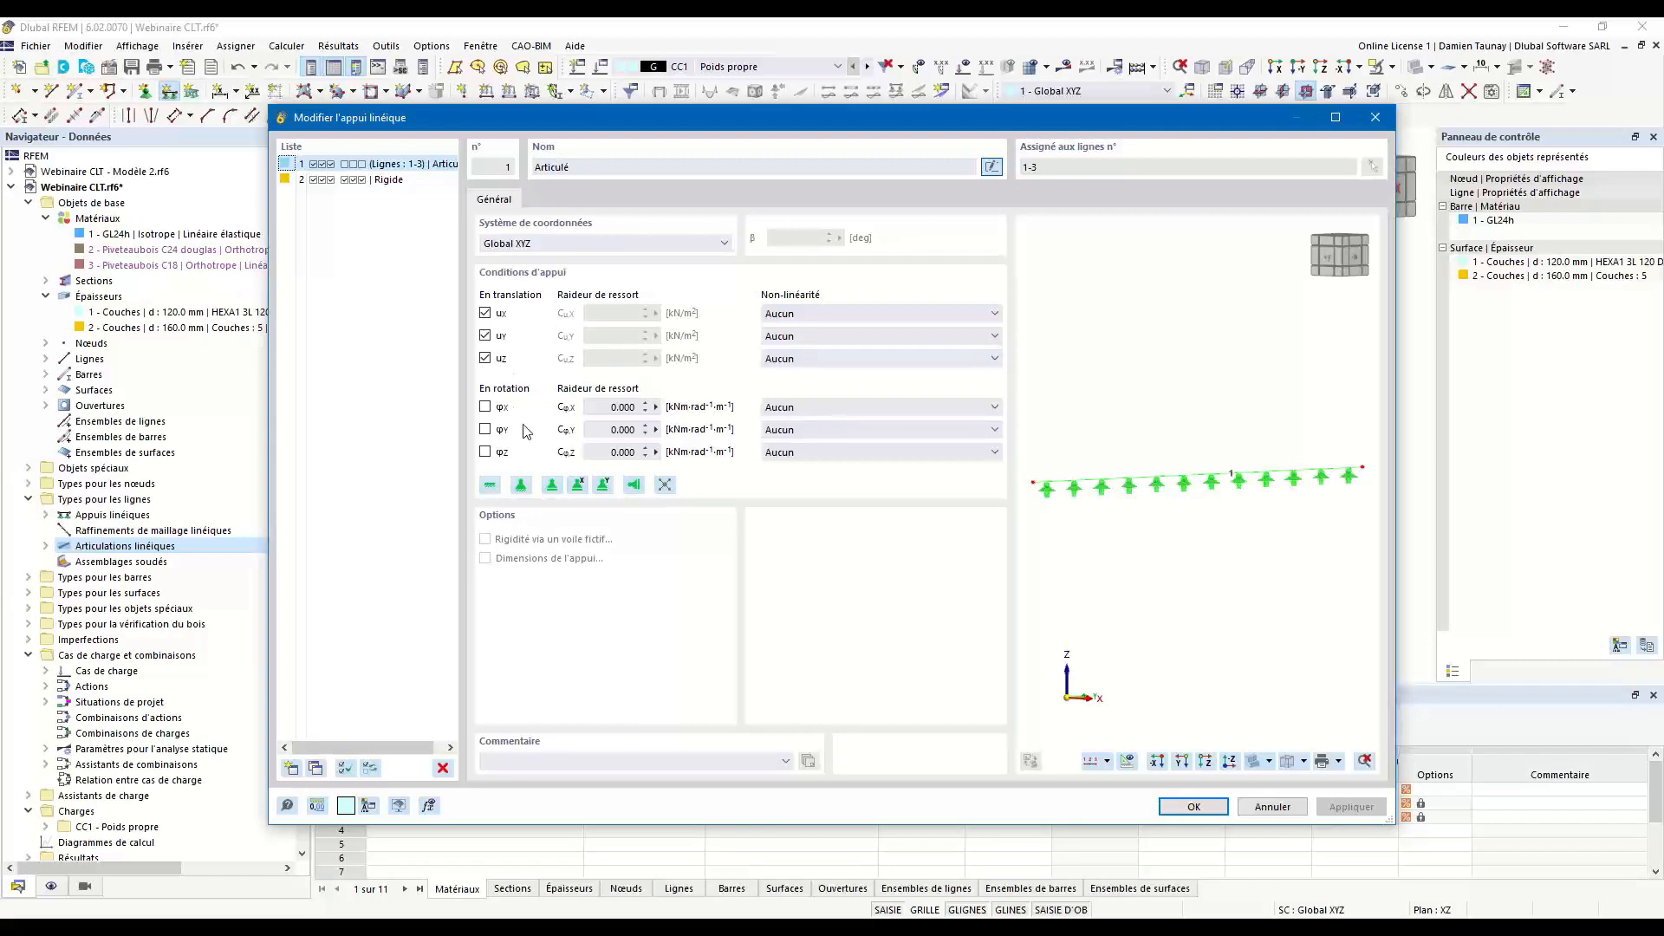
click(1195, 807)
click(946, 664)
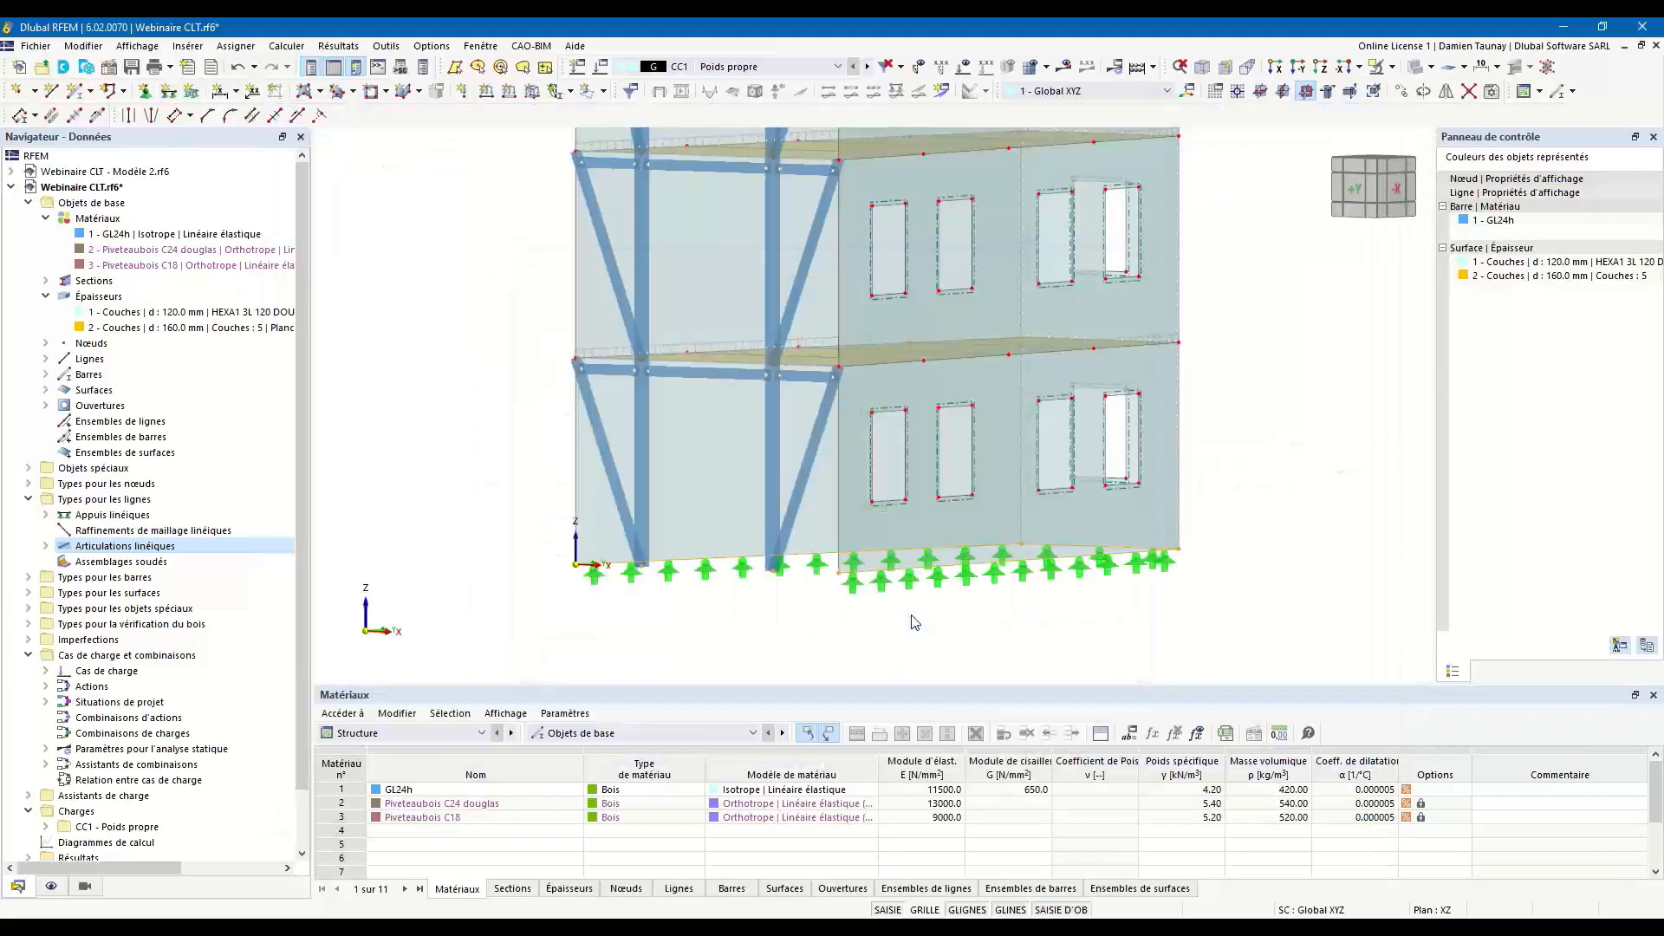
Assign the Articulé nodal support to the base nodes of the two front columns (nodes 5 and 7), checking its restraint conditions.
ctrl+middle_drag(815, 637, 867, 615)
drag(684, 546, 906, 604)
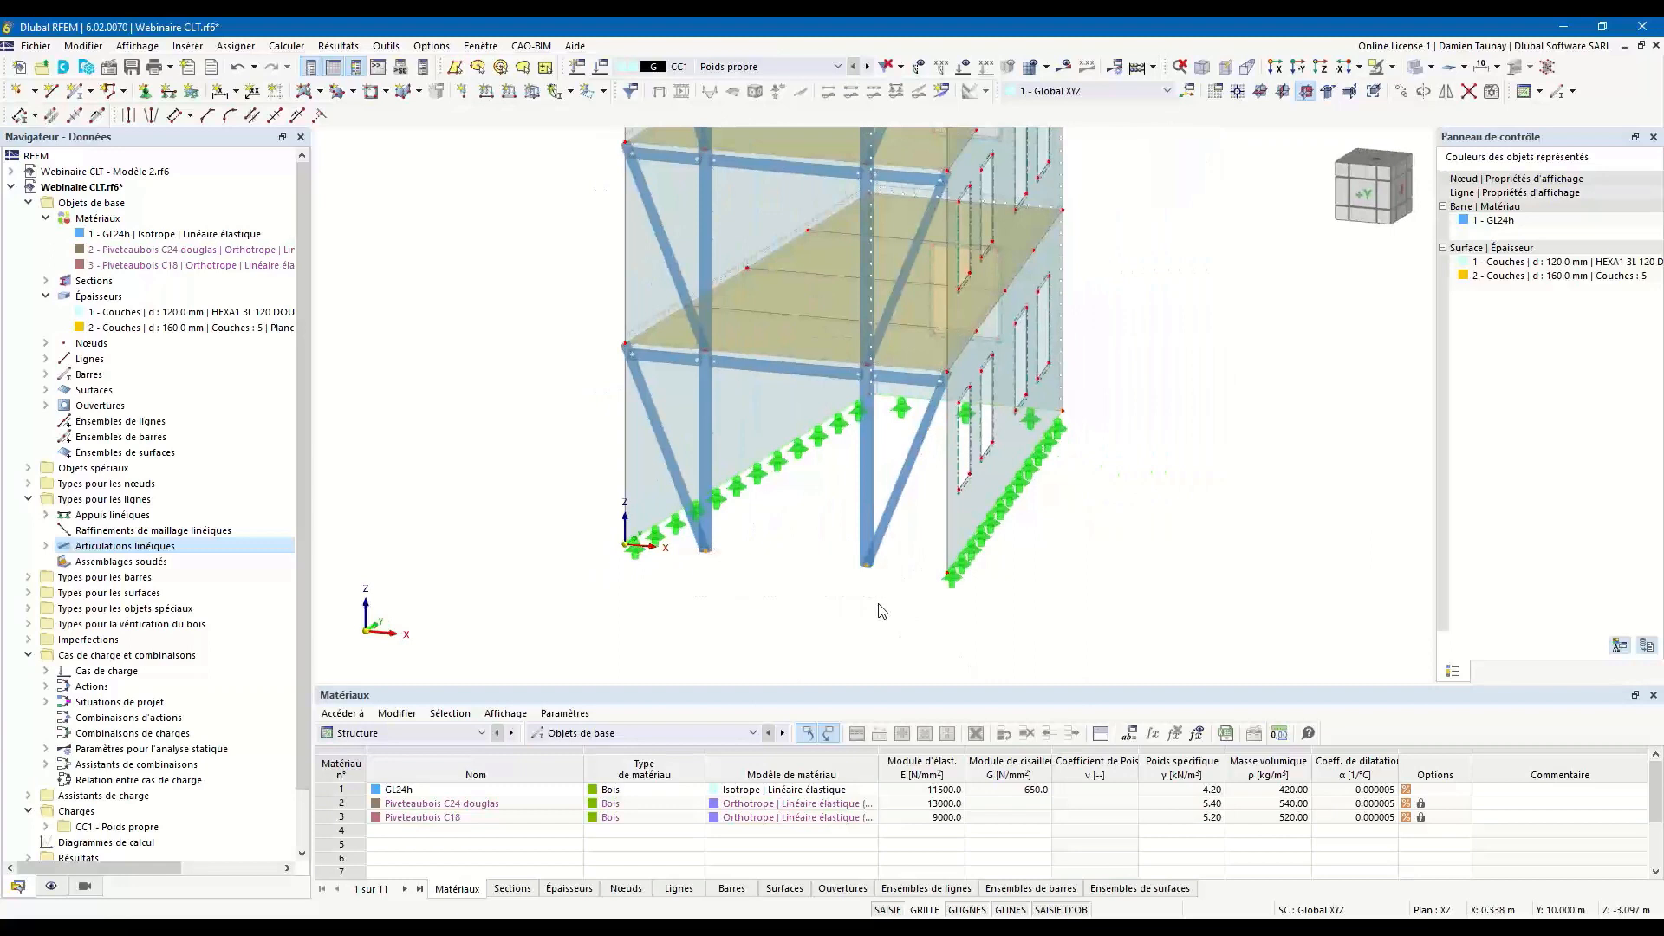
click(146, 93)
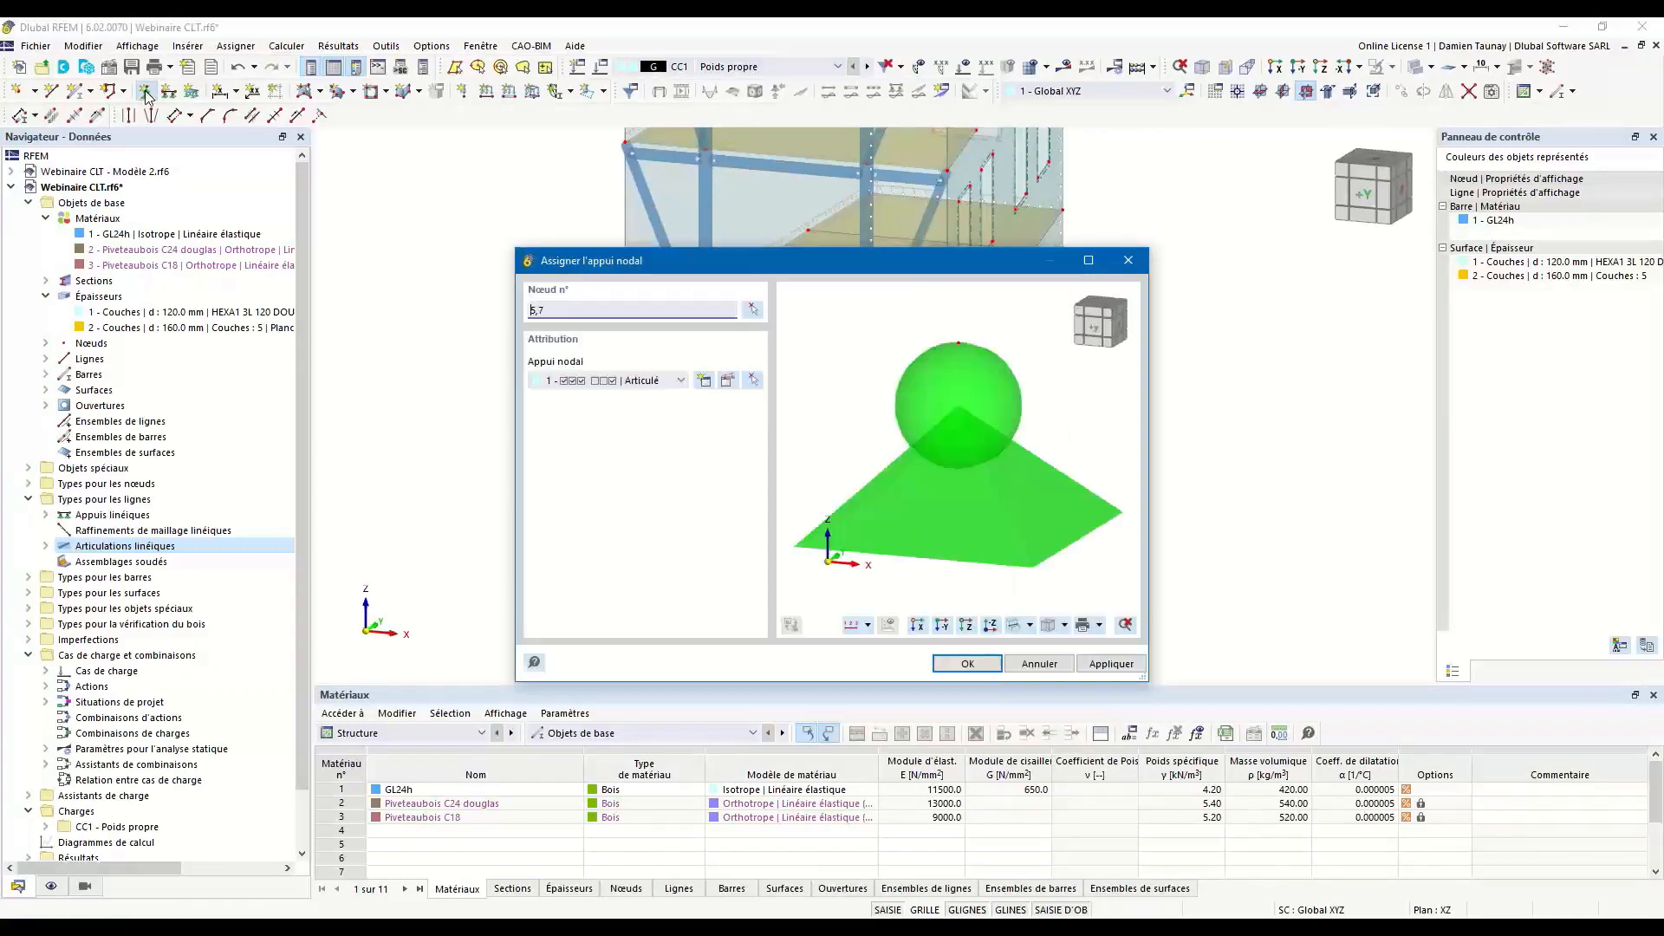
click(681, 381)
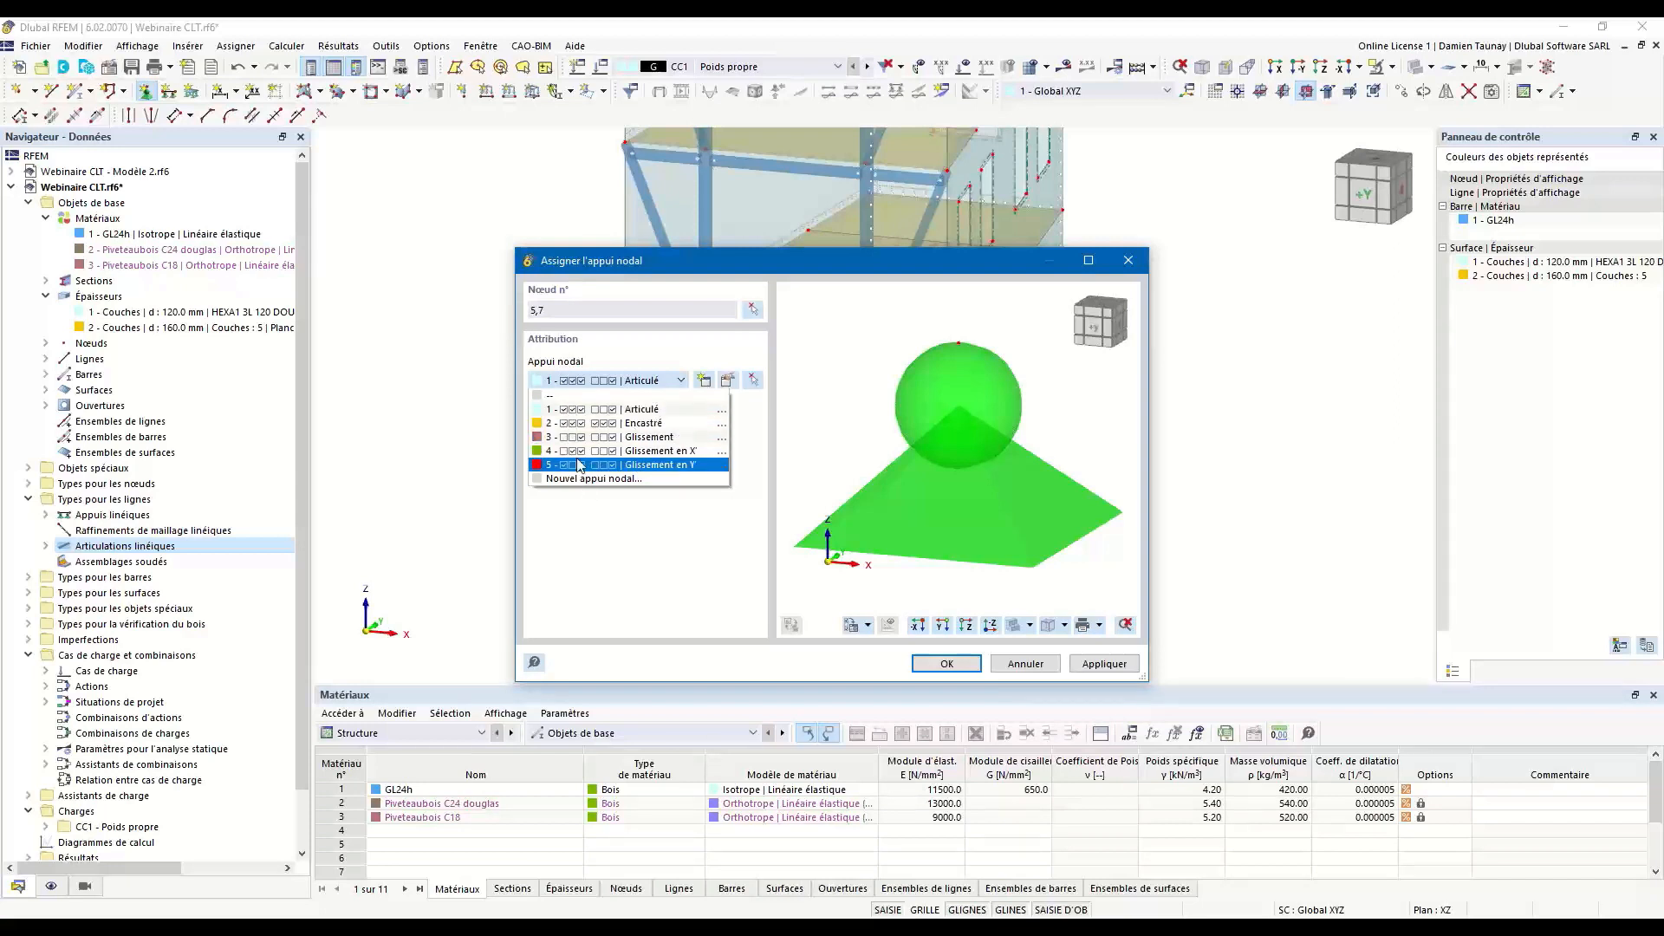
click(614, 410)
click(728, 382)
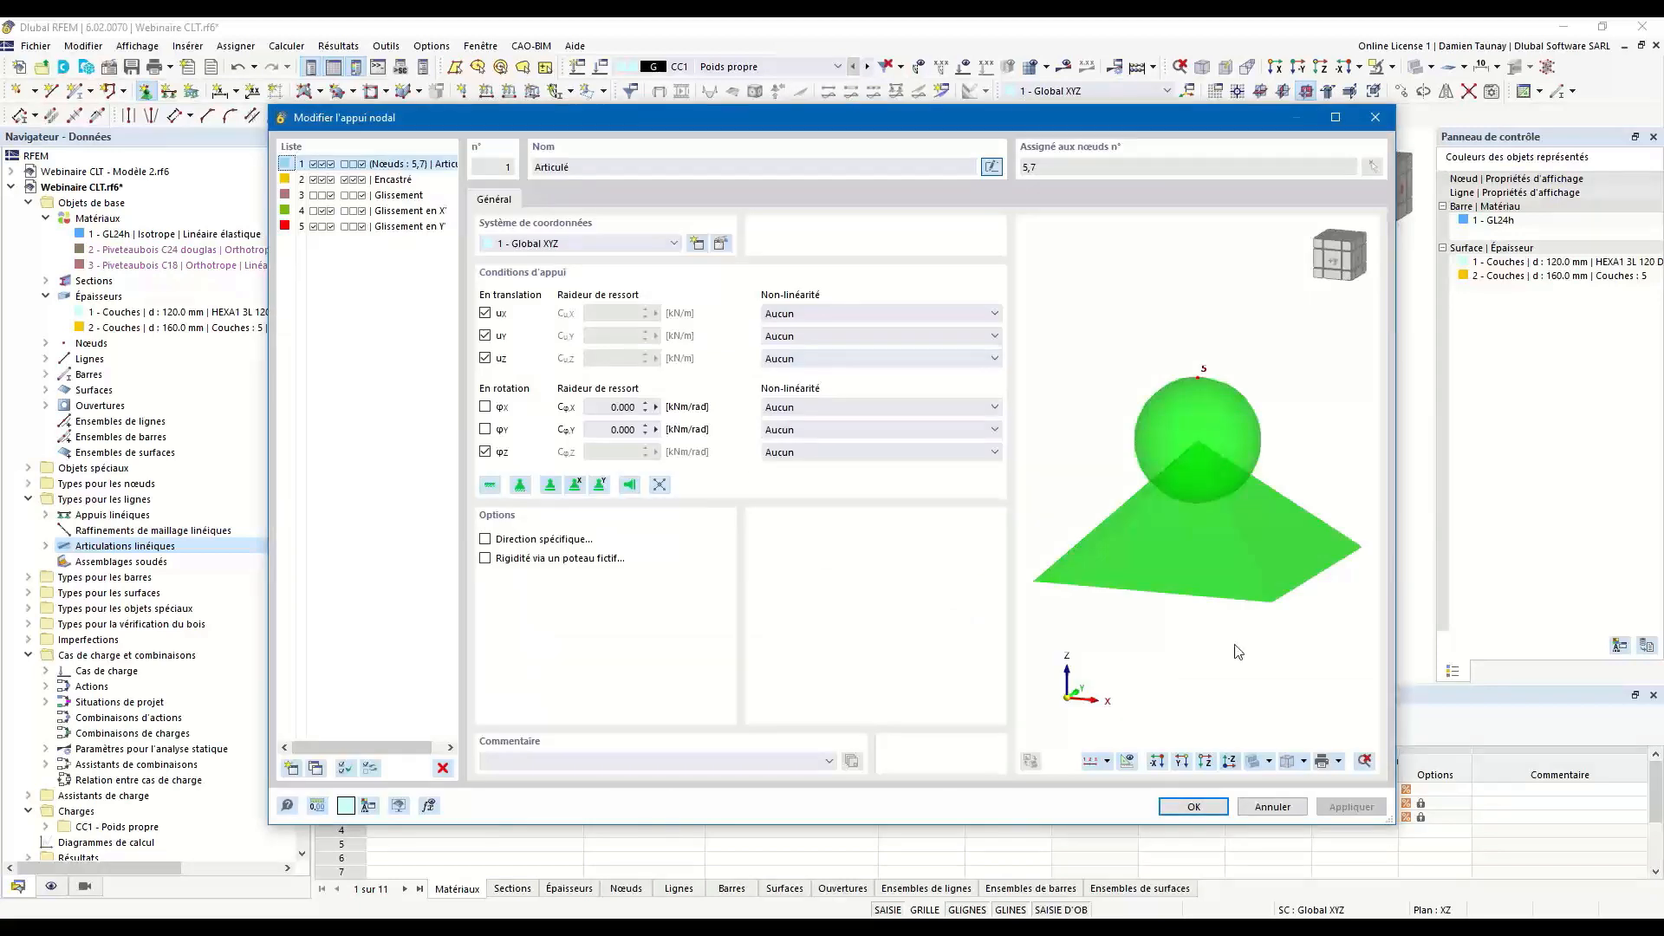
click(1212, 813)
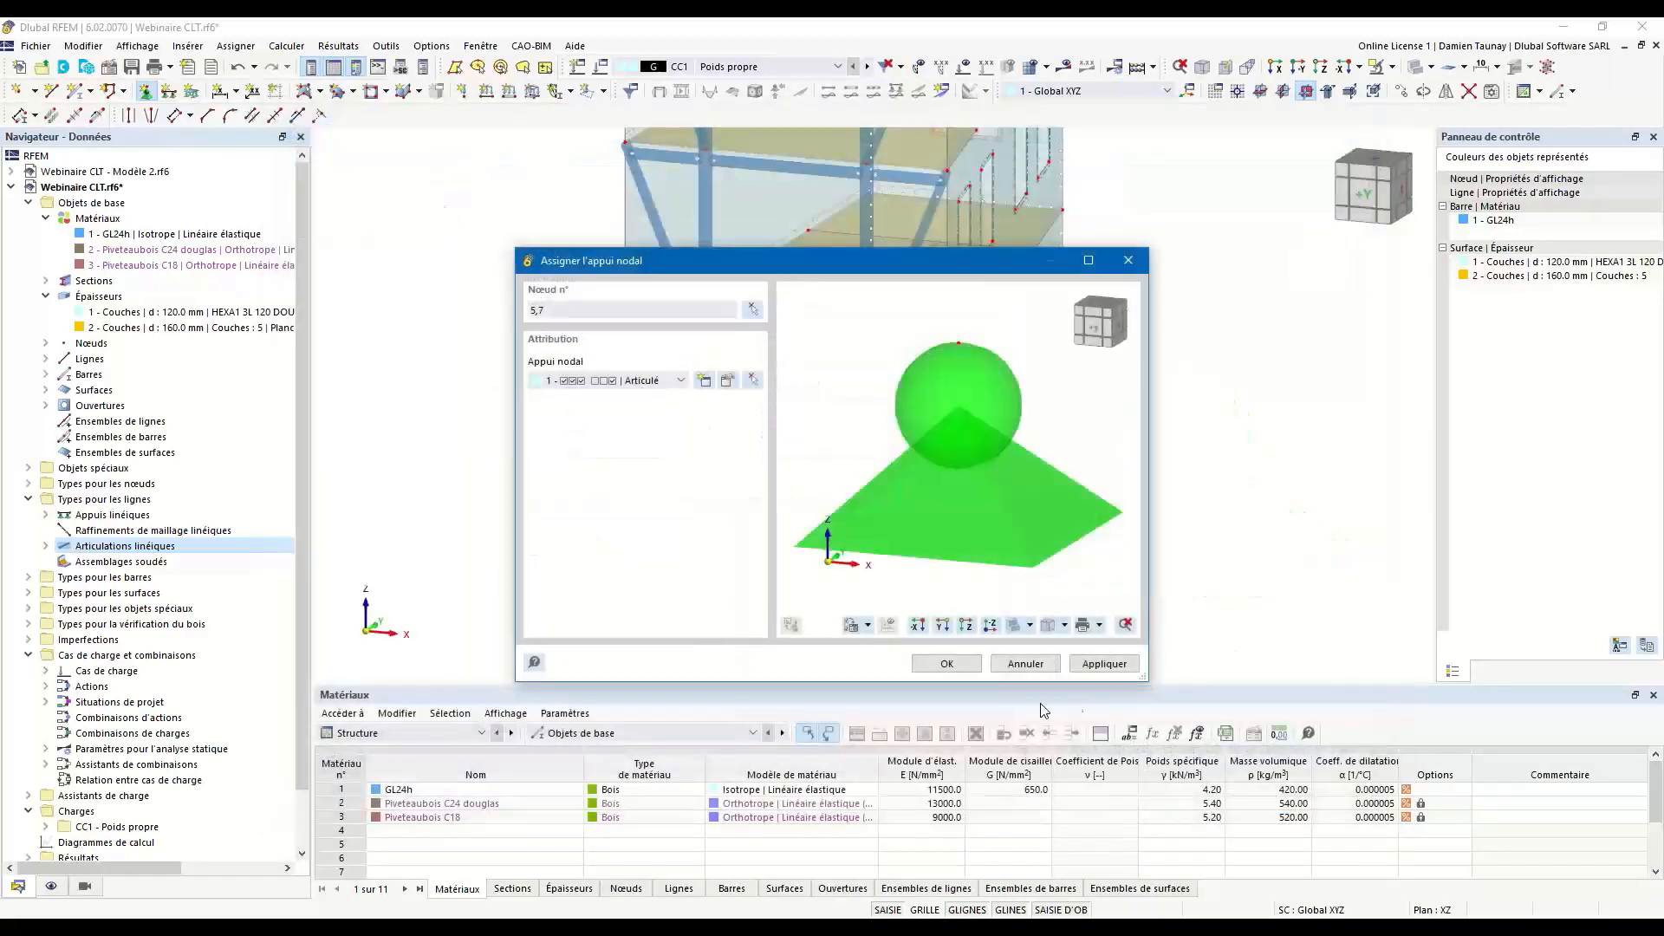
click(967, 661)
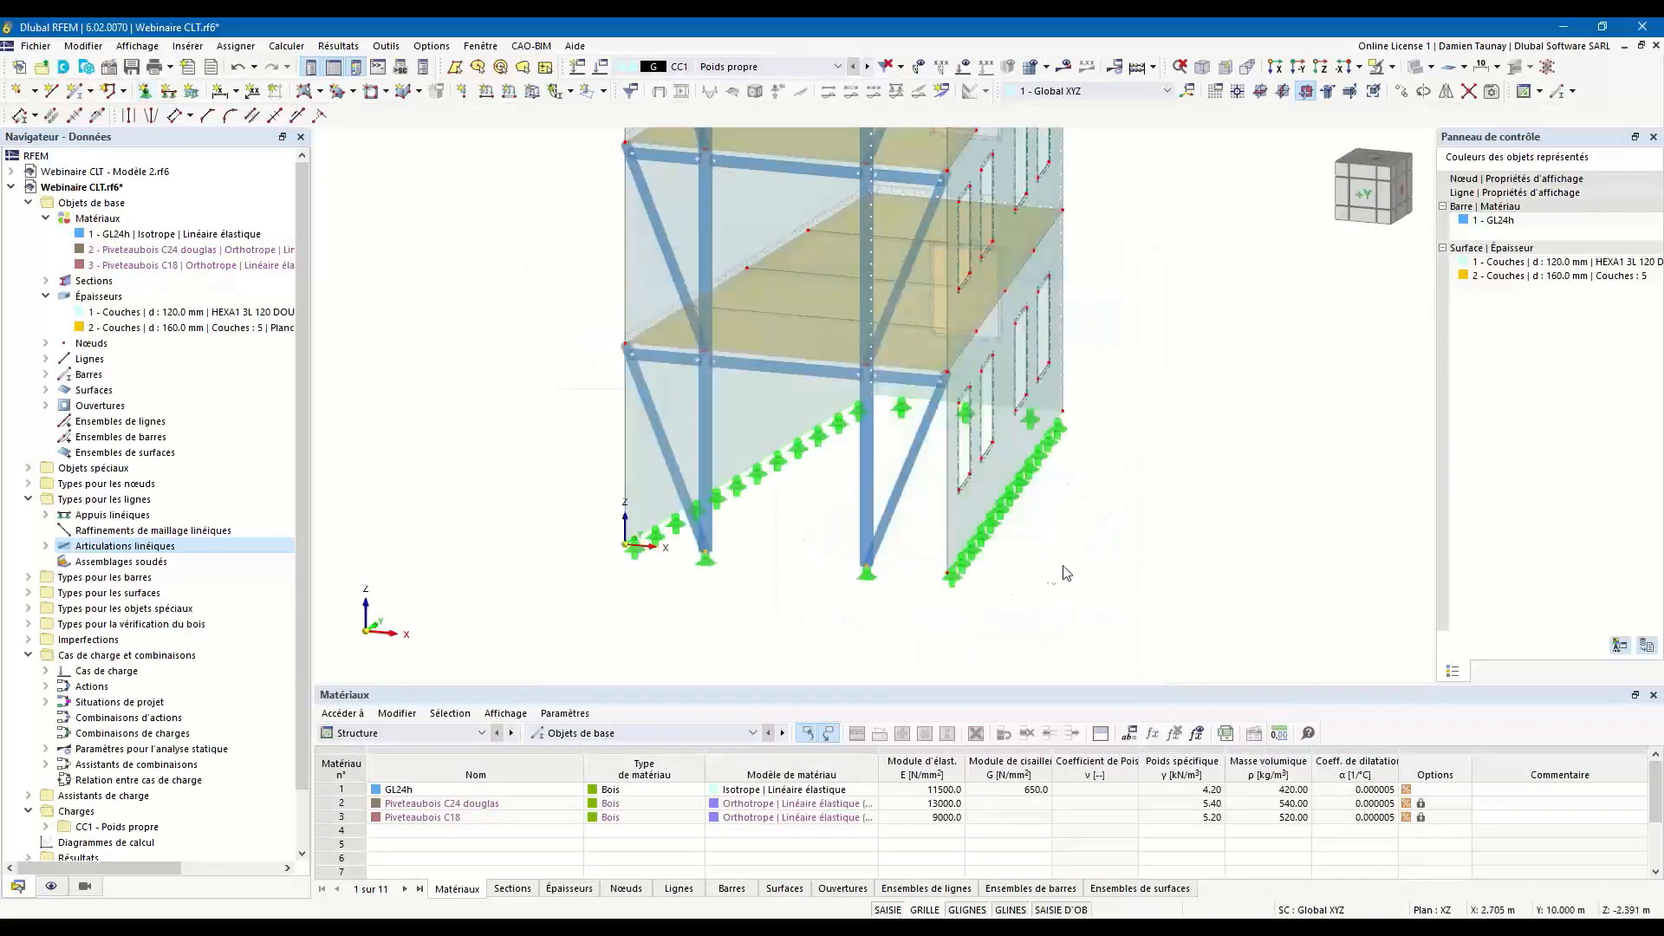
Activate hinges on the upper-storey column members 8, 9, 15 and 16 and assign hinge 1 - Local xyz at member start i.
scroll(1090, 559, down, 1)
ctrl+middle_drag(1177, 538, 1160, 570)
scroll(1128, 544, down, 3)
scroll(1142, 539, up, 1)
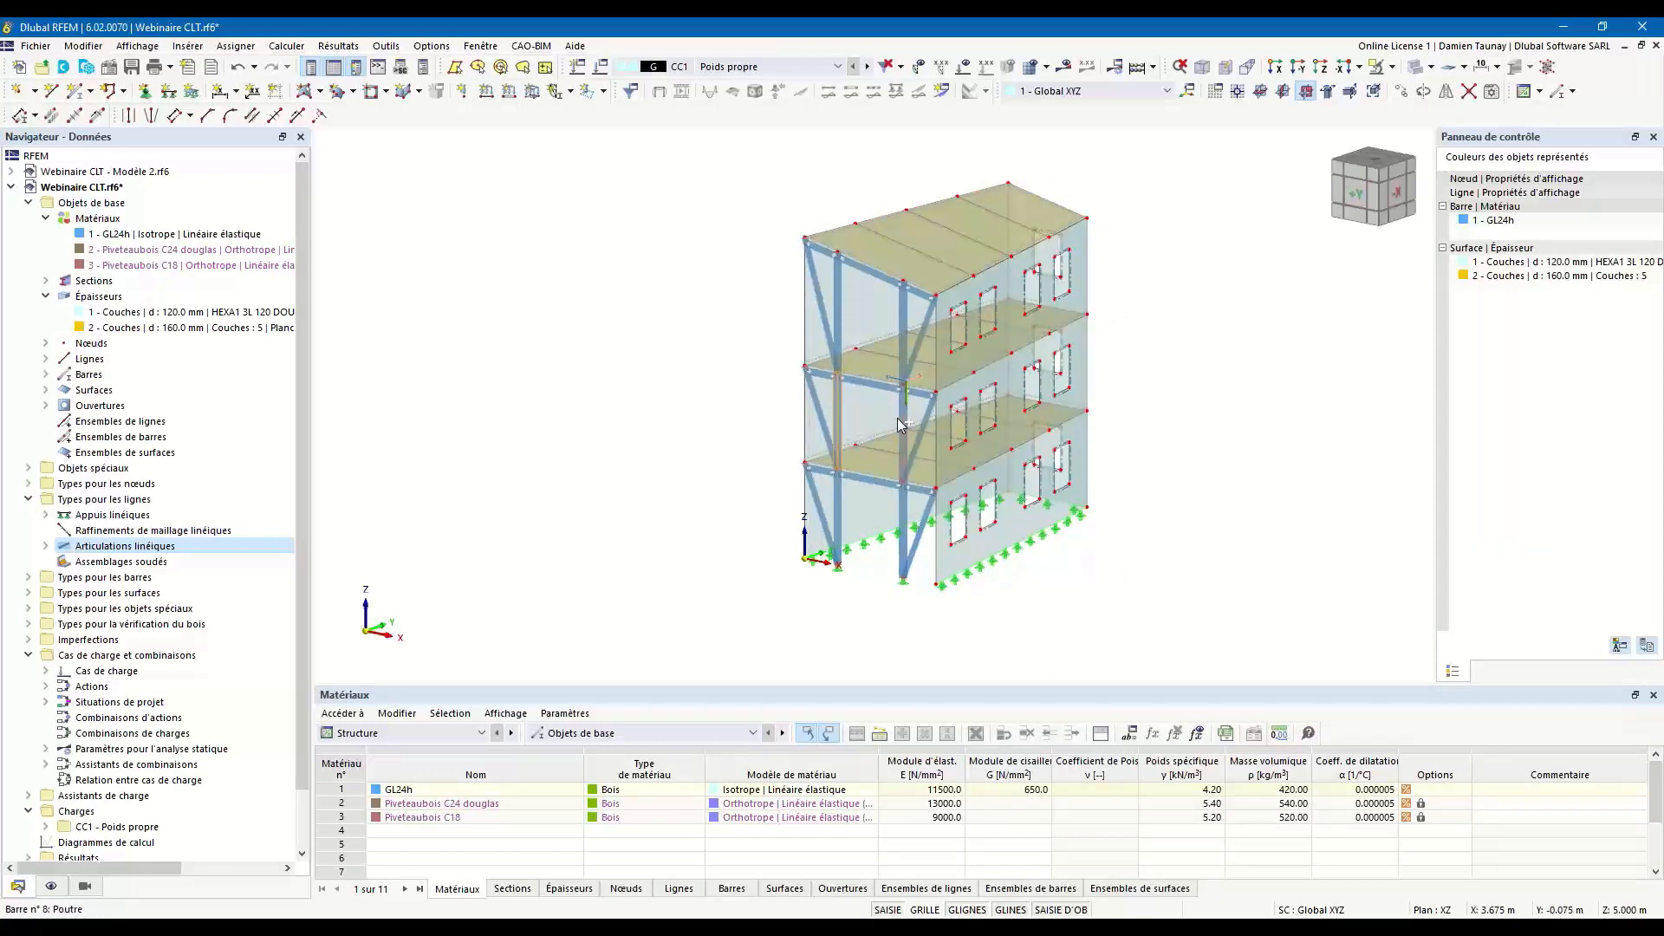
ctrl+click(837, 296)
double_click(904, 320)
click(351, 302)
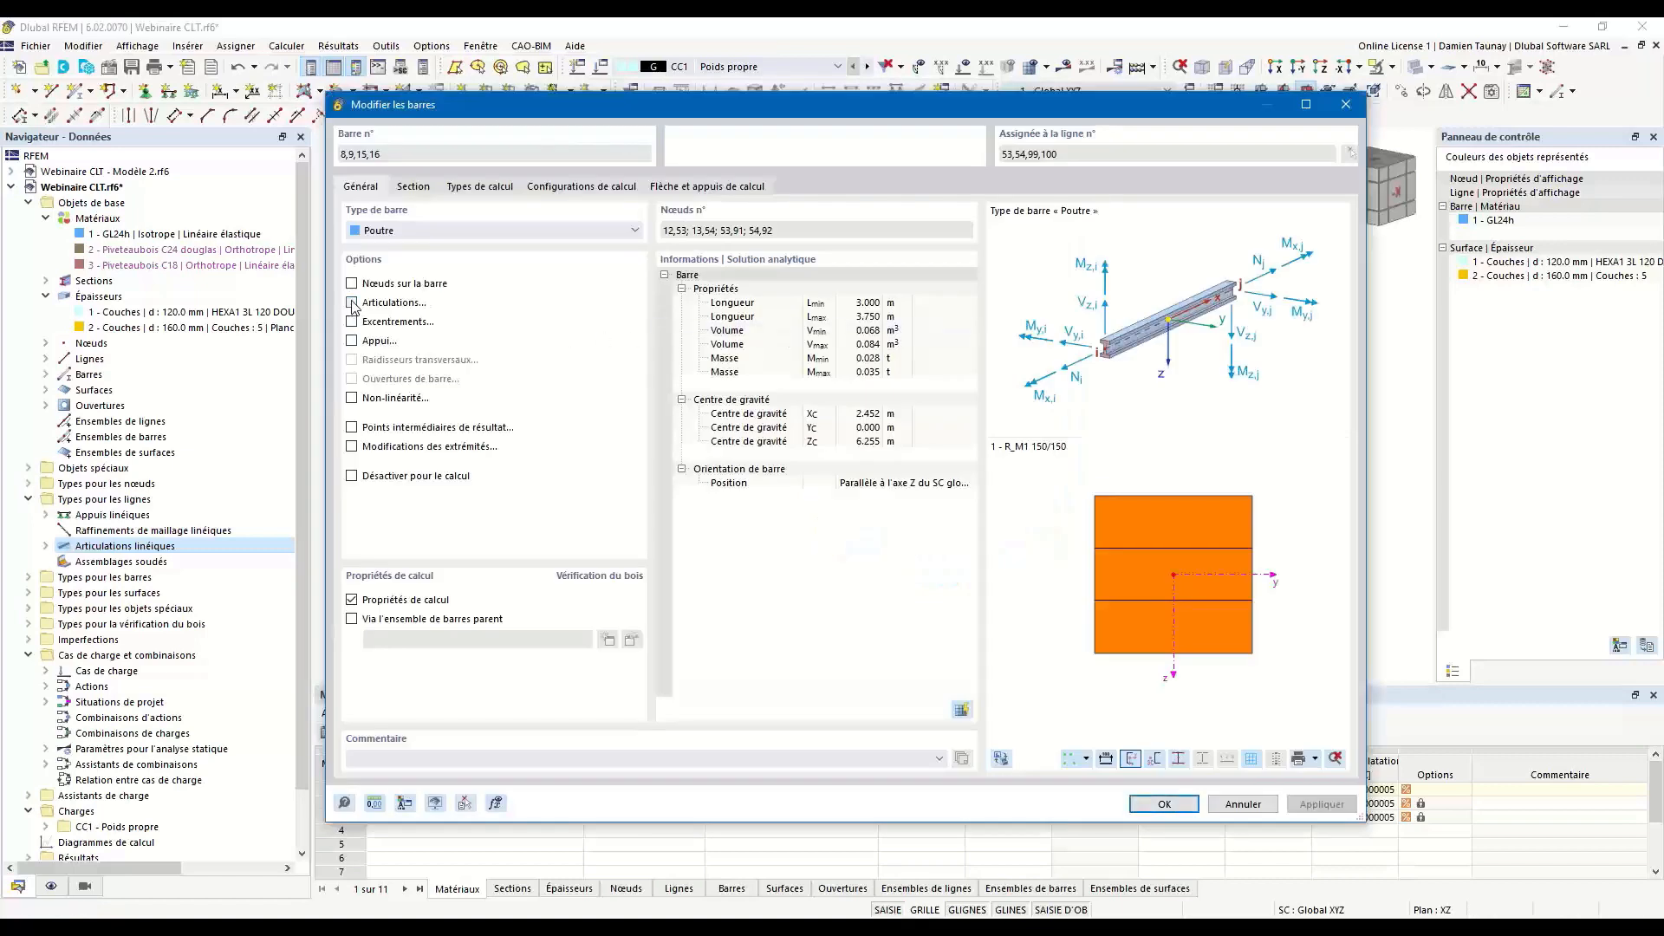
click(479, 187)
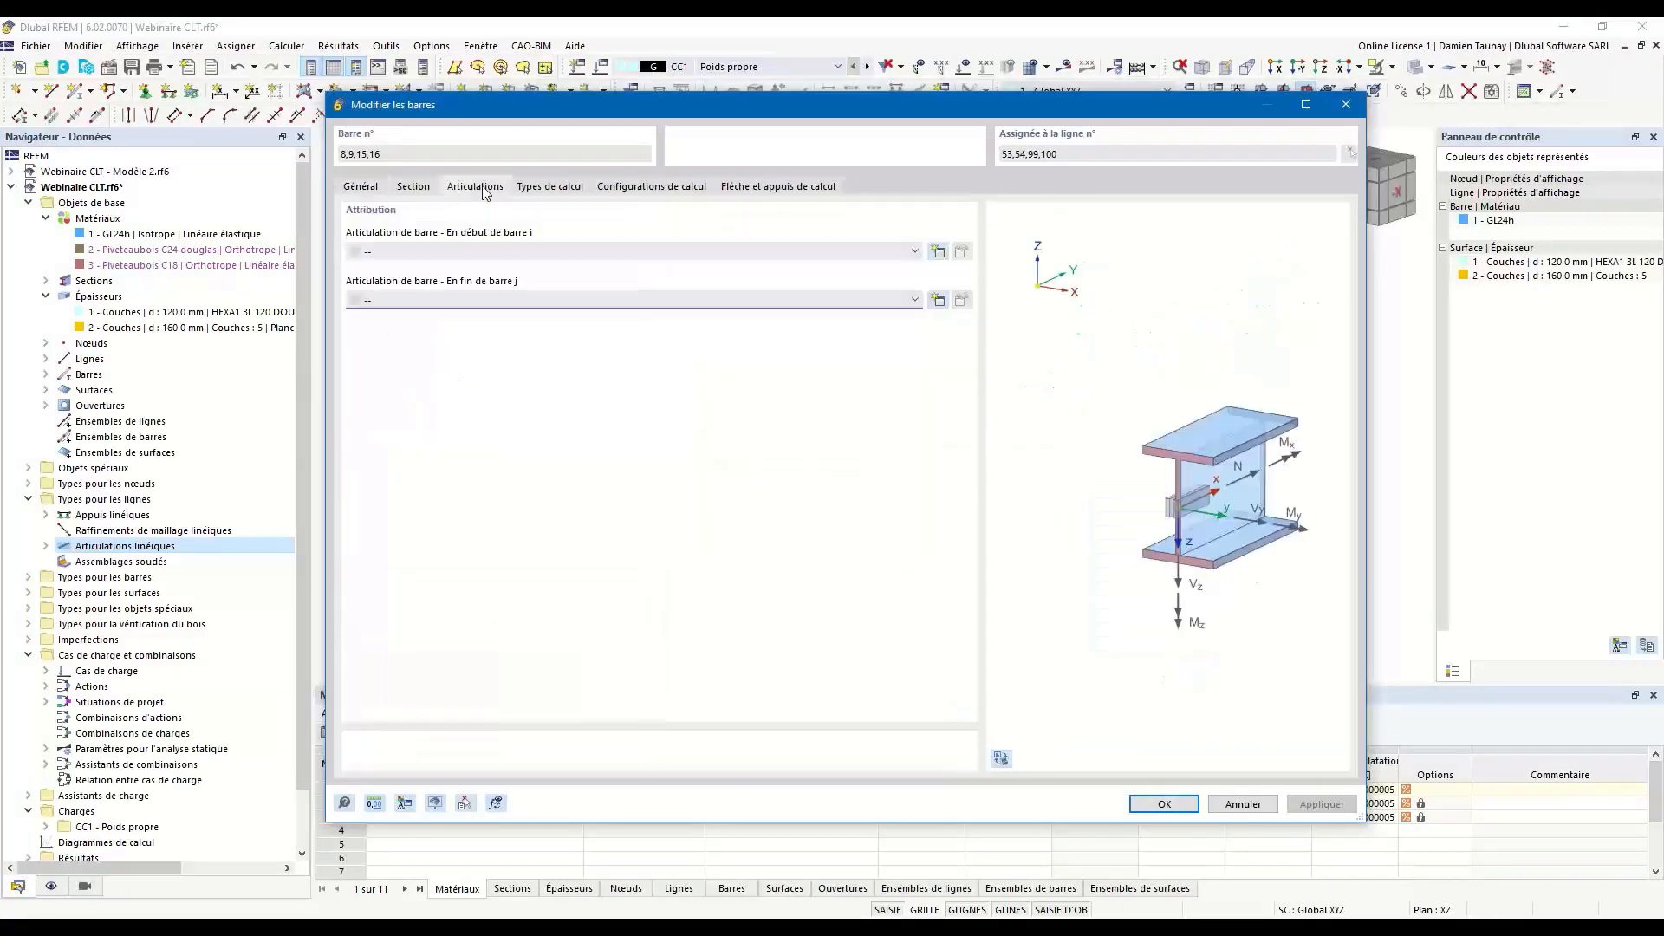
click(492, 252)
click(693, 266)
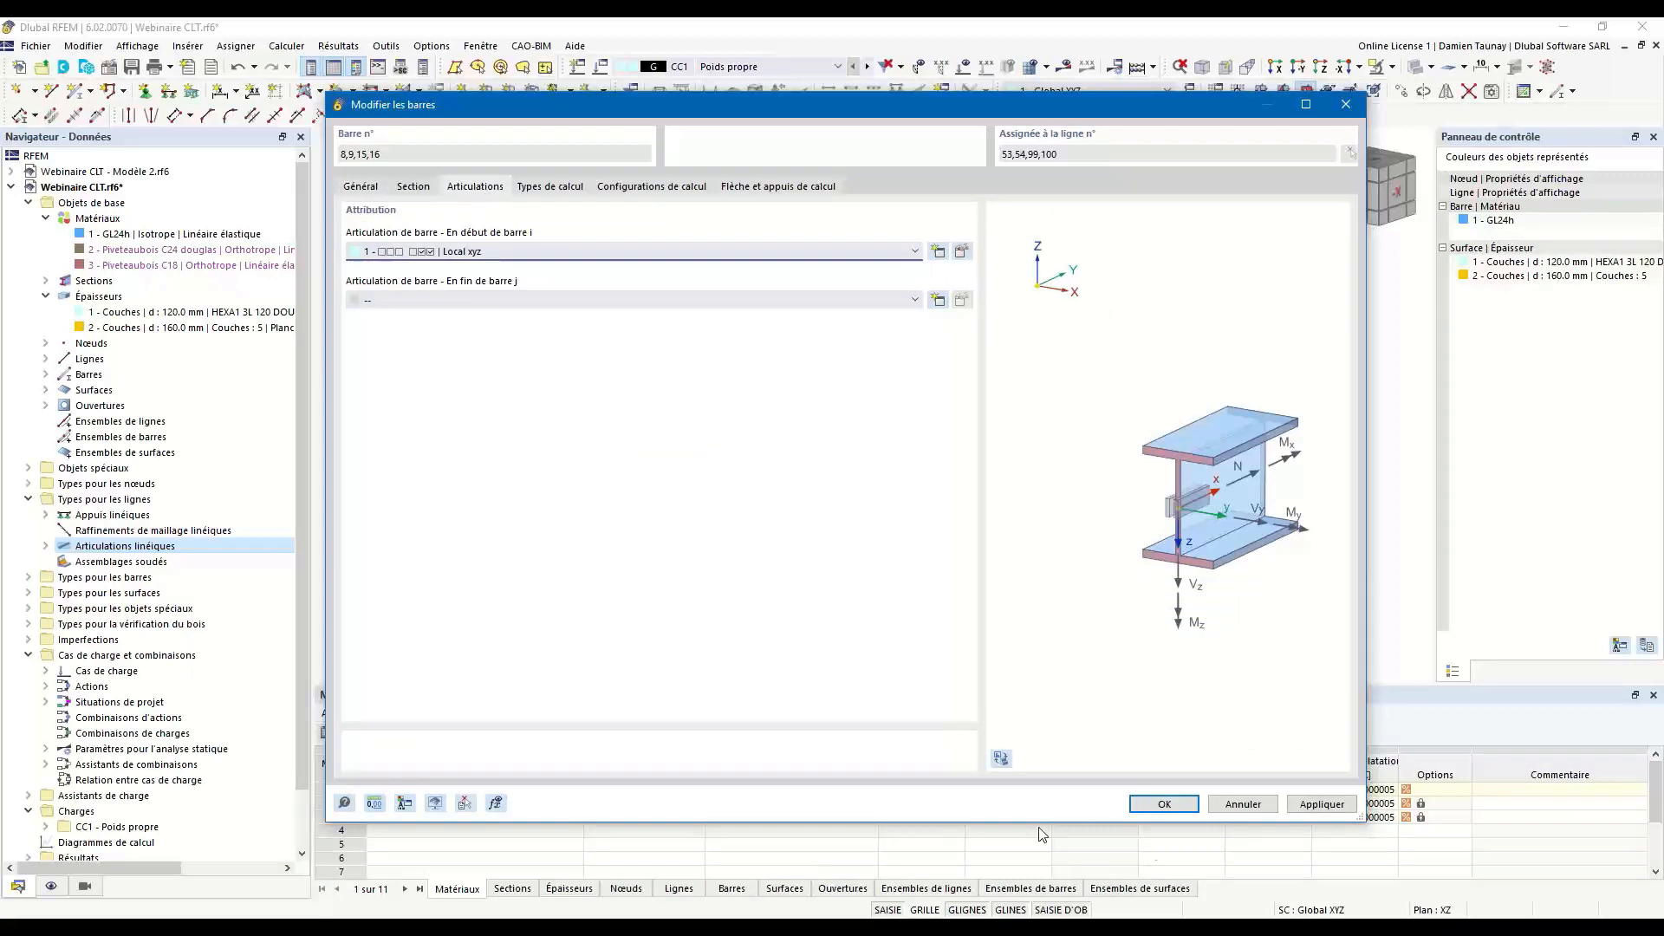
click(1175, 810)
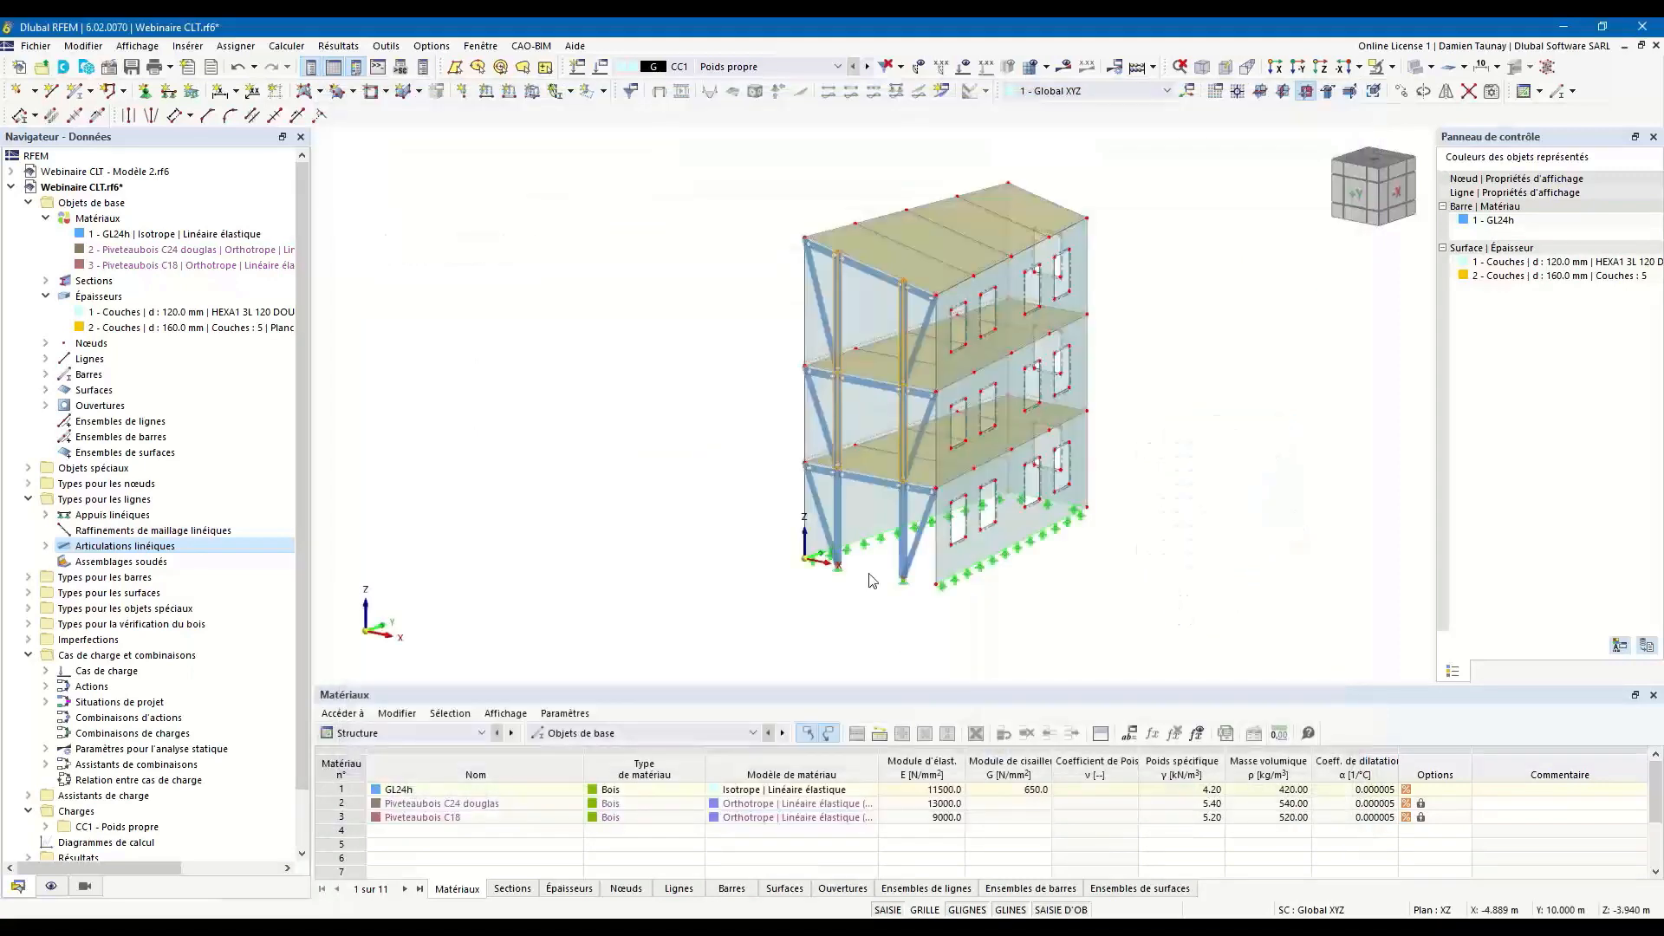
Add a second load case, CC2, with the action category Imposée - catégorie B : bureaux.
ctrl+middle_drag(1001, 609, 1006, 611)
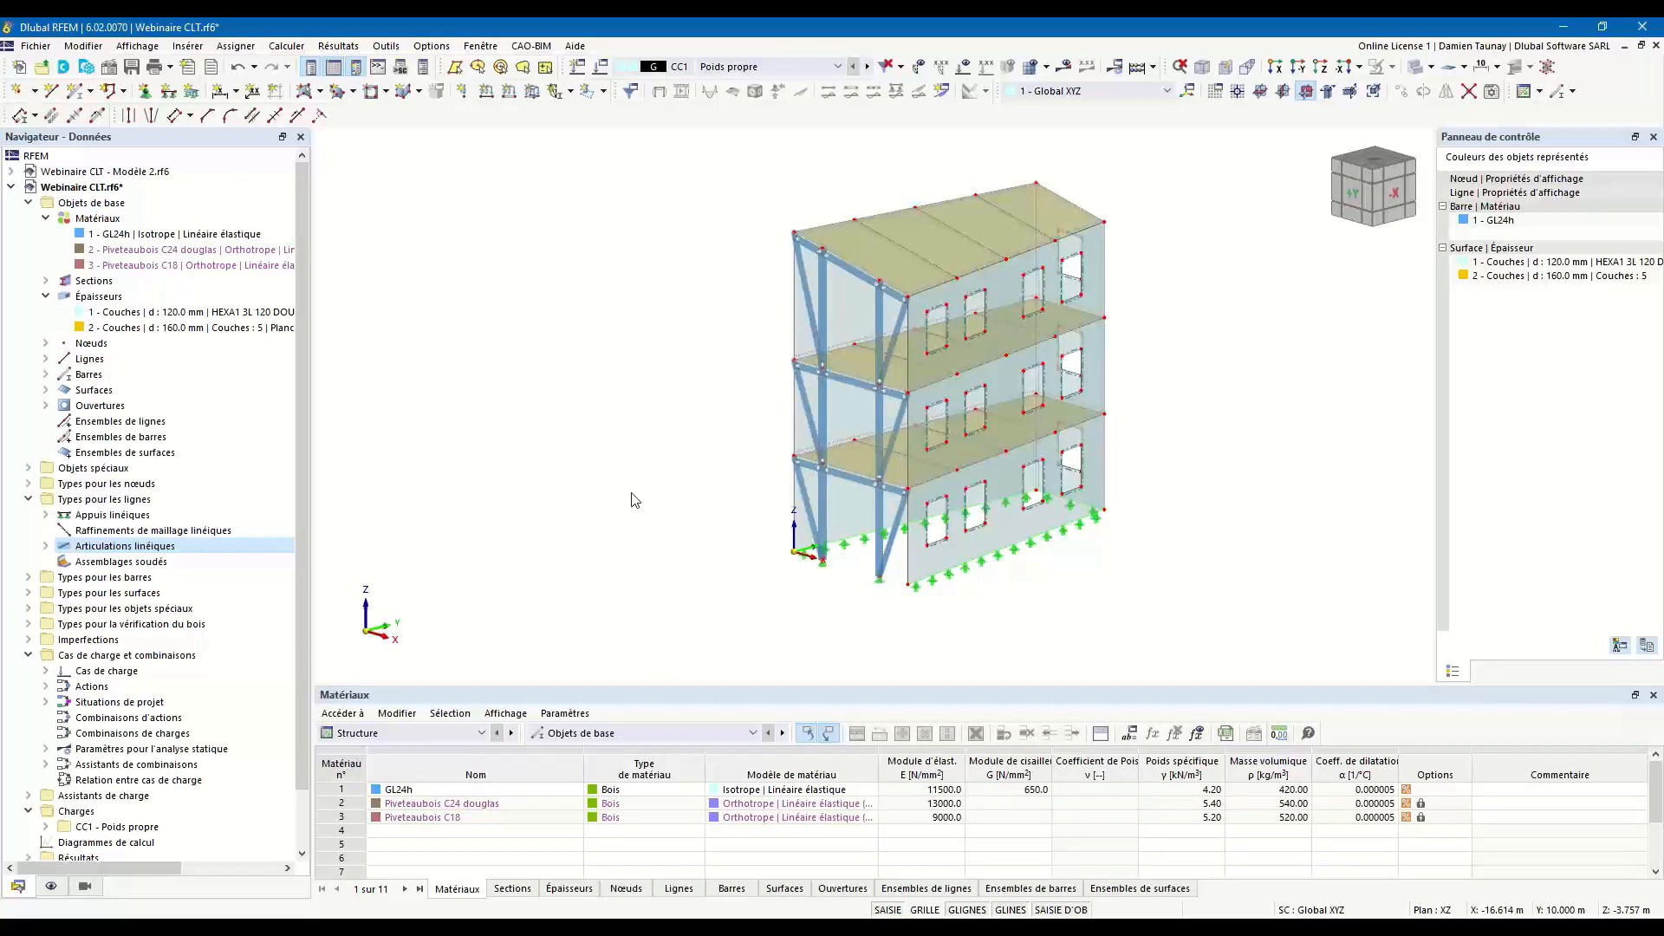
middle_drag(825, 586, 754, 616)
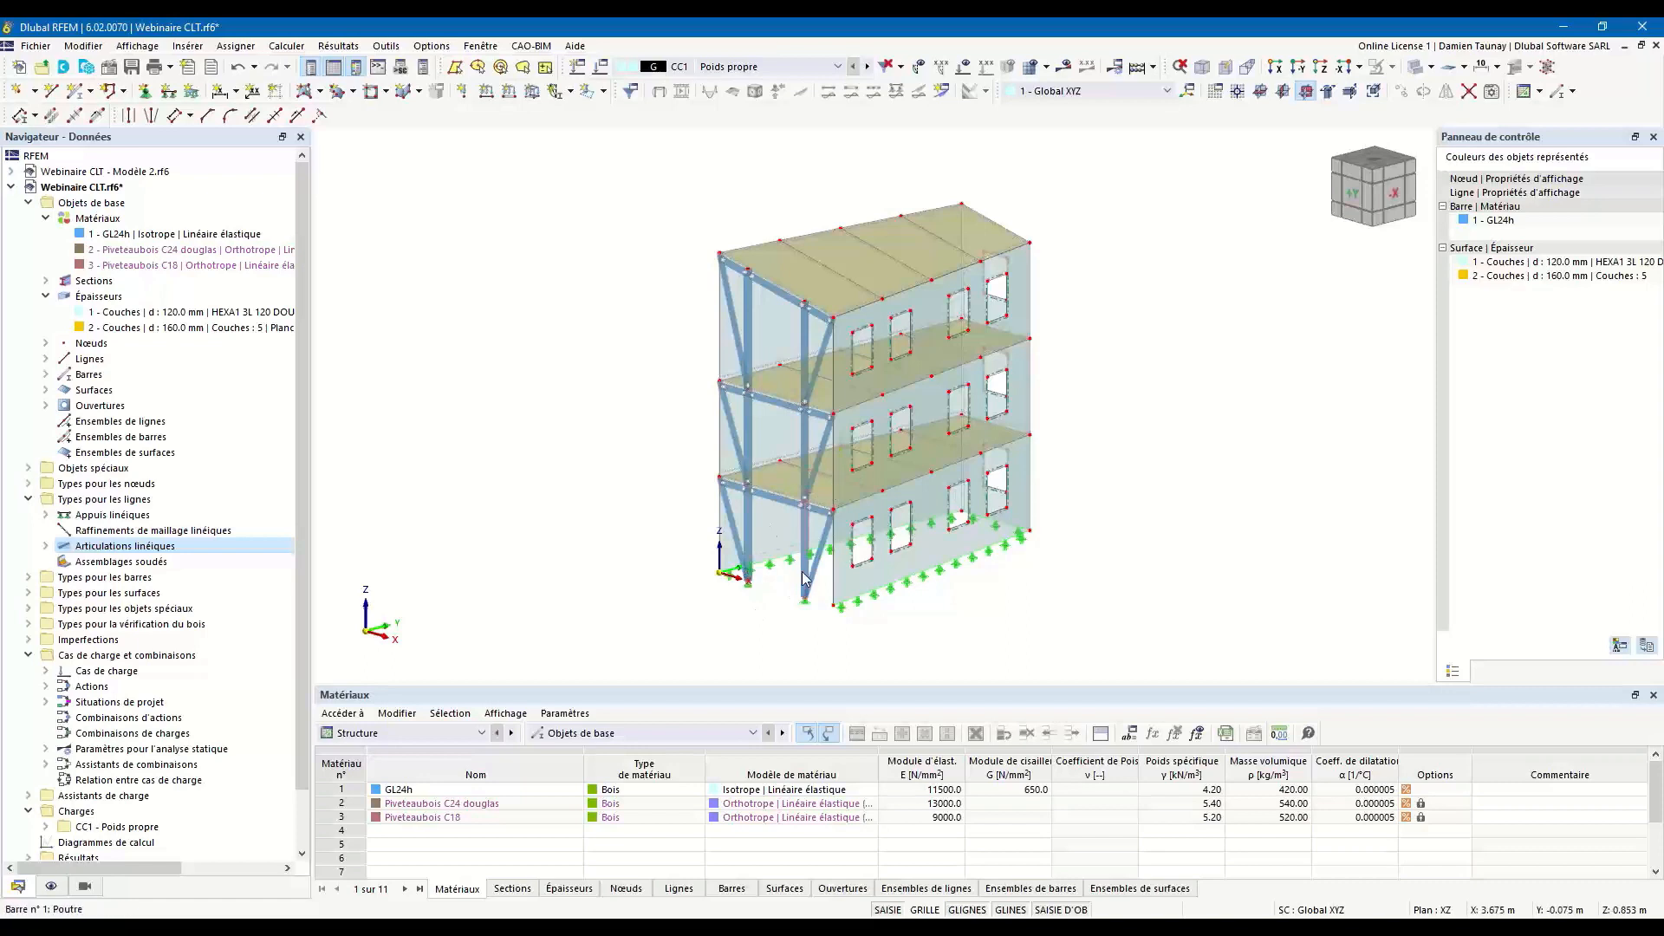
mouse_move(806, 581)
click(602, 67)
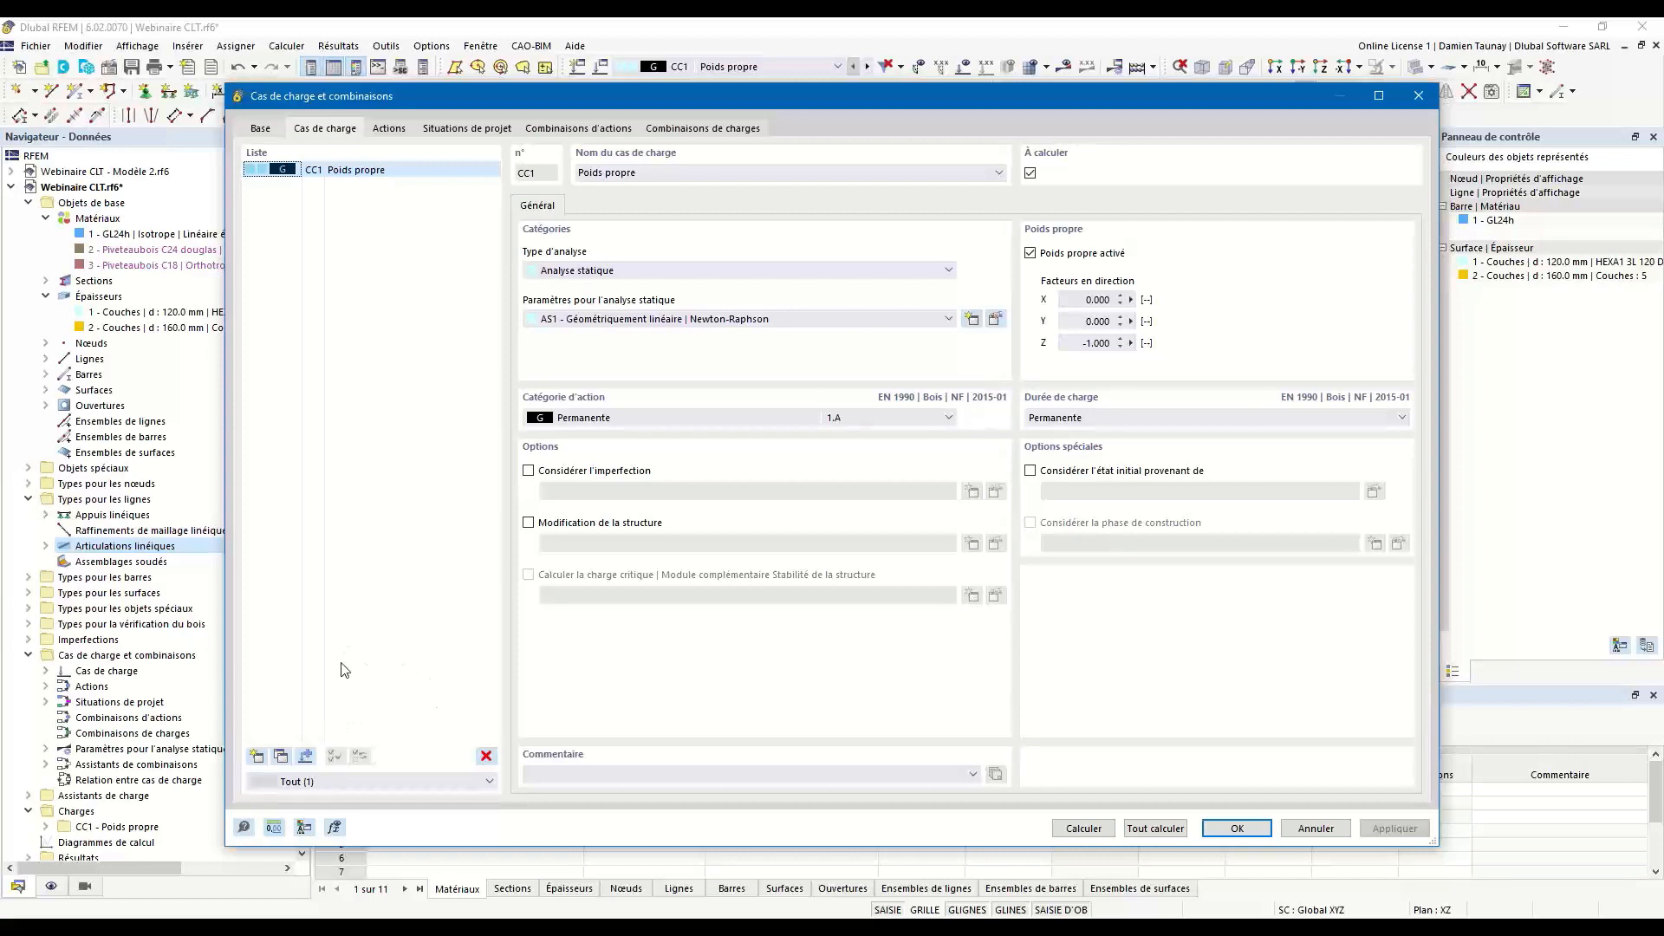
click(258, 757)
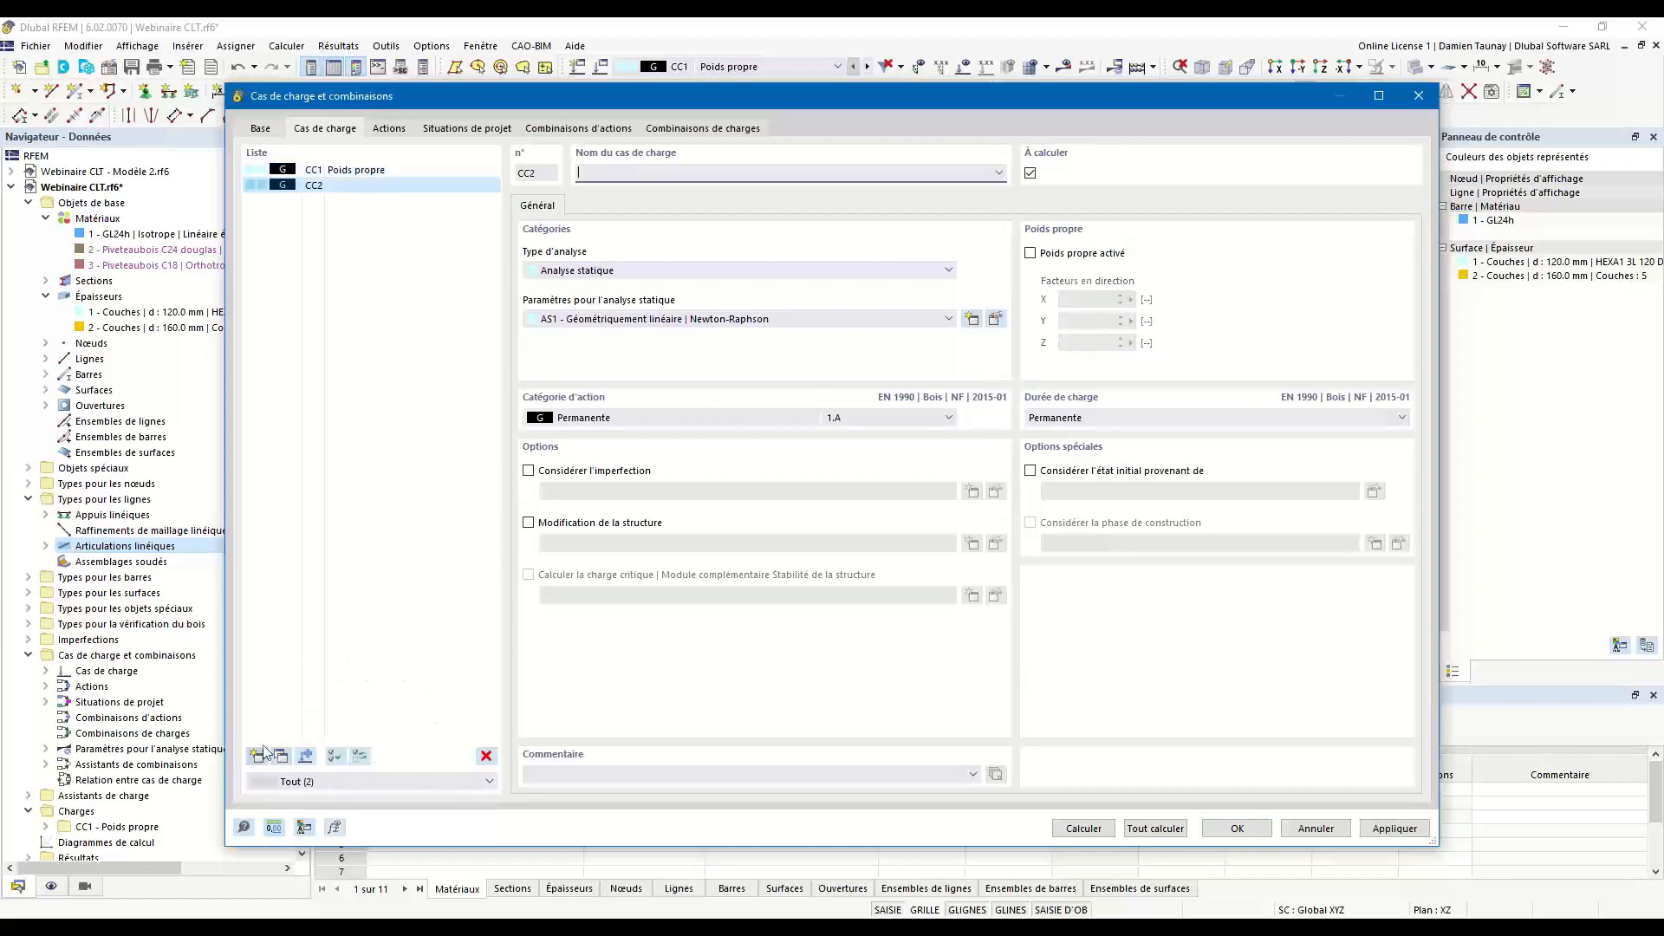
click(652, 419)
click(585, 491)
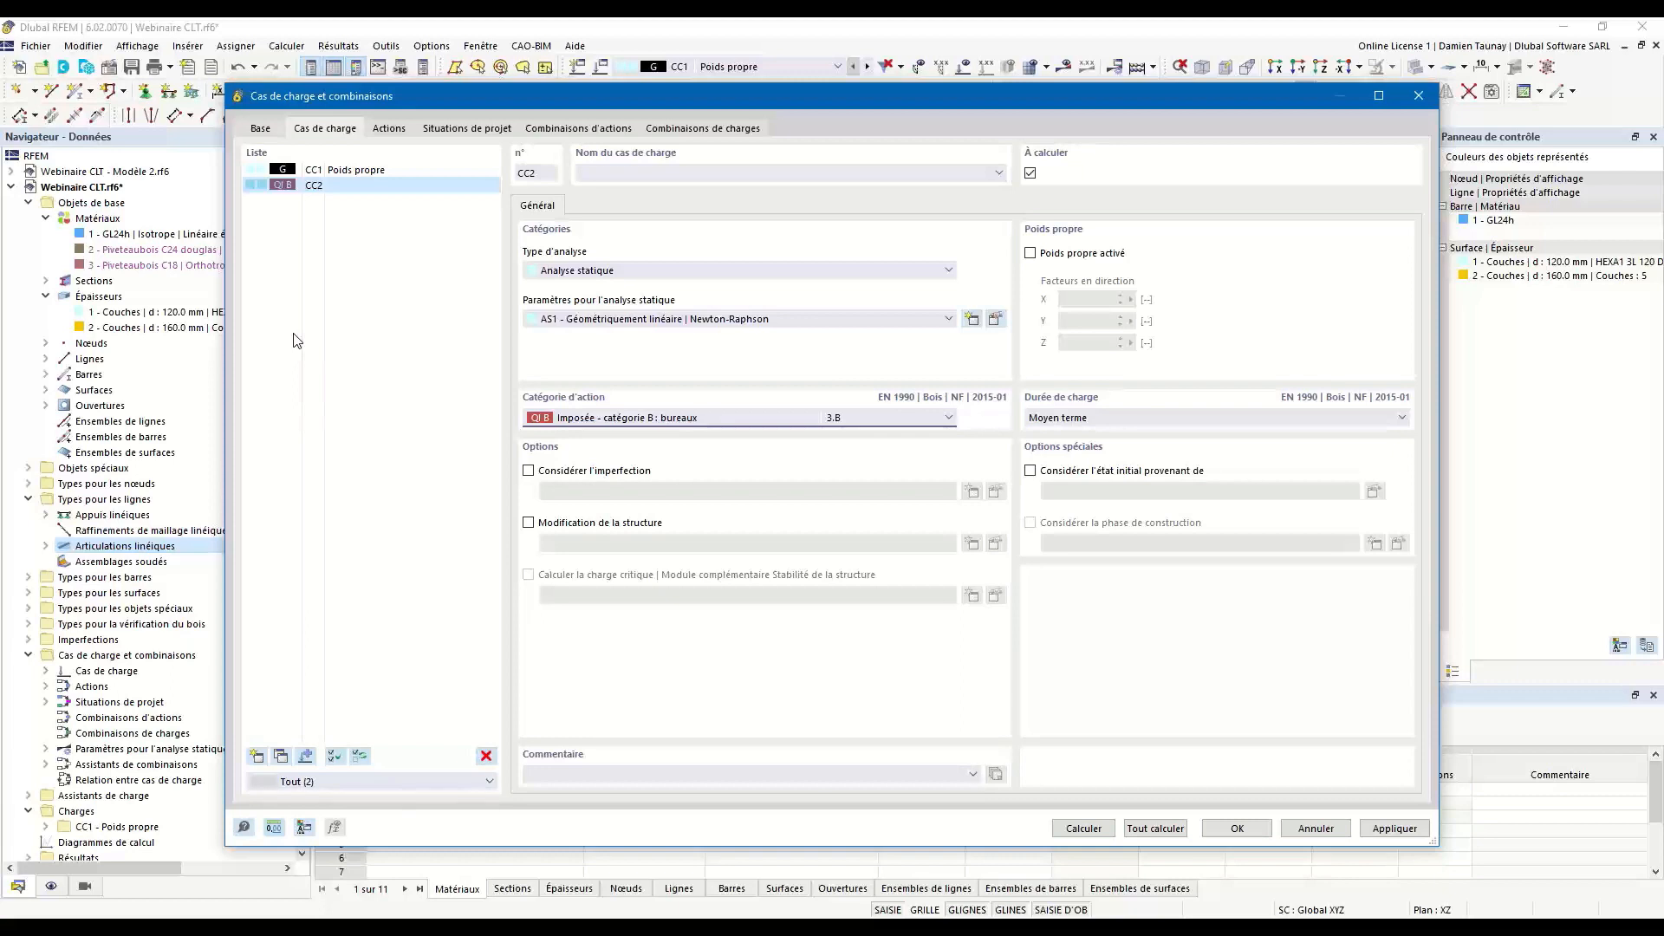
Review the two actions, Permanente and Imposée - catégorie B : bureaux, and their parameters.
click(389, 128)
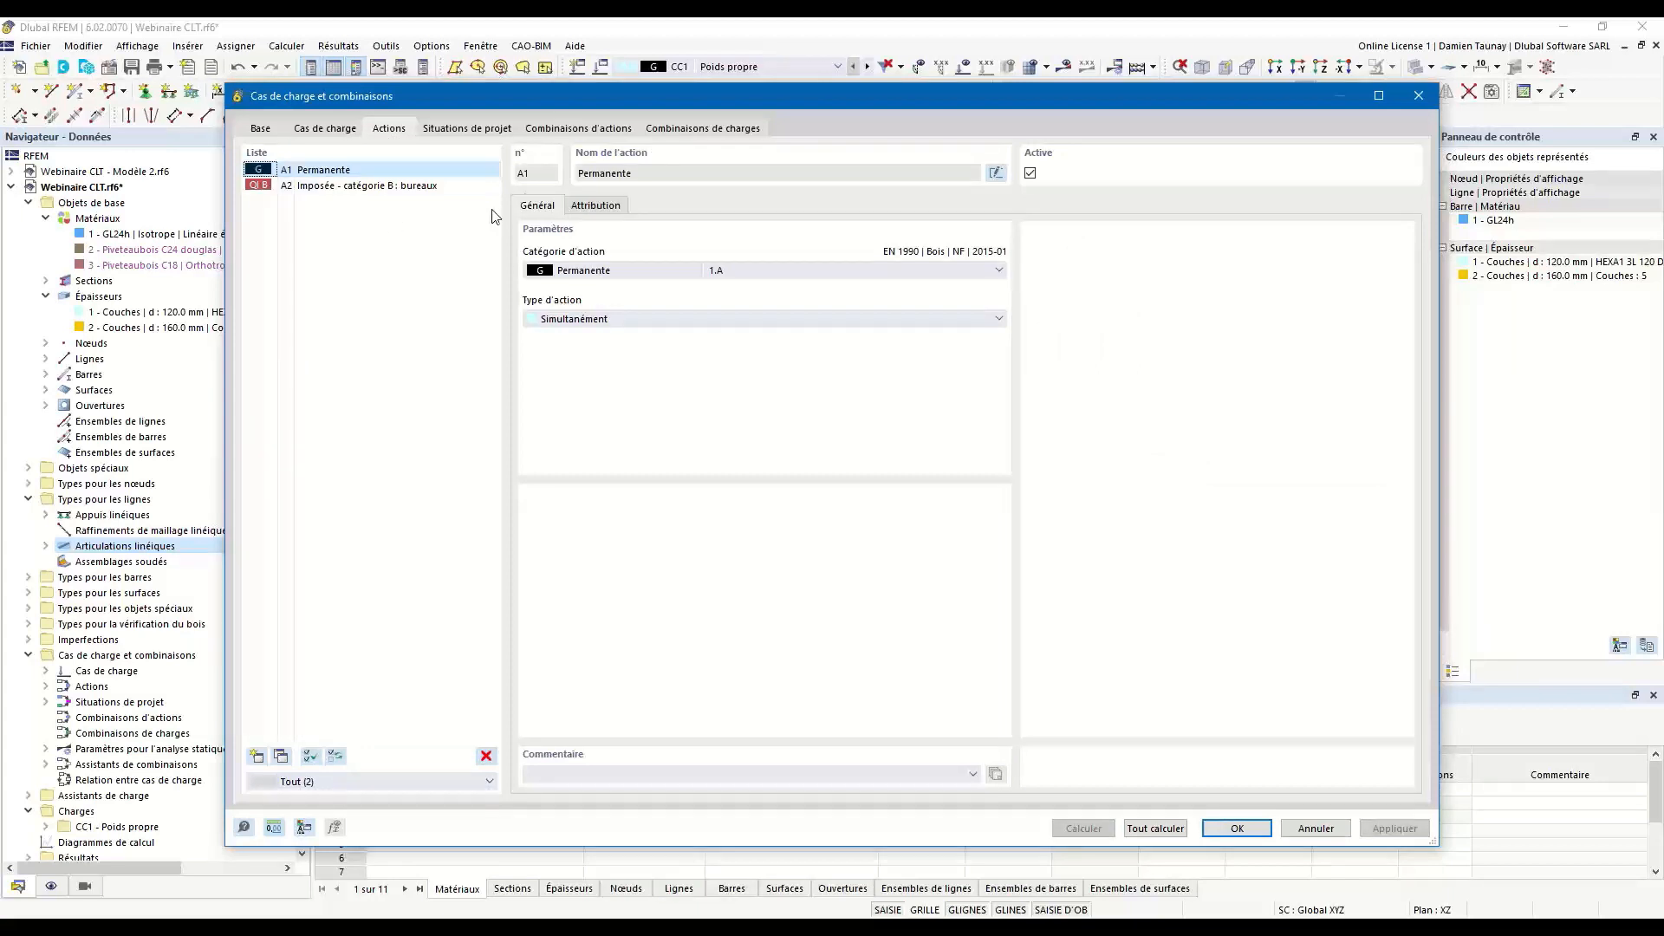
click(333, 186)
click(334, 171)
click(338, 186)
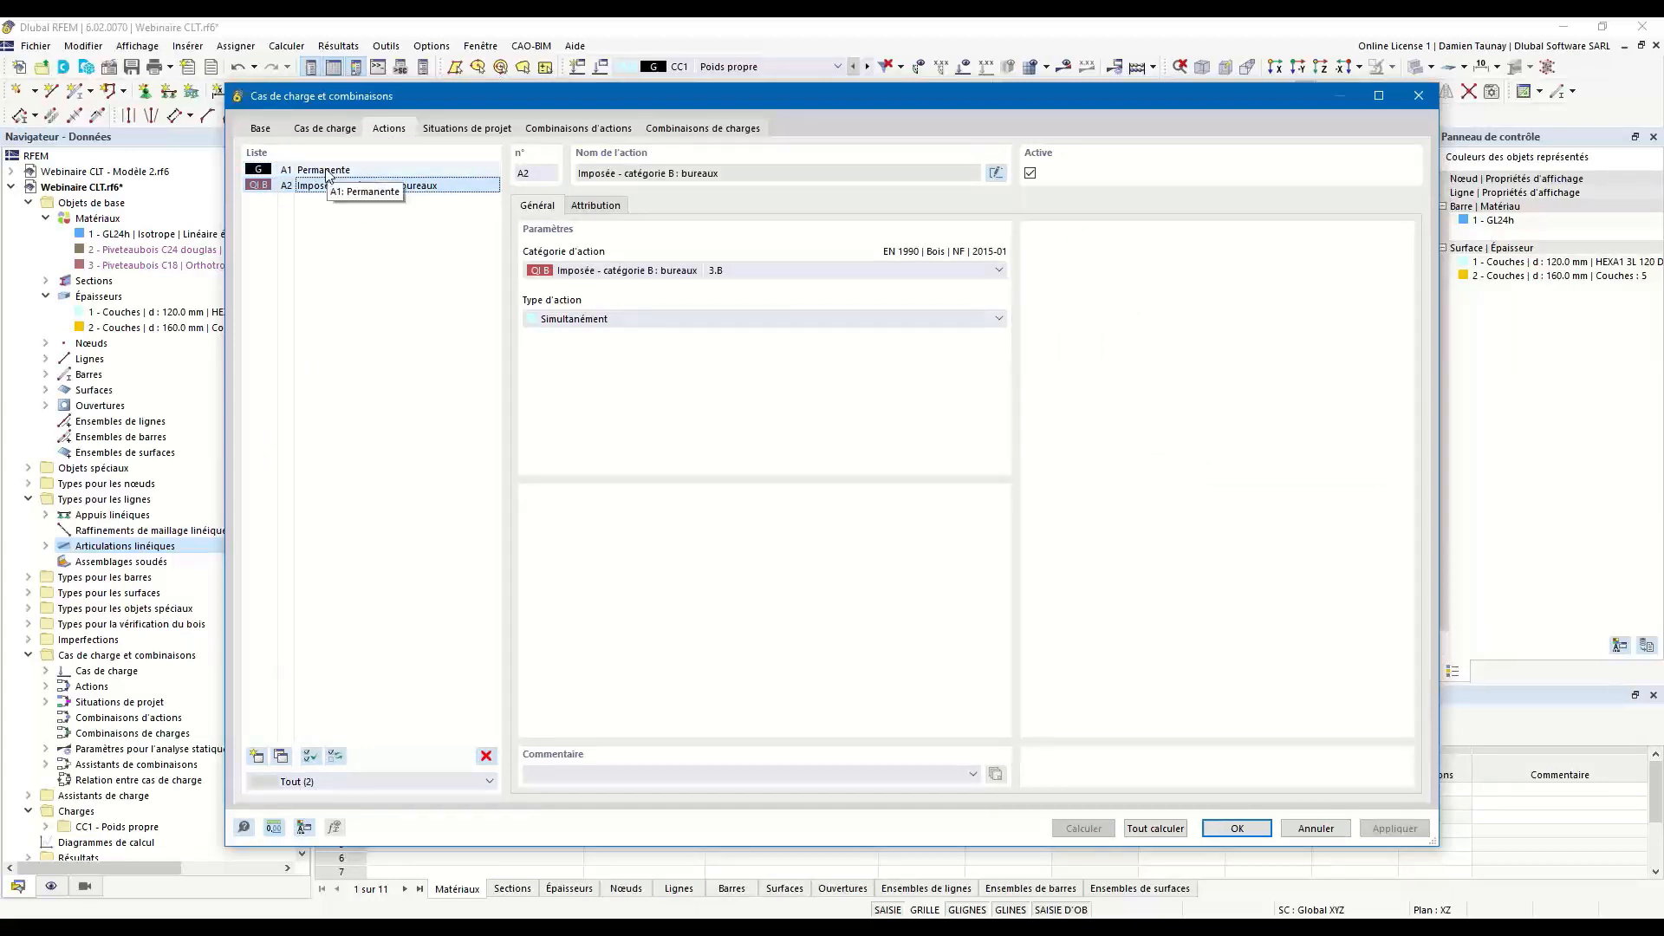
Examine the combination rule formulas of the three design situations: ELU (STR/GEO), ELS - Caractéristique and ELS - Quasi-permanent.
click(468, 128)
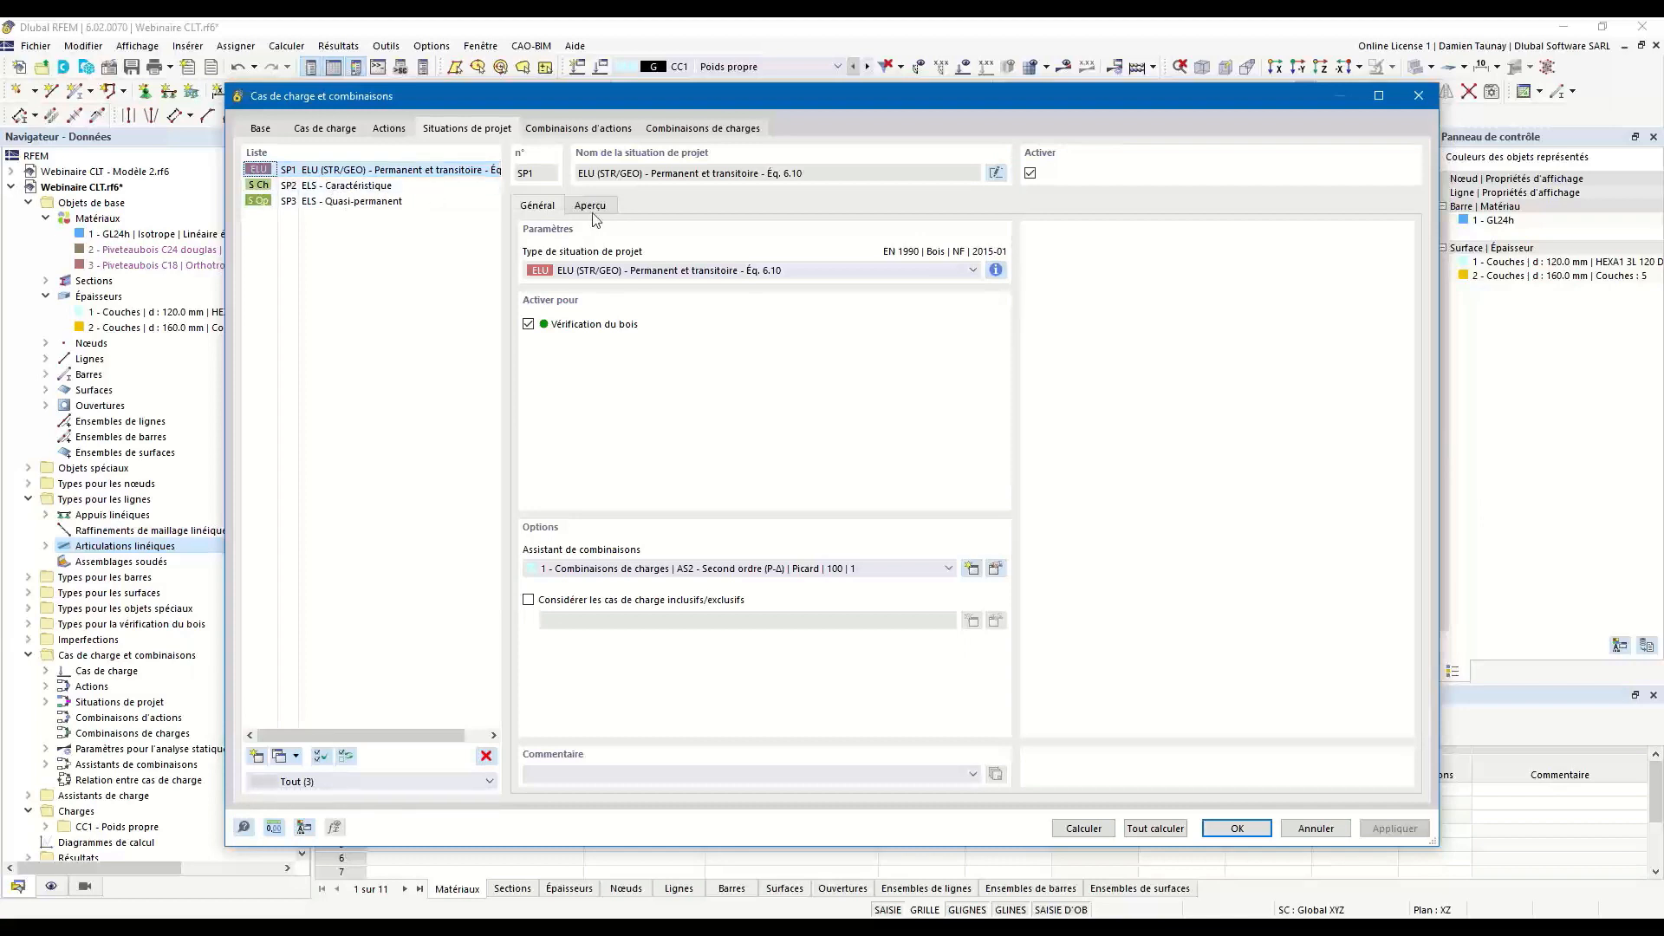
click(996, 270)
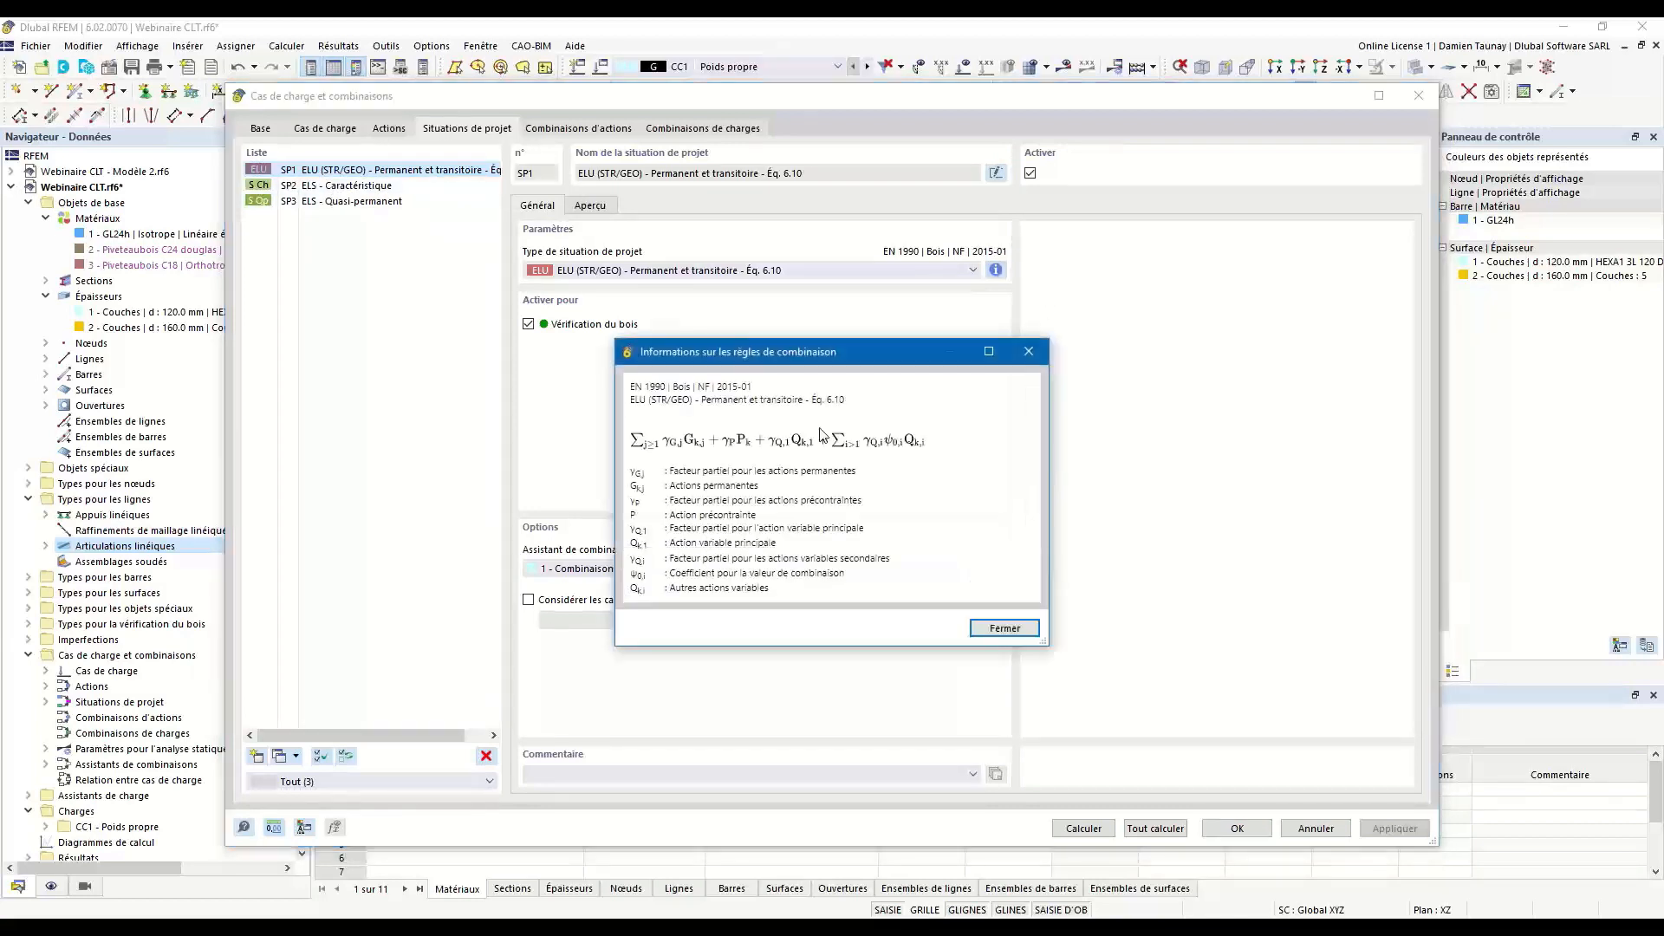
click(1029, 352)
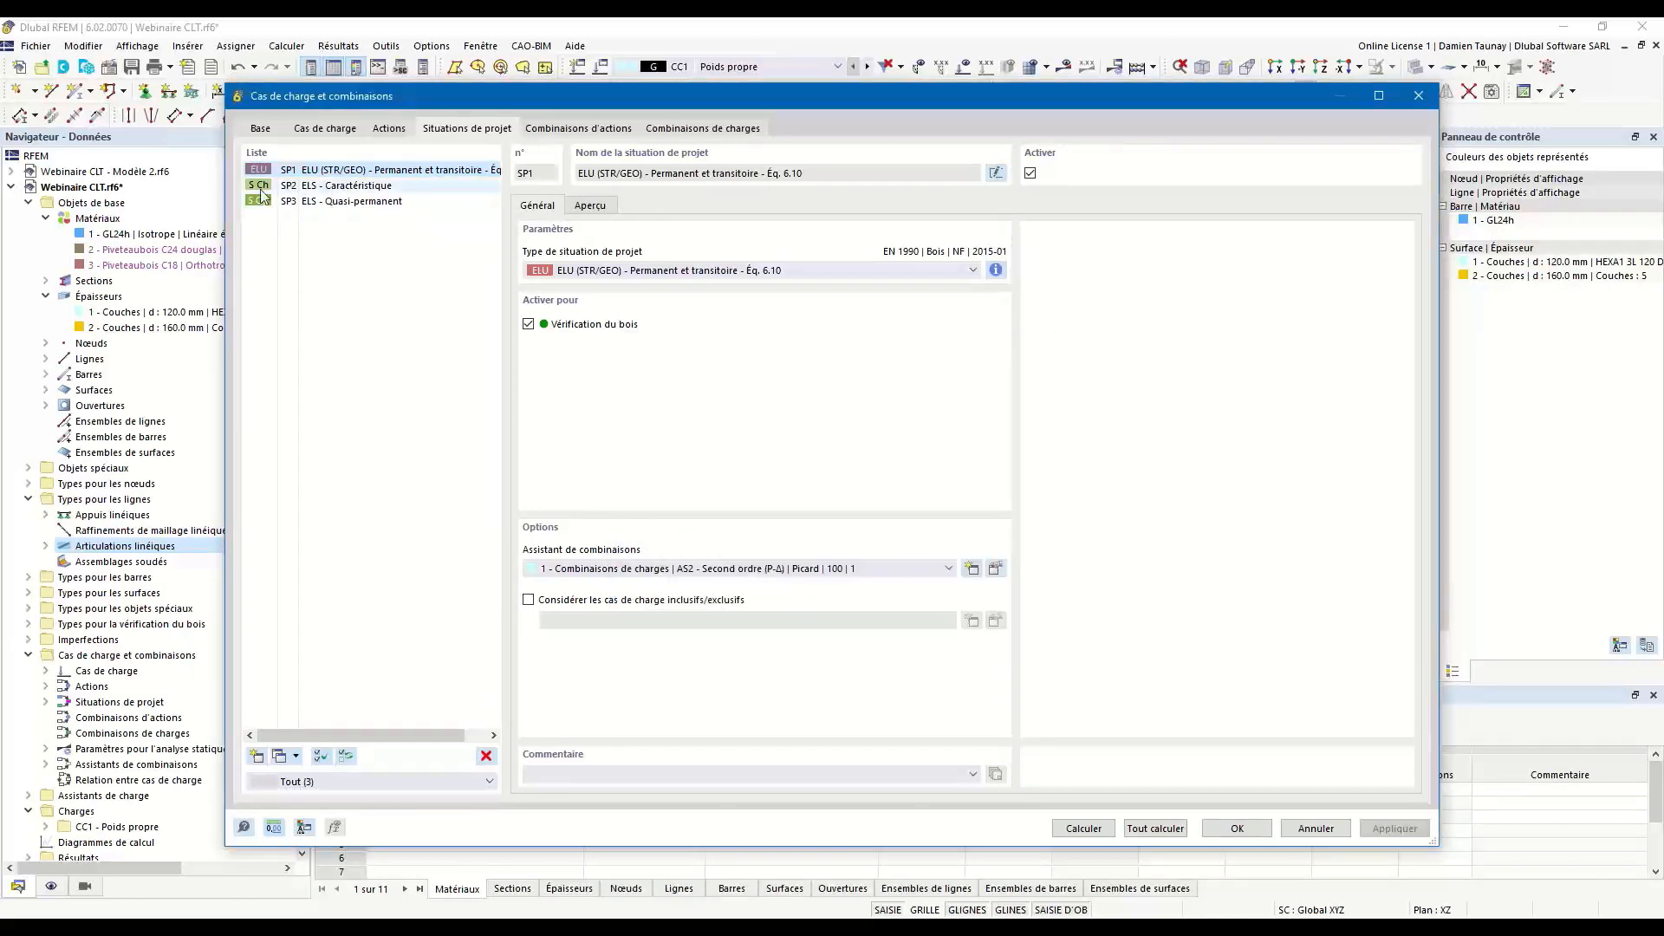
click(319, 185)
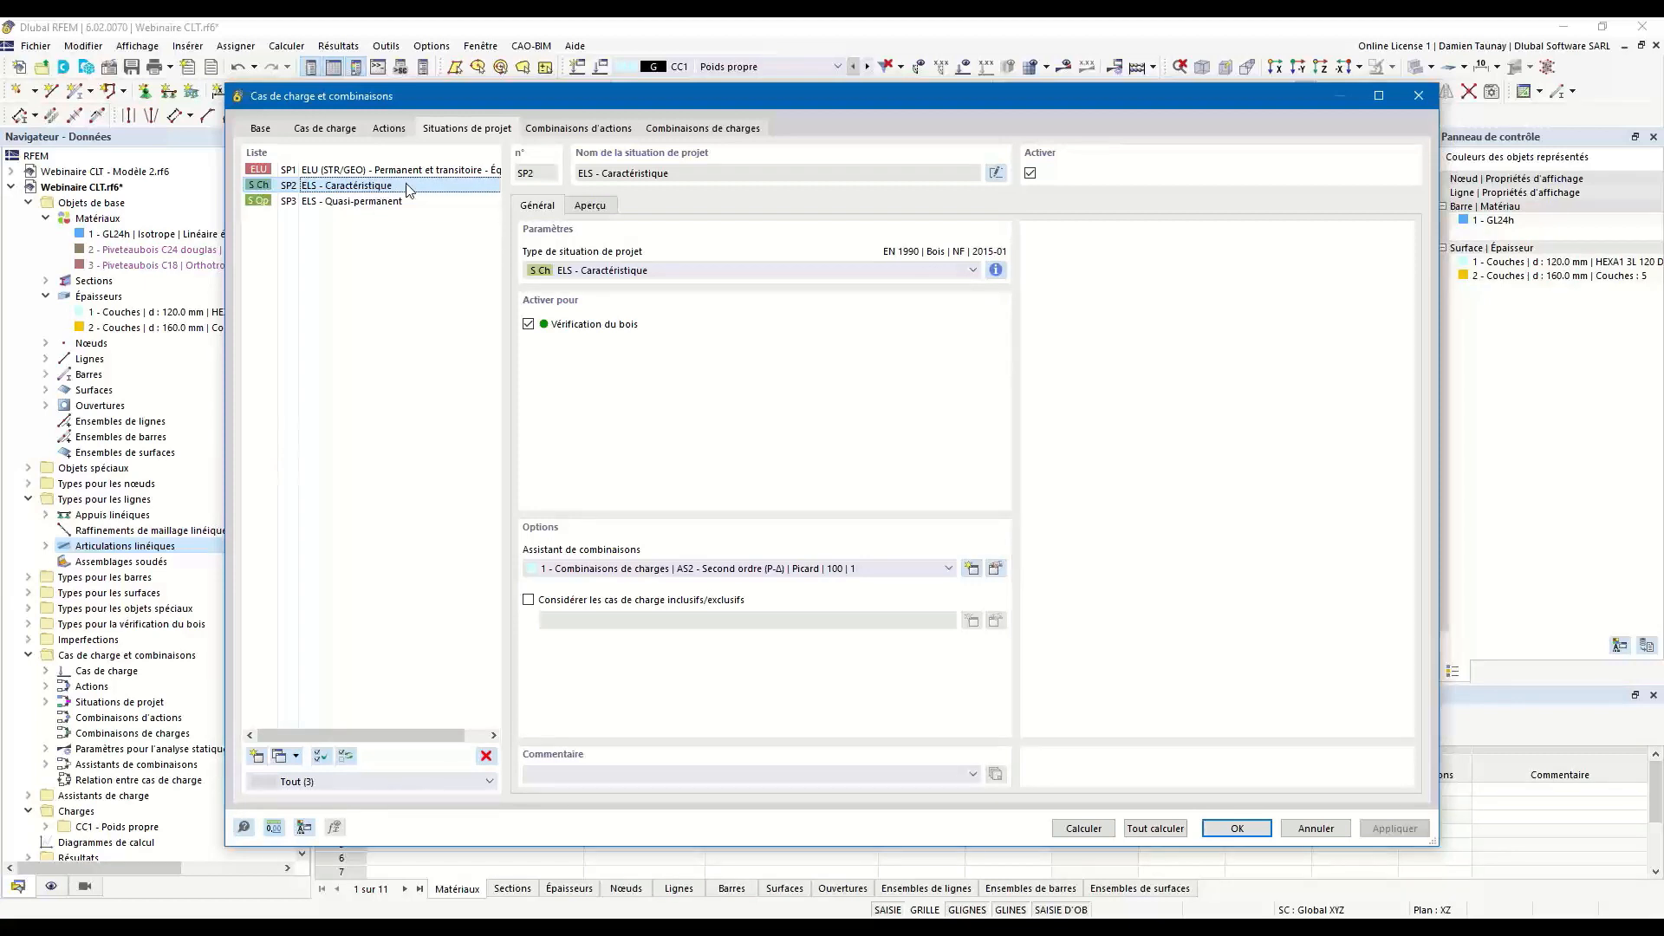
click(996, 270)
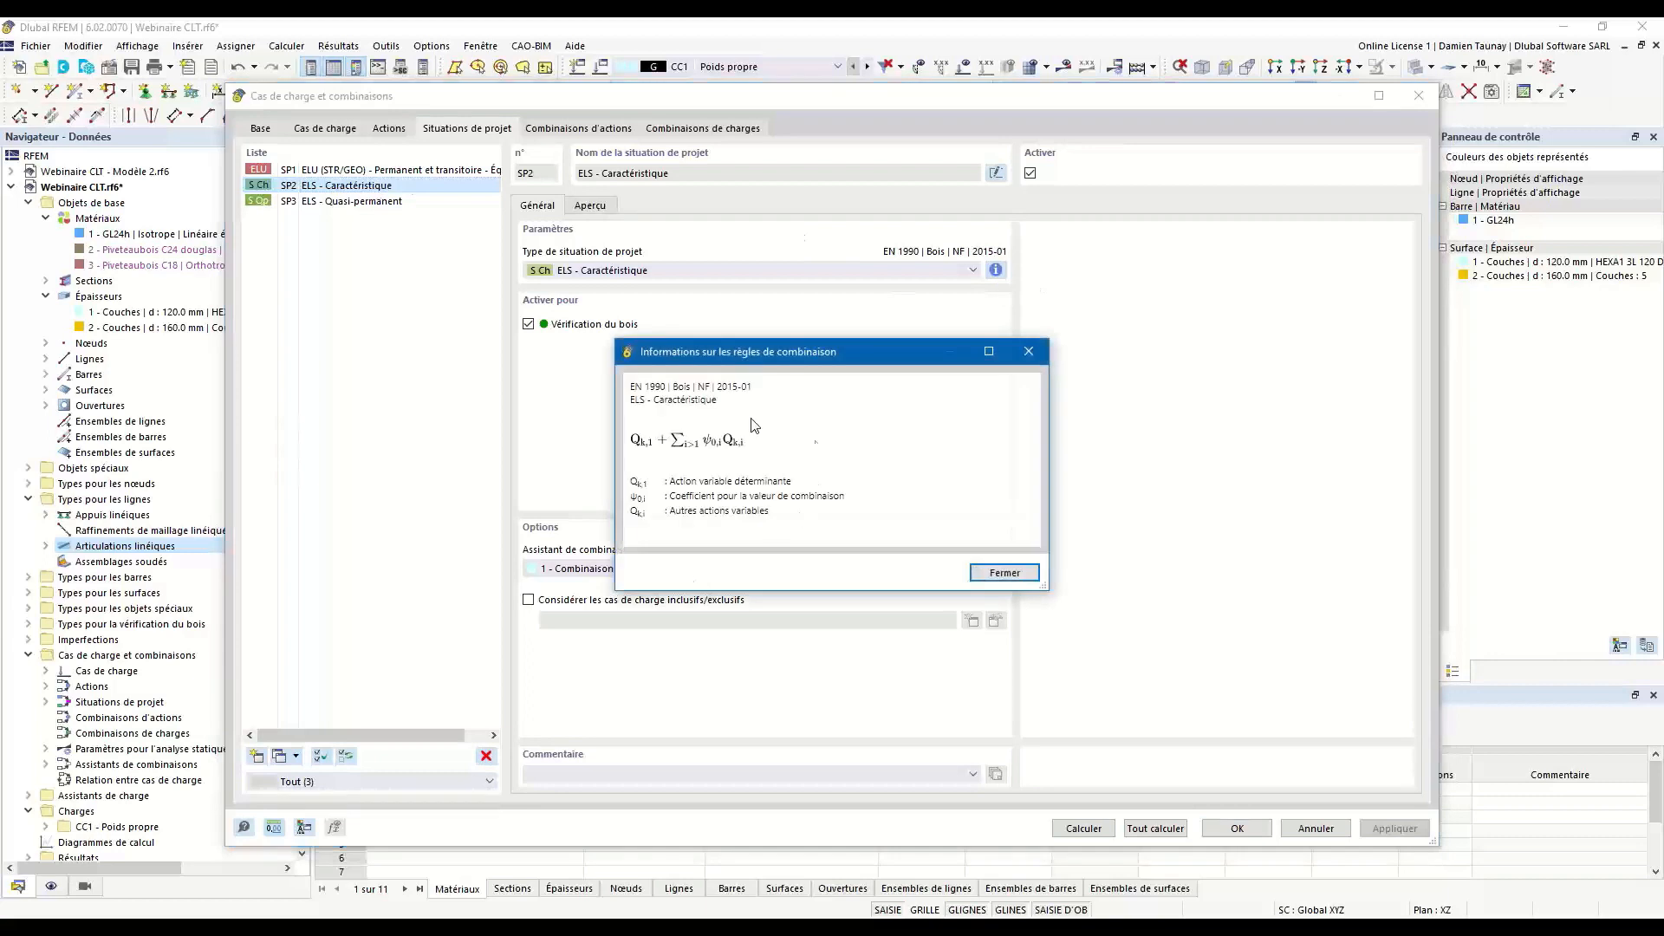
click(1029, 351)
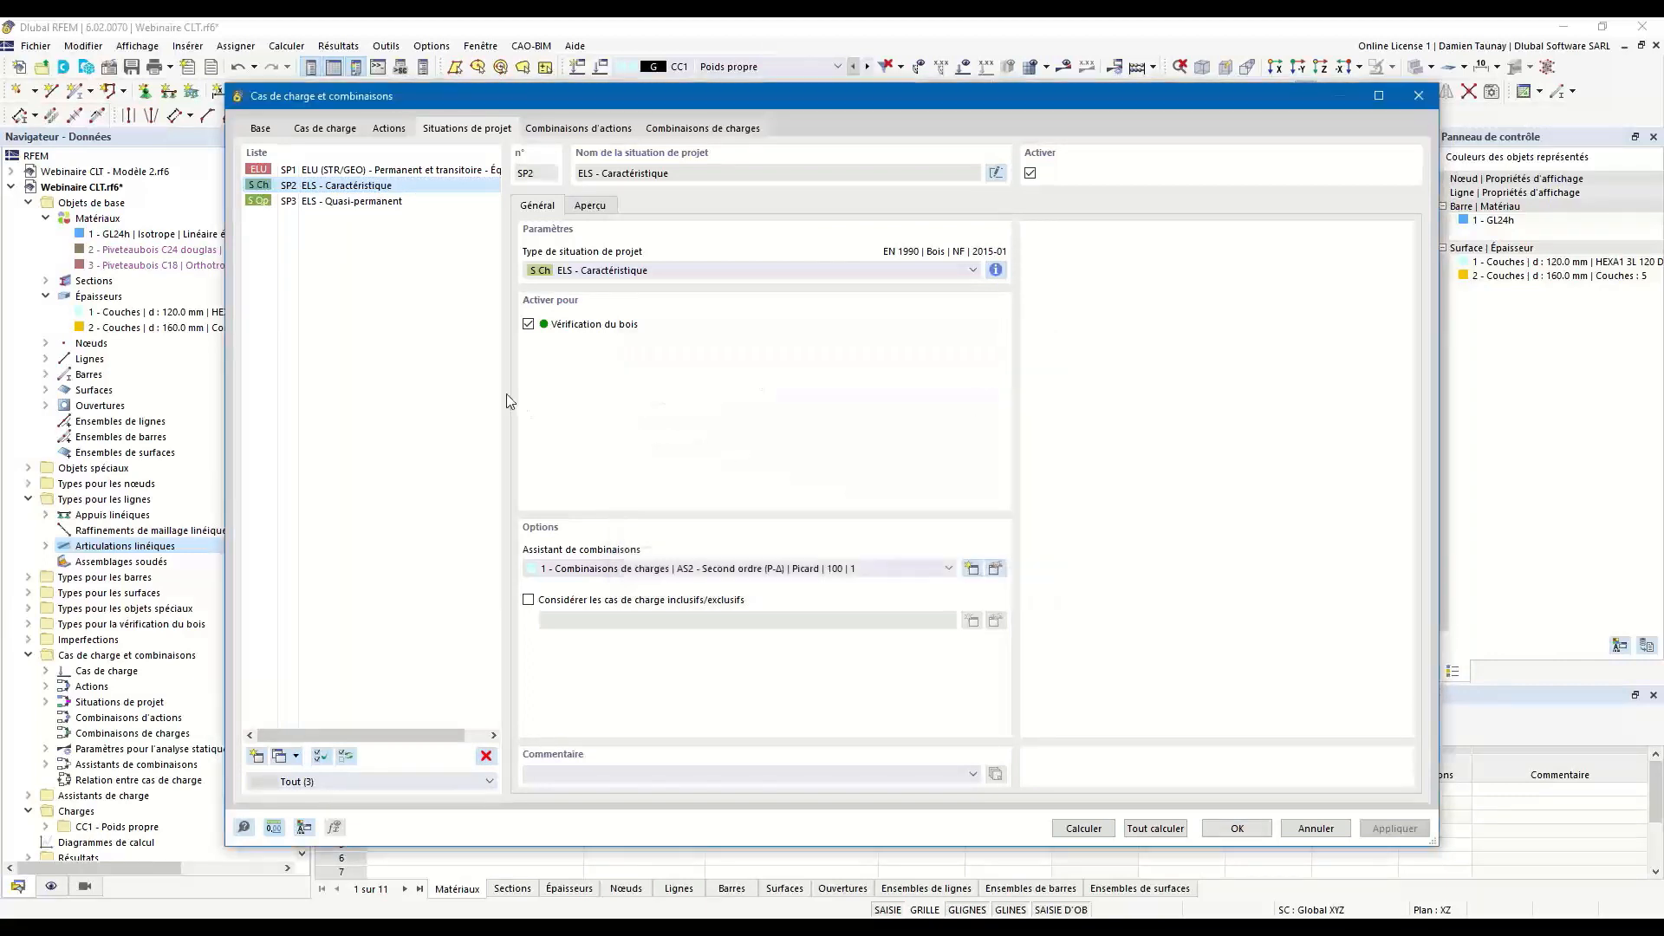
click(381, 205)
click(995, 270)
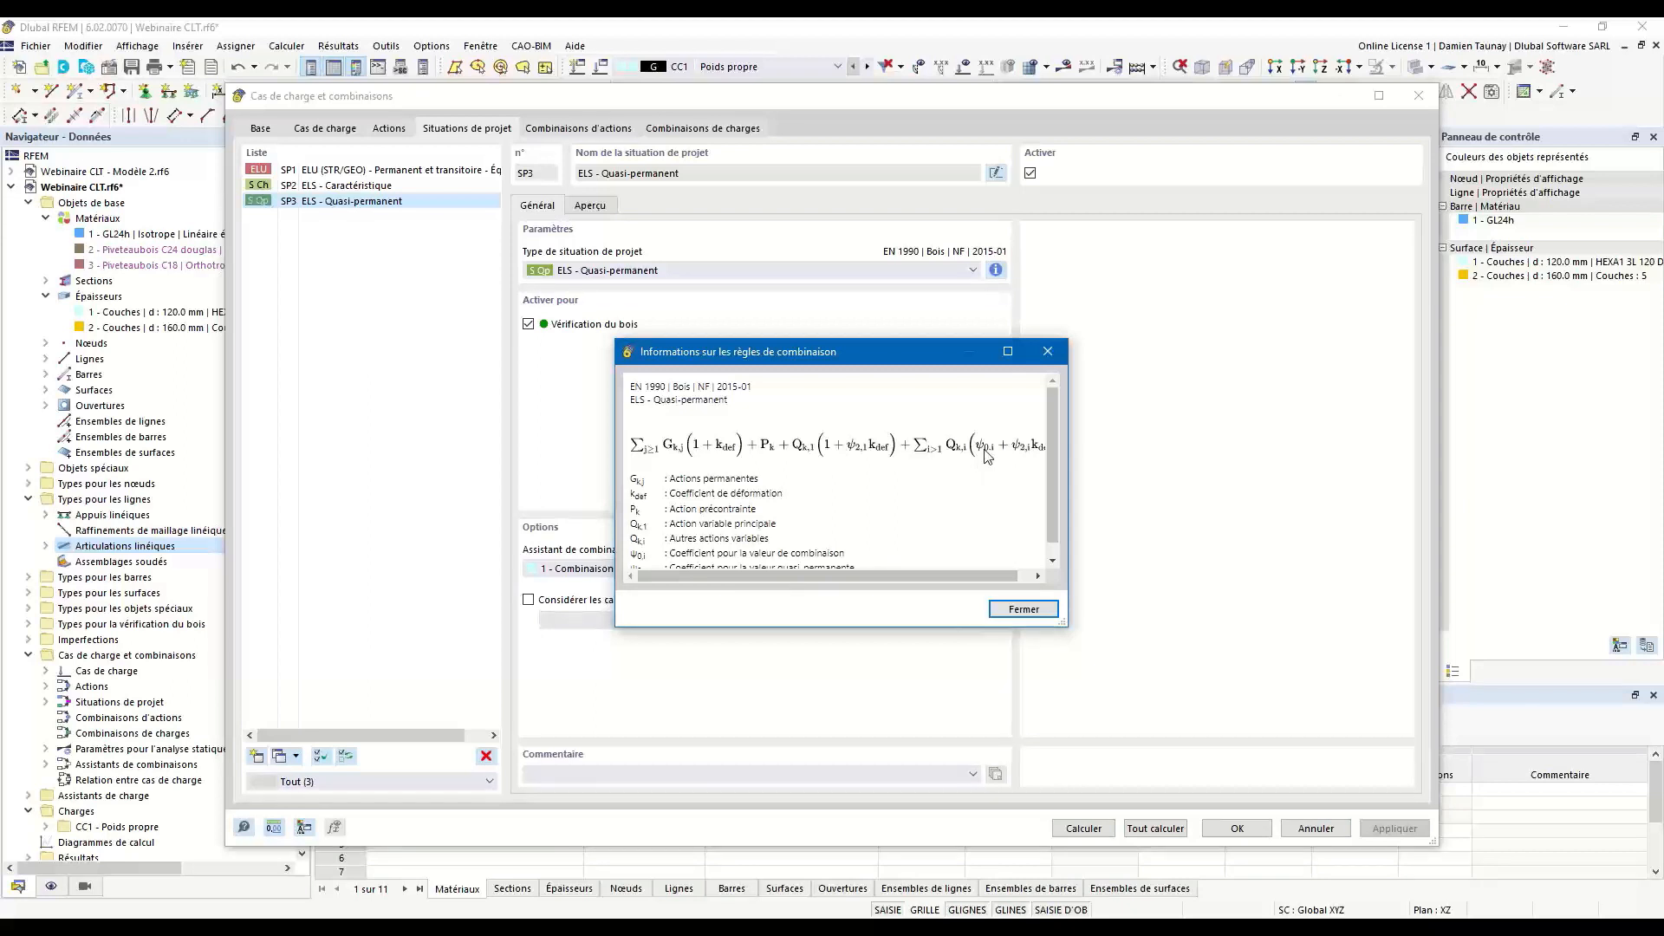
click(1047, 352)
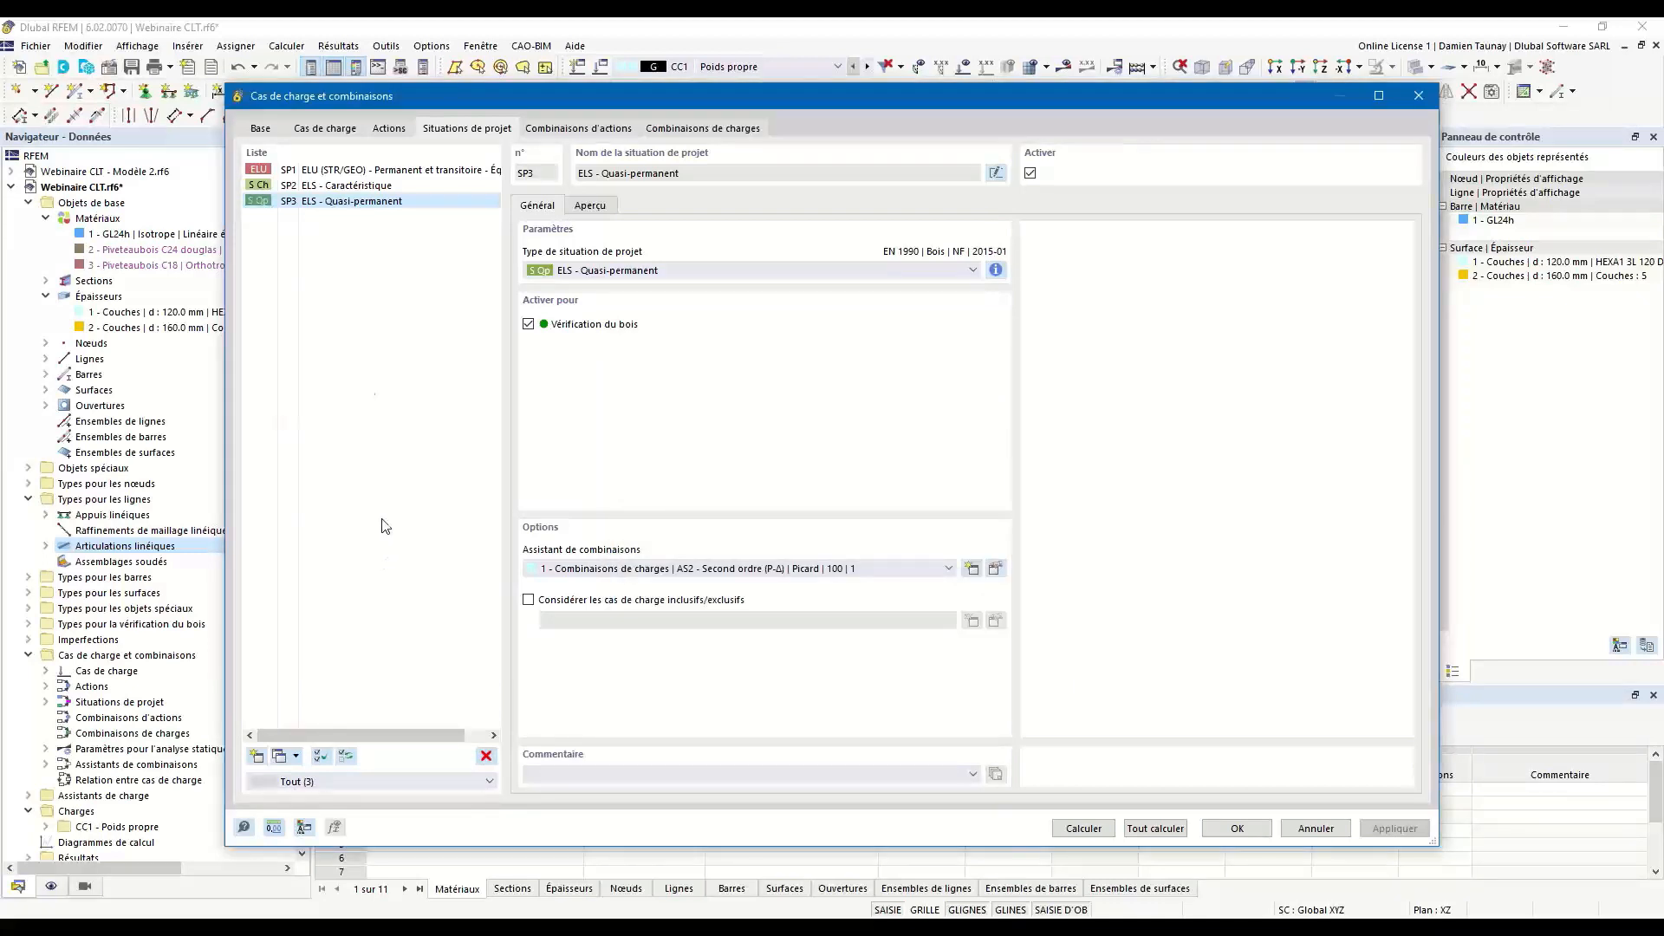
Assign combination wizard 2 (AS1 - Géométriquement linéaire | Newton-Raphson) to all three design situations SP1-3.
shift+click(332, 171)
click(606, 570)
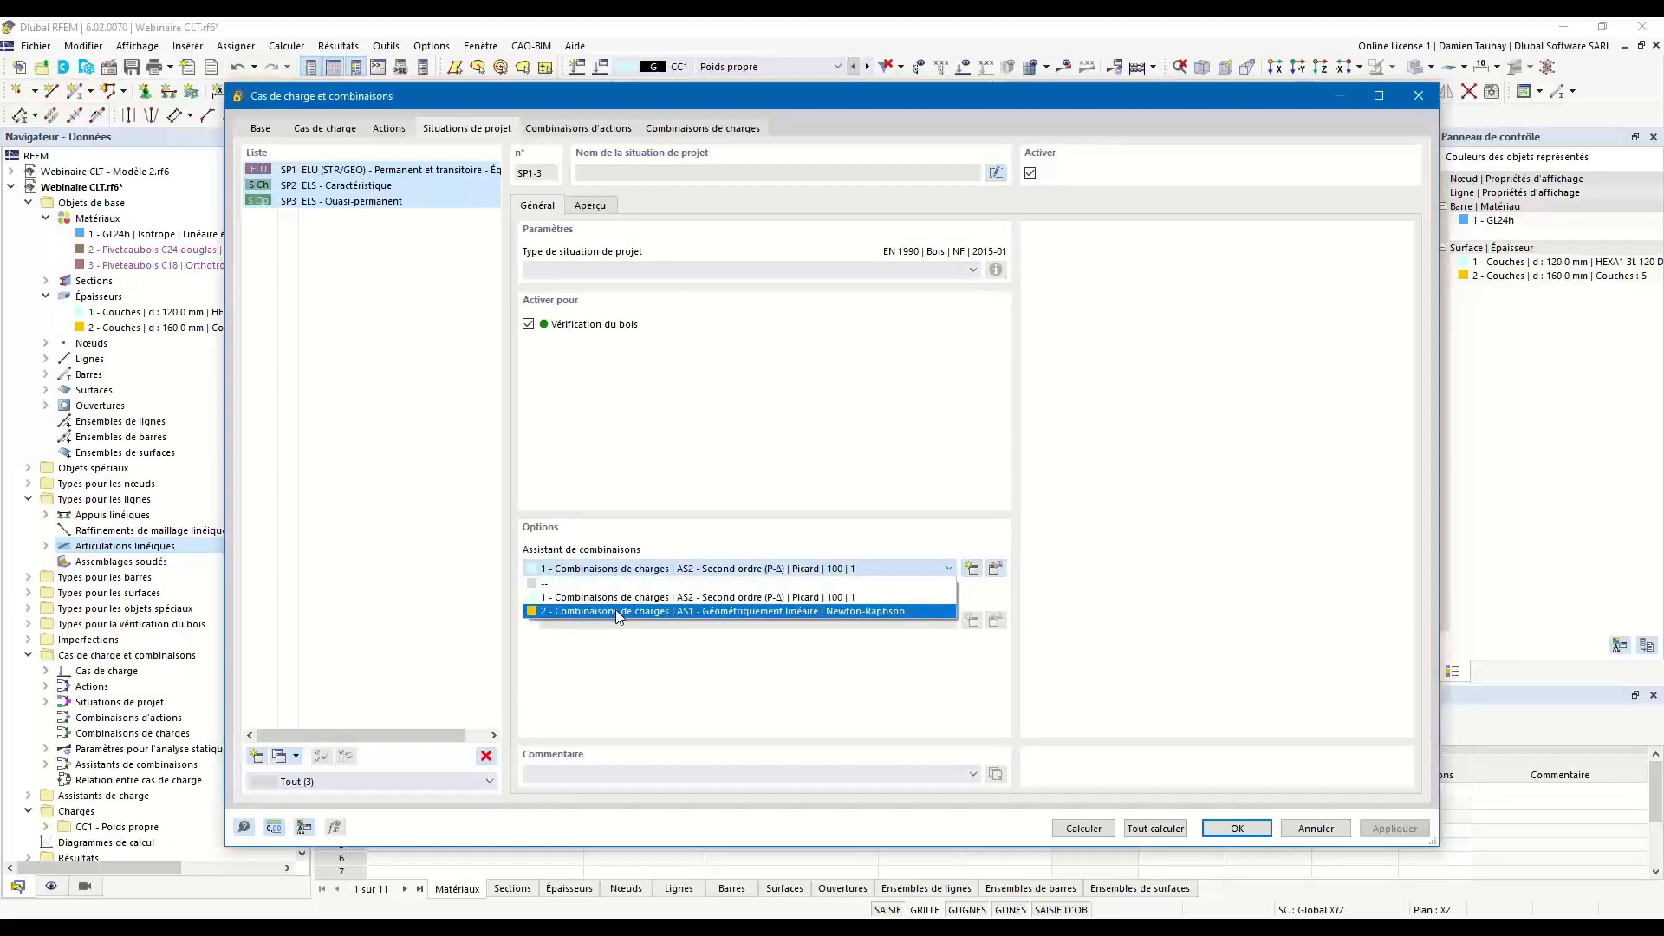
click(616, 610)
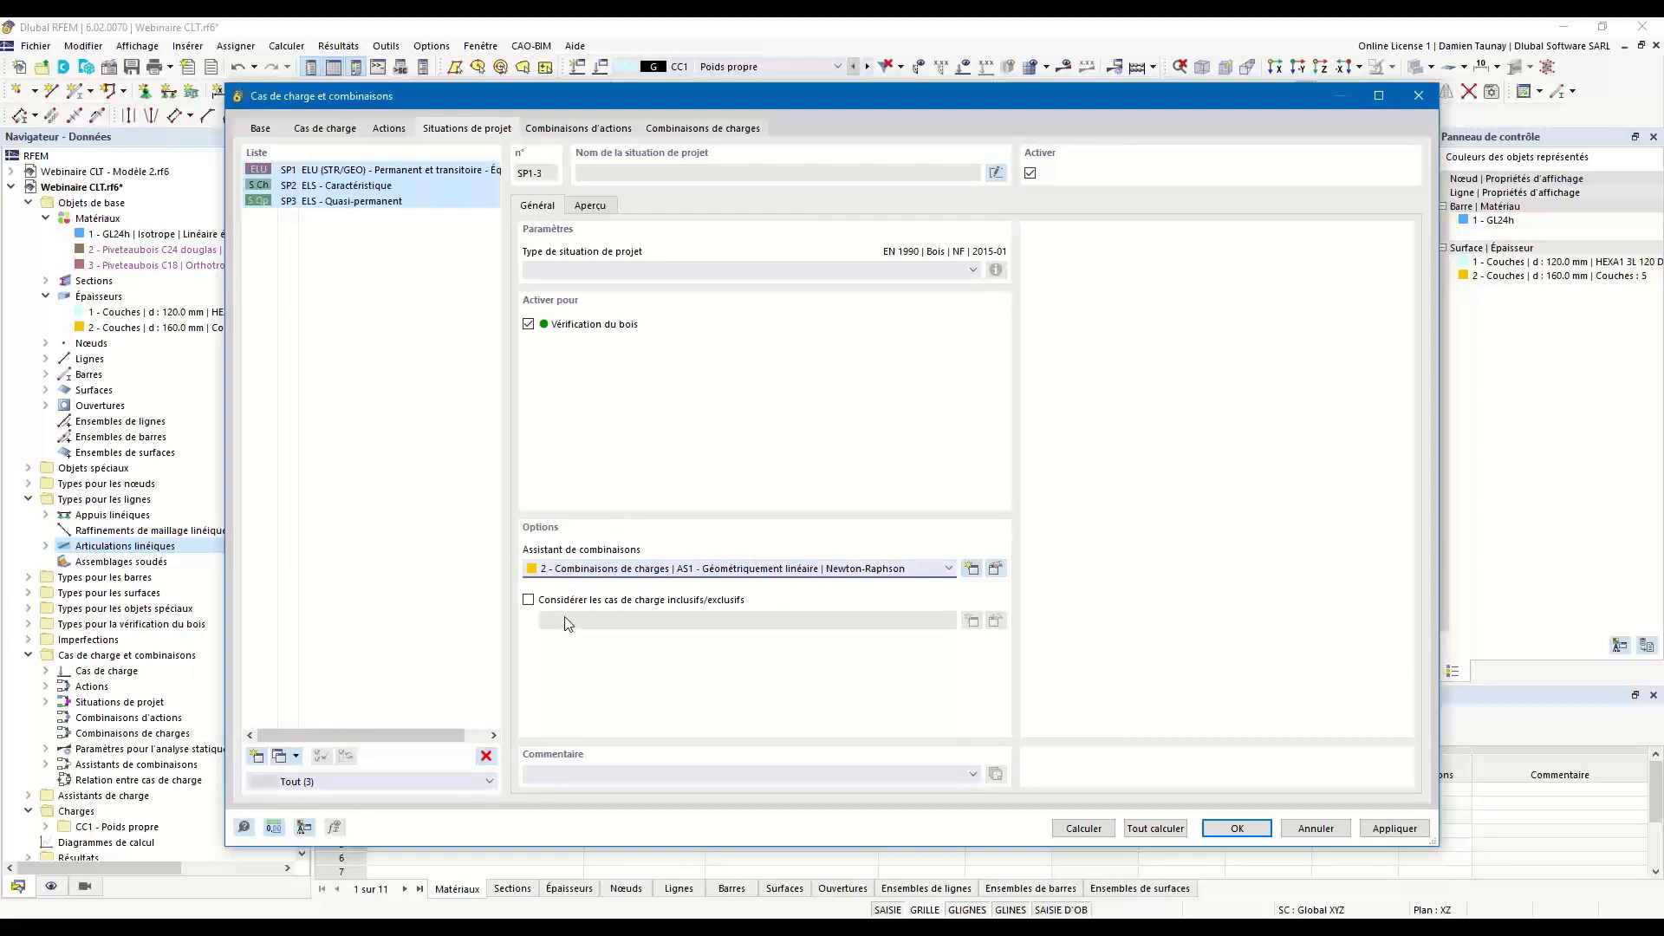
Enable inclusive/exclusive load cases for SP1-3 and create a new load case relation with CC1 as the selected inclusive load case.
click(529, 601)
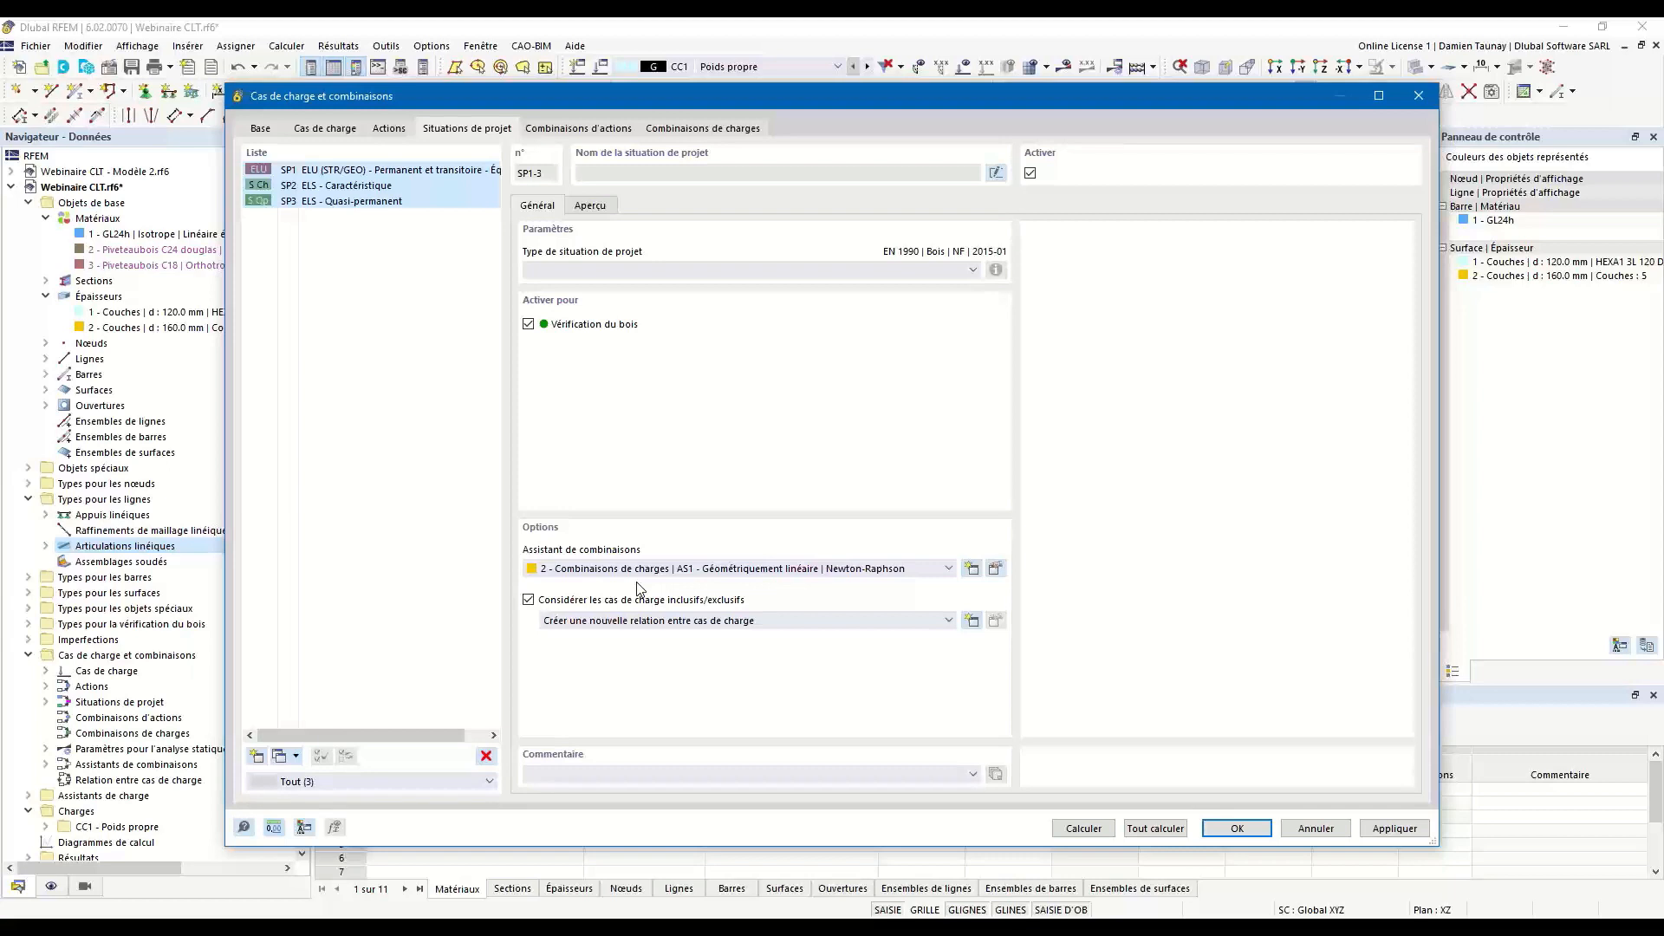
click(974, 624)
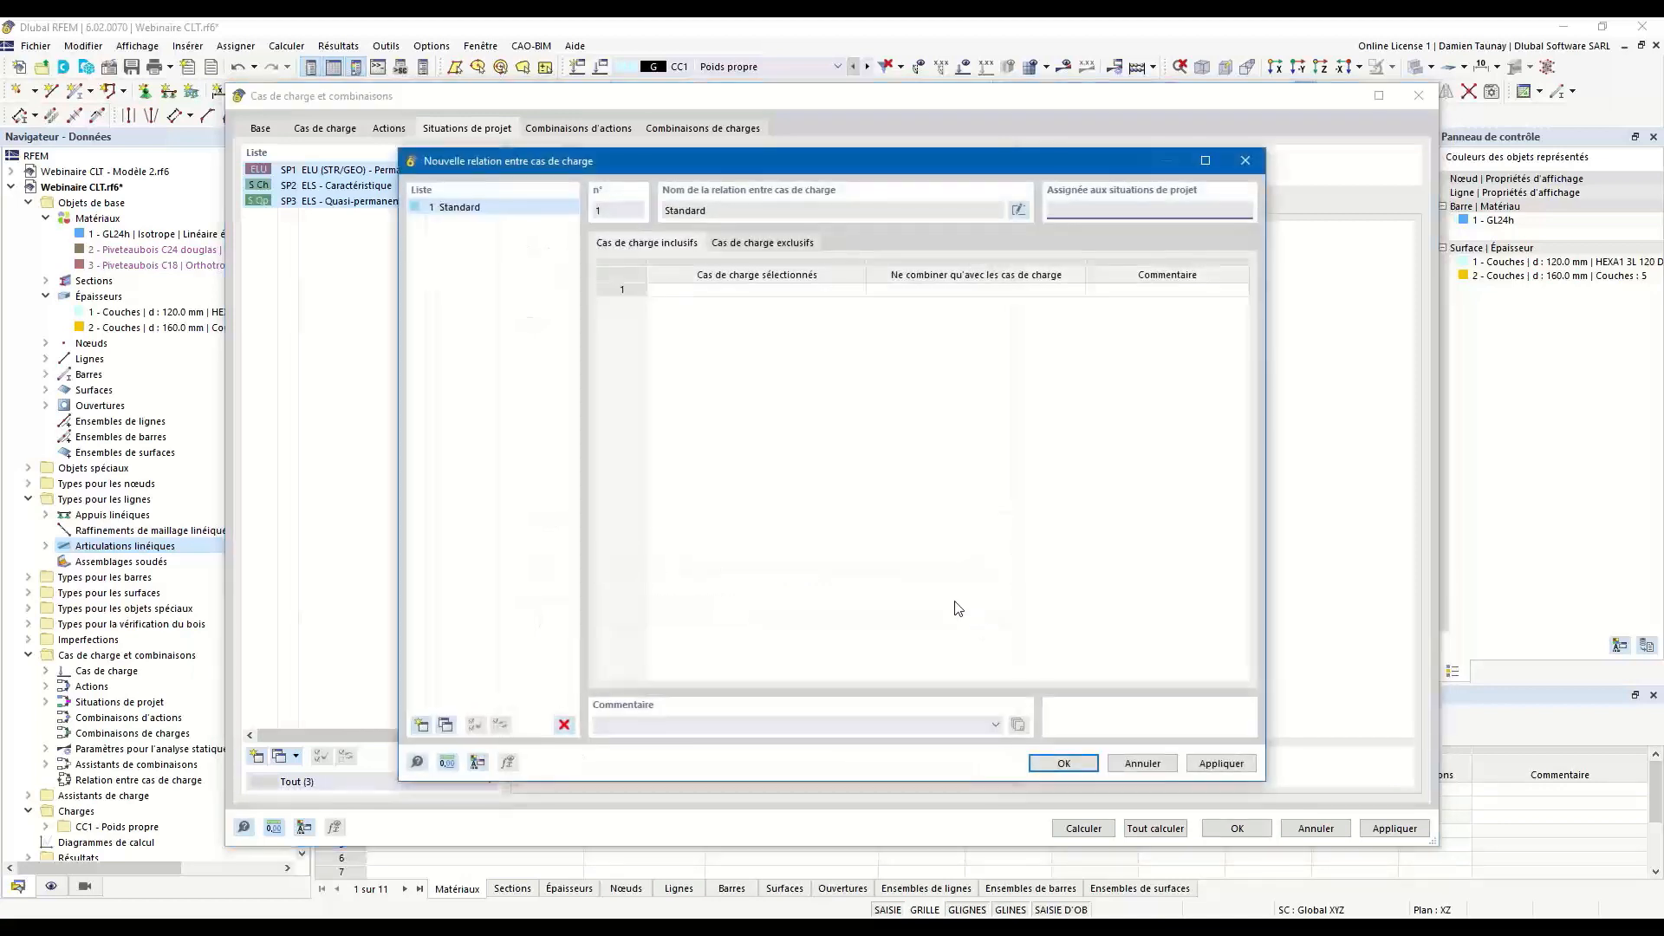
click(710, 291)
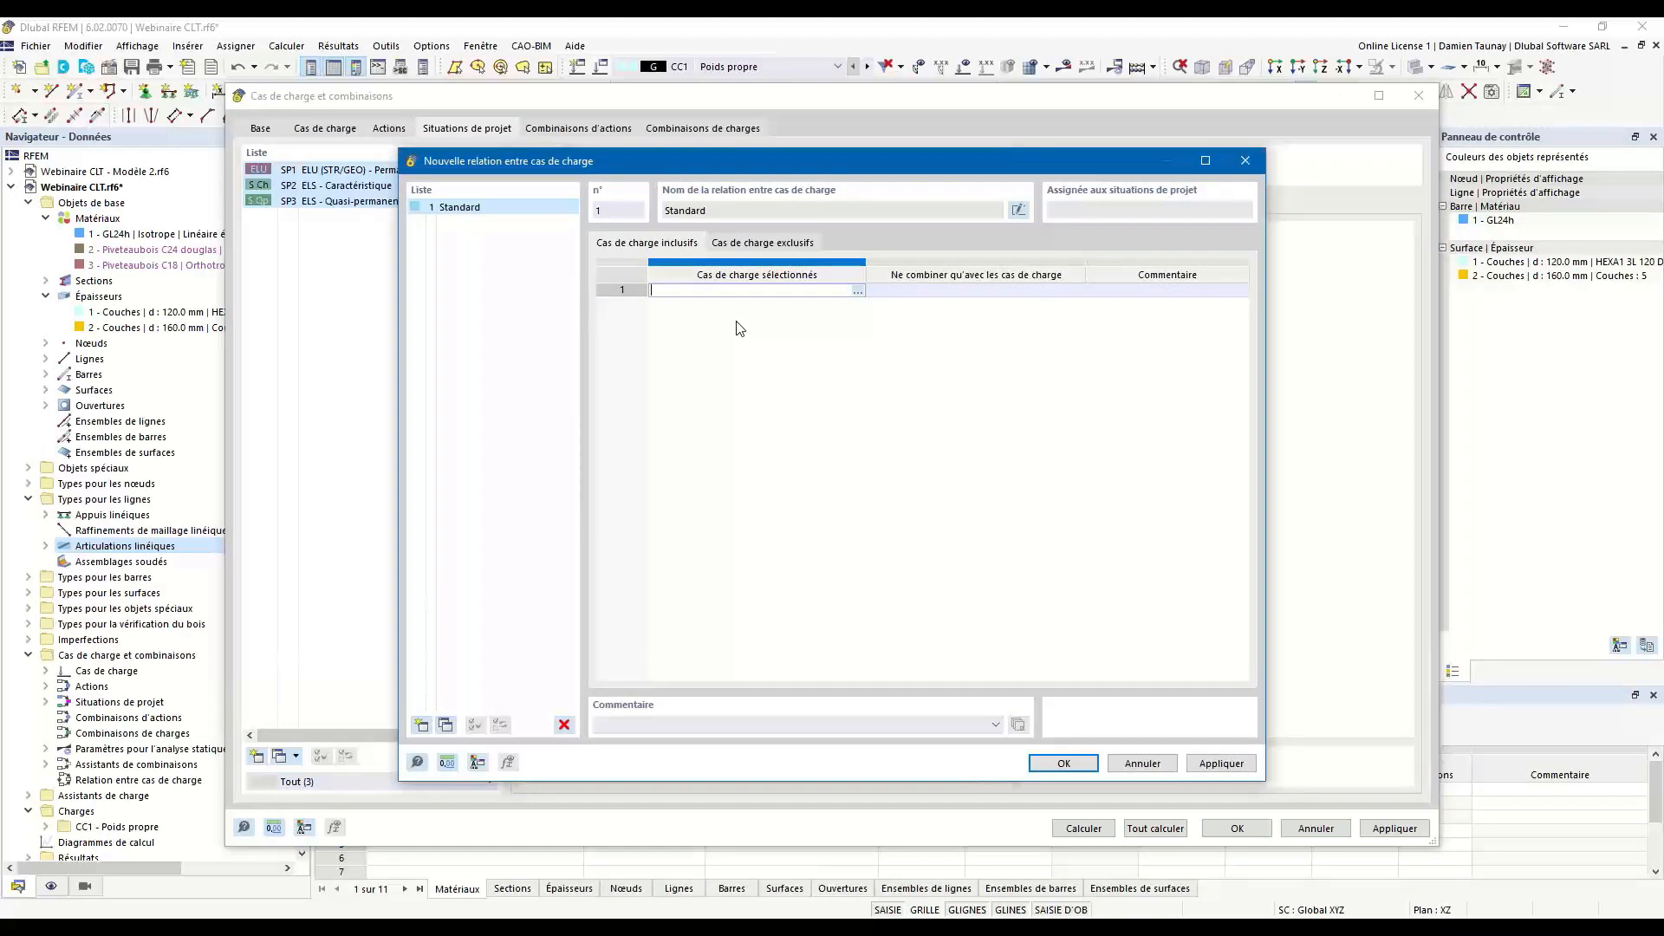
click(857, 291)
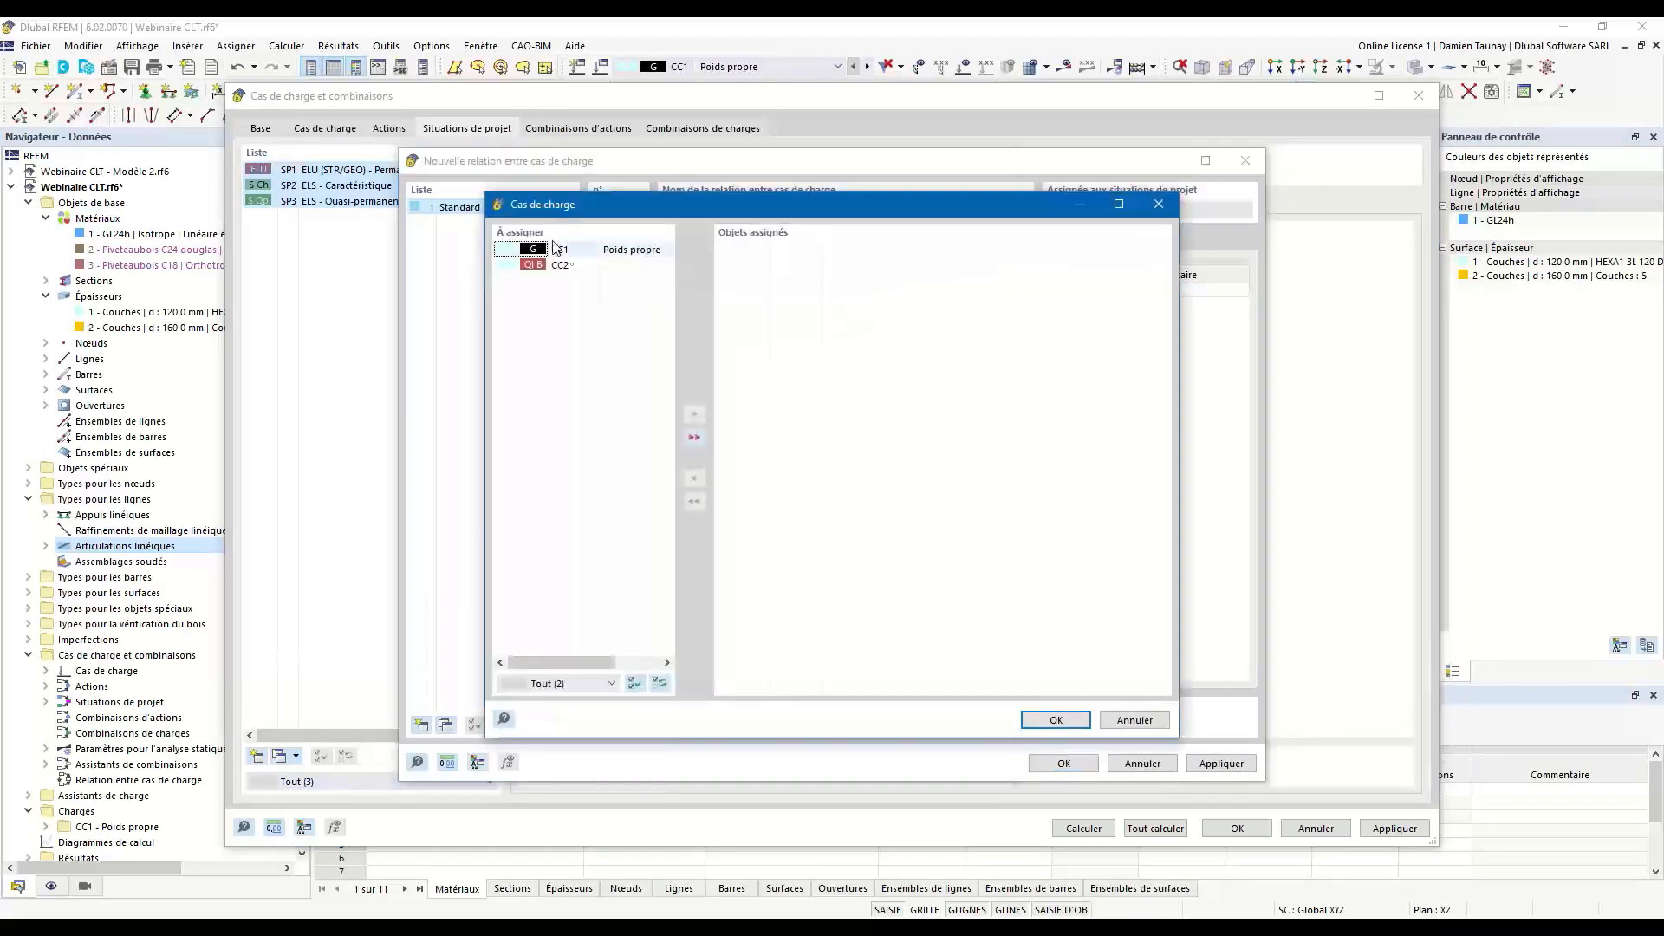
click(611, 251)
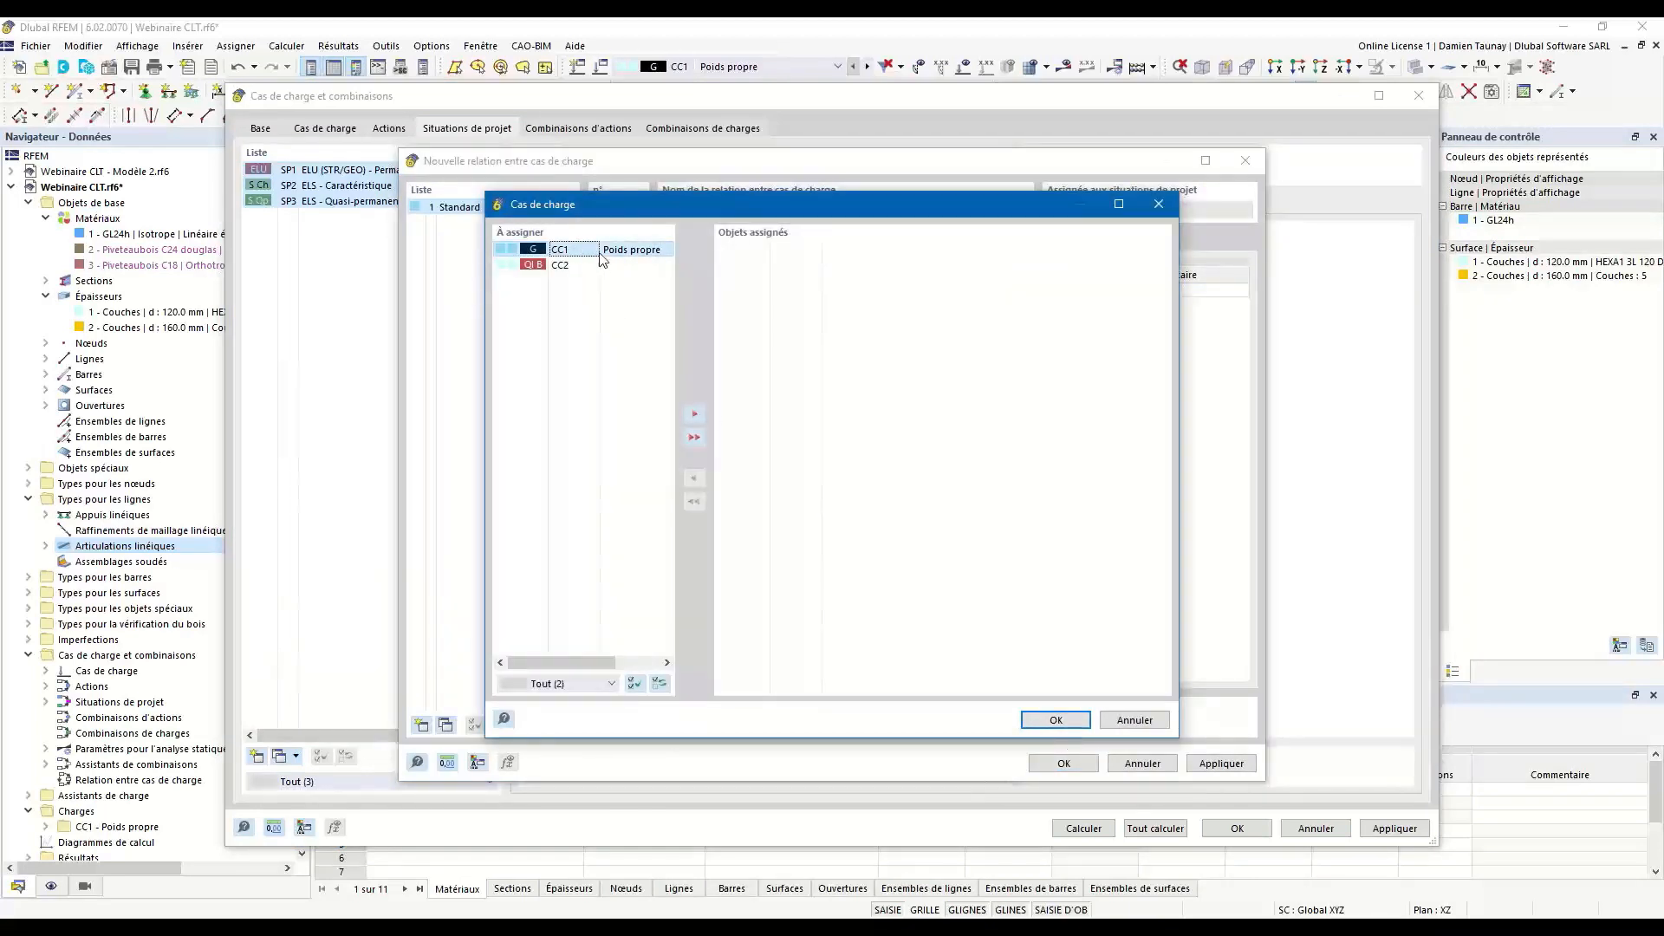
double_click(605, 252)
click(1056, 720)
Restrict CC1 to combine only with load case CC2 and accept the Standard load case relation.
click(1033, 291)
click(1077, 291)
click(520, 251)
double_click(580, 251)
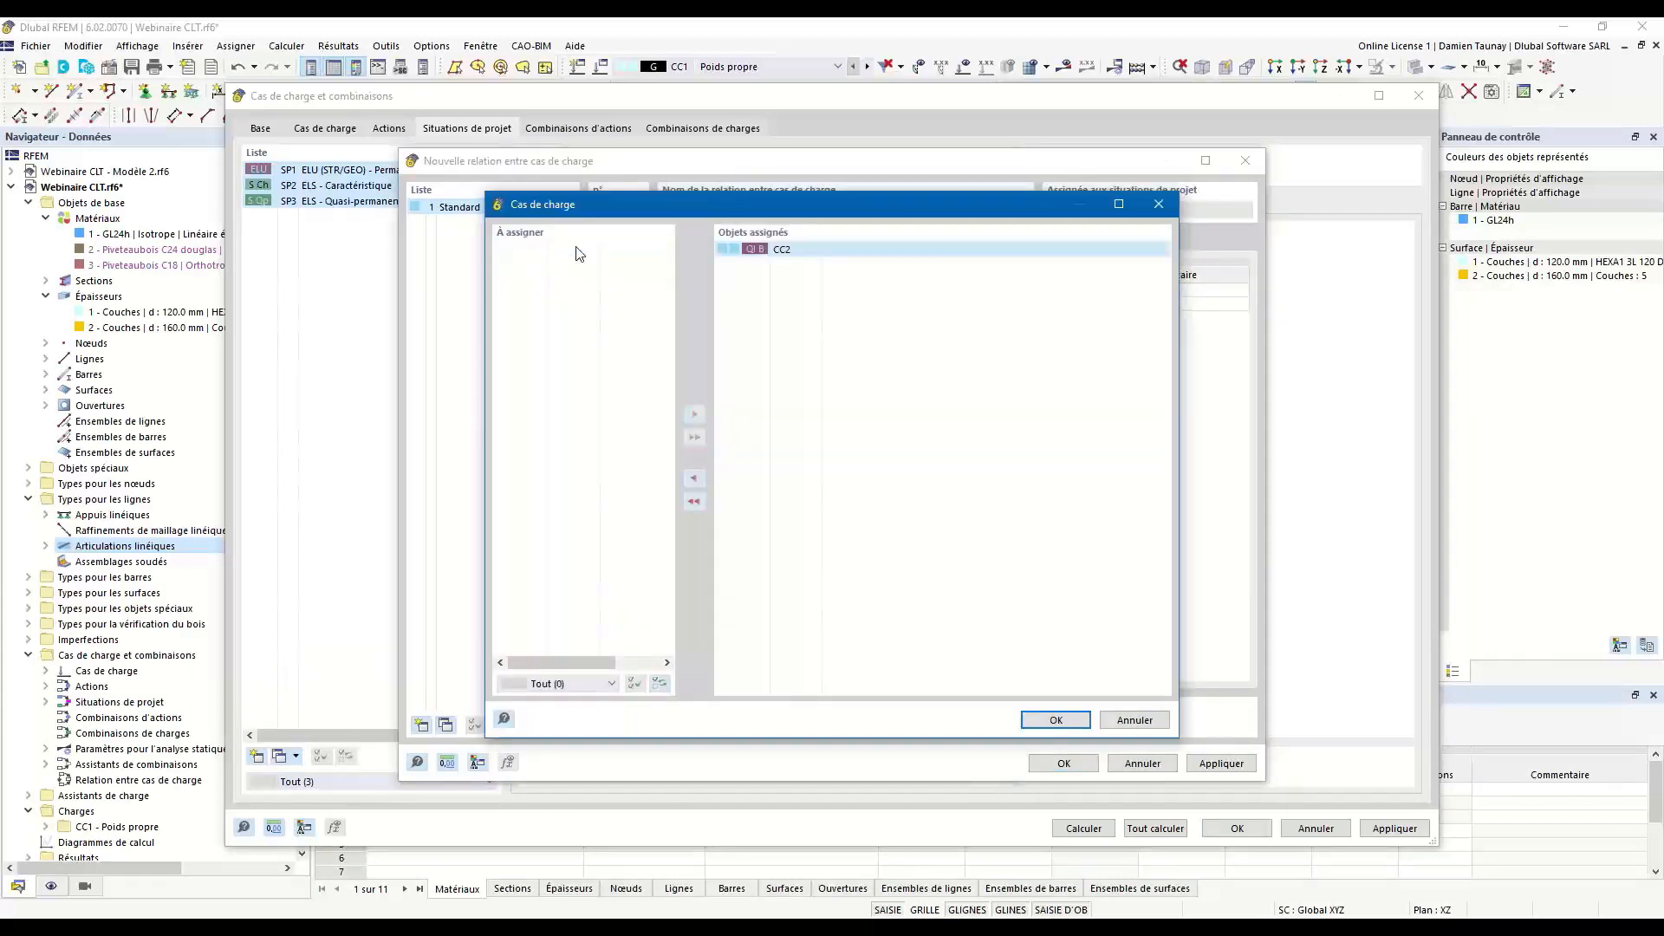
click(1056, 720)
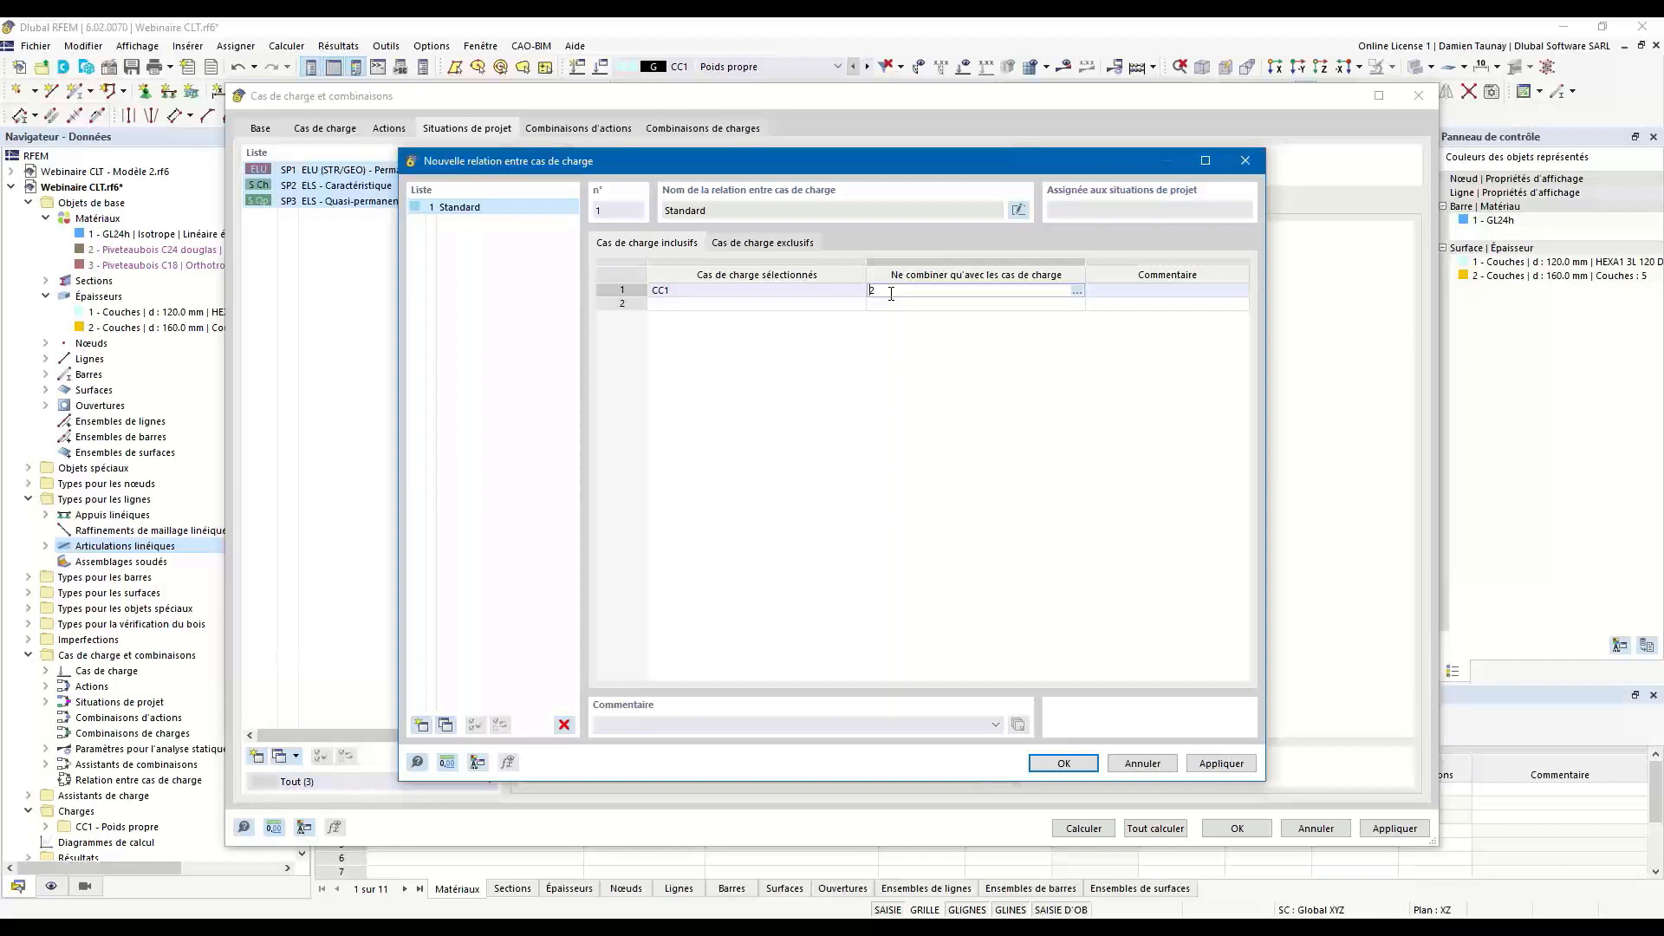
click(899, 429)
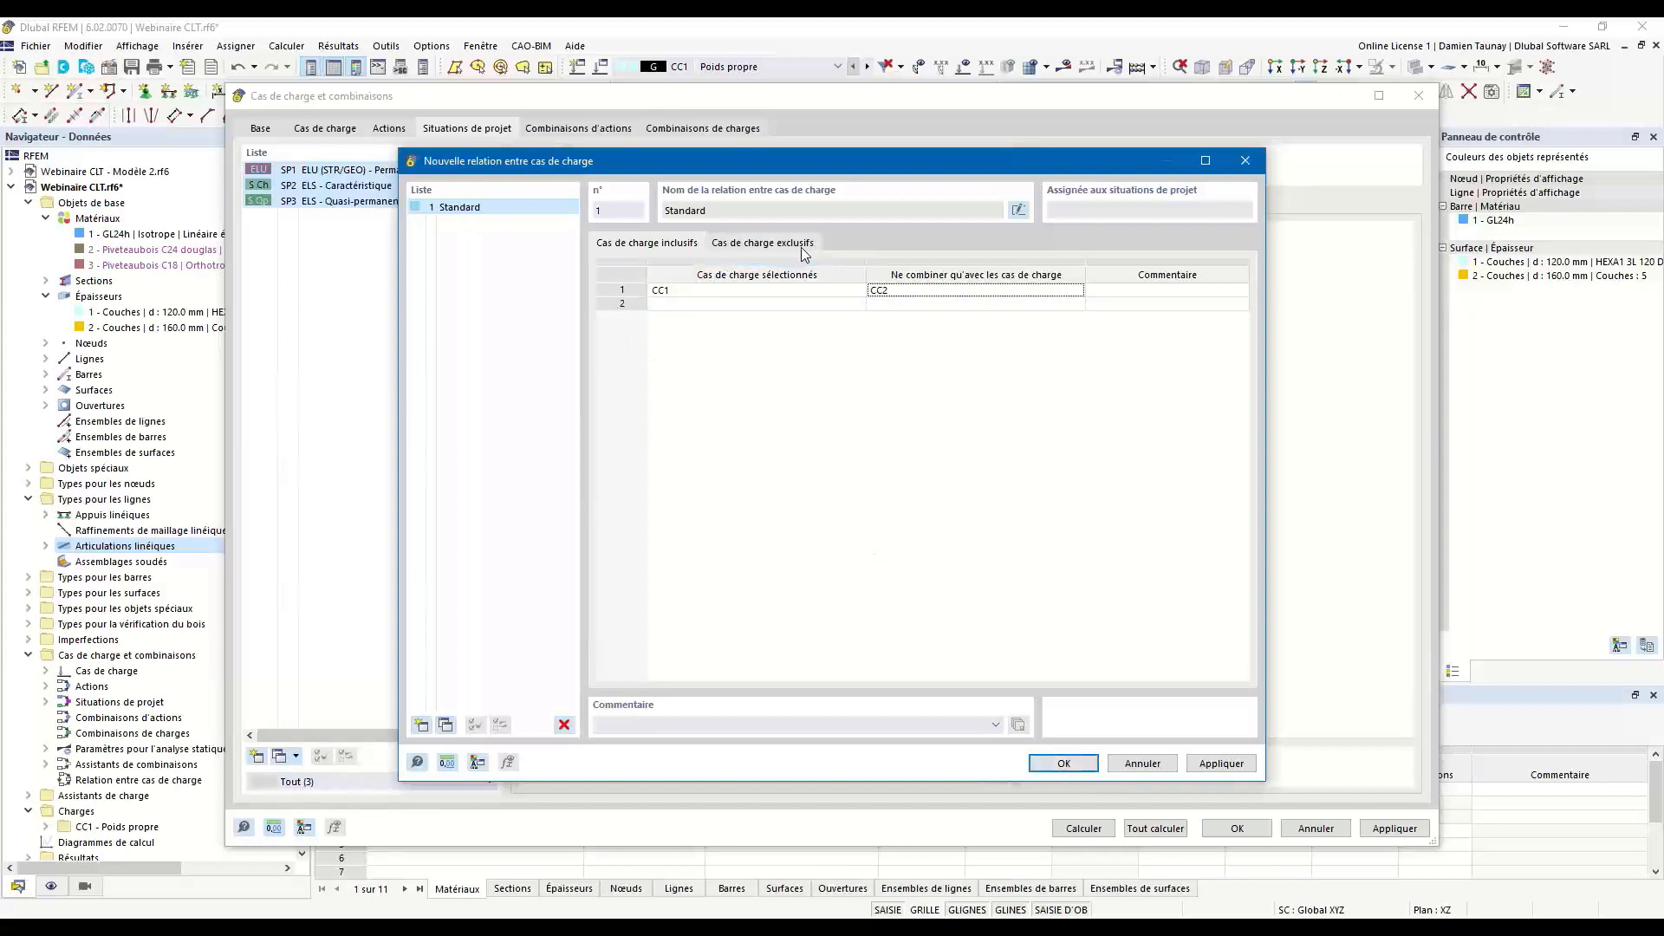
click(1072, 761)
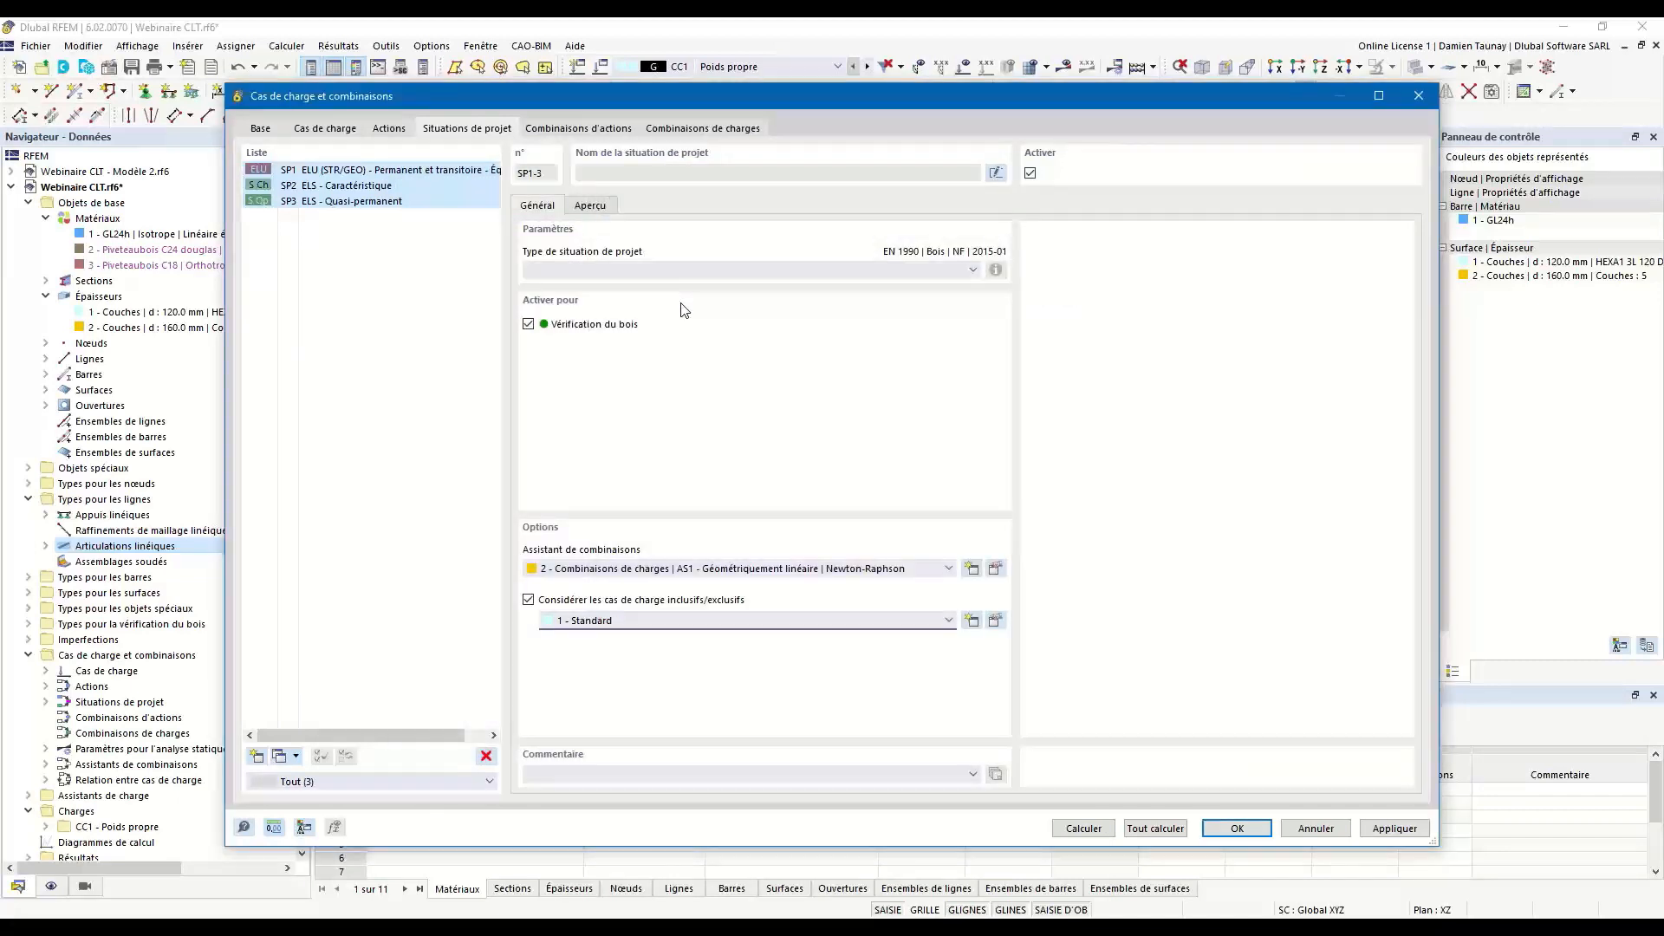
Generate and review the action and load combinations, checking CO1, and accept the load cases and combinations settings.
click(559, 130)
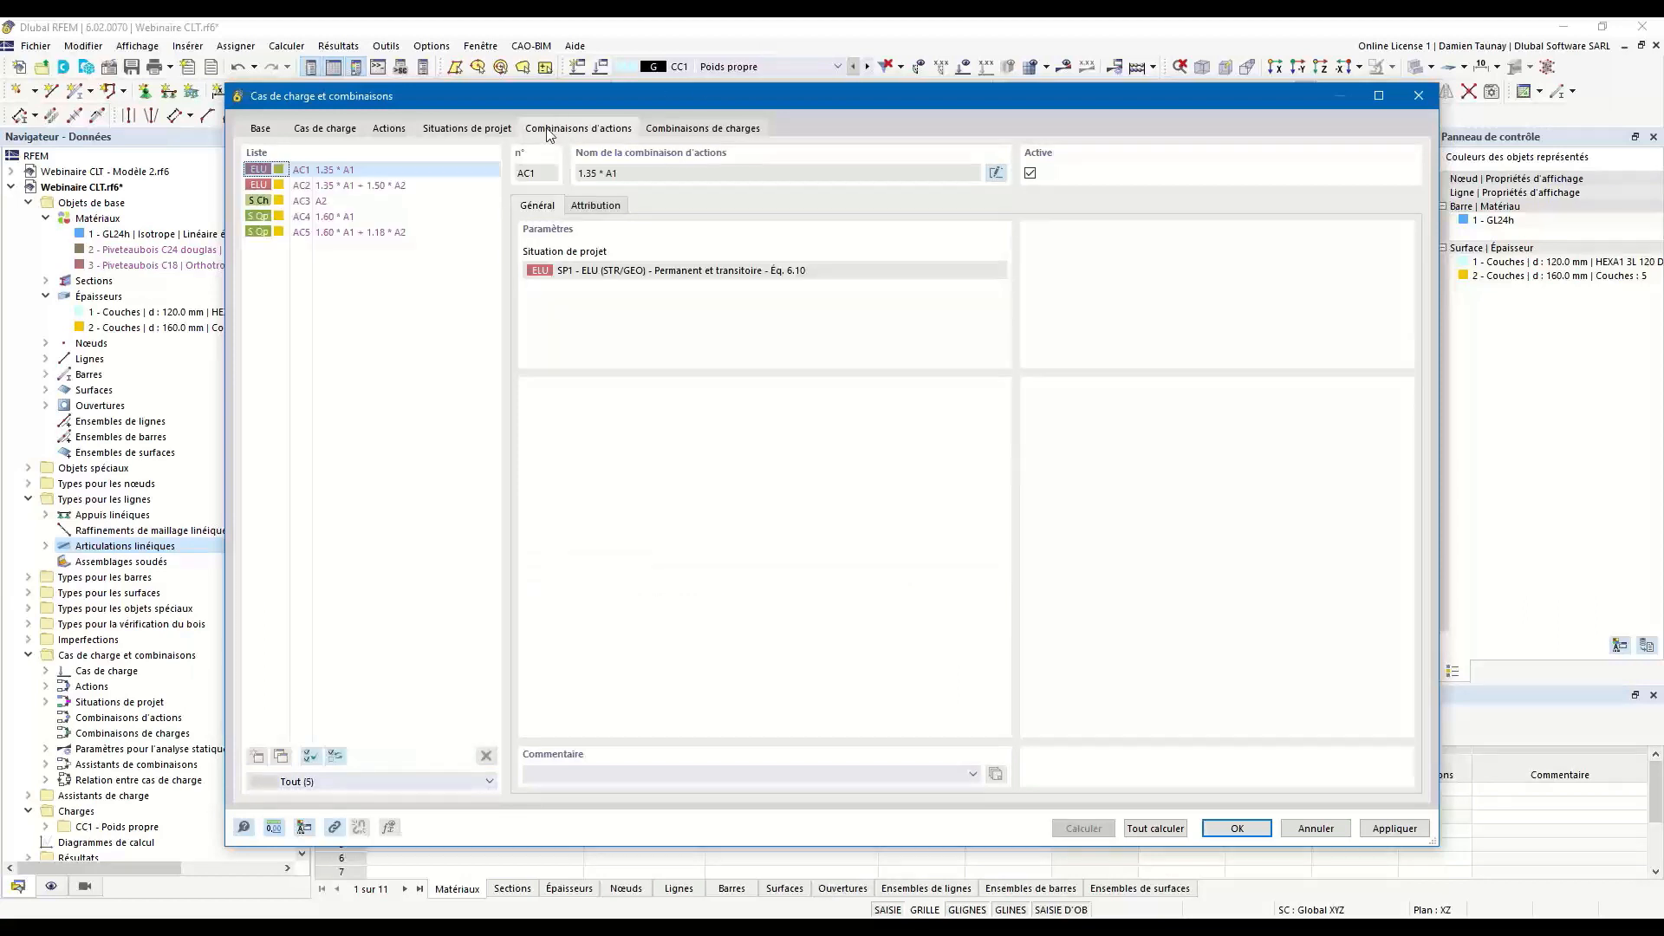
click(680, 130)
click(395, 171)
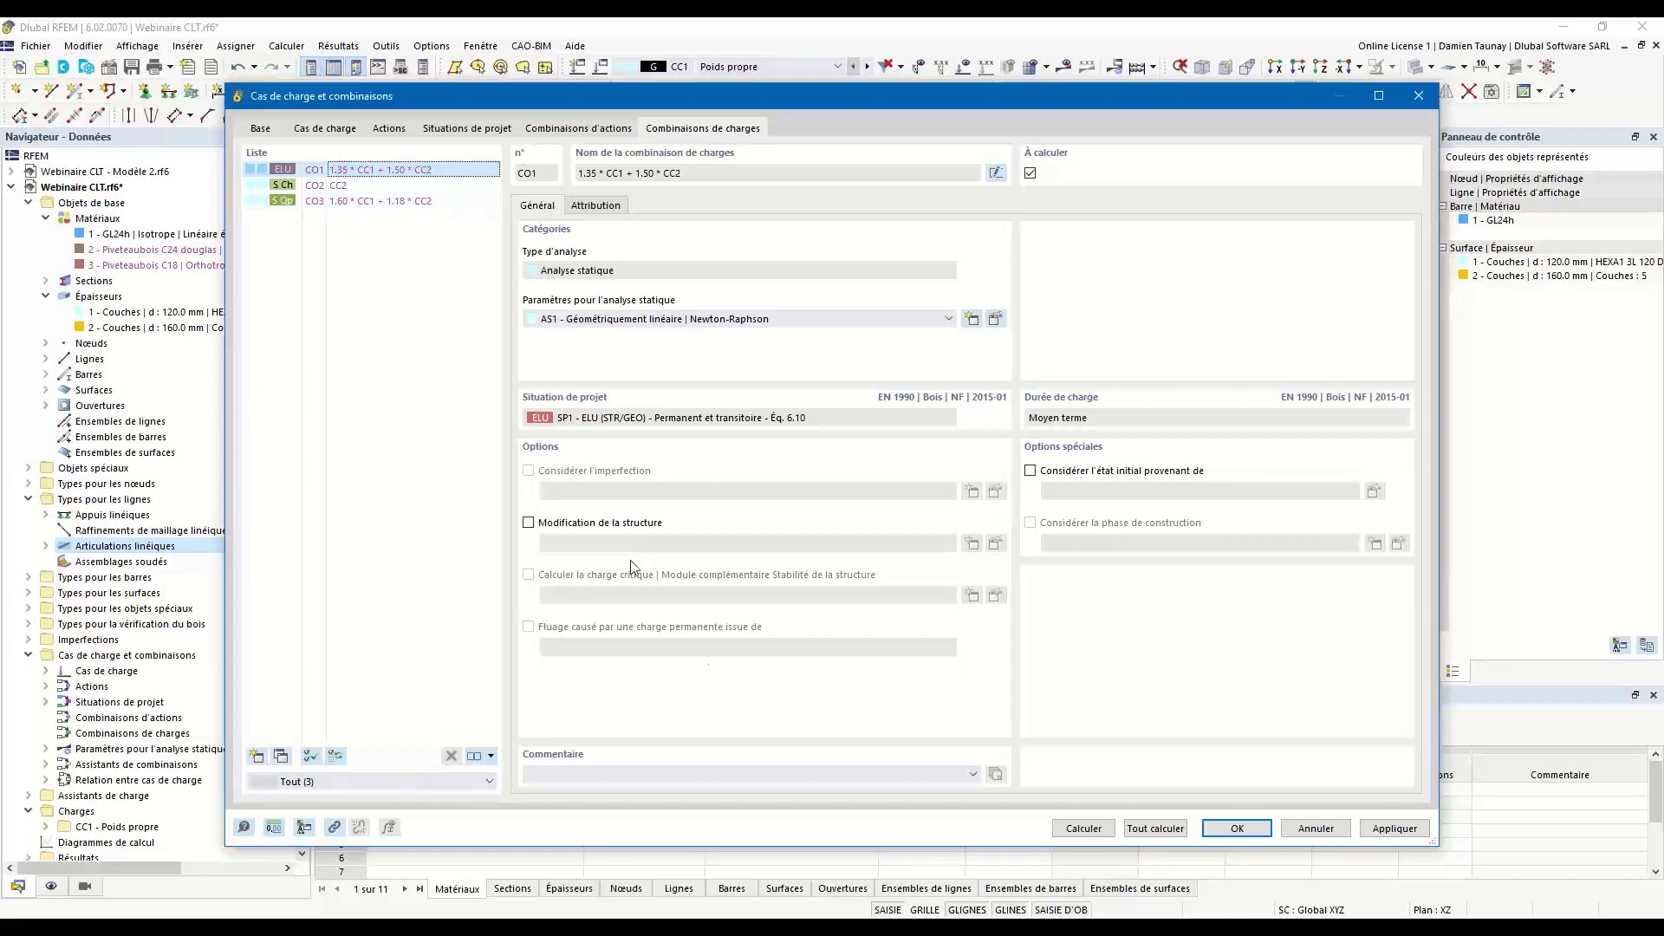
click(1246, 830)
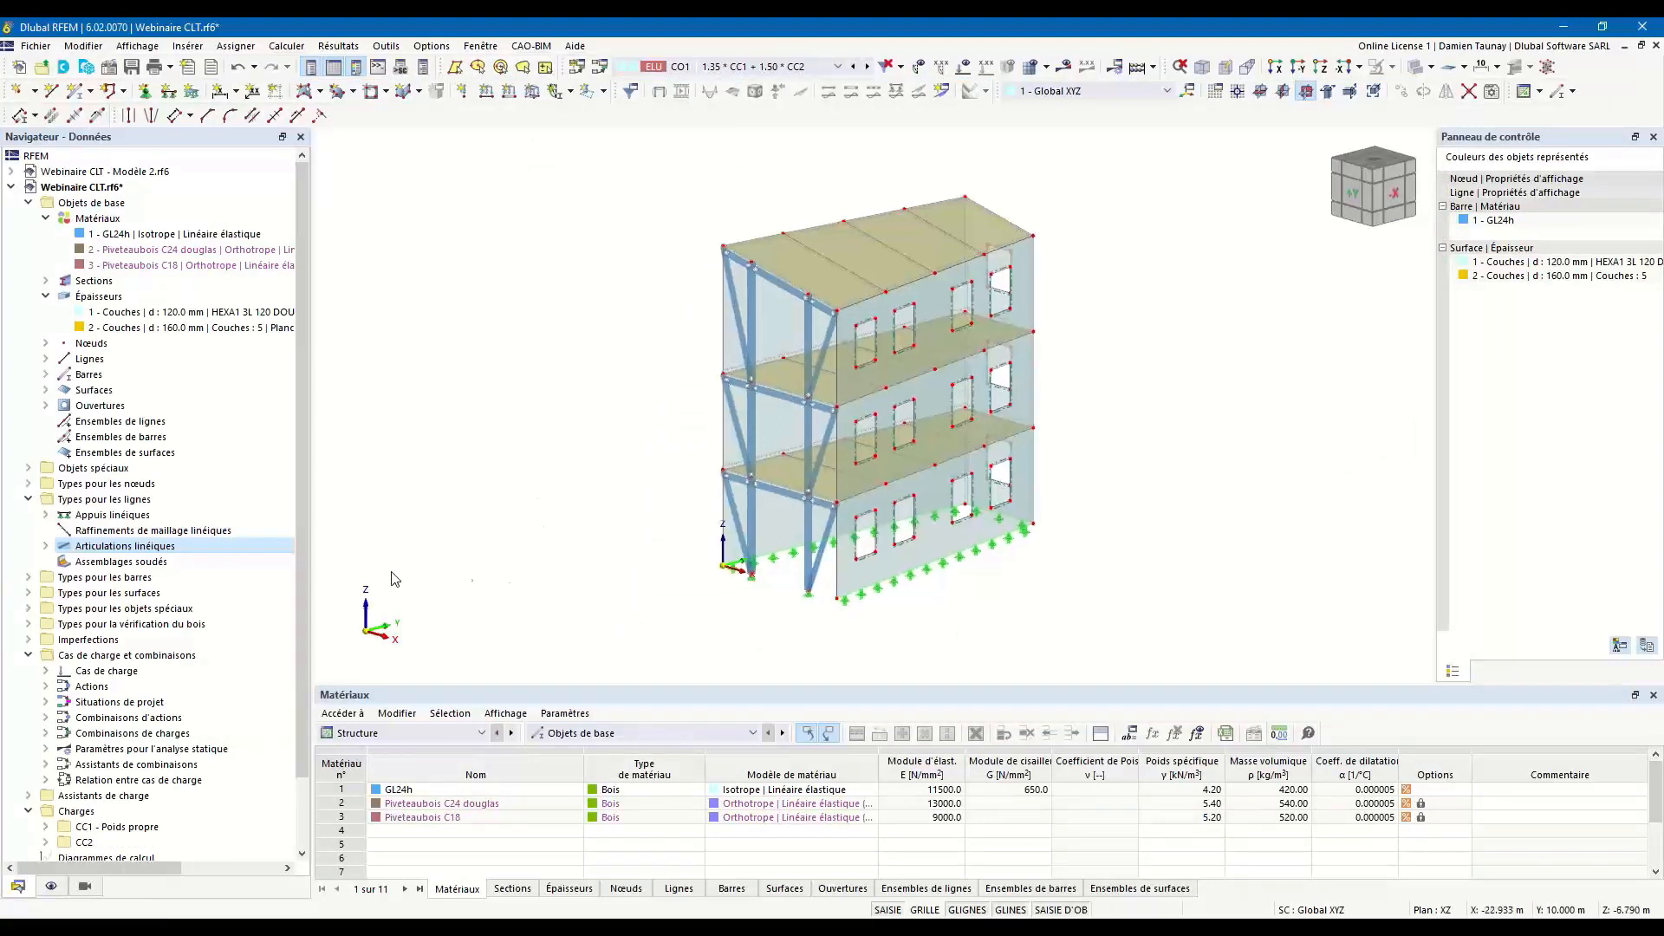
Create a new snow load wizard with the roof type Terrasse/à un seul versant.
scroll(290, 684, down, 2)
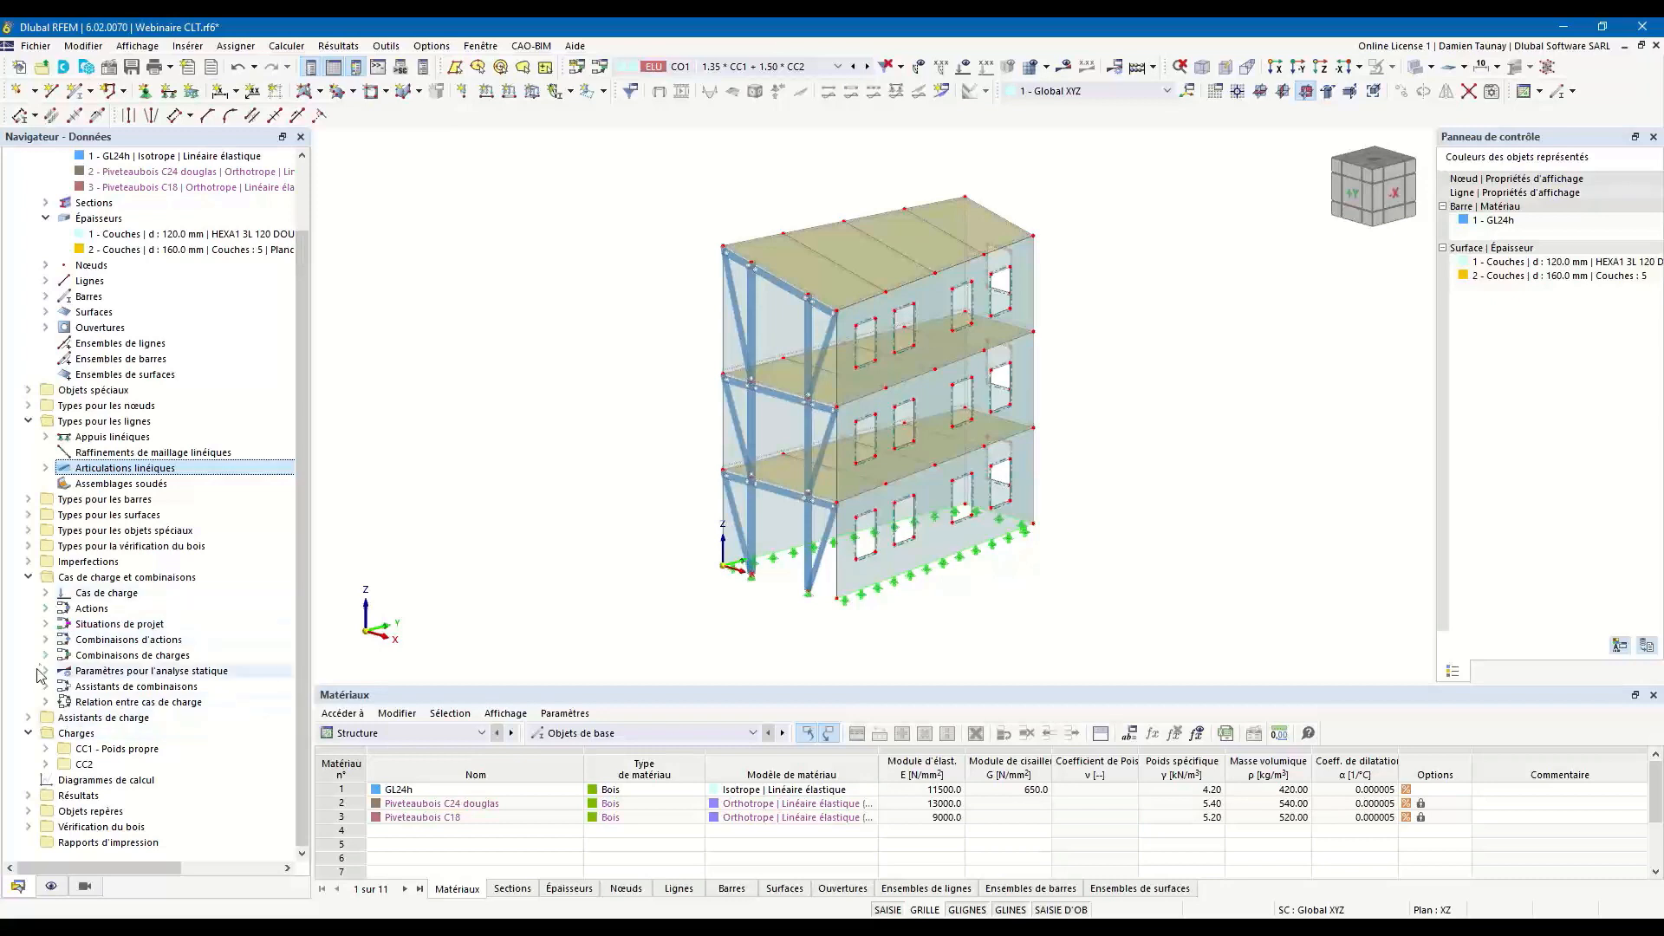
click(31, 718)
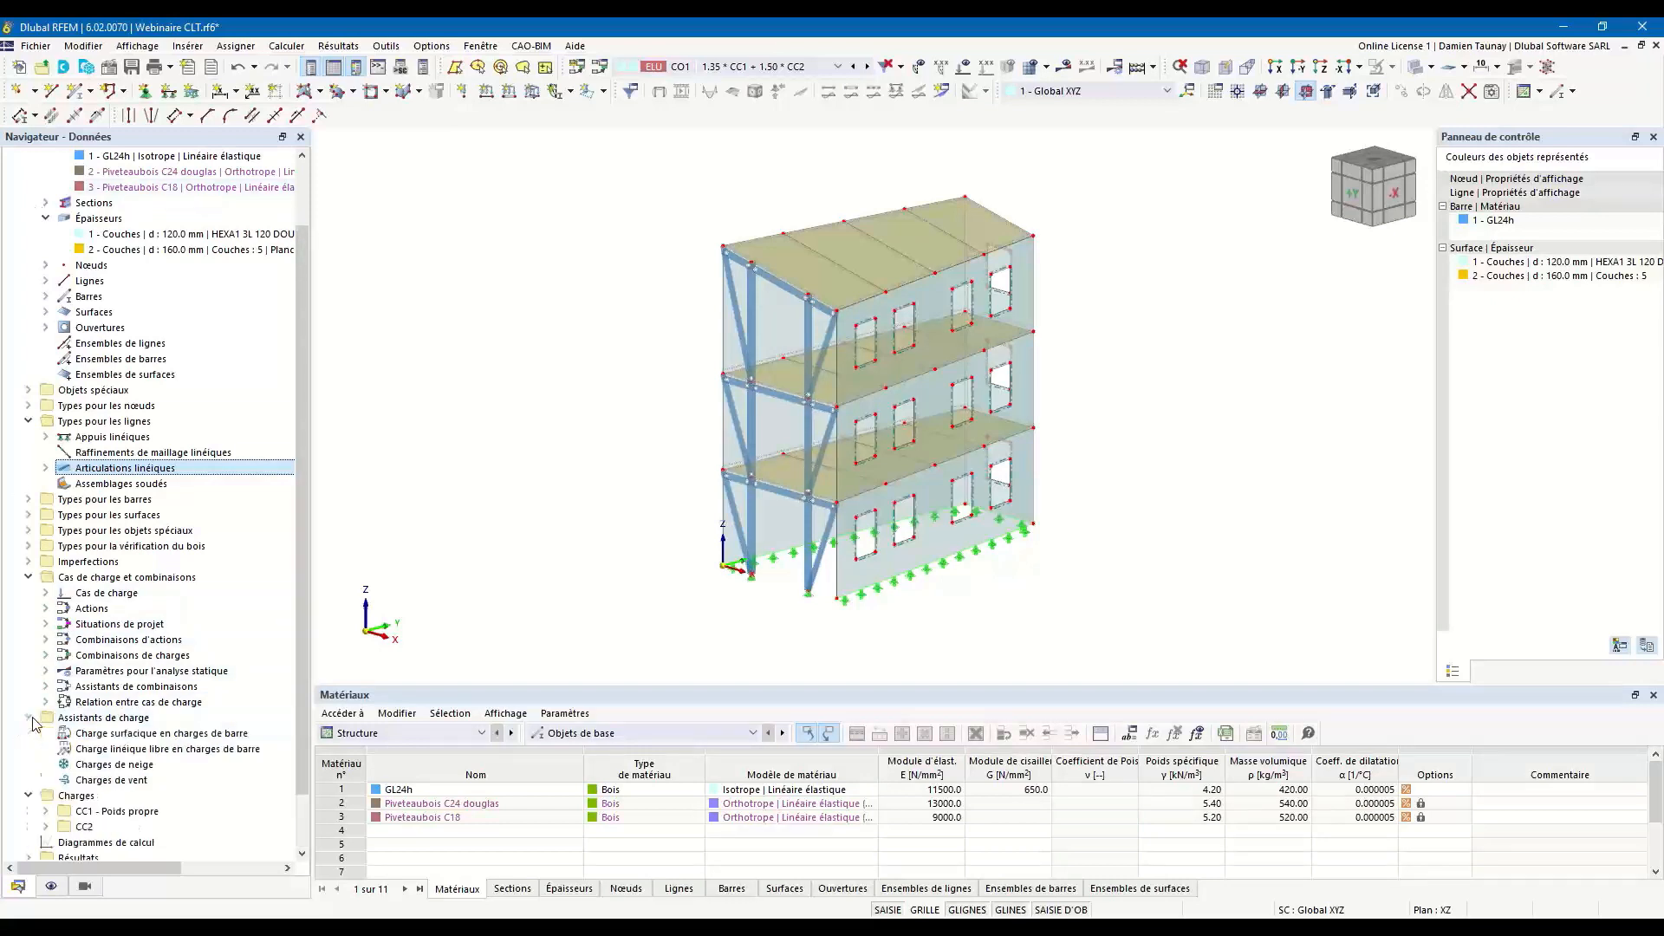
click(119, 766)
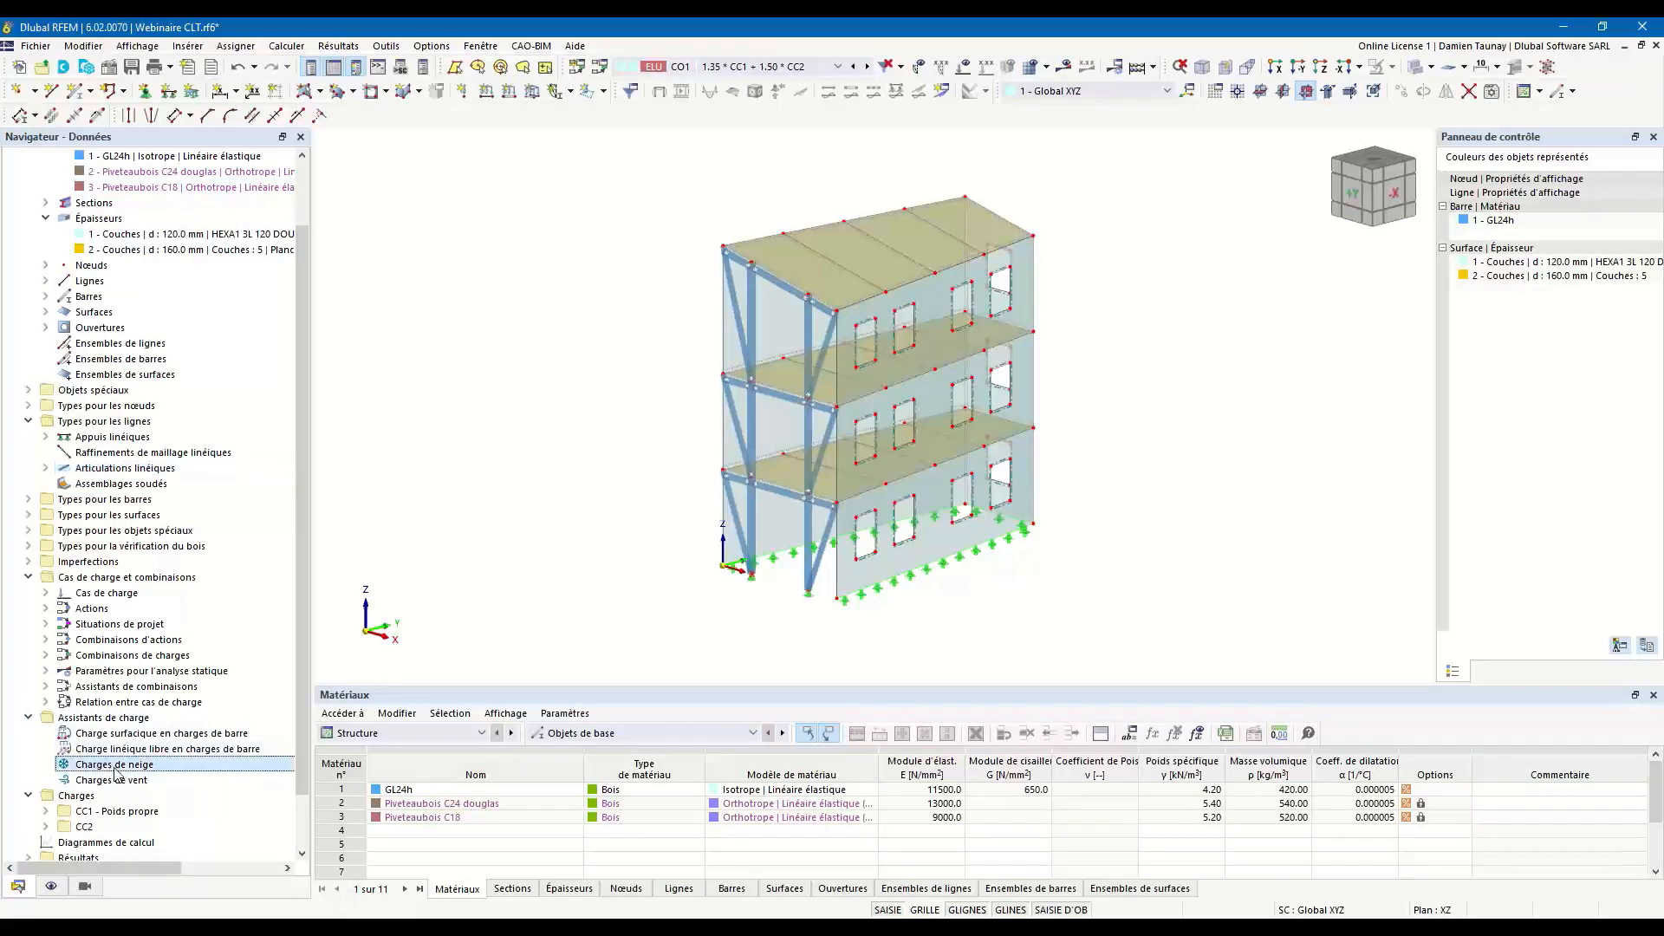
double_click(116, 766)
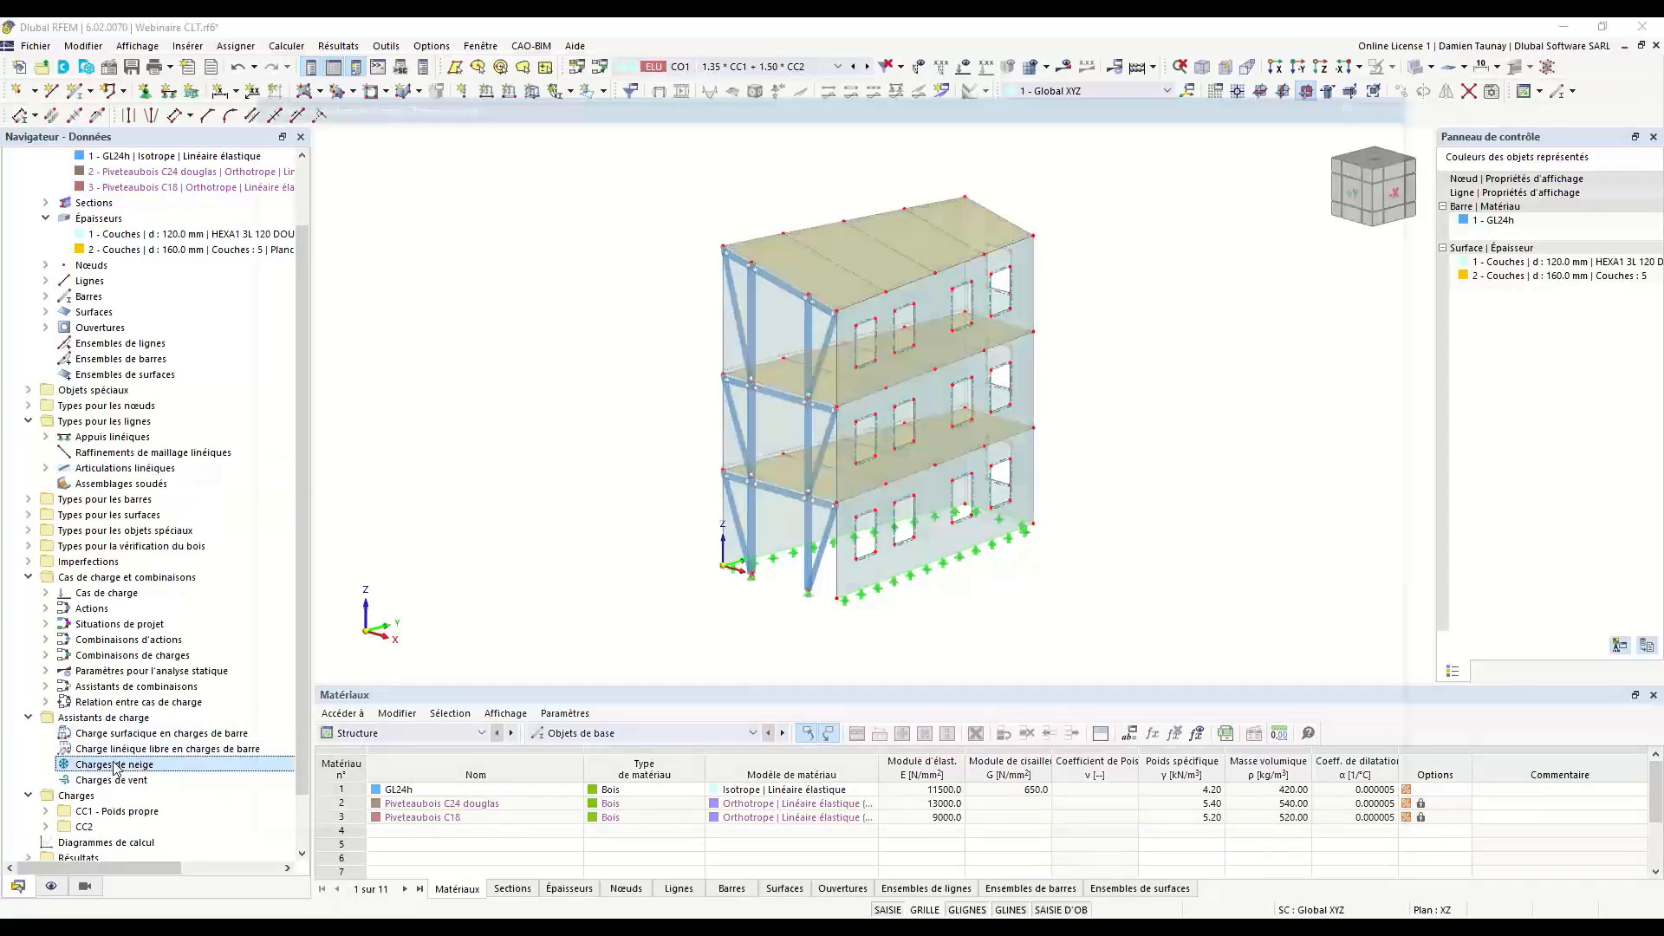
click(889, 228)
click(890, 229)
Define the snow-loaded roof by its four corner nodes 119, 88, 89 and 90 on the building's top.
click(1016, 277)
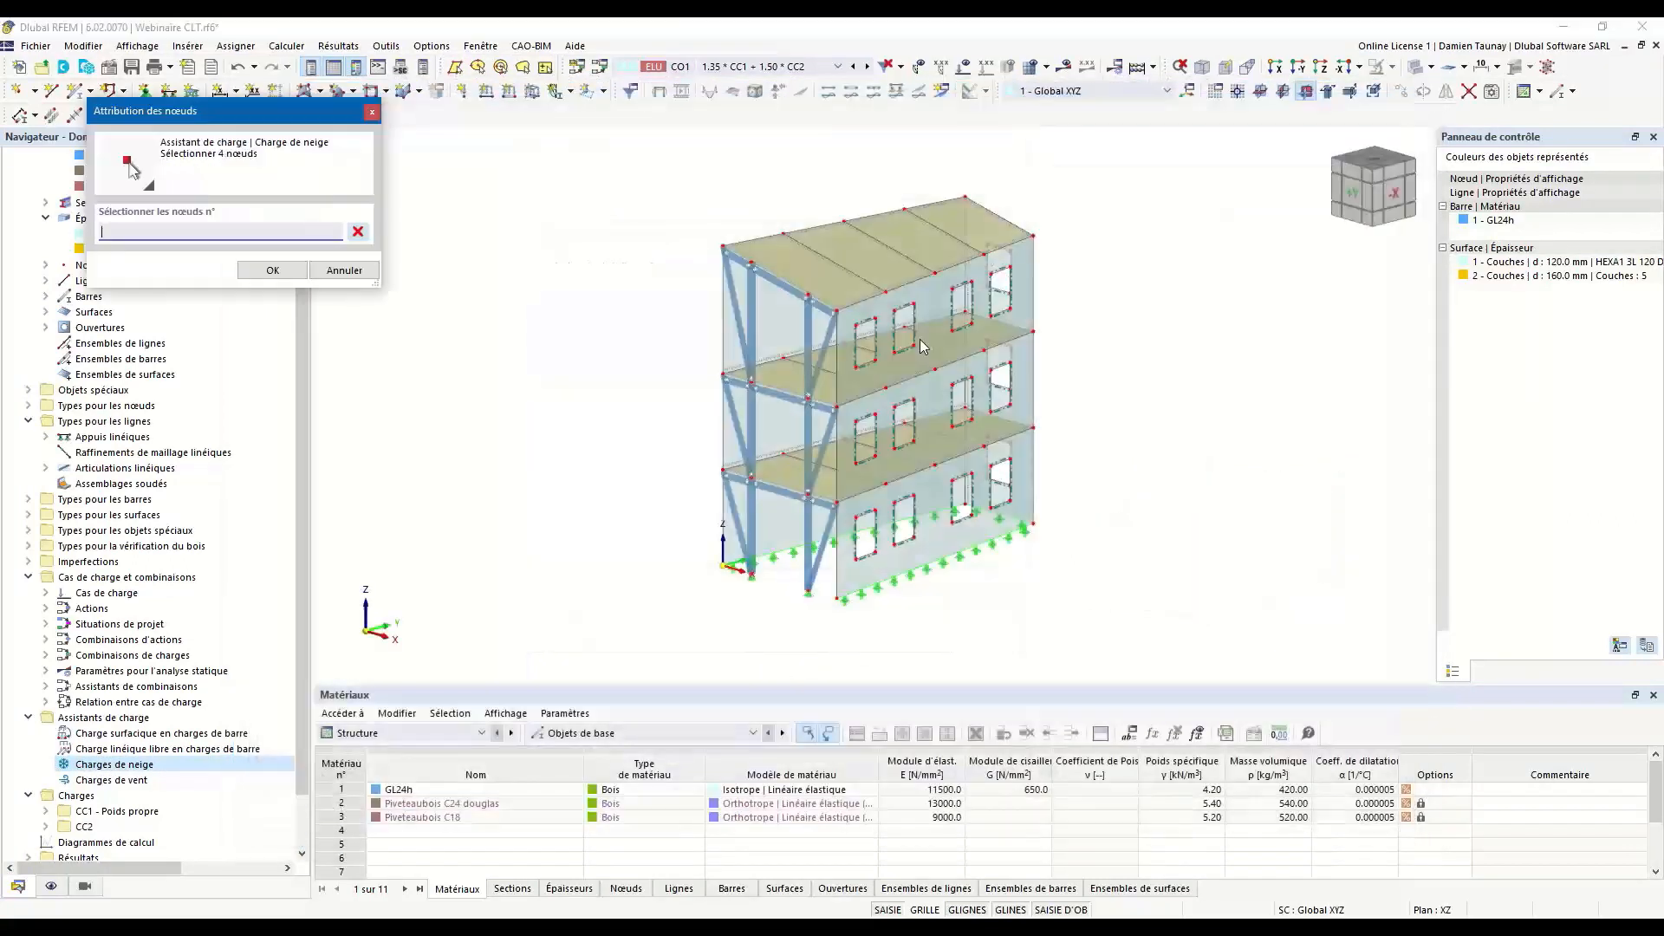
click(723, 247)
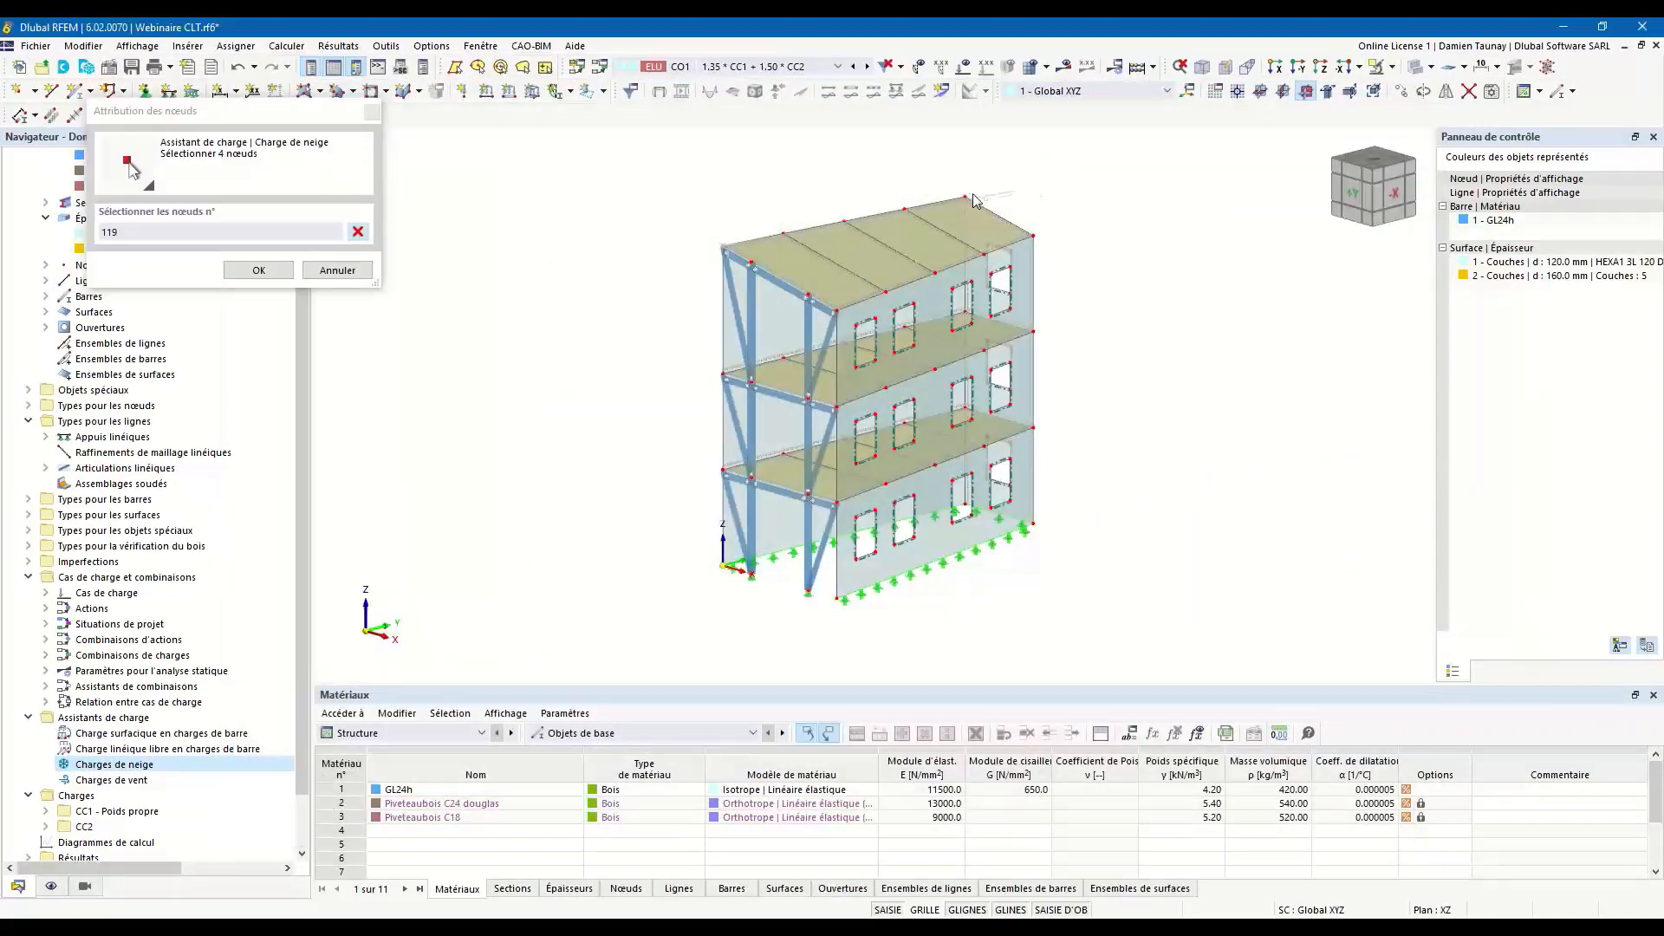
click(964, 198)
click(1030, 234)
click(835, 312)
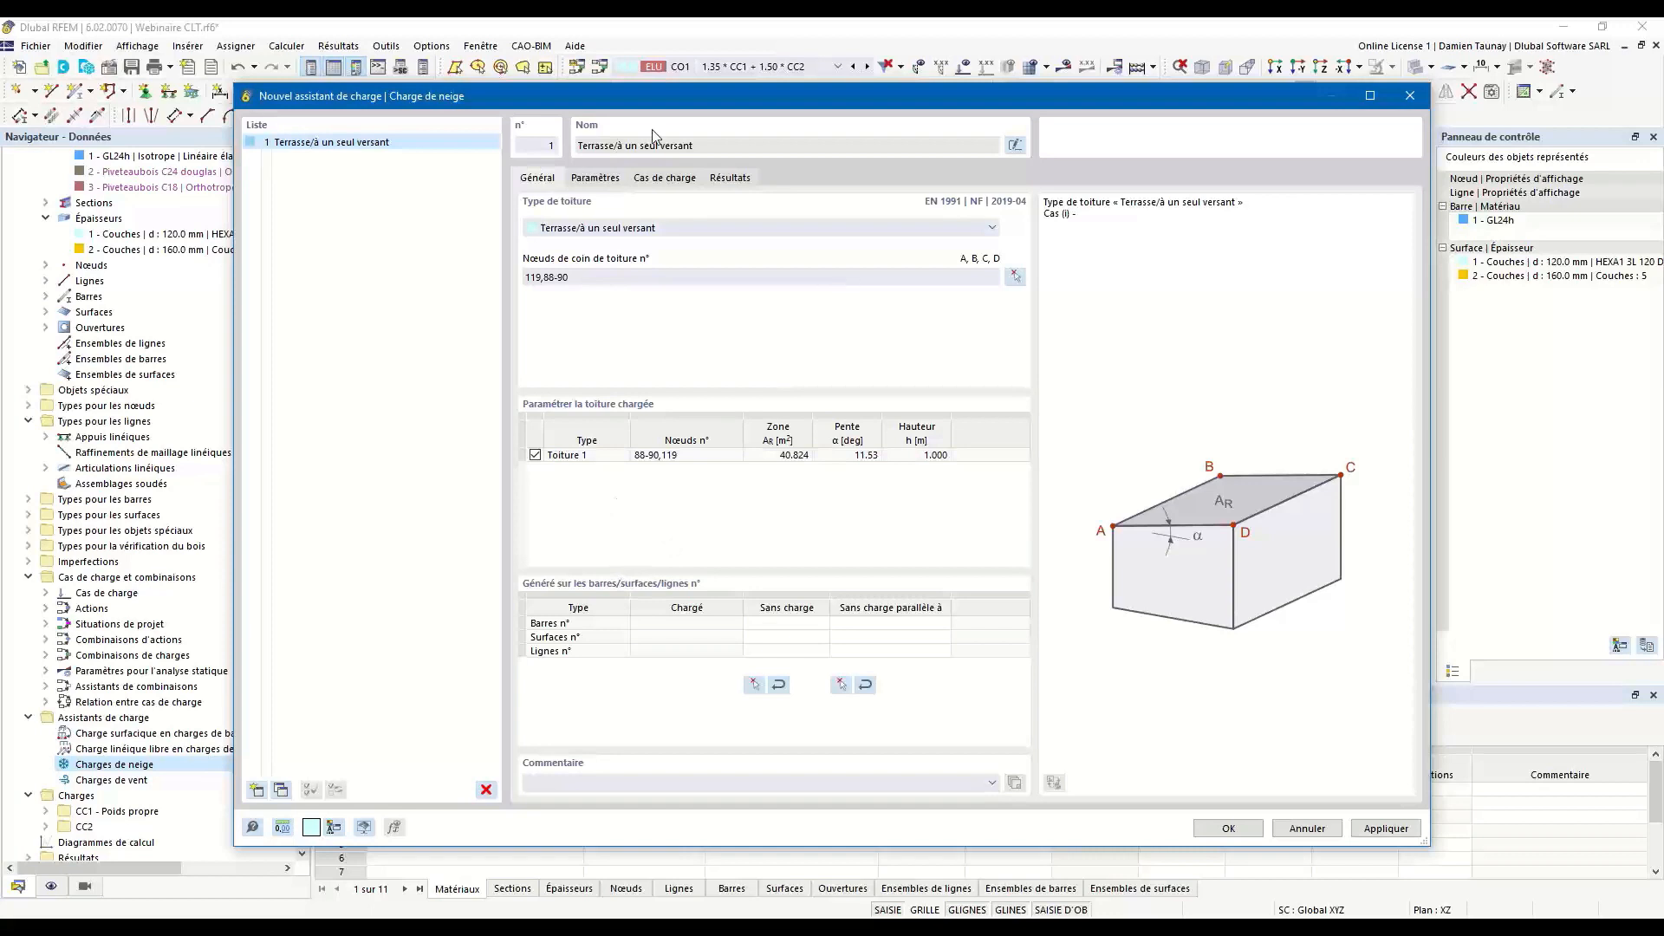
Examine the snow load's location and load parameters and the available definition types.
click(595, 178)
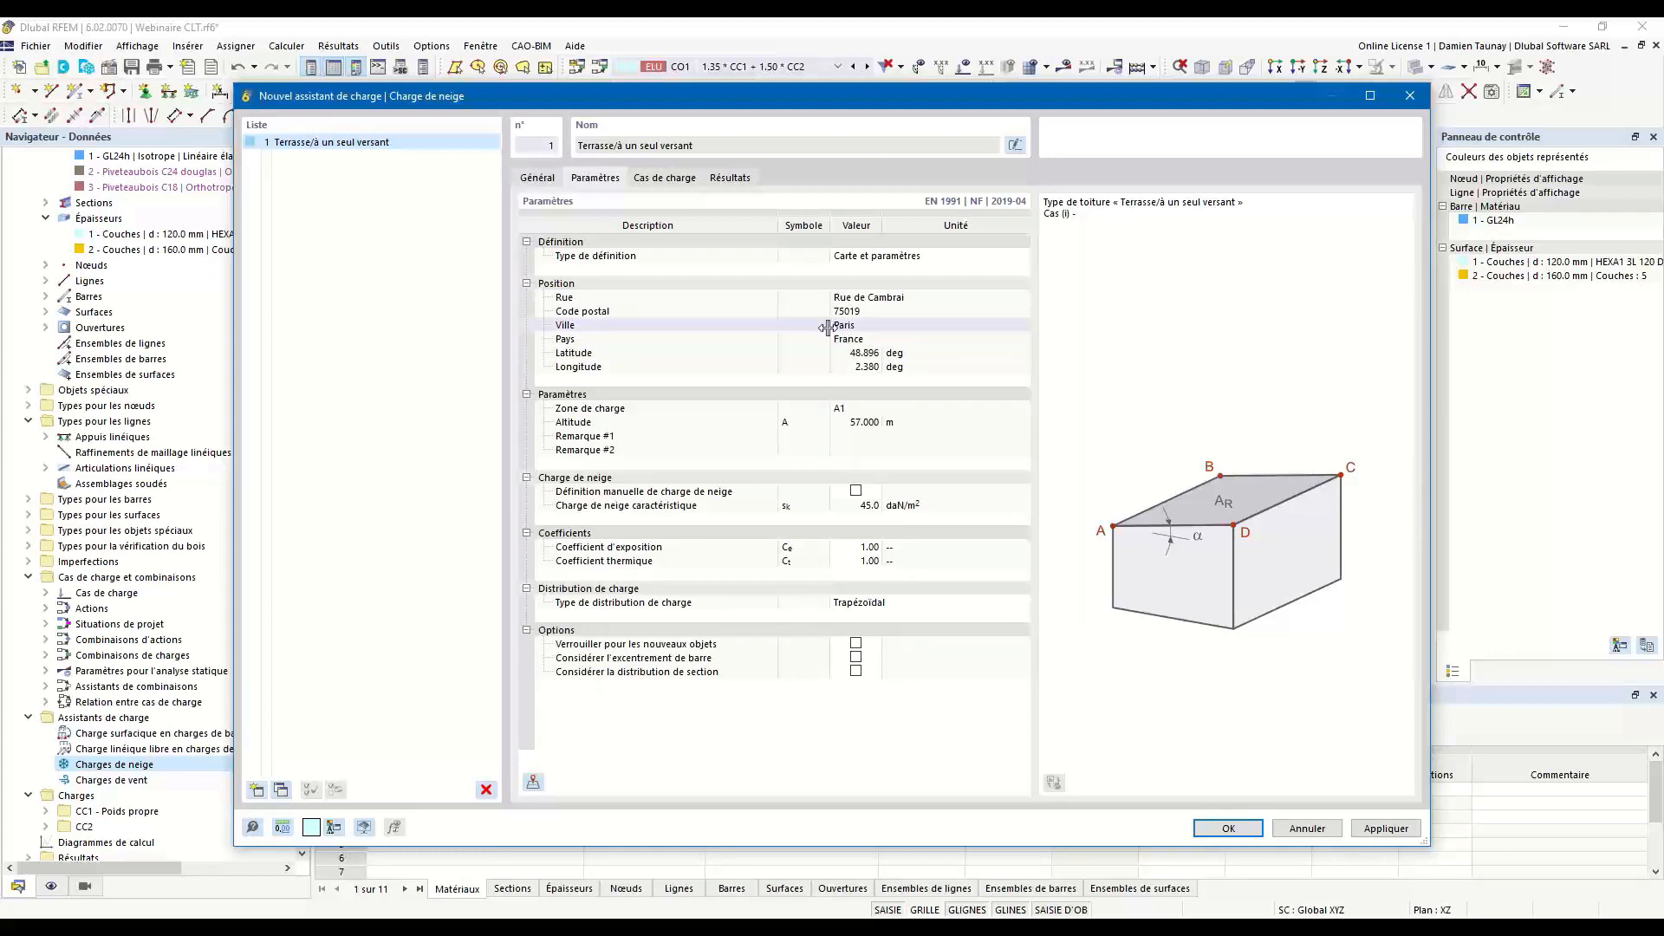
click(960, 259)
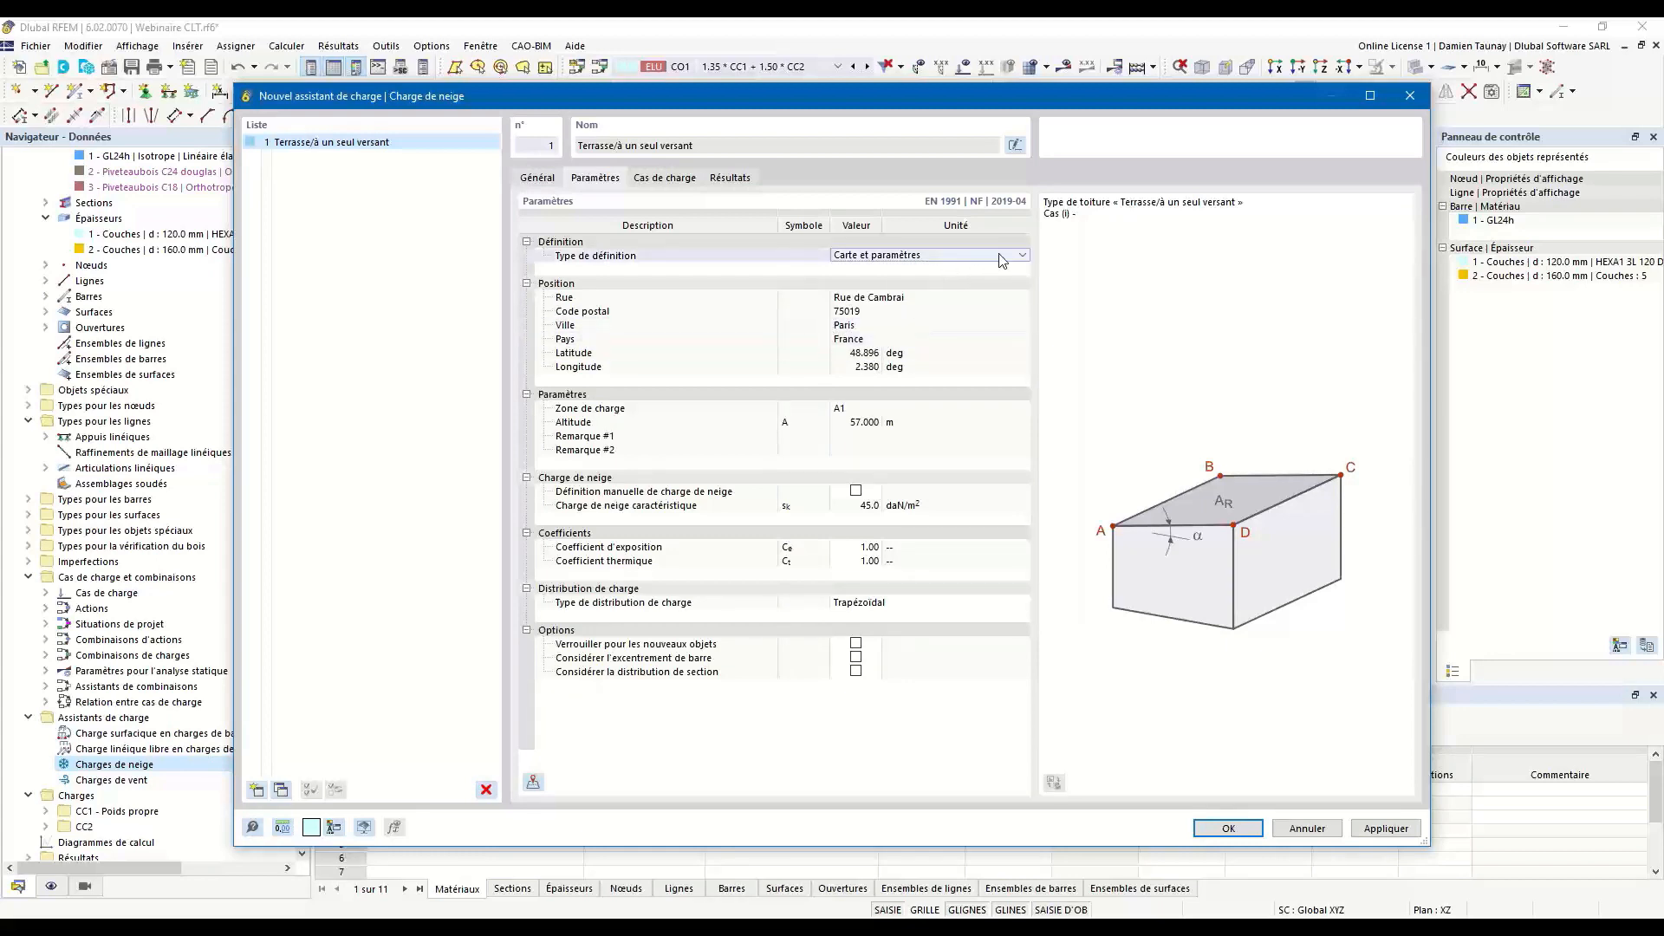
click(1024, 255)
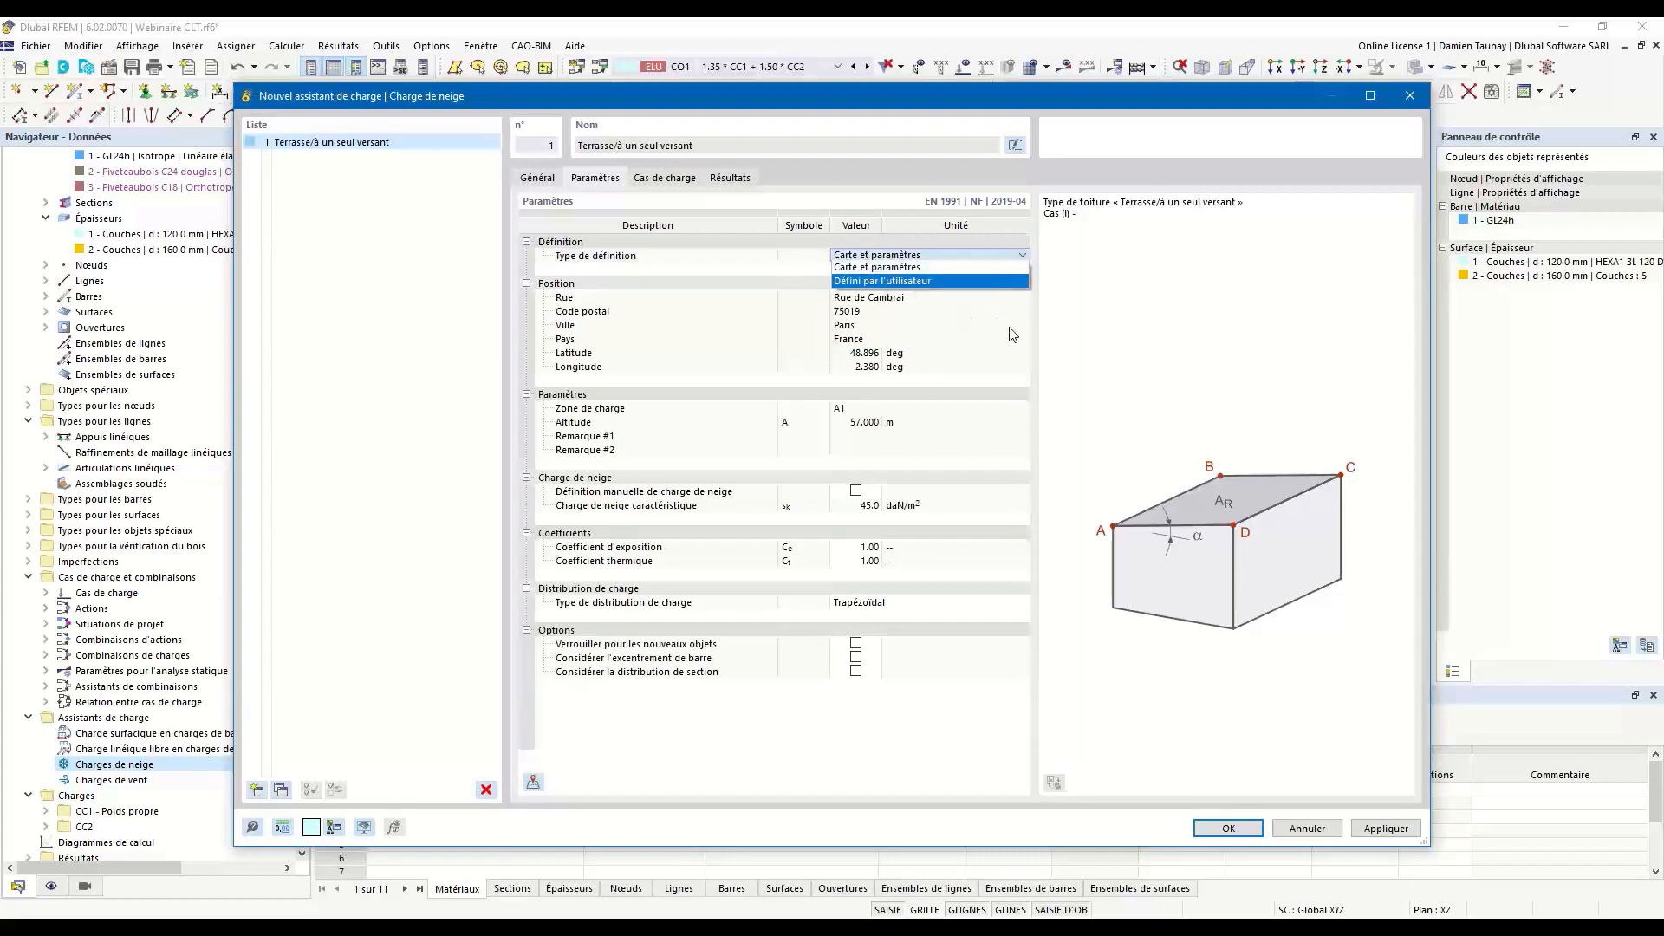
click(1105, 341)
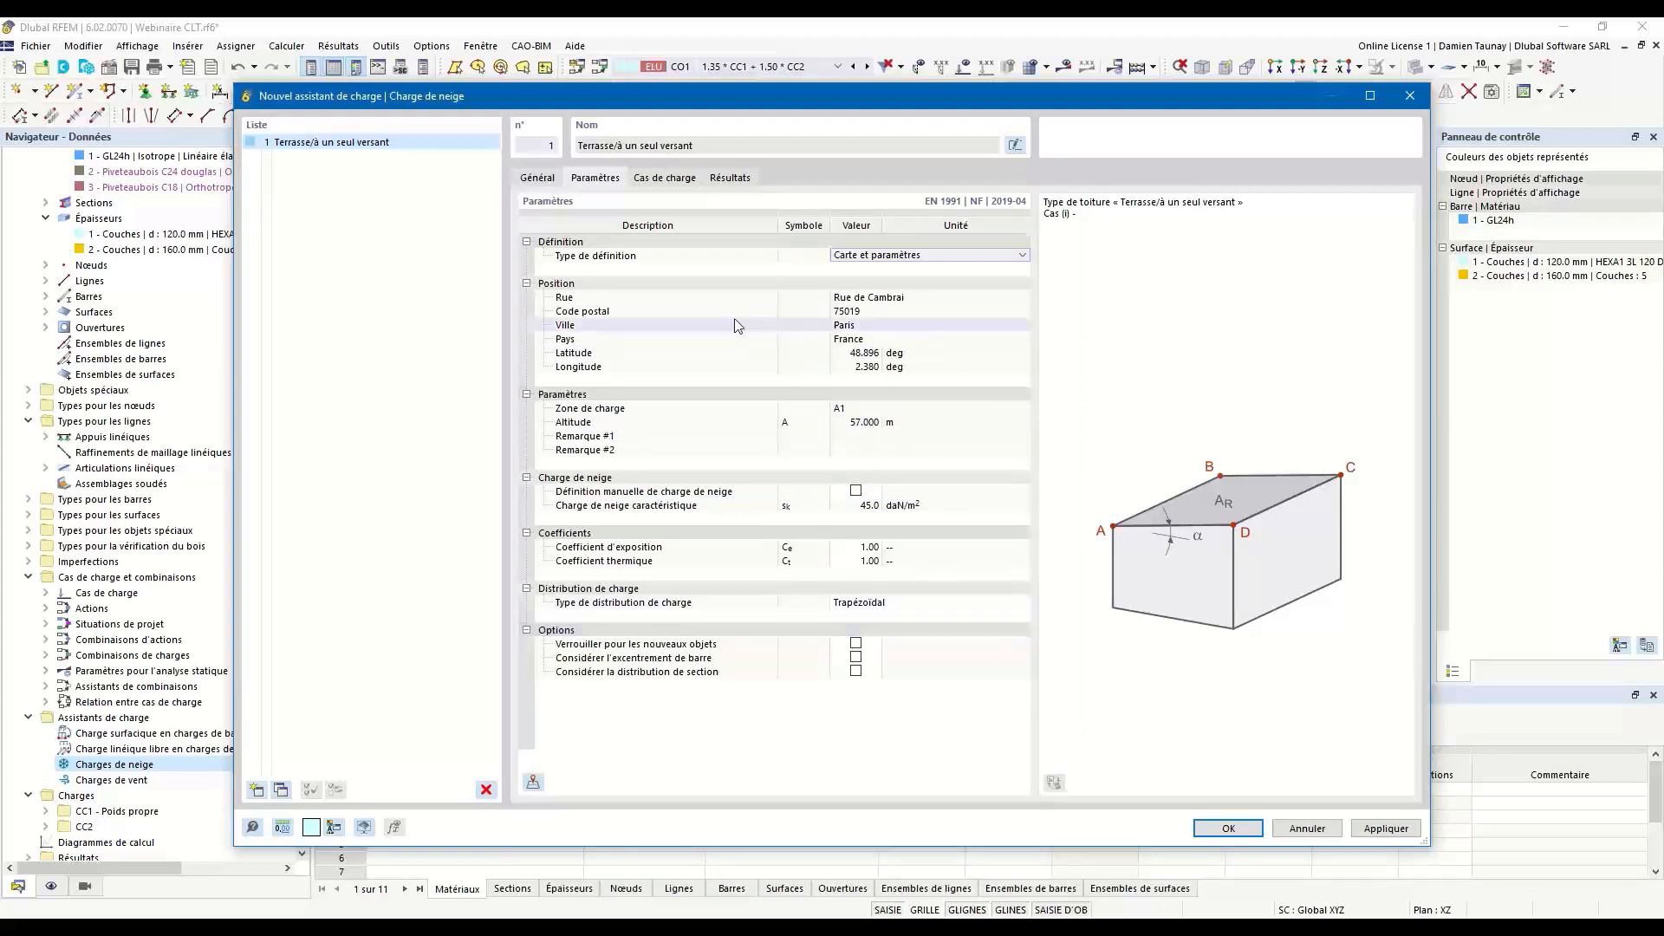
Generate the snow load case for Cas (i), accept the snow load wizard and display the snow load on the roof.
click(664, 179)
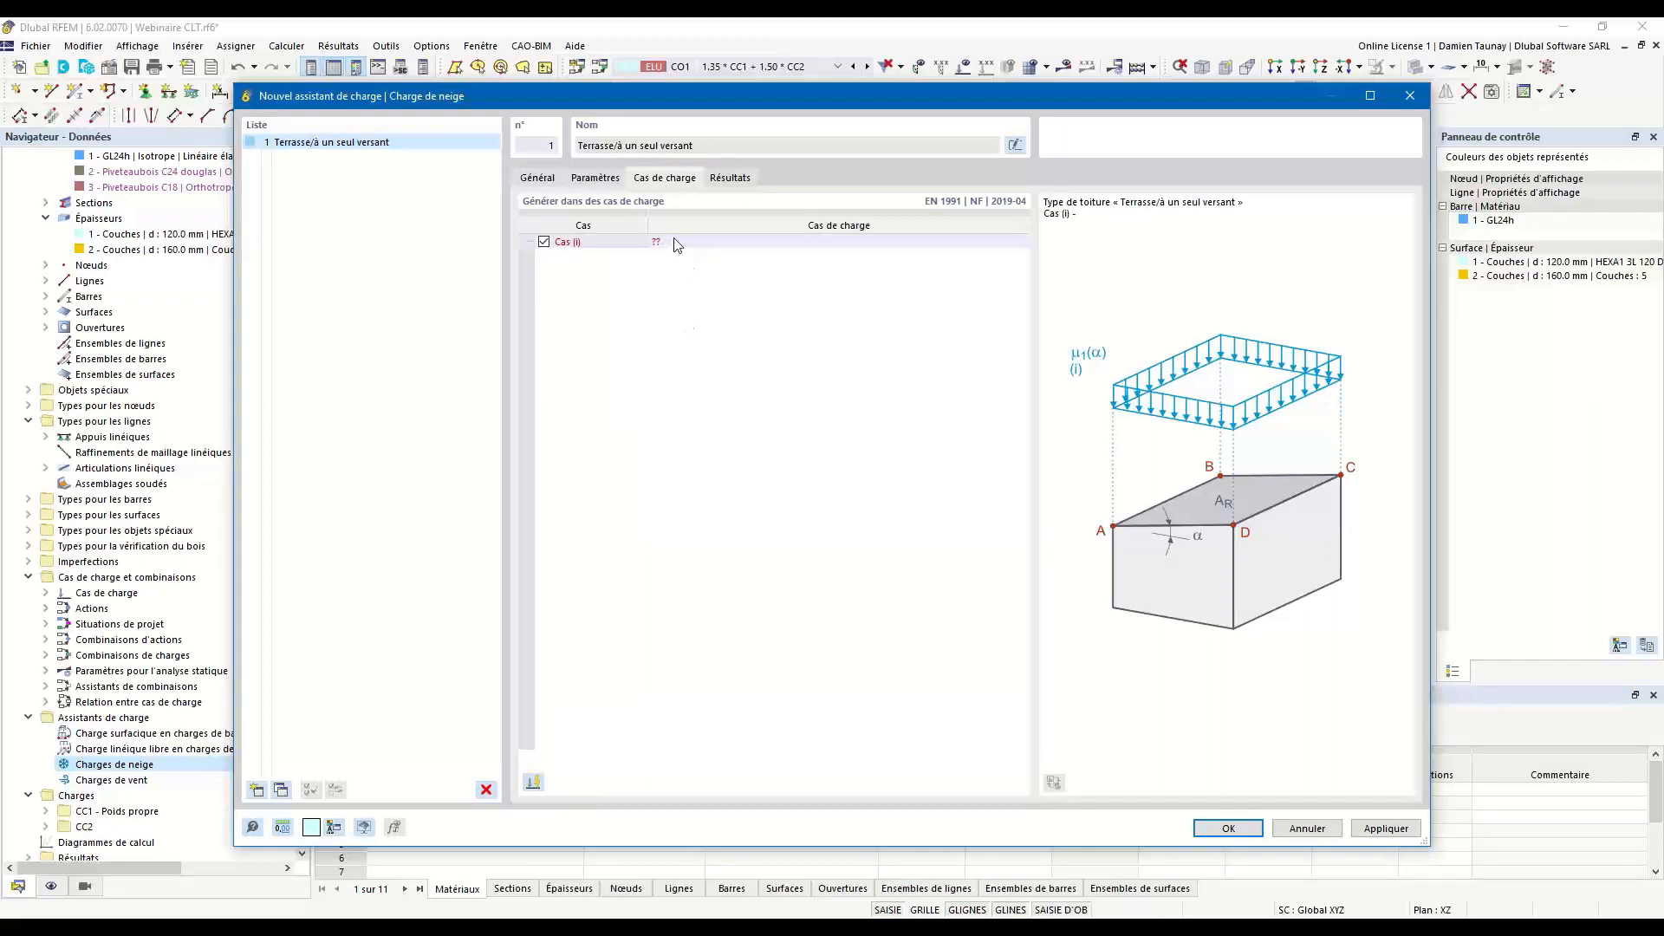
click(533, 784)
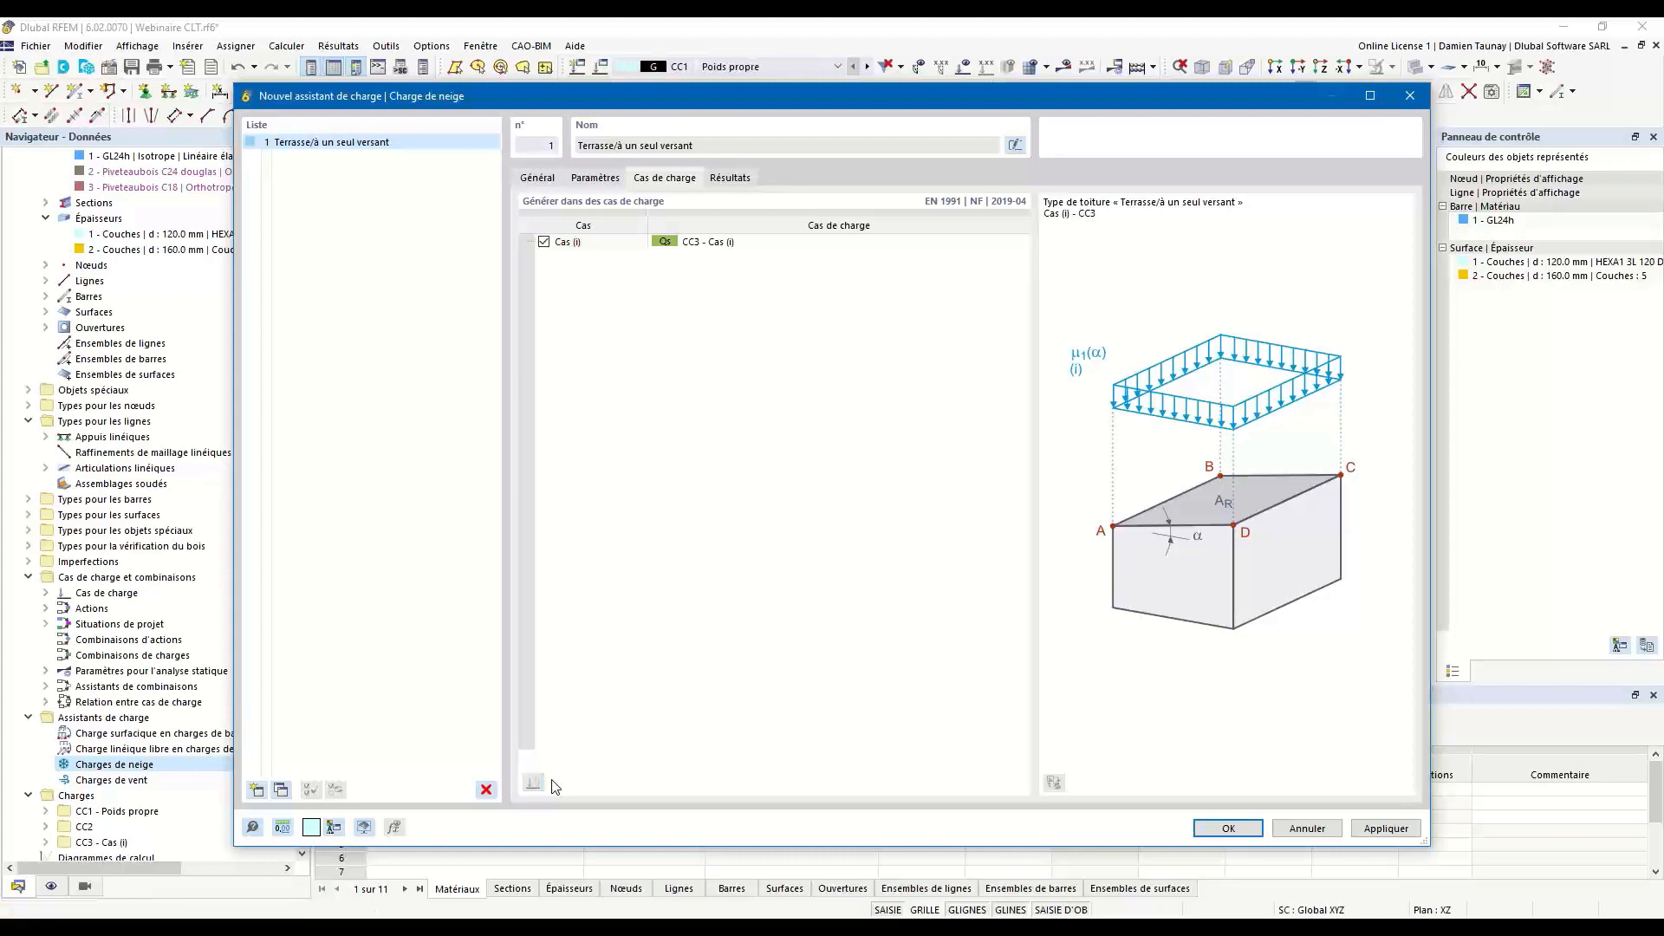
click(1227, 828)
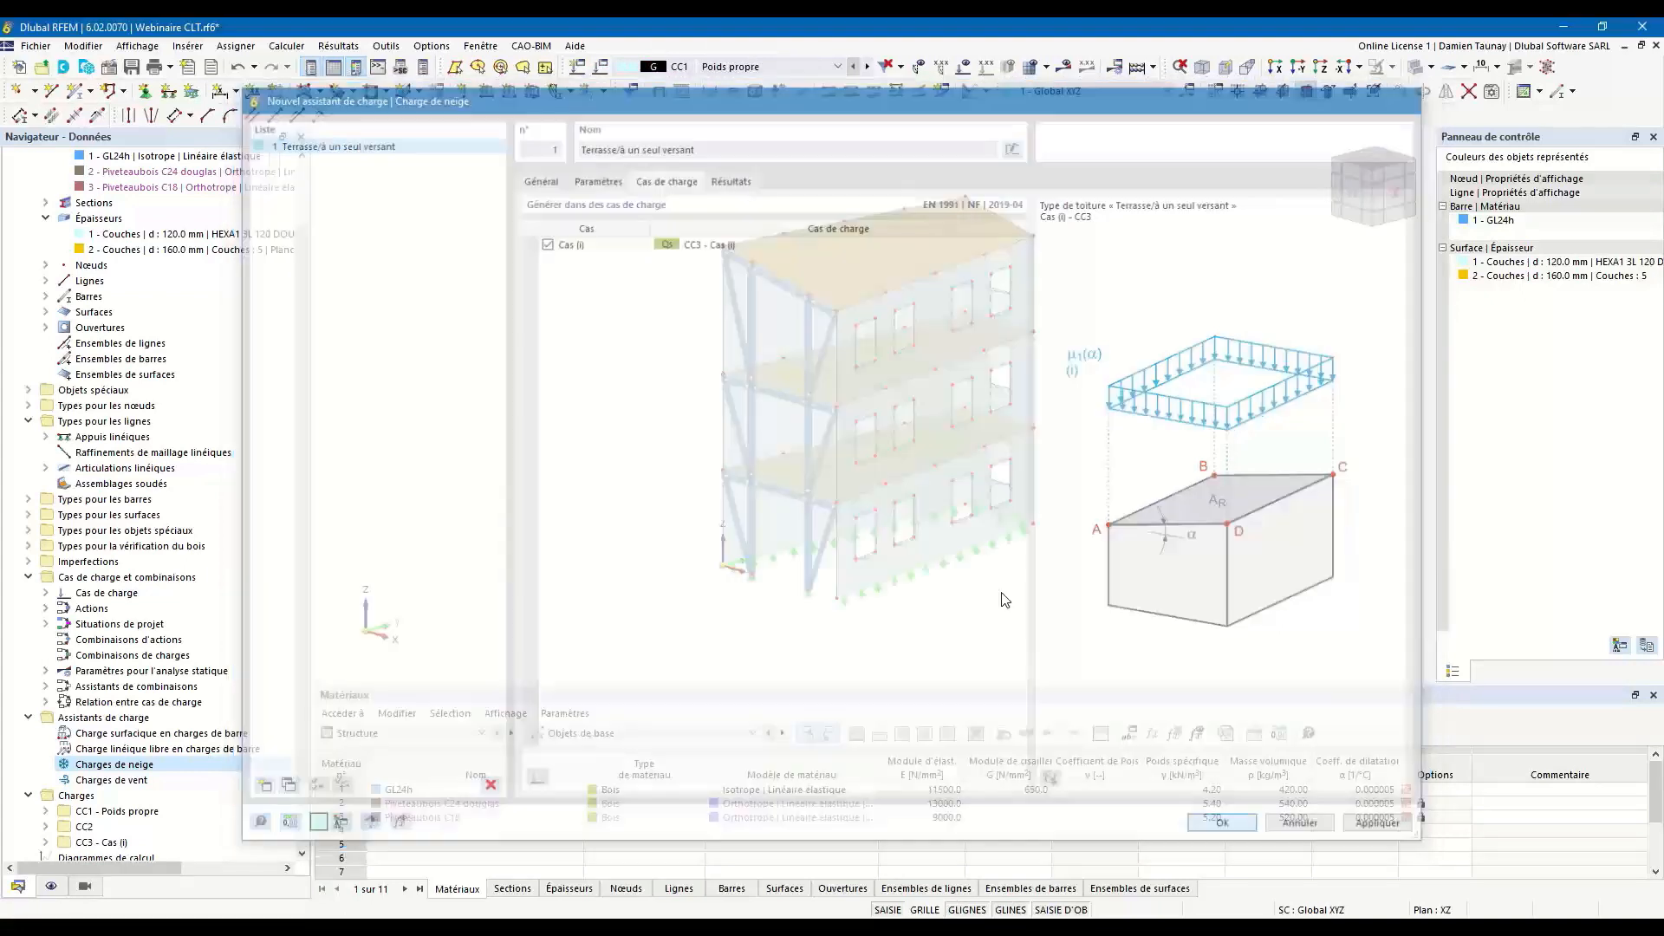
click(866, 66)
click(866, 67)
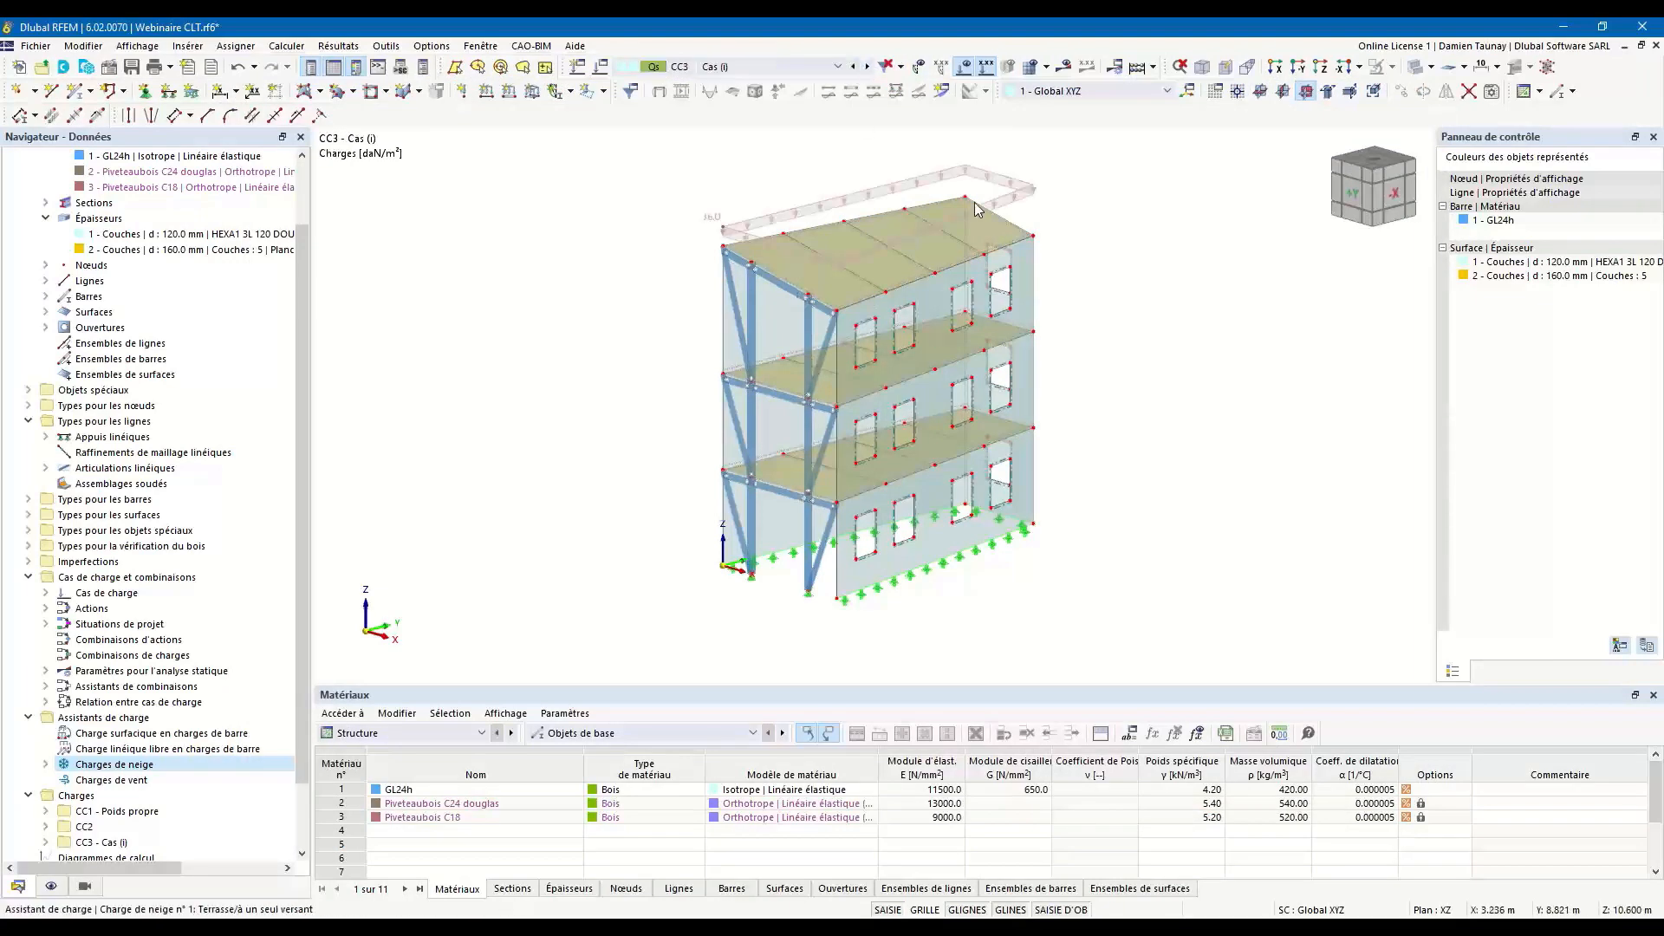
click(853, 67)
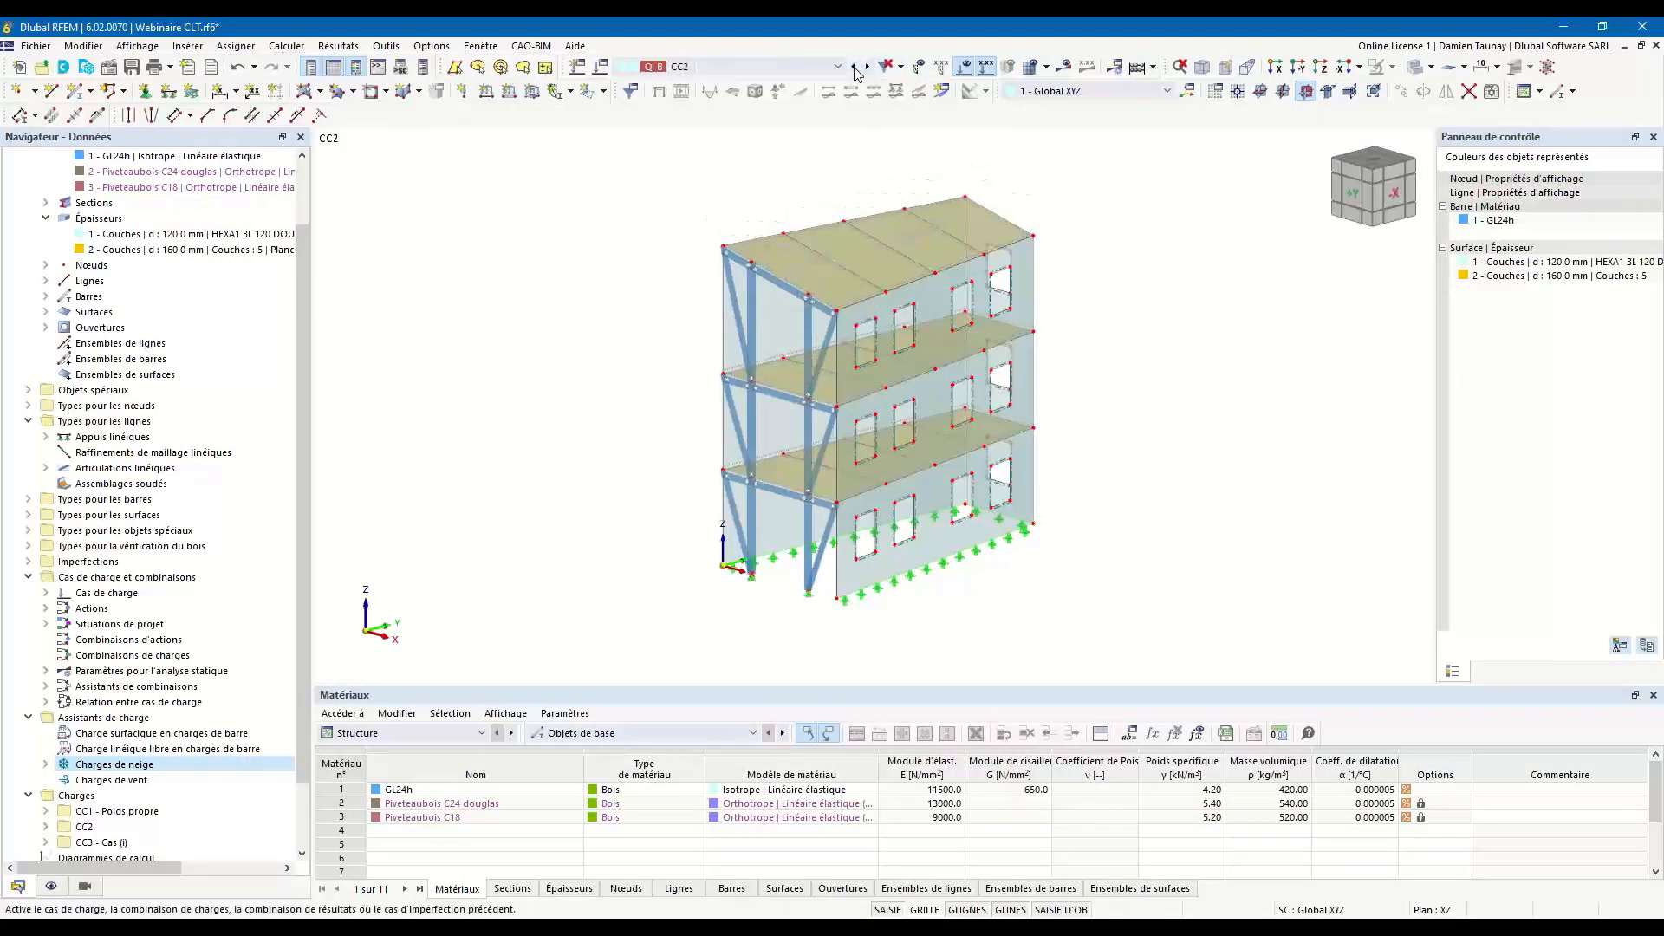
Create a wind load wizard of type Voiles verticaux avec toiture terrasse/à un seul versant and assign base corner nodes 1 to 4.
click(98, 782)
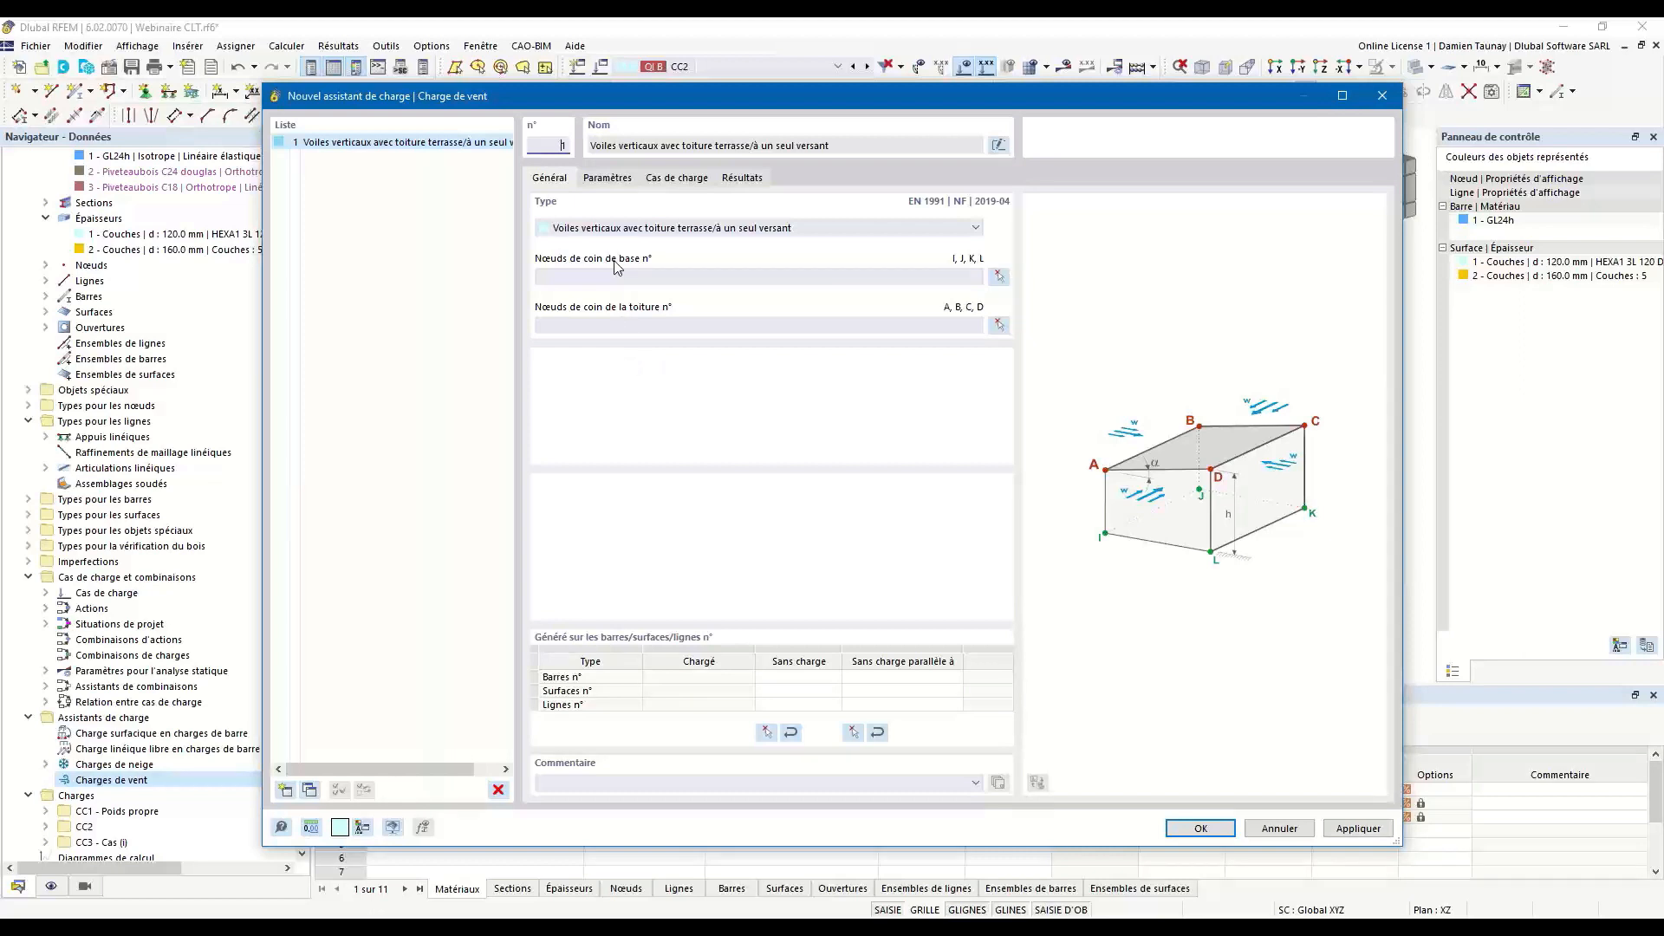
click(638, 229)
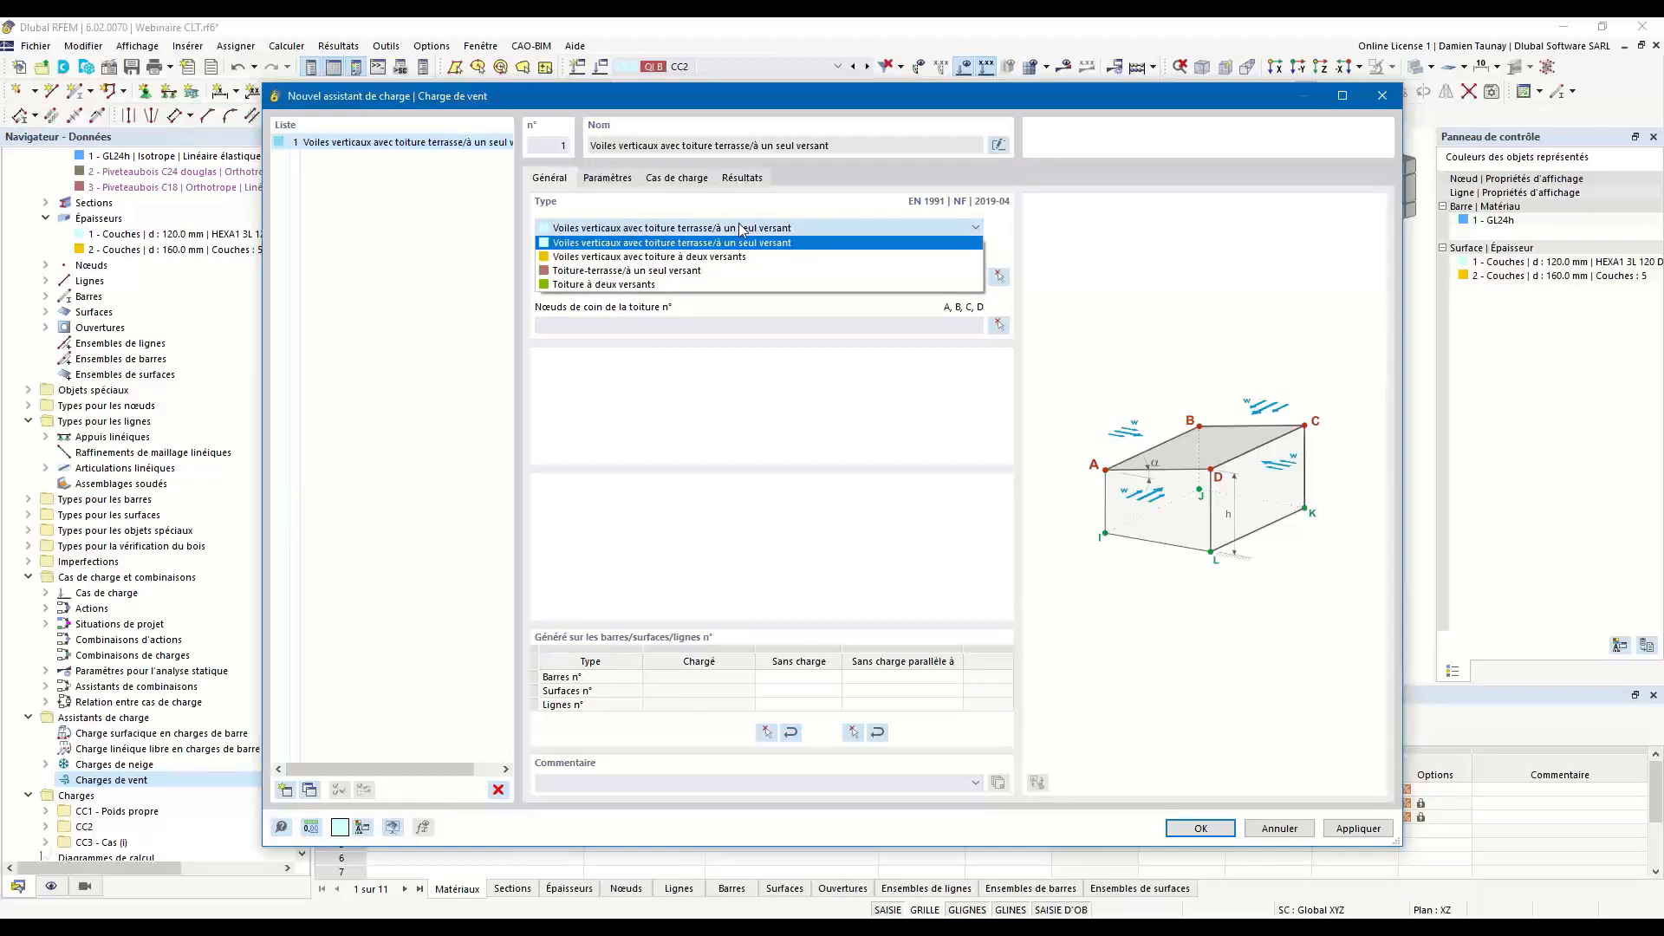
click(1069, 269)
click(999, 276)
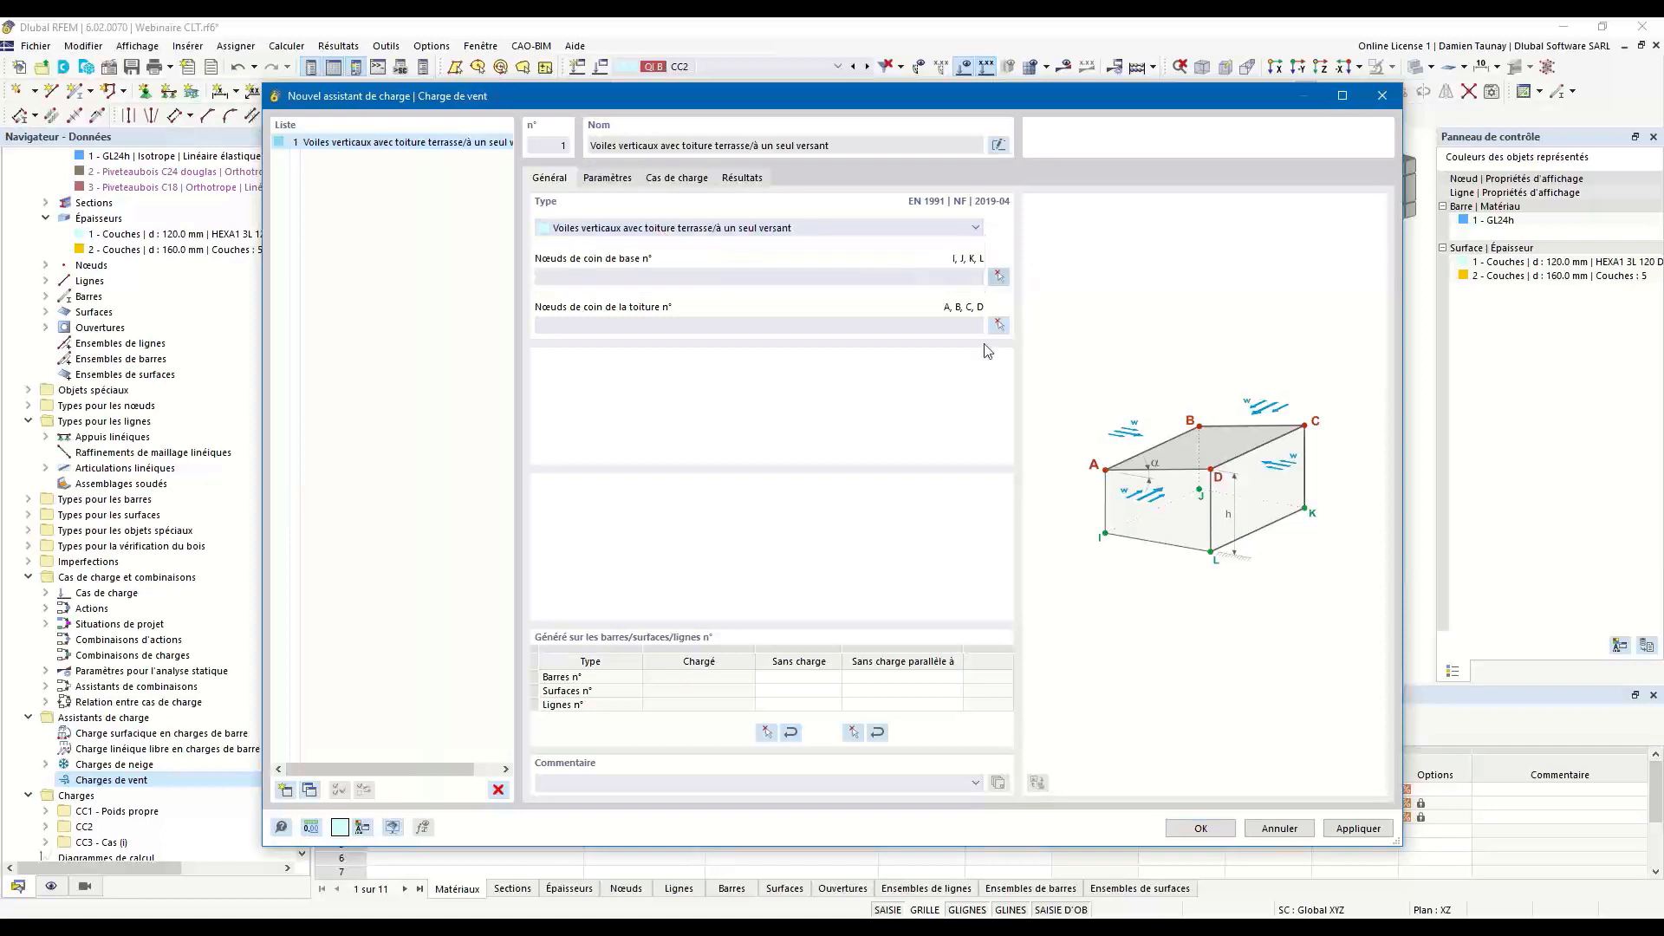
click(724, 566)
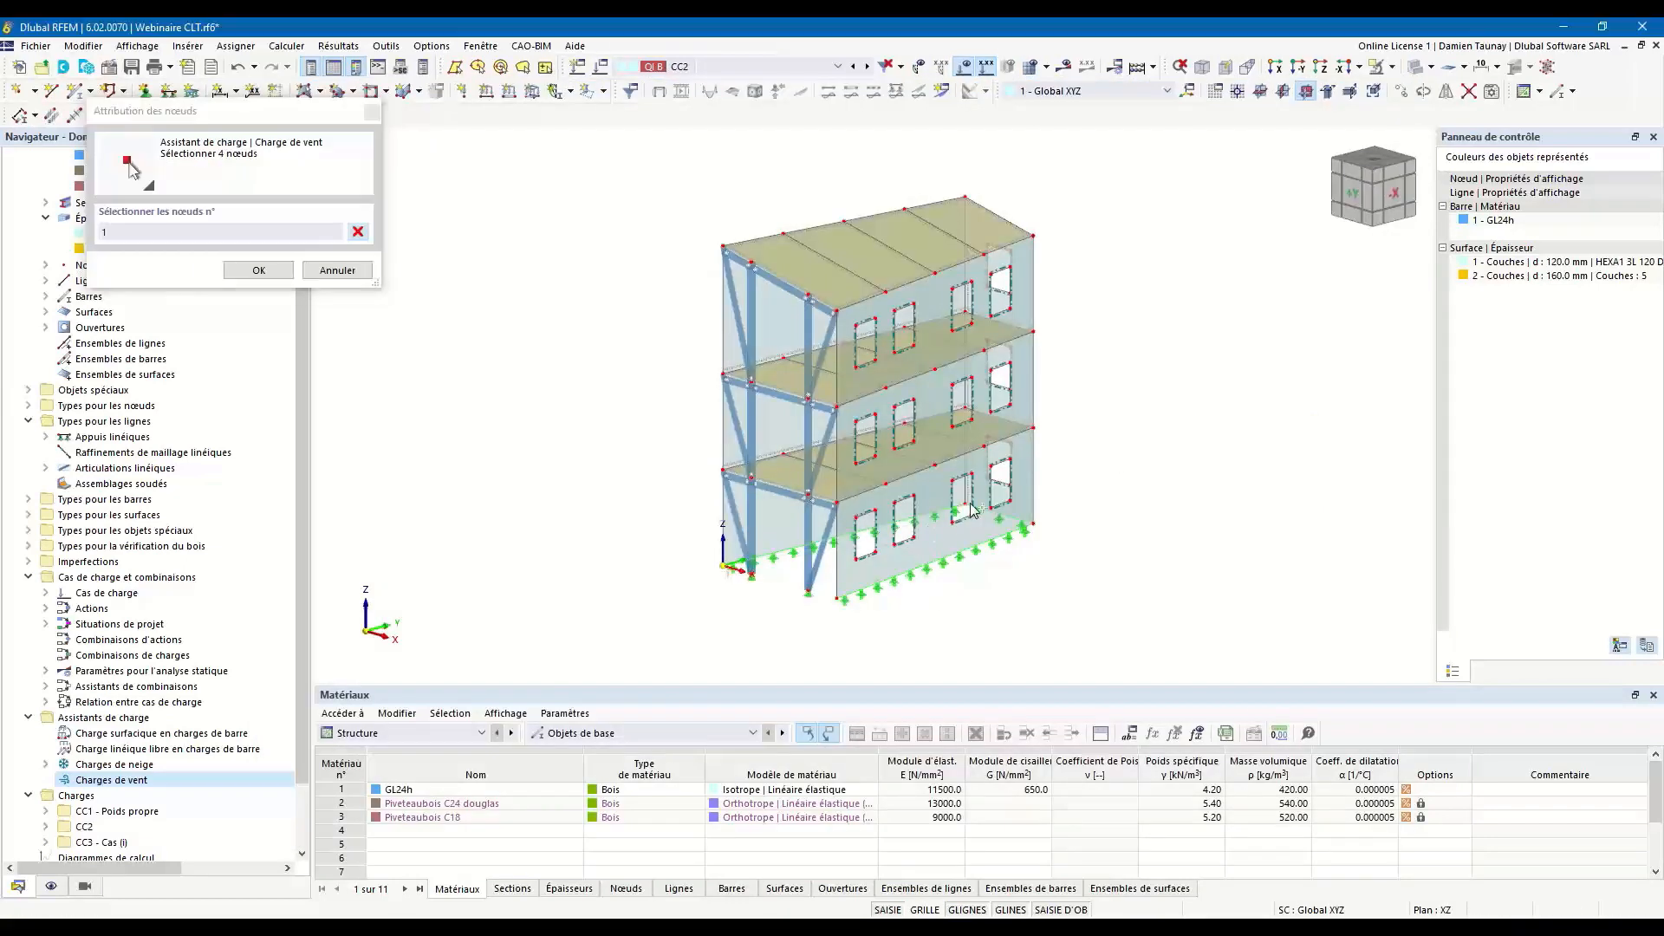
click(967, 505)
click(1034, 523)
click(839, 598)
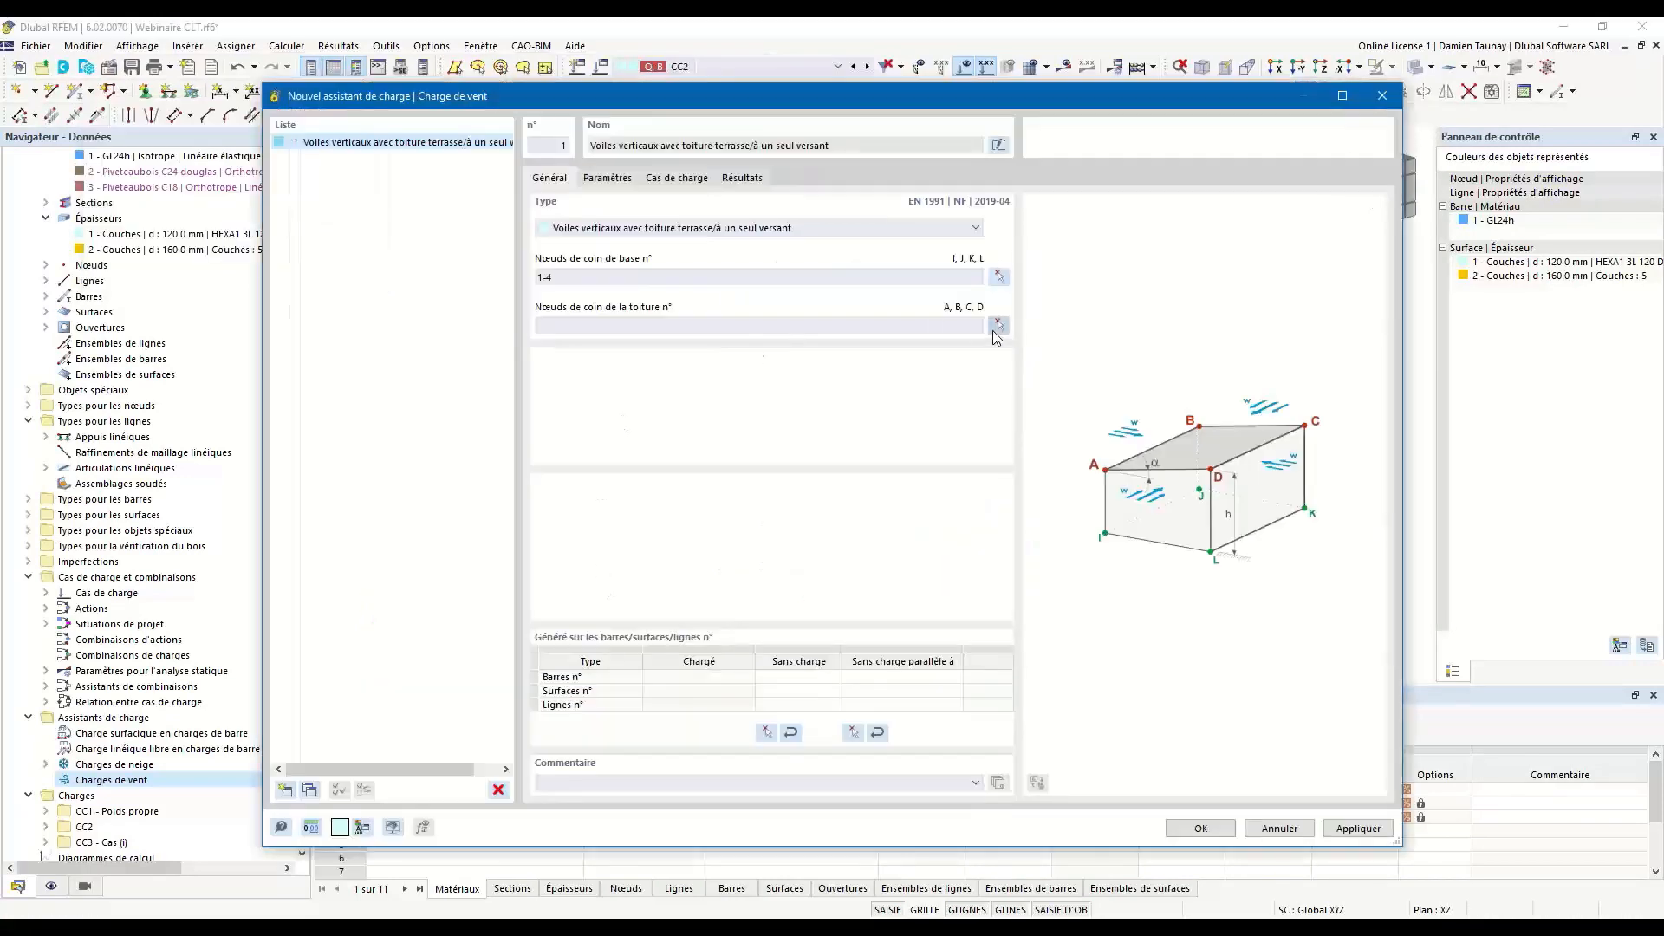
Define the wind wizard's roof corners with nodes 119, 88, 89 and 90 on the building's top.
click(998, 325)
click(964, 200)
click(965, 199)
click(1034, 236)
click(836, 310)
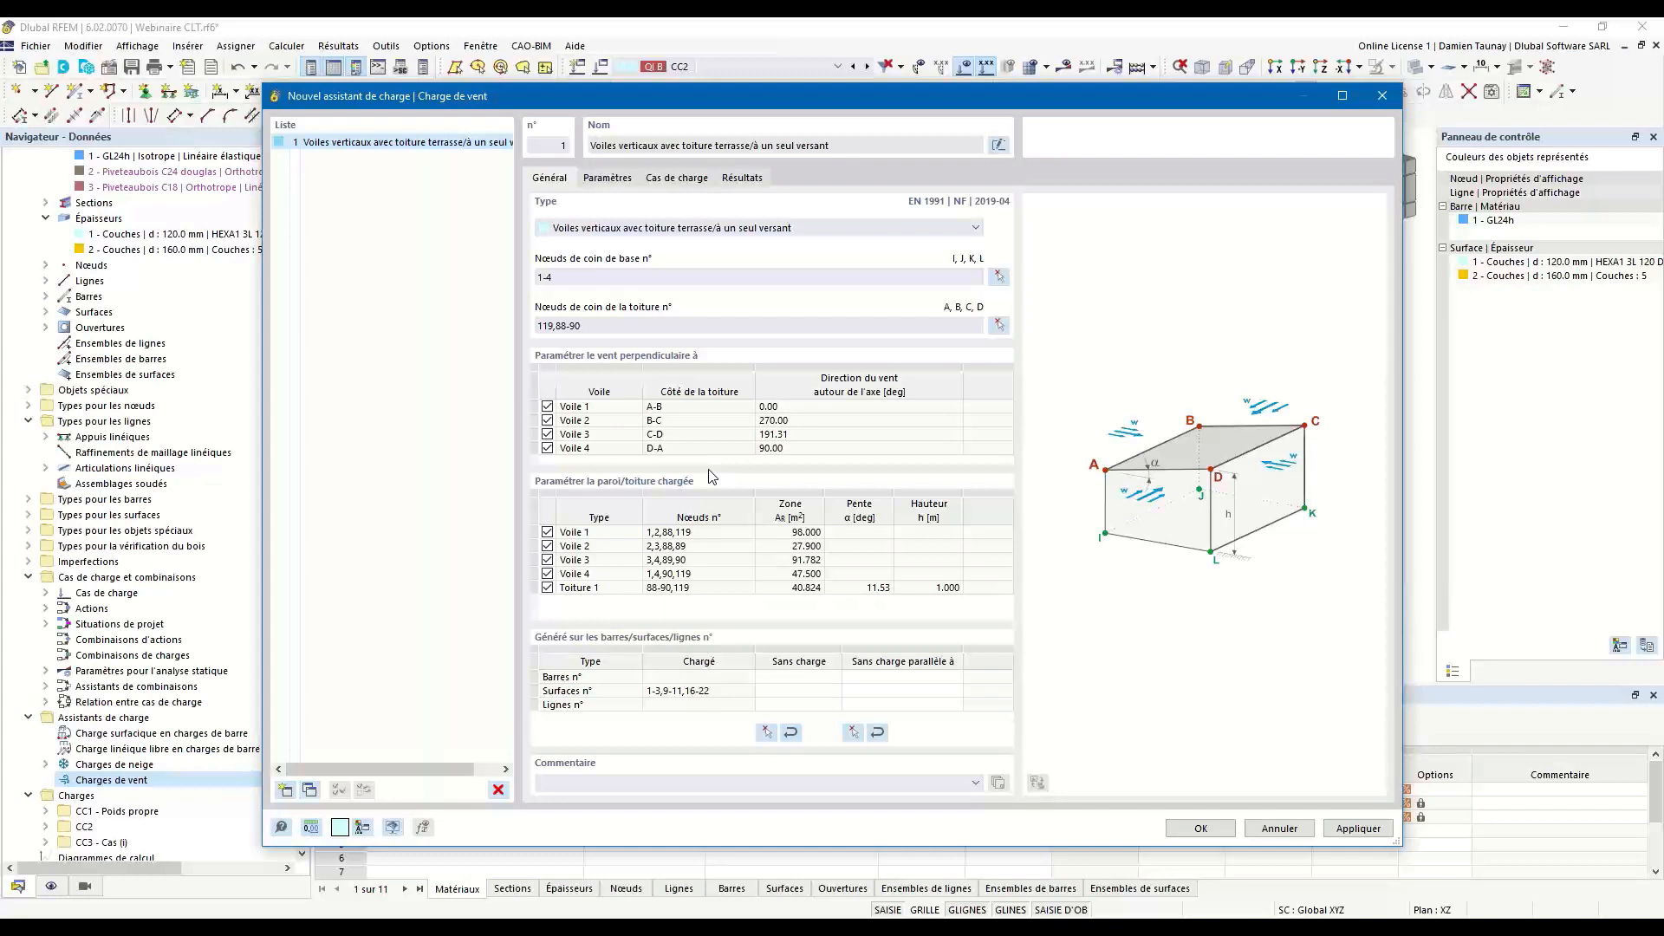
Keep only the wind directions perpendicular to Voile 2 and Voile 3, and exclude Voile 1 and Voile 4 from the loaded walls.
click(547, 406)
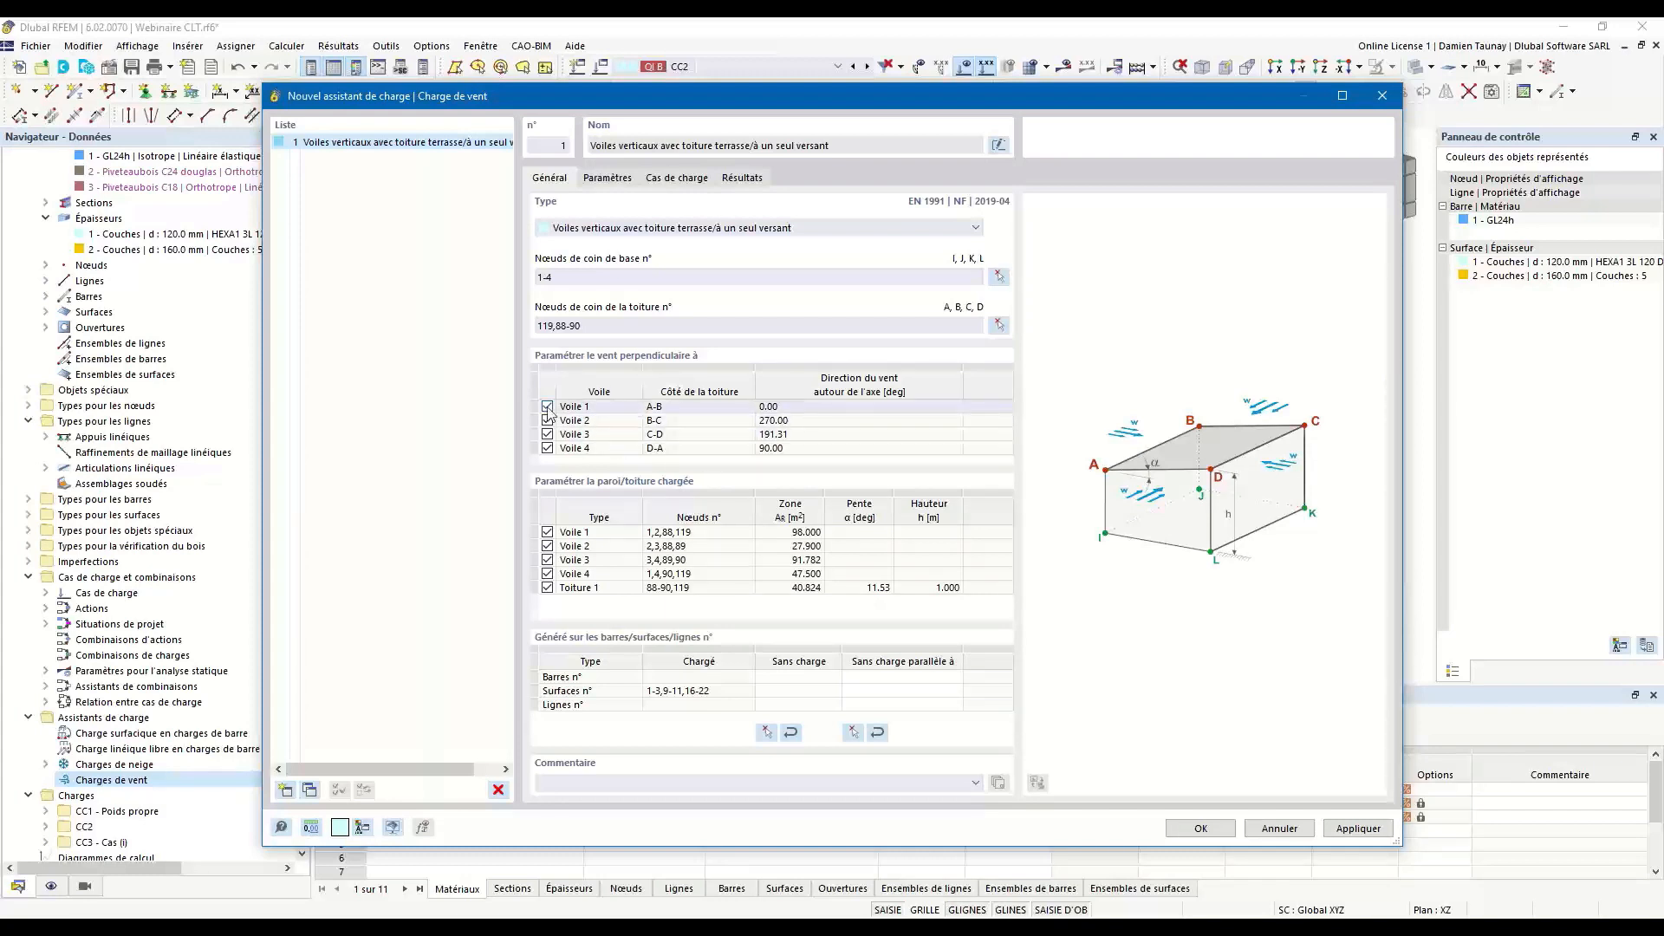
click(548, 448)
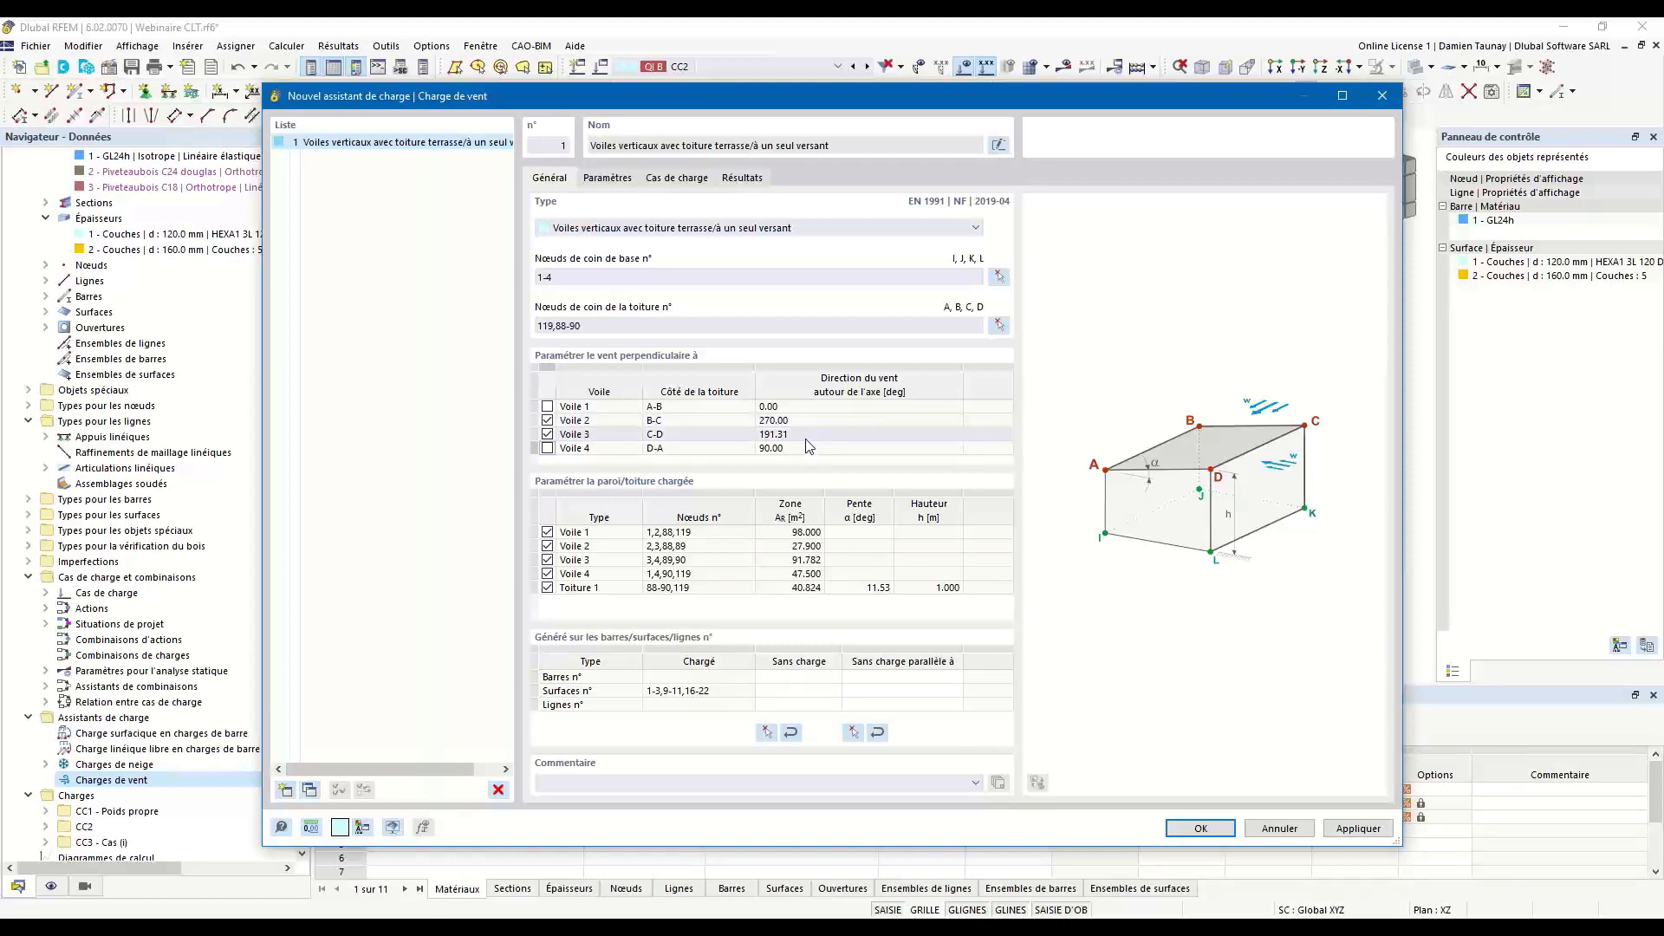
drag(619, 97, 762, 476)
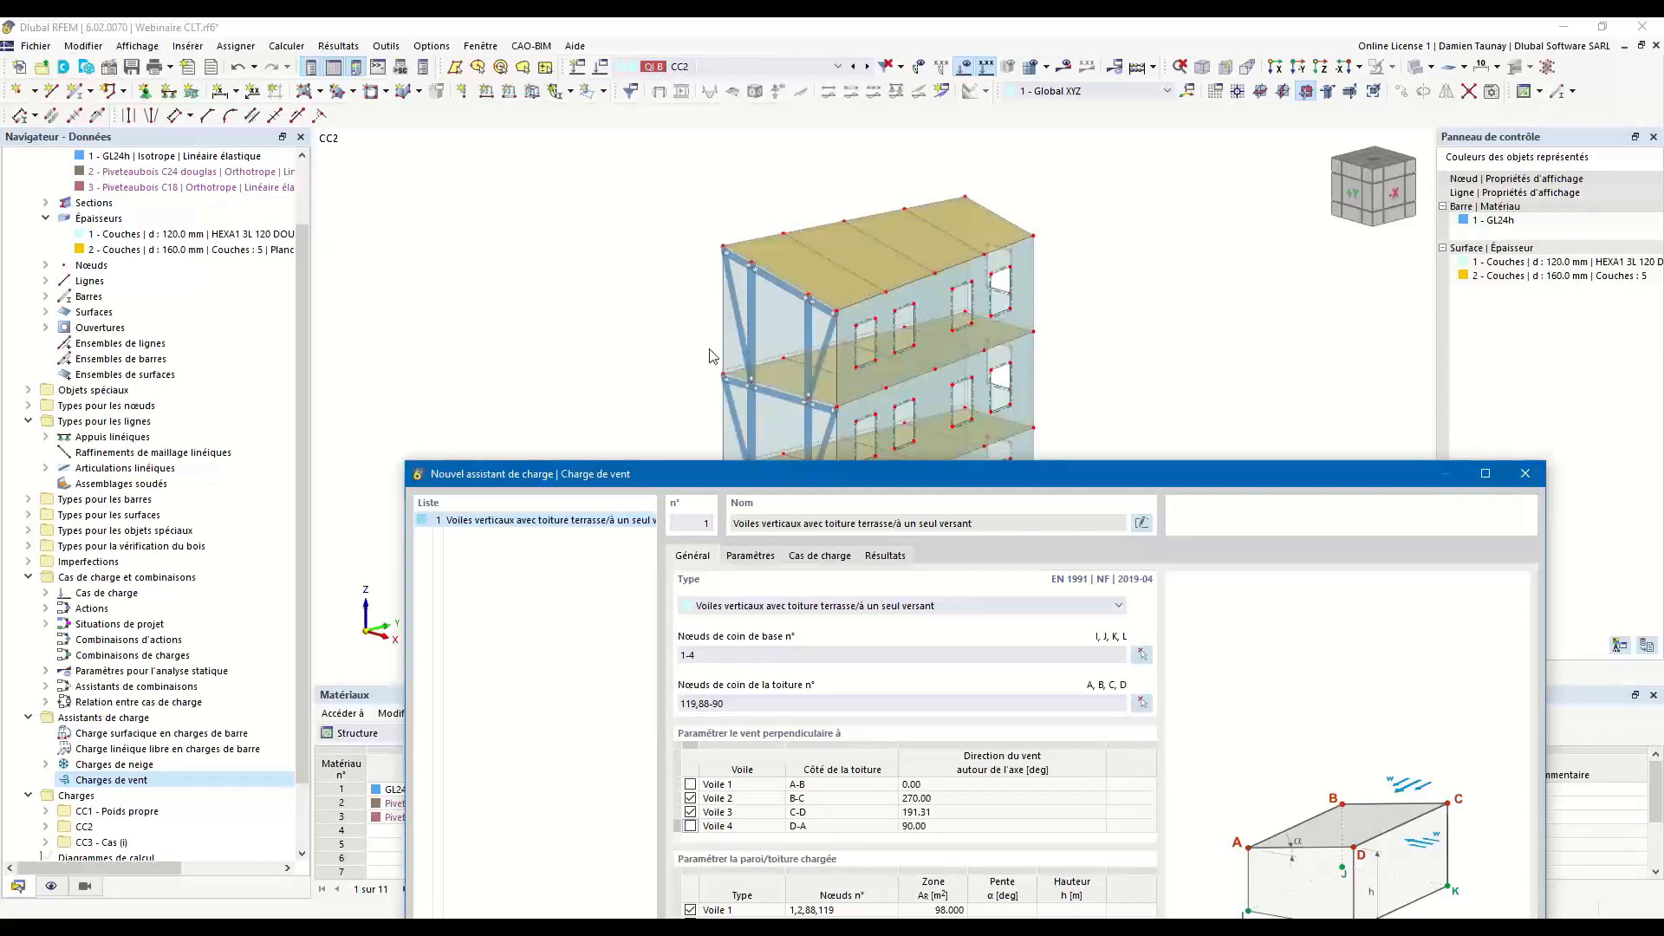
drag(797, 476, 803, 548)
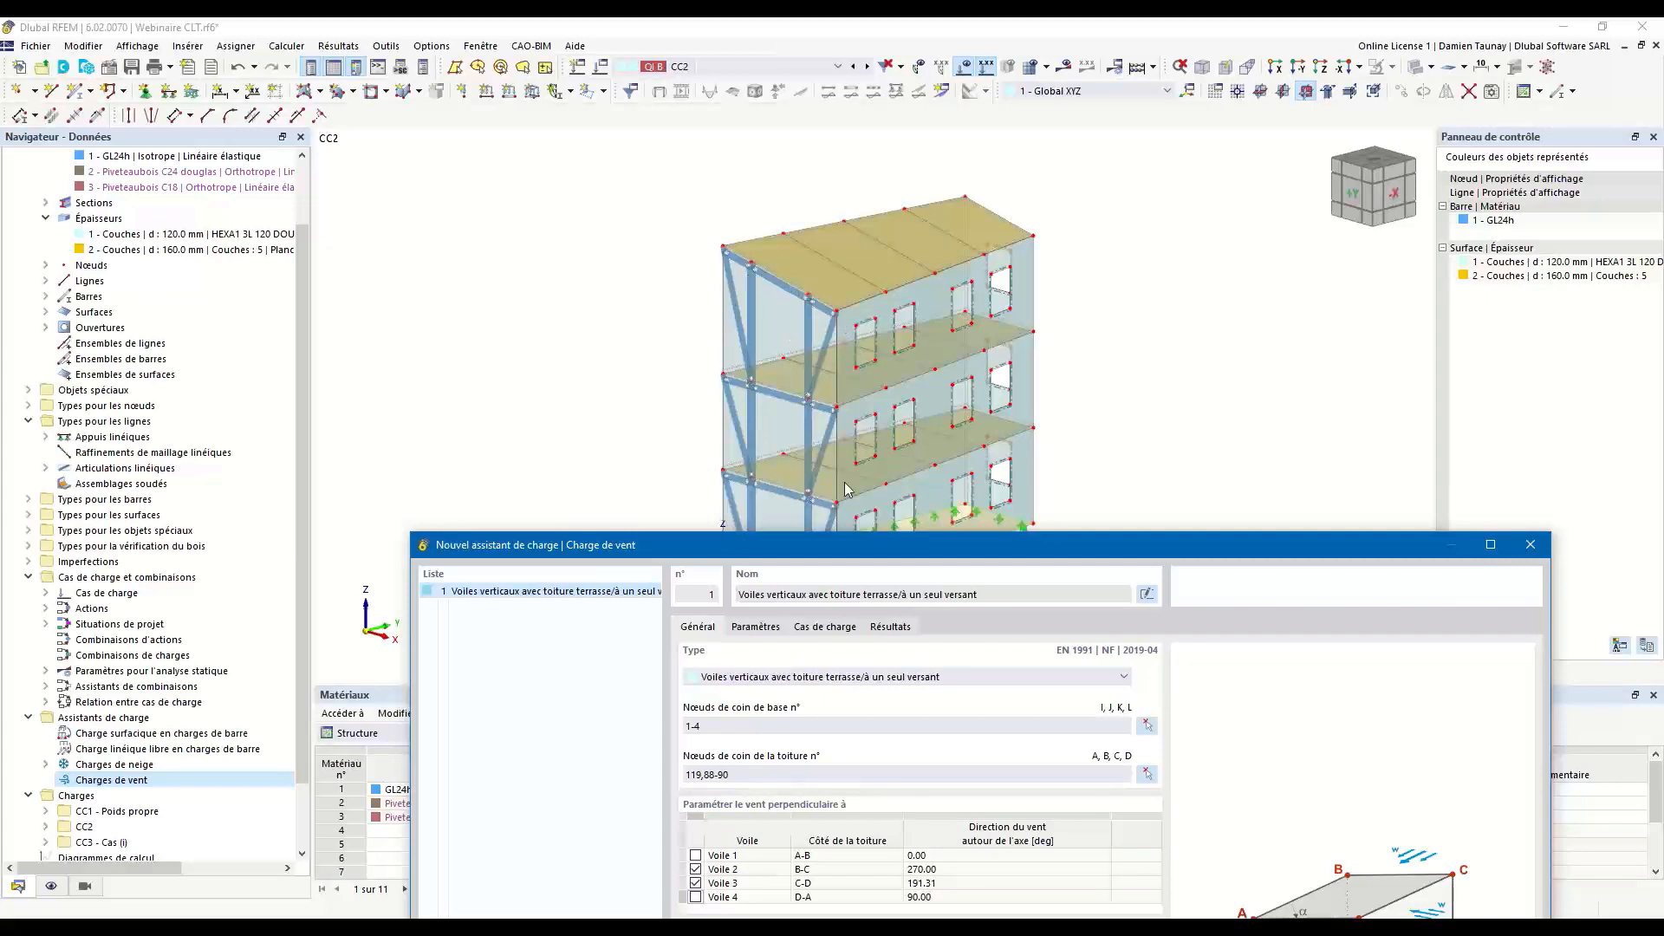
drag(751, 544, 689, 91)
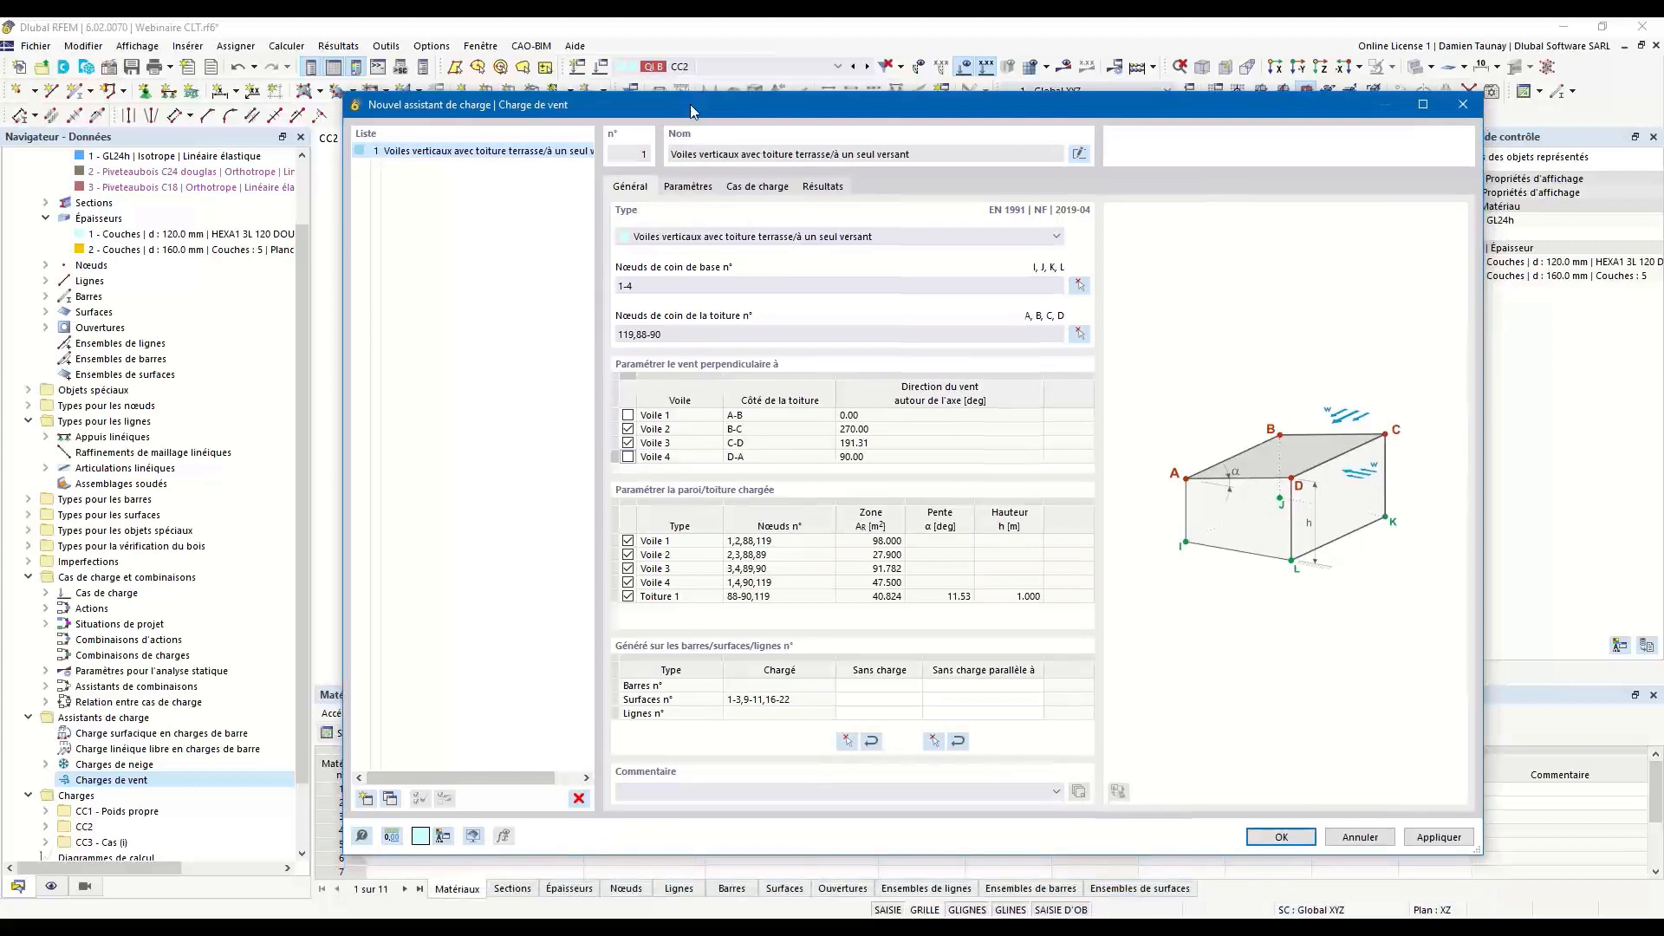
click(628, 542)
click(628, 584)
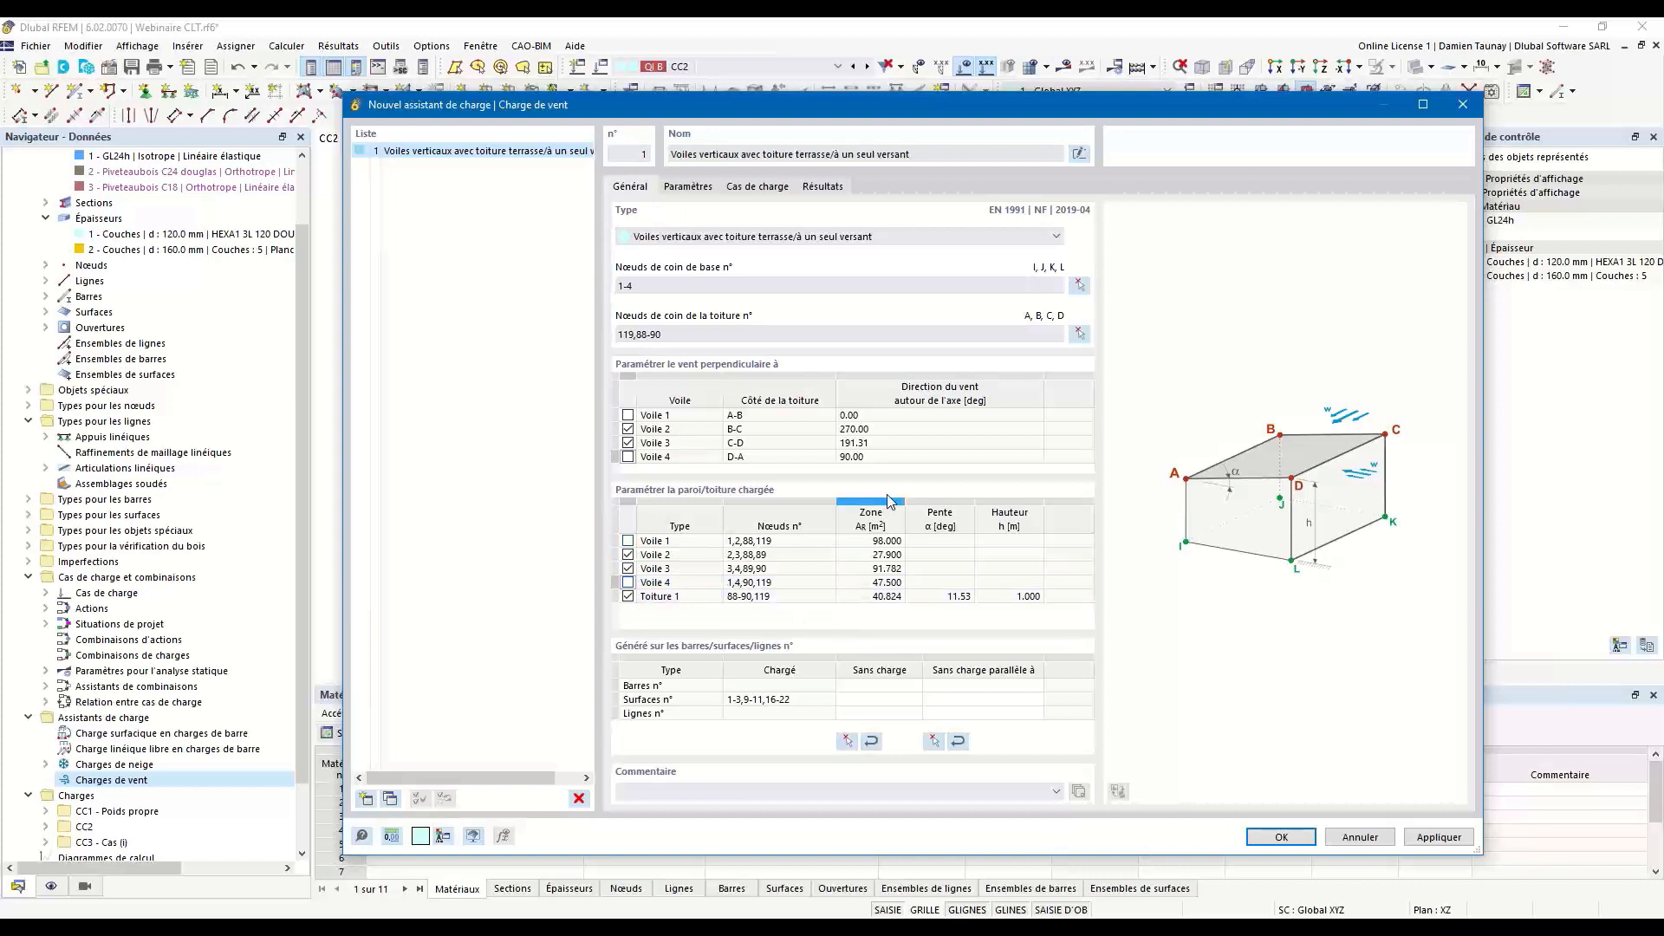
Set the wind terrain category to Catégorie IIIb and generate the w+ and w- load cases for both wind directions.
click(690, 187)
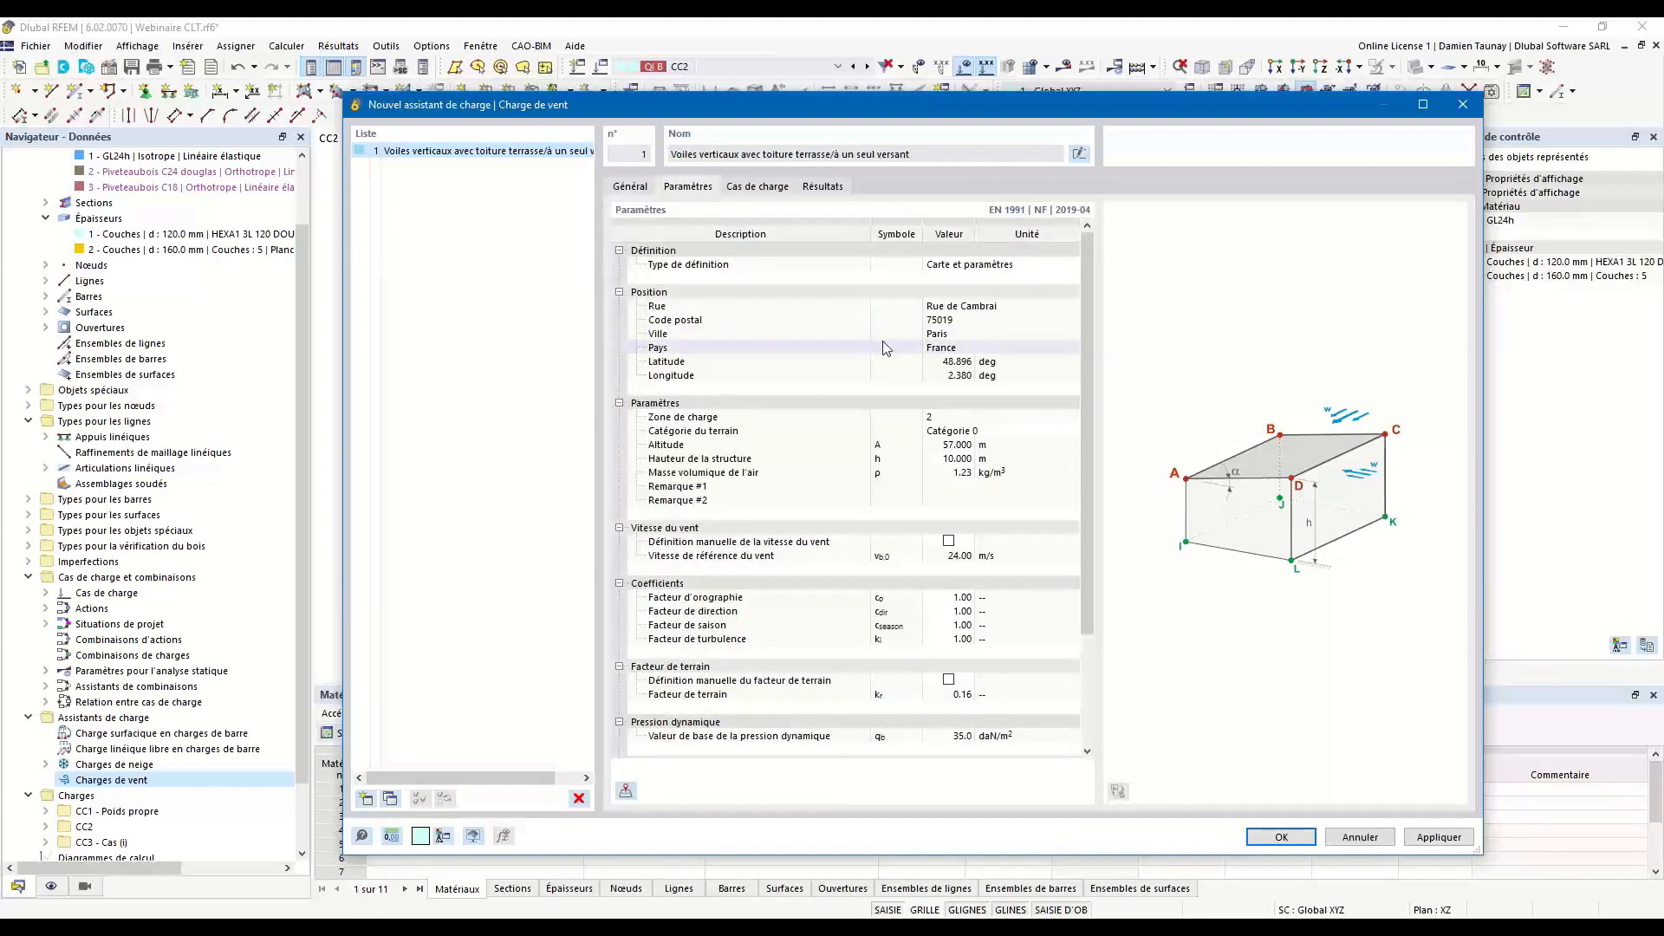
click(1065, 431)
click(1074, 435)
click(969, 494)
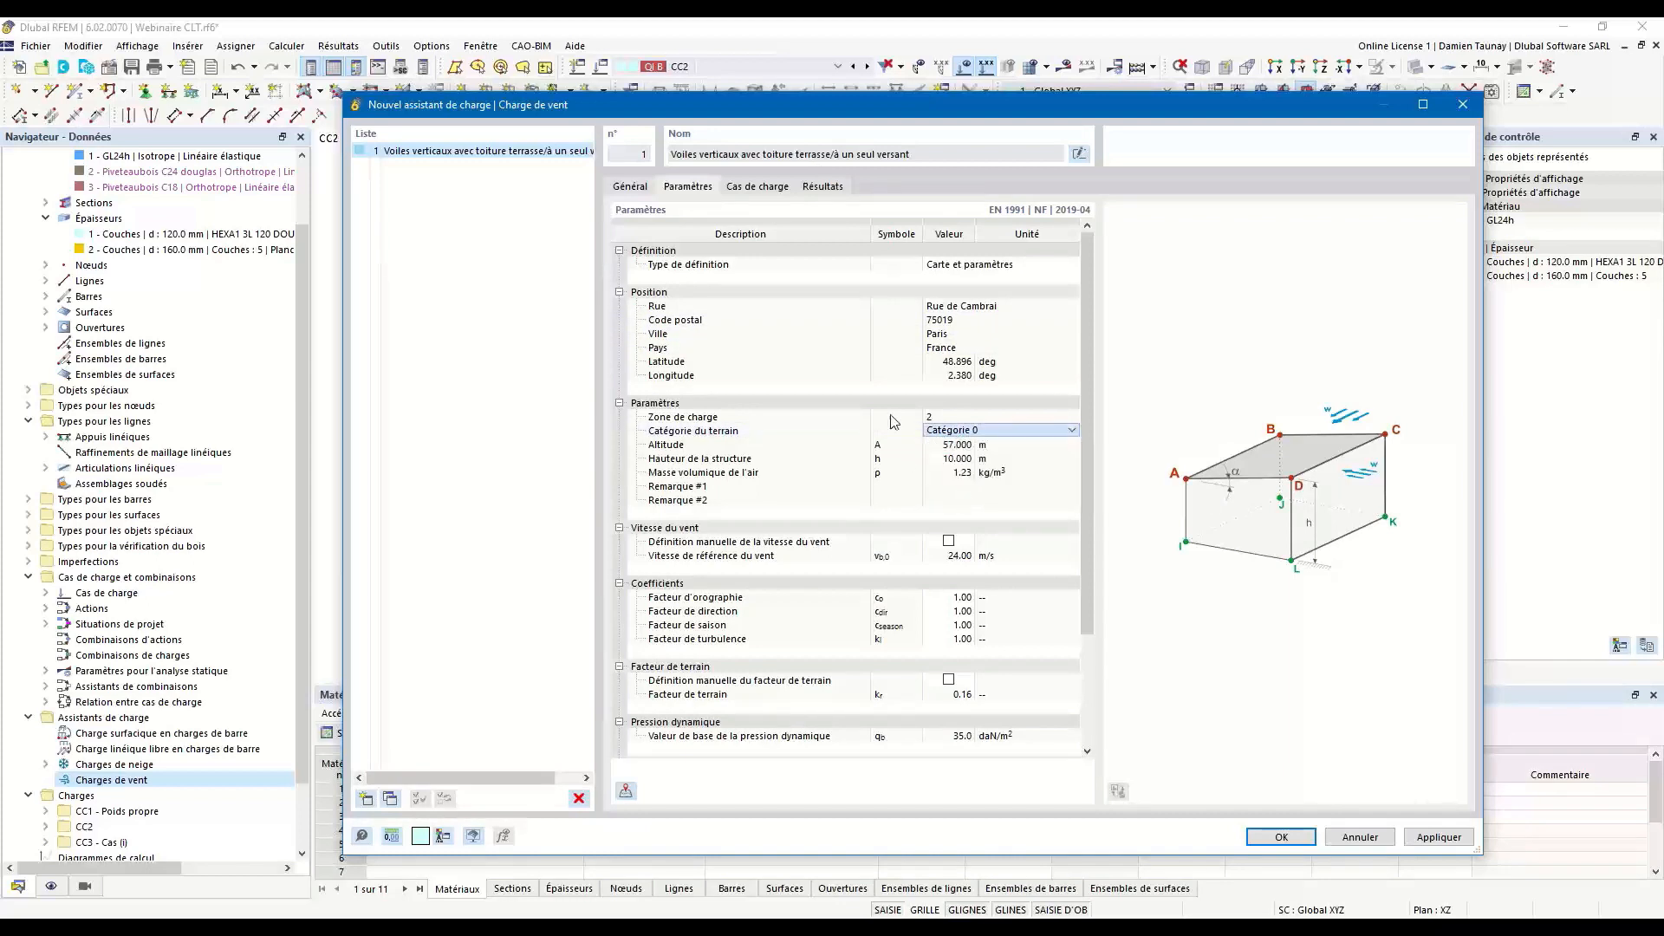
click(759, 189)
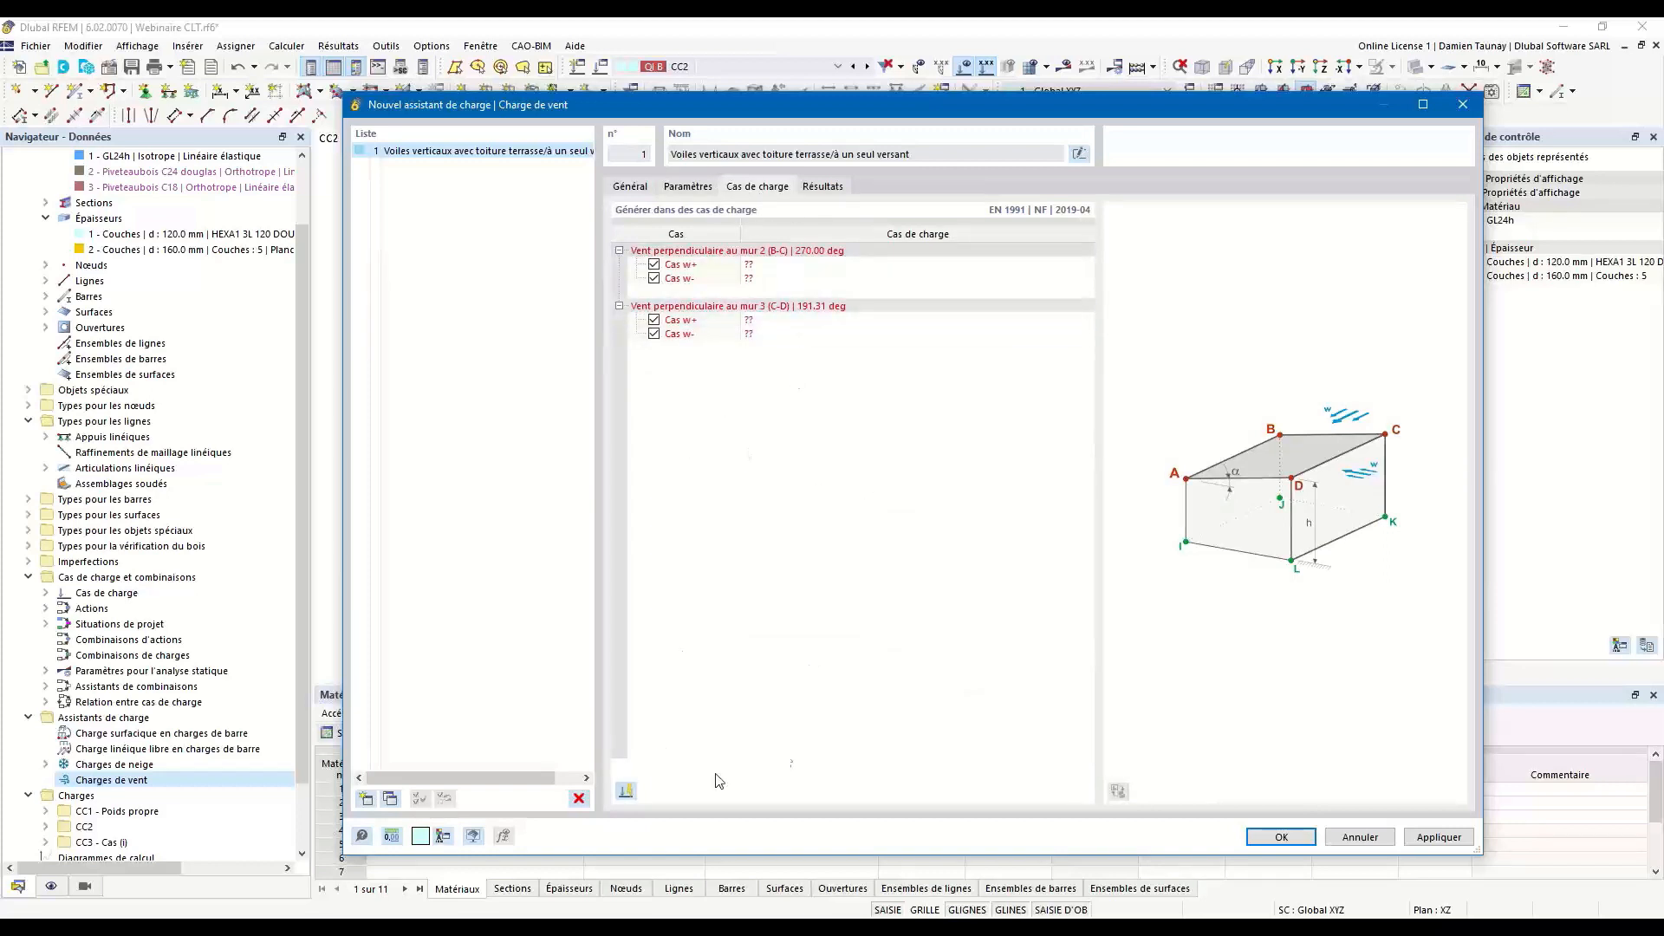
click(631, 794)
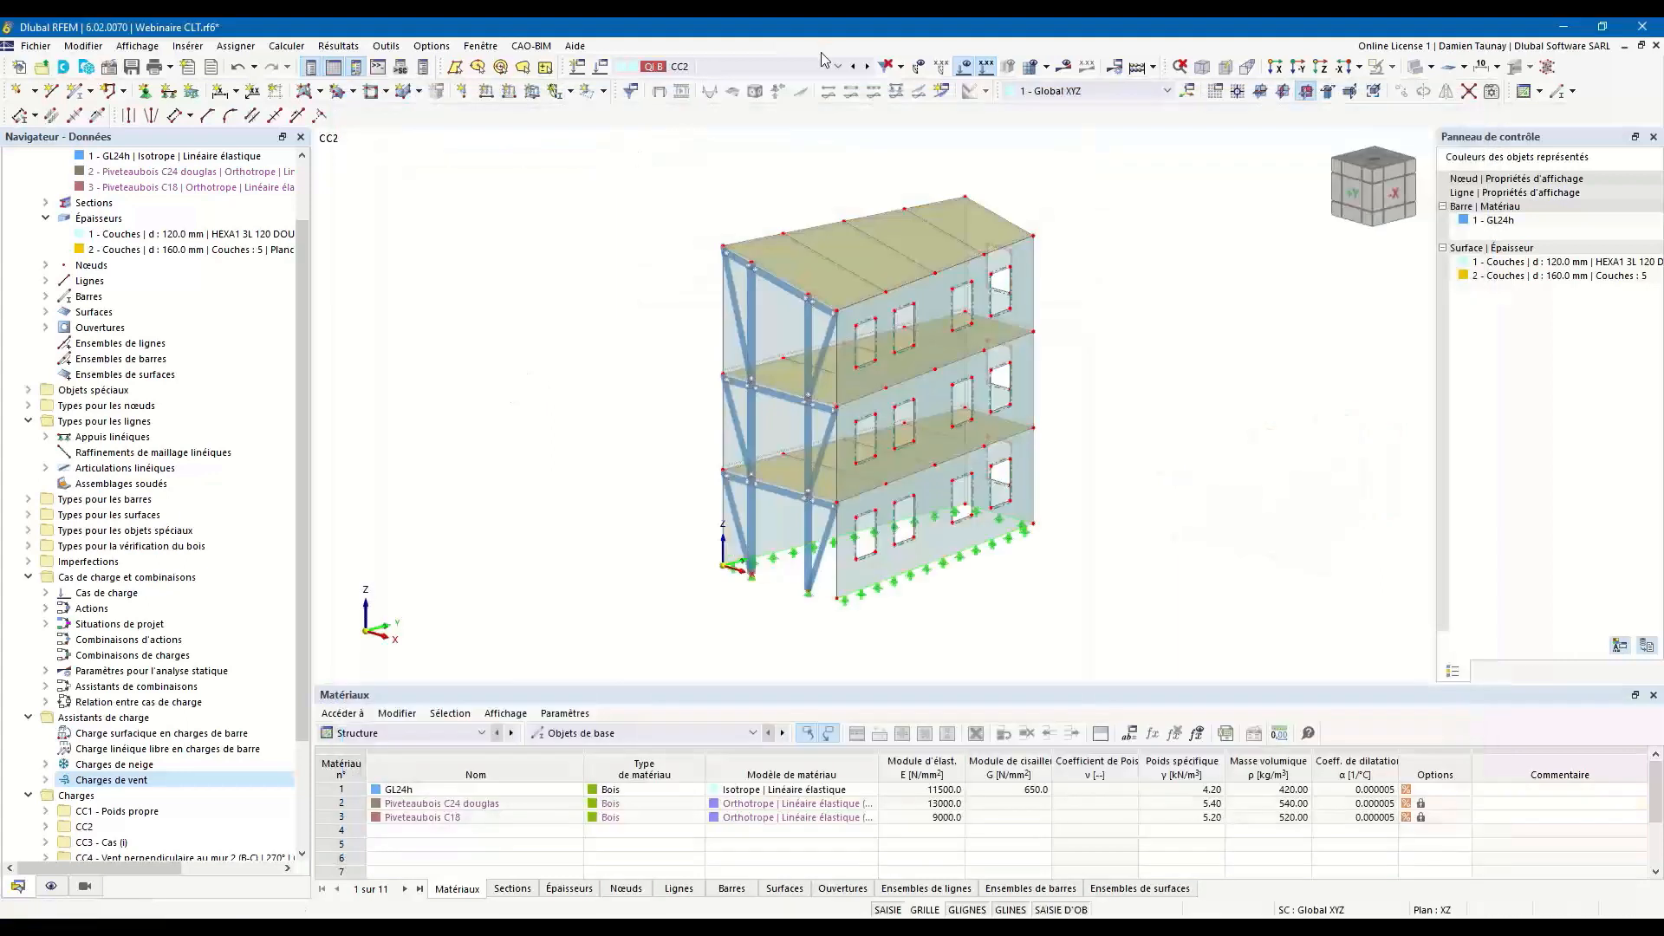
Examine the wind loads on the building in load cases CC4, CC5 and CC6.
click(867, 66)
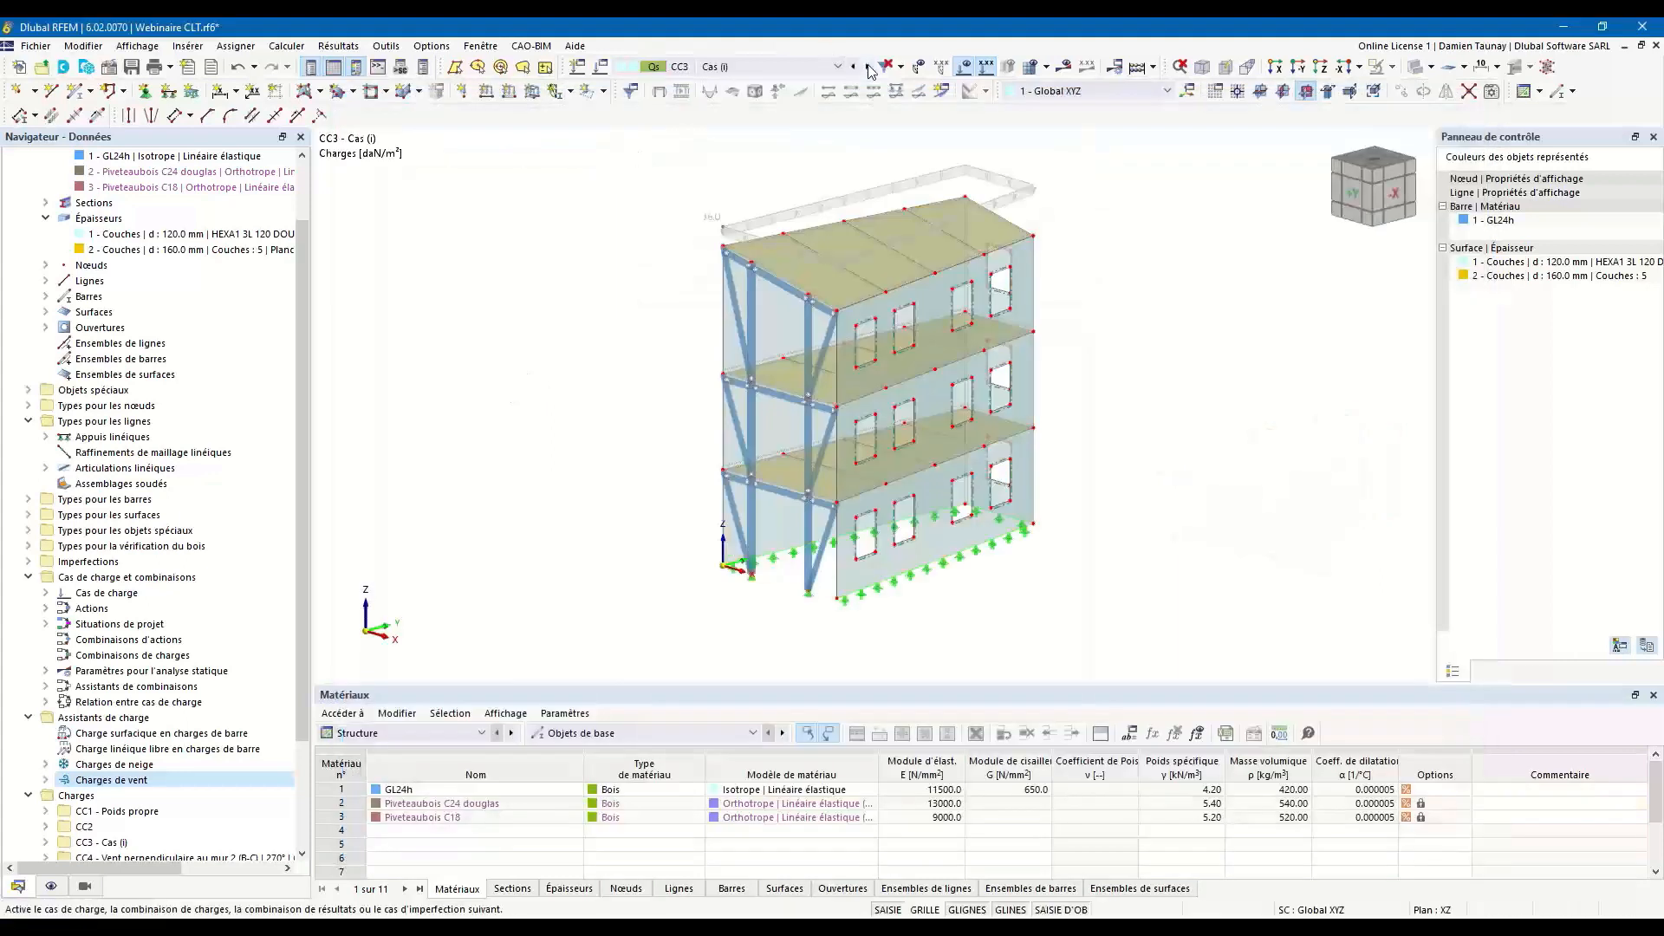
click(866, 66)
ctrl+middle_drag(1106, 452, 988, 446)
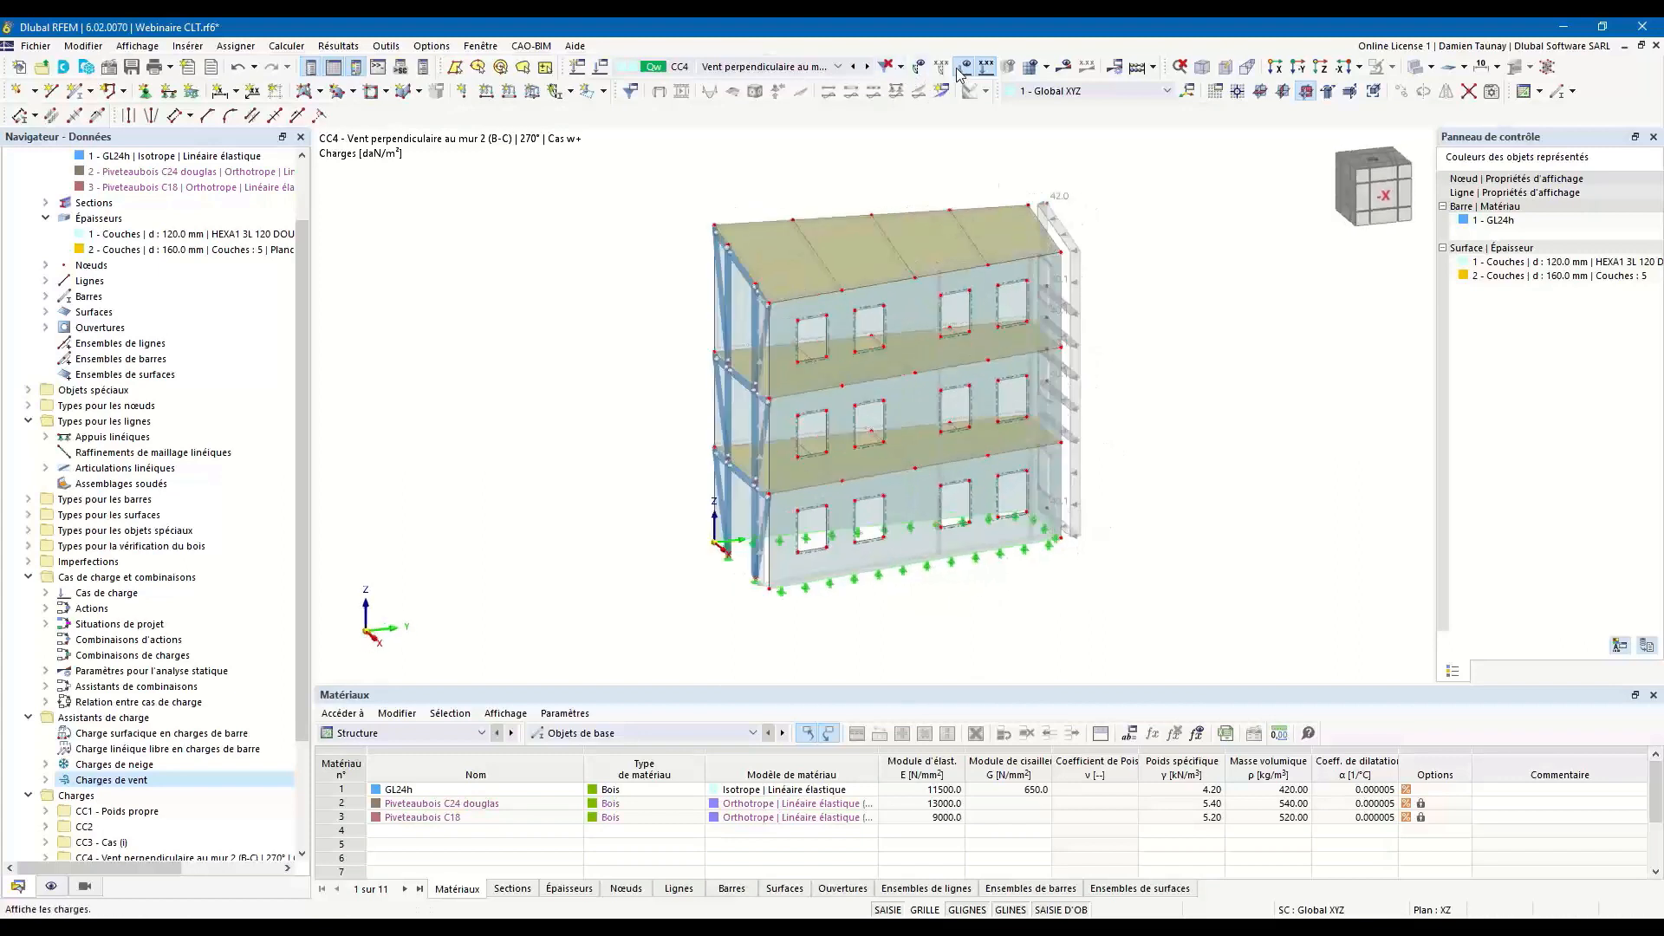
click(870, 66)
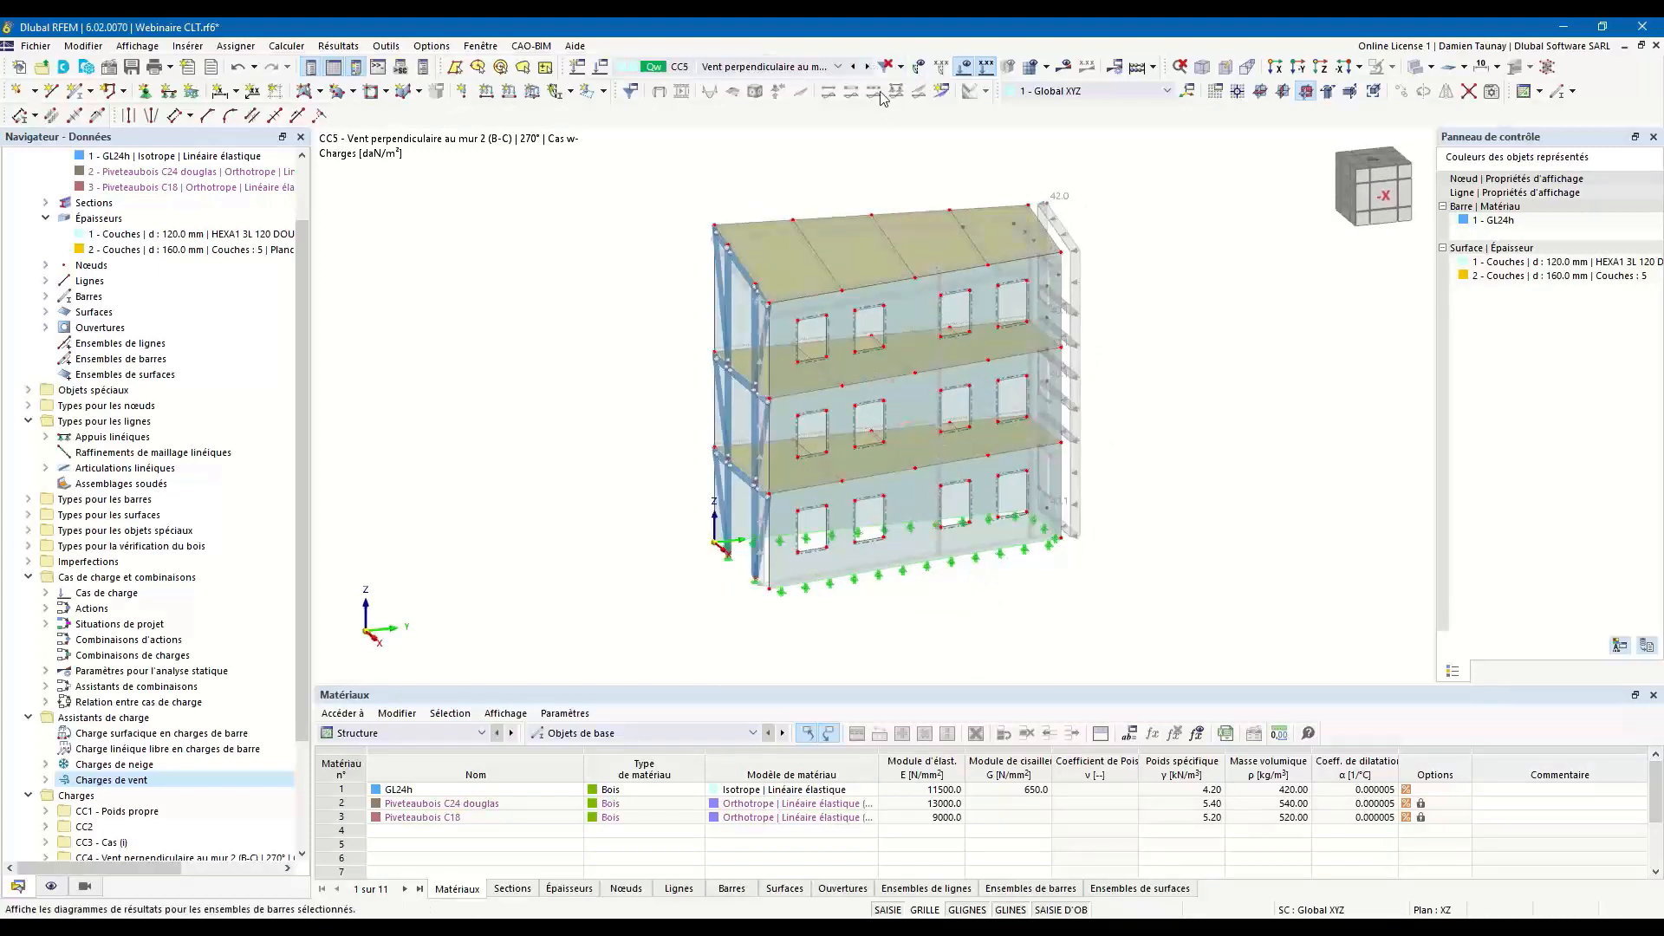
click(868, 65)
ctrl+middle_drag(887, 395, 1000, 244)
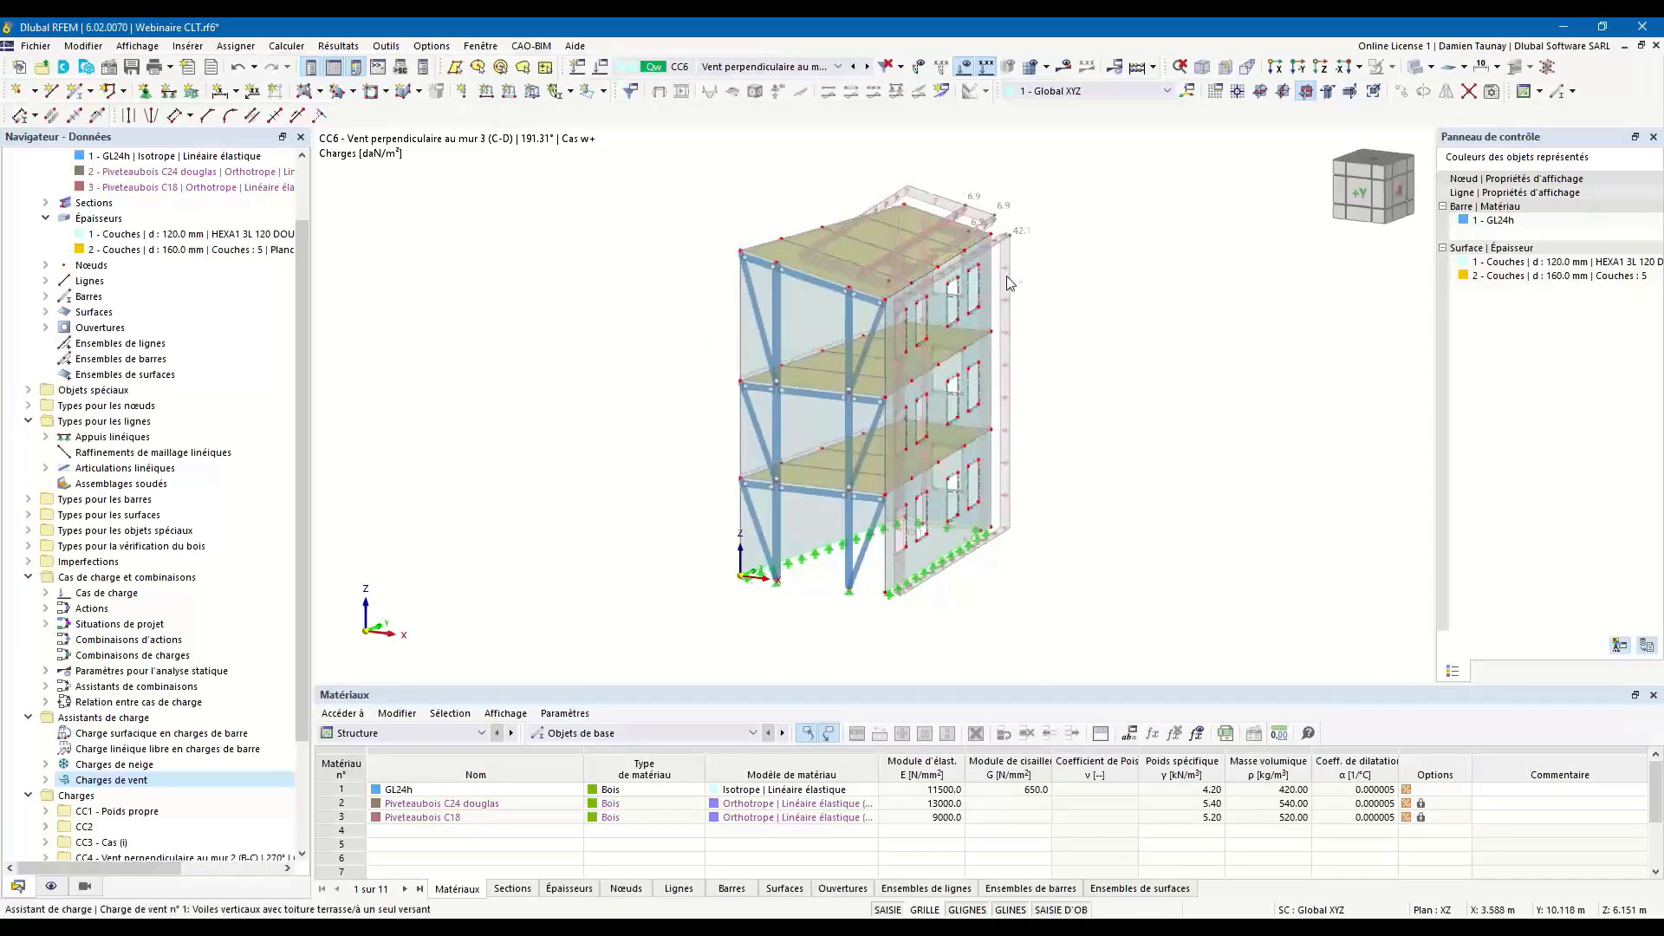
Display the generated wind loads of CC6 separately, inspect them around the façade openings, and turn the separate display off again.
right_click(1000, 243)
right_click(1000, 247)
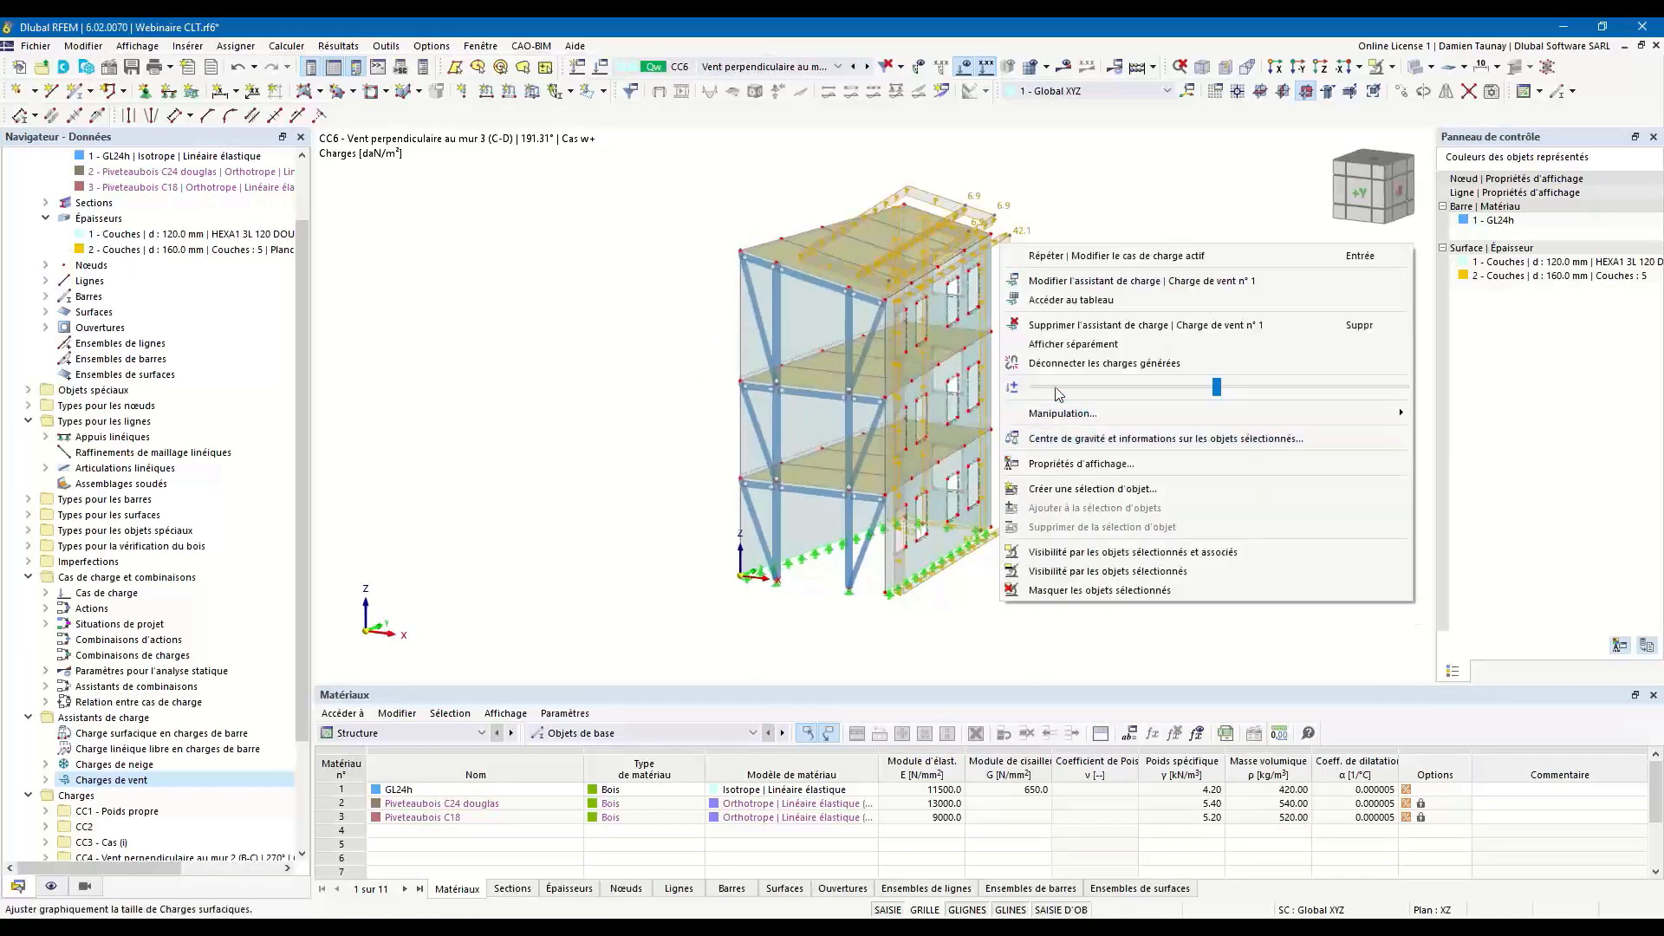
click(1053, 351)
scroll(929, 346, up, 5)
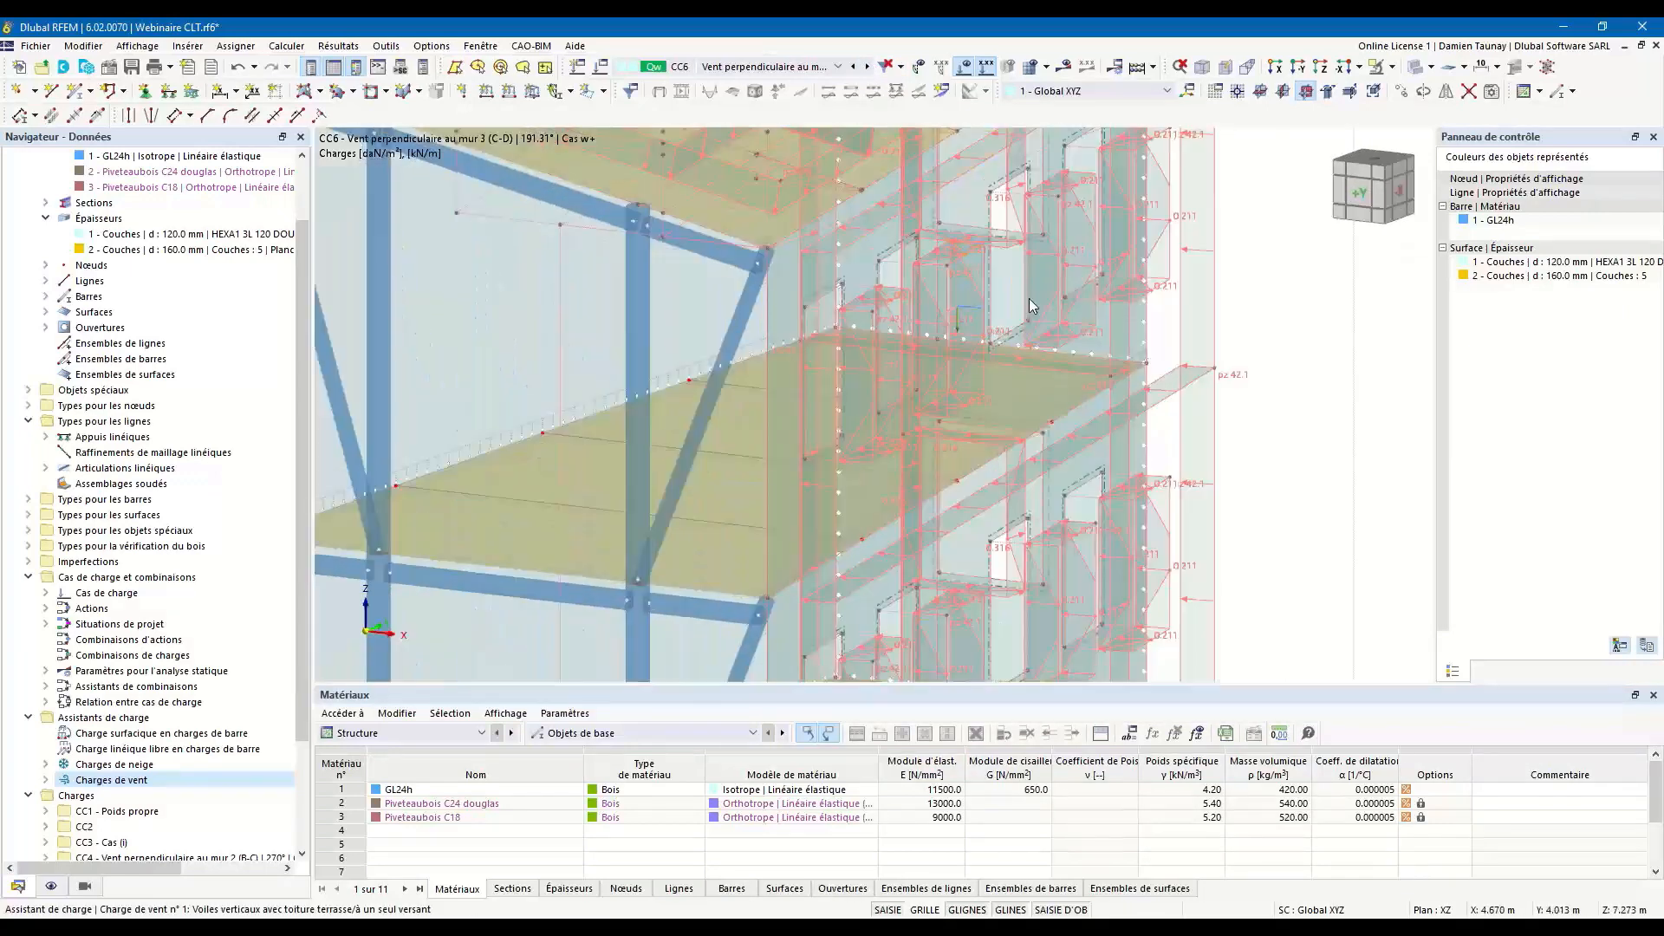
middle_drag(1095, 198, 1005, 394)
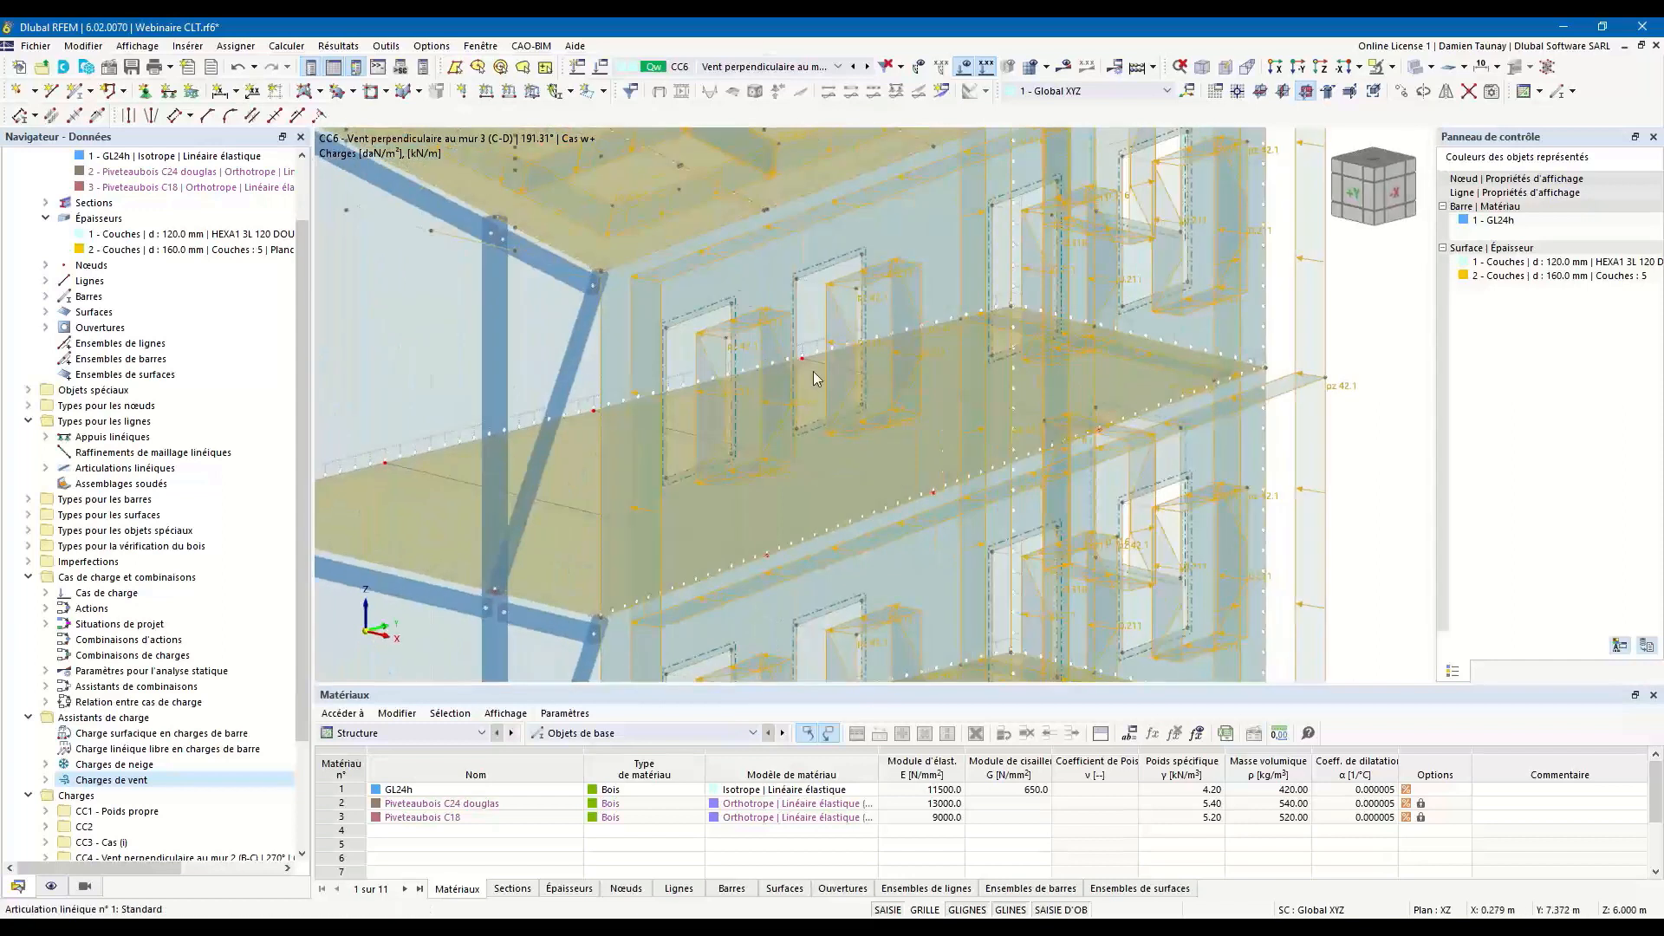
scroll(817, 380, down, 4)
scroll(816, 380, down, 1)
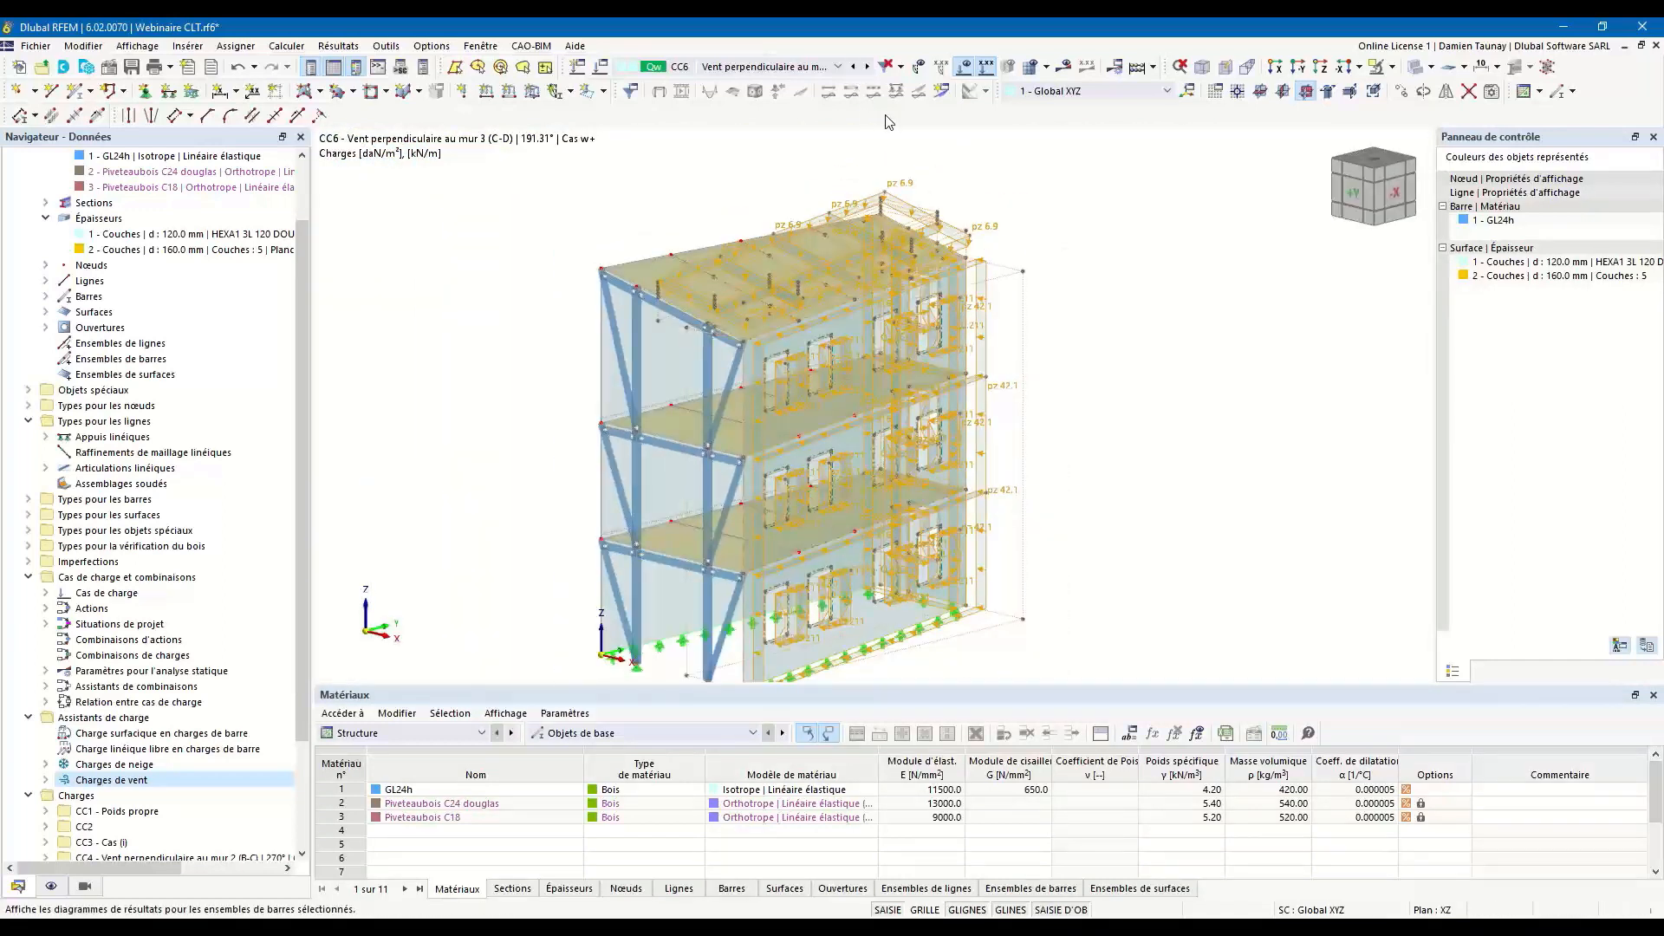
right_click(910, 209)
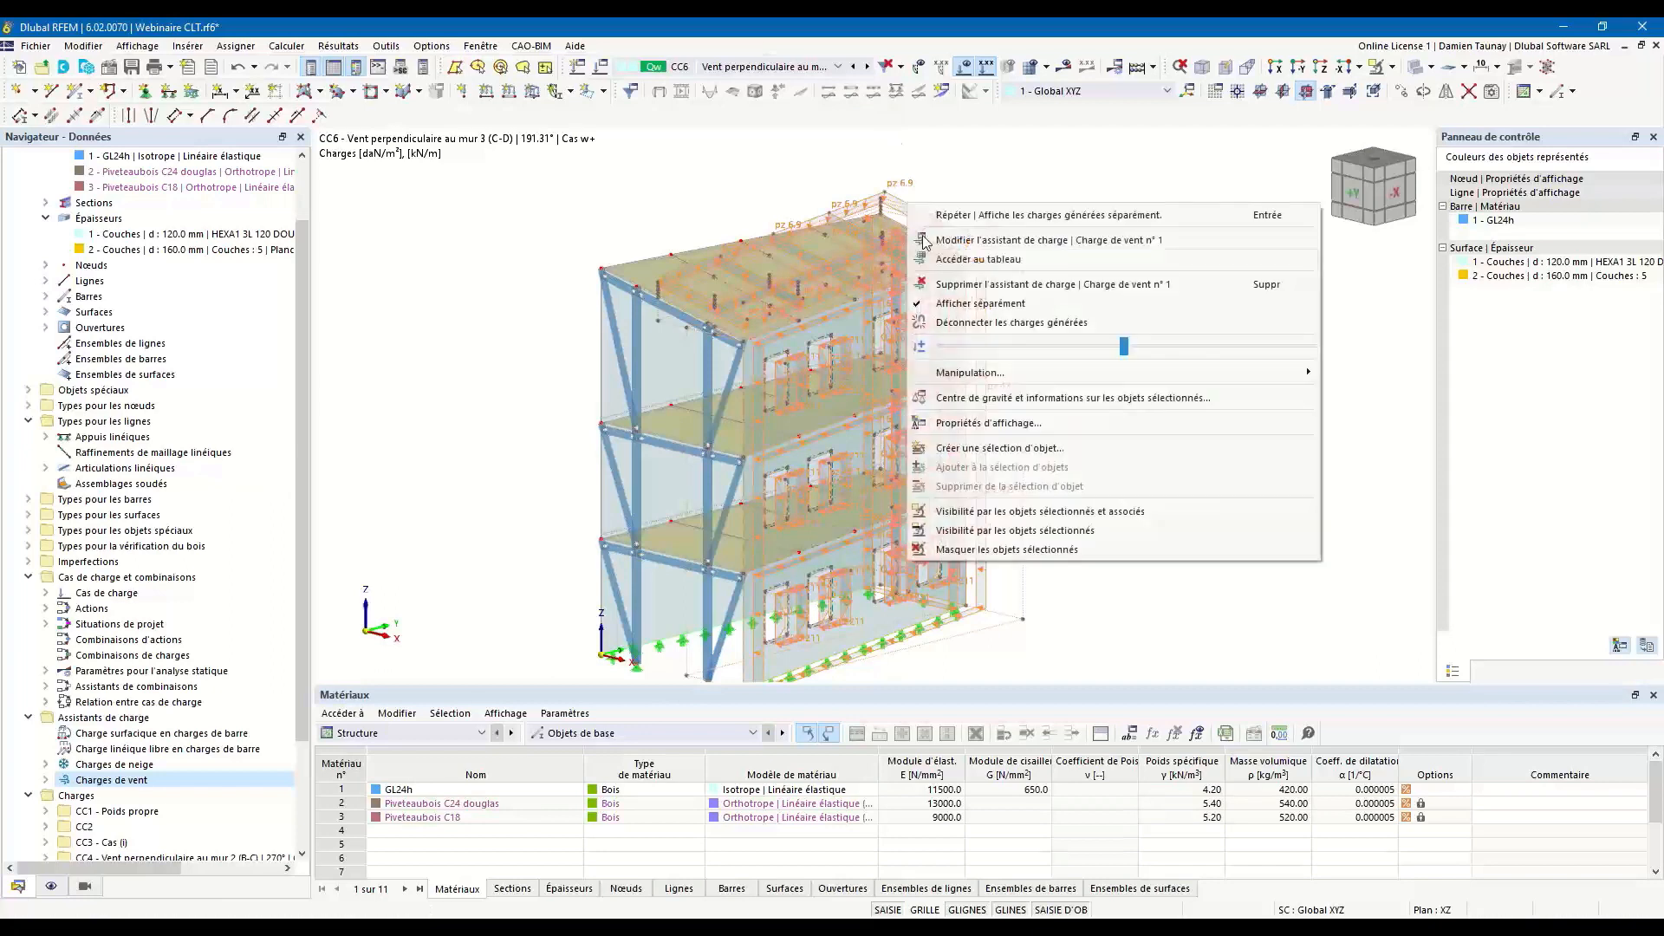
click(962, 330)
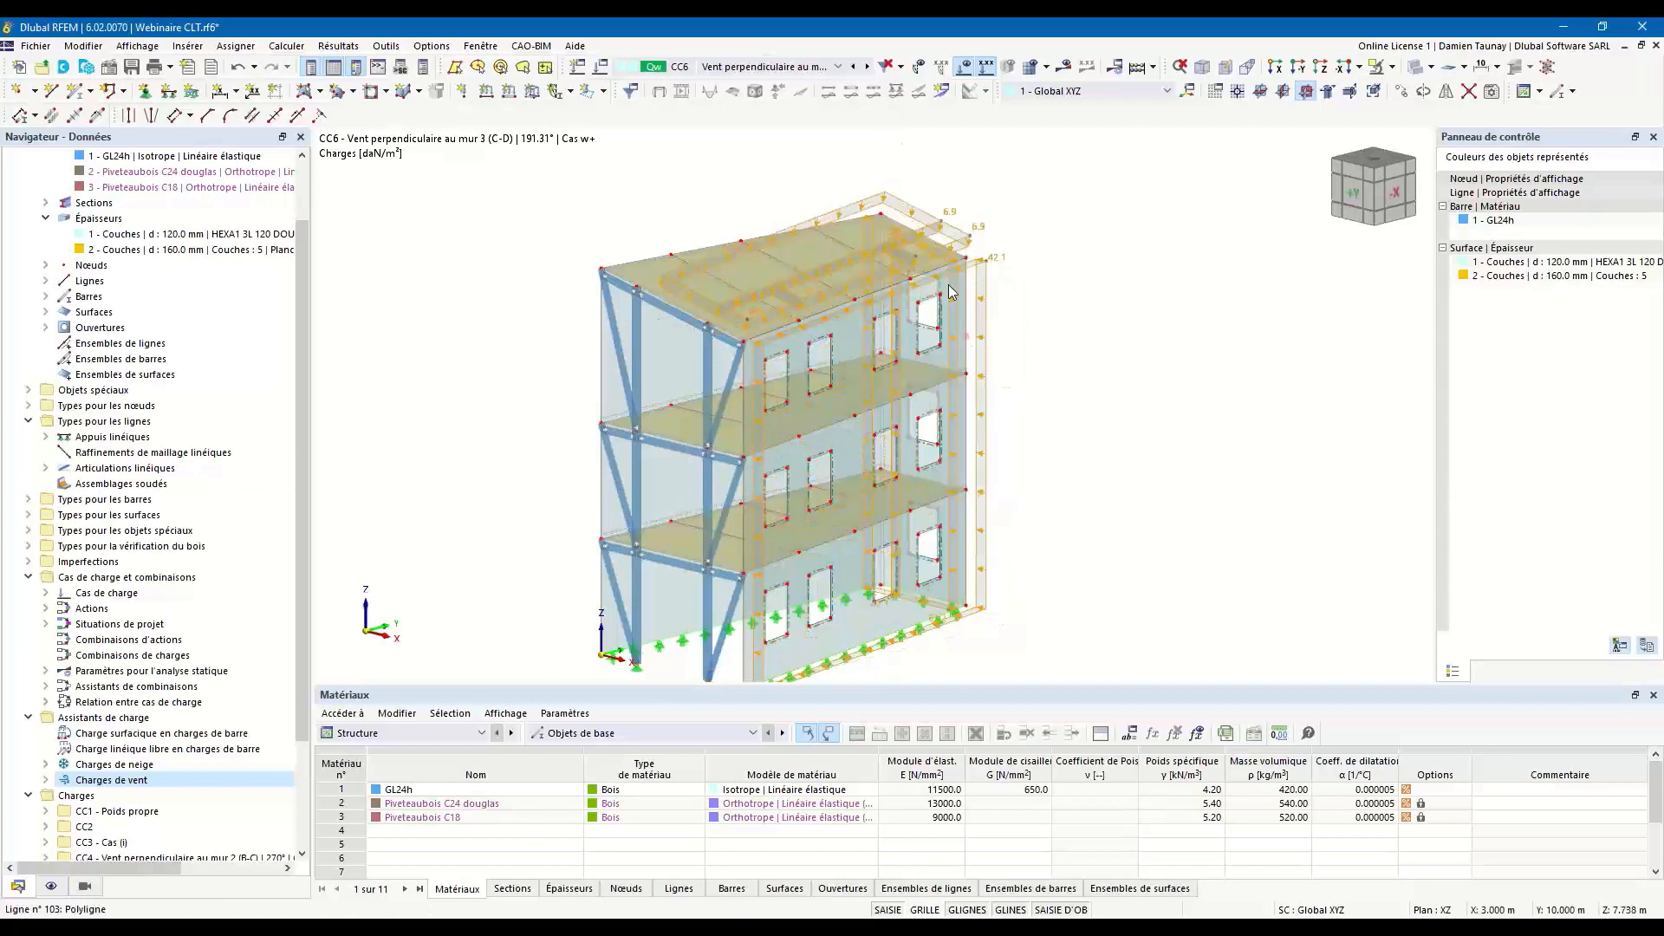
Switch the active load case back to CC1 - Poids propre.
click(855, 67)
click(855, 66)
click(856, 67)
click(856, 66)
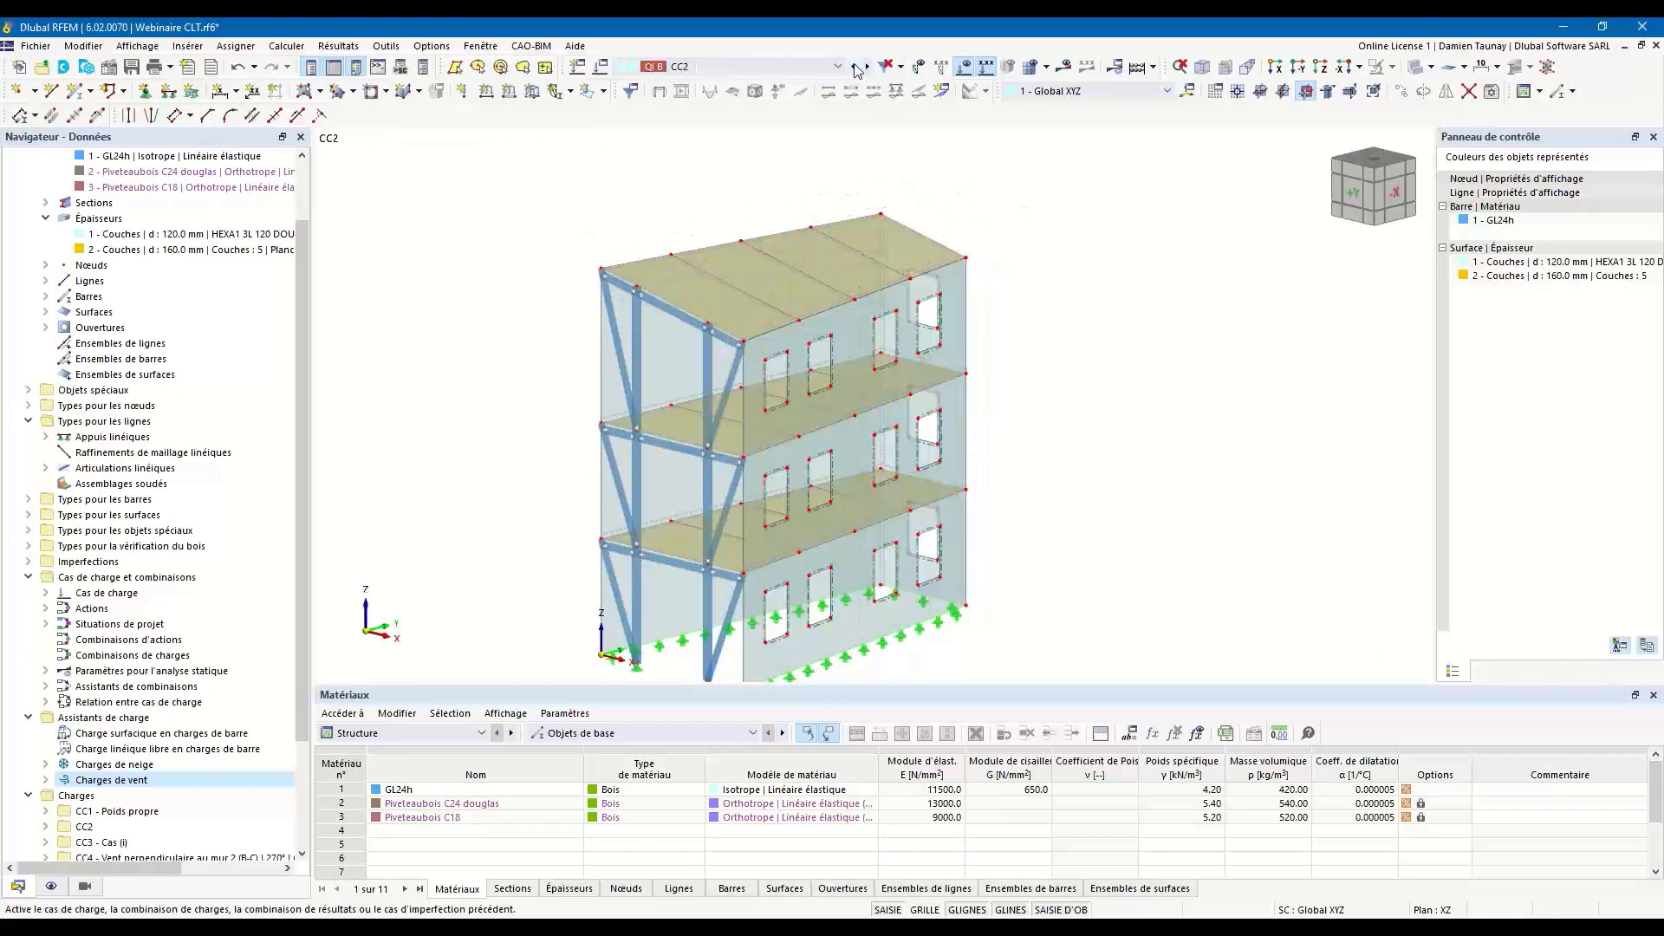
click(855, 69)
Apply a uniform surface load of -100 daN/m² in global Z to both floors and the roof in load case CC1.
ctrl+middle_drag(1044, 520, 1031, 487)
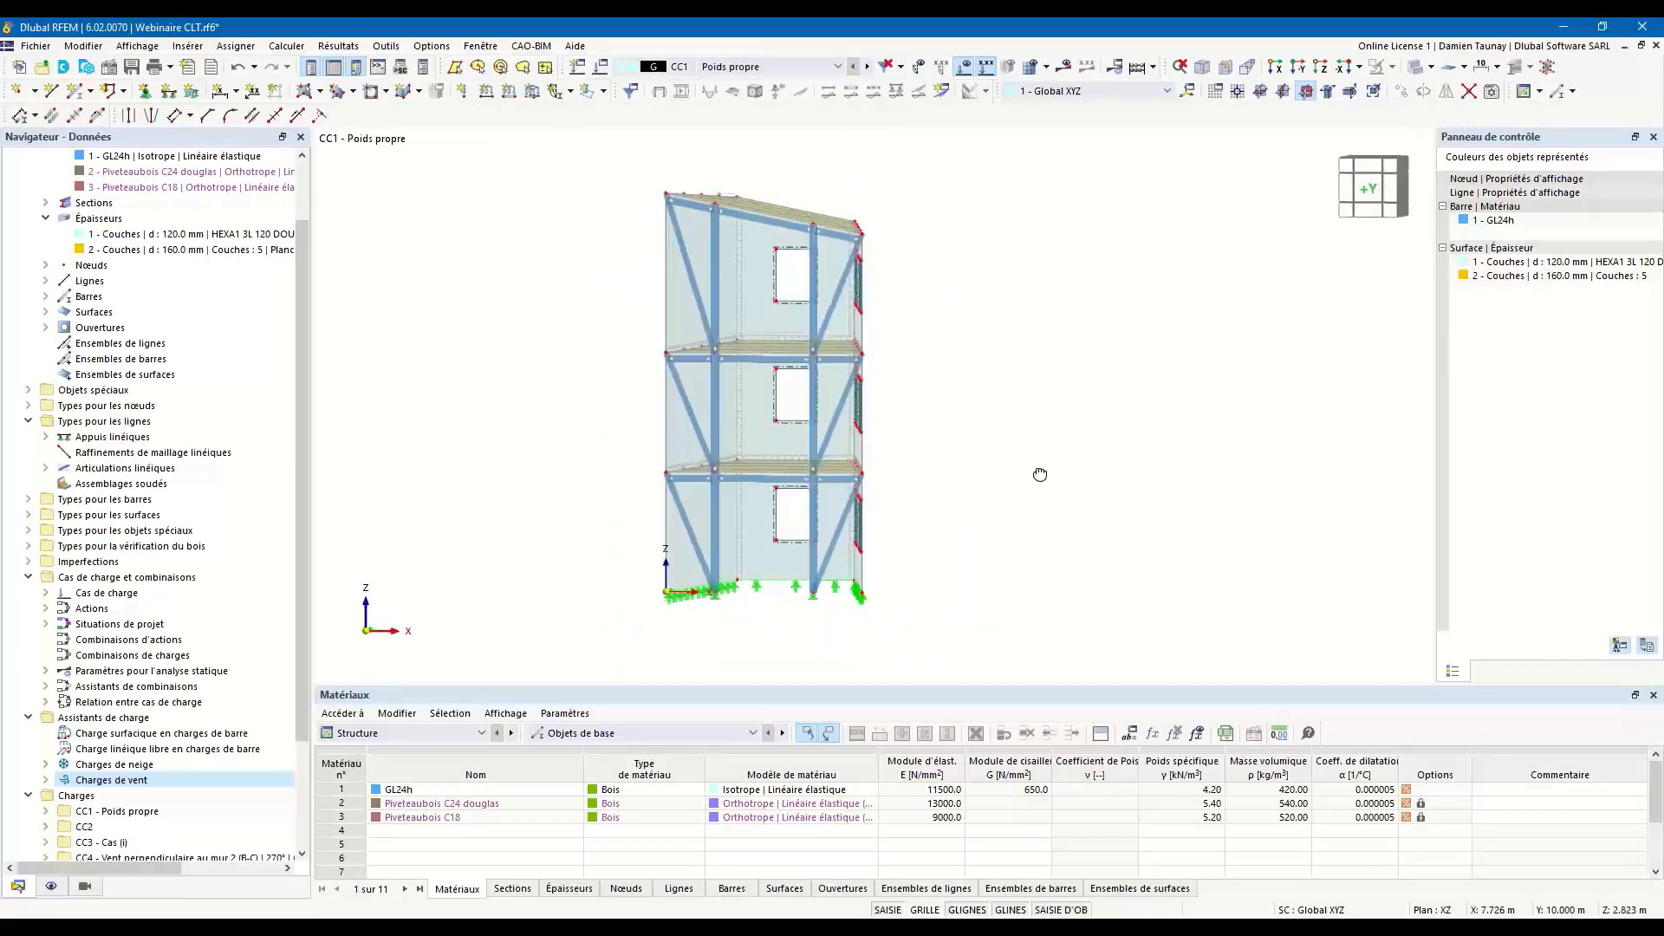
drag(598, 449, 951, 487)
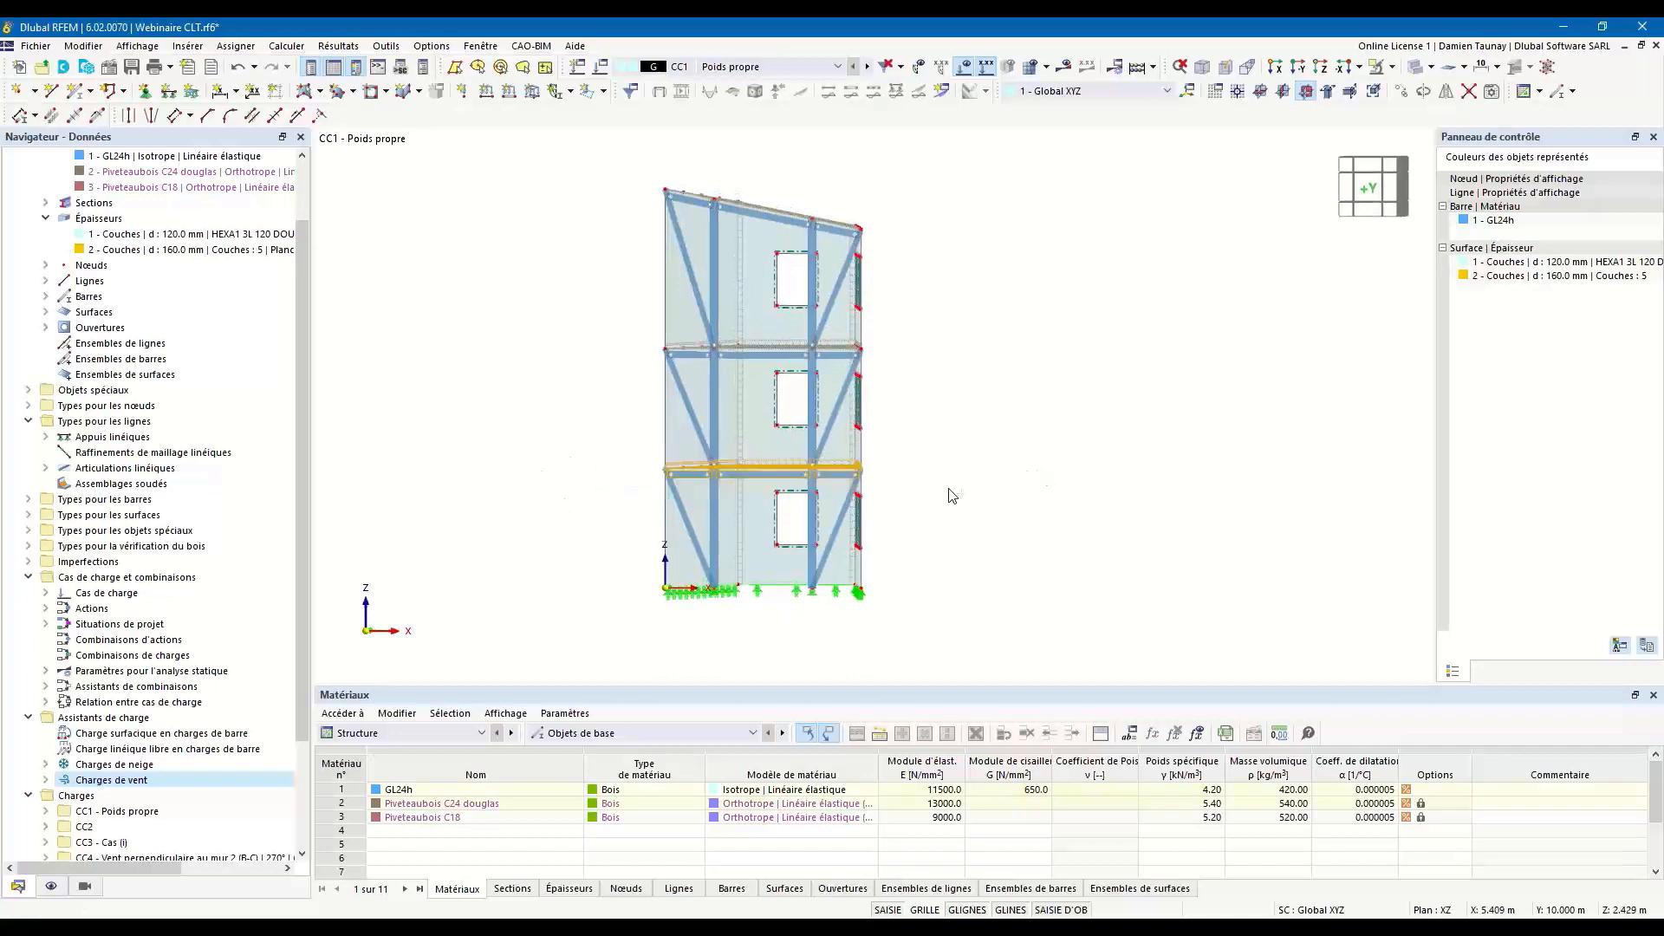
ctrl+drag(625, 336, 924, 369)
ctrl+drag(632, 158, 923, 257)
ctrl+middle_drag(928, 260, 901, 300)
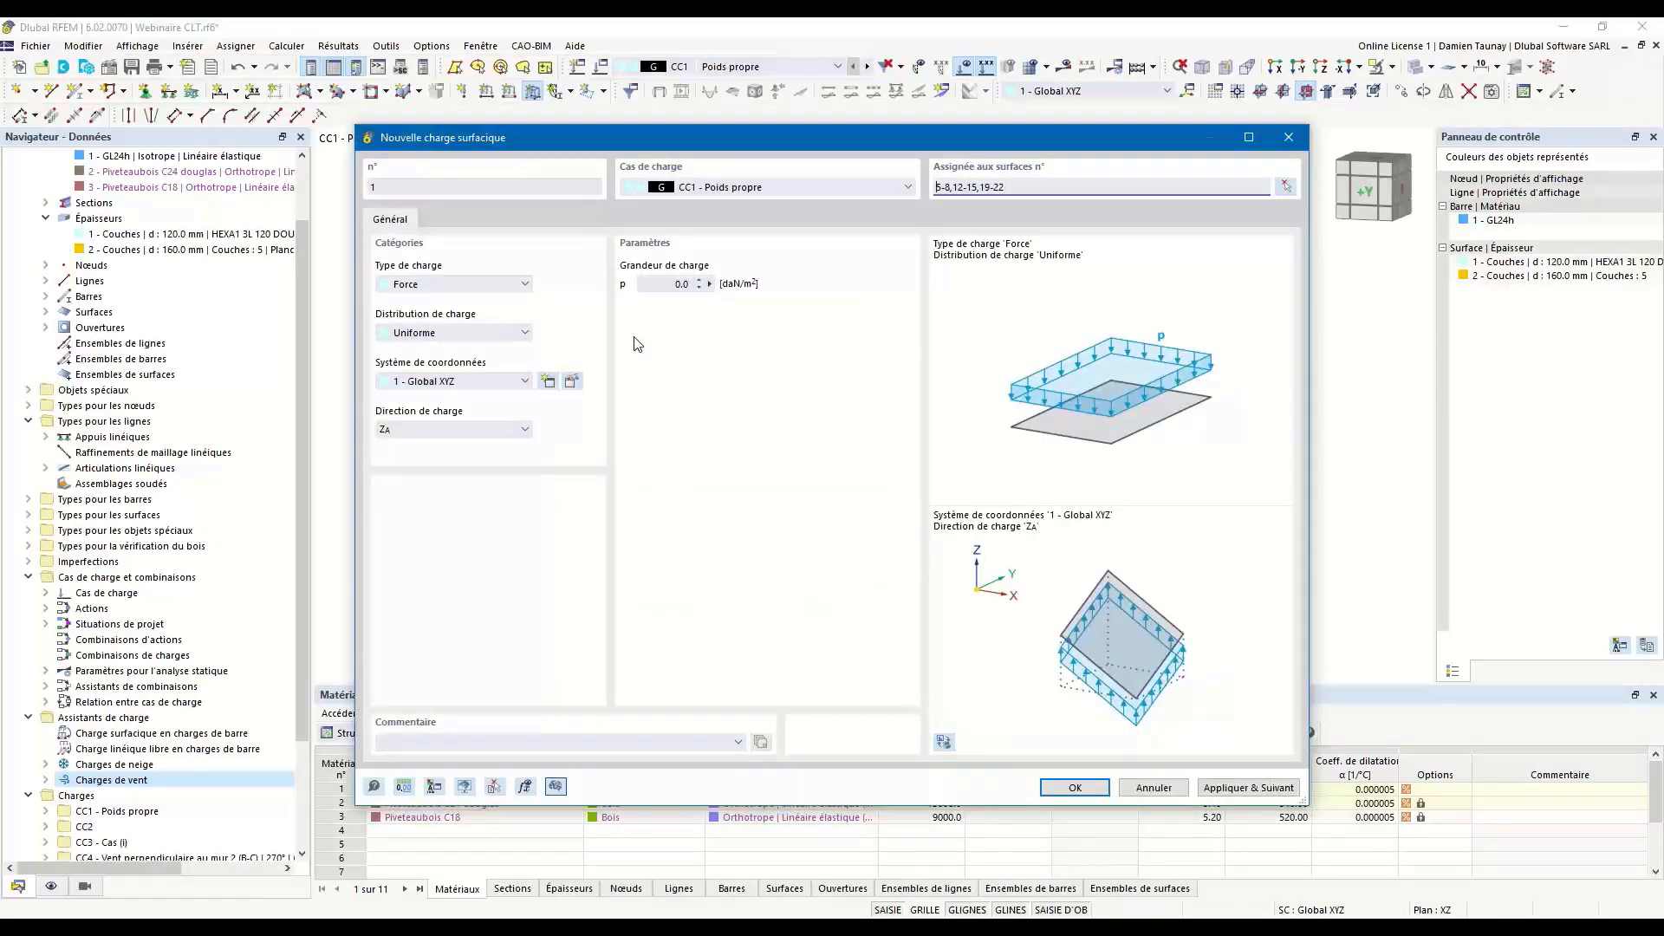
click(671, 284)
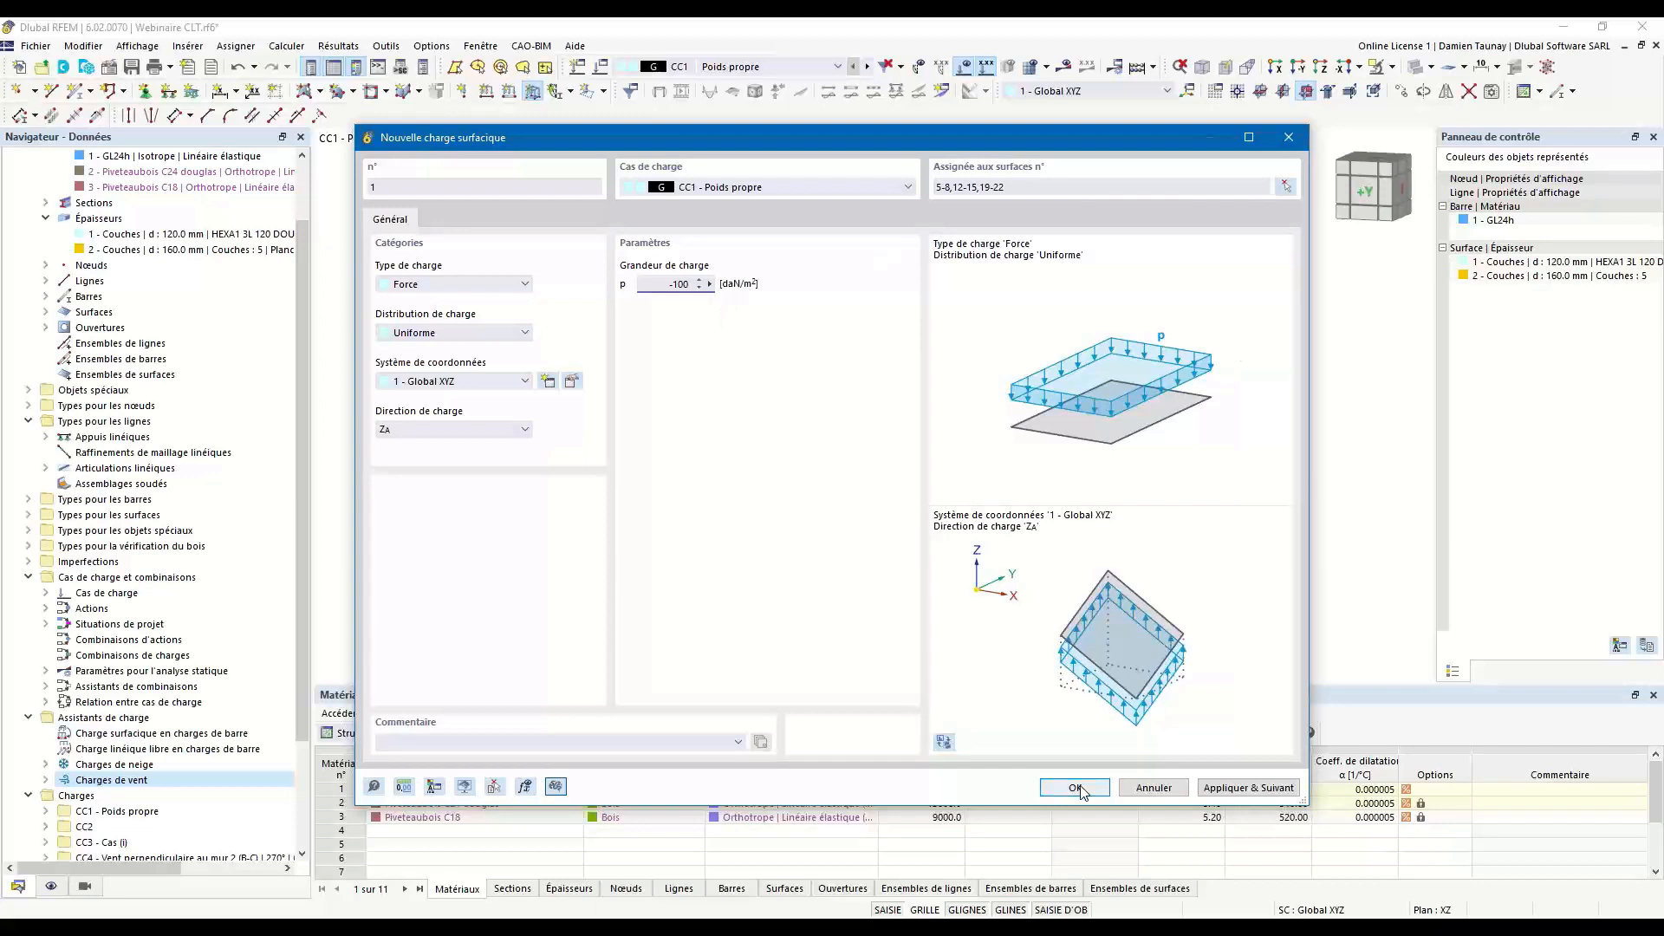
click(1248, 788)
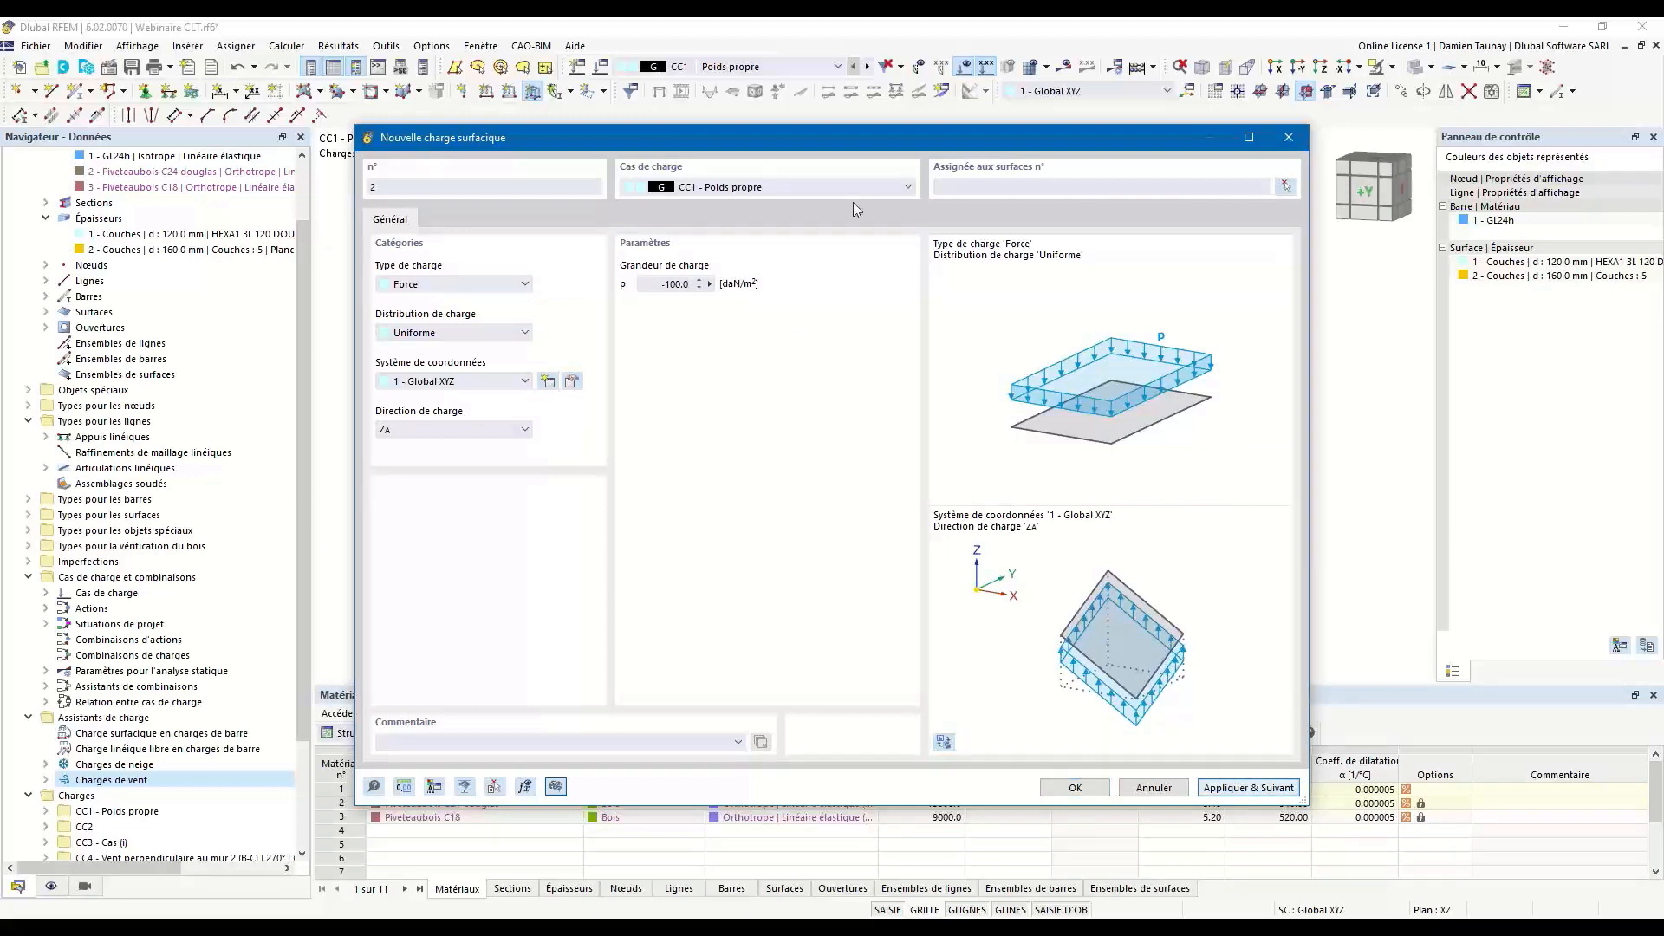
Define another uniform surface load in load case CC2 with a magnitude of -250 daN/m².
drag(691, 144, 720, 386)
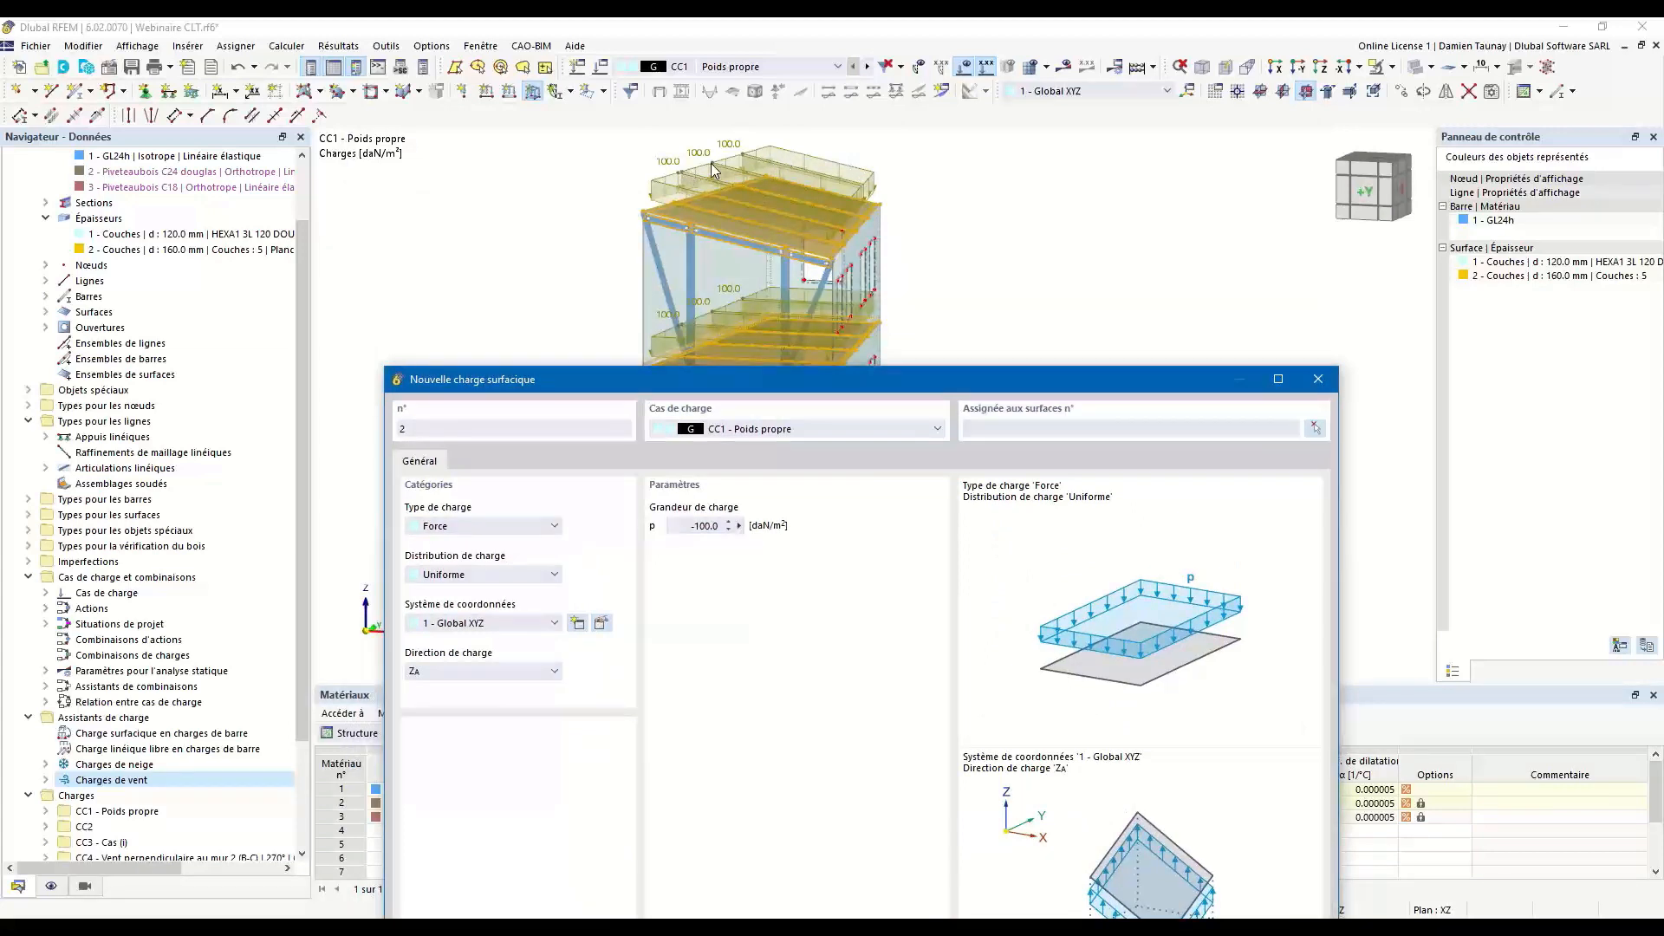
drag(805, 382, 757, 164)
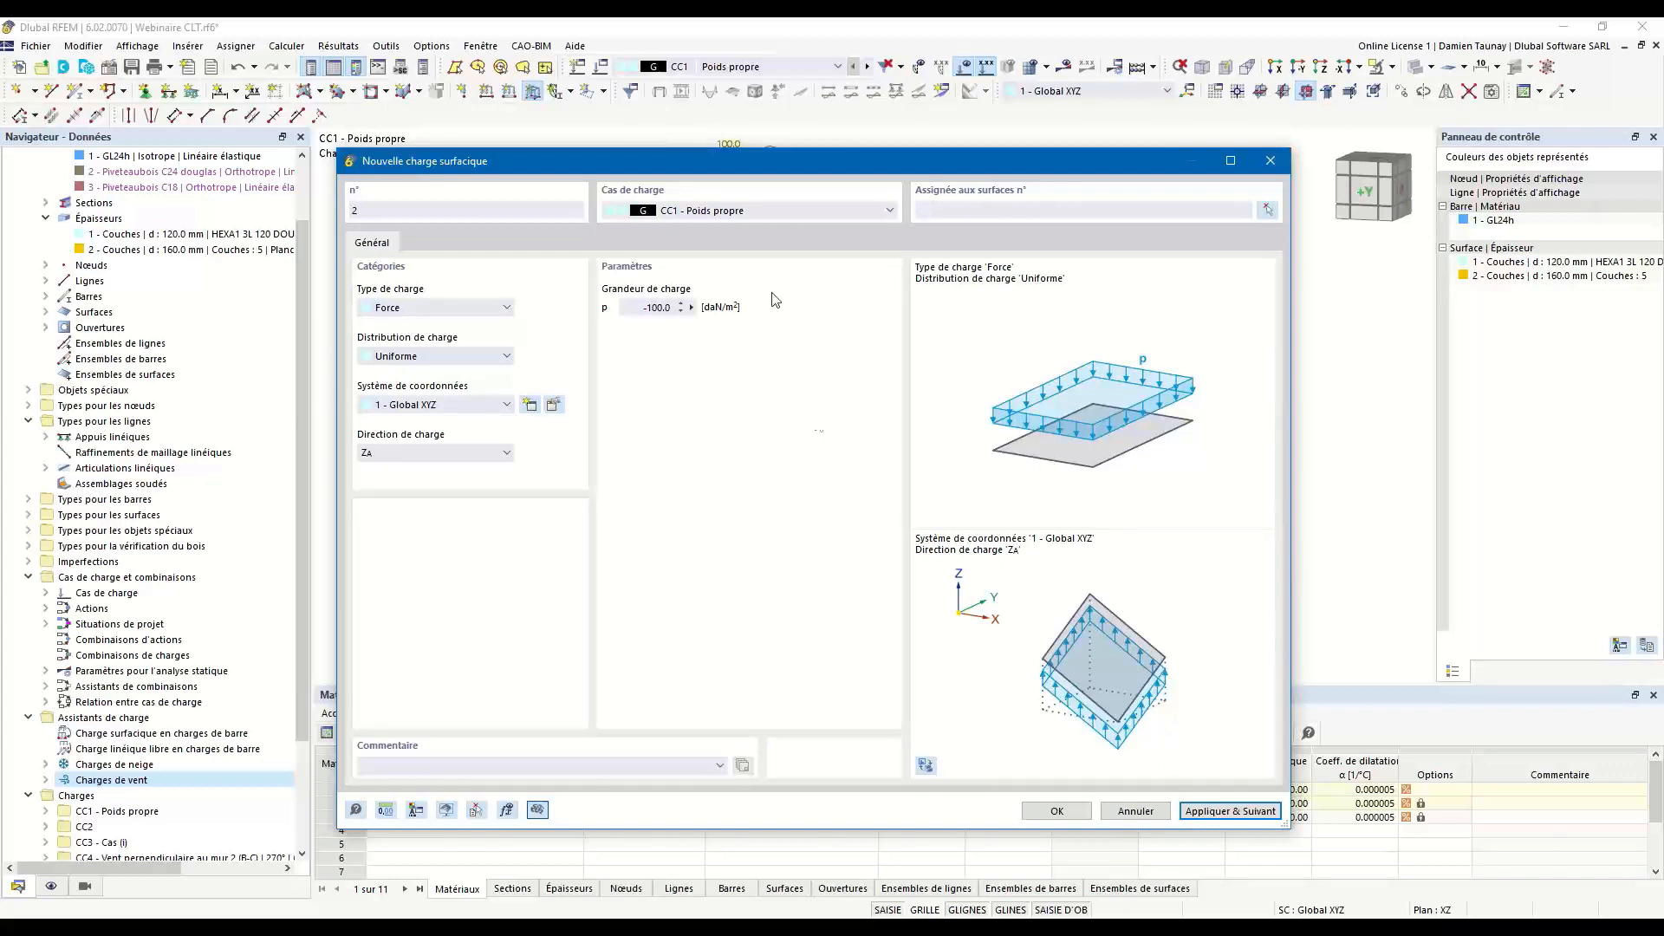
click(753, 210)
click(681, 245)
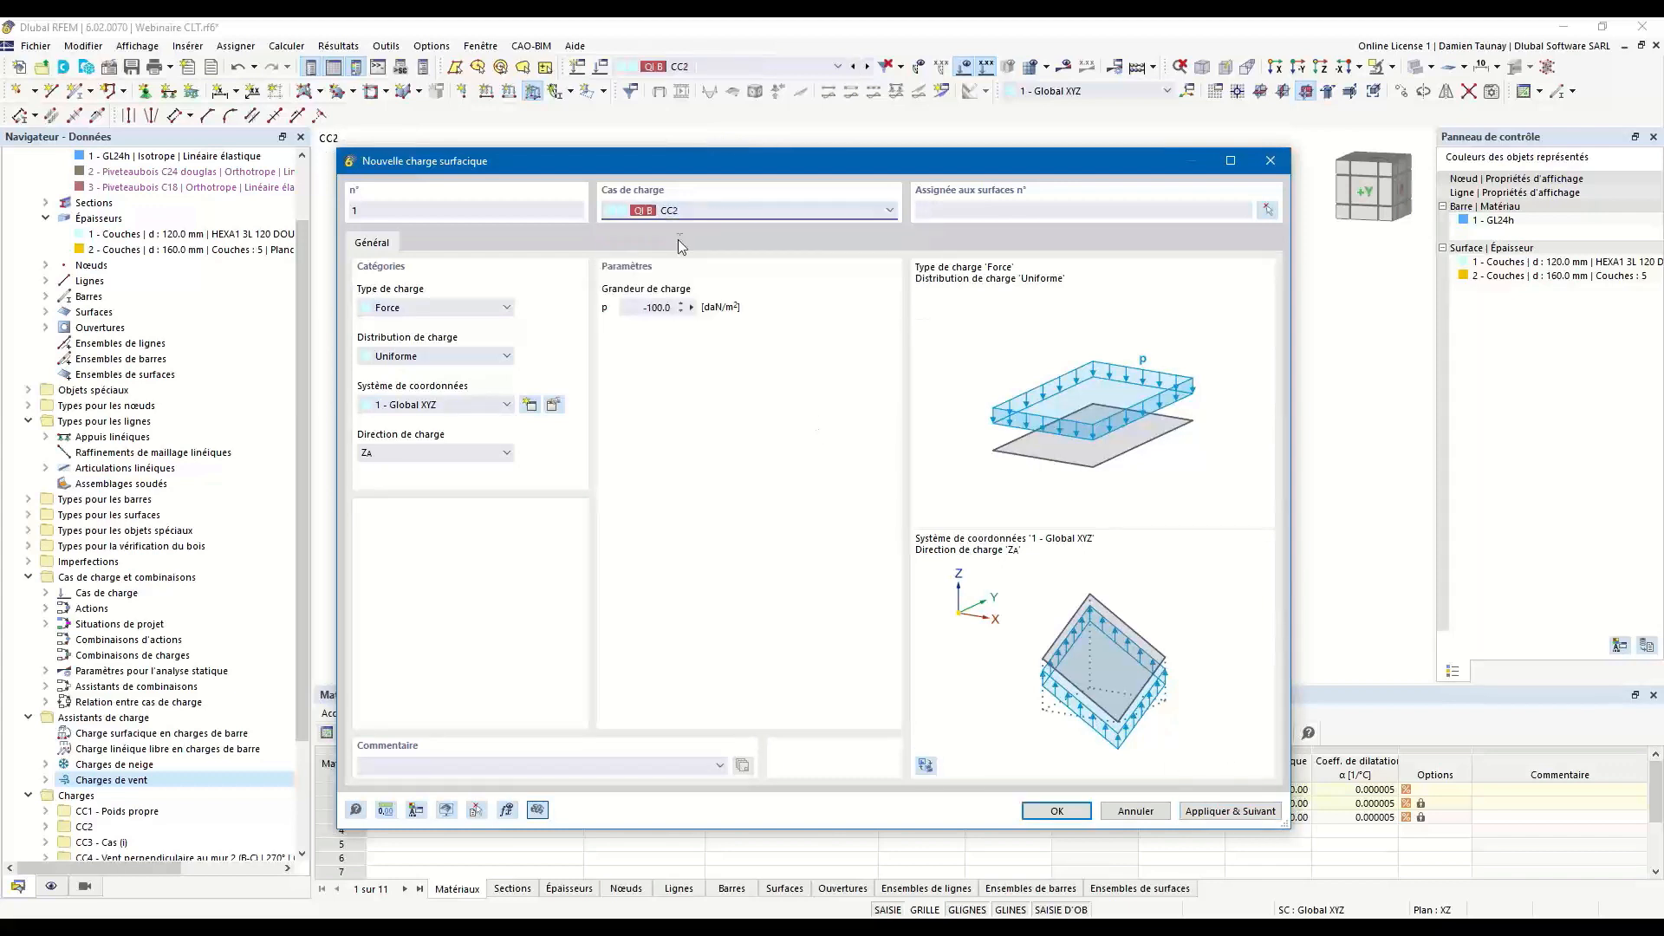
click(647, 308)
text(2)
Assign the CC2 surface load to the two intermediate floors only, surfaces 5-8 and 12-15, and create it.
click(1266, 210)
drag(598, 319, 936, 371)
drag(619, 426, 908, 482)
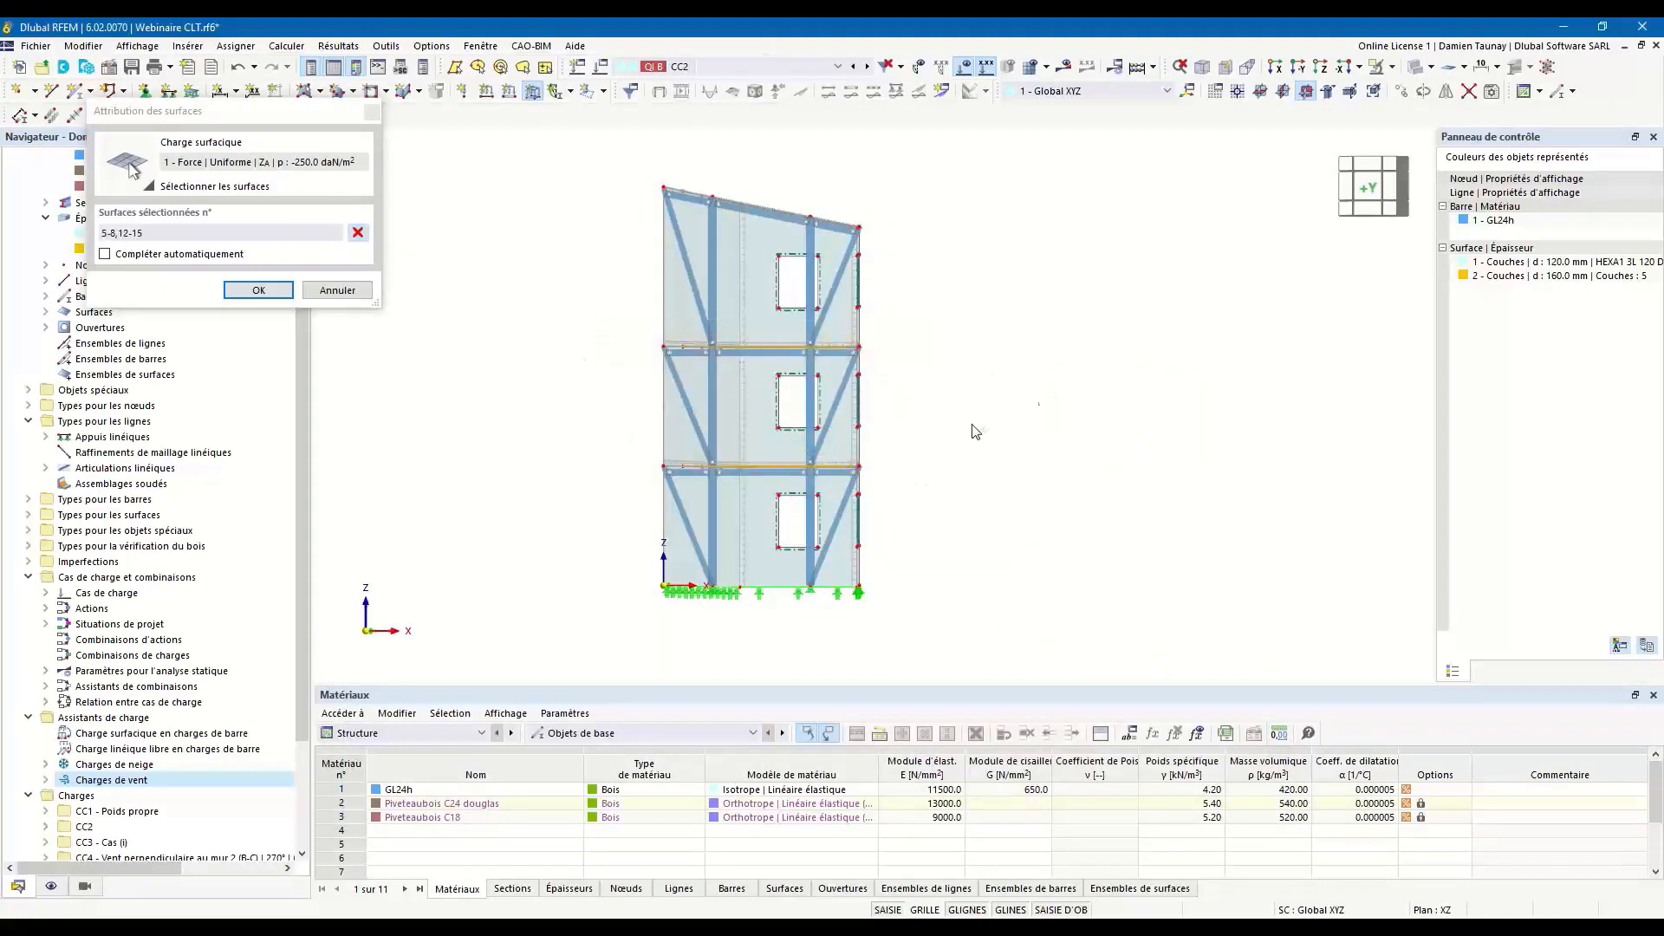
ctrl+middle_drag(971, 425, 986, 424)
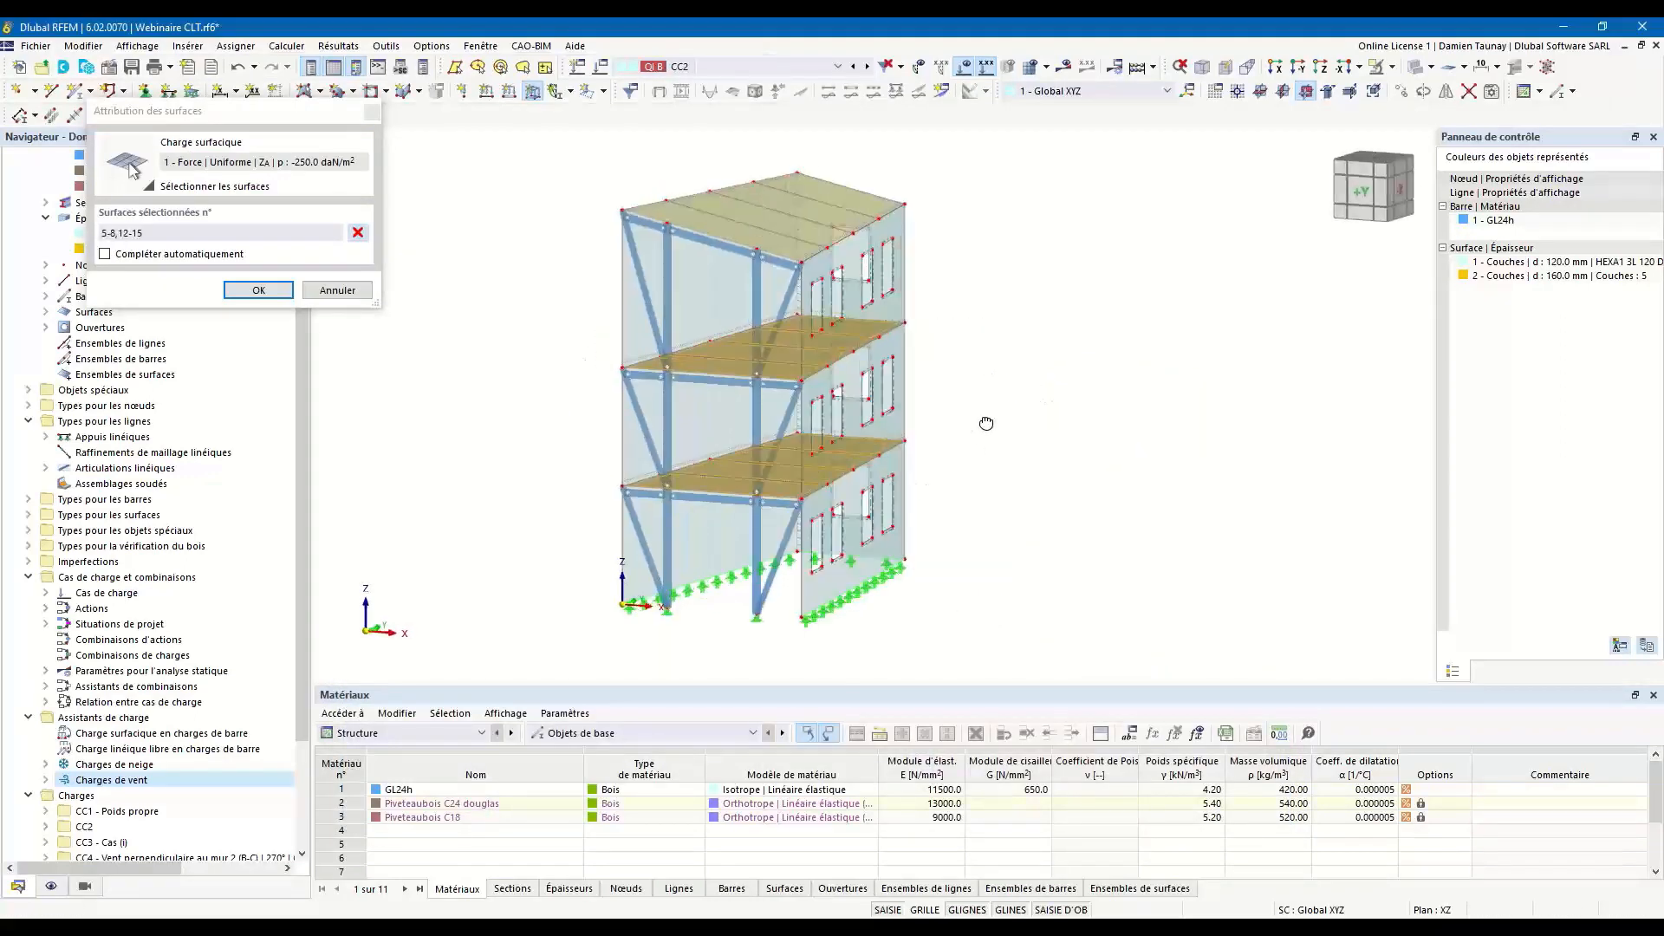
click(228, 293)
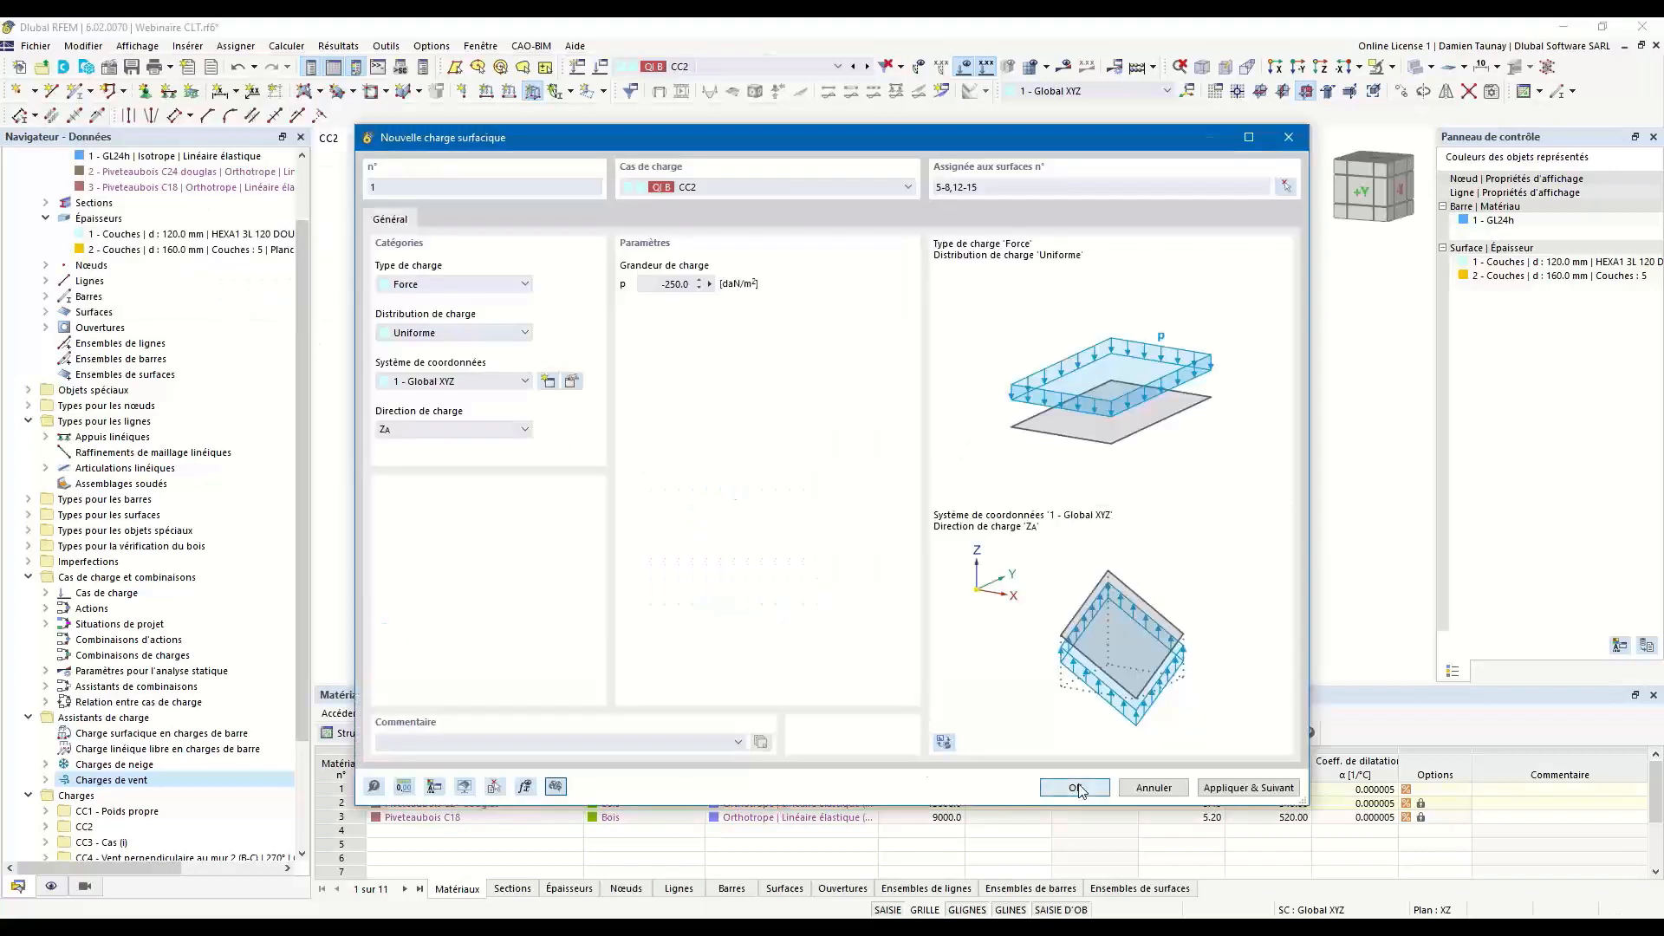
click(1075, 788)
ctrl+middle_drag(941, 520, 1019, 407)
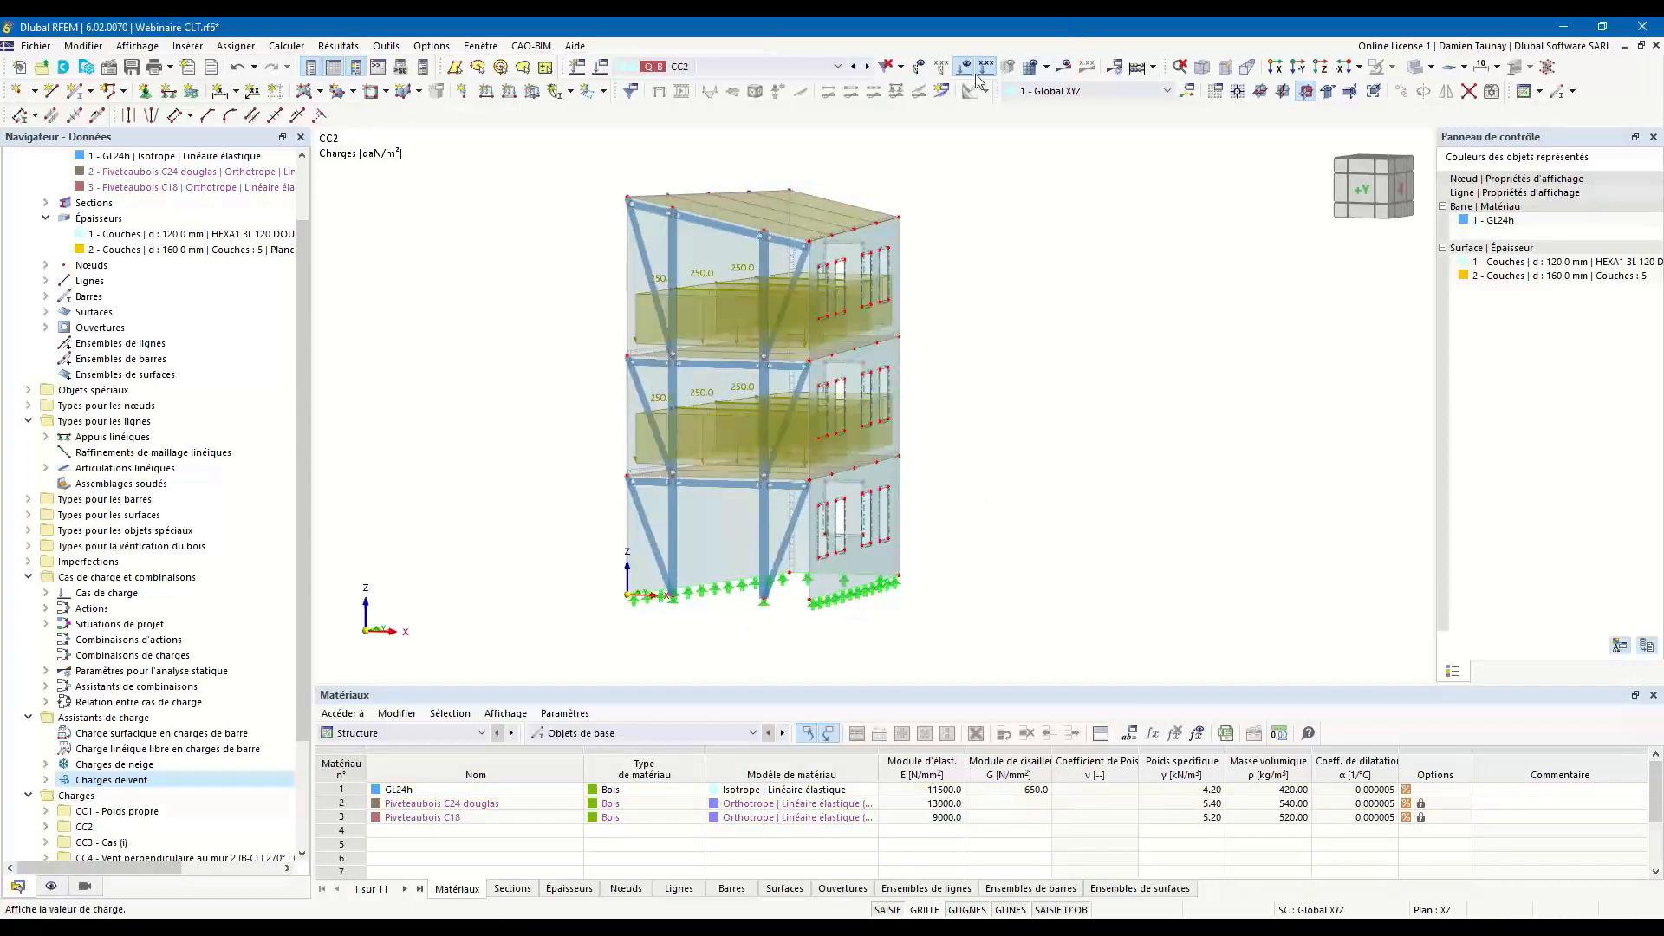
In load case CC1, change the surface load on roof surfaces 19-22 only to -50 daN/m².
click(855, 67)
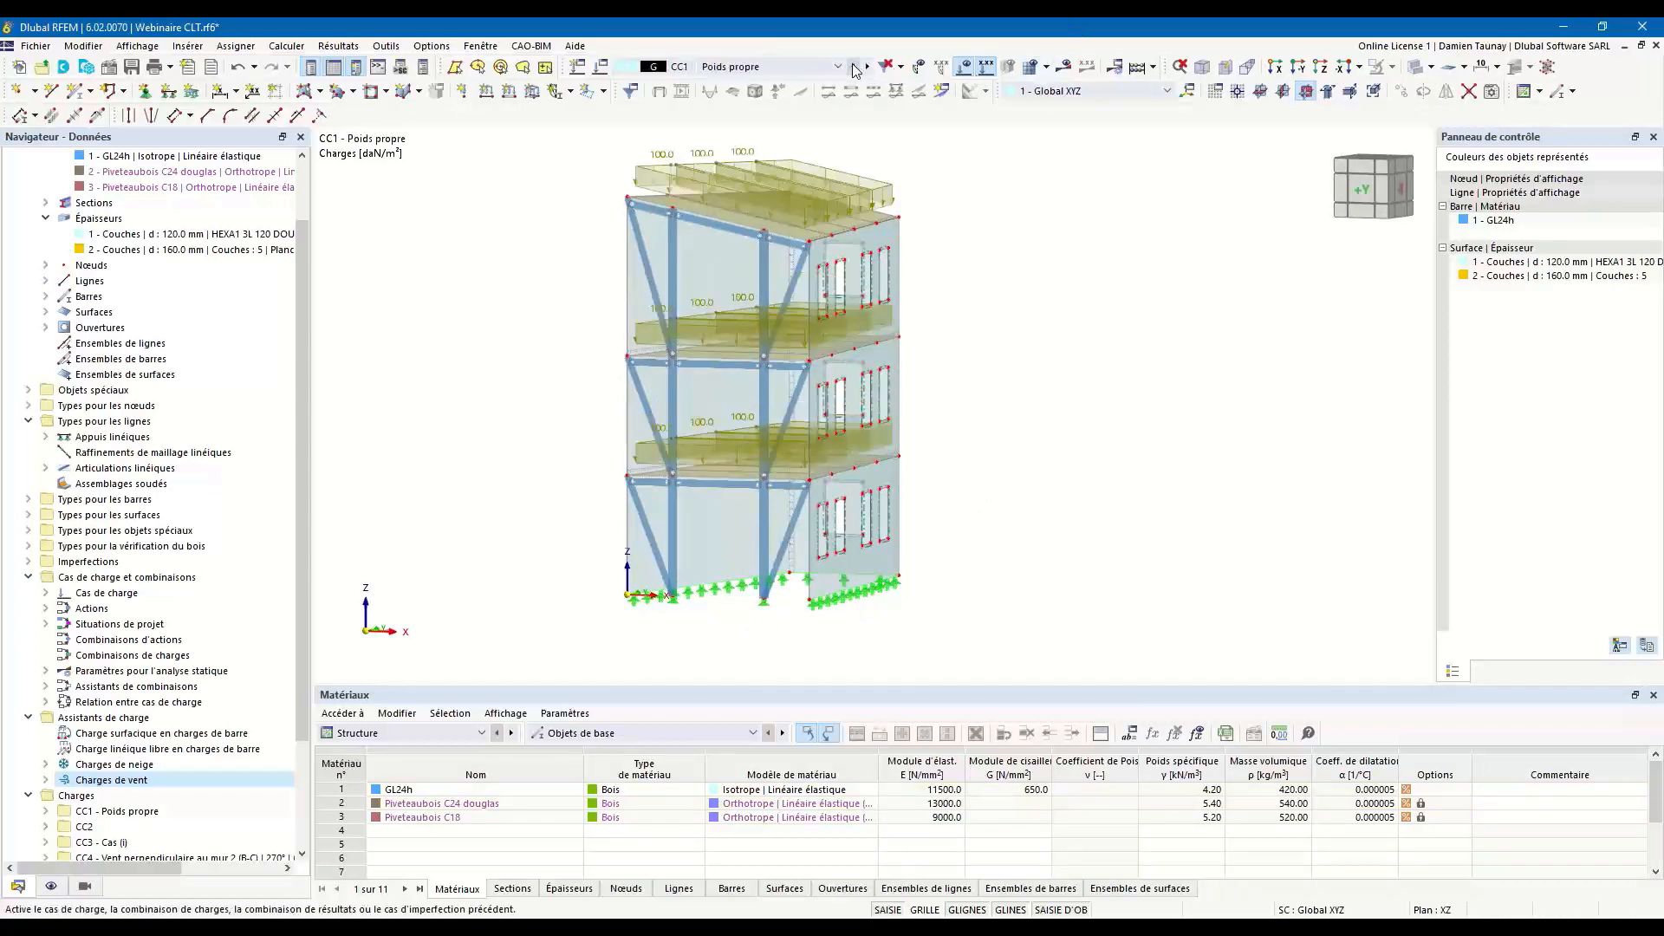
ctrl+middle_drag(948, 286, 959, 278)
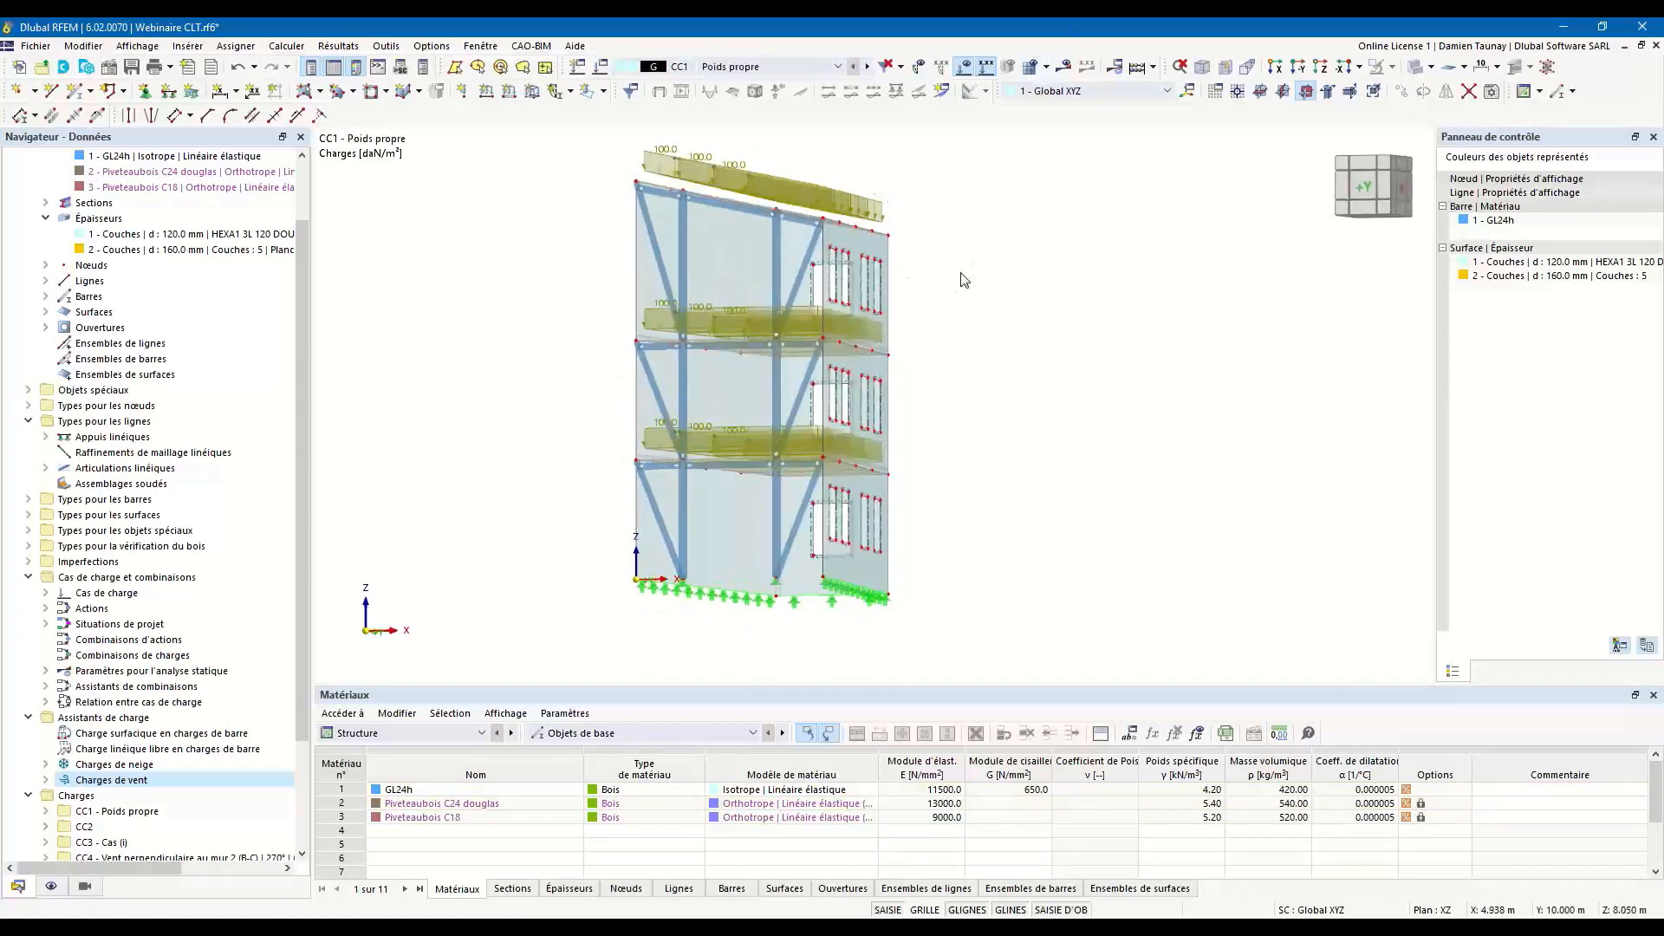
double_click(820, 189)
click(820, 189)
click(771, 473)
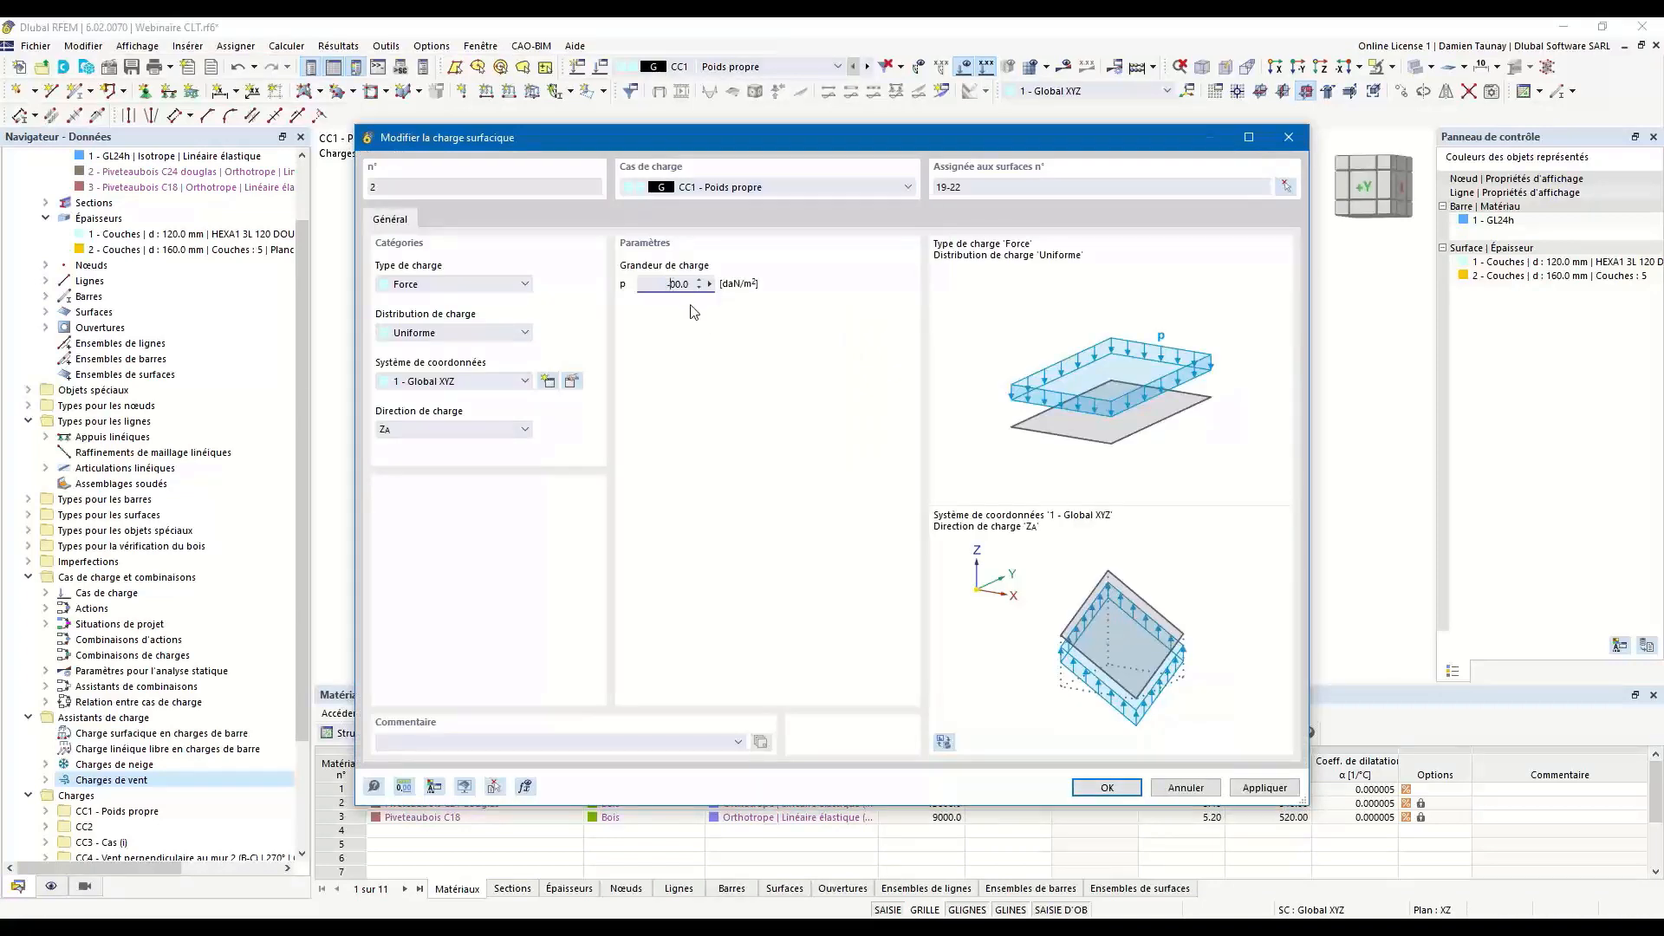
click(1114, 788)
ctrl+middle_drag(1020, 359, 930, 401)
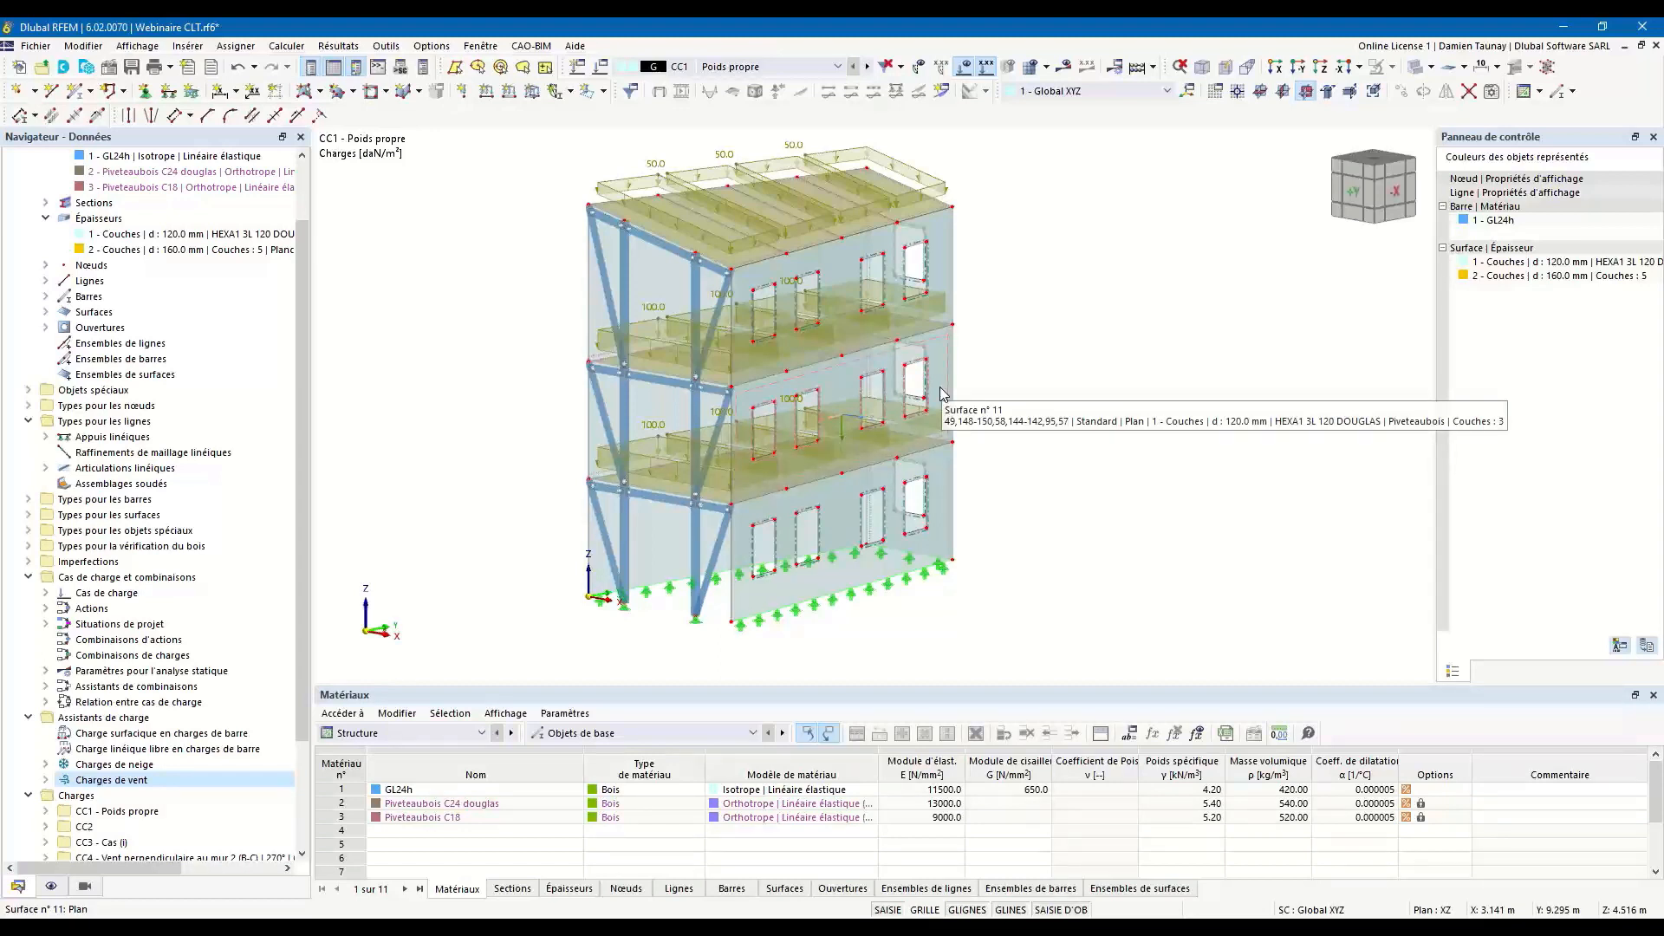
middle_drag(1040, 338, 1006, 345)
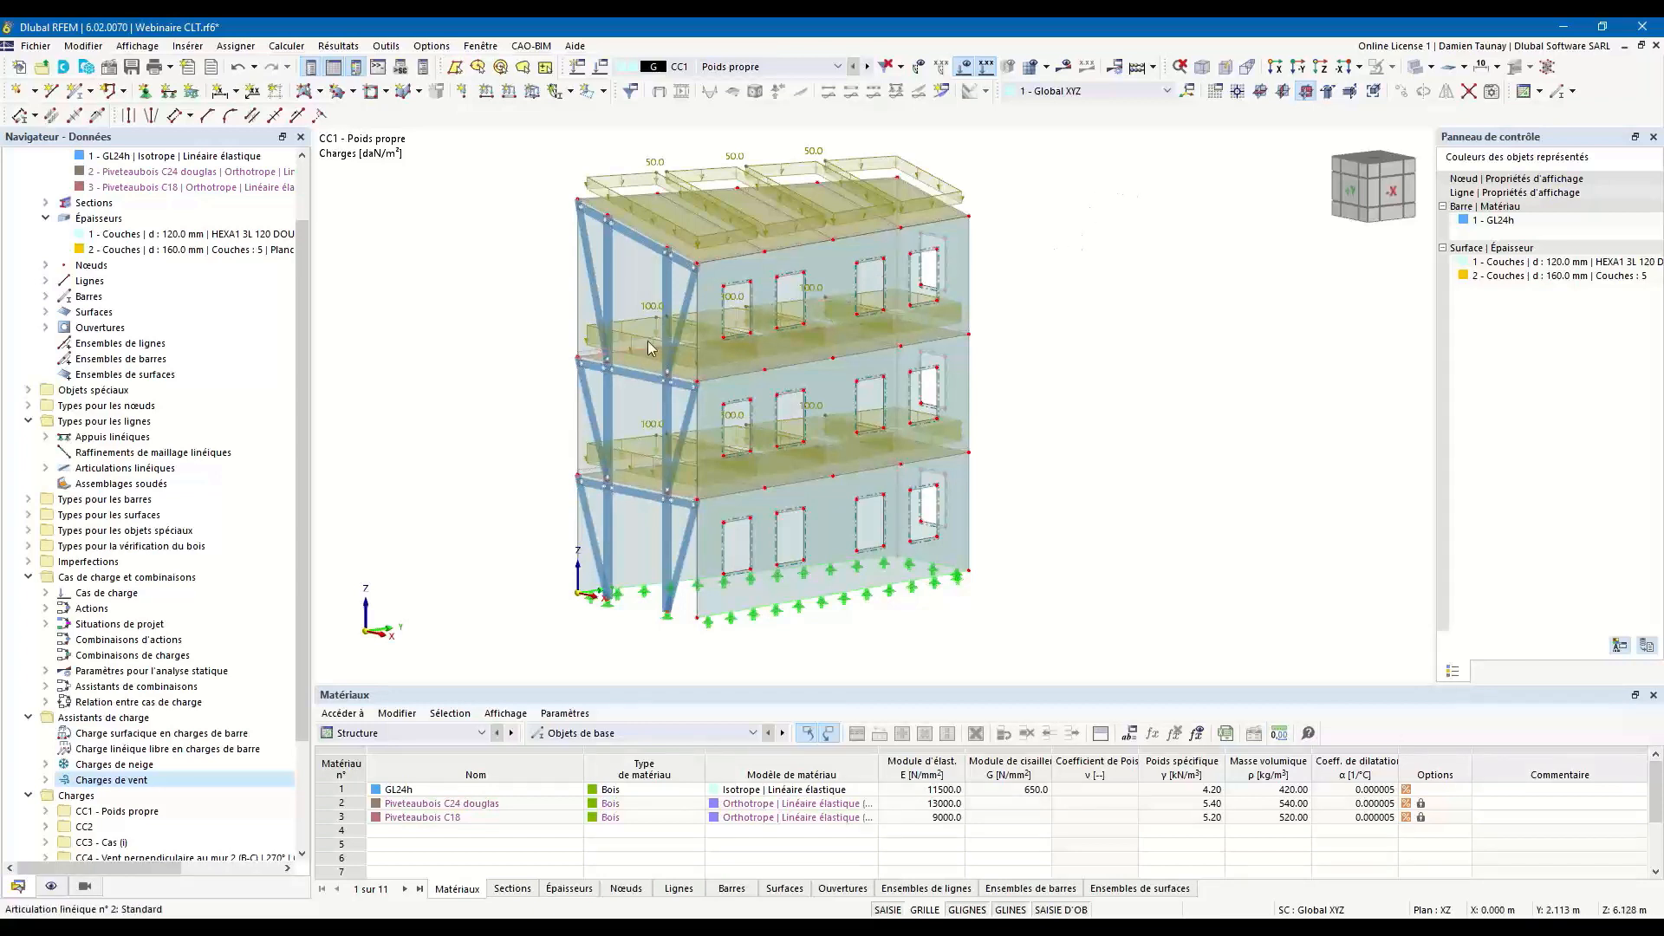
Open the layer composition of the 120 mm wall thickness and show the walls in a separate real view.
scroll(184, 364, up, 2)
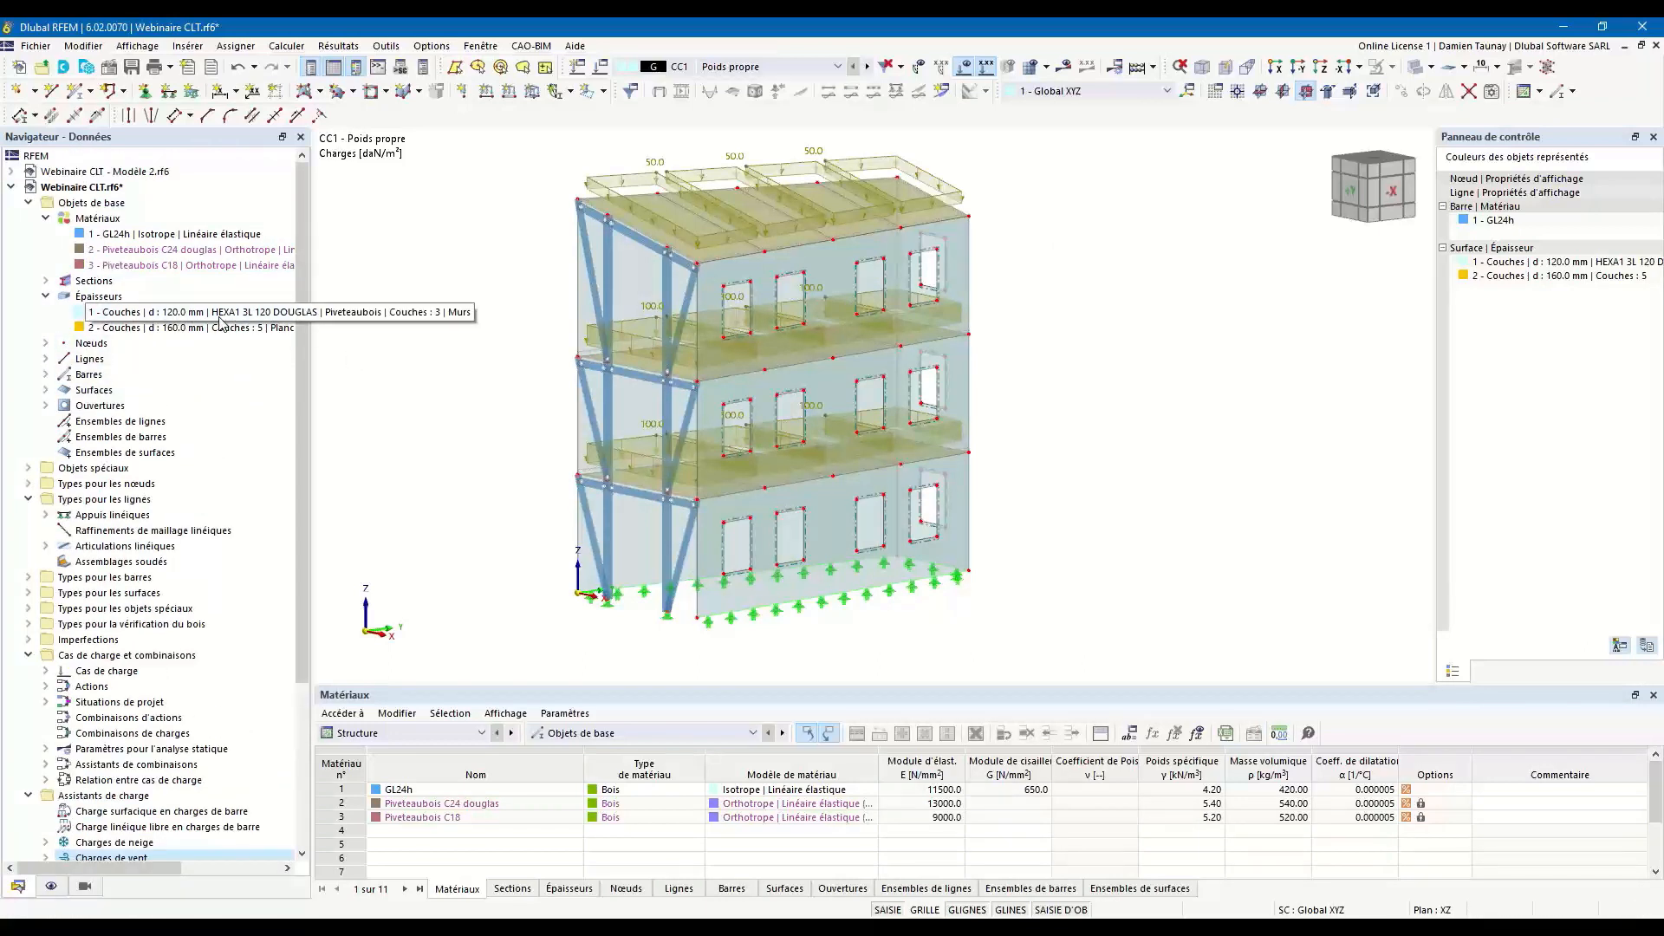
double_click(160, 318)
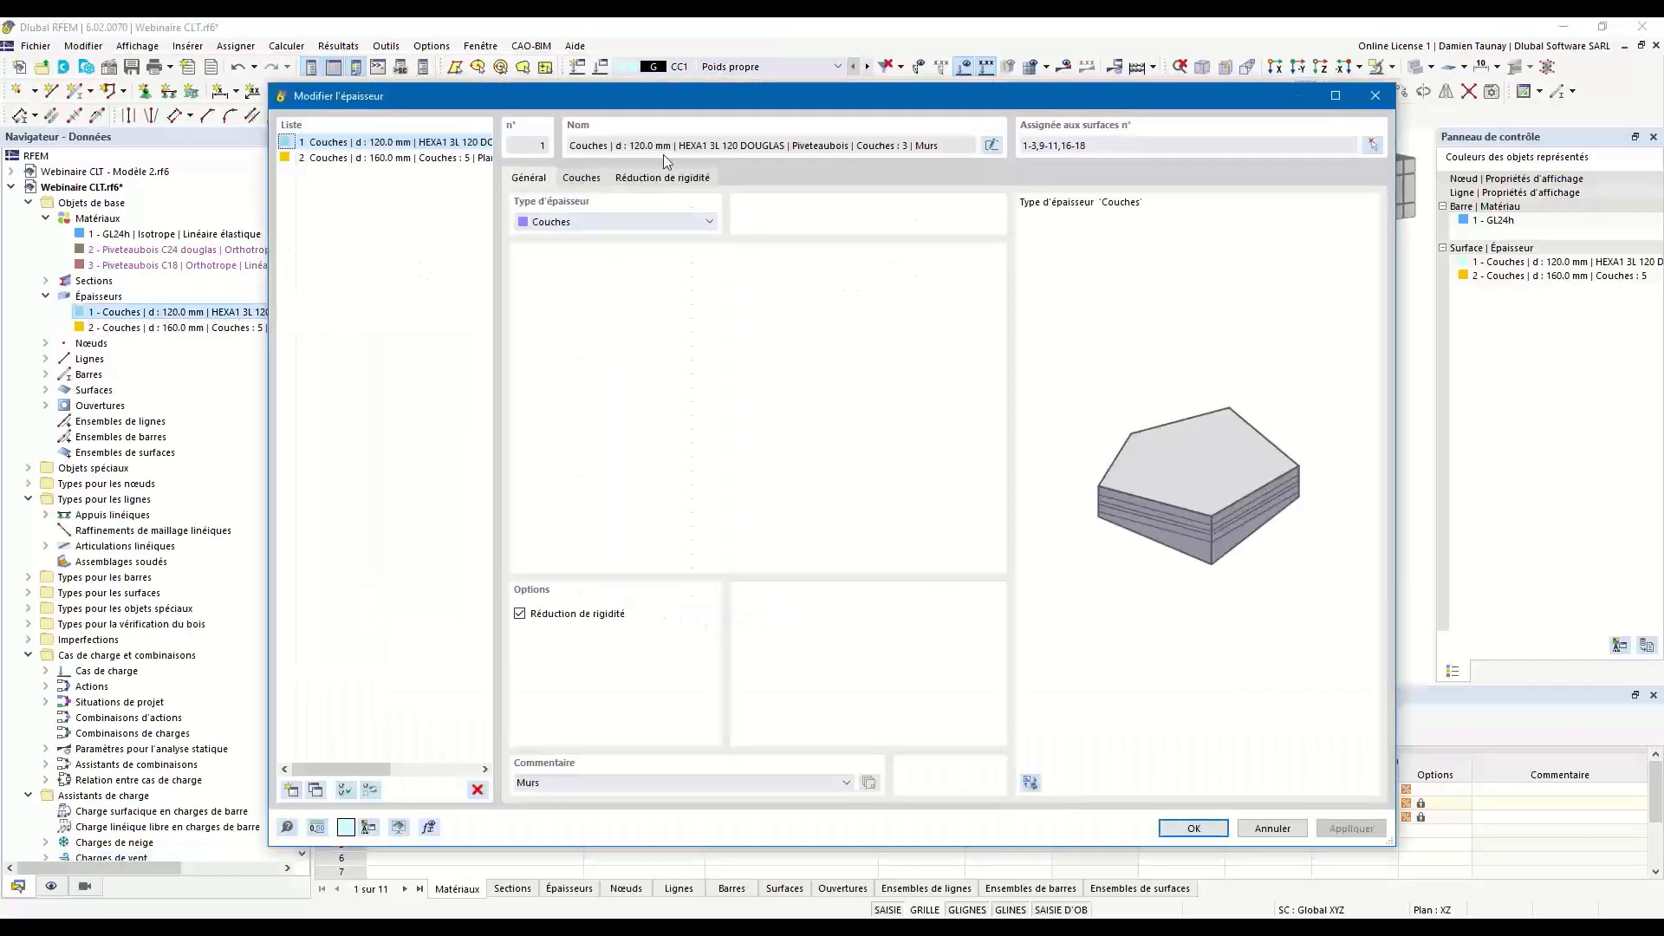
click(593, 178)
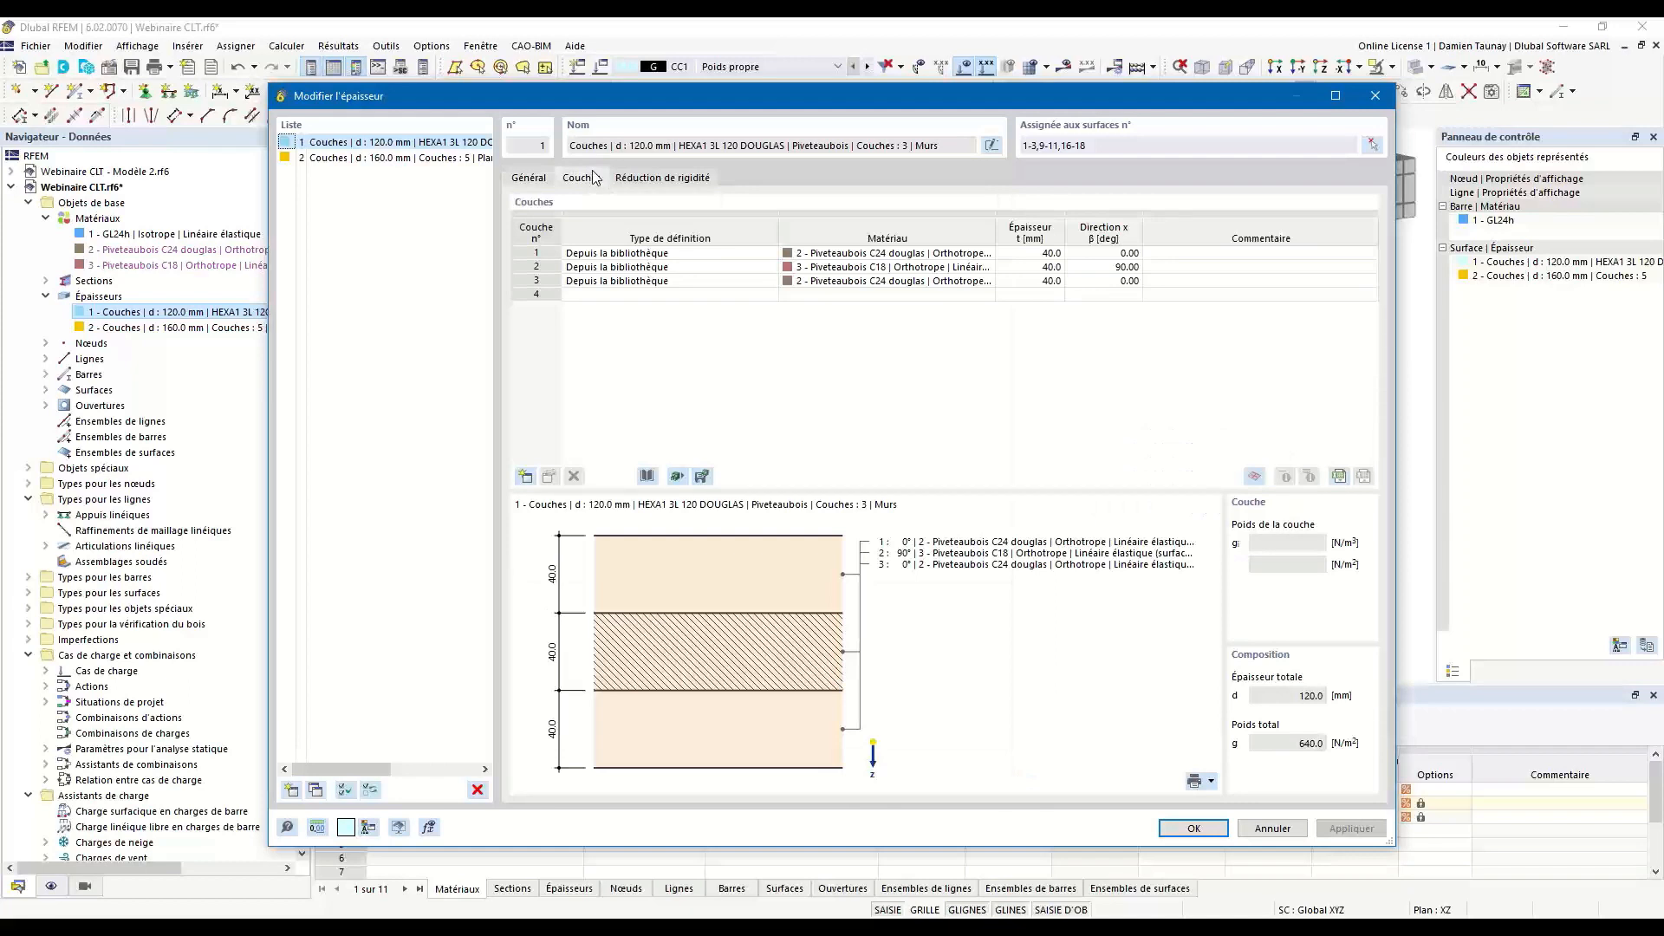
click(1254, 476)
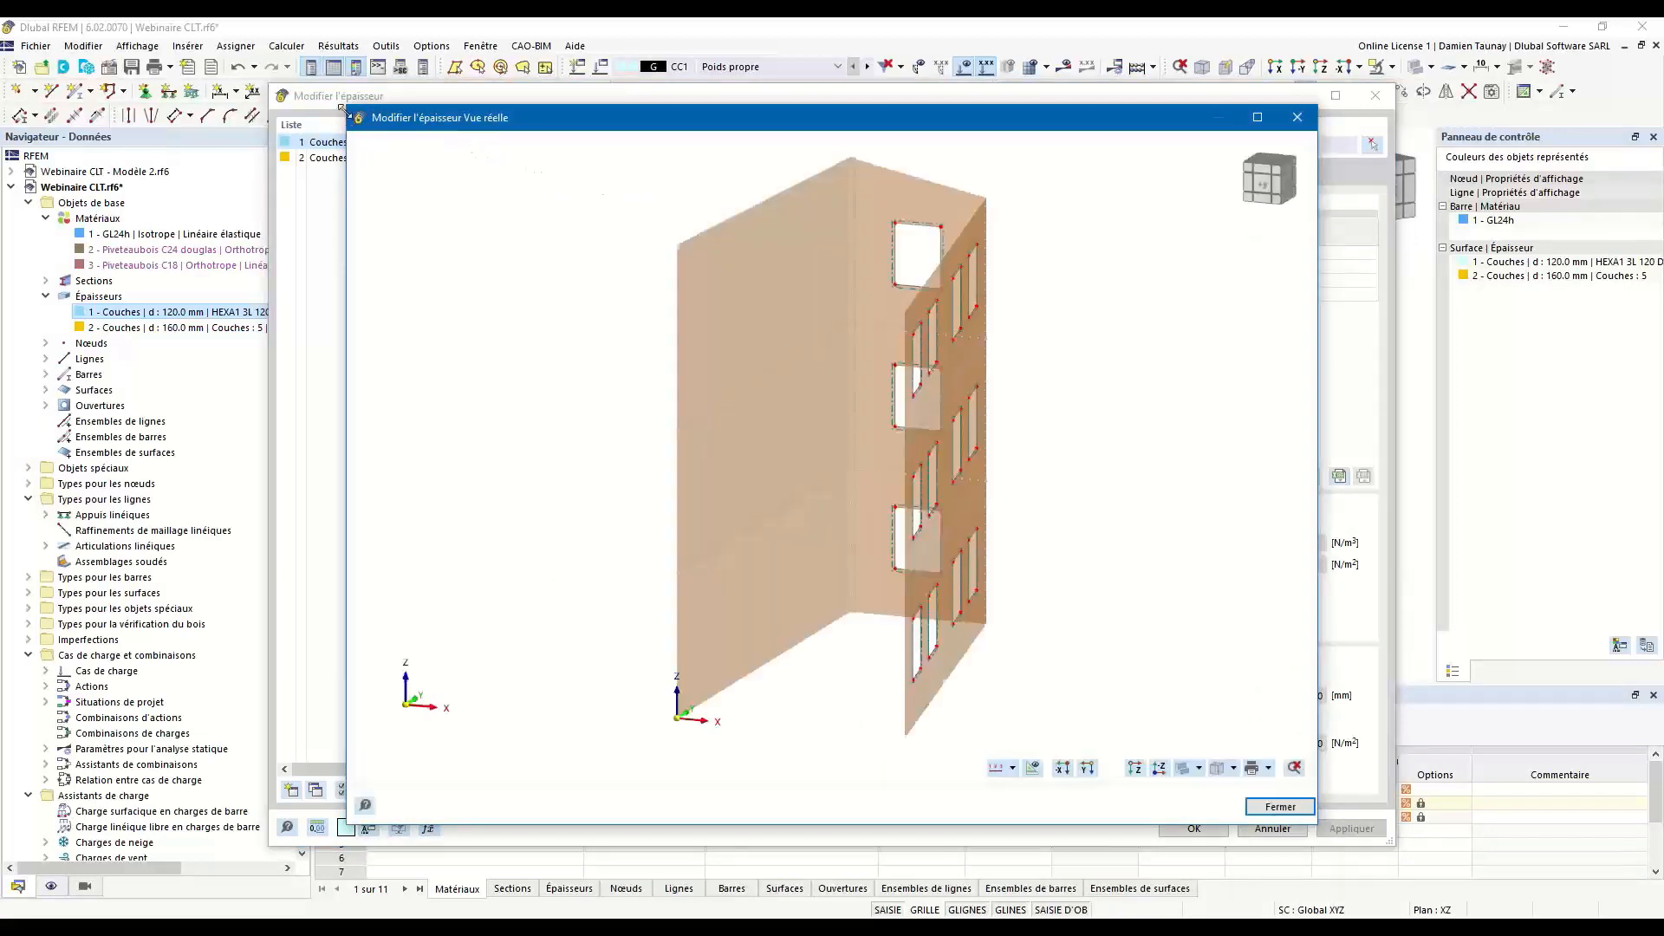
drag(349, 116, 674, 330)
scroll(1068, 607, down, 5)
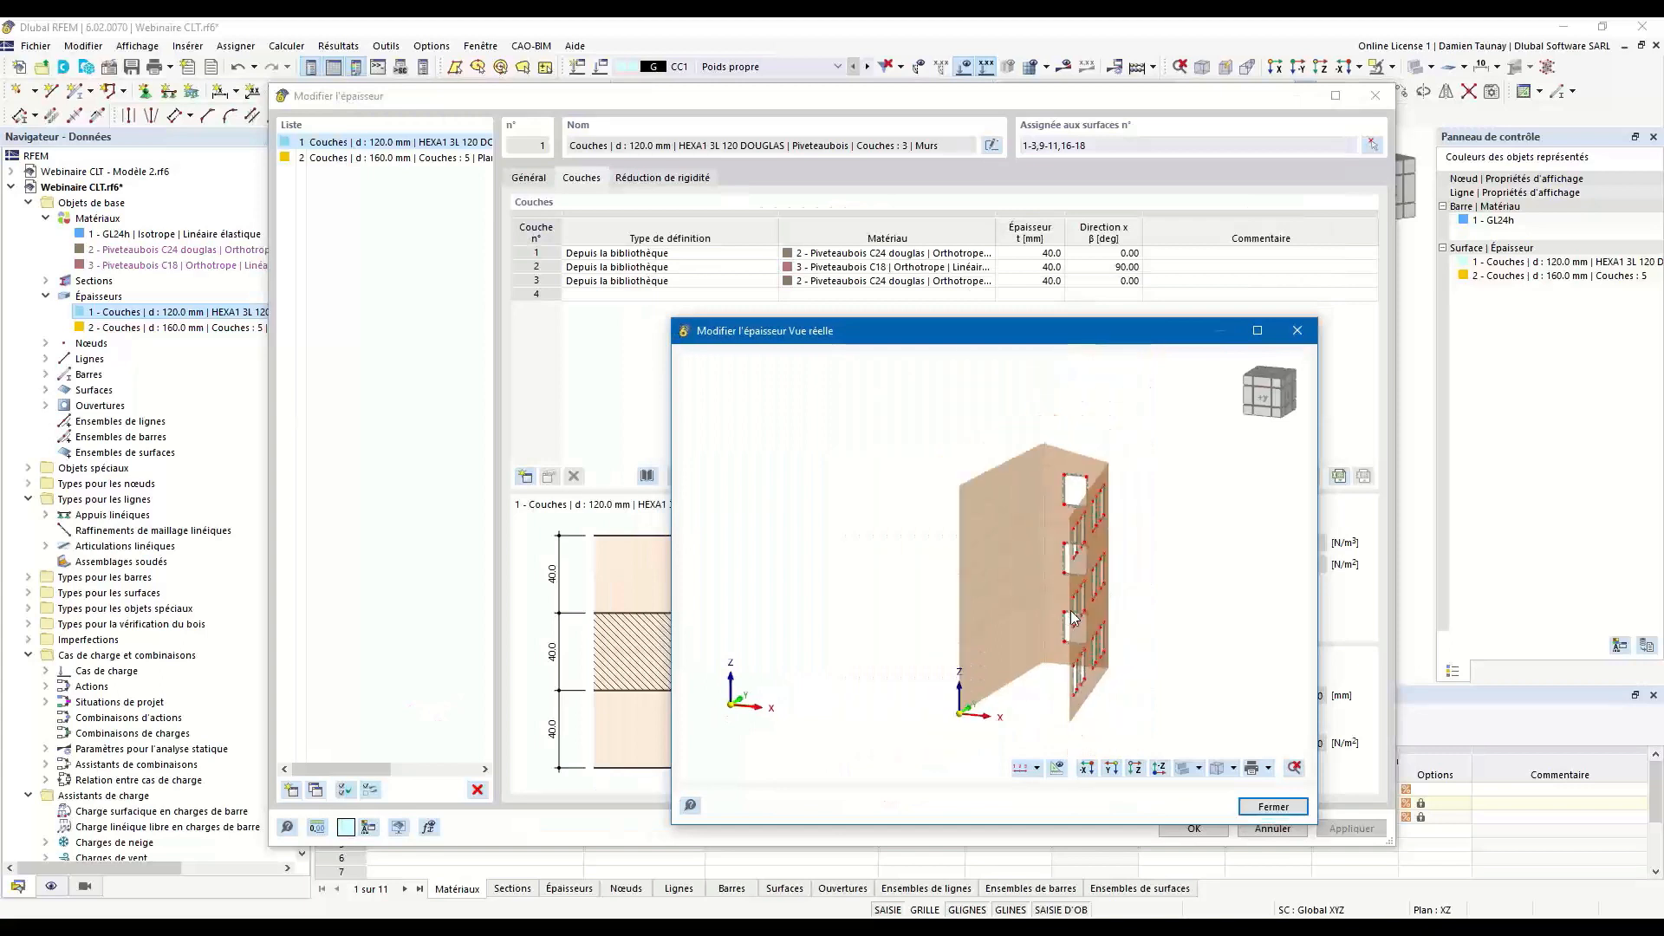
ctrl+middle_drag(1104, 615, 1000, 624)
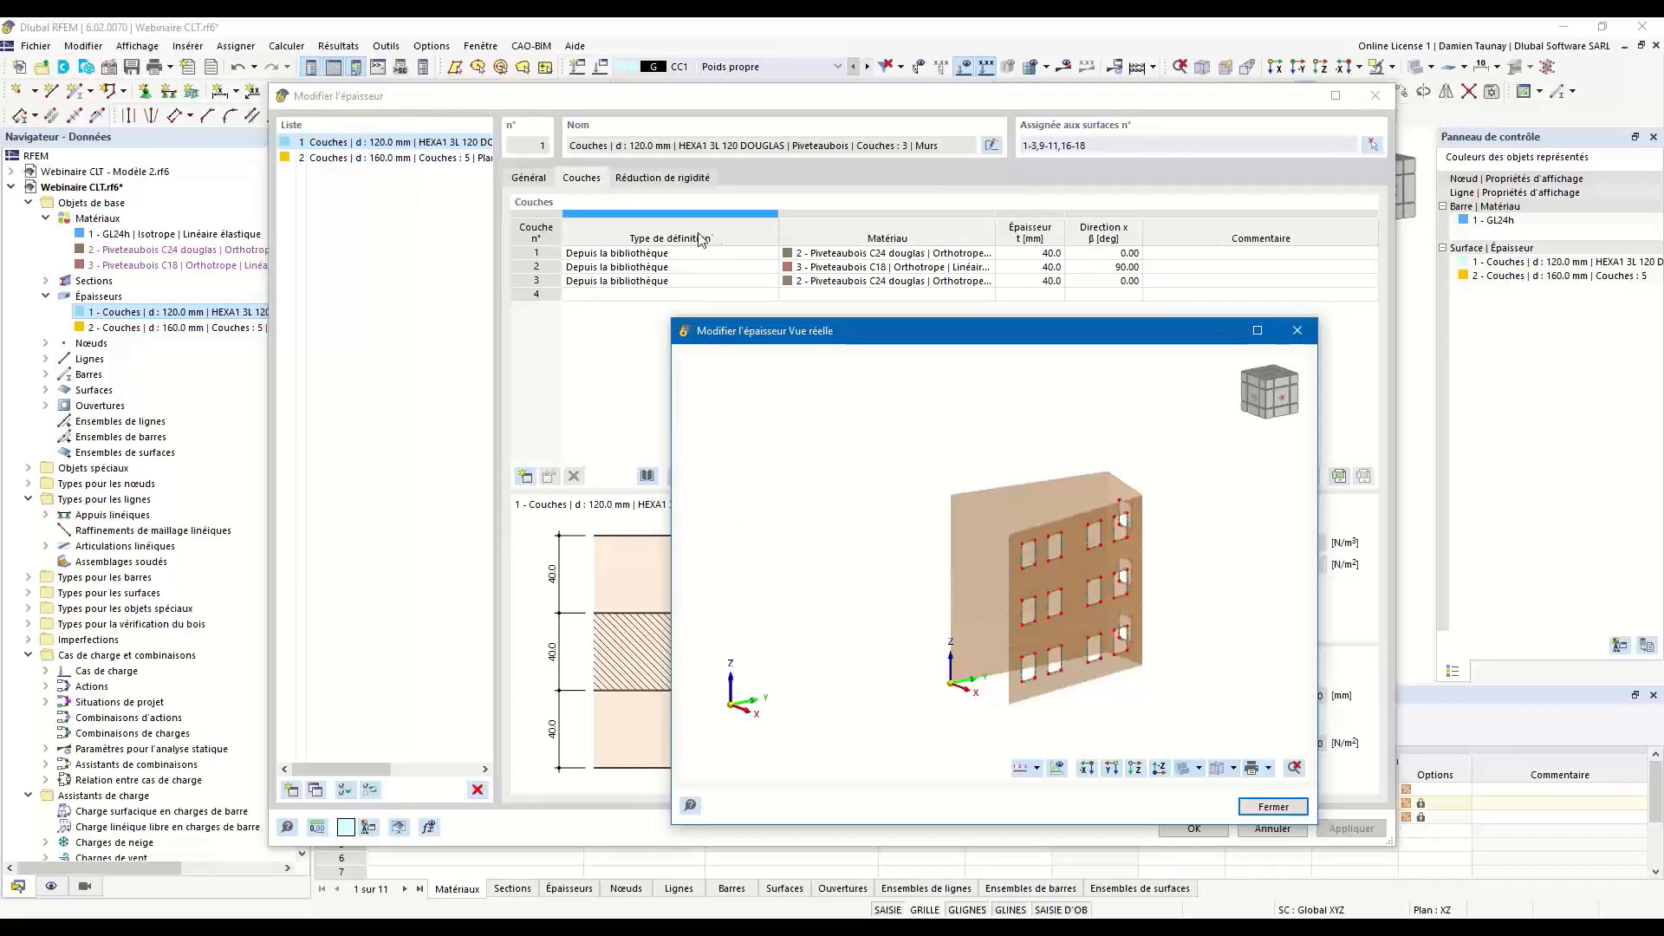
Examine the orientation of each of the three layers of the 120 mm wall thickness on the façades.
click(682, 254)
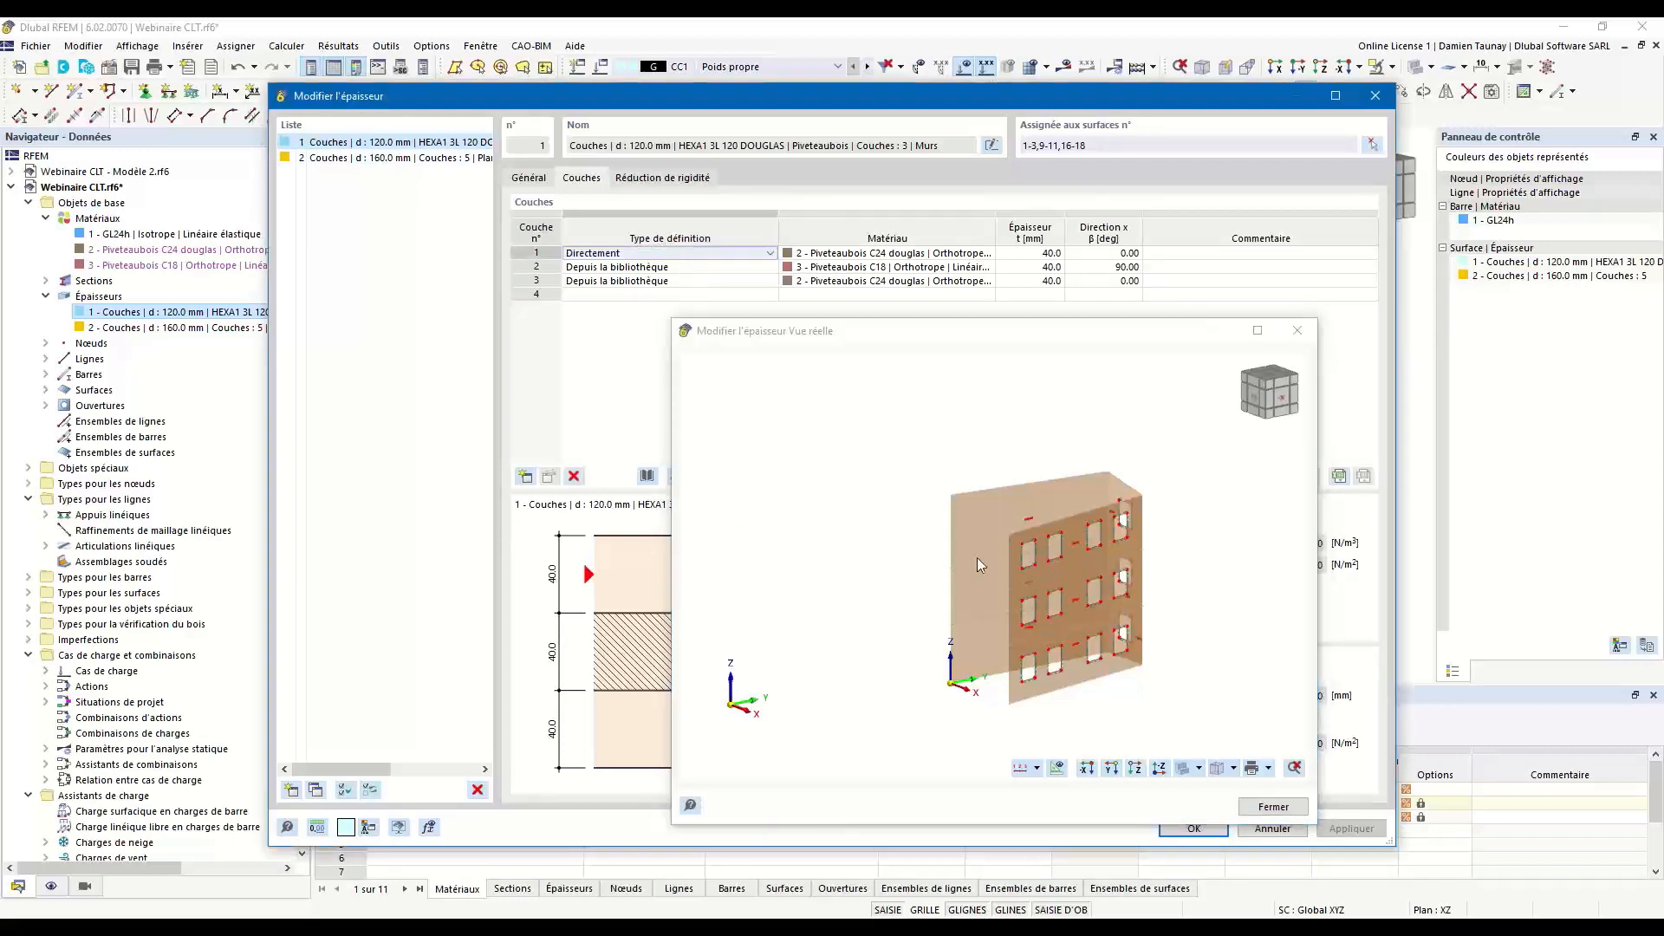
scroll(1027, 541, up, 4)
middle_drag(1094, 590, 996, 553)
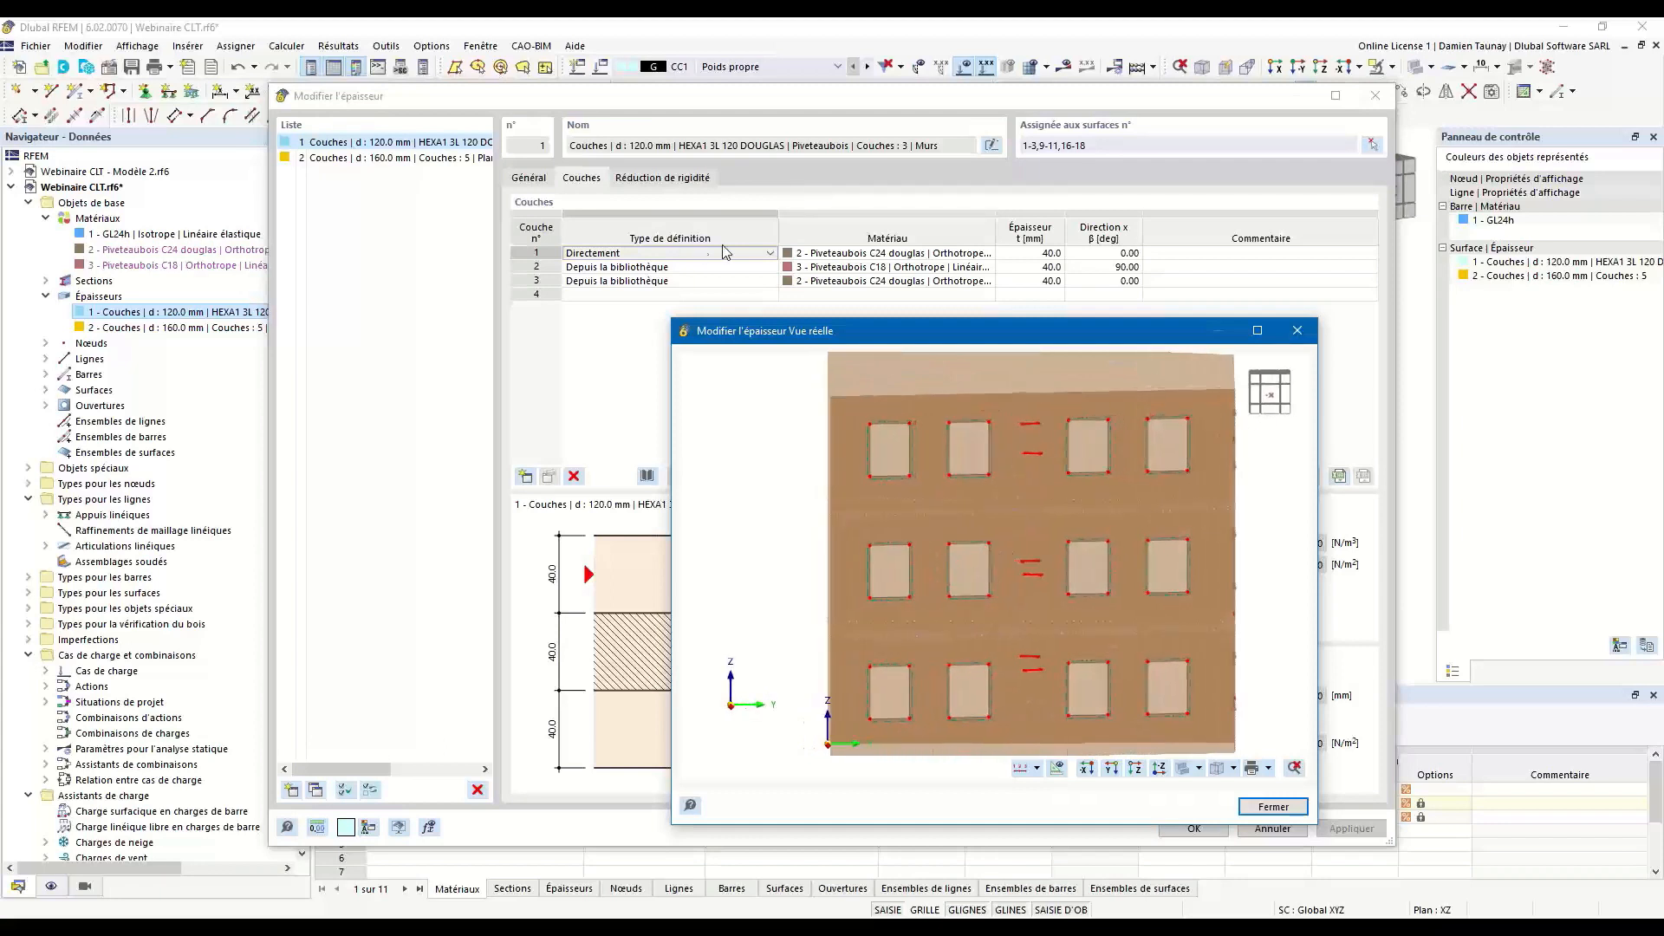
ctrl+middle_drag(991, 625, 1278, 654)
scroll(1061, 695, up, 4)
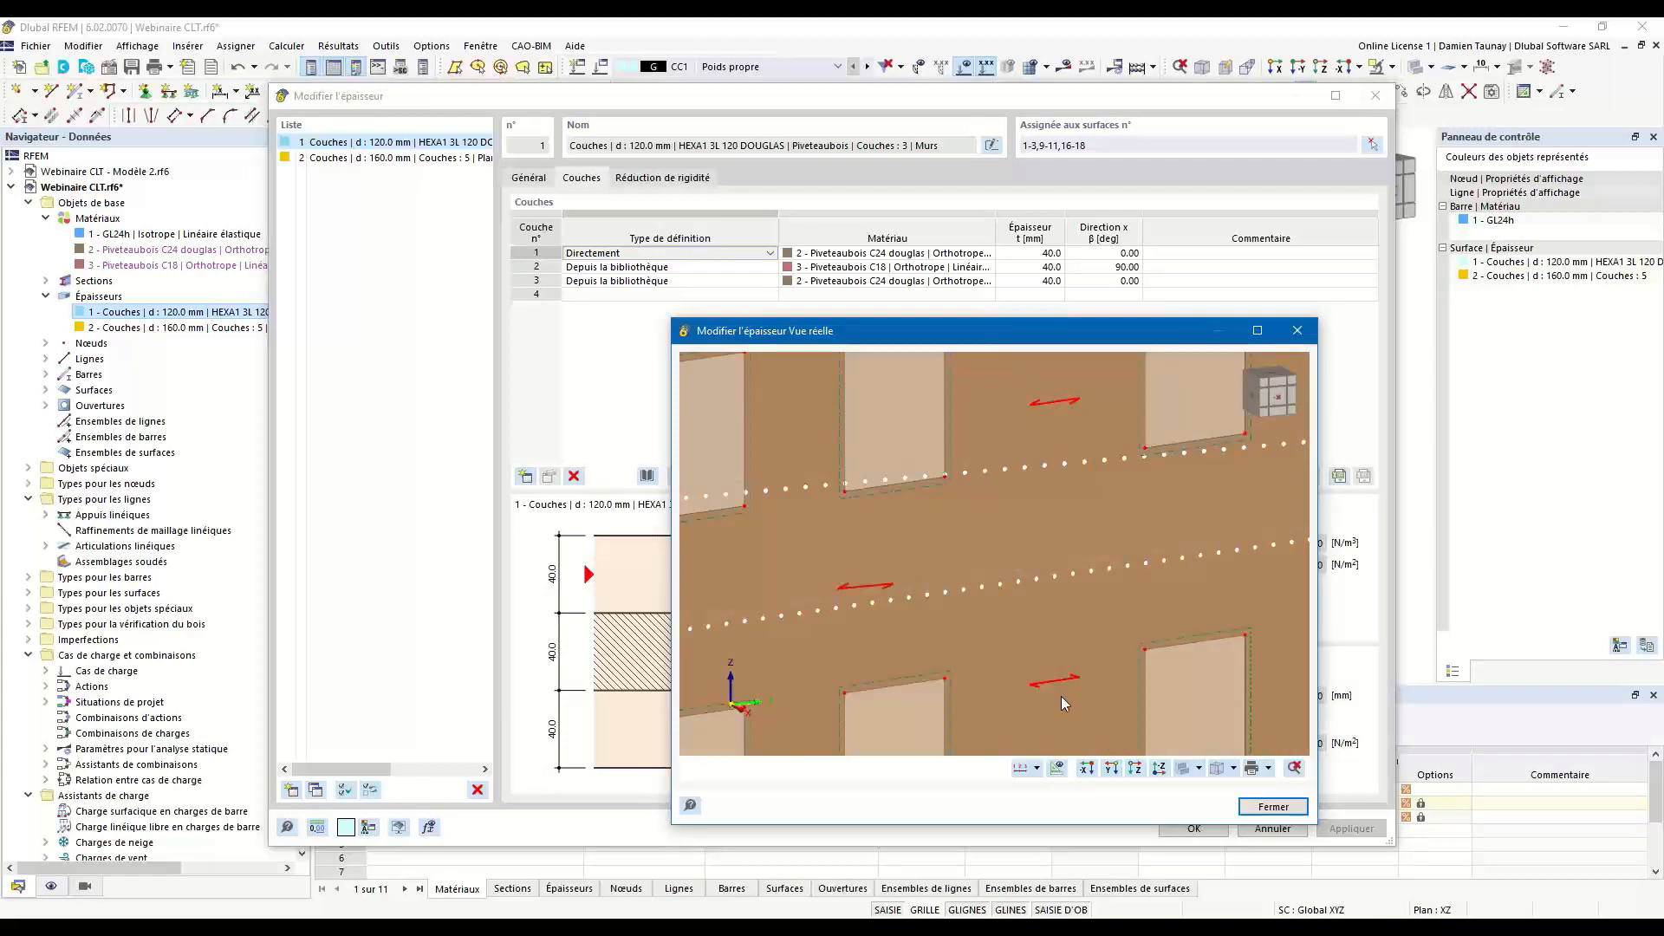
scroll(1063, 697, down, 6)
middle_drag(1068, 688, 1045, 651)
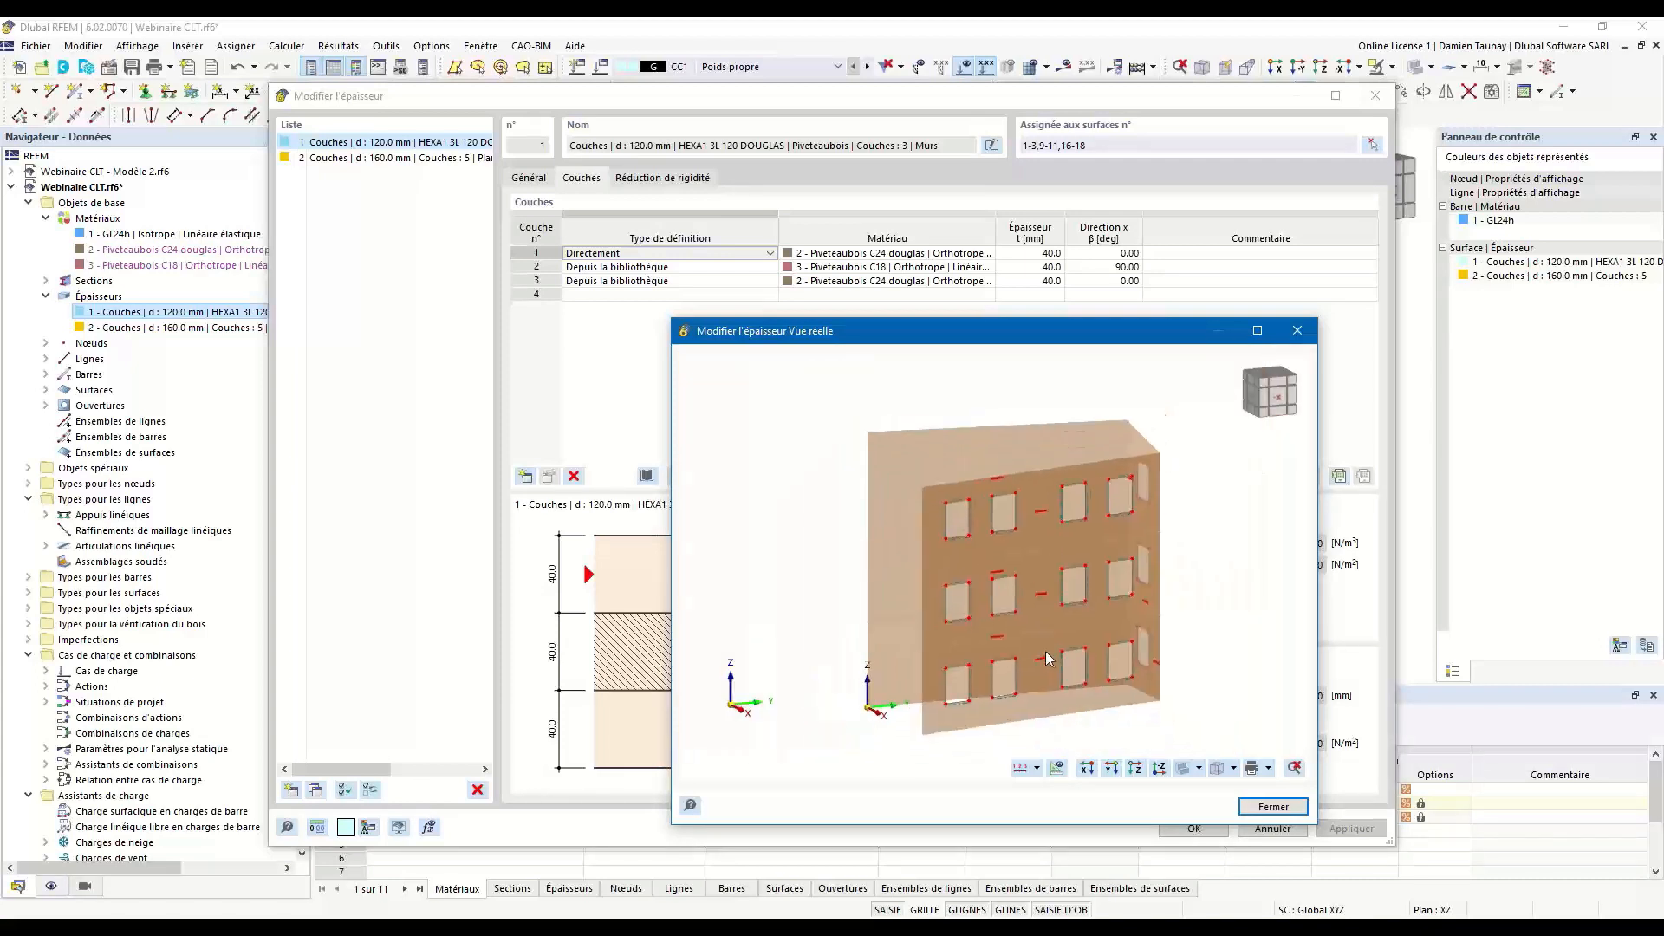
click(709, 269)
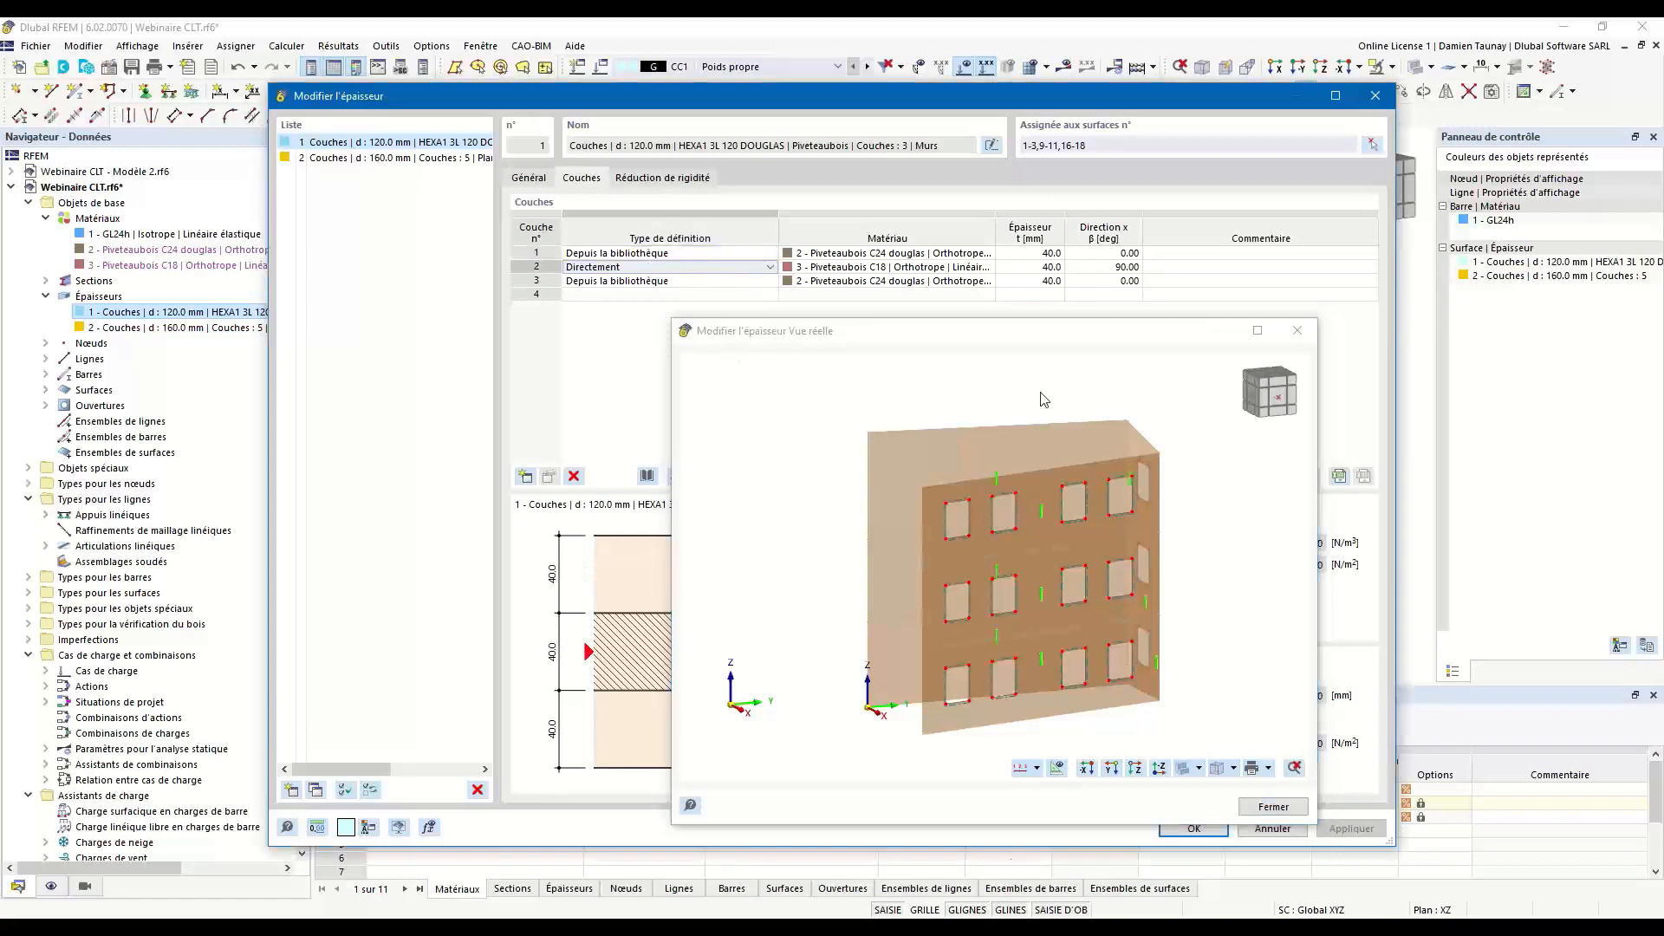
click(700, 282)
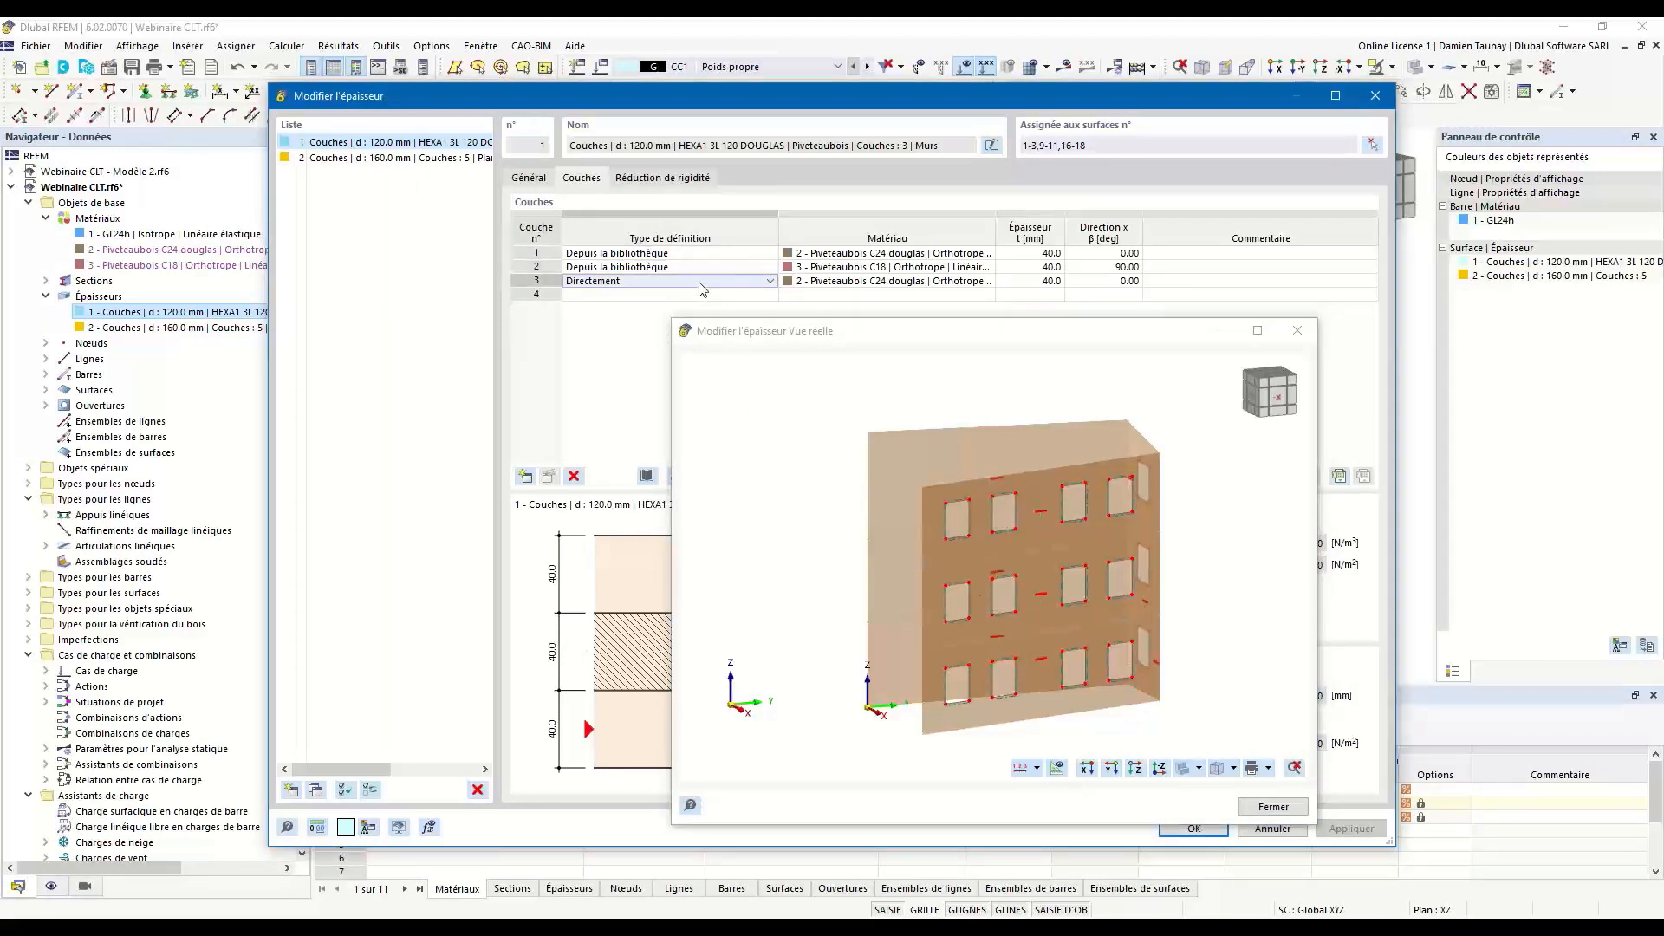
mouse_move(928, 617)
ctrl+middle_down()
mouse_move(1028, 625)
mouse_move(946, 639)
ctrl+middle_up()
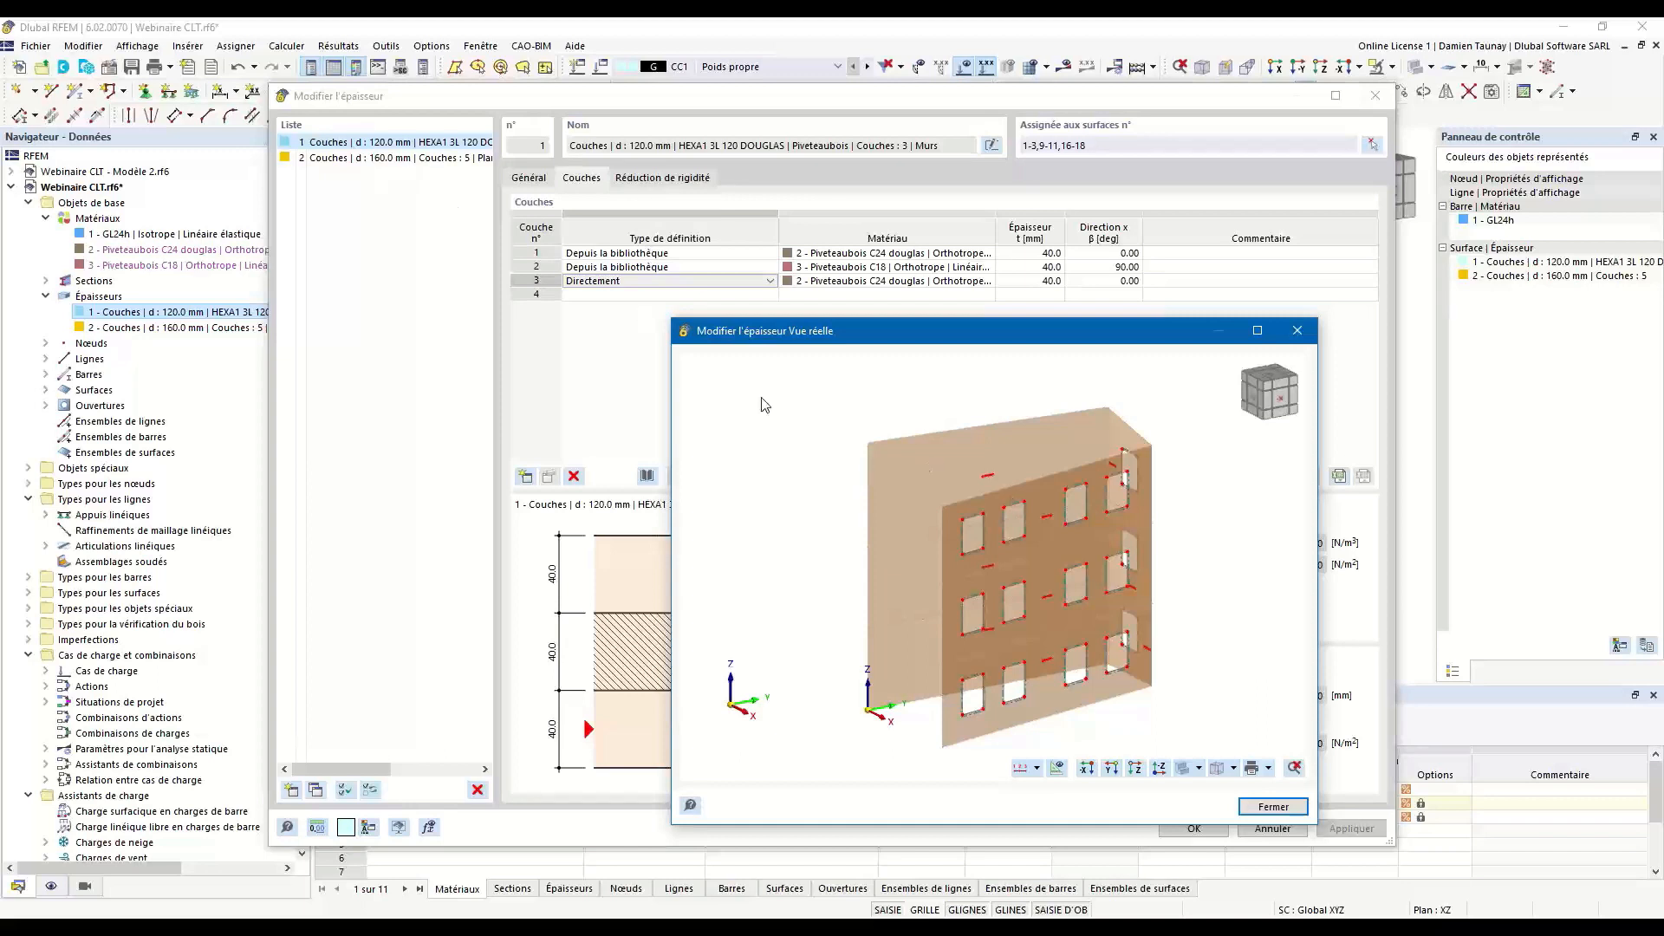
Examine the orientation of each of the five layers of the 160 mm Planchers thickness on the slabs.
click(400, 158)
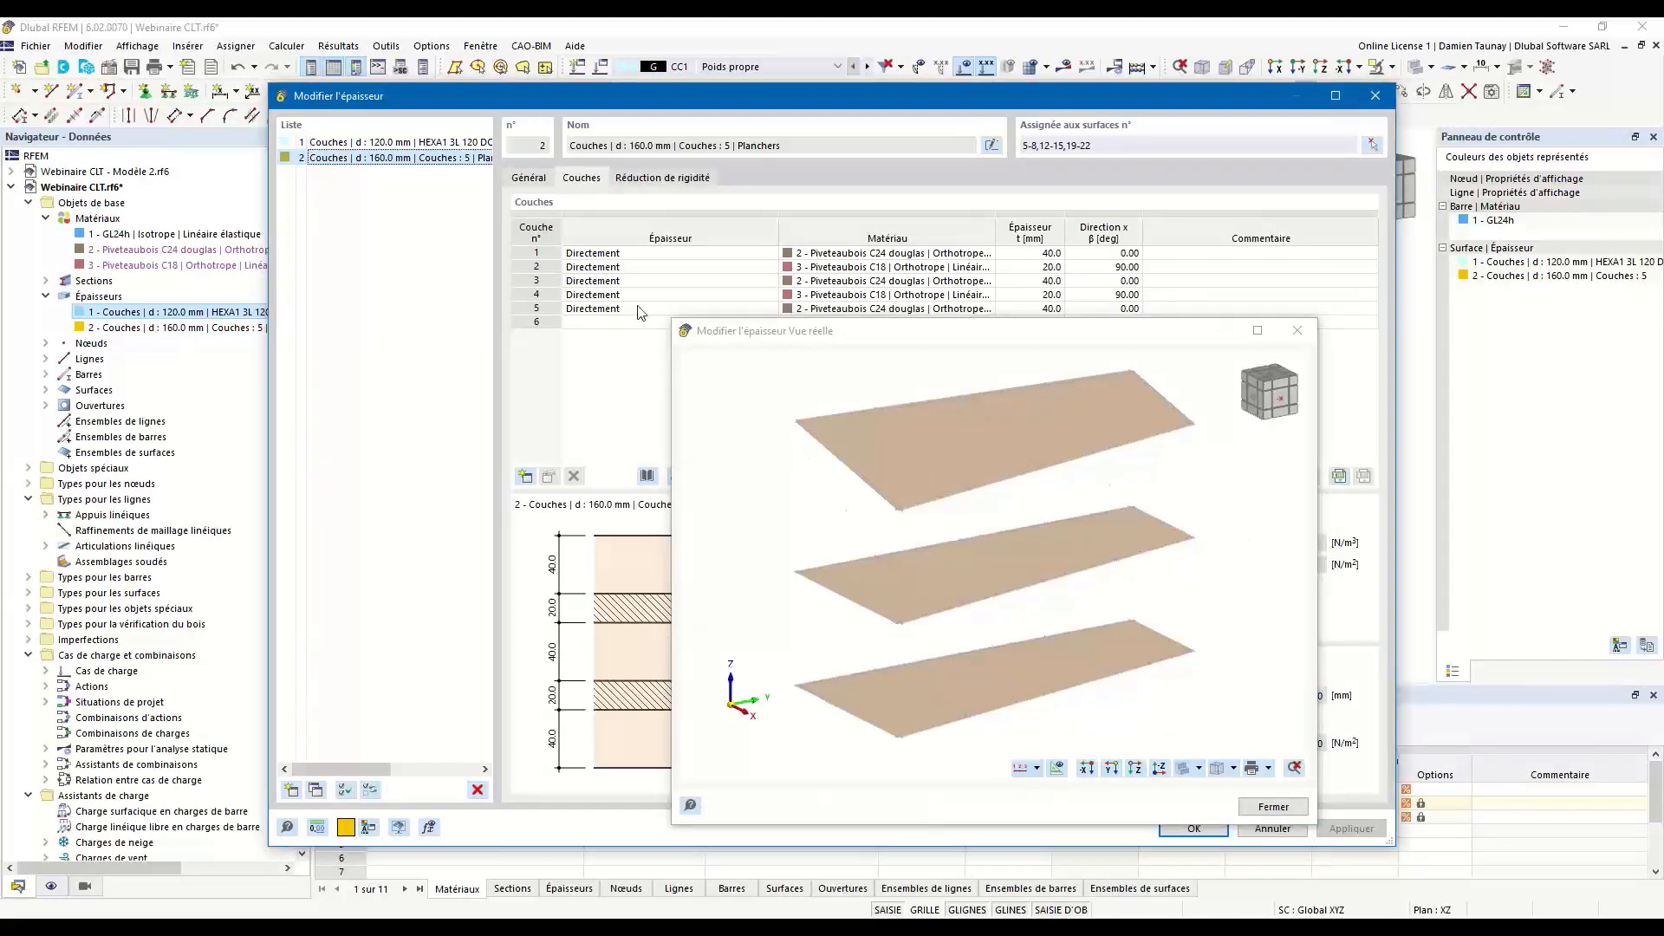
click(643, 253)
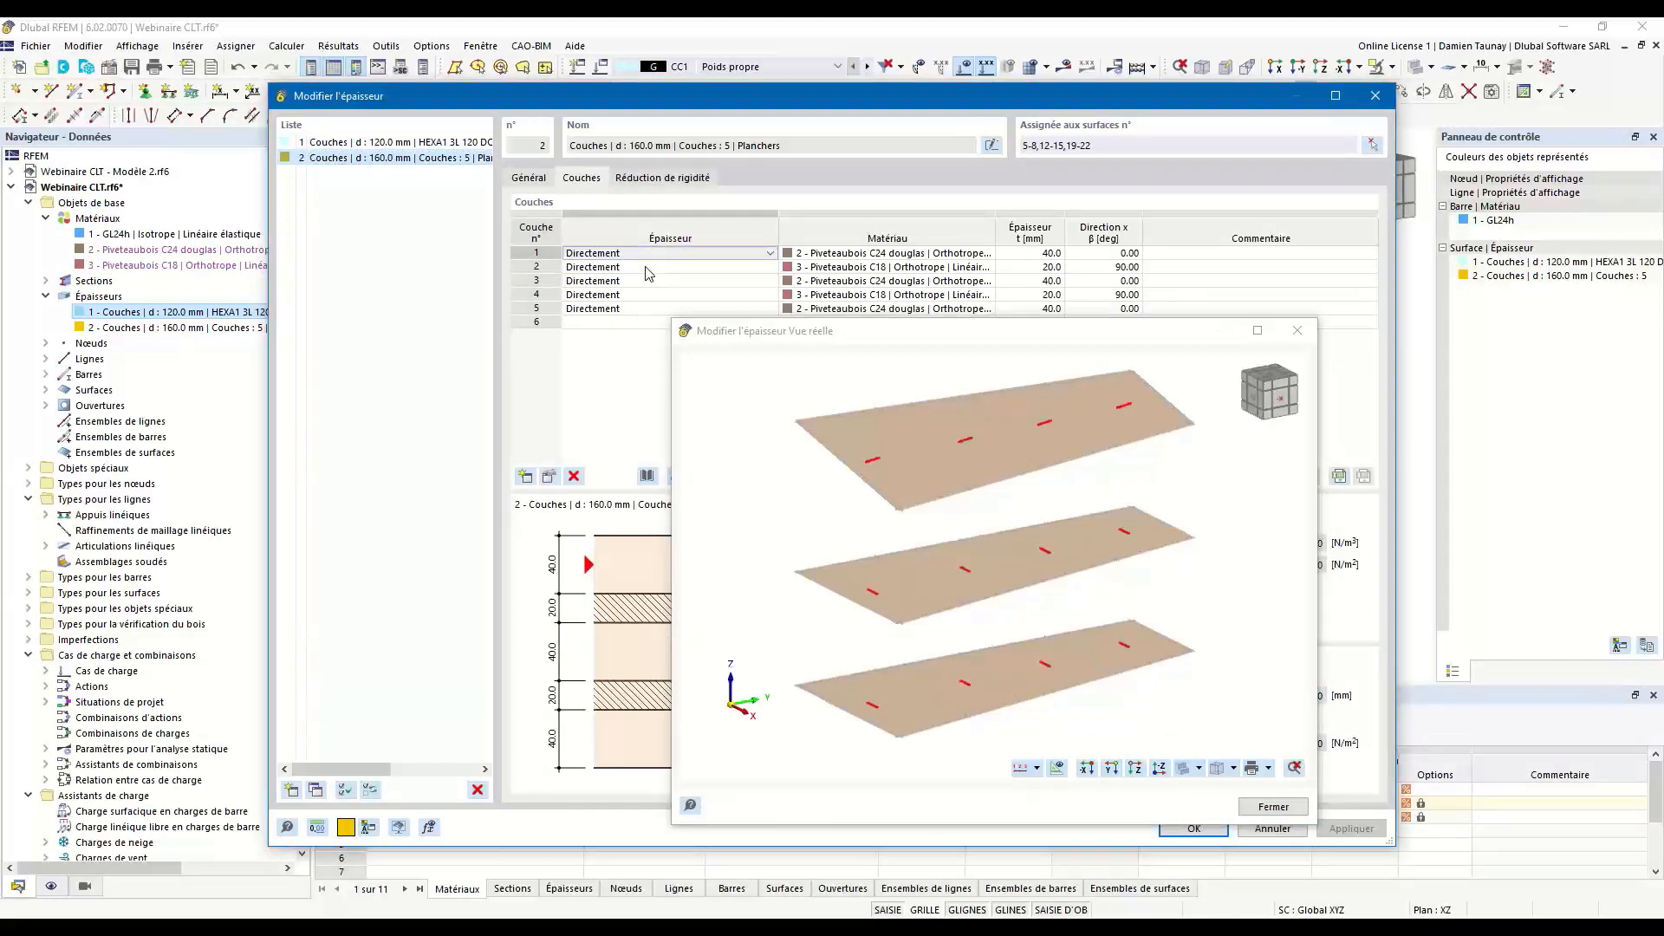
click(644, 266)
click(644, 280)
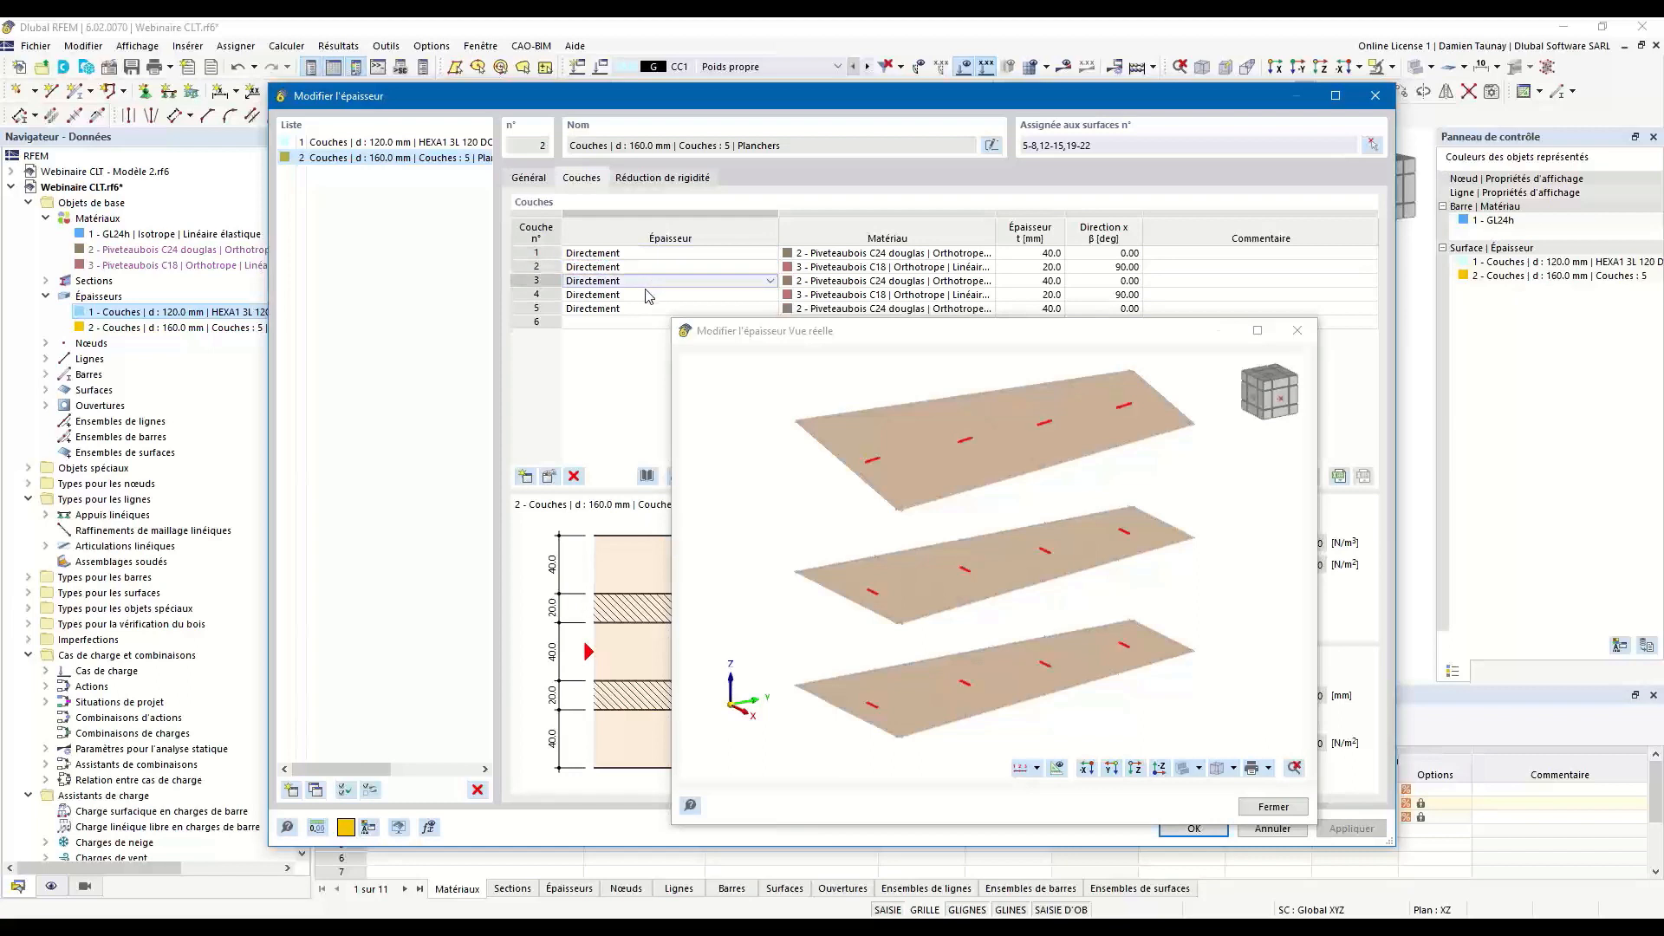
click(646, 295)
click(649, 309)
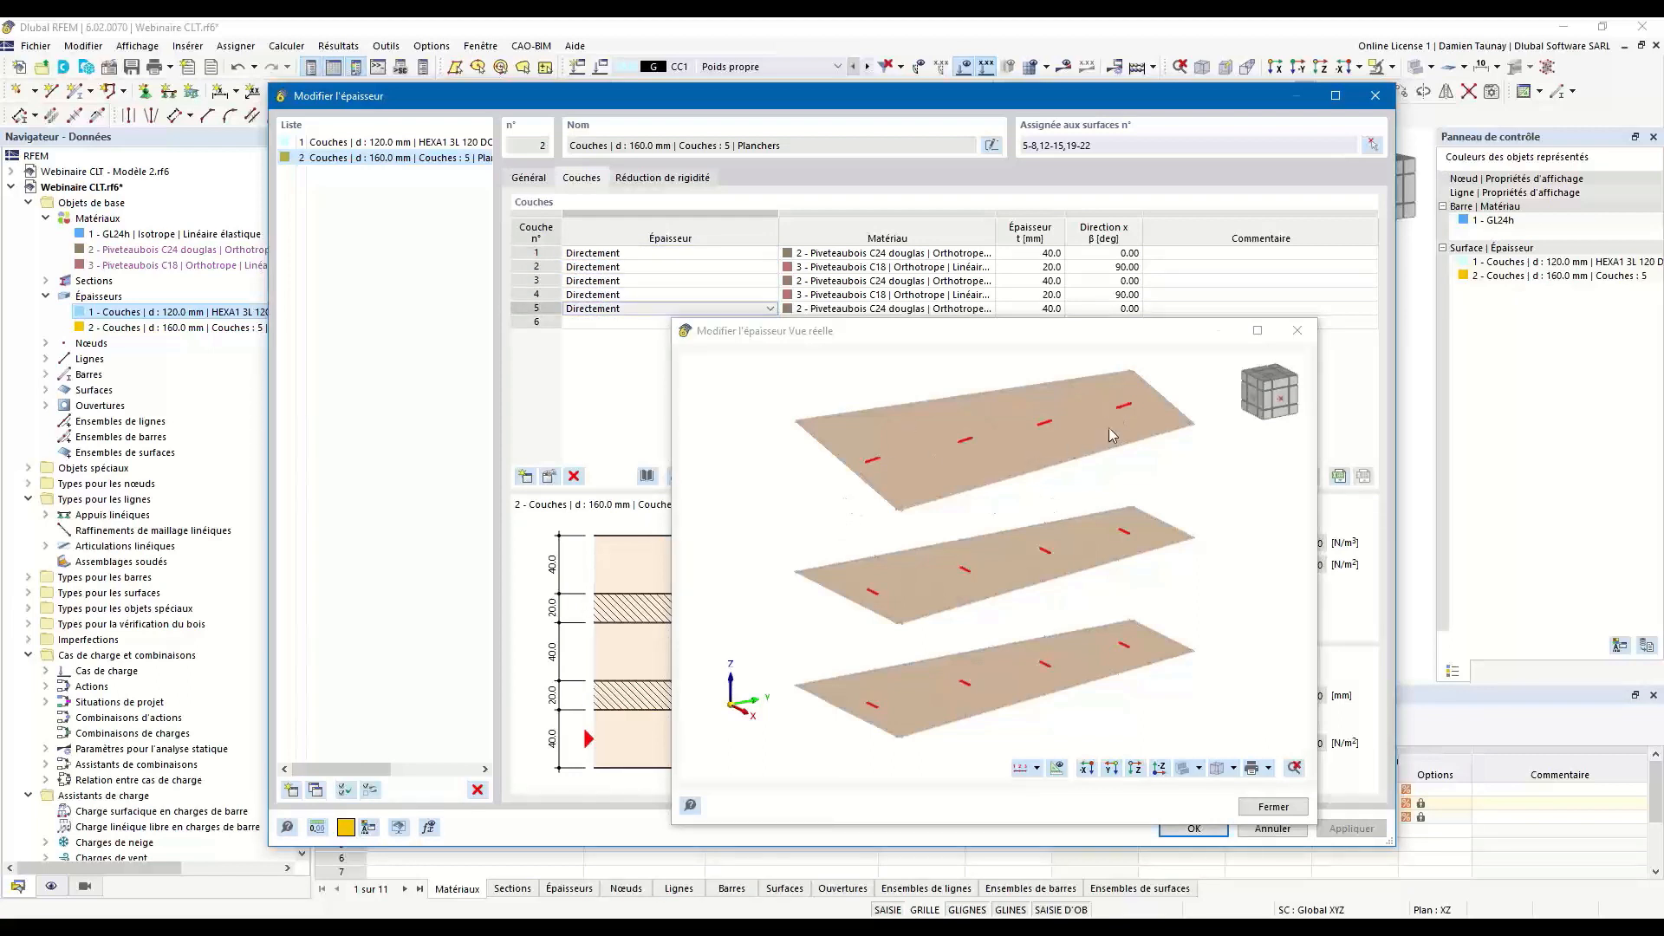
Close the thickness definition and display the layer directions with their indices on all surfaces of the model.
click(1297, 330)
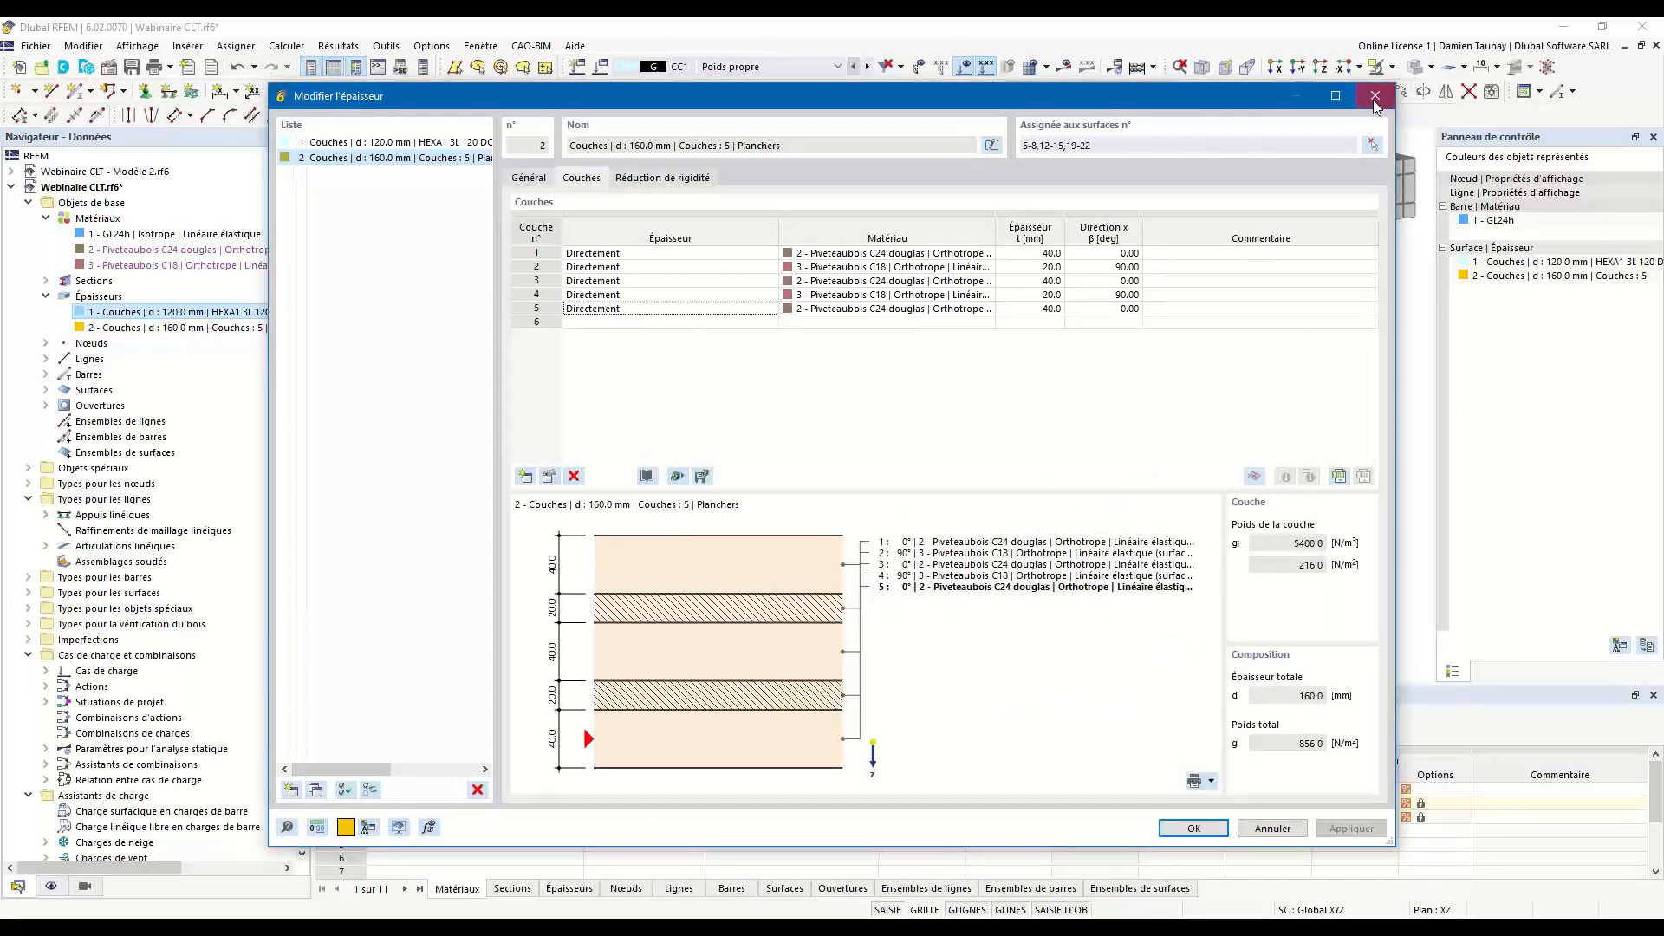
click(1376, 96)
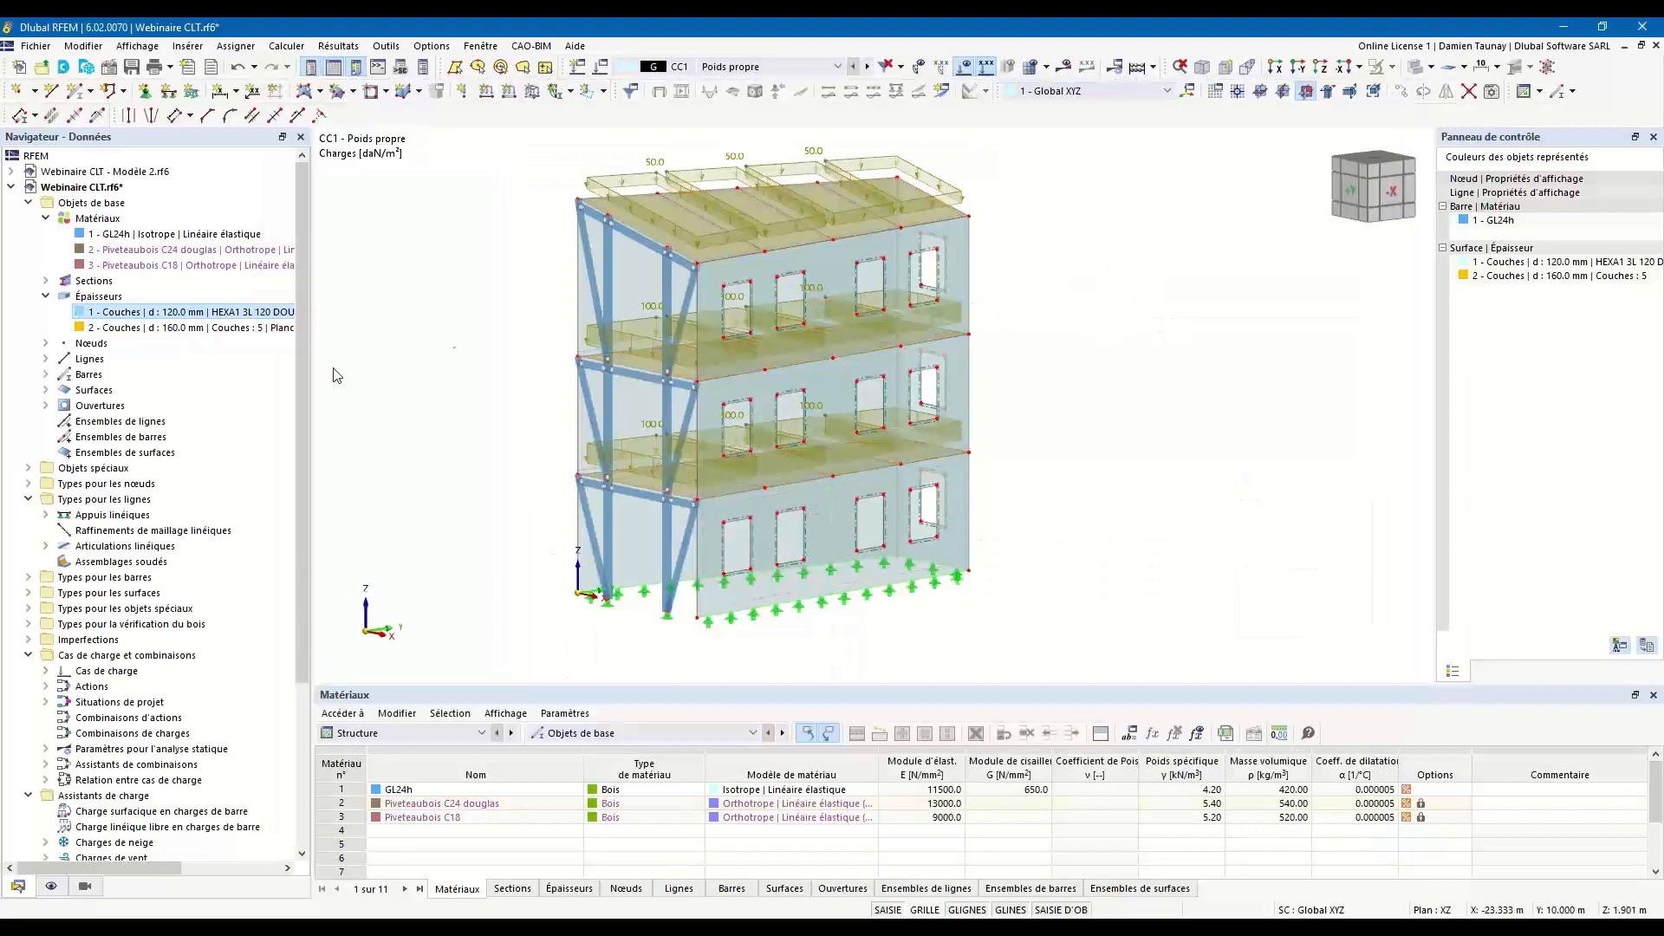
click(51, 886)
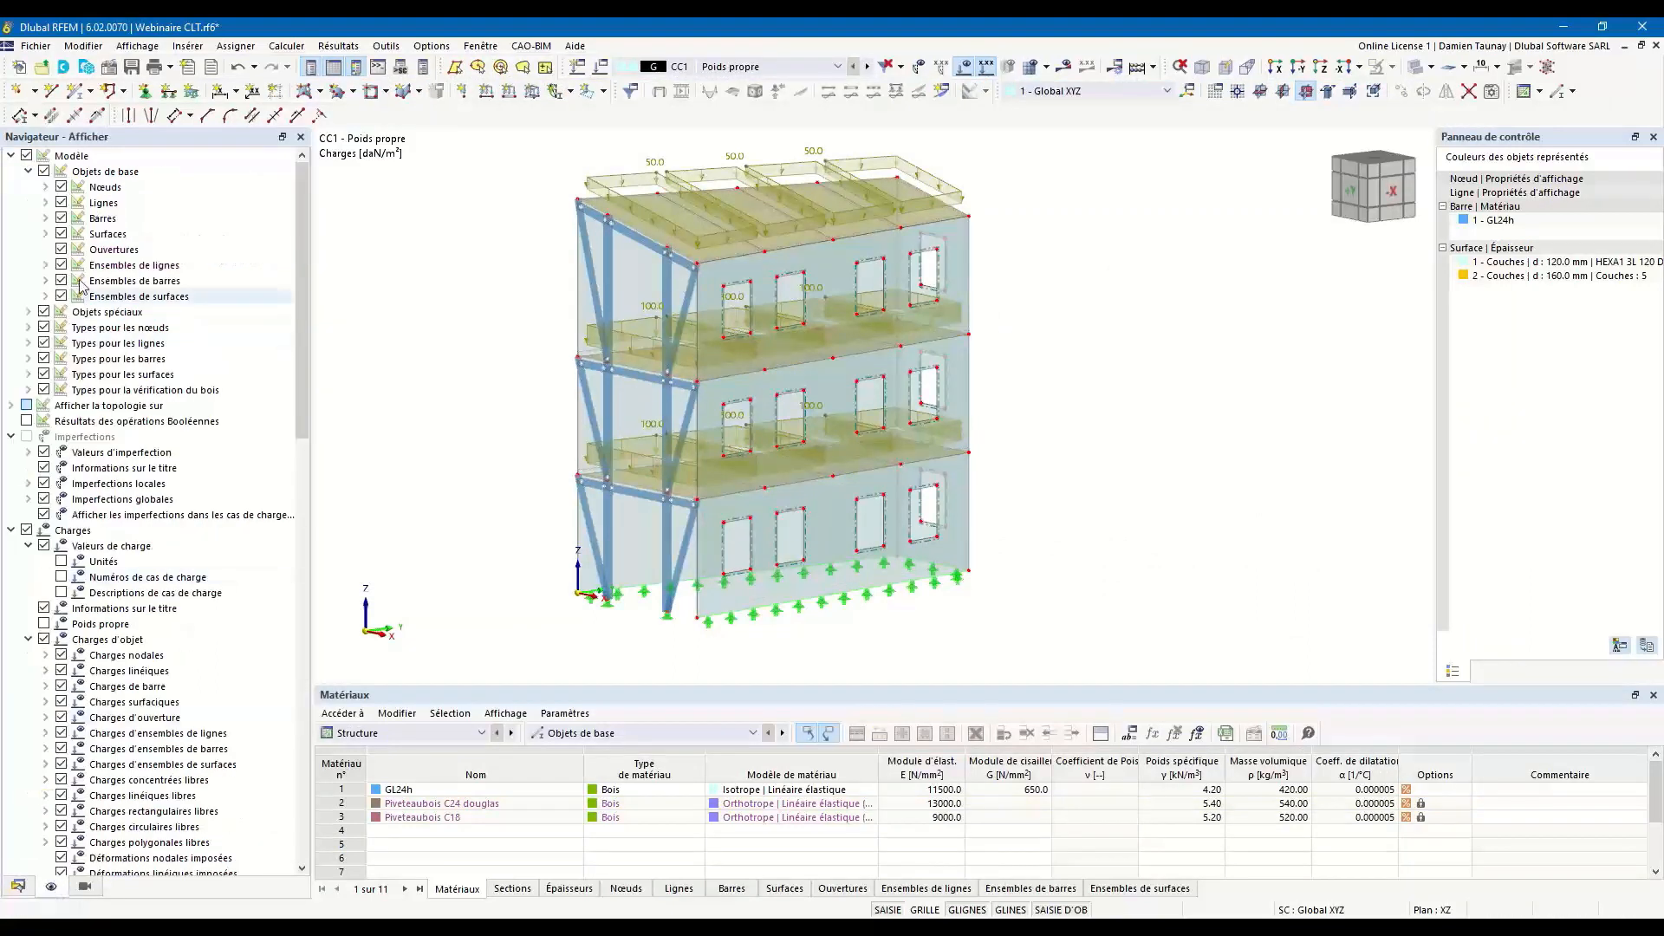
click(46, 234)
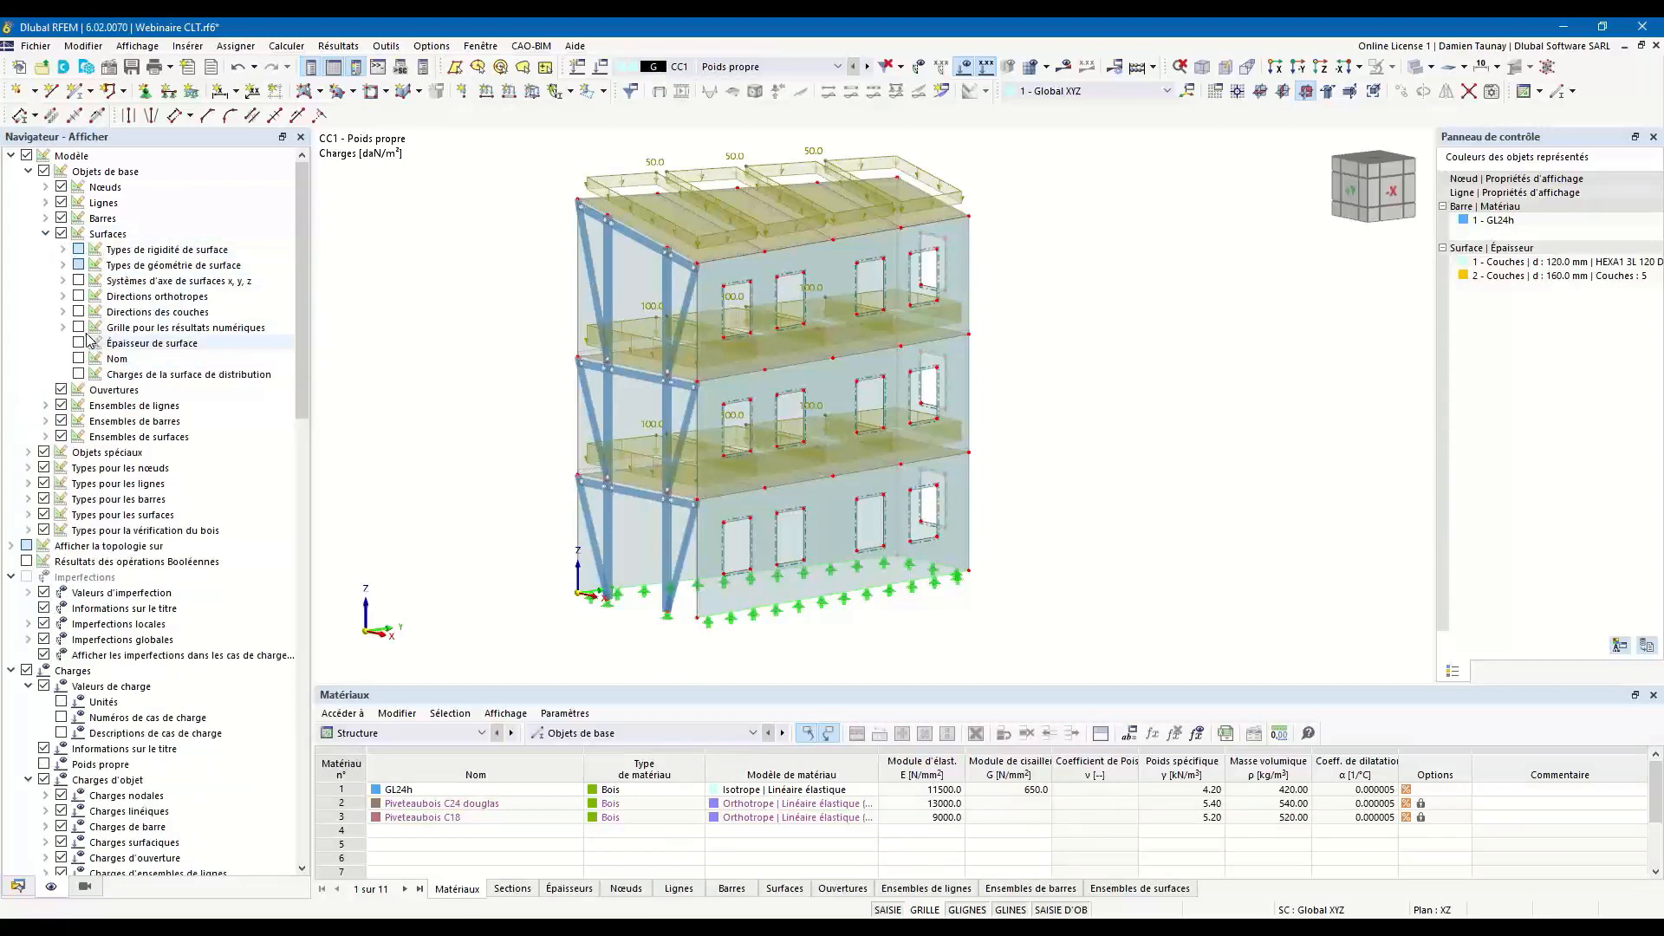
click(63, 312)
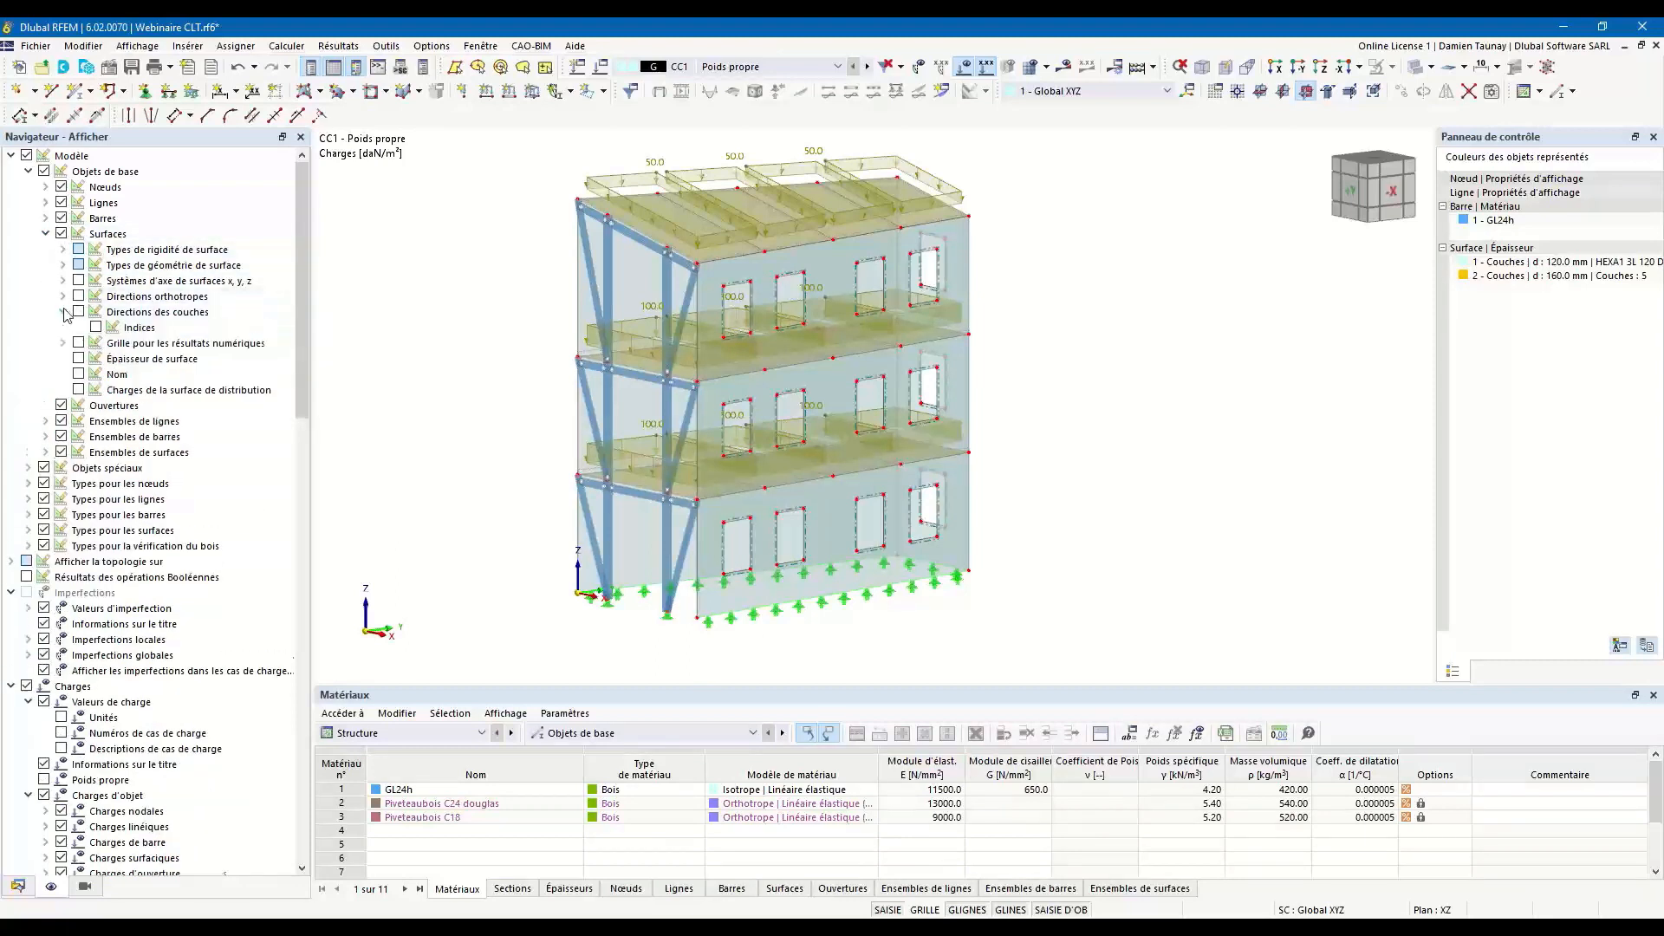
click(95, 327)
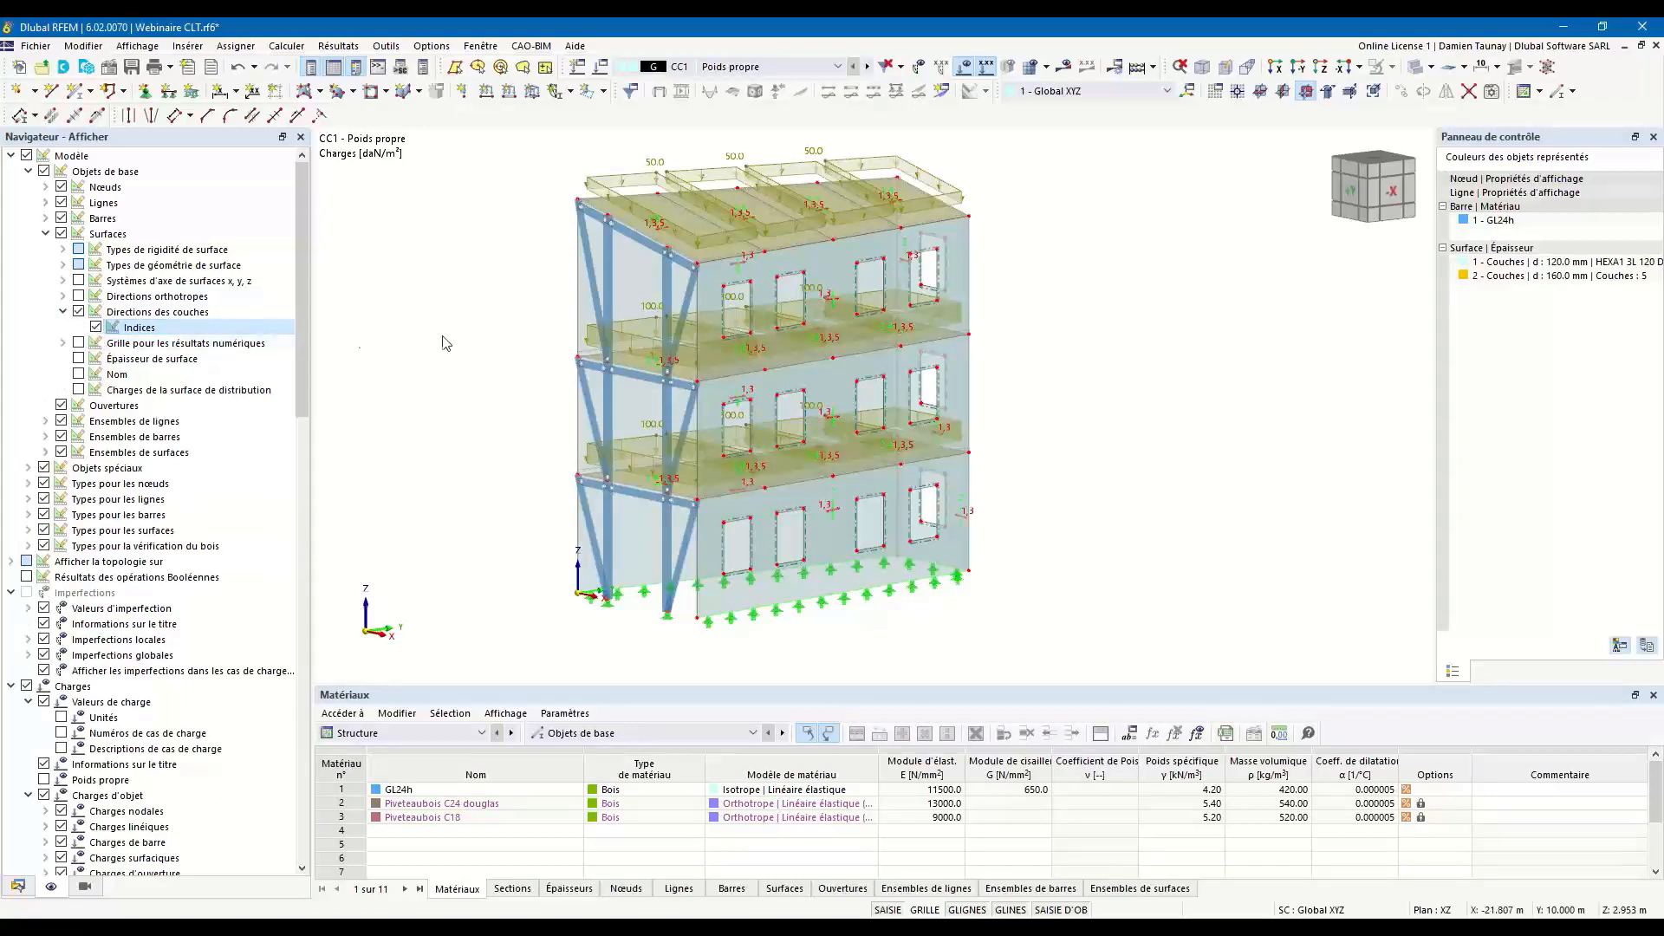
Examine the indexed layer directions on the walls, floors and roof in wireframe display.
scroll(827, 546, up, 10)
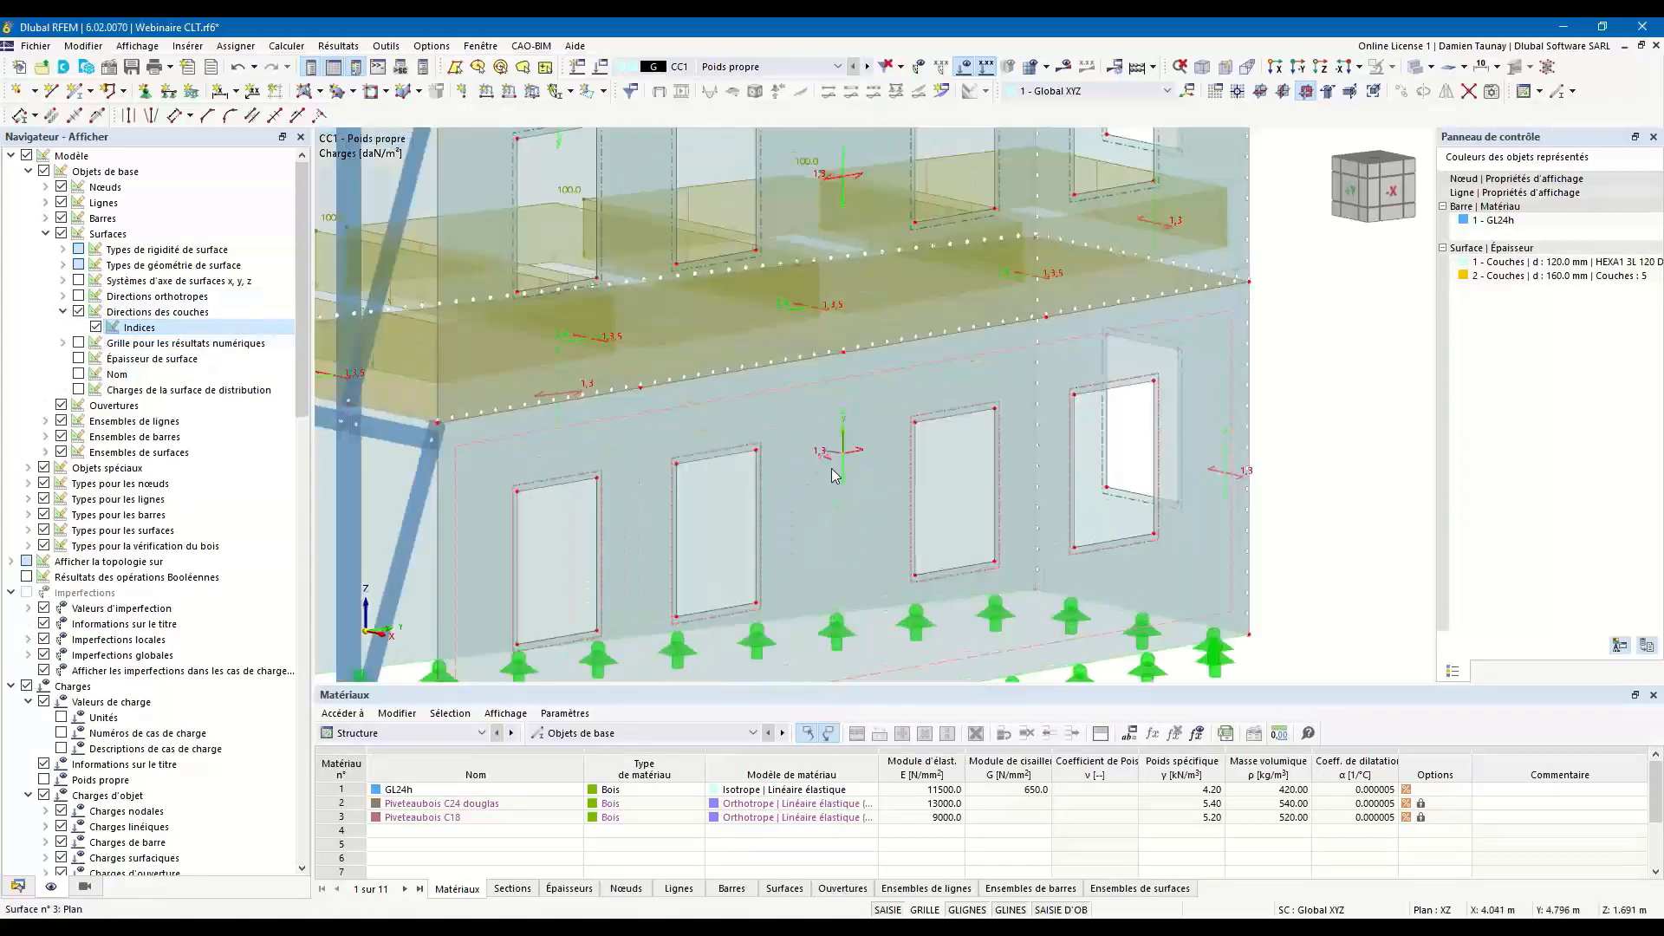
ctrl+middle_drag(852, 504, 807, 501)
click(1415, 68)
scroll(785, 481, down, 2)
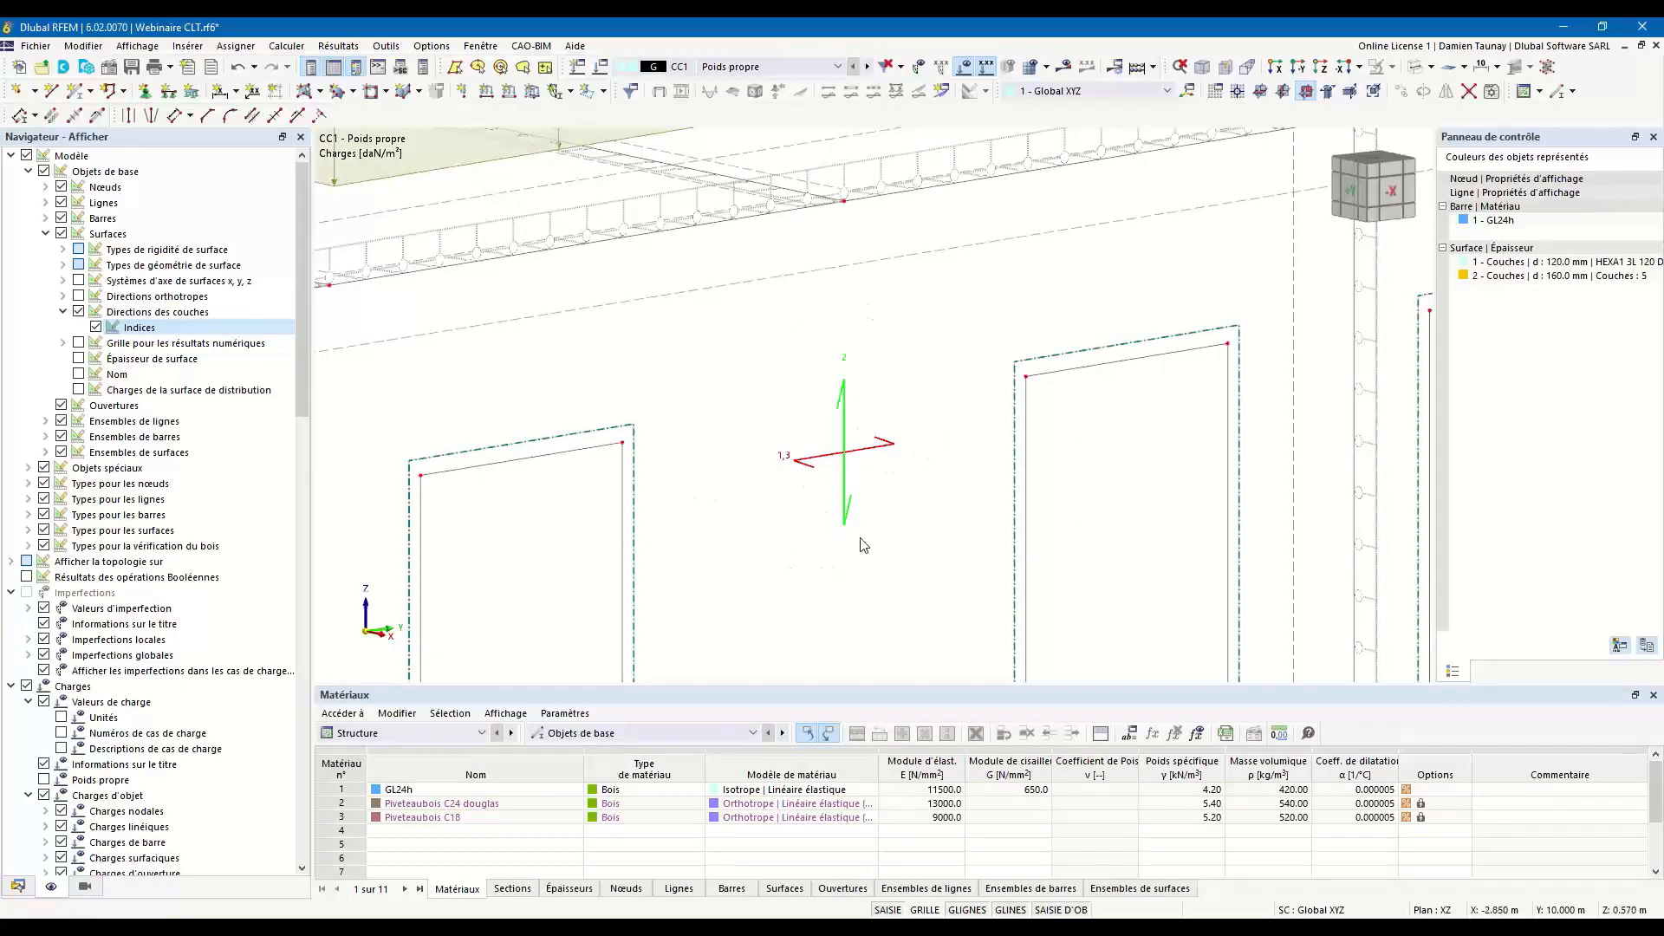
scroll(865, 520, down, 4)
ctrl+middle_drag(863, 490, 676, 145)
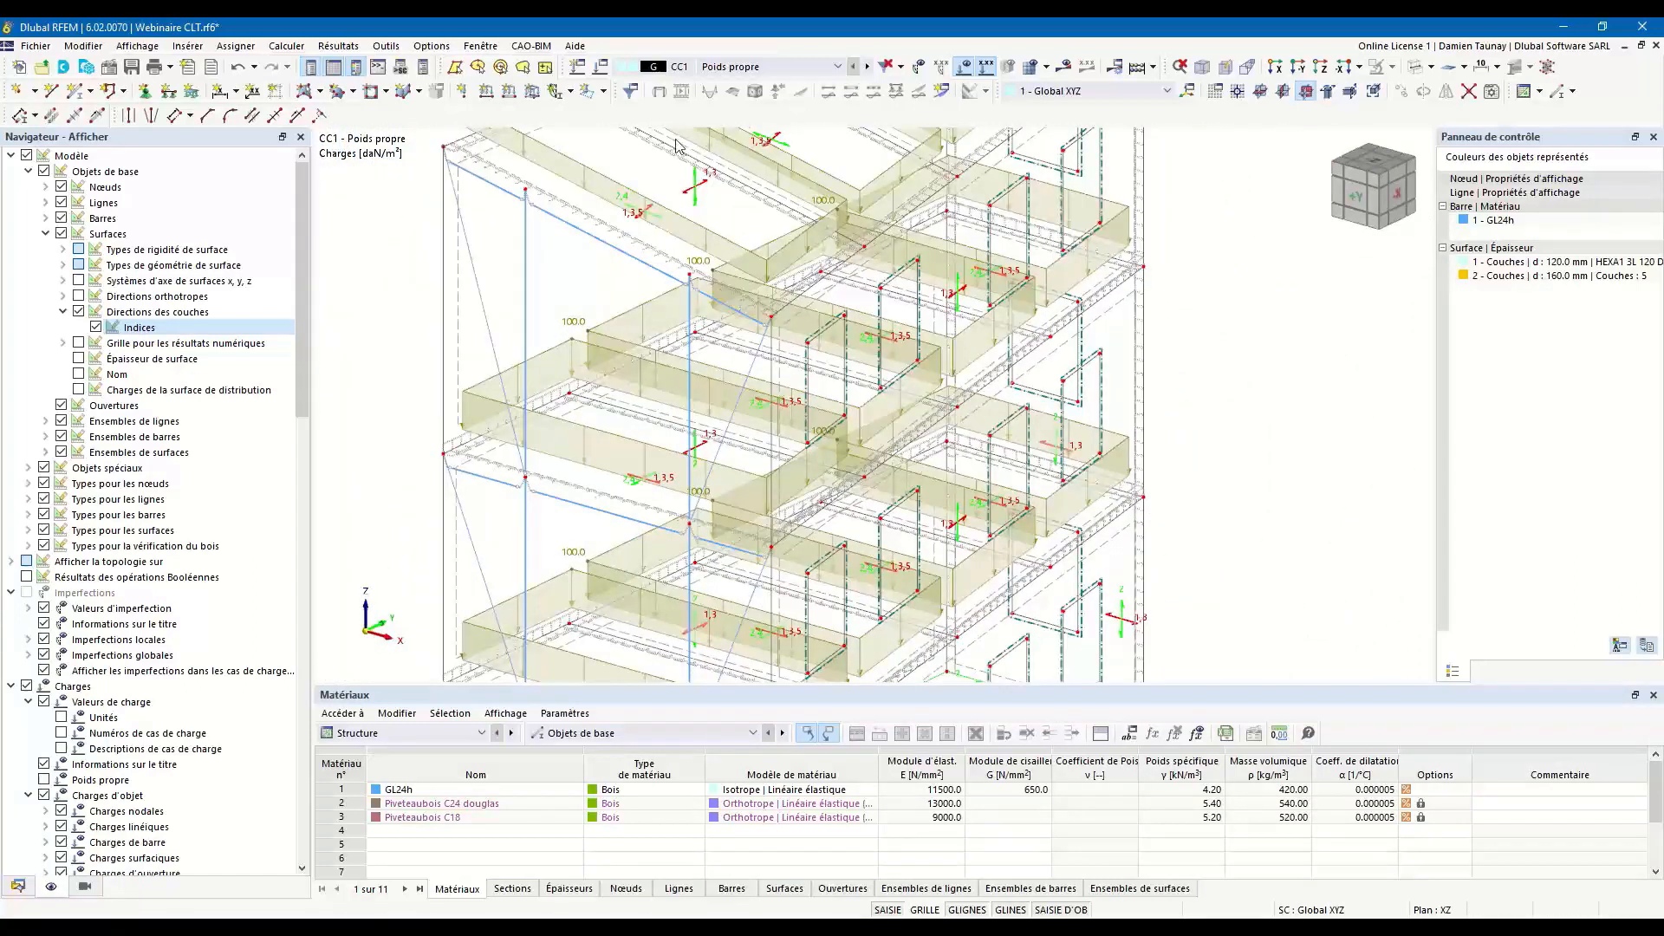
scroll(658, 199, up, 5)
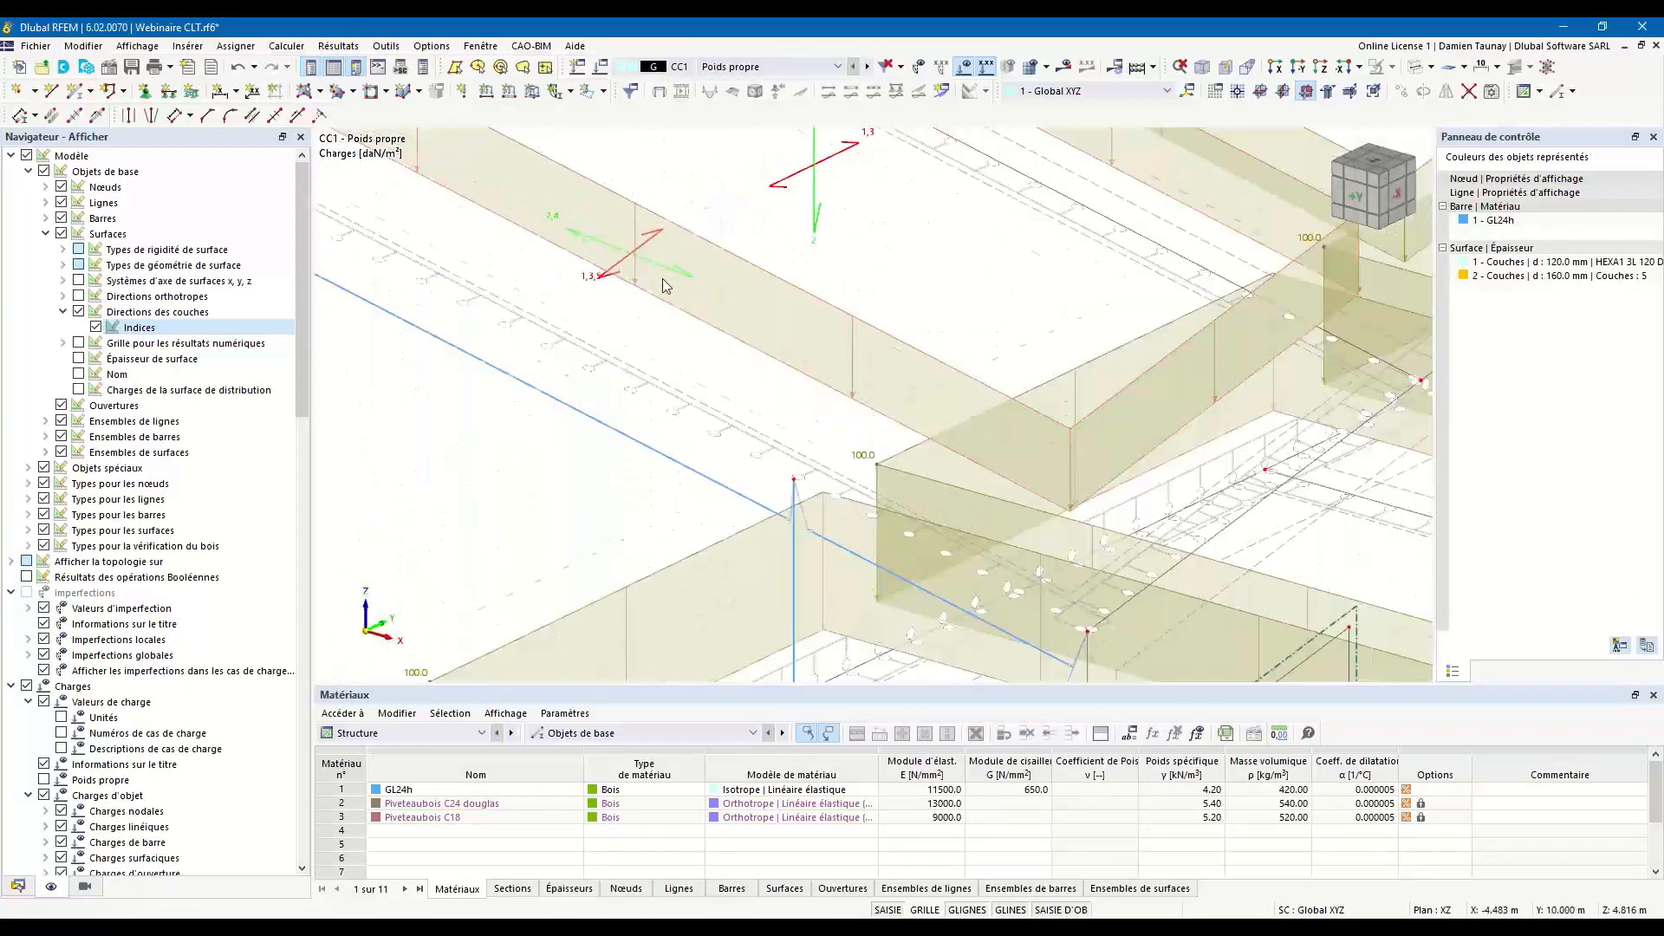
scroll(665, 286, down, 5)
ctrl+middle_drag(665, 287, 738, 251)
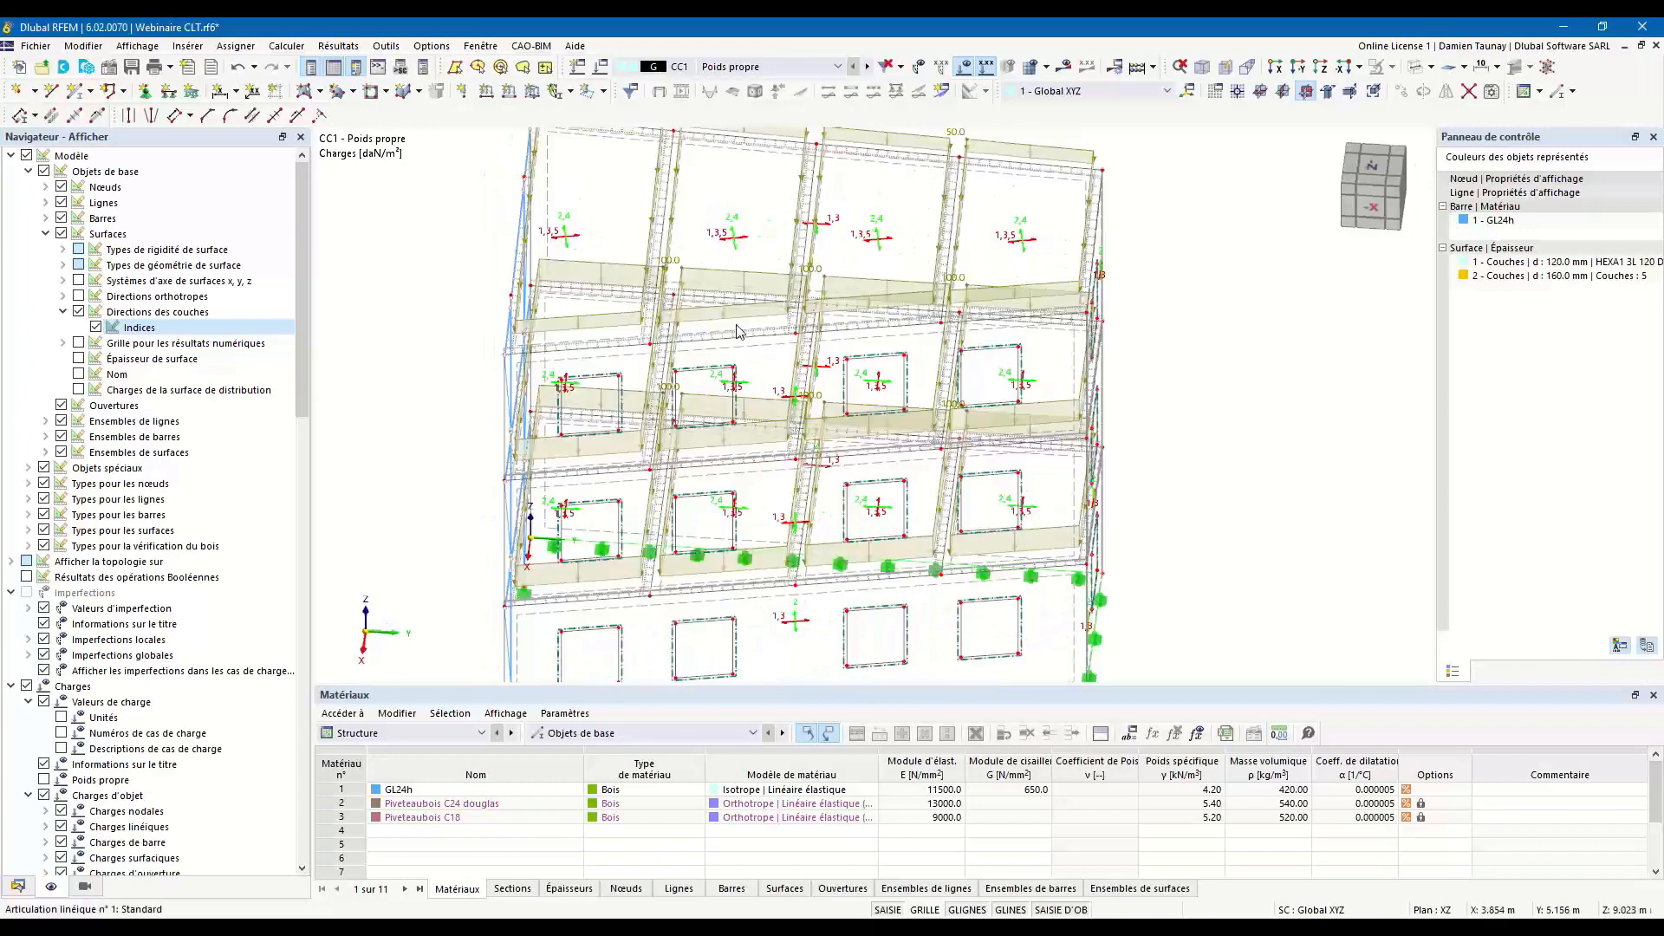
ctrl+middle_drag(796, 483, 1004, 410)
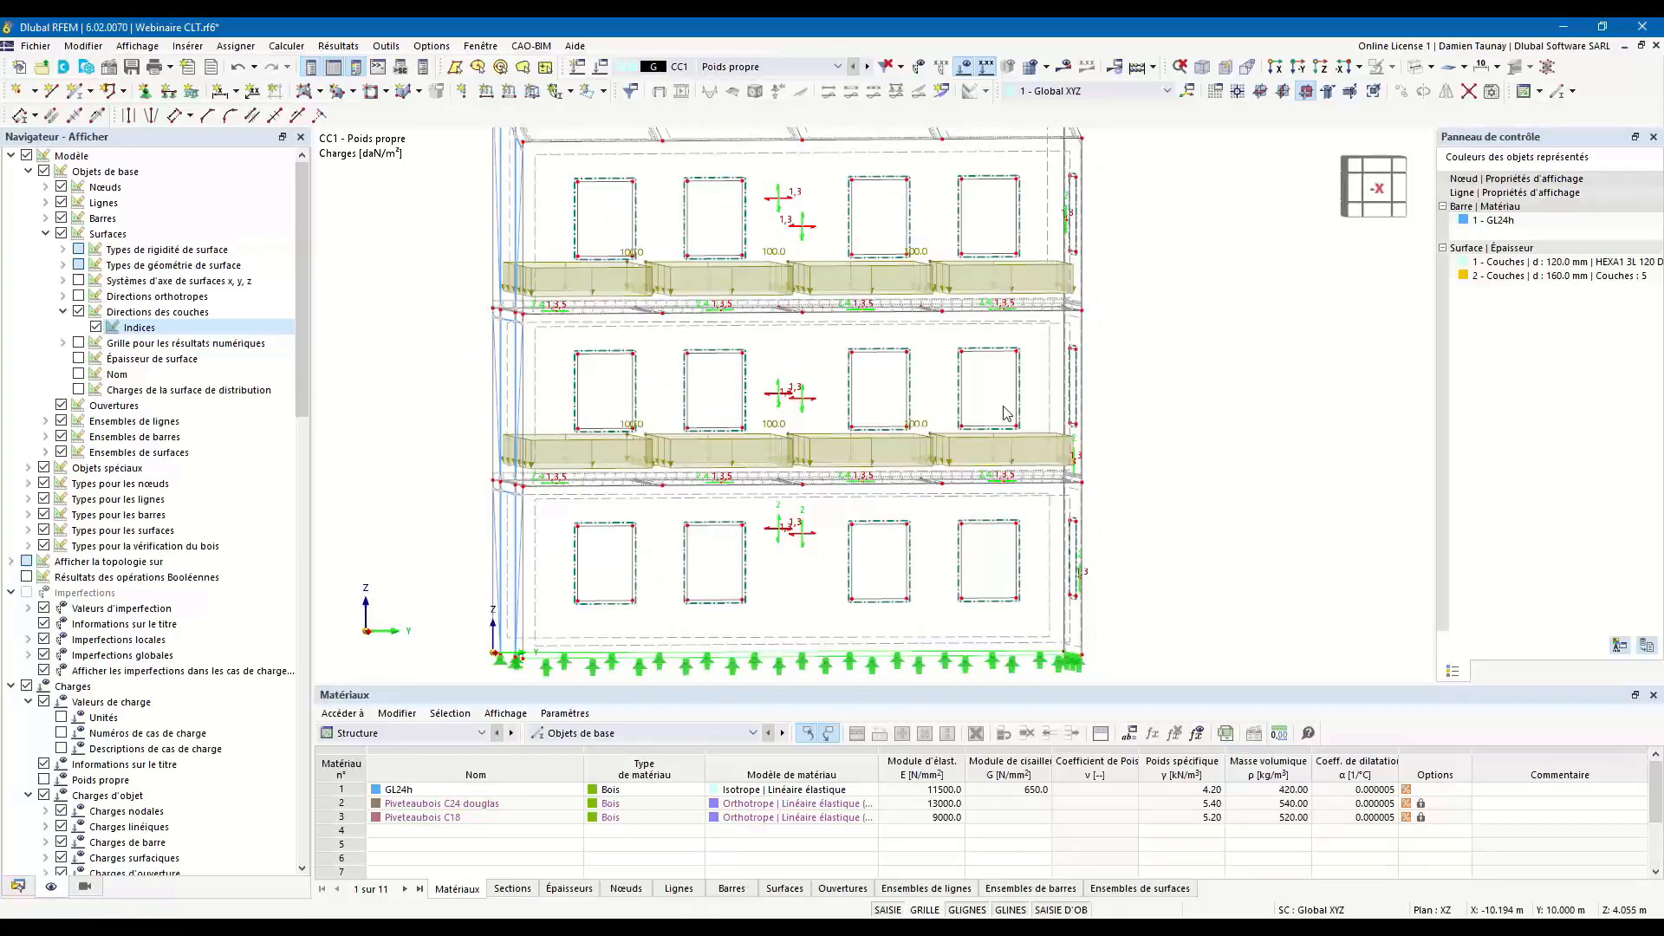
scroll(1004, 410, down, 2)
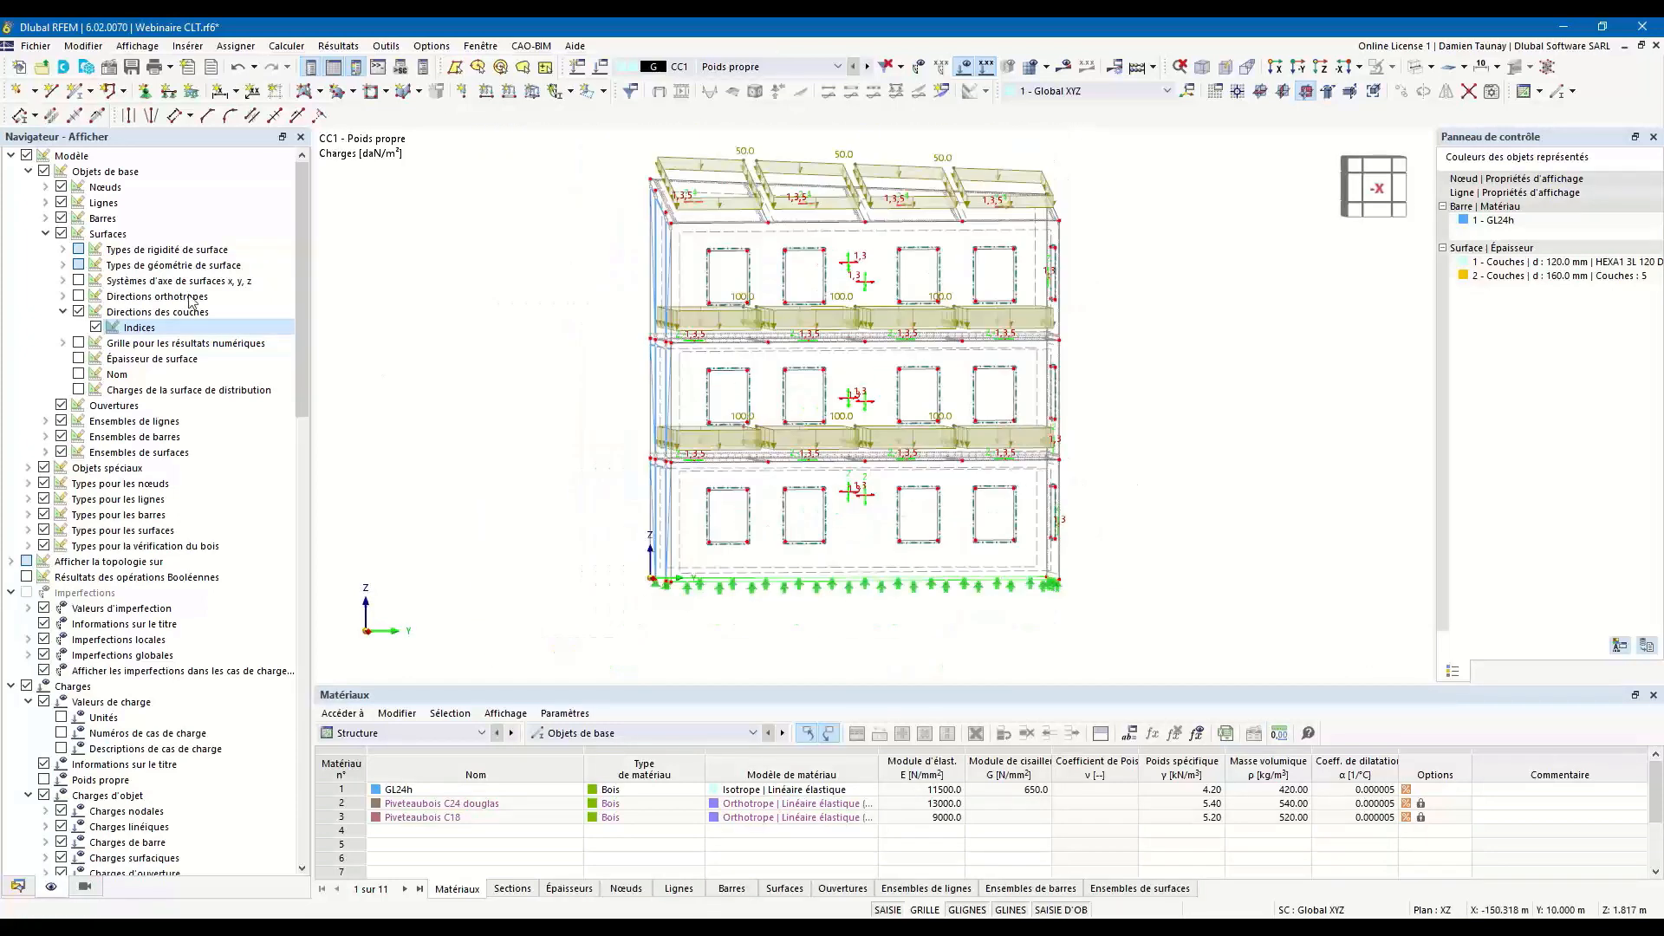
drag(1243, 460, 926, 531)
click(1264, 449)
Edit all wall surfaces using the 120 mm thickness: enable specific axes with the input axes category "Axe parallèle aux lignes".
click(18, 885)
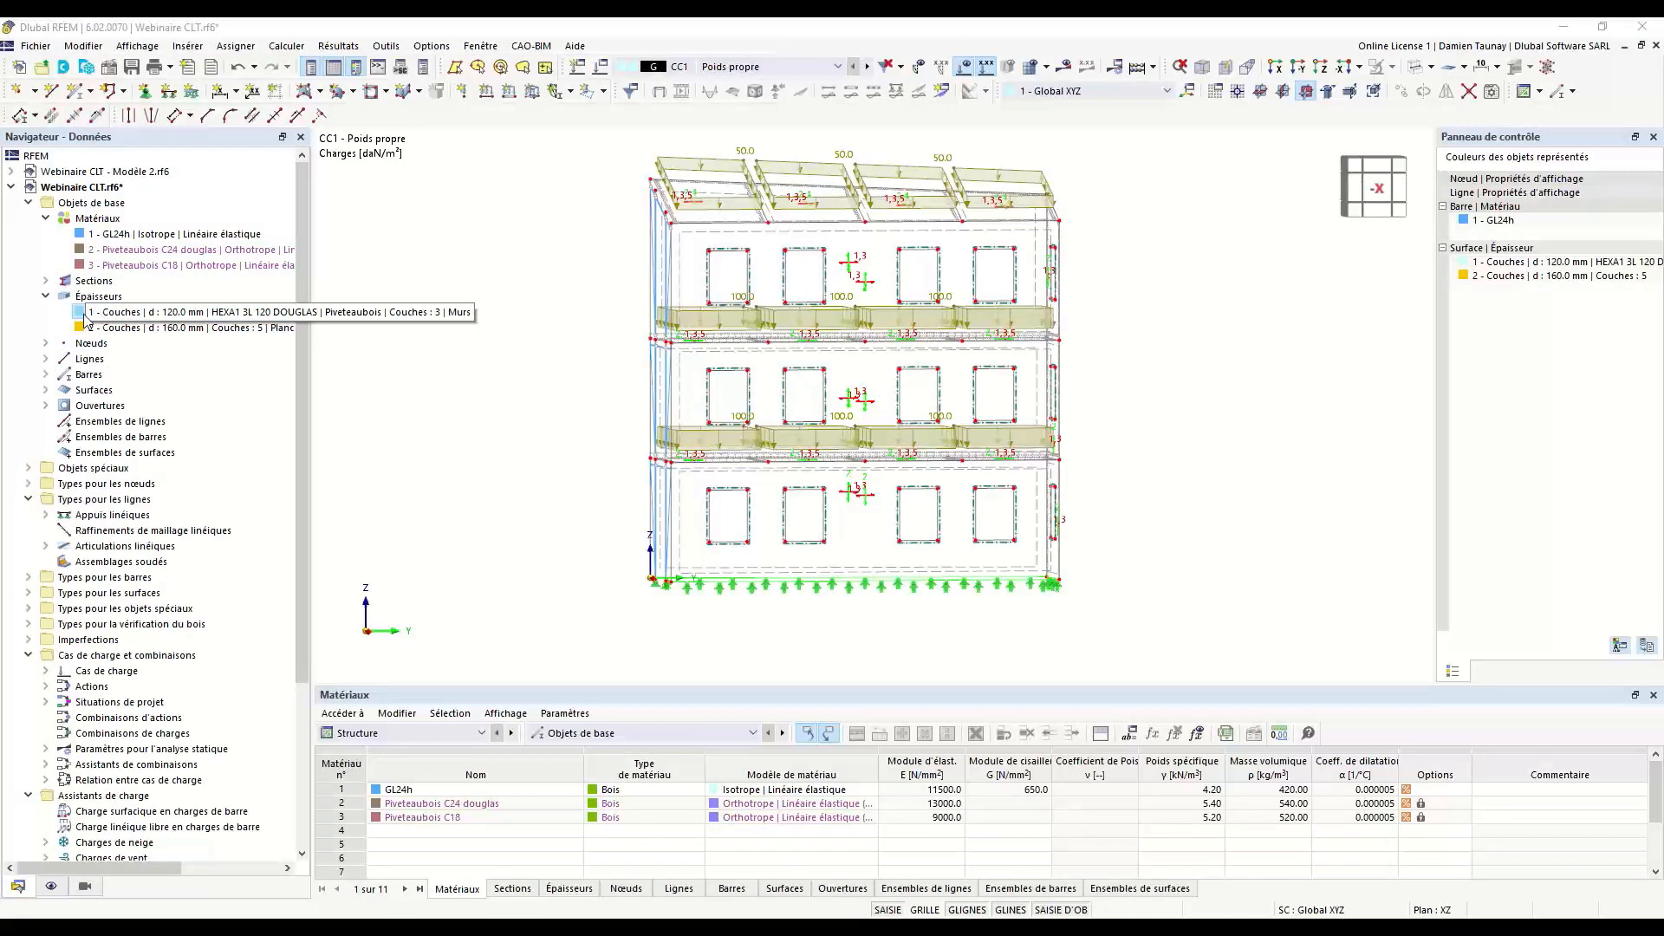
click(96, 314)
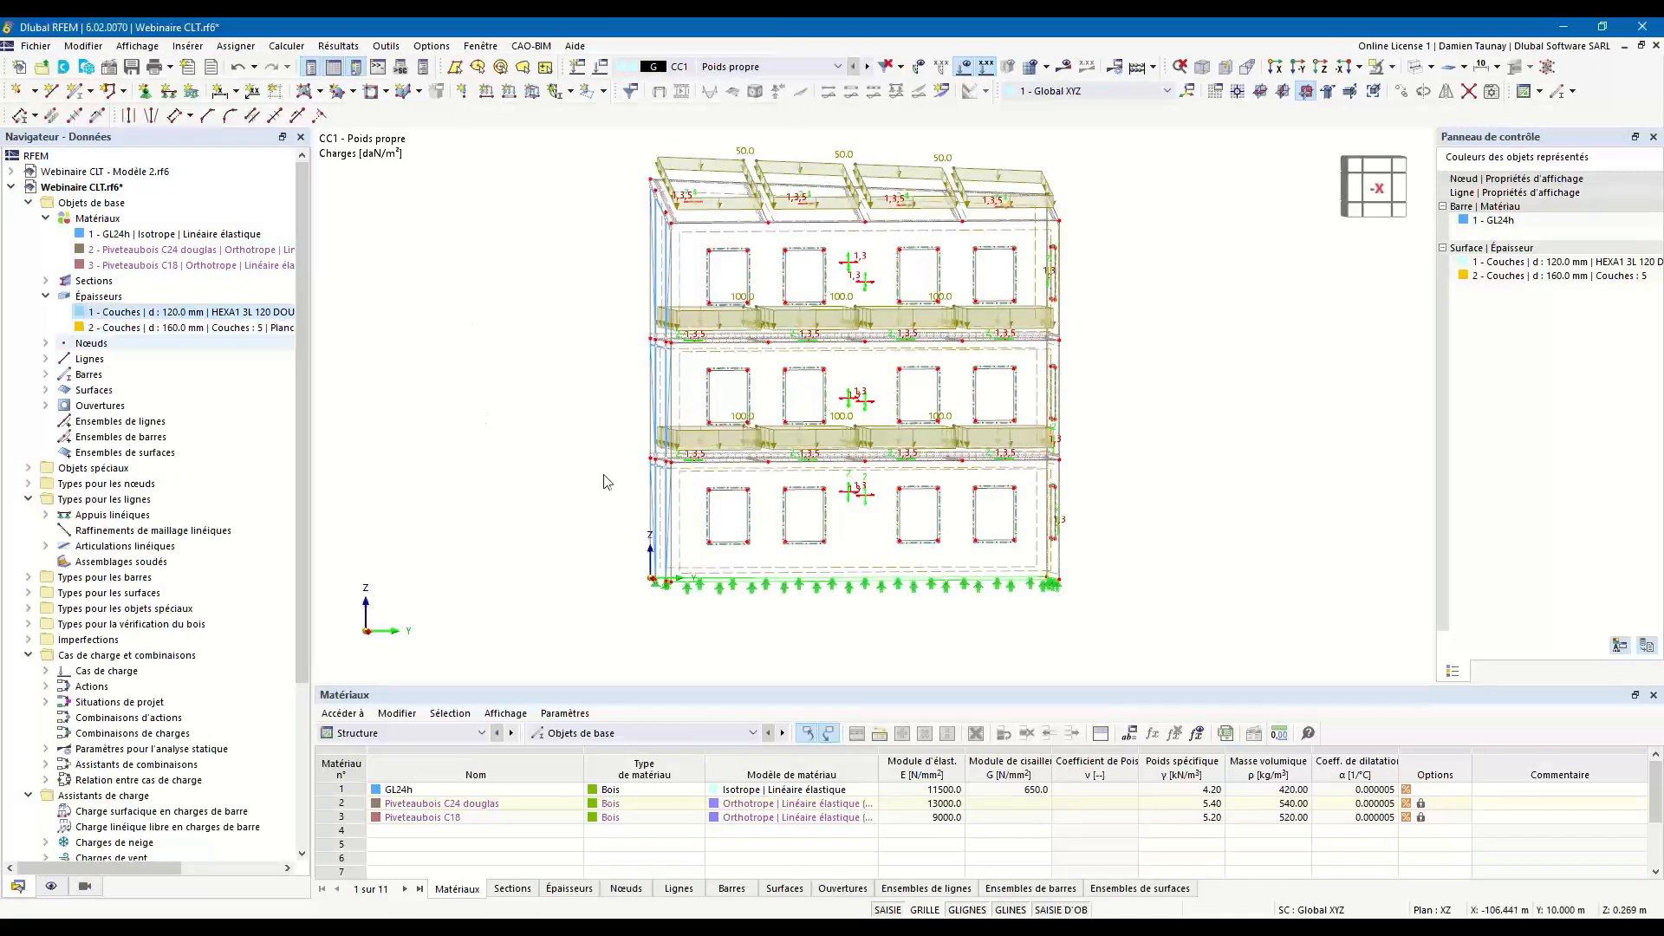
double_click(910, 574)
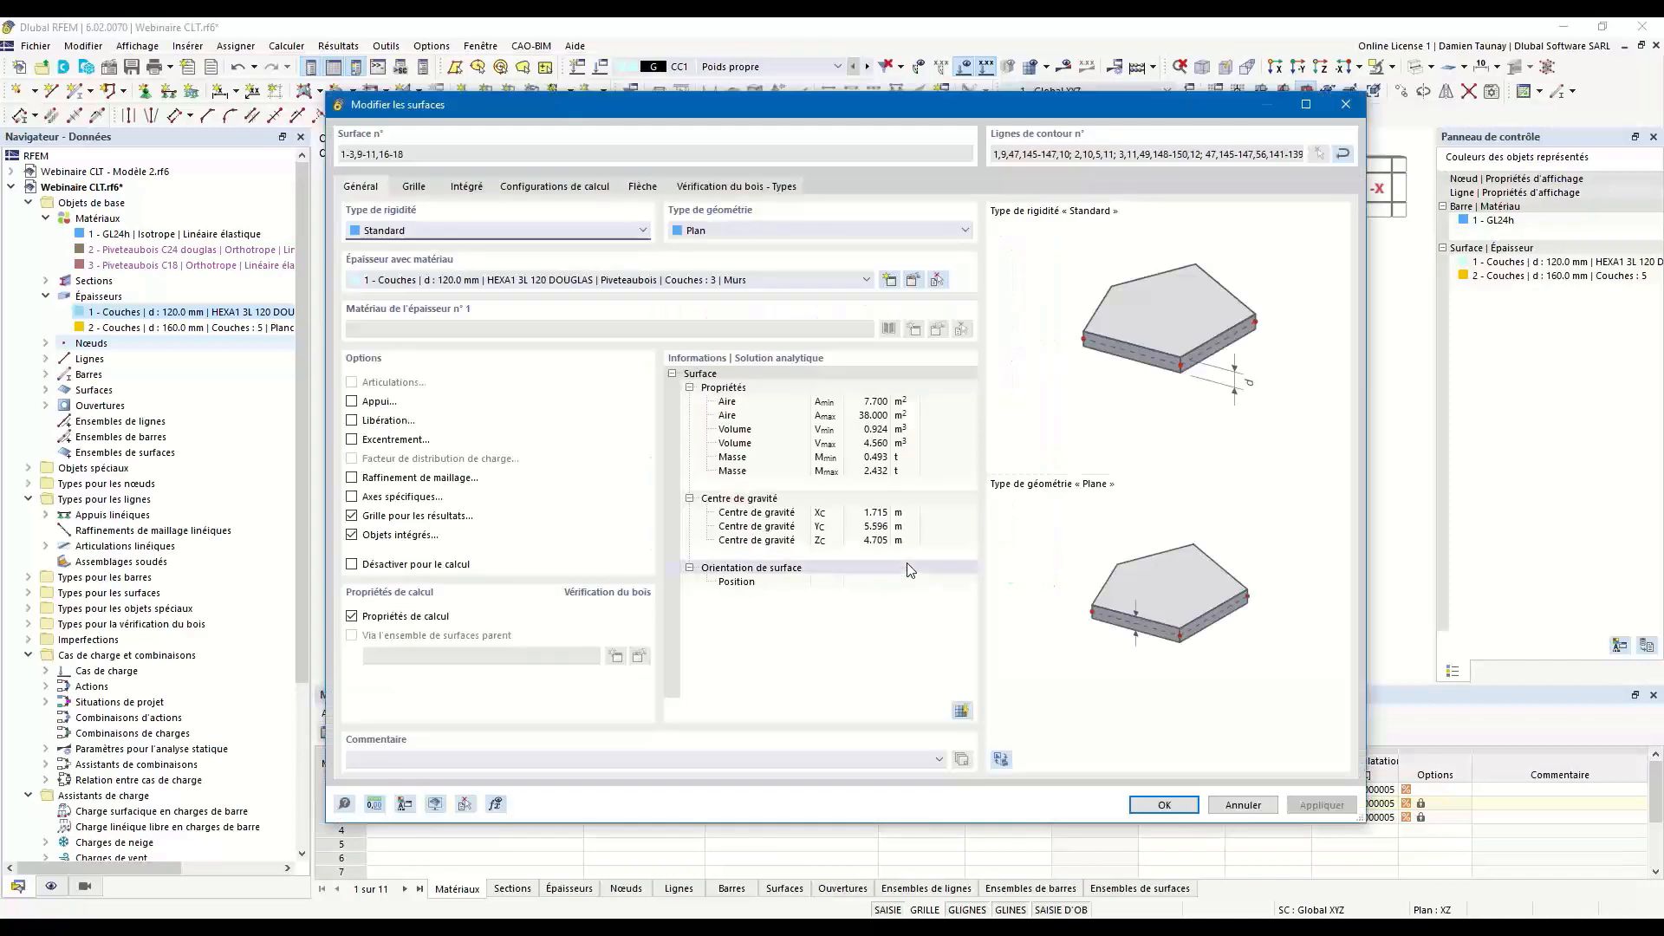
click(352, 498)
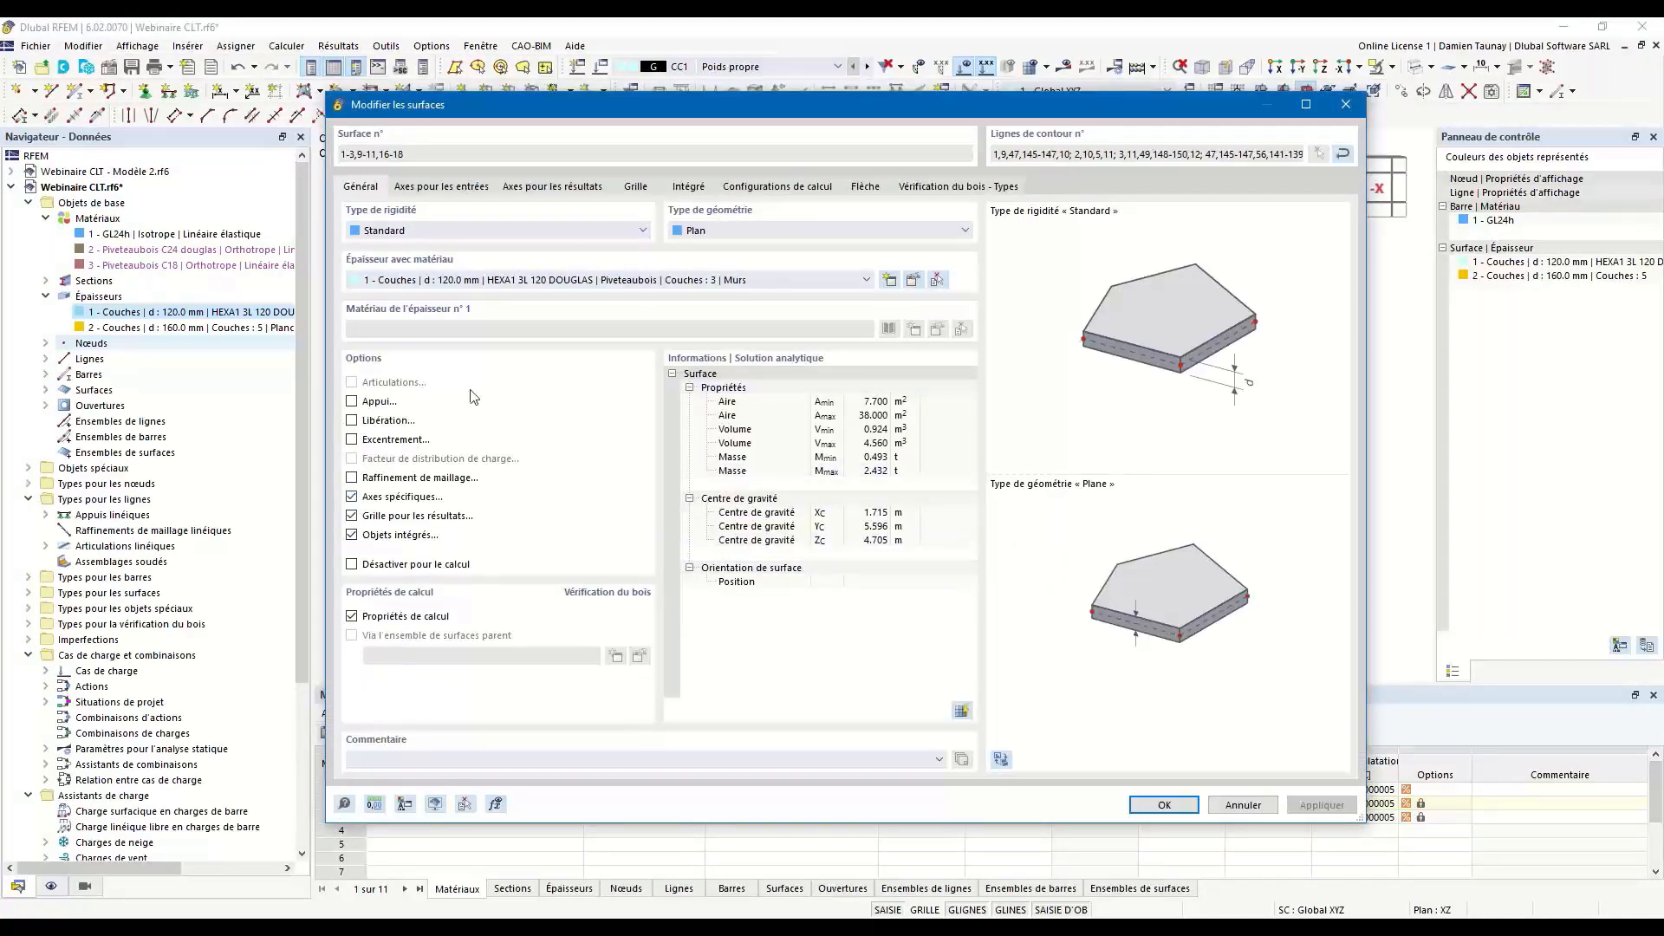
click(458, 193)
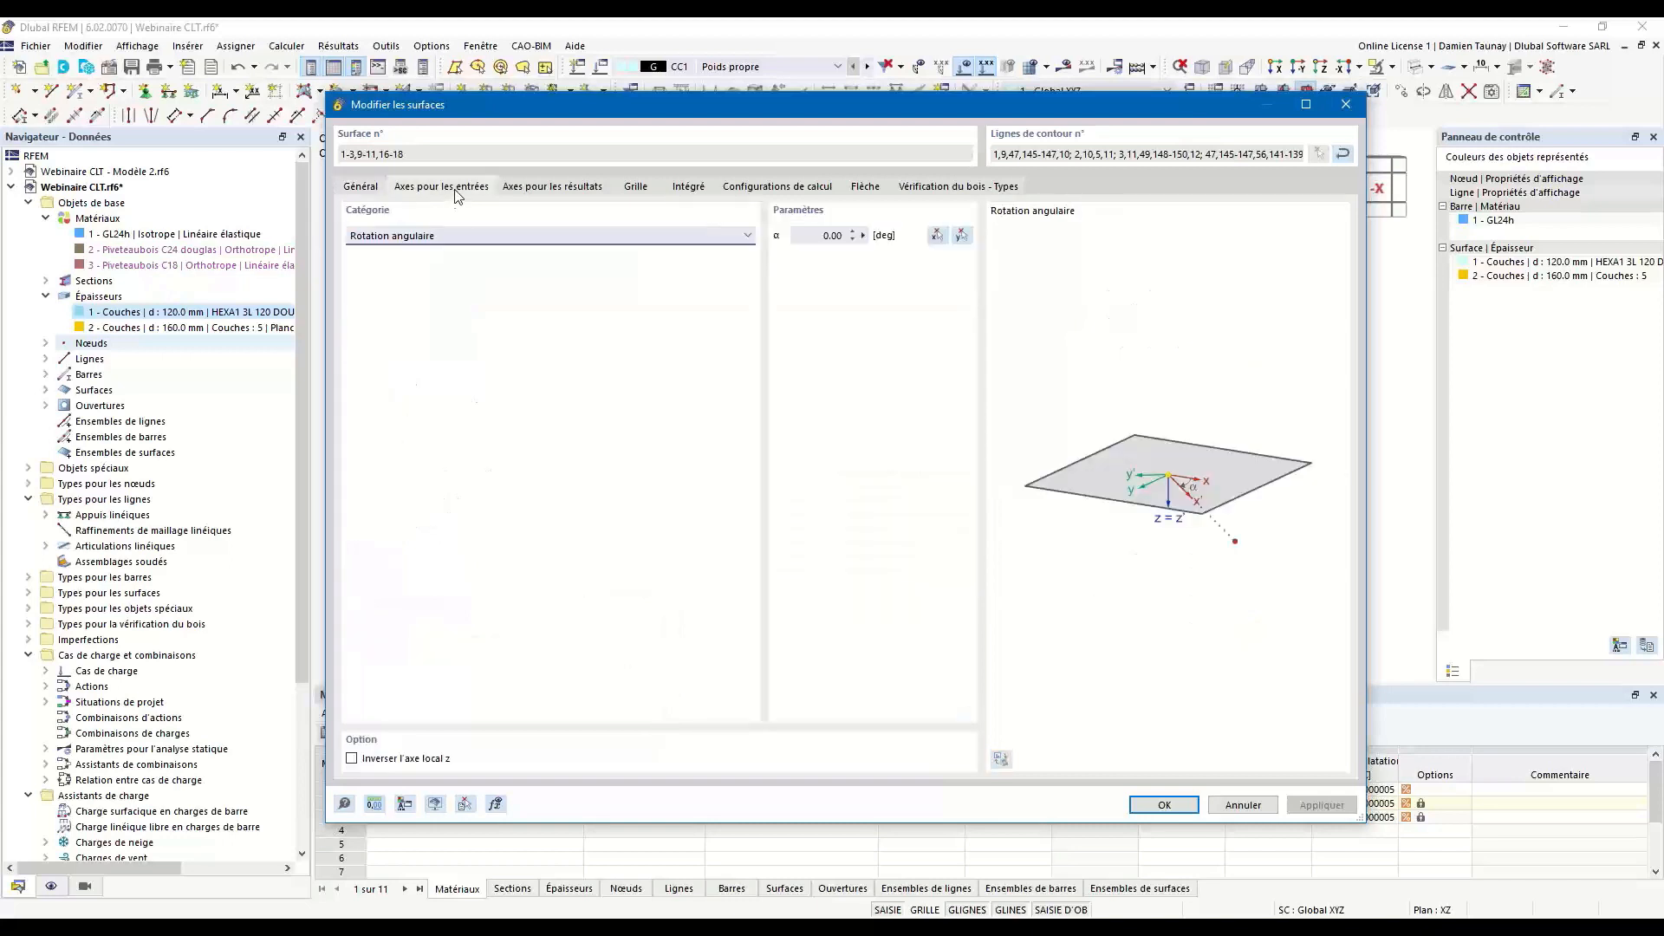
click(466, 236)
click(461, 266)
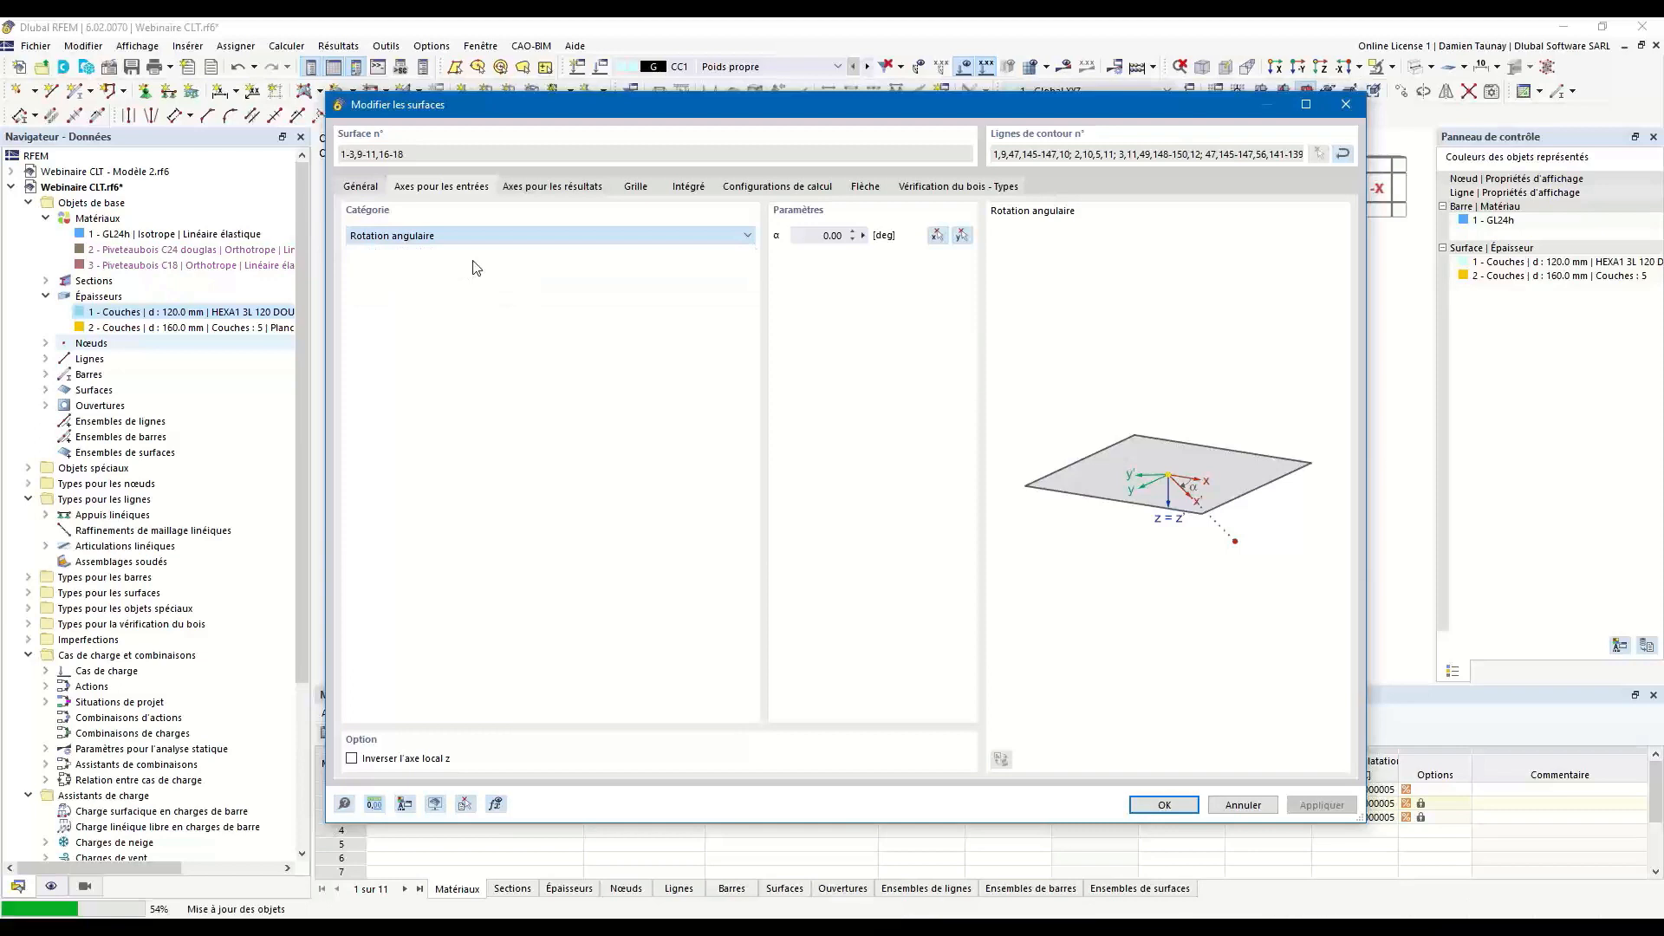
click(476, 268)
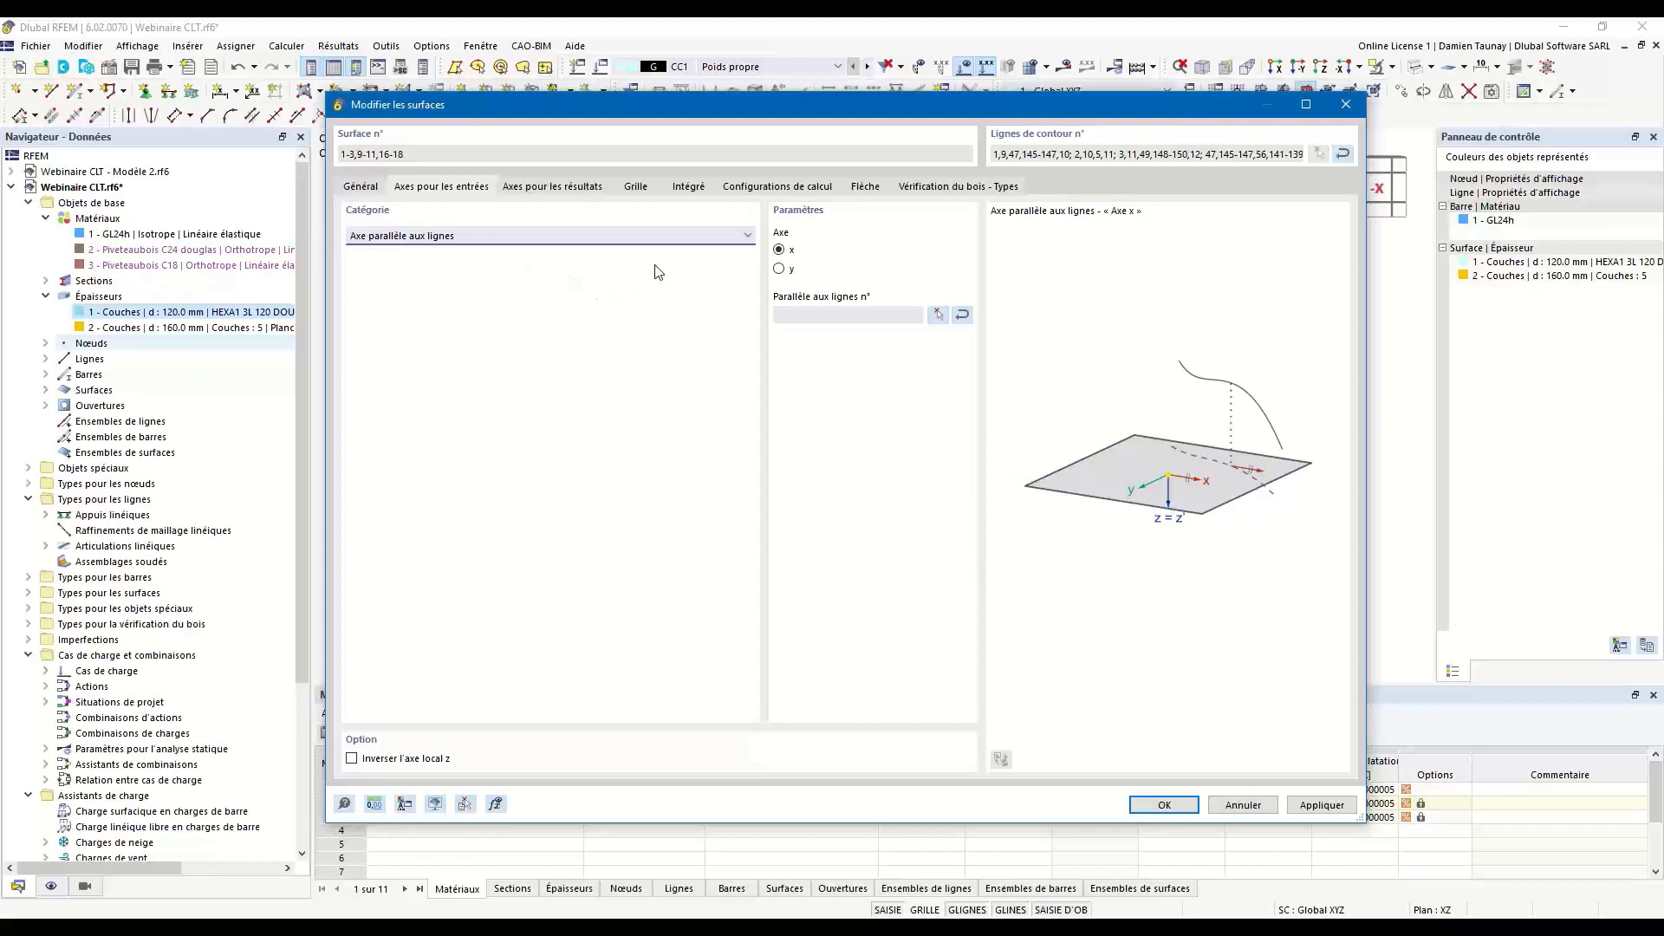
Align the wall surfaces' x-axis parallel to line 11 at the base of the wall and apply the change.
click(939, 315)
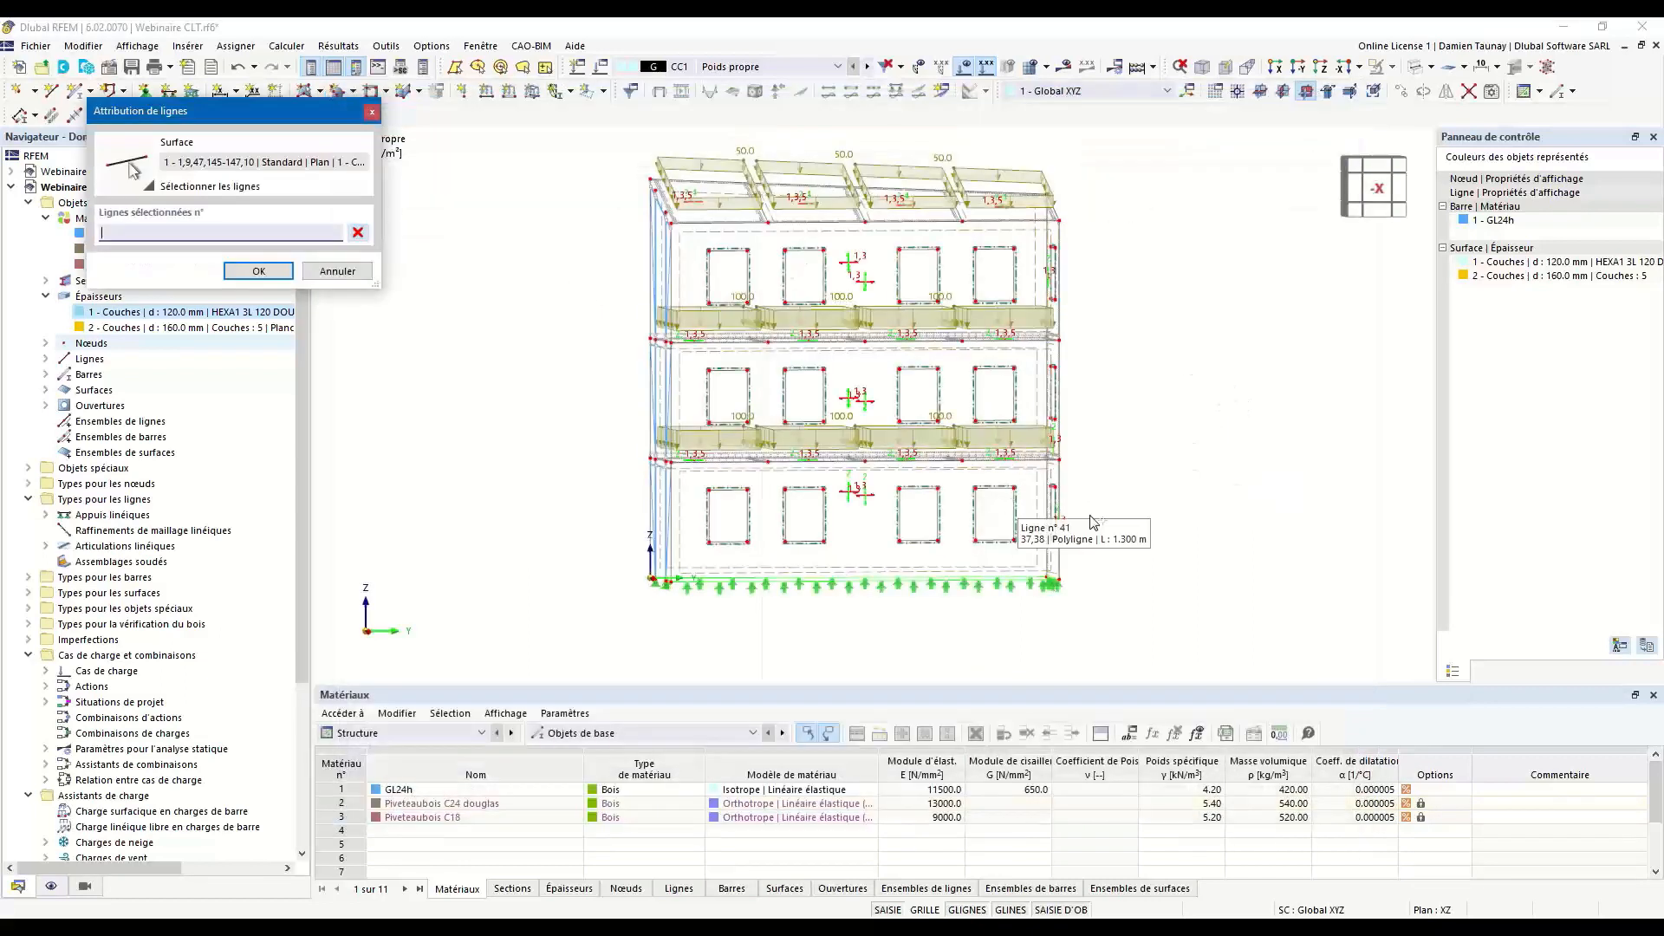
click(998, 579)
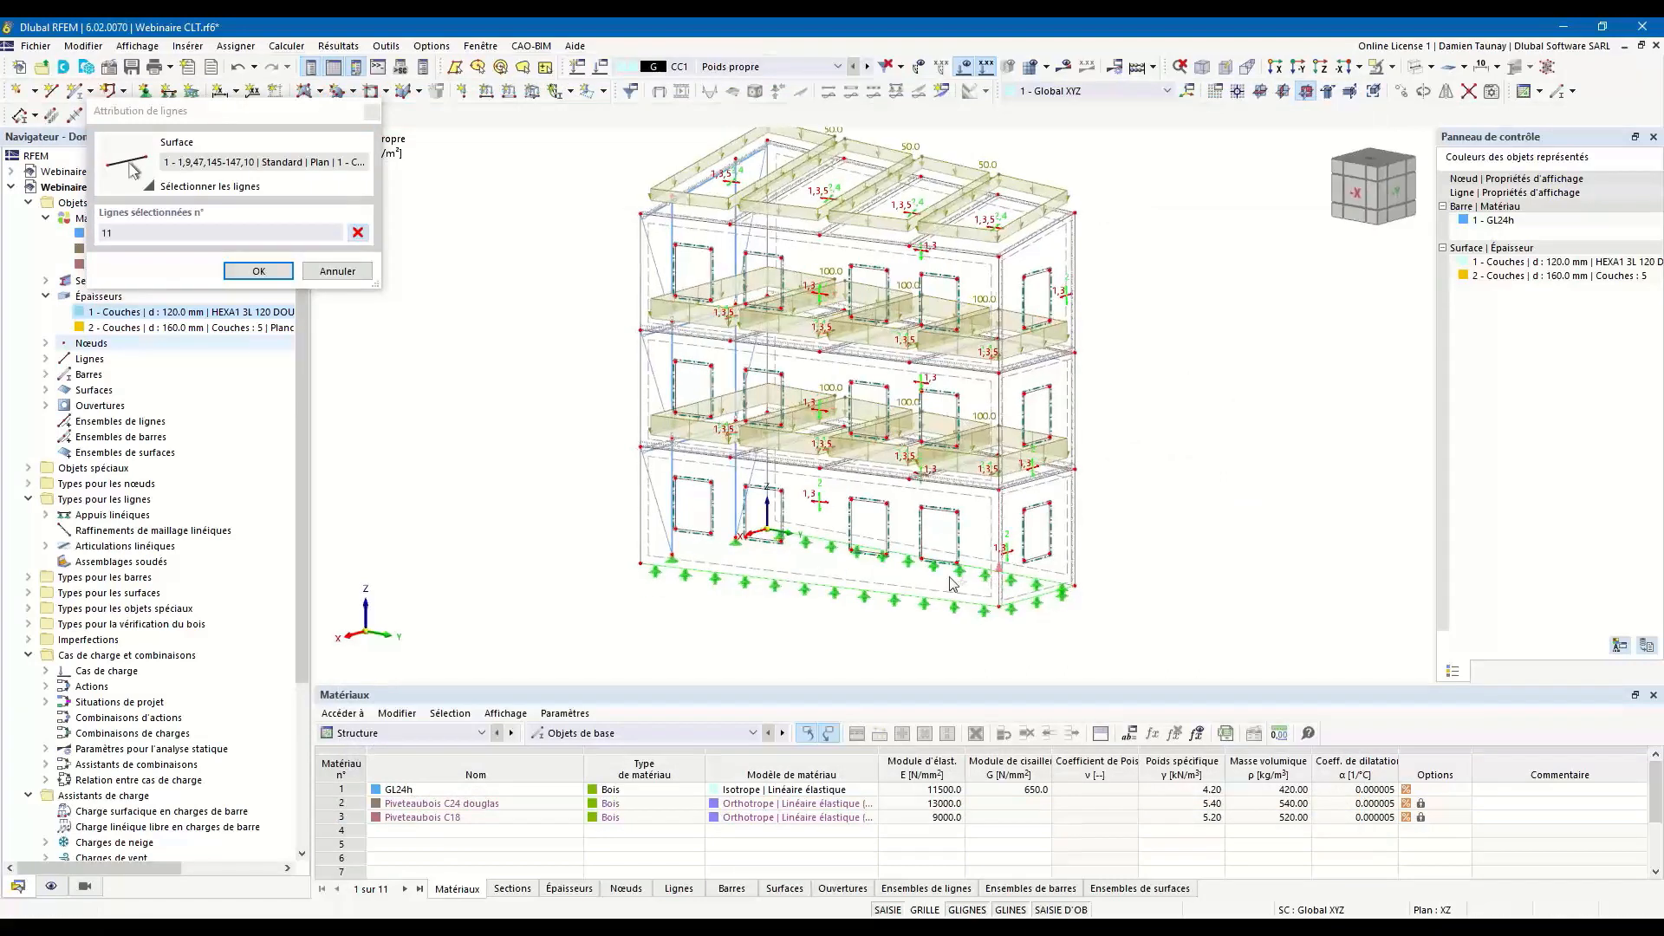
click(271, 275)
click(271, 274)
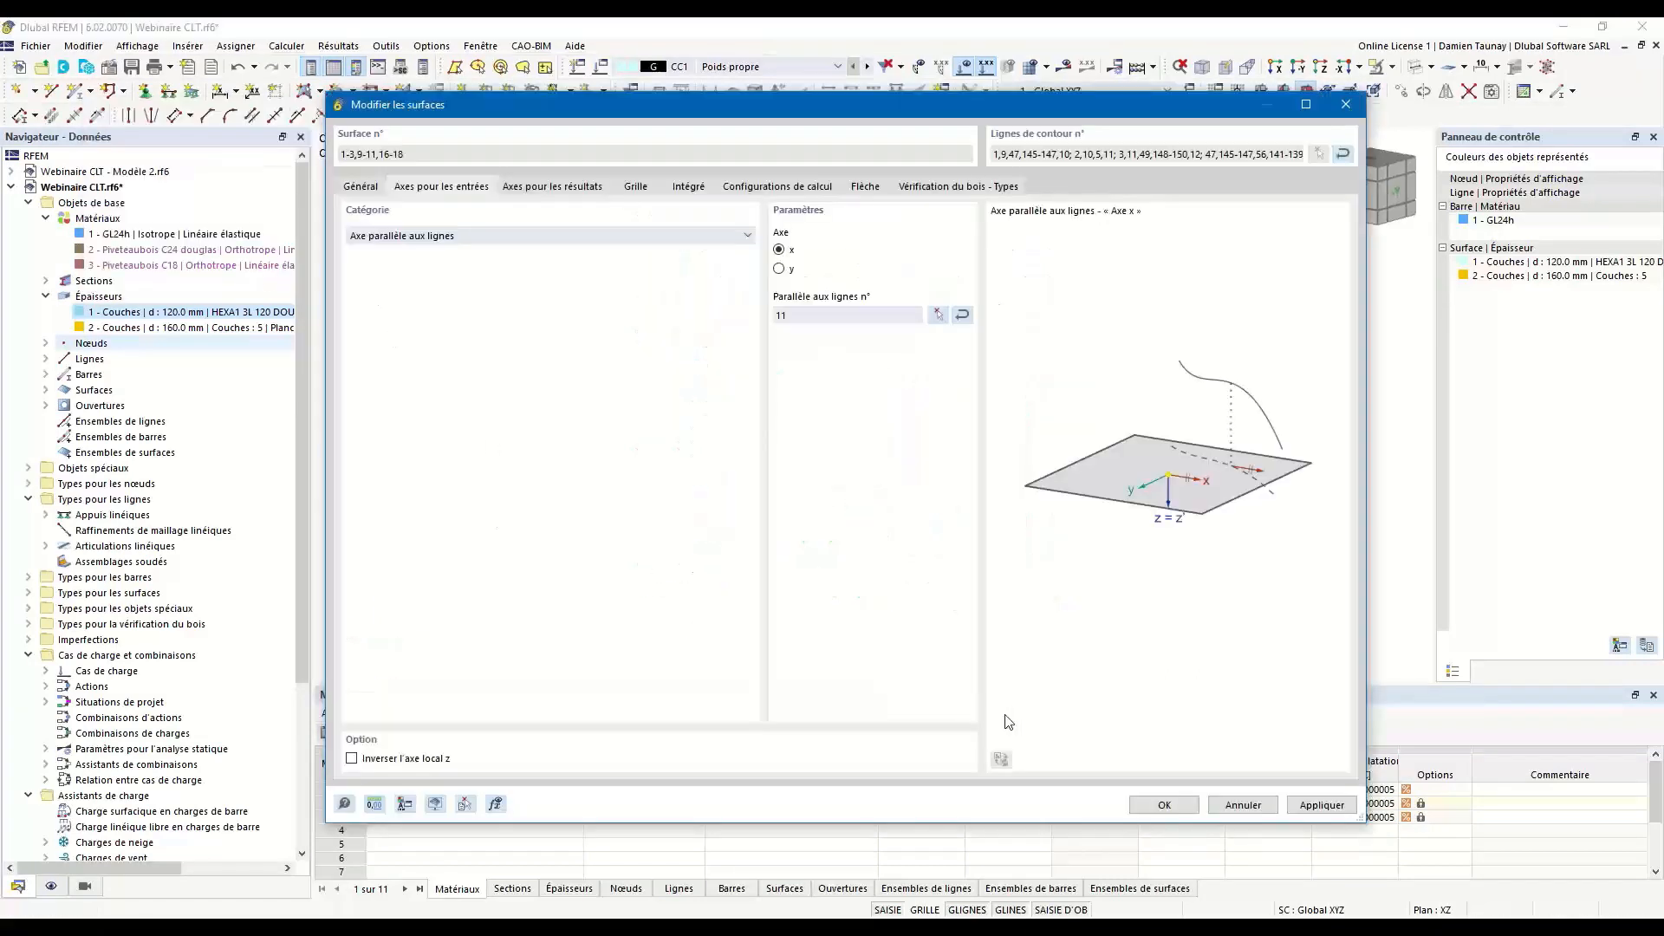
click(1179, 808)
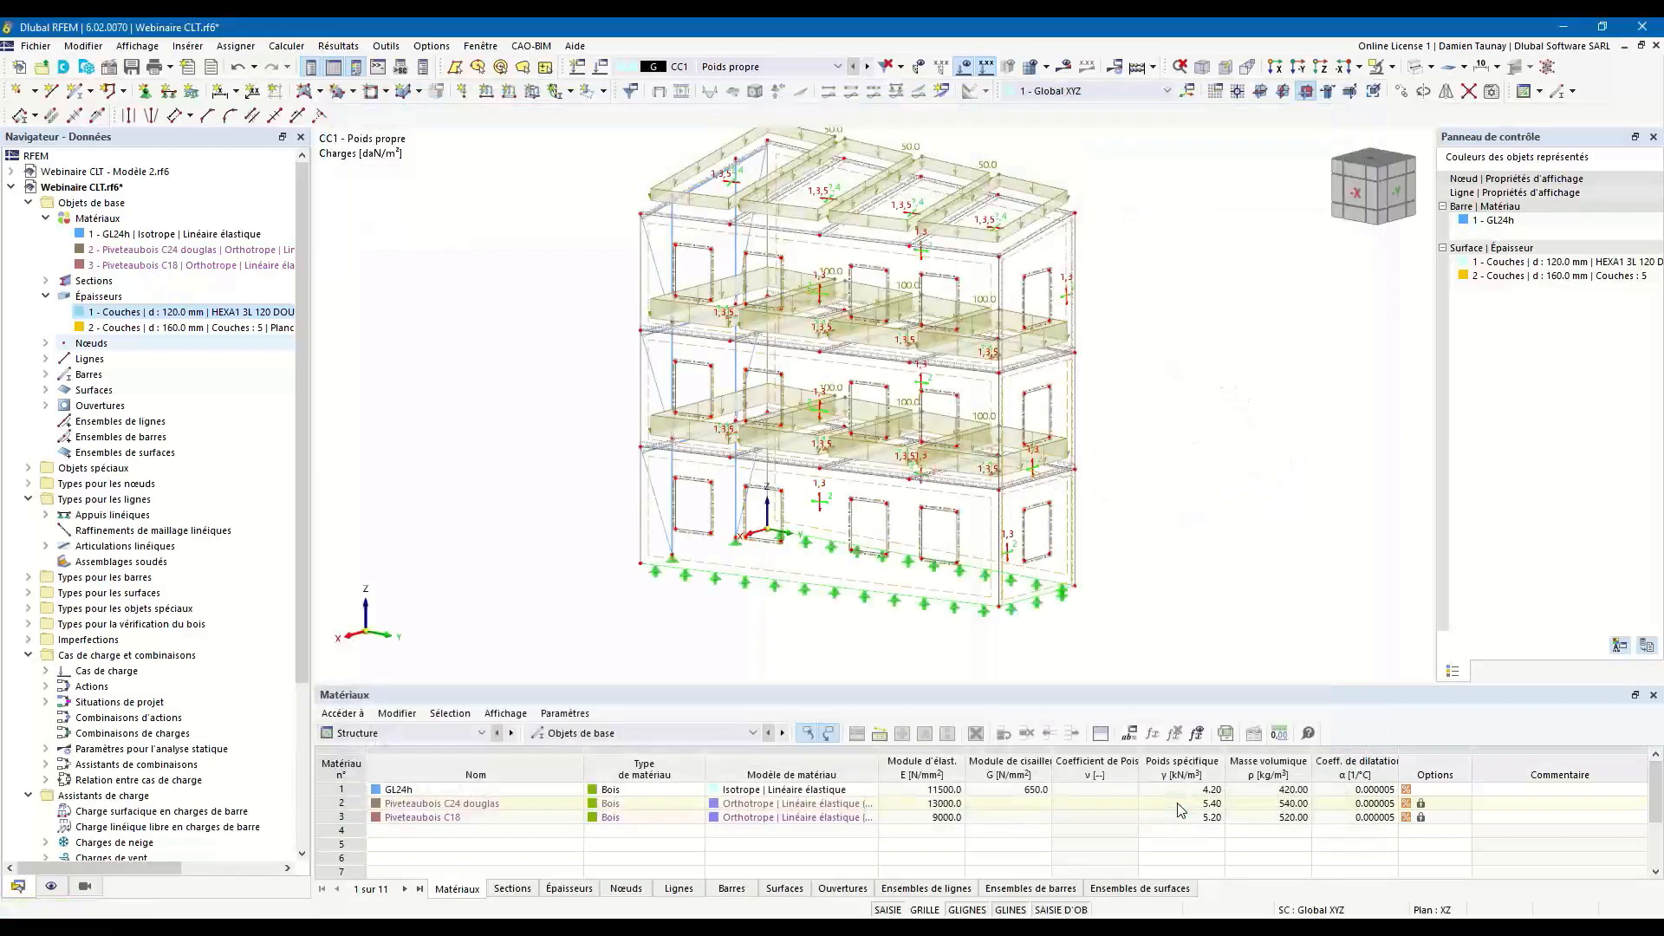
For roof surfaces 19-22, enable specific axes and align the x-axis parallel to the sloping roof edge line on the gable side.
middle_drag(1160, 379, 992, 372)
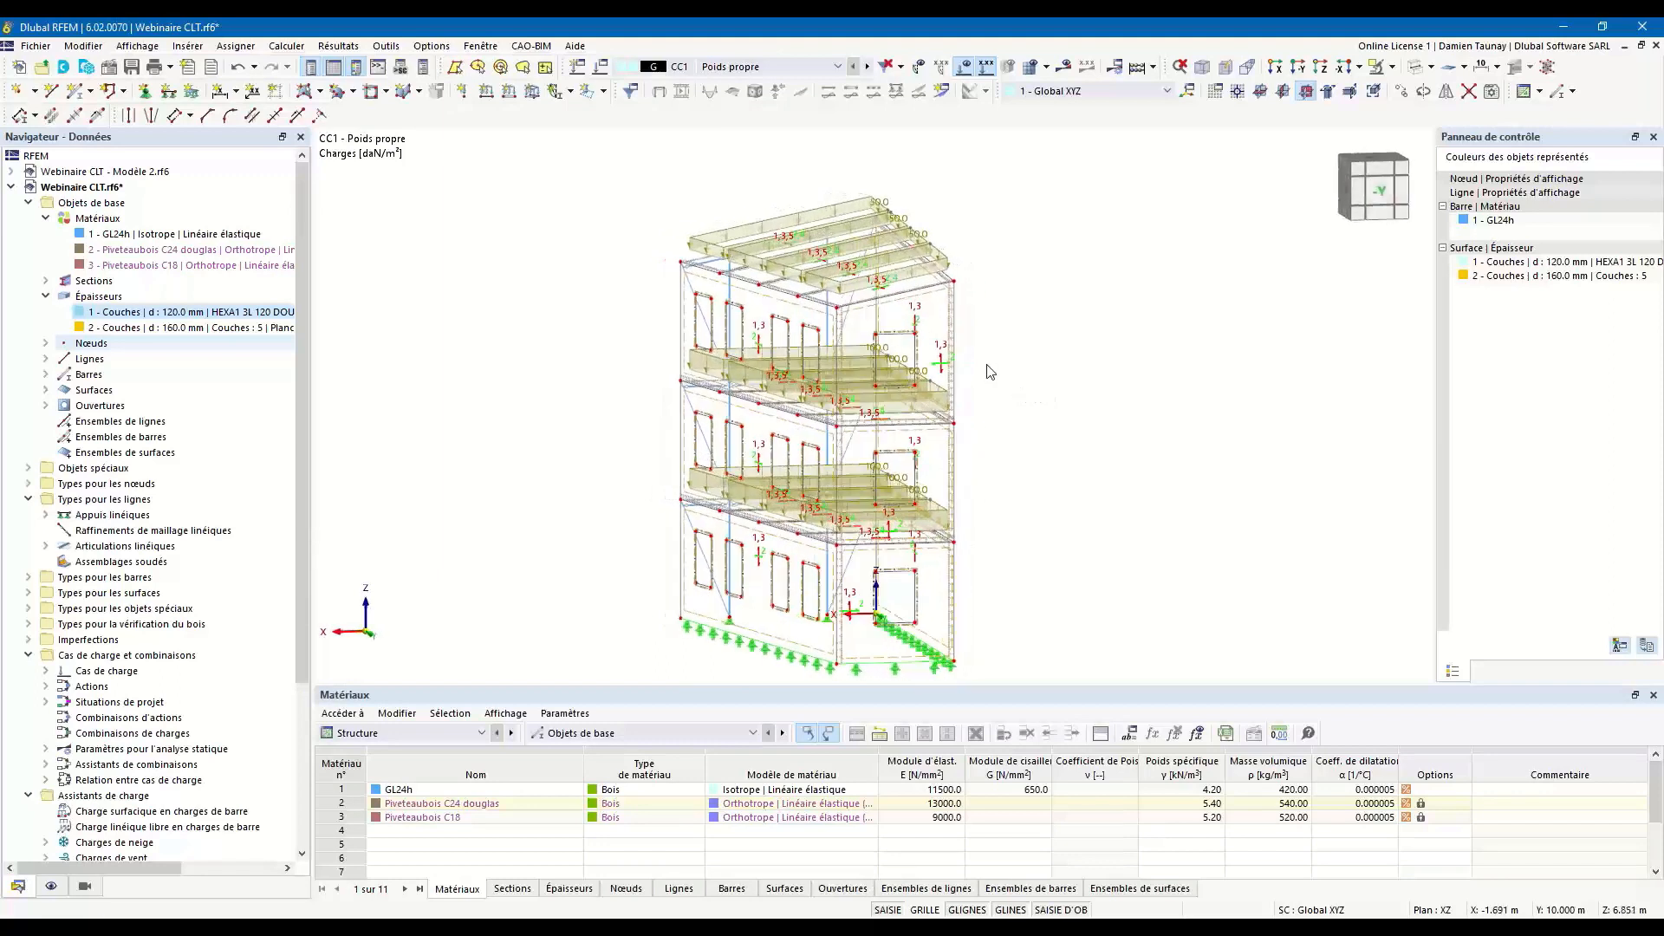
drag(587, 149, 1076, 323)
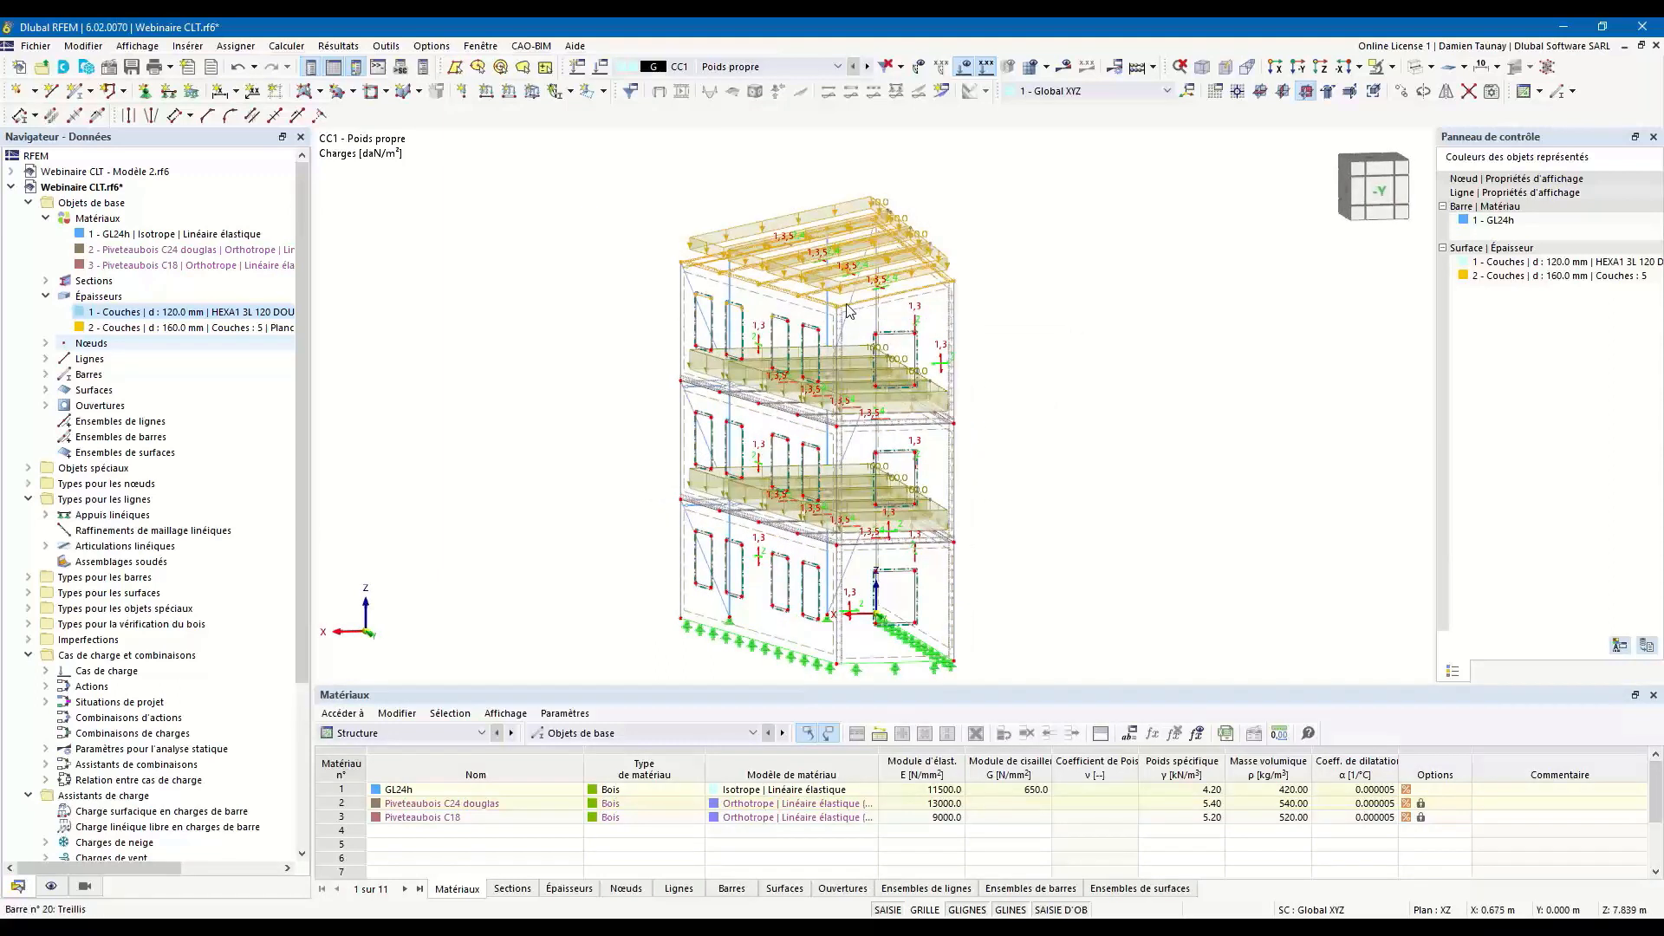
ctrl+middle_drag(920, 330, 995, 327)
scroll(929, 310, up, 5)
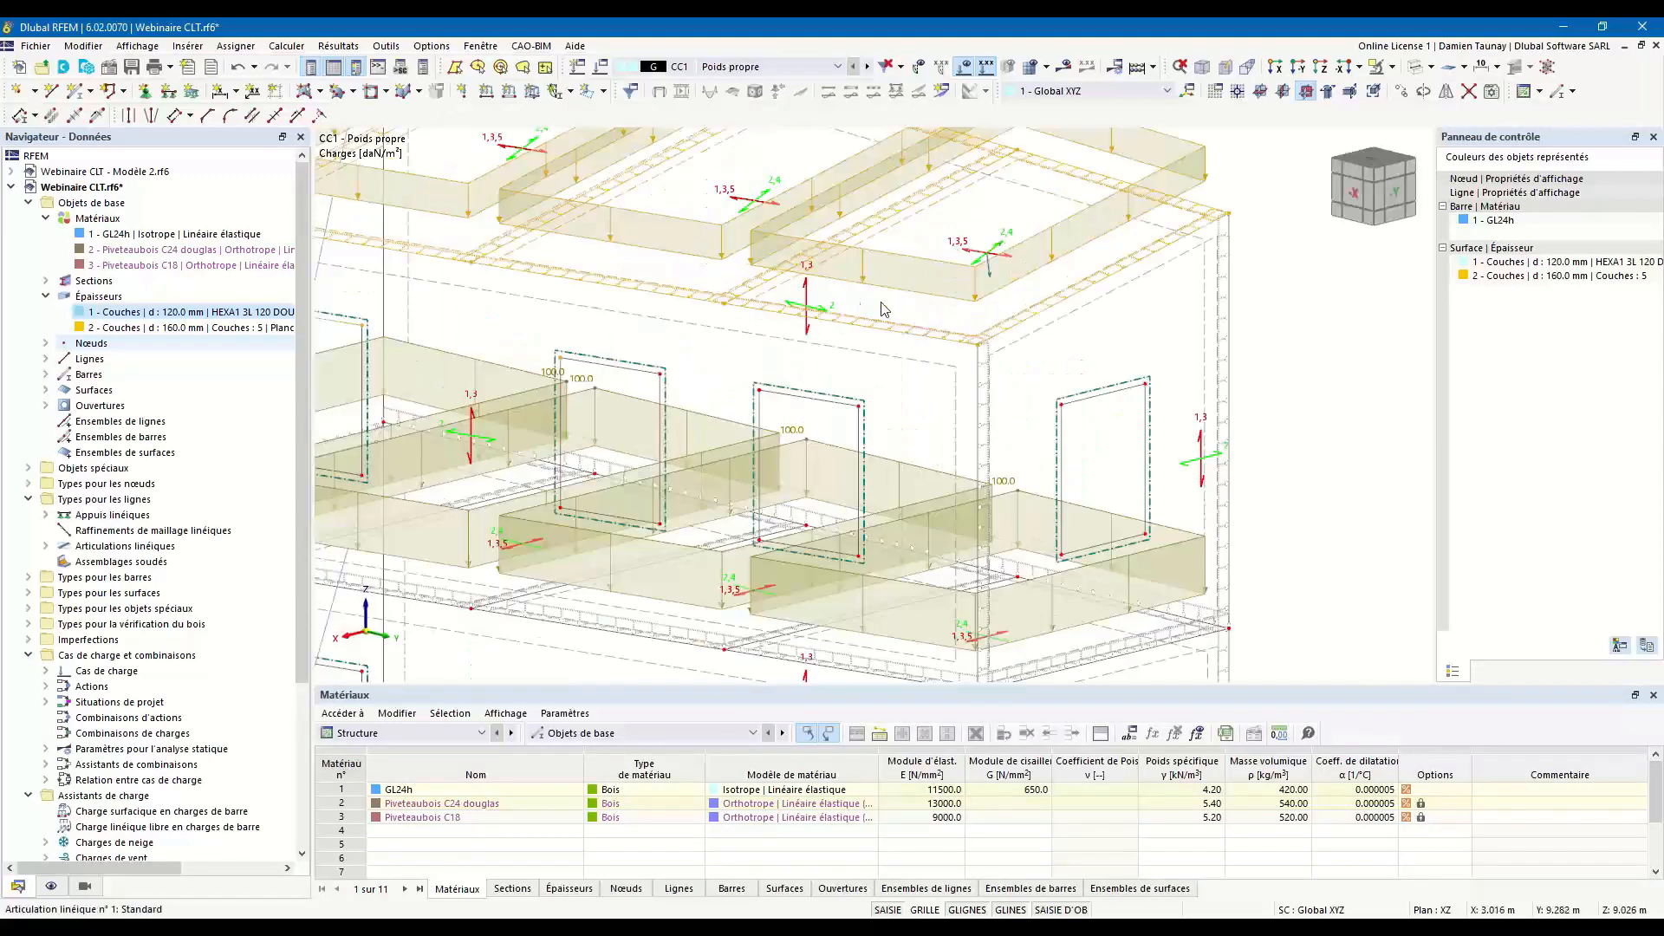
double_click(783, 292)
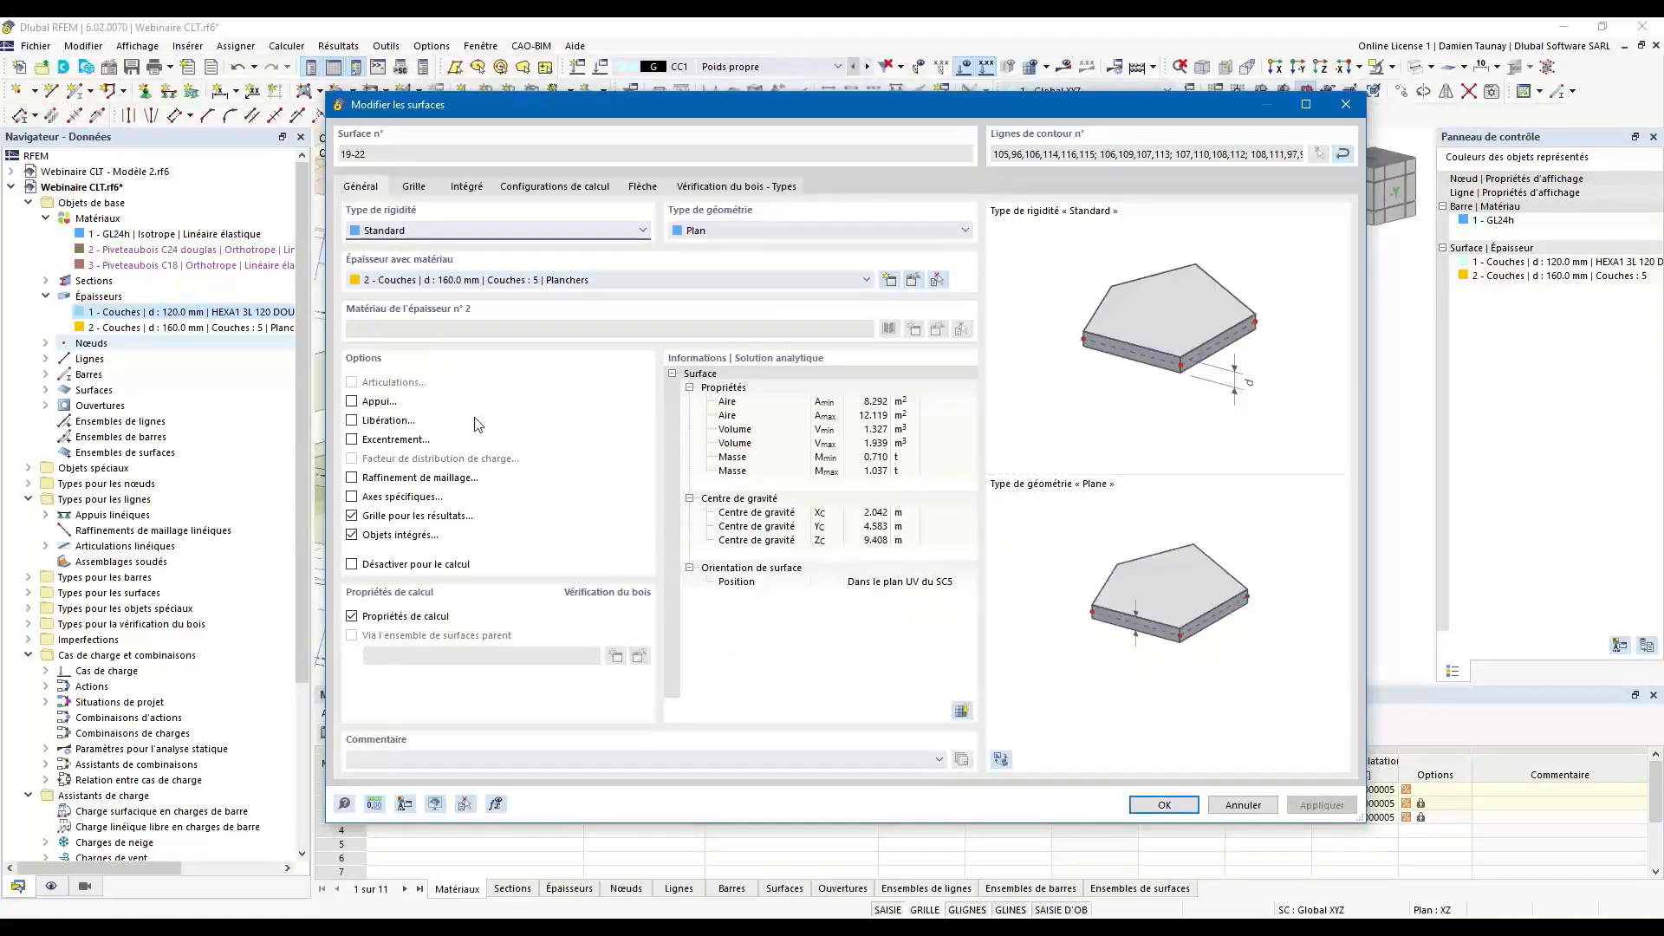
click(352, 496)
click(441, 186)
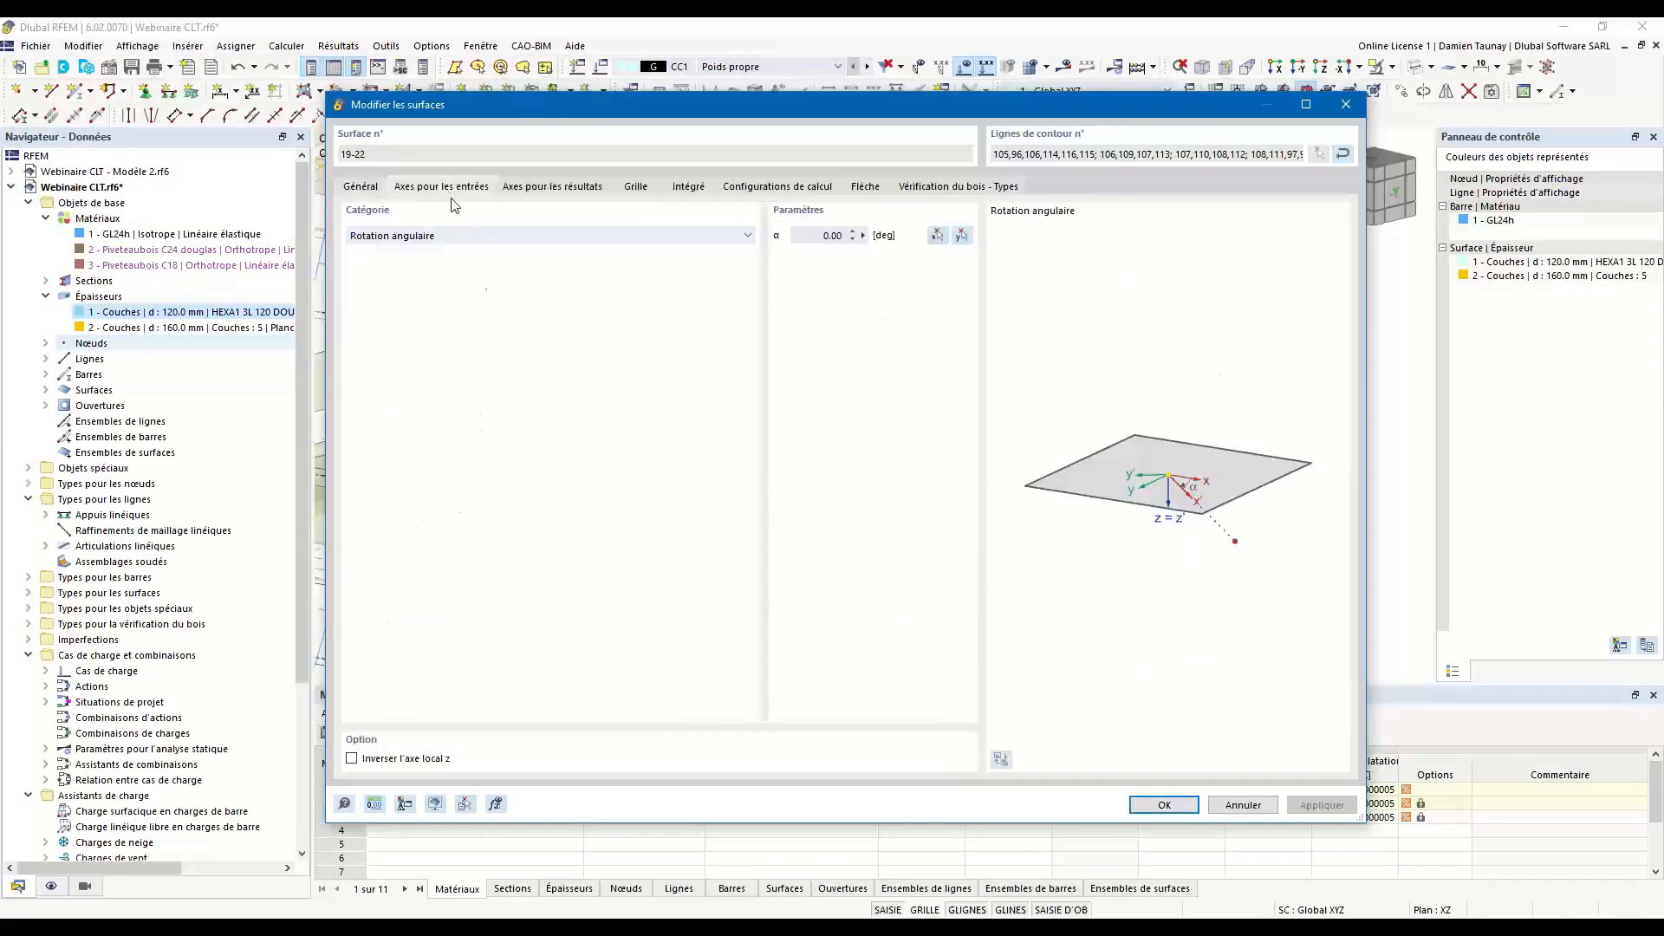
click(575, 238)
click(607, 265)
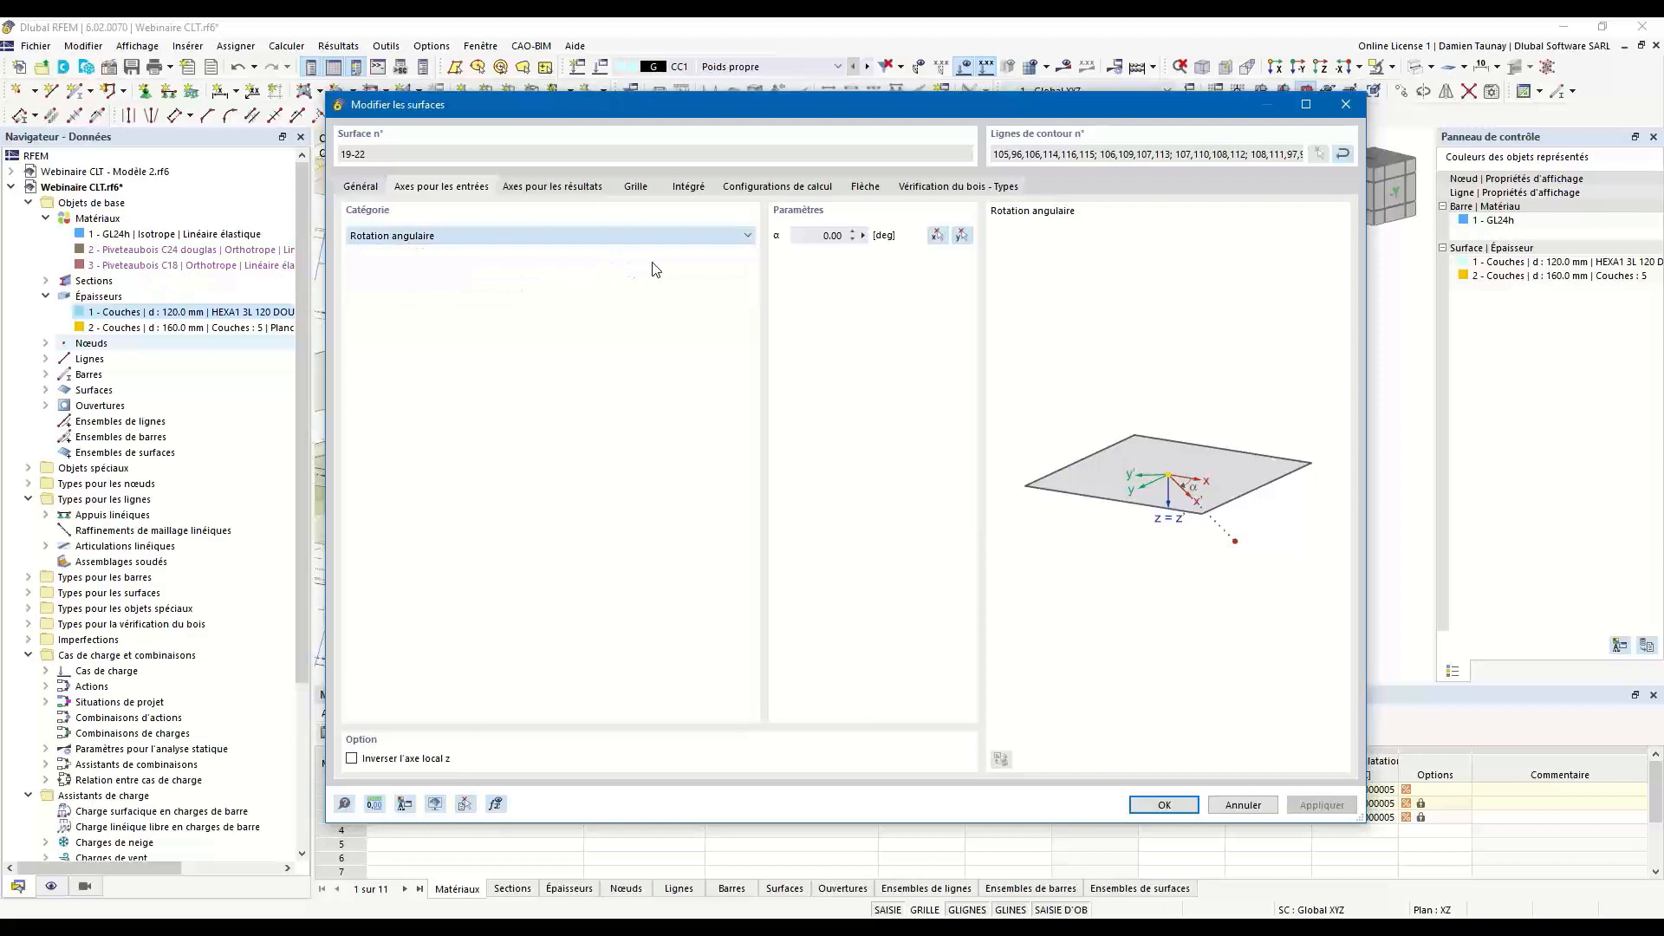
click(736, 265)
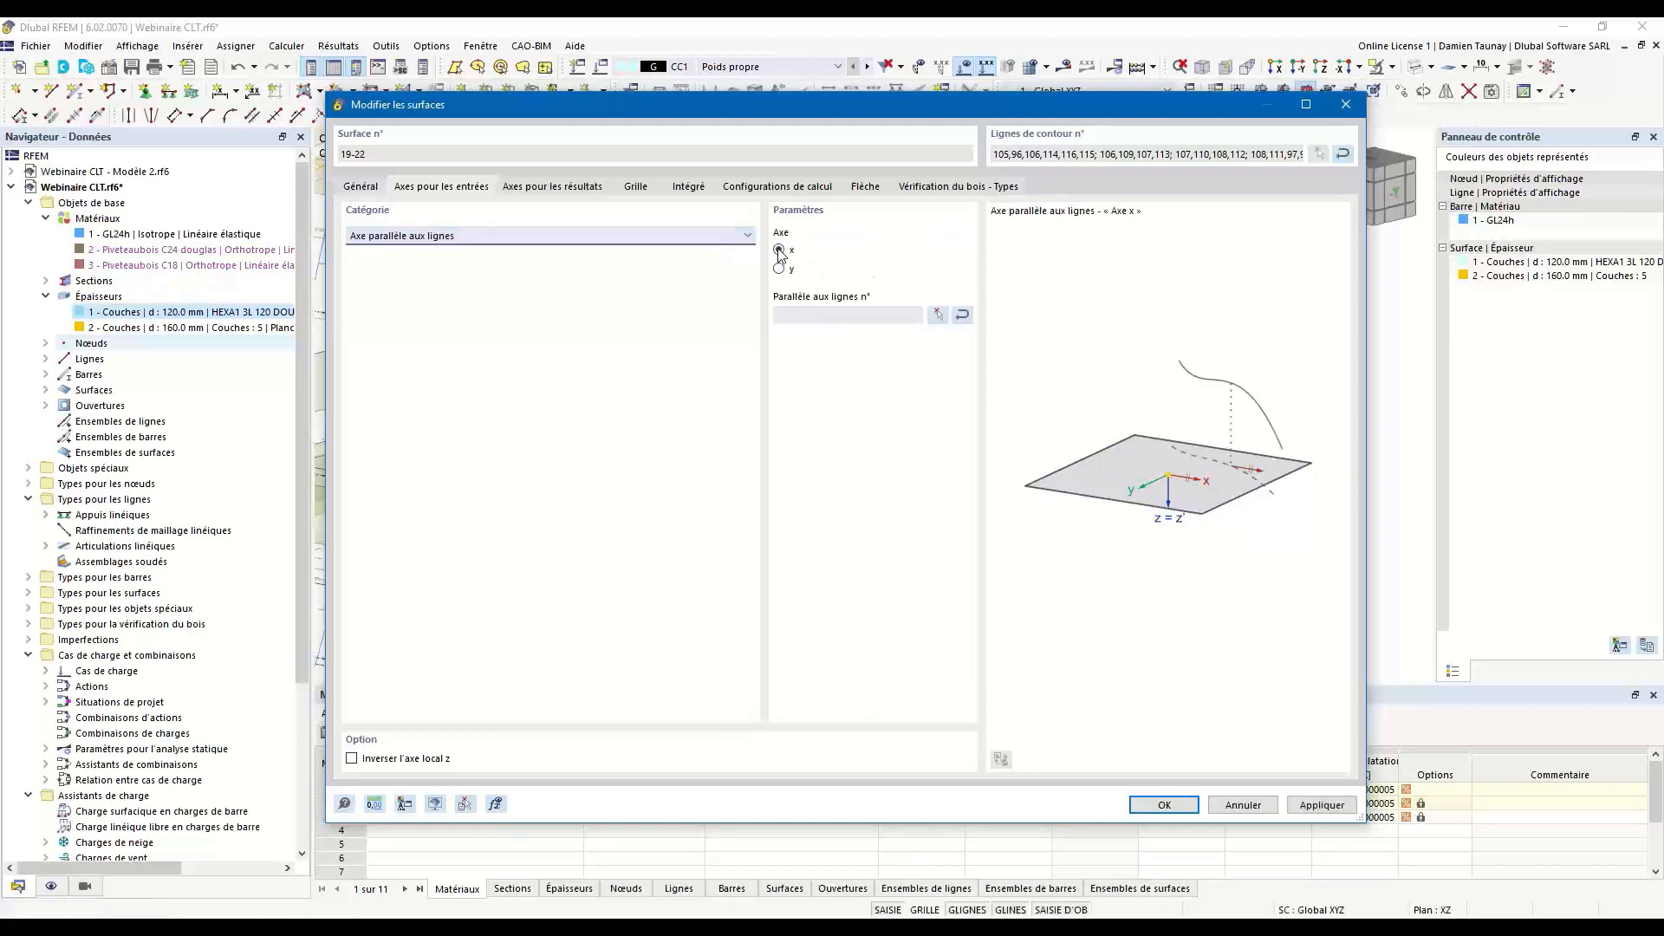
click(937, 314)
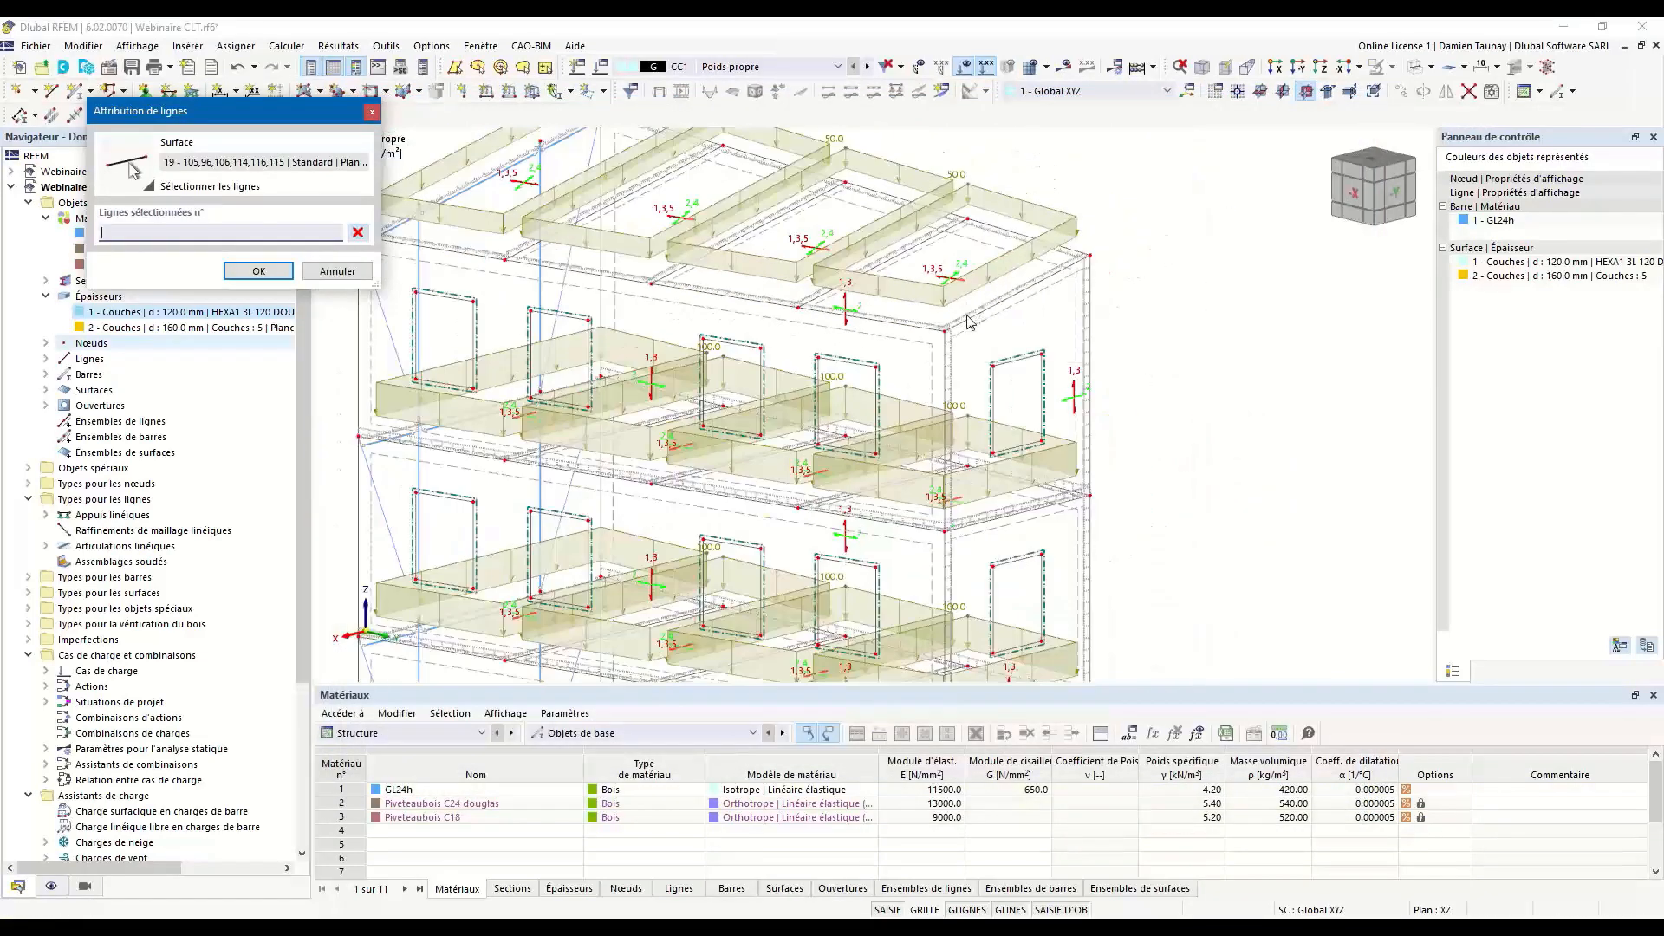
click(247, 271)
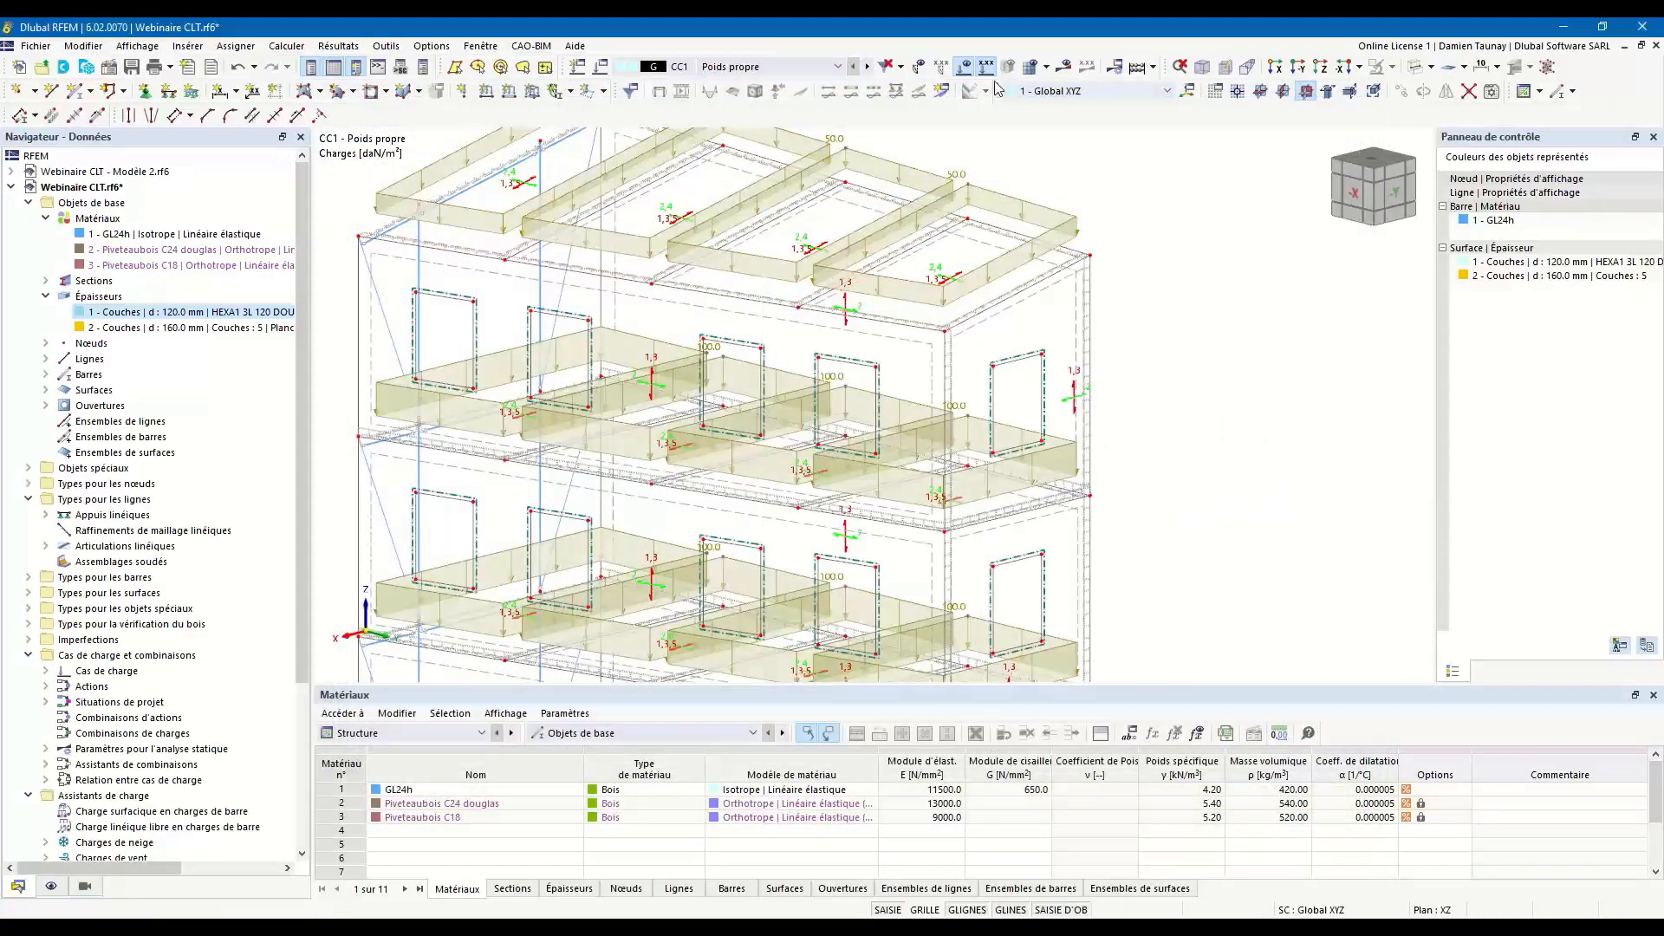
Hide the loads and show the whole model again in filled transparent display with its layer directions.
click(964, 67)
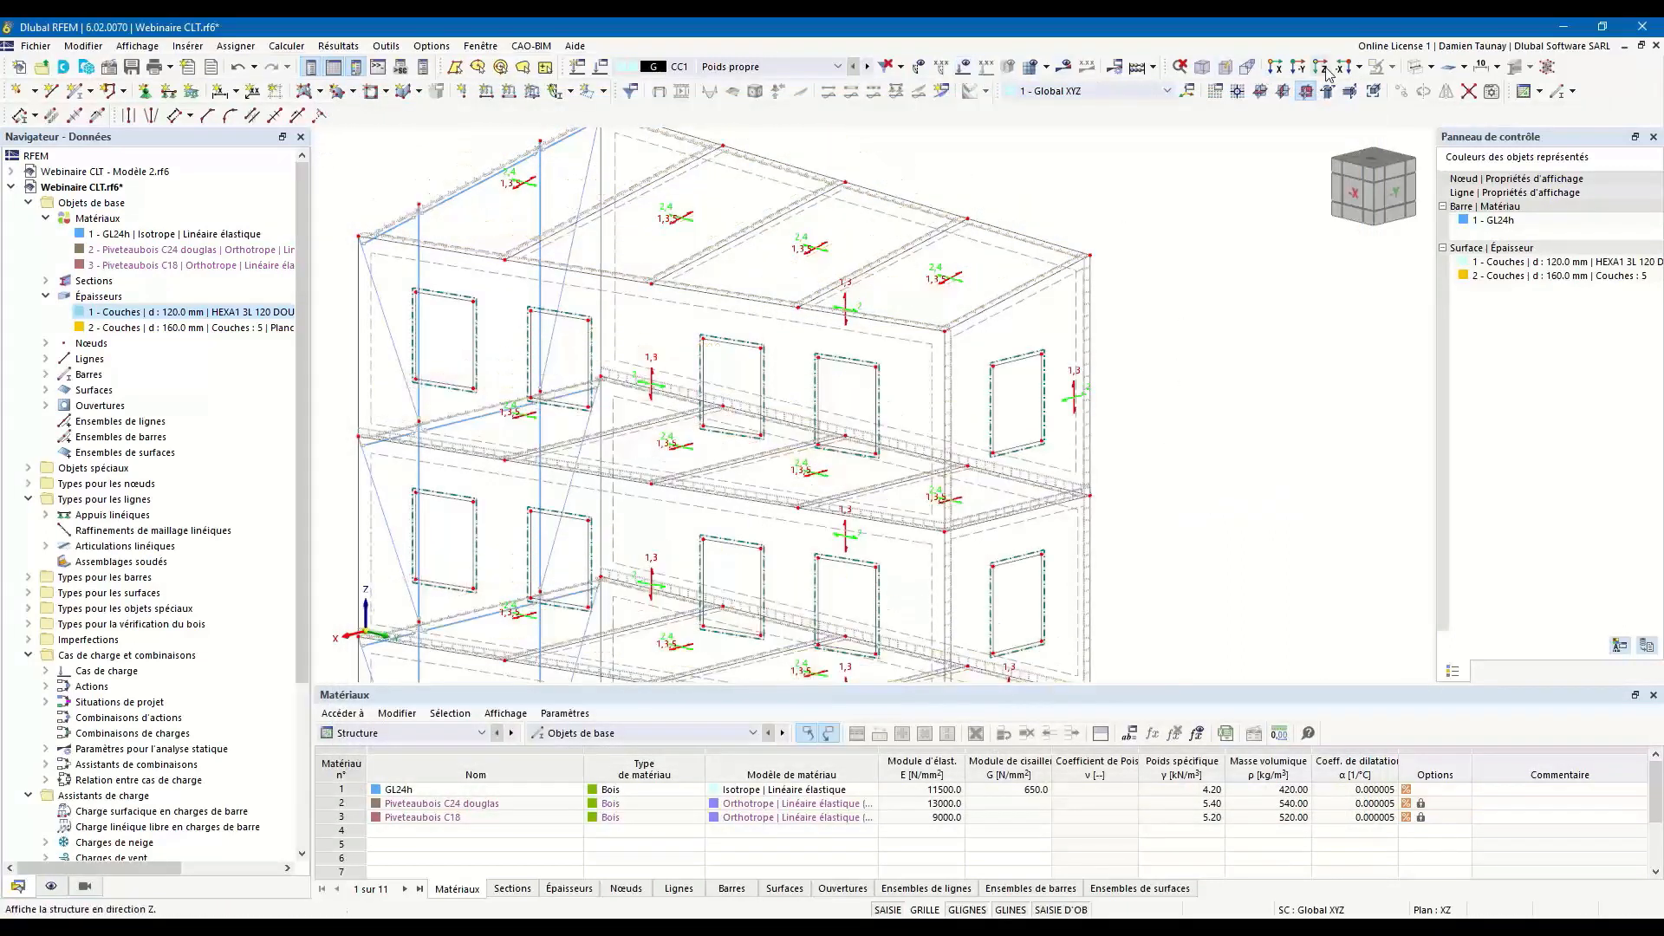
click(1416, 69)
click(1417, 68)
ctrl+middle_drag(676, 485, 985, 445)
scroll(953, 473, down, 4)
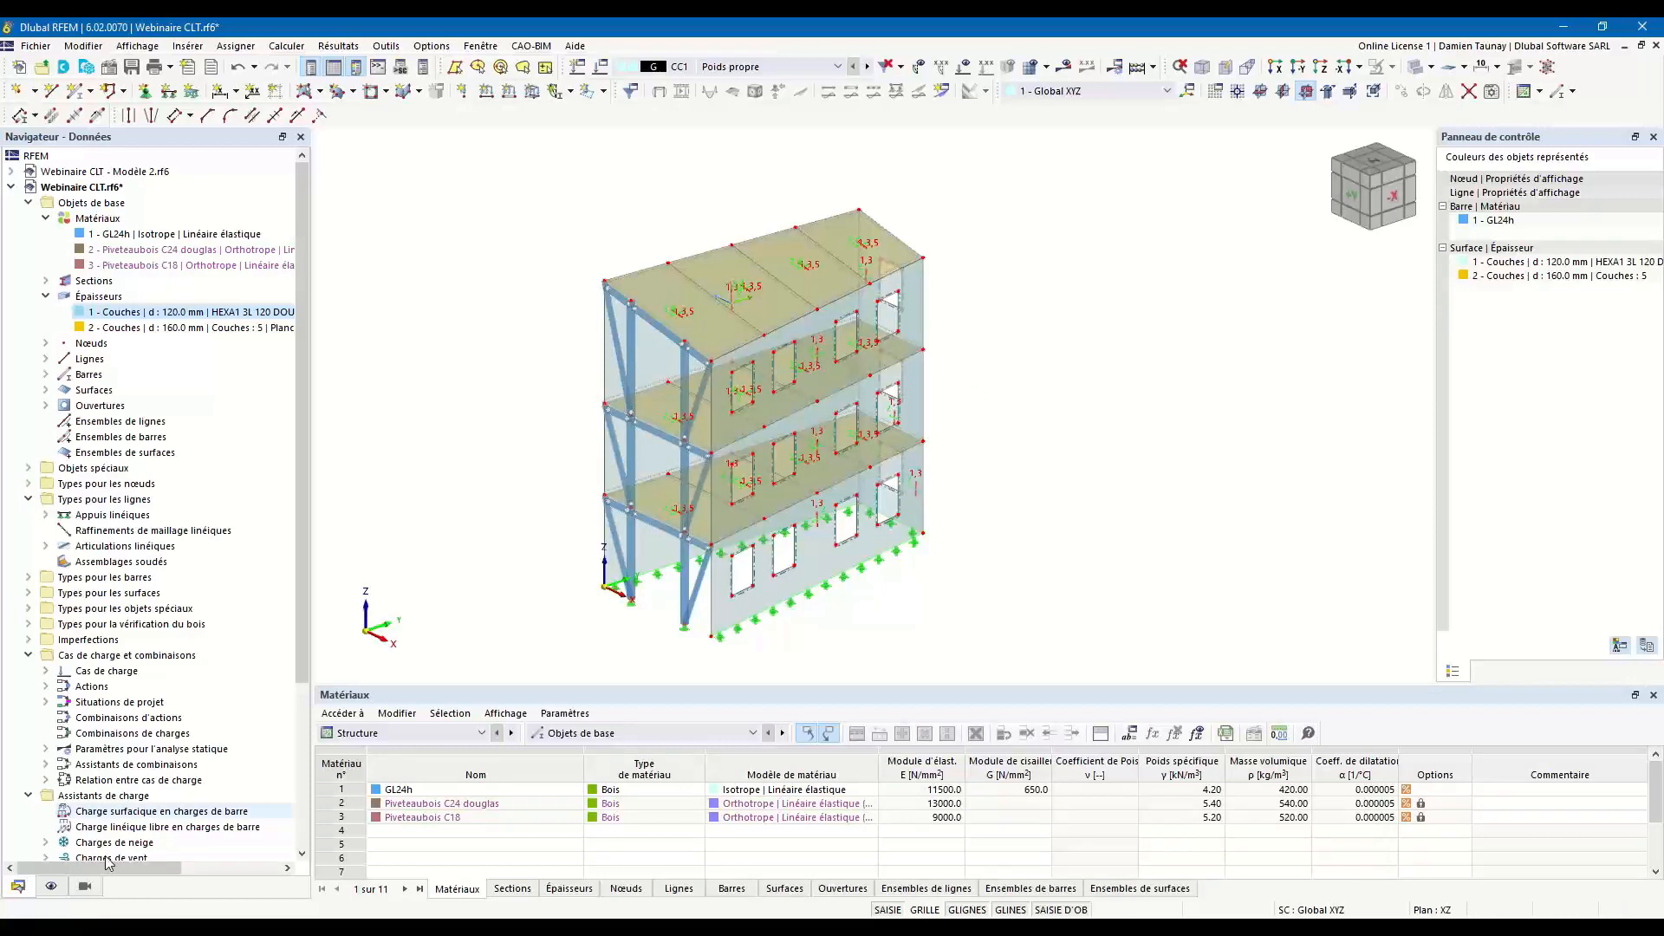
Turn off the display of layer directions on the surfaces.
click(52, 885)
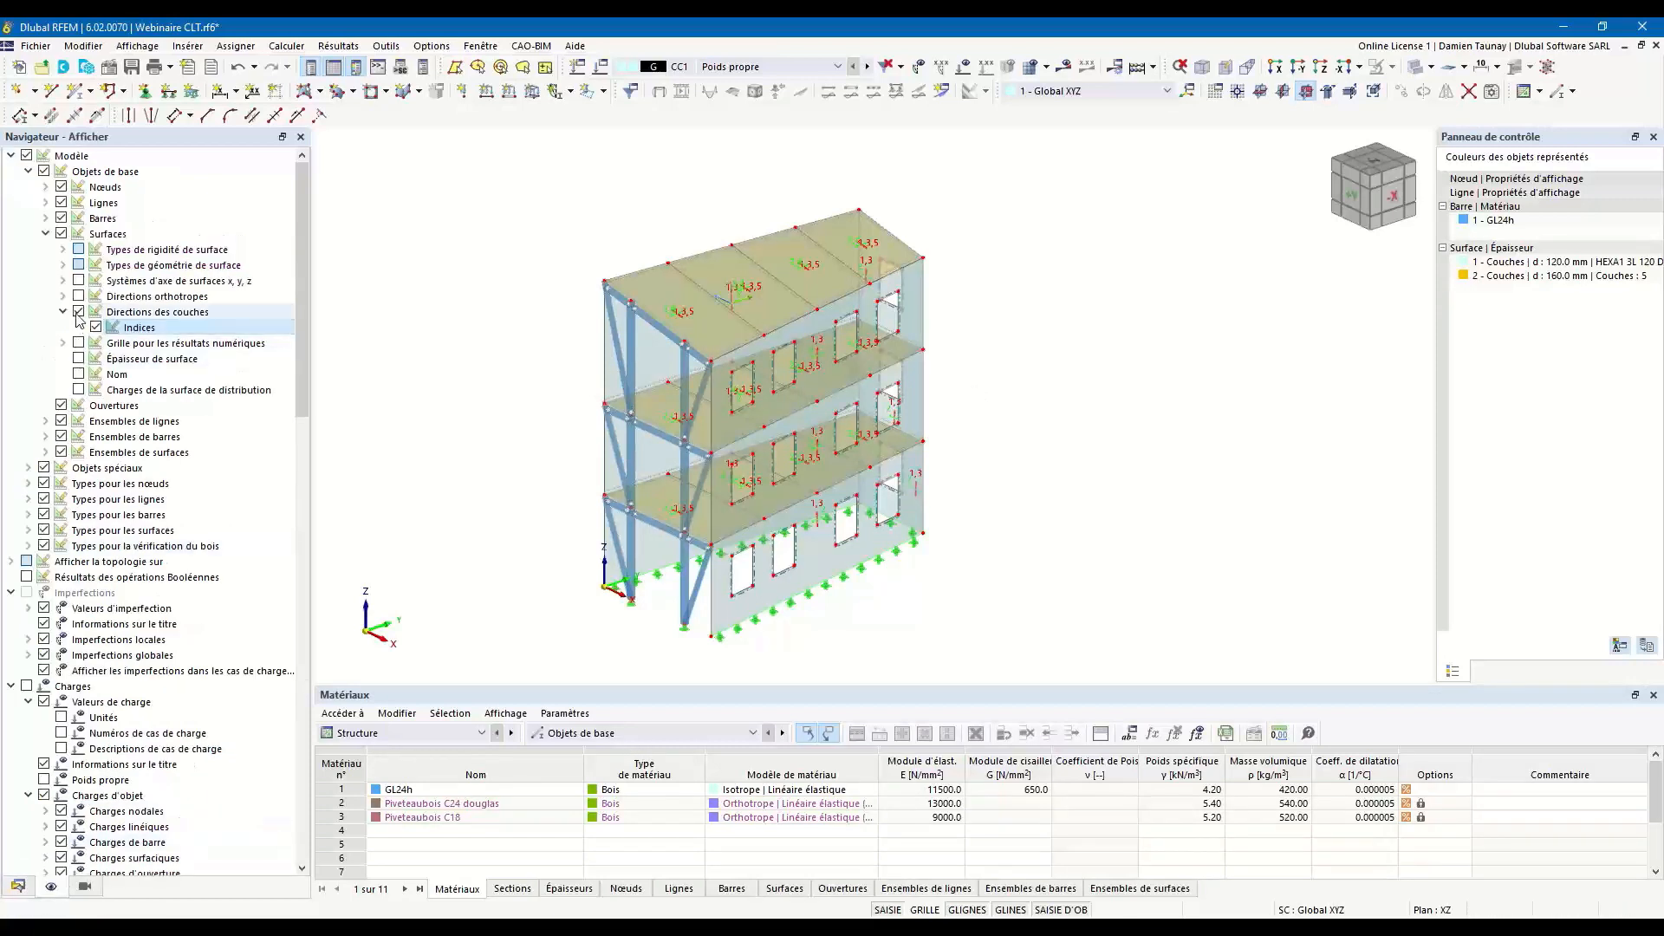
click(79, 313)
ctrl+middle_drag(1103, 494, 1041, 469)
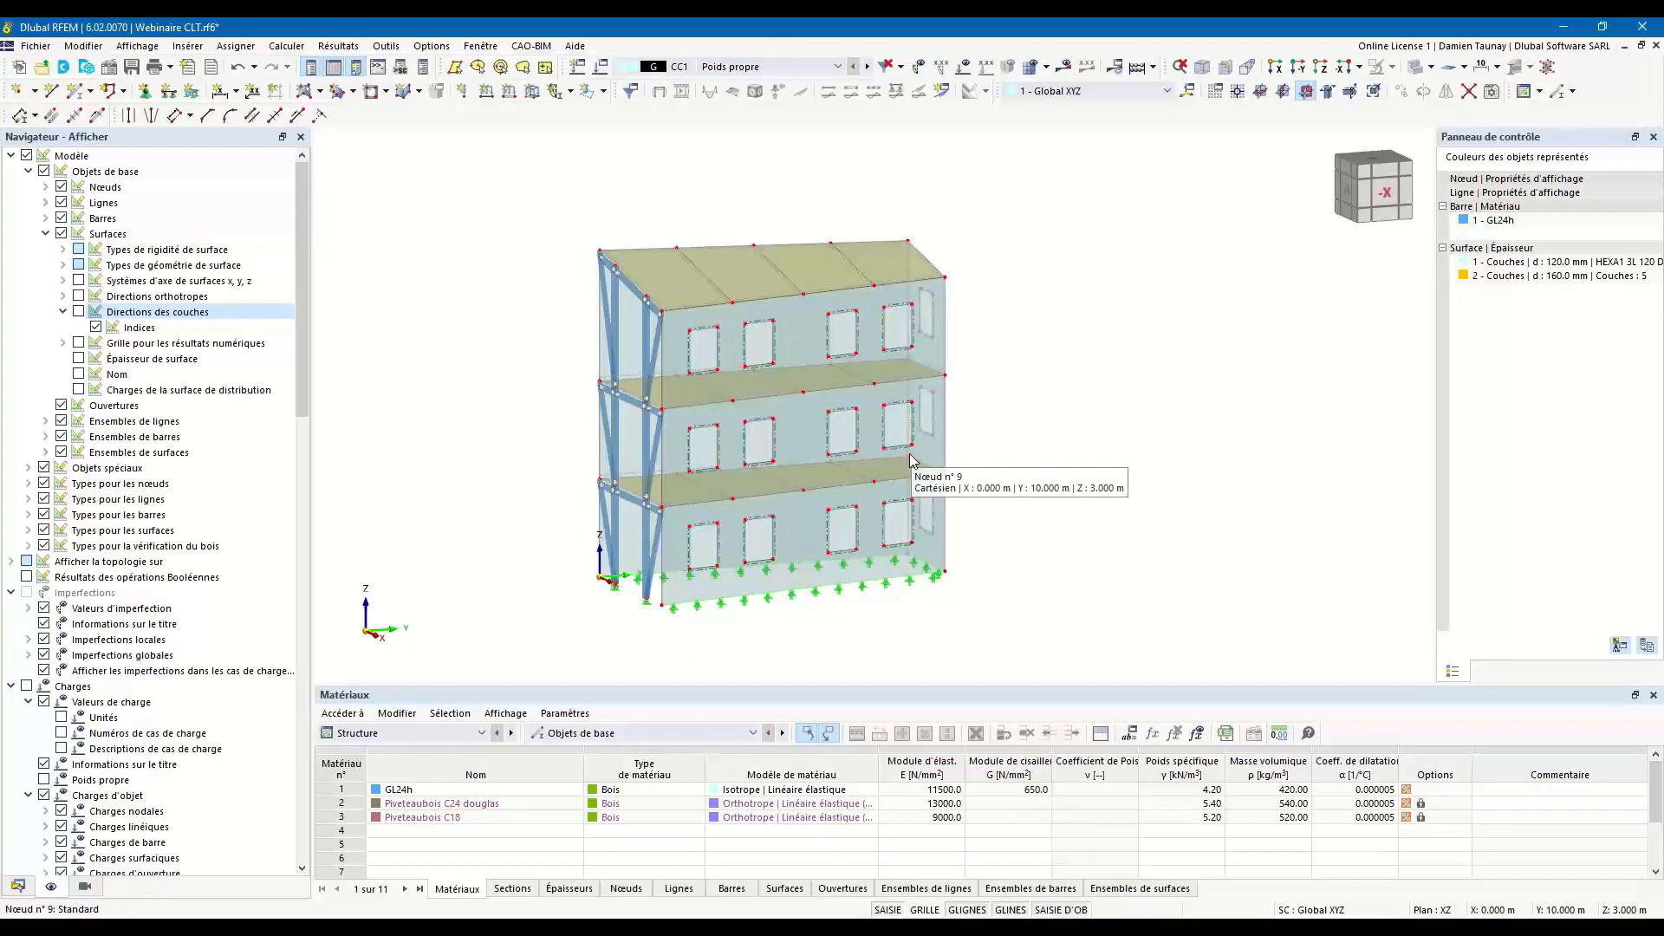
scroll(1005, 510, up, 3)
ctrl+middle_drag(1005, 512, 956, 503)
Open all wall surfaces using the 120 mm thickness for editing, and switch their design properties off and on again.
click(18, 885)
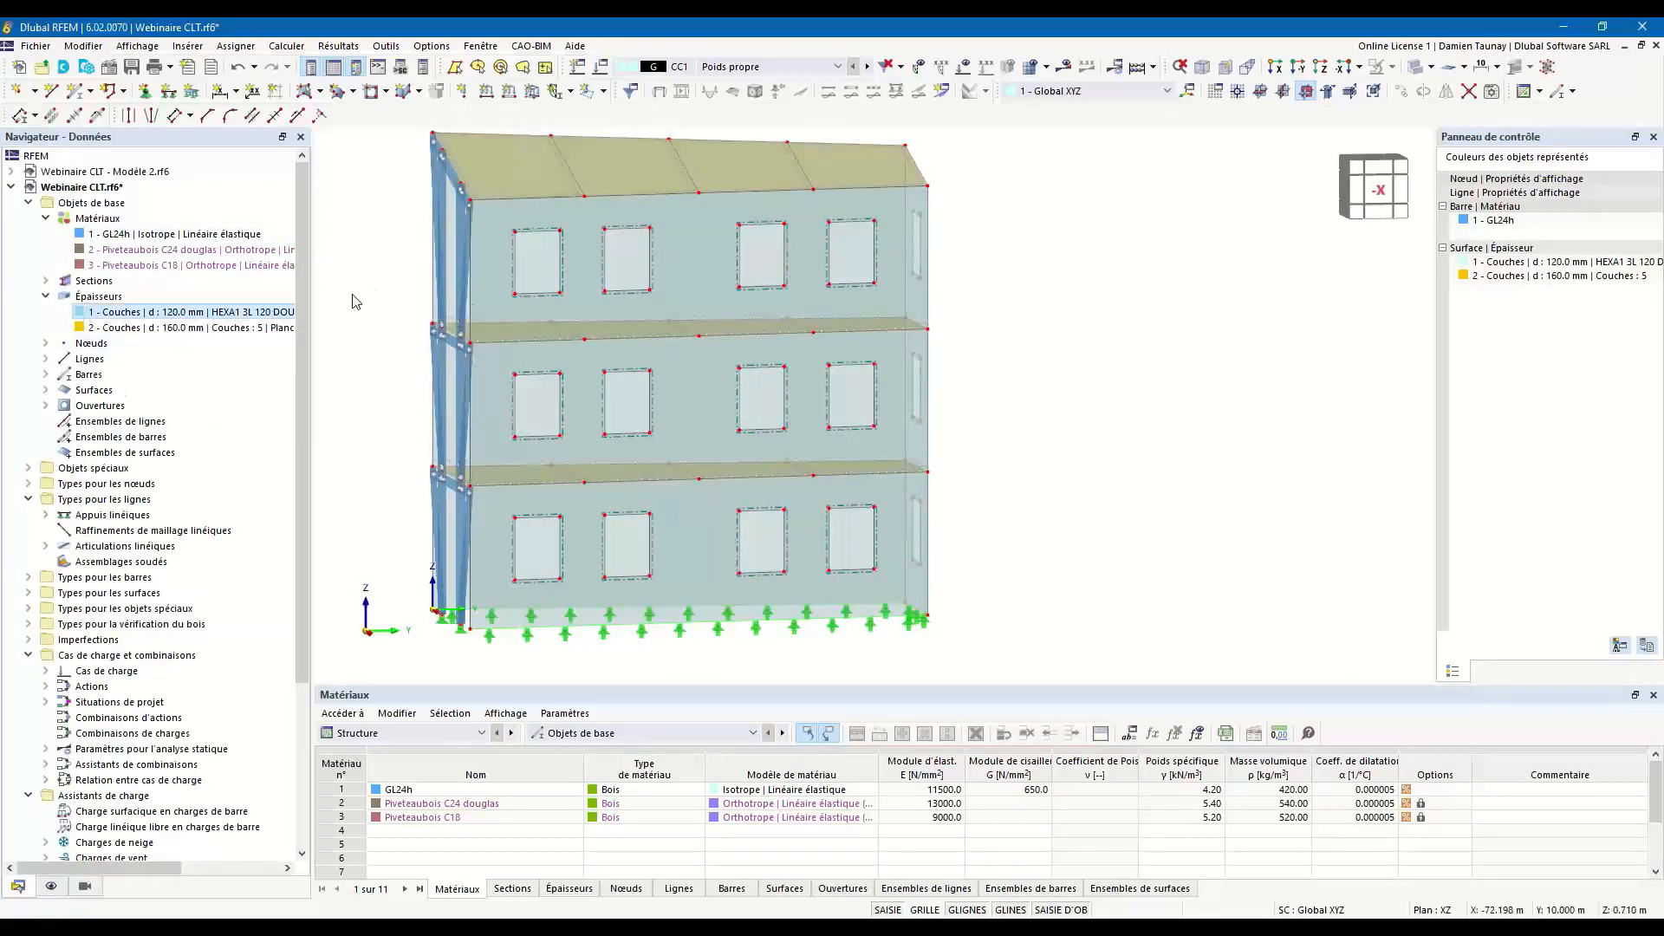
click(125, 328)
click(129, 313)
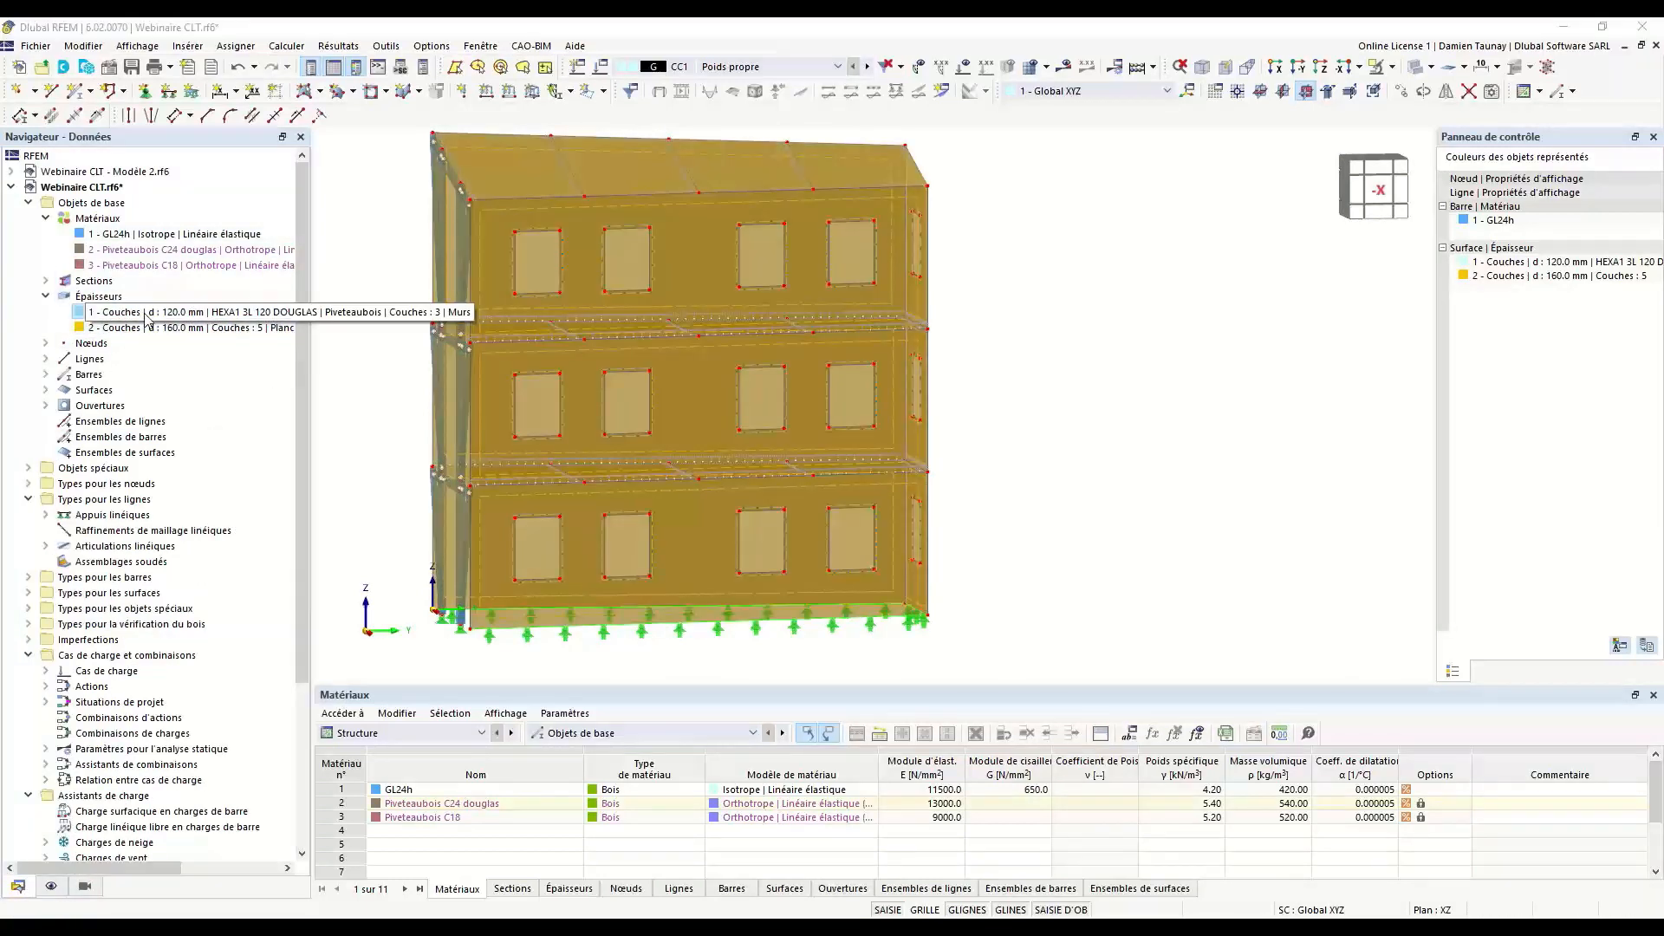
scroll(369, 342, down, 1)
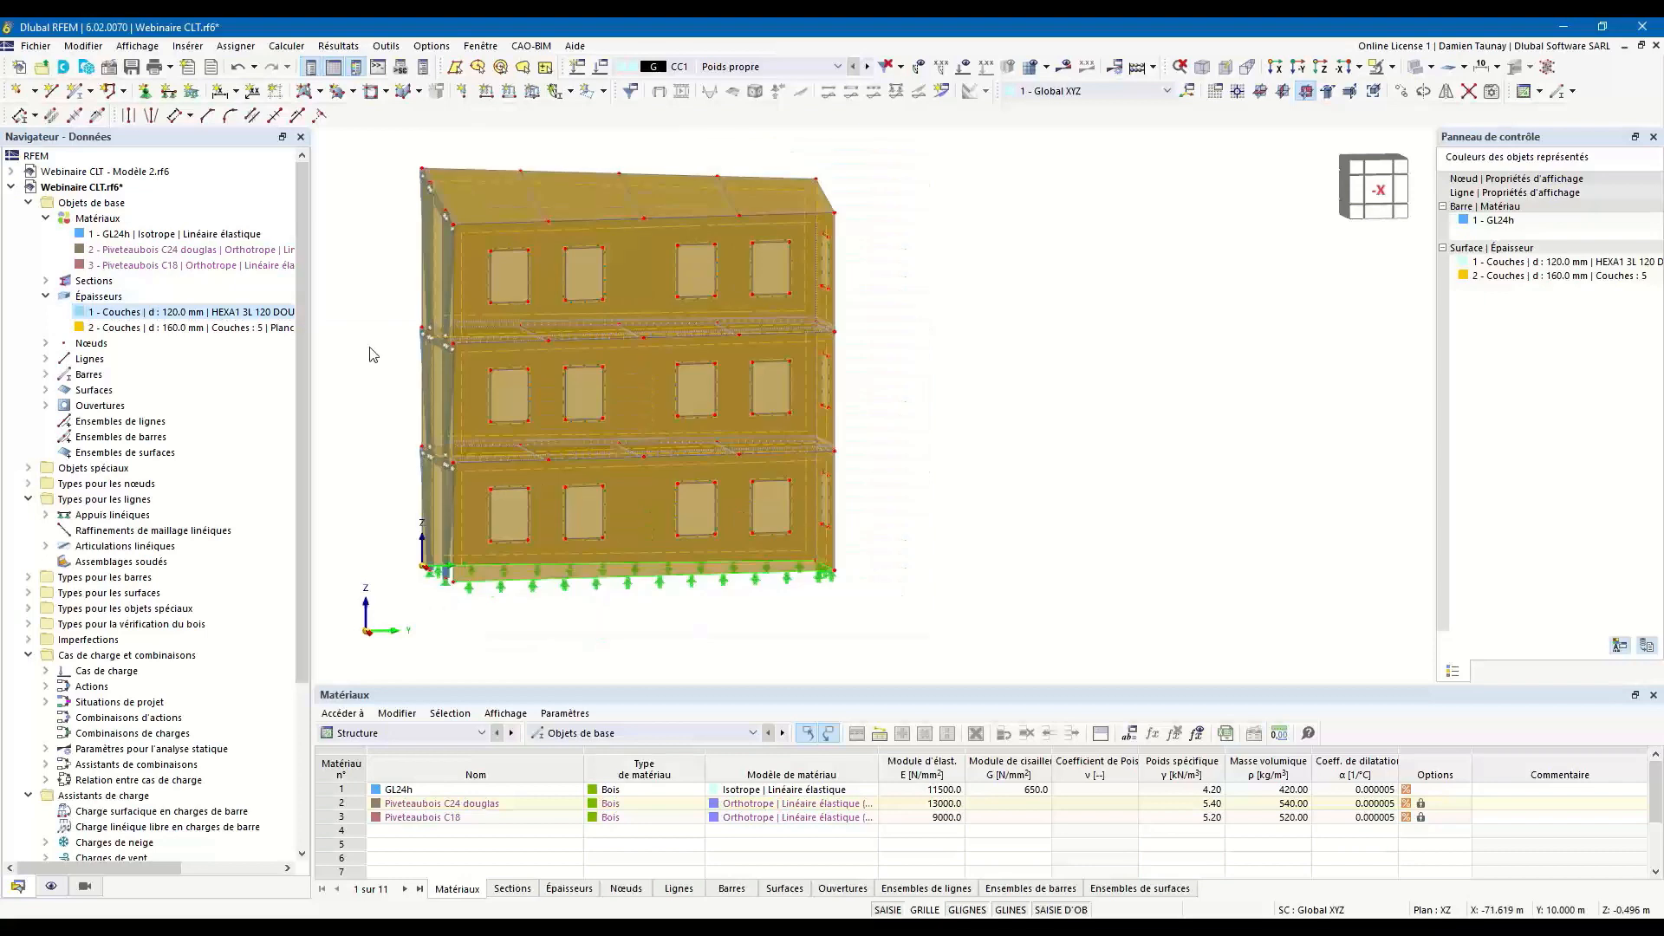
double_click(562, 349)
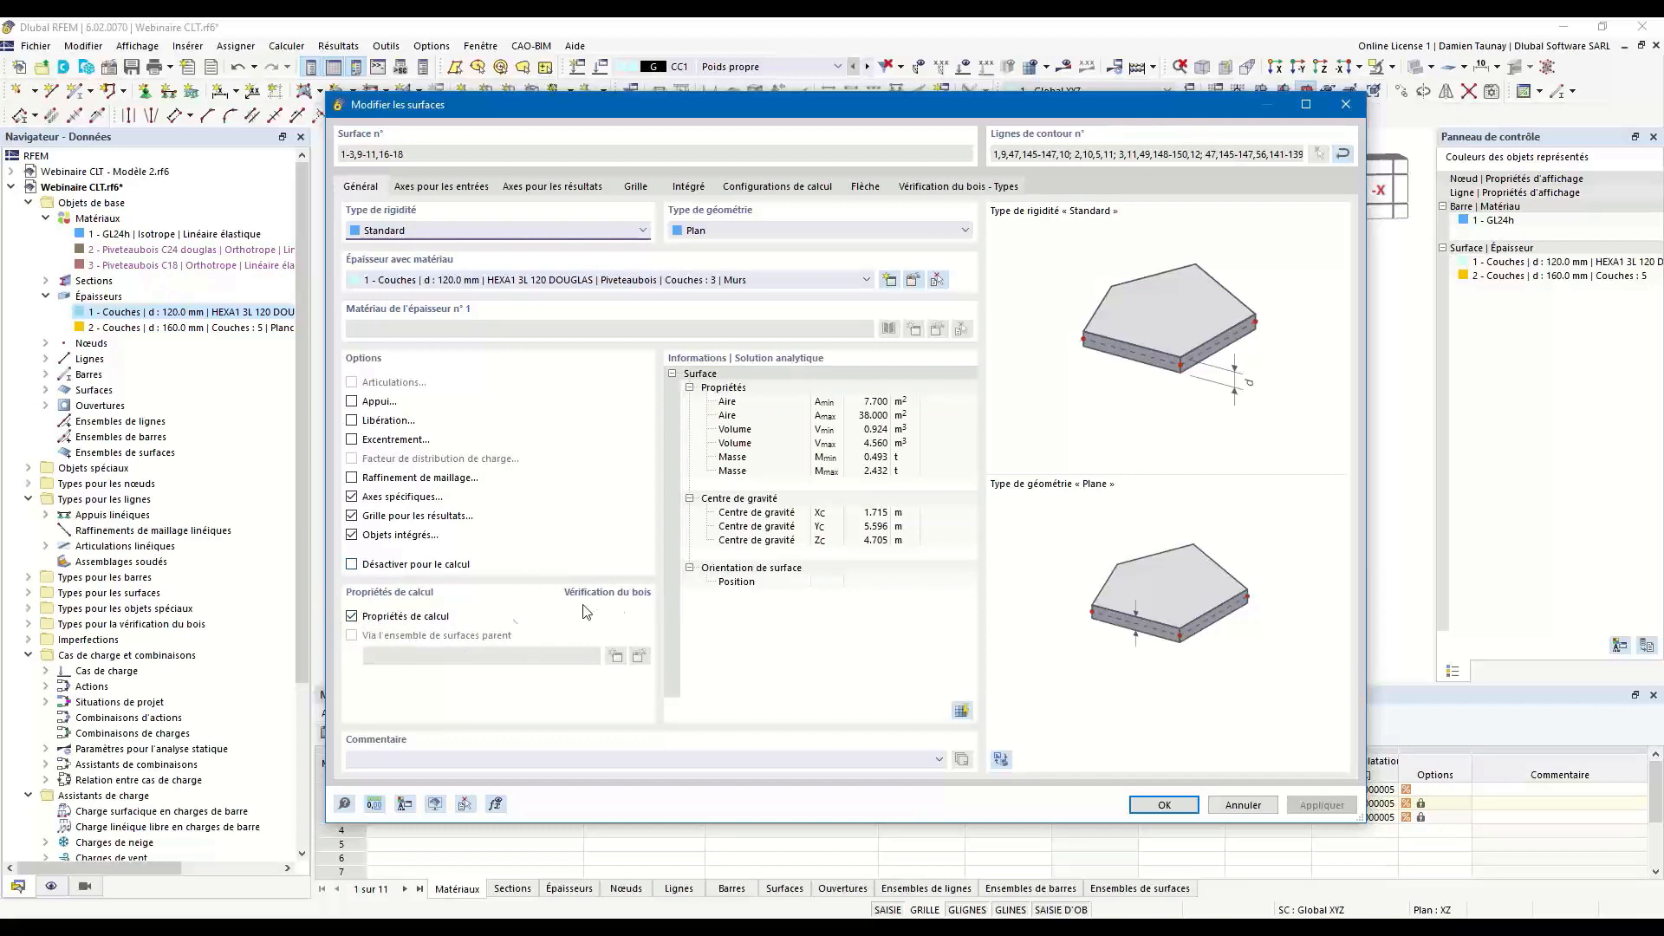
click(352, 617)
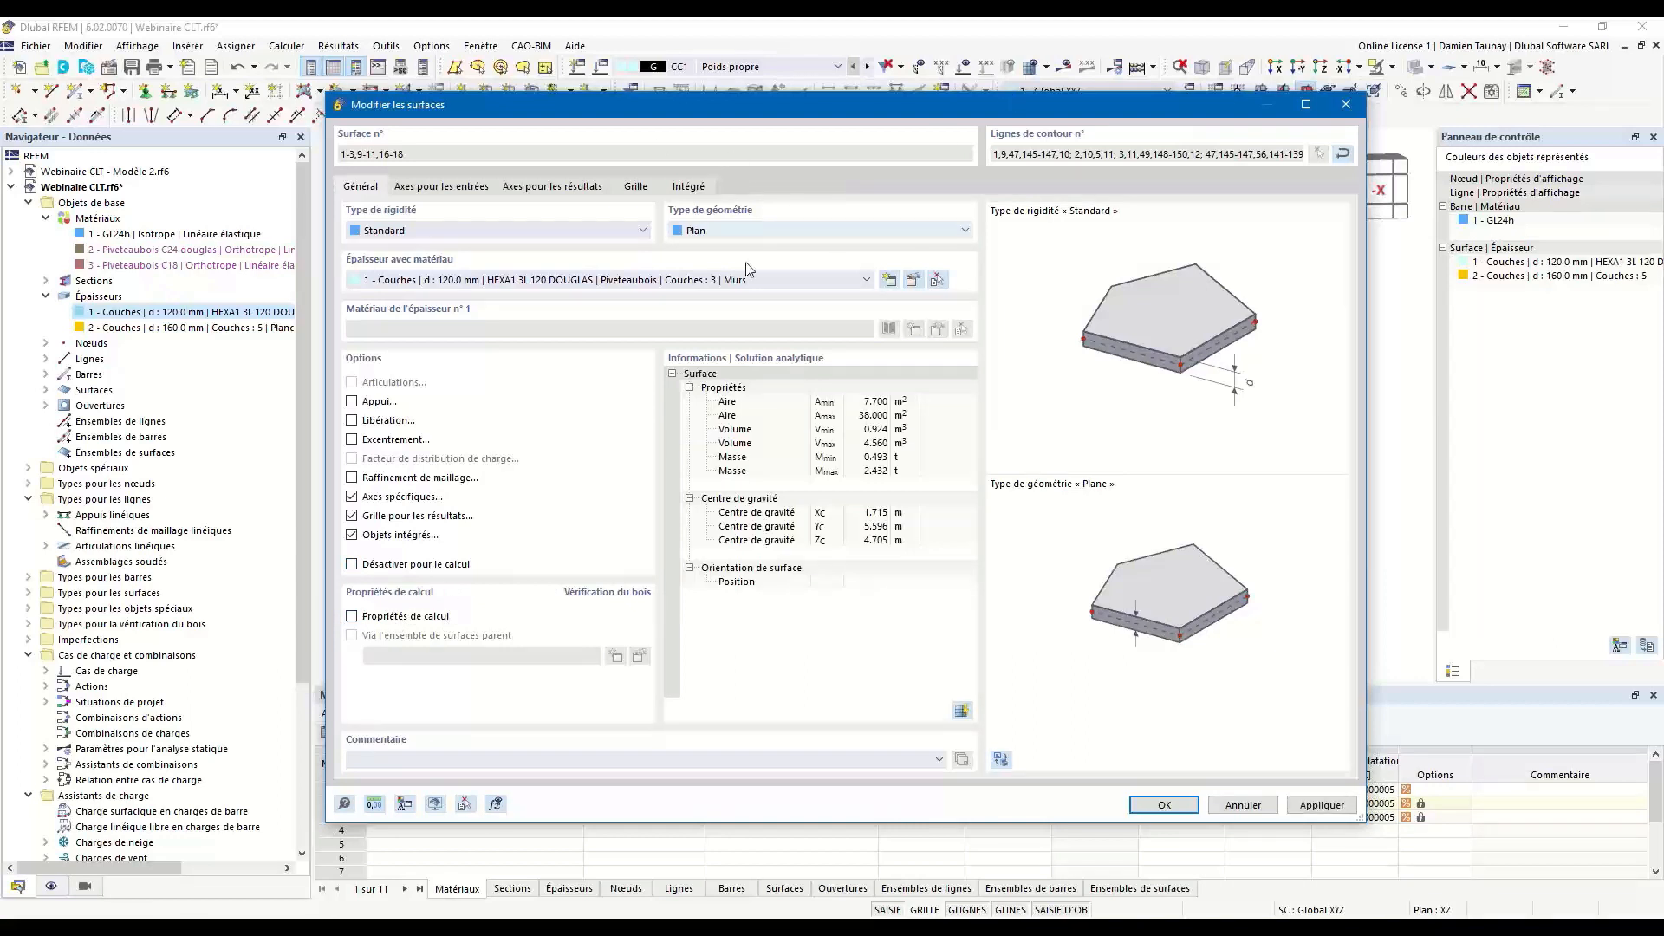
click(352, 617)
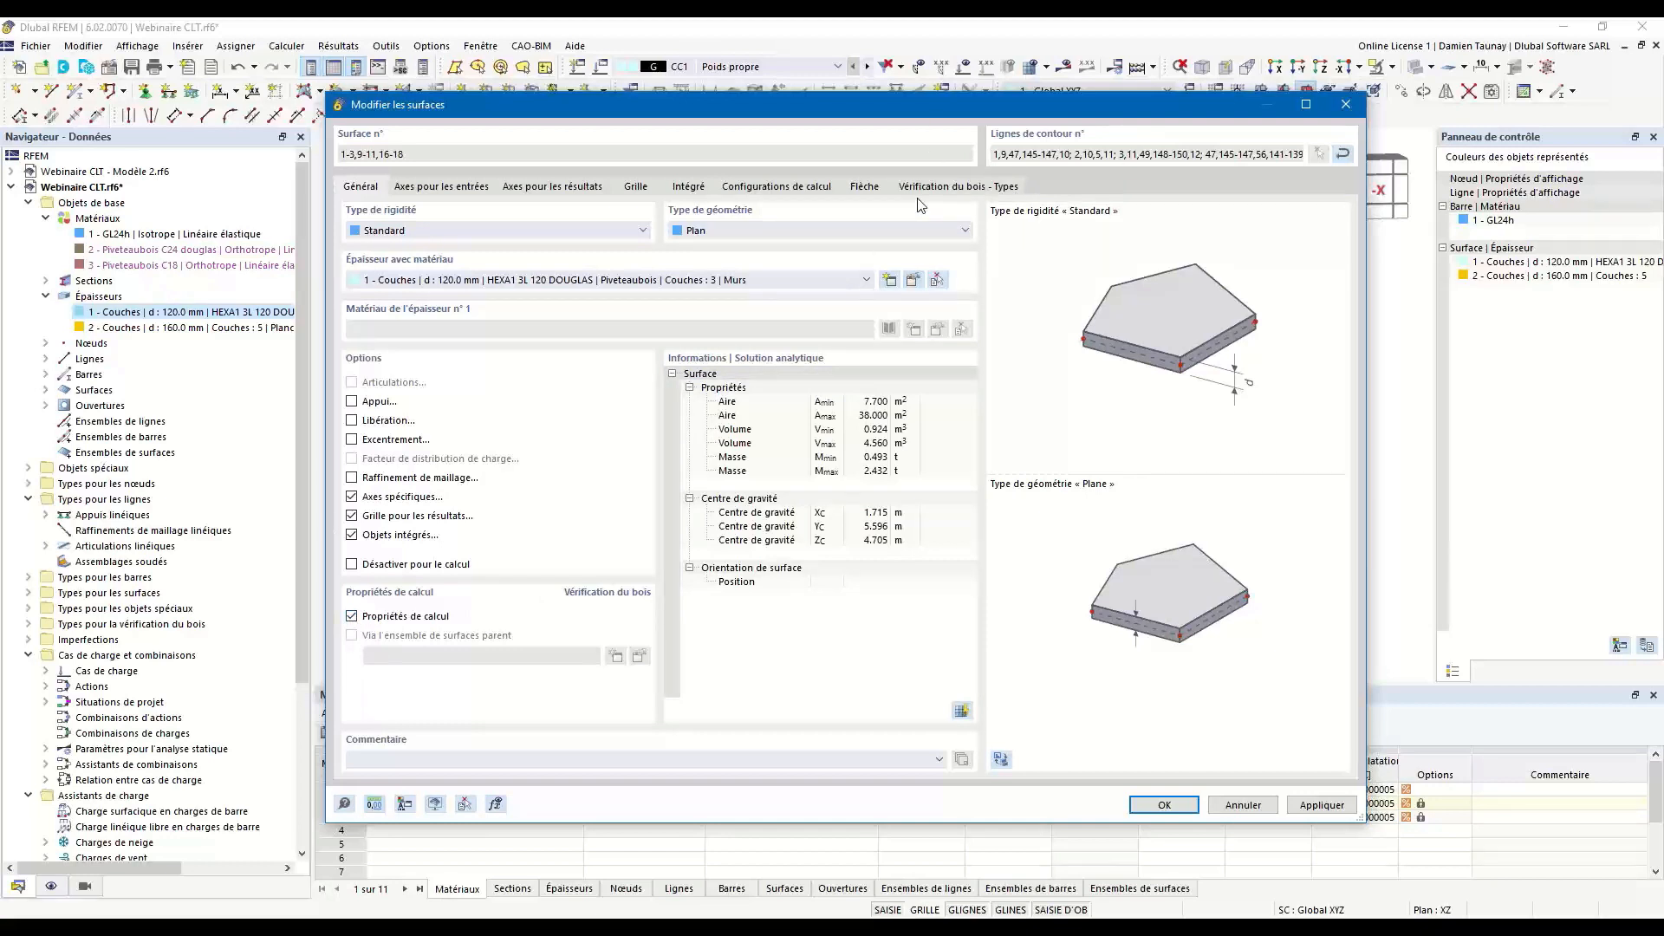
Review the default ULS timber design configuration of the wall surfaces, covering member, stability, surface and standard parameters.
click(798, 189)
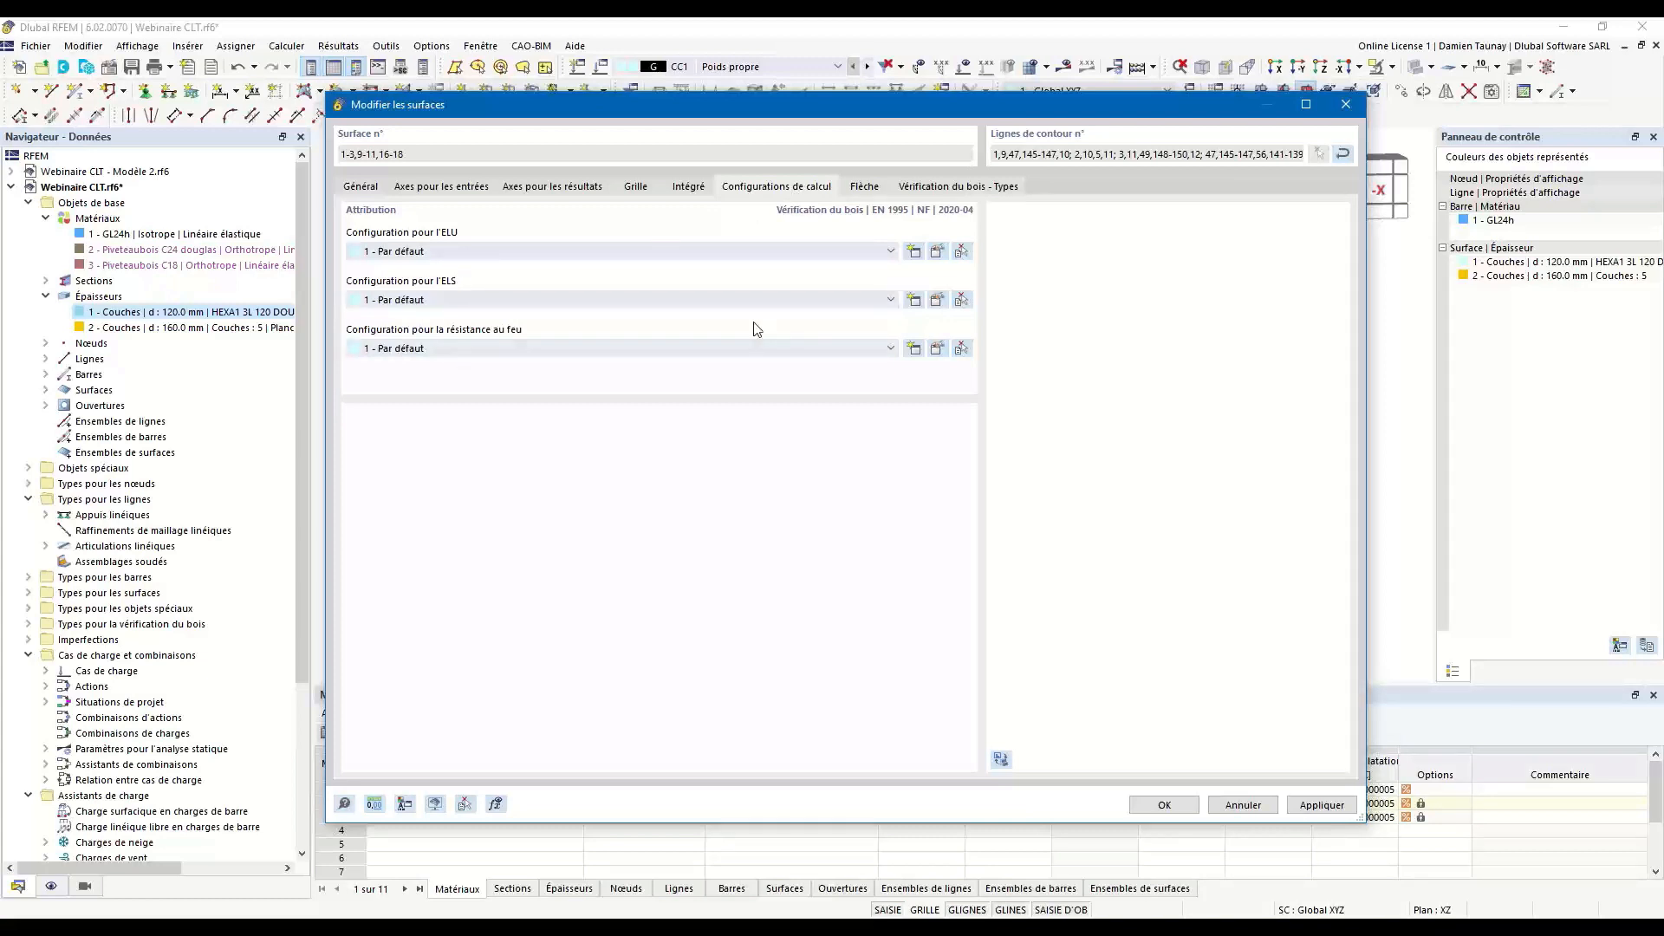
click(962, 255)
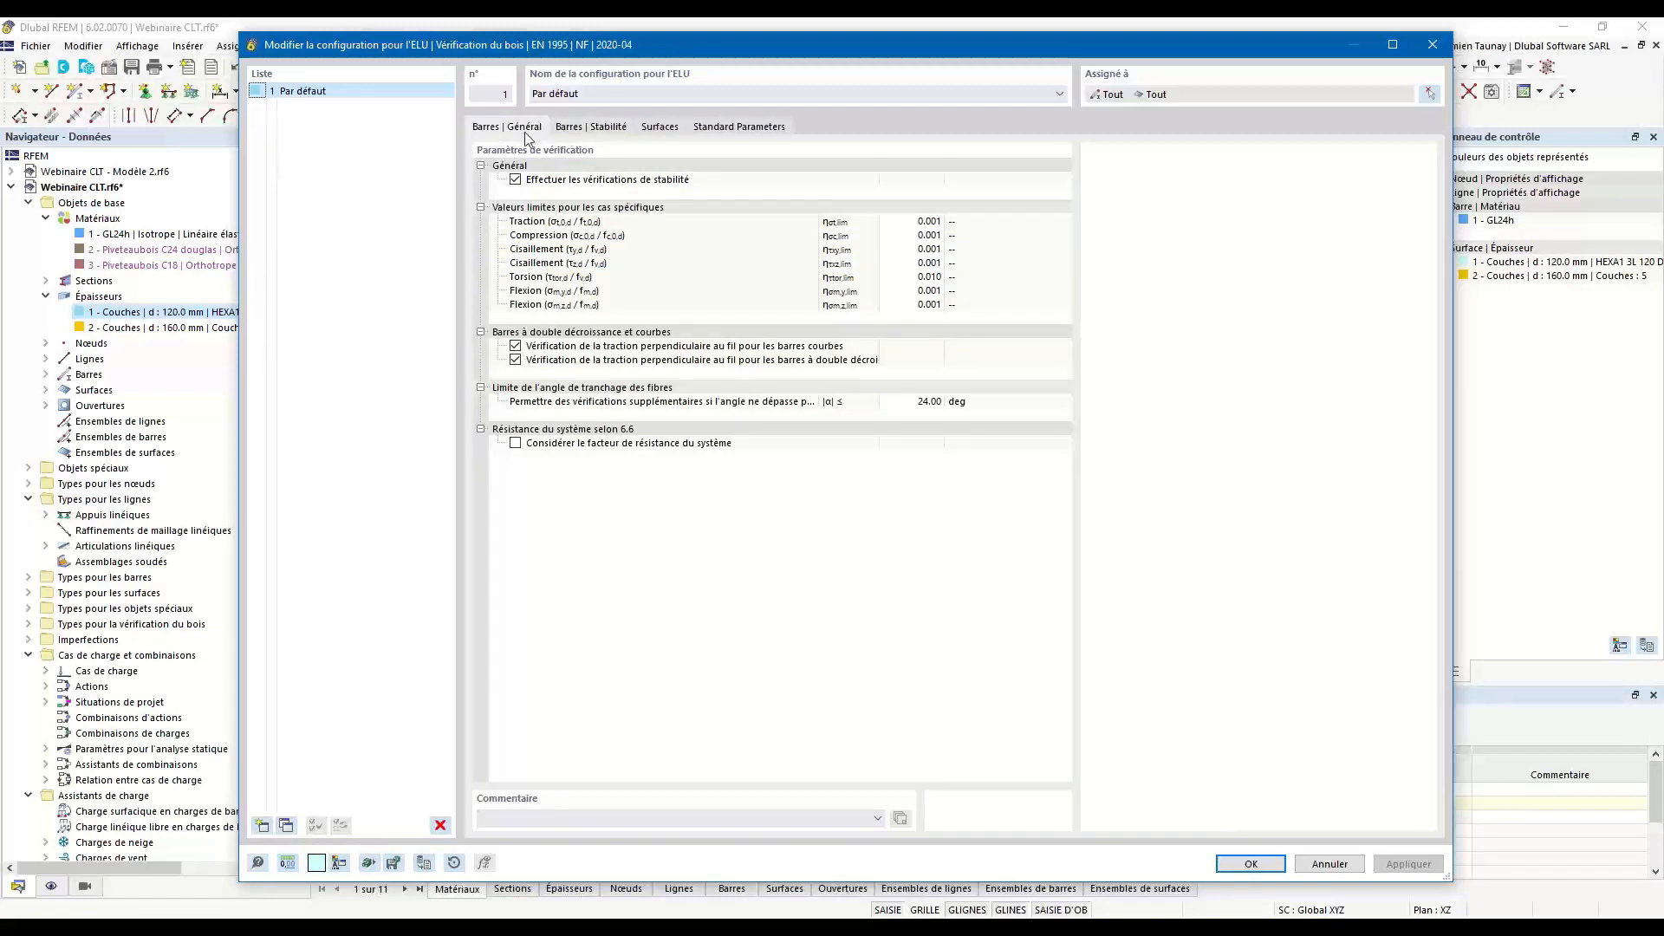
click(591, 128)
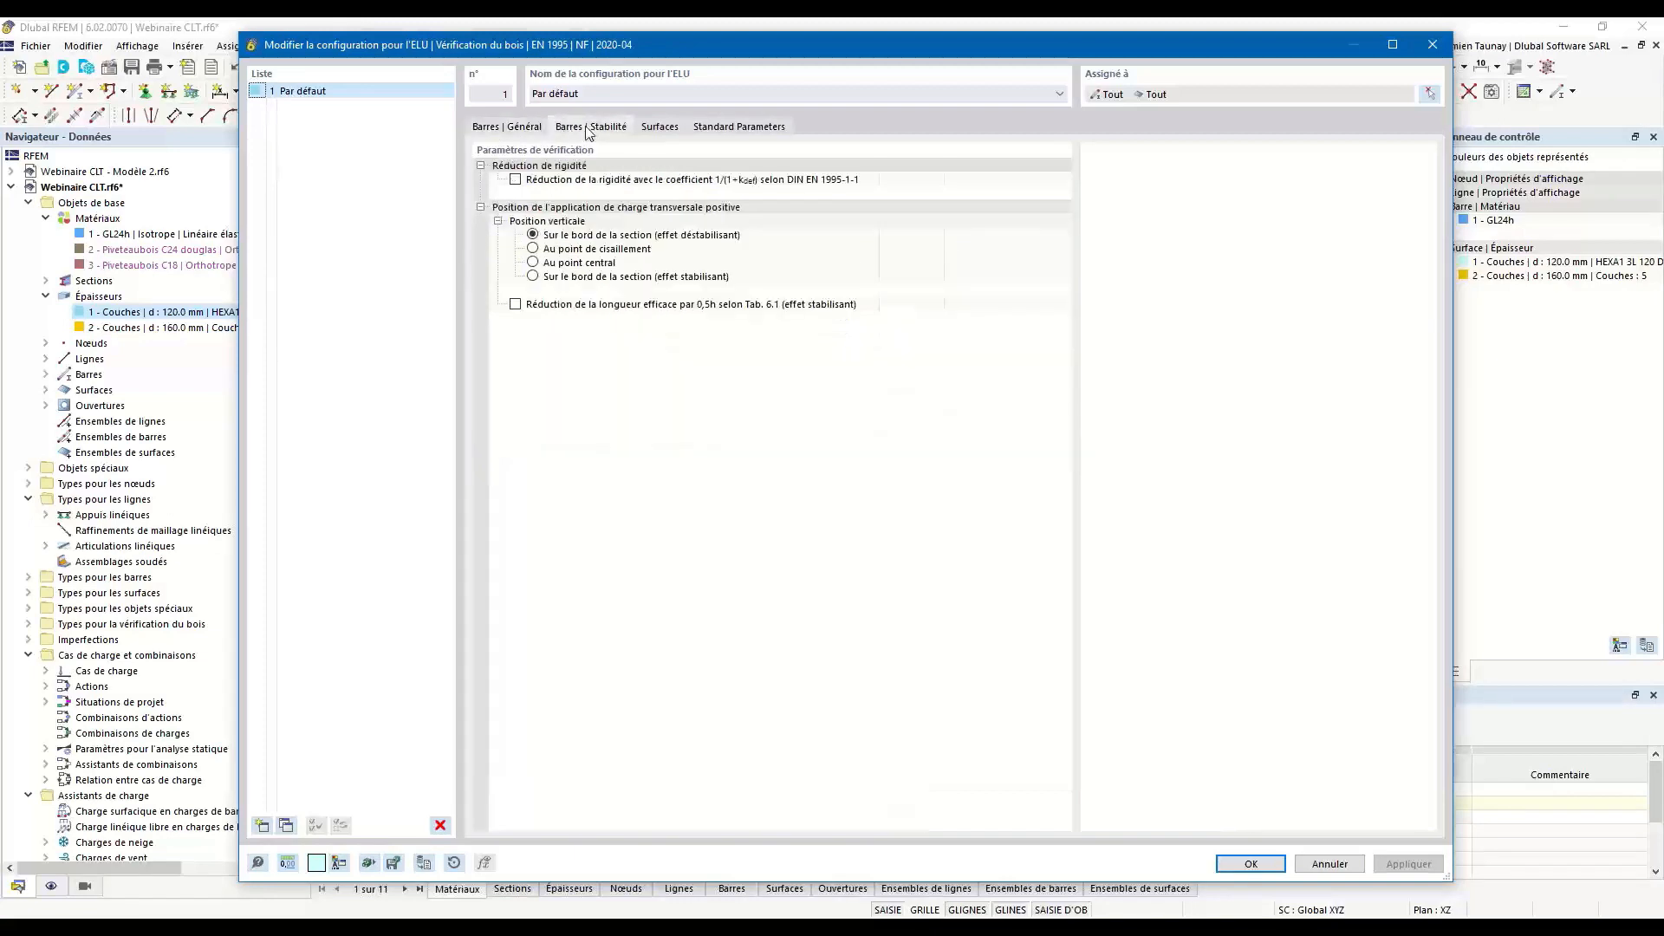
click(662, 127)
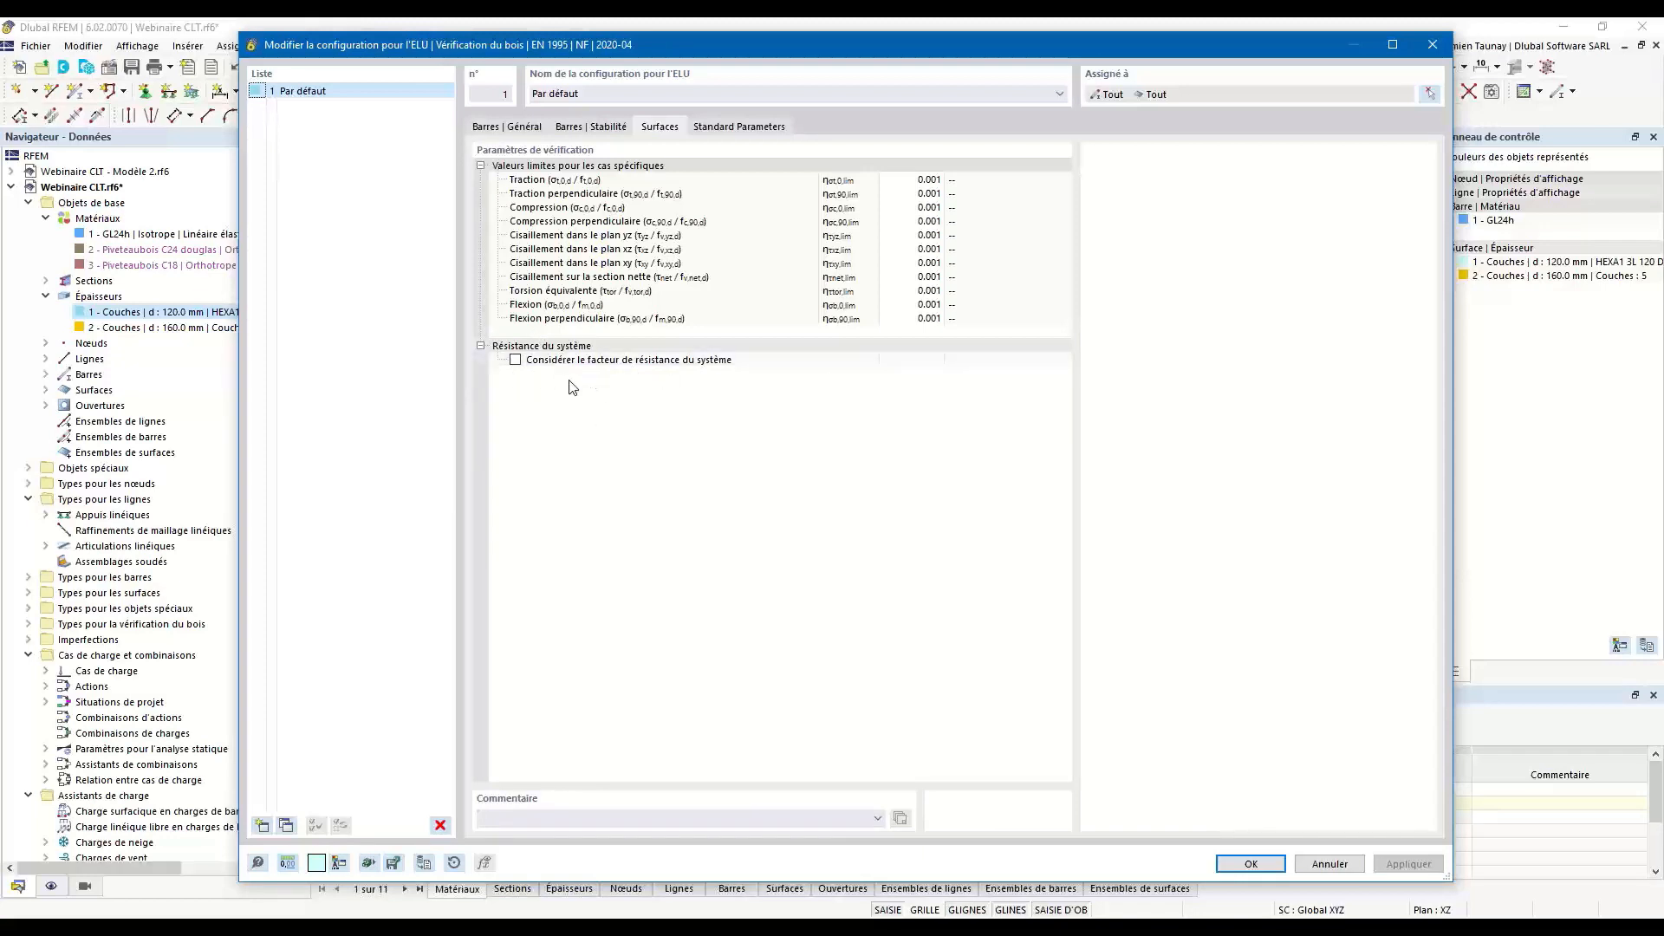
click(743, 126)
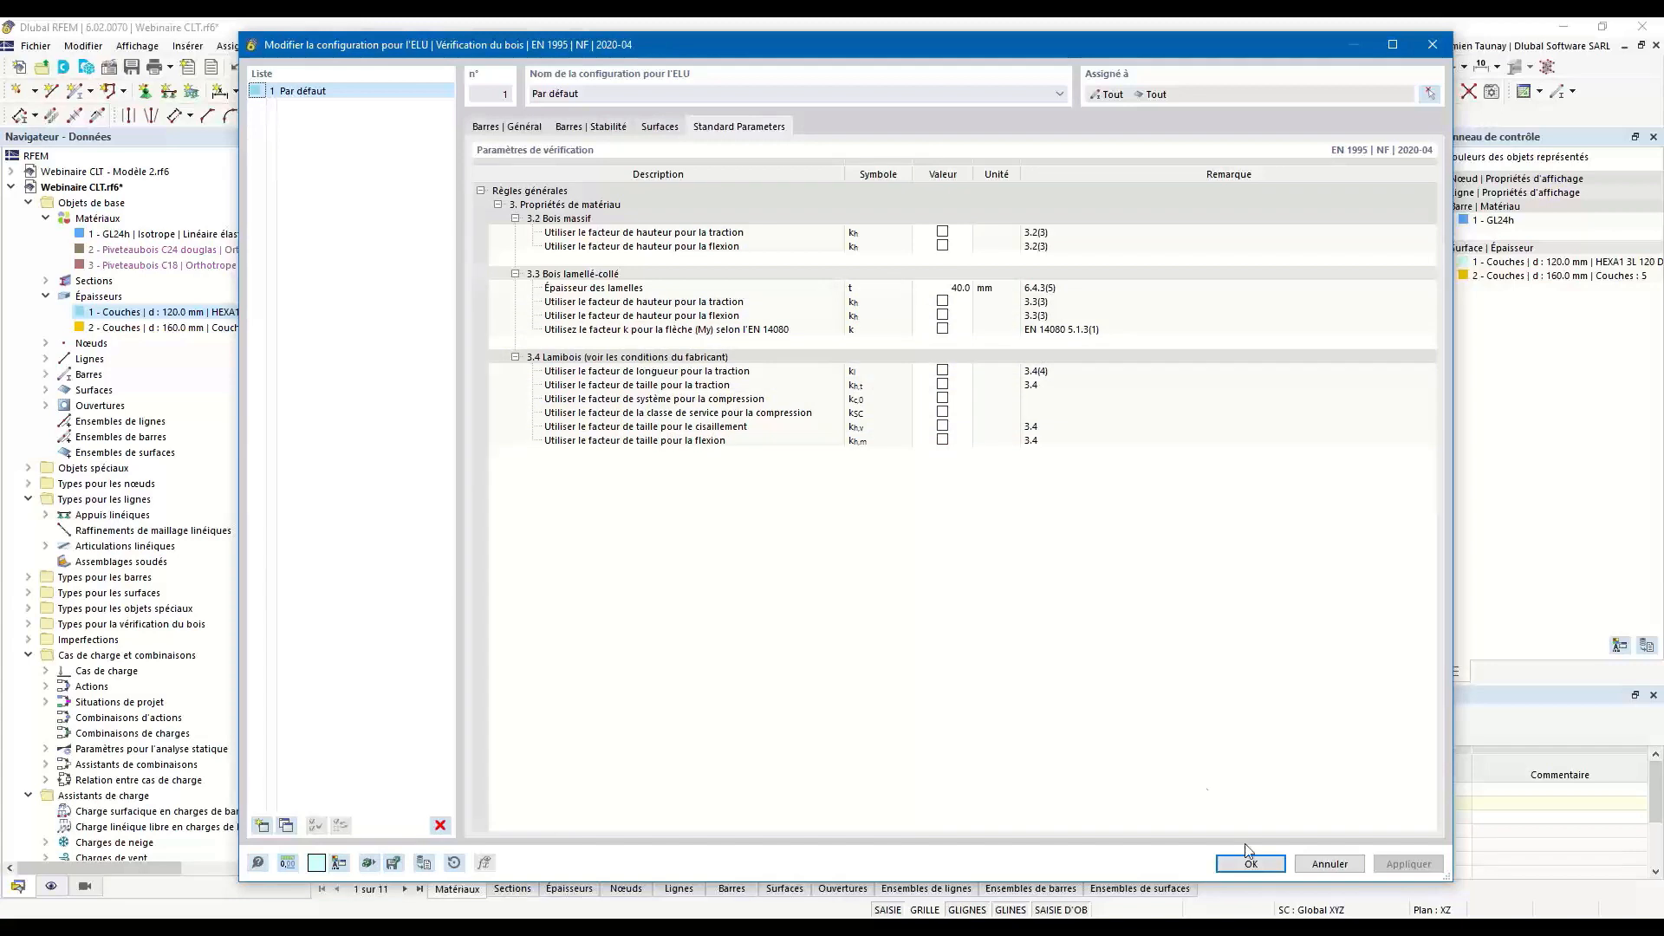
click(1254, 865)
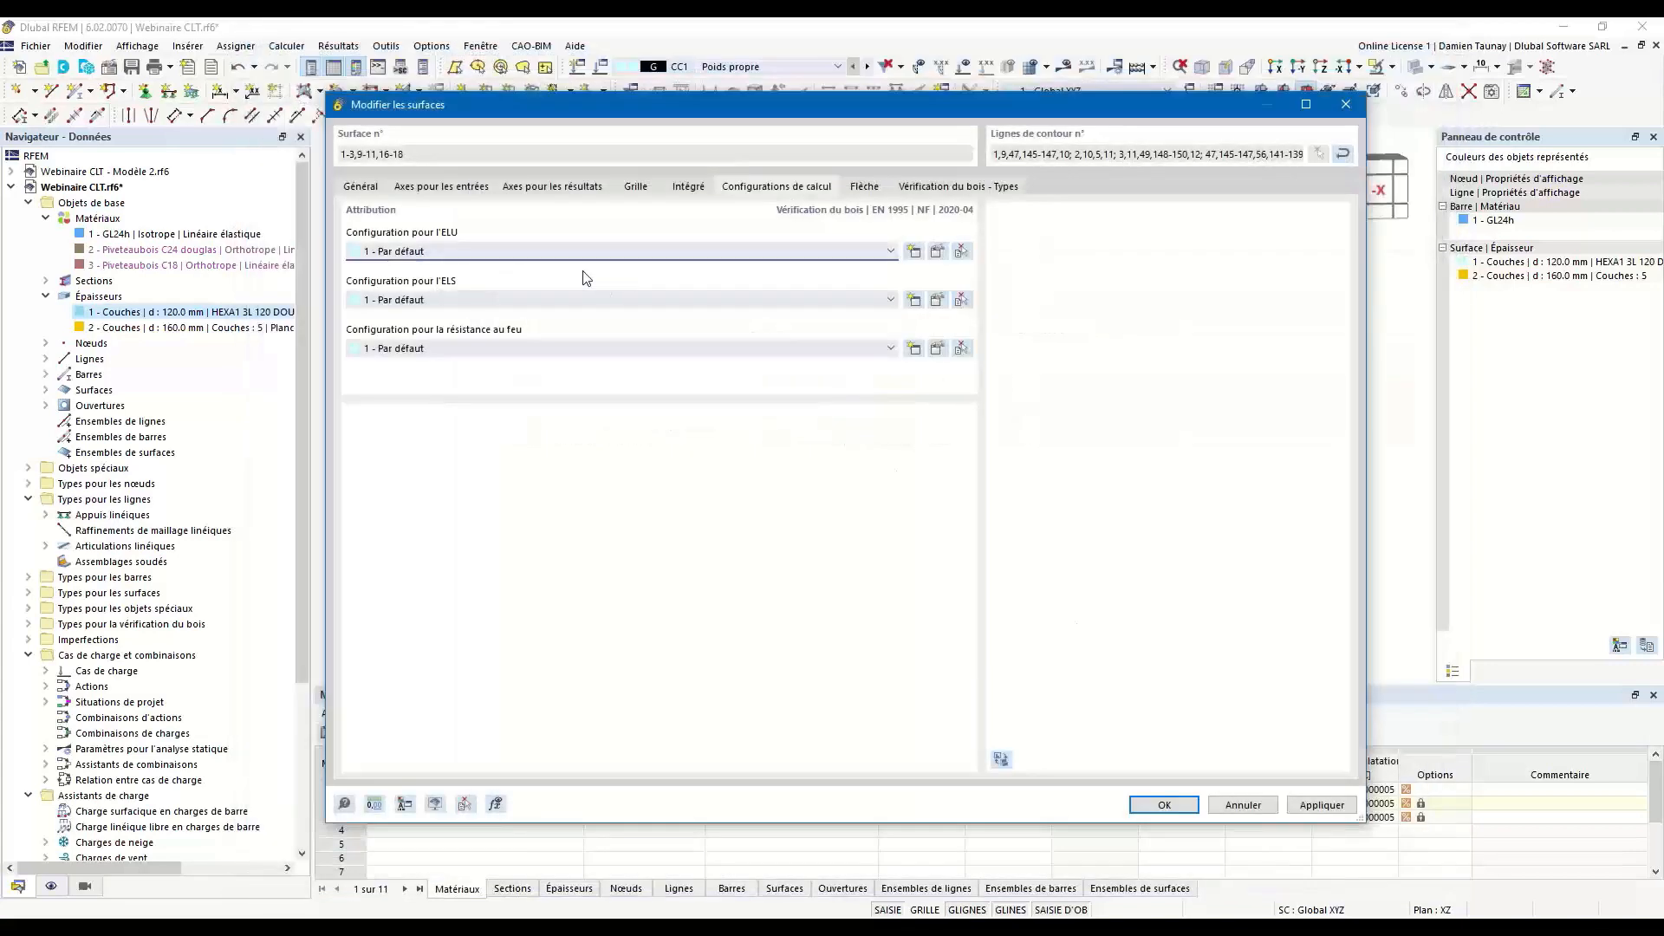
Review the deflection and vibration limits for members and surfaces in the default SLS configuration.
click(943, 305)
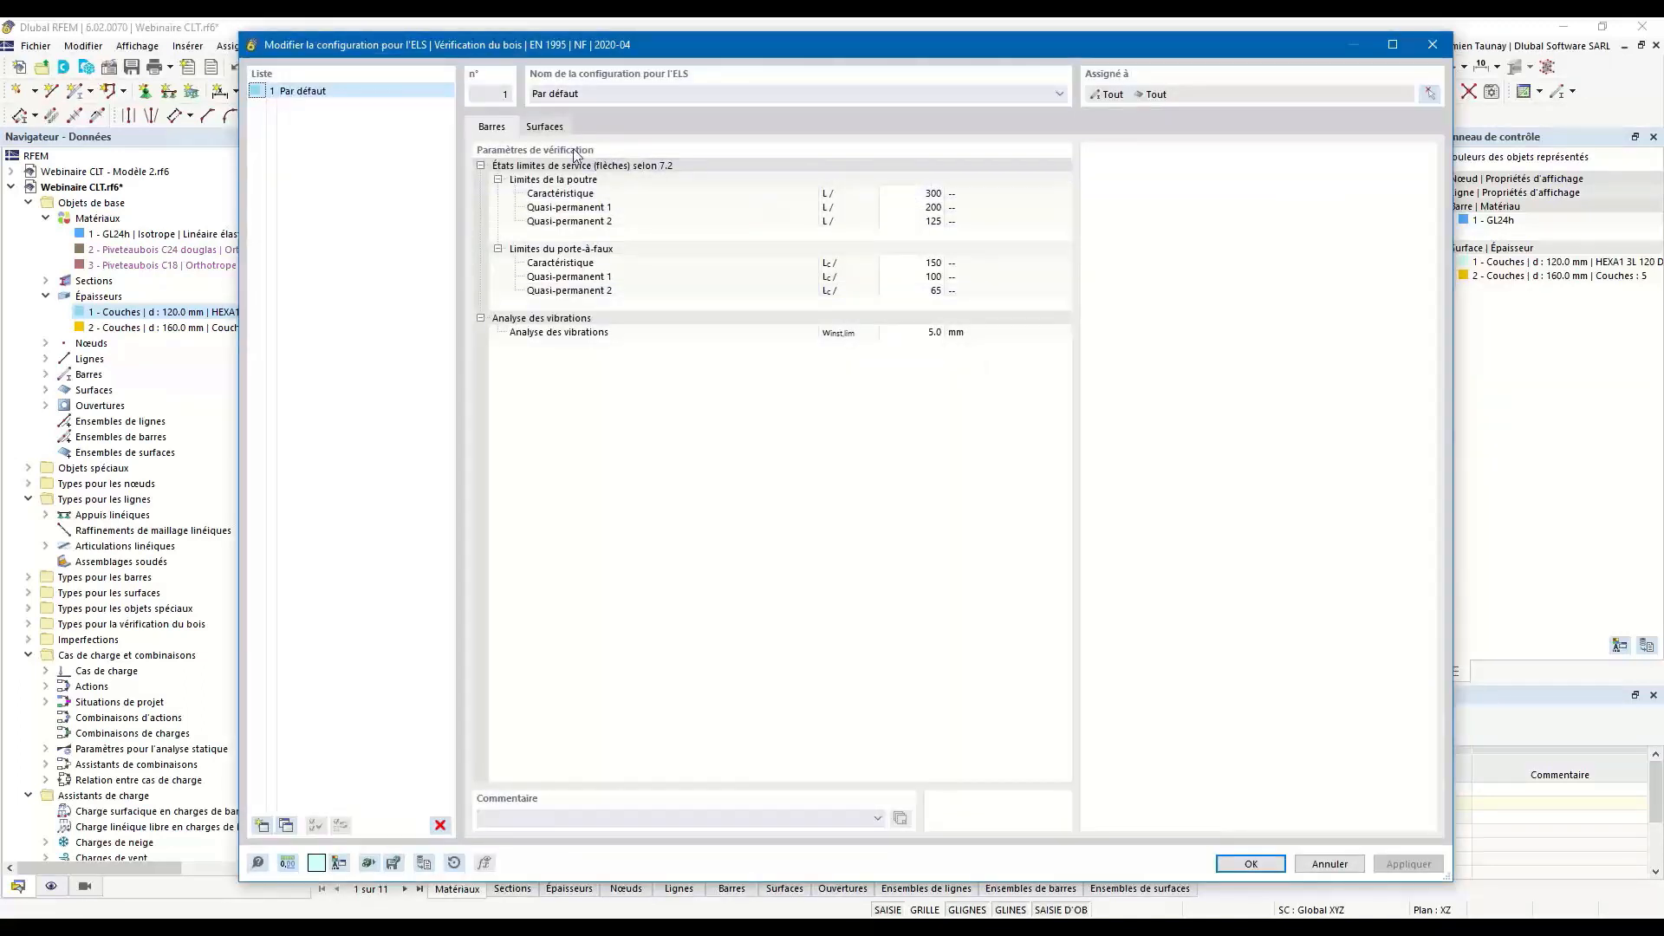
click(528, 132)
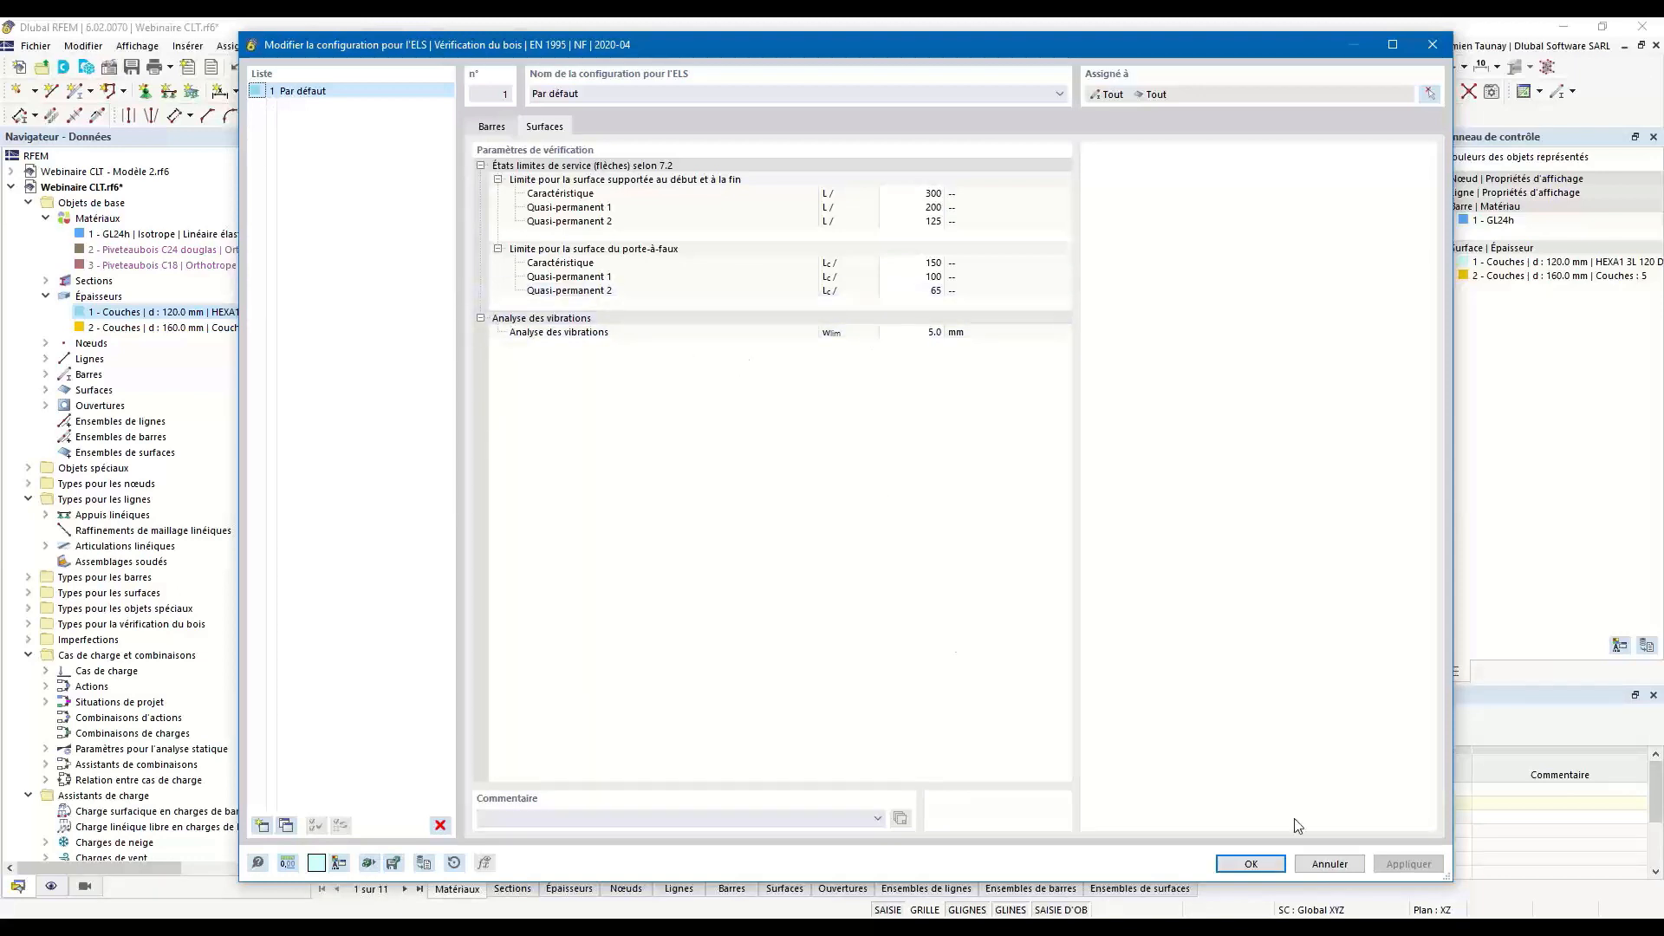
click(1251, 864)
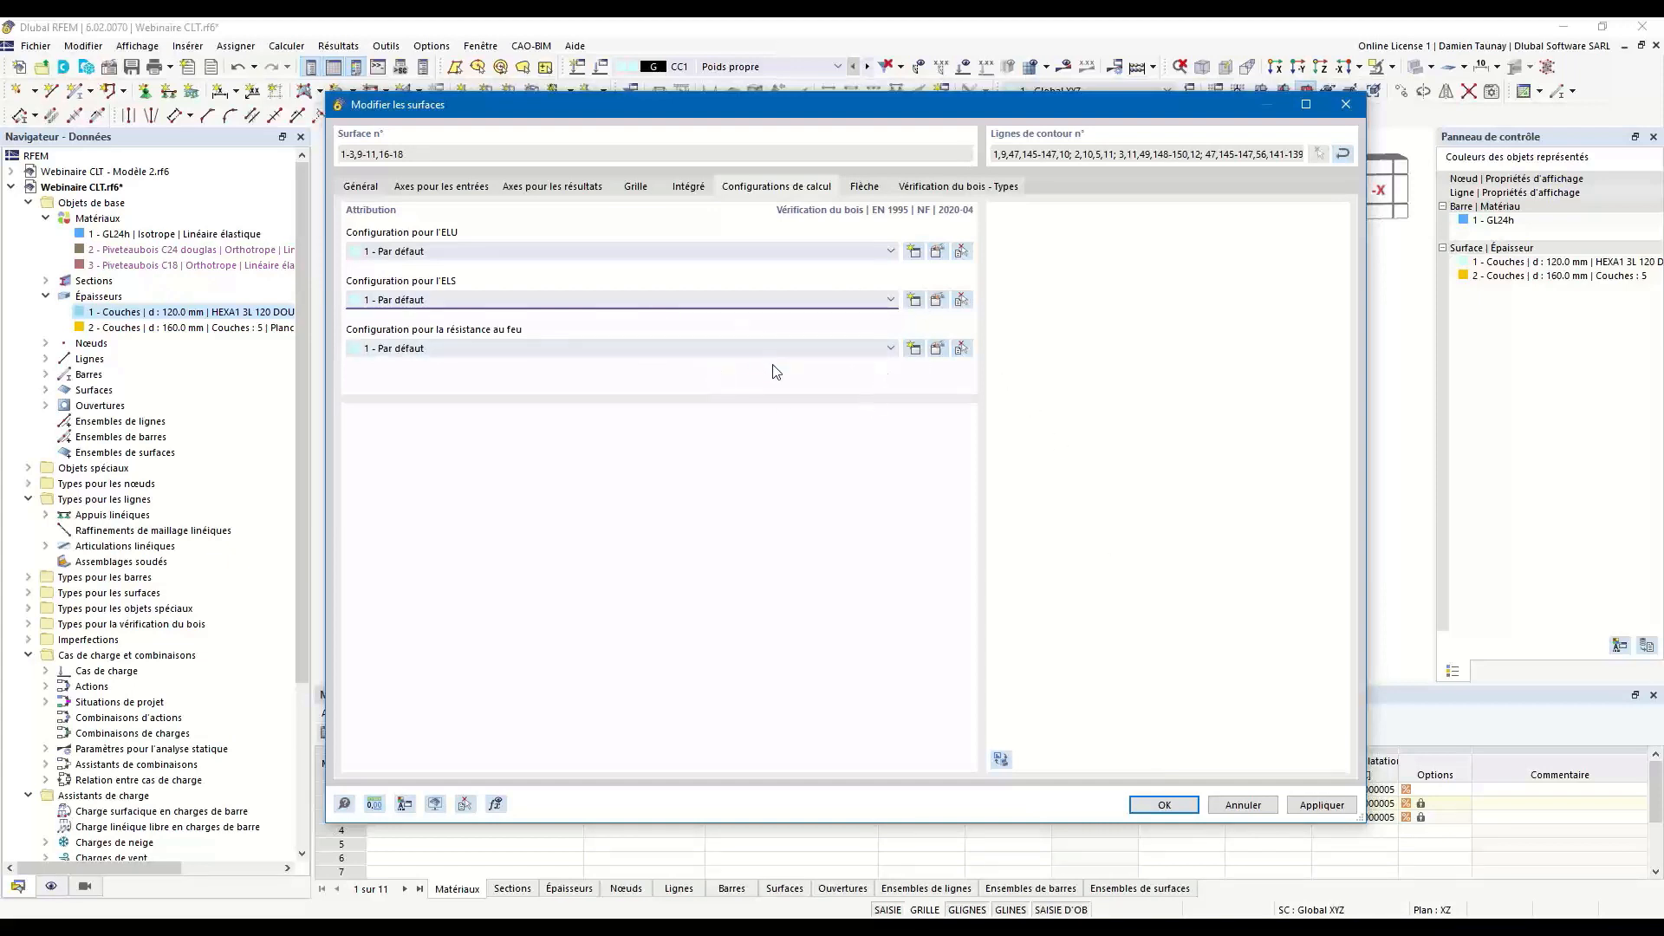
Open the default fire resistance configuration and examine its fire design parameters for surfaces.
click(937, 349)
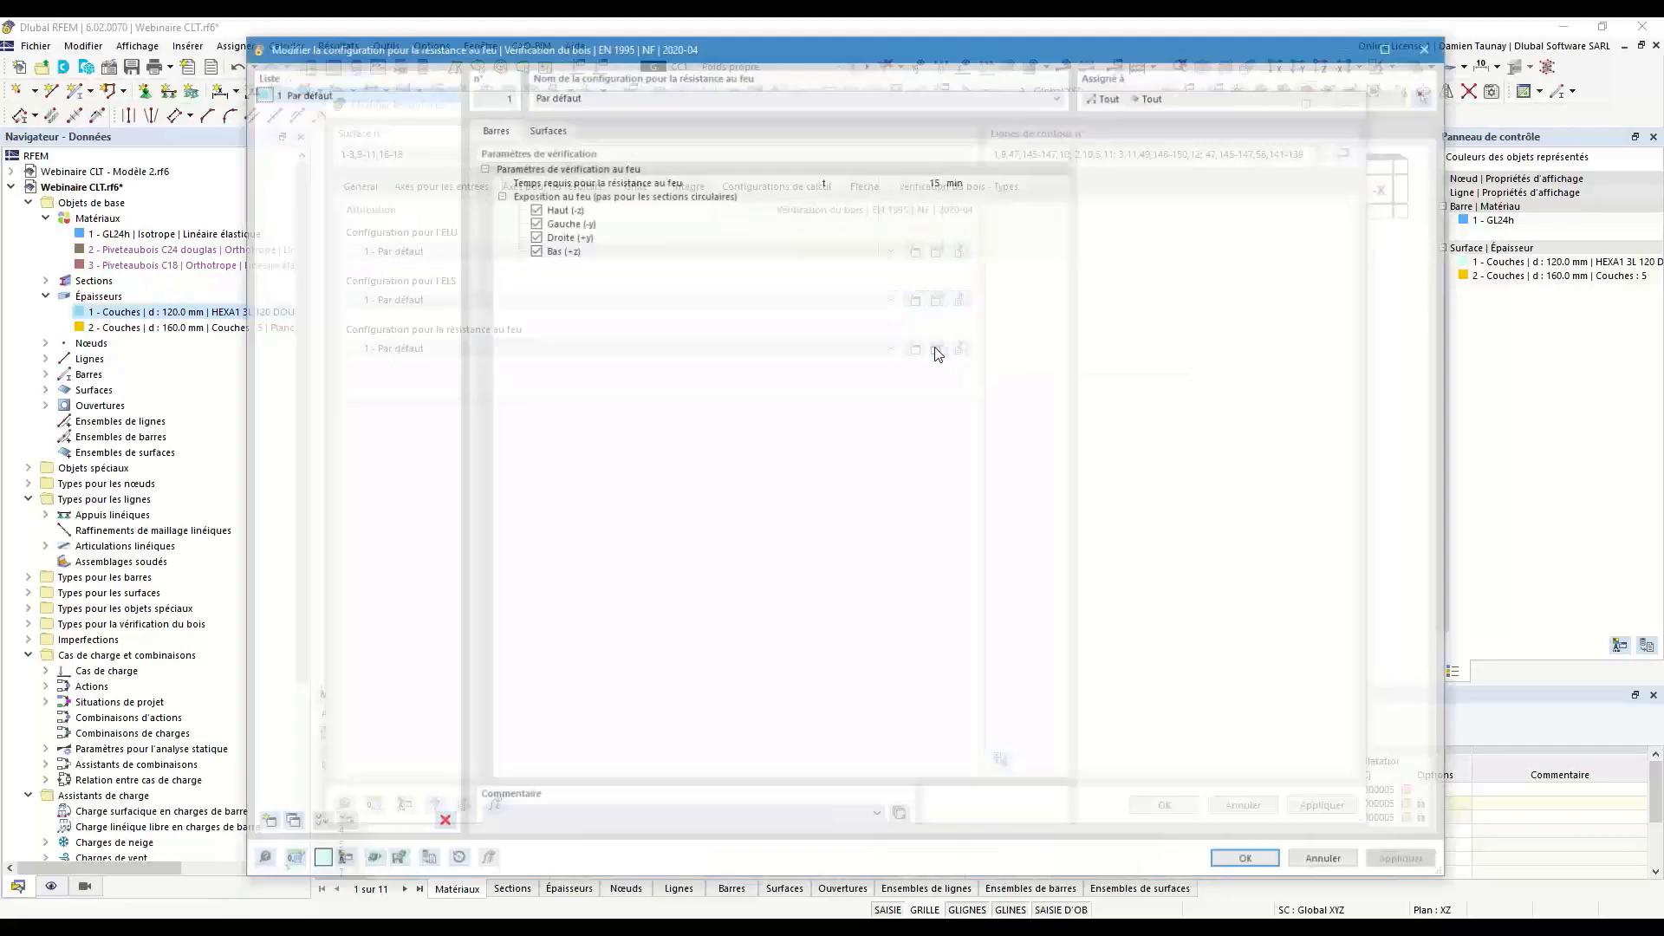
click(544, 127)
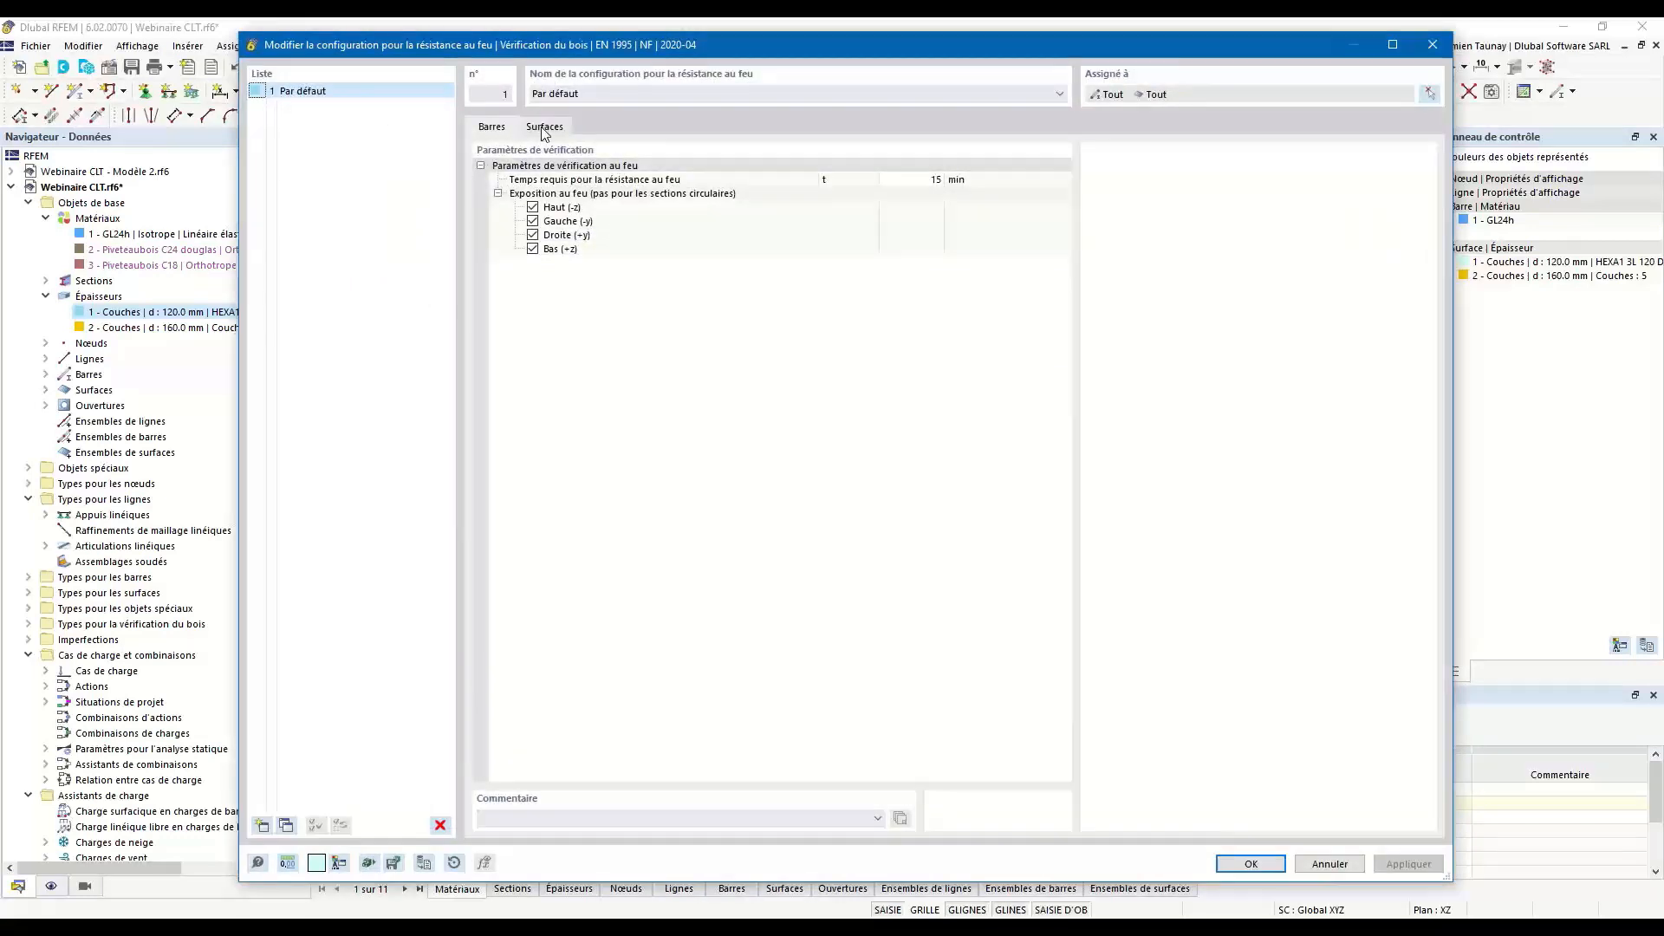
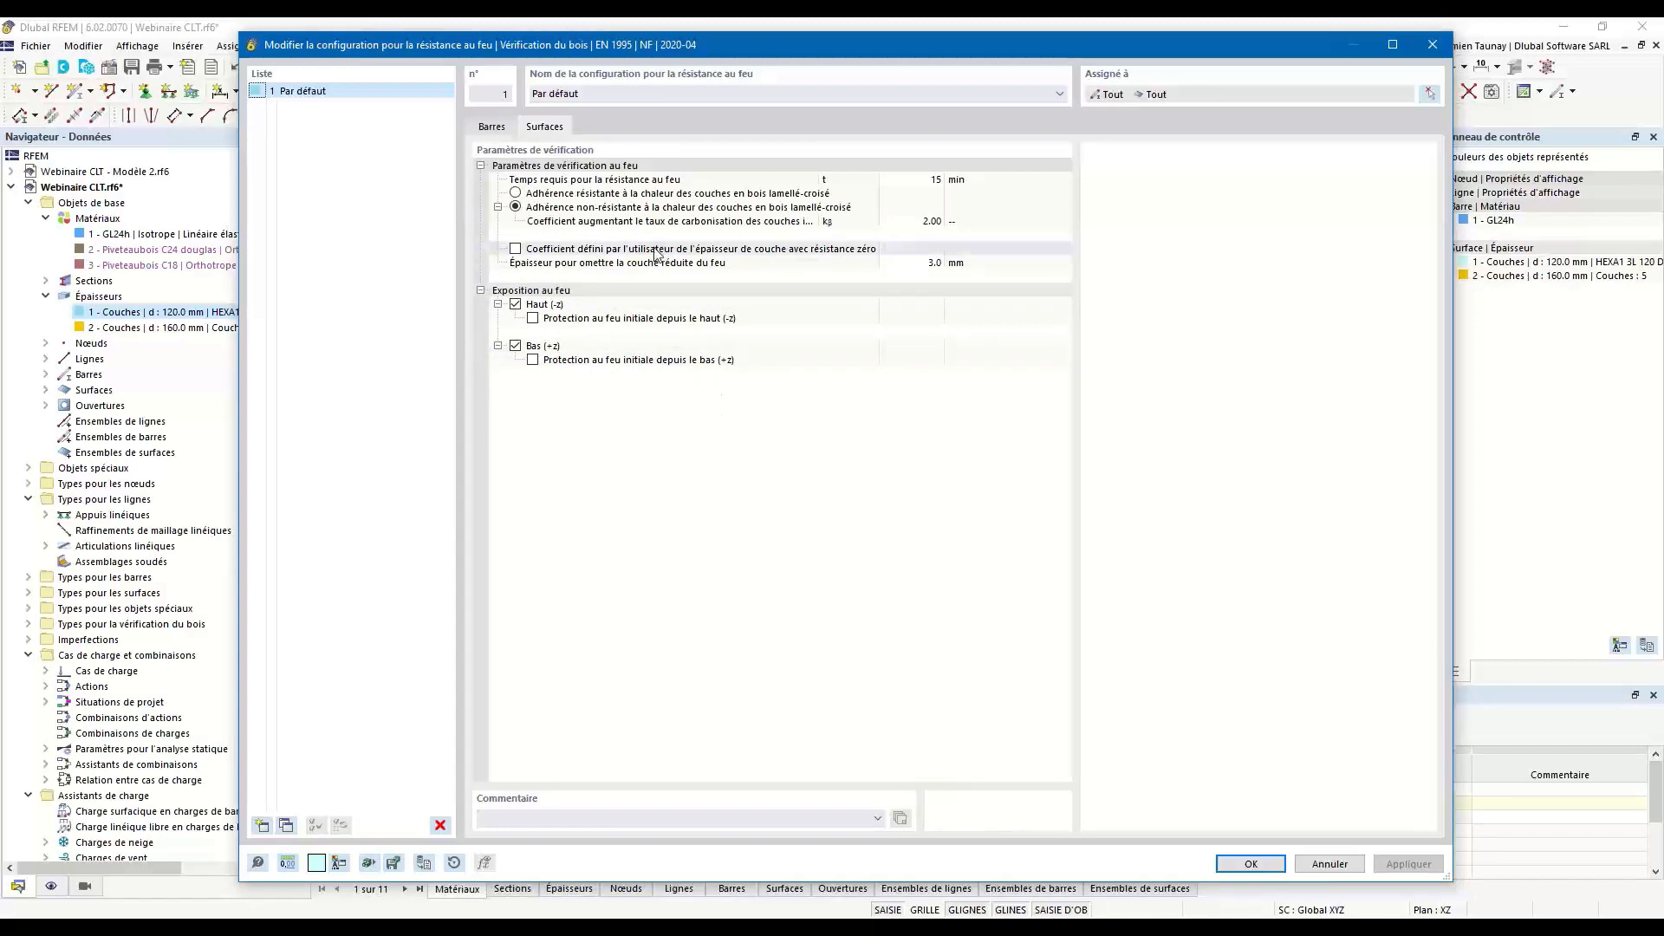
Close the fire resistance configuration and set the walls' SLS and fire resistance configurations to none.
click(1249, 866)
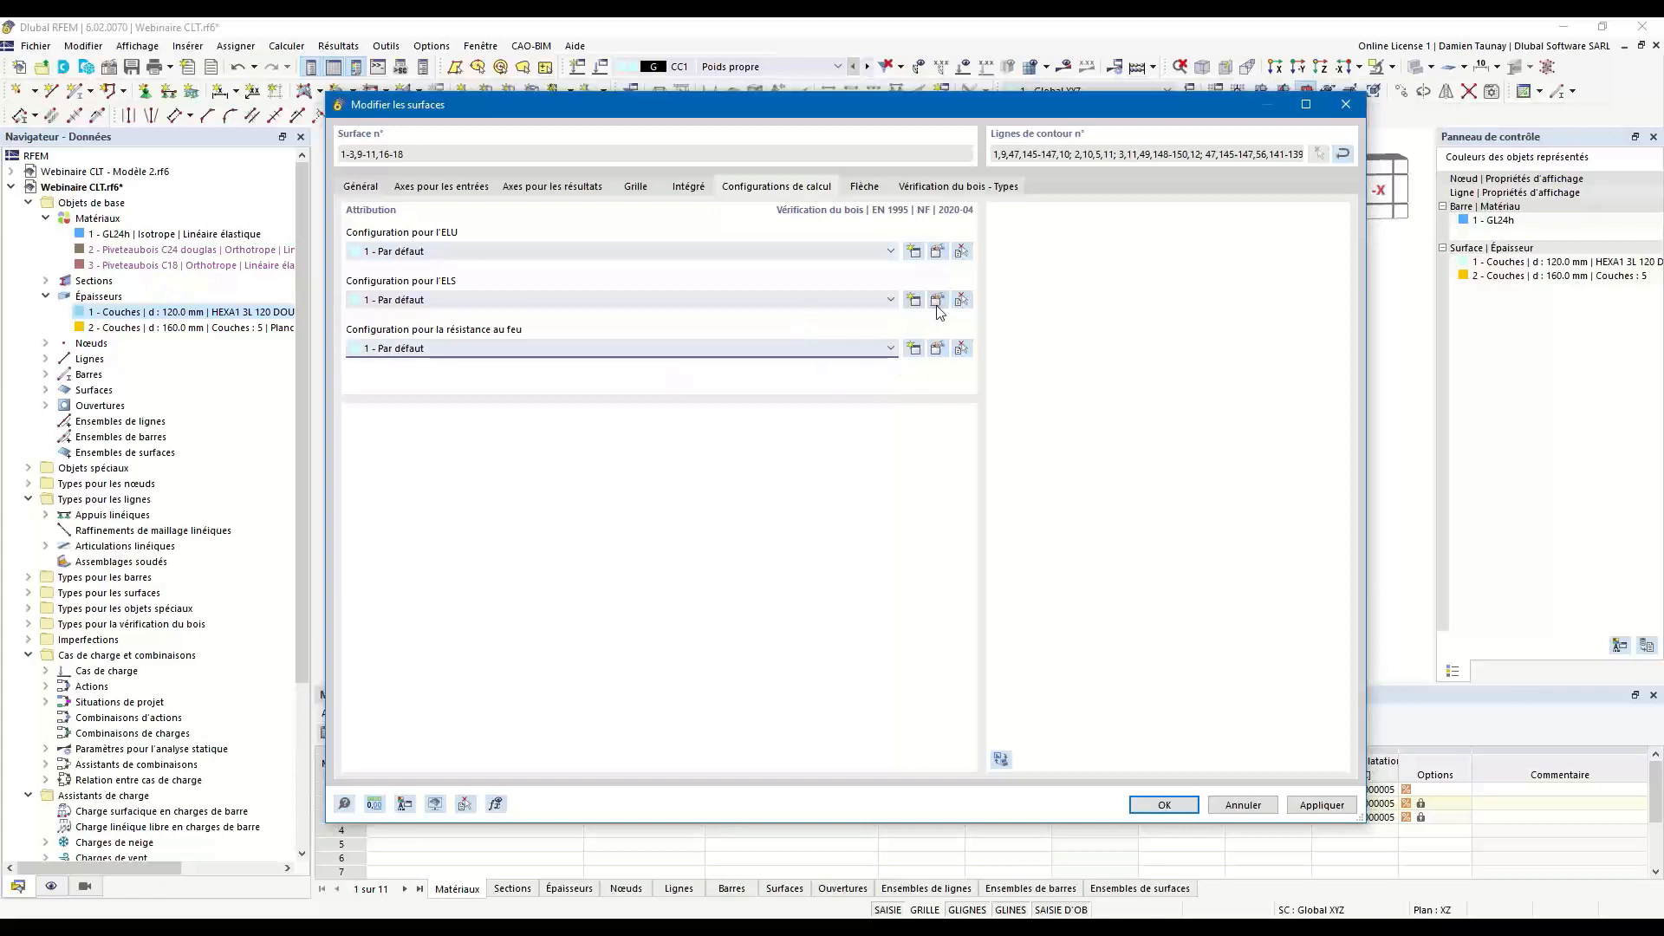
click(464, 303)
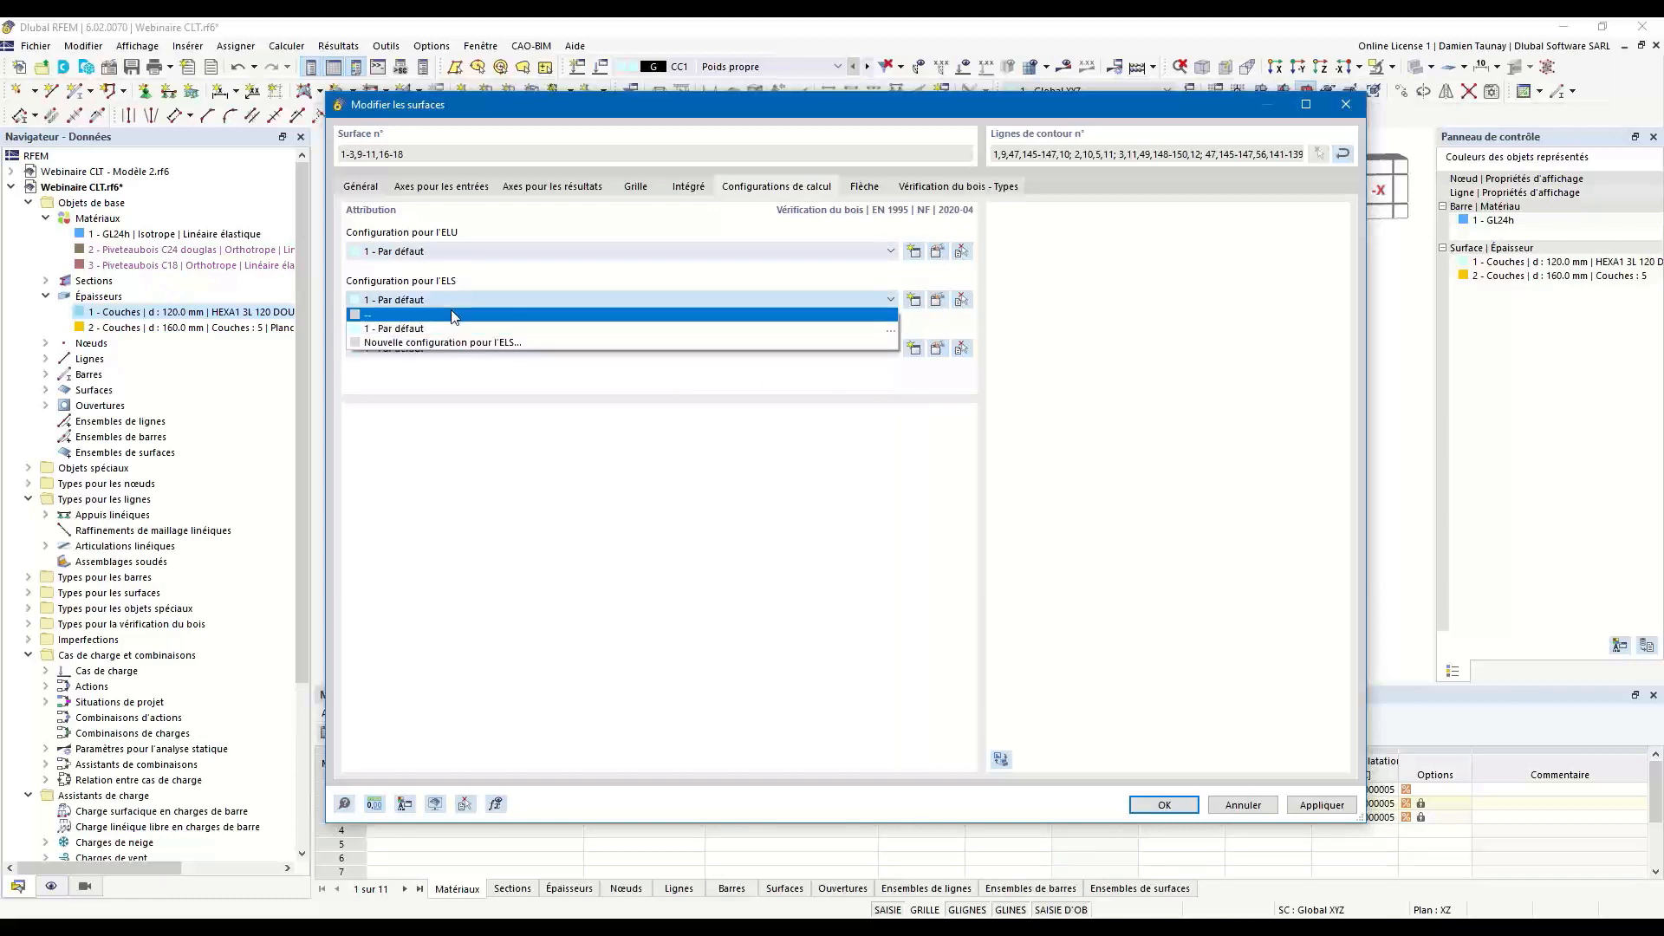
click(452, 314)
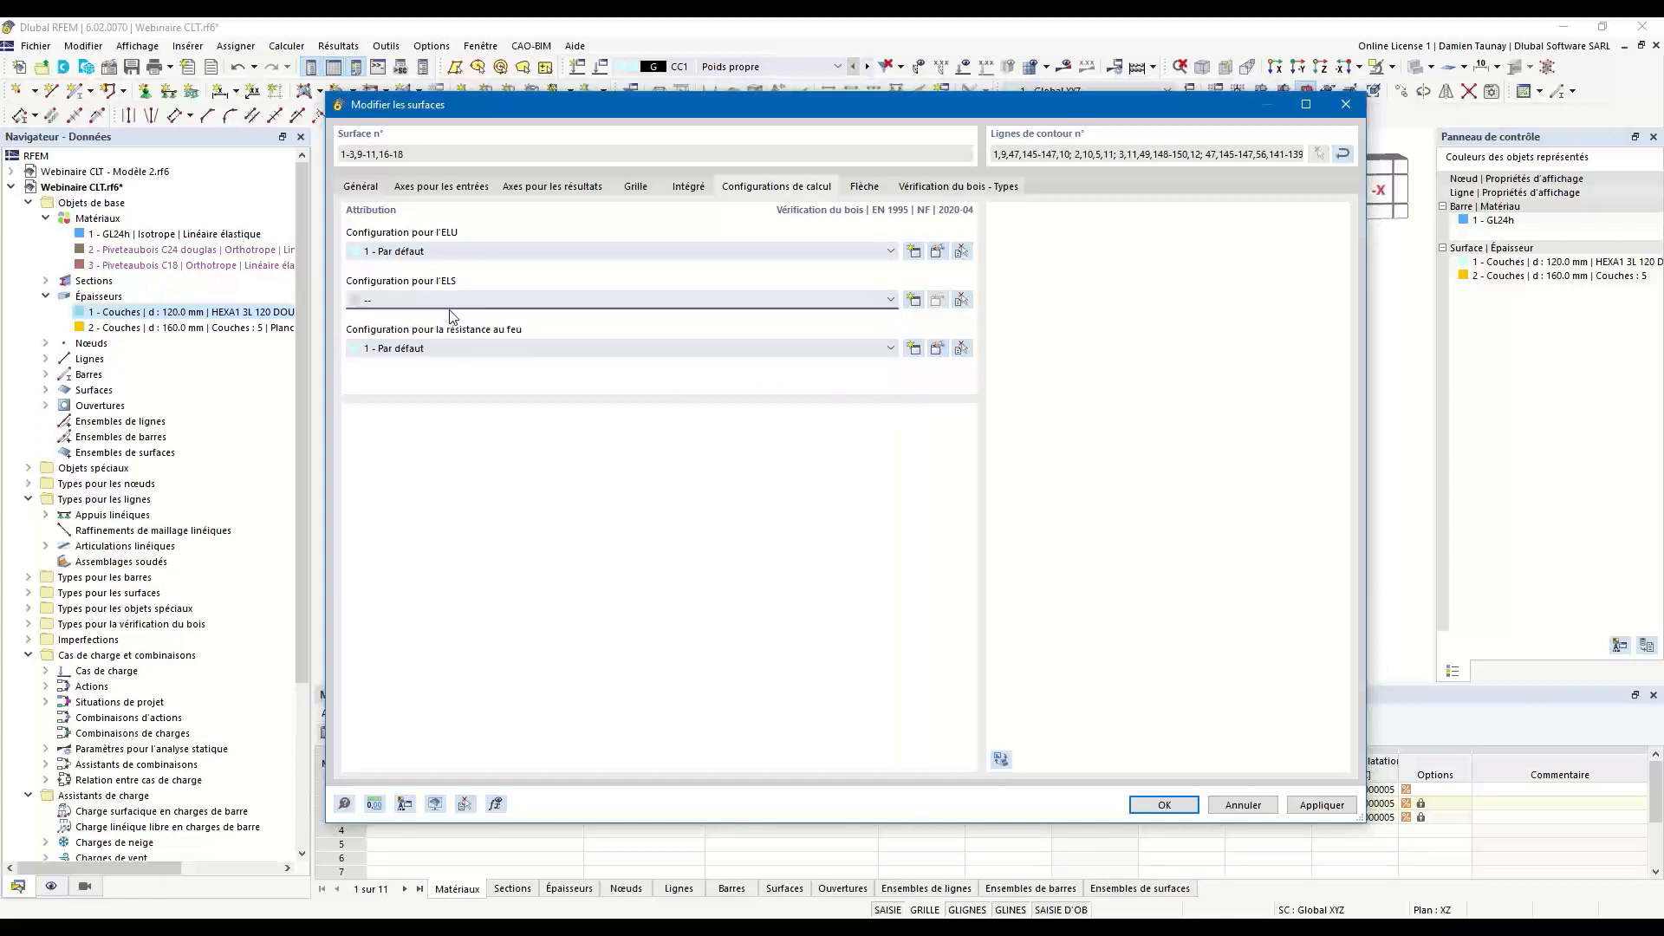
click(465, 354)
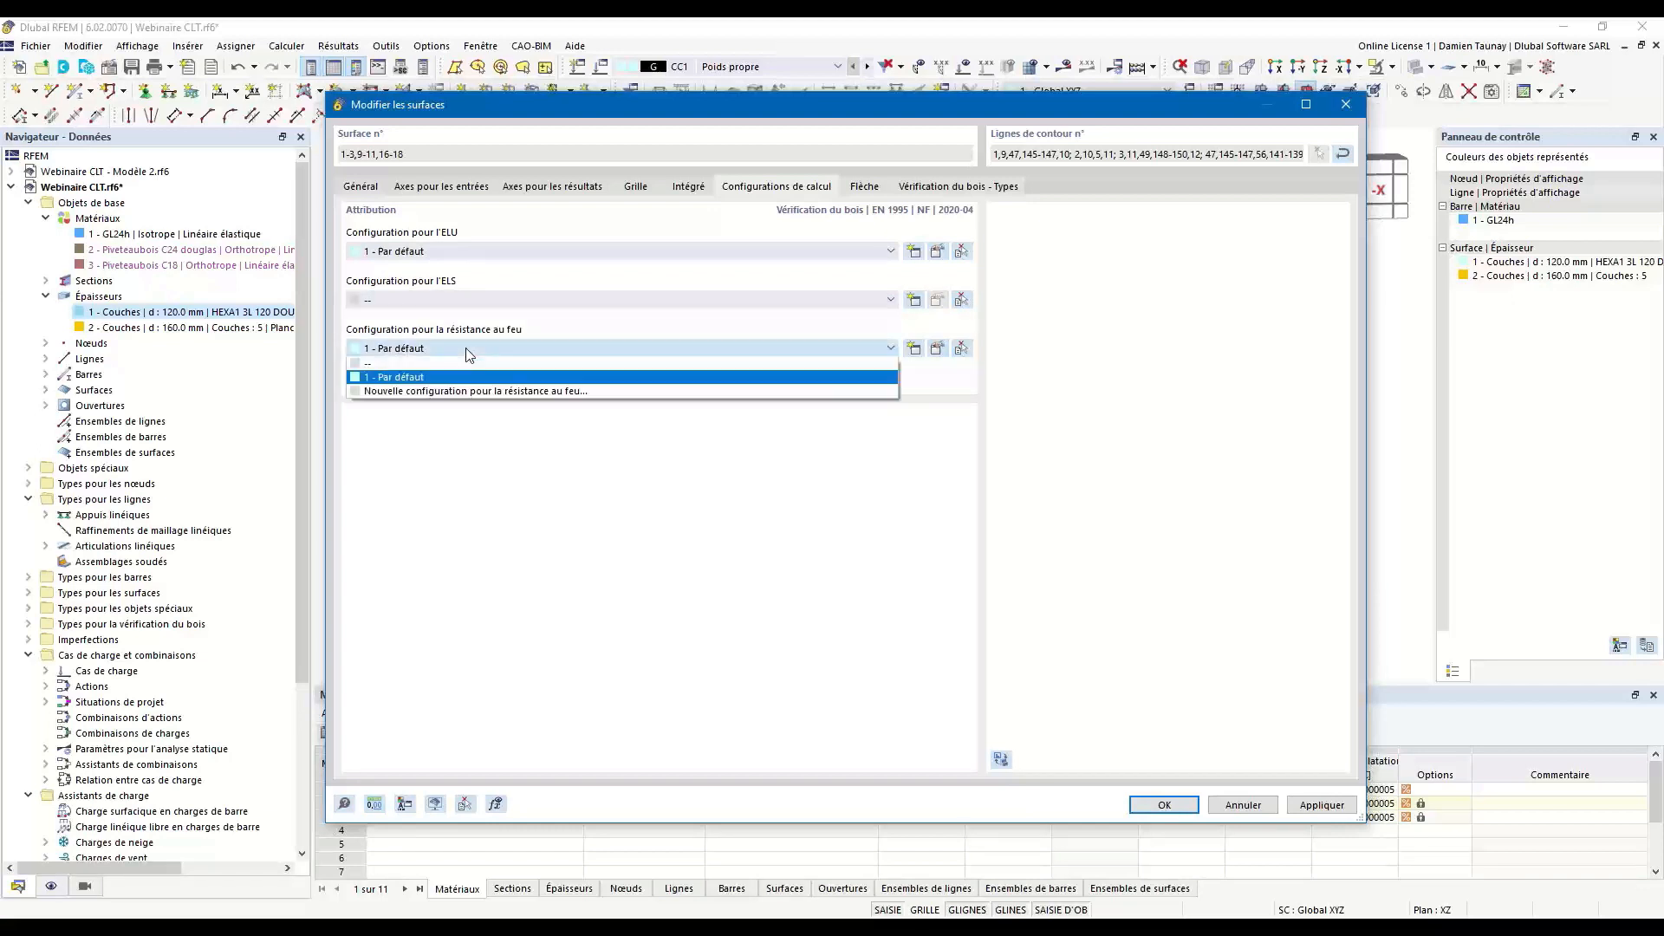
click(364, 370)
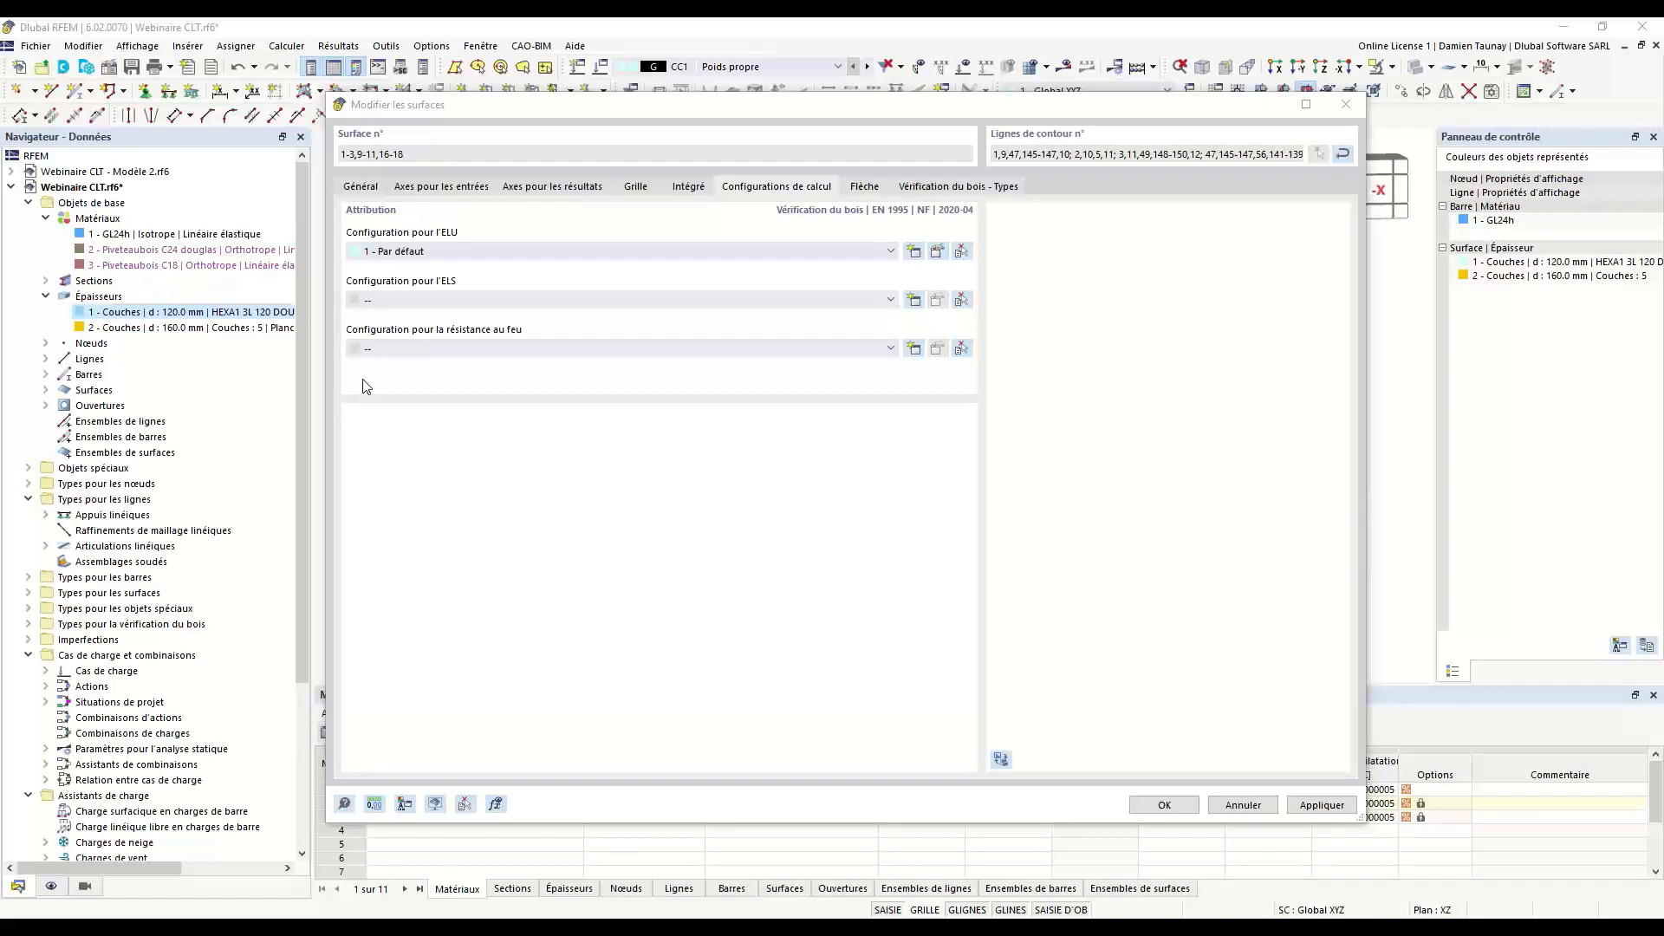
Check the wall surfaces' deflection settings, assign them service class 1 and confirm the surface changes.
click(858, 189)
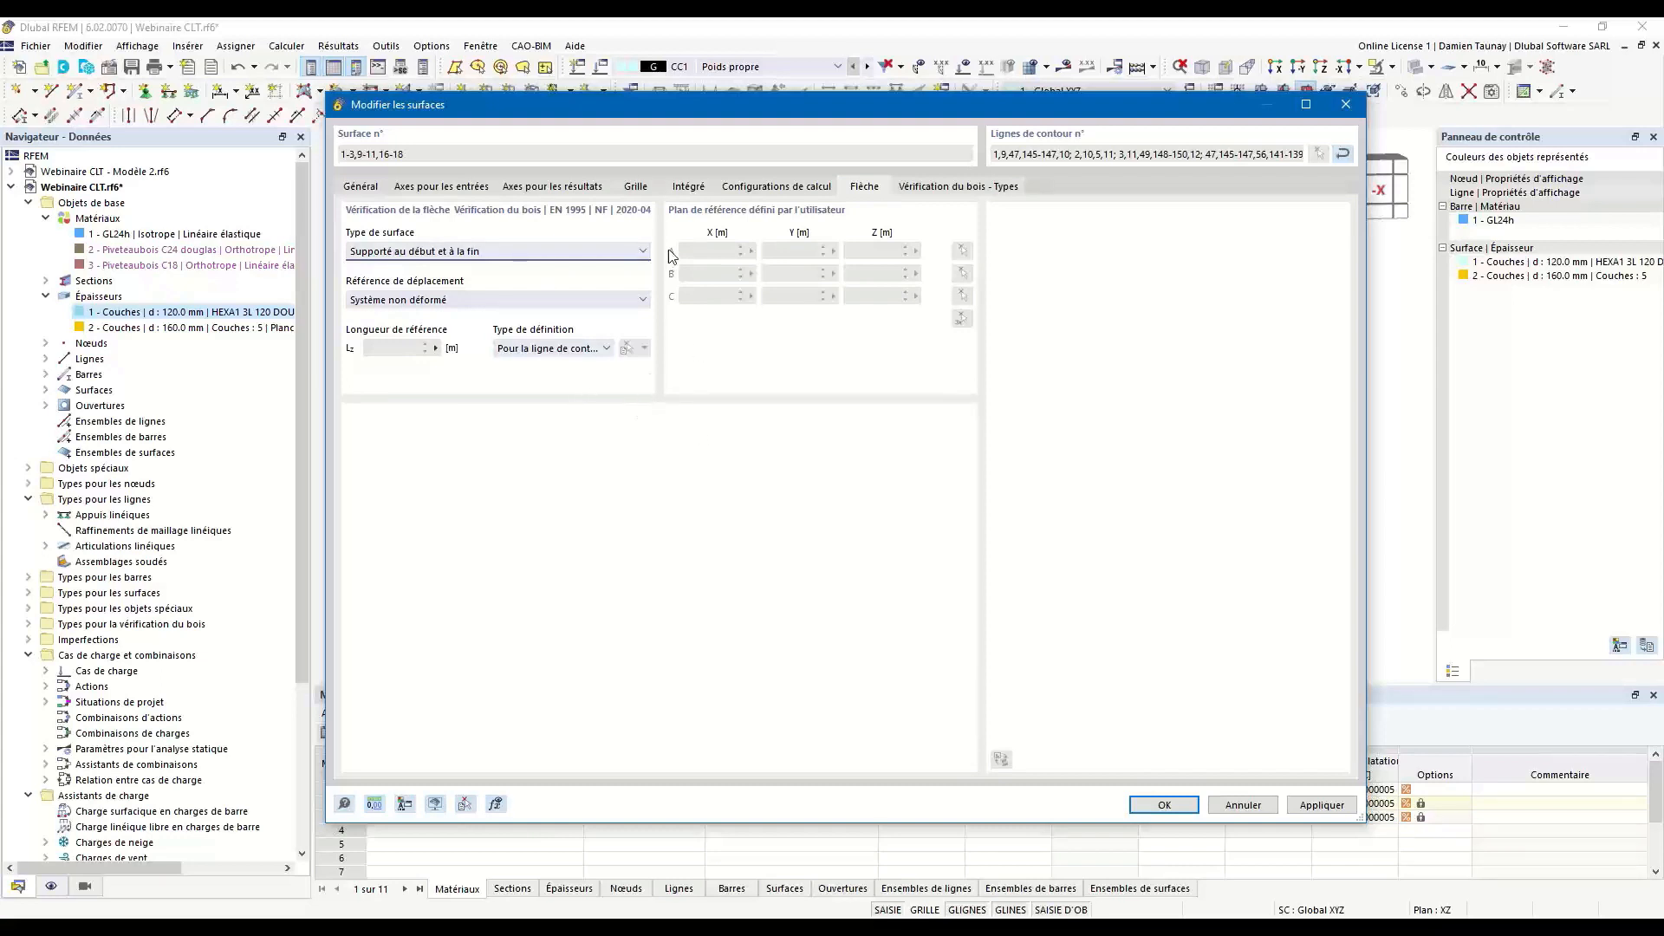
click(936, 187)
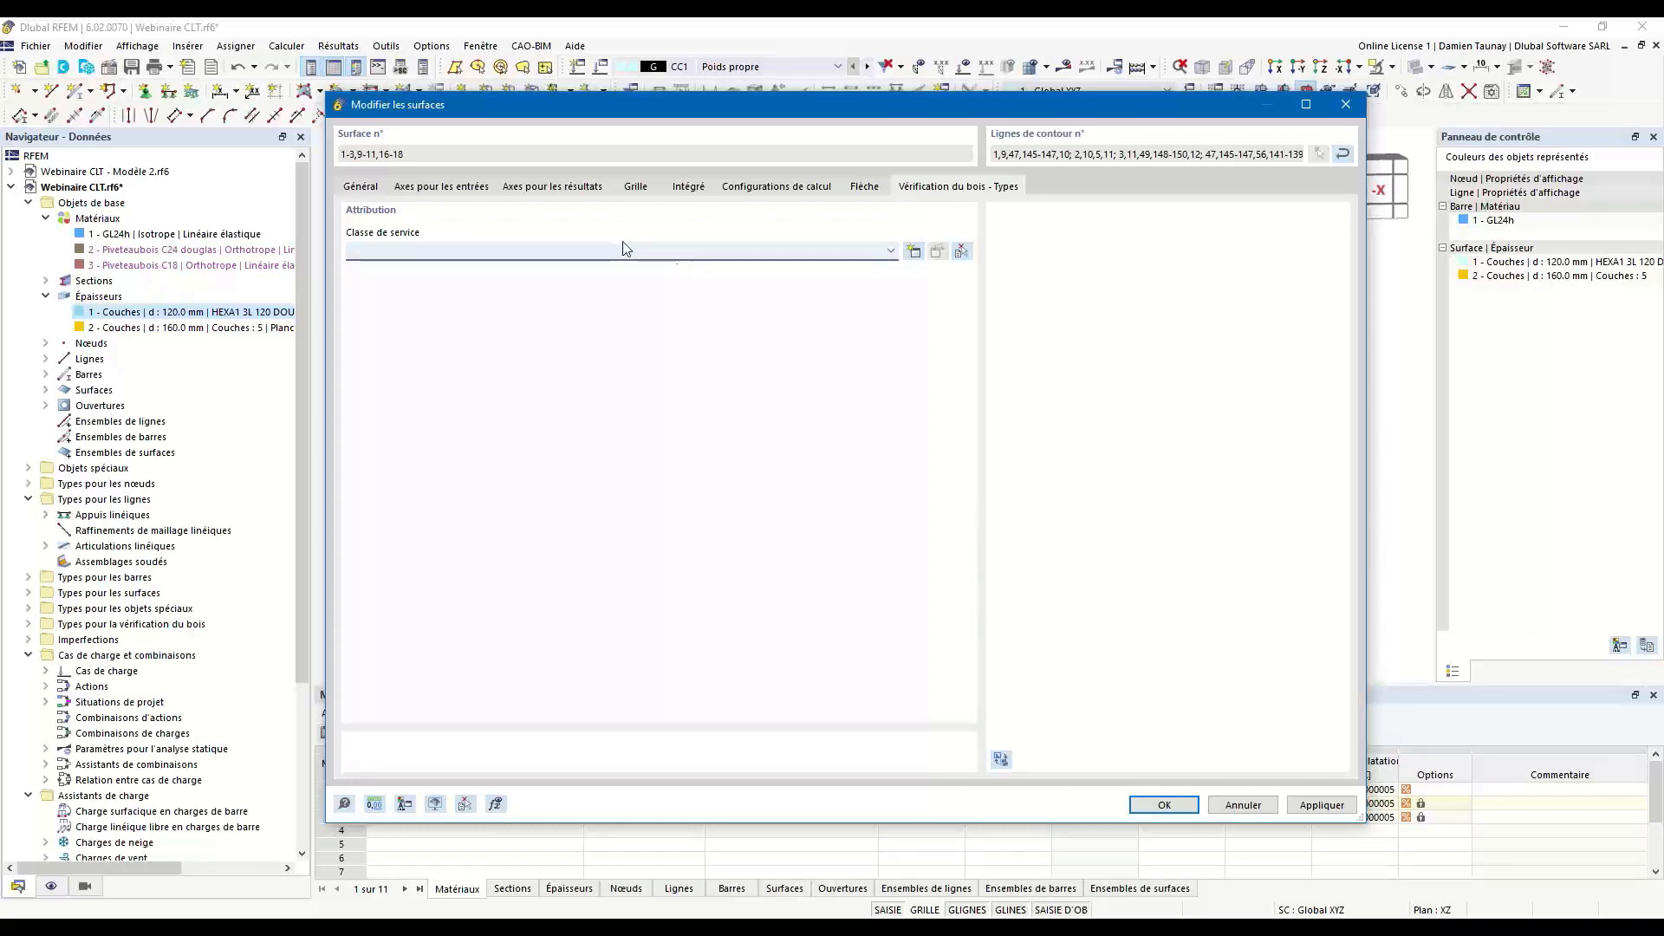
click(583, 251)
click(489, 282)
click(1164, 806)
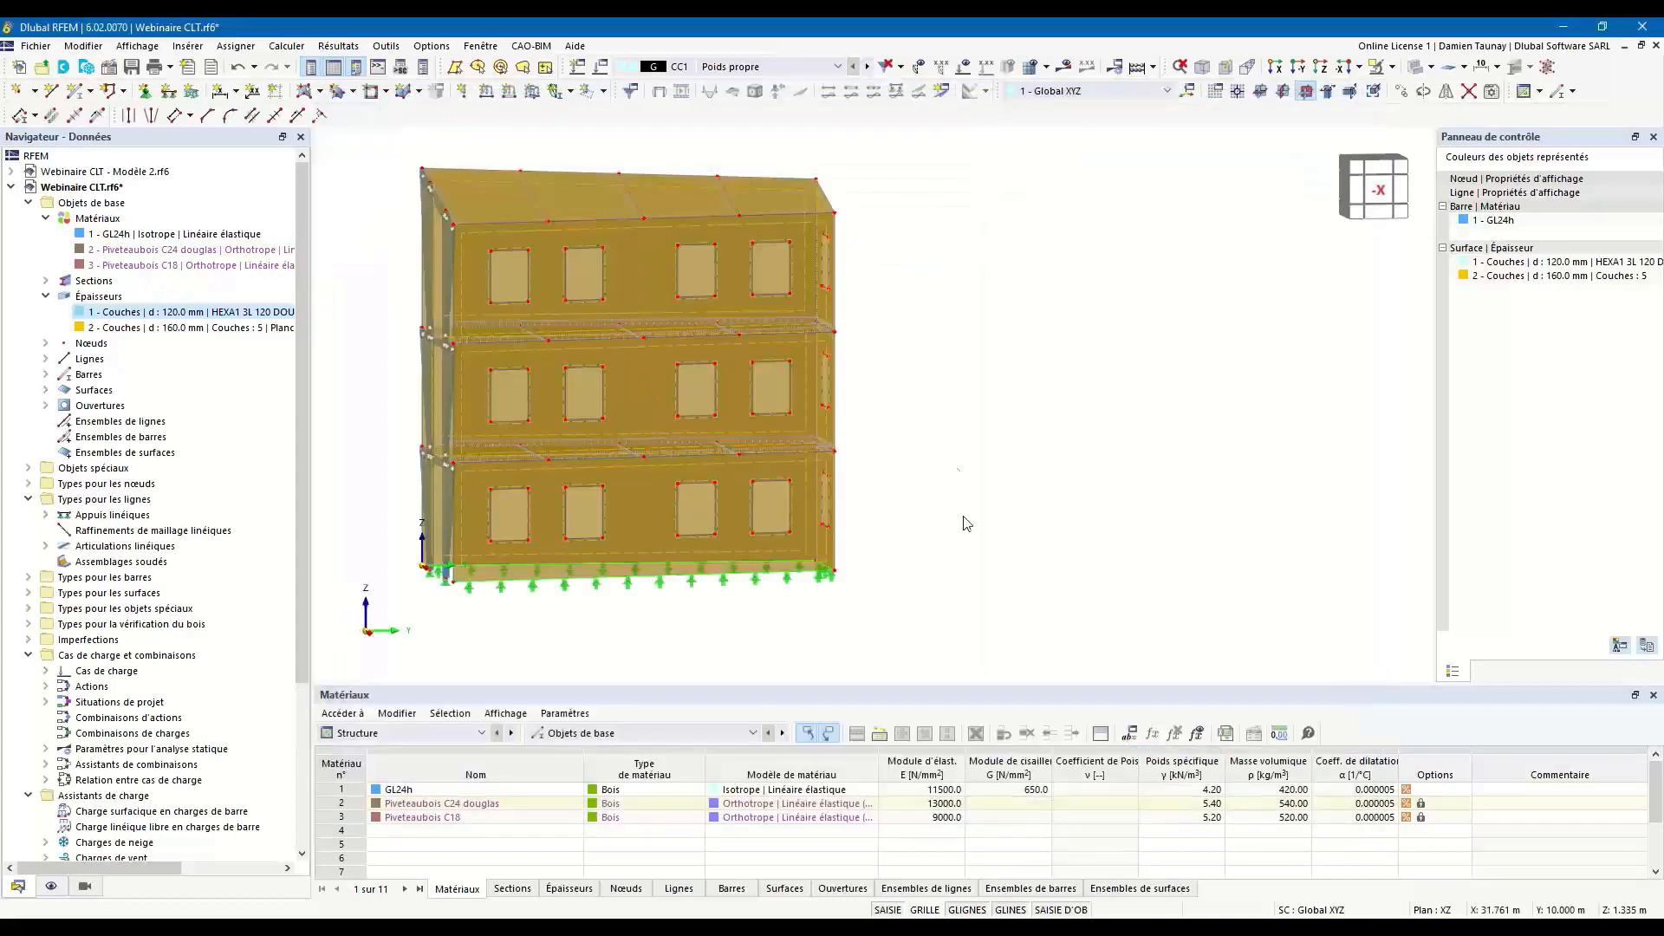
Open all floor and roof surfaces using the 160 mm thickness for editing and set their fire resistance configuration to none.
click(100, 329)
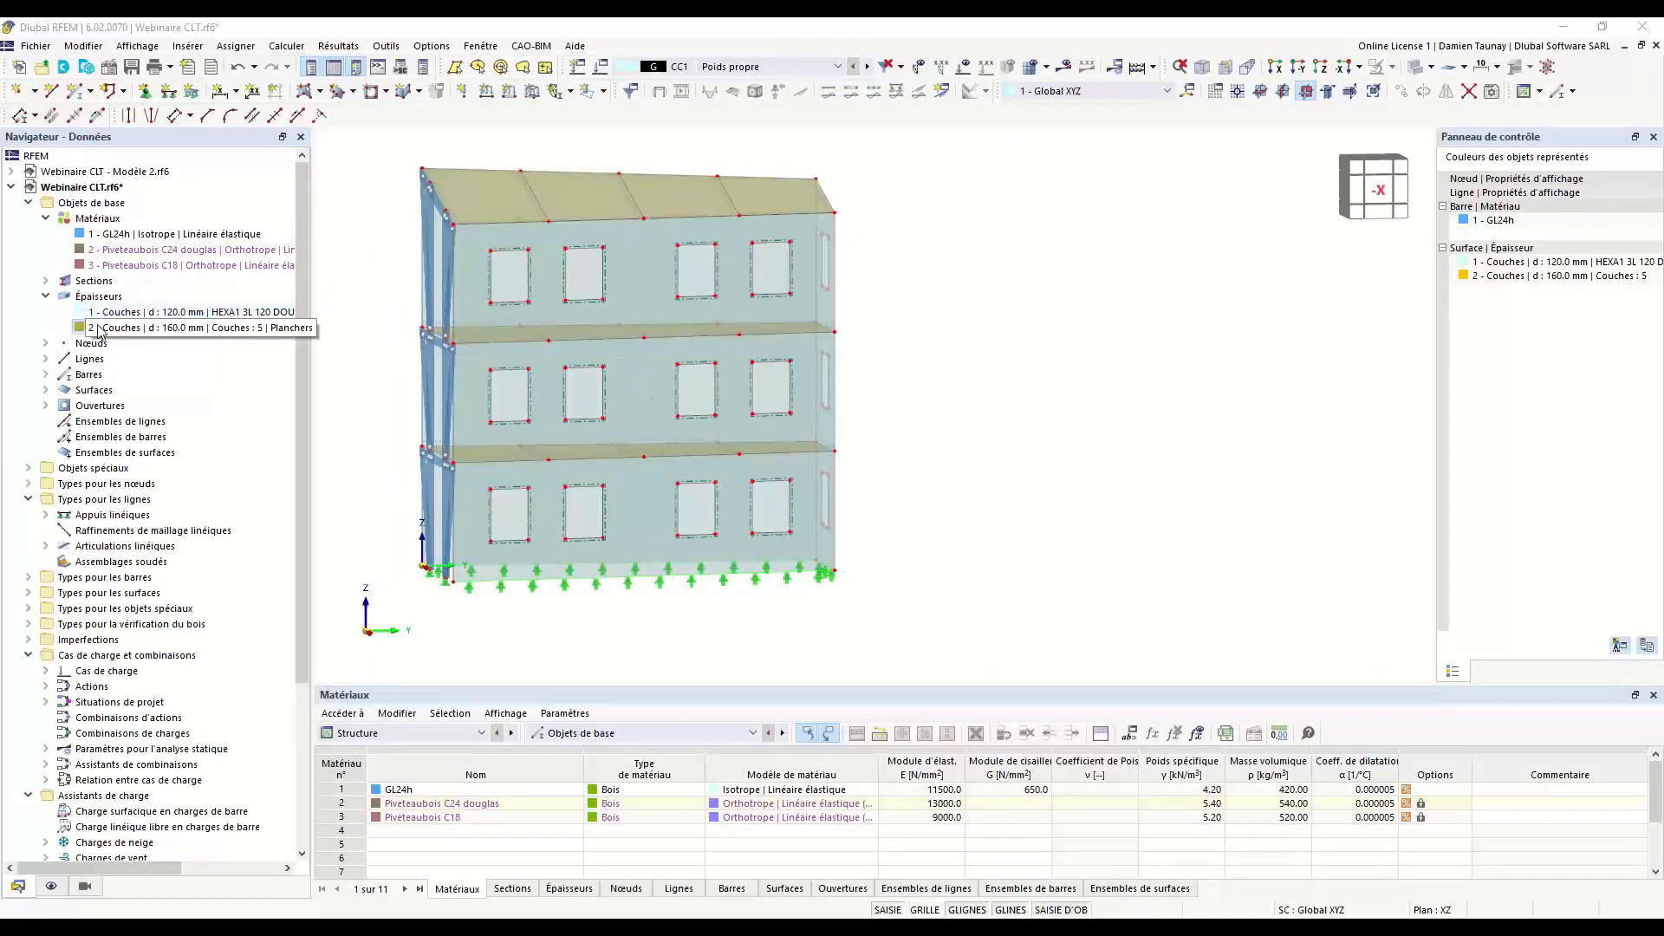
double_click(454, 175)
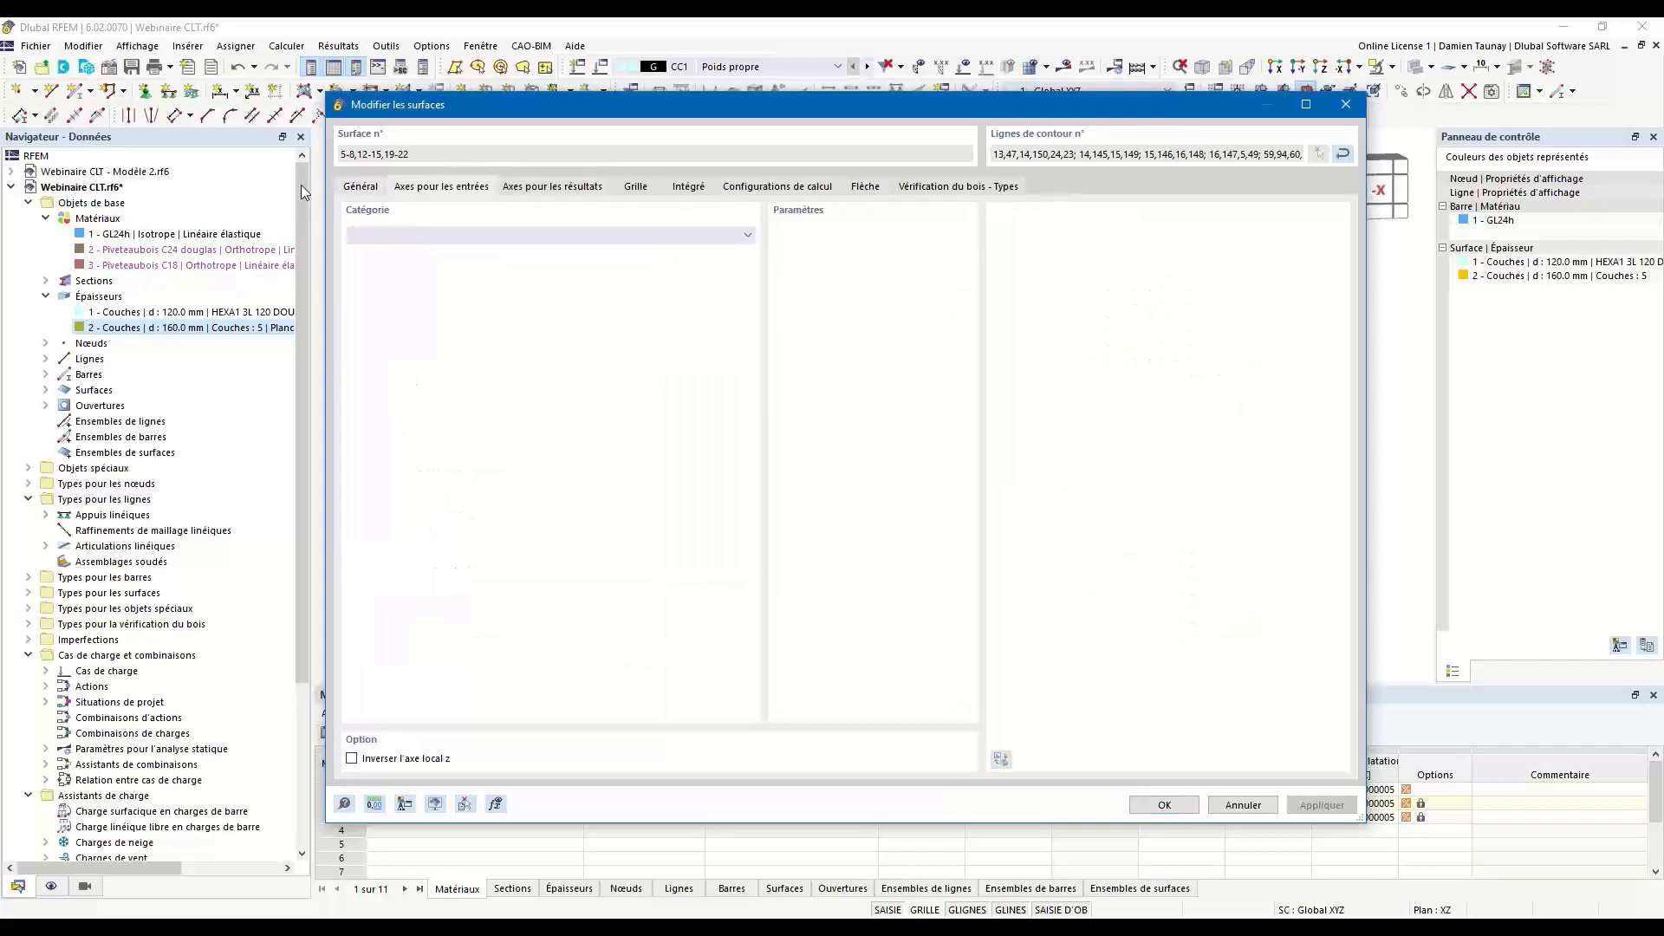
click(359, 189)
click(792, 189)
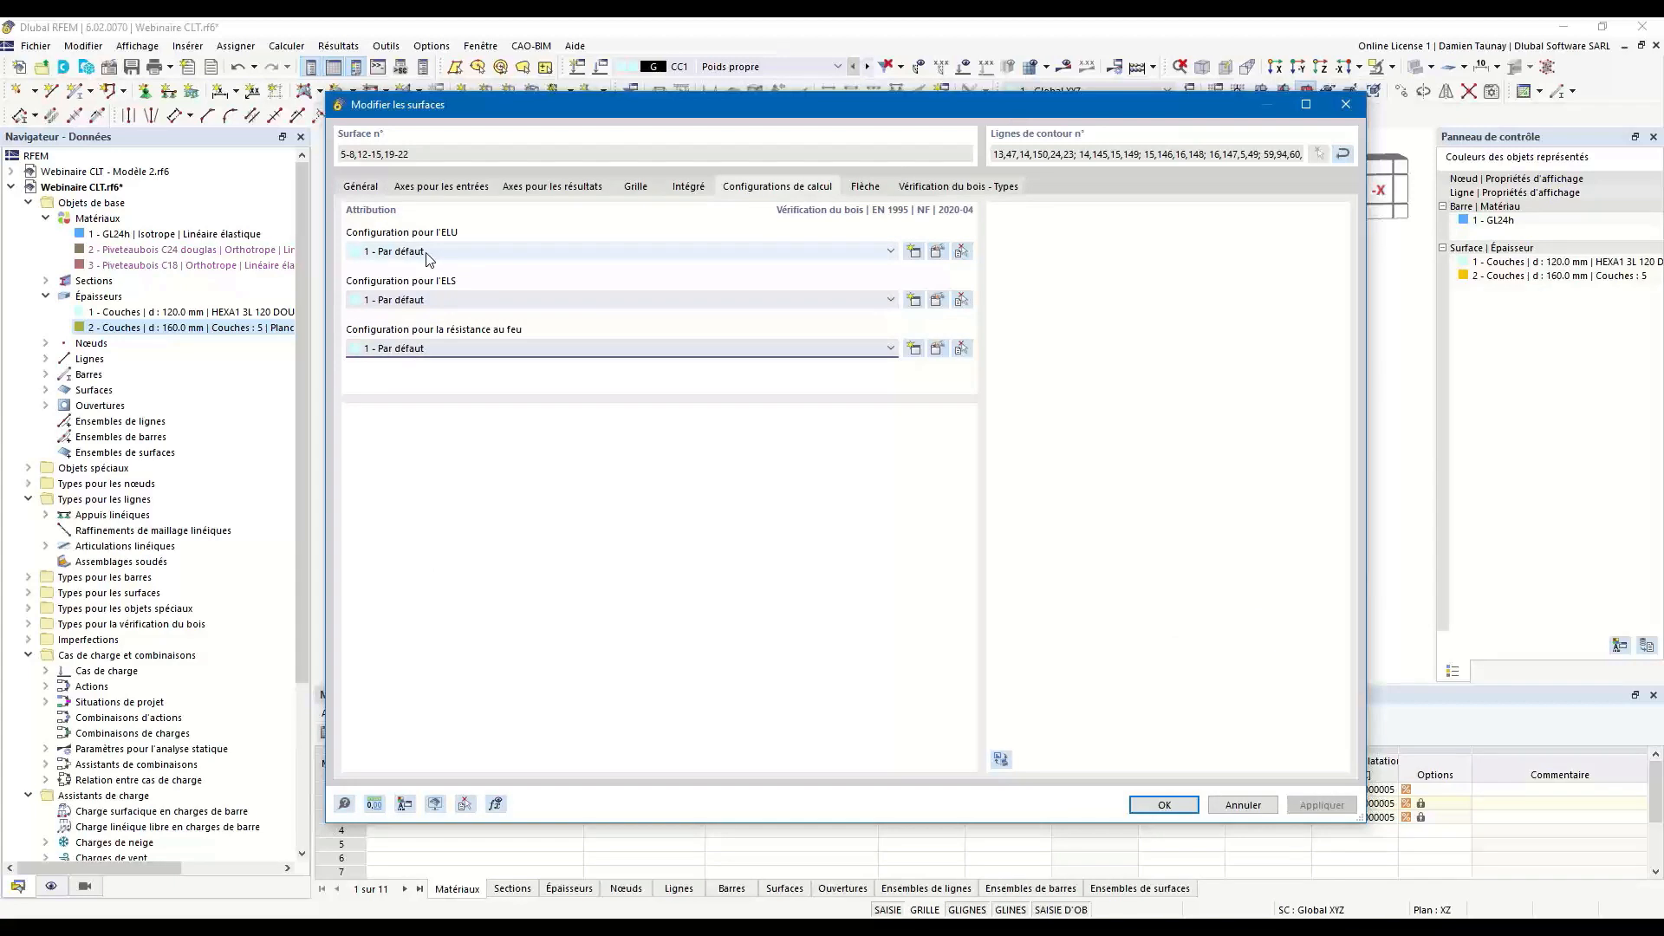
click(442, 348)
click(439, 364)
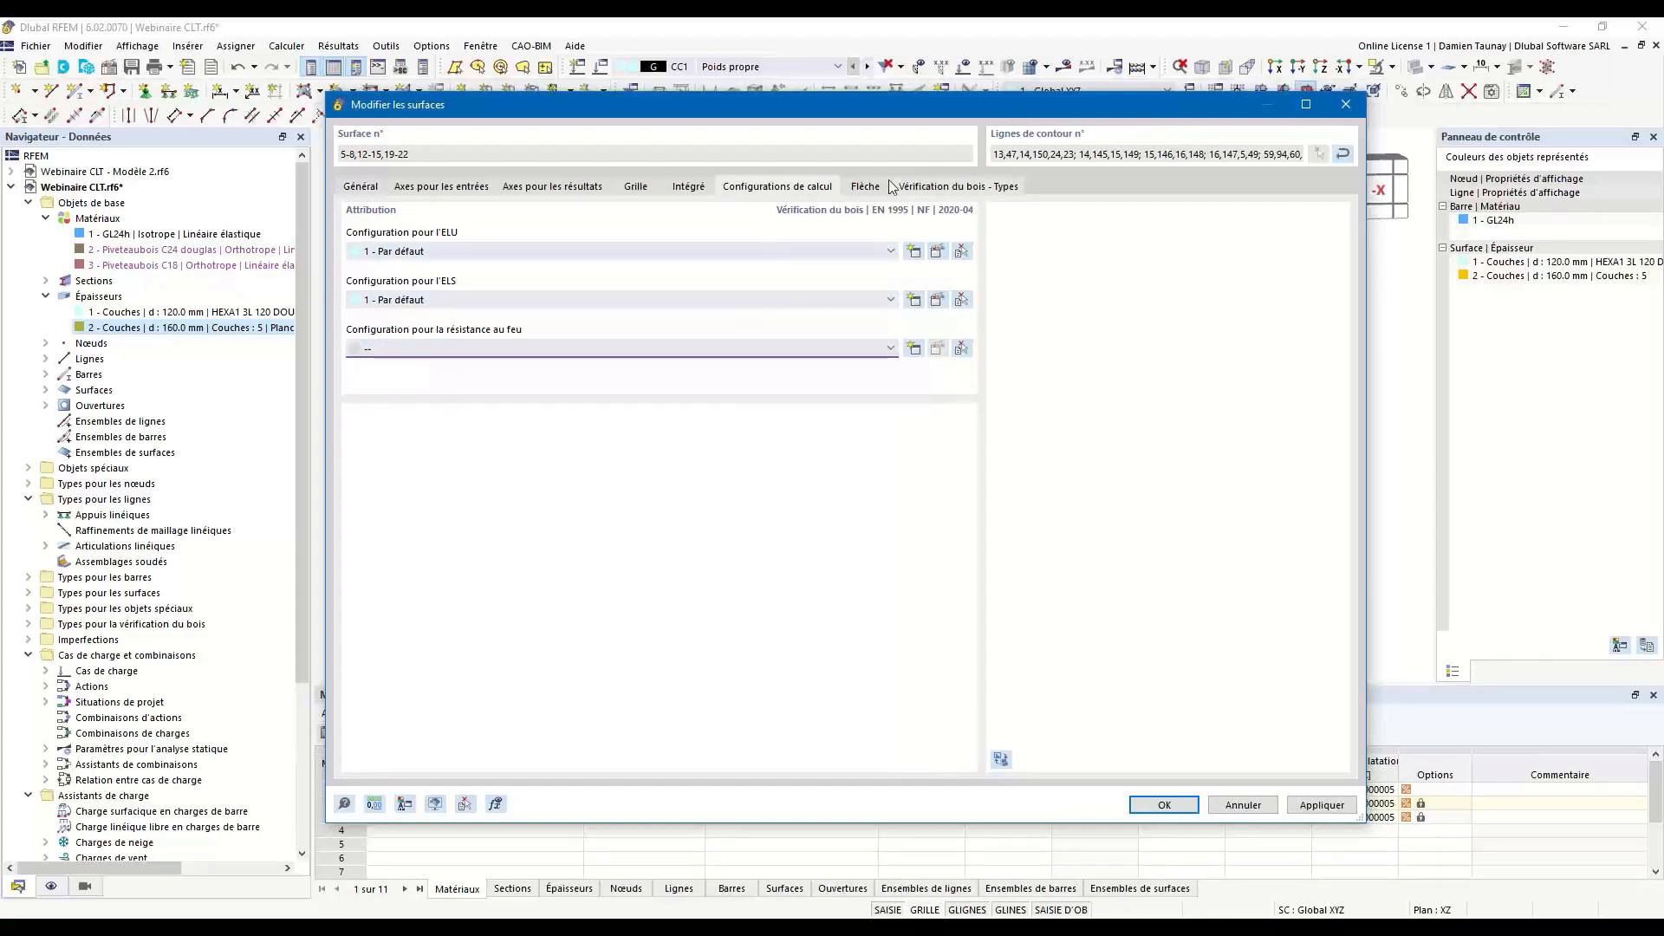
Review the surface type and displacement reference options for the deflection check of the 160 mm floor and roof surfaces.
click(863, 188)
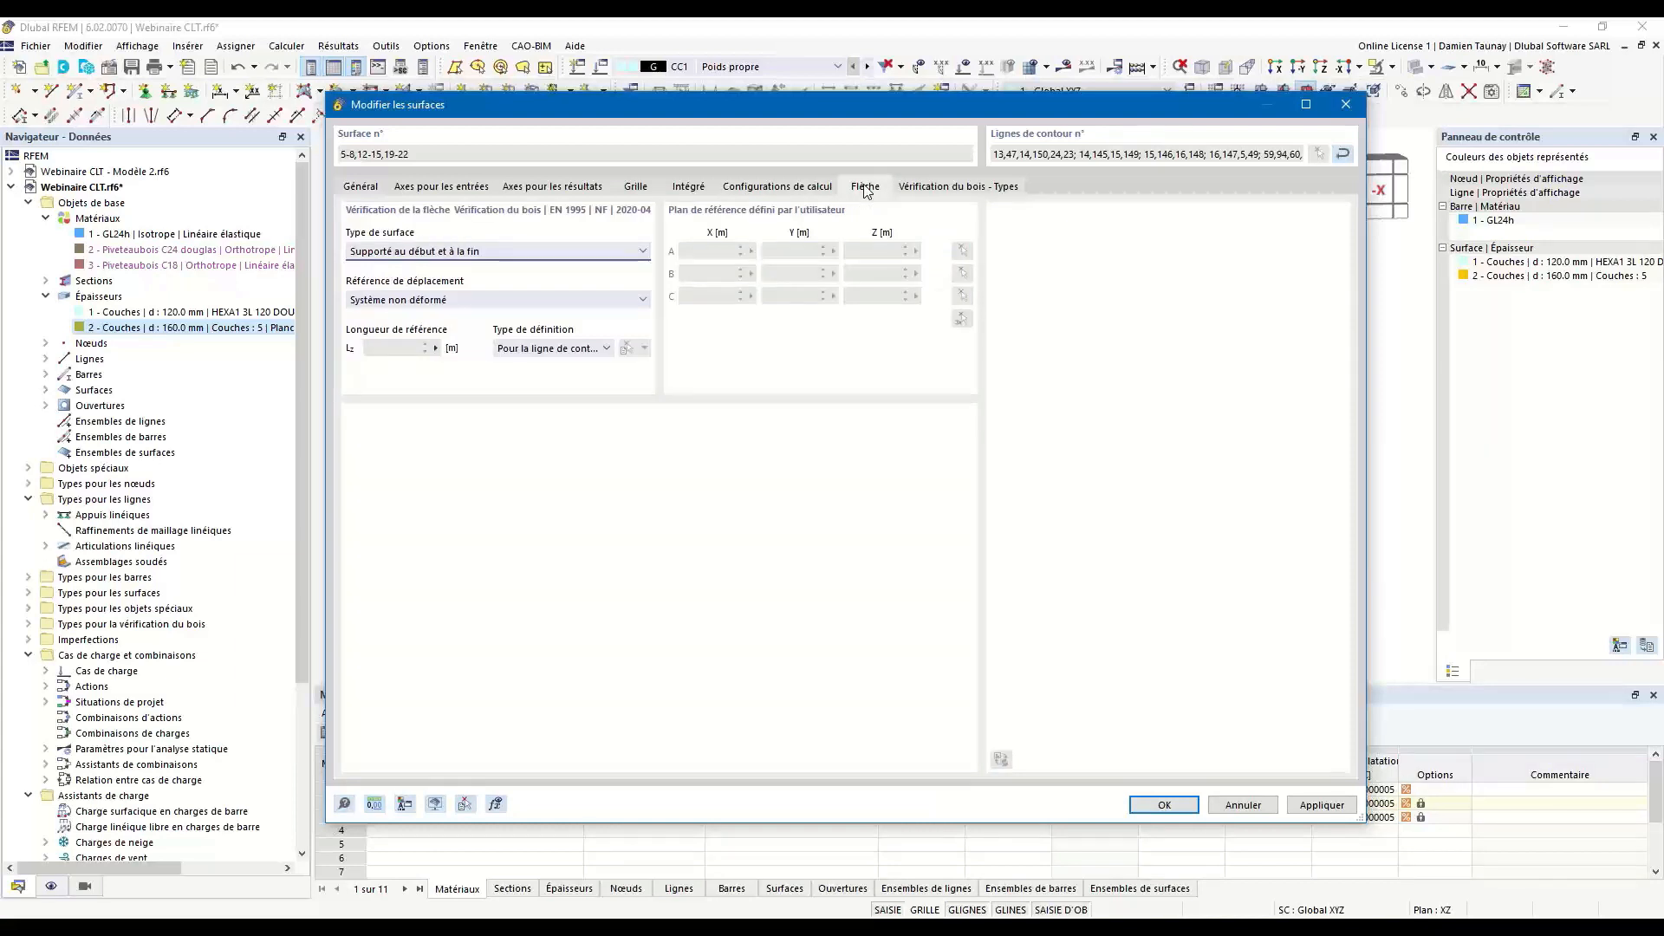
click(458, 256)
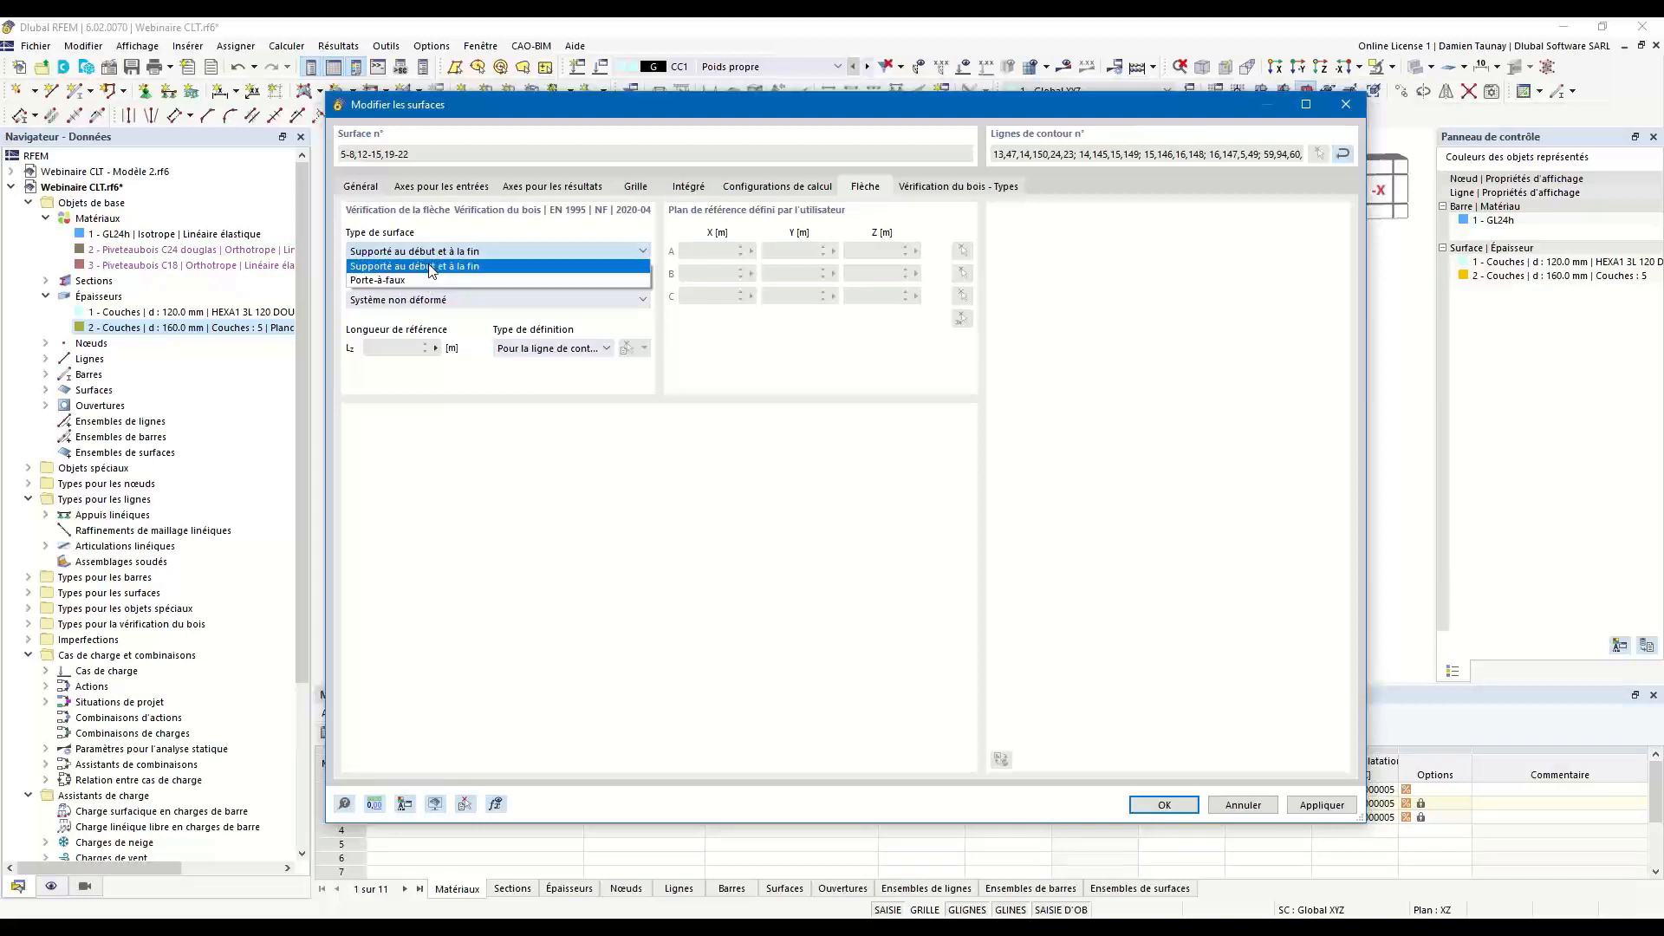
click(501, 266)
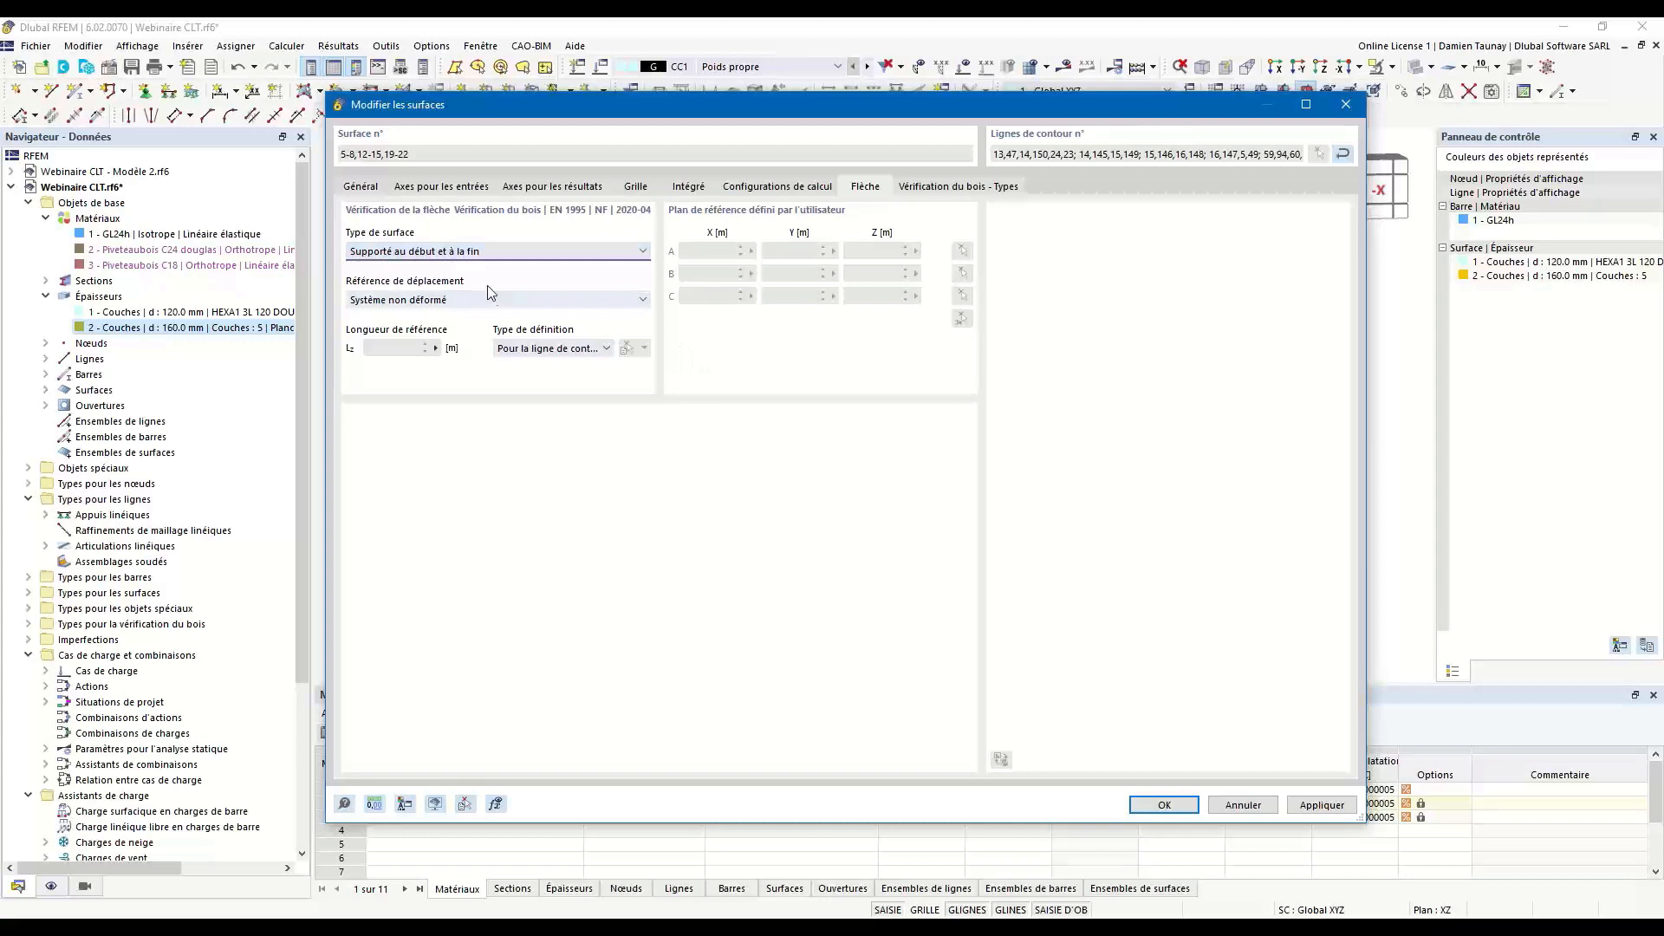
click(448, 300)
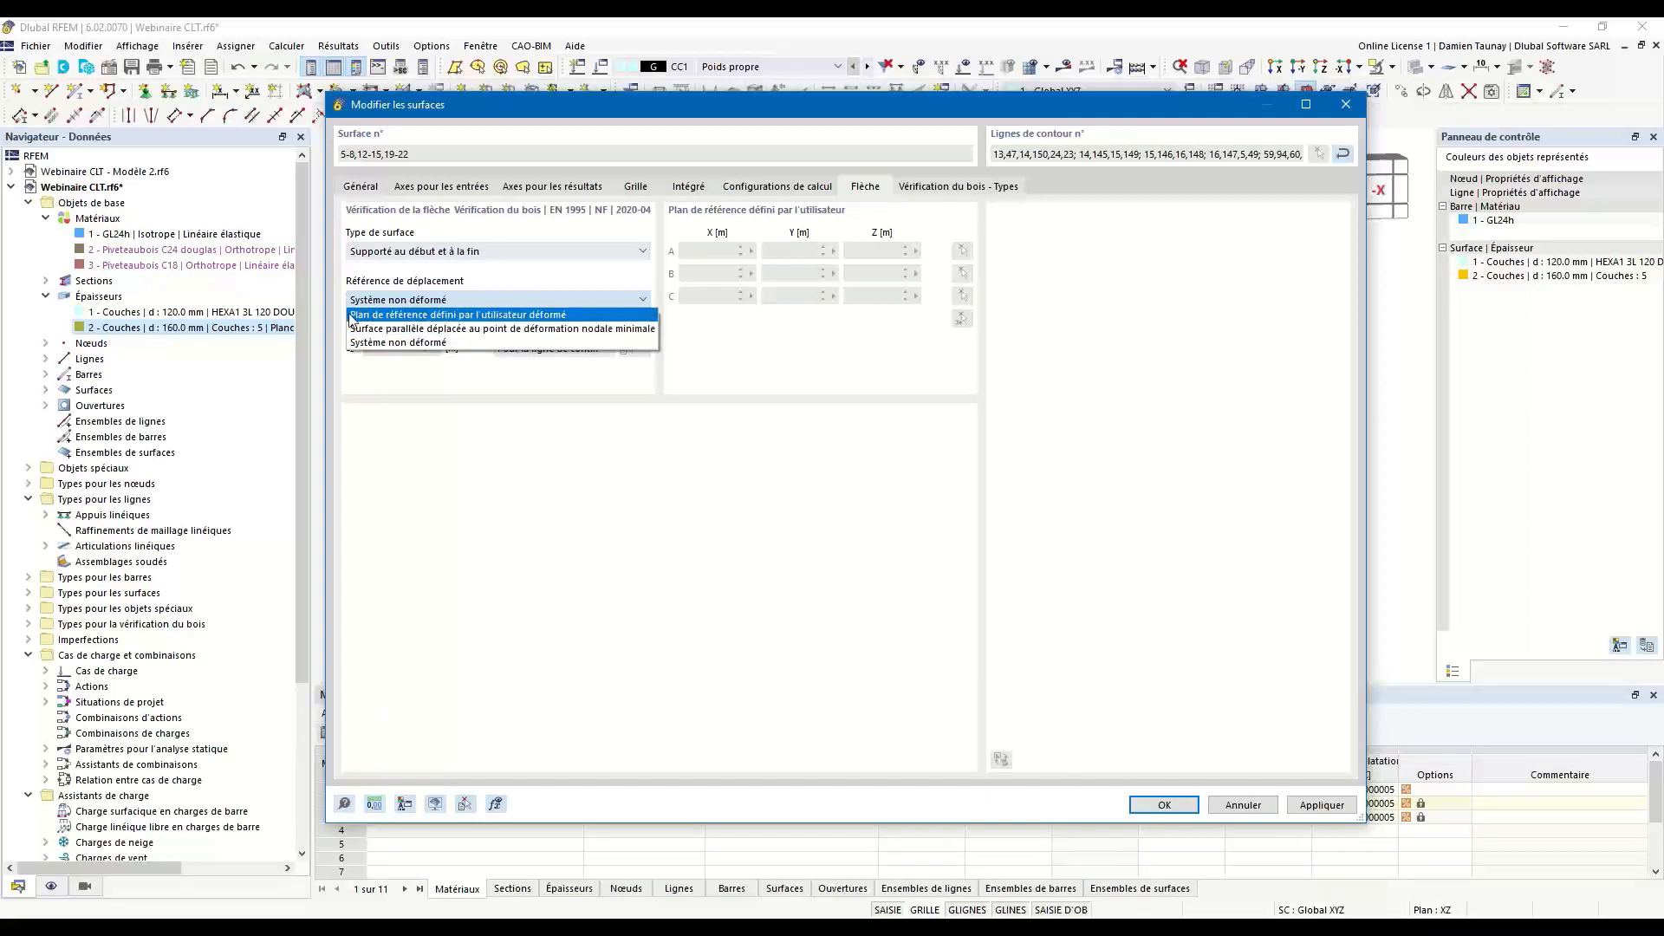
click(373, 304)
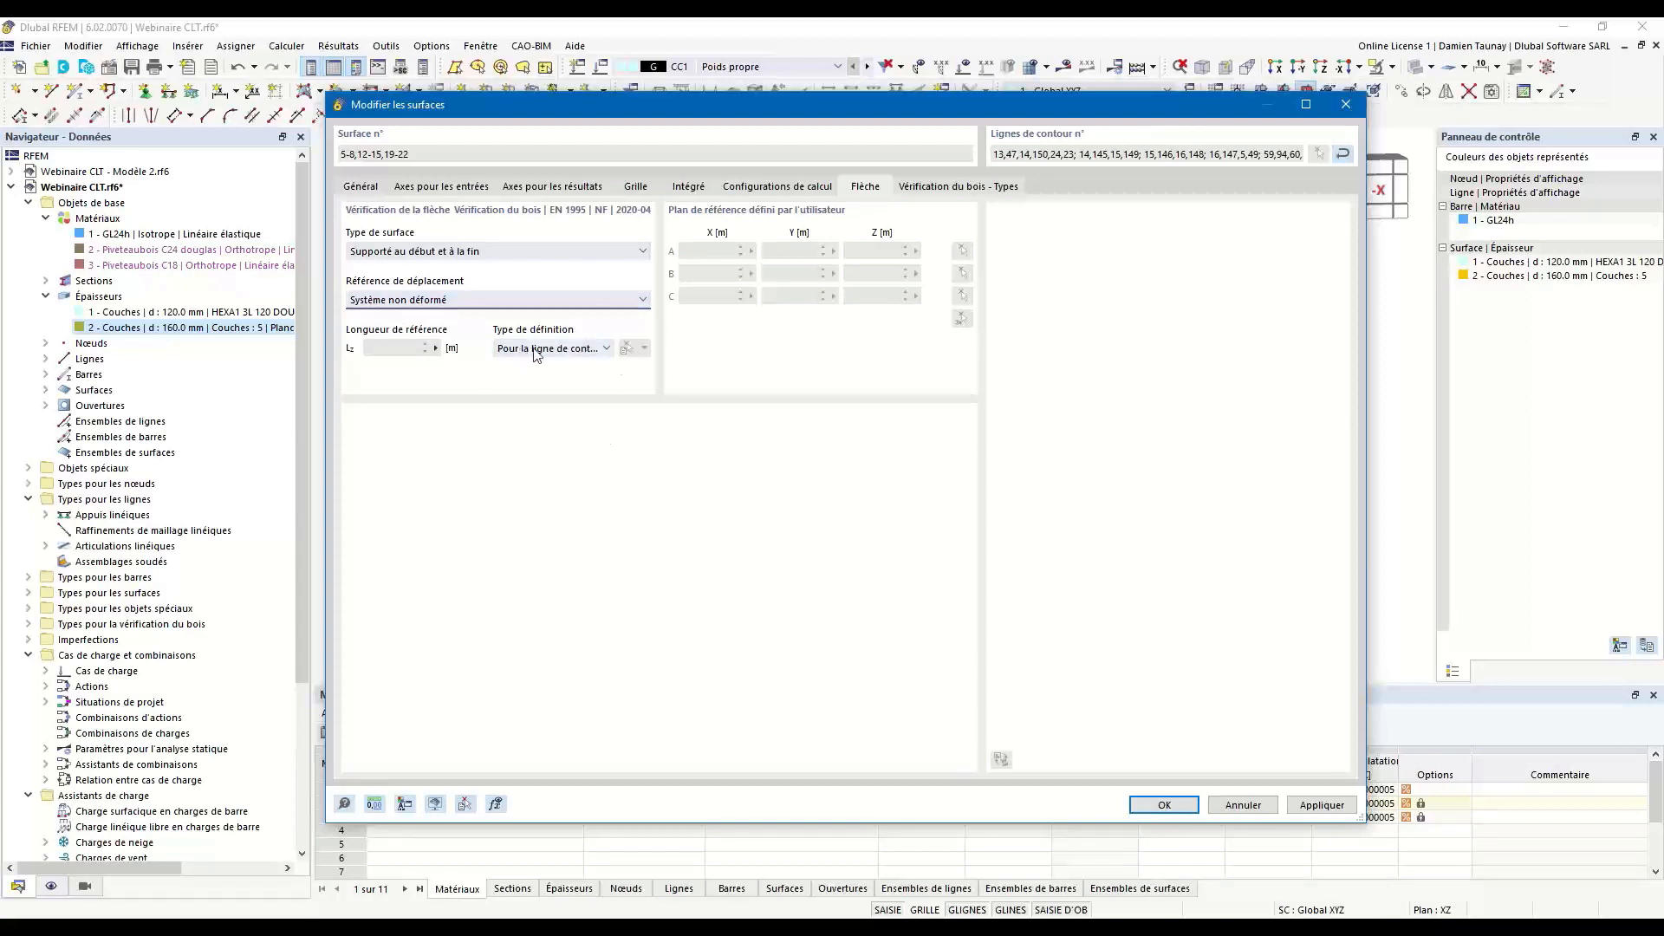
Try the manual definition of the deflection reference length, then define it by the maximum boundary line.
click(591, 351)
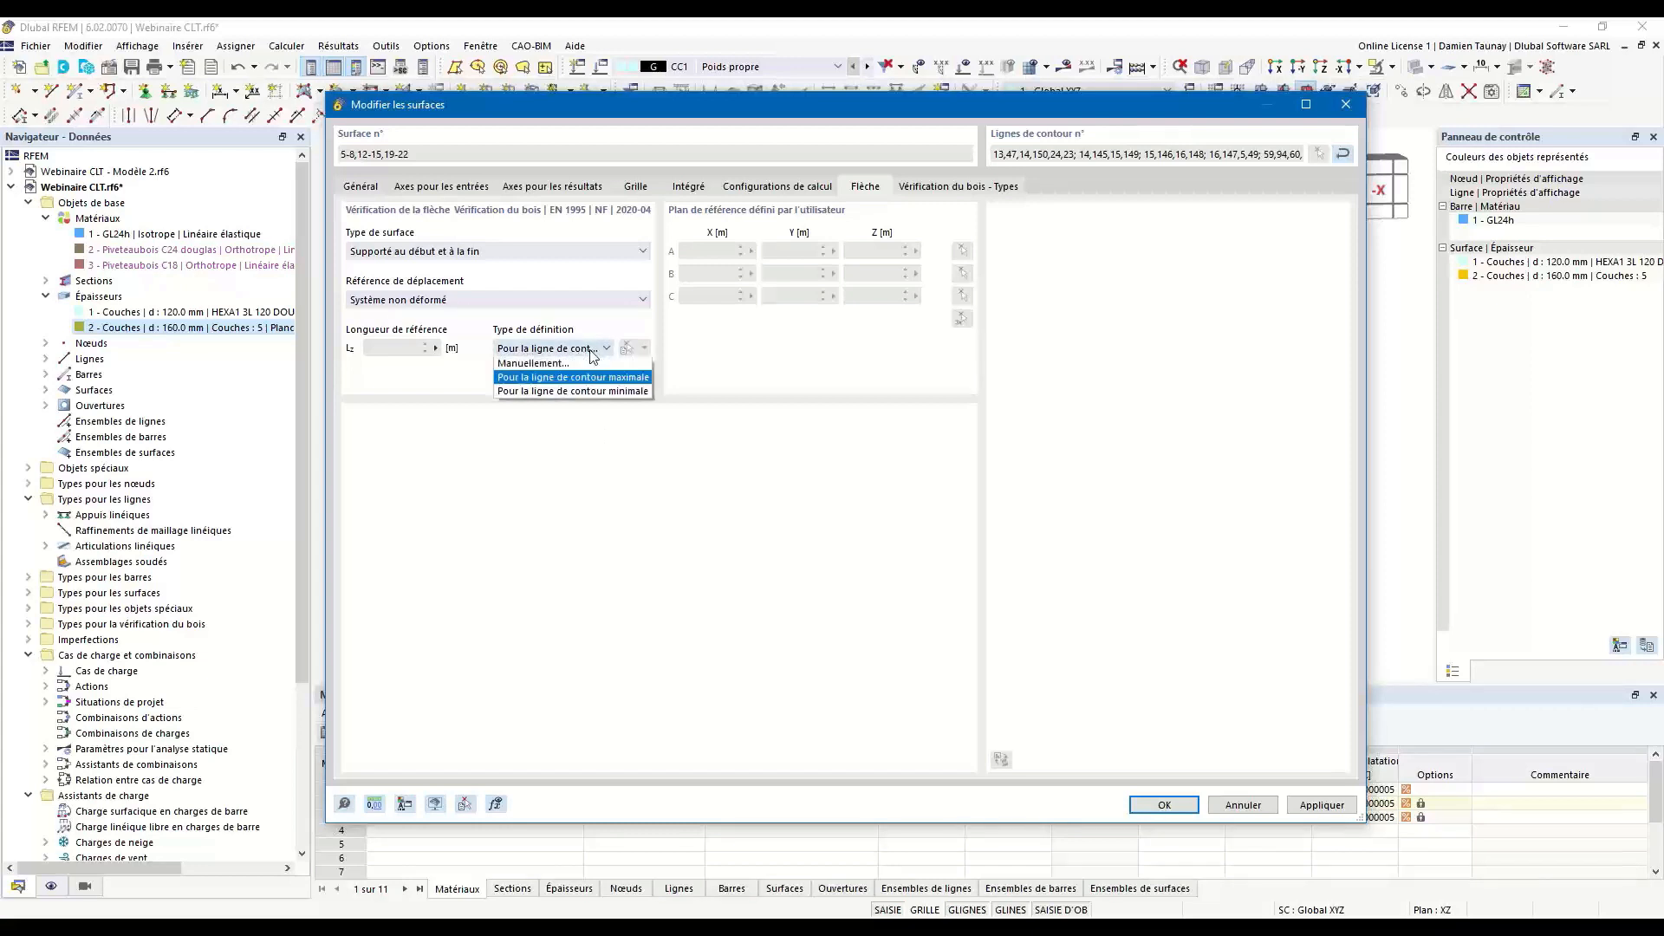
click(525, 364)
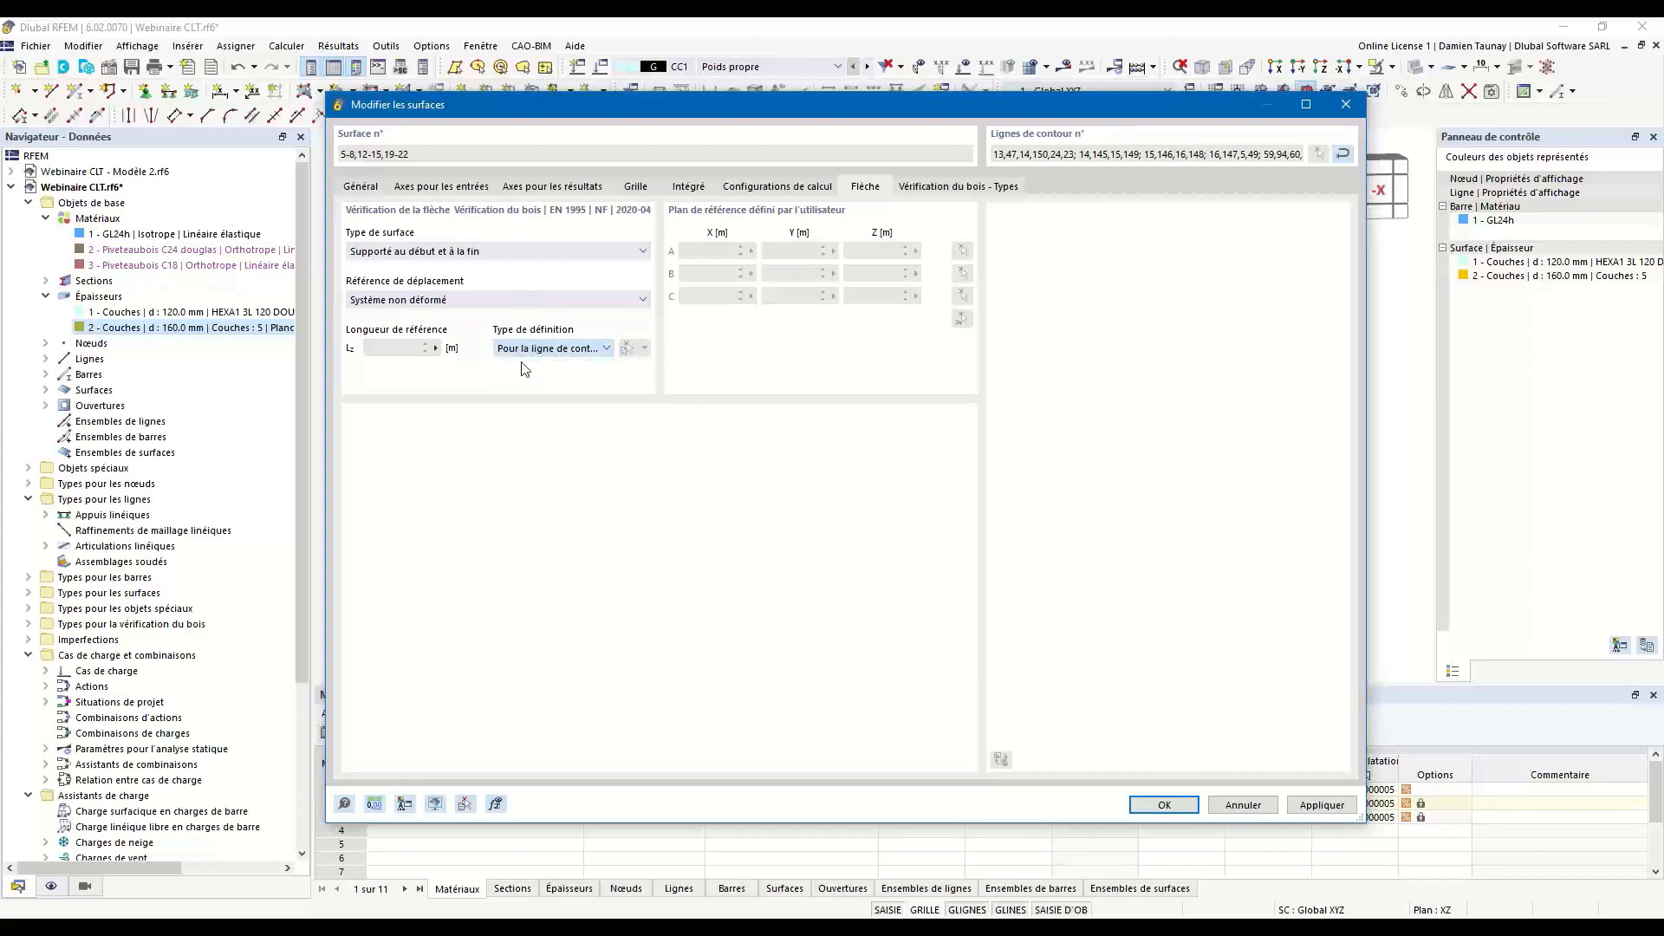
click(606, 348)
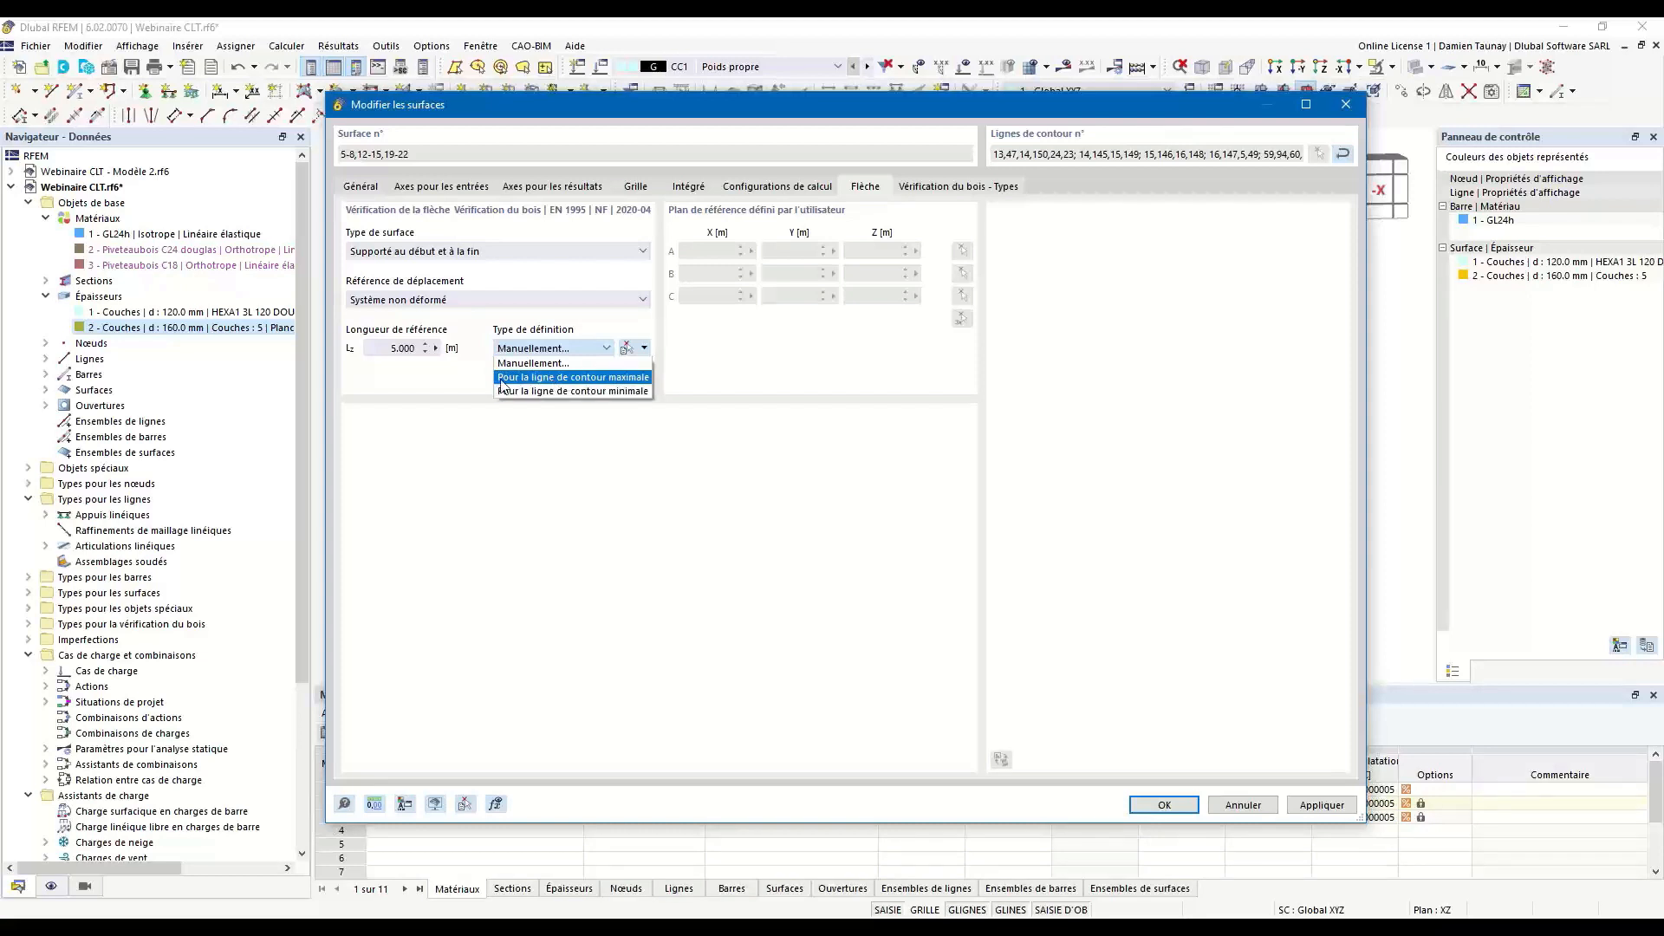
click(590, 379)
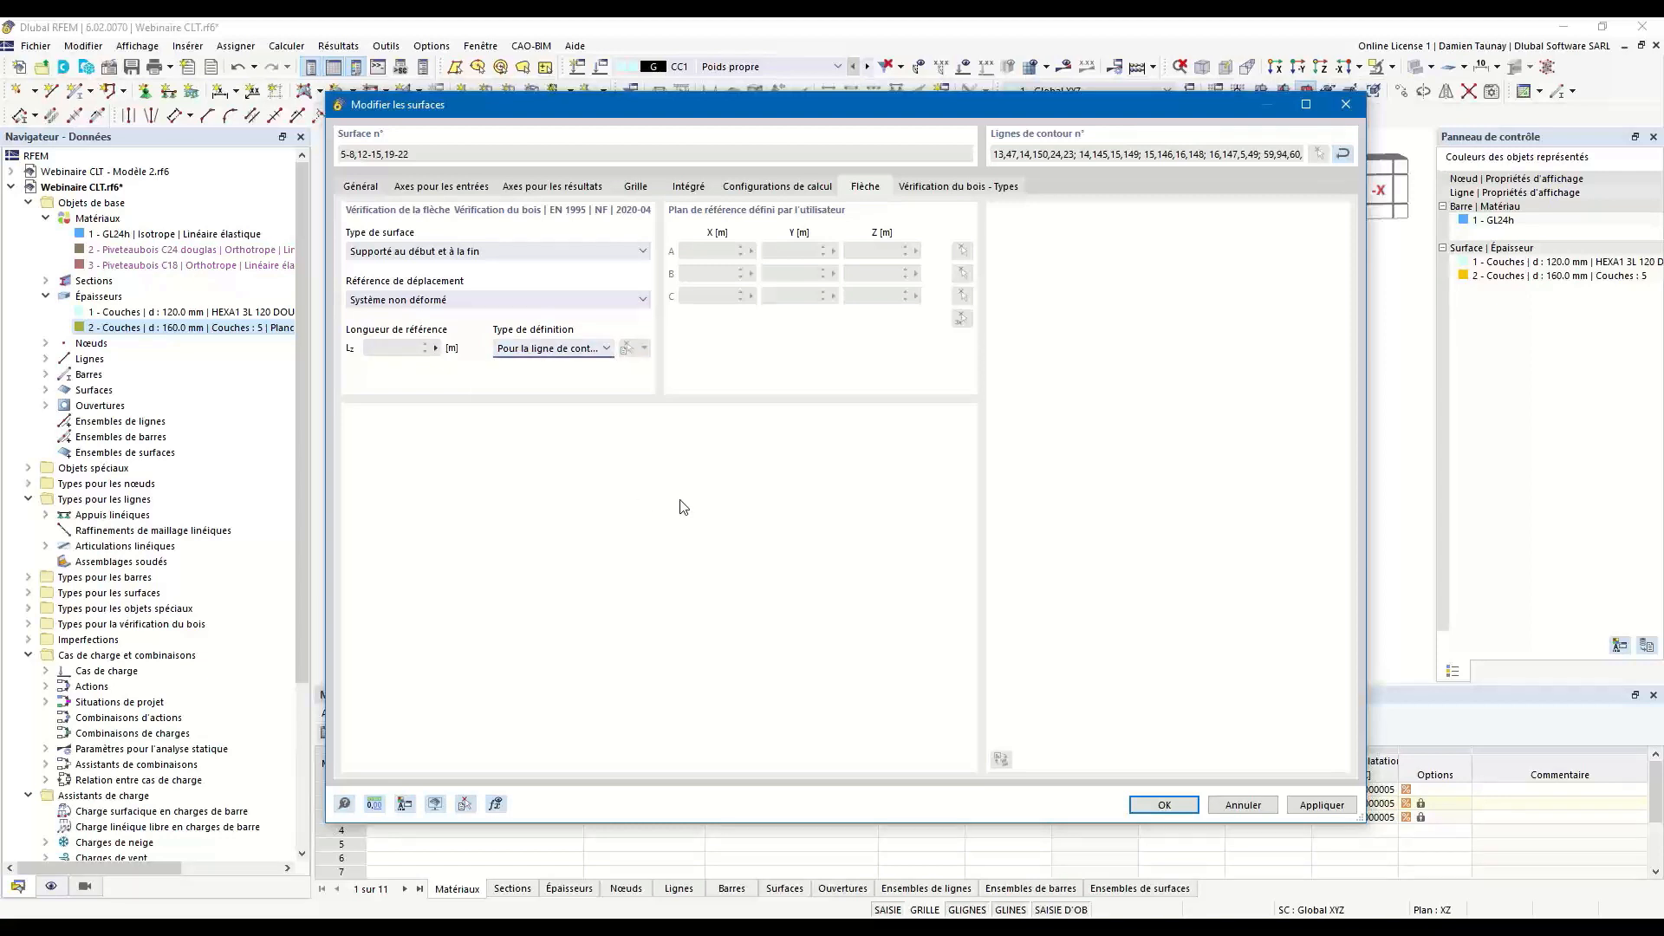
Assign service class 1 to the 160 mm floor and roof surfaces and close their properties.
click(987, 189)
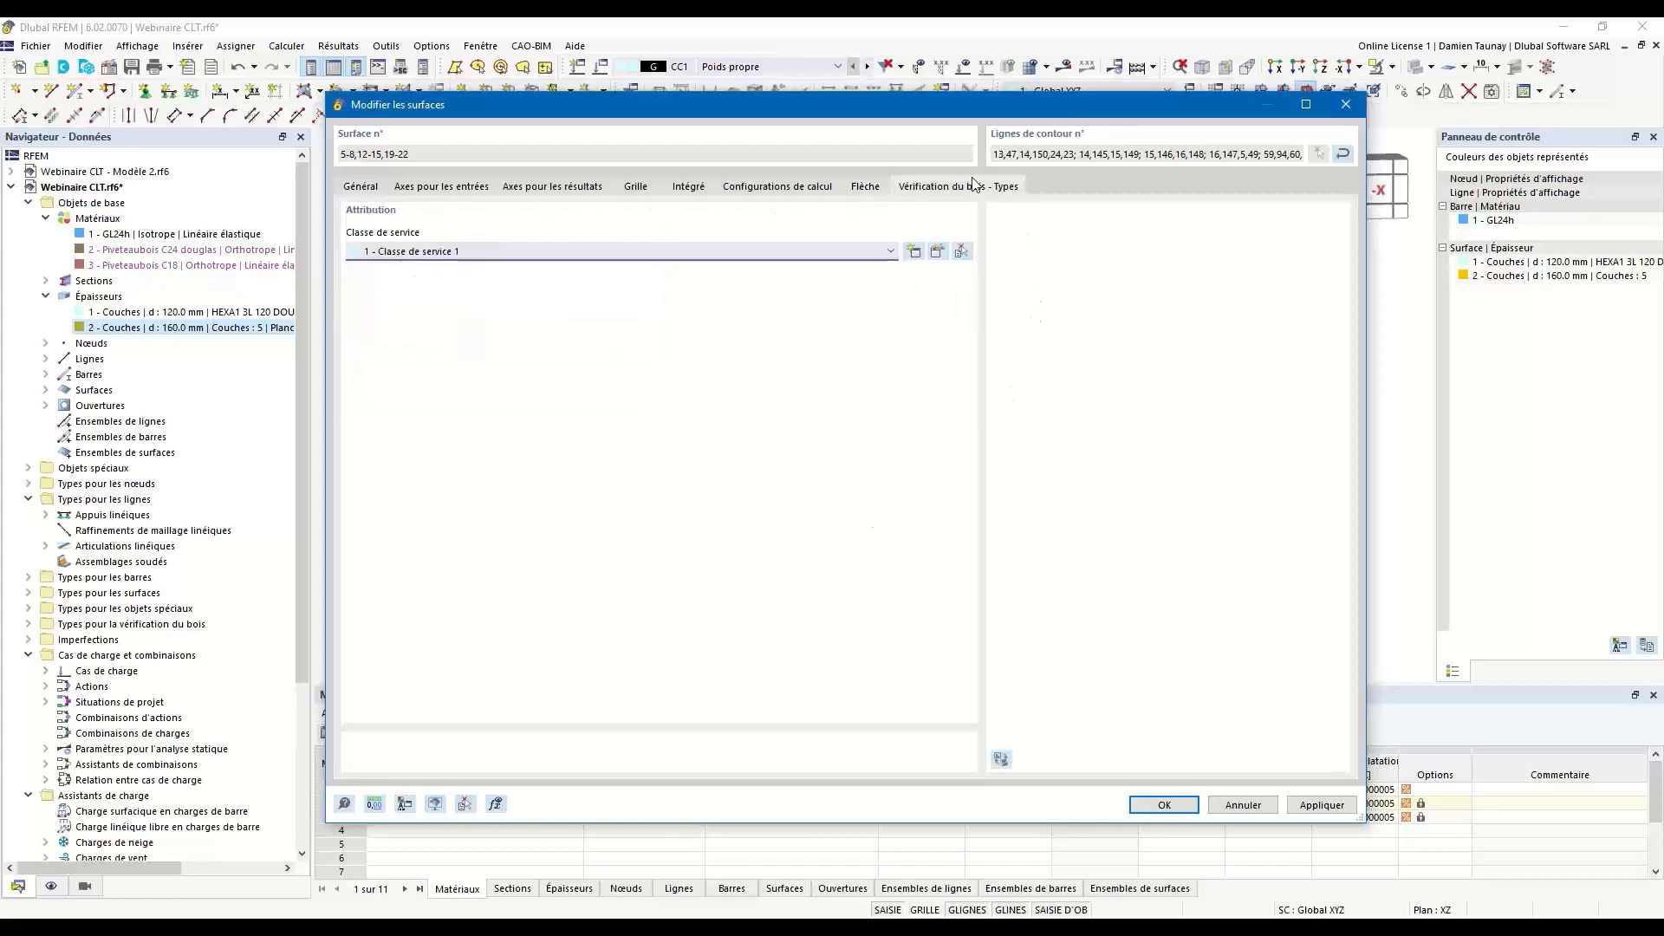
click(668, 252)
click(512, 266)
key(Escape)
click(886, 530)
Show the timber design input tables in an enlarged table area and examine the design situations and the objects to design.
ctrl+middle_drag(535, 640, 1015, 515)
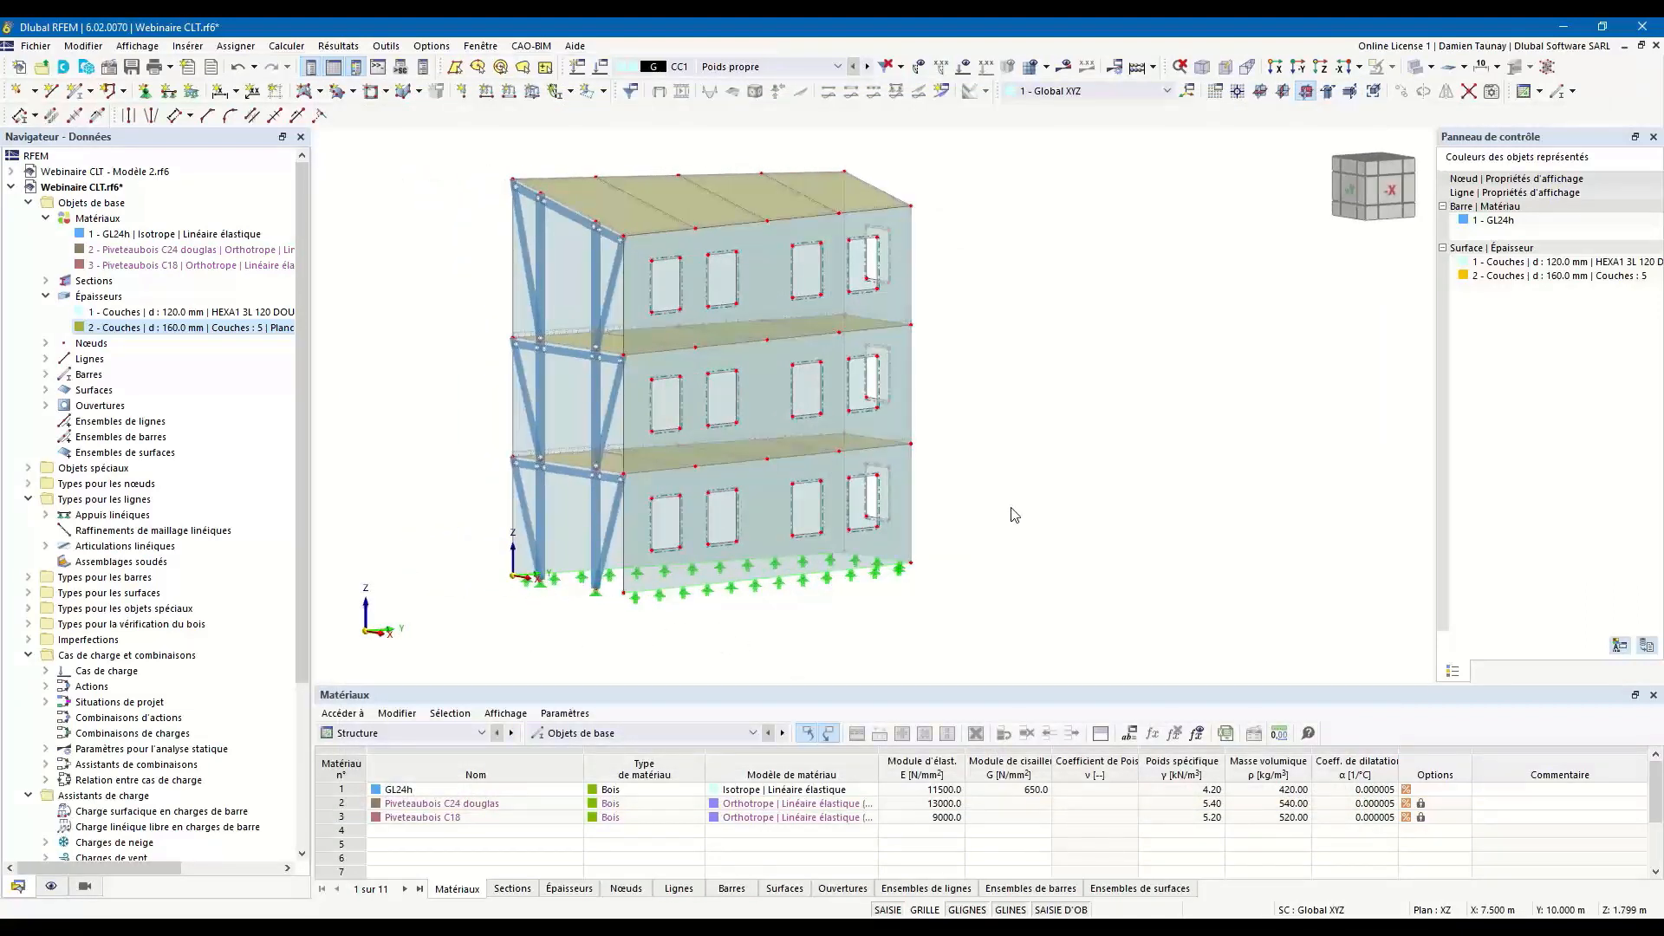
scroll(999, 493, down, 1)
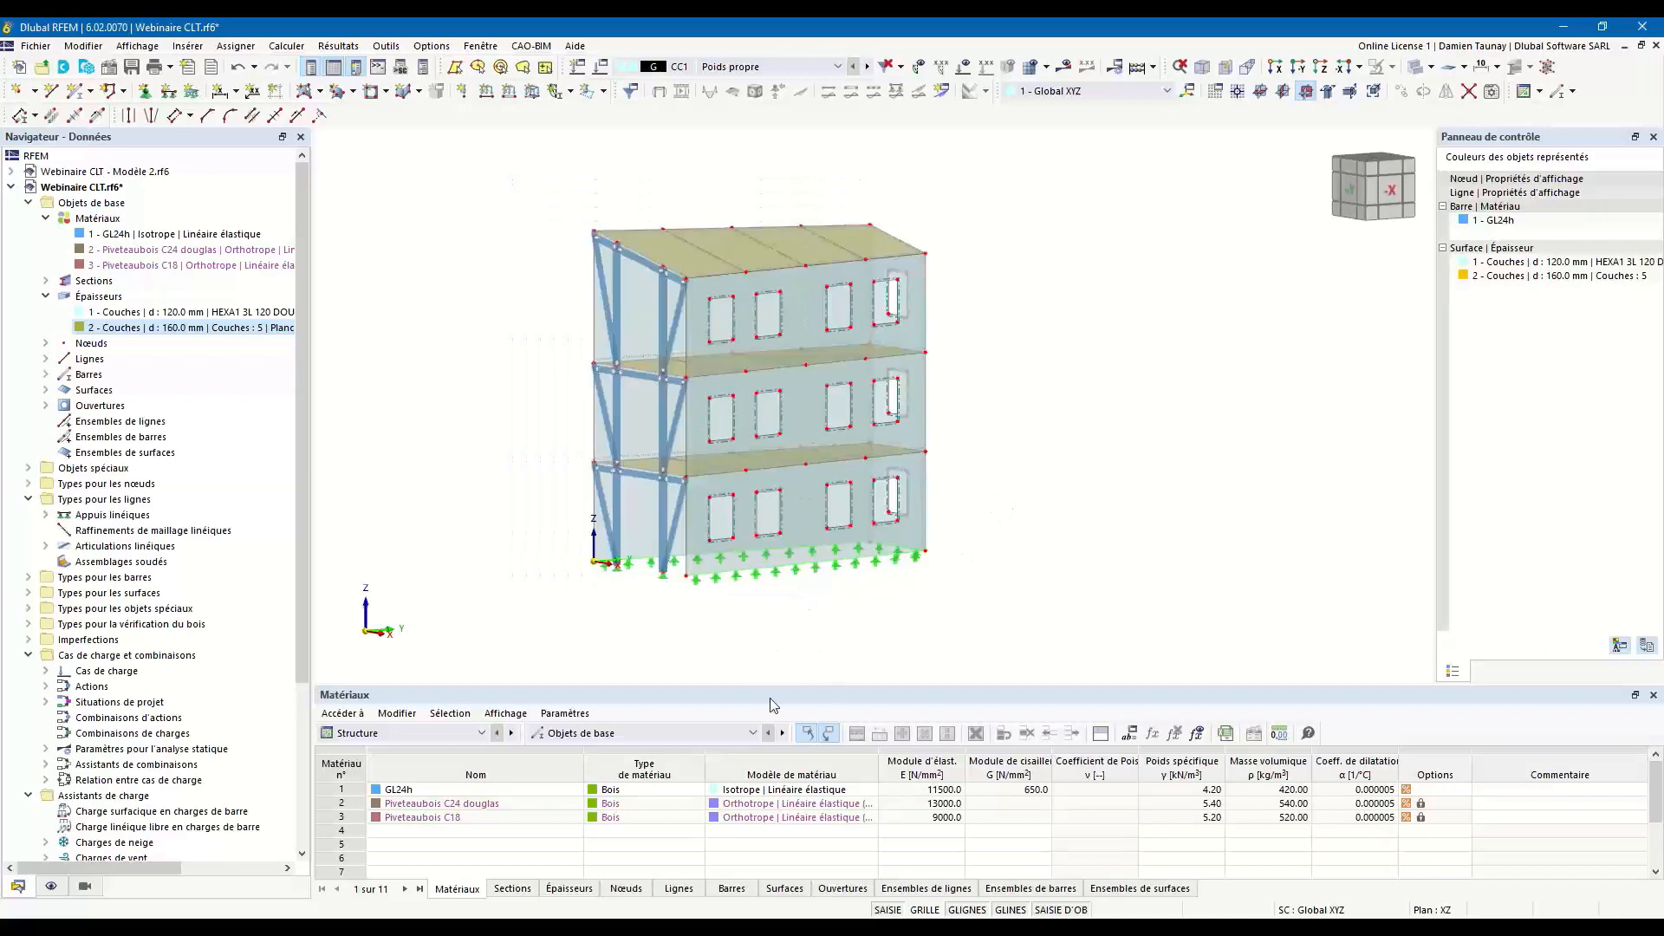
drag(760, 683, 760, 639)
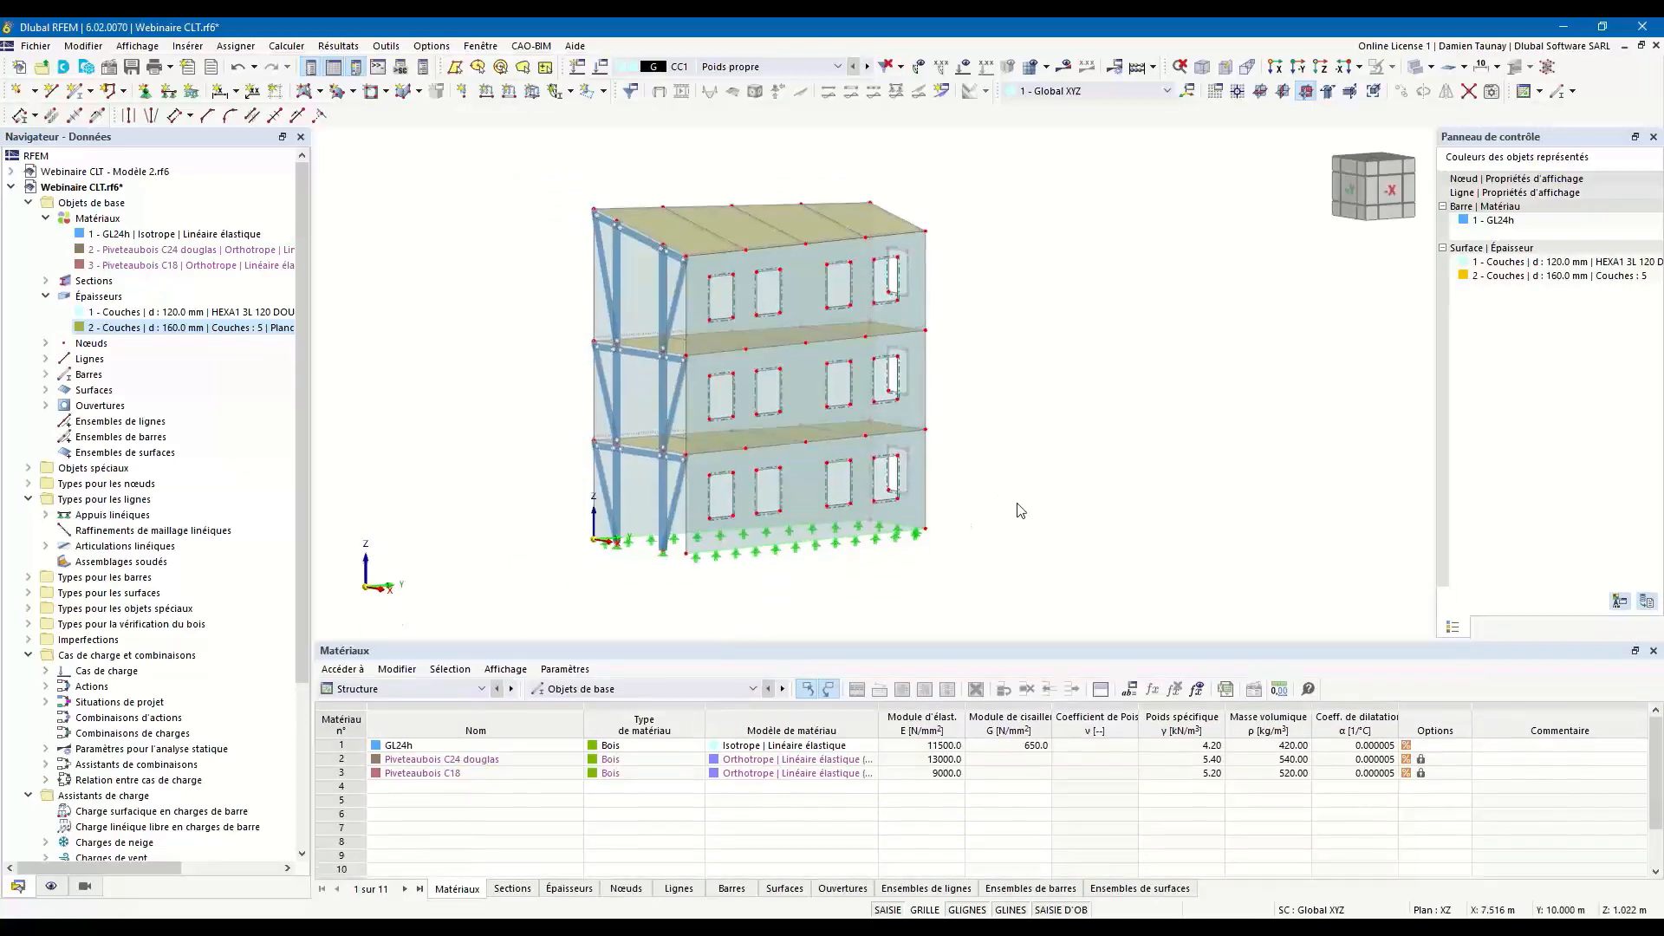
click(391, 689)
click(382, 773)
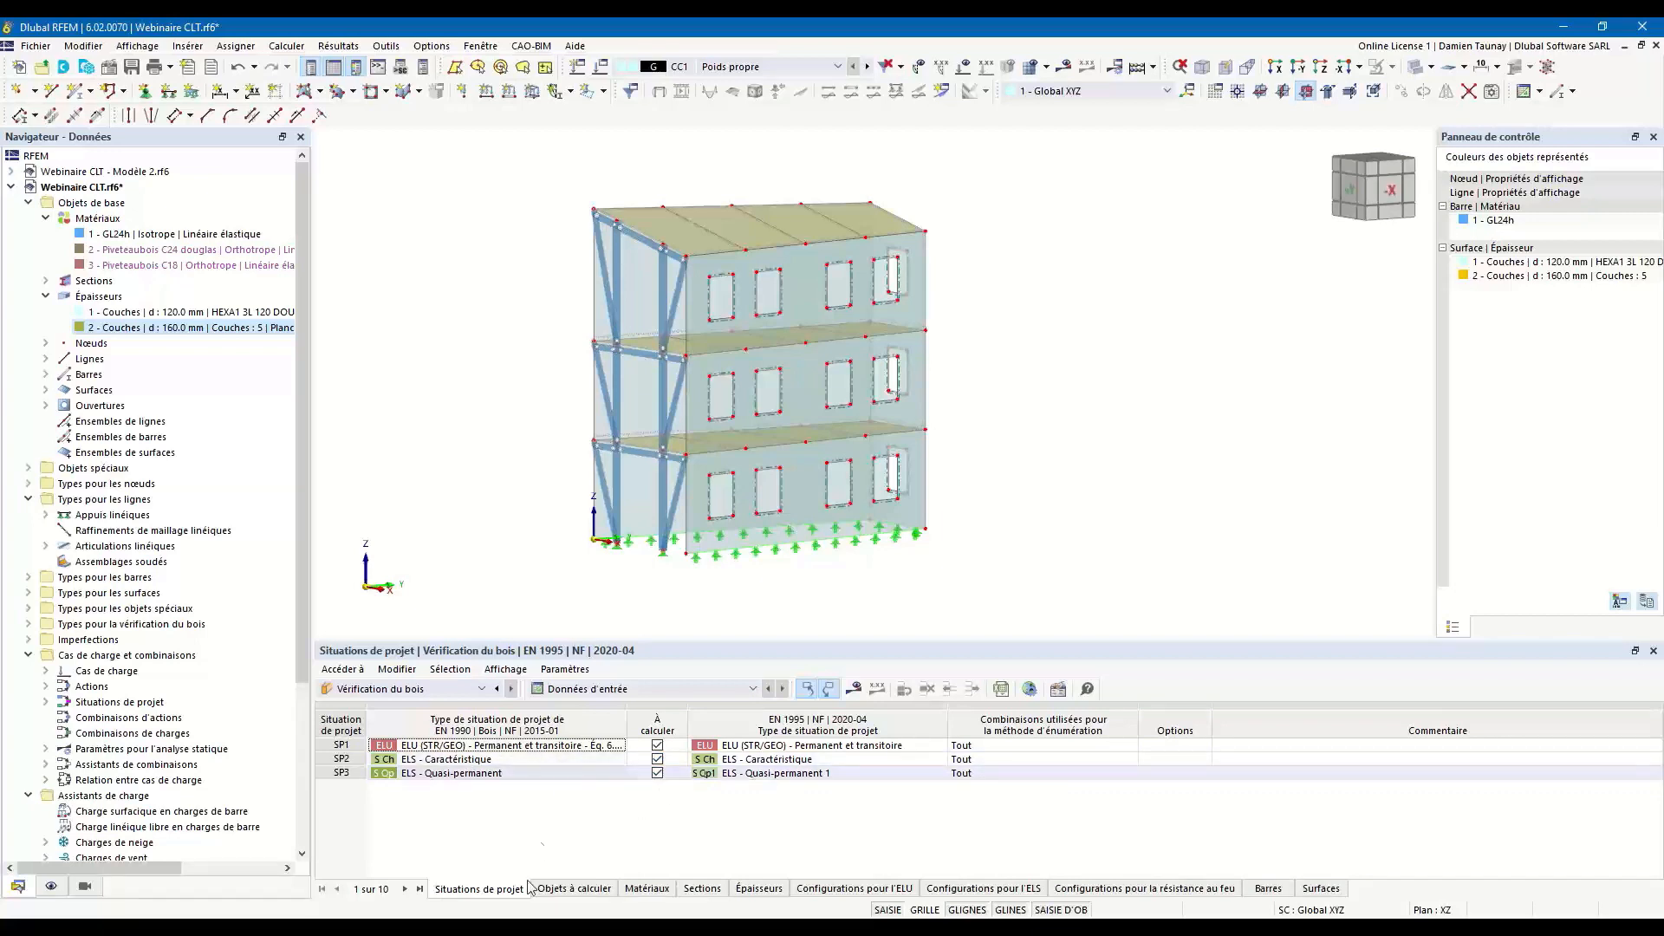
click(559, 890)
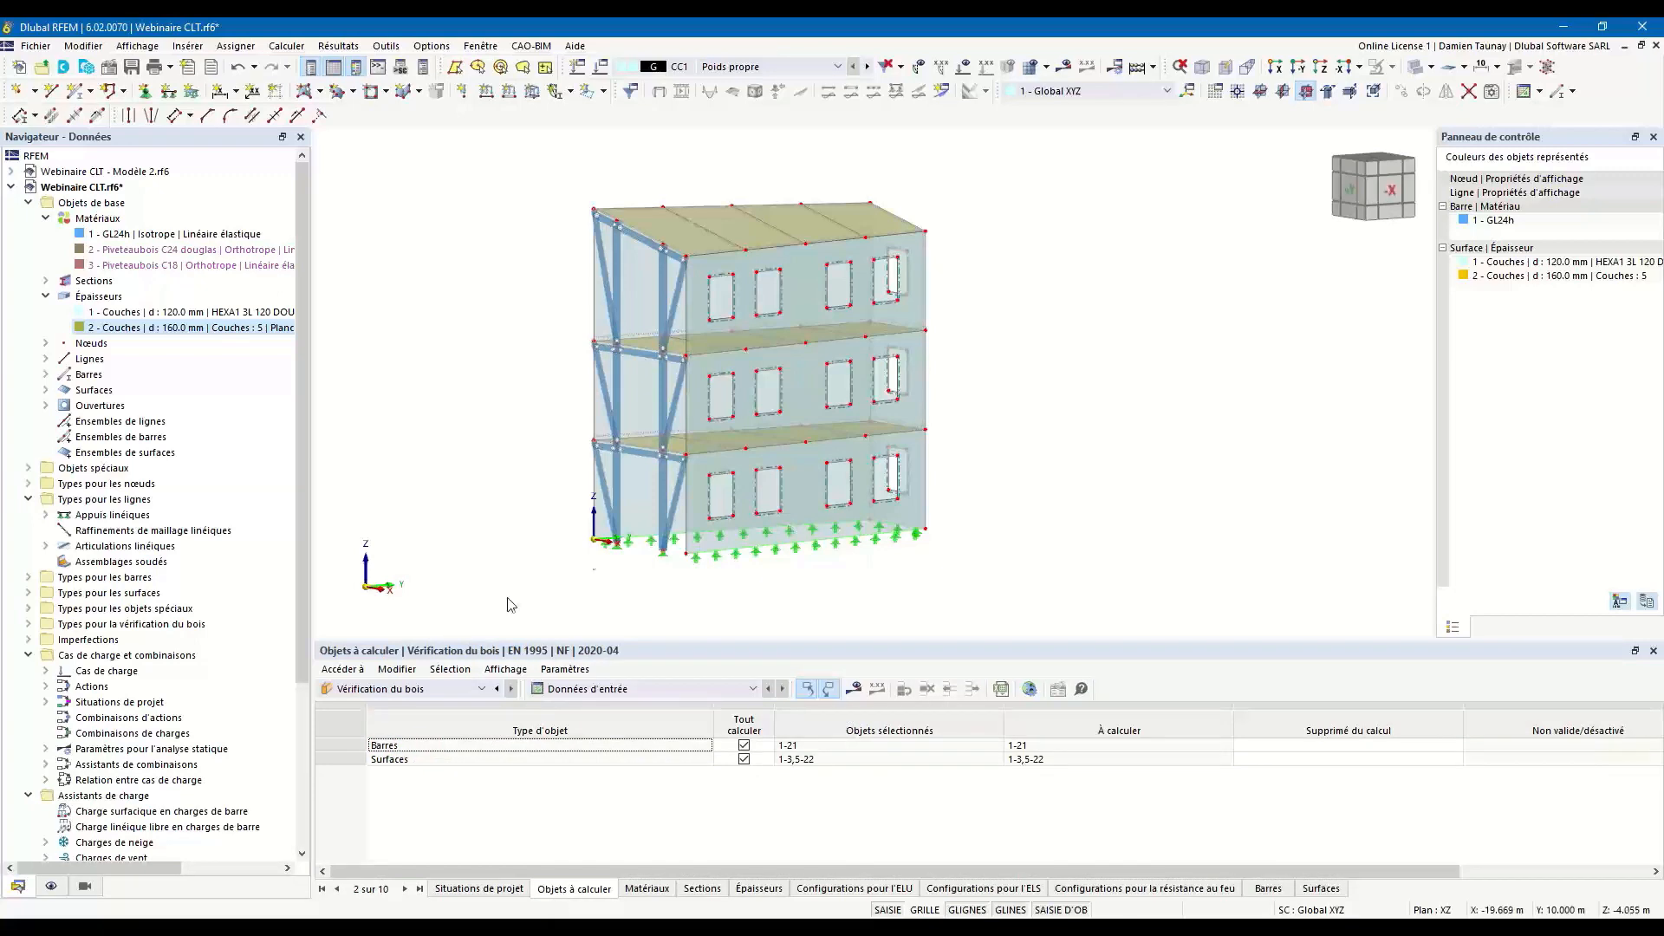
Deactivate the design properties of members 1-21 and exclude all members from the timber design.
drag(515, 148, 665, 572)
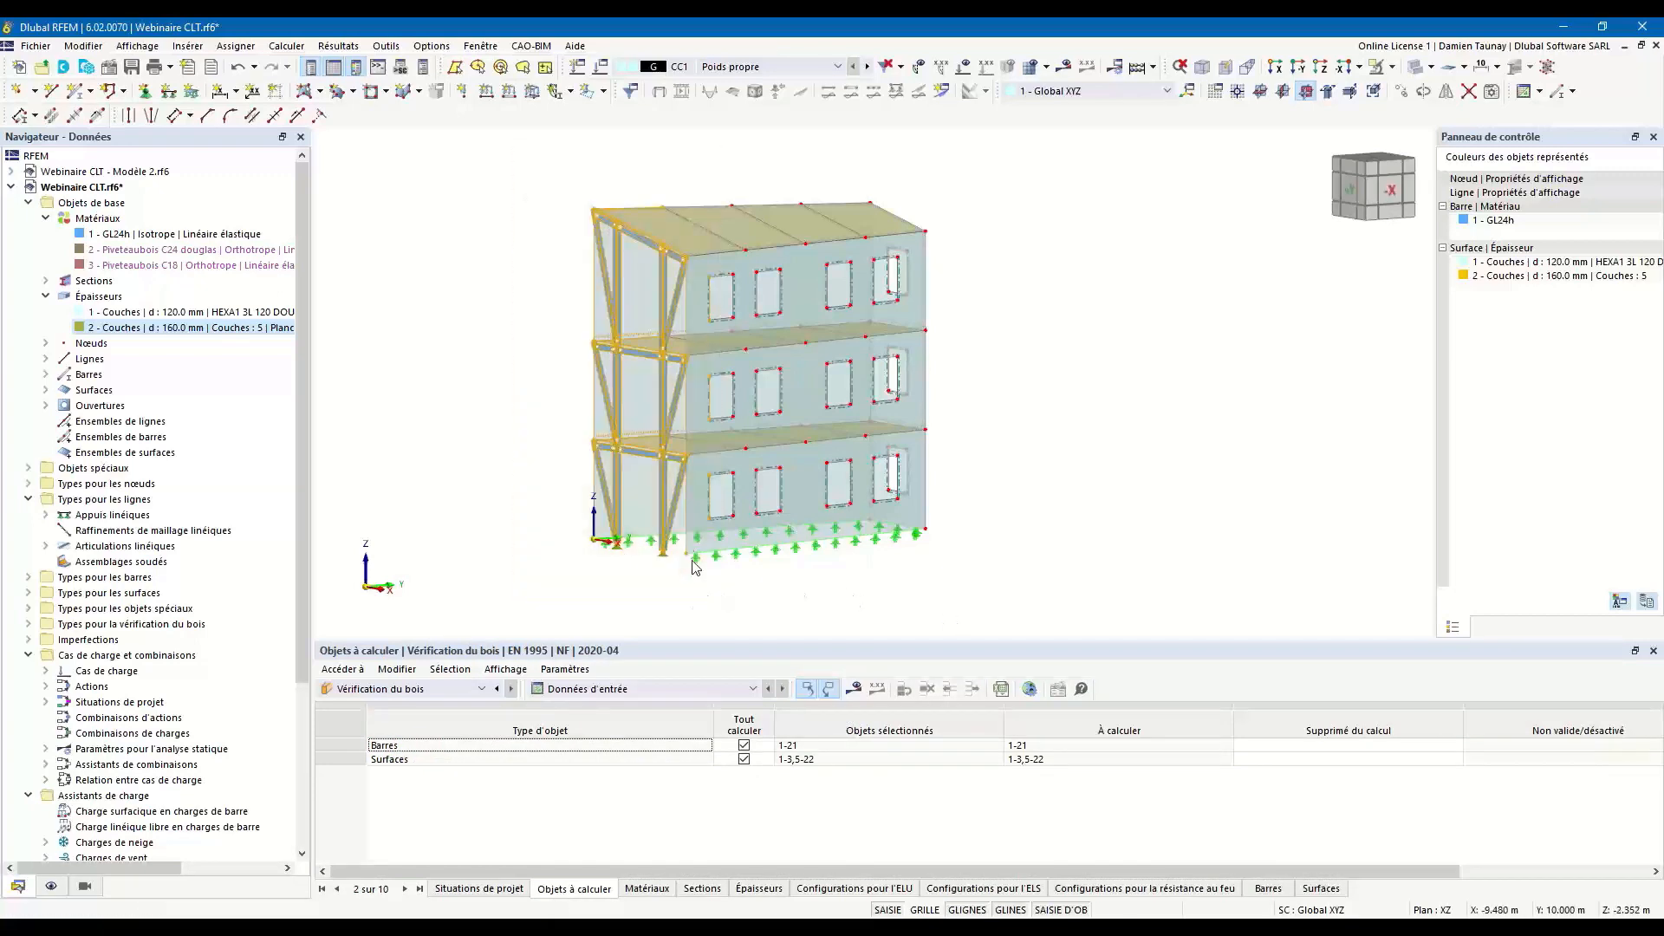
double_click(675, 444)
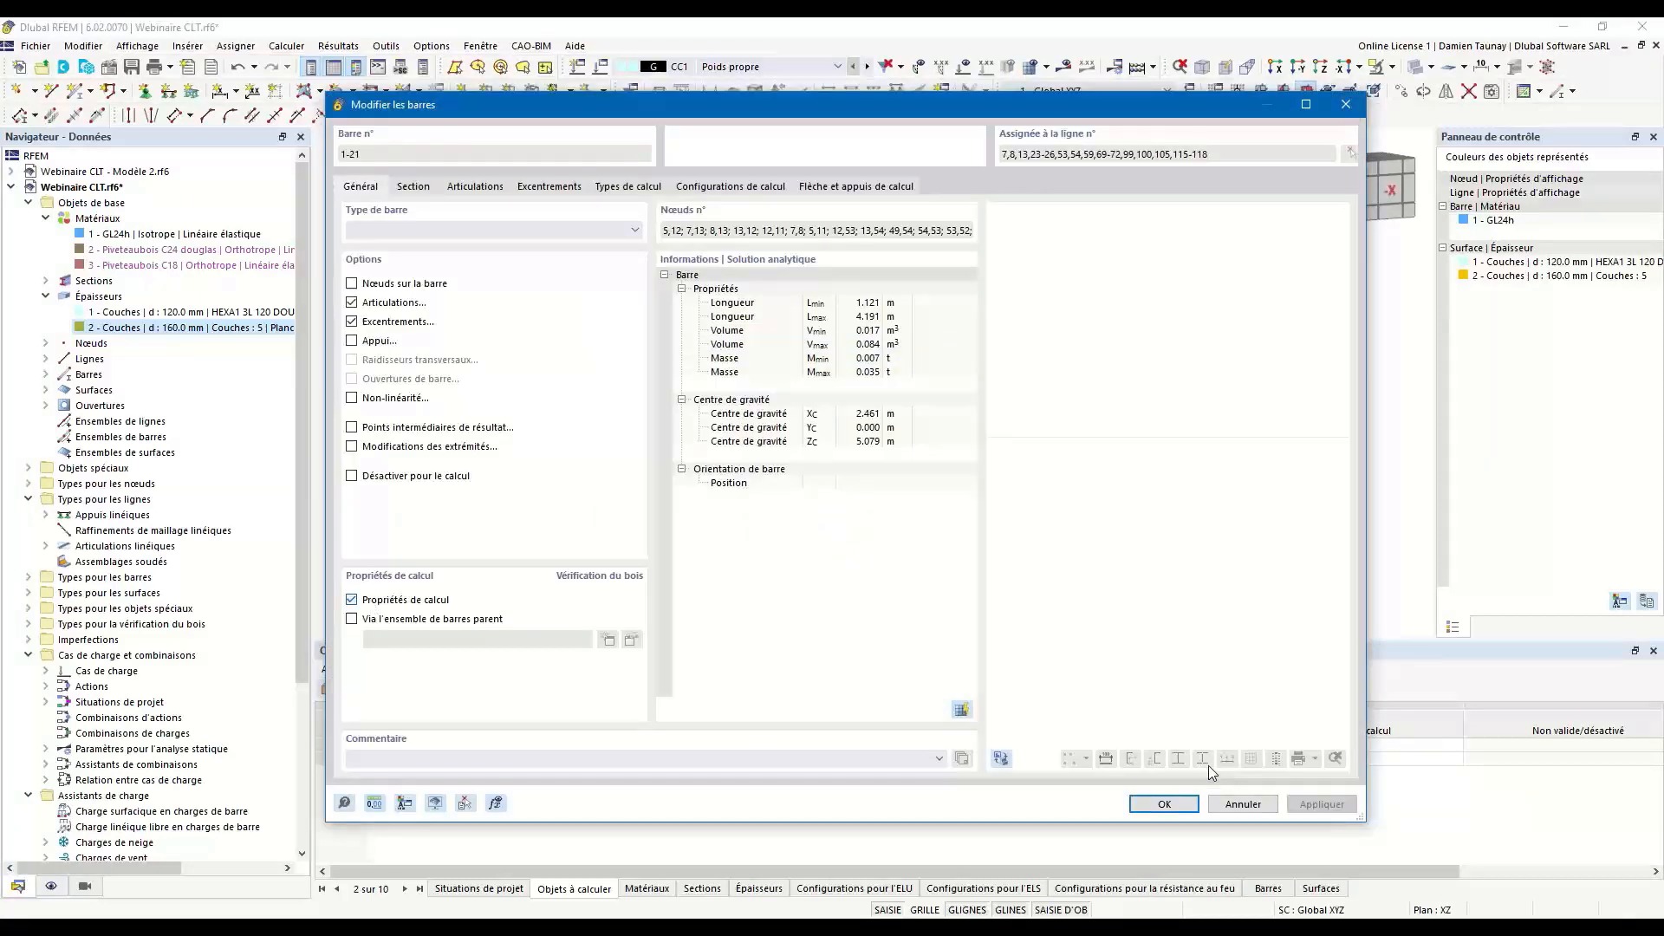
click(372, 600)
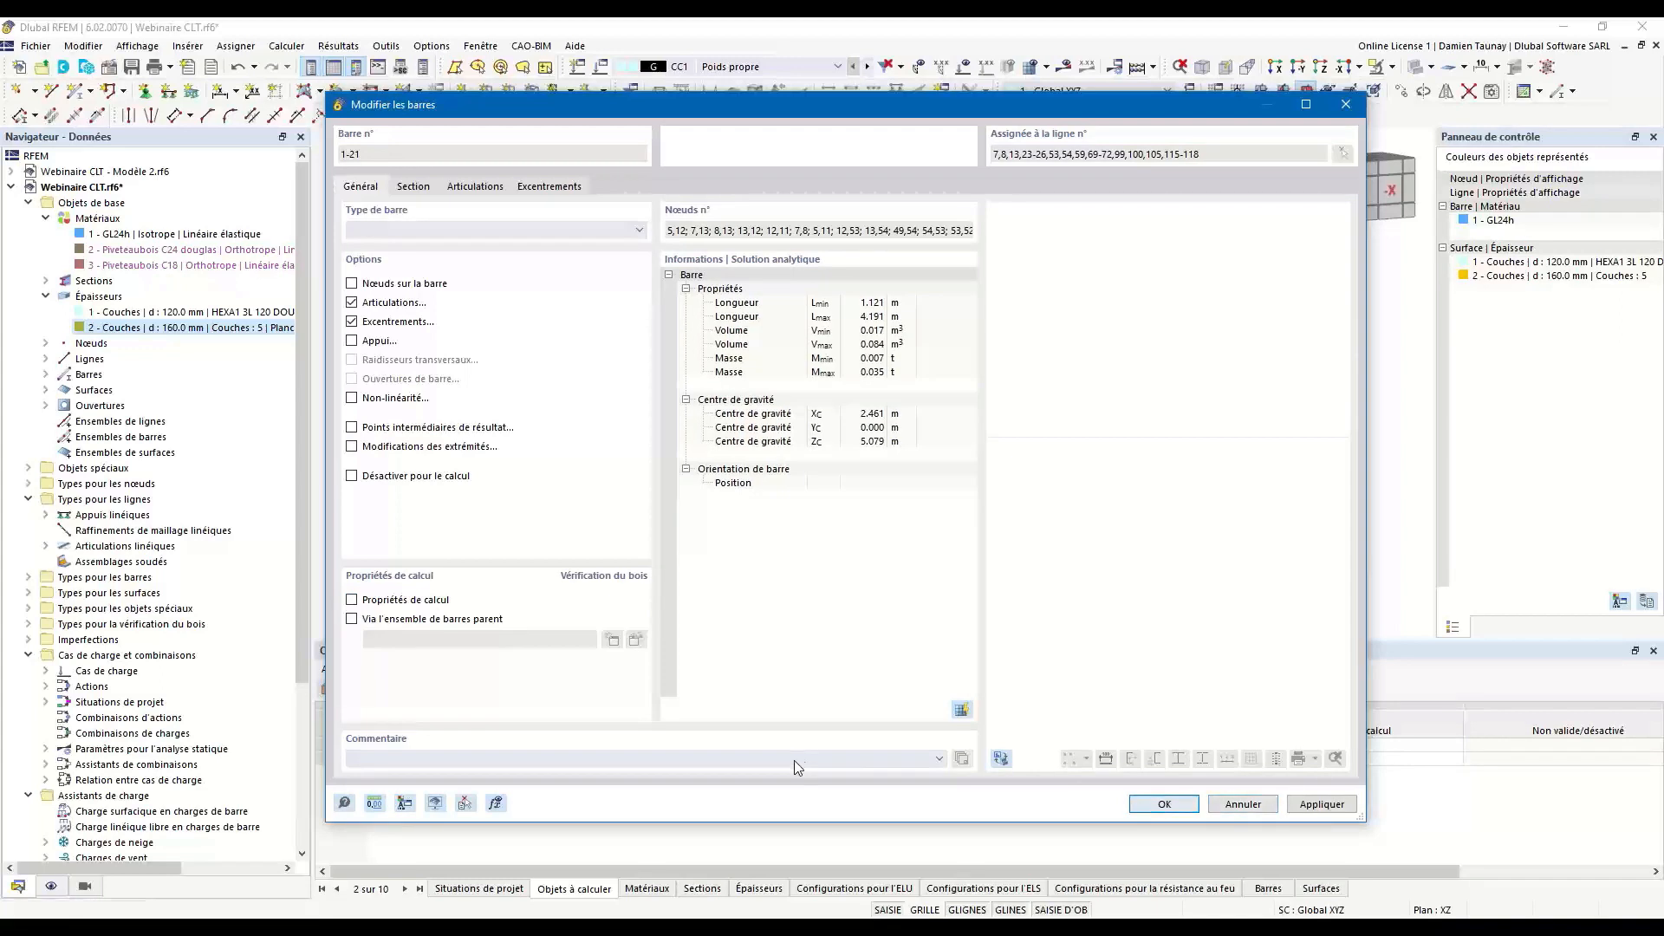
key(Return)
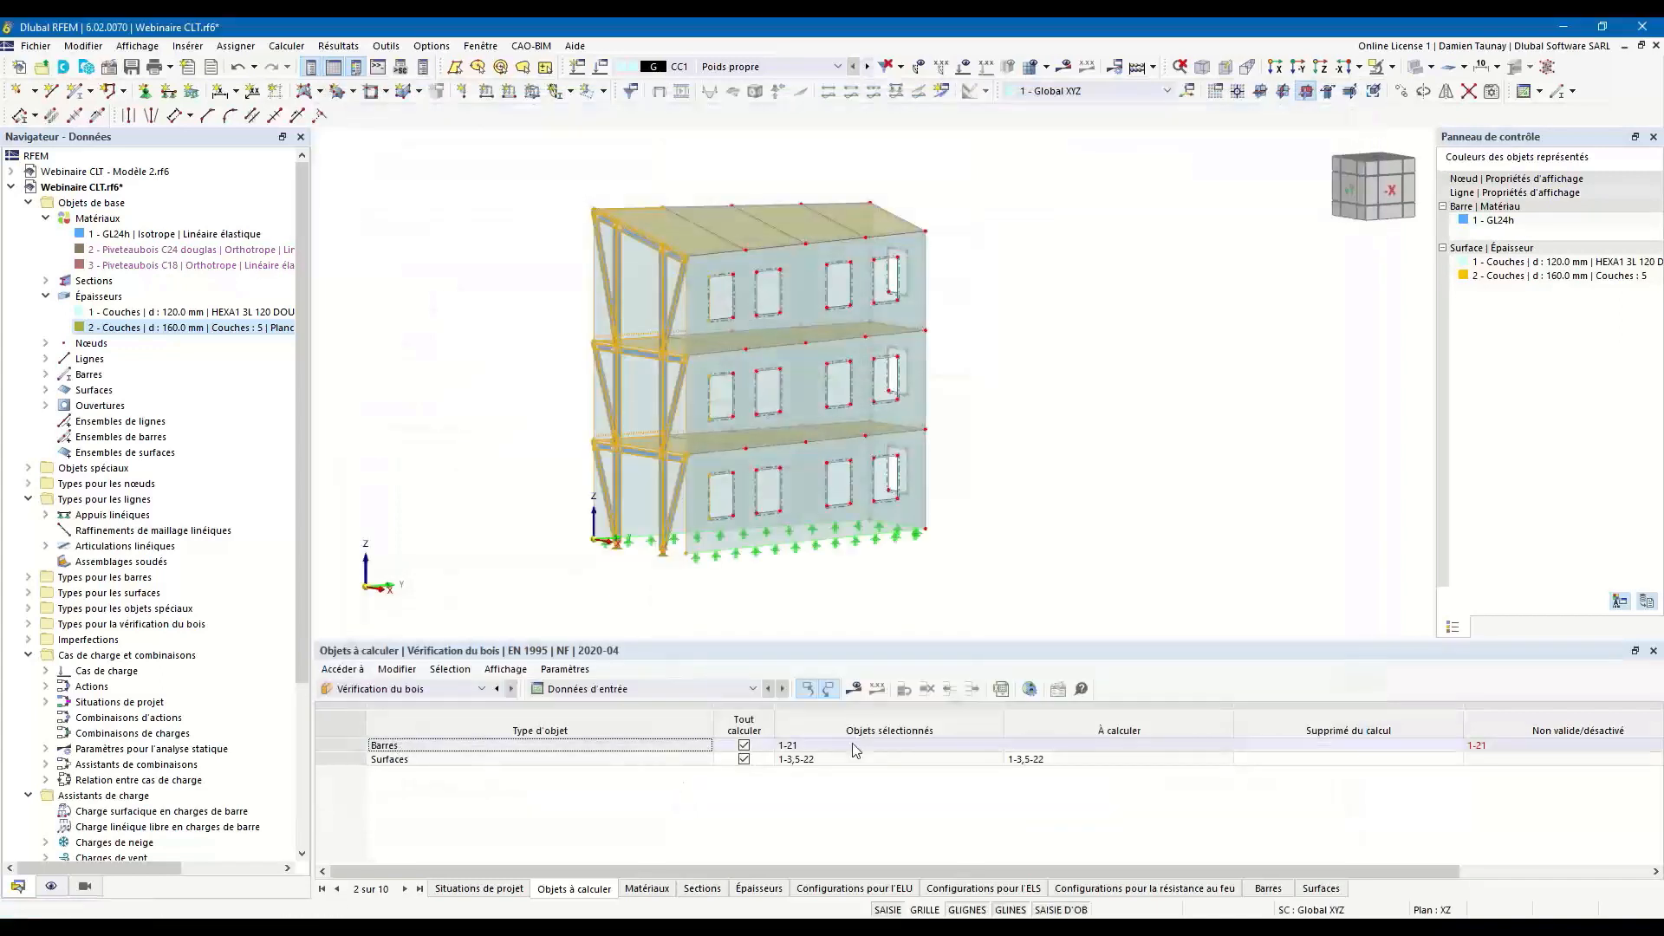
click(744, 745)
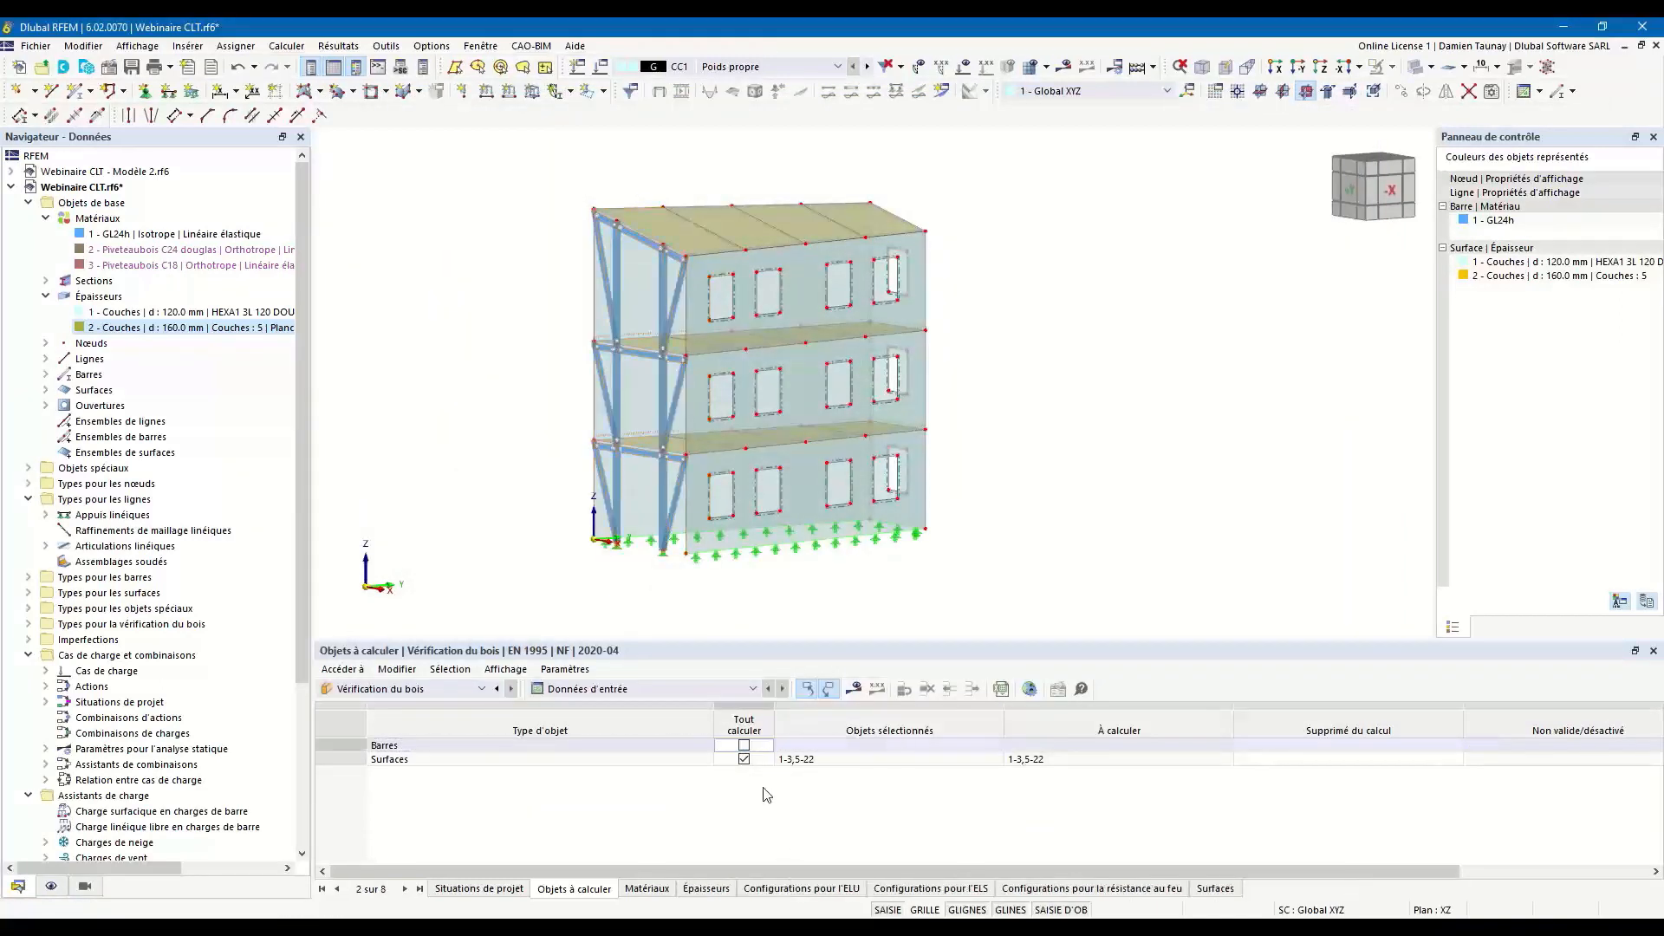
Review the materials, thicknesses and ULS configurations included in the timber design.
click(652, 890)
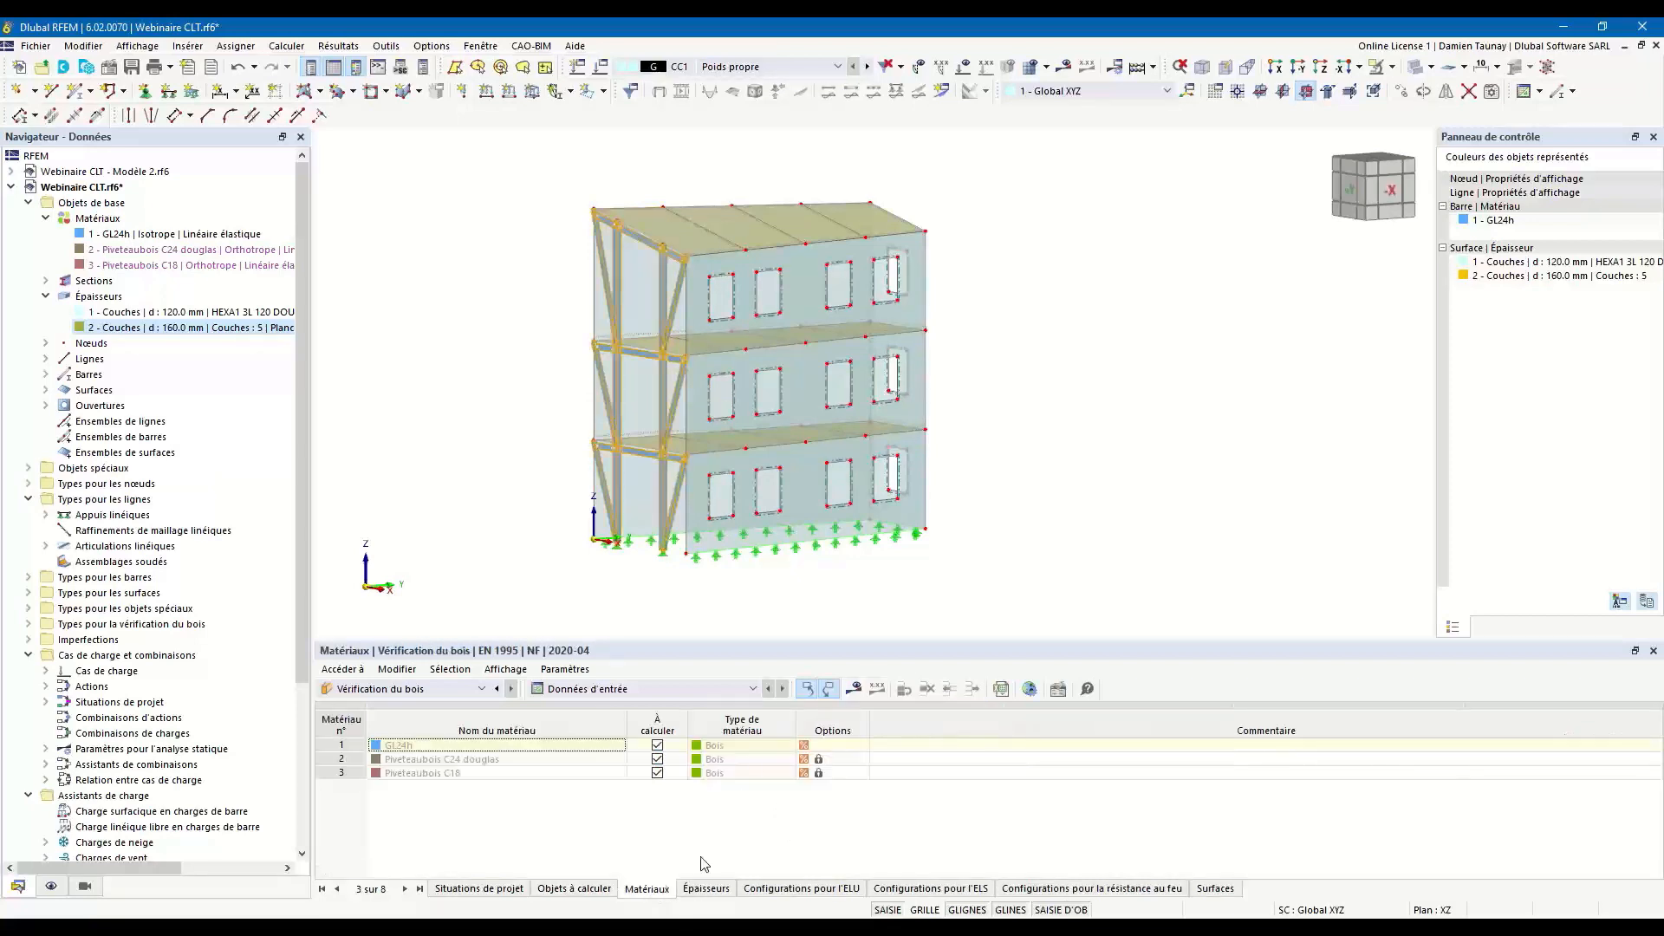
click(707, 888)
click(778, 890)
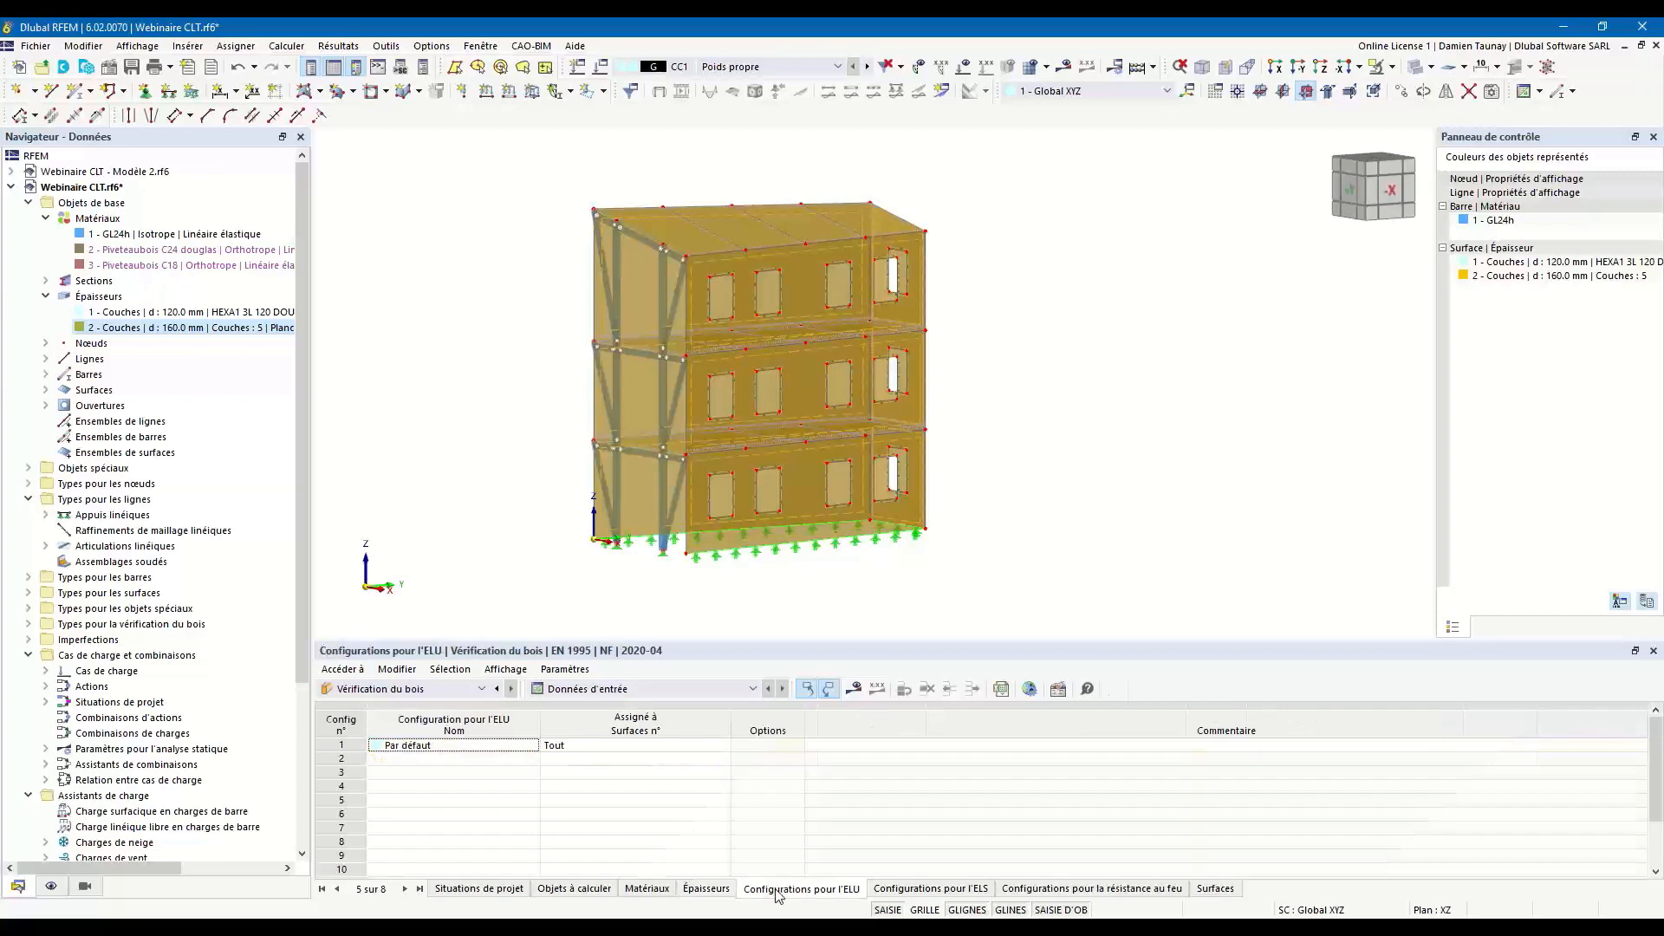
Review the serviceability and fire resistance configurations and the configurations assigned to each surface in the timber design.
click(929, 891)
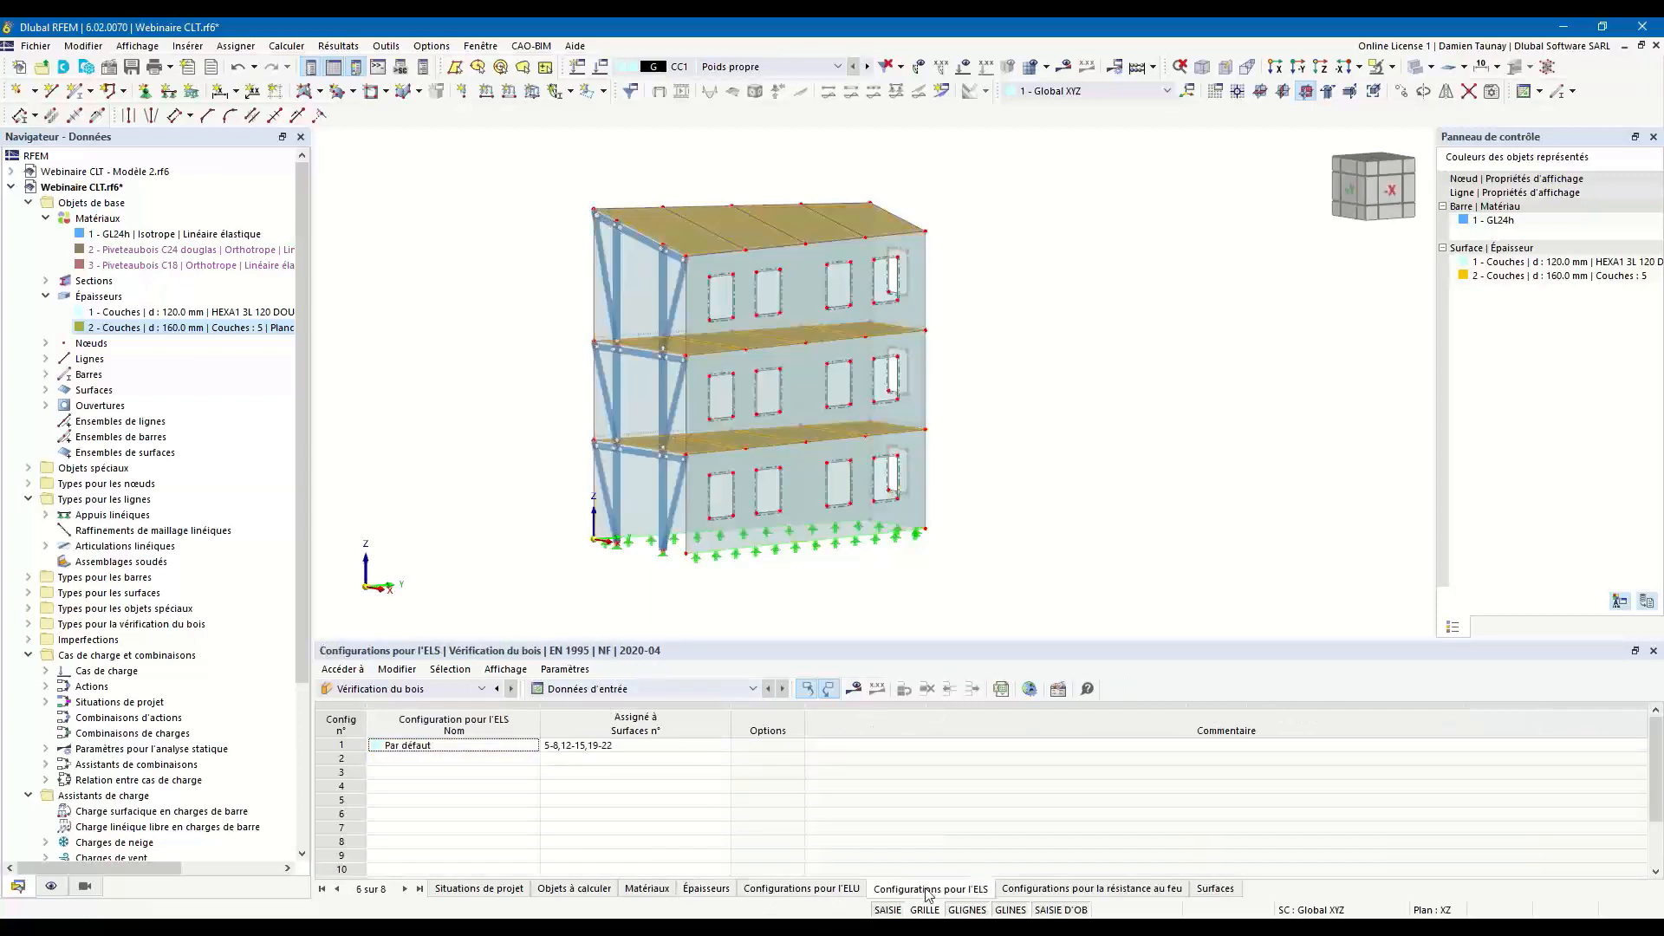
click(1105, 893)
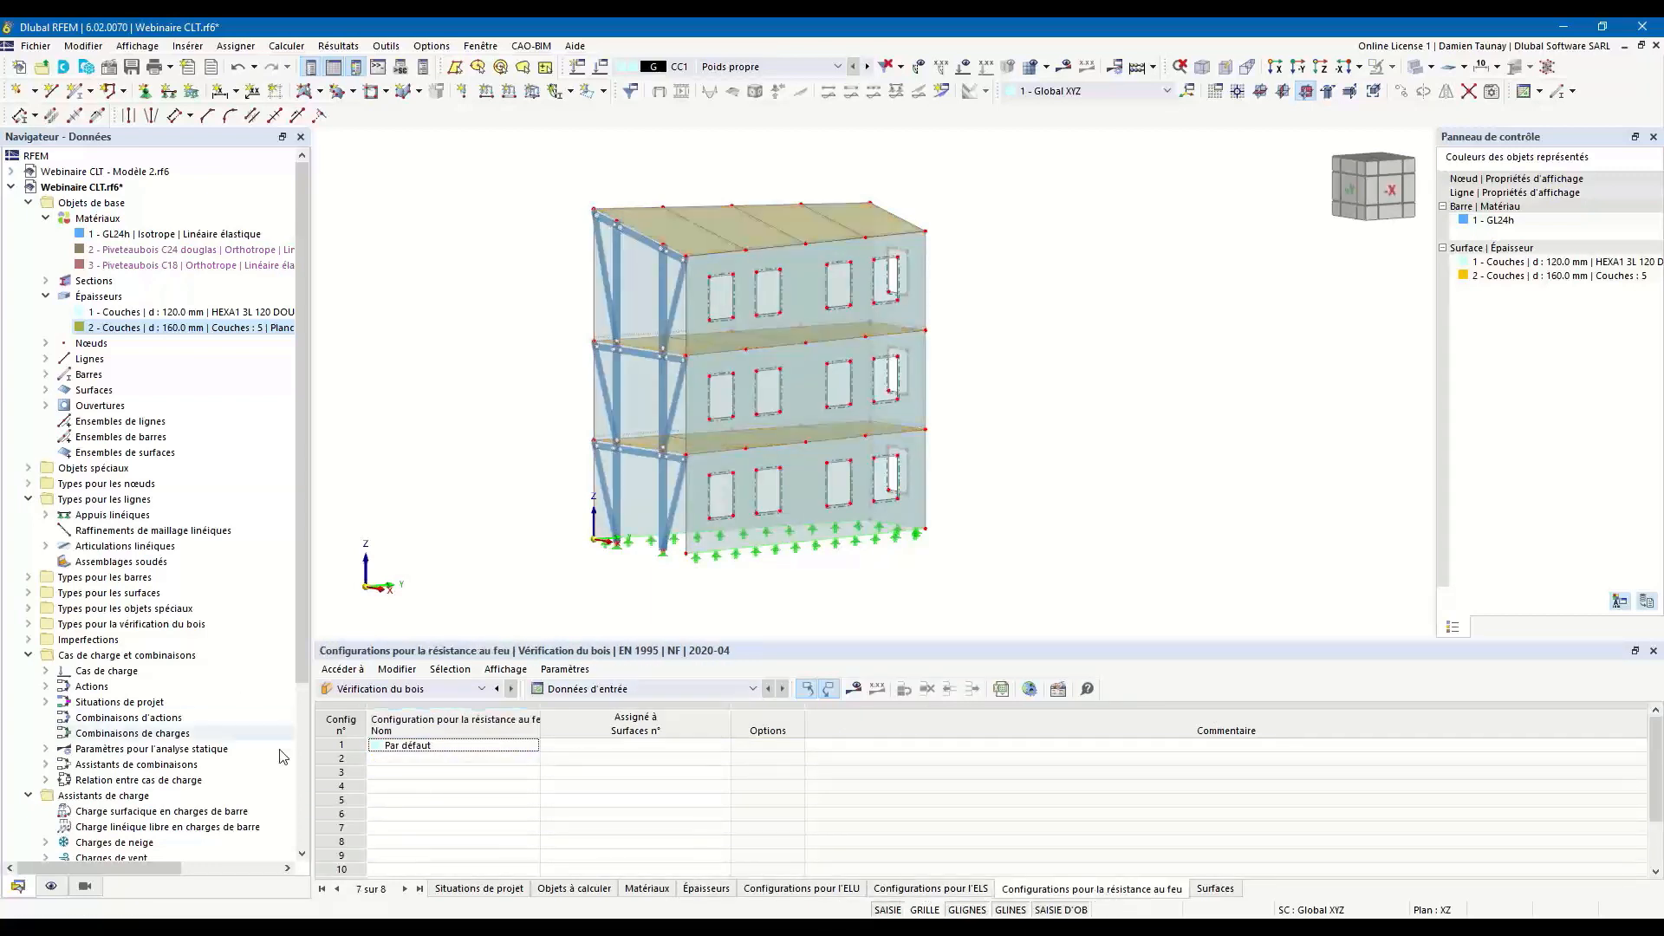
click(1216, 889)
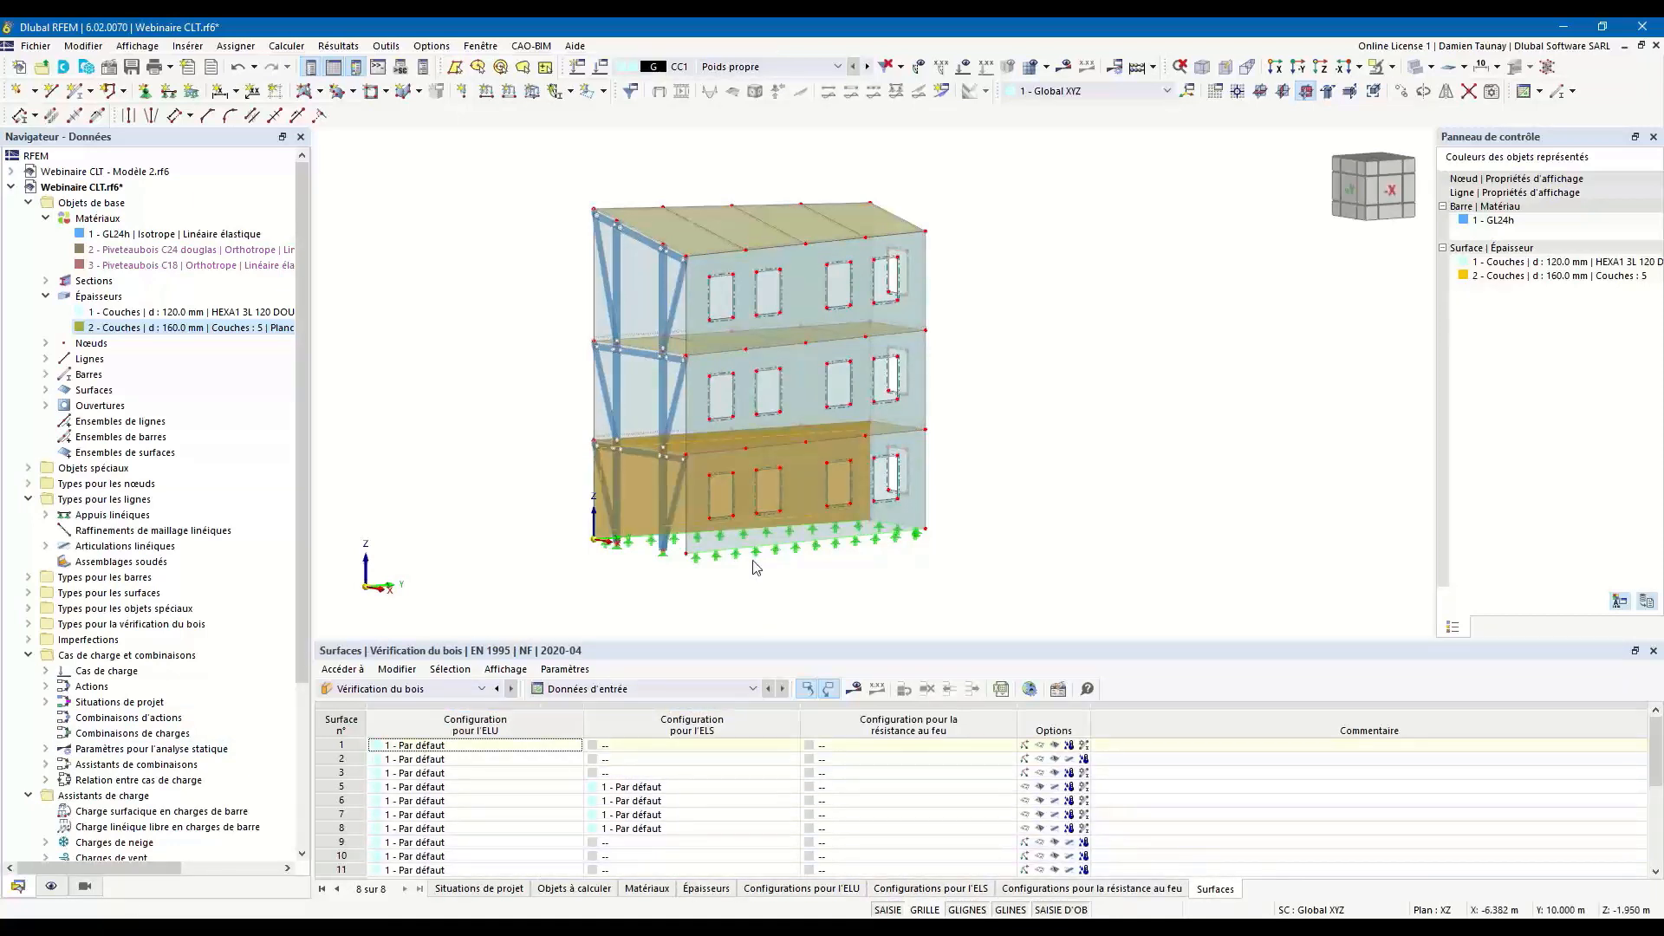
Launch the timber design calculation to produce its results and follow the solver's progress through the load combinations.
click(830, 689)
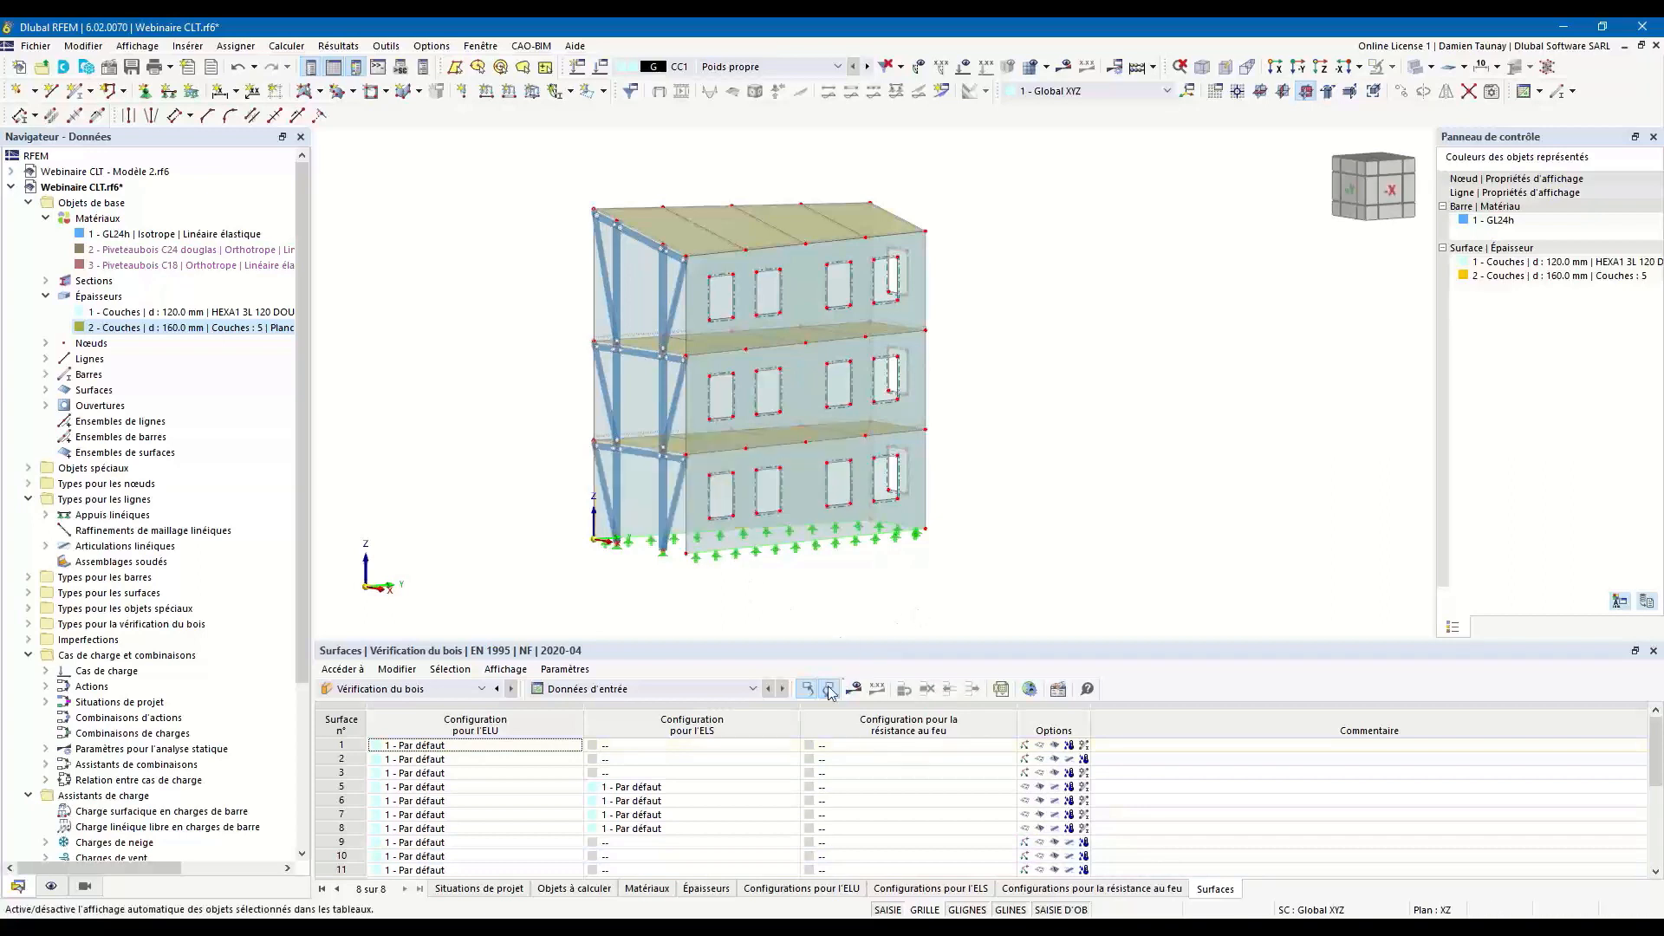
click(855, 694)
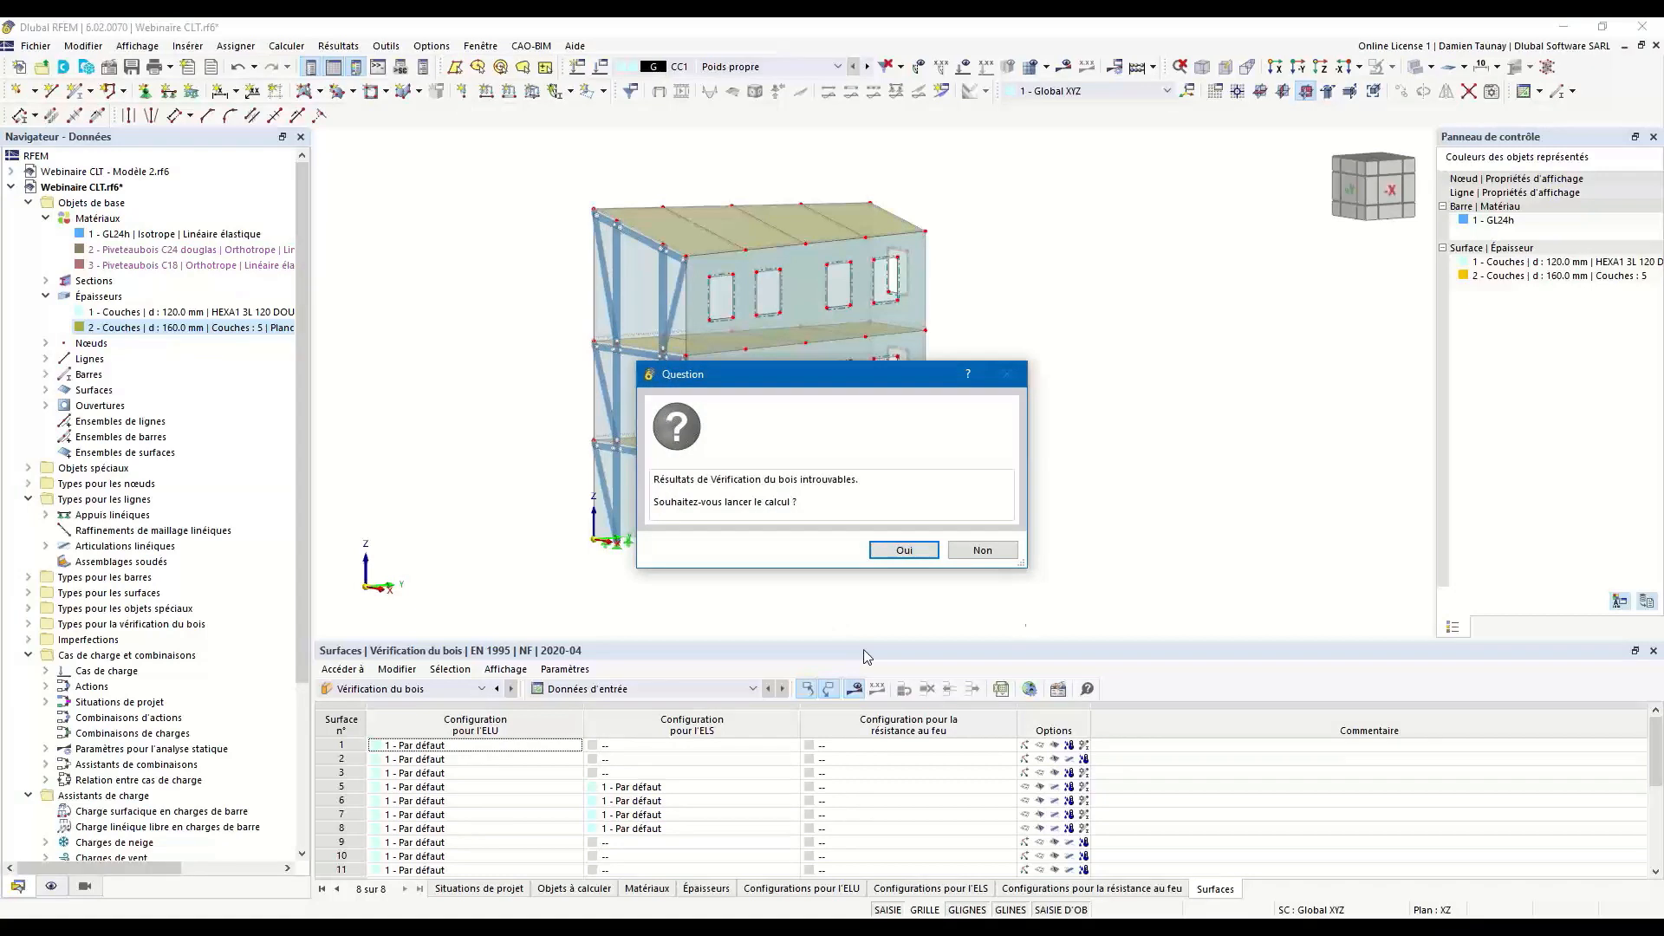
click(924, 555)
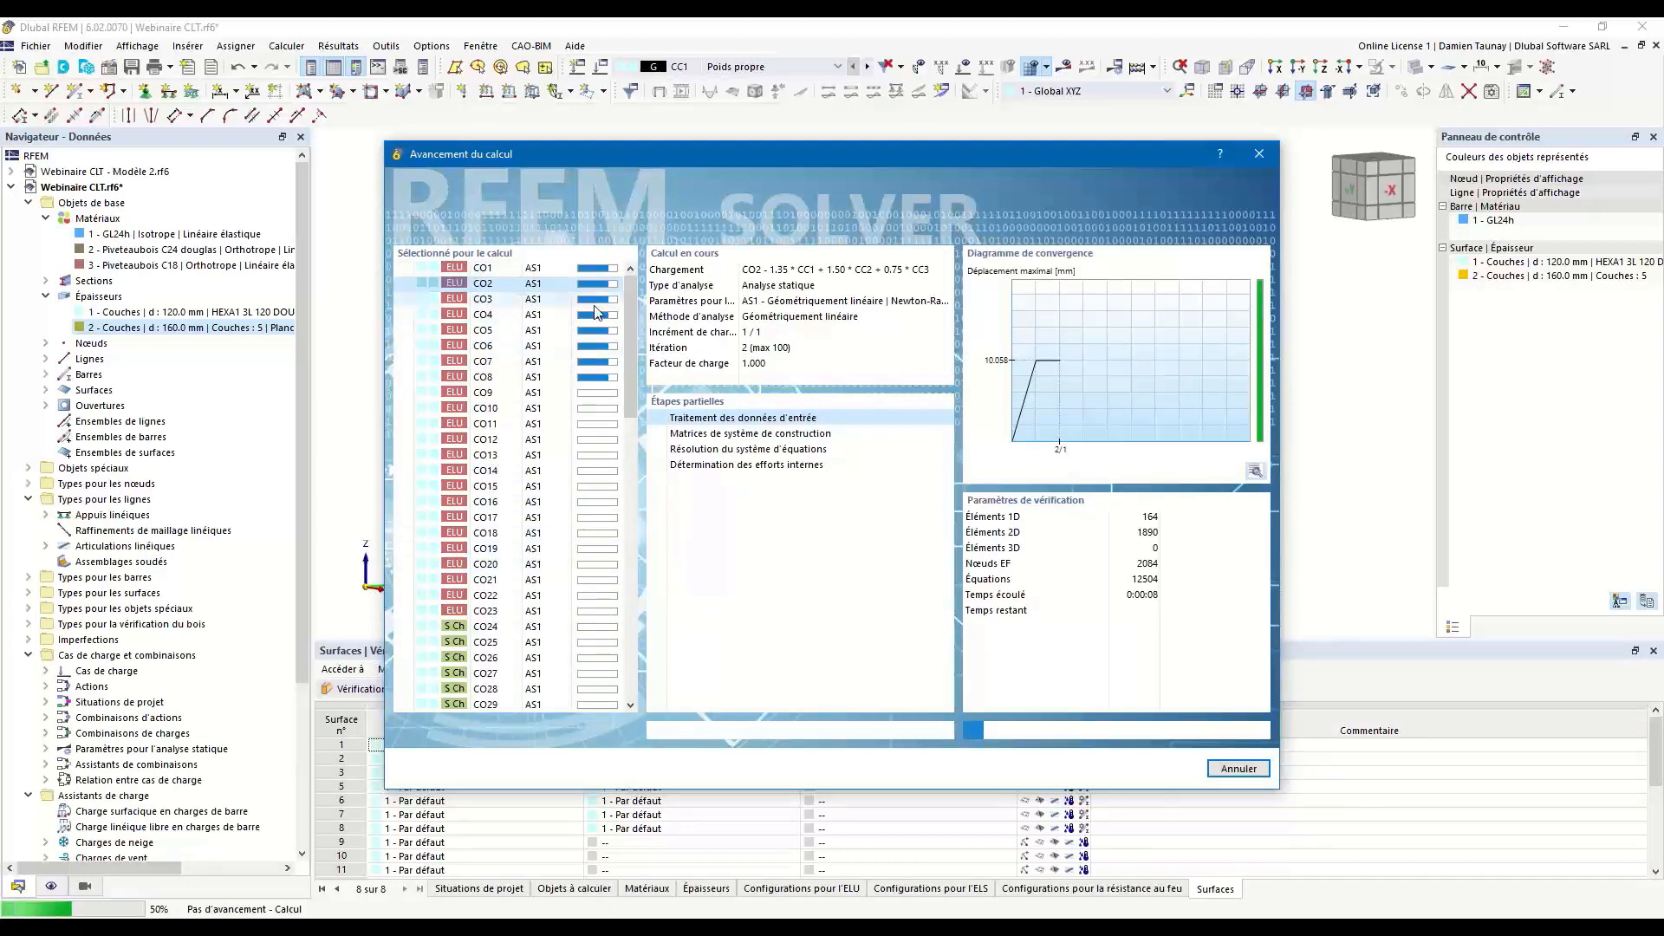
scroll(599, 468, down, 4)
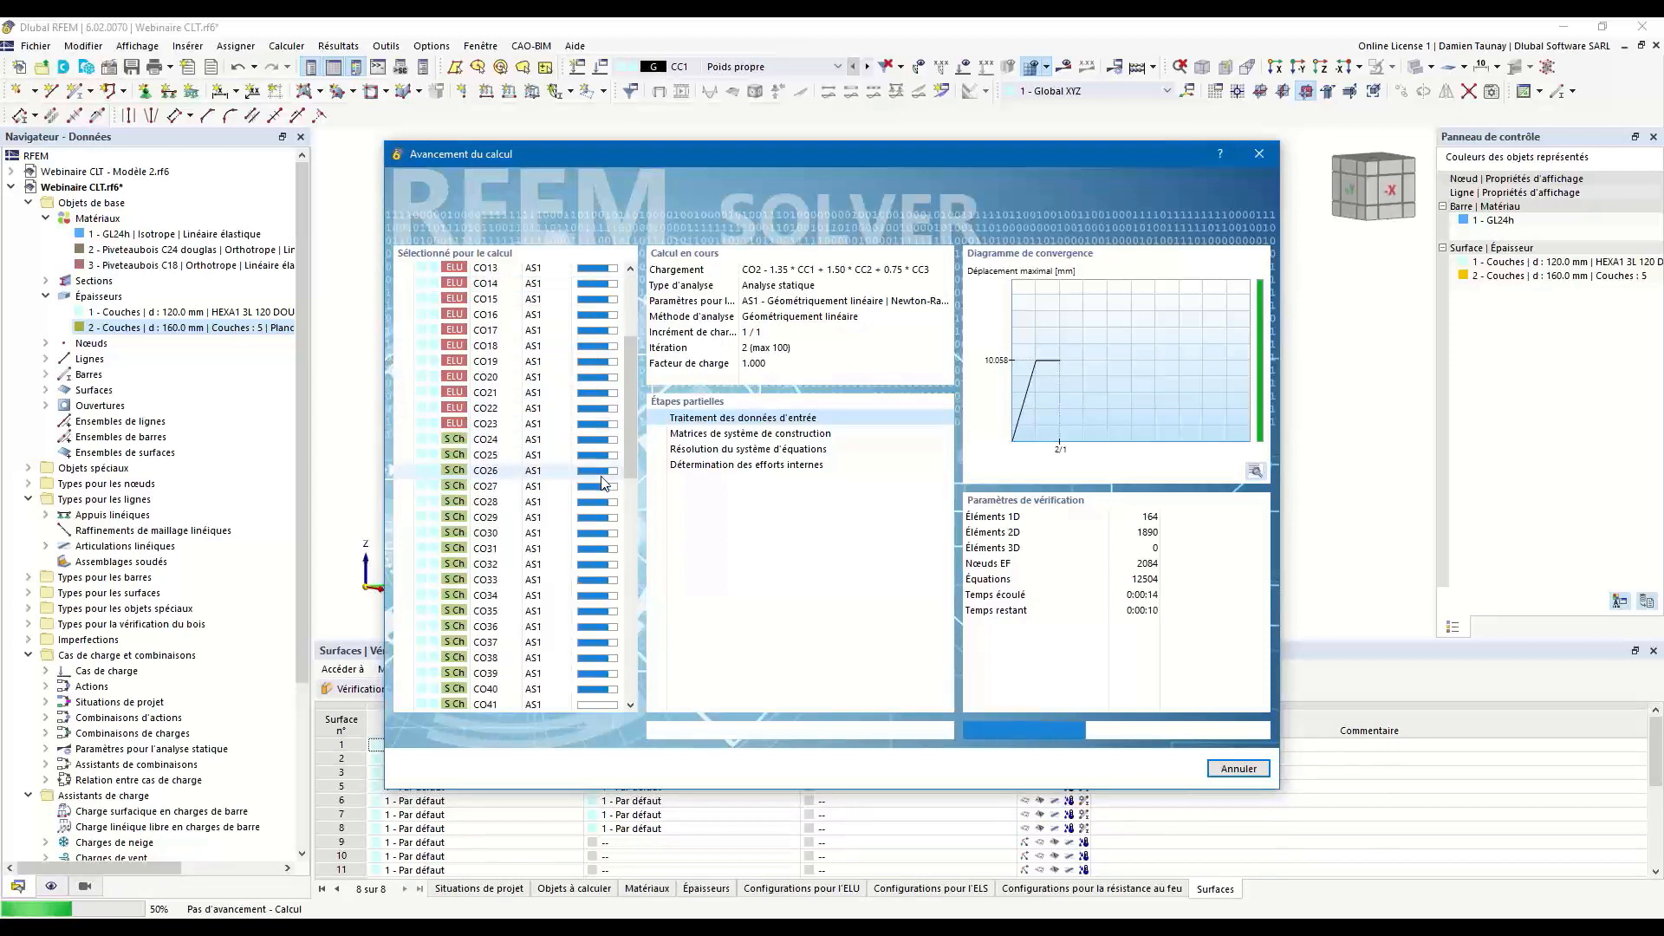
scroll(581, 377, down, 9)
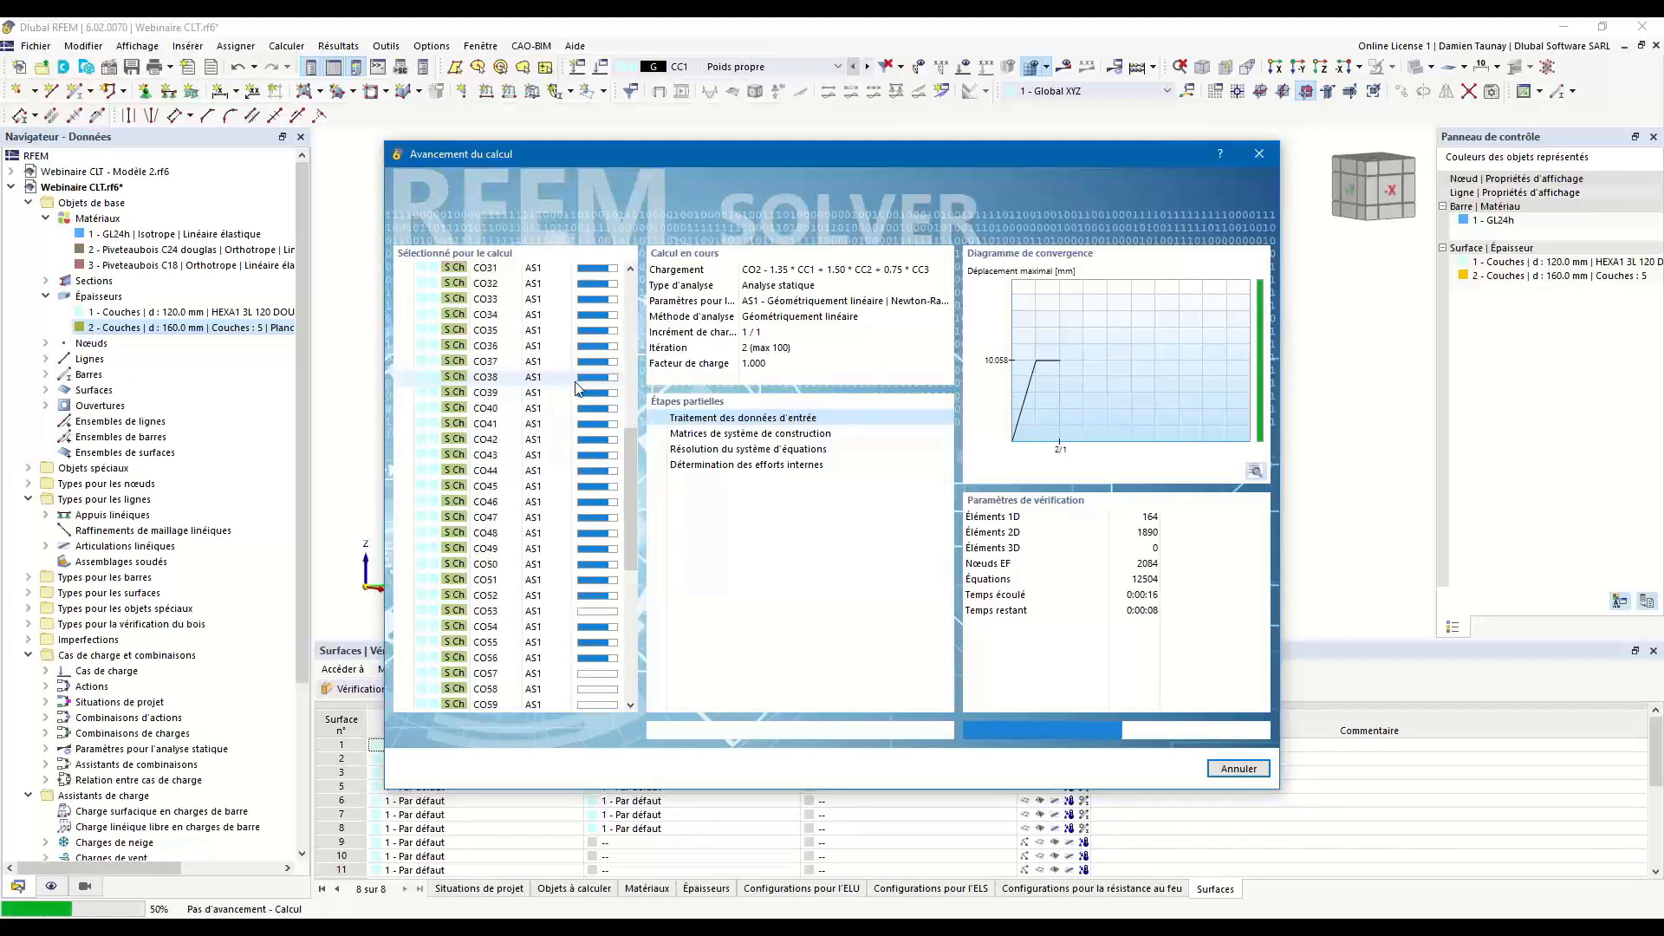
scroll(599, 435, down, 1)
scroll(600, 435, down, 5)
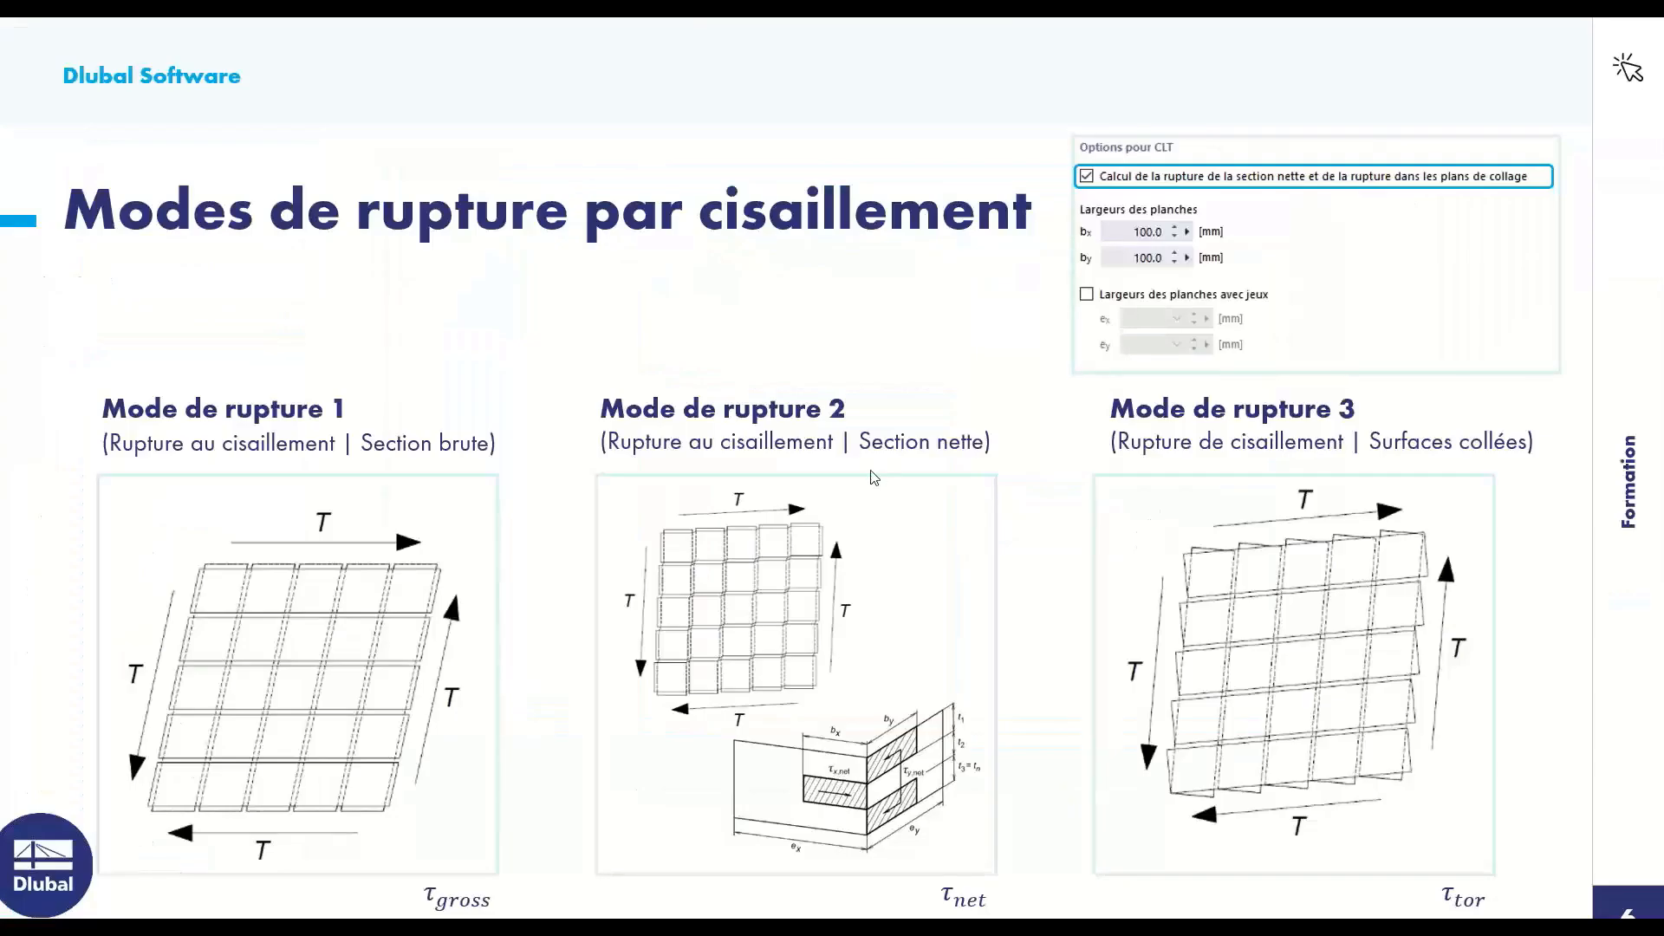
key(Right)
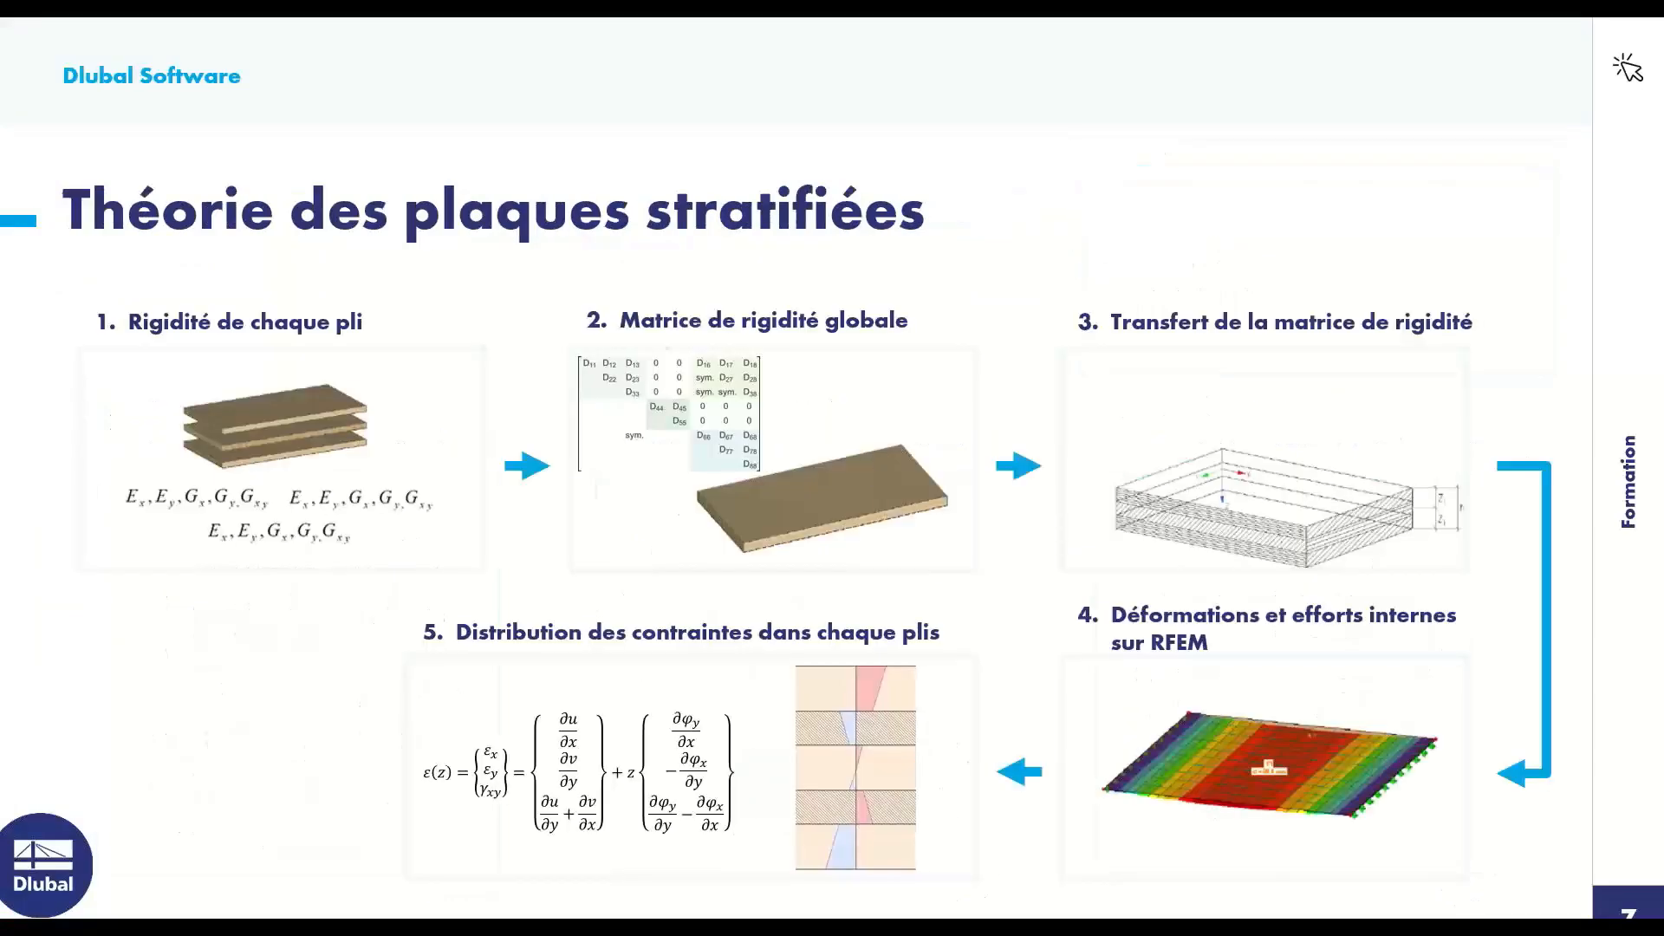
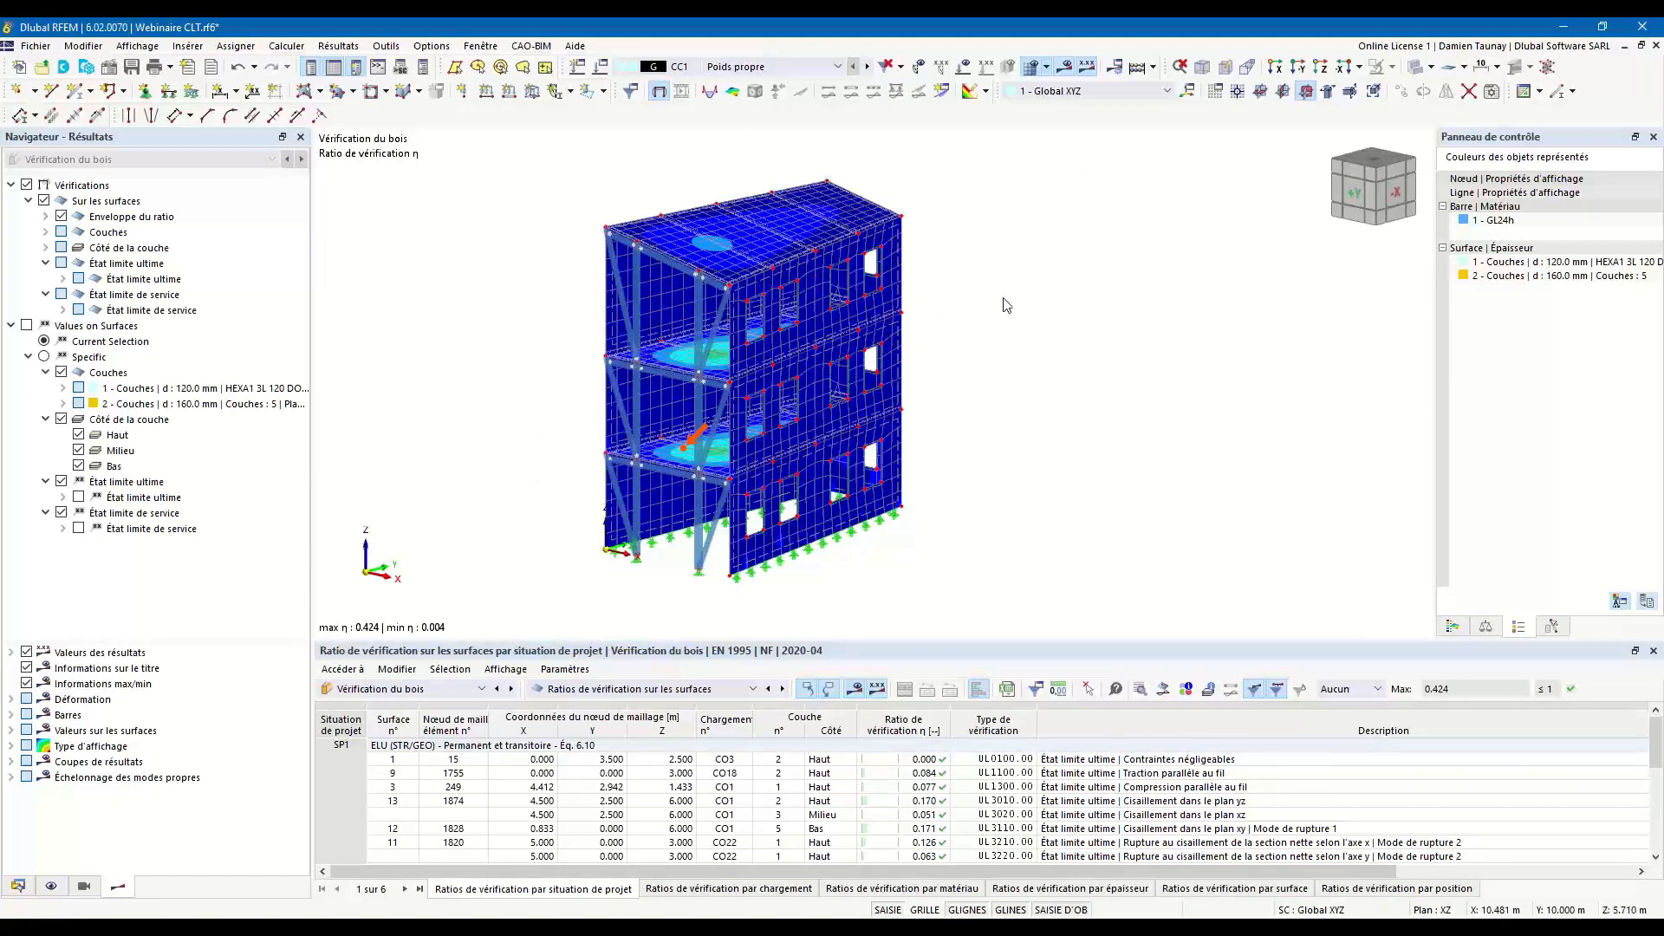
Show the envelope of selected checks (Max de vérifications sélectionnées) on the surfaces, excluding all ultimate limit state checks.
mouse_move(663, 541)
ctrl+middle_down()
mouse_move(876, 546)
mouse_move(689, 550)
ctrl+middle_up()
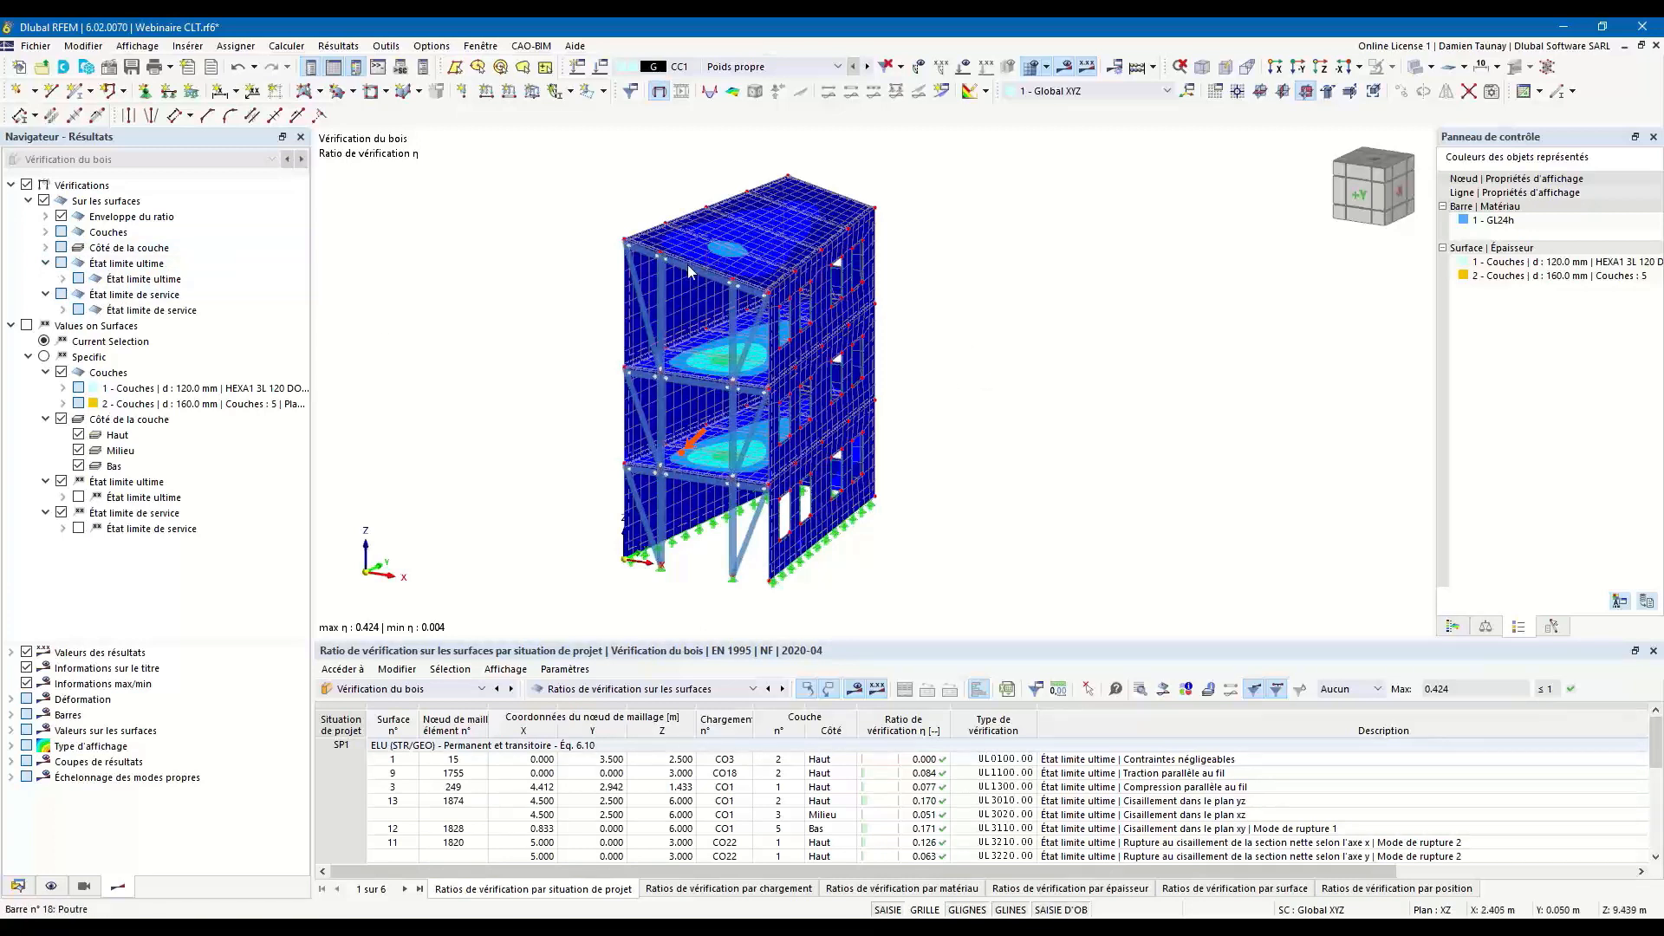
mouse_move(691, 277)
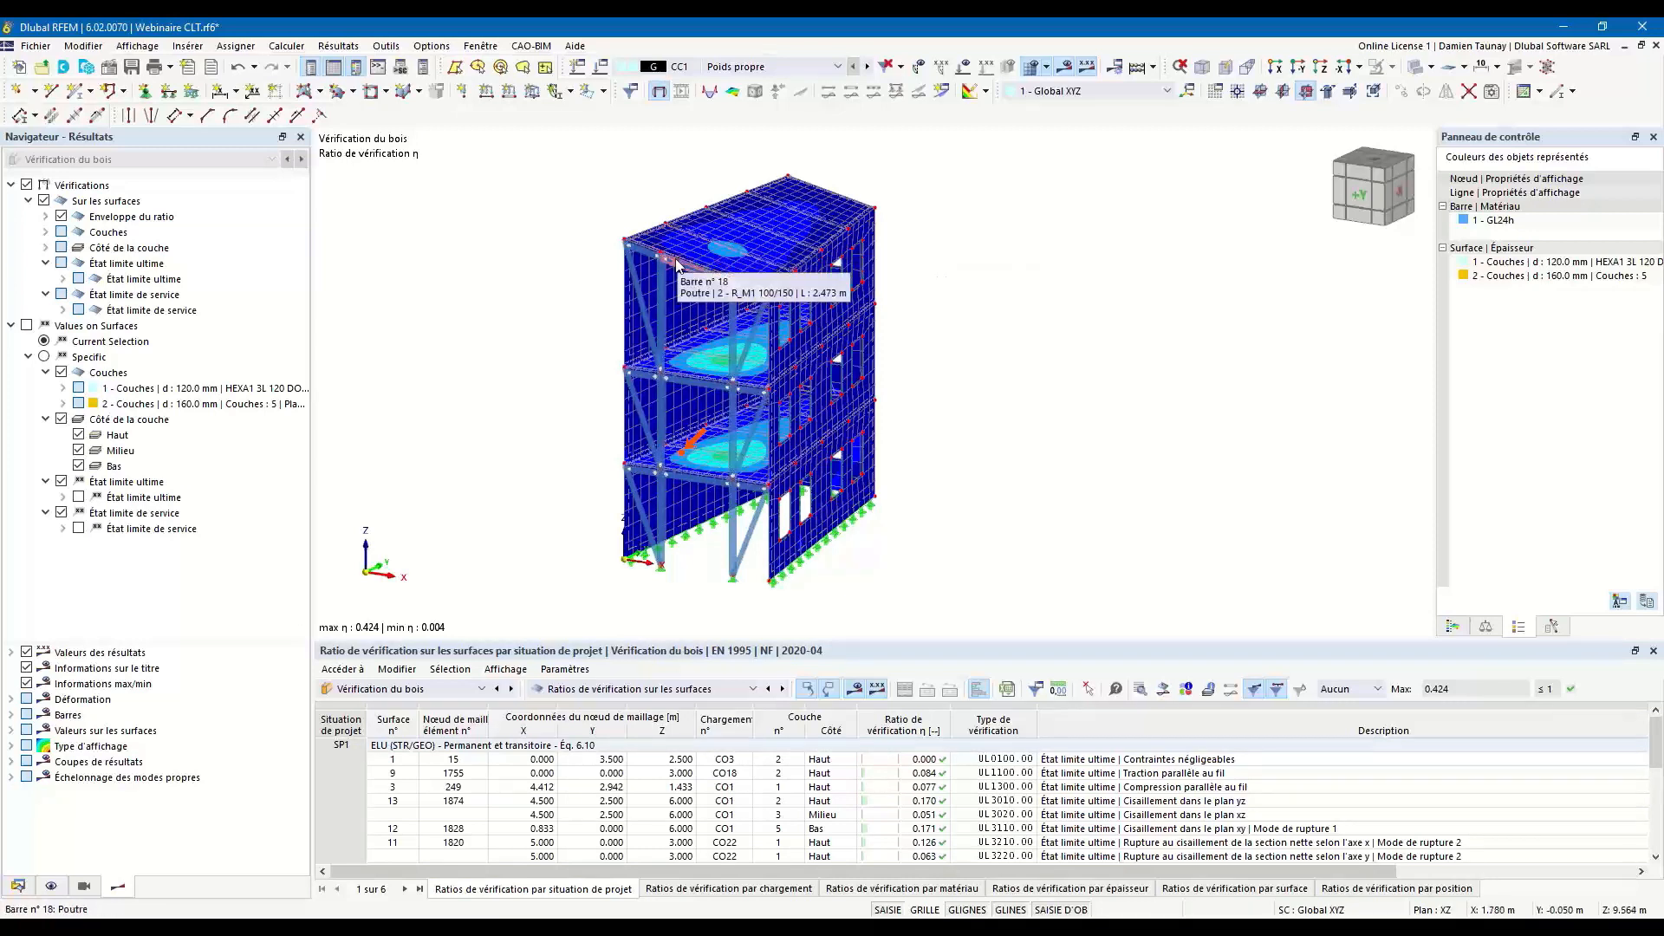
mouse_move(674, 544)
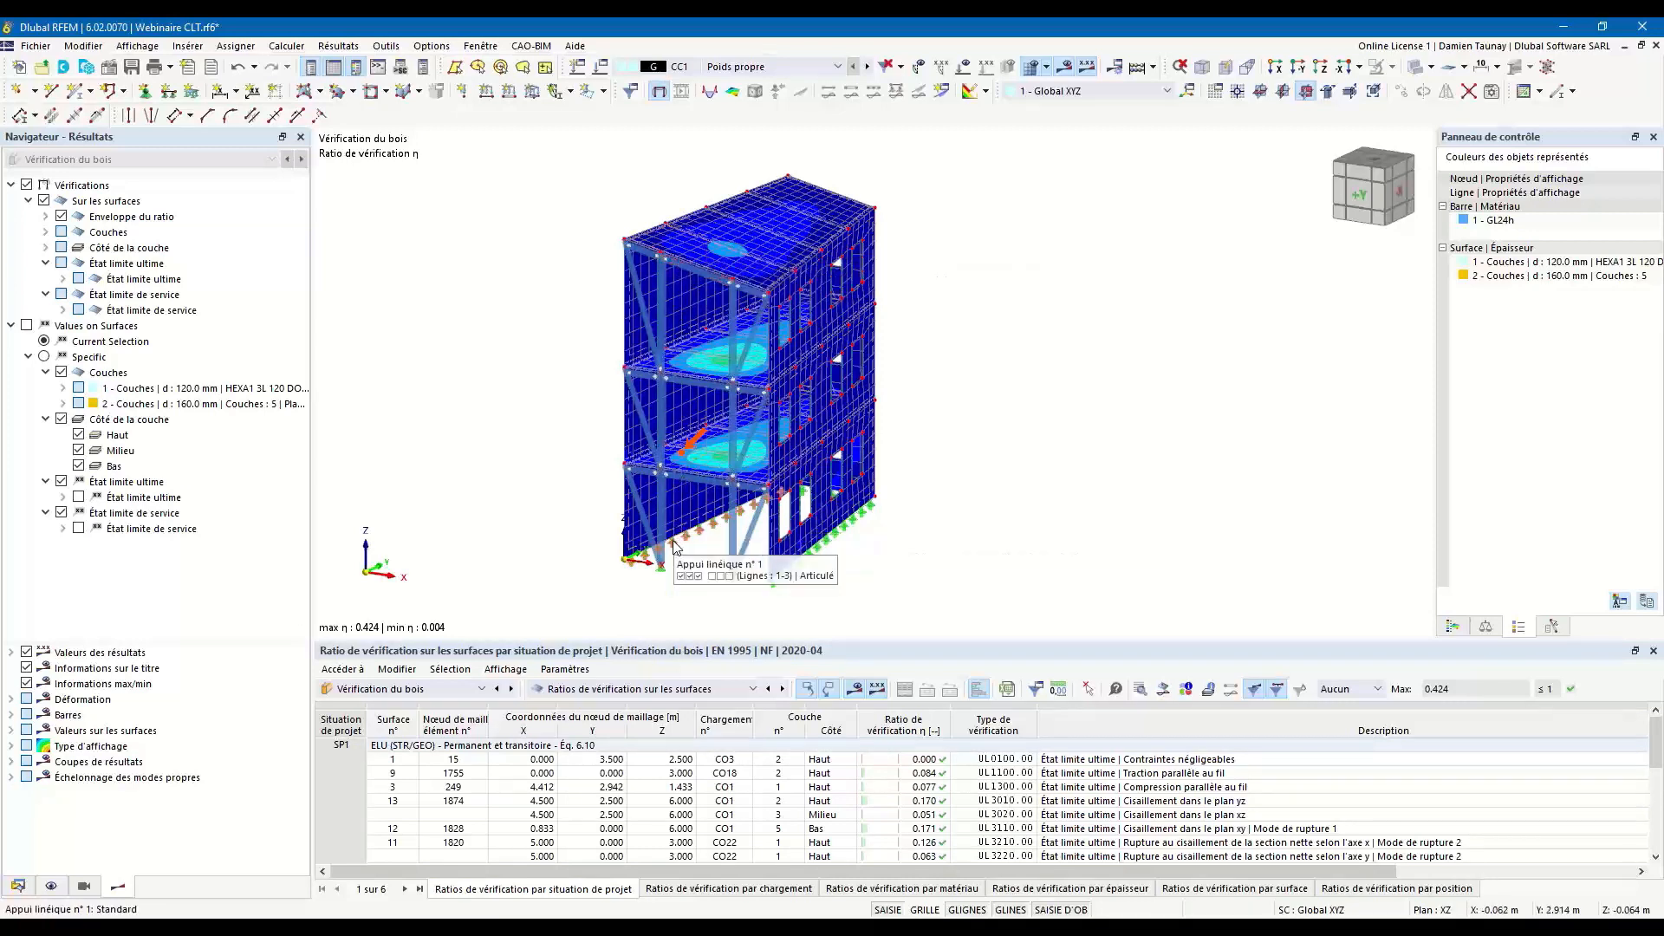
ctrl+middle_drag(674, 544, 860, 367)
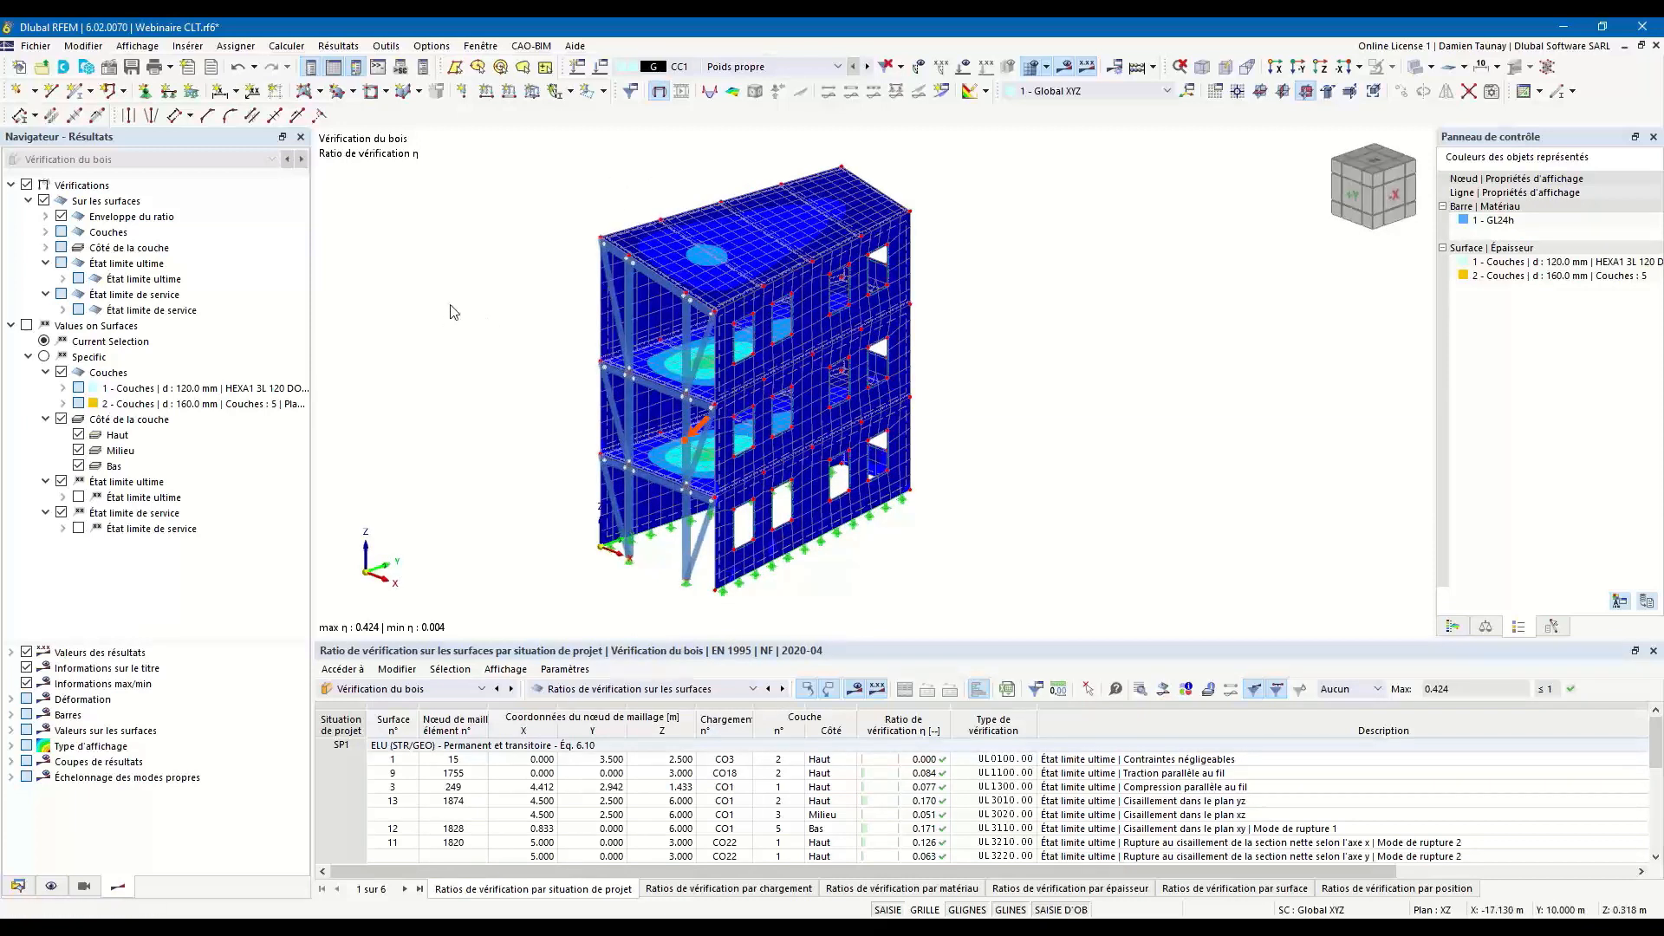
ctrl+middle_drag(606, 455, 585, 494)
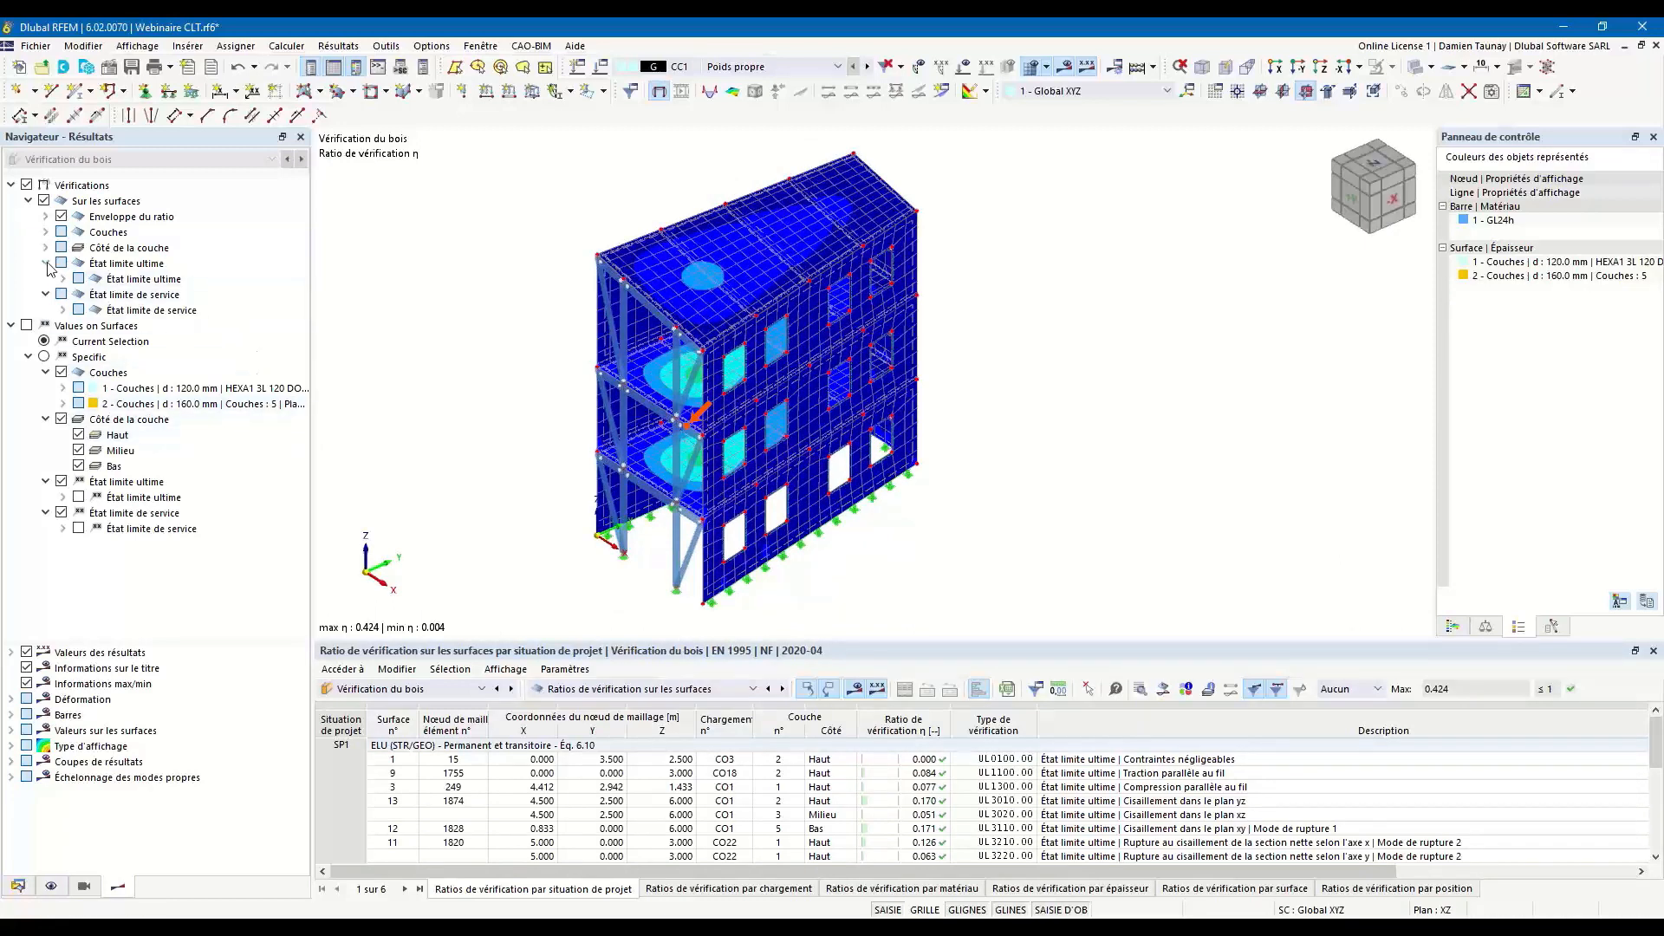
click(48, 218)
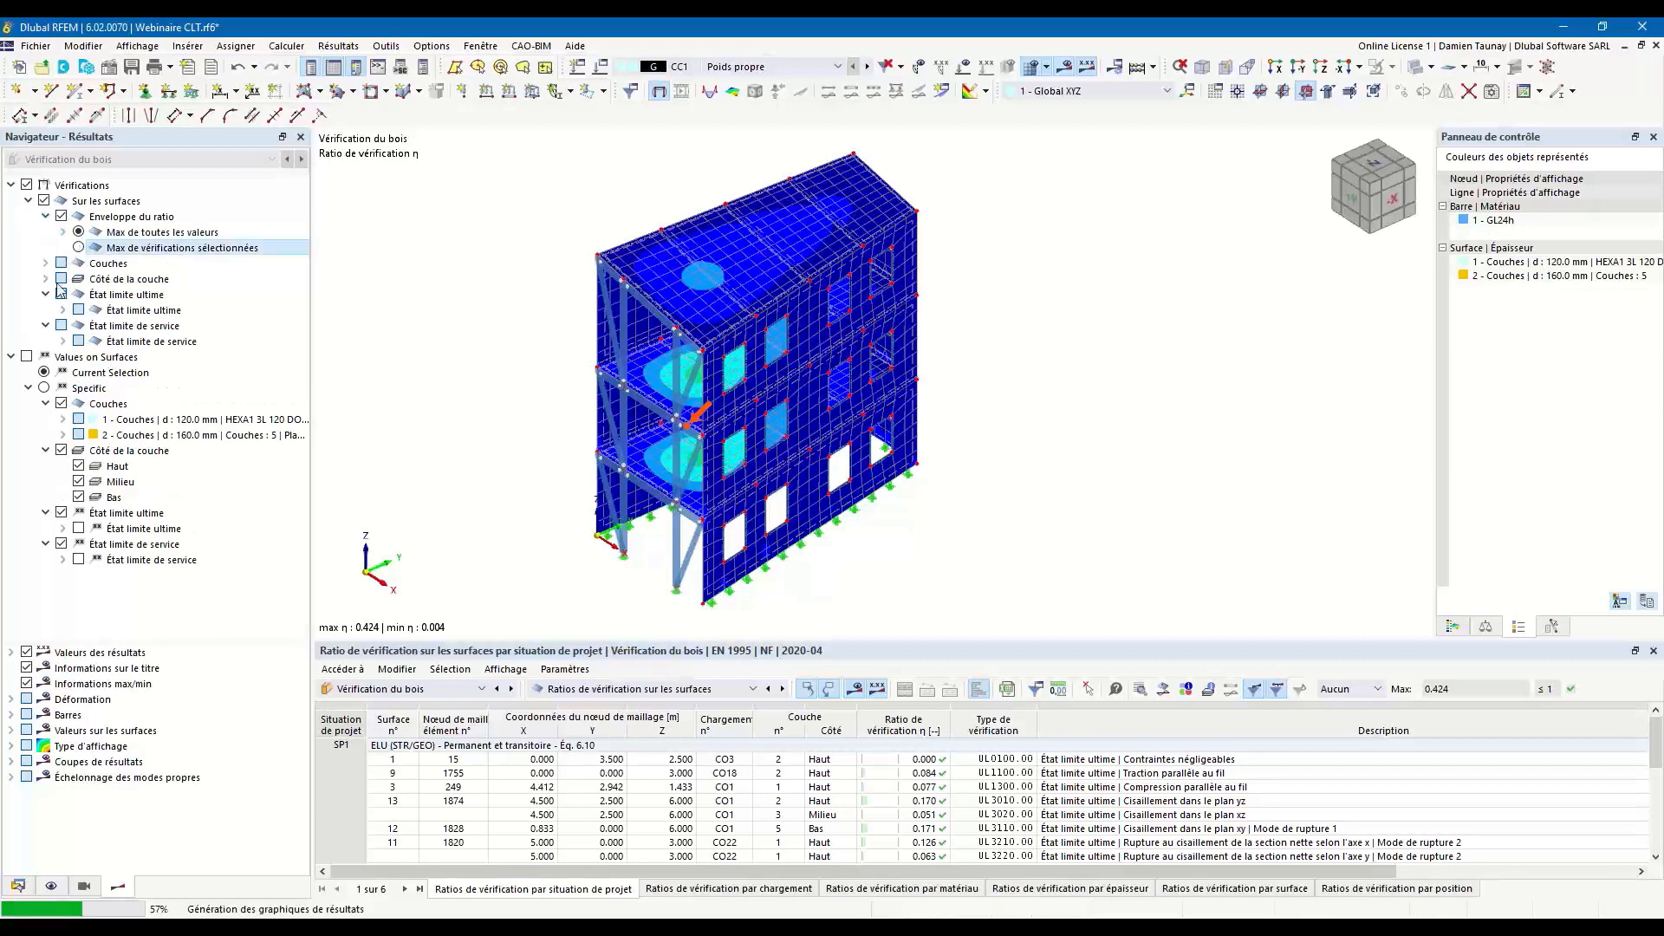
click(79, 248)
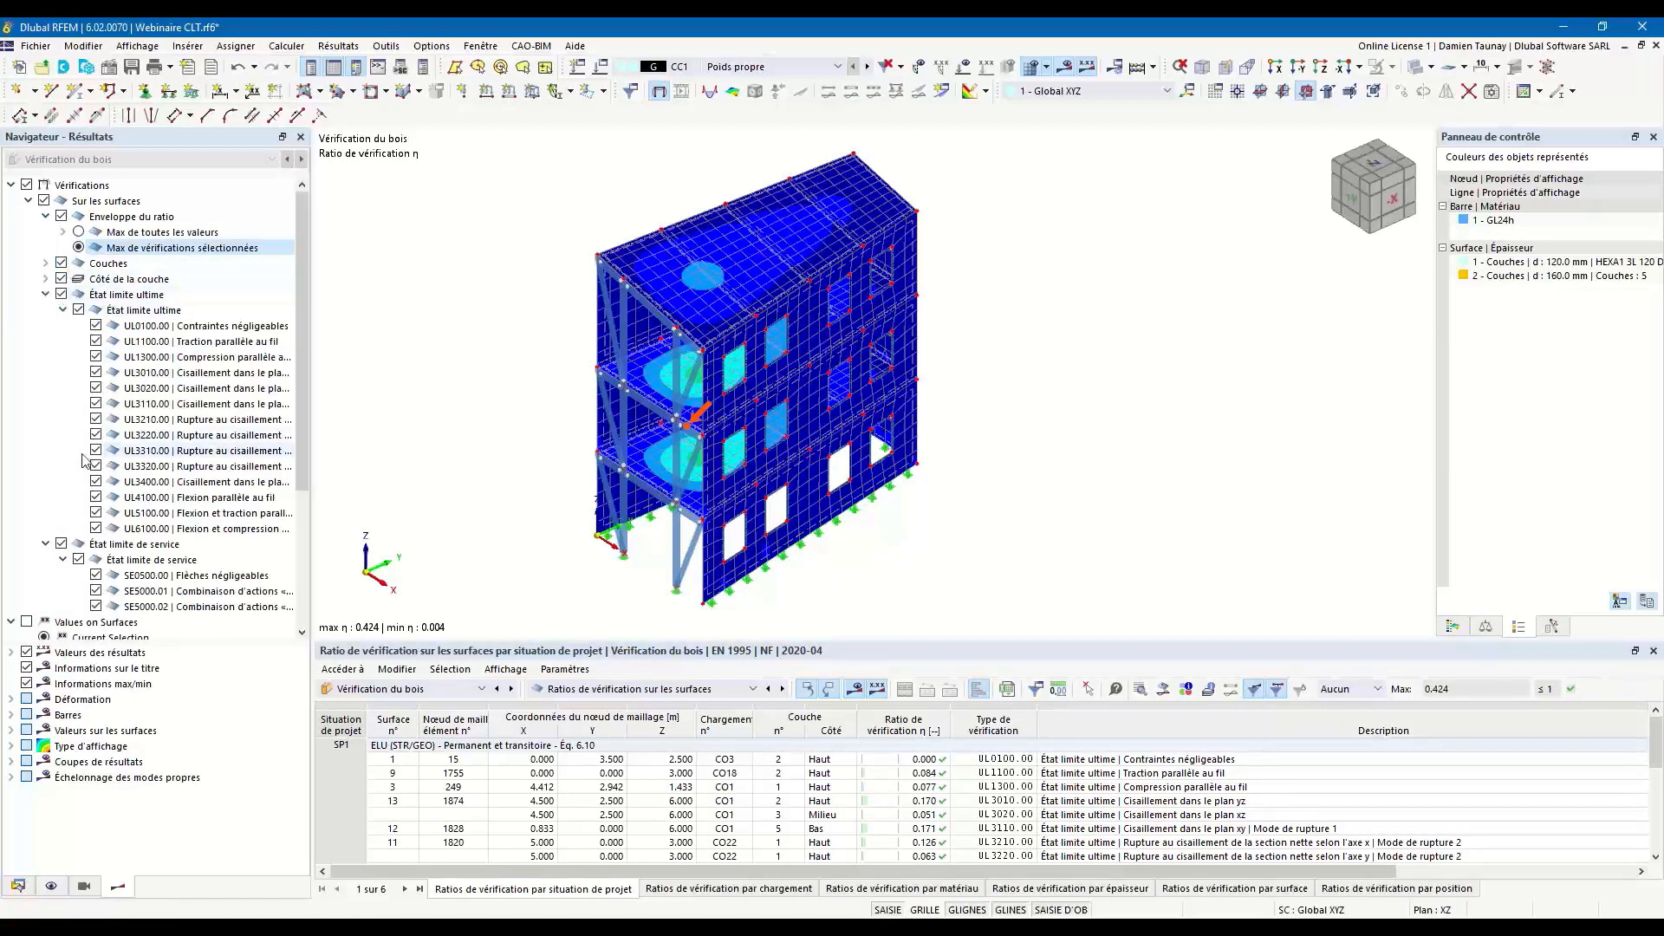
click(61, 295)
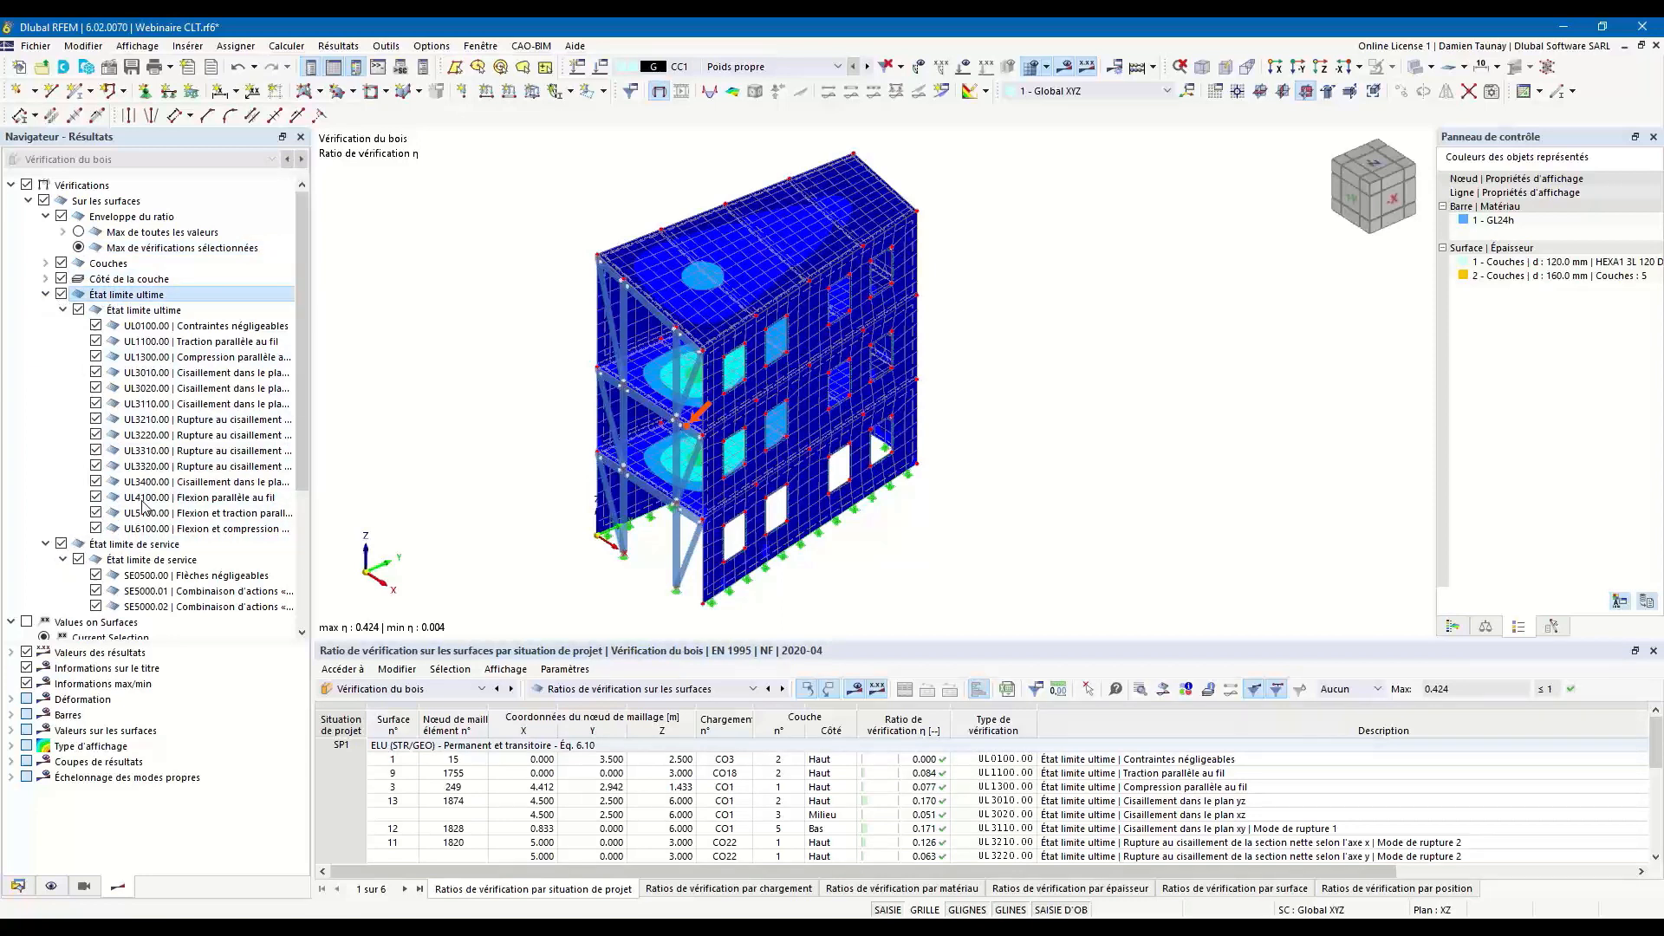
scroll(726, 472, up, 2)
middle_drag(767, 507, 767, 508)
scroll(767, 508, down, 3)
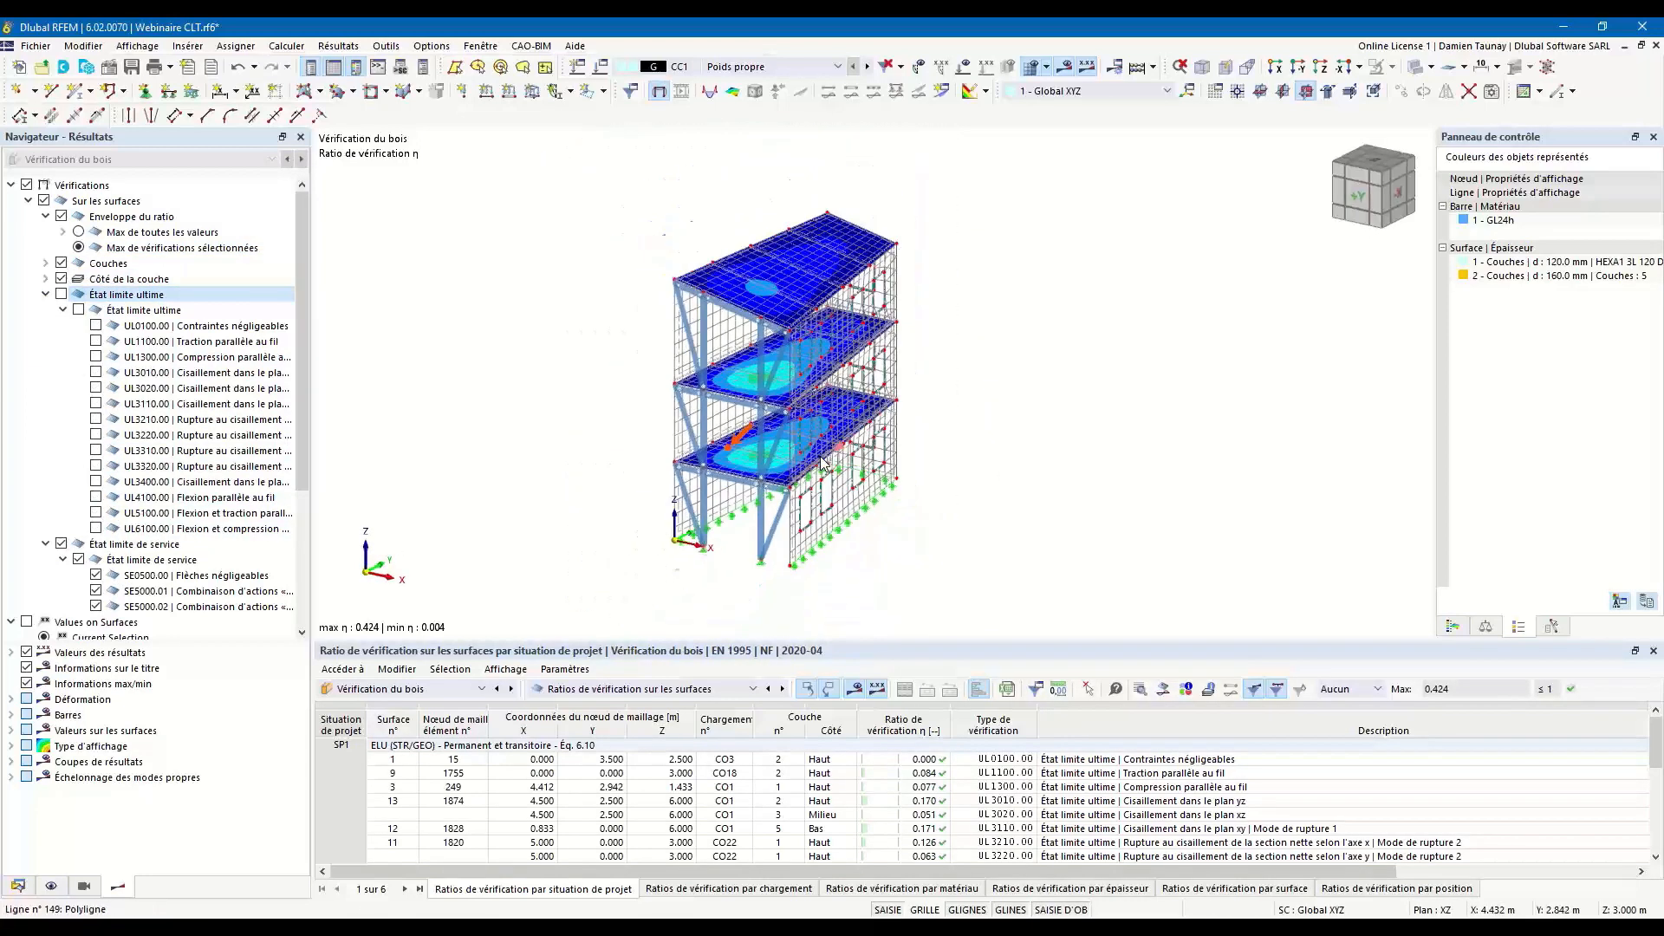
ctrl+middle_drag(820, 458, 807, 468)
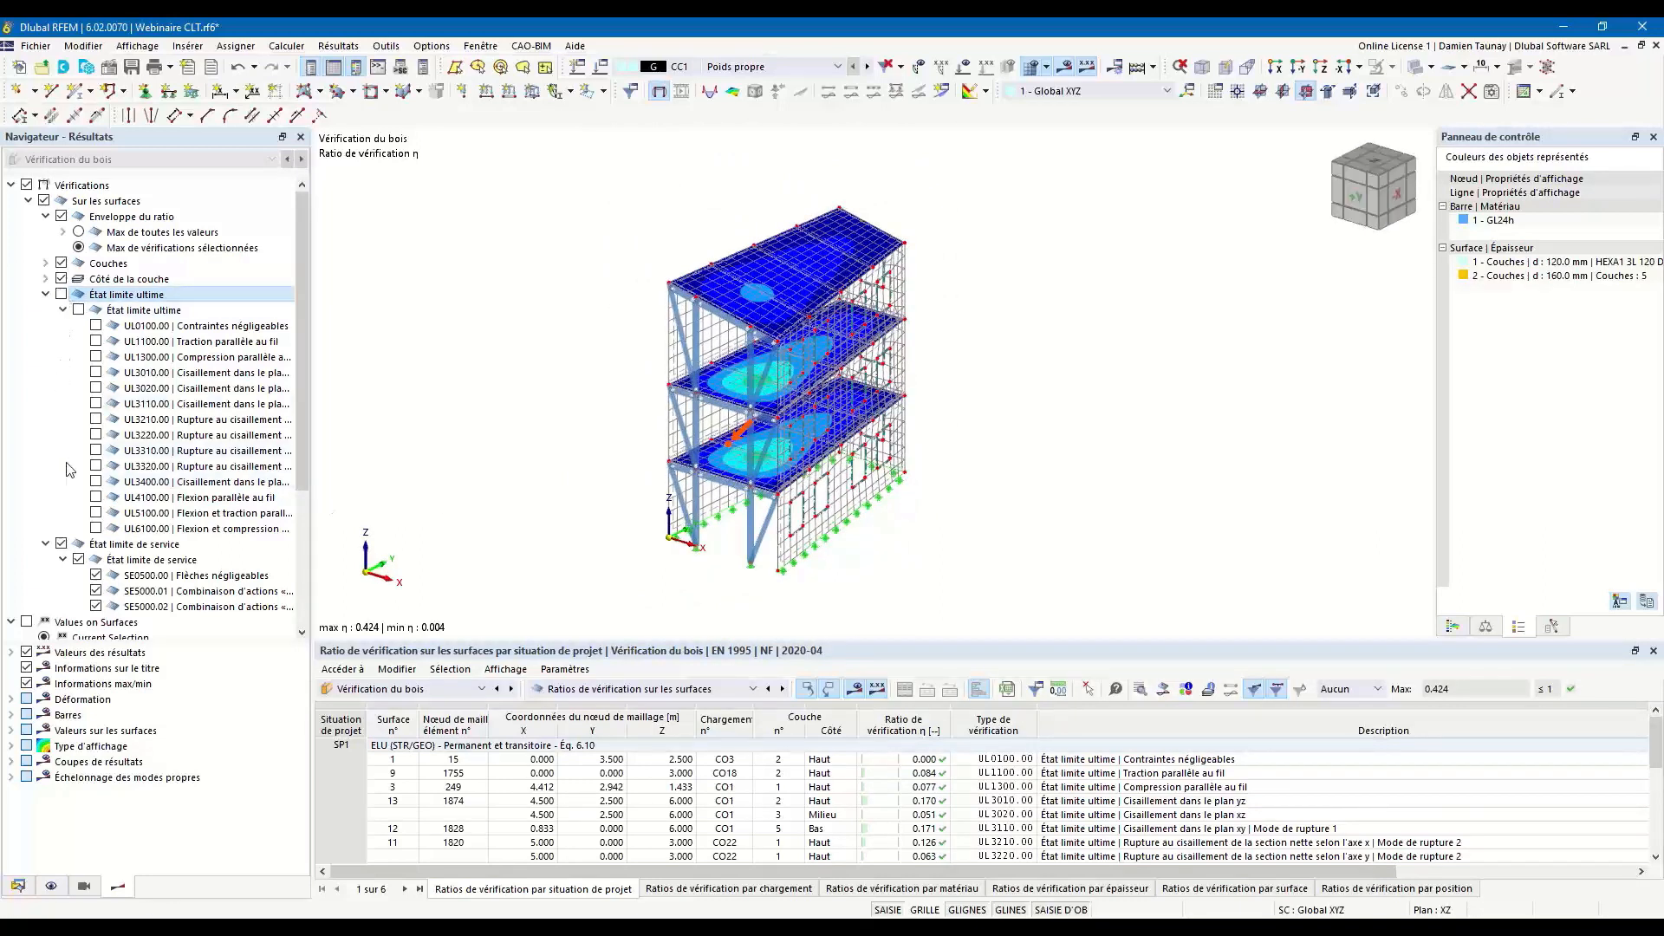
Show the surface ratios for the ultimate limit state checks only, and display their colour scale.
click(61, 544)
mouse_move(793, 469)
ctrl+middle_down()
mouse_move(1040, 454)
mouse_move(737, 464)
mouse_move(810, 464)
ctrl+middle_up()
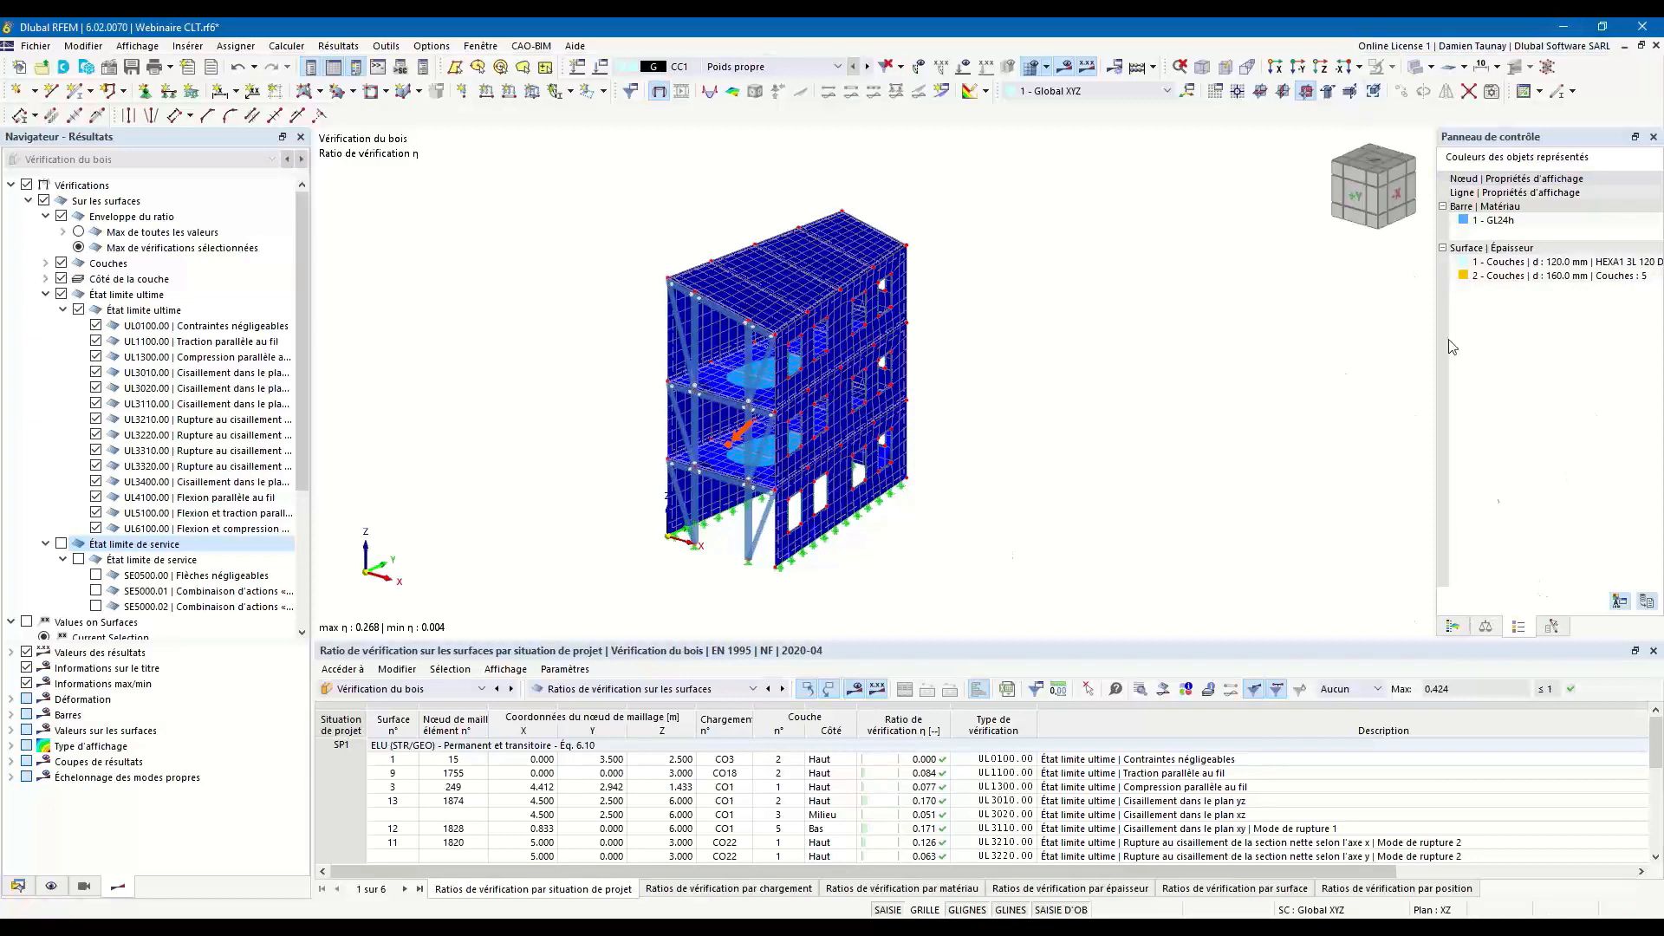
click(1453, 625)
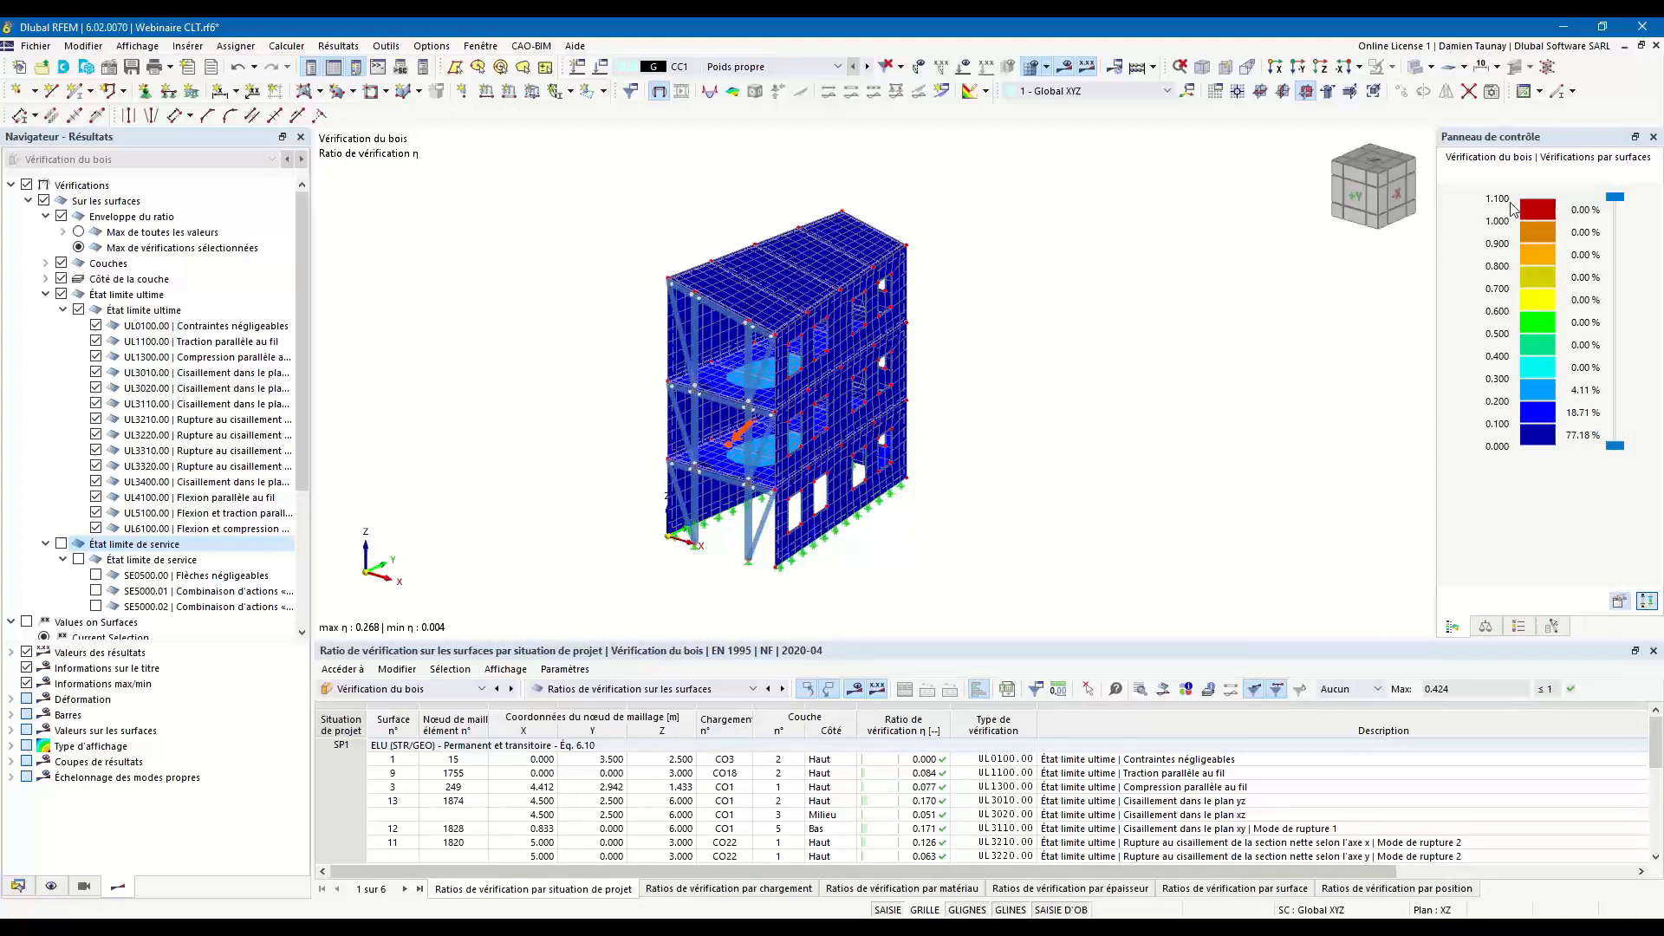
ctrl+middle_drag(725, 564, 790, 543)
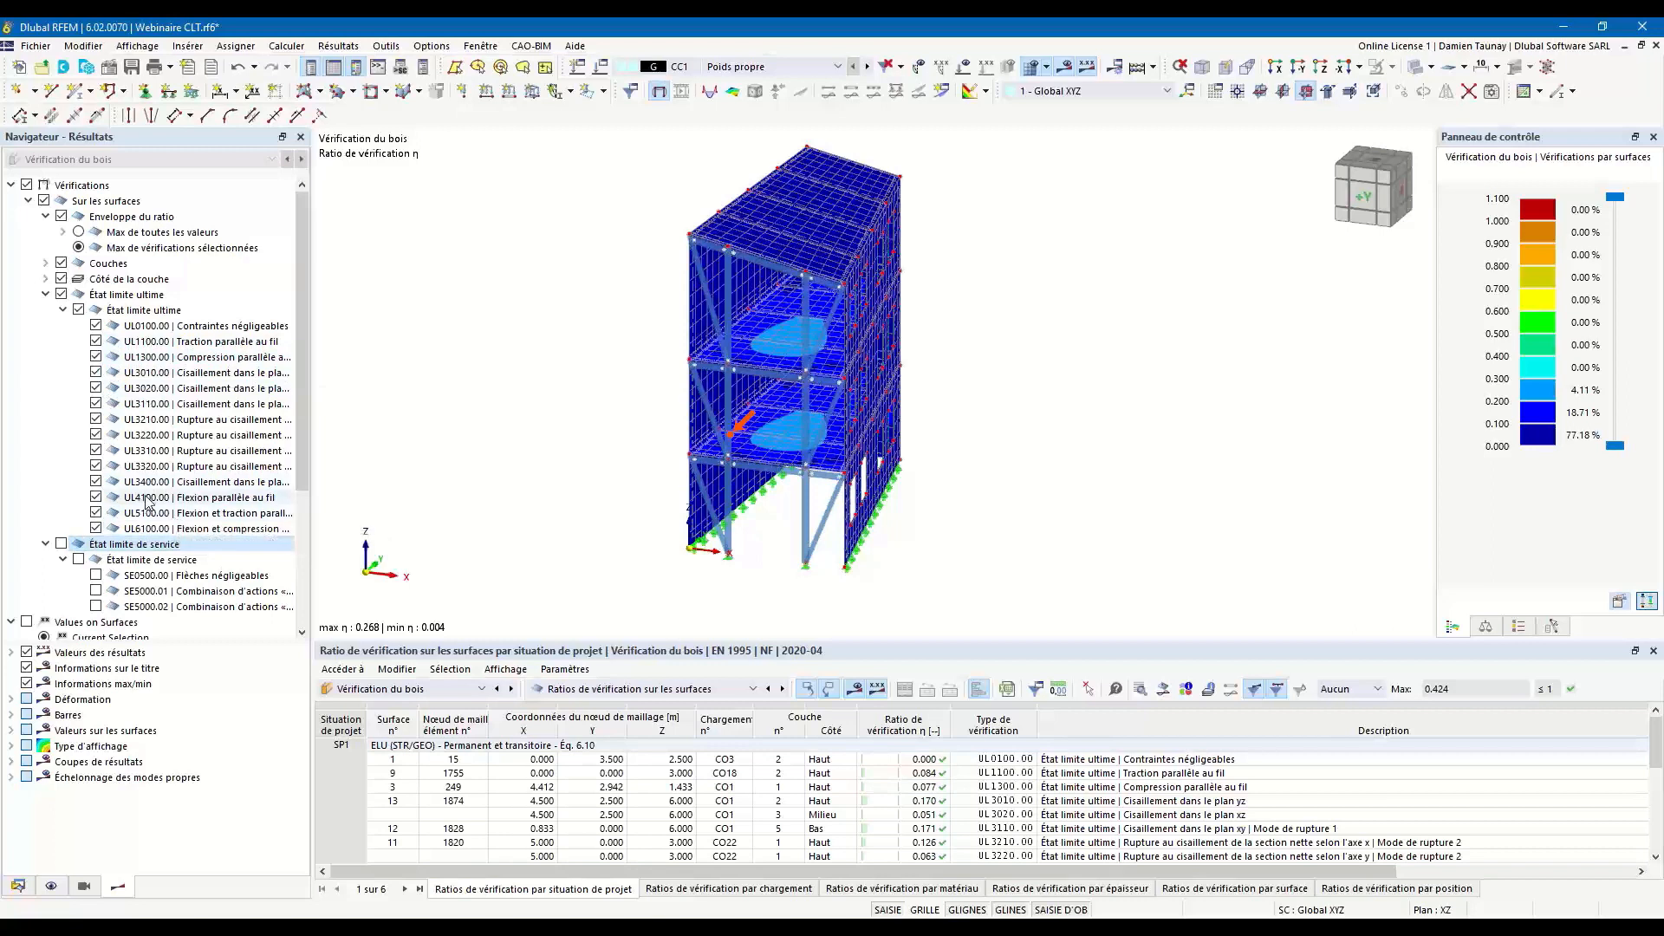
Include the serviceability checks again and return the surface ratio envelope to the maximum of all values (Max de toutes les valeurs).
click(61, 543)
scroll(63, 520, down, 4)
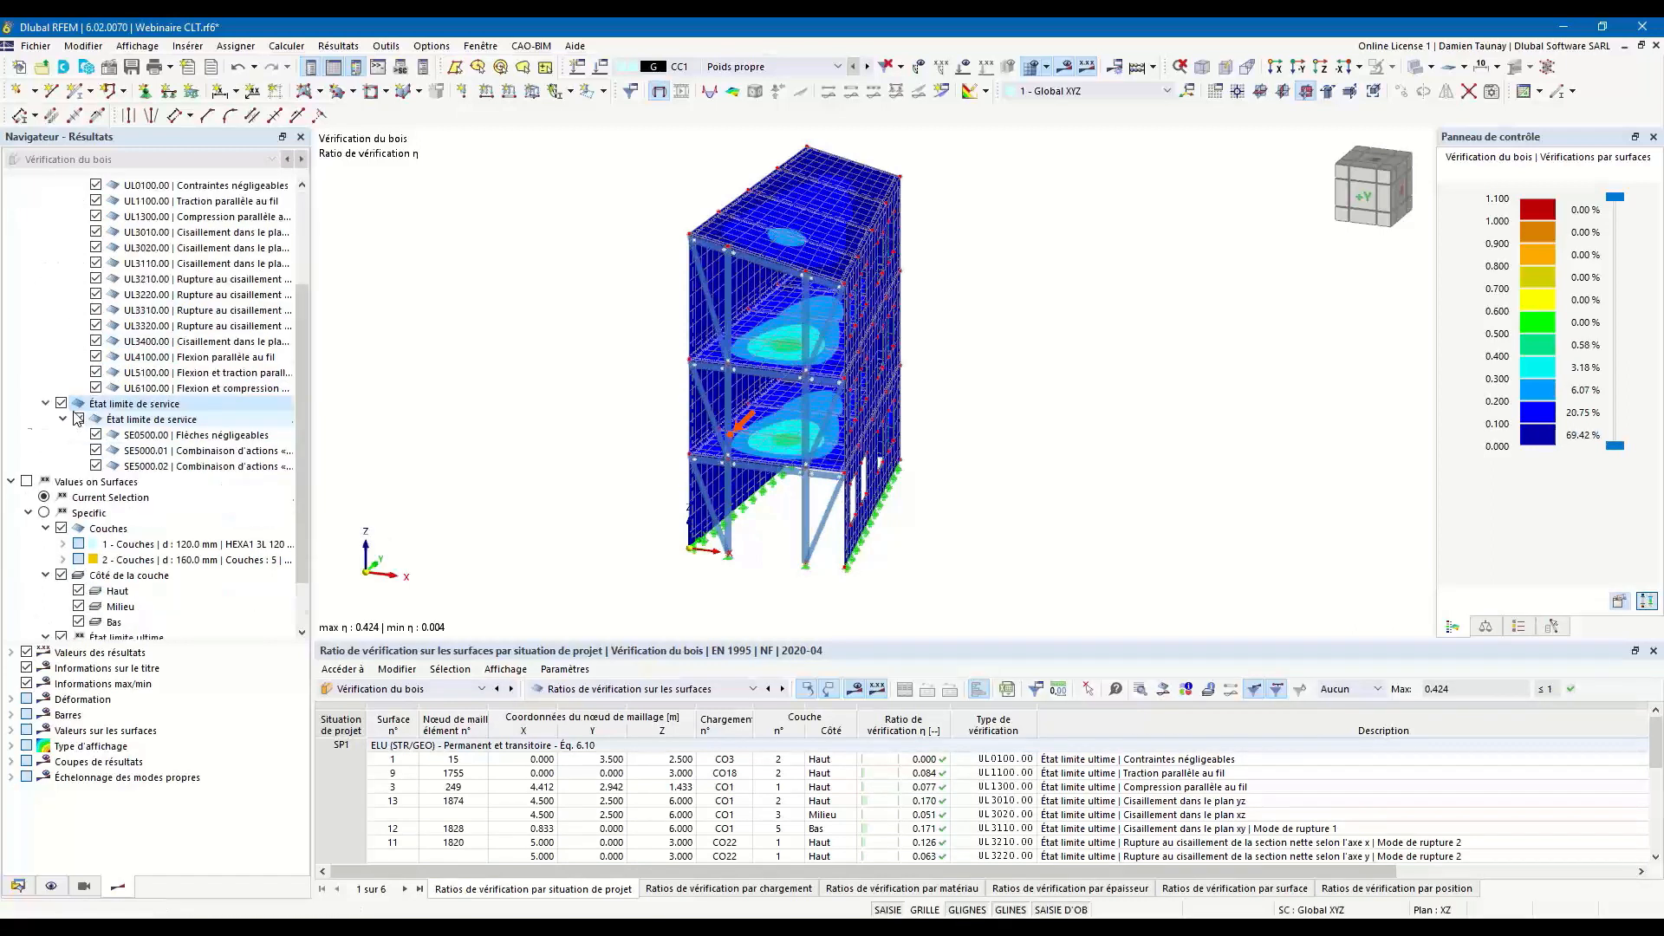
click(61, 483)
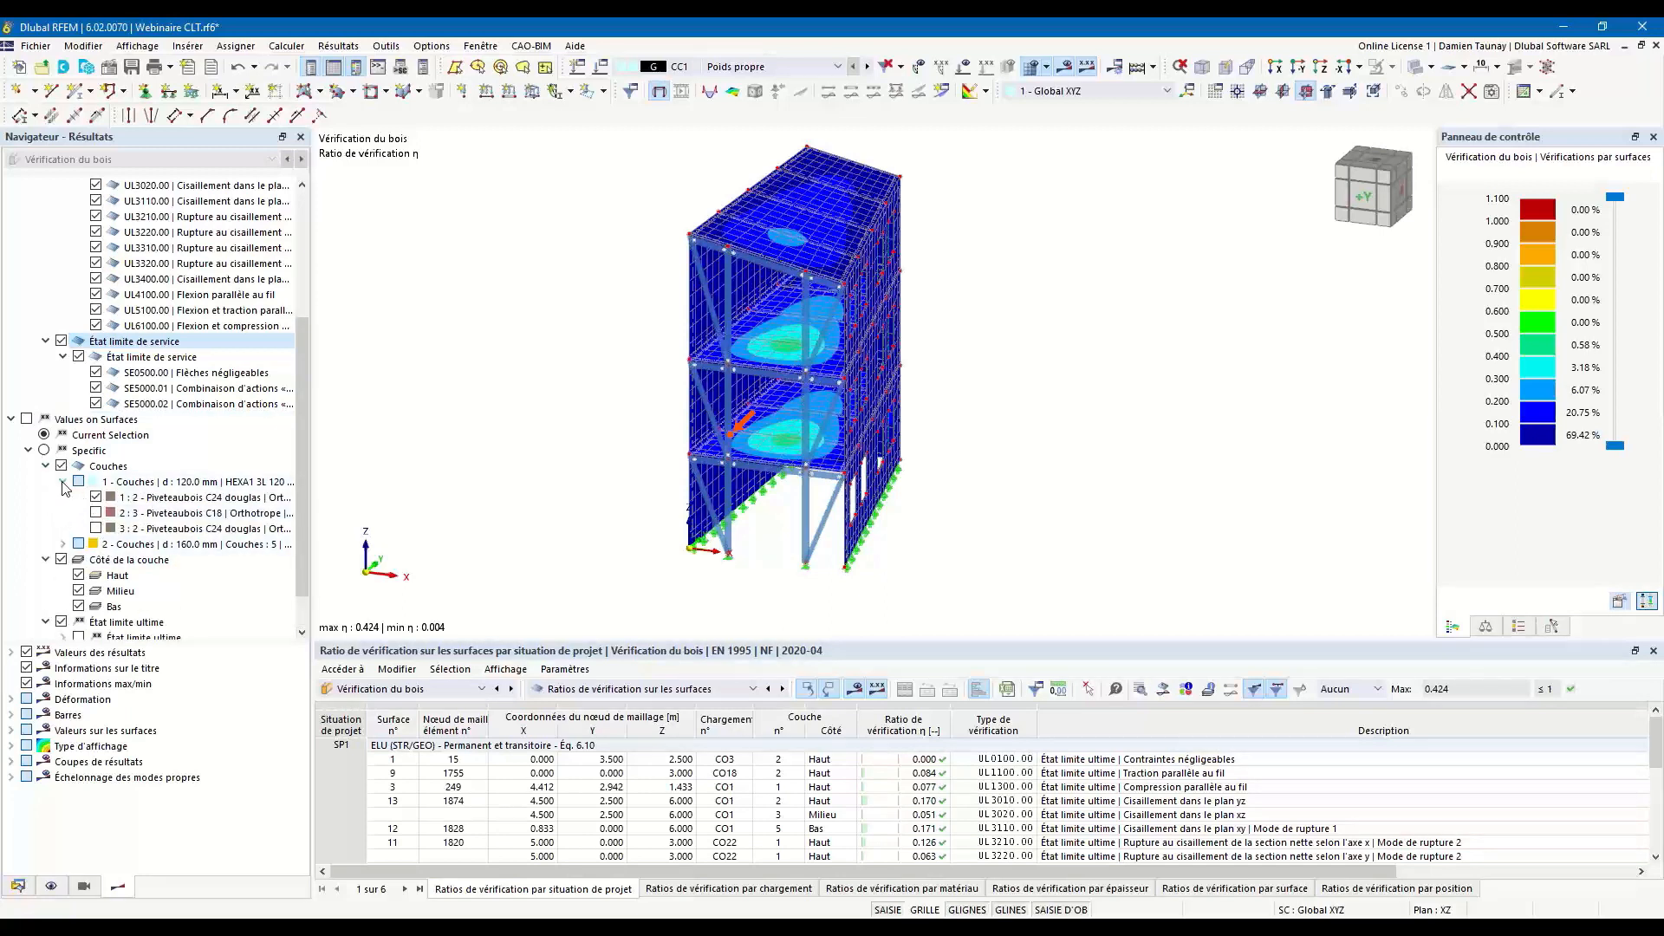
click(63, 483)
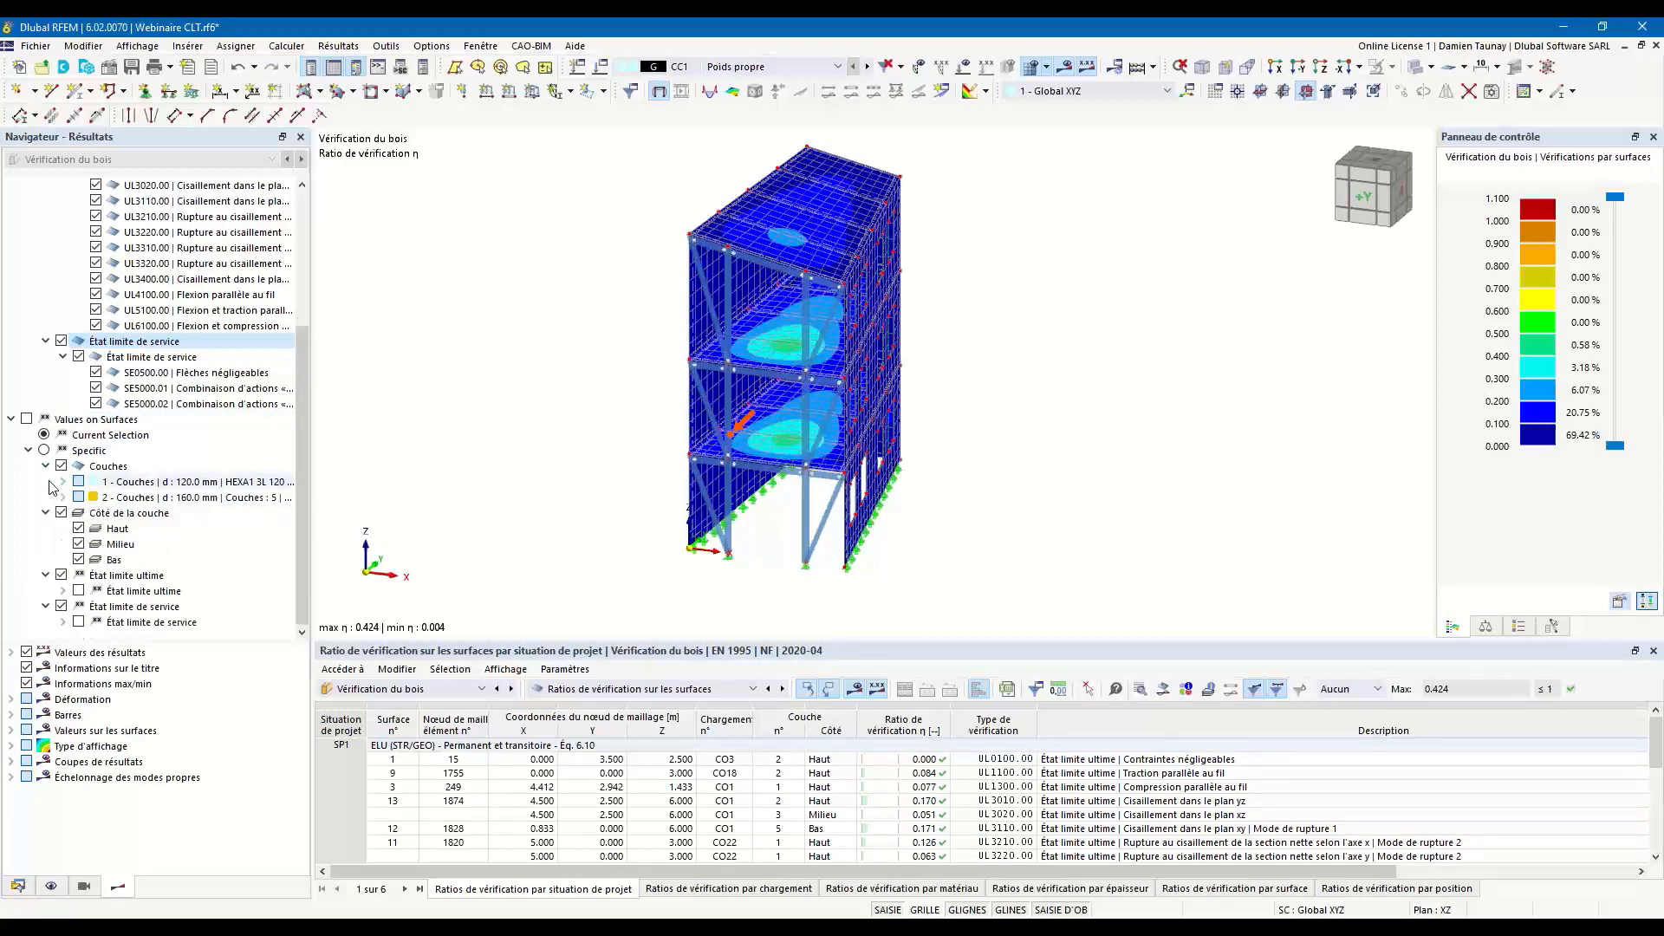
scroll(90, 260, up, 4)
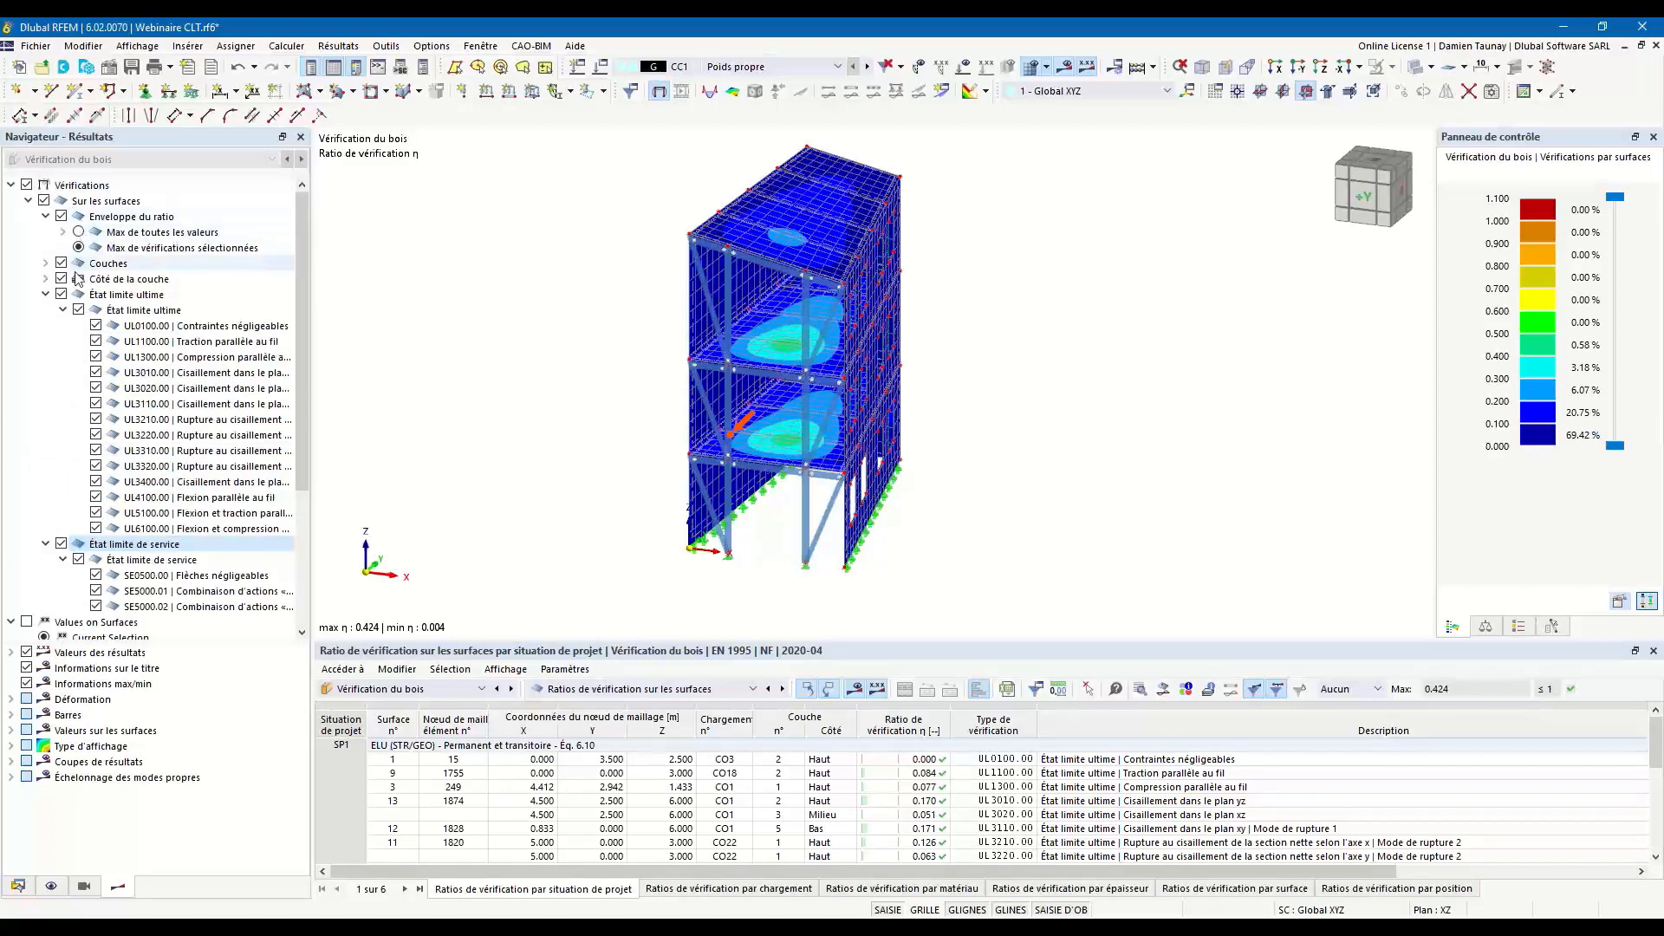
click(85, 233)
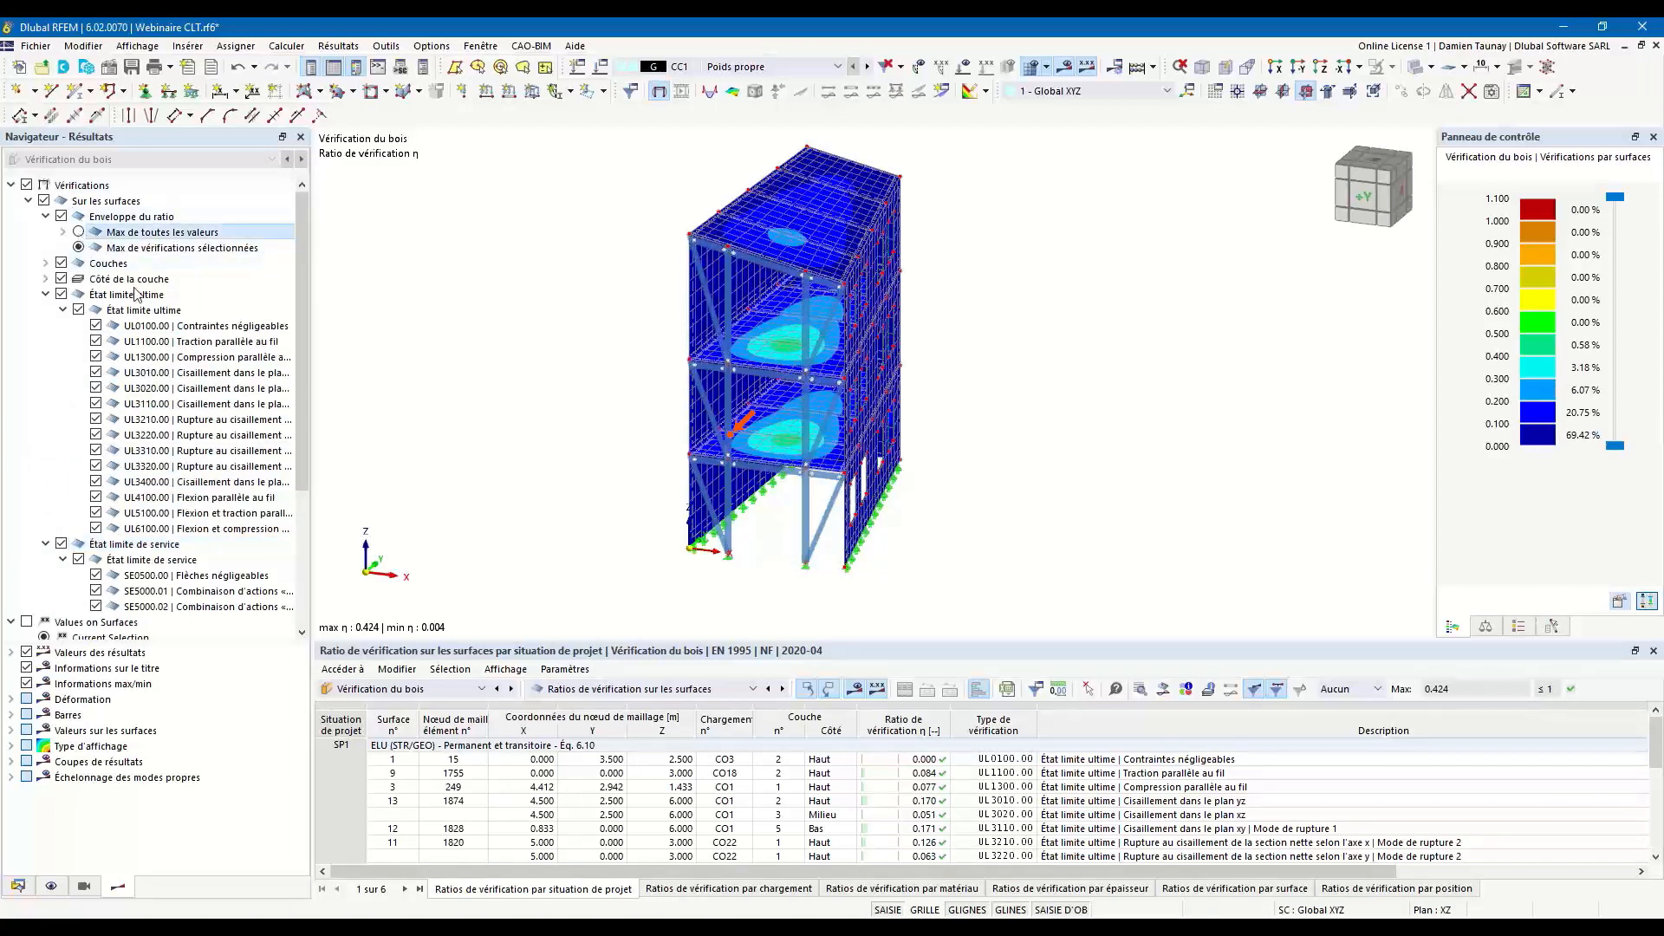
ctrl+middle_drag(837, 504, 1002, 511)
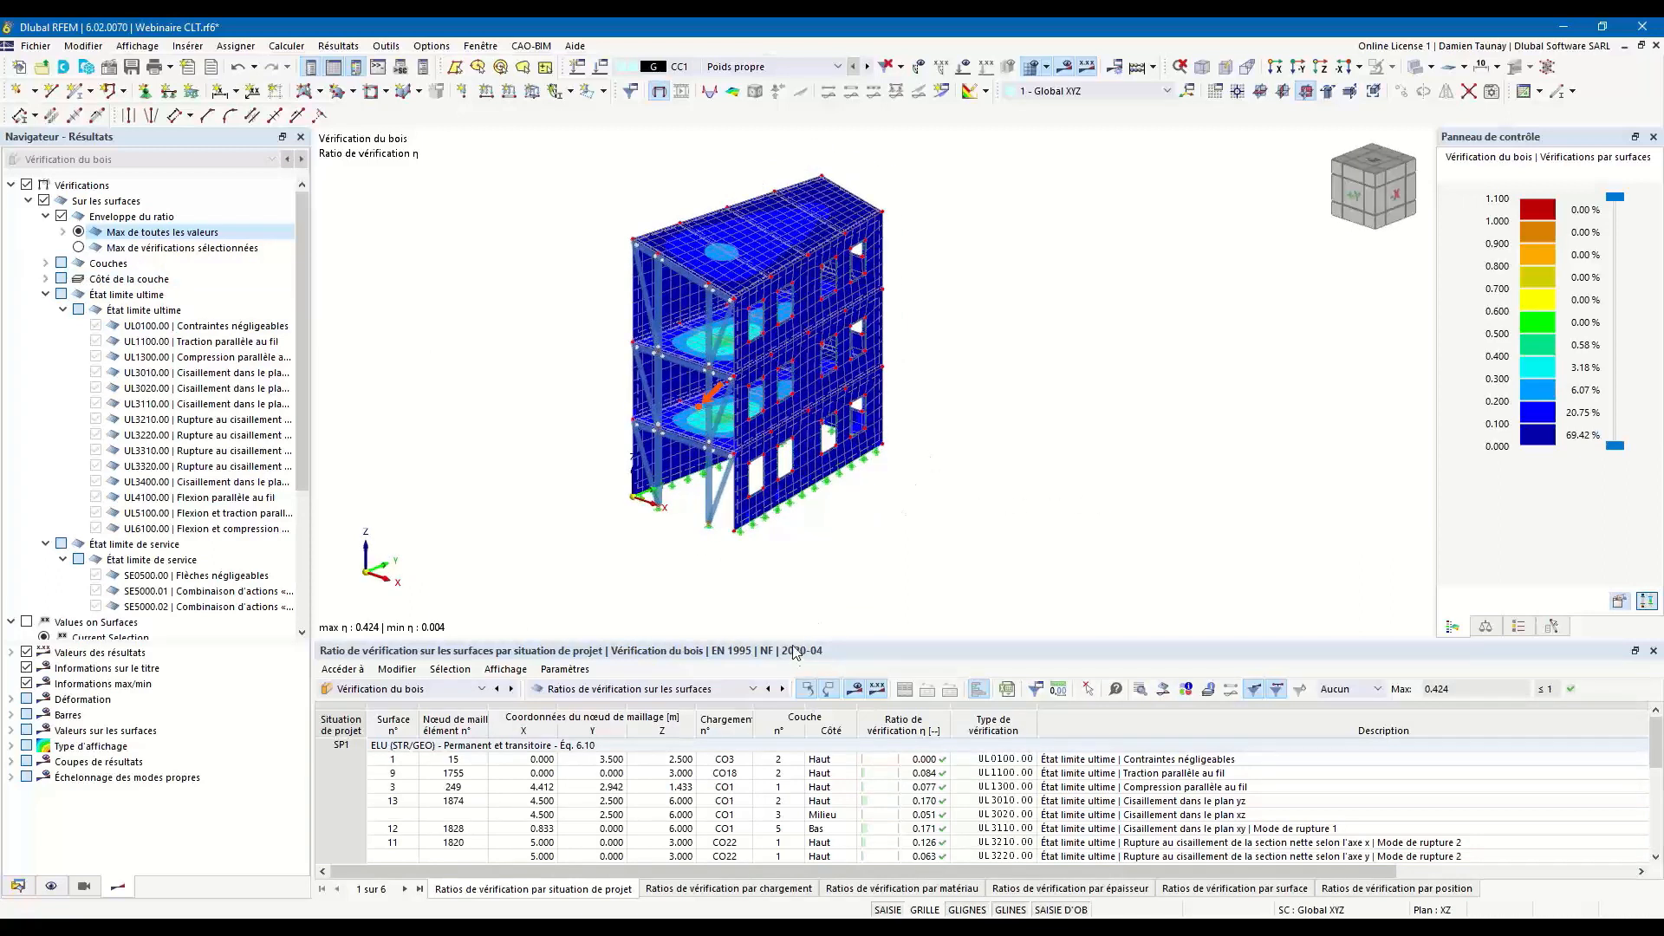
Review the surface design ratios in the results table by design situation, loading, material, thickness, surface and position.
drag(795, 639, 789, 584)
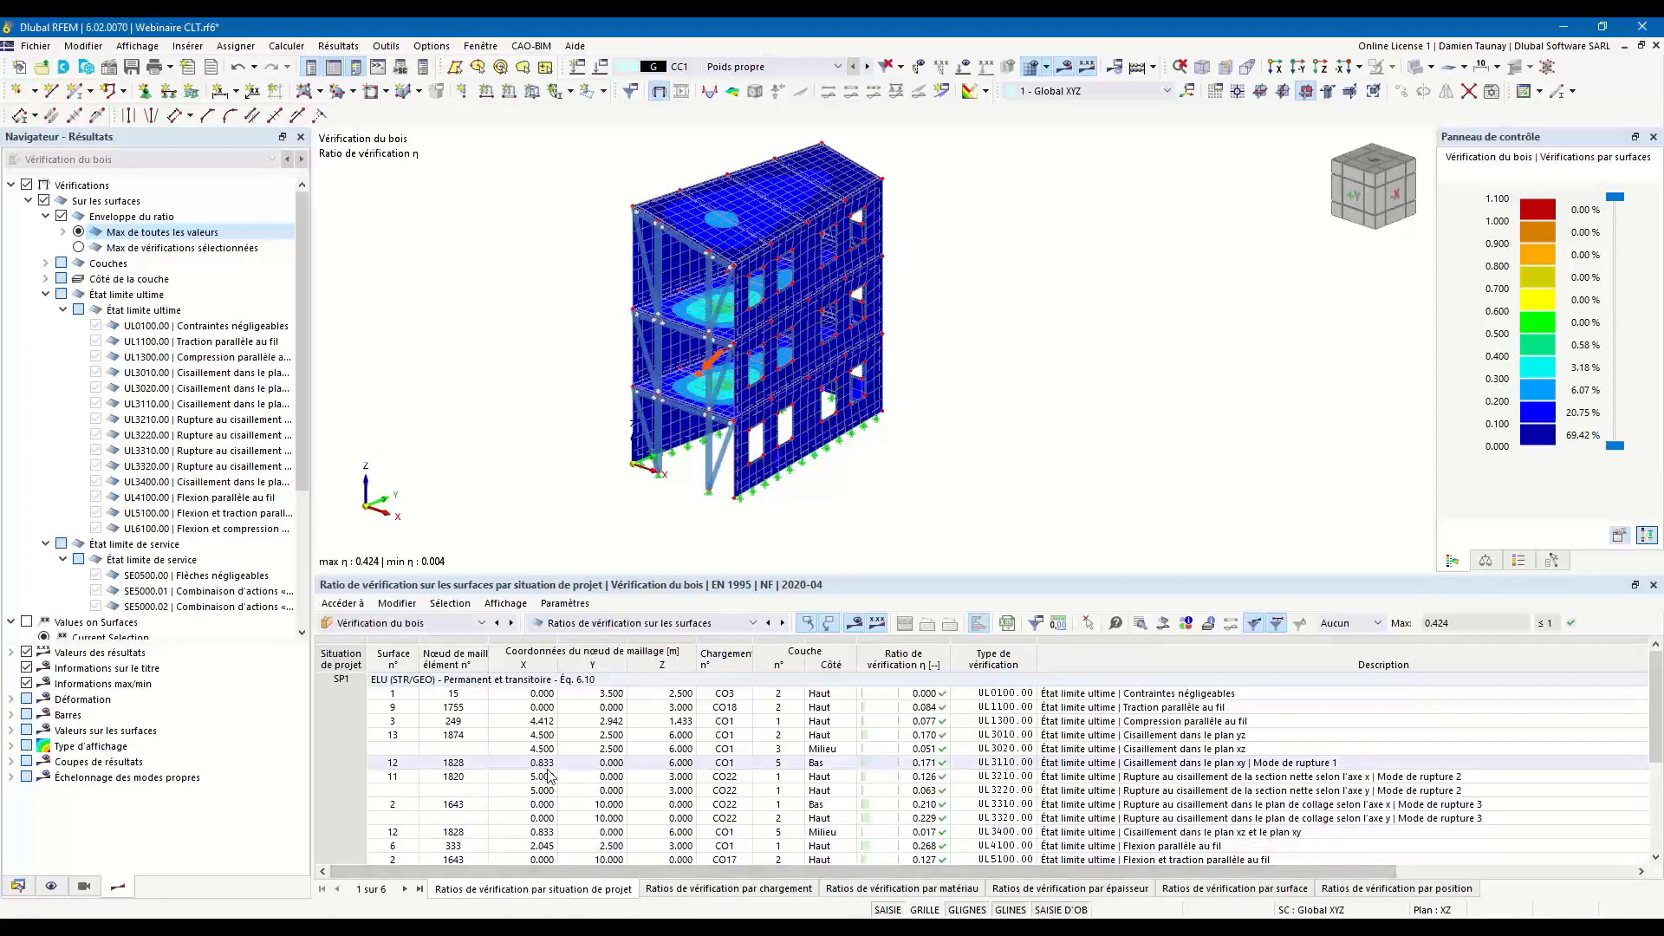
scroll(552, 767, down, 3)
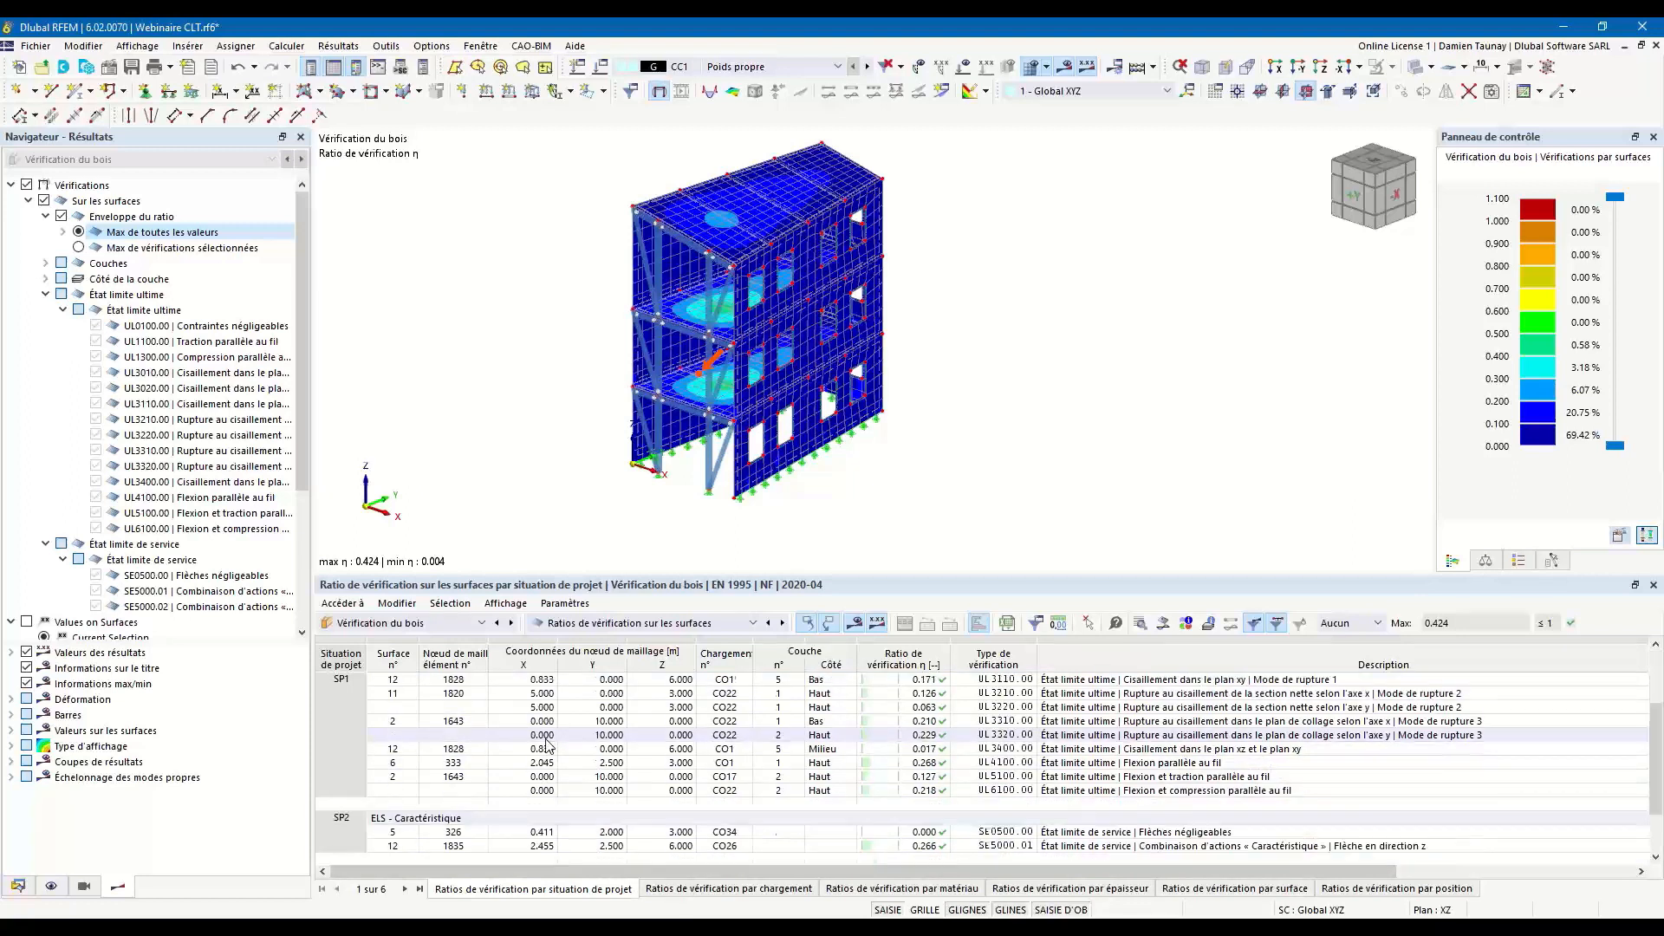
scroll(908, 714, up, 3)
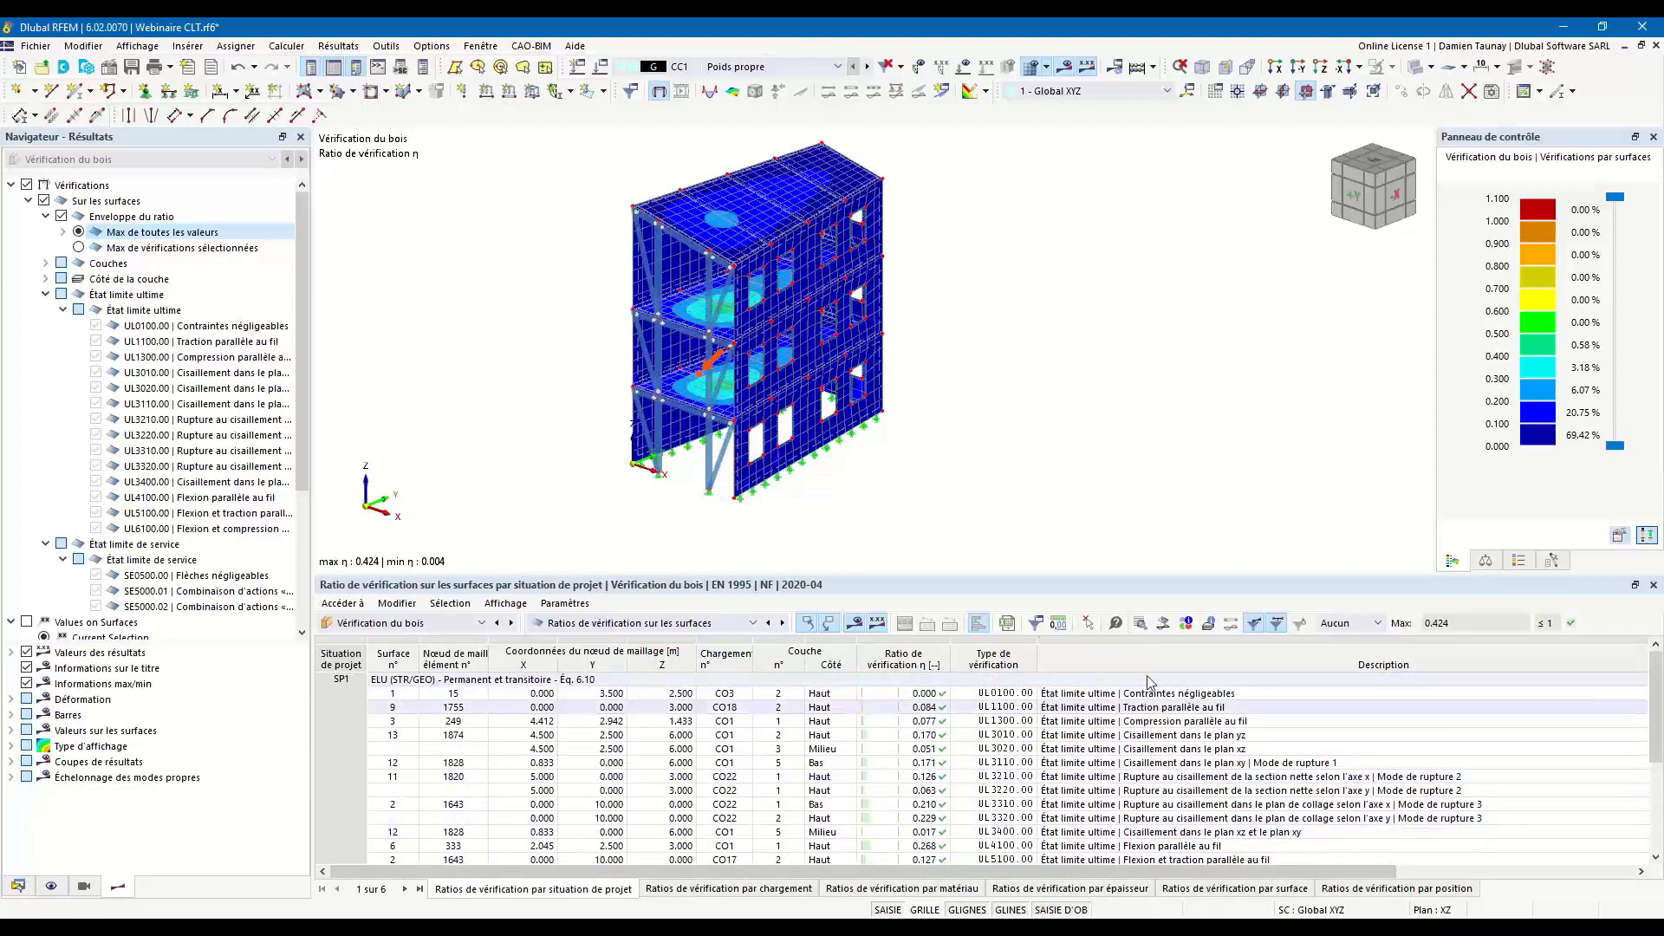
click(737, 889)
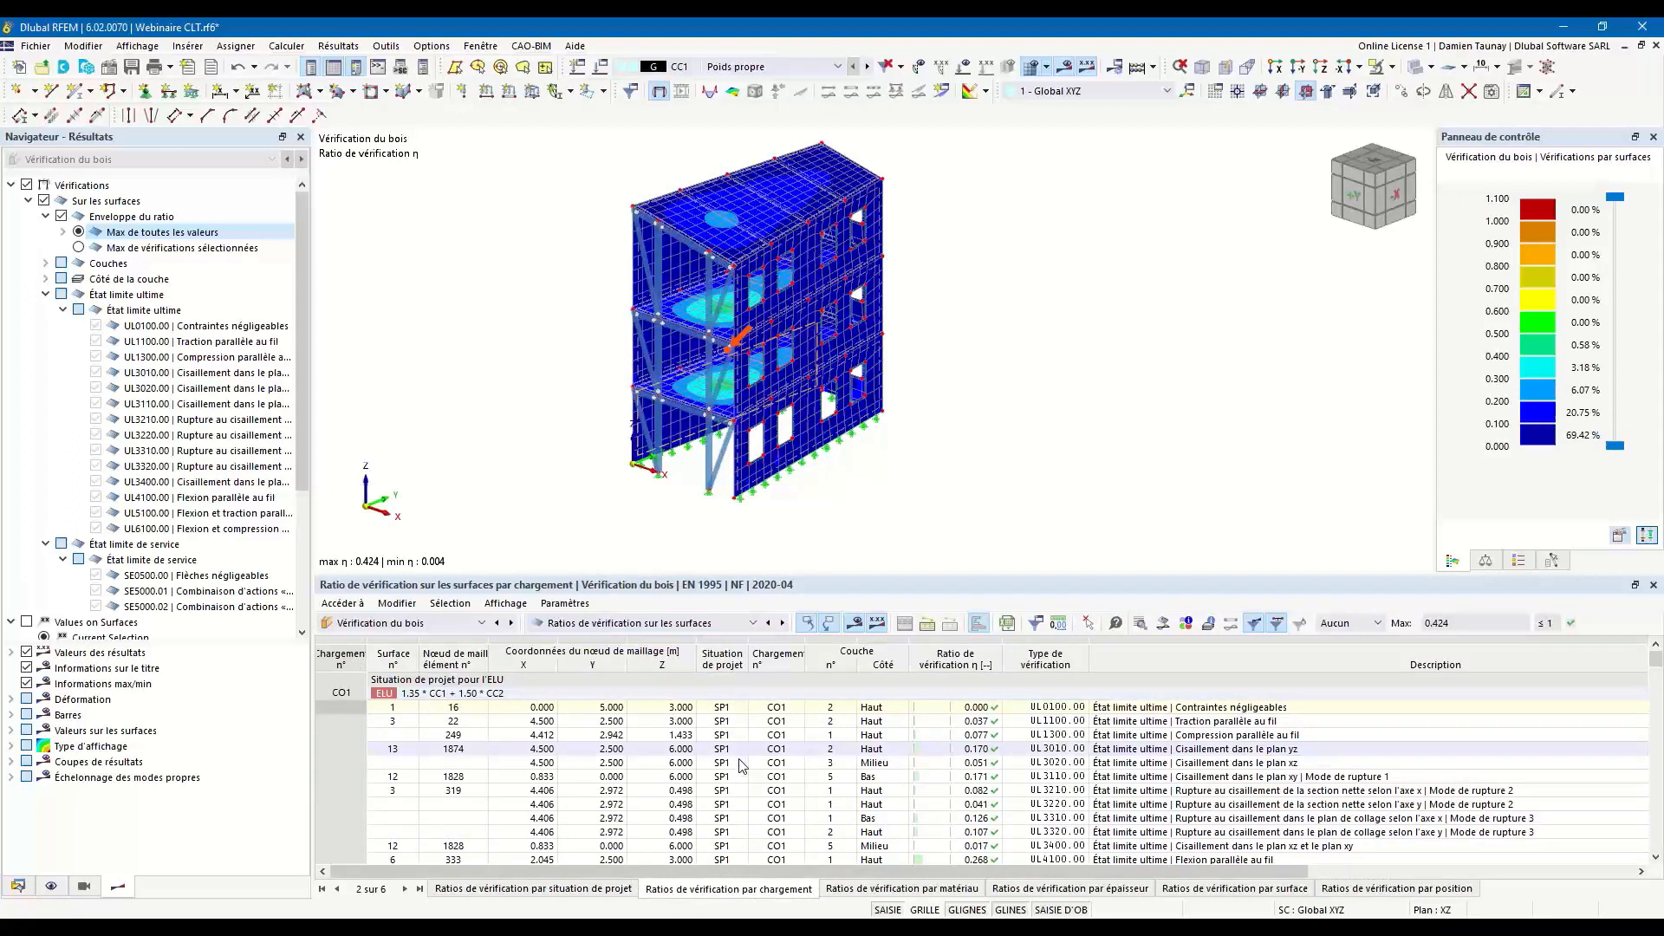
scroll(867, 763, down, 3)
click(900, 889)
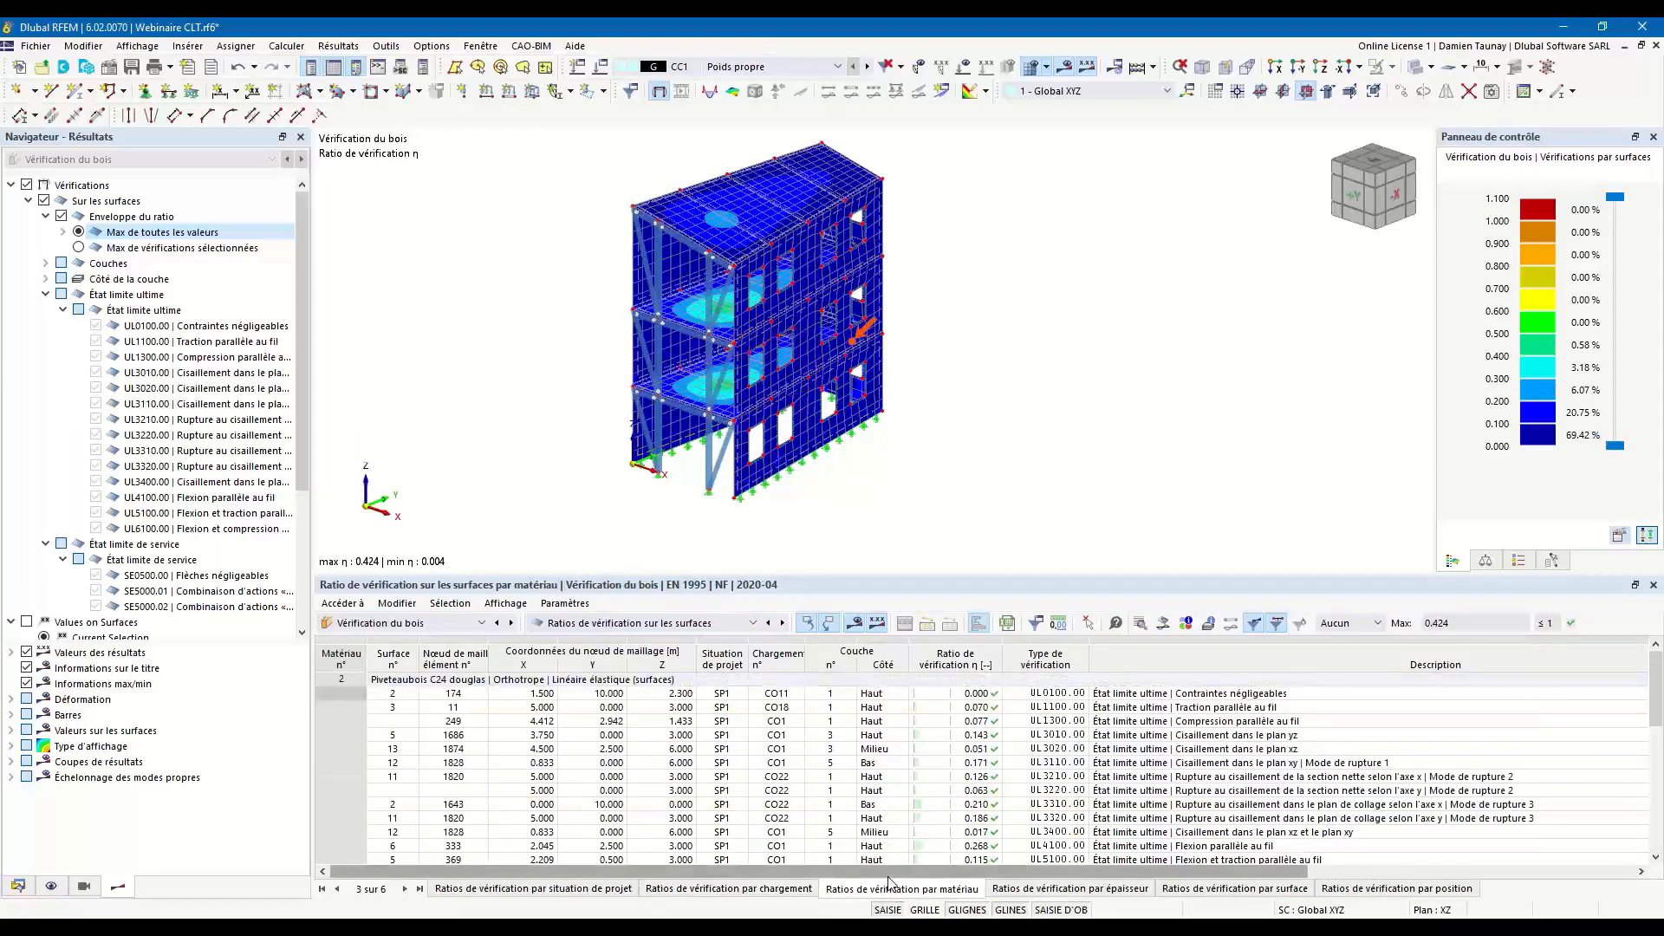
click(1038, 889)
click(1231, 889)
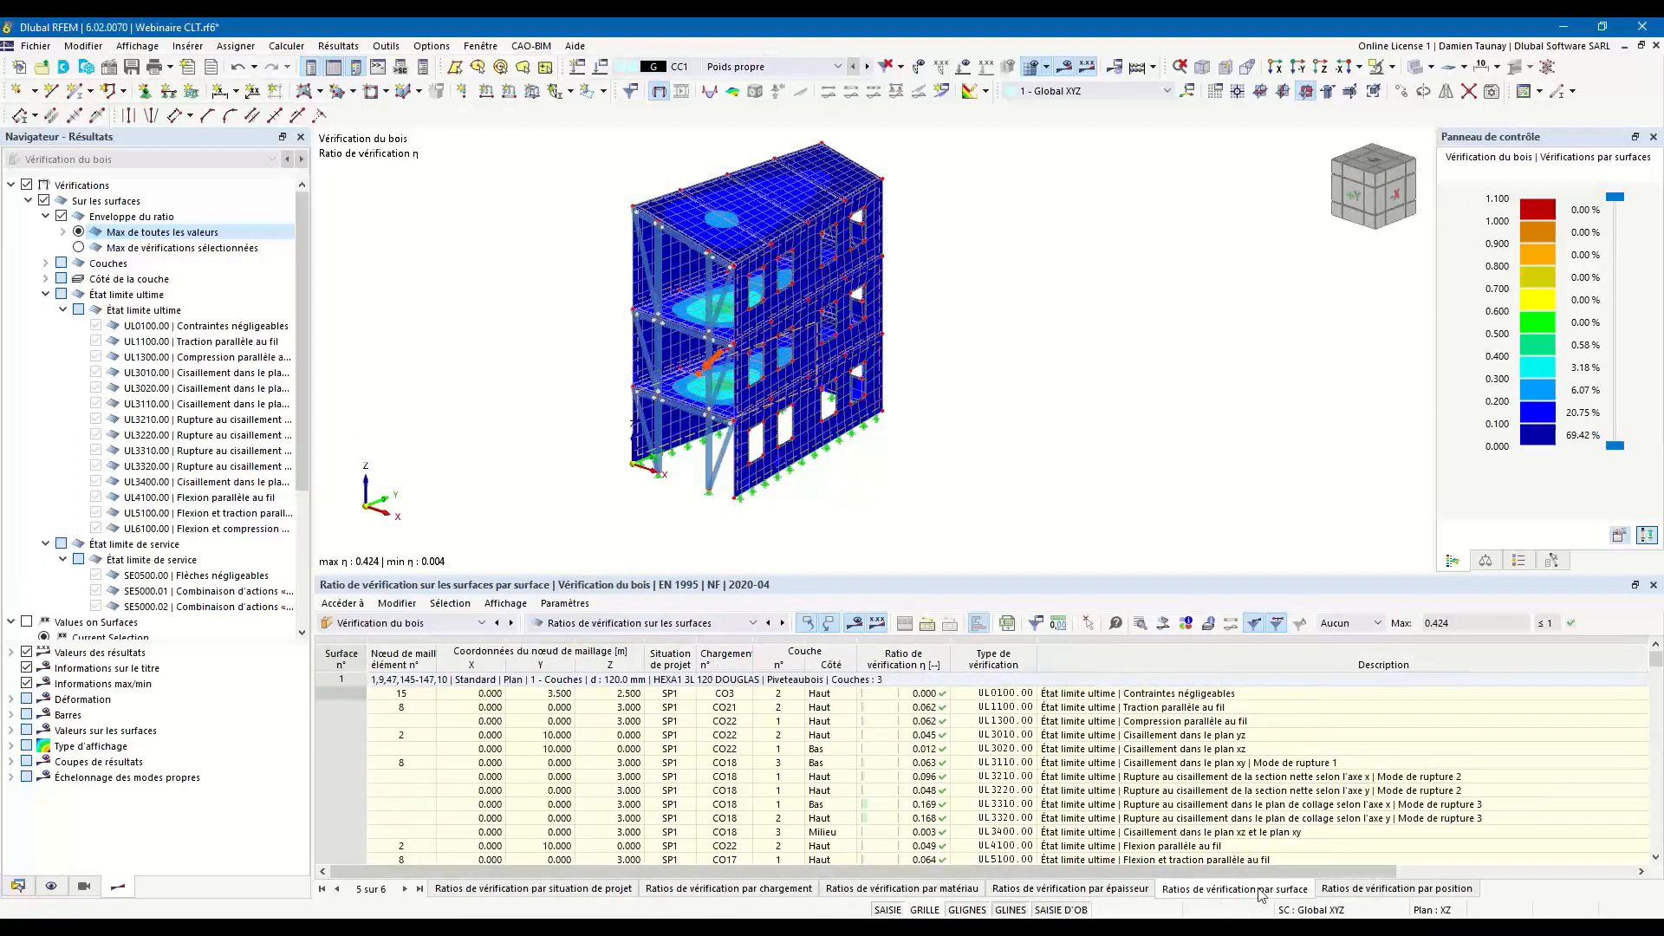
click(1373, 890)
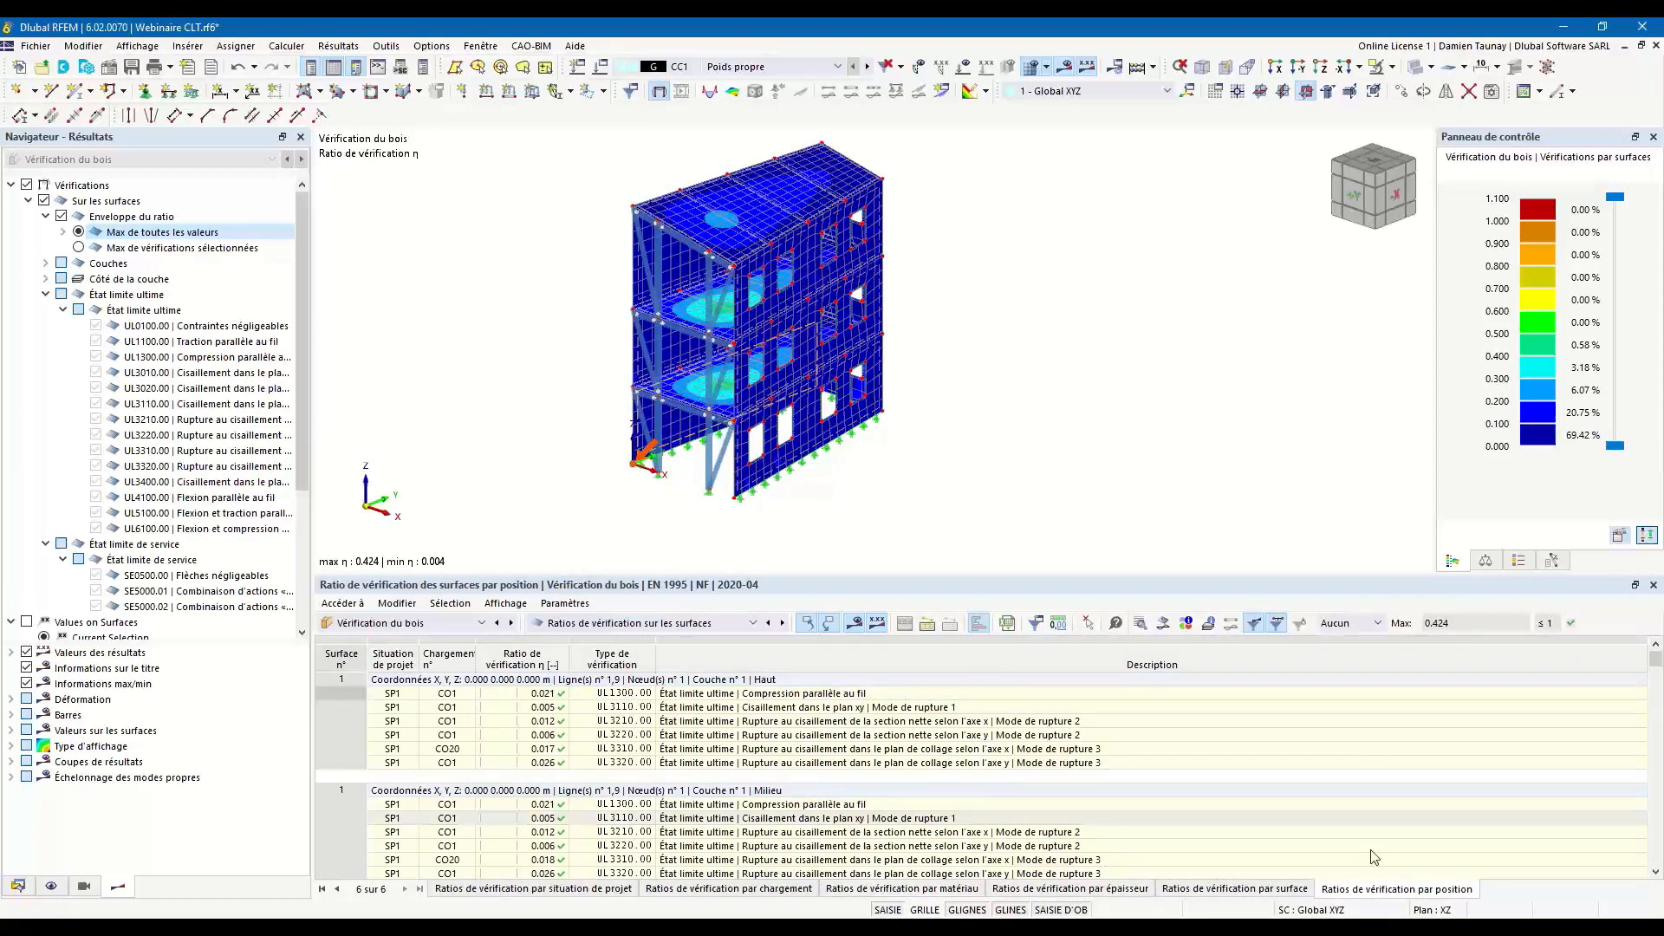
Examine the design ratios by thickness for the 120 mm wall panels and the 160 mm floor panels.
click(1033, 893)
drag(891, 567, 873, 420)
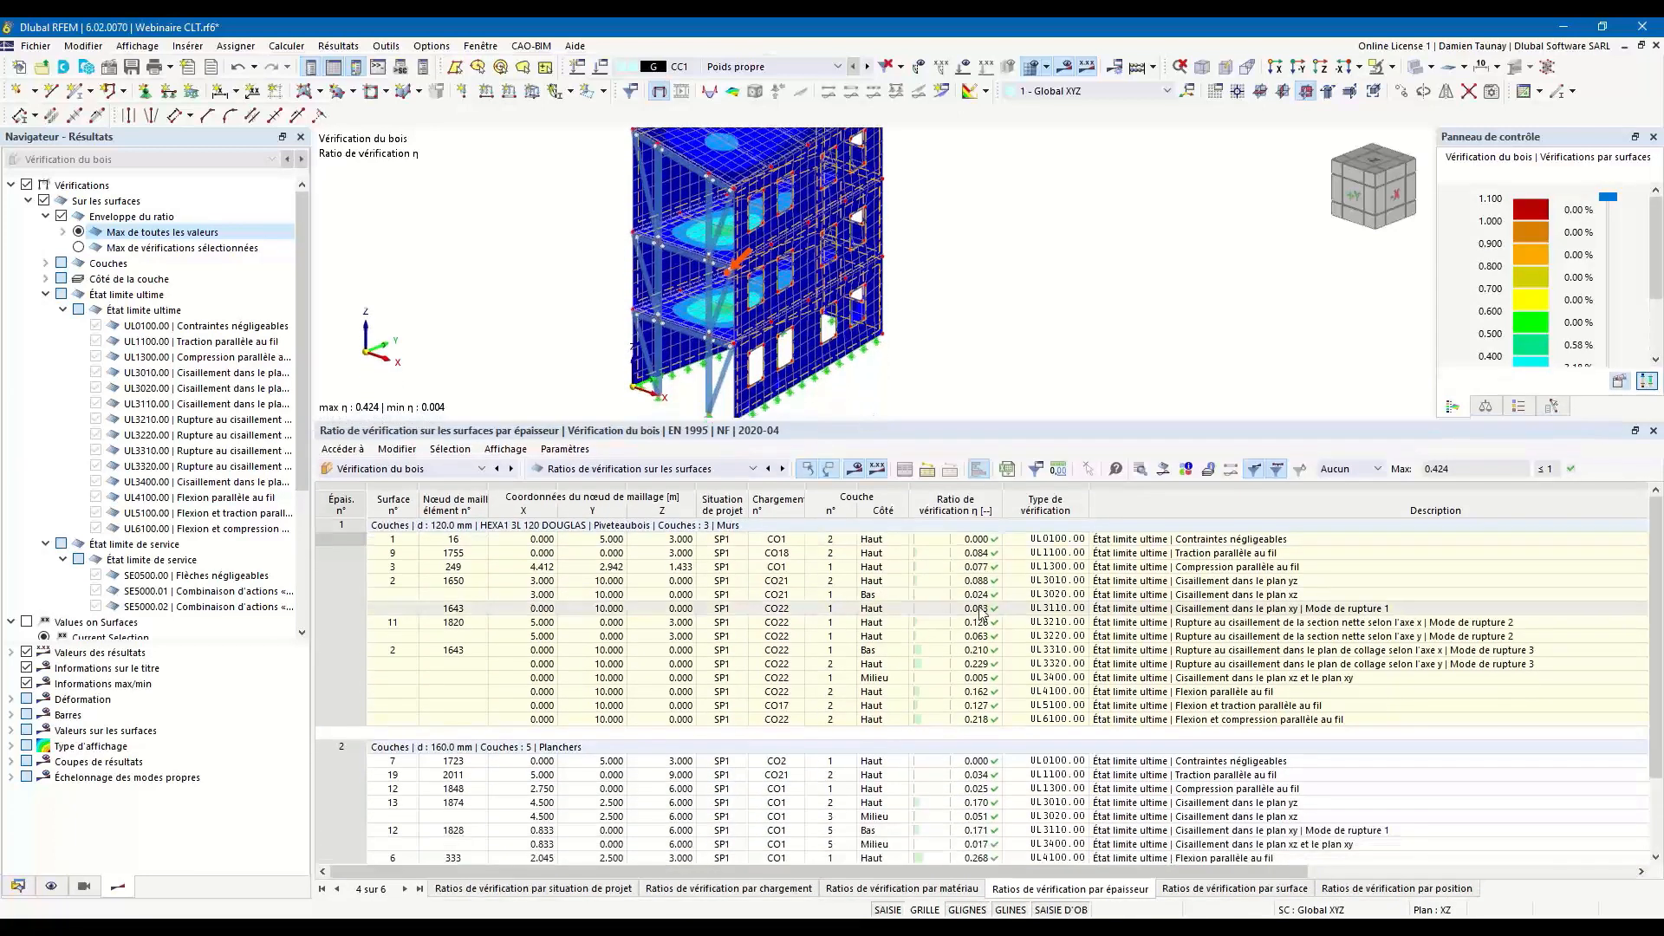
scroll(1005, 616, down, 2)
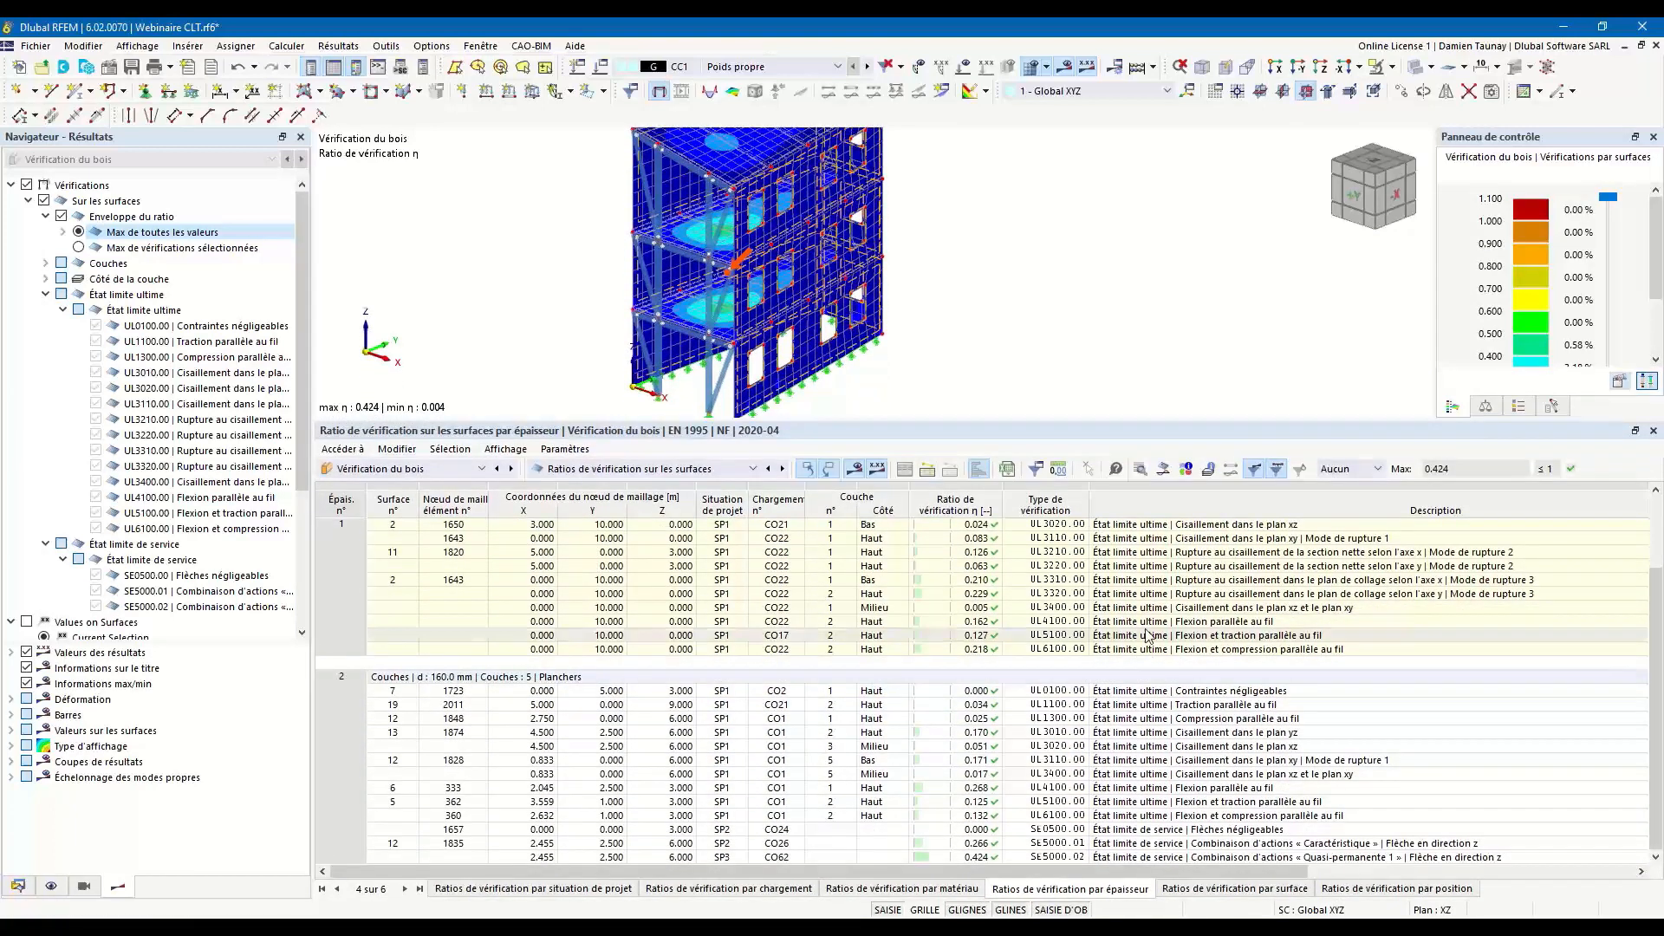
scroll(1130, 675, up, 2)
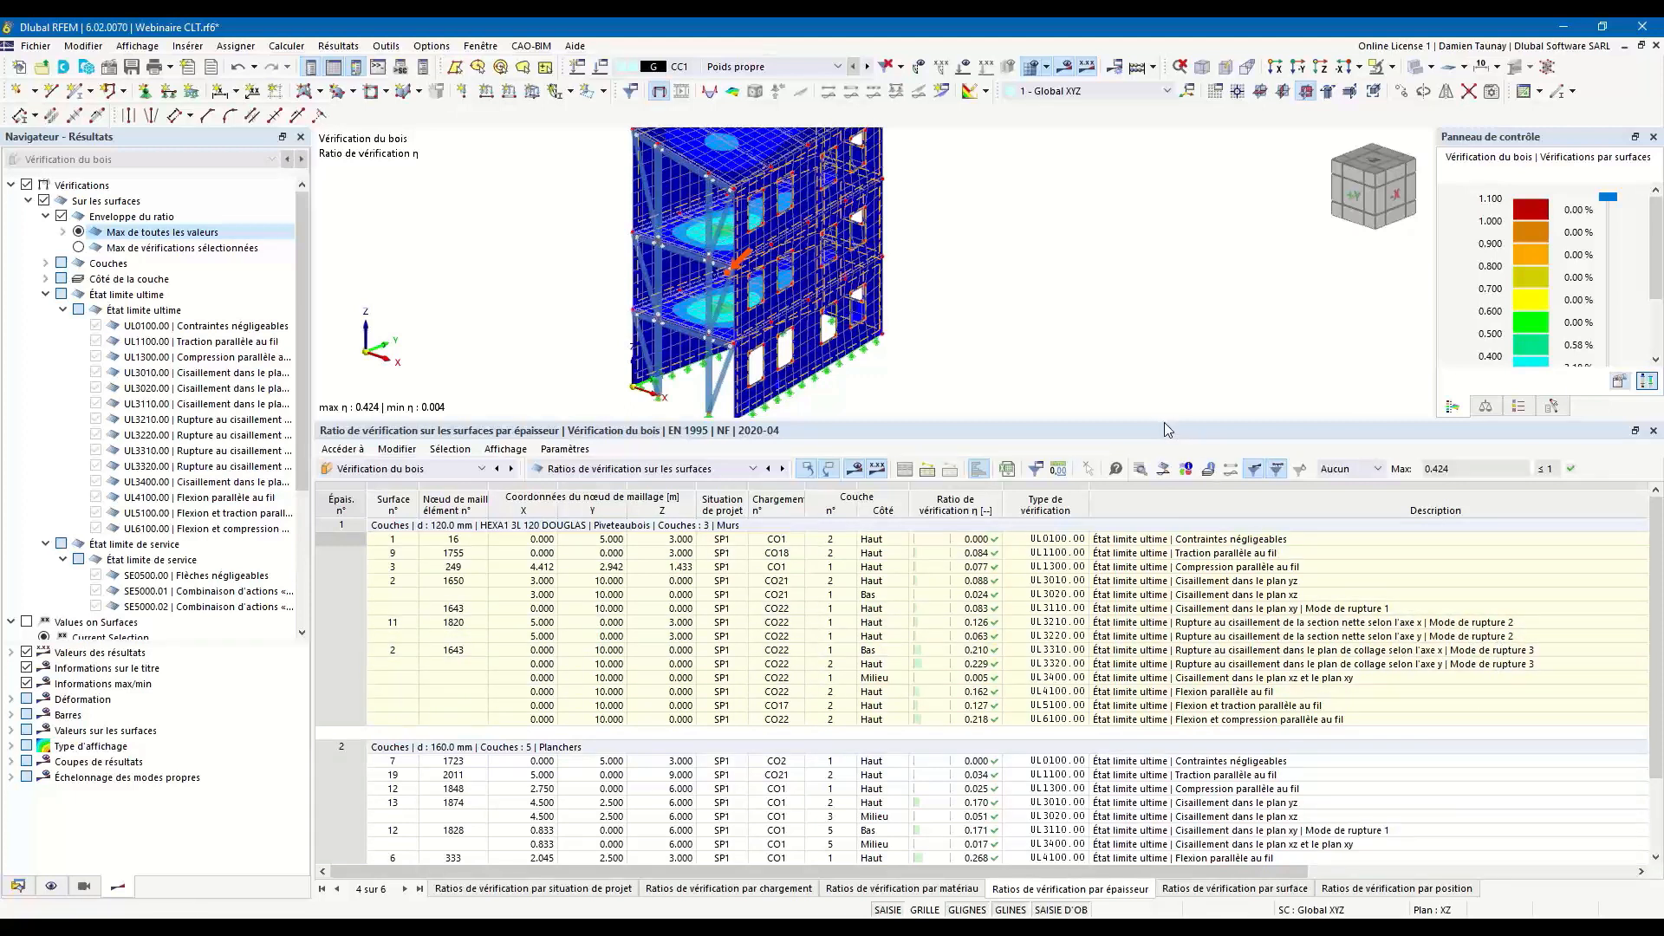
drag(1162, 418, 1162, 494)
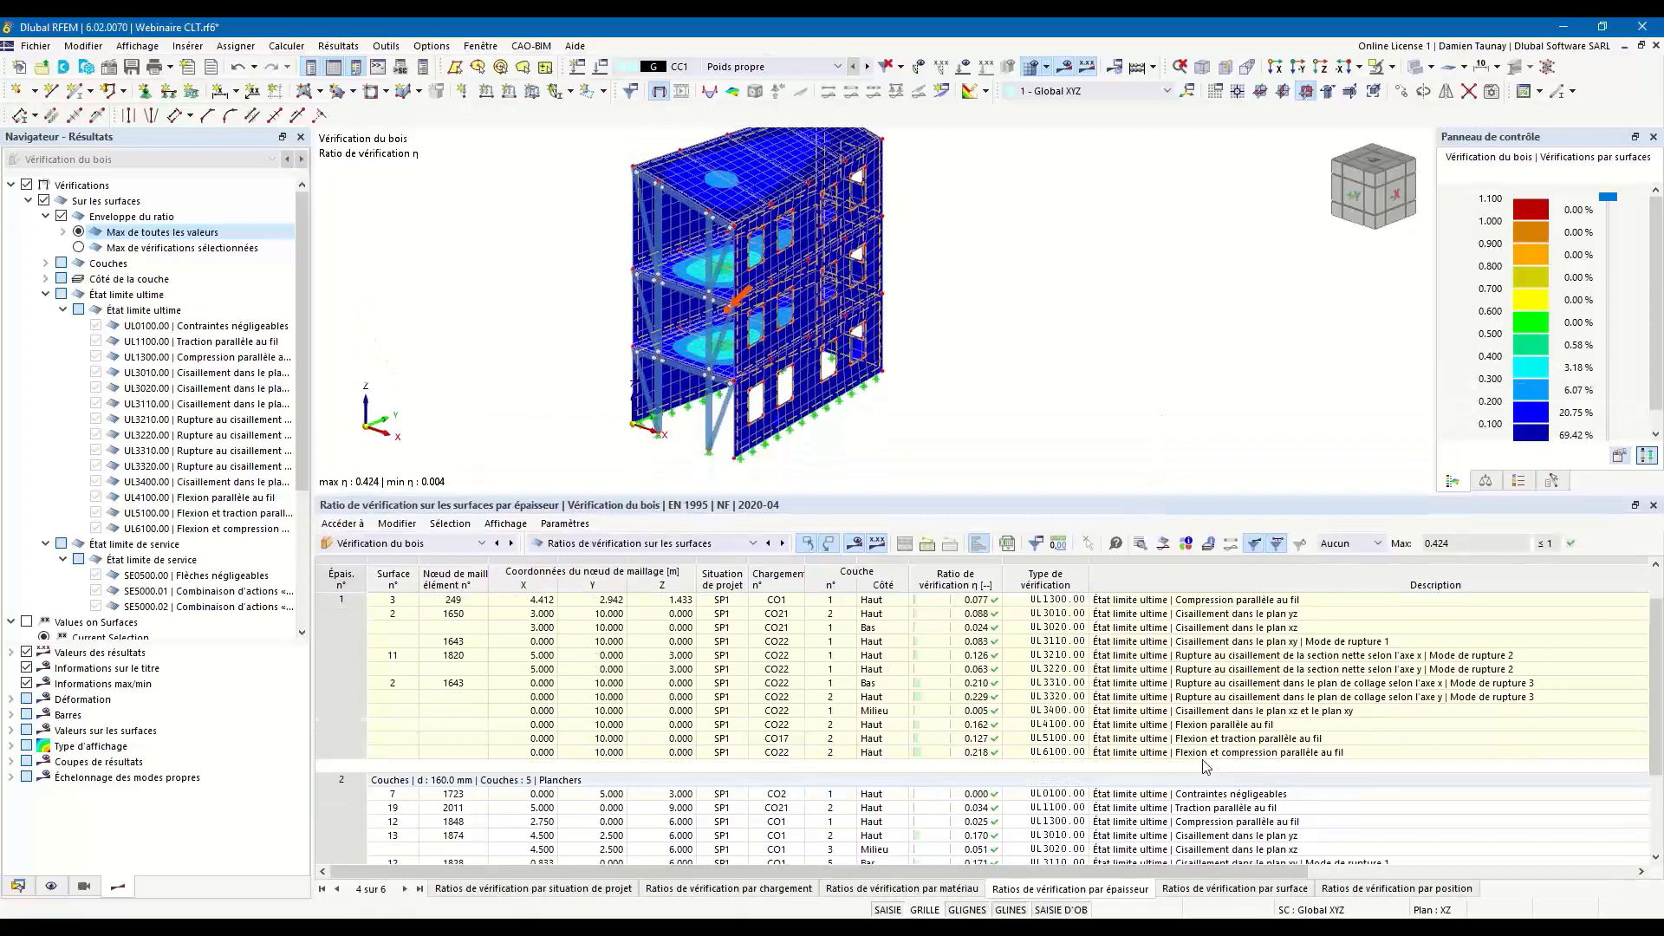
scroll(1205, 767, down, 3)
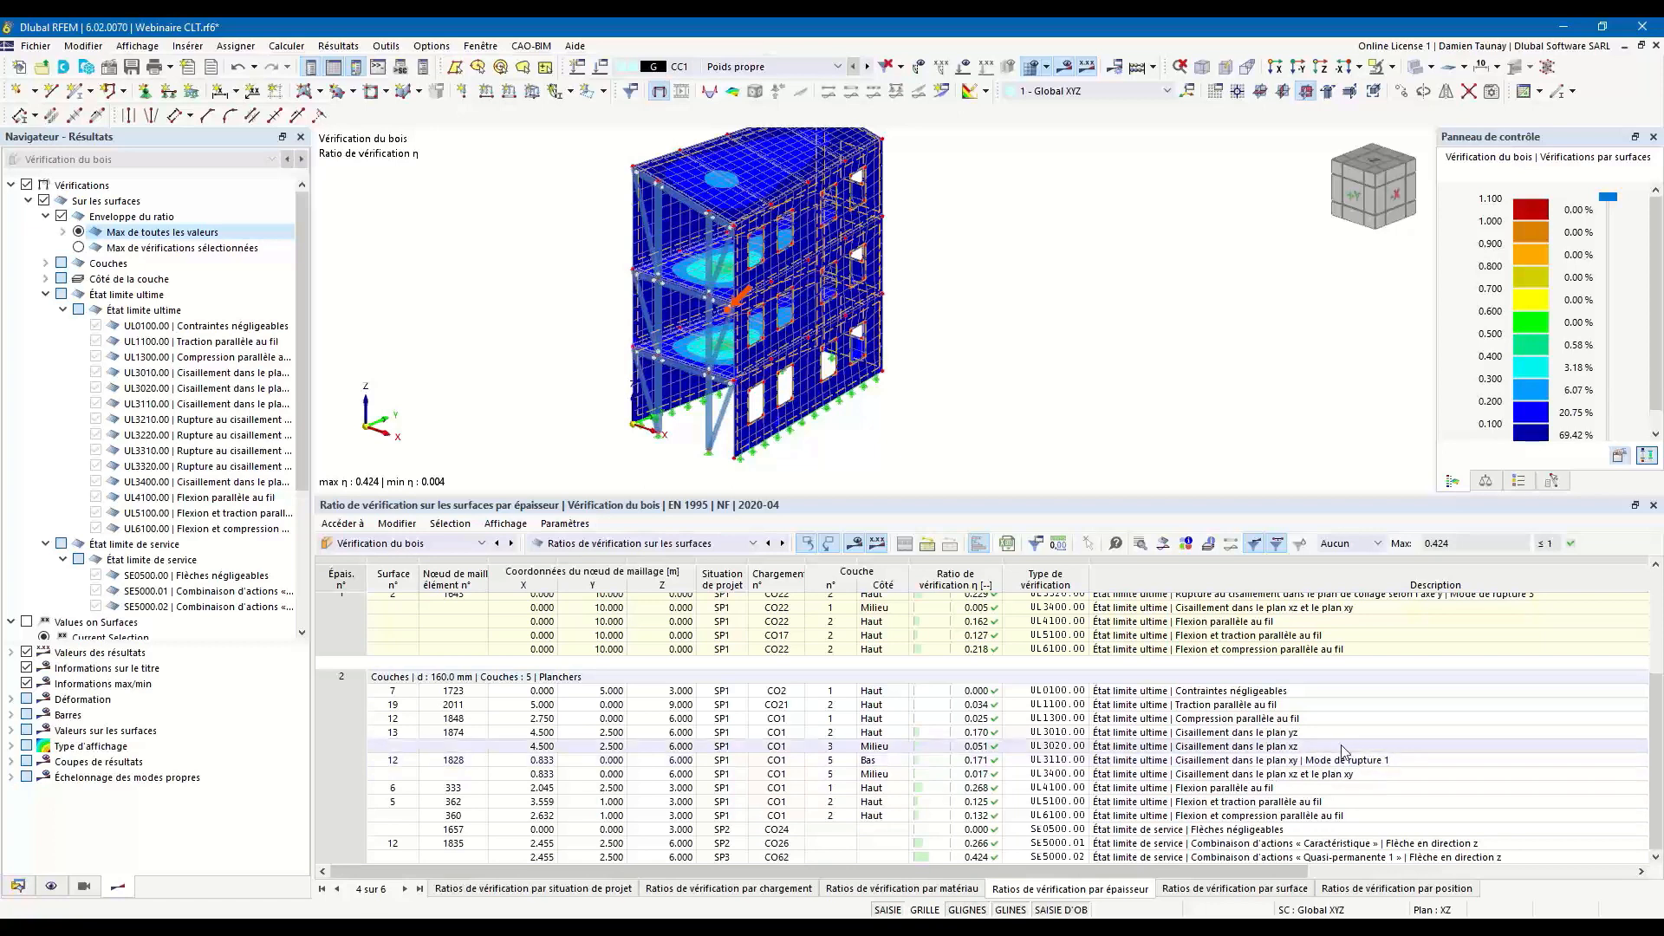
drag(909, 493, 909, 565)
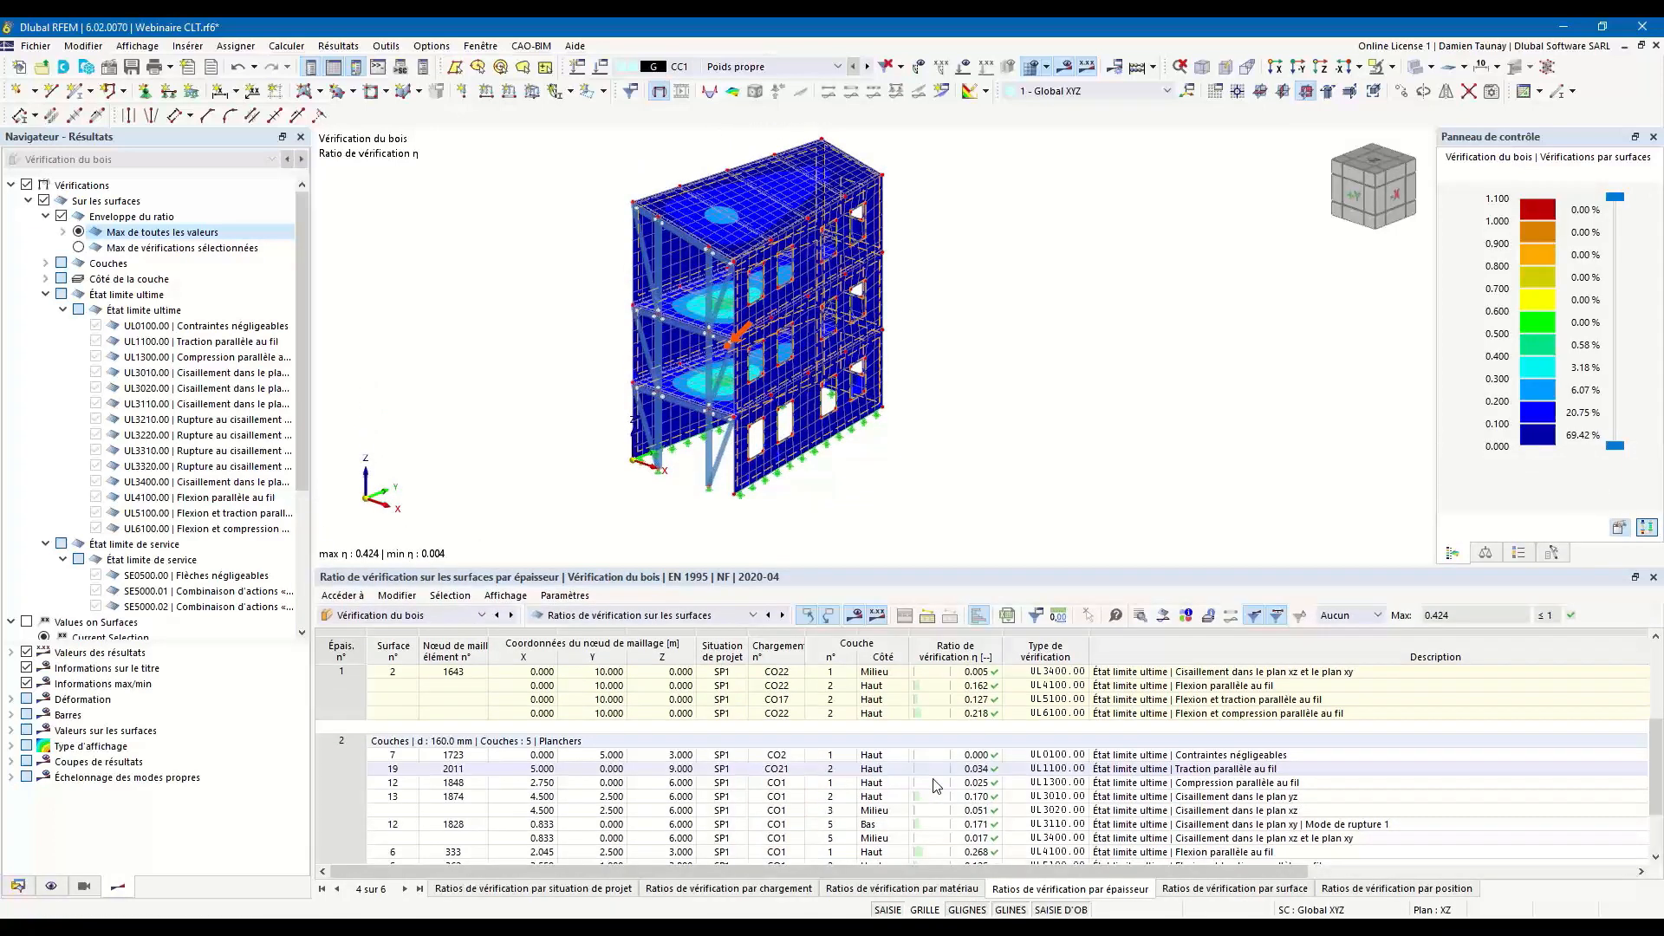
Open the verification details of the UL3210 net-section shear failure check about the x-axis for surface 11 at mesh node 1820.
scroll(1213, 763, up, 4)
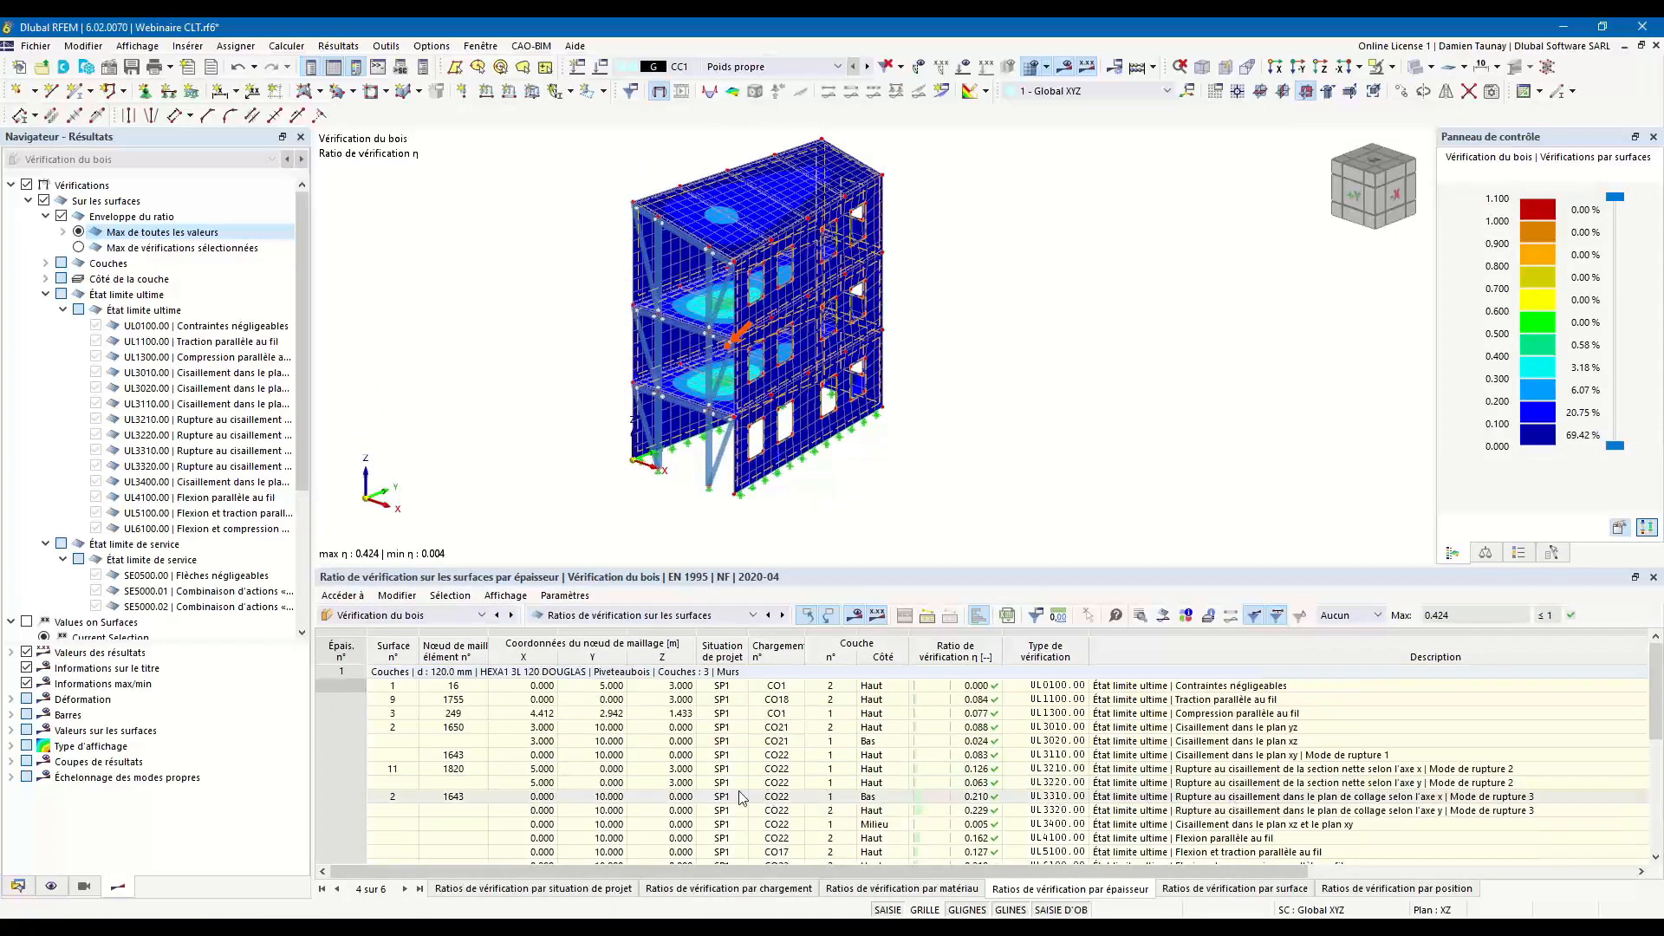
click(1199, 770)
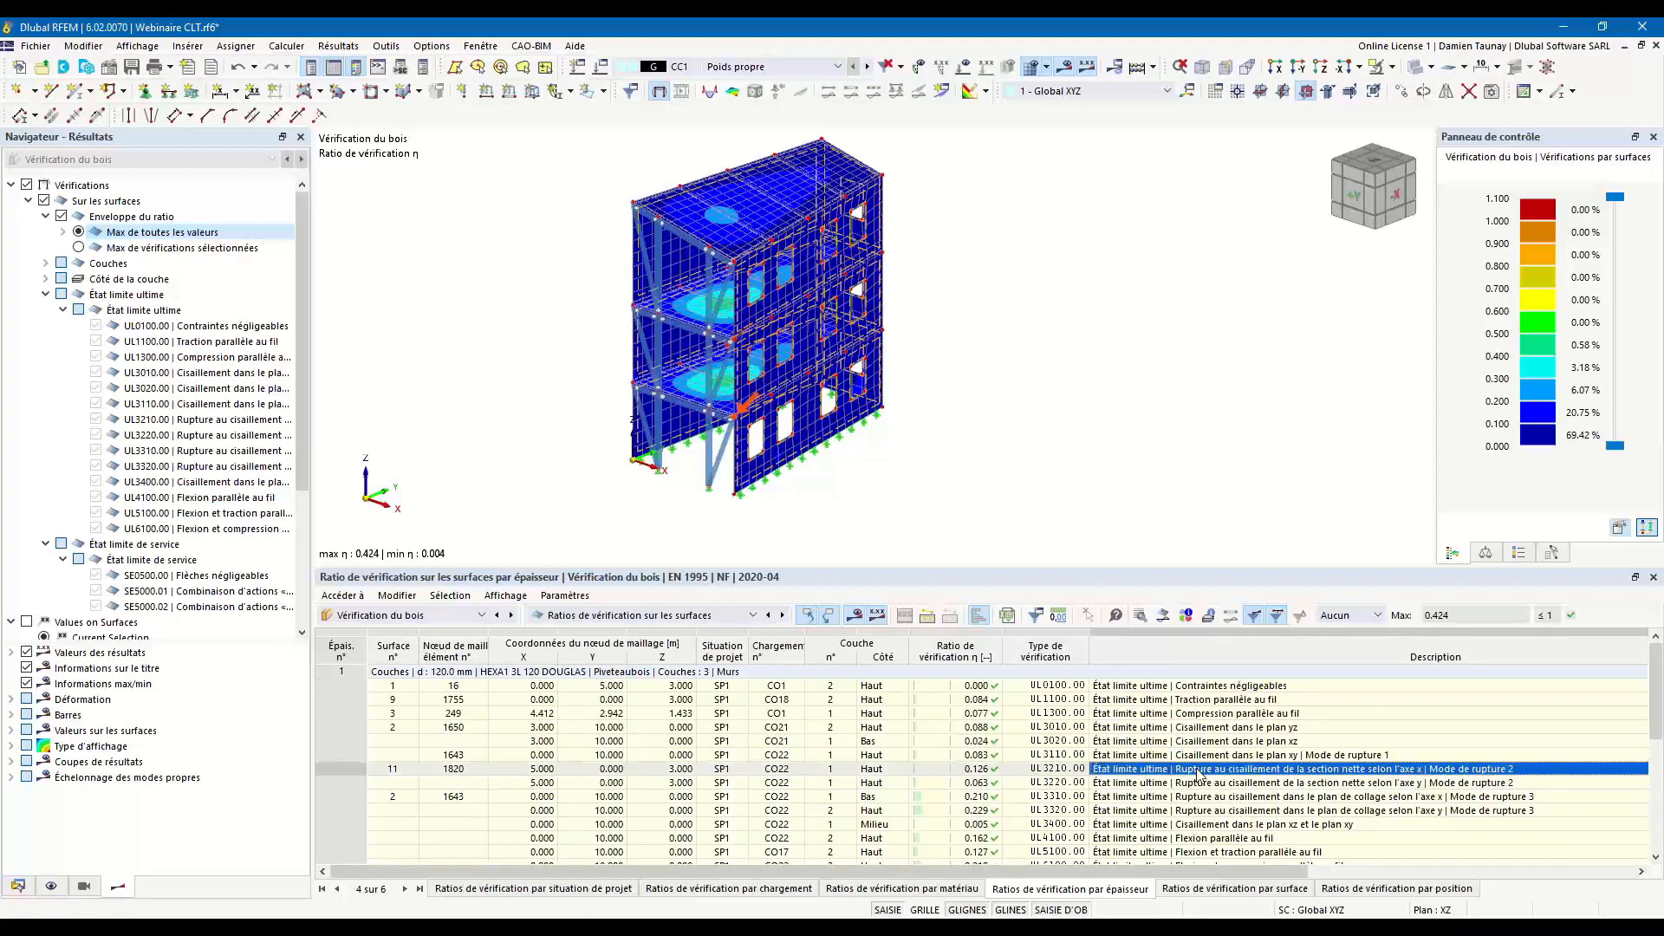
double_click(1198, 771)
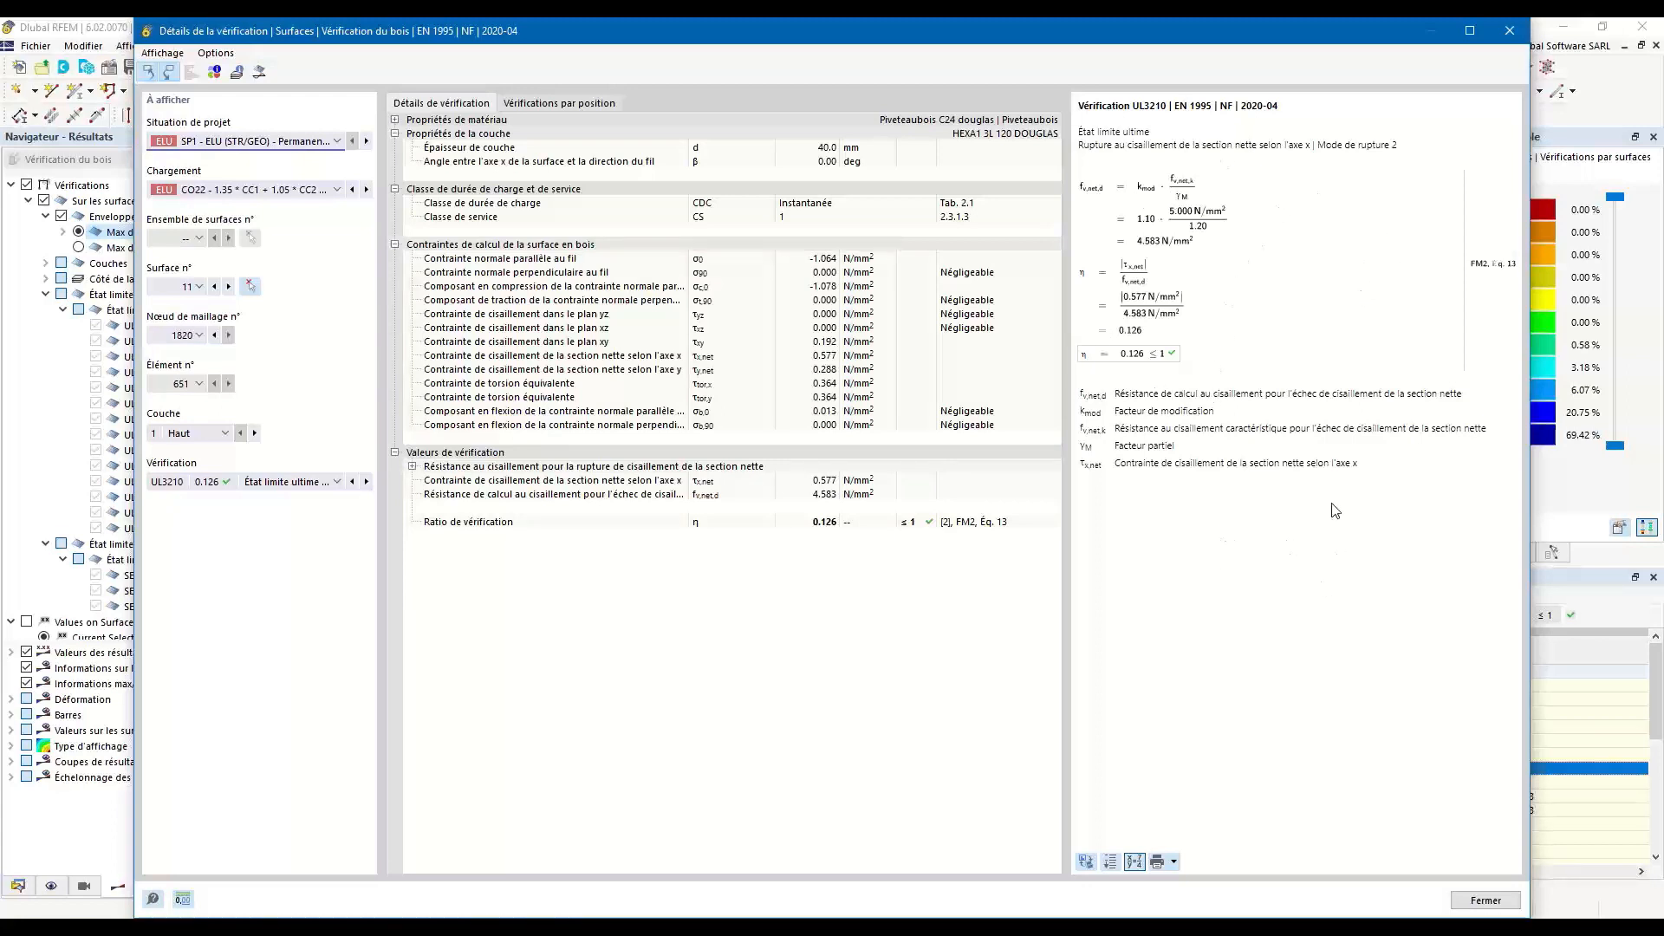
View the print options for the UL3210 formulas and show surface 11's stress diagram through its layers, for normal stress parallel to the grain.
click(1174, 863)
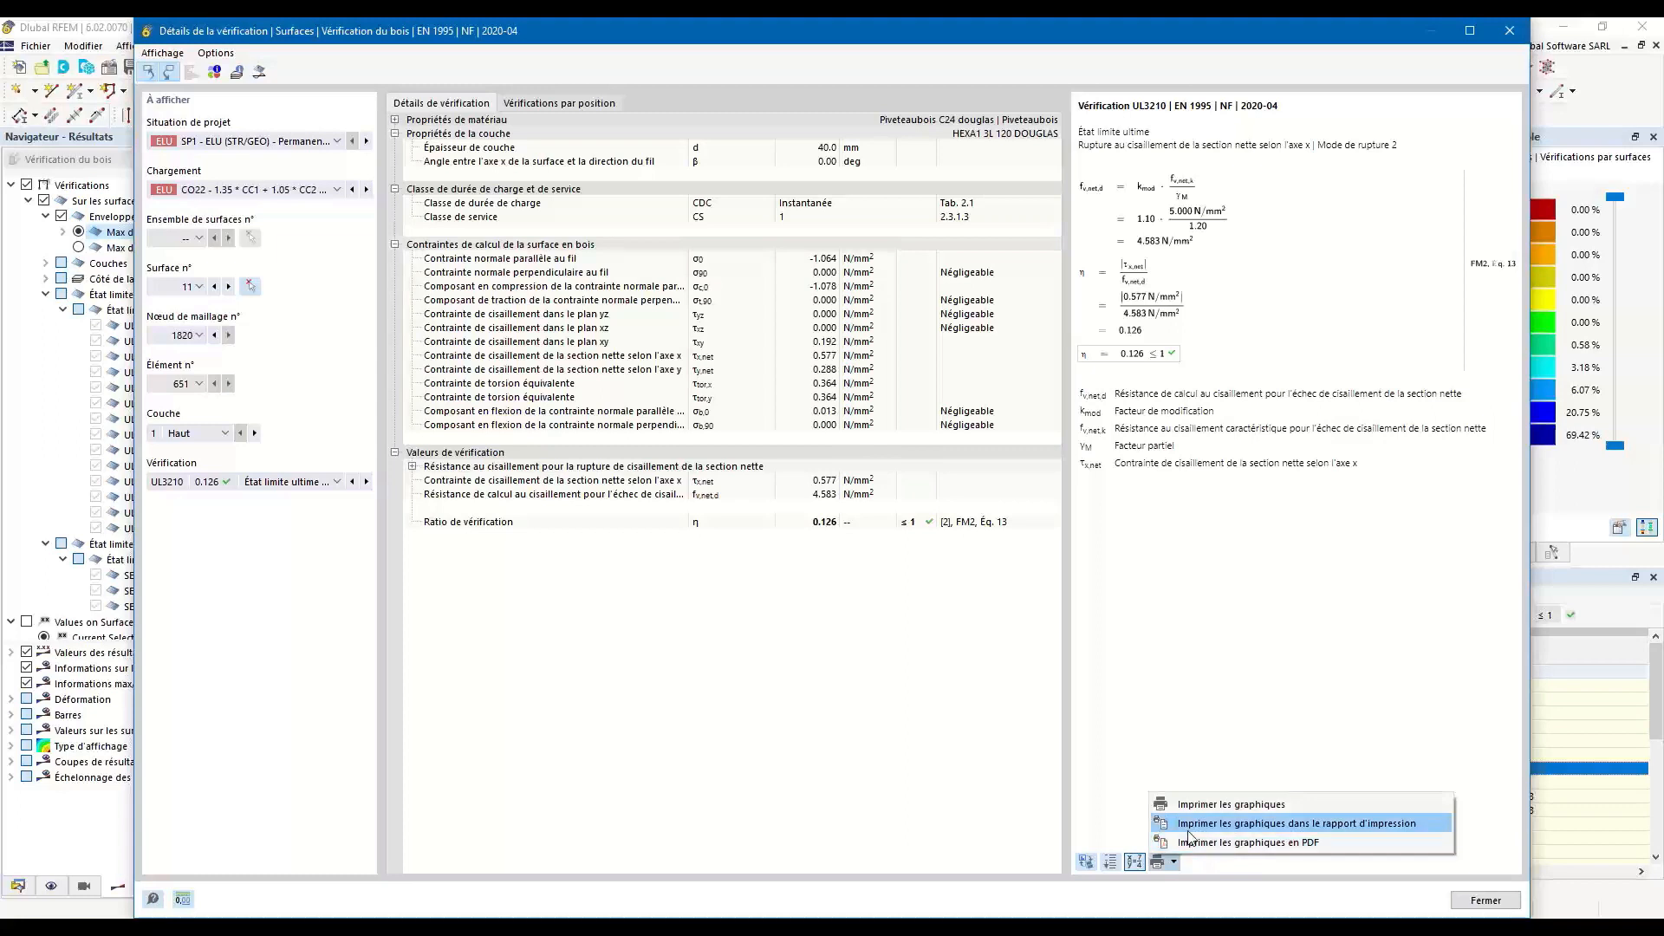
click(1222, 665)
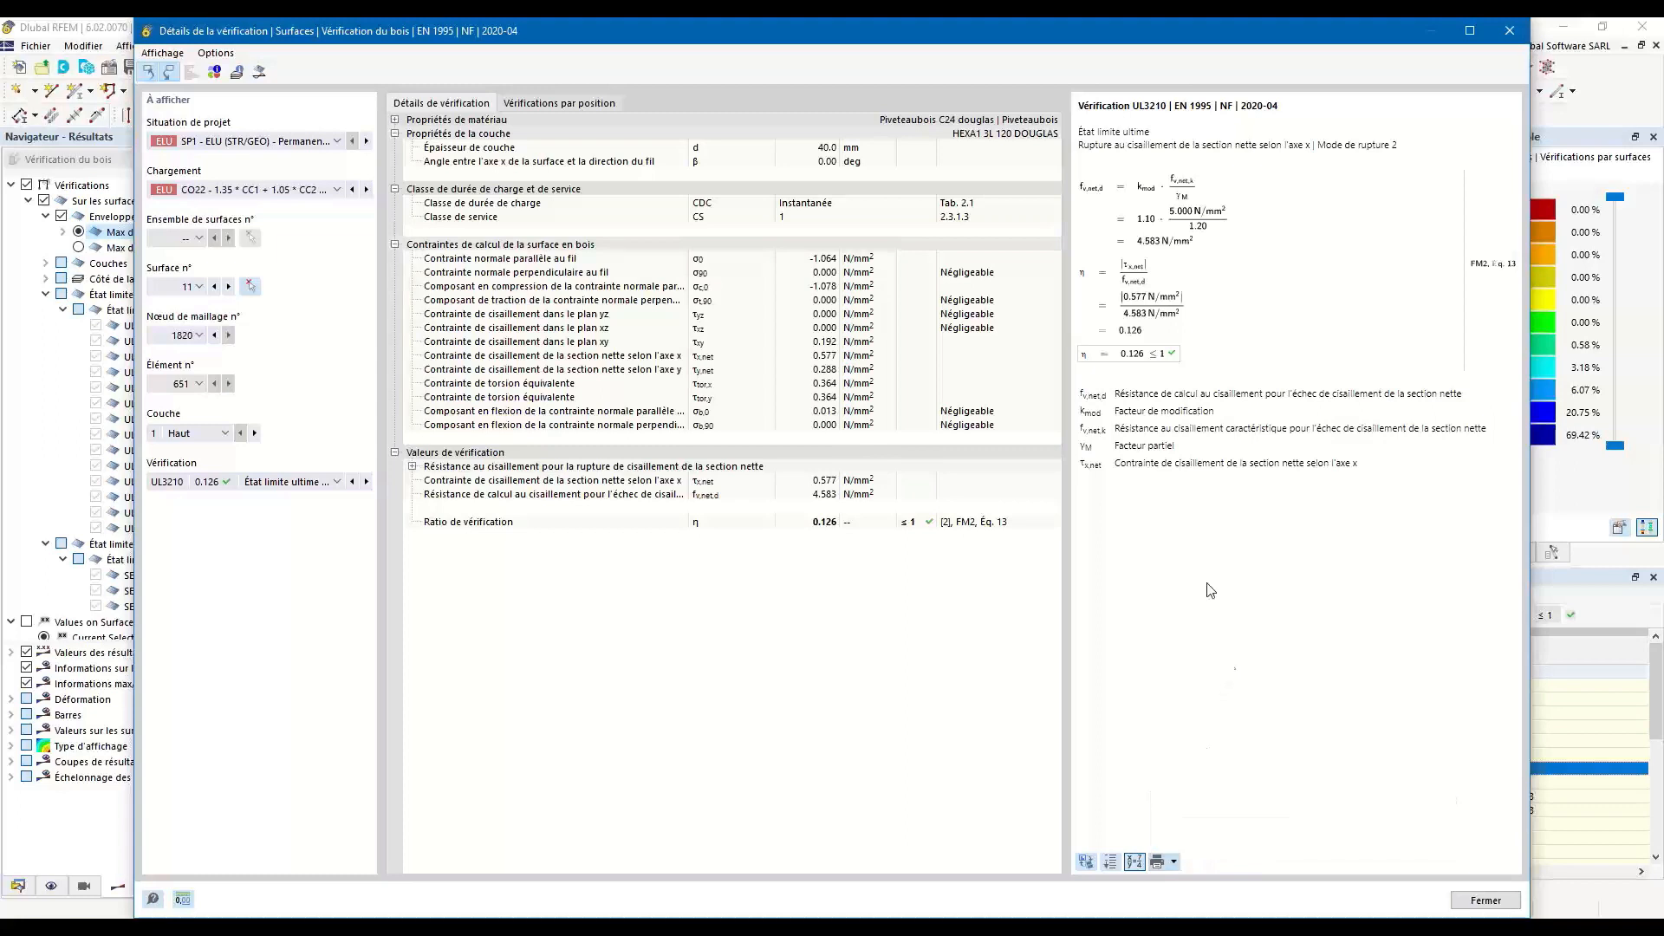
click(260, 74)
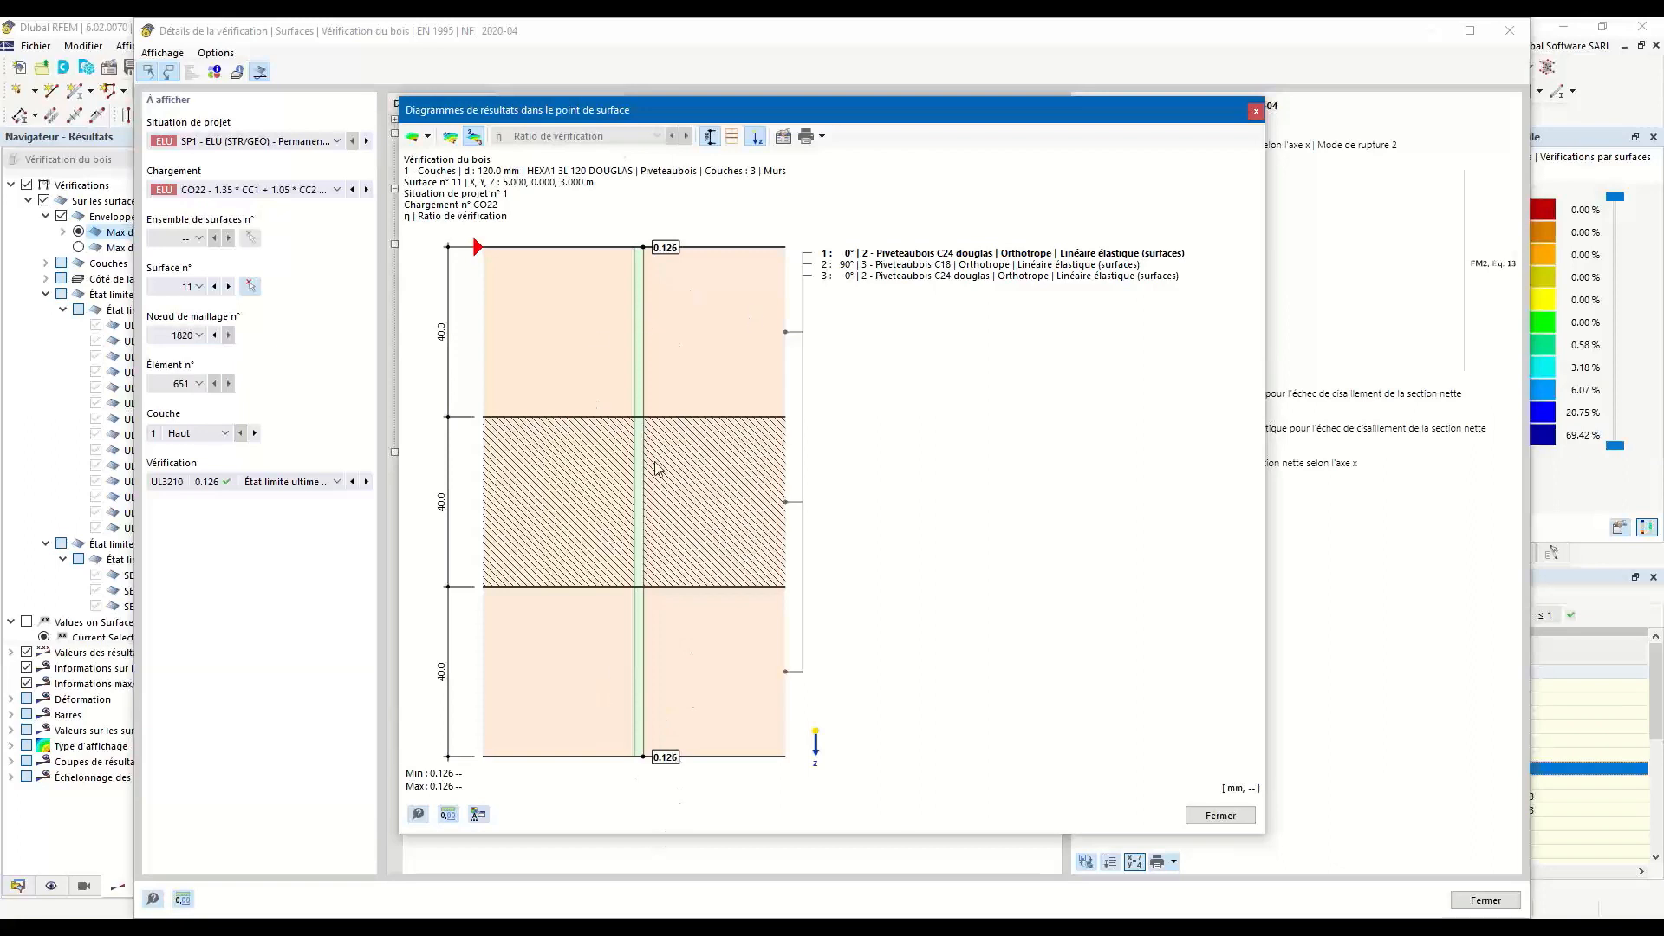
click(420, 141)
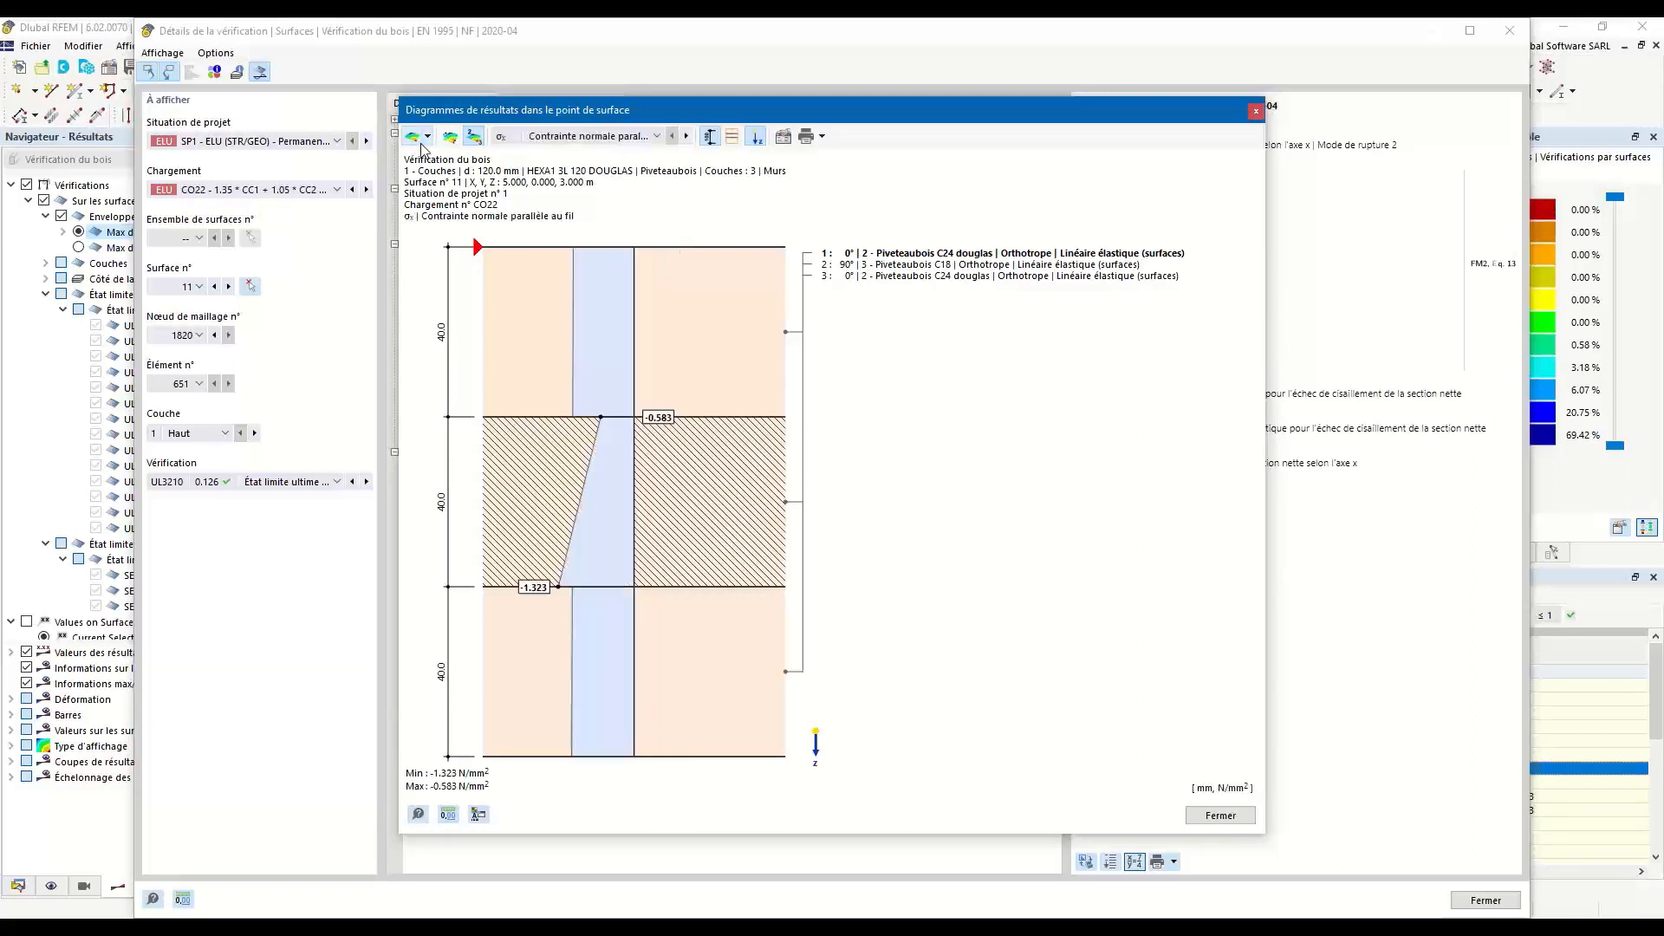
Examine the shear stress τxz and net-section shear stress τx,net diagrams through surface 11's layers, and close the verification details.
click(614, 137)
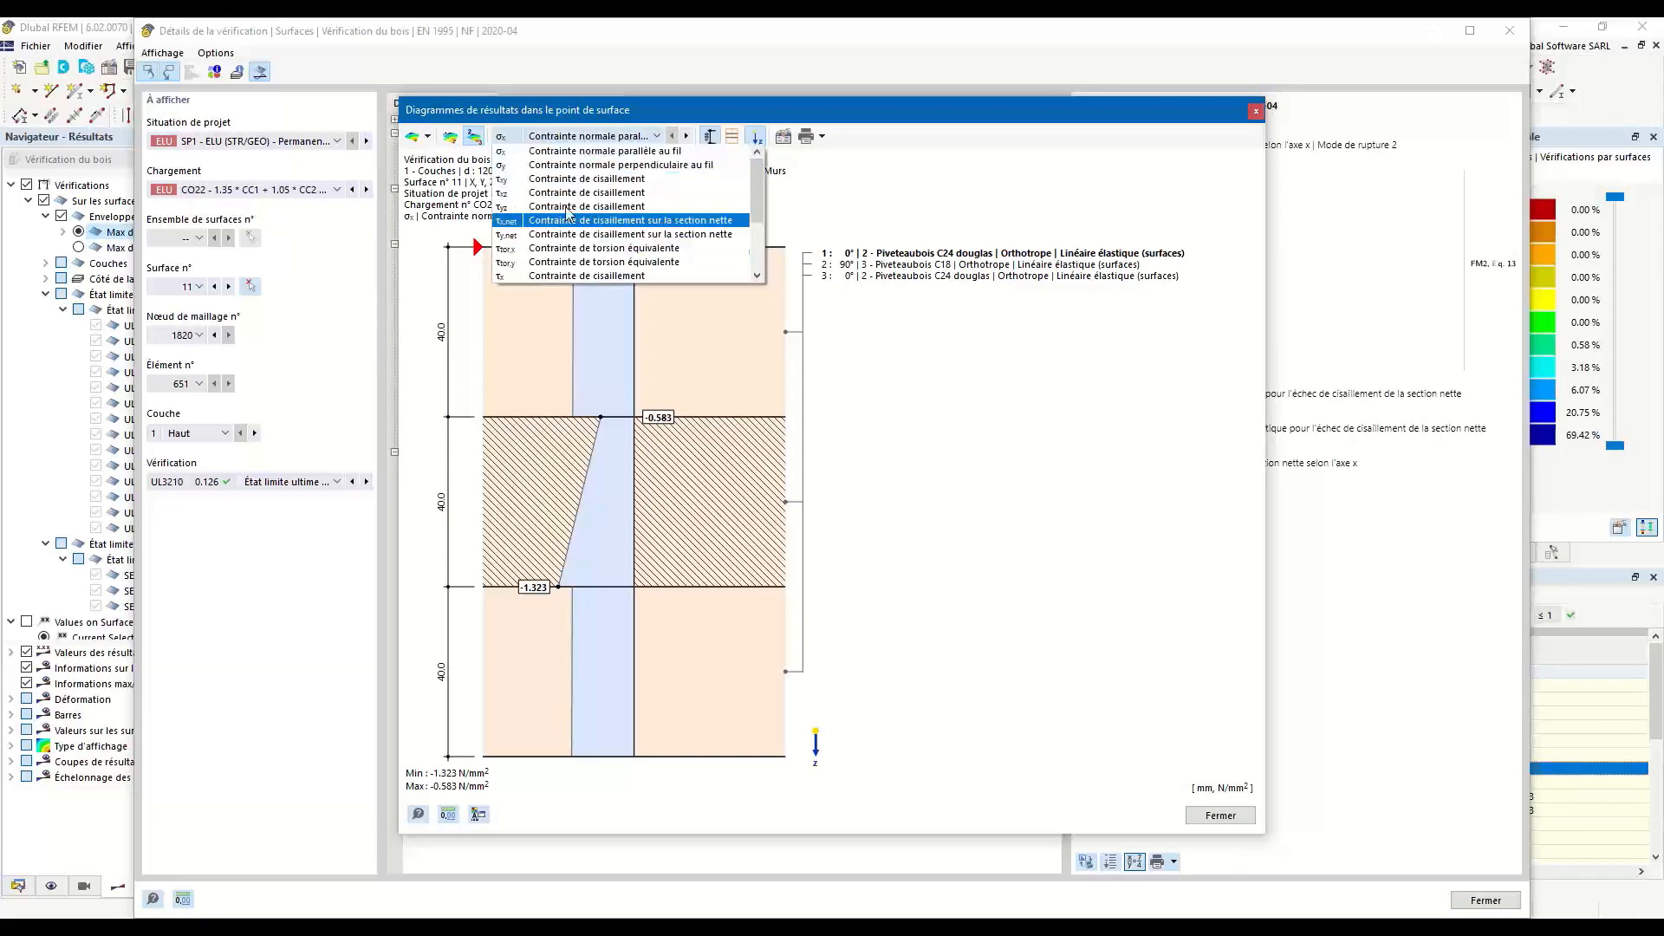
click(569, 193)
click(576, 137)
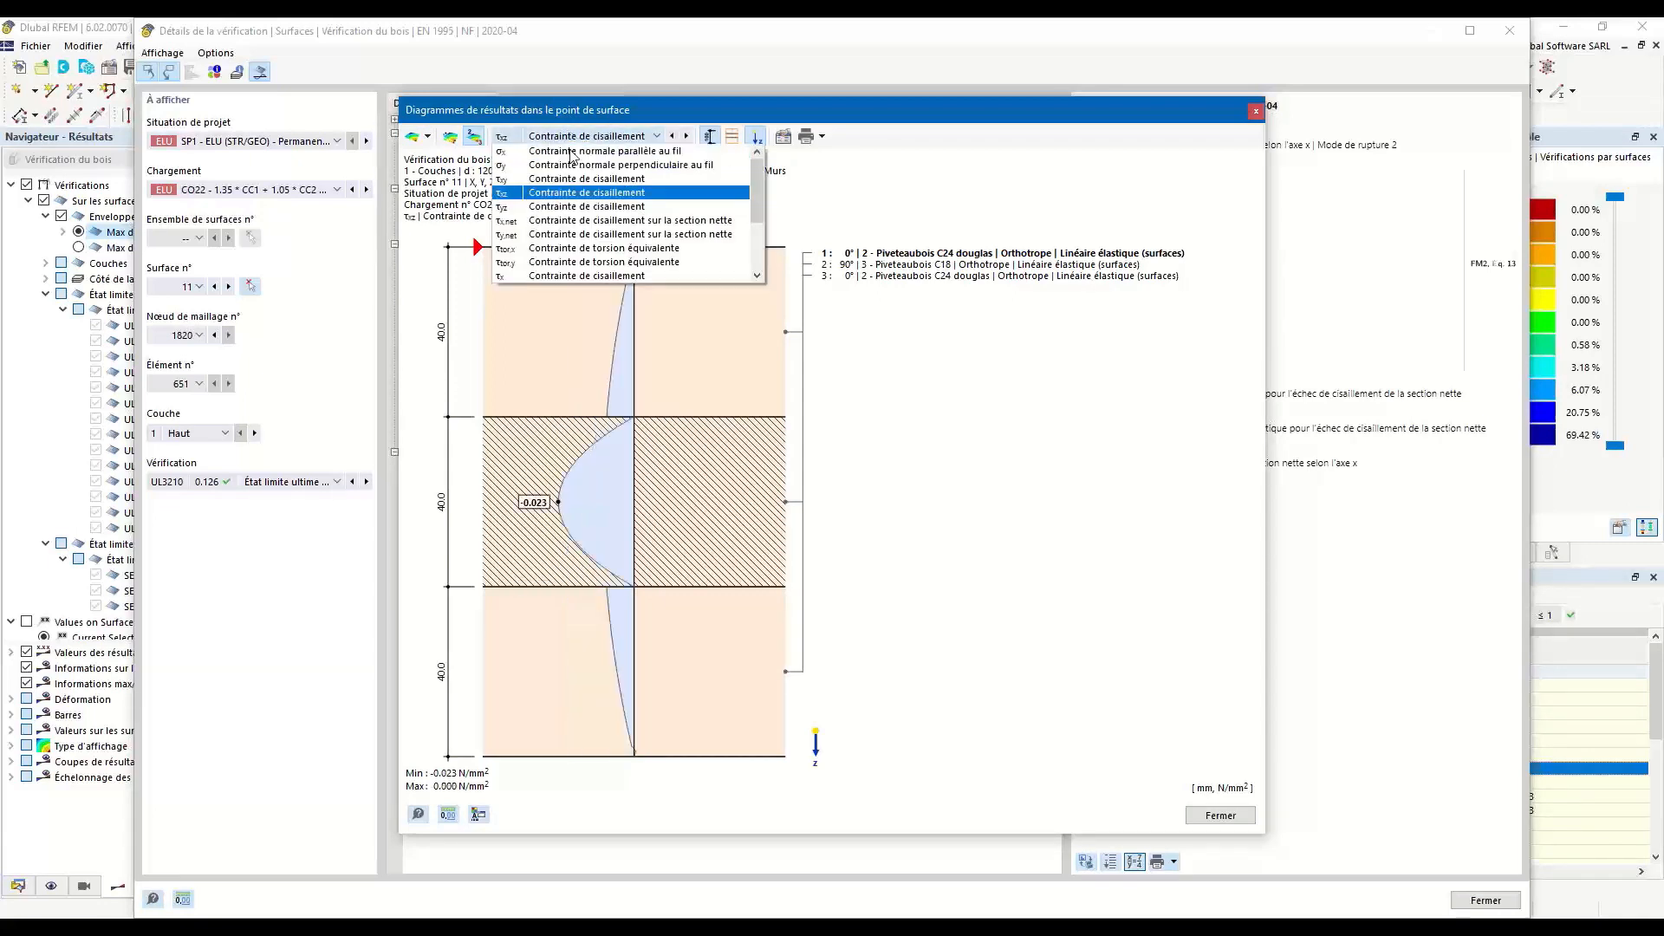
click(559, 222)
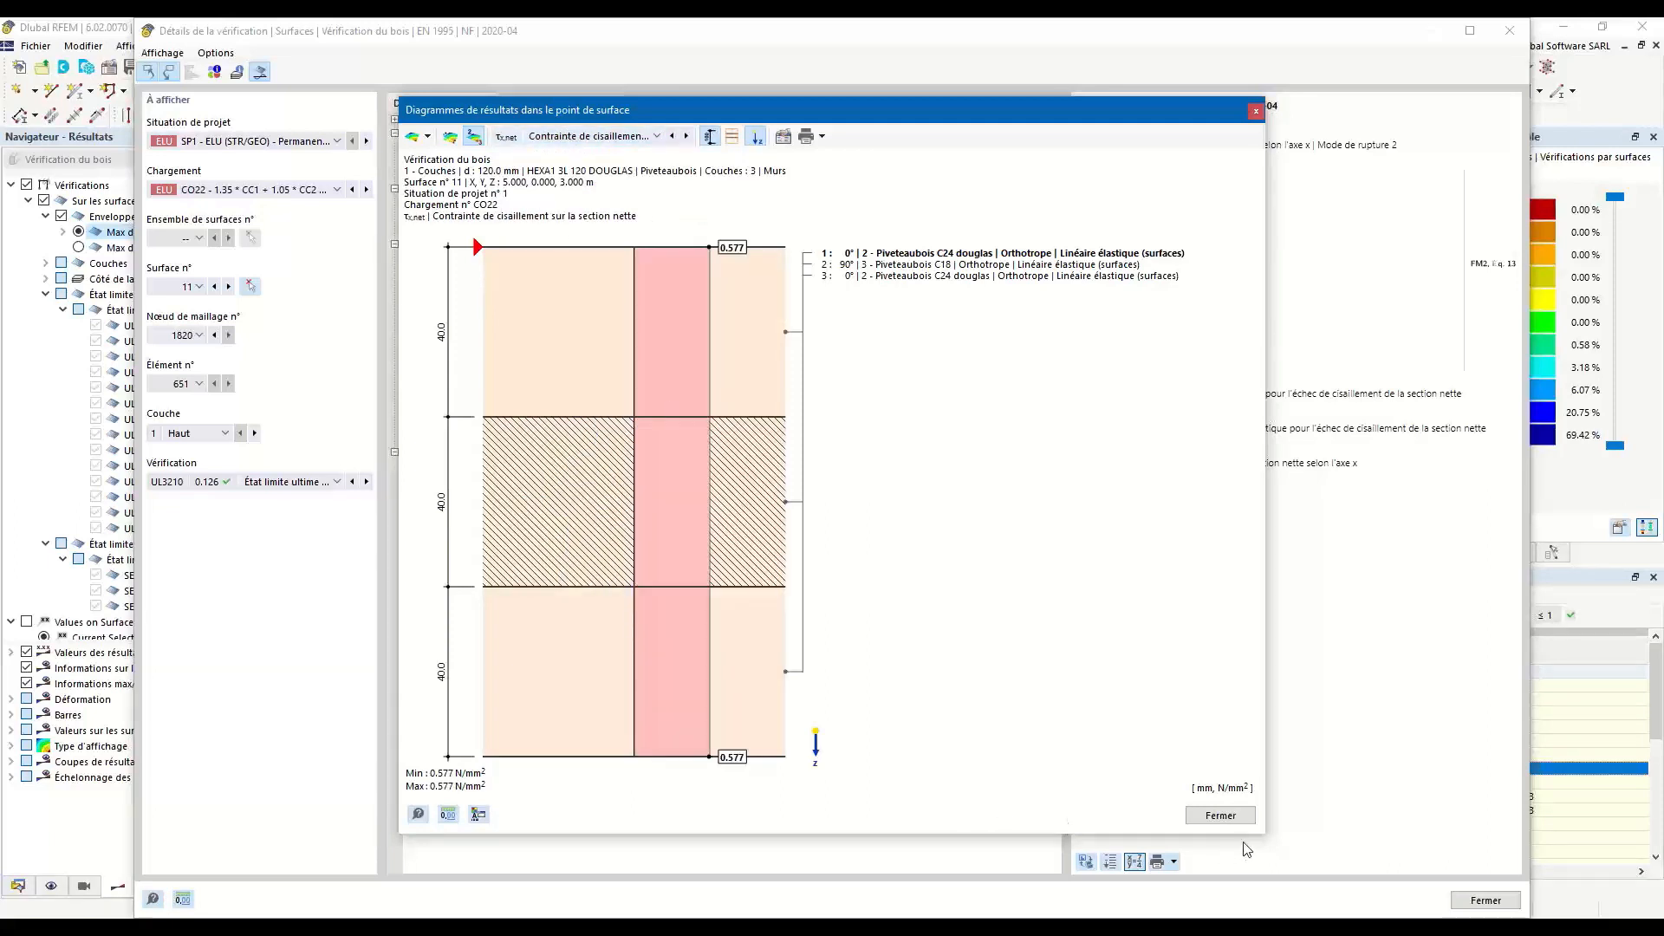
click(1221, 816)
click(1510, 32)
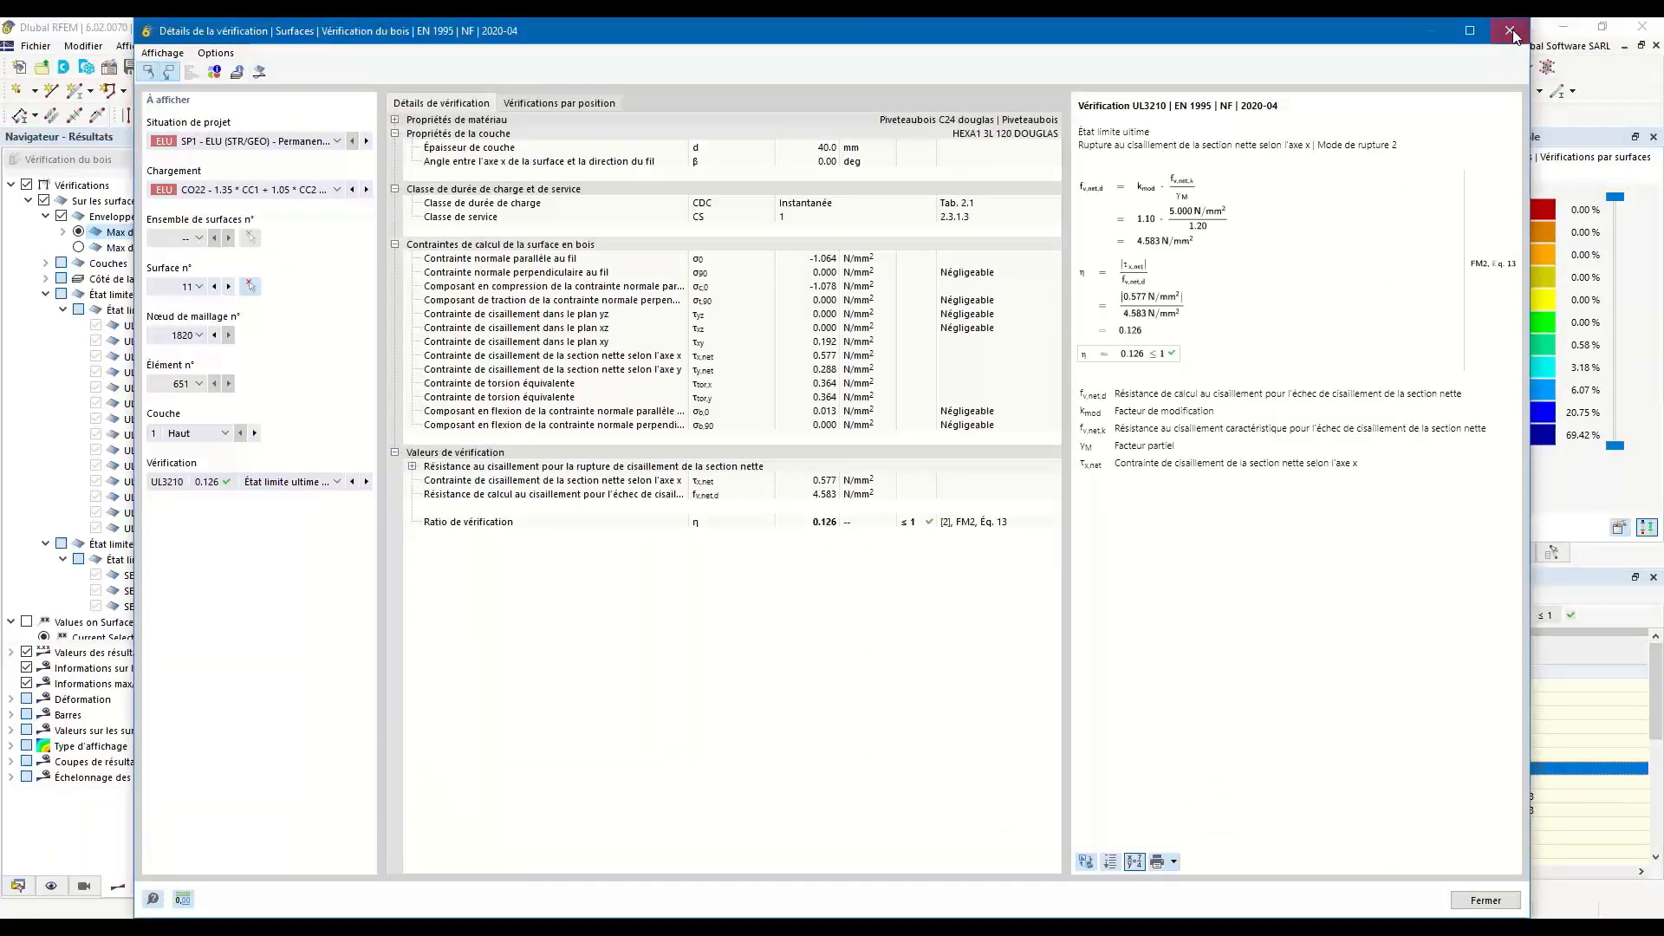
Open the UL3020 xz-plane shear check details for floor surface 13 at mesh node 1874, with its layer result diagrams.
scroll(1012, 828, down, 2)
scroll(1012, 828, down, 3)
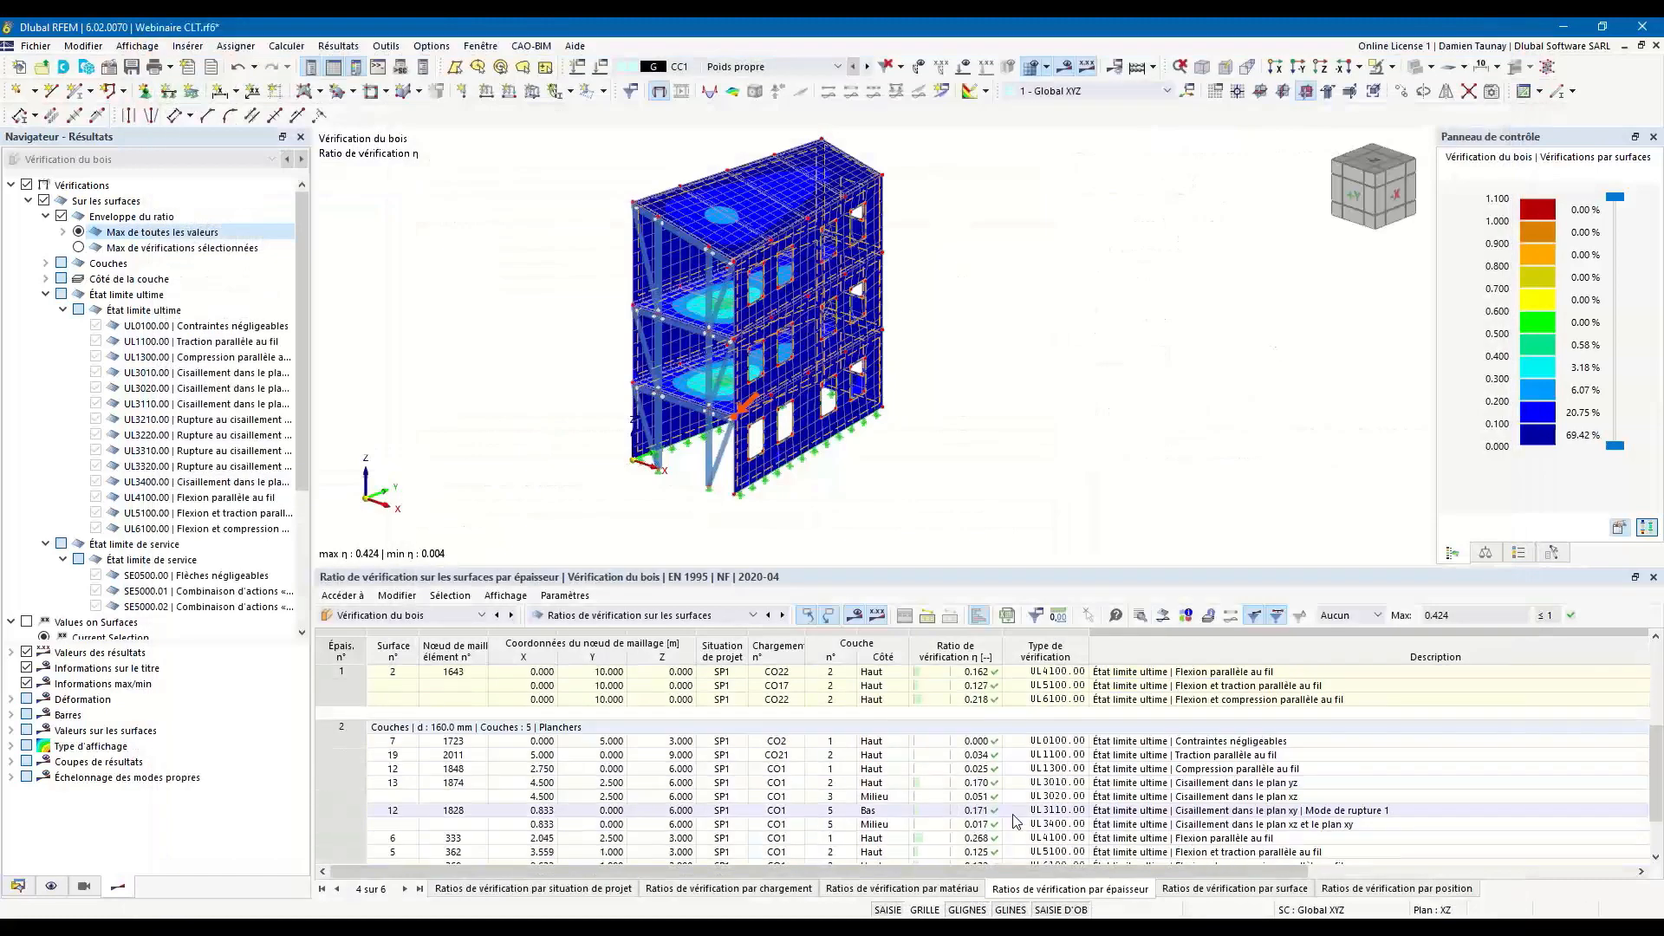
click(1126, 798)
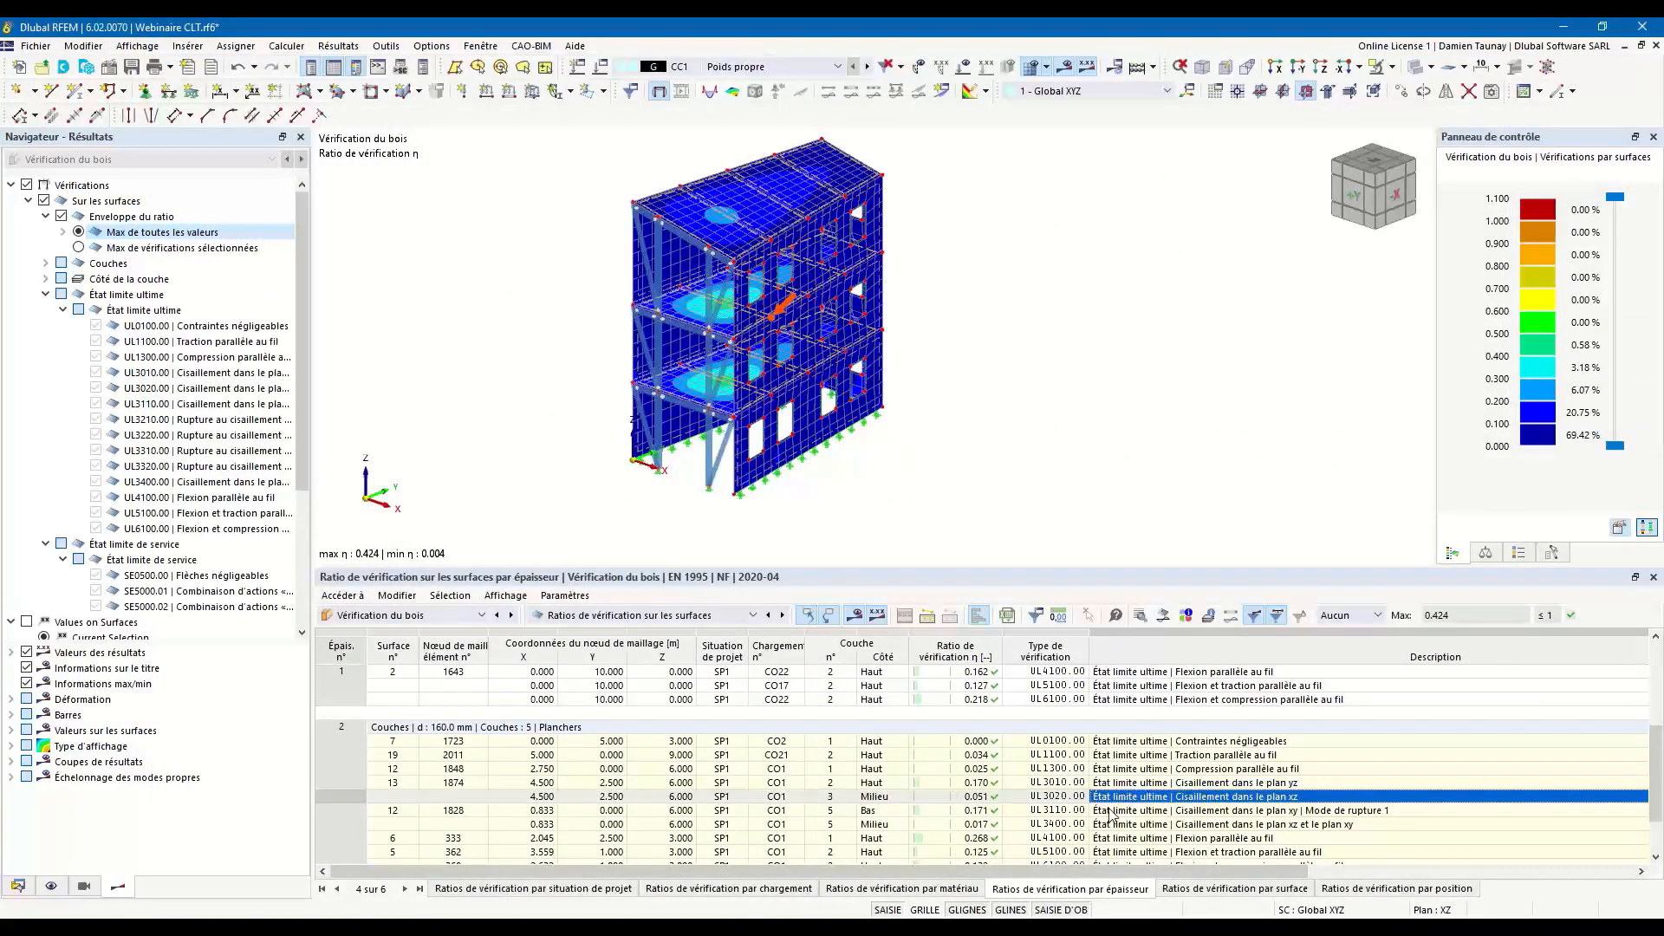
double_click(1121, 800)
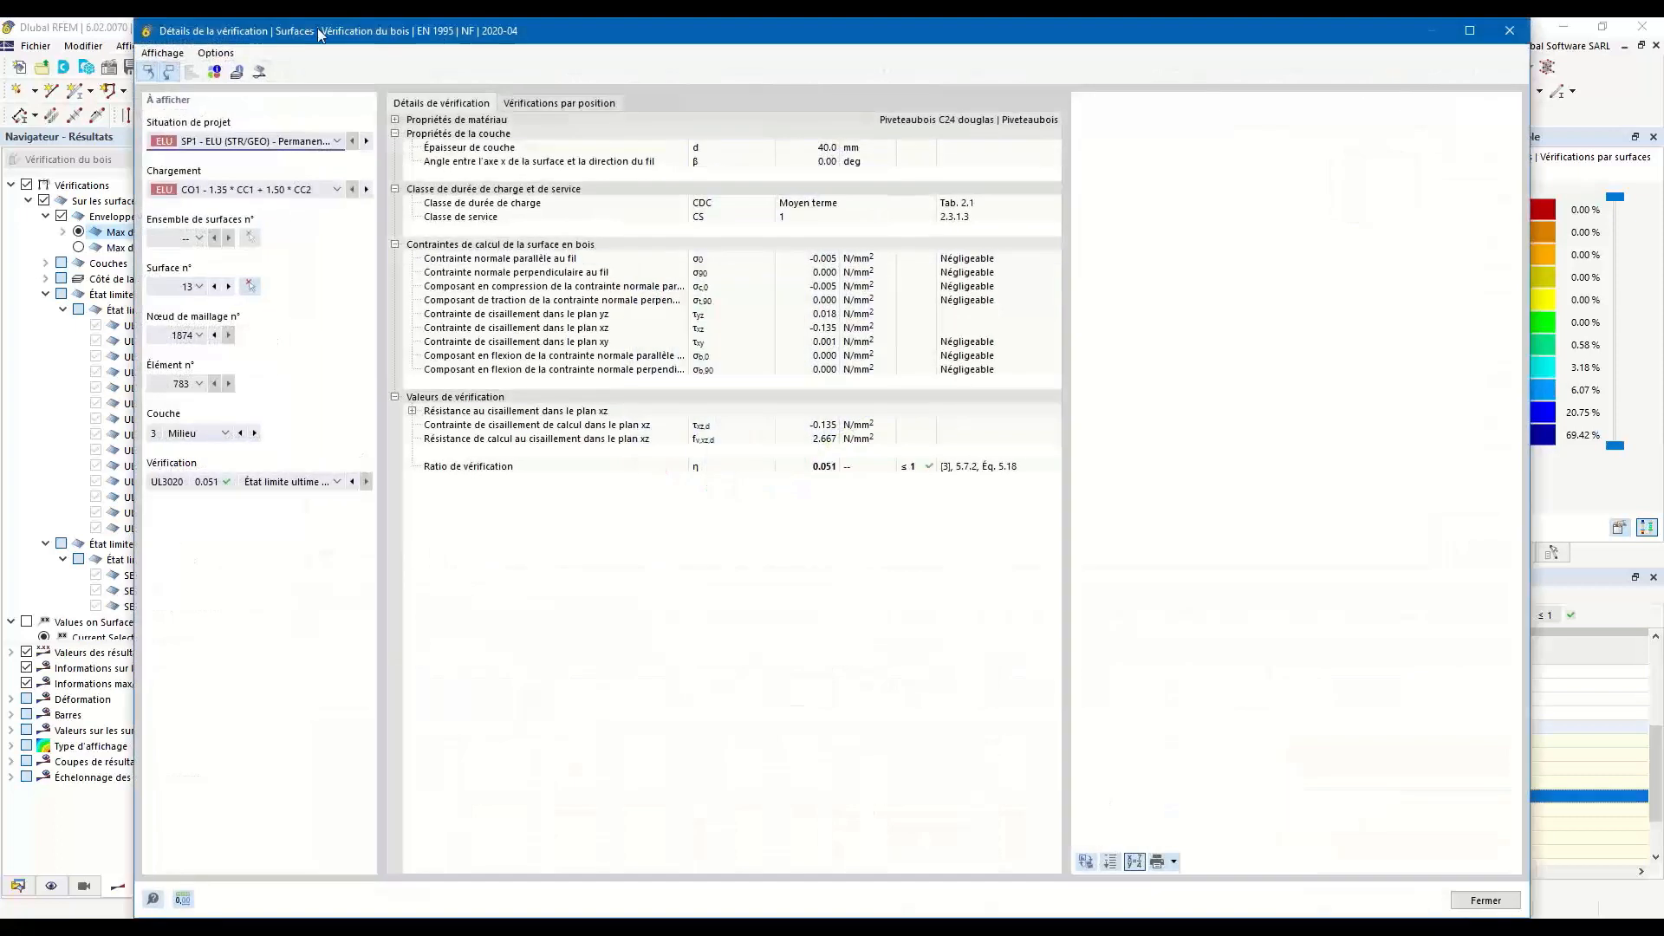
click(260, 71)
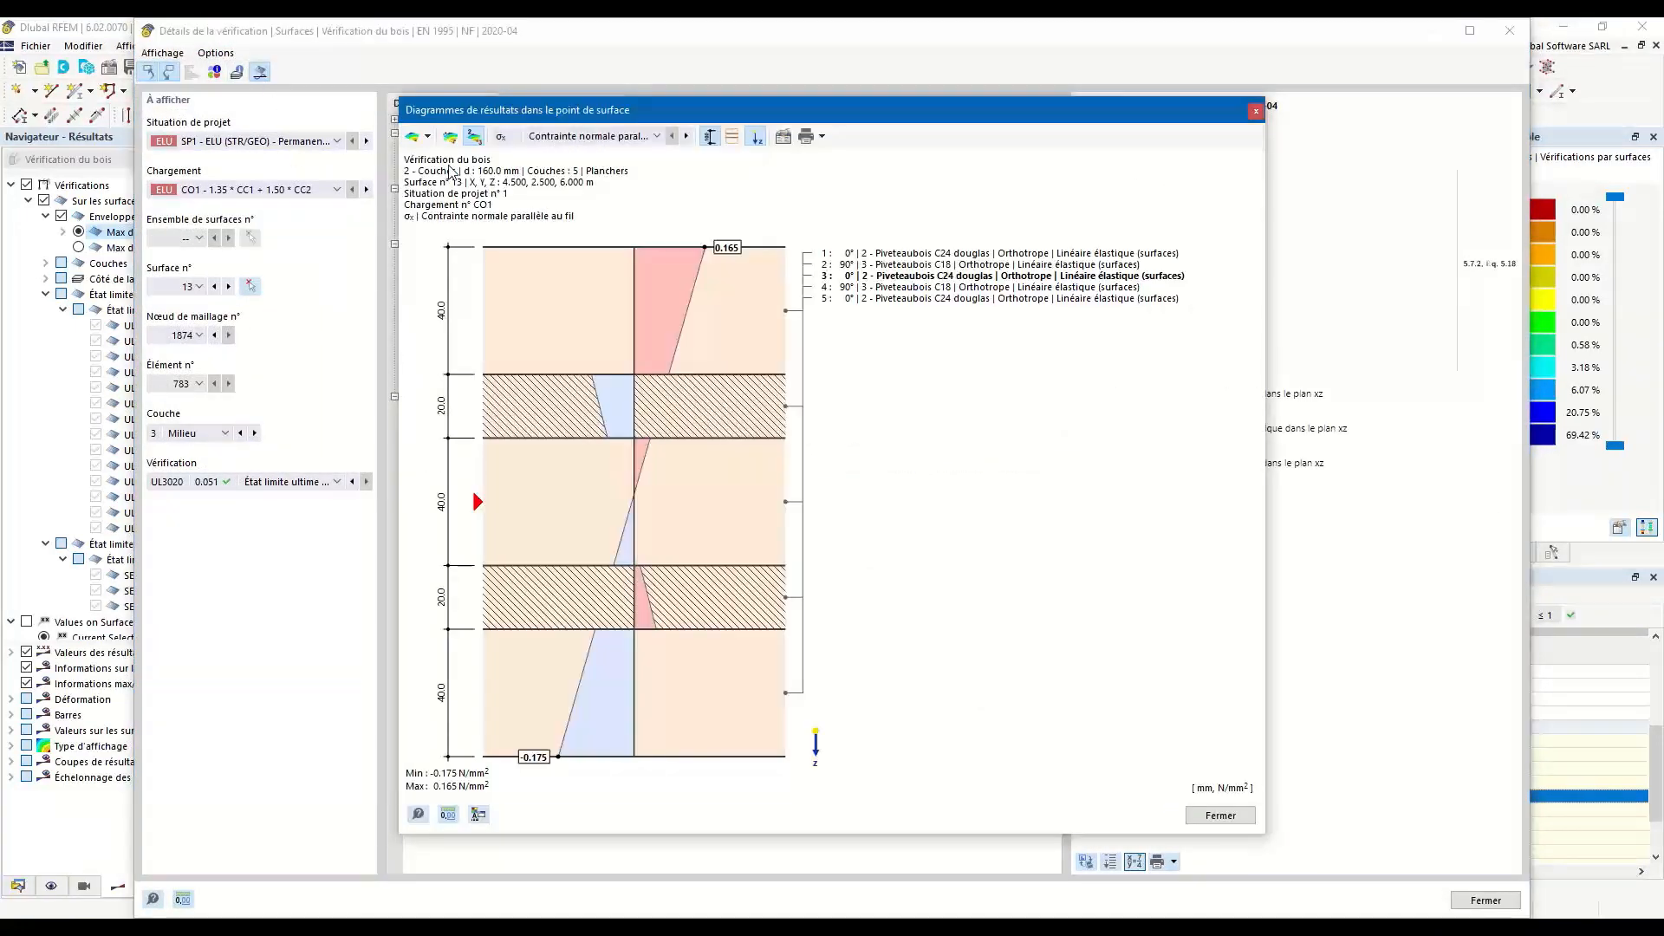
Examine the shear stress τxz and τyz diagrams through the five layers of floor surface 13, and close the verification details.
click(546, 138)
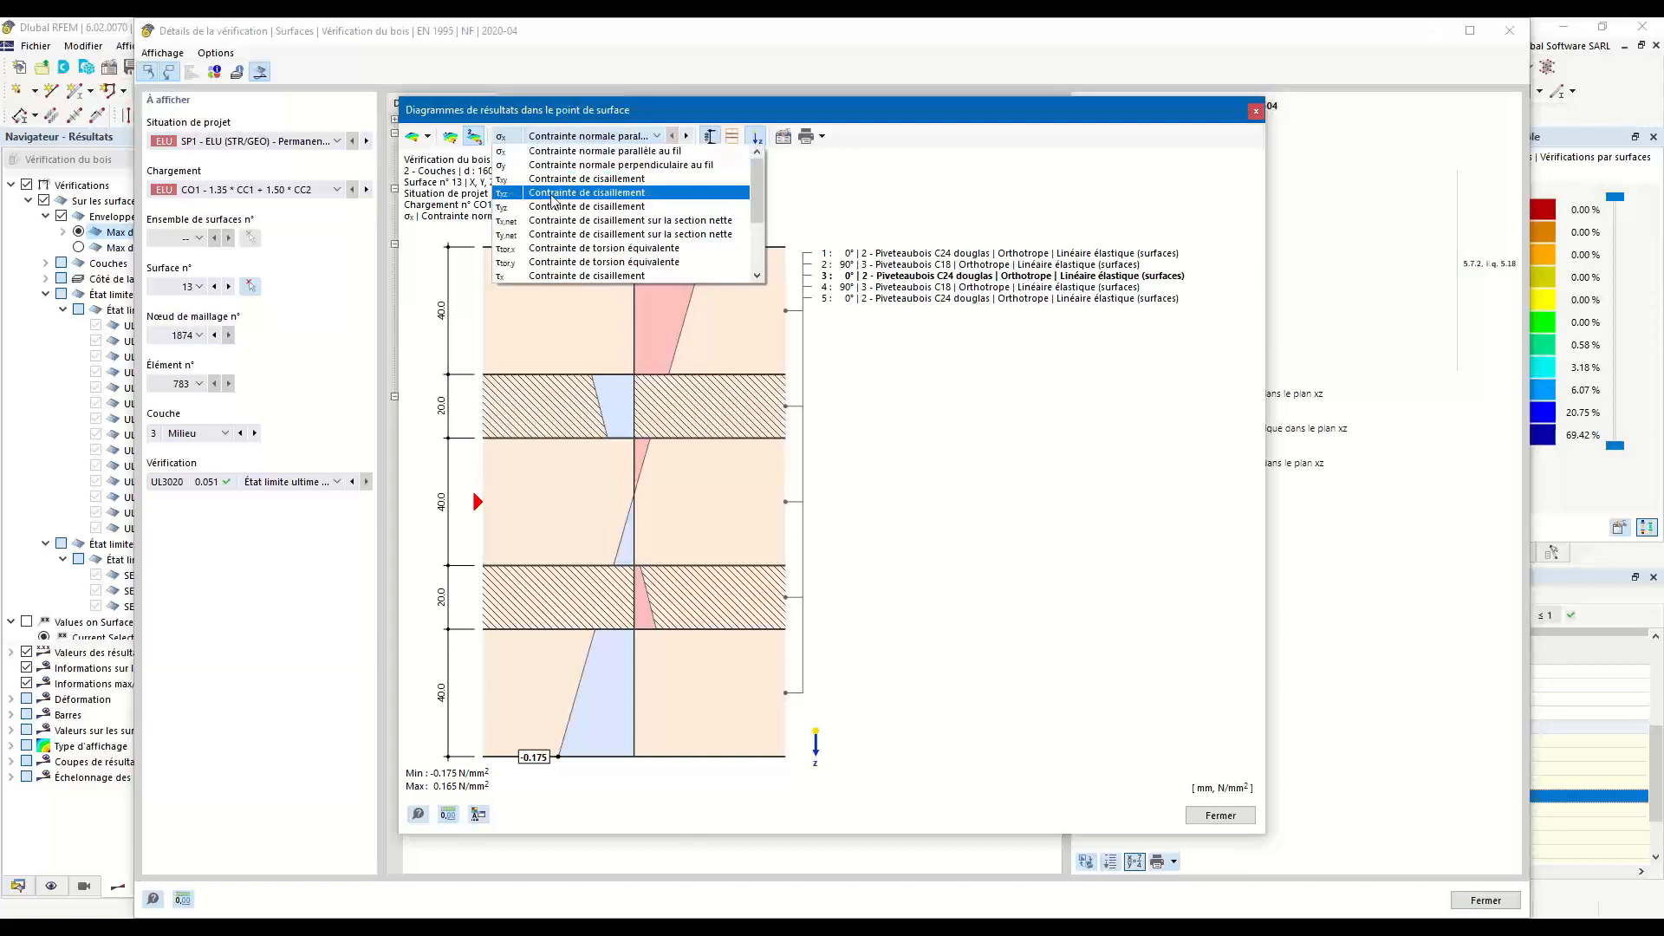
click(553, 194)
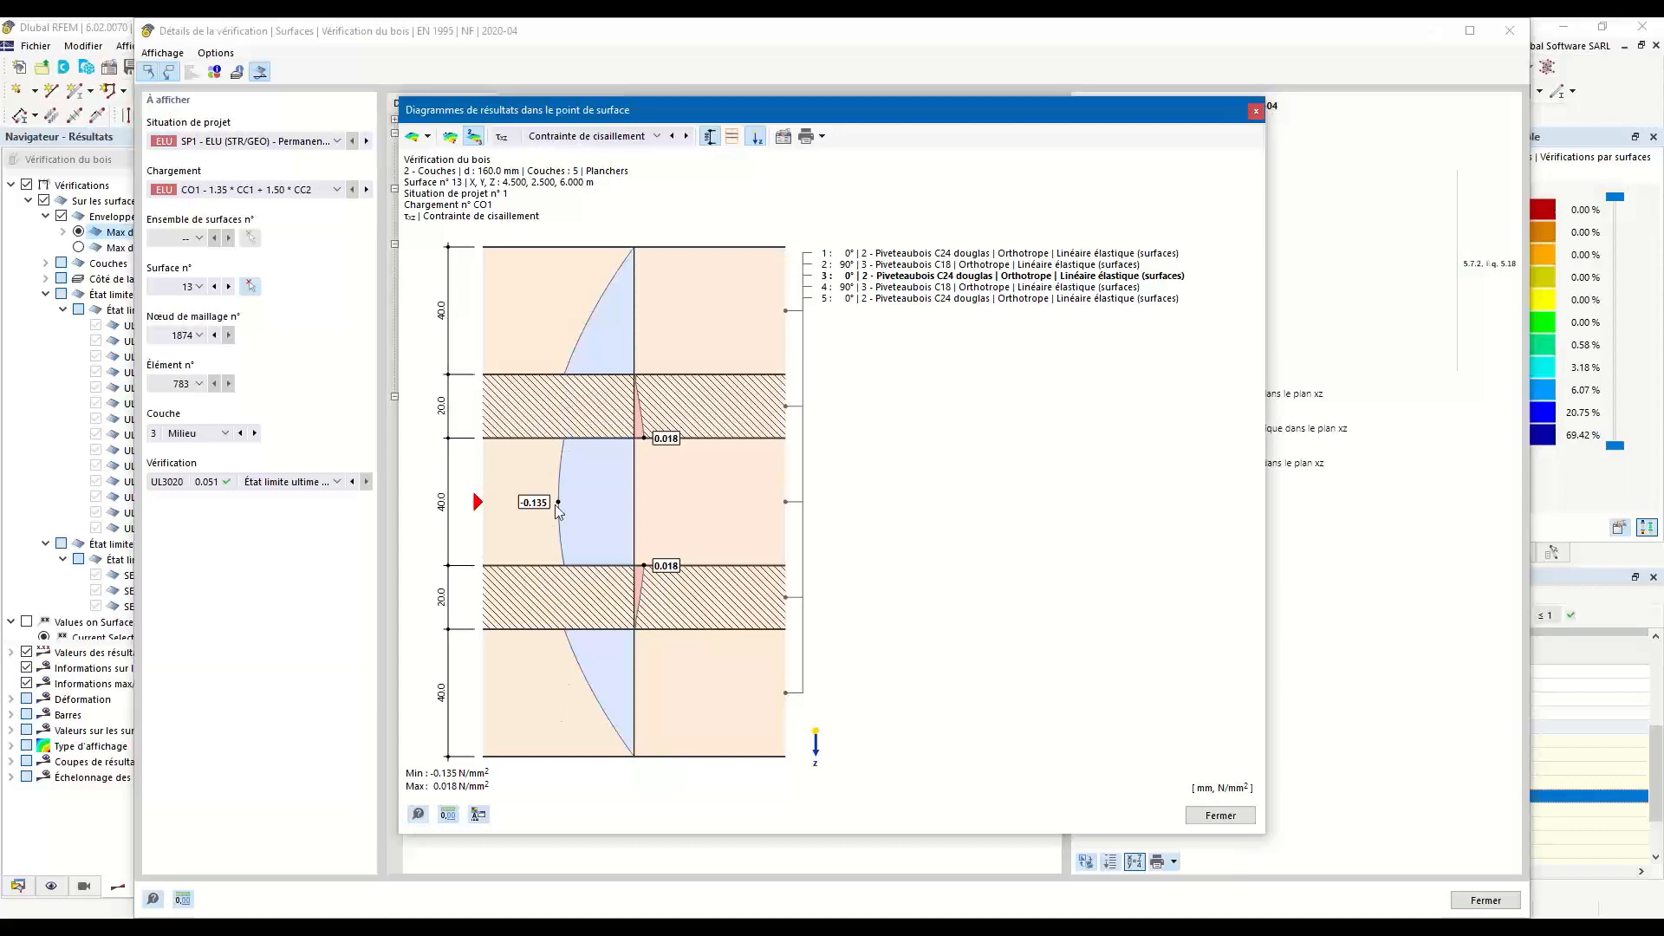
click(610, 137)
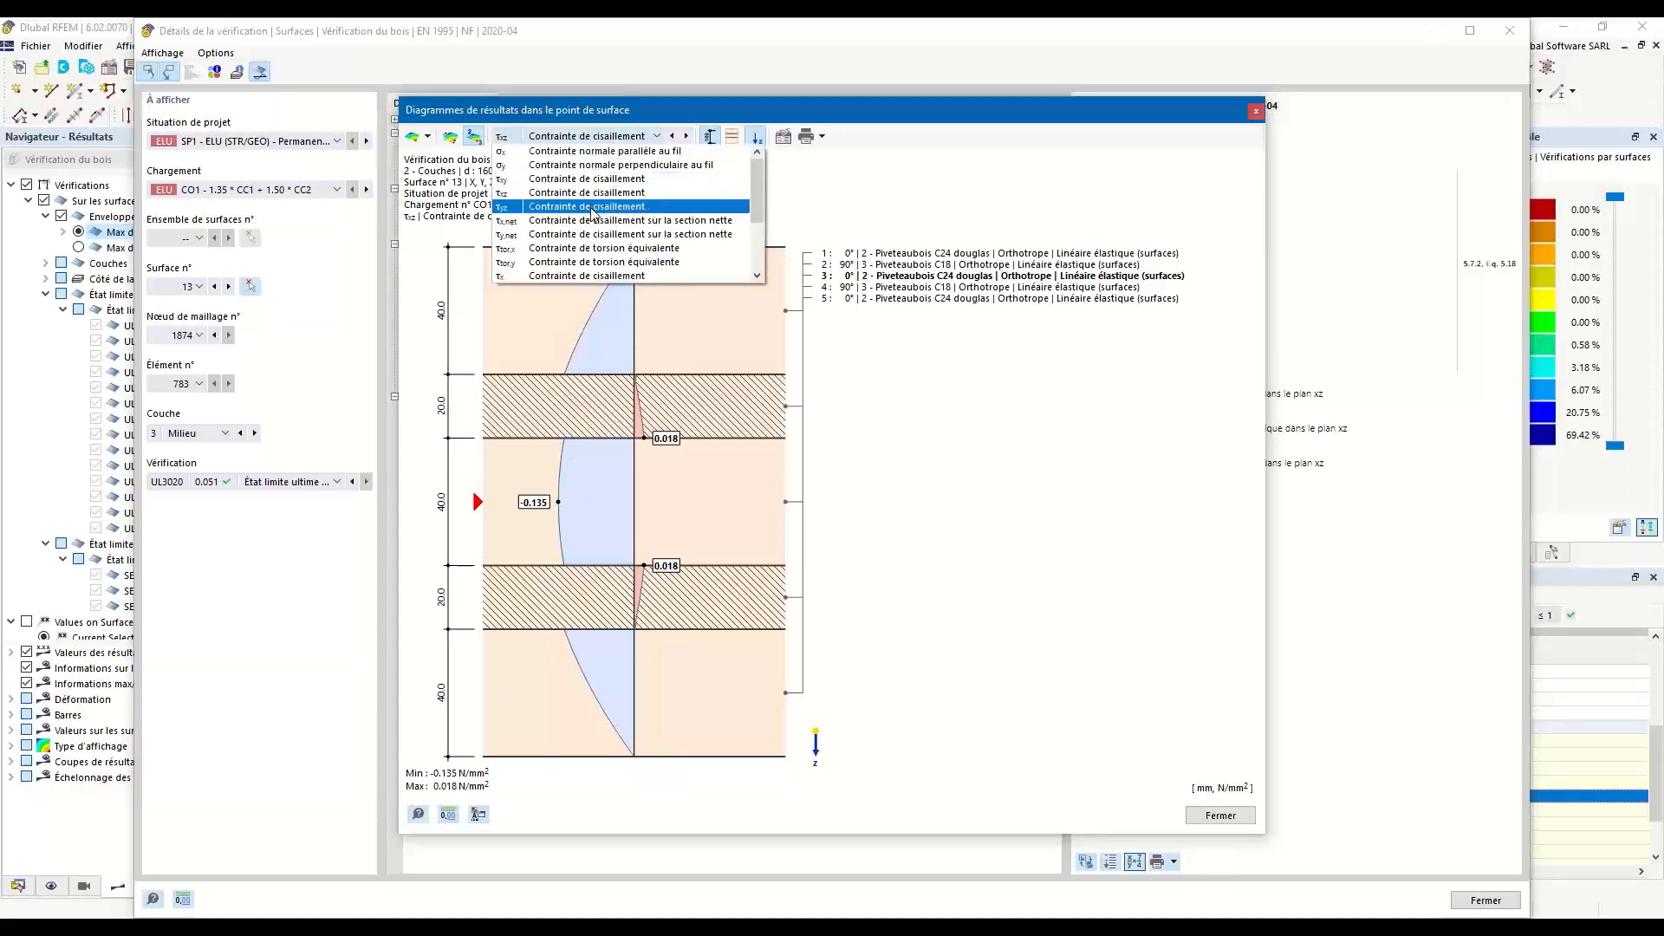
click(593, 210)
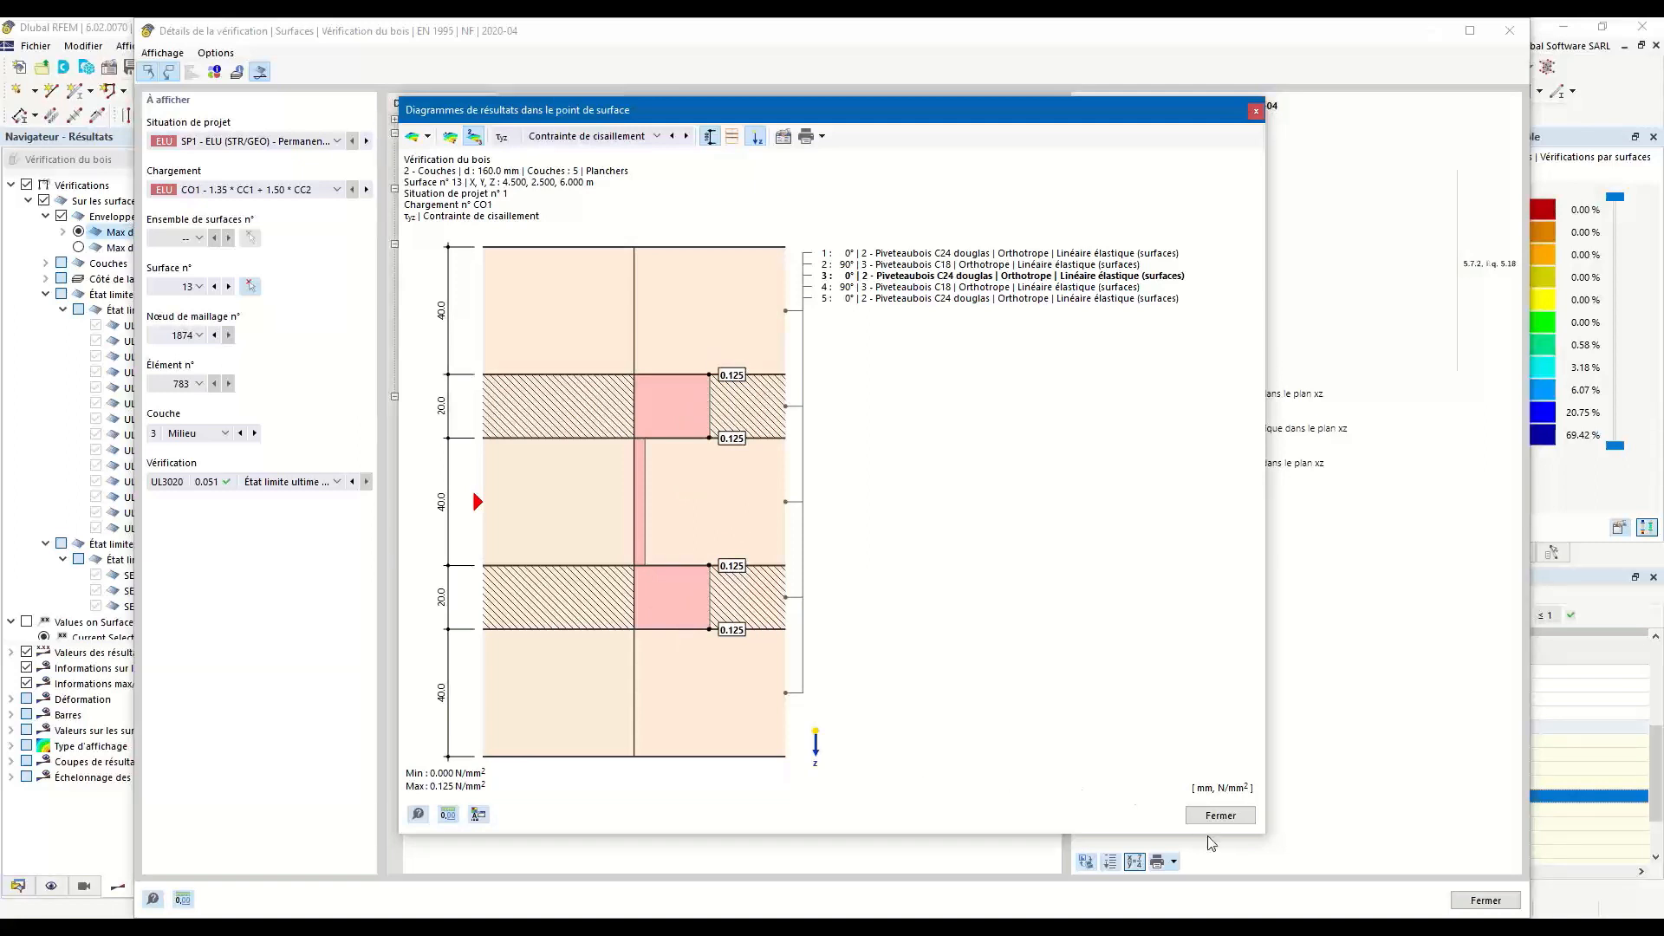
click(1221, 816)
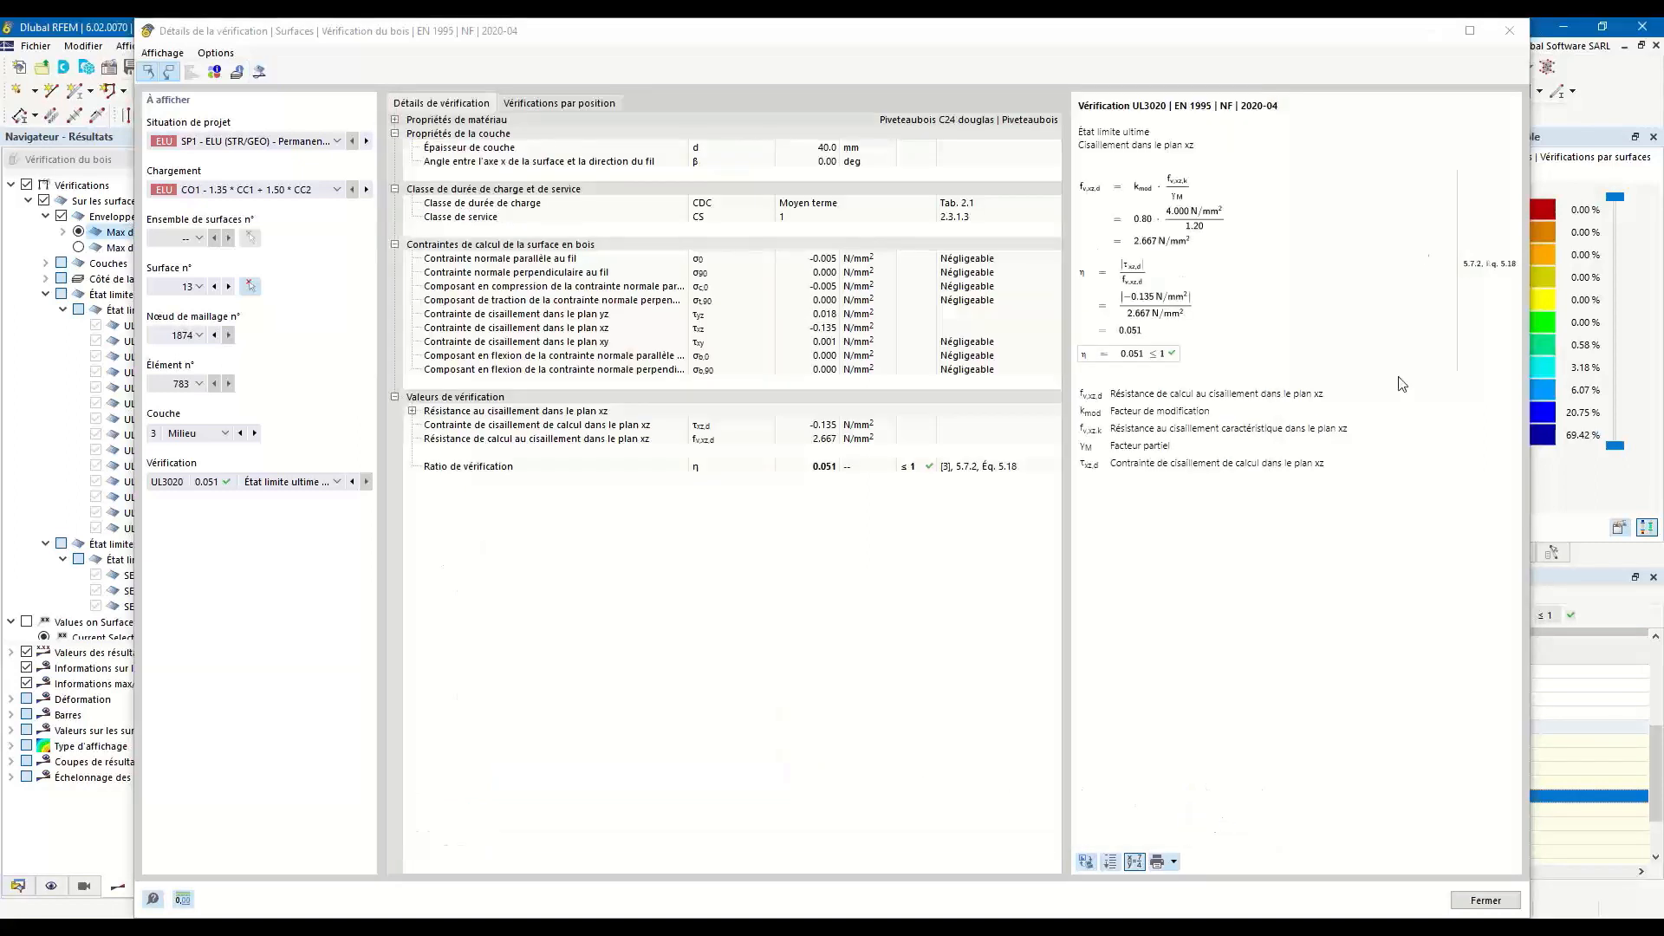
click(1510, 29)
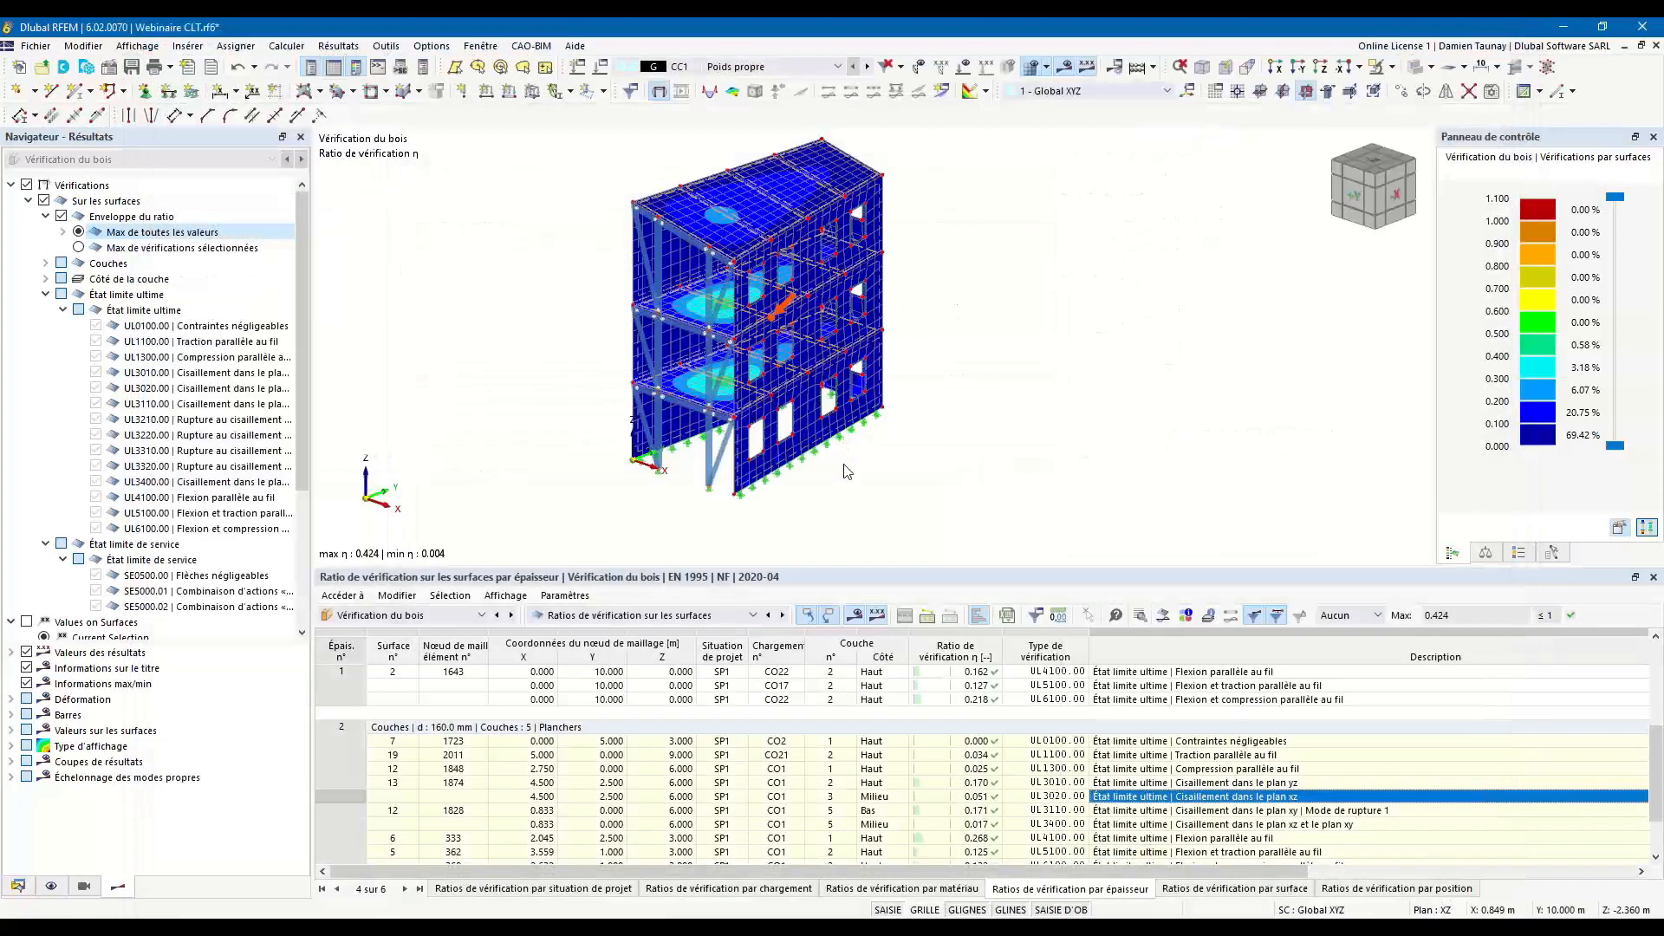
Reopen the design ratio diagram through floor surface 13's layers, view its print options, and close the verification details.
drag(787, 568, 782, 615)
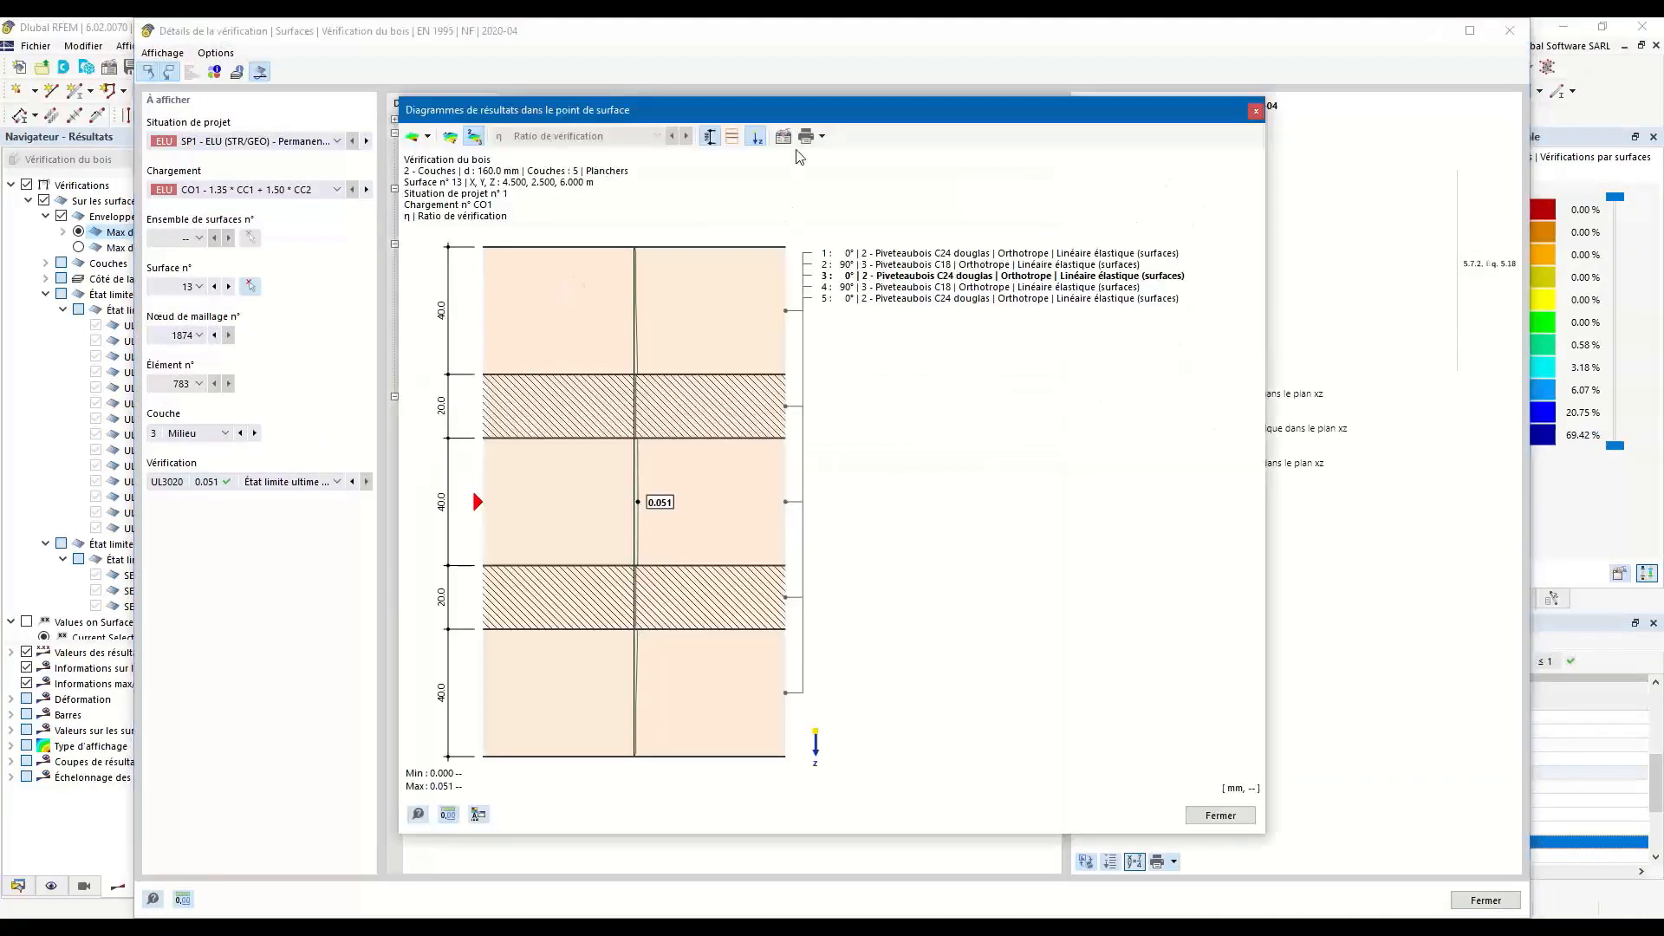
click(822, 137)
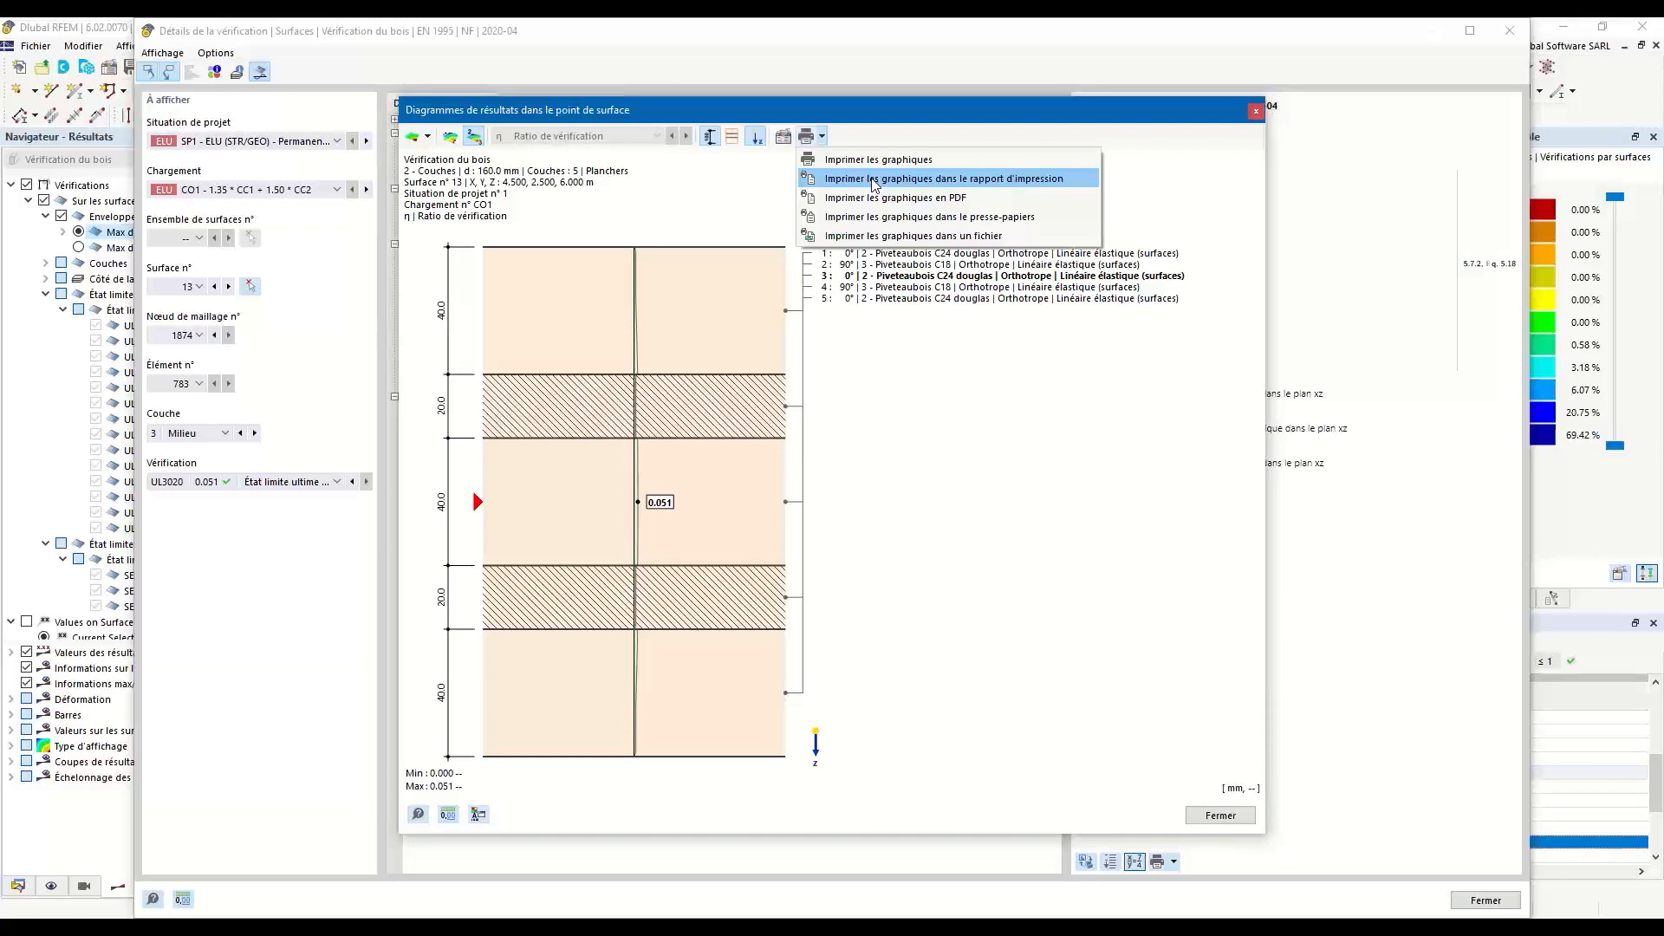
click(1257, 119)
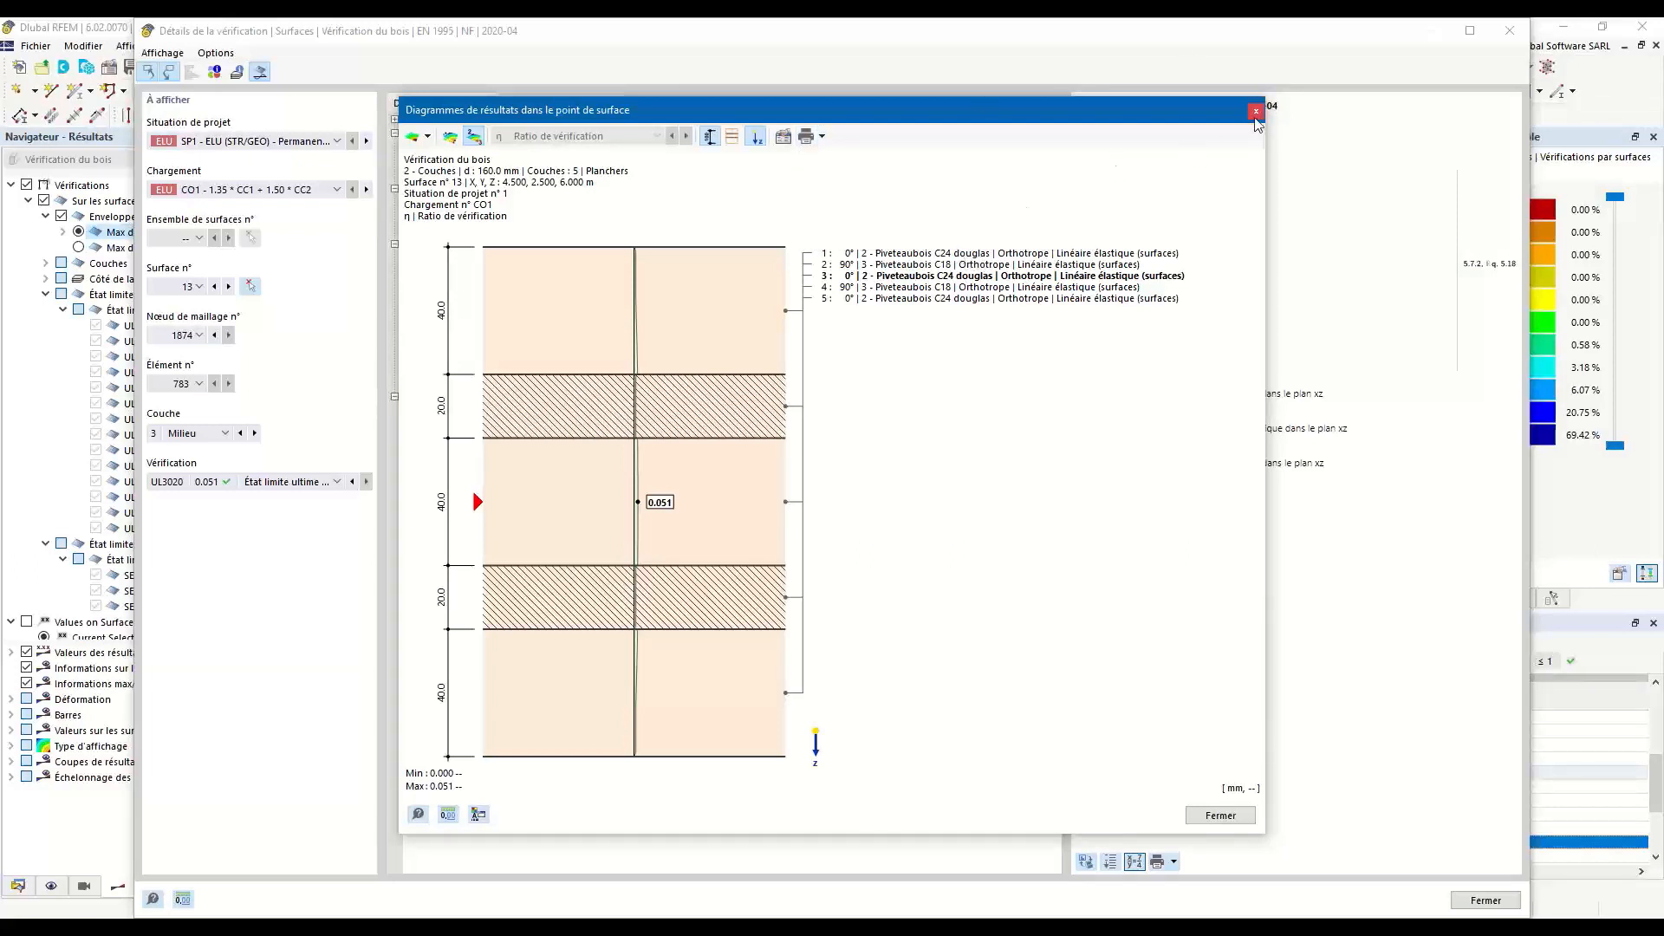
click(1258, 118)
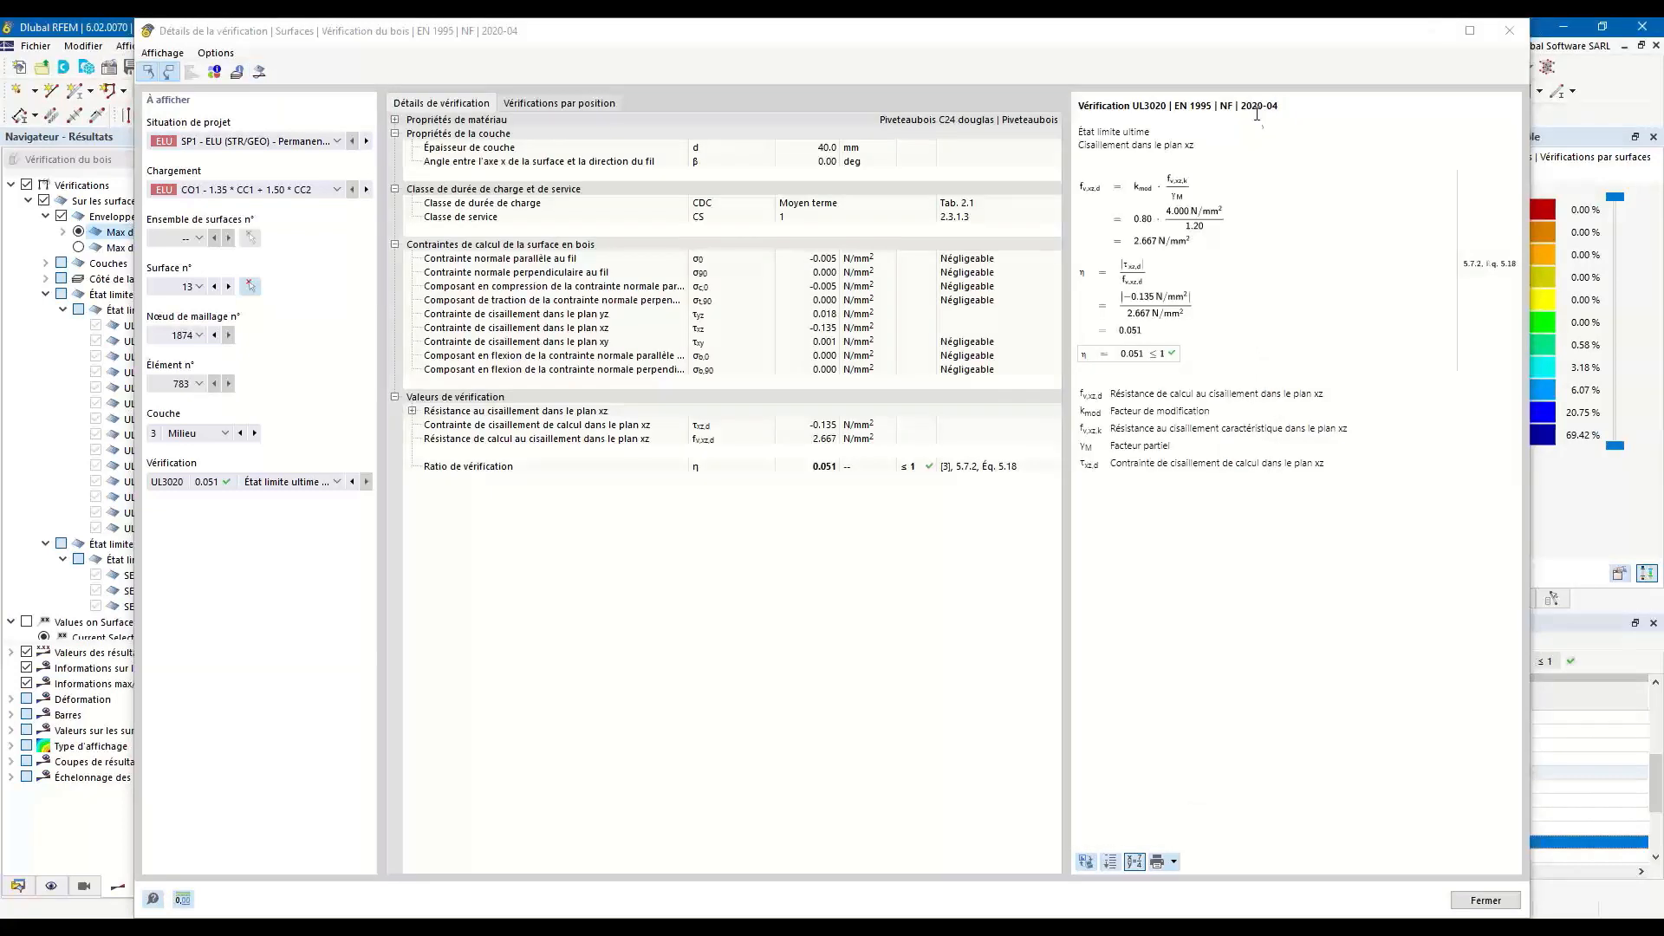
click(1510, 30)
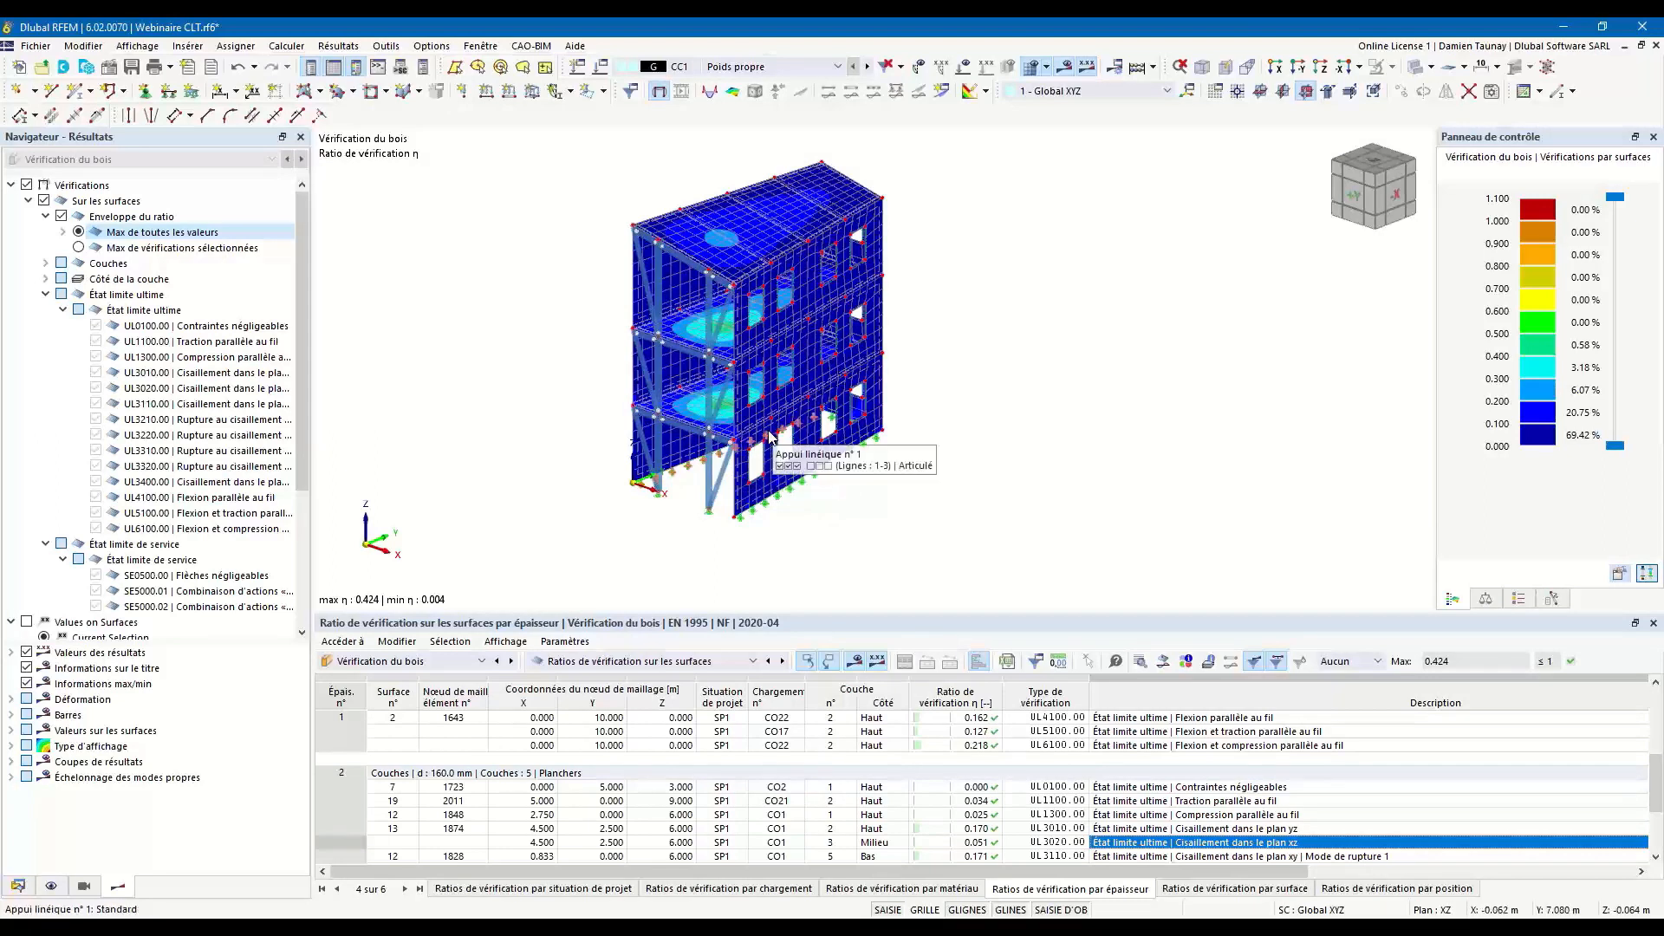
Display the static analysis (Analyse statique) results for load combination CO3.
middle_drag(920, 491, 950, 505)
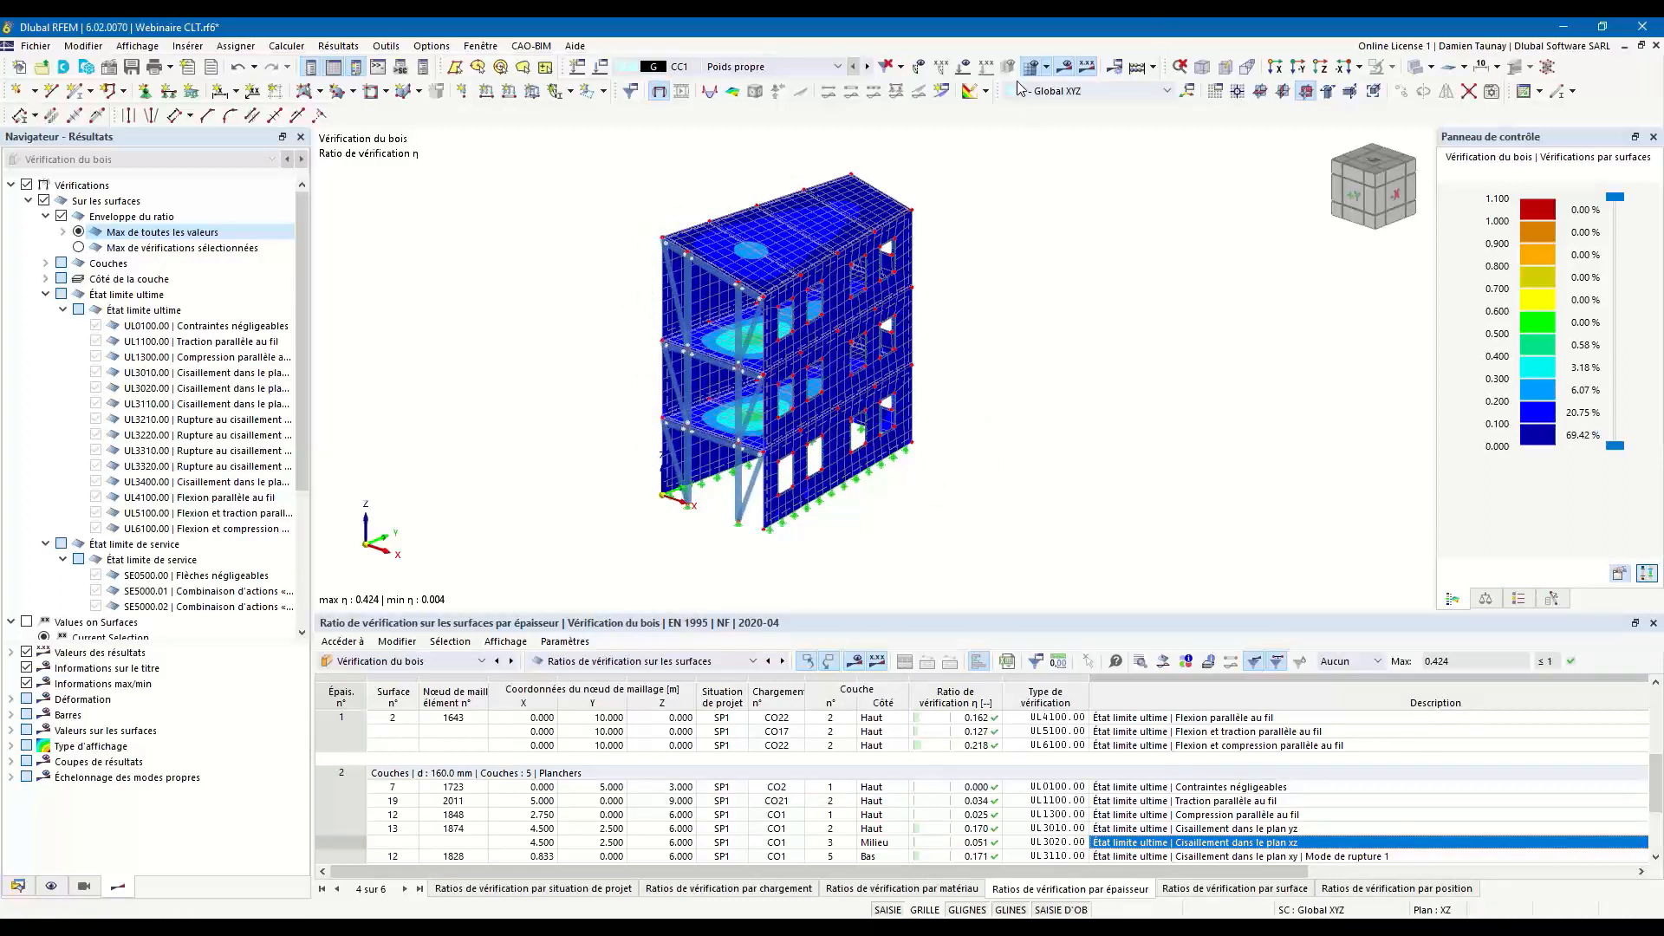
click(837, 66)
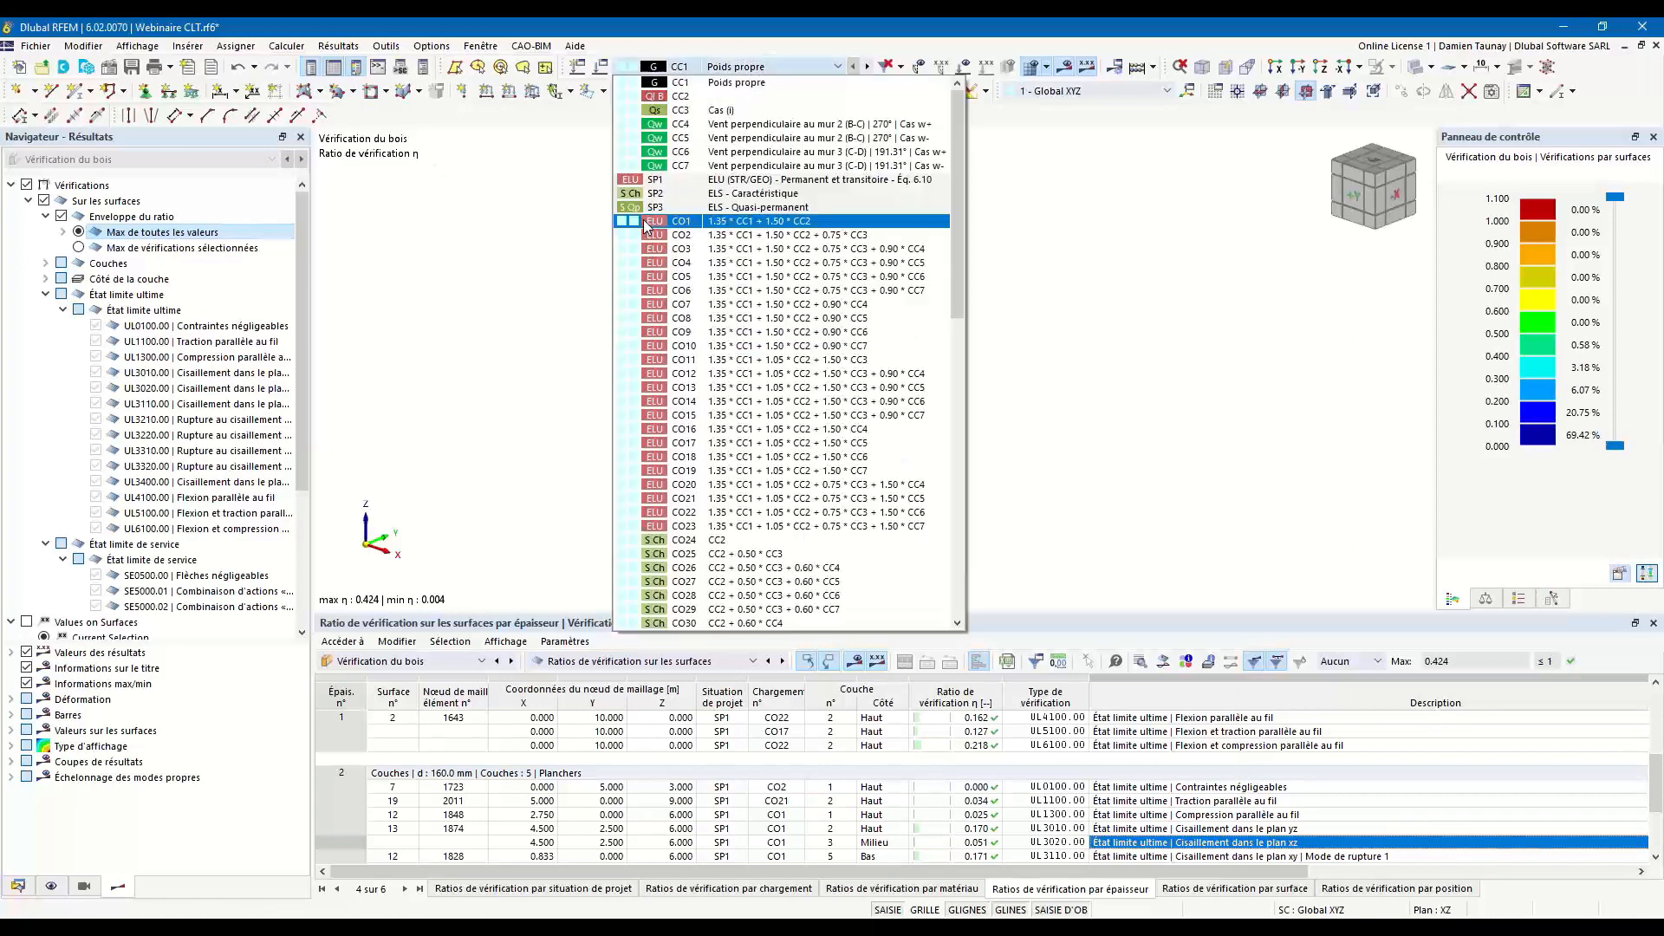
click(834, 257)
click(78, 161)
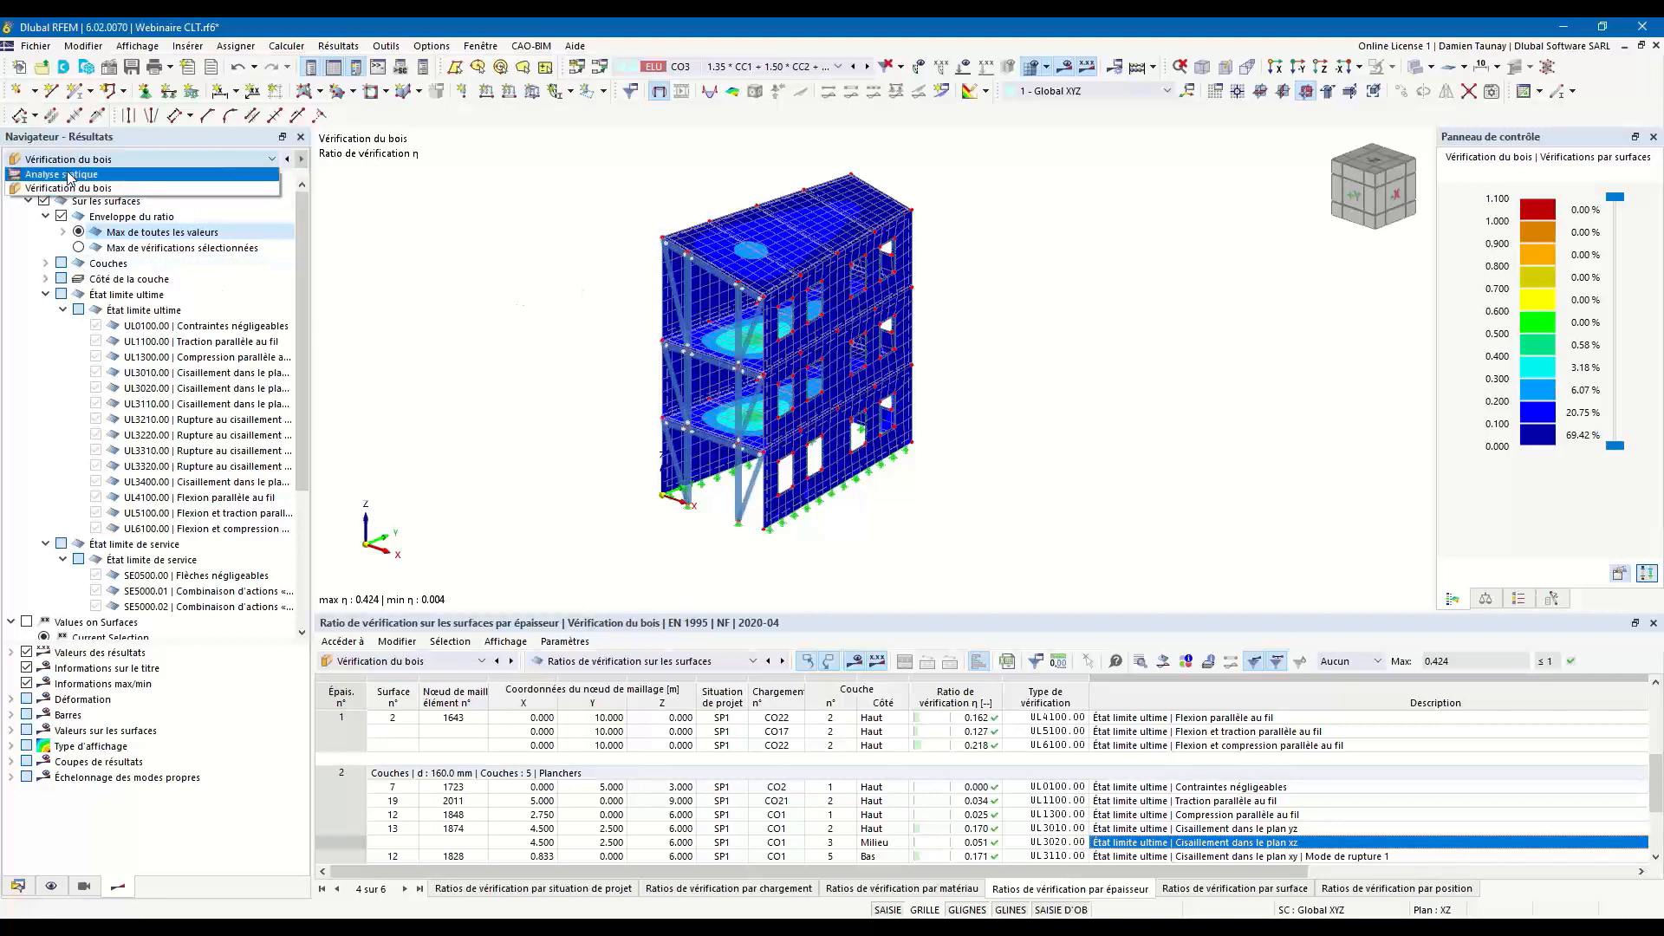
click(69, 175)
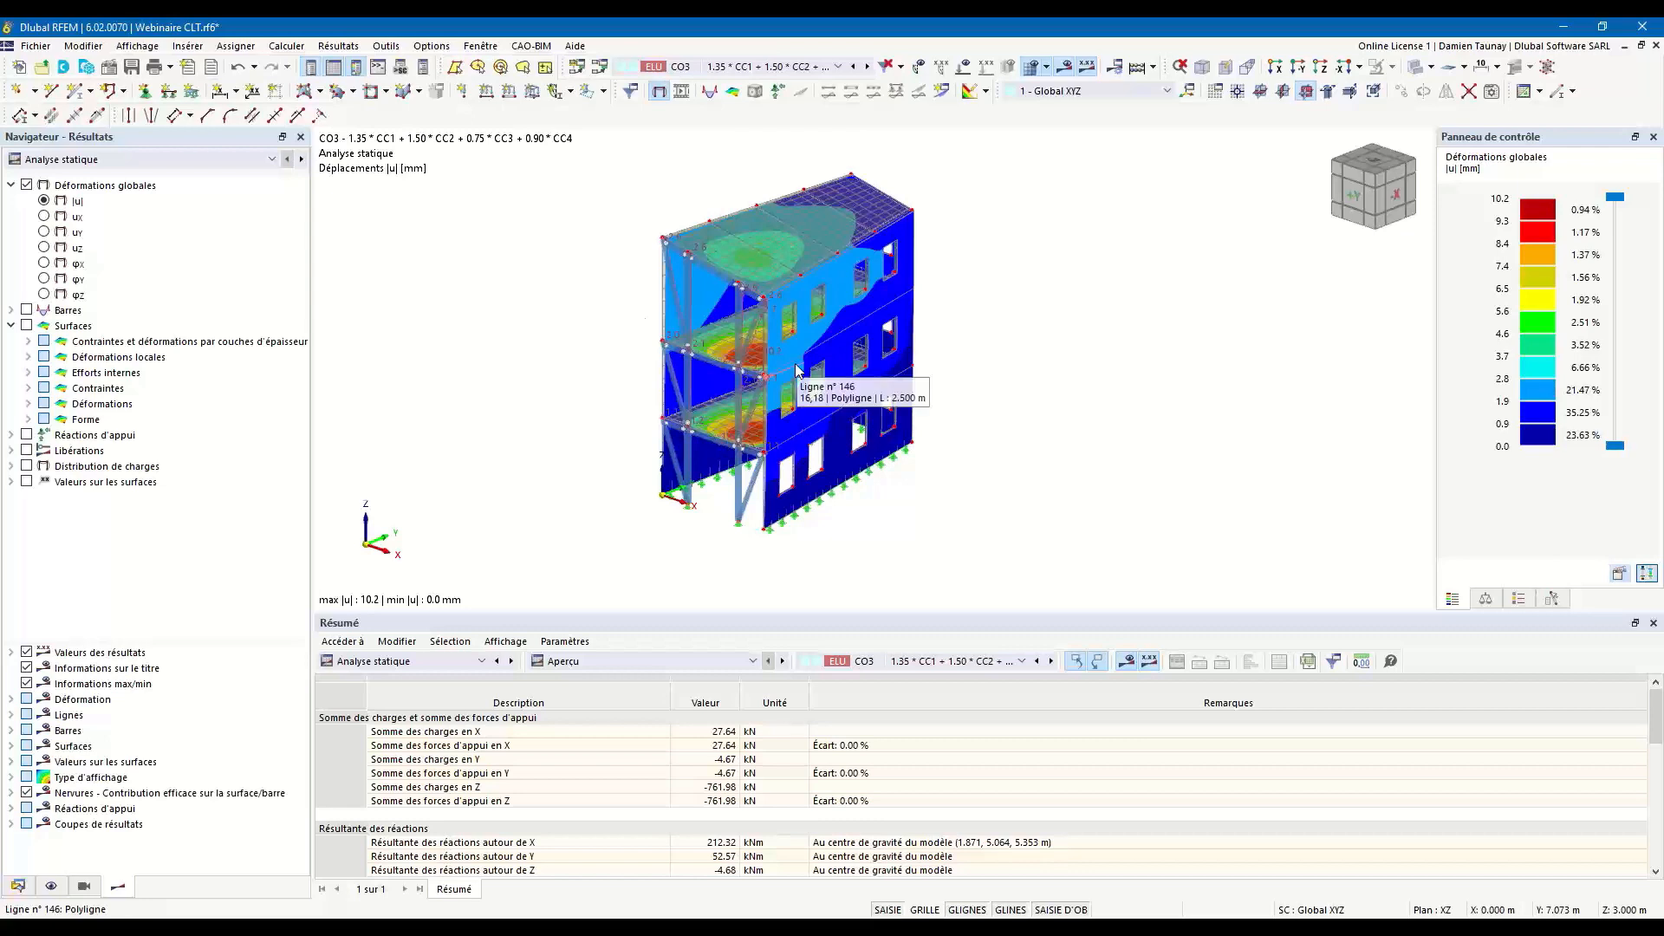
Display the basic surface stress σx,+ with layer 2 (C18) of the 120 mm wall panels as the evaluated layer.
click(28, 342)
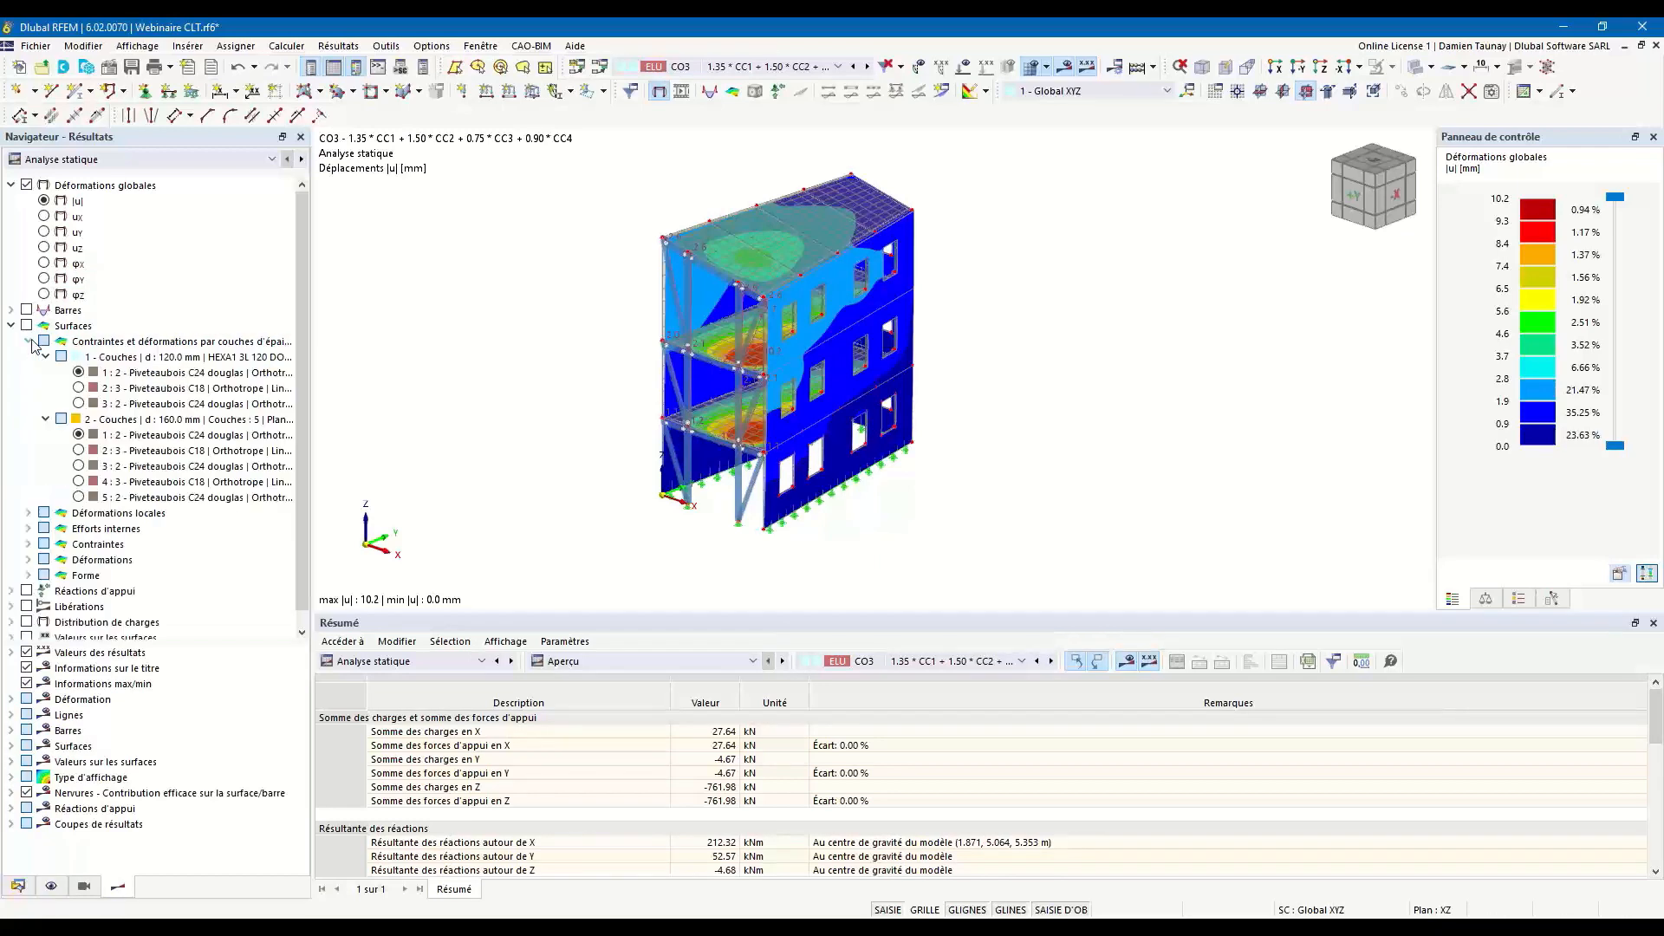
click(78, 389)
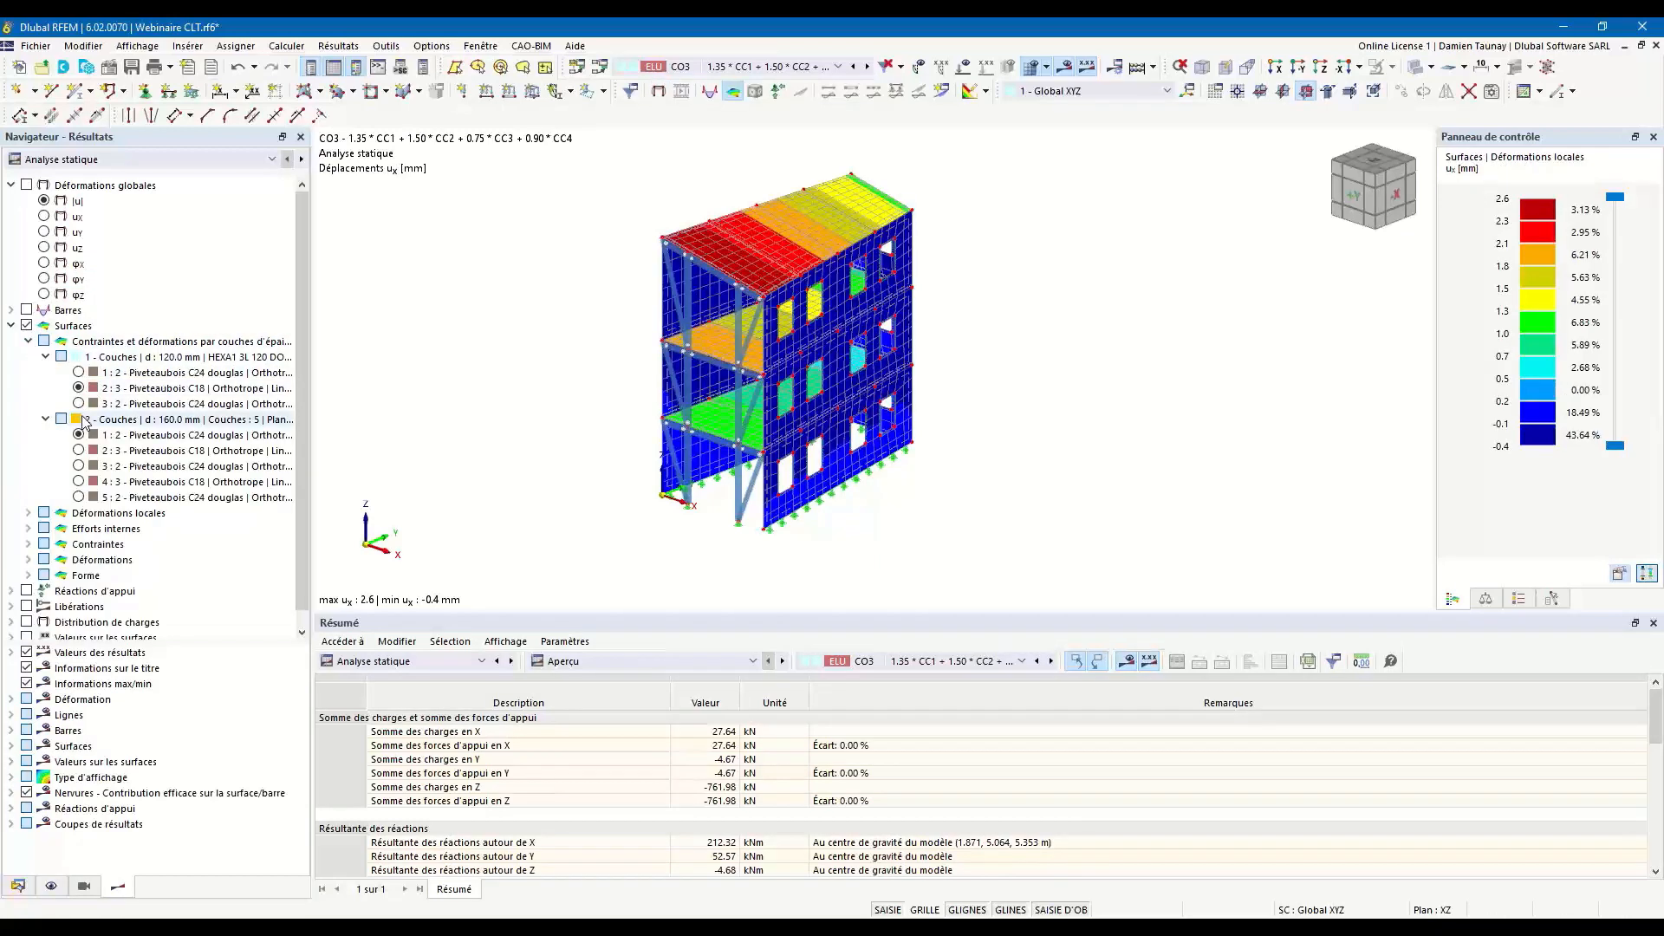
click(28, 544)
click(46, 560)
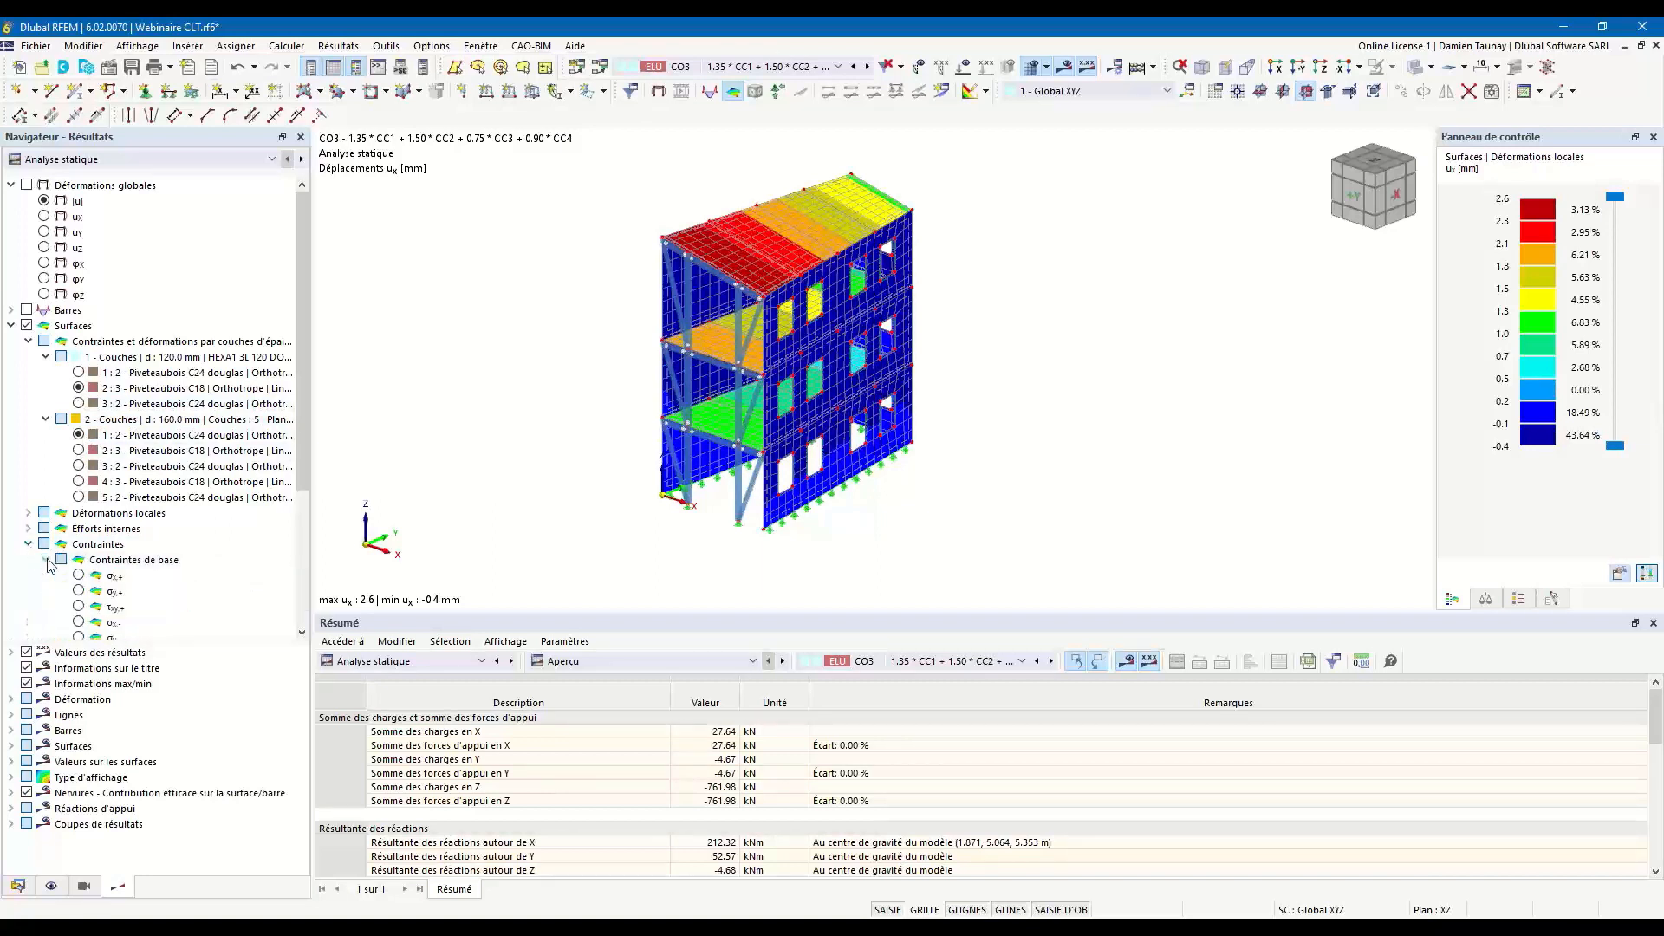
click(78, 577)
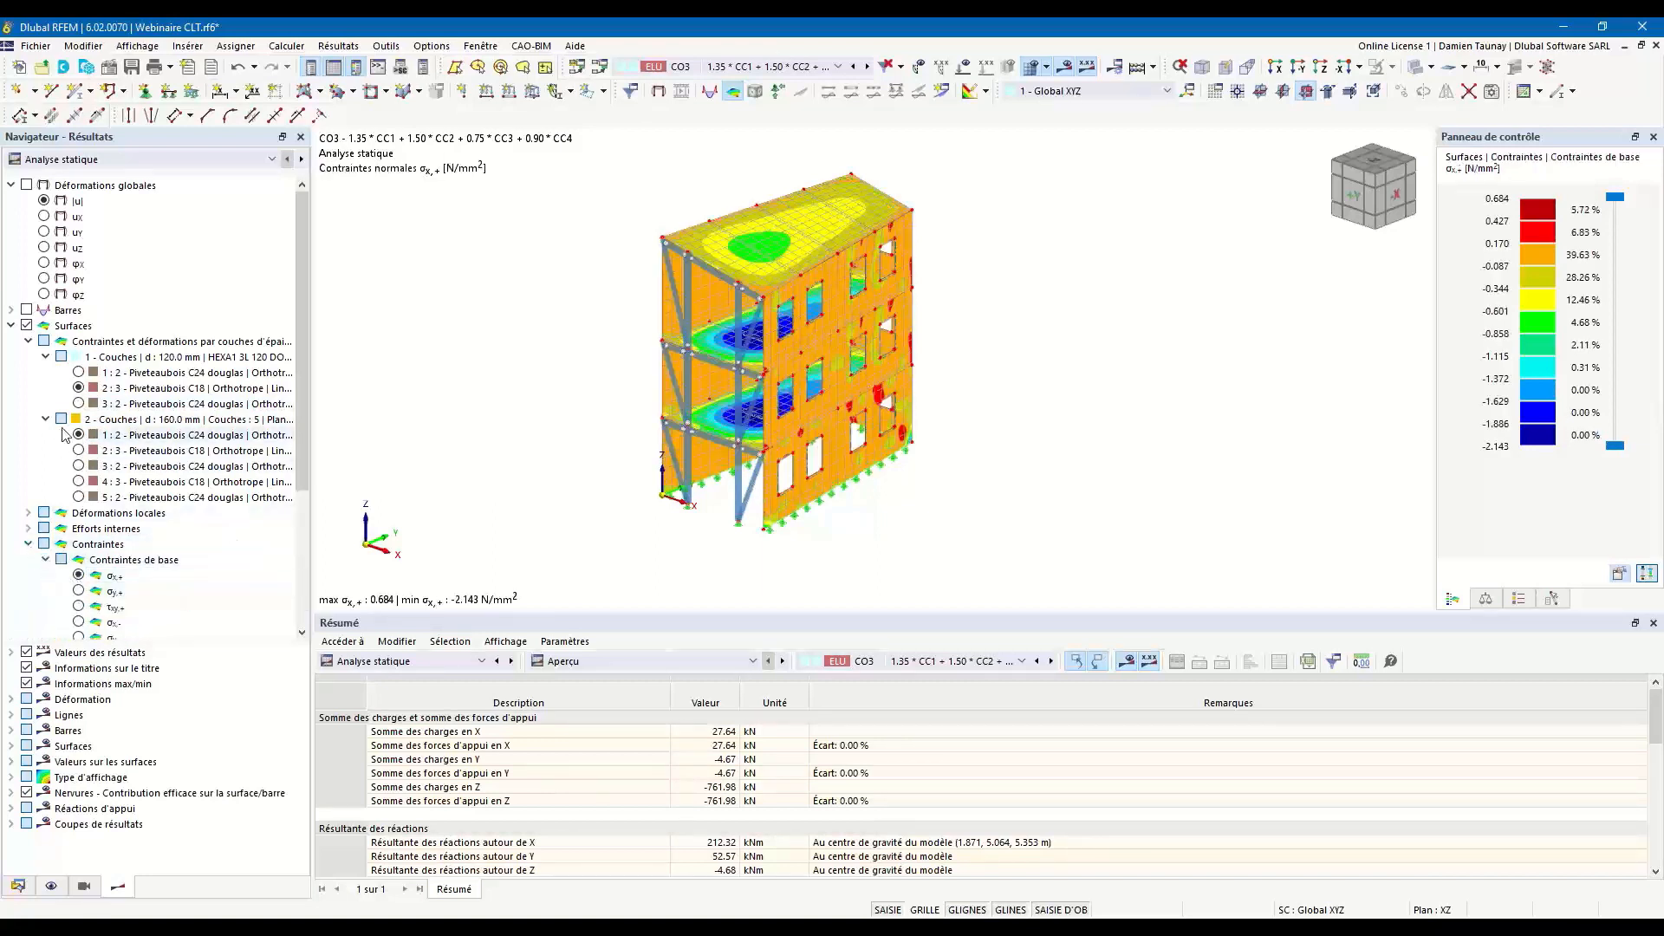
Compare the σx,+ stresses in layers 4, 3 and 1 of the 160 mm floor panels, leaving layer 1 active.
click(79, 482)
click(79, 466)
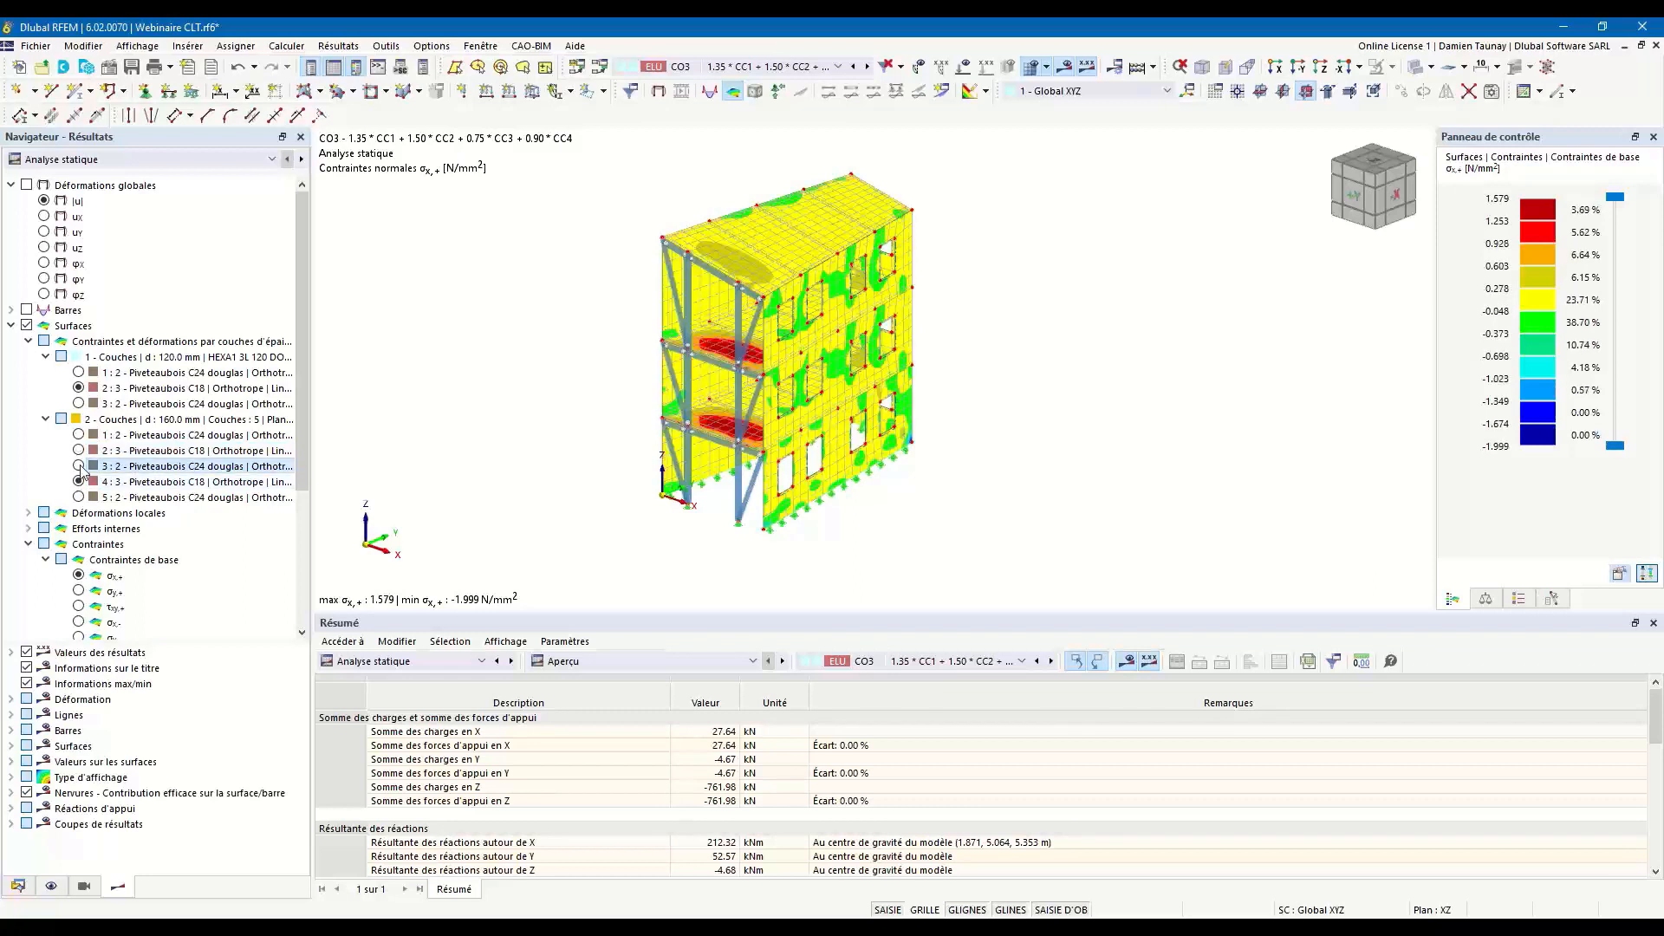
click(79, 435)
Collapse the results by thickness layer and turn off the surface results on the model.
click(29, 342)
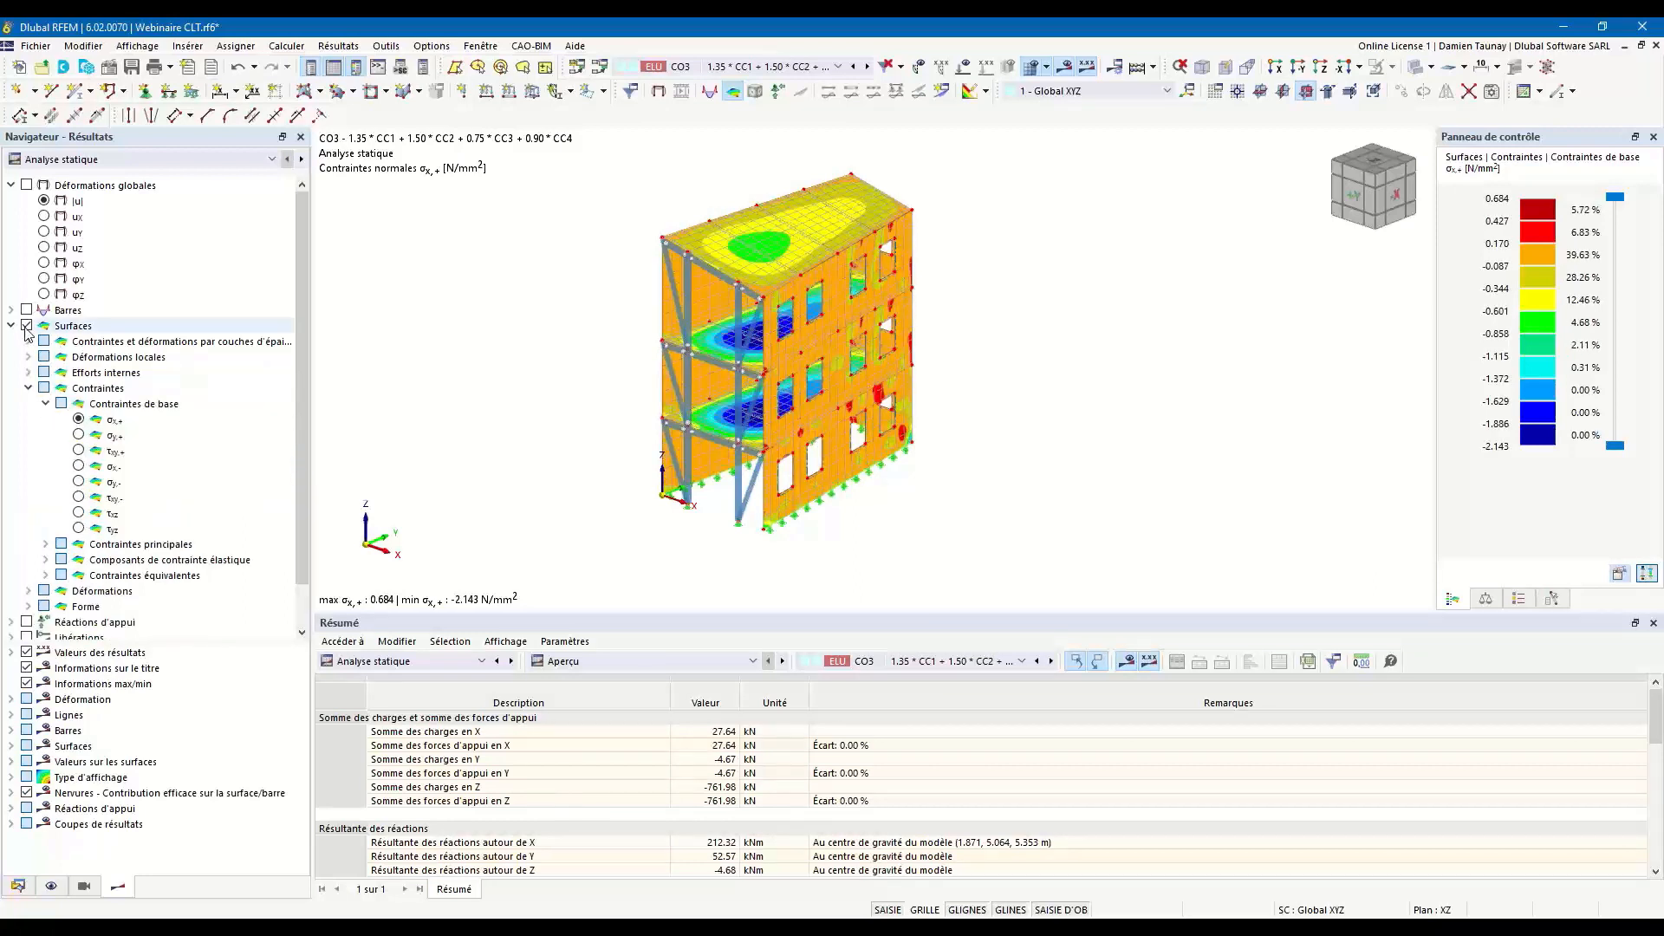
click(27, 326)
scroll(117, 516, down, 1)
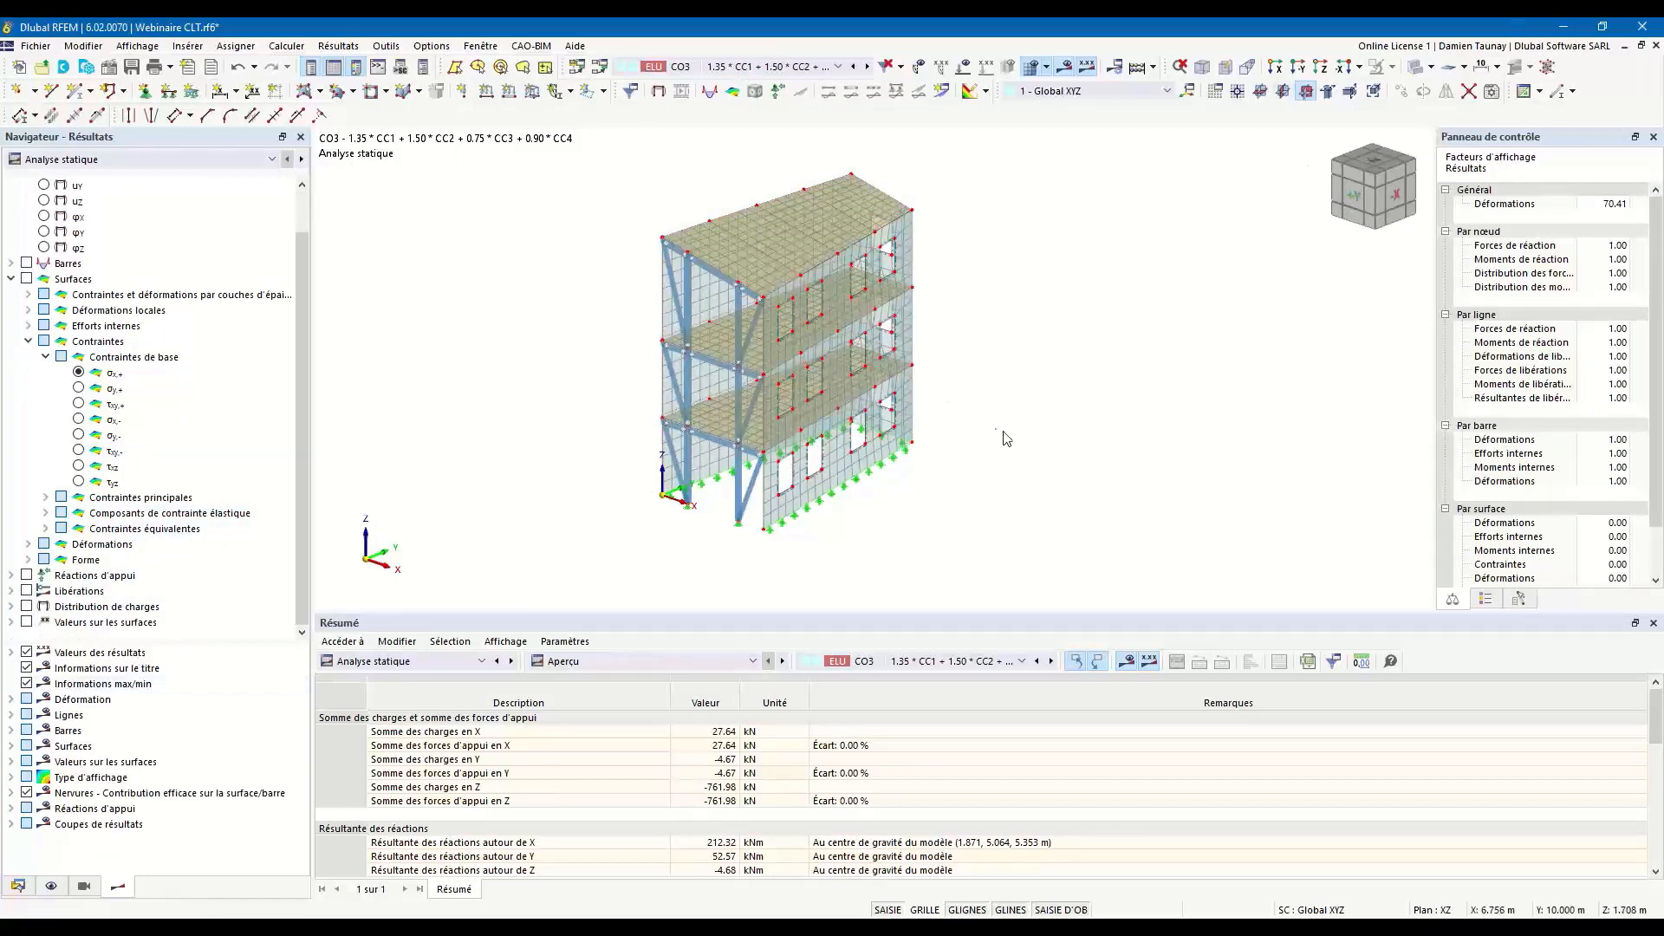
ctrl+middle_drag(1005, 438, 967, 443)
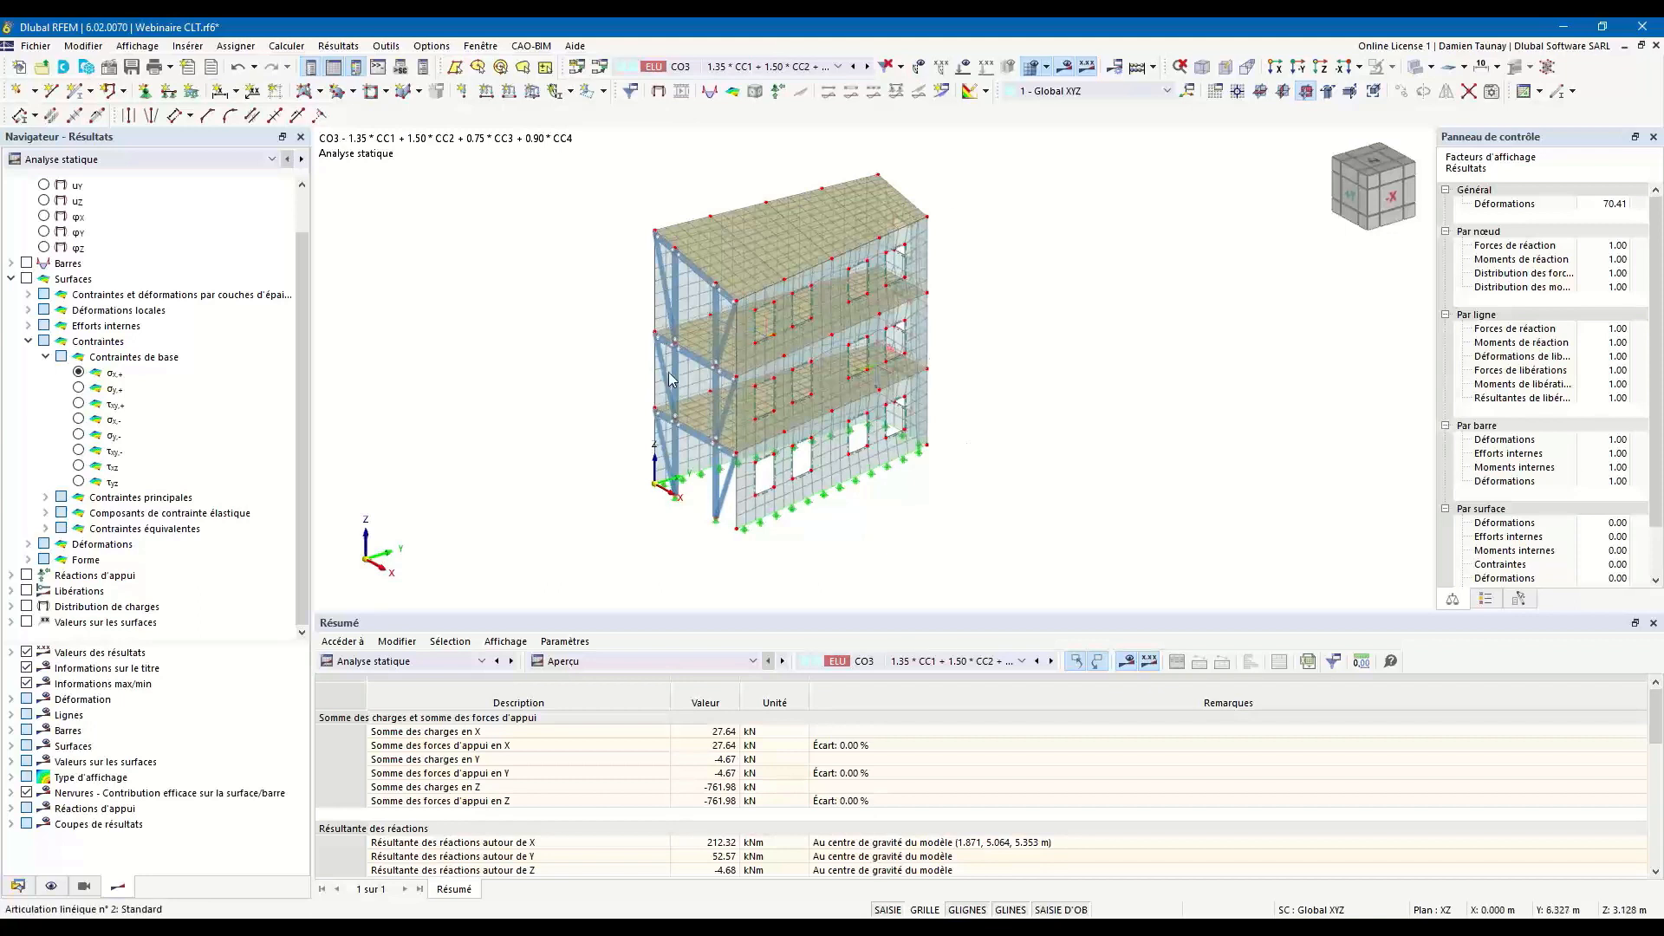
Review the general mesh settings (Paramètres de maillage) and close them without changes.
ctrl+middle_drag(725, 333, 854, 347)
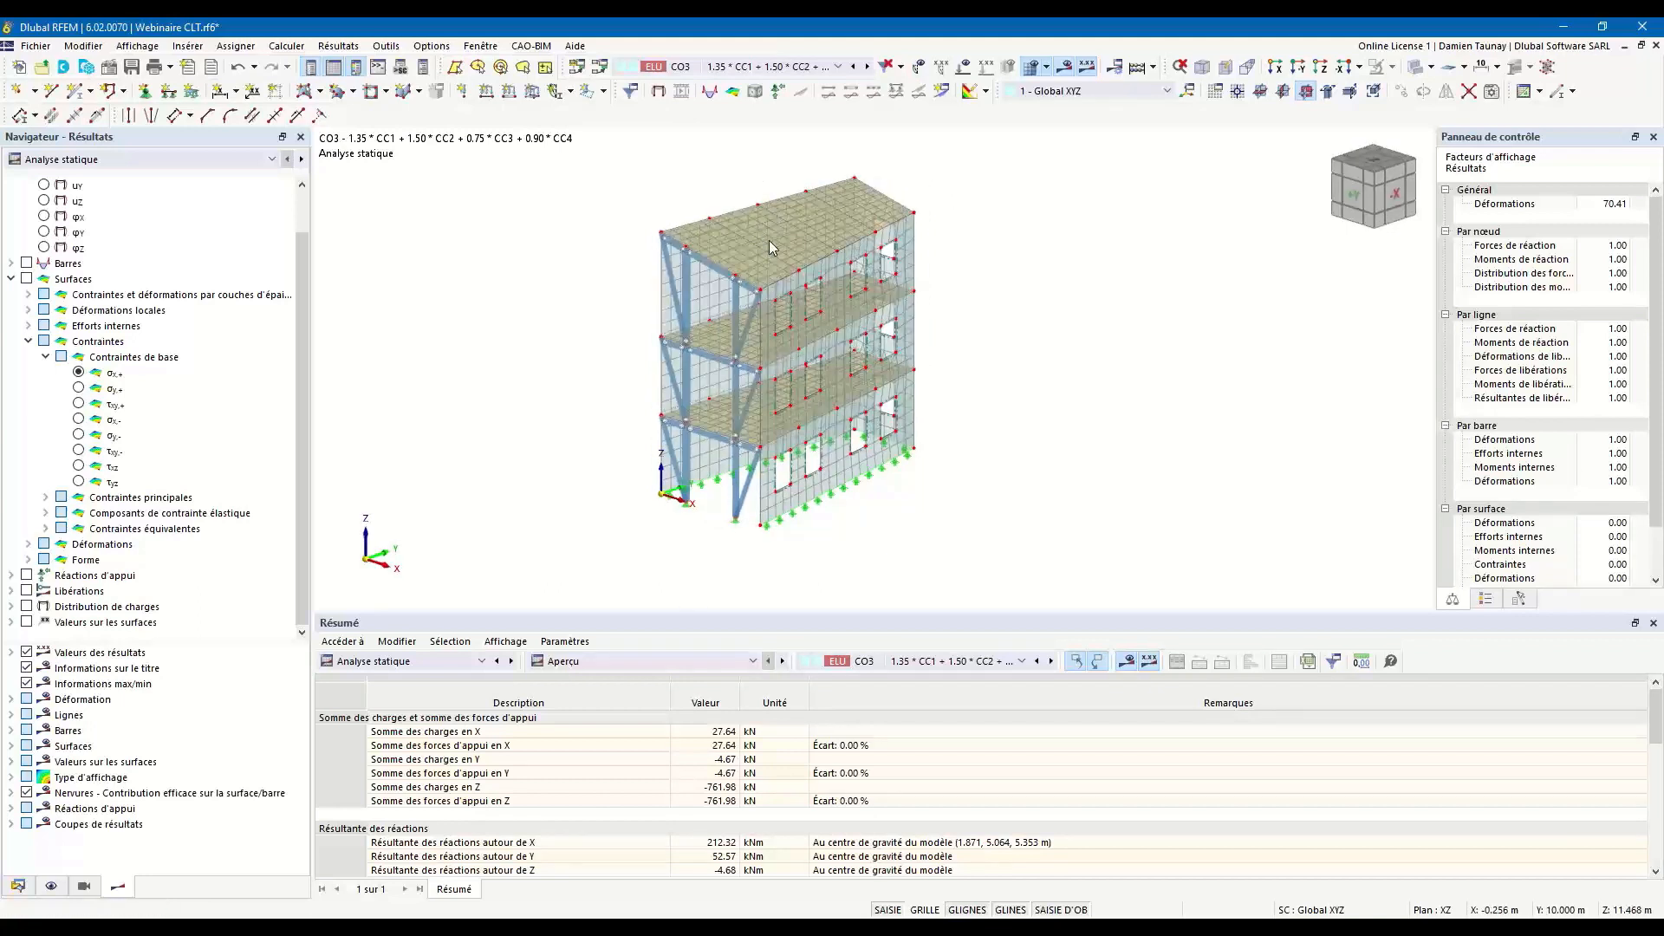
click(1047, 67)
click(1071, 89)
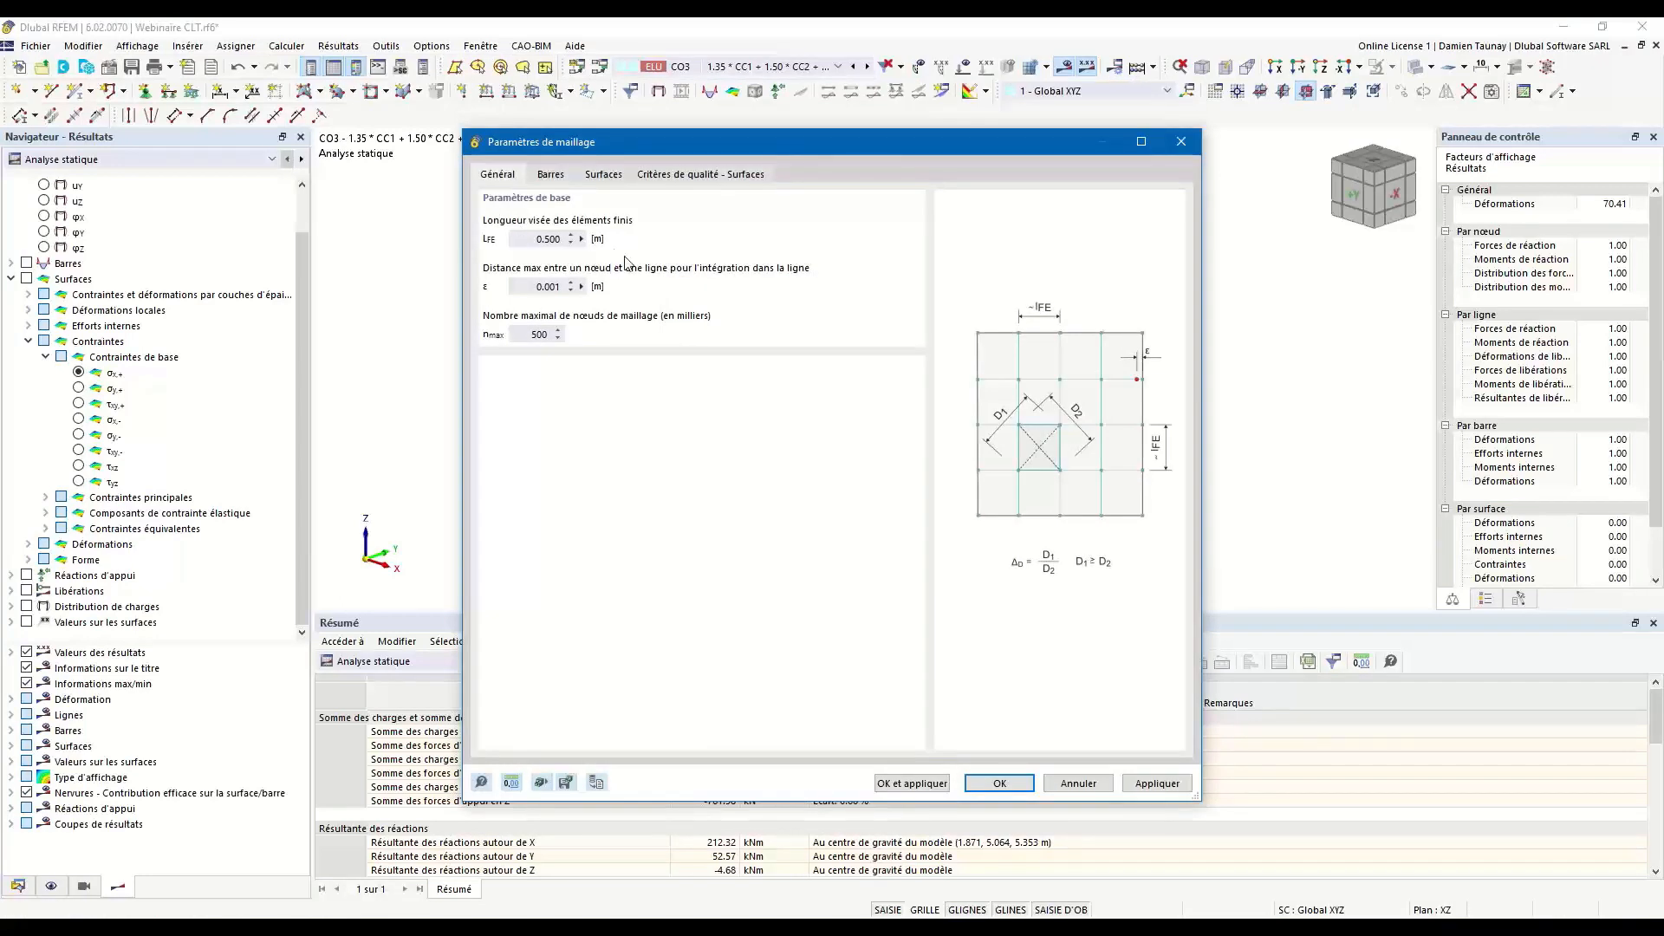
click(1183, 150)
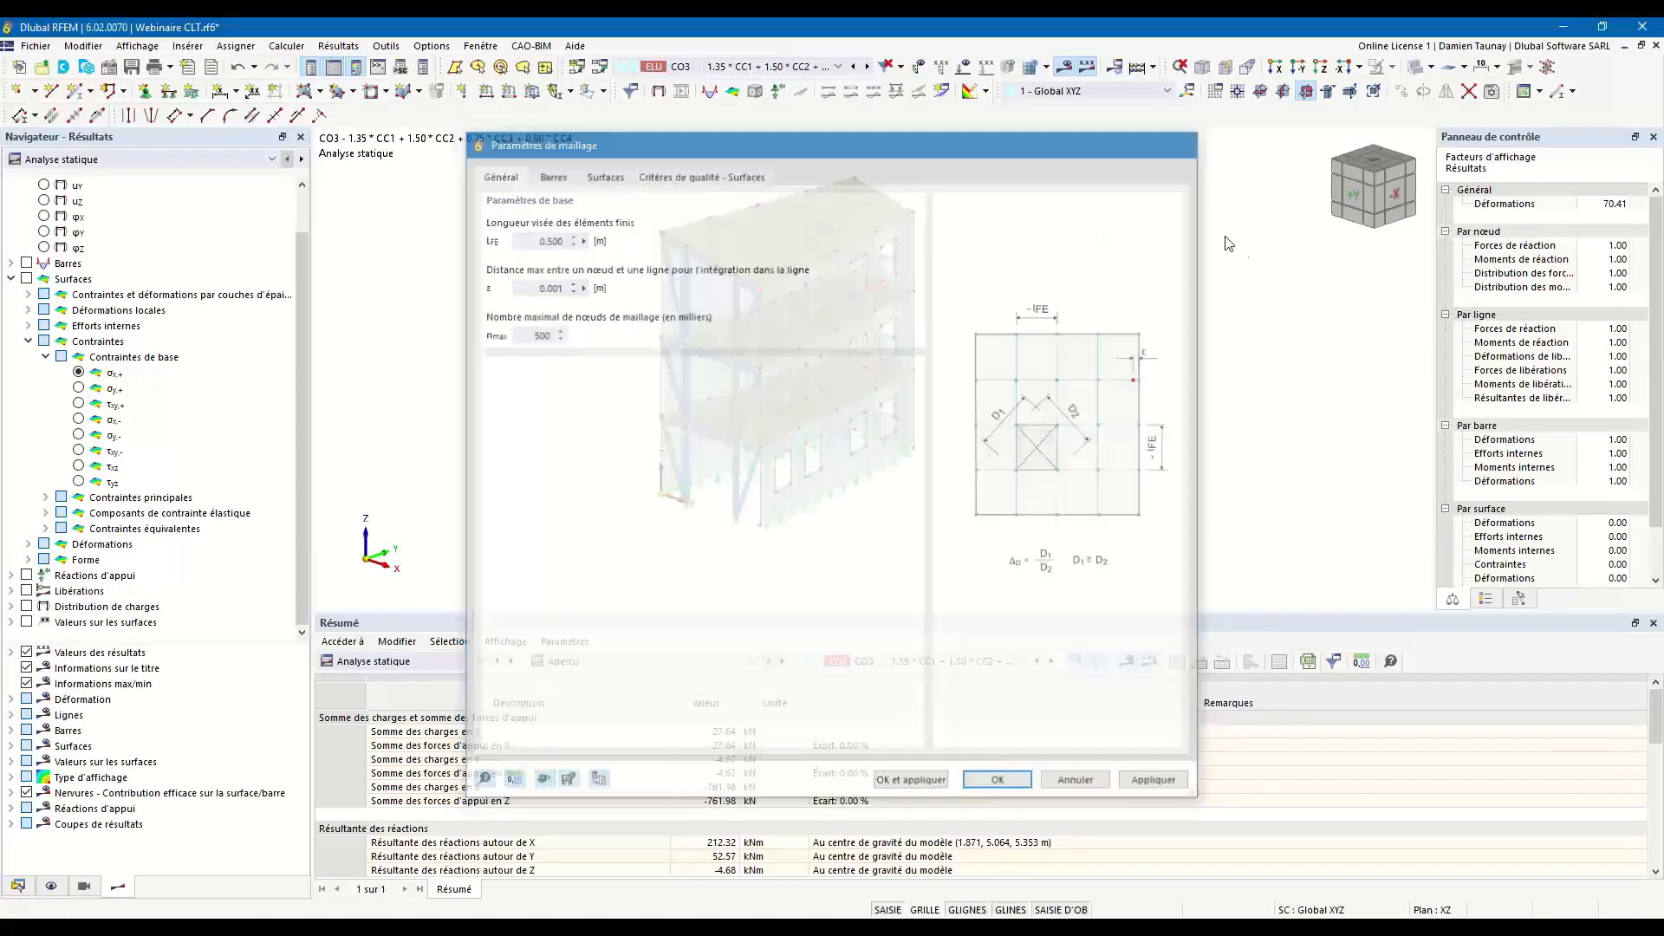
Hide the finite element mesh and display the building model as a wireframe.
click(1045, 68)
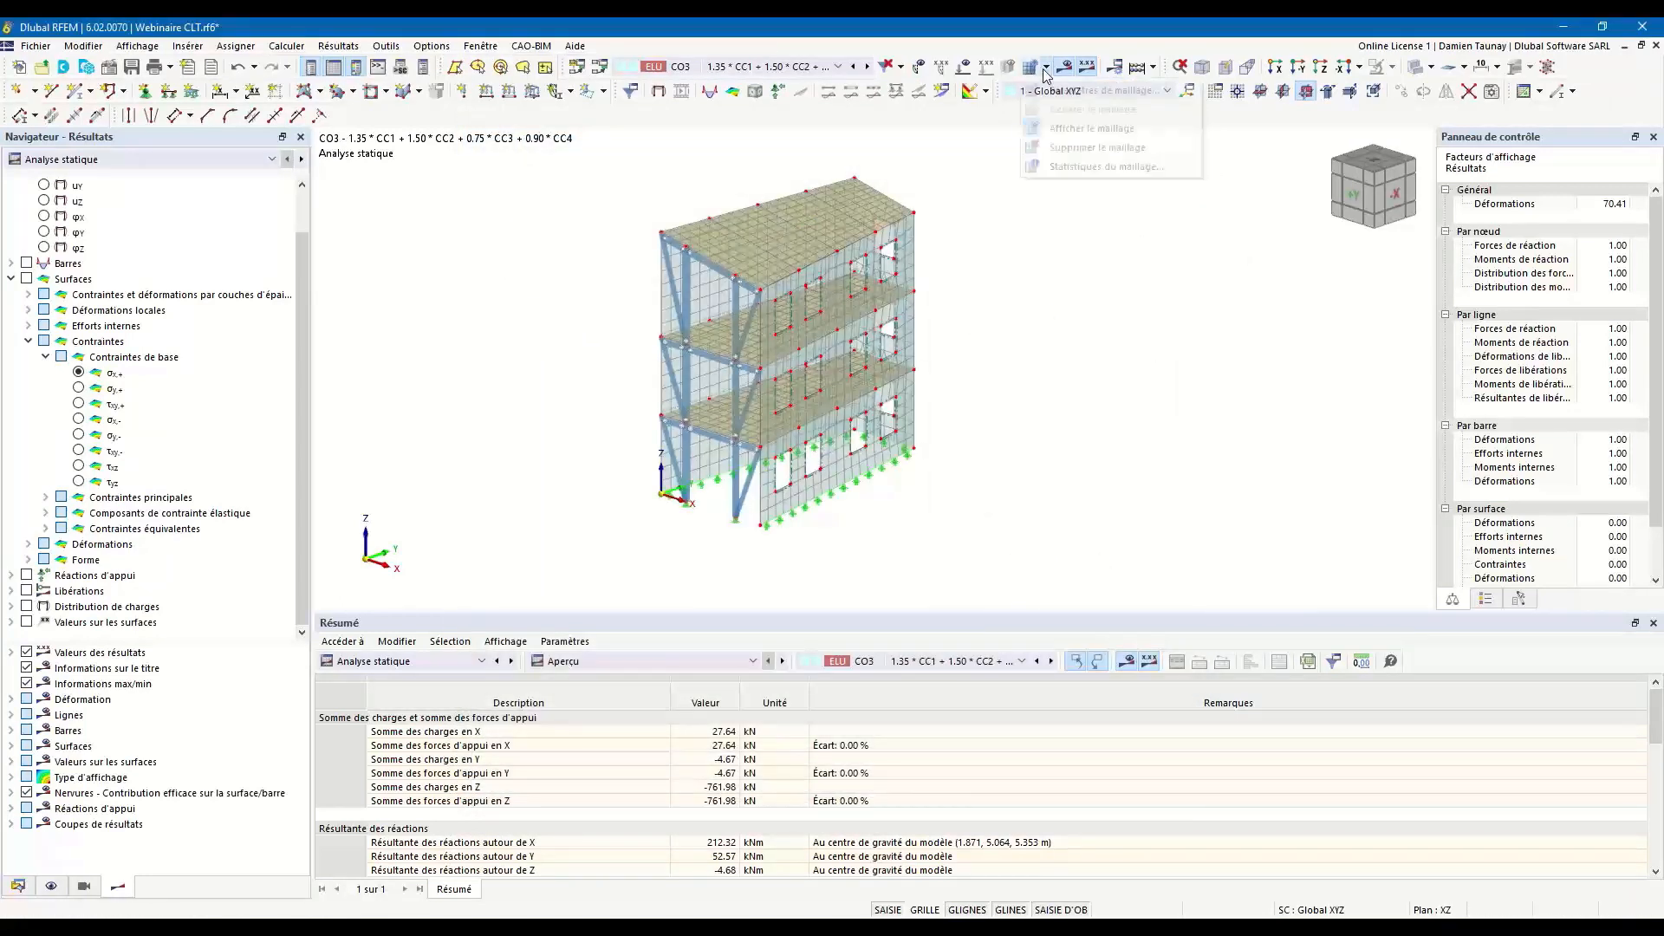
click(1051, 130)
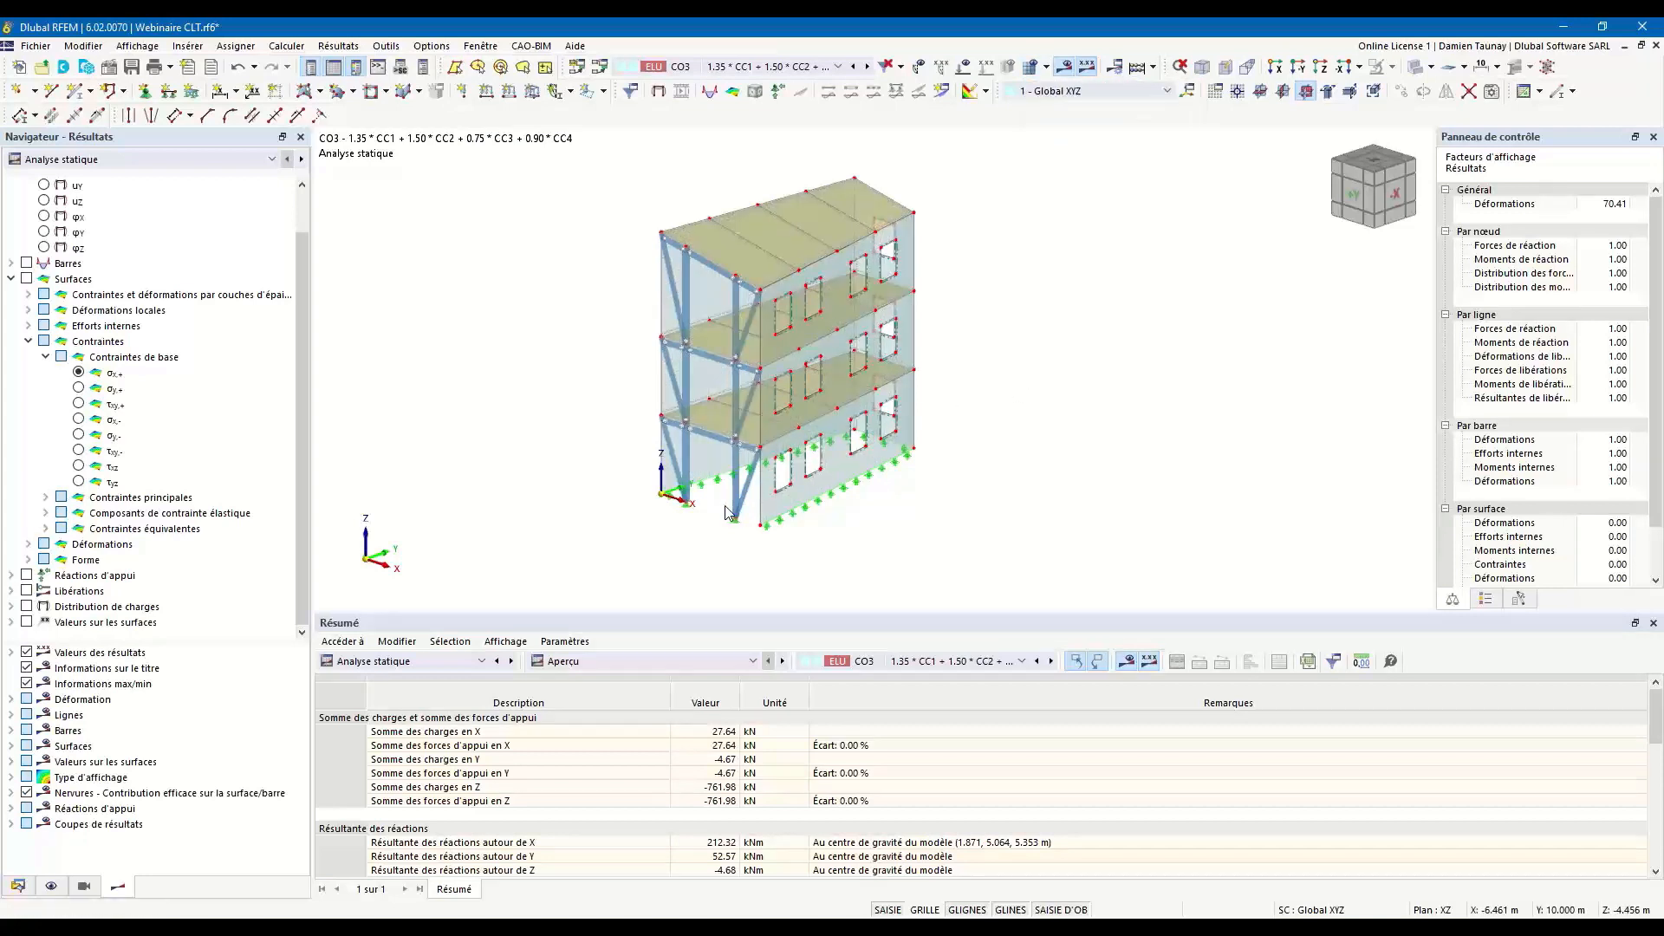
click(1417, 67)
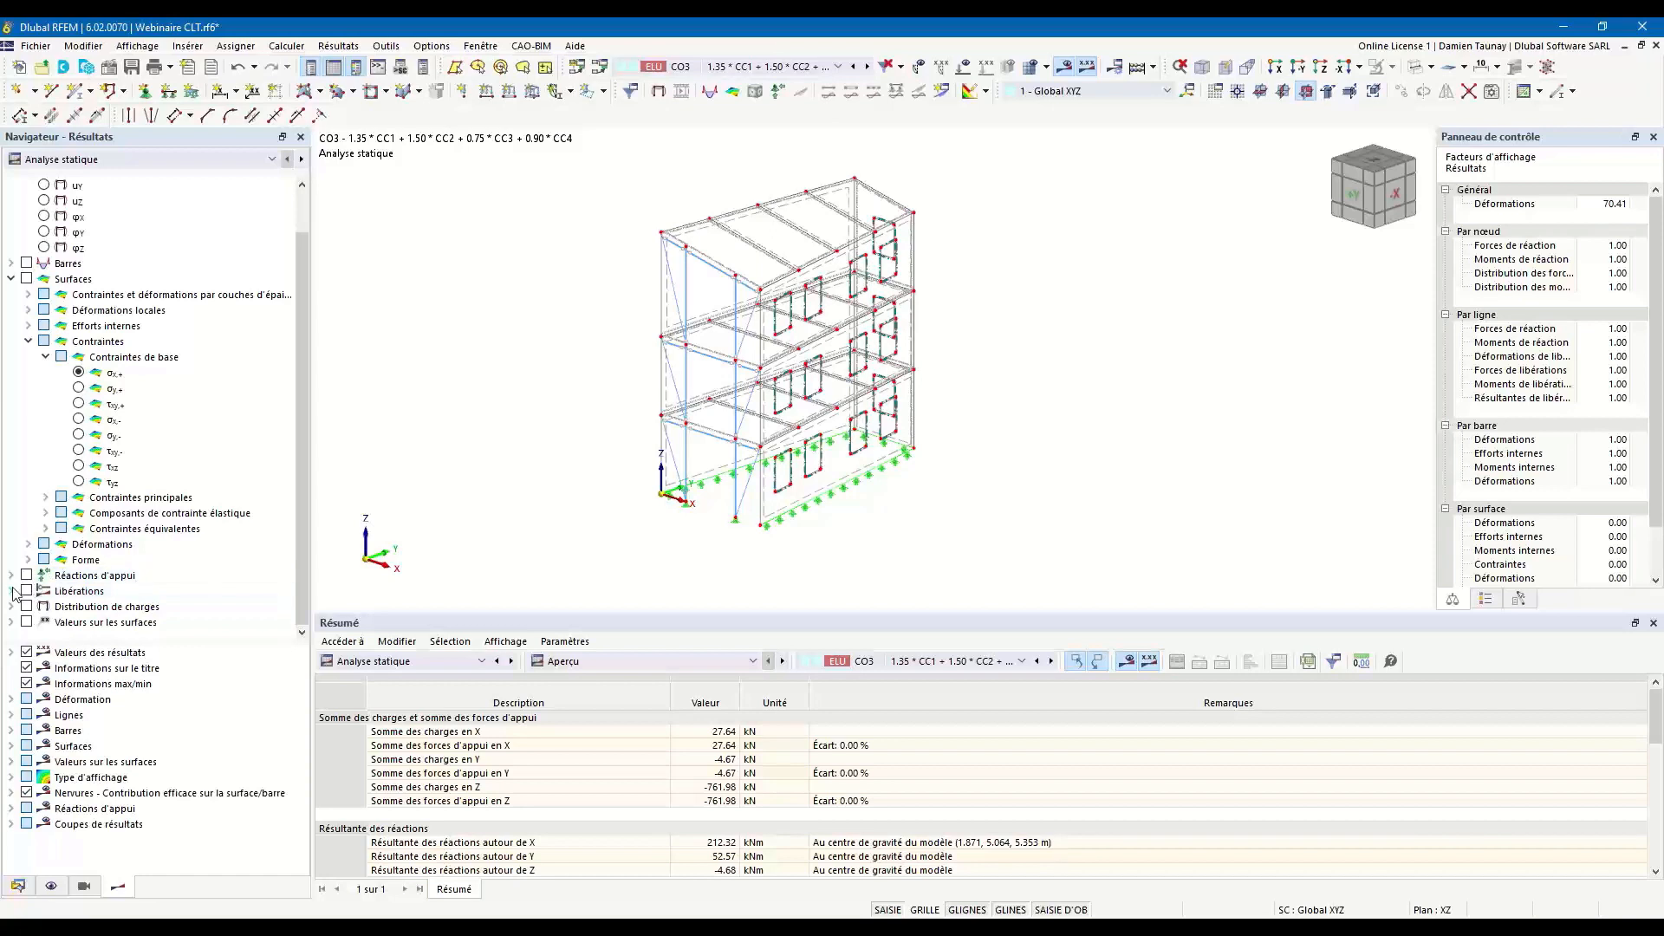
Display the line hinge (Articulations linéiques) forces n on the model.
double_click(139, 591)
scroll(59, 589, down, 1)
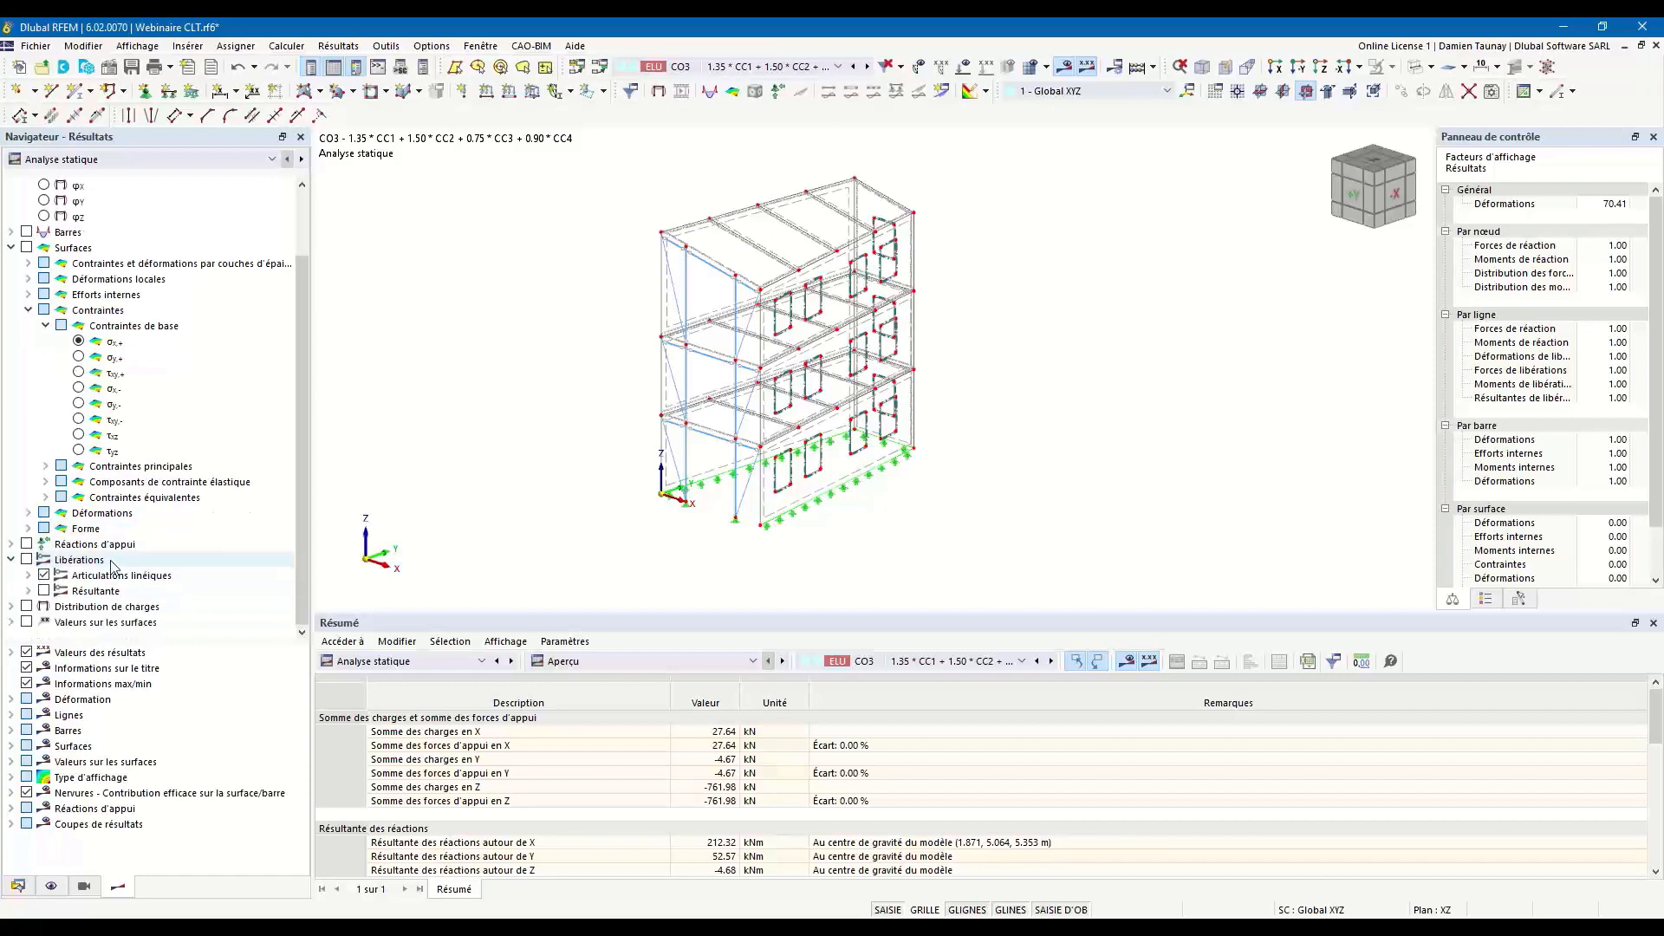
click(30, 575)
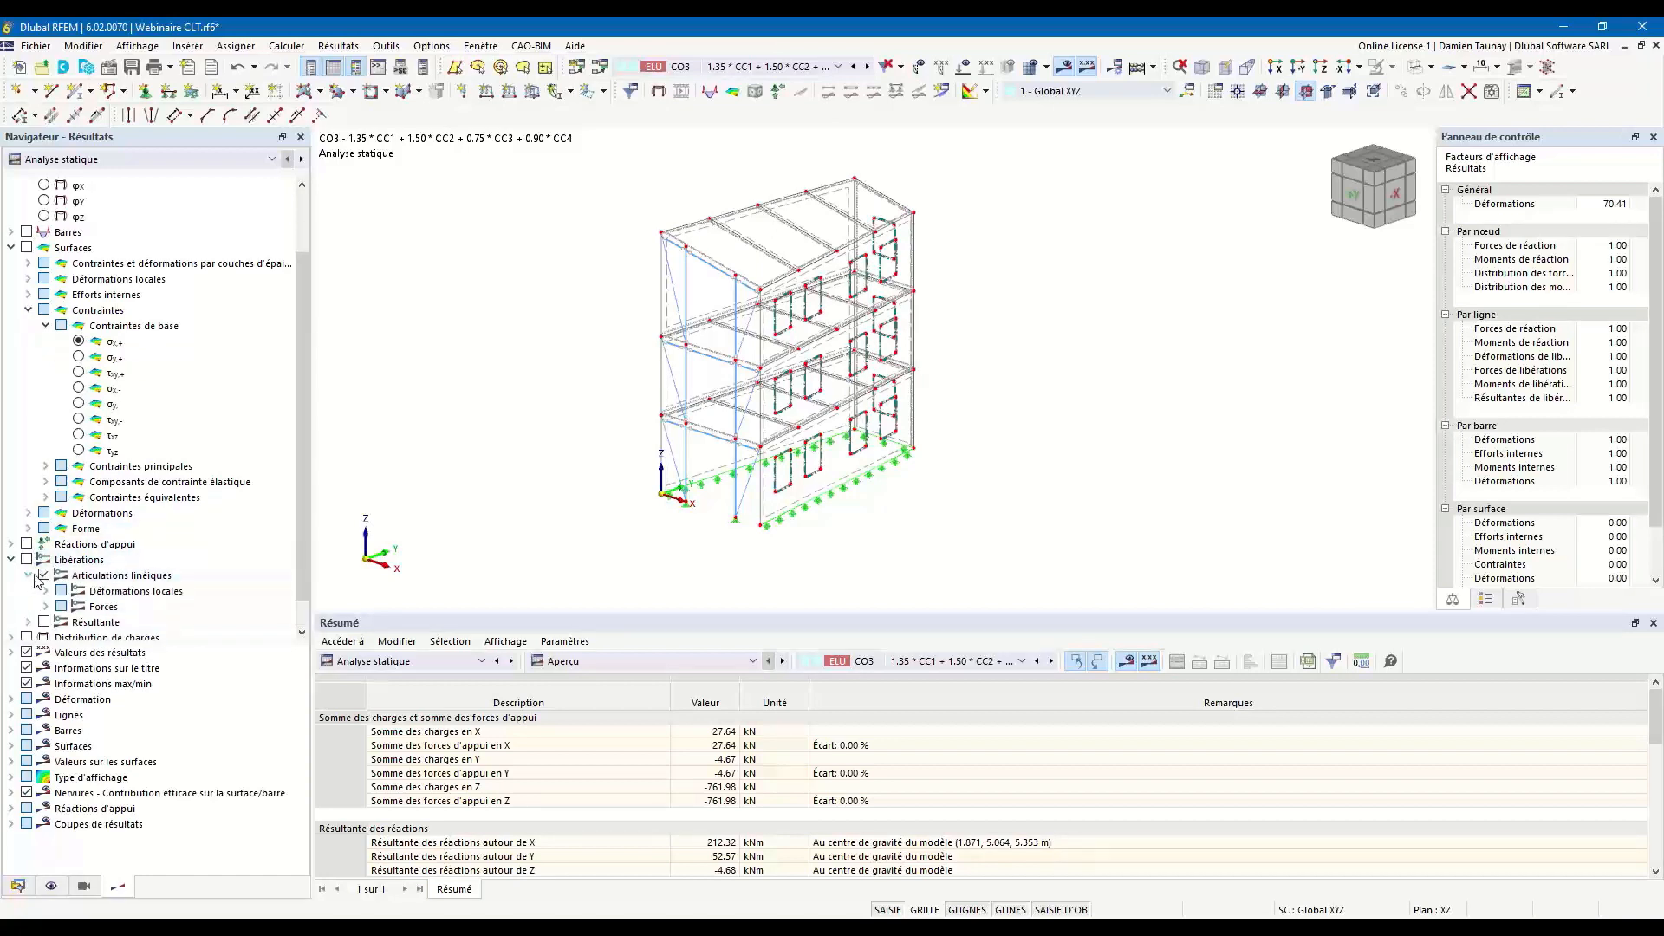
scroll(34, 568, down, 1)
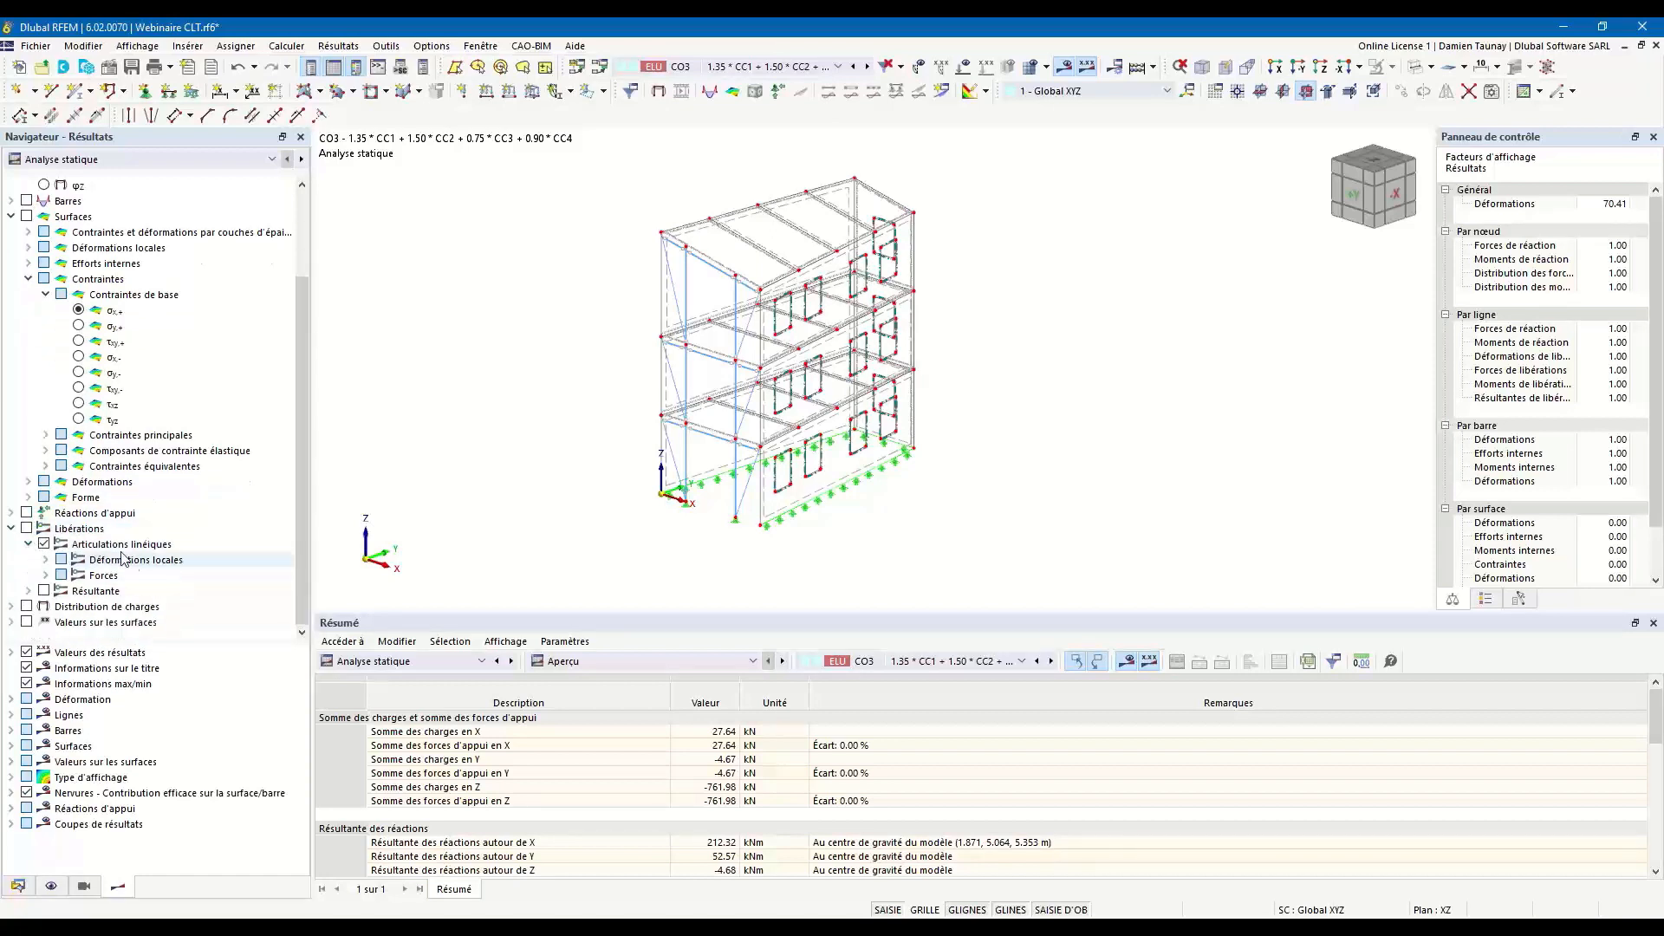
click(46, 576)
click(46, 561)
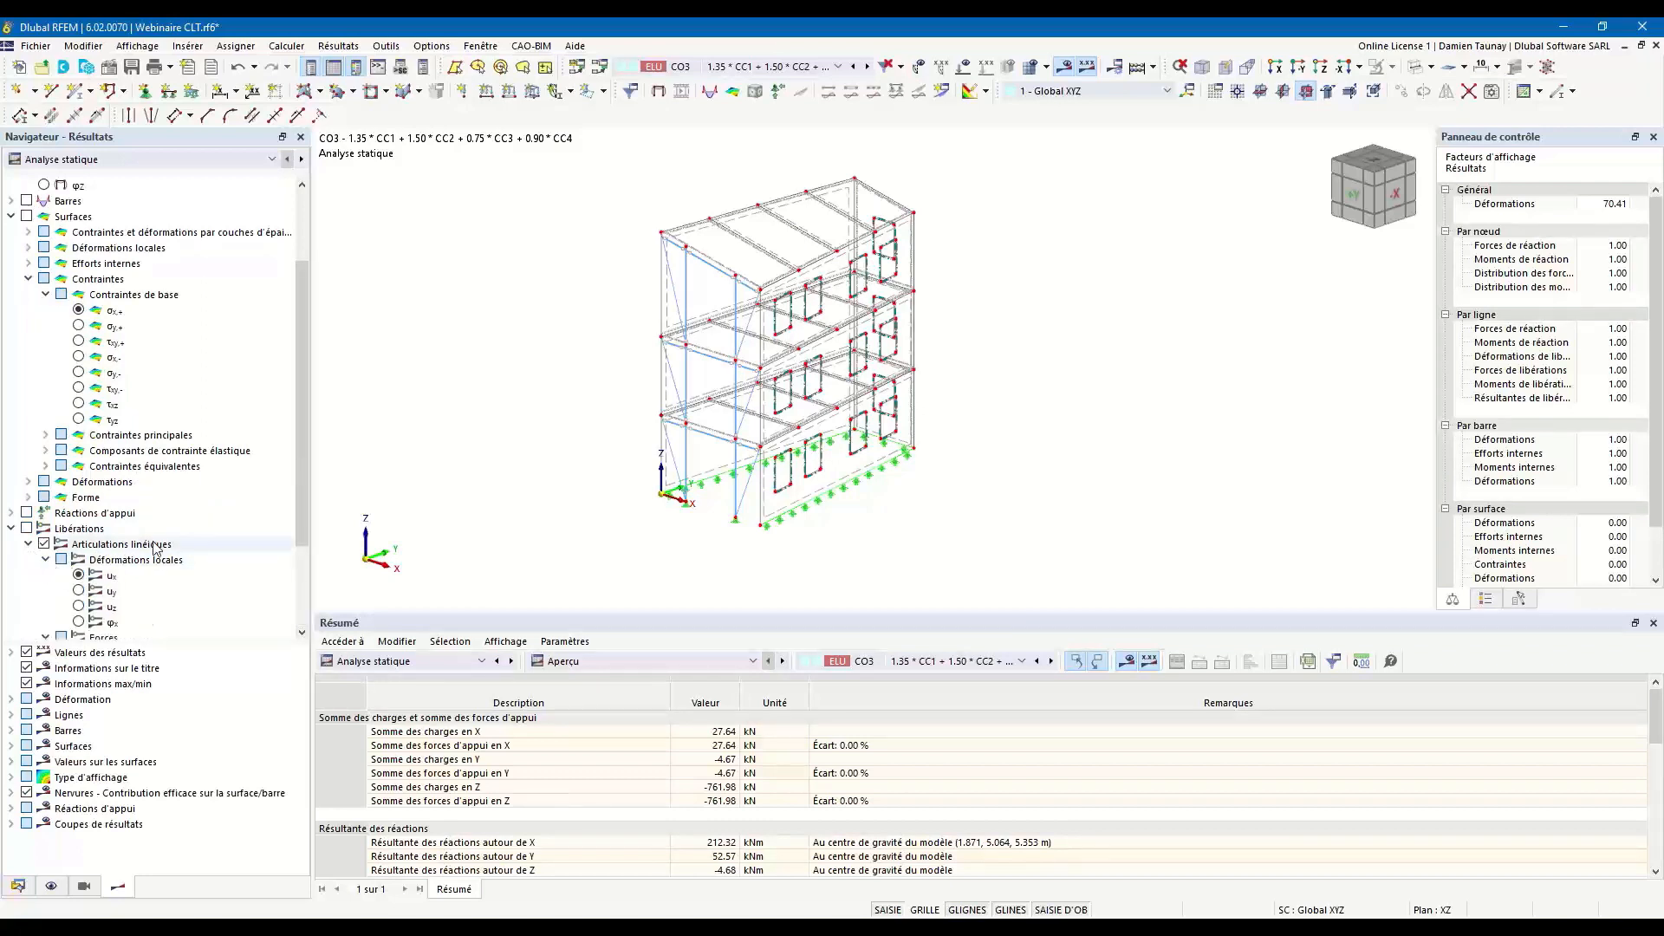
scroll(154, 543, down, 3)
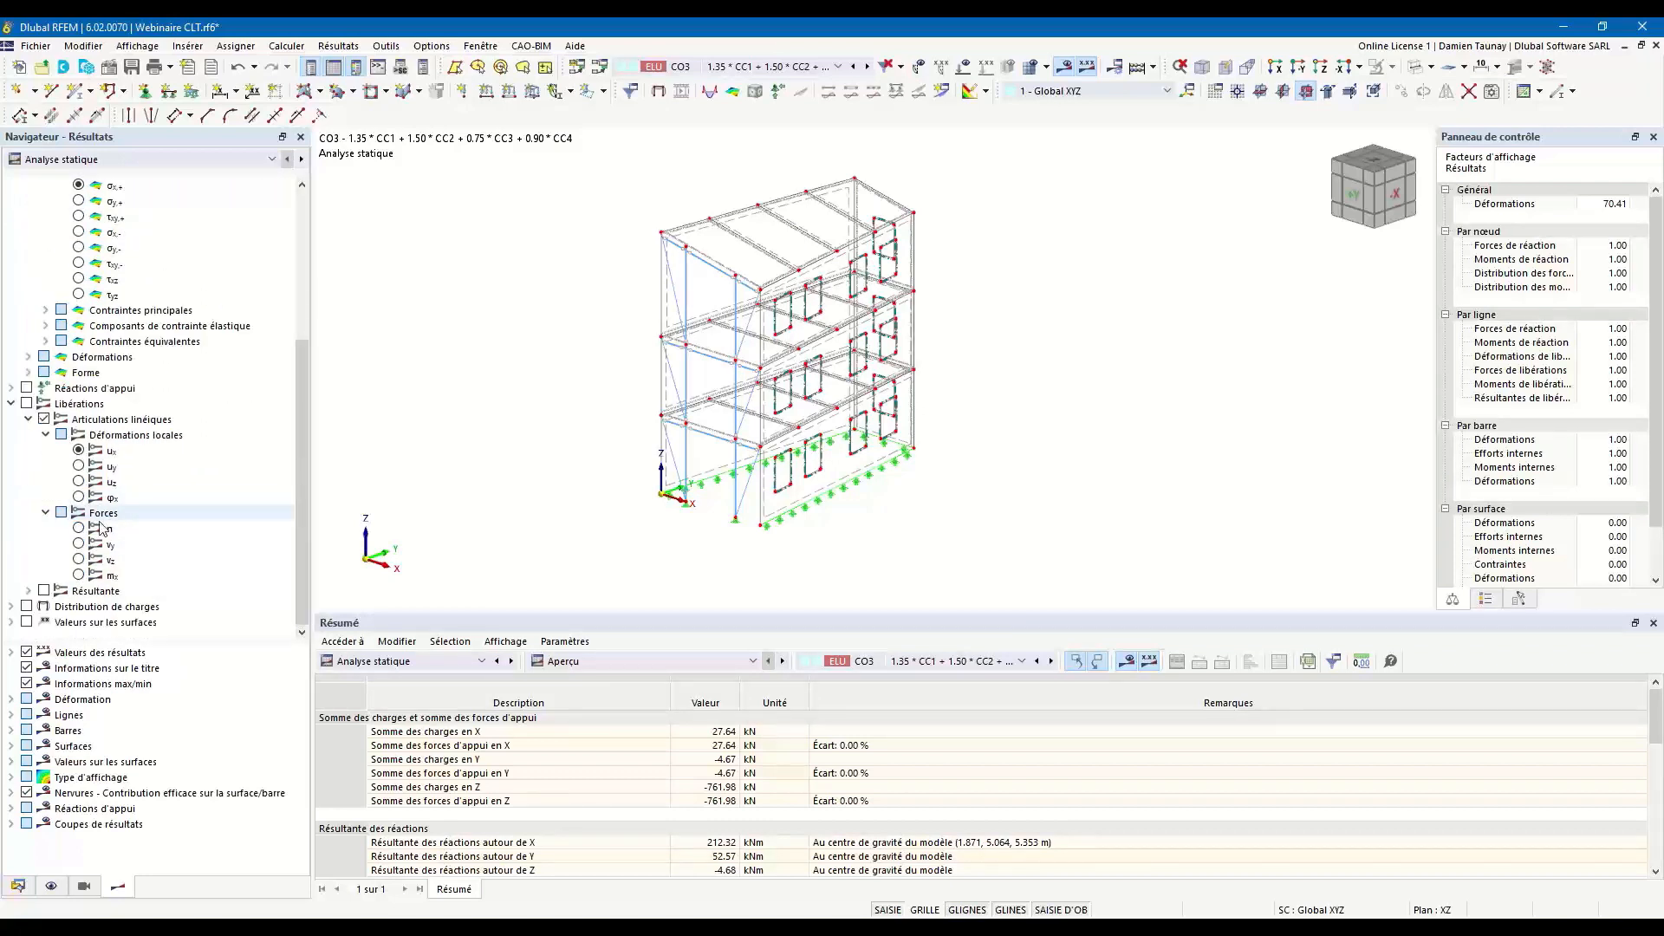
click(101, 527)
Examine the line hinge forces n around the building and compare them with vy and vz, leaving vz displayed.
scroll(774, 423, up, 3)
ctrl+middle_drag(774, 424, 930, 457)
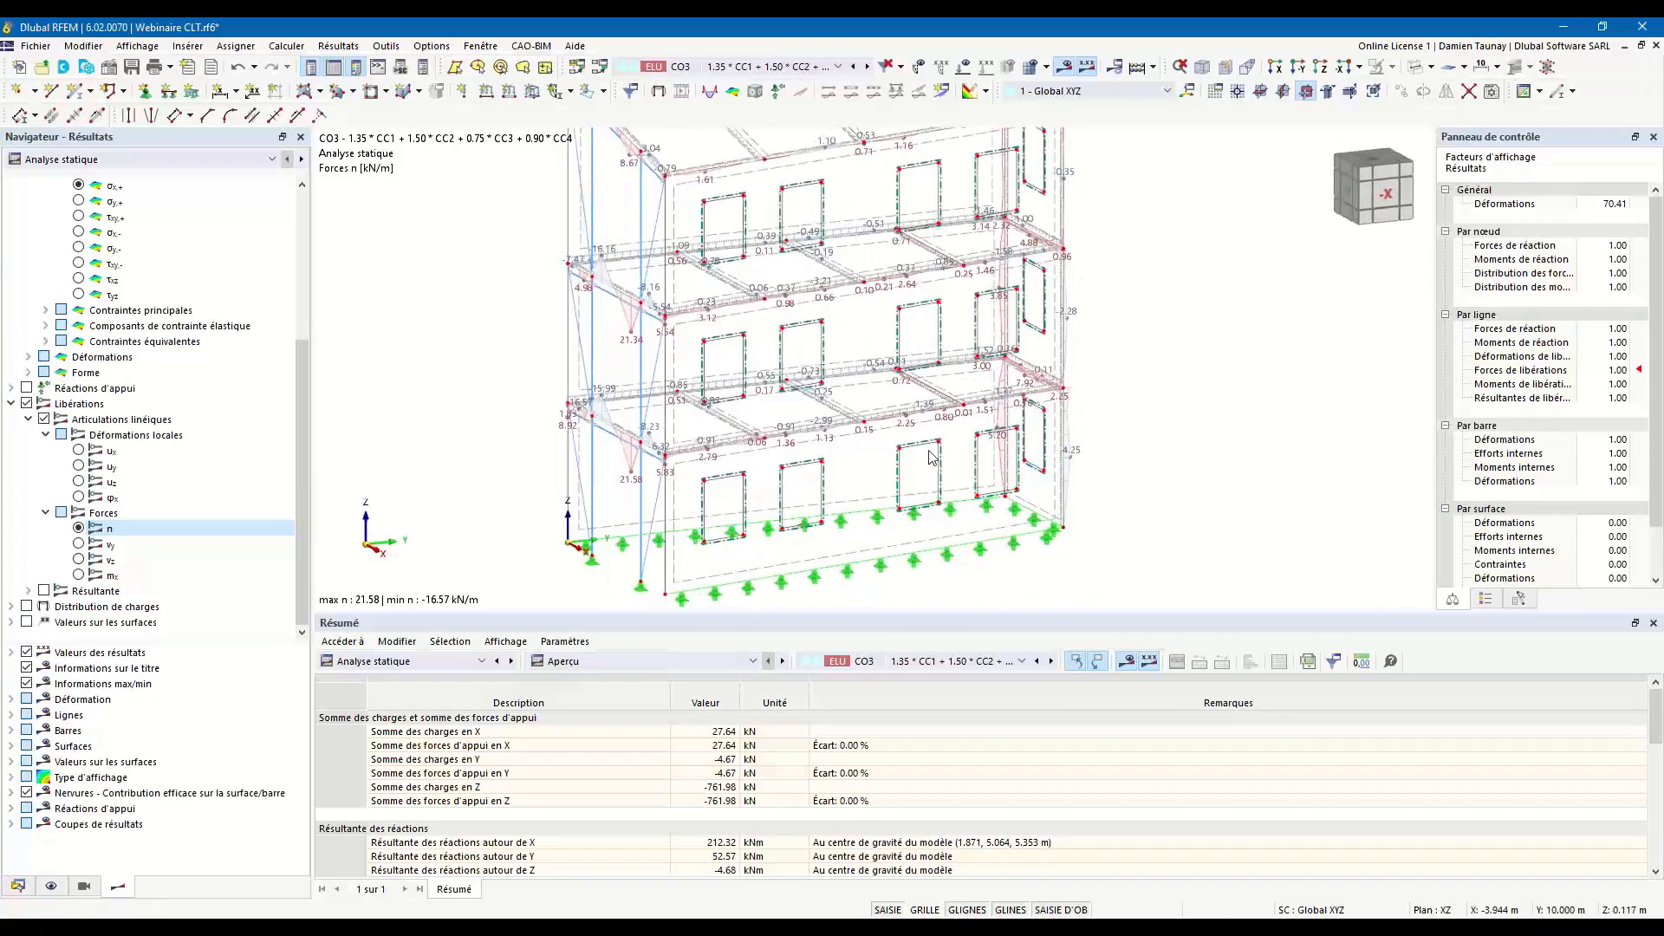
middle_drag(811, 477, 852, 509)
scroll(852, 508, down, 1)
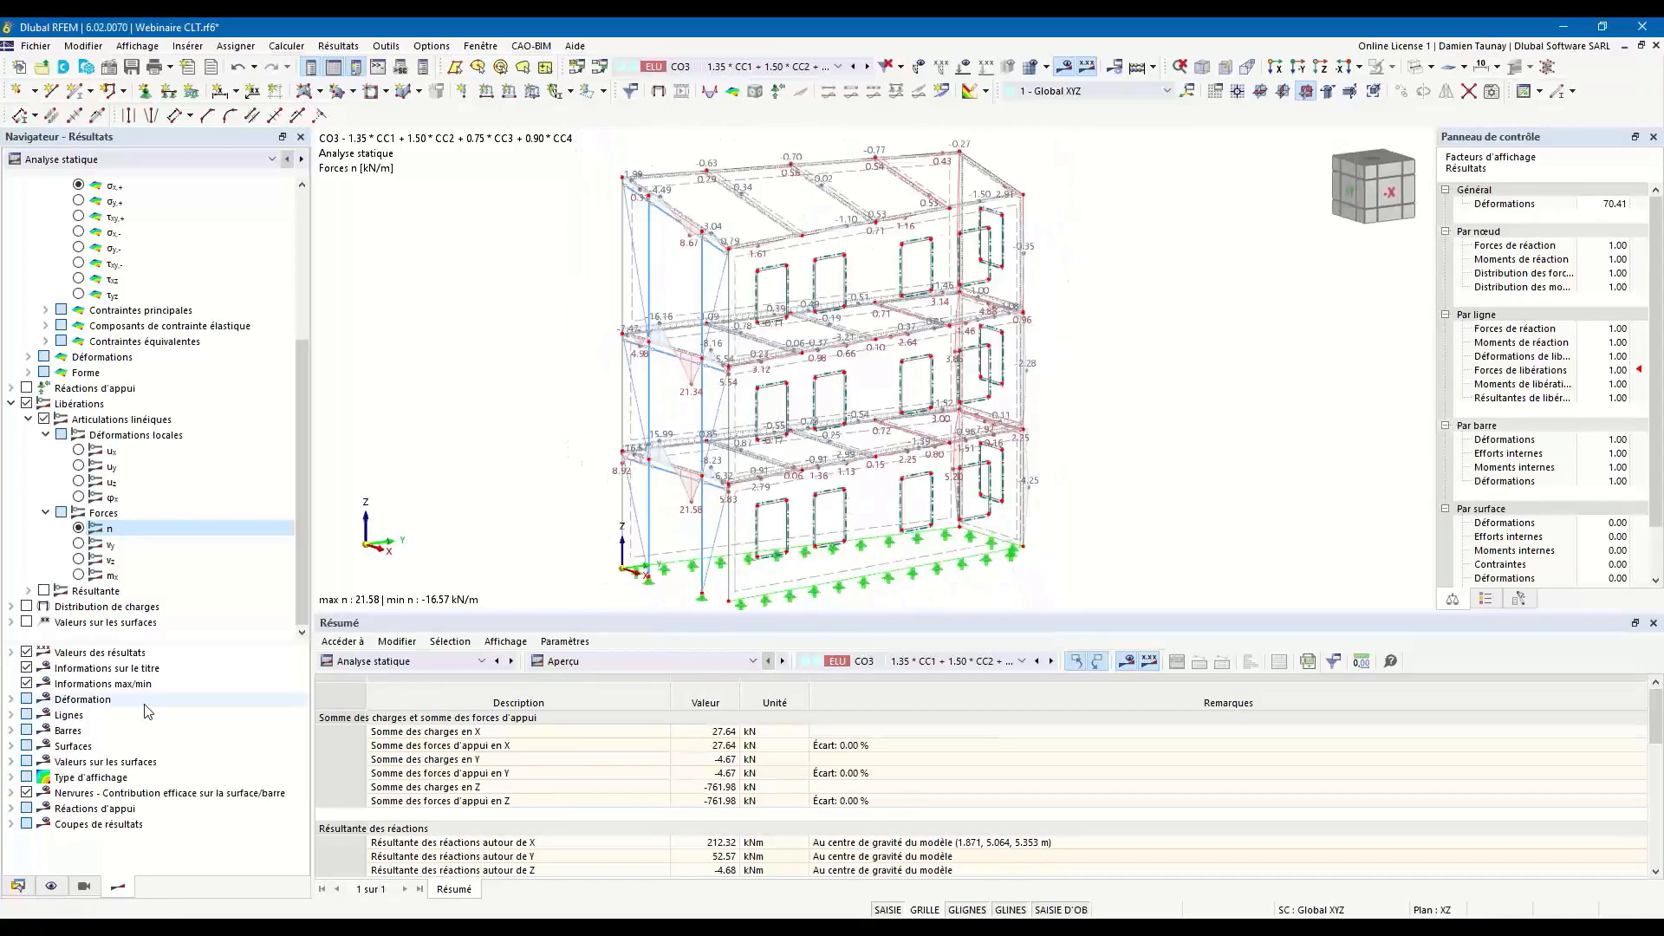
click(79, 544)
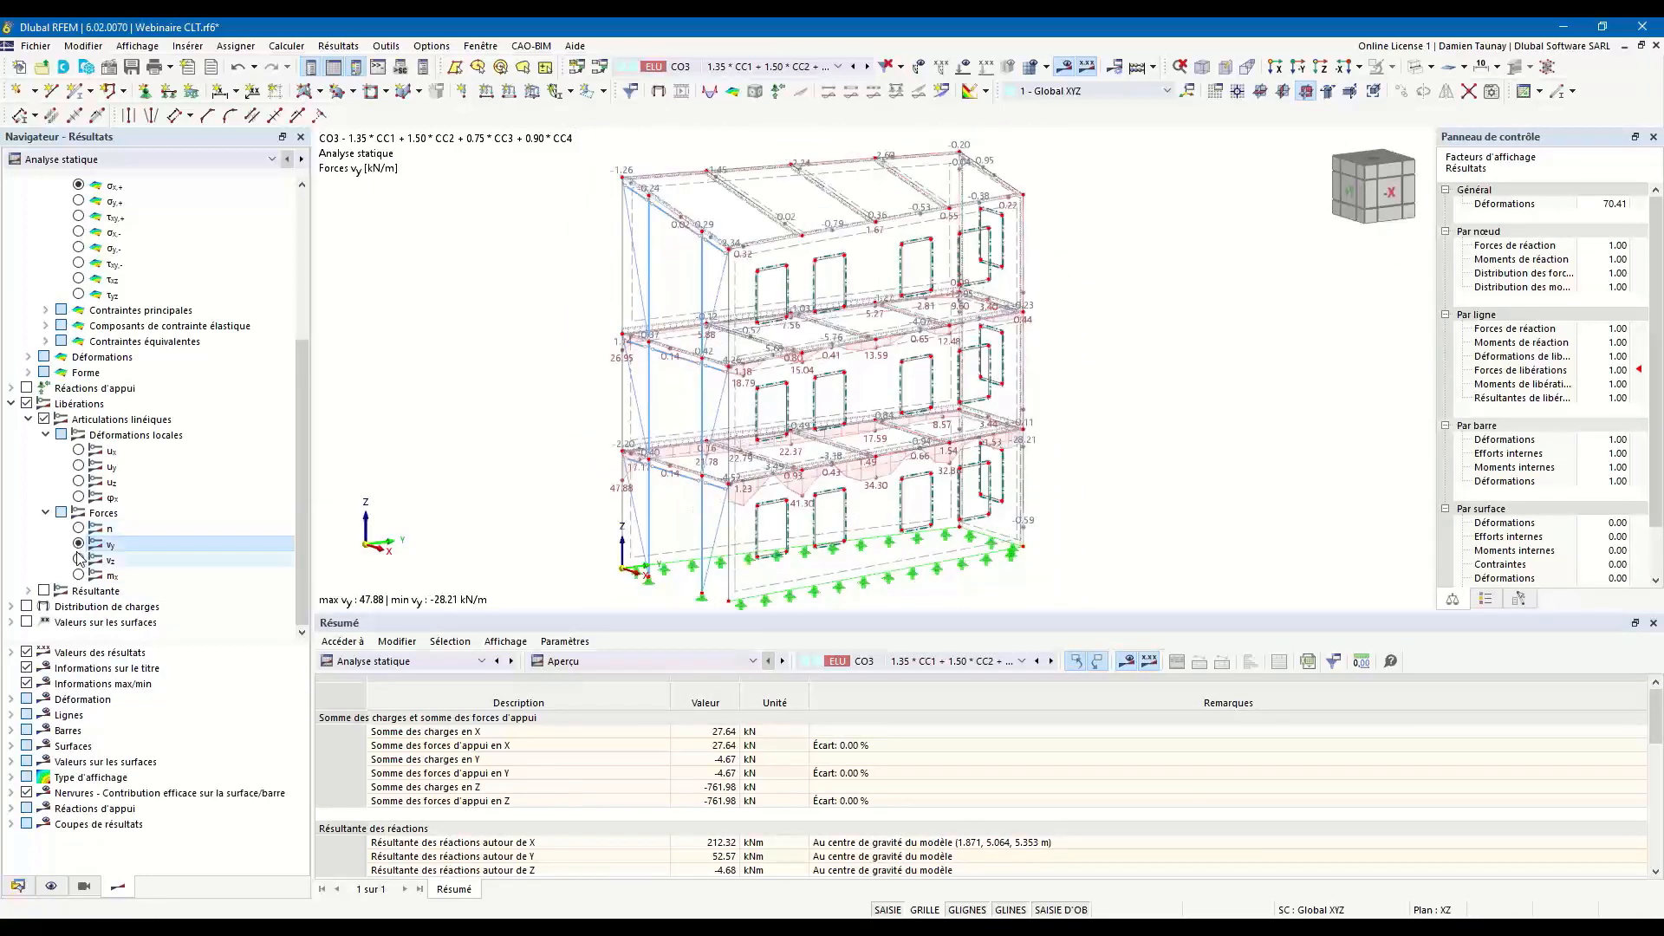
click(79, 559)
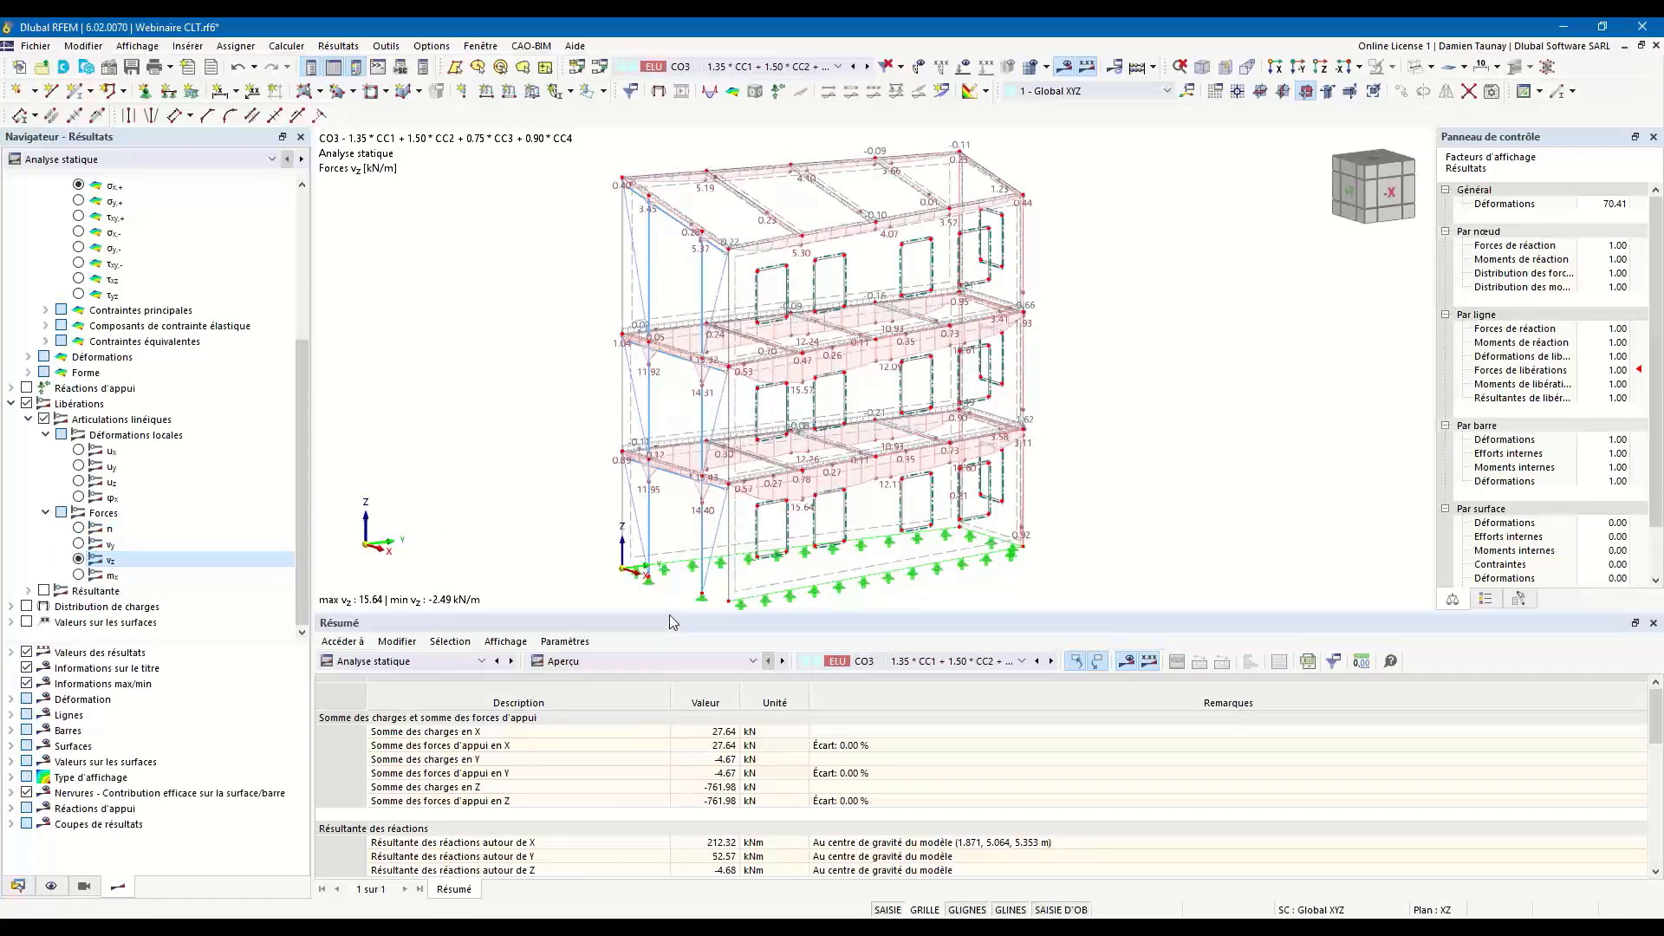
Show the results table by line (Résultats par ligne) with the line hinge forces, and enlarge the table area.
click(598, 661)
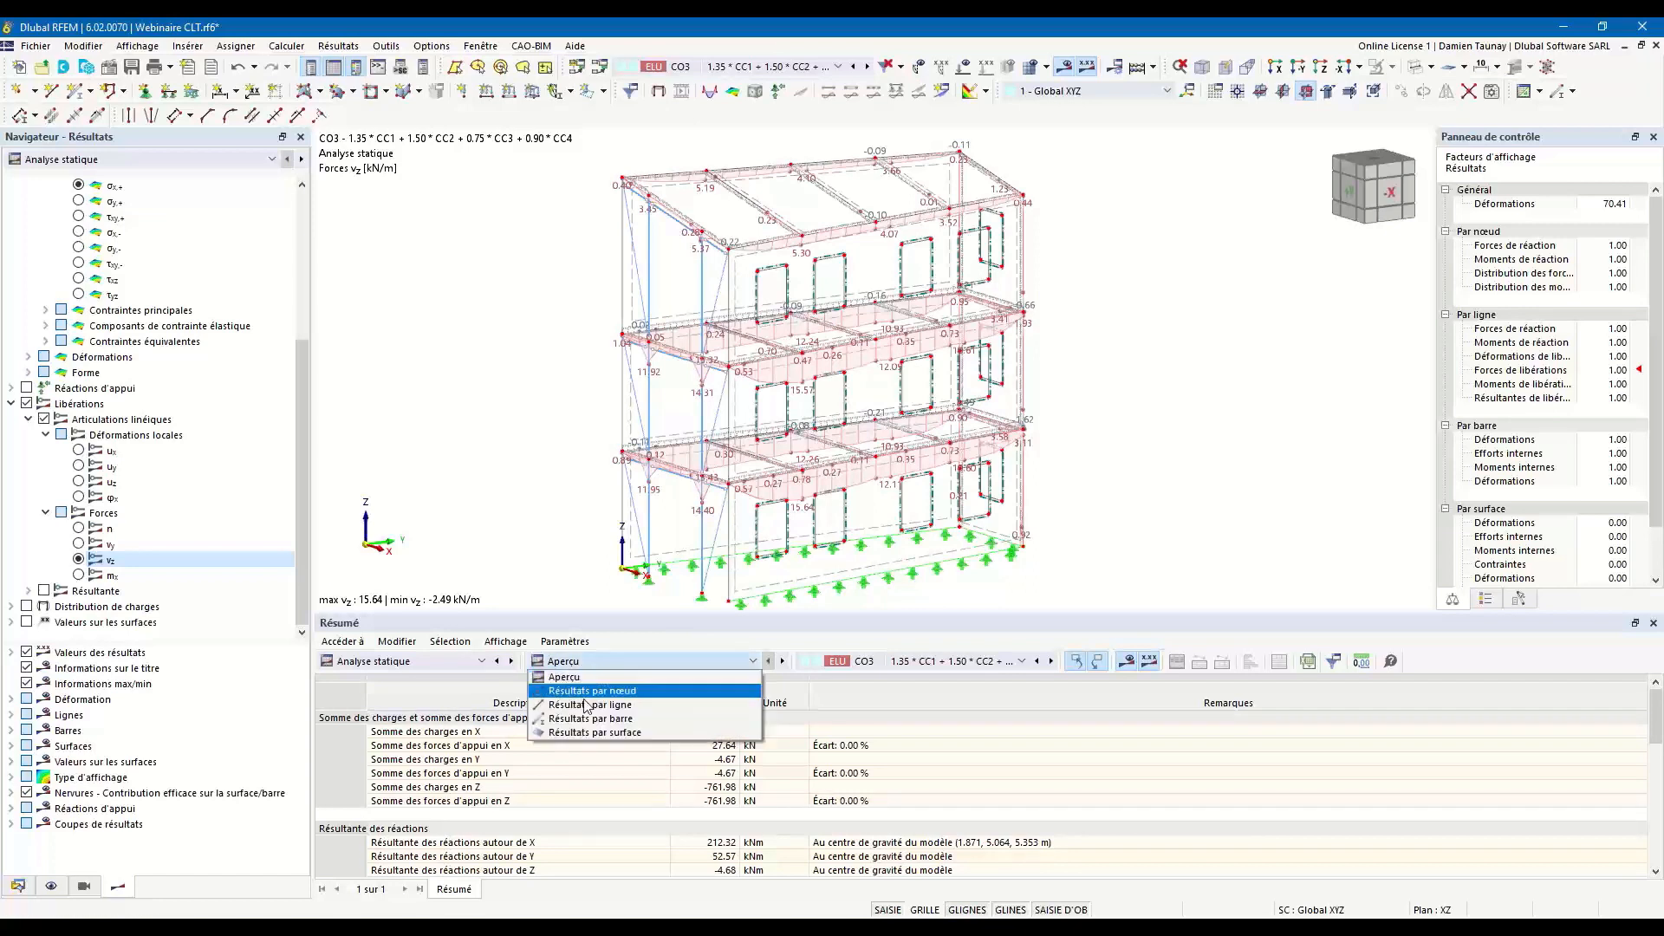
click(588, 706)
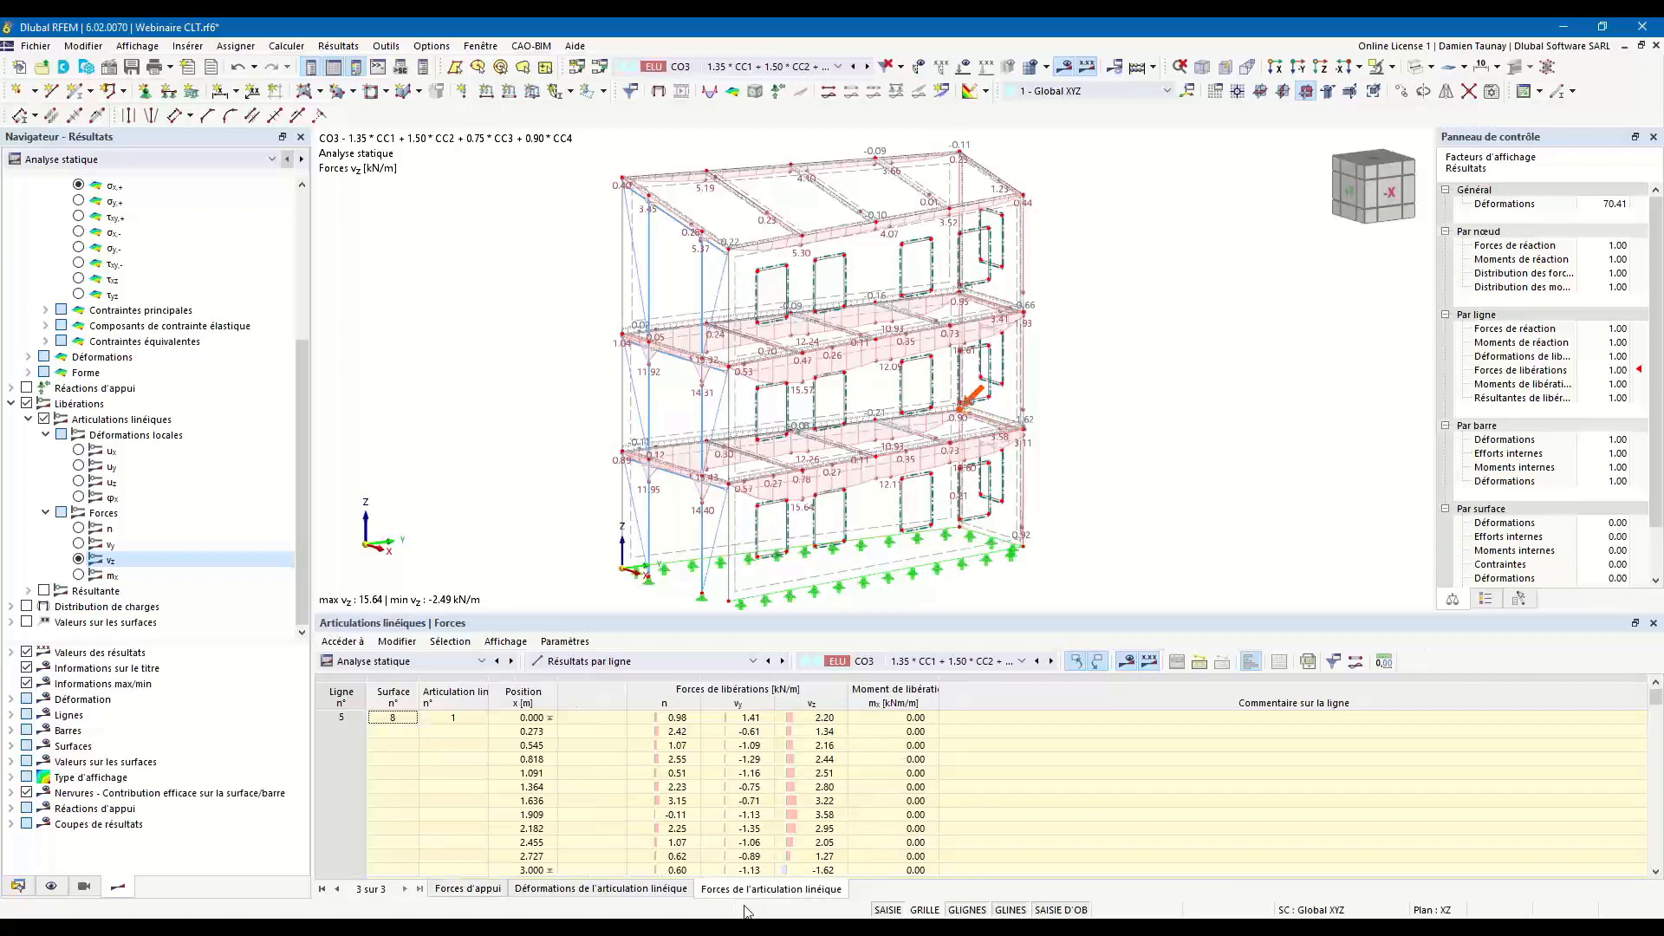
drag(724, 612, 726, 562)
scroll(710, 726, down, 3)
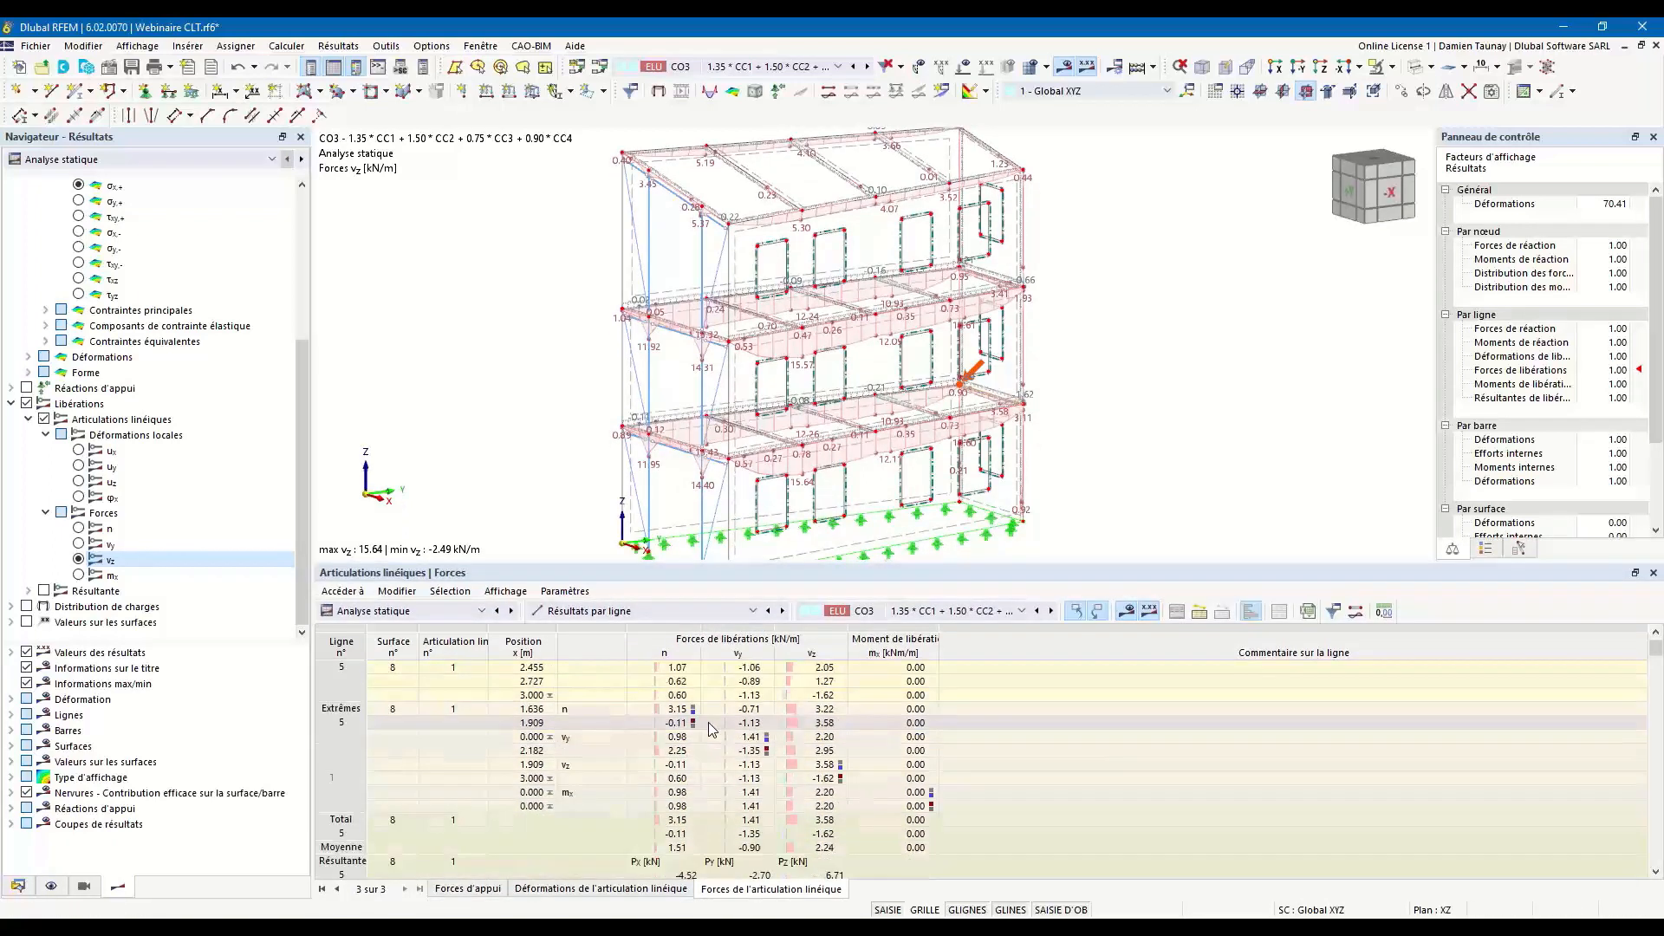
scroll(685, 698, up, 3)
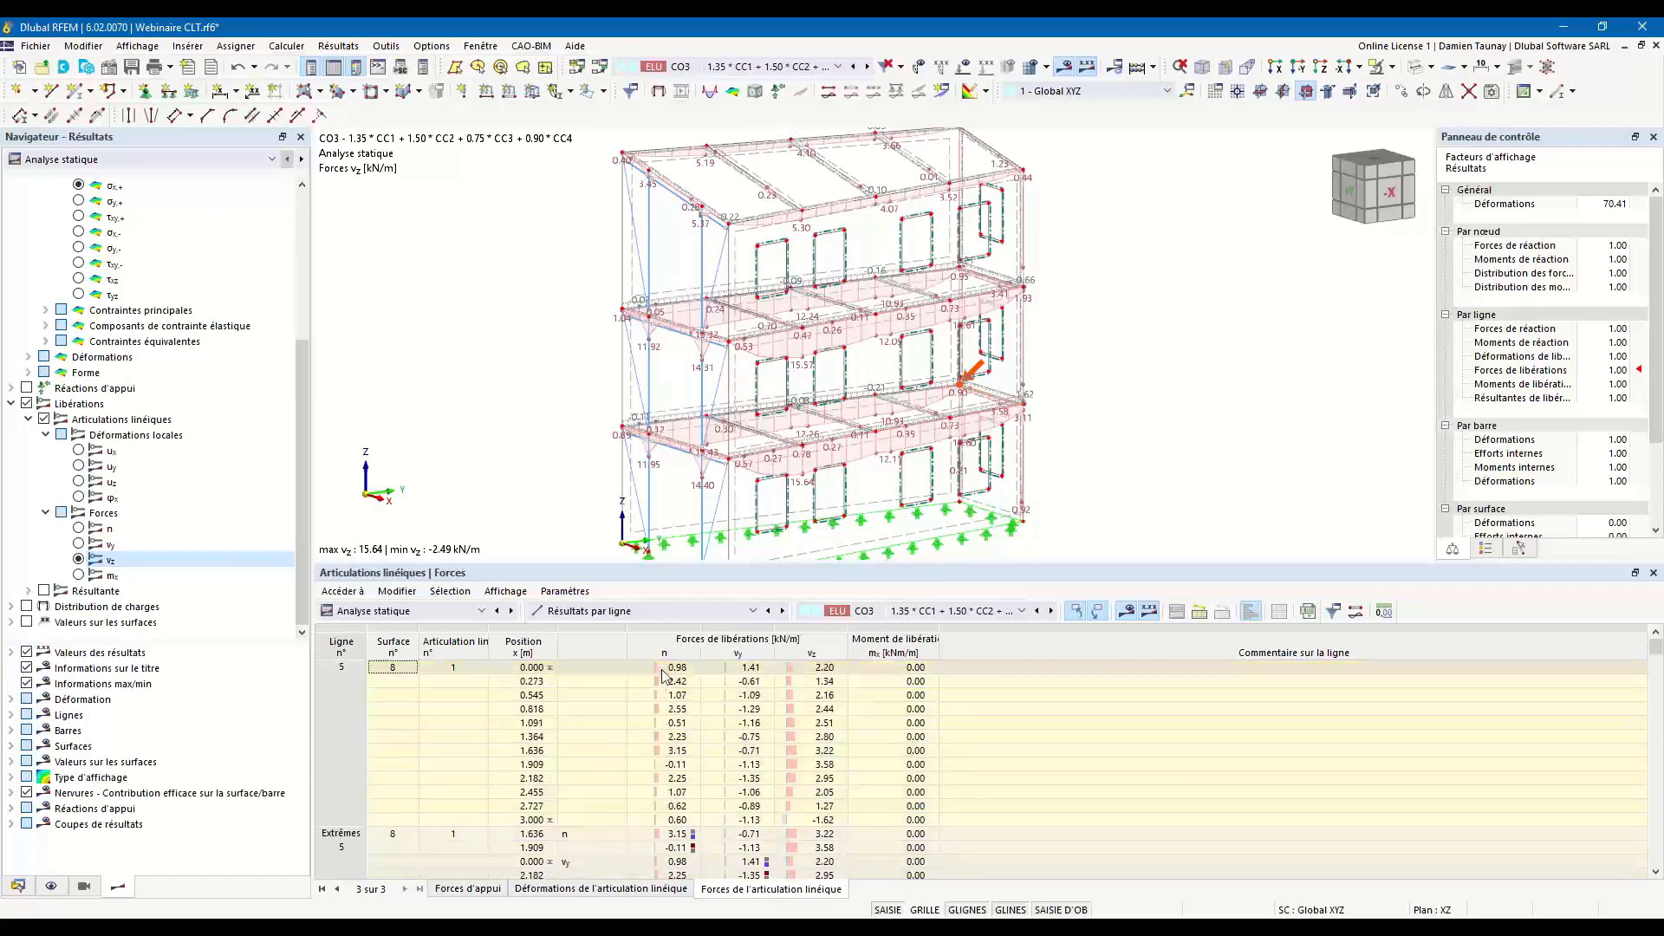
Check the hinge forces of line 5 at successive x positions up to 1.909 m, plus its extreme, total and resultant rows.
click(593, 682)
click(593, 696)
click(592, 736)
click(595, 765)
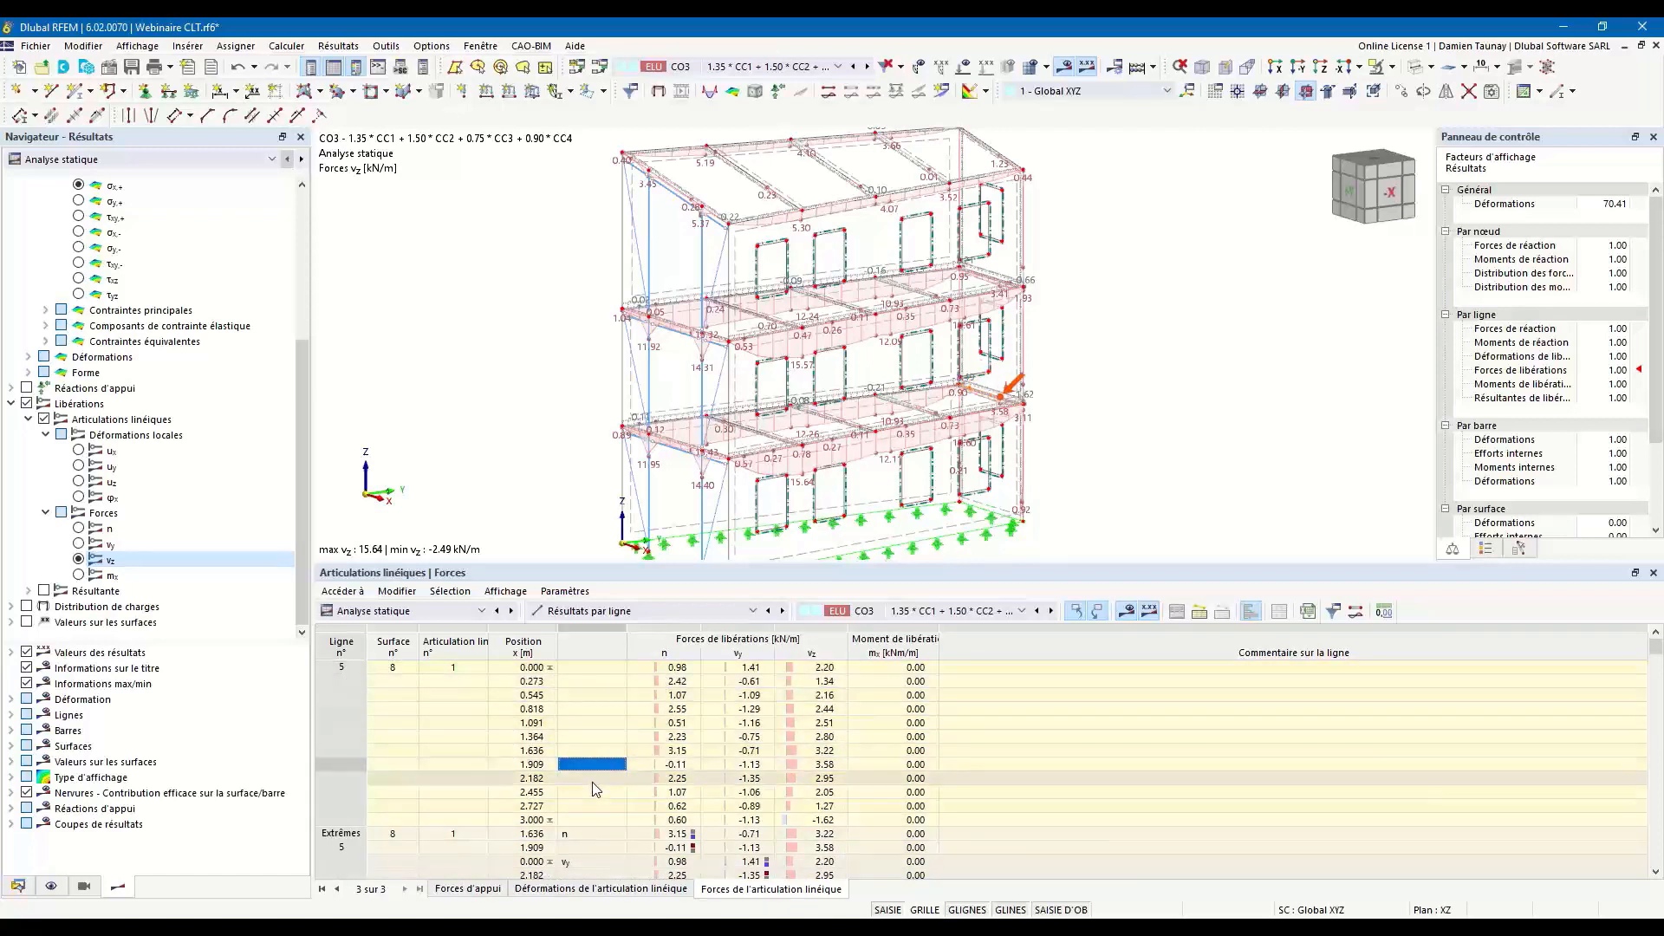
scroll(584, 822, down, 1)
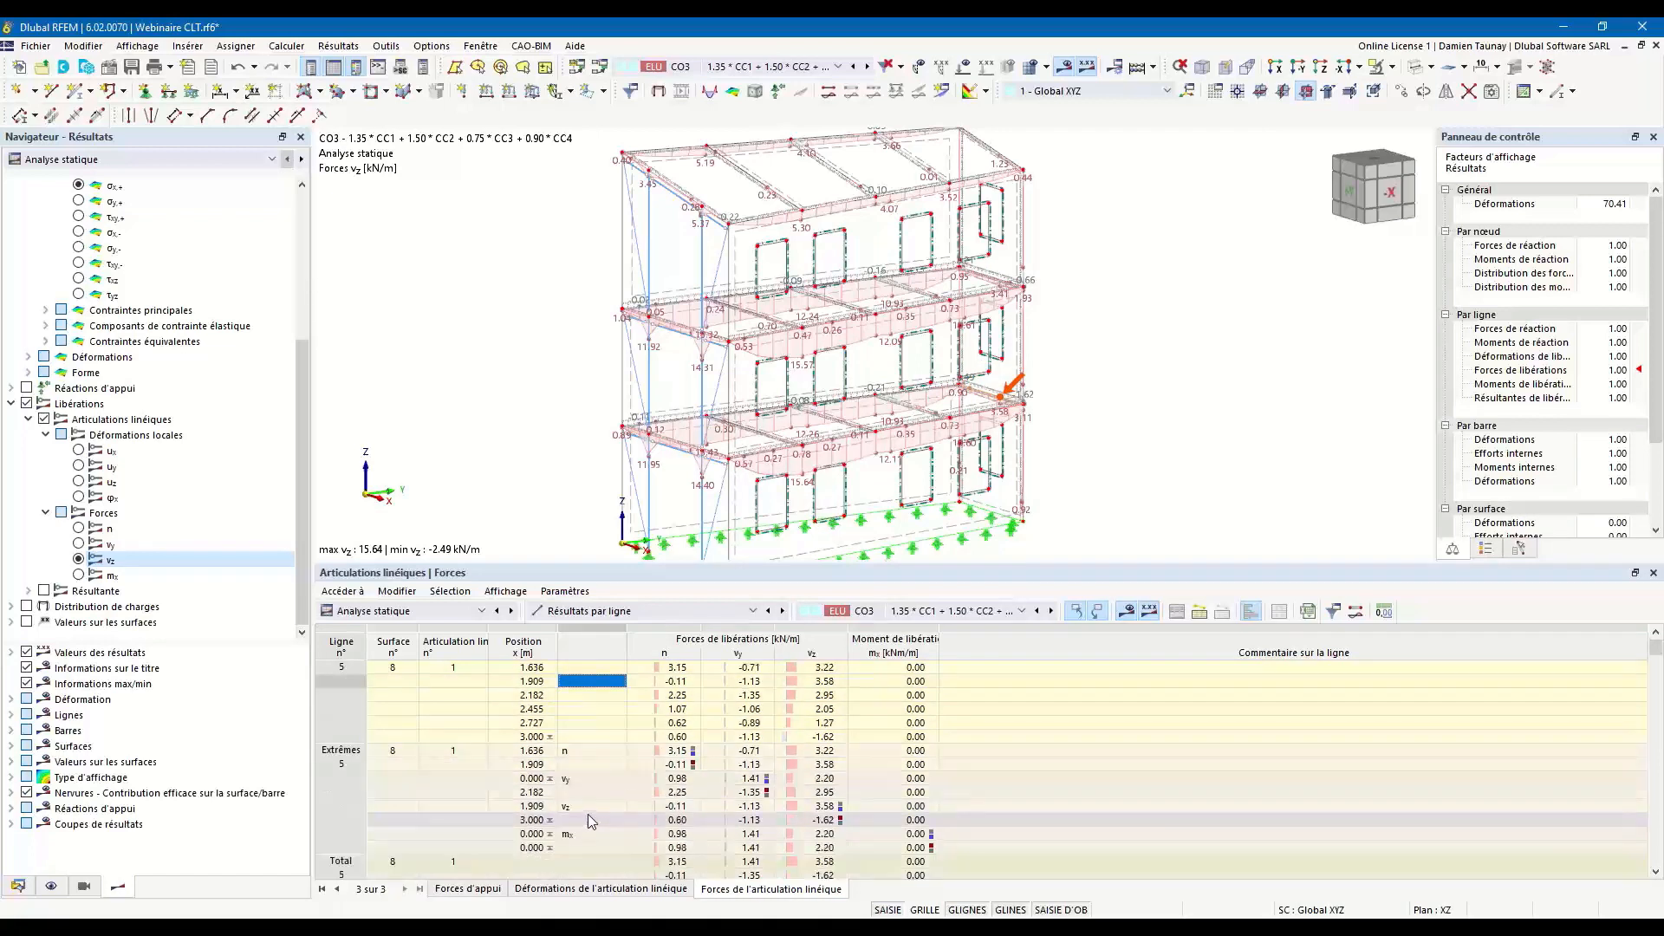
scroll(587, 814, down, 3)
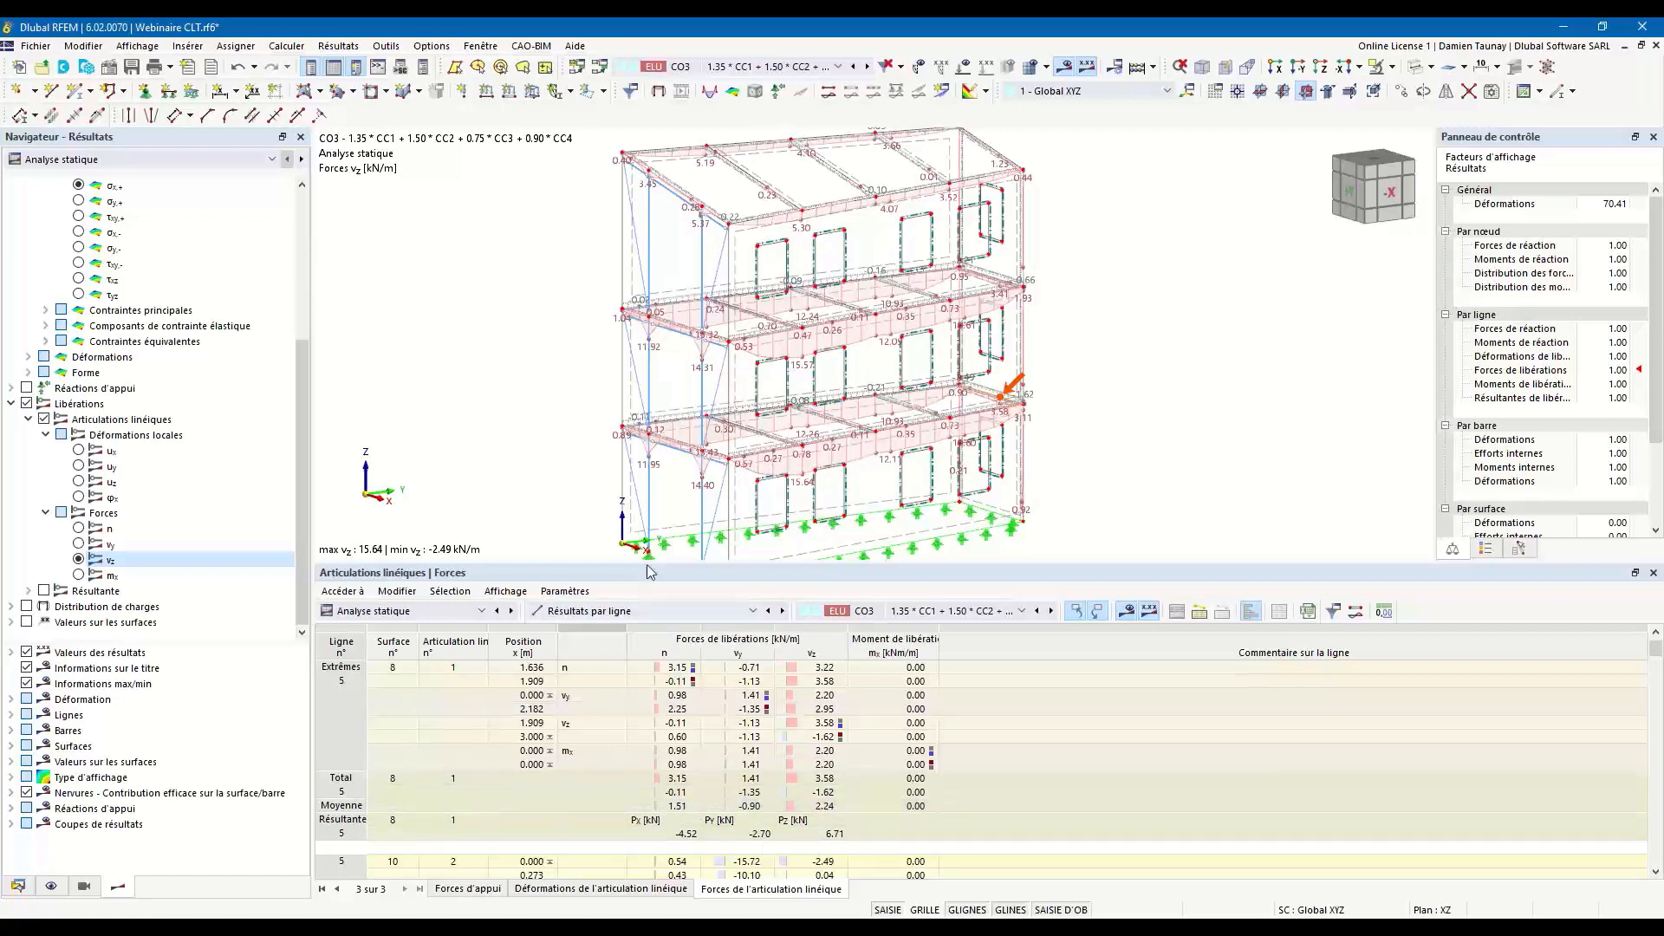
Shrink the results table area and display the line hinge forces n on the model again.
drag(652, 563, 655, 655)
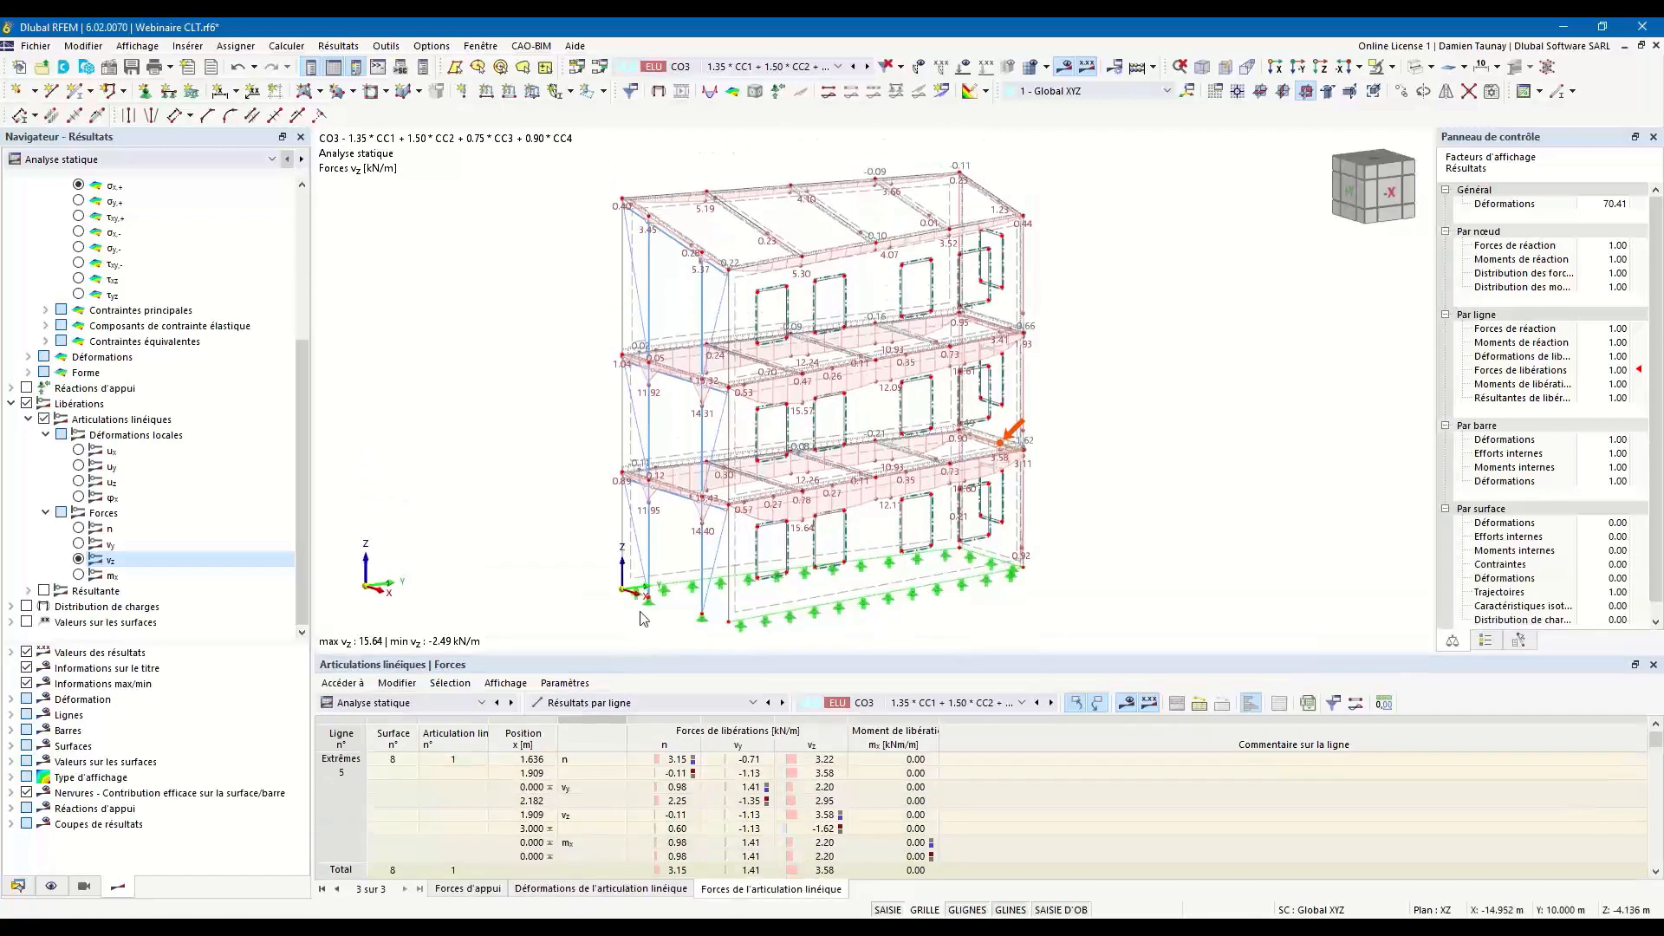
middle_drag(861, 609, 897, 615)
ctrl+middle_drag(896, 616, 920, 608)
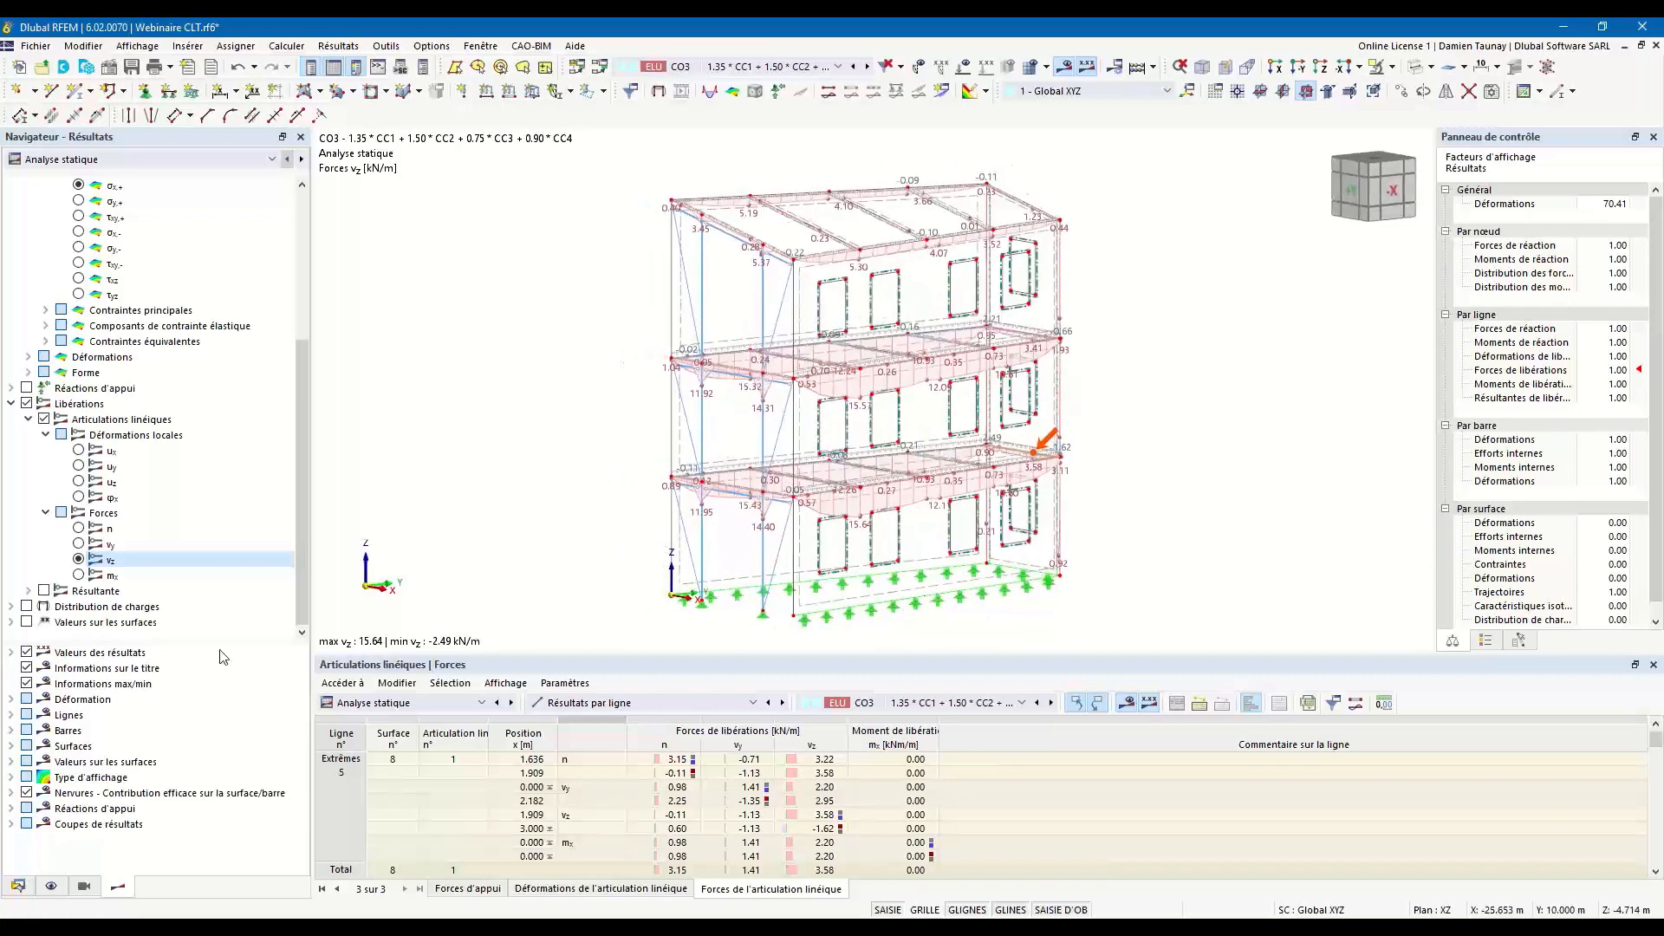
click(80, 529)
Select the lines along the first-floor slab edge on the open side and open the result diagrams of their line hinge.
ctrl+middle_drag(1068, 483, 1035, 469)
scroll(697, 499, up, 4)
drag(589, 410, 787, 475)
ctrl+middle_drag(787, 475, 646, 472)
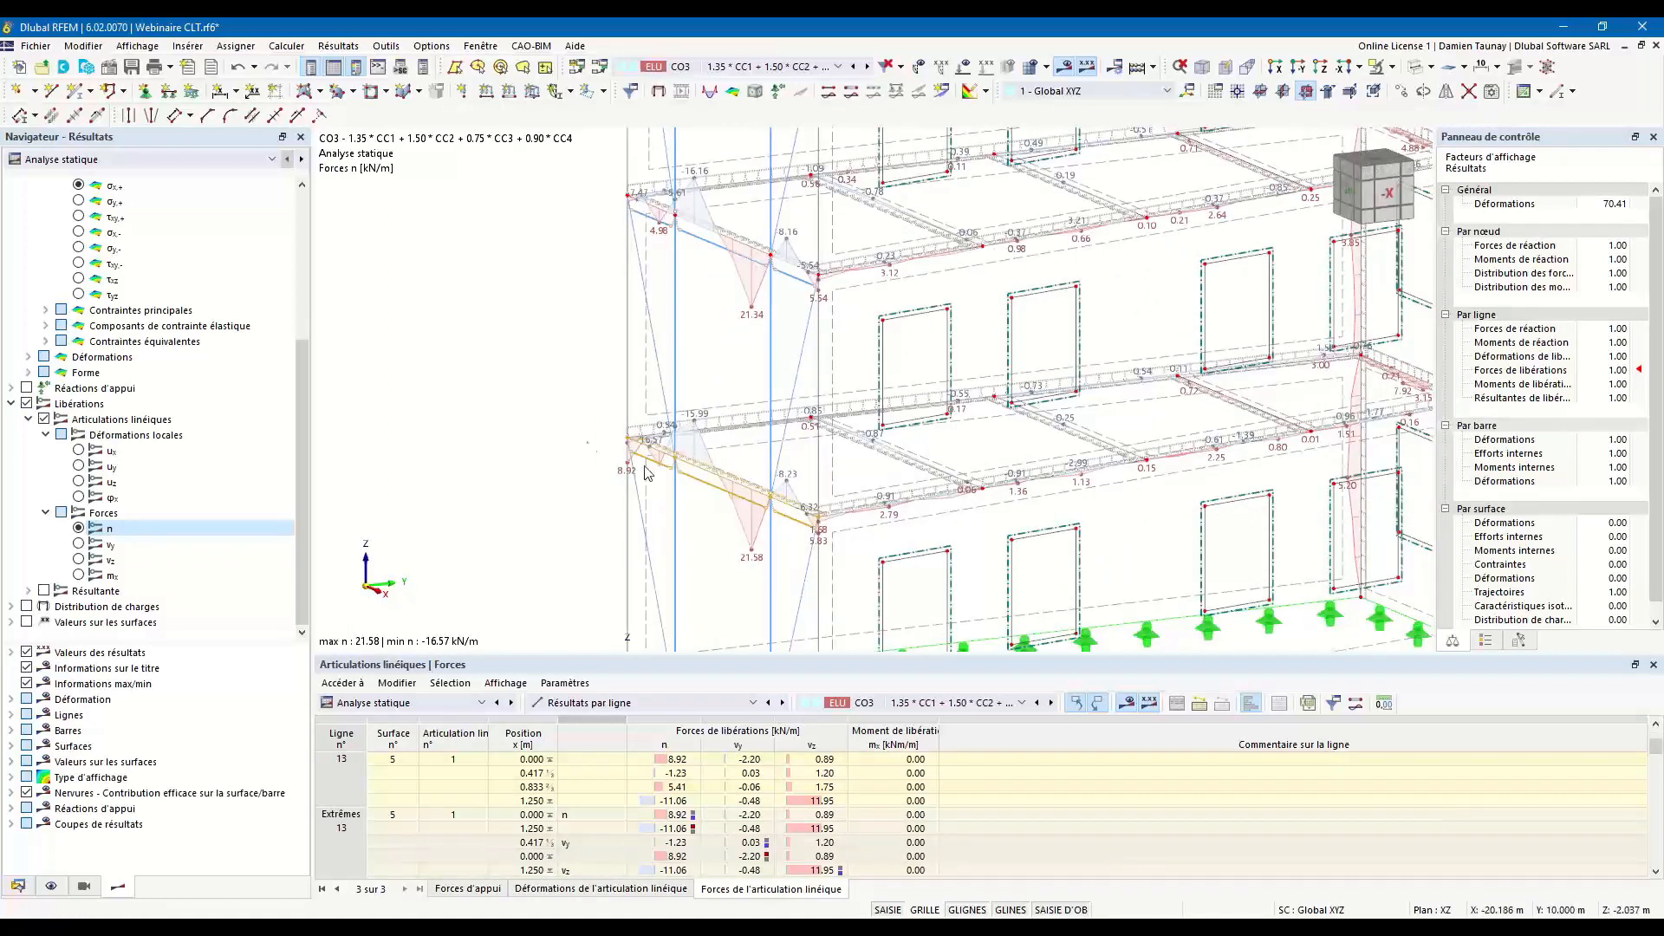
right_click(698, 468)
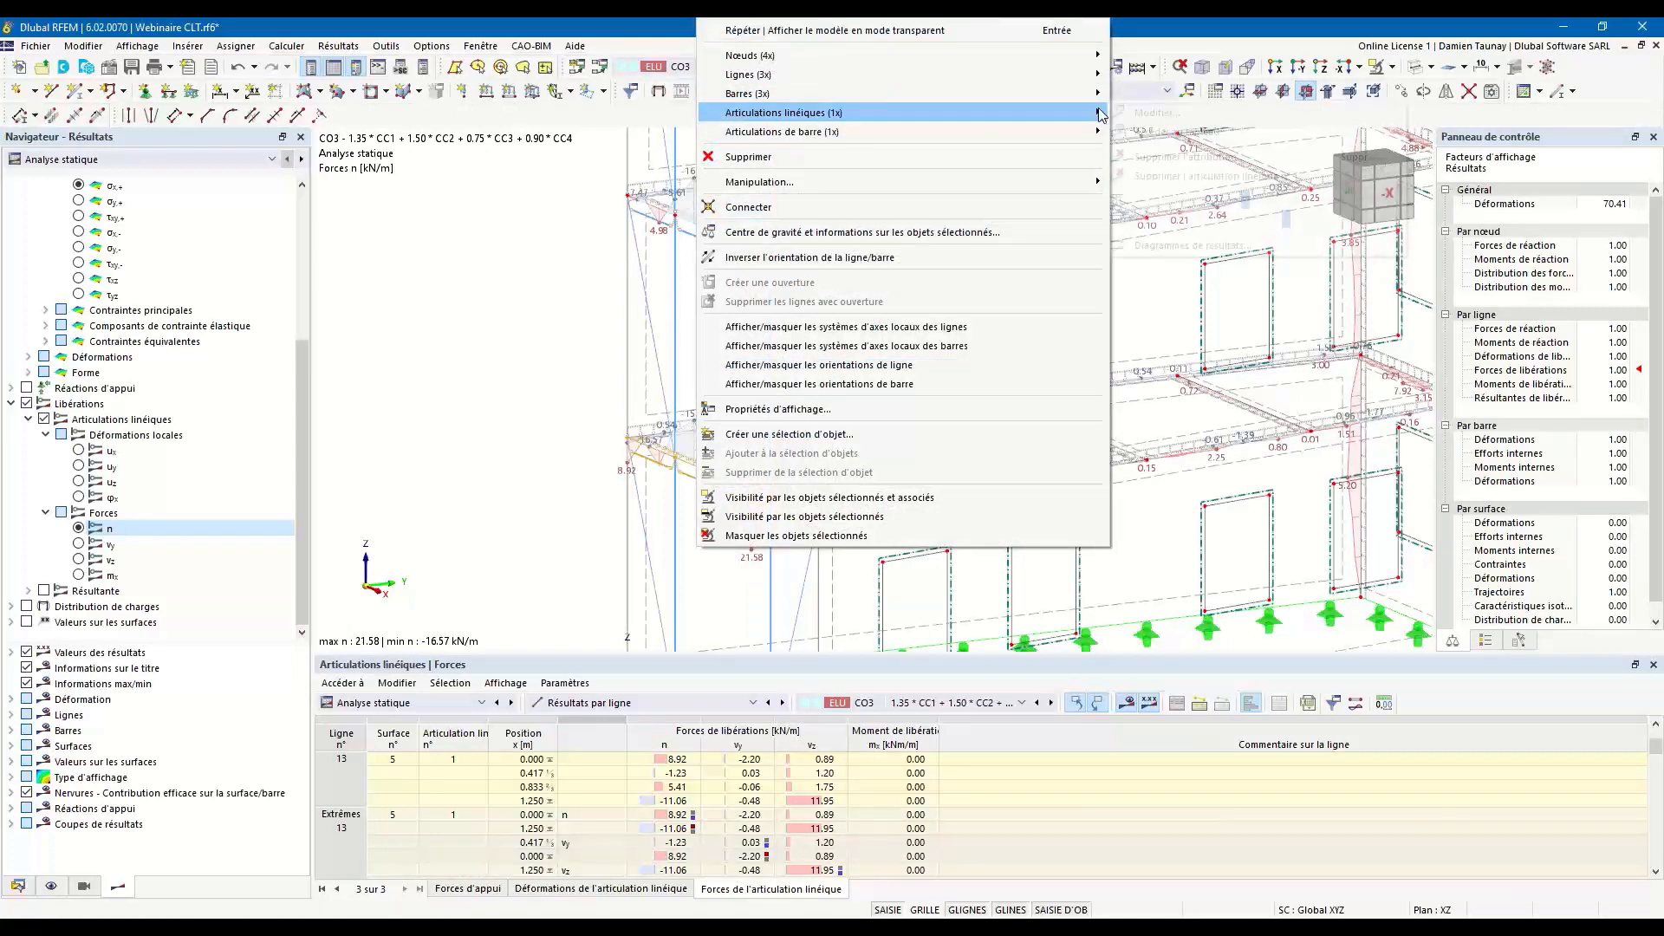
mouse_move(1101, 112)
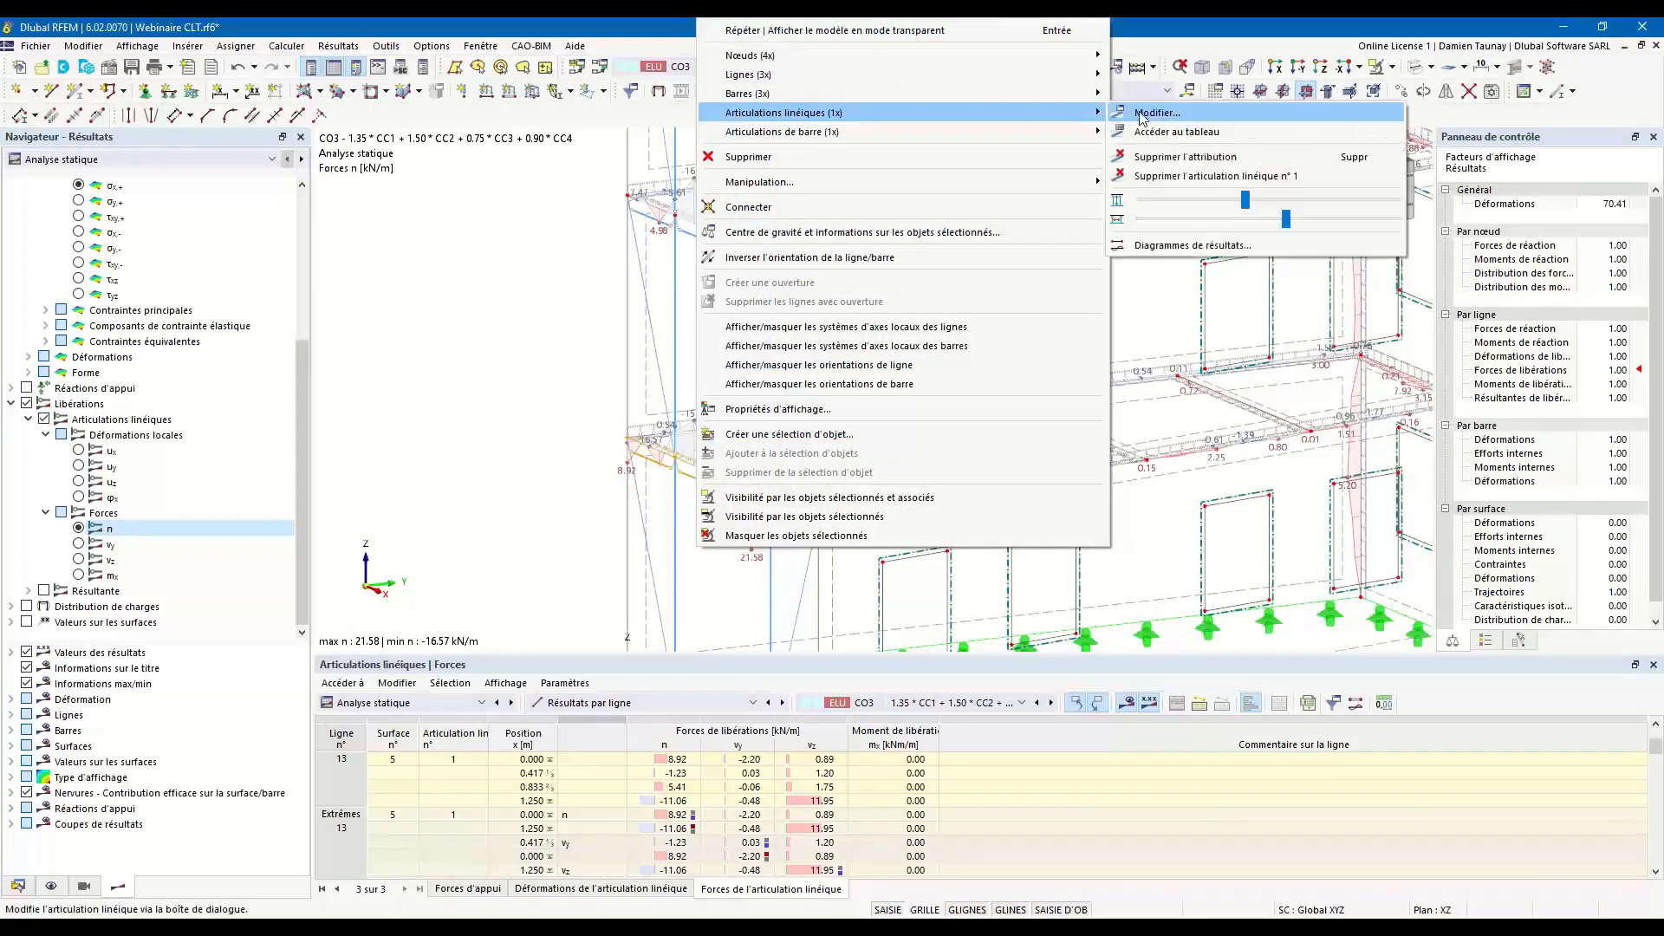
click(1156, 250)
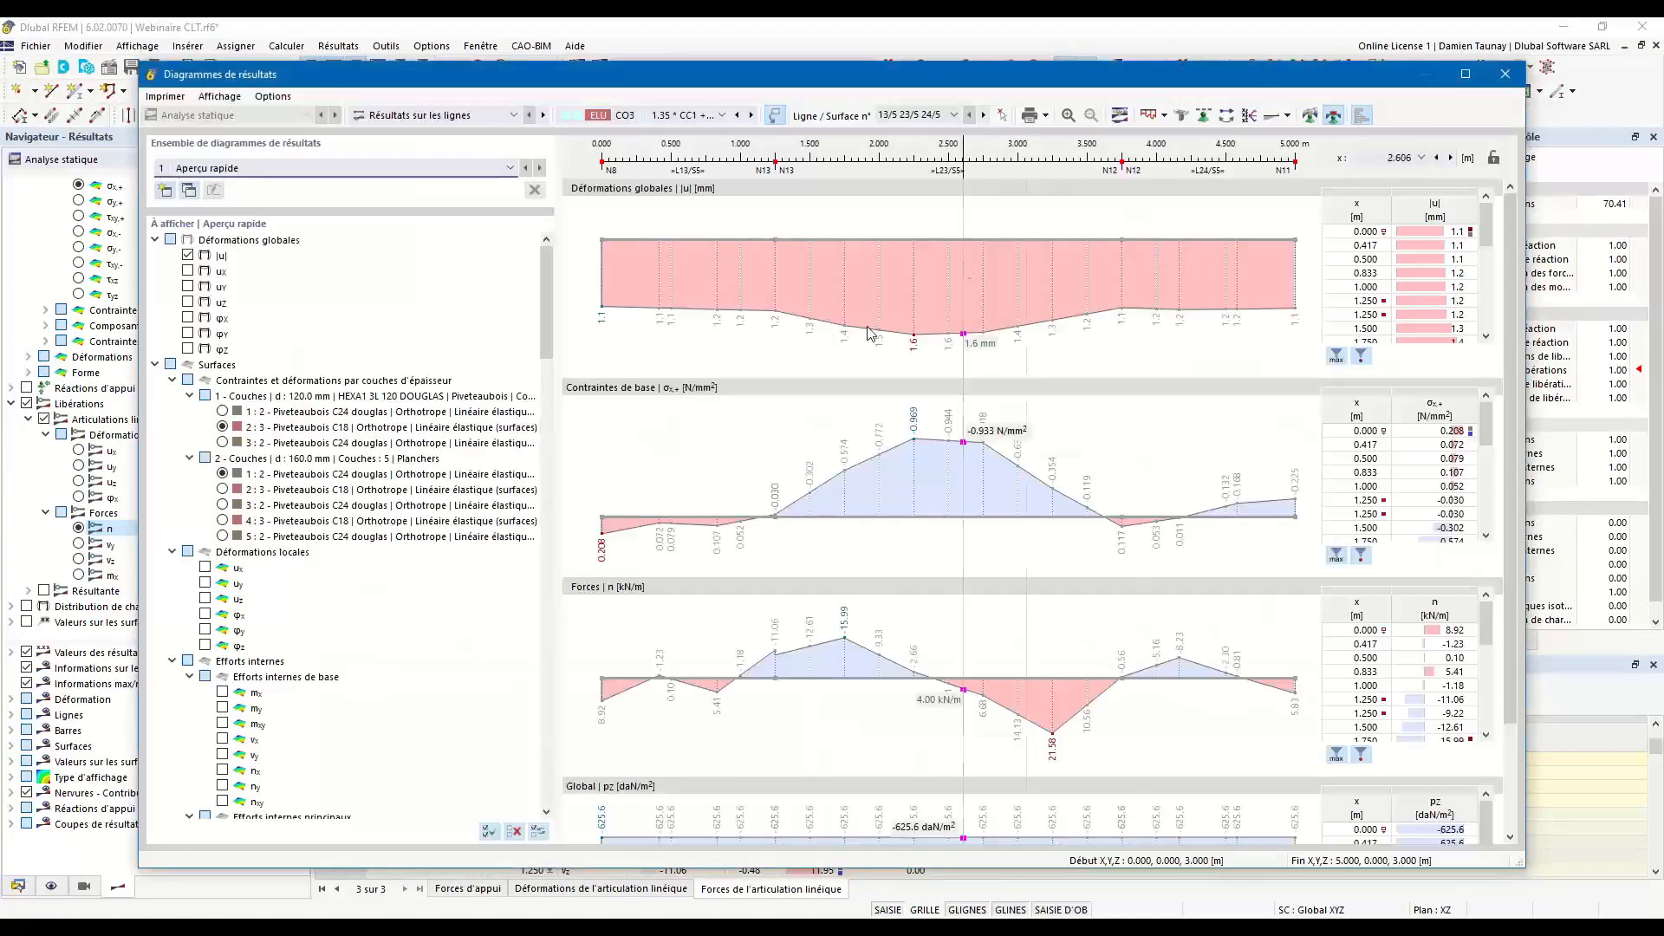
Restrict the result diagrams to the line hinge forces n, vy and vz, and apply smoothing to them.
click(187, 255)
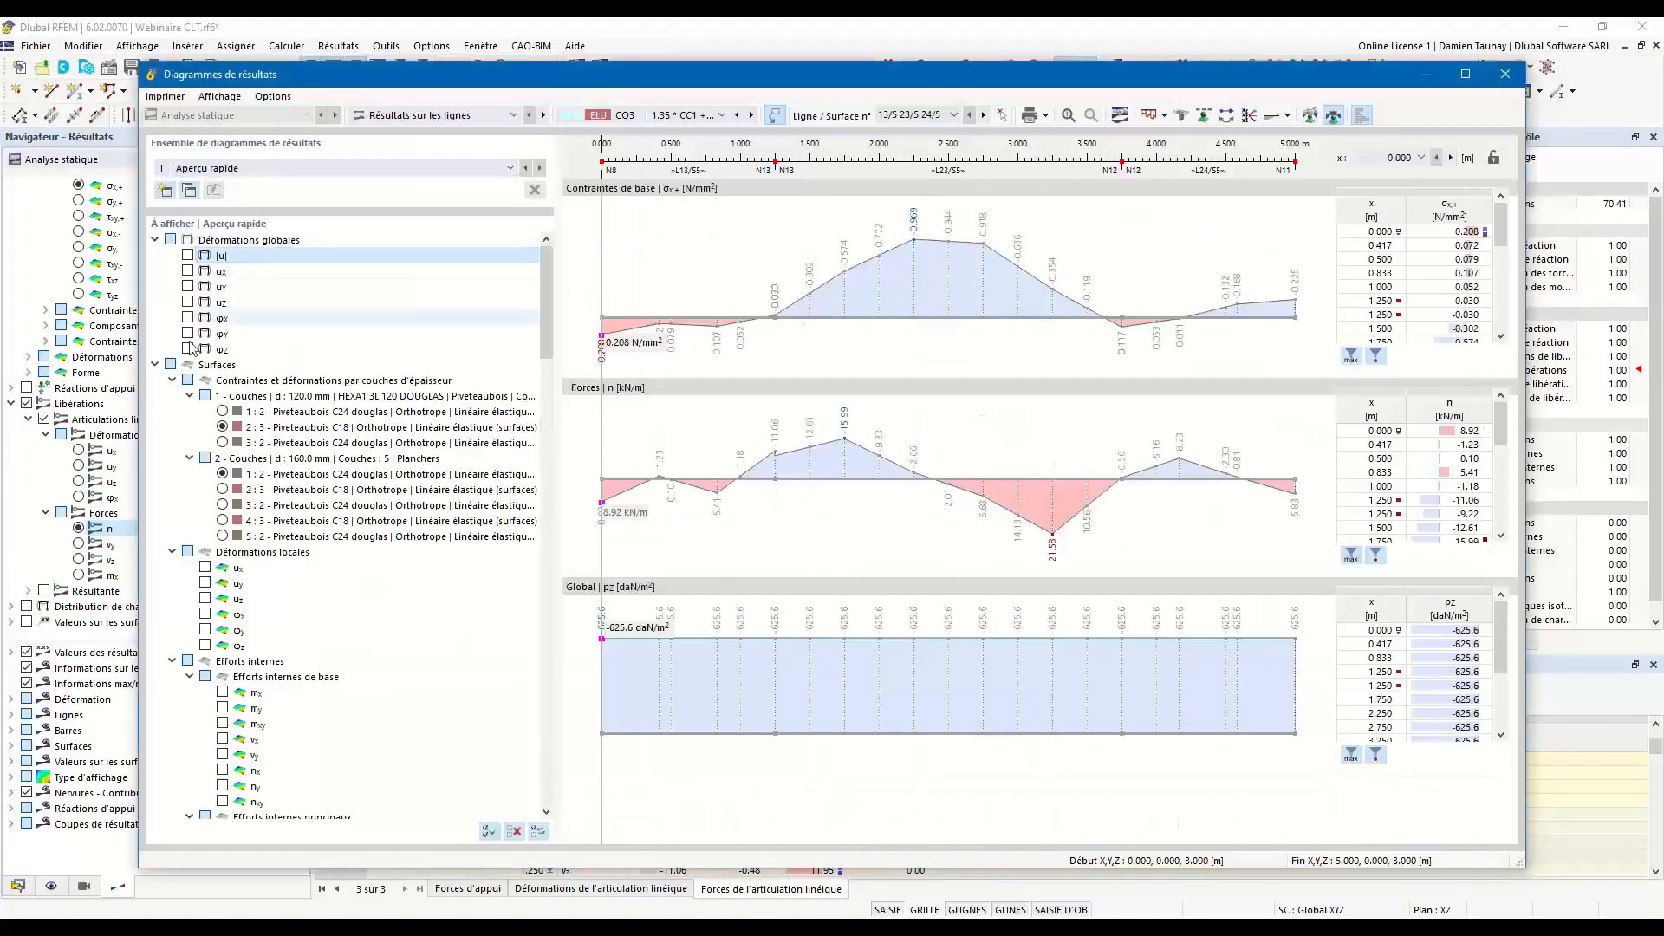
click(155, 365)
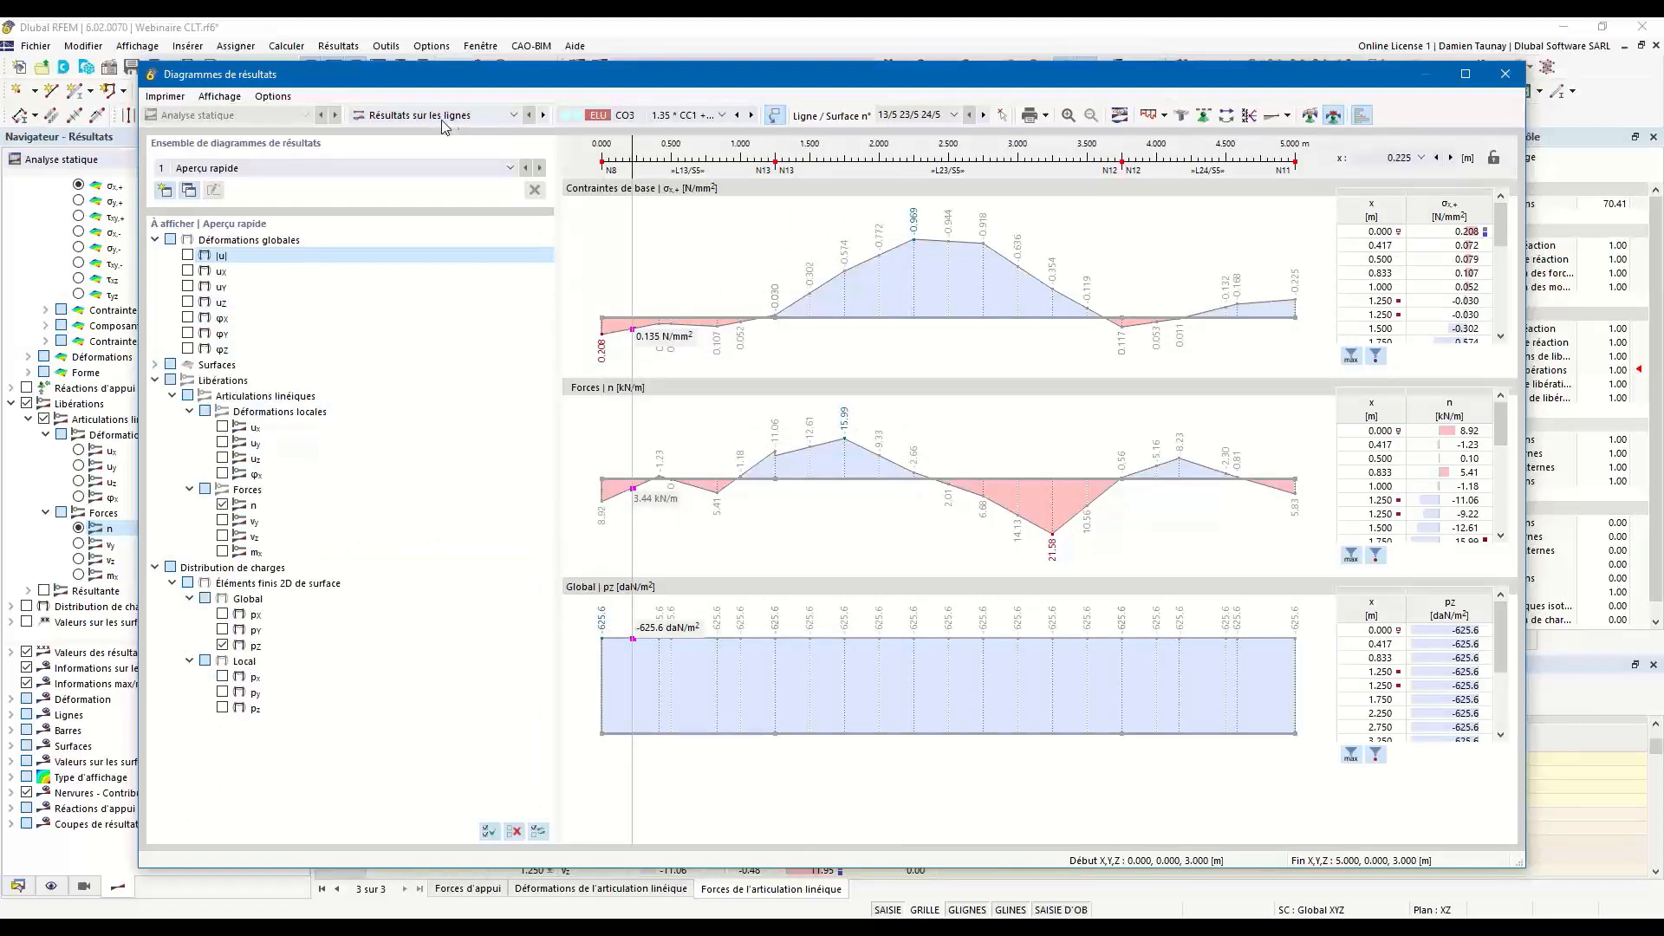
click(516, 834)
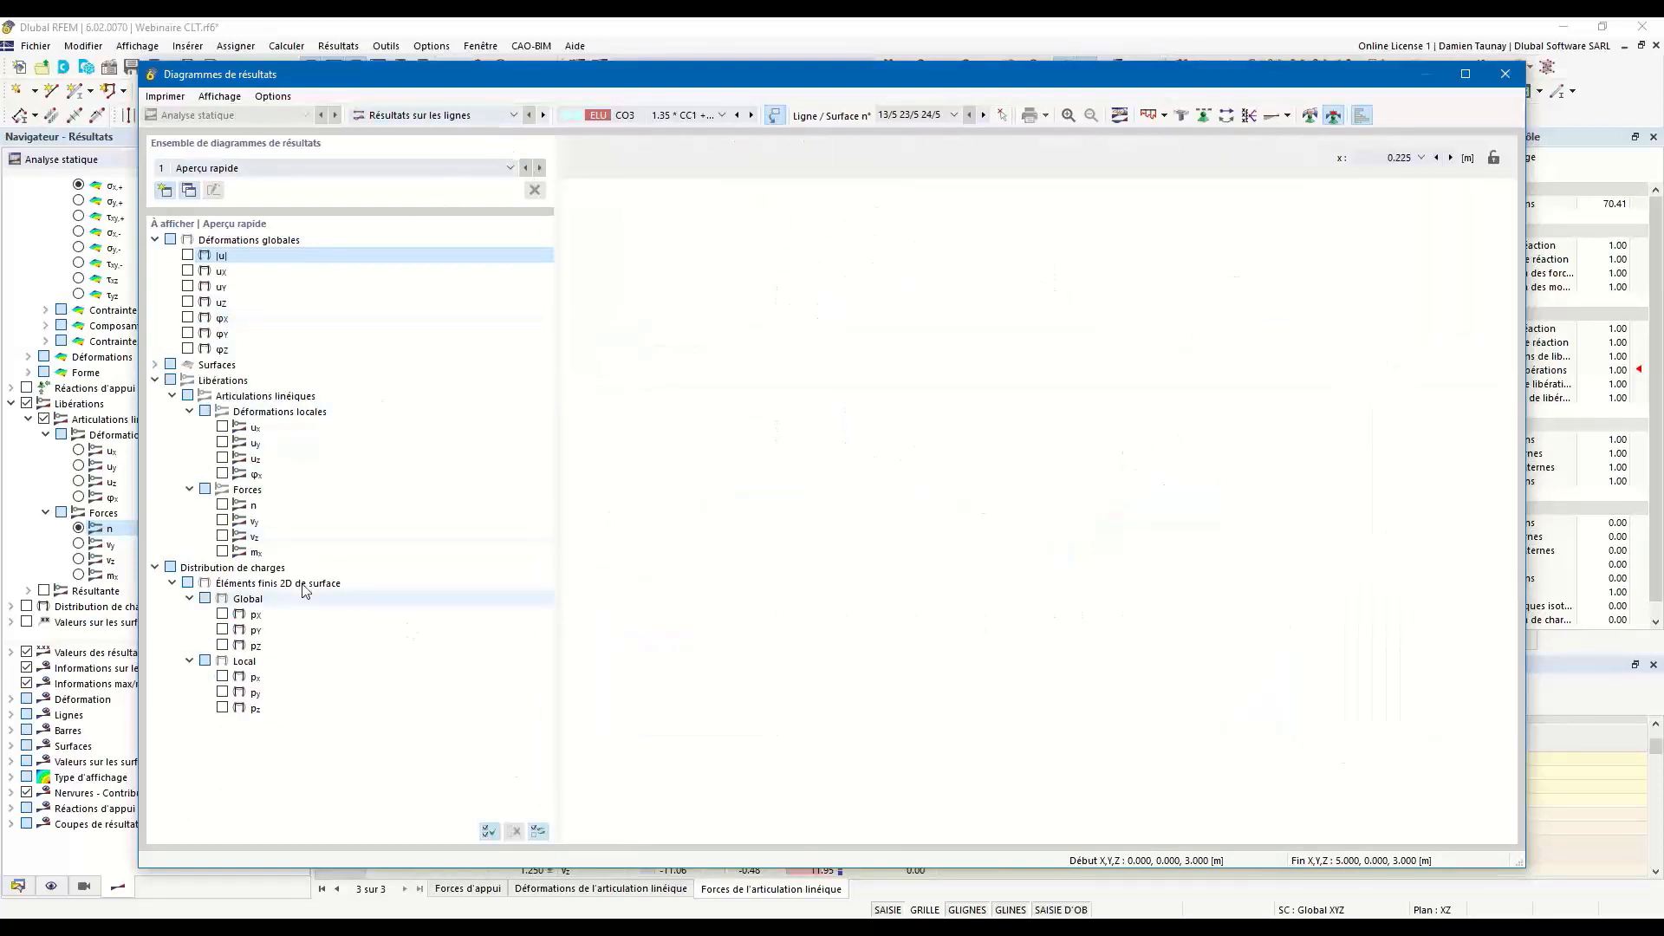
click(221, 504)
click(222, 520)
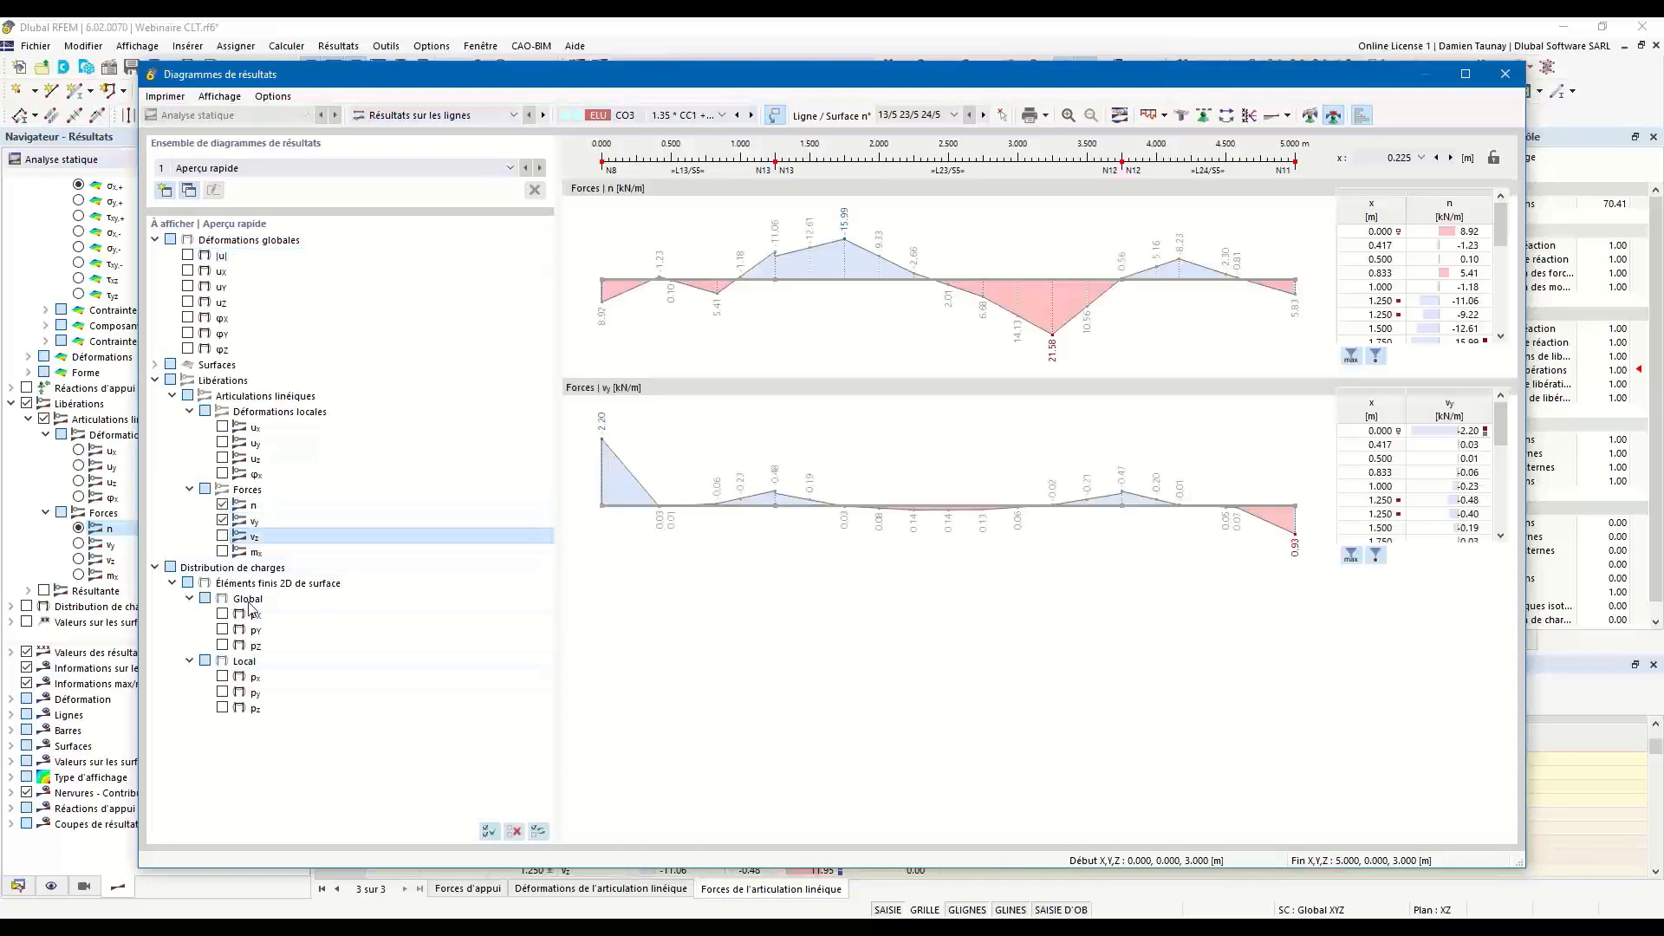
click(221, 535)
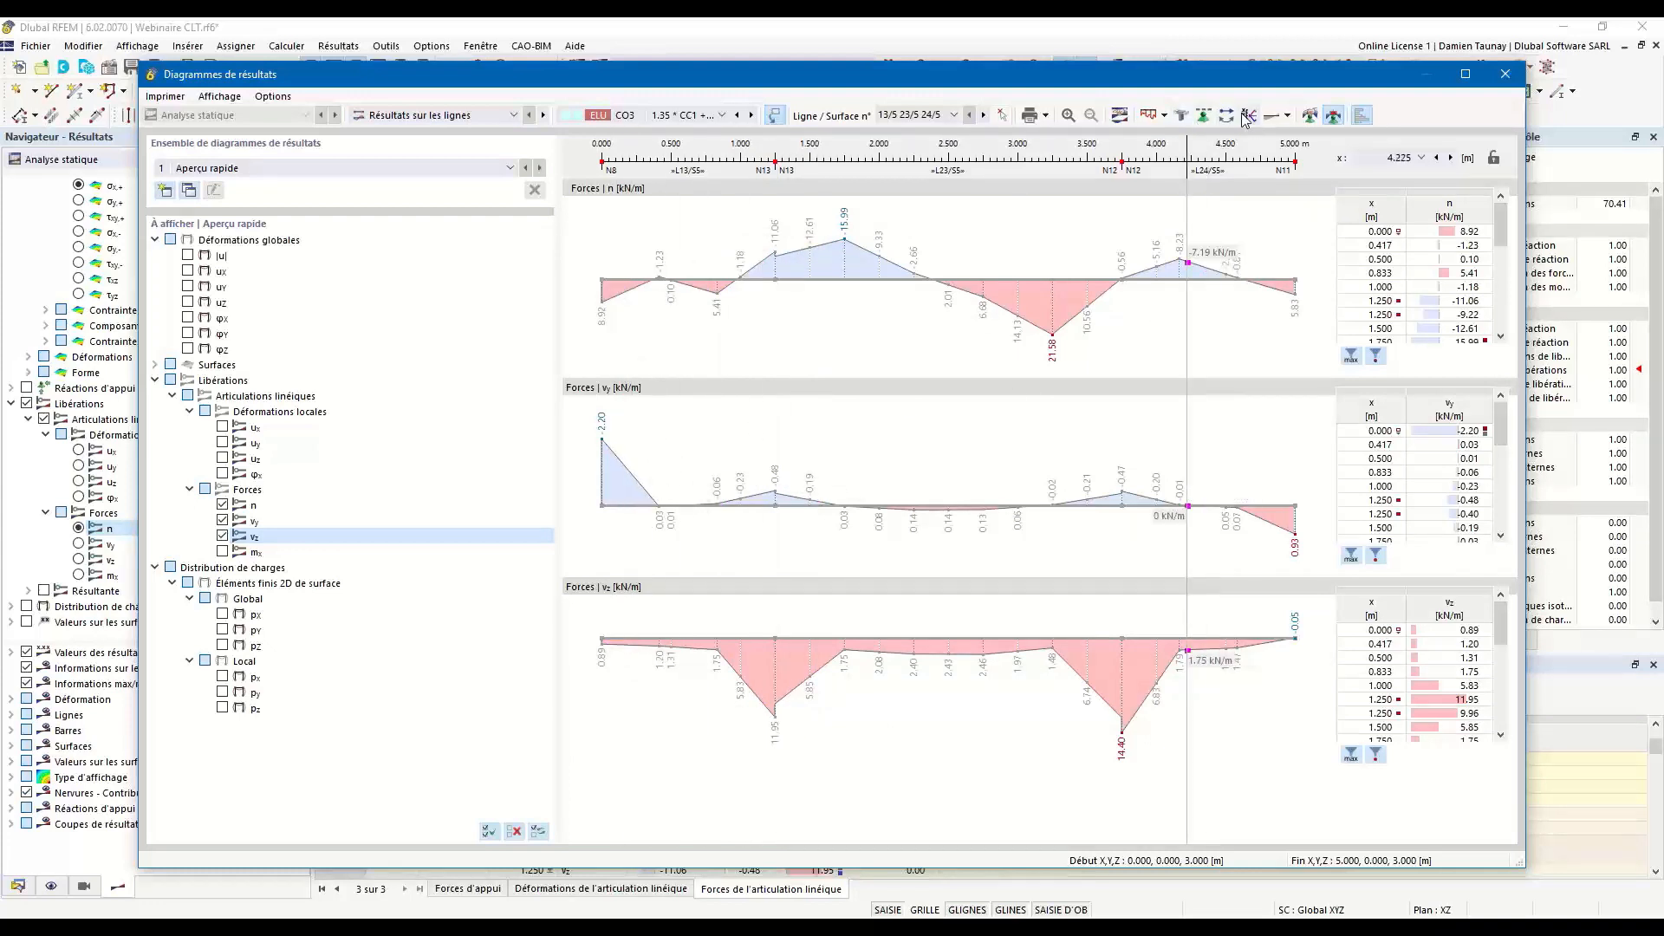
click(1290, 116)
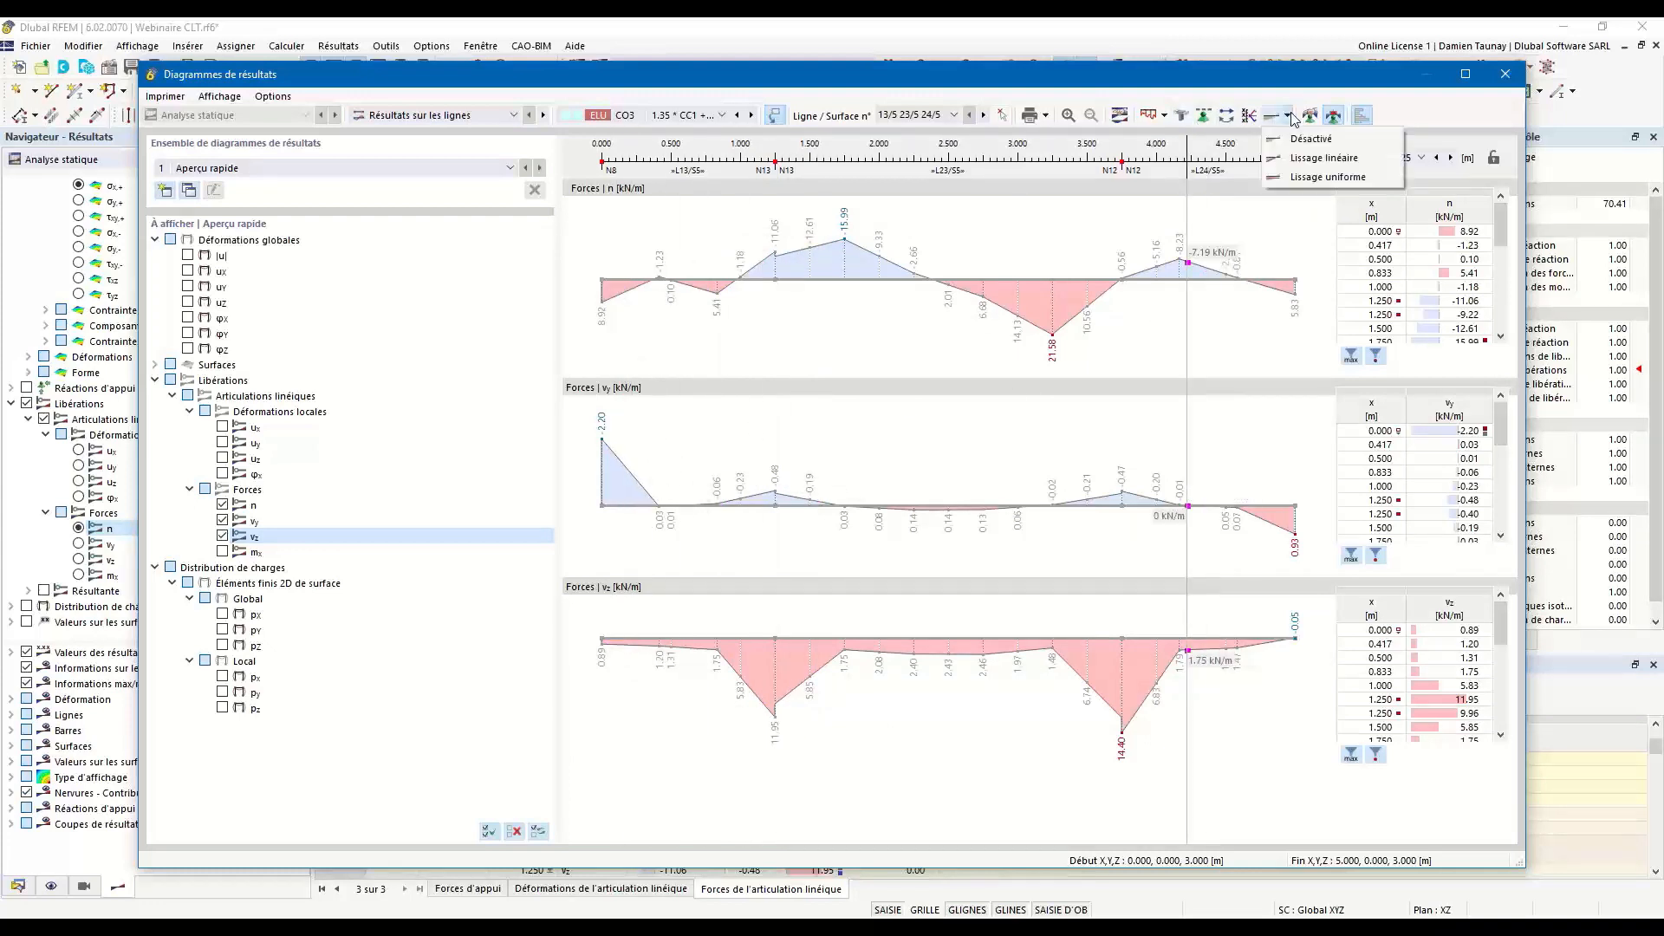
click(1289, 160)
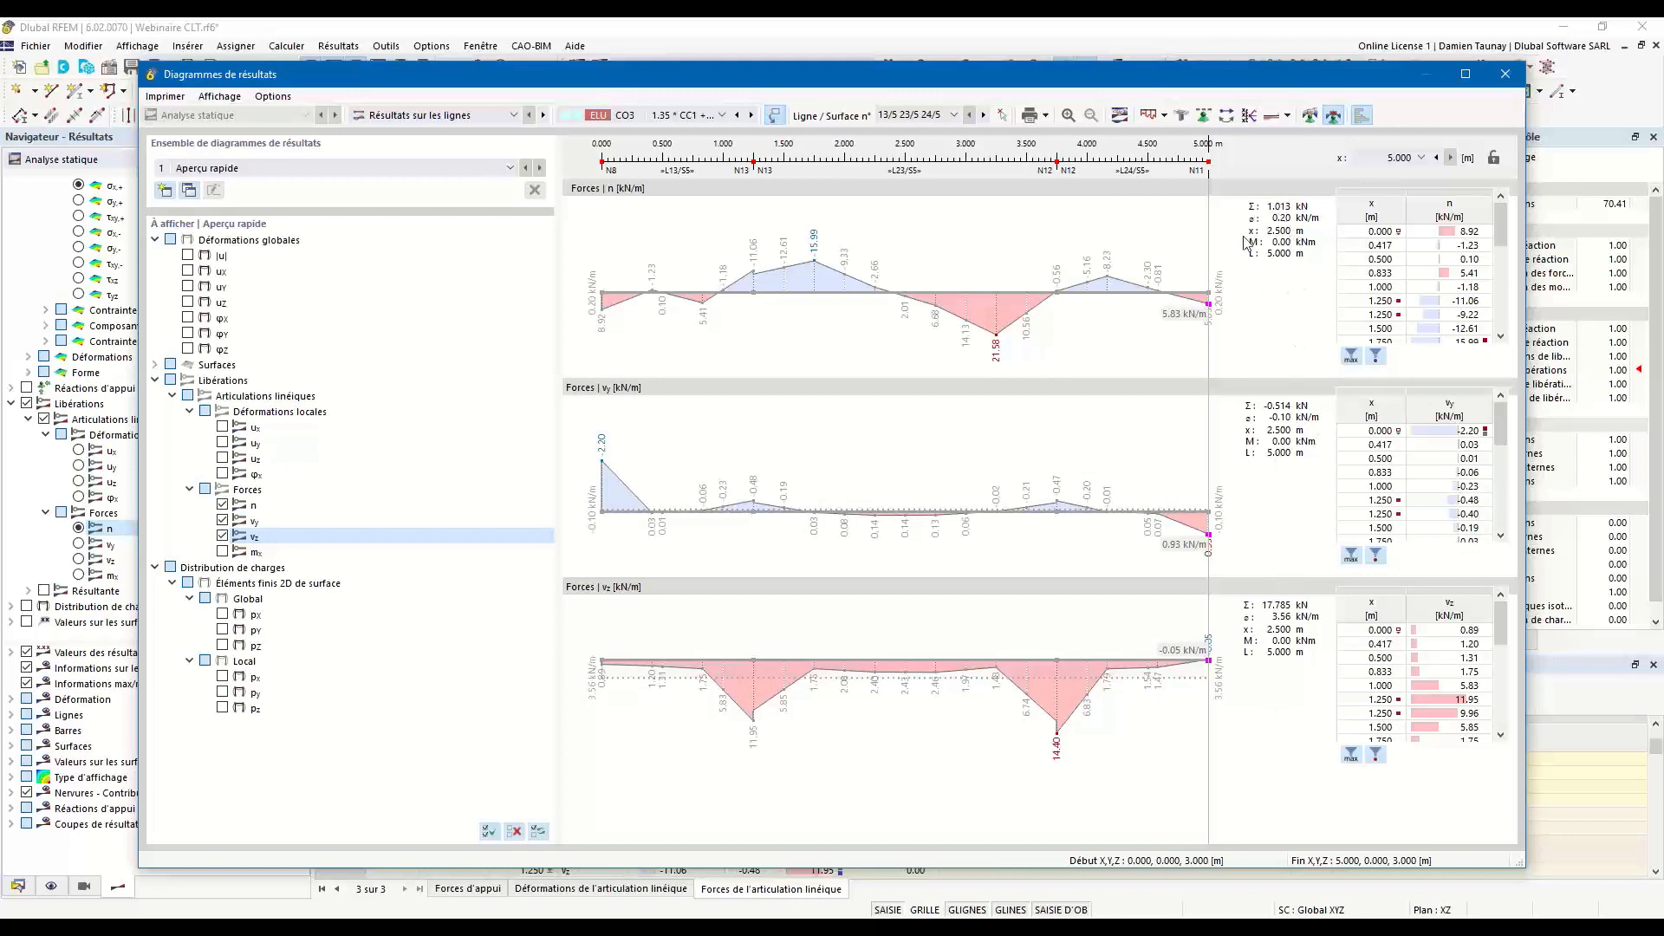
Create a constant smoothing interval from 0.000 to 1.000 m for the result diagrams and move it to the far end of the line set.
click(1289, 119)
click(1292, 139)
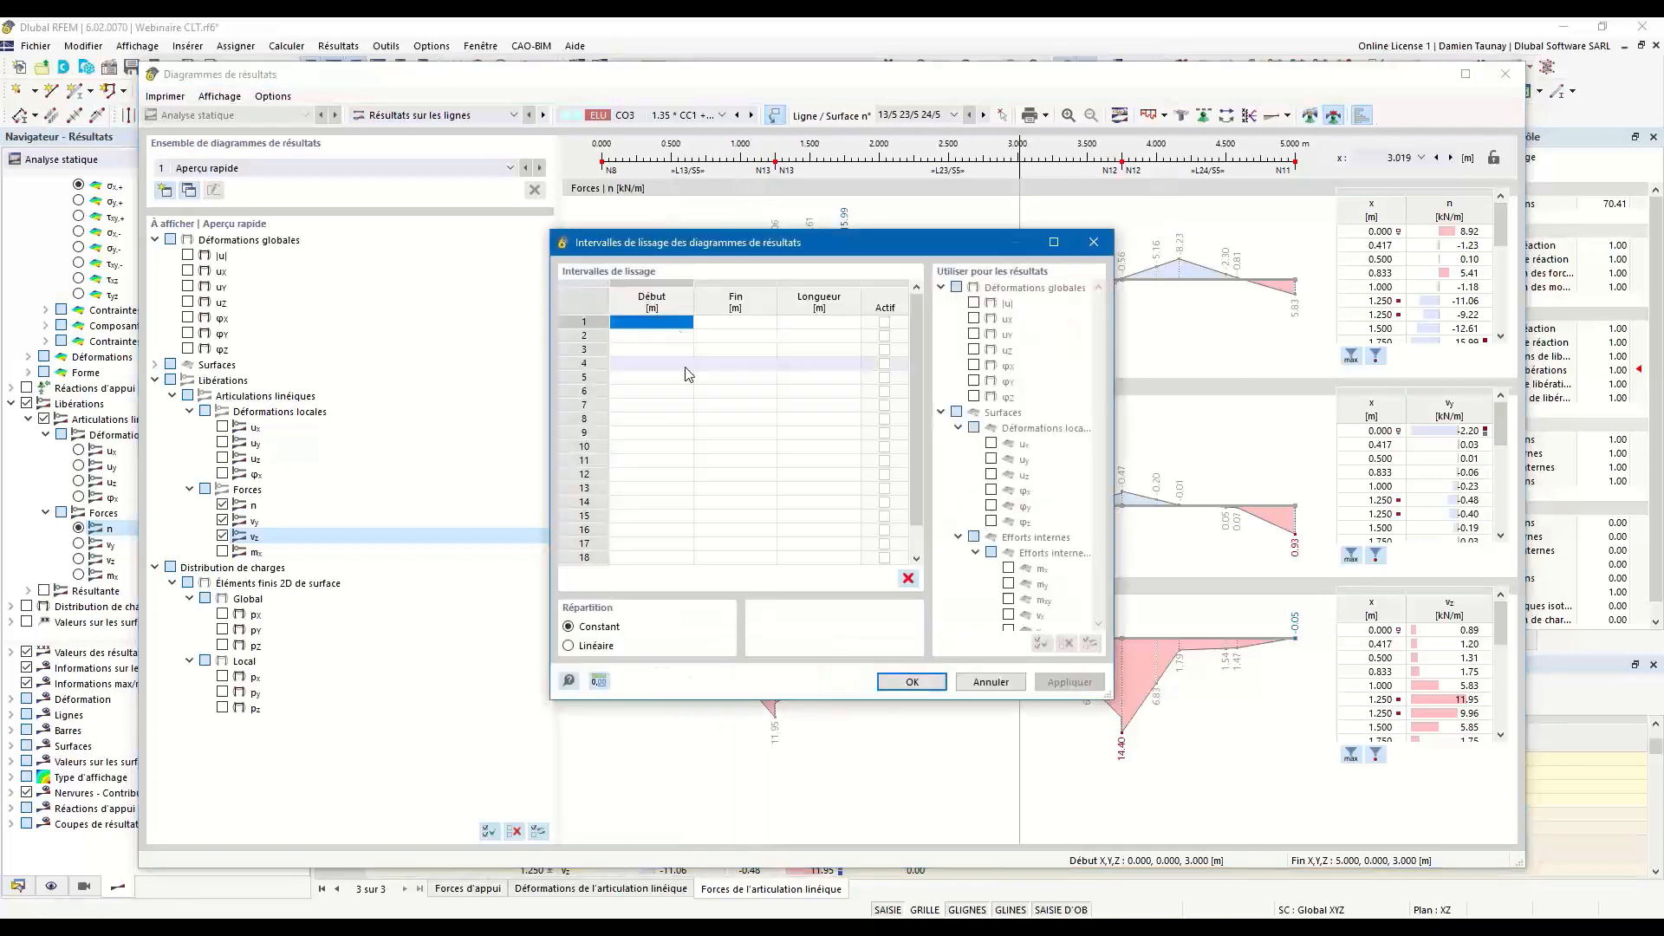
click(717, 321)
text(1)
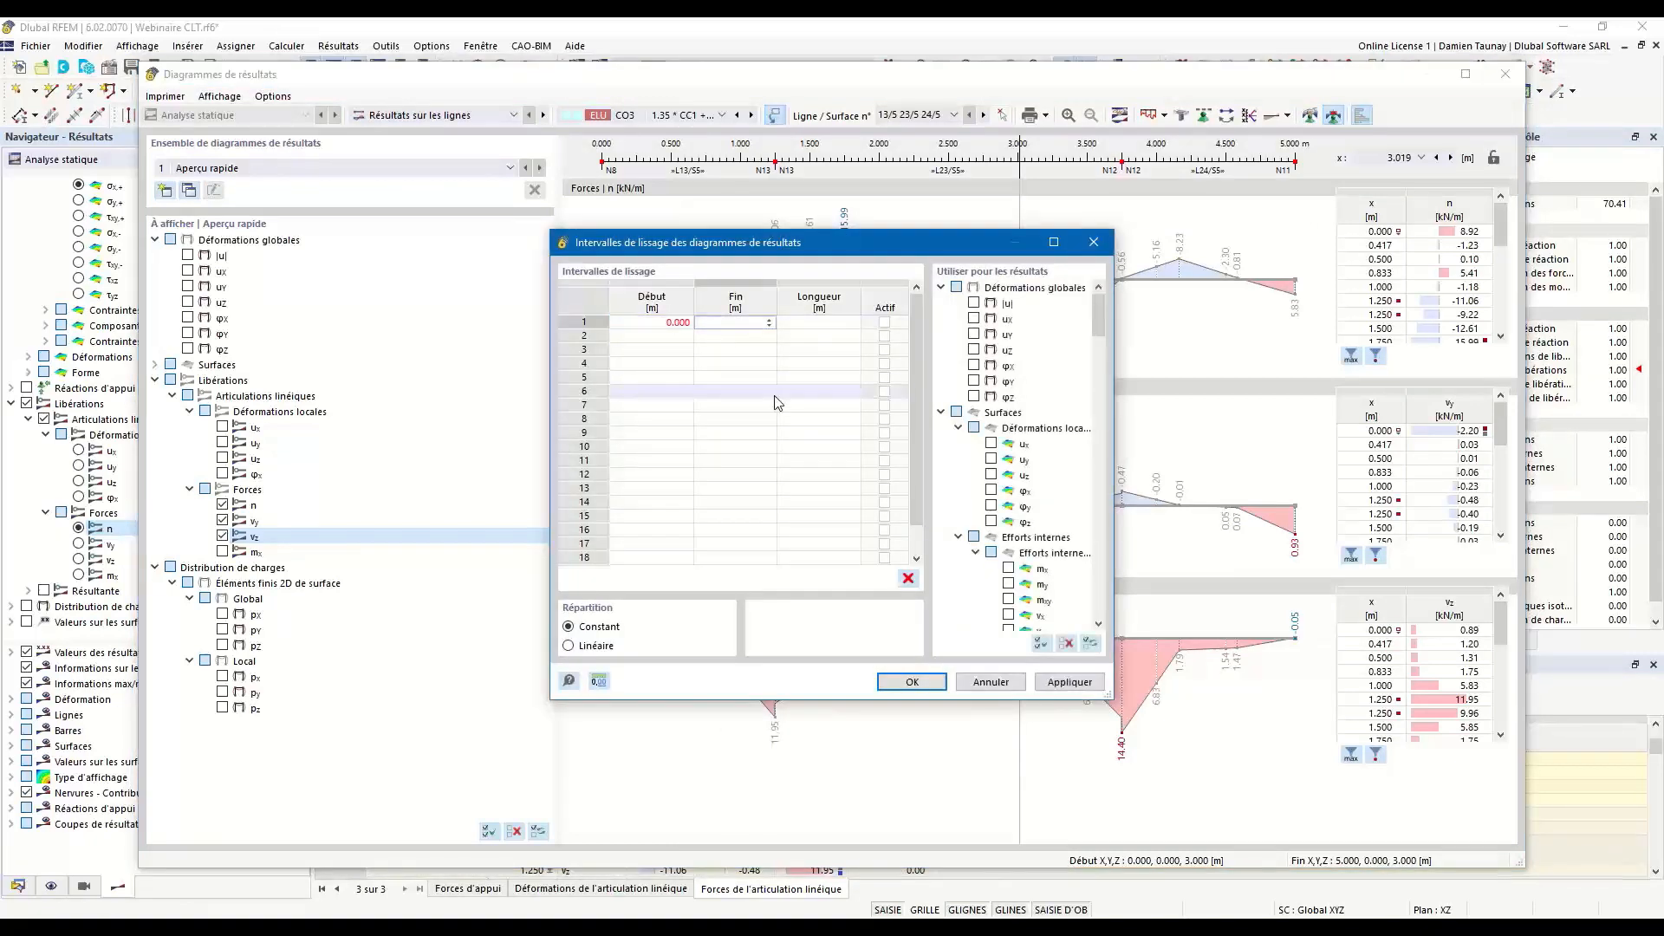
key(Tab)
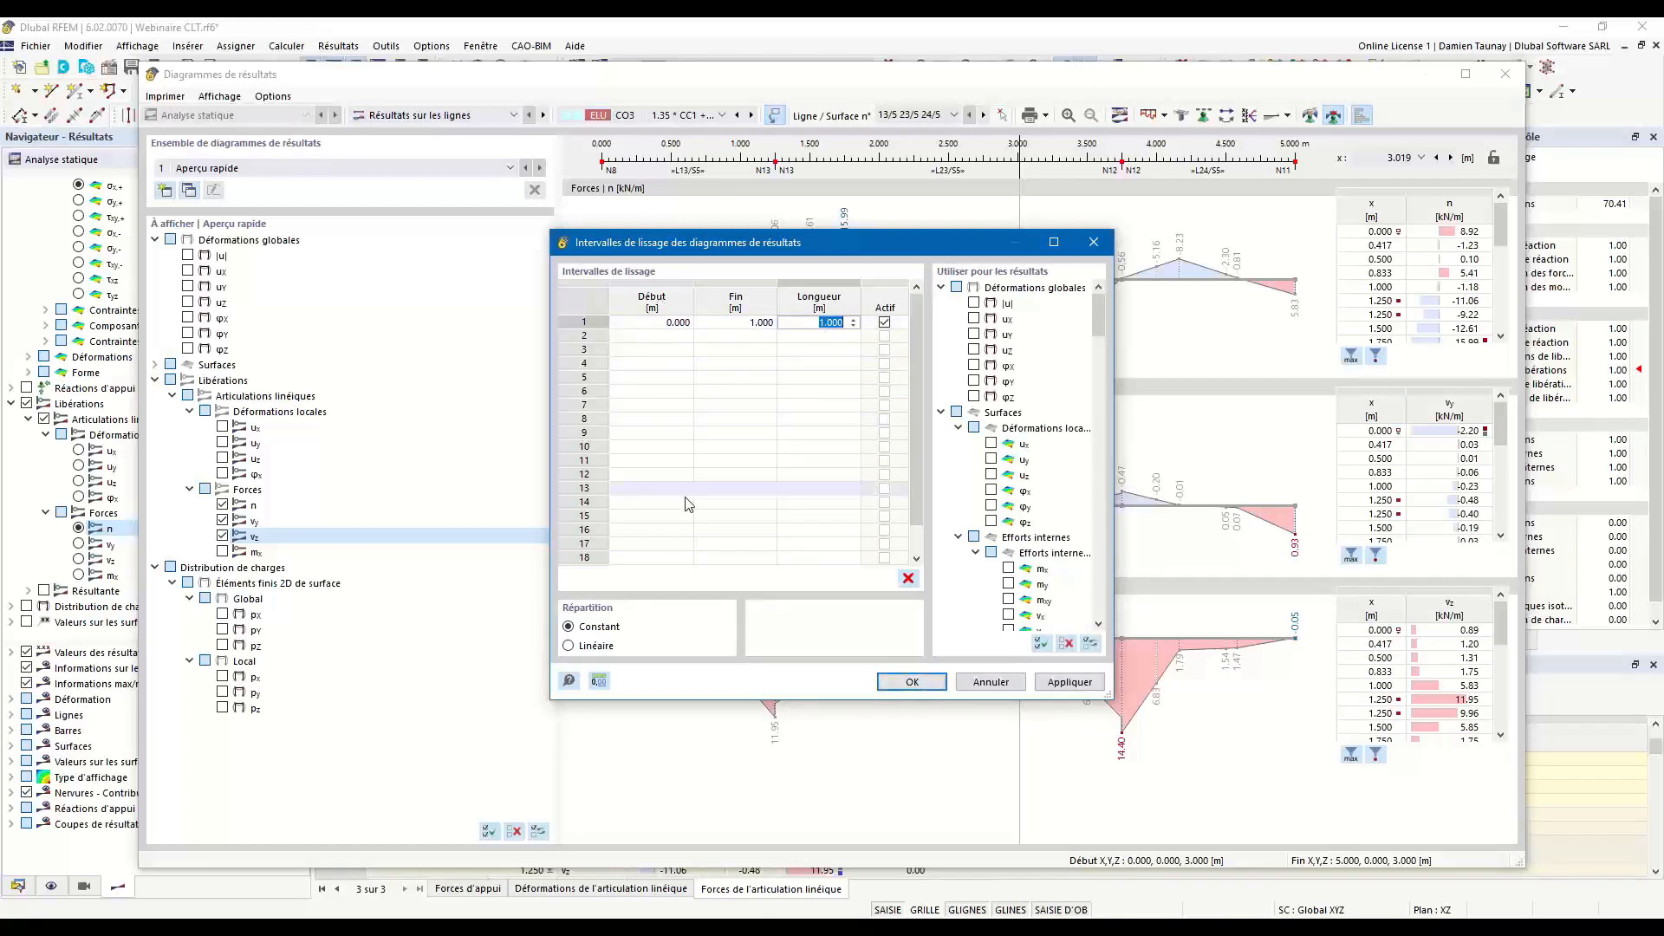
click(912, 682)
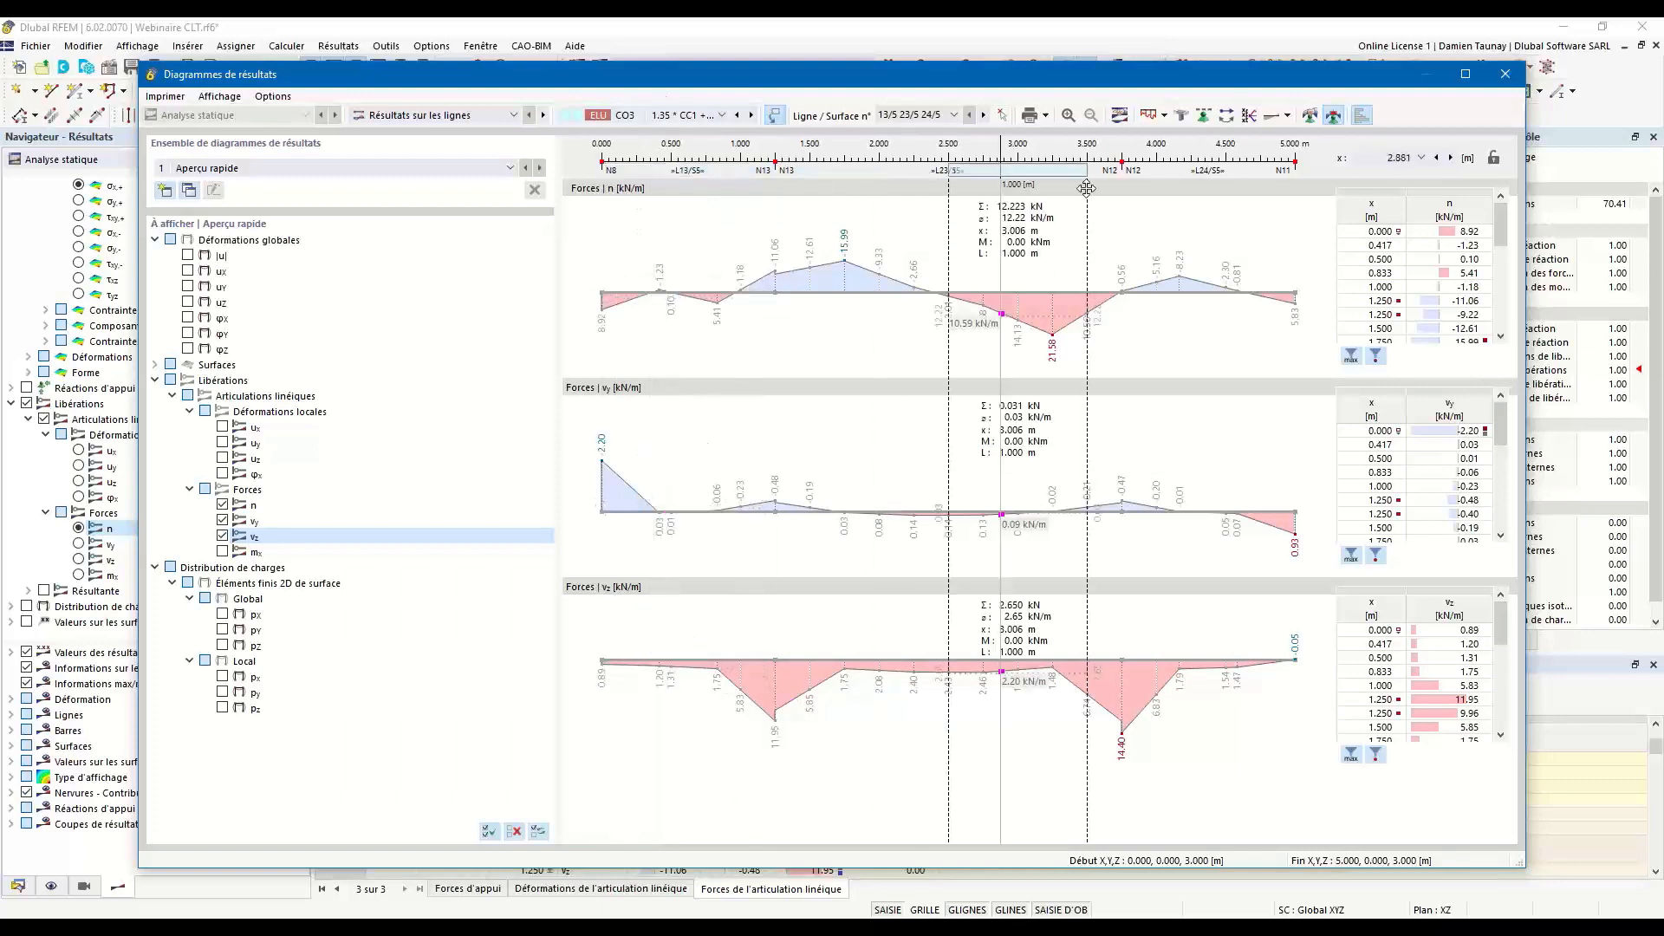
drag(1156, 178, 1245, 186)
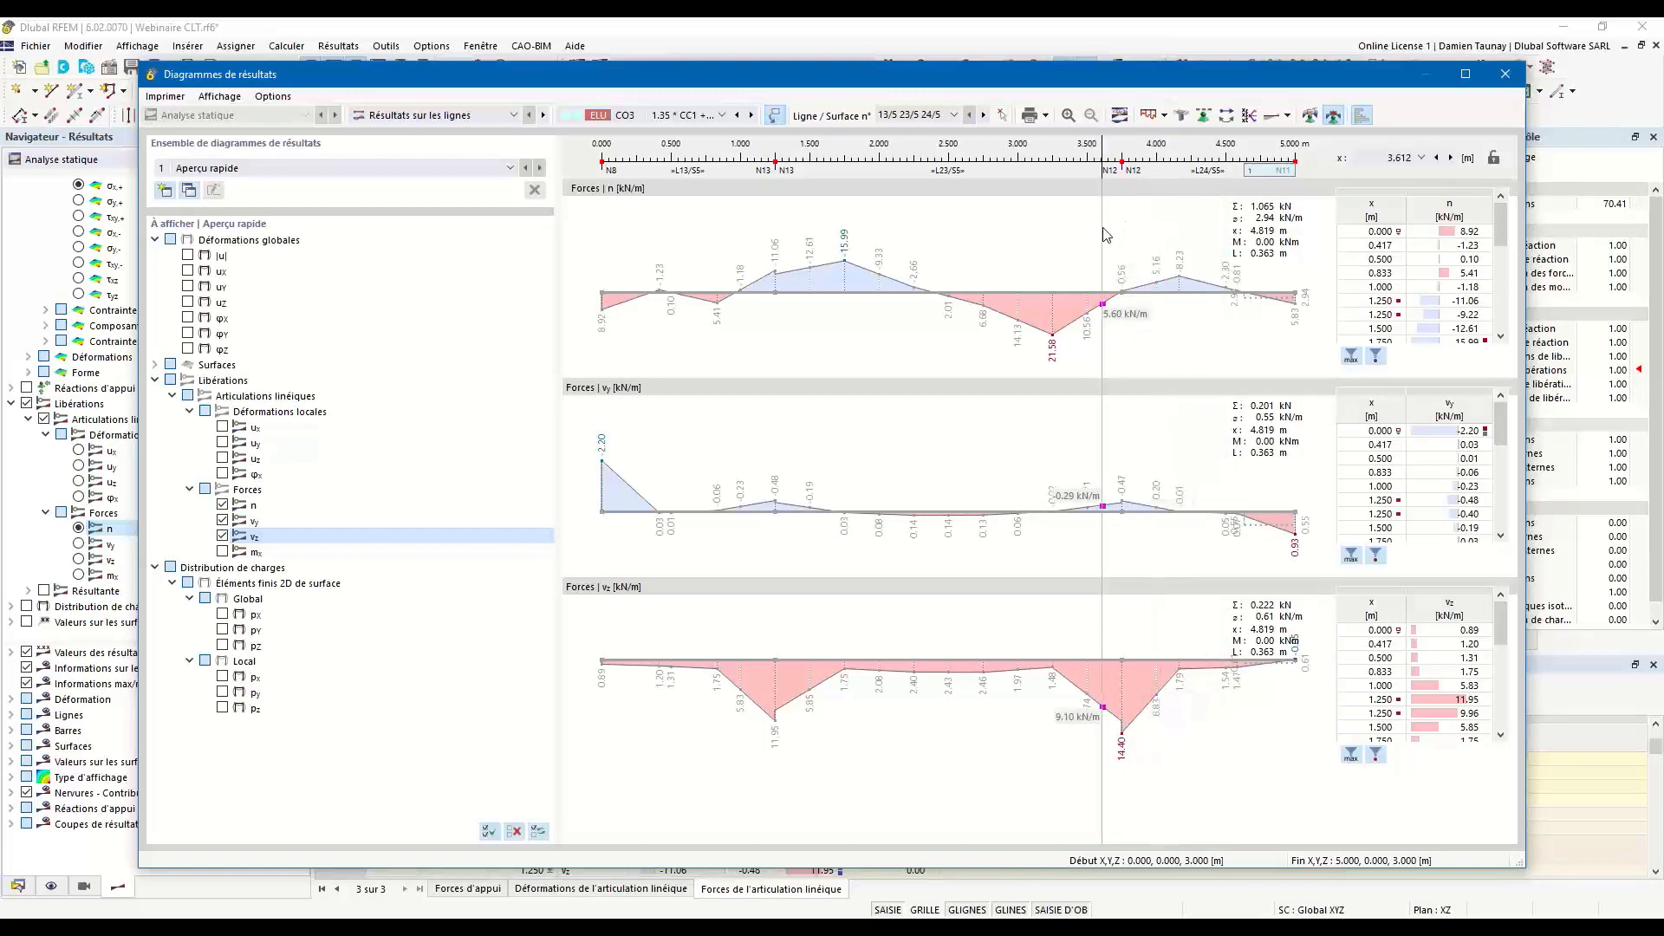
Check the print options for the diagrams, including output to the printout report, and close the result diagrams.
click(1046, 116)
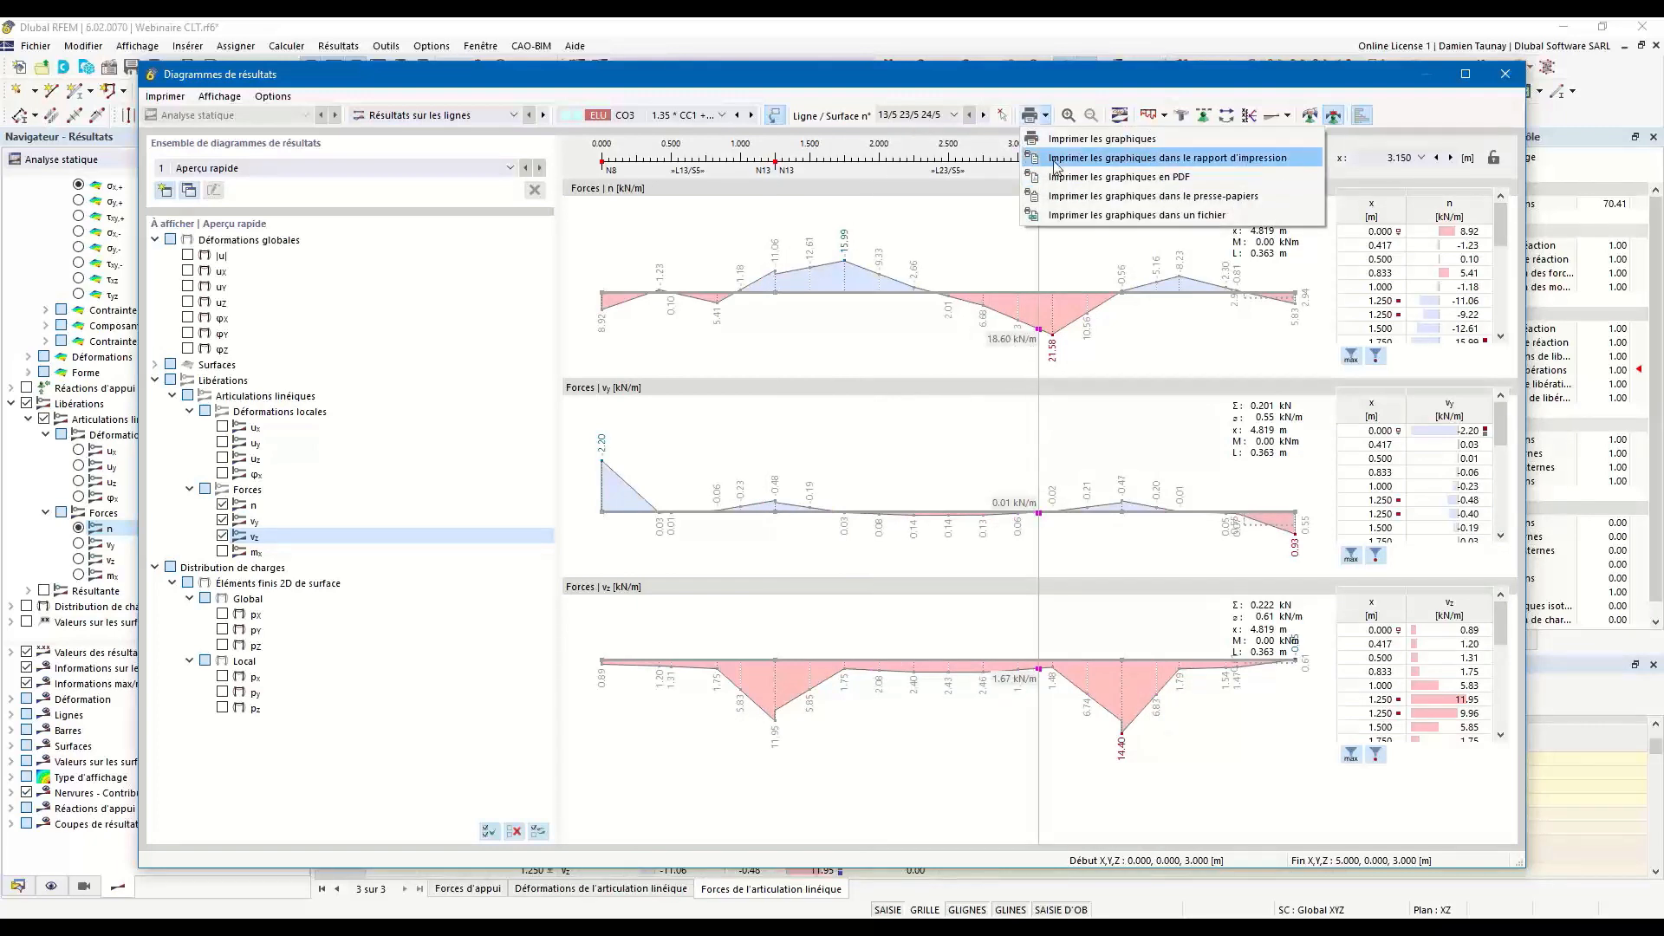
click(1505, 104)
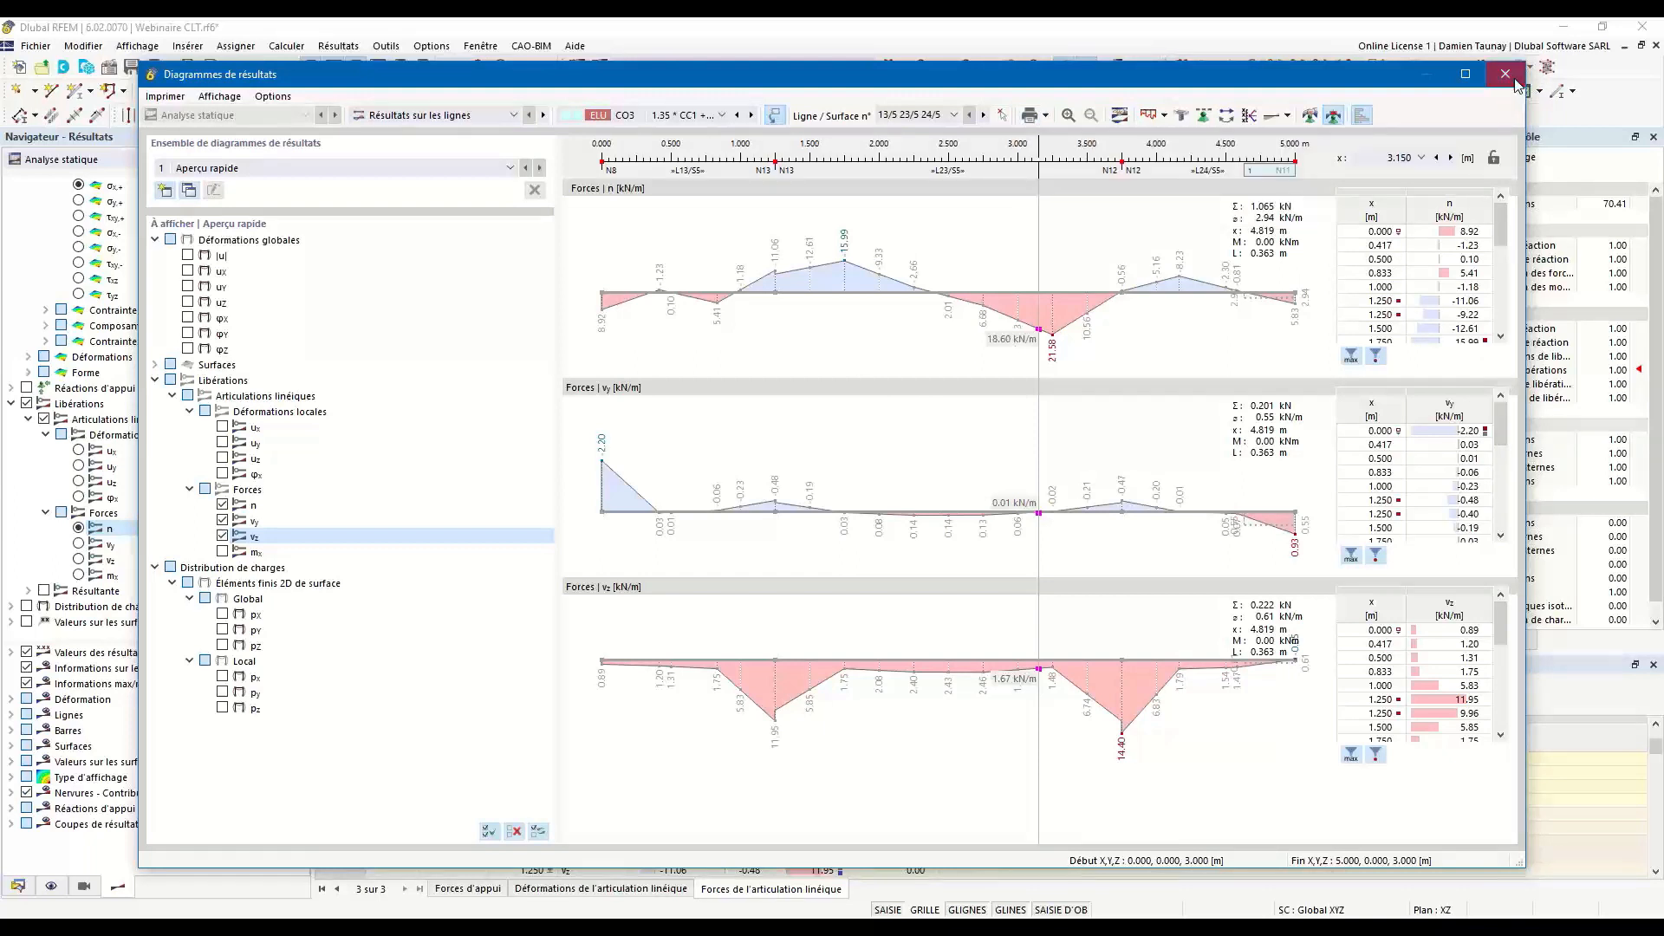
click(1515, 83)
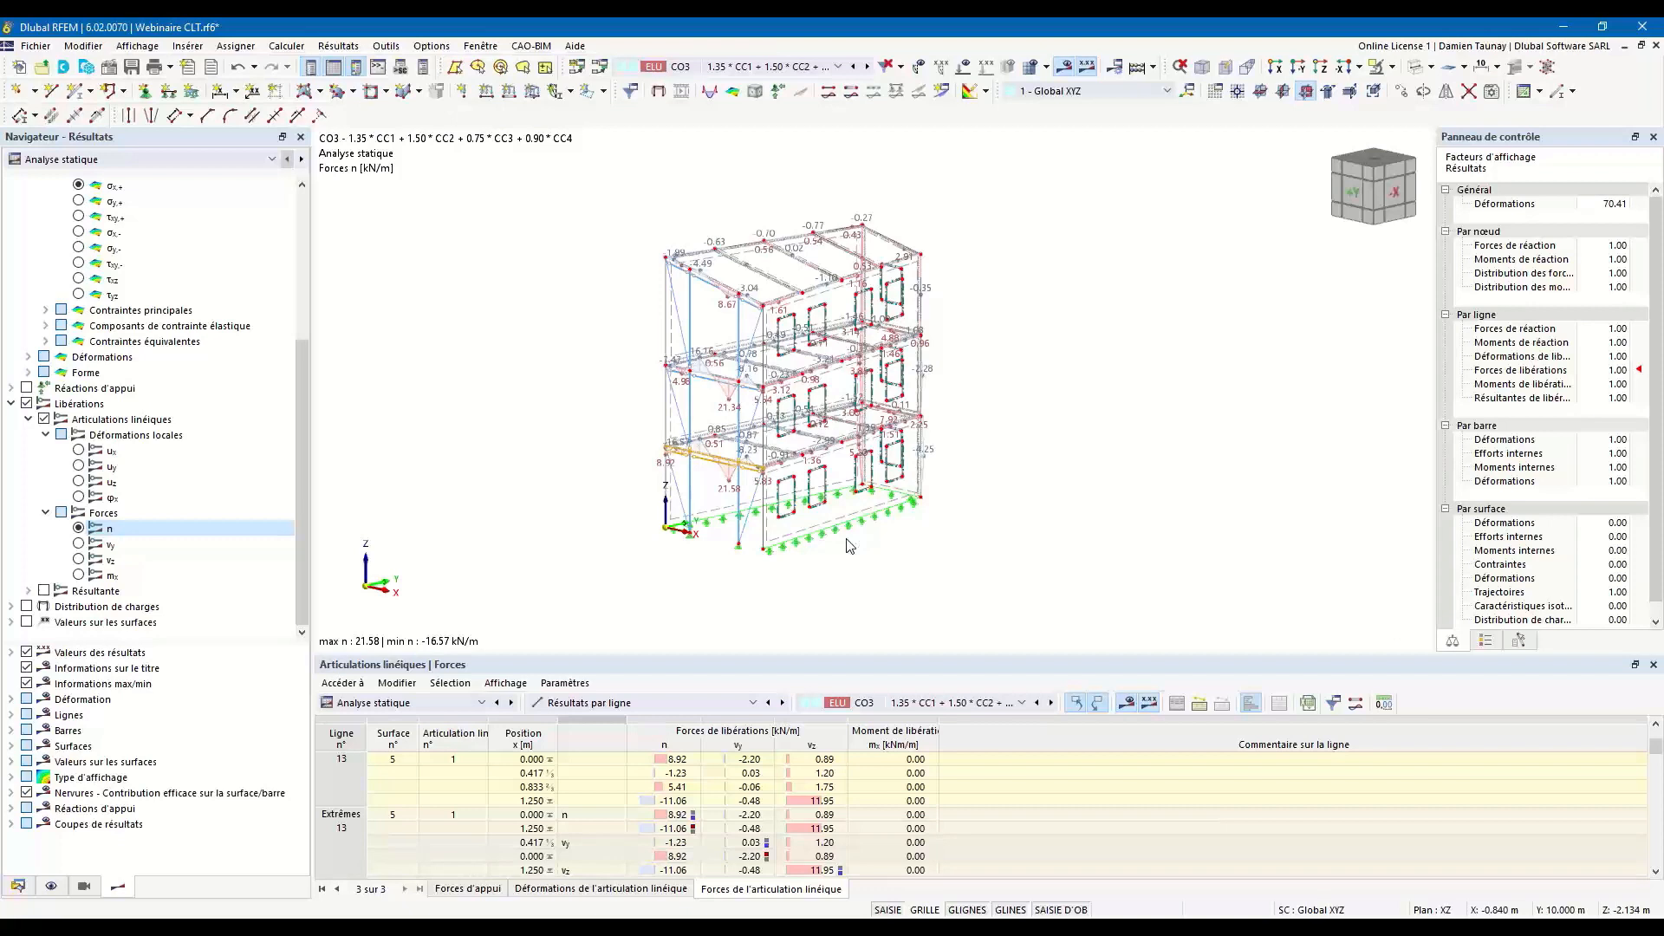
Switch to the second open model, Webinaire CLT - Modèle 2.rf6.
click(17, 887)
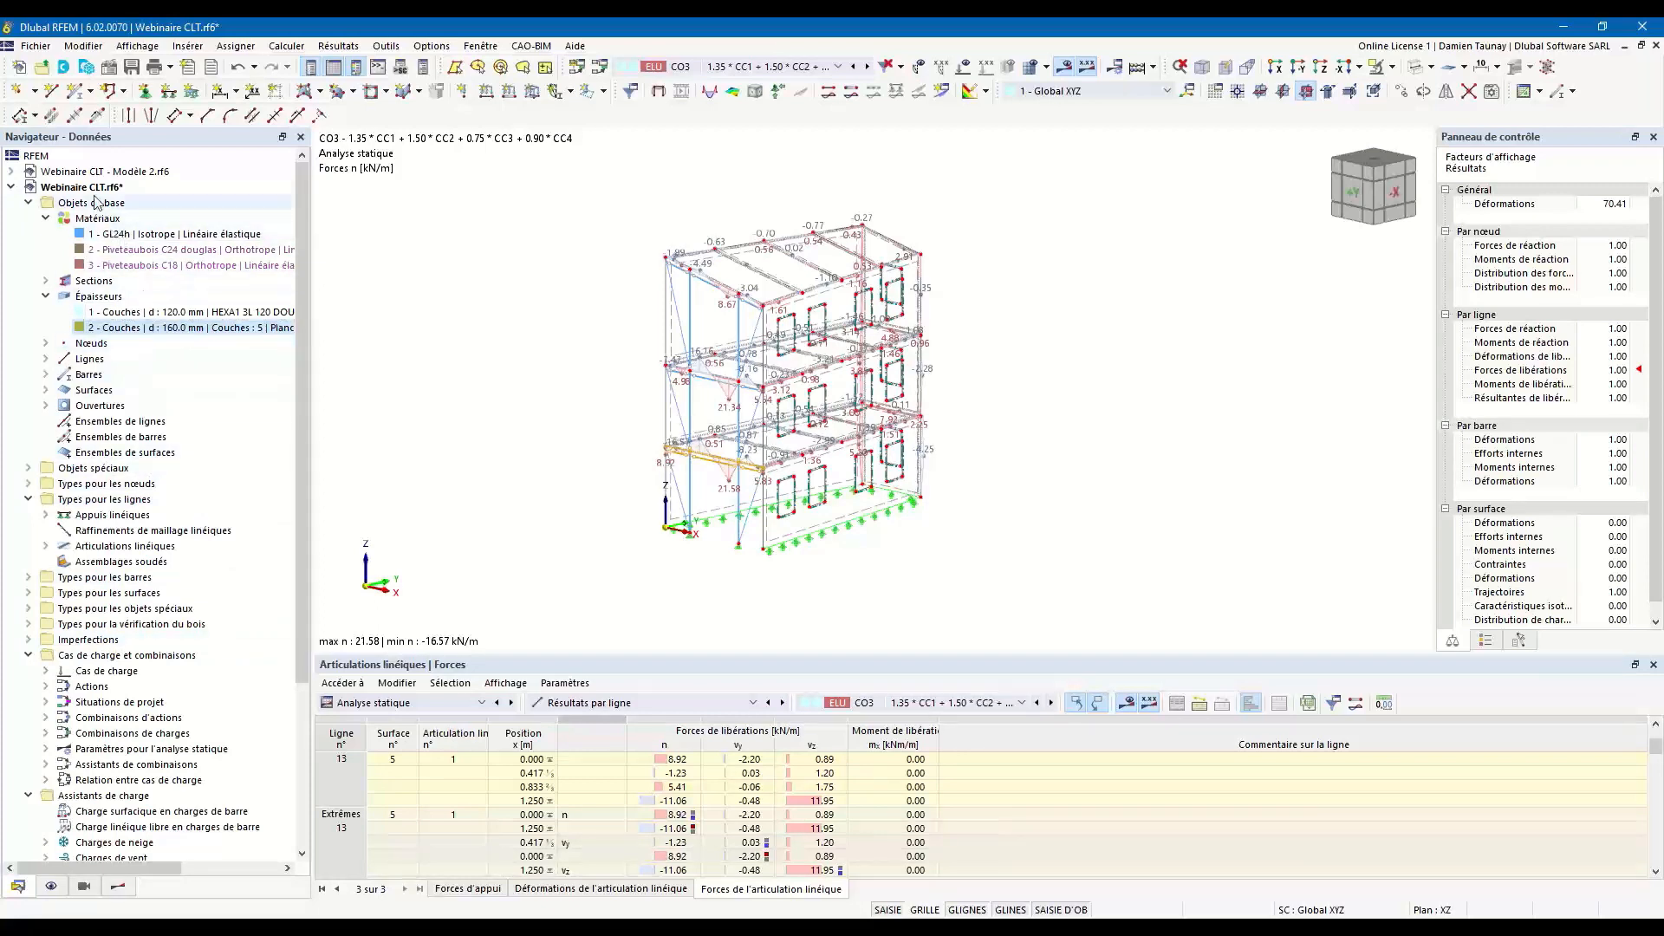
click(89, 173)
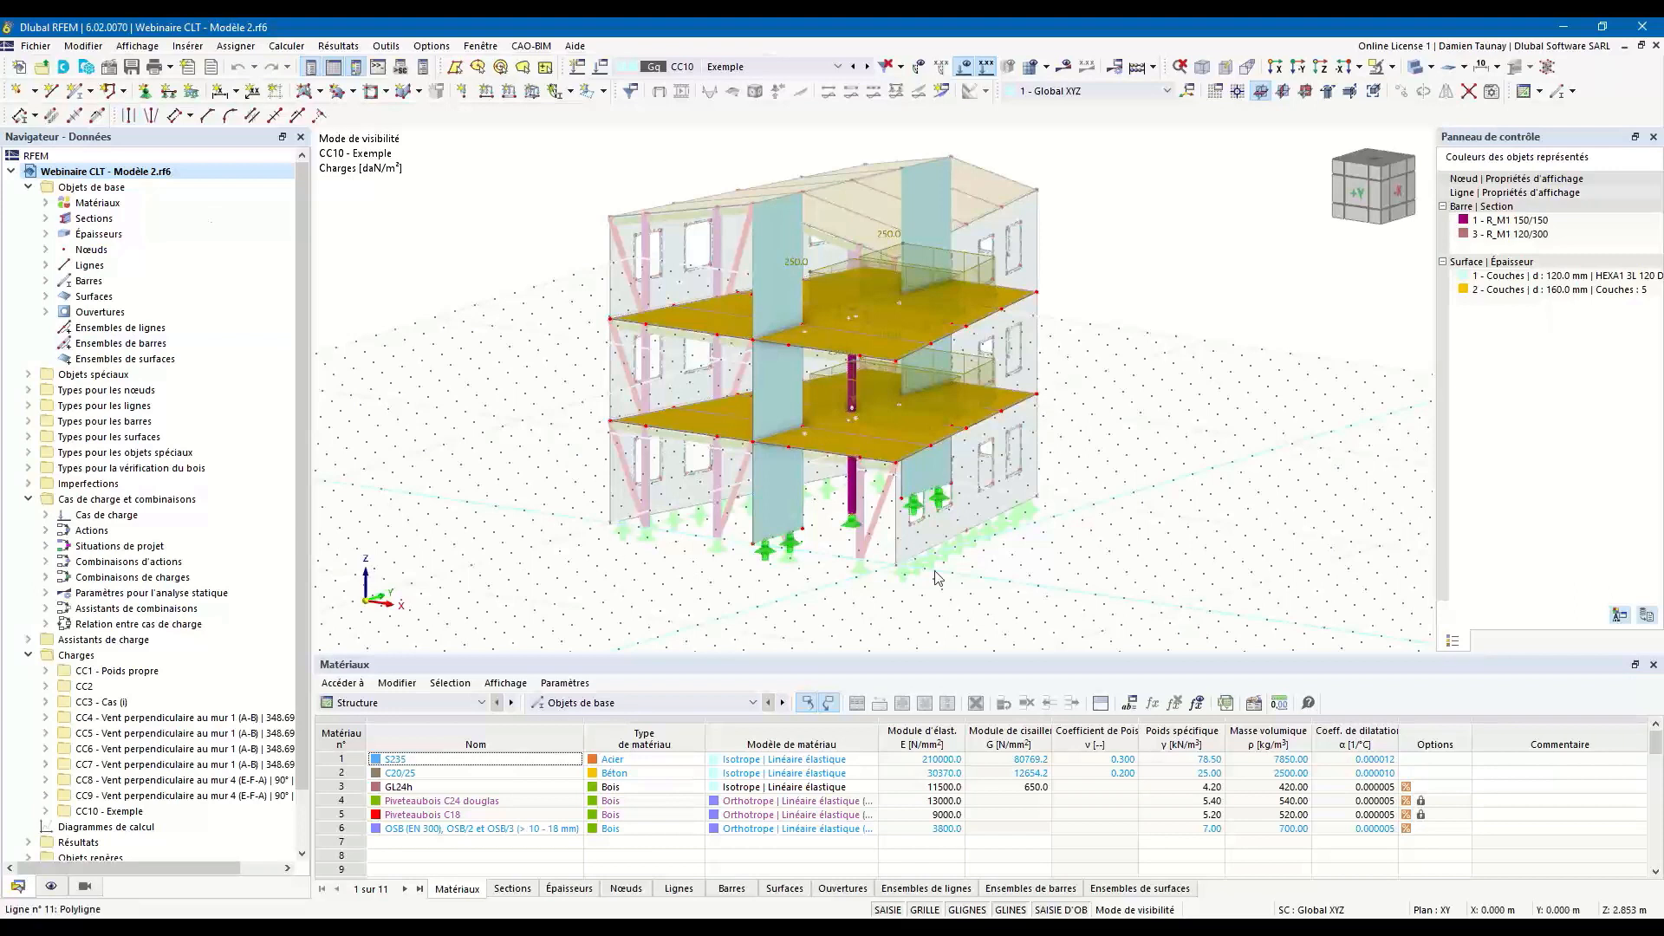
ctrl+middle_drag(814, 528, 865, 482)
ctrl+middle_drag(1046, 479, 988, 516)
scroll(862, 438, up, 2)
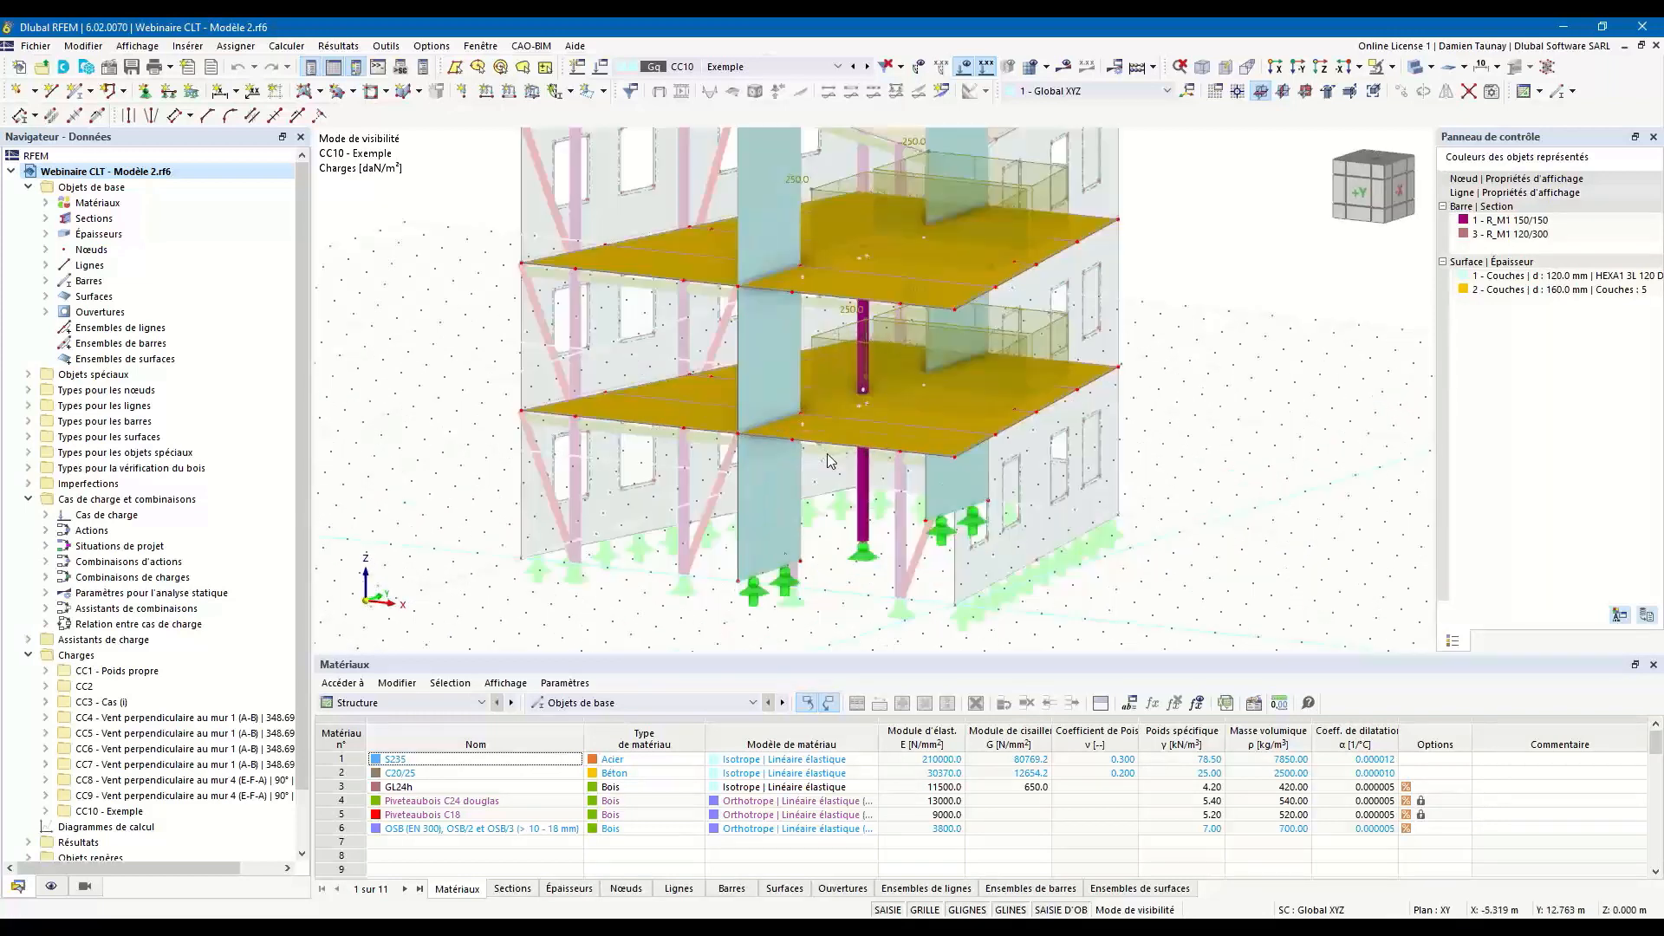
Examine the floor slabs where they meet the CLT wall panels, the central column and the beam beneath the slab.
scroll(782, 533, up, 2)
ctrl+middle_drag(833, 555, 895, 614)
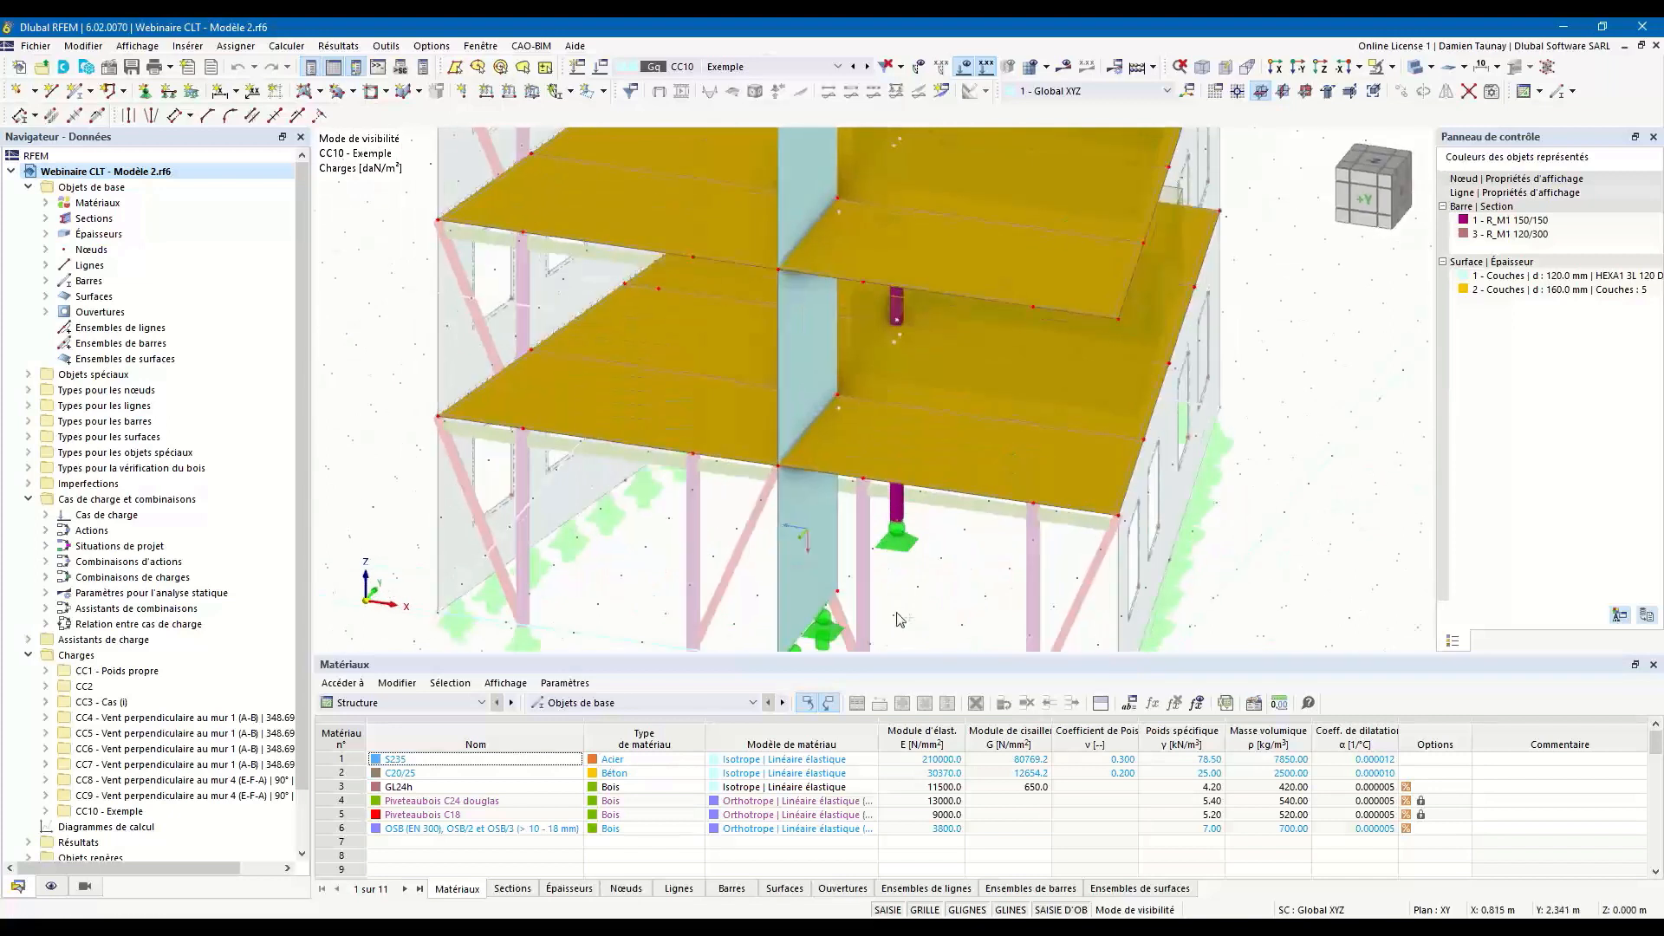
scroll(840, 454, up, 4)
ctrl+middle_drag(825, 507, 778, 454)
scroll(778, 454, down, 4)
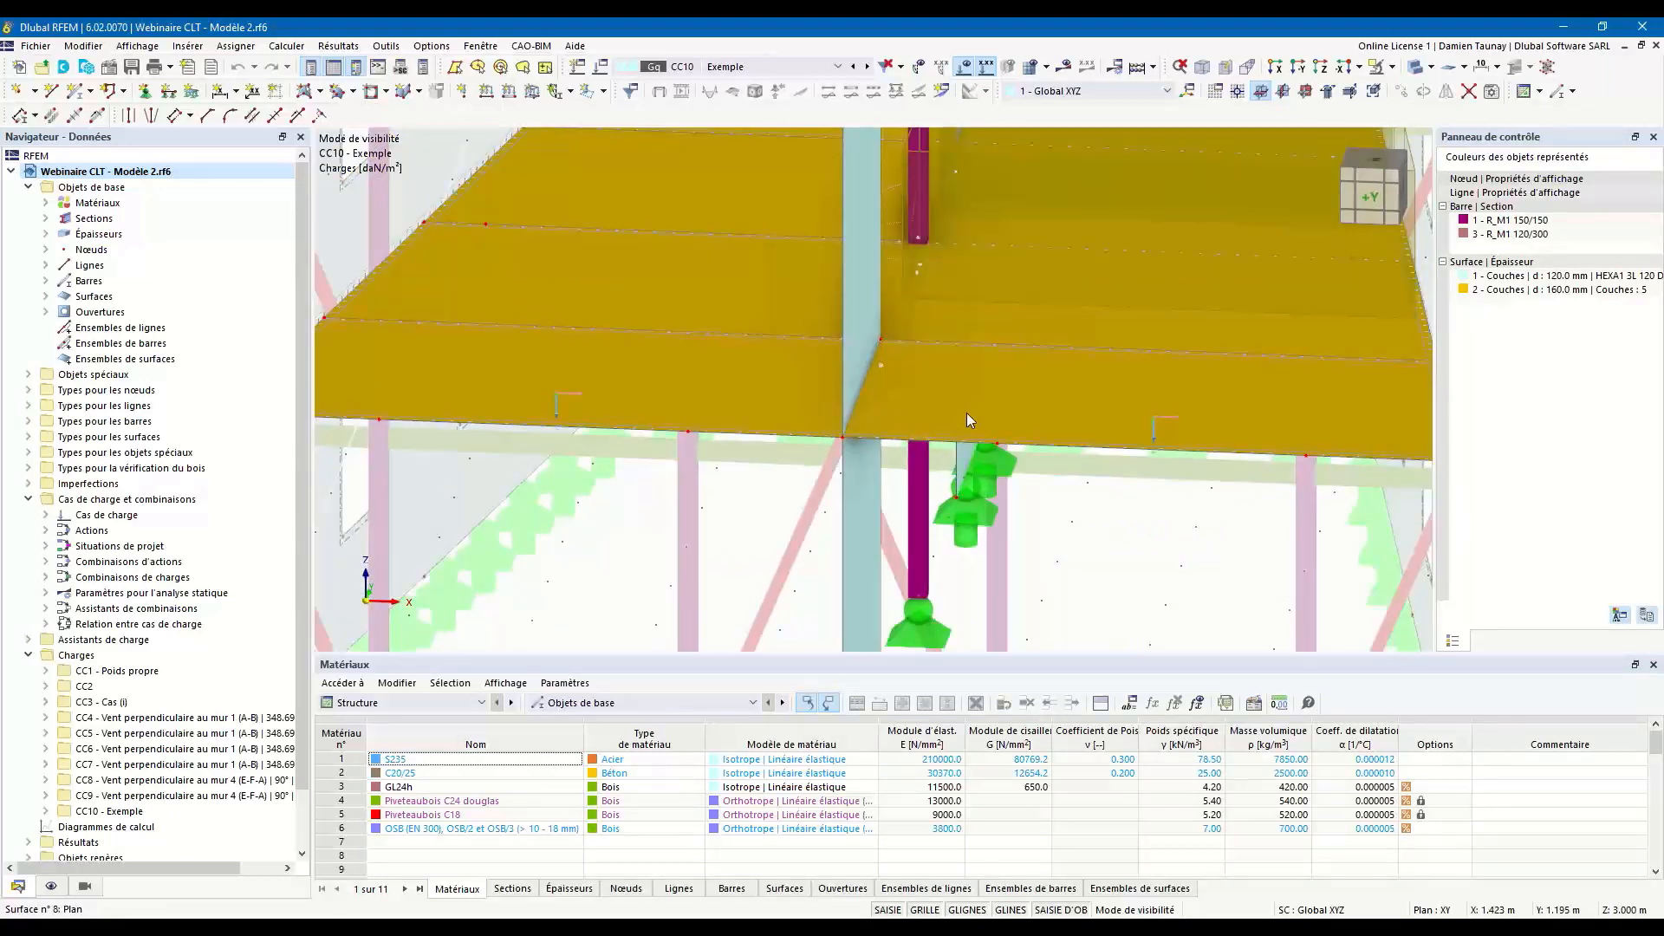
ctrl+middle_drag(969, 420, 953, 439)
ctrl+middle_drag(1077, 394, 987, 387)
scroll(936, 395, up, 2)
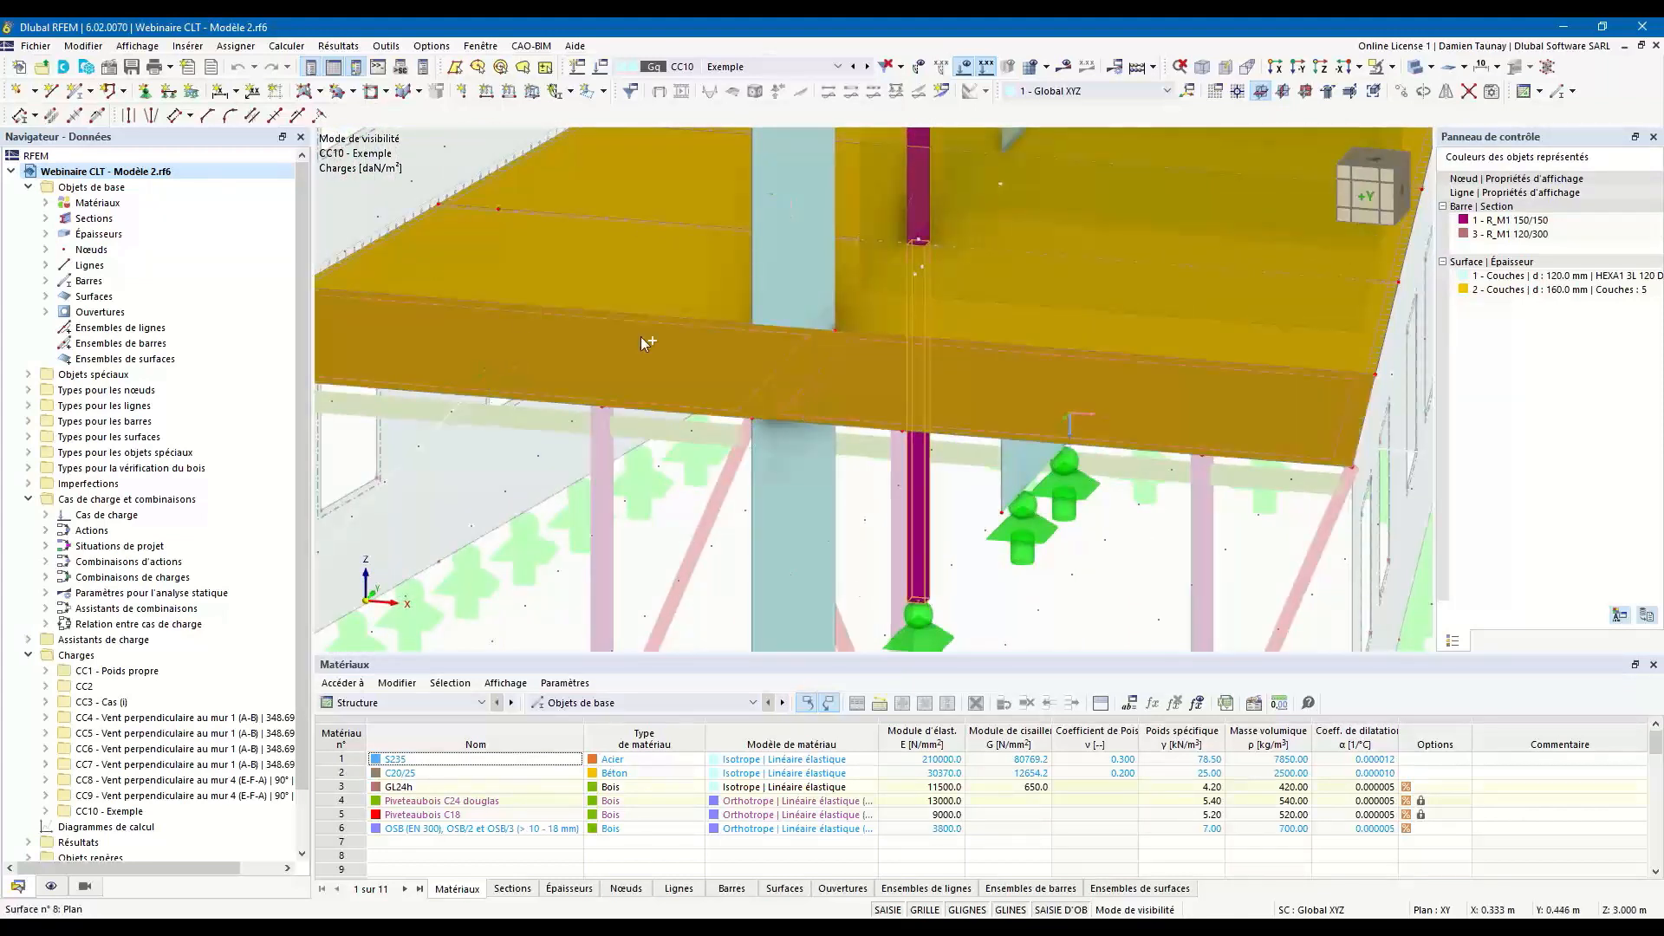
scroll(771, 536, down, 3)
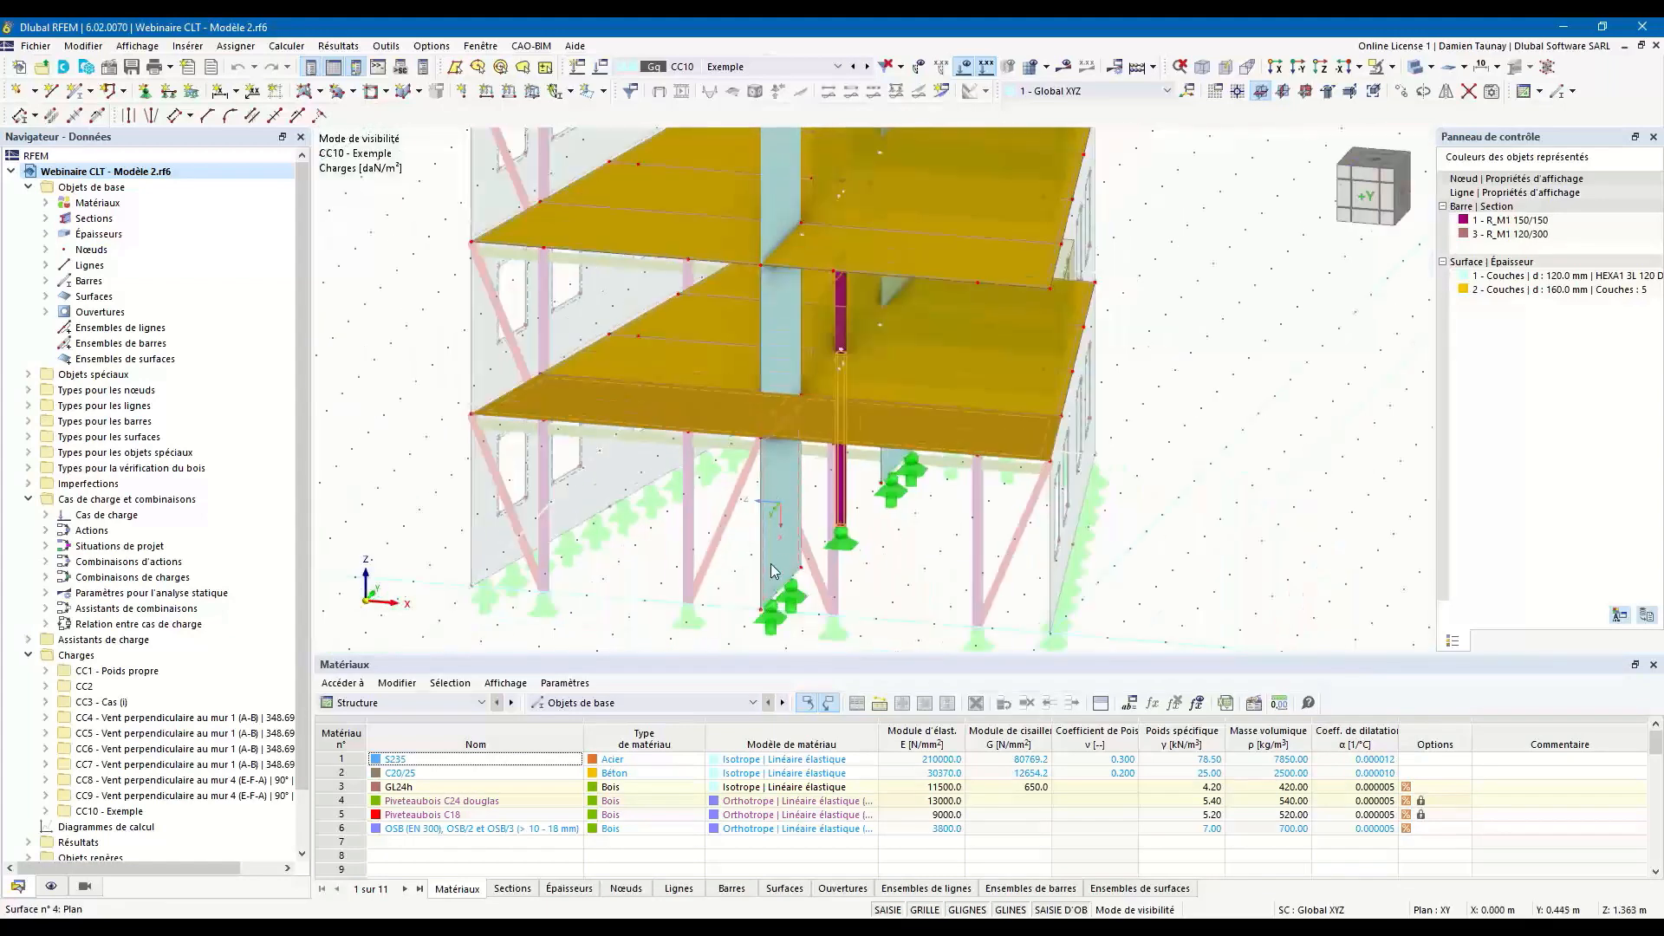
ctrl+middle_drag(880, 561, 640, 408)
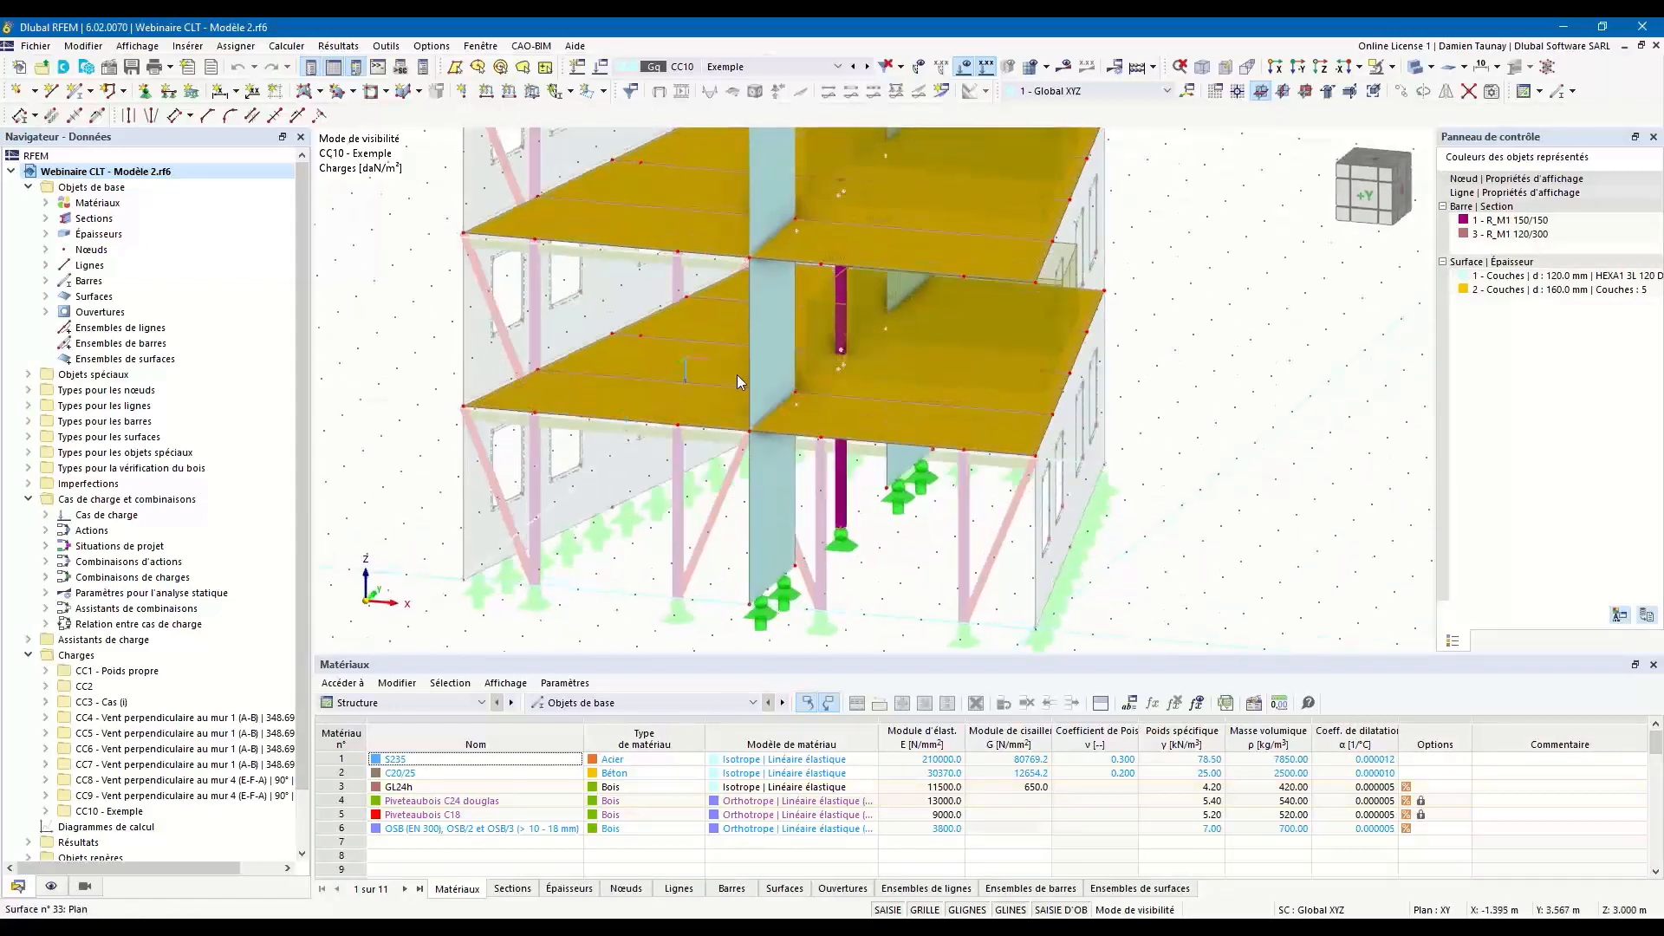
scroll(827, 501, up, 6)
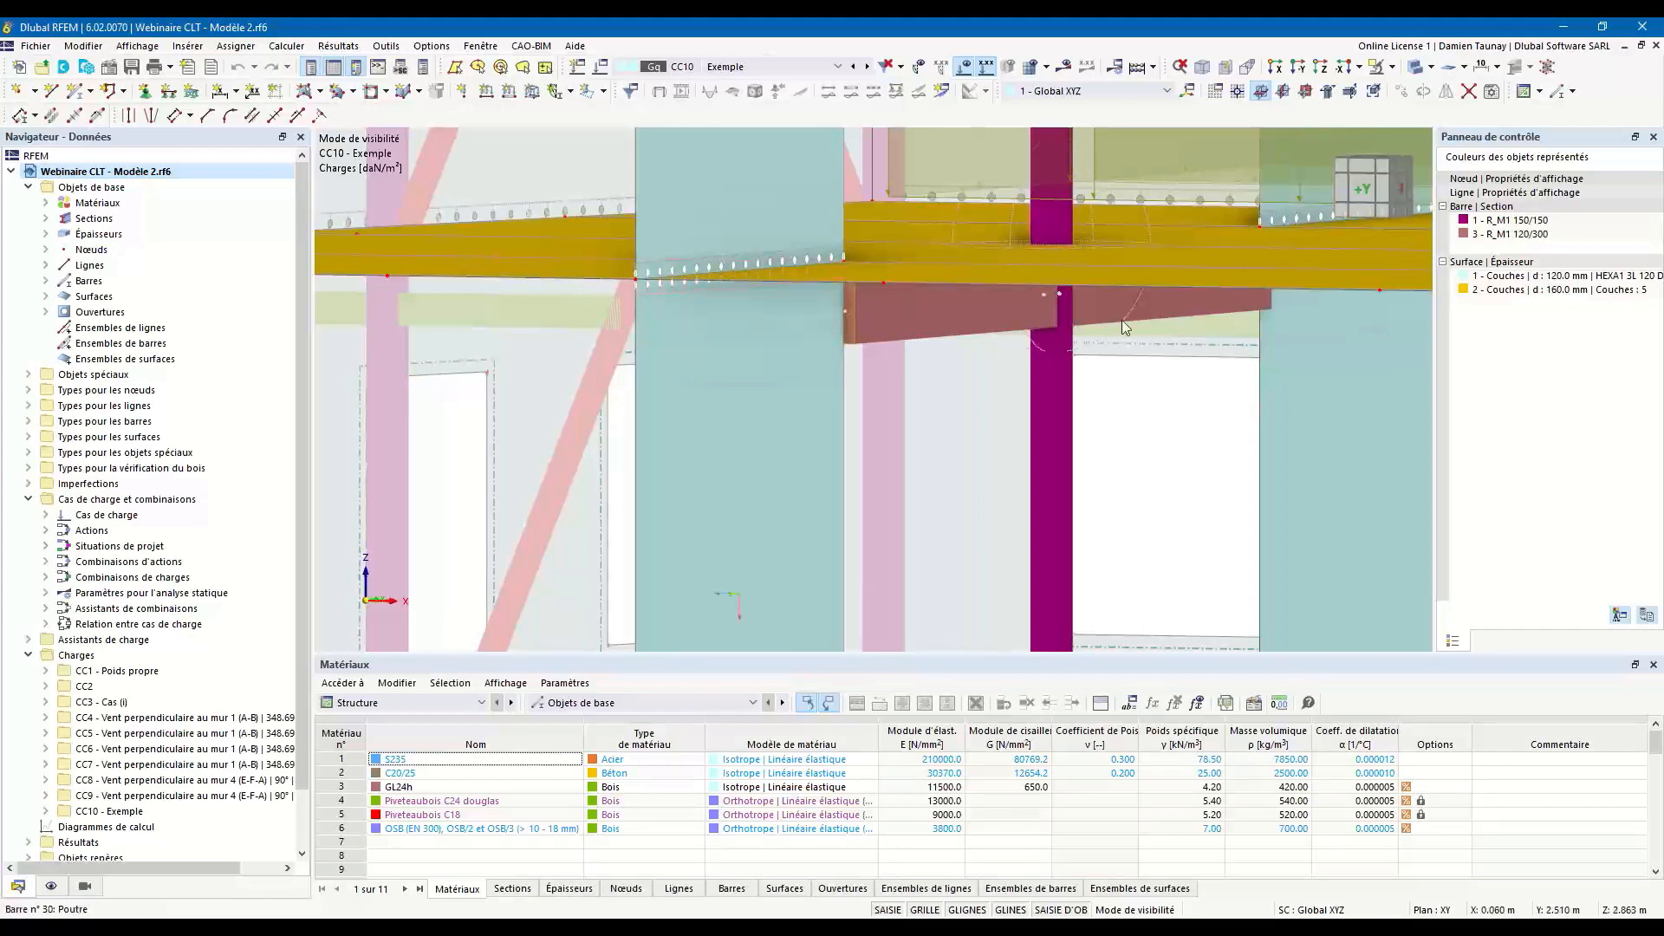
scroll(984, 480, down, 4)
mouse_move(985, 480)
ctrl+middle_down()
mouse_move(978, 505)
mouse_move(954, 481)
ctrl+middle_up()
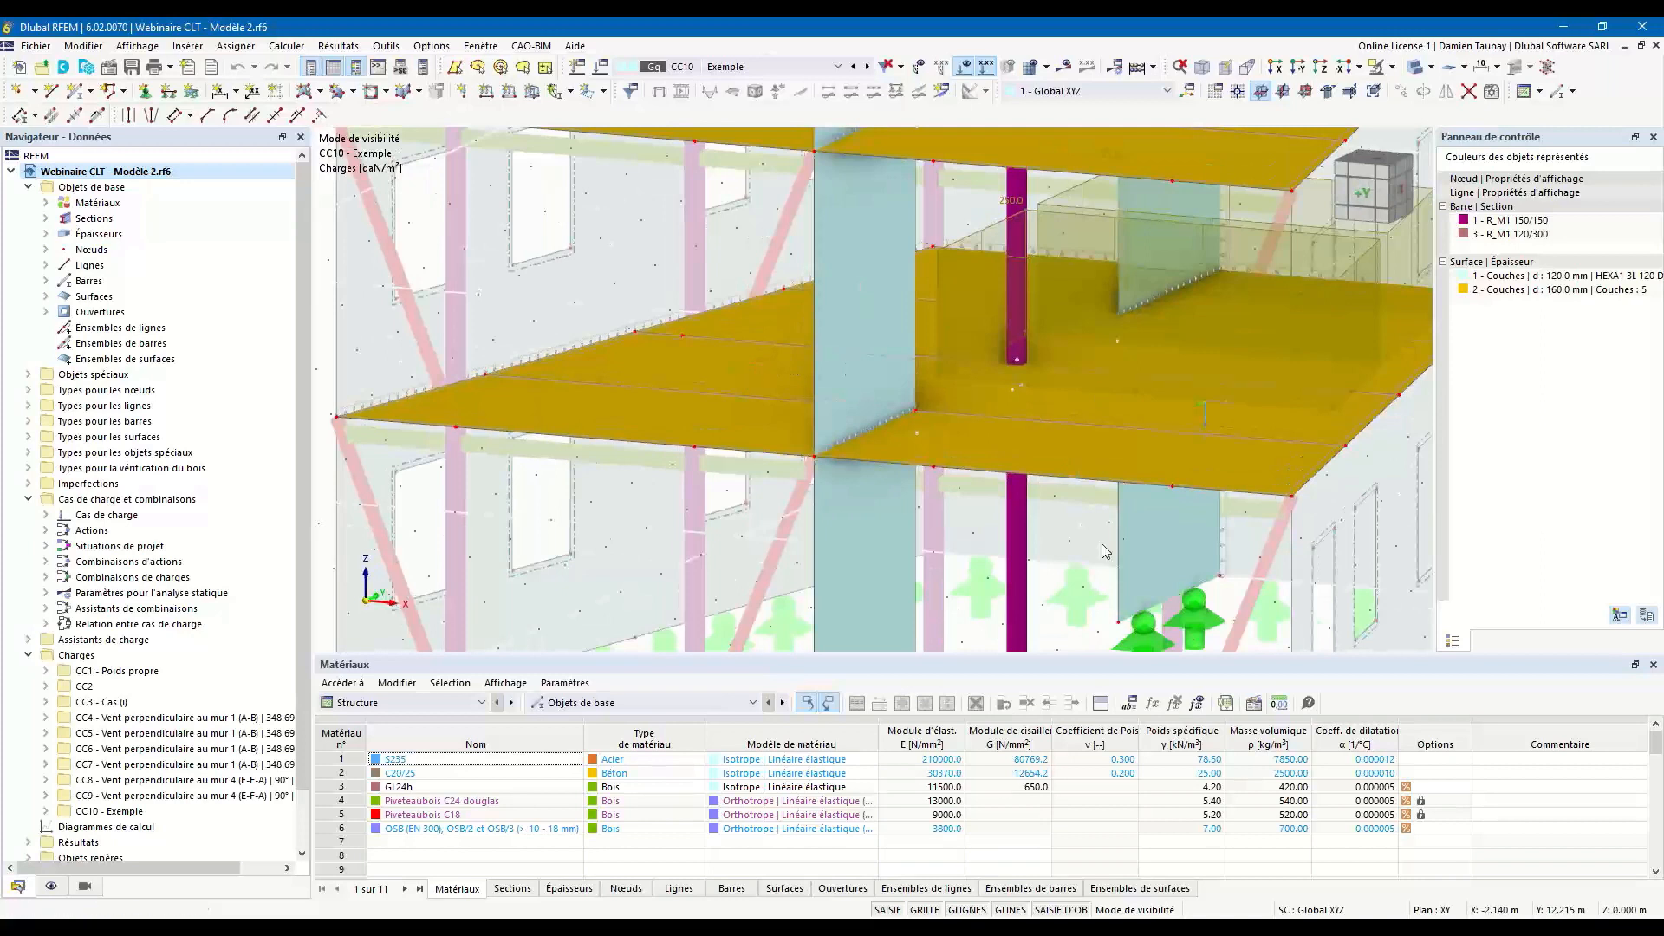
middle_drag(996, 407, 820, 400)
scroll(824, 394, down, 5)
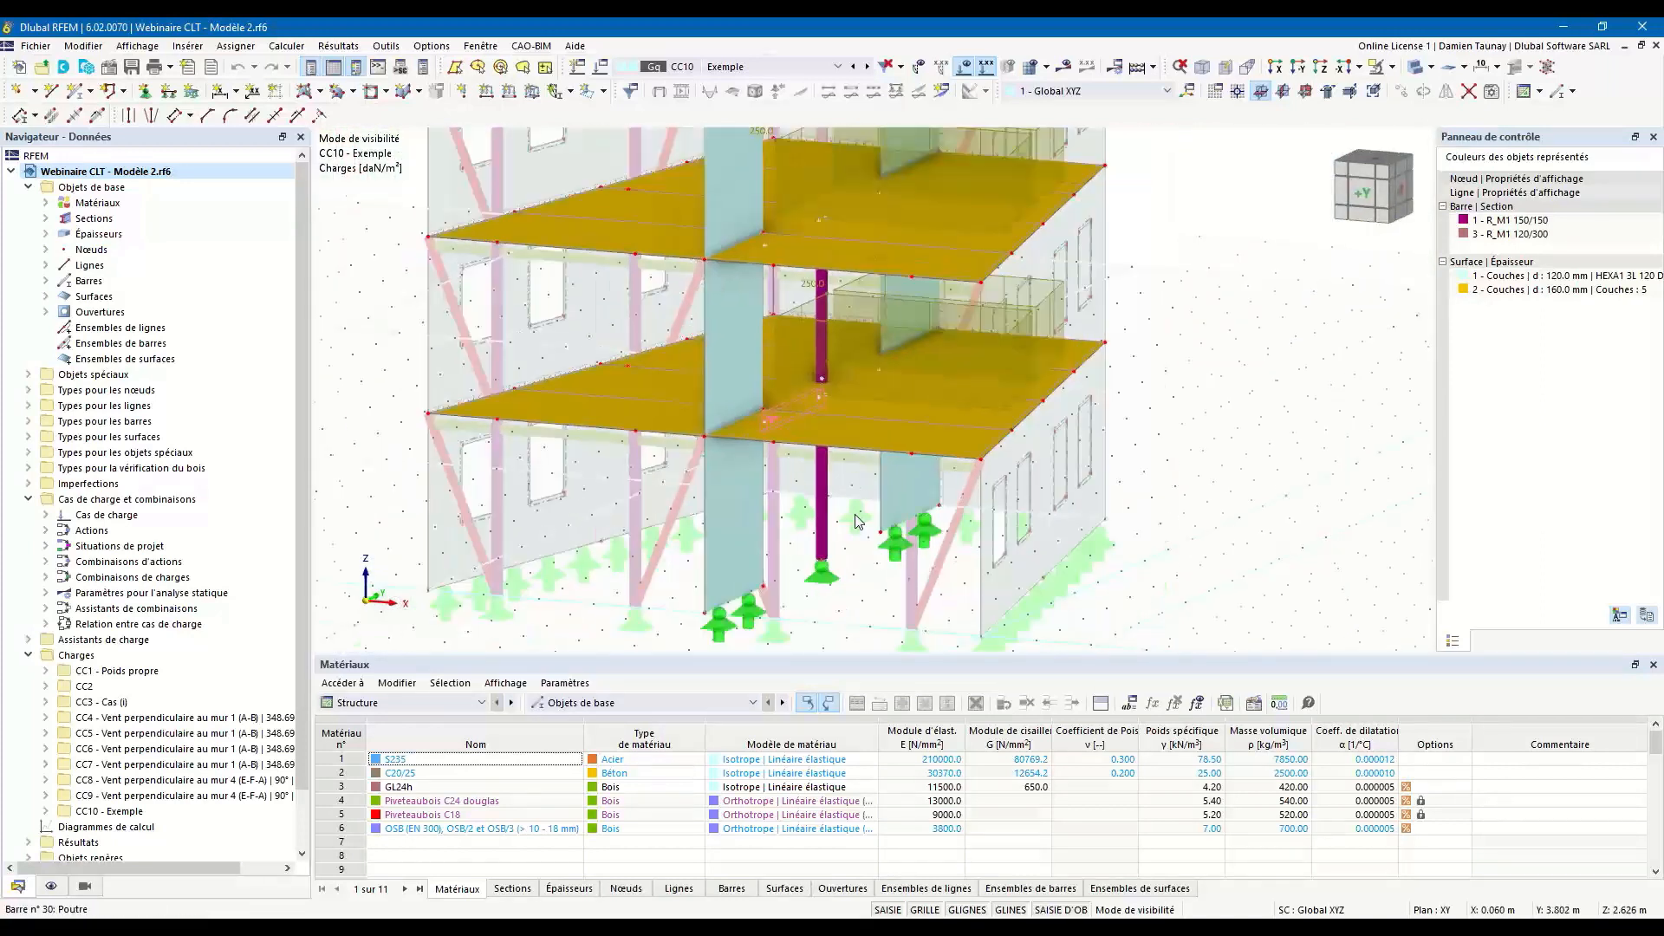
Compare the solid and transparent displays of the model and examine the beams and column supporting the floors.
click(1415, 69)
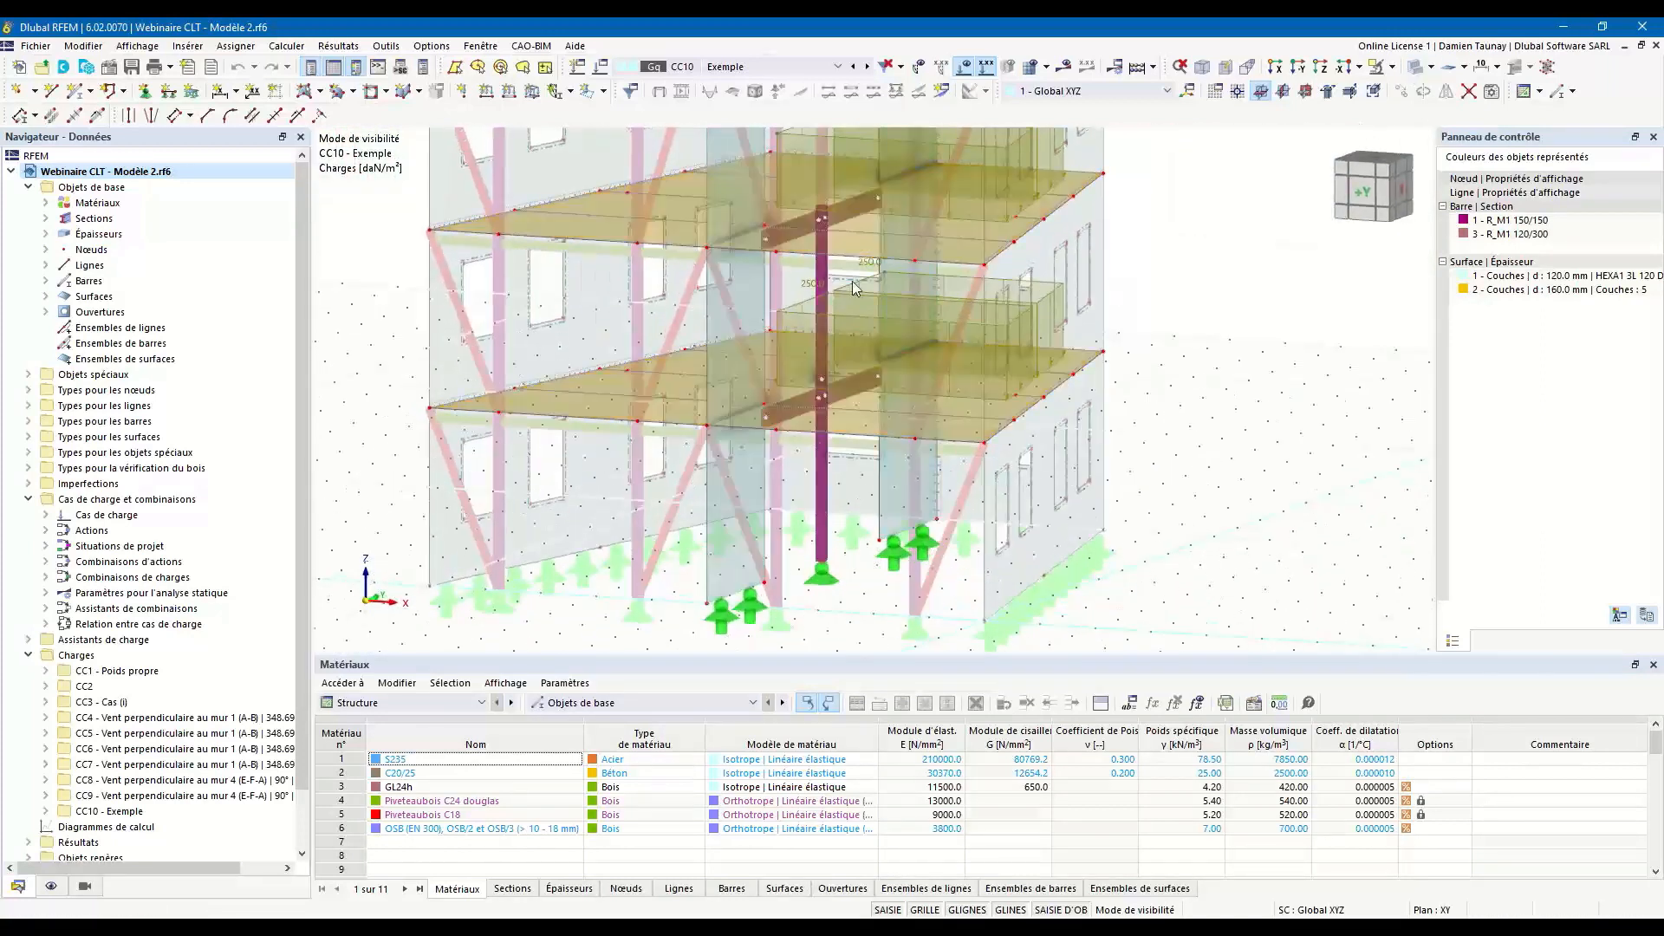
middle_drag(808, 425, 814, 466)
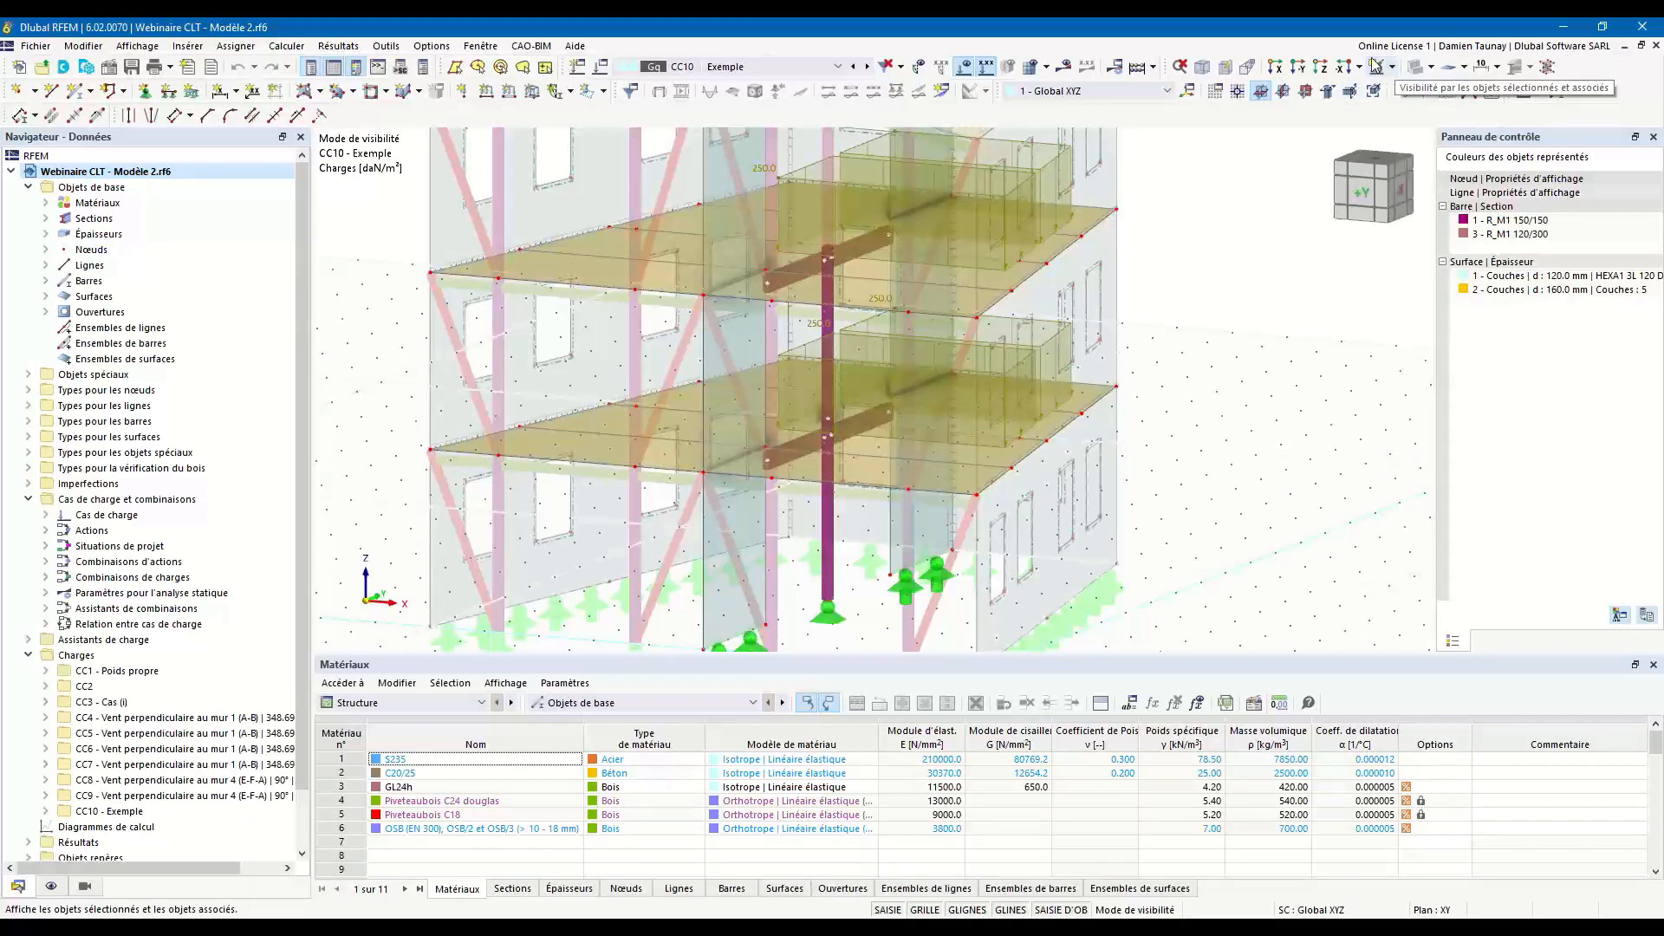
click(1420, 68)
click(1420, 68)
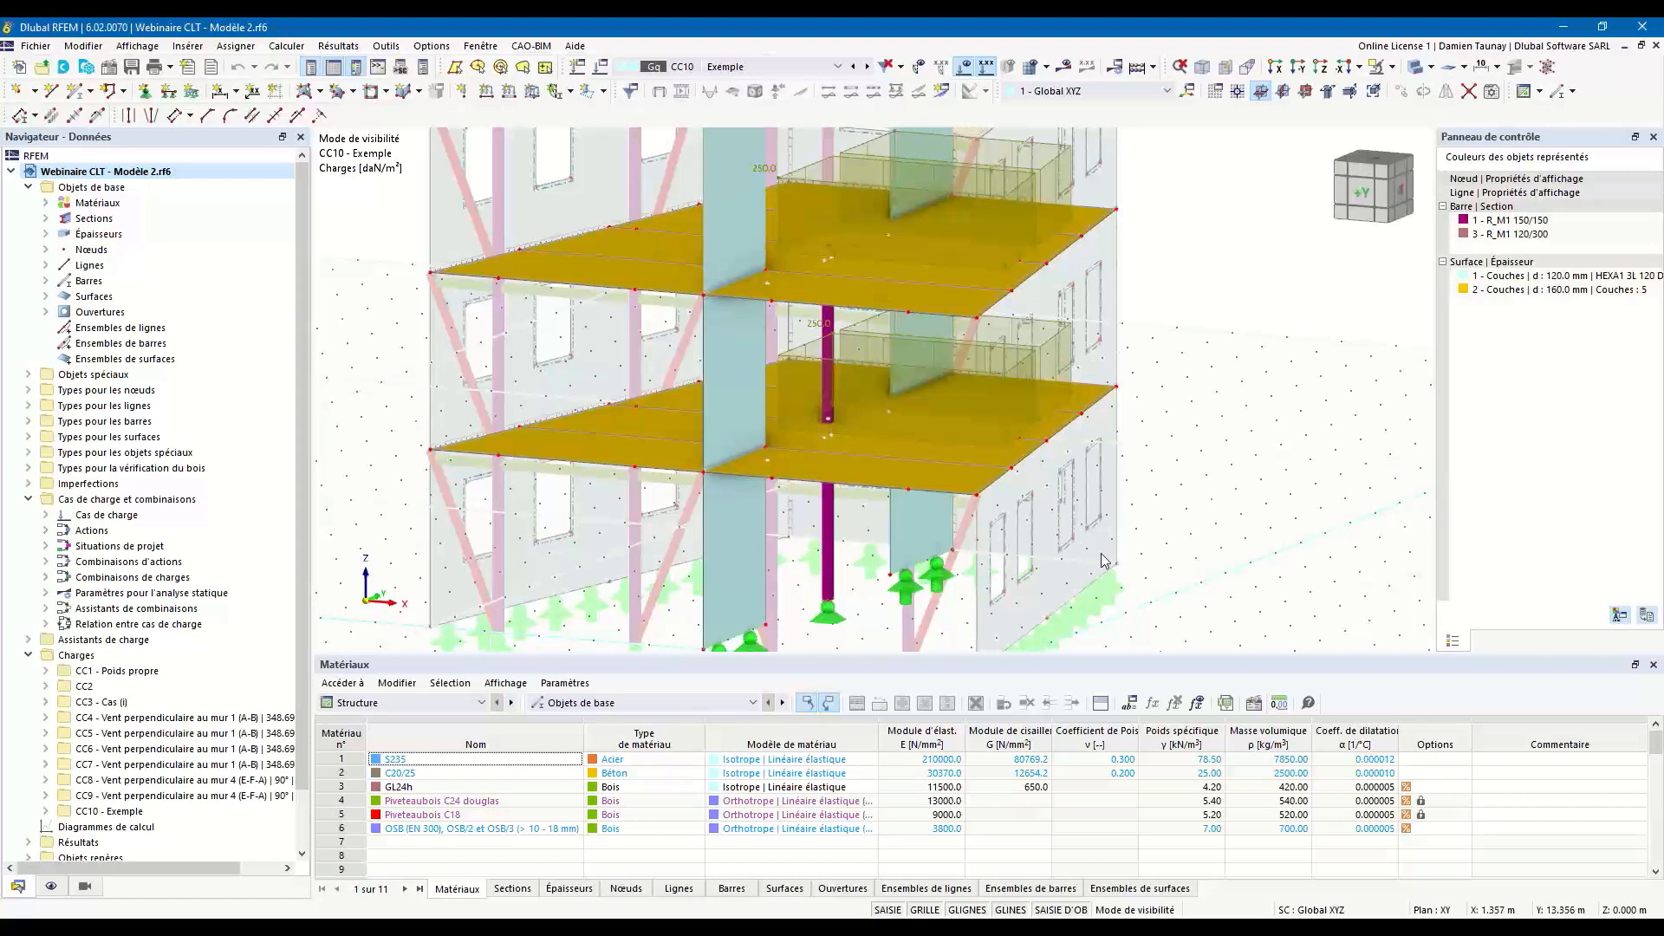
ctrl+middle_drag(1130, 564, 1180, 544)
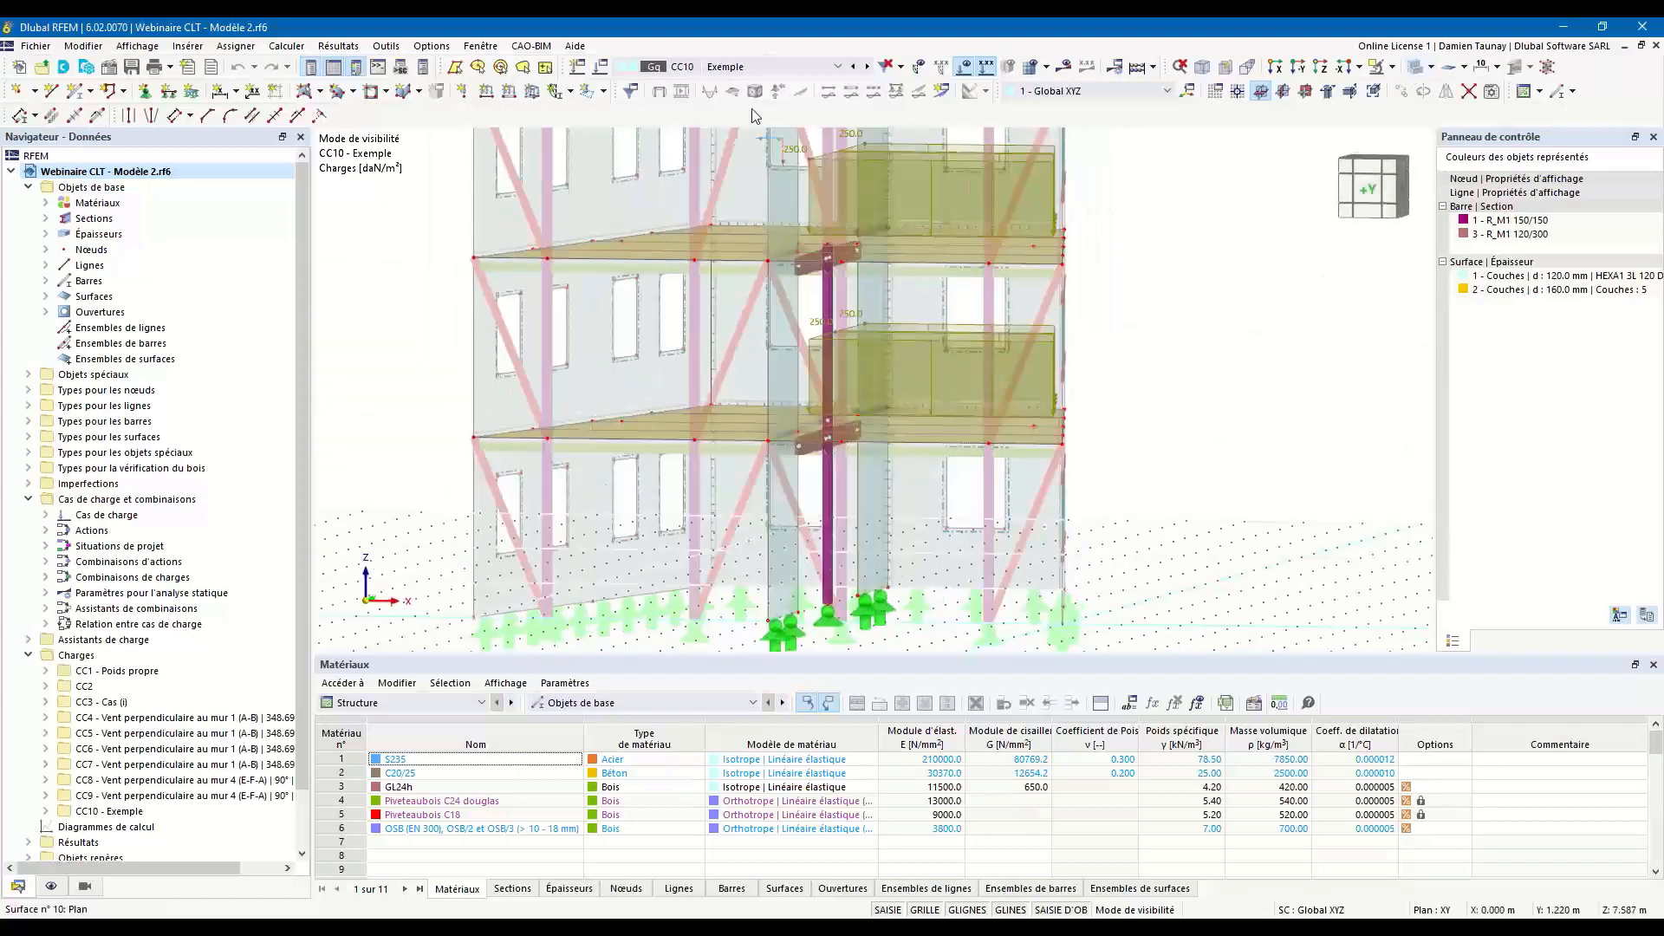
ctrl+middle_drag(1071, 372, 971, 432)
scroll(1024, 437, down, 4)
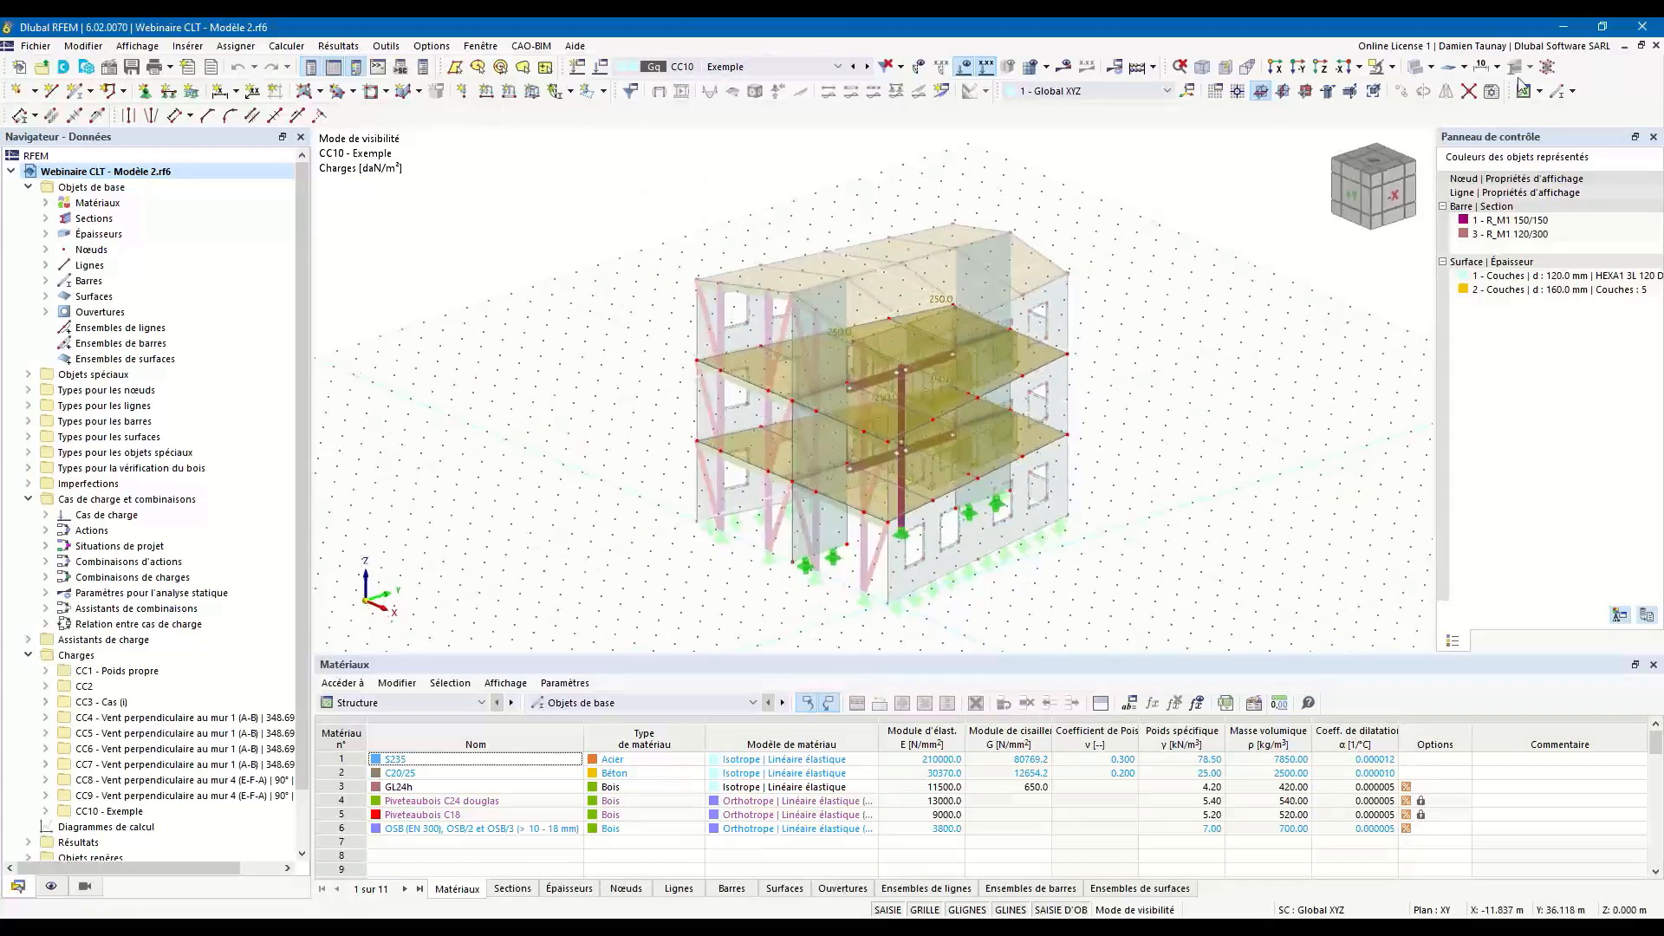
Display the model as a wireframe and orient it to face the +Y side.
click(1415, 67)
ctrl+middle_drag(951, 477, 1126, 428)
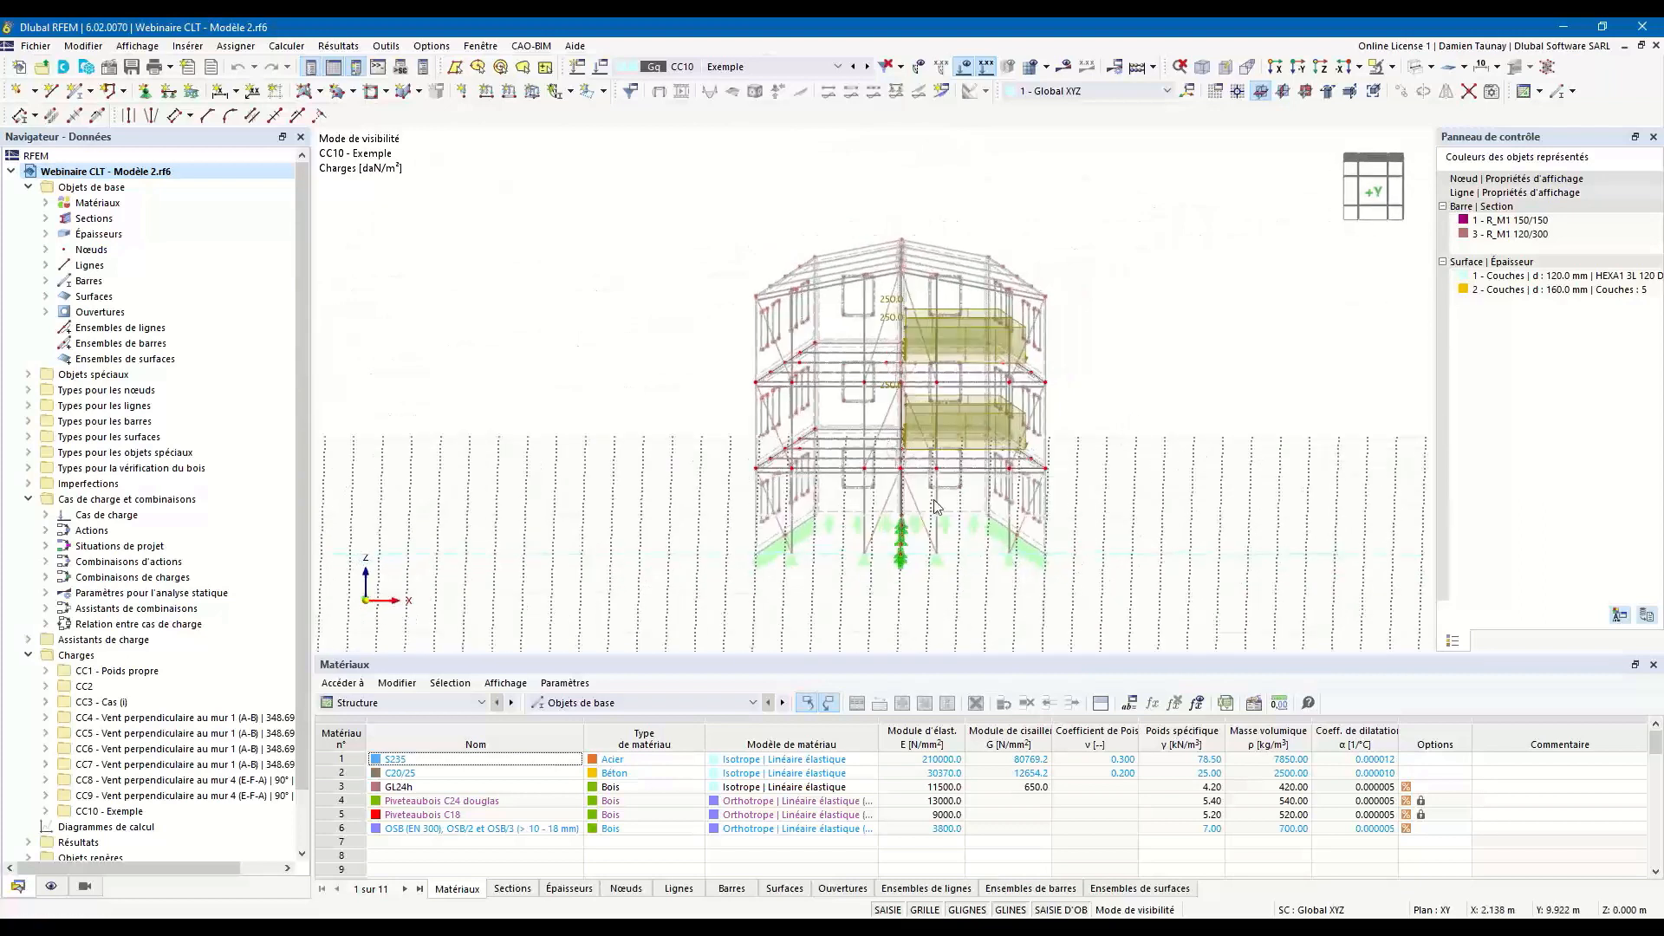
scroll(930, 480, up, 1)
ctrl+middle_drag(947, 510, 948, 507)
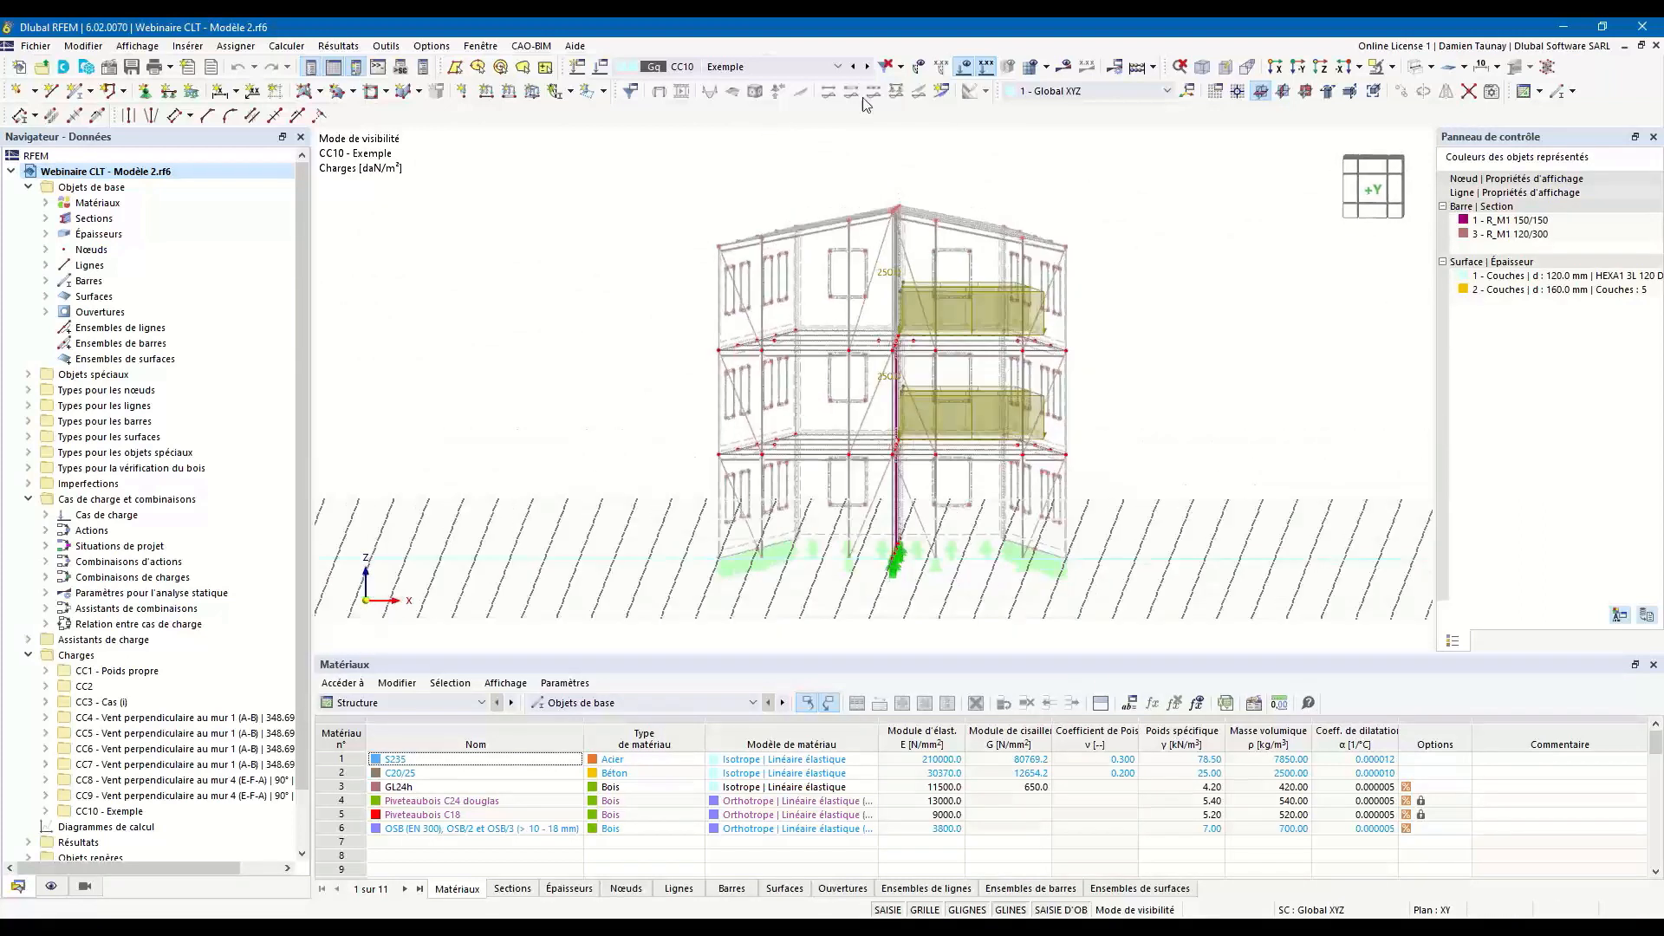
Calculate load case CC10 - Exemple and display its global deformations on the model.
click(1067, 71)
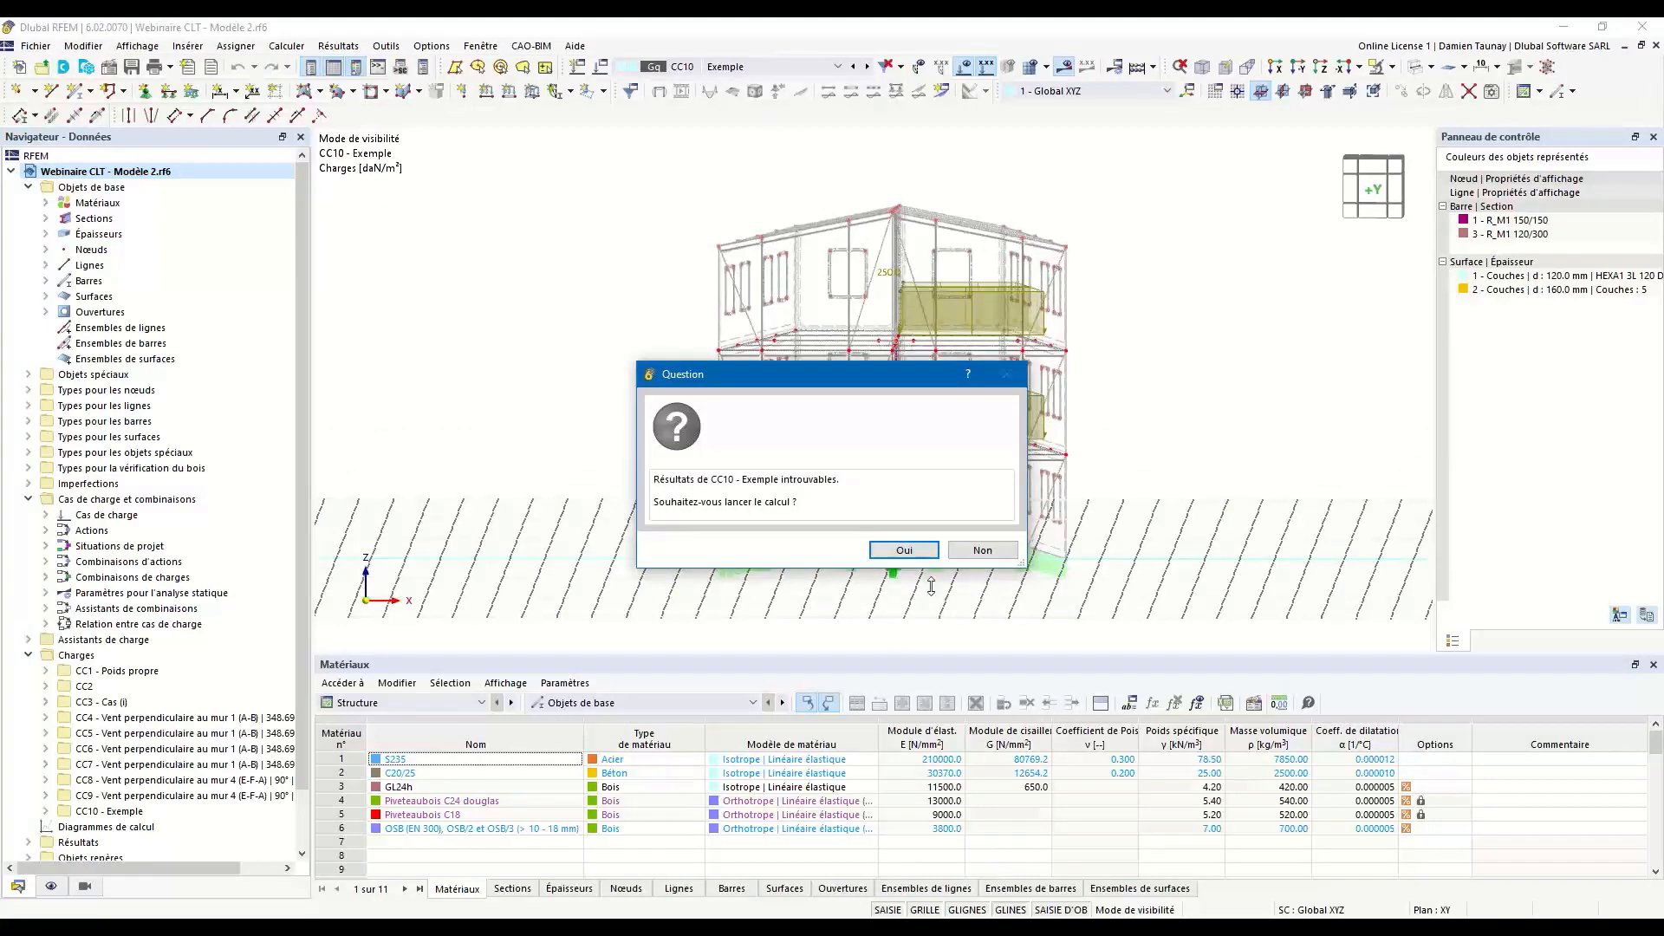
click(903, 549)
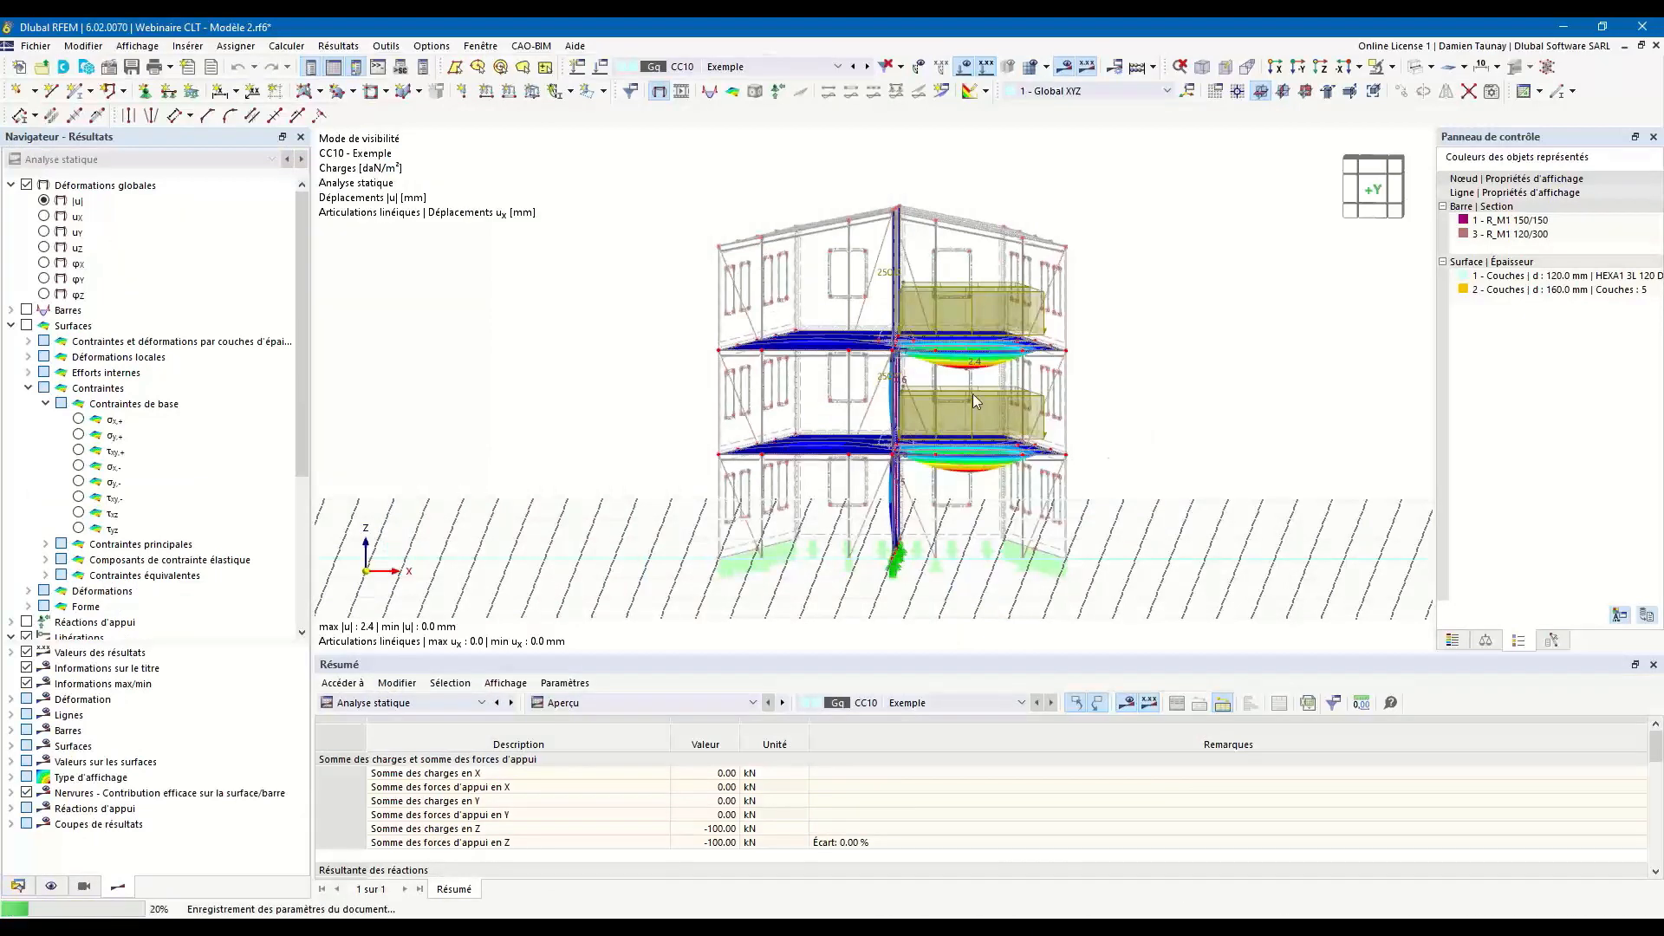
Examine the deformed shape of the loaded floor slabs, the central column and its beams from several angles.
mouse_move(691, 312)
ctrl+middle_down()
mouse_move(1068, 395)
mouse_move(730, 327)
ctrl+middle_up()
scroll(731, 327, up, 4)
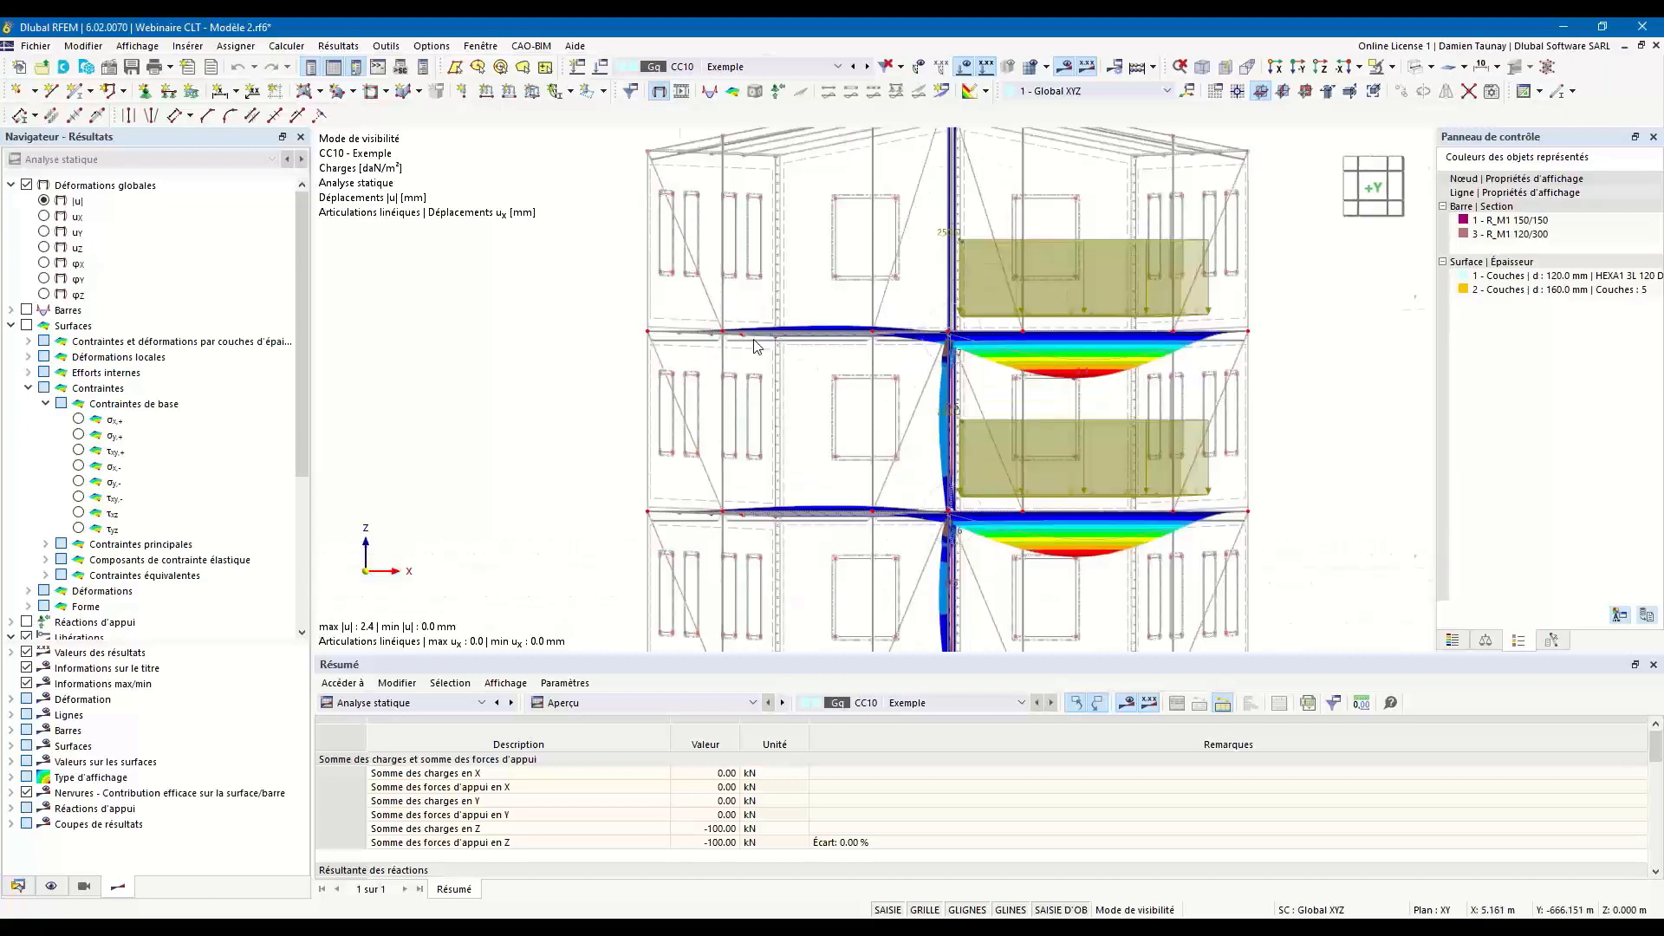
ctrl+middle_drag(1235, 443, 962, 389)
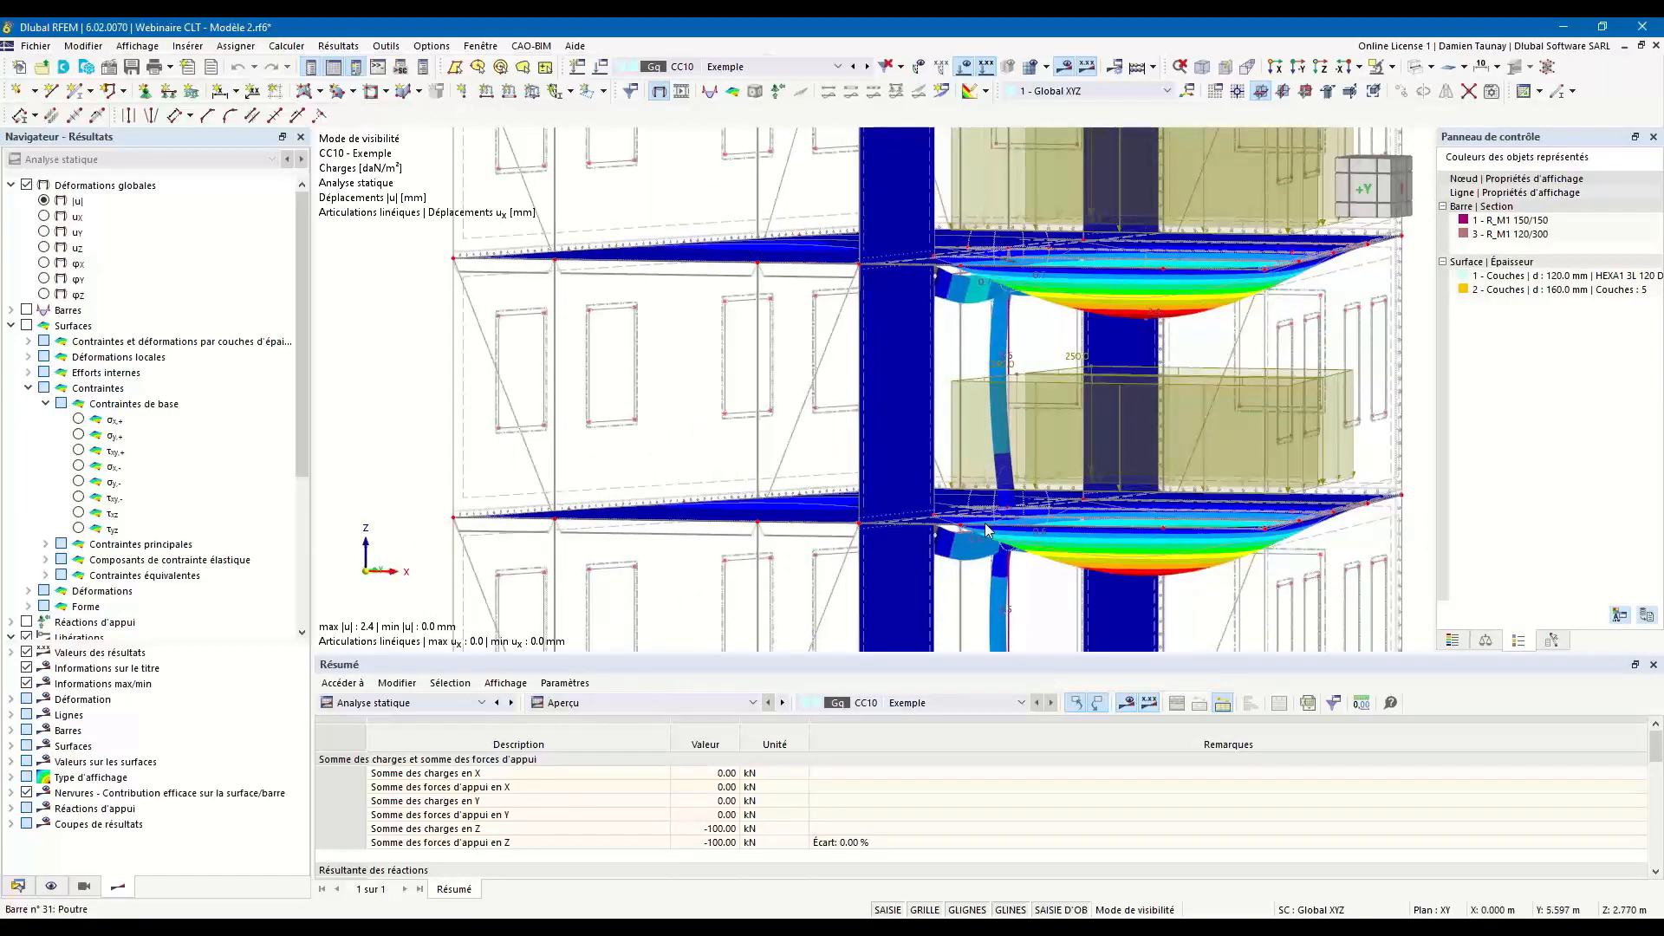
ctrl+middle_drag(1029, 594, 943, 488)
scroll(867, 438, up, 2)
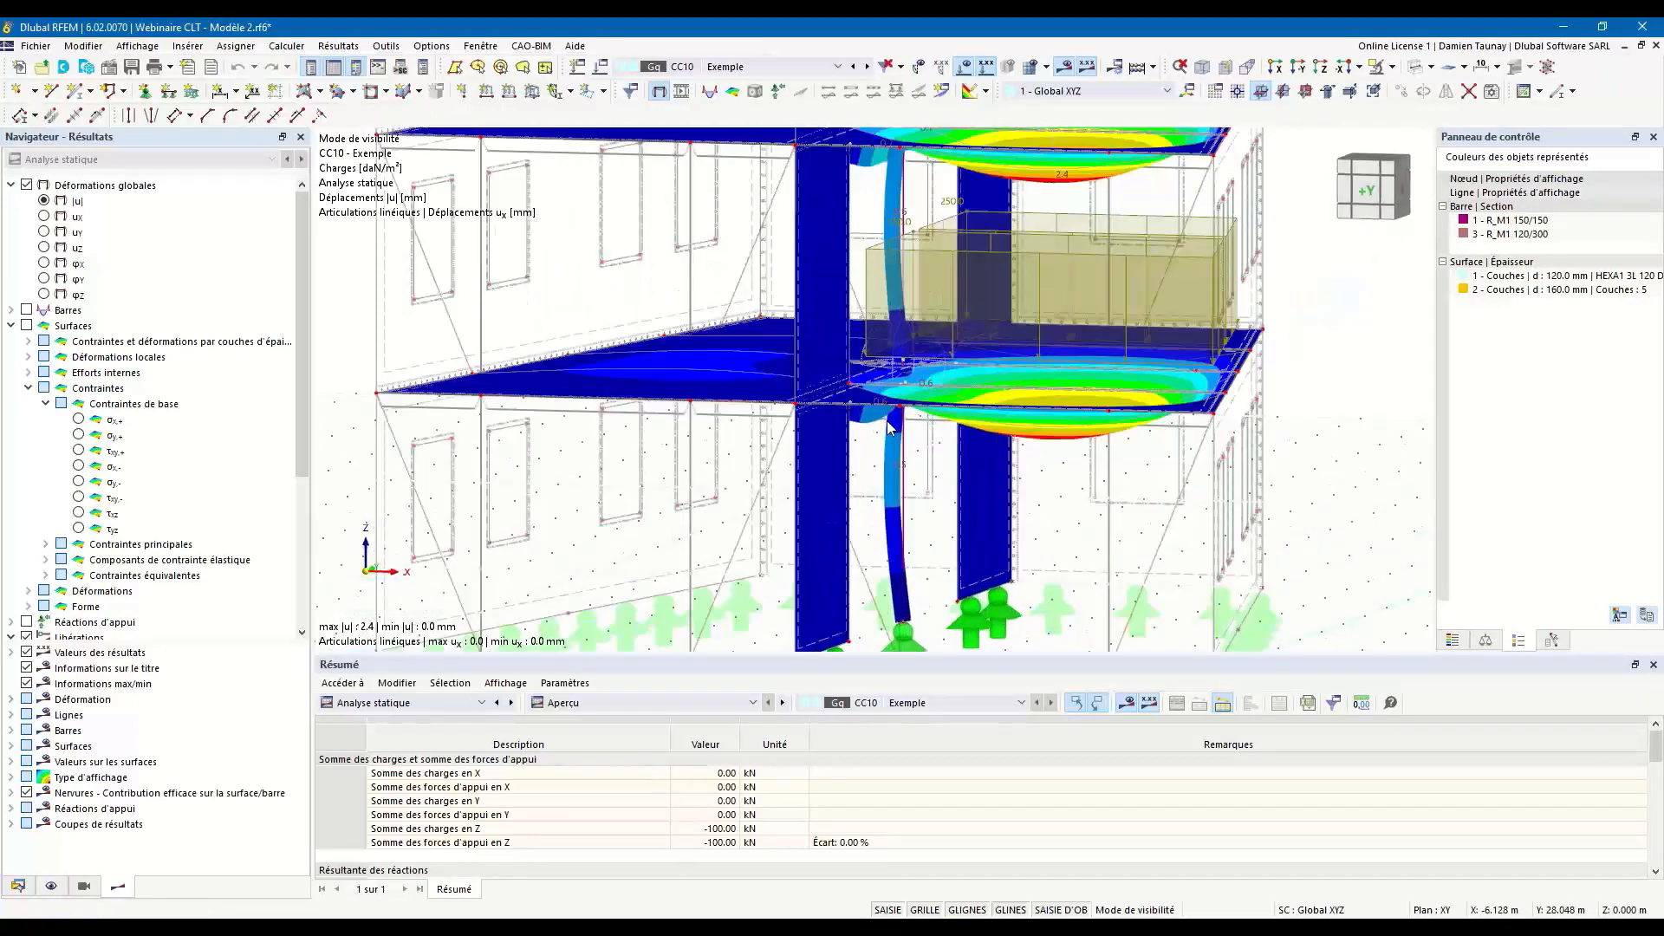
ctrl+middle_drag(871, 401, 924, 412)
ctrl+middle_drag(958, 483, 902, 507)
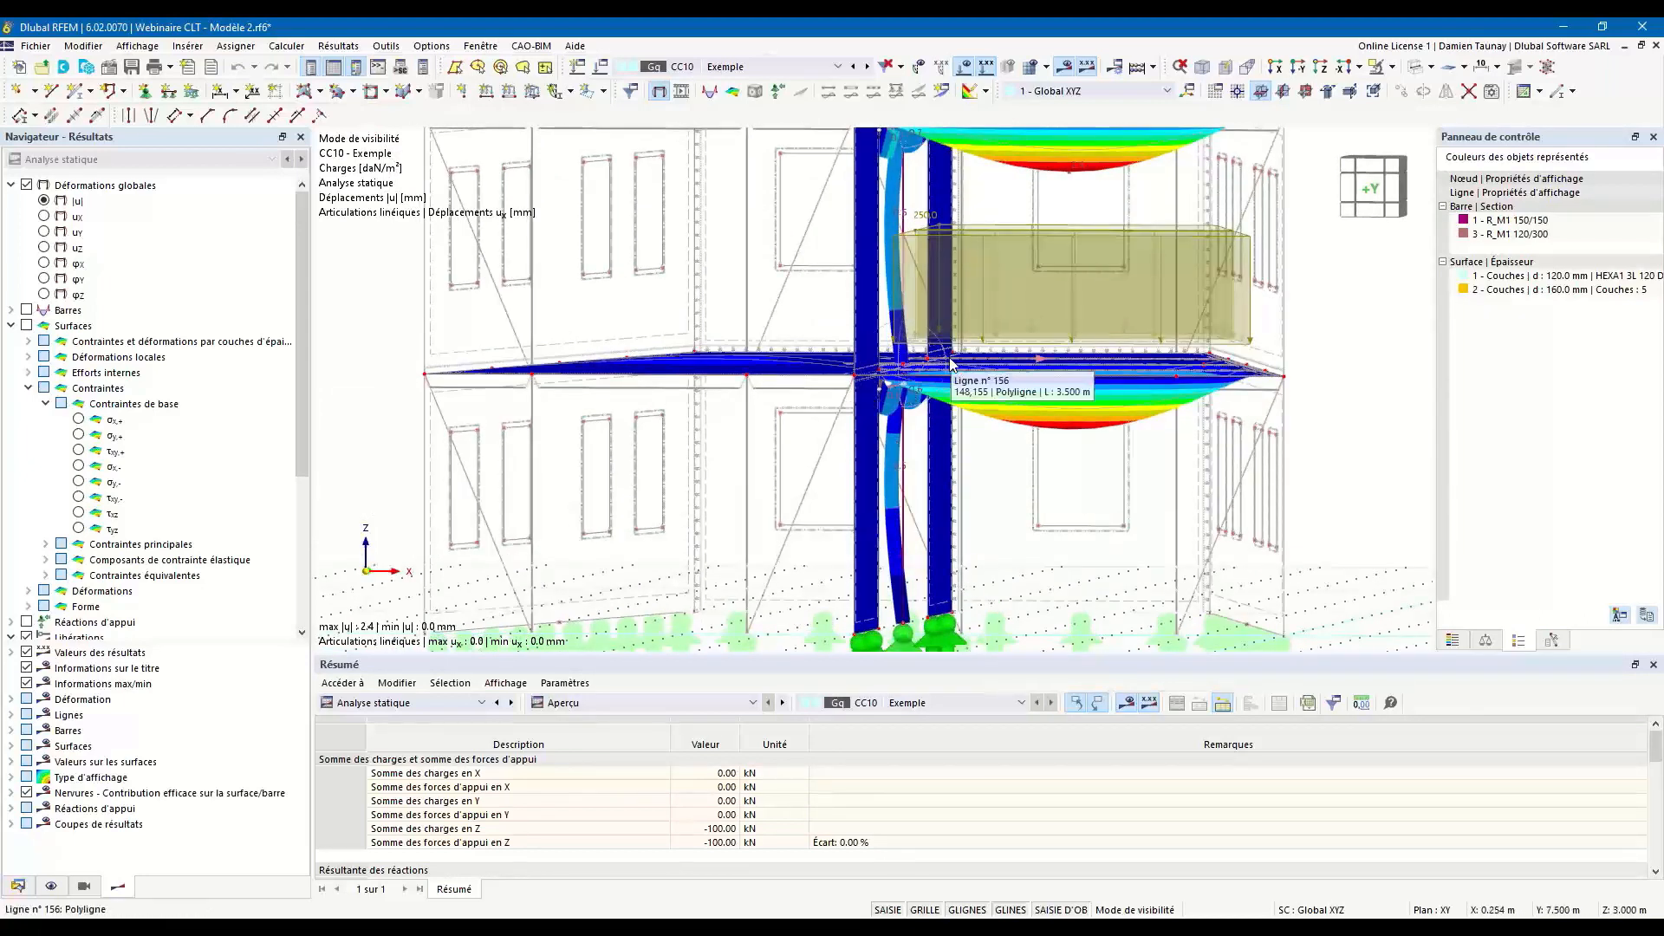
ctrl+middle_drag(947, 644, 962, 555)
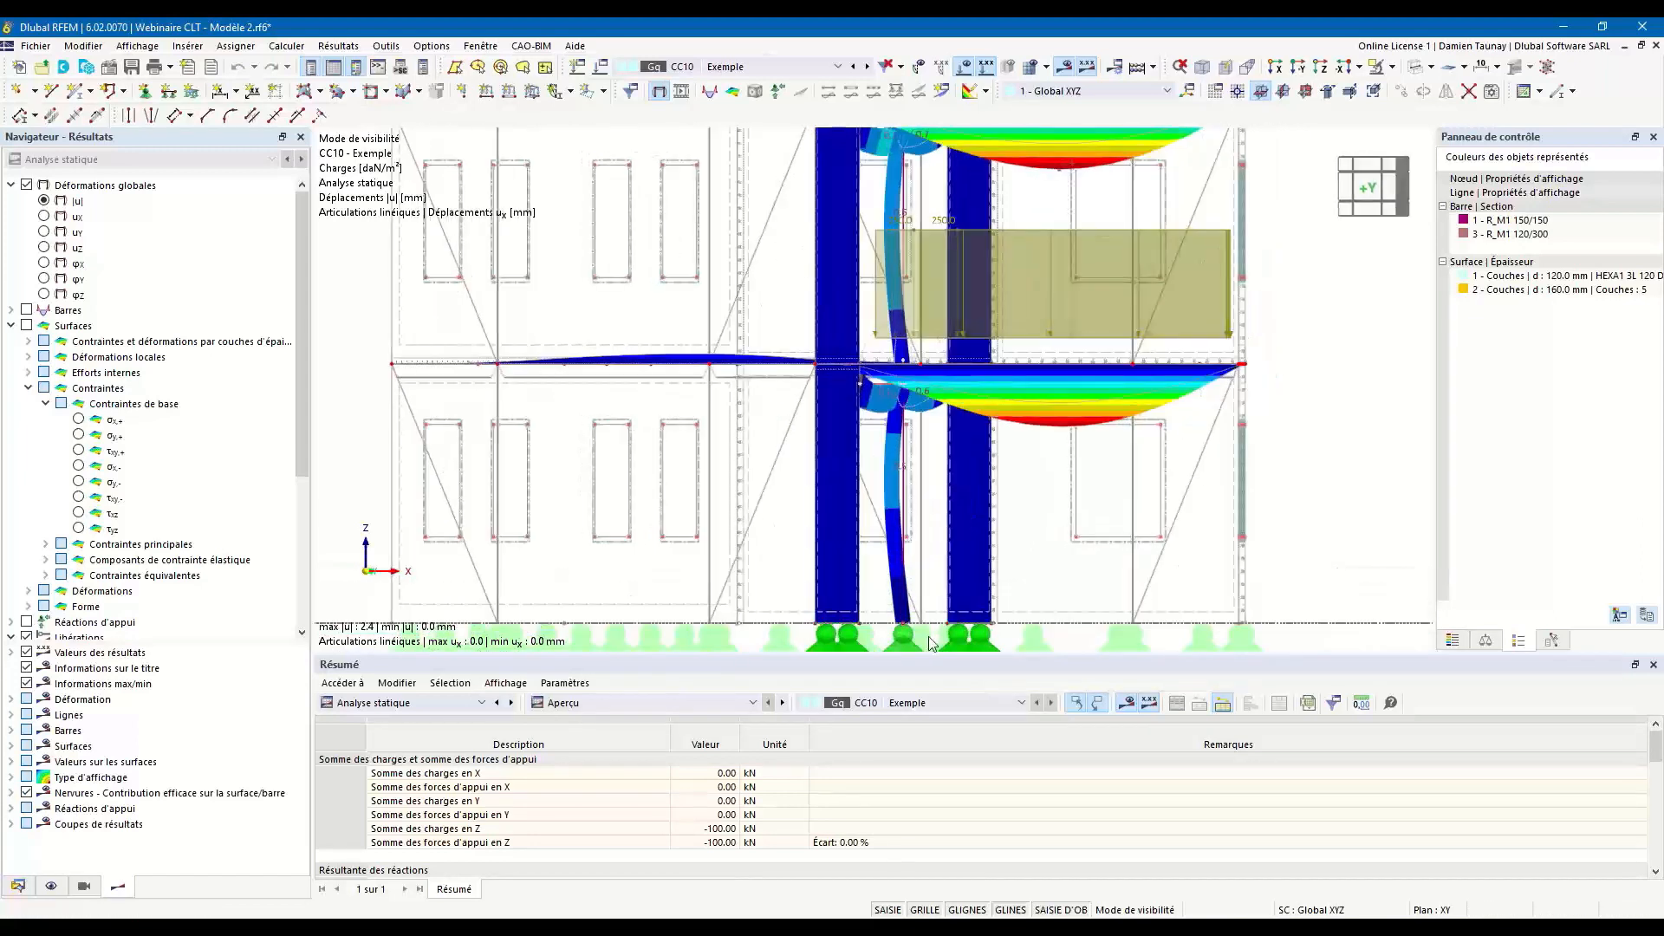
scroll(920, 600, down, 1)
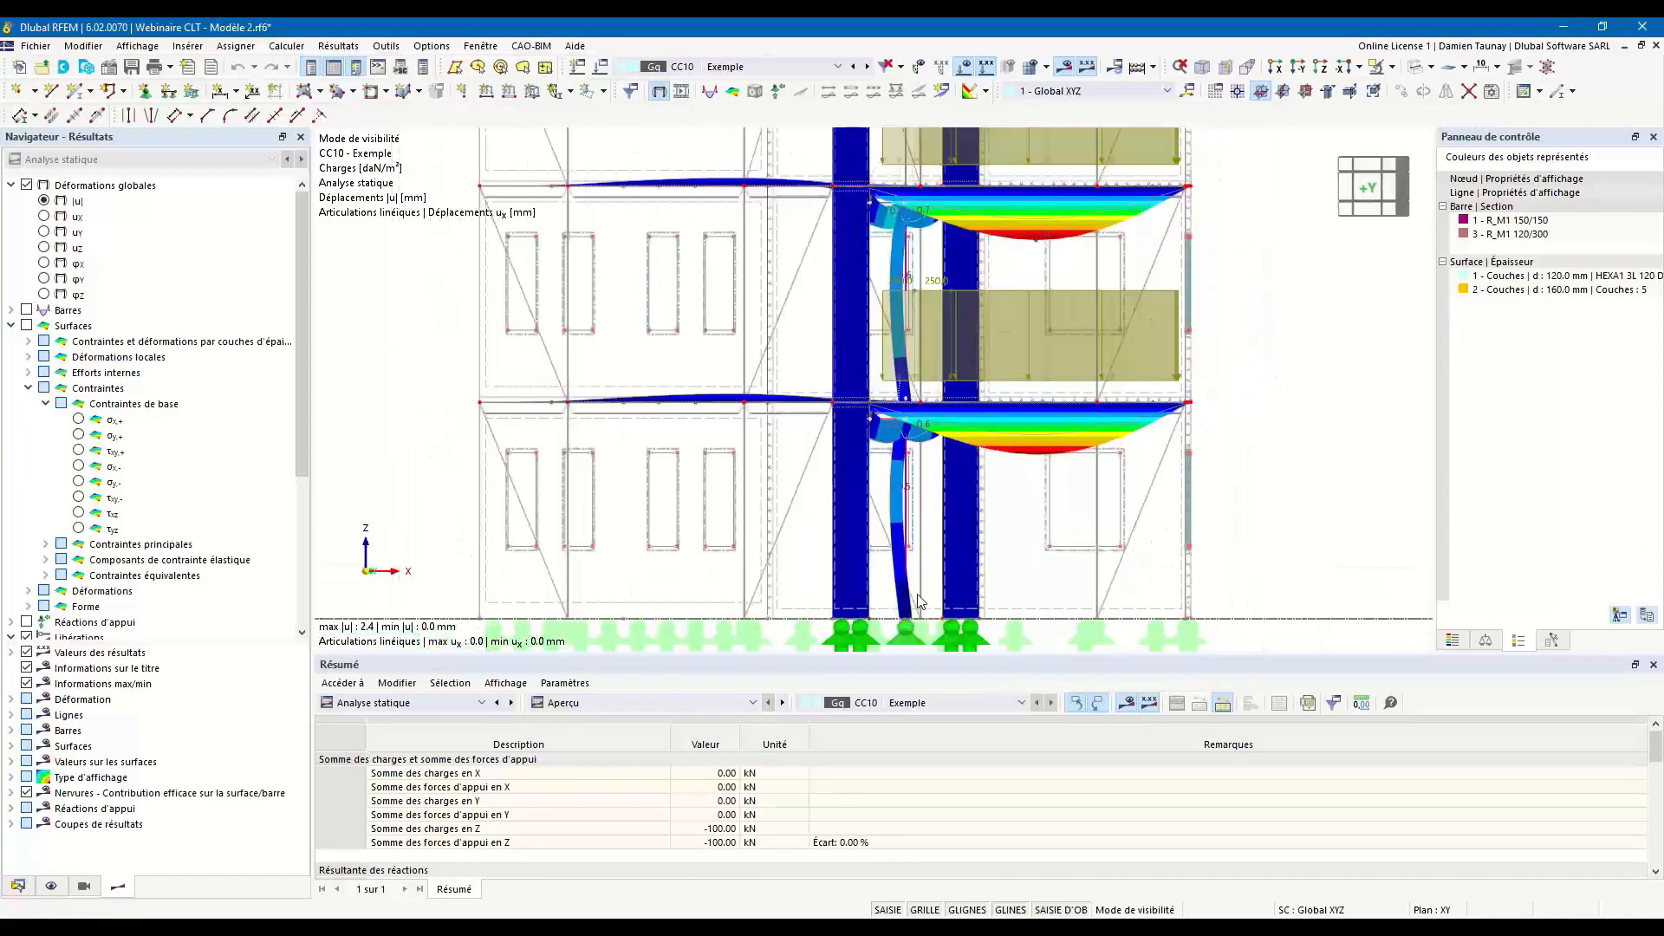
ctrl+middle_drag(946, 540, 977, 557)
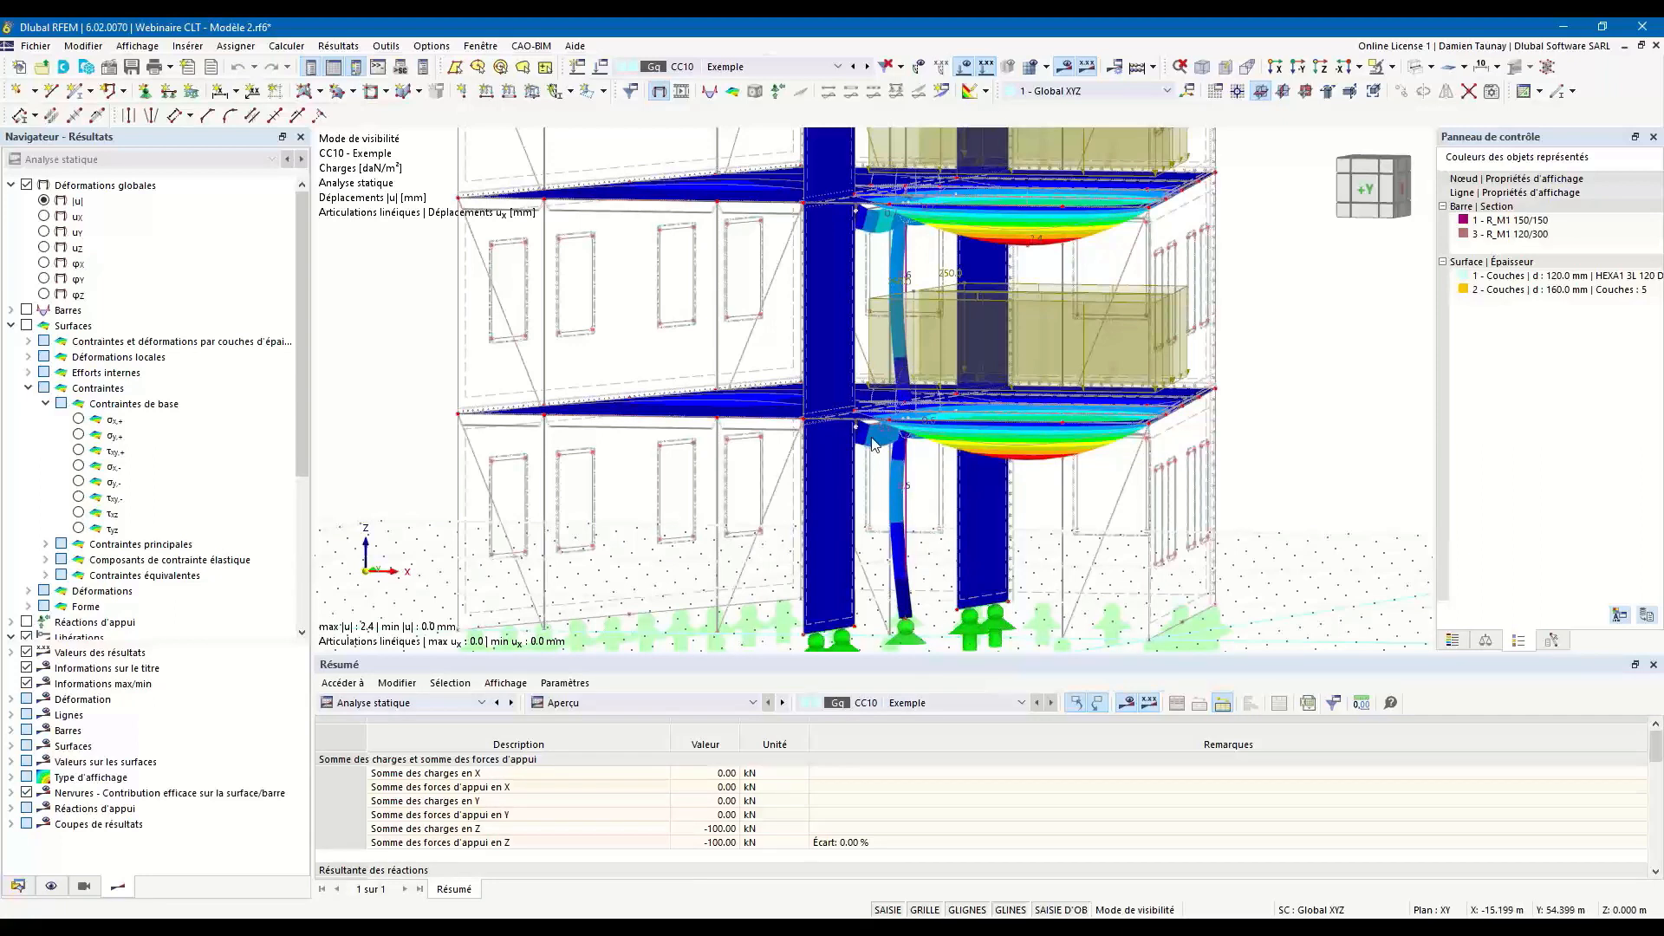
Hide the calculation results and loads and display the whole model in transparent rendering.
mouse_move(964, 479)
ctrl+middle_down()
mouse_move(972, 495)
mouse_move(992, 446)
mouse_move(938, 527)
mouse_move(864, 449)
ctrl+middle_up()
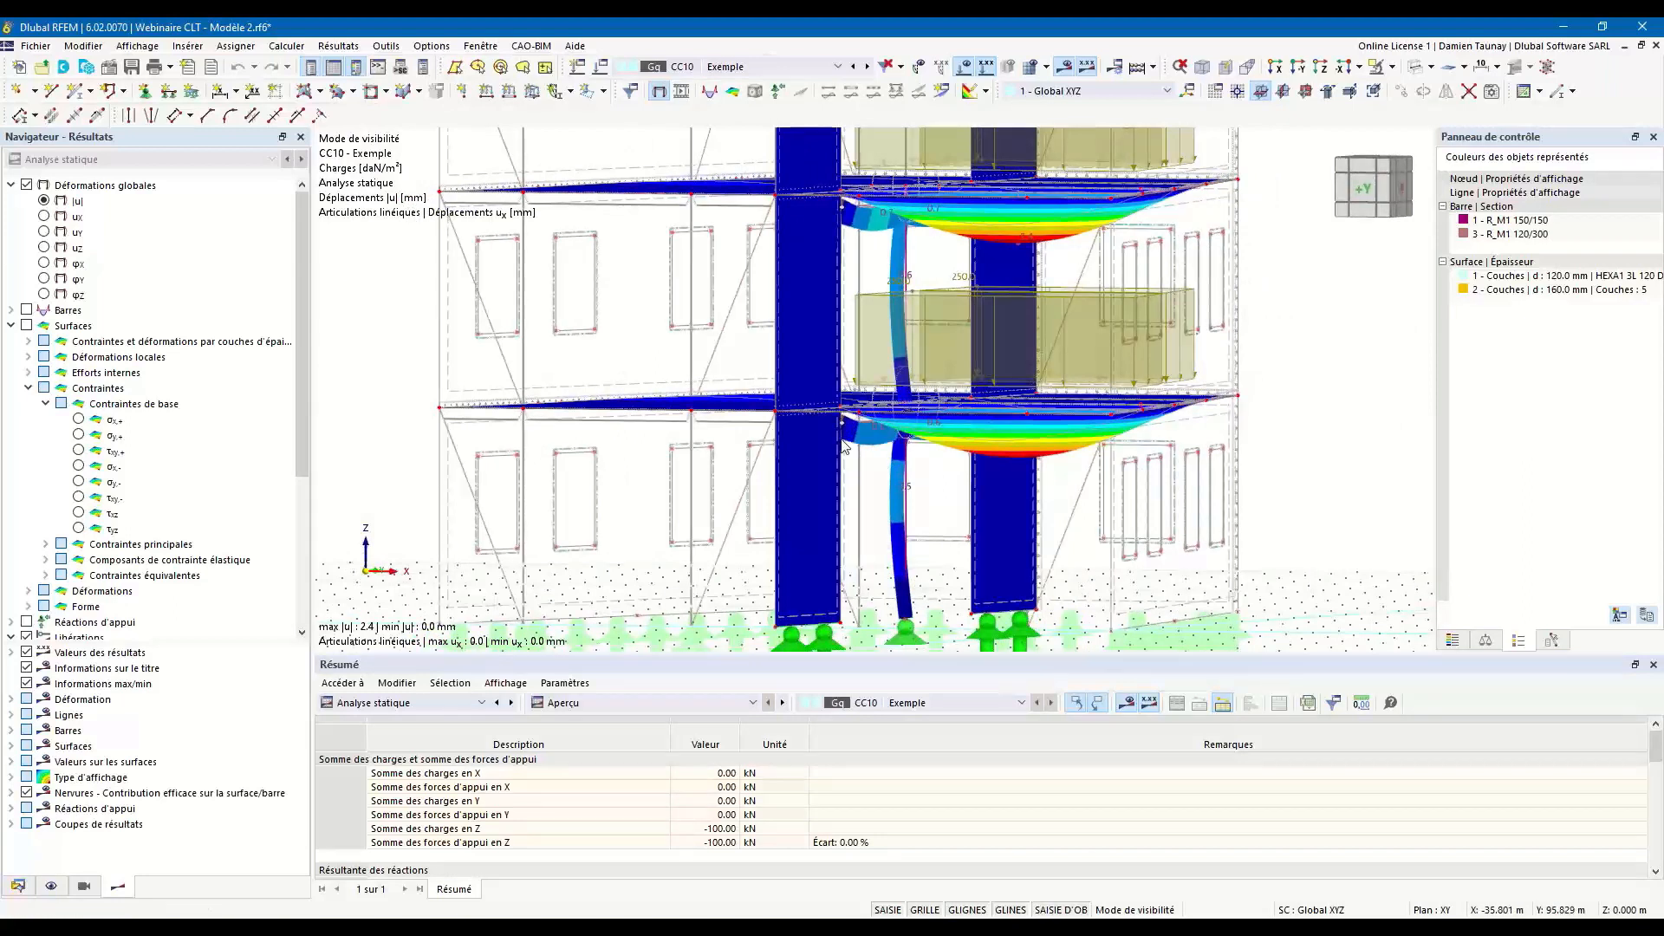
ctrl+middle_drag(948, 541, 953, 586)
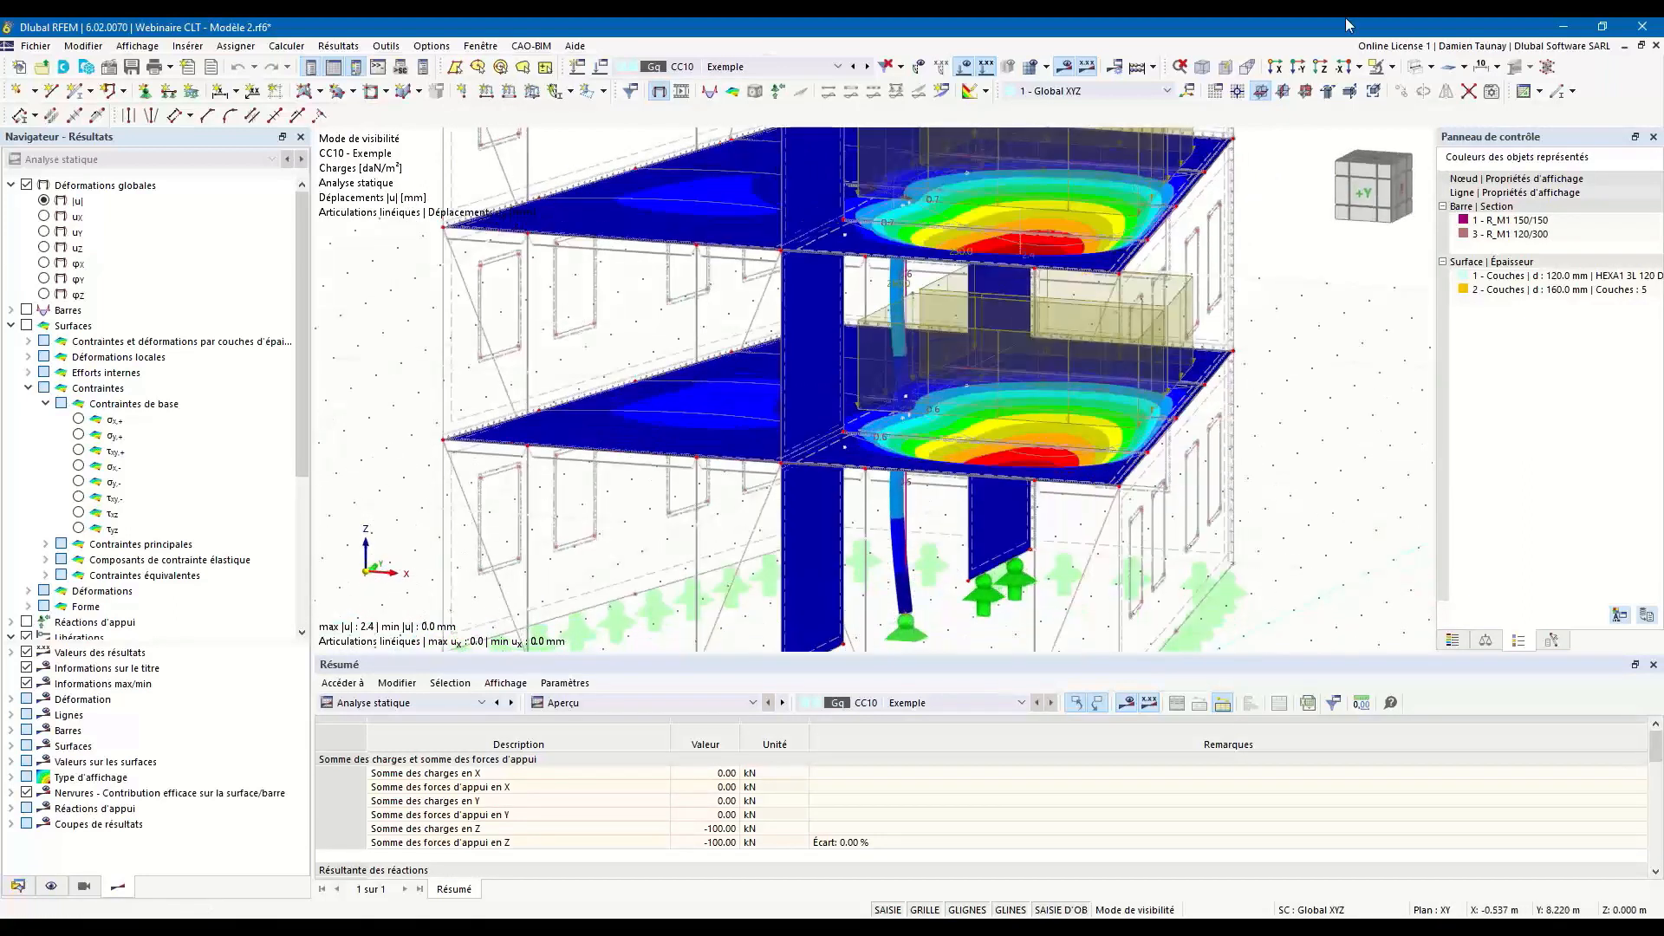
click(1420, 66)
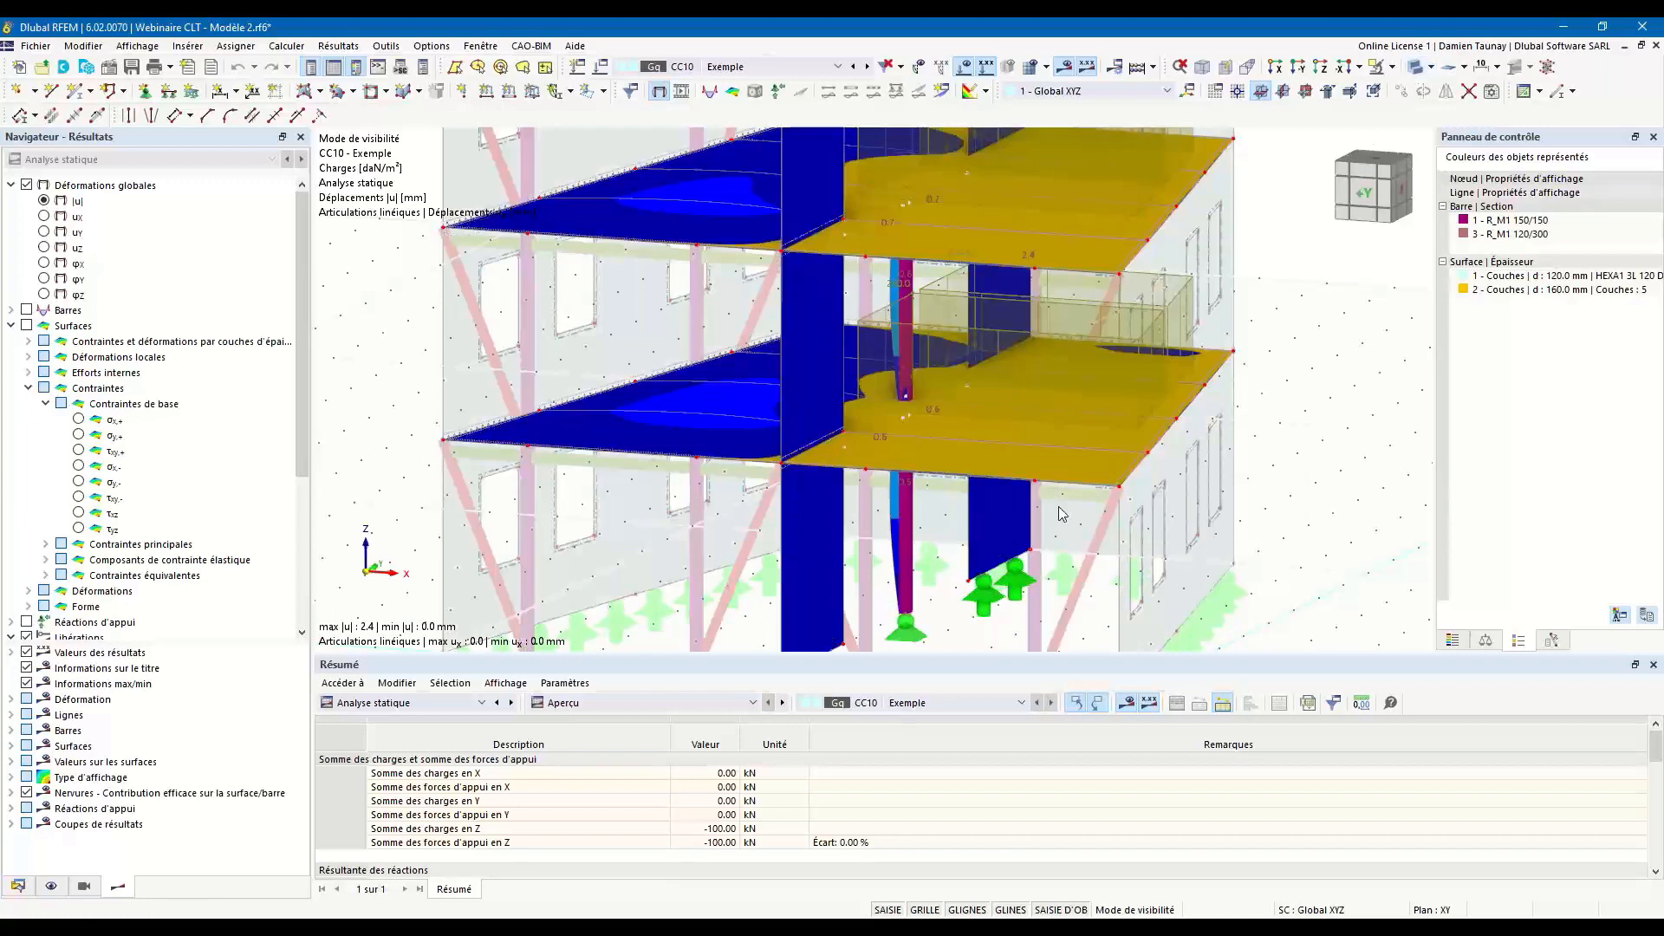
click(1069, 68)
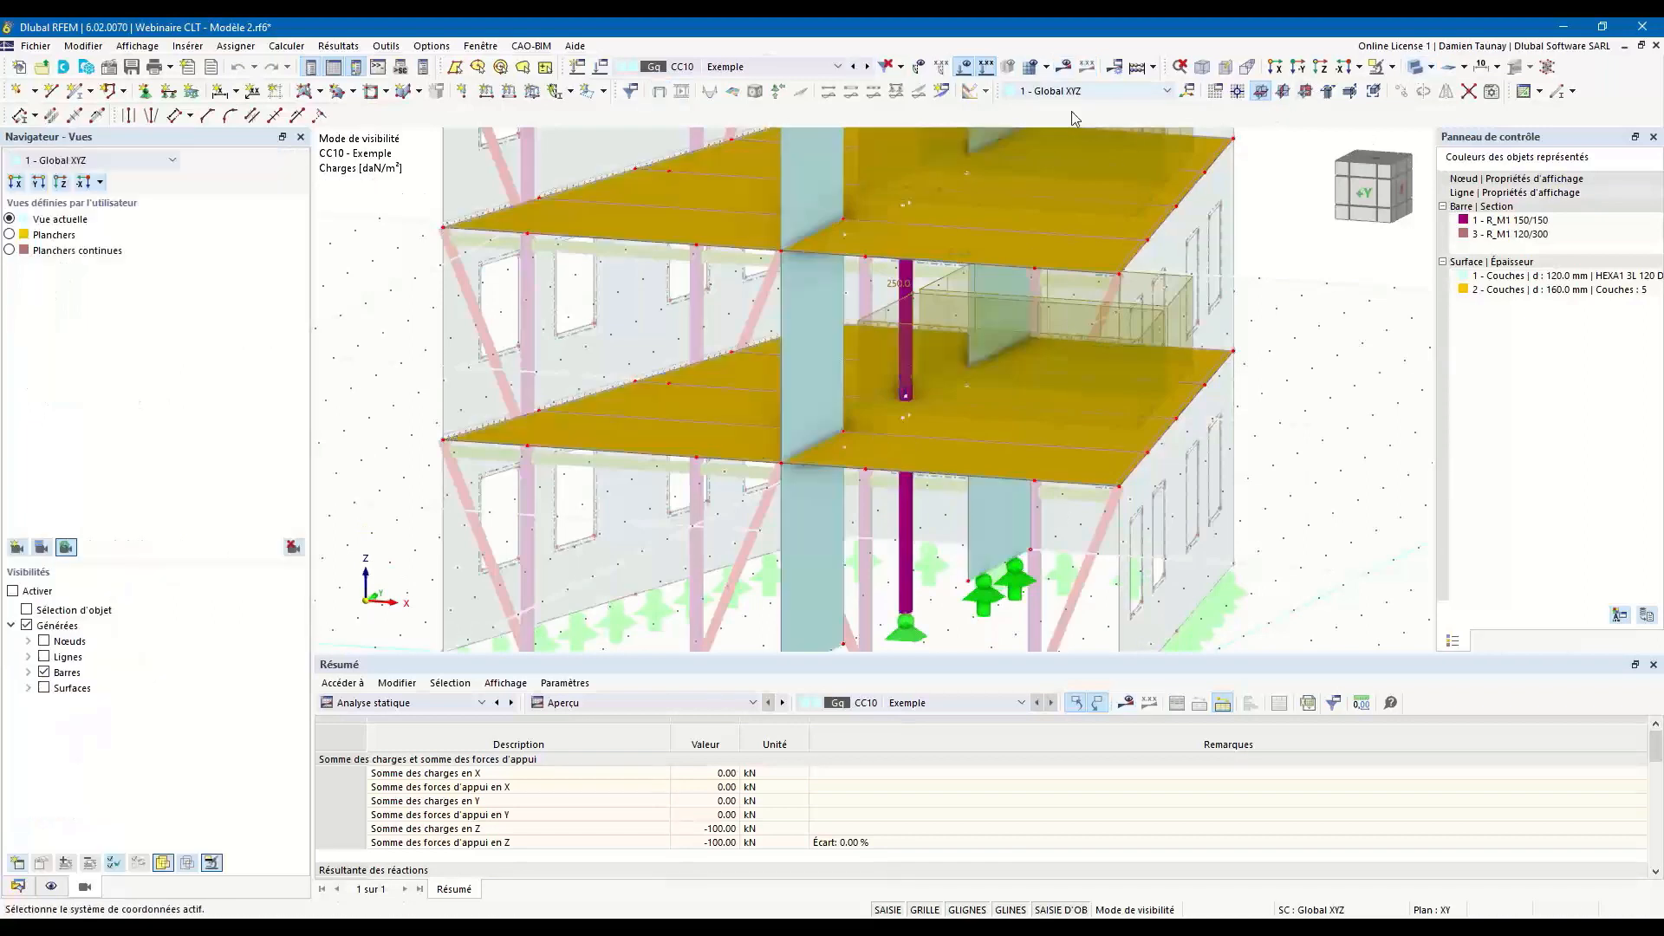
click(1420, 67)
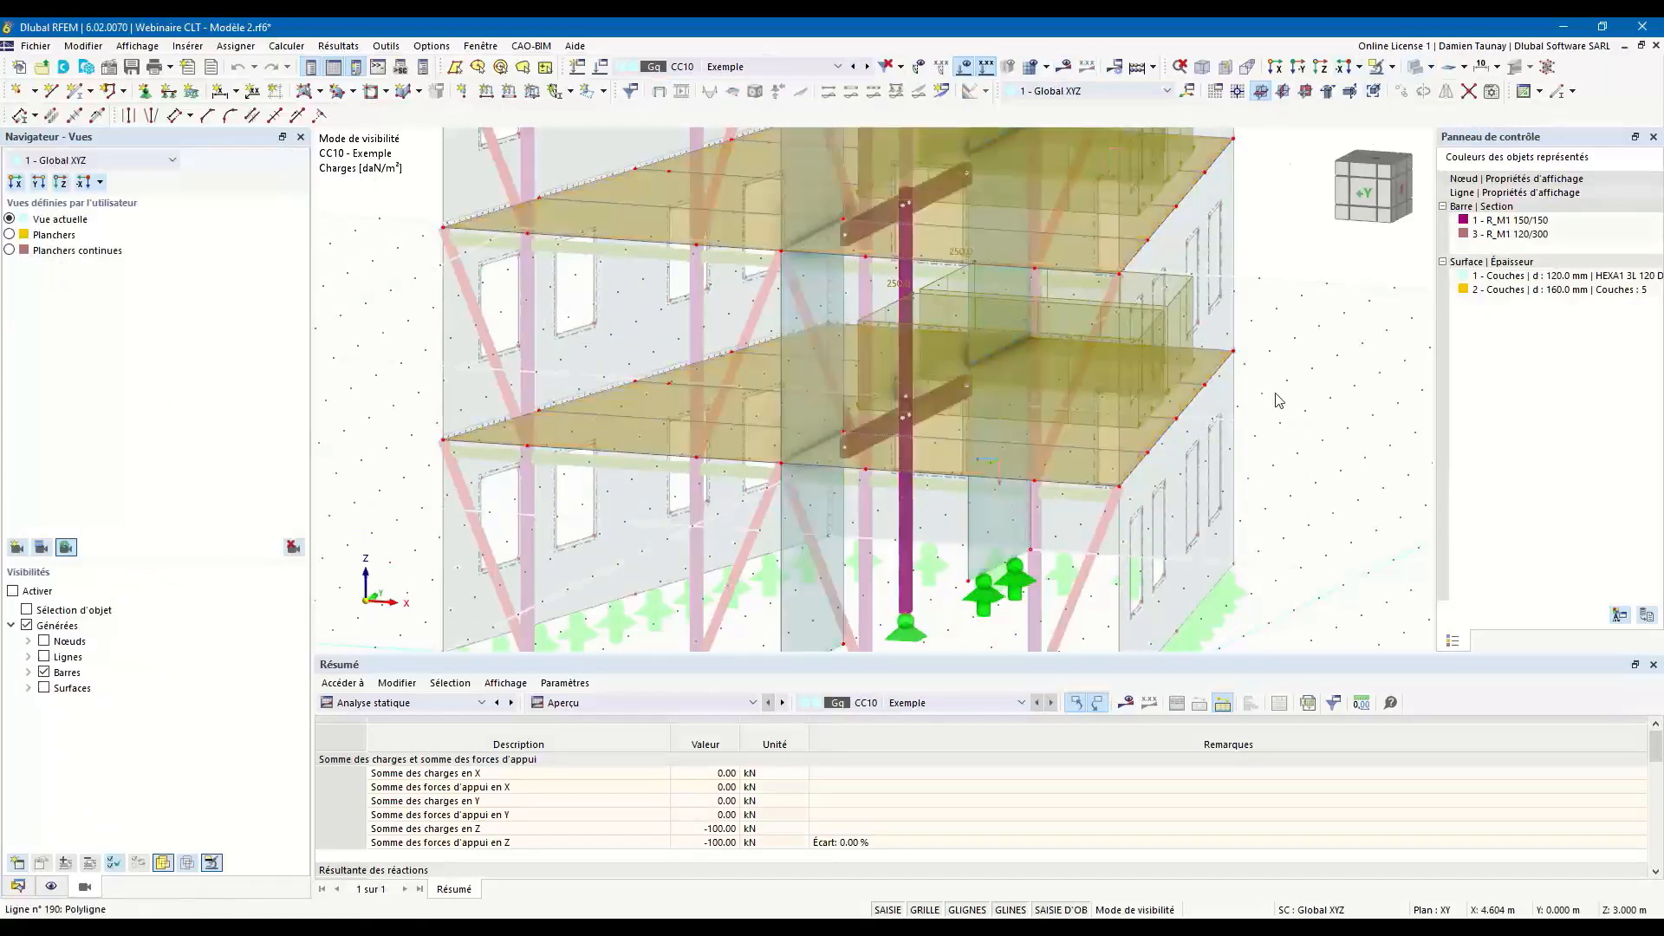
click(967, 68)
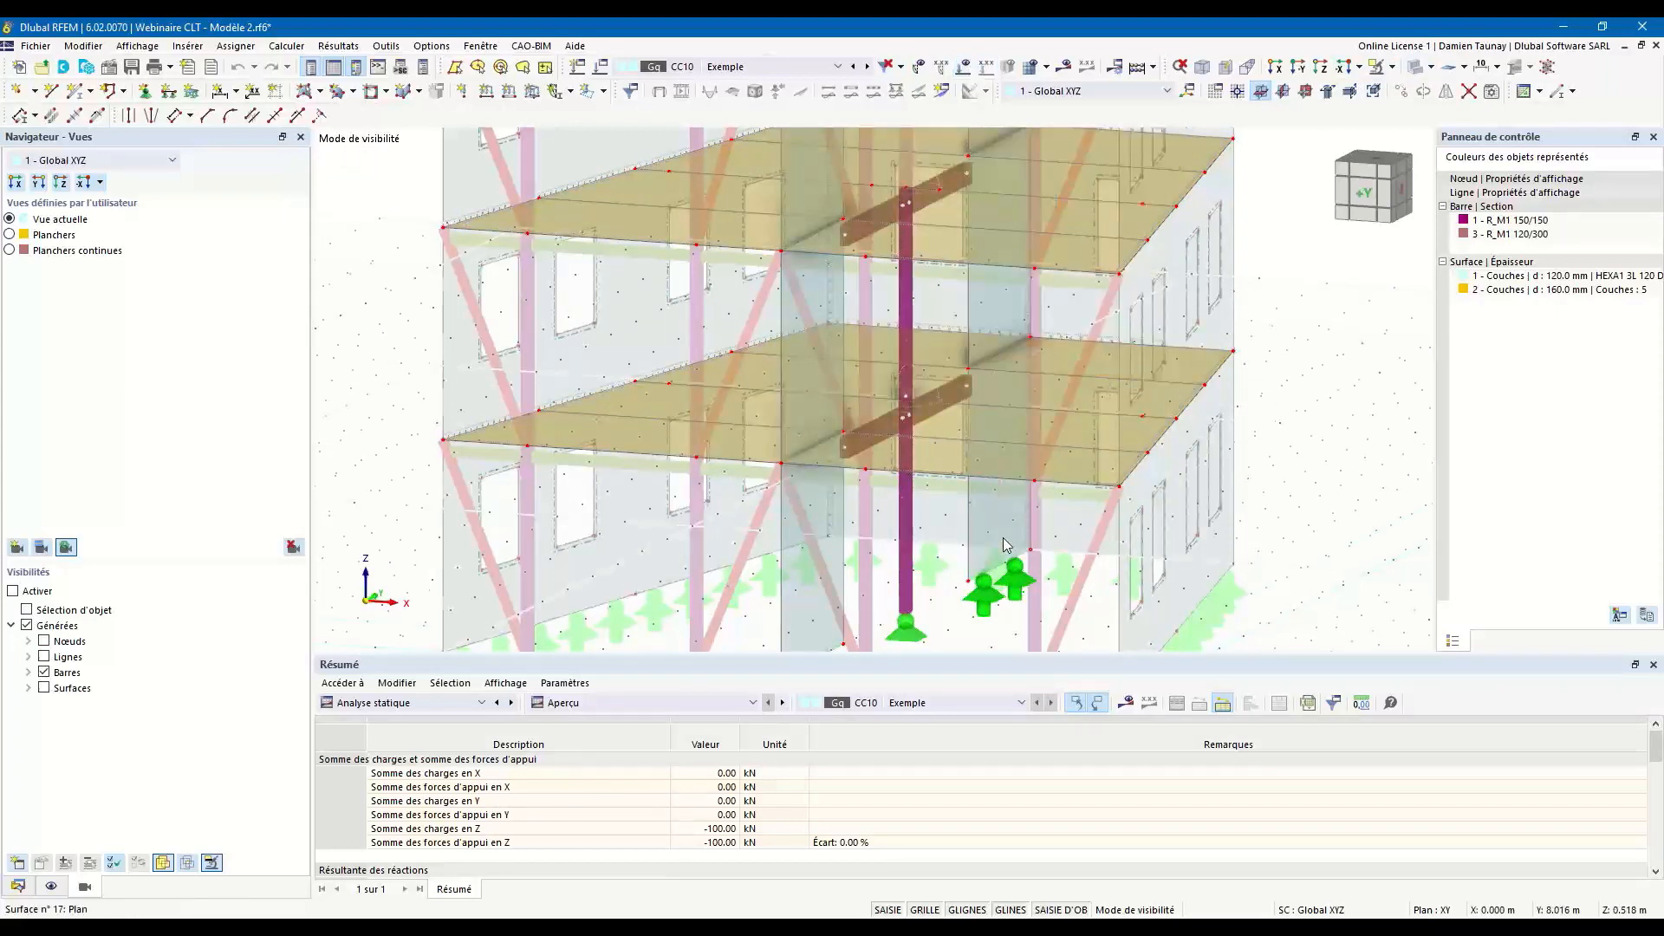
scroll(997, 543, down, 3)
ctrl+middle_drag(1010, 548, 864, 544)
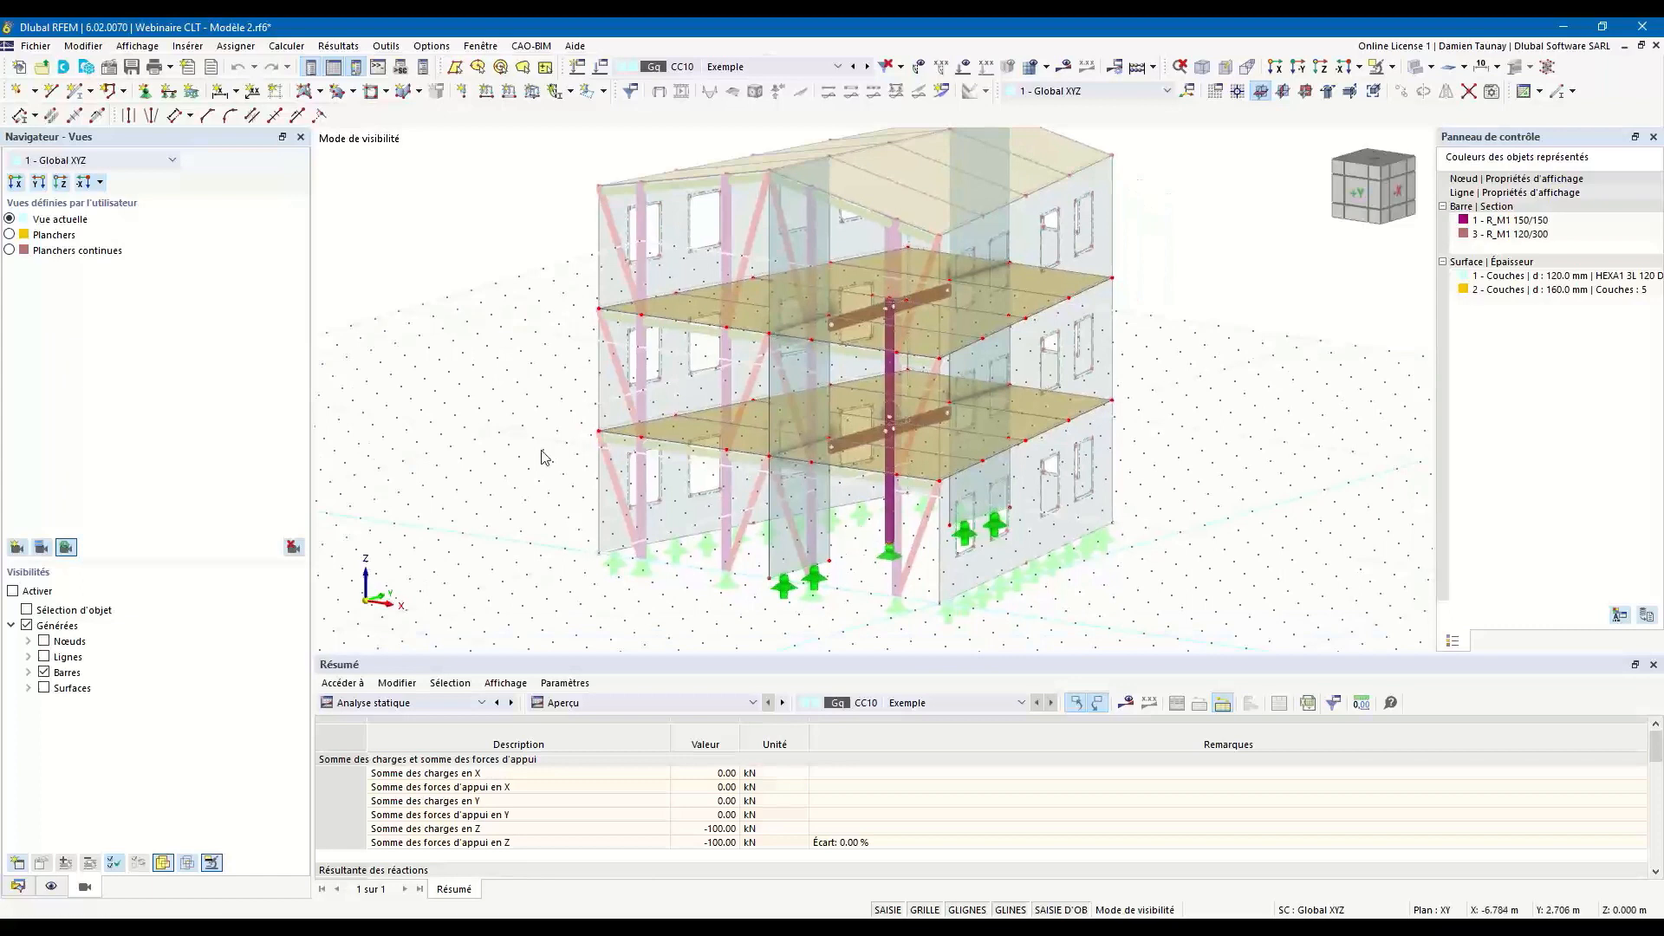
Open the existing line release 1 from the model's special objects for editing.
click(19, 886)
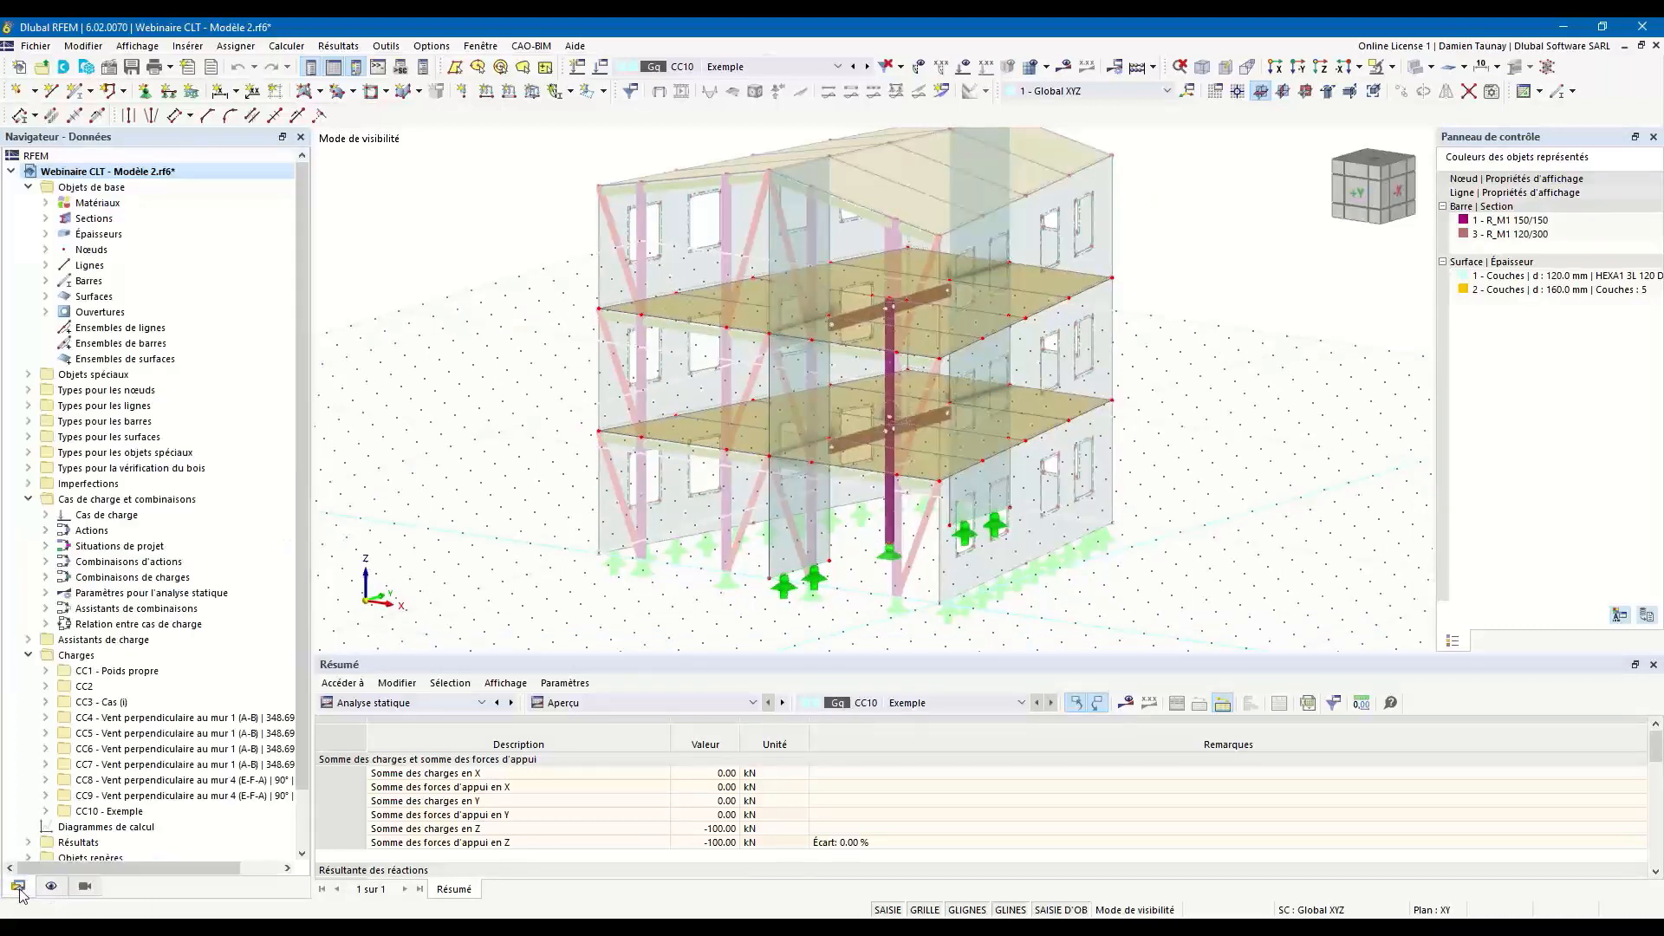
click(29, 375)
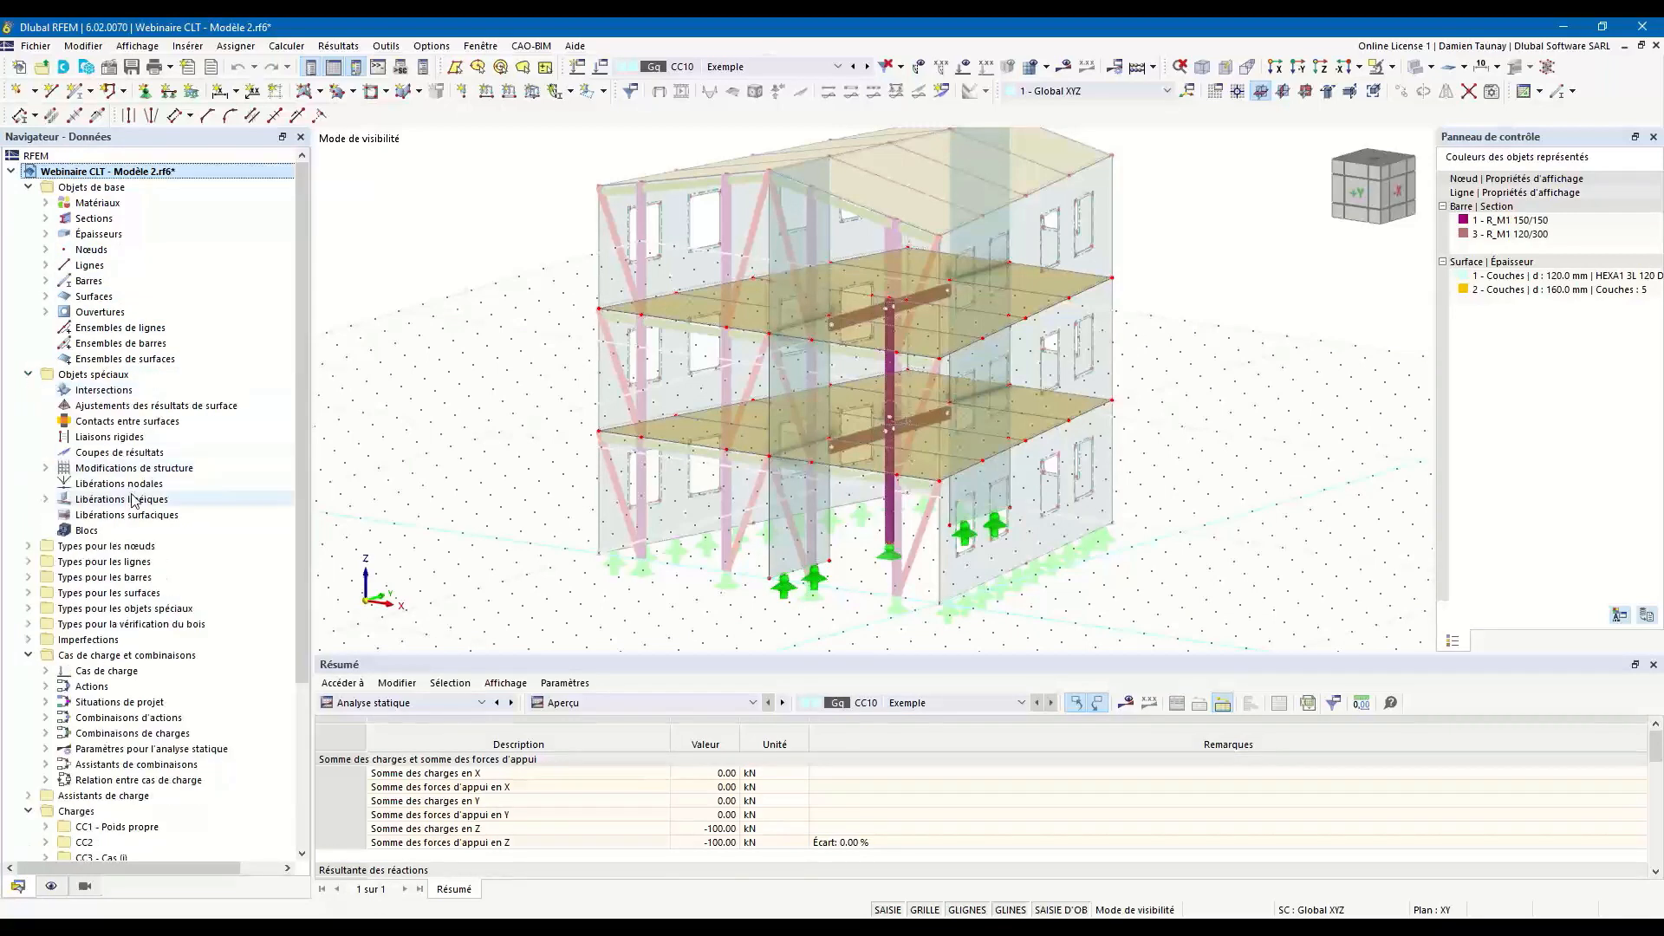
click(46, 500)
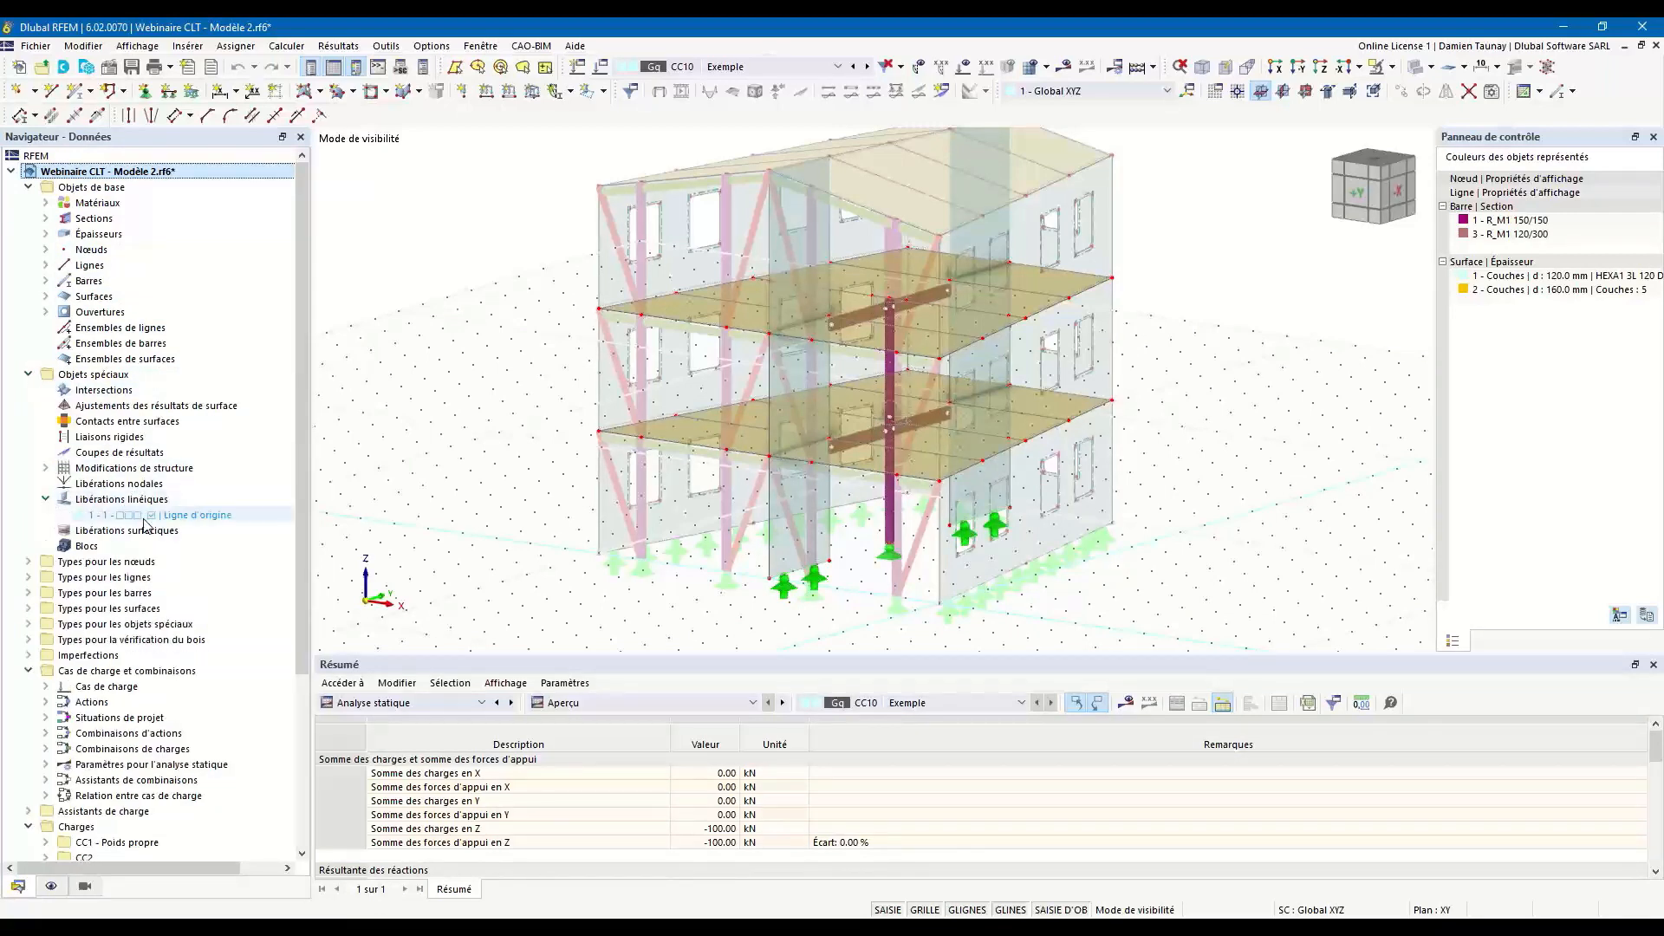
click(182, 517)
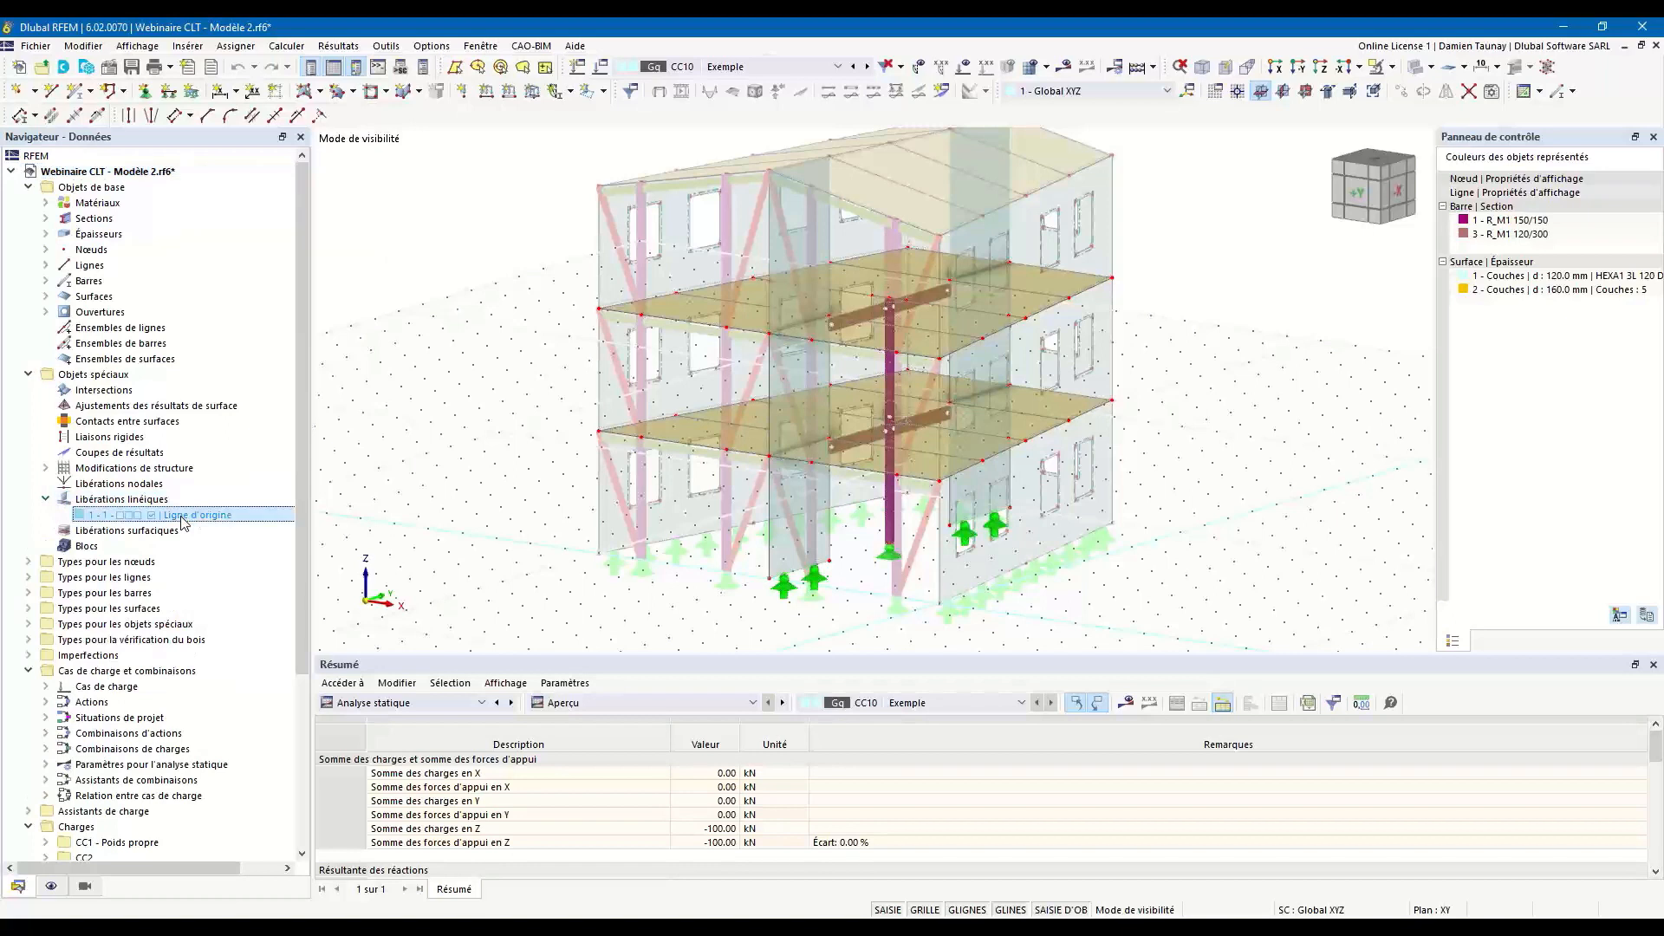
double_click(183, 517)
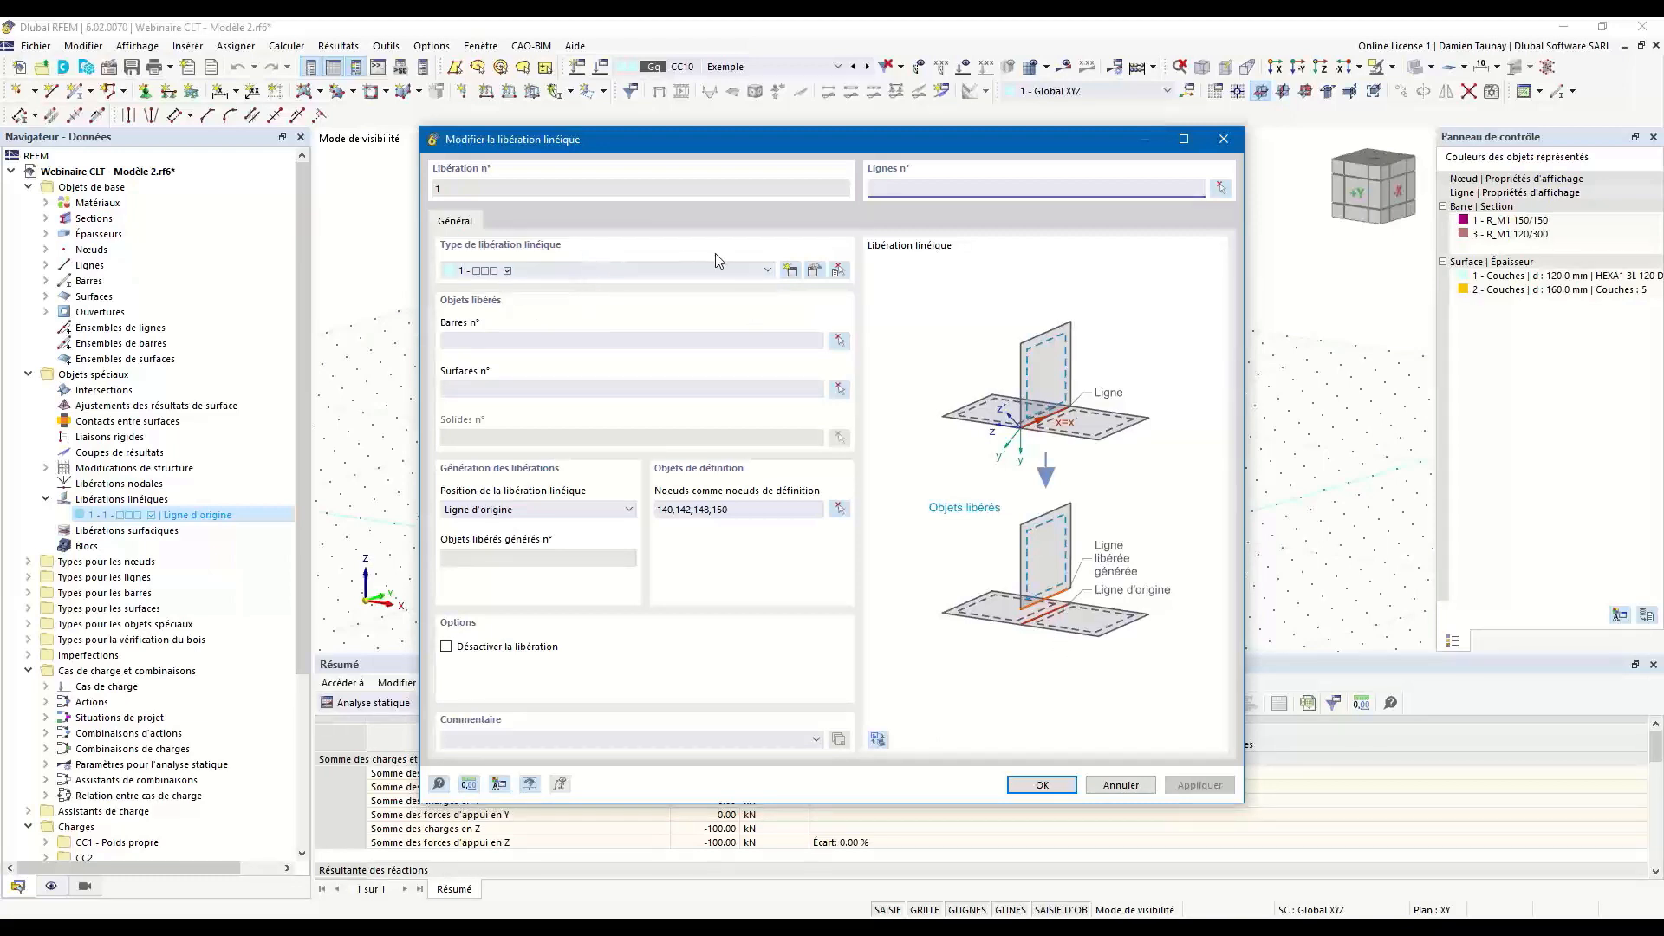
Try releasing the ux and uy translations in the line release type, and restore the release of the φx rotation only.
click(816, 273)
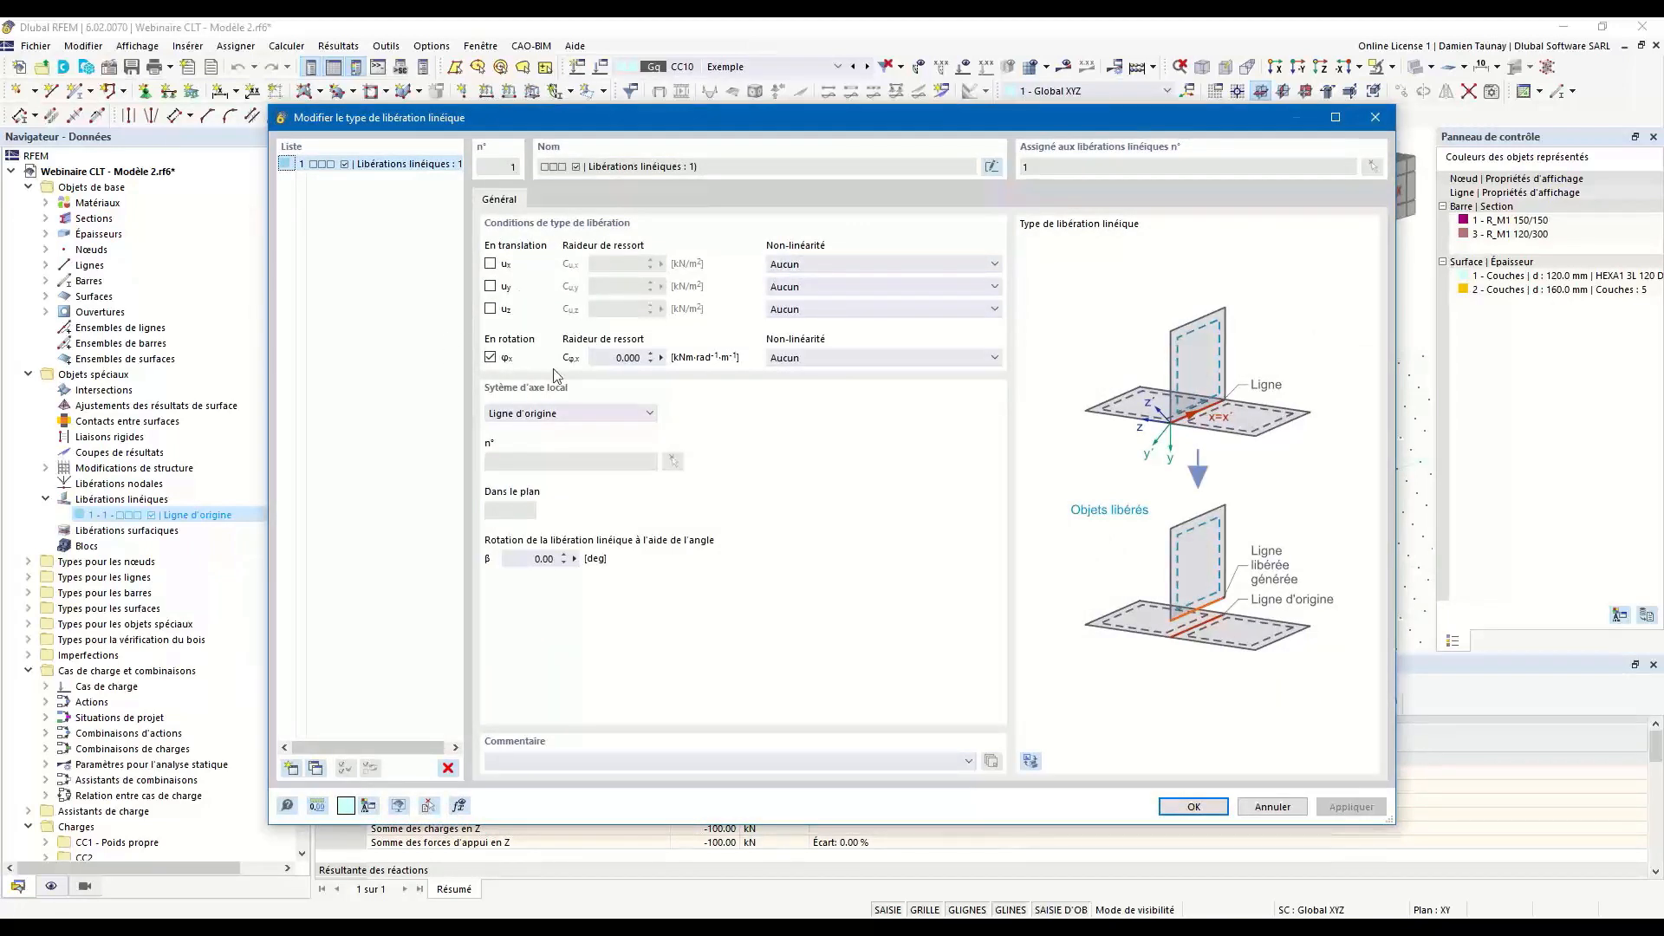
click(491, 265)
click(491, 287)
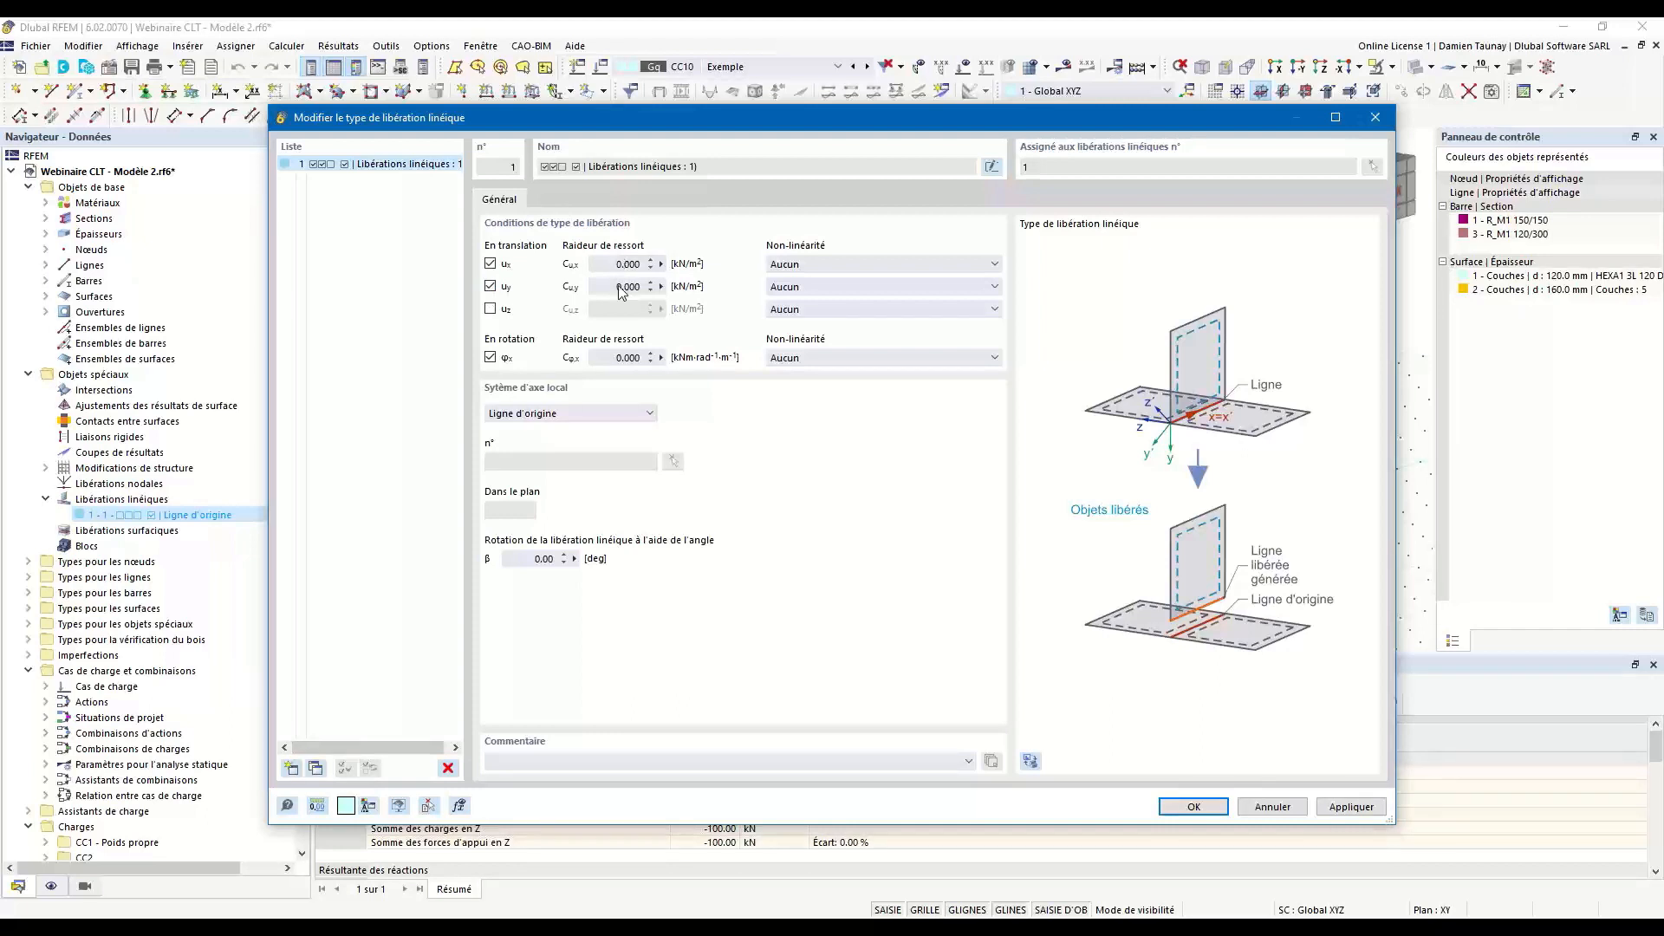
click(490, 264)
click(491, 287)
click(1201, 807)
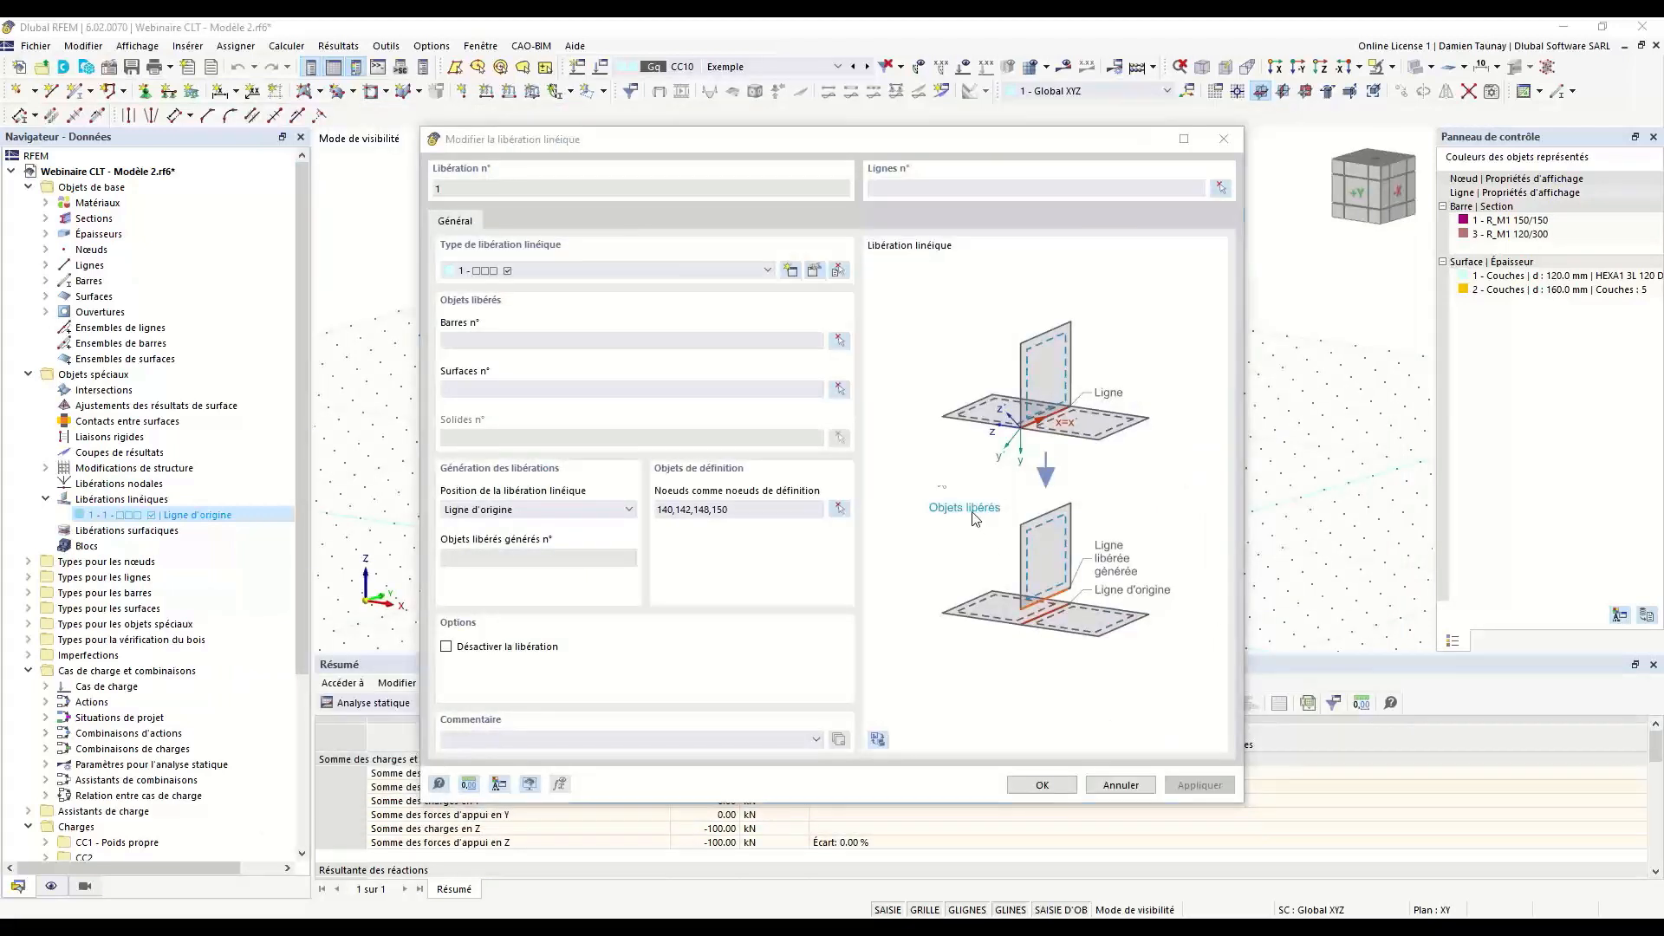
Assign lines 182 and 183 along the lower floor's central beams to the line release and clear its definition nodes.
click(1221, 188)
scroll(819, 432, up, 3)
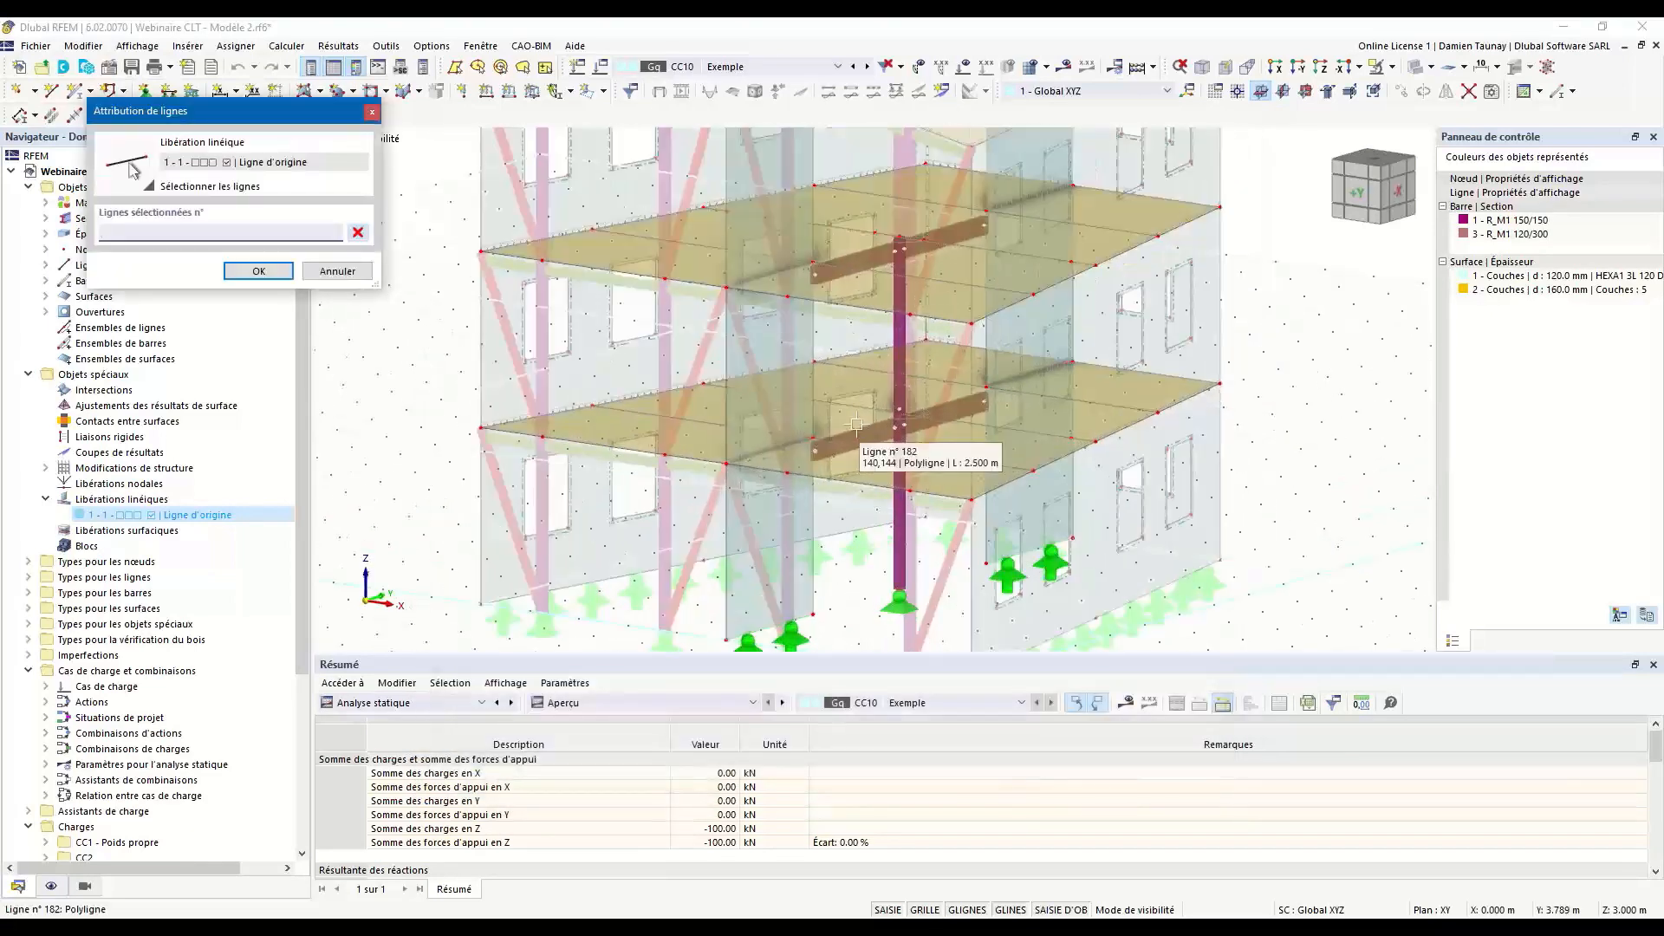
click(859, 428)
click(931, 403)
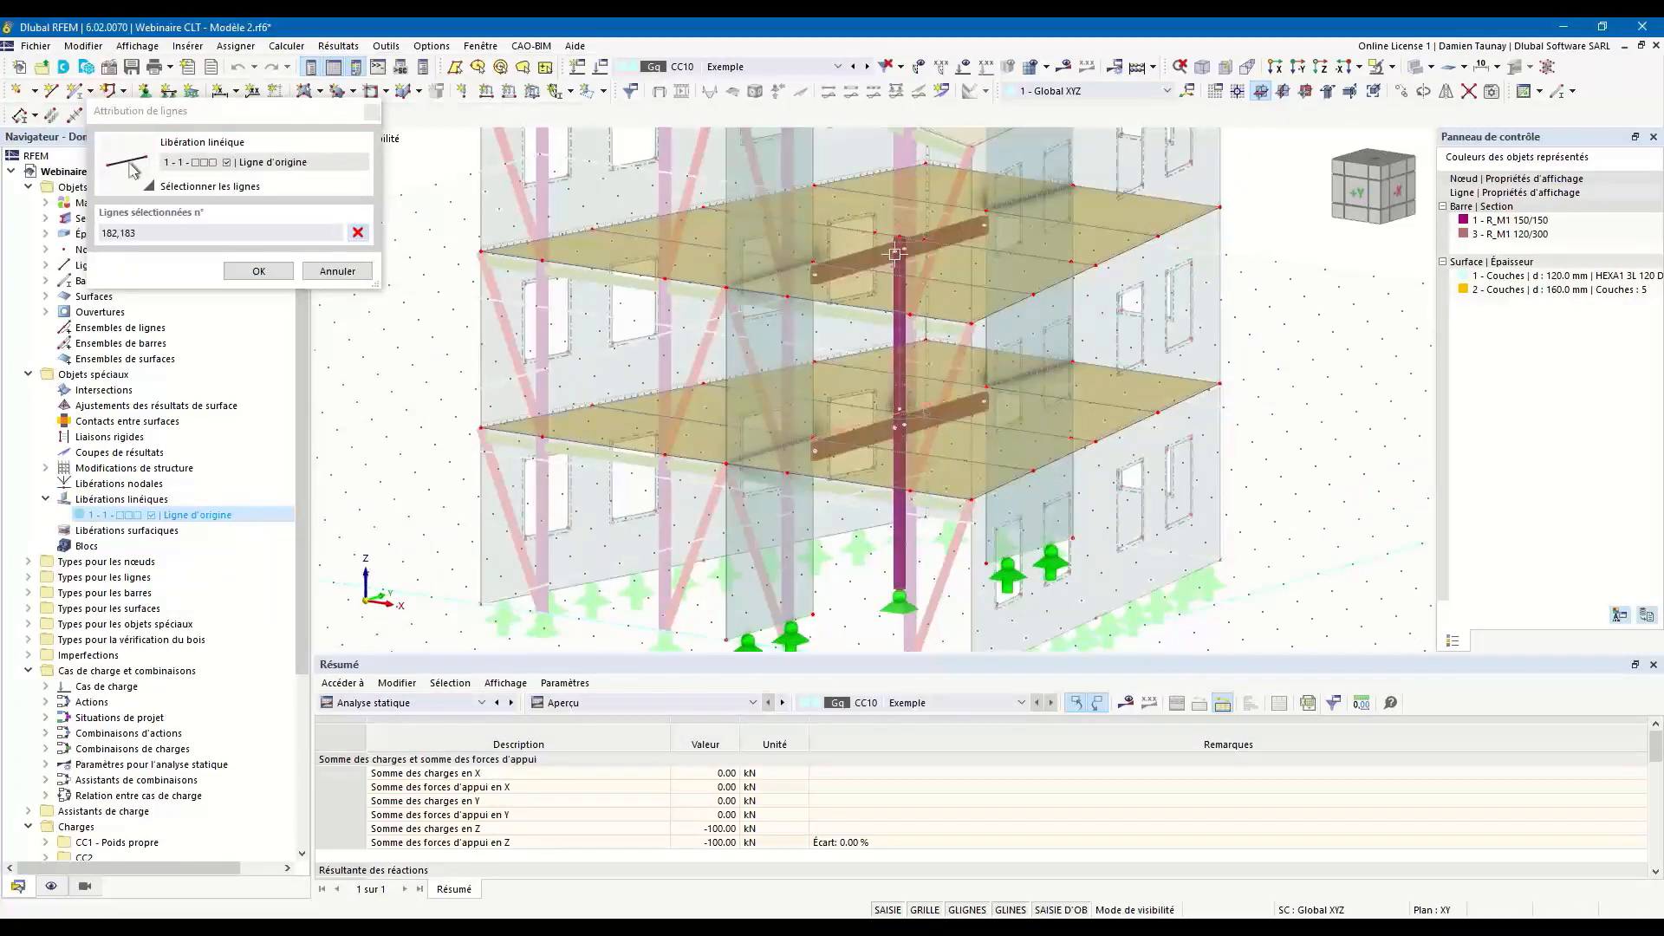
click(260, 272)
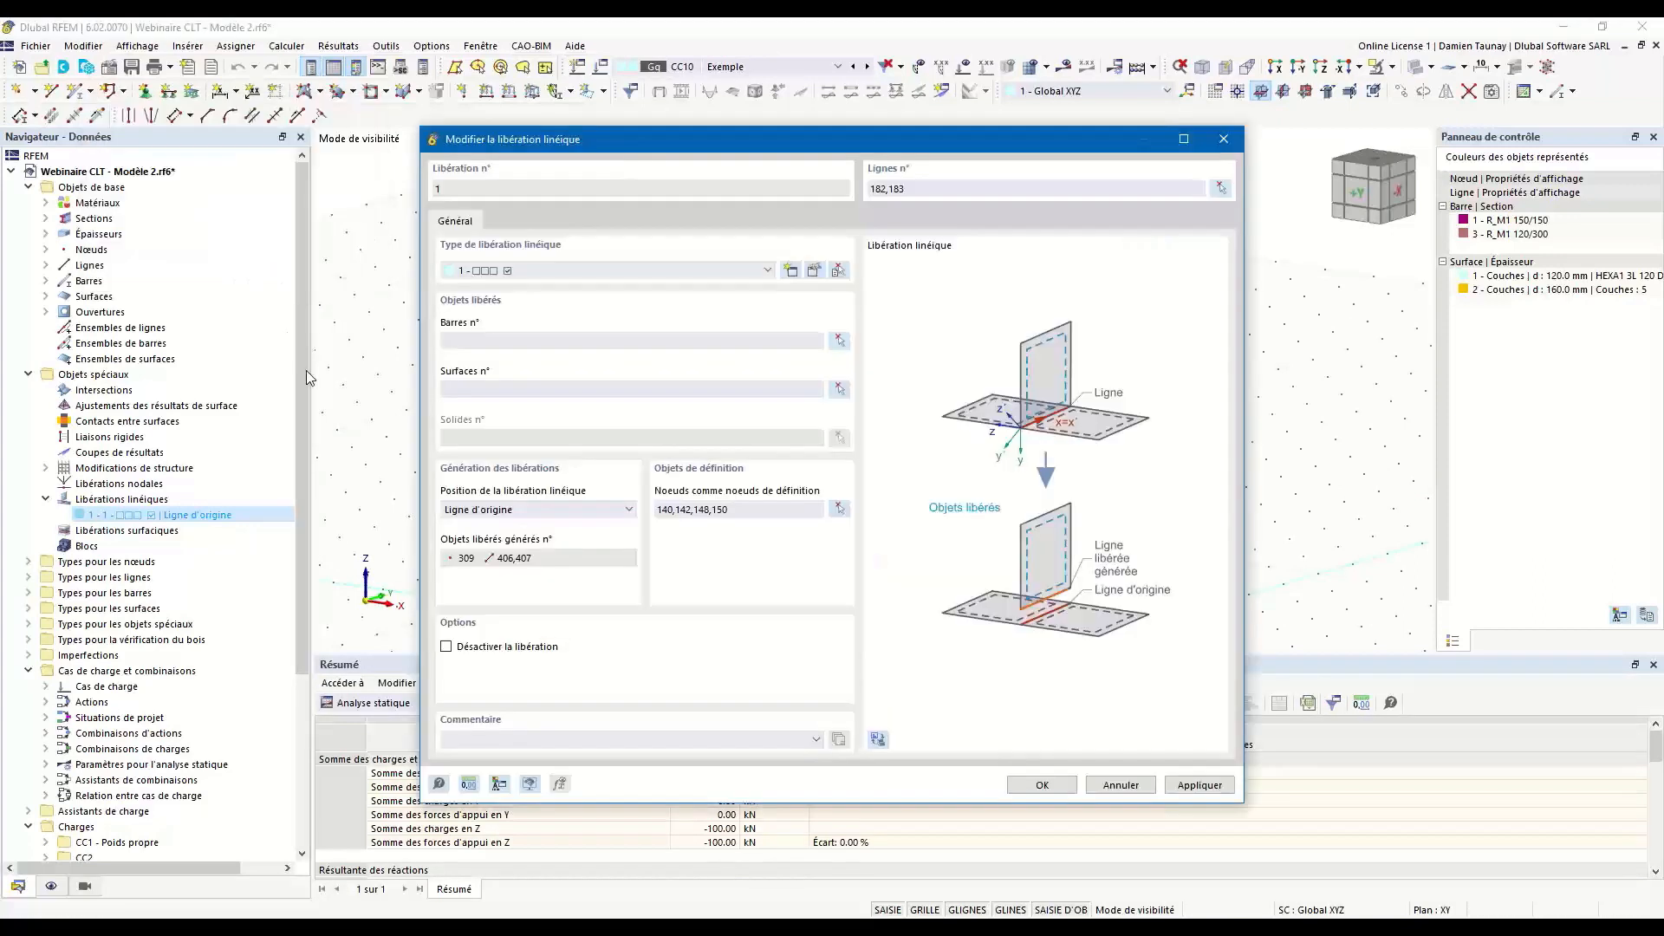
double_click(760, 511)
key(Delete)
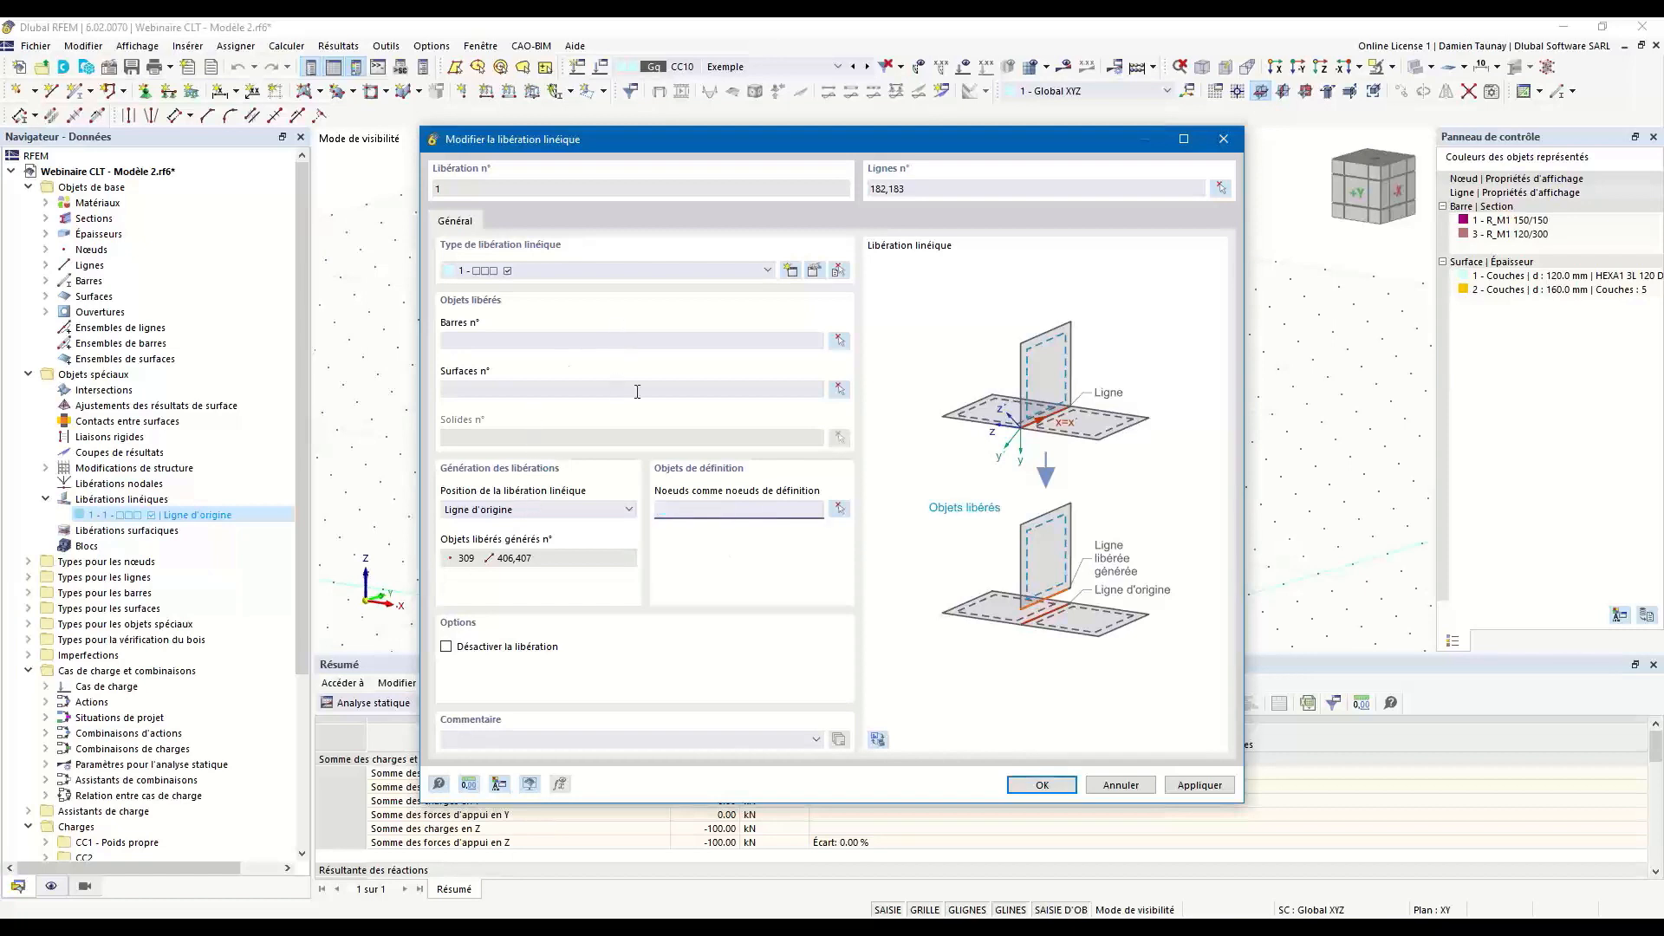
Assign surfaces 6, 7, 32 and 33 as the released objects of the line release.
click(839, 389)
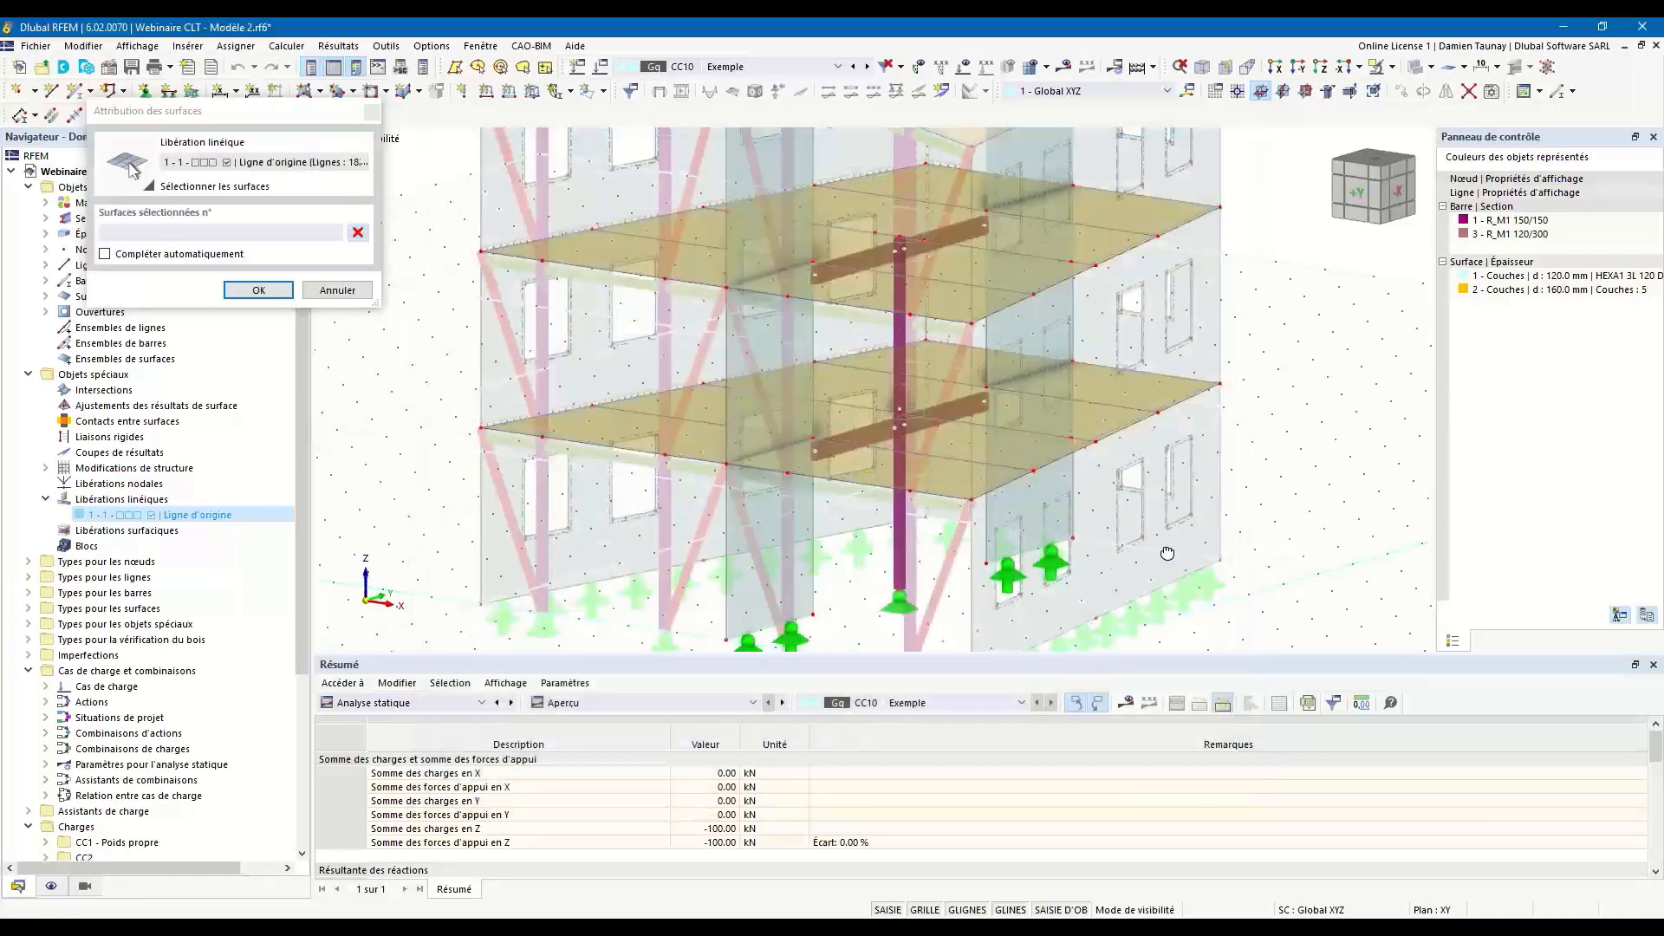
click(1321, 67)
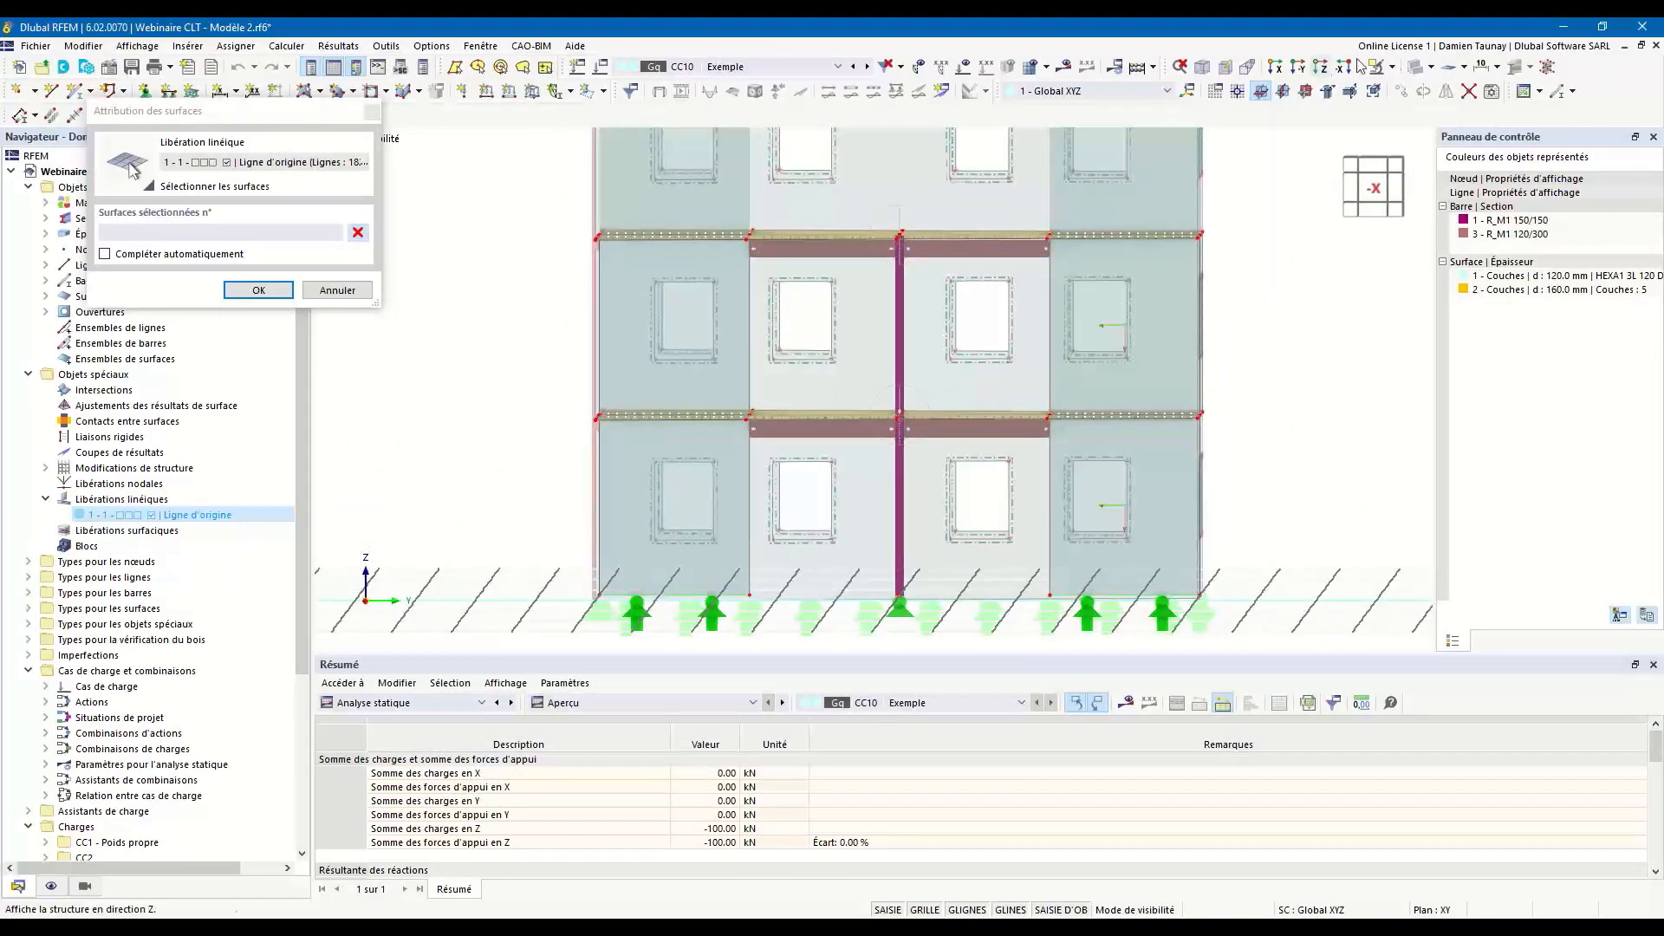
click(1415, 67)
drag(720, 383, 1053, 427)
ctrl+middle_drag(834, 466, 988, 555)
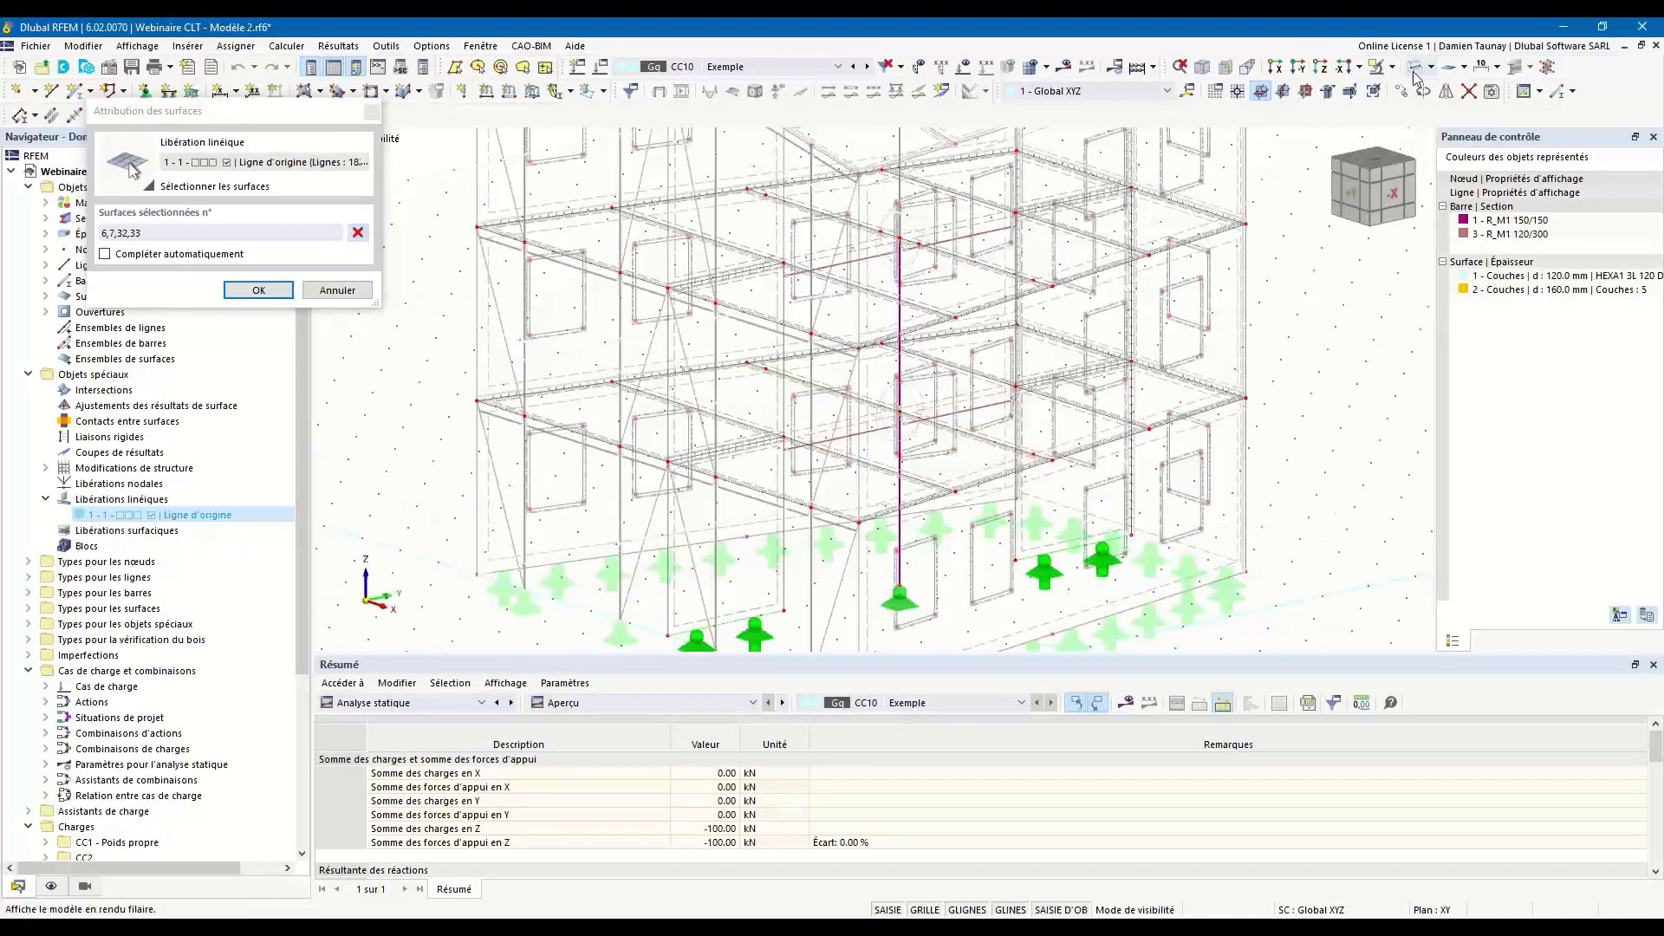
click(1413, 69)
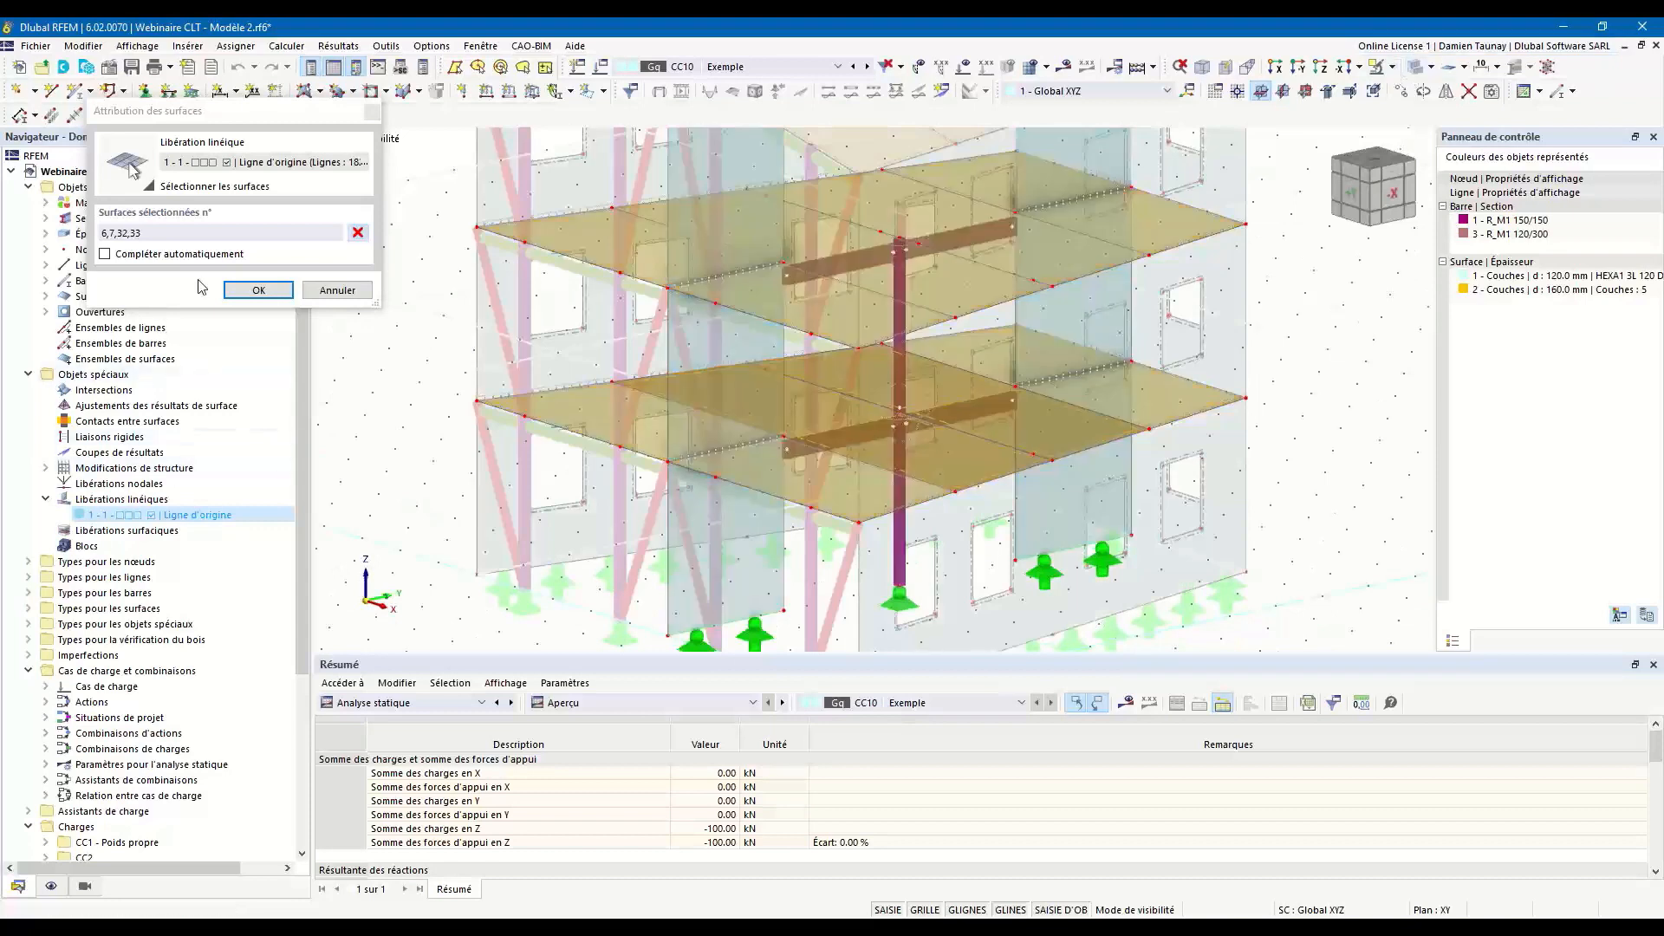
click(258, 290)
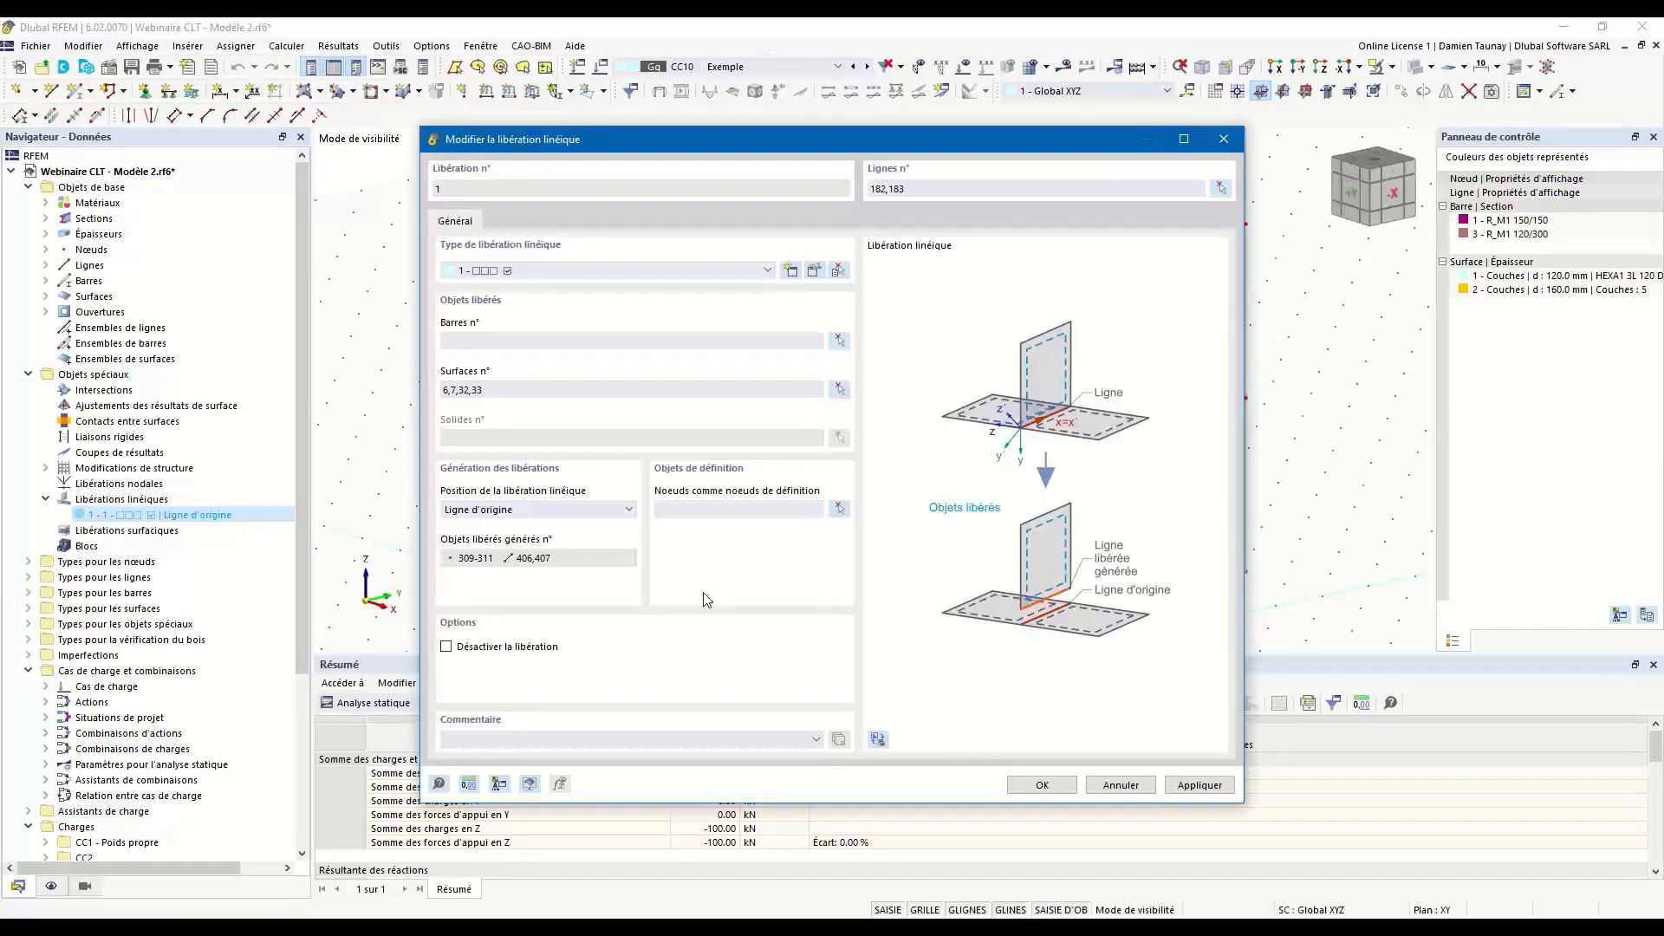
Correct the release topology by adding nodes 140 and 148 as definition nodes, and save the line release.
click(1042, 785)
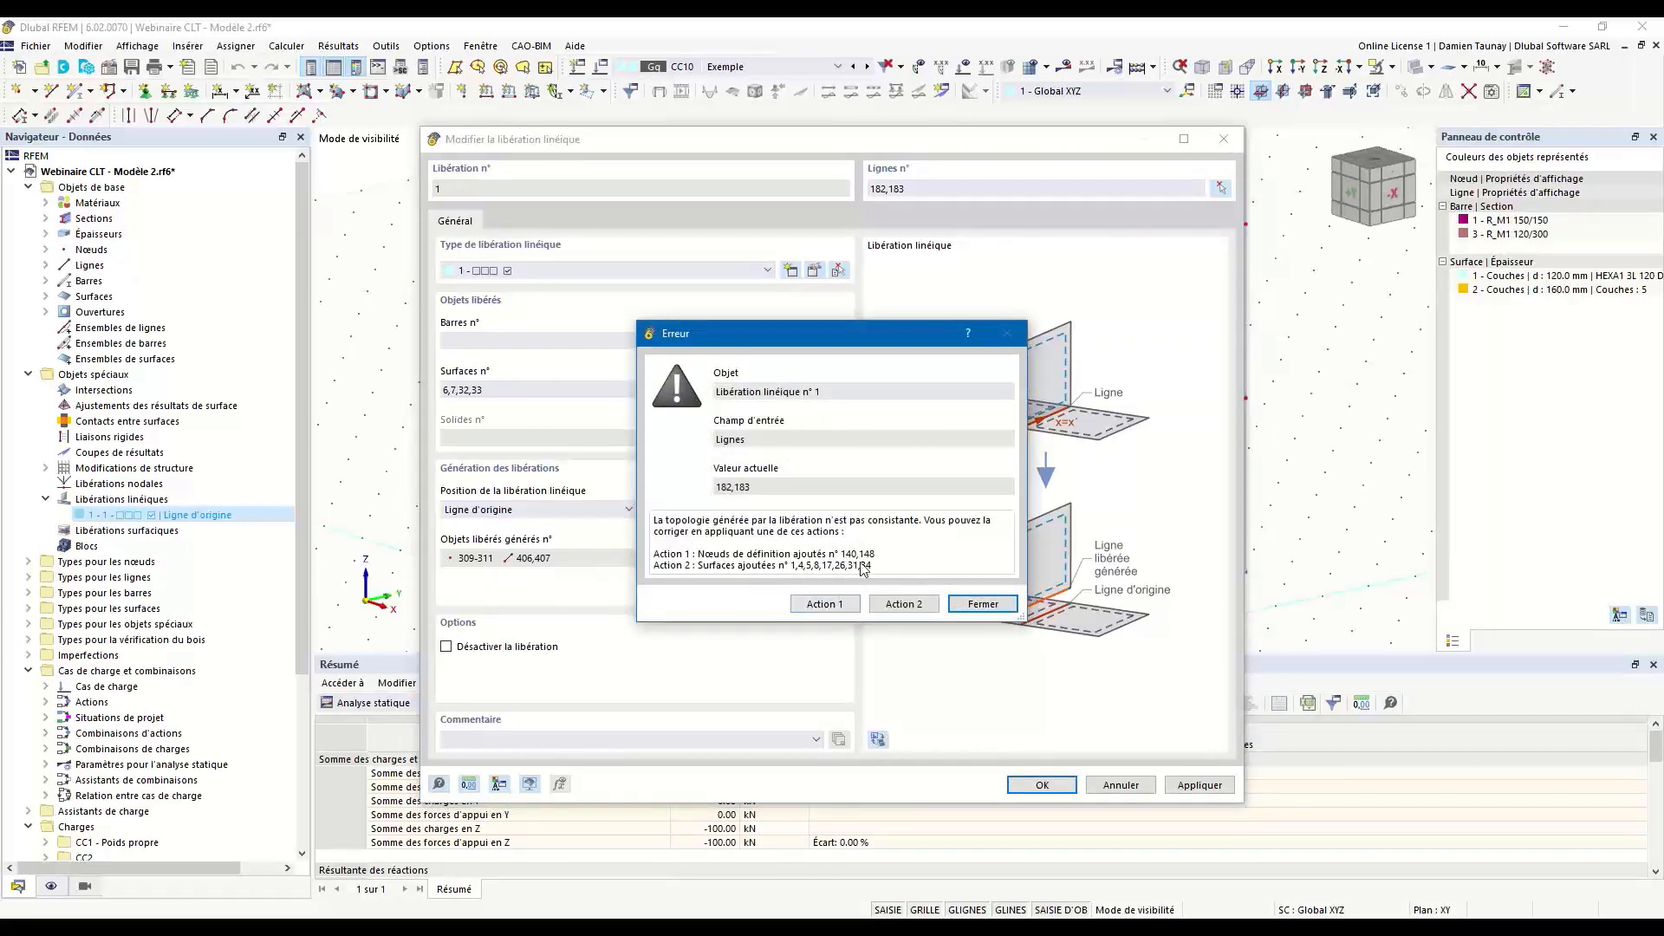
click(826, 604)
click(1064, 788)
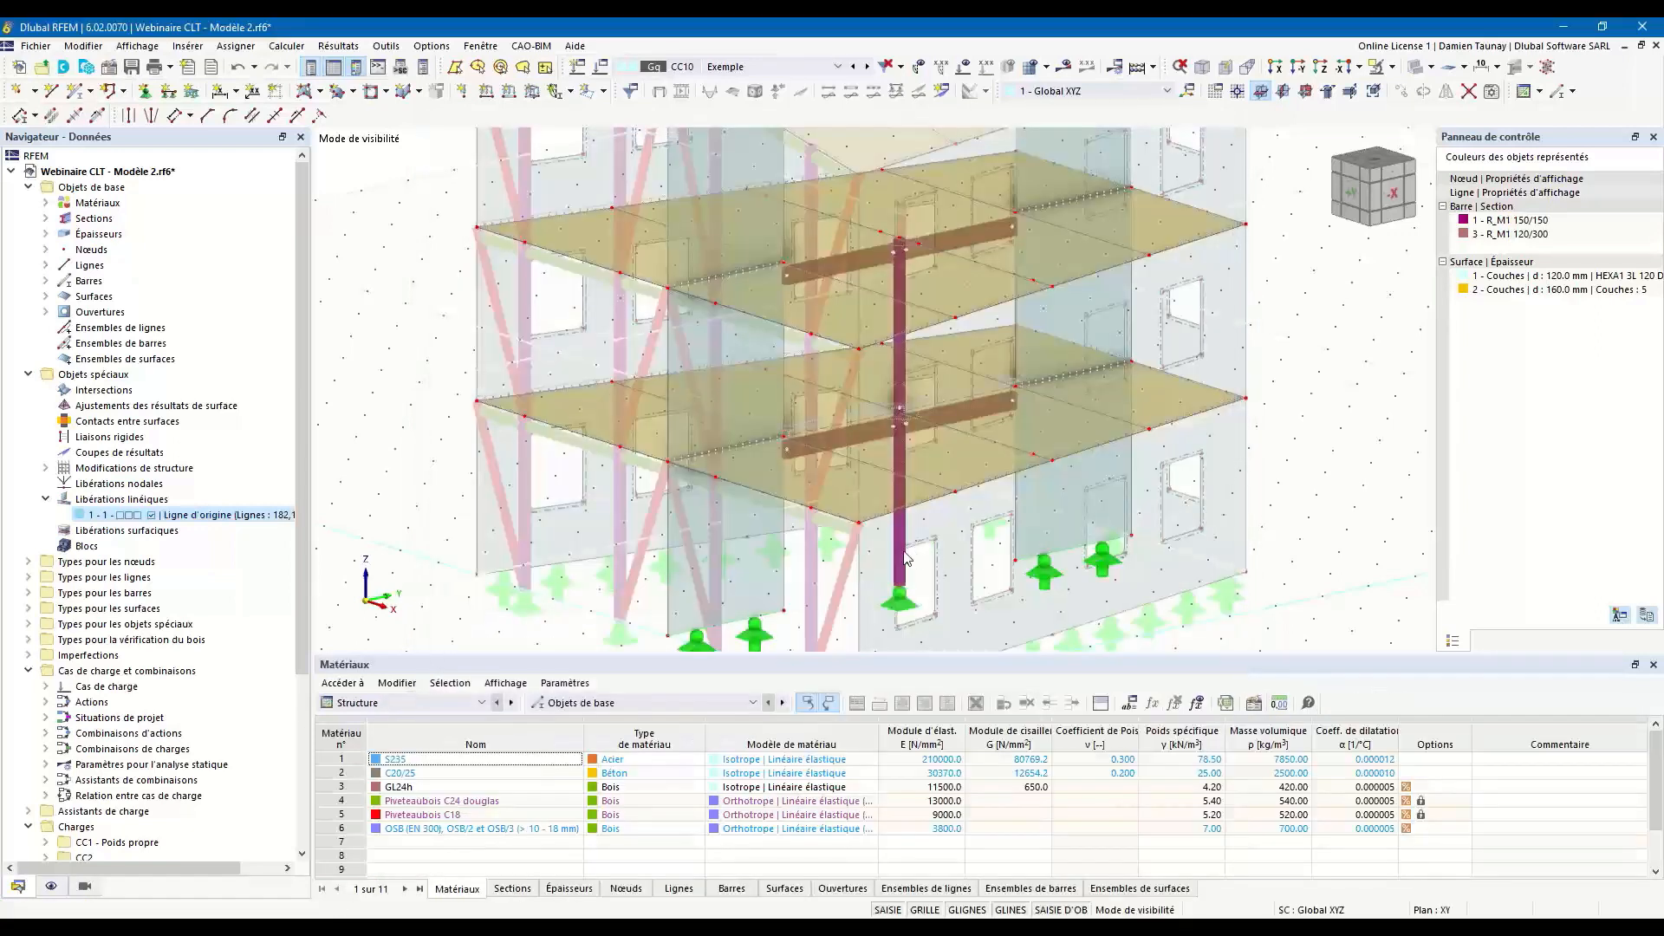
Recalculate load case CC10 - Exemple and orient the deformed model to face the +Y side.
click(1073, 73)
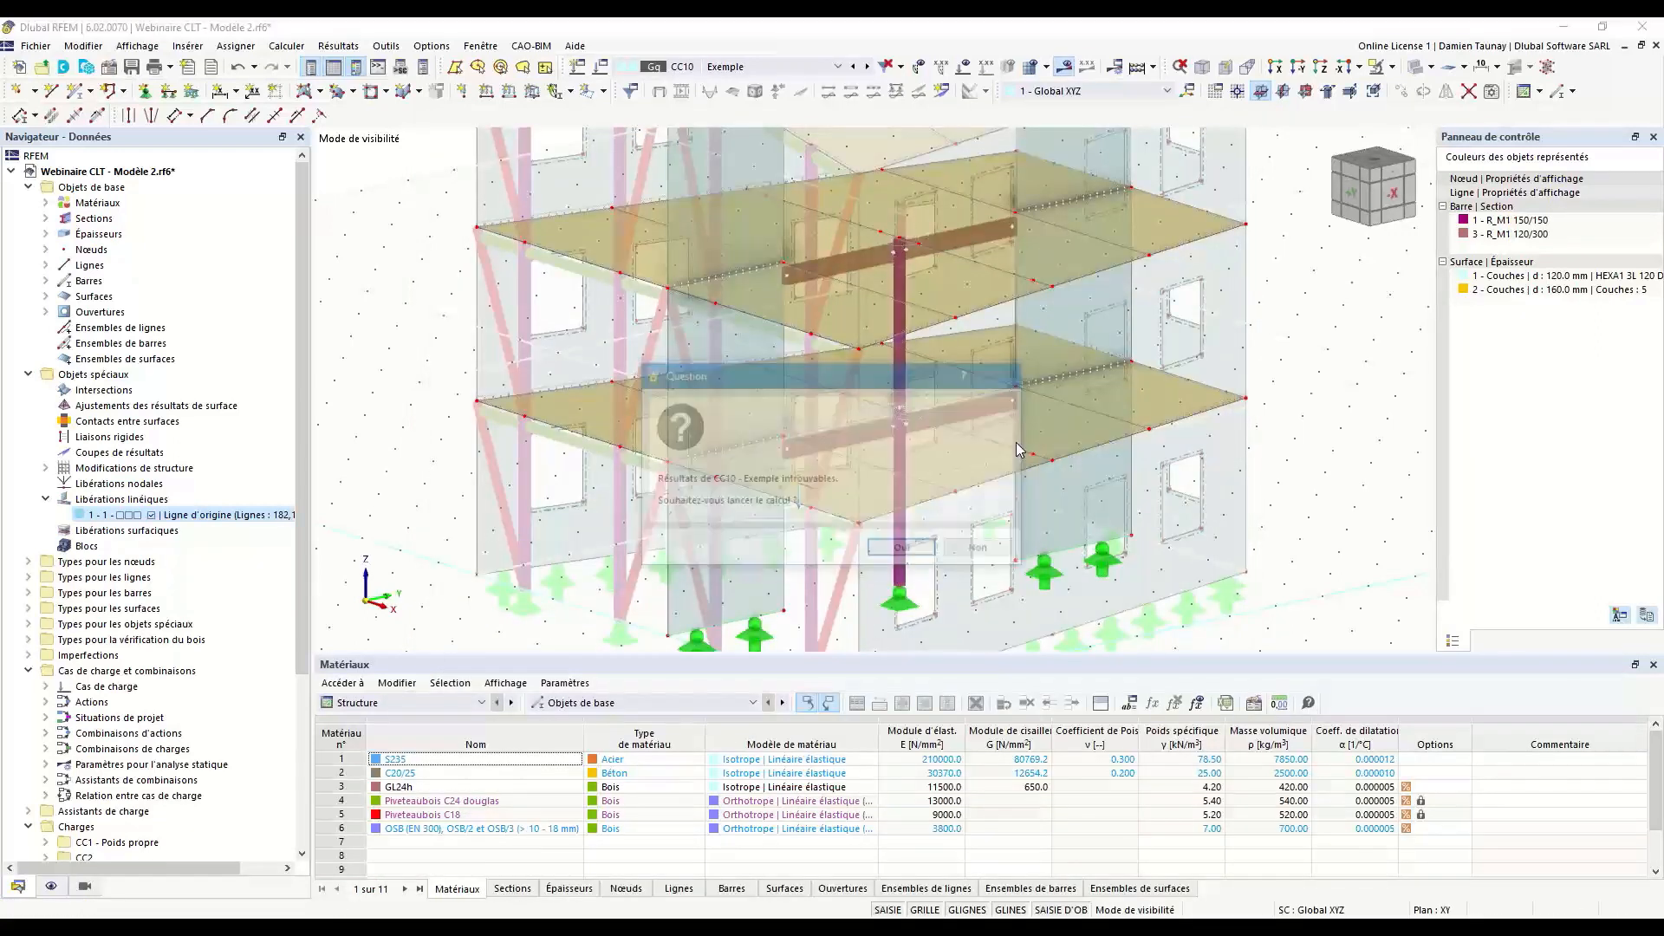
click(912, 549)
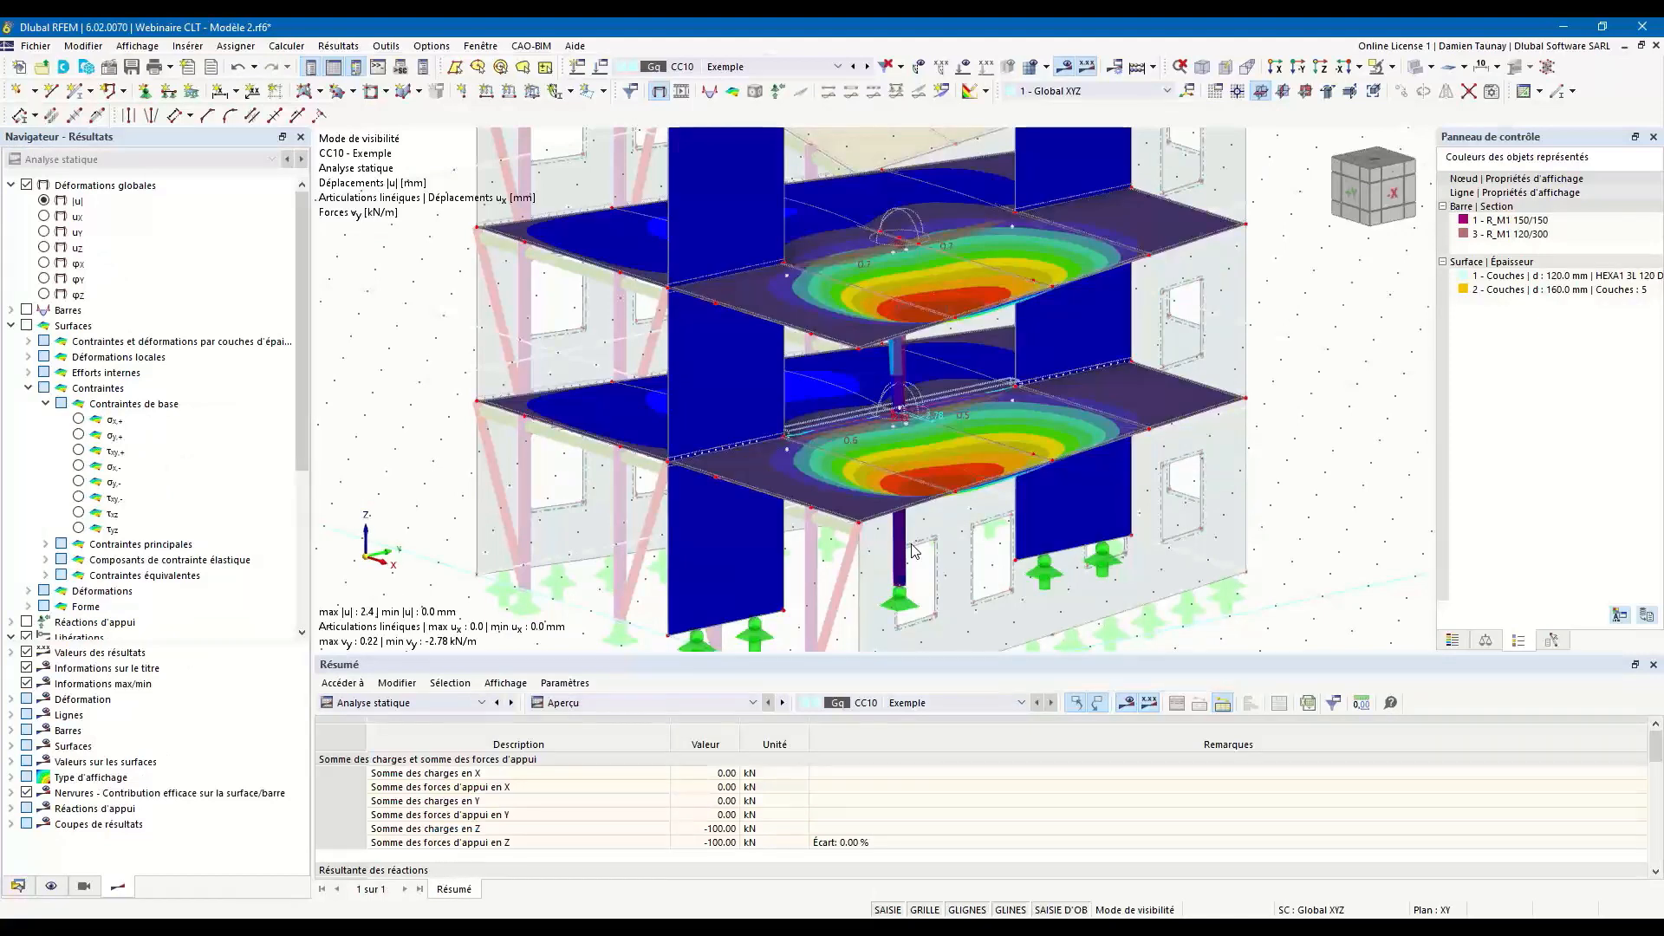
ctrl+middle_drag(670, 544, 942, 496)
scroll(901, 386, up, 5)
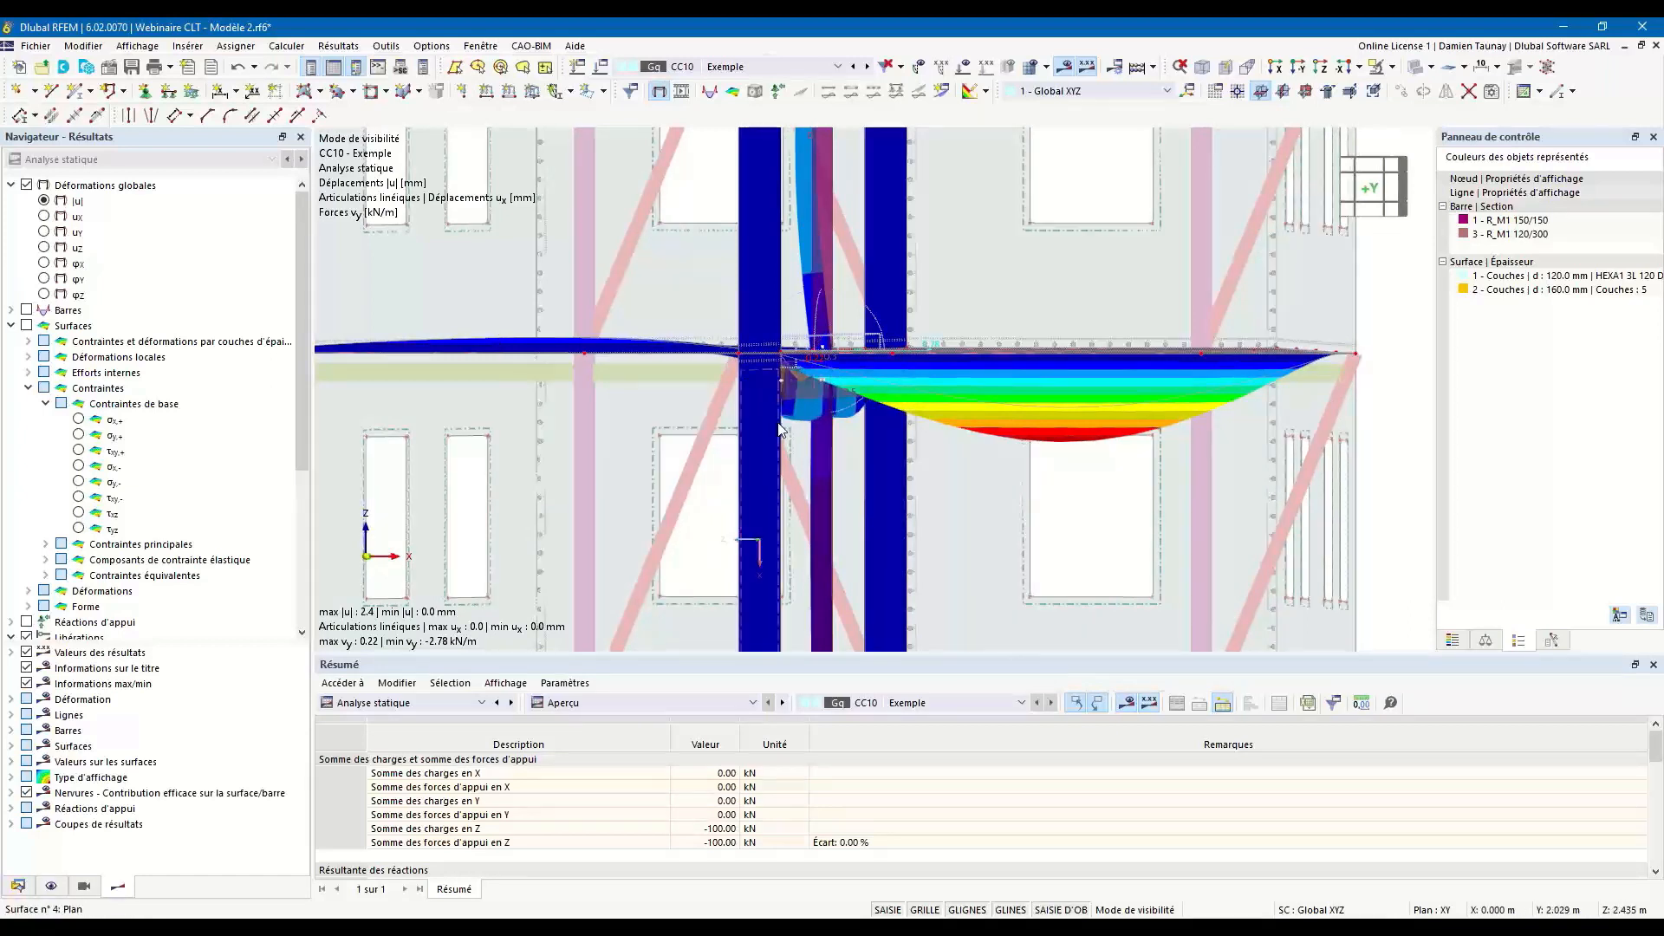
Examine the deformed floor slabs, central beams and column on both storeys, comparing the lower floor's released connection with the upper floor.
scroll(804, 424, up, 2)
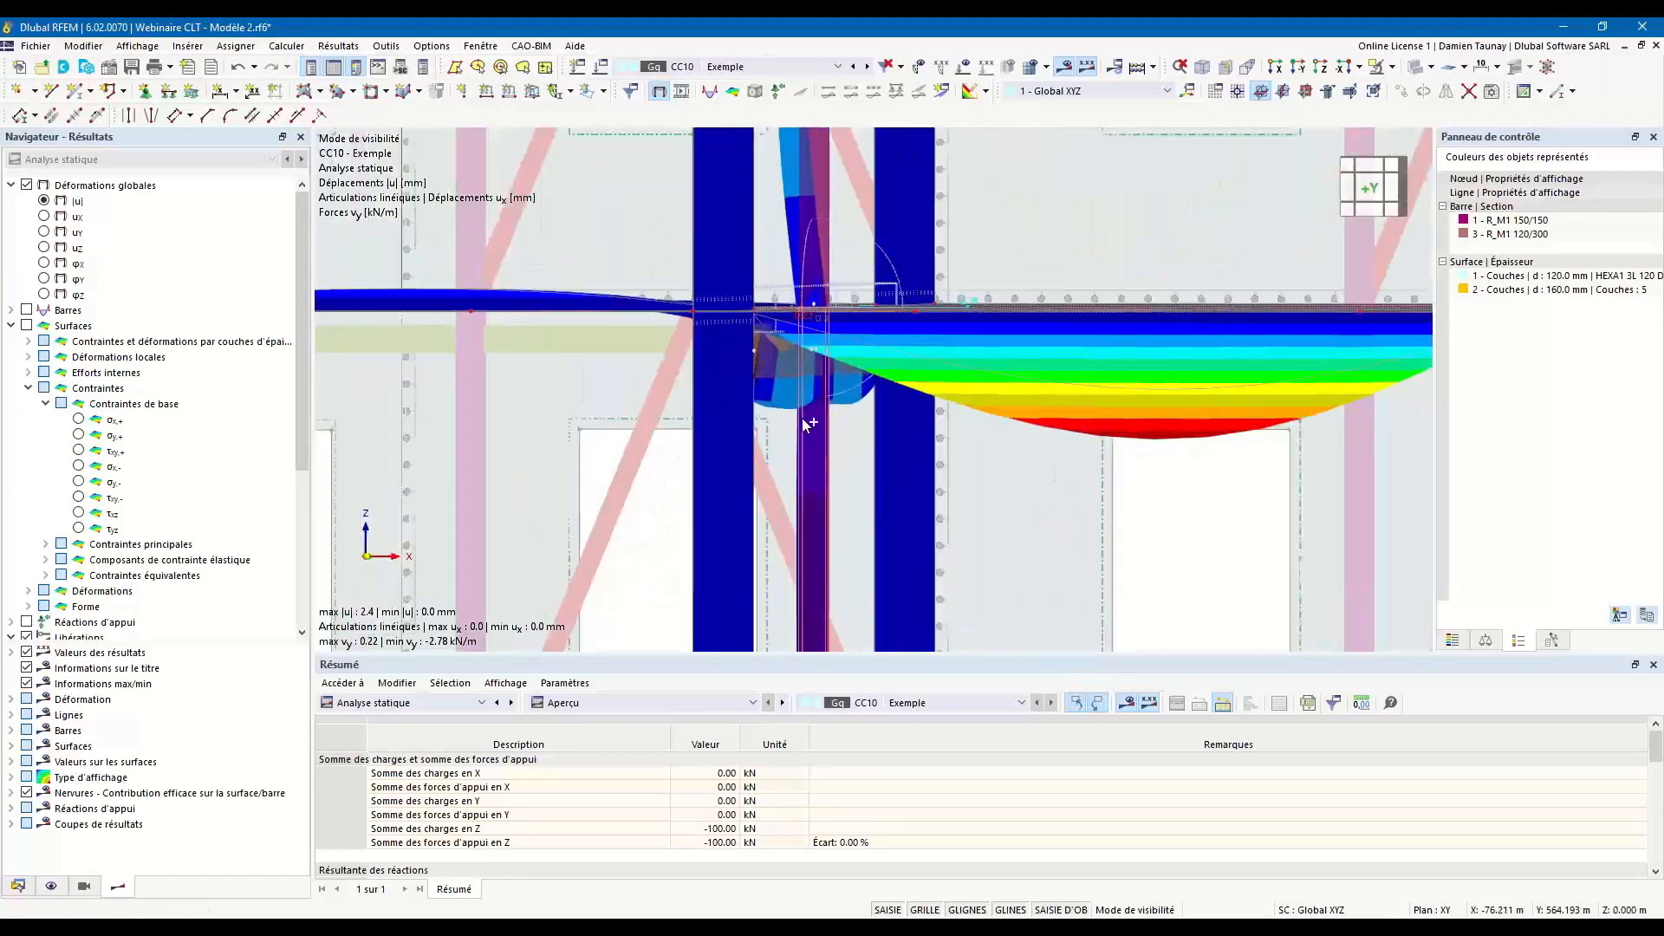
scroll(806, 425, down, 2)
scroll(980, 470, down, 2)
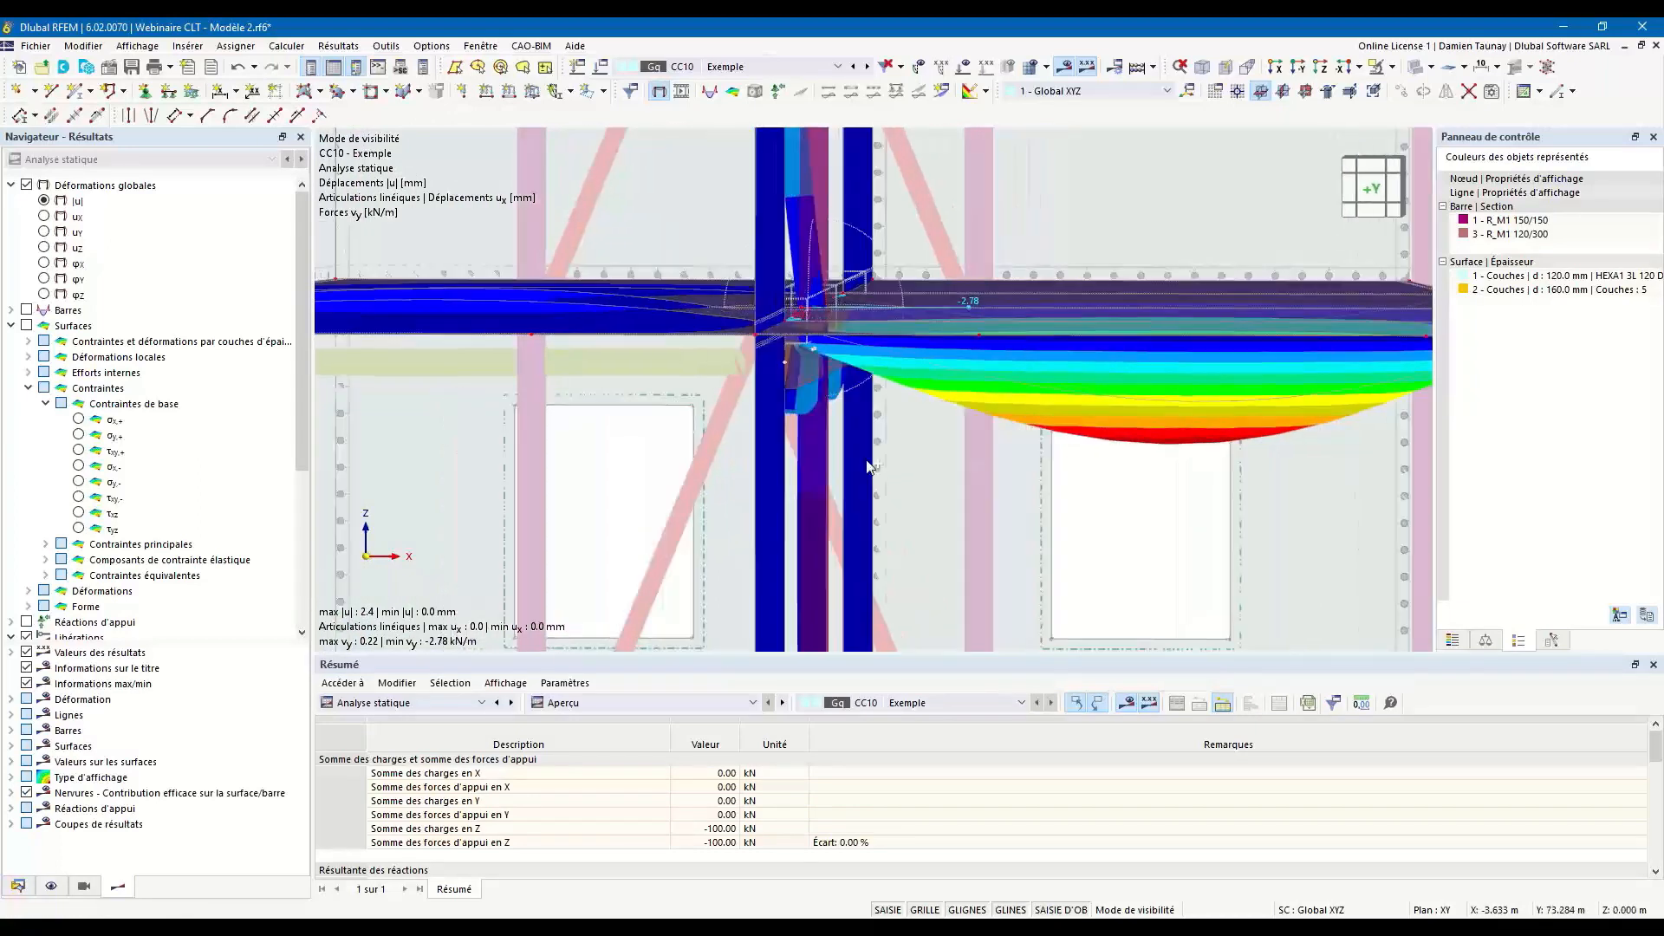
scroll(790, 414, up, 1)
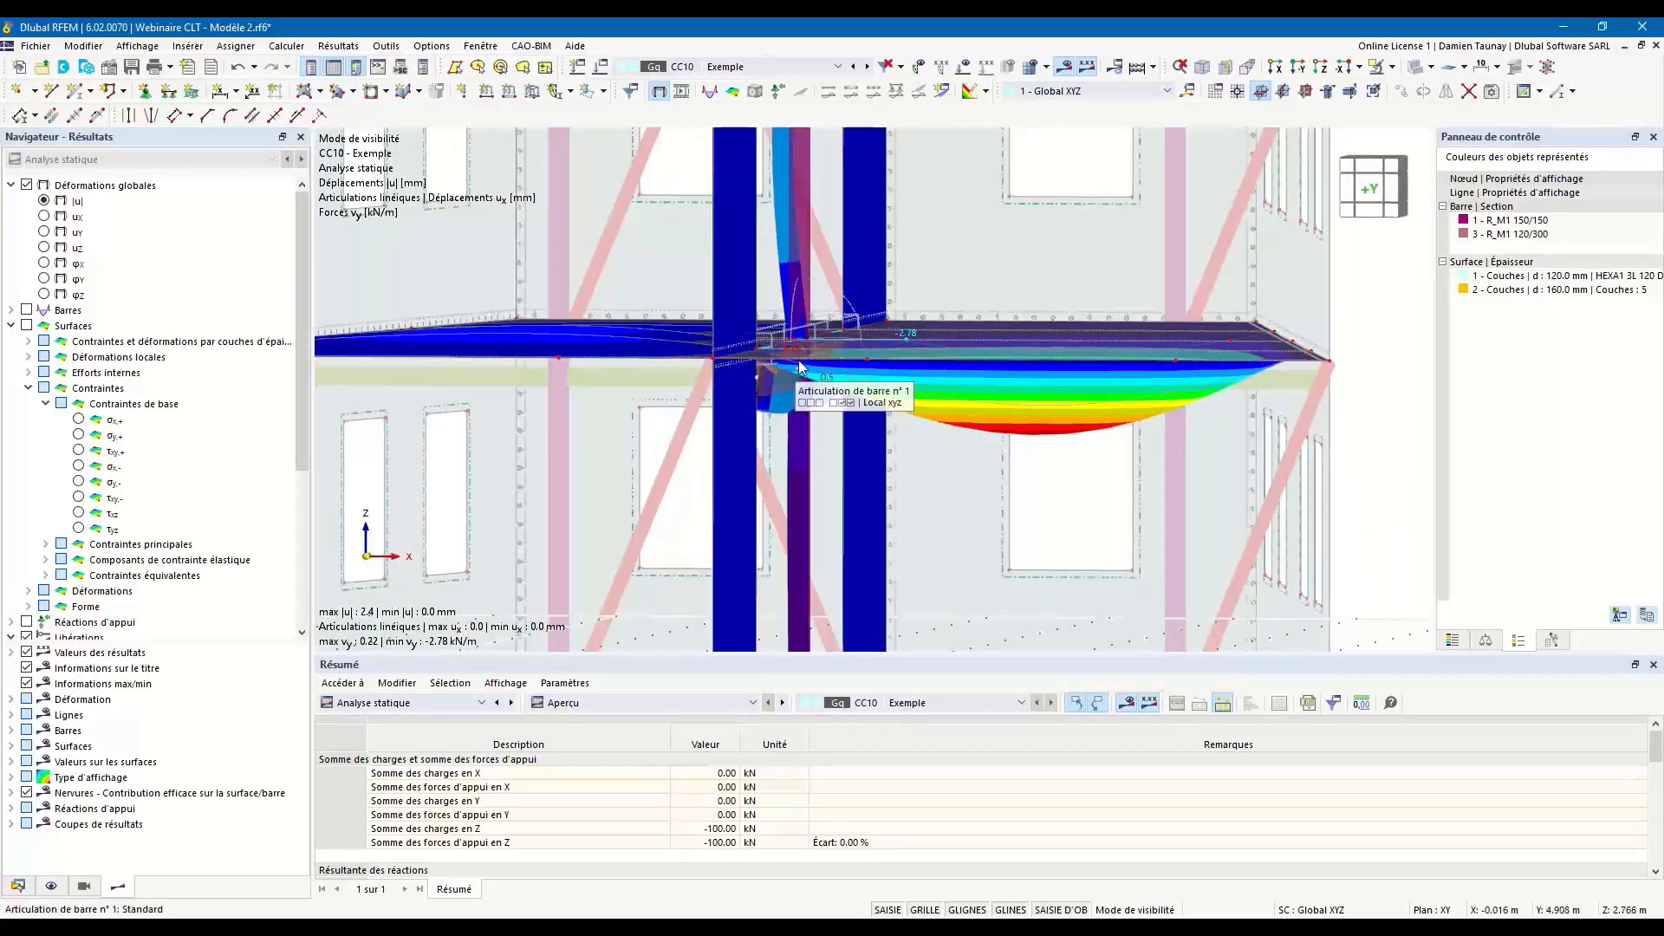
scroll(797, 421, down, 1)
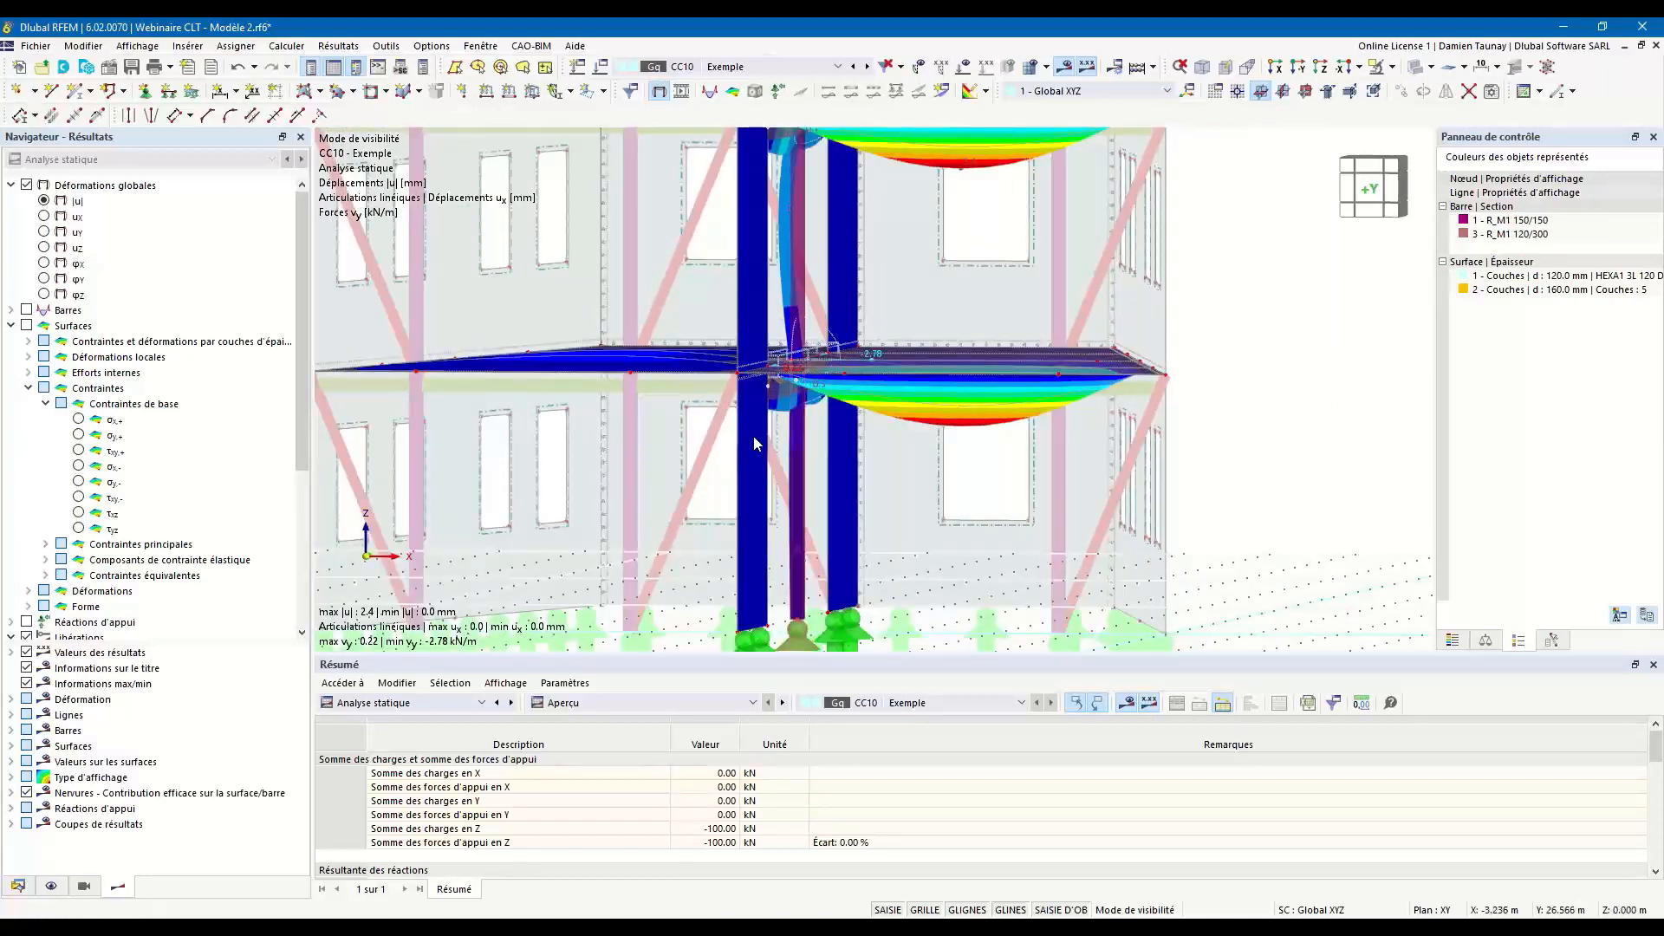
middle_drag(932, 482, 943, 548)
middle_drag(988, 365, 1002, 403)
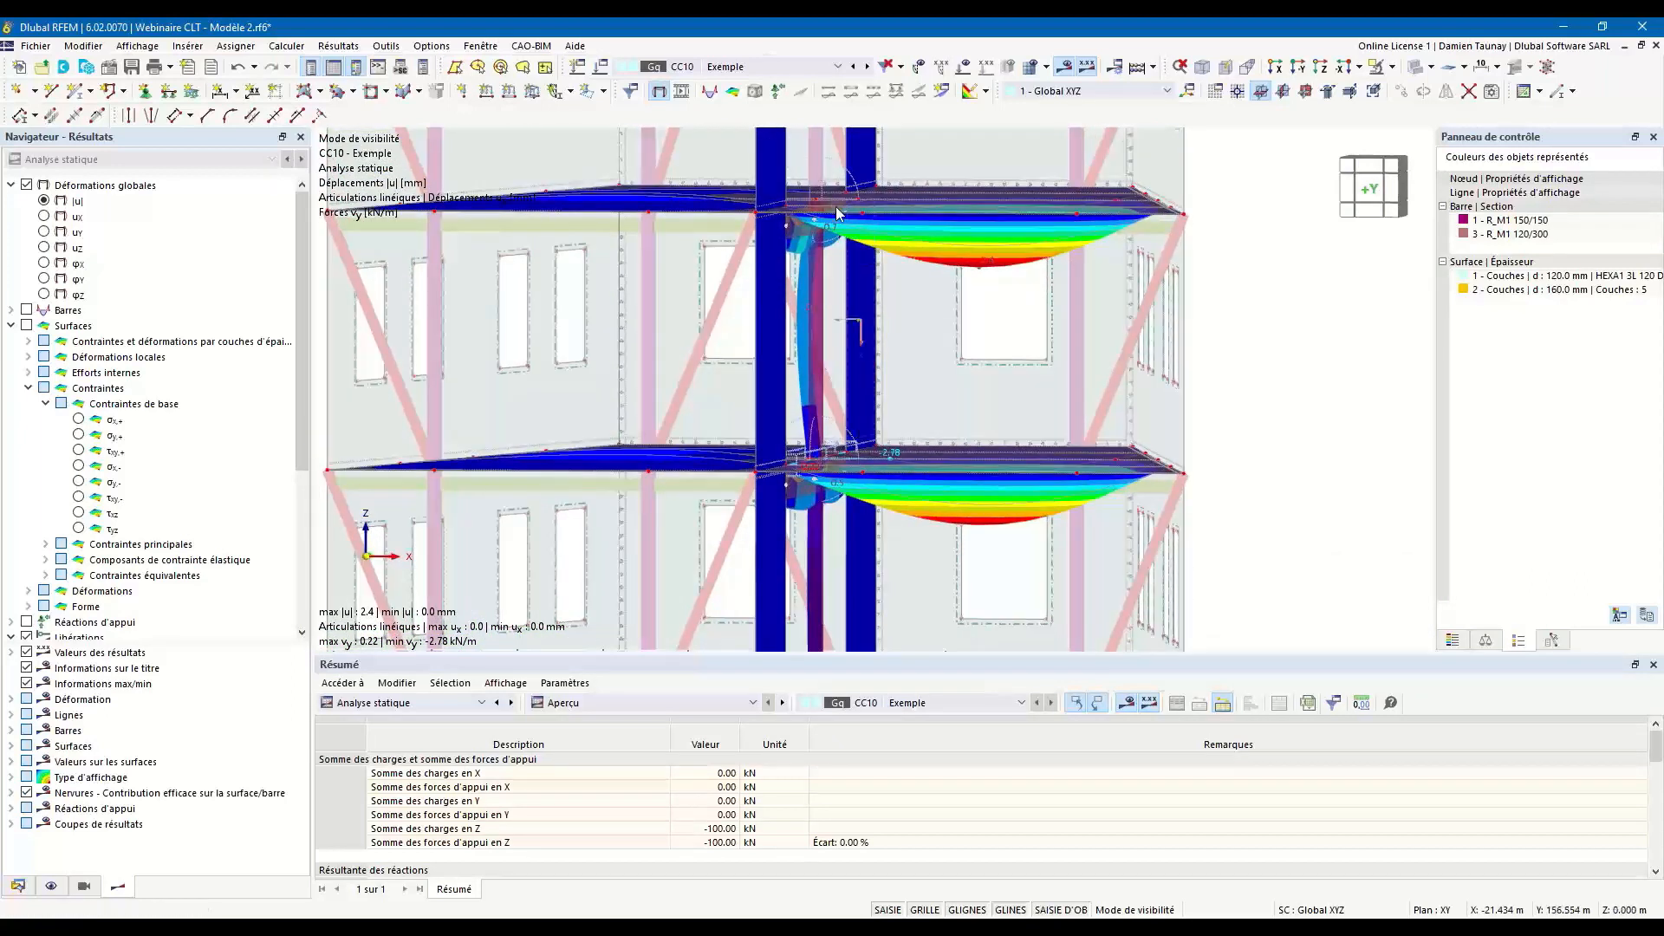
middle_drag(852, 280, 881, 310)
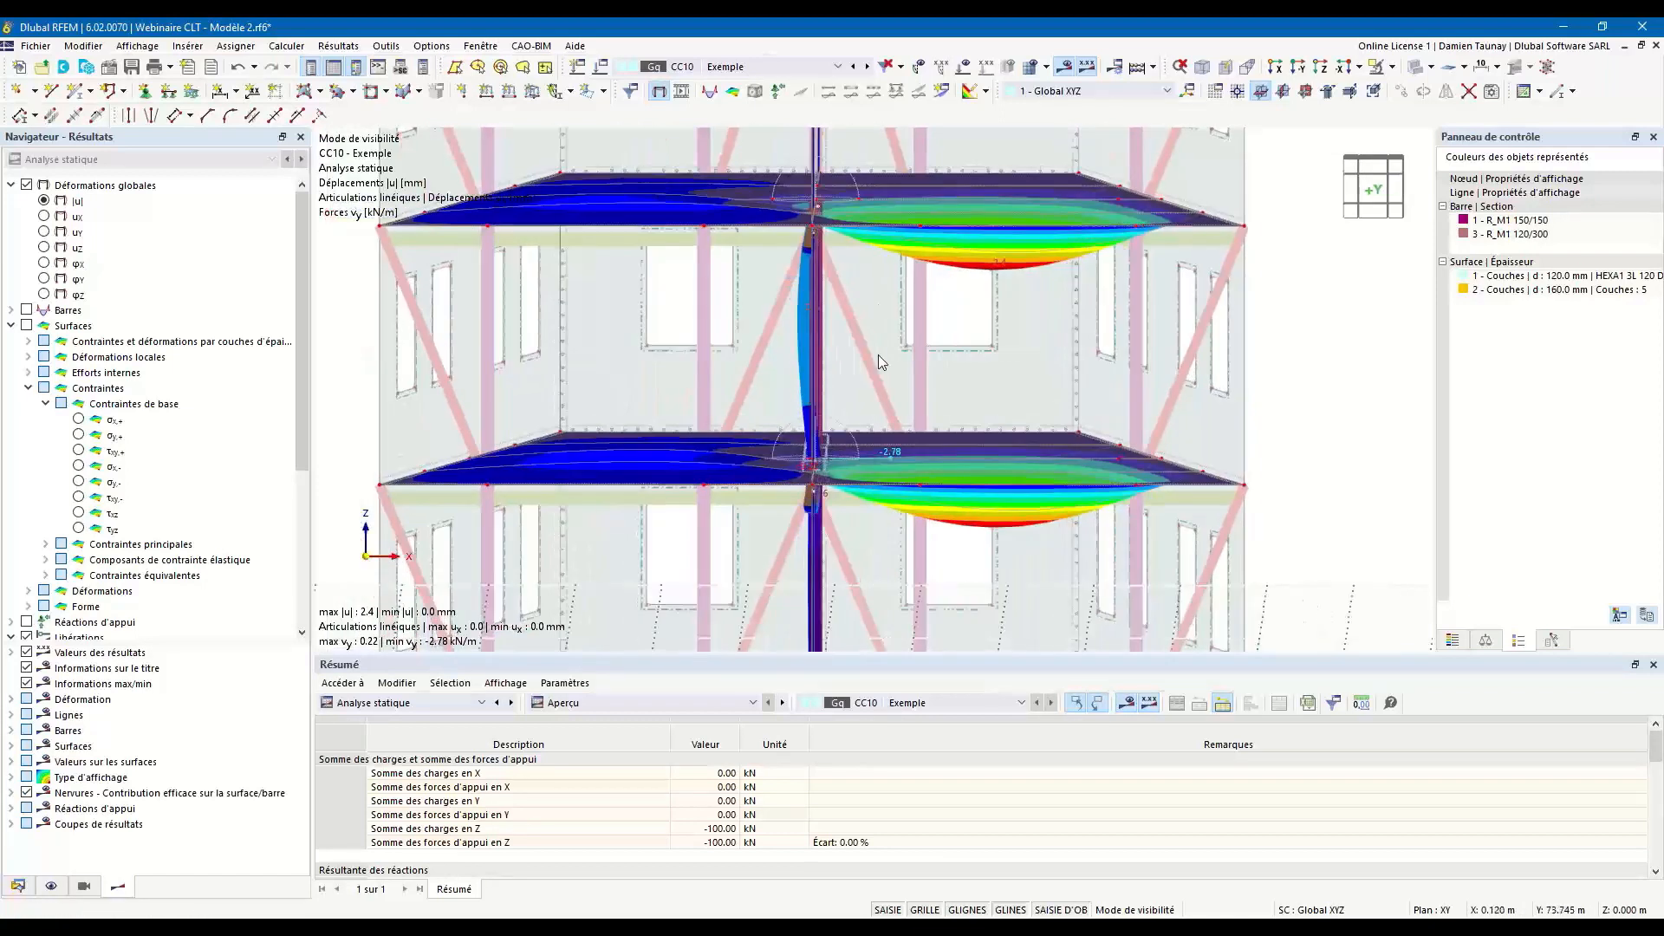
Turn off the global deformation results on the model for load case CC10 - Exemple.
ctrl+middle_drag(952, 367, 996, 297)
ctrl+middle_drag(884, 371, 858, 426)
scroll(820, 397, down, 3)
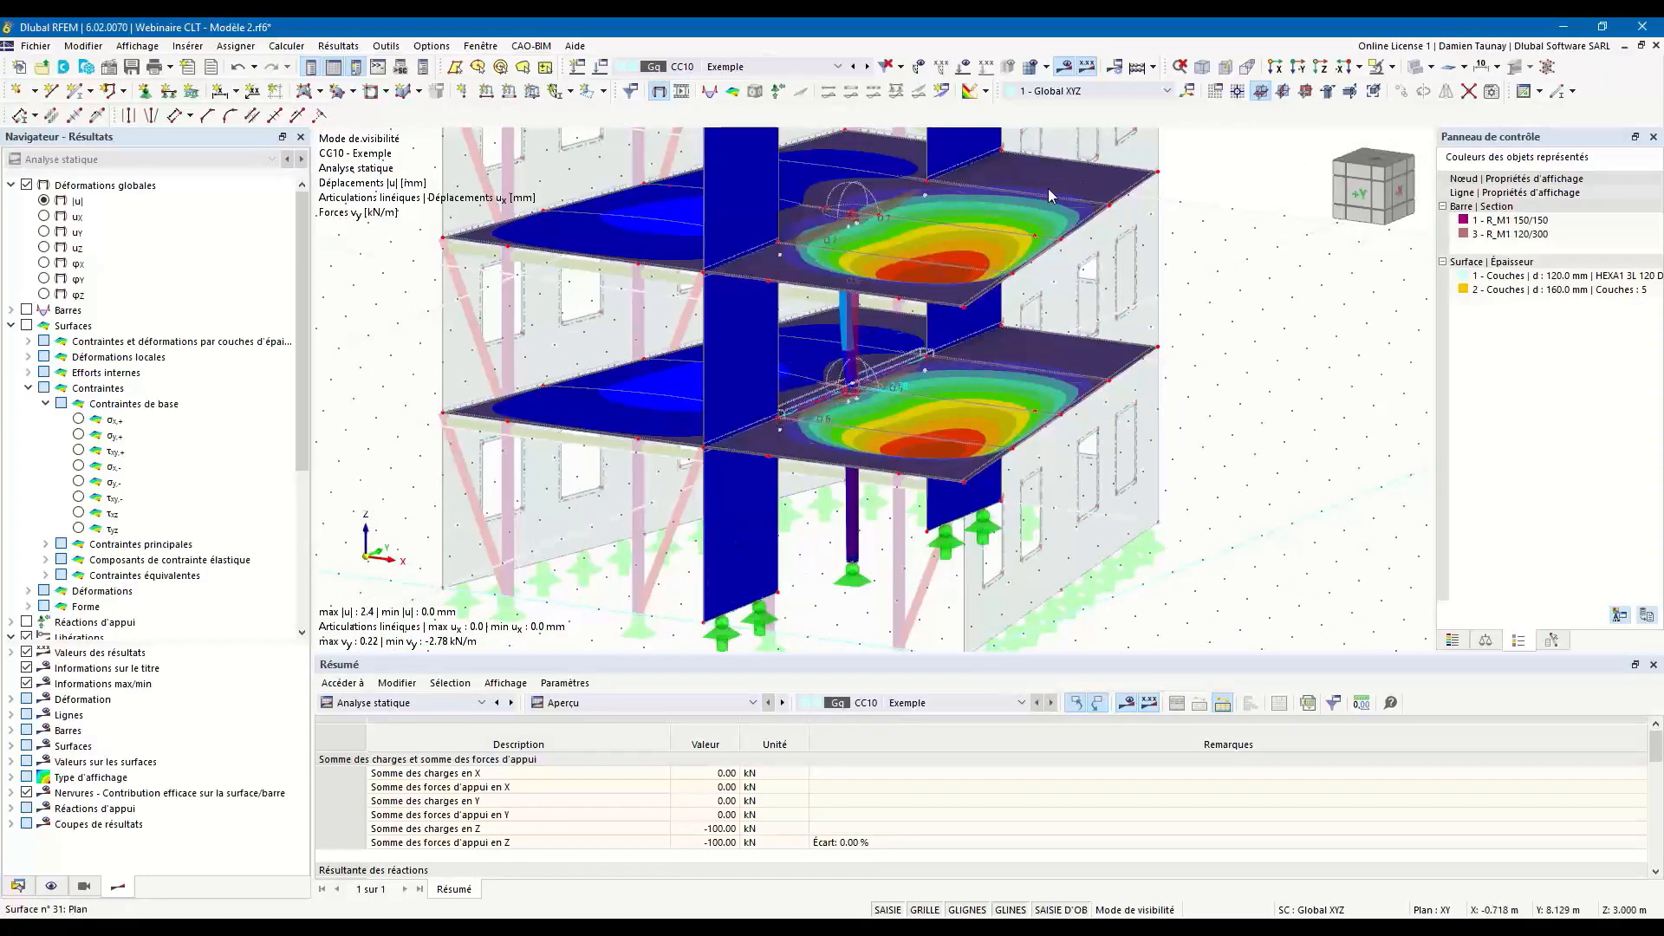
ctrl+middle_drag(1048, 189, 955, 225)
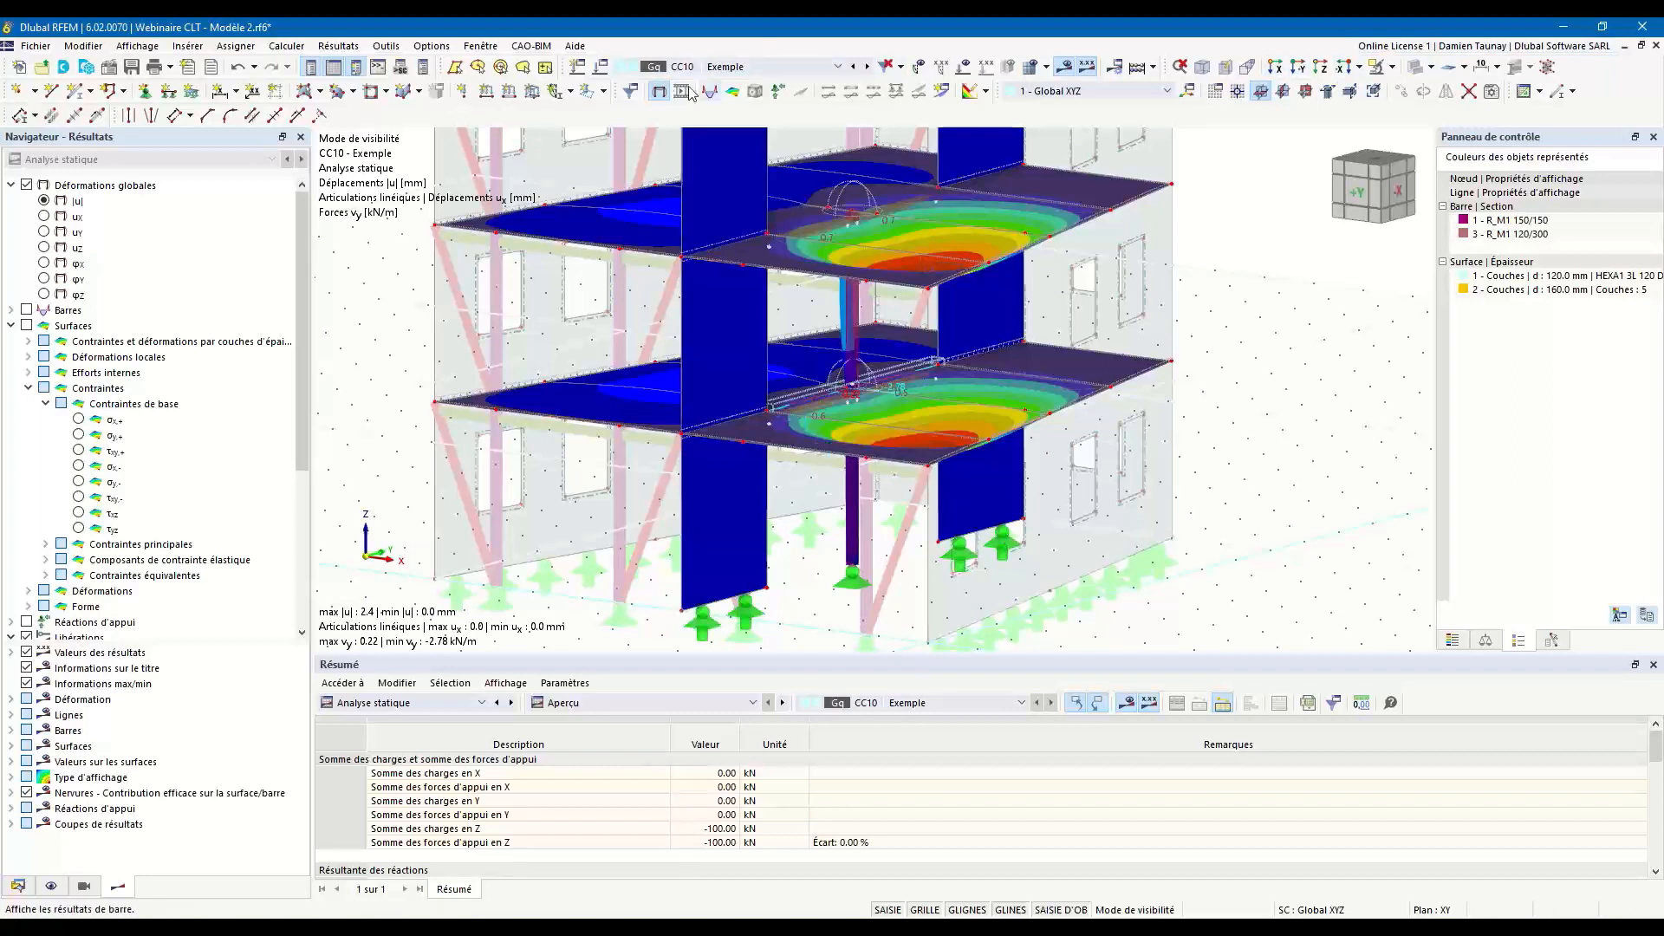
click(659, 92)
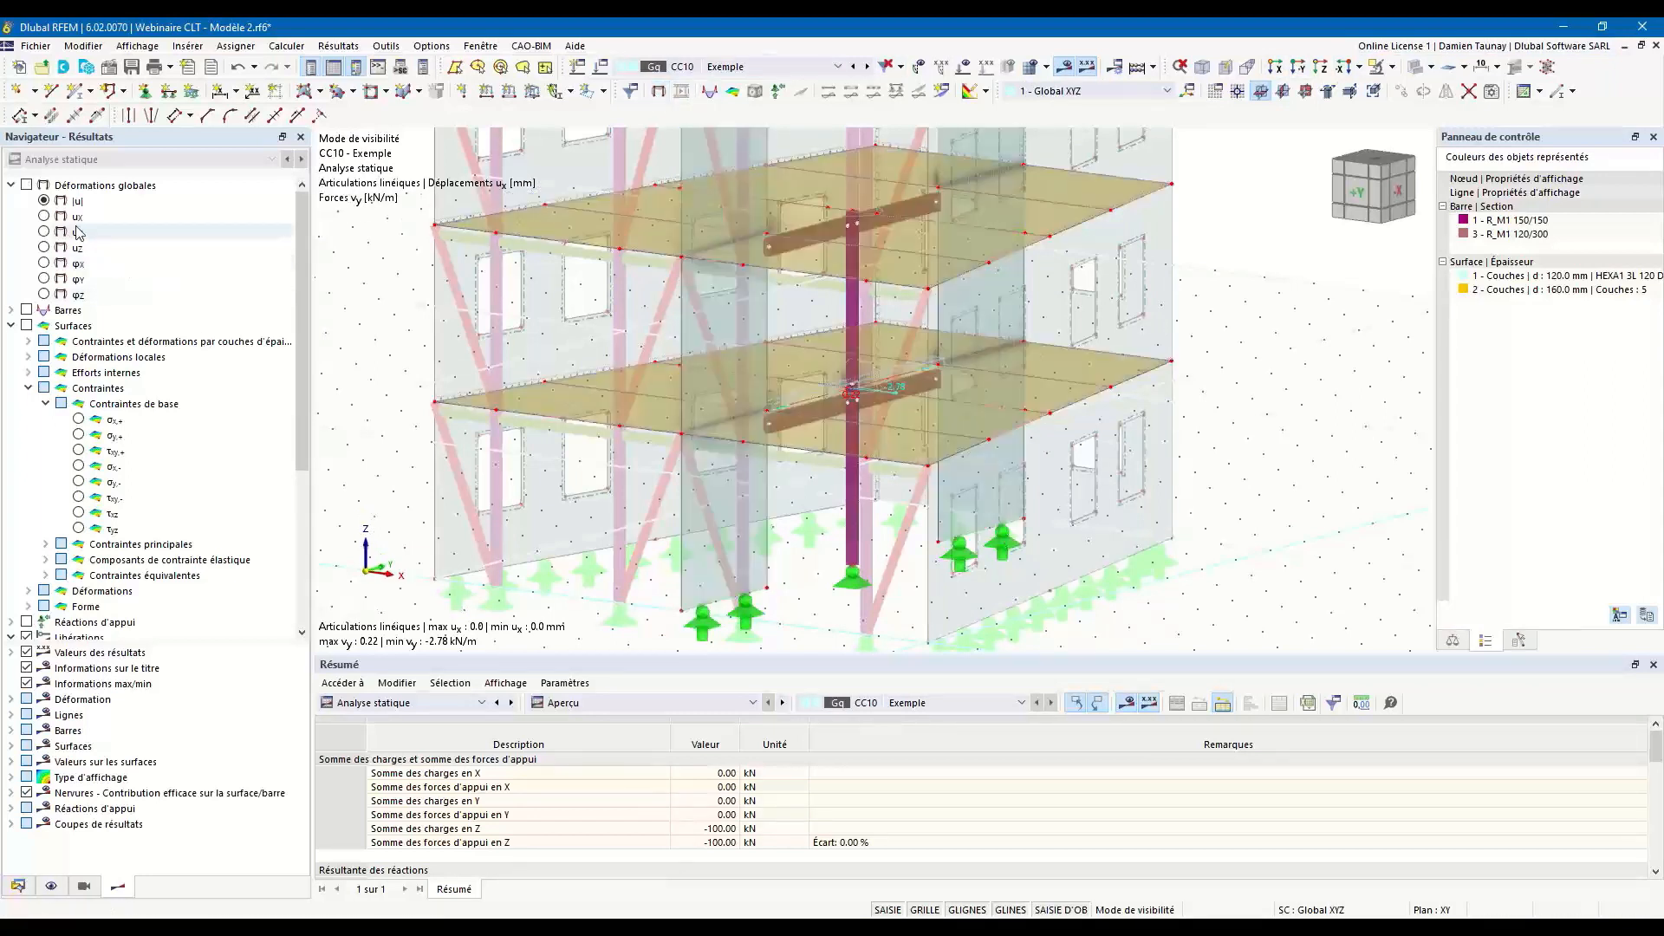
Display the line release force n along the lower floor's central beam.
scroll(34, 434, down, 5)
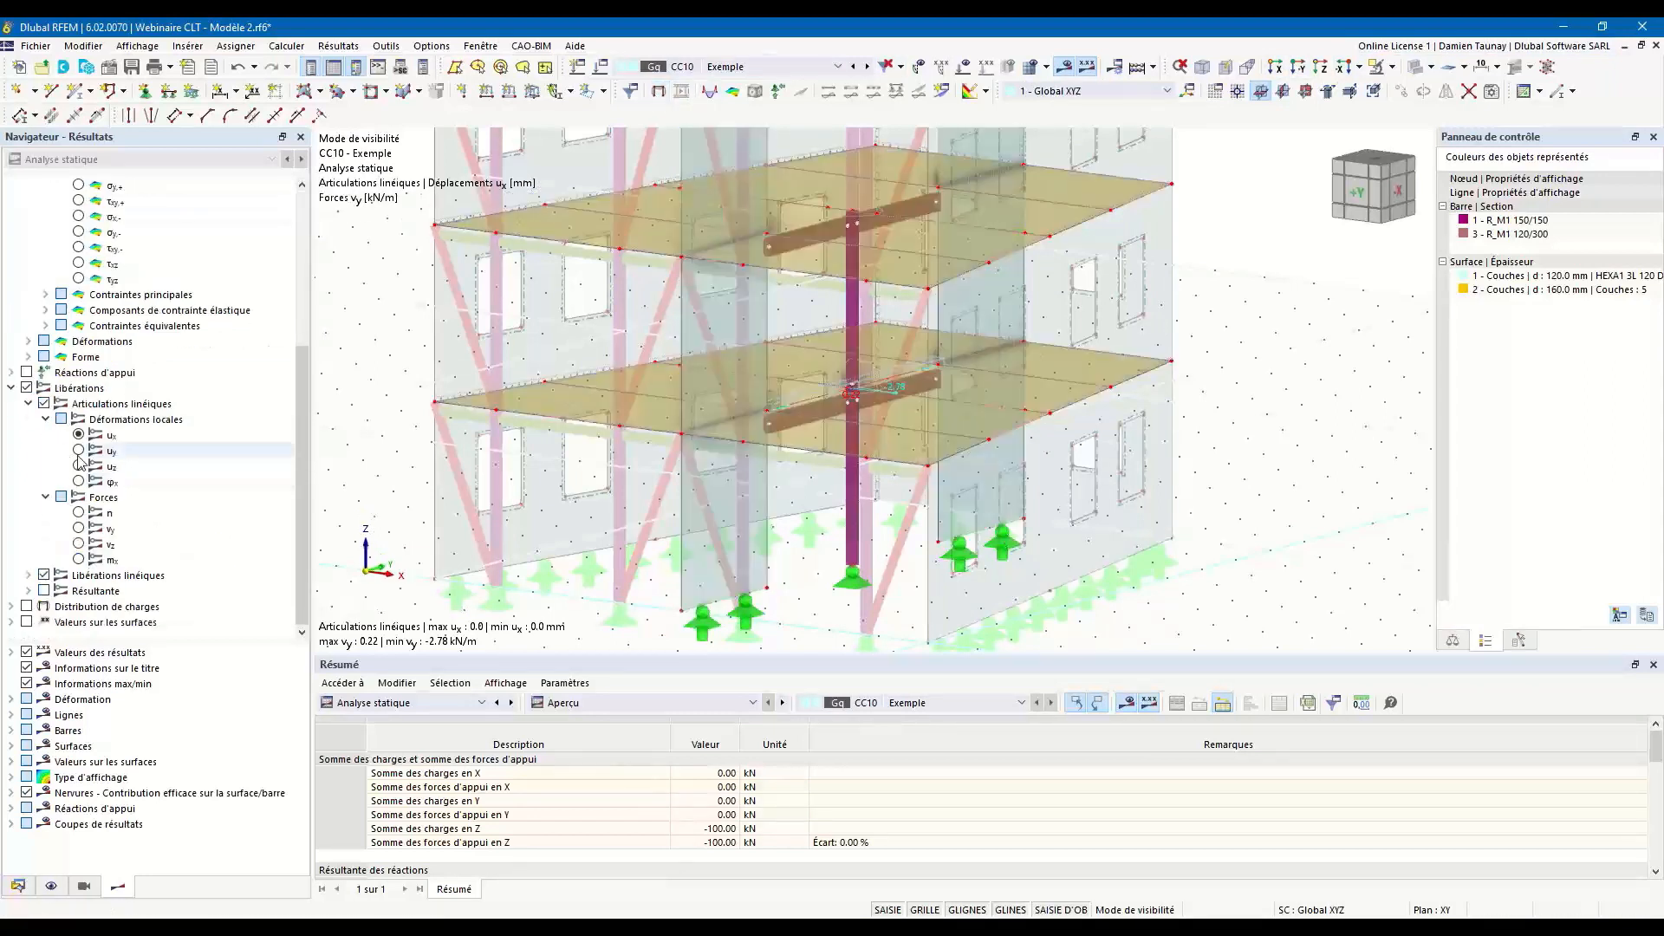
click(28, 575)
scroll(49, 595, down, 1)
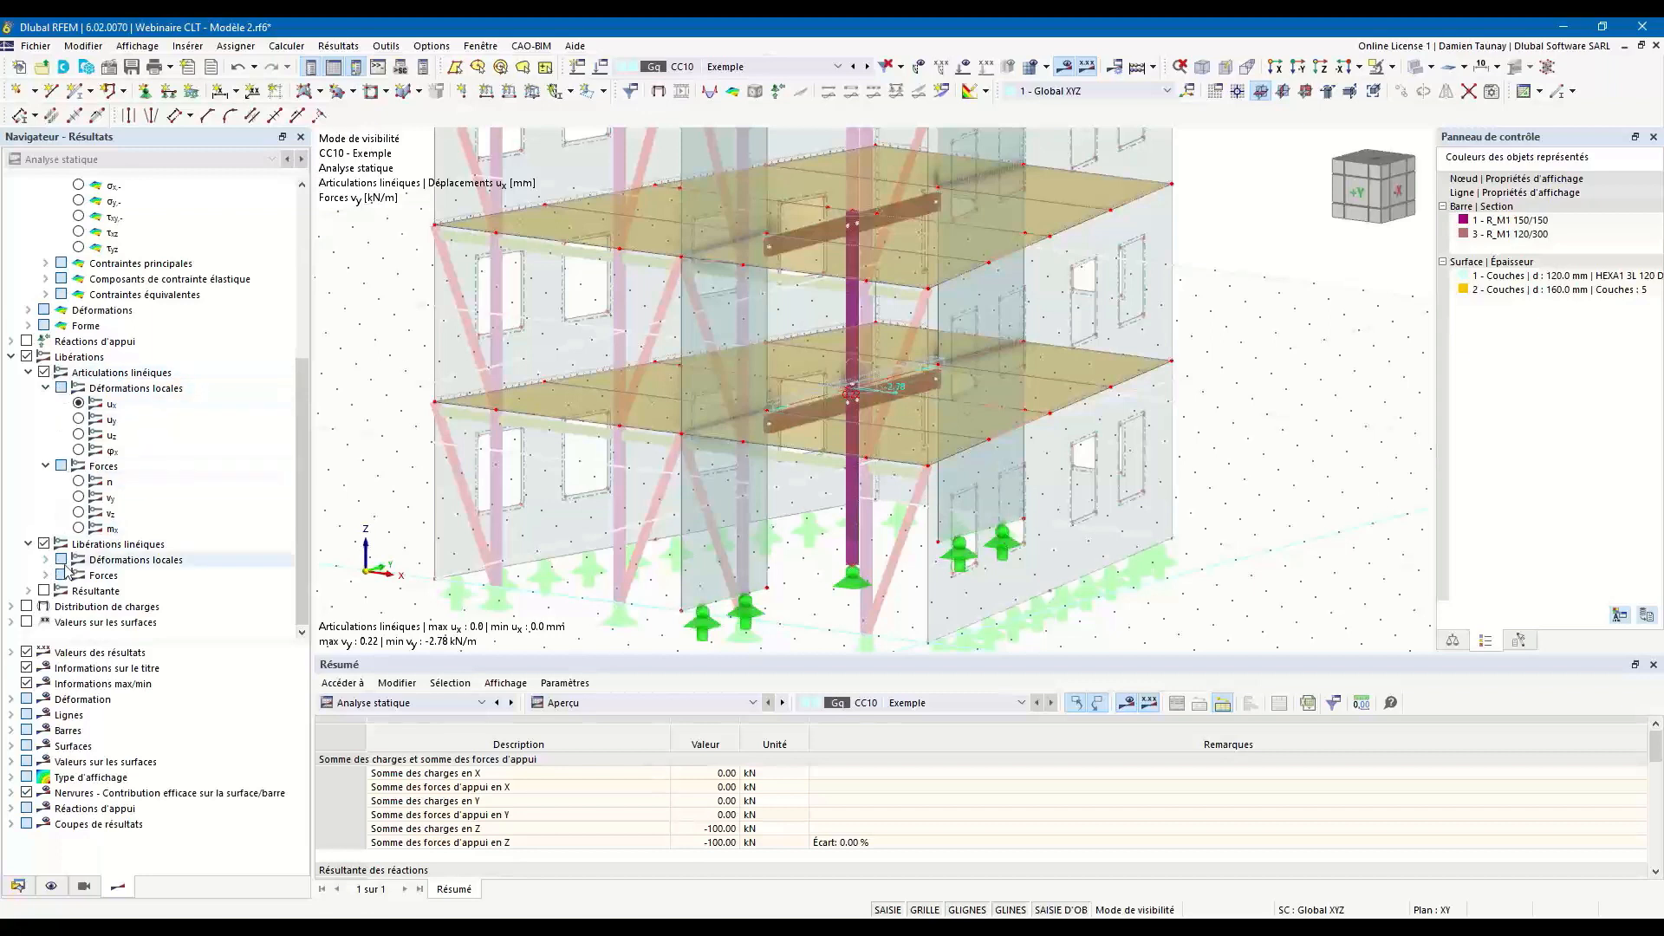
click(45, 559)
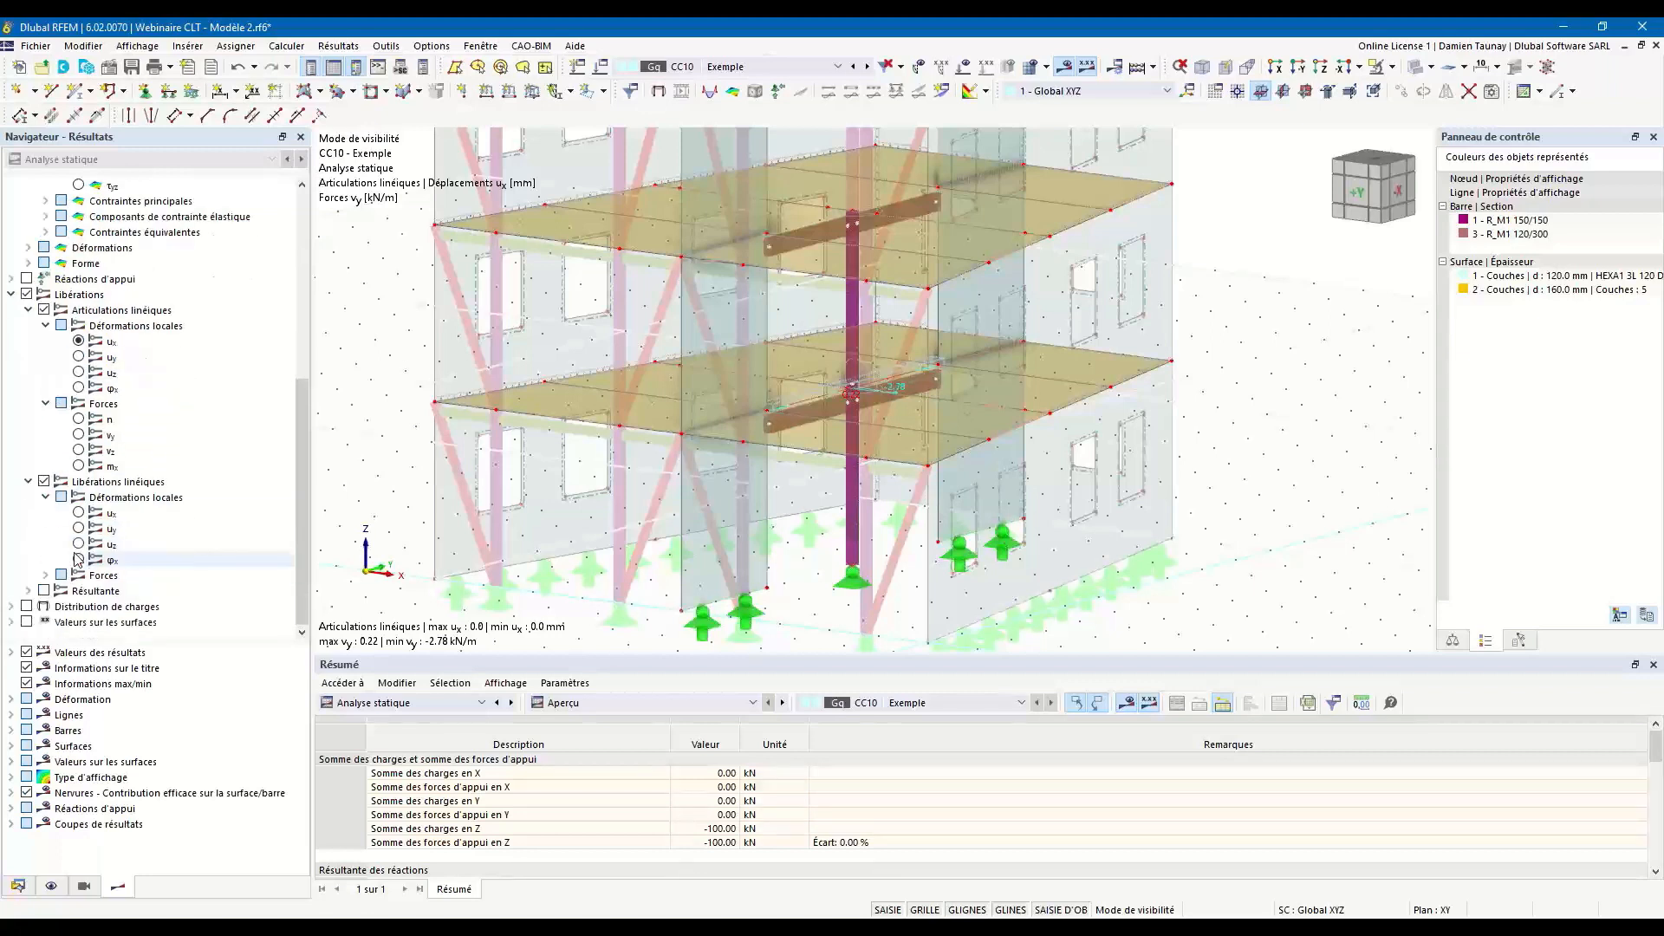
click(45, 575)
scroll(61, 568, down, 1)
click(79, 544)
middle_drag(907, 431, 901, 436)
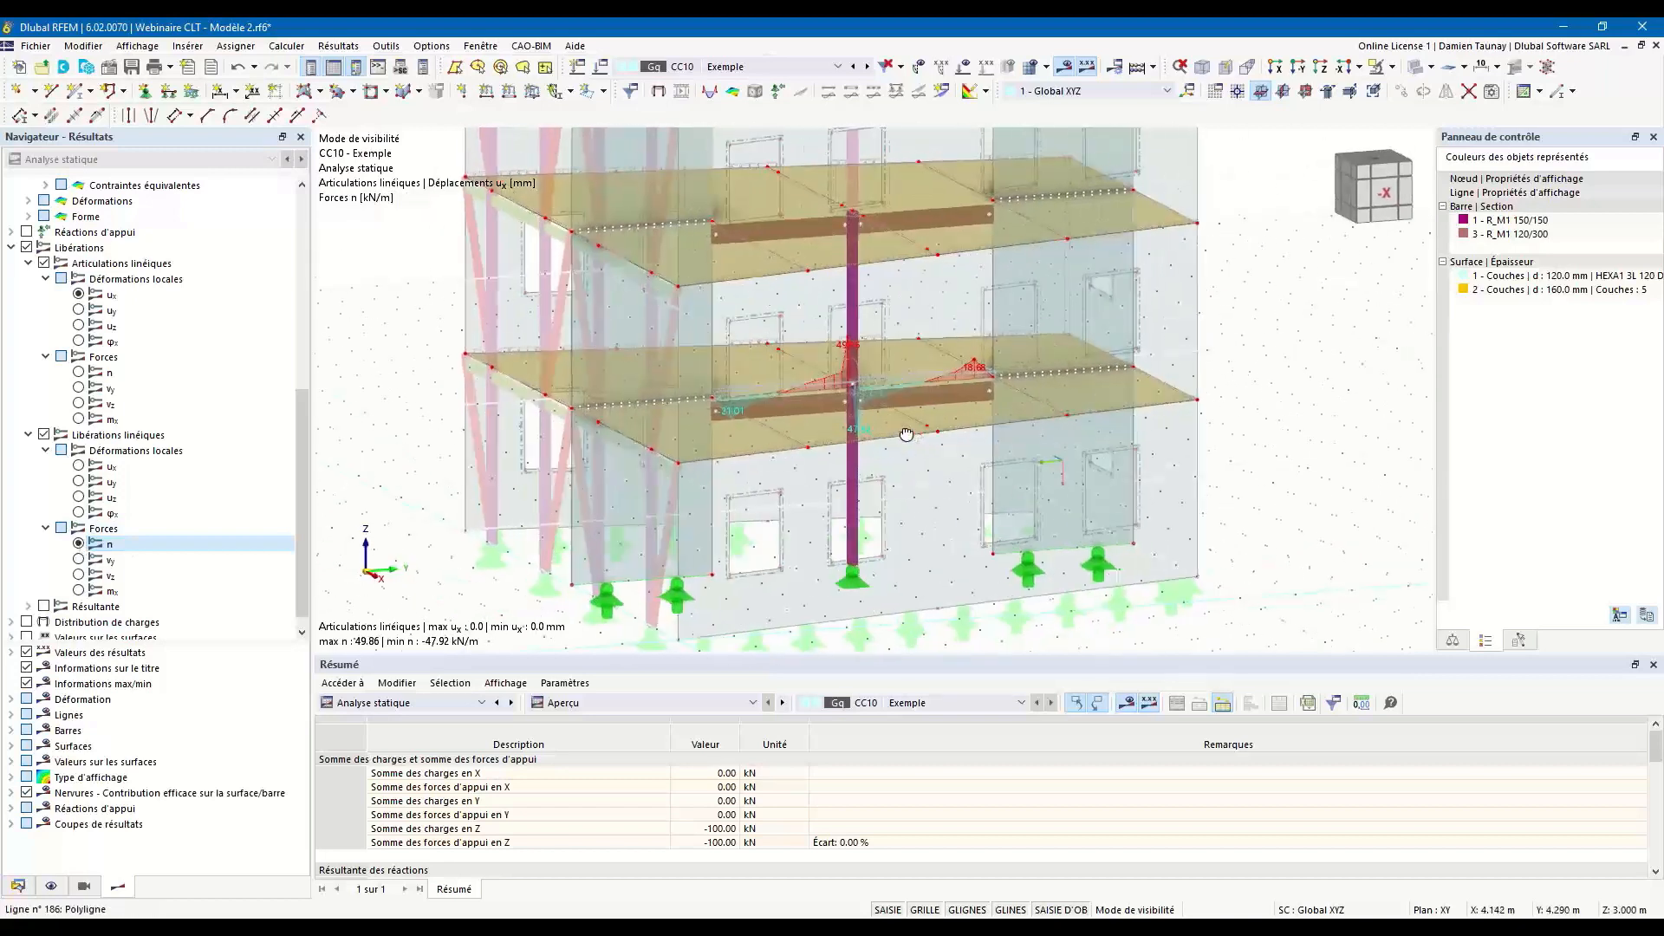
Examine the line release forces vy and vz along the lower floor's central beam.
scroll(780, 376, up, 2)
click(79, 560)
click(79, 575)
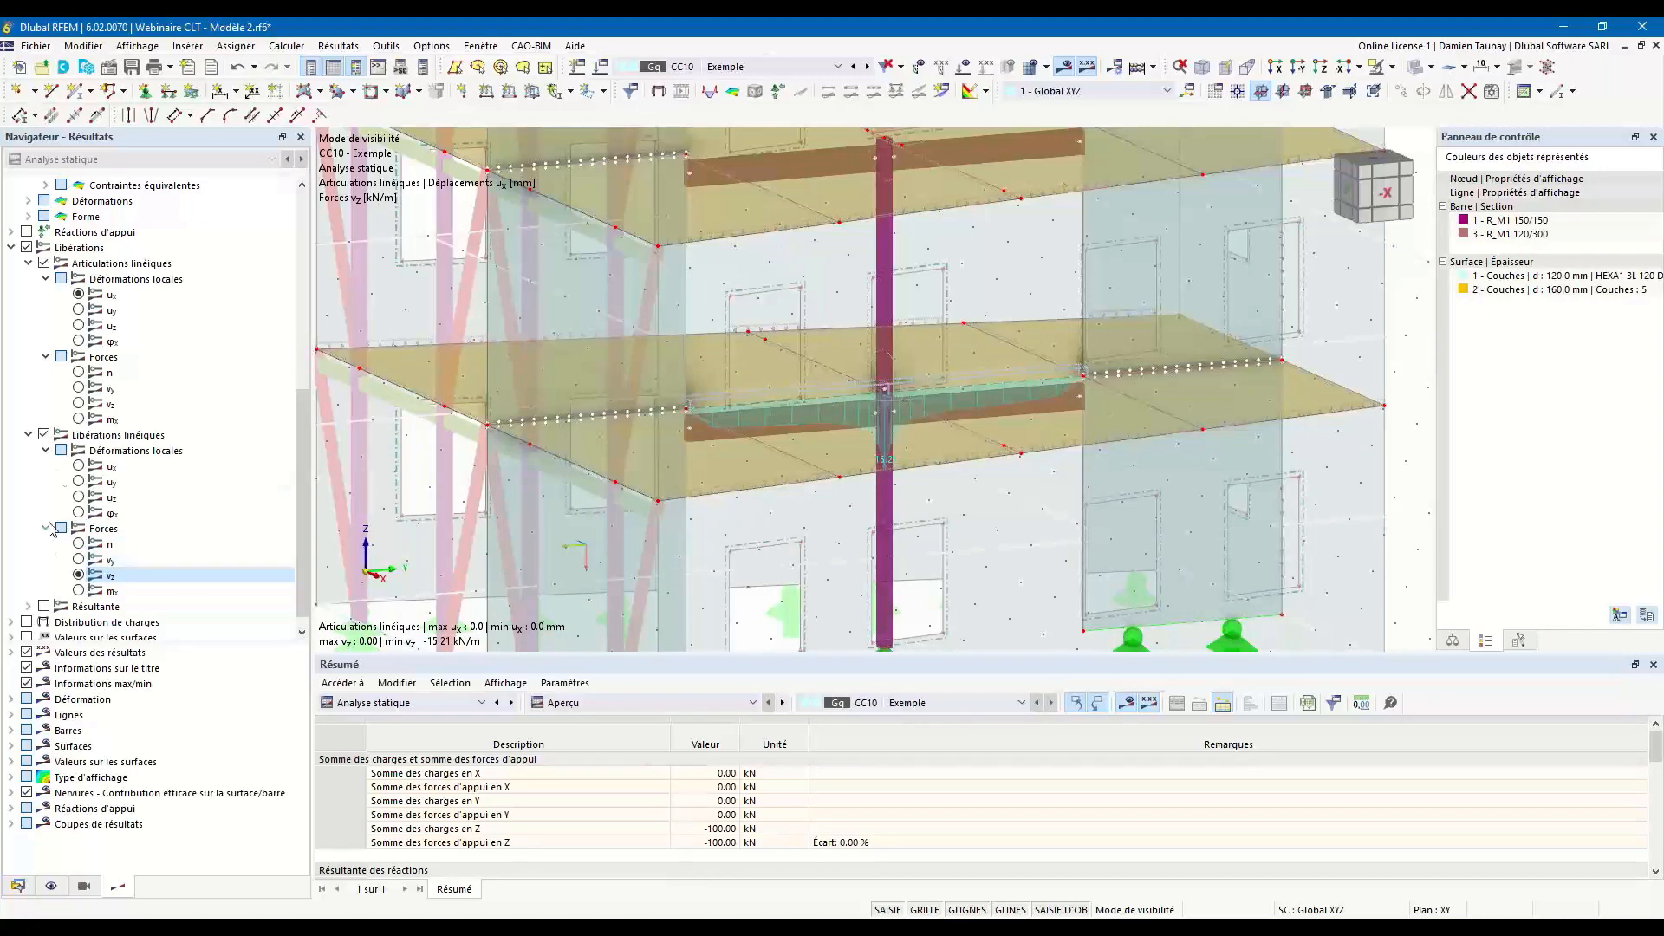
ctrl+middle_drag(755, 574, 580, 508)
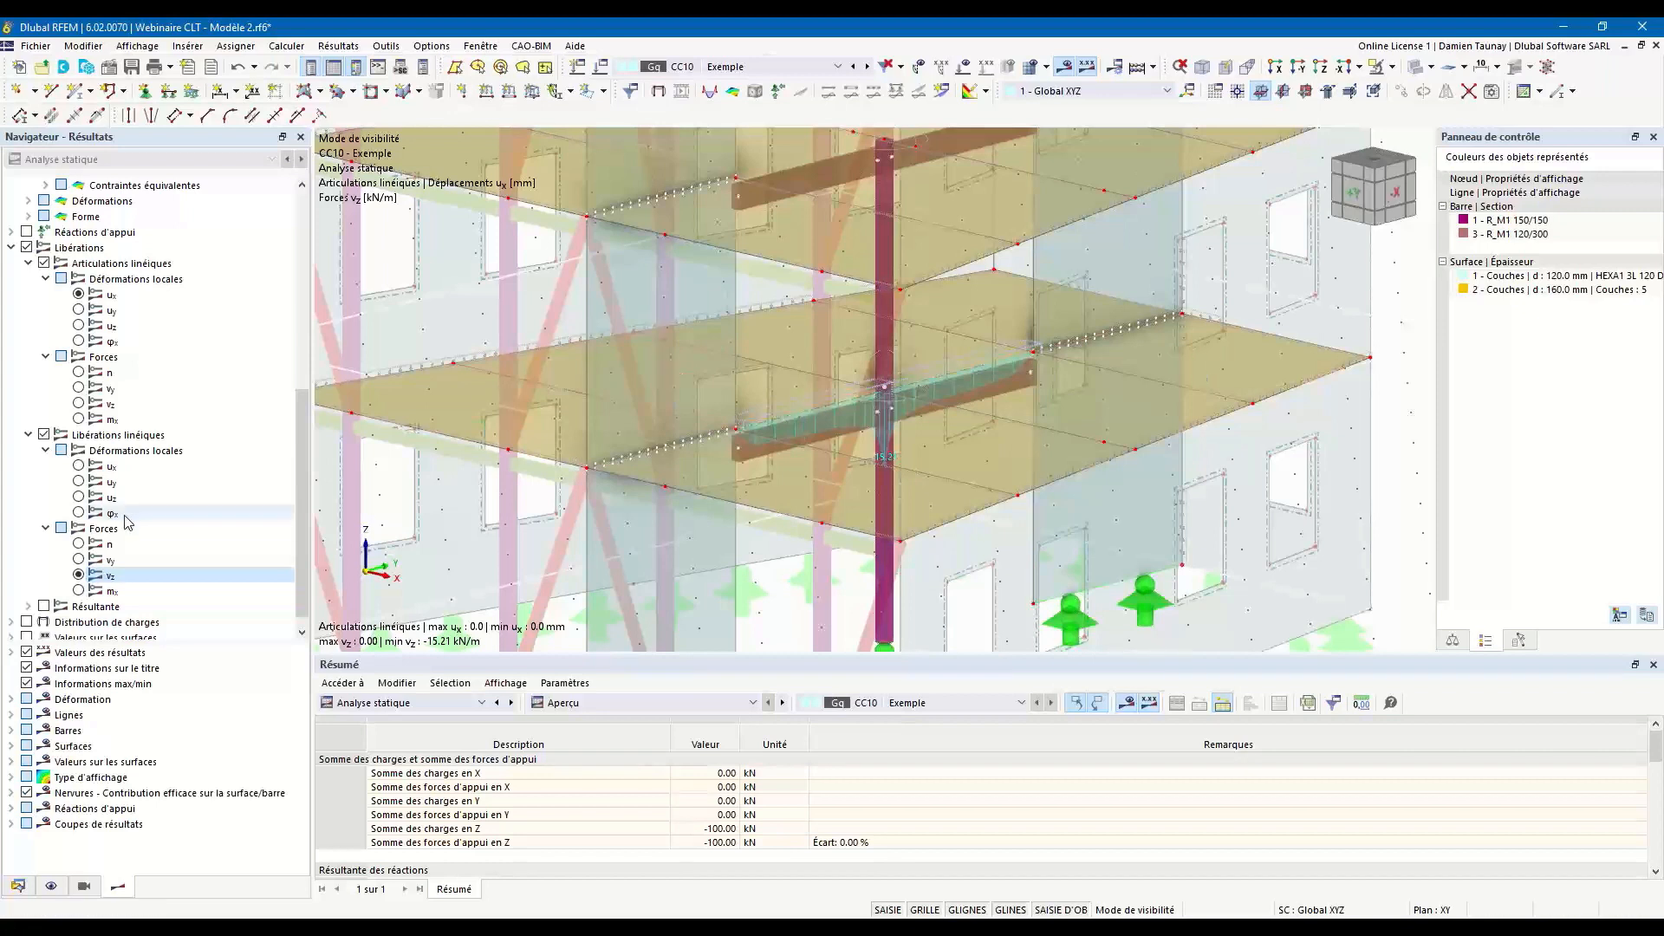
Hide all release results so that the model shows no line hinge or line release diagrams.
scroll(519, 526, down, 3)
ctrl+middle_drag(520, 526, 543, 532)
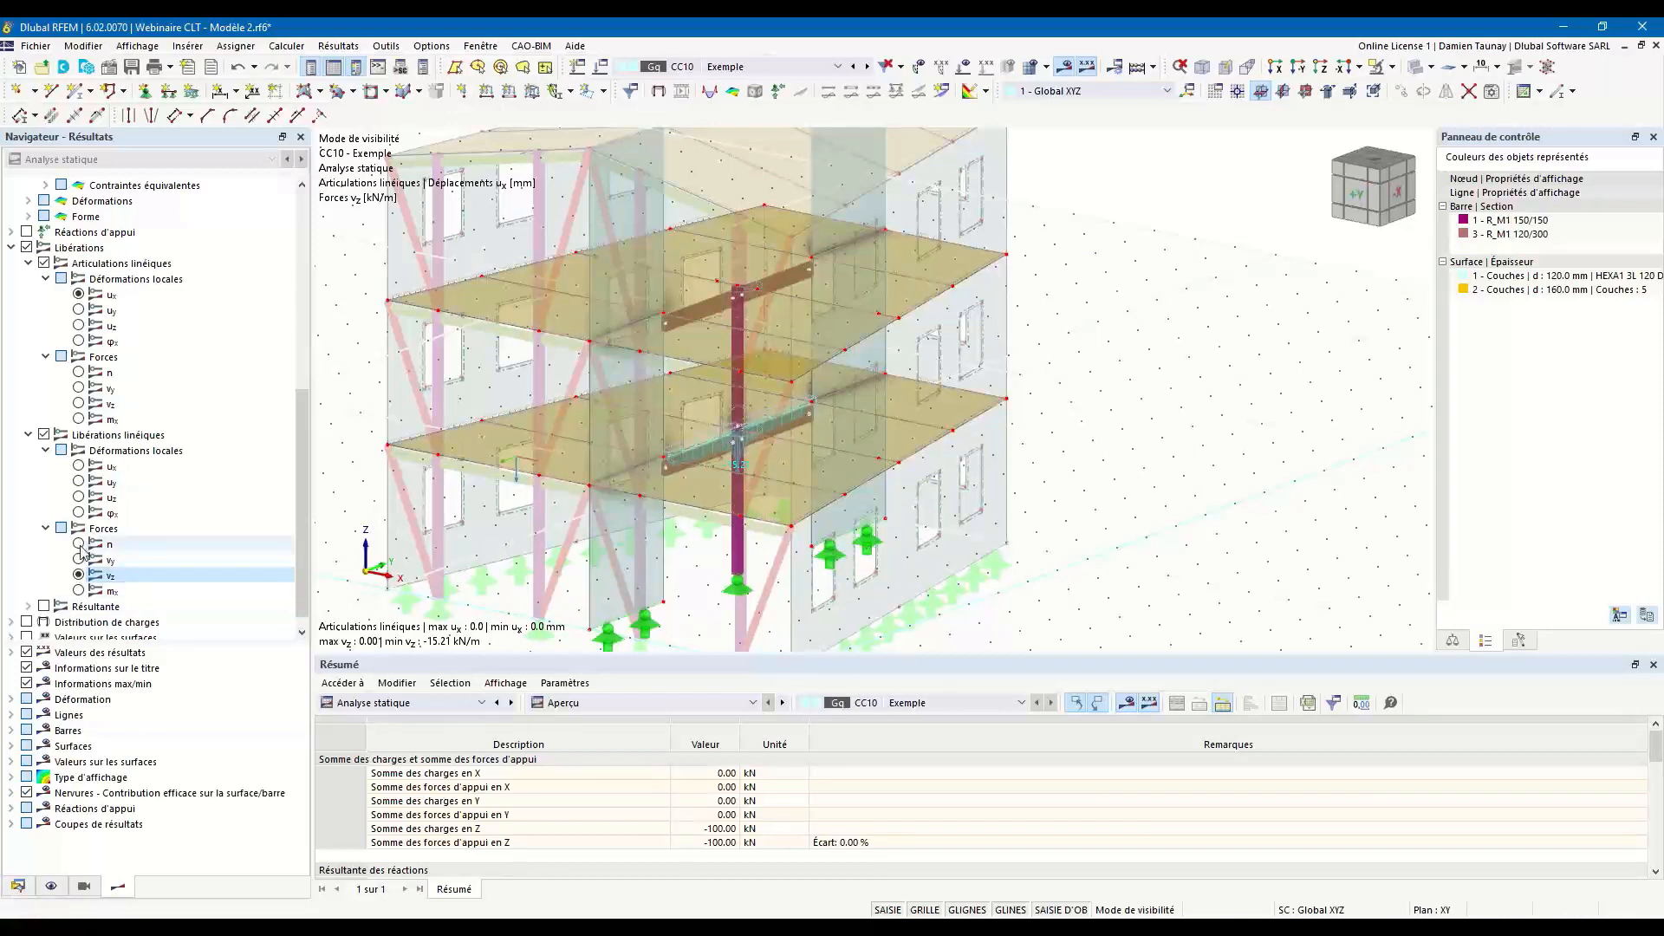
drag(306, 463, 302, 212)
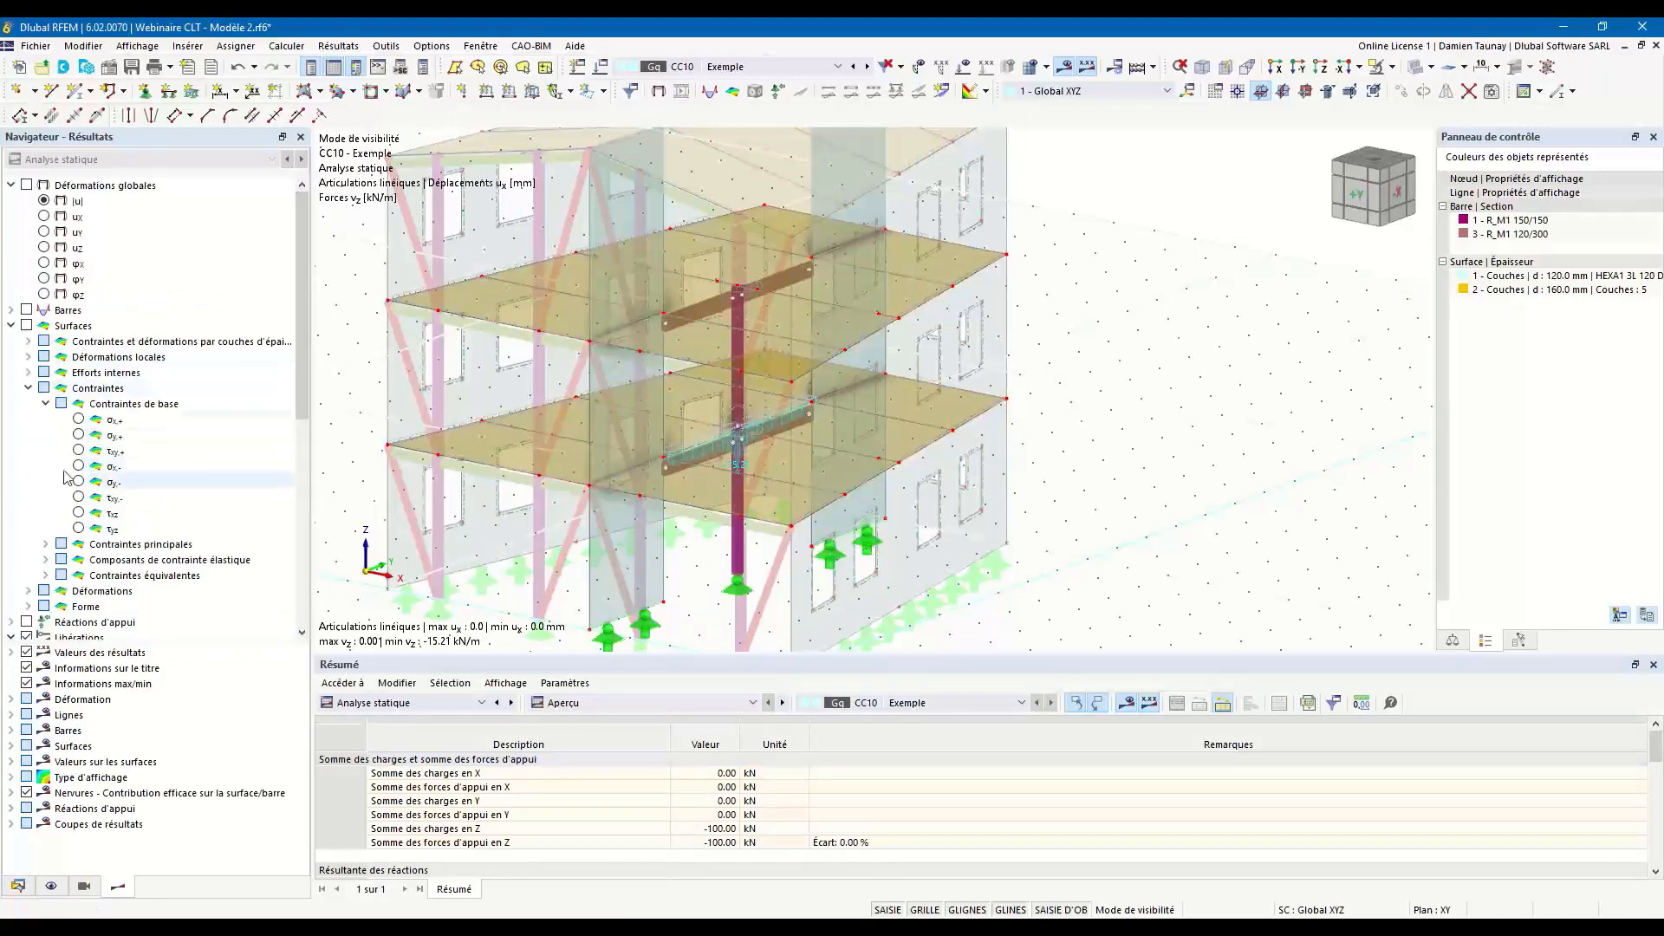
scroll(61, 503, down, 9)
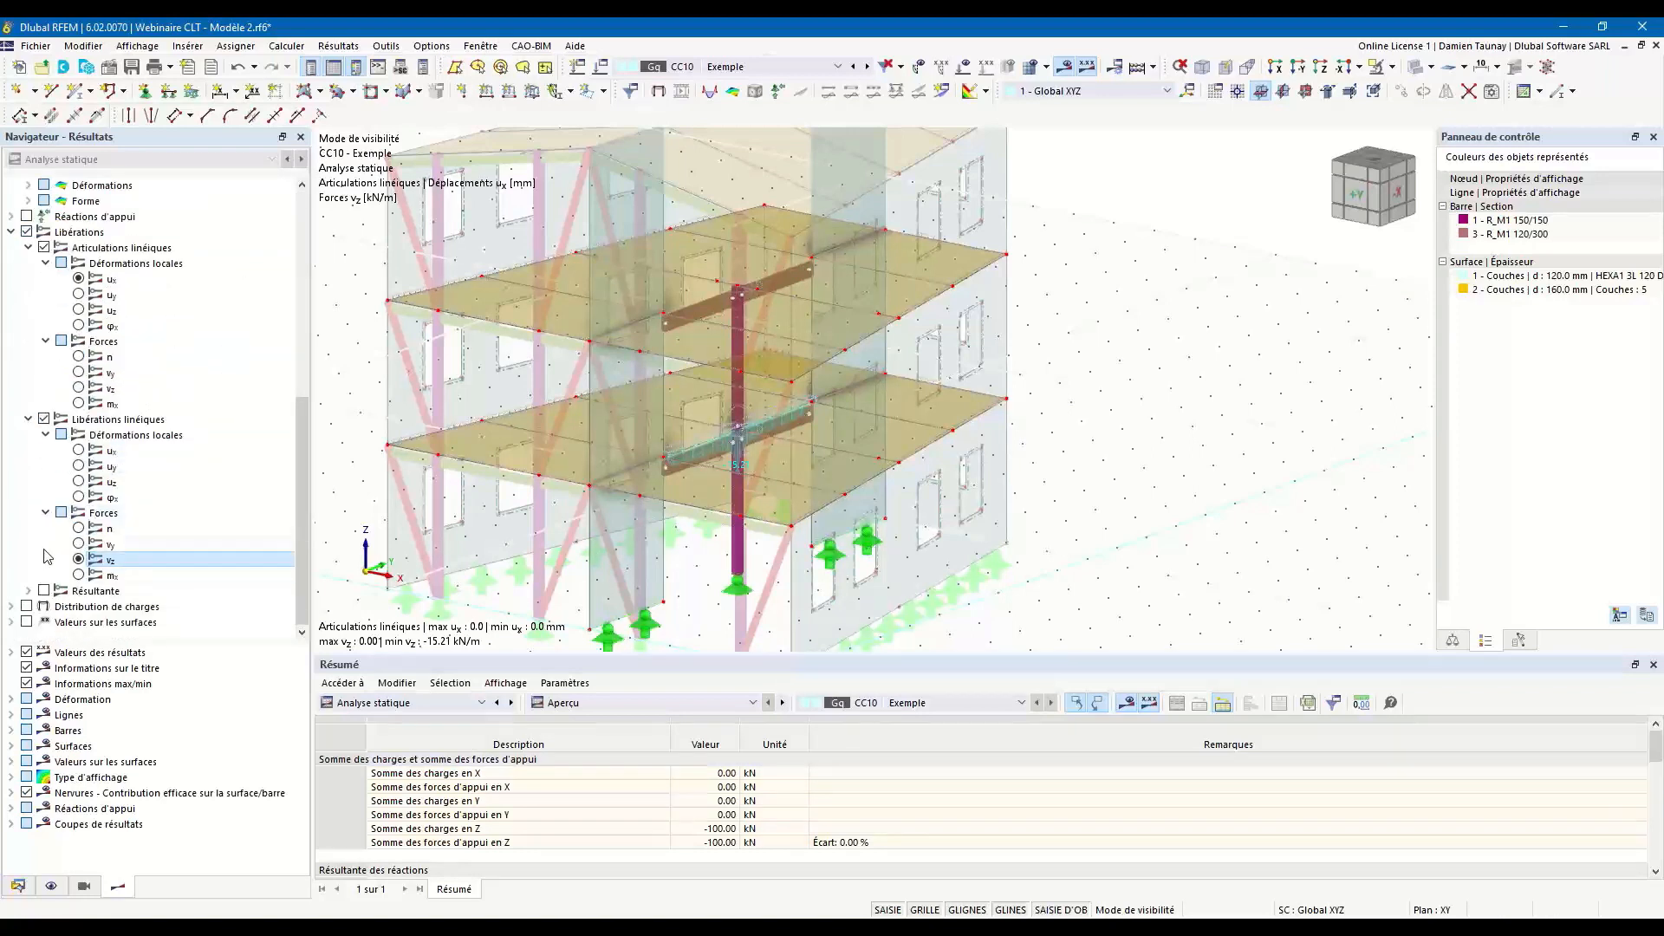
click(27, 231)
middle_drag(1050, 553, 1101, 553)
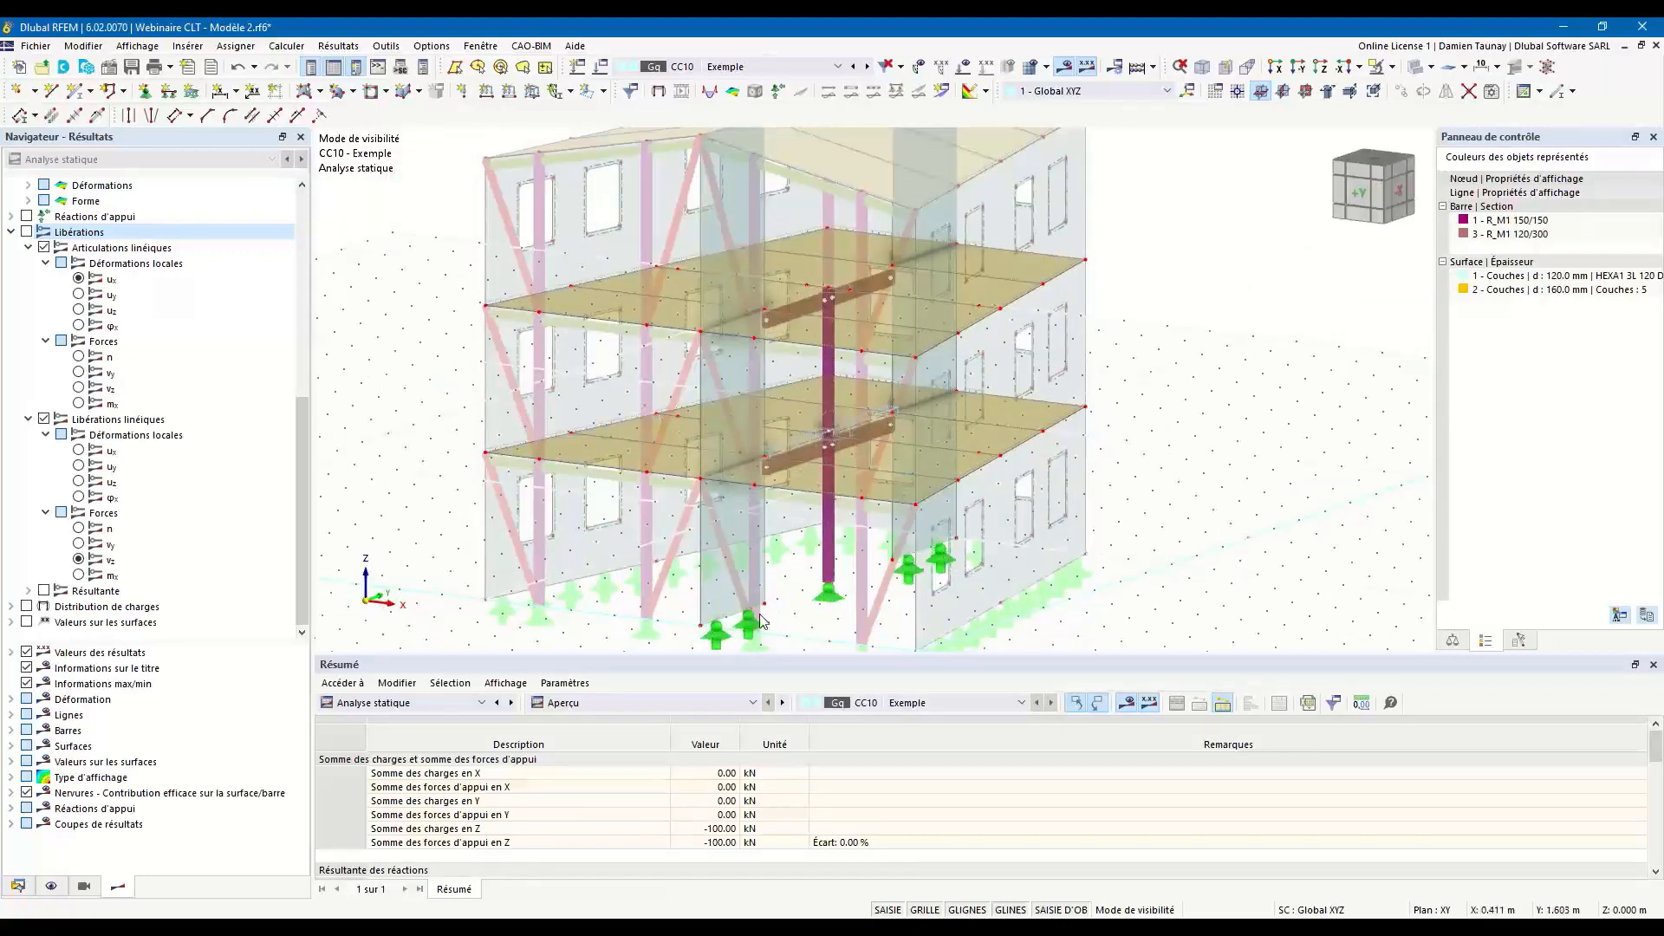
Open the timber design input data and review the design situations to calculate.
click(476, 707)
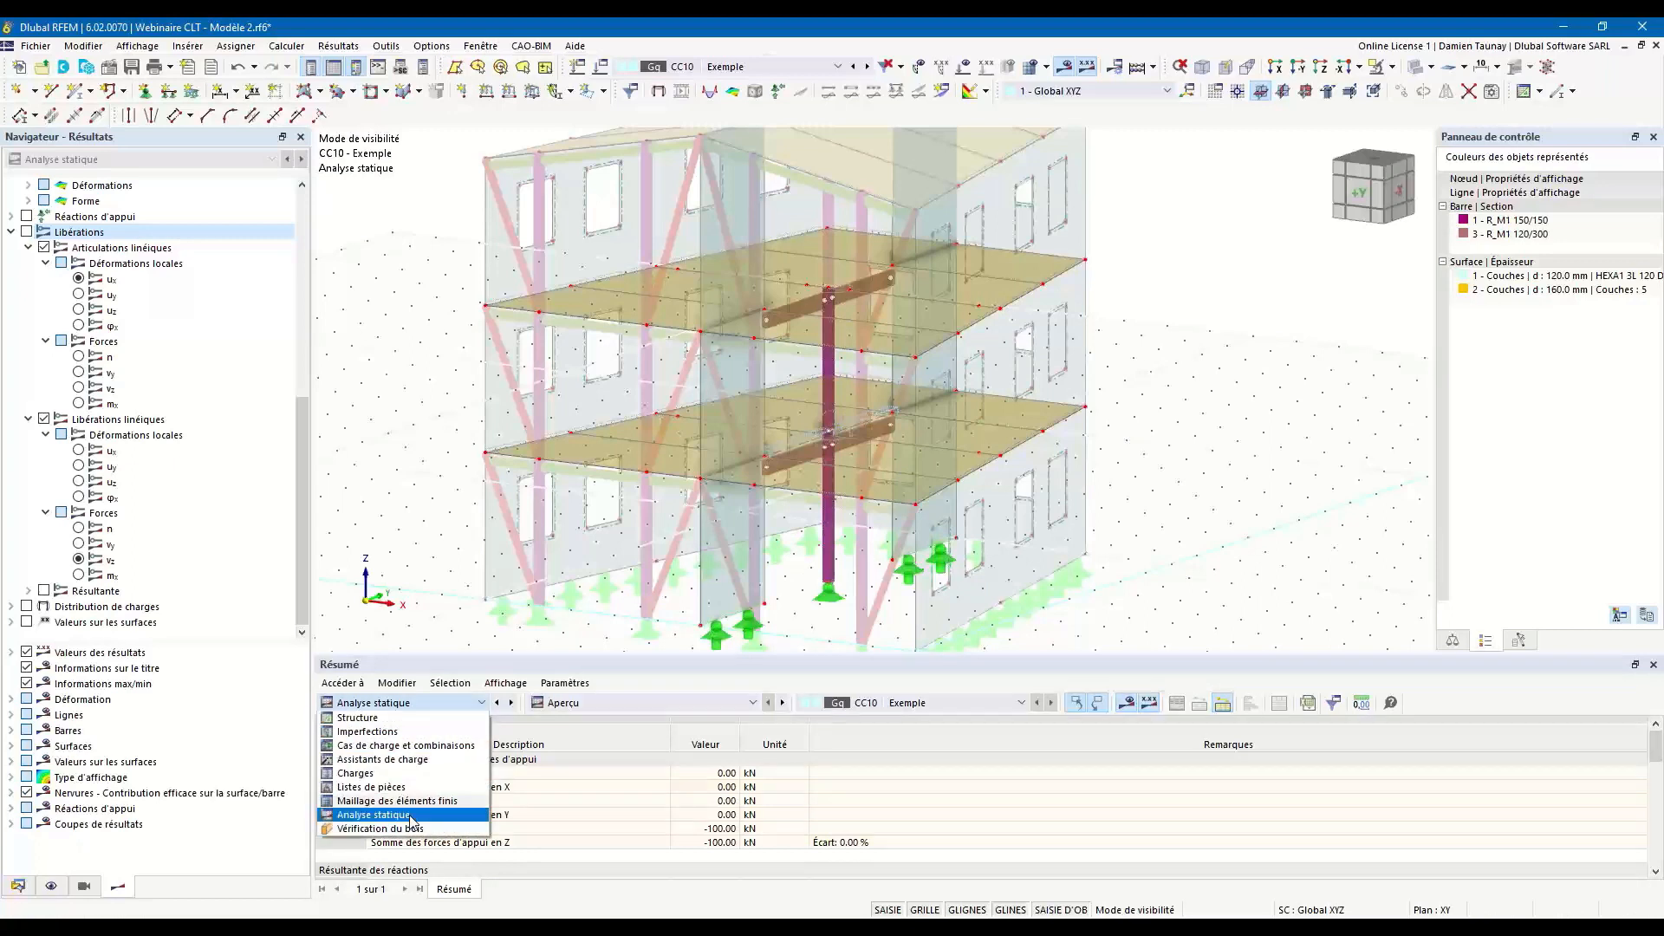
click(411, 829)
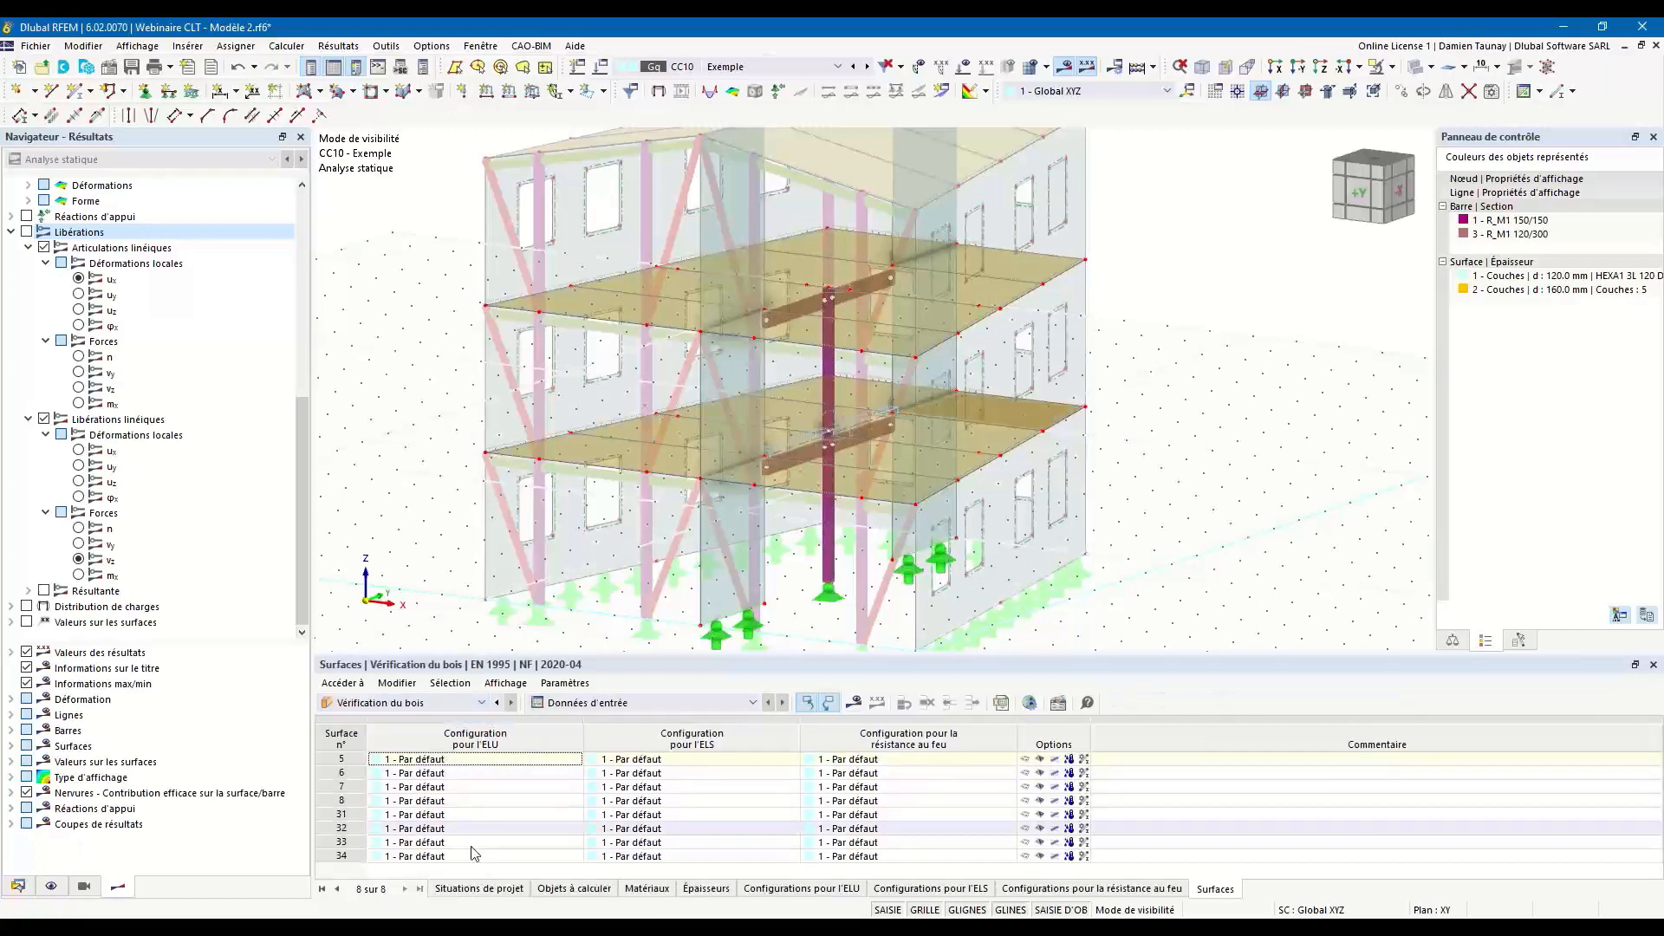
scroll(461, 894, up, 5)
scroll(461, 894, up, 2)
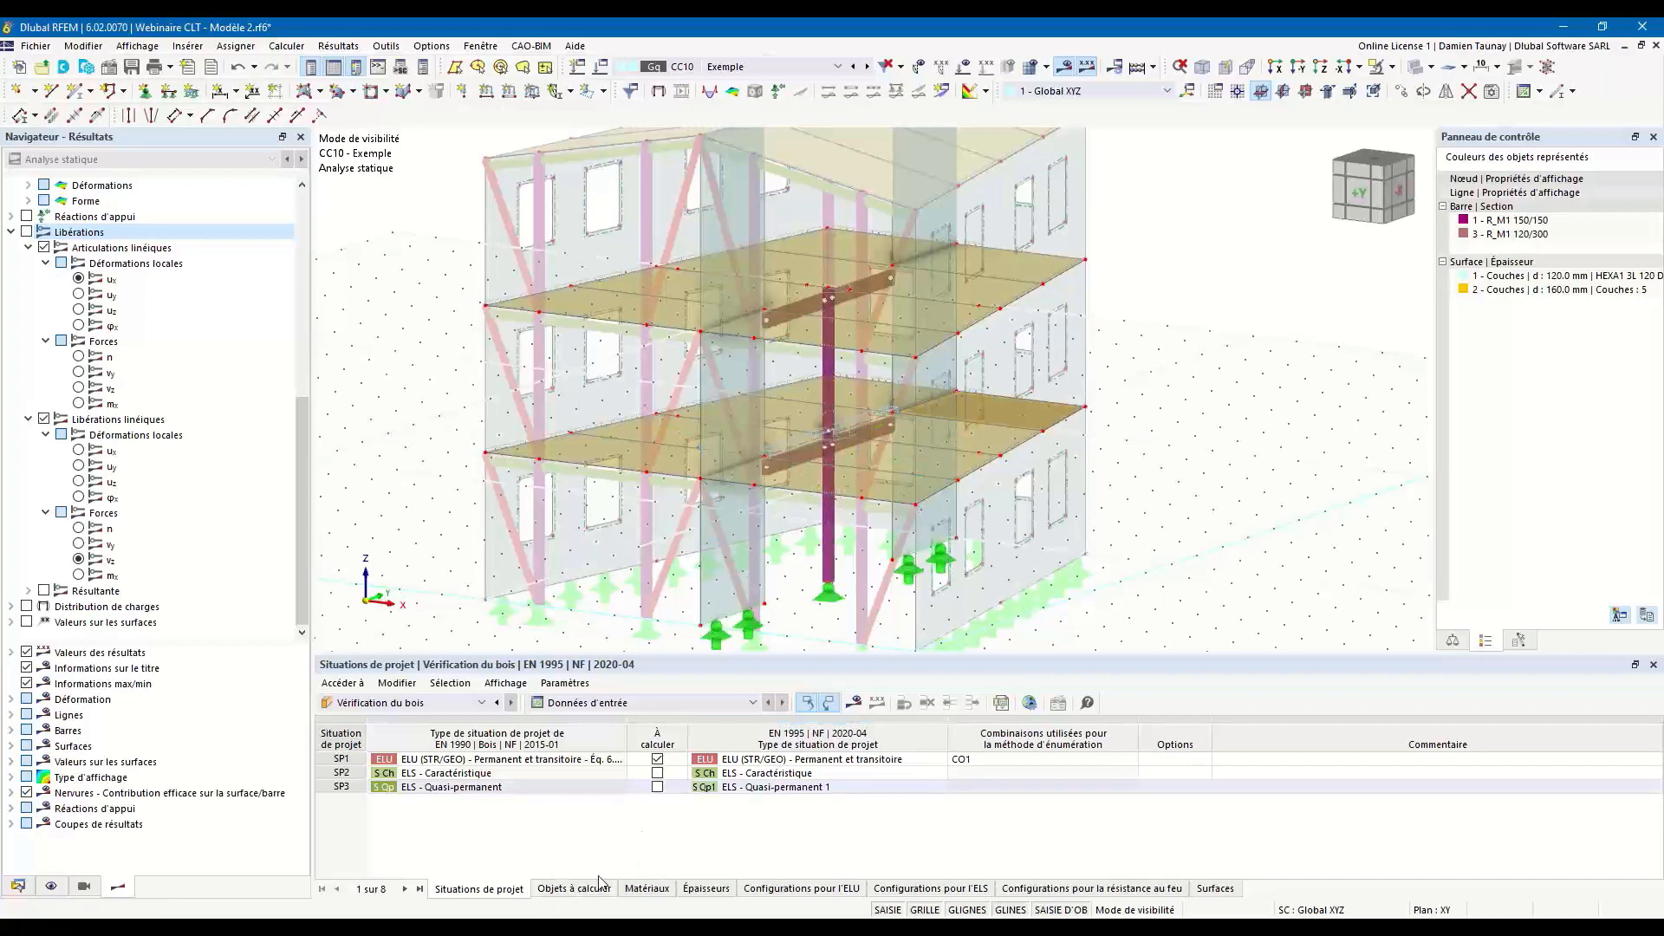
Review the timber design's objects to calculate, including the selected surfaces, as well as its materials and thicknesses.
click(576, 889)
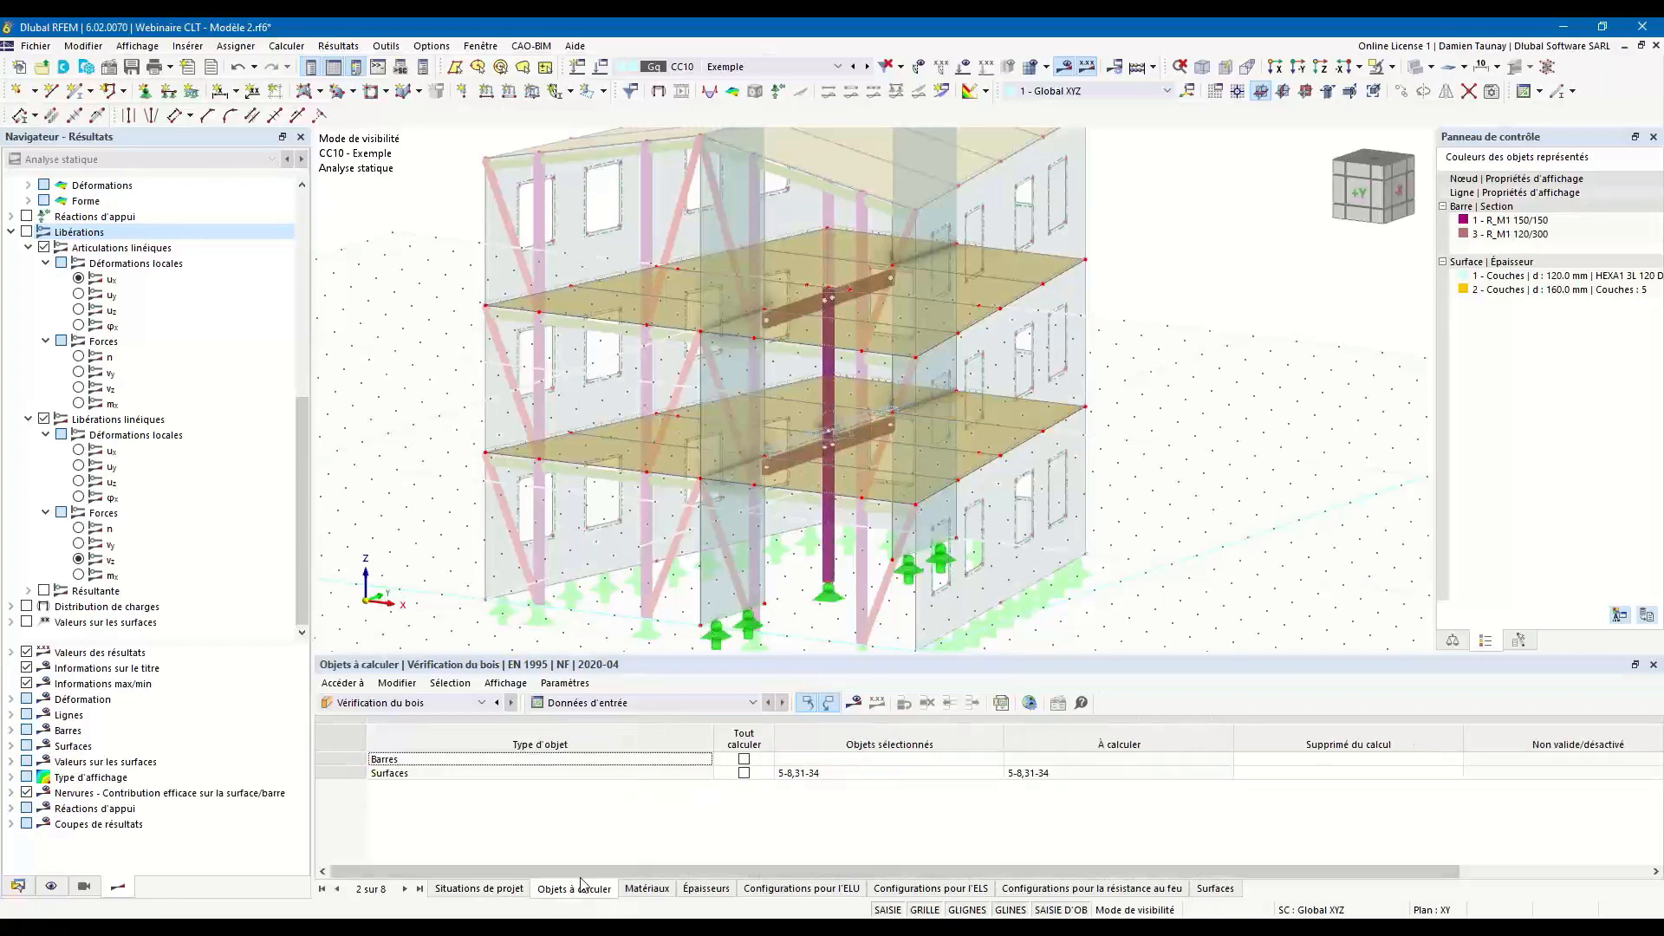
click(884, 772)
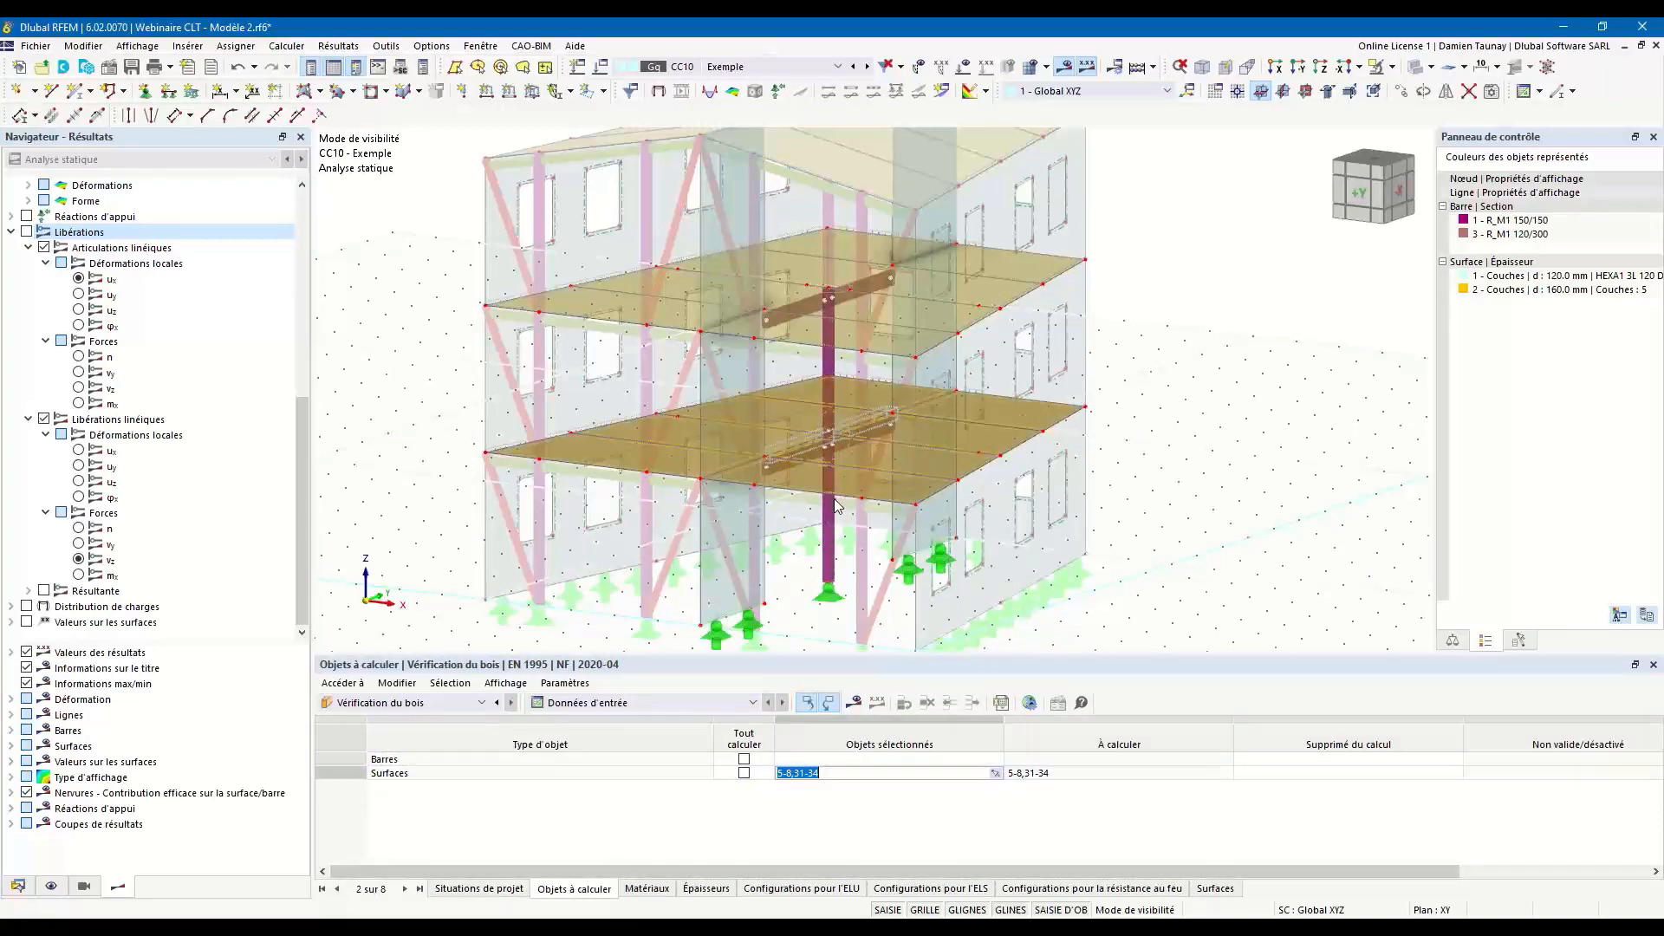
ctrl+middle_drag(1266, 605, 1345, 570)
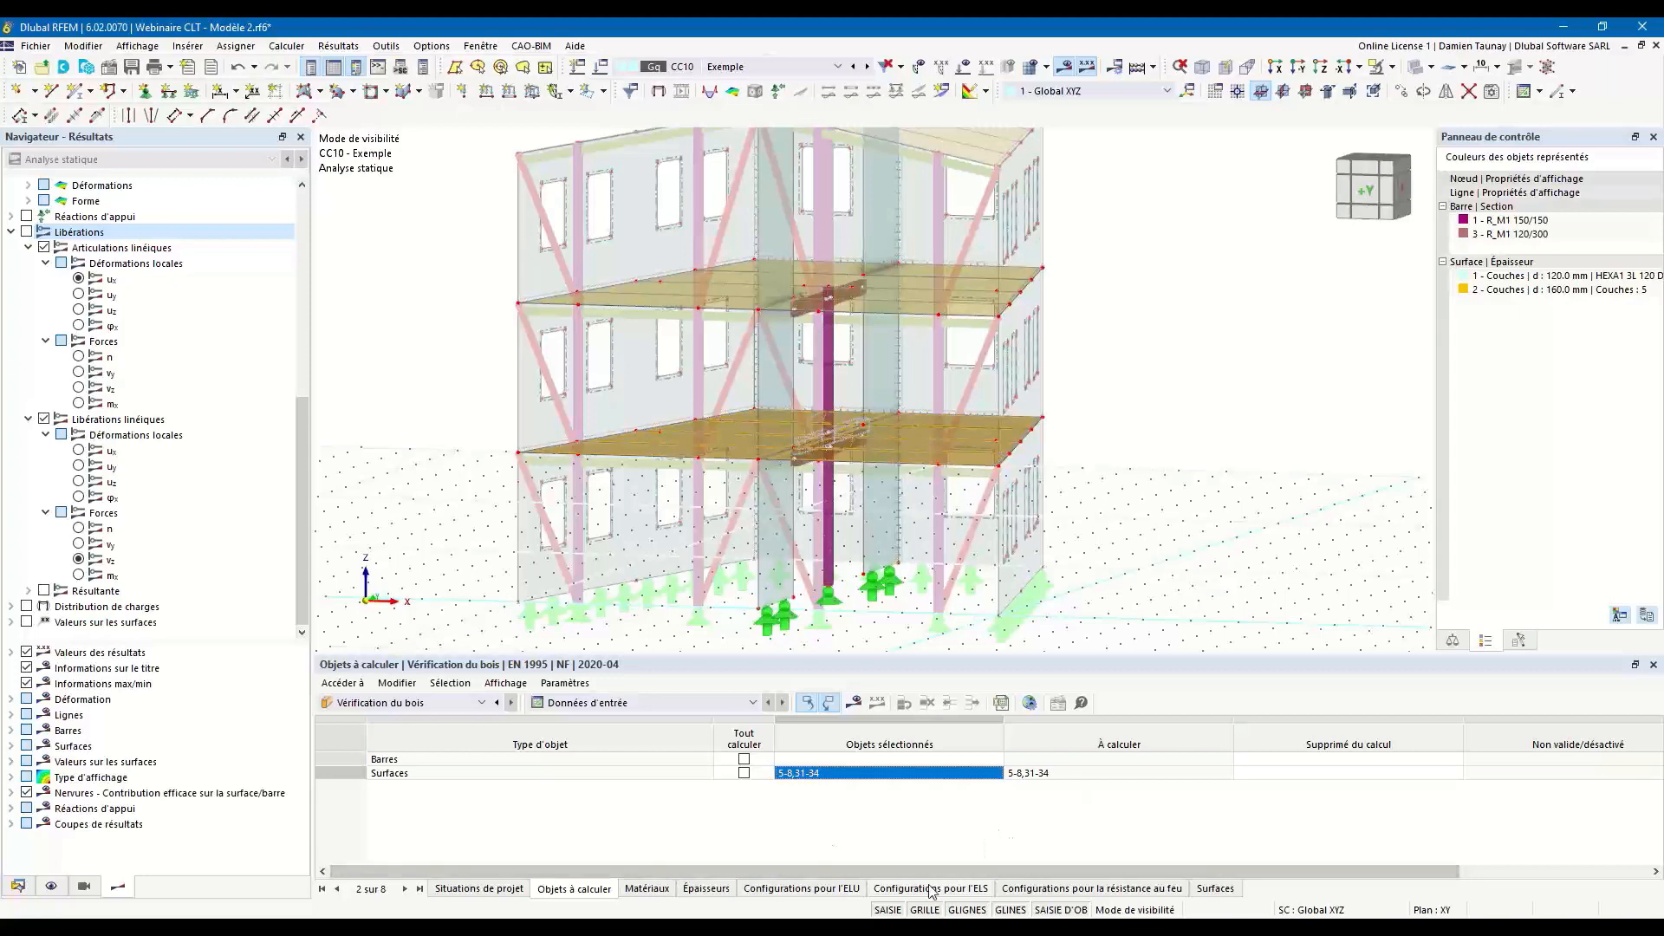
click(646, 888)
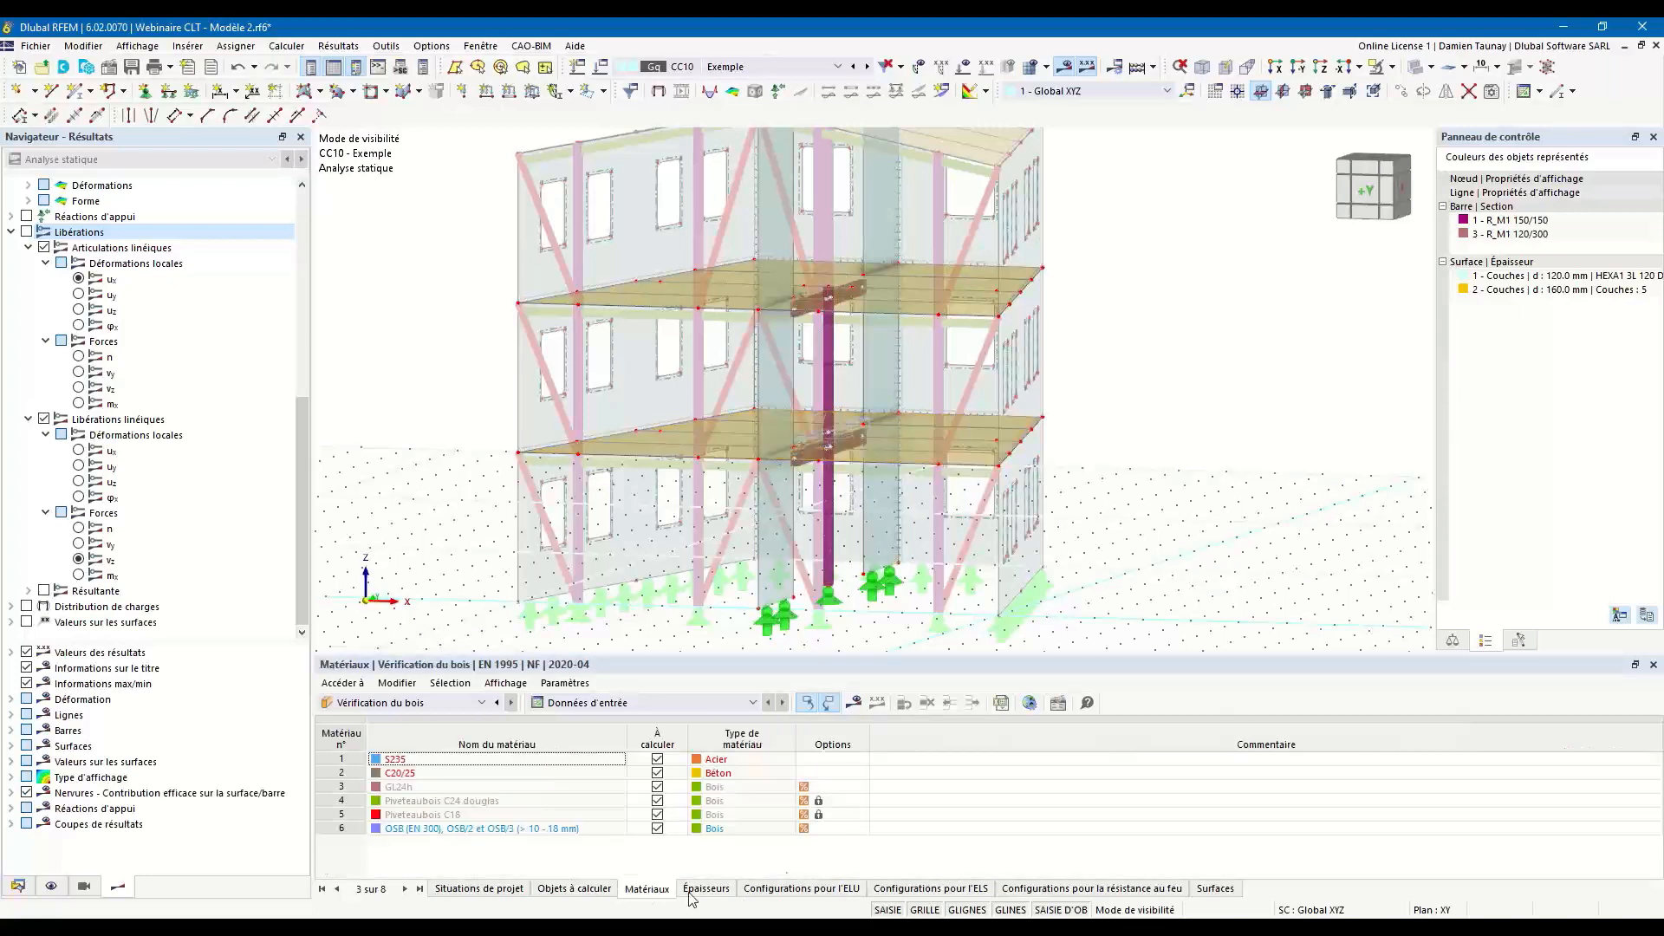
click(706, 888)
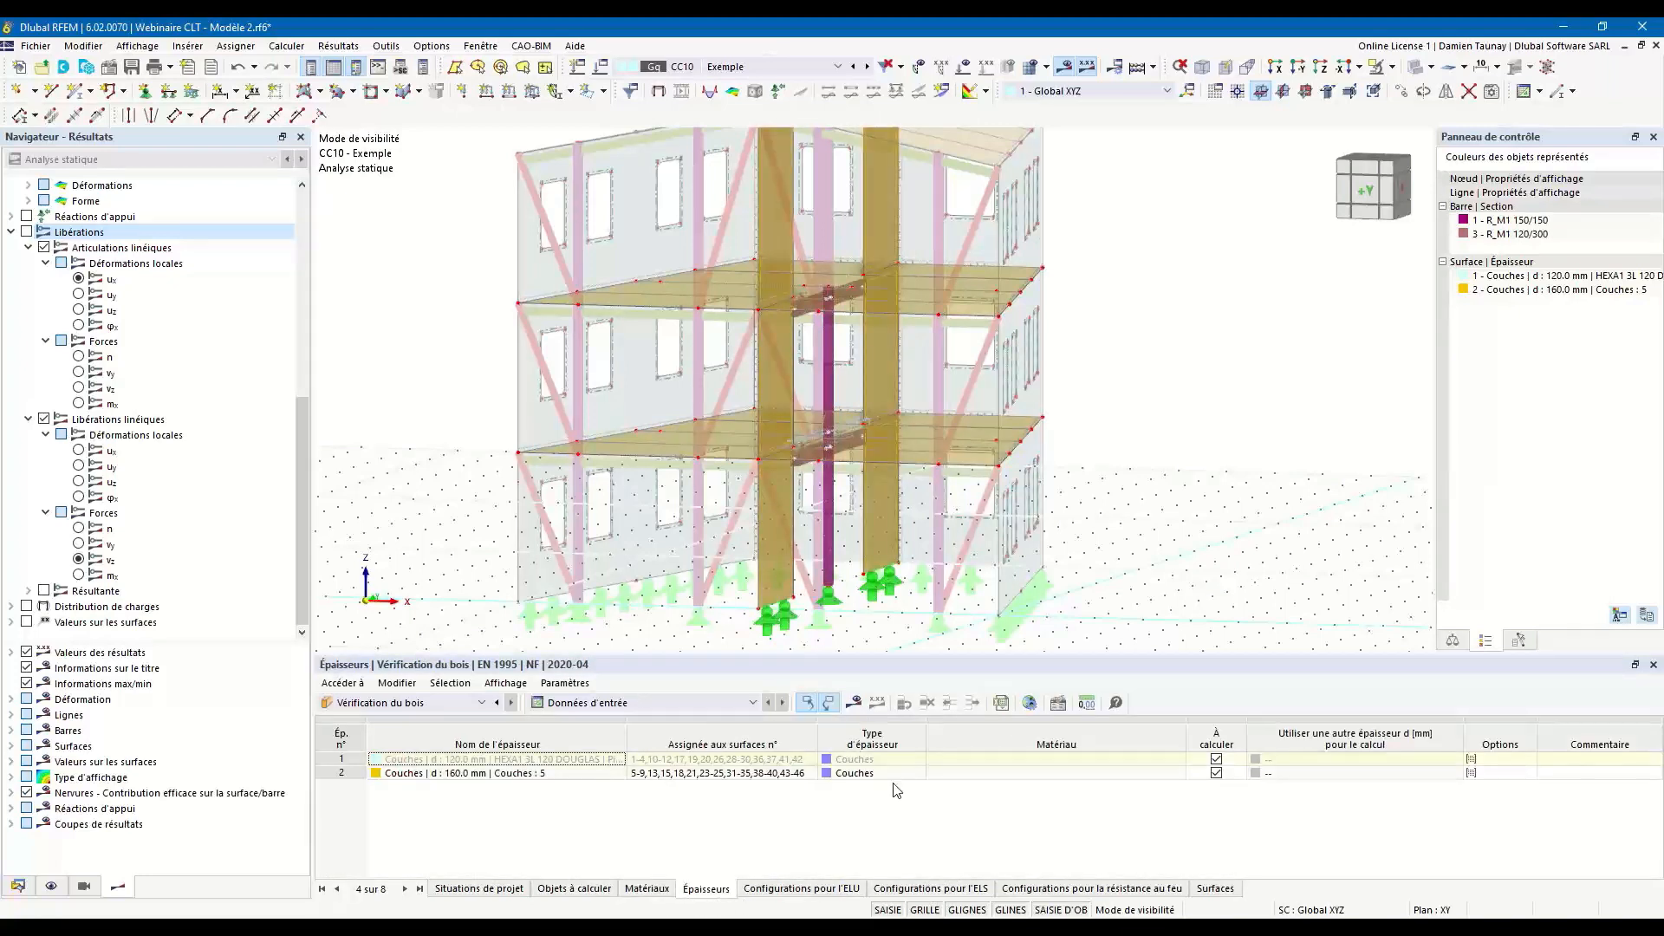
Run the timber design calculation and display its design ratios on the lower floor slab.
click(854, 703)
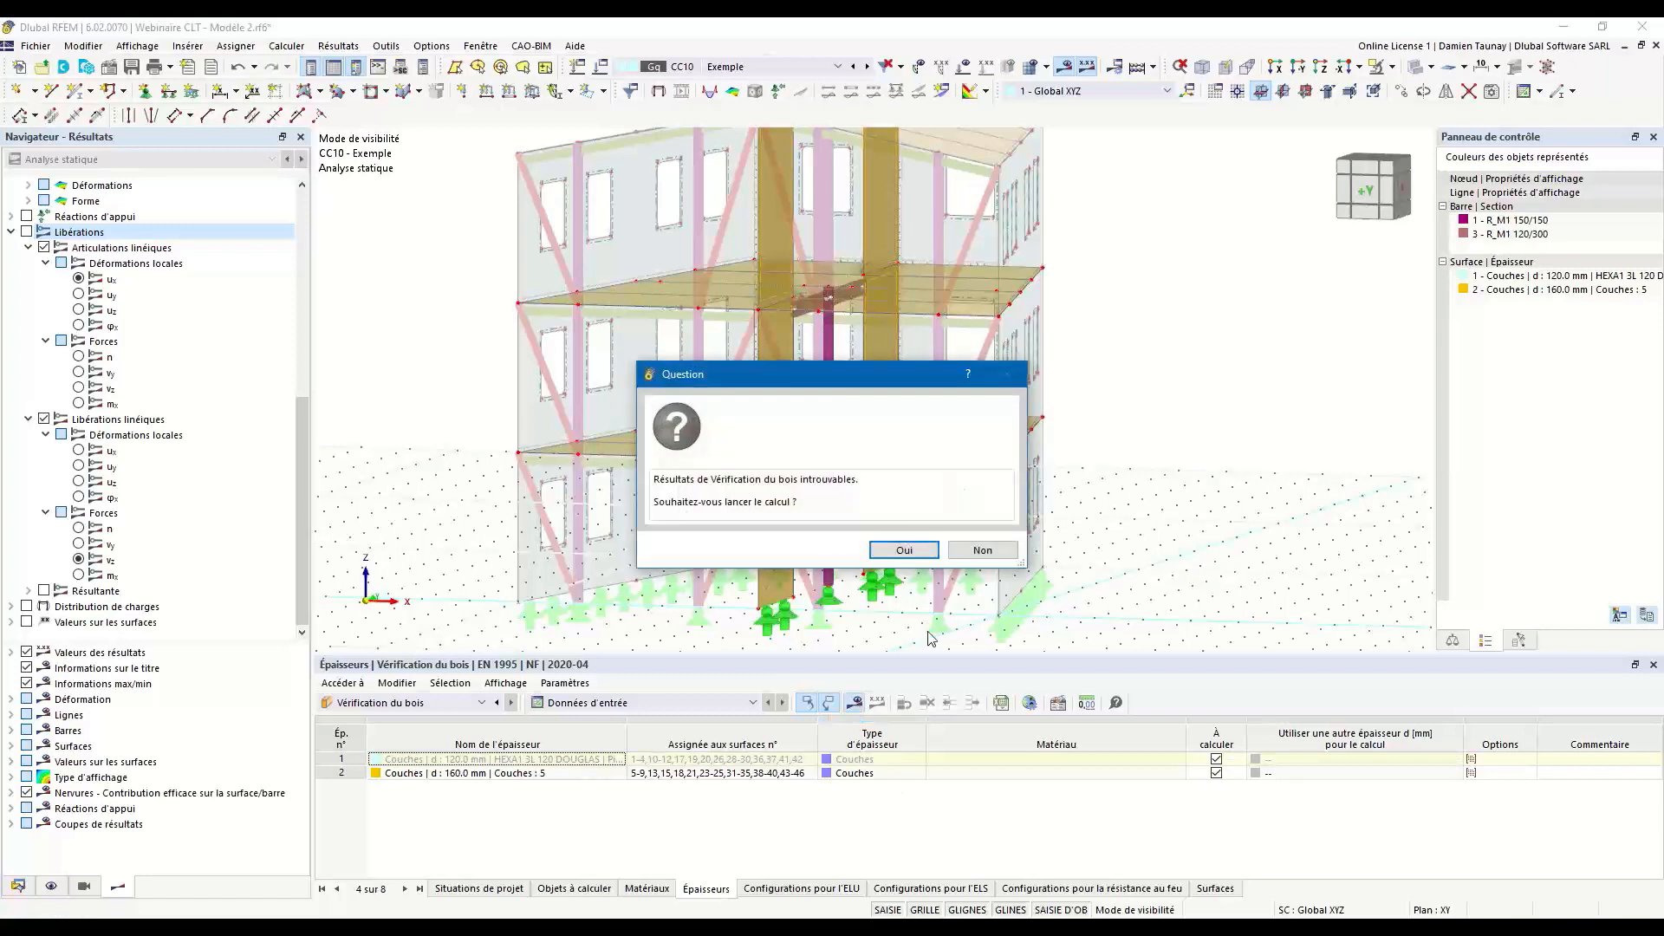
click(904, 550)
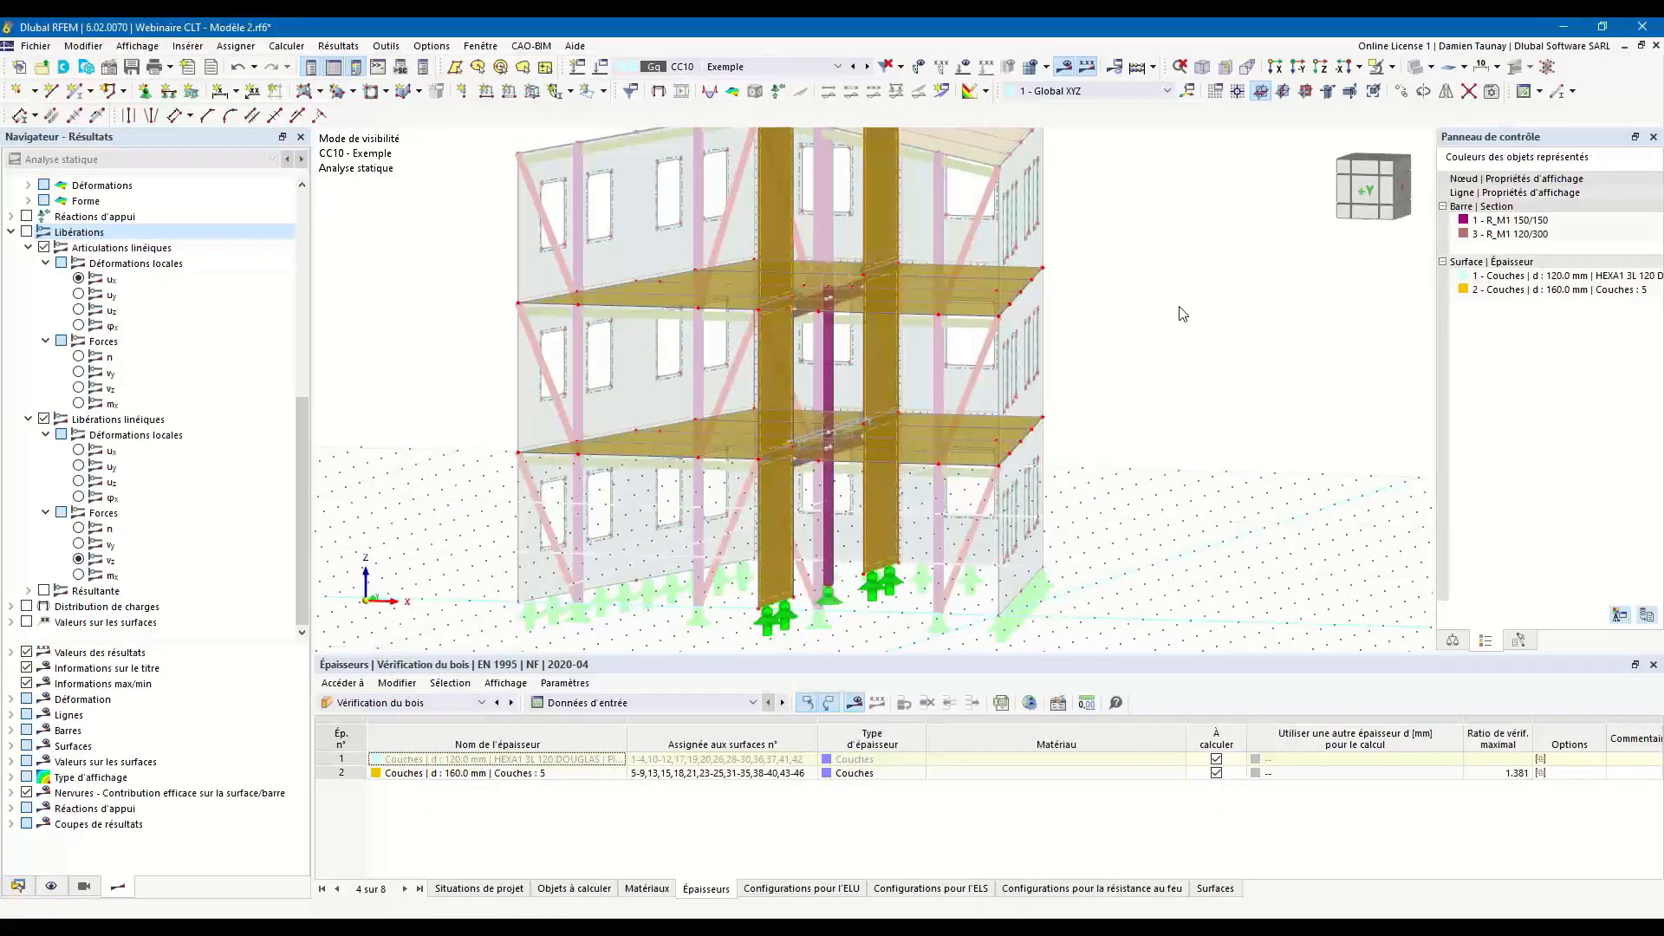
ctrl+middle_drag(1138, 362, 874, 482)
scroll(835, 488, up, 2)
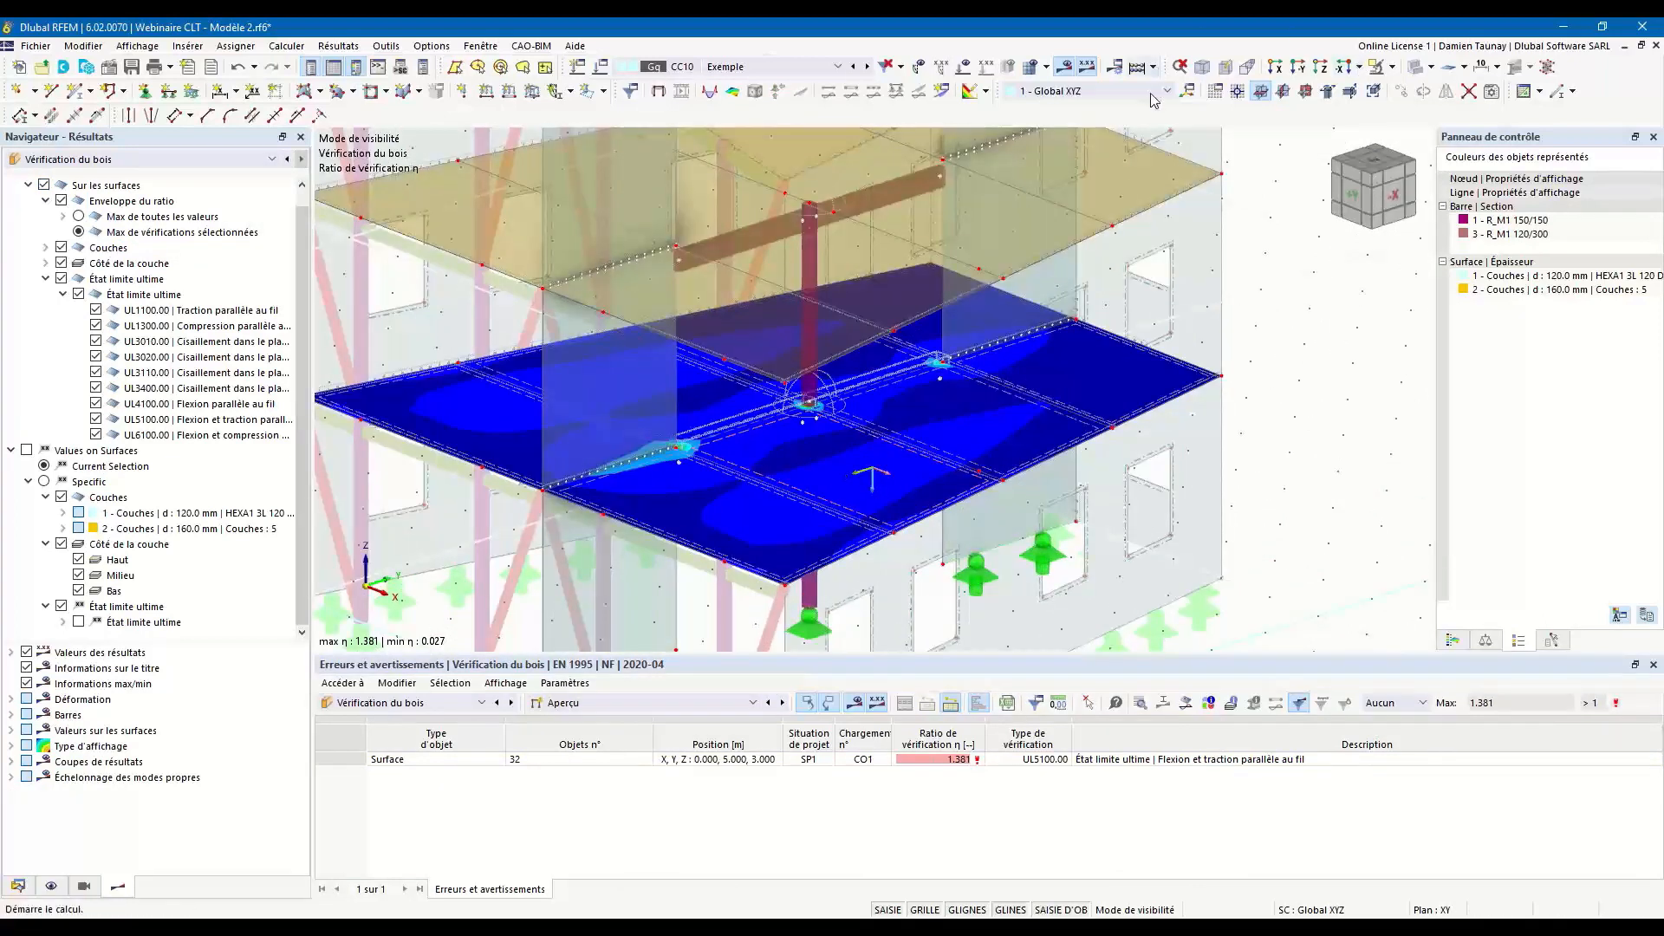
Examine the design ratio distribution on the lower floor around the central column and the wall ends.
scroll(1223, 323, down, 2)
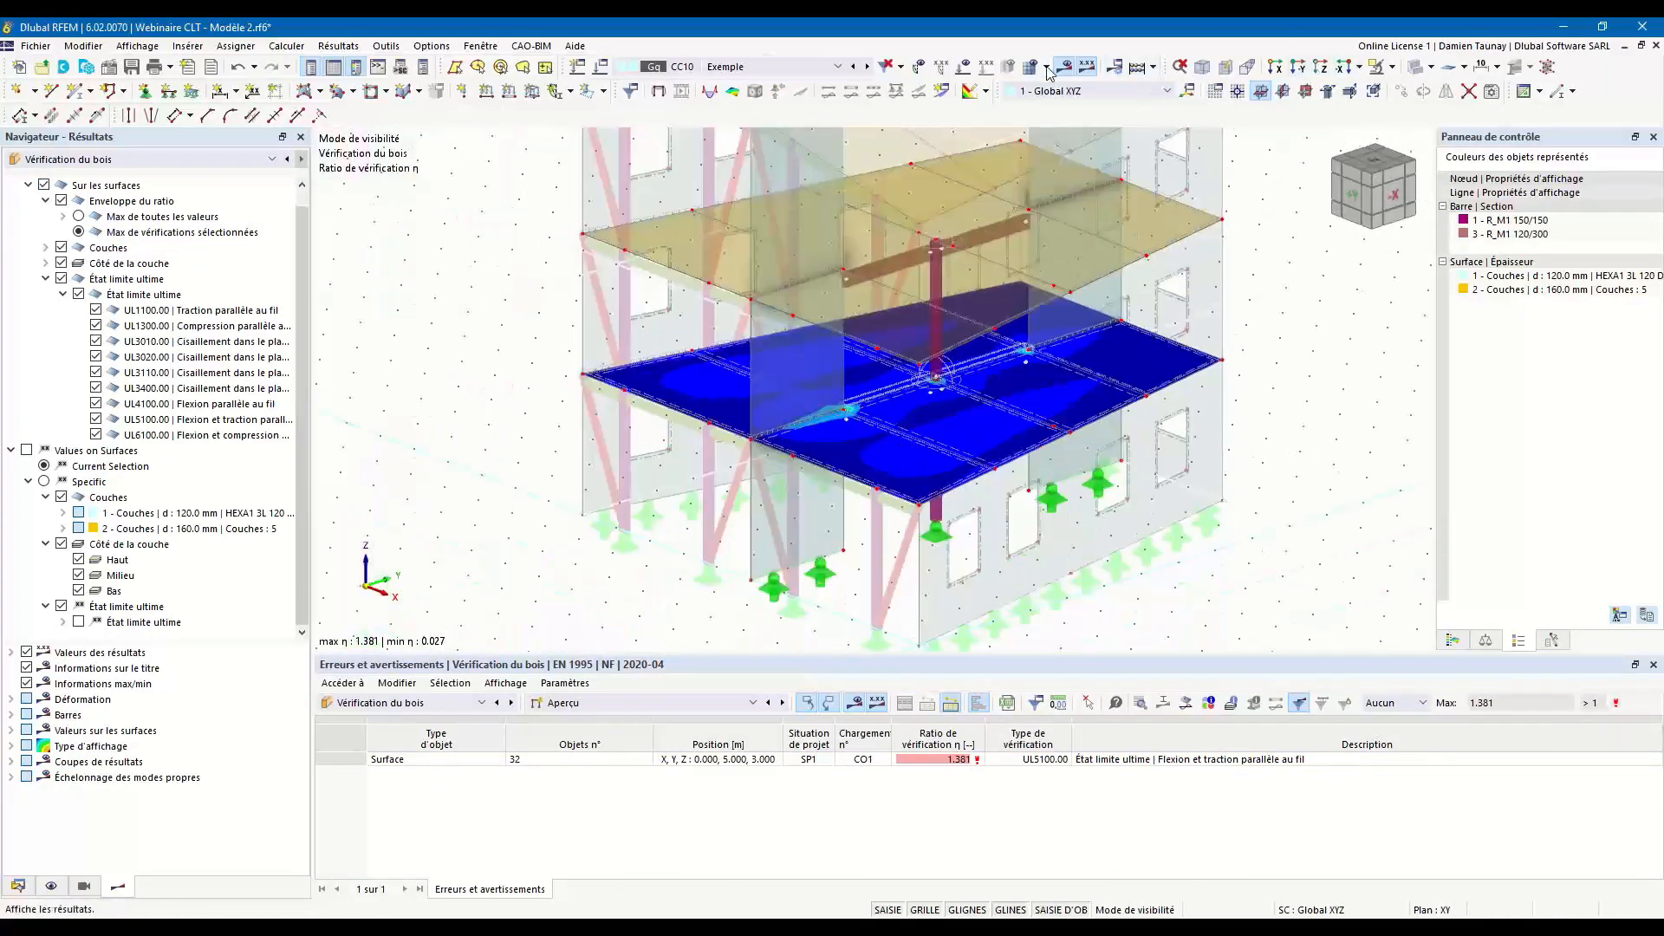
ctrl+middle_drag(1045, 407, 906, 371)
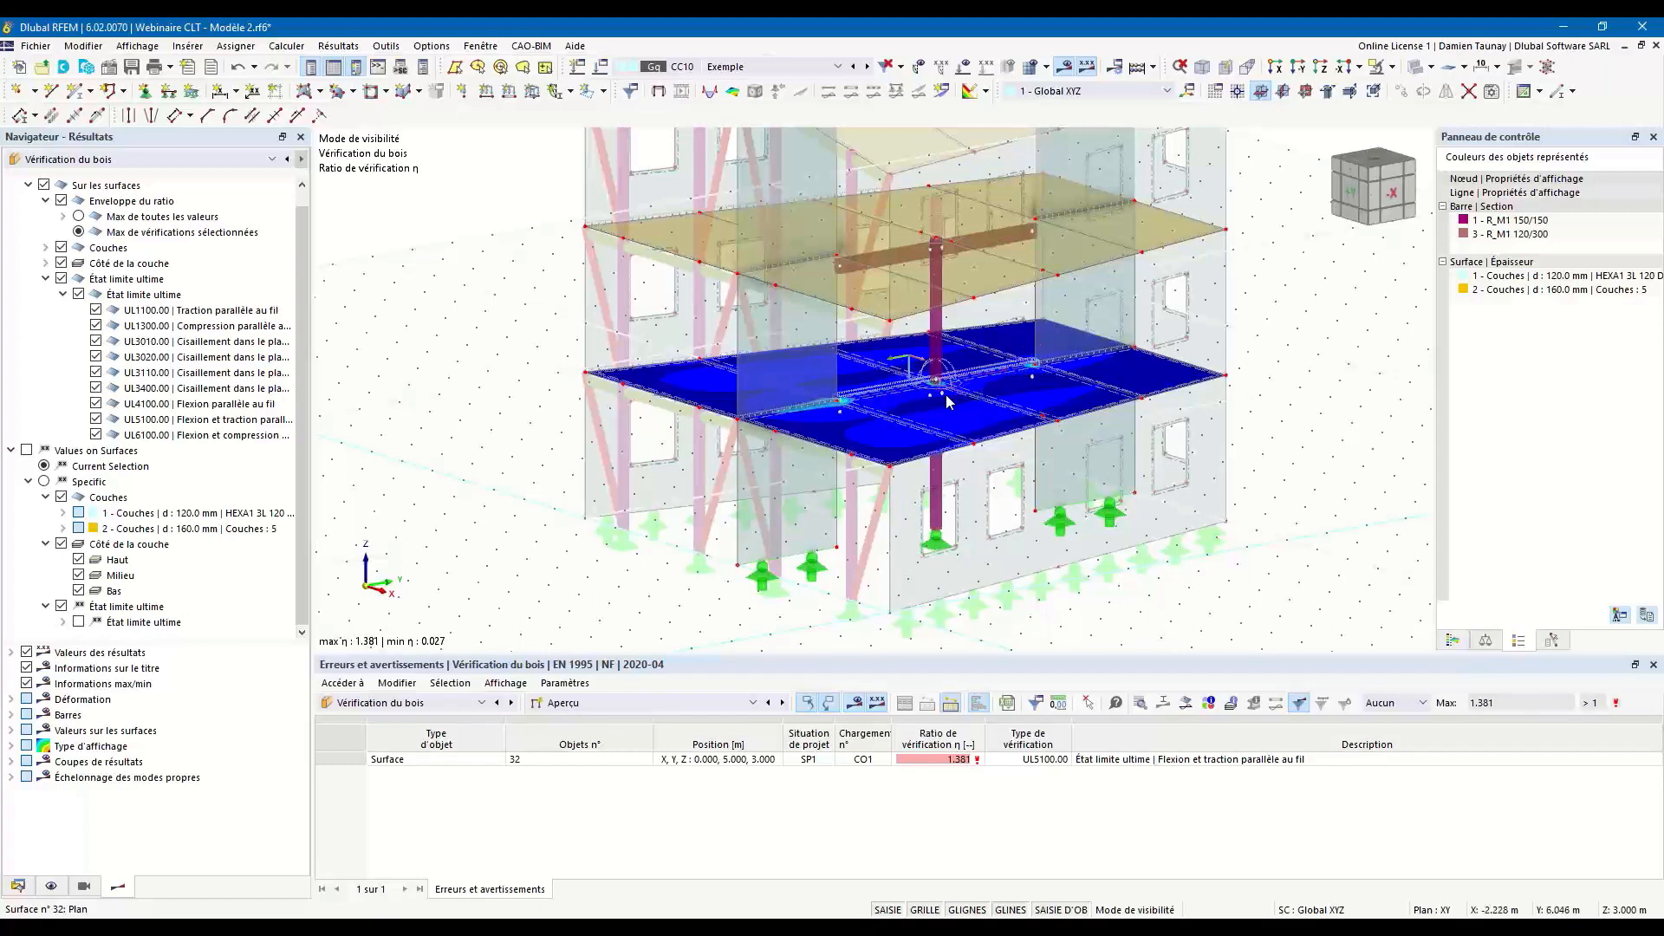
scroll(954, 392, up, 1)
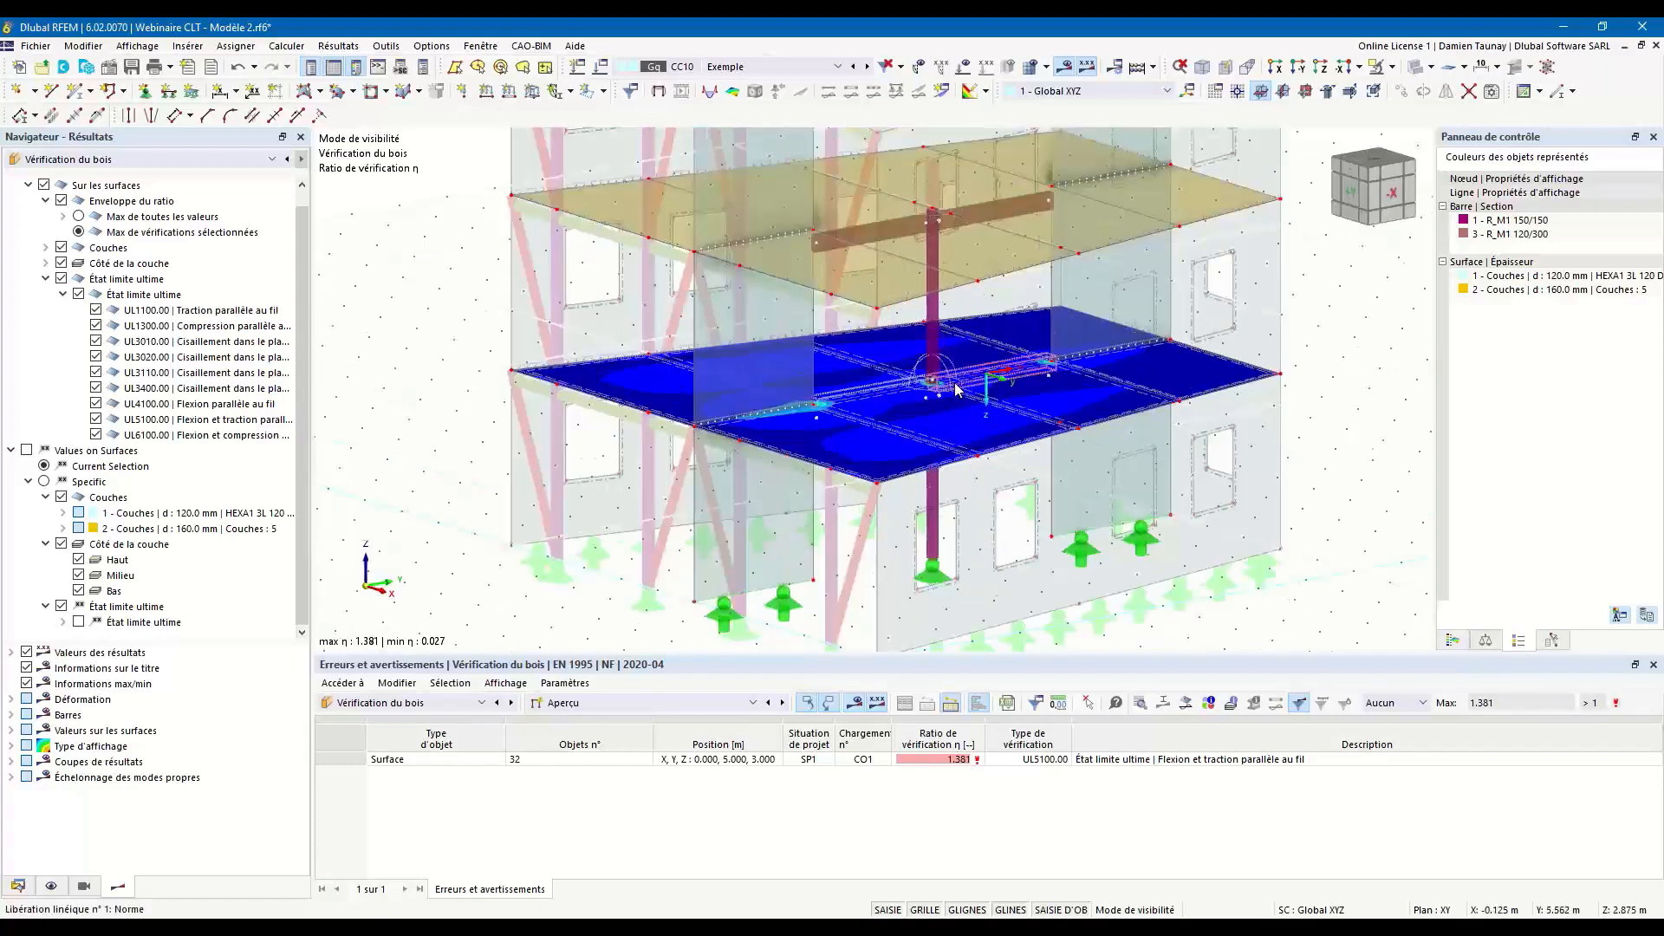
scroll(957, 389, up, 2)
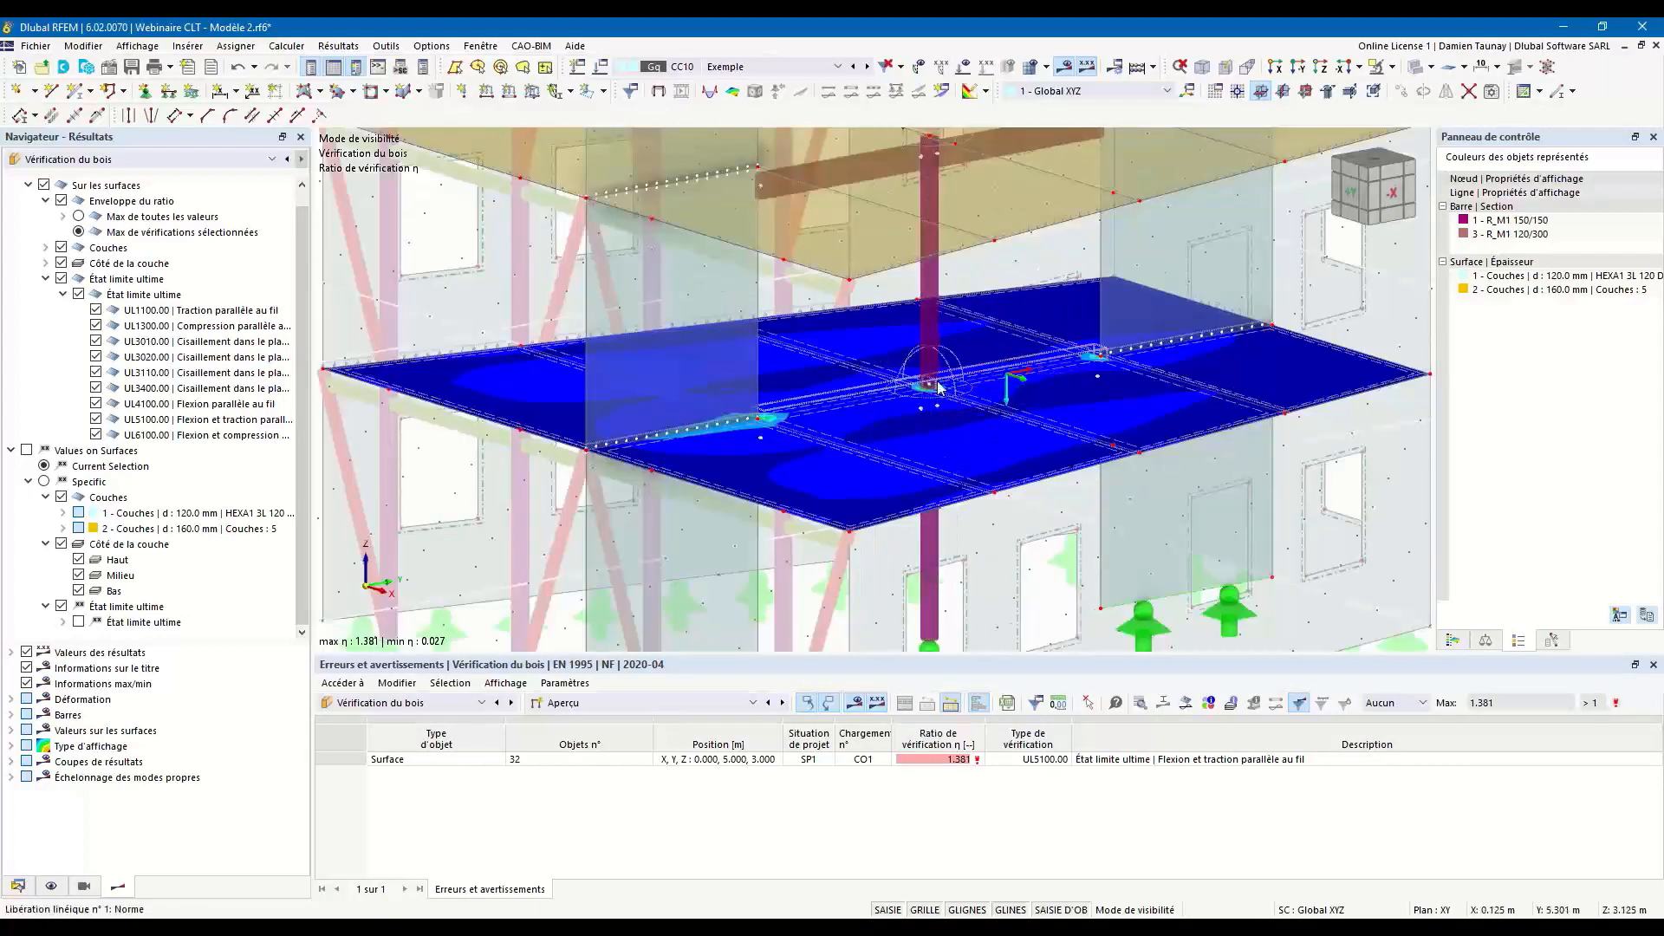
middle_drag(971, 374, 958, 365)
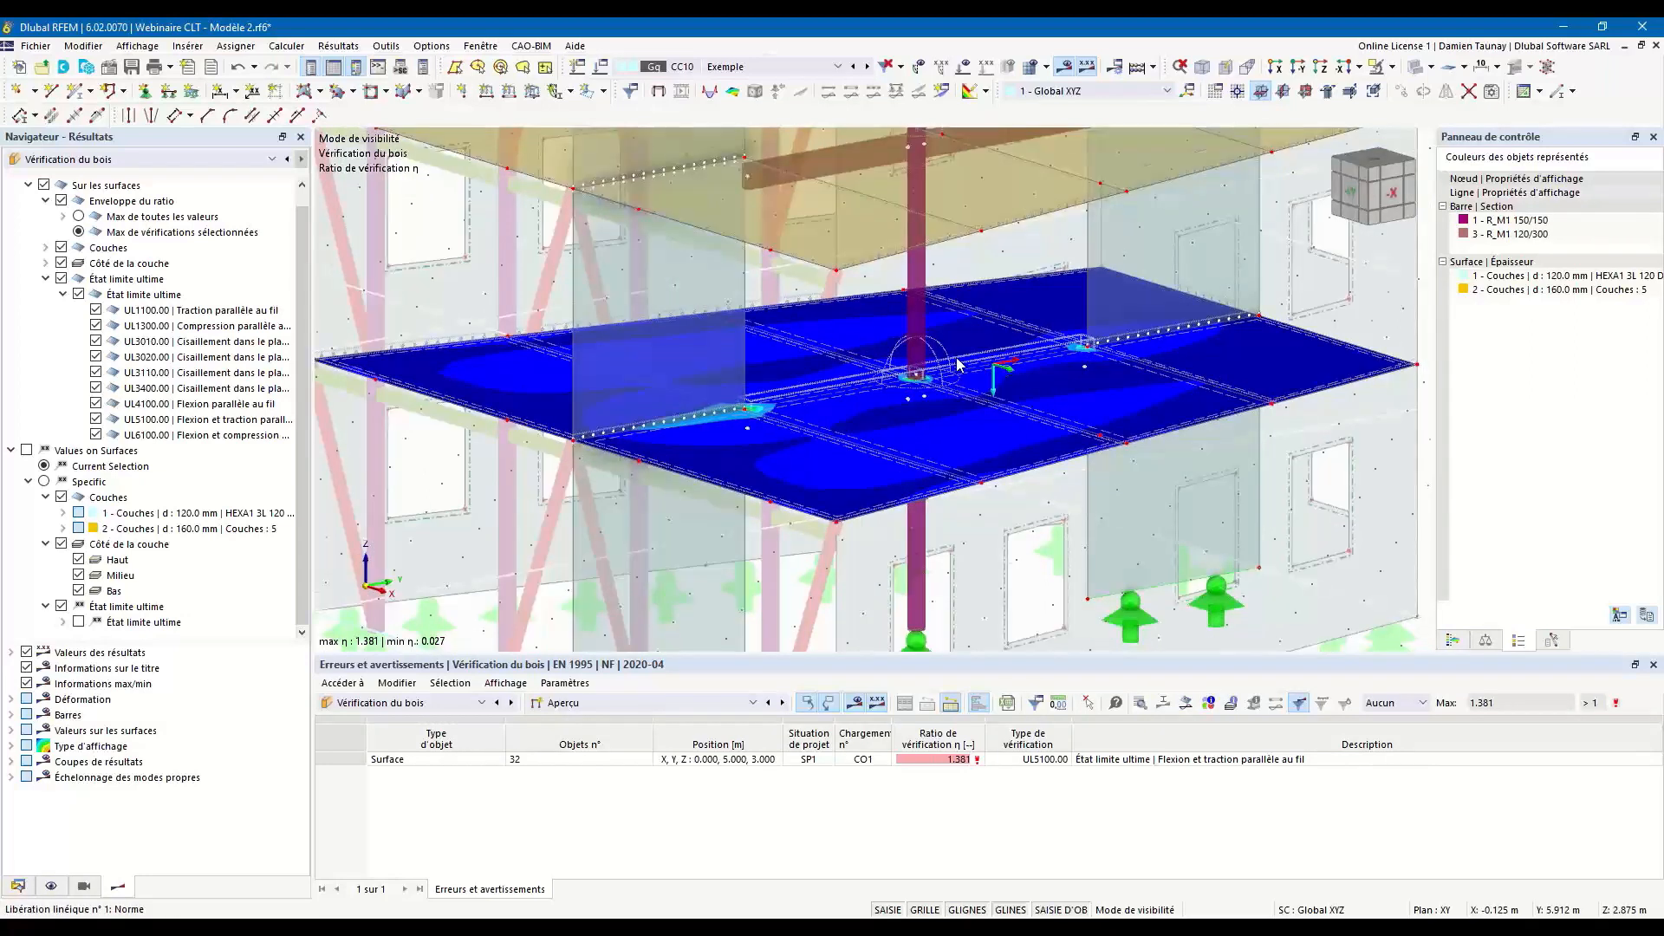
Temporarily show the finite element mesh to inspect the stress concentration where the central column meets the lower floor.
click(1032, 66)
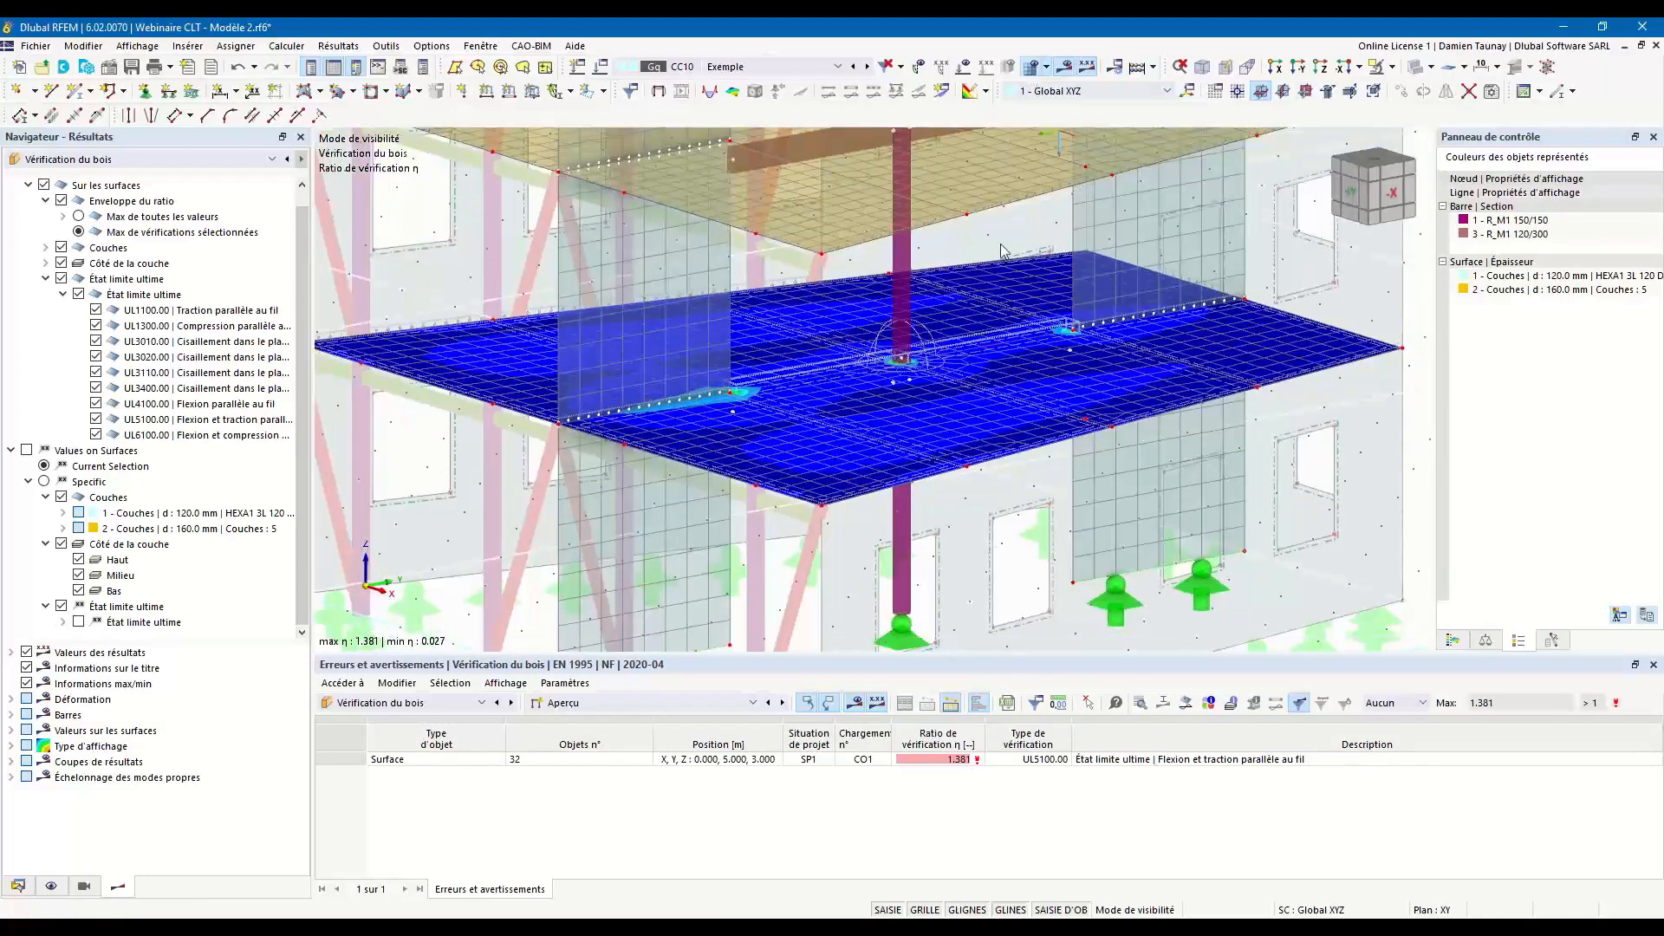
scroll(919, 371, up, 5)
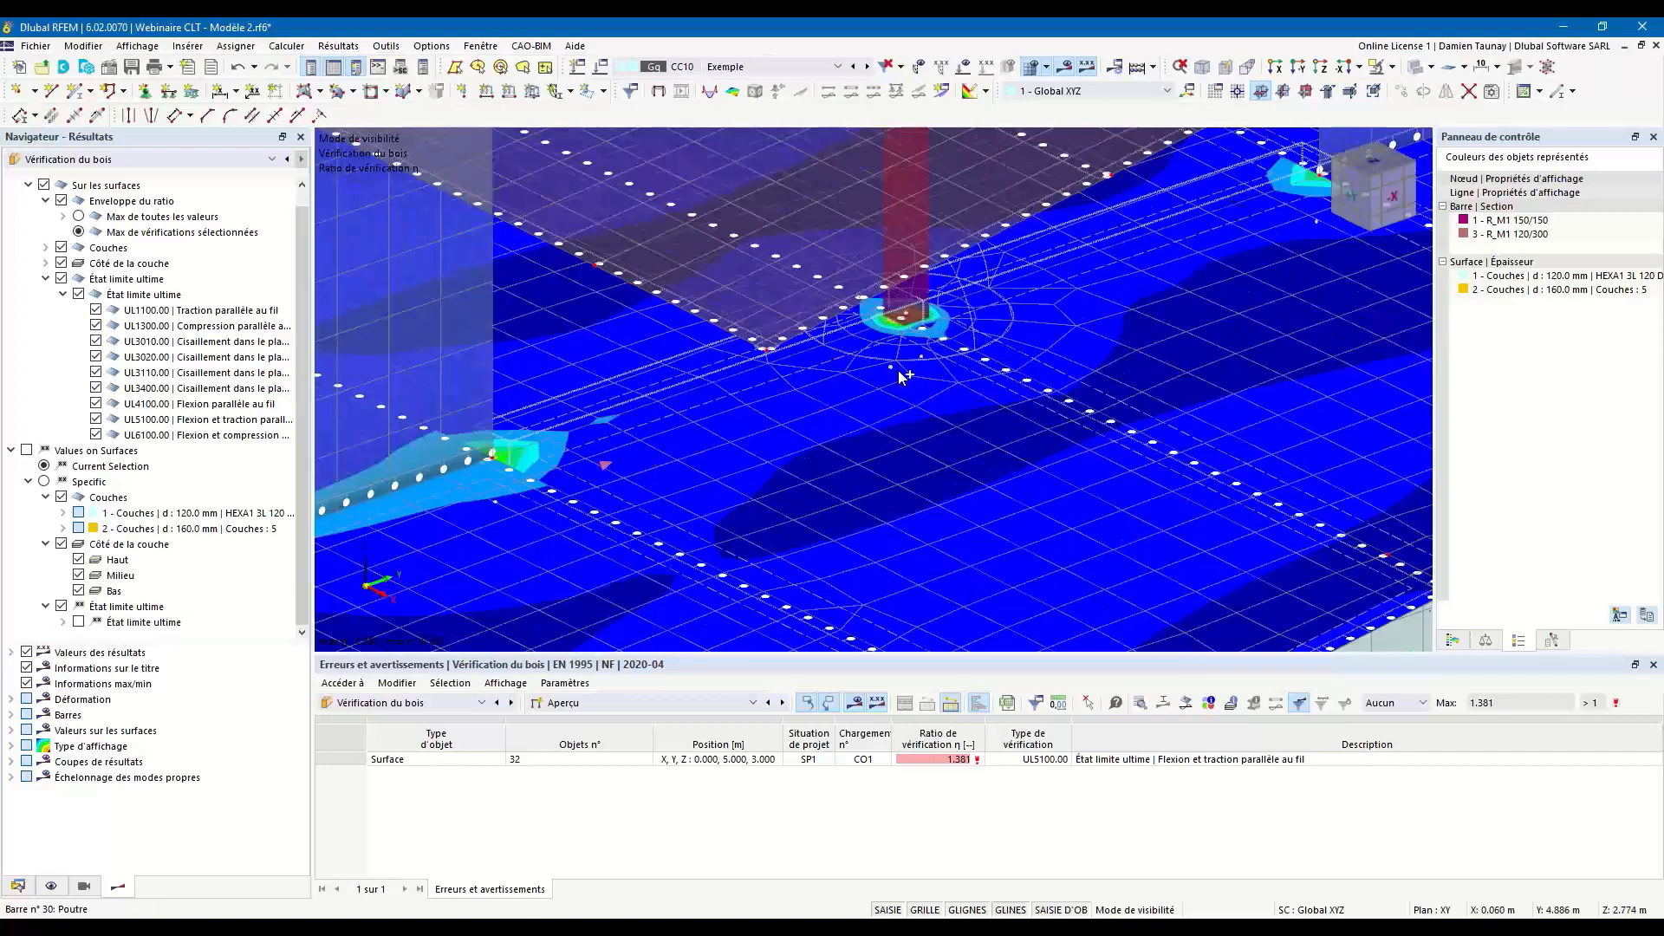
mouse_move(898, 371)
ctrl+middle_down()
mouse_move(922, 369)
mouse_move(908, 365)
ctrl+middle_up()
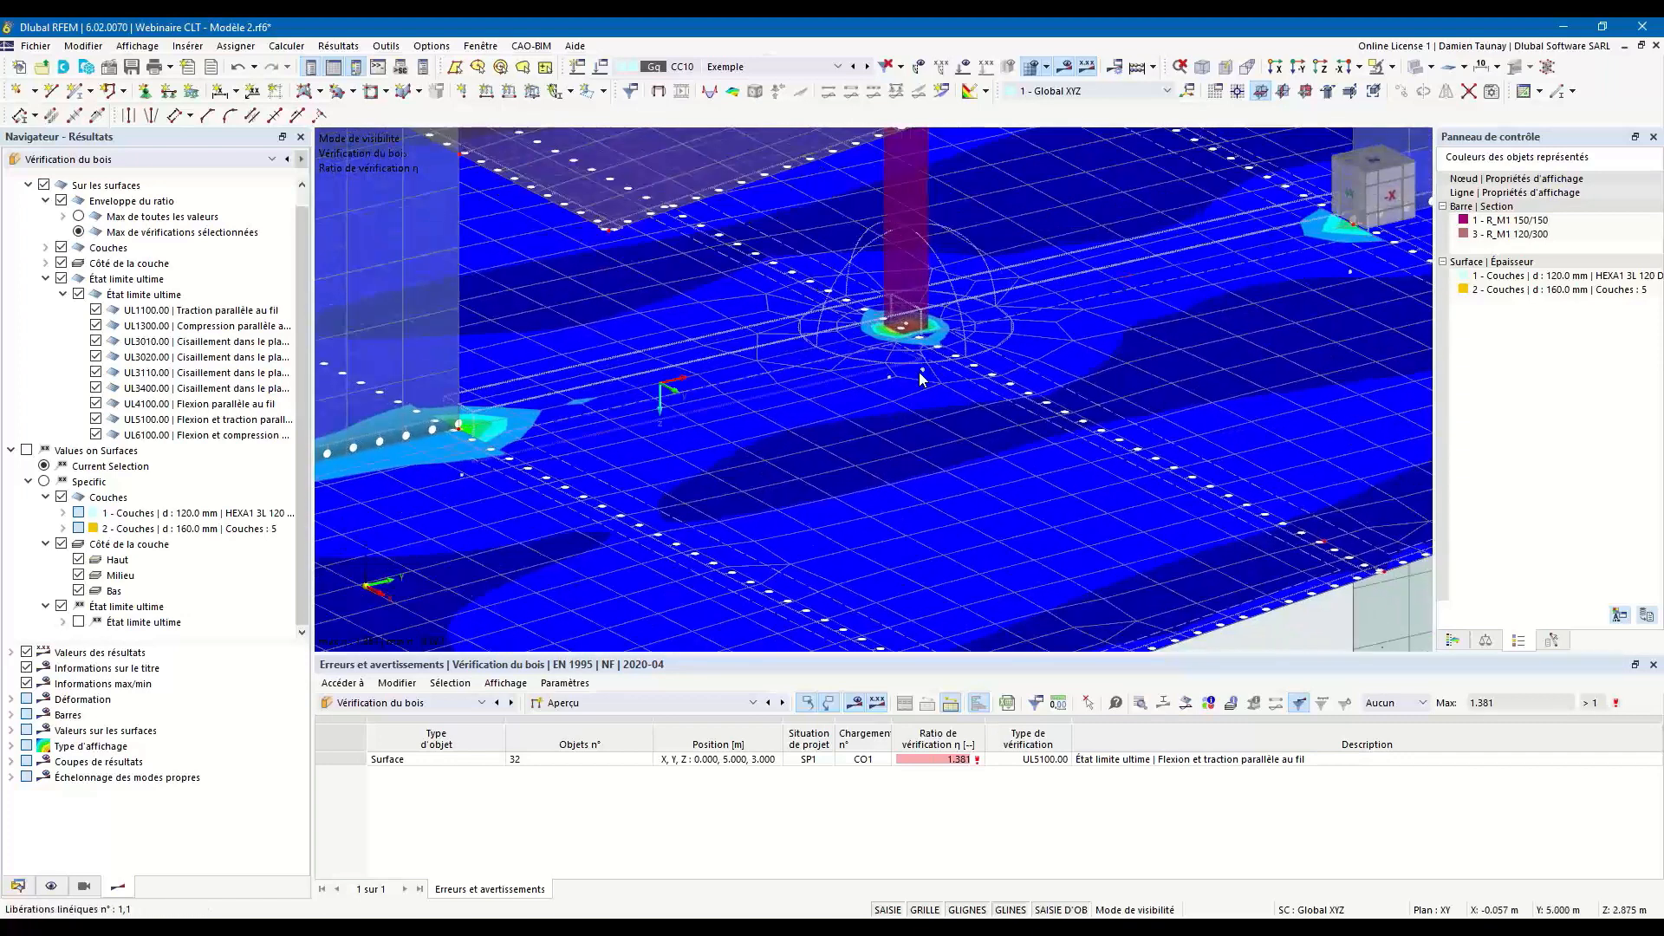
scroll(910, 371, down, 3)
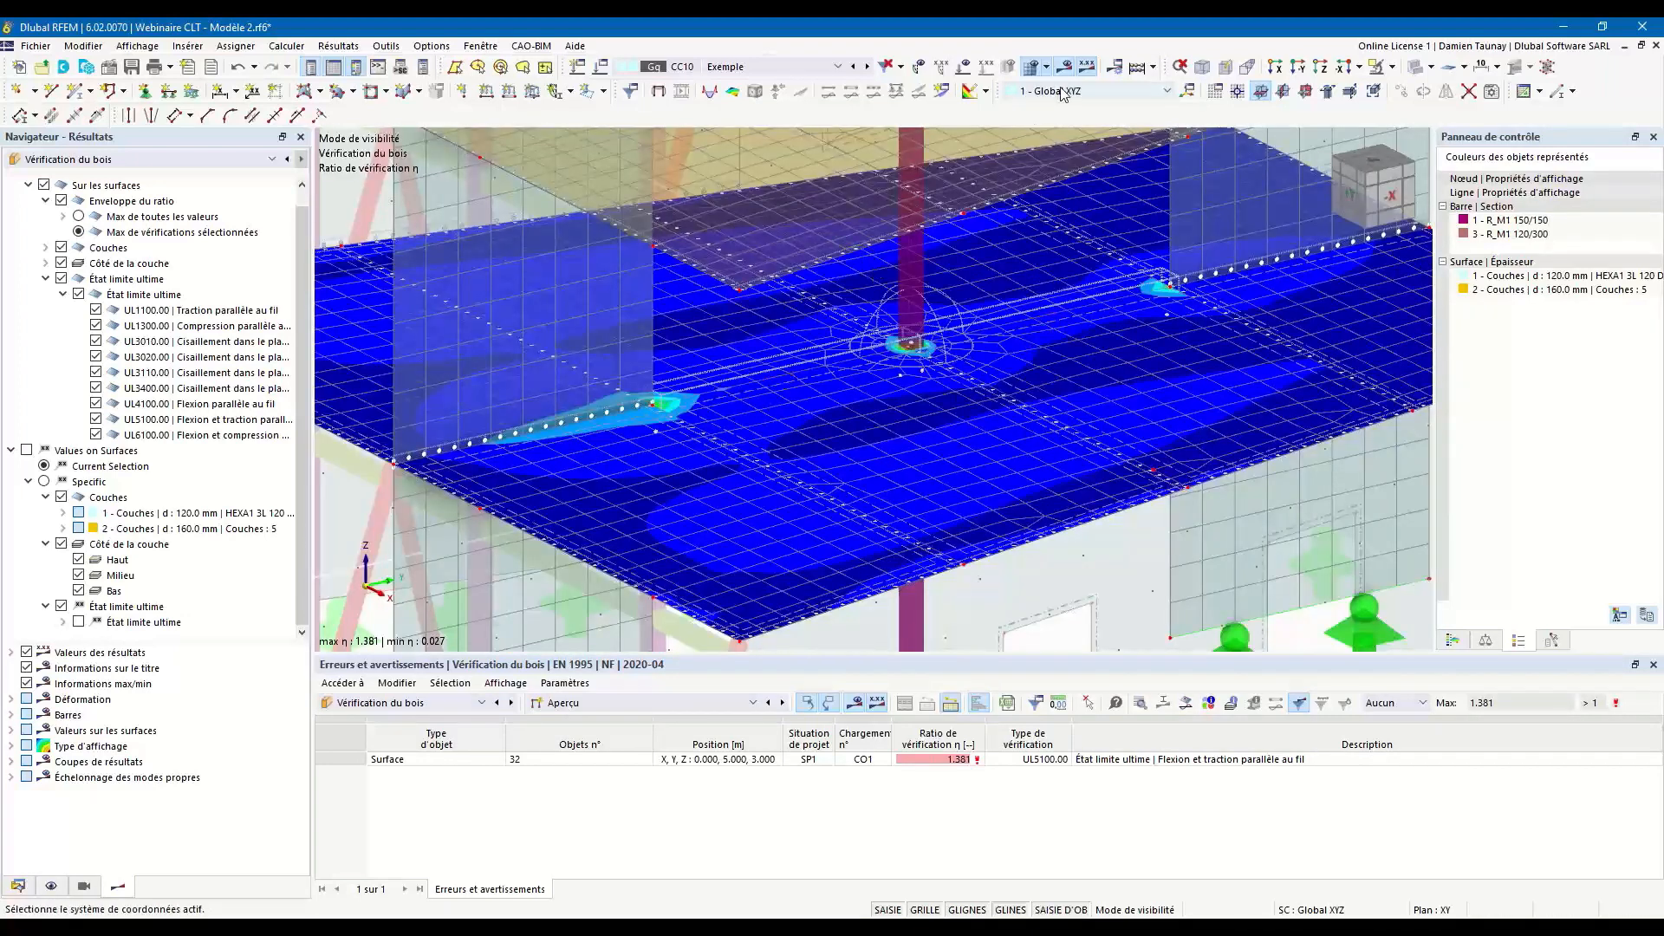
click(1026, 76)
scroll(1012, 455, down, 3)
ctrl+middle_drag(1226, 572, 1073, 501)
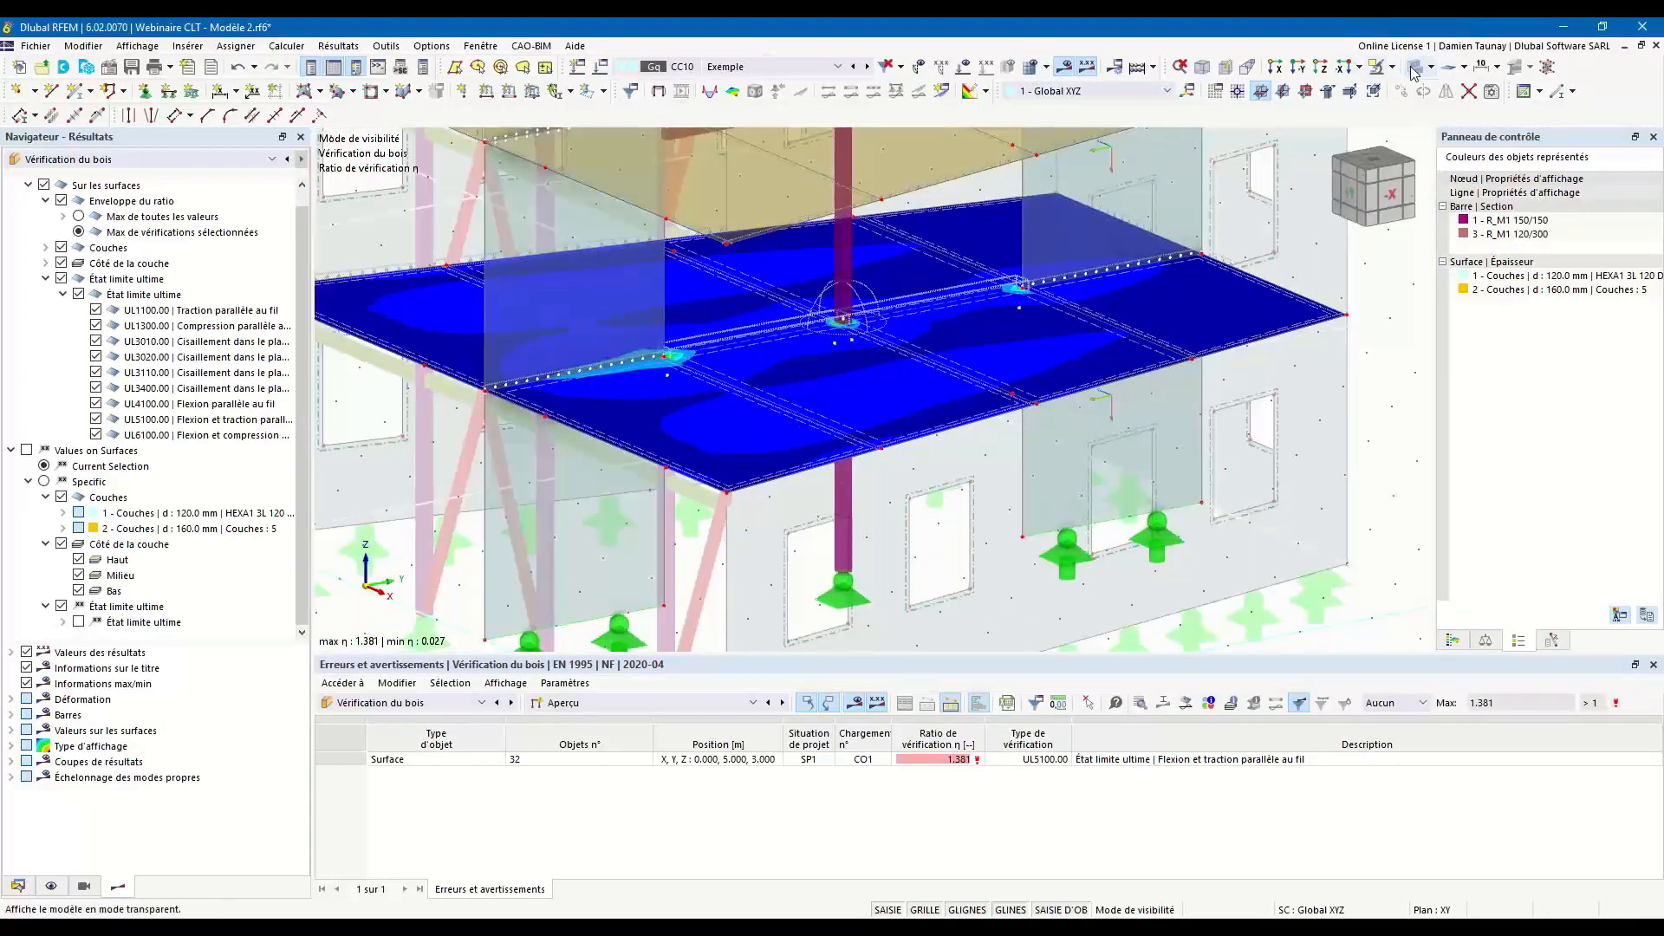
Show the model as wireframe and list the timber design ratios on surfaces by thickness.
click(1413, 71)
scroll(999, 471, down, 1)
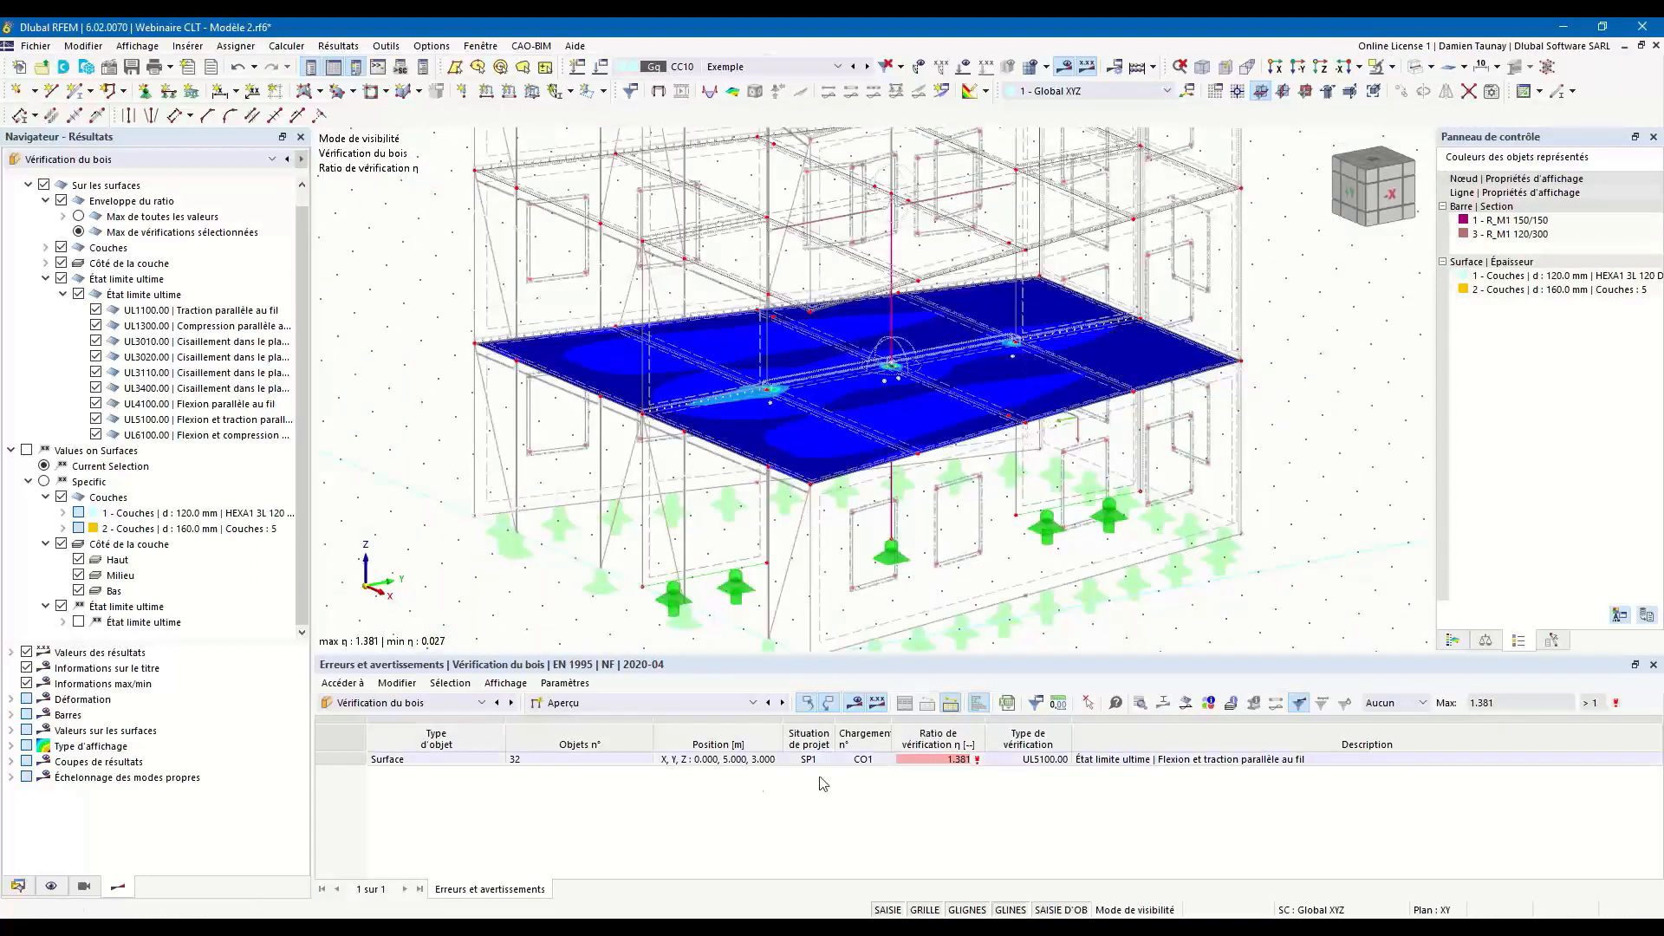
click(646, 703)
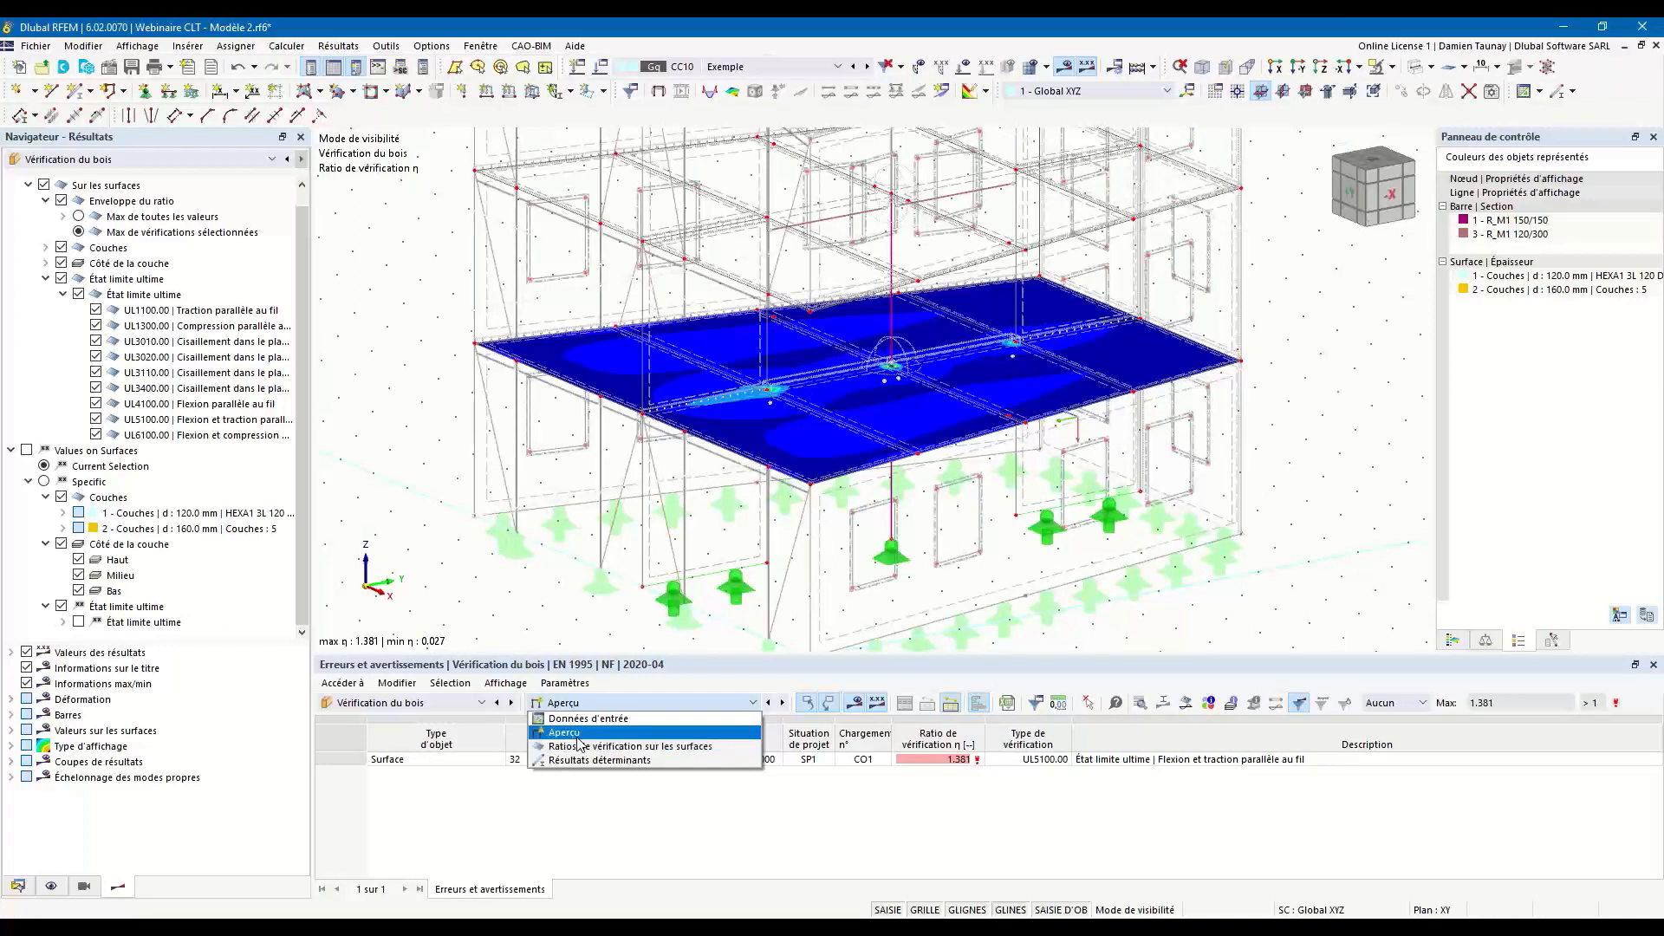
click(583, 747)
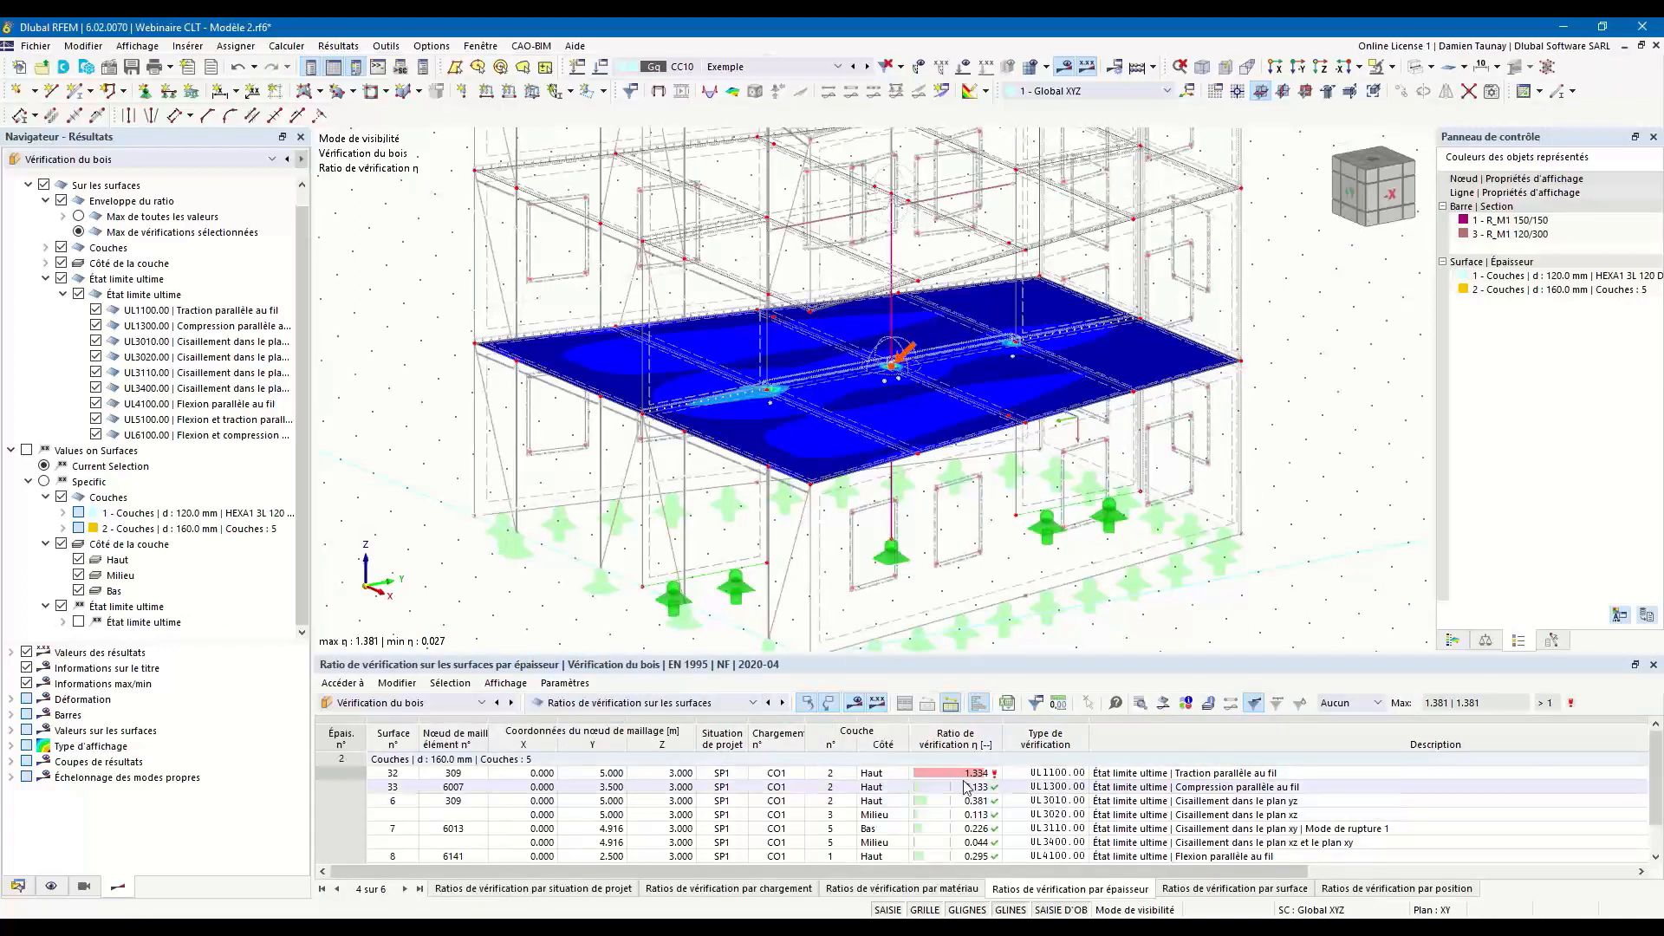
scroll(963, 858, down, 2)
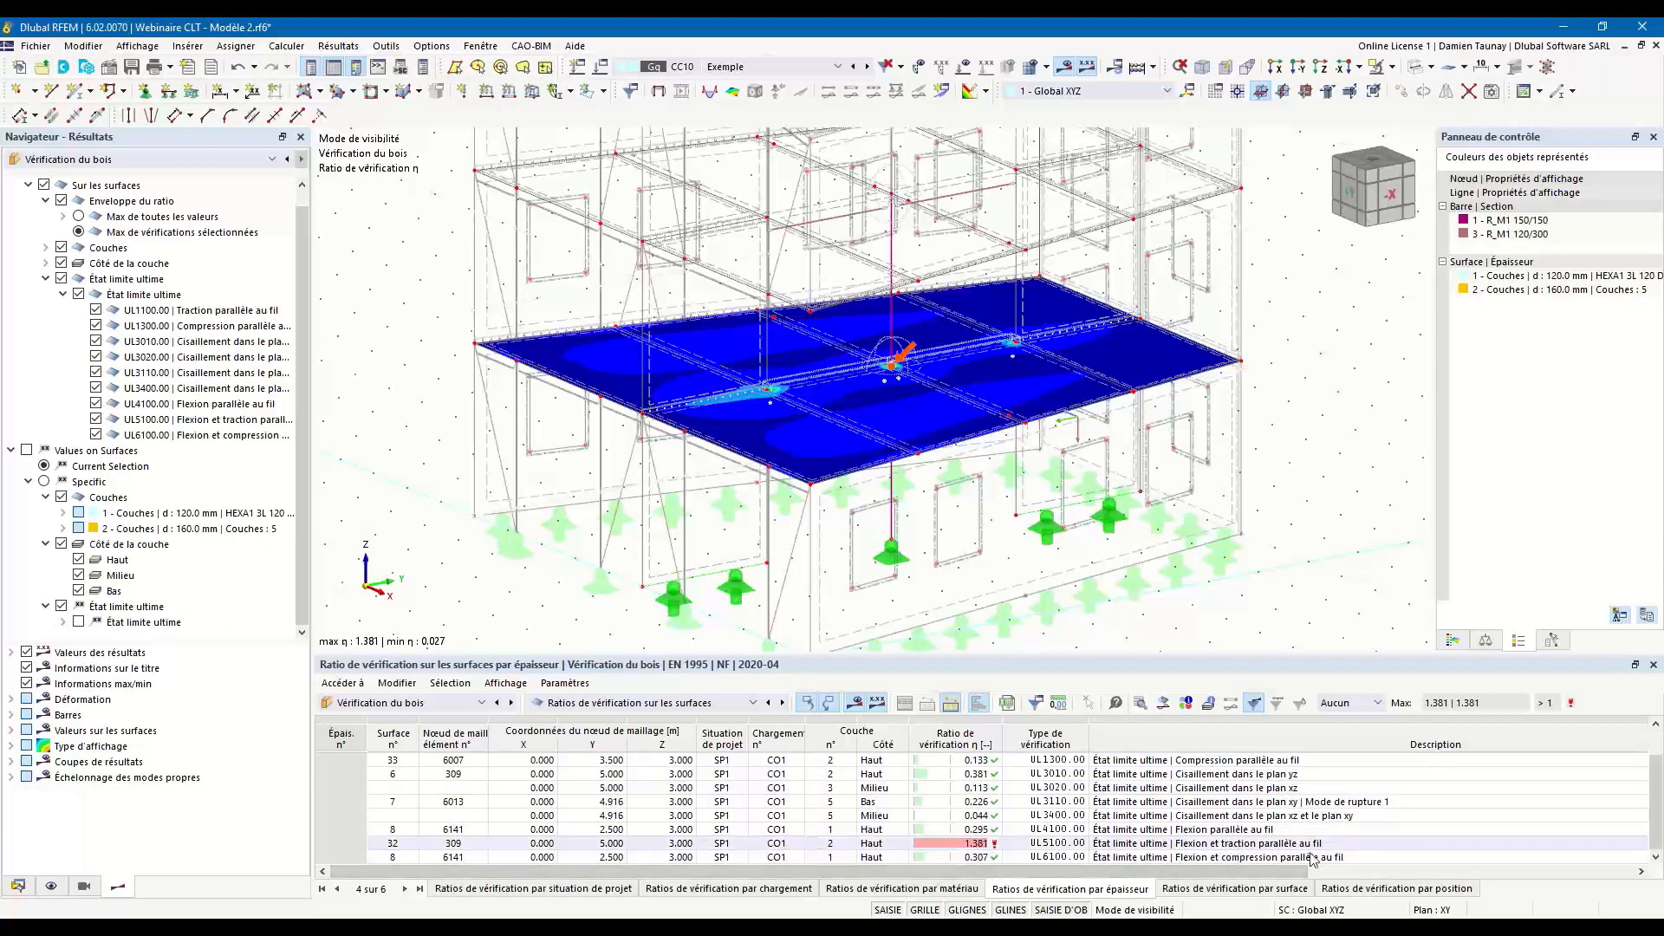
Locate the governing UL5100.00 bending and tension check of surface 32 and examine the ratio peaks at the central column and wall ends.
ctrl+middle_drag(1226, 451, 1191, 494)
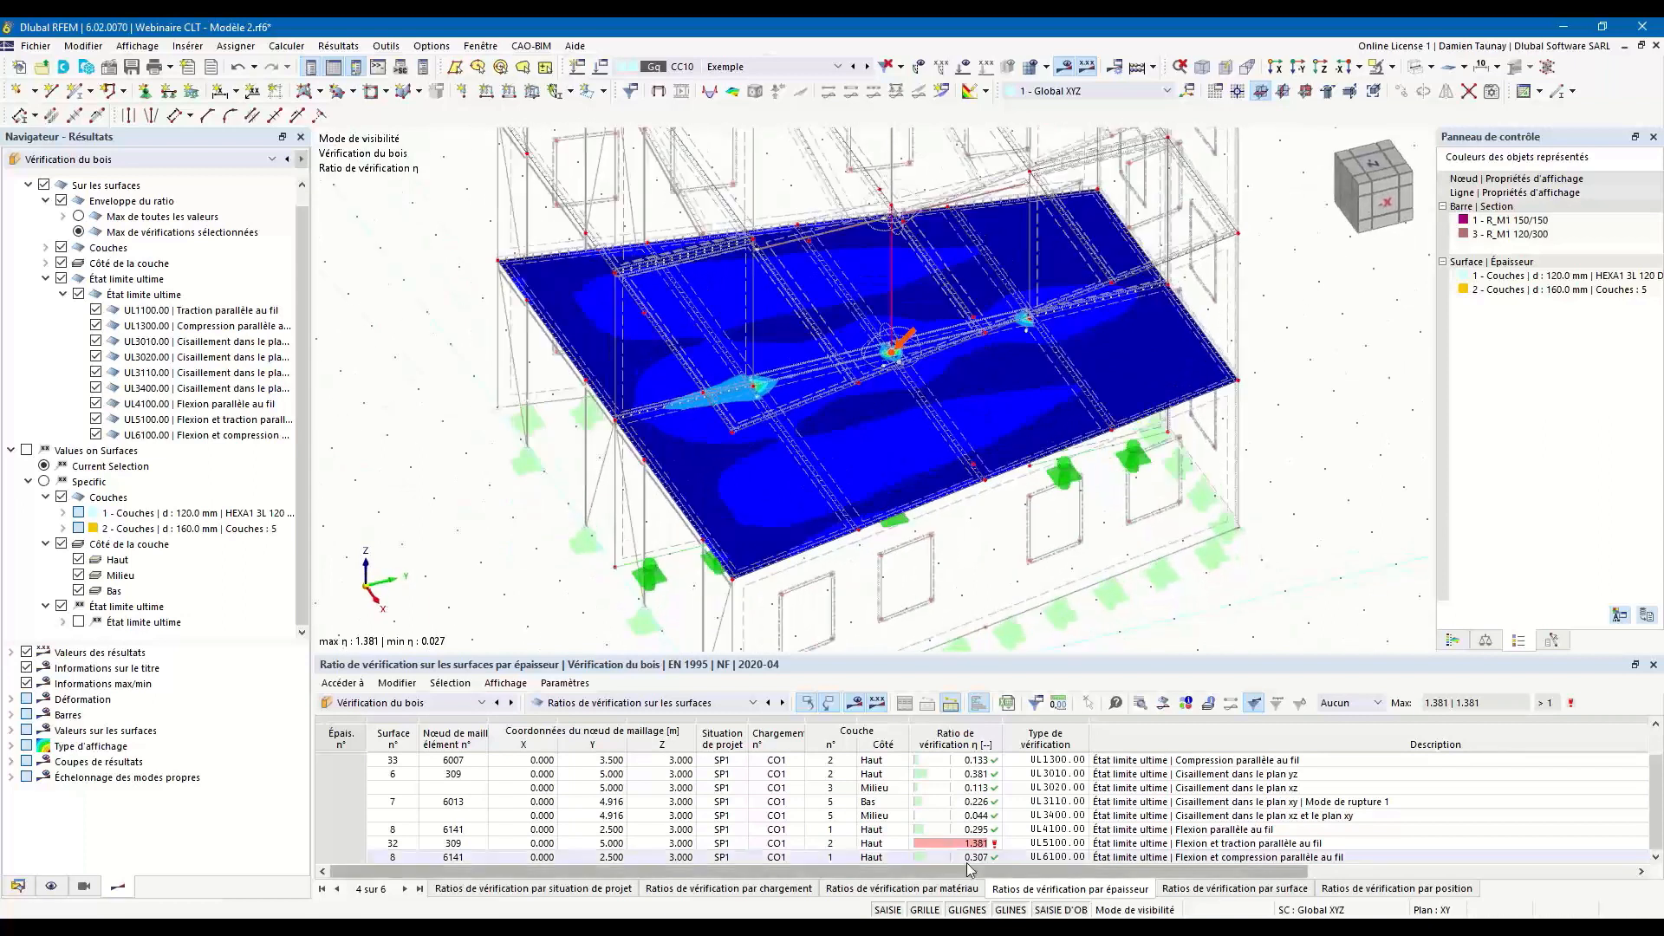
click(1057, 844)
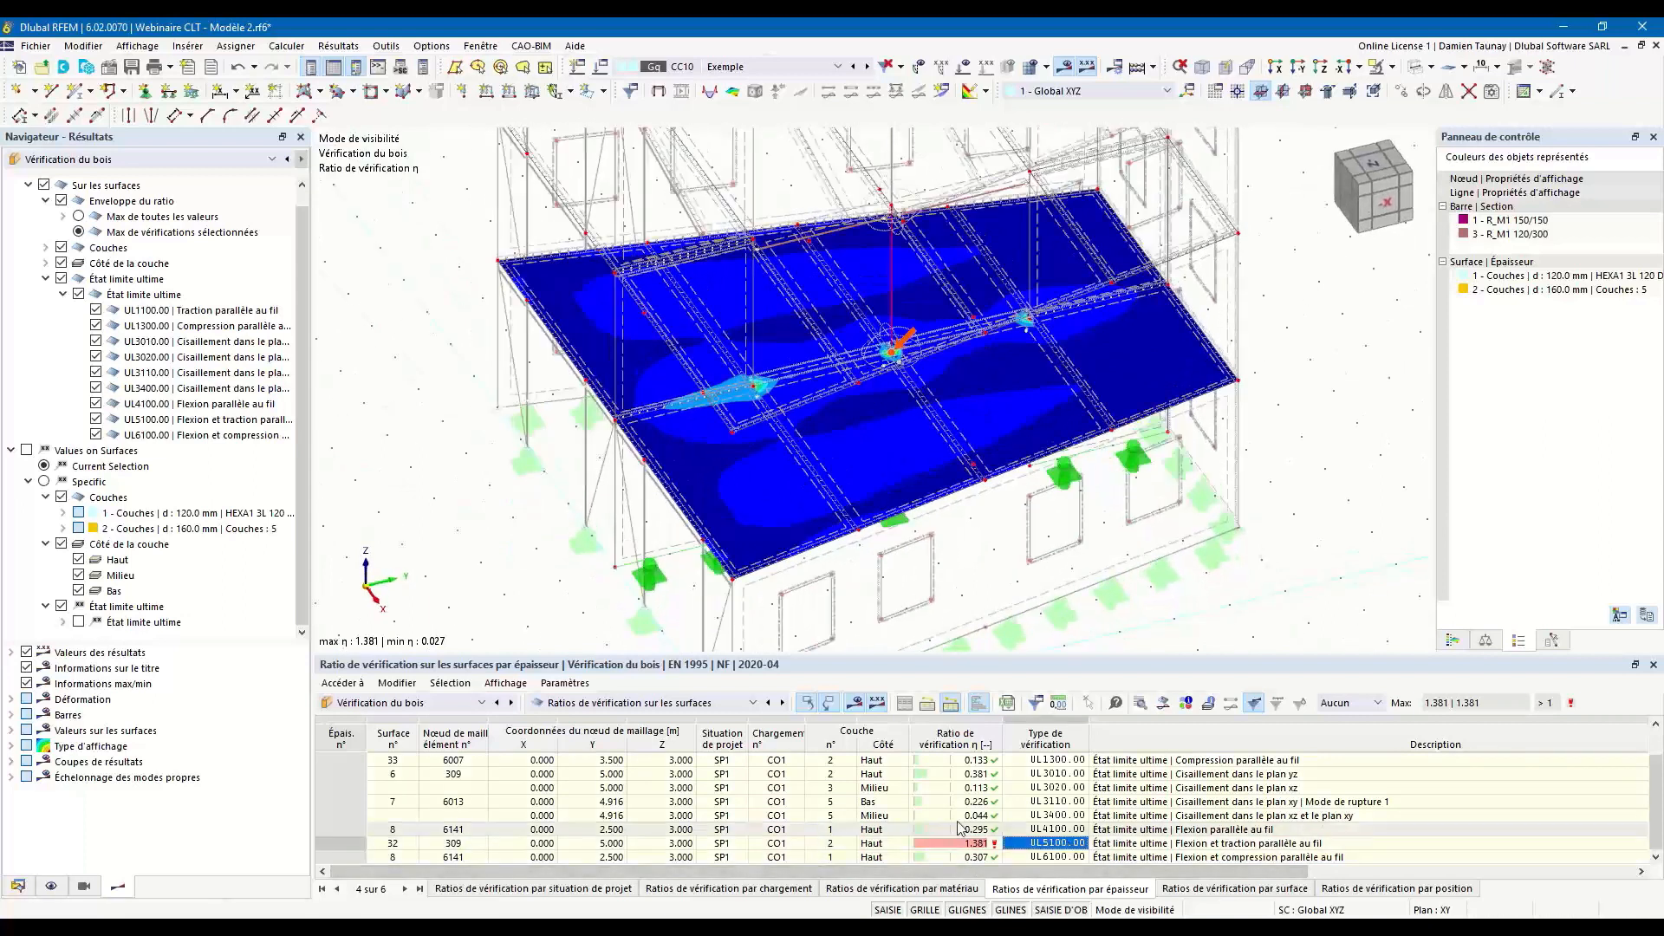
click(1057, 802)
click(1057, 844)
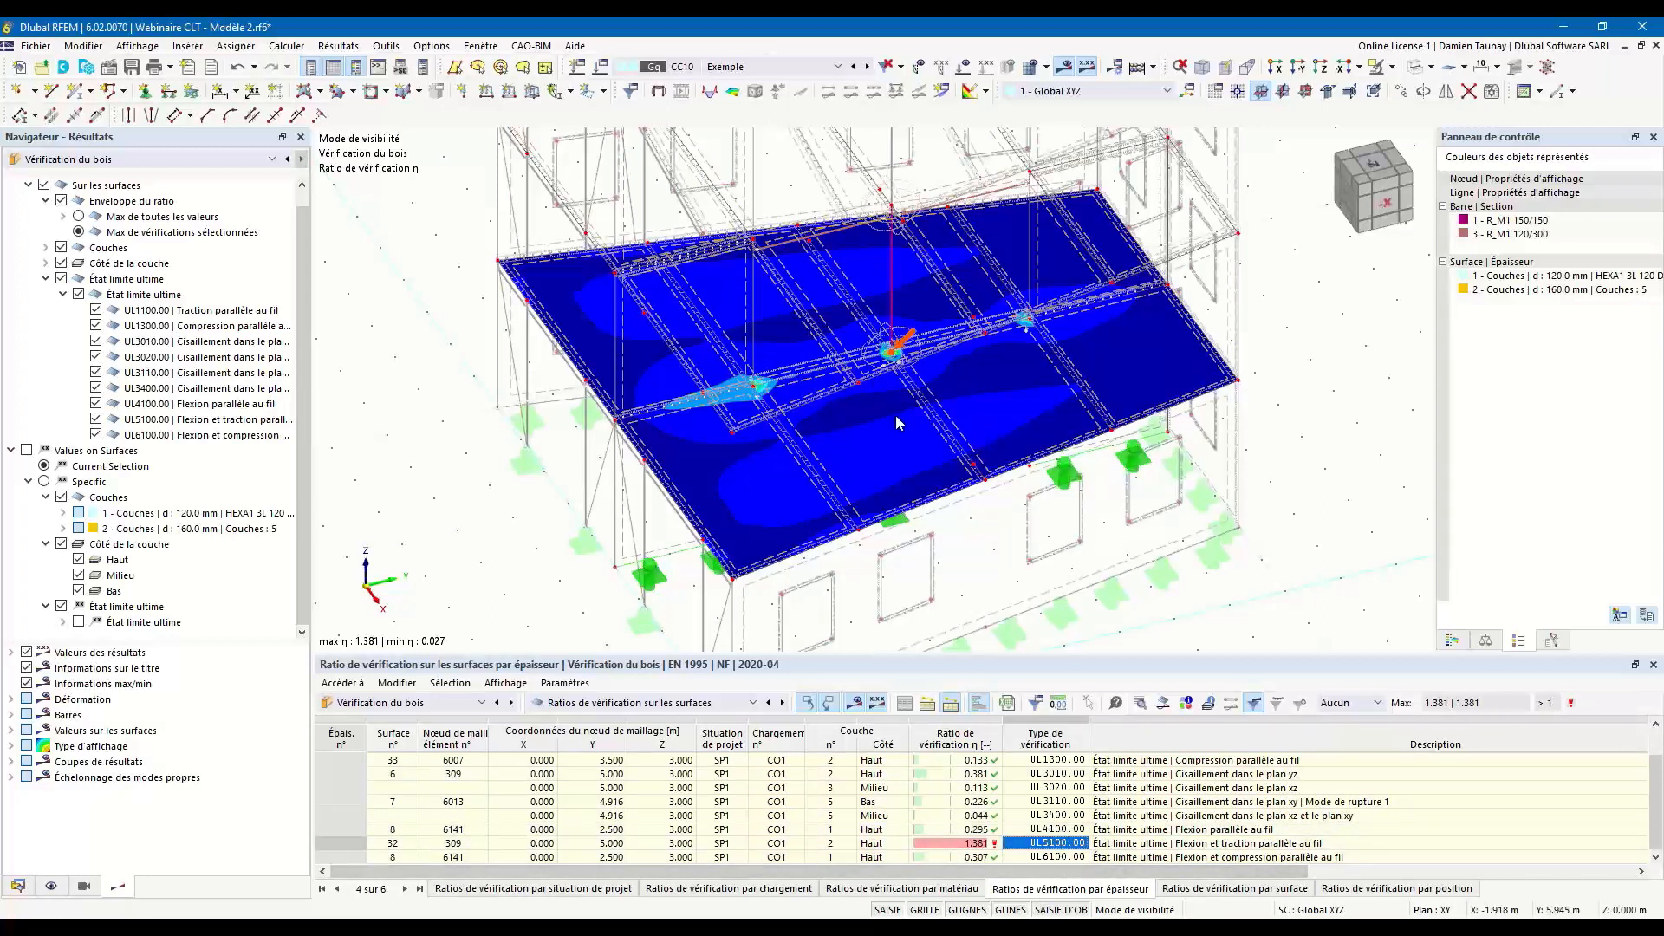
scroll(910, 447, up, 5)
scroll(908, 447, up, 3)
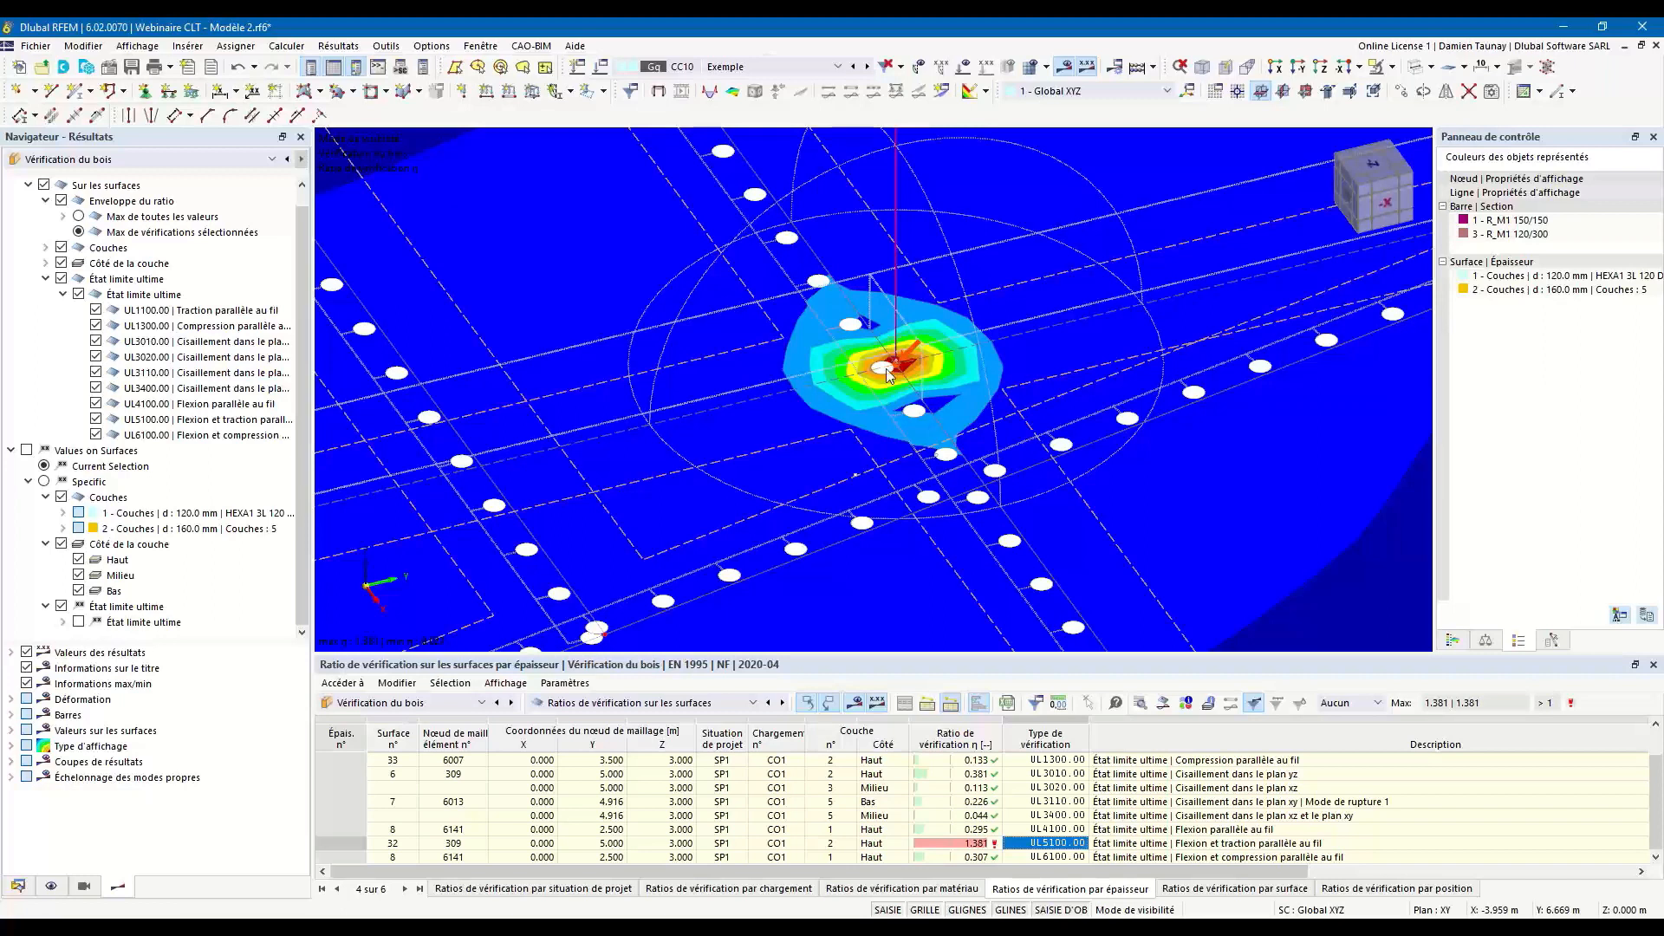
scroll(886, 375, down, 5)
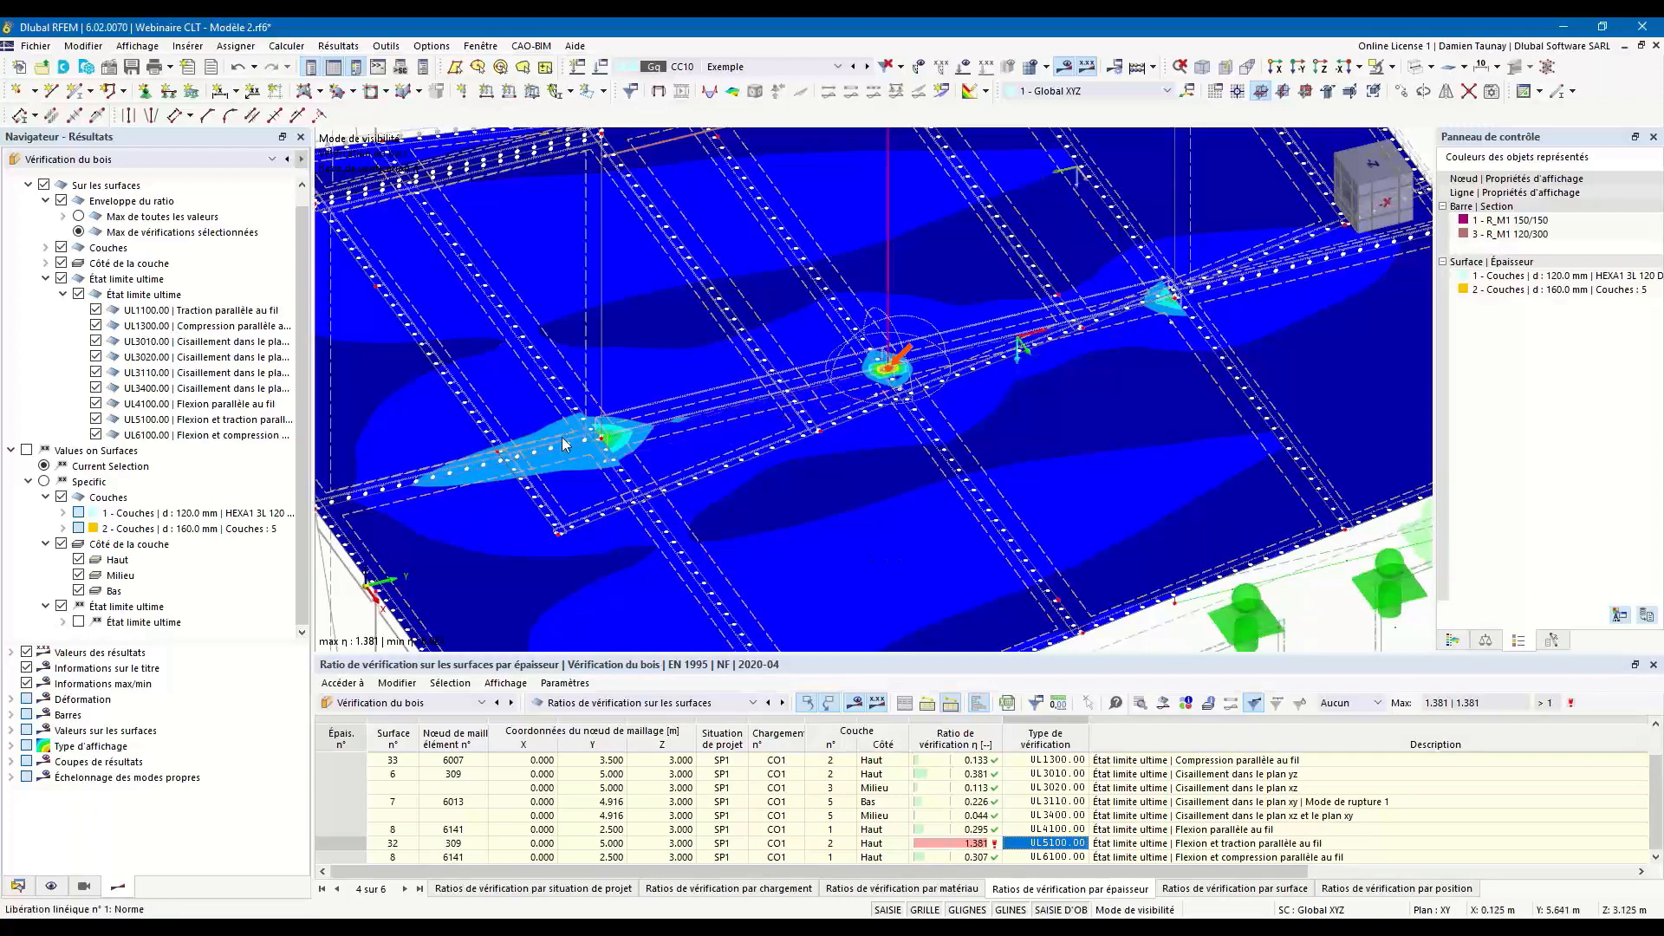
scroll(894, 446, down, 1)
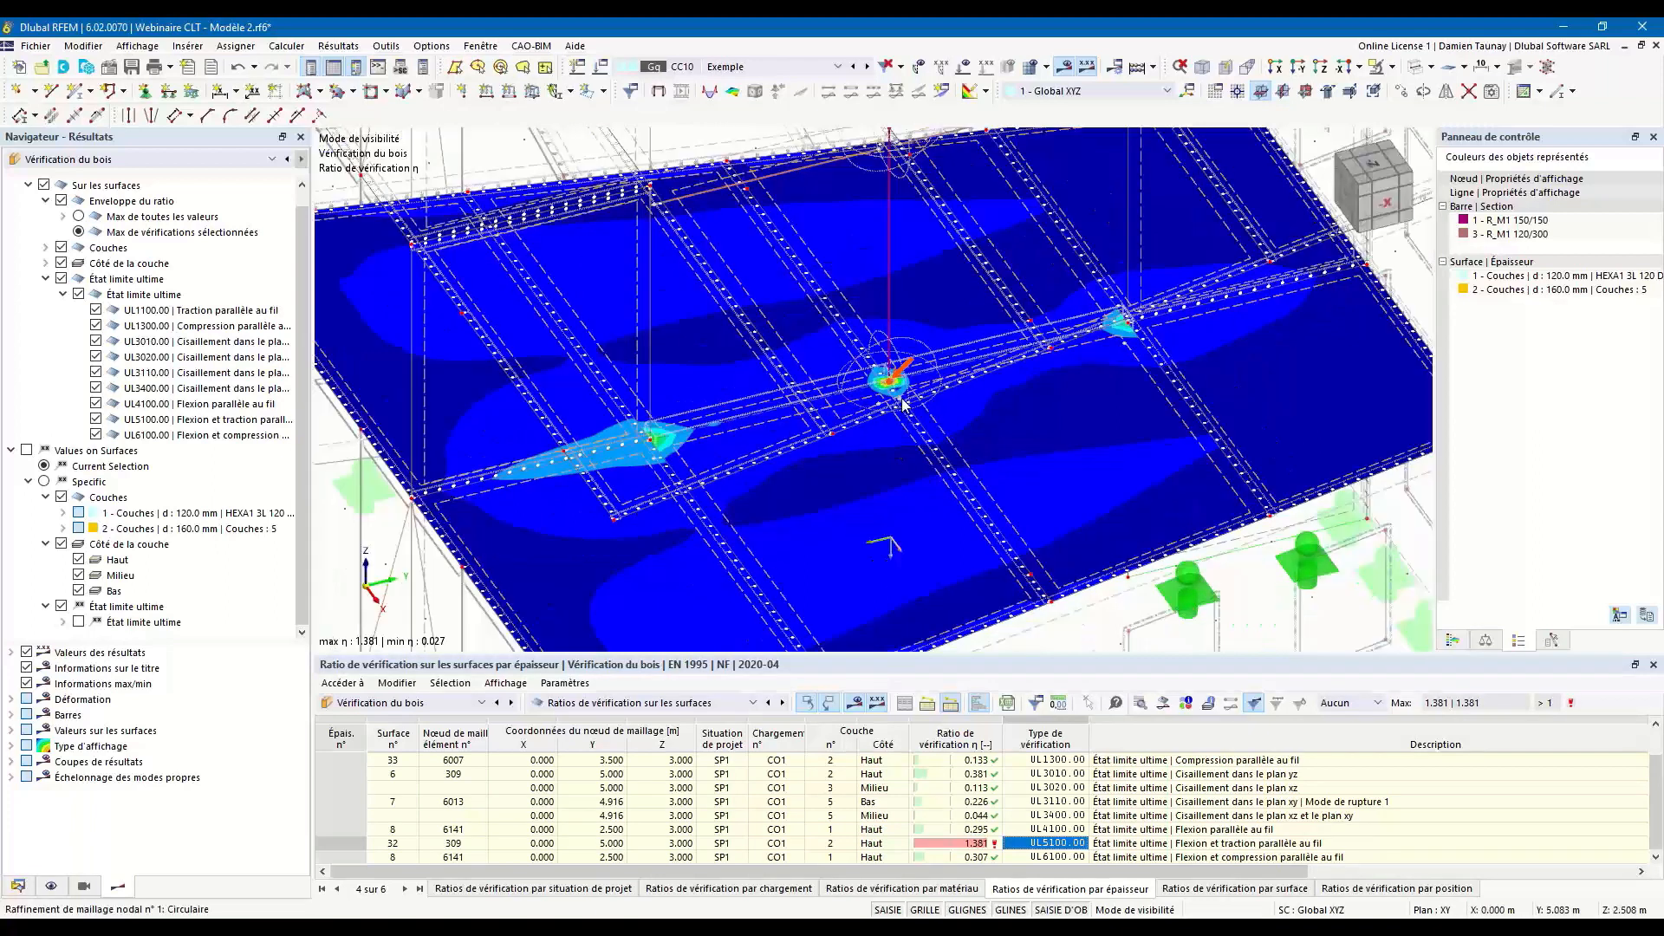
scroll(901, 420, up, 2)
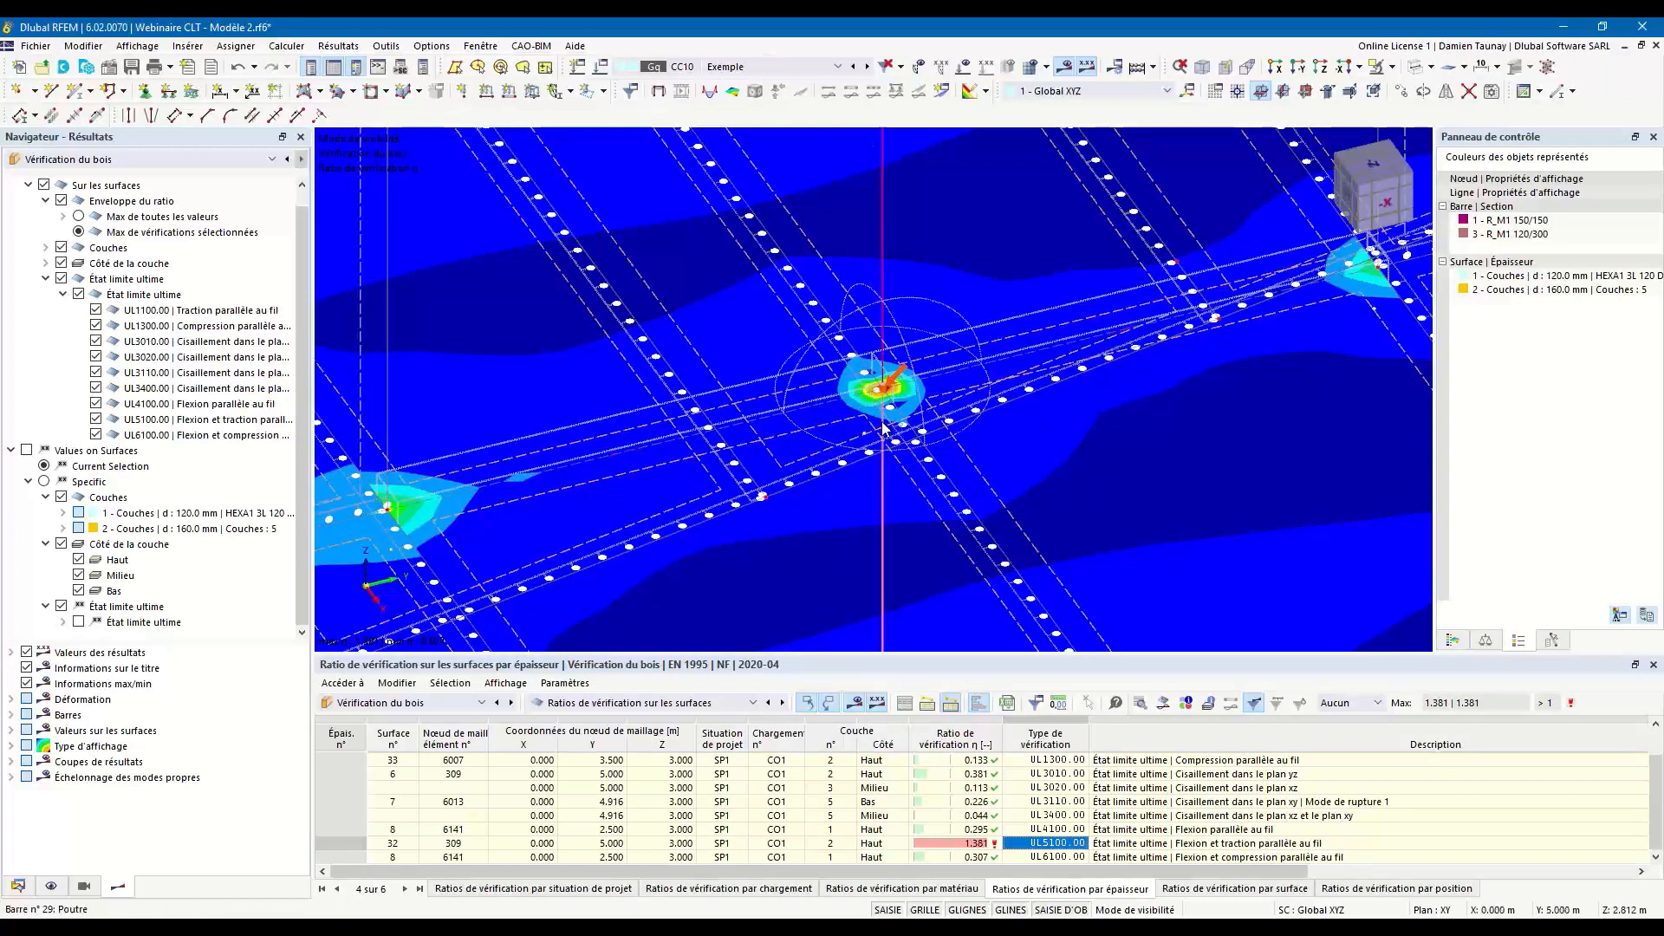
ctrl+middle_drag(880, 427, 730, 431)
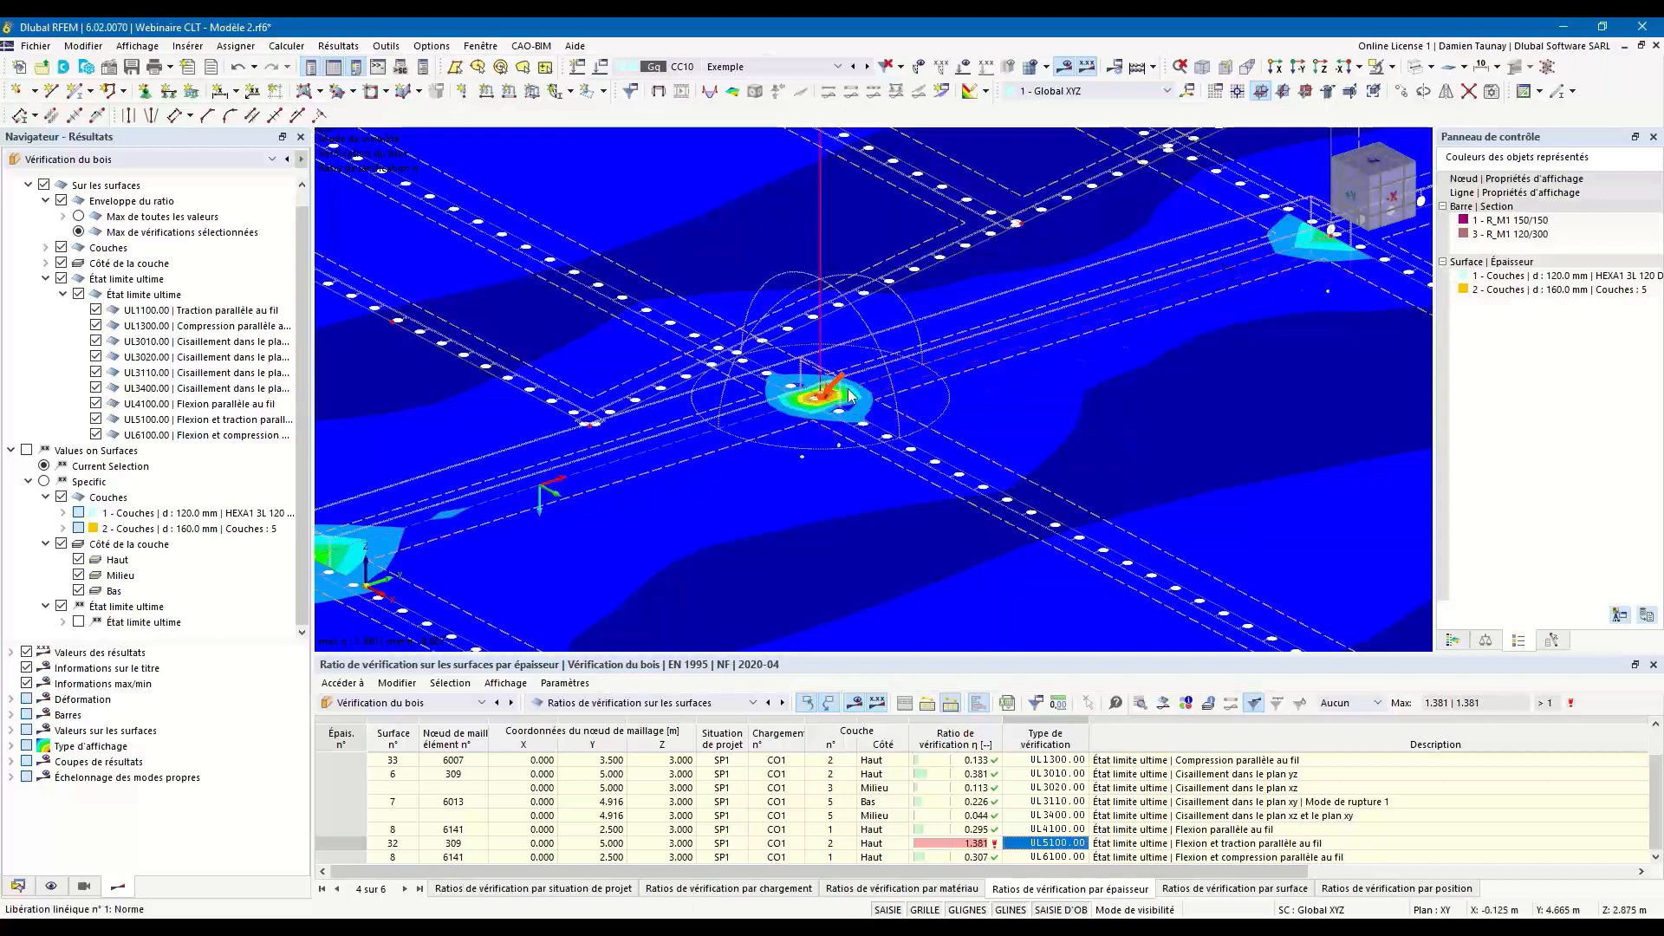
Create a new rectangular surface result adjustment and define its dimension a with the formula 0.15+0.16*tan(35°).
click(18, 887)
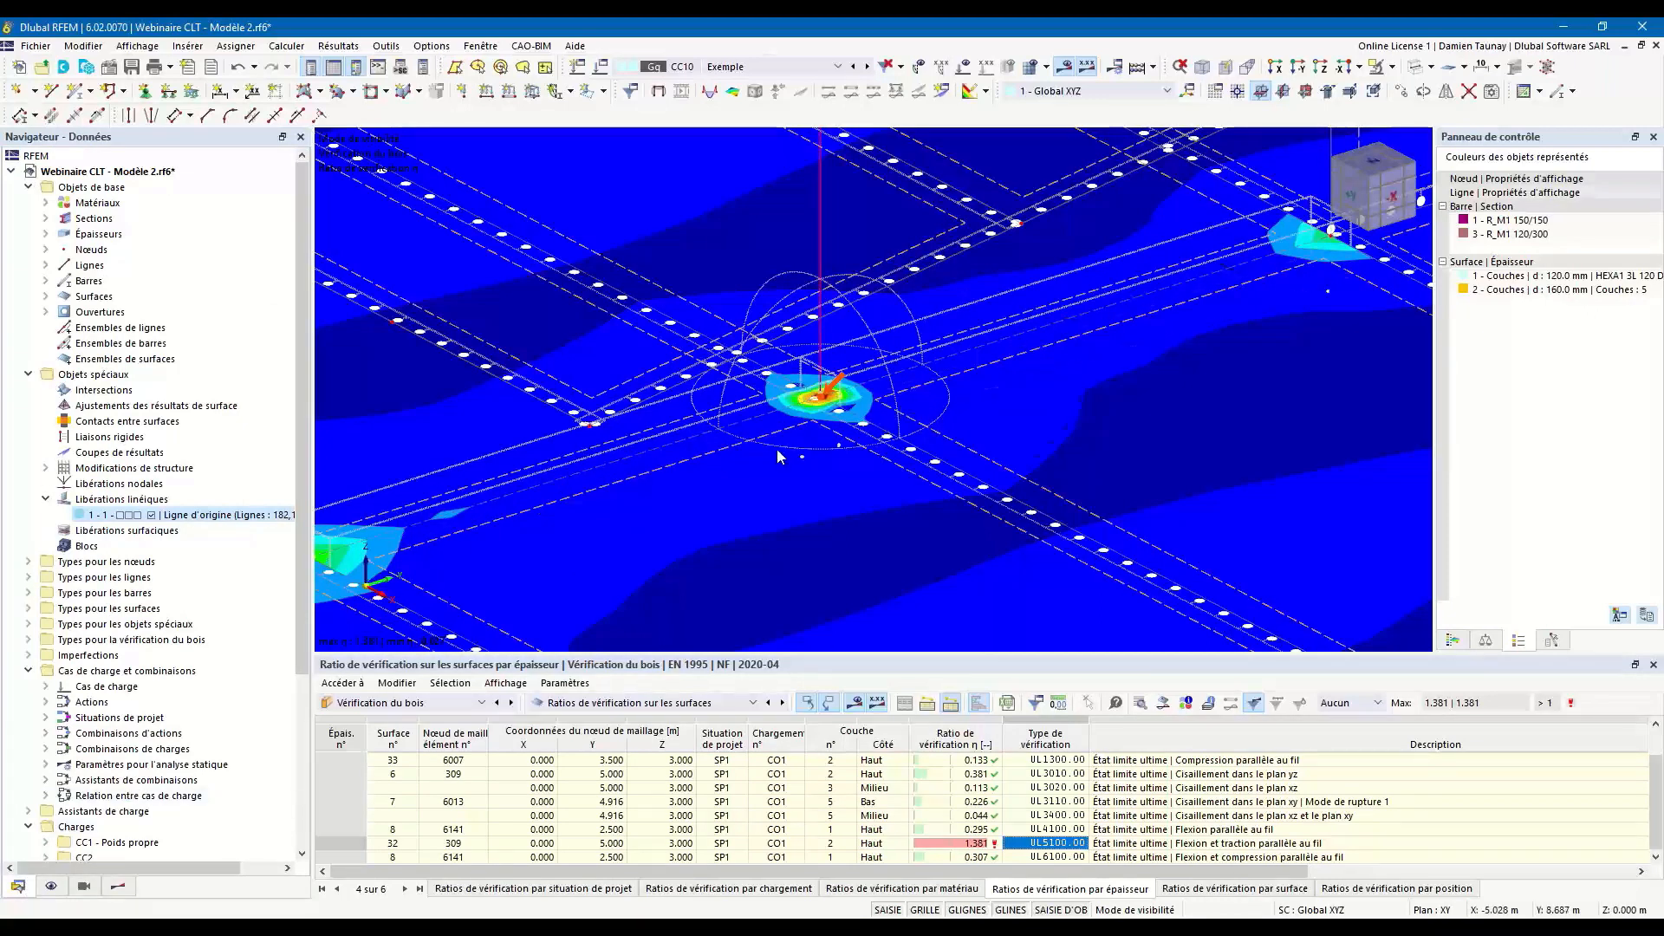
click(164, 407)
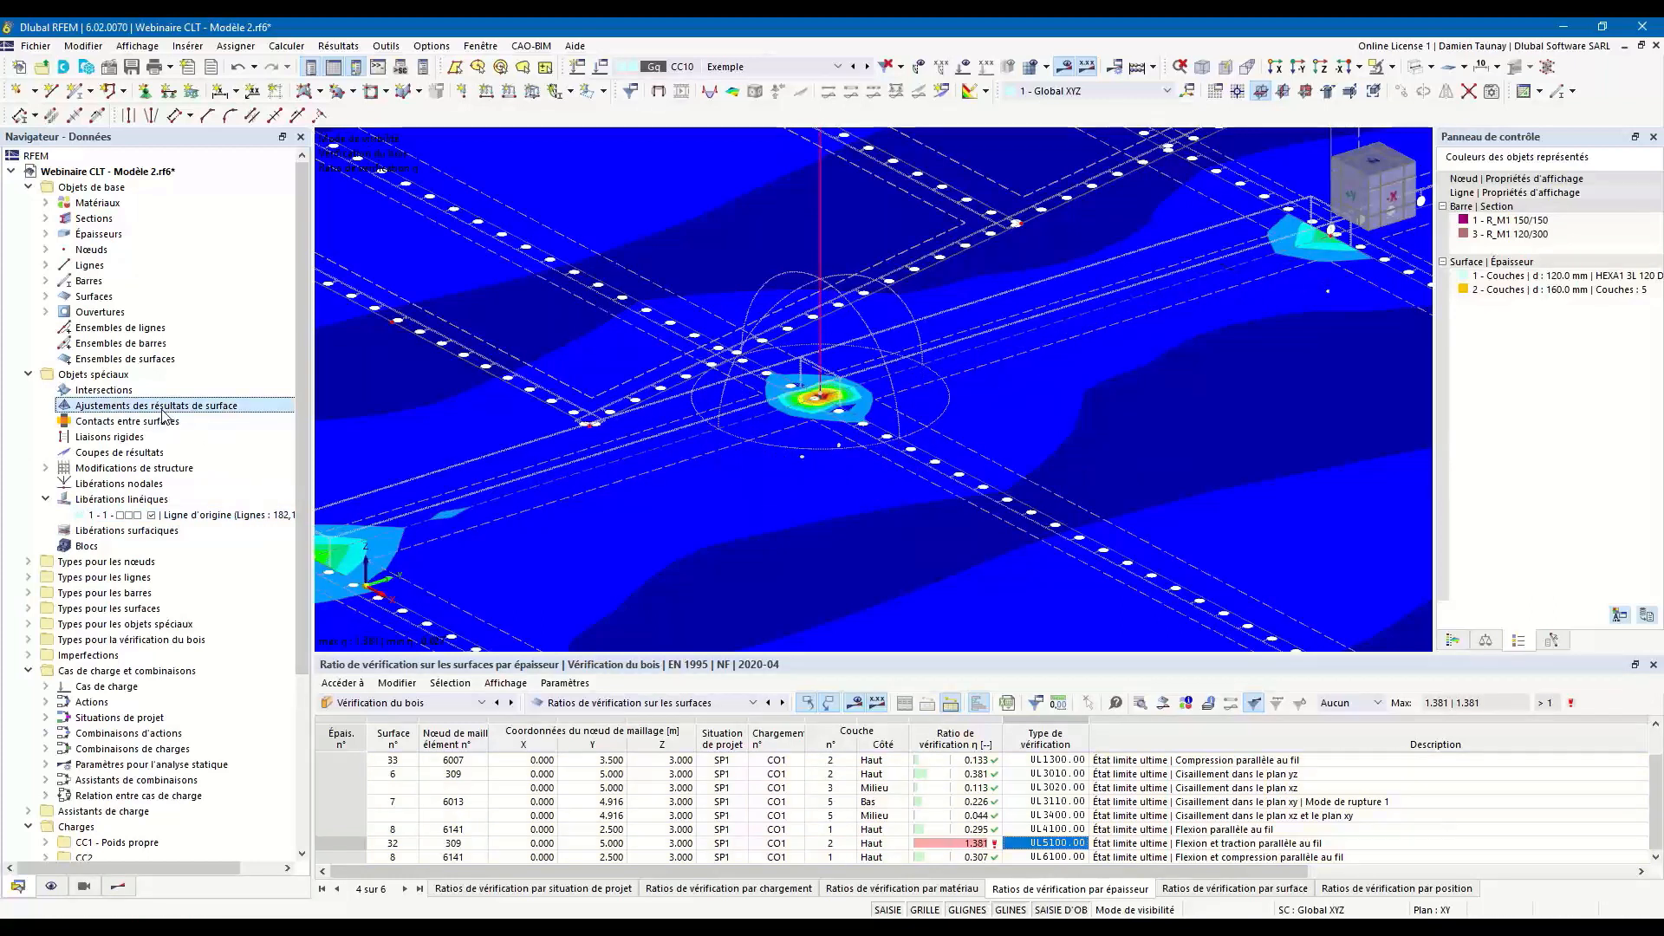
double_click(78, 408)
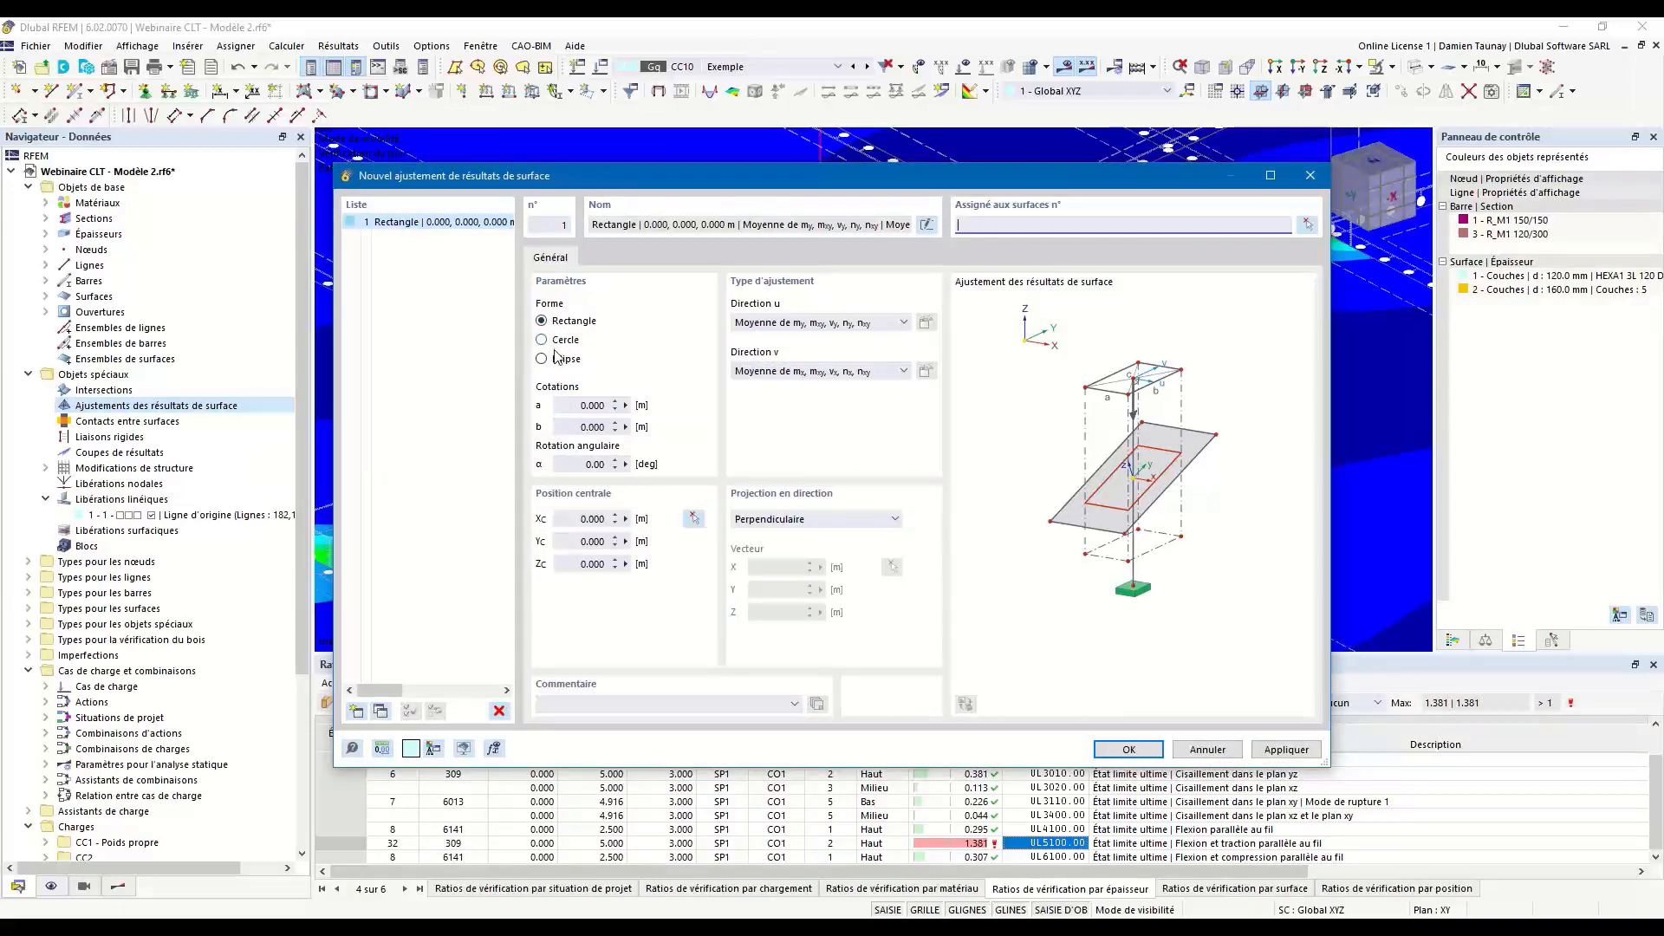
click(565, 408)
click(625, 407)
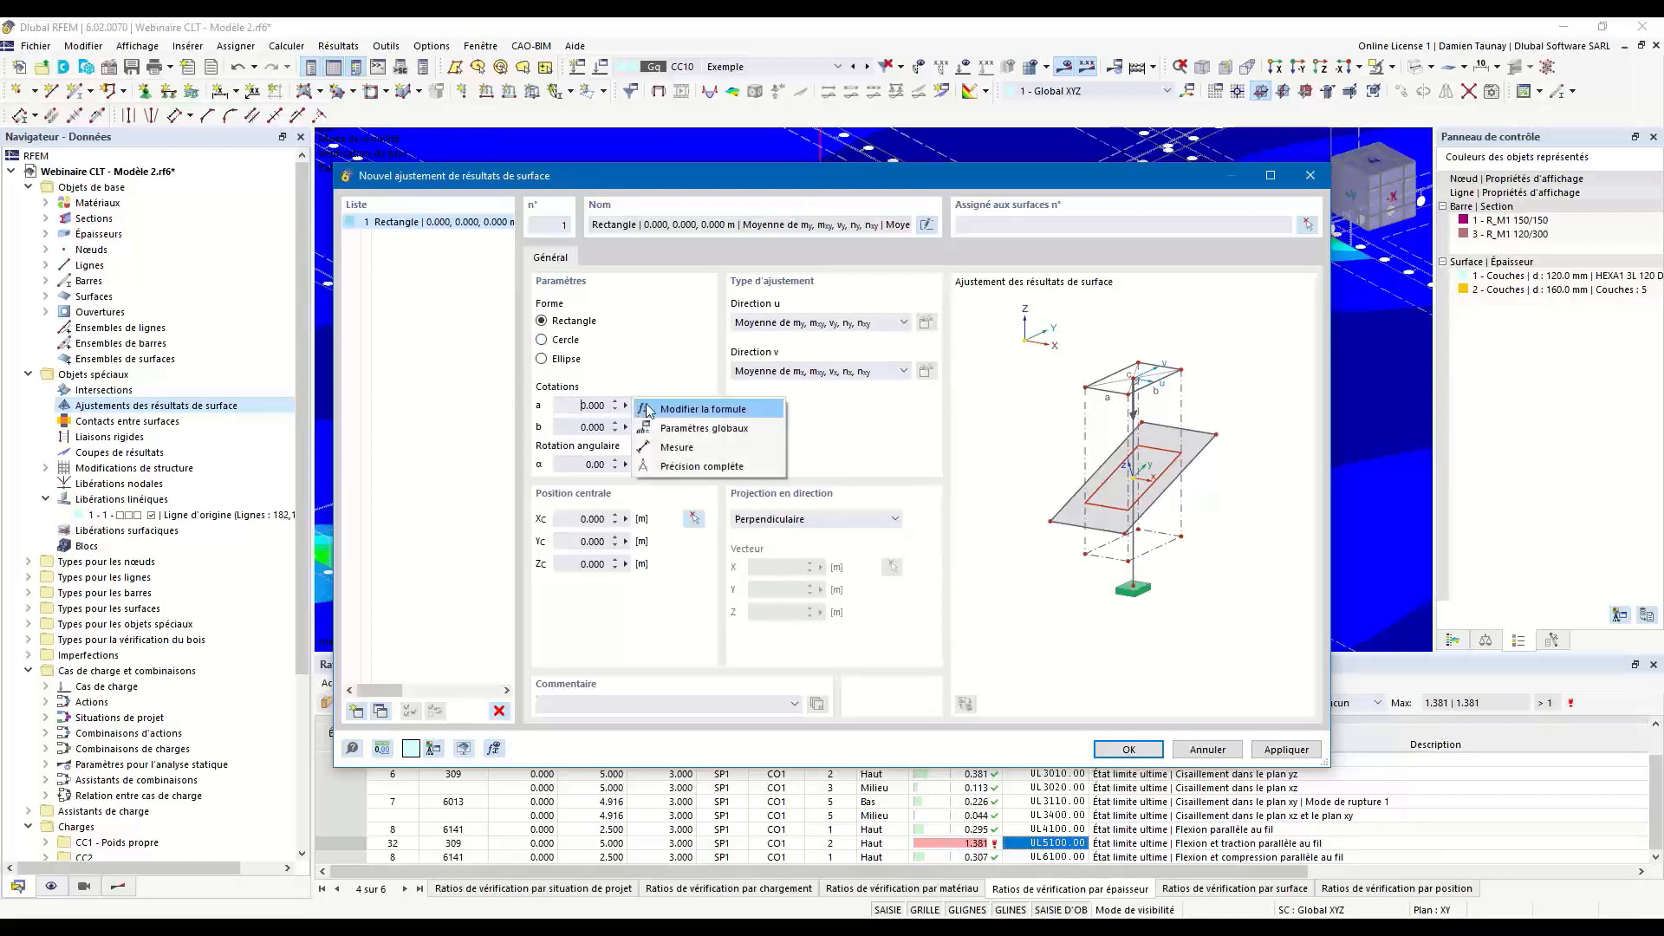
click(663, 414)
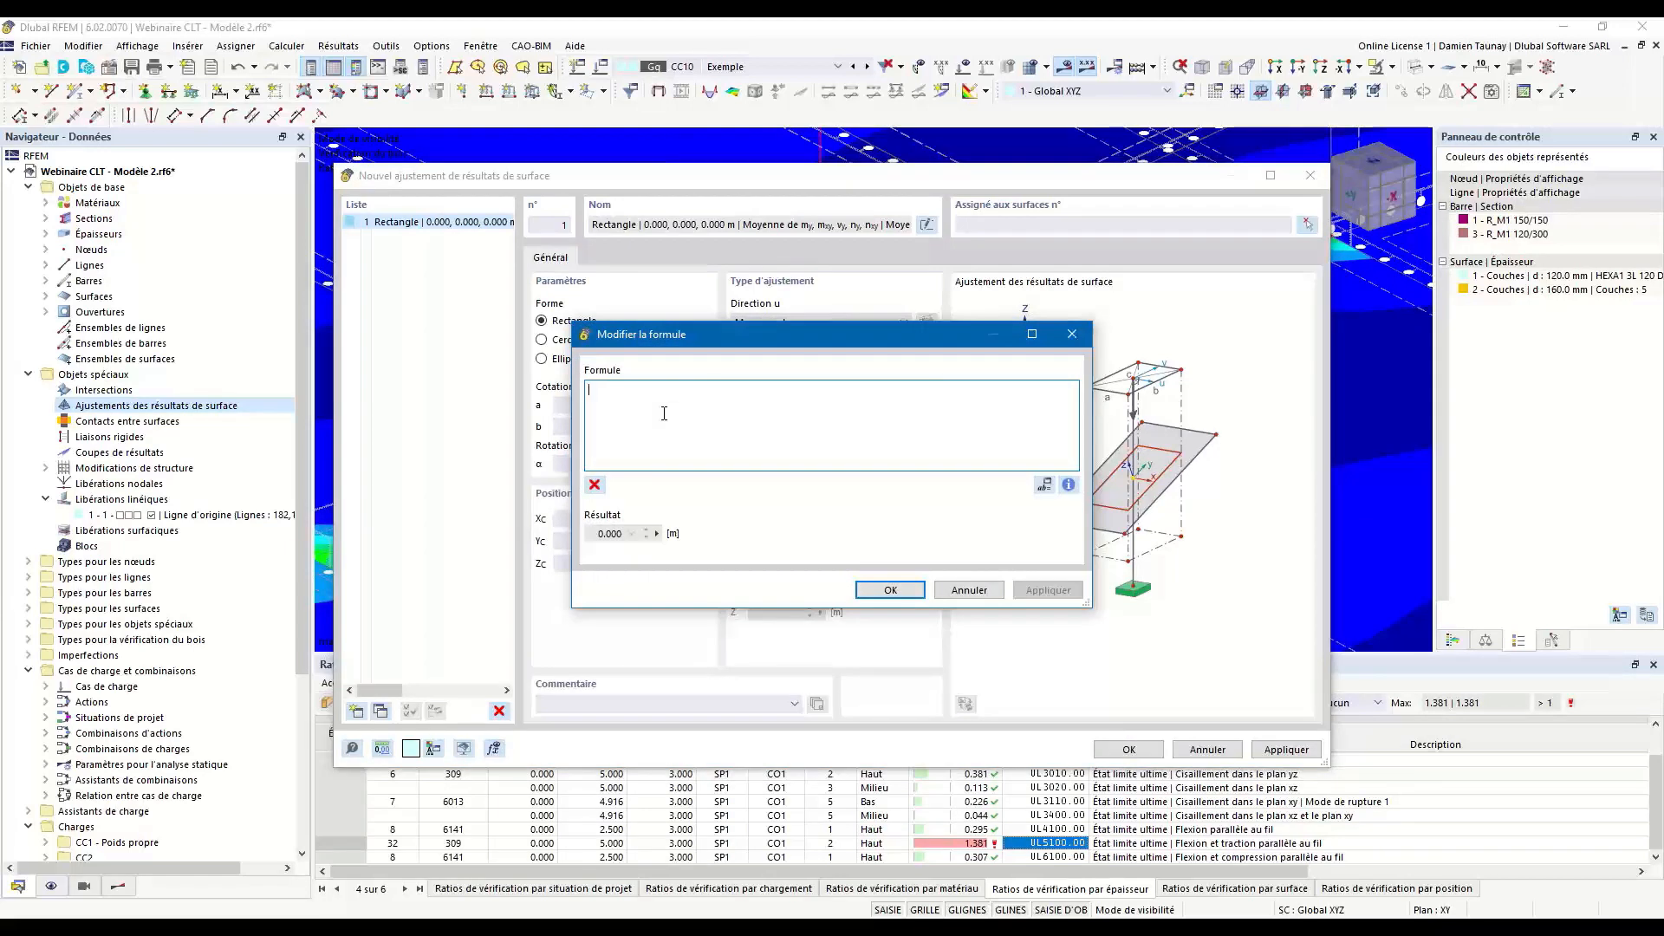
text(0.15+0.16)
text(*tan)
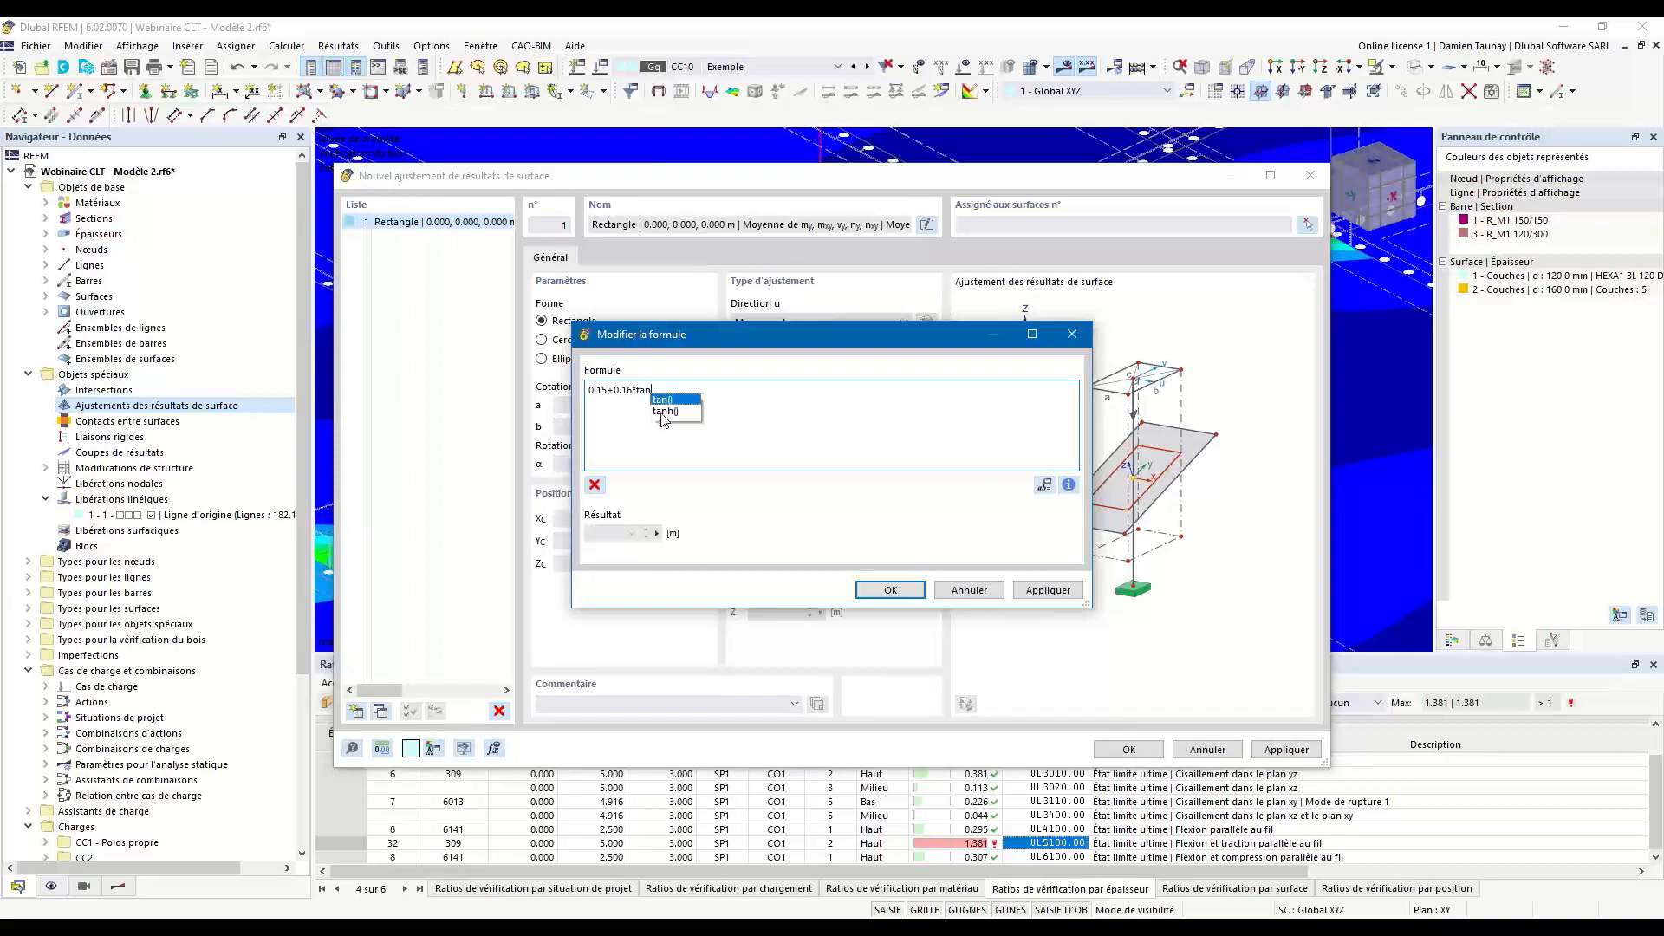
text(()
key(BackSpace)
text((35°)
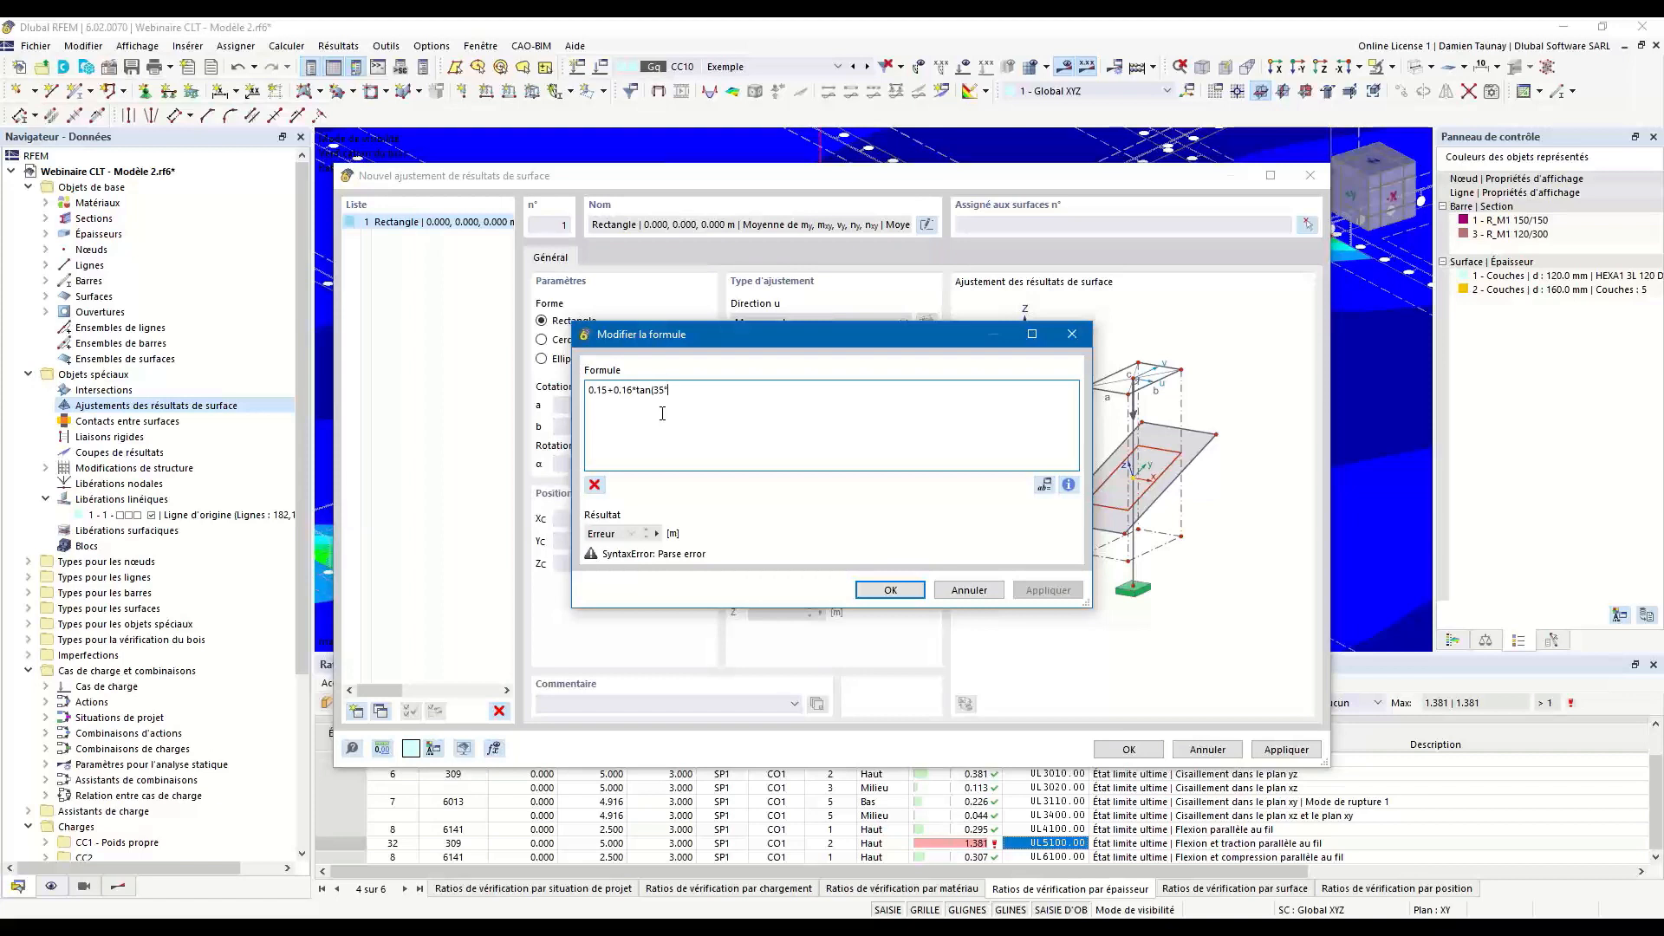
text())
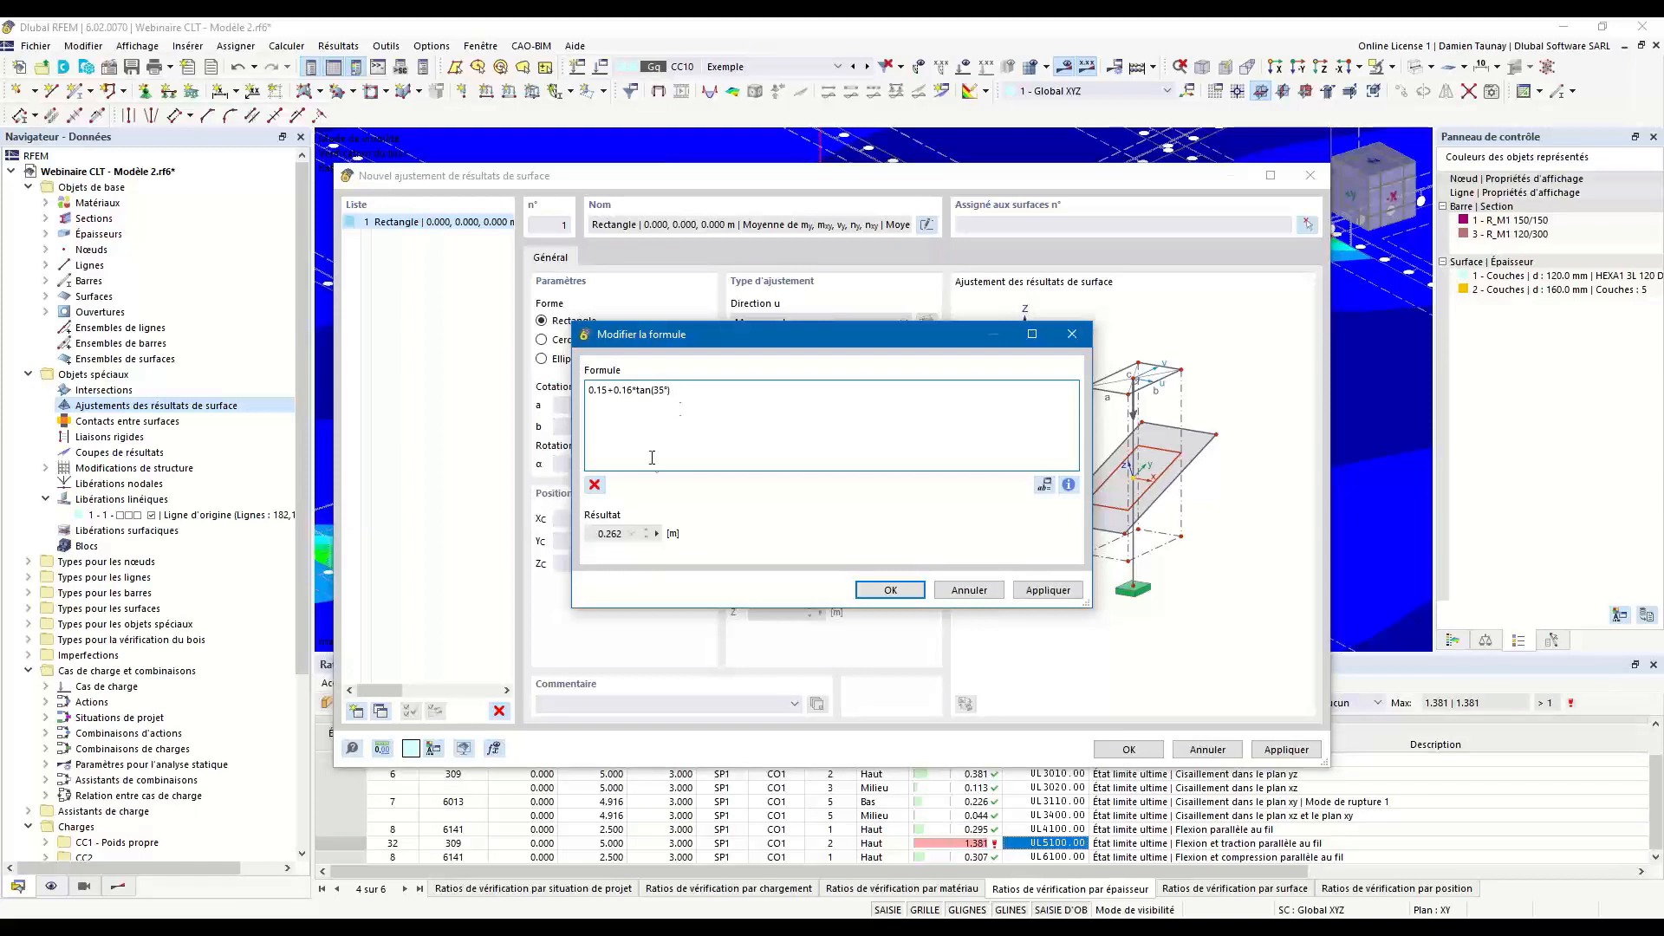
key(ctrl+a)
click(890, 590)
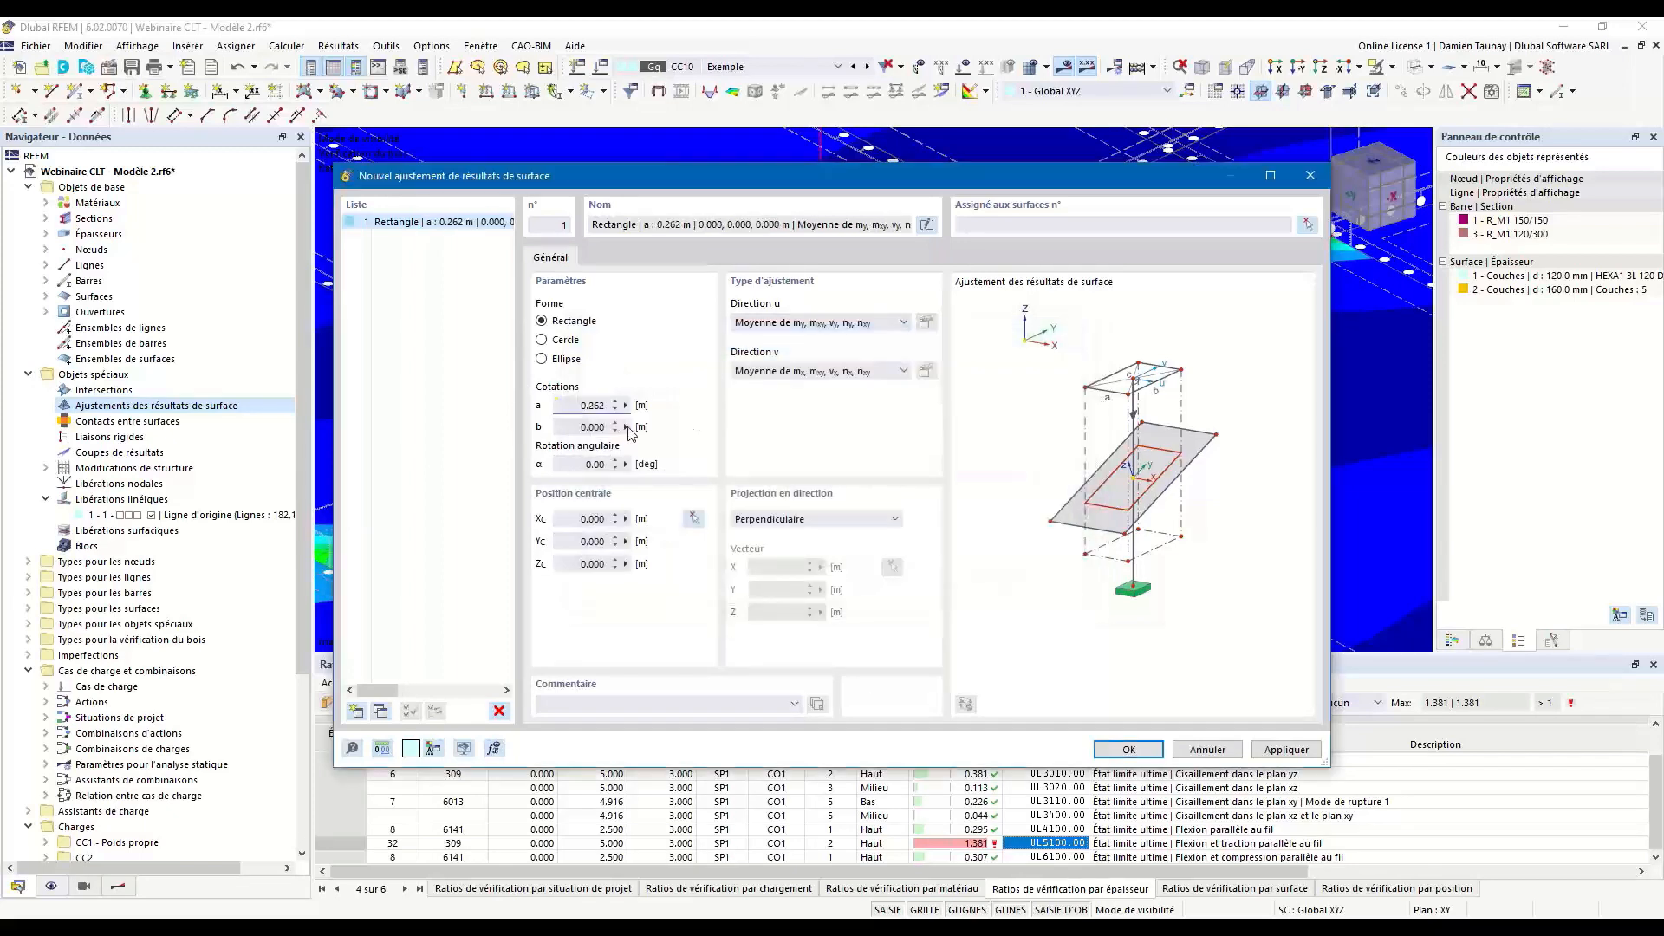
Define dimension b with the same formula as a and check the adjustment types available for direction u.
right_click(628, 429)
click(672, 435)
key(ctrl+v)
click(891, 590)
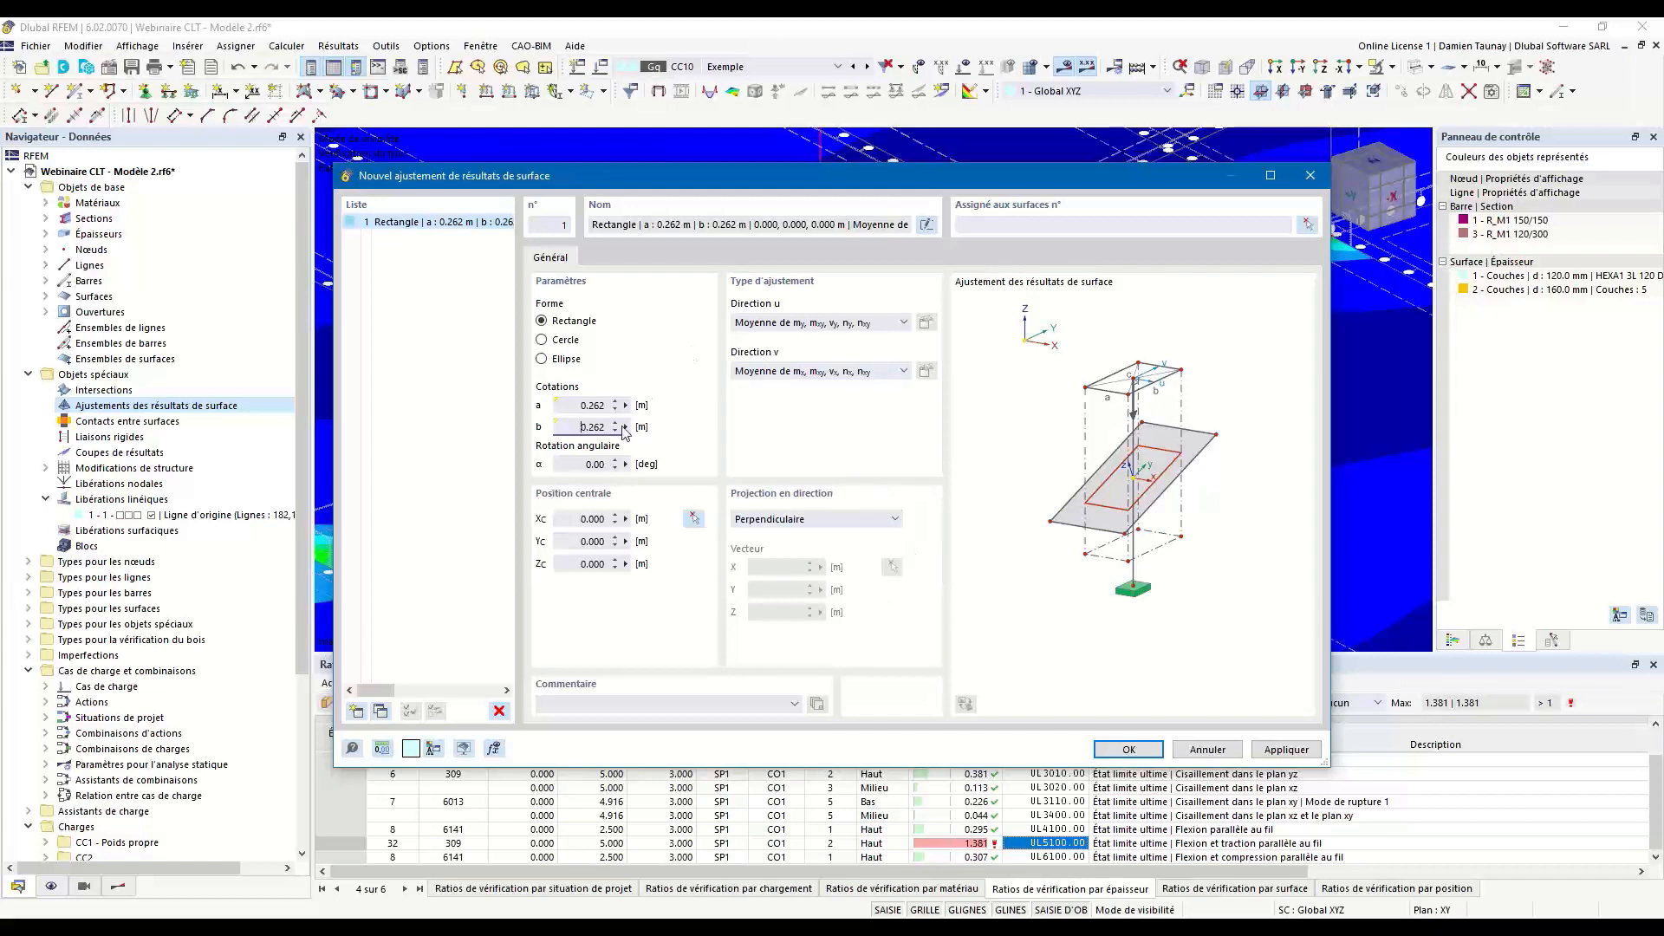
click(832, 323)
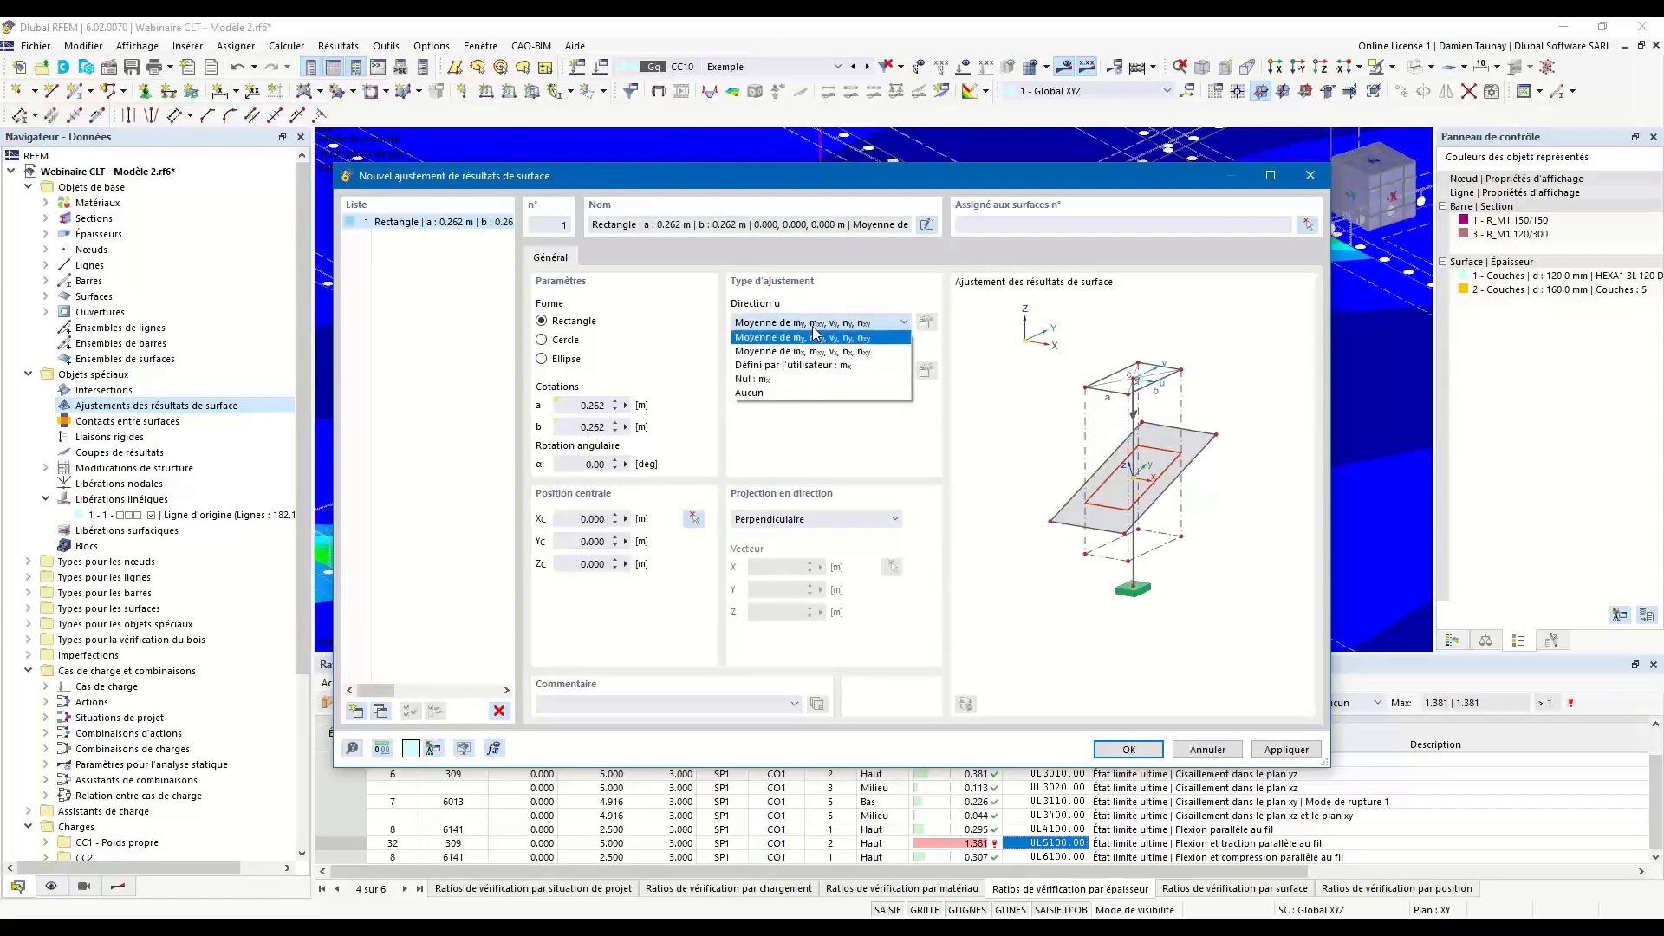
click(809, 439)
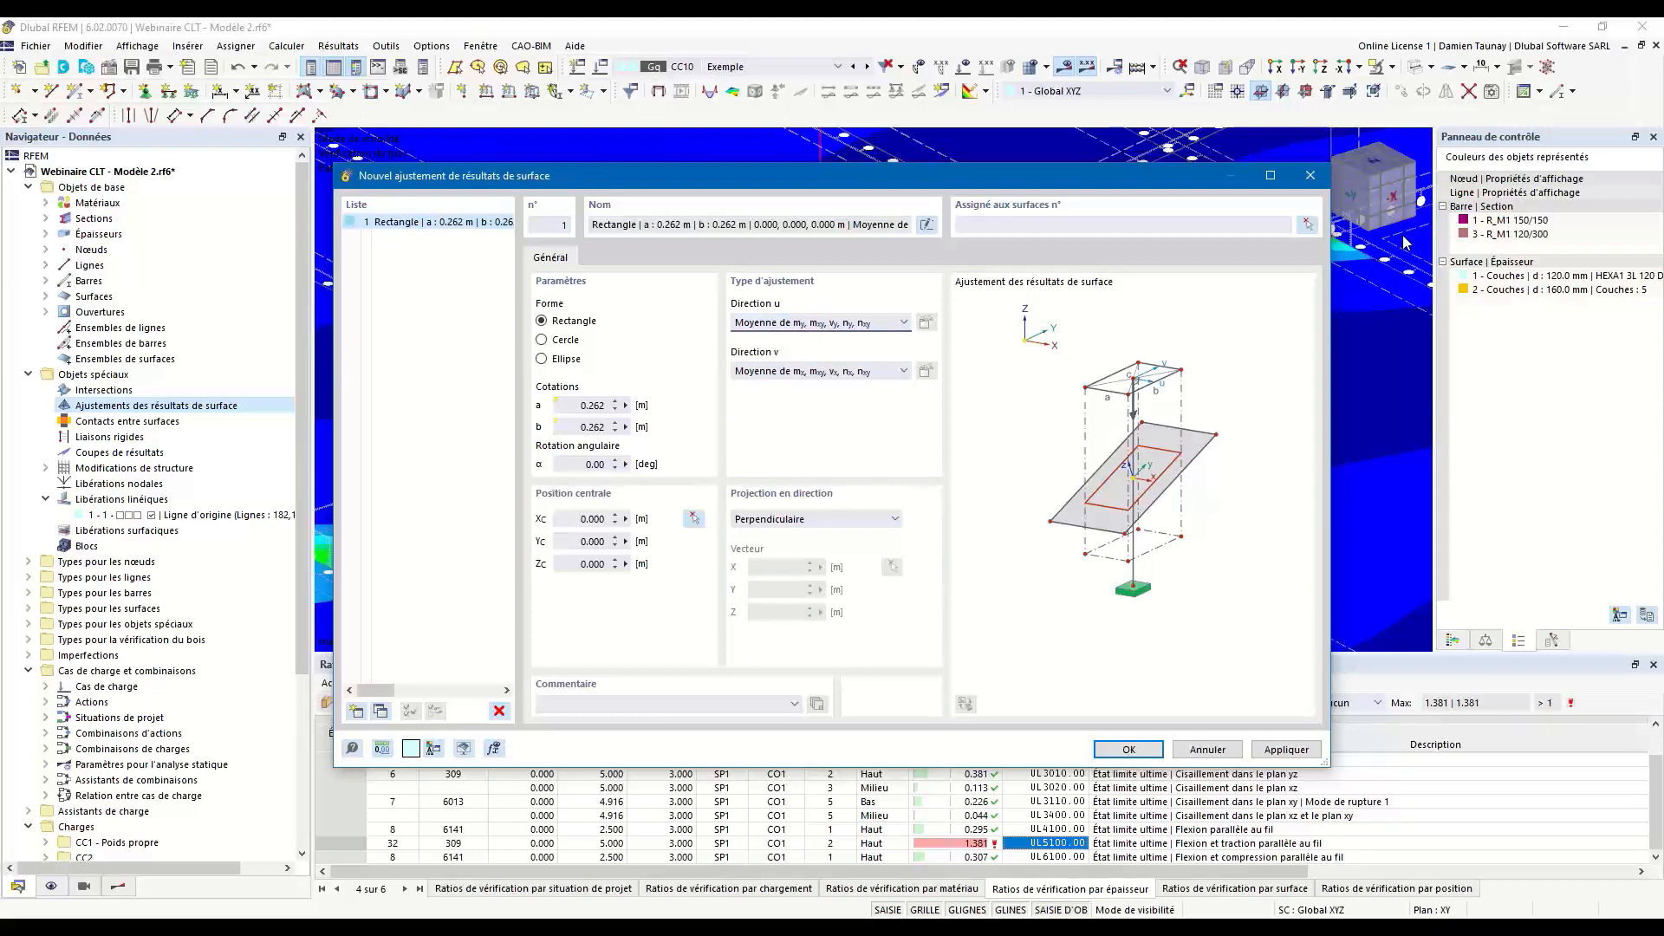
Assign the result adjustment to the lower floor surfaces around the central column, with the model transparent and the results hidden.
click(1307, 225)
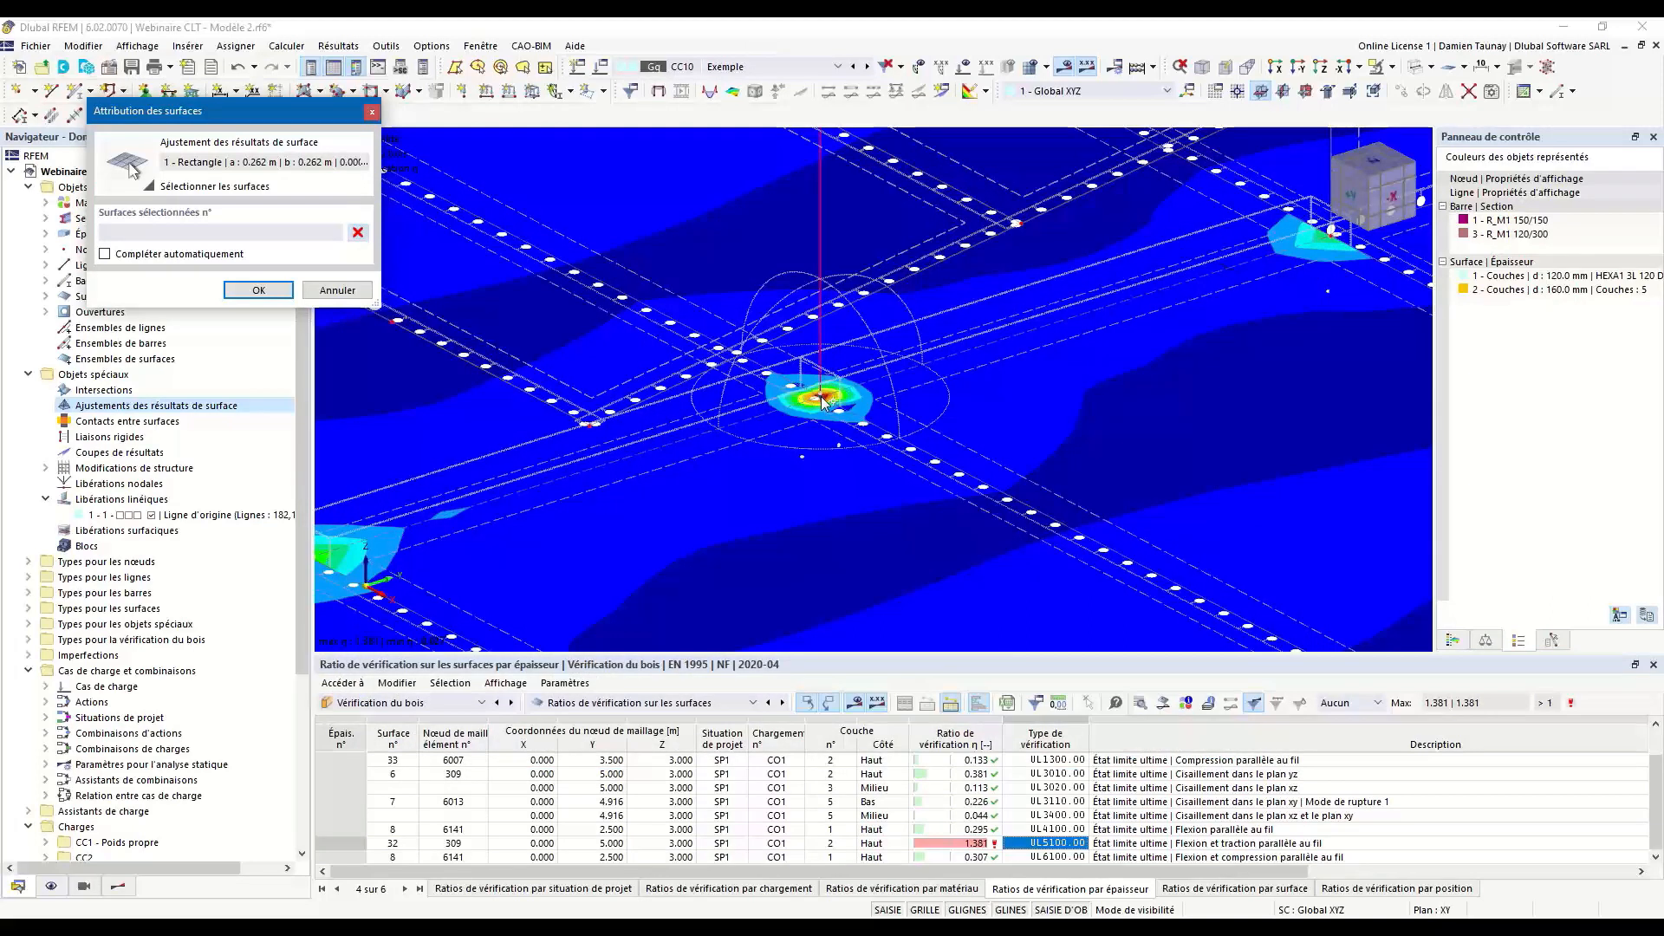
scroll(824, 399, down, 2)
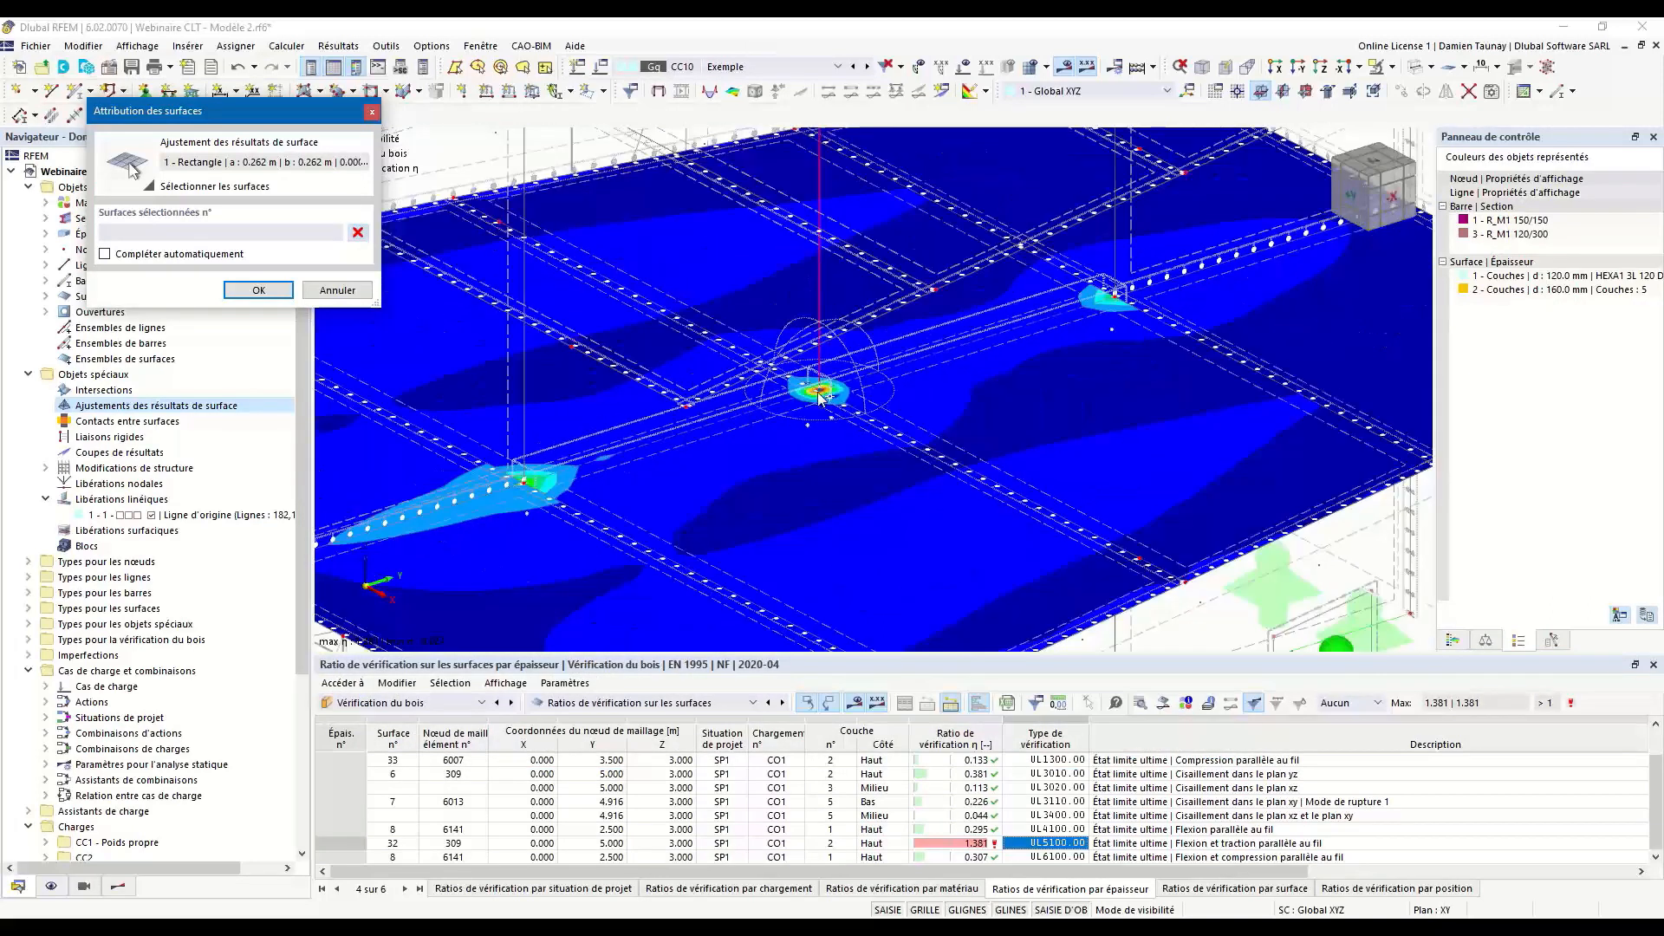
scroll(876, 384, down, 1)
scroll(818, 398, down, 2)
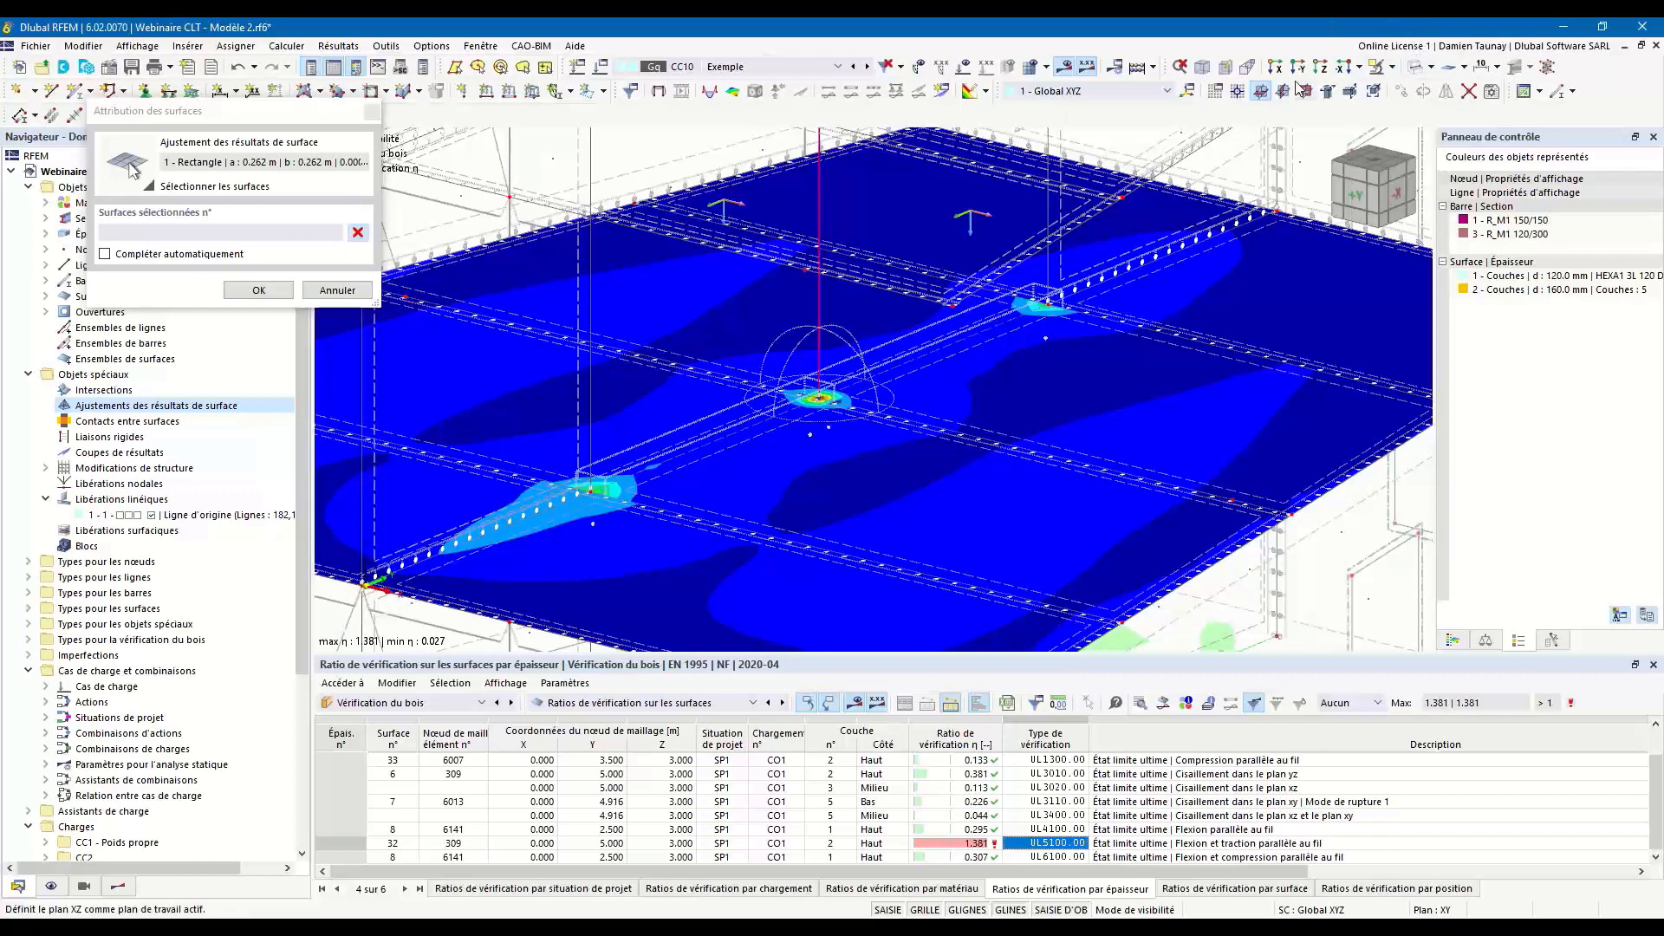
click(1417, 67)
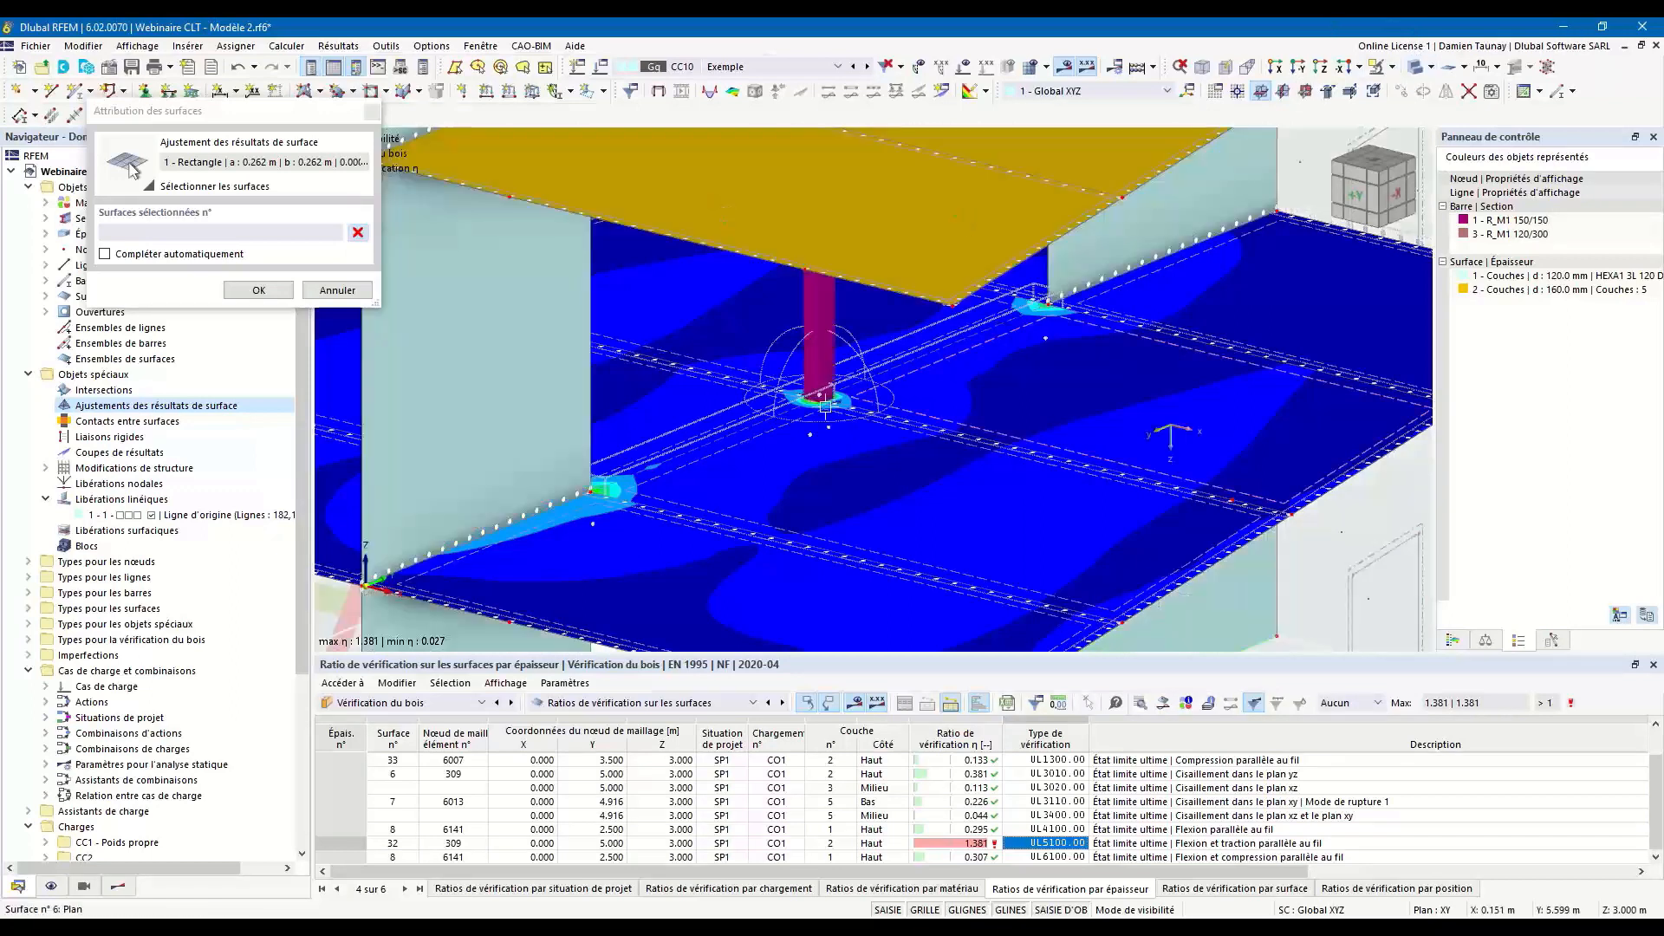
click(1416, 66)
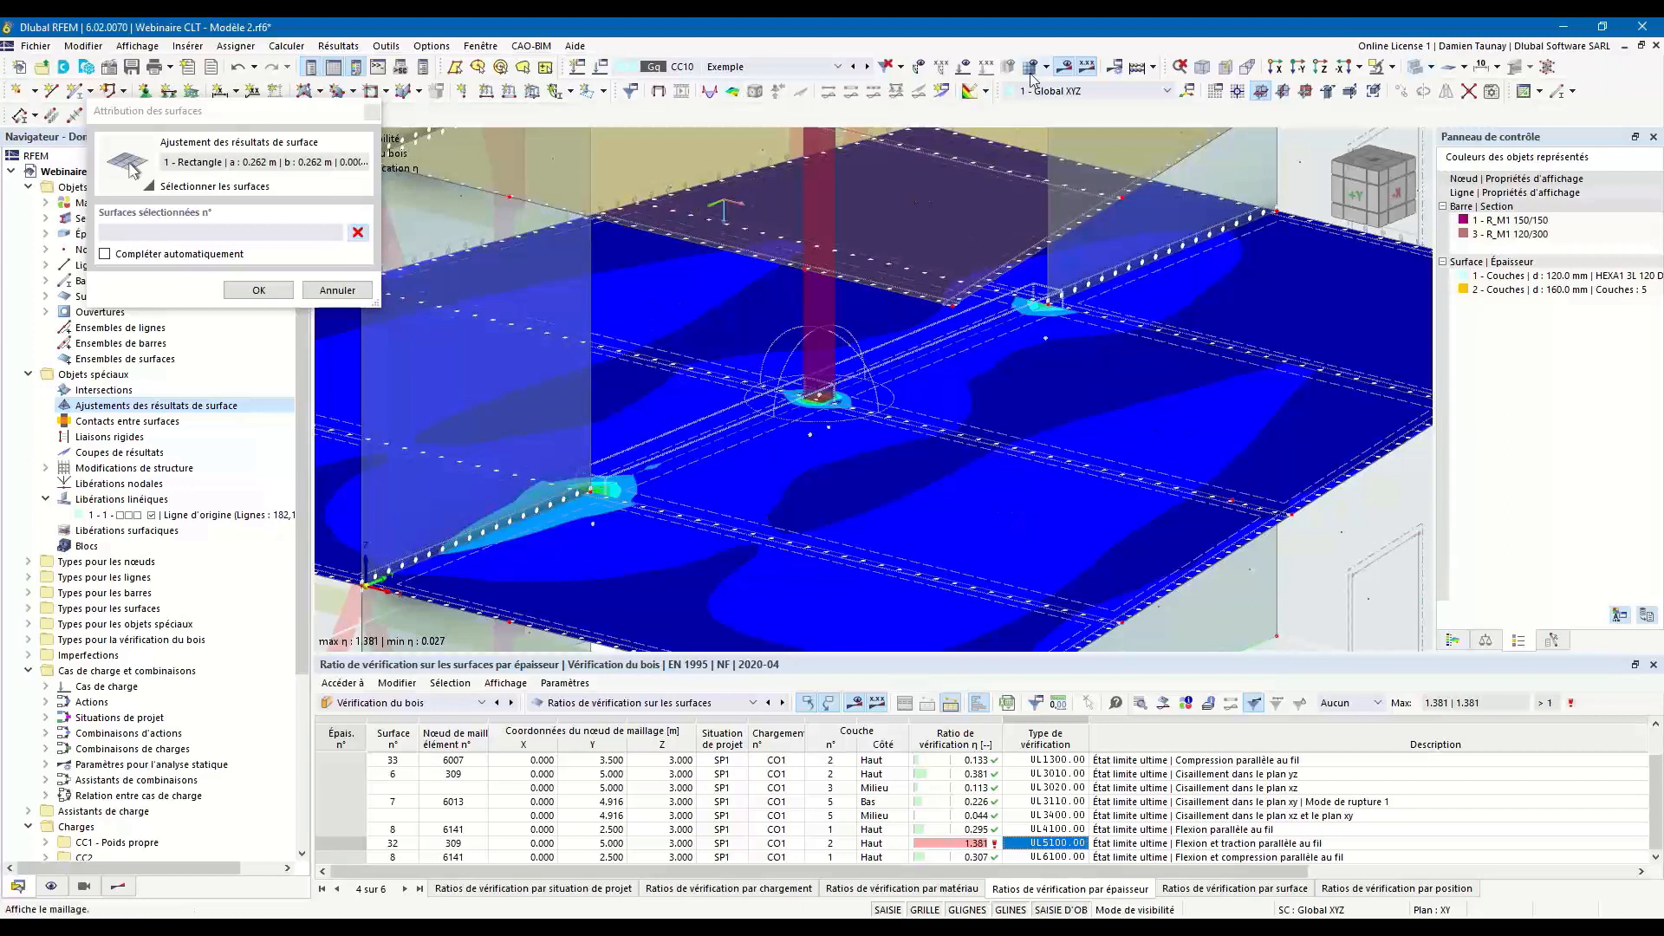
click(1063, 66)
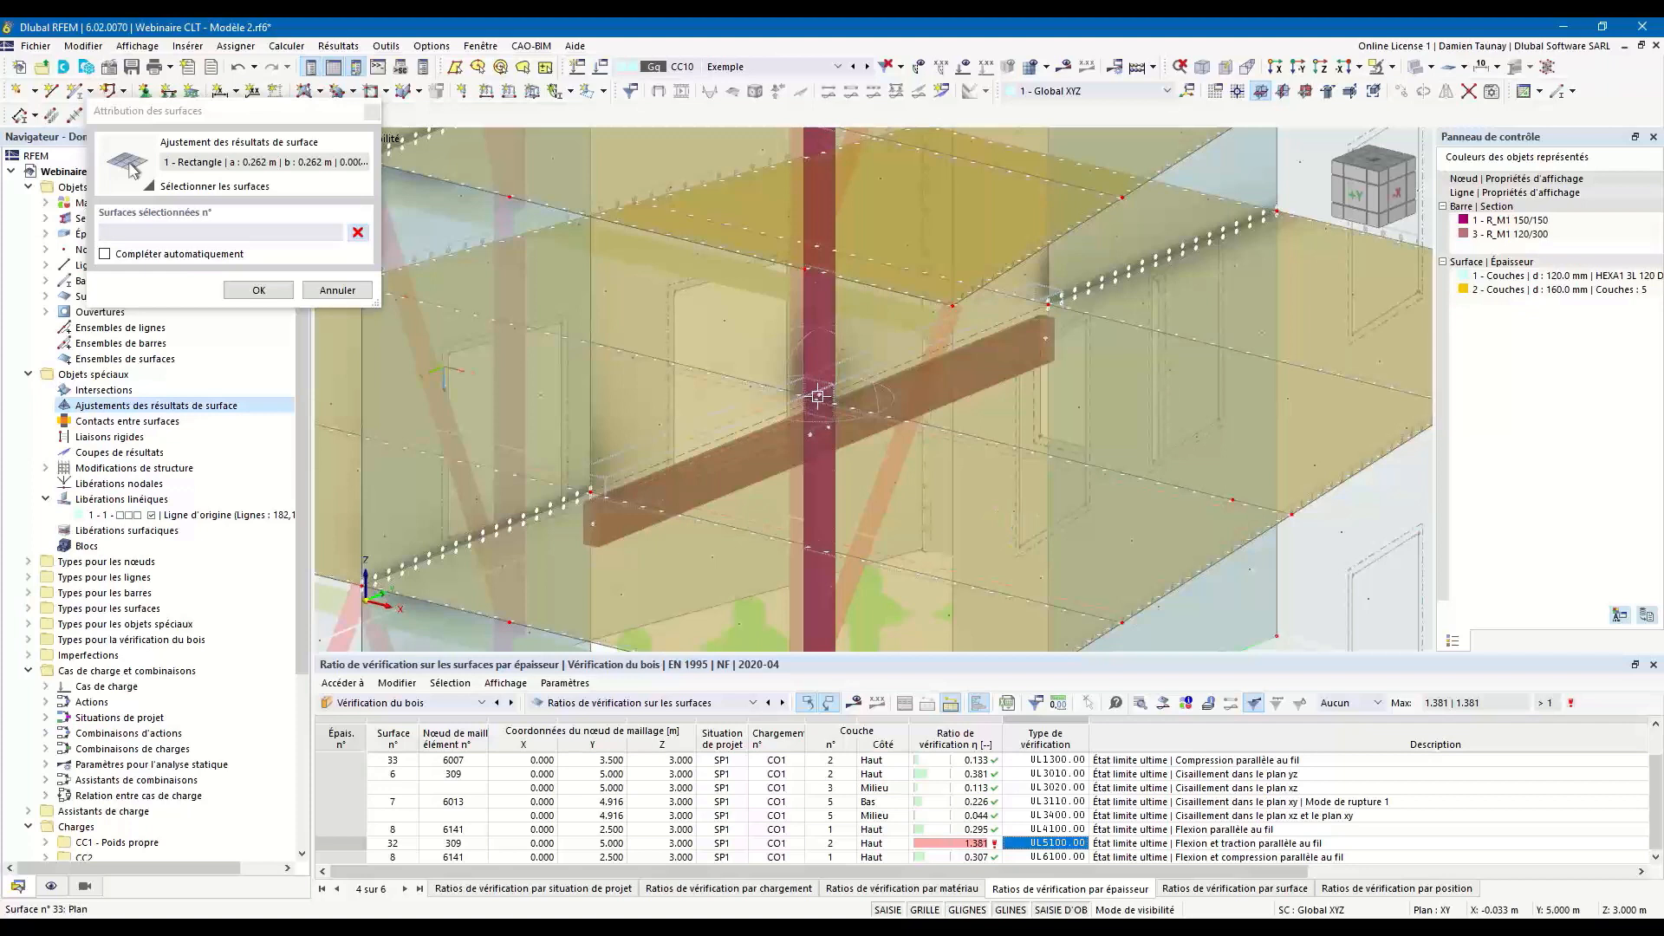
ctrl+middle_drag(1079, 511, 896, 466)
drag(896, 464, 708, 367)
ctrl+middle_drag(774, 419, 832, 455)
click(231, 290)
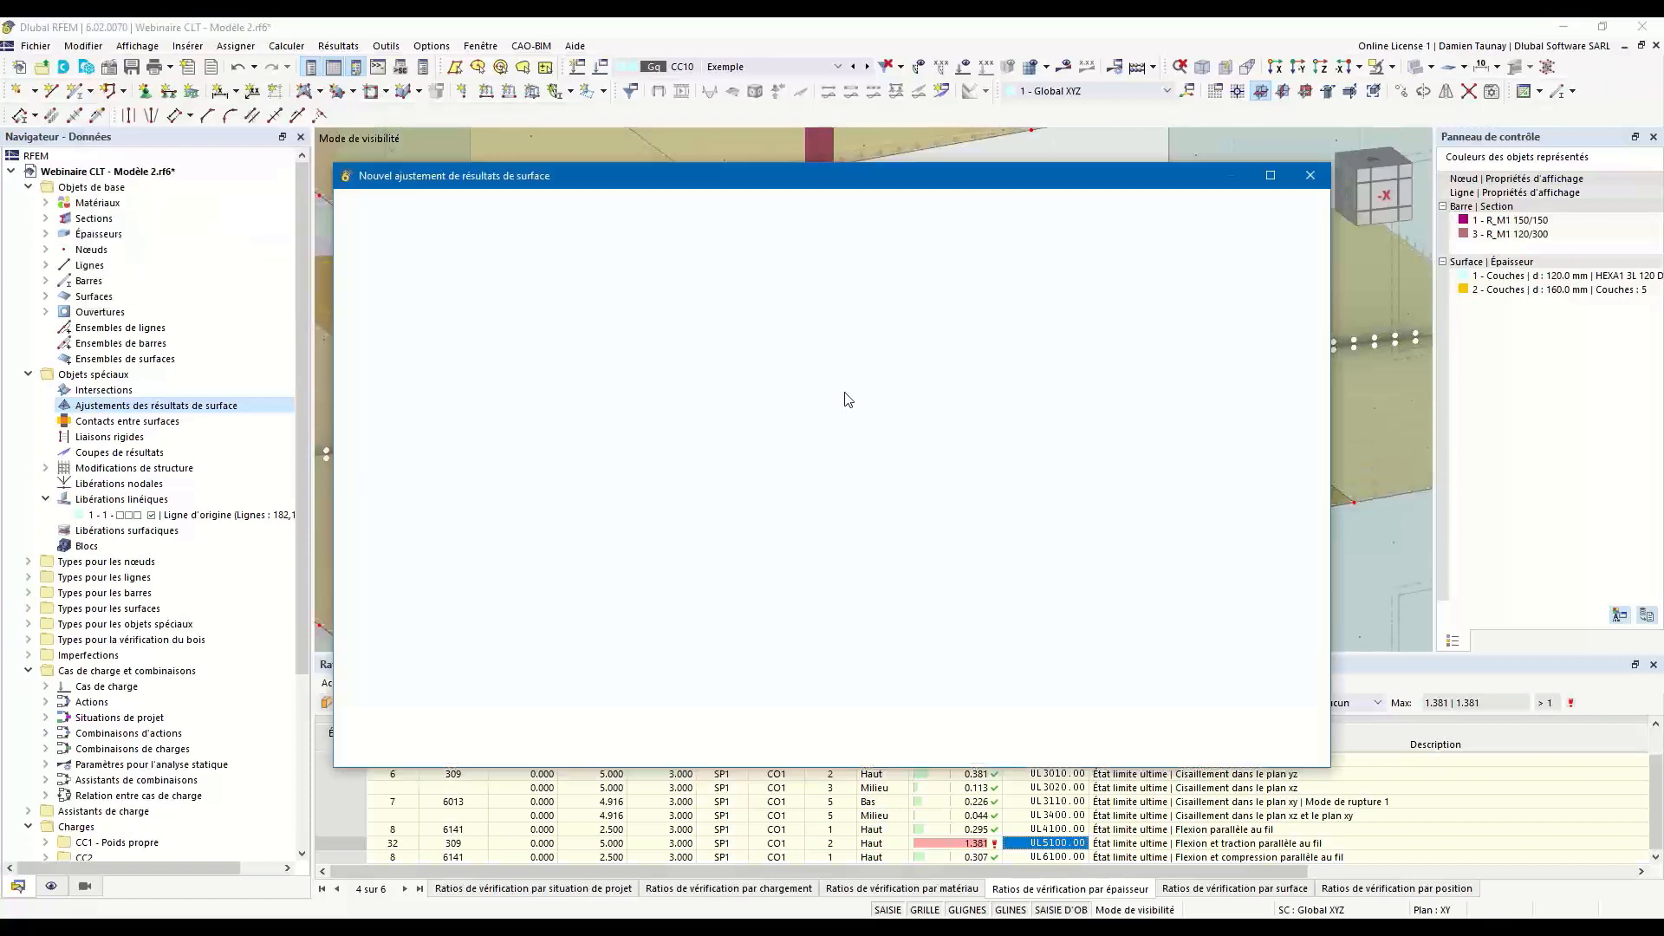
Centre the result adjustment on node 144 at the central column, then create it, accepting deletion of the timber design results.
click(693, 518)
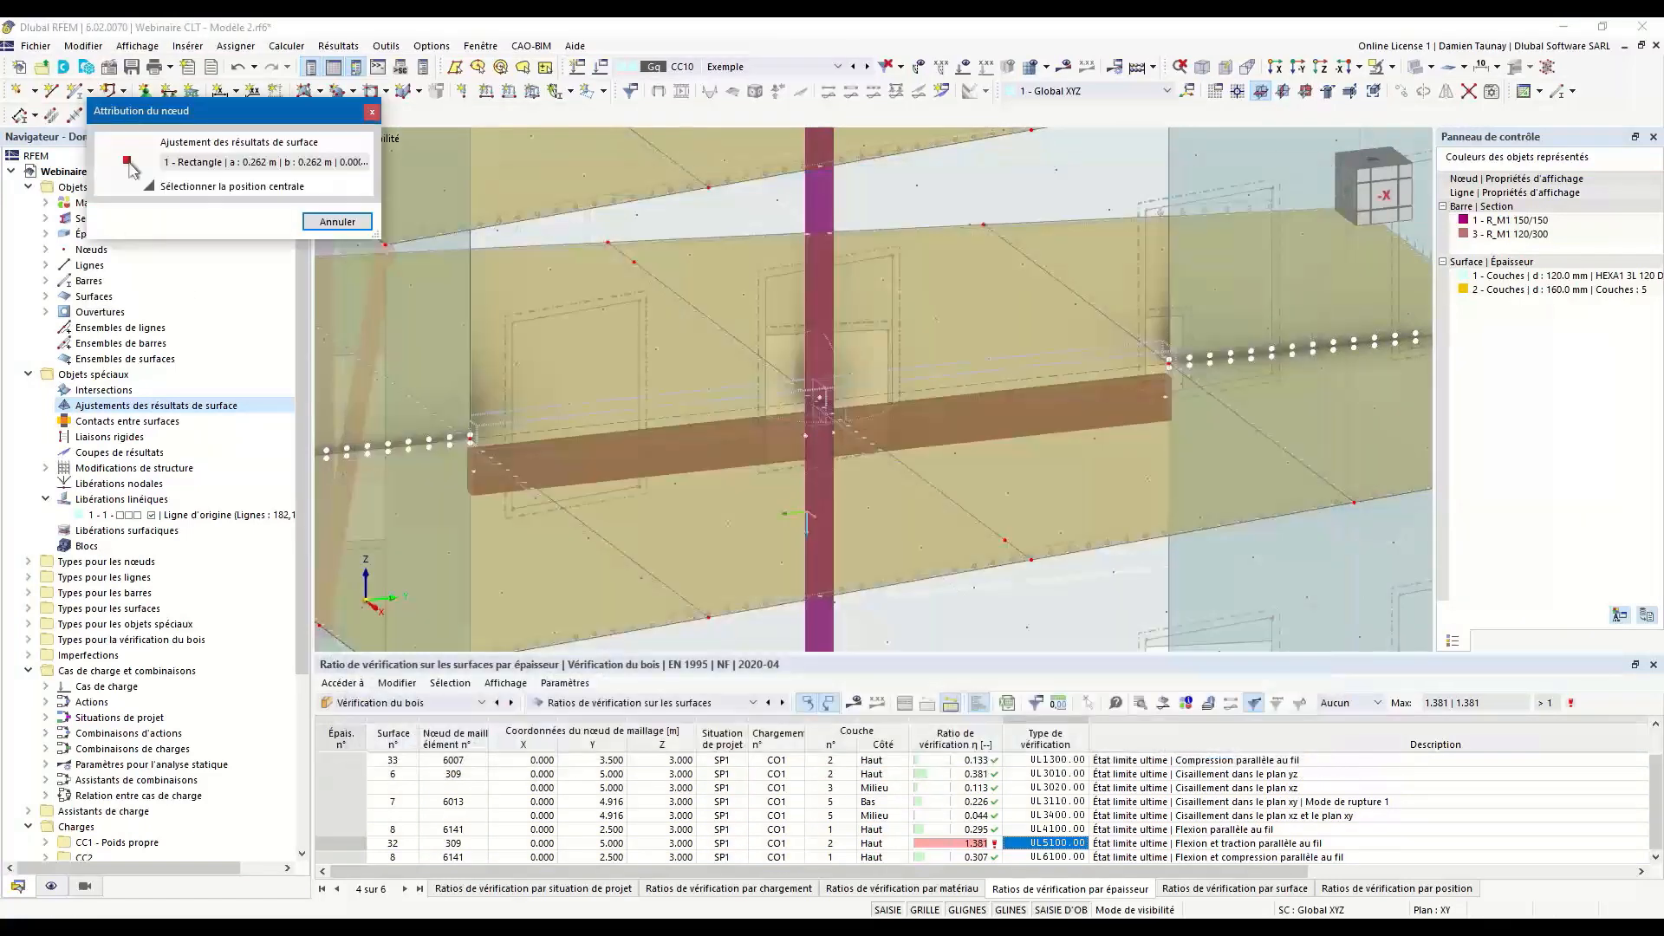
scroll(818, 400, up, 3)
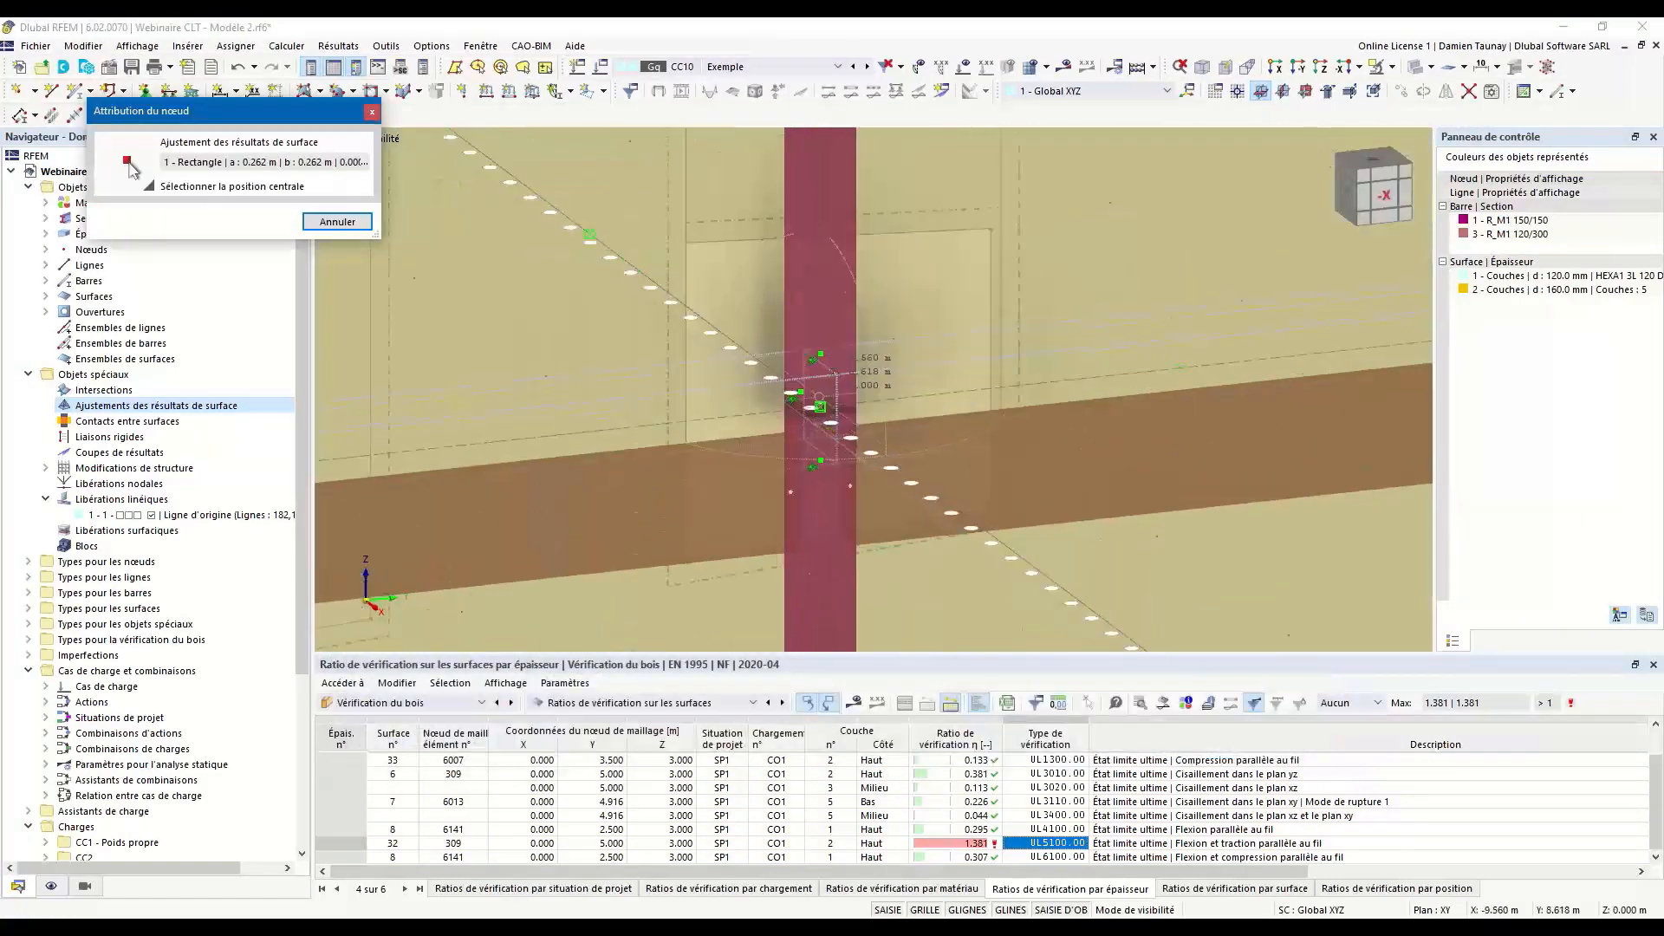
click(818, 407)
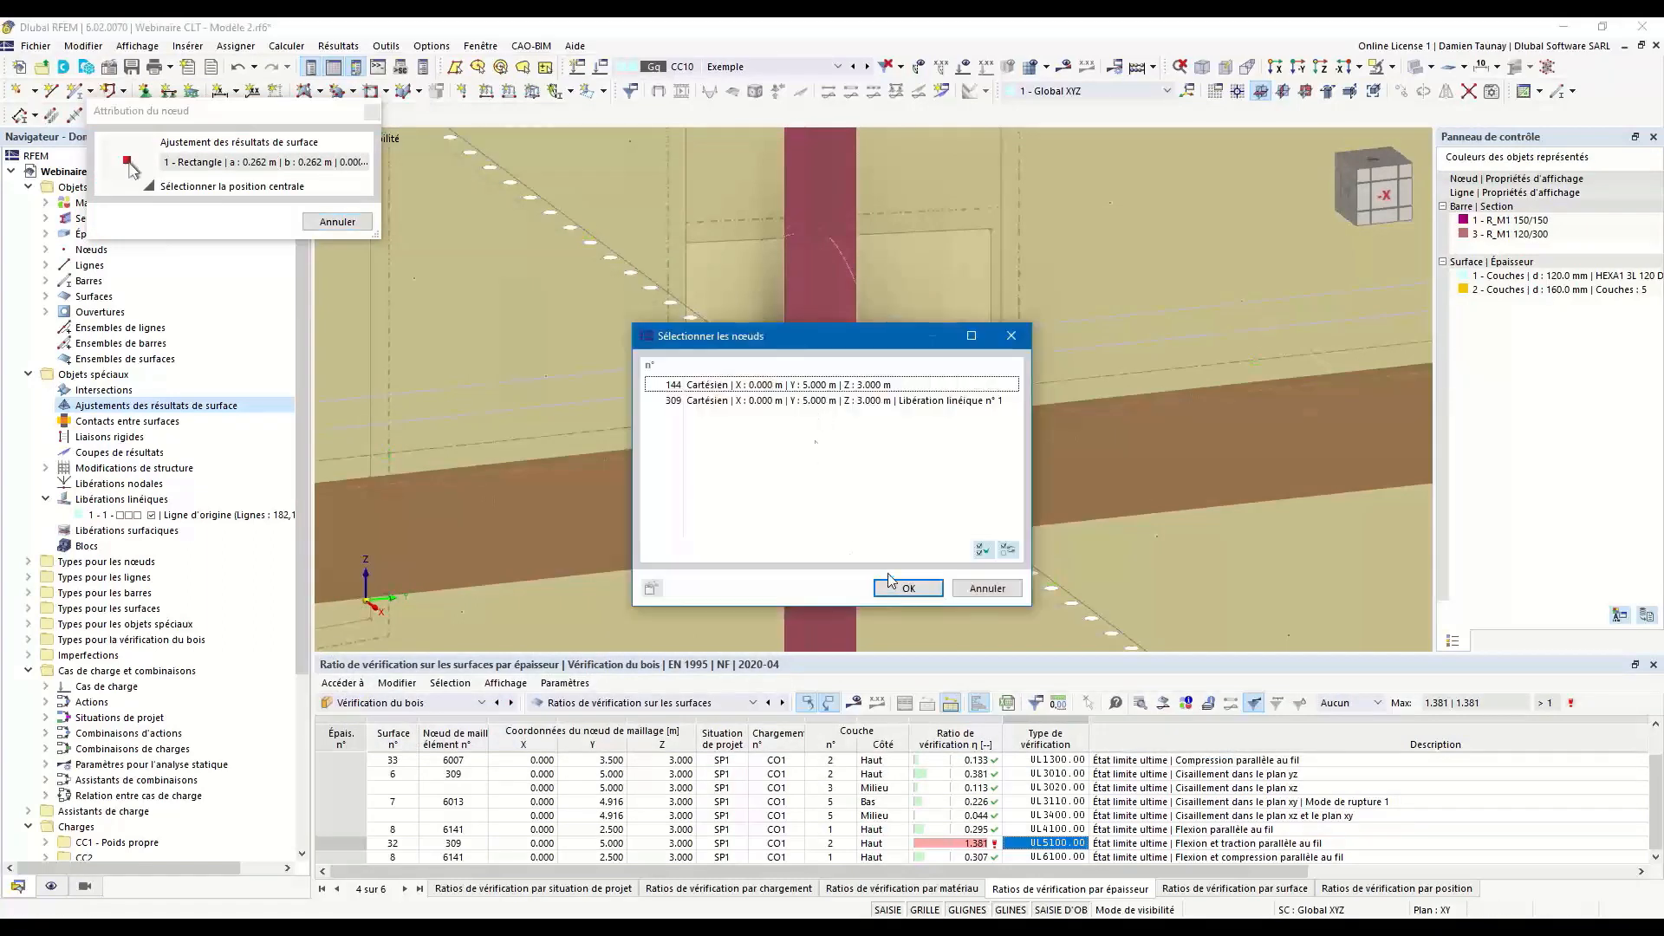
click(737, 392)
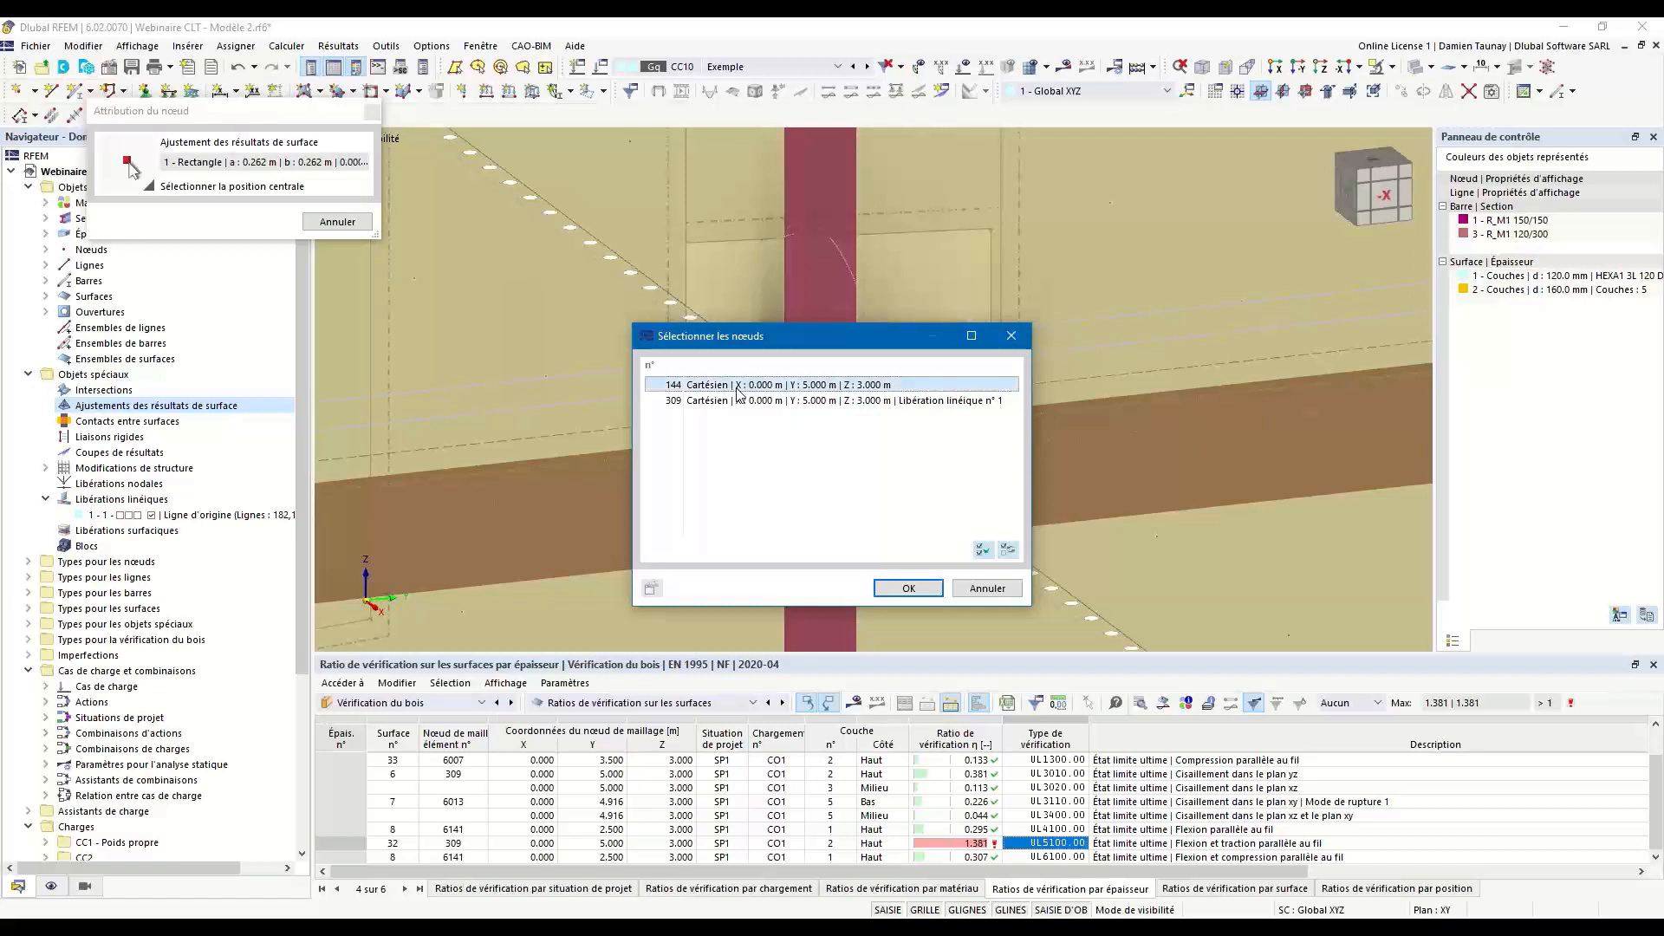
click(908, 589)
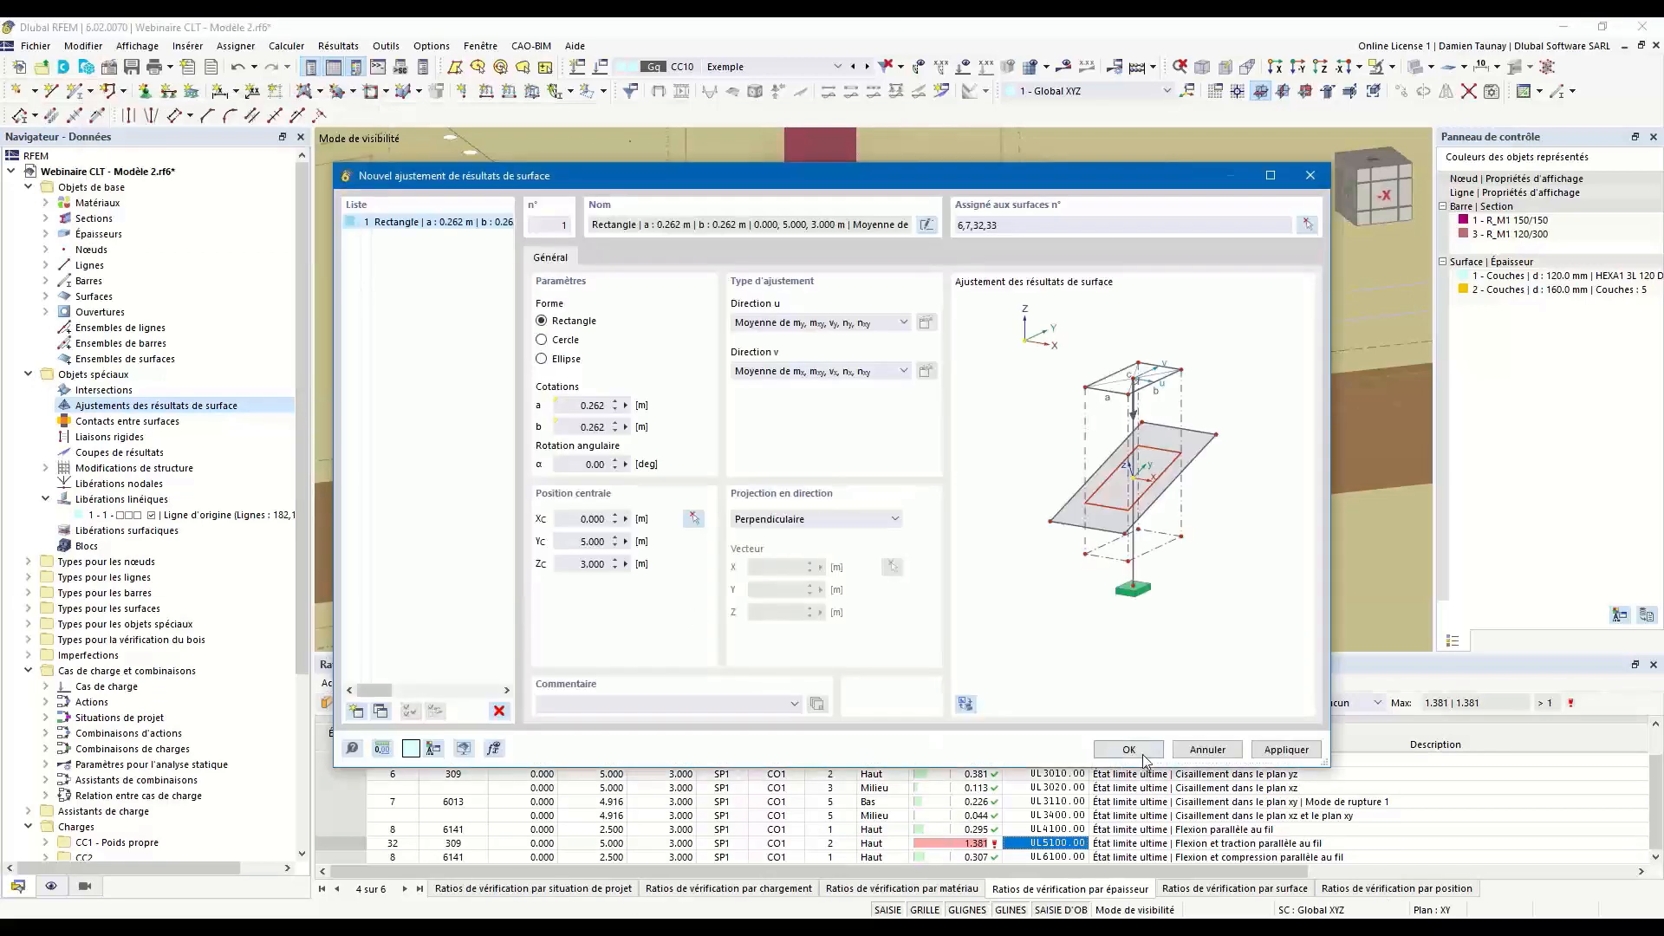
click(1143, 759)
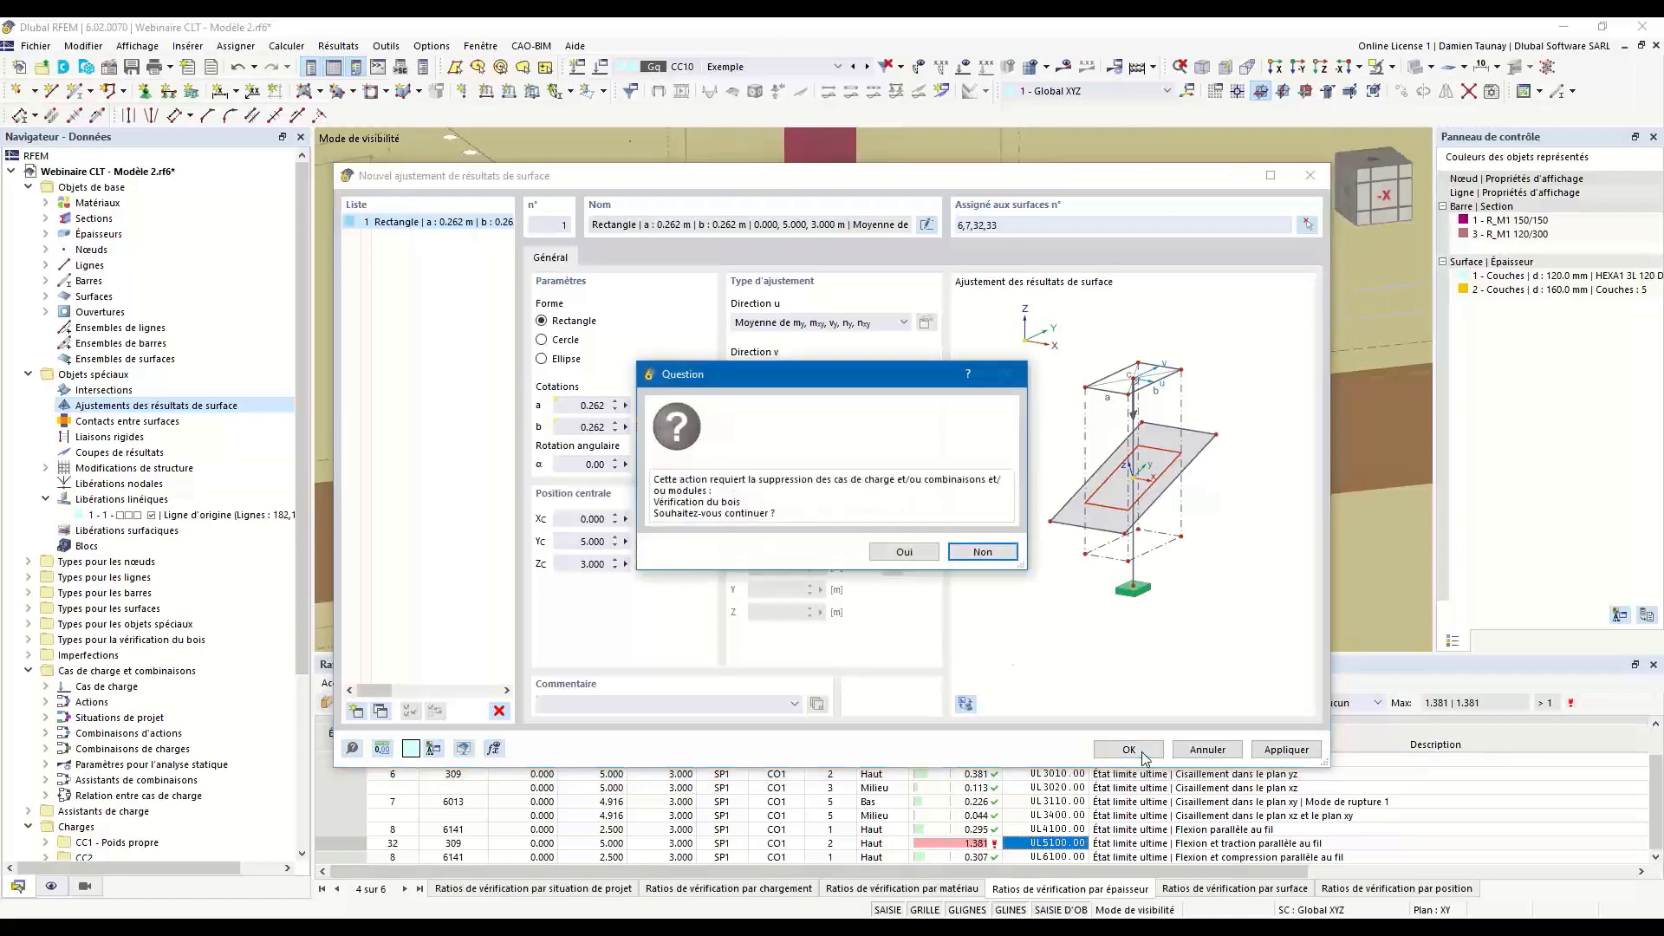
click(910, 561)
Display the static analysis results of combination CO1 with the basic stress σx,+ on the surfaces.
scroll(914, 562, down, 5)
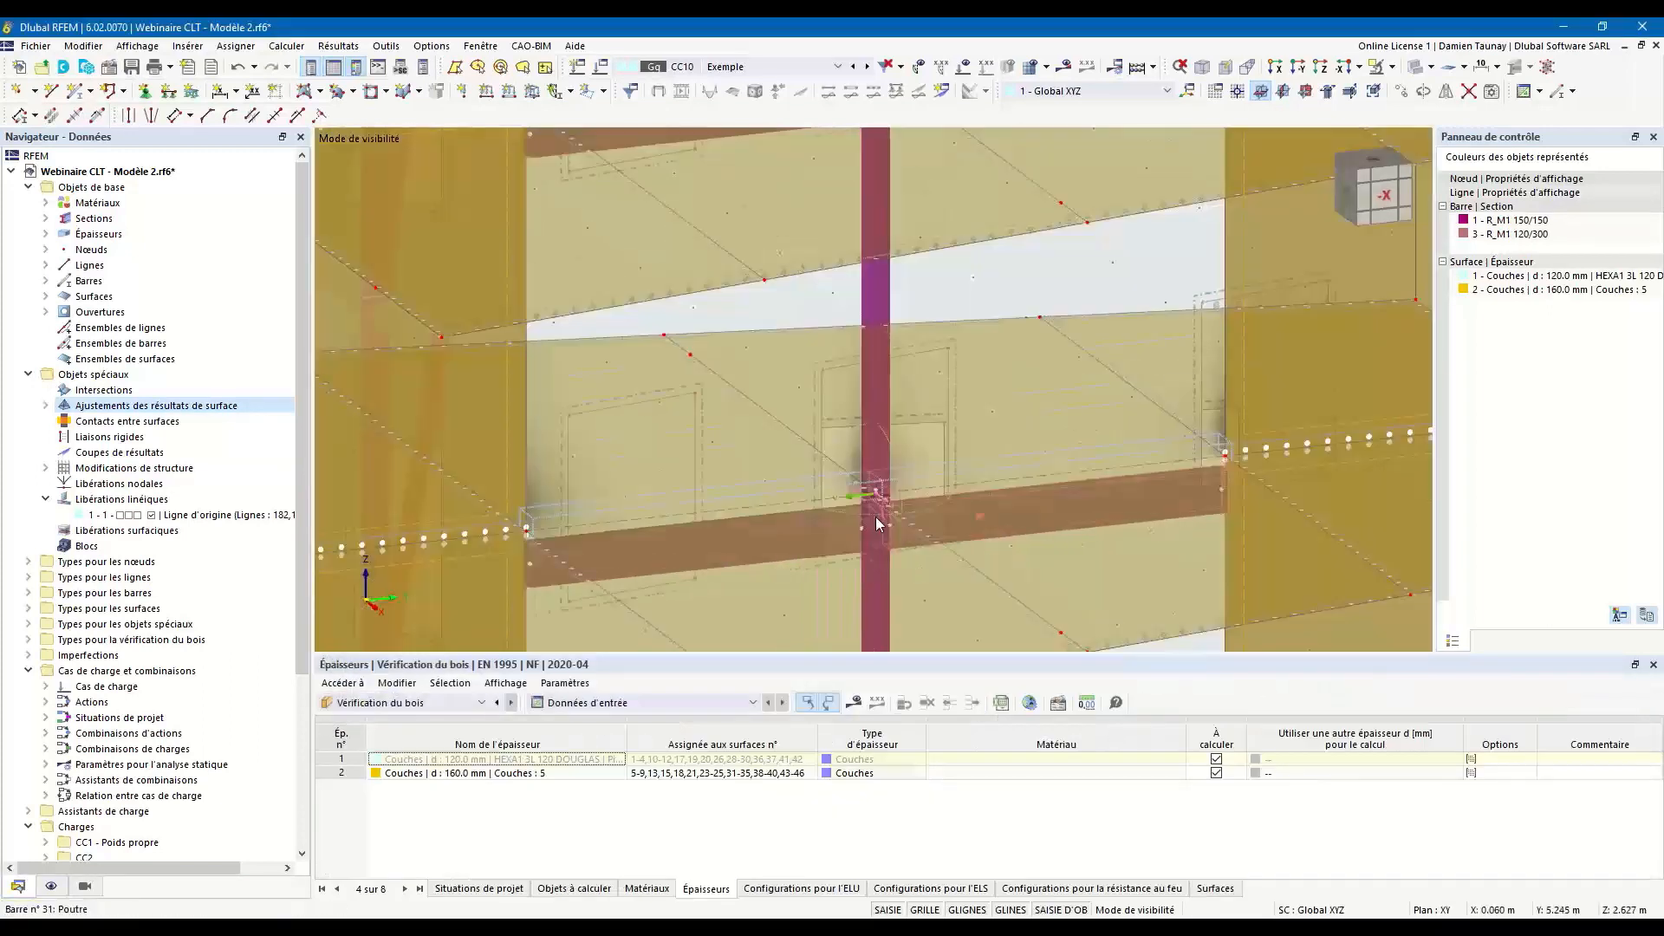
ctrl+middle_drag(880, 536, 946, 550)
scroll(966, 553, down, 4)
scroll(926, 531, up, 2)
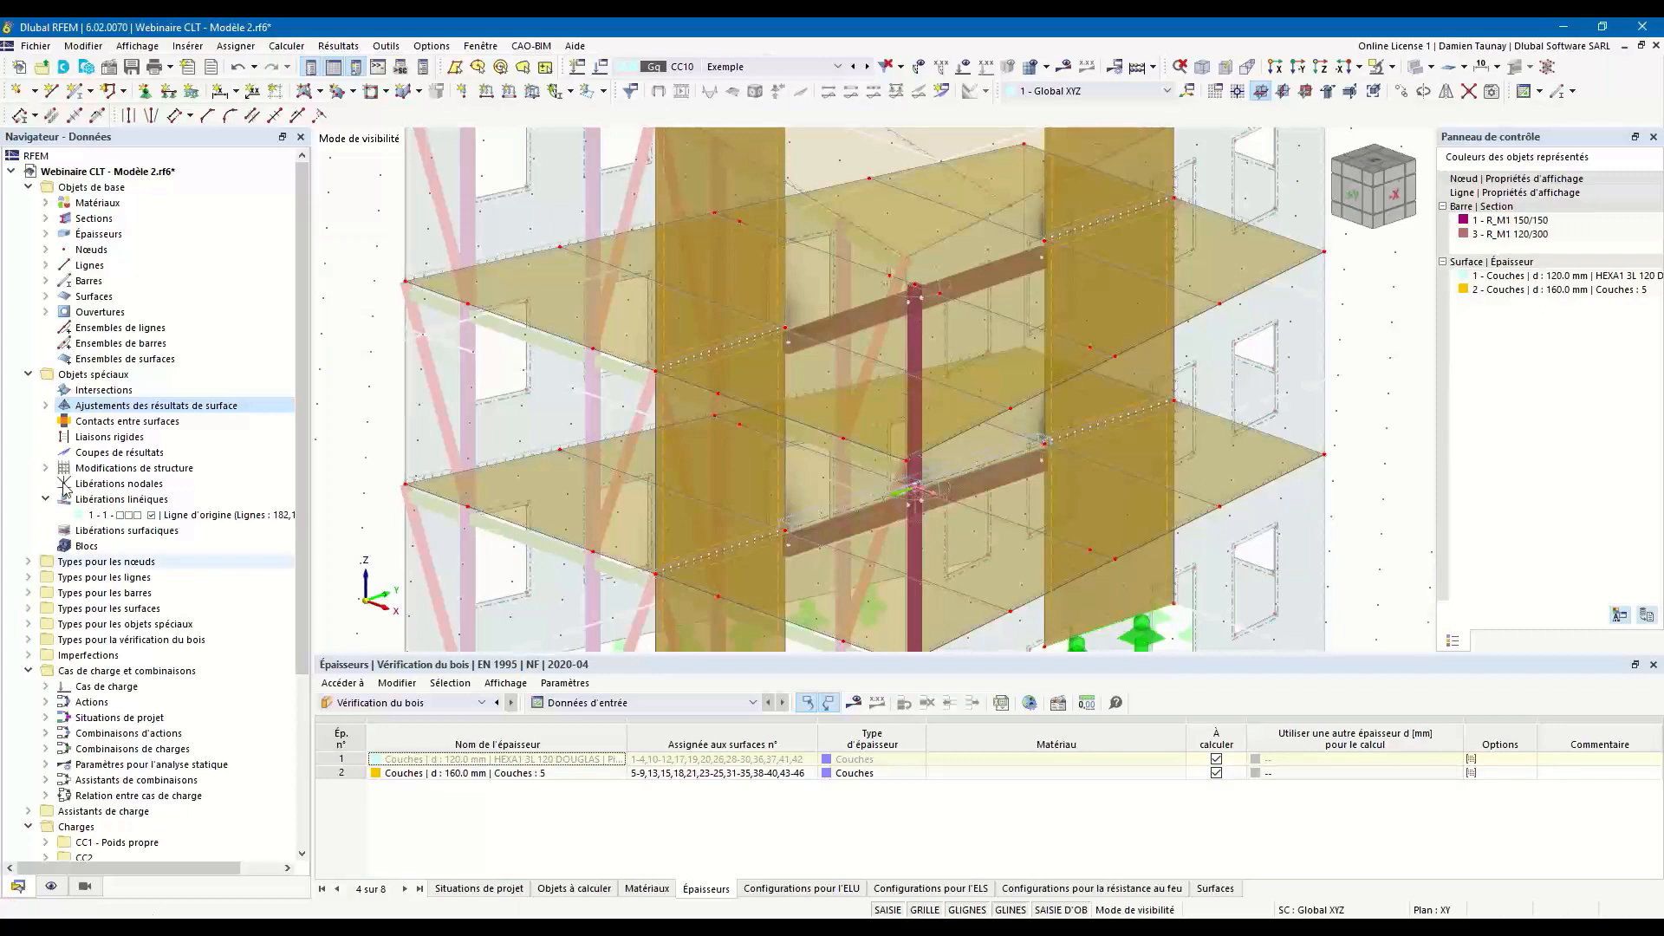
click(787, 68)
click(718, 264)
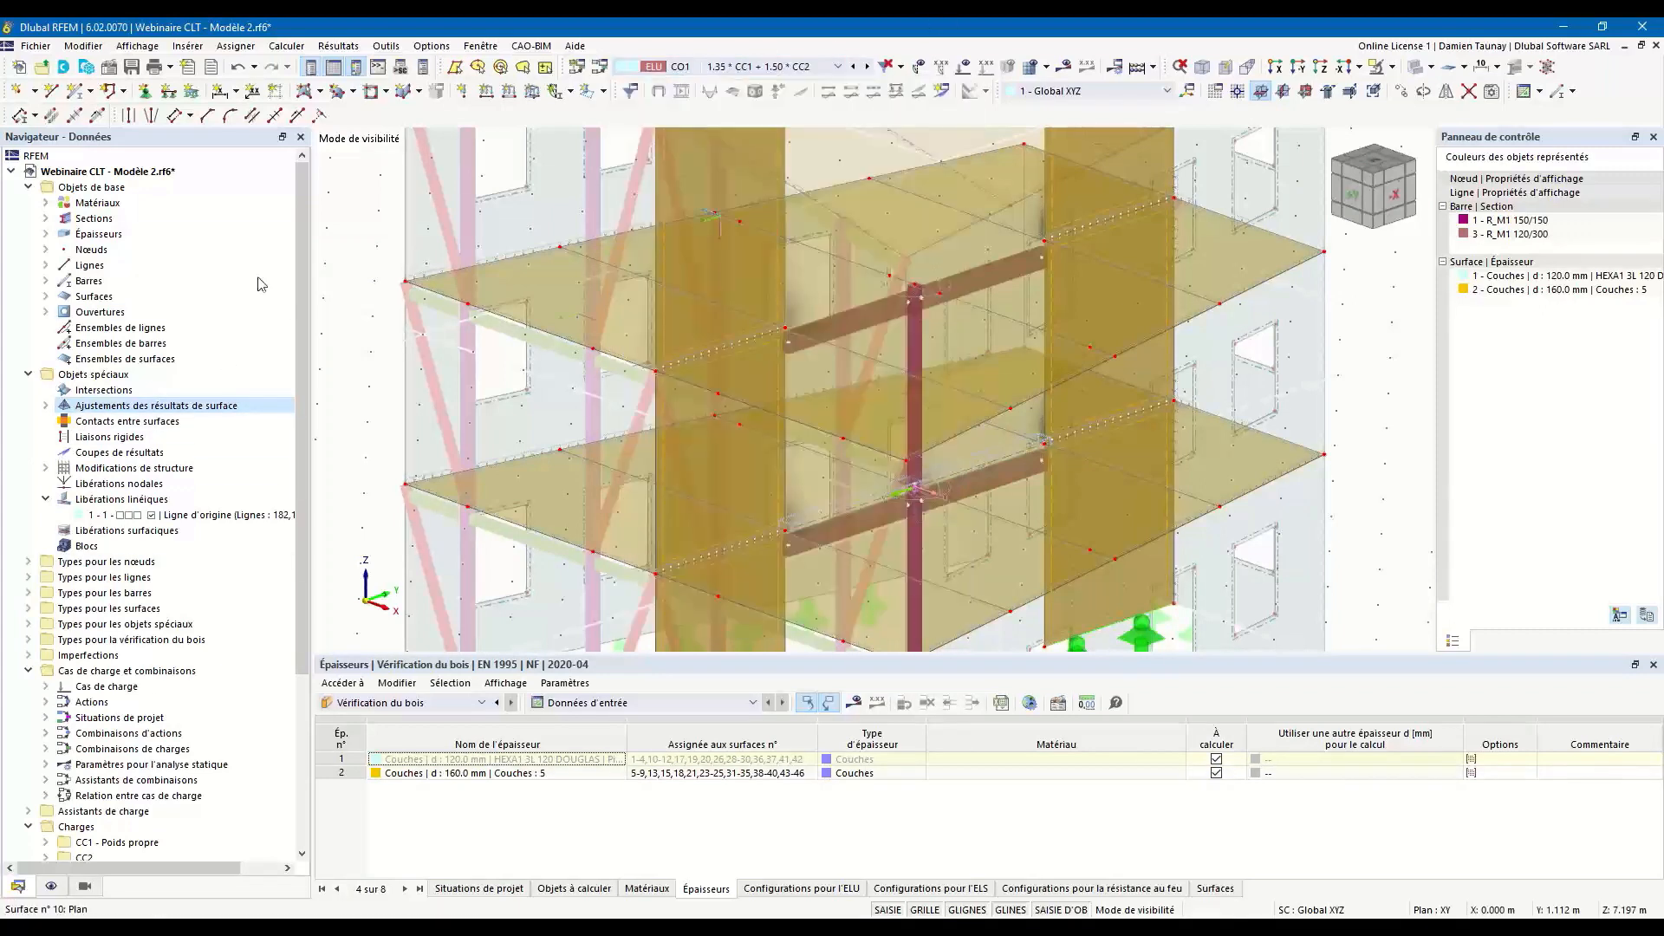
click(1065, 67)
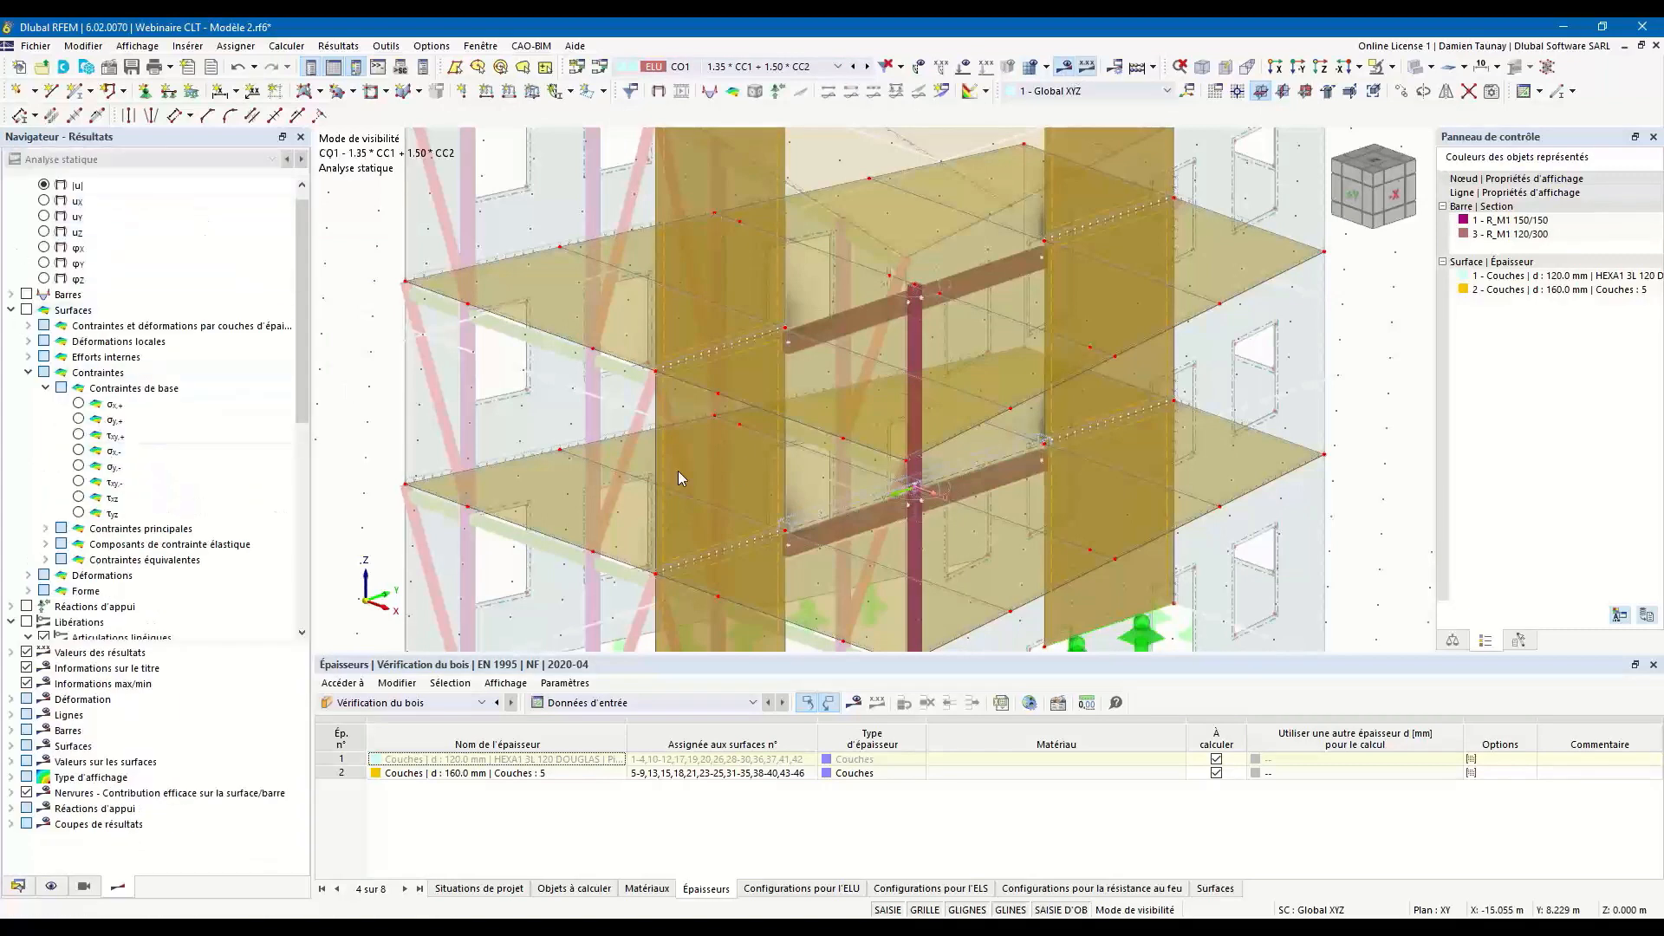
ctrl+middle_drag(679, 474, 639, 460)
click(79, 403)
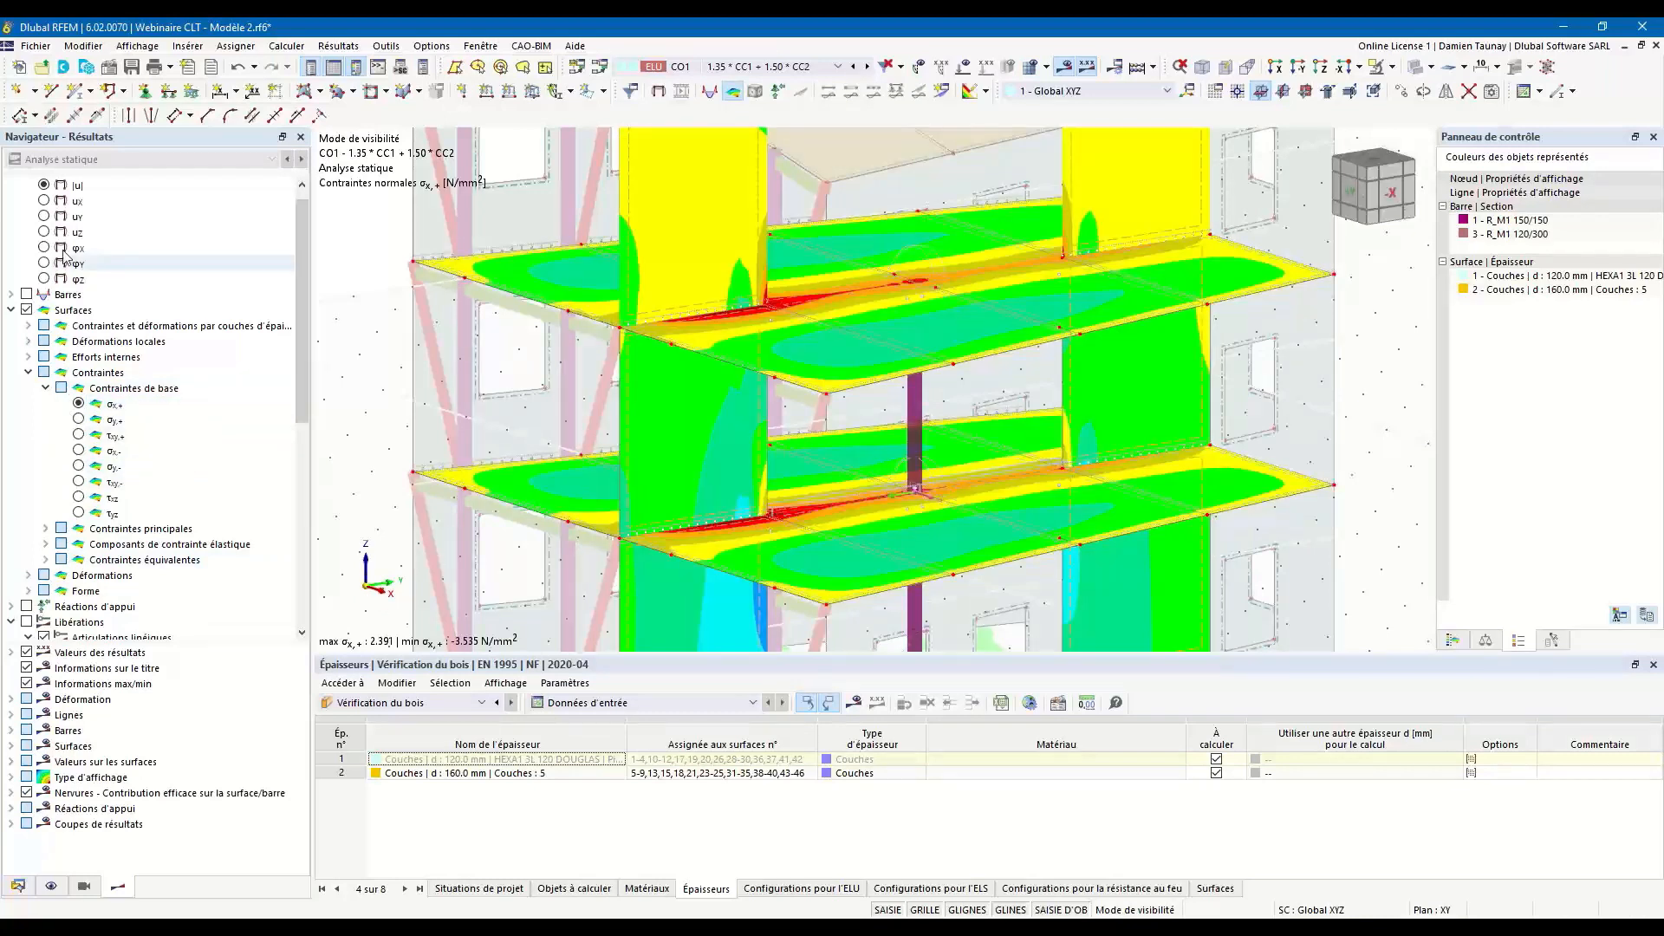
Recalculate the timber design with the surface result adjustment and display its ratios.
click(482, 703)
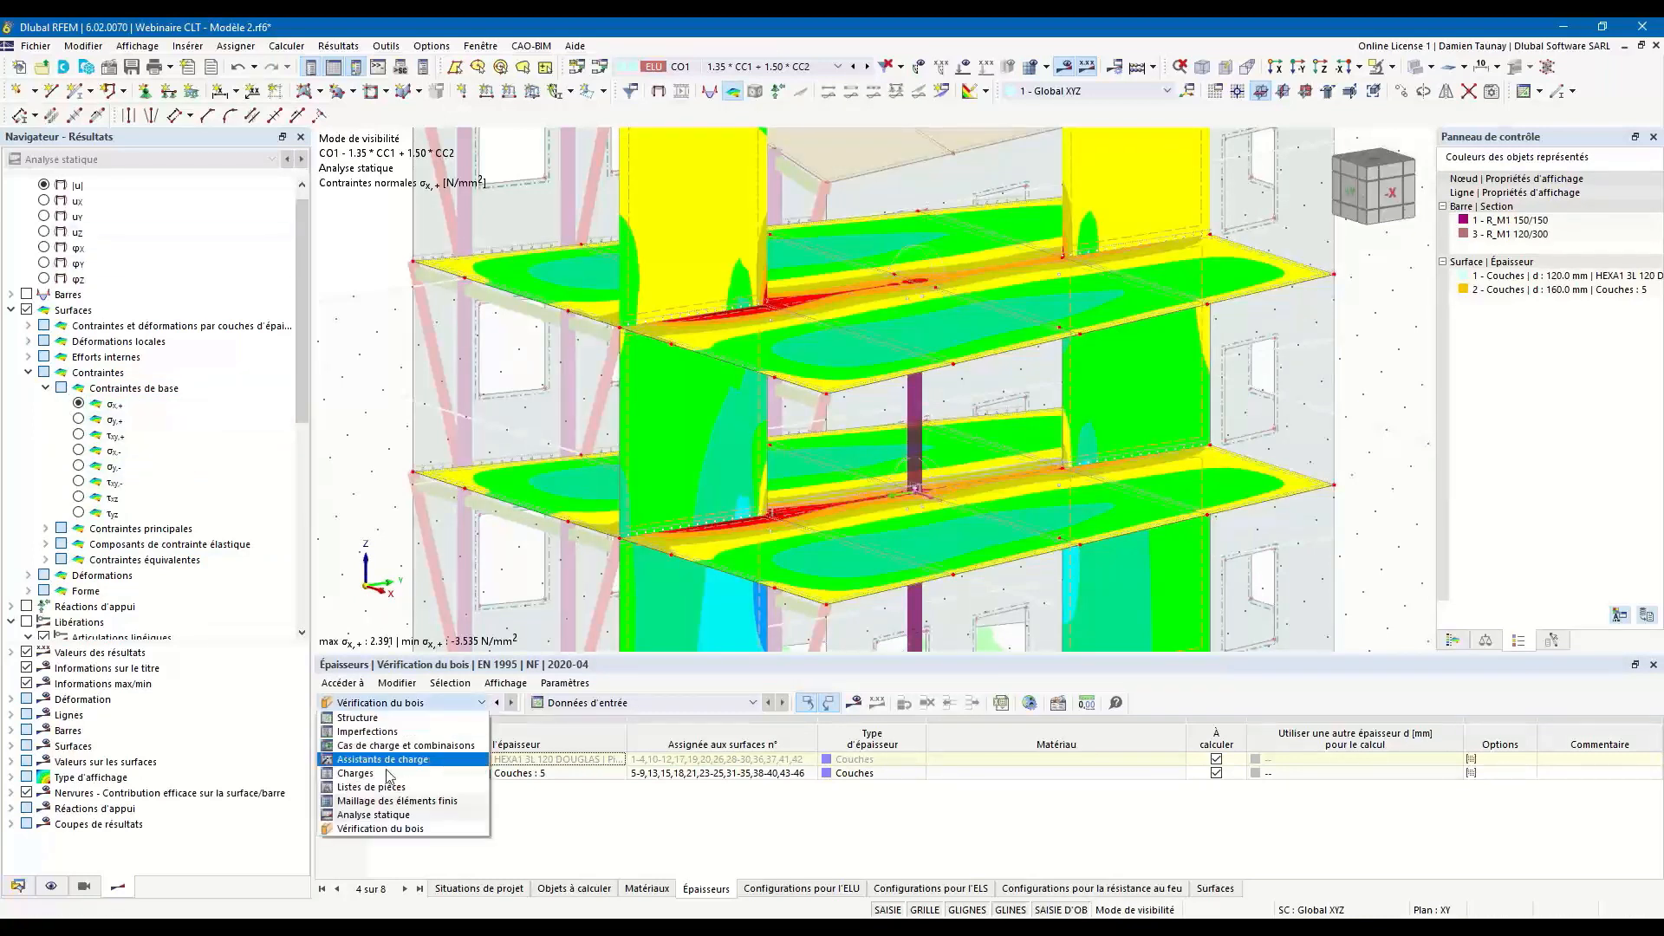
click(391, 833)
click(854, 702)
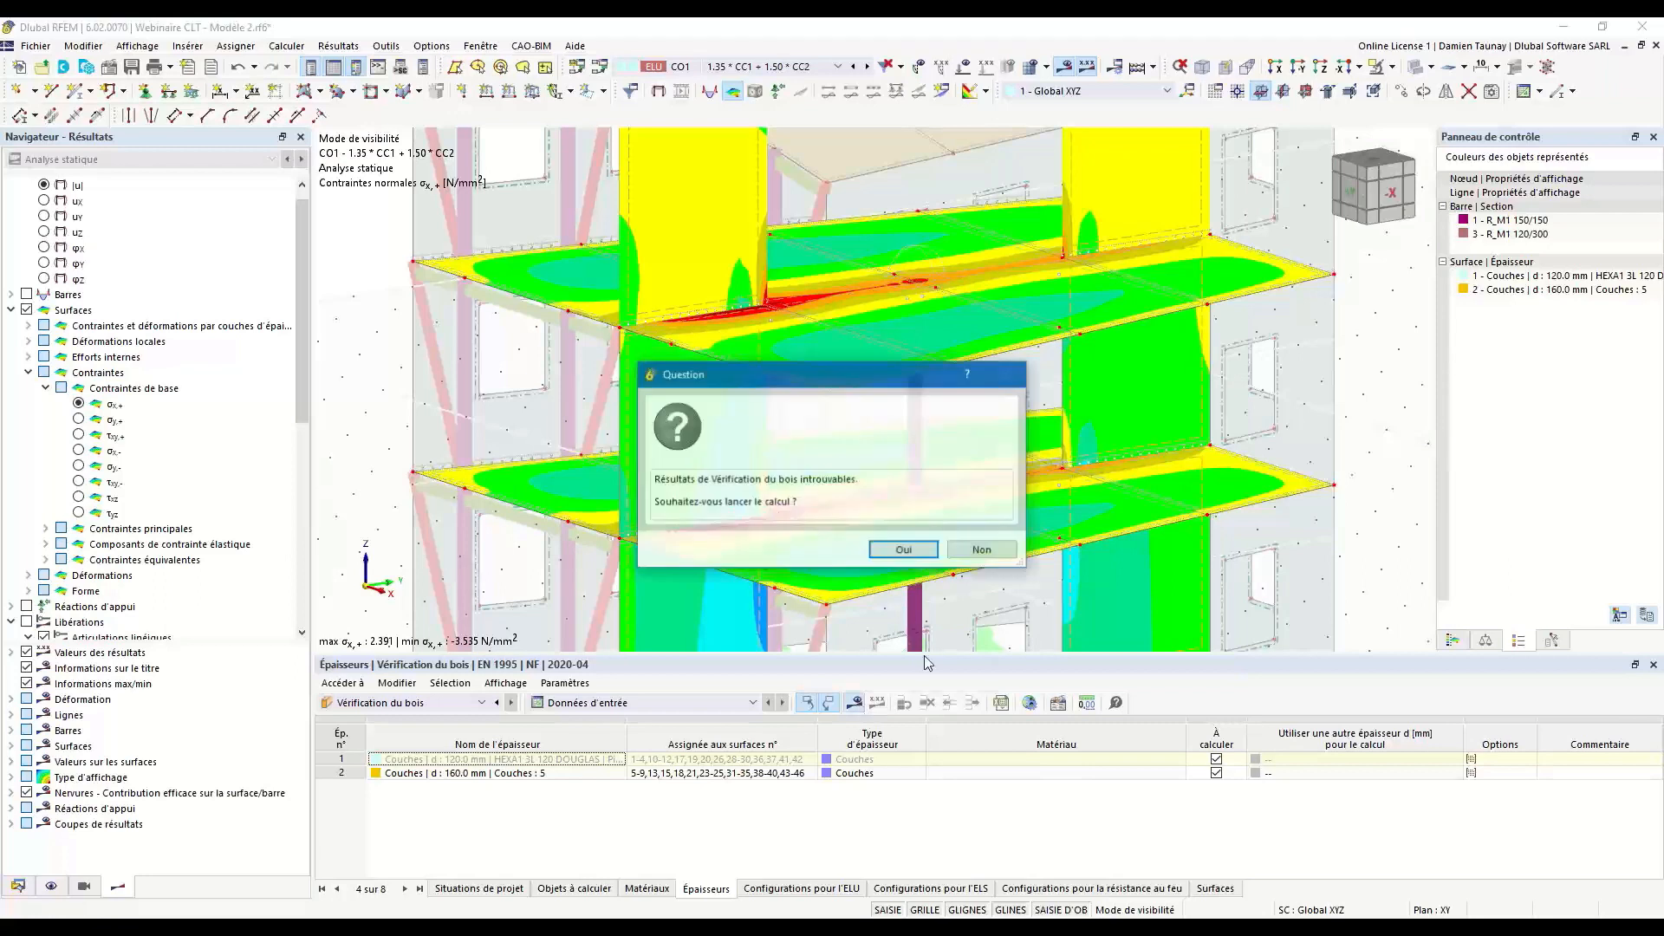
click(901, 548)
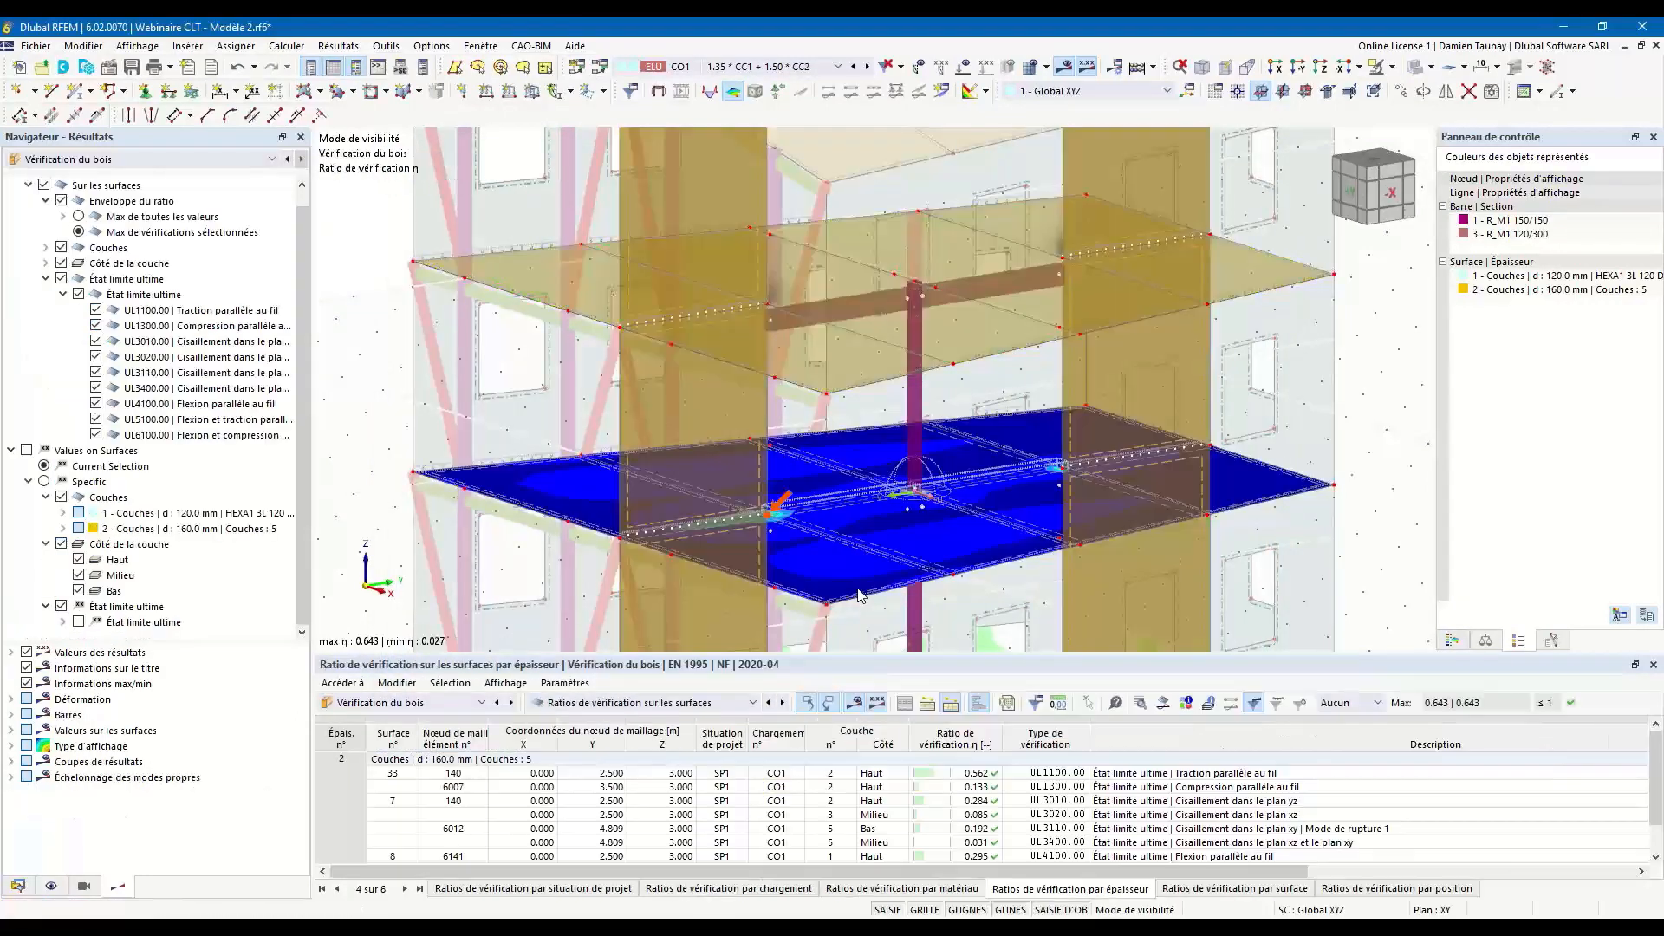
Review the timber design ratios by thickness and show the model as wireframe around the lower floor.
drag(993, 650, 945, 548)
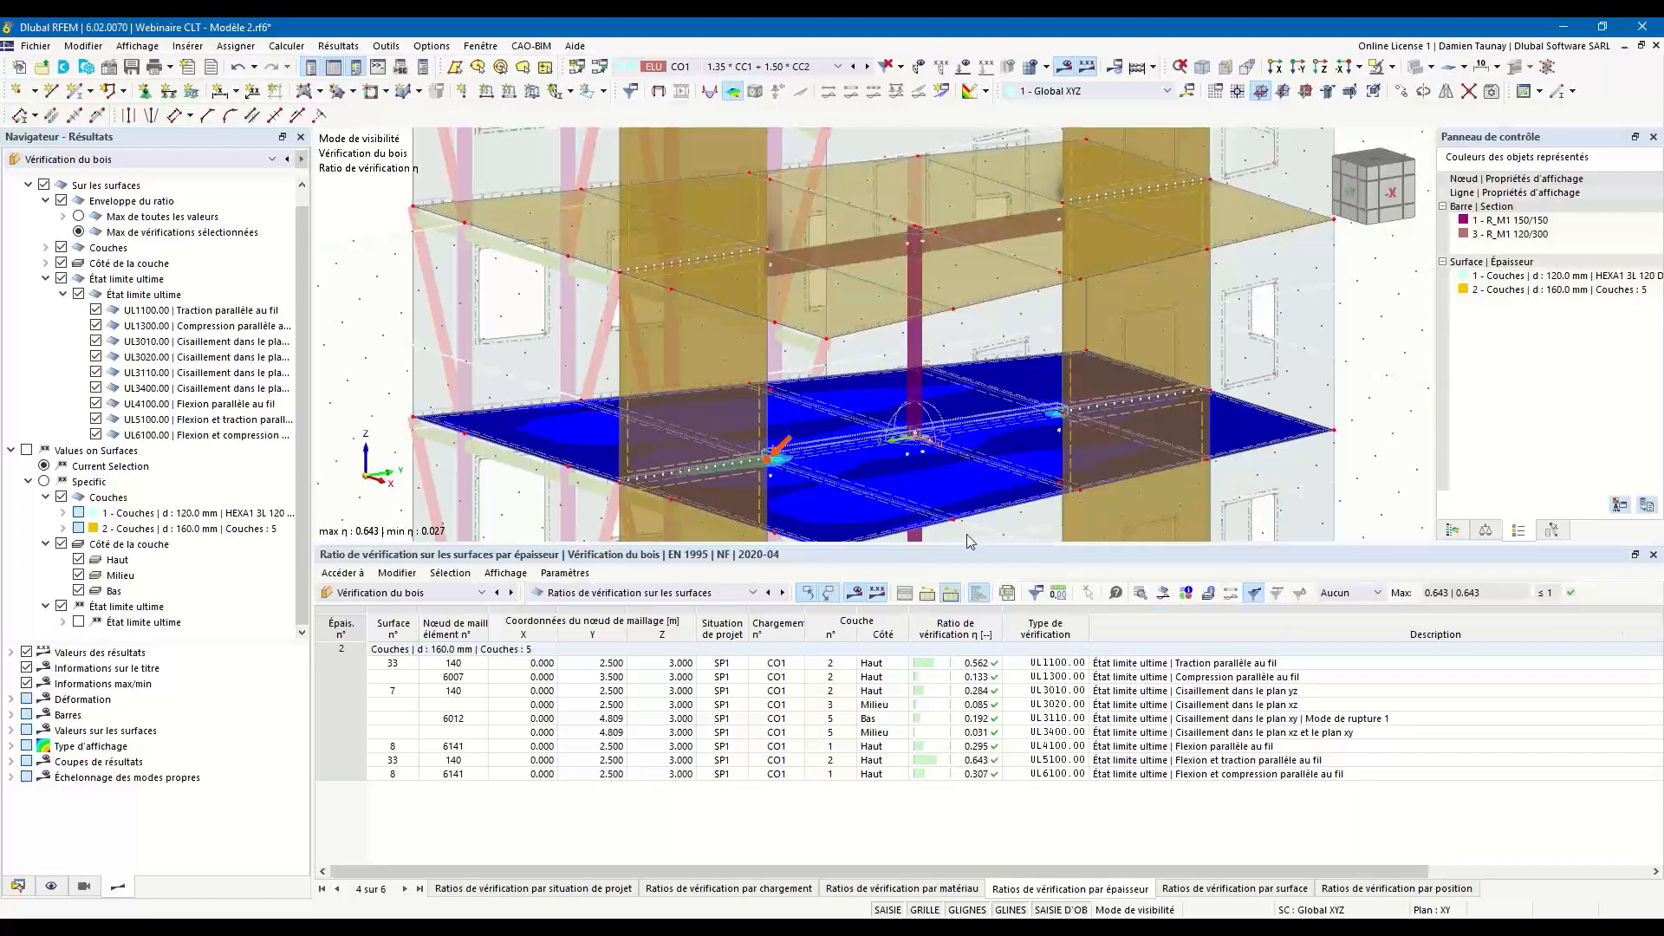
drag(960, 547, 959, 648)
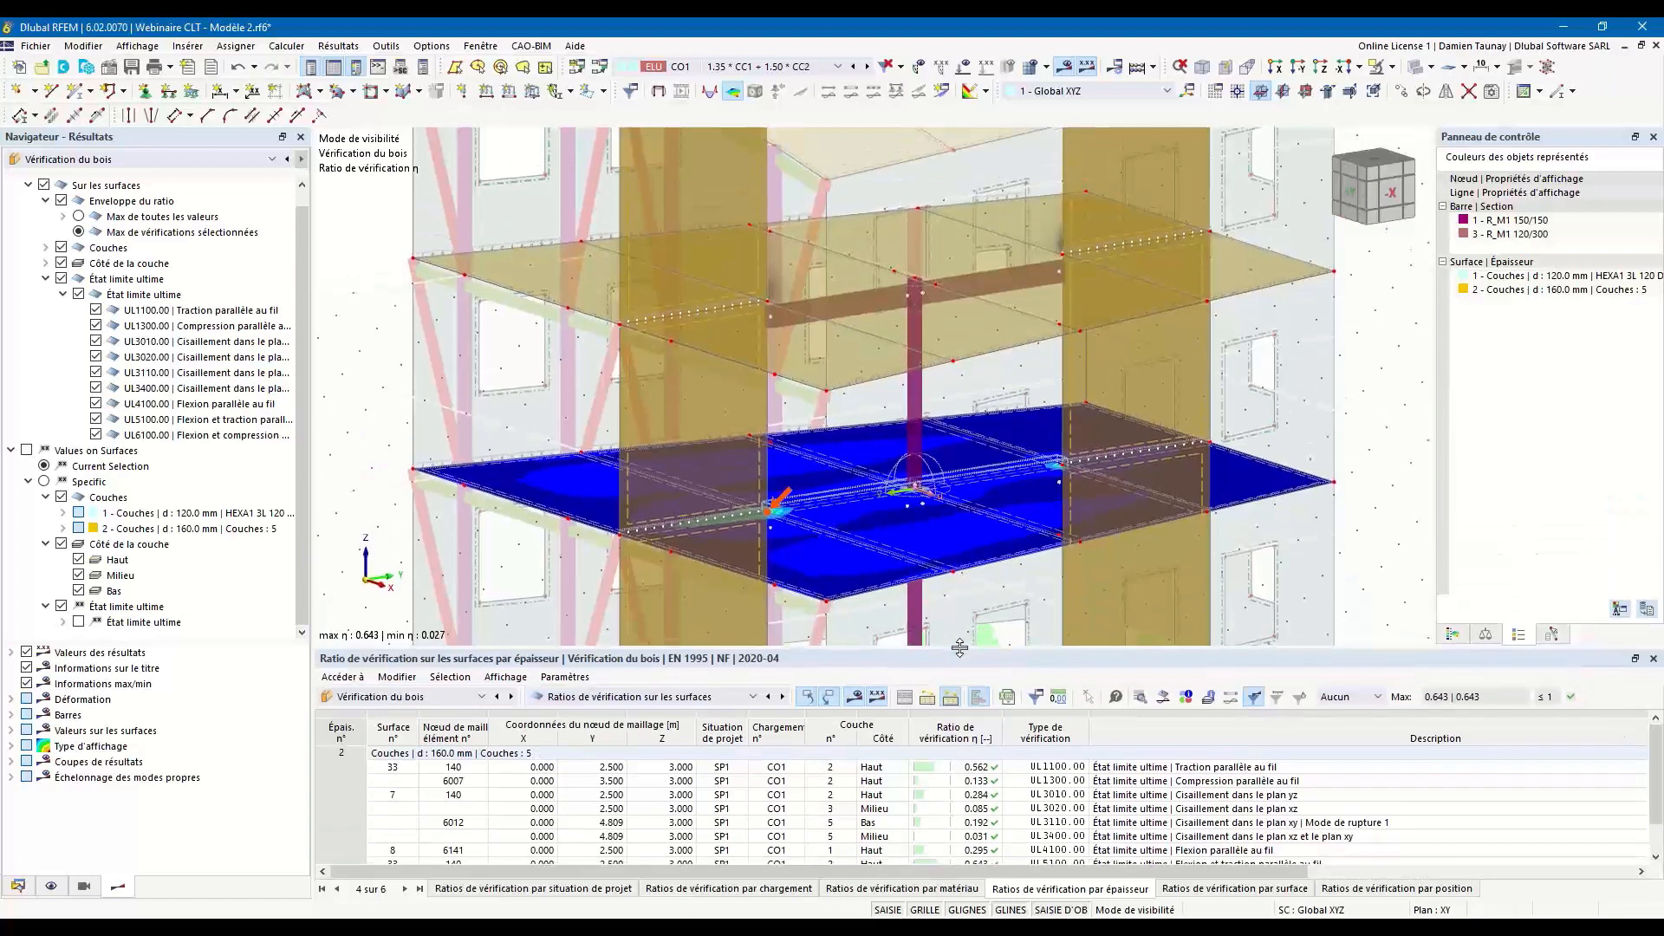
scroll(950, 591, down, 2)
middle_drag(950, 591, 938, 538)
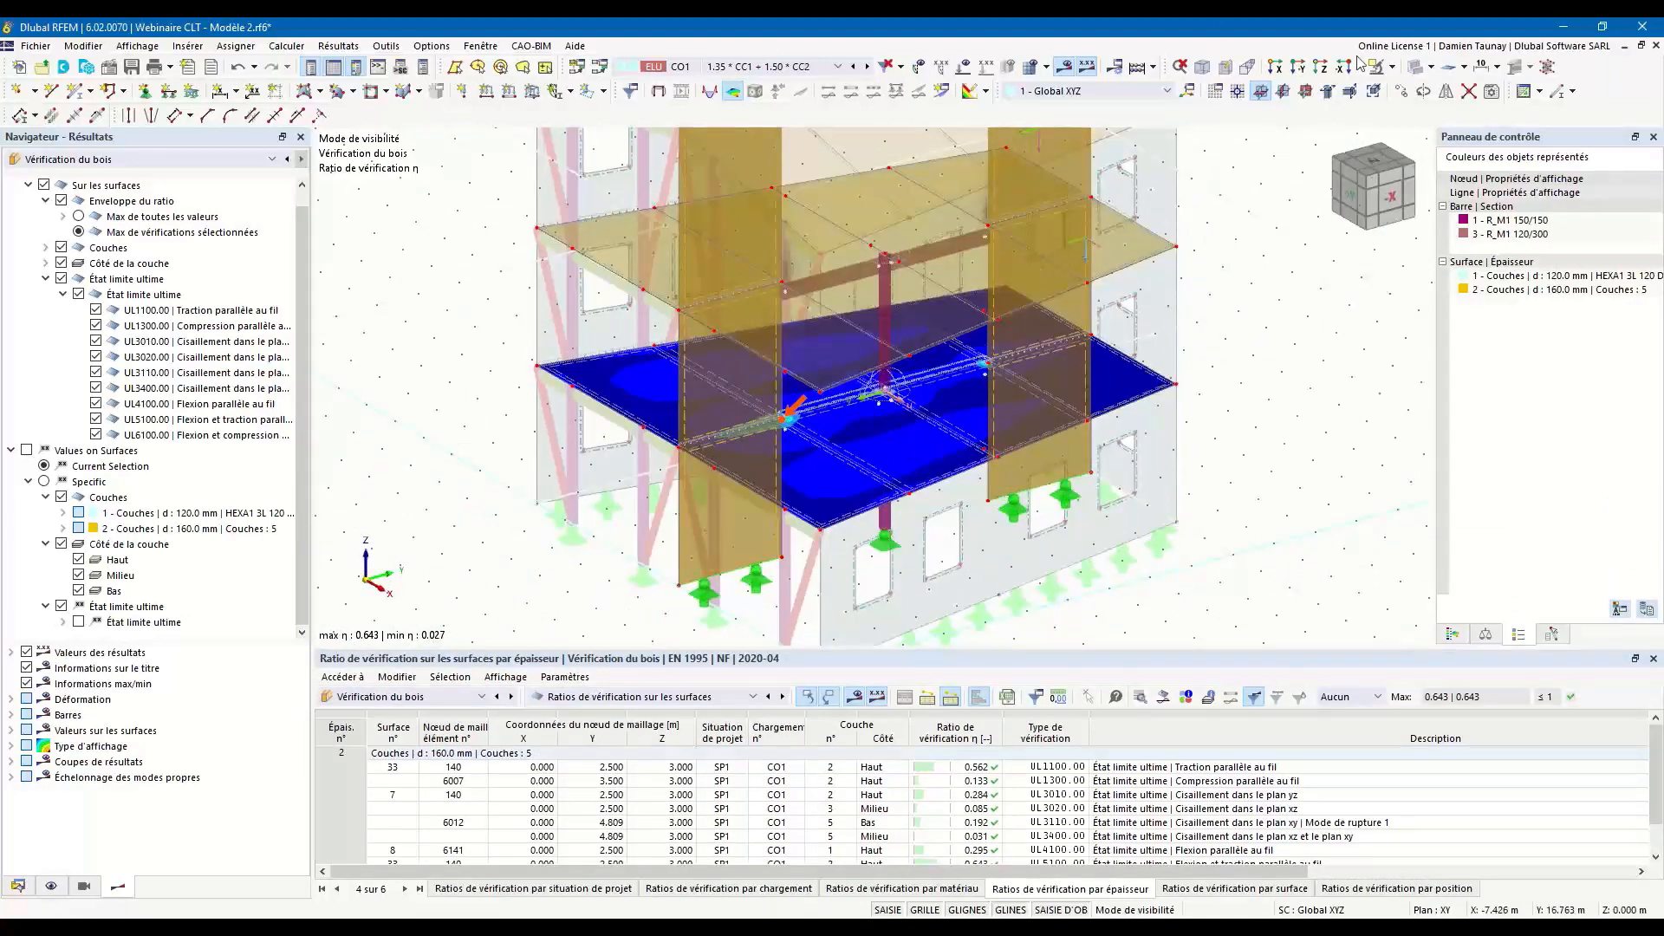
click(1415, 67)
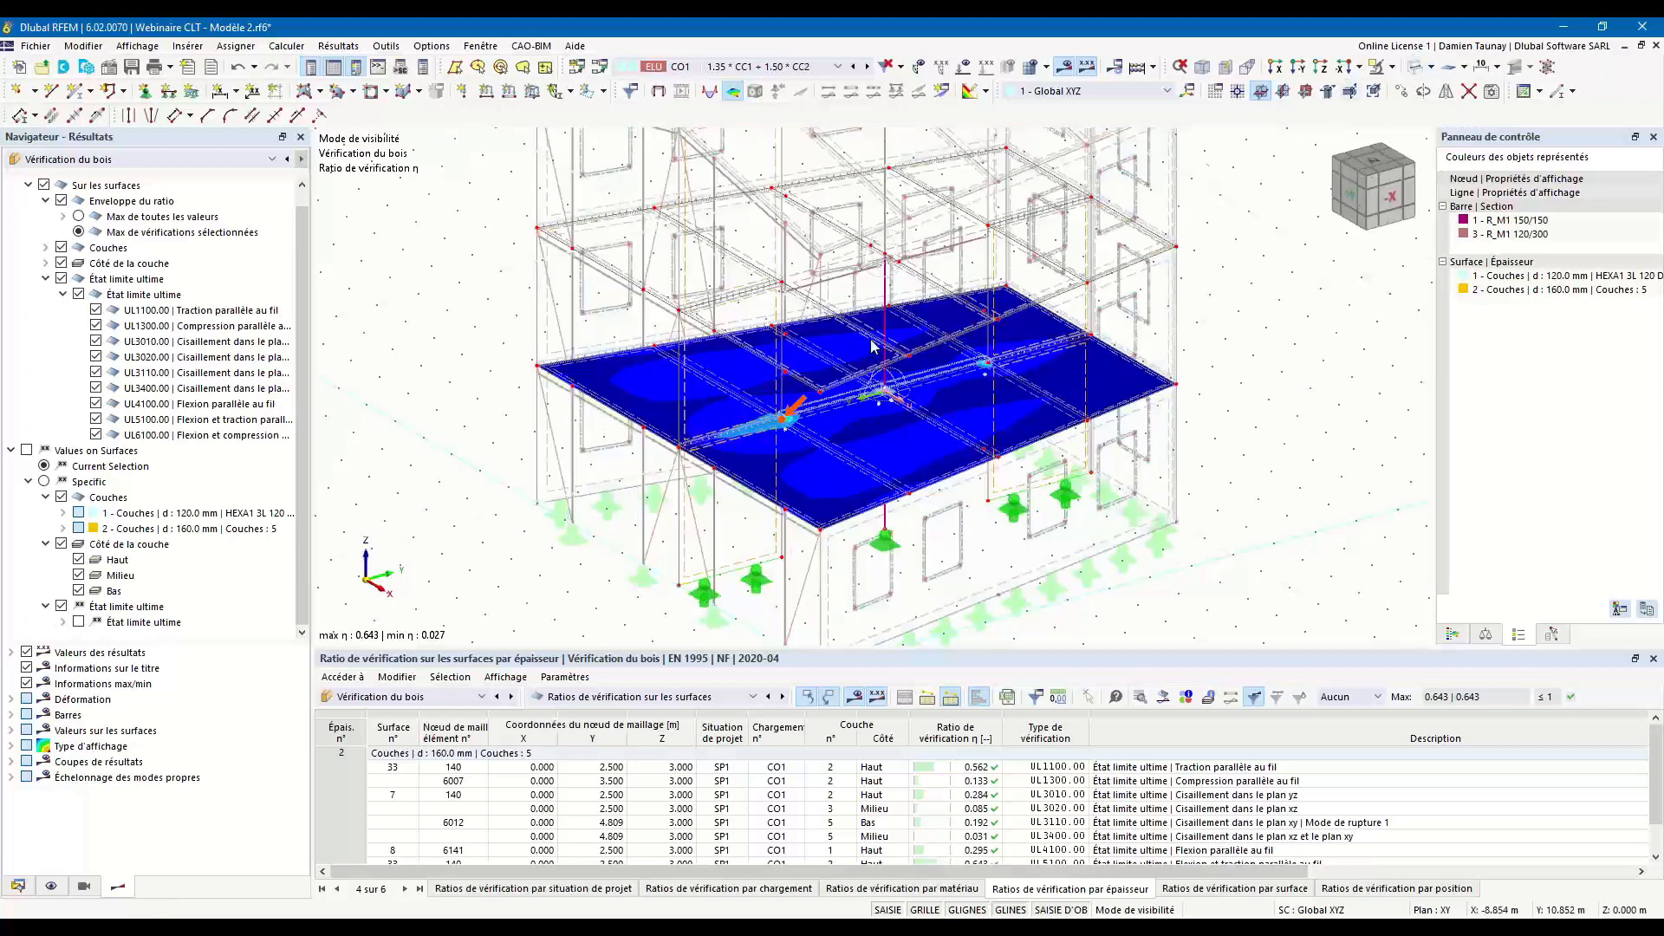
Examine the ratio peaks at the central column and wall ends against the colour scale, including the adjustment zone, then switch the model display mode.
scroll(893, 390, up, 5)
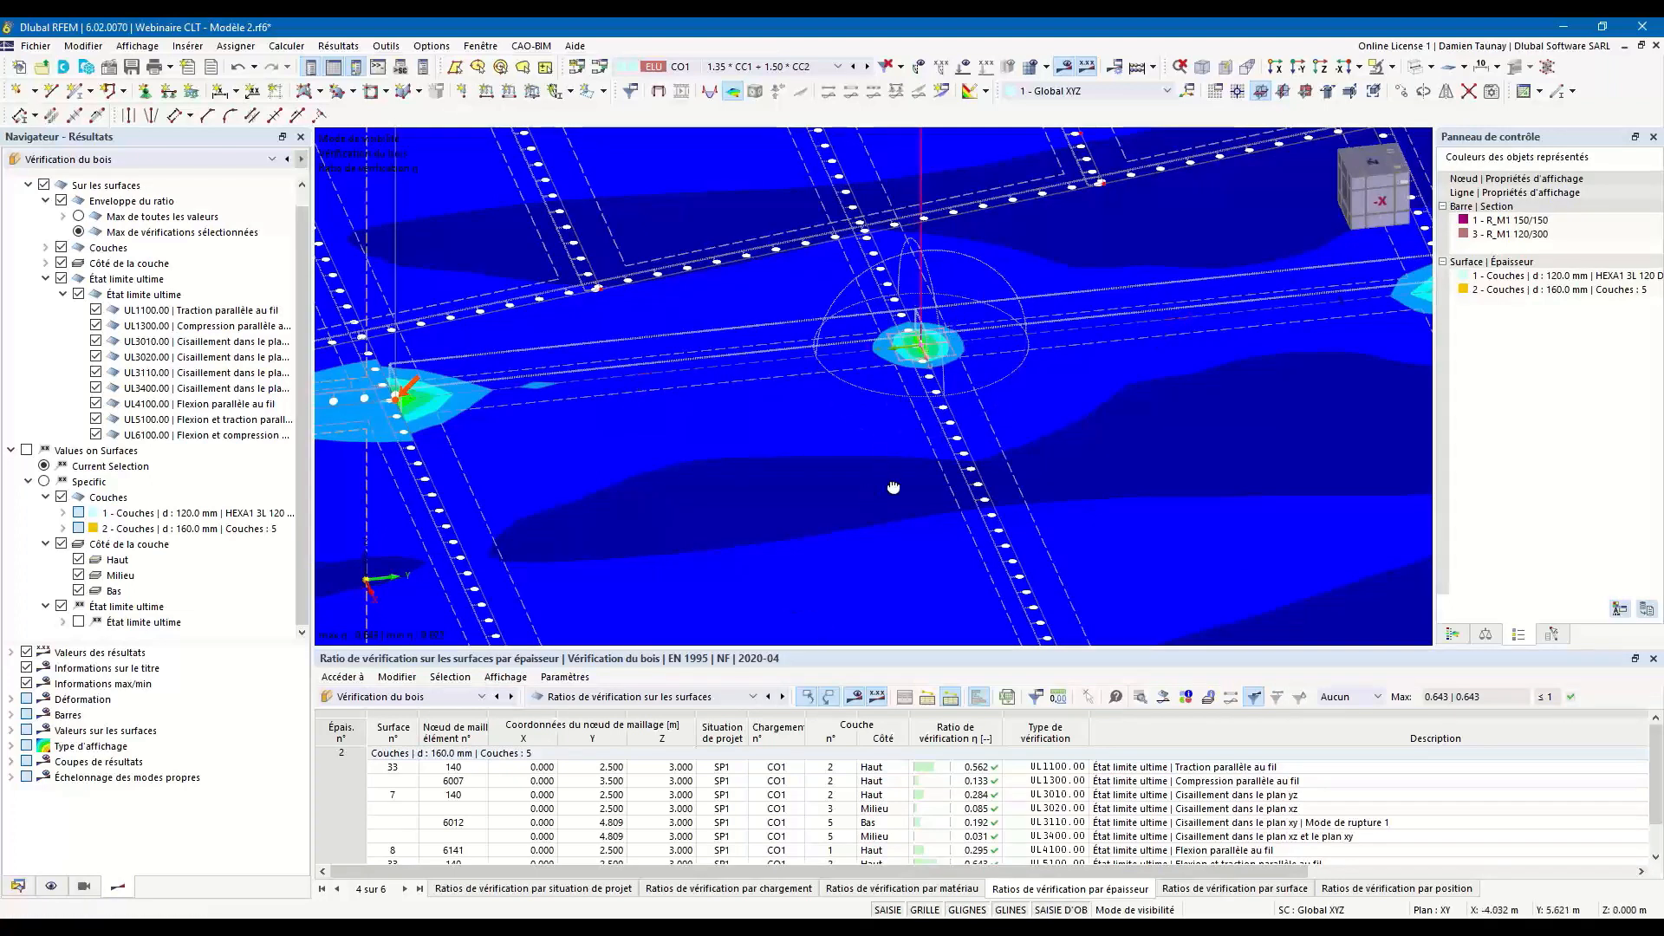
ctrl+middle_drag(894, 487, 922, 484)
click(1454, 636)
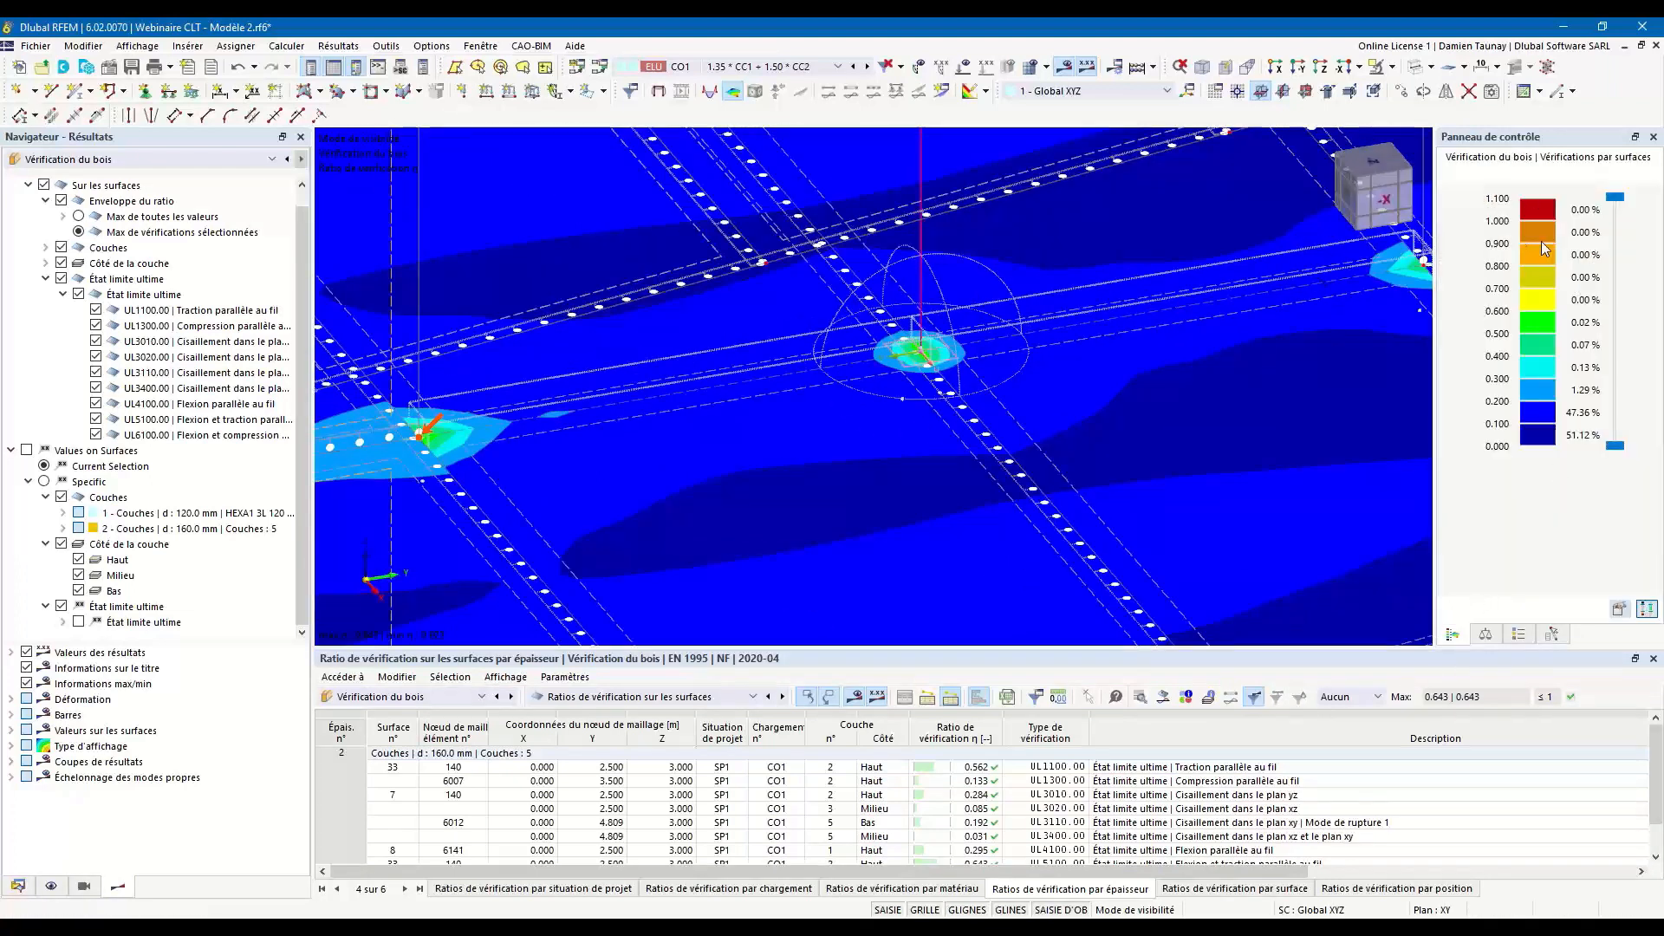
scroll(879, 401, down, 1)
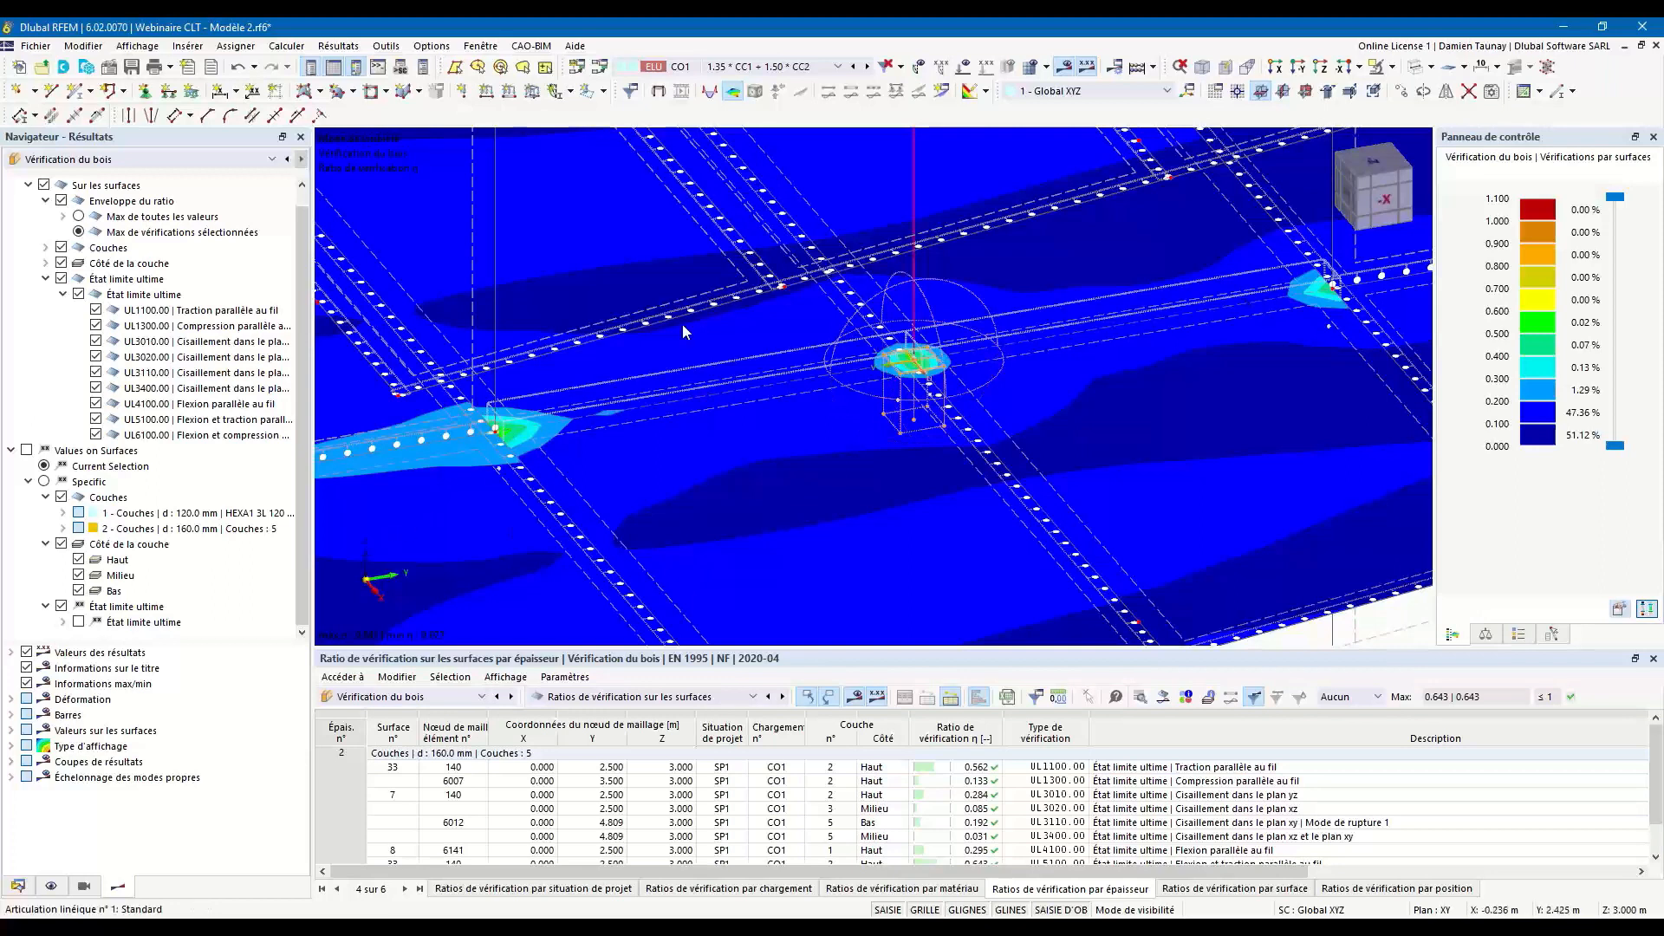
scroll(664, 473, down, 1)
scroll(676, 472, down, 4)
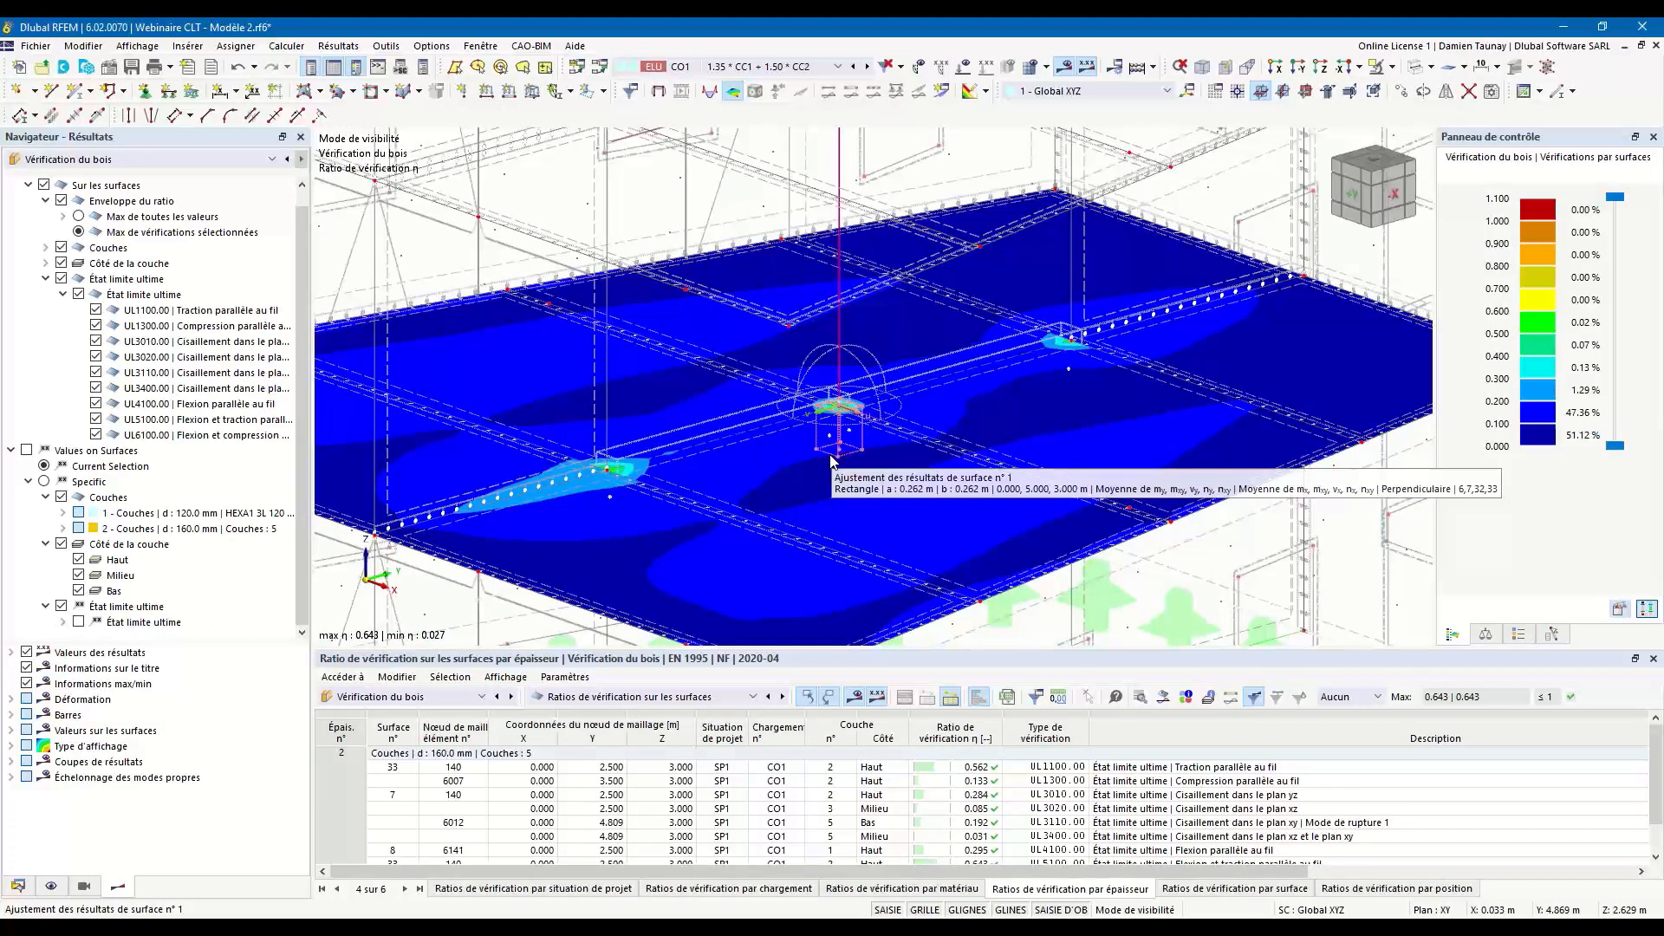
scroll(832, 461, down, 4)
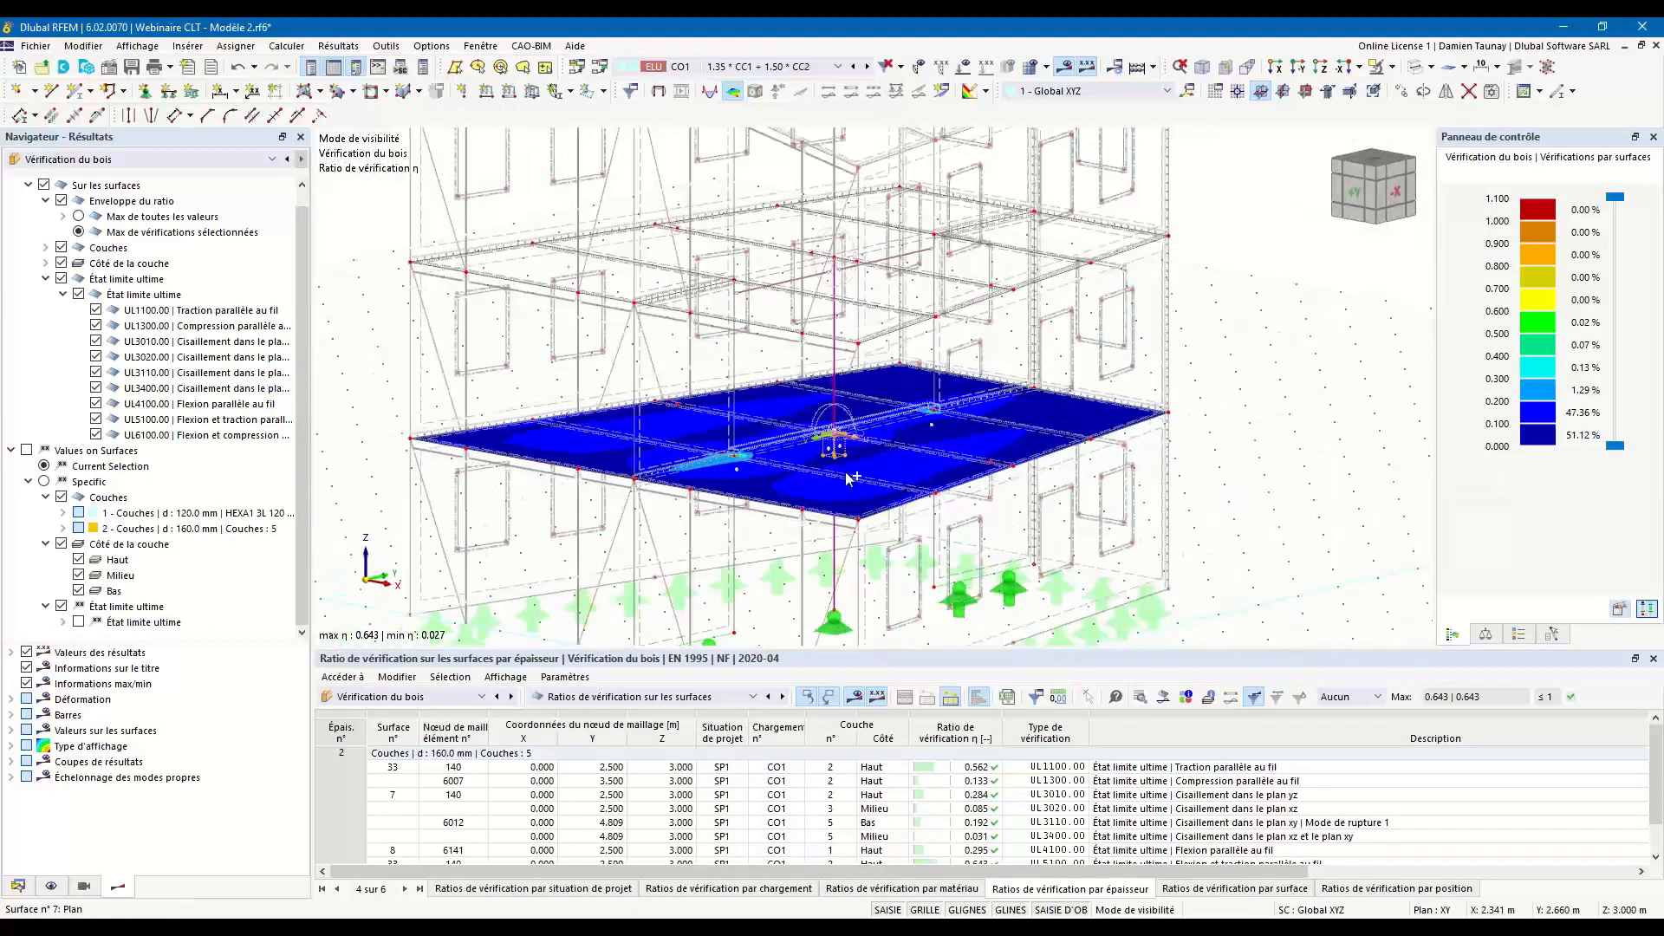
middle_drag(1211, 554, 1206, 524)
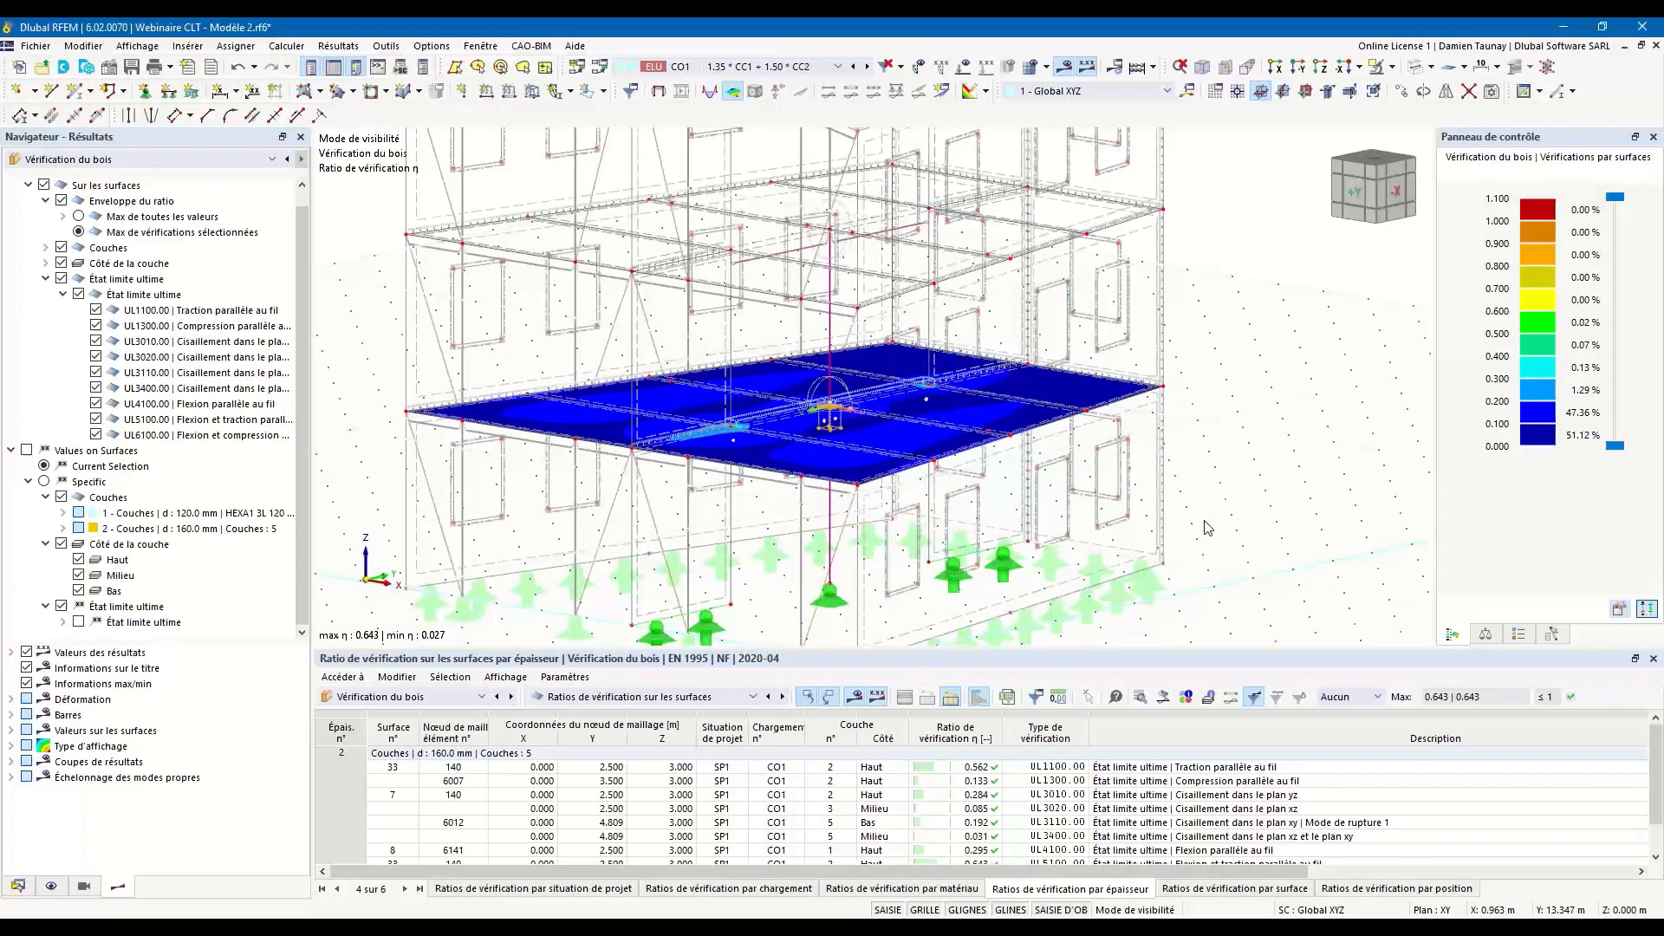
click(1416, 68)
scroll(1262, 407, down, 3)
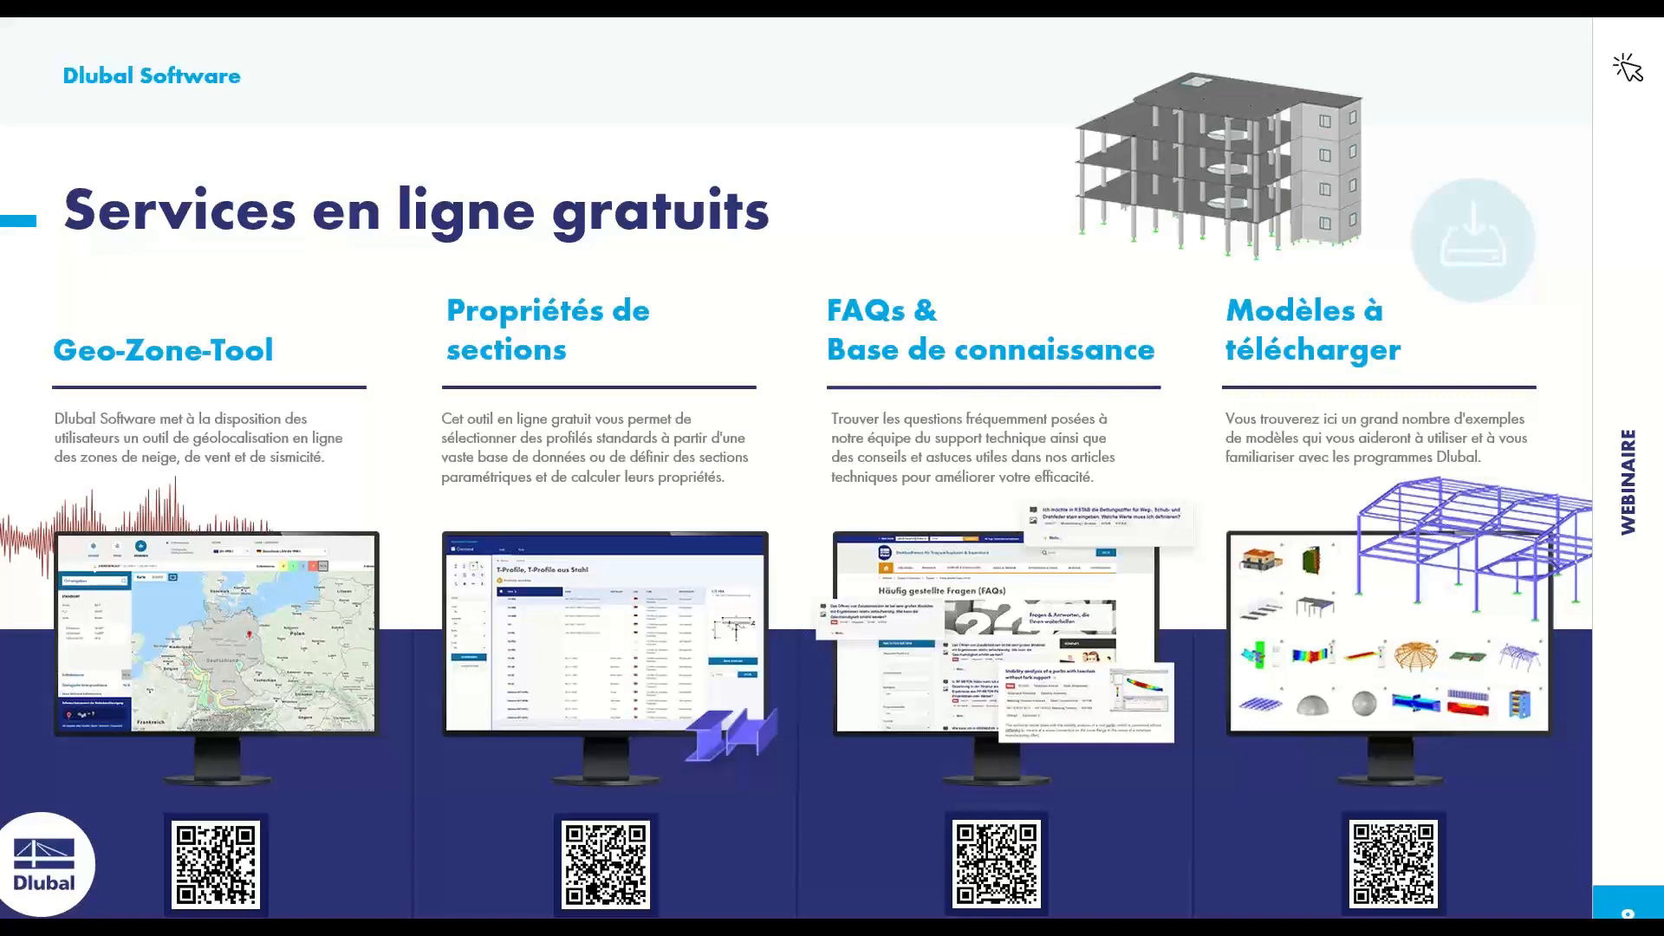
key(Right)
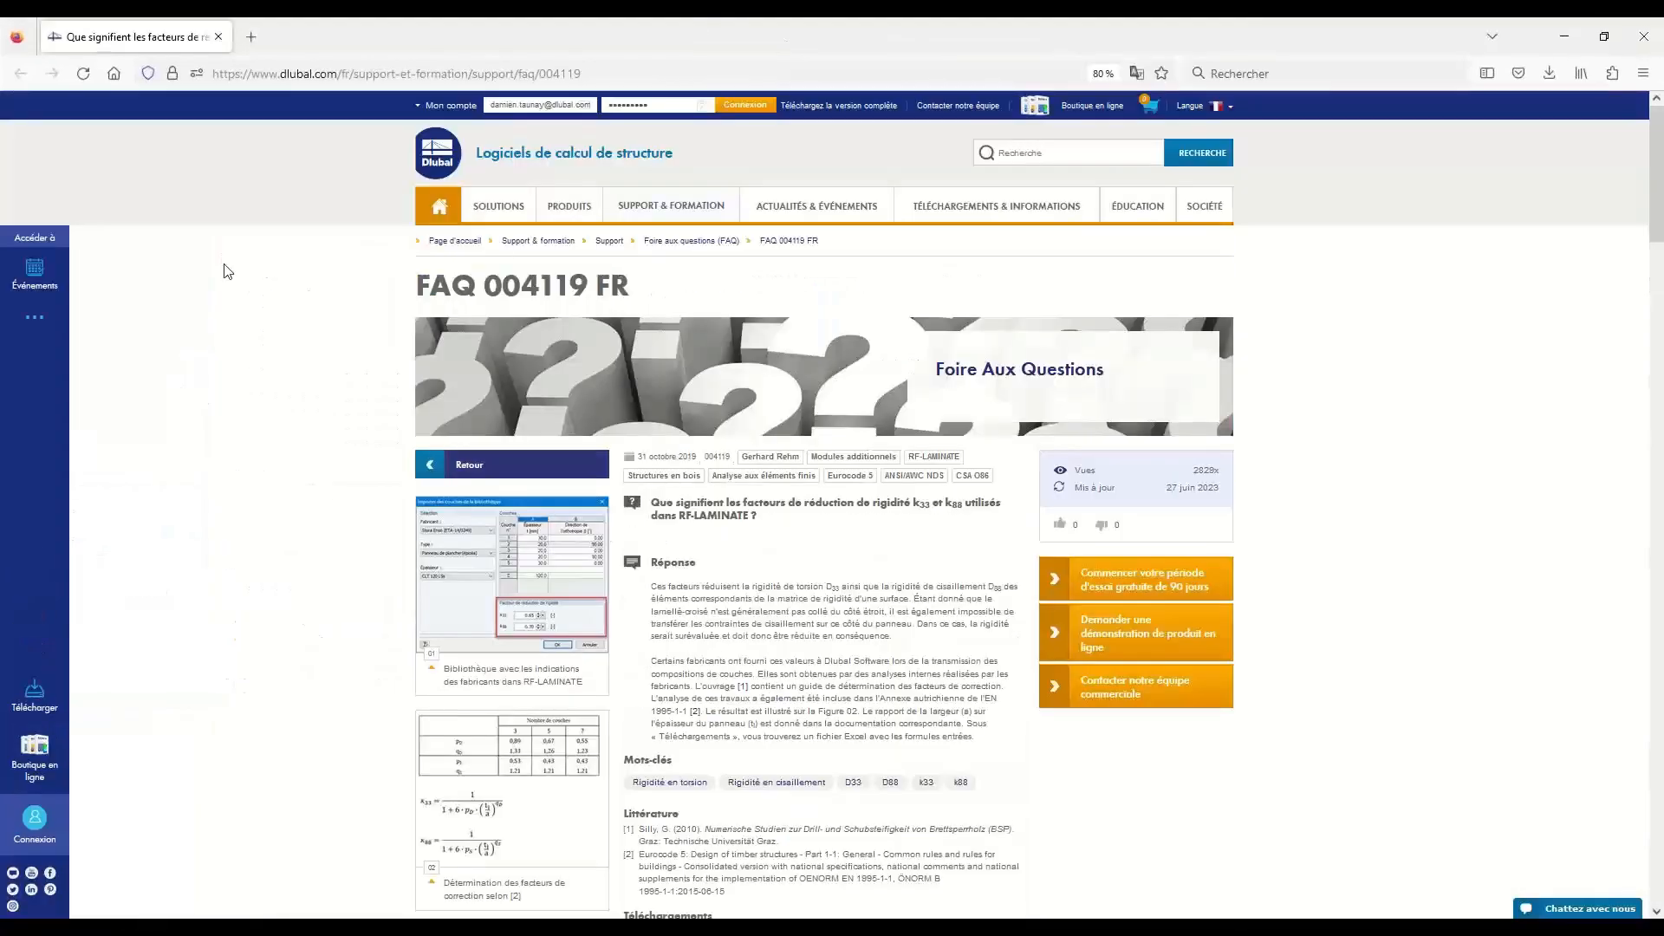
Switch to the web browser, open the French Dlubal home page and browse down to the free downloadable models.
click(451, 163)
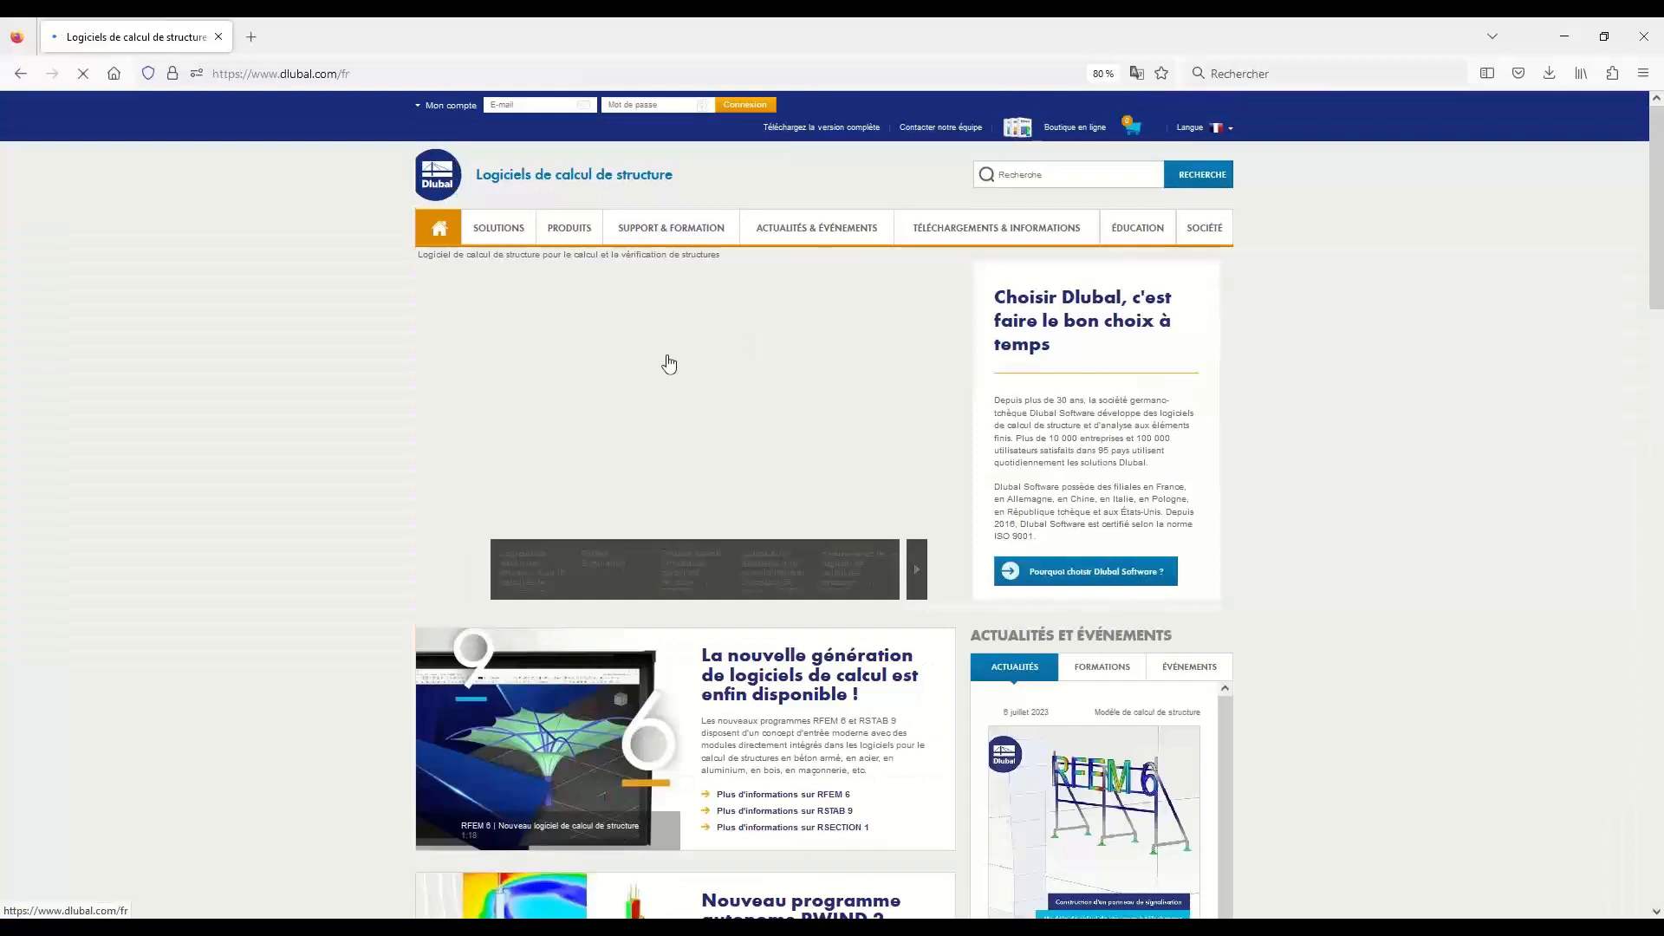
scroll(673, 382, down, 10)
scroll(673, 383, down, 7)
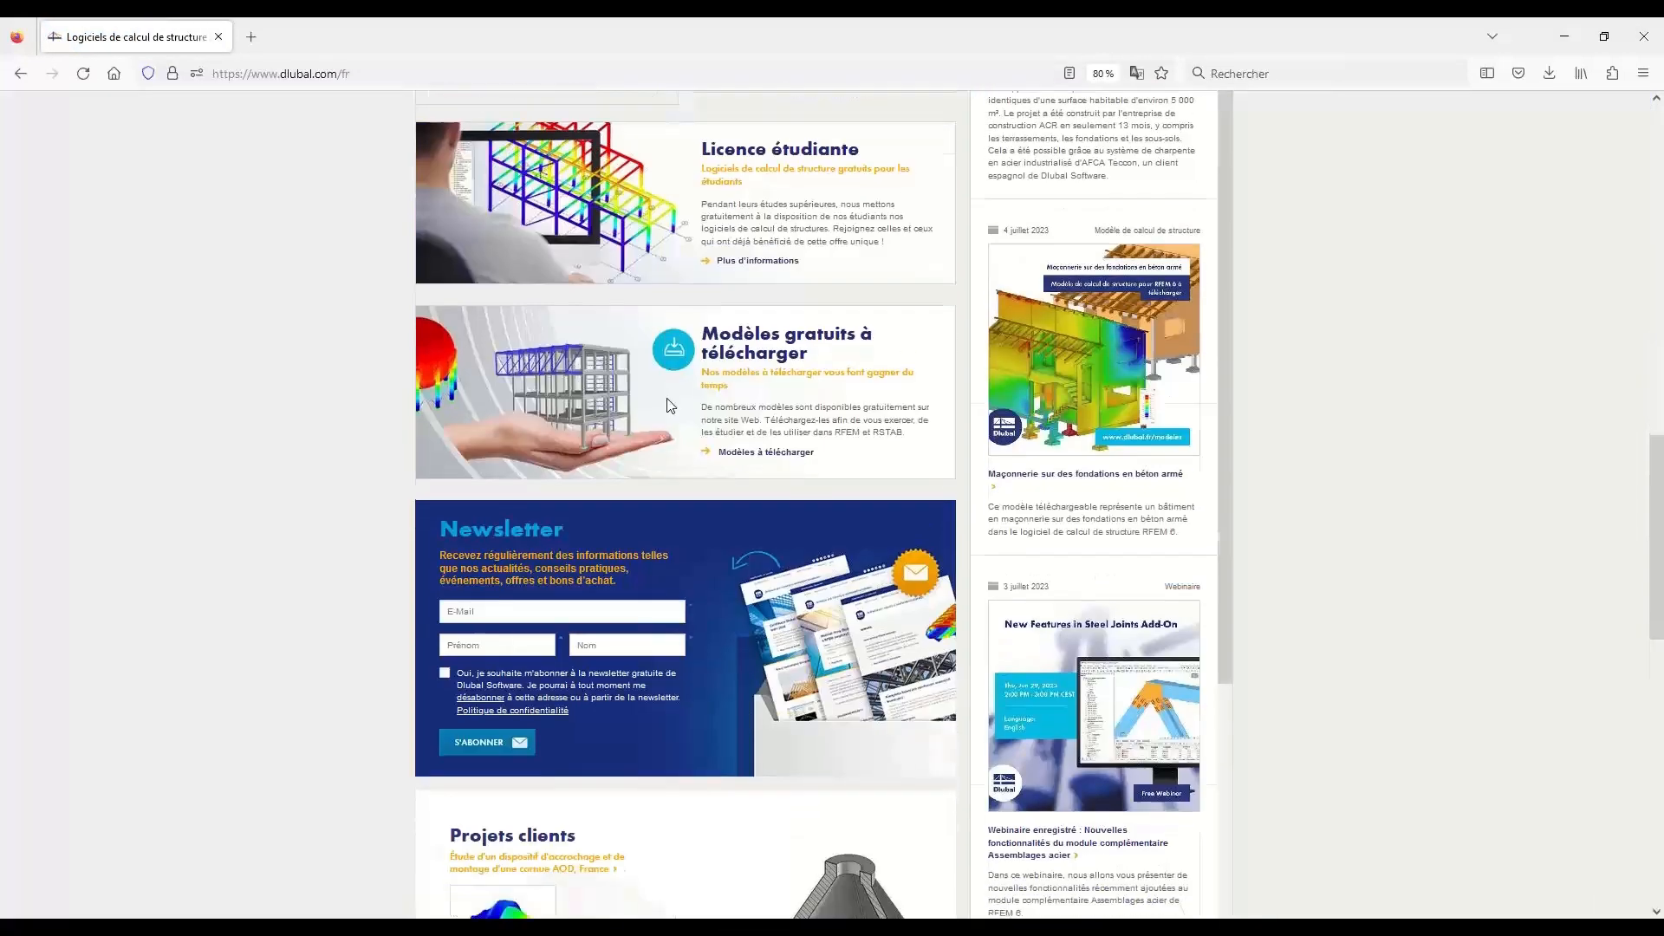